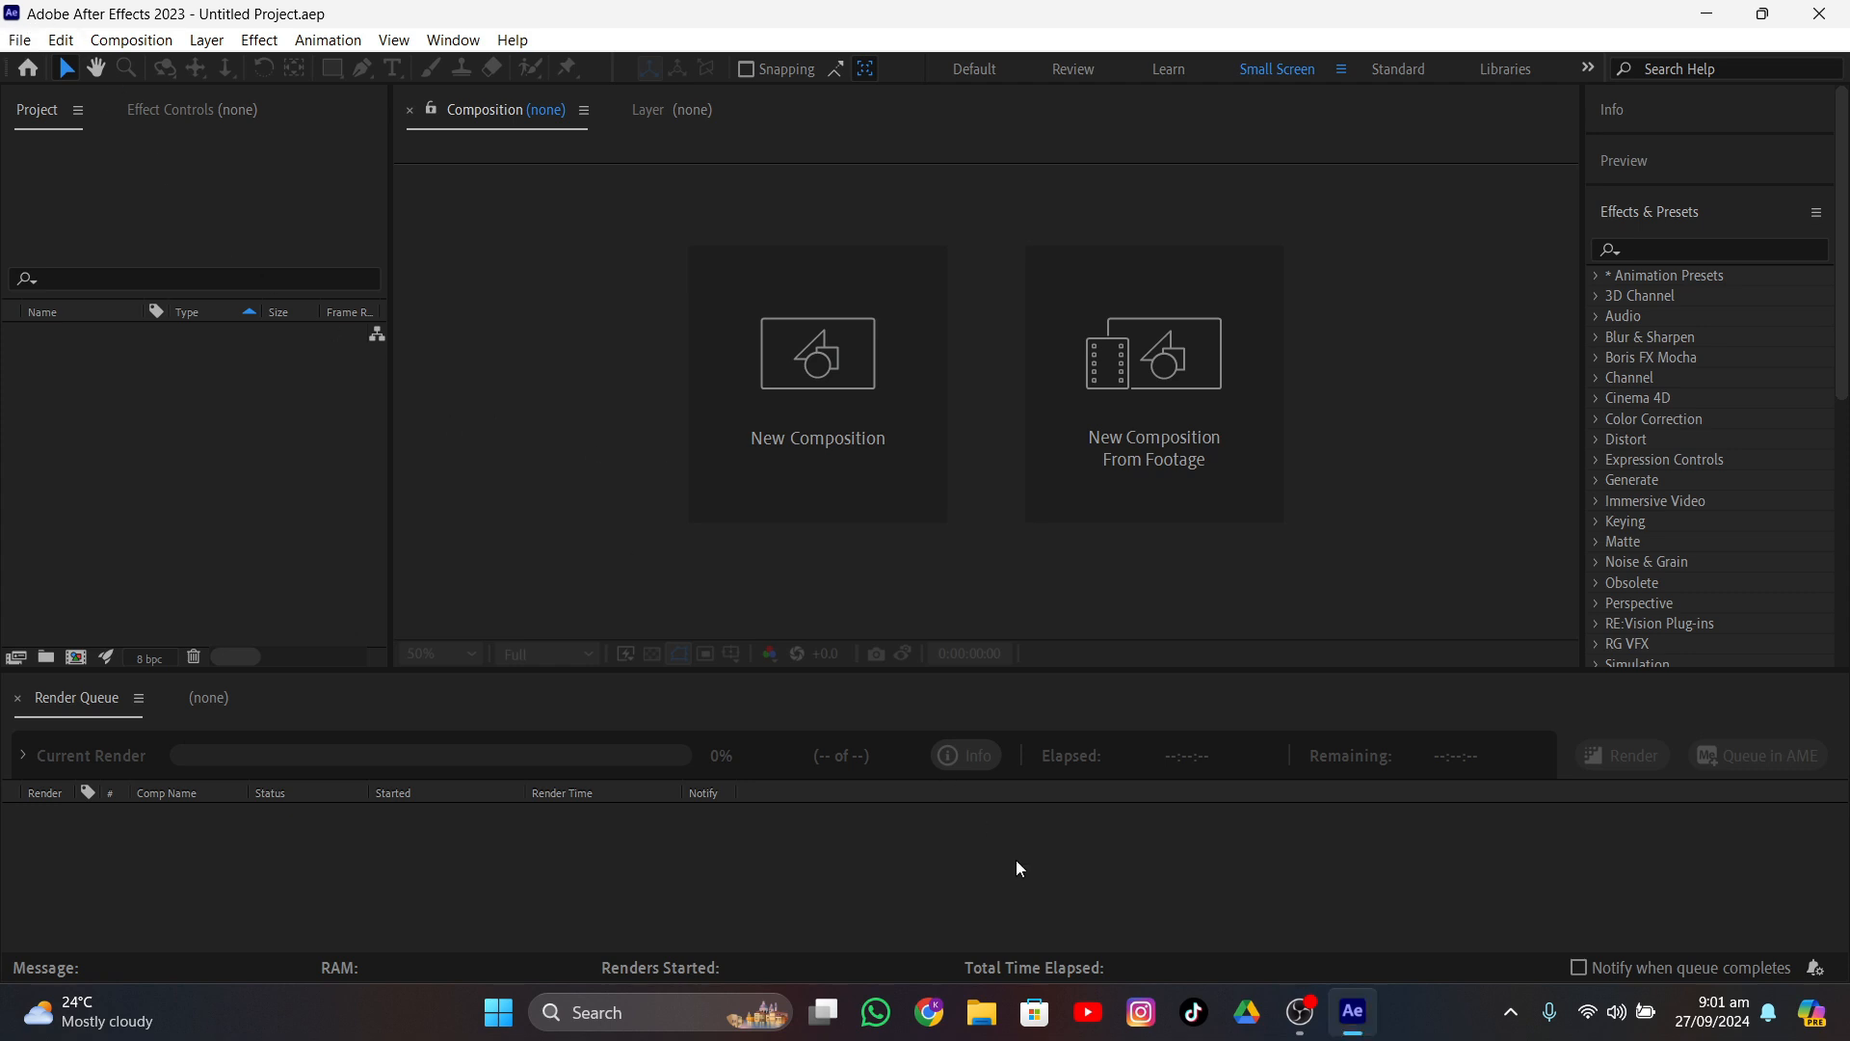
left_click(1300, 1011)
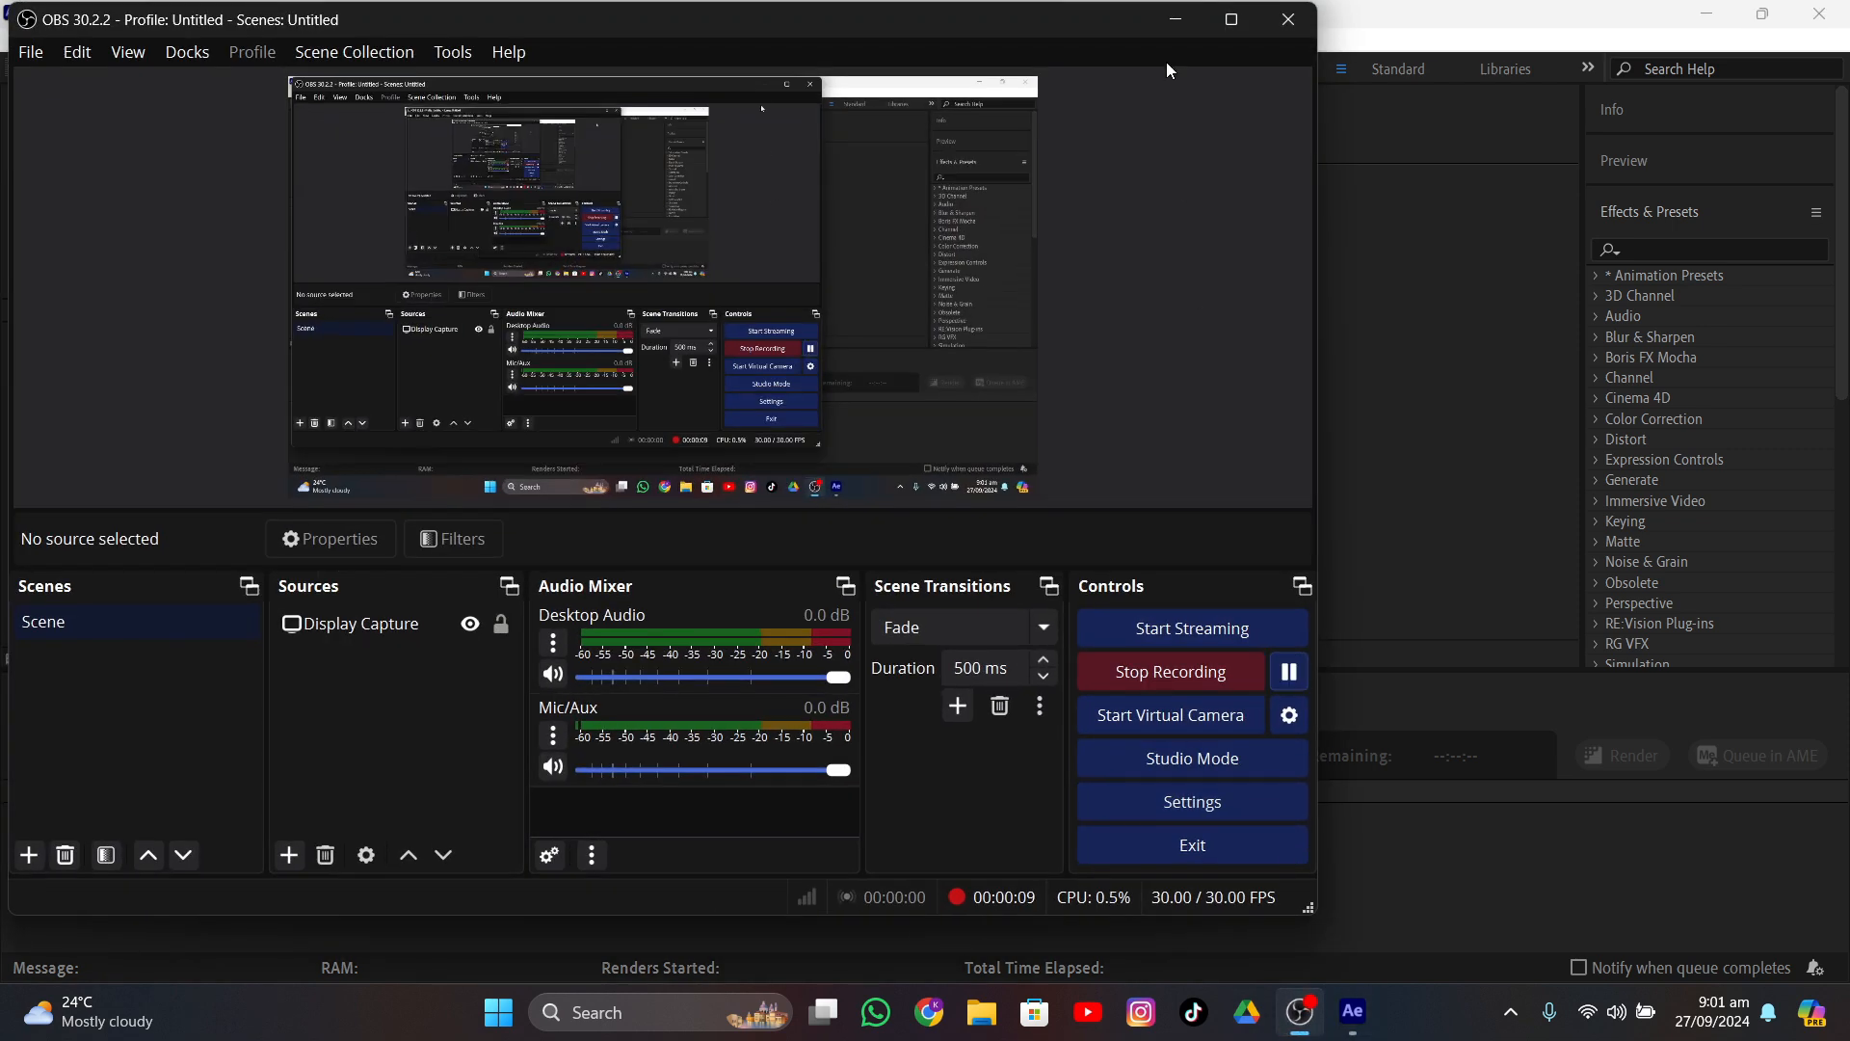
left_click(1175, 19)
- Import the "Sheikh Zayad Road Future Museum" MP4 from the 52 folder and create a composition from it
left_click(20, 40)
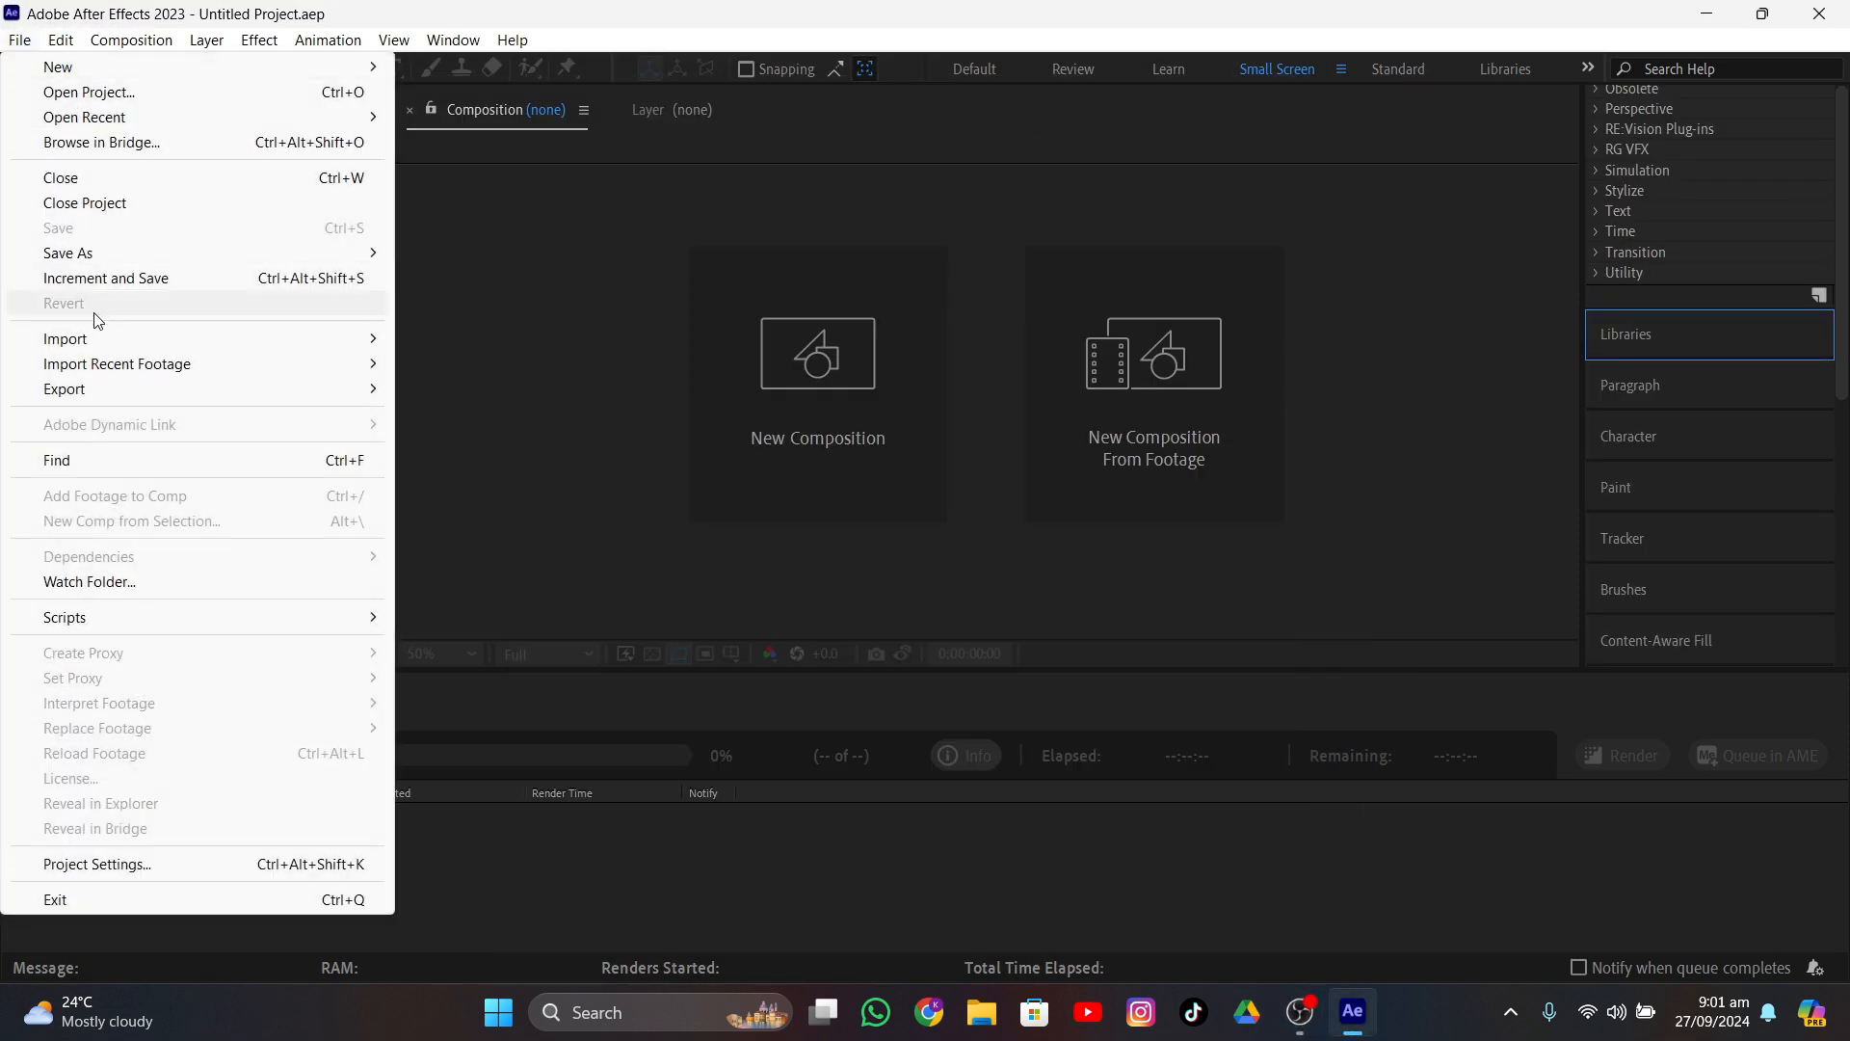
mouse_move(98, 338)
left_click(430, 338)
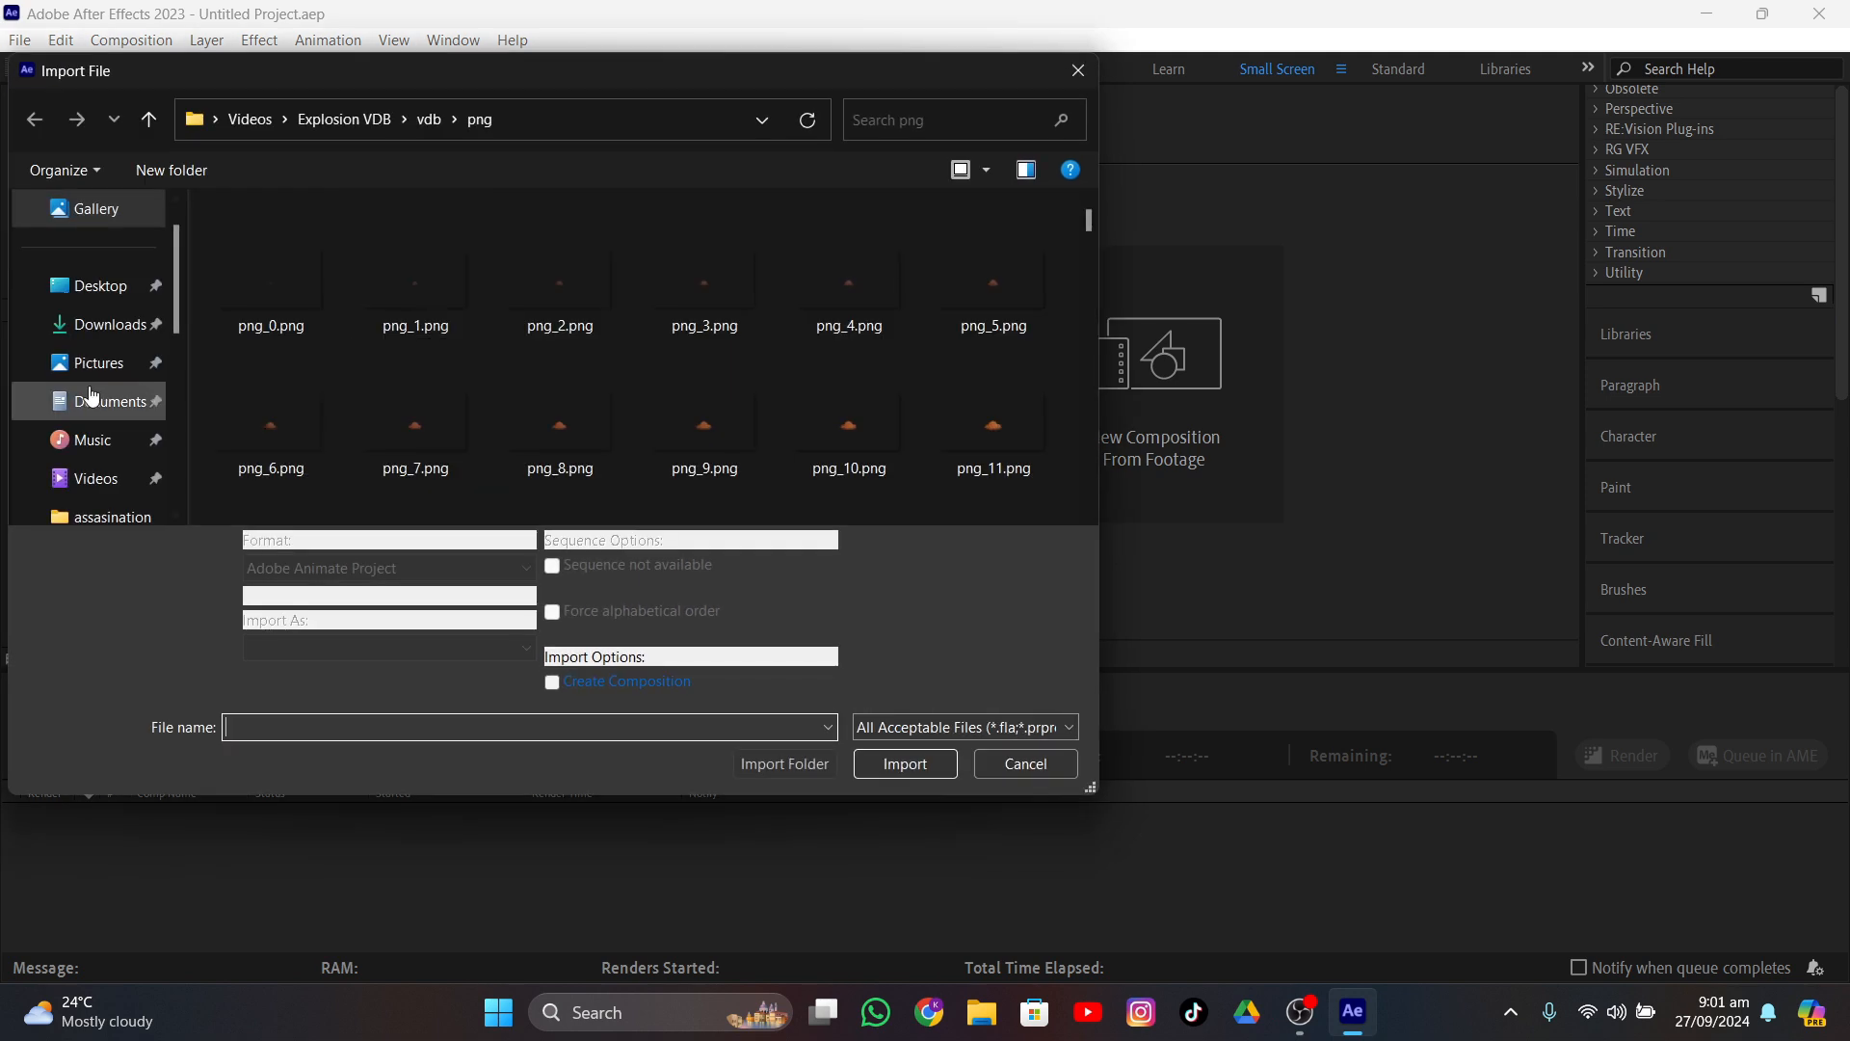
scroll(87, 401, "down", 2)
left_click(87, 512)
left_click(500, 276)
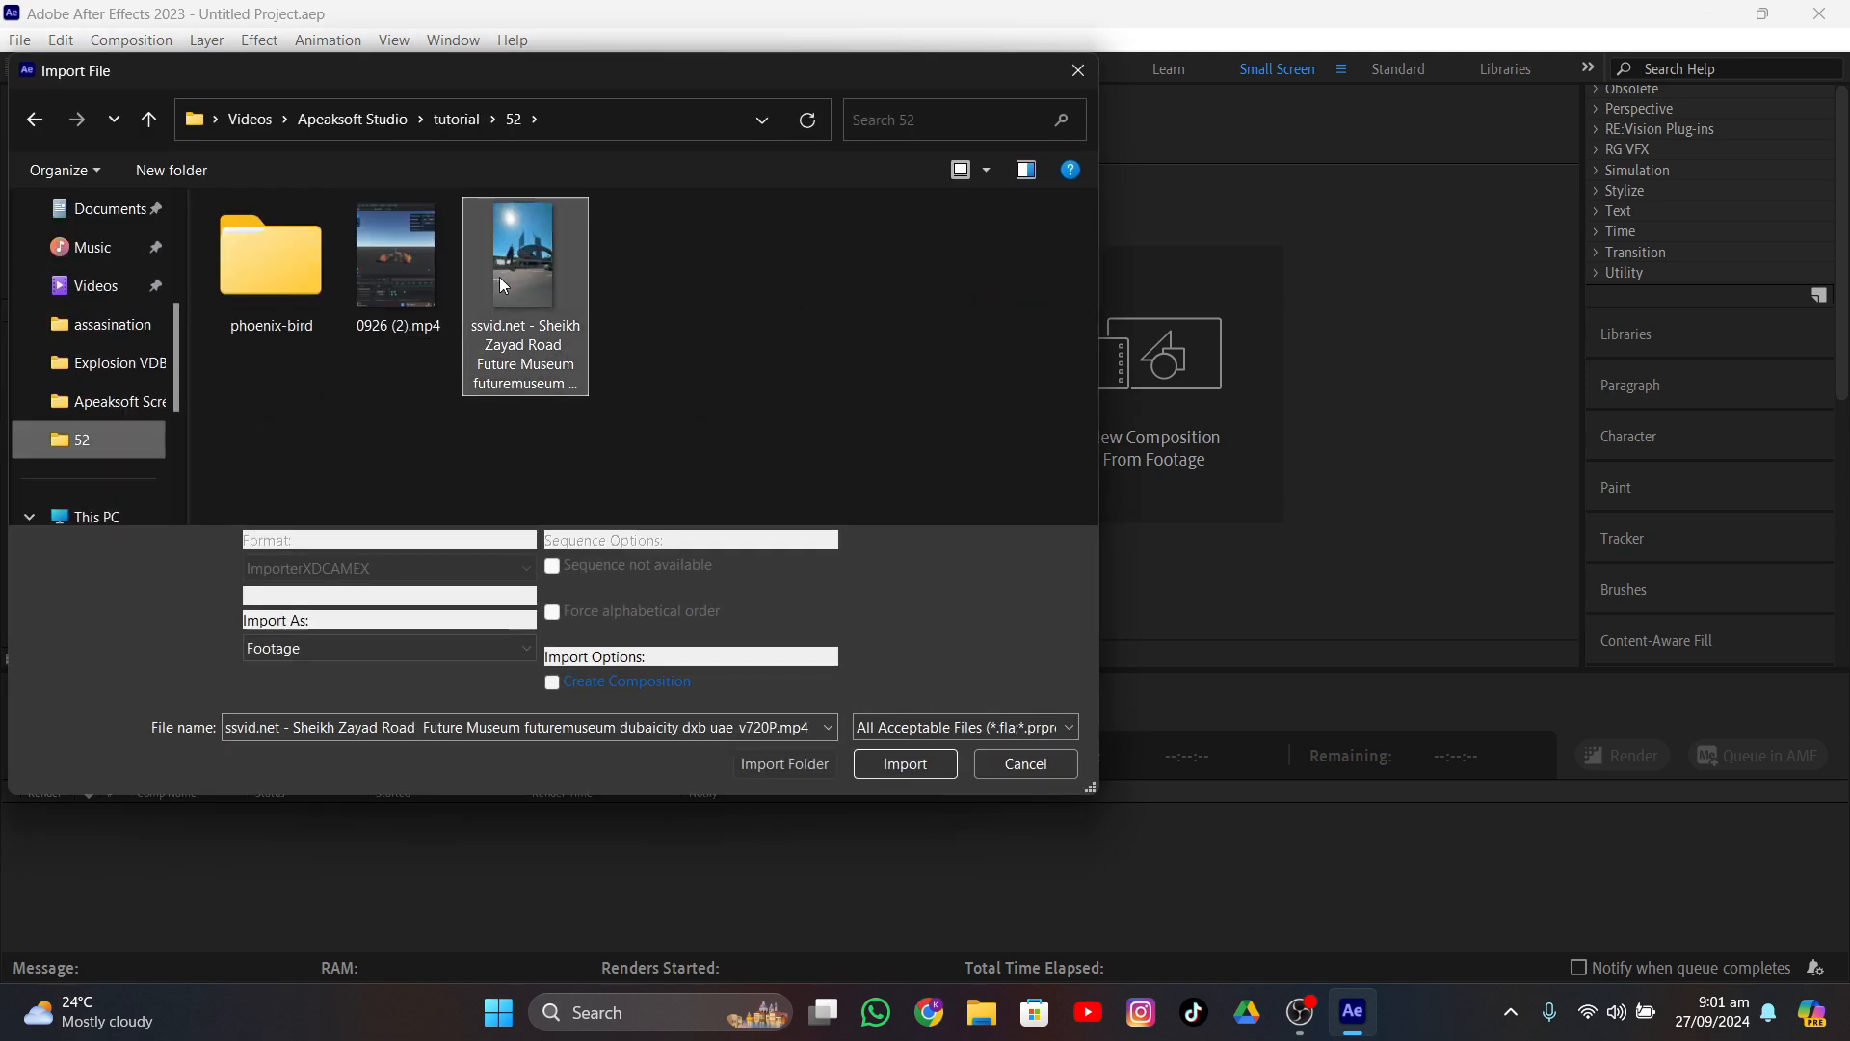
left_click(854, 764)
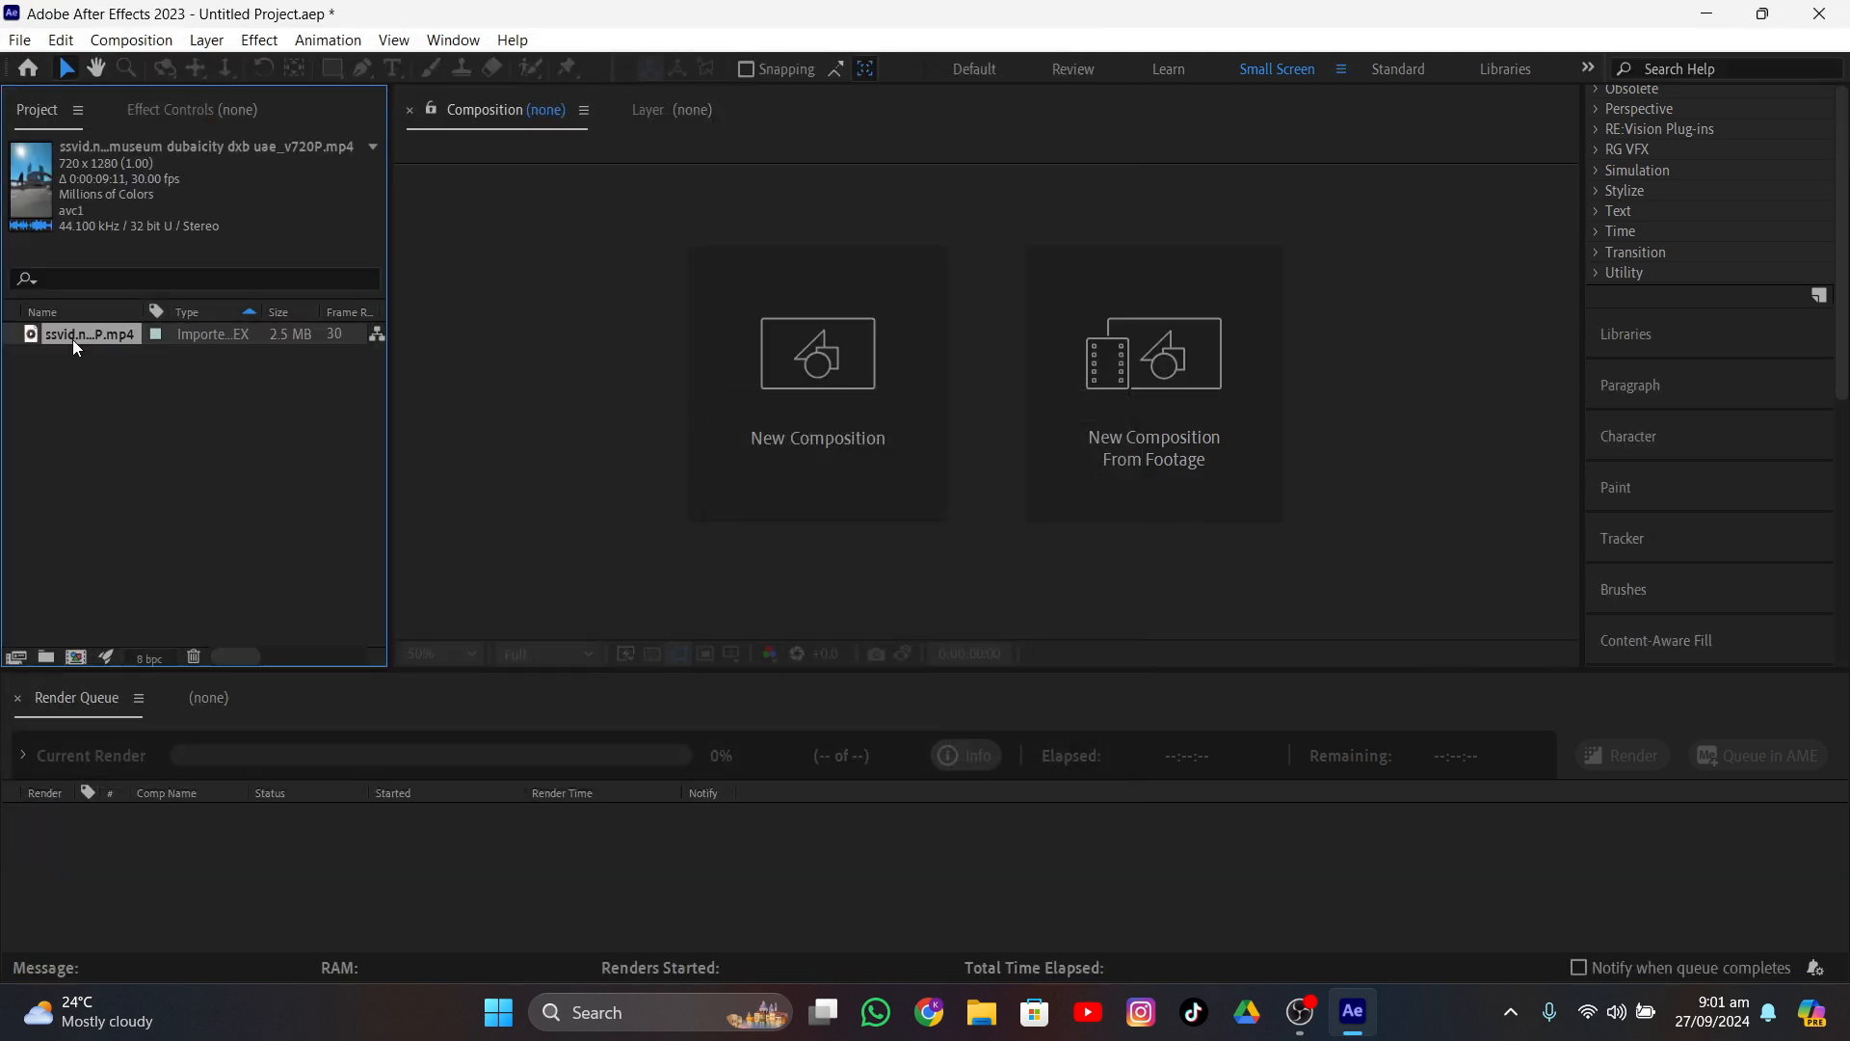
left_click_drag(62, 337, 75, 656)
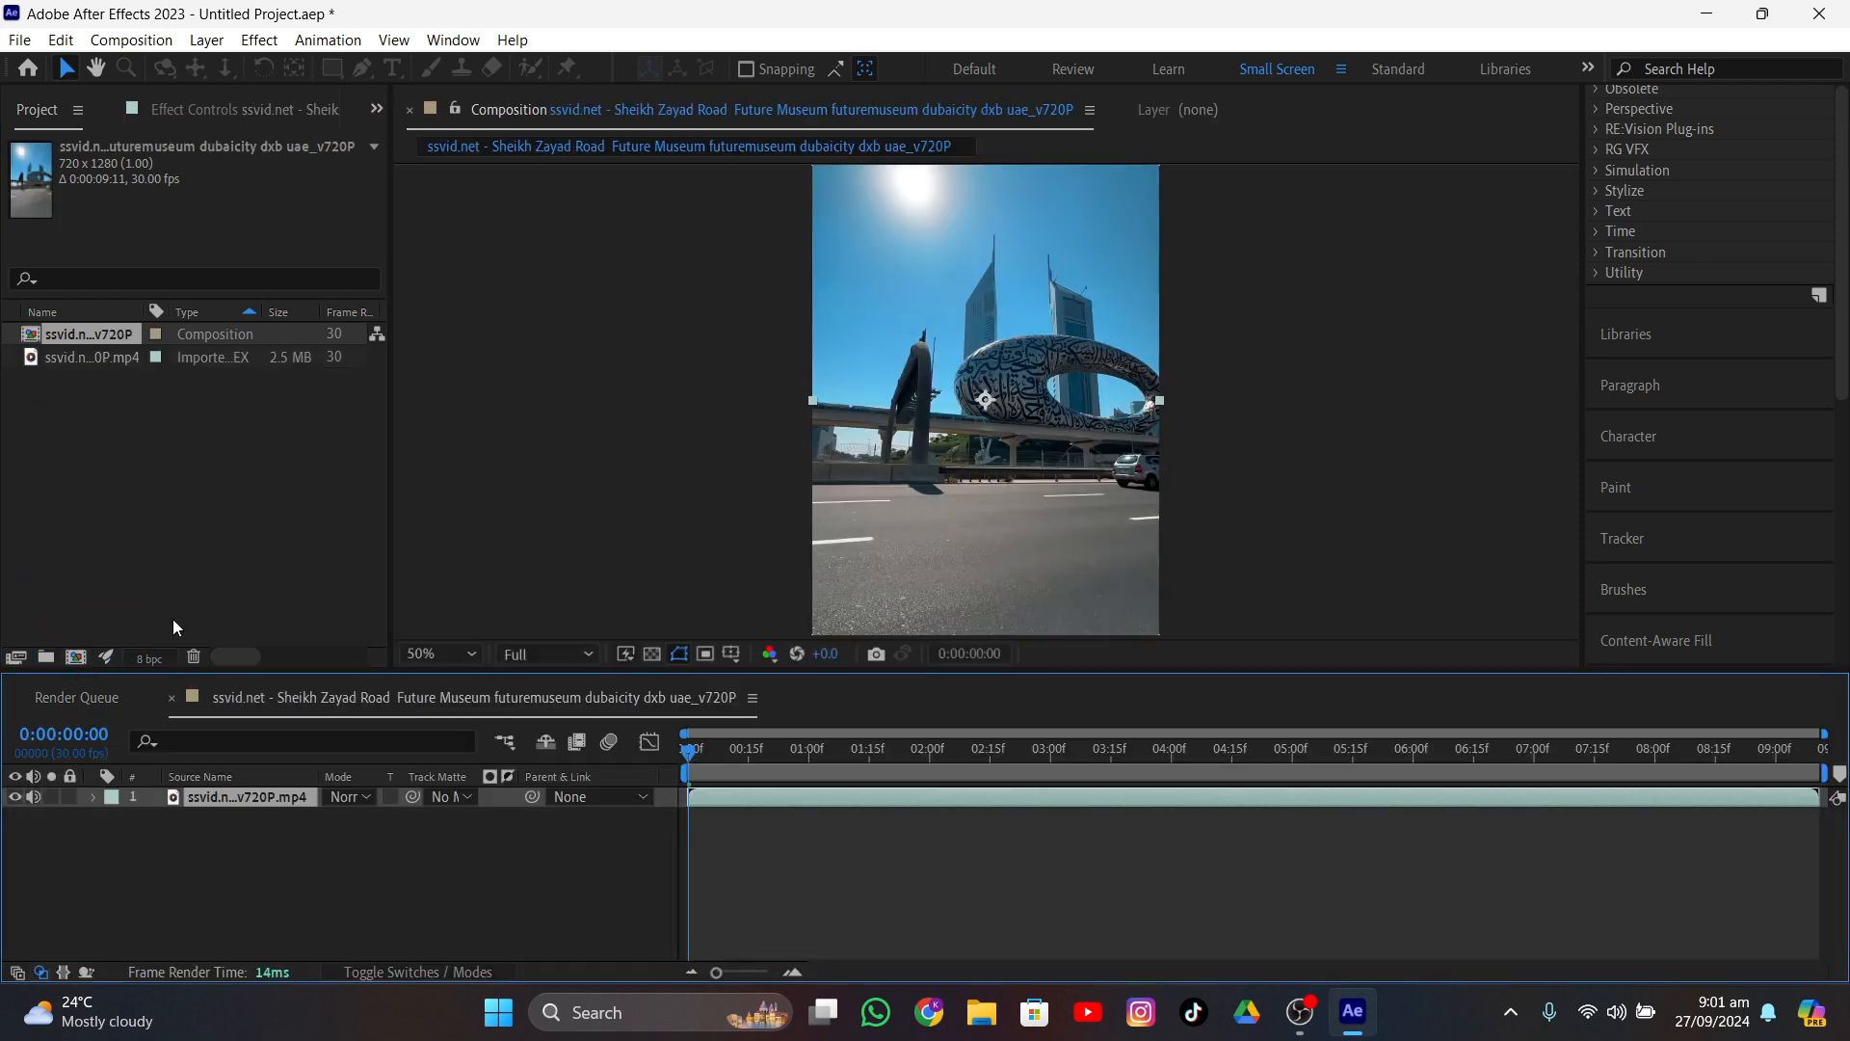
key("comma")
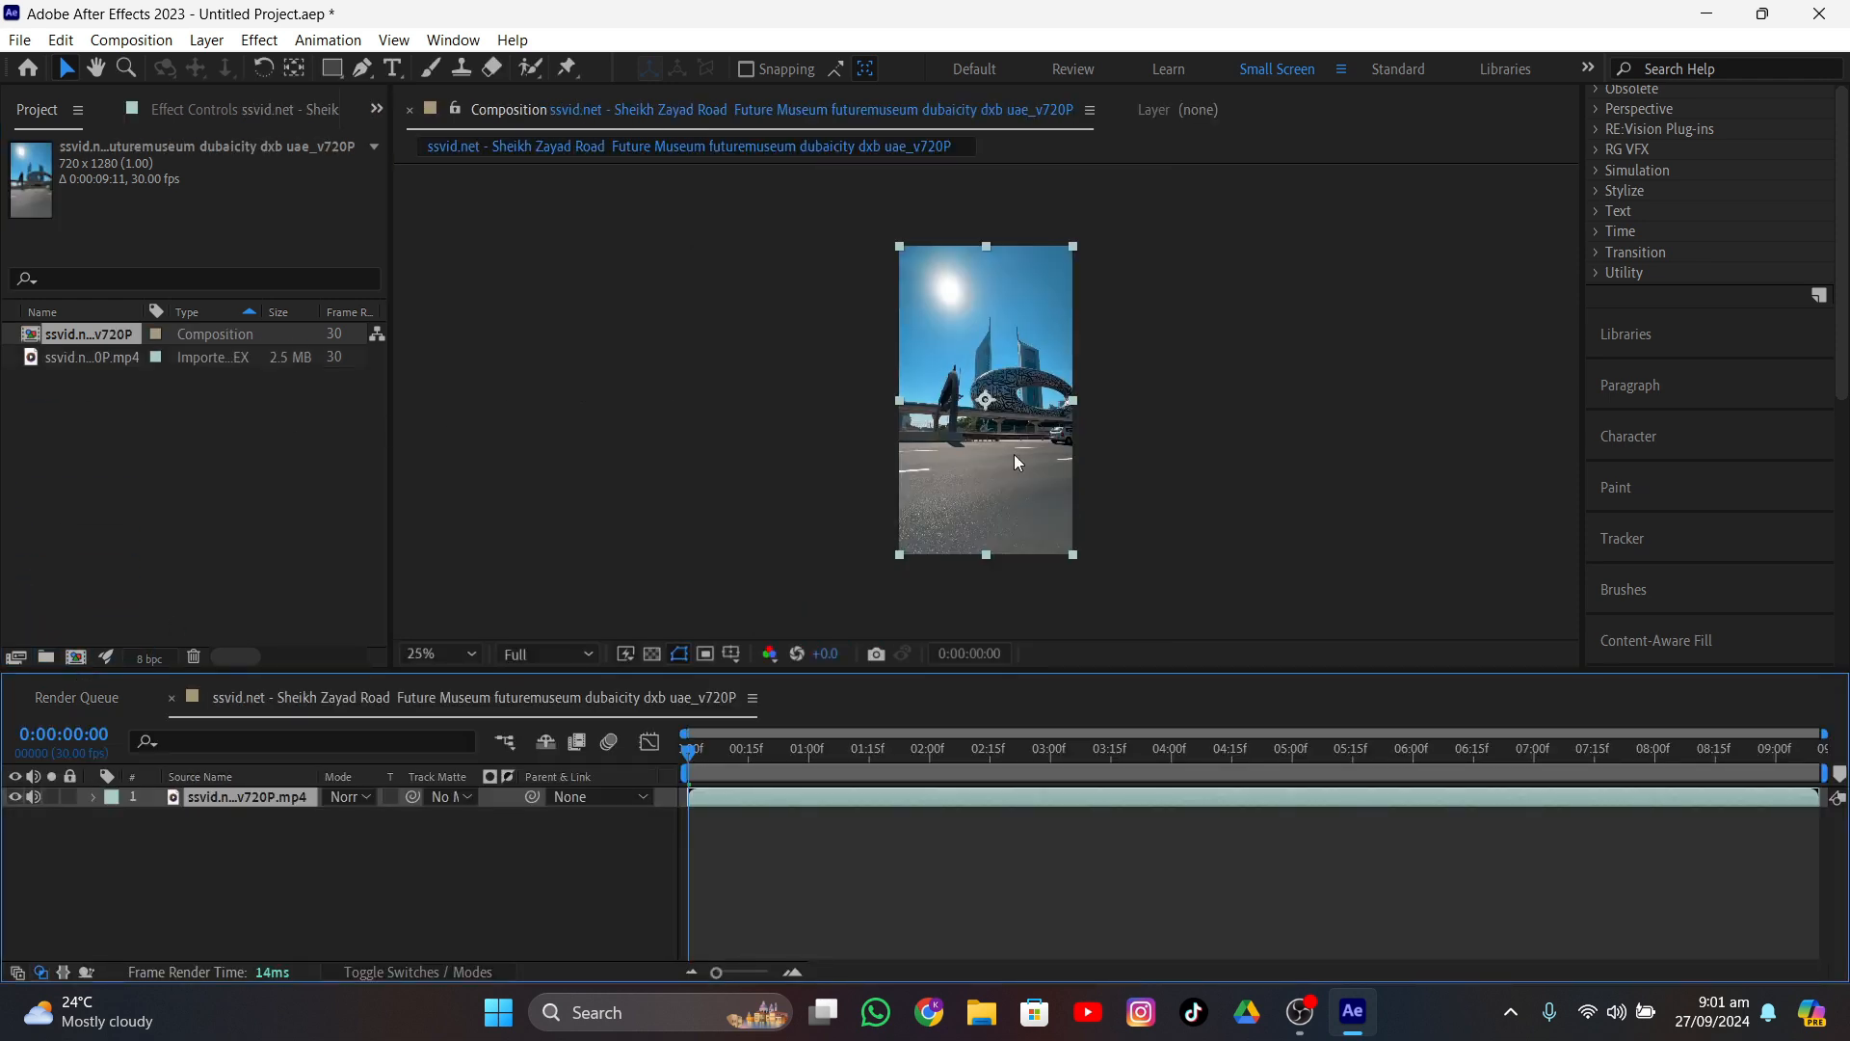
- Run 3D camera tracking on the museum clip with Detailed Analysis enabled
left_click(1607, 538)
left_click(1648, 510)
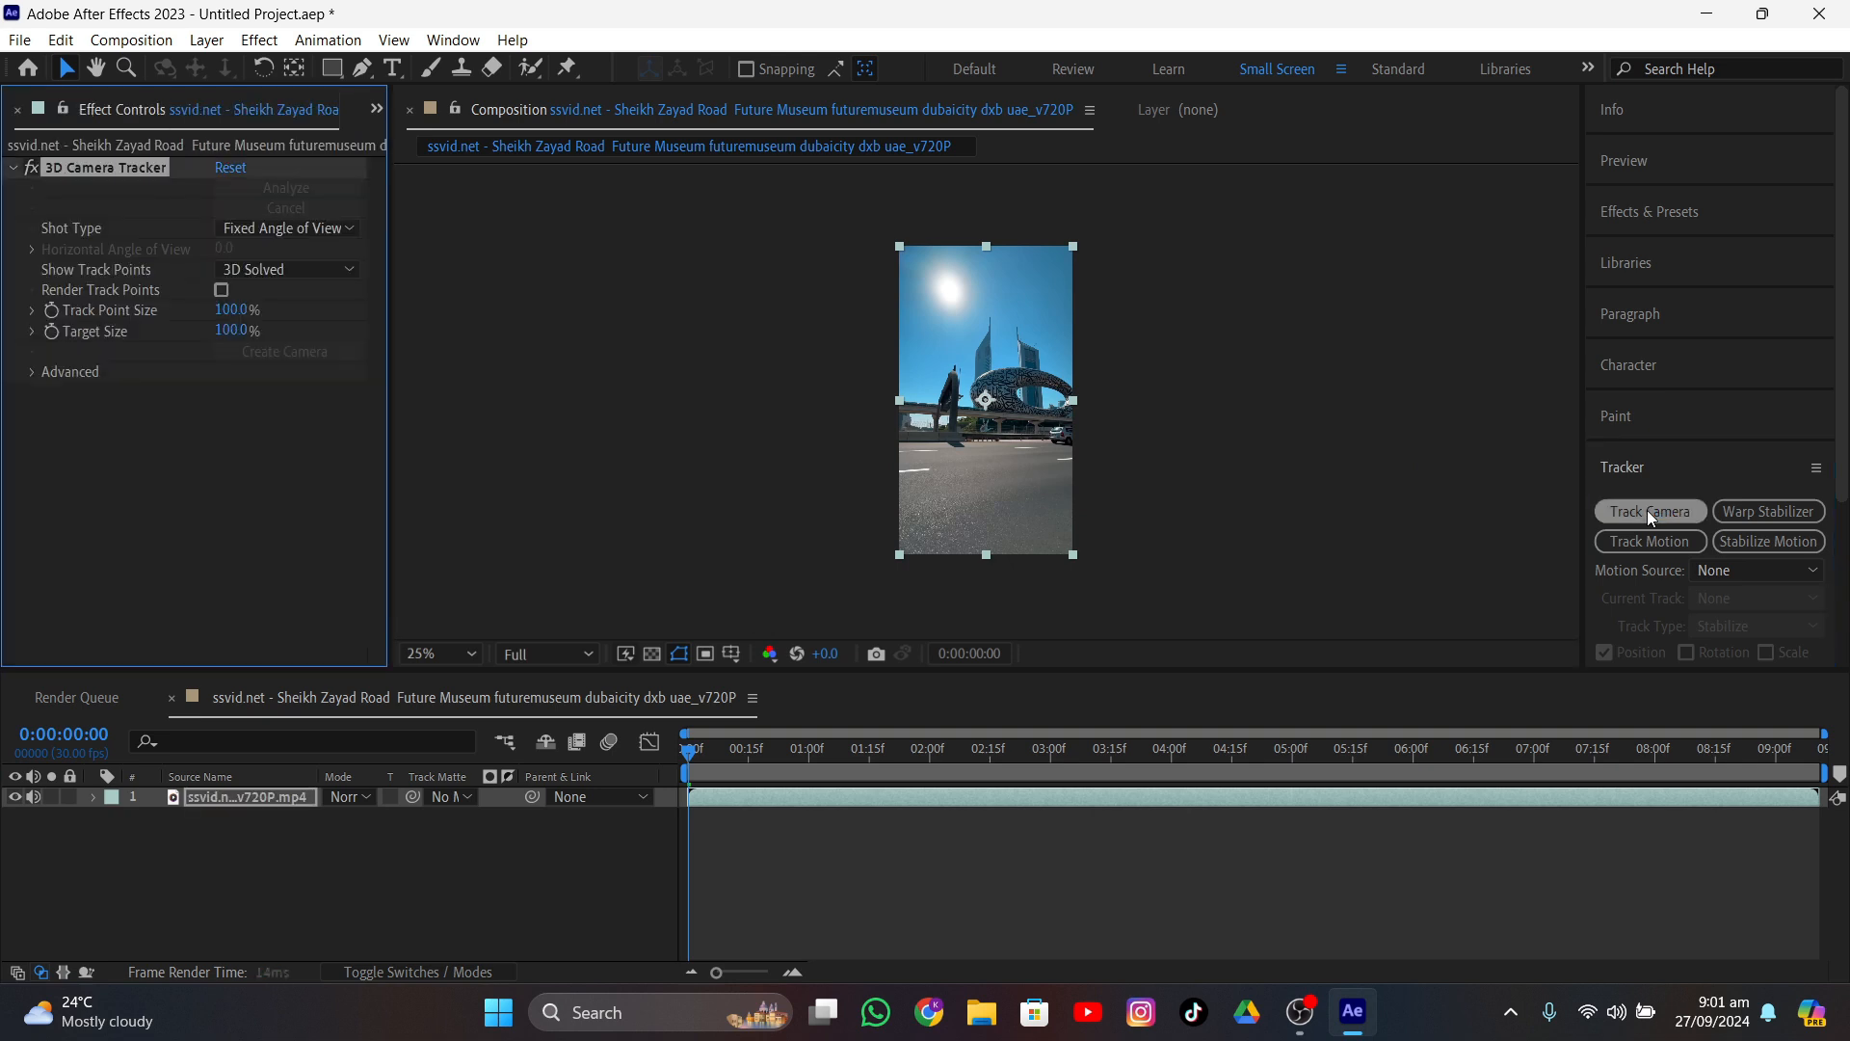
left_click(32, 372)
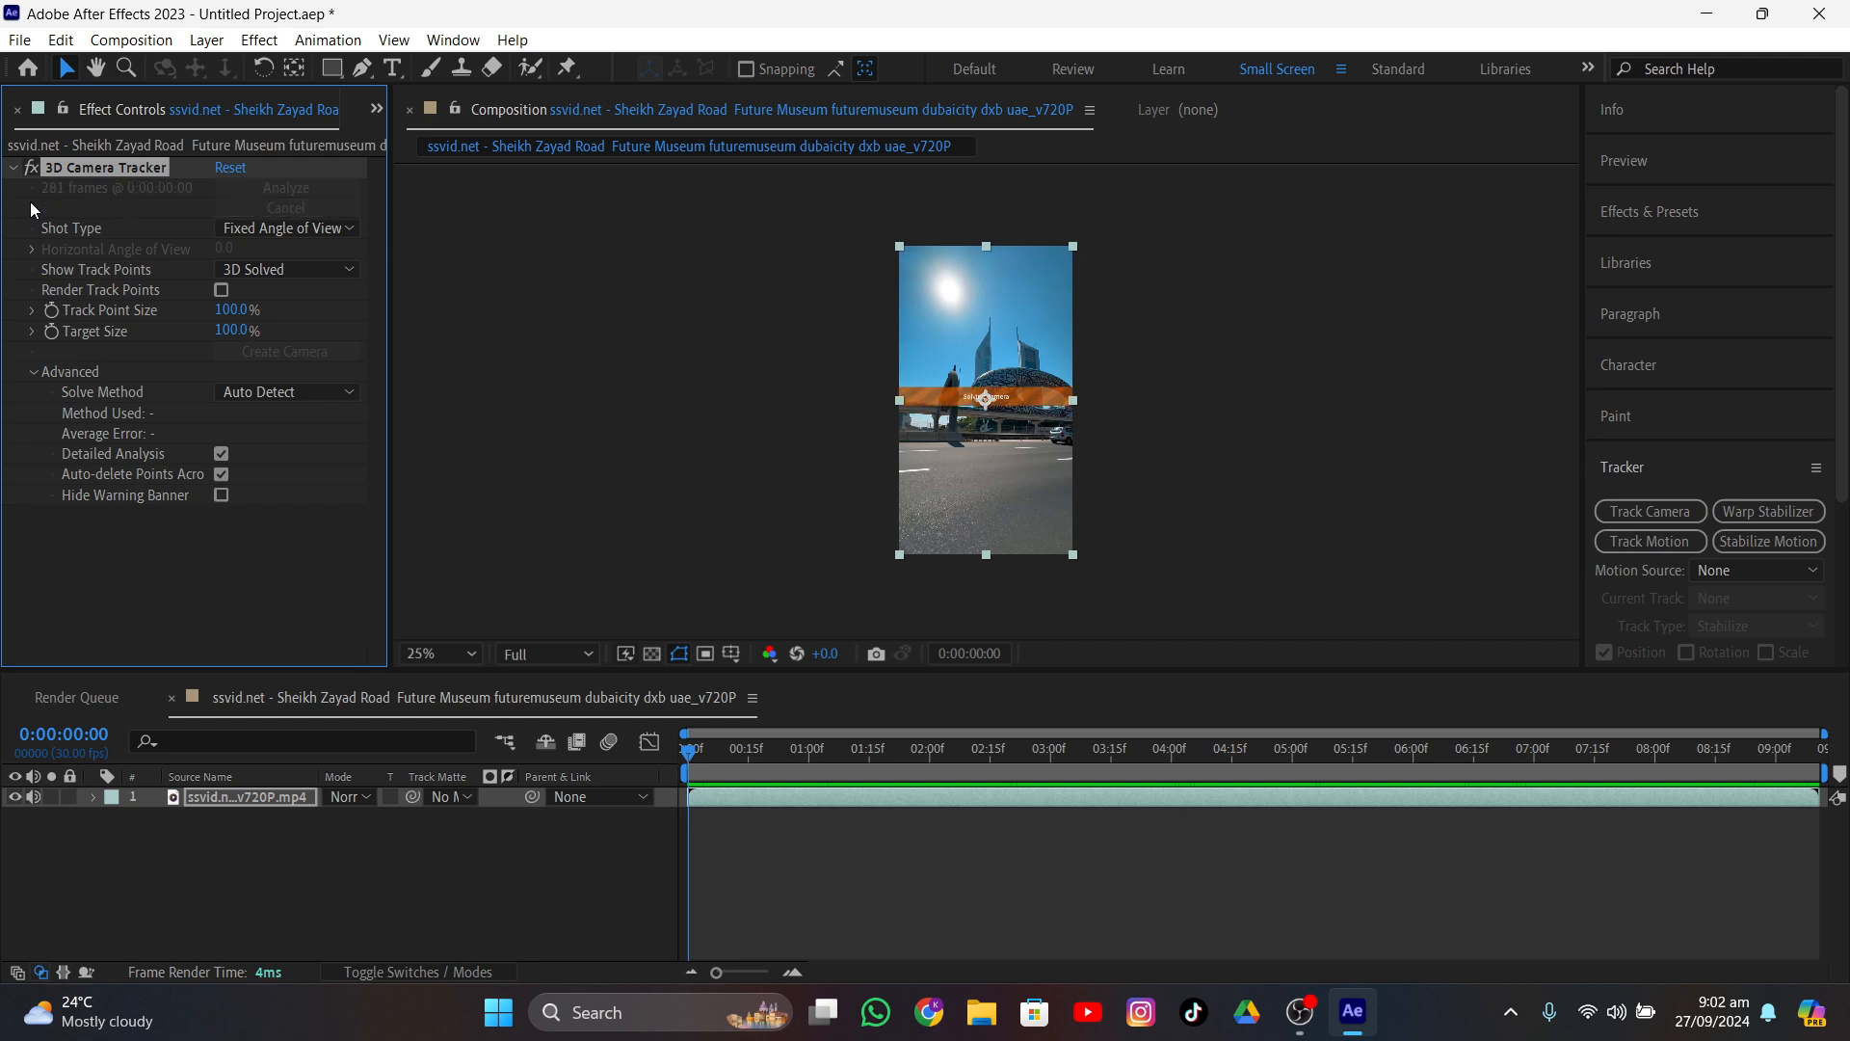
scroll(787, 443, "up", 2)
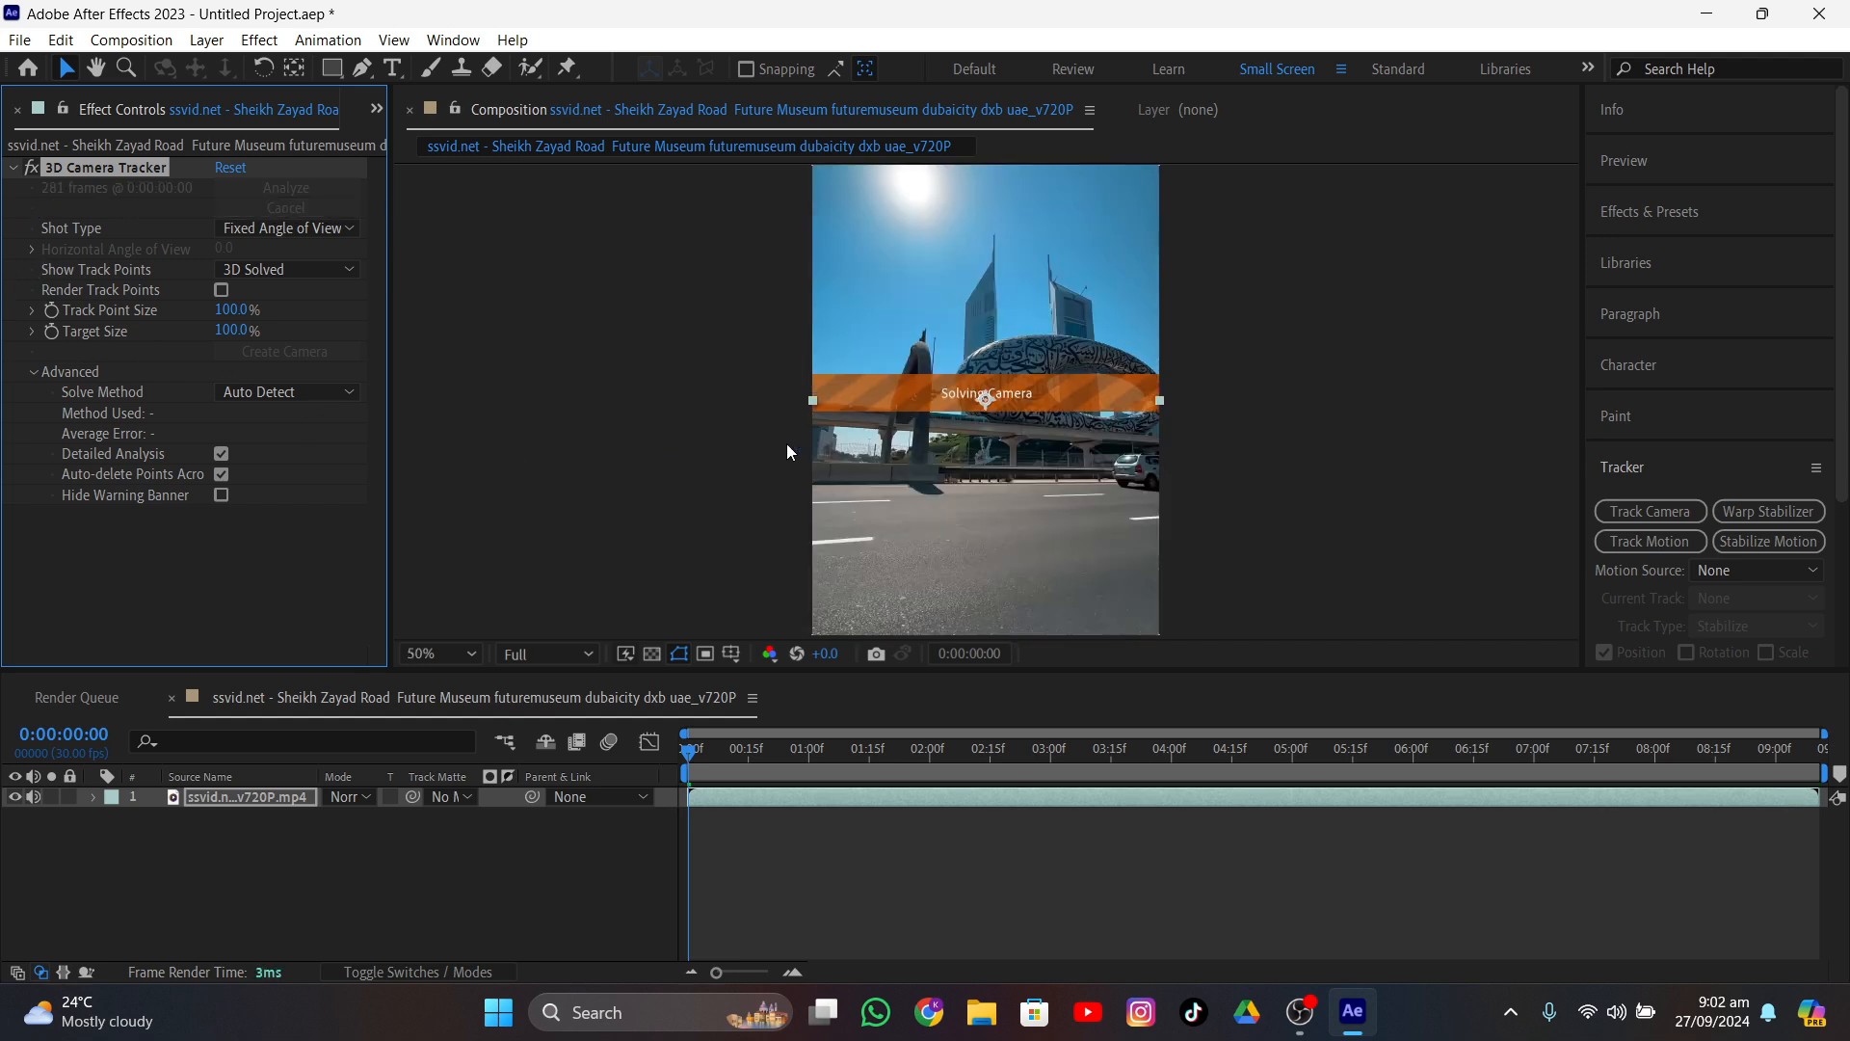
scroll(929, 382, "up", 2)
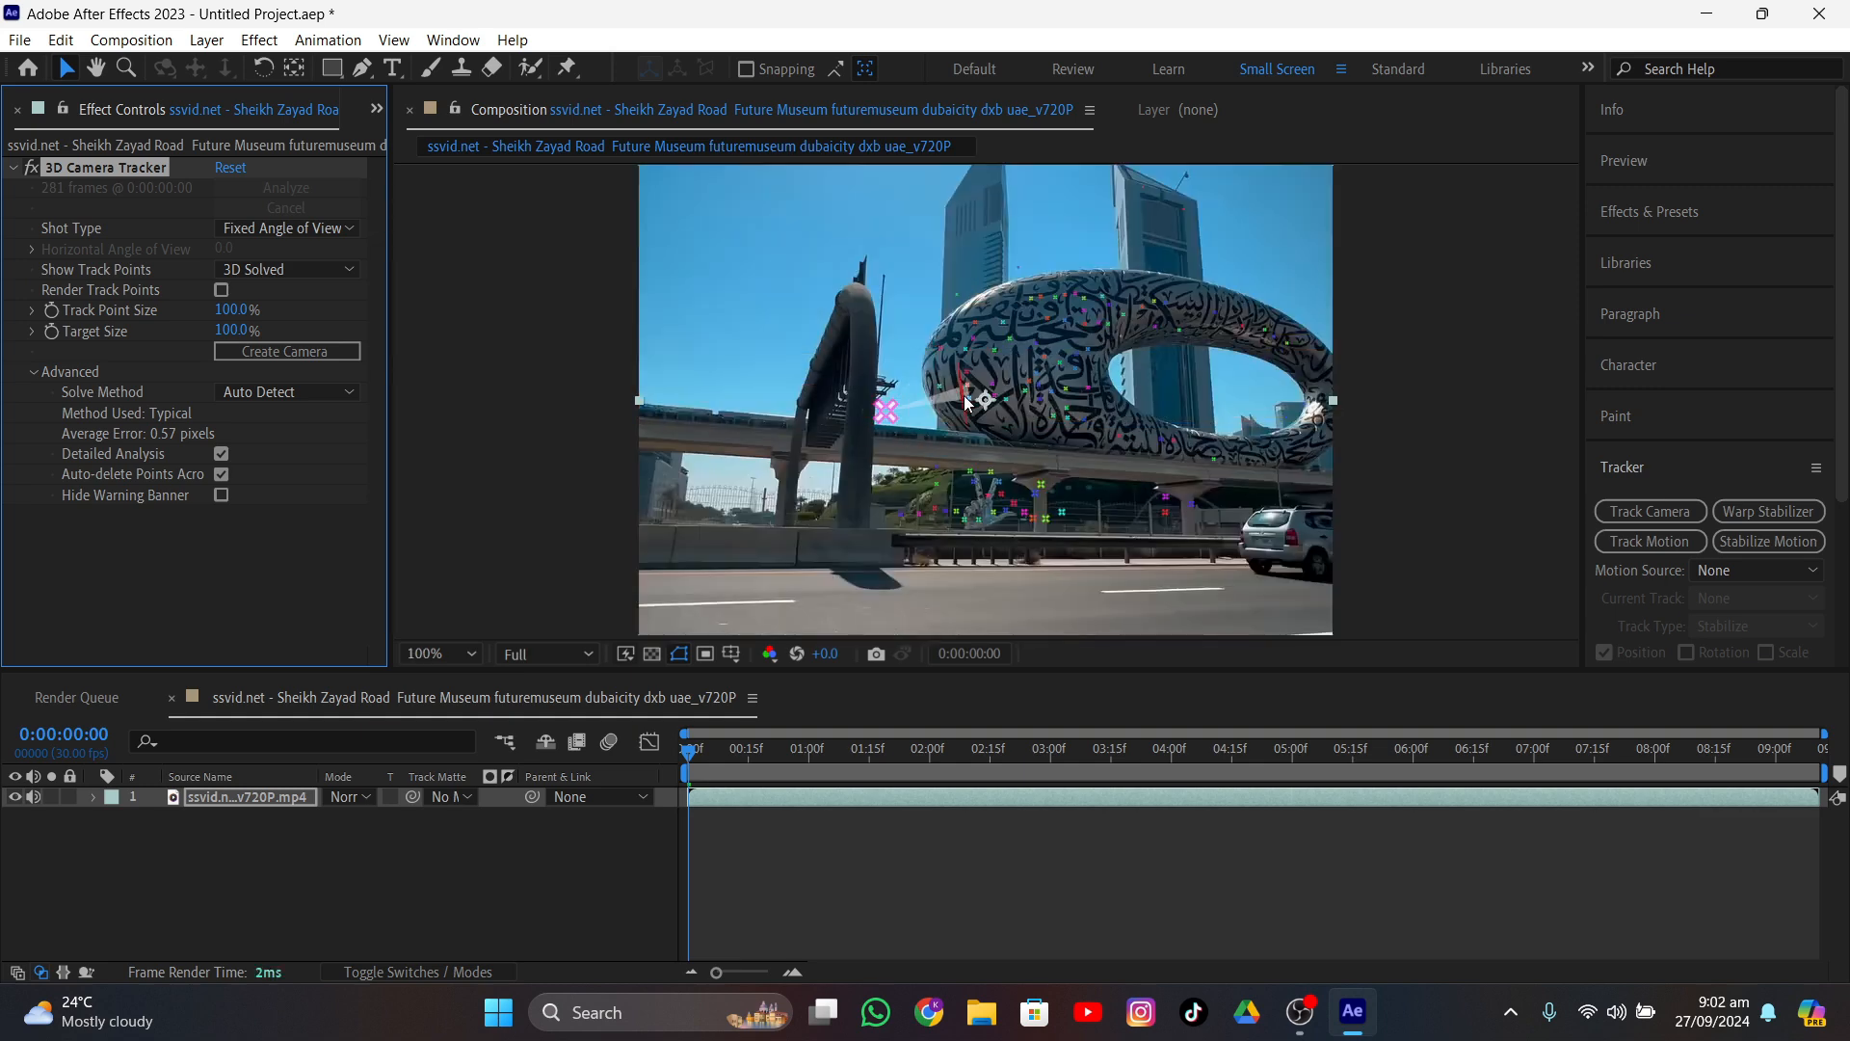
- At the first frame, create two side-by-side track solids from track points on the broad left face of the museum ring
left_click_drag(724, 754, 850, 771)
key("Home")
scroll(969, 444, "up", 1)
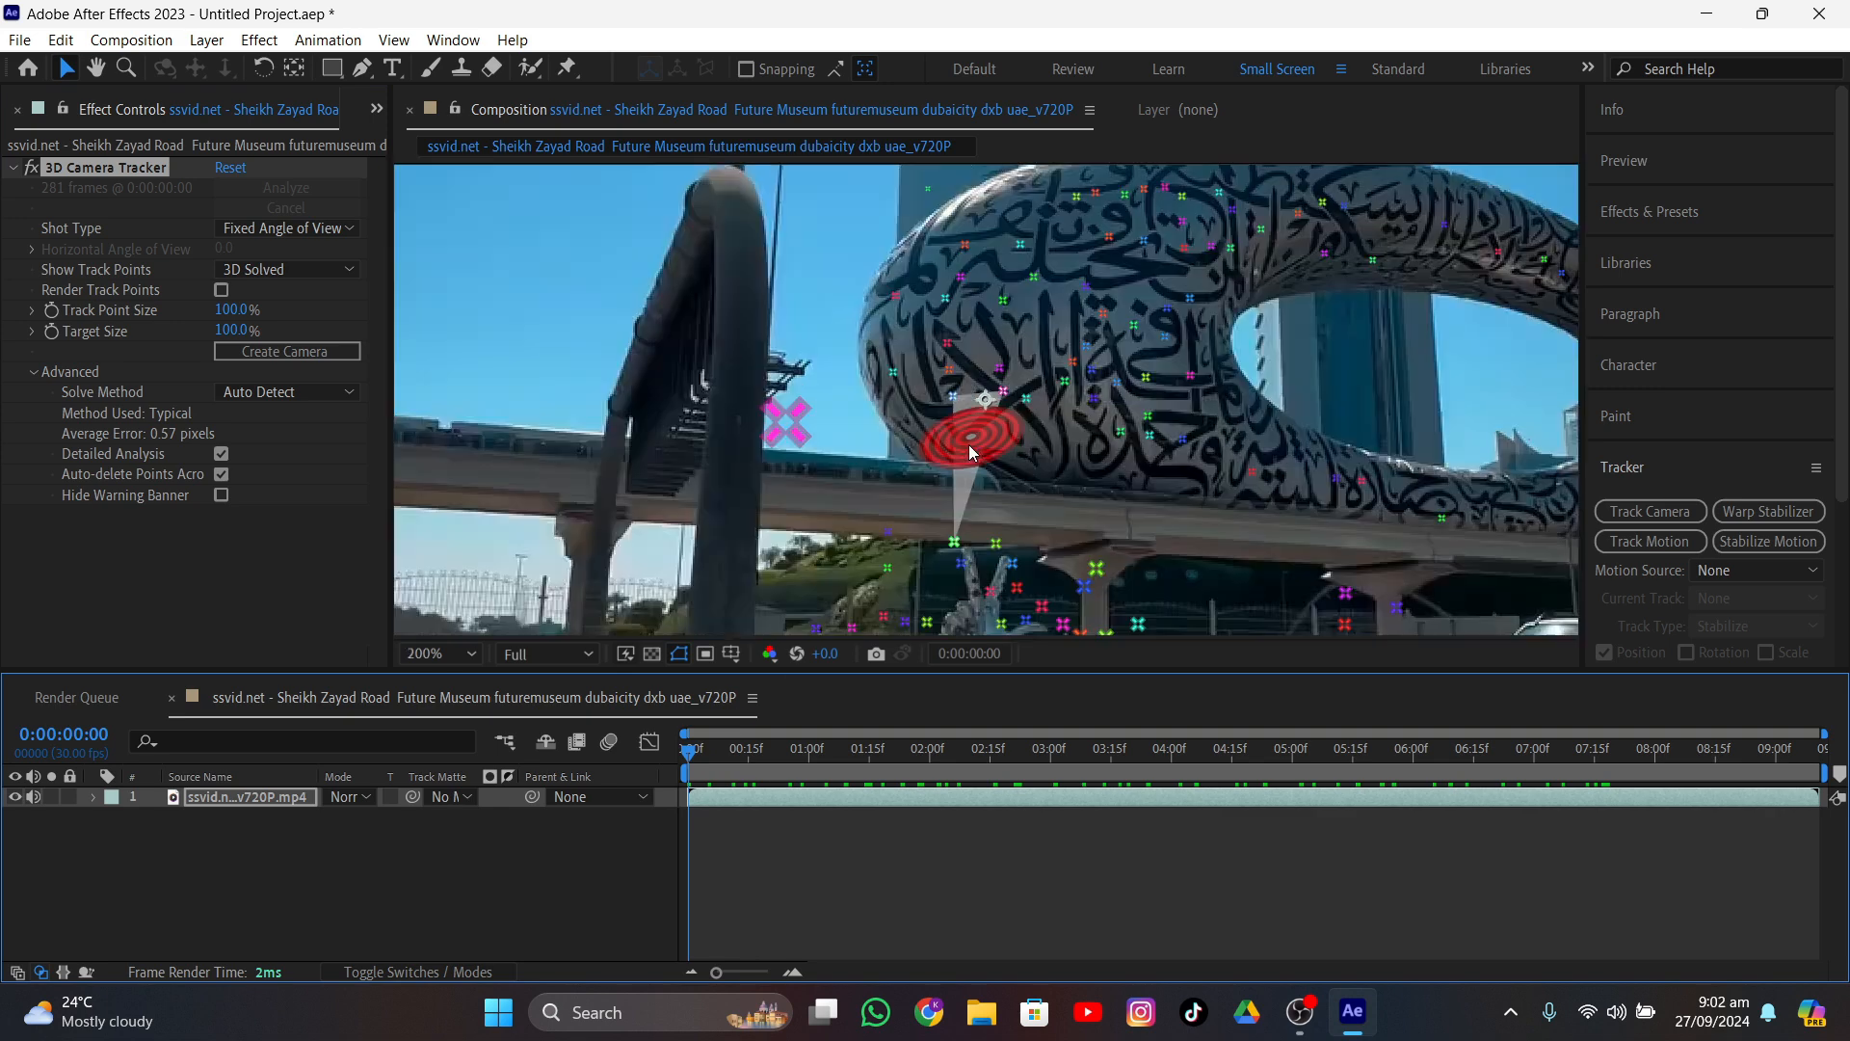
mouse_move(975, 347)
left_mouse_down()
mouse_move(891, 417)
mouse_move(1022, 431)
mouse_move(978, 359)
mouse_move(1042, 463)
mouse_move(1138, 357)
mouse_move(1084, 354)
left_mouse_up()
right_click(975, 398)
left_click(1031, 431)
right_click(1063, 364)
left_click(1118, 404)
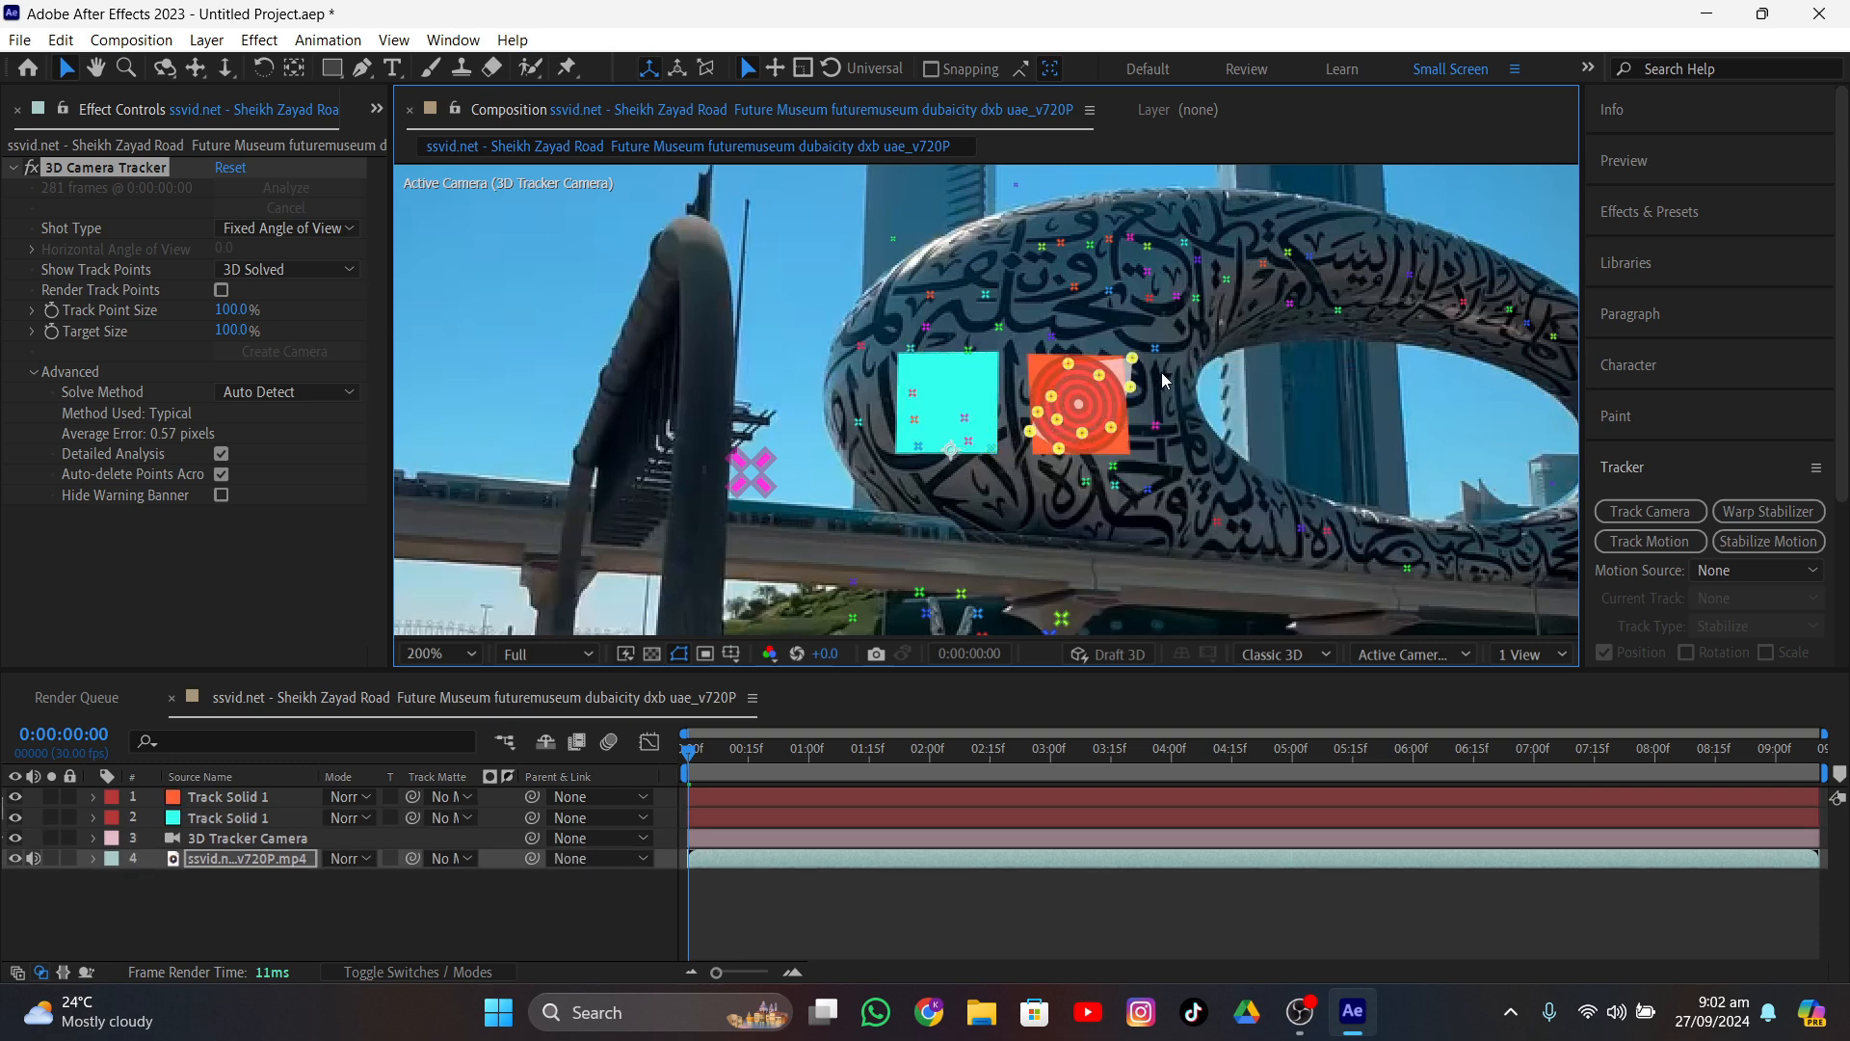
- Create two more track solids on the ring's upper face, one above the first pair and one further right
mouse_move(1018, 287)
left_mouse_down()
mouse_move(920, 275)
mouse_move(1007, 338)
left_mouse_up()
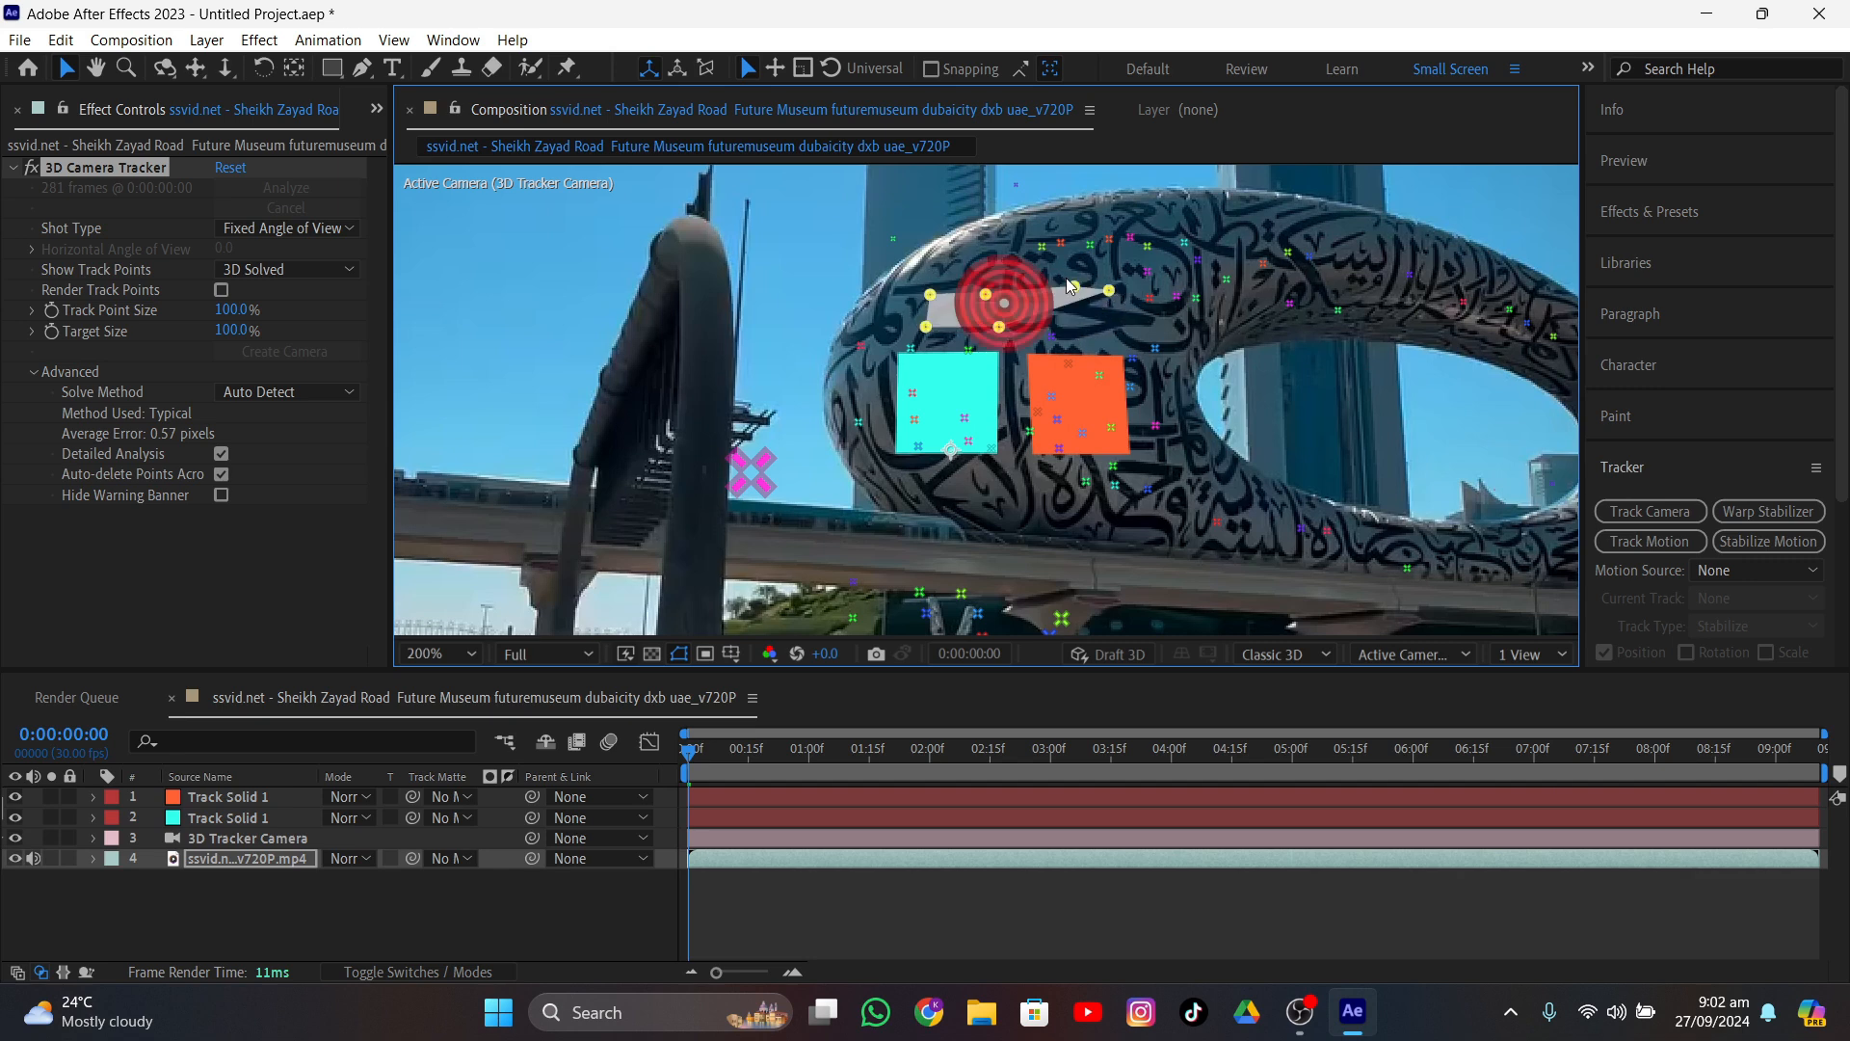
right_click(1038, 287)
left_click(1108, 319)
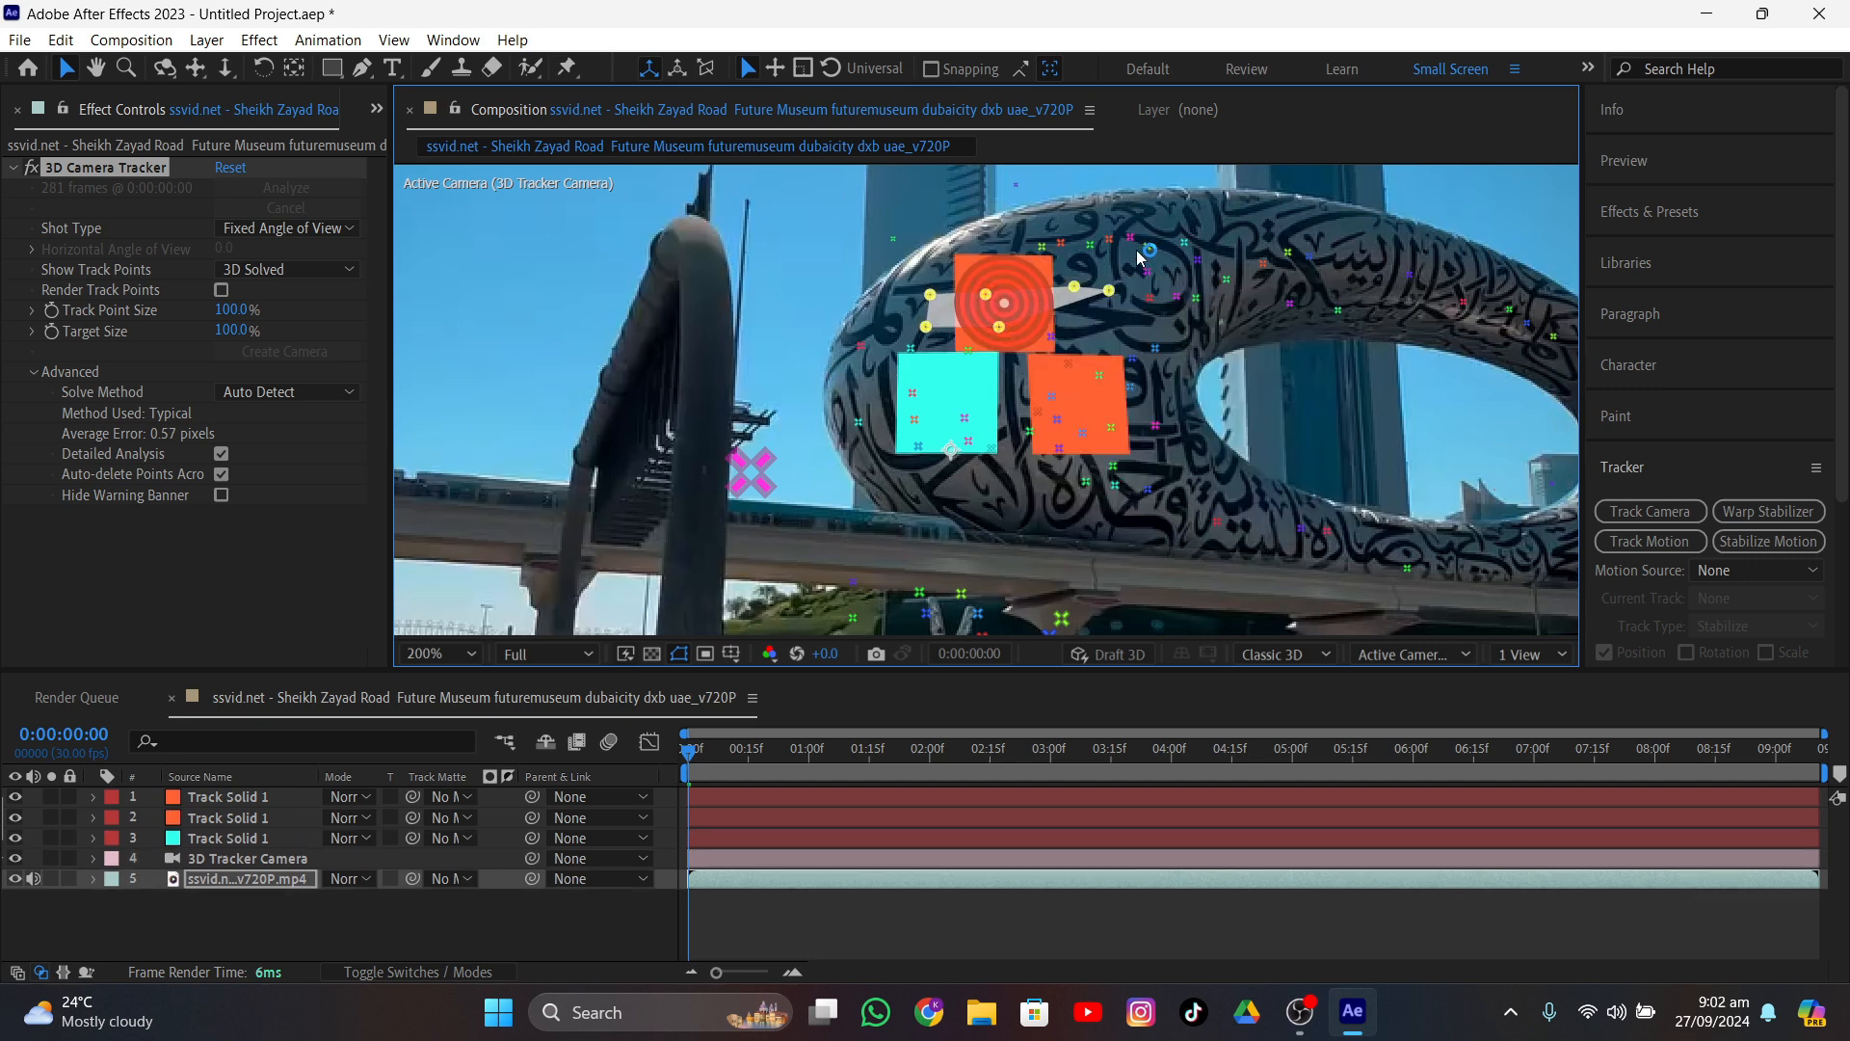
mouse_move(1135, 253)
left_mouse_down()
mouse_move(1119, 330)
mouse_move(1135, 347)
left_mouse_up()
right_click(1161, 274)
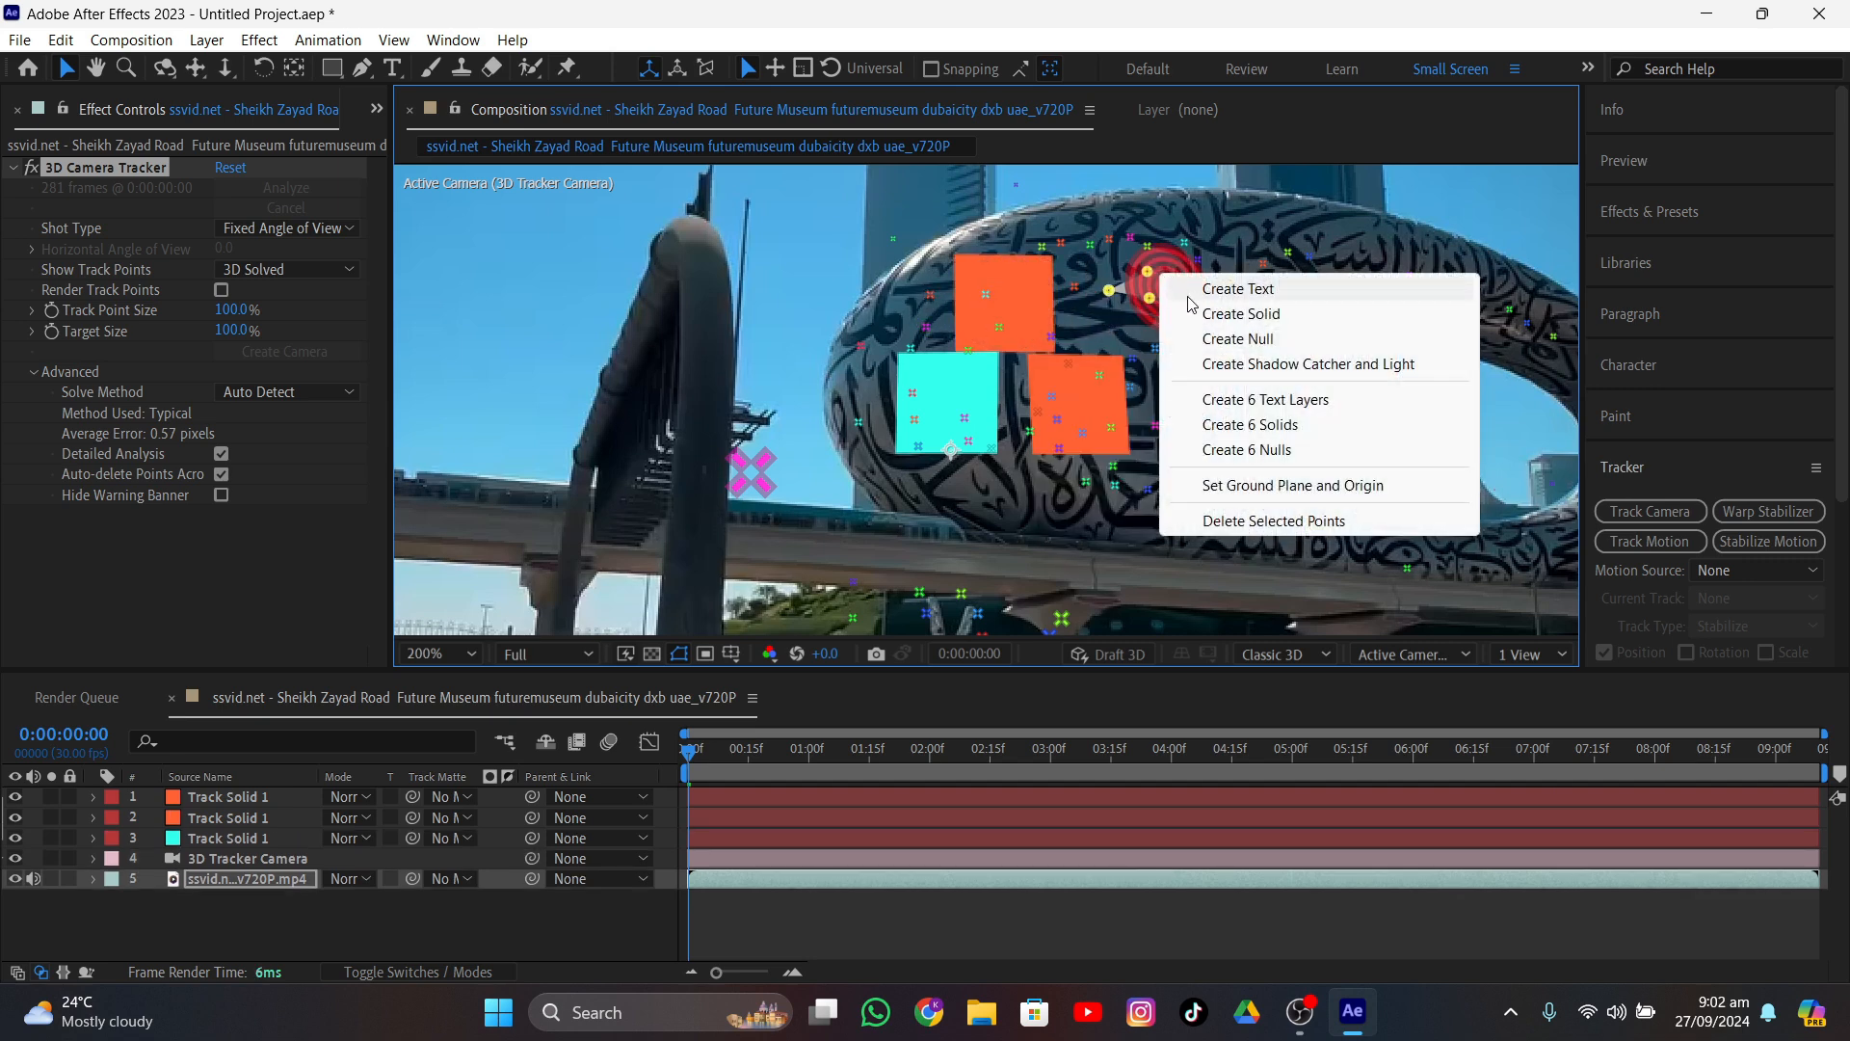
left_click(1216, 310)
- Create two track solids along the ring's upper arm, above the opening, from the track points there
mouse_move(1297, 234)
left_mouse_down()
mouse_move(1264, 313)
mouse_move(1316, 247)
left_mouse_up()
right_click(1322, 270)
left_click(1364, 304)
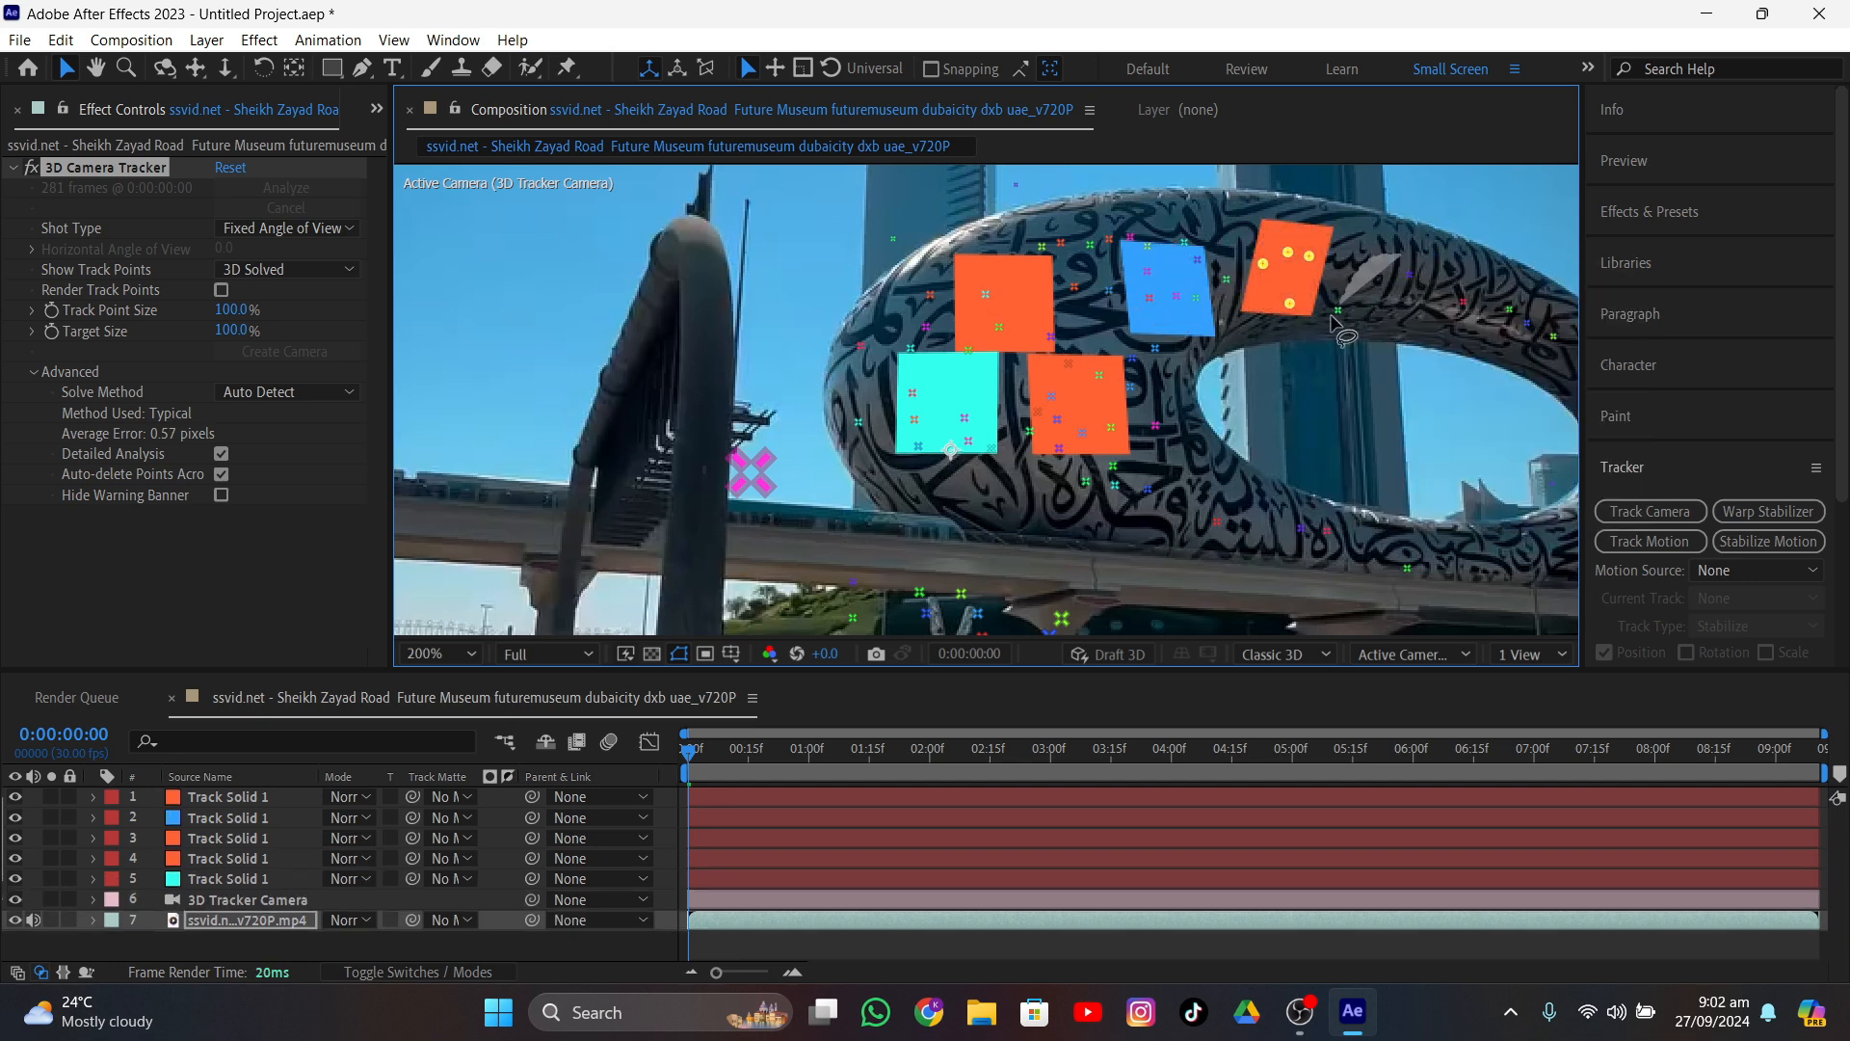
right_click(1468, 297)
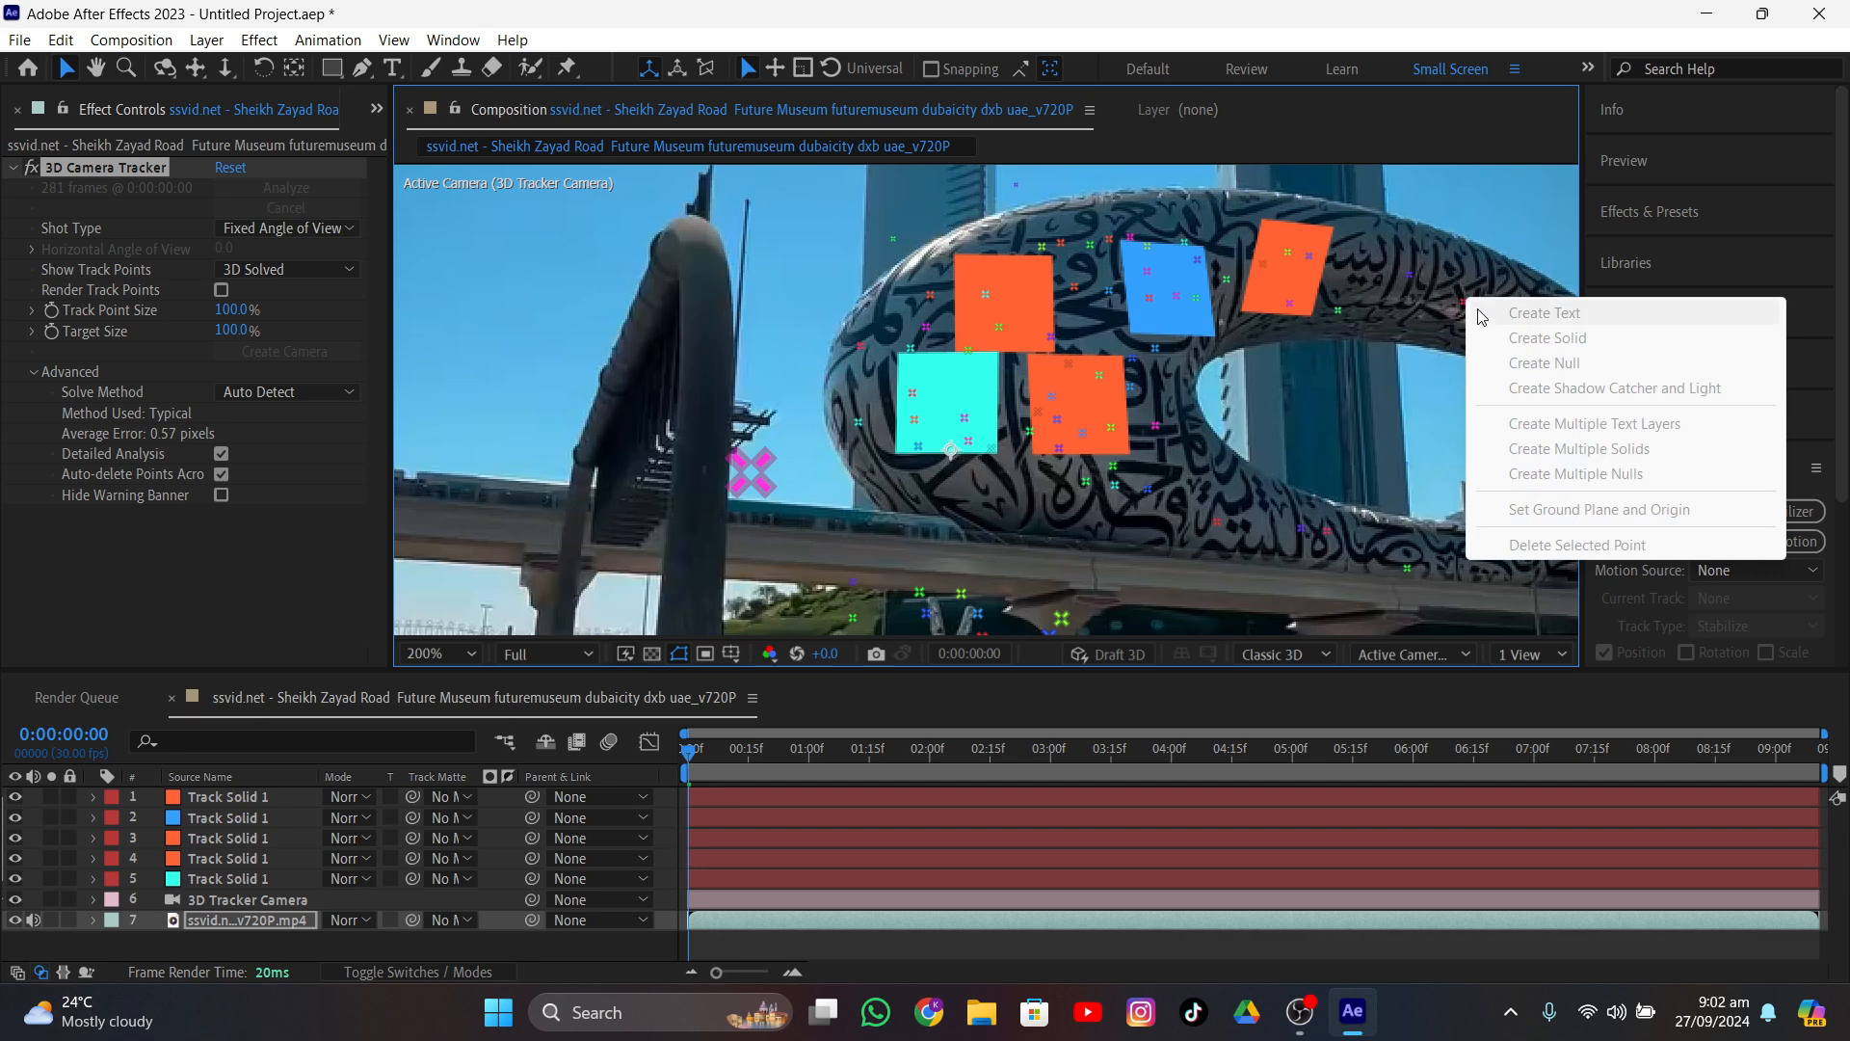
mouse_move(1449, 255)
left_mouse_down()
mouse_move(1394, 256)
mouse_move(1383, 354)
mouse_move(1504, 318)
mouse_move(1368, 260)
mouse_move(1320, 298)
mouse_move(1407, 275)
left_mouse_up()
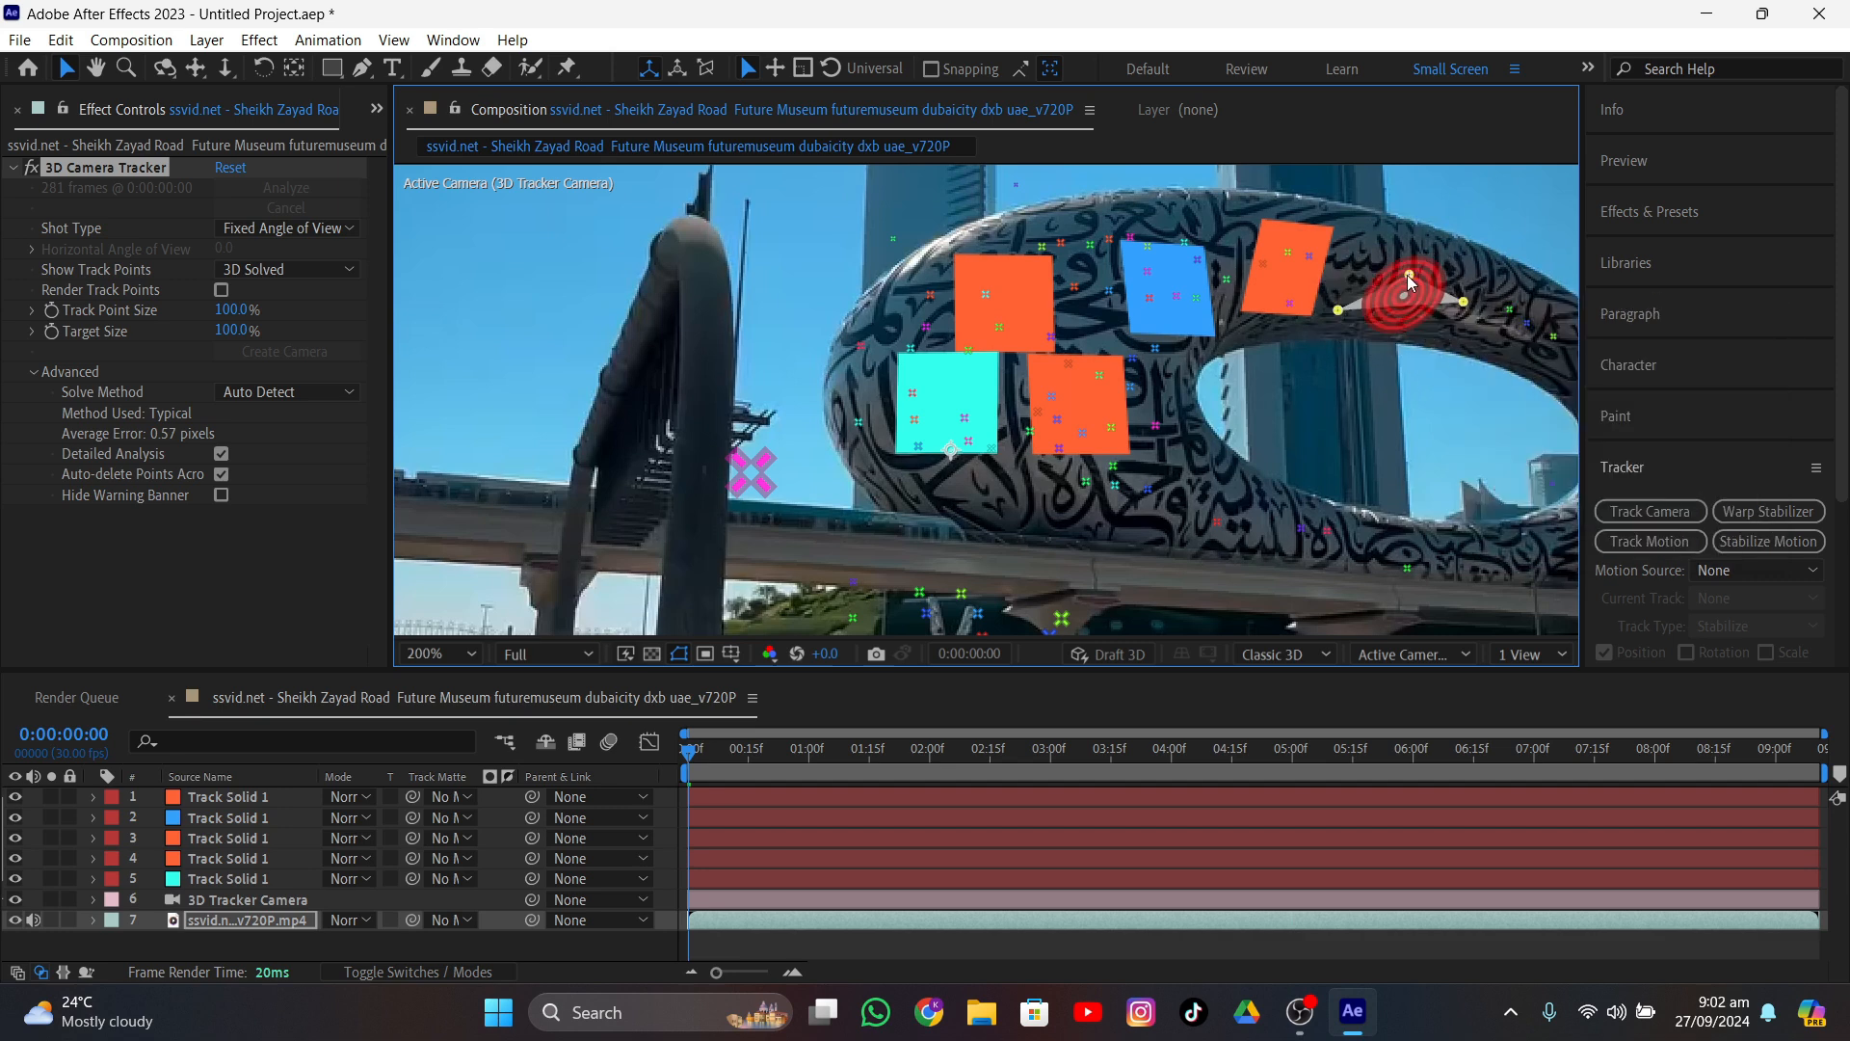
right_click(1407, 274)
left_click(1450, 318)
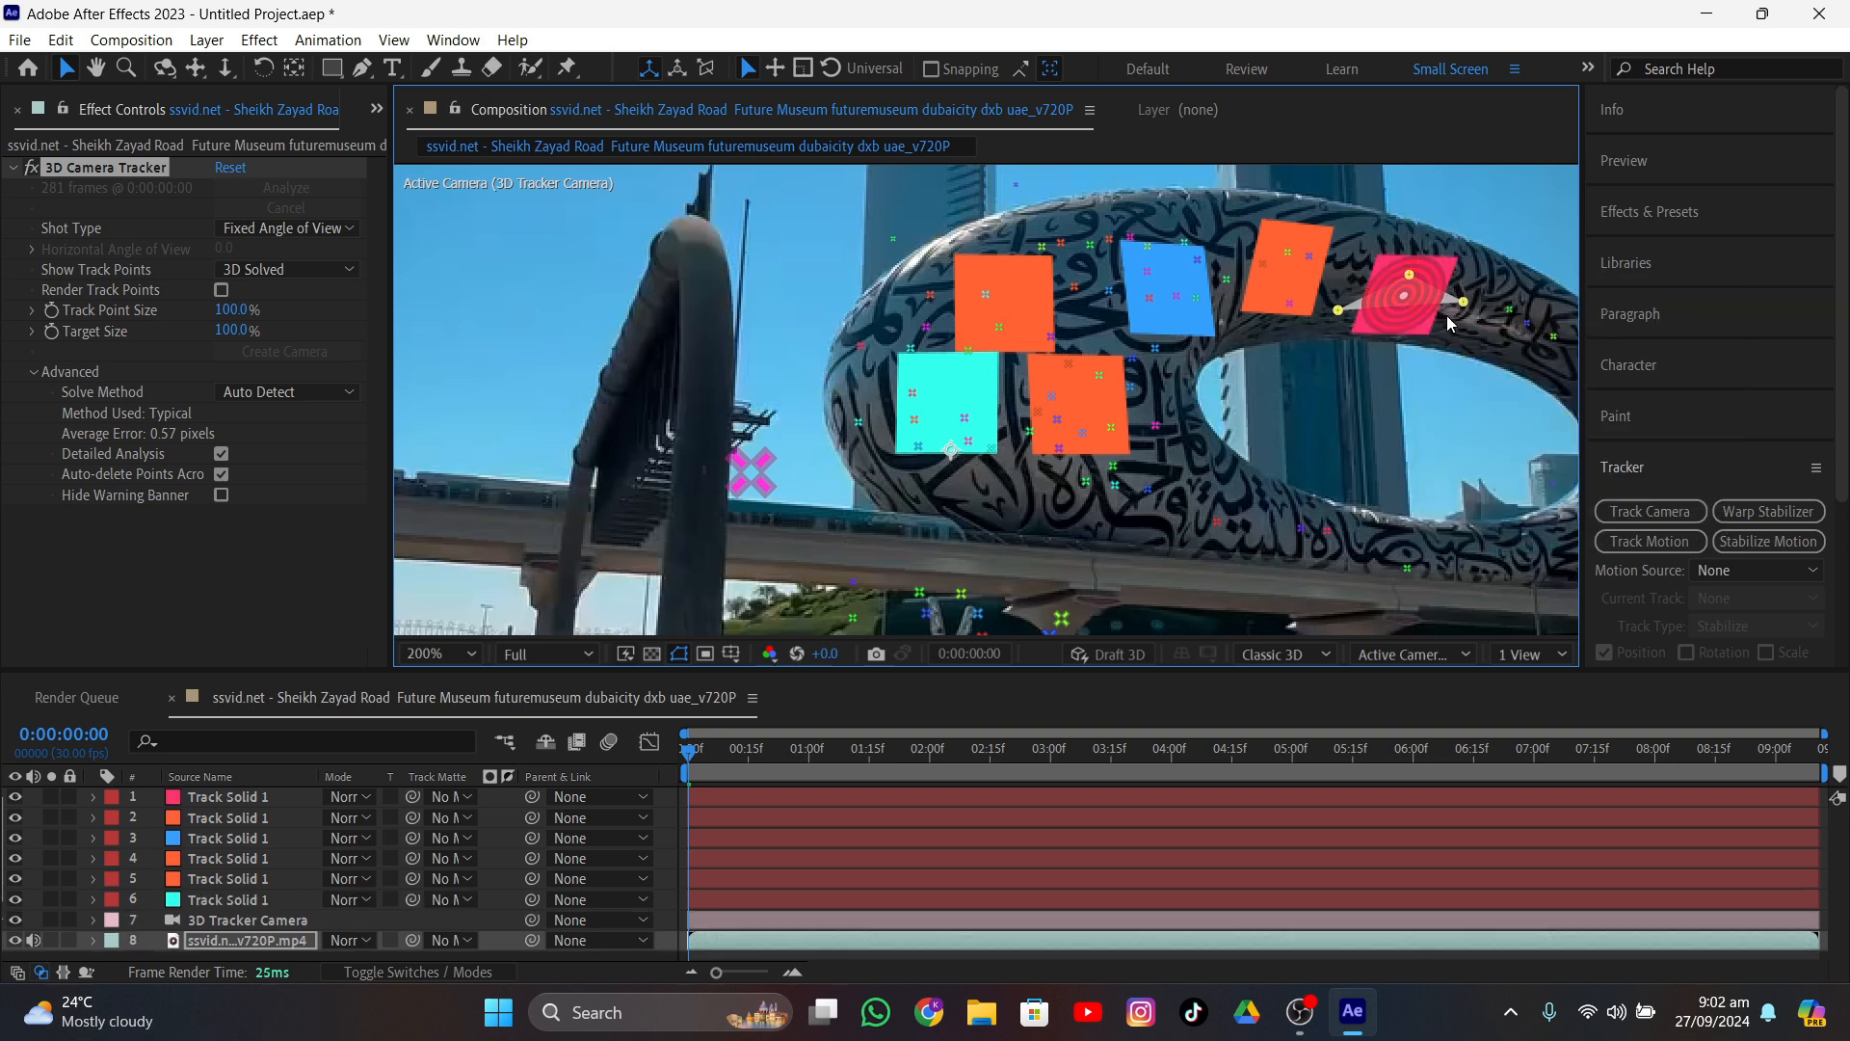
- Create two track solids along the ring's lower arm, one below the orange square and one further right beneath the opening
mouse_move(1079, 479)
left_mouse_down()
mouse_move(1109, 511)
mouse_move(1216, 533)
mouse_move(1089, 482)
left_mouse_up()
right_click(1161, 490)
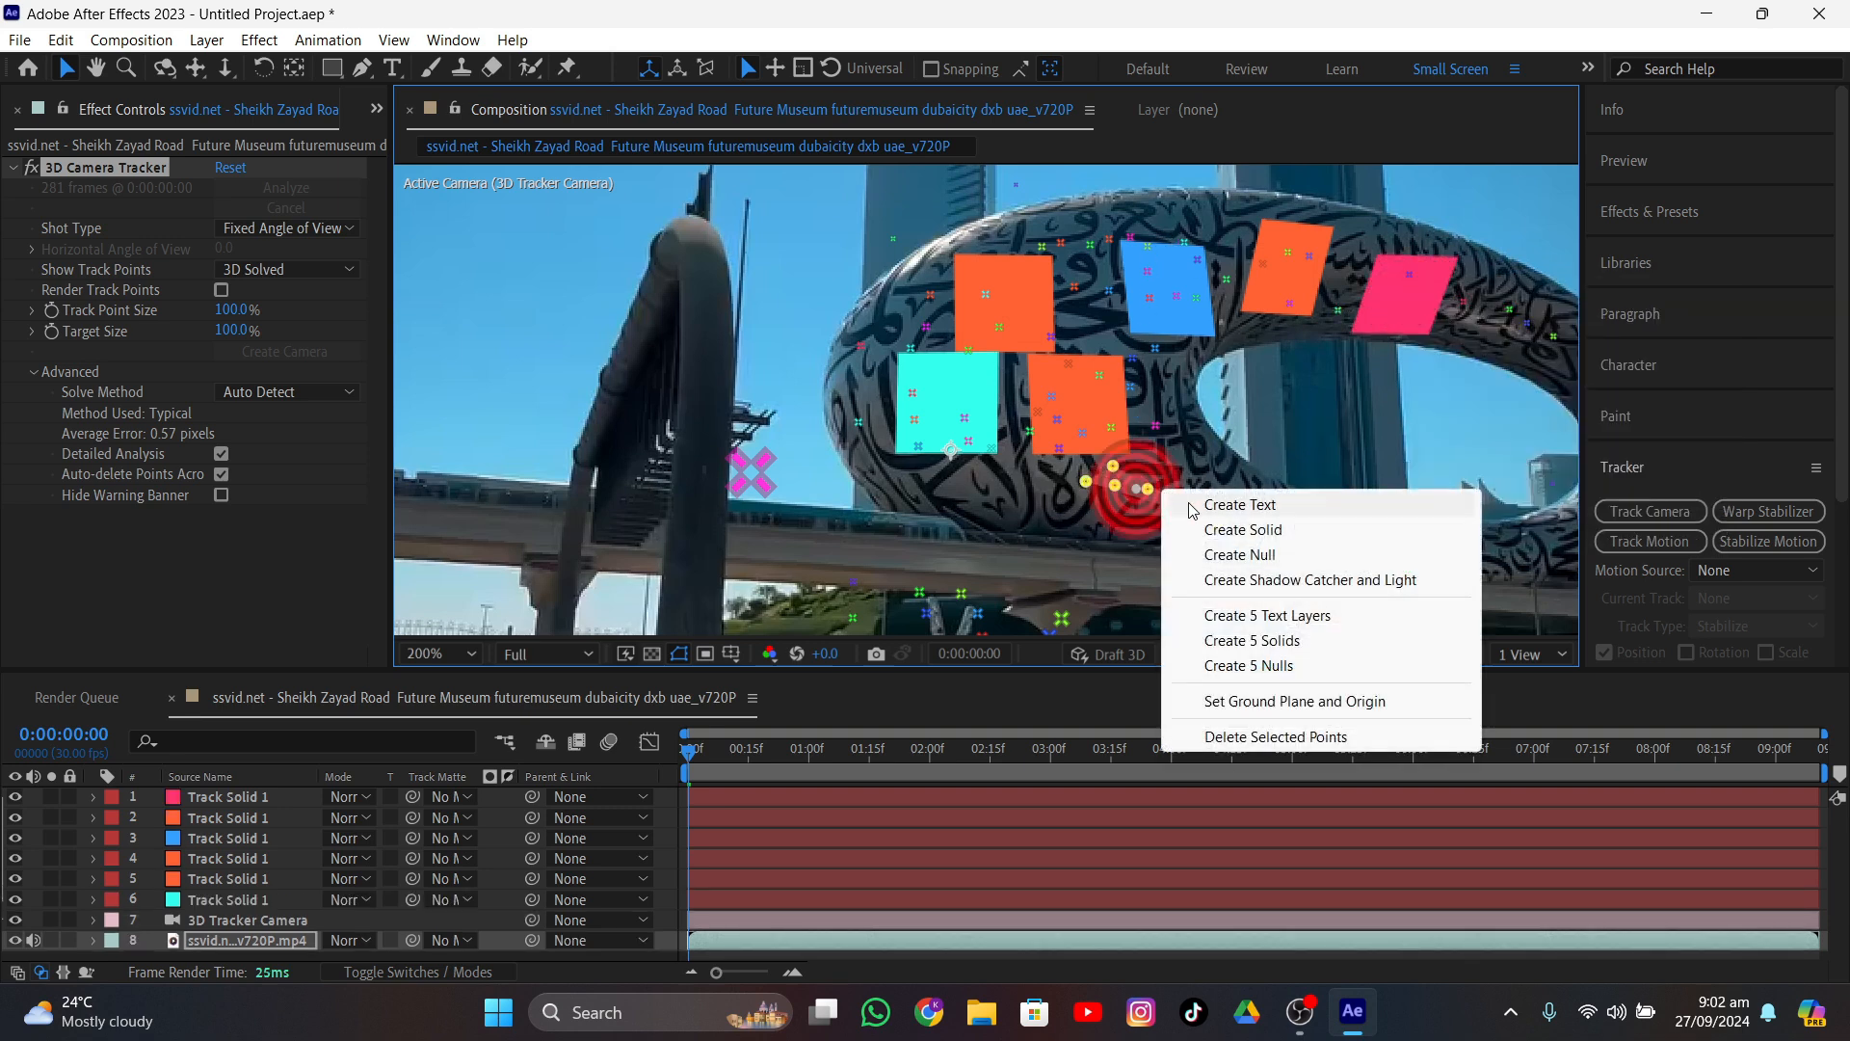
left_click(1243, 528)
left_click_drag(1249, 498, 1136, 430)
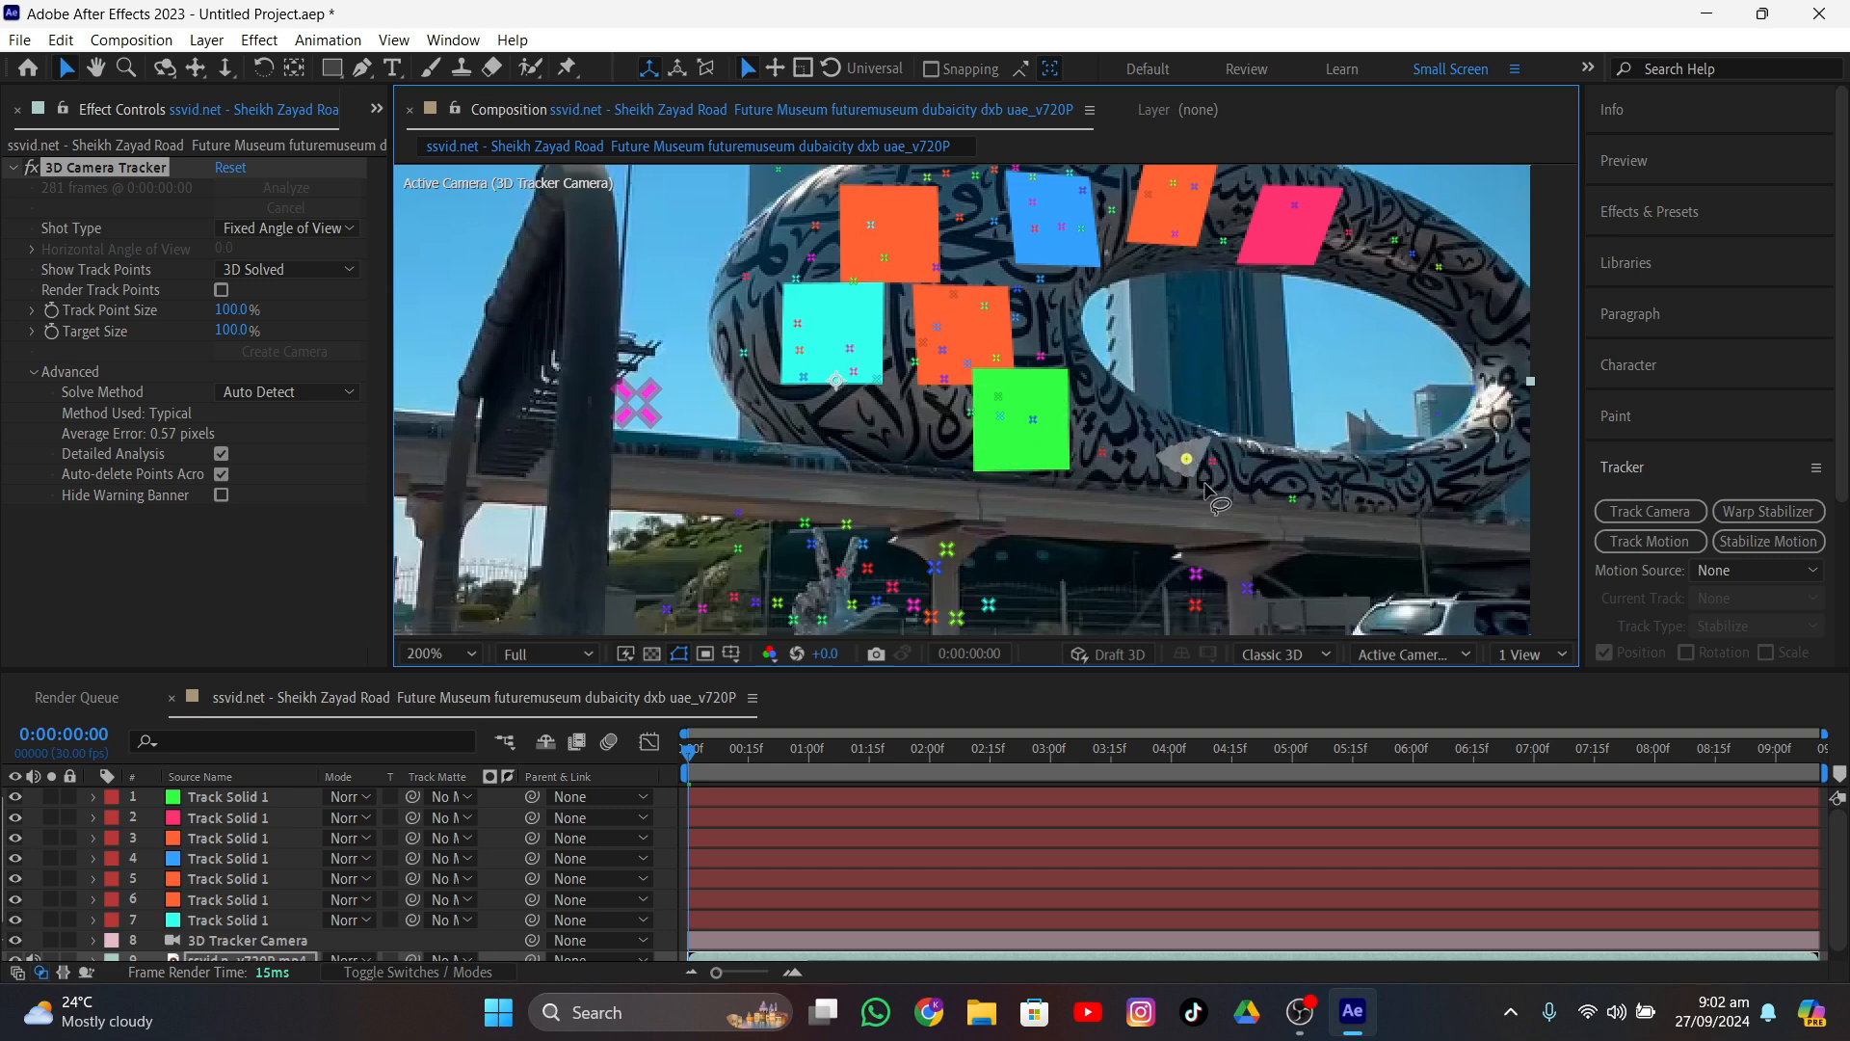
right_click(1240, 481)
left_click(1254, 507)
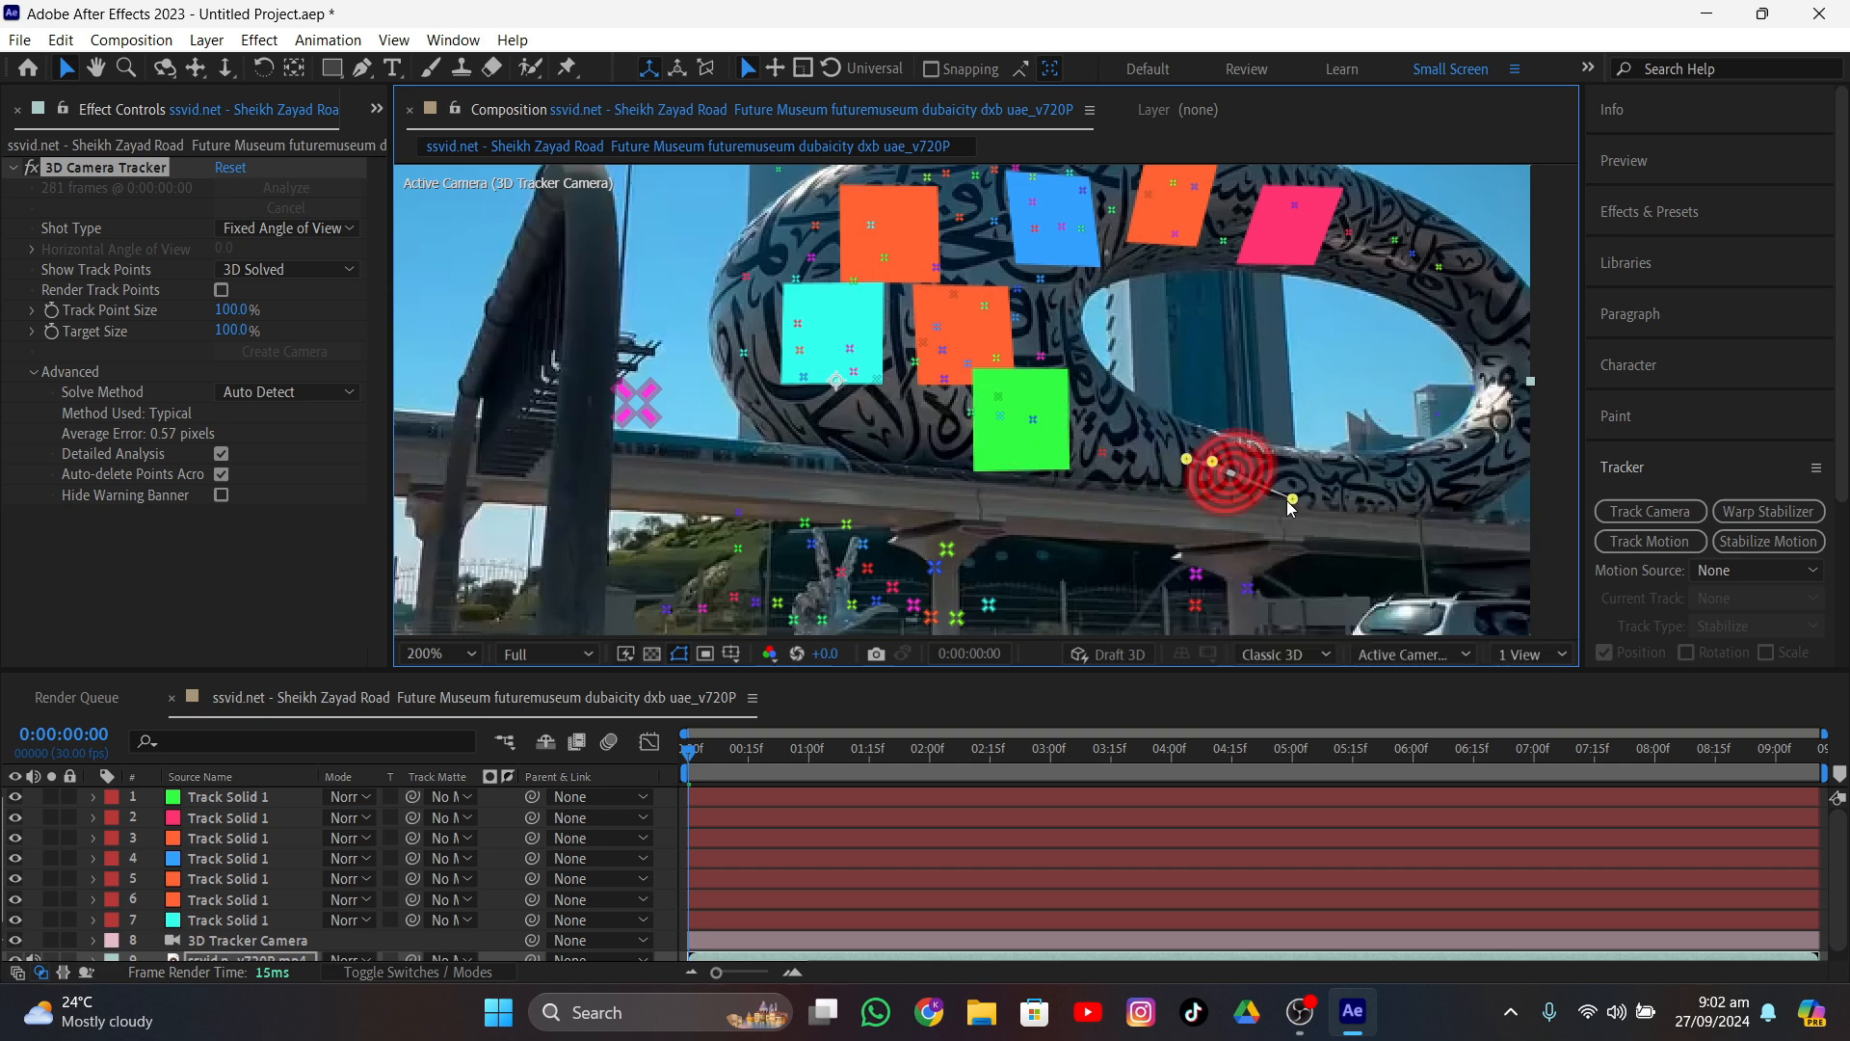
- Play the composition to check how the track solids follow the museum ring
key("comma")
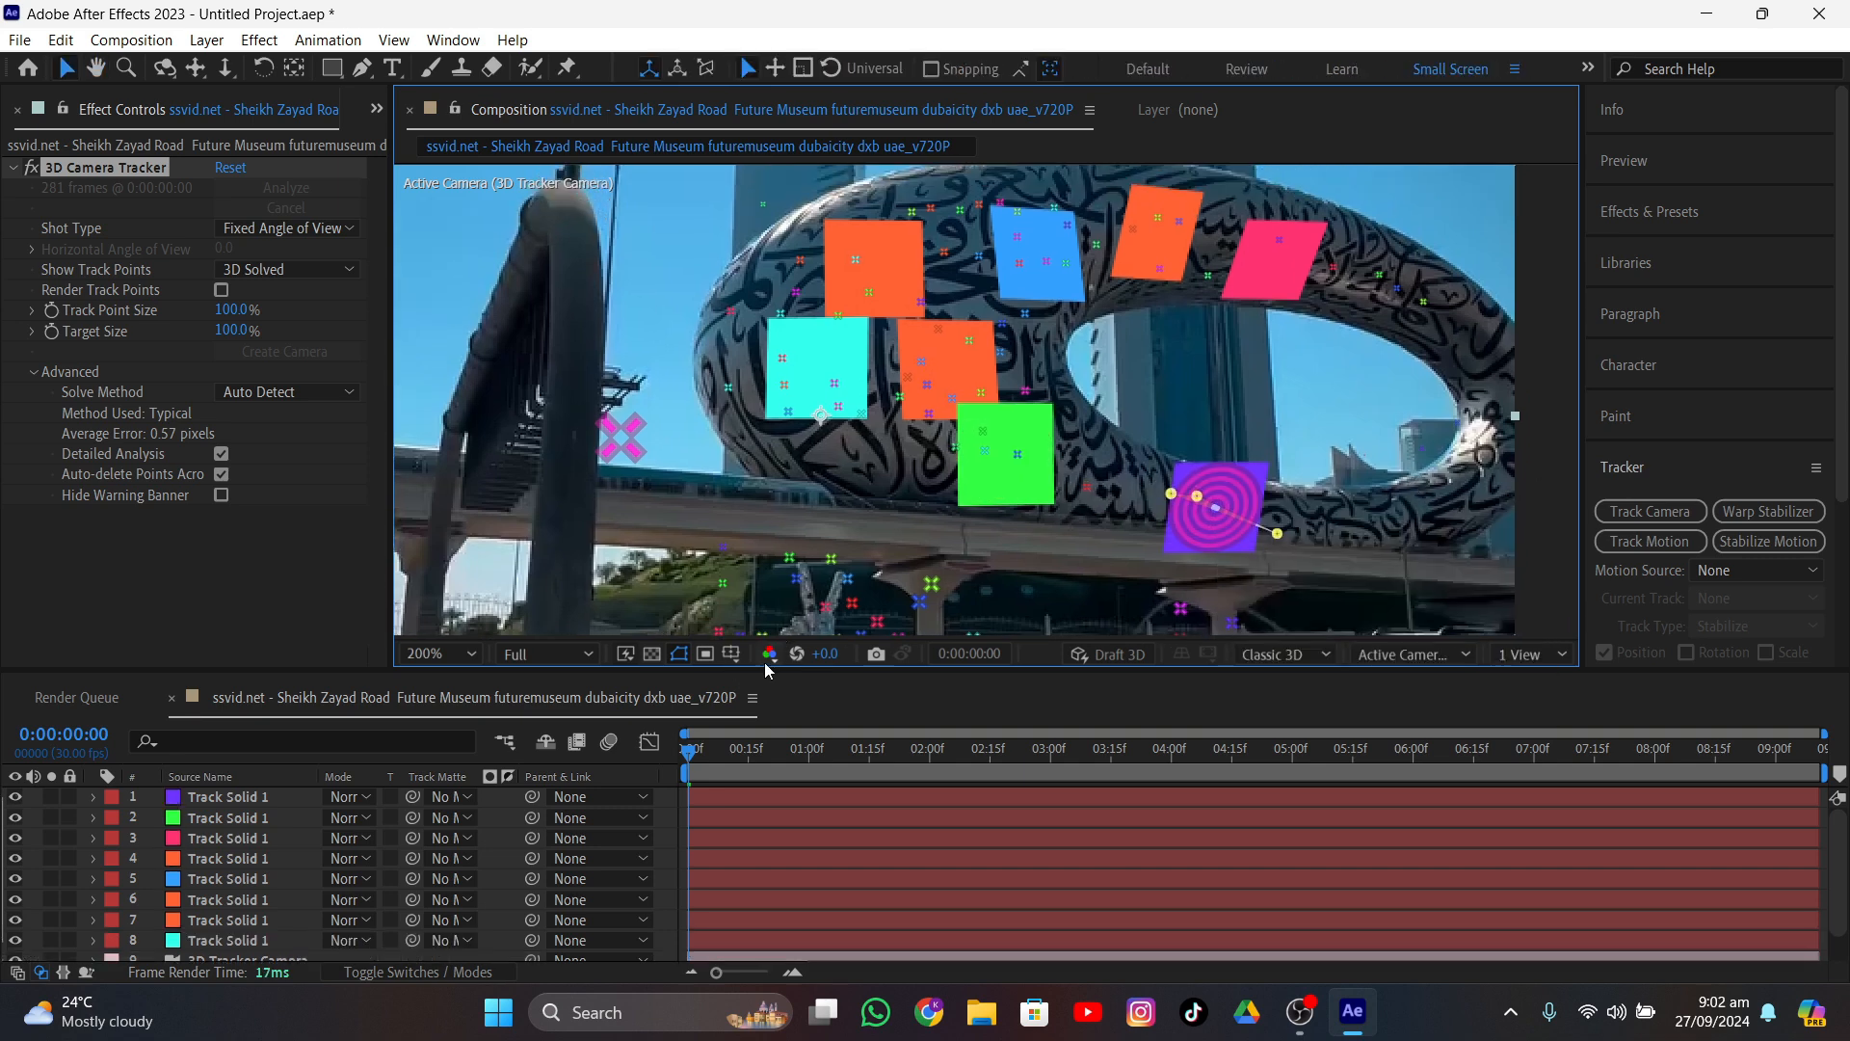
key("space")
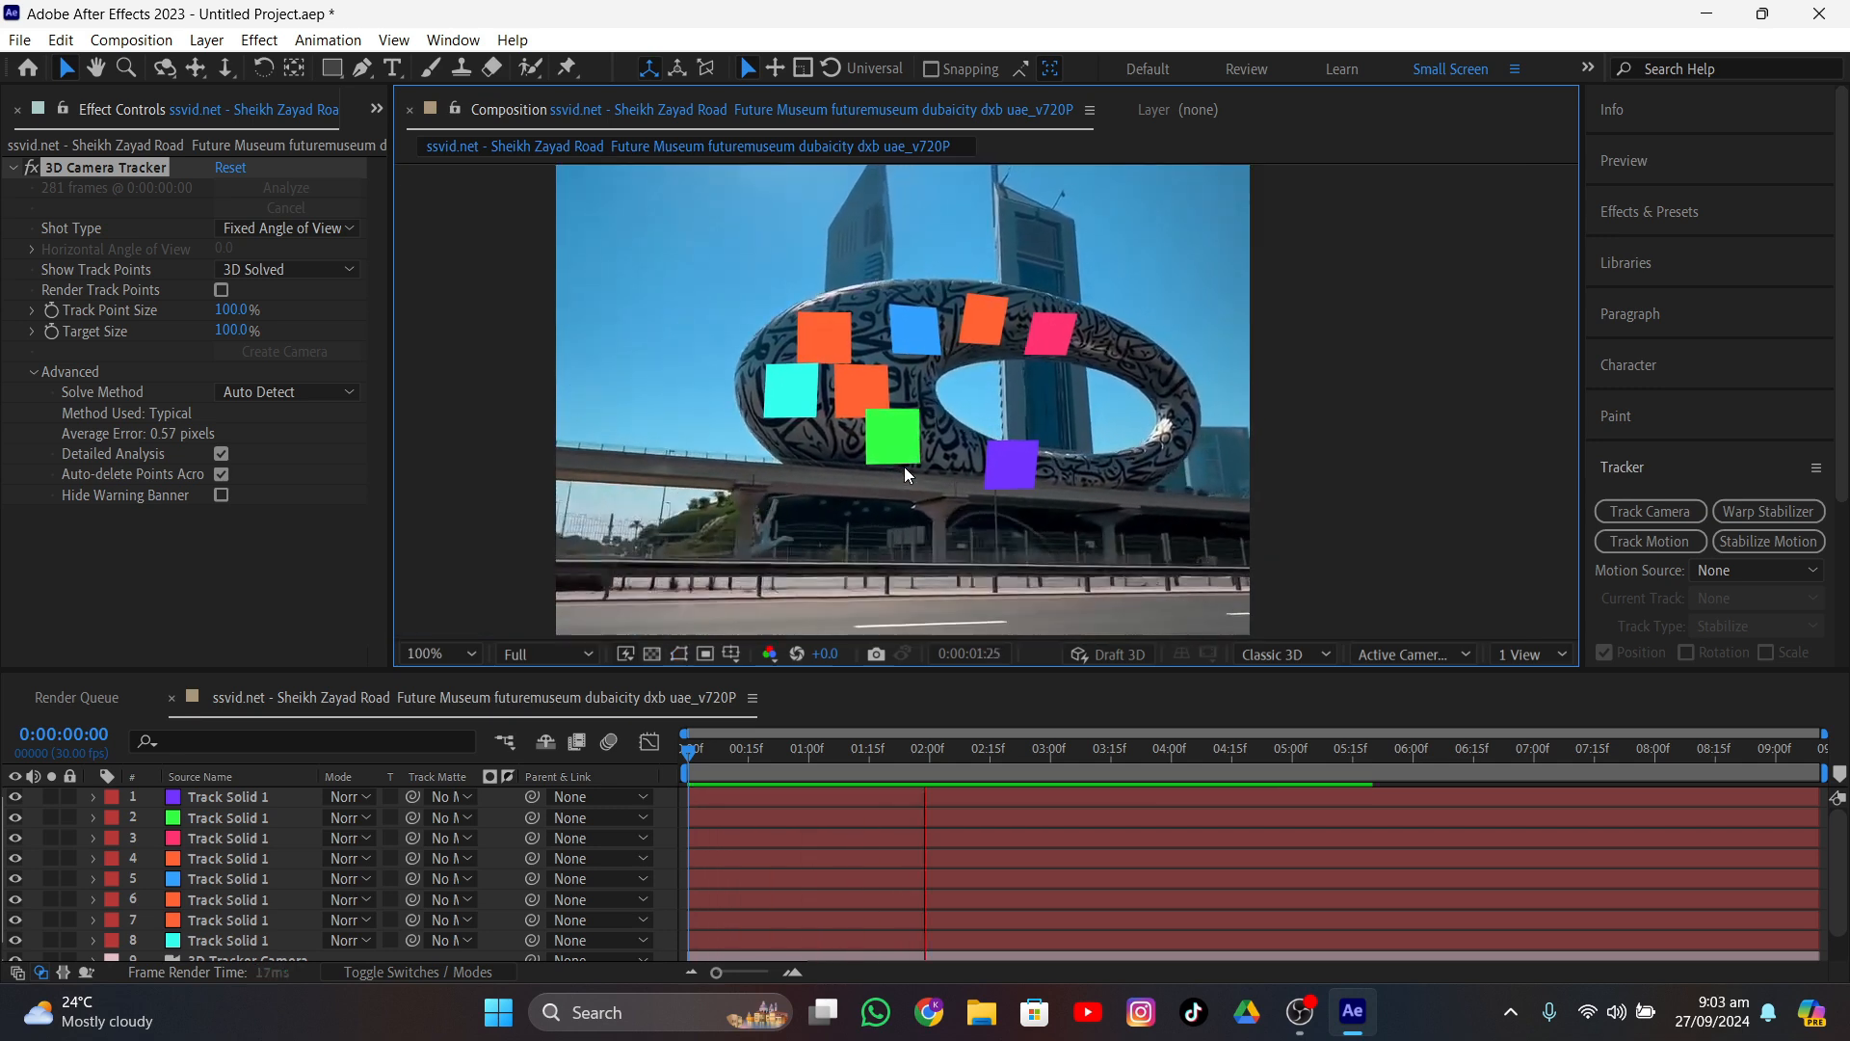
key("comma")
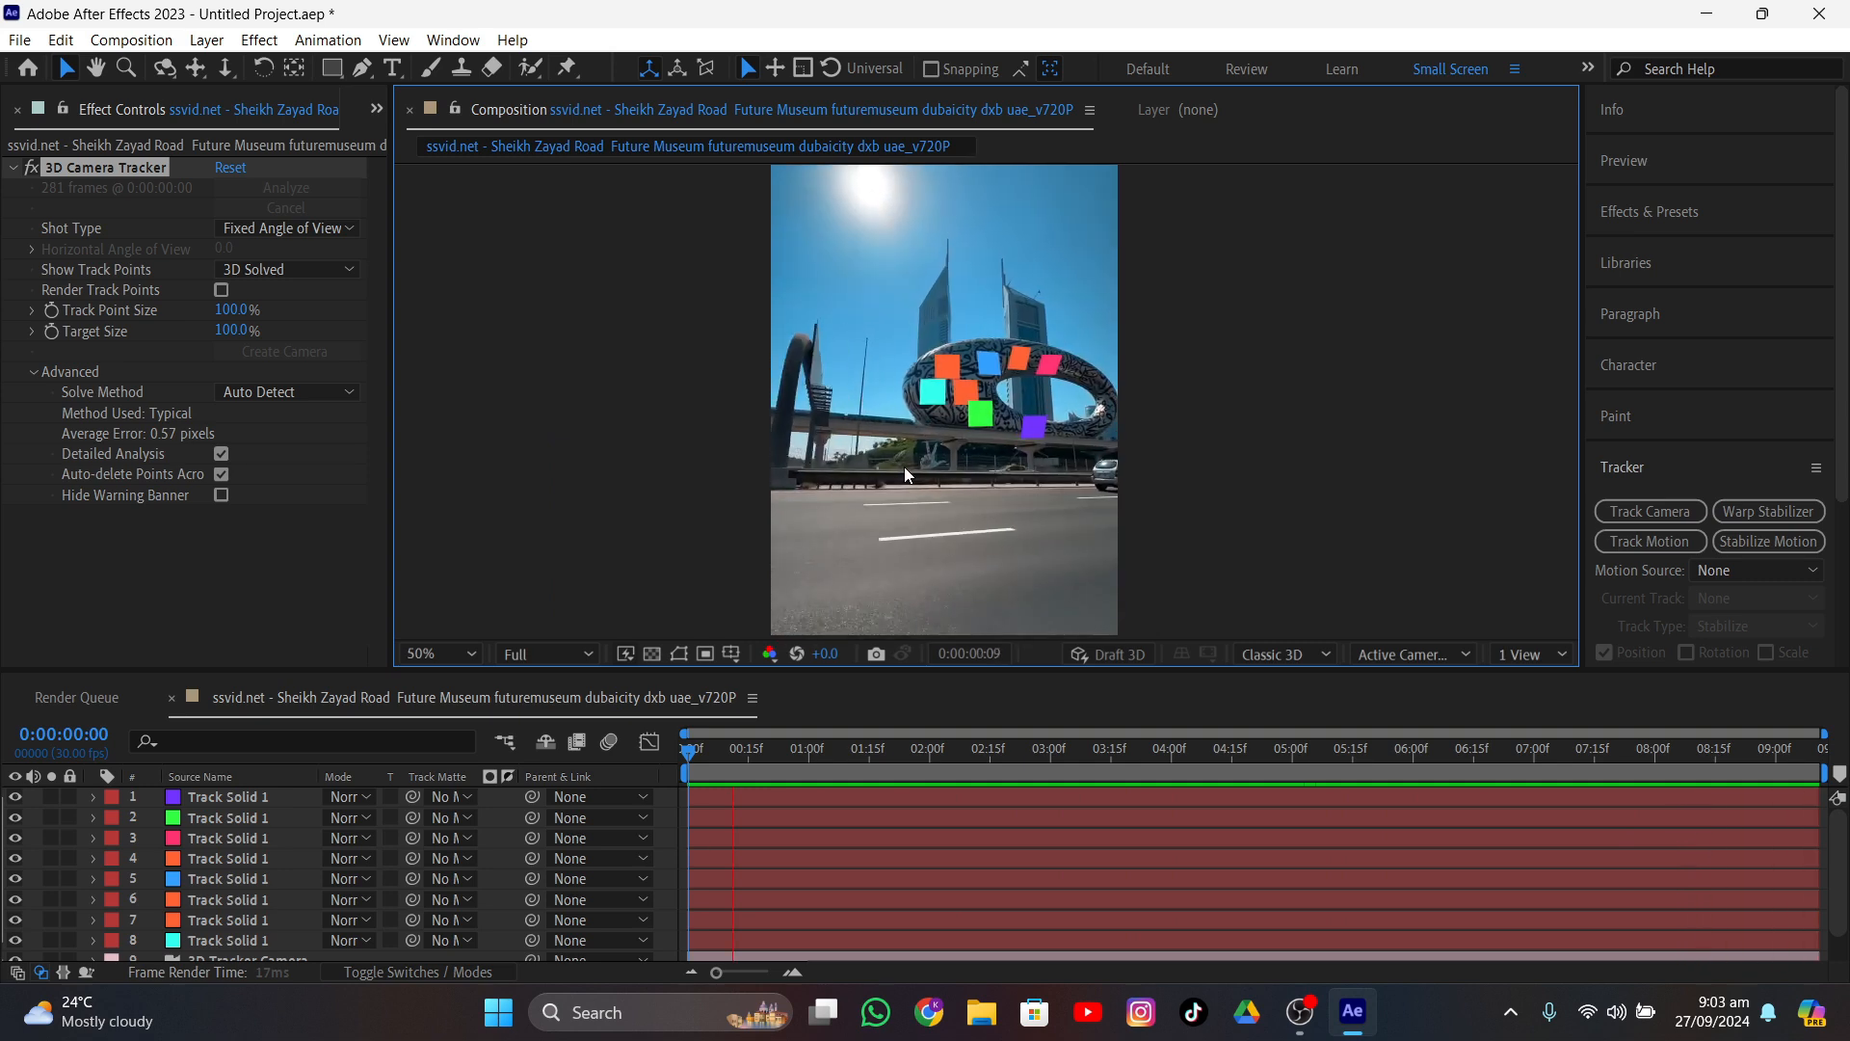
key("space")
- Try a track solid from the three points on the ring's far left edge, check its motion across the clip, and undo it
middle_click_drag(904, 467, 1002, 479)
scroll(1002, 479, "up", 1)
scroll(1002, 487, "up", 3)
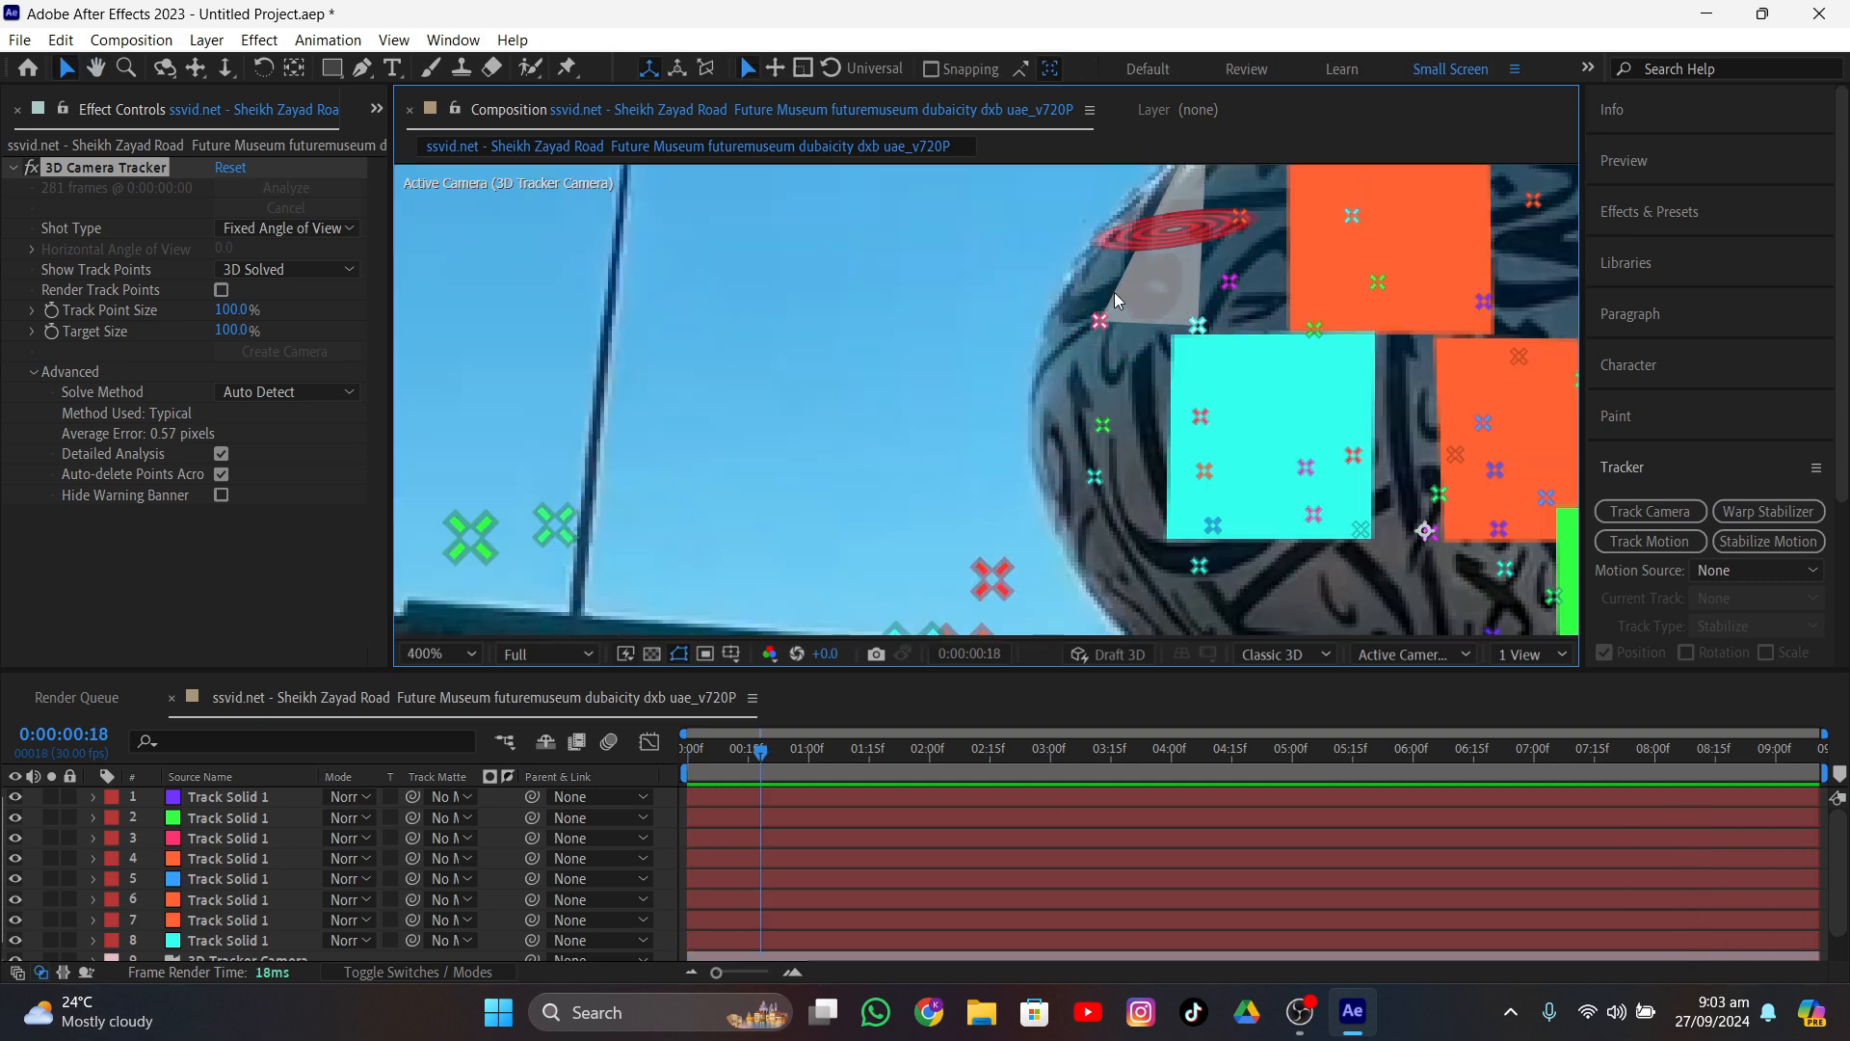
mouse_move(1108, 289)
left_mouse_down("alt")
mouse_move(1055, 405)
mouse_move(1142, 528)
mouse_move(1125, 414)
left_mouse_up("alt")
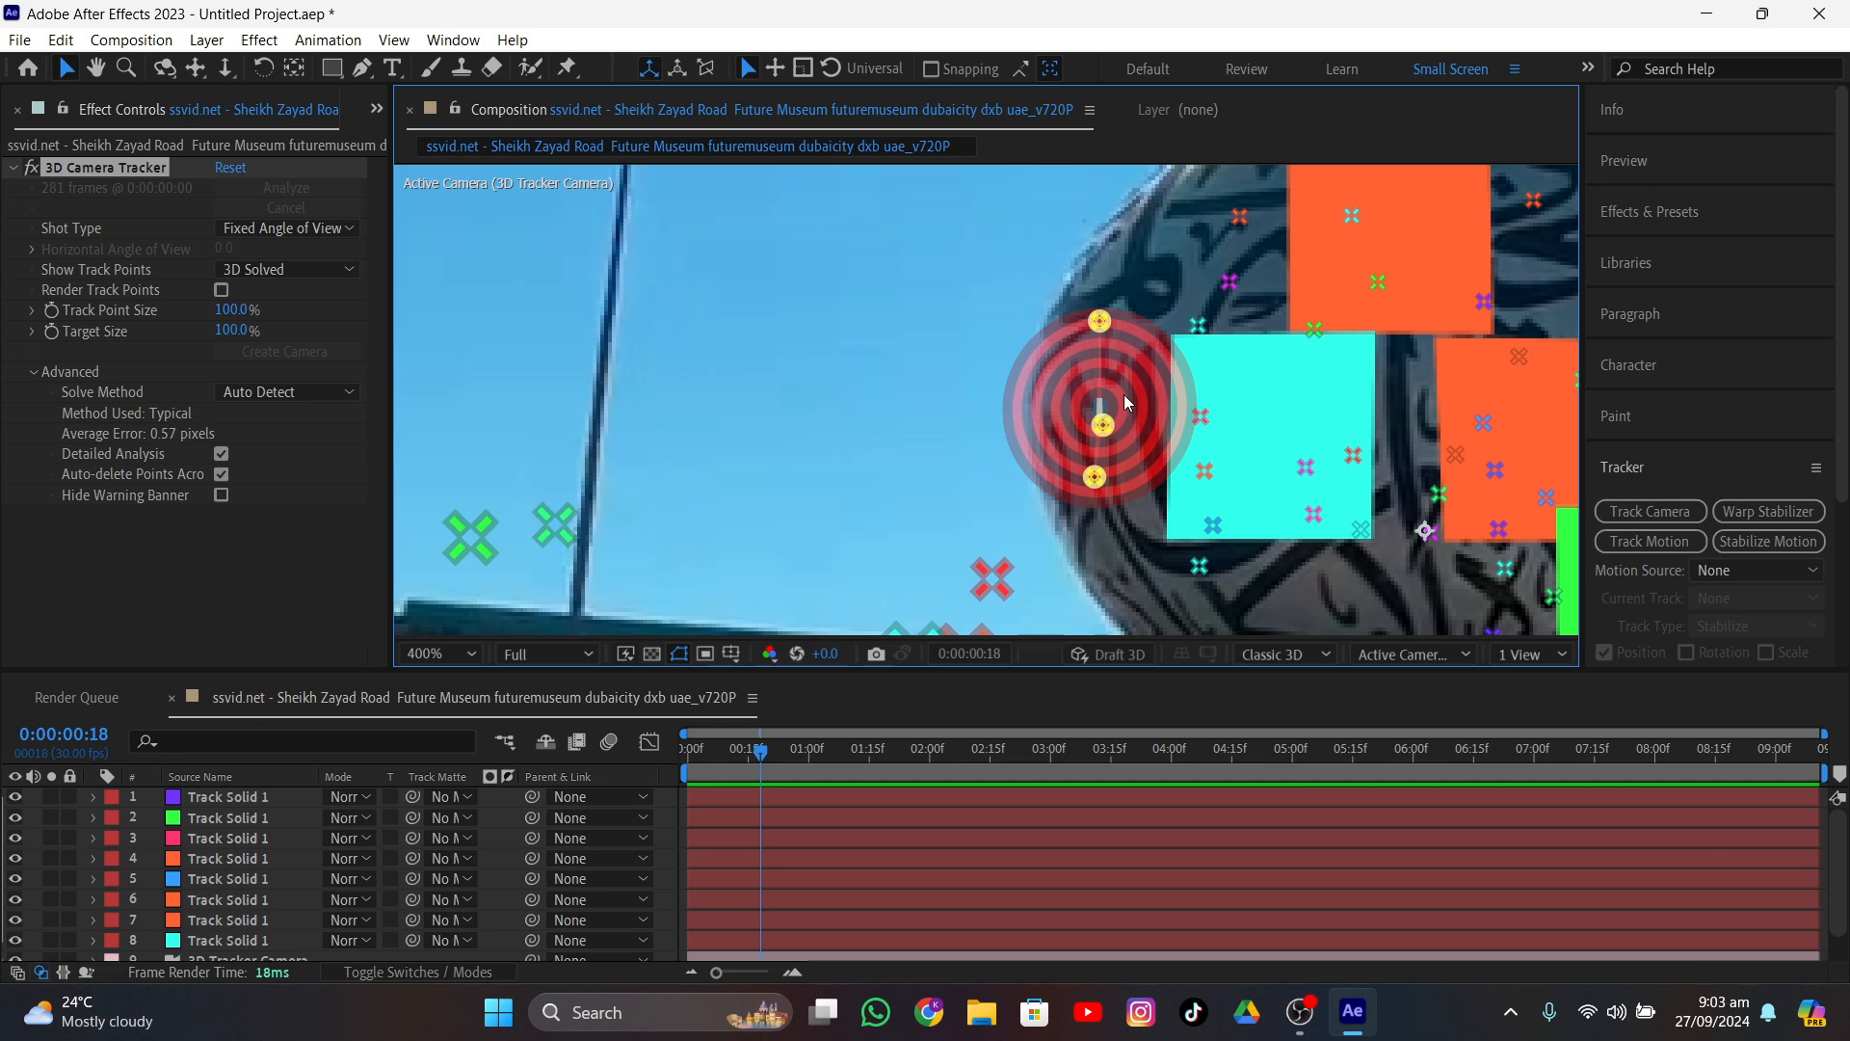
right_click(1125, 414)
key("Escape")
scroll(1046, 523, "down", 1)
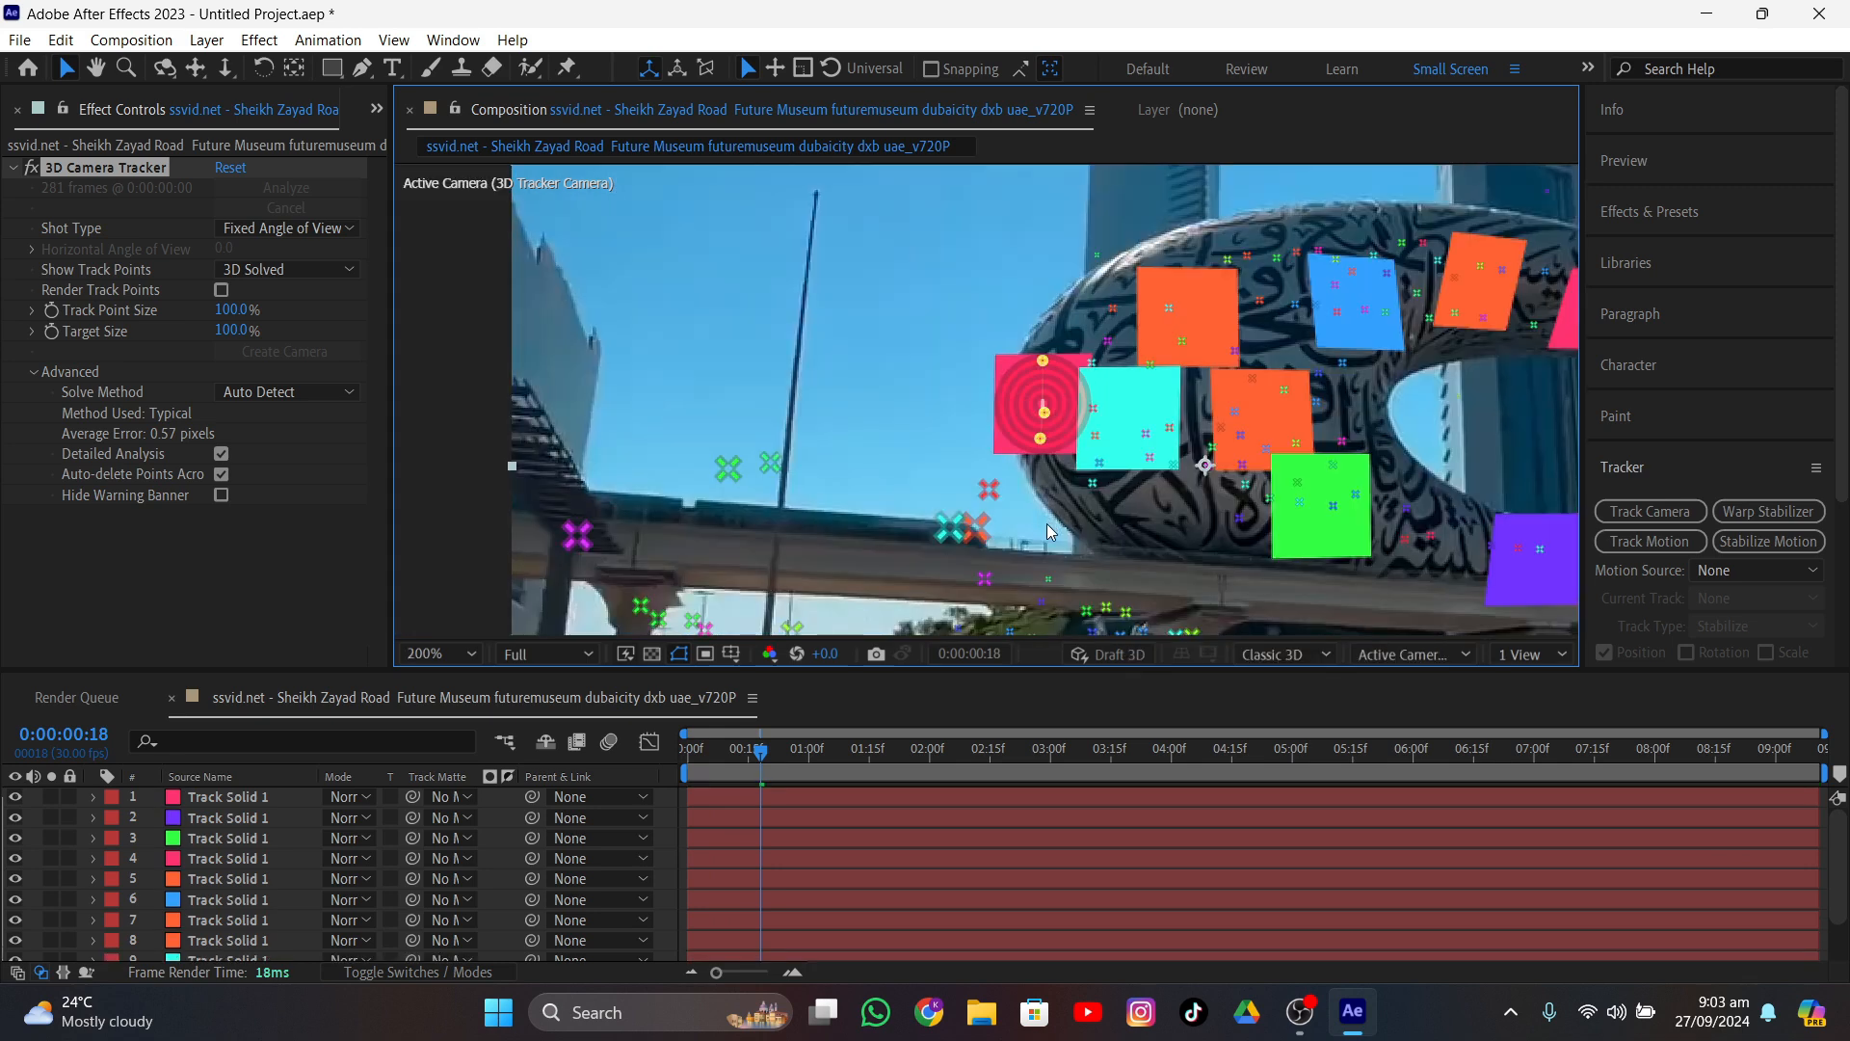
left_click_drag(760, 755, 1272, 750)
left_click_drag(1116, 749, 680, 752)
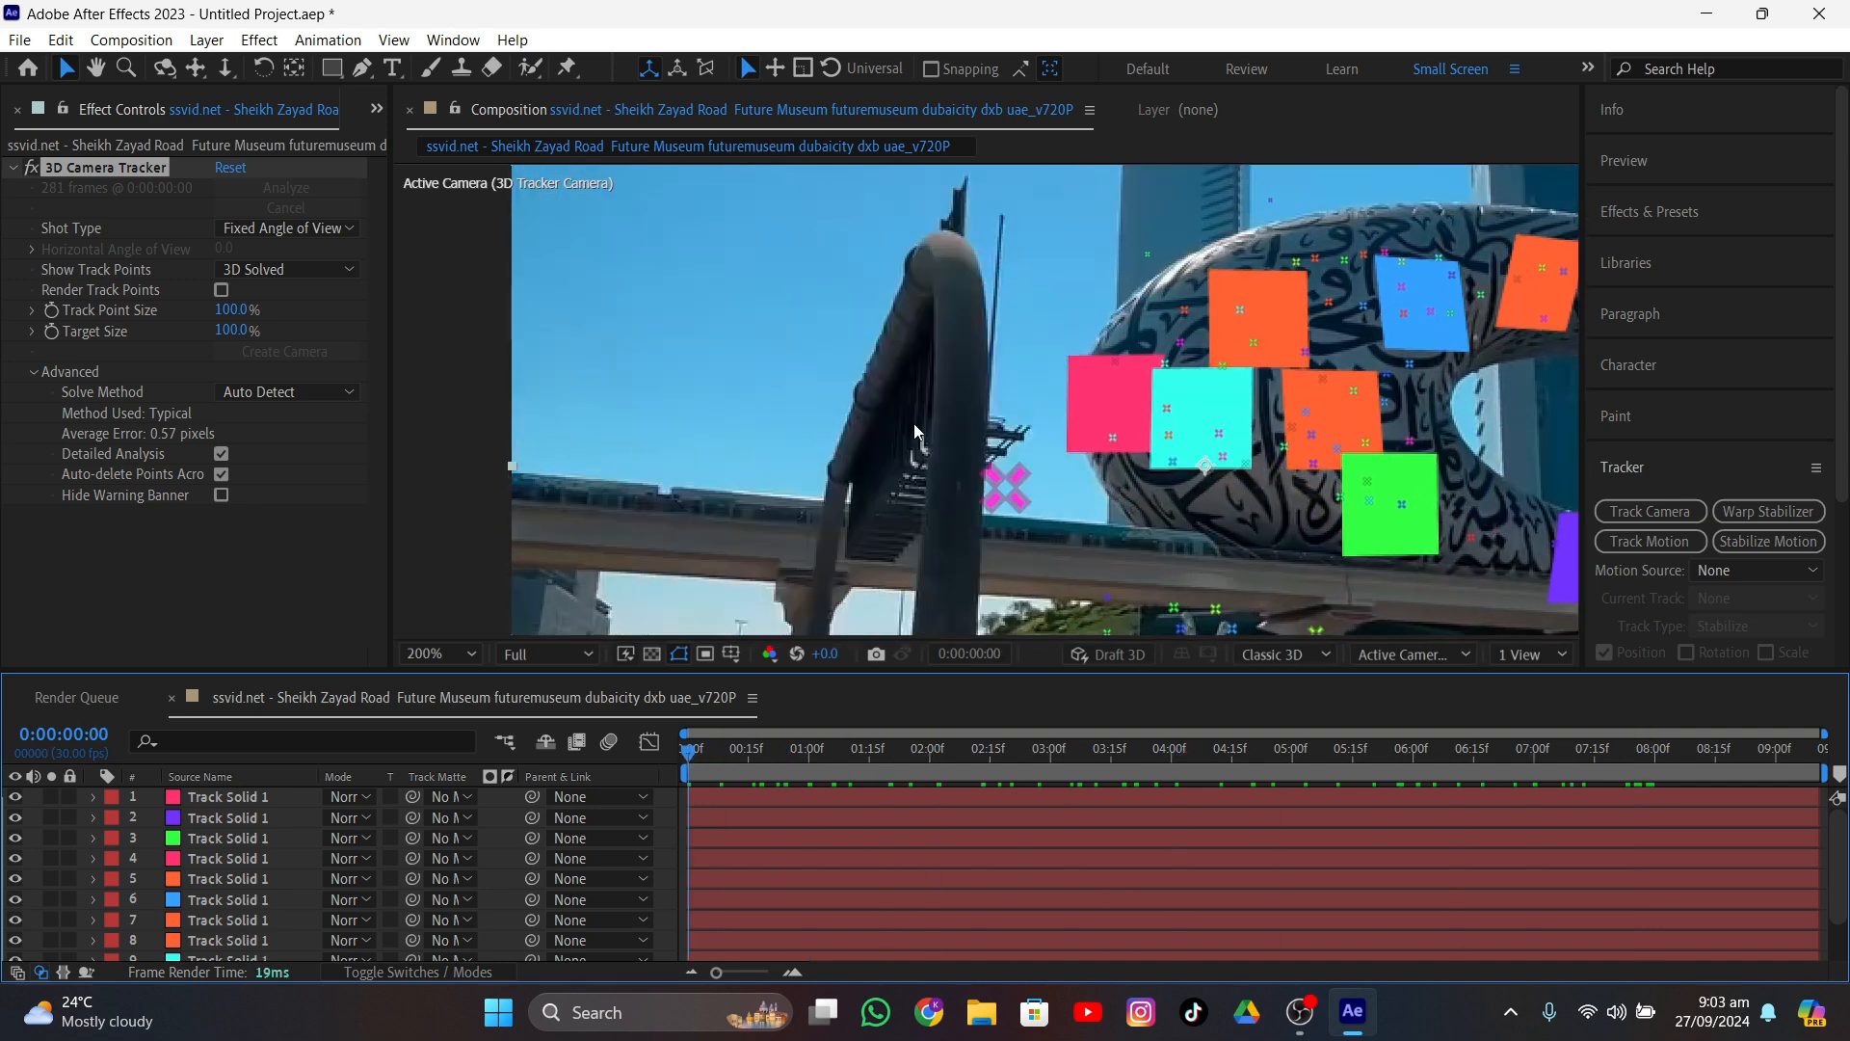
key("ctrl+z")
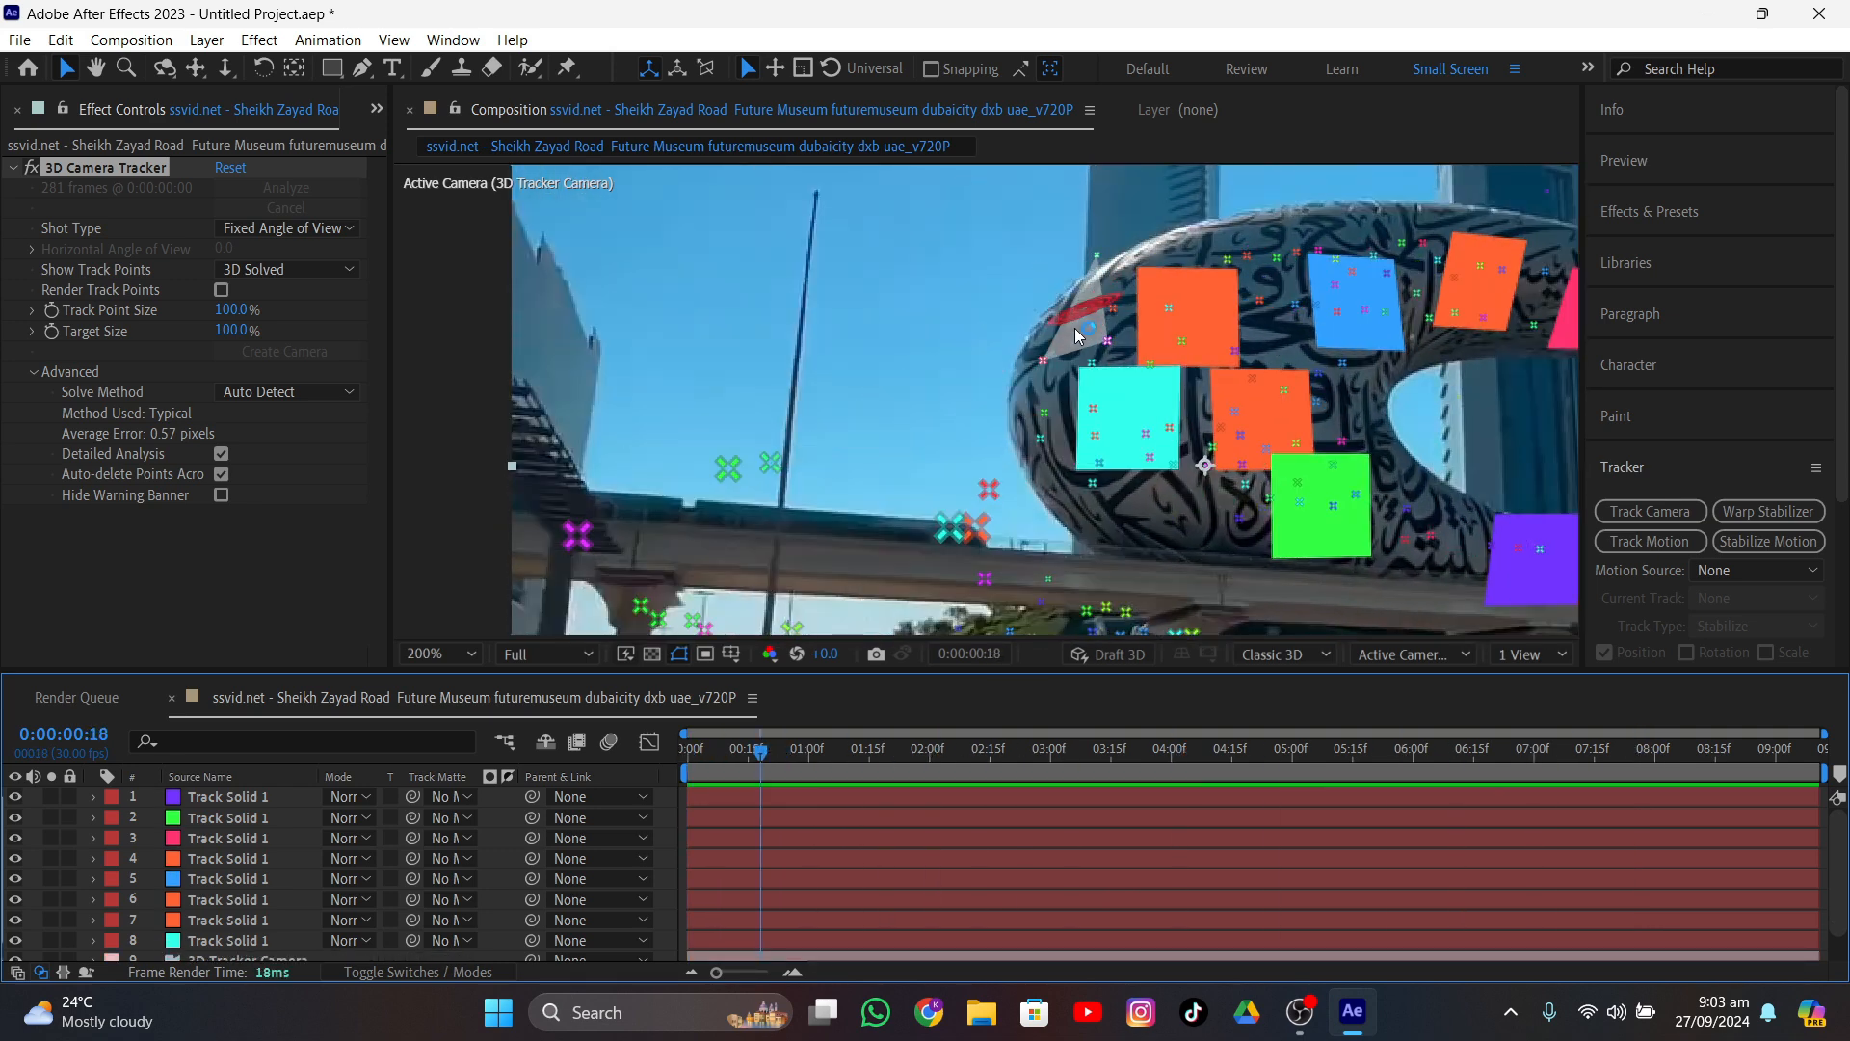
- At frame 18, create two track solids on the ring's outer left edge, one at the upper curve and one beside the cyan square
left_click(1077, 333)
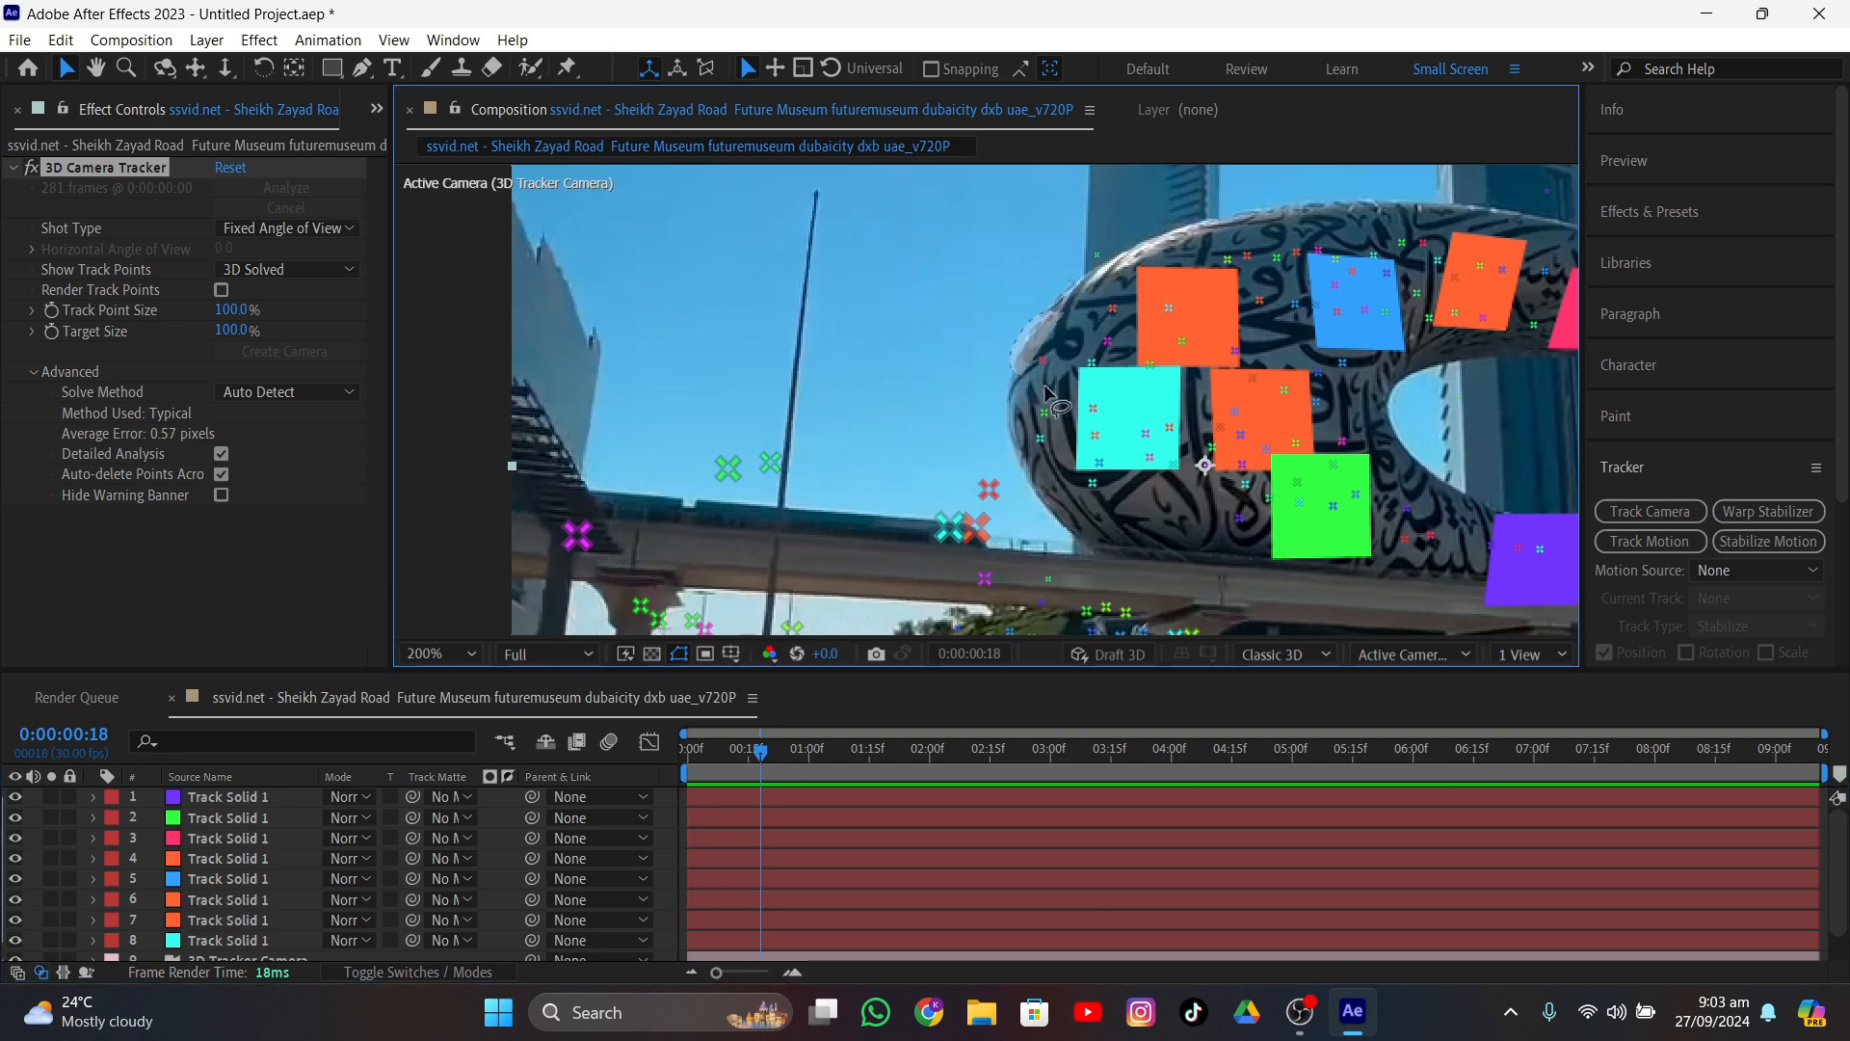
right_click(1091, 336)
left_click(1142, 370)
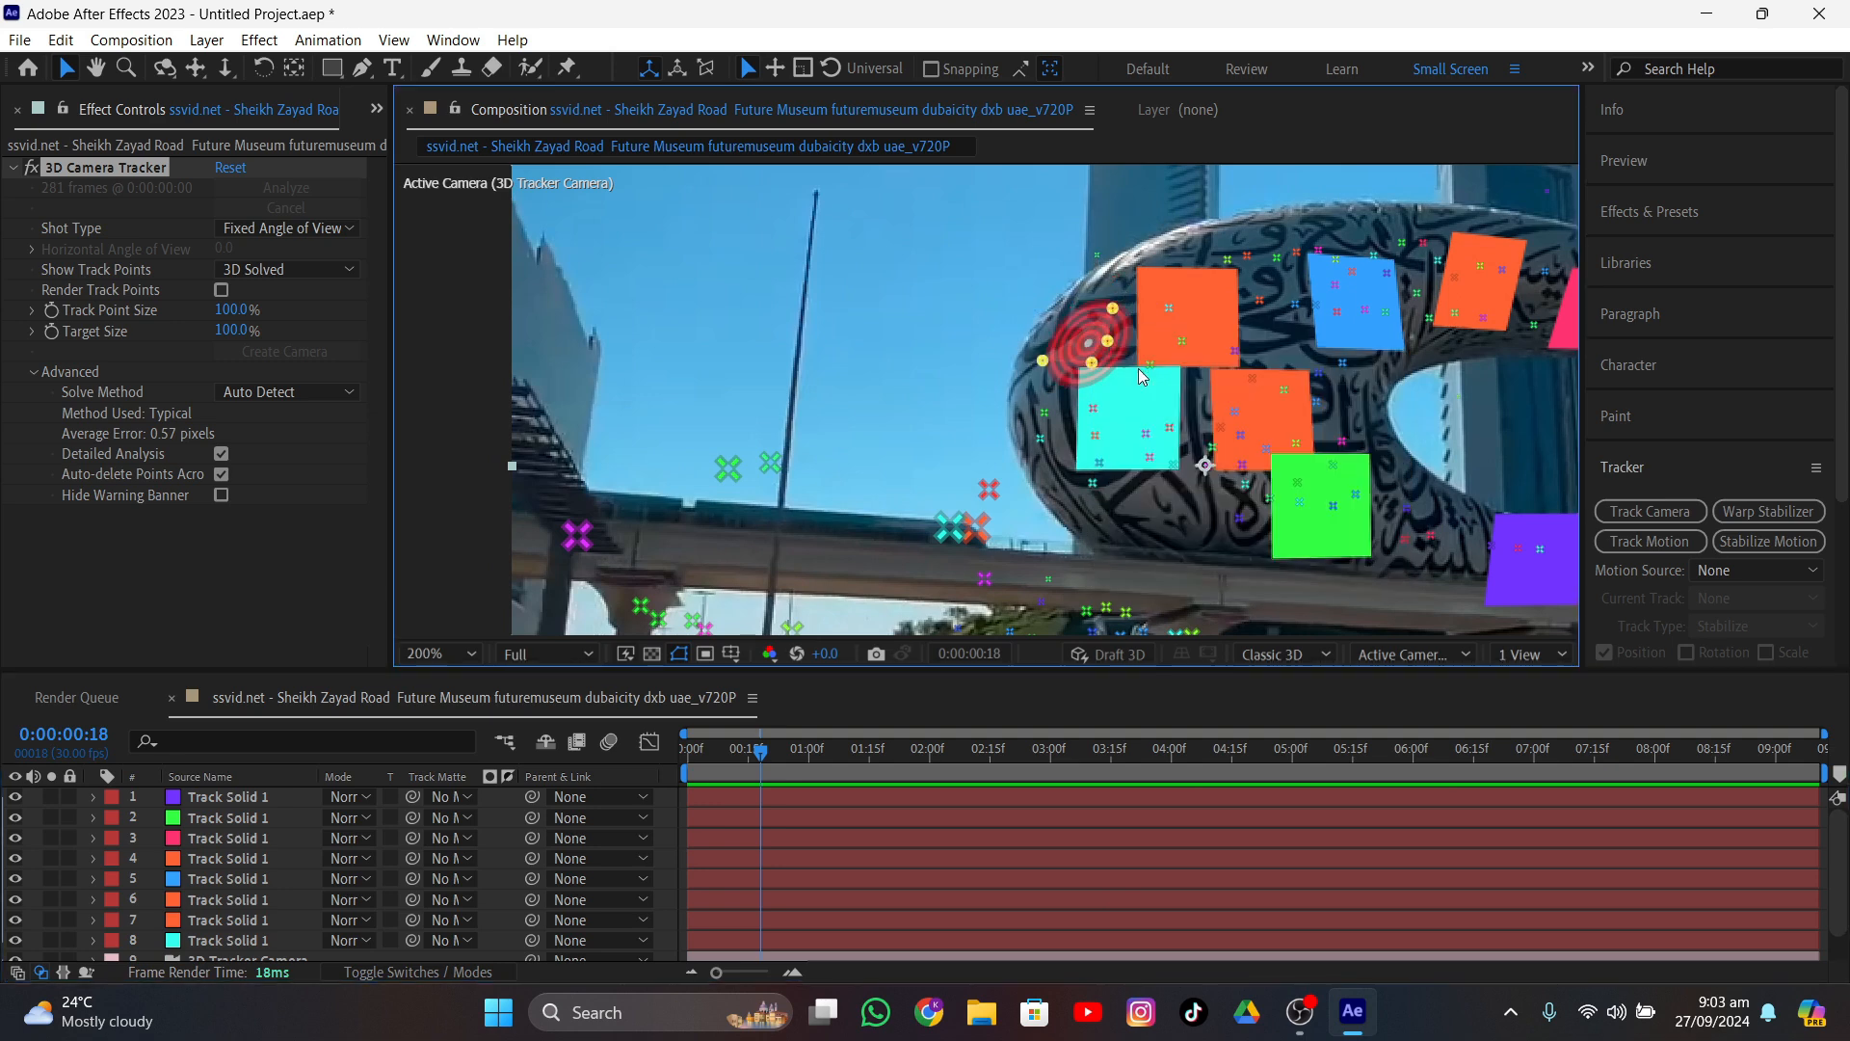
left_click(1079, 482)
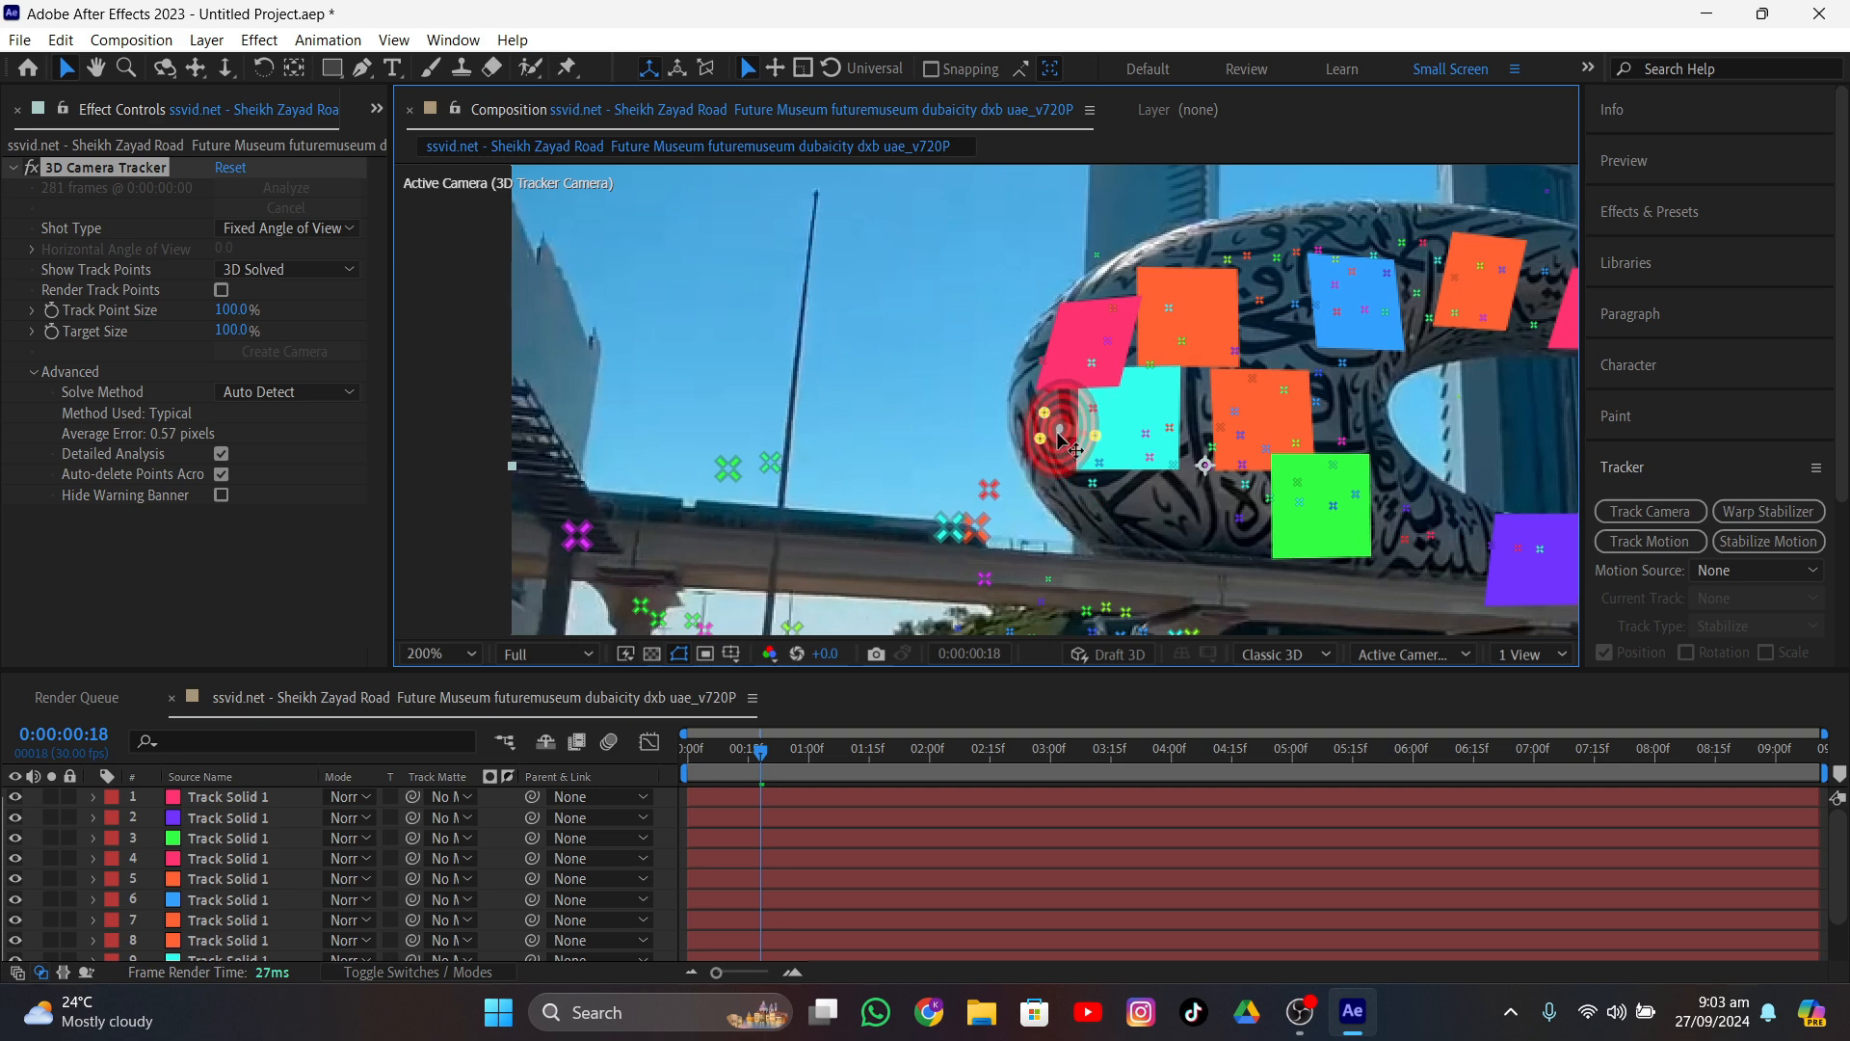
right_click(1057, 433)
left_click(1094, 473)
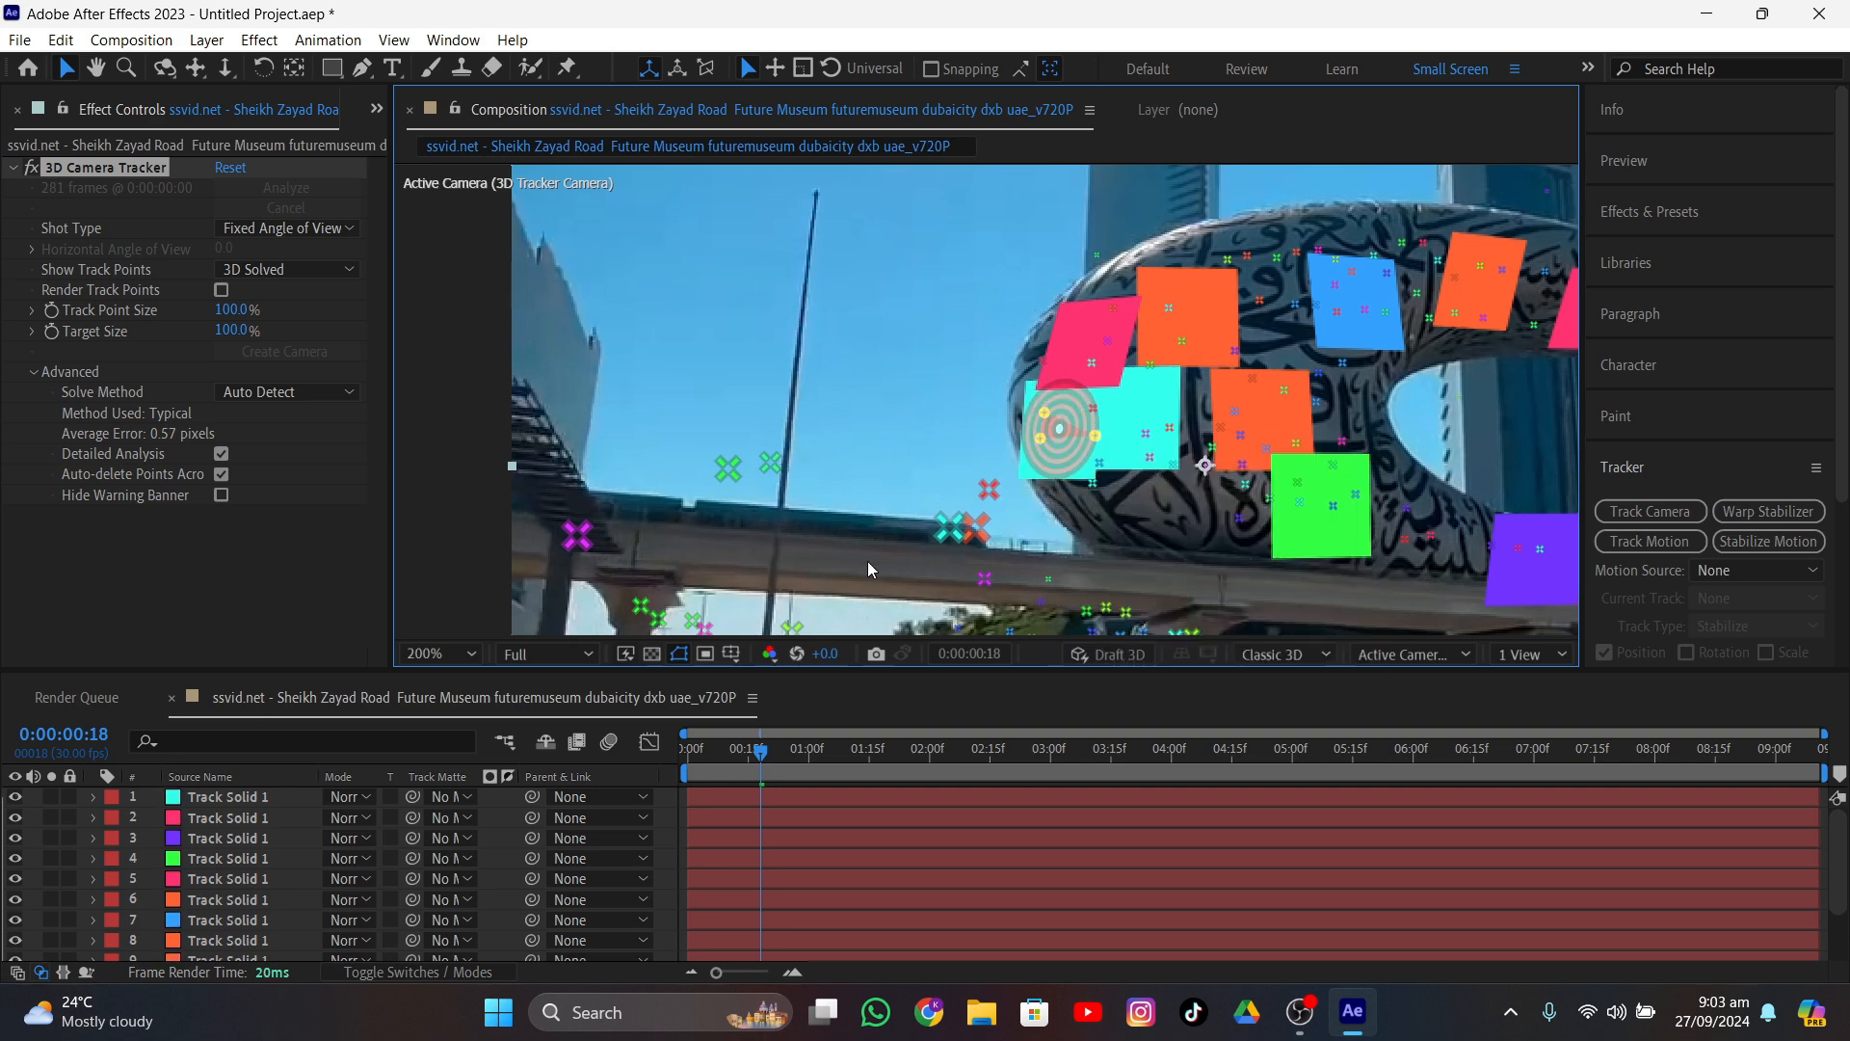
- Check the track solids around 3 seconds 17 frames, select all layers in the composition, and open the Blender Export script
left_click_drag(756, 756, 1118, 759)
scroll(959, 826, "down", 2)
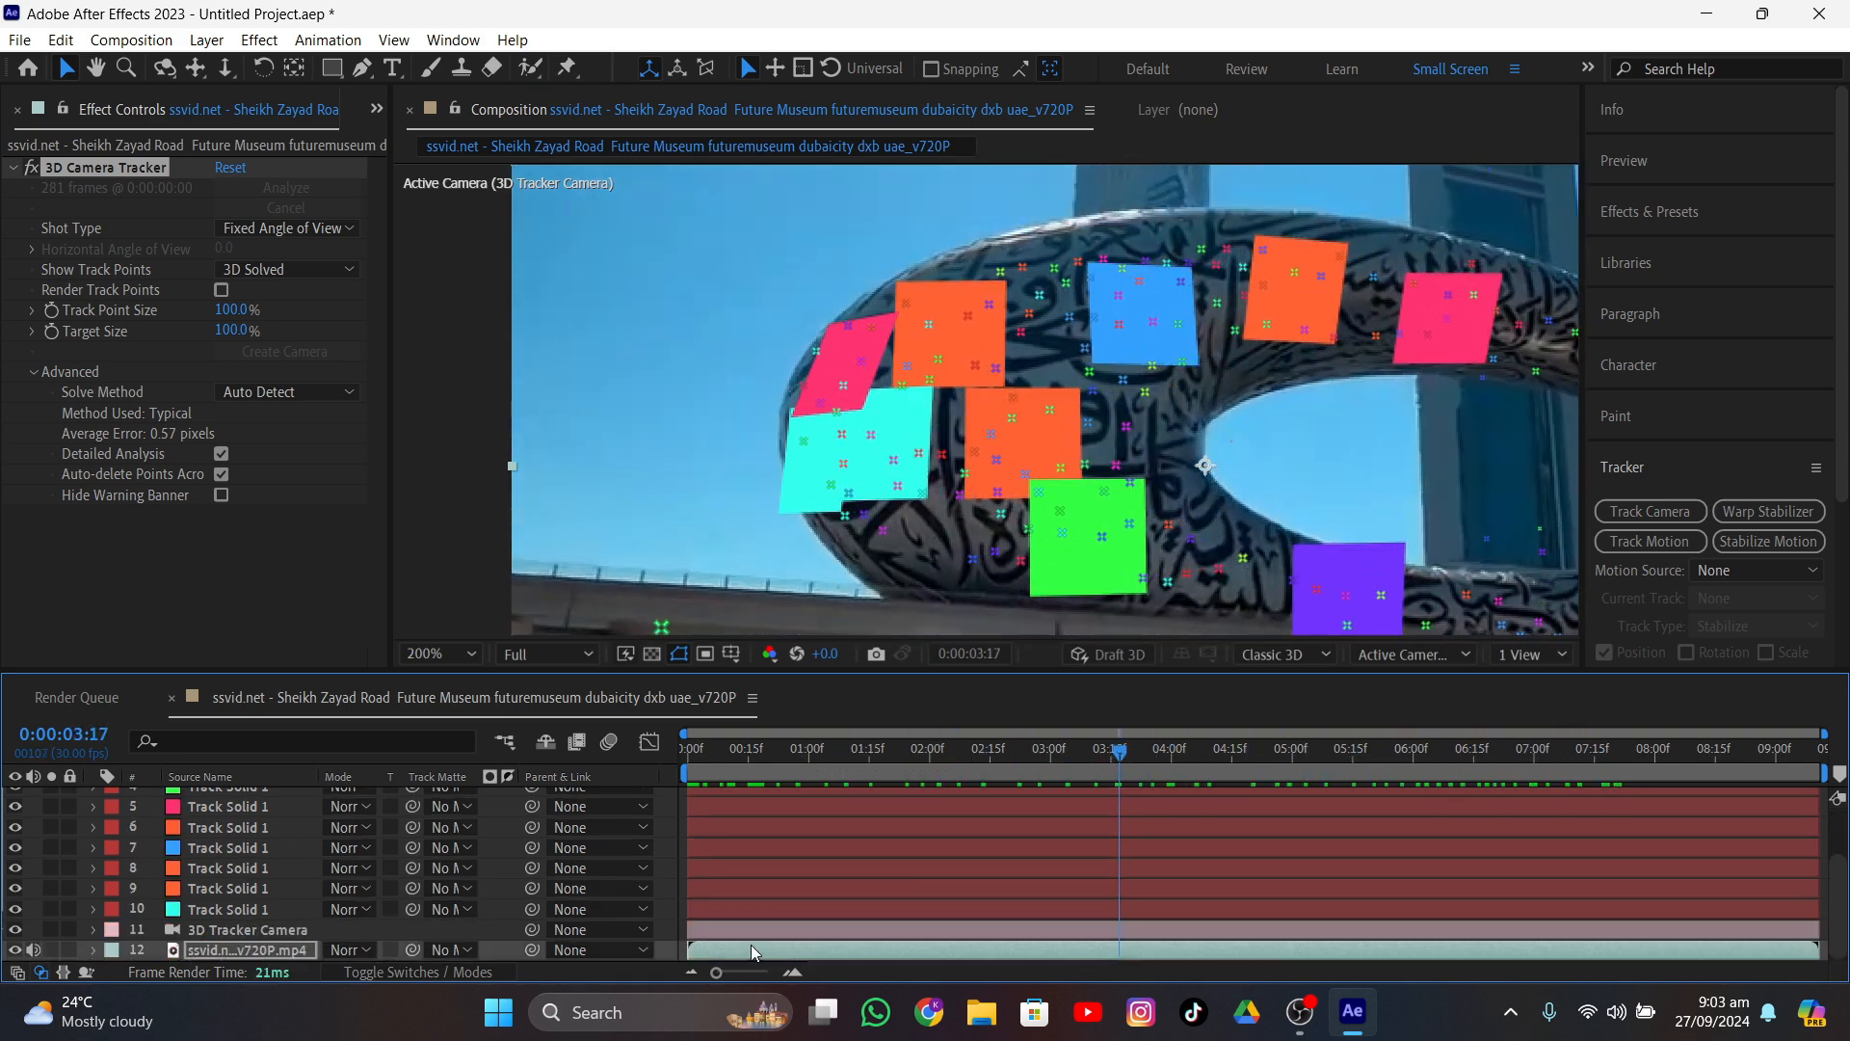
scroll(756, 935, "up", 2)
key("ctrl+a")
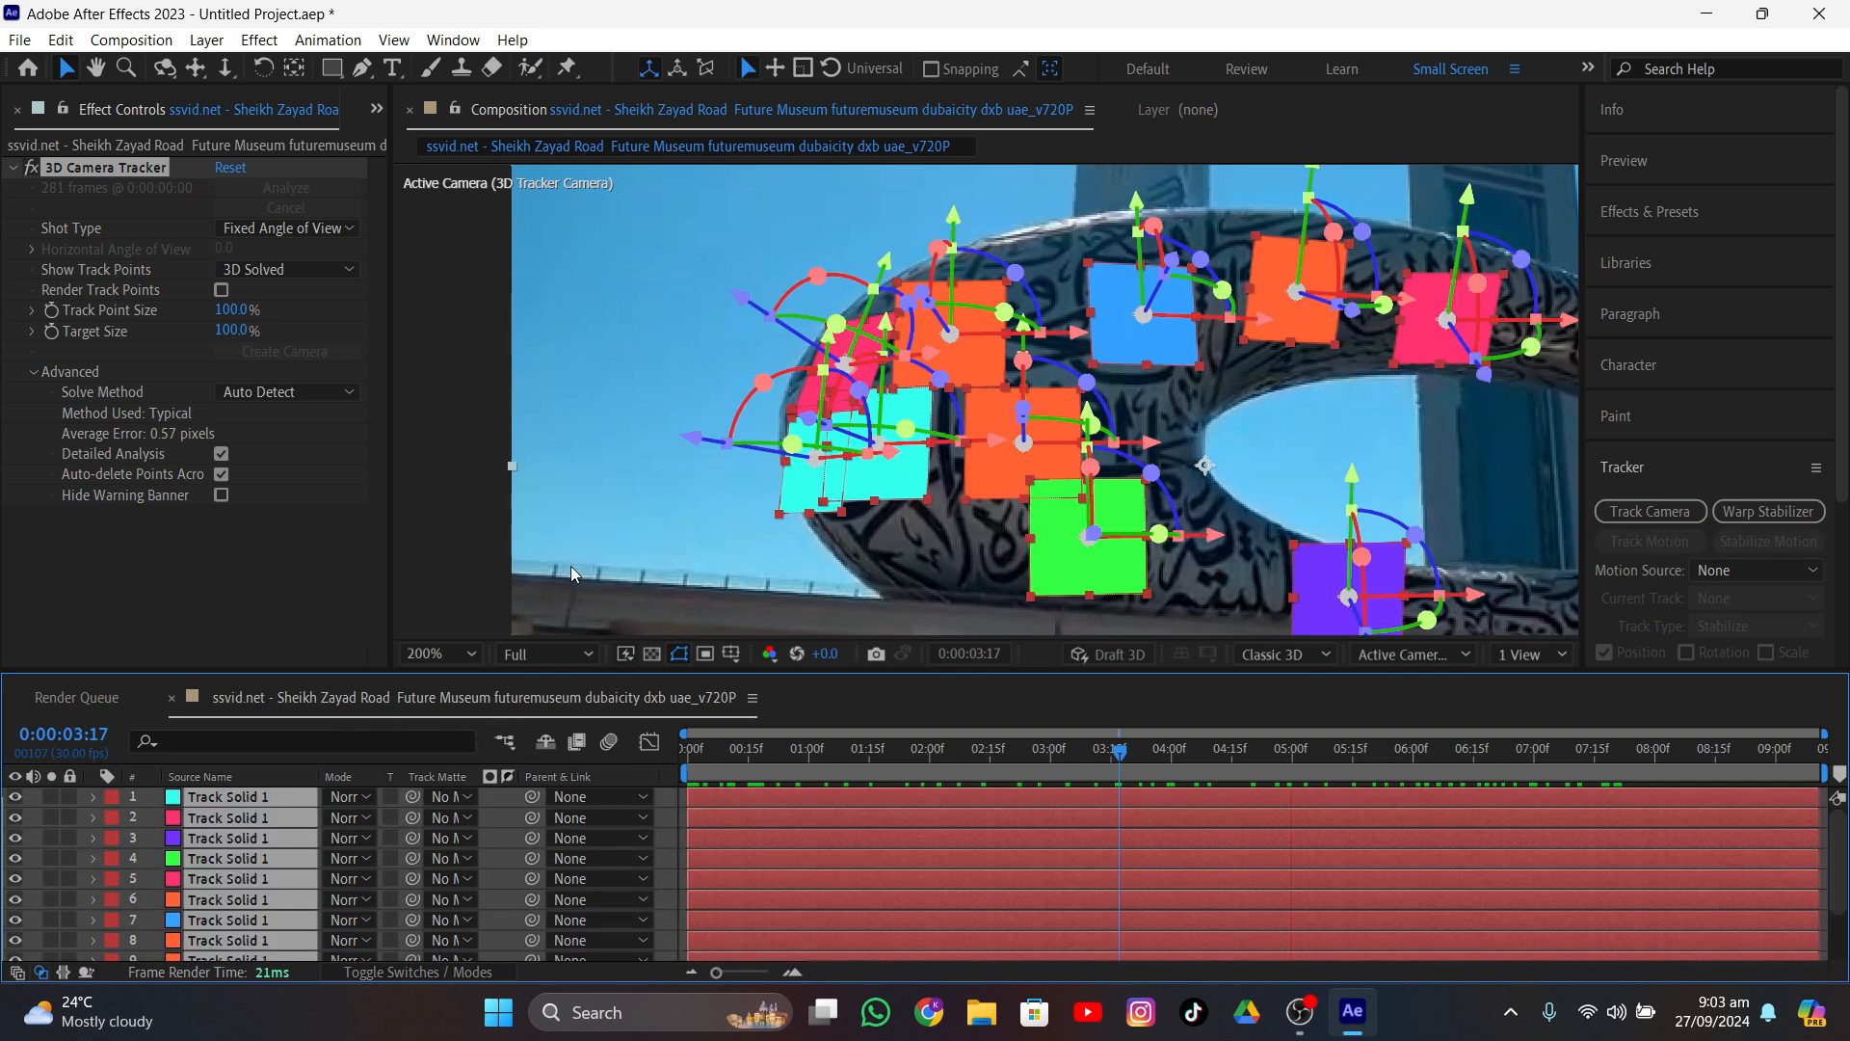
left_click(19, 40)
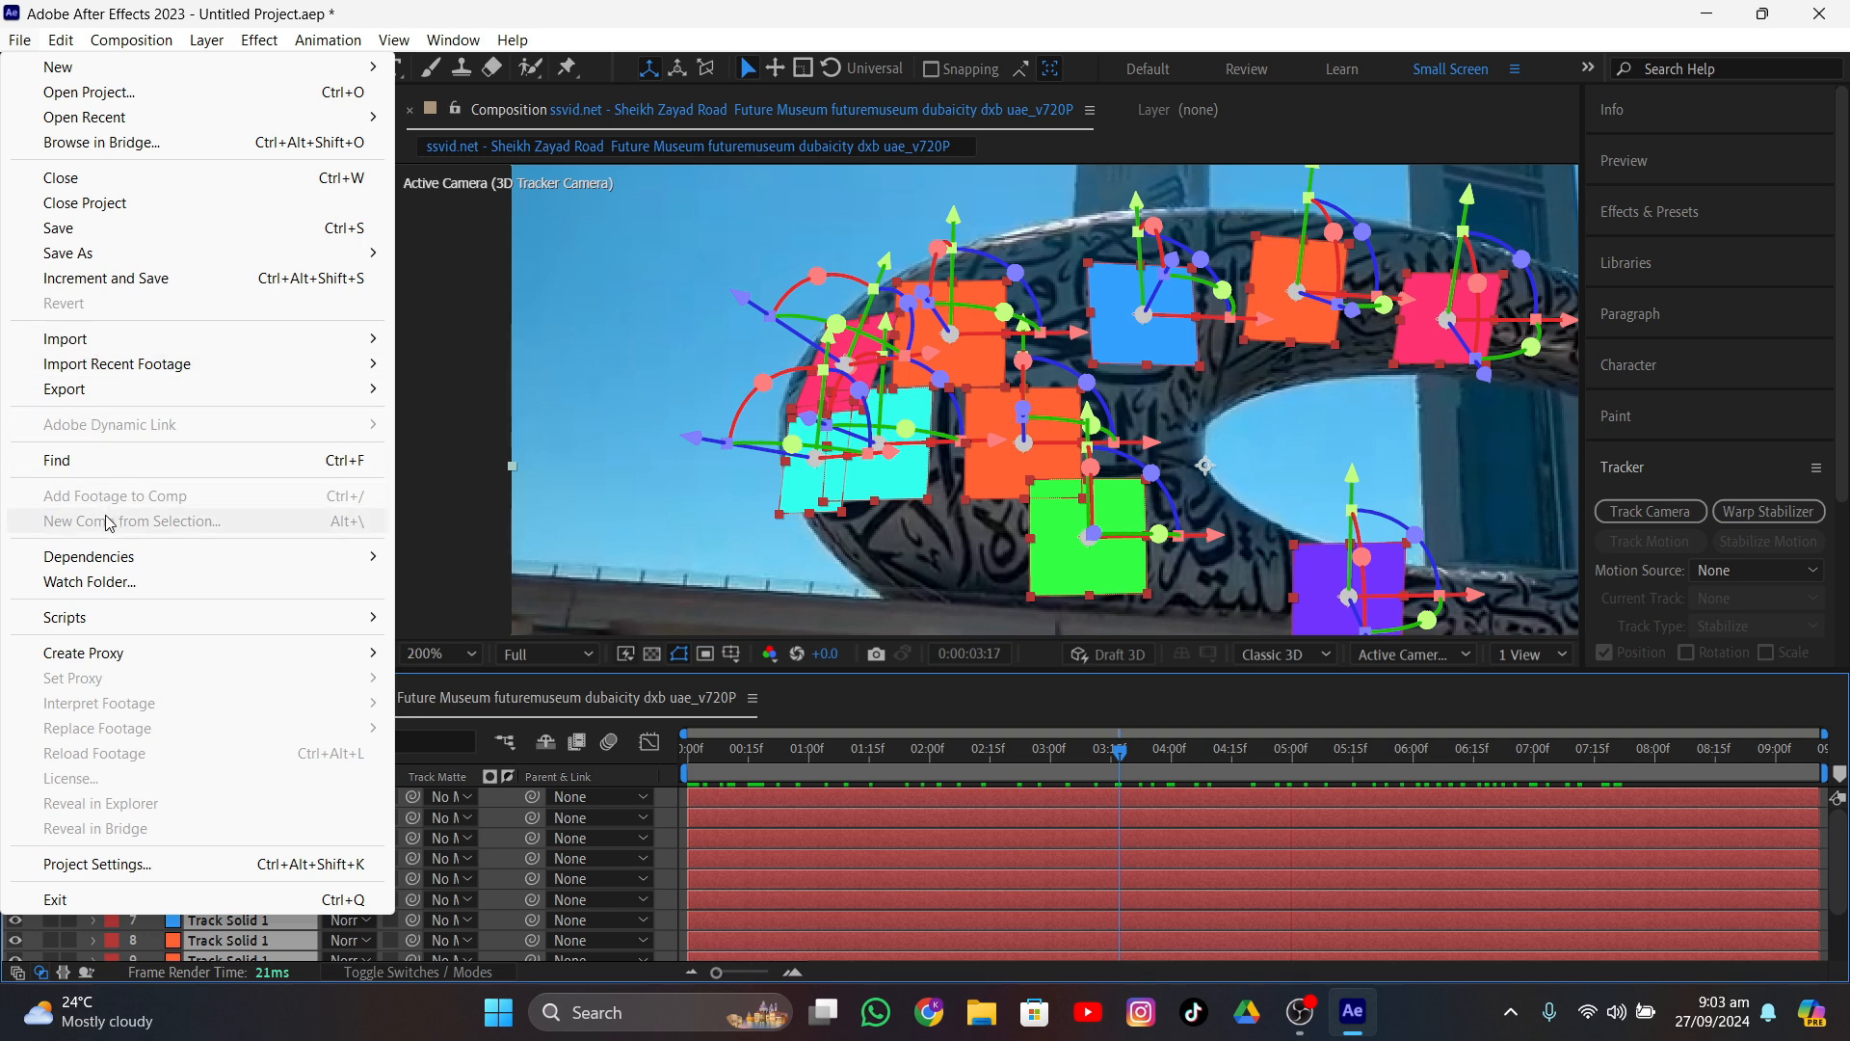
mouse_move(101, 622)
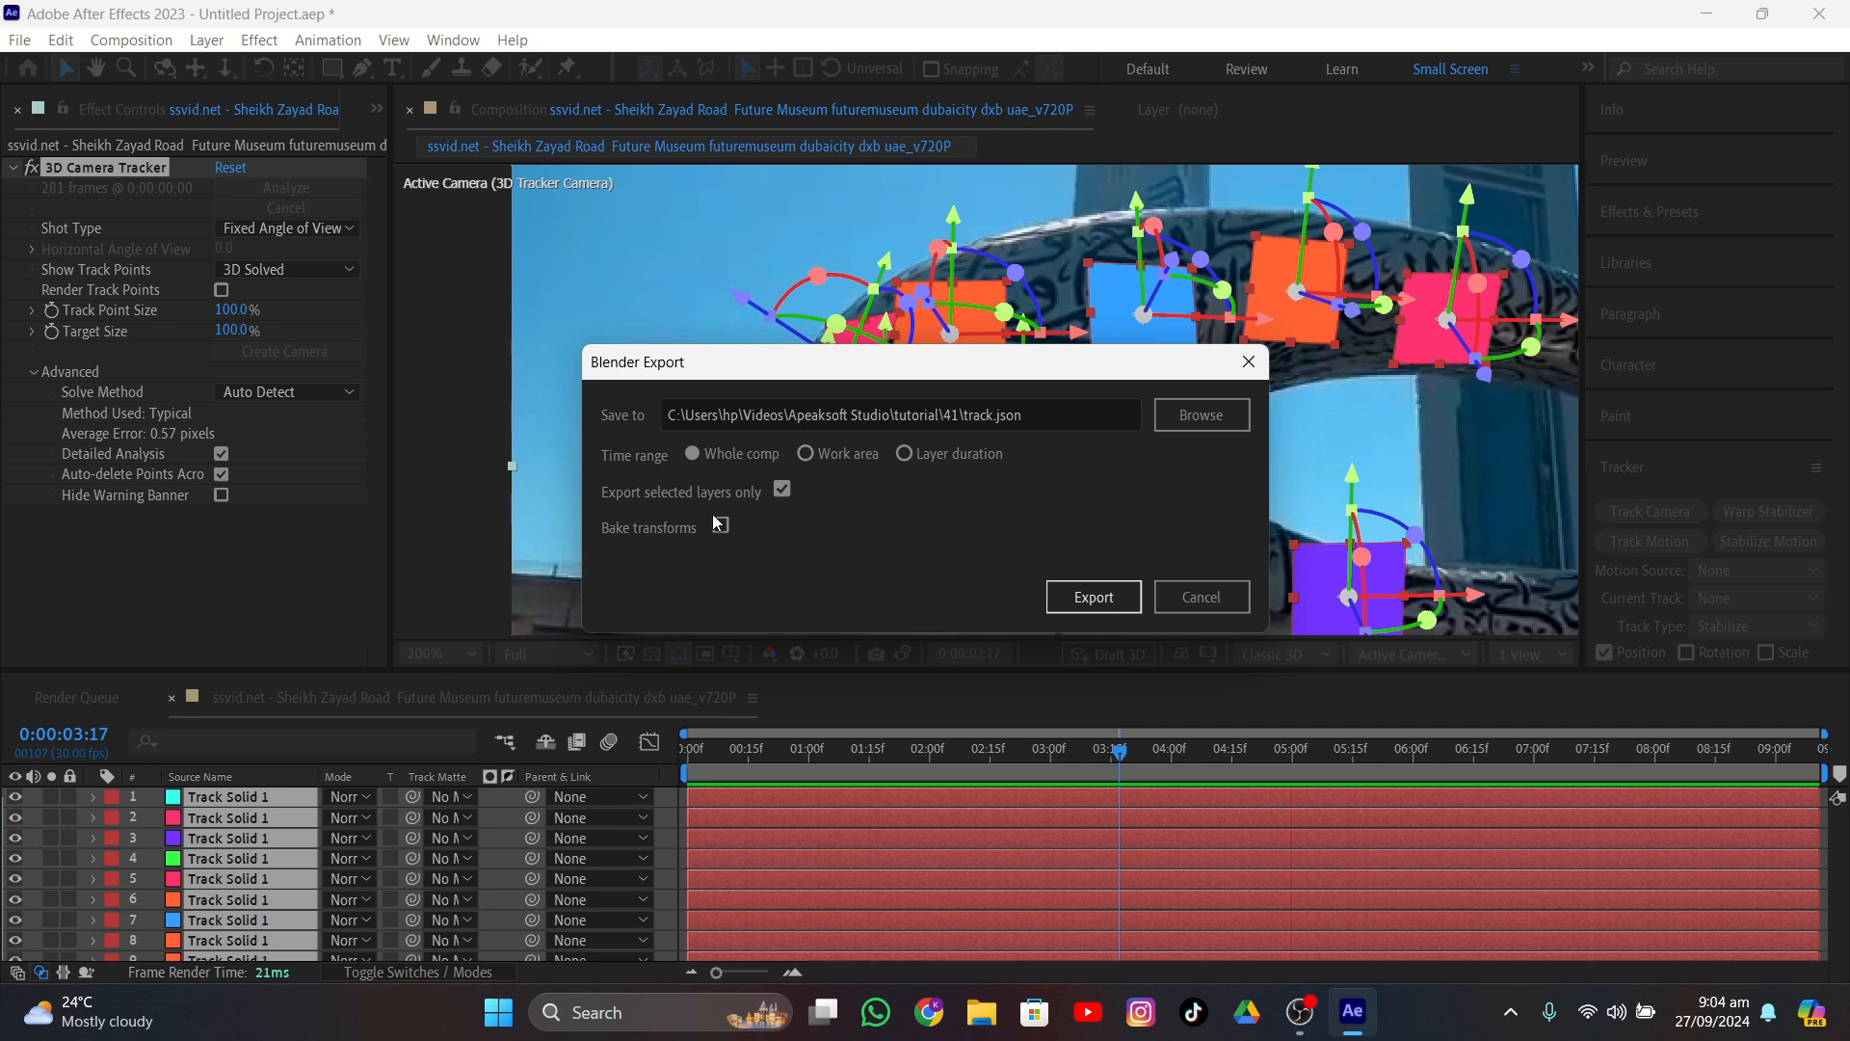
- Export the selected layers over the whole comp to a layer data file named "track data" in the tutorial's 52 folder
left_click(1160, 418)
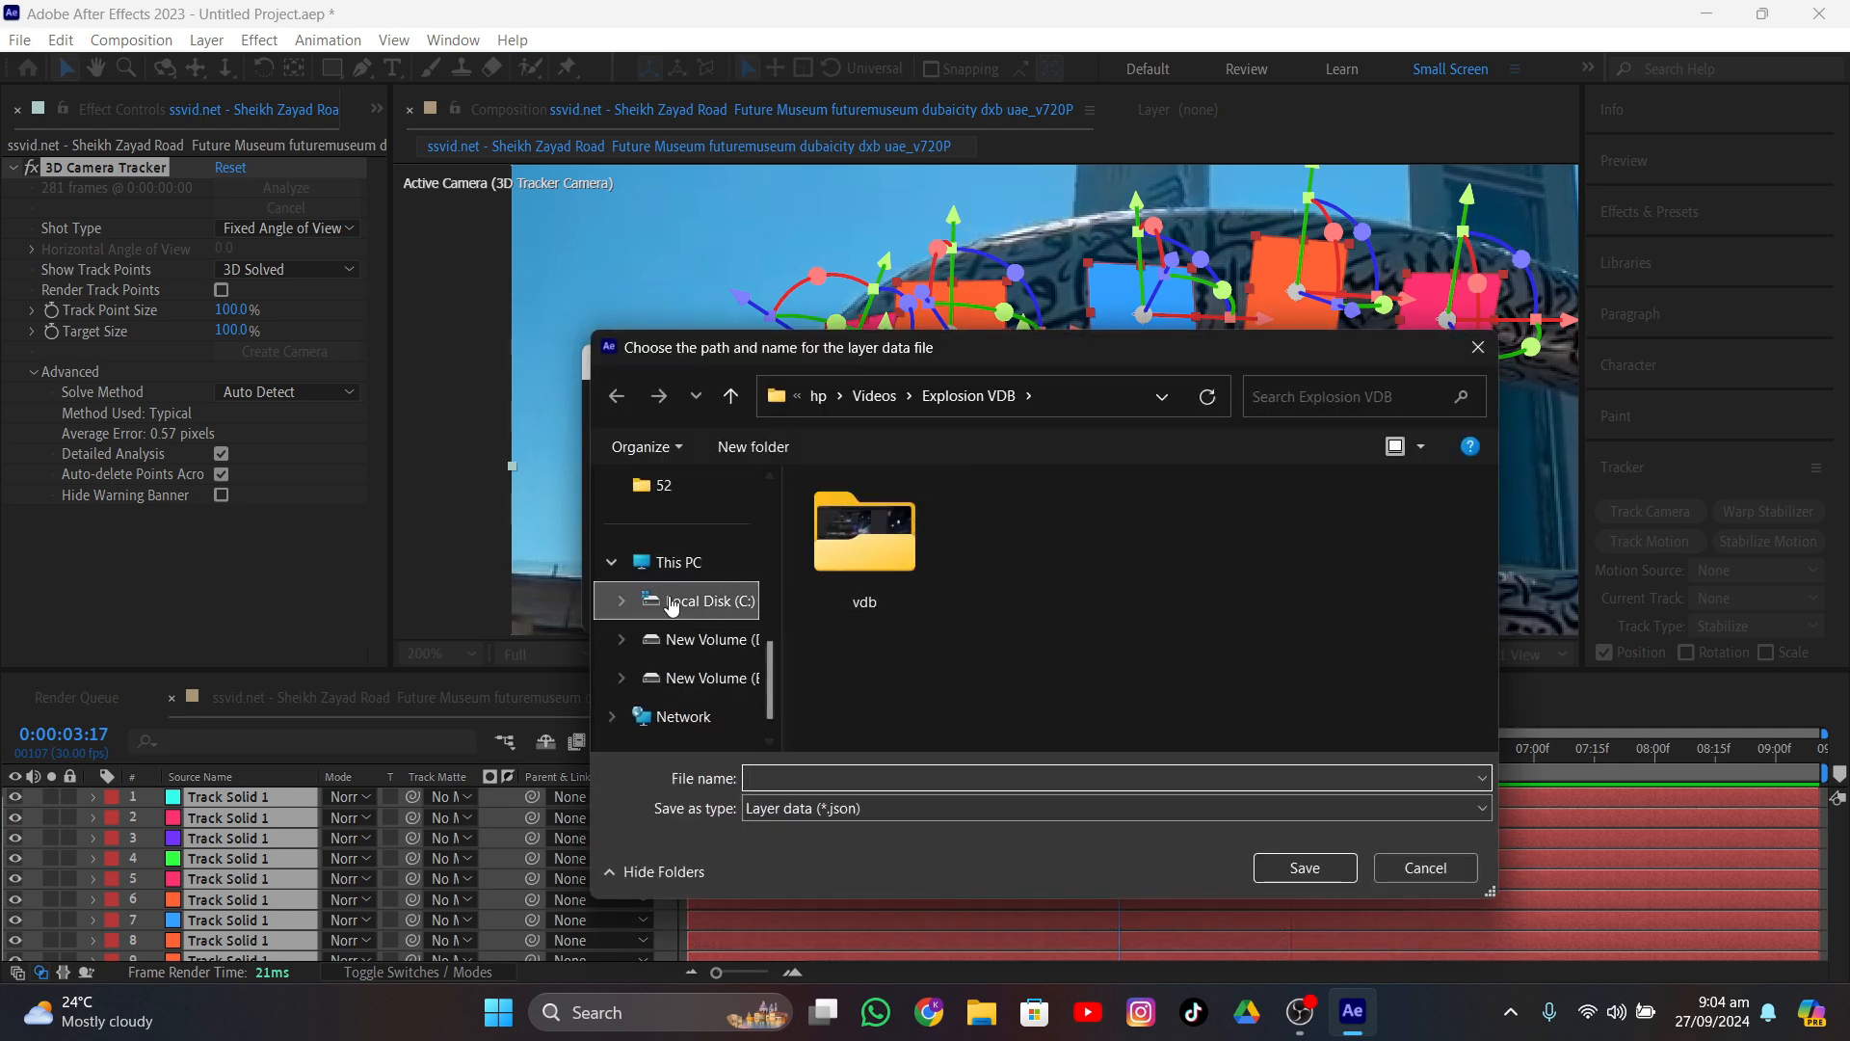
left_click(683, 481)
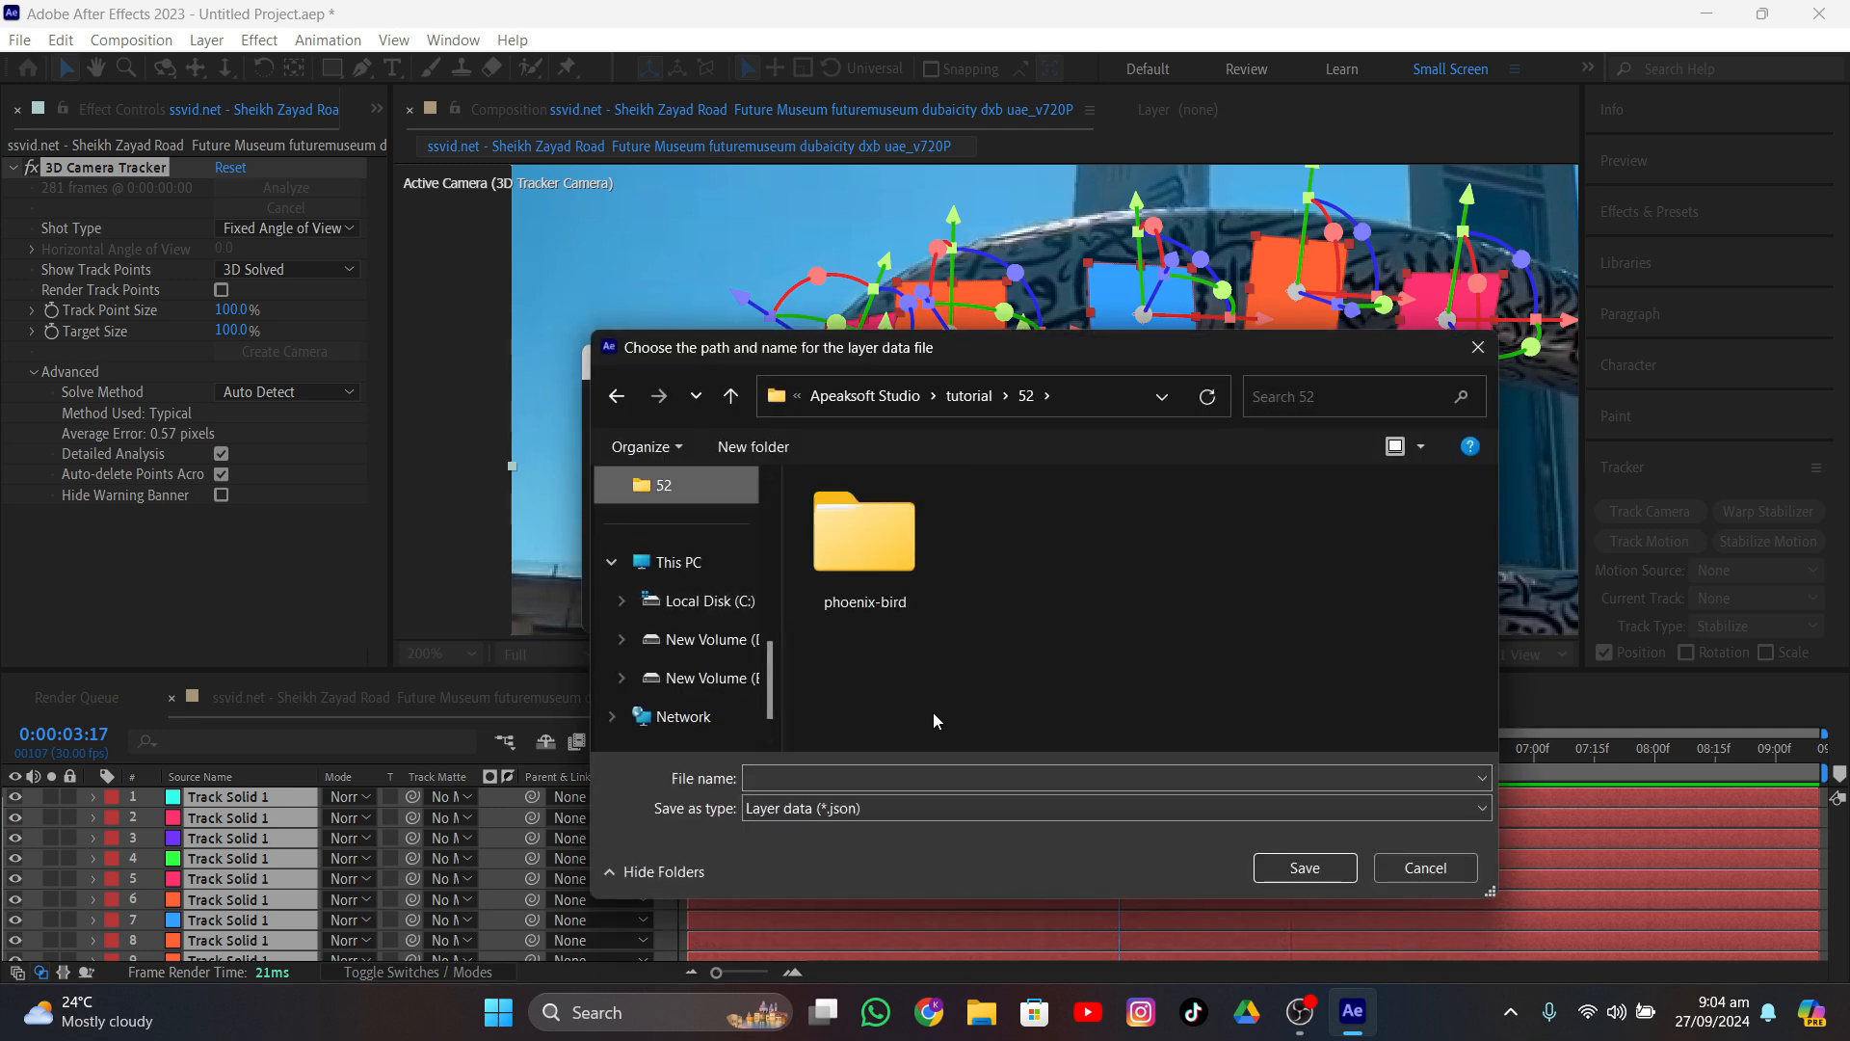
left_click(1015, 779)
type("track data")
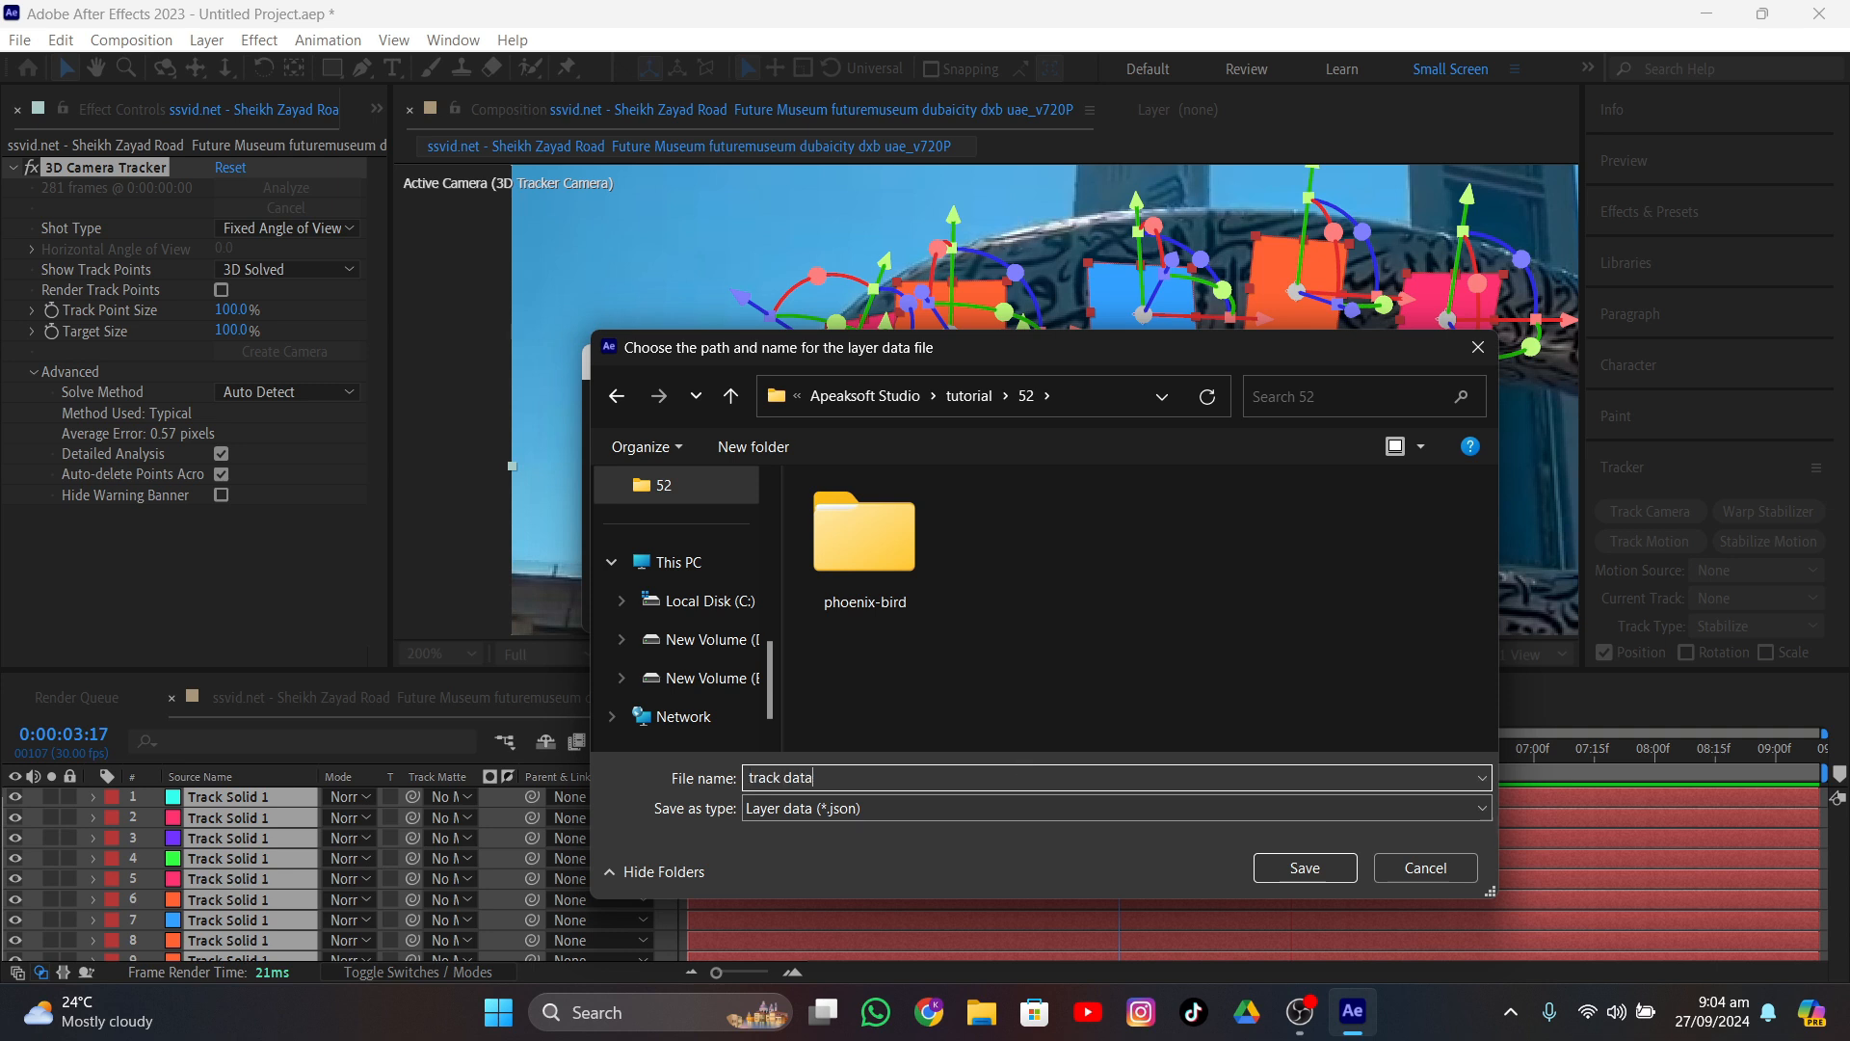
left_click(1046, 739)
left_click(1296, 868)
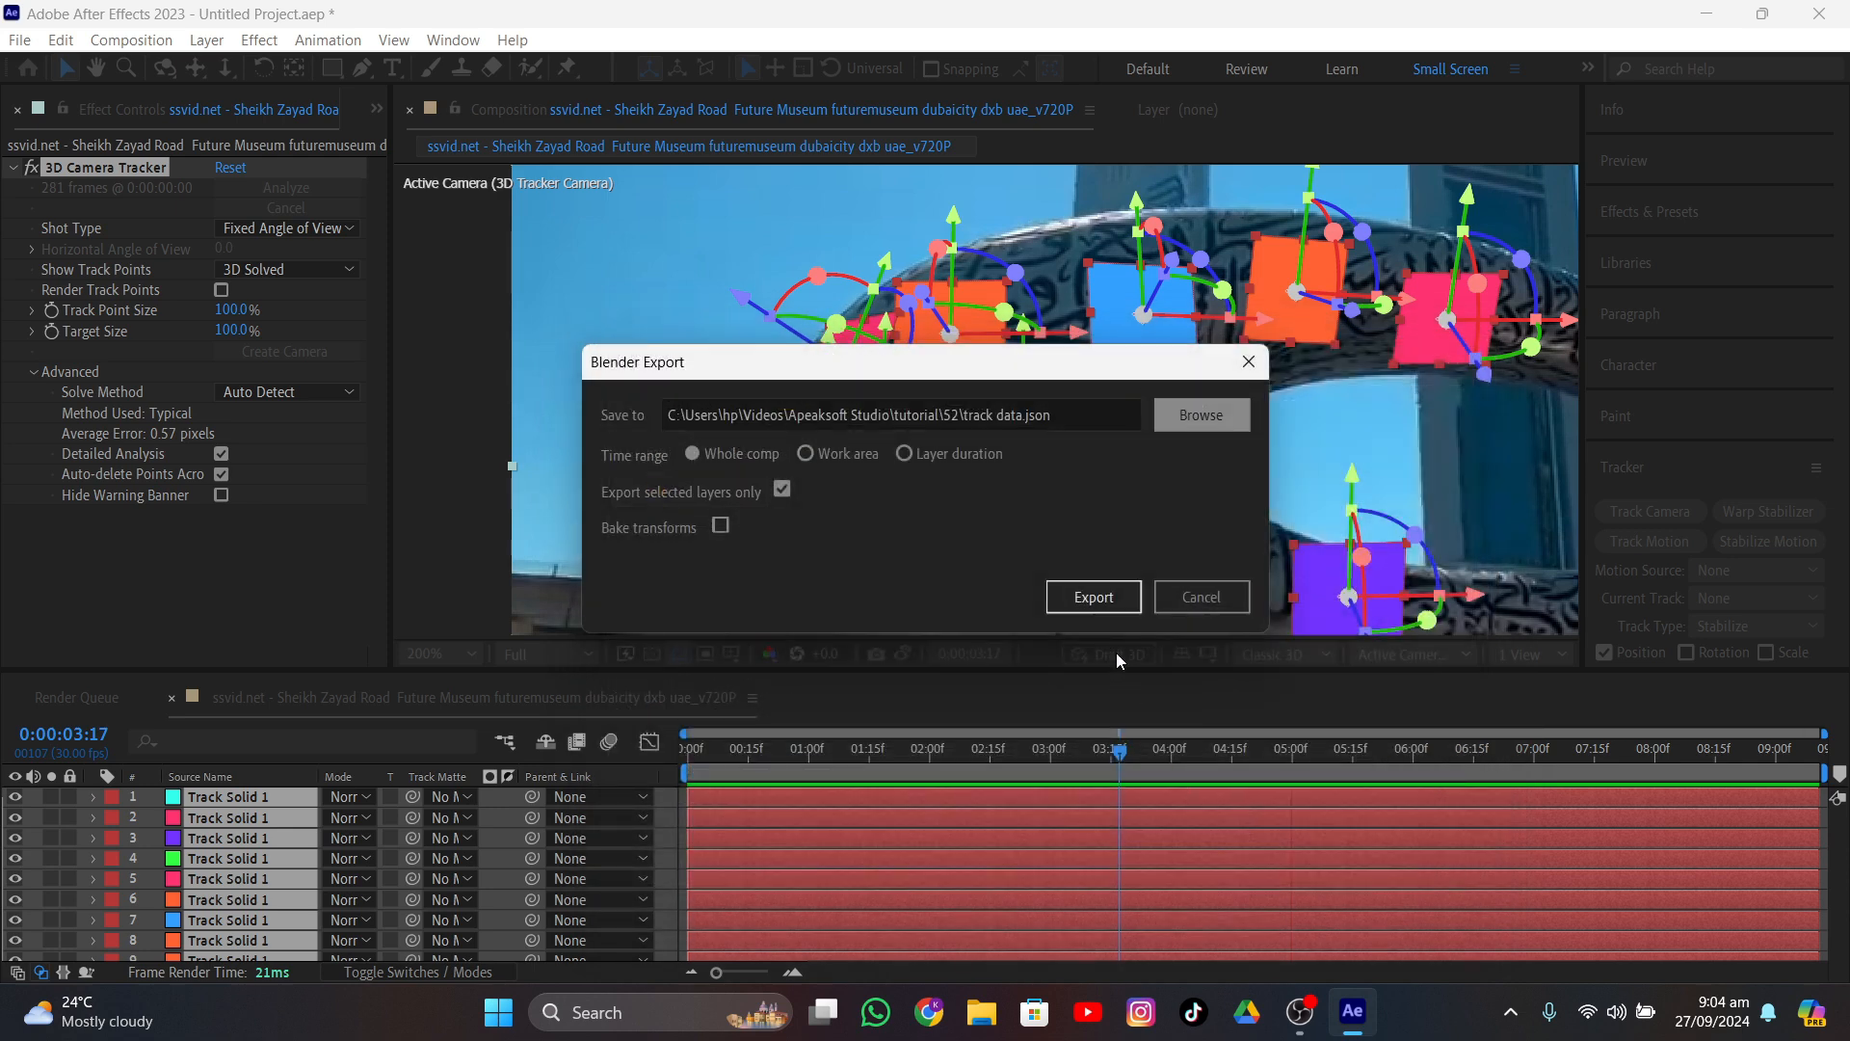
left_click(1107, 596)
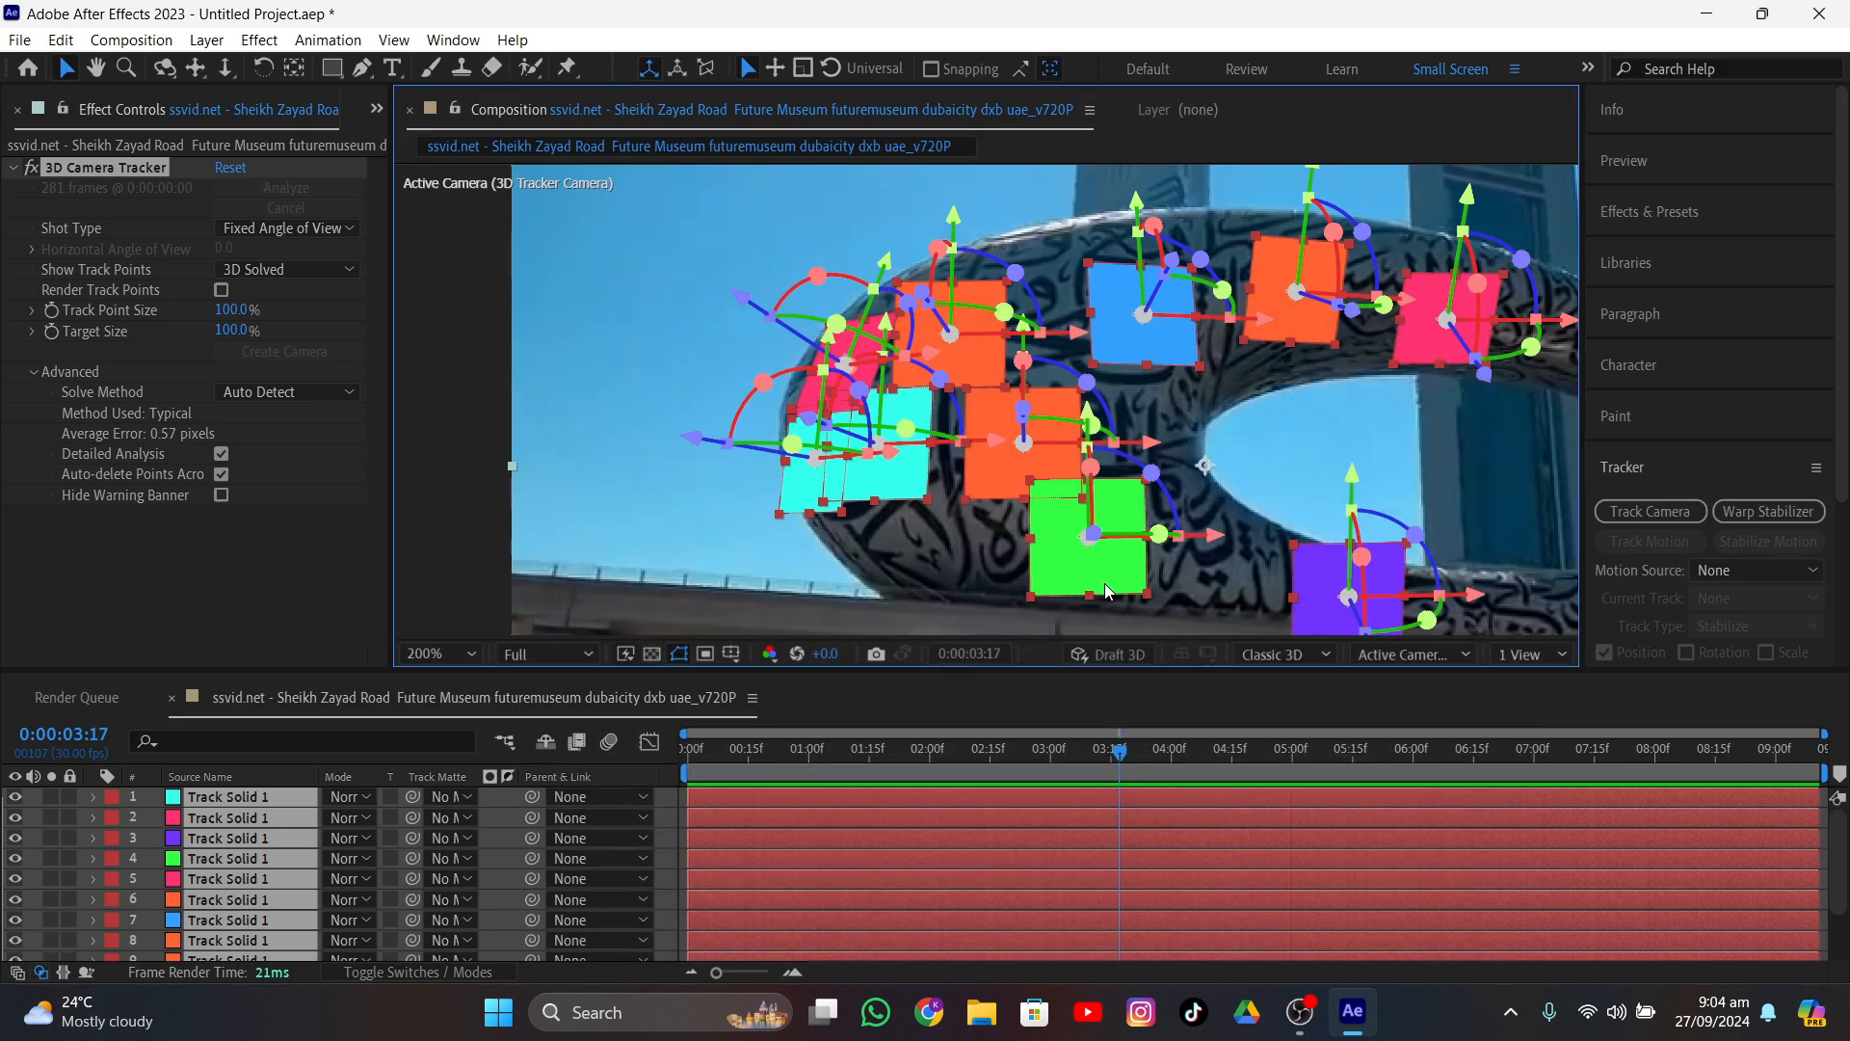
- Switch to Blender 4.2 and delete the default camera, cube and light from the new scene
left_click(1706, 13)
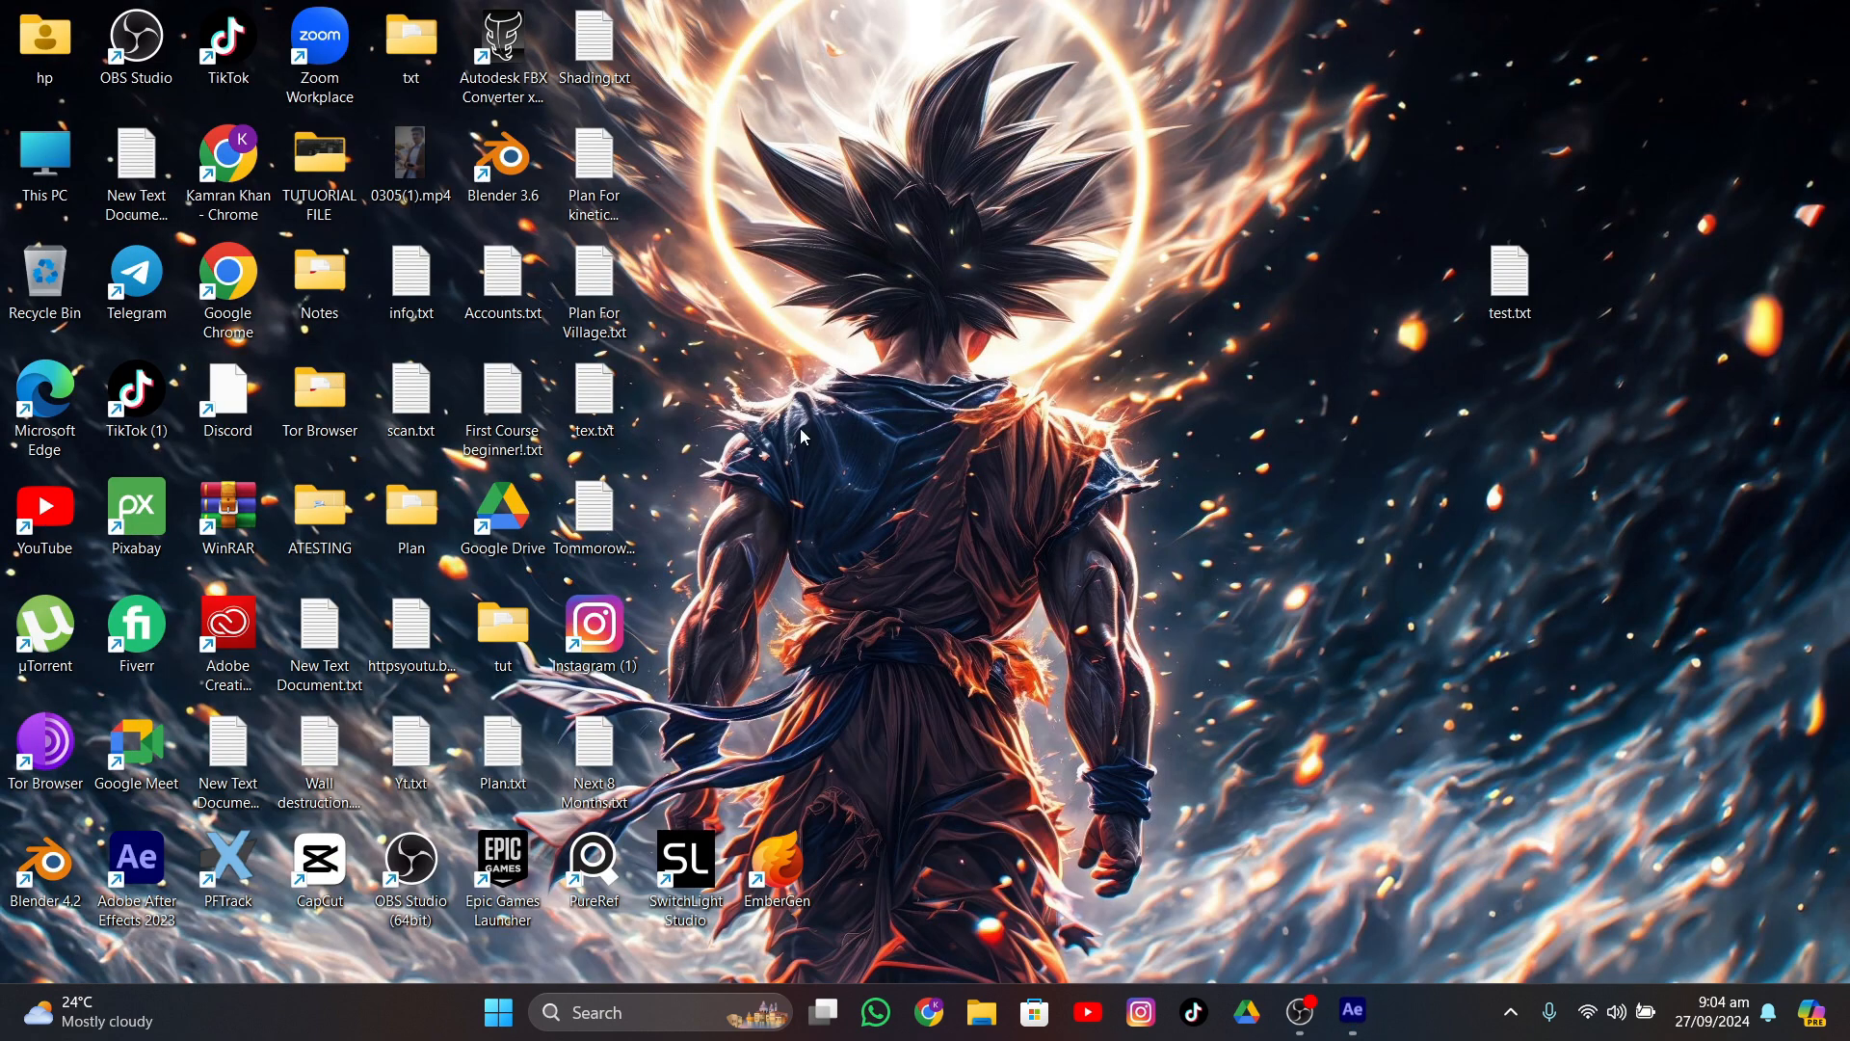
double_click(68, 857)
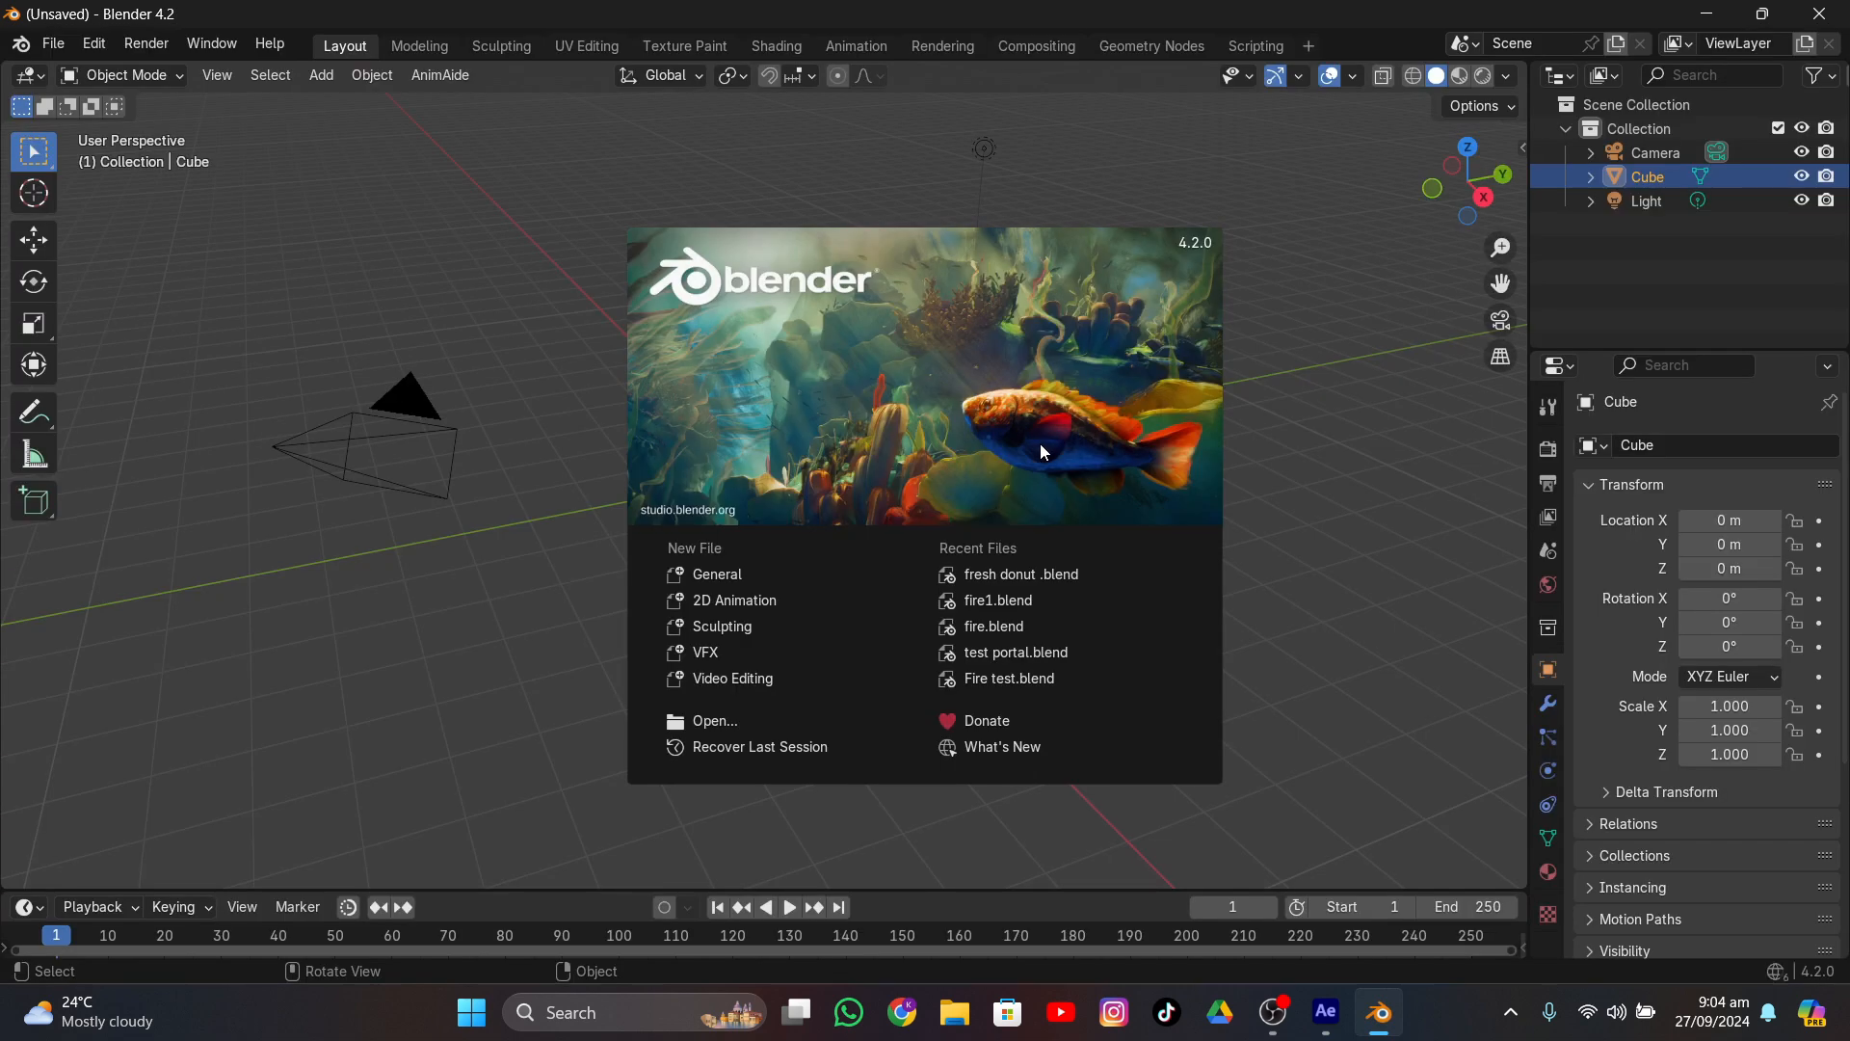
left_click(1281, 404)
key("a")
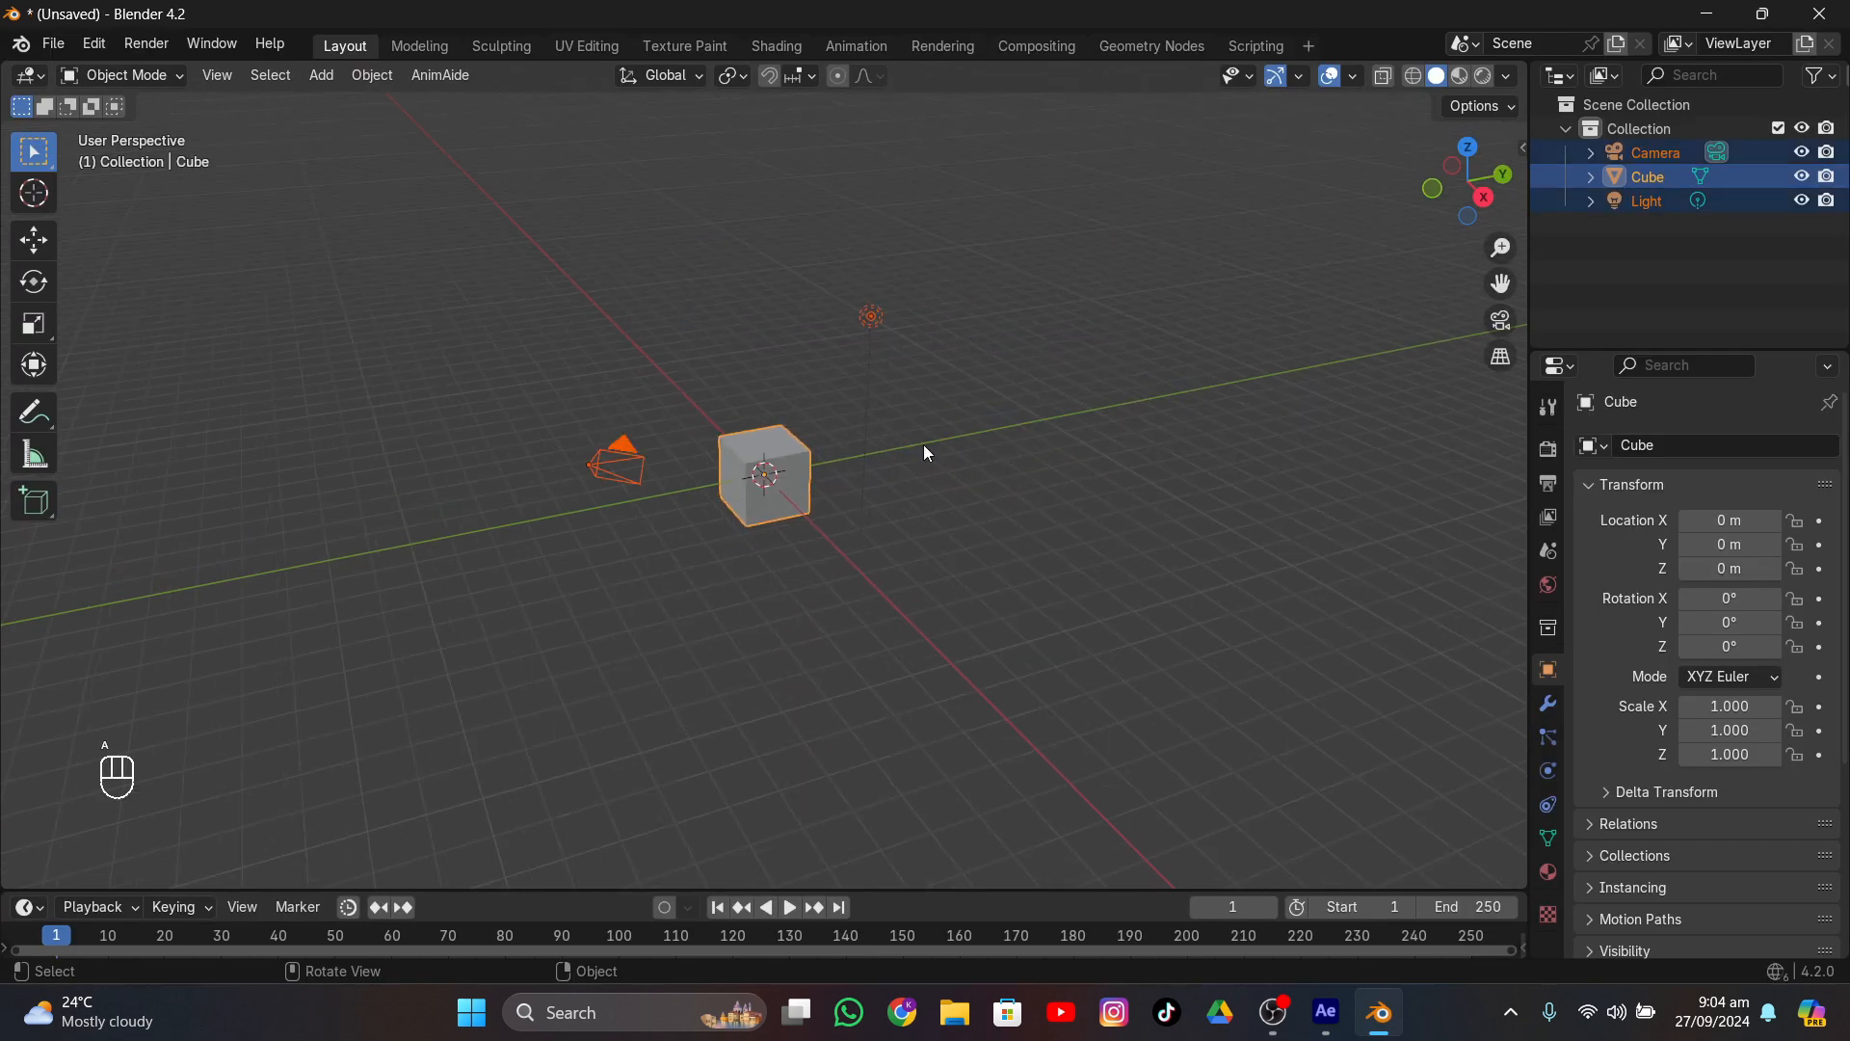
key("x")
left_click(931, 433)
- Set the scene's output frame rate to 30 fps and its resolution to 720 × 1280 px
left_click(1550, 484)
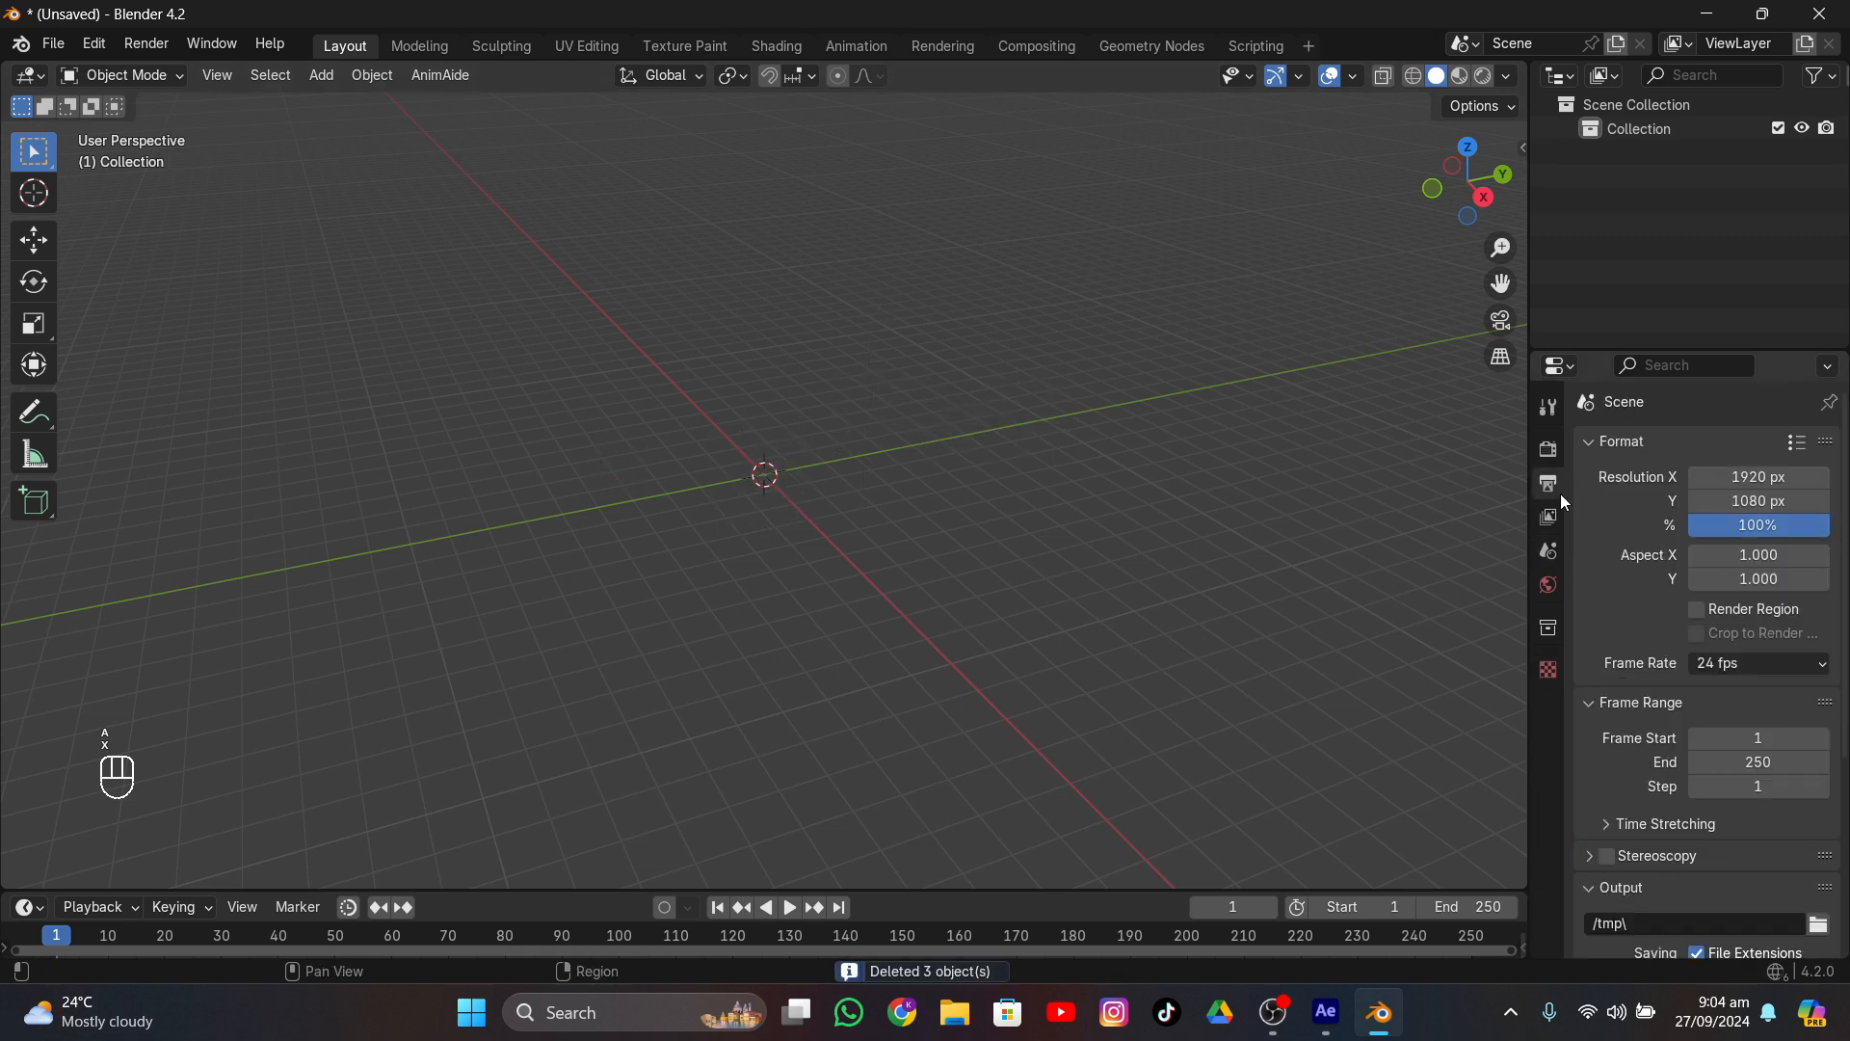
left_click_drag(1527, 487, 1342, 487)
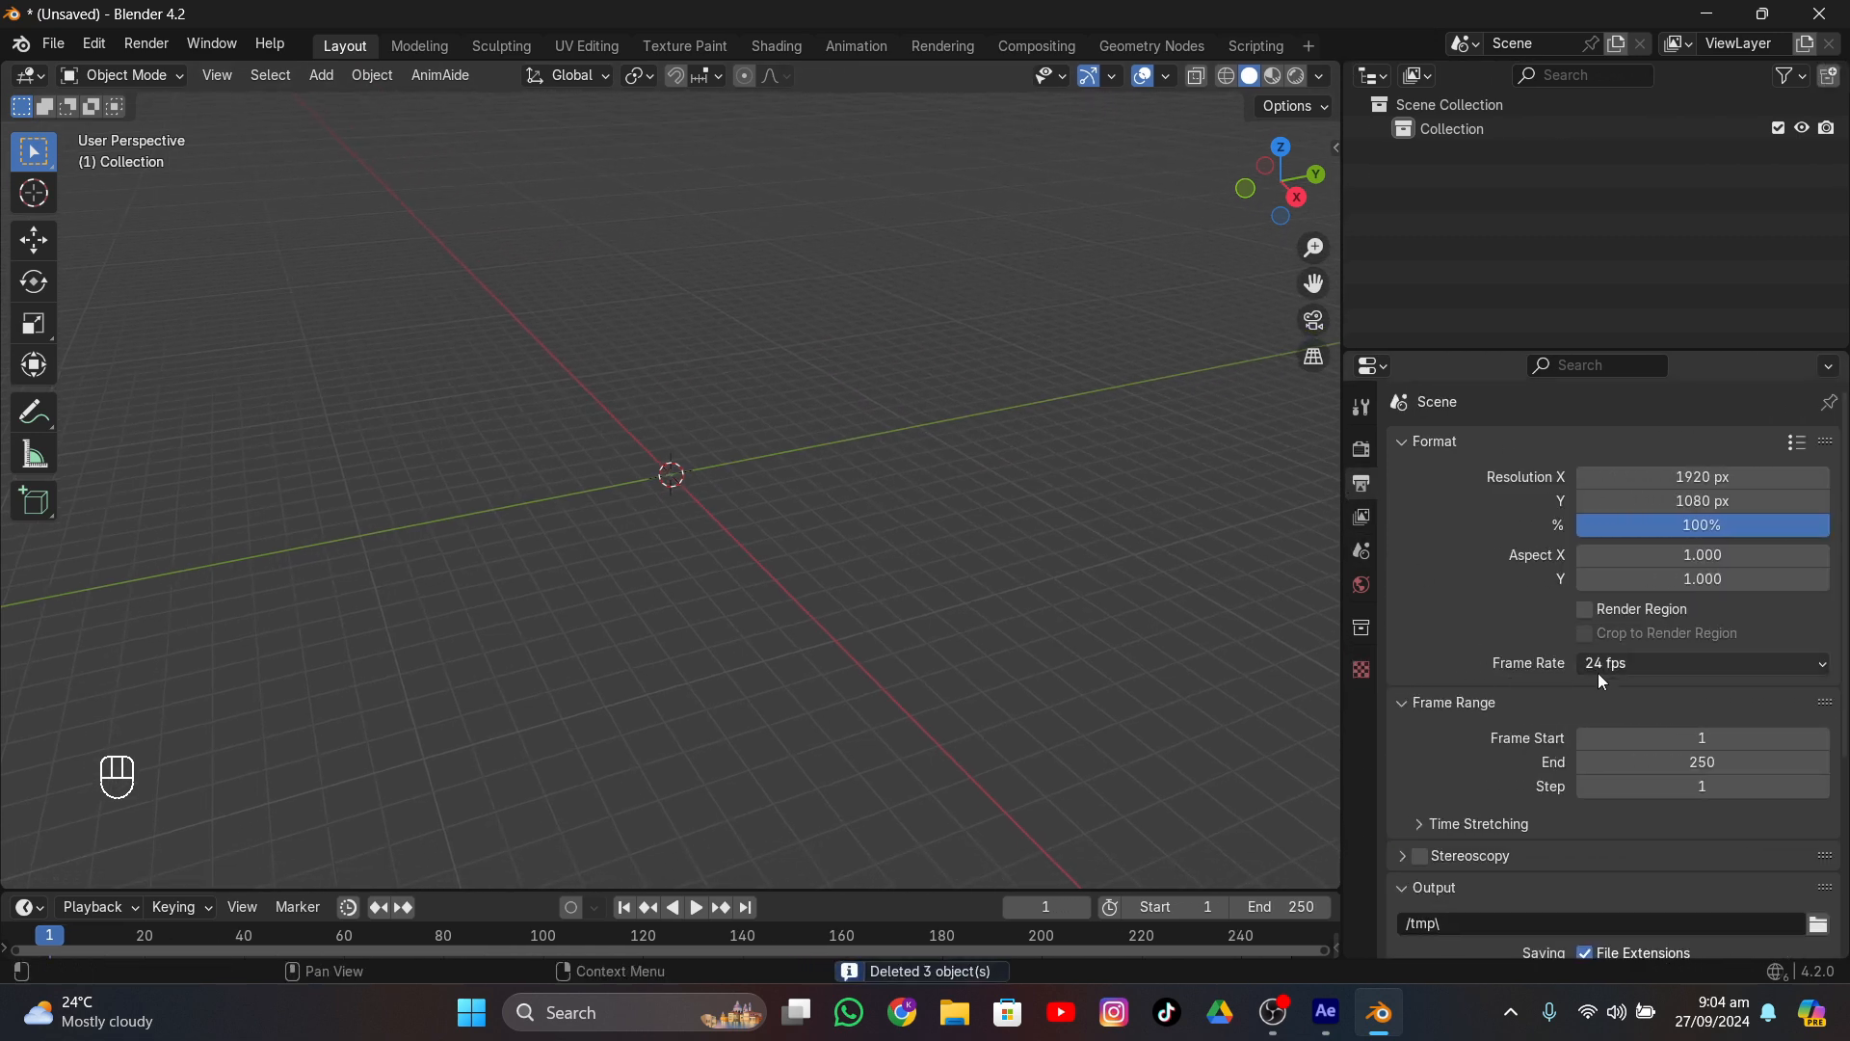
left_click(1606, 667)
left_click(1615, 785)
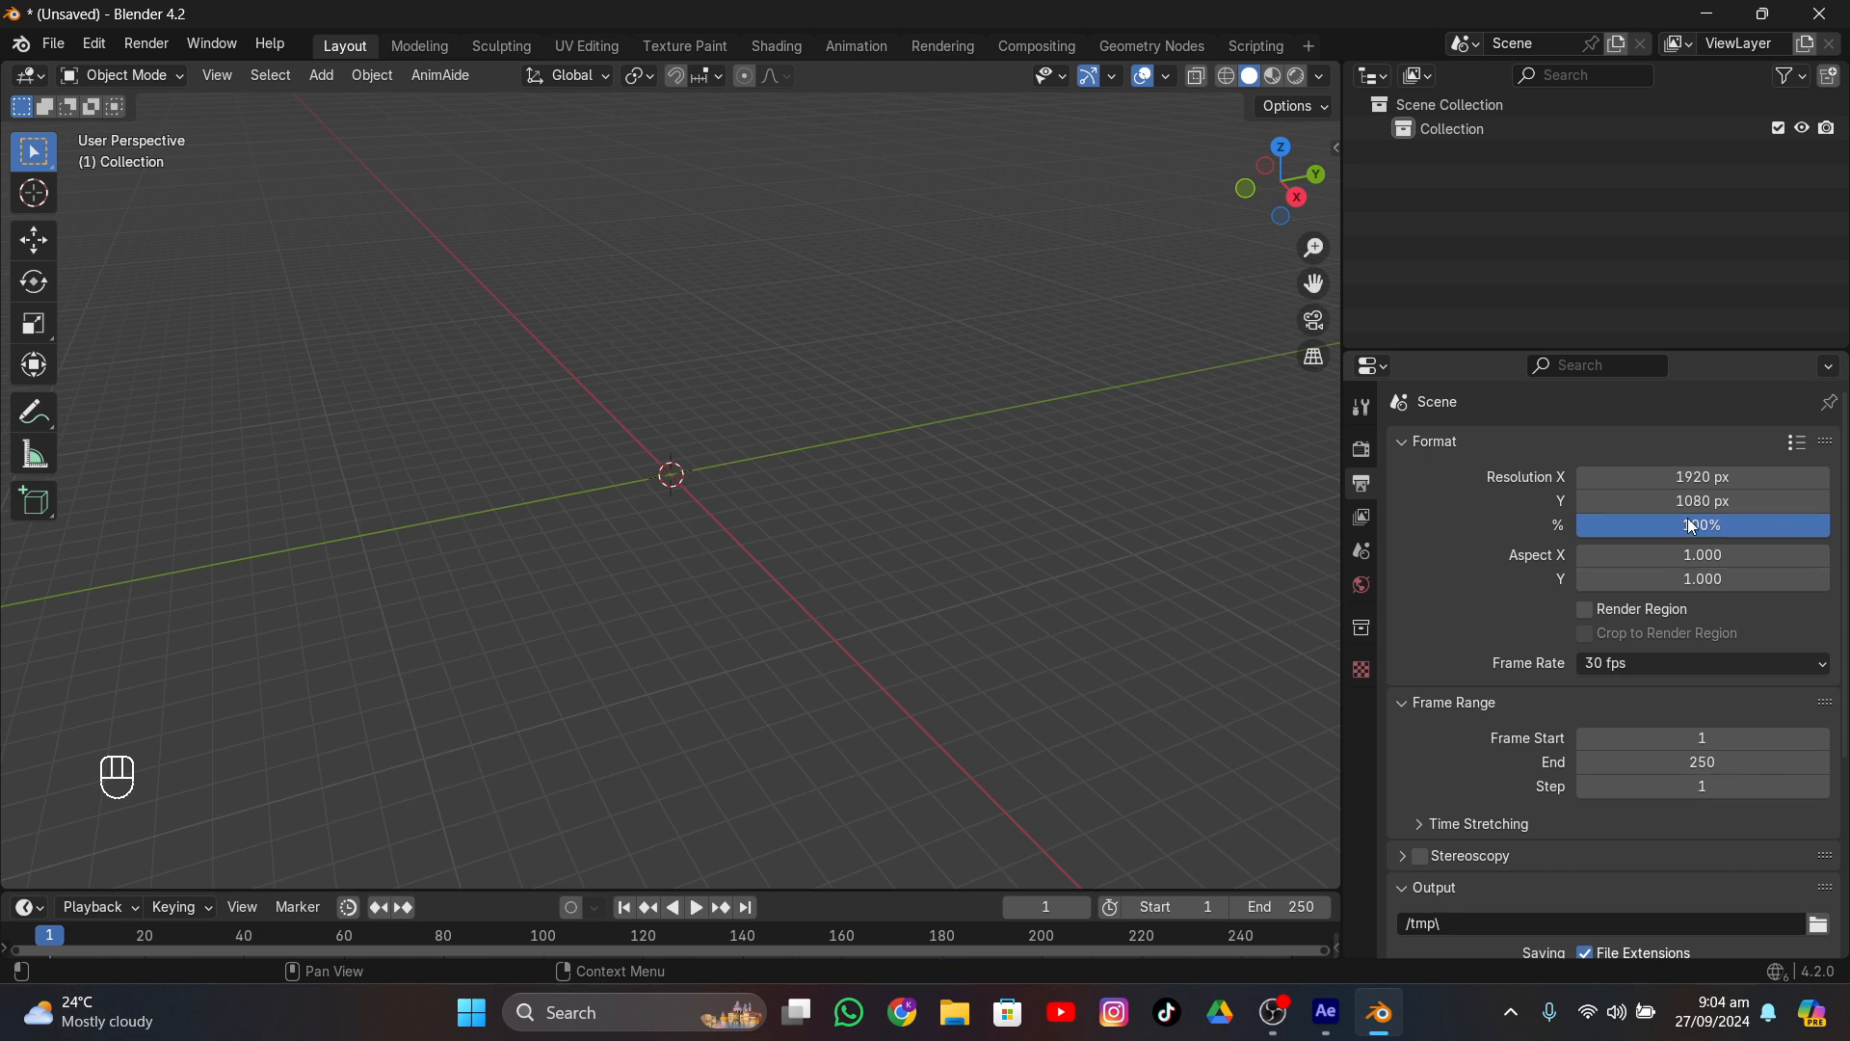
left_click(1697, 477)
type("720")
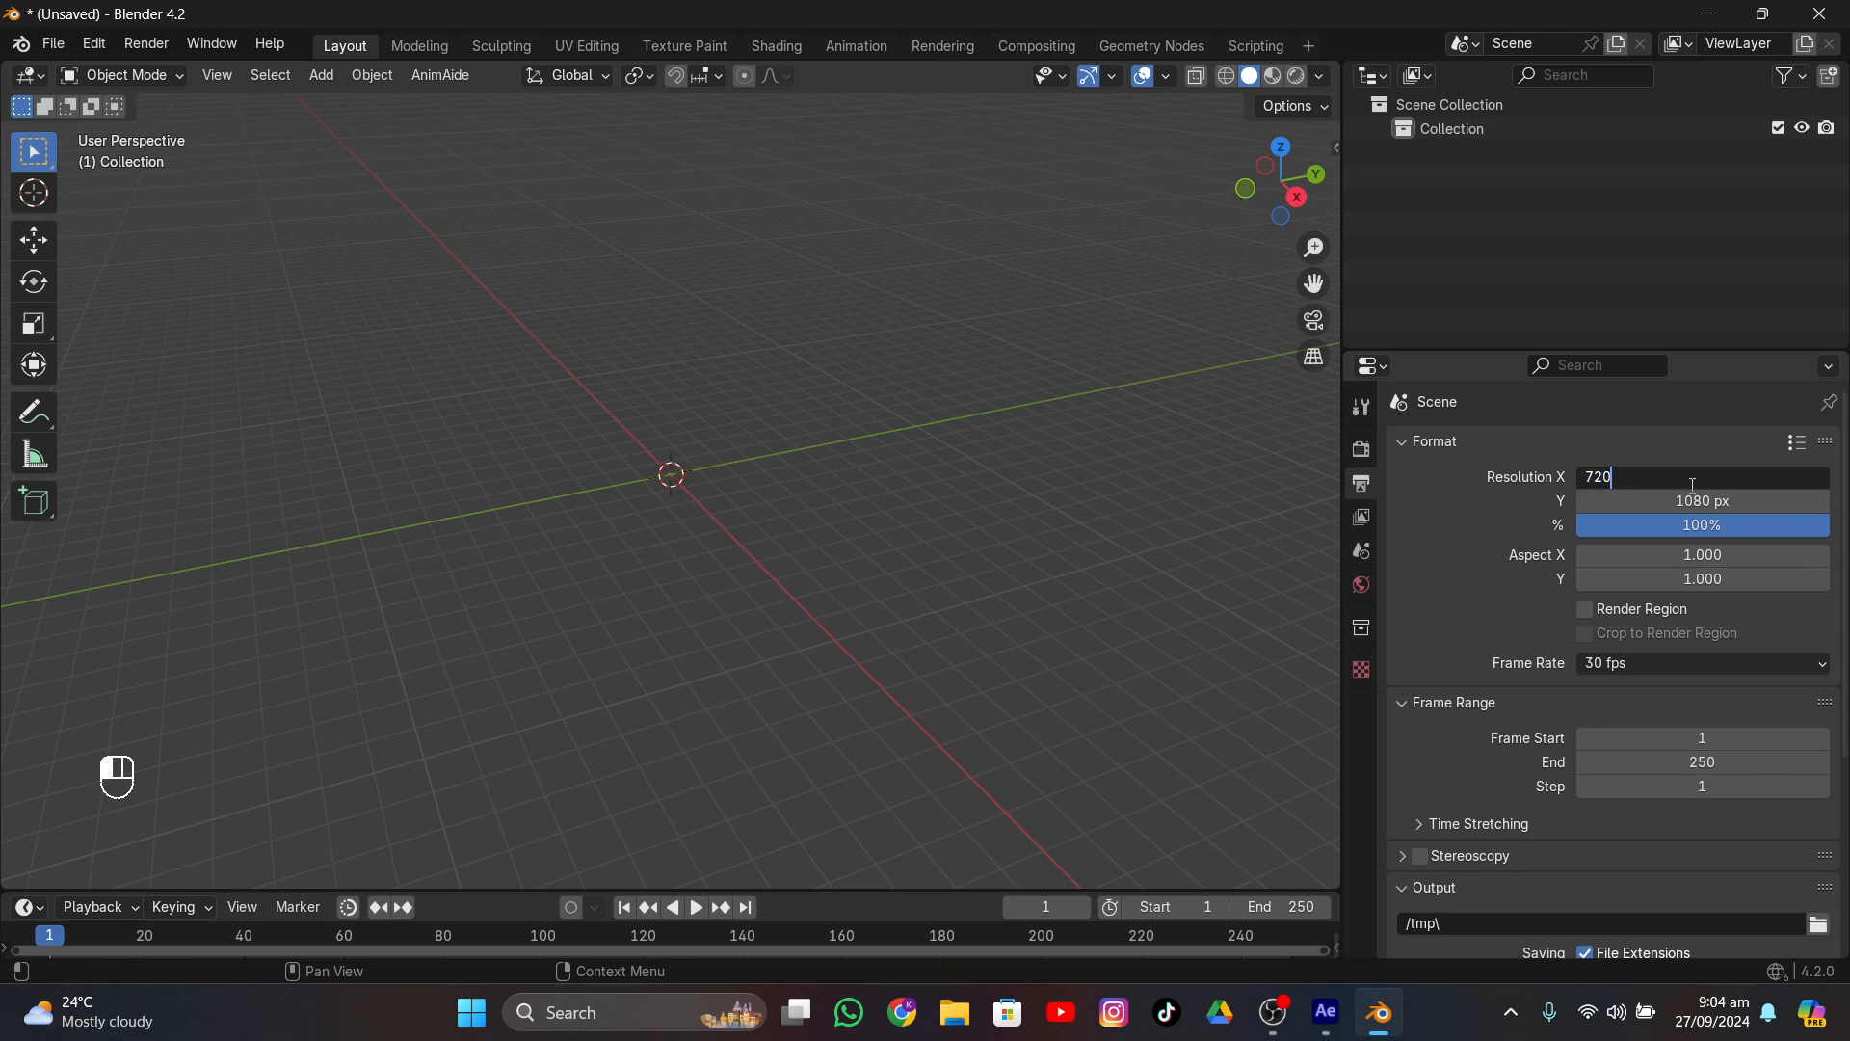
key("Return")
left_click(1691, 493)
type("1280")
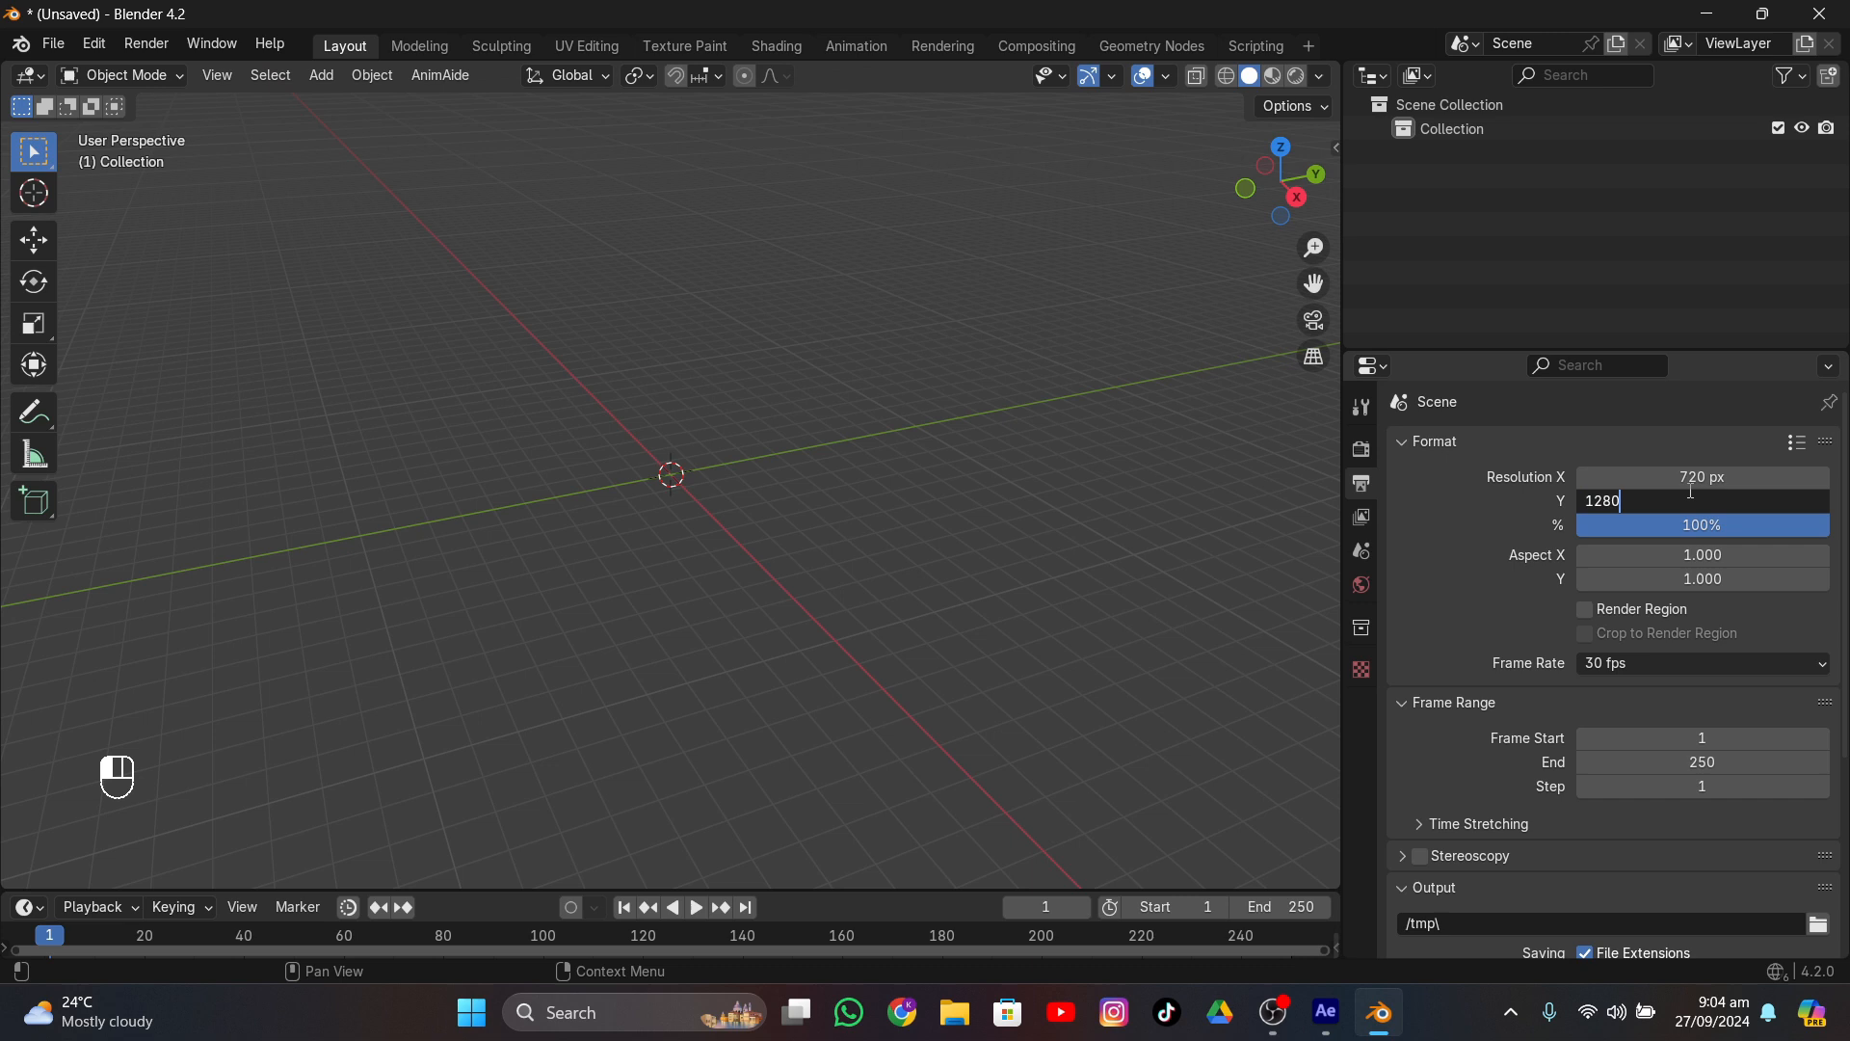
key("Return")
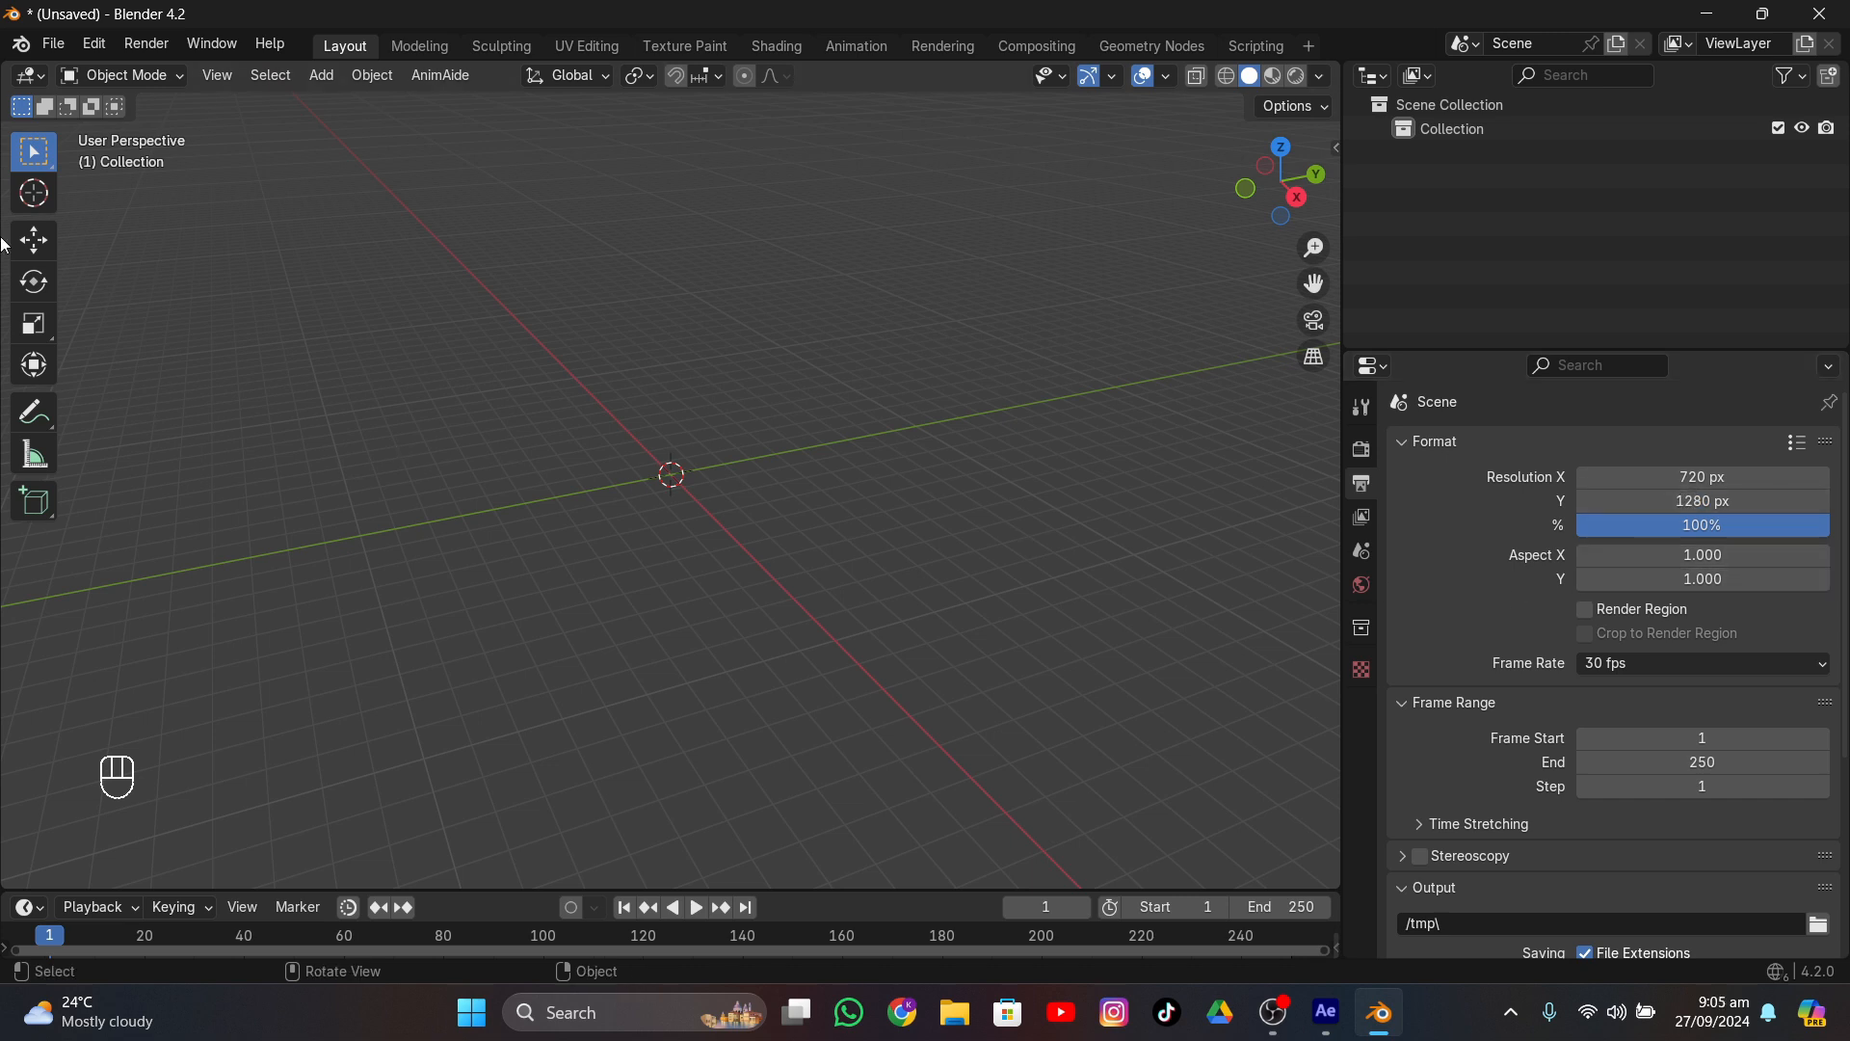
- Import "track data.json" from the 52 folder as converted After Effects composition data
left_click(53, 45)
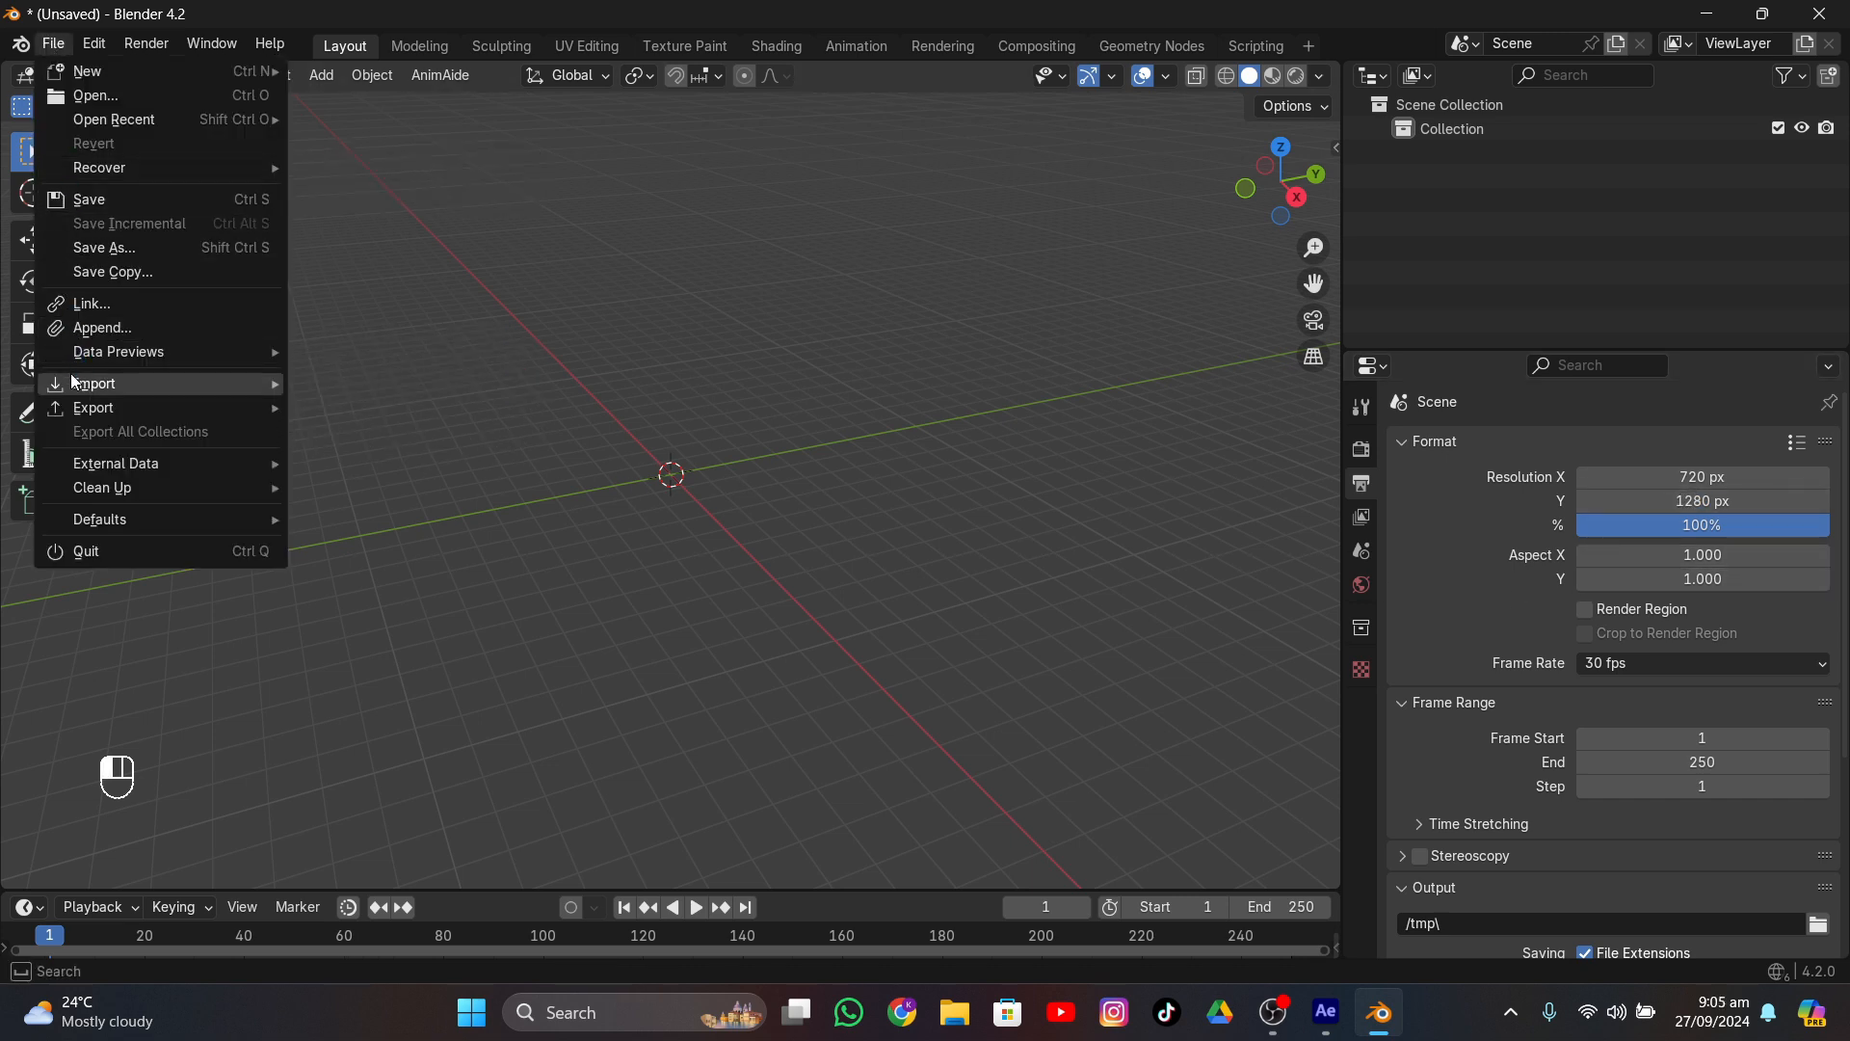
mouse_move(74, 382)
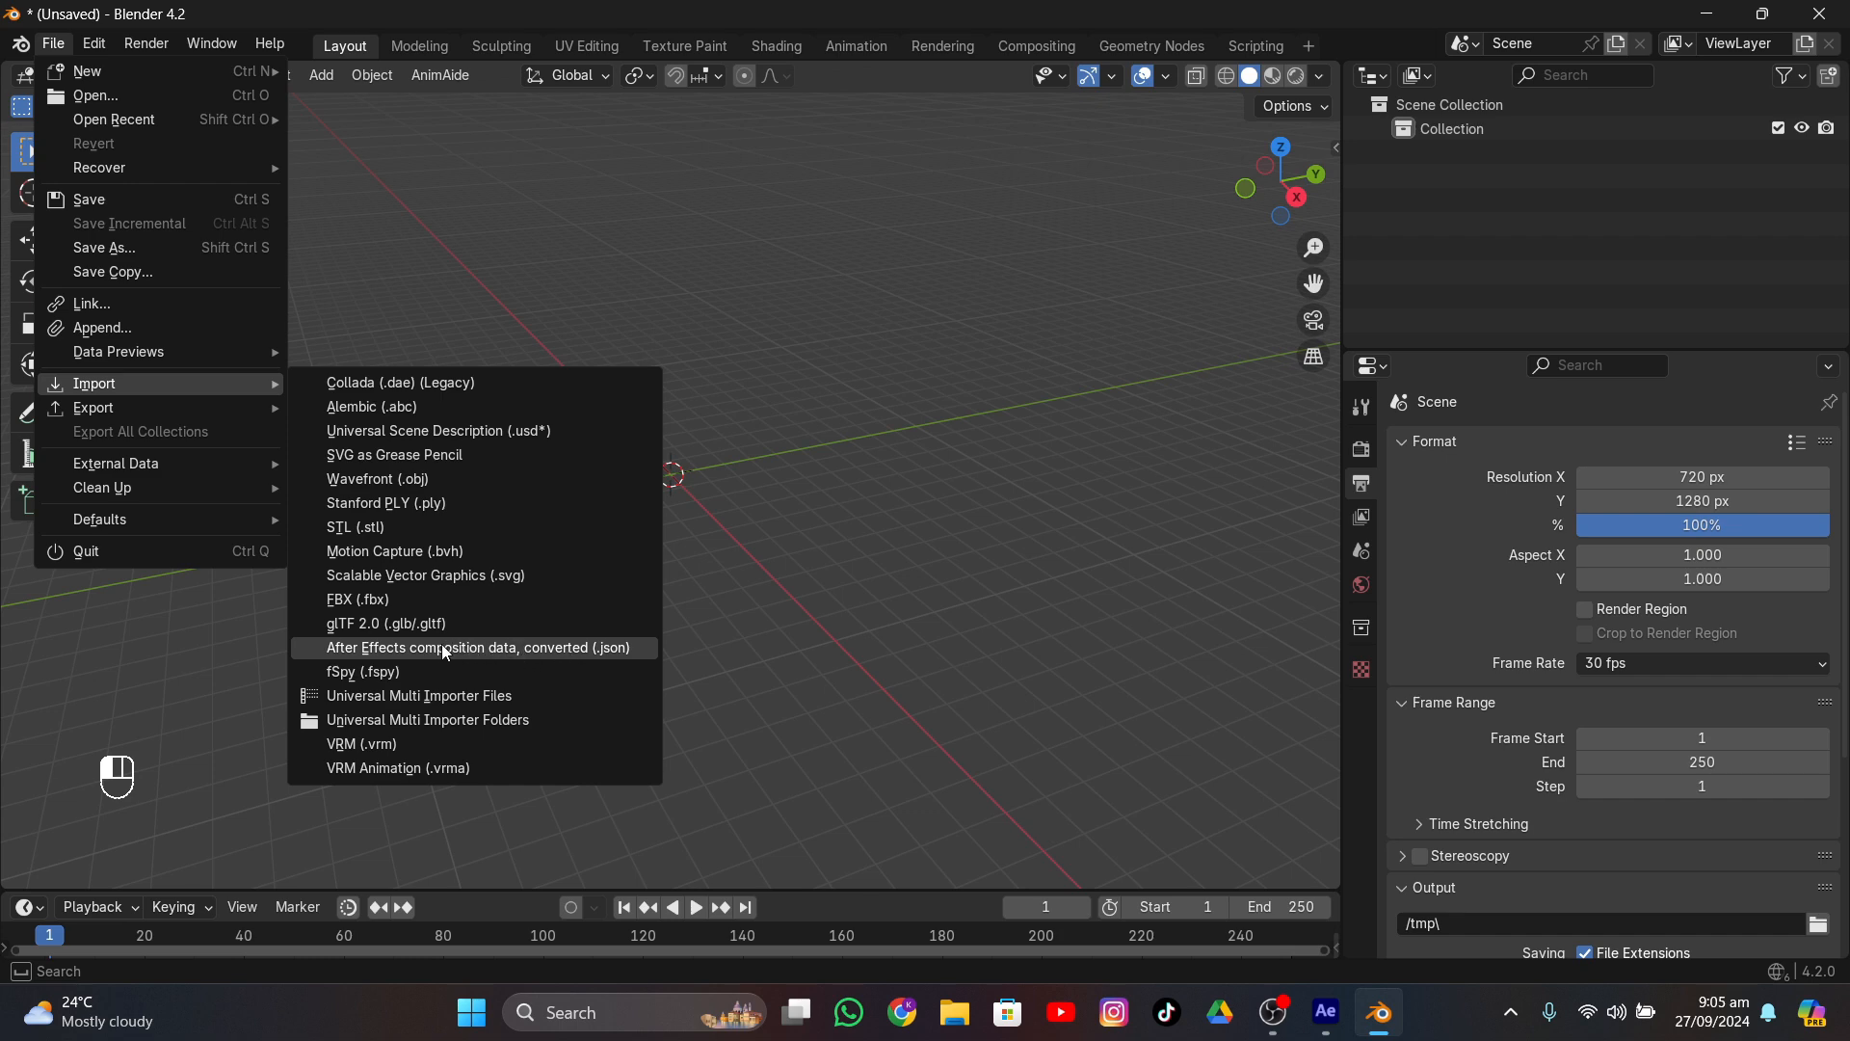
left_click(377, 652)
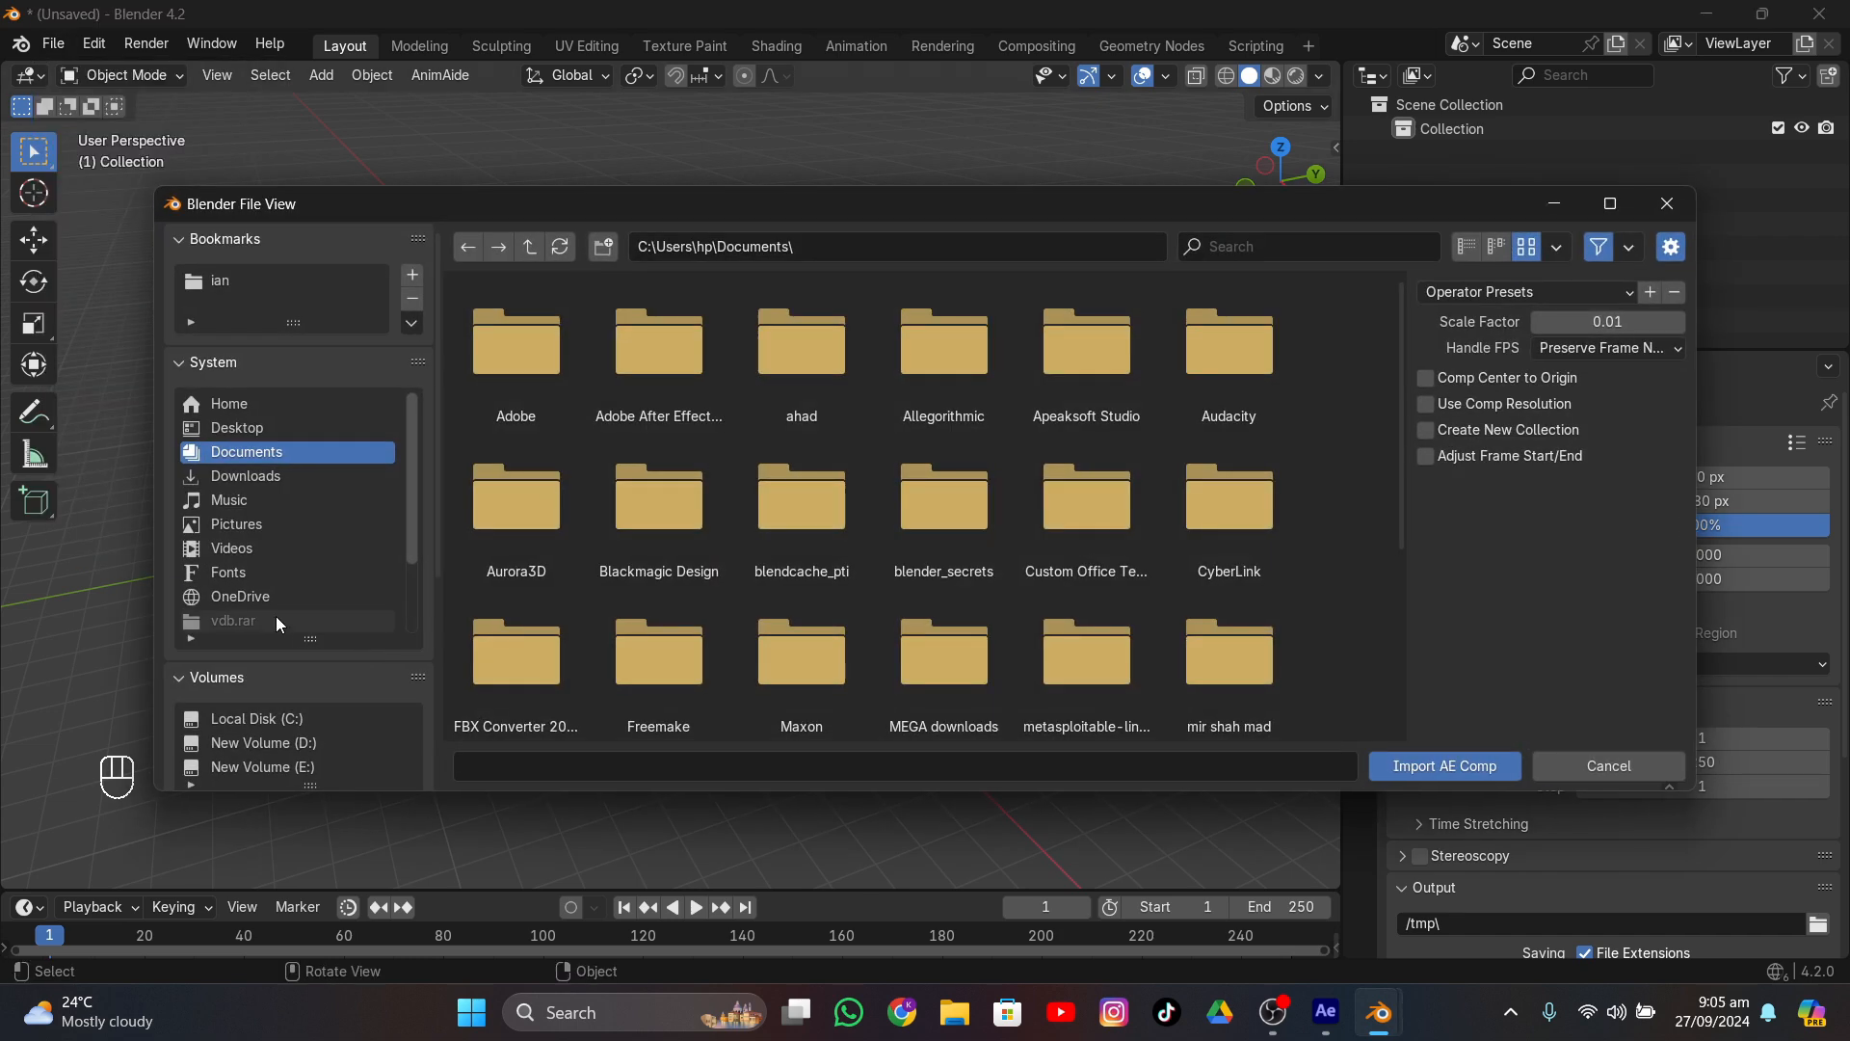
scroll(276, 615, "down", 3)
left_click(237, 623)
left_click(620, 412)
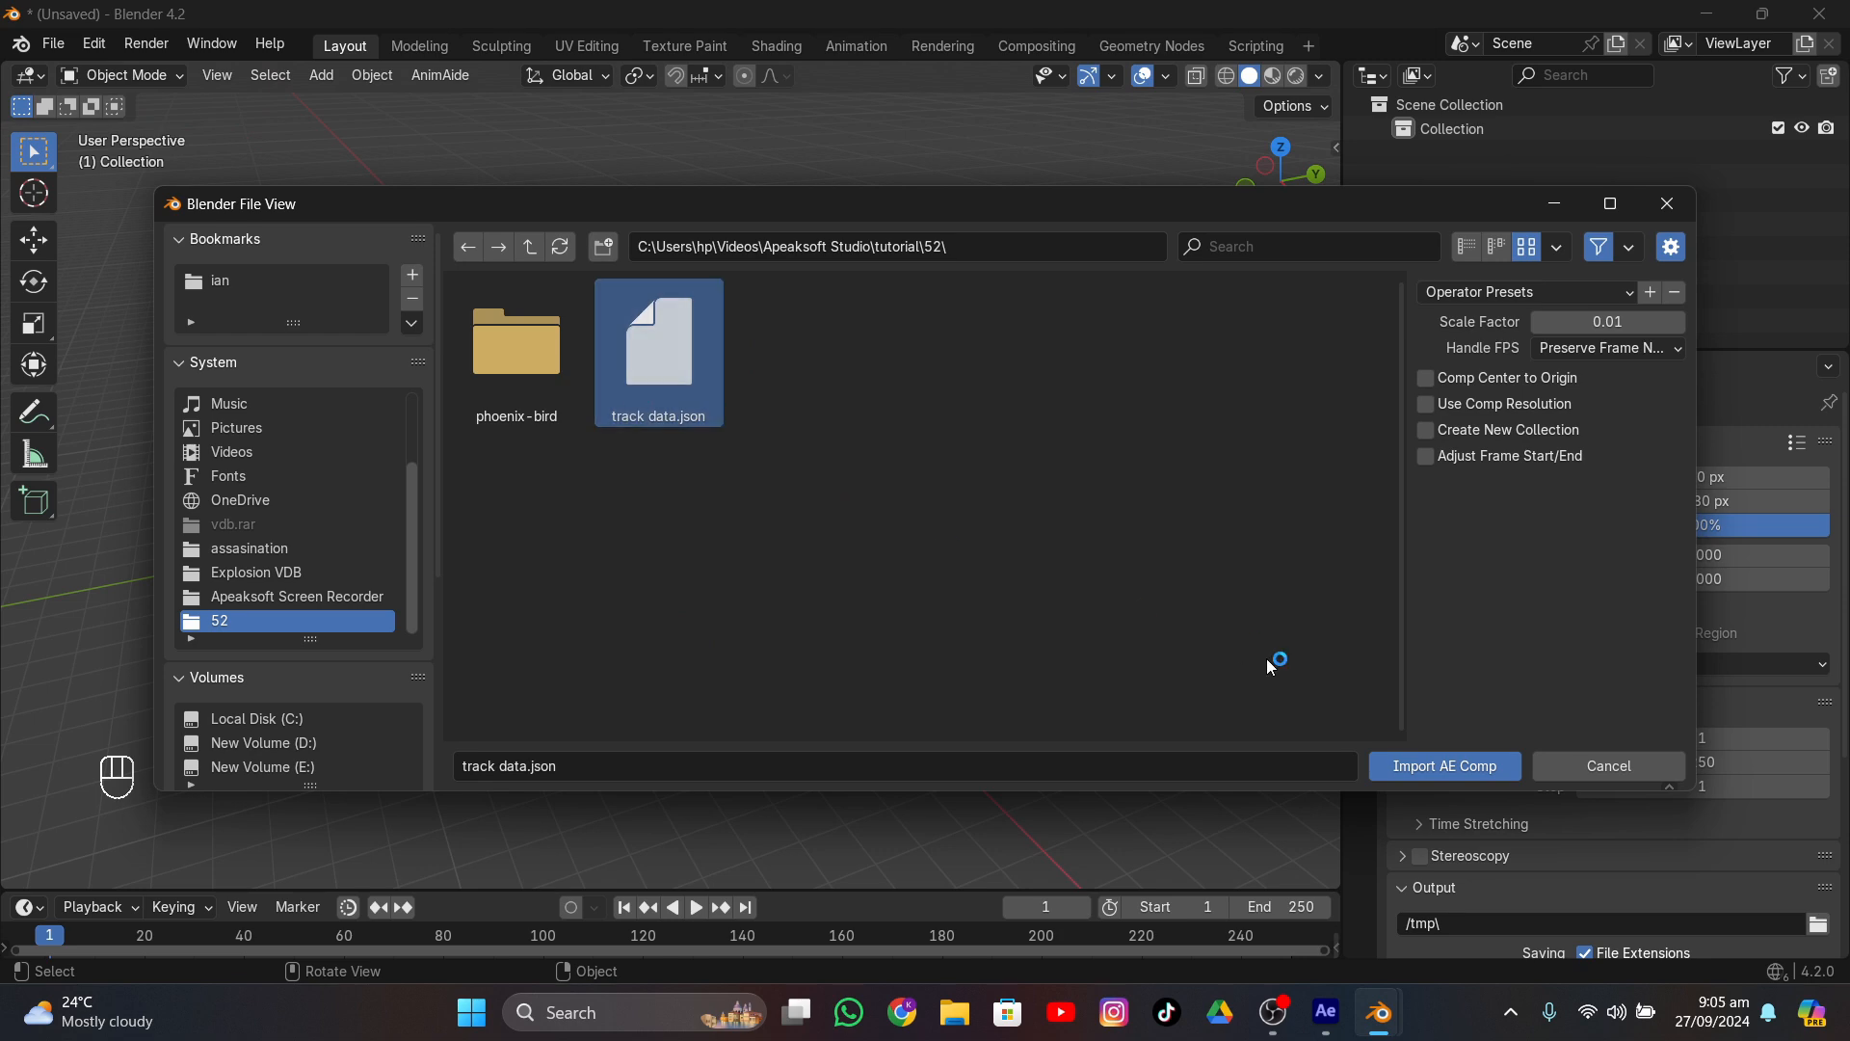
left_click(1403, 763)
- Delete the large upright plane that represents the source footage near the world origin
middle_click_drag(518, 444, 762, 453)
left_click(719, 522)
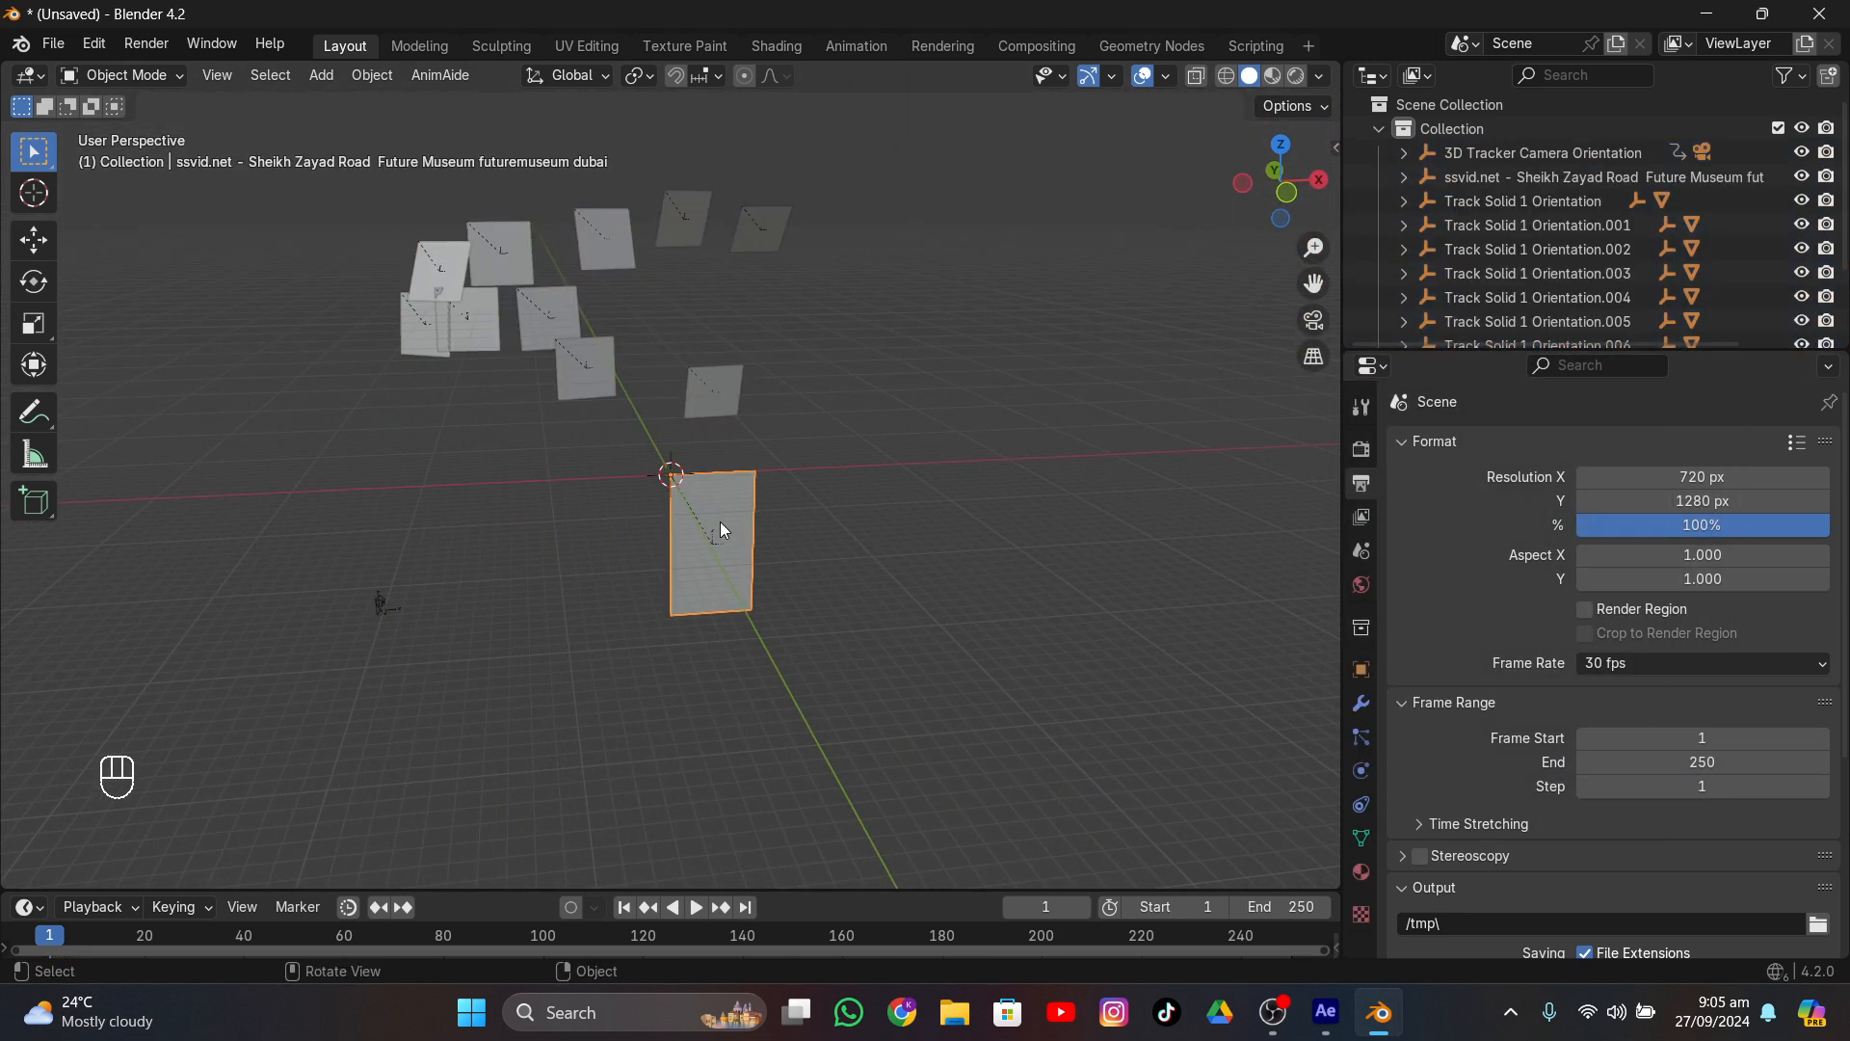
key("x")
left_click(686, 519)
middle_click_drag(723, 518, 757, 489)
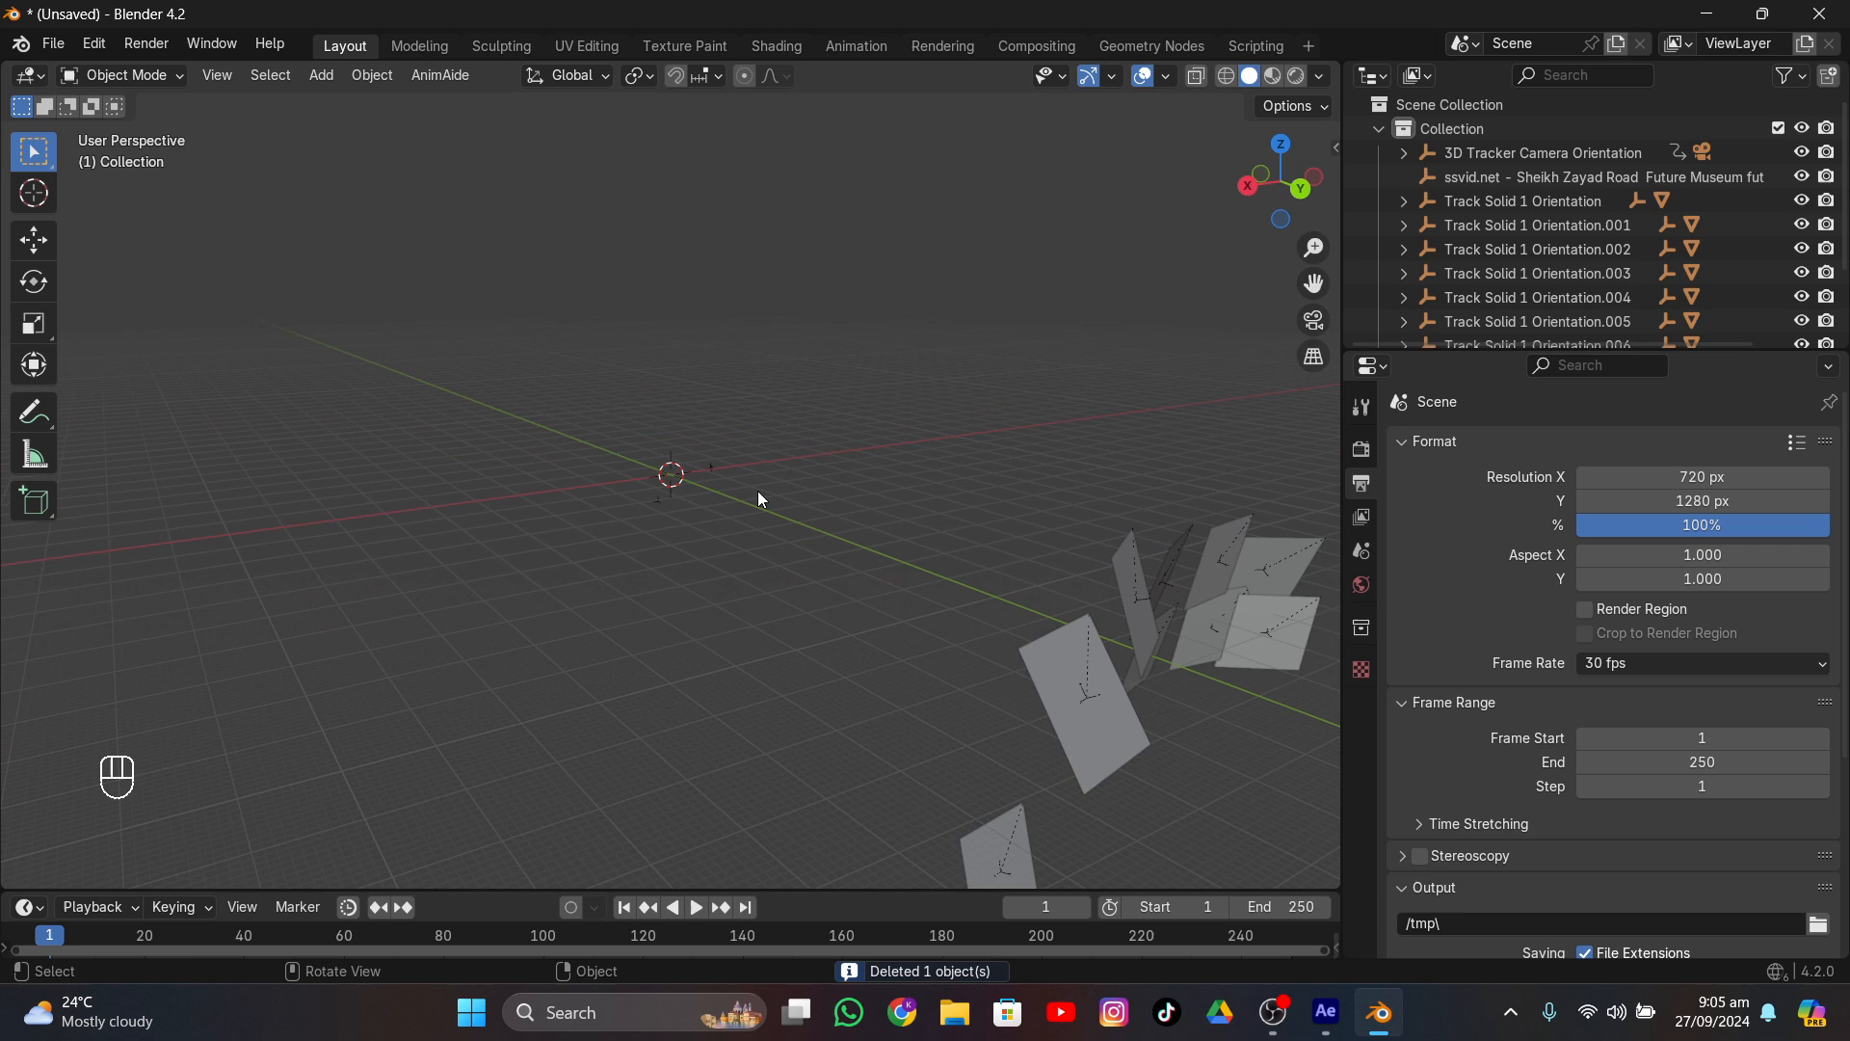
- Switch the viewport to the 3D Tracker Camera's view and select that camera
left_click(1312, 319)
scroll(772, 477, "up", 3)
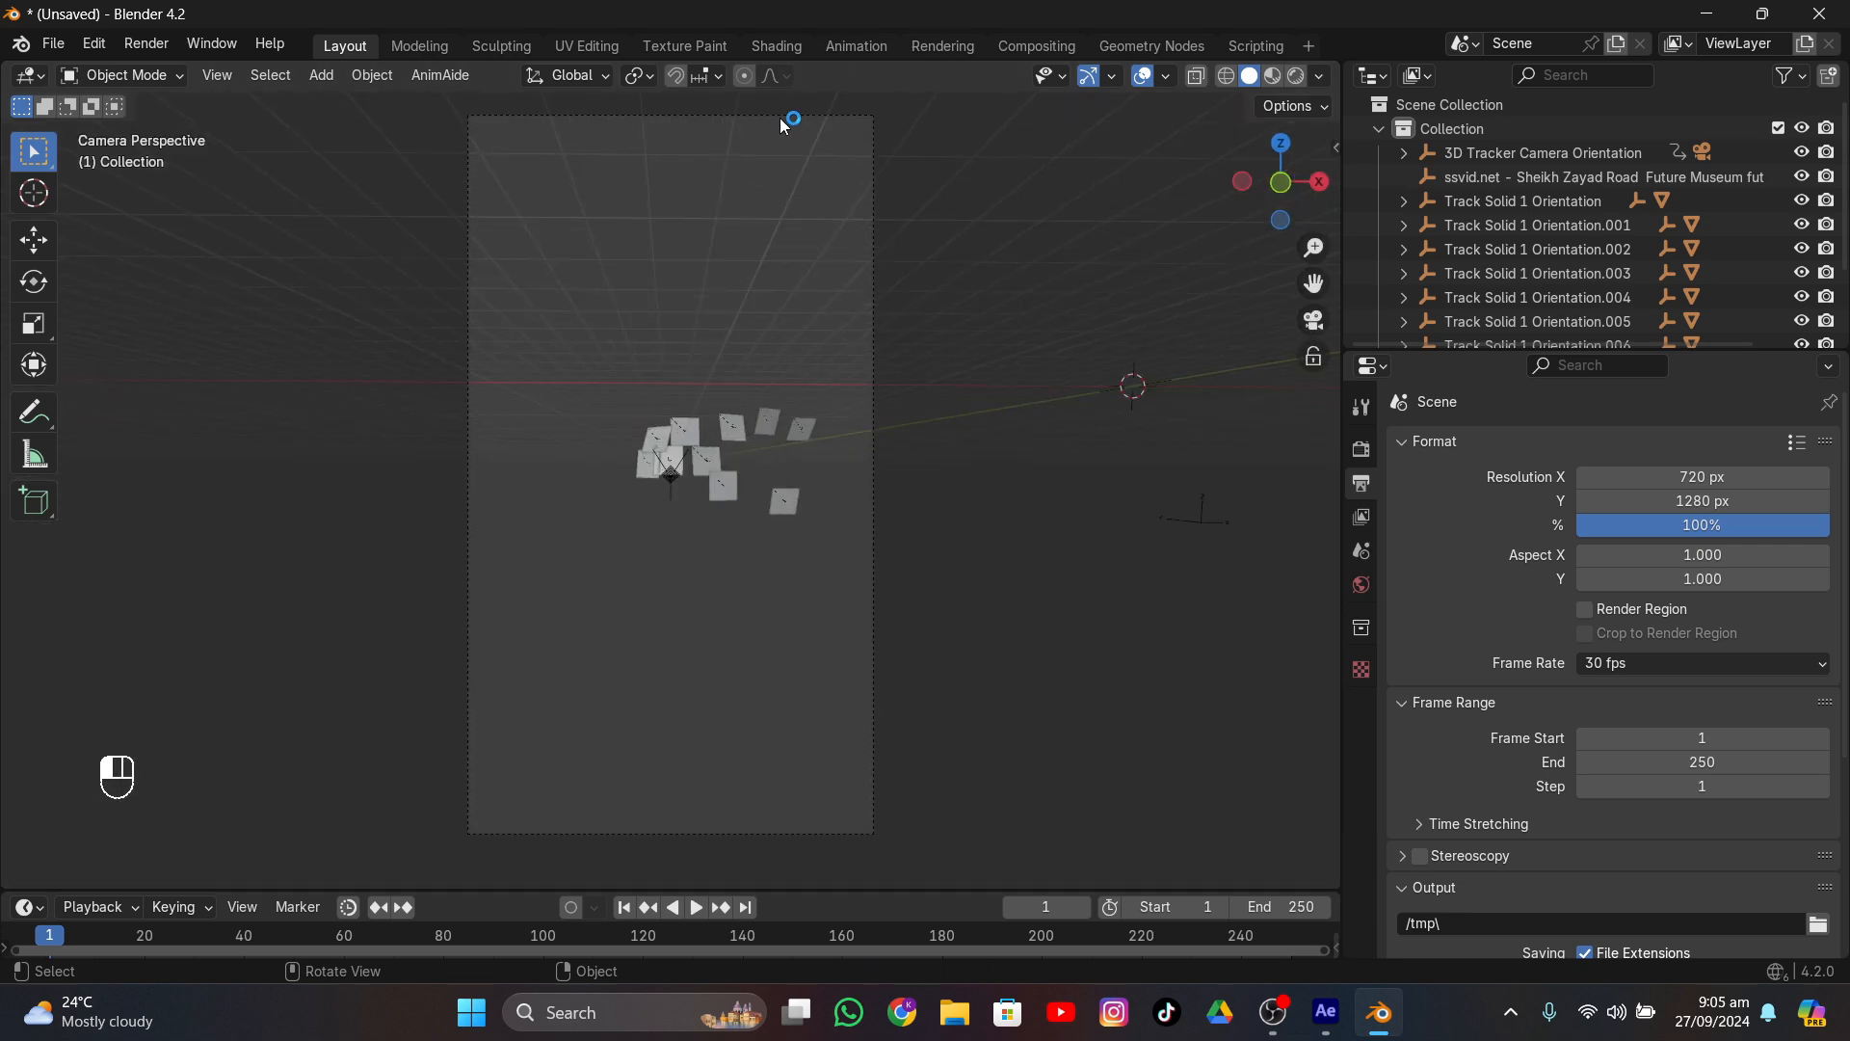
left_click(779, 117)
left_click(1361, 770)
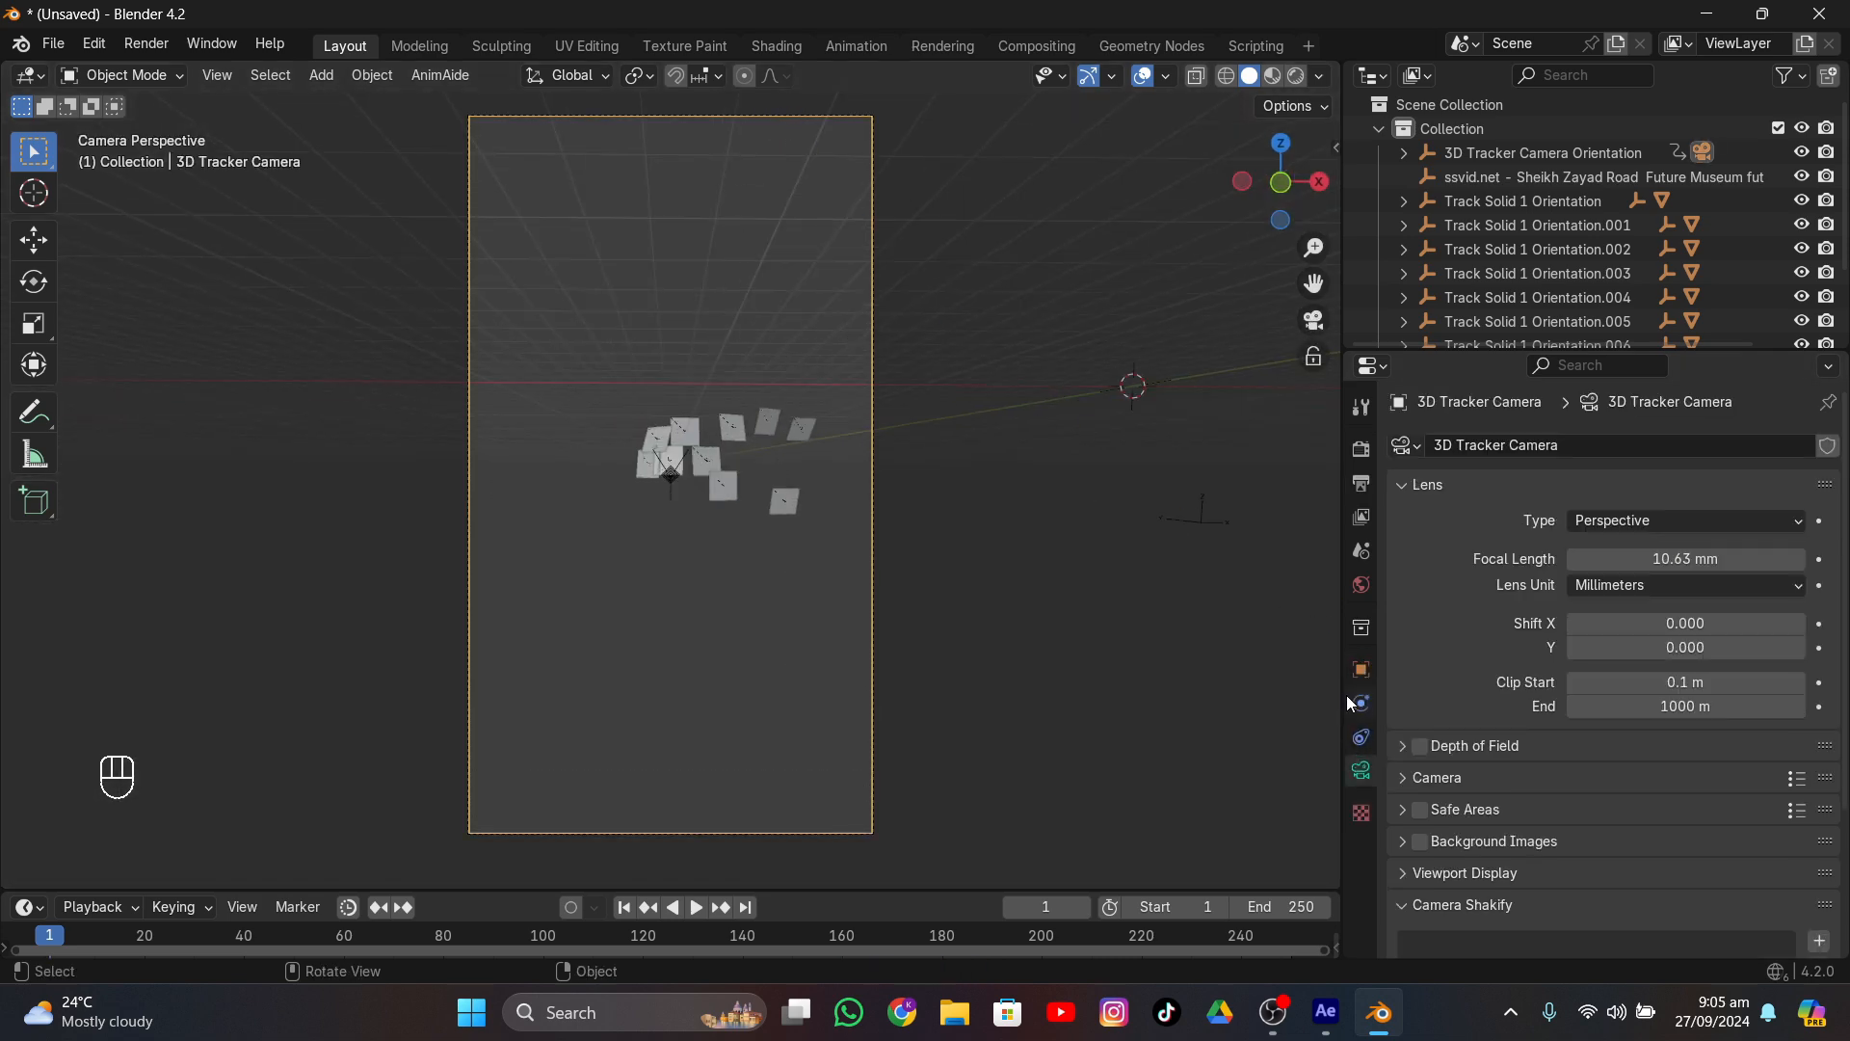
left_click(1356, 701)
- Select all imported objects and shift their keyframes by one frame so the animation starts at frame 1
left_click_drag(932, 887, 944, 762)
key("a")
scroll(578, 882, "up", 10)
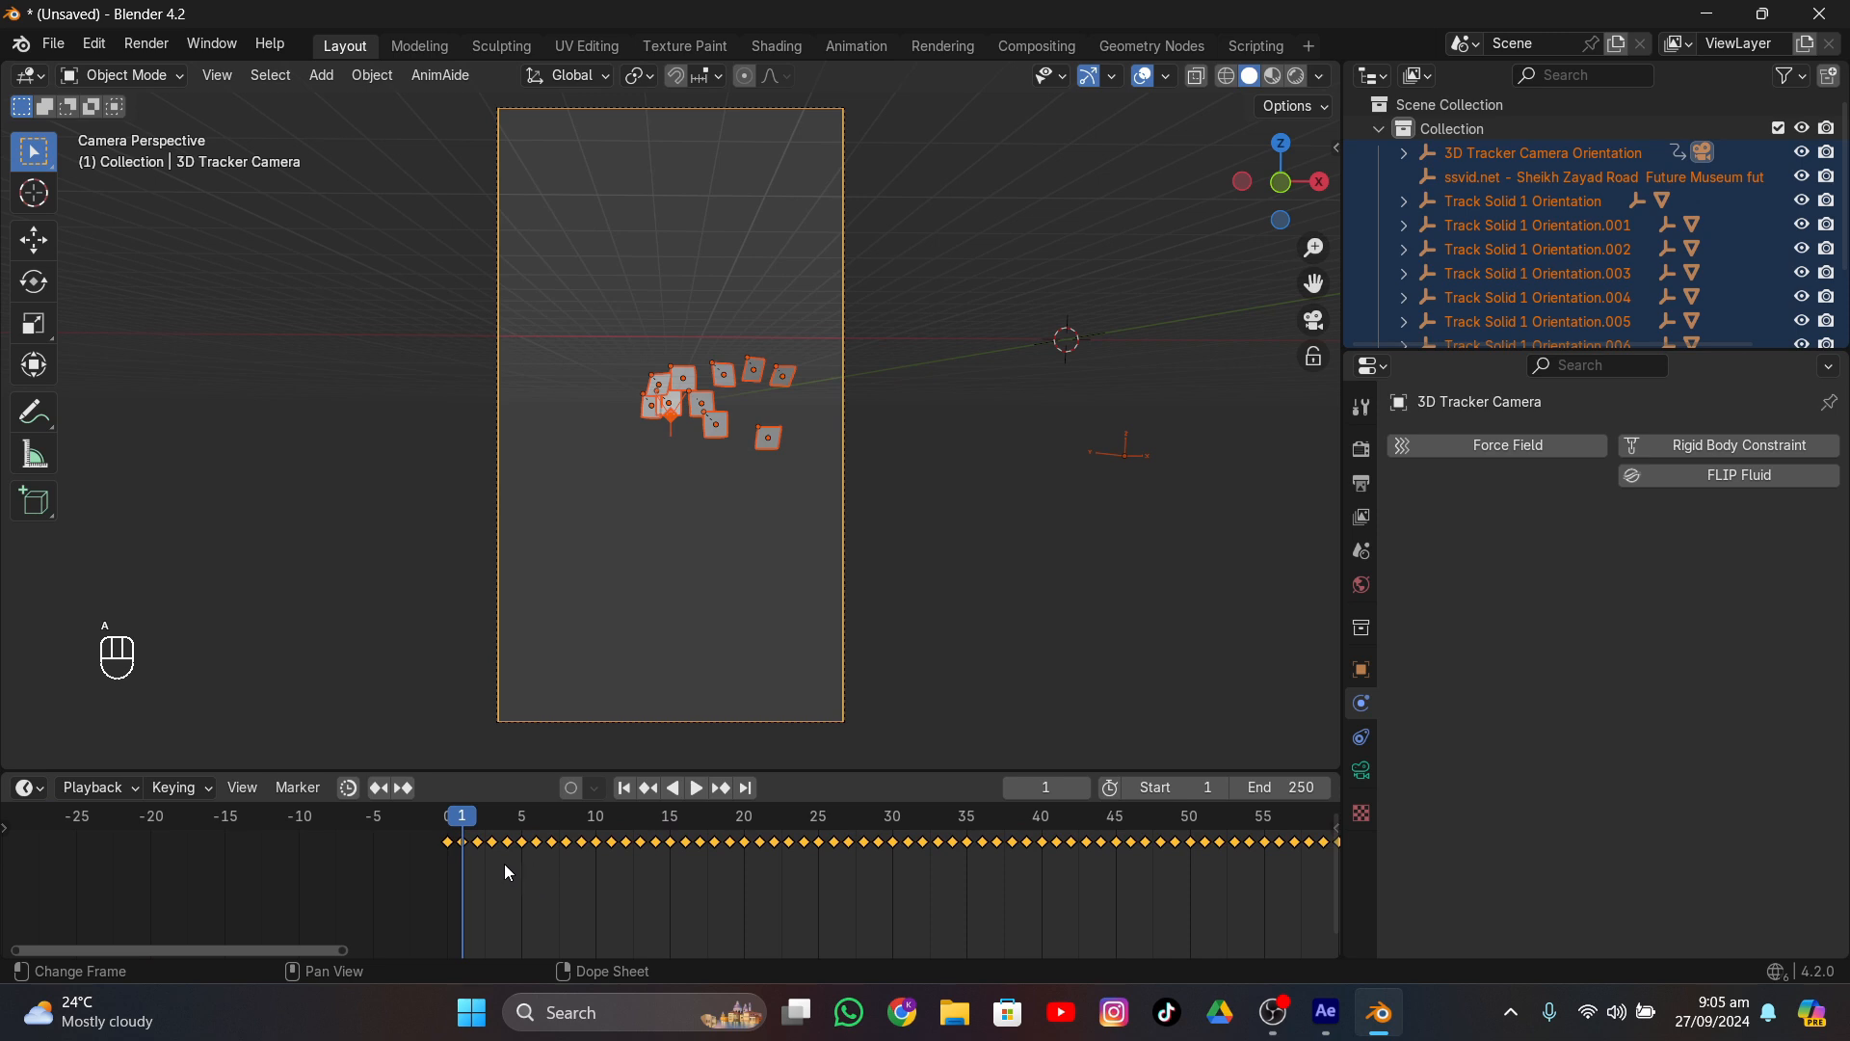
key("g")
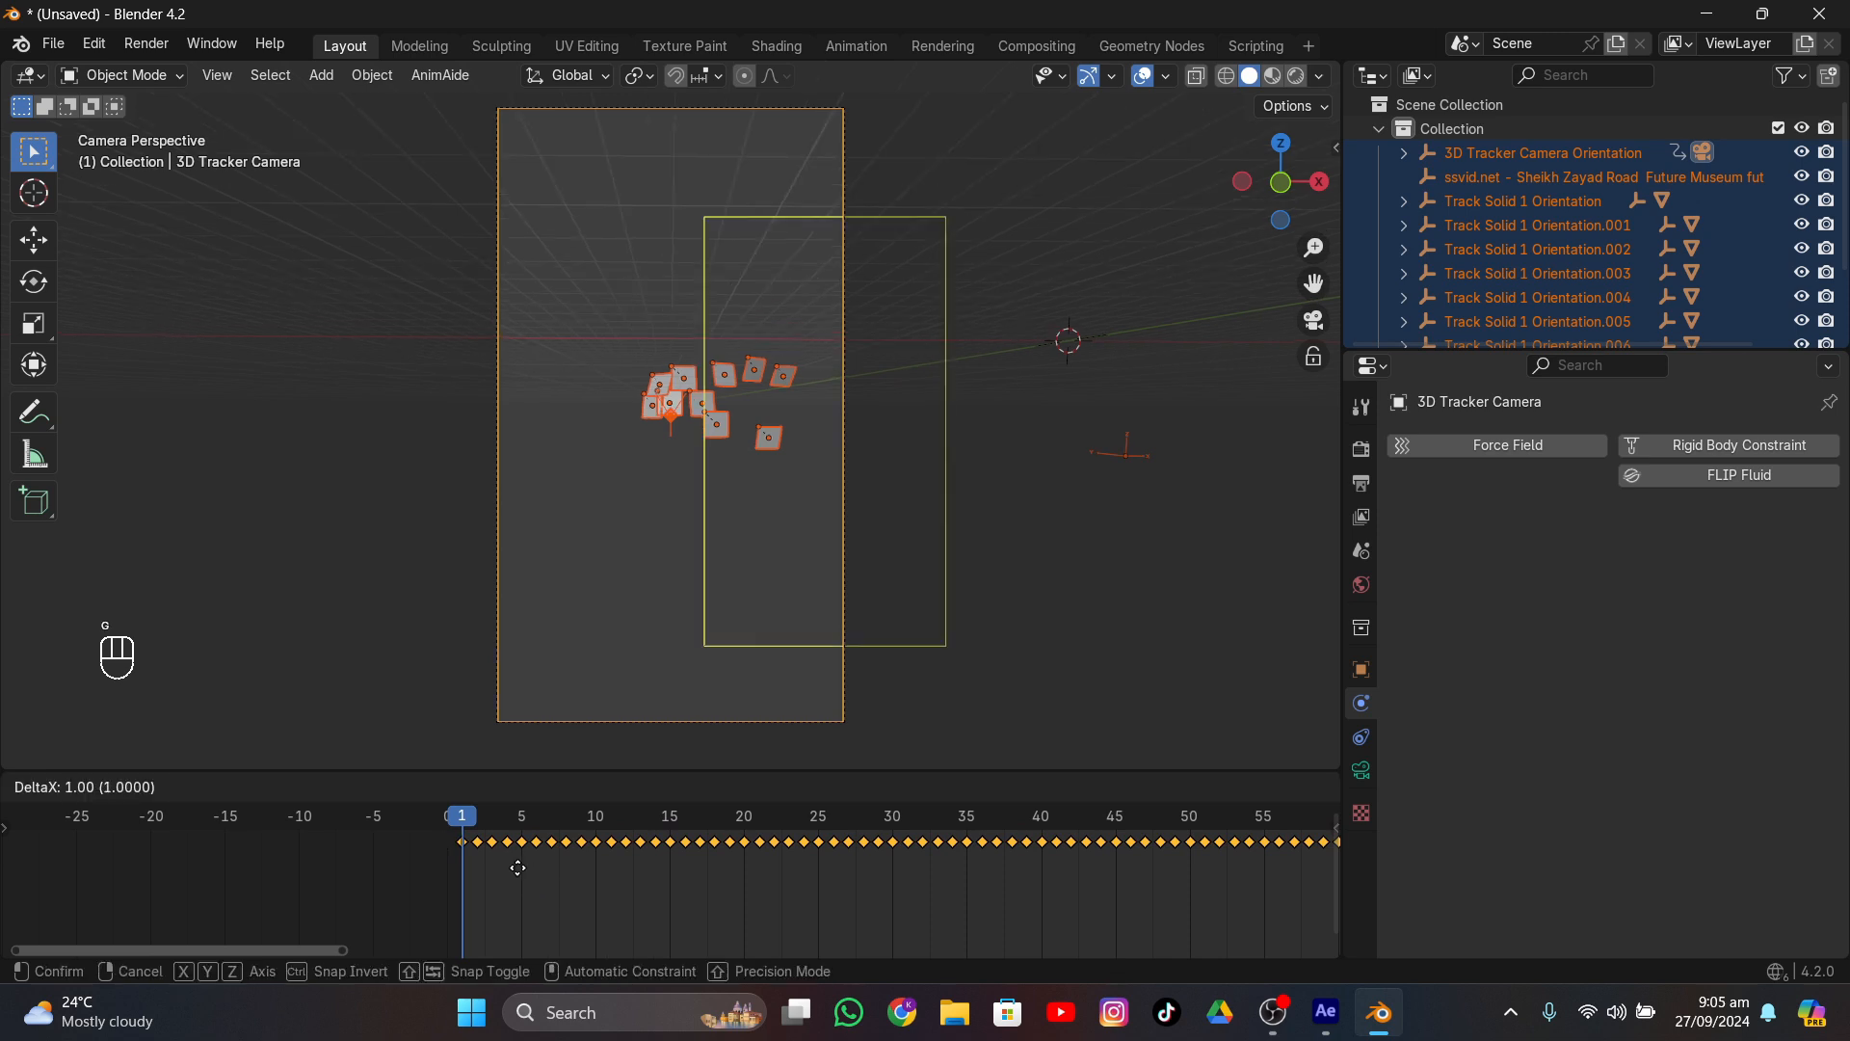
left_click(518, 869)
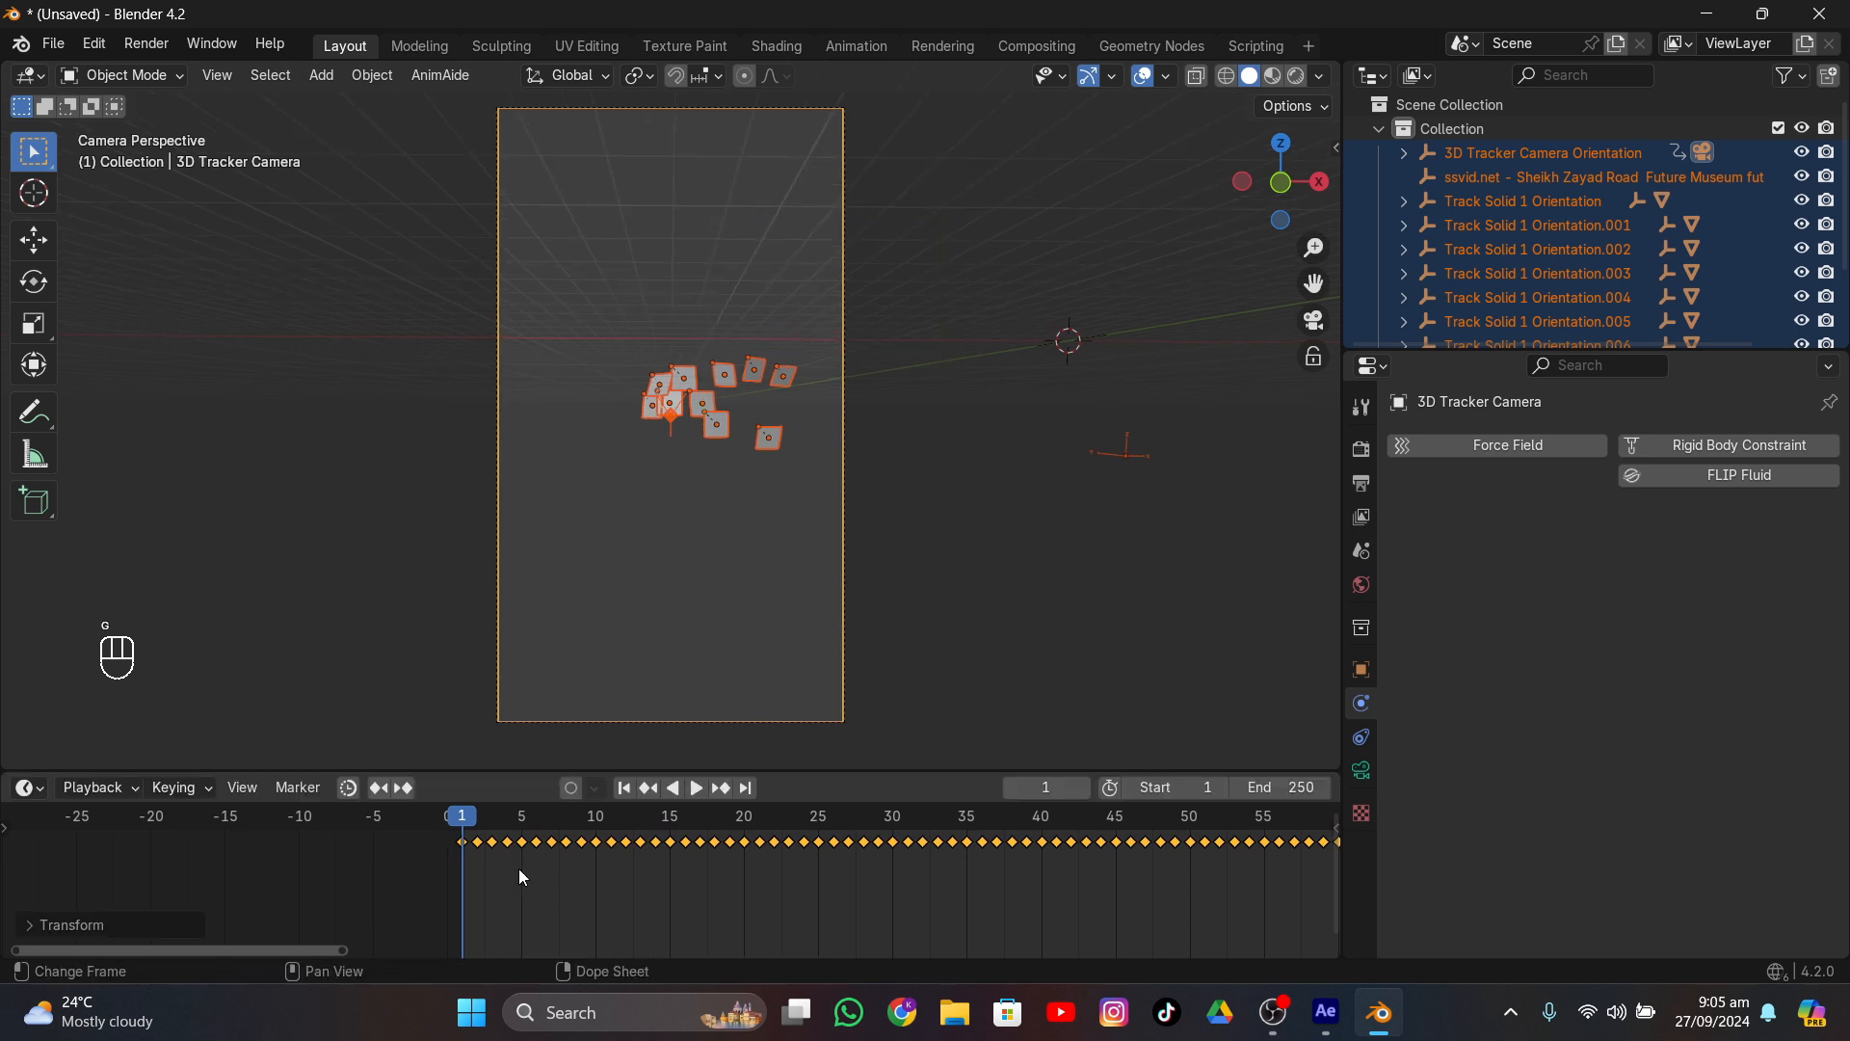
- Enable background images for the 3D Tracker Camera, add one entry, and set its source to Movie Clip
left_click(1362, 770)
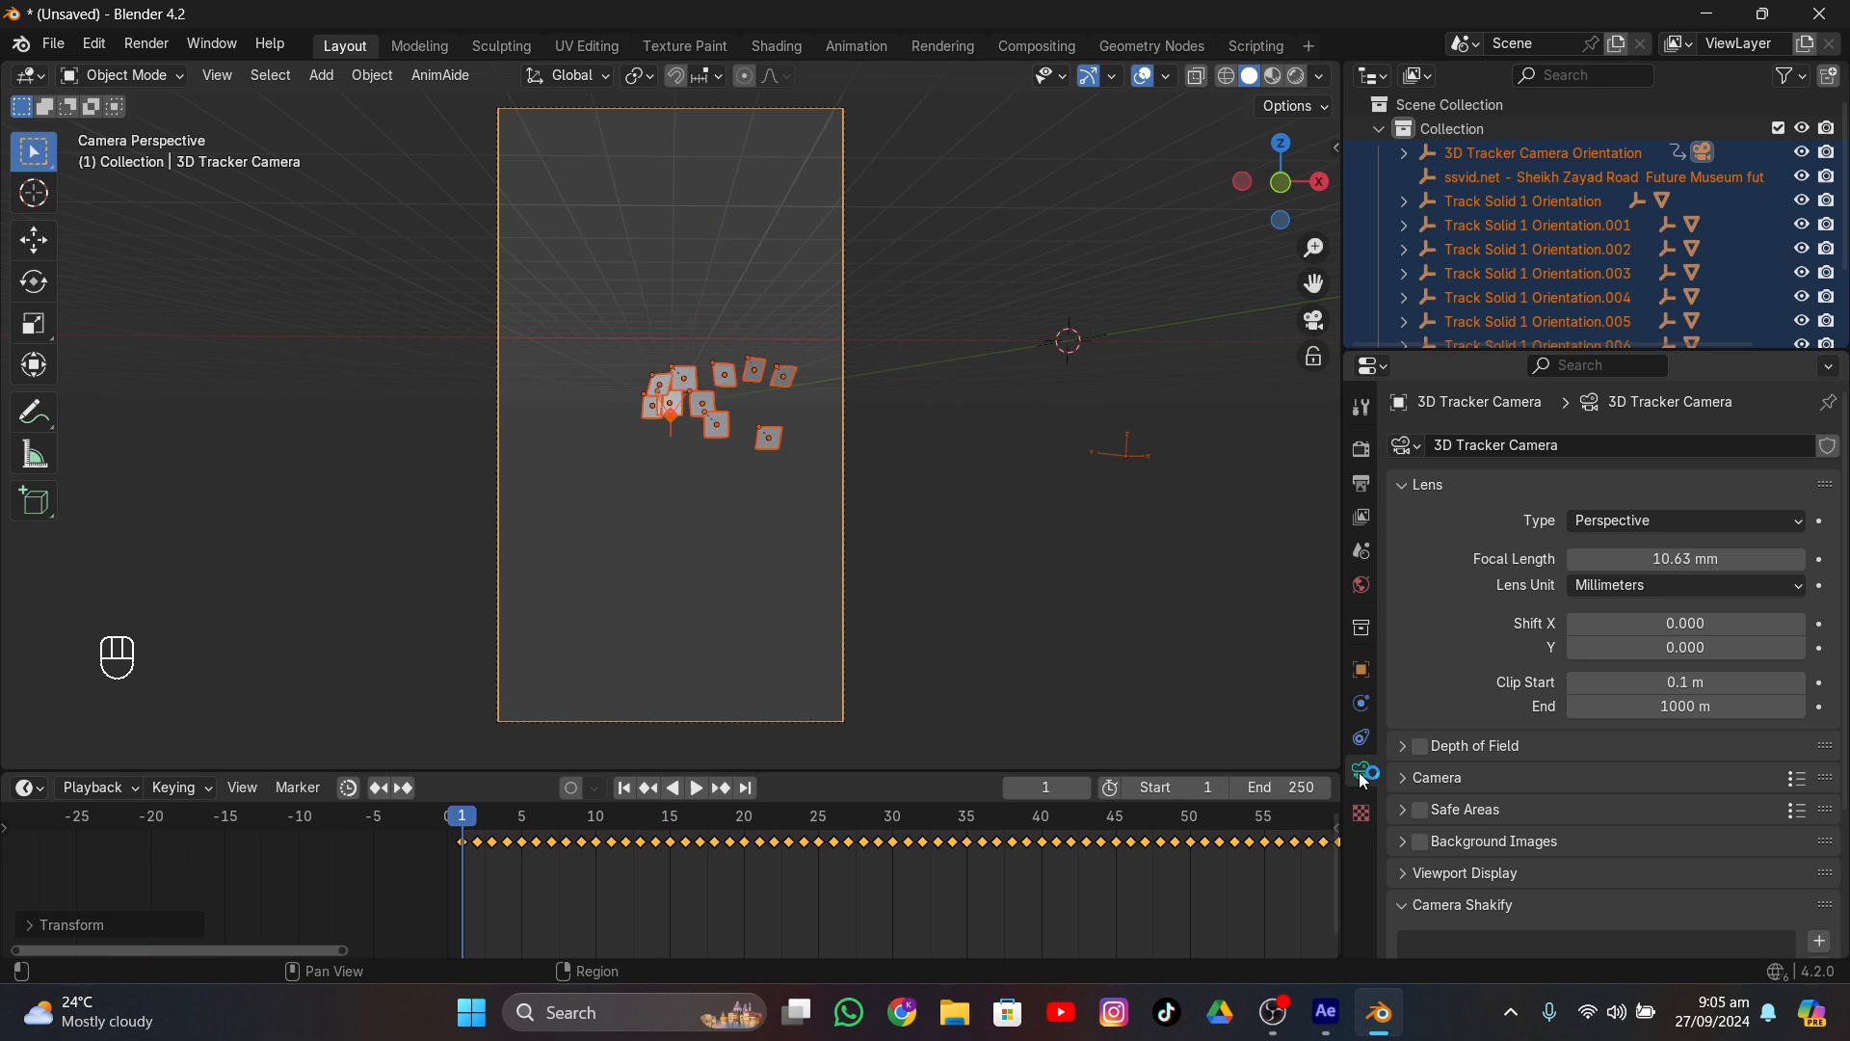
left_click(1405, 842)
left_click(1628, 871)
scroll(1706, 713, "down", 5)
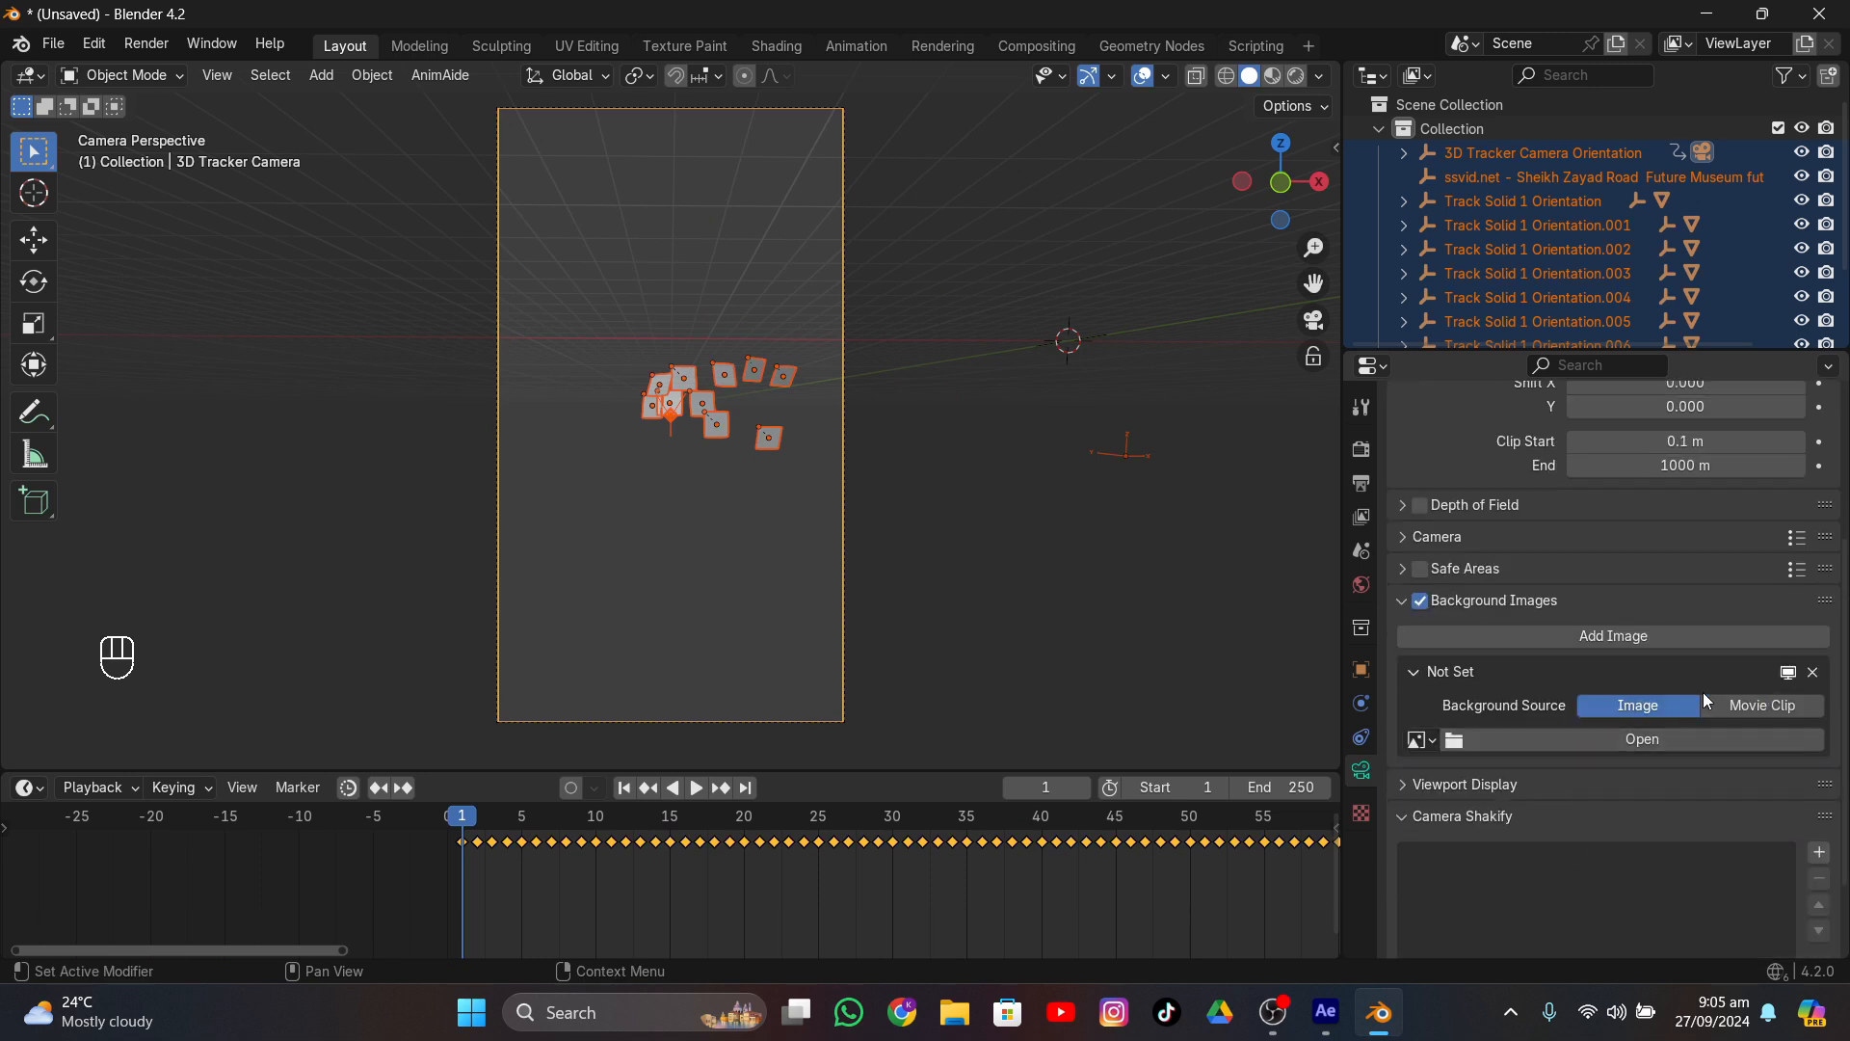
left_click(1711, 704)
- Load the Sheikh Zayed Road Future Museum MP4 from the 52 folder as the camera's background clip
left_click(1709, 774)
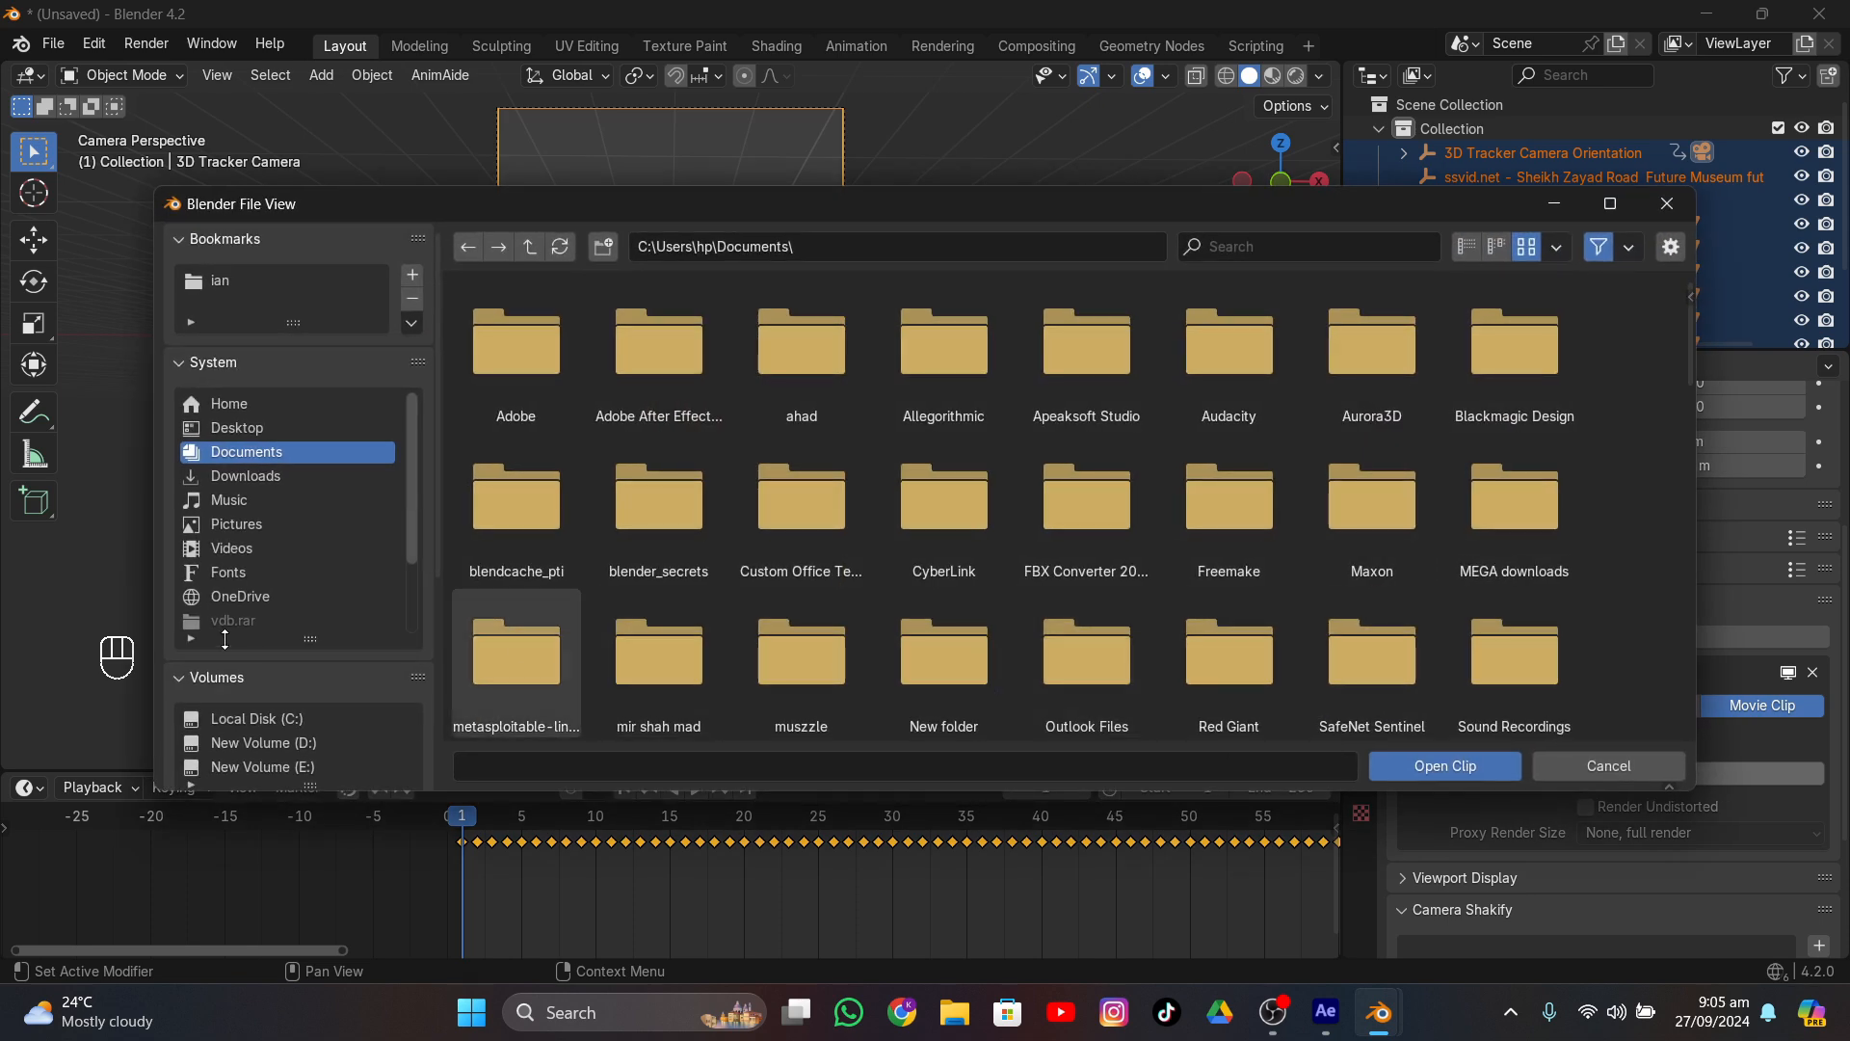
scroll(224, 639, "down", 3)
left_click(222, 621)
left_click(794, 351)
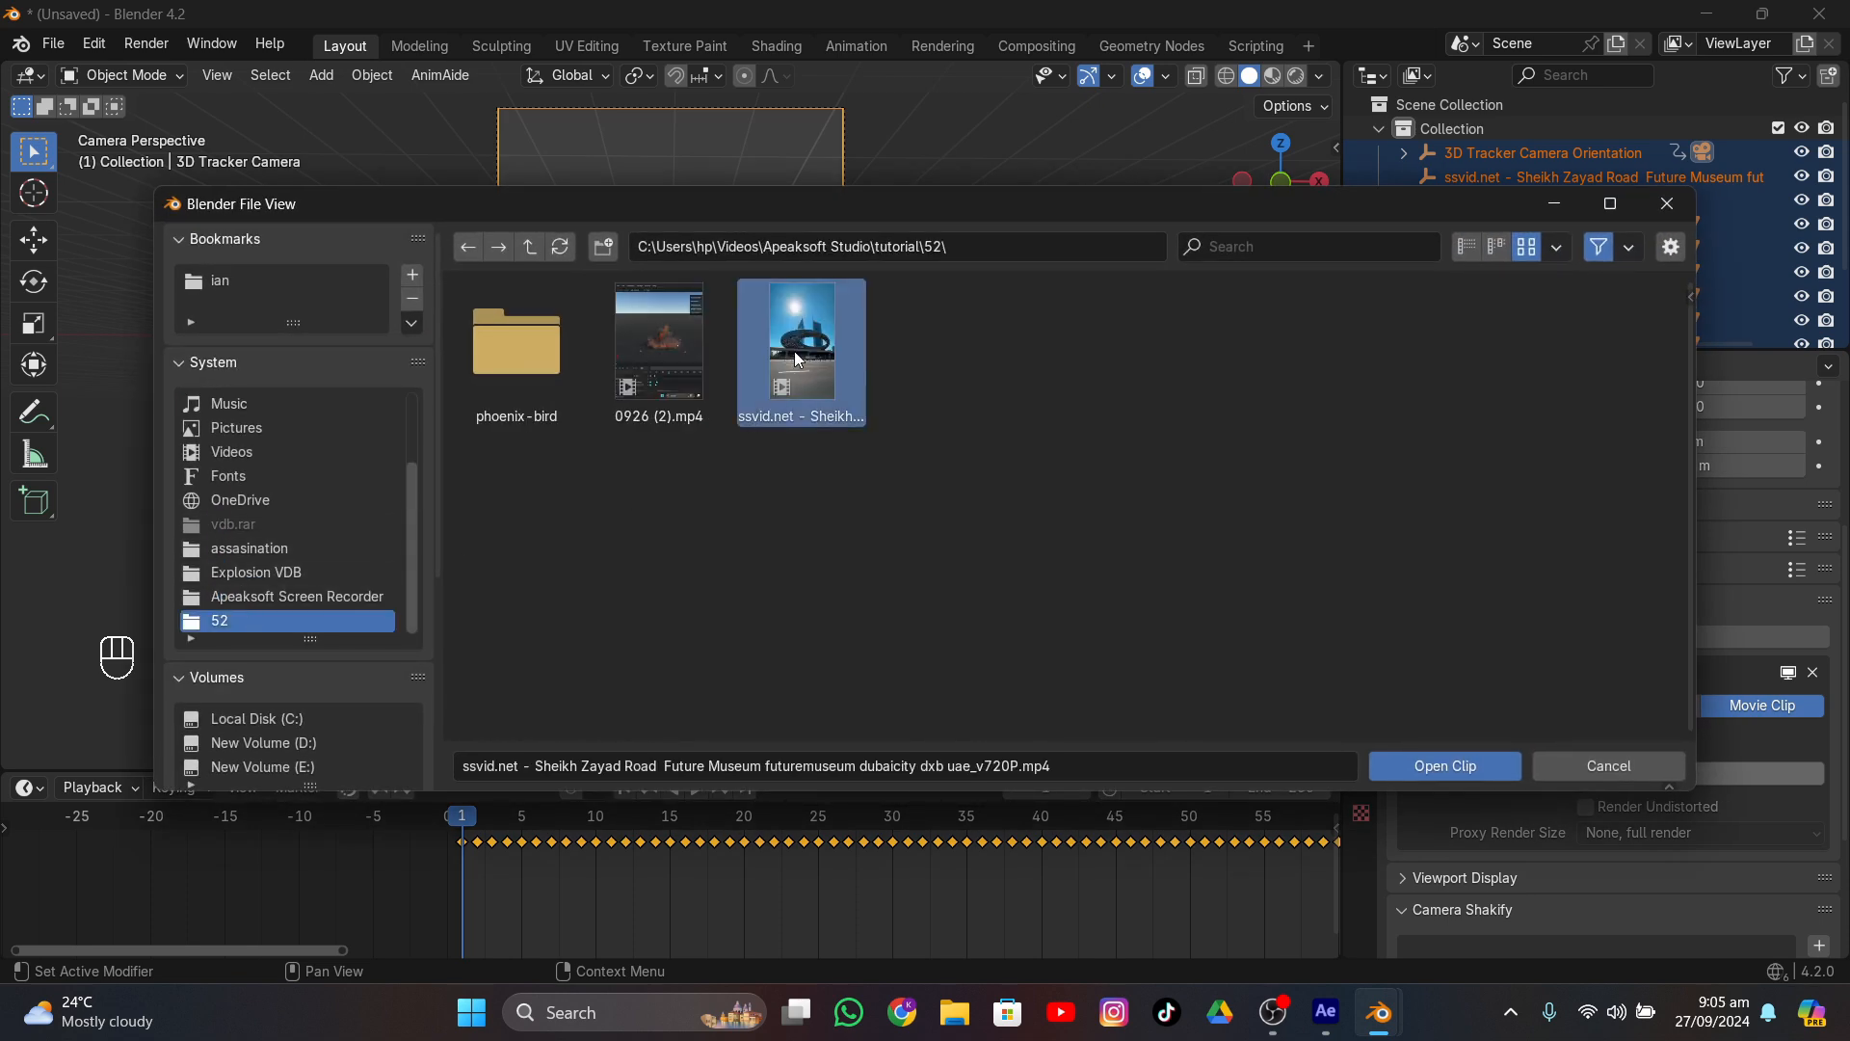
double_click(793, 351)
- Play the animation through the camera to check how the imported solids follow the museum footage
left_click(964, 234)
scroll(812, 399, "up", 5)
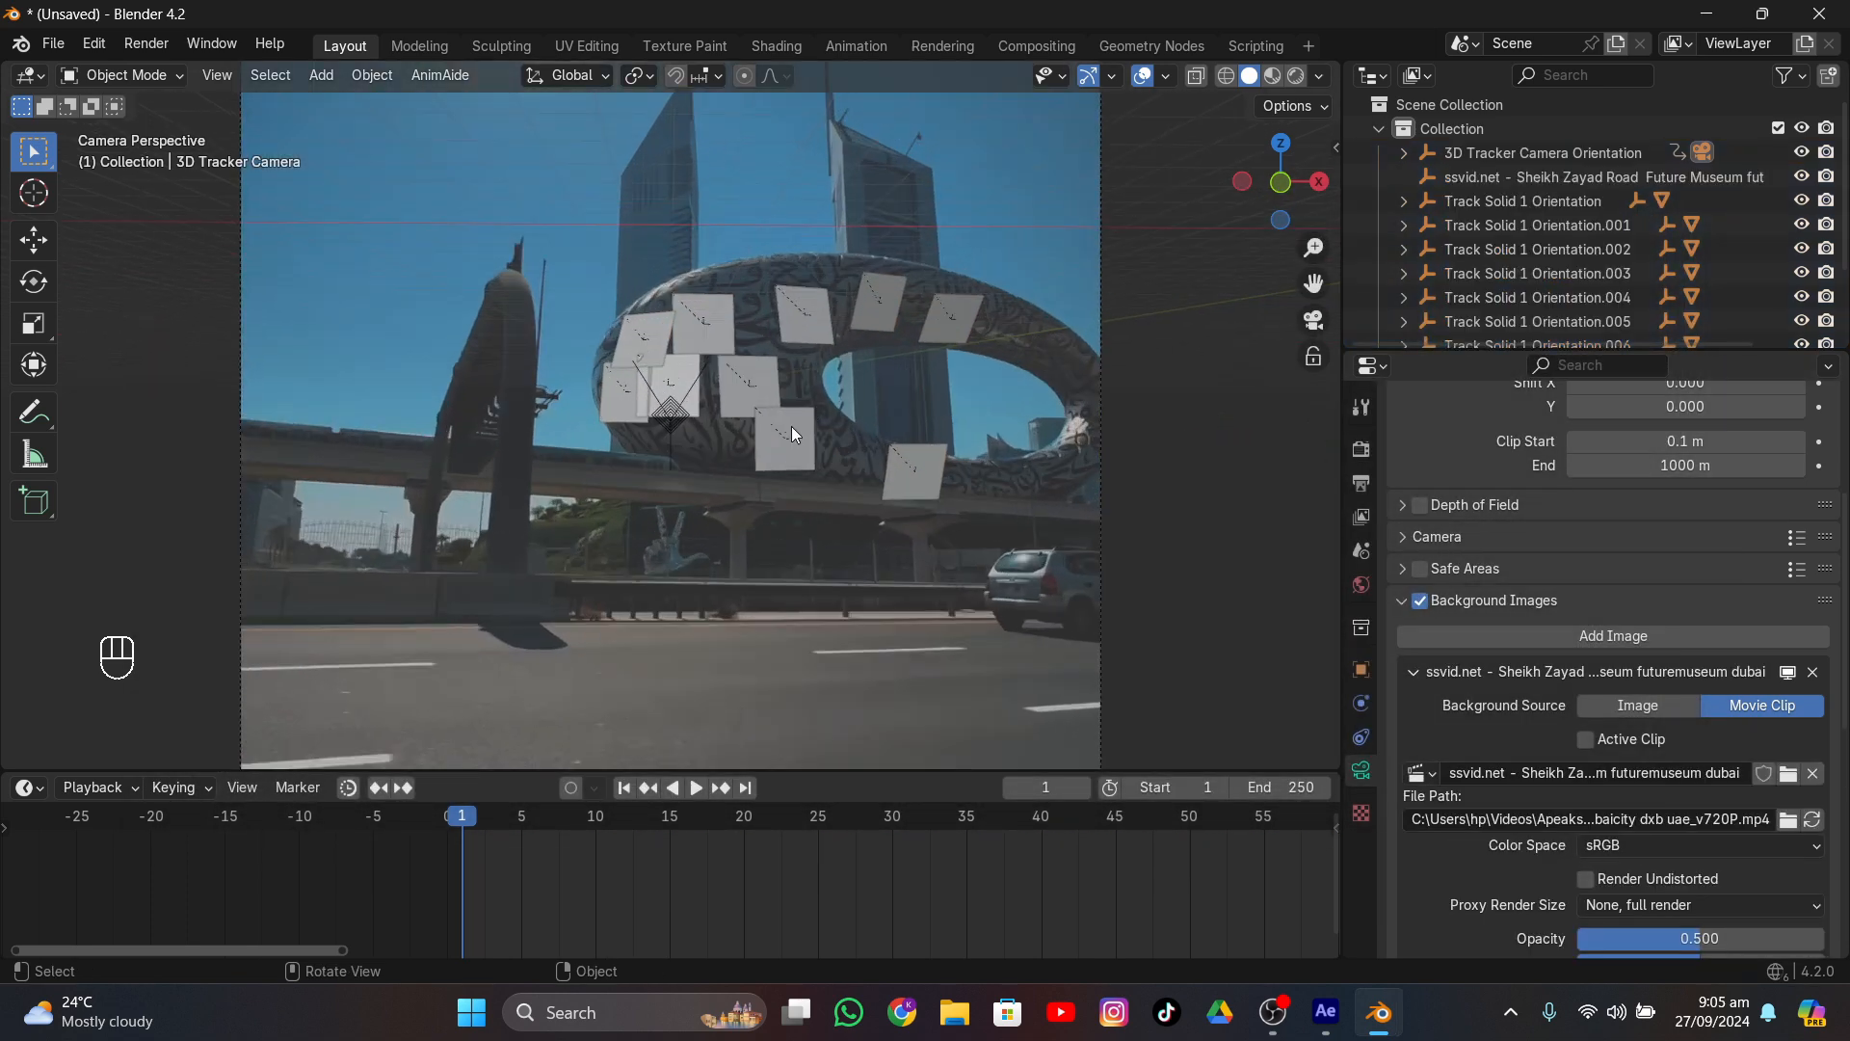
key("space")
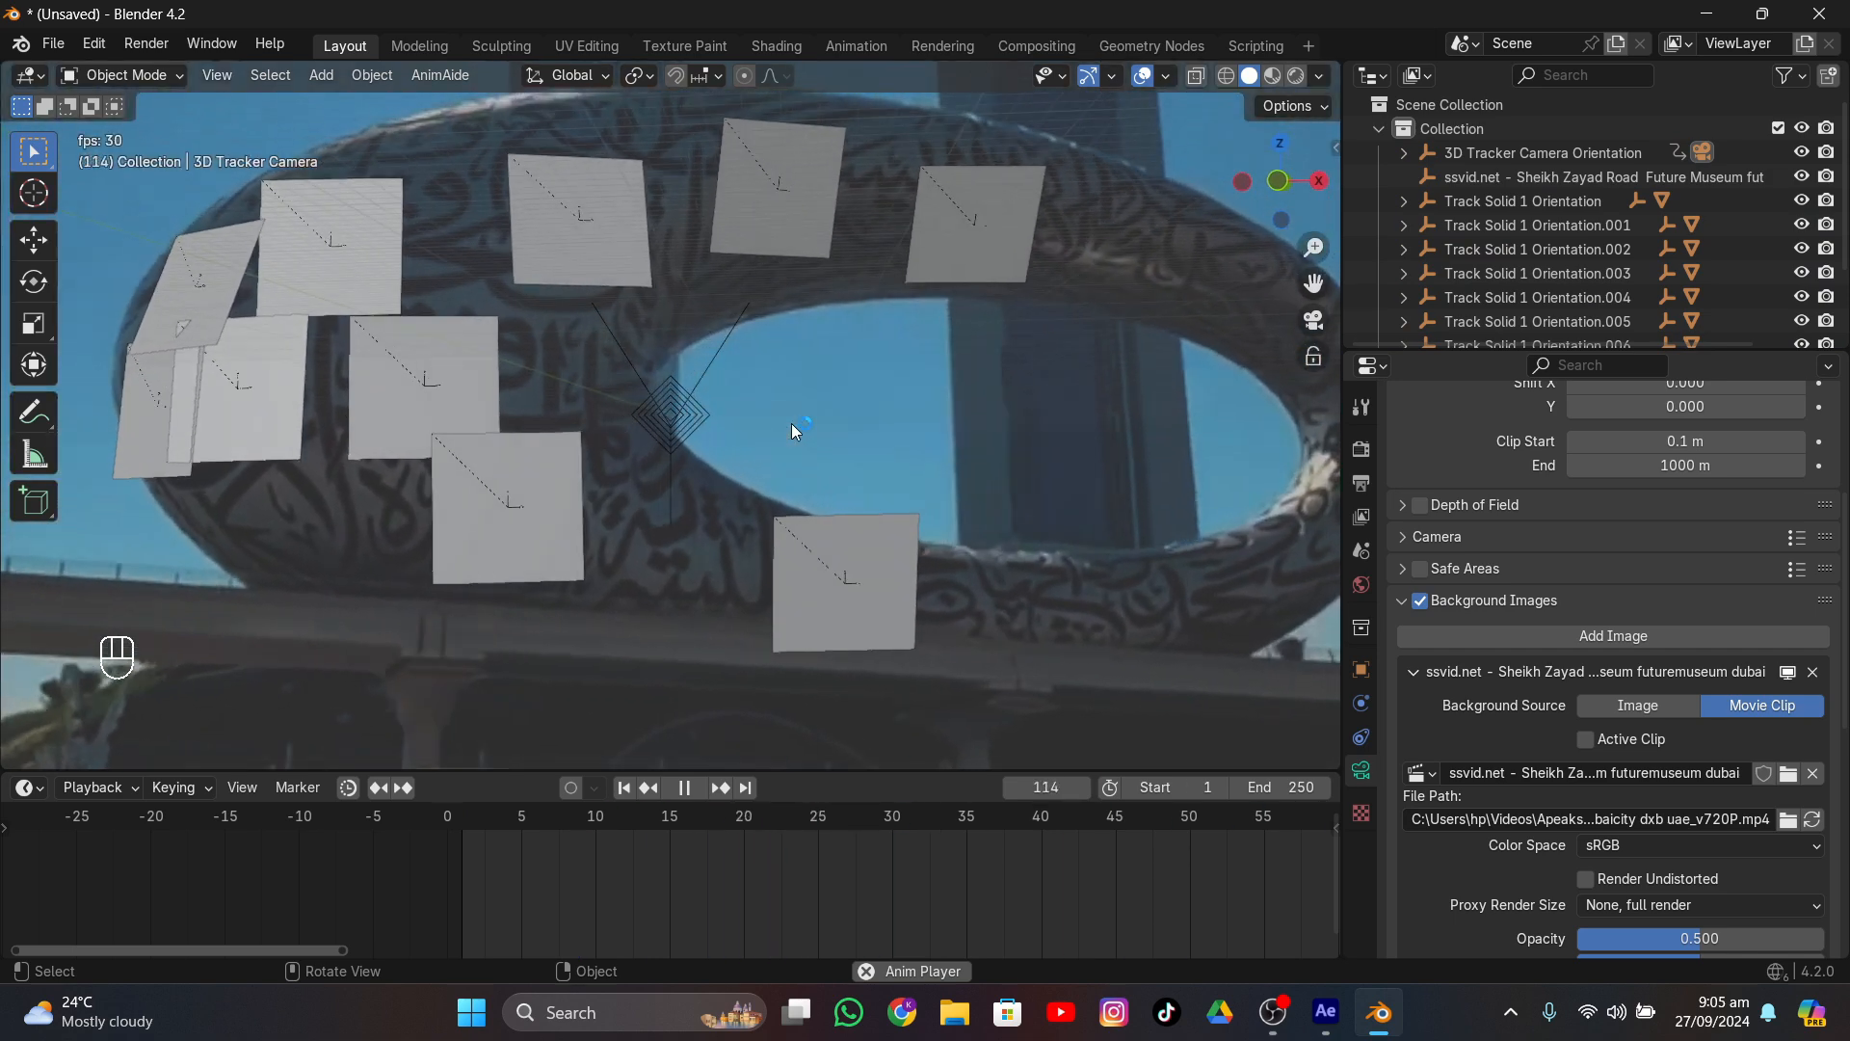
- Stop the playback and raise the opacity of the camera's background clip
key("space")
scroll(1067, 366, "down", 6)
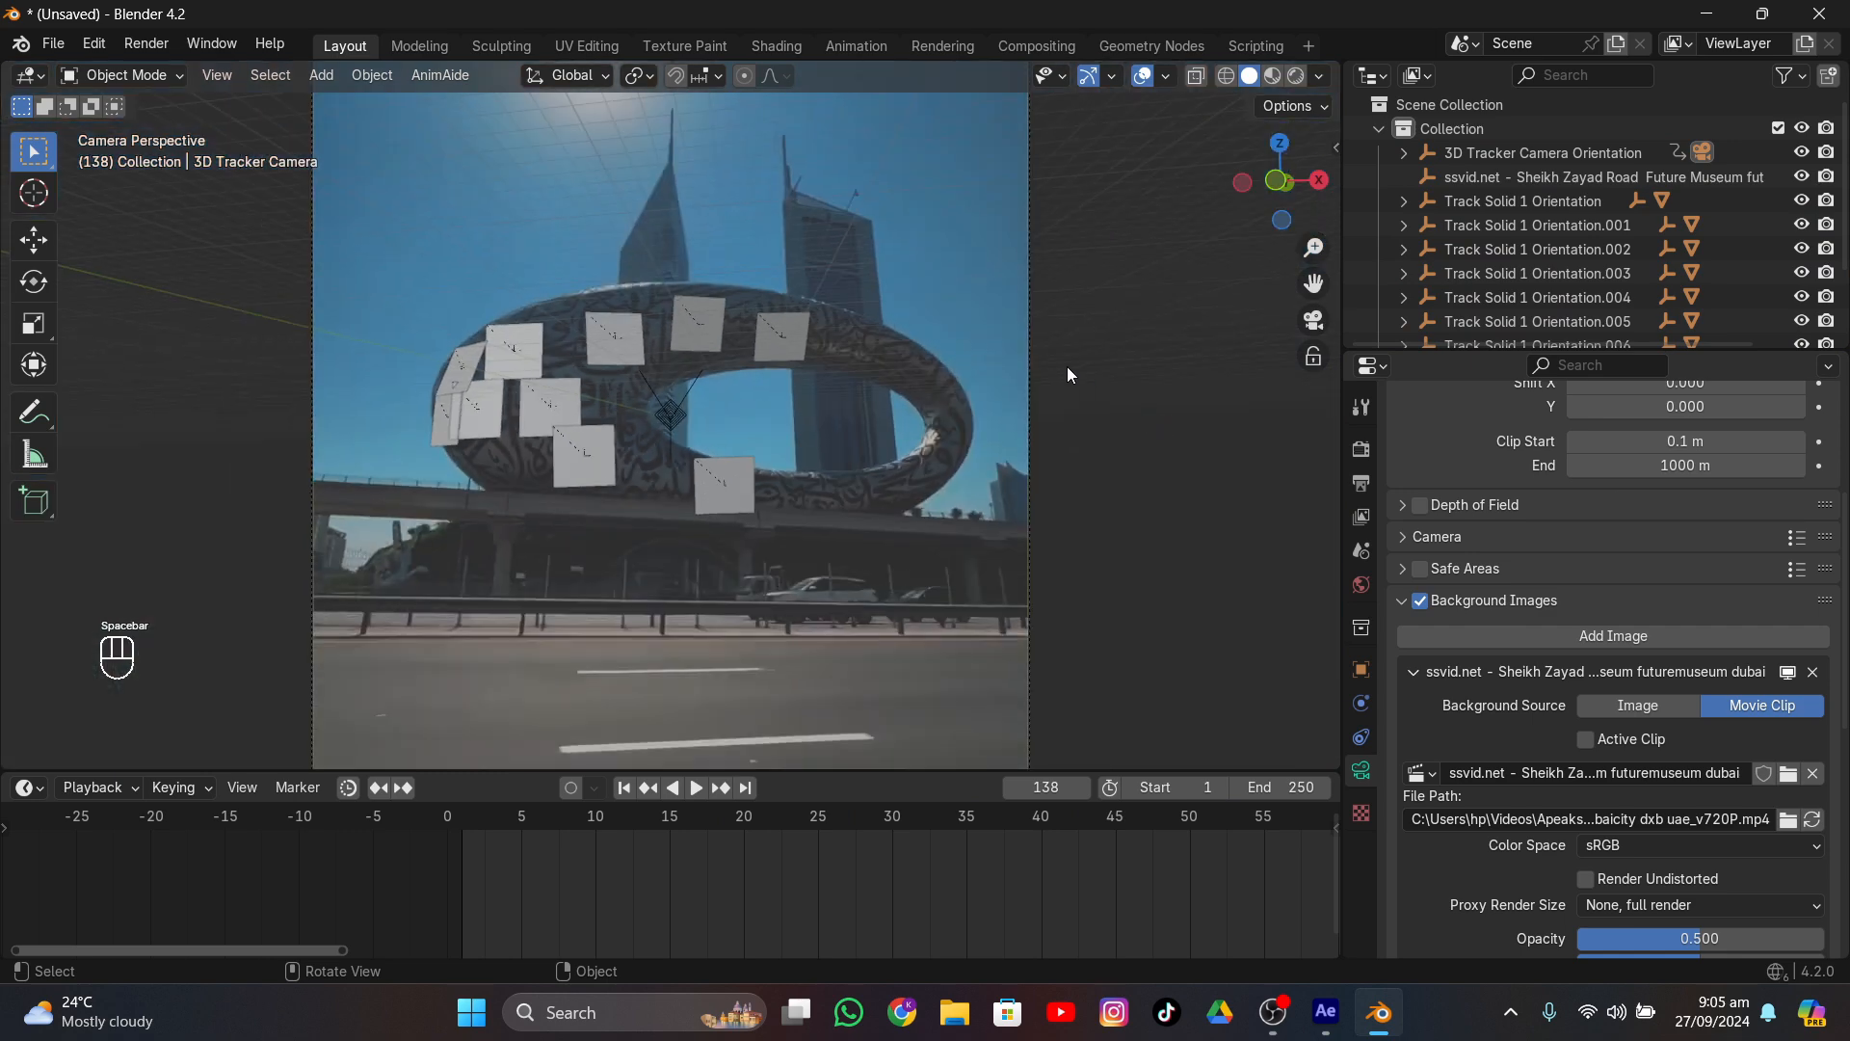
scroll(1580, 752, "down", 3)
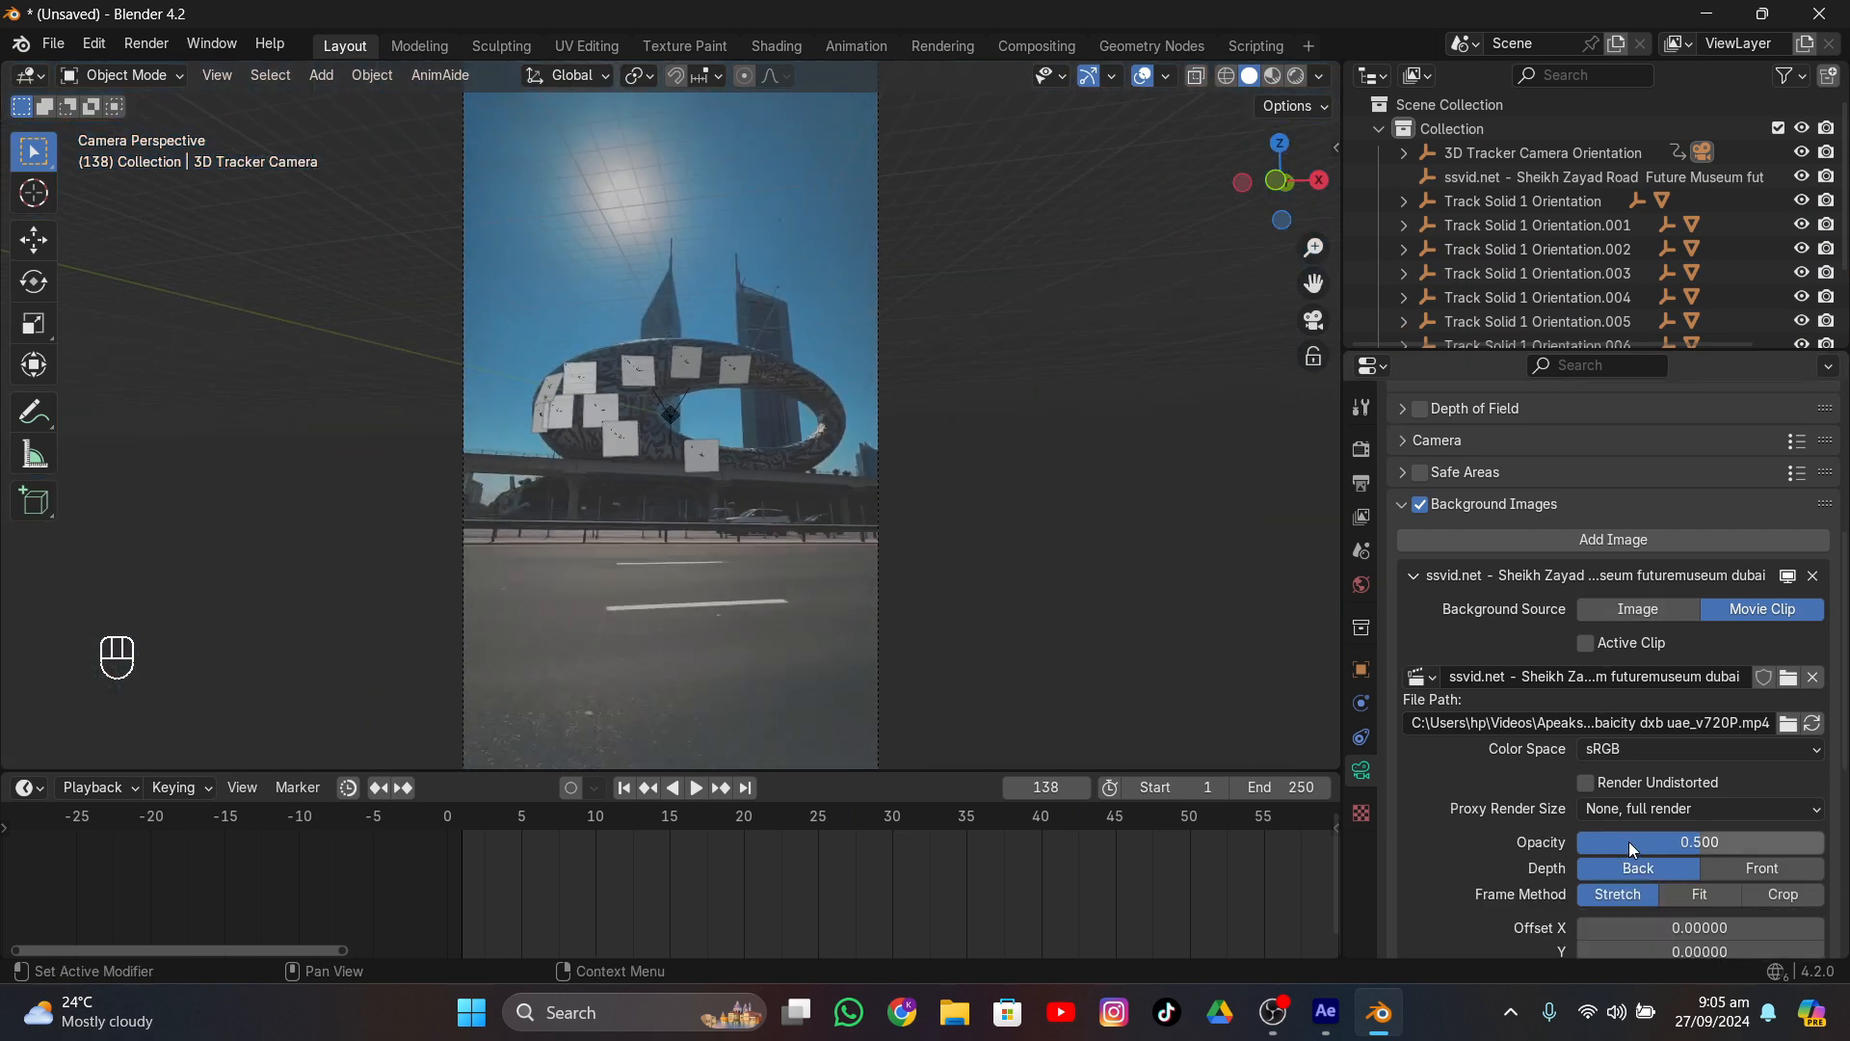
left_click_drag(1628, 841, 1734, 842)
scroll(572, 413, "up", 4)
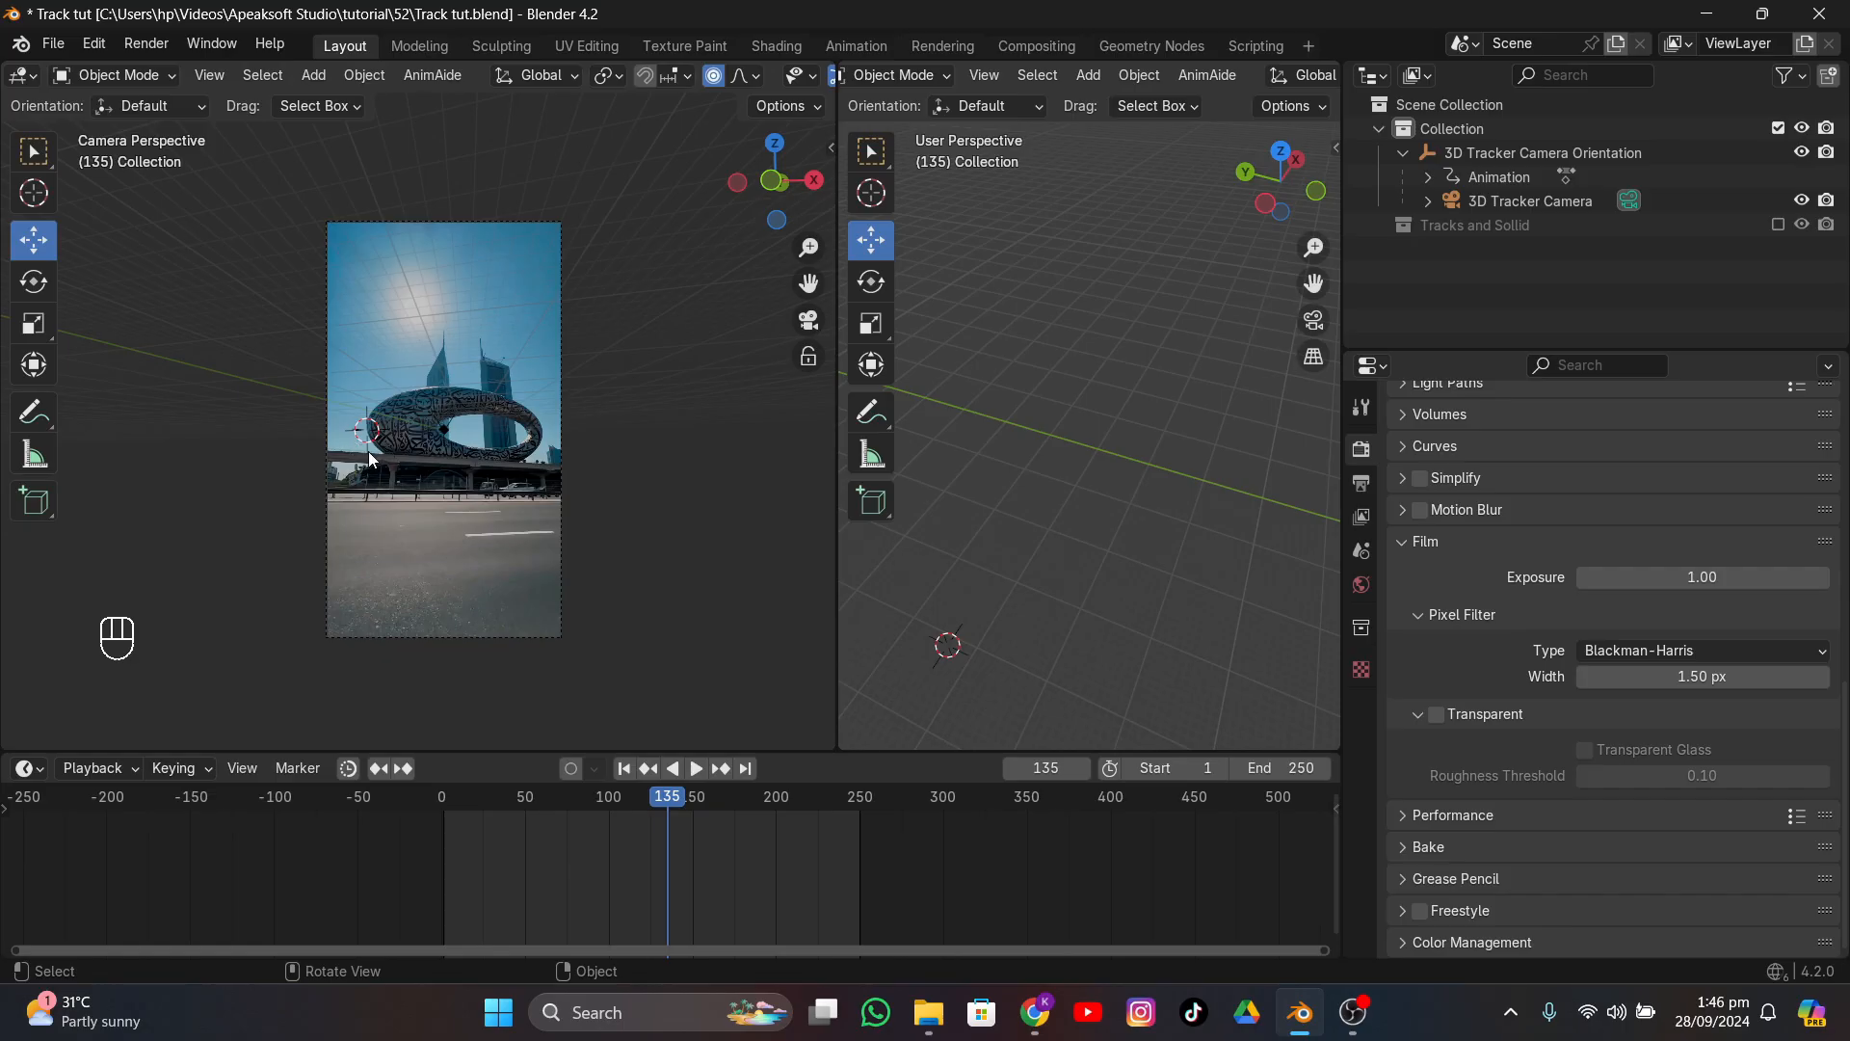
- Switch to Chrome and examine the Museum of the future 3D model on Sketchfab from another angle
left_click(1034, 1012)
scroll(741, 564, "up", 7)
scroll(741, 566, "down", 5)
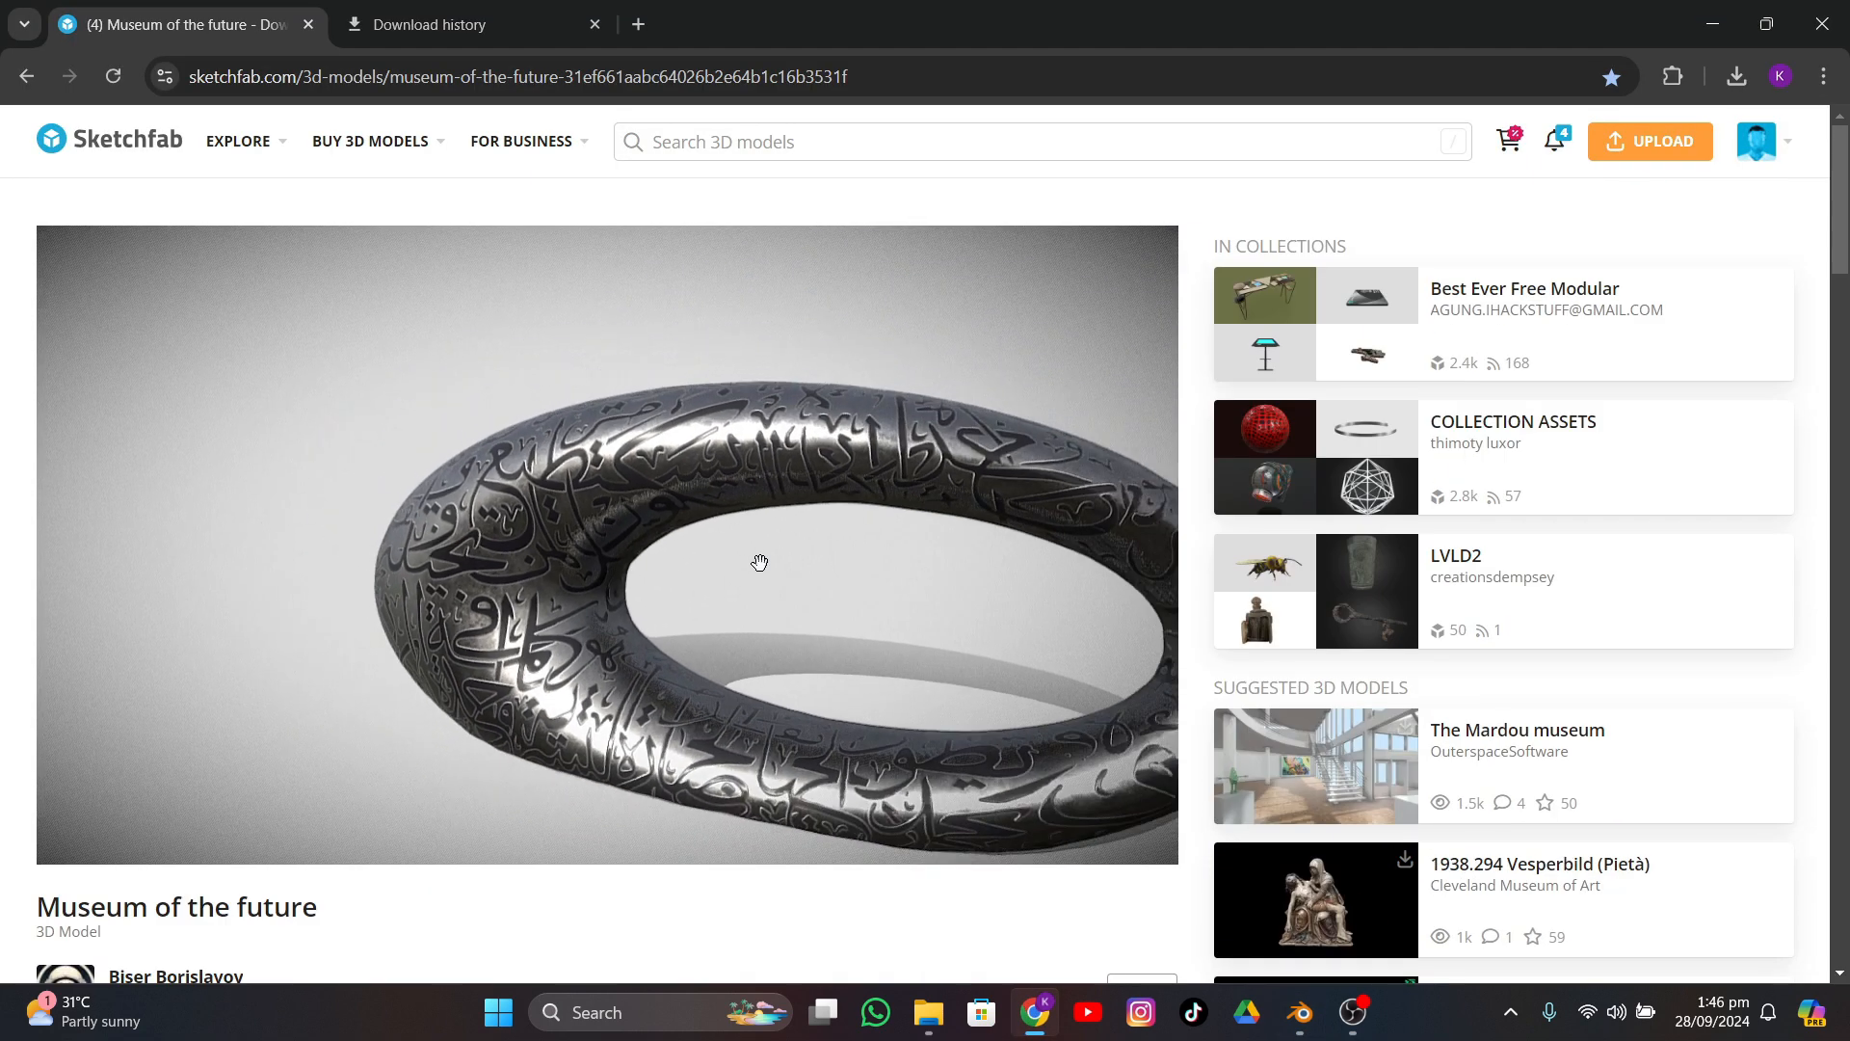
left_click_drag(375, 540, 459, 542)
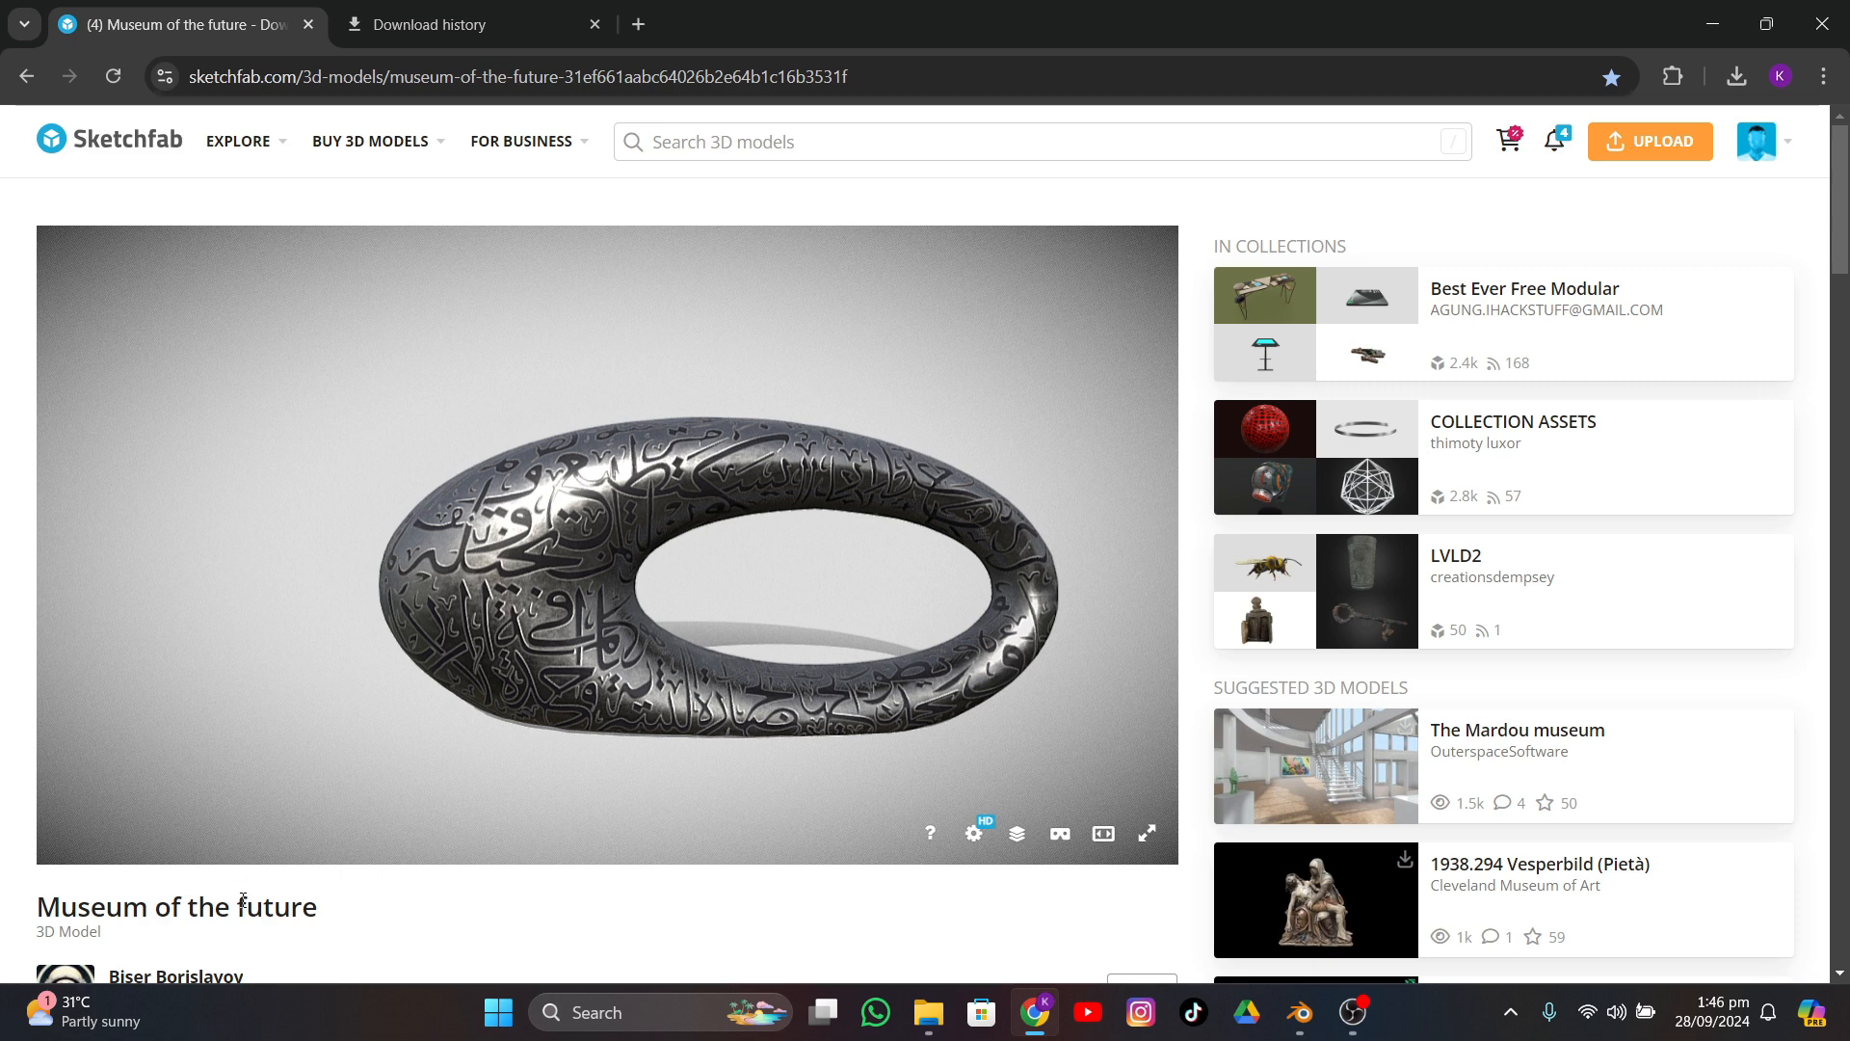
- Review the available download formats of the Museum of the future model, and close the download dialog
scroll(173, 887, "down", 3)
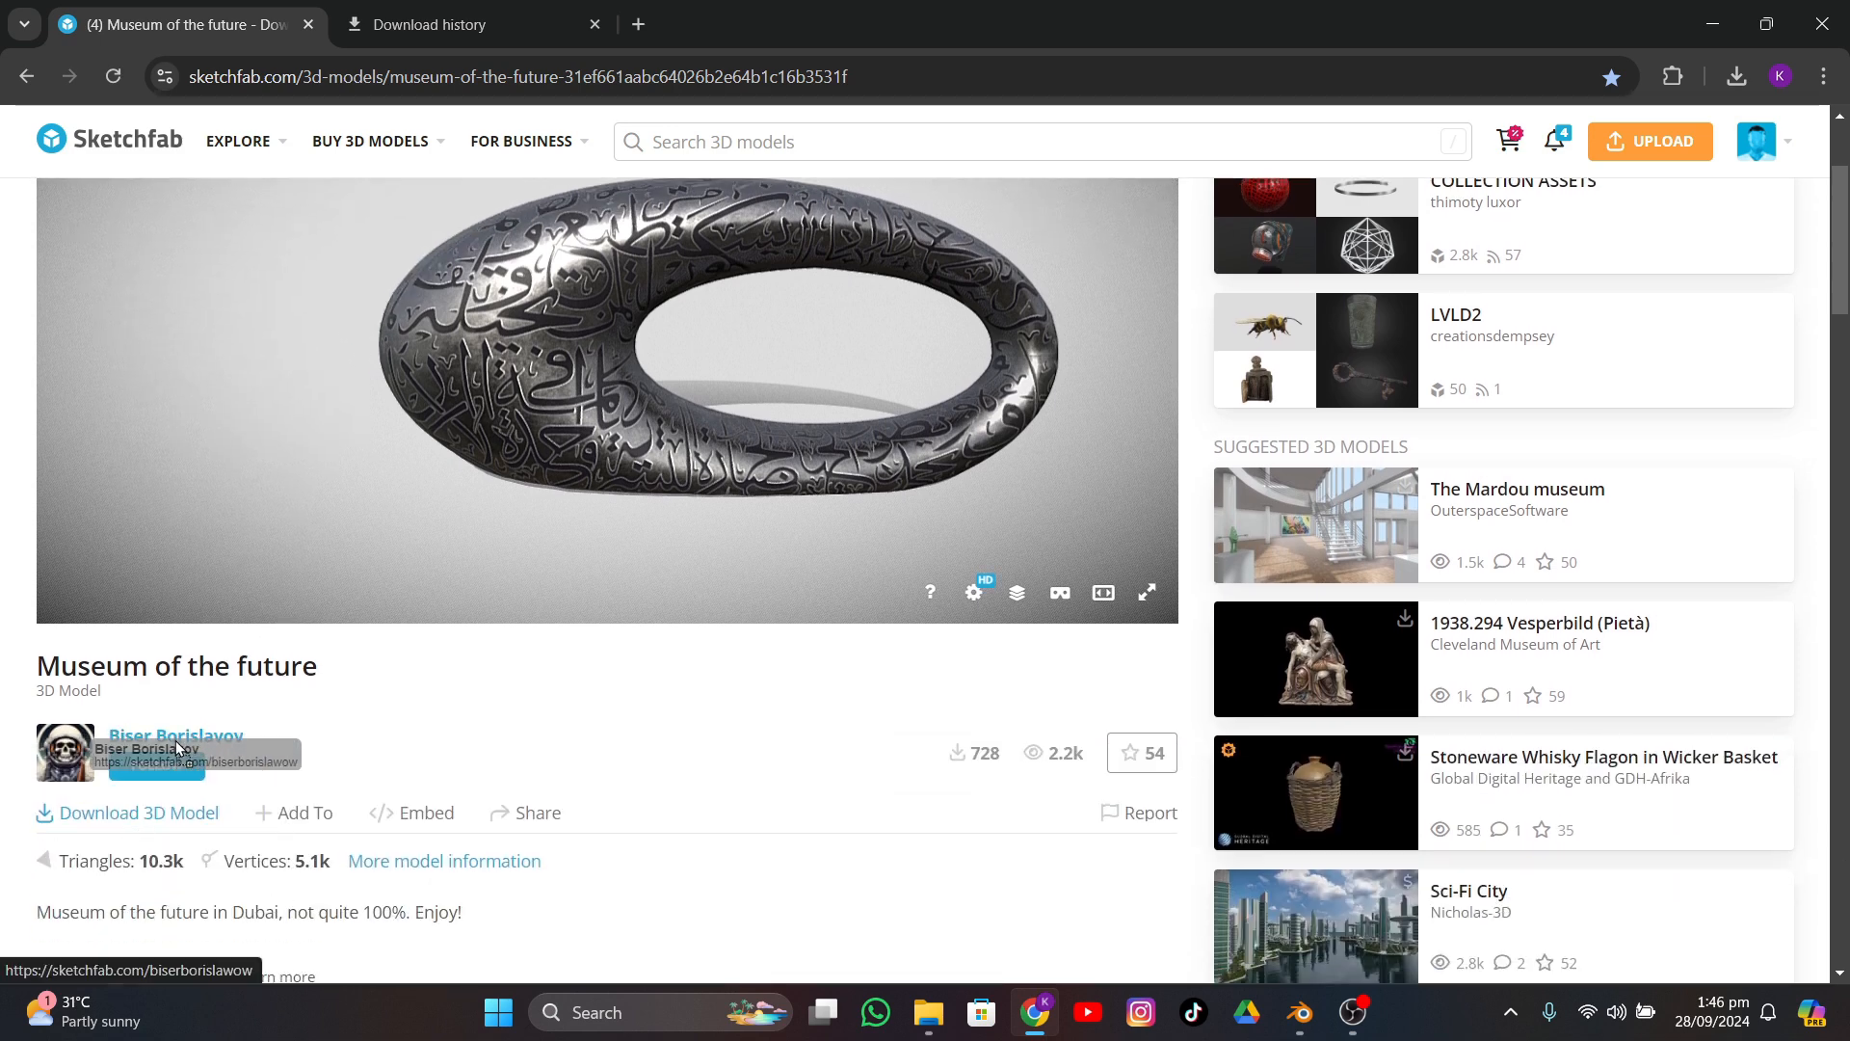
scroll(196, 715, "down", 1)
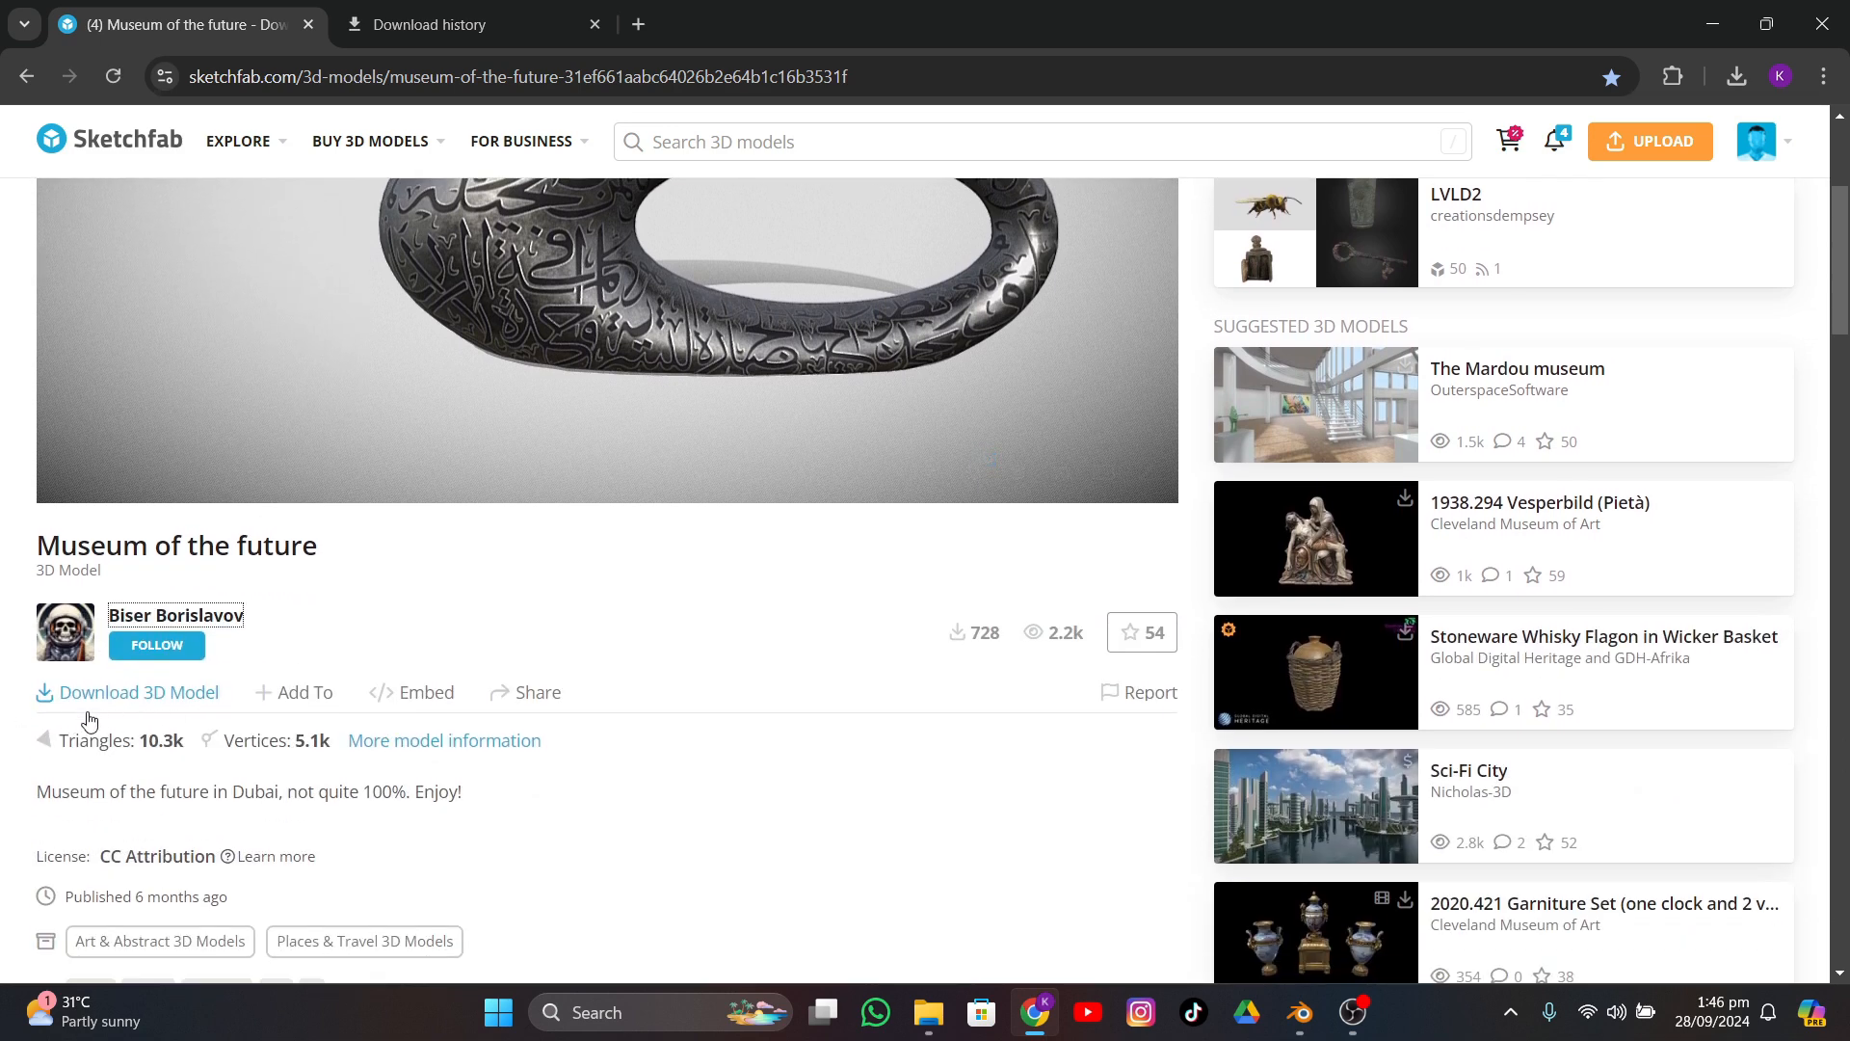
left_click(130, 694)
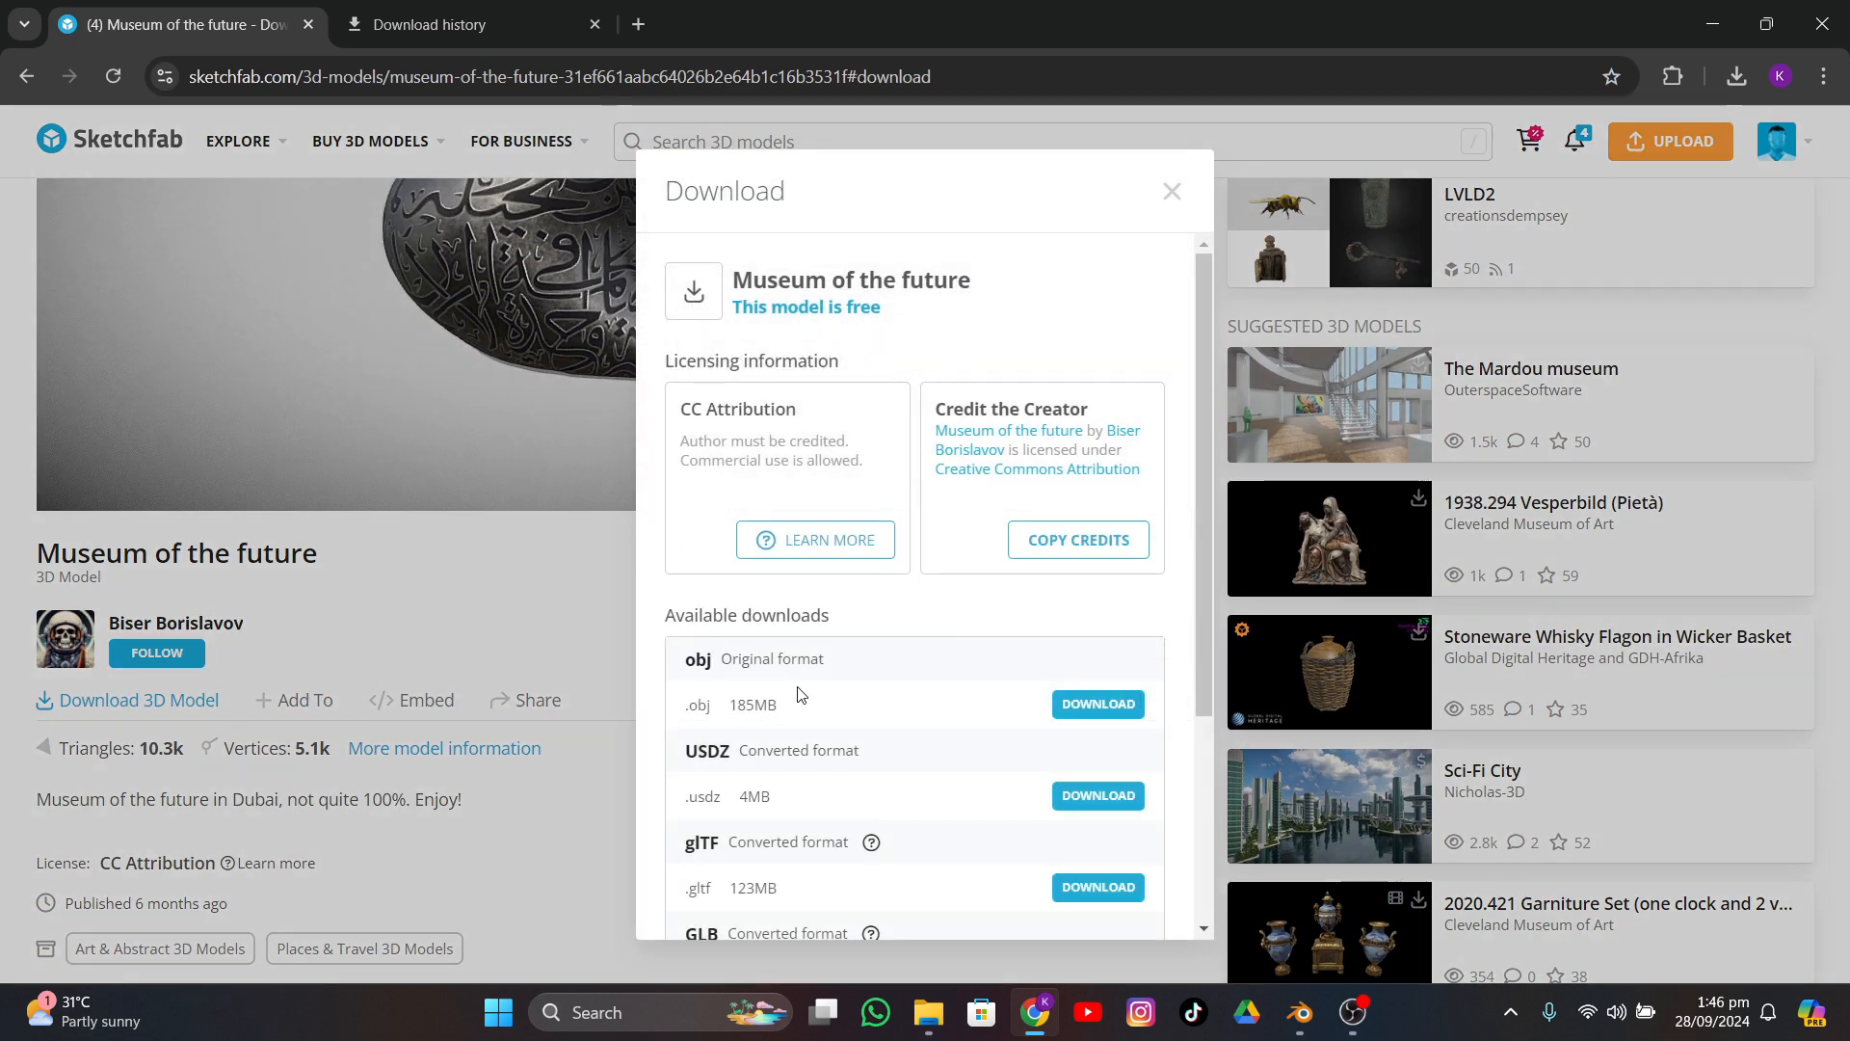
left_click(1171, 191)
- Switch back to Blender and save the Track tut.blend project
left_click(1300, 1012)
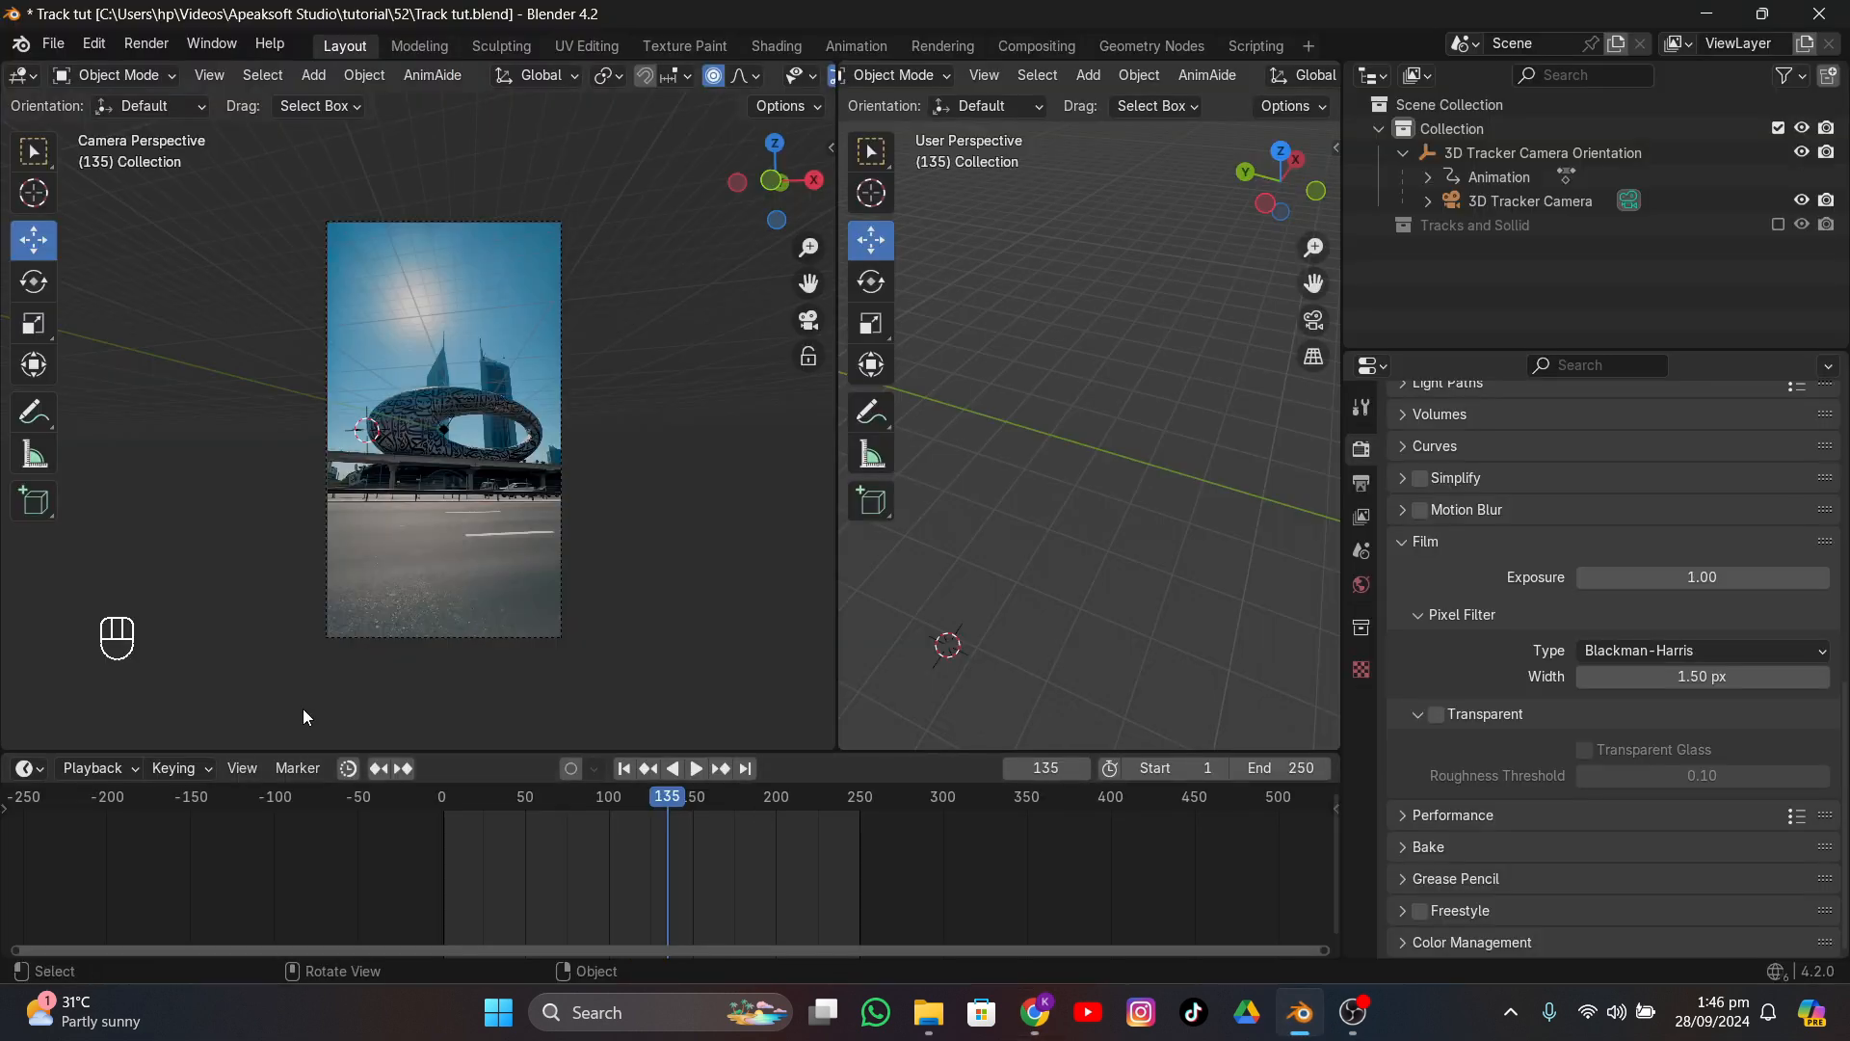
left_click(48, 43)
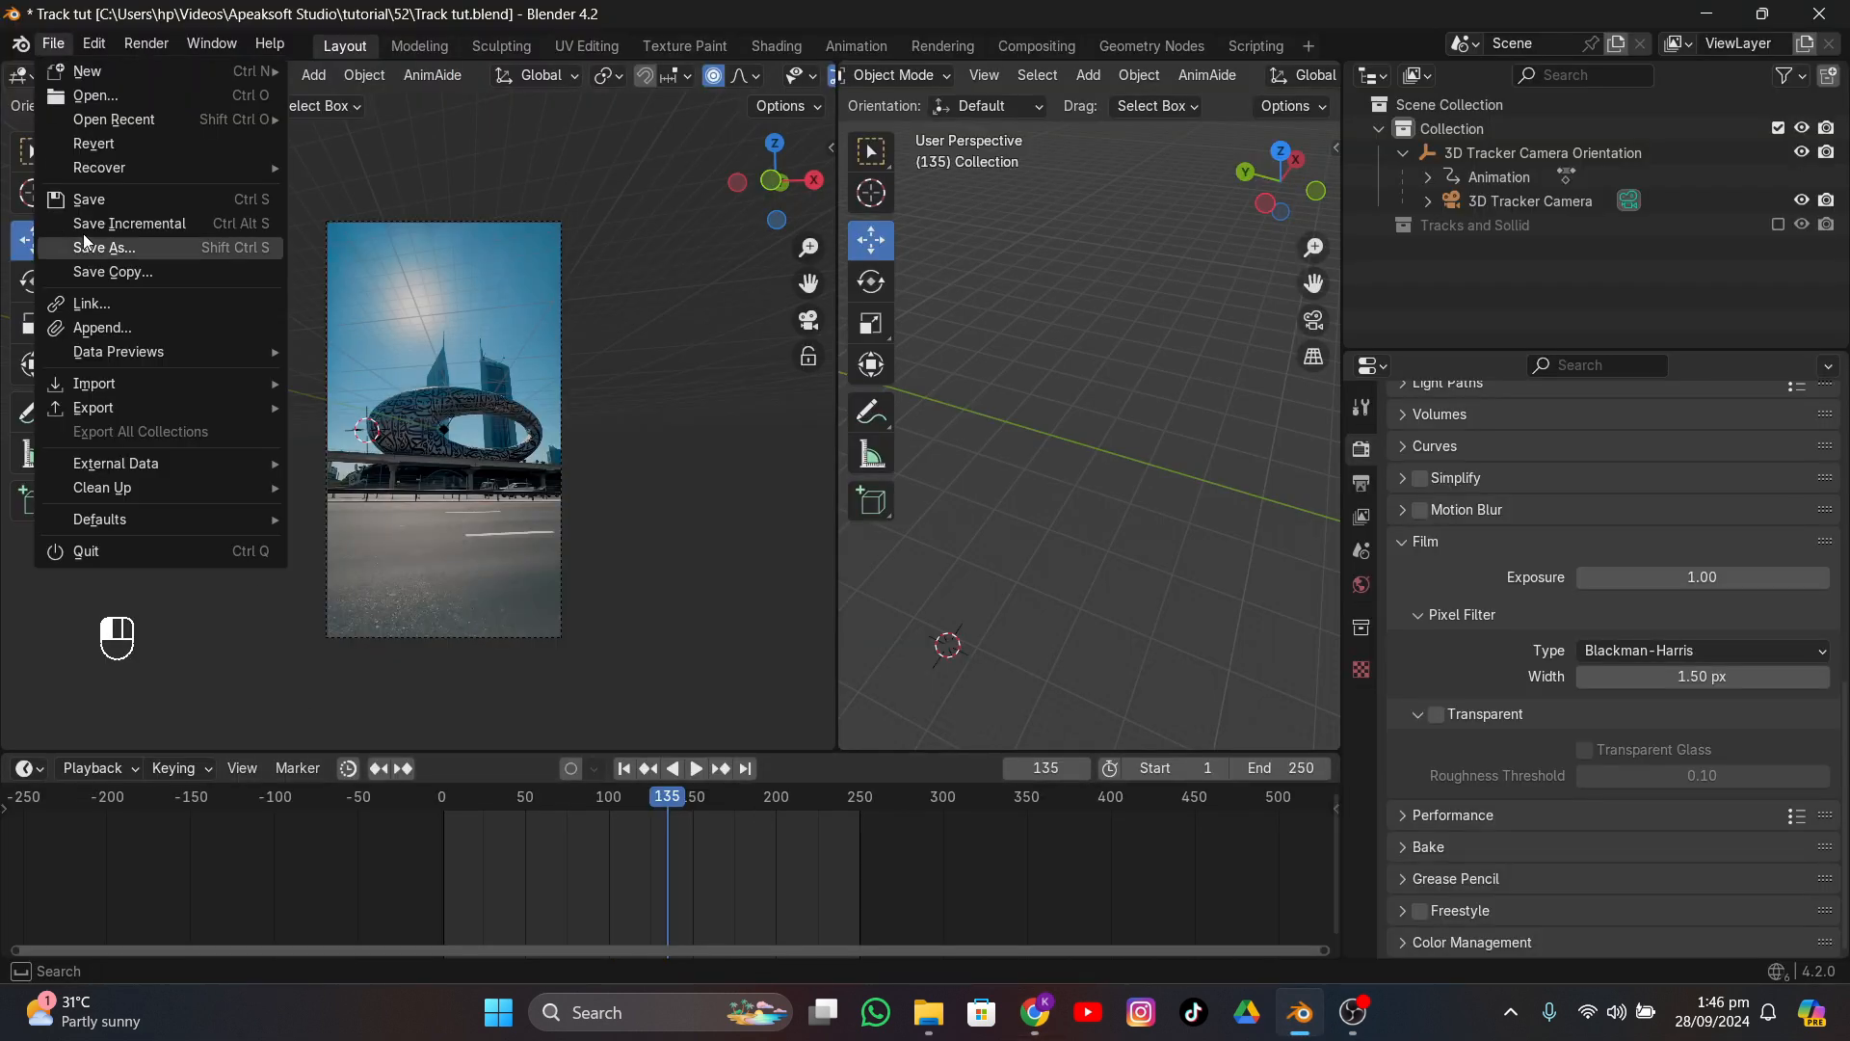
left_click(77, 198)
left_click(50, 43)
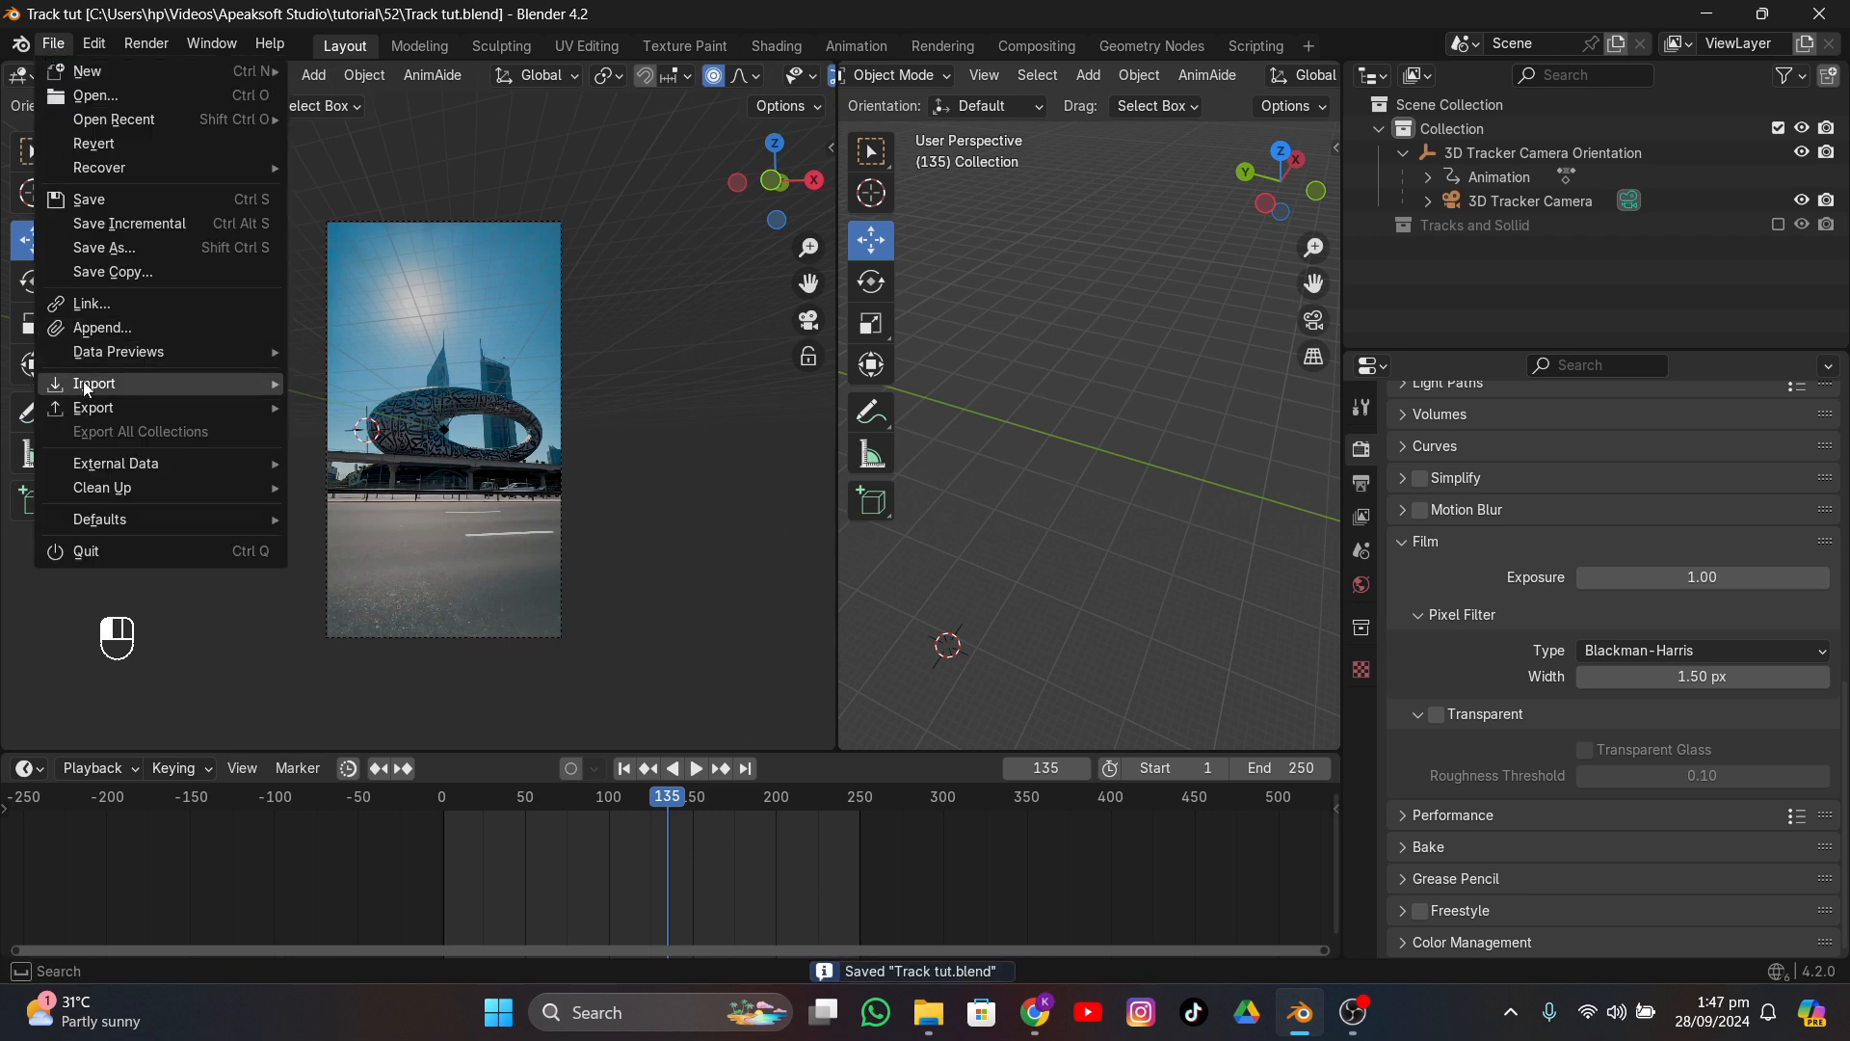
mouse_move(96, 383)
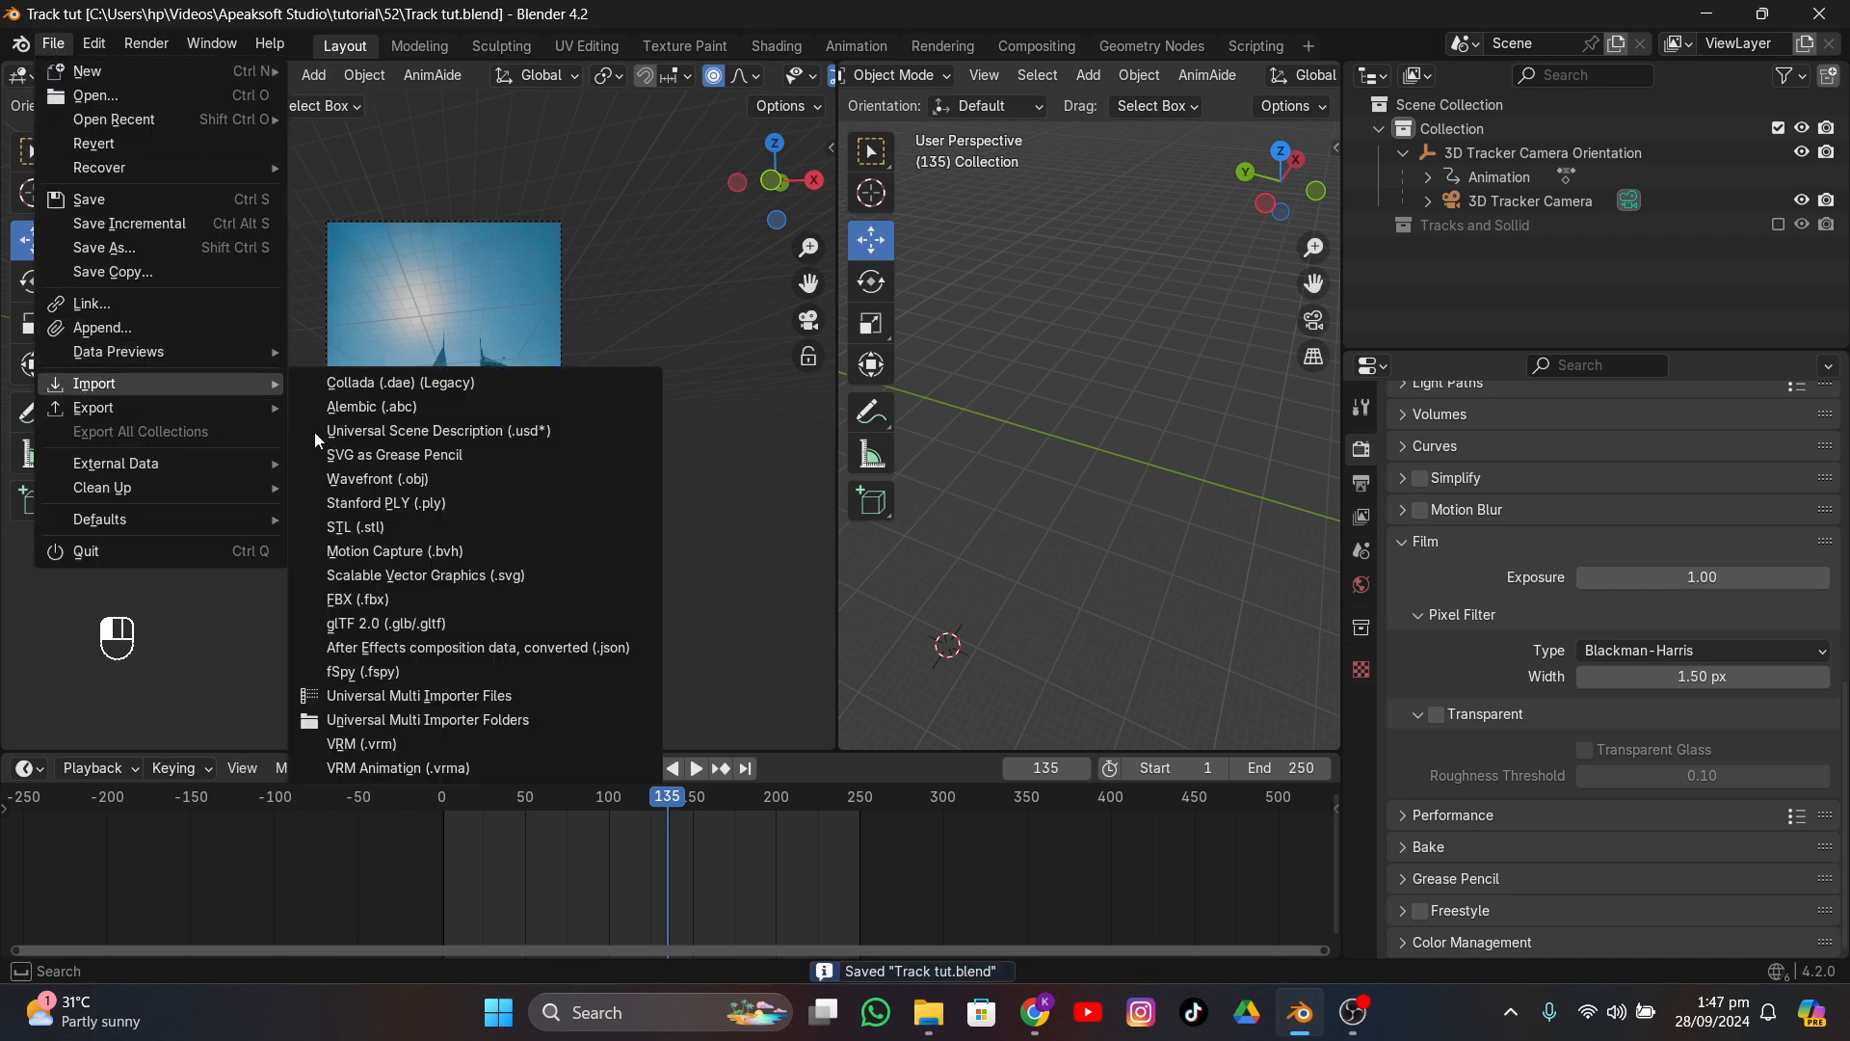
left_click(384, 484)
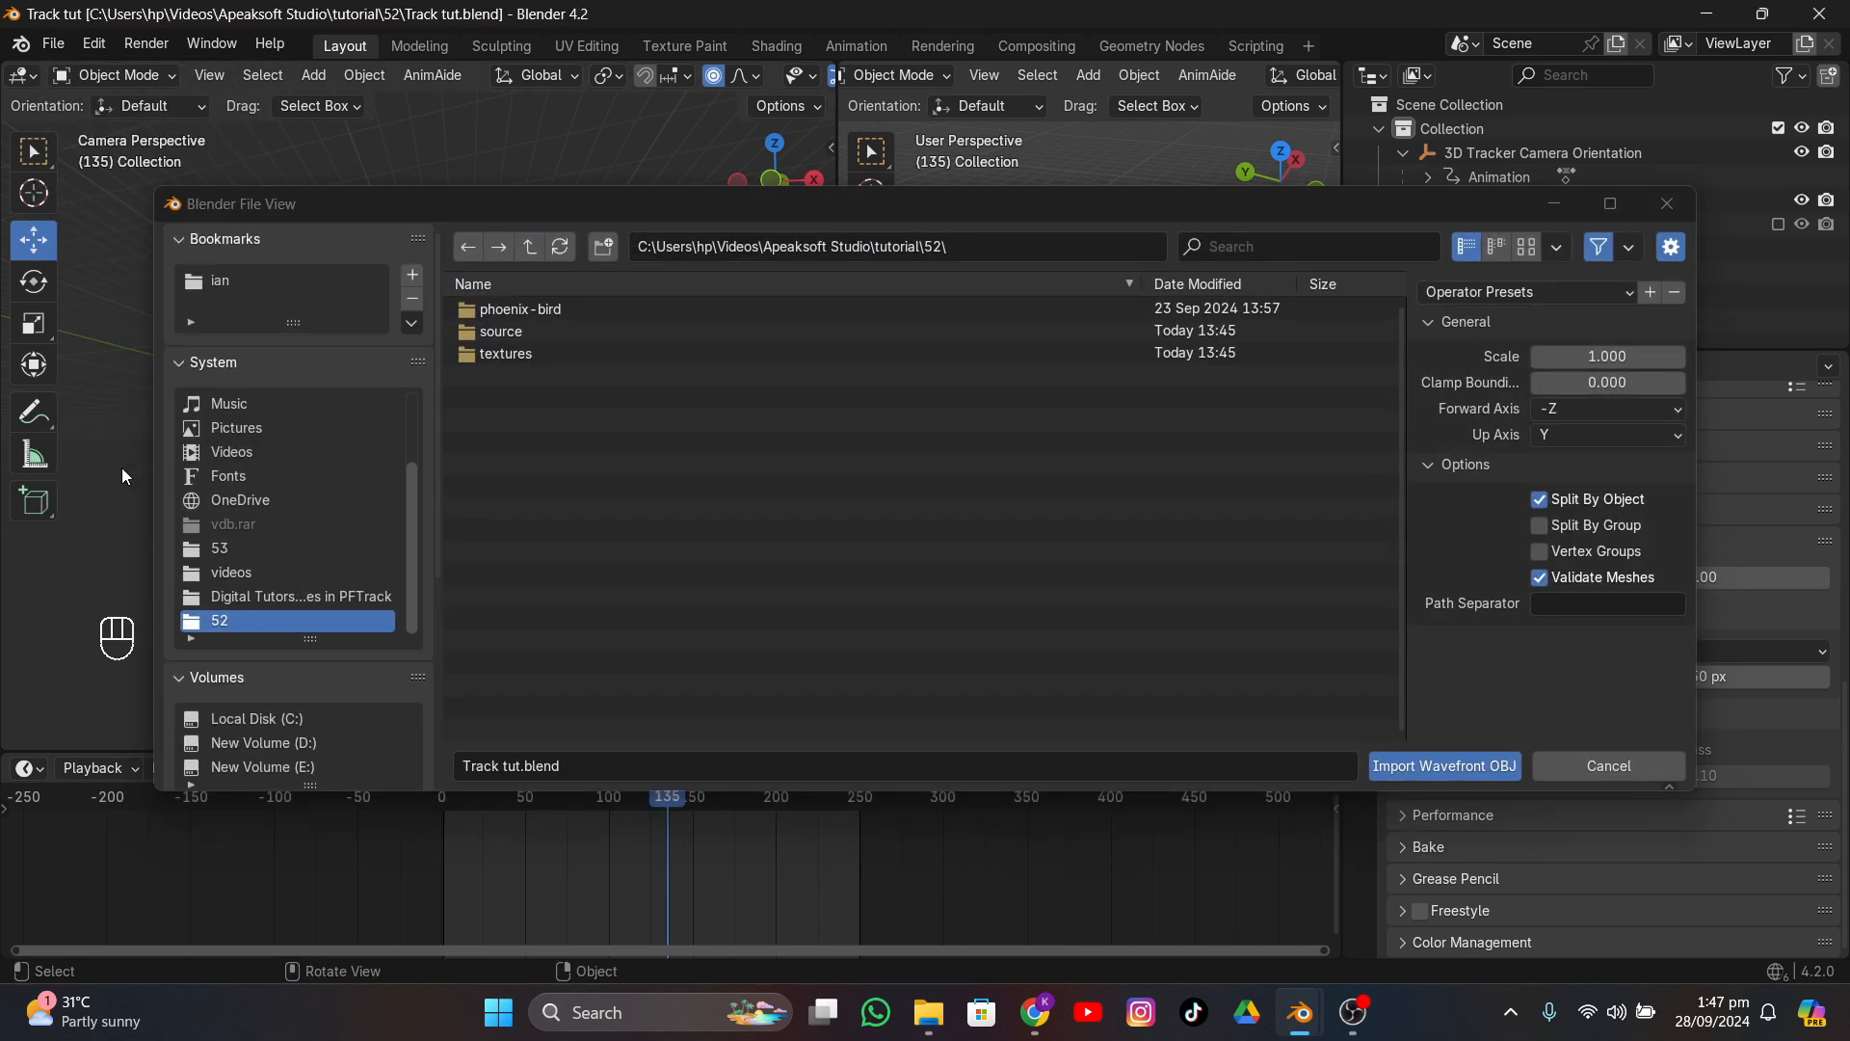
double_click(517, 332)
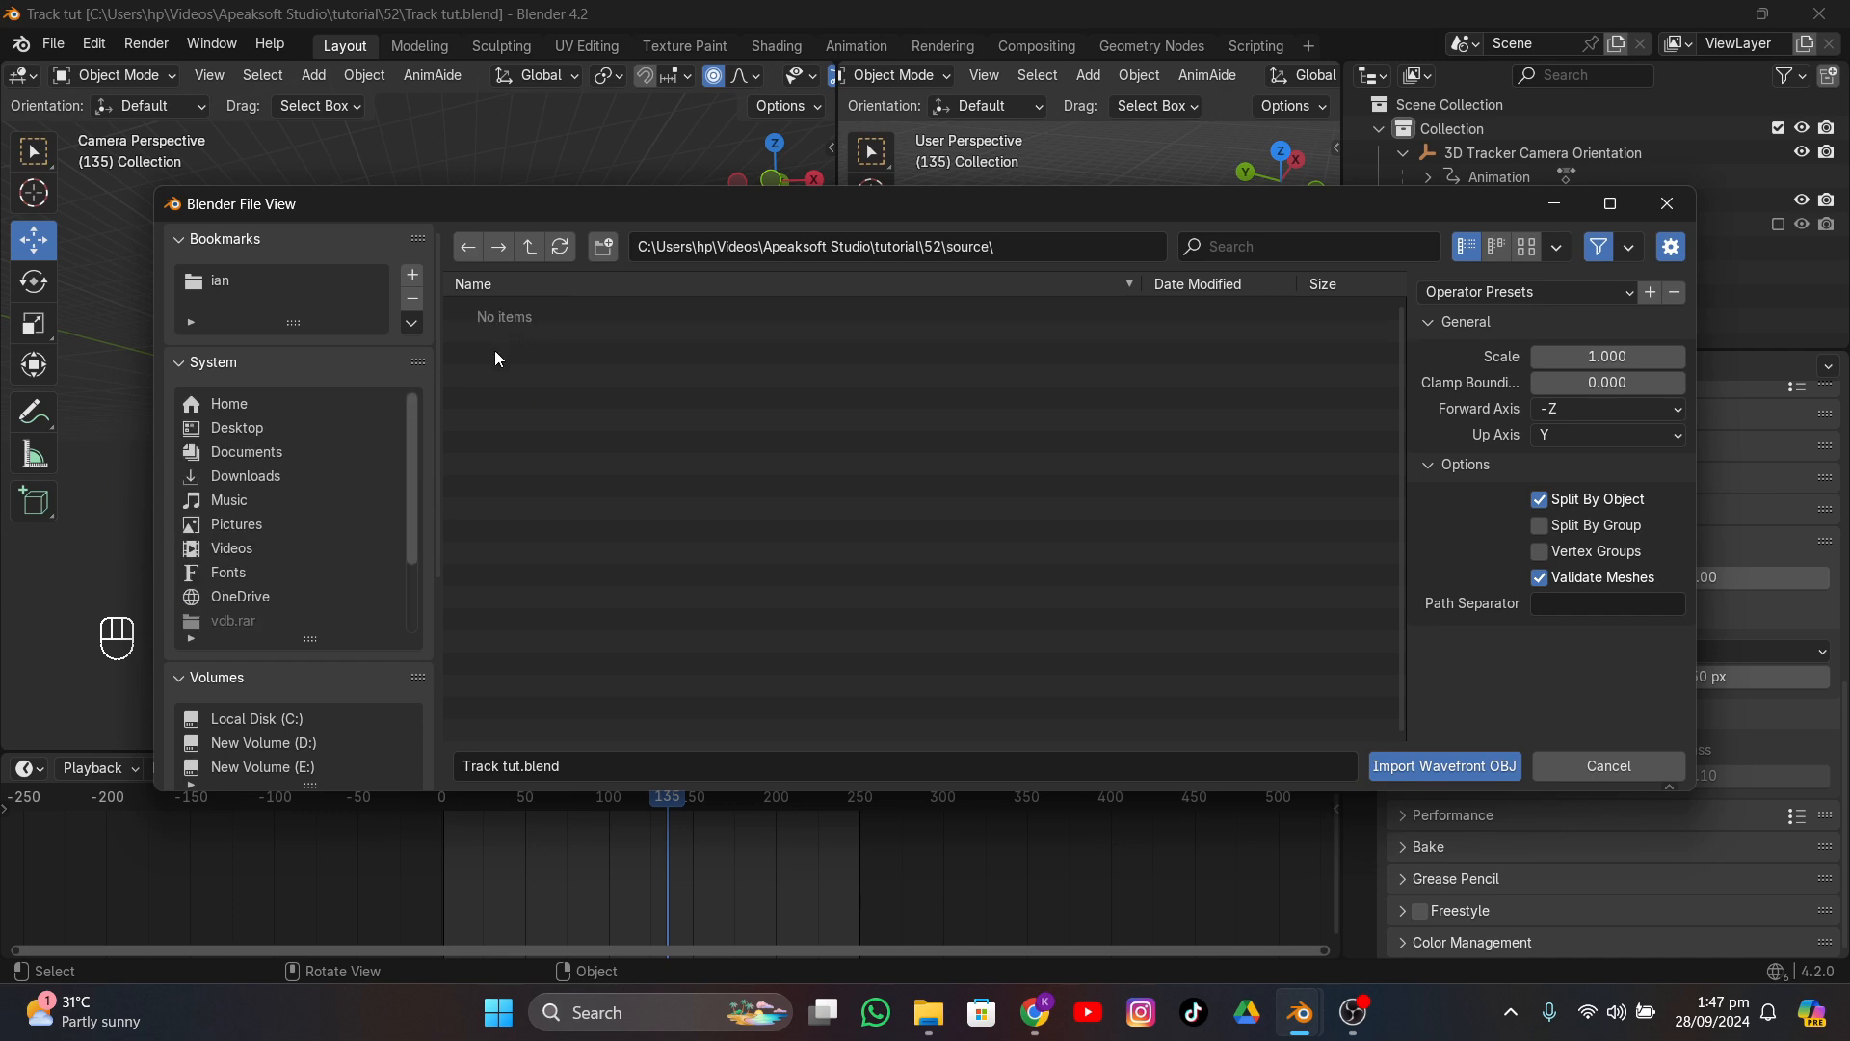
left_click(528, 250)
left_click(1667, 203)
- Switch to File Explorer and extract model.zip inside the source folder of the 52 folder
left_click(950, 1019)
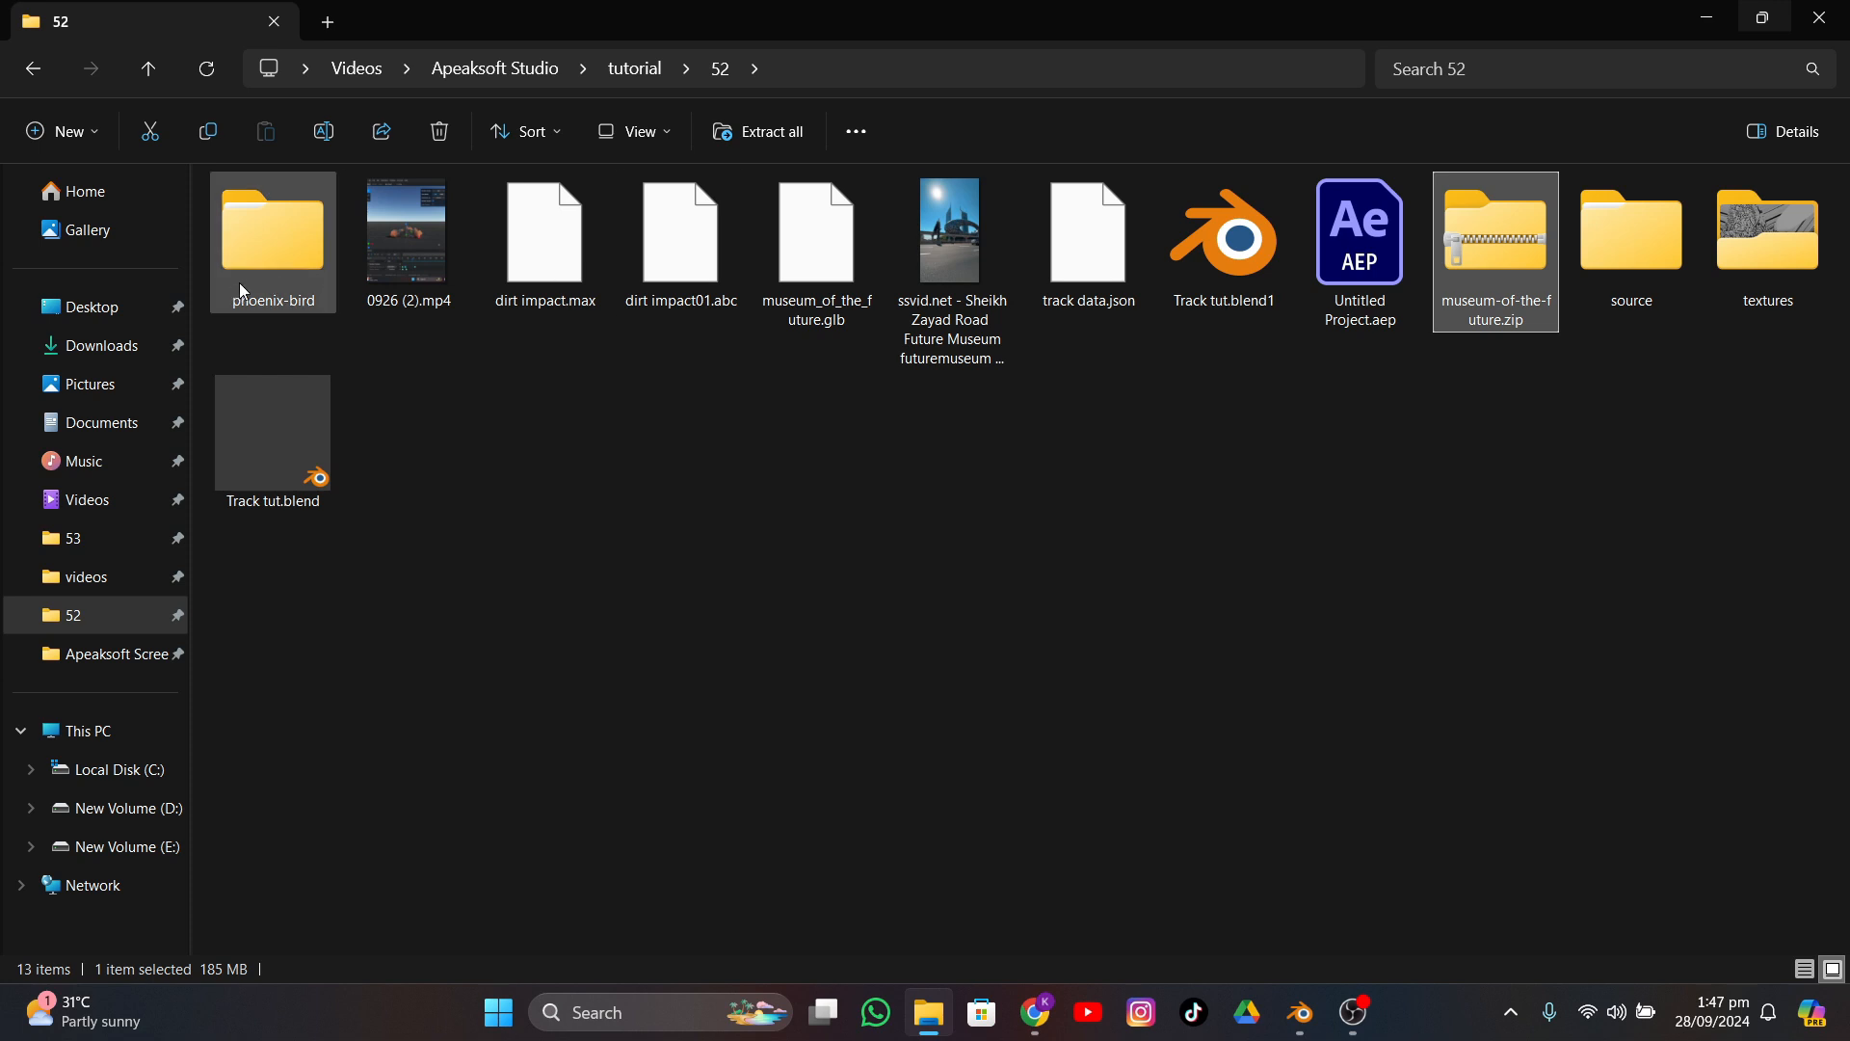
double_click(1659, 271)
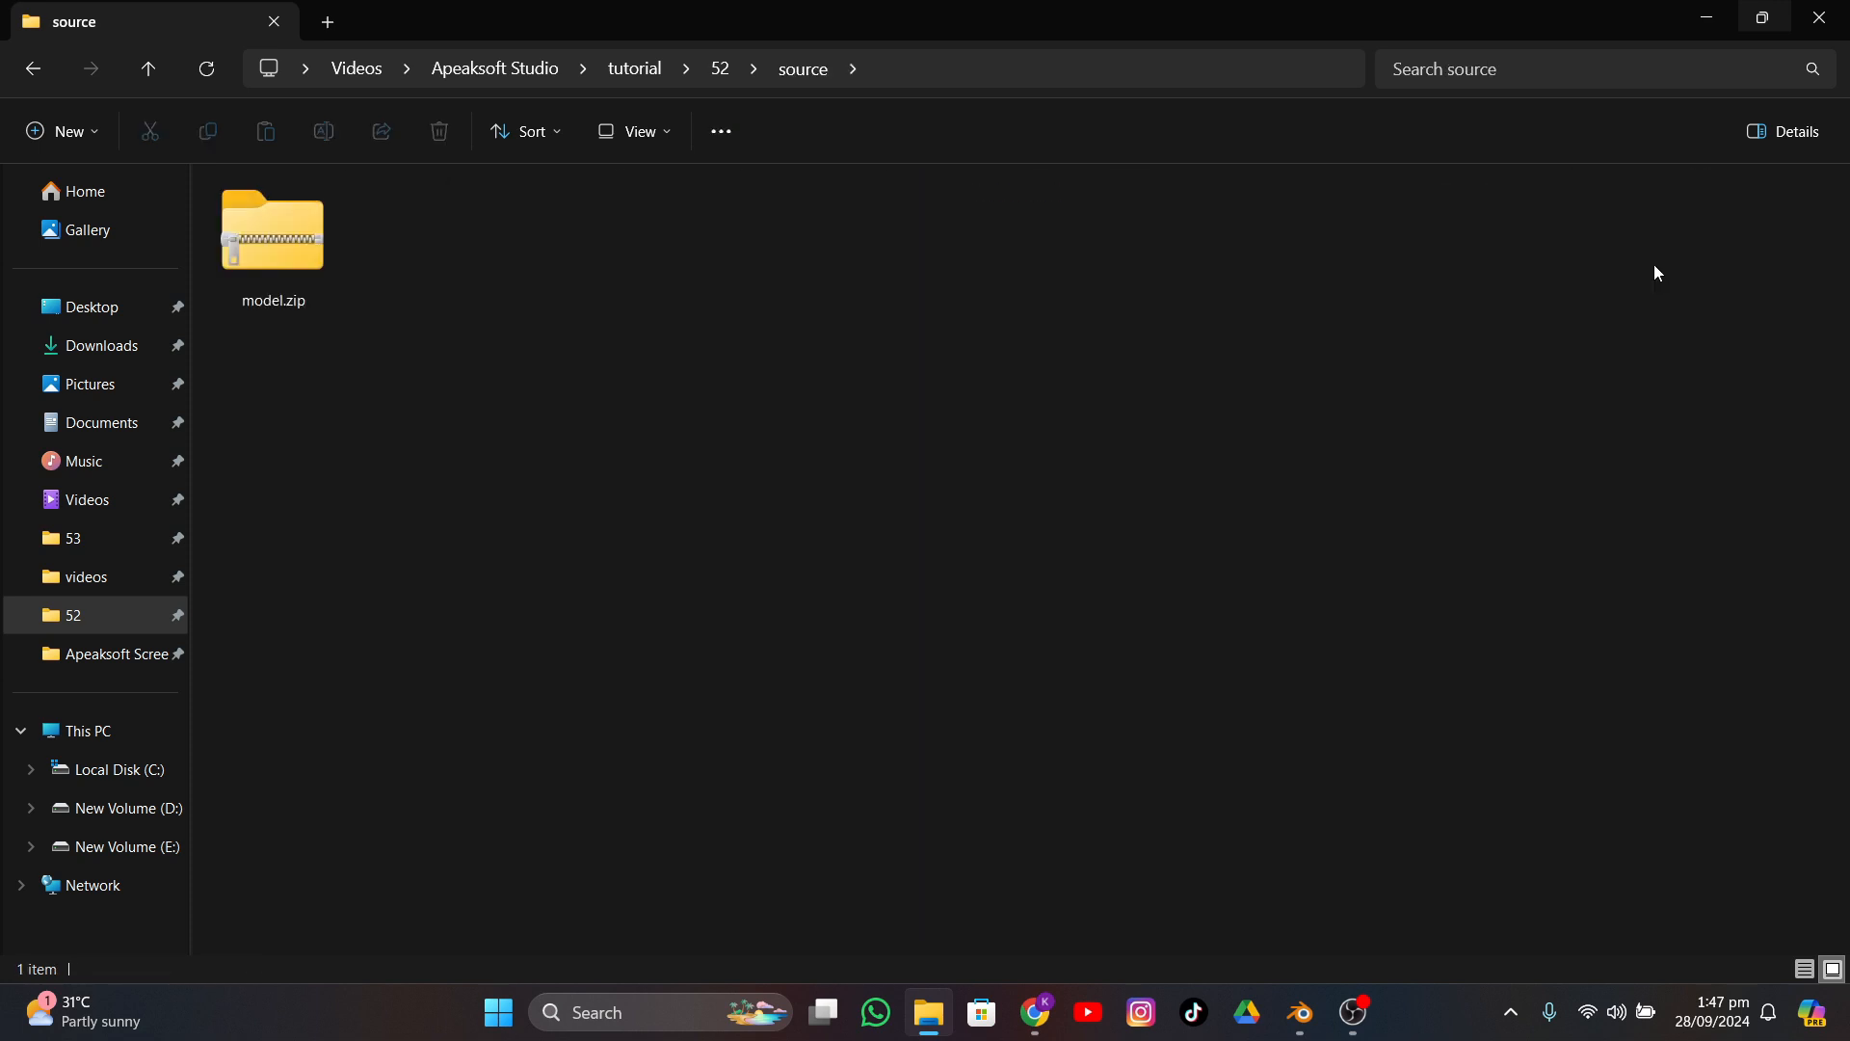
right_click(267, 243)
mouse_move(339, 738)
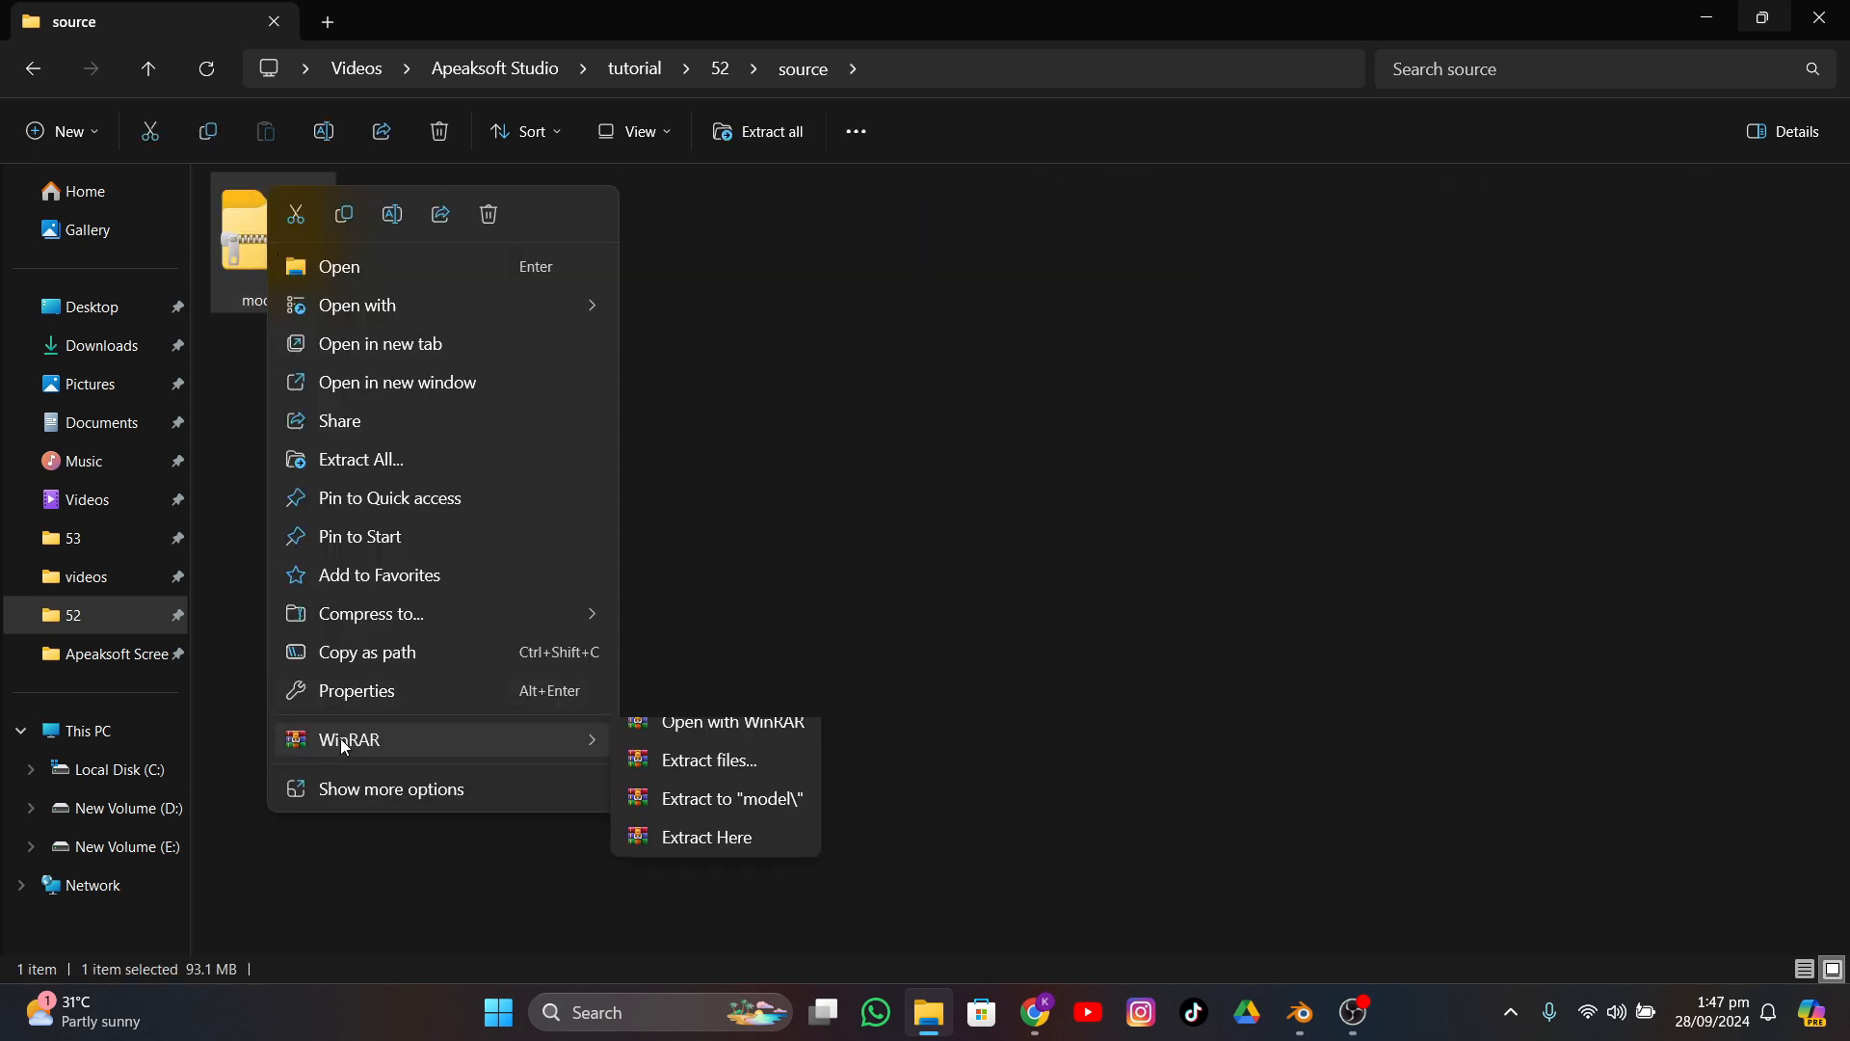
left_click(679, 858)
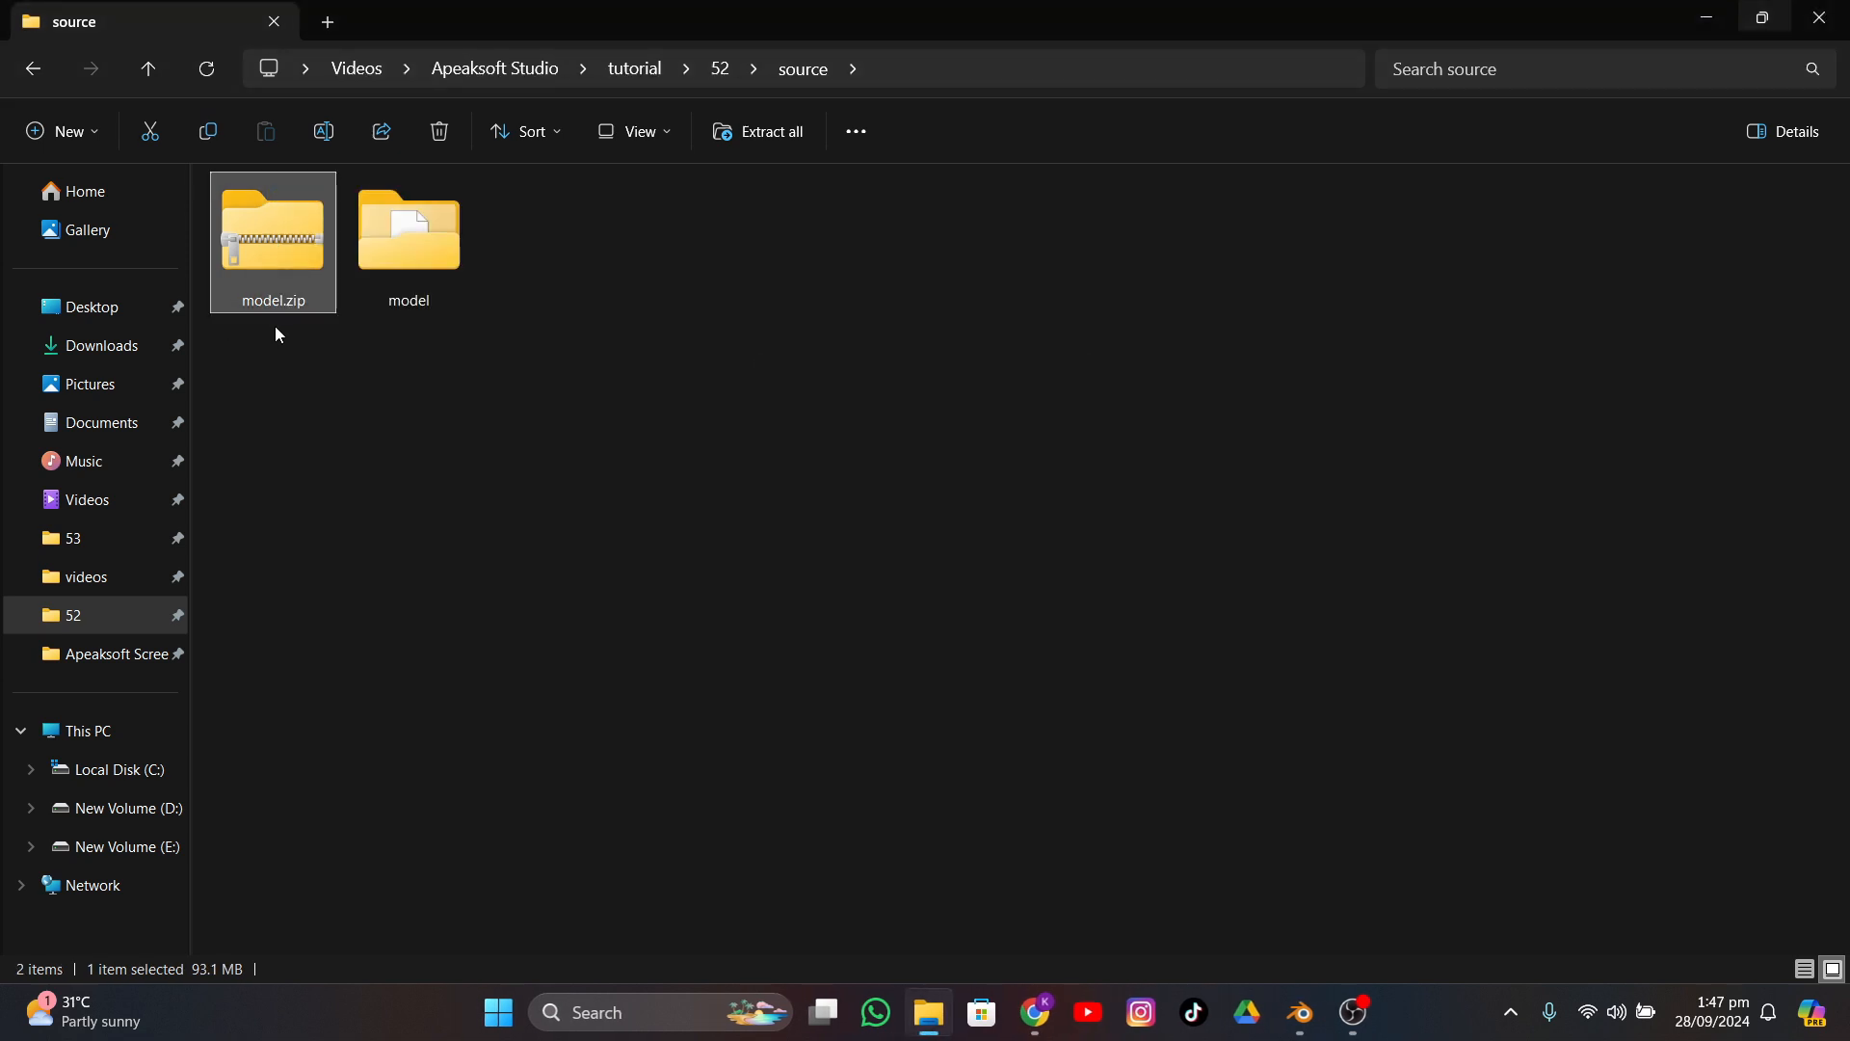
- Check the contents of the extracted model folder, including its textures subfolder
double_click(410, 231)
left_click_drag(394, 396, 906, 384)
double_click(269, 223)
left_click(150, 70)
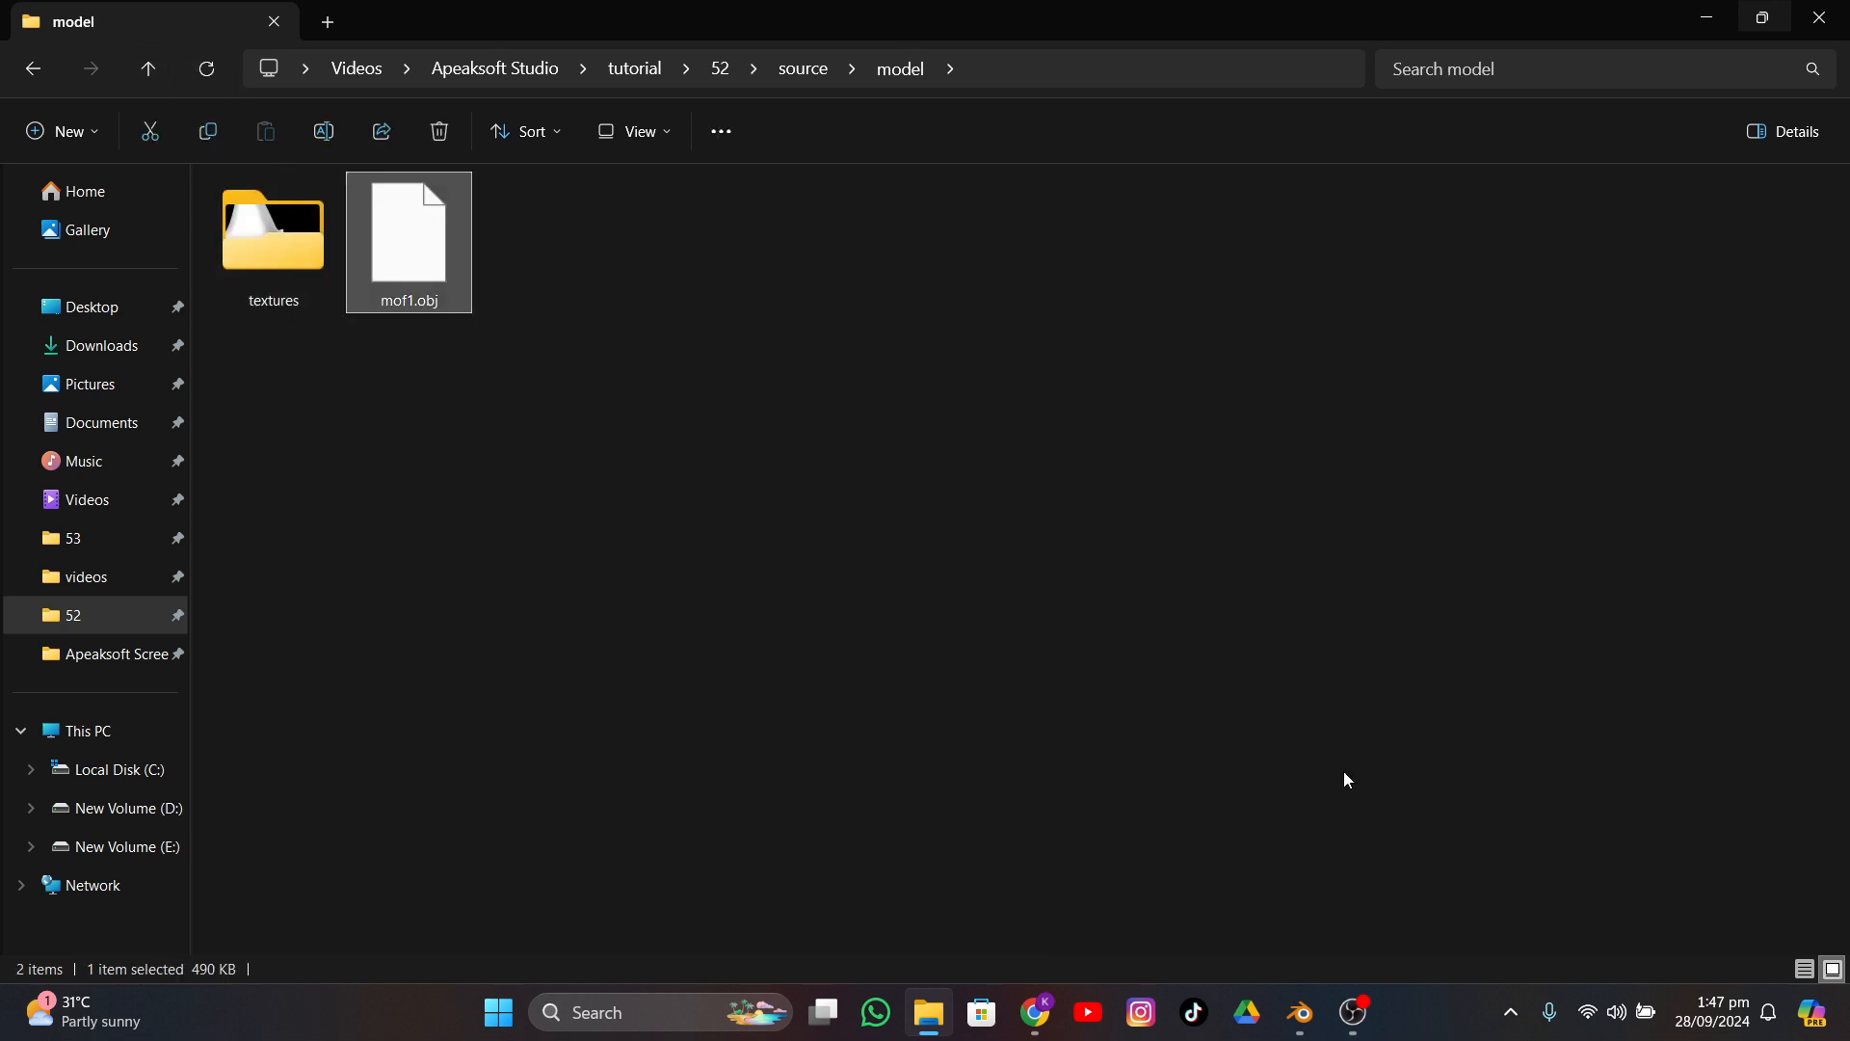
- Switch to Blender and import mof1.obj from the source\model folder as a Wavefront OBJ
left_click(1326, 1008)
left_click(53, 43)
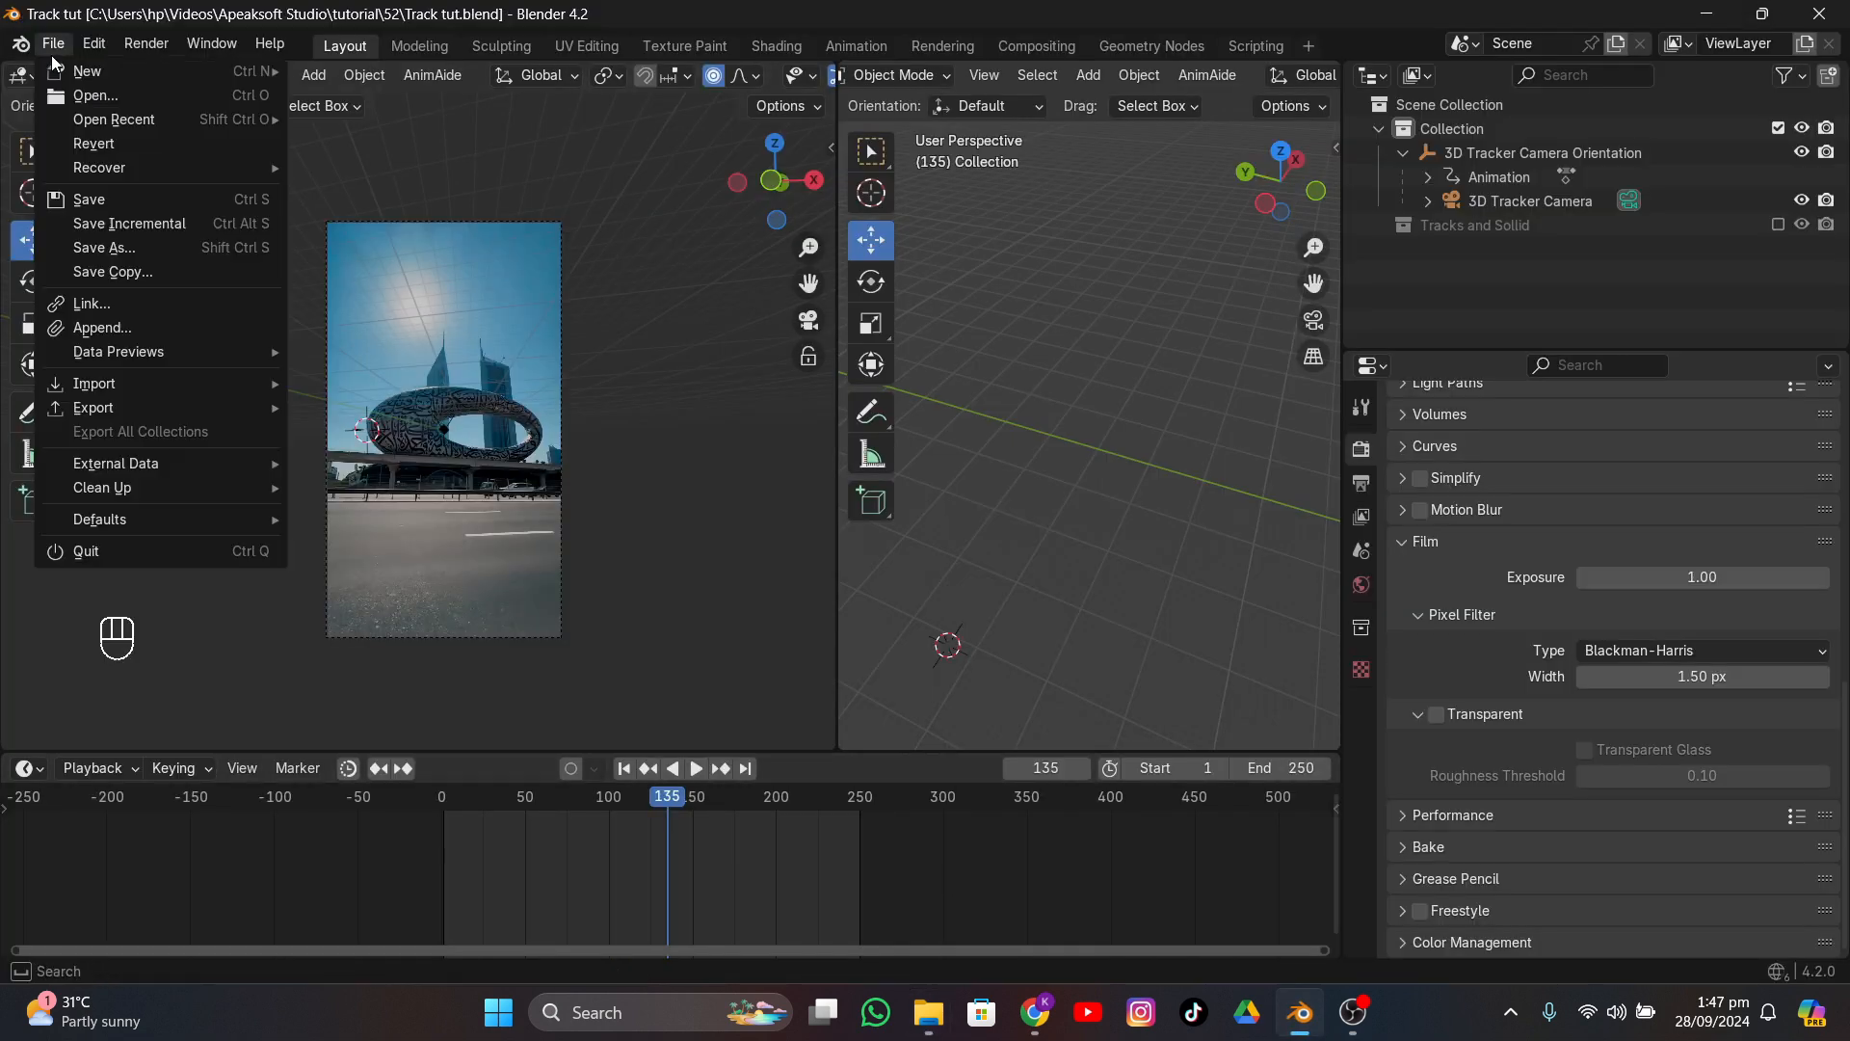
mouse_move(88, 390)
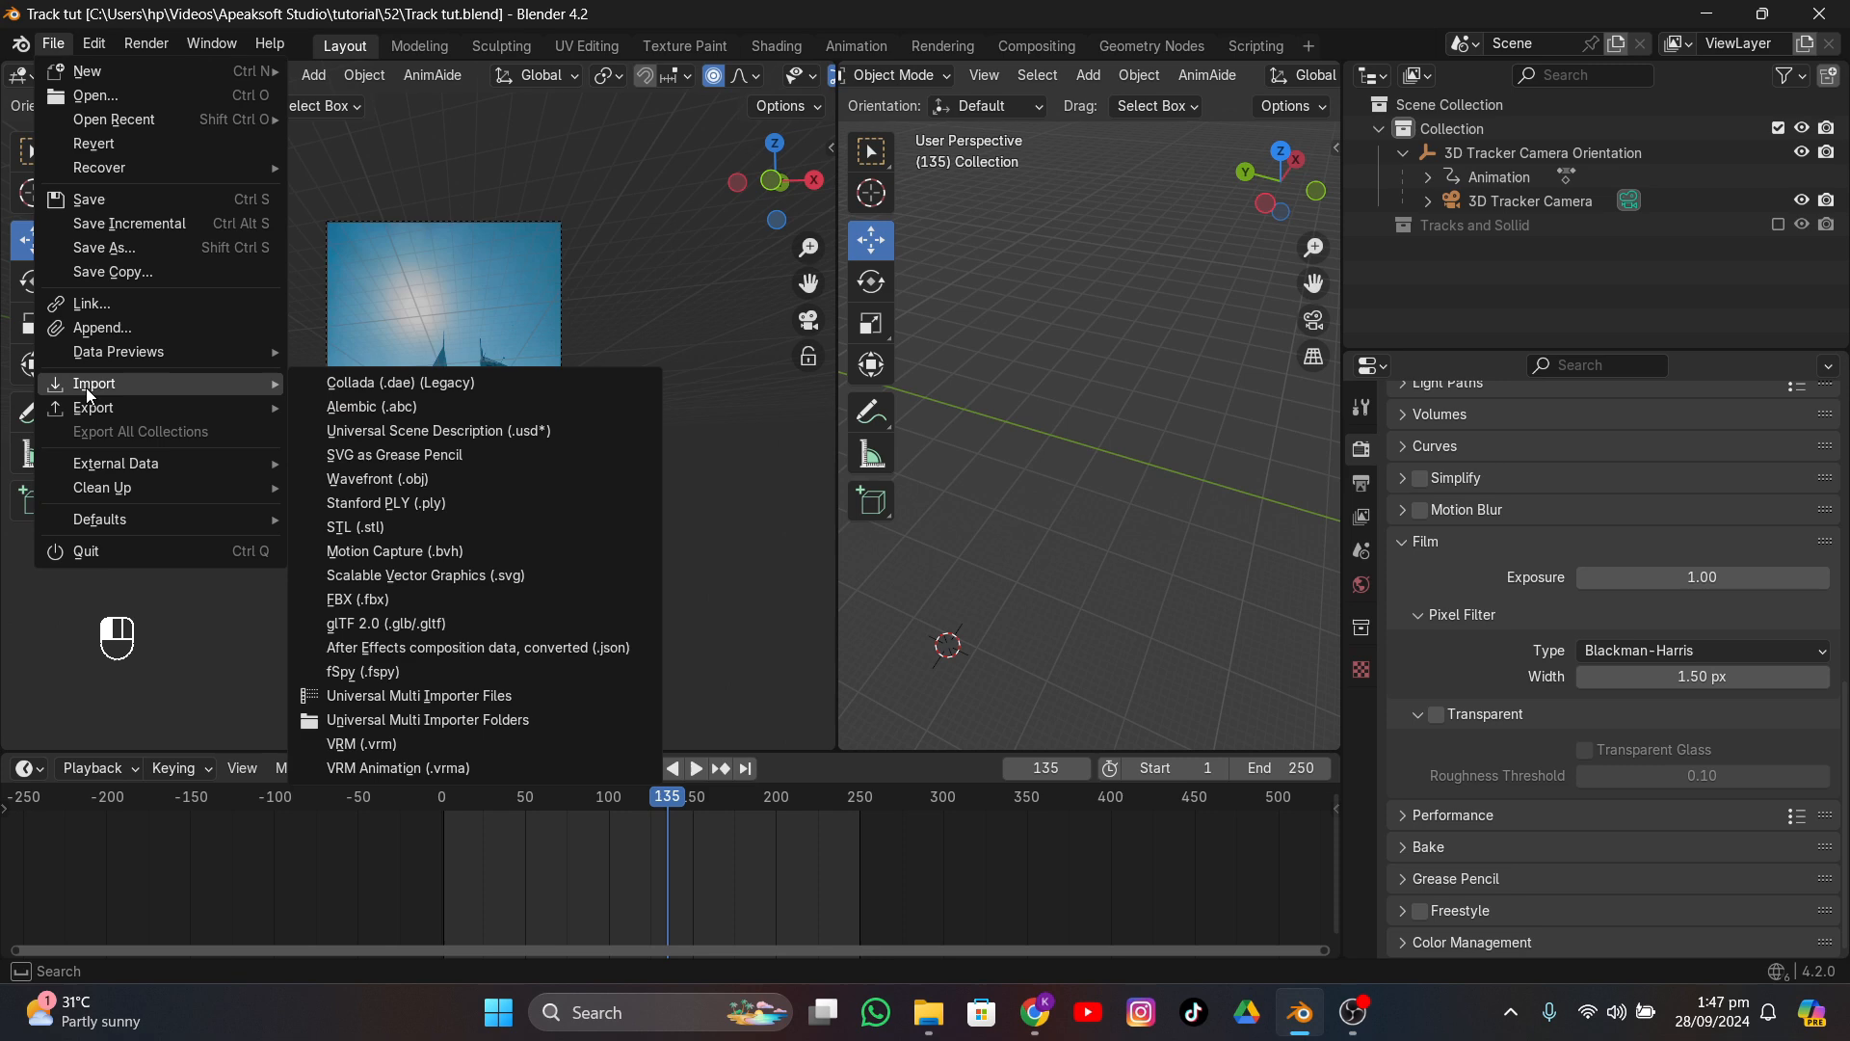
left_click(412, 478)
double_click(507, 332)
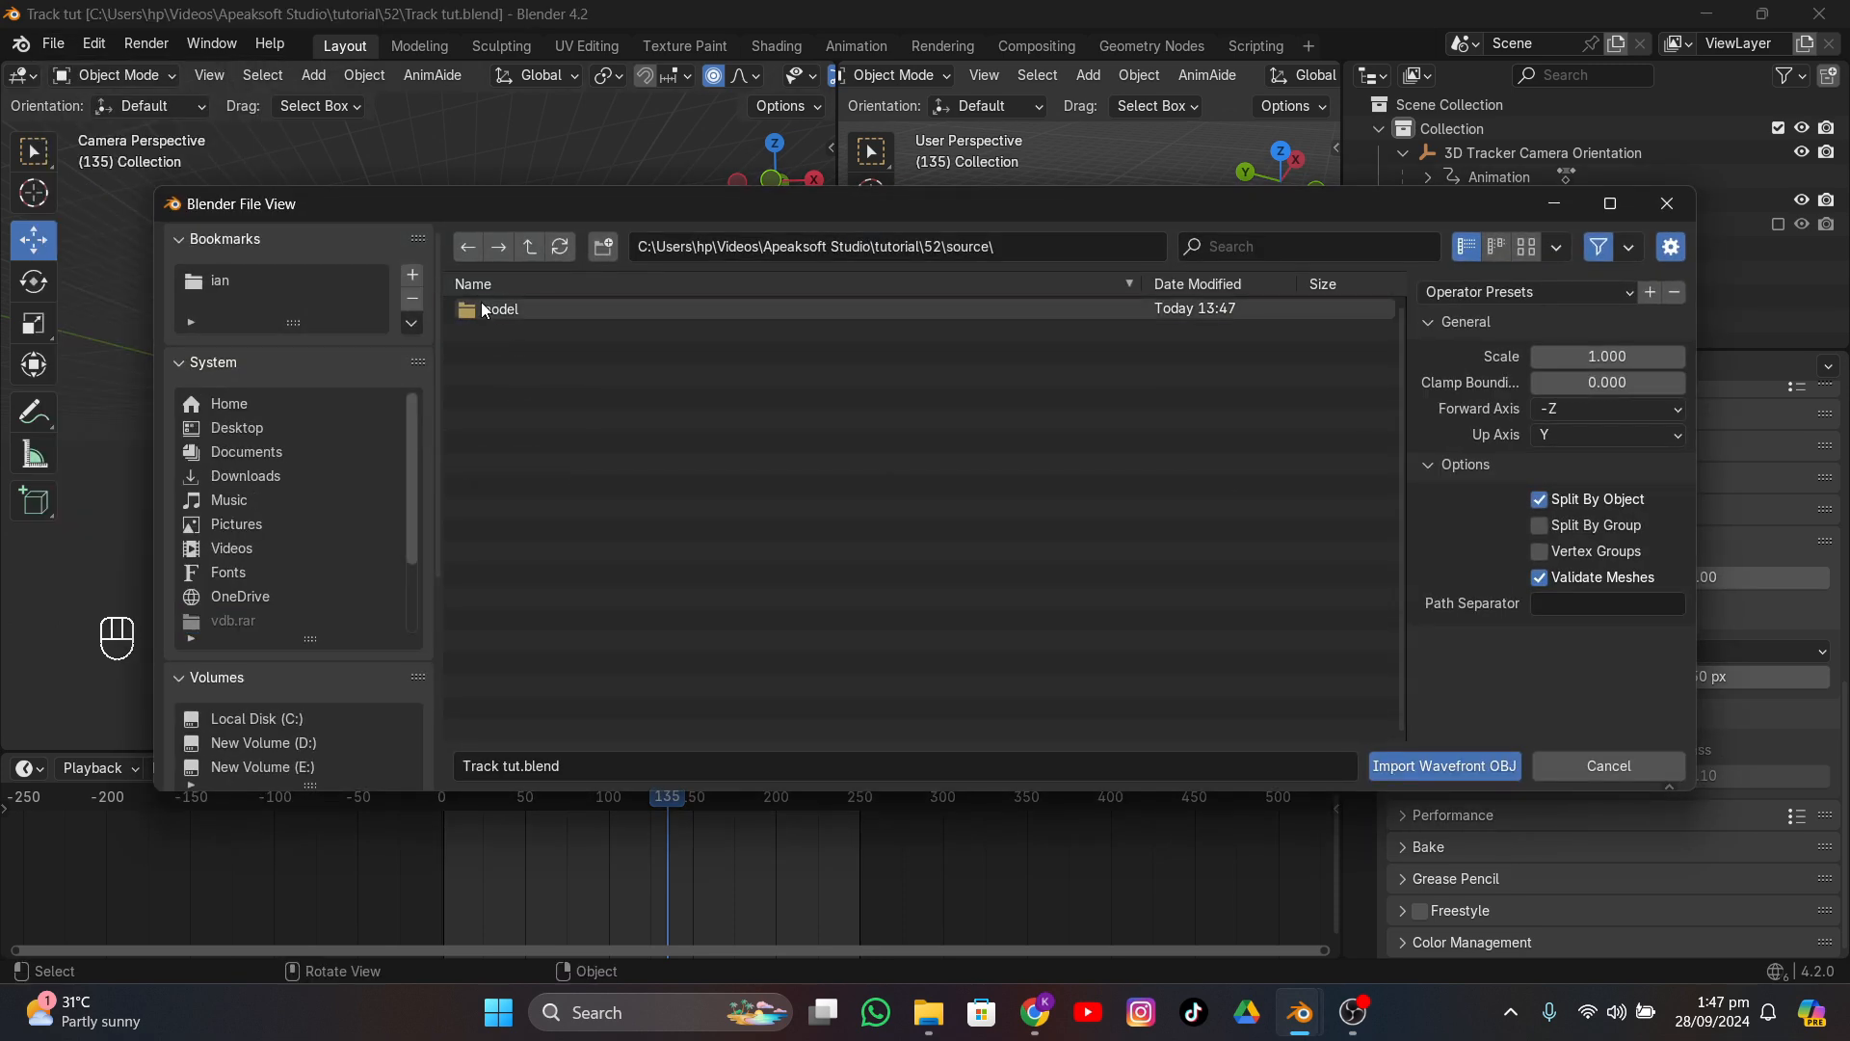
double_click(482, 307)
left_click(483, 329)
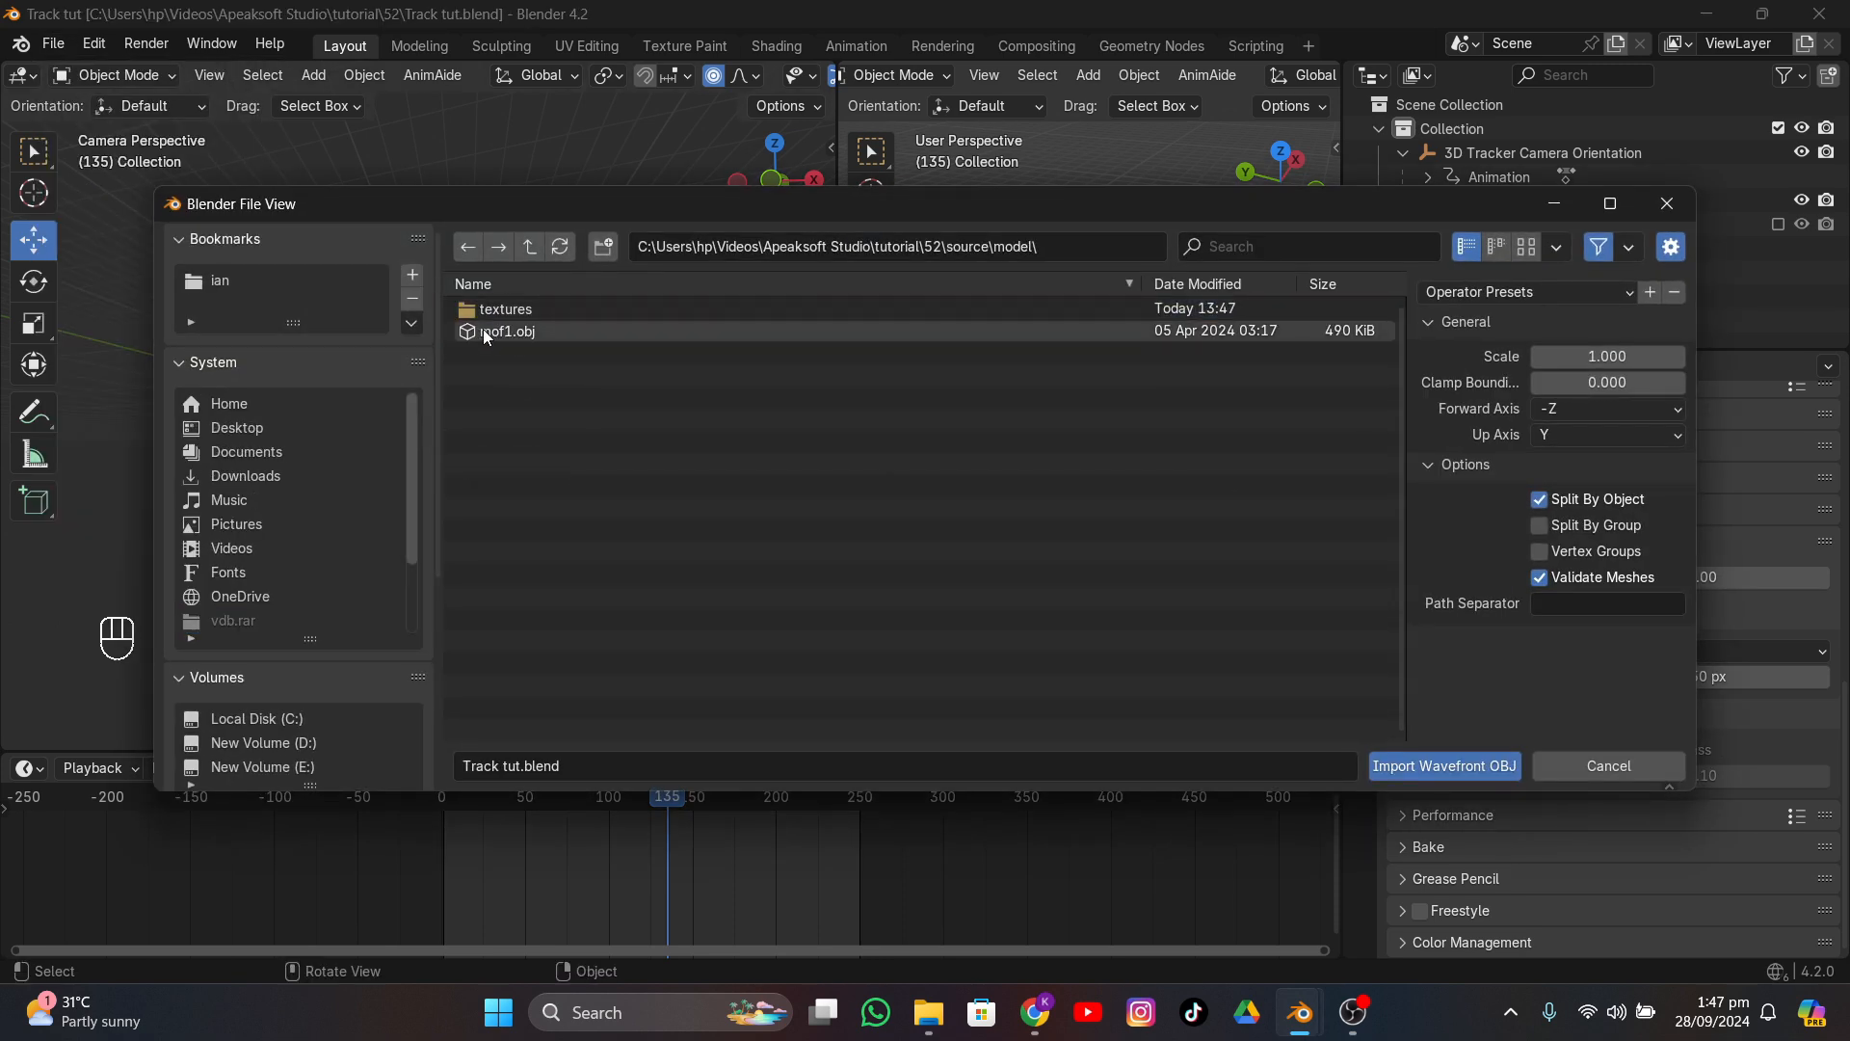
left_click(1428, 771)
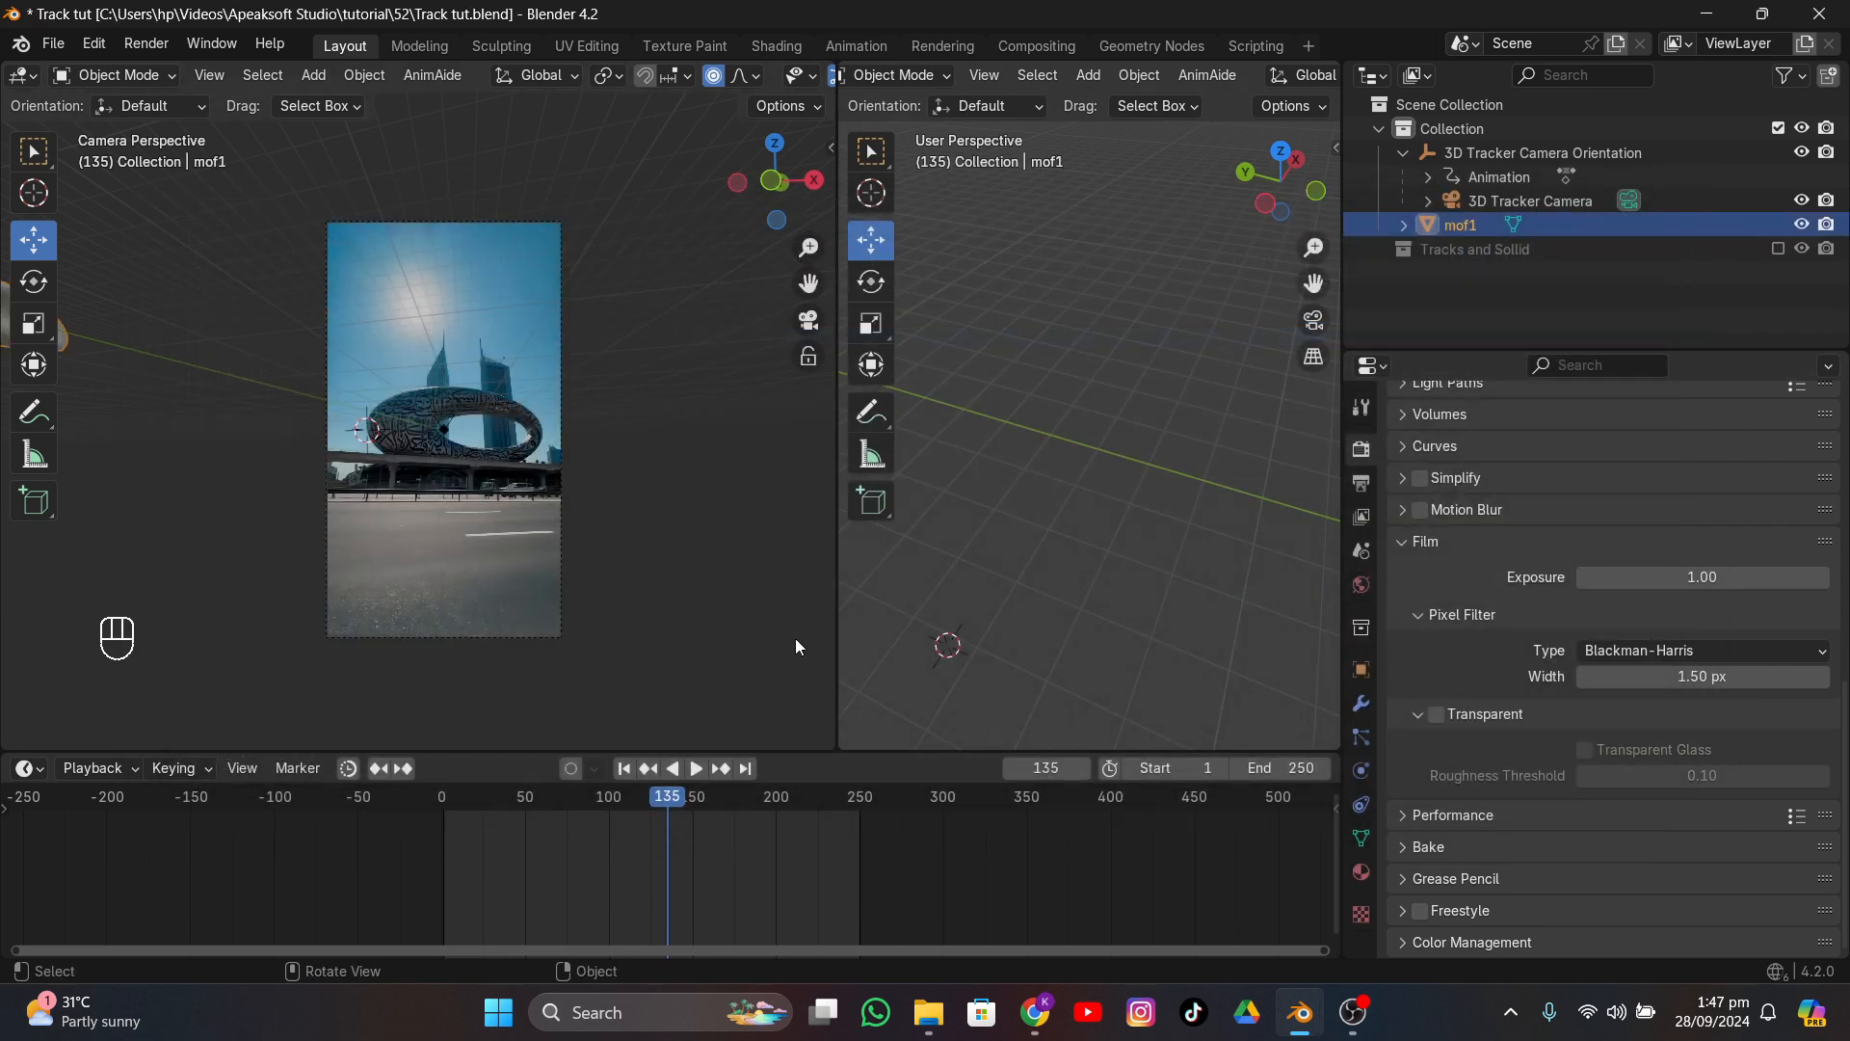
- Set the imported mof1 object's origin to its Center of Mass (Surface) and clear its rotation
middle_click_drag(796, 638, 719, 244)
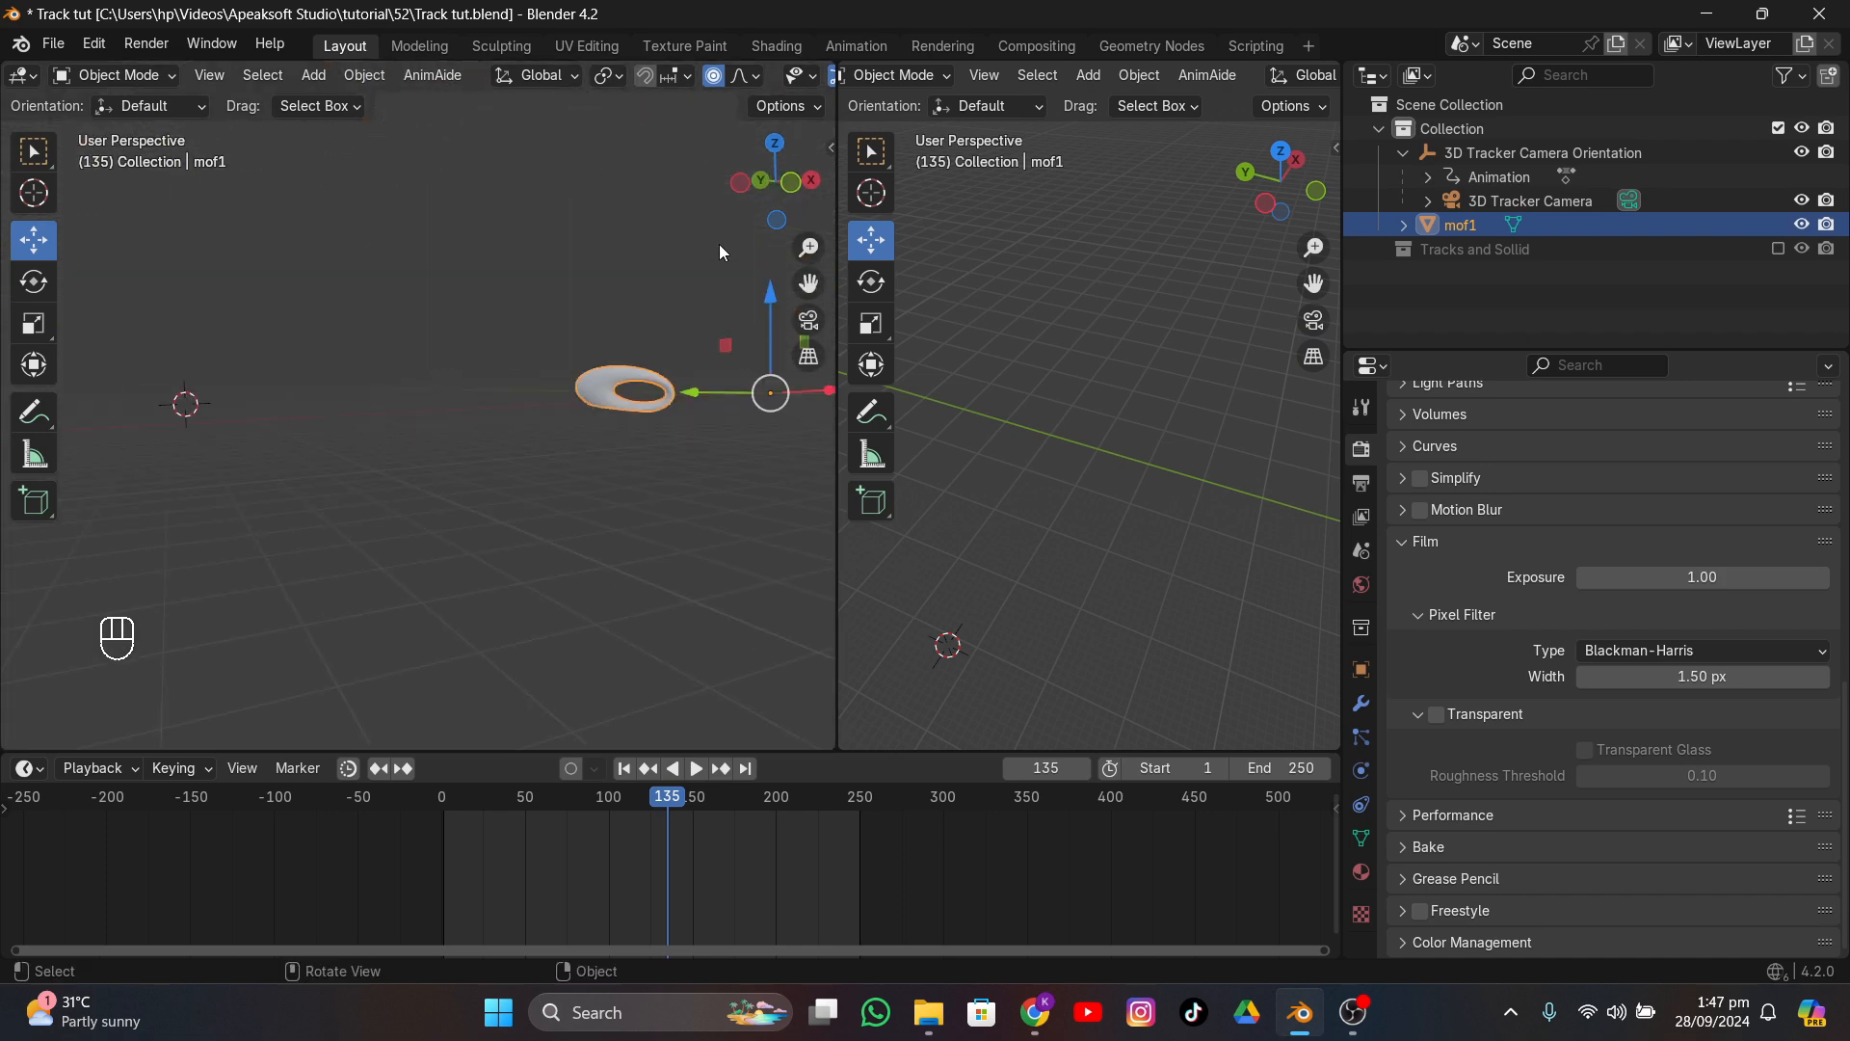
left_click(809, 326)
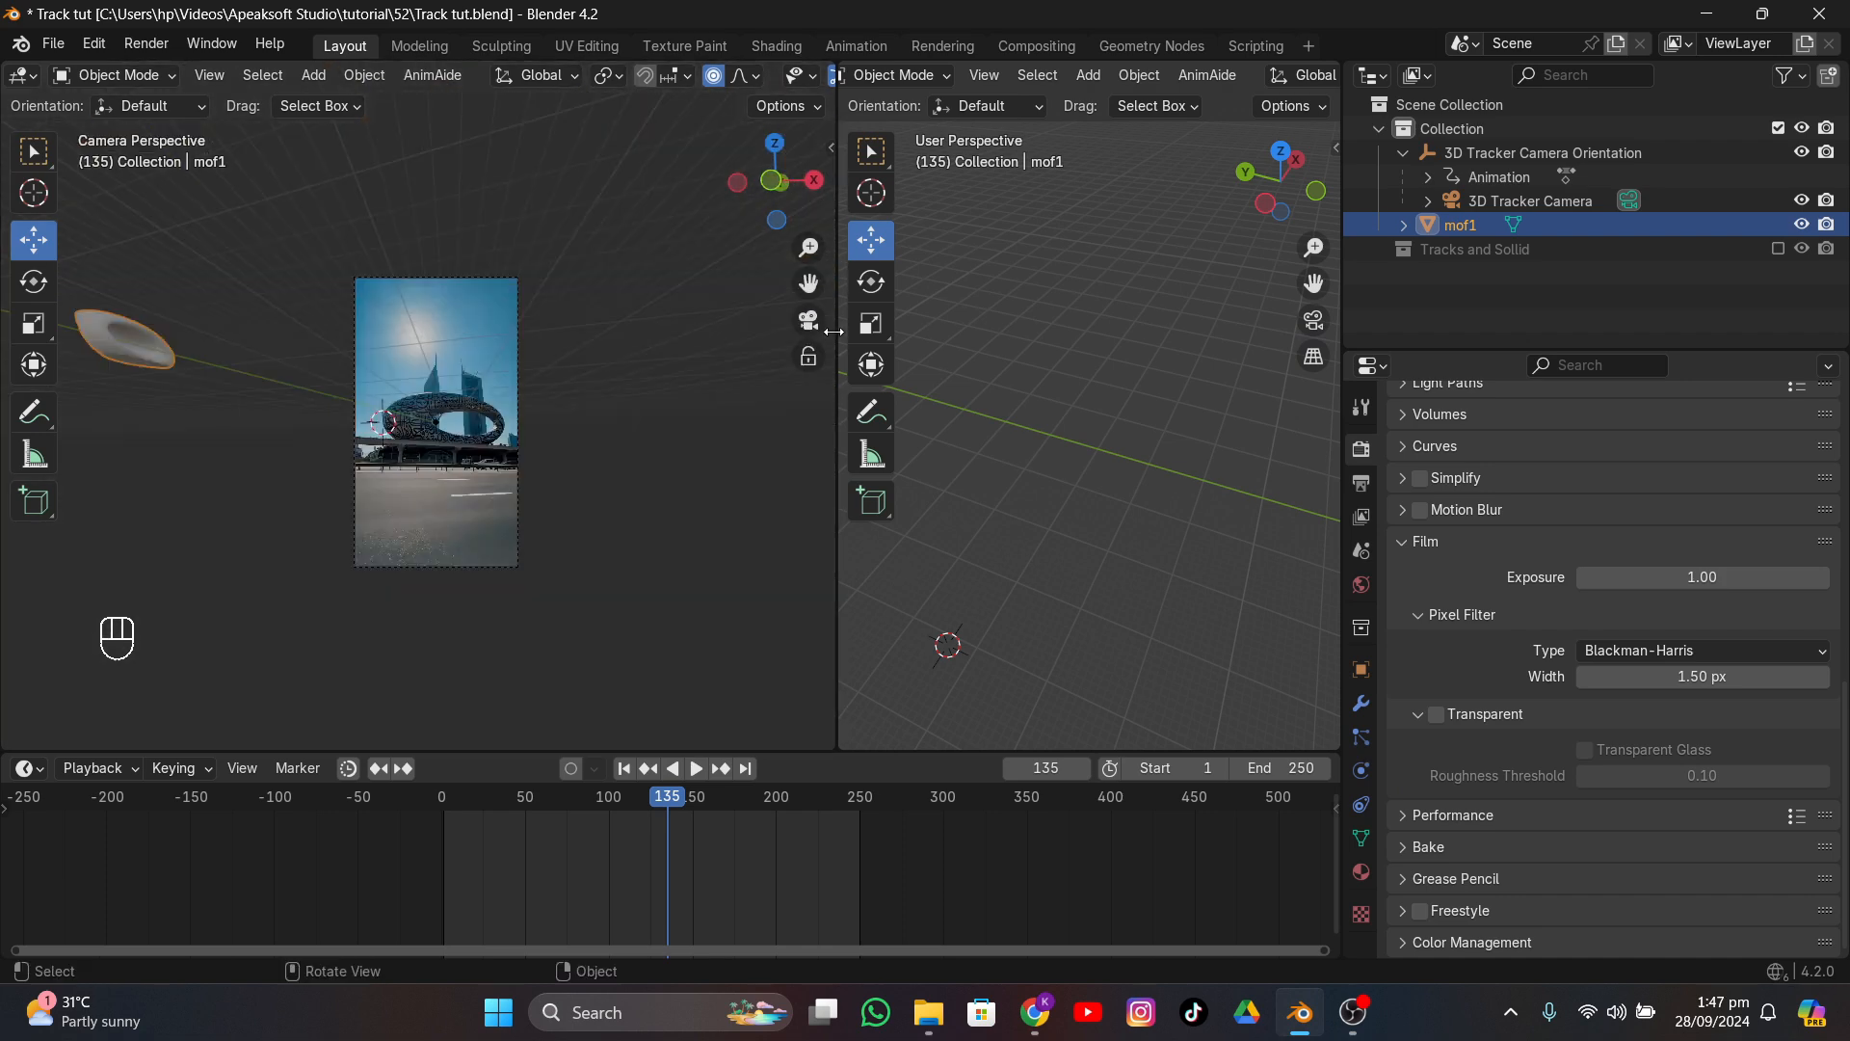
scroll(1117, 469, "down", 8)
left_click_drag(1313, 283, 1047, 253)
scroll(1142, 459, "up", 7)
middle_click_drag(1072, 520, 1236, 332)
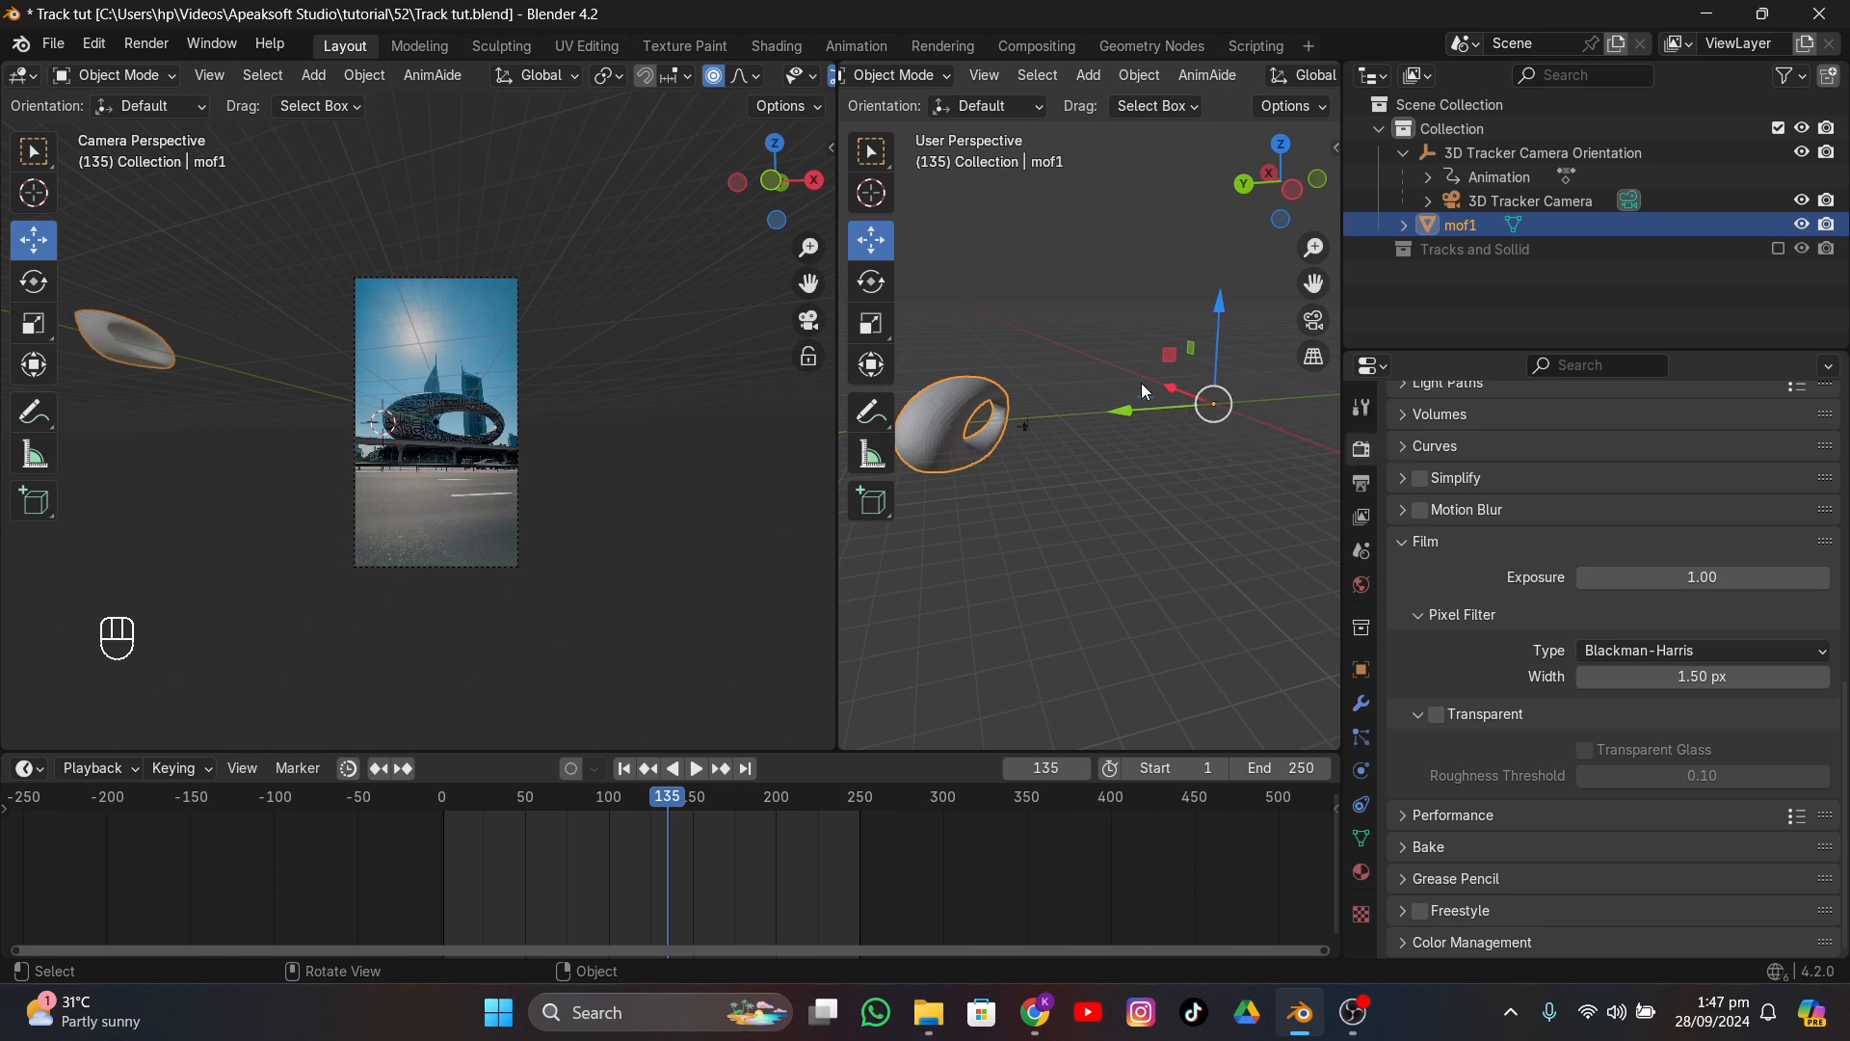
right_click(1106, 366)
mouse_move(1103, 366)
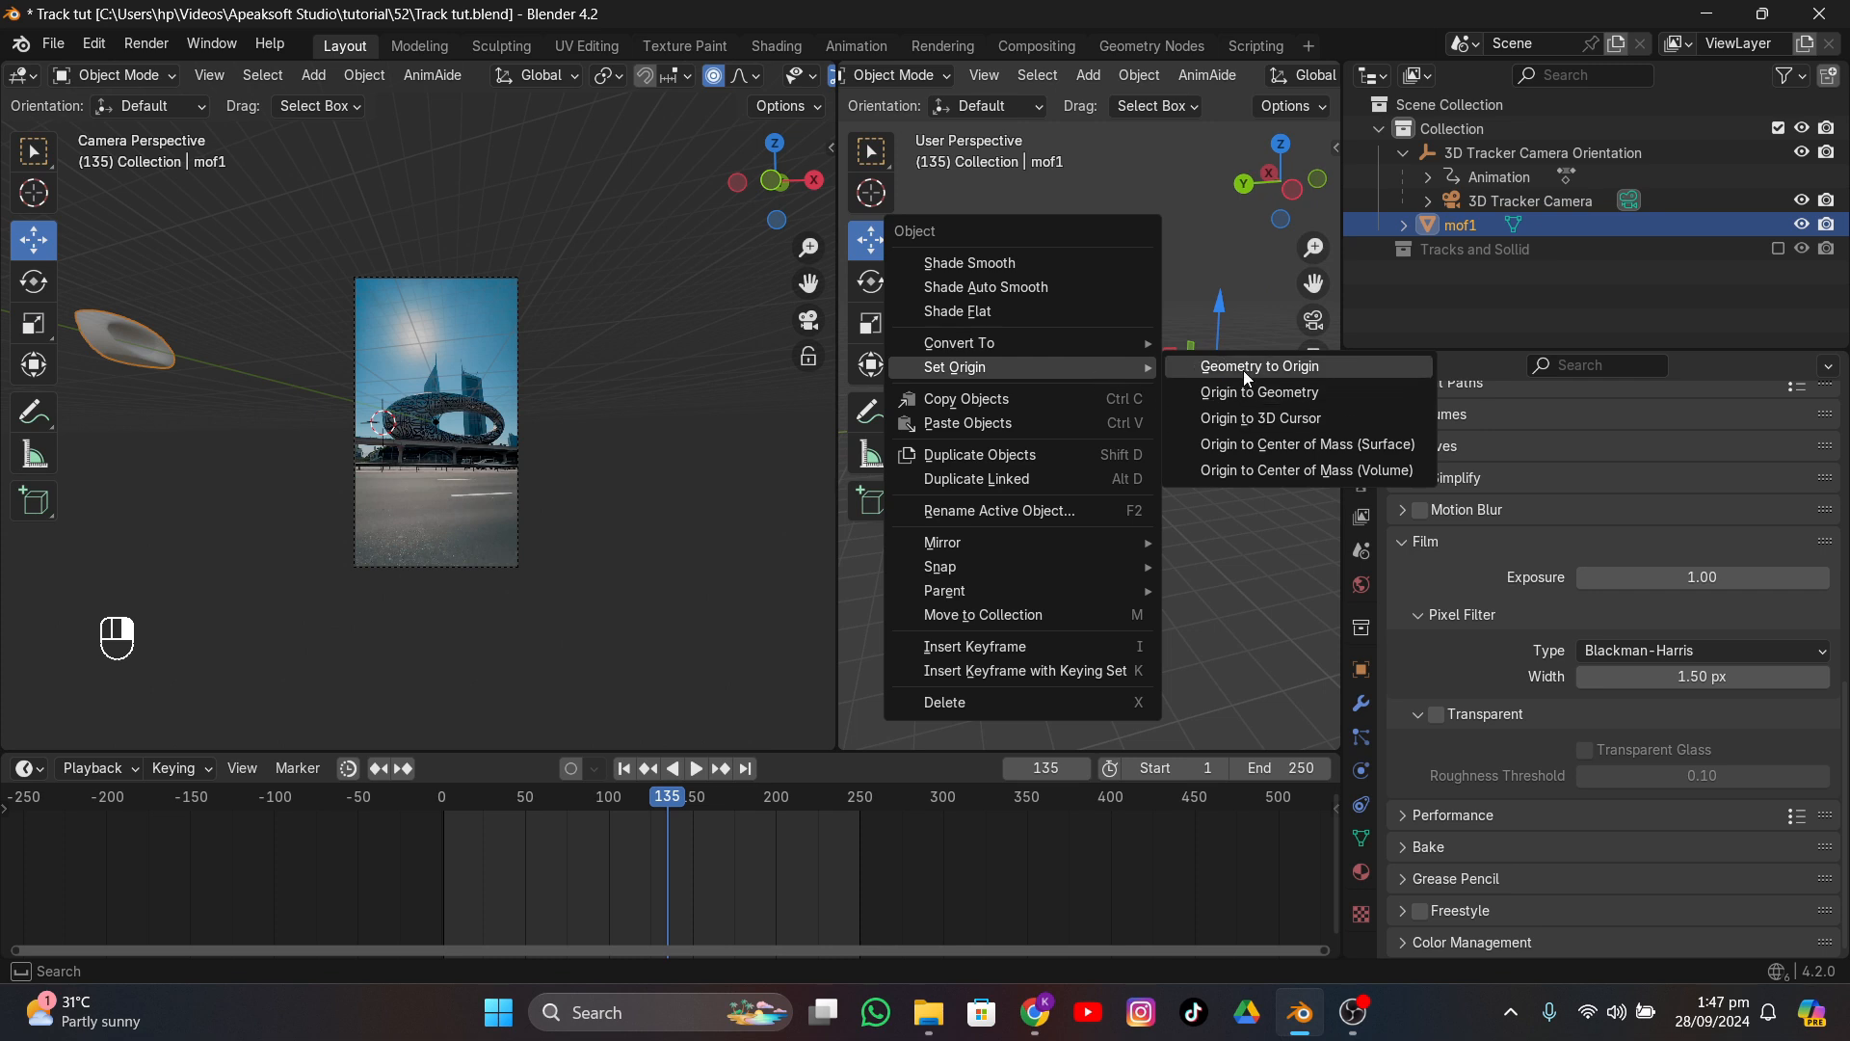
left_click(1278, 449)
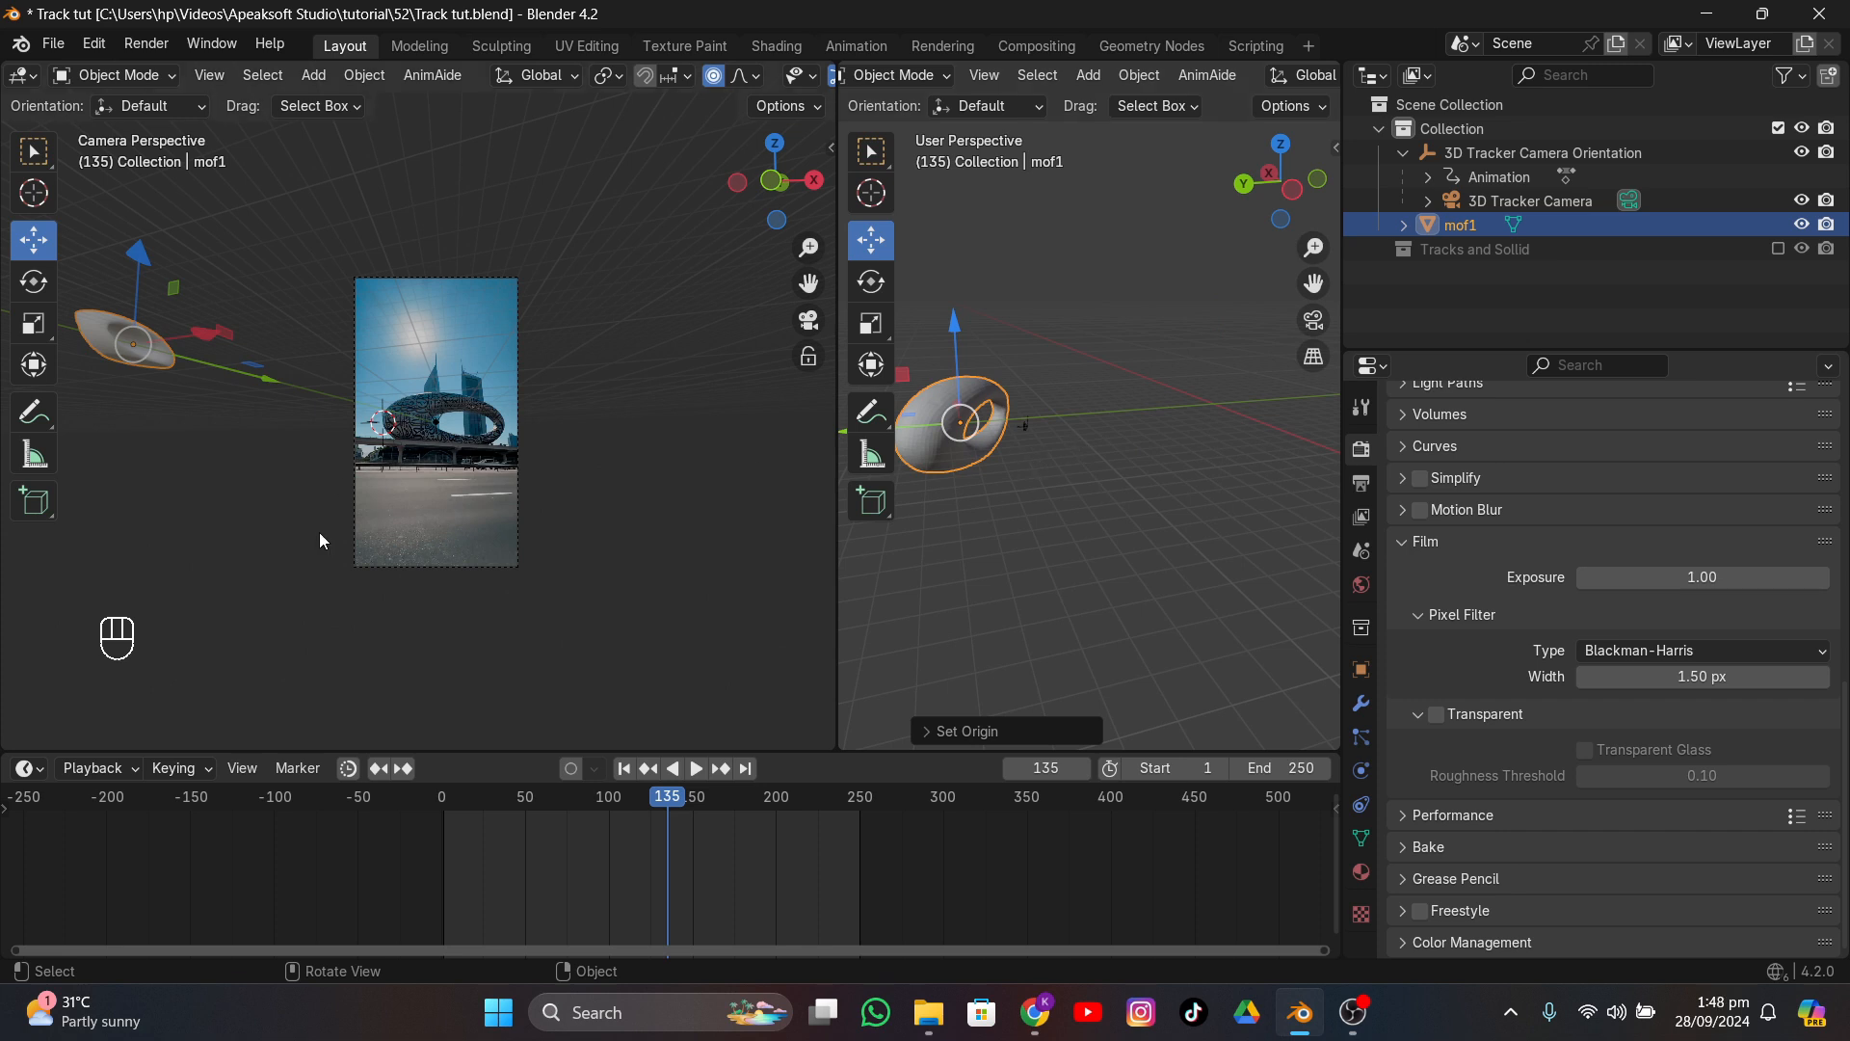
key("alt+r")
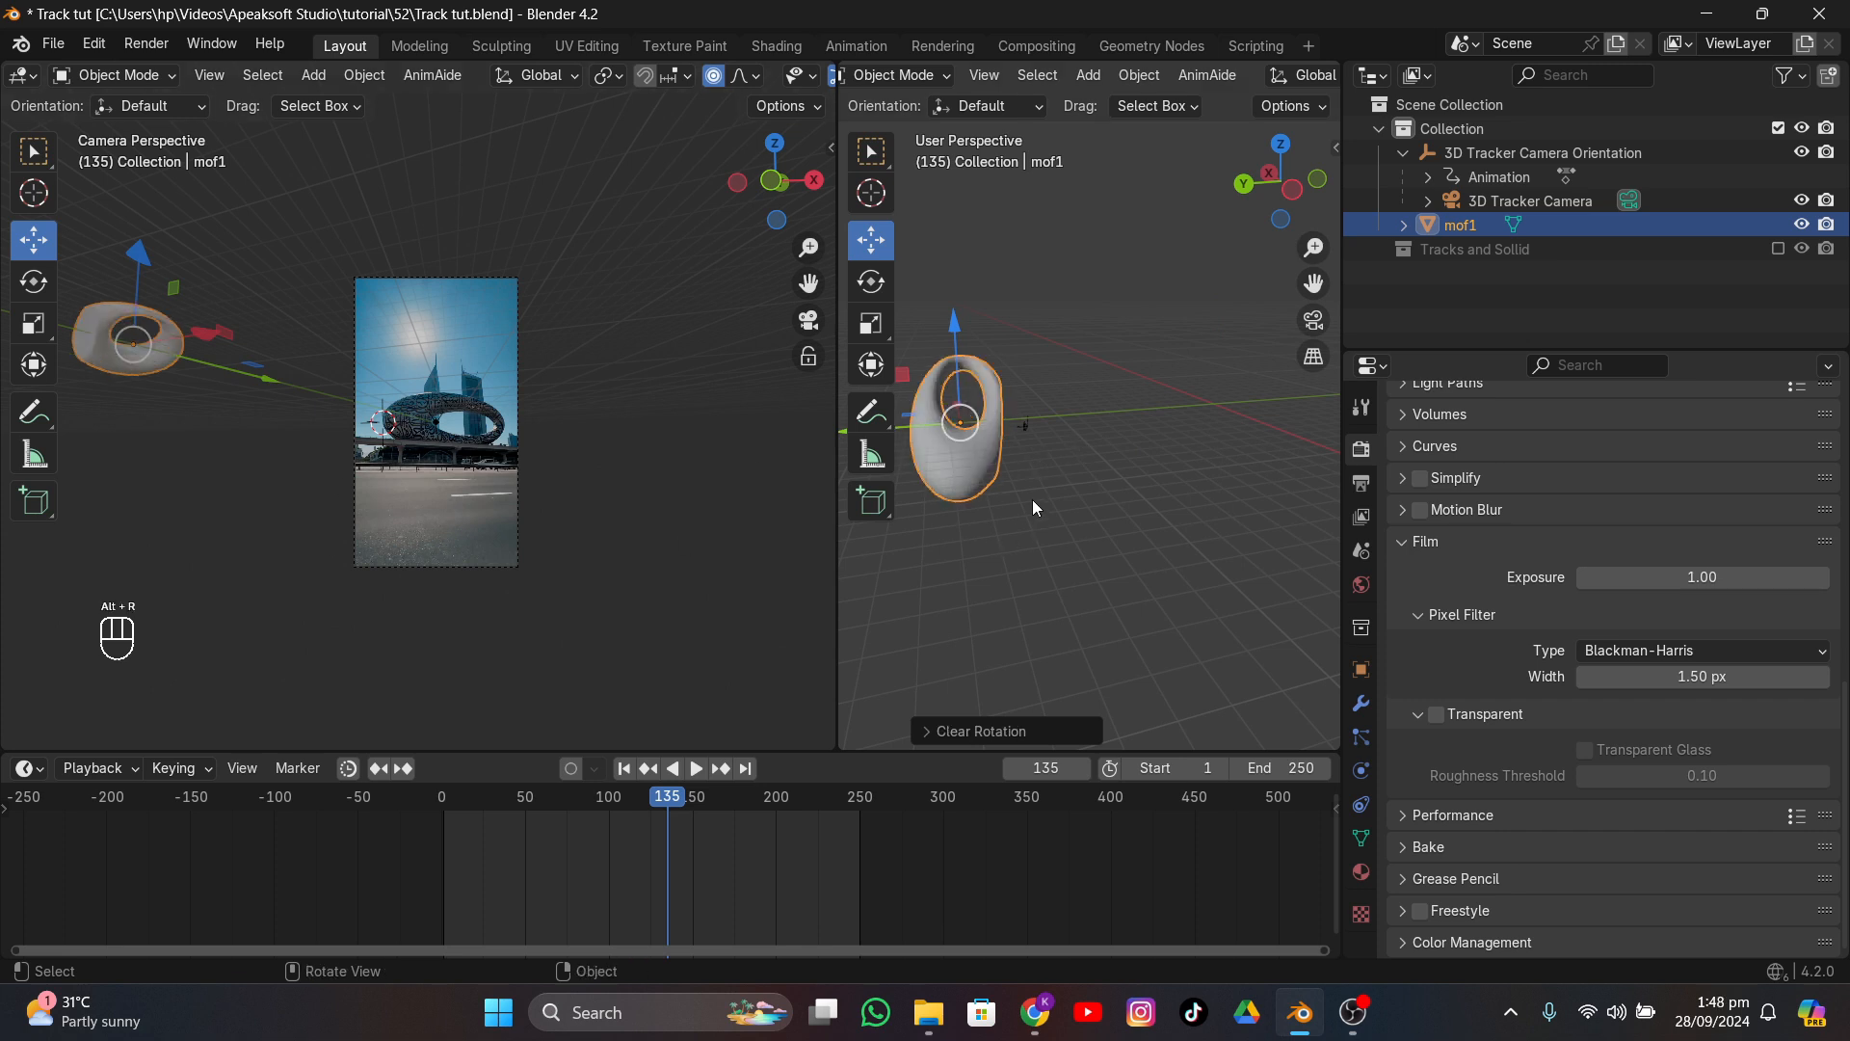
- Rotate the mof1 museum model in the back orthographic view until it lies level, adjusting its tilt with a trackball rotation
middle_click_drag(1004, 435, 1071, 453)
left_click(1247, 187)
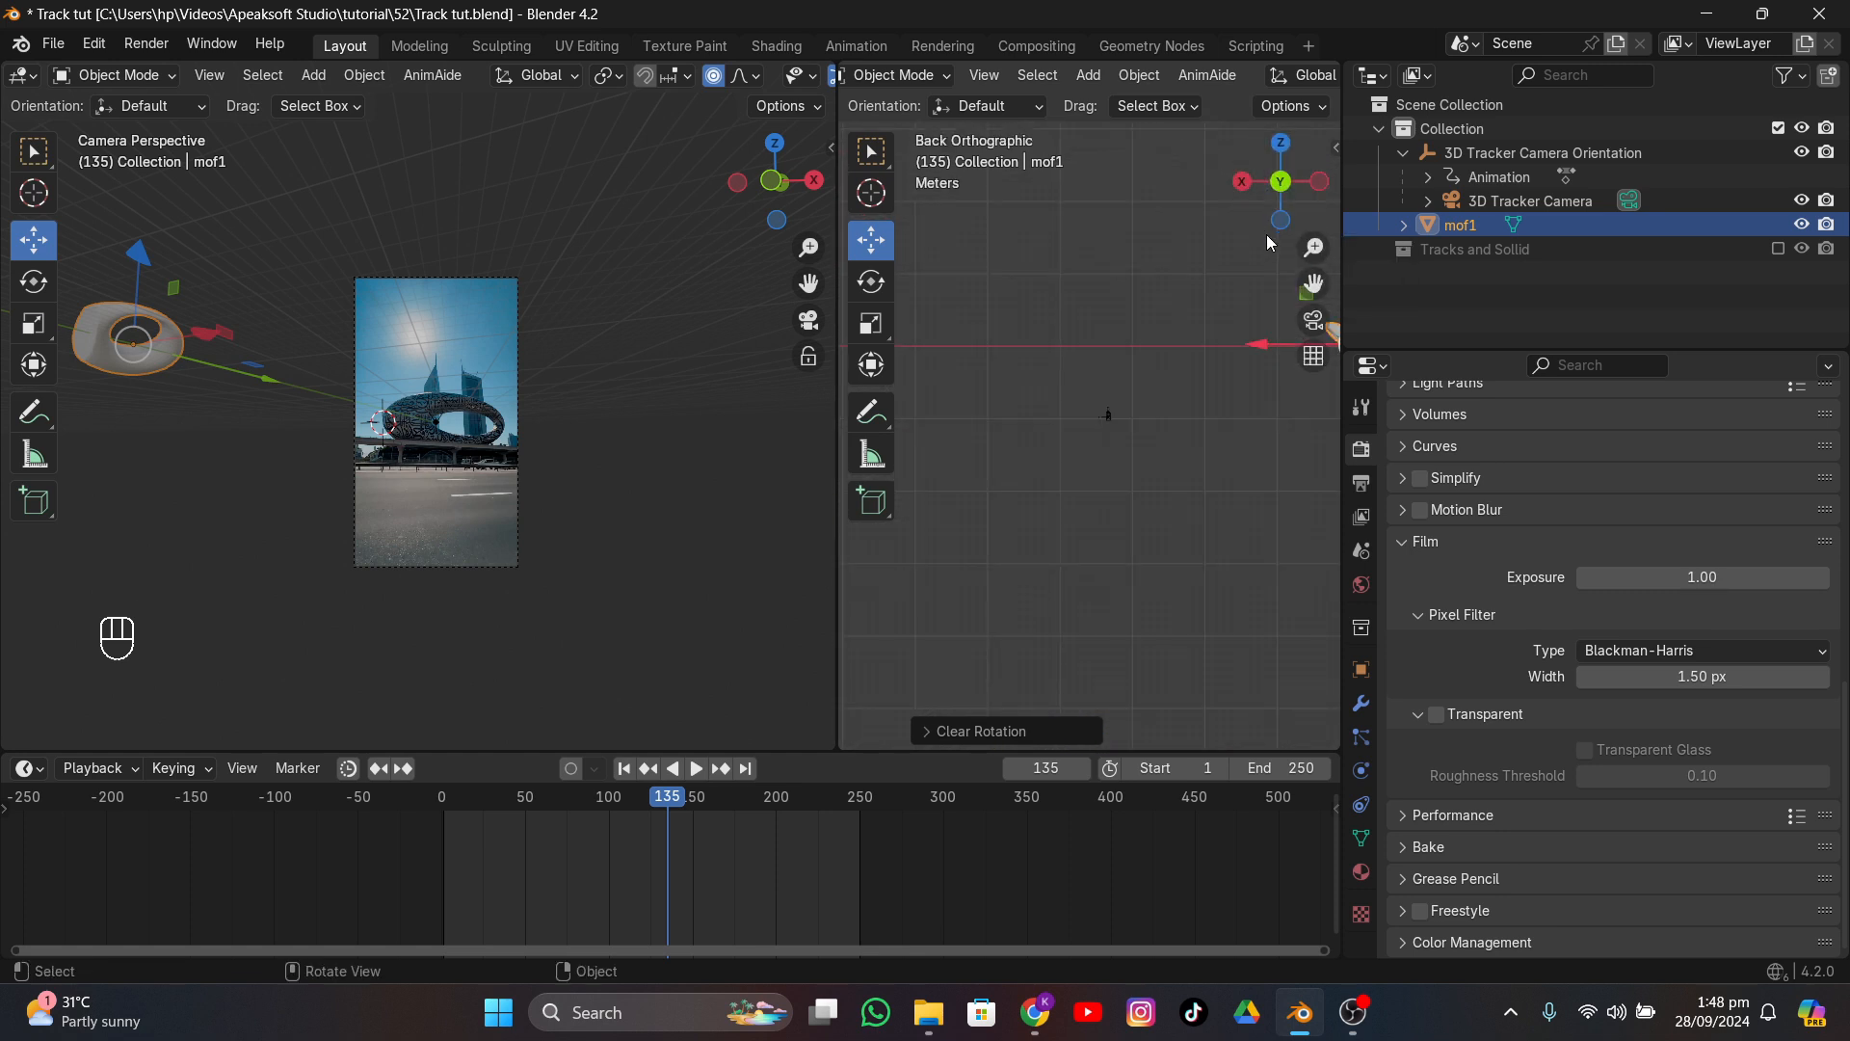
left_click_drag(1304, 281, 972, 318)
scroll(1084, 440, "up", 5)
scroll(1084, 439, "down", 2)
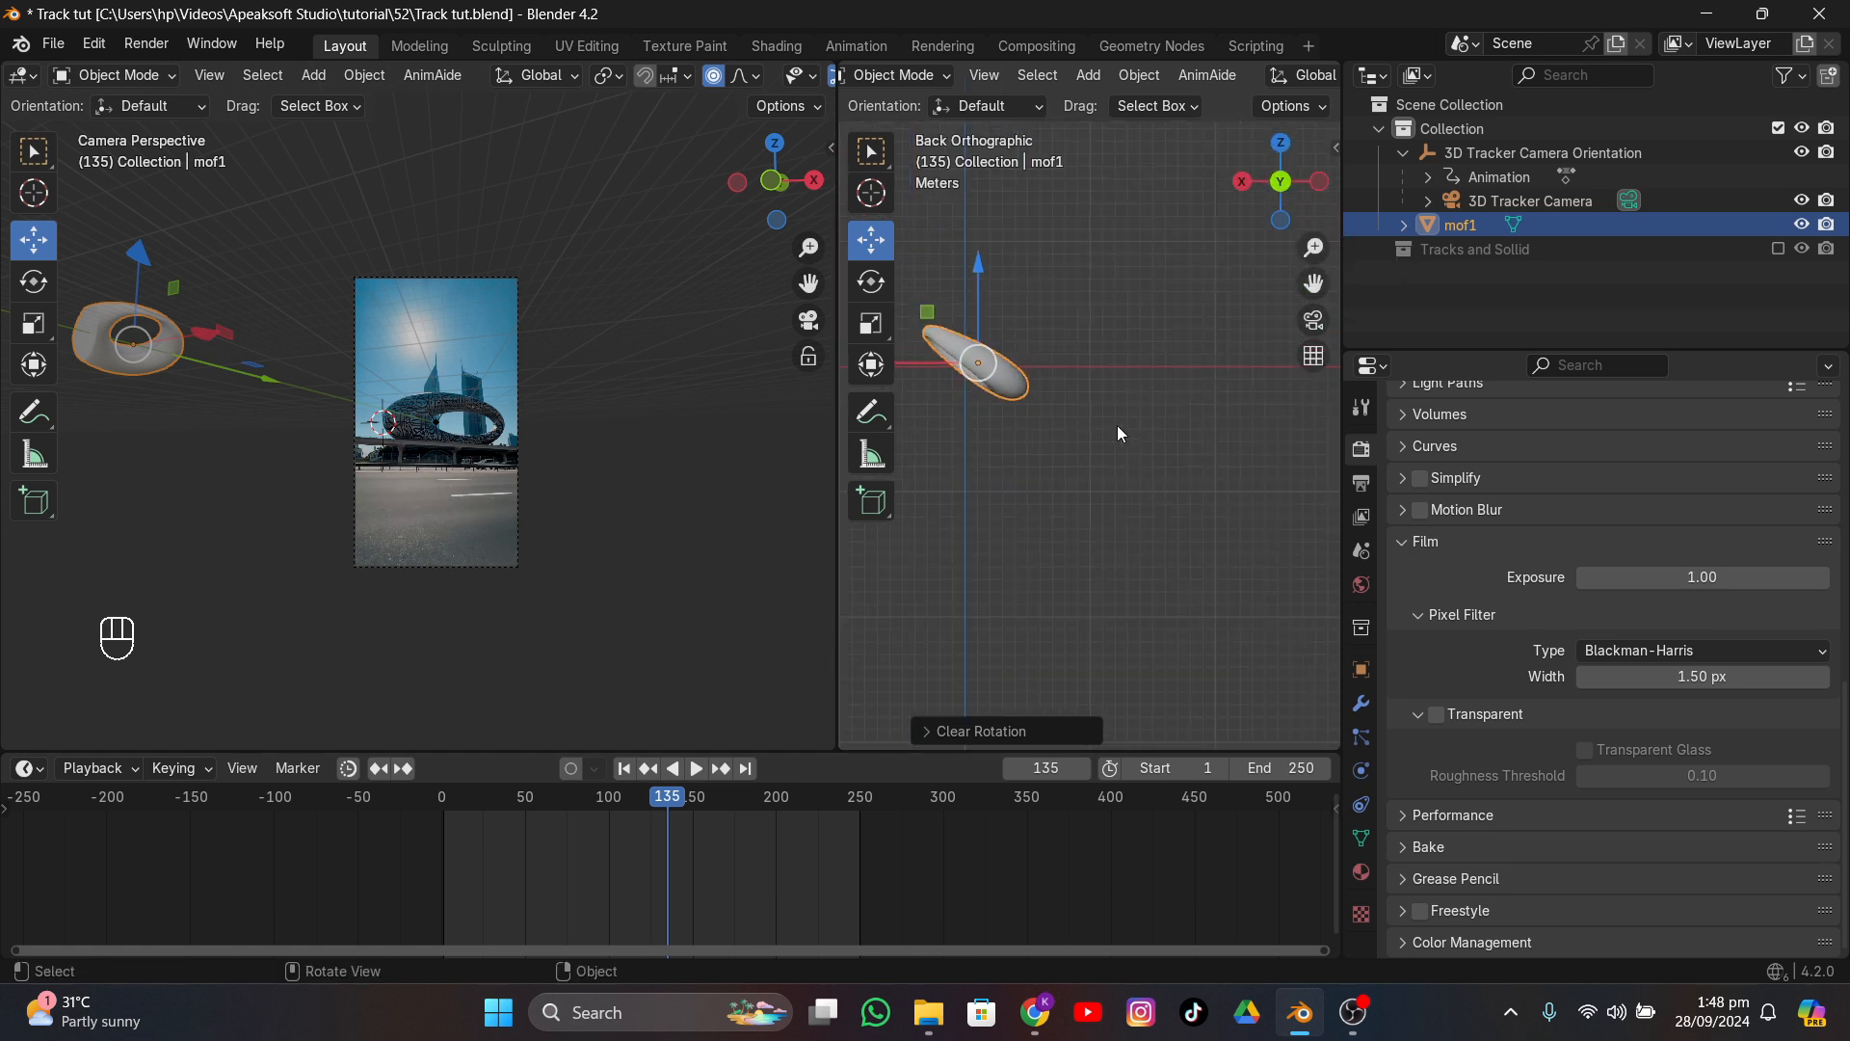
left_click_drag(1317, 276, 1379, 297)
key("r")
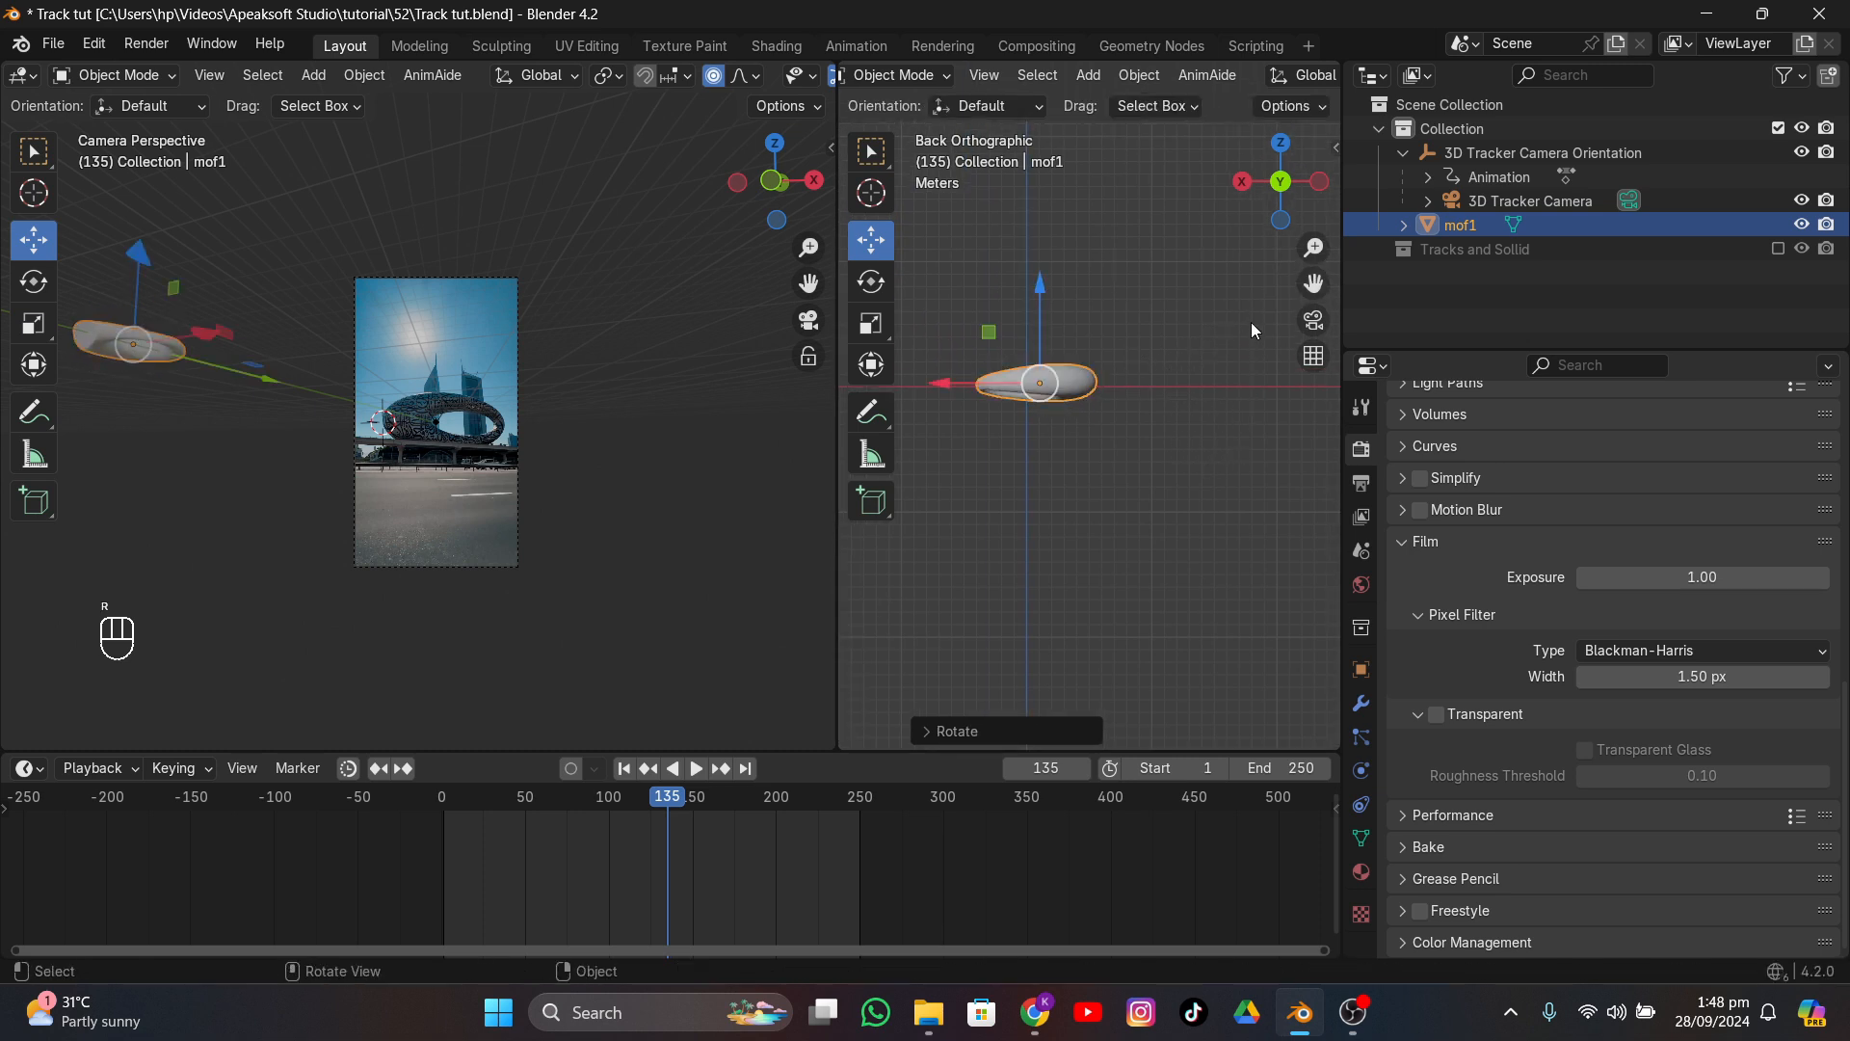
key("r")
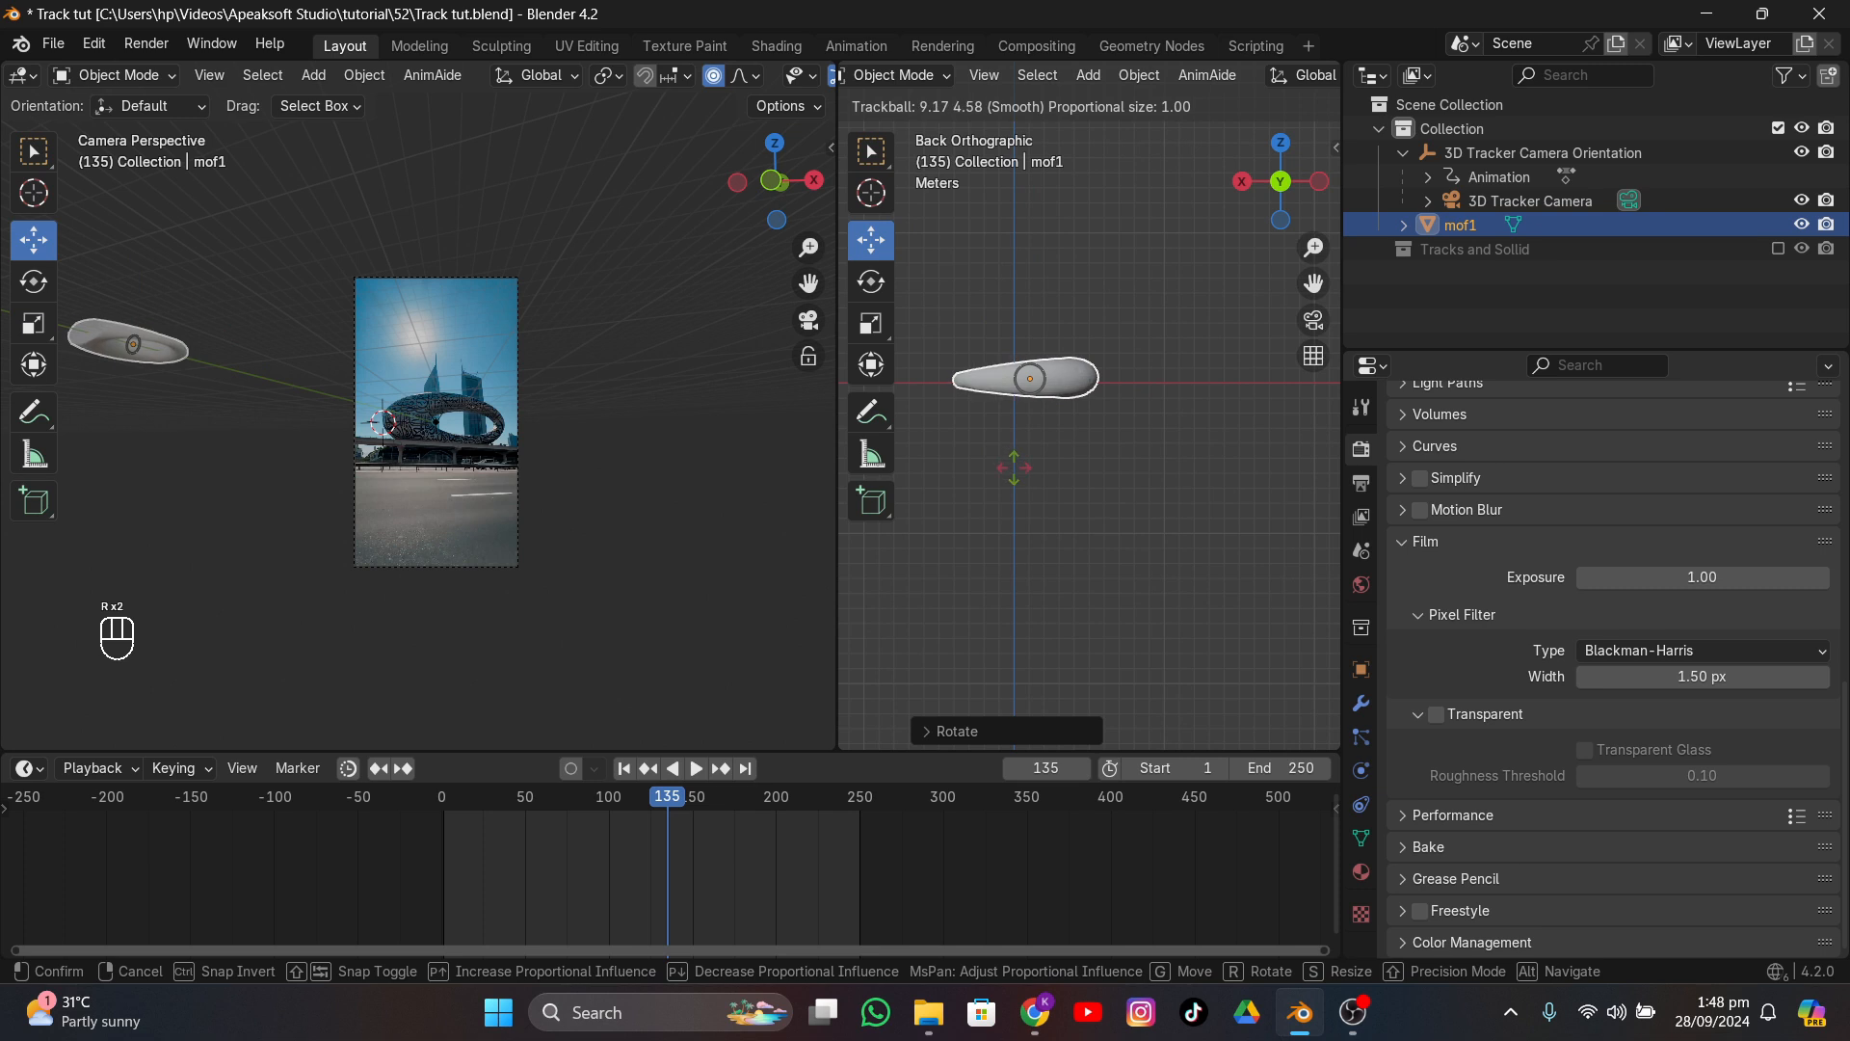
left_click(1075, 479)
key("r")
left_click(1242, 424)
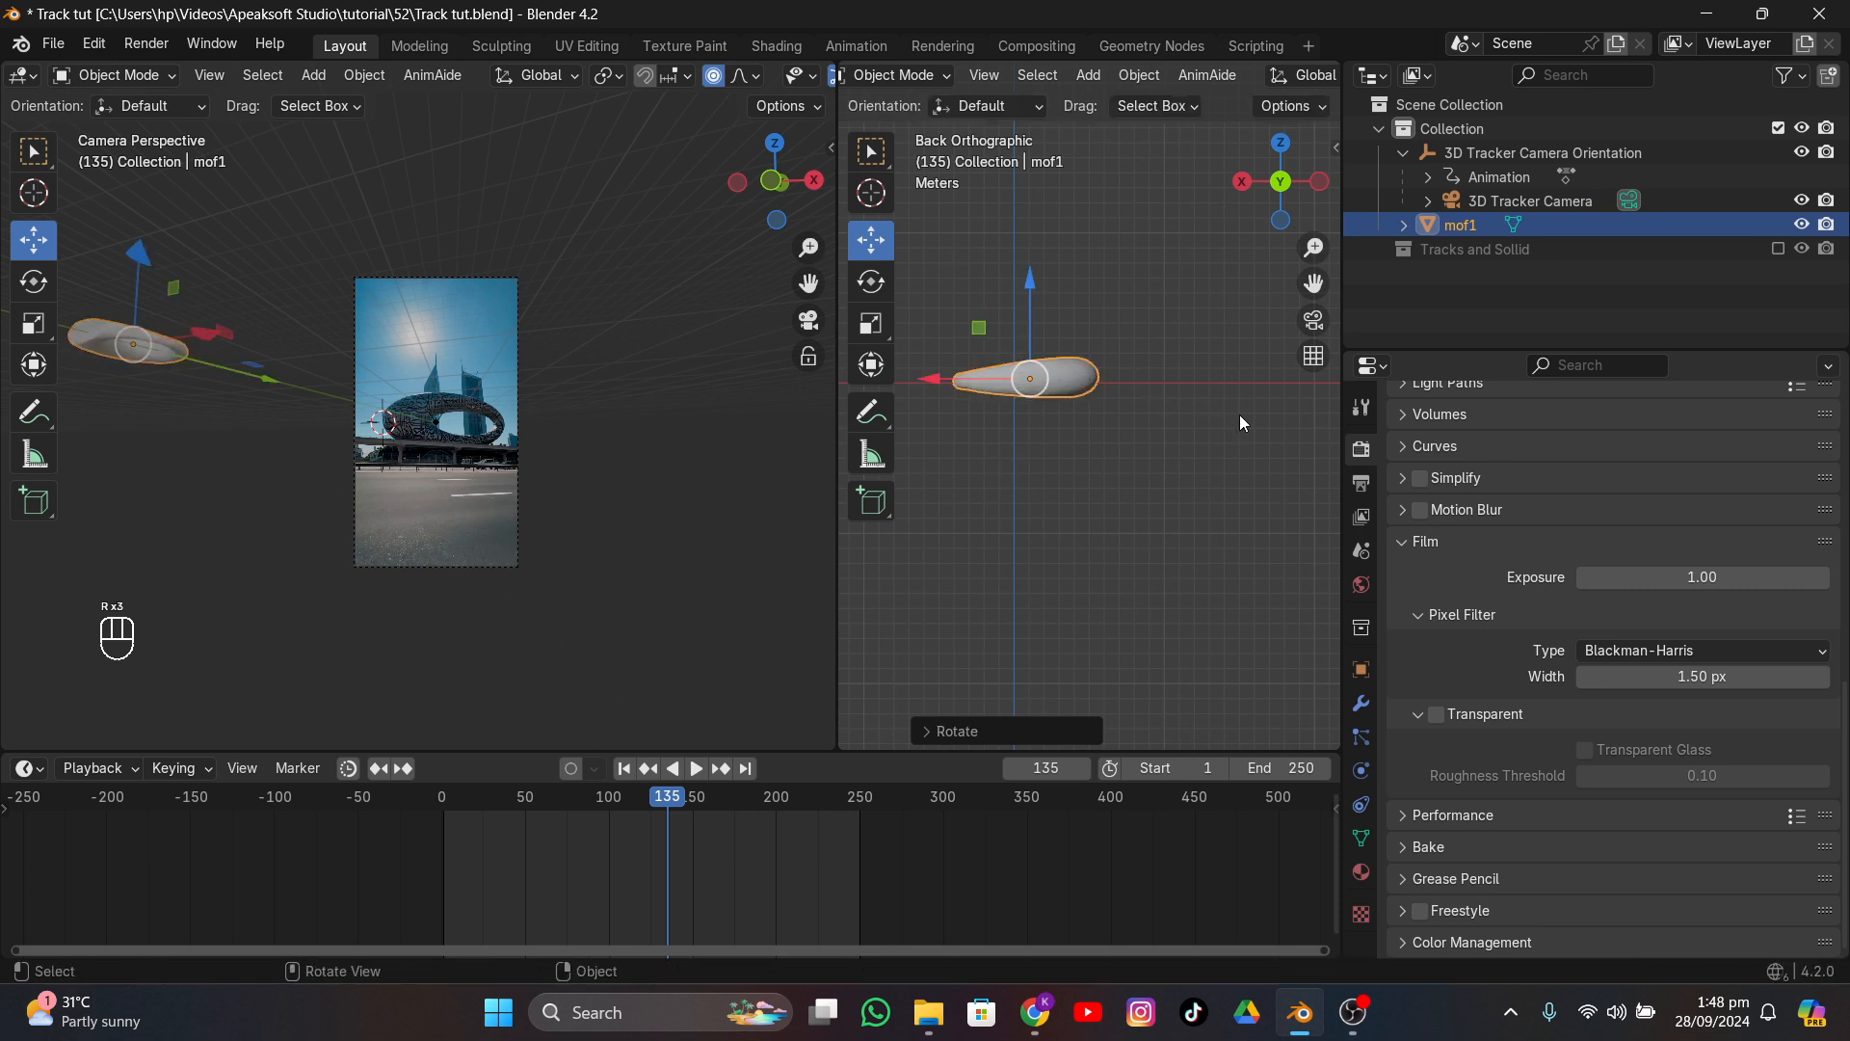
- Apply all transforms to mof1 and set its origin to Center of Mass (Surface)
key("ctrl+a")
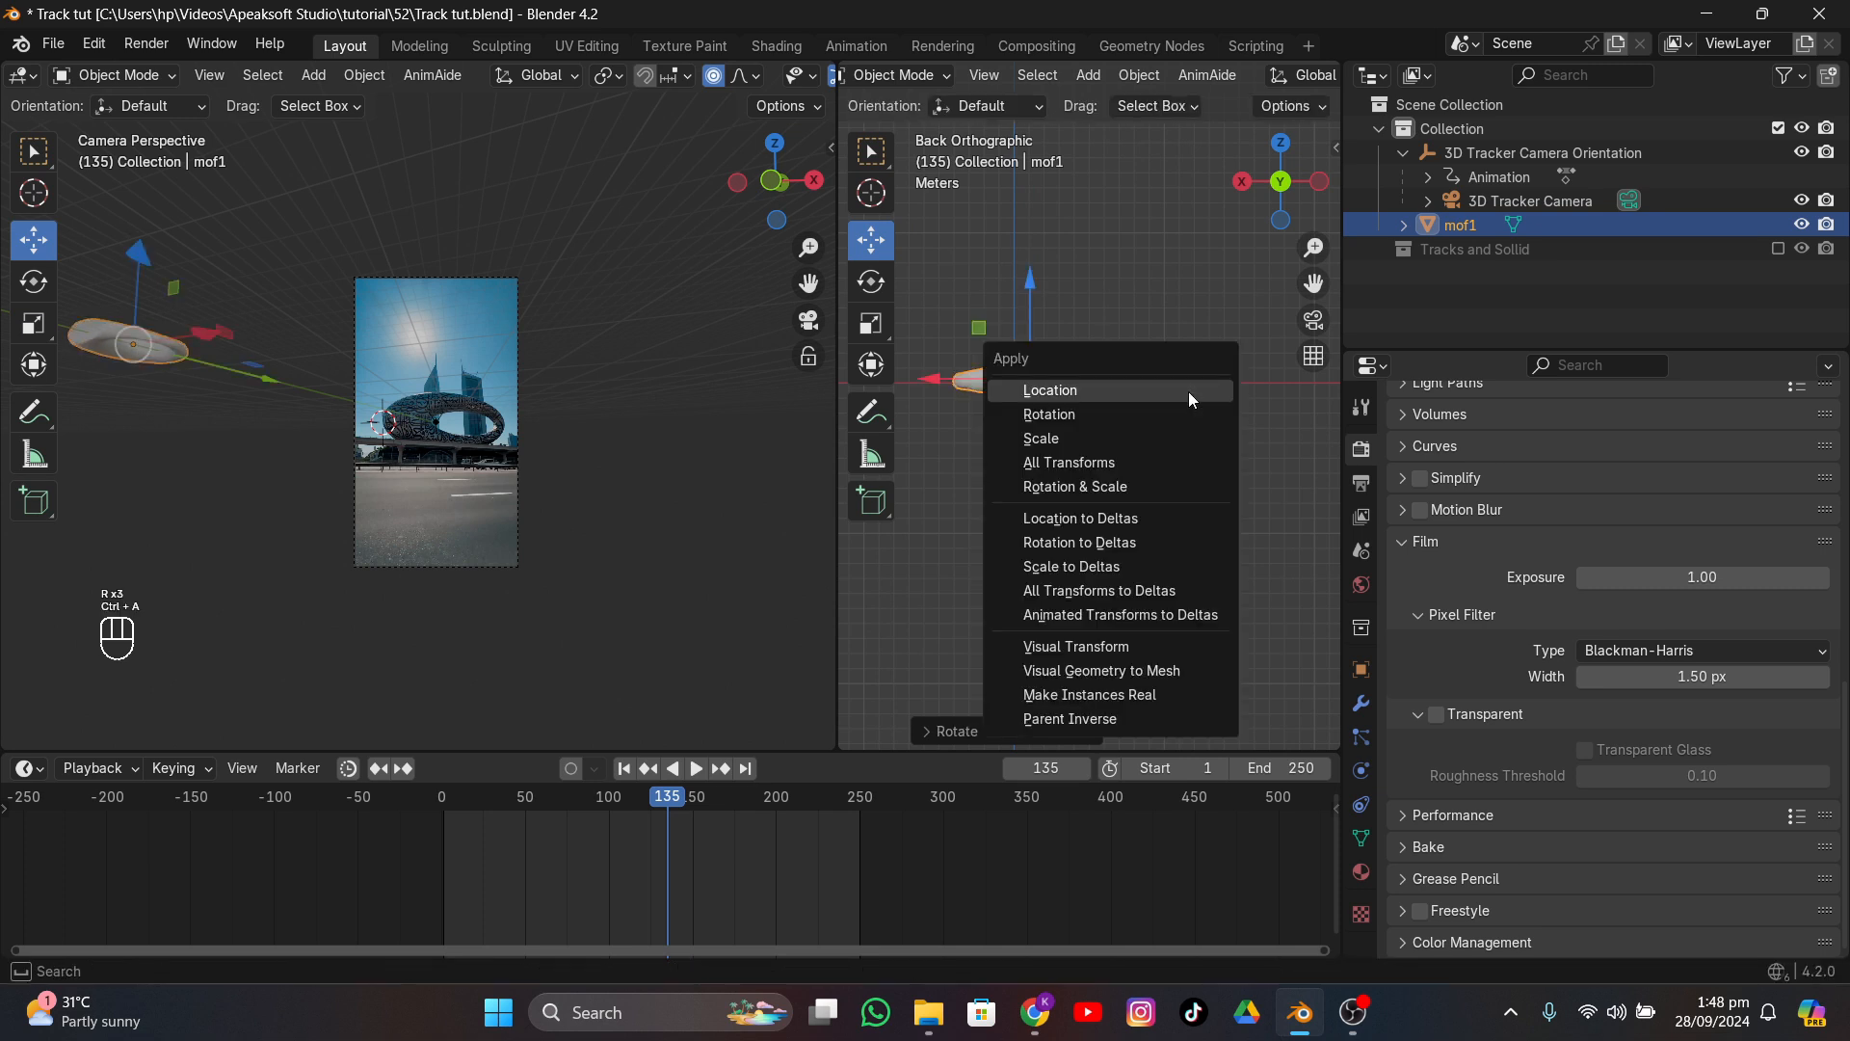
left_click(1122, 464)
right_click(1085, 348)
mouse_move(1085, 349)
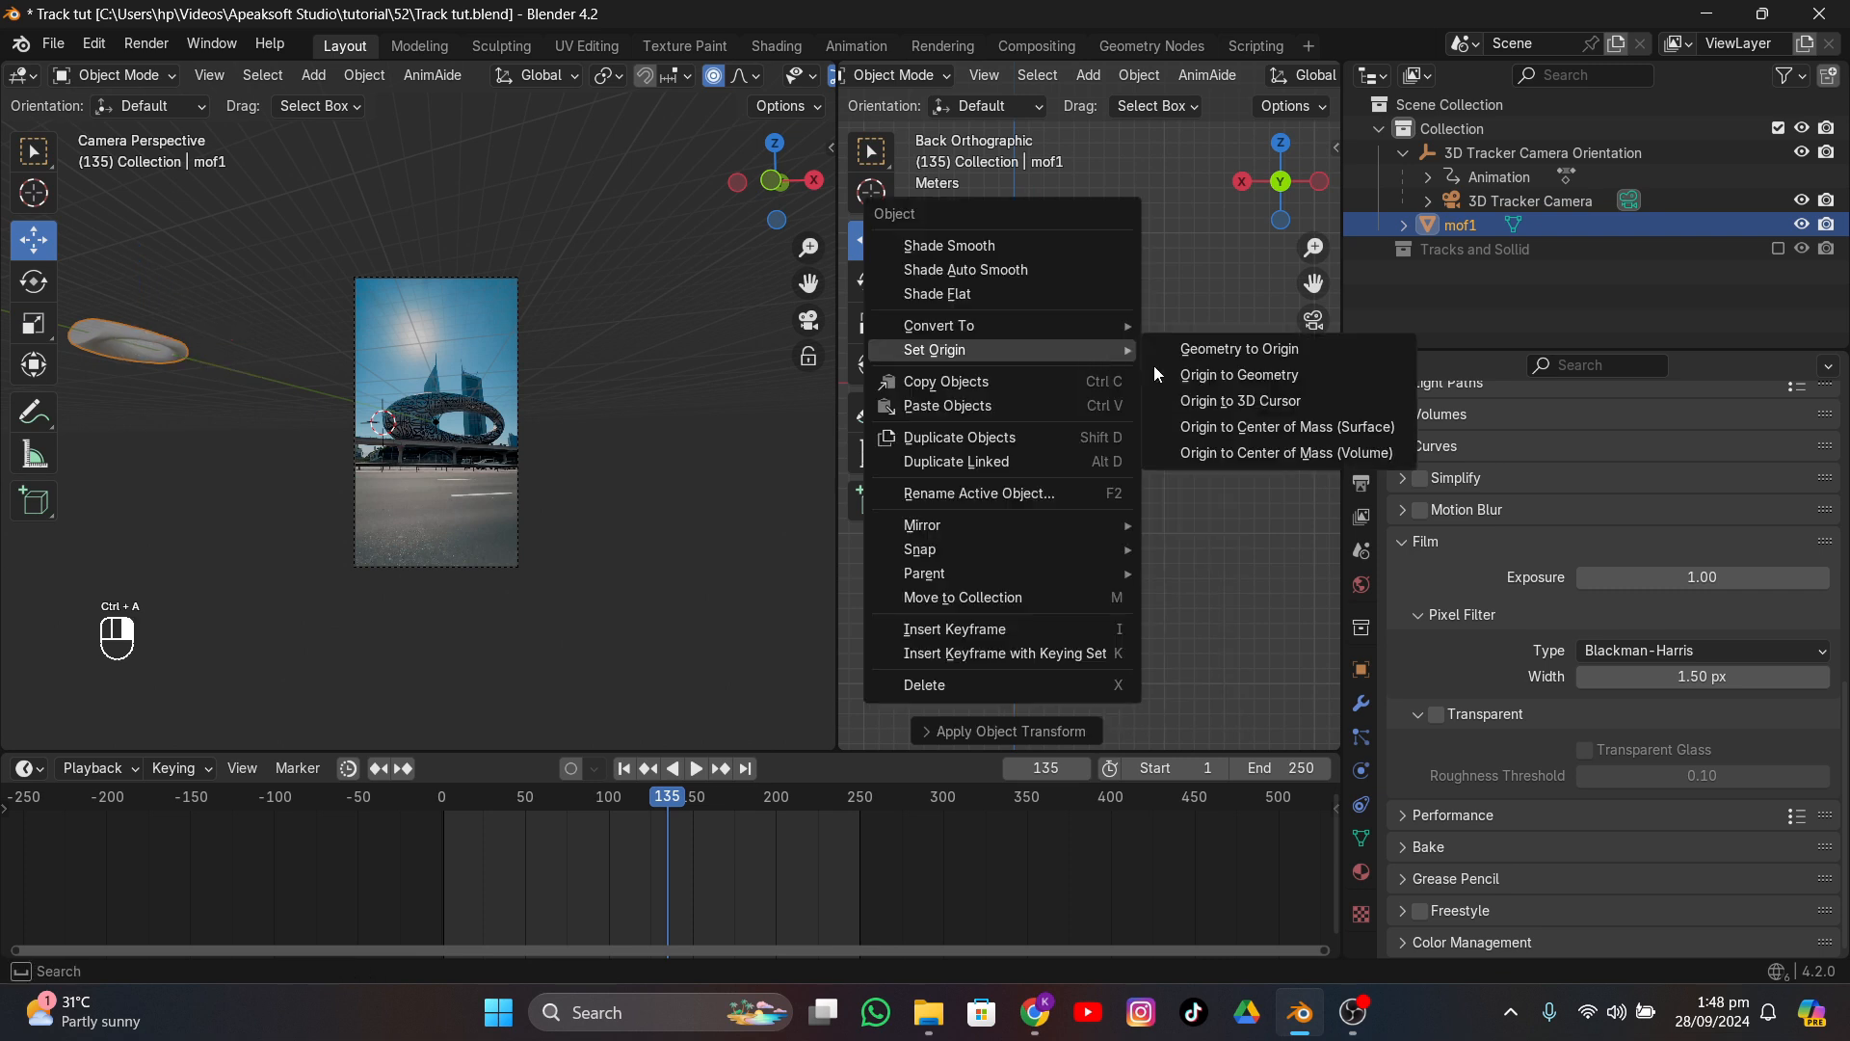
left_click(1257, 425)
- Enable the Tracks and Sollid collection and scale mof1 up to a size comparable with the group of tracked solids
middle_click_drag(1027, 316, 871, 557)
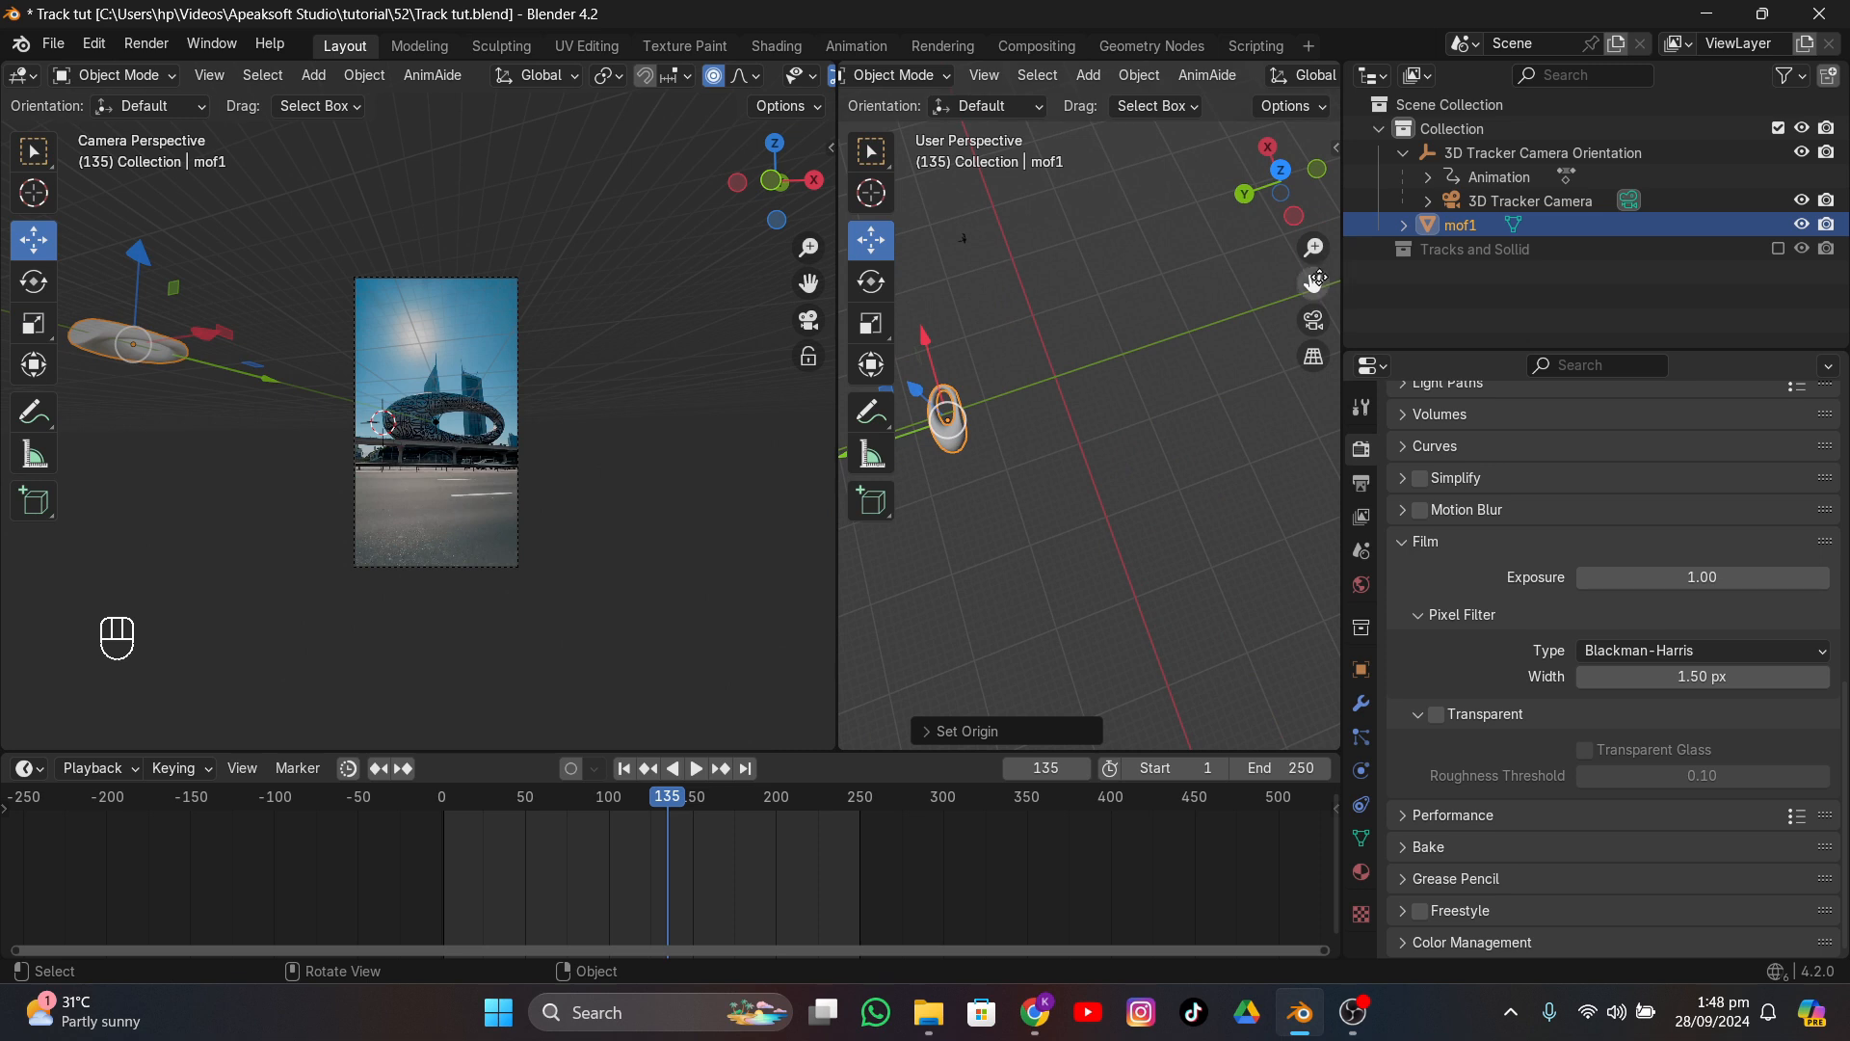
left_click_drag(1317, 279, 1393, 262)
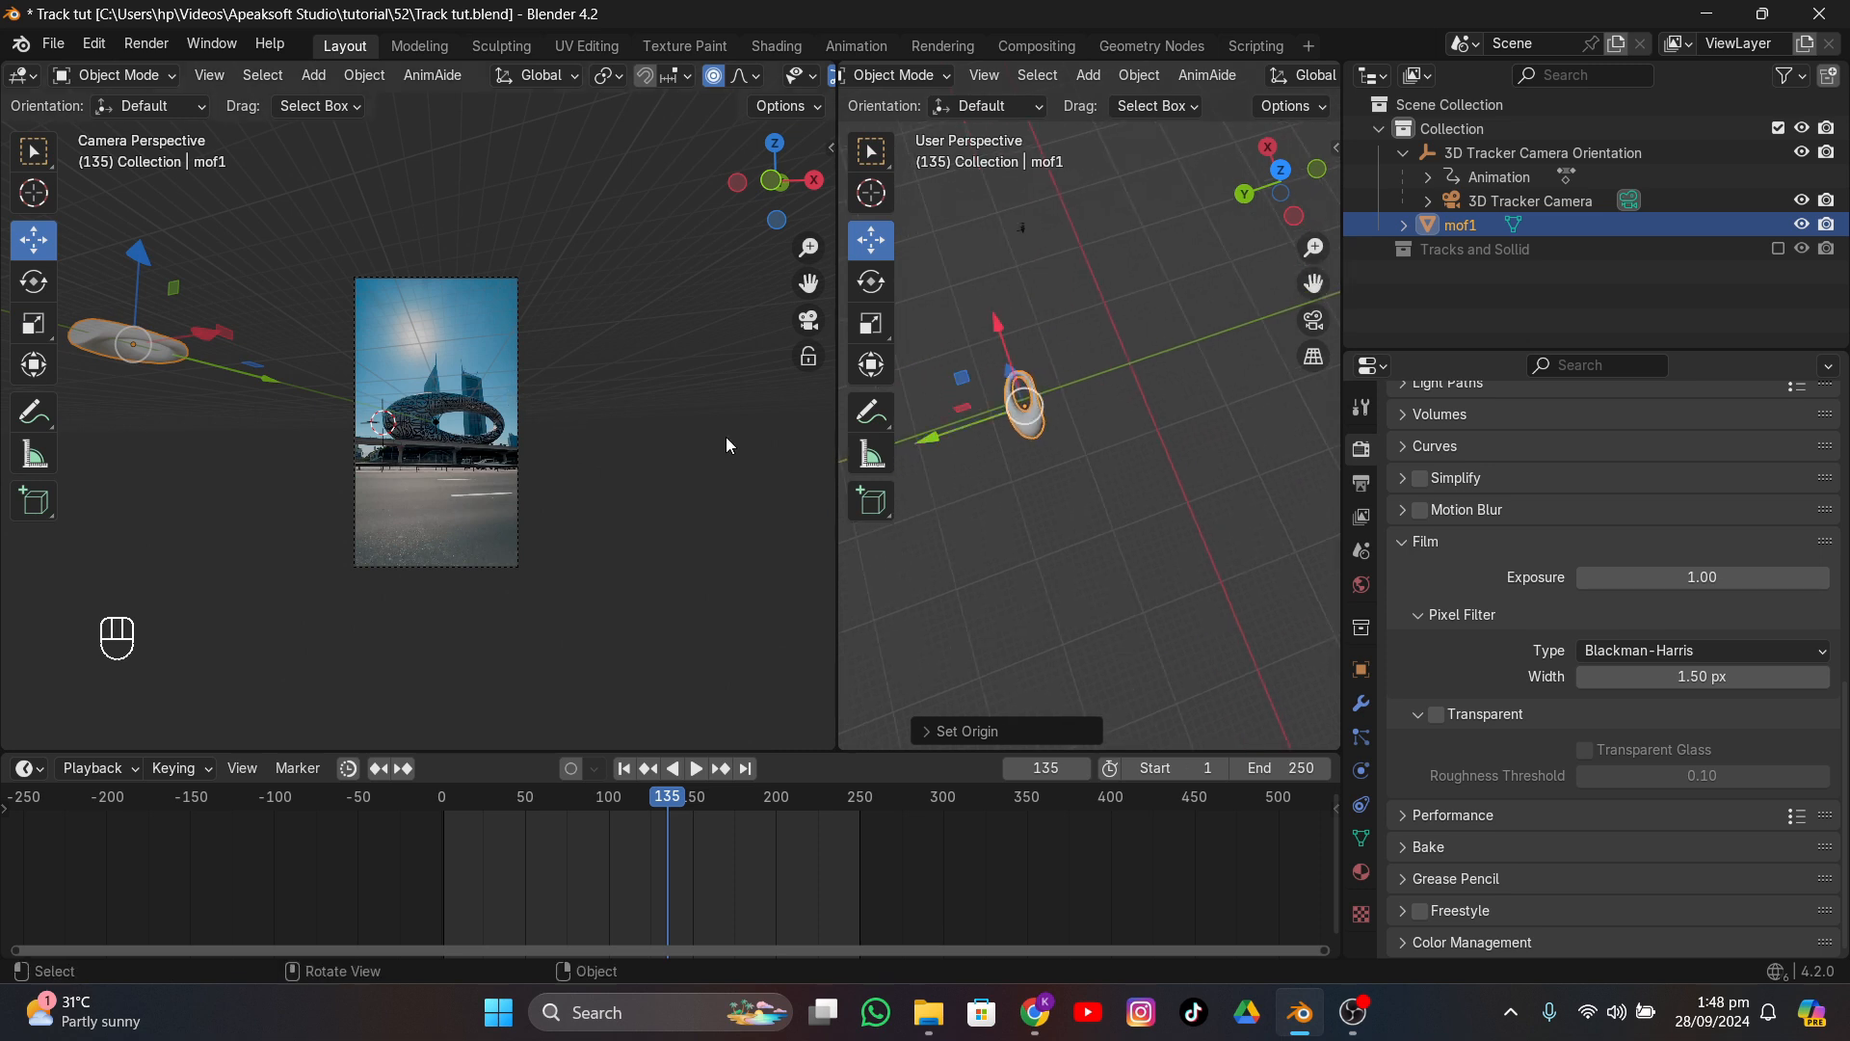
left_click(1777, 249)
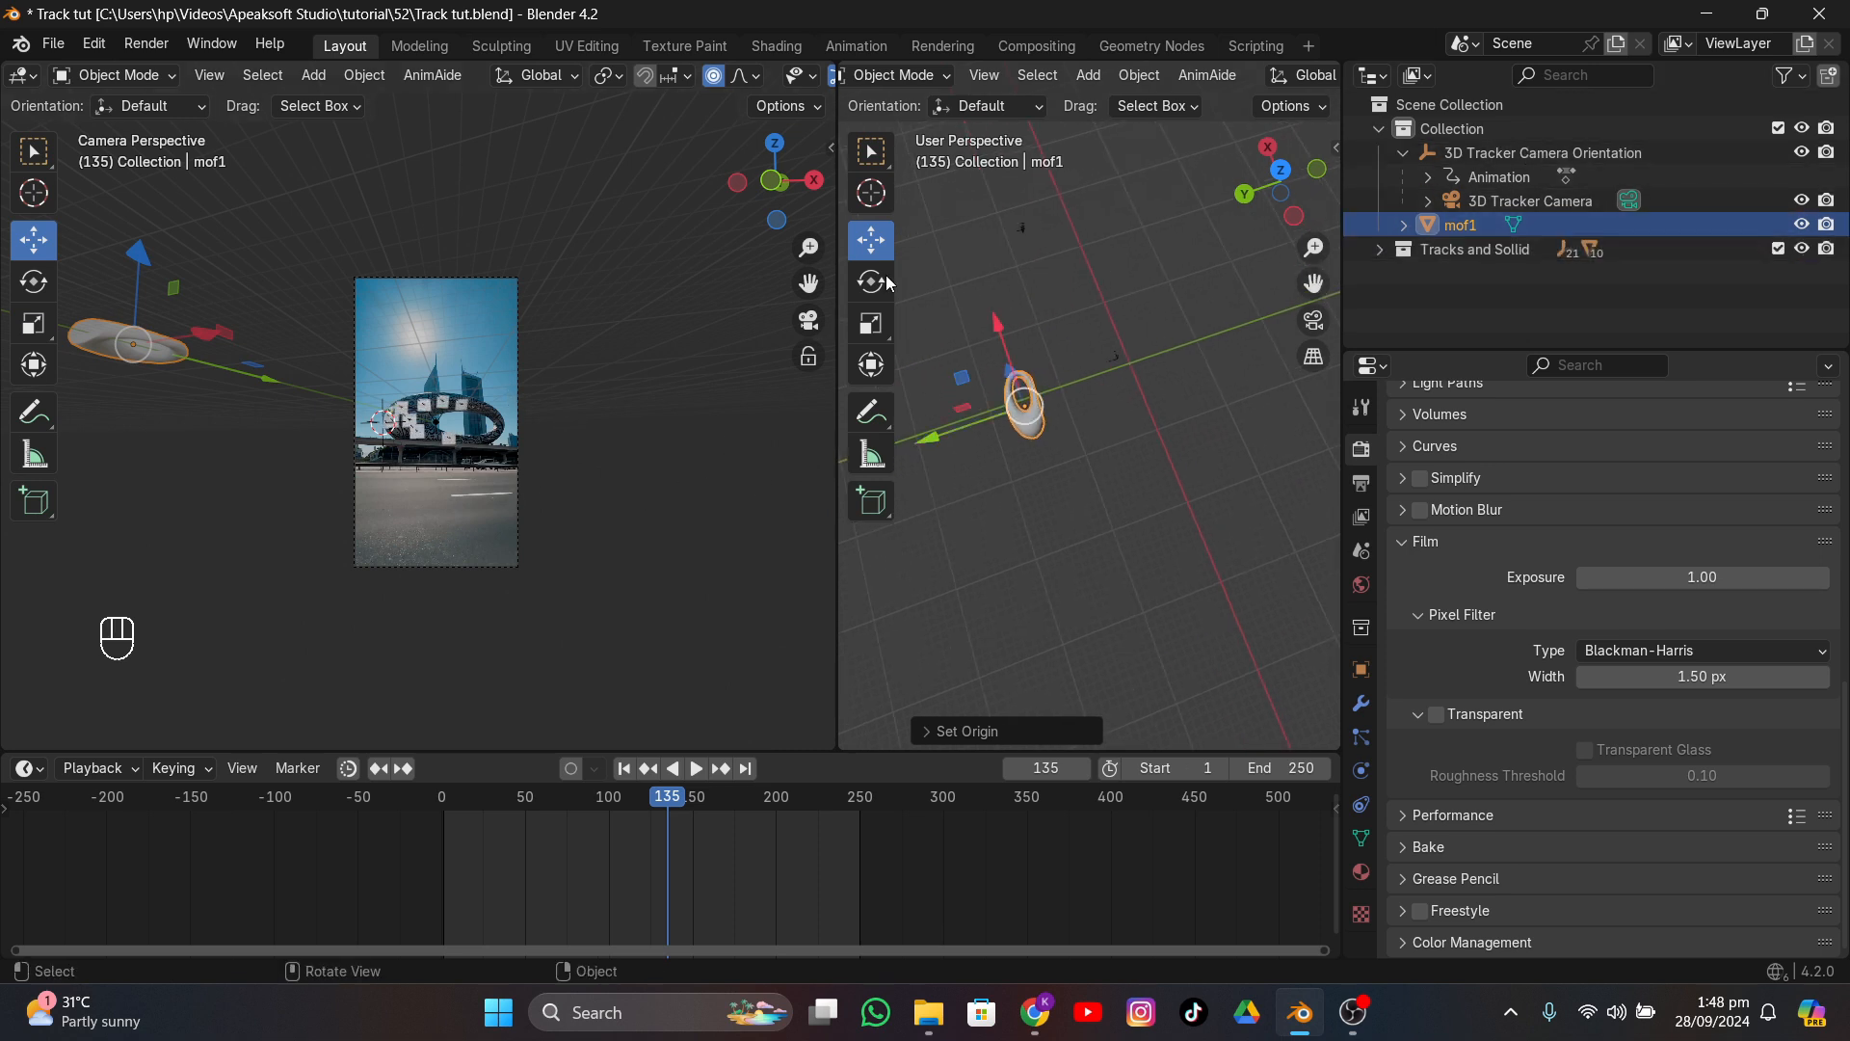
middle_click_drag(453, 395, 402, 464)
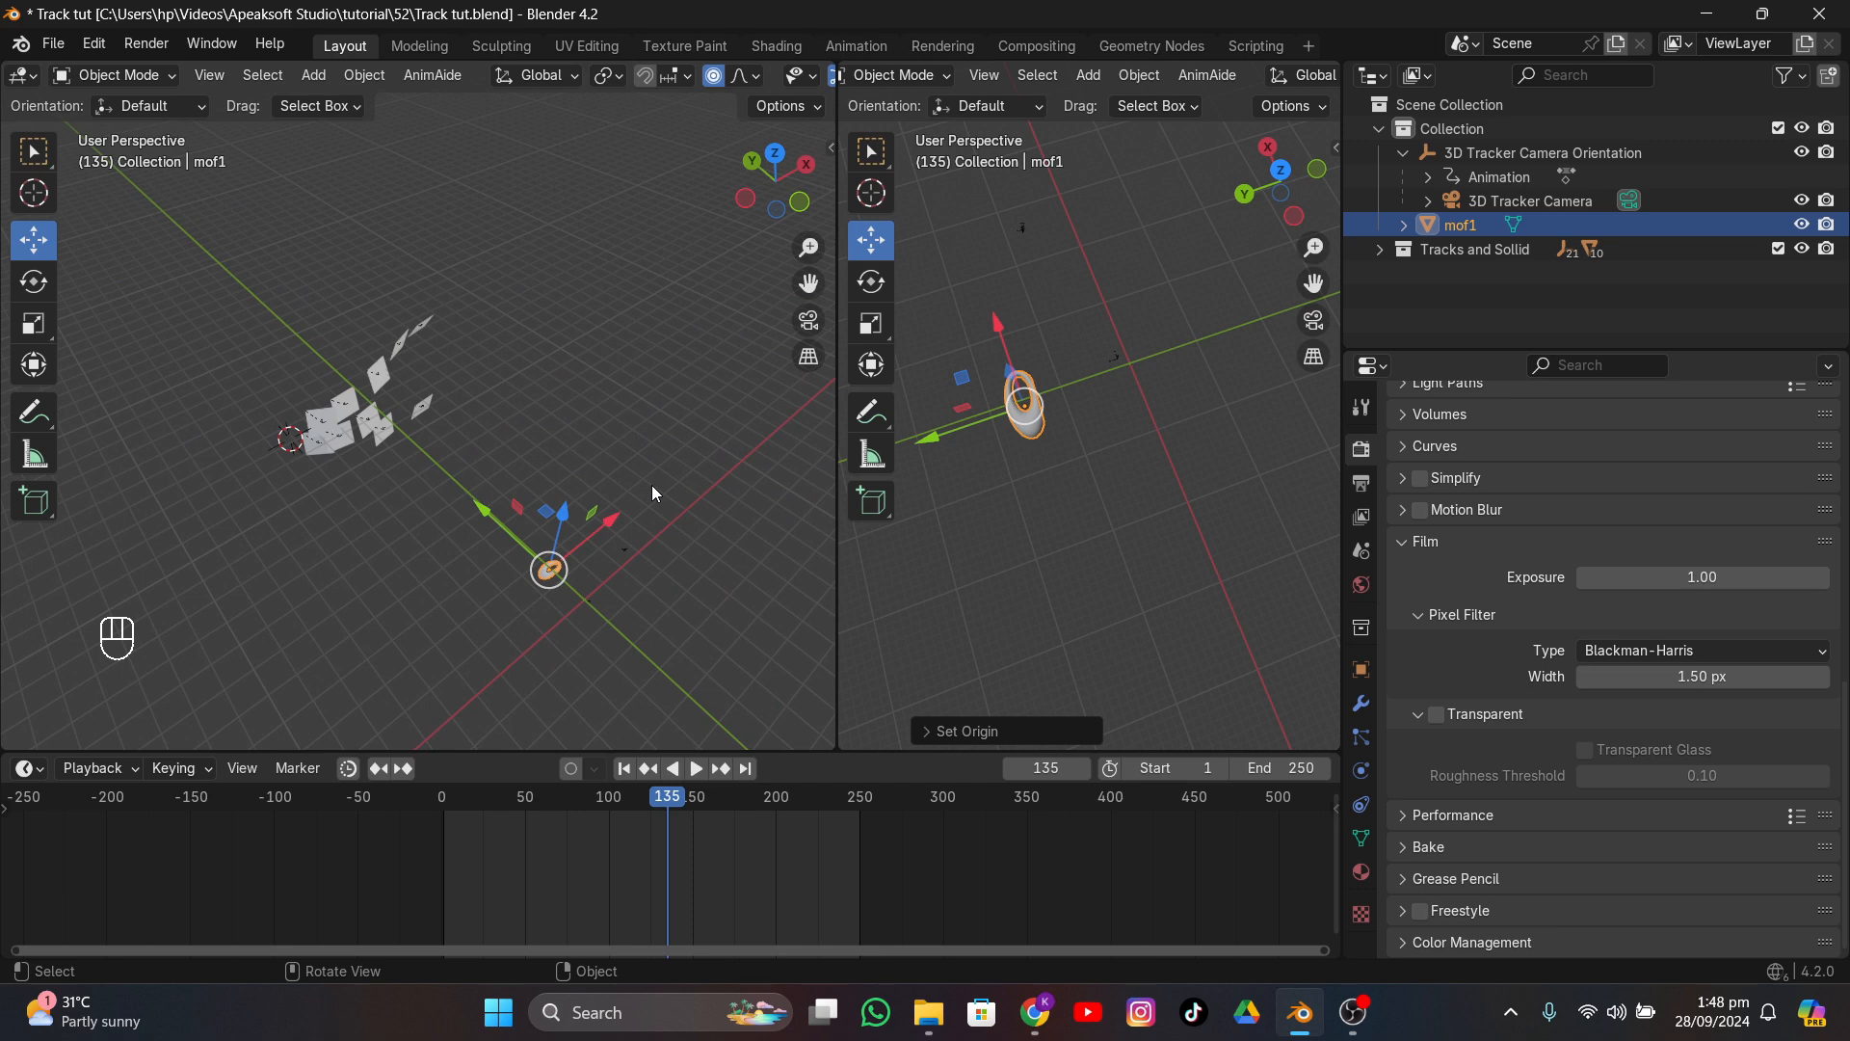
key("s")
left_click(744, 276)
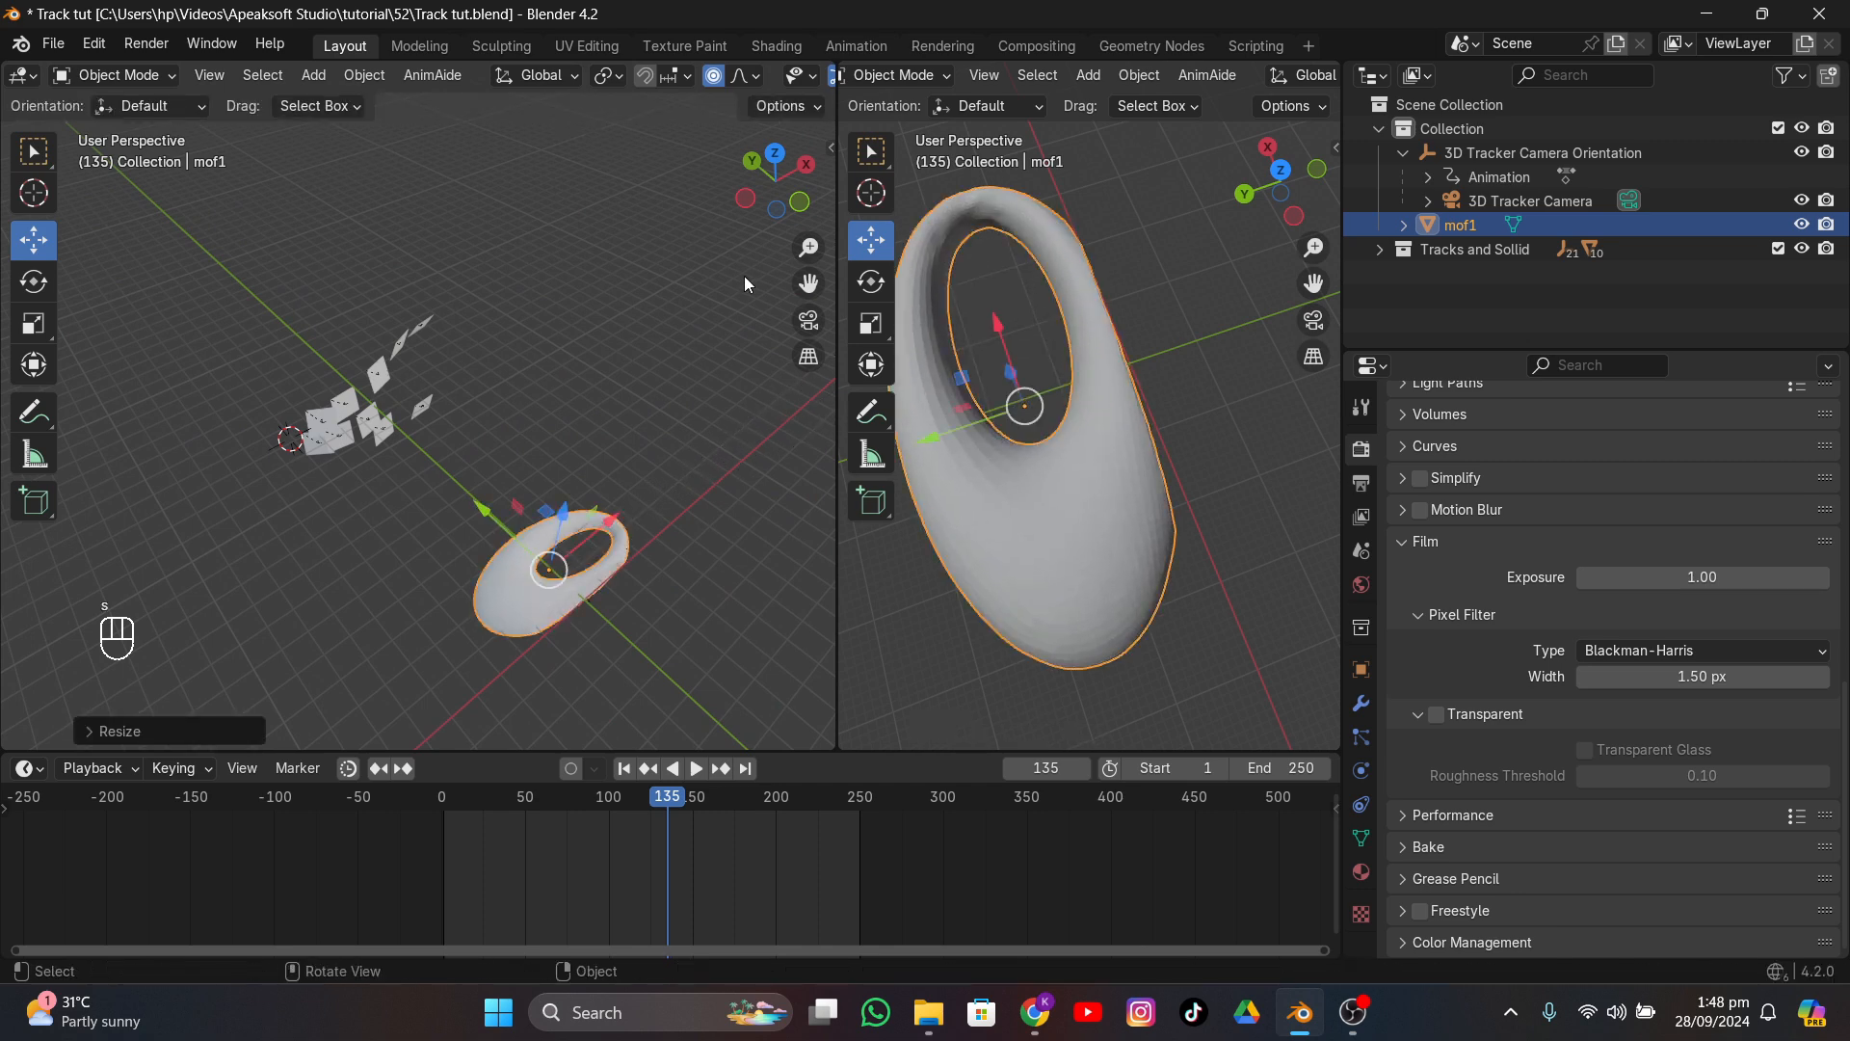
left_click(805, 319)
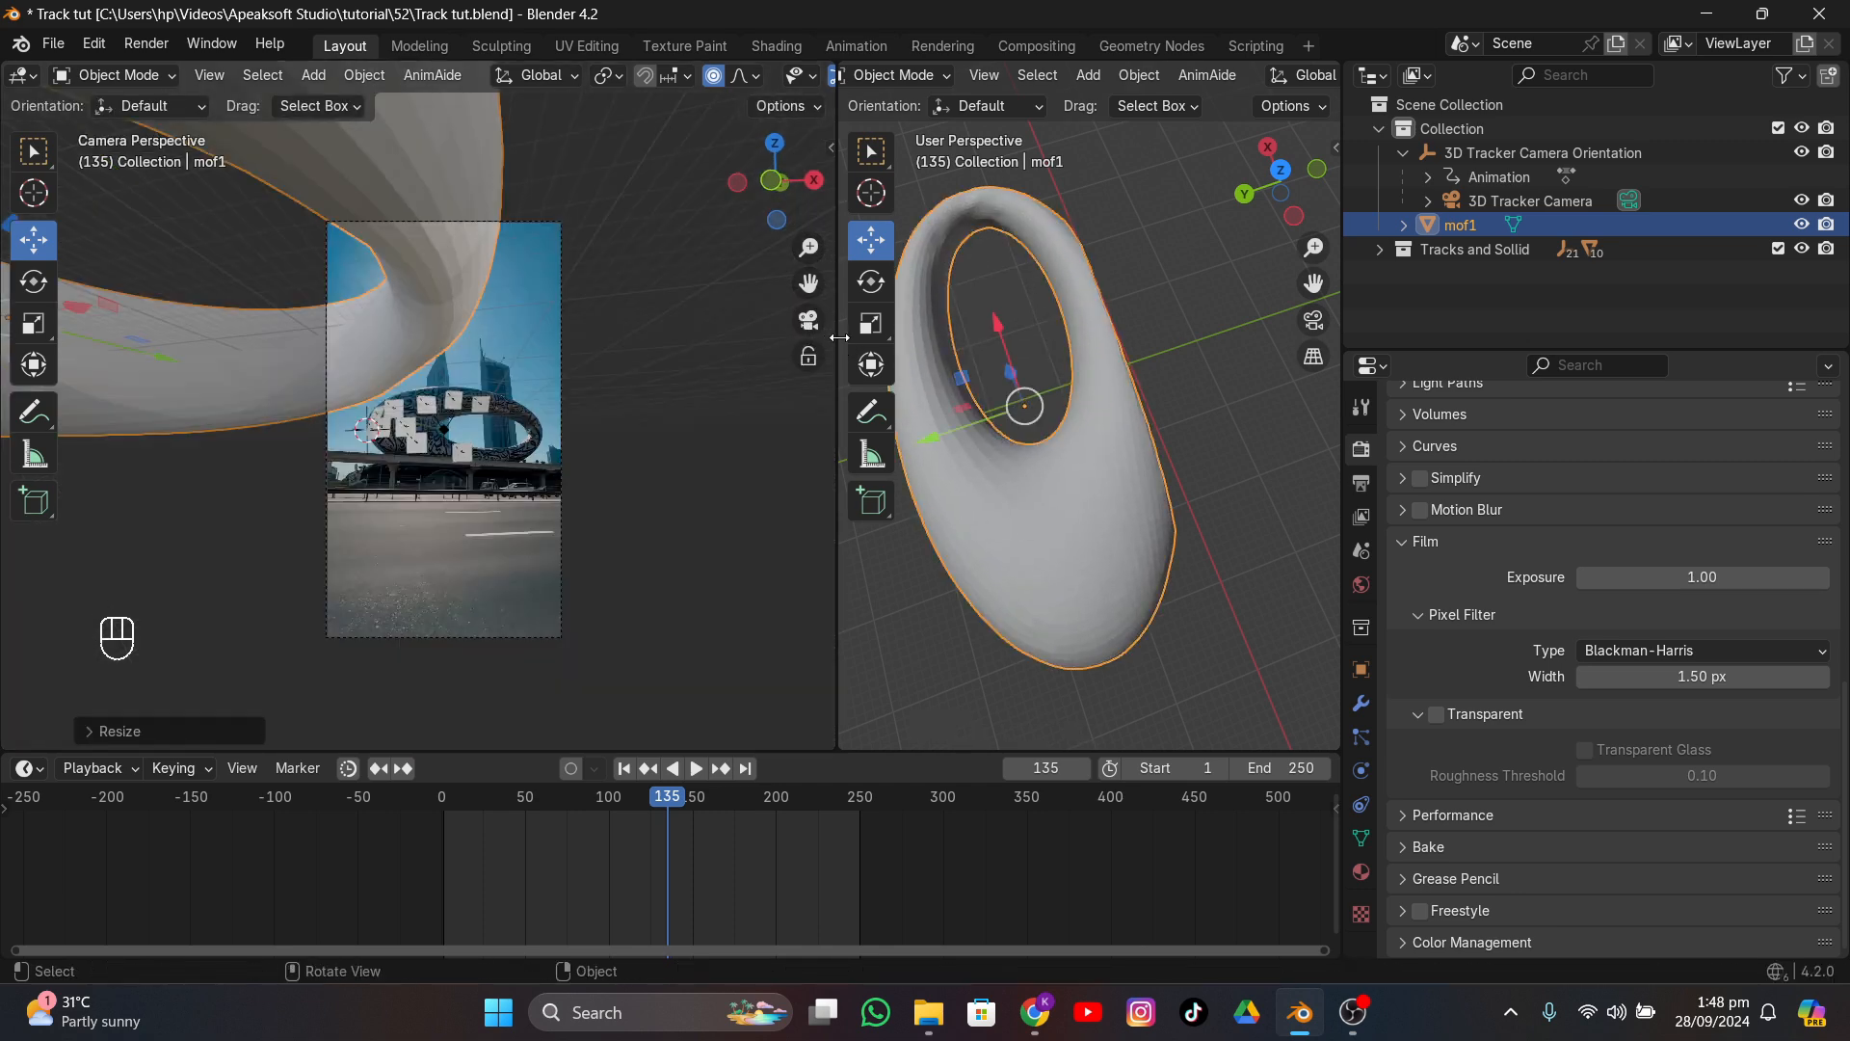
- Widen the second viewport and move mof1 onto the tracked solids in the top orthographic view
left_click_drag(842, 339, 576, 339)
scroll(977, 430, "down", 5)
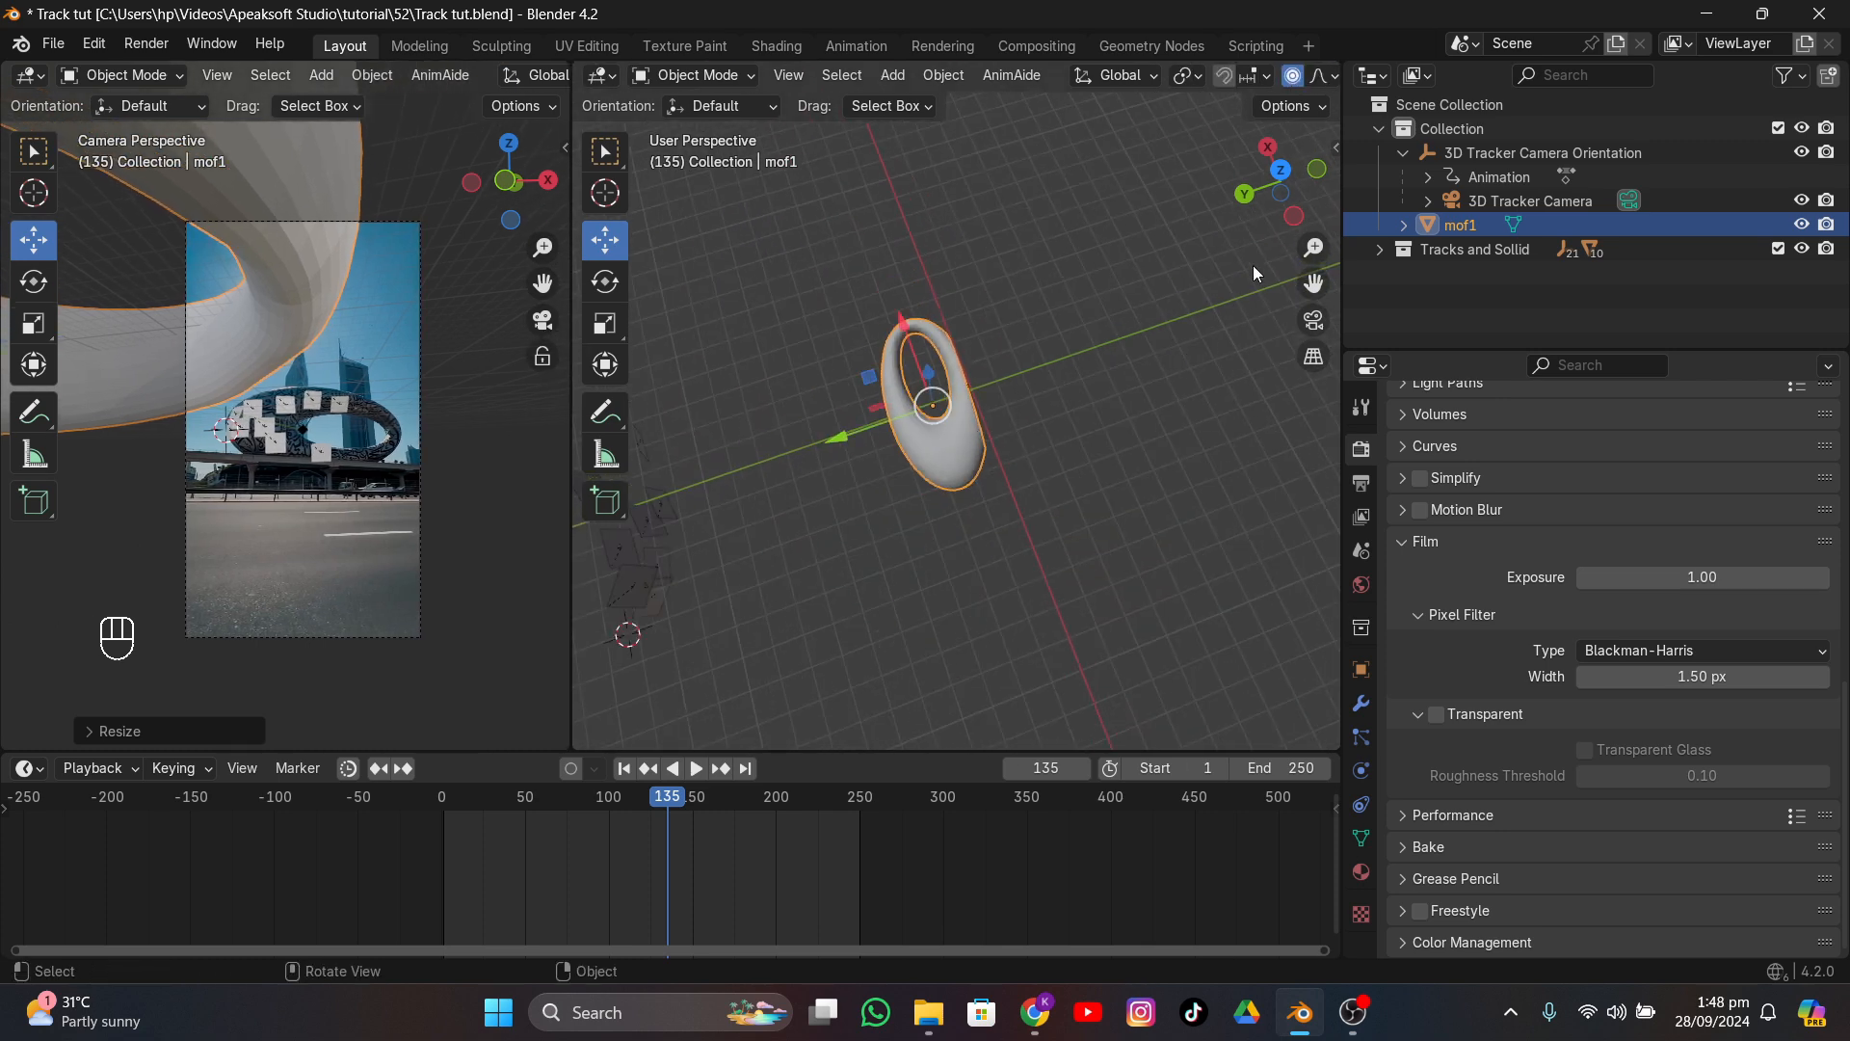
left_click(1286, 175)
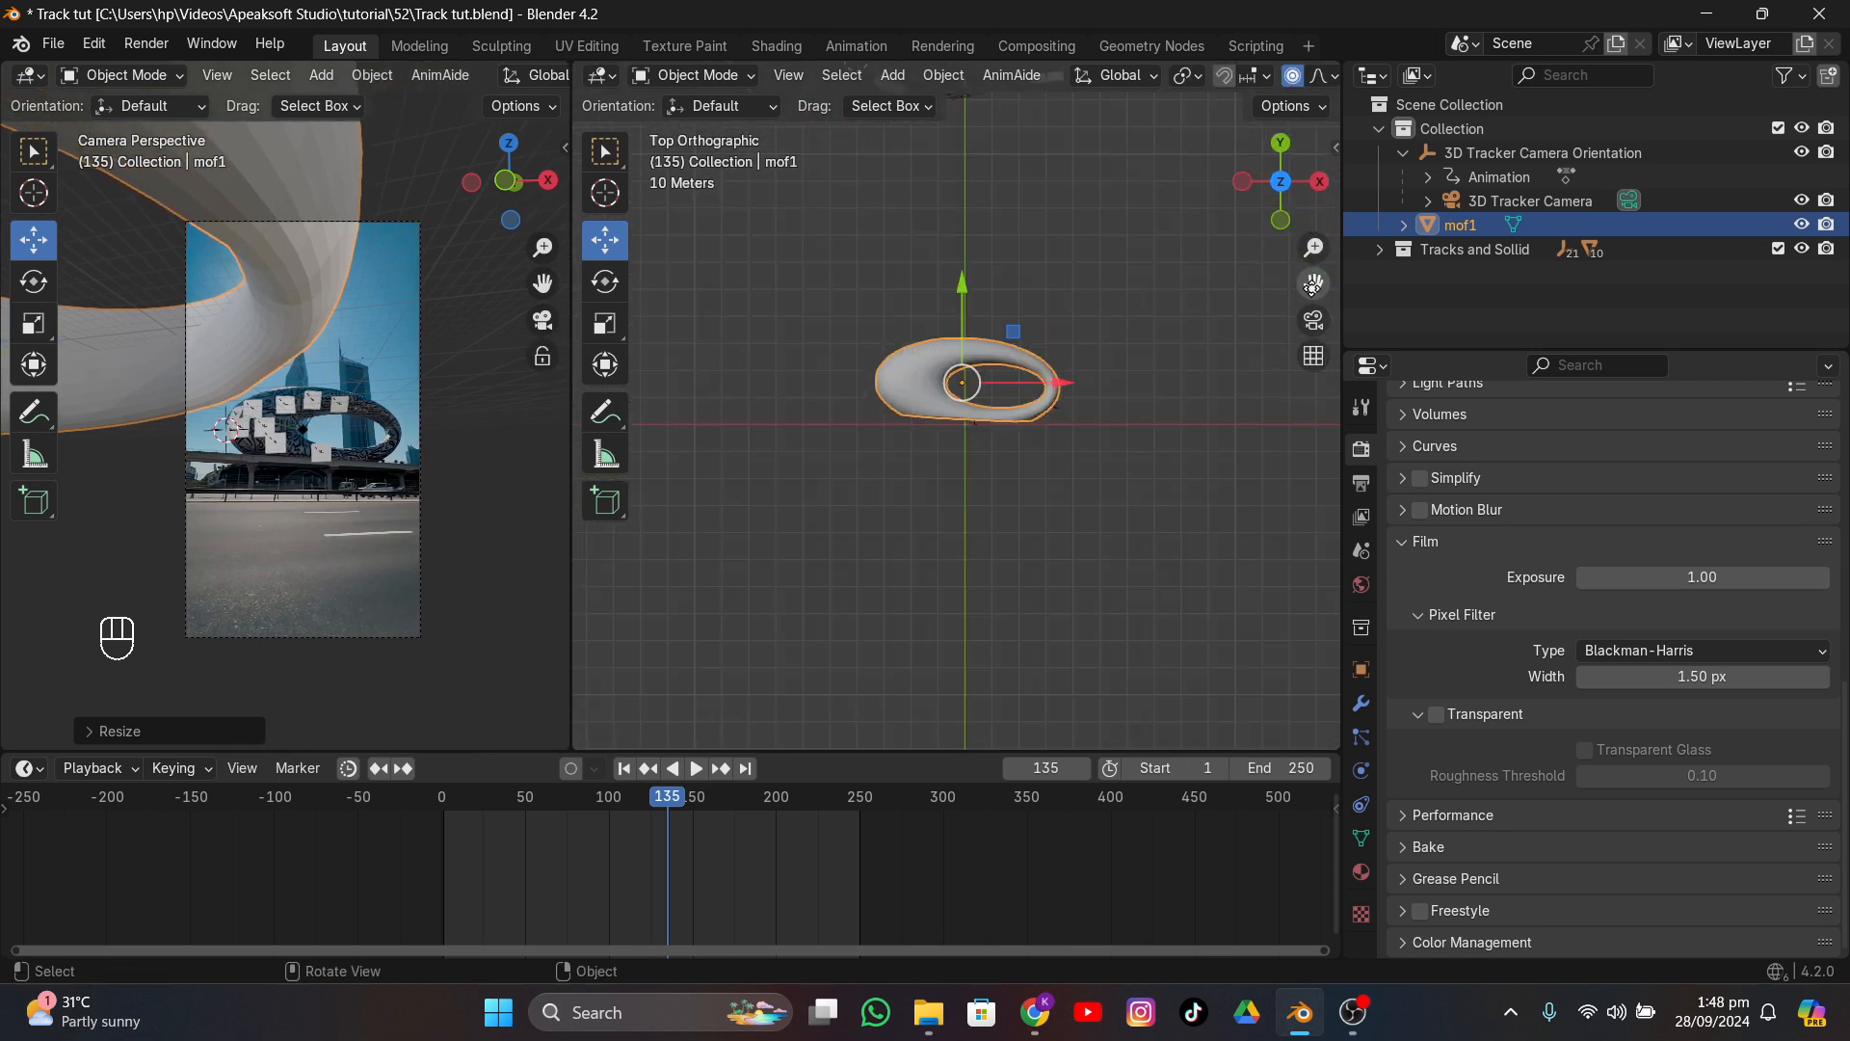
left_click_drag(1313, 282, 1302, 619)
left_click_drag(952, 627, 992, 297)
scroll(1135, 522, "up", 4)
scroll(1135, 522, "up", 1)
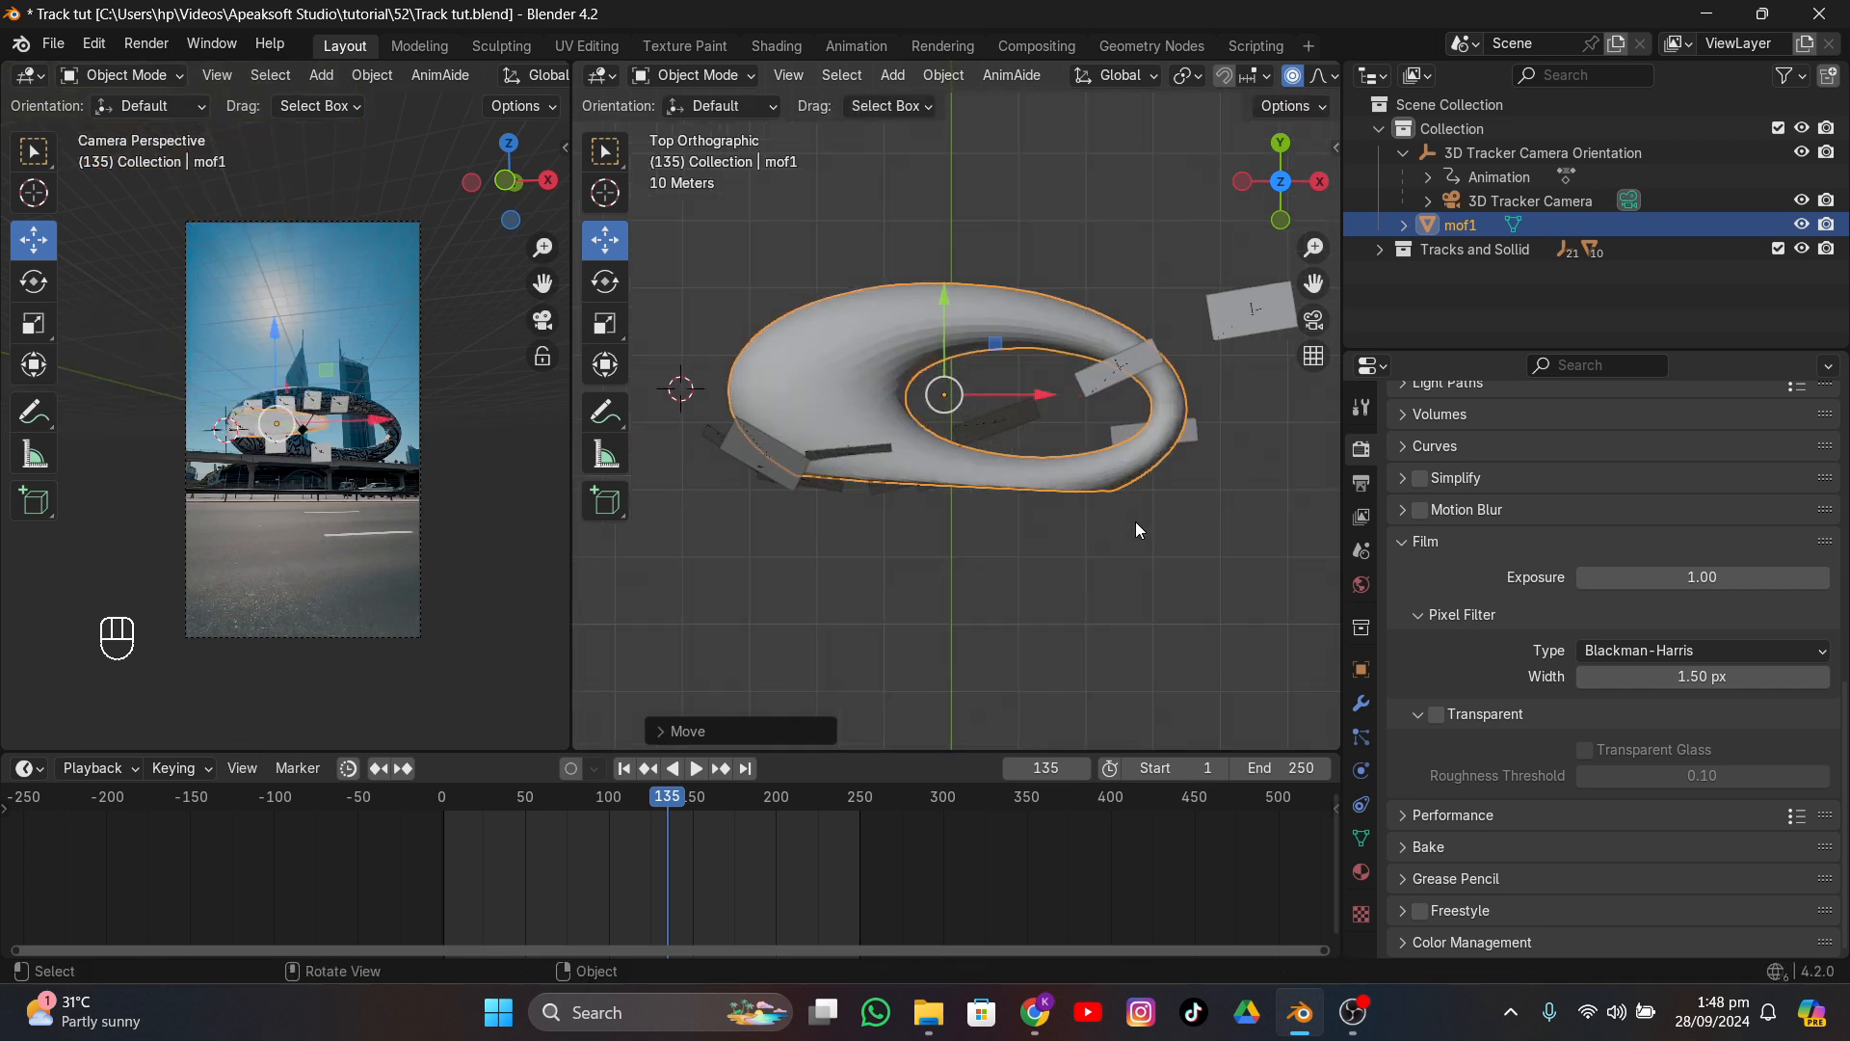
- Rotate mof1 by 90° about the global X axis and set the transform orientation to Local
type("r")
type("x90")
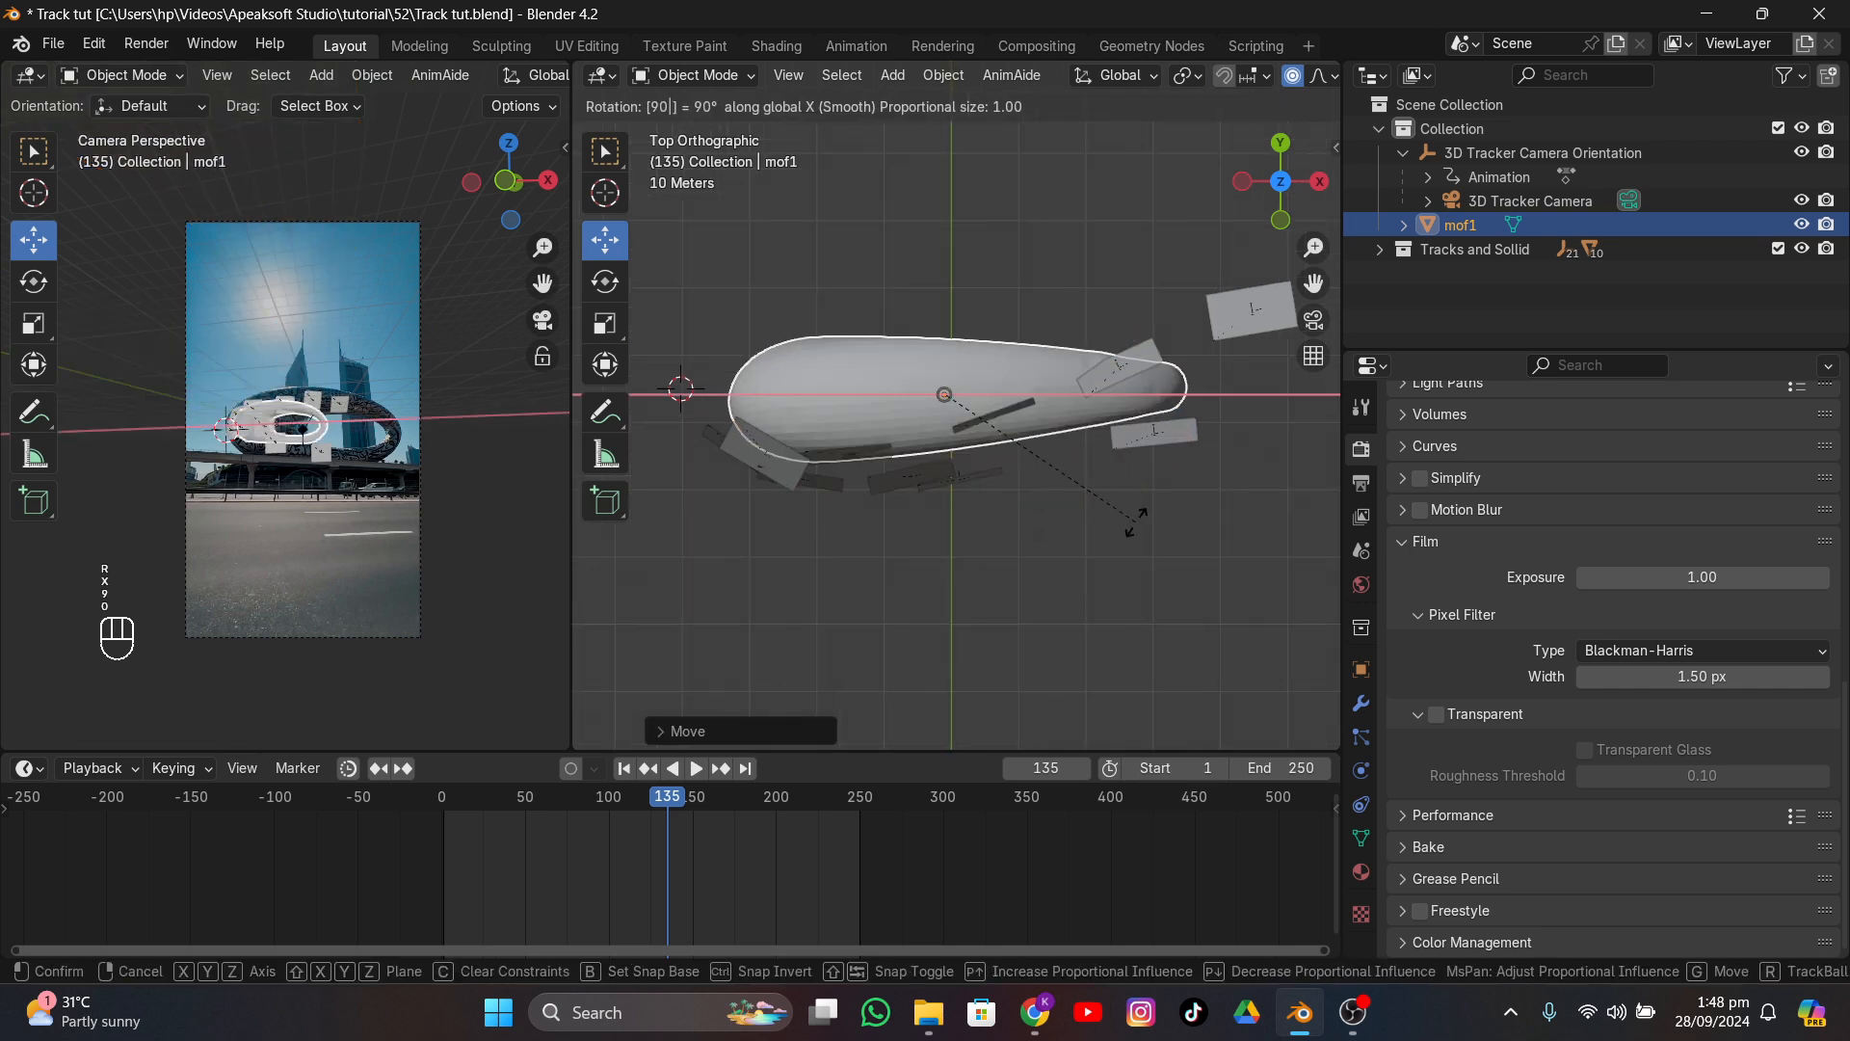
key("Return")
left_click(1091, 77)
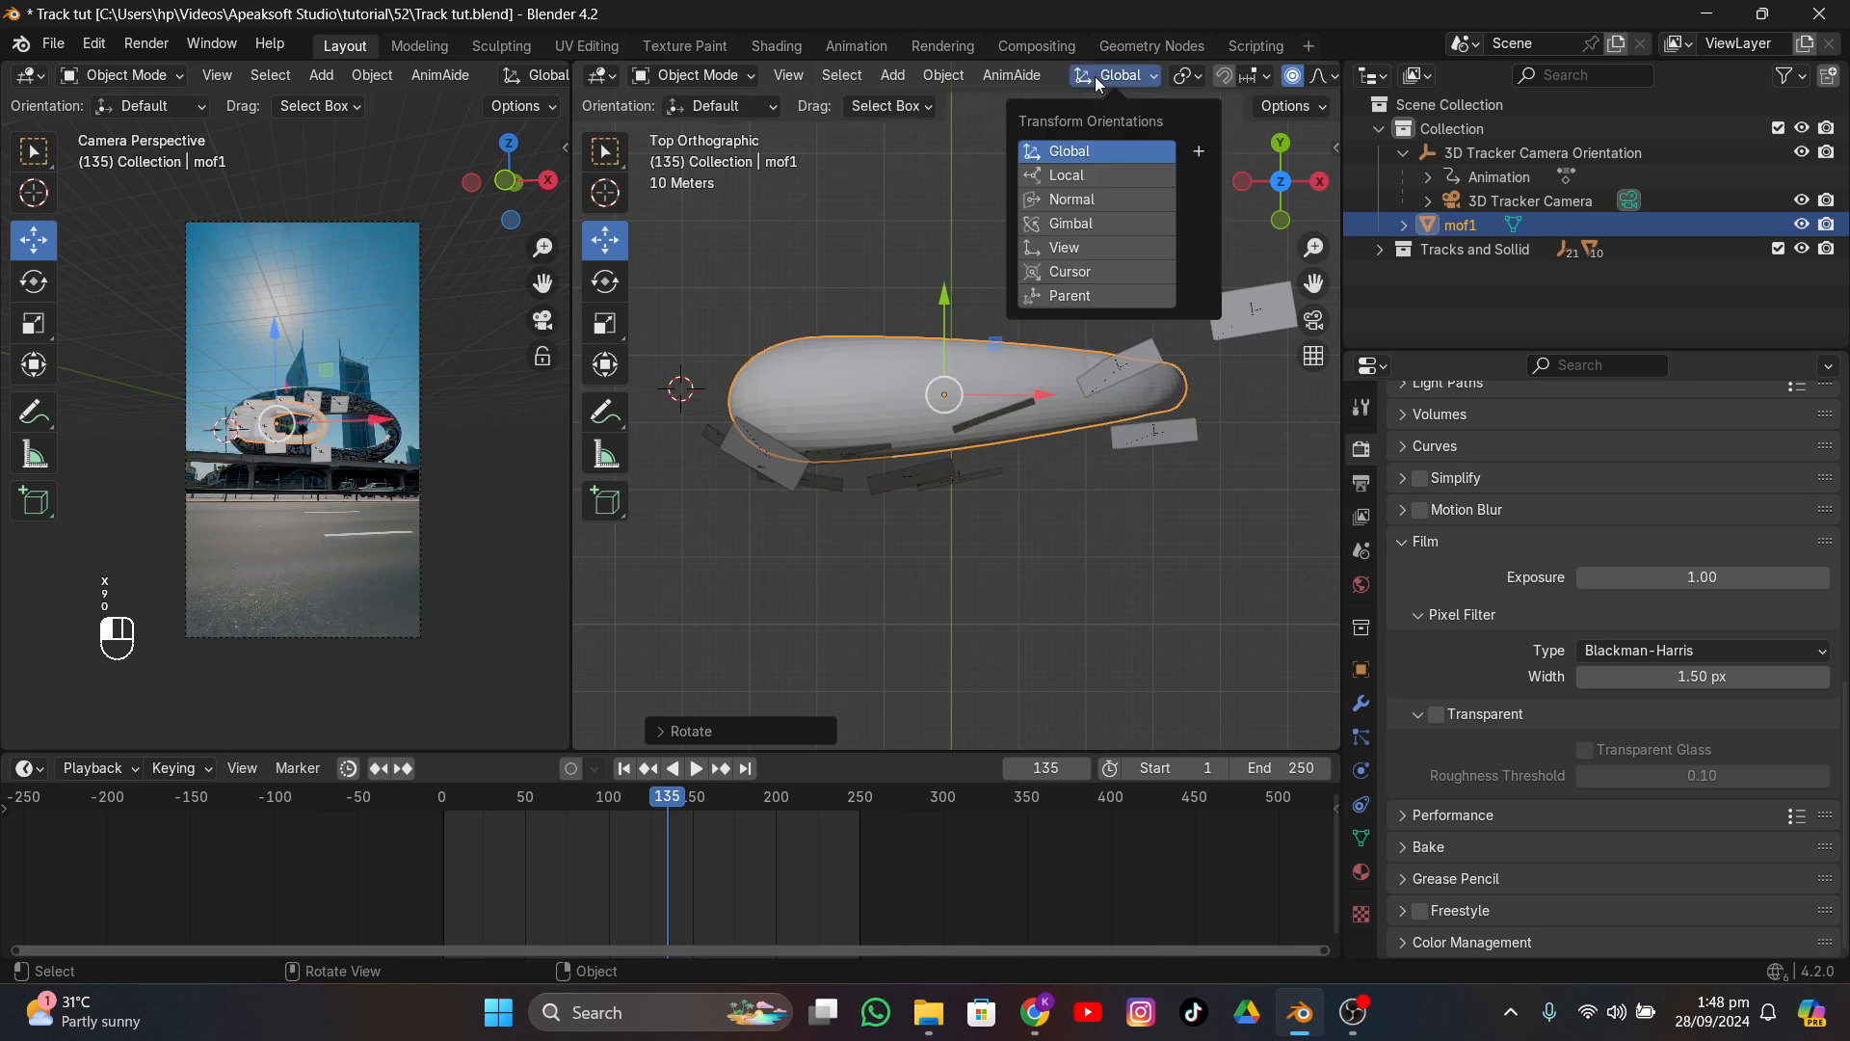
left_click(1071, 176)
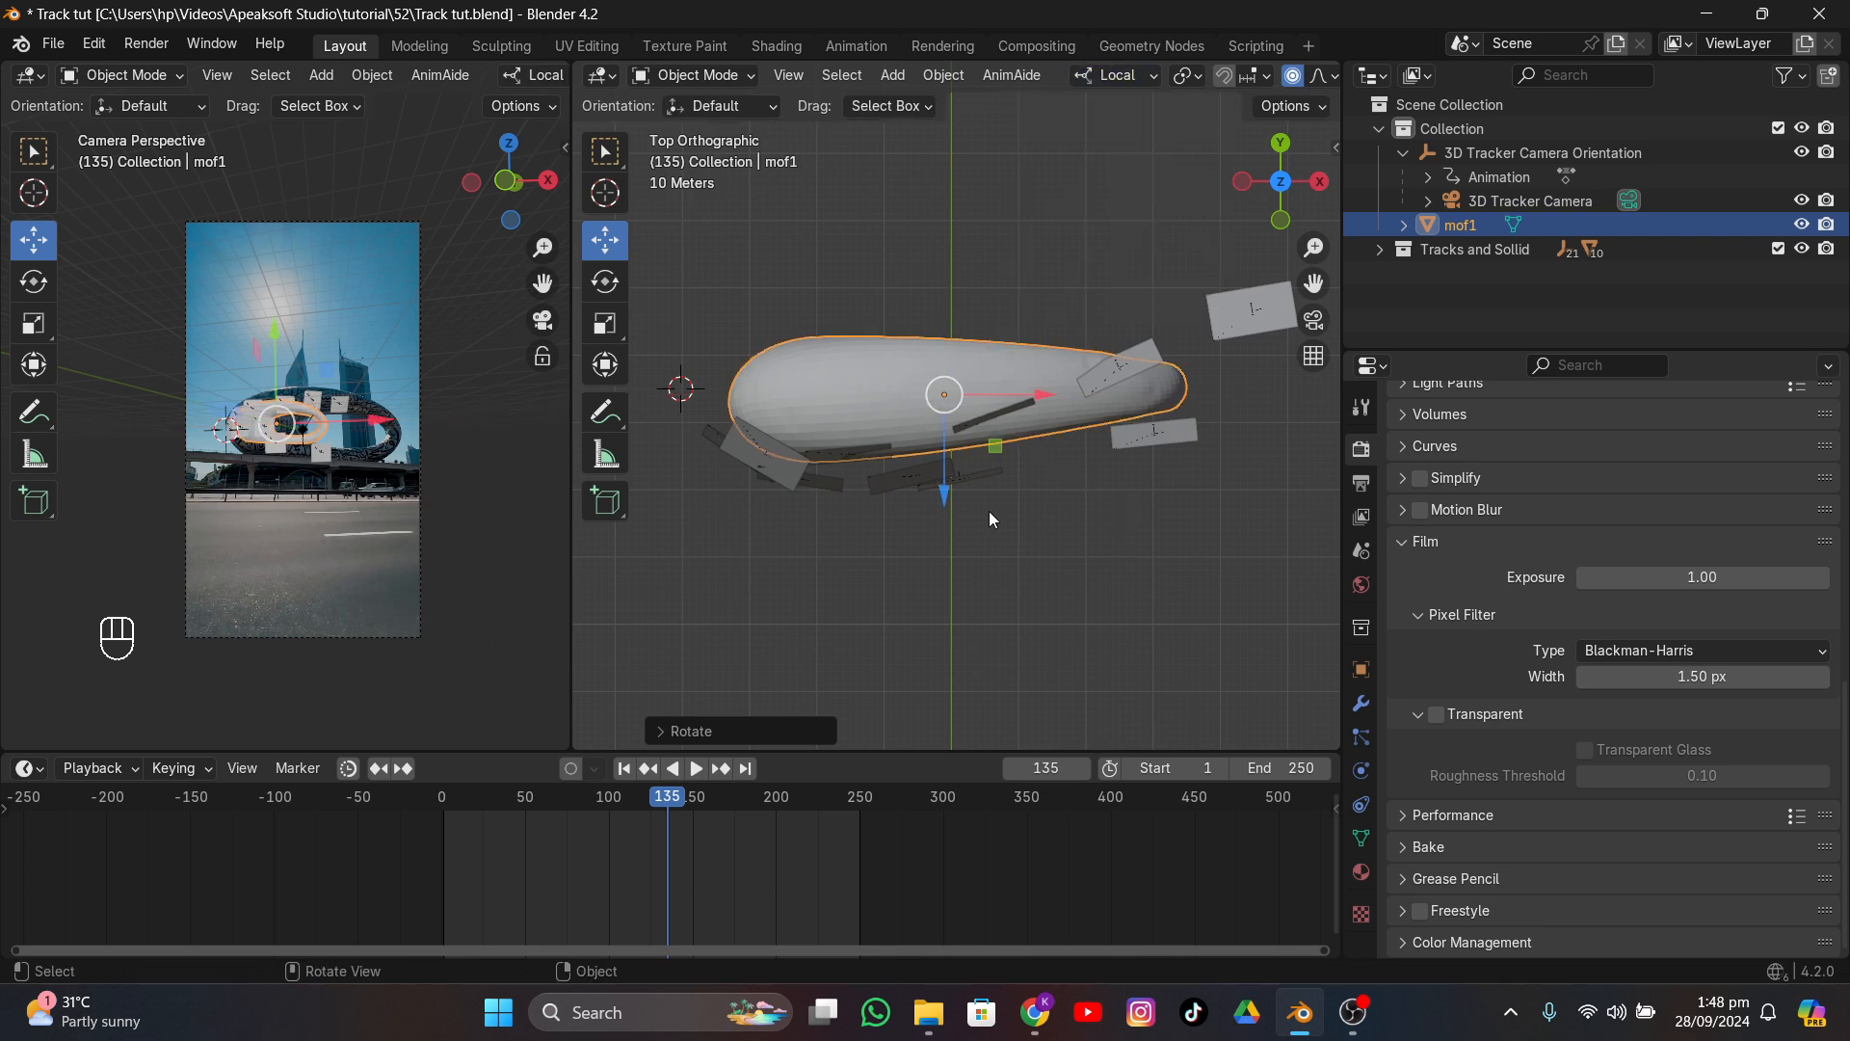
- Scale mof1 up to the filmed building's size and shift it along its local X axis over the building, using a wireframe camera view
left_click(1123, 732)
scroll(291, 482, "up", 5)
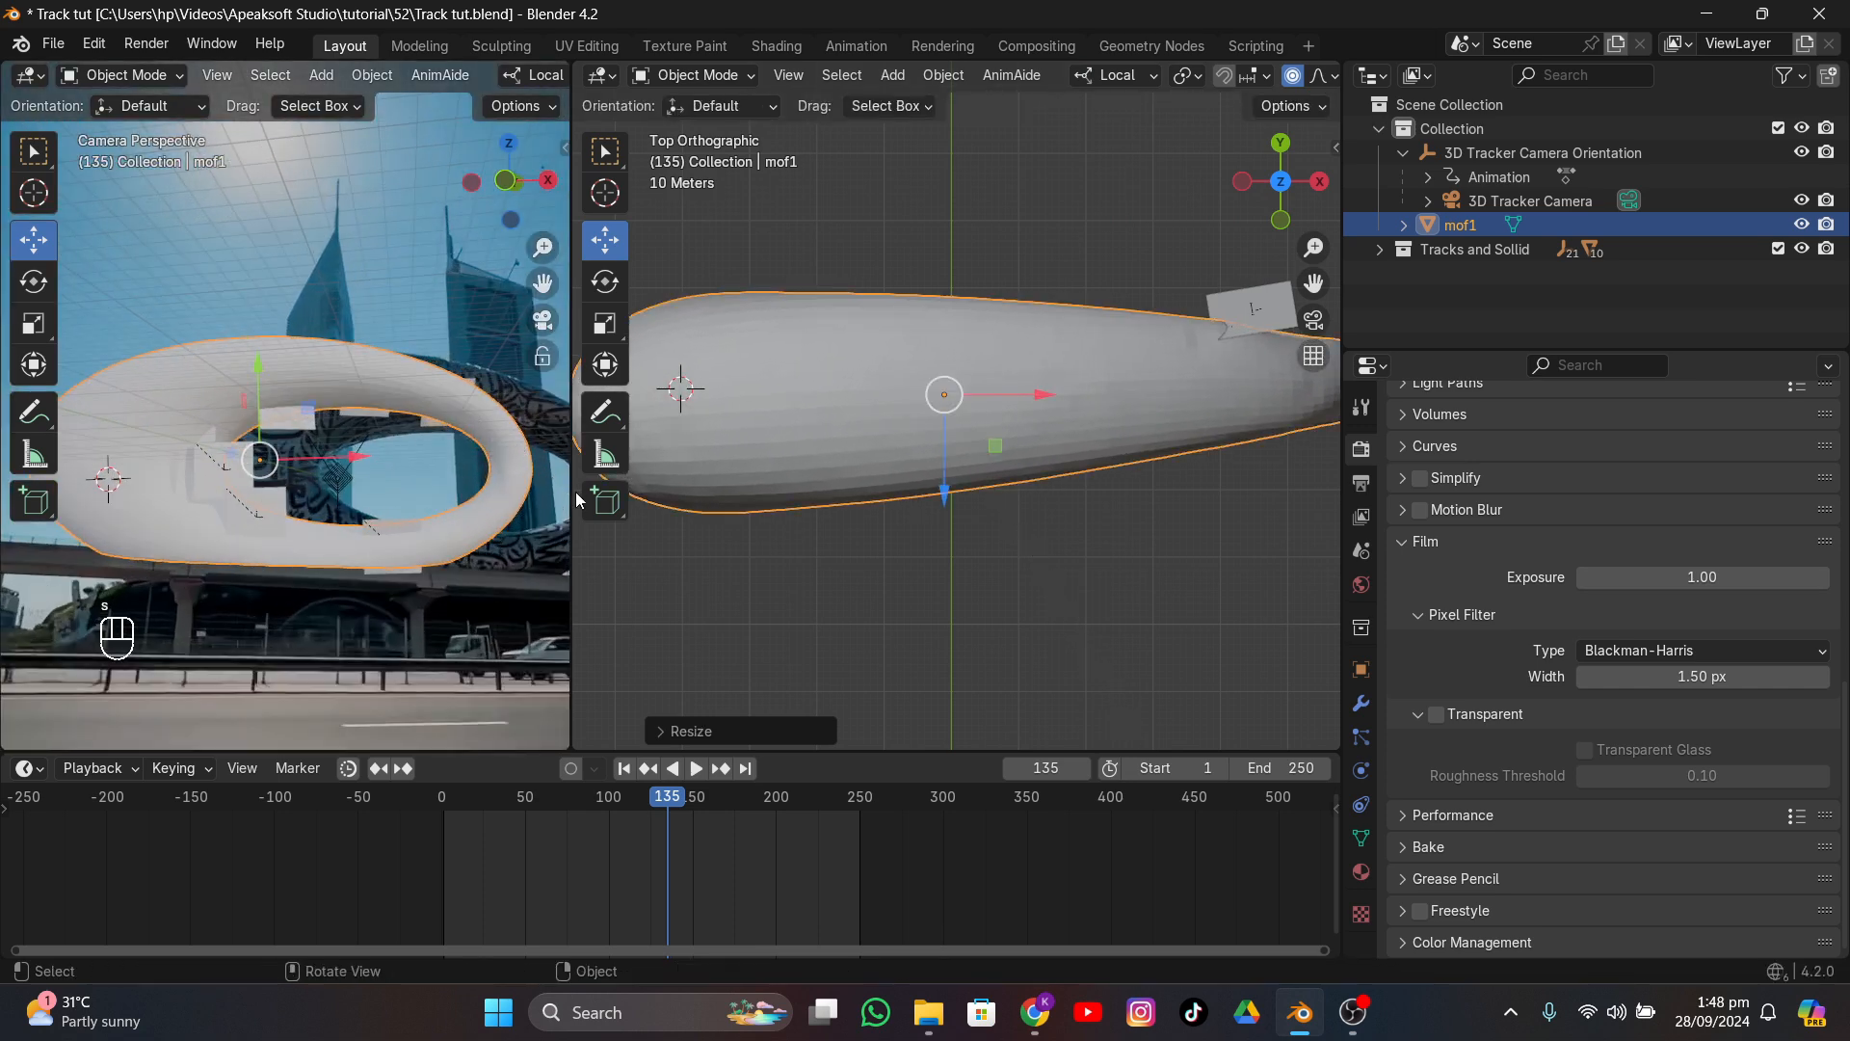
mouse_move(565, 486)
left_mouse_down()
mouse_move(761, 486)
mouse_move(702, 485)
left_mouse_up()
key("z")
left_click(415, 453)
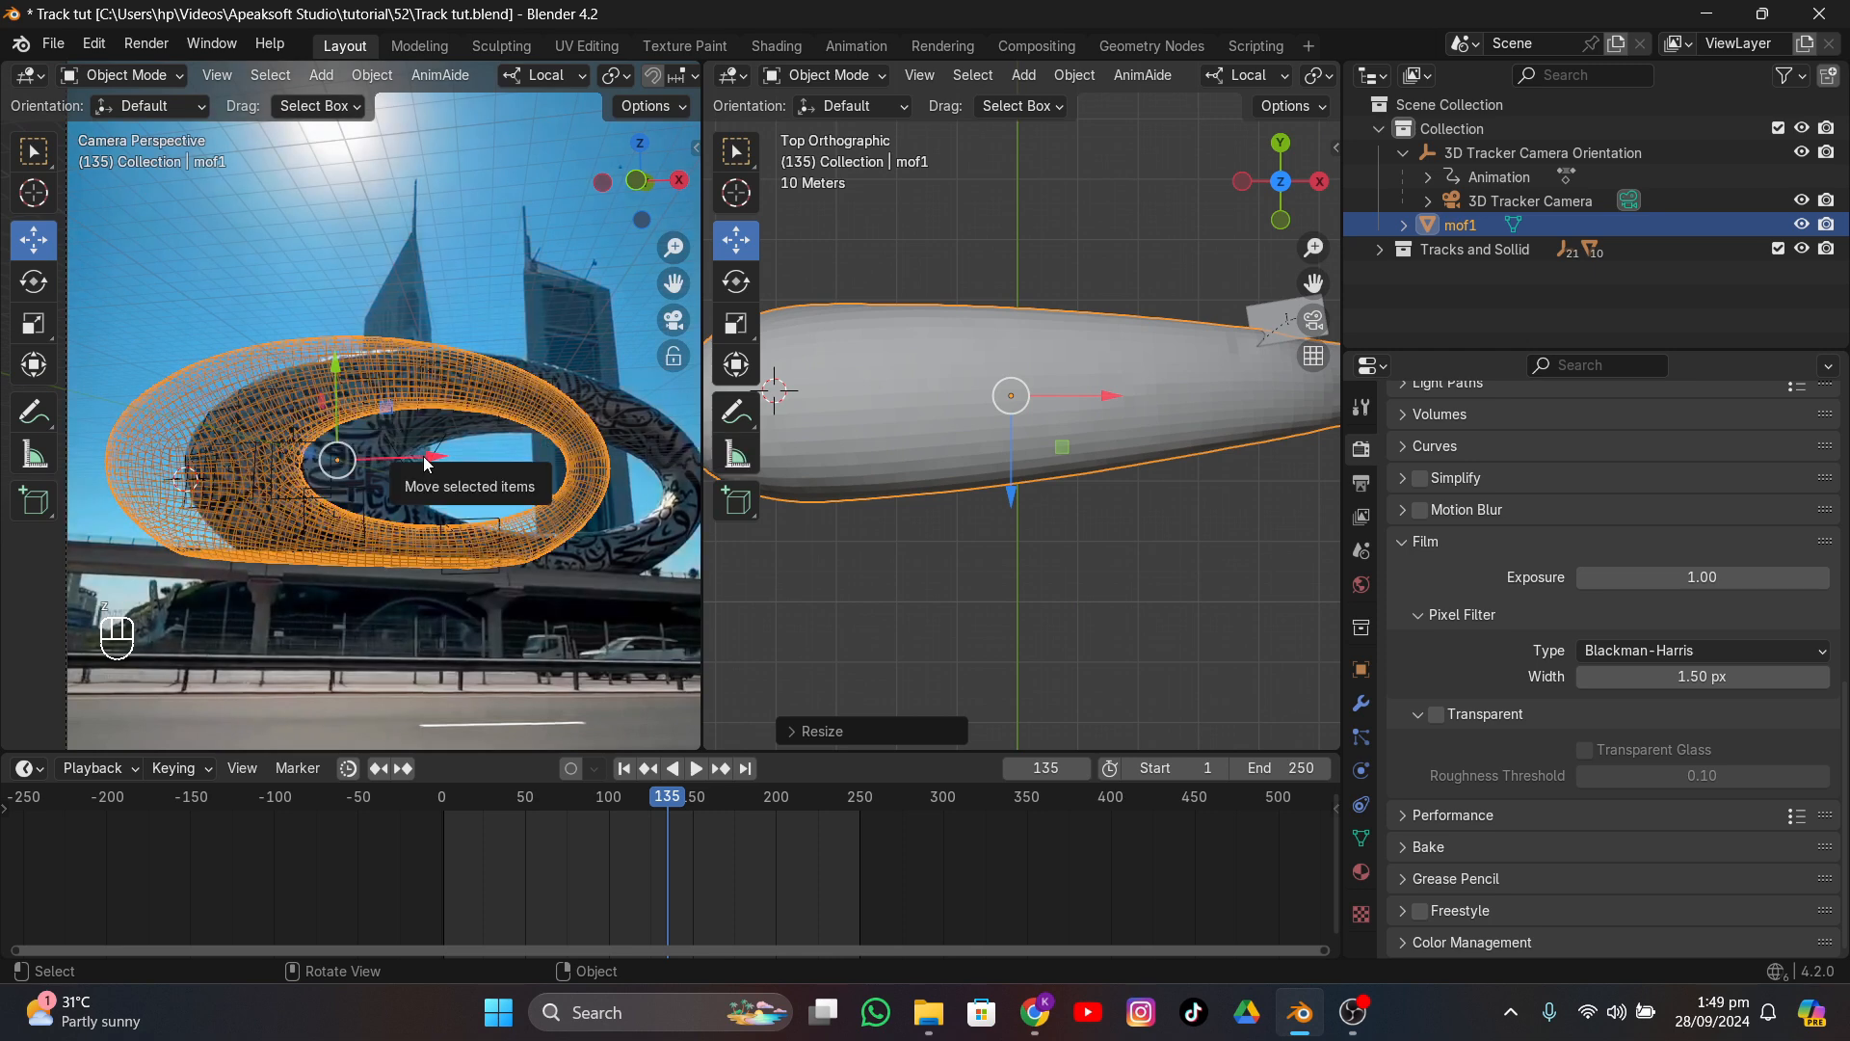
left_click_drag(431, 455, 506, 466)
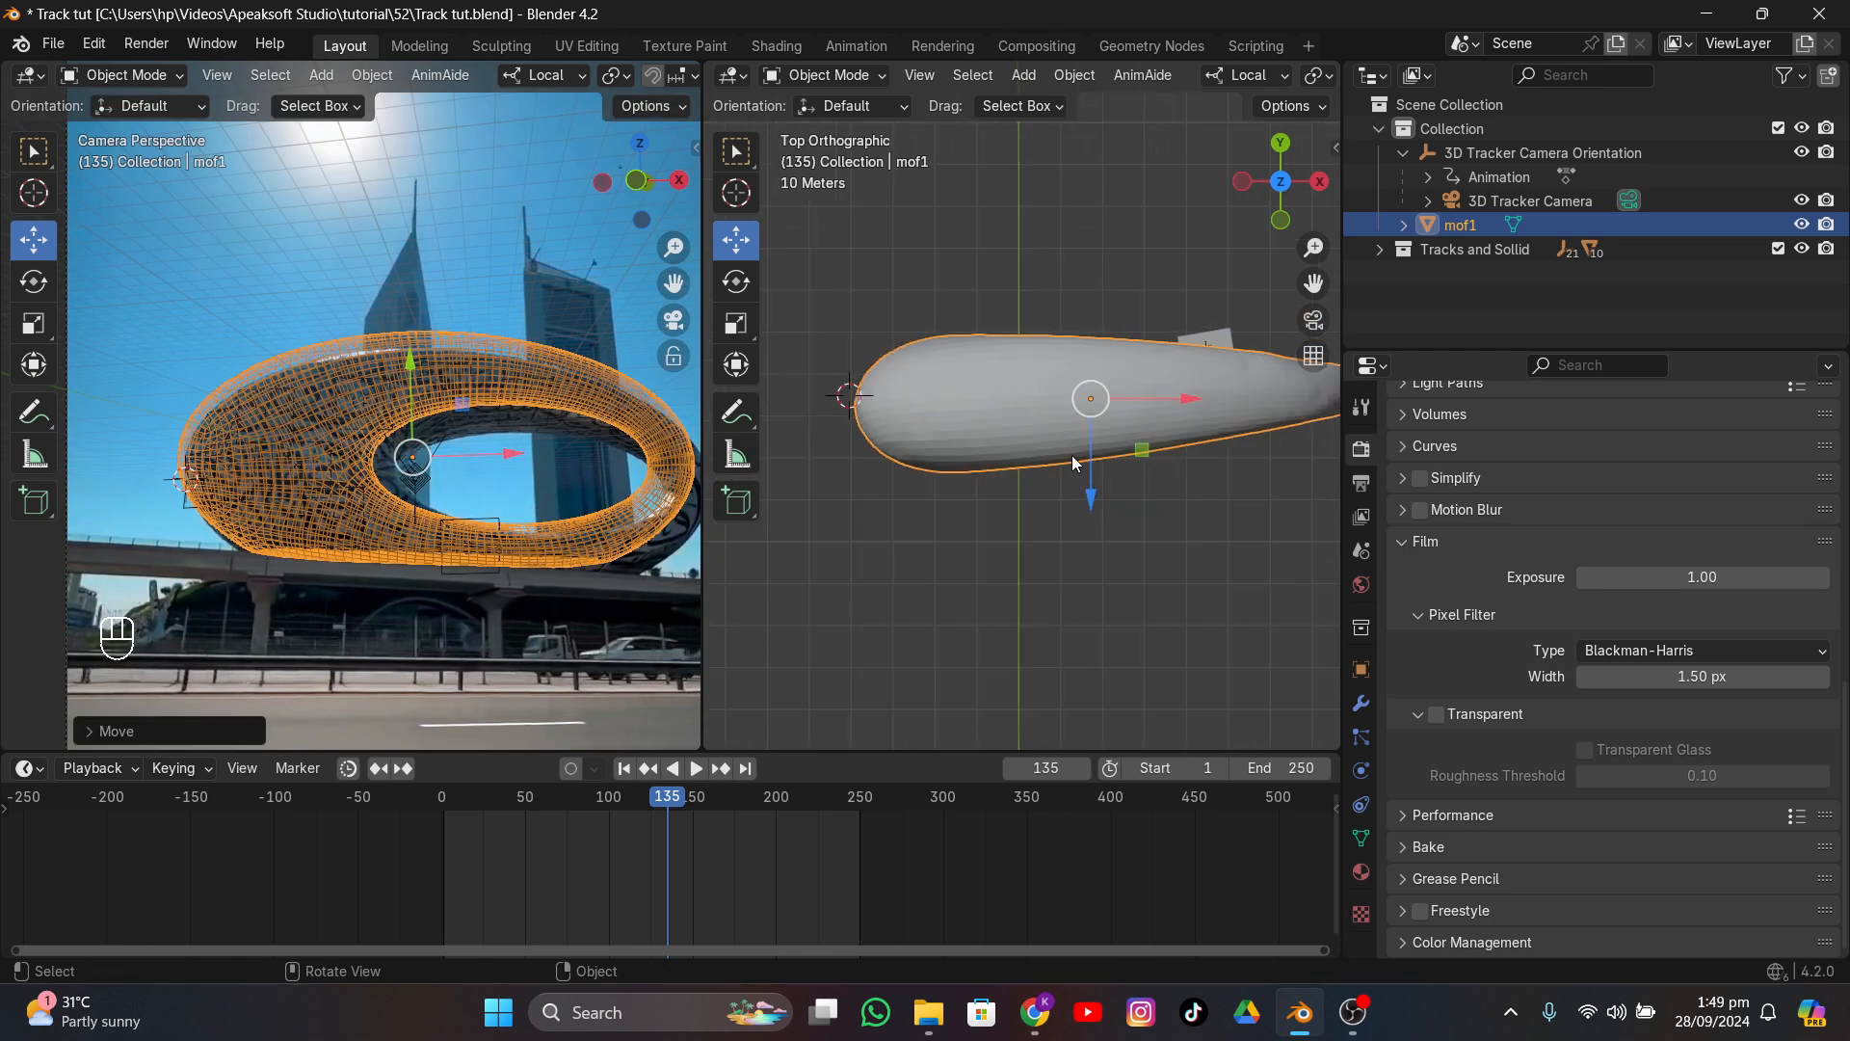
- Display the top view in wireframe, then move mof1 just behind the tracked solids and rotate it slightly to follow their line
key("z")
left_click(933, 462)
scroll(1014, 471, "down", 2)
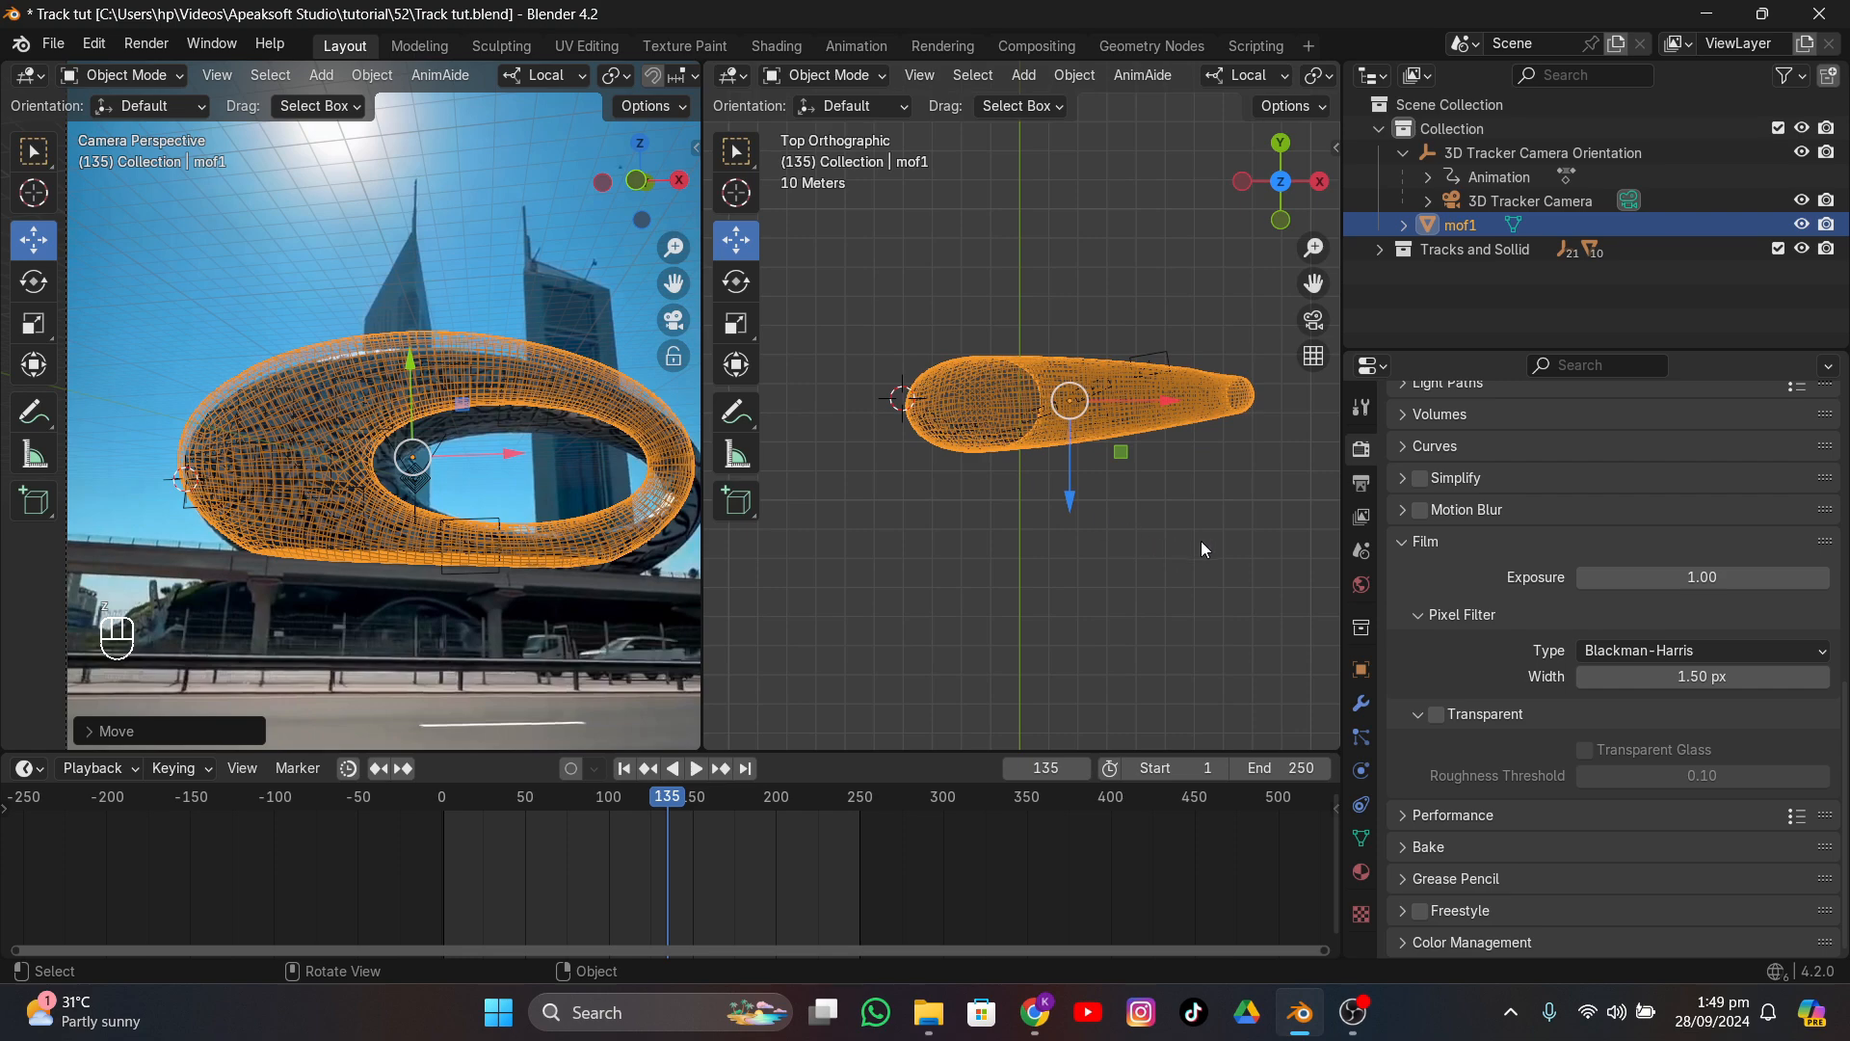
key("g")
left_click(1185, 495)
key("r")
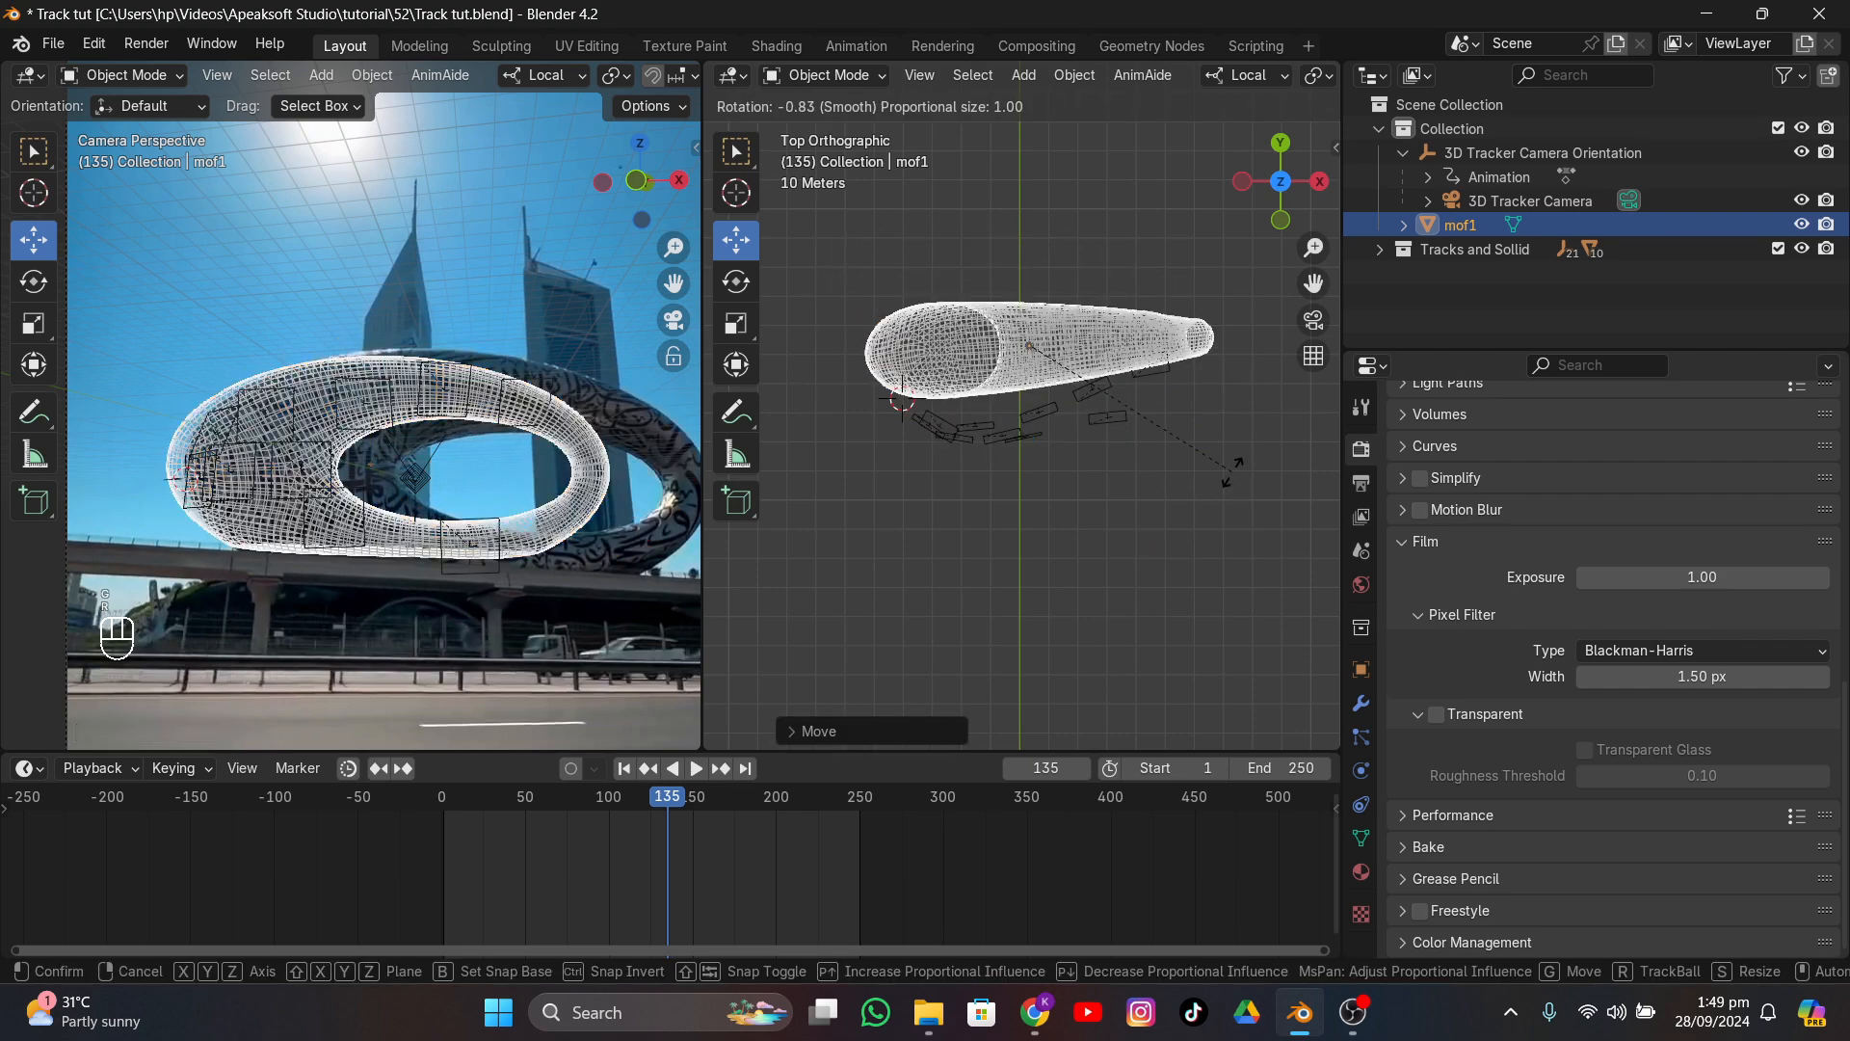
left_click(1228, 475)
key("g")
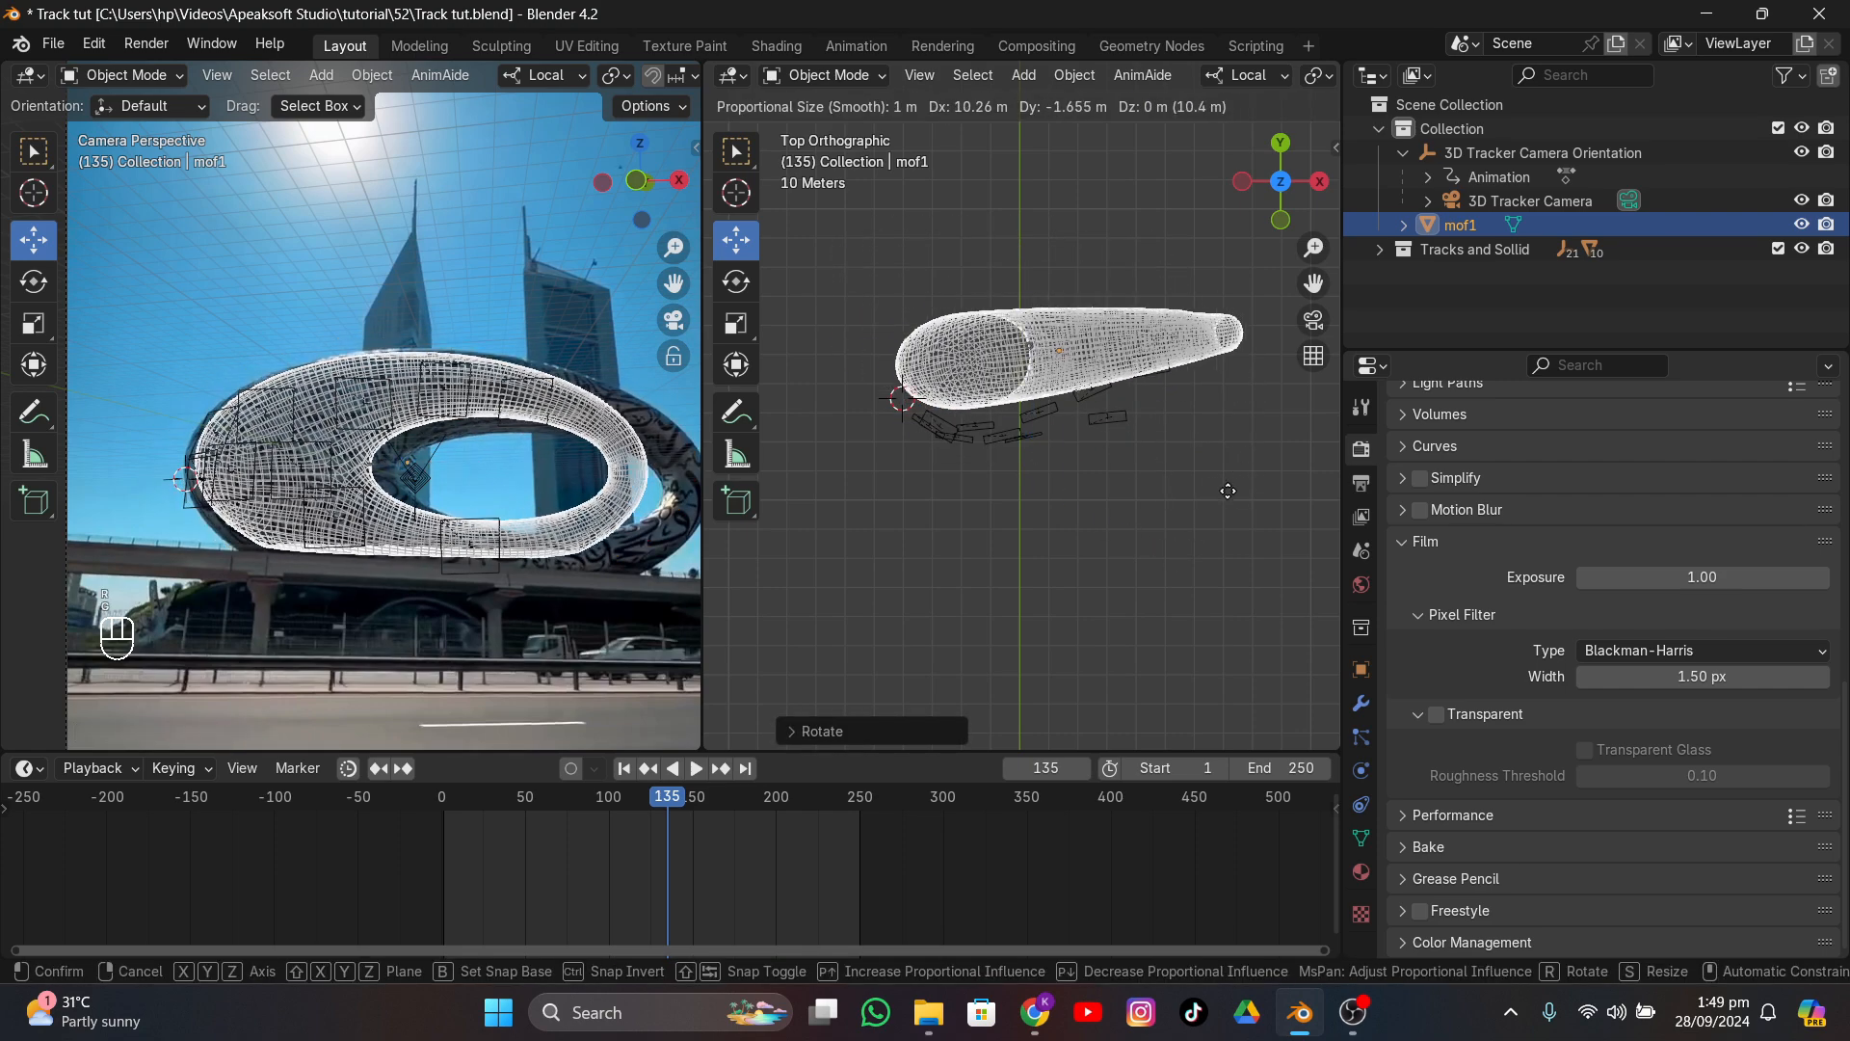
left_click(1235, 497)
- Scale mof1 by about 1.1 and reposition it in the camera and top views to fit the building and the tracked solids
key("s")
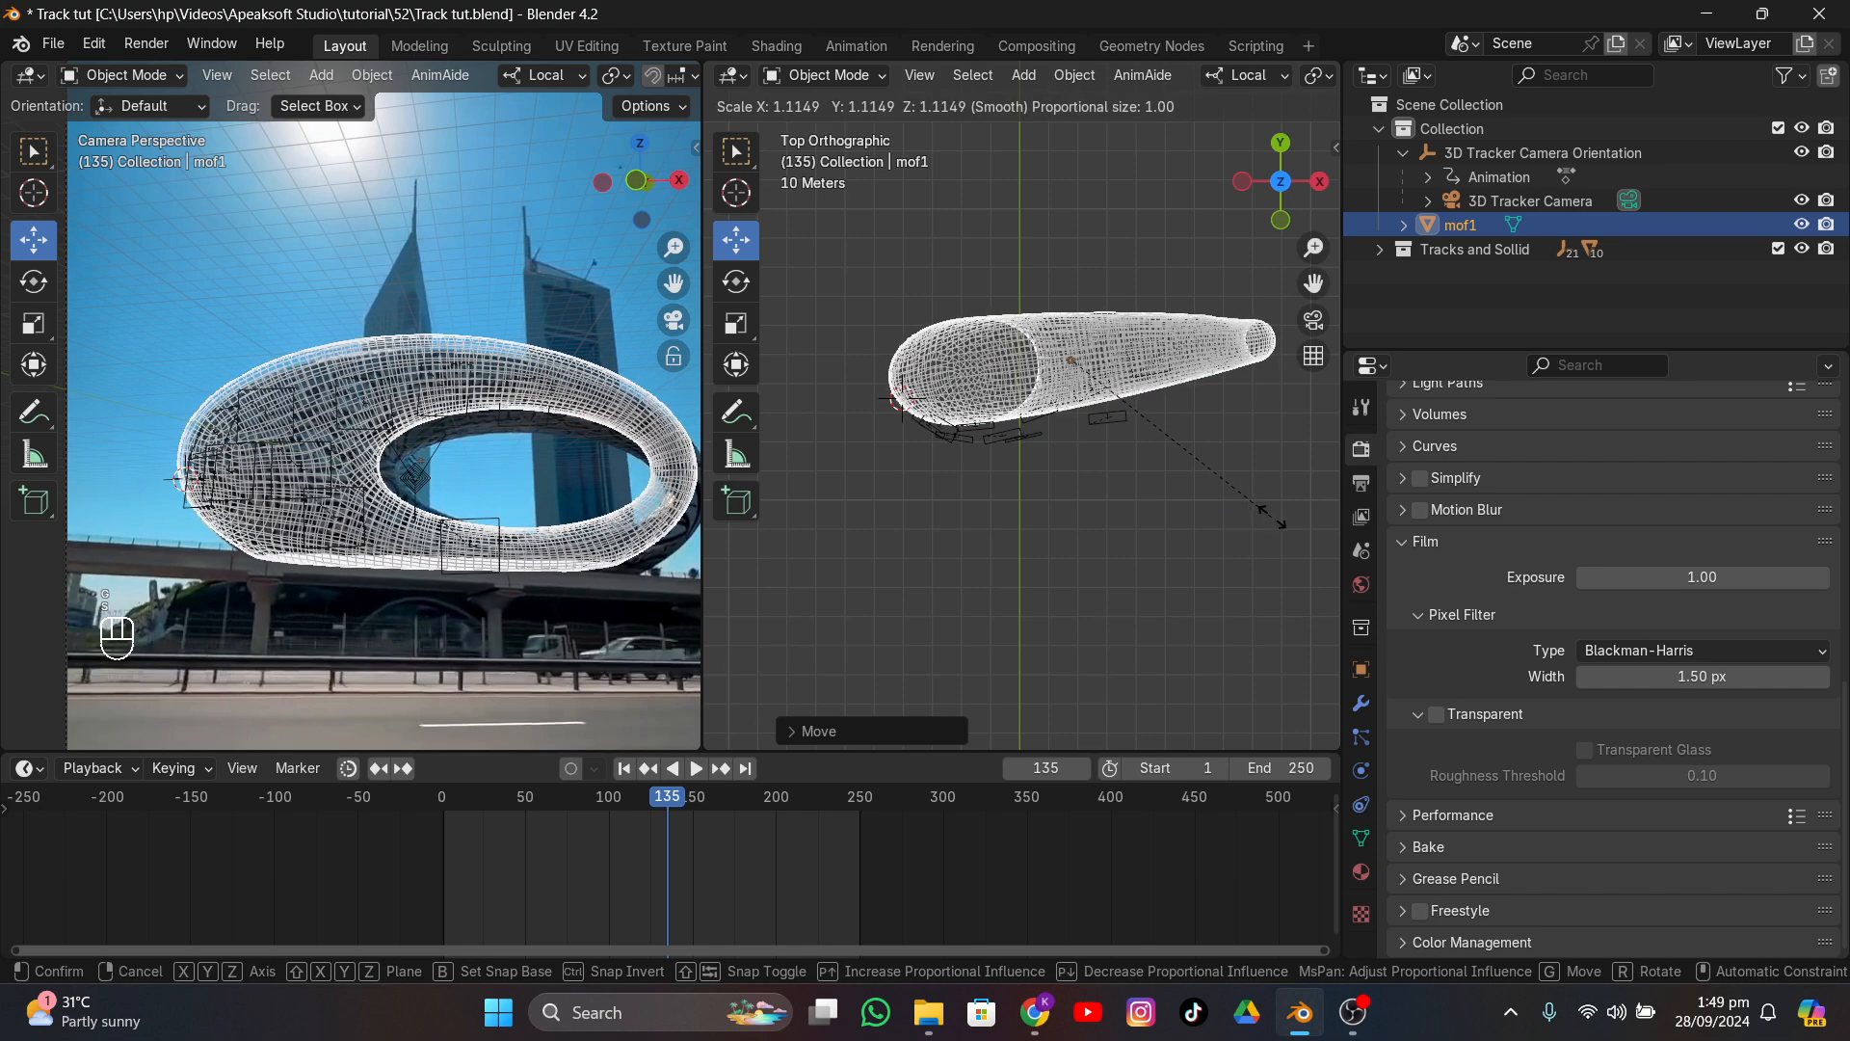
left_click(1282, 523)
key("g")
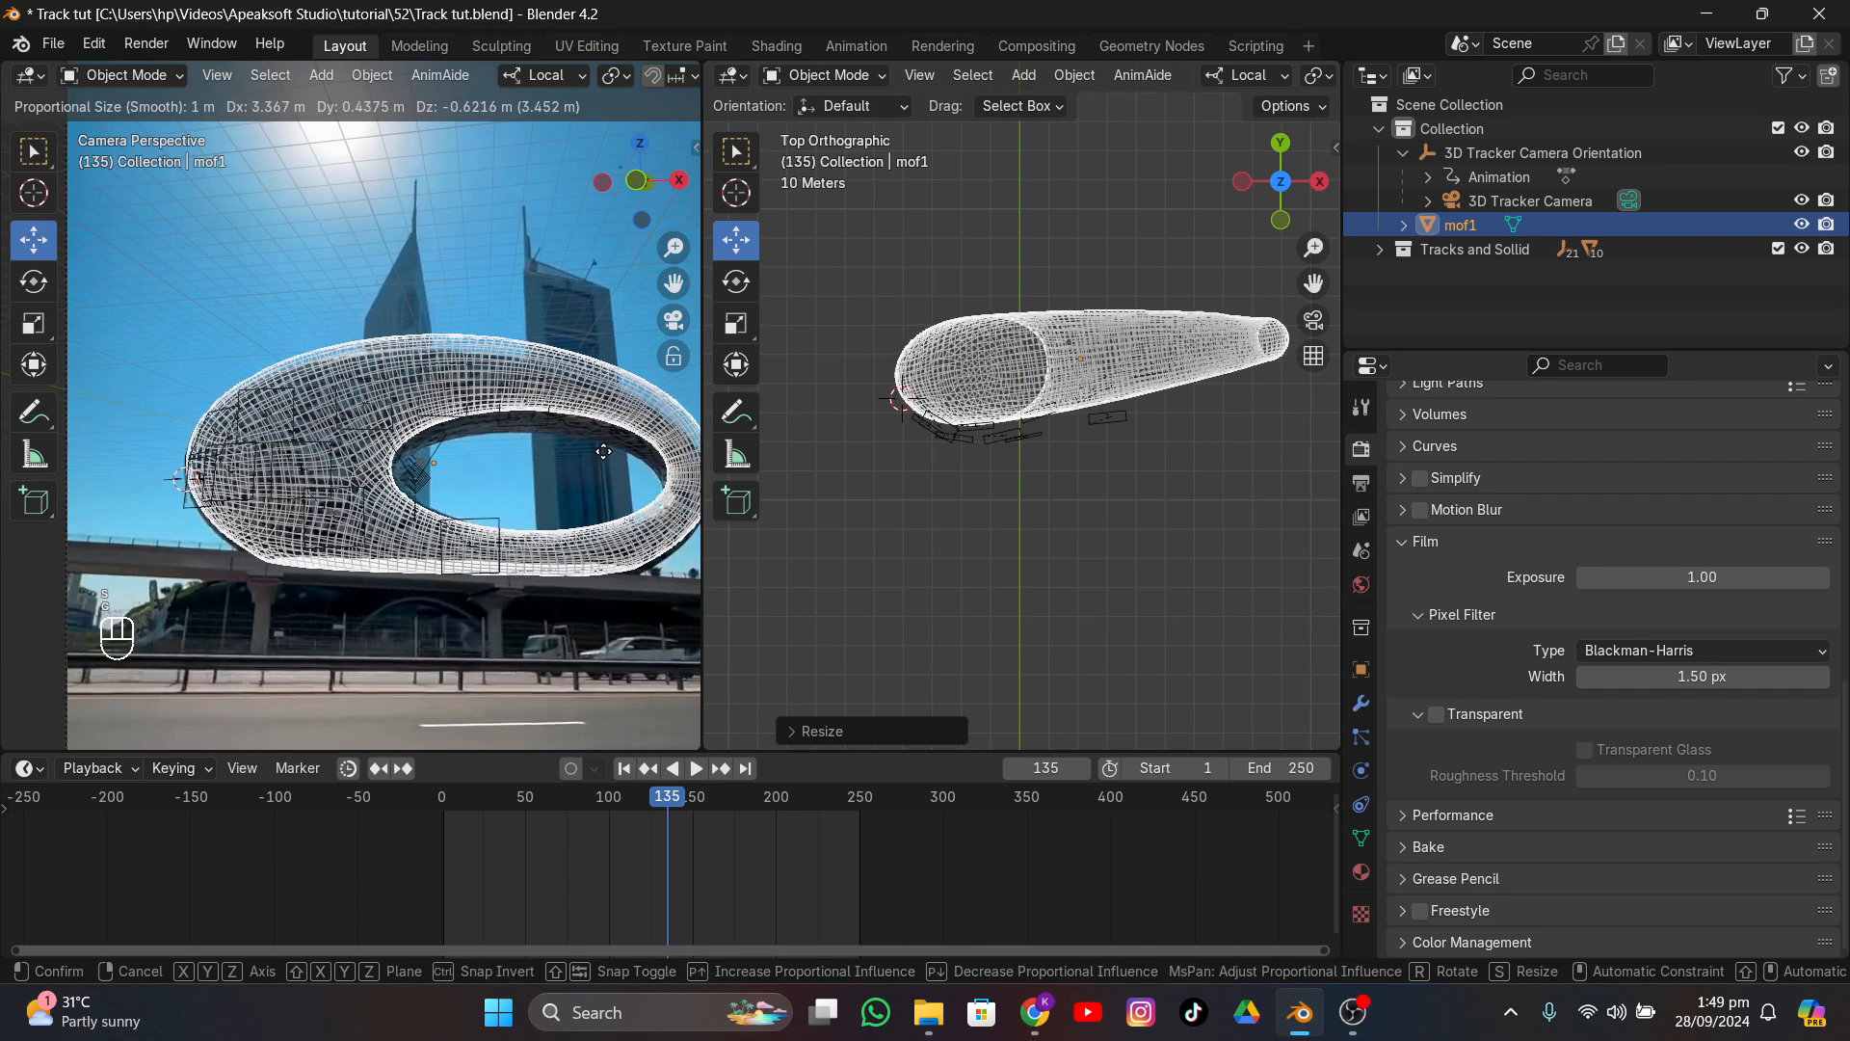
left_click(570, 503)
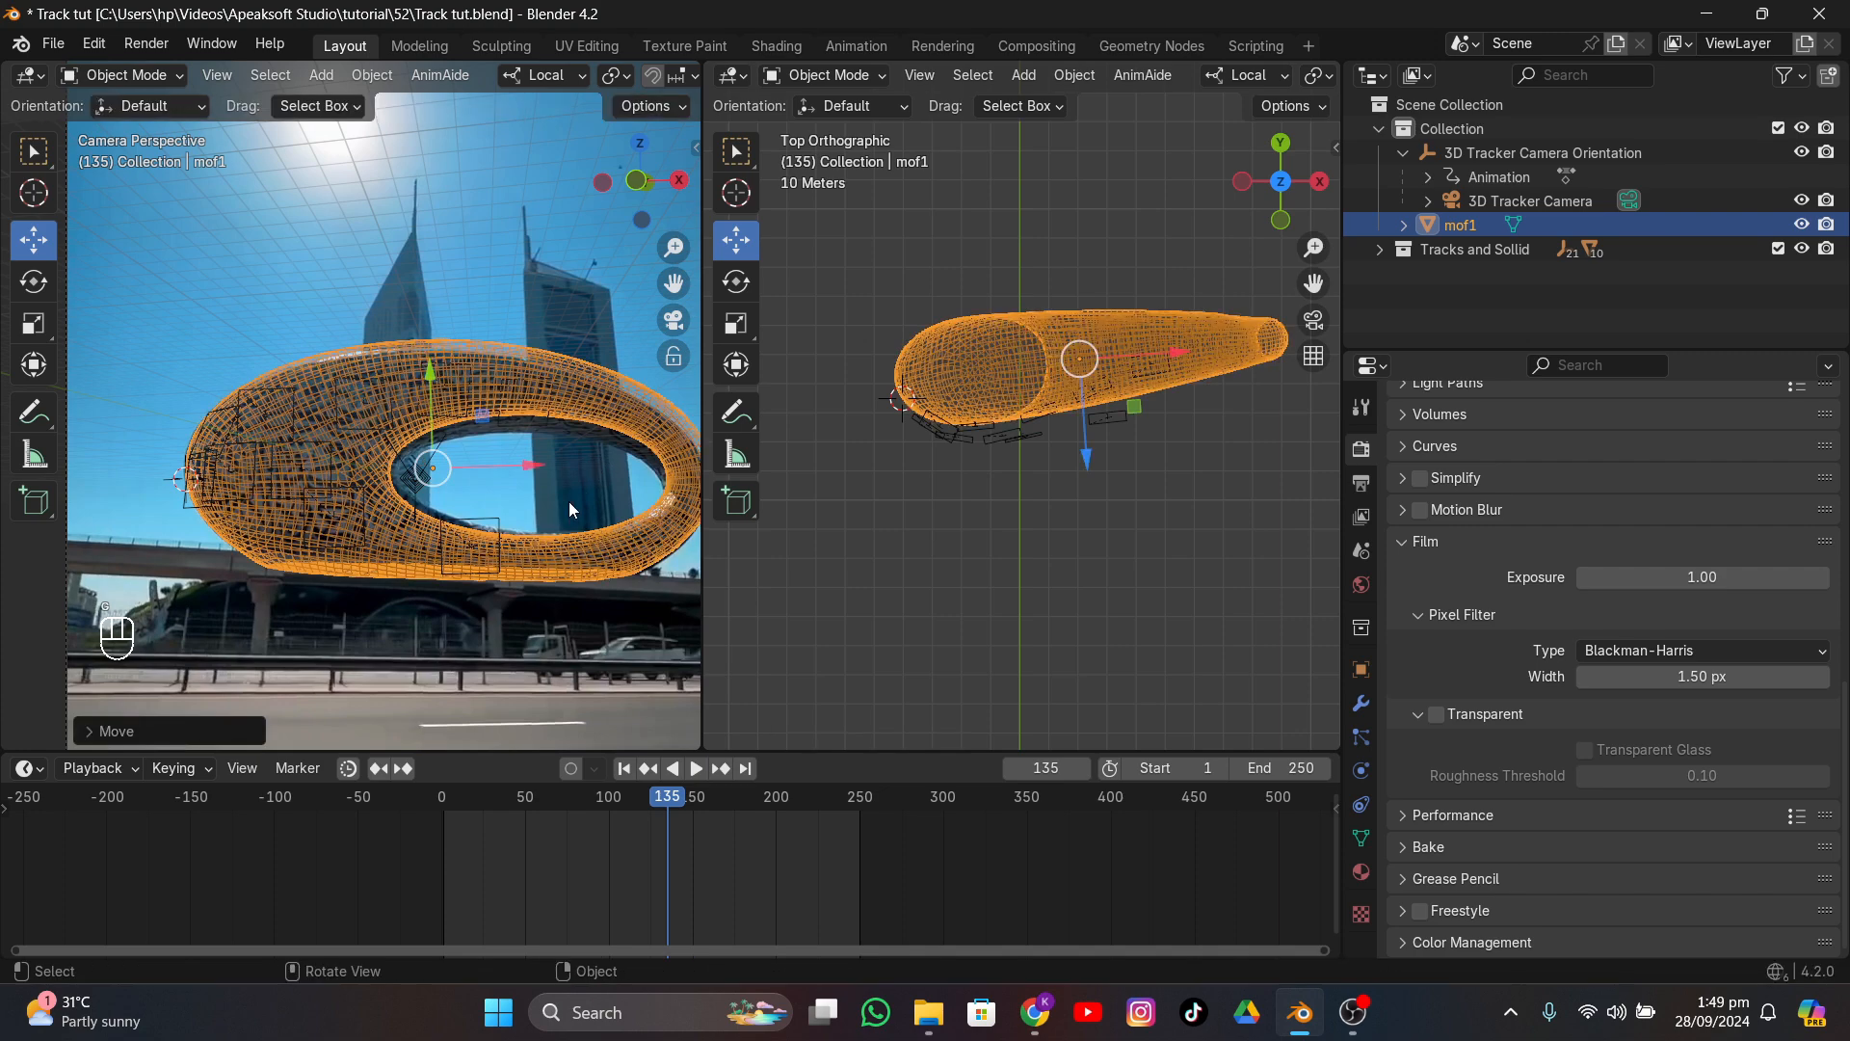
scroll(1085, 564, "up", 3)
key("g")
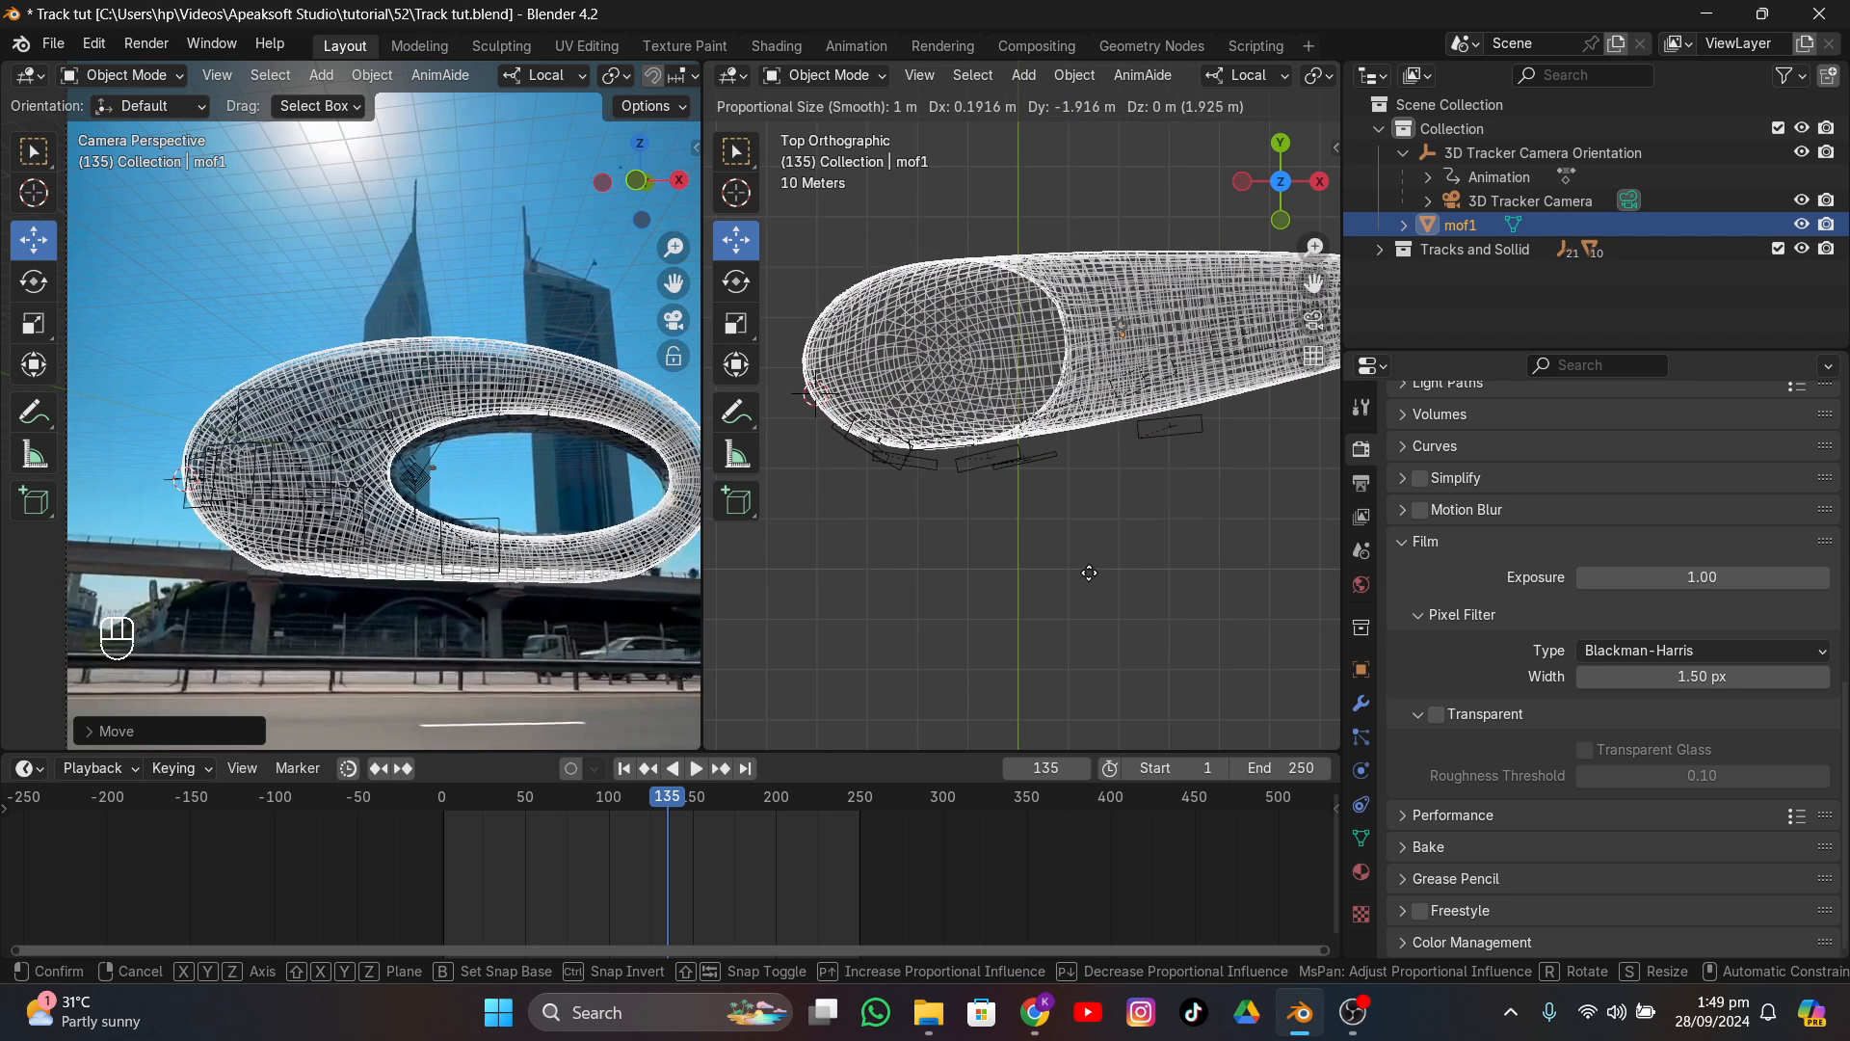
left_click(1094, 581)
- Display the camera view in solid shading, push mof1 back along its local Z axis and rotate it about -7.4° in the top view
key("z")
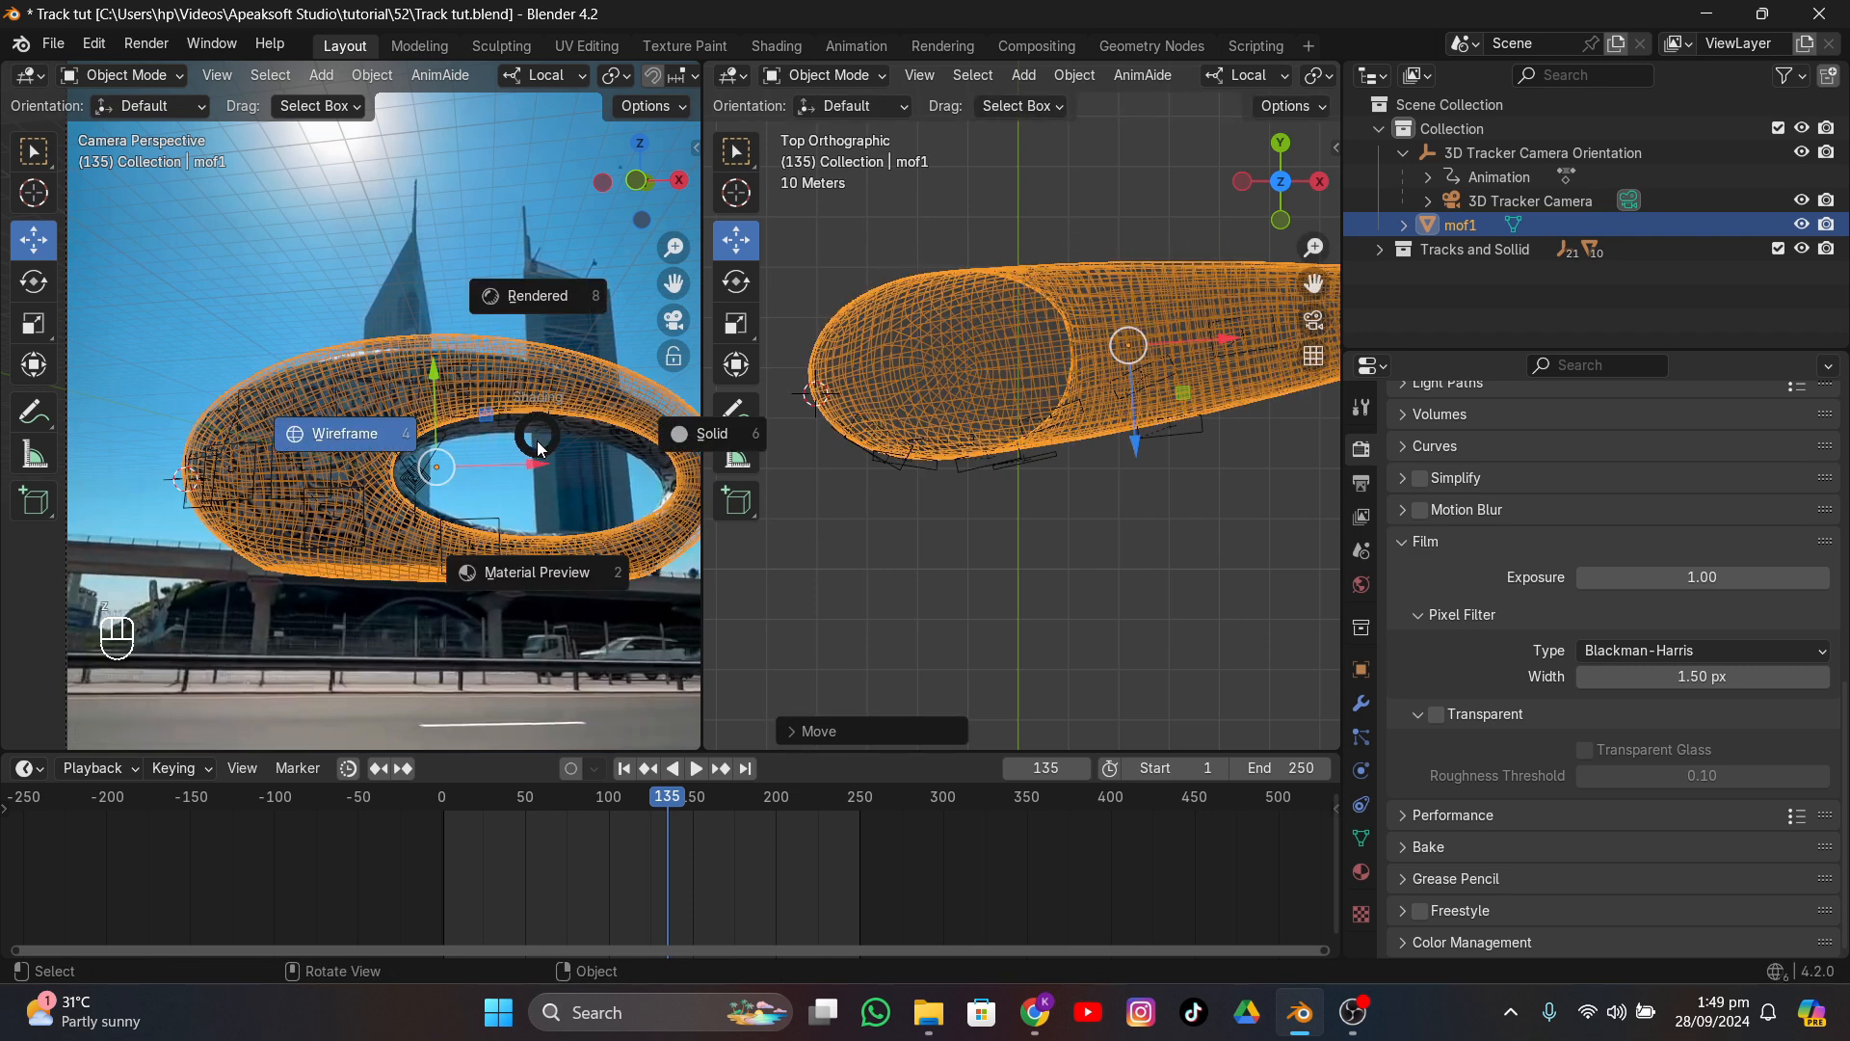
left_click(671, 453)
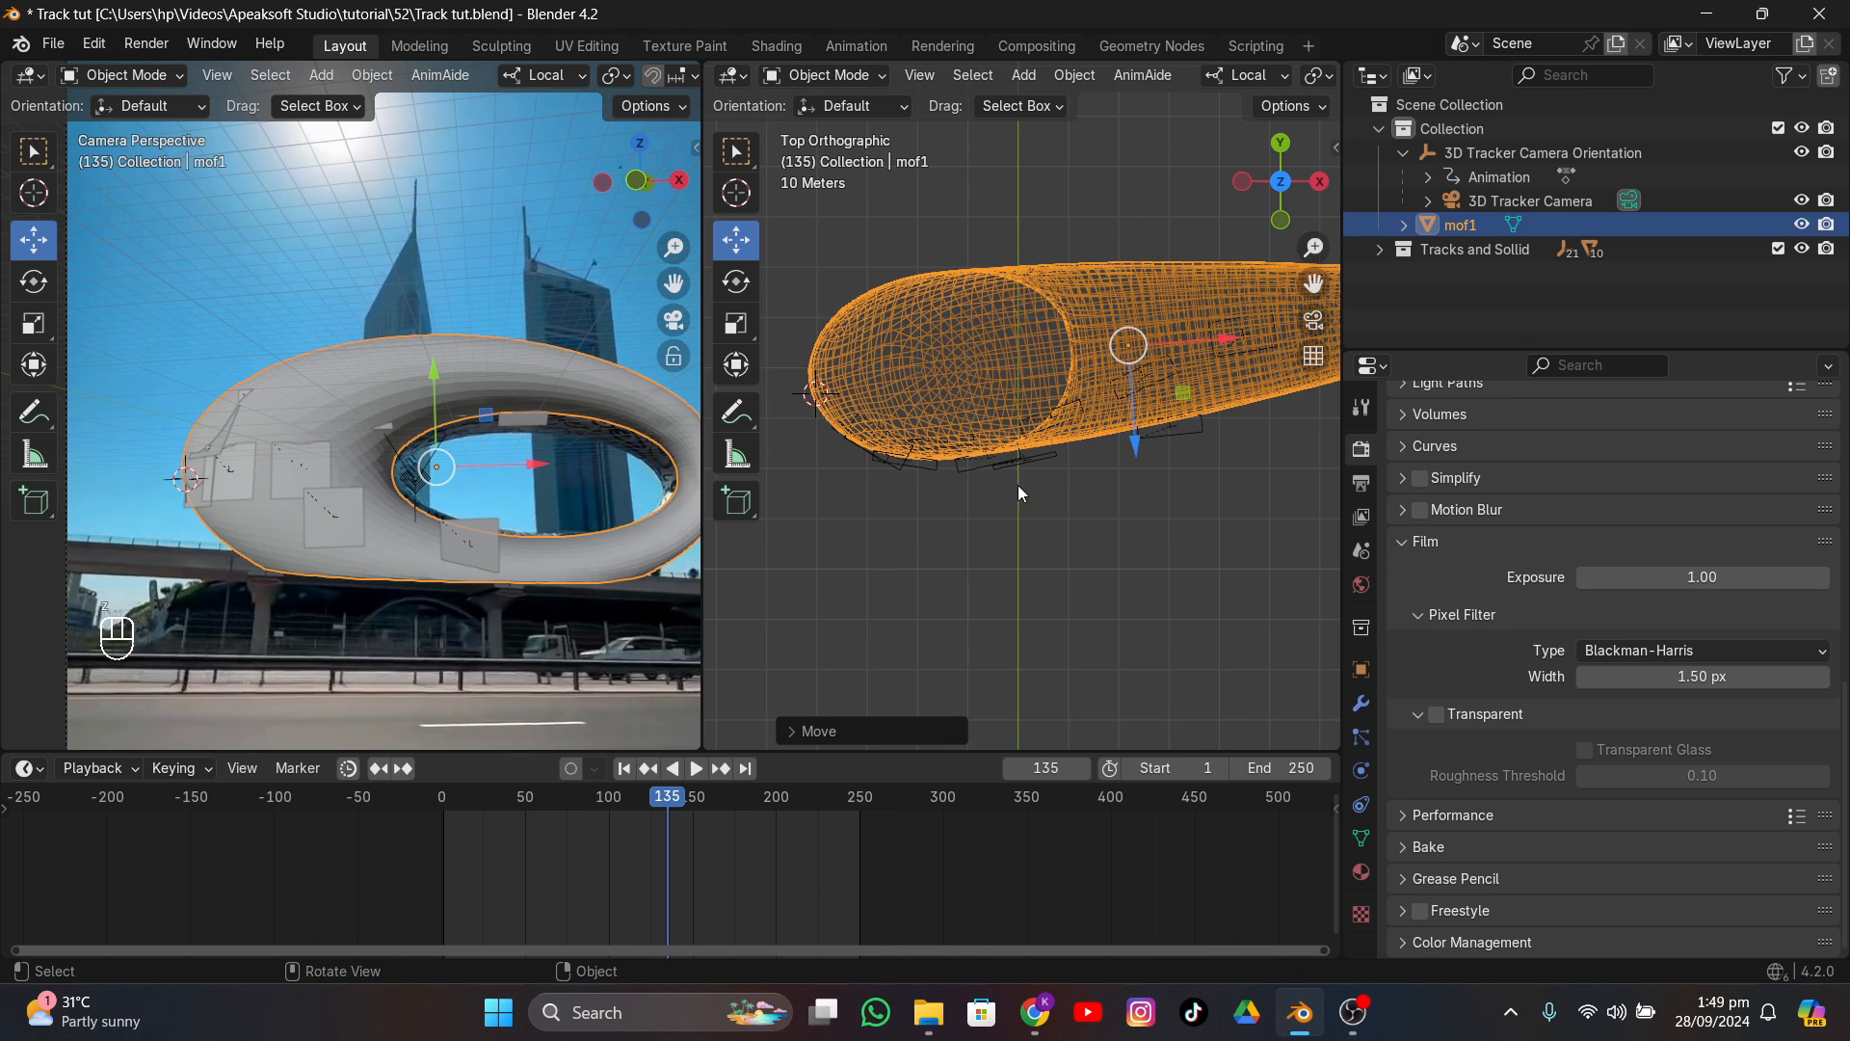
left_click_drag(1135, 432, 1139, 379)
key("r")
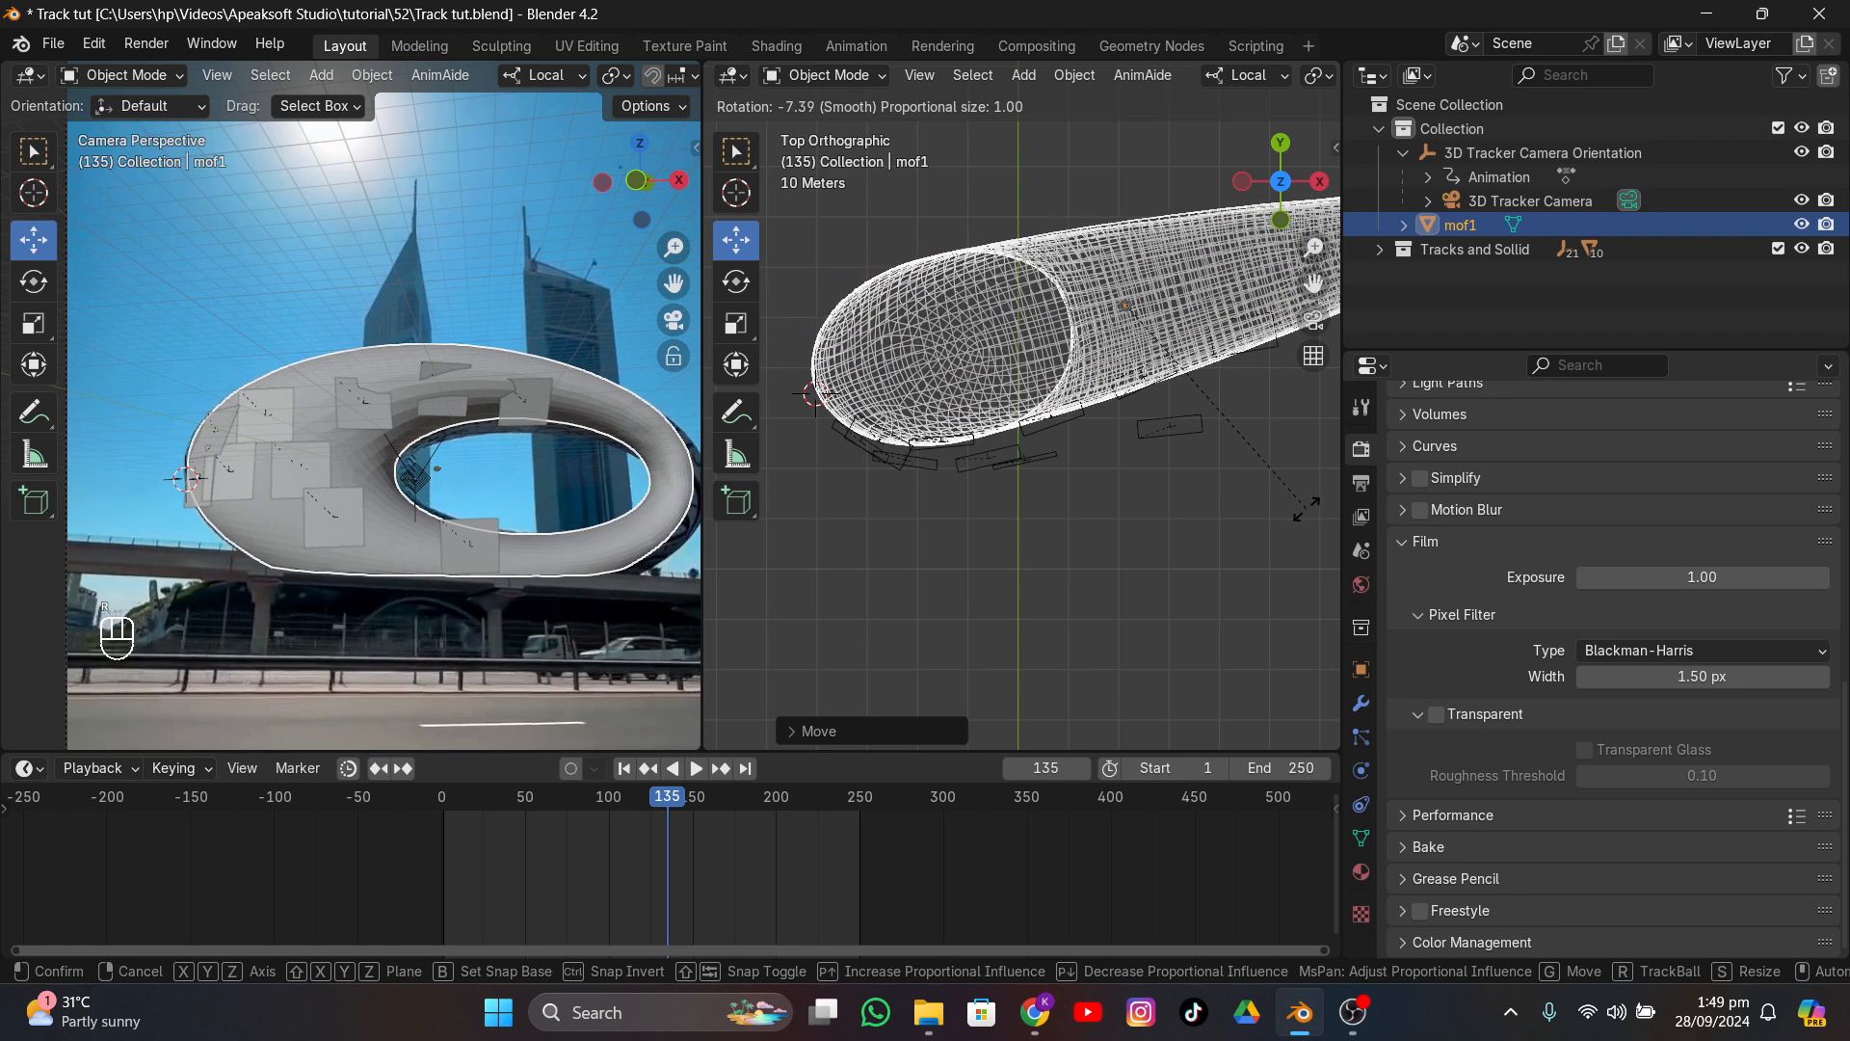
left_click(1306, 507)
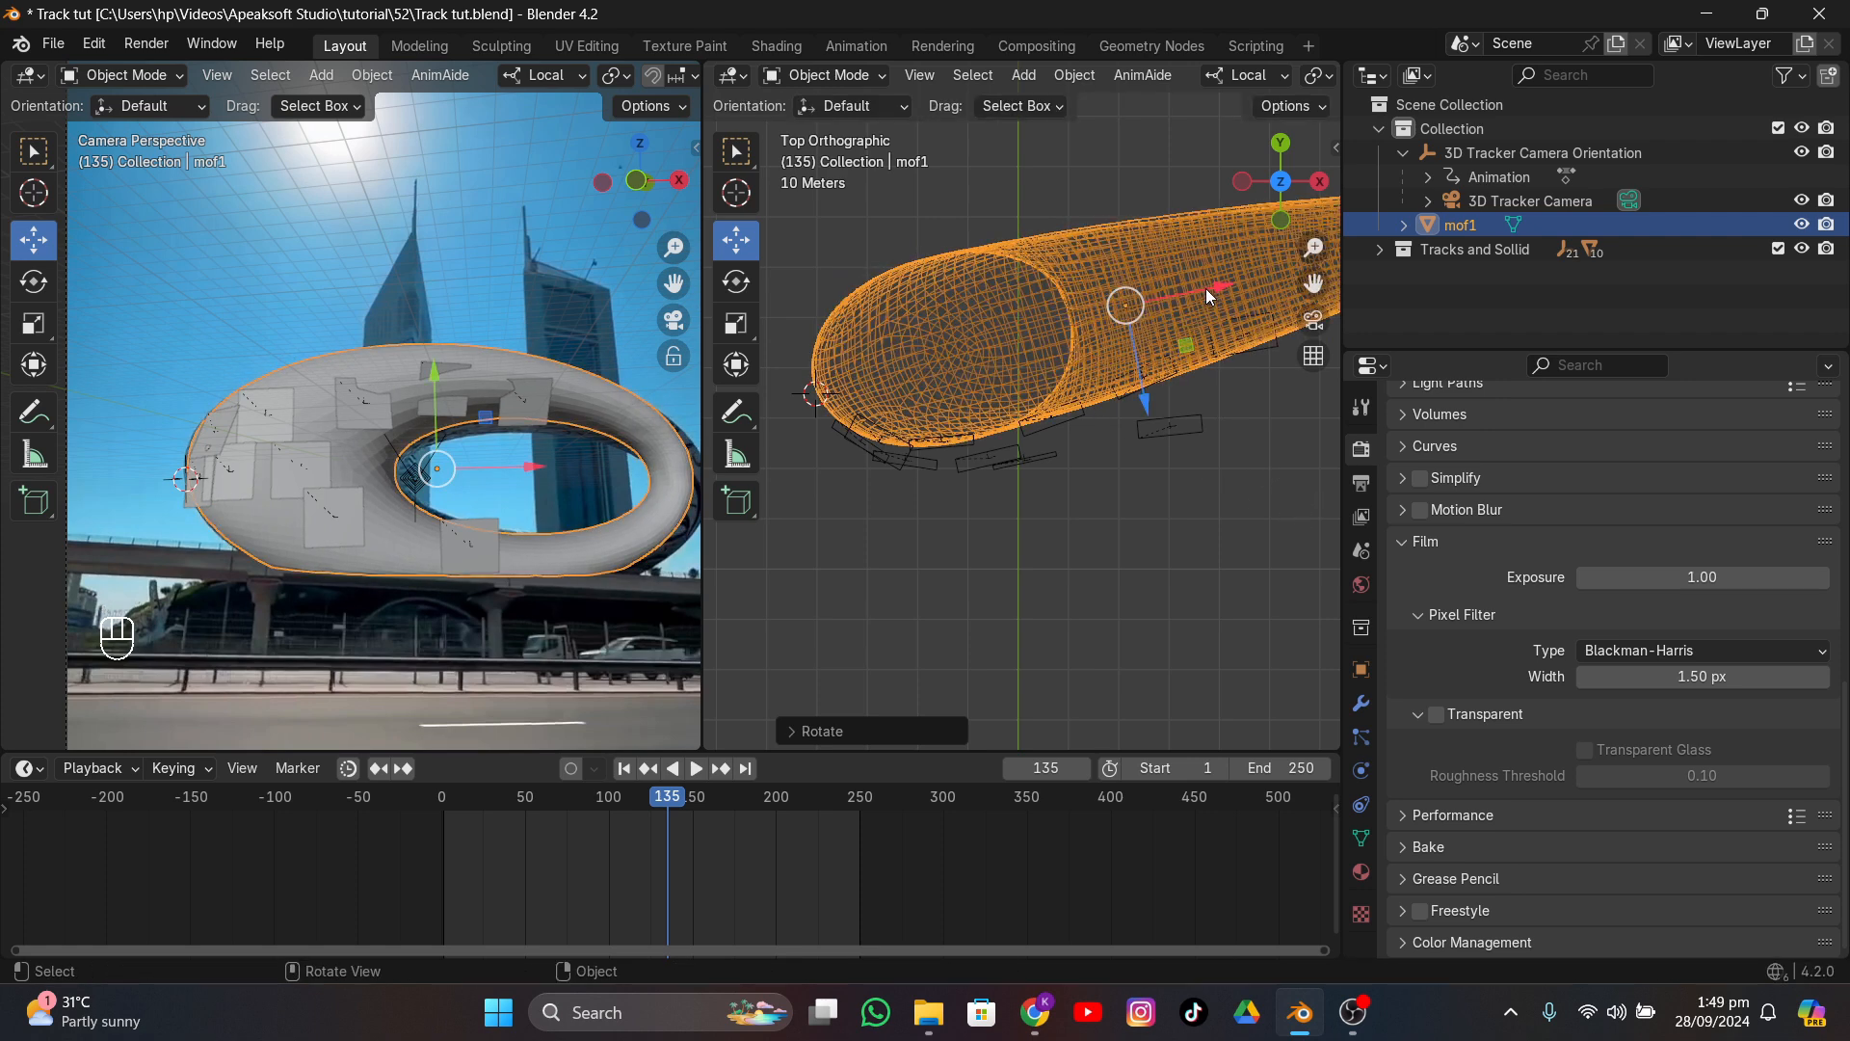
- Fine-tune mof1's position along its local X and Z axes so the tracked solids lie on its front surface
left_click_drag(1206, 287, 1158, 396)
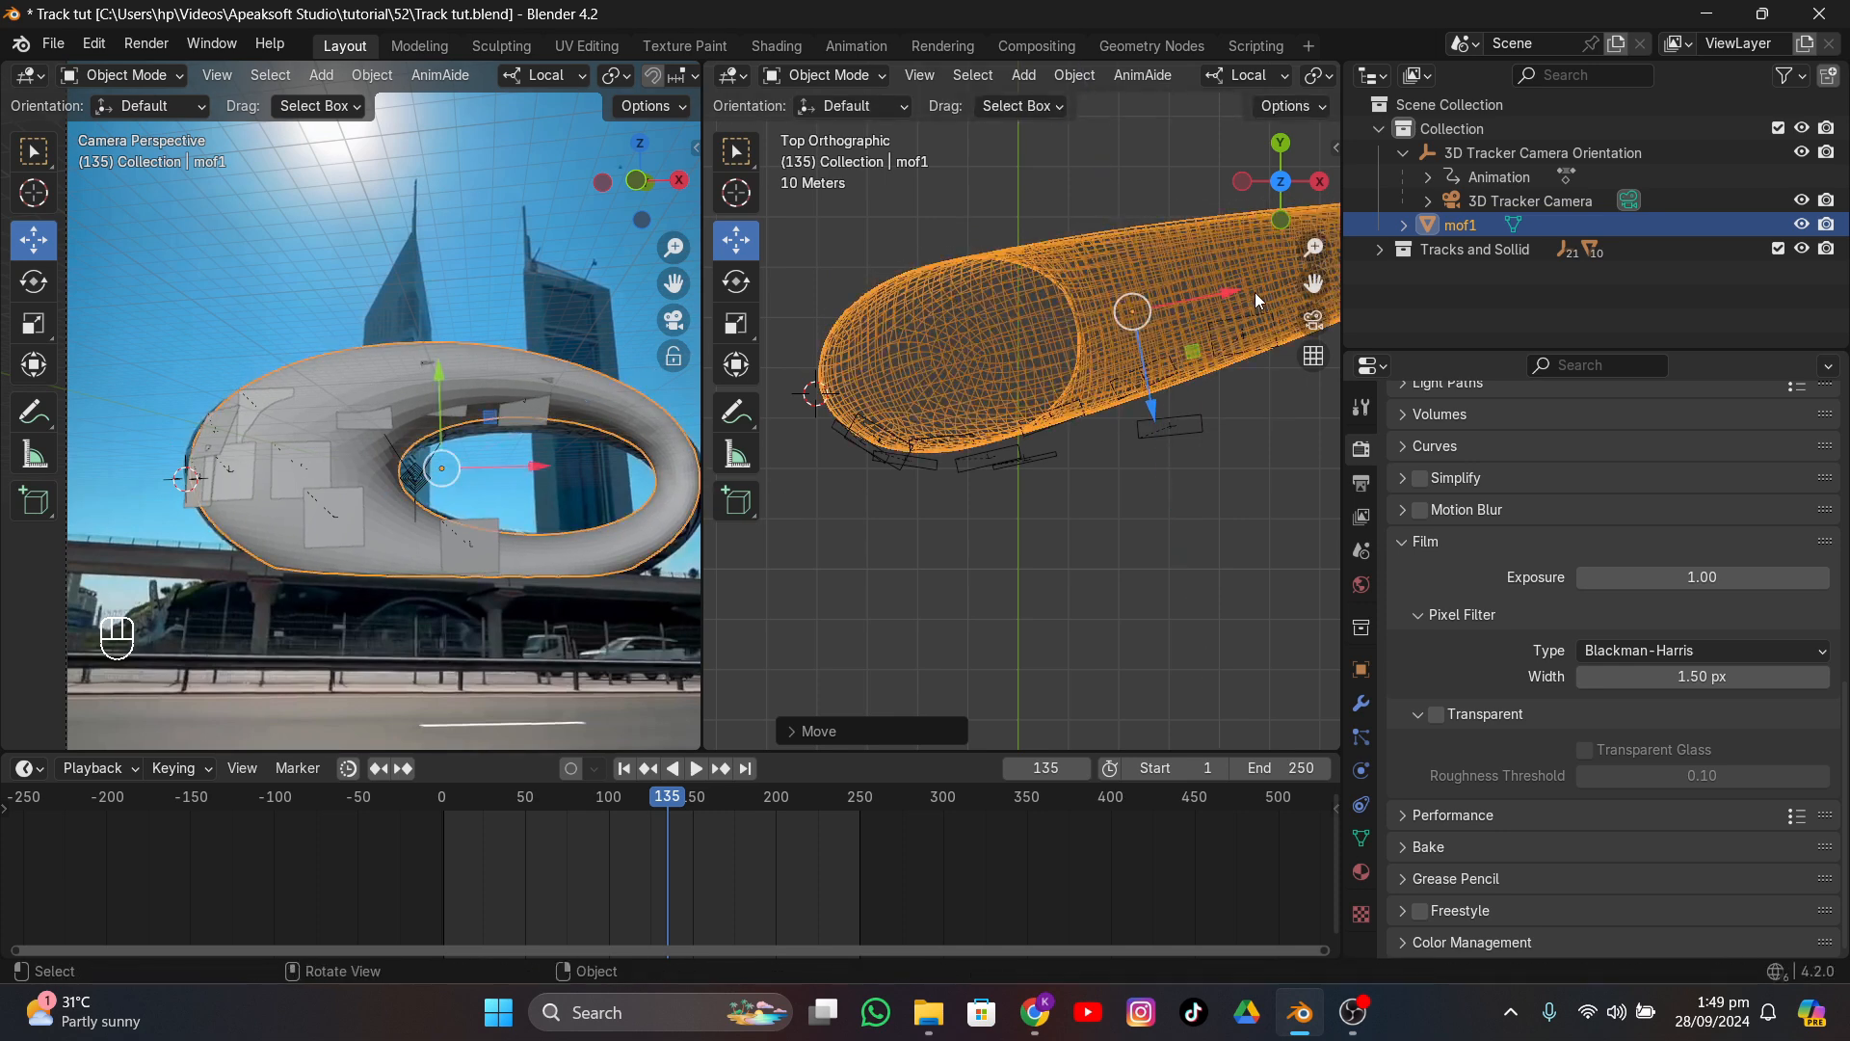
left_click_drag(1243, 292, 1222, 292)
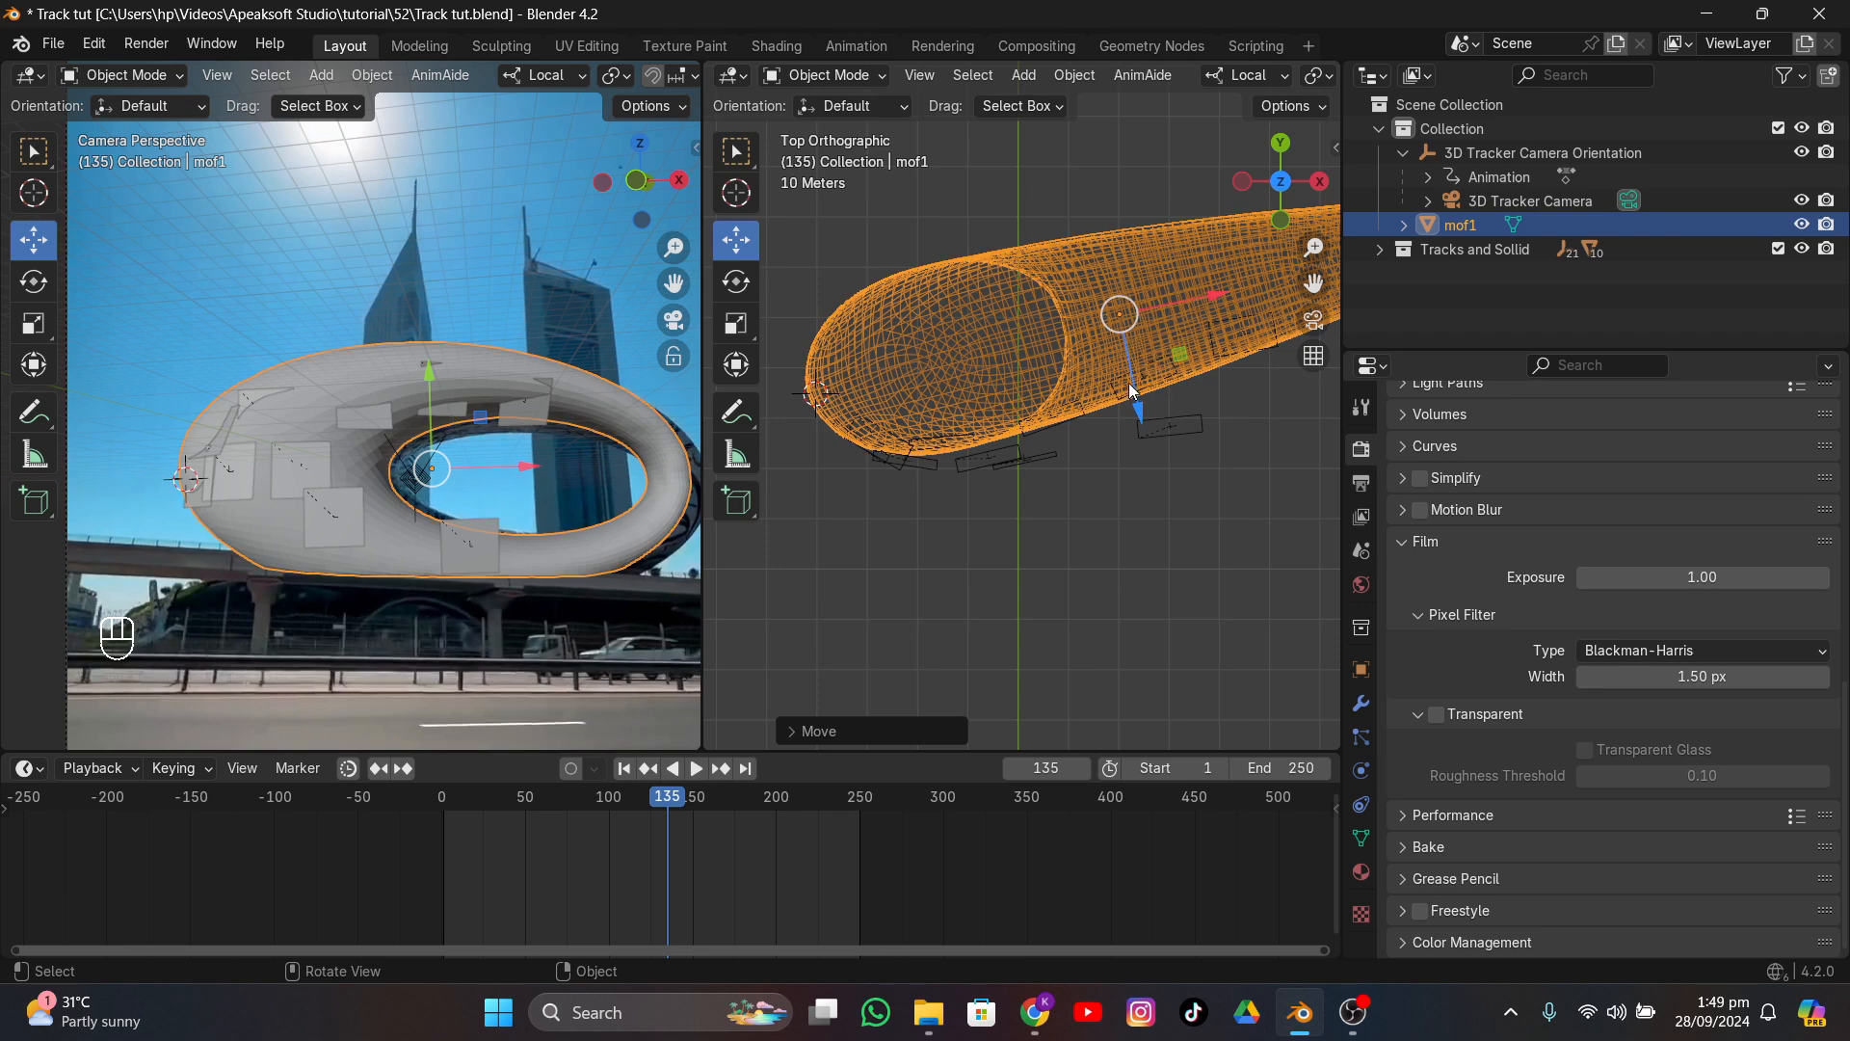
key("r")
left_click(1228, 472)
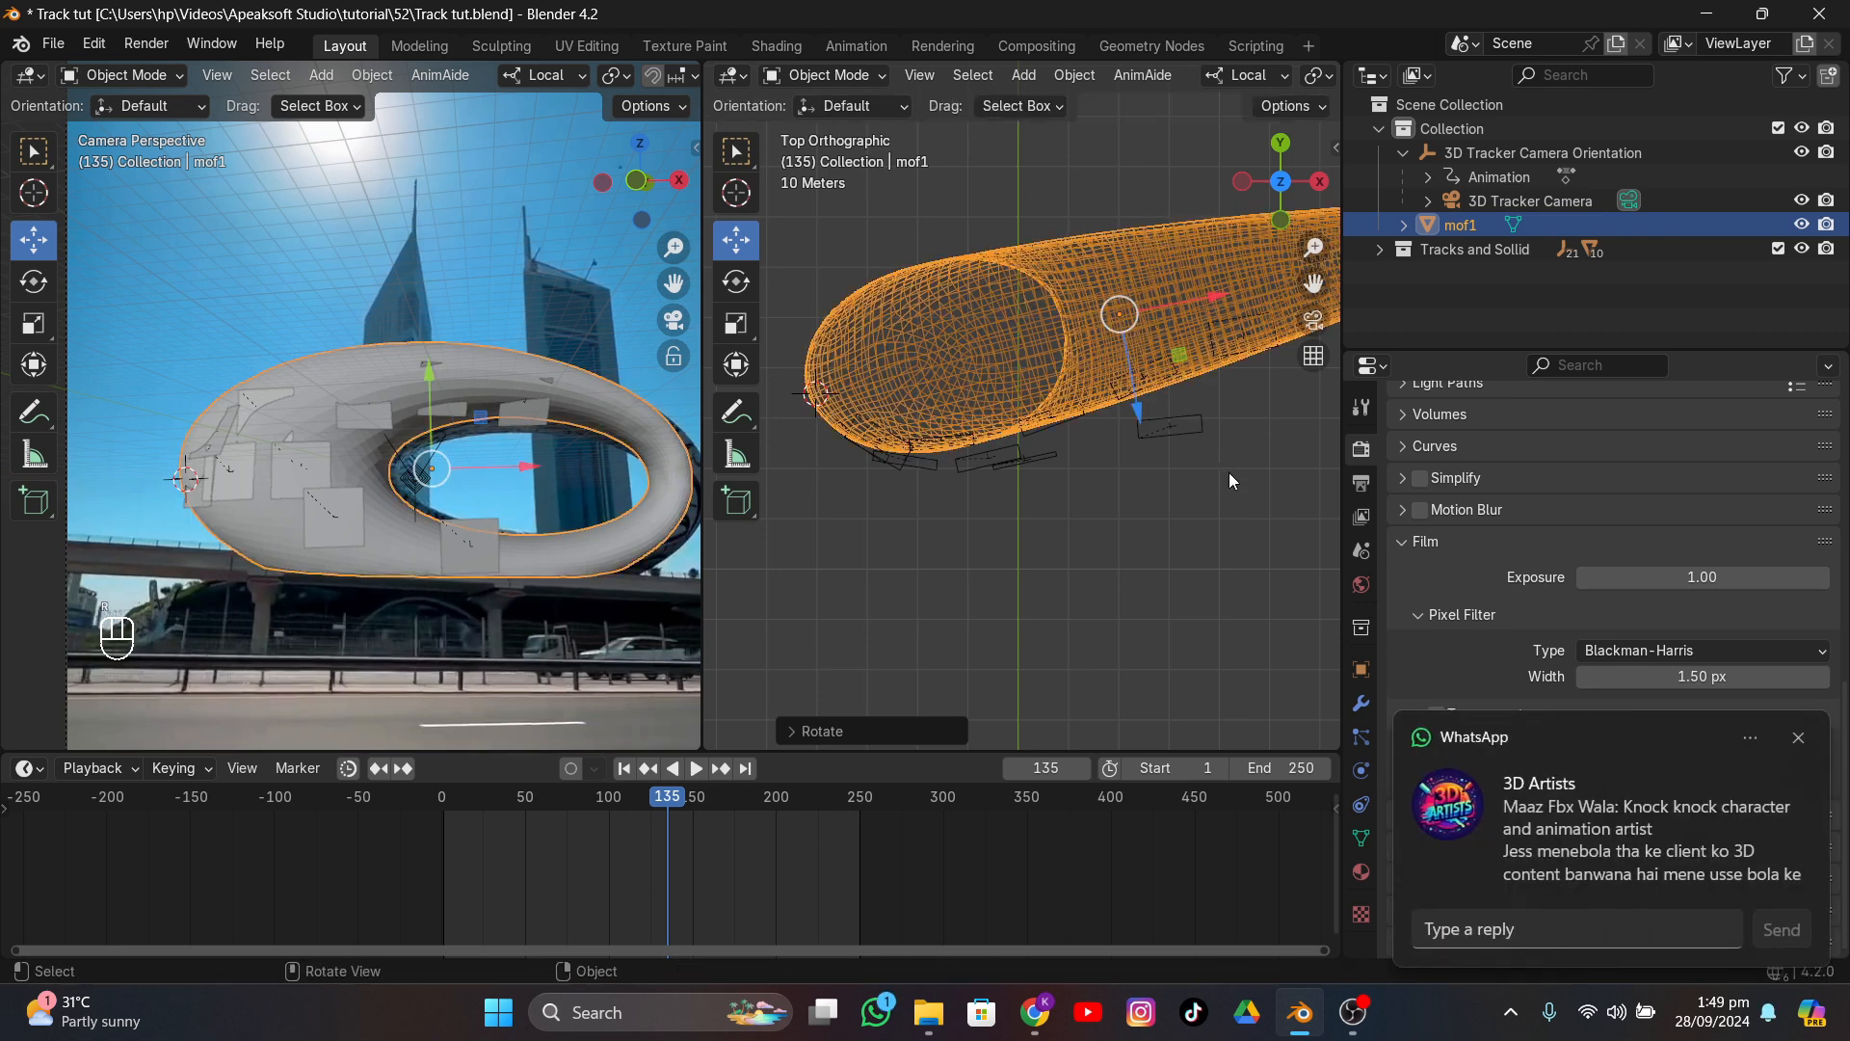
left_click(1189, 297)
left_click_drag(1145, 401, 1146, 406)
left_click_drag(1180, 320, 1079, 330)
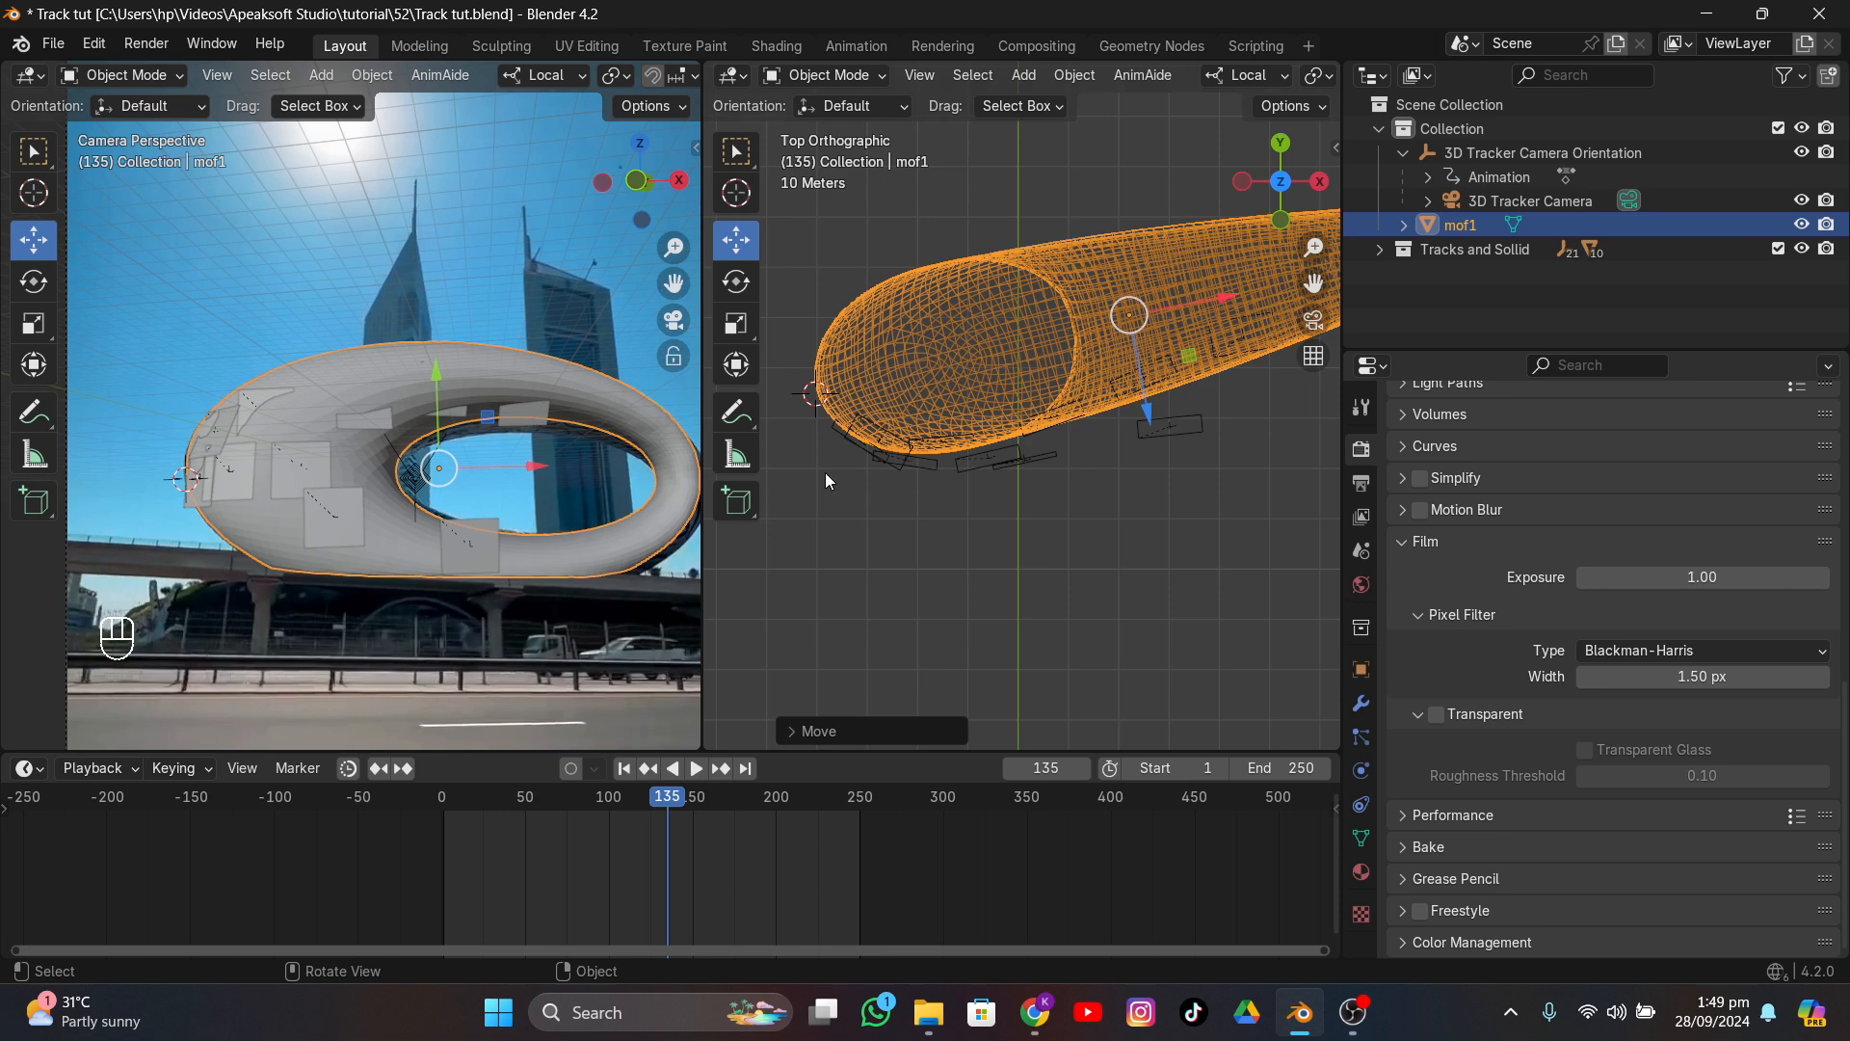
- Display the camera view in wireframe and nudge mof1 slightly to match the outline of the building in the footage
key("z")
left_click(252, 330)
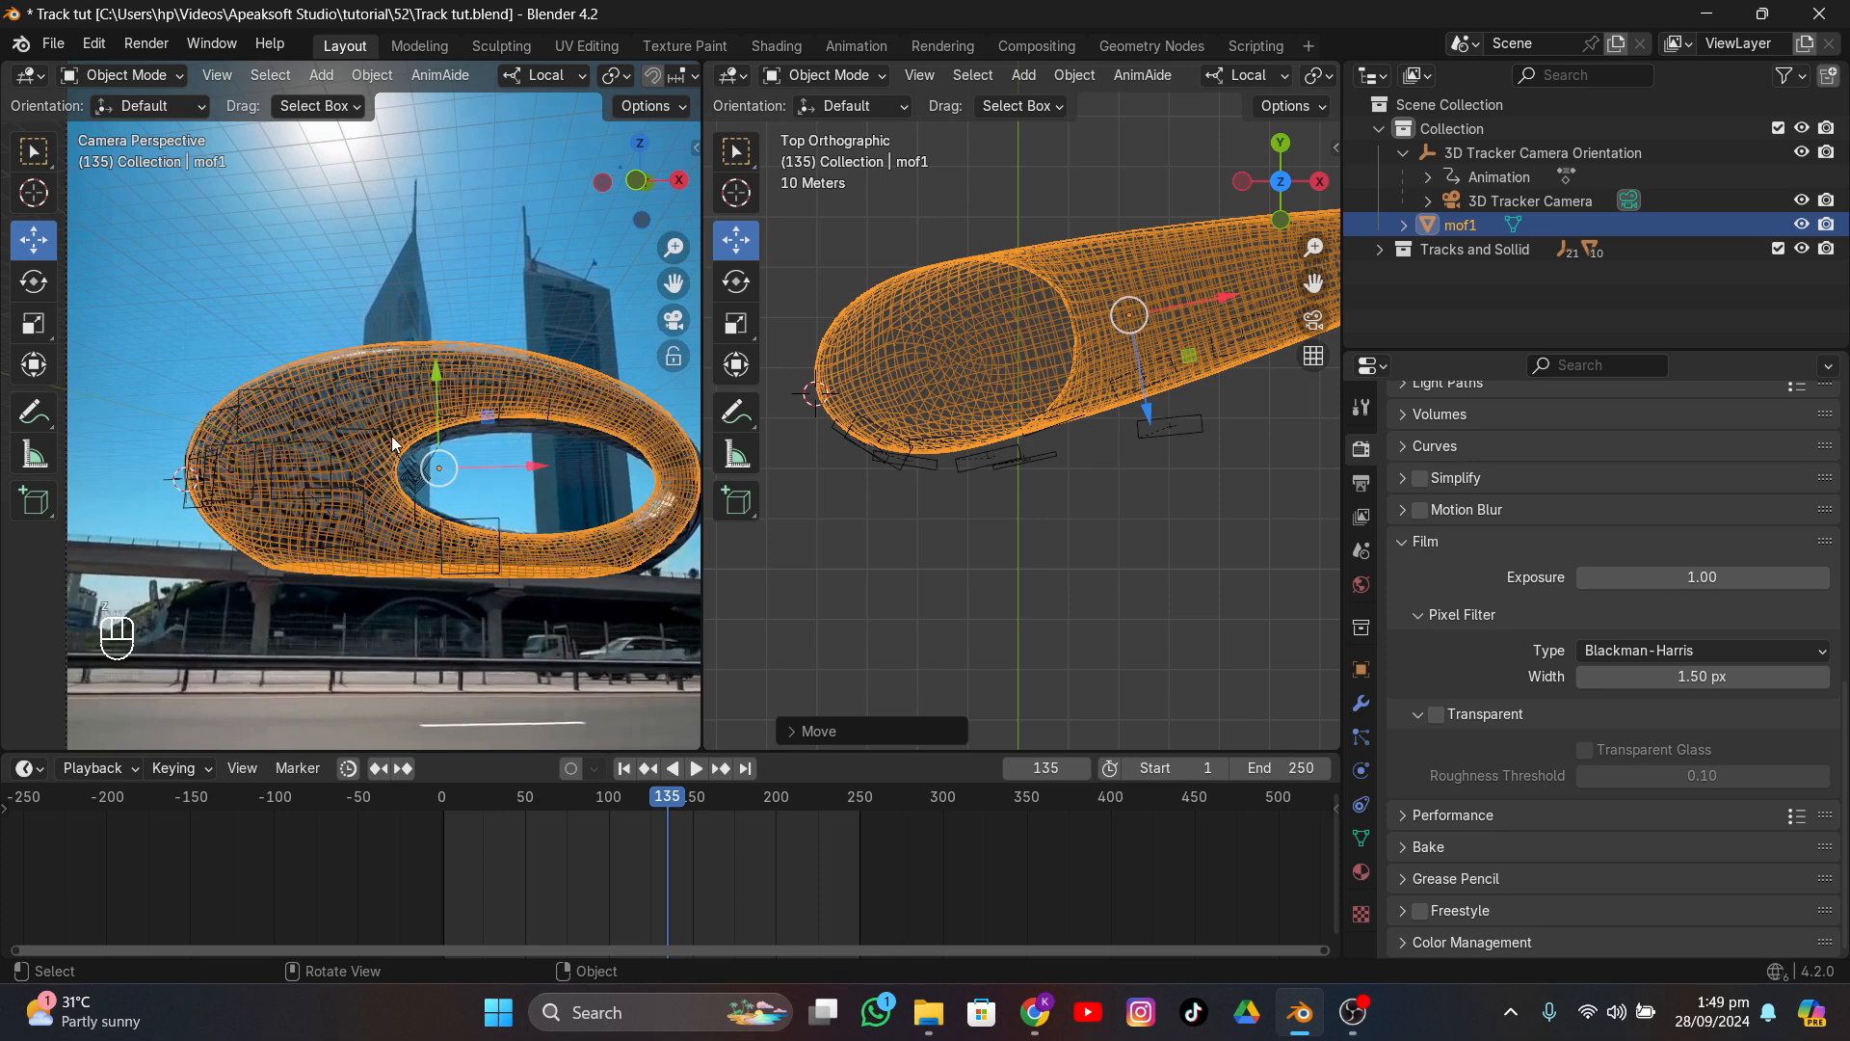
scroll(461, 391, "up", 2)
left_click_drag(473, 395, 477, 397)
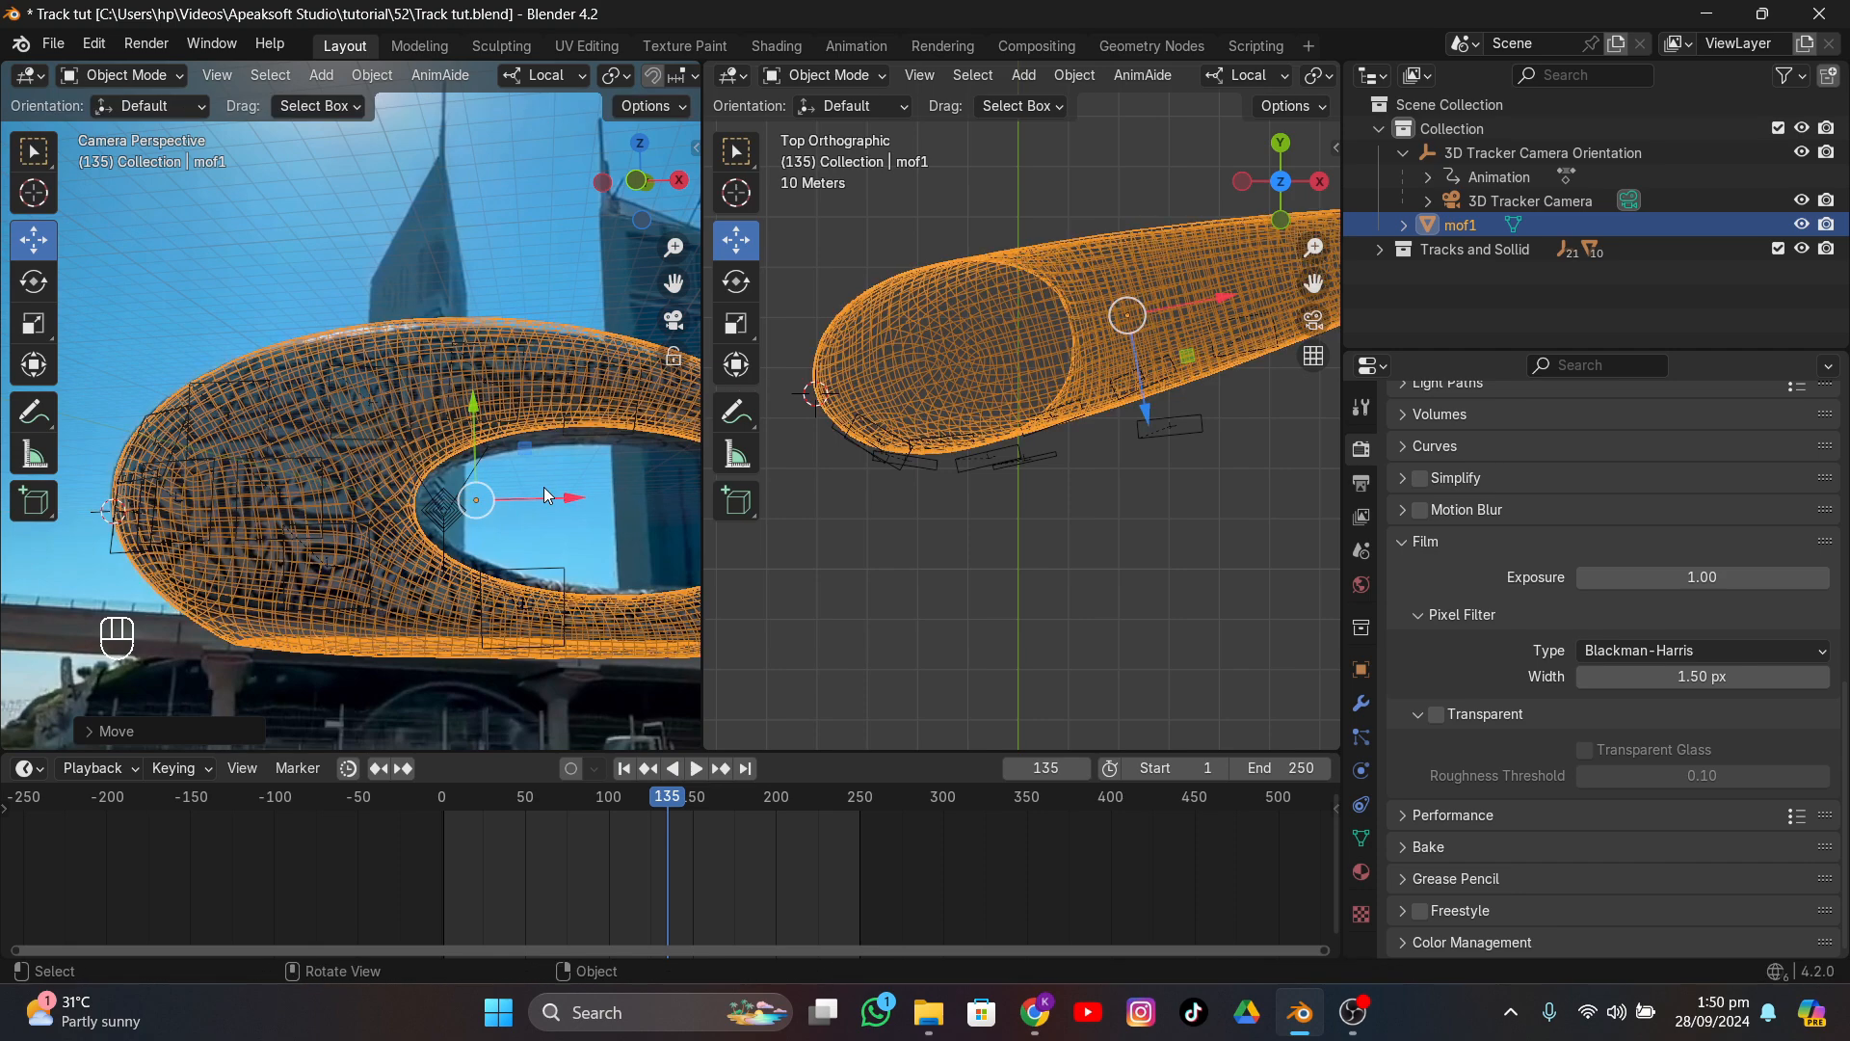
scroll(605, 485, "down", 1)
scroll(586, 490, "down", 2)
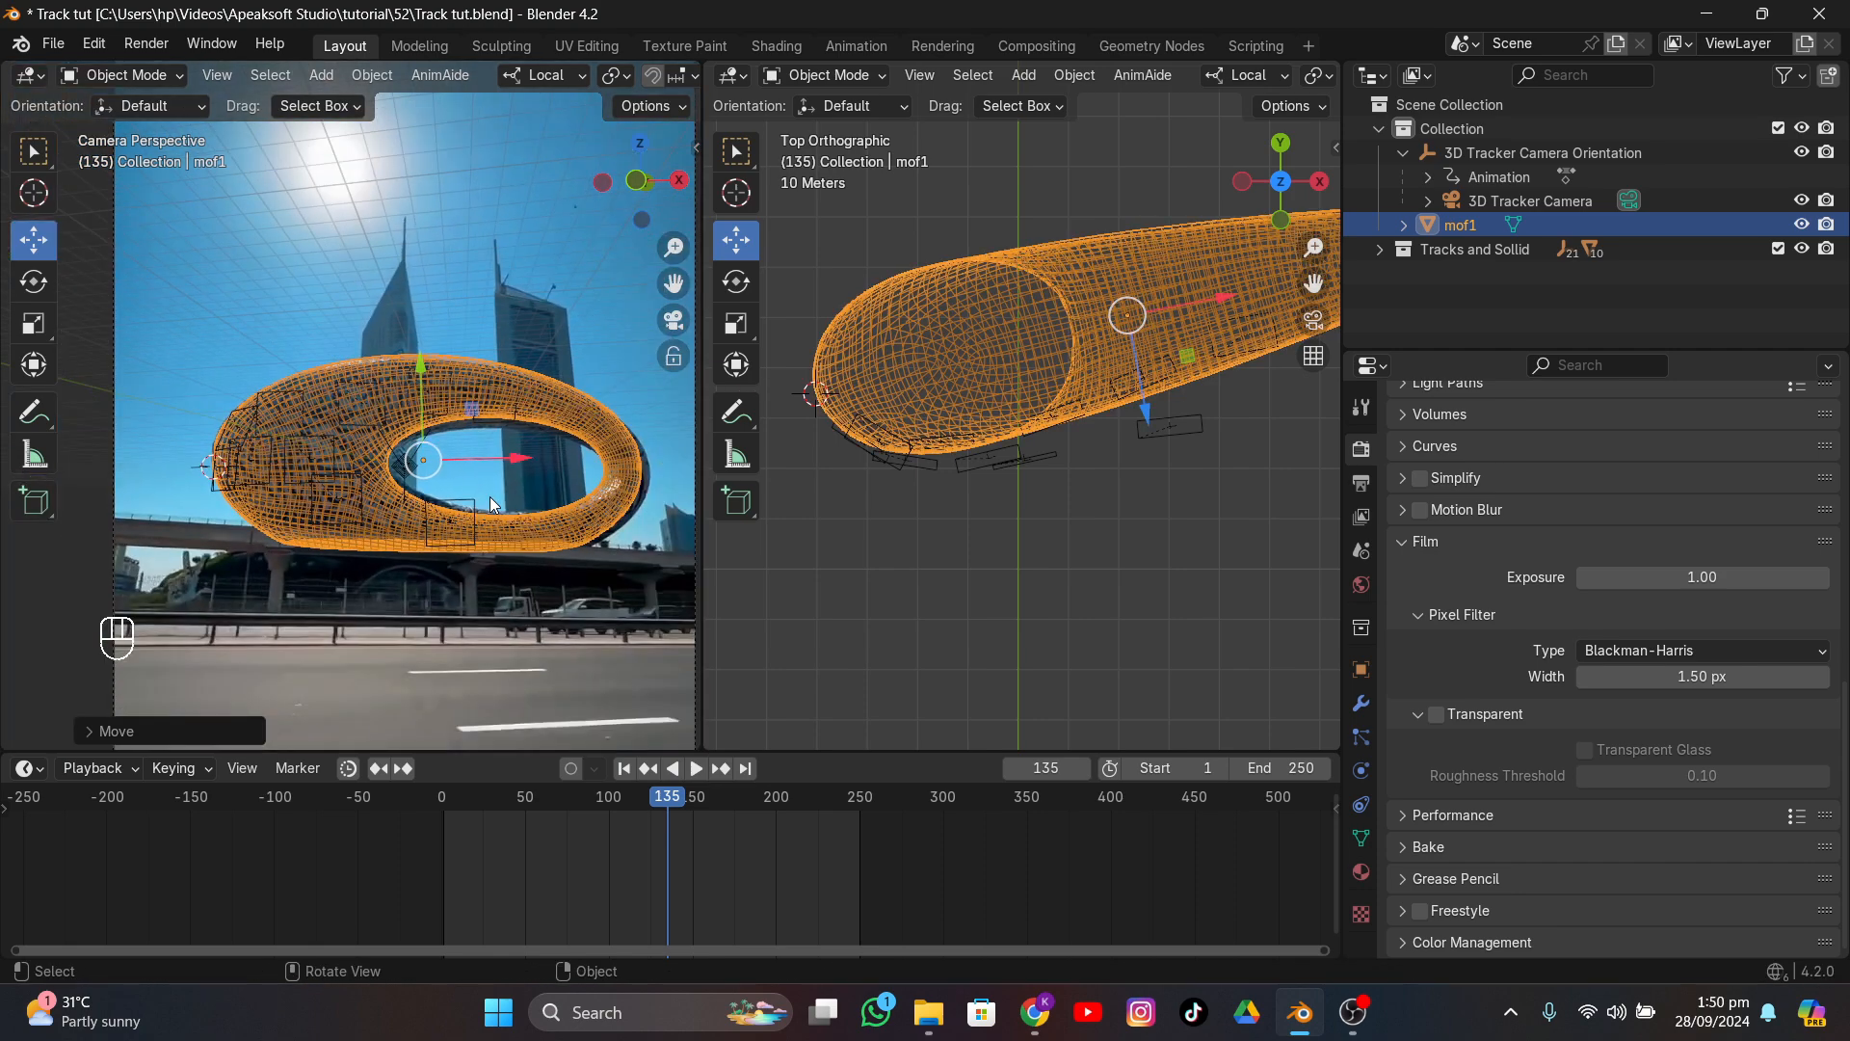
- Open mof1's mesh for editing in vertex select mode and display the free 3D view in solid shading
middle_click_drag(938, 518, 1094, 398)
key("Tab")
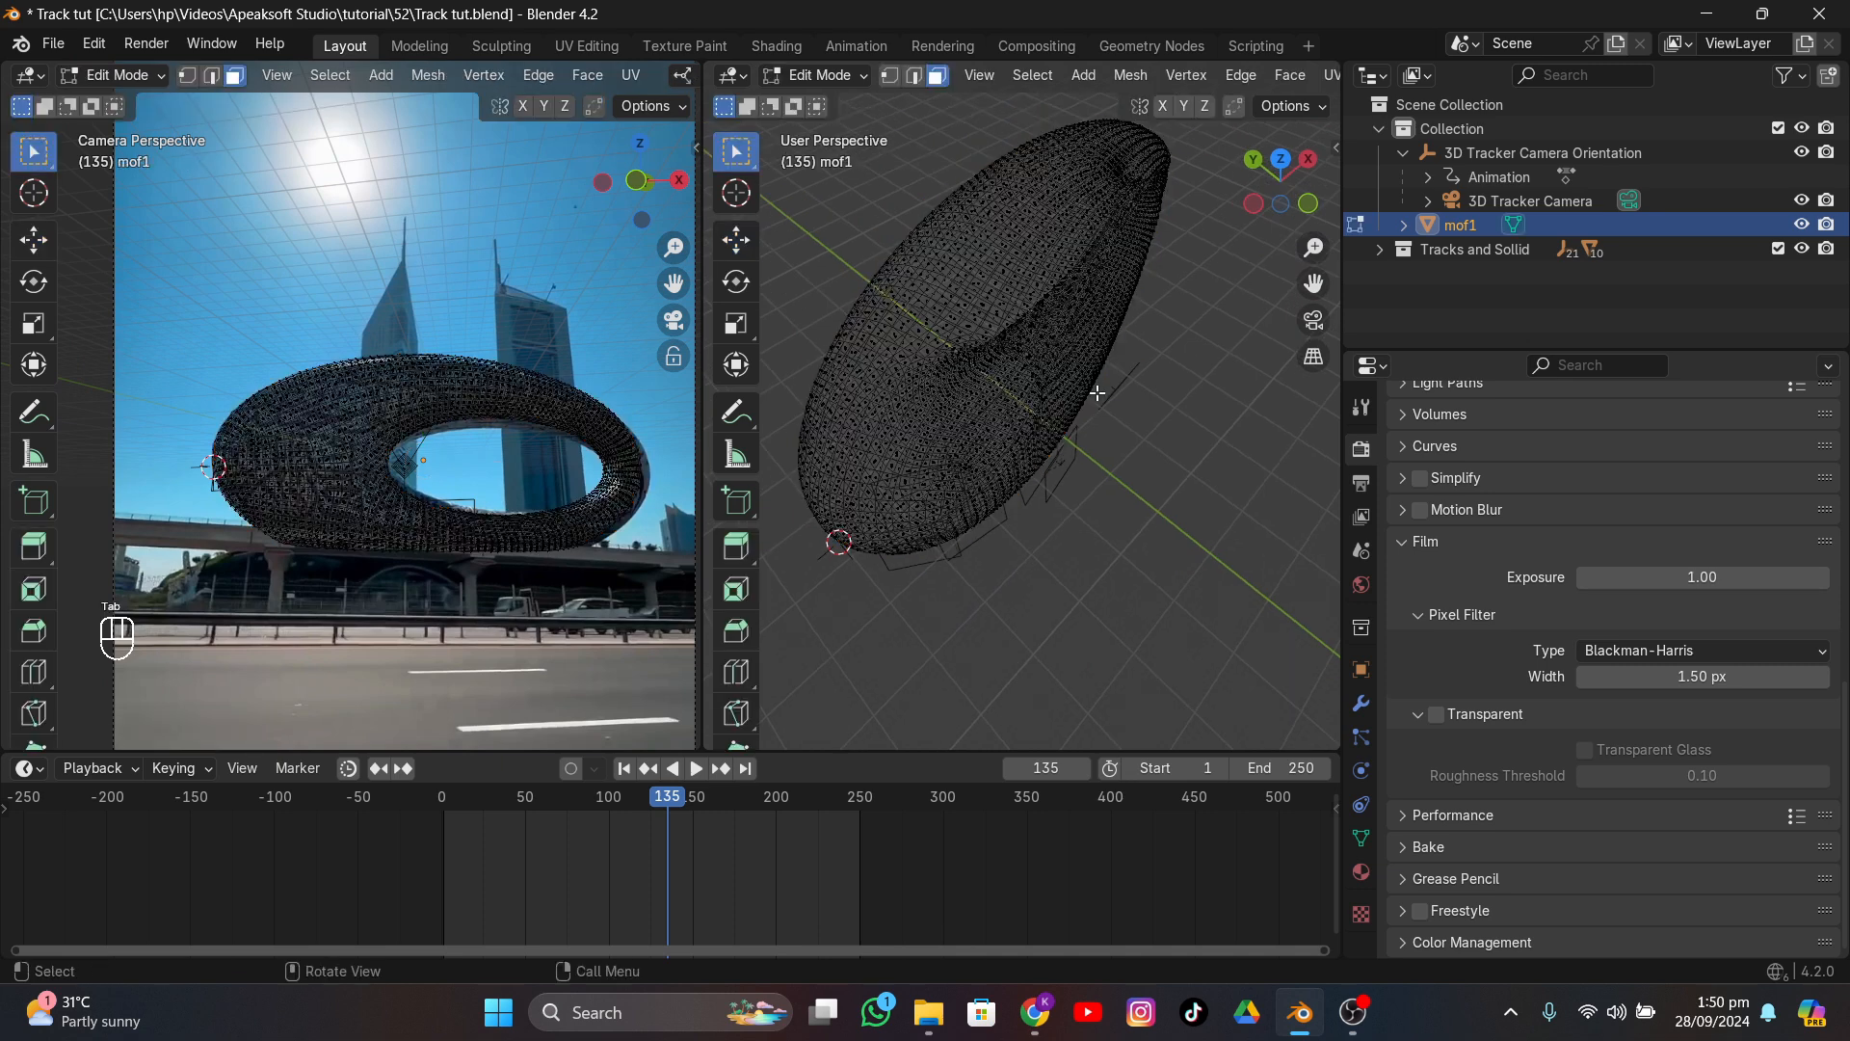
key("z")
left_click(1243, 387)
middle_click_drag(888, 560, 920, 274)
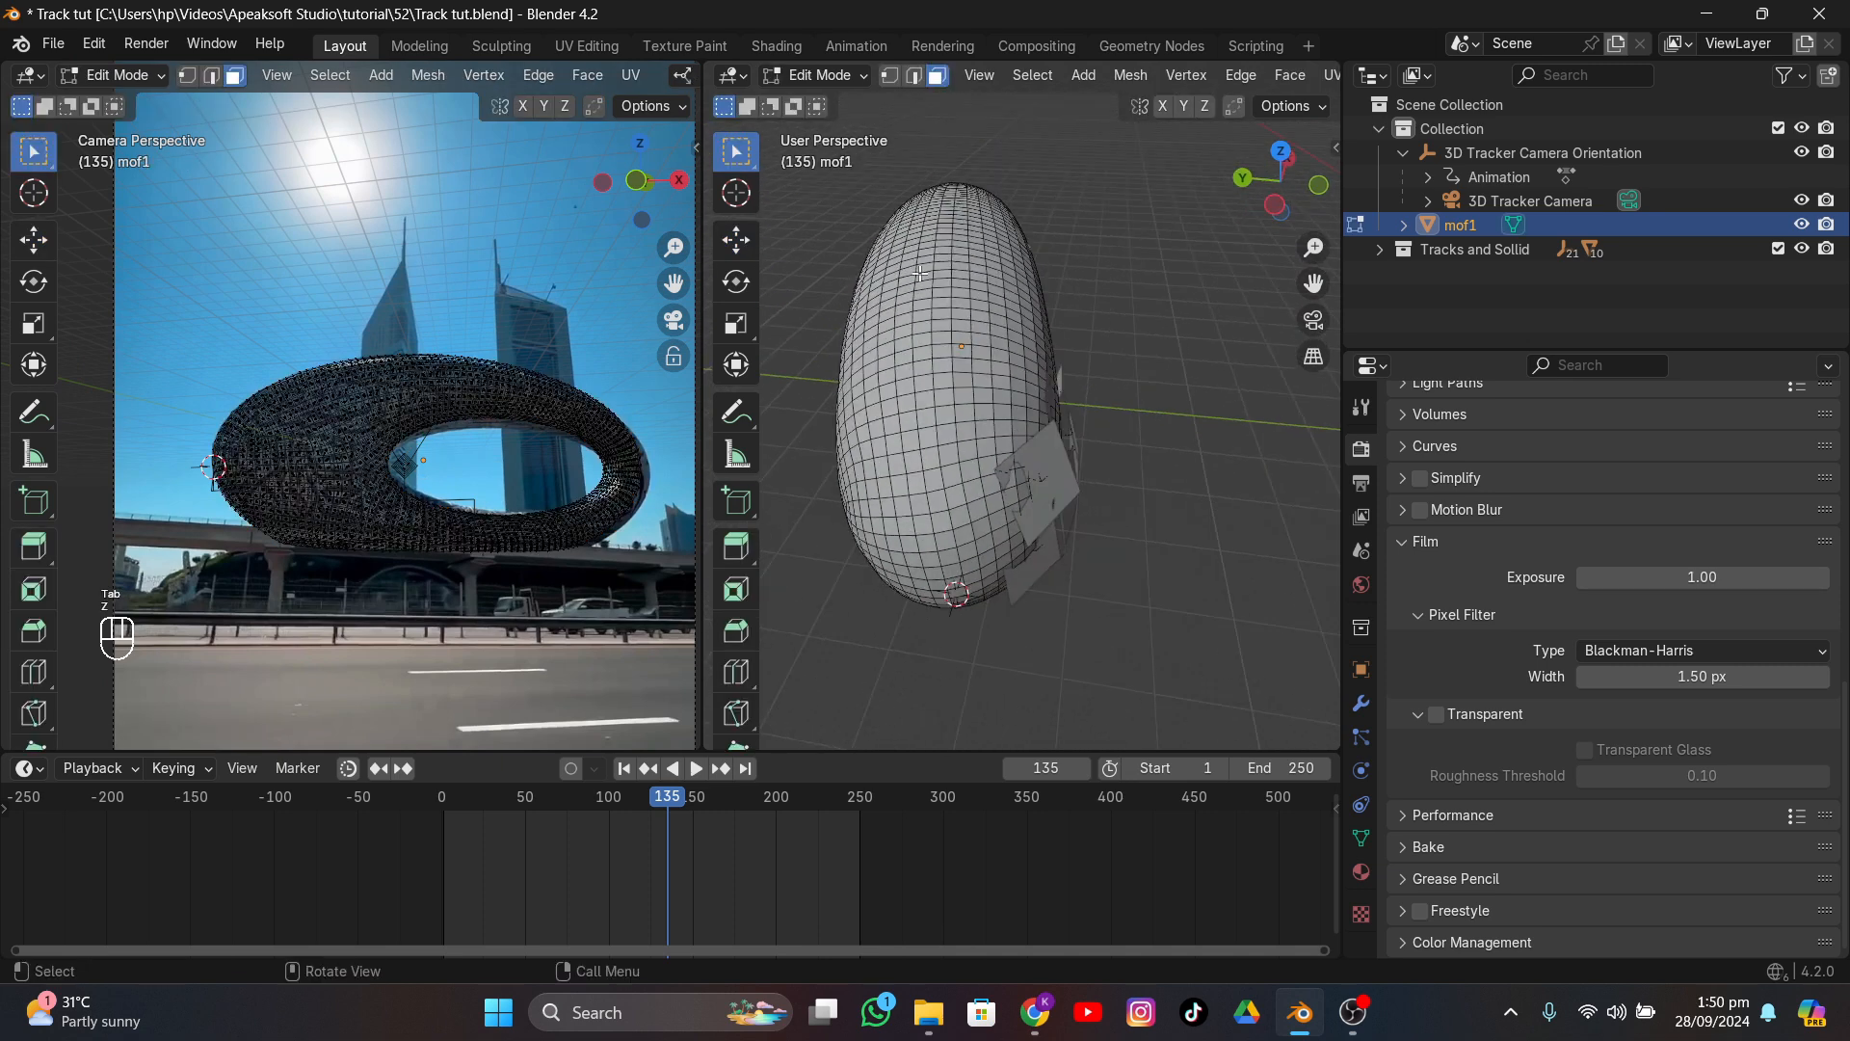
left_click(885, 75)
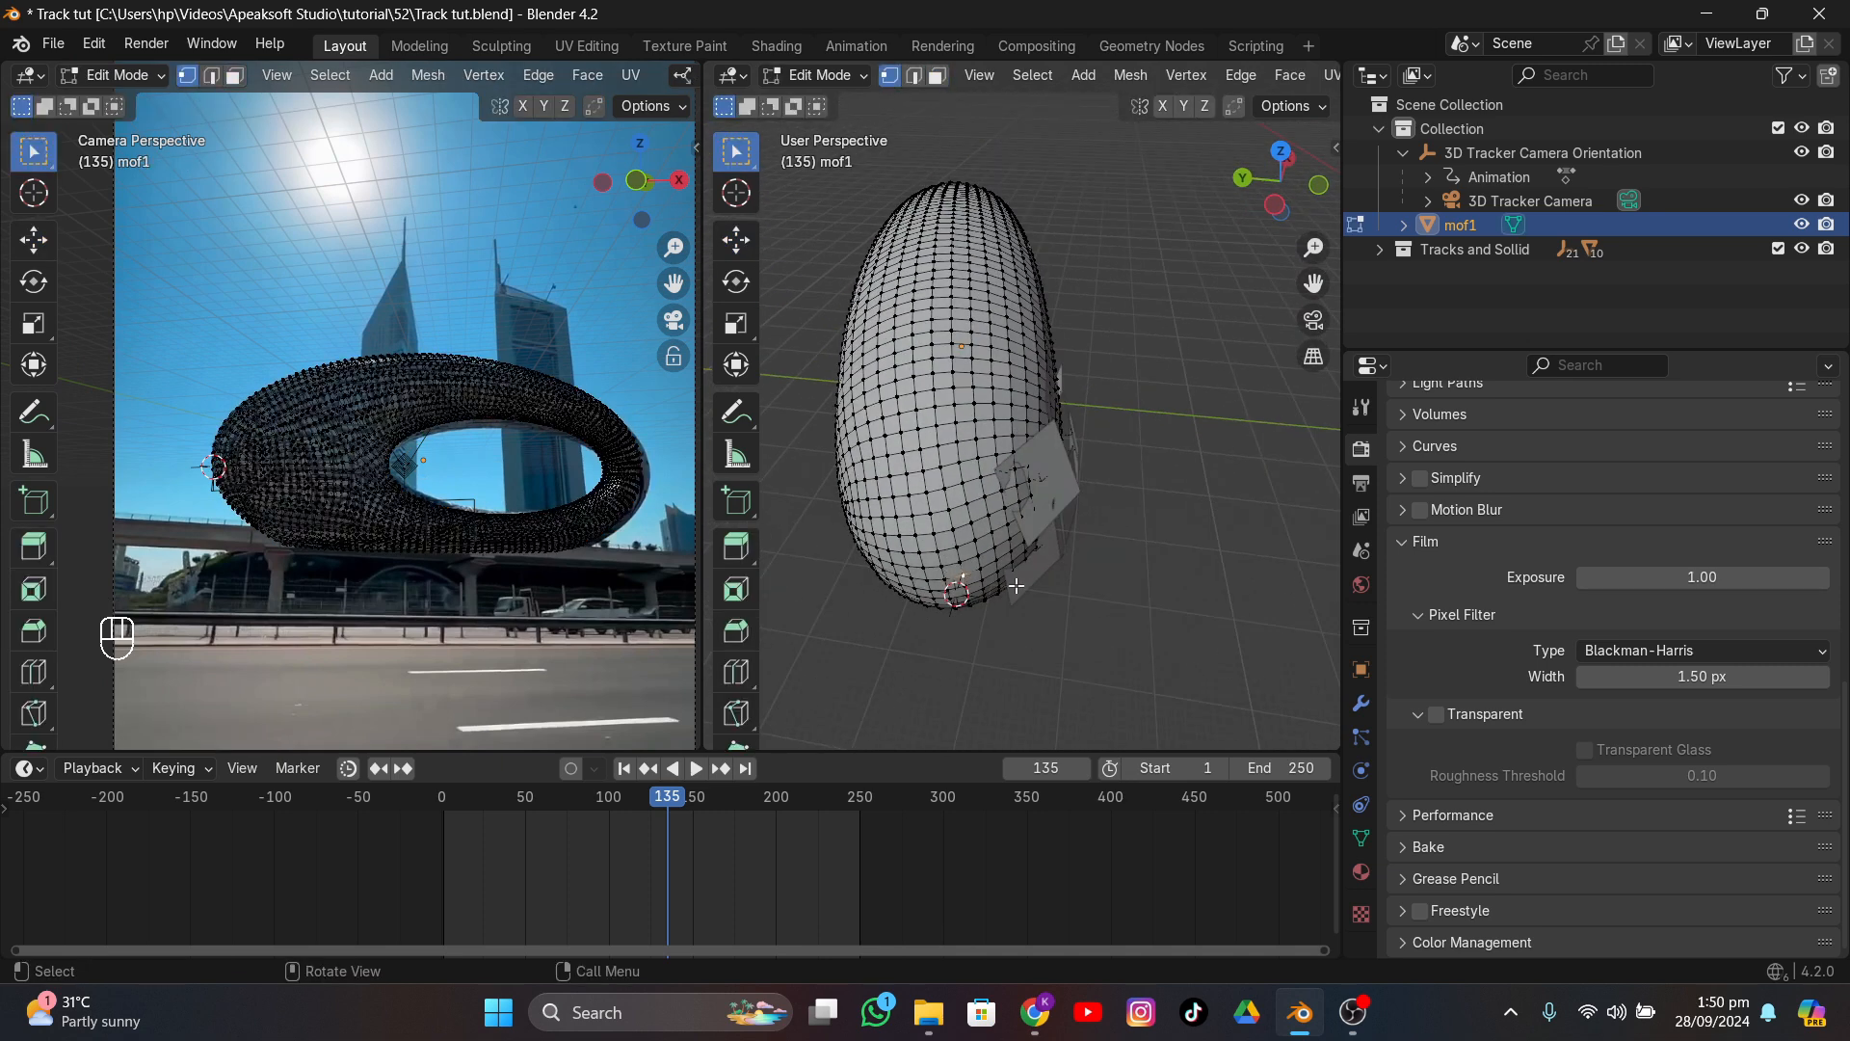
- Snap the 3D cursor to a vertex on mof1's wide rounded end beside the tracked solids
middle_click_drag(962, 564, 1060, 455)
key("shift+s")
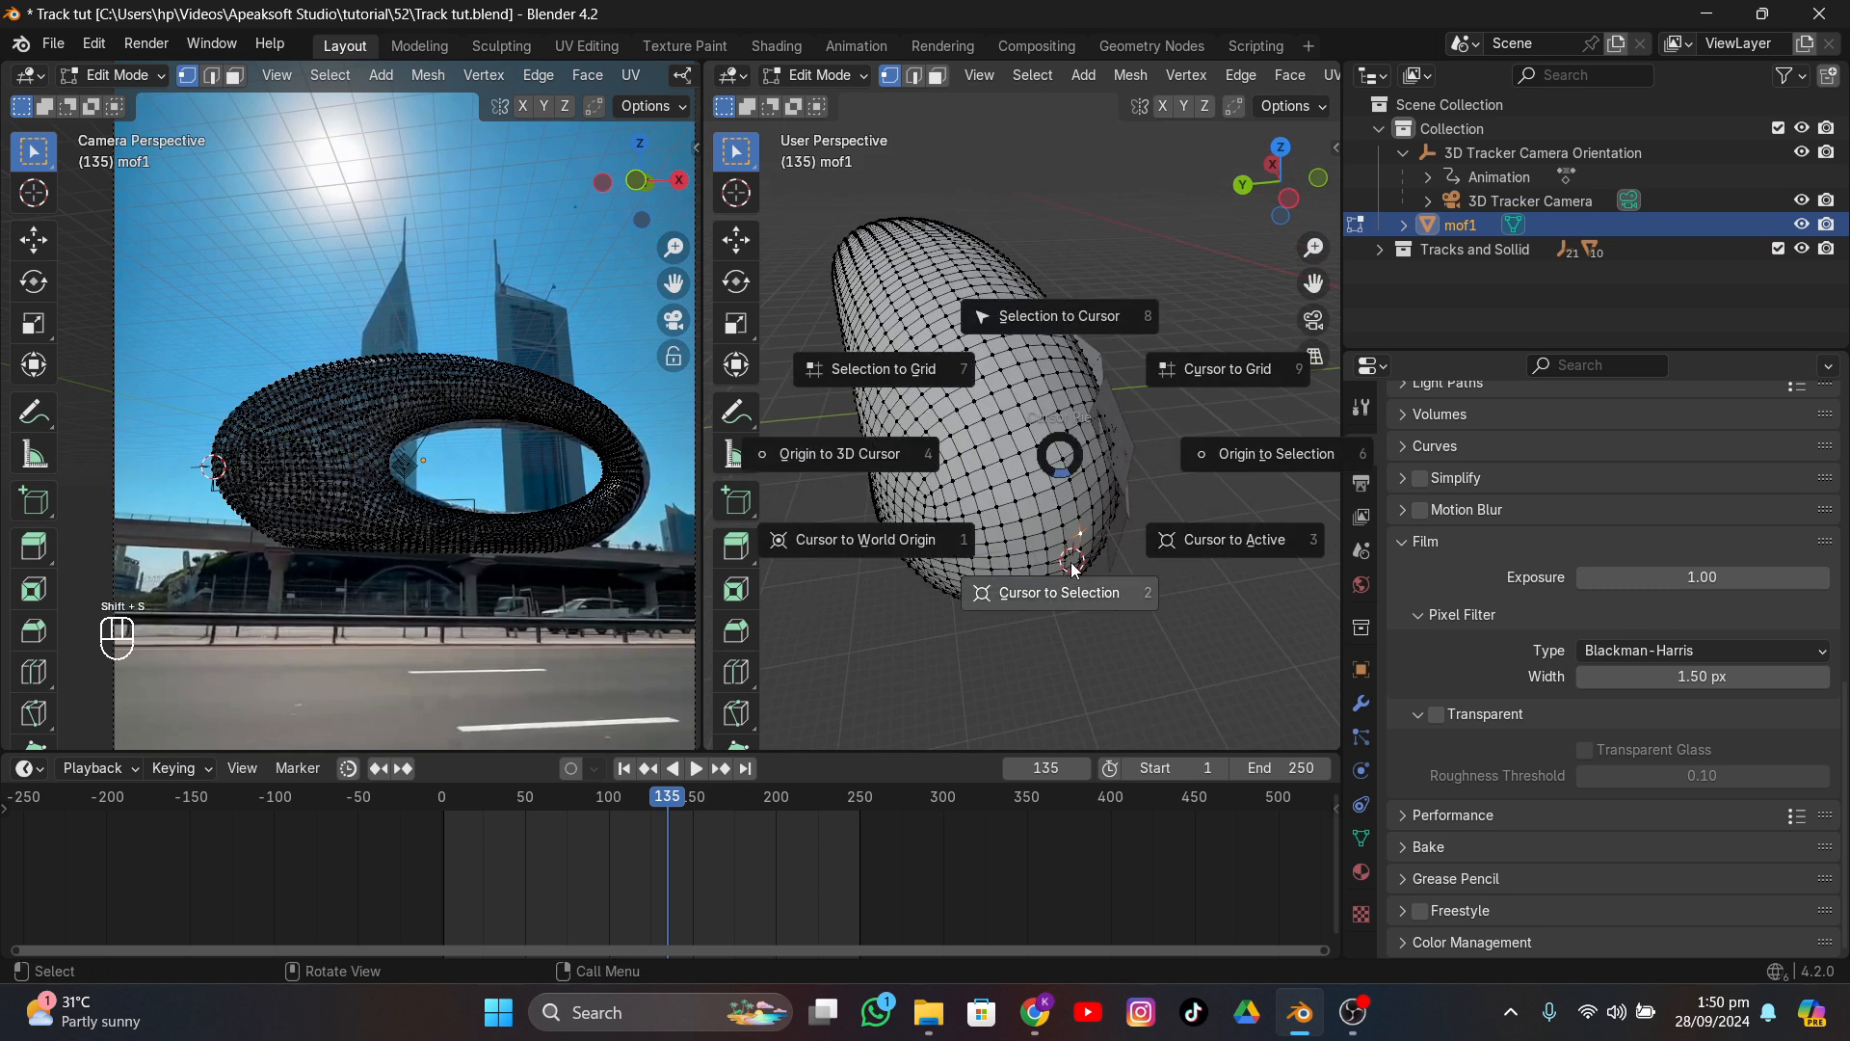
left_click(1083, 591)
- Return to Object Mode and set mof1's origin to the 3D cursor
middle_click_drag(1087, 518, 1106, 381)
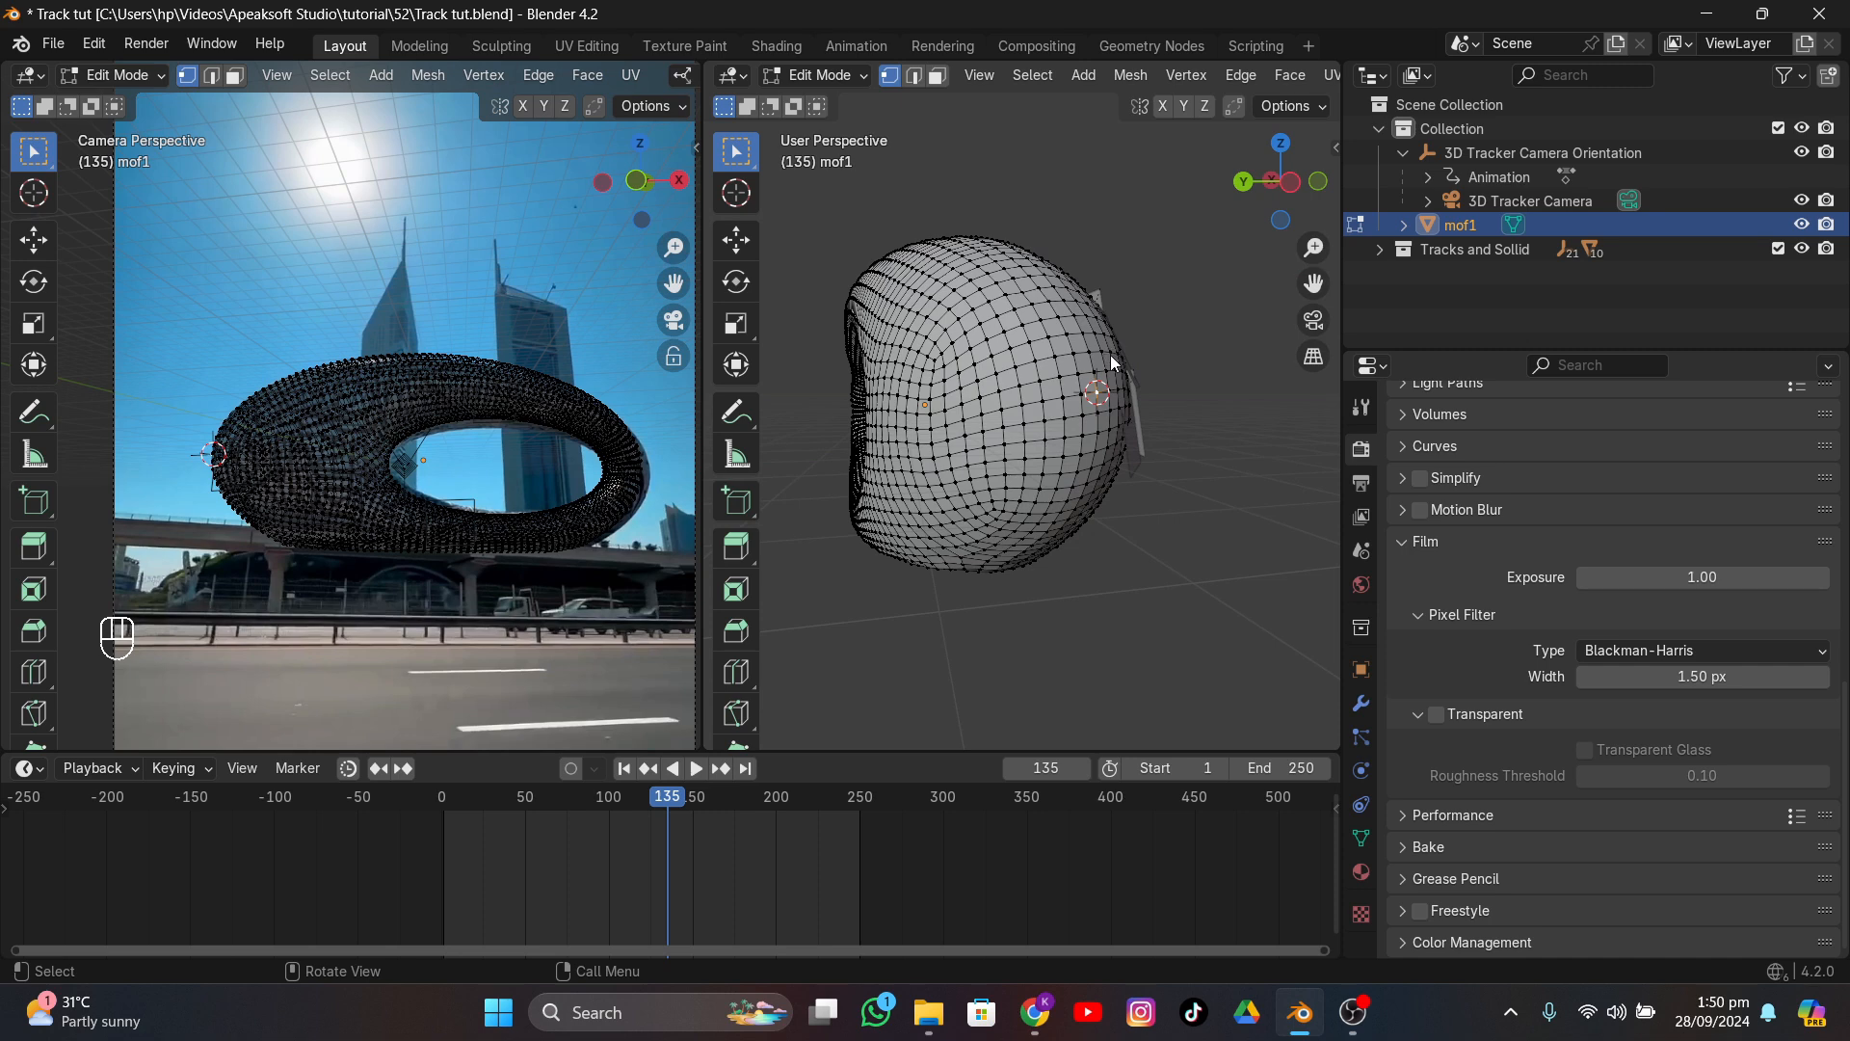
key("Tab")
right_click(1067, 312)
mouse_move(1066, 312)
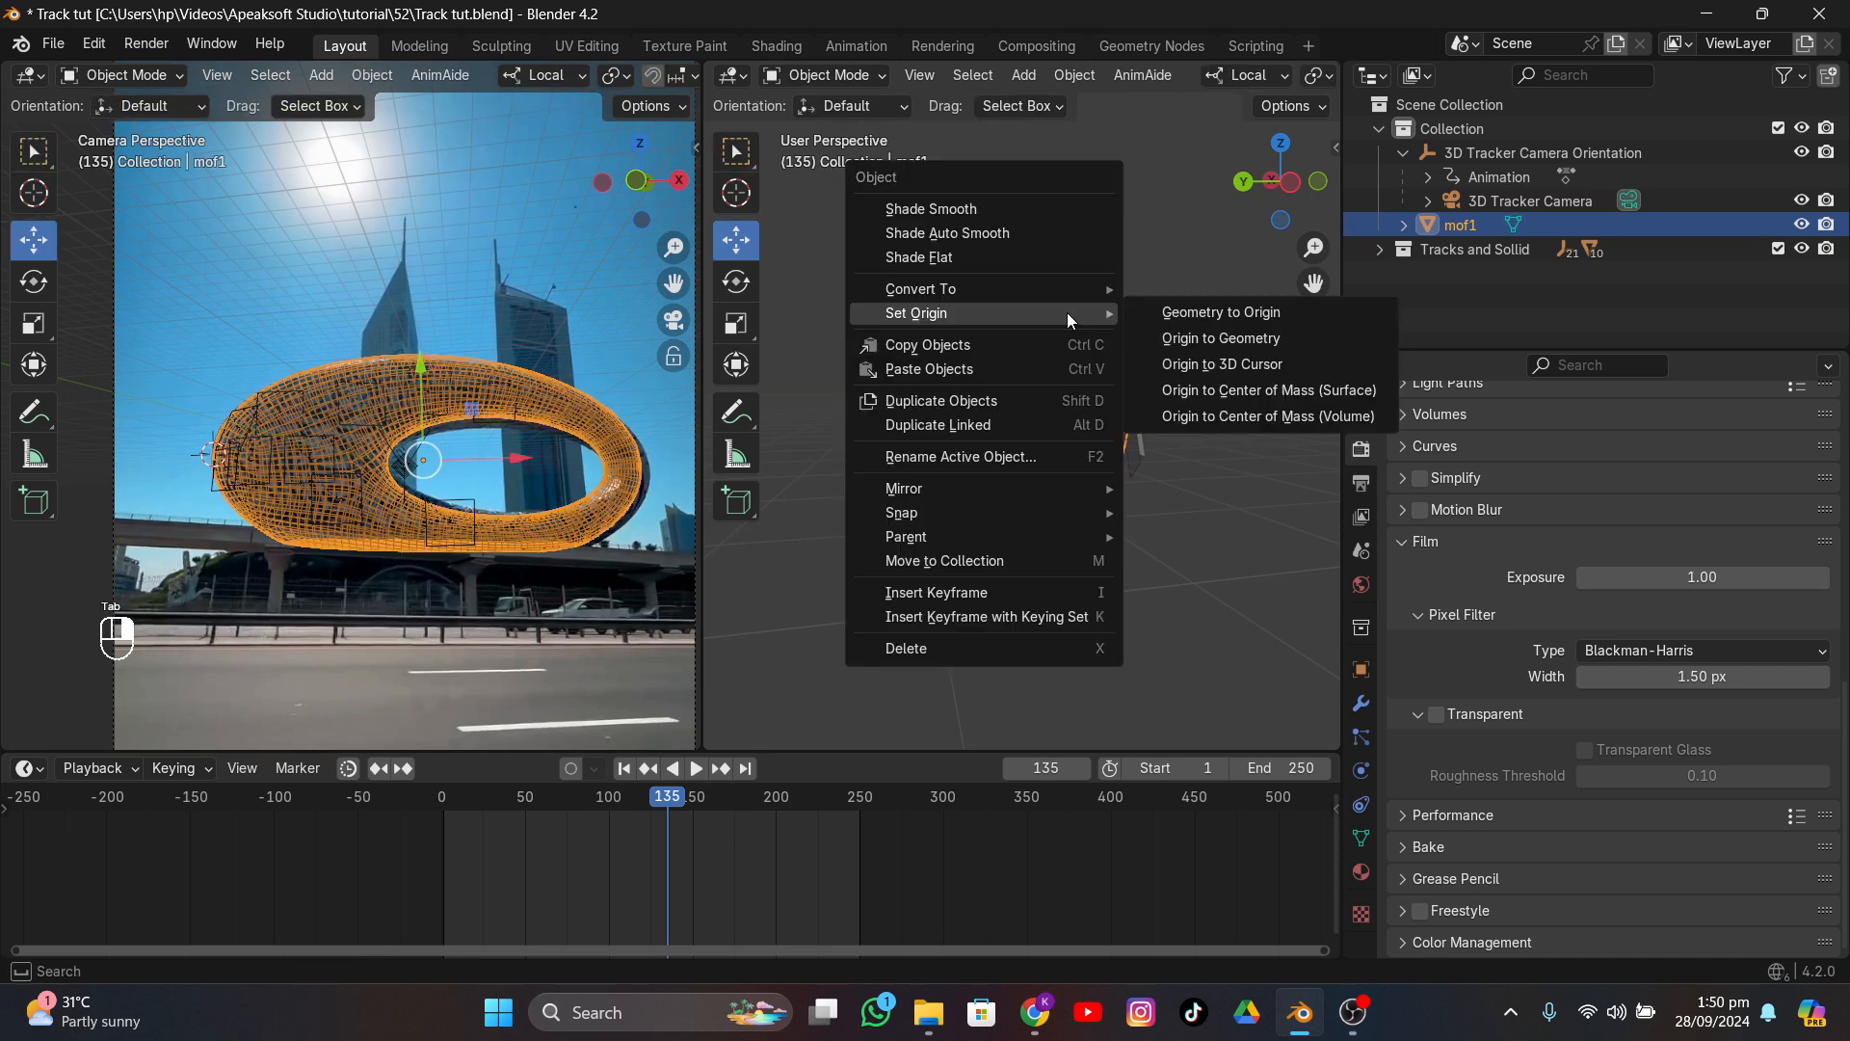
left_click(1245, 367)
- Stretch mof1 slightly along its local X axis from the new origin to reach the far end of the building
middle_click_drag(1153, 499, 911, 431)
key("s")
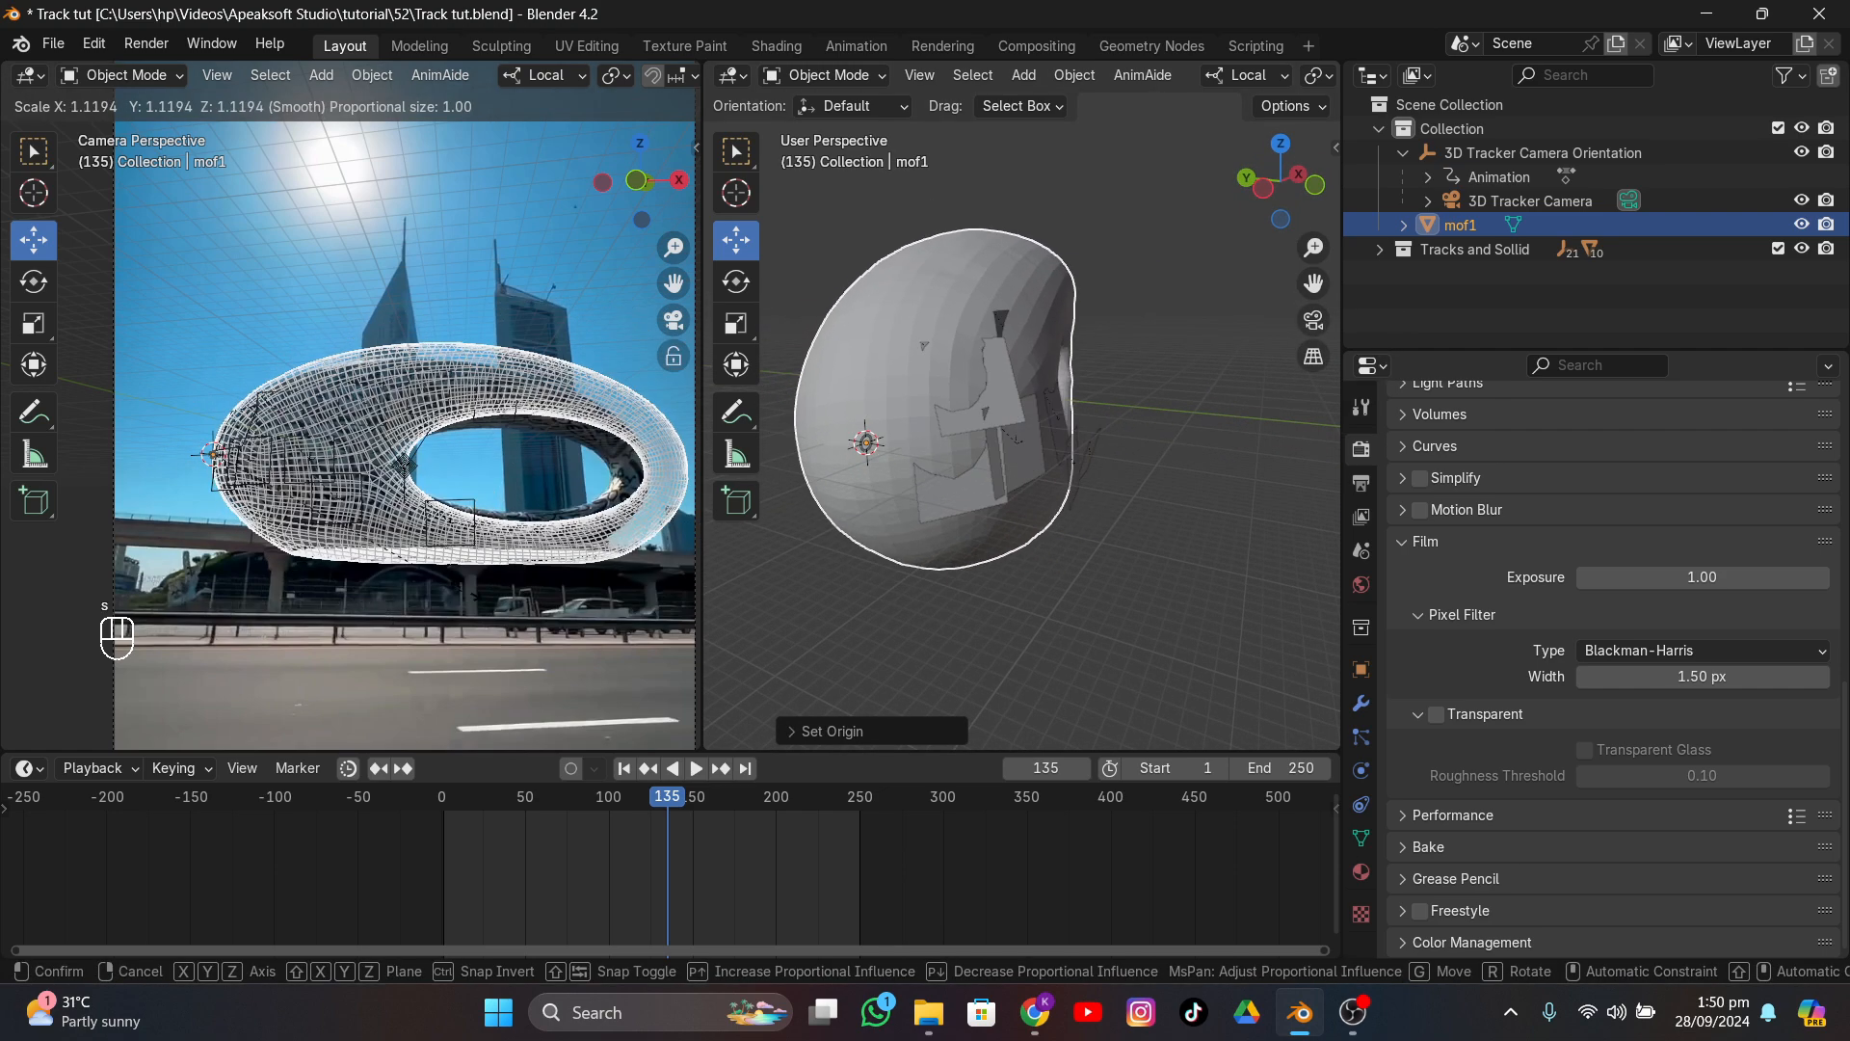
right_click(562, 582)
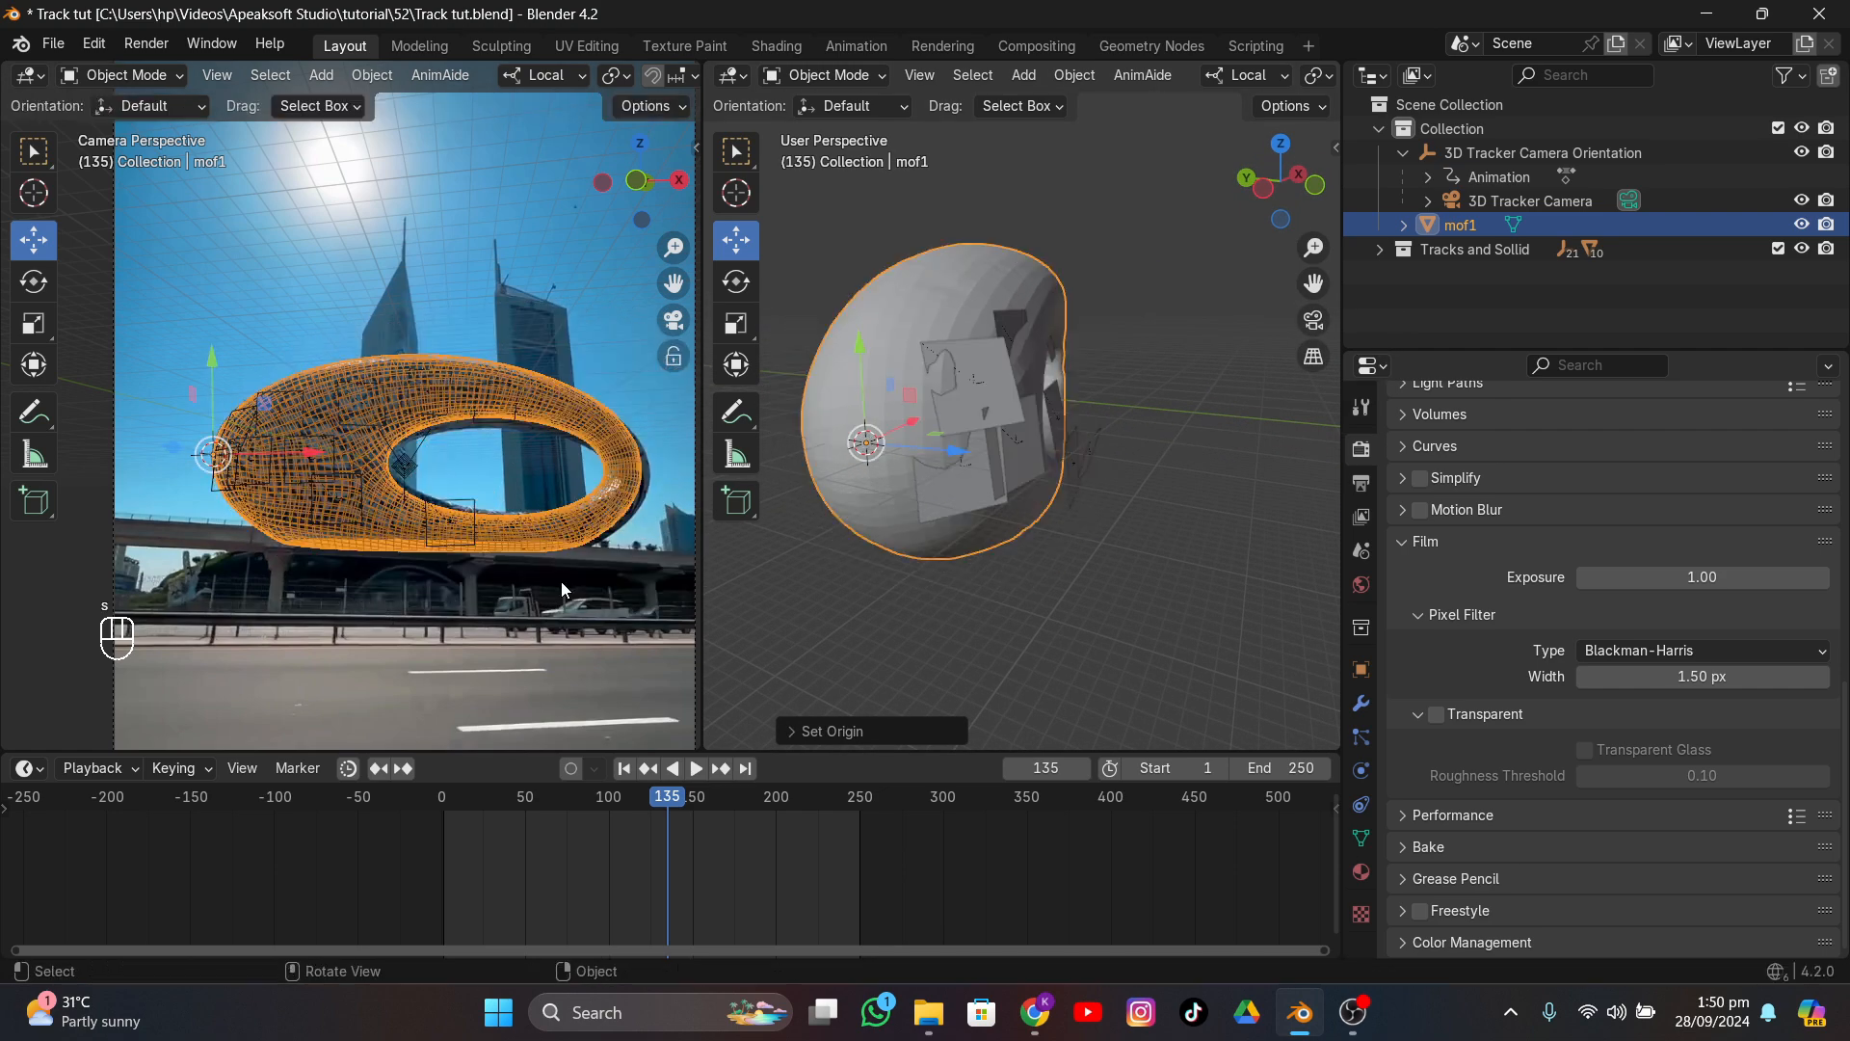
key("s")
key("x")
left_click(450, 518)
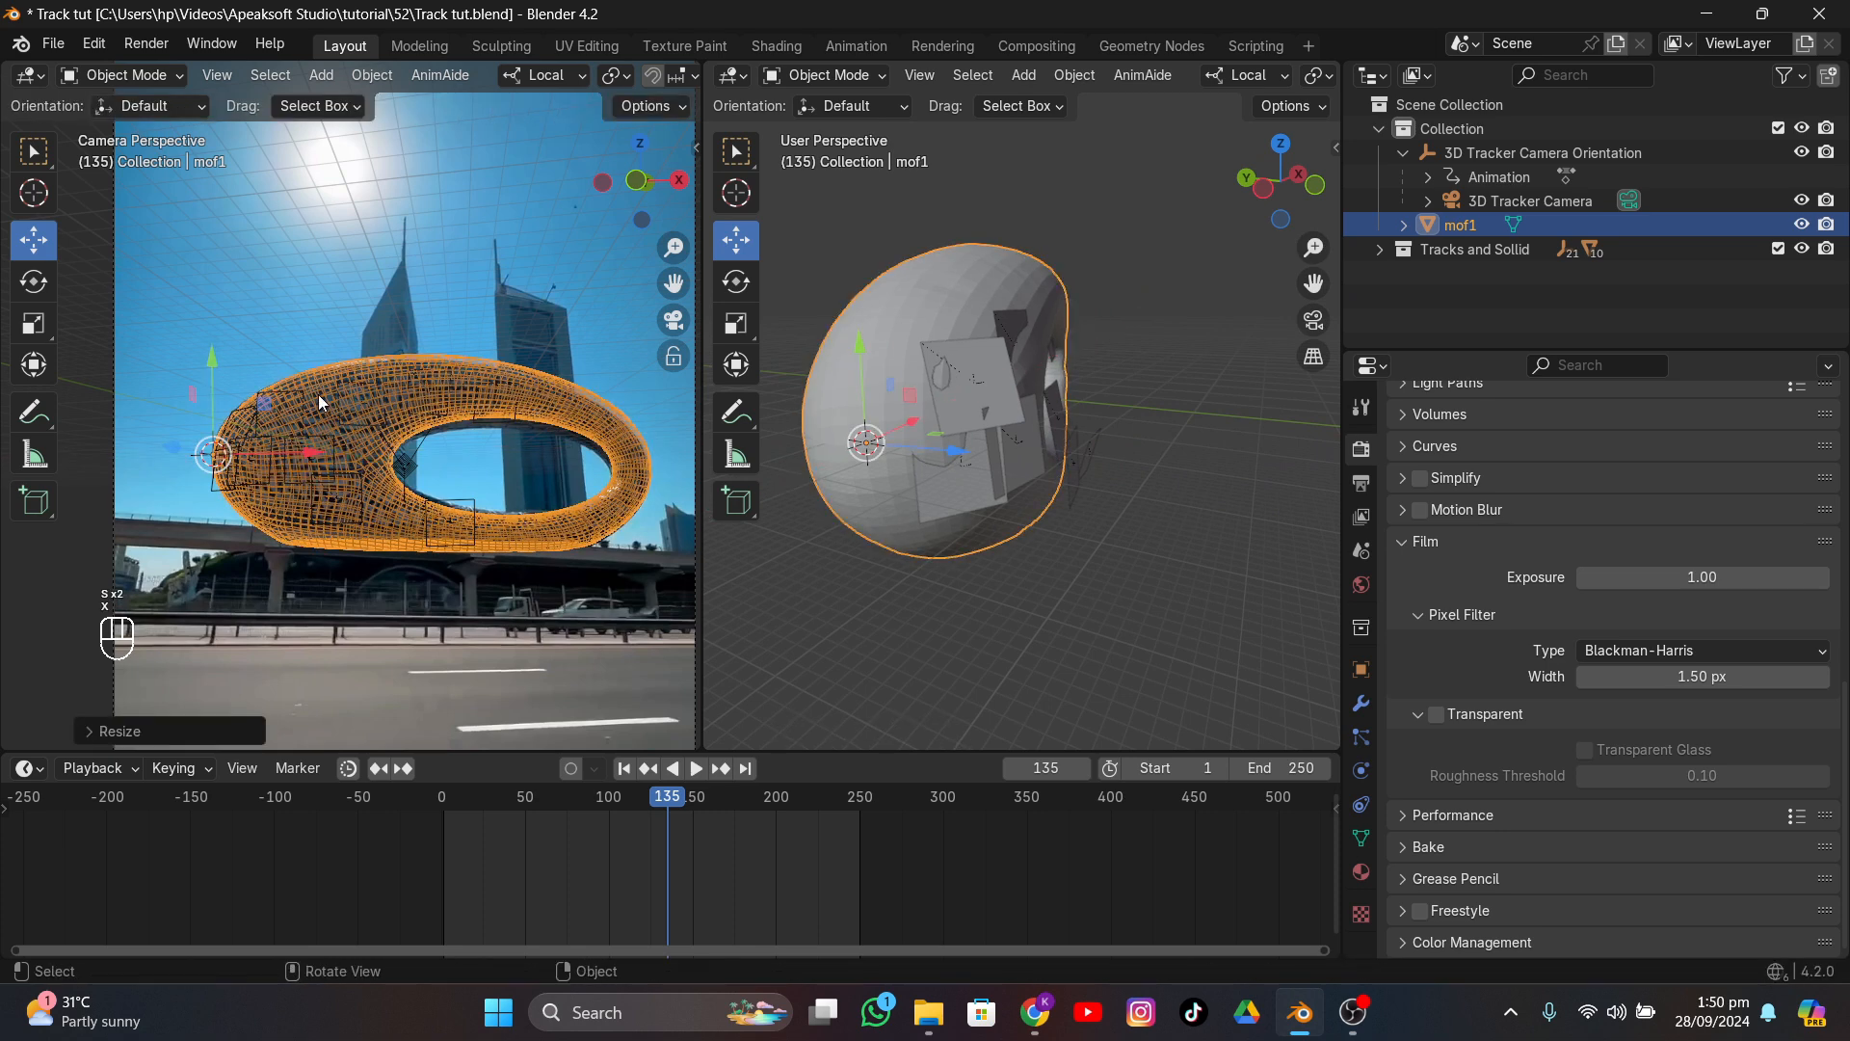
- Adjust mof1's scale along its local Y axis and lower it slightly along the same axis
key("s")
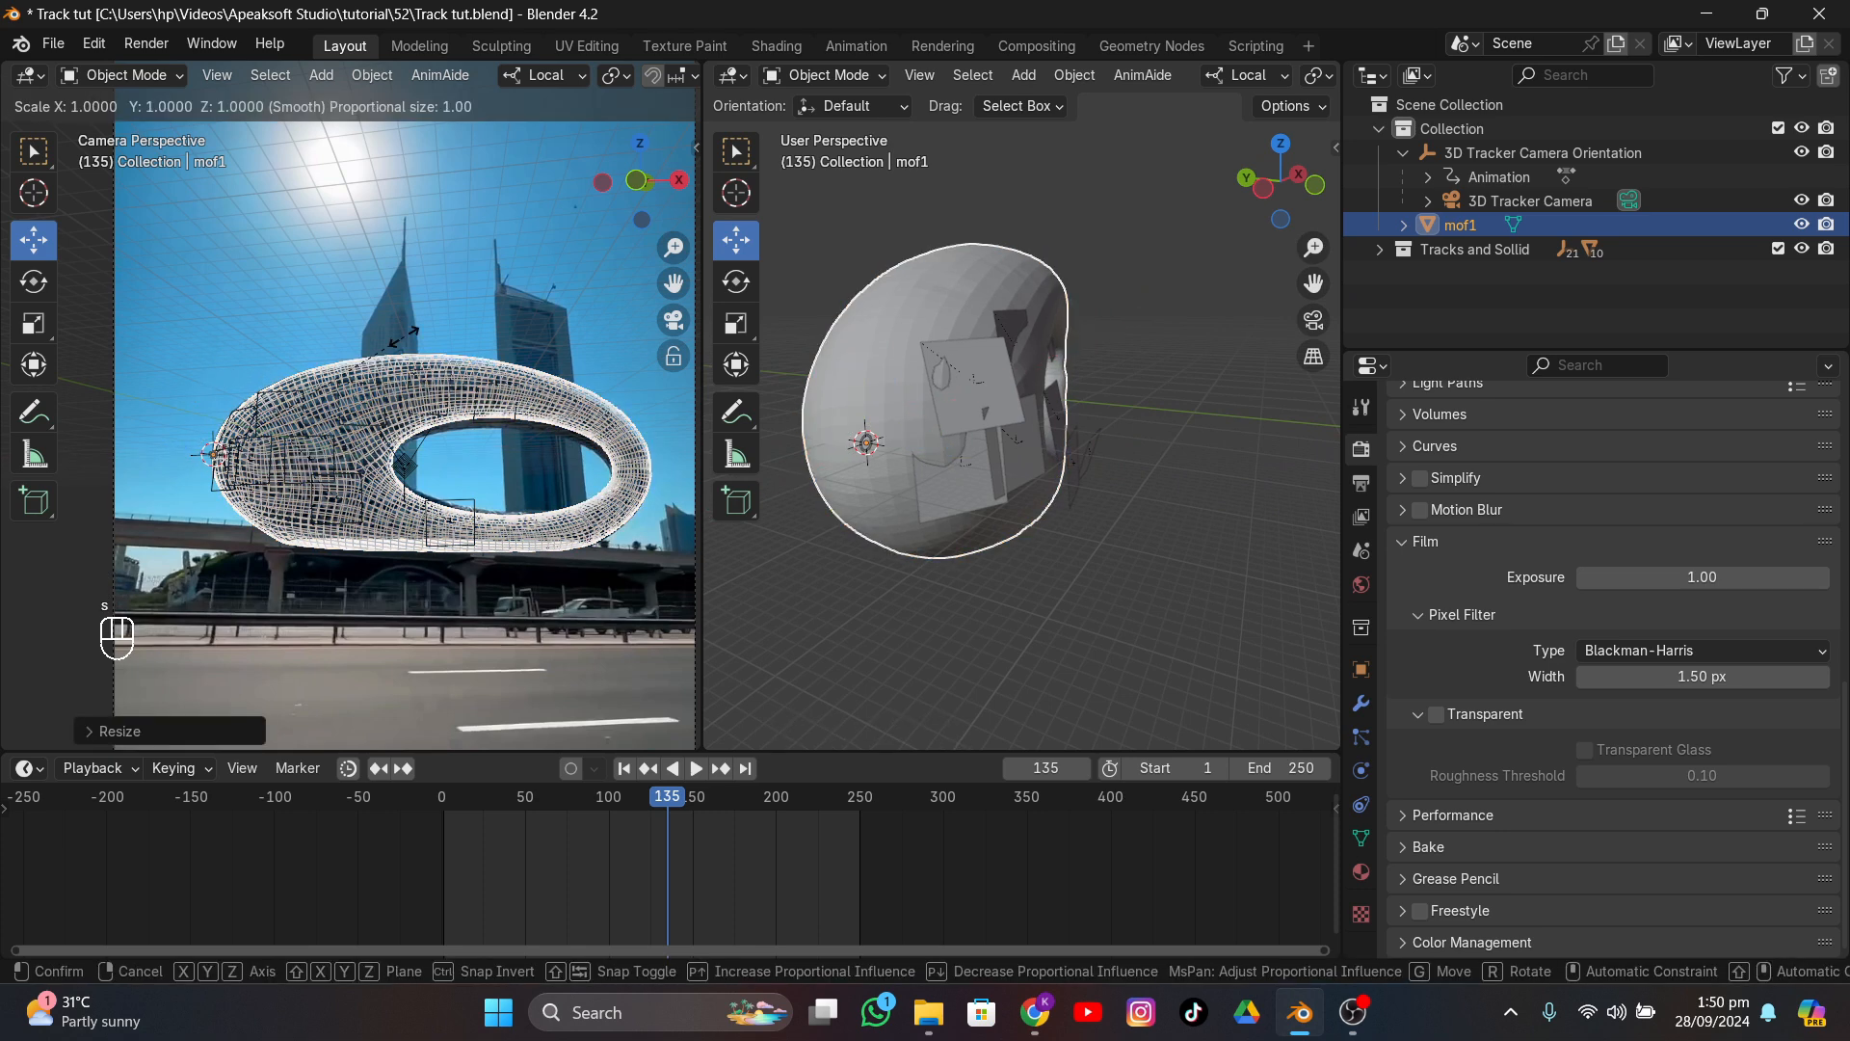
key("y")
left_click(310, 344)
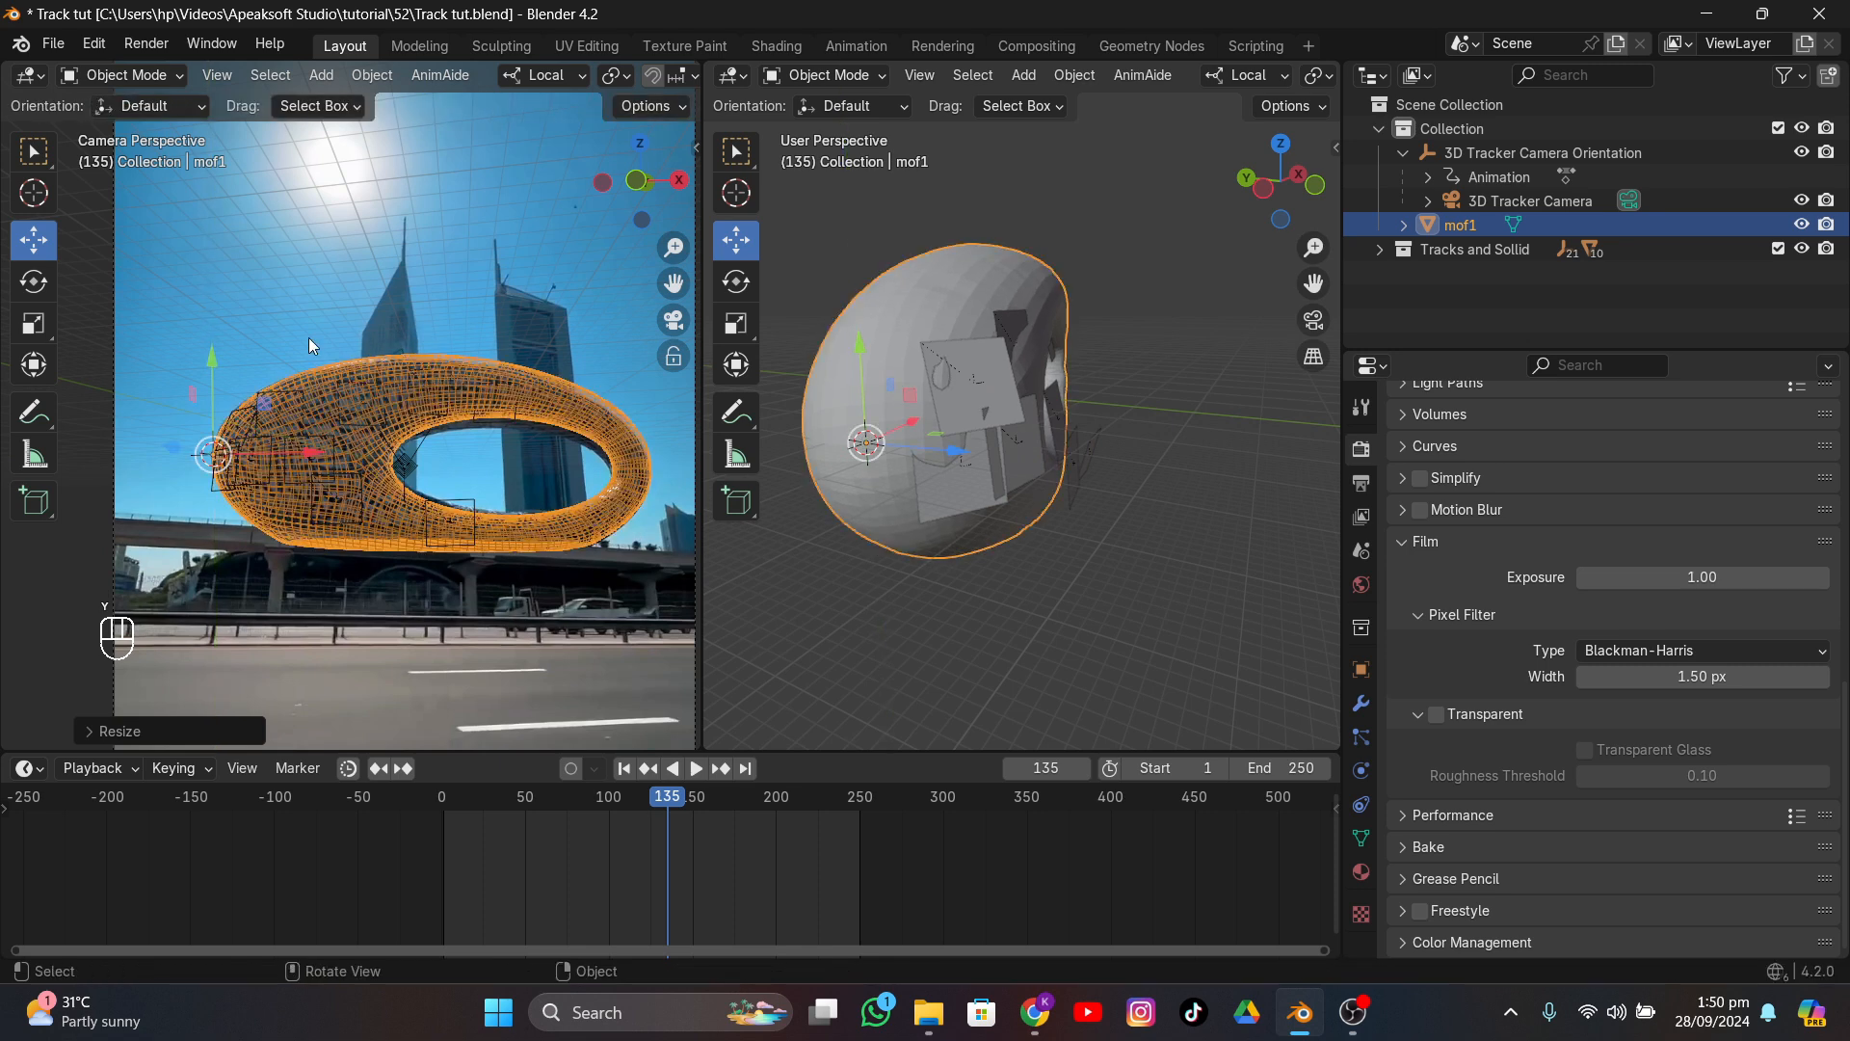
key("g")
key("y")
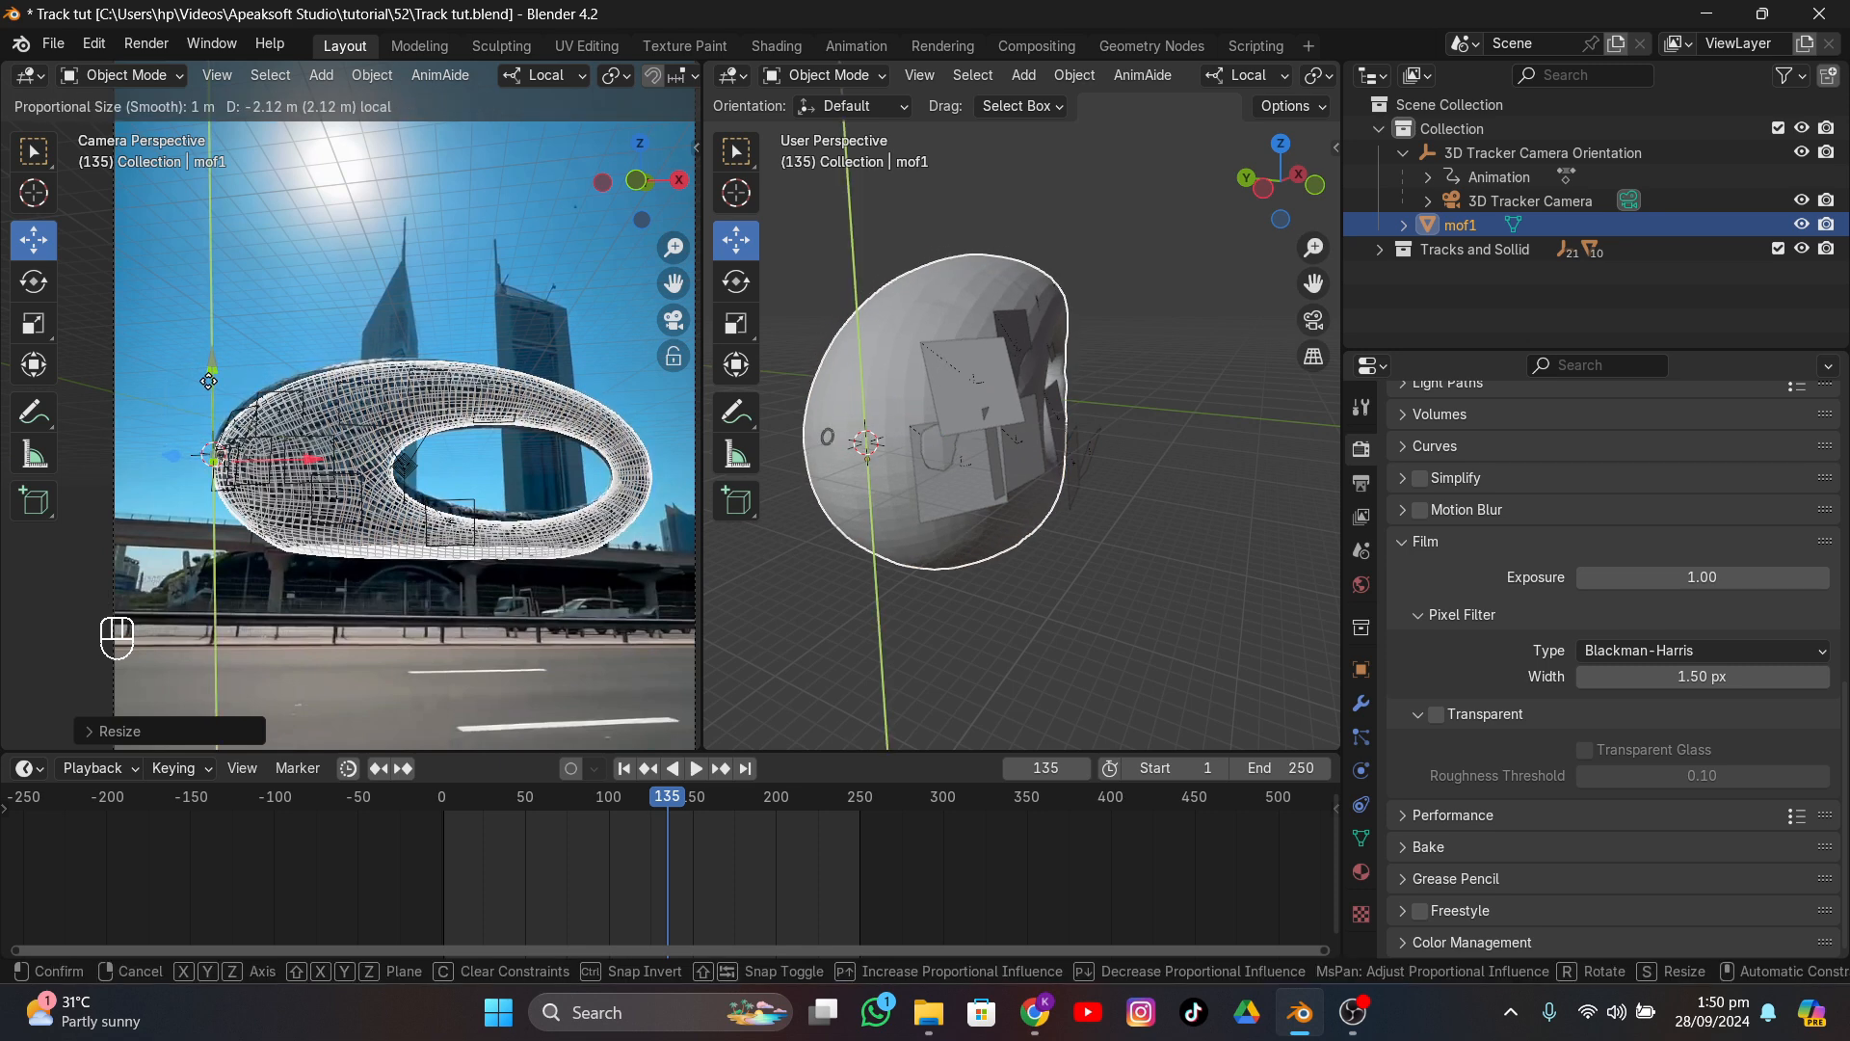
left_click(391, 332)
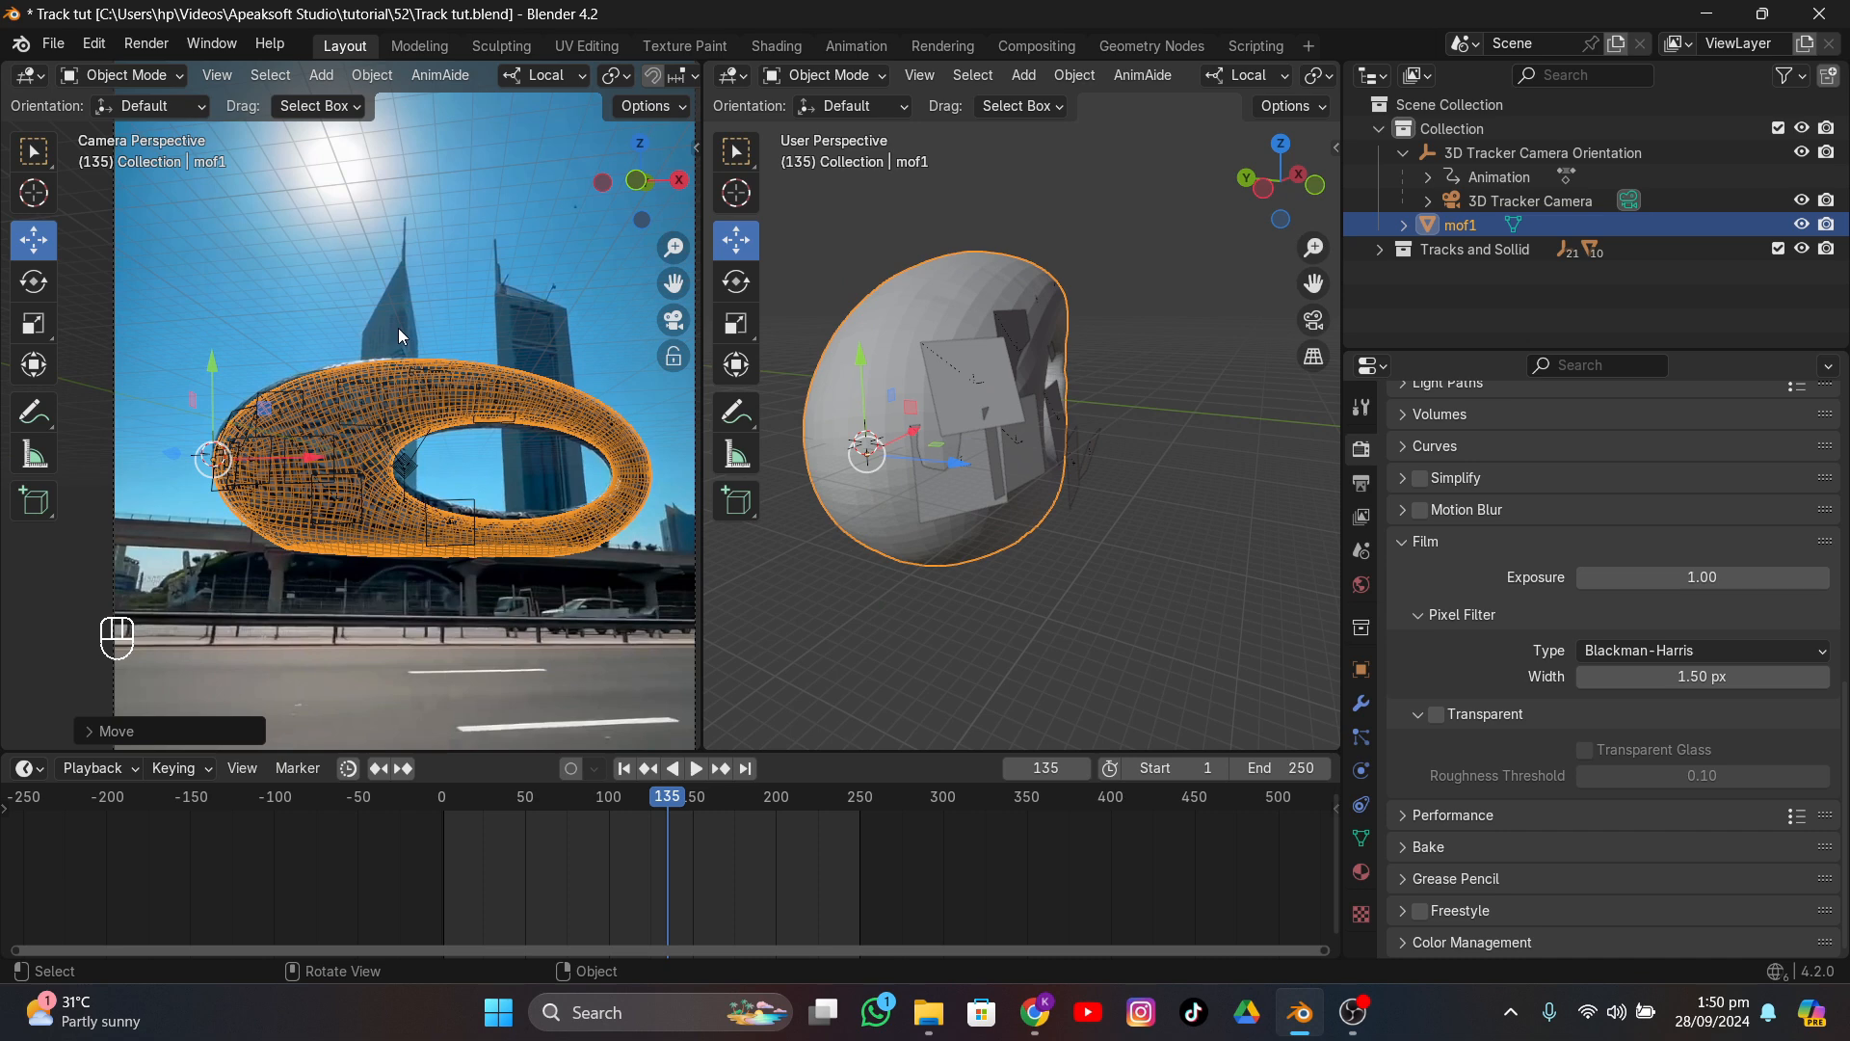
- Scale mof1 by about 1.05 along its local Y axis to match the building's height
key("s")
key("z")
key("x")
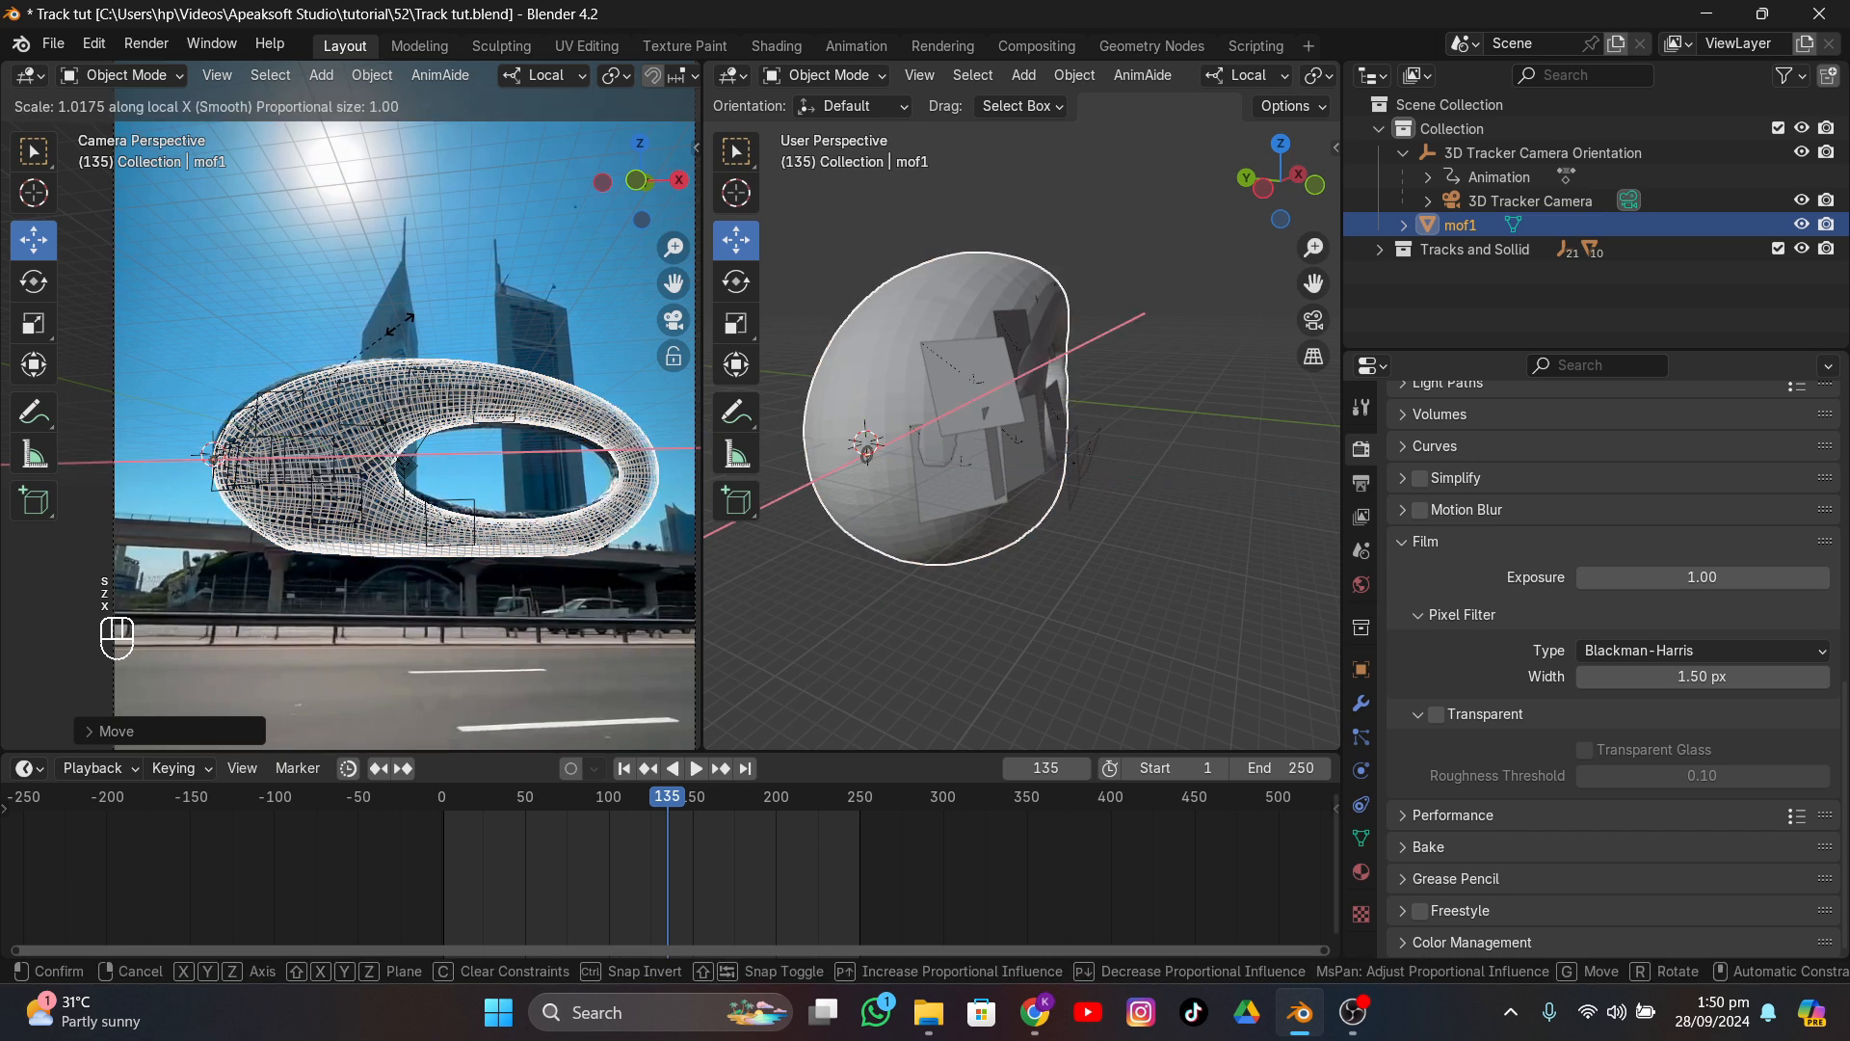
key("y")
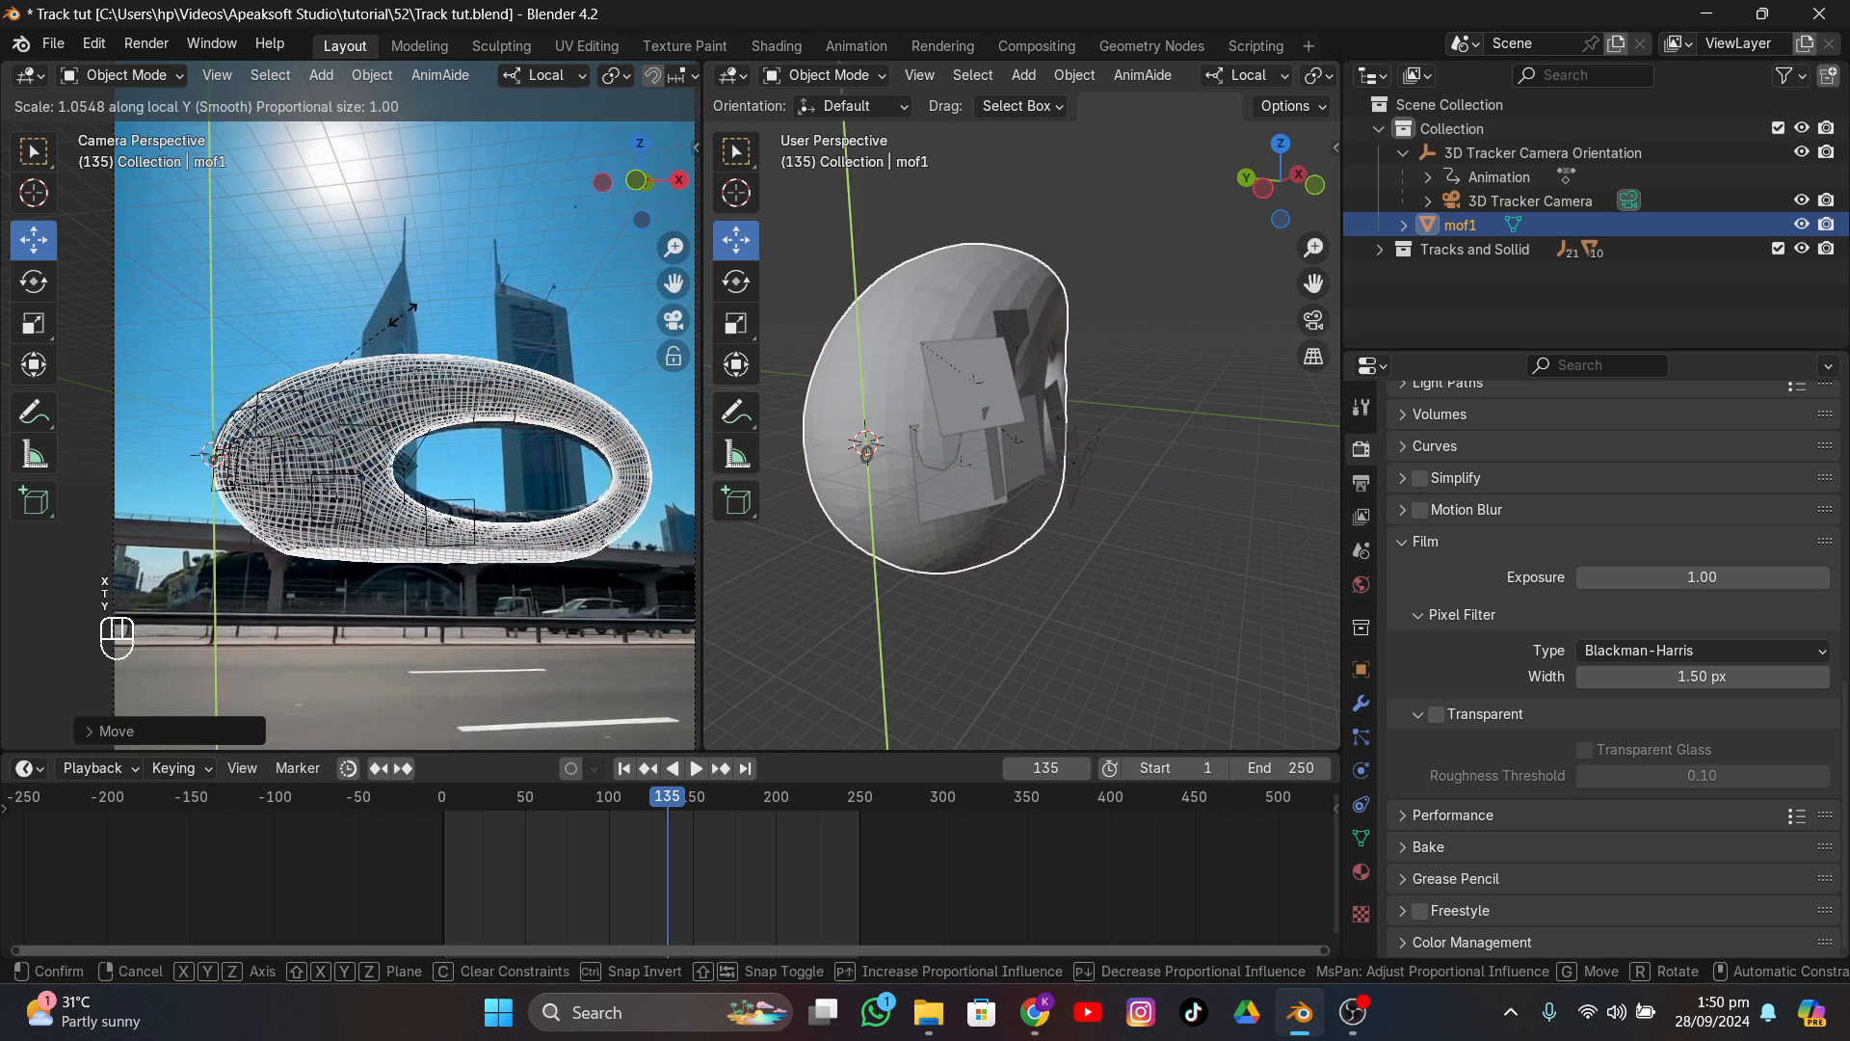
left_click(401, 335)
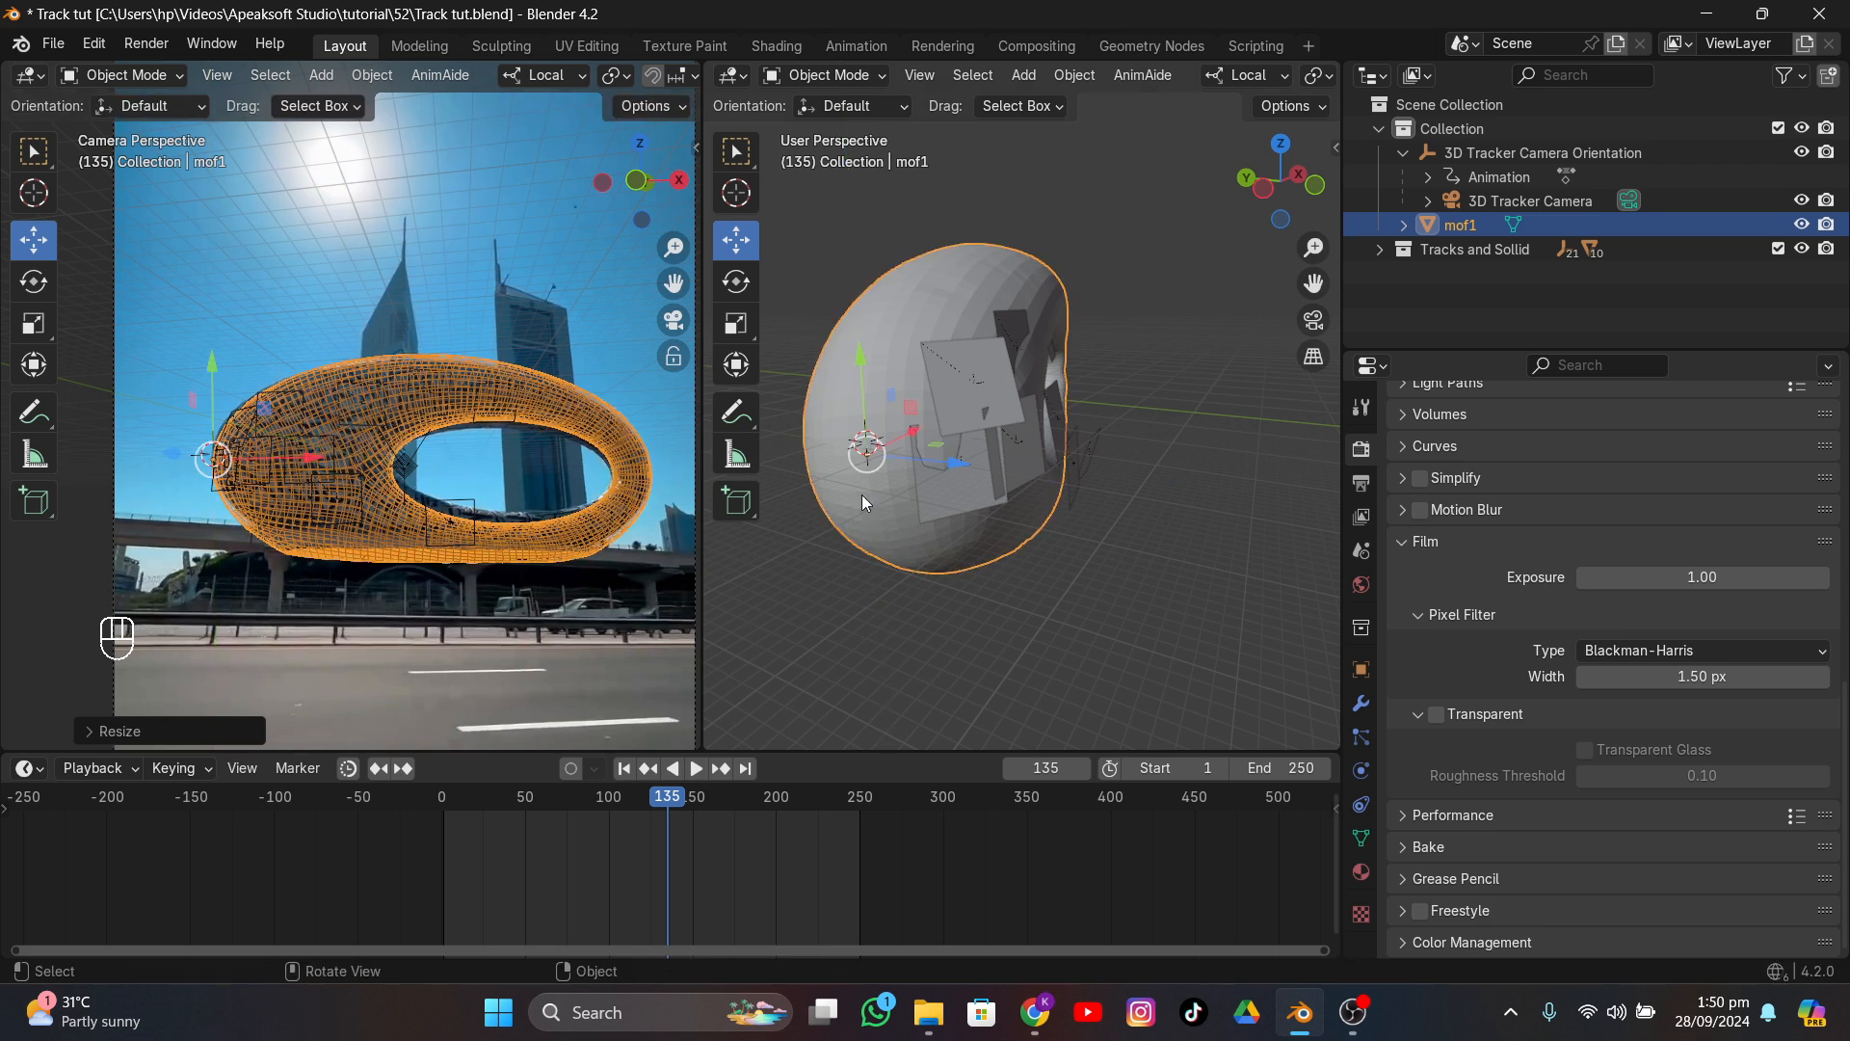
- Rotate mof1 slightly about its local Y axis to turn its front surface toward the tracked solids
middle_click_drag(1004, 434, 1039, 486)
key("r")
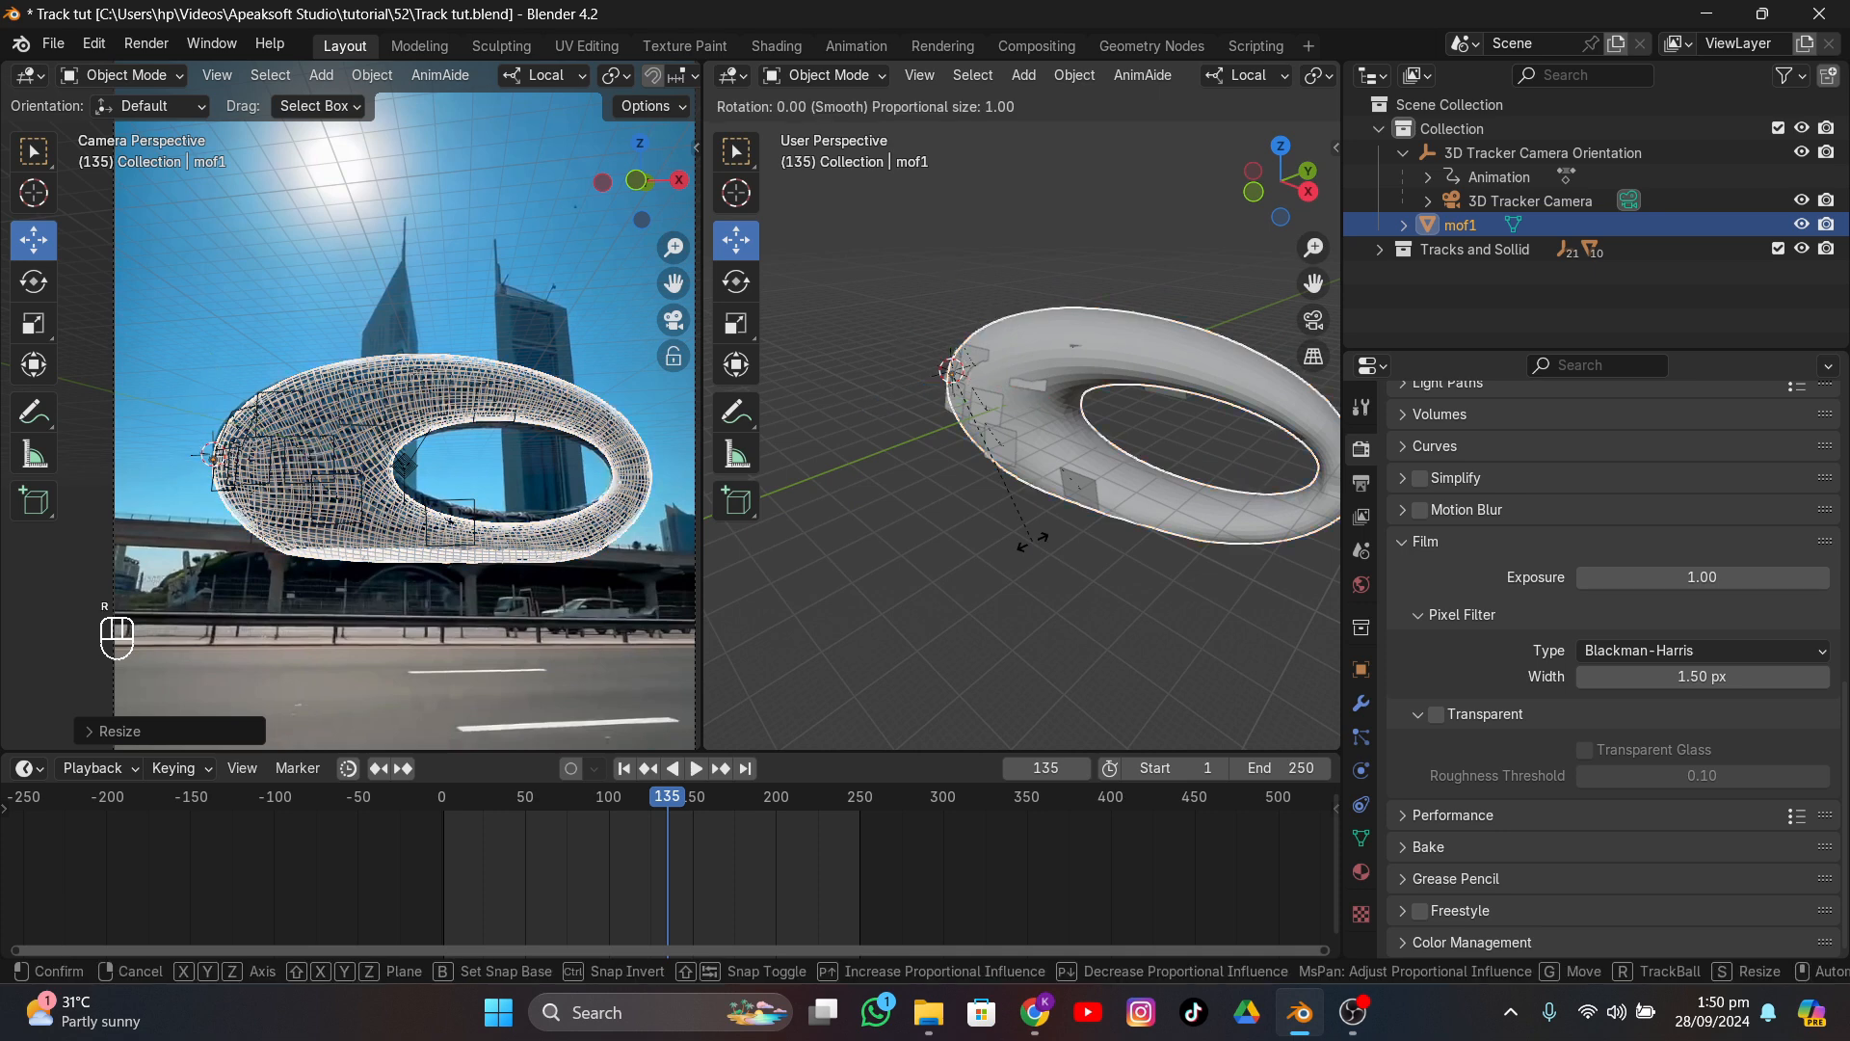
key("y")
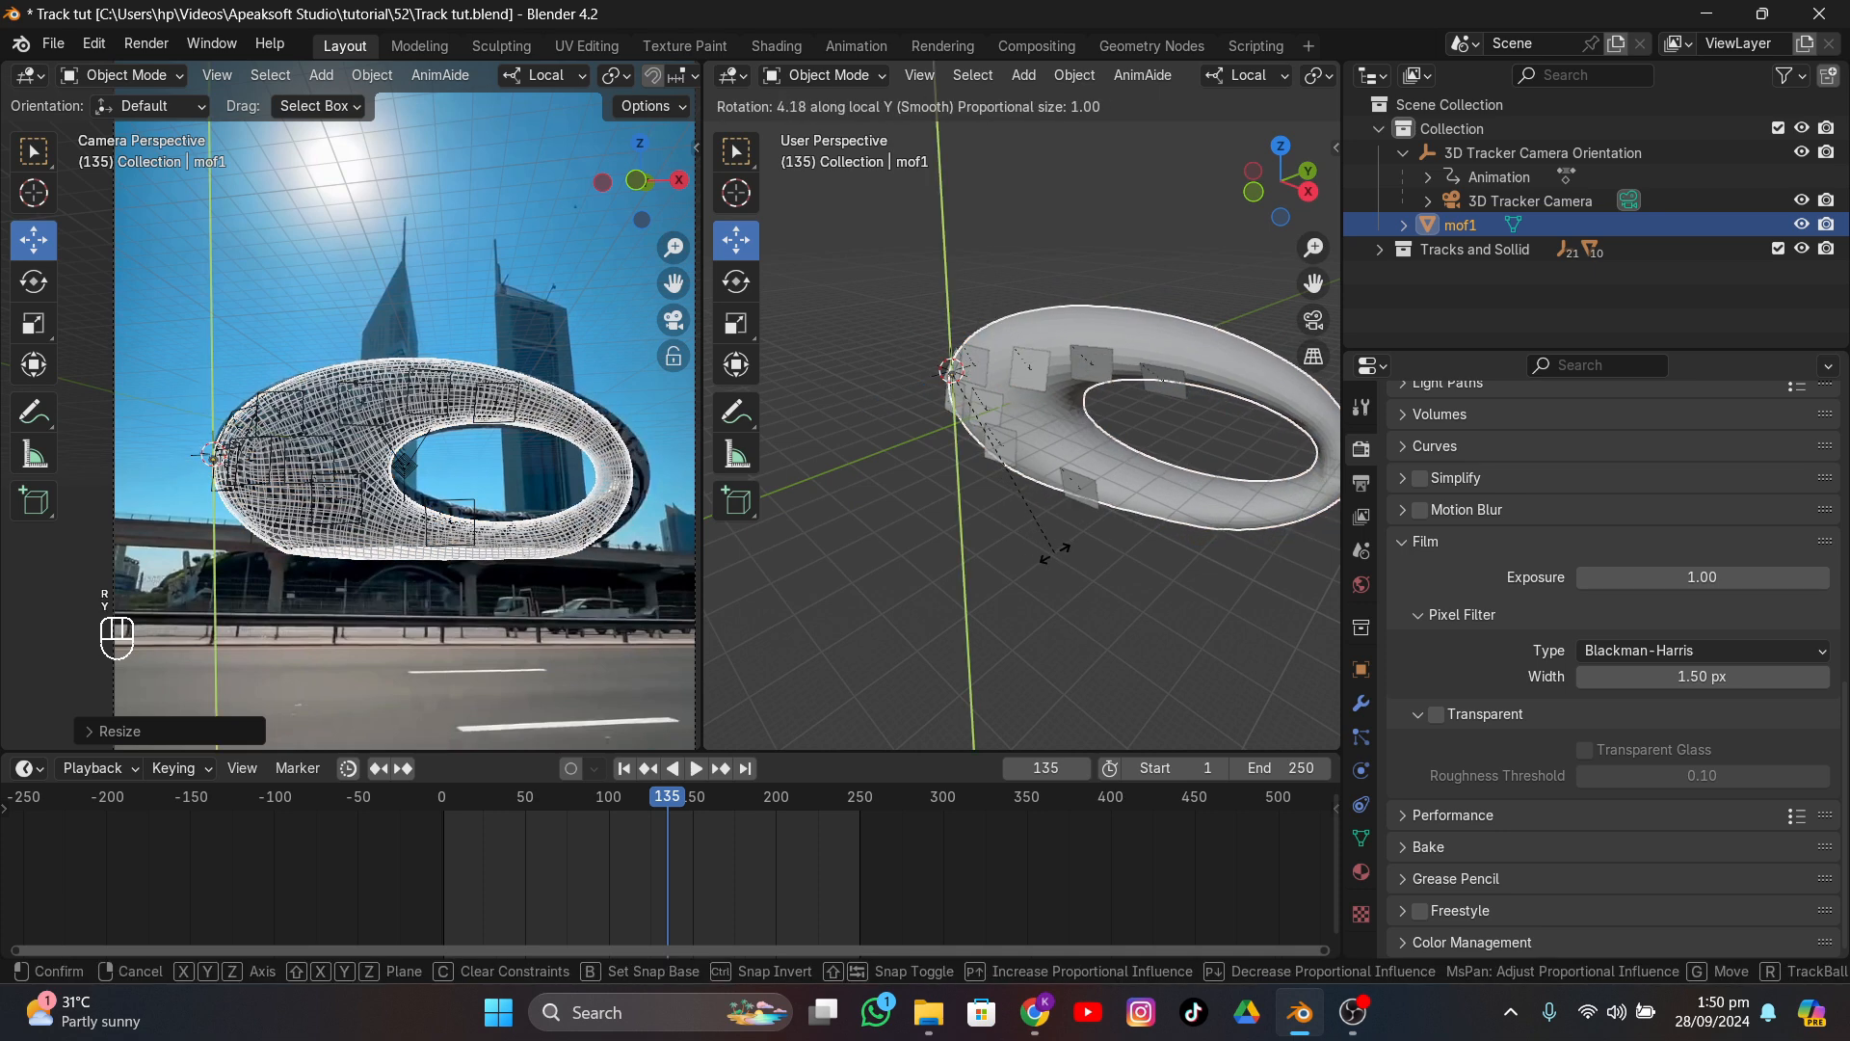
left_click(1048, 560)
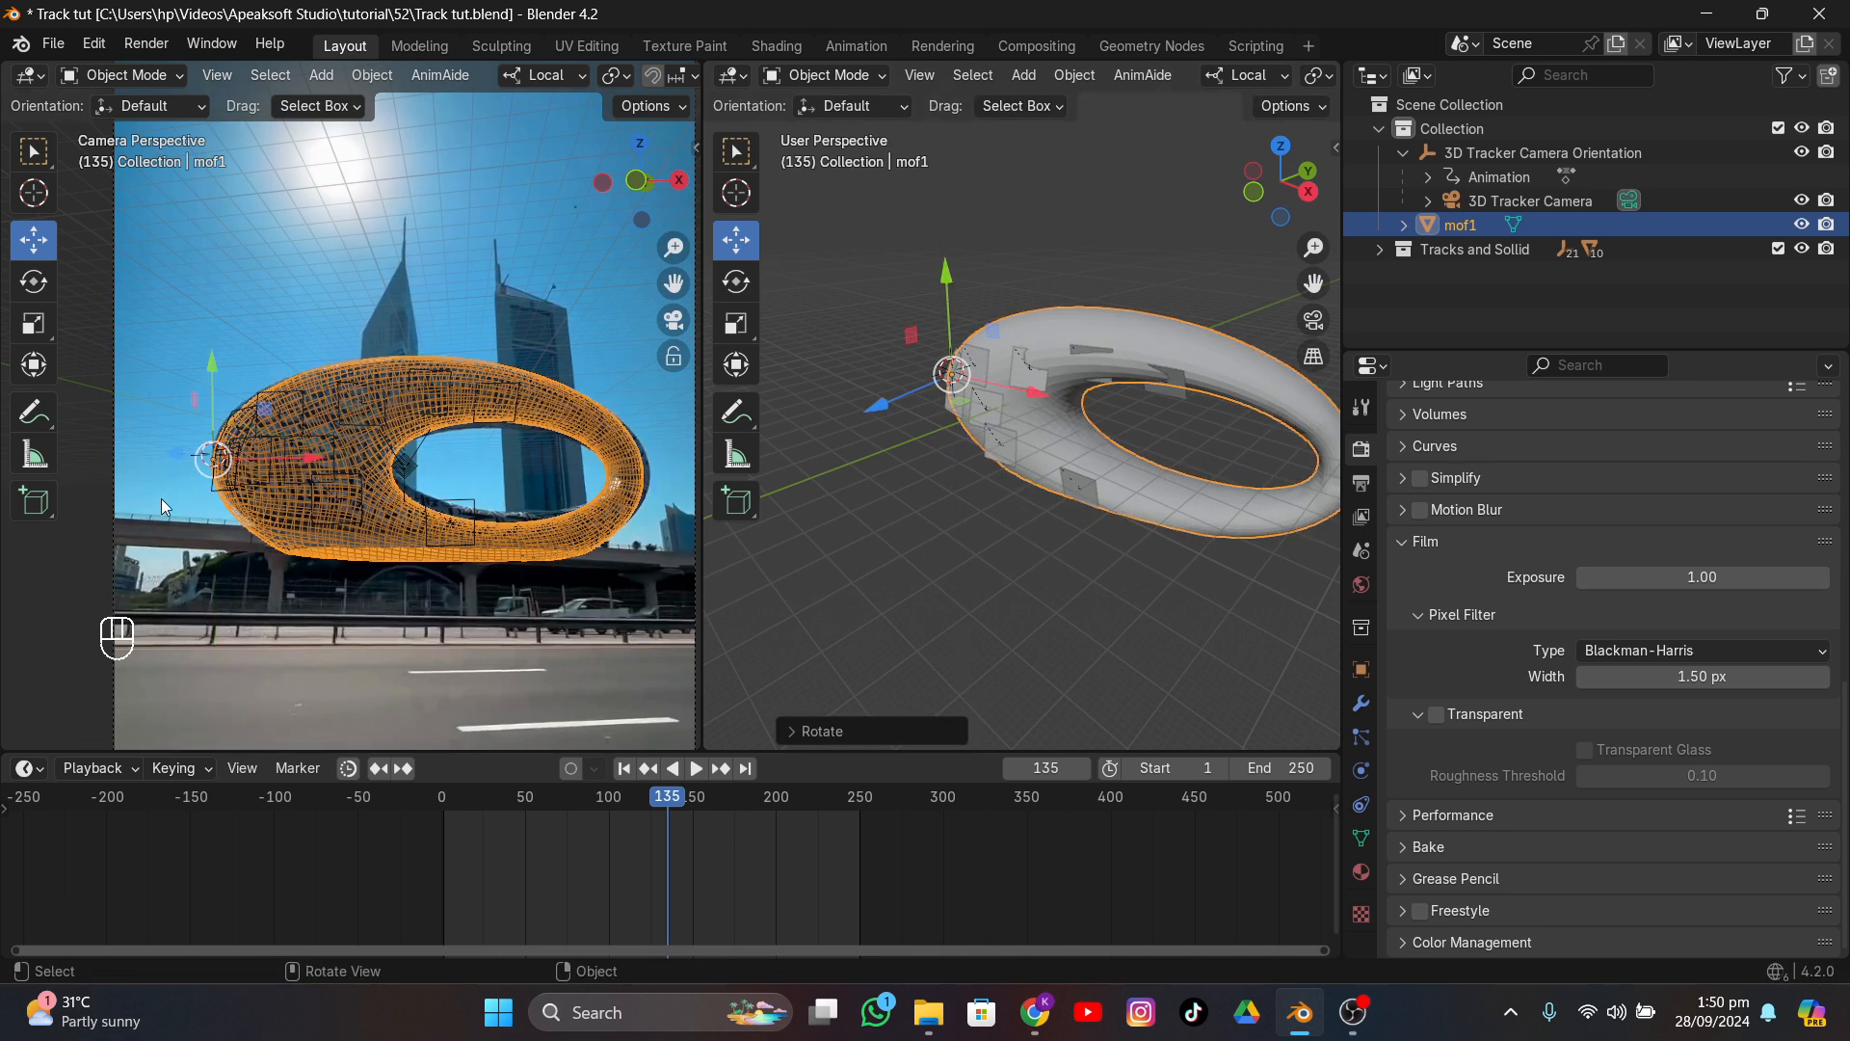
- Enlarge mof1 slightly and uniformly, and raise it a little along its local Y axis
key("s")
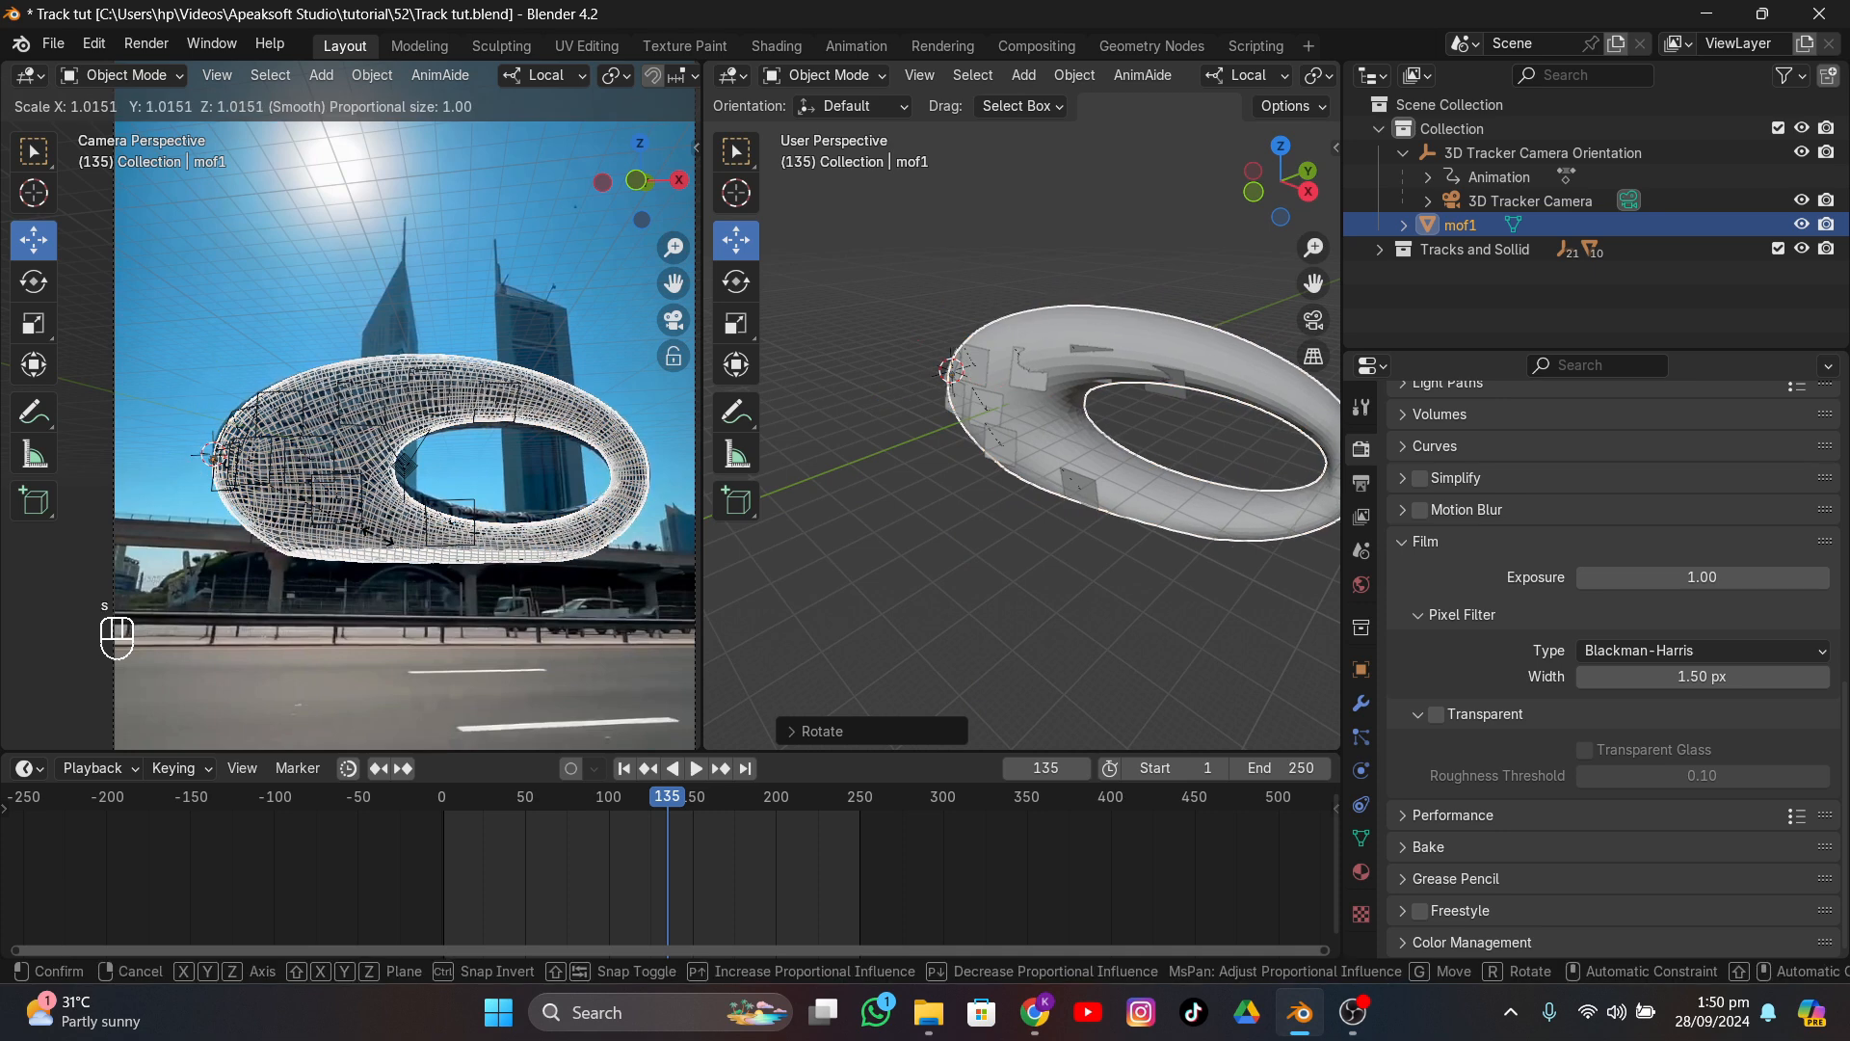
left_click(371, 528)
left_click_drag(211, 374, 211, 370)
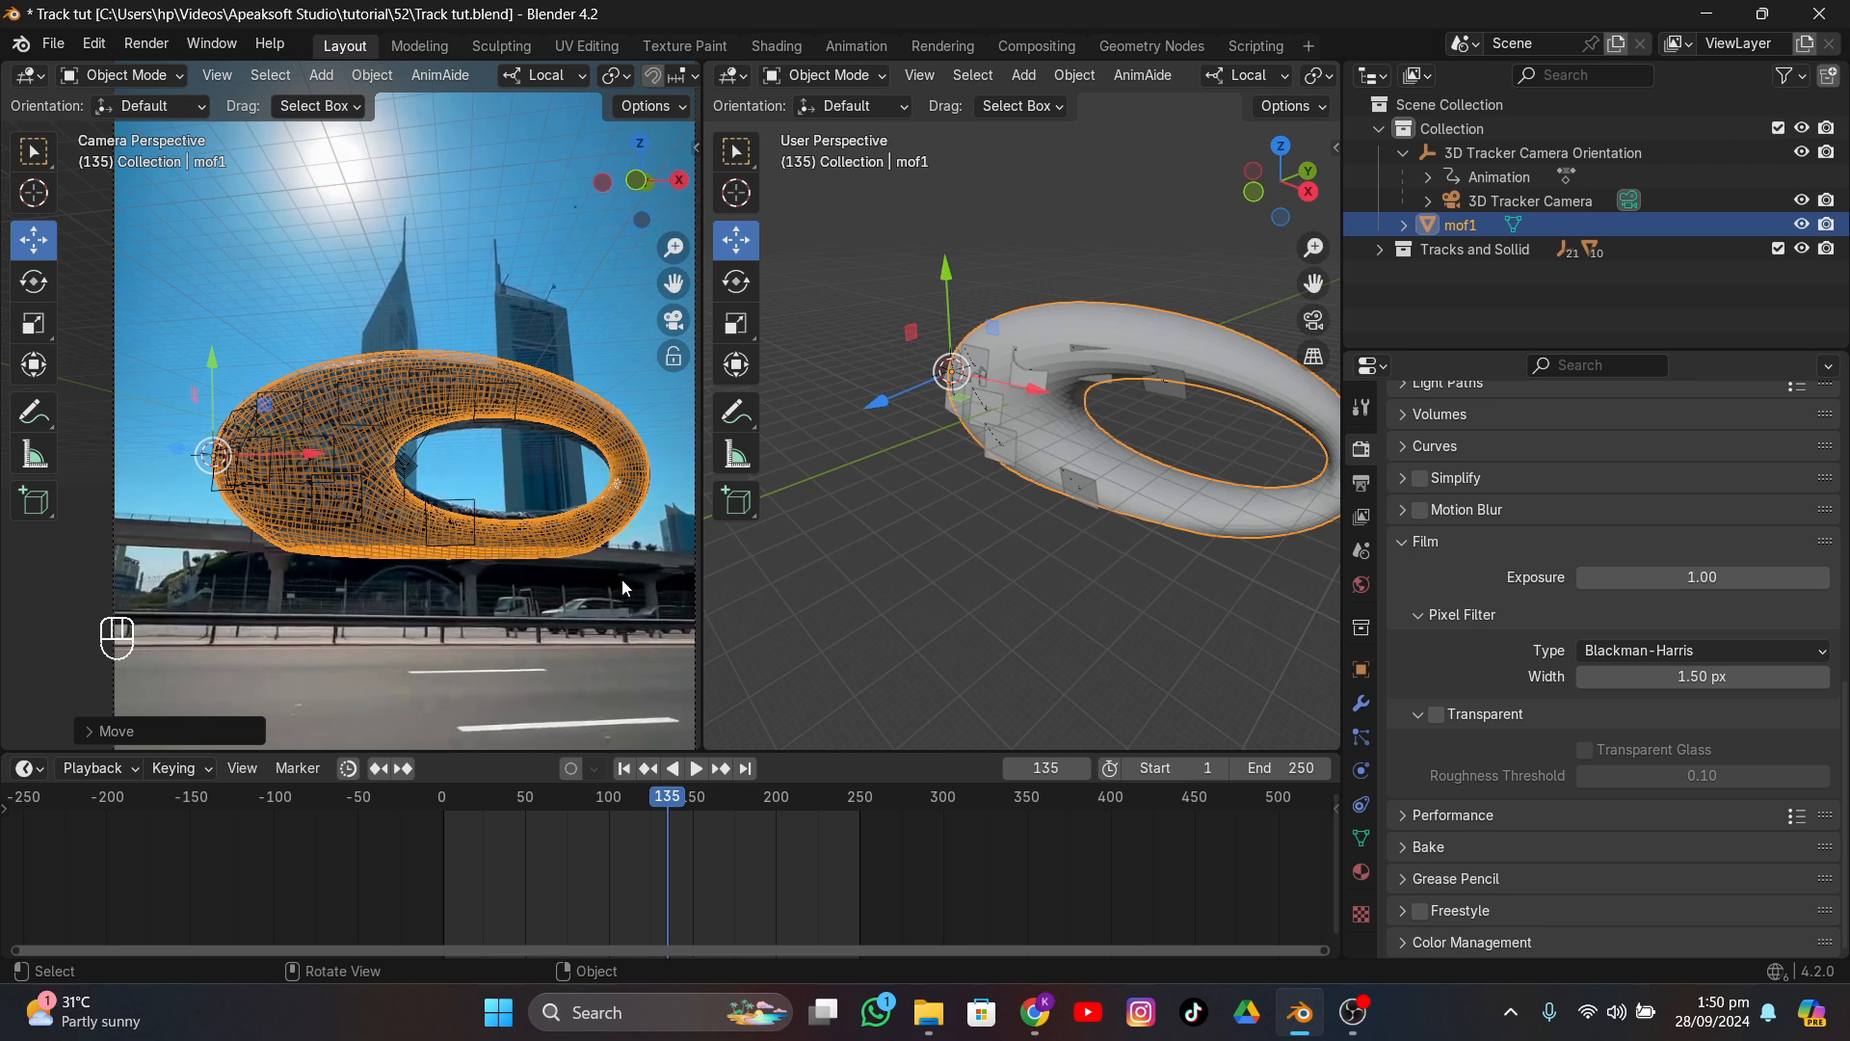
- Reduce mof1's height along its local Y axis and raise it about 0.9 m along that axis
key("s")
key("z")
key("y")
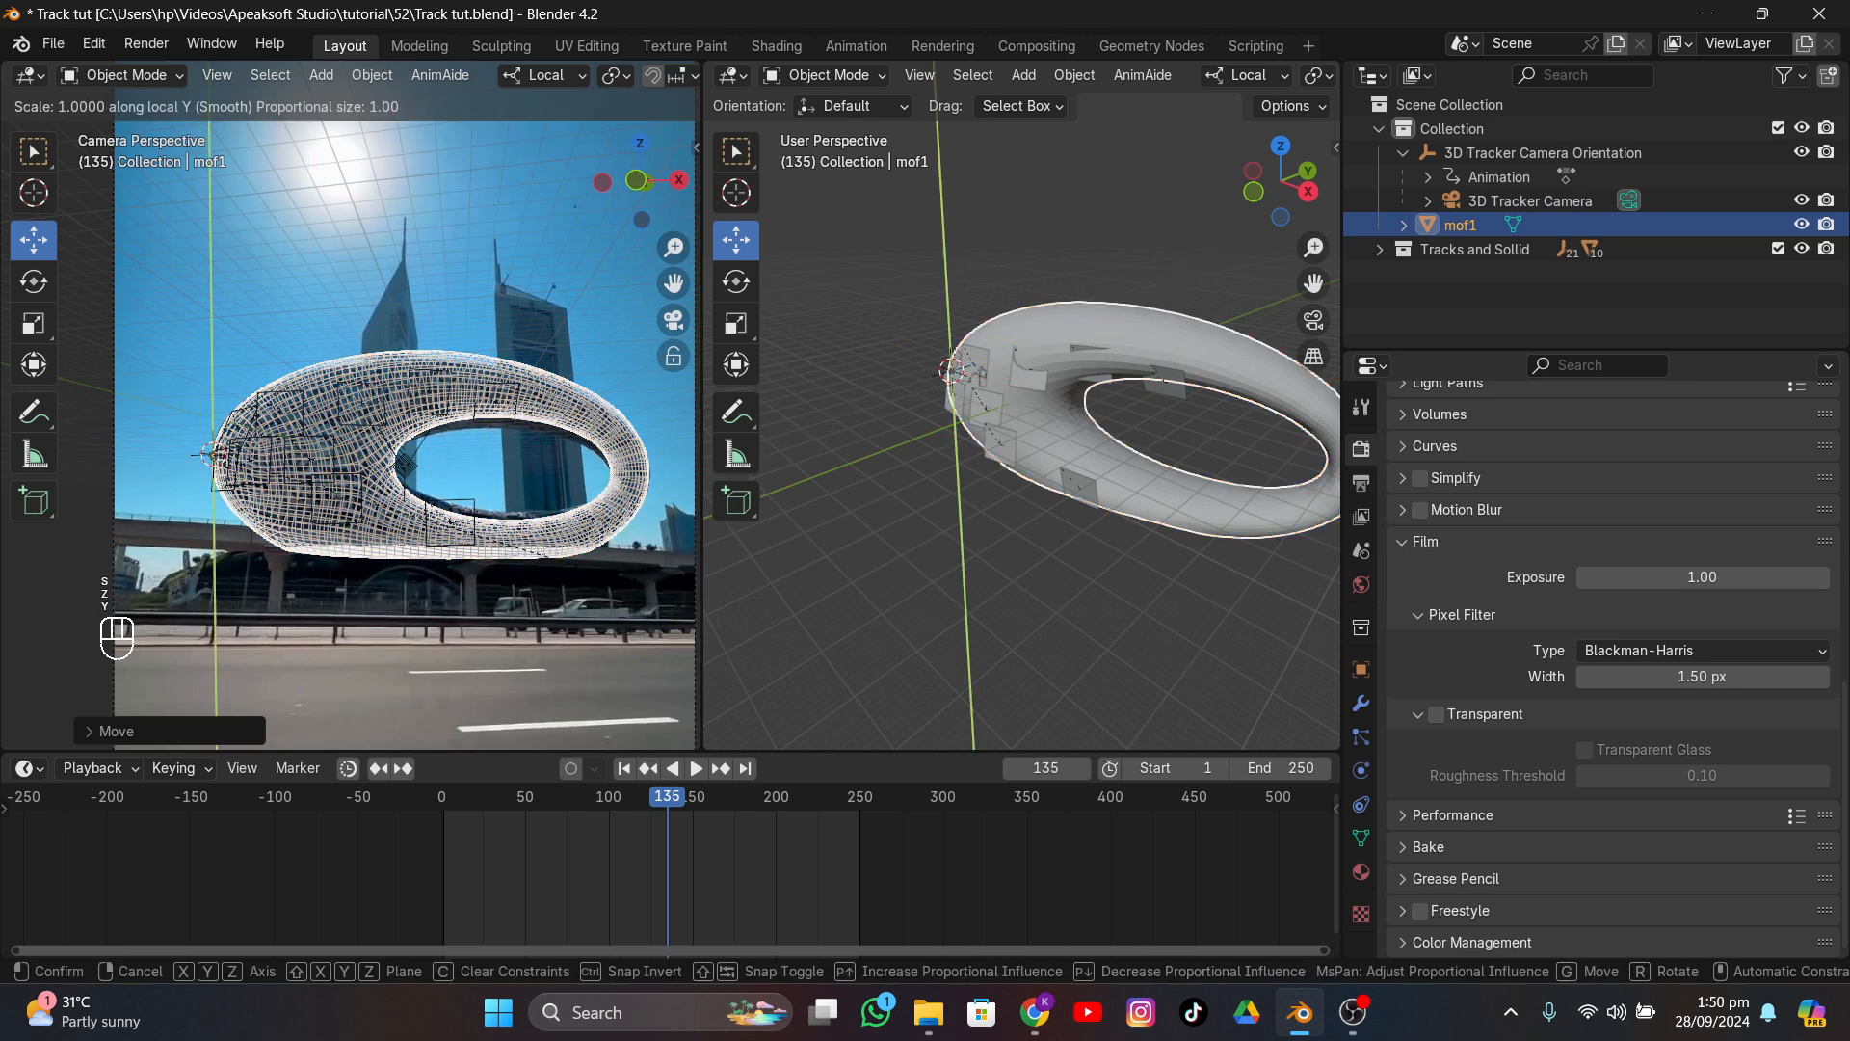
left_click(597, 544)
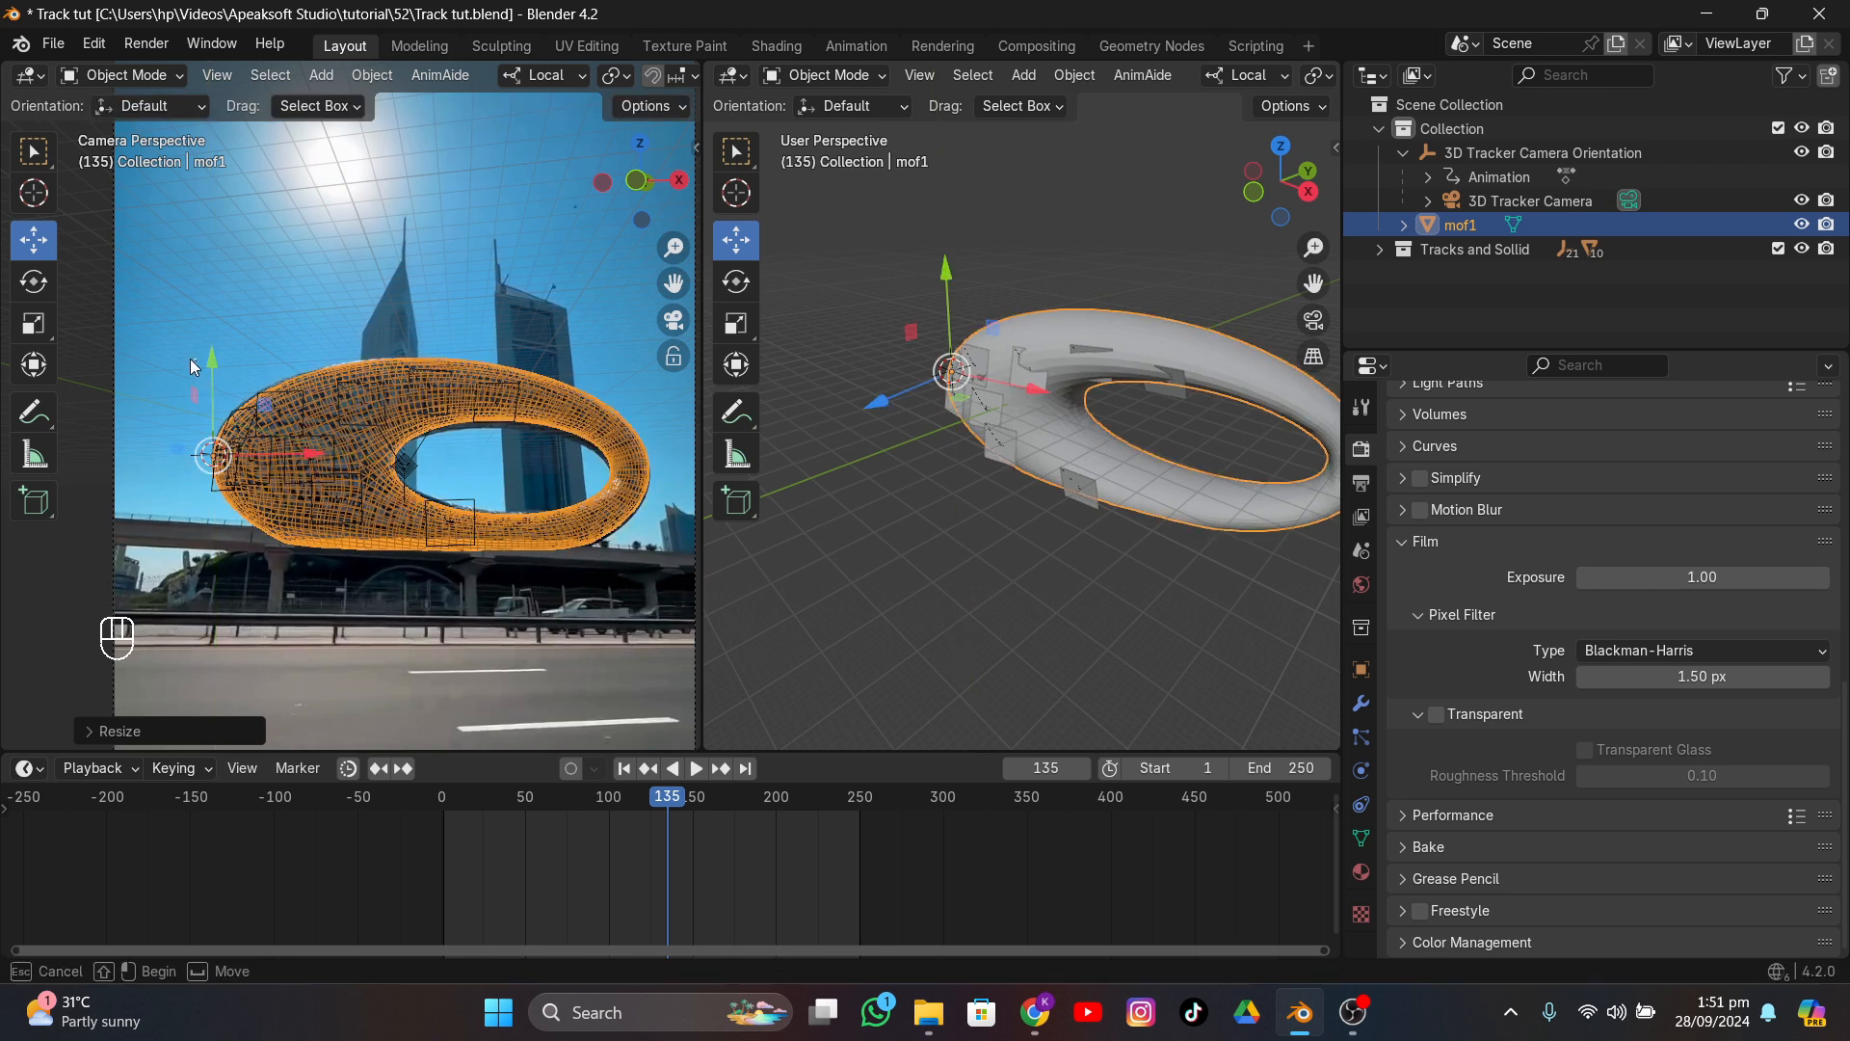
key("g")
key("y")
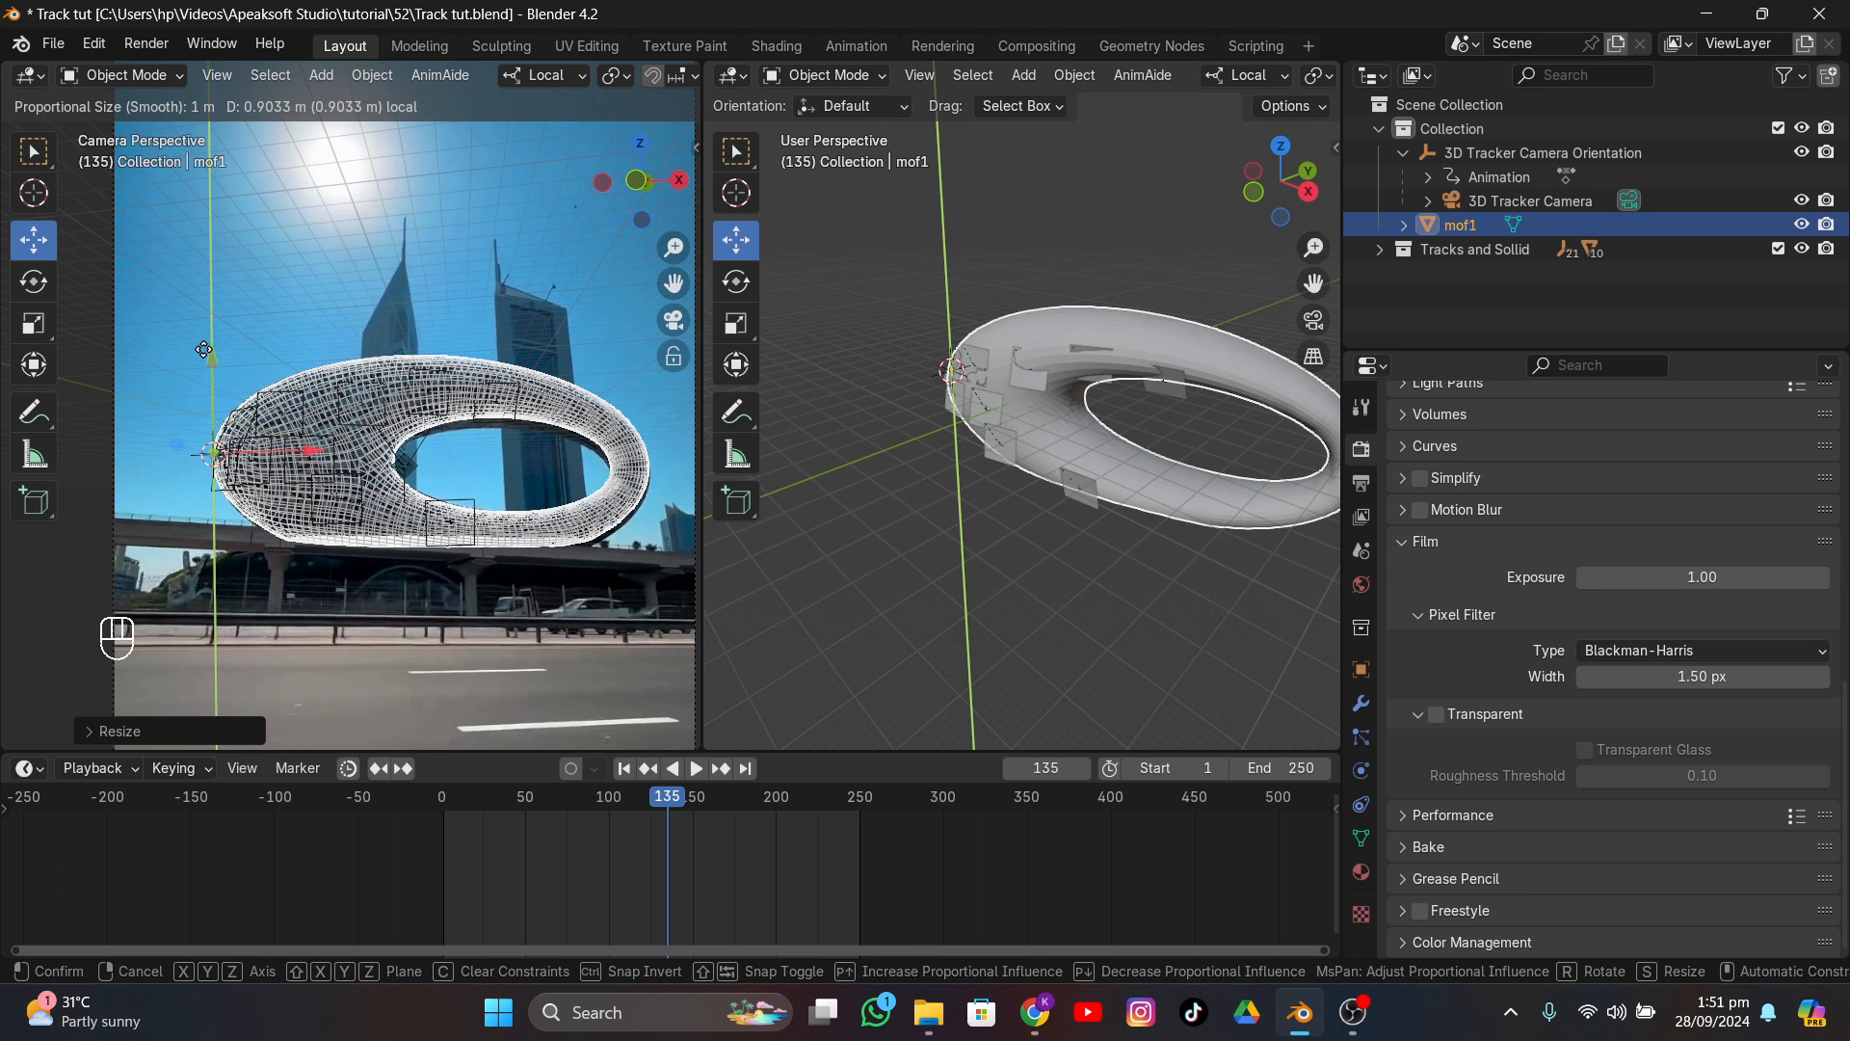
left_click(202, 349)
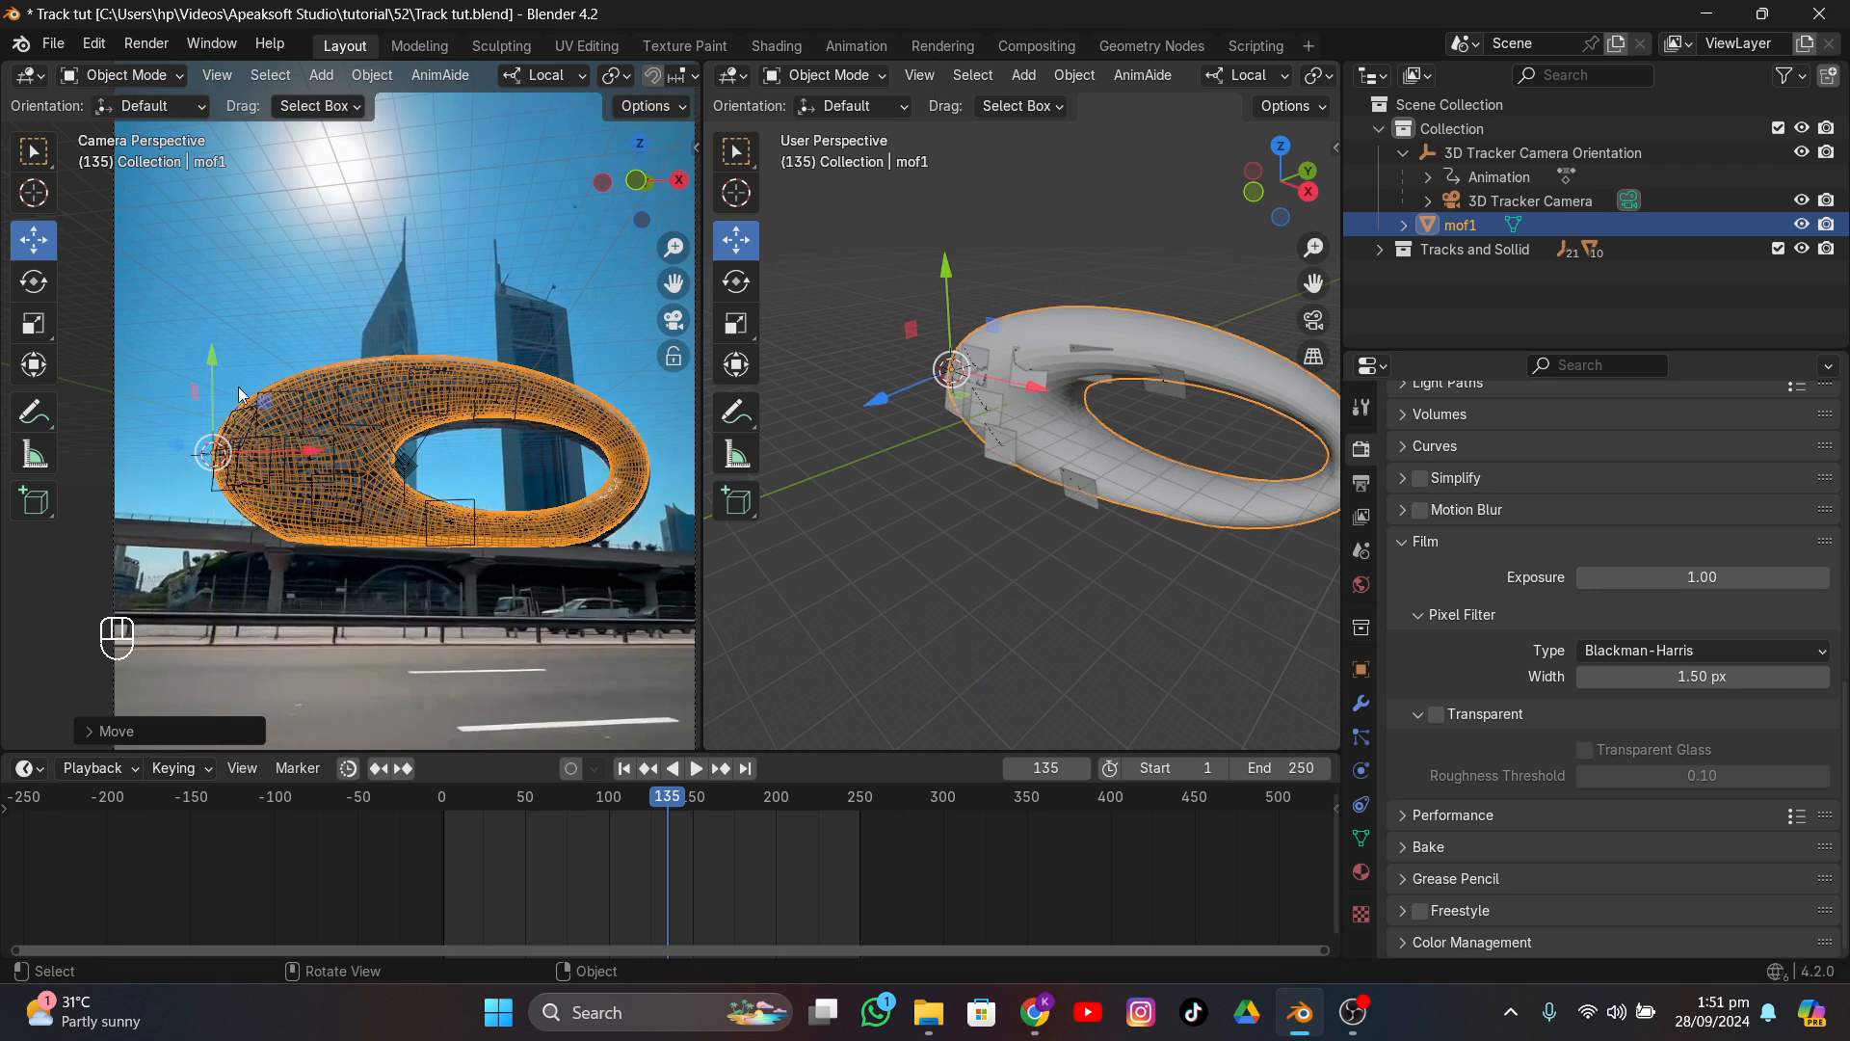
- Enlarge mof1 very slightly and lower it about 0.9 m along its local Y axis
key("s")
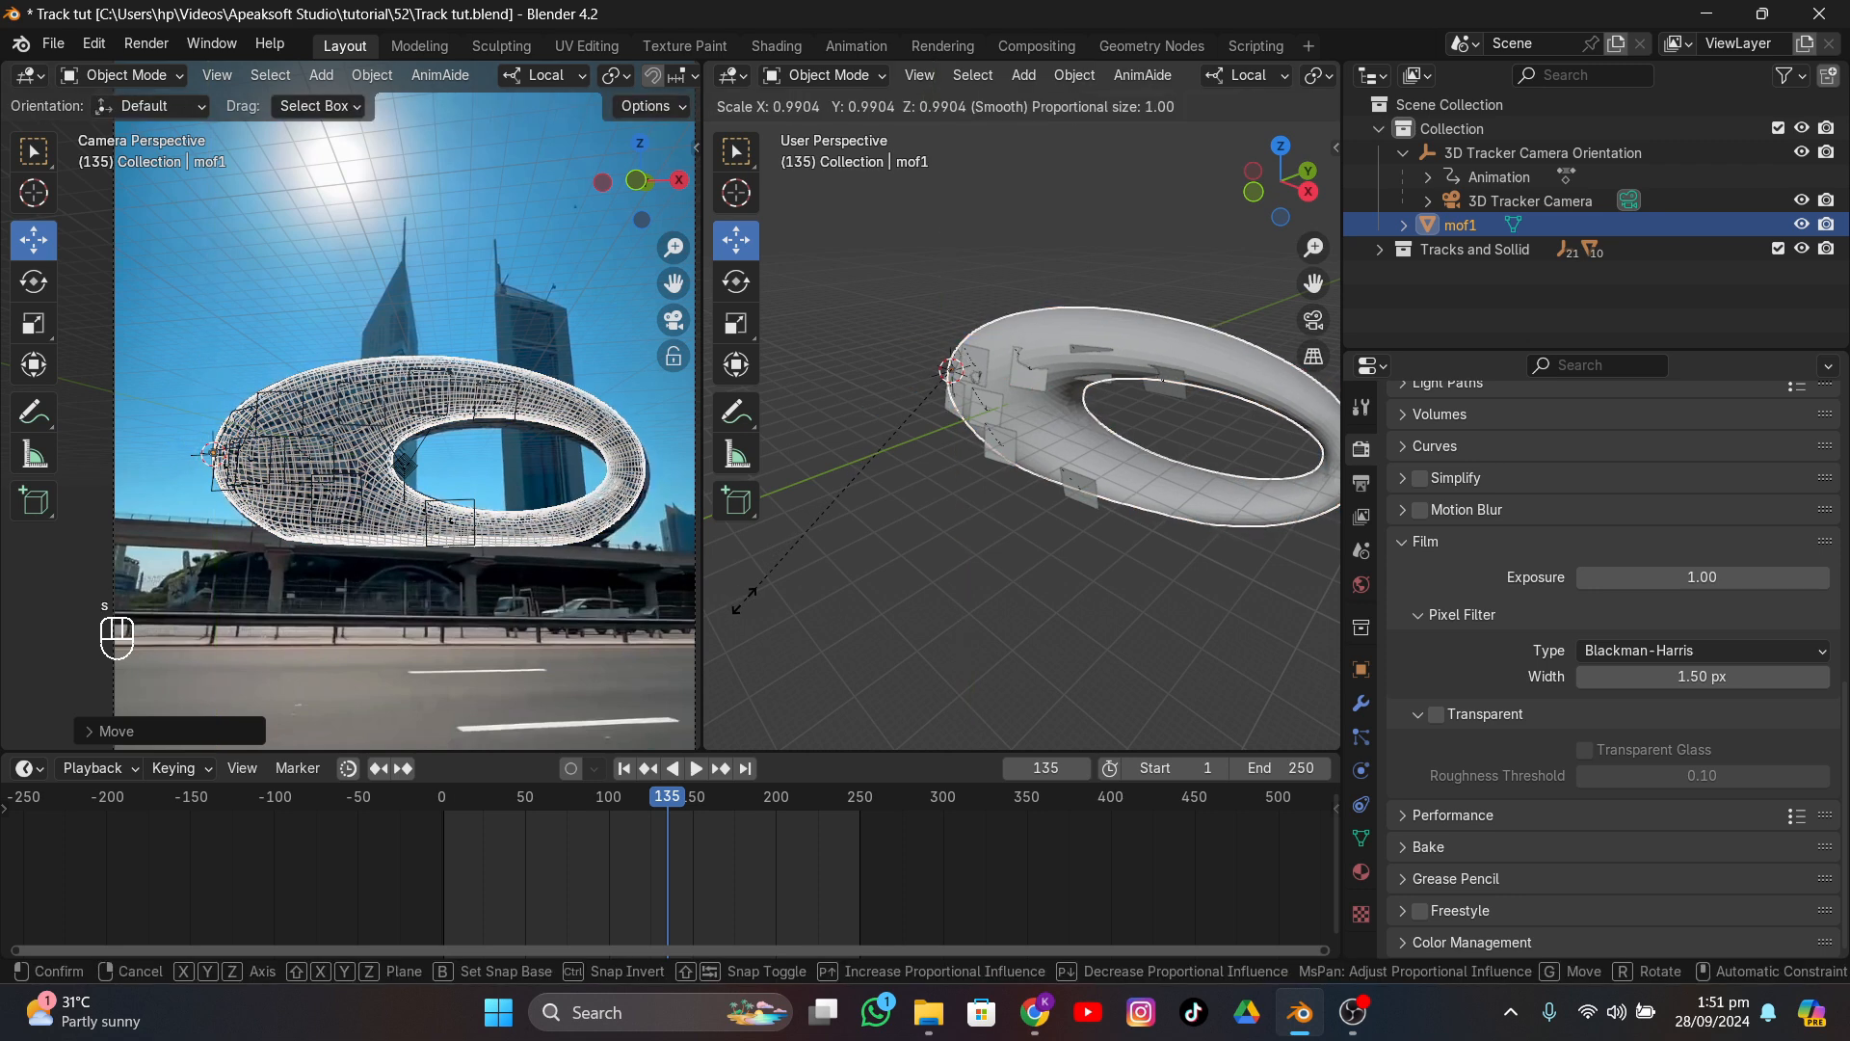
left_click(725, 593)
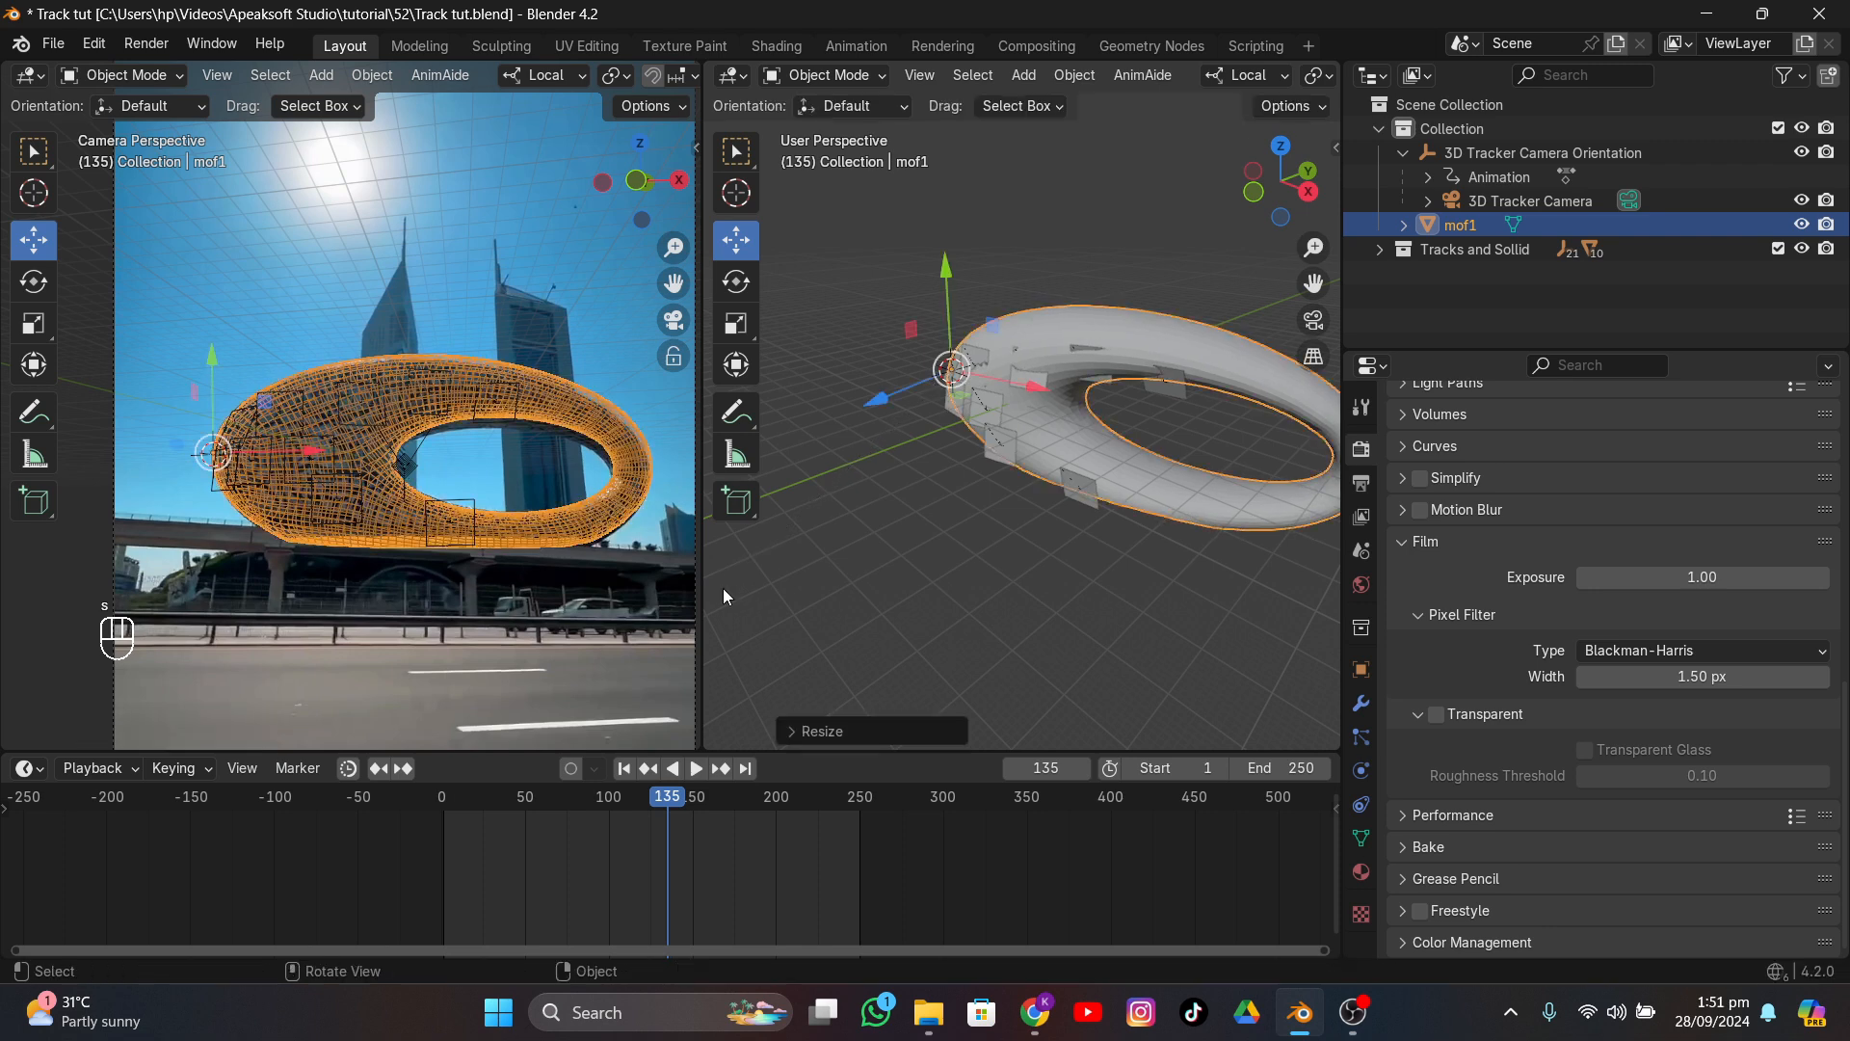
key("g")
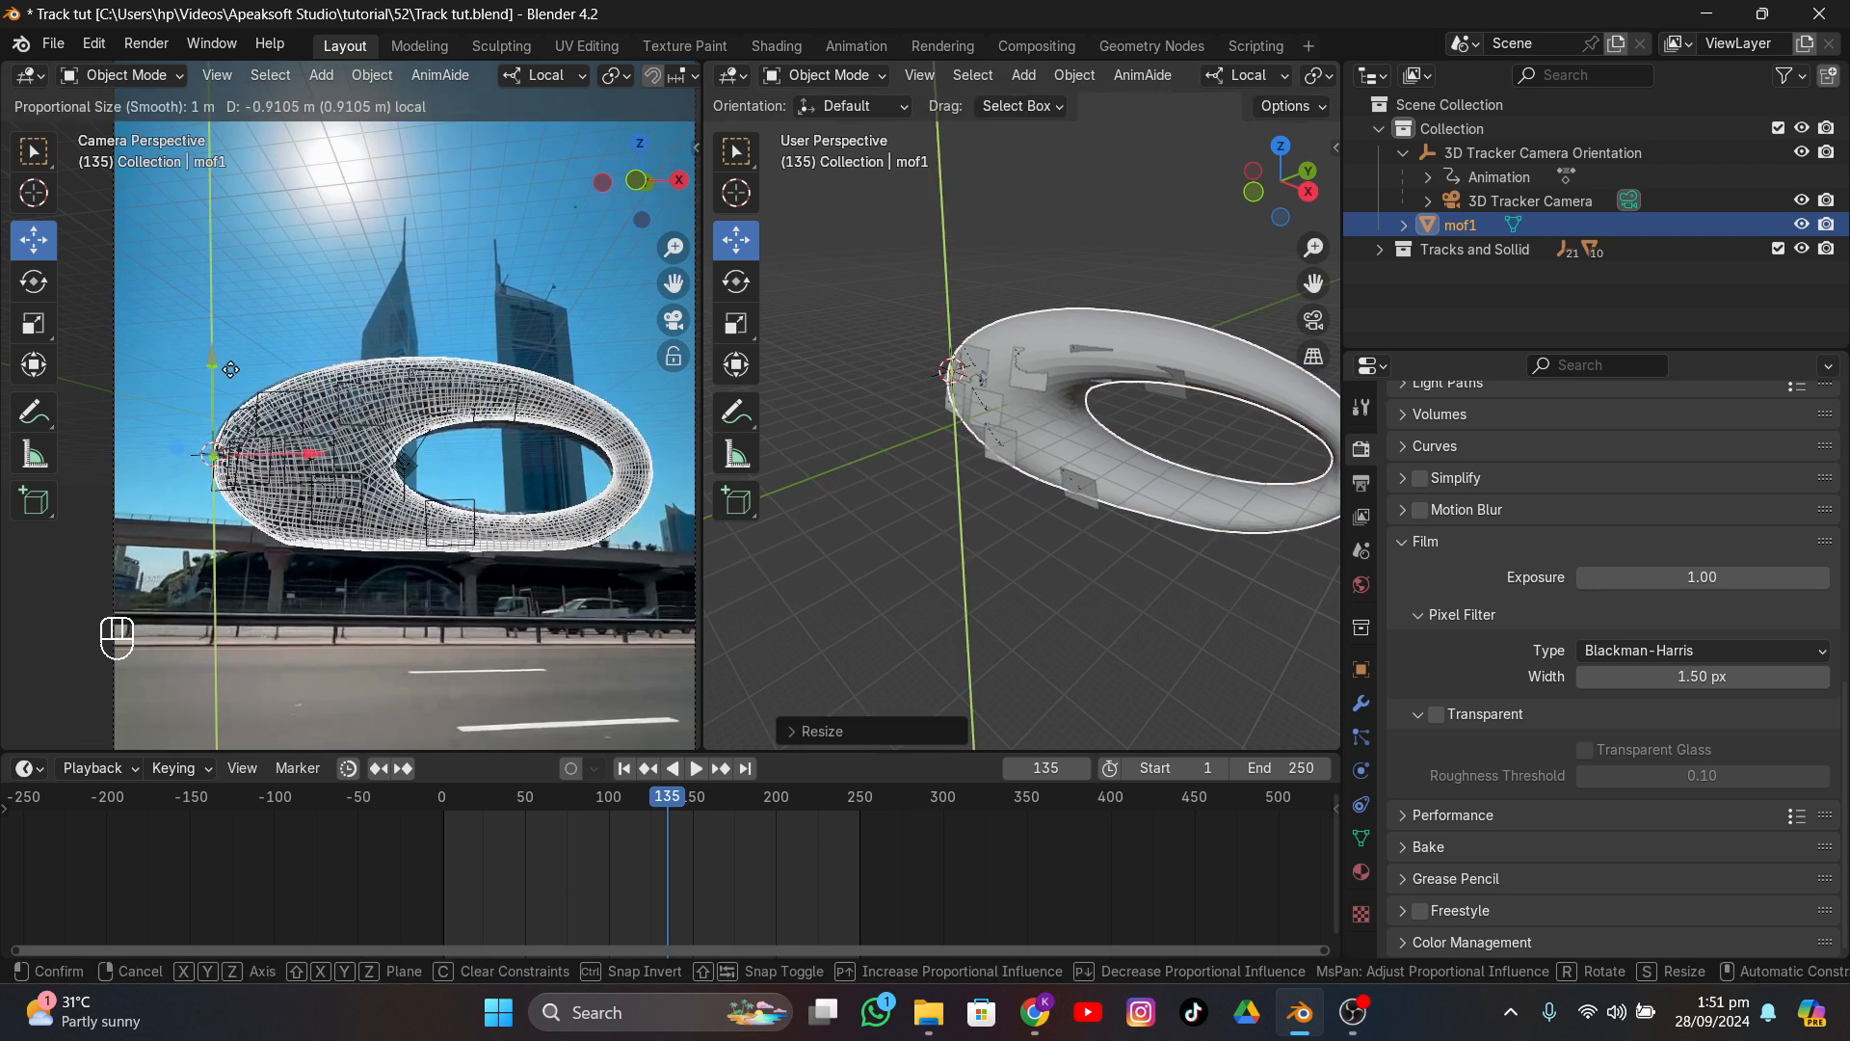
left_click(229, 372)
- Flatten mof1 slightly along its local Y axis and lift it to match the building's upper and lower edges
key("s")
key("y")
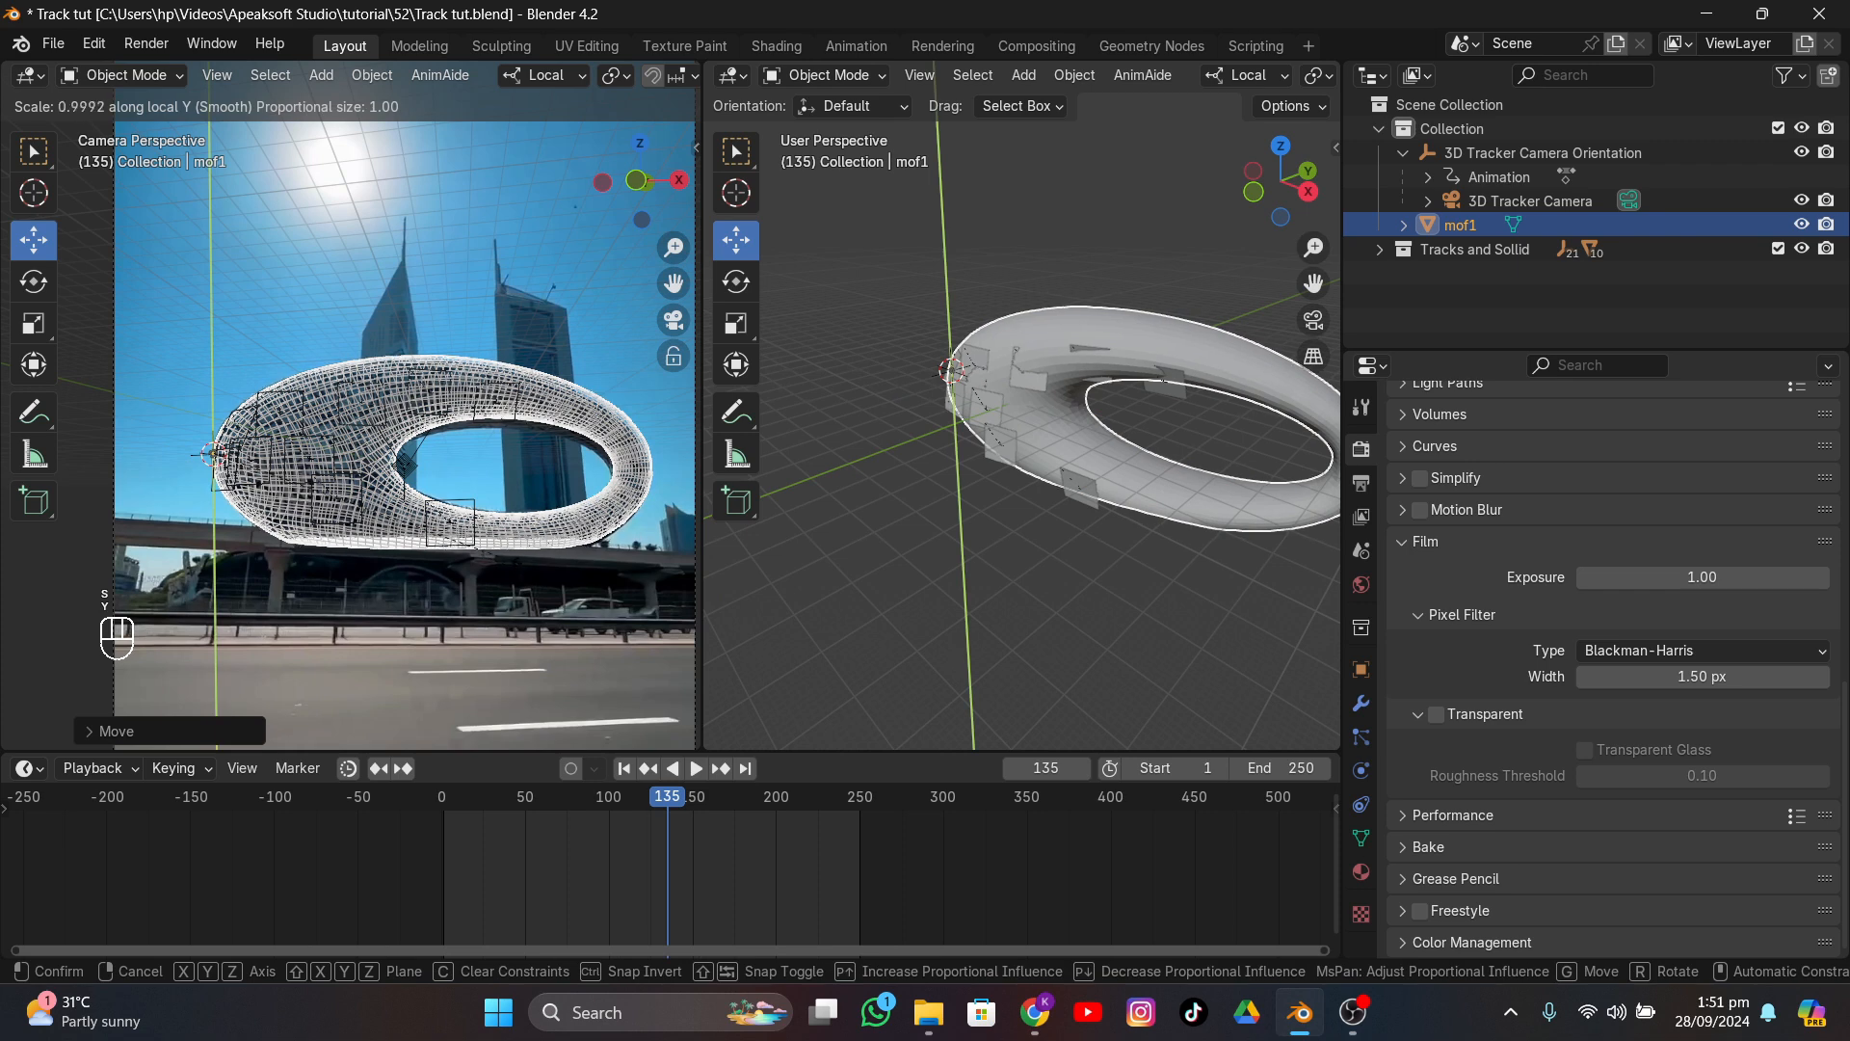
left_click(521, 552)
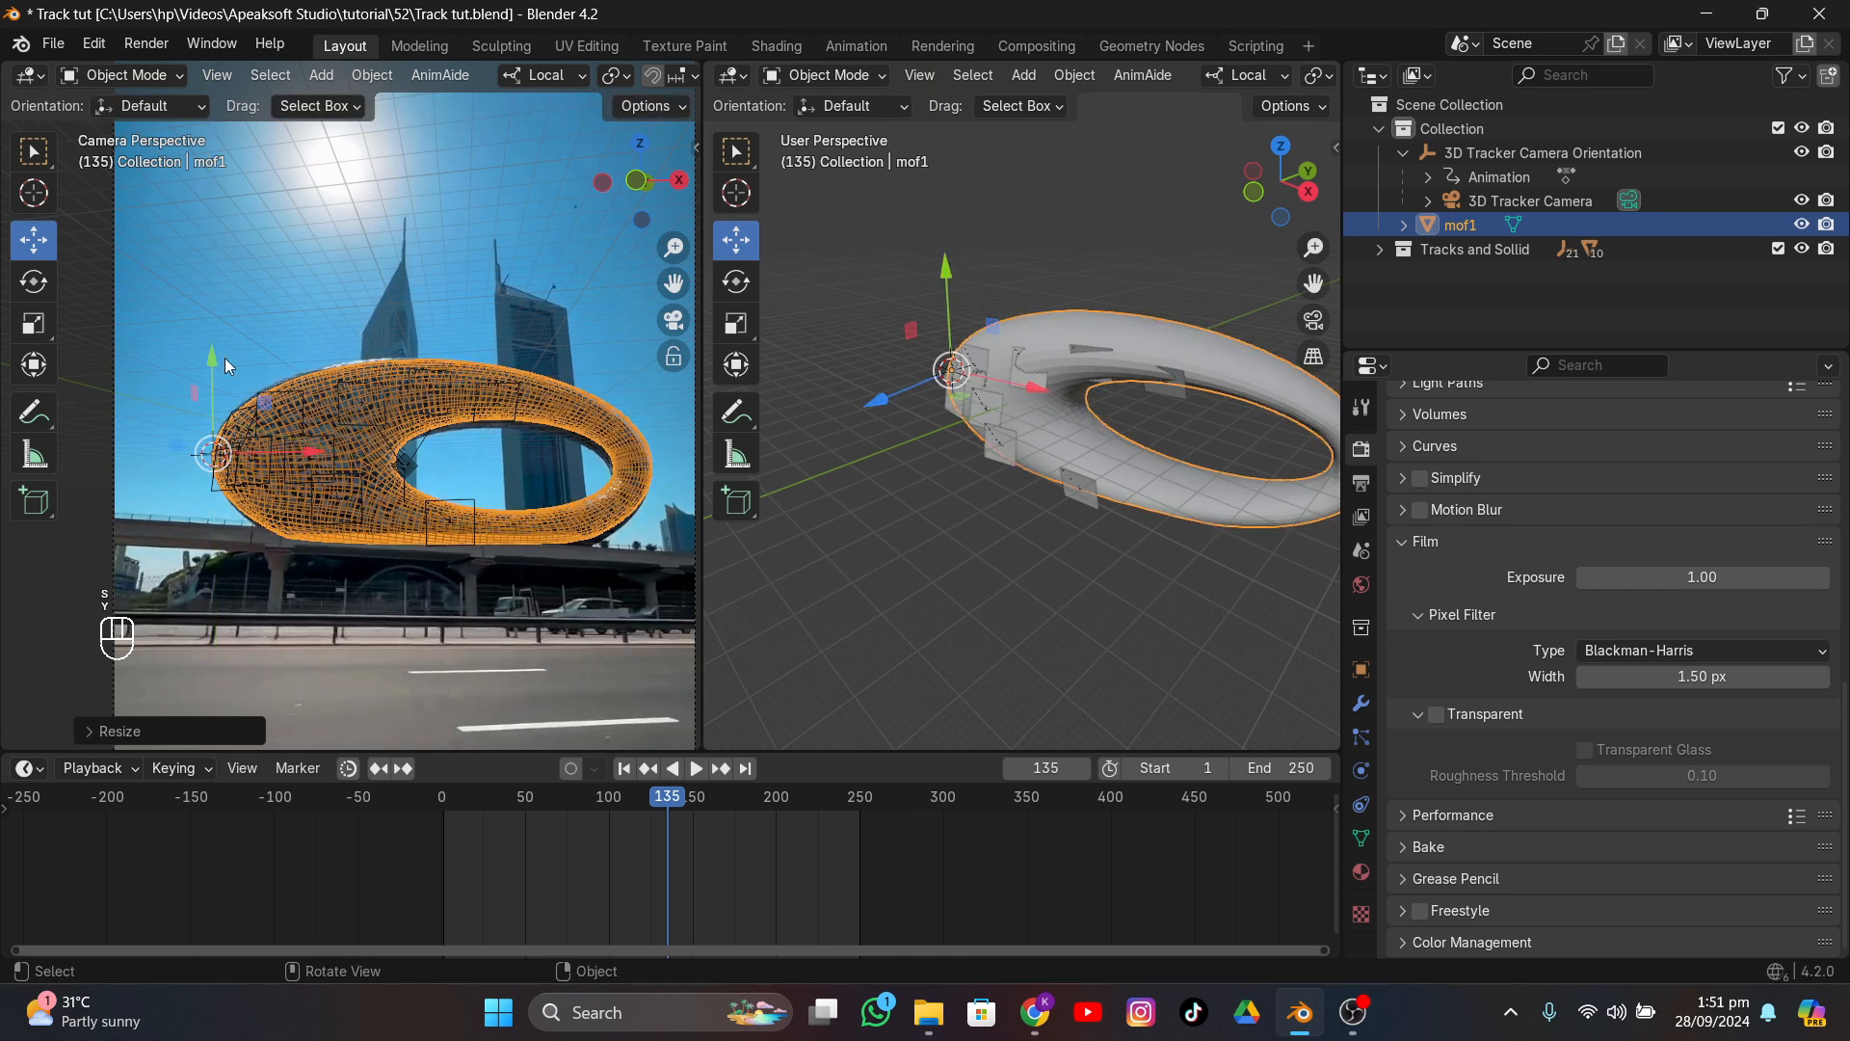
key("g")
key("y")
left_click(199, 344)
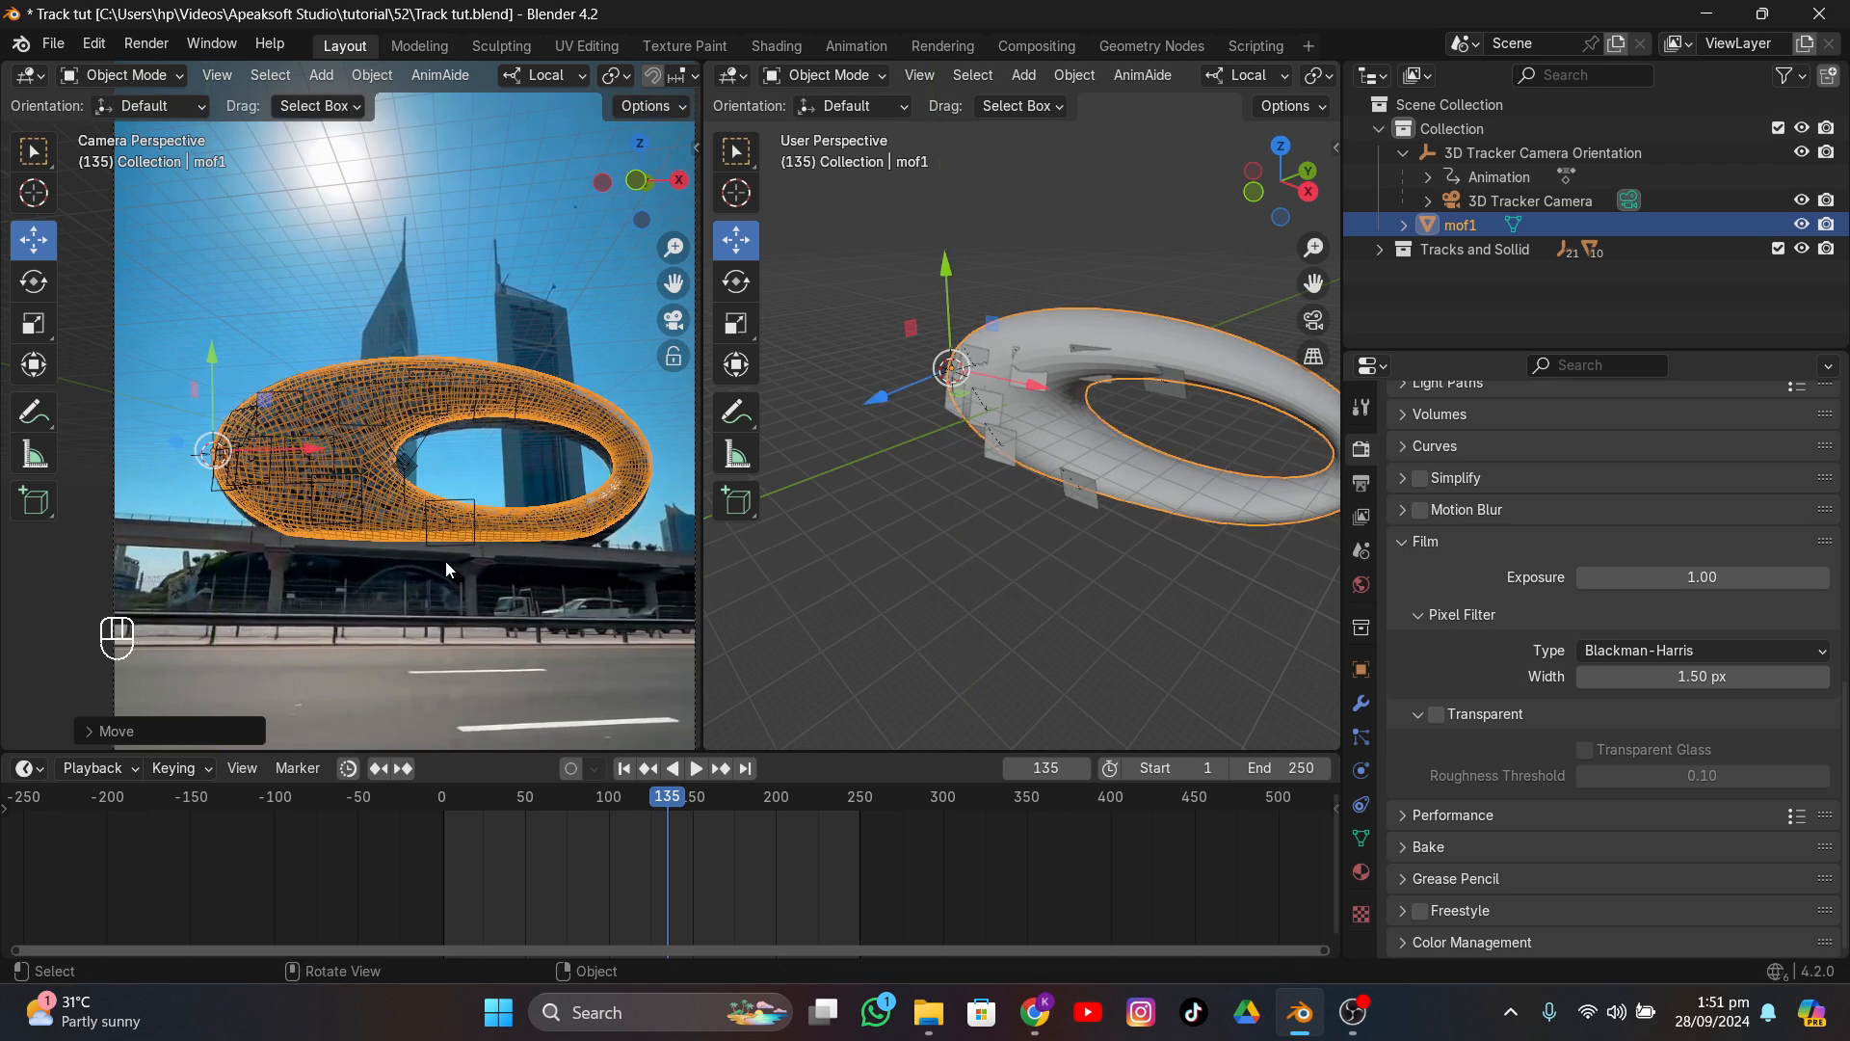
- Scale mof1 up slightly once more and lower it a little along its local Y axis
key("s")
left_click(481, 548)
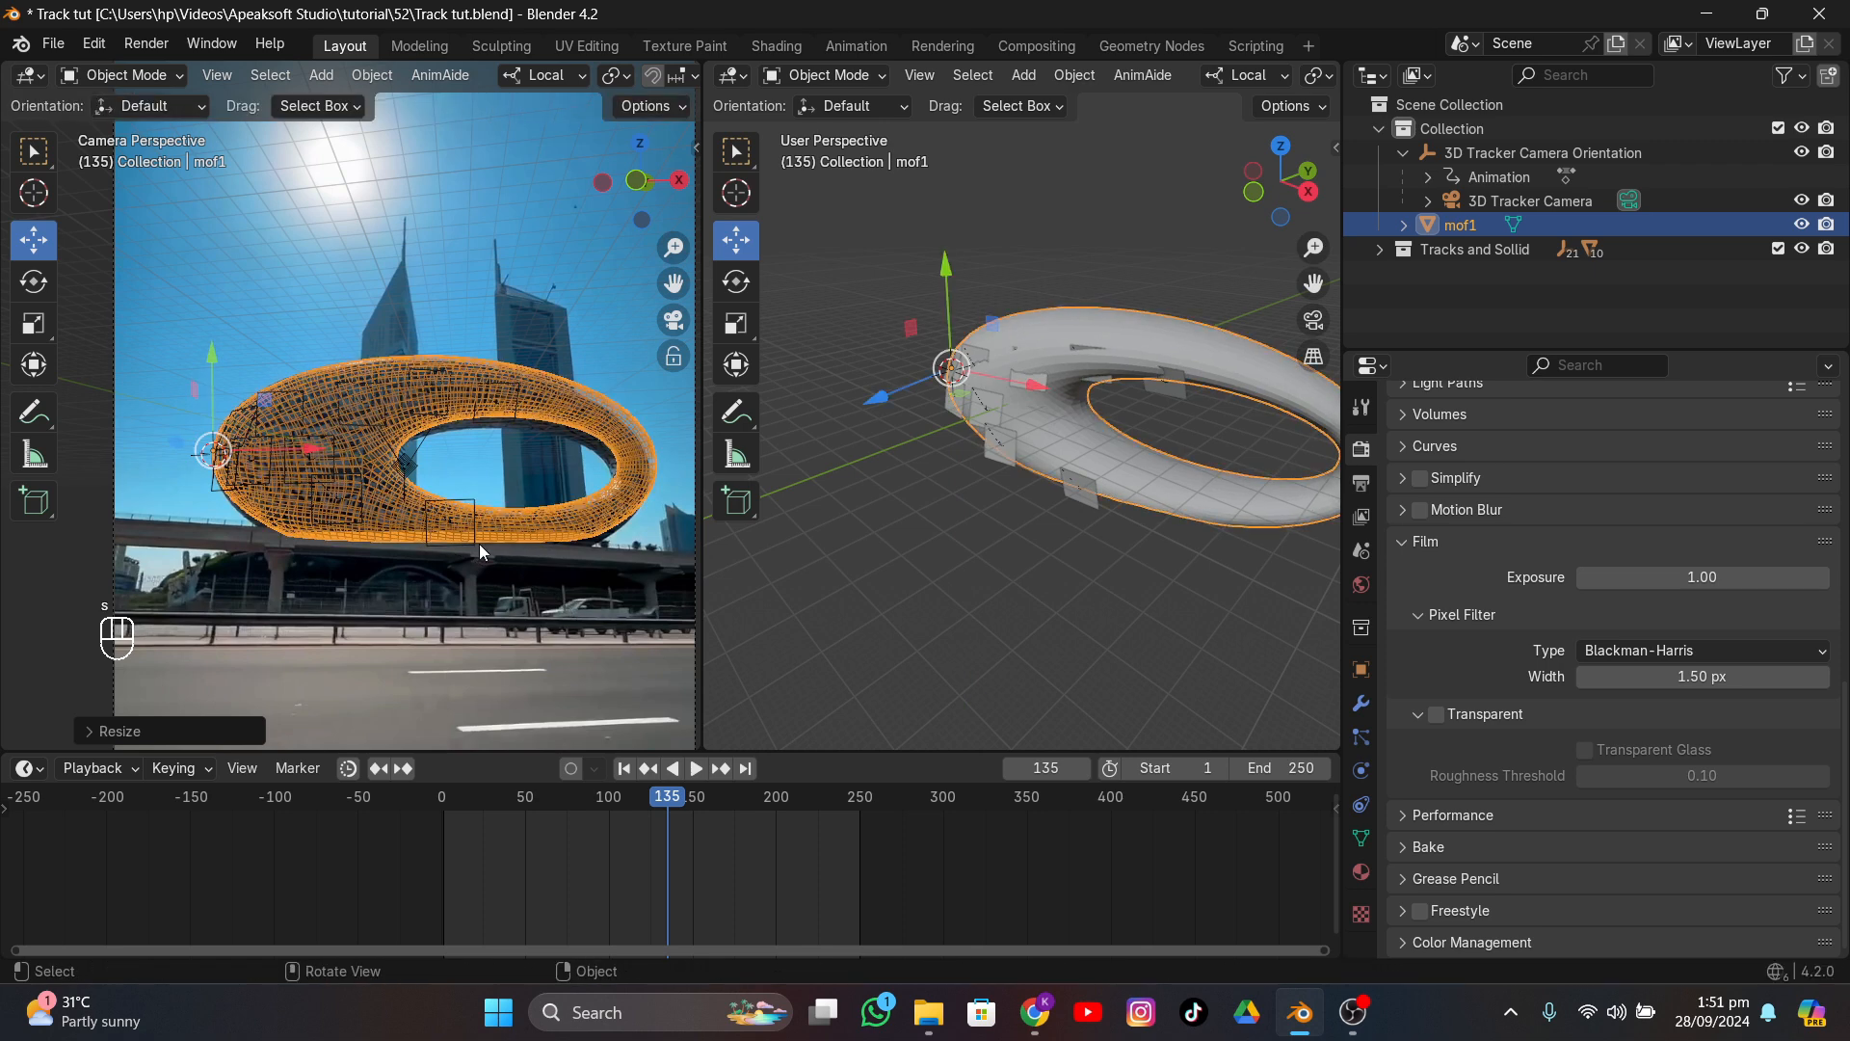
key("g")
key("y")
left_click(206, 353)
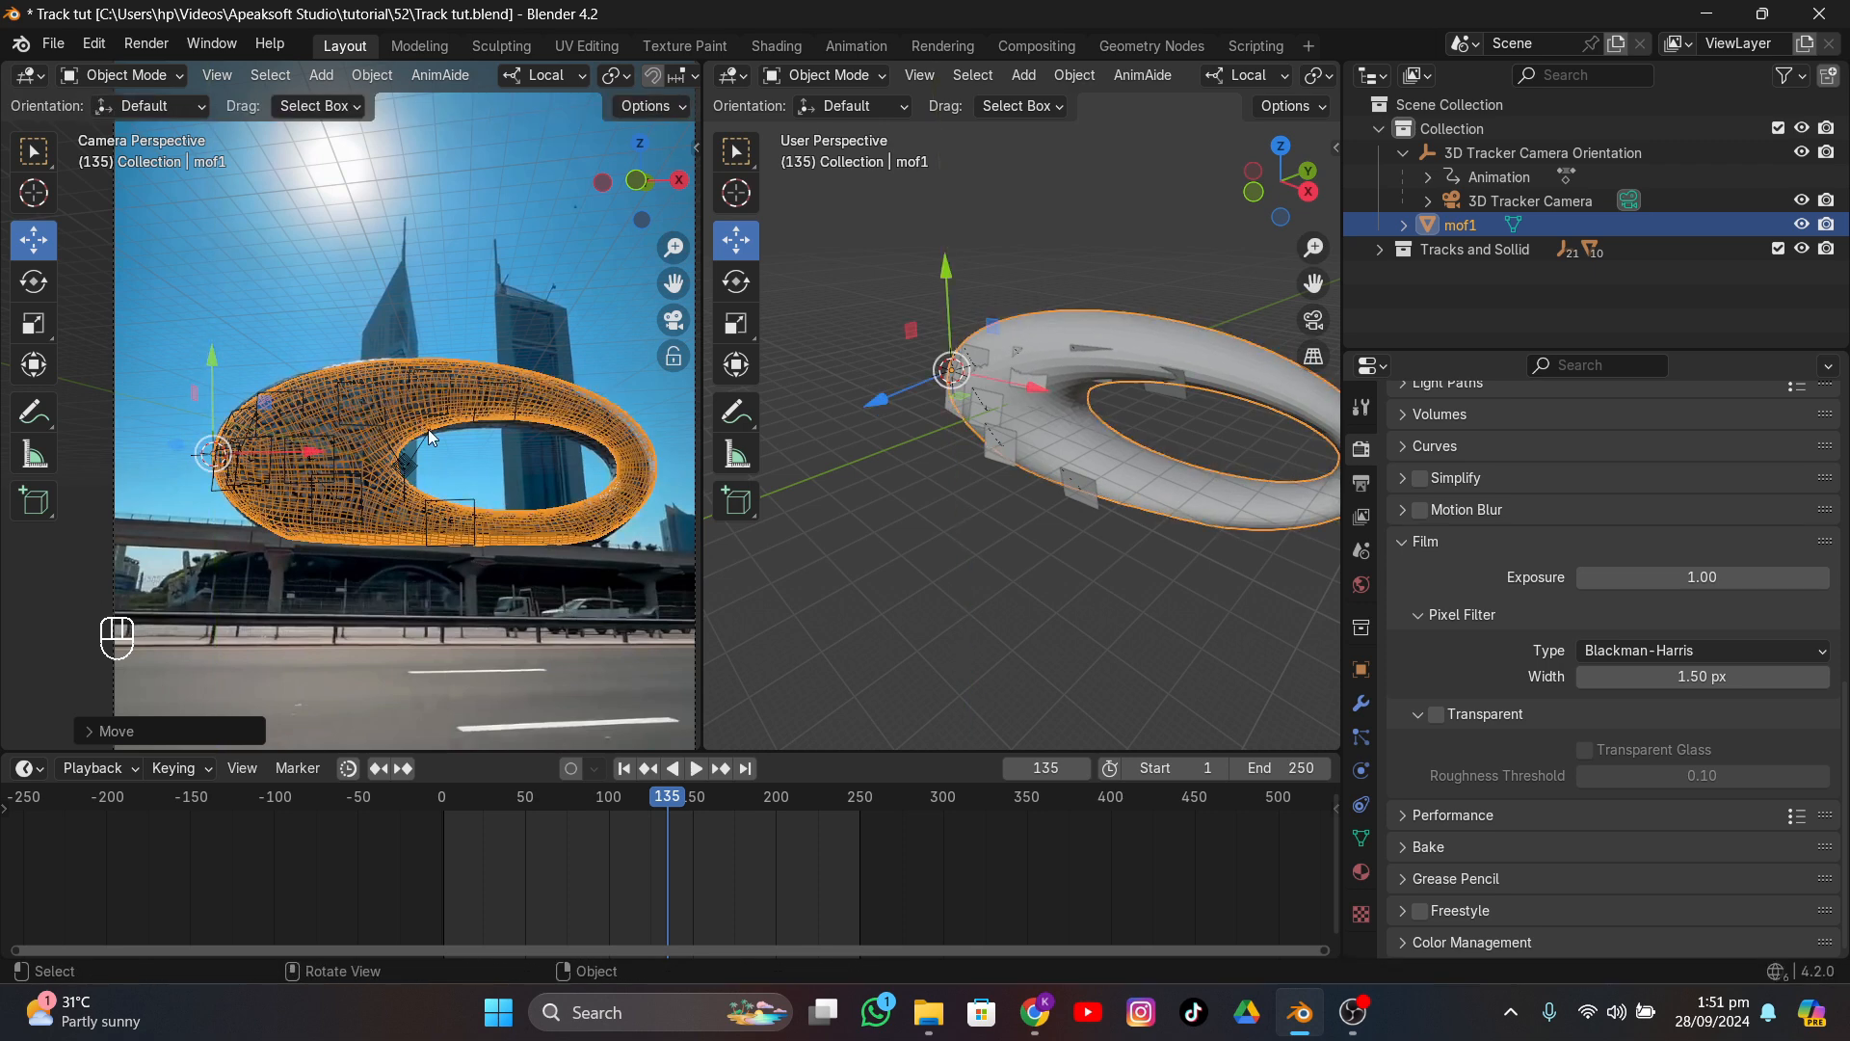
- Deselect mof1 to compare its outline with the building in the camera view, and reselect it
left_click(487, 437)
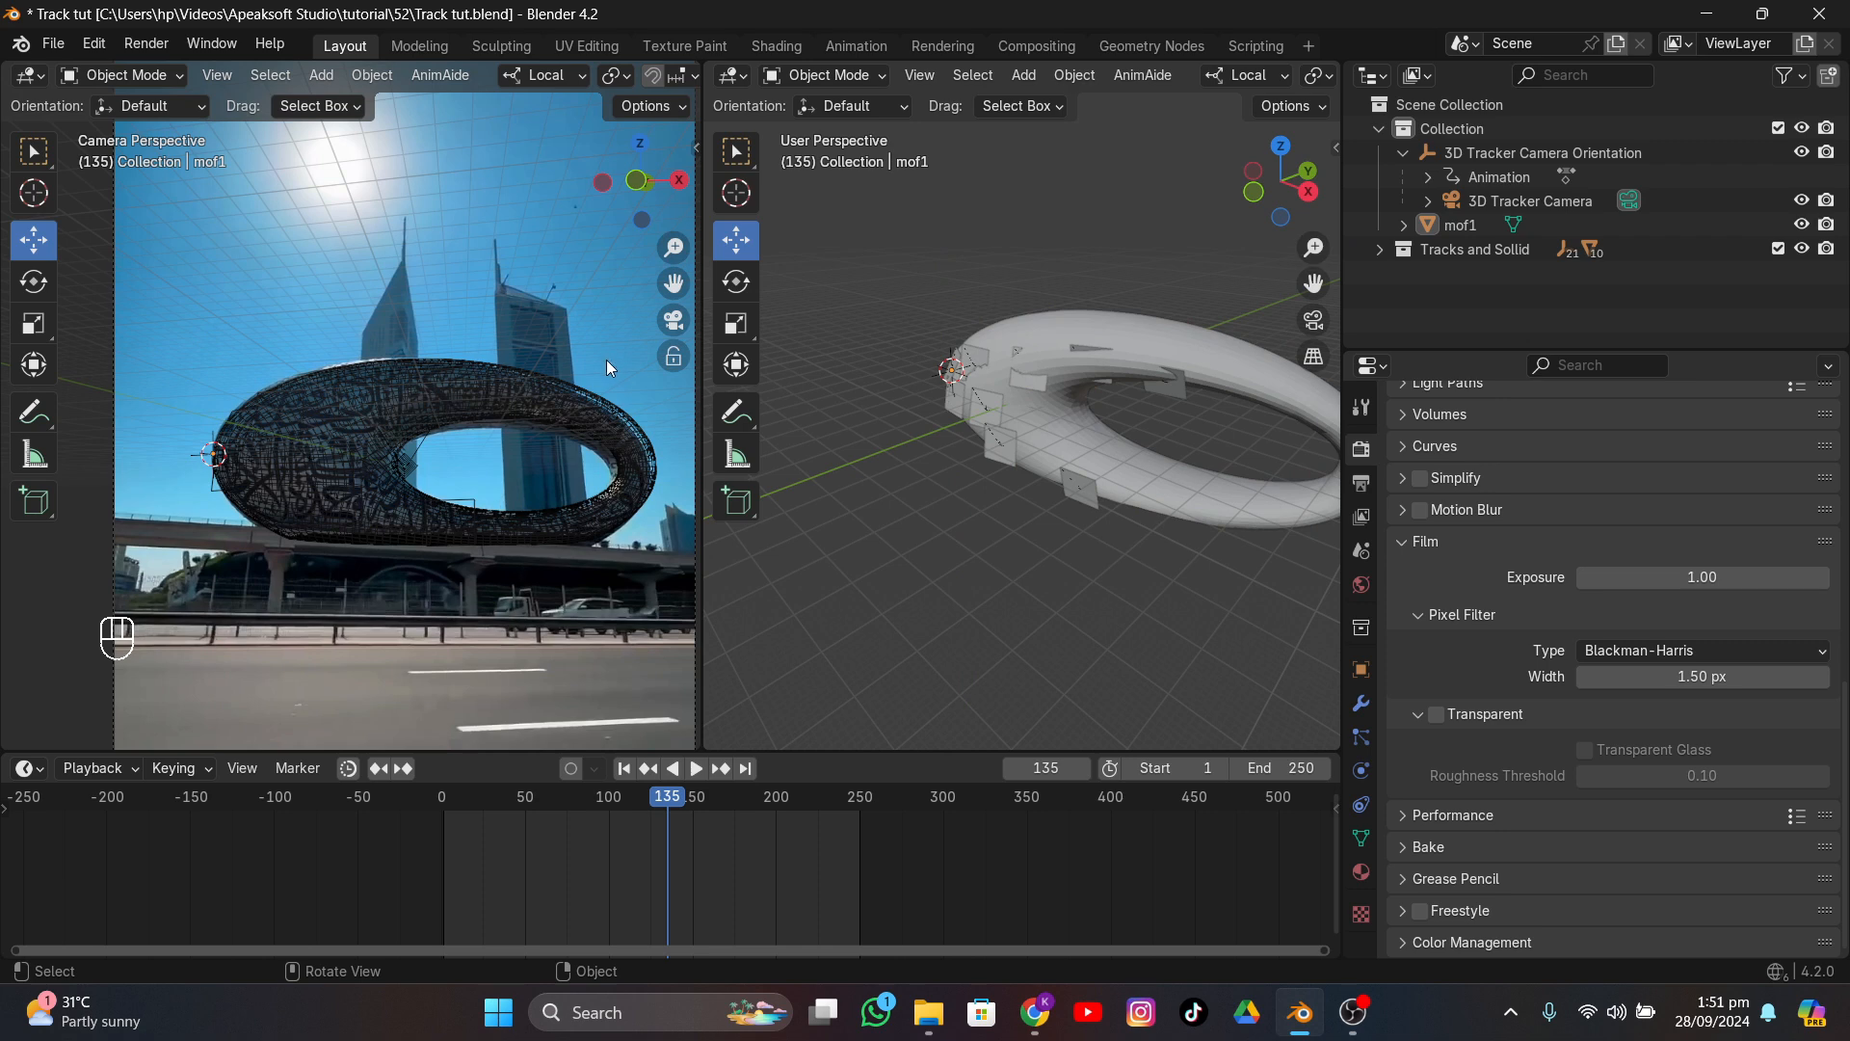
left_click(356, 453)
scroll(357, 453, "up", 1)
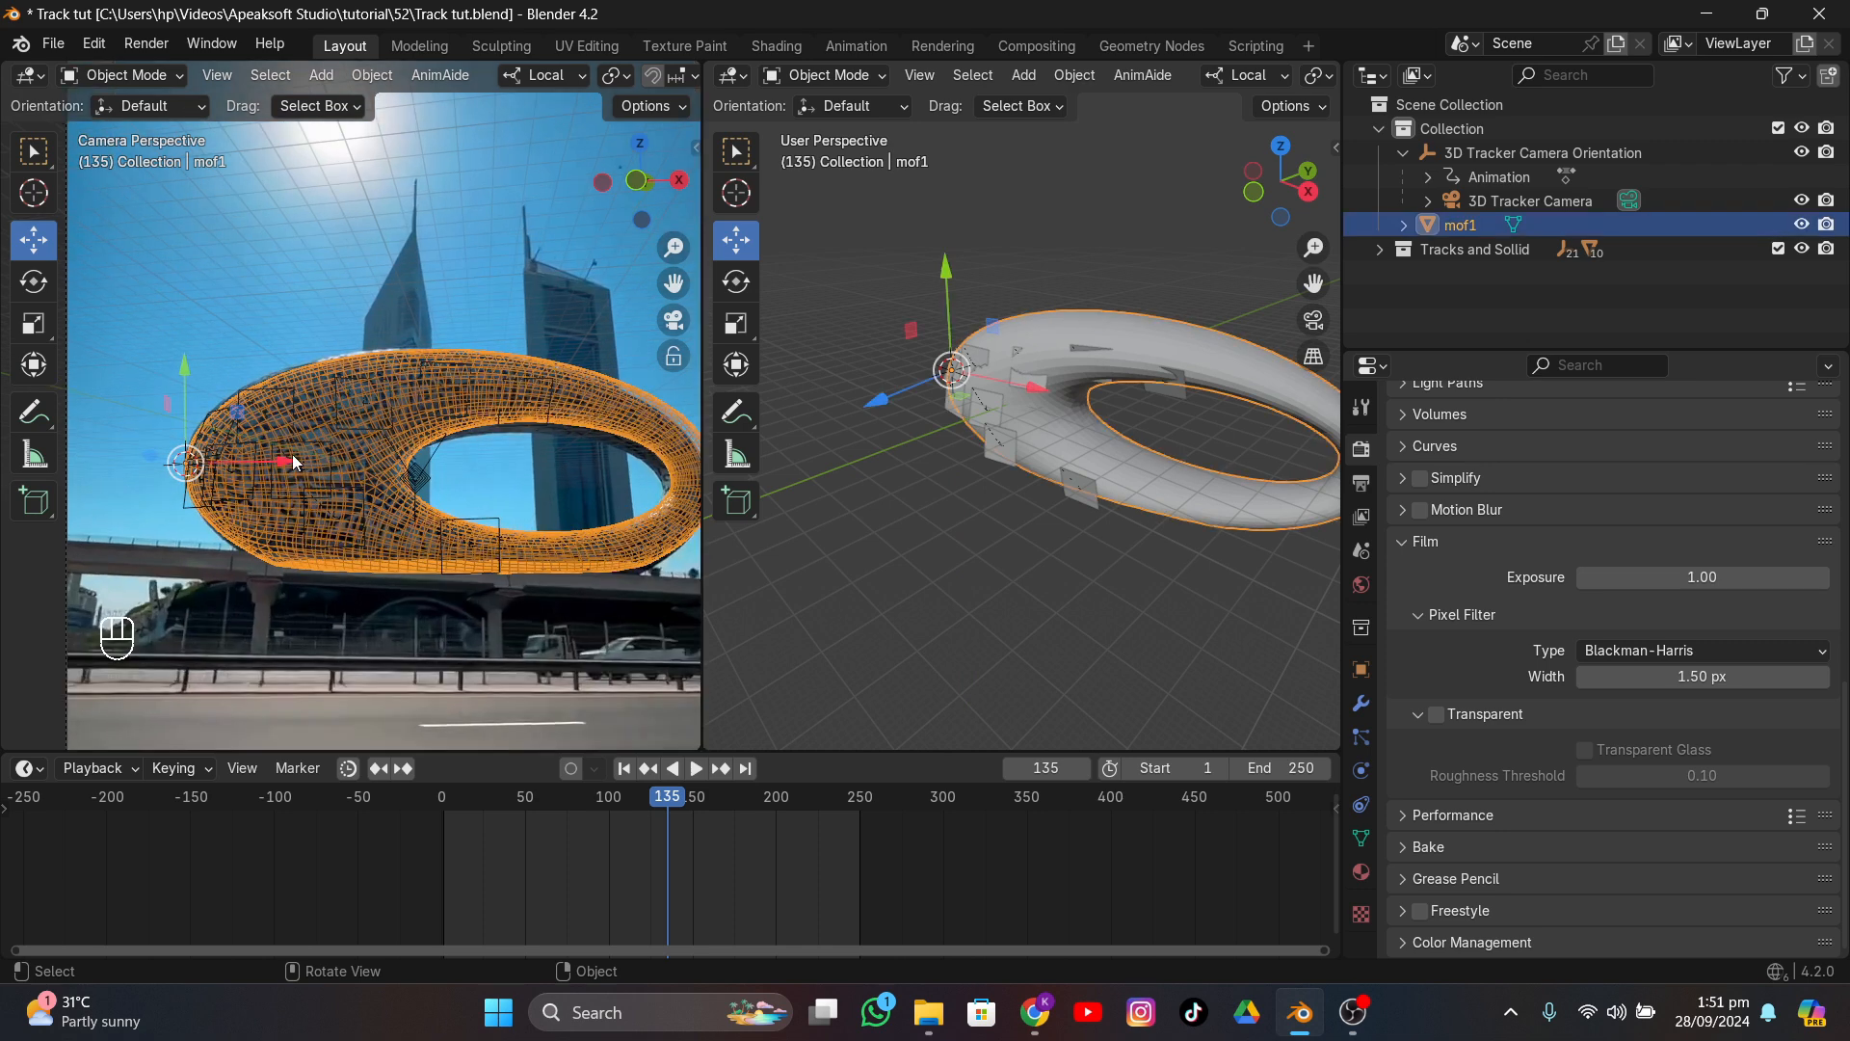
- Nudge mof1 slightly along its local X and Y axes at frame 135, and play the shot to check the fit
left_click_drag(292, 456, 286, 454)
left_click_drag(181, 378, 181, 375)
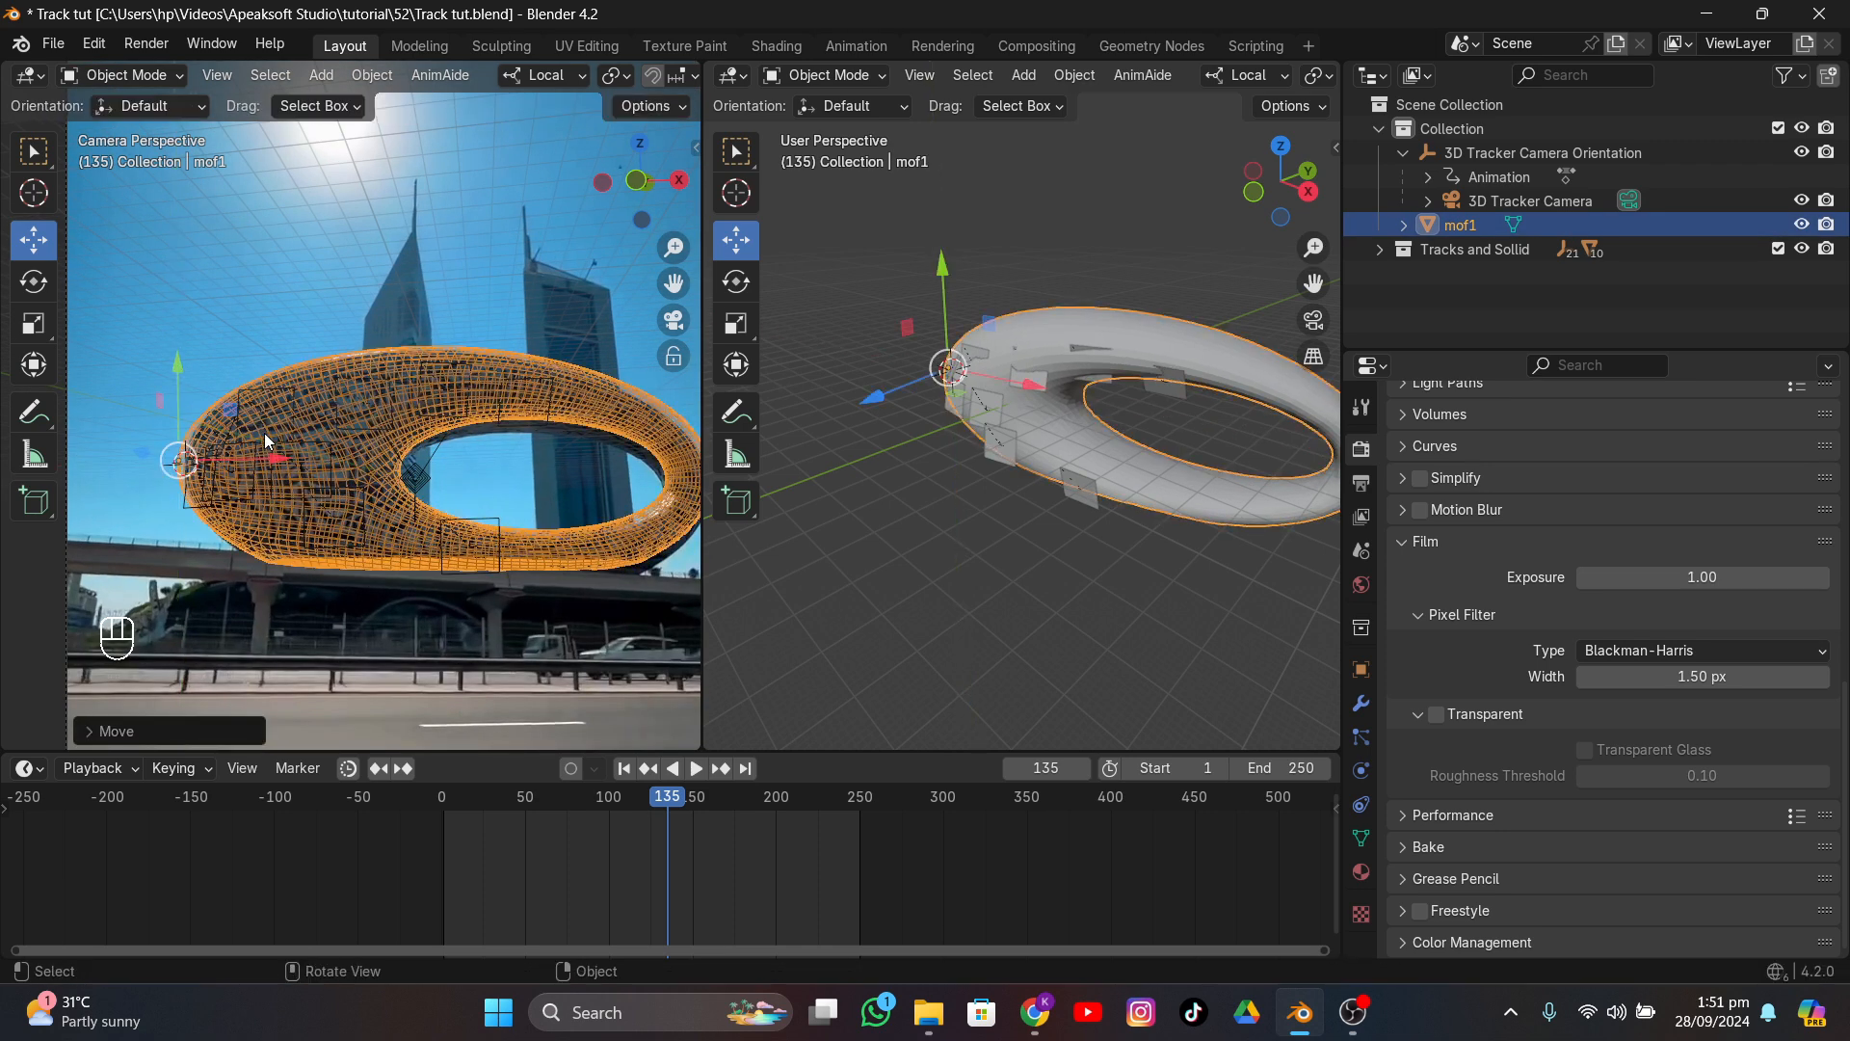
left_click_drag(282, 454, 280, 455)
left_click(272, 281)
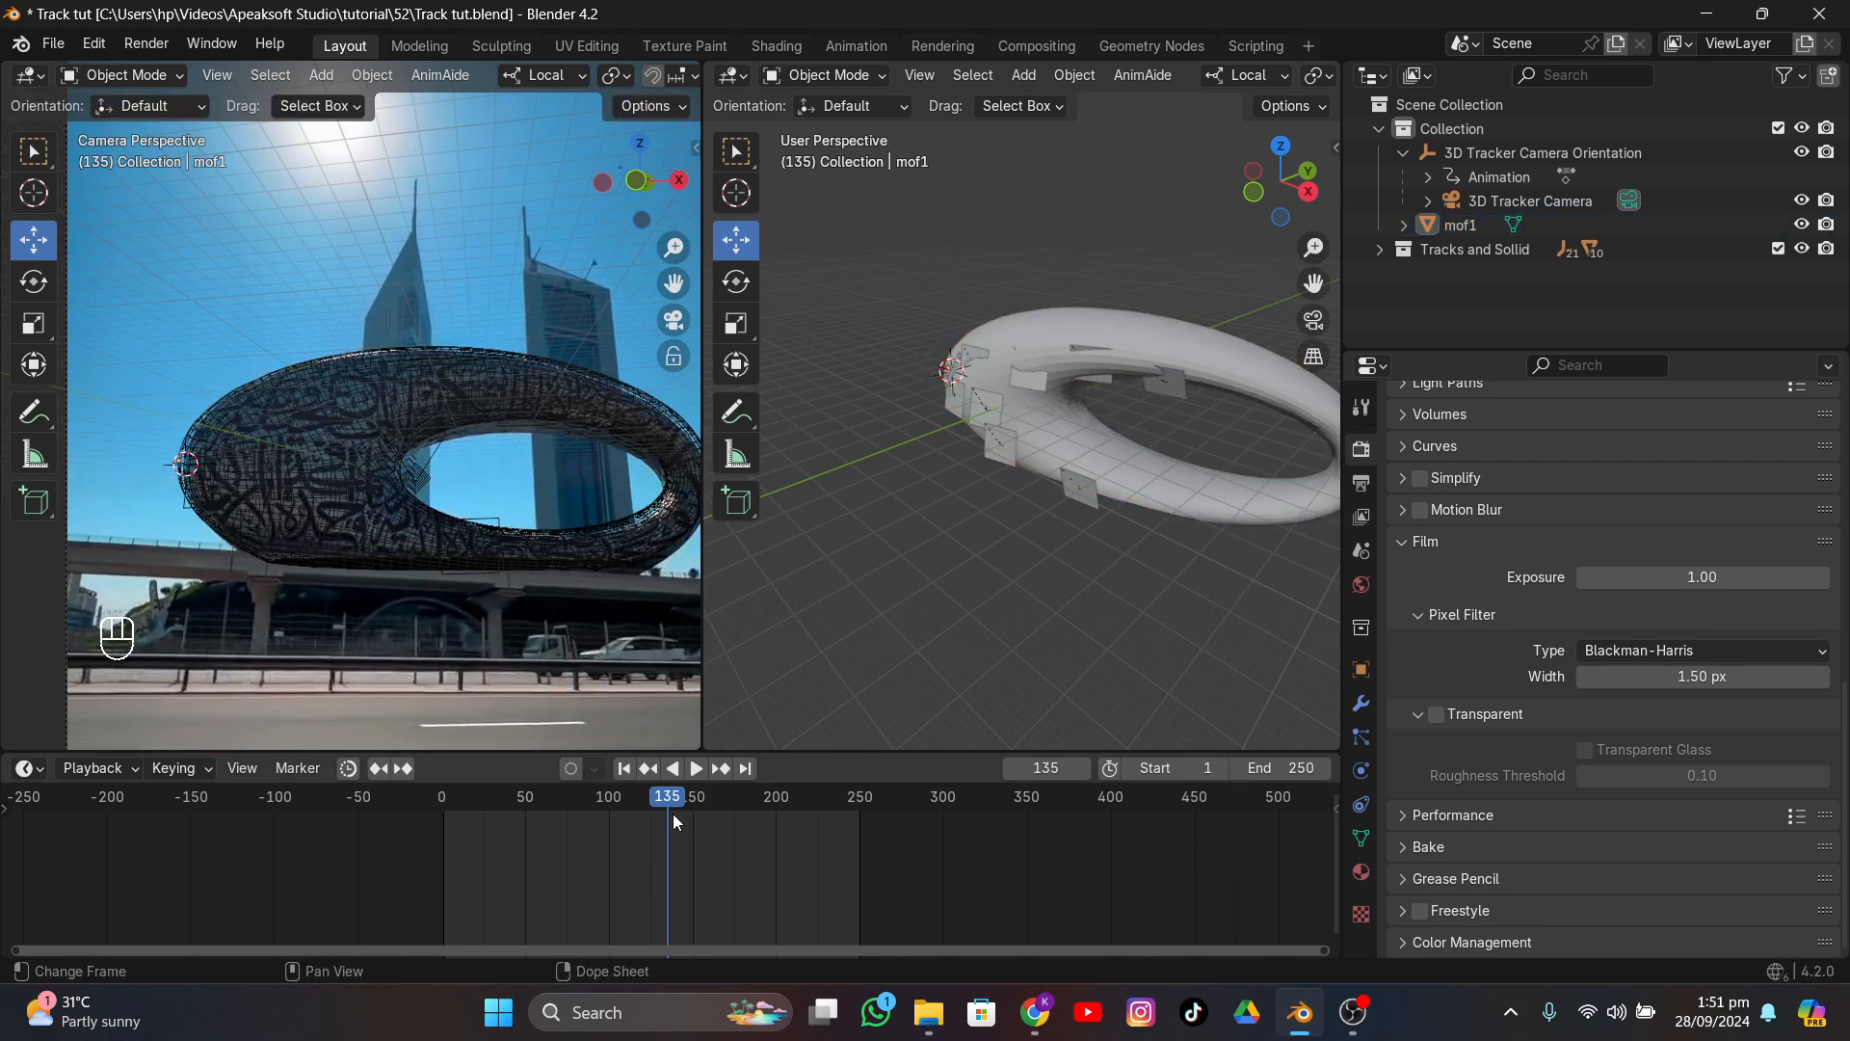
left_click(696, 767)
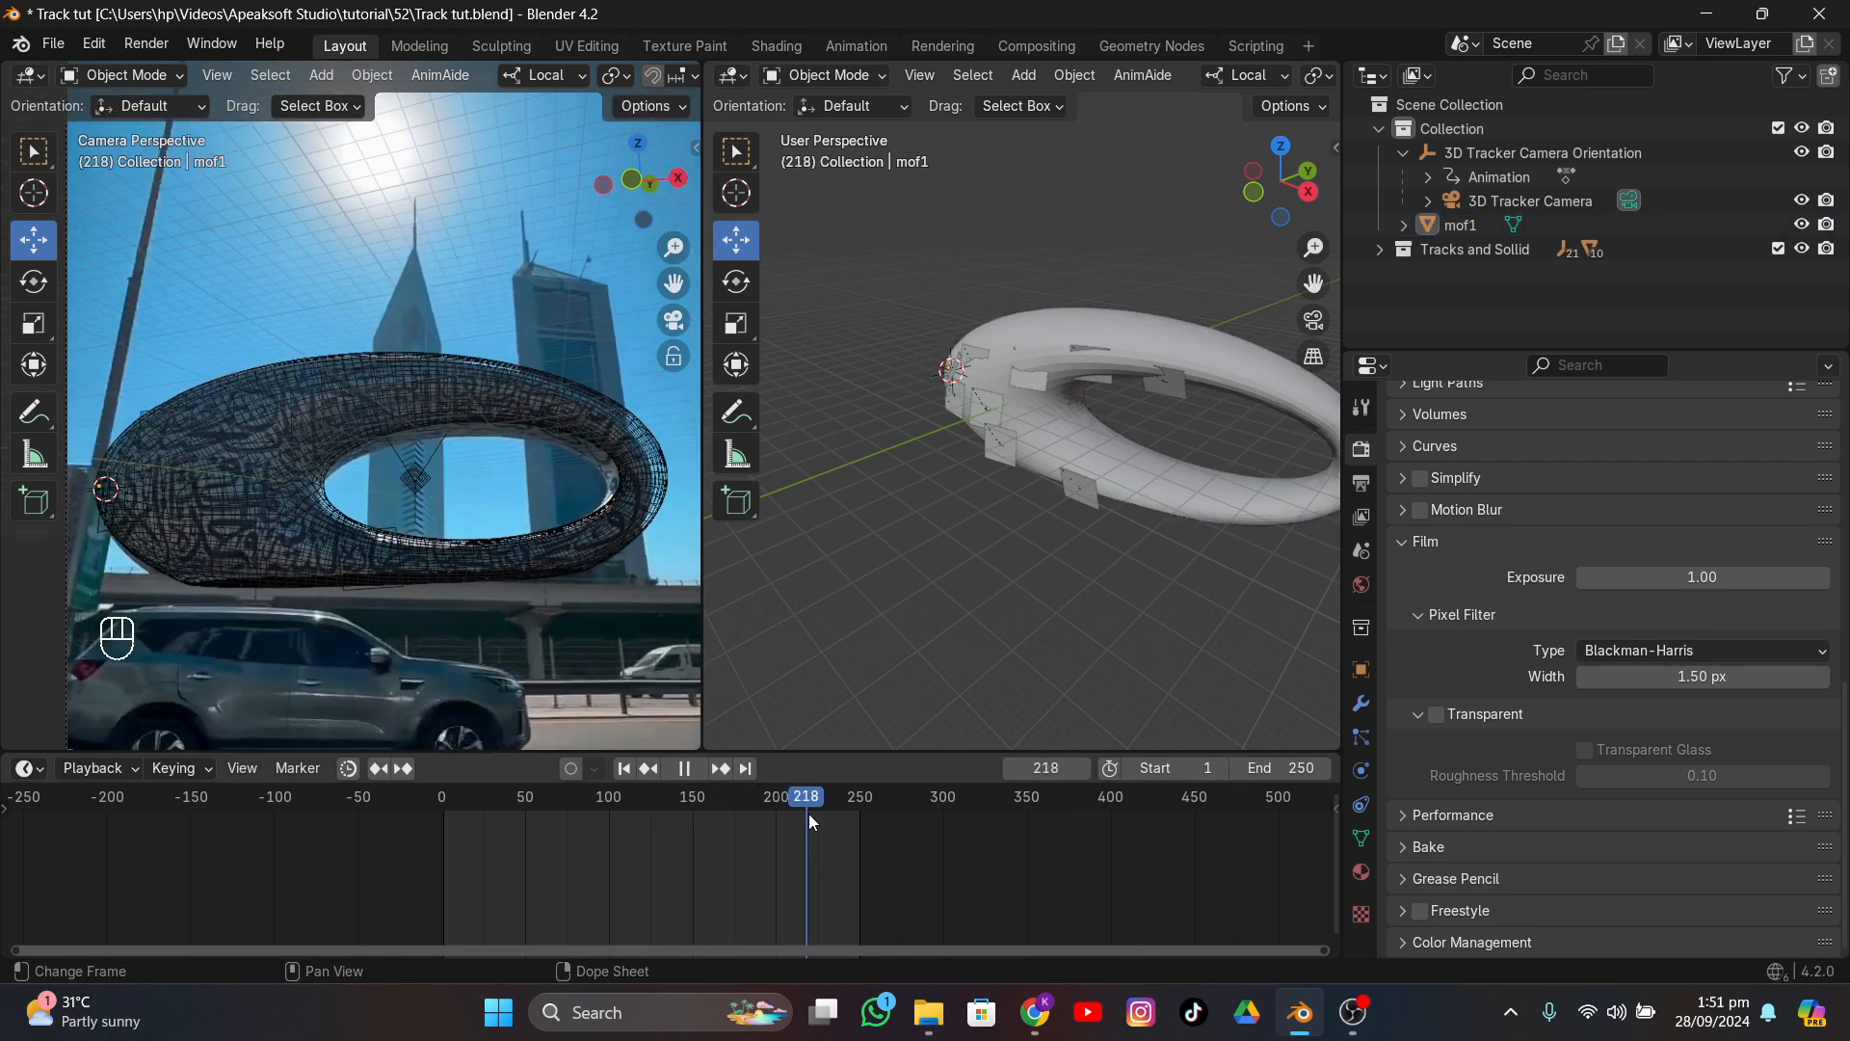
- At frame 0, shift mof1 slightly along its local X and Z axes to meet the near end of the building
left_click_drag(785, 818, 396, 821)
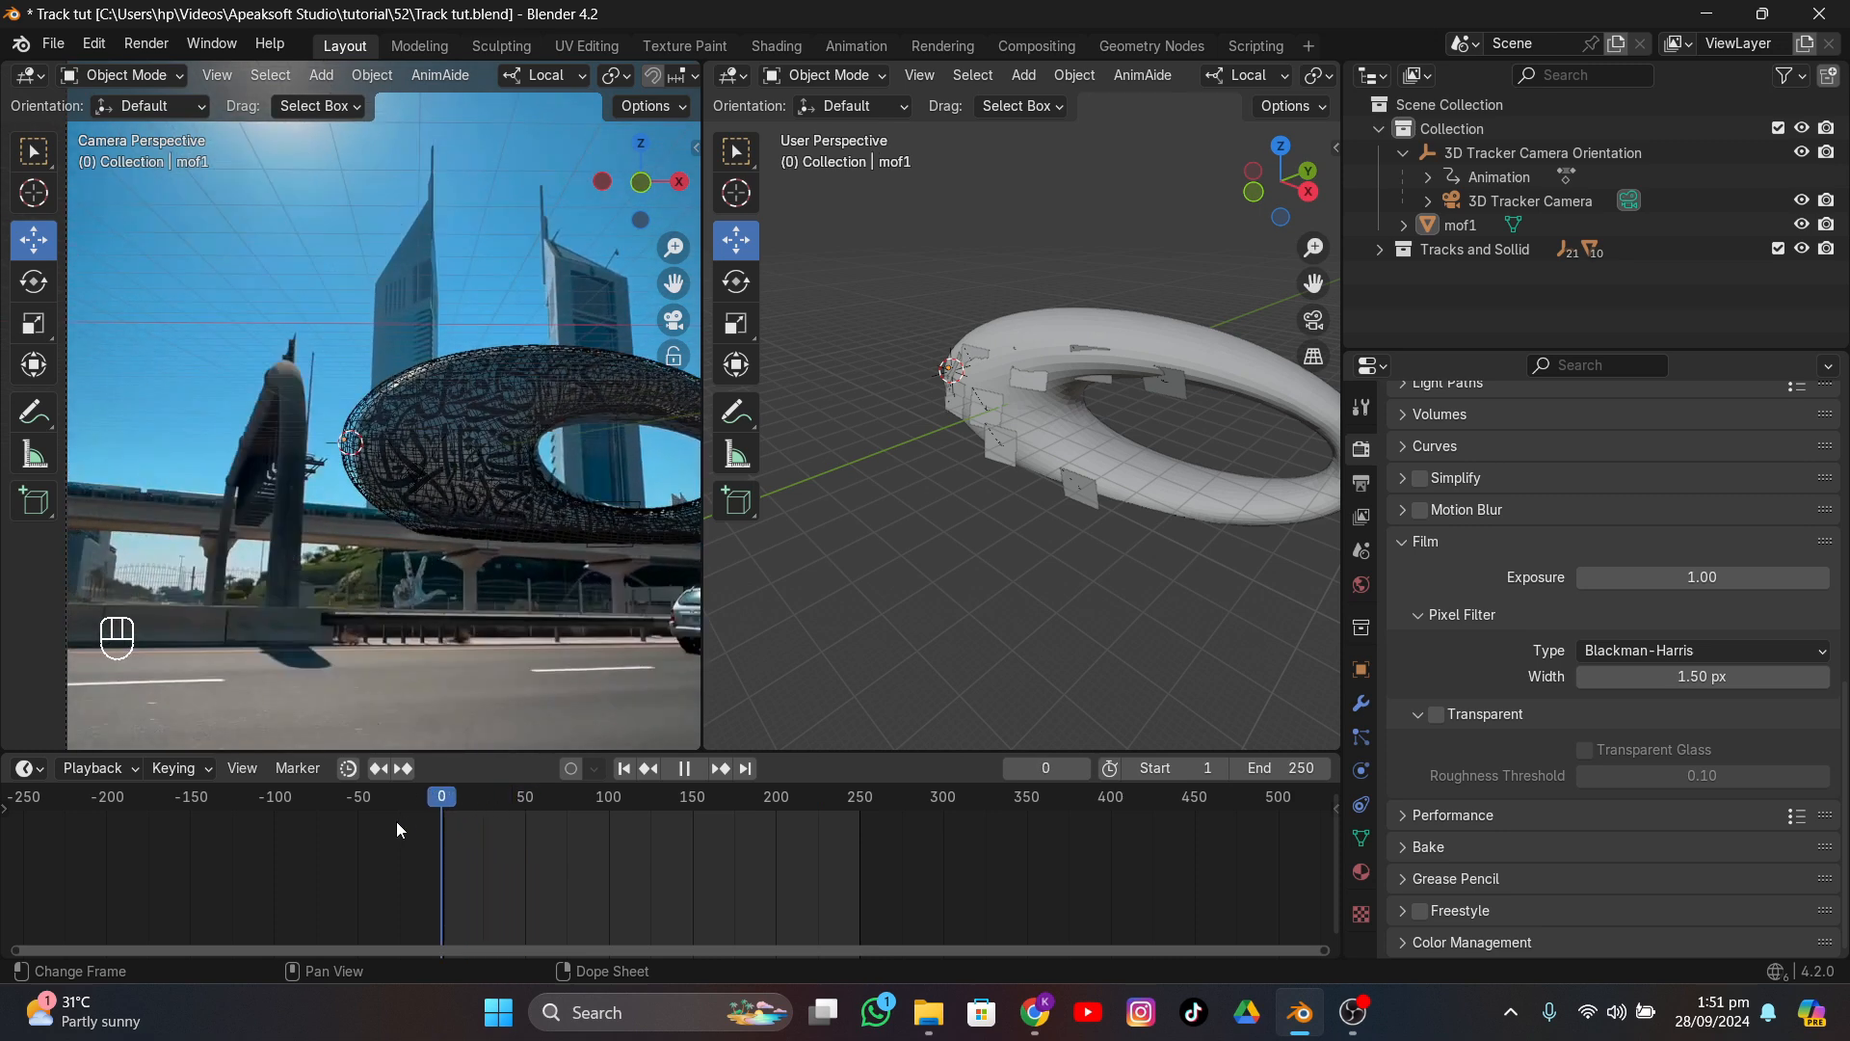
left_click(356, 445)
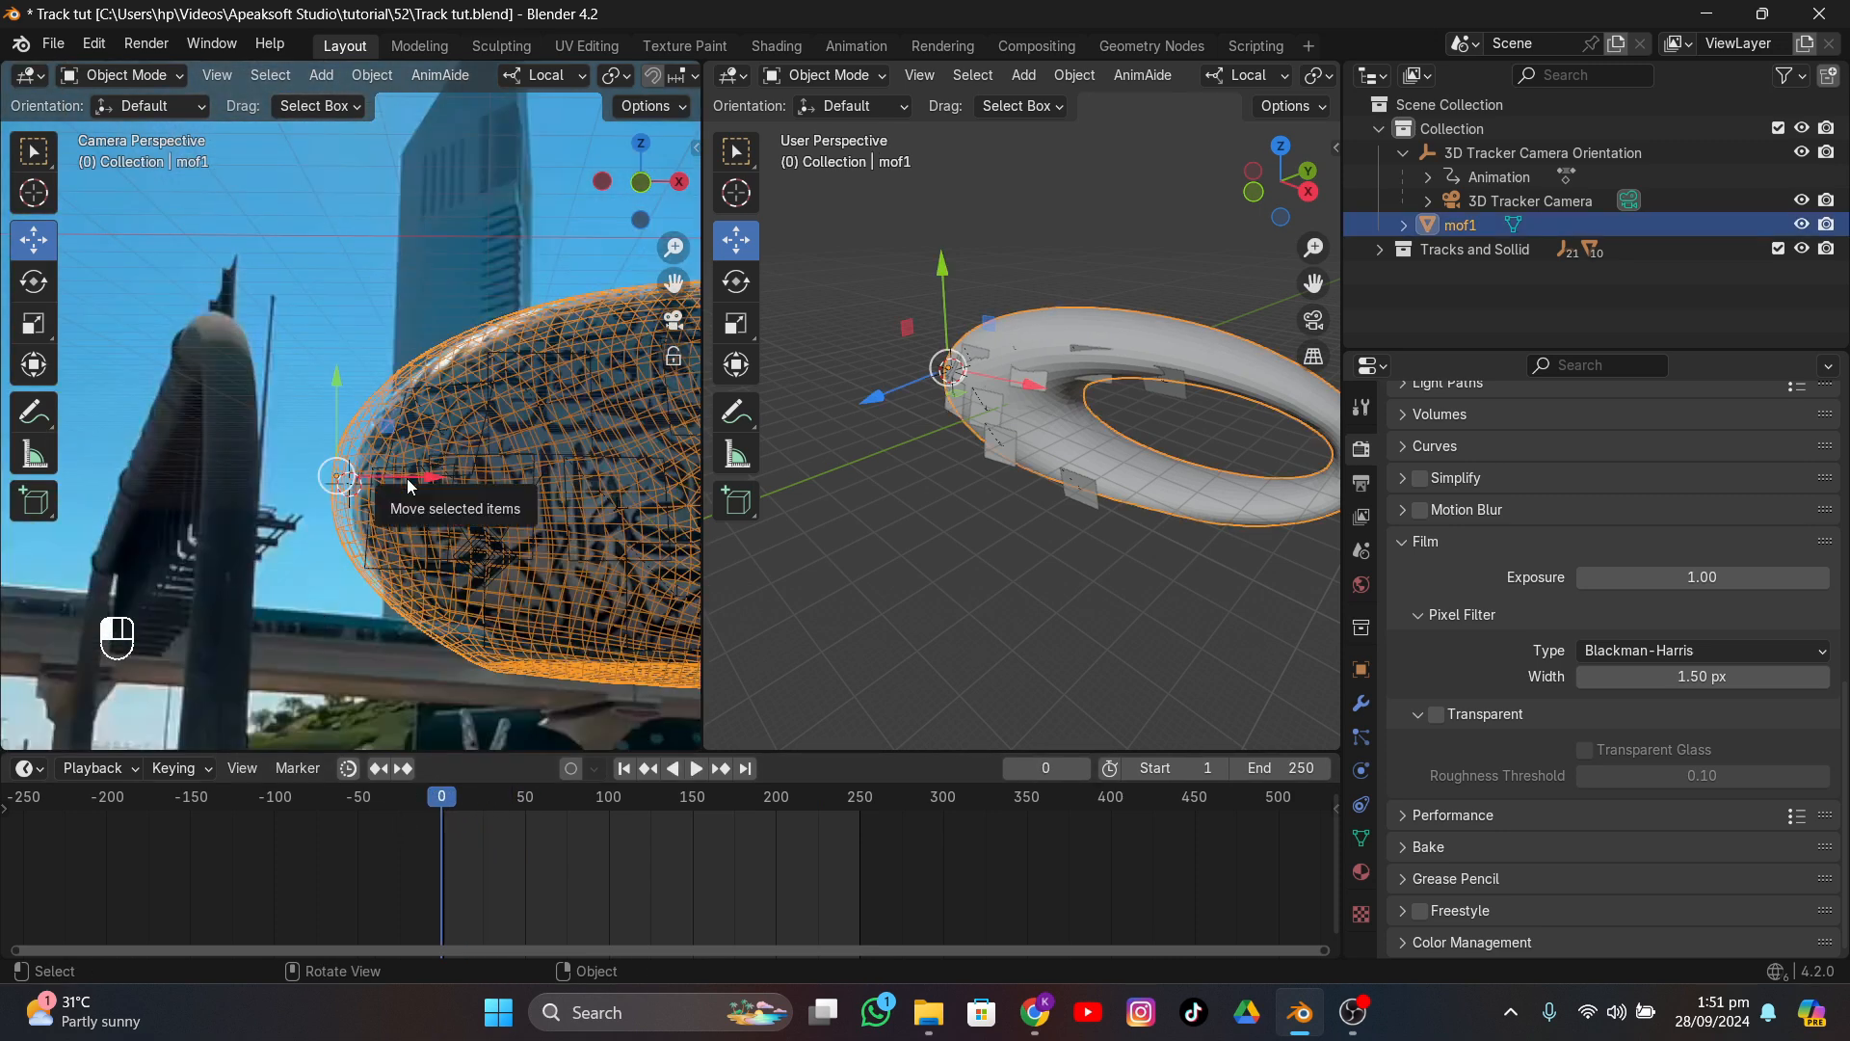
left_click_drag(406, 478, 397, 478)
middle_click_drag(1189, 443, 813, 331)
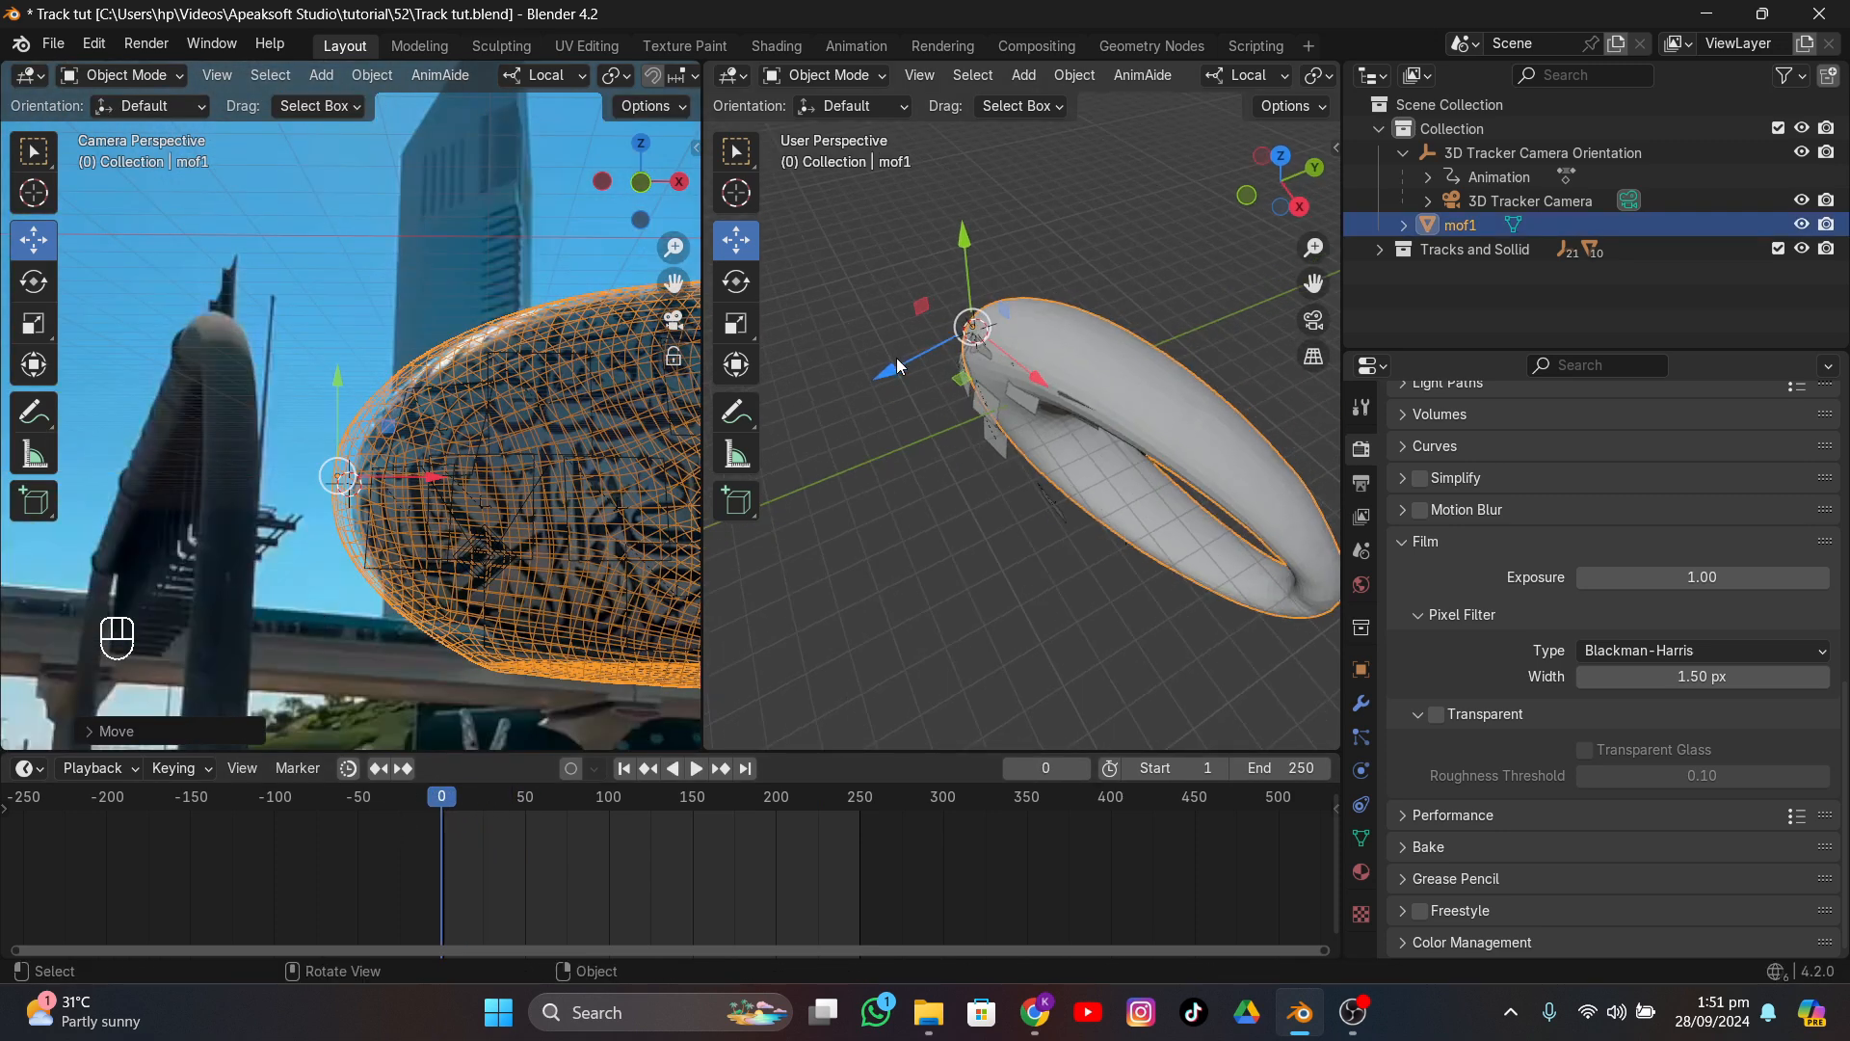
left_click_drag(896, 364, 911, 388)
- Rotate mof1 about -14° around its local X axis
key("r")
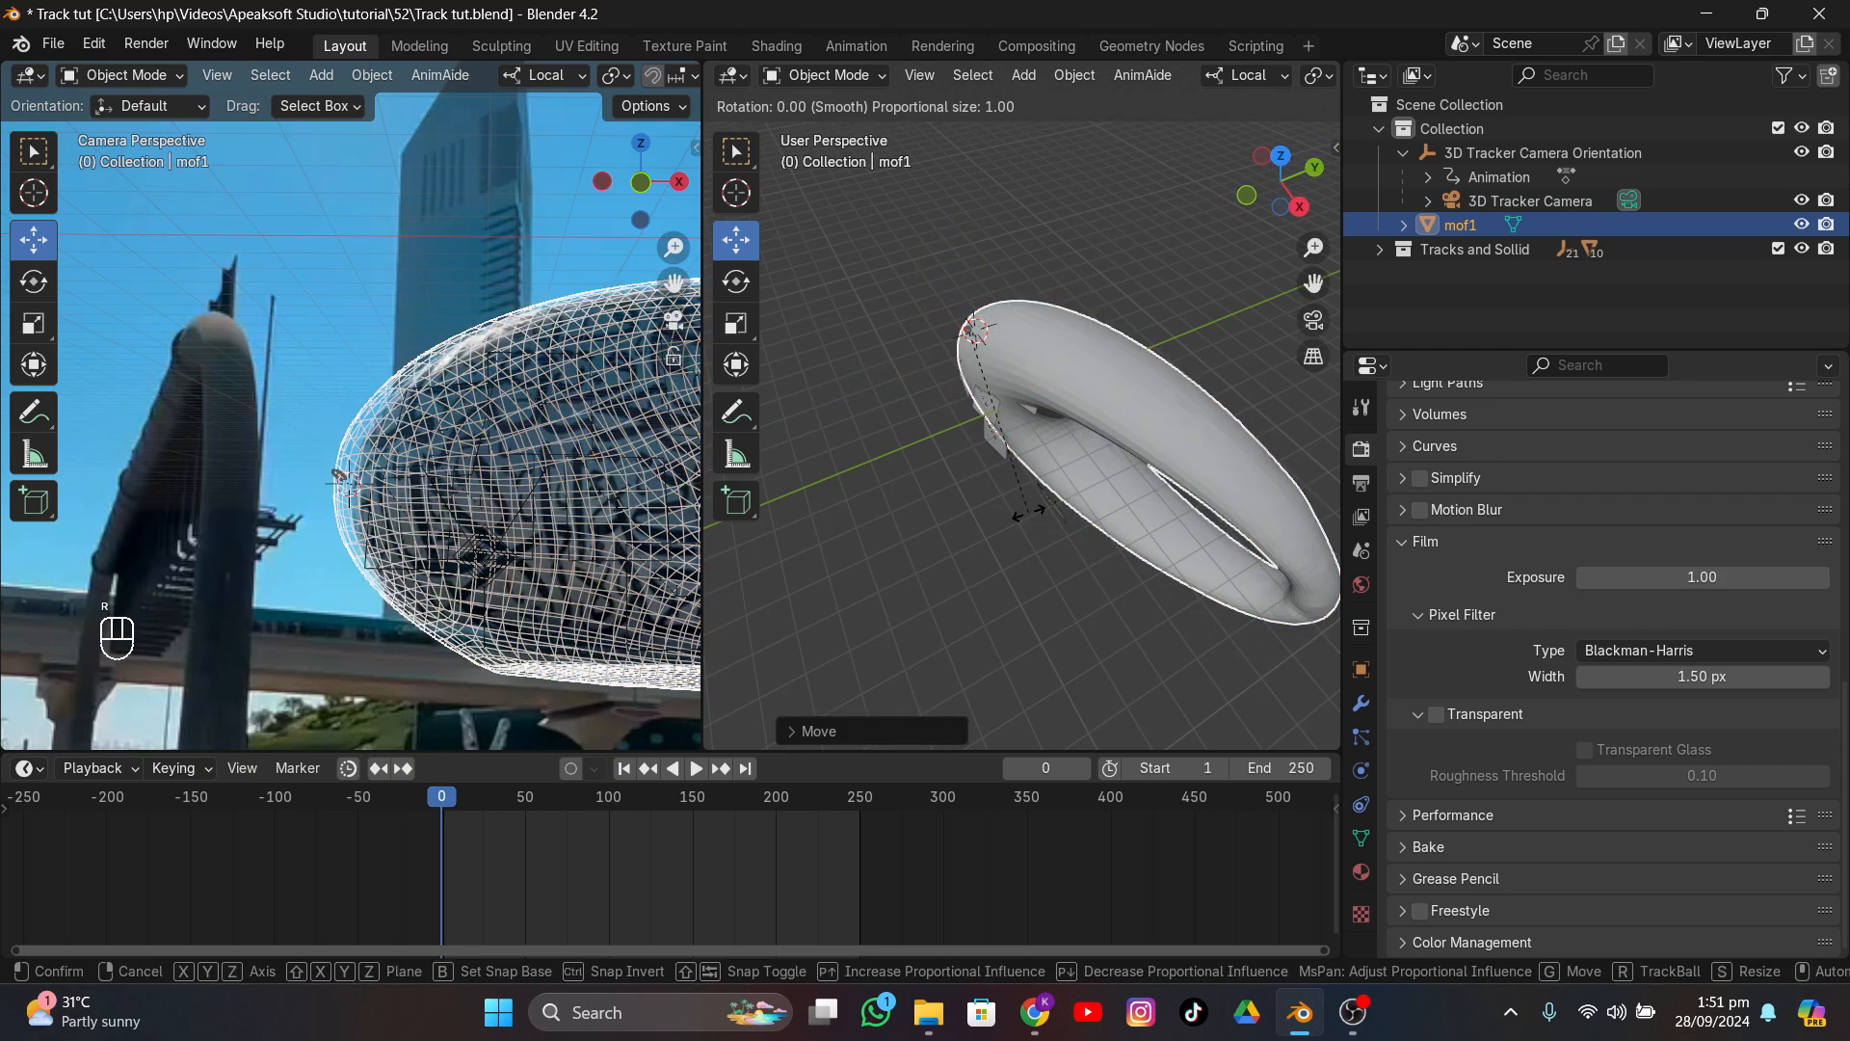
key("x")
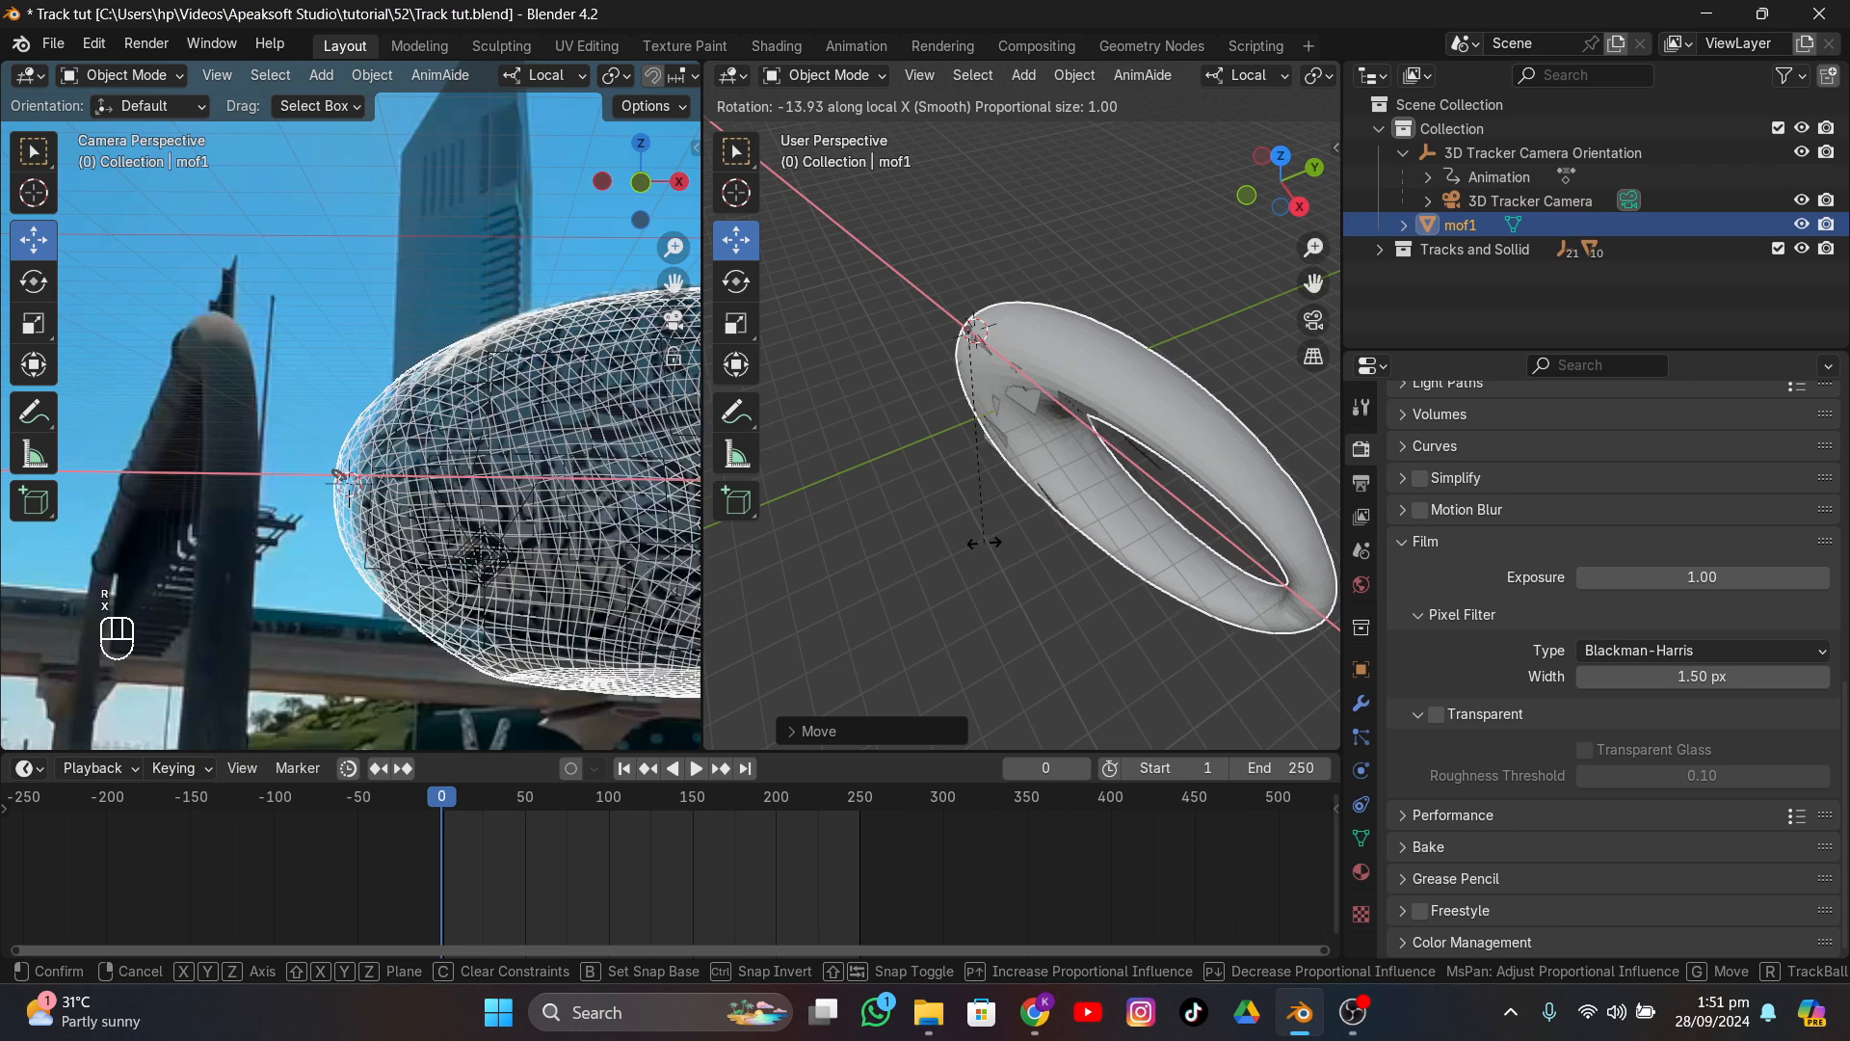
left_click(985, 548)
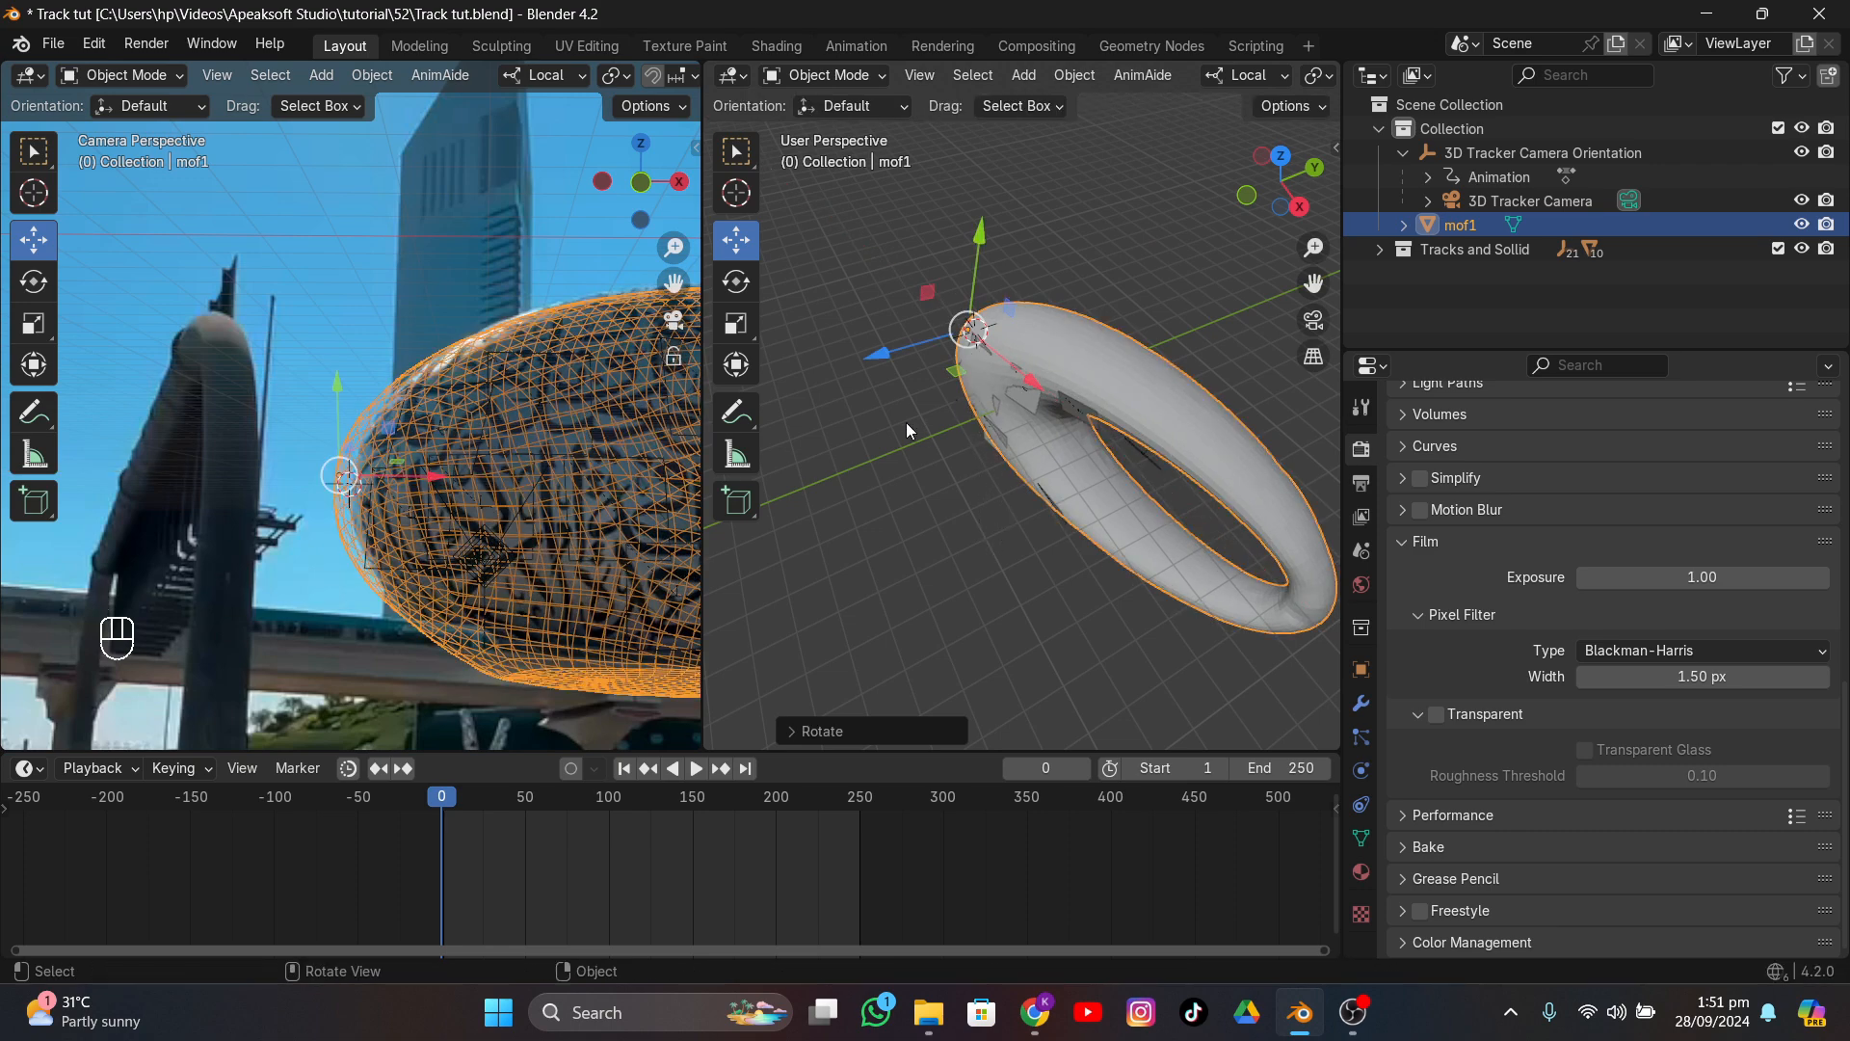
key("r")
key("z")
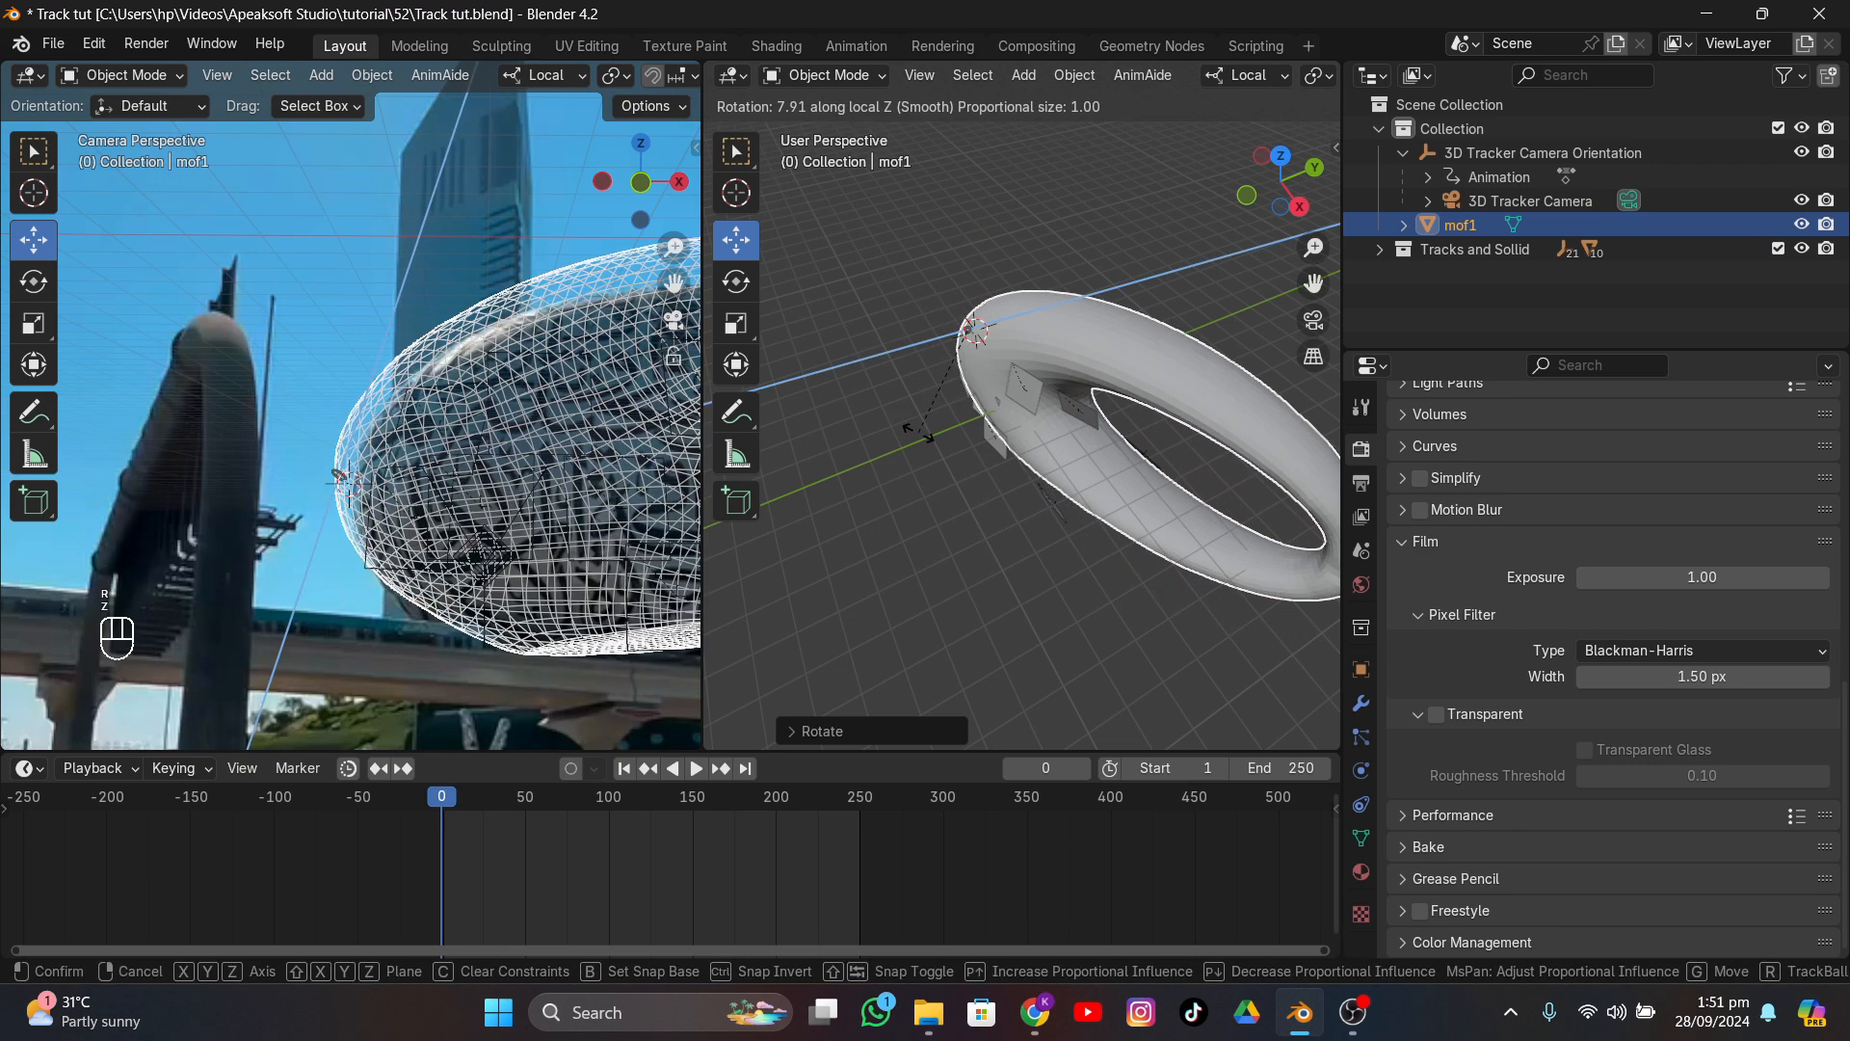
right_click(921, 422)
- Nudge mof1 slightly along its local X axis and scale it down a little to match the building's length
left_click_drag(673, 270, 274, 233)
scroll(492, 451, "down", 4)
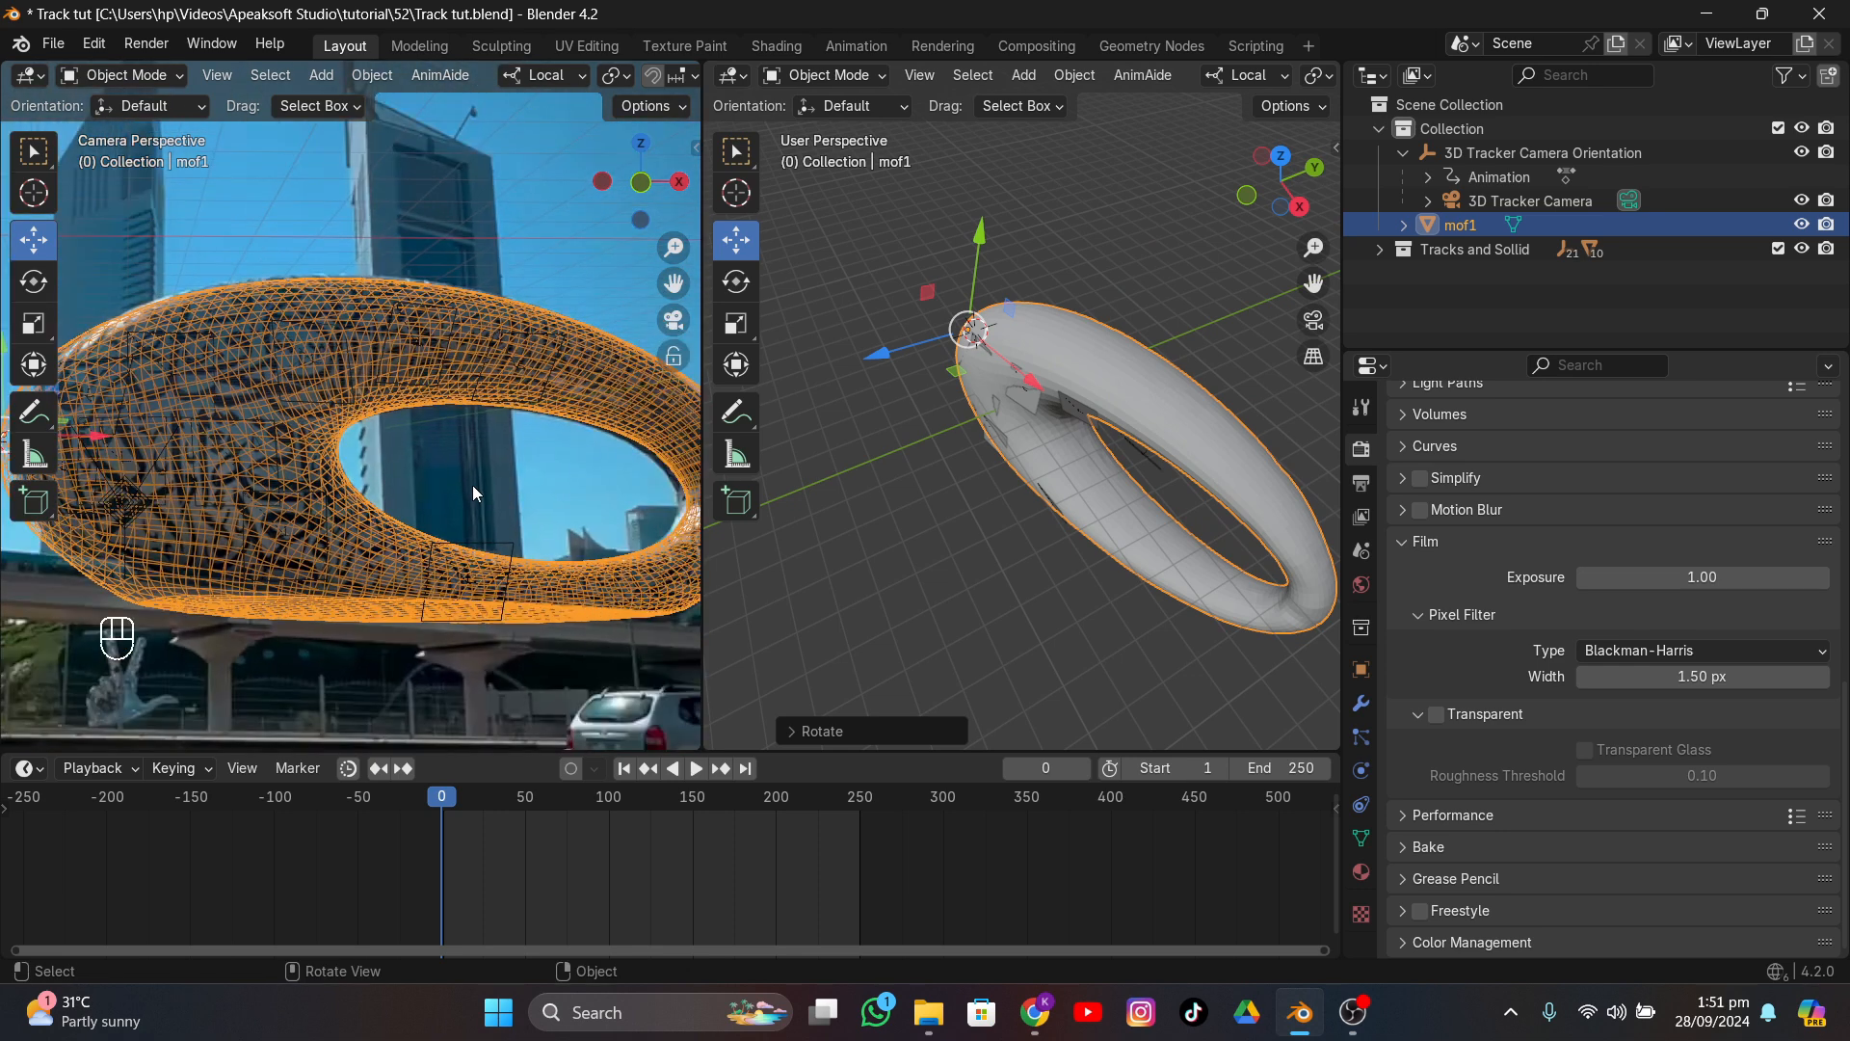
scroll(516, 534, "down", 1)
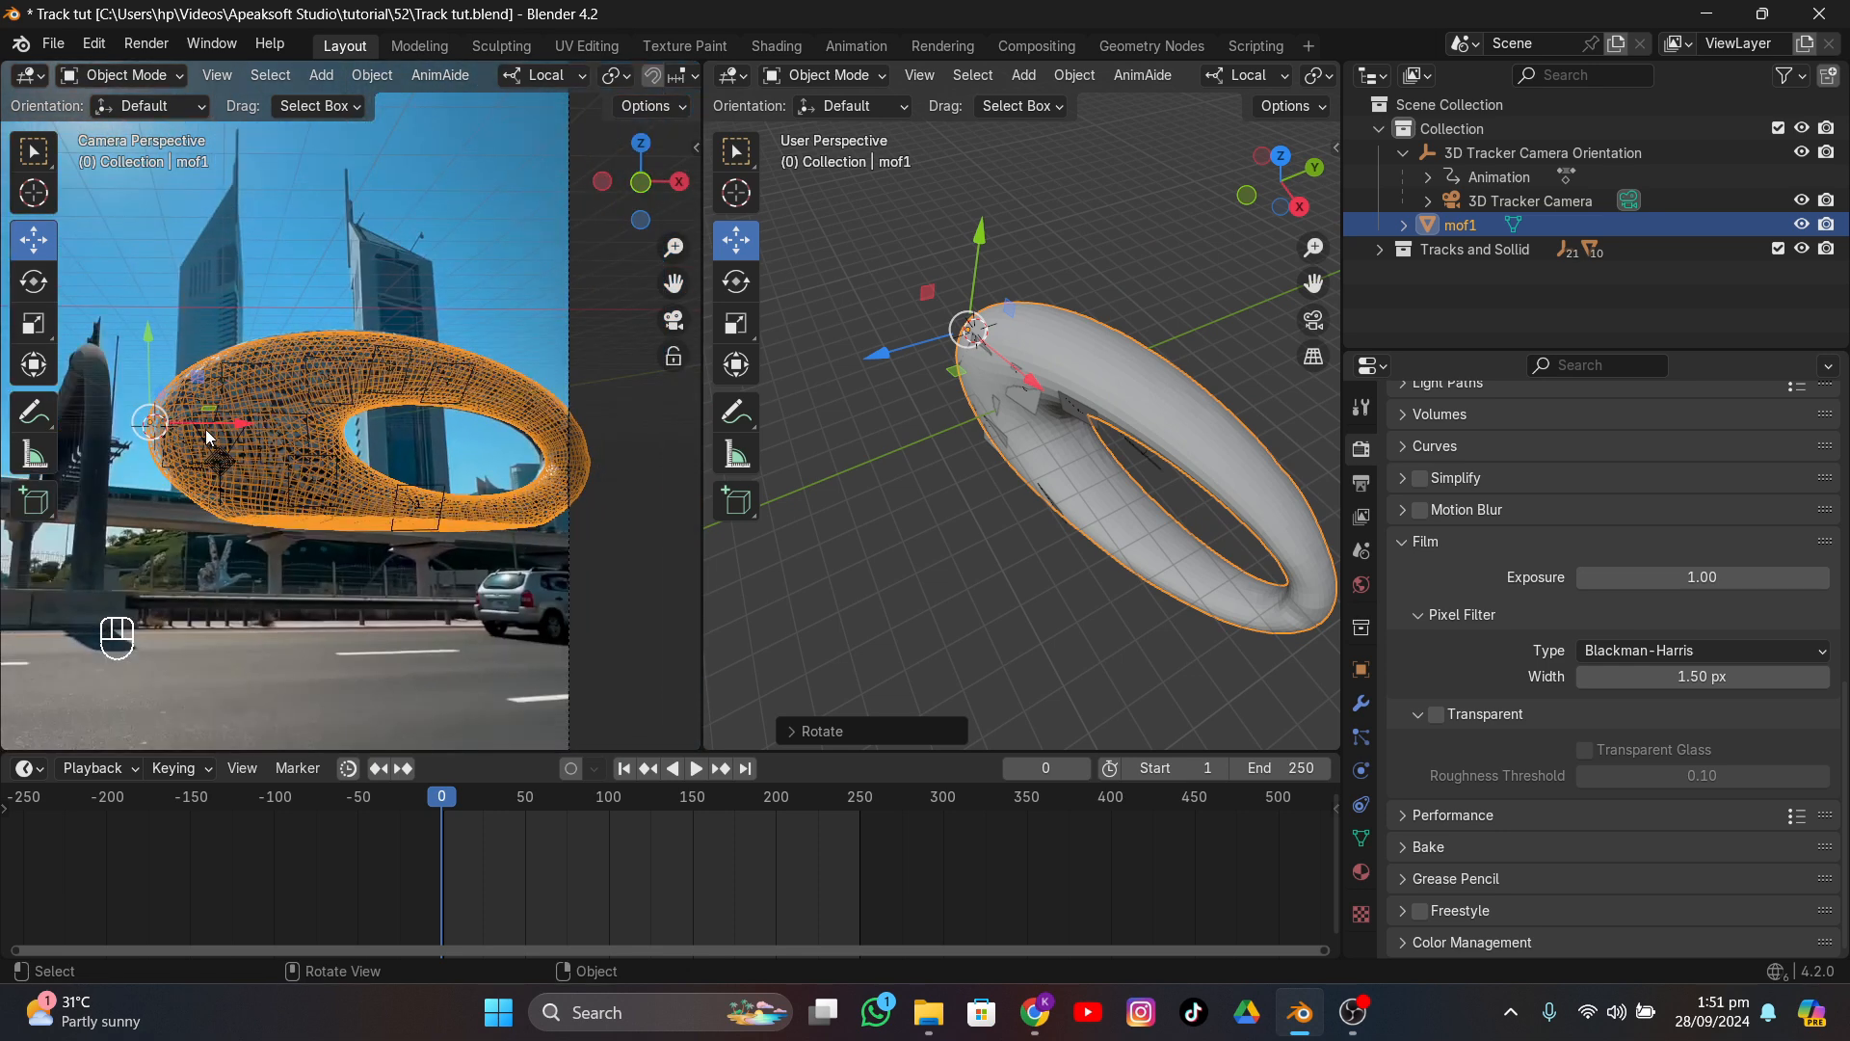
left_click_drag(206, 434, 222, 437)
key("s")
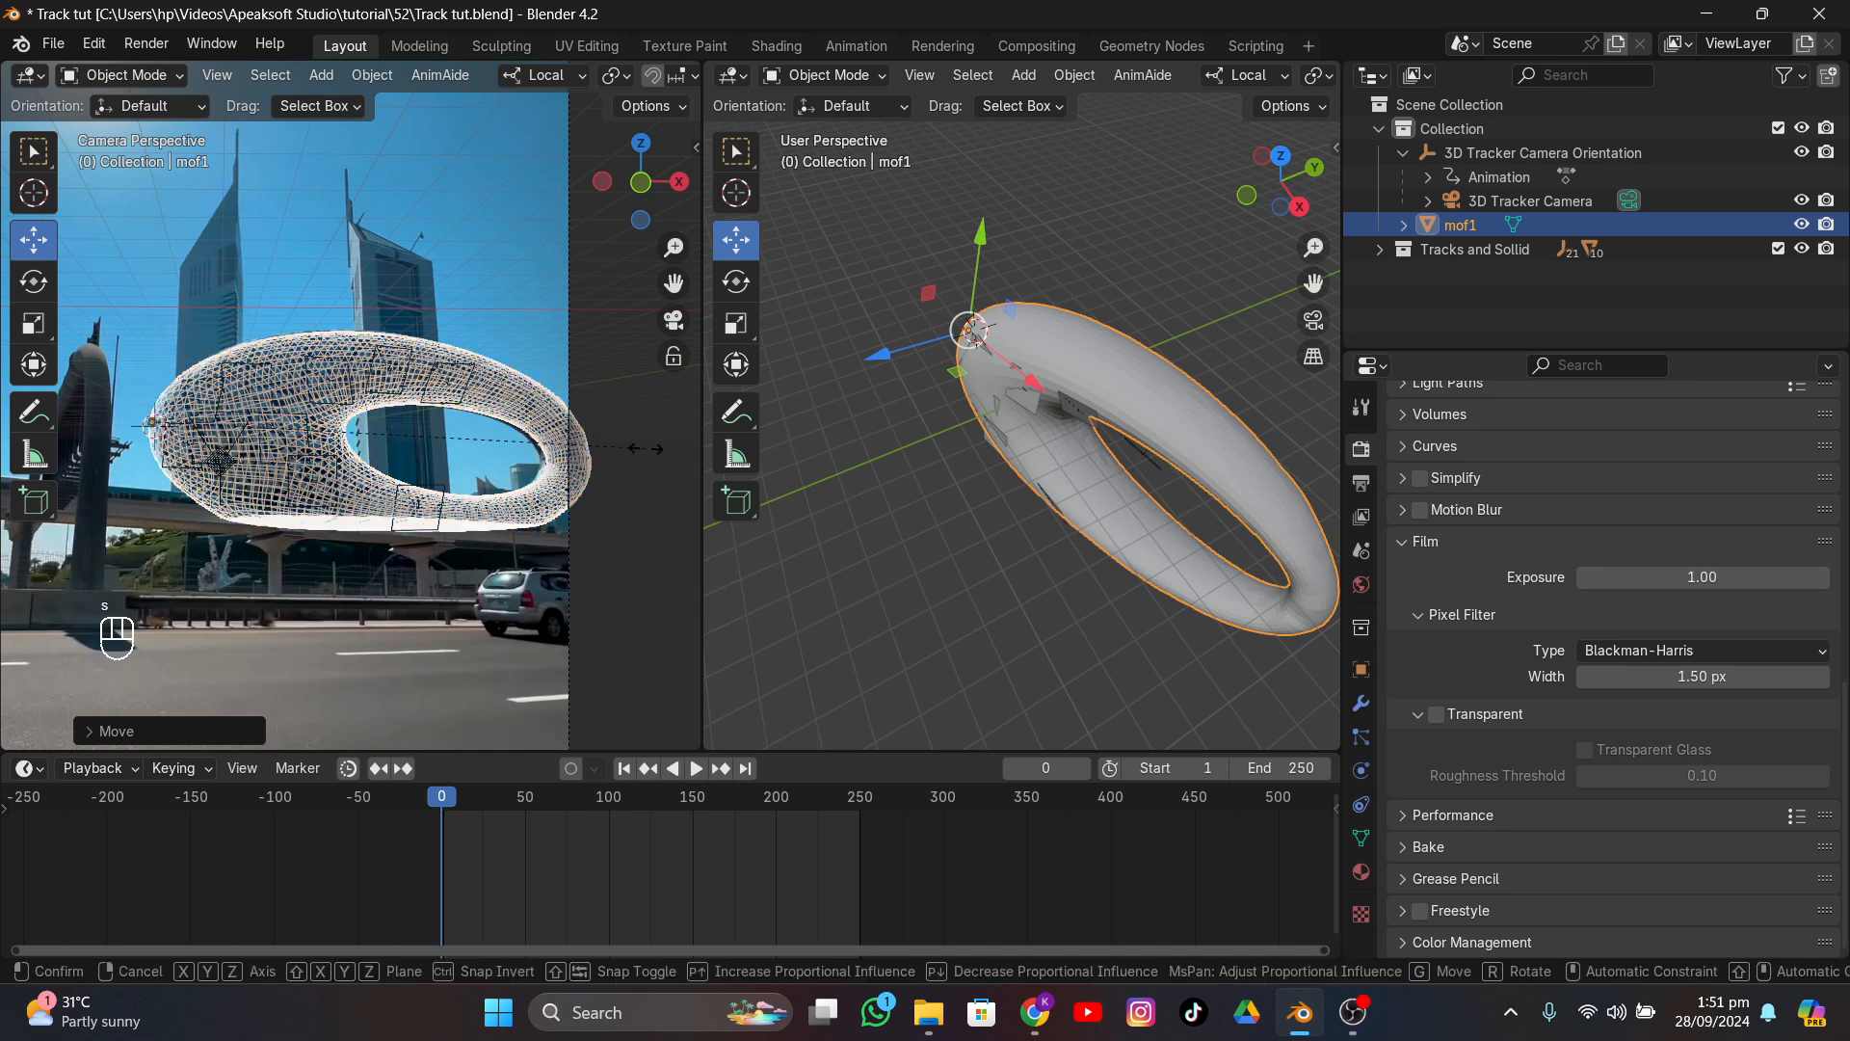
left_click(638, 447)
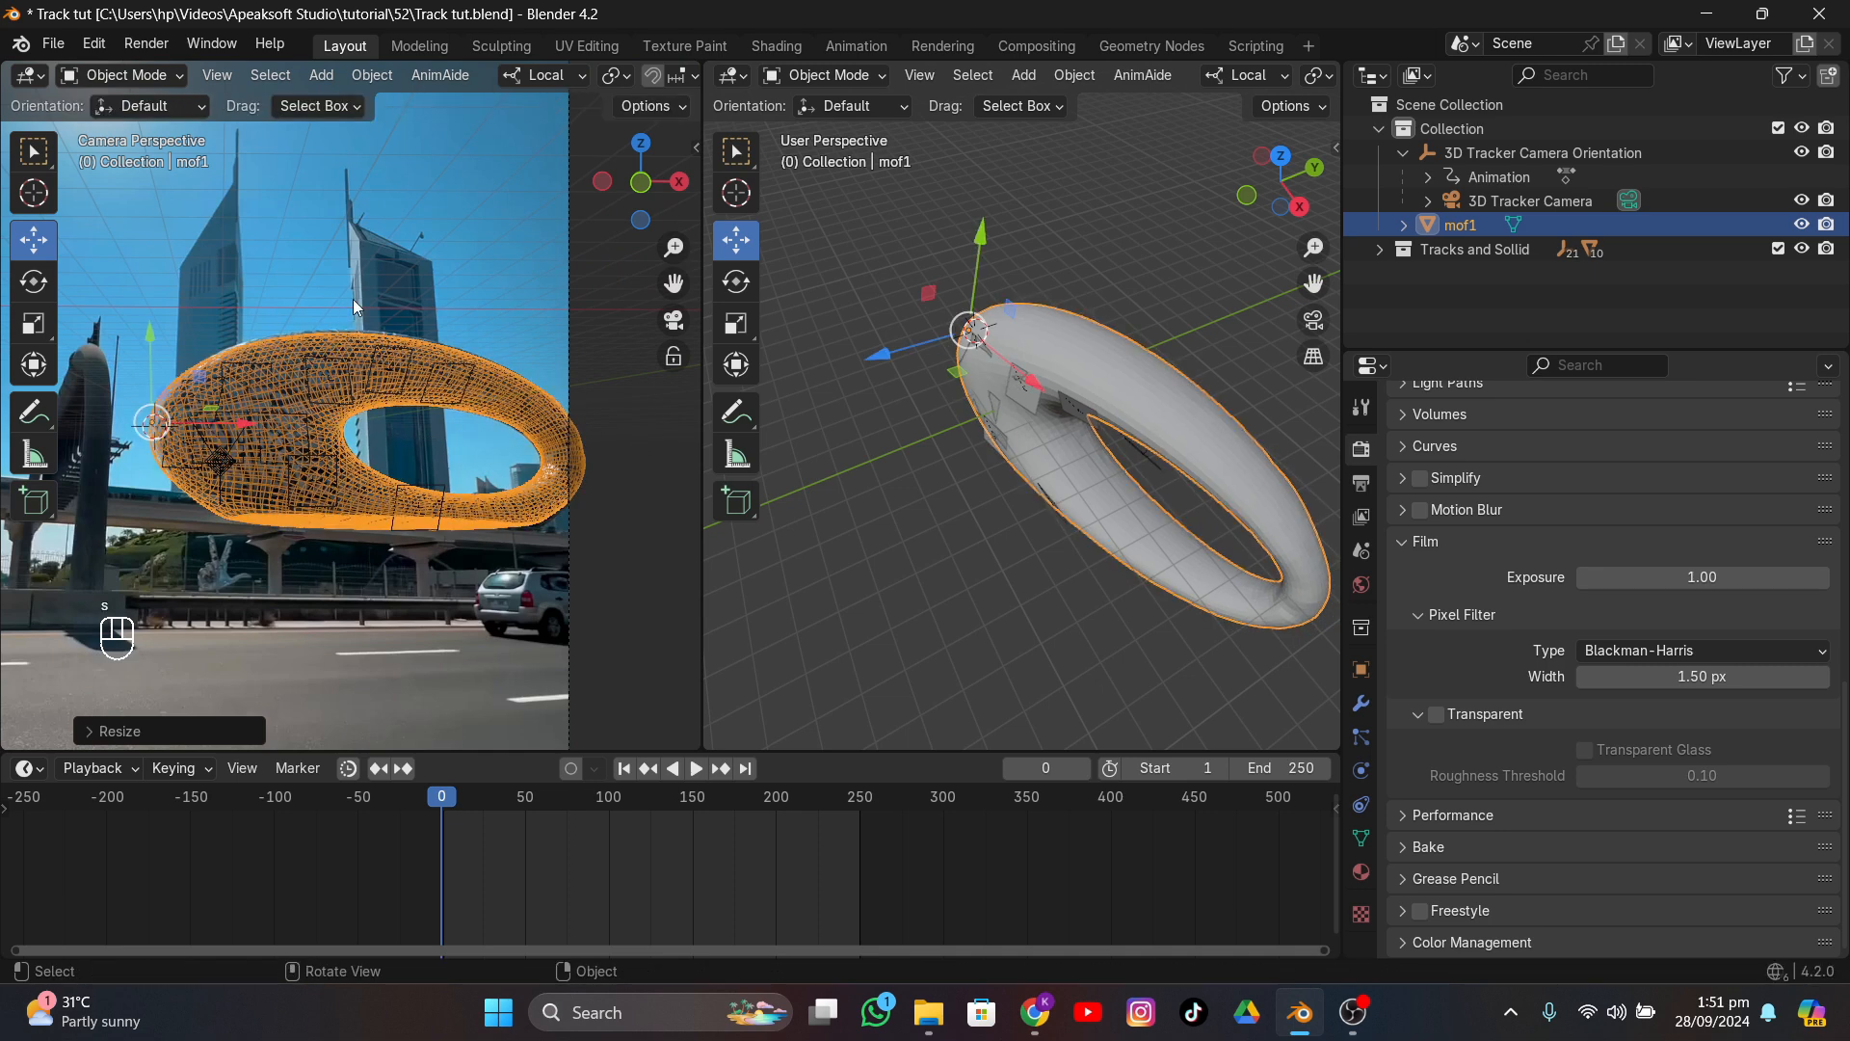
- Scale mof1 by about 1.02 along its local Y axis and compare its deselected outline with the building
key("s")
key("z")
key("y")
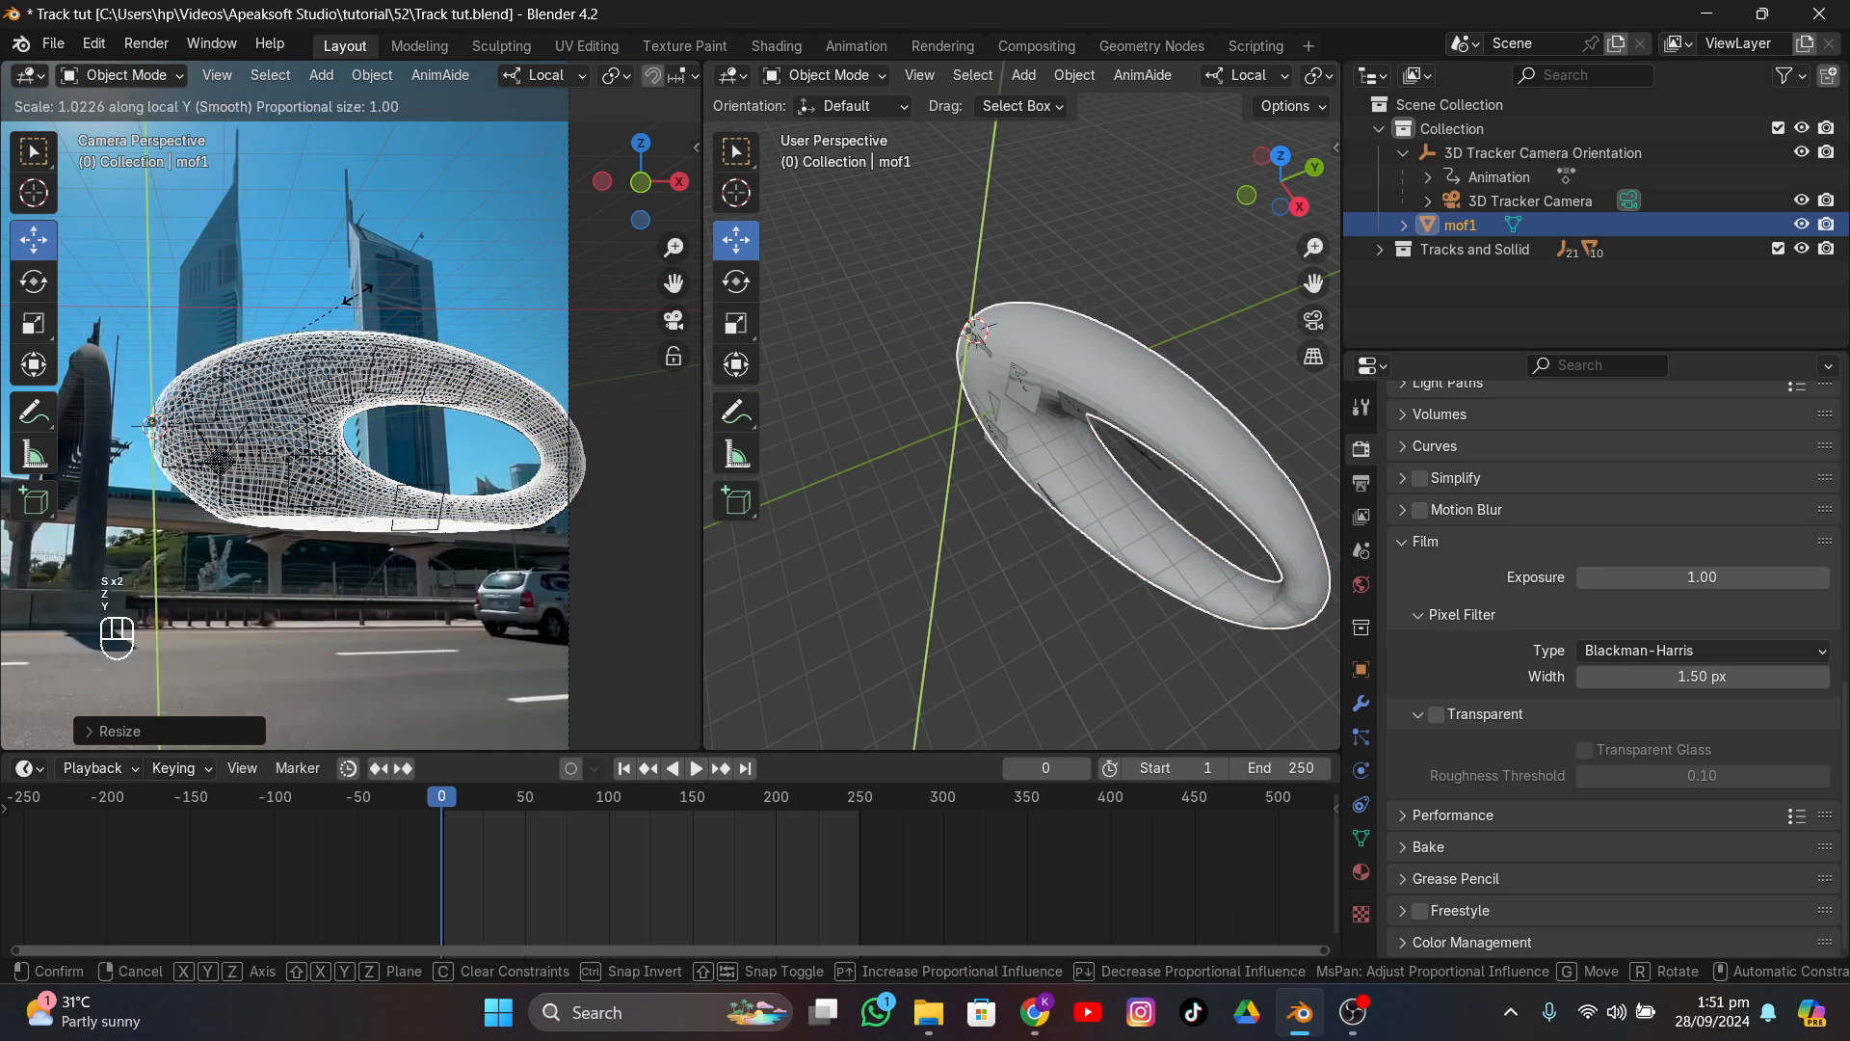
left_click(356, 294)
left_click(436, 332)
scroll(438, 367, "up", 4)
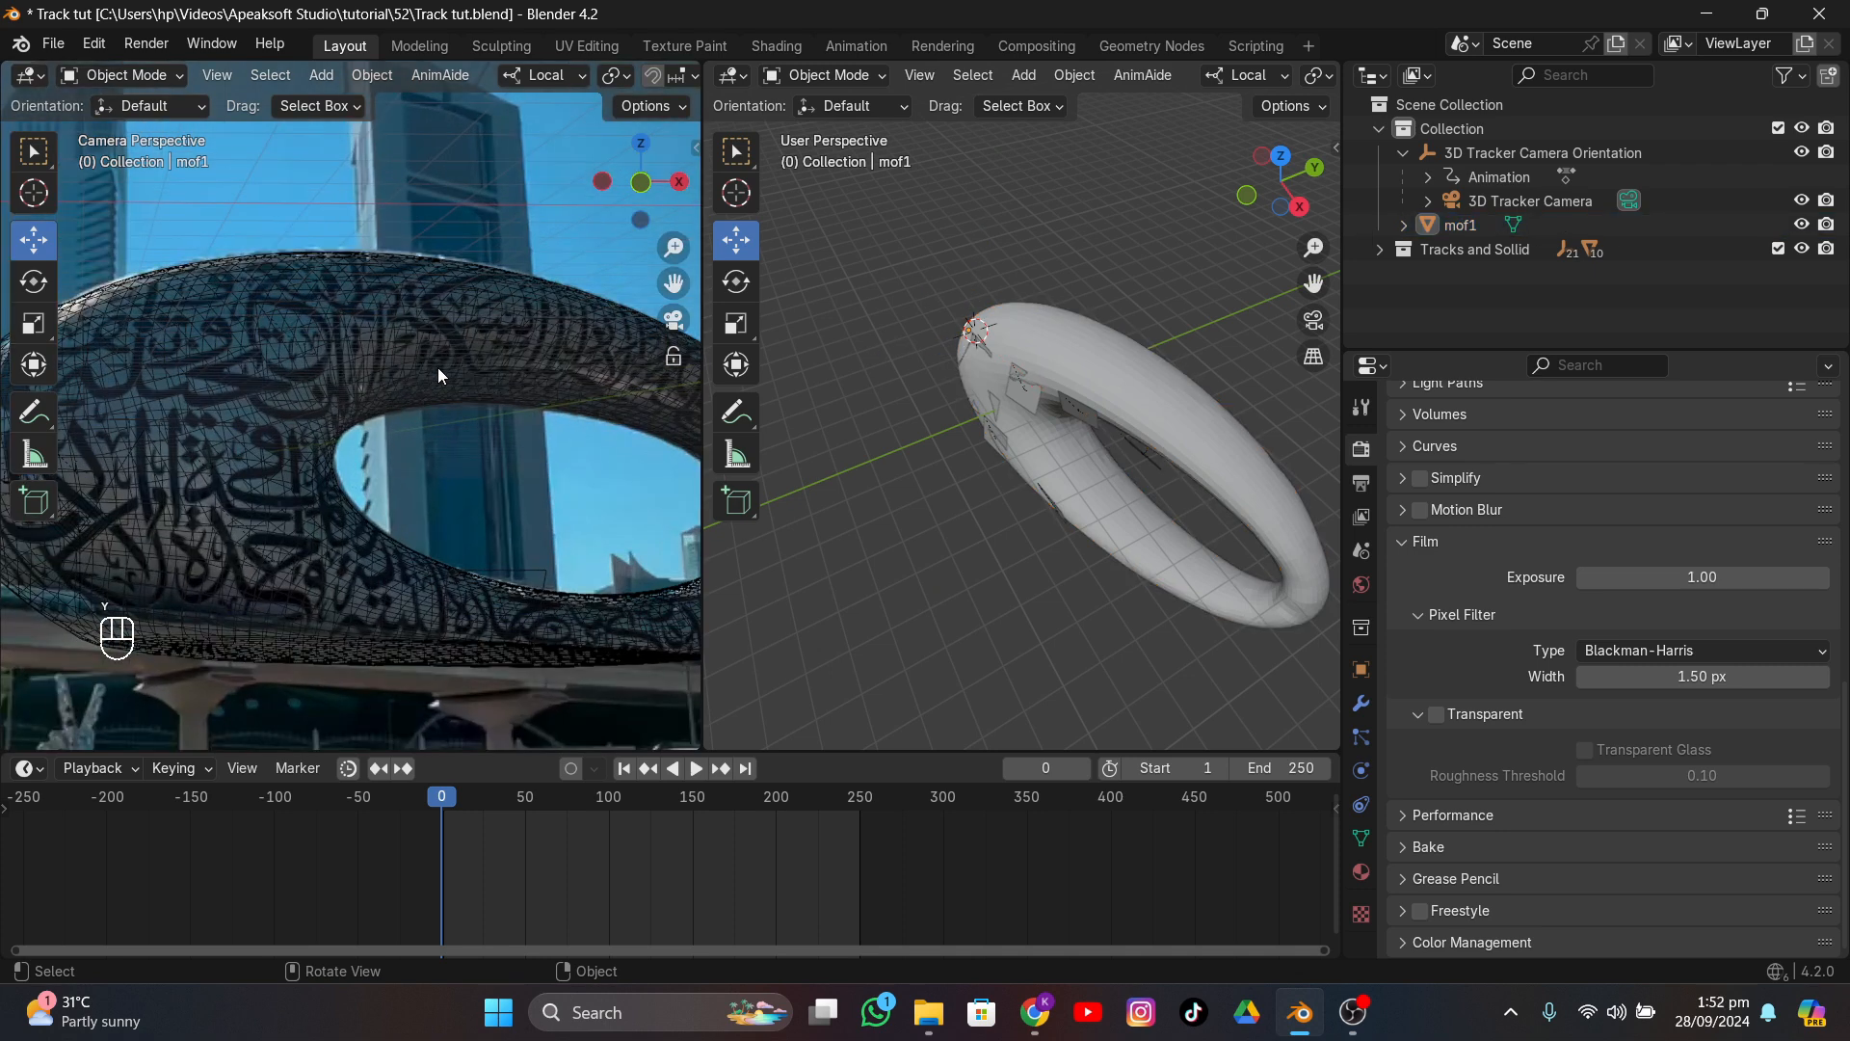
scroll(362, 326, "down", 2)
left_click(303, 324)
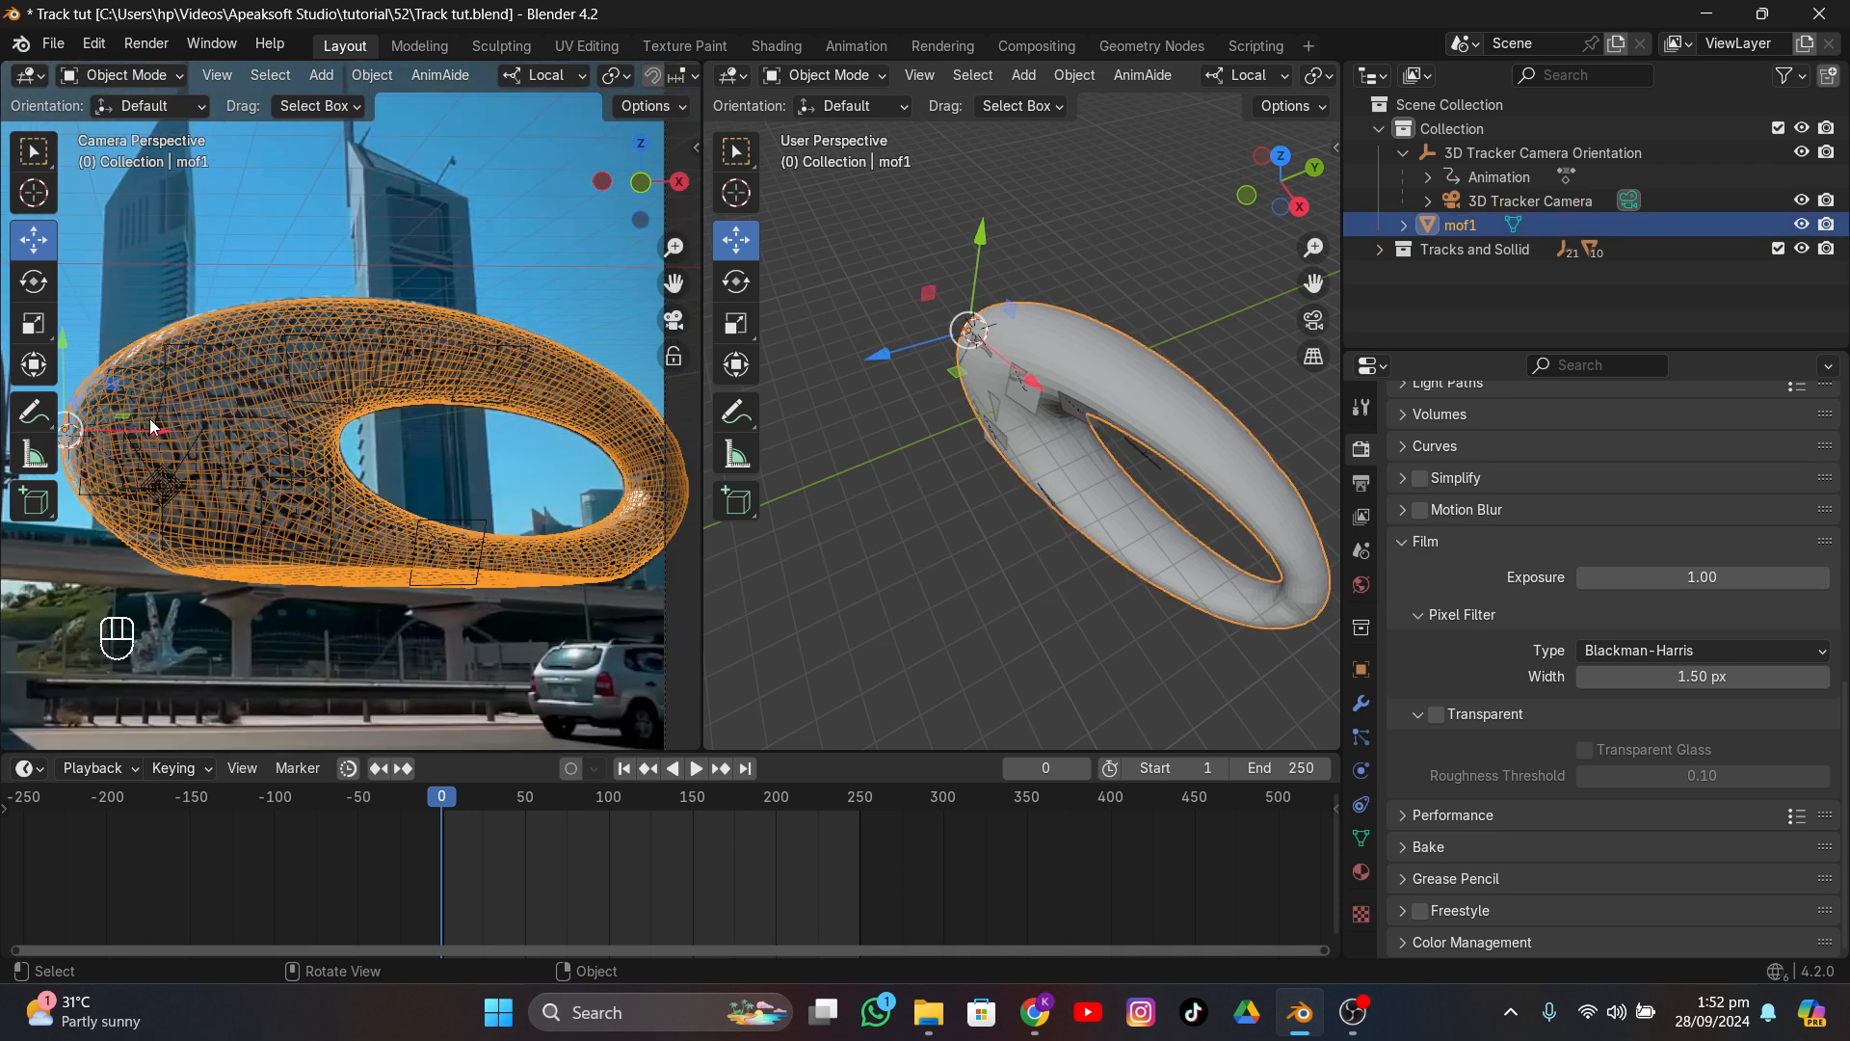
- Shift mof1 slightly along its local X axis and scale it down uniformly to about 0.985
key("g")
key("x")
key("x")
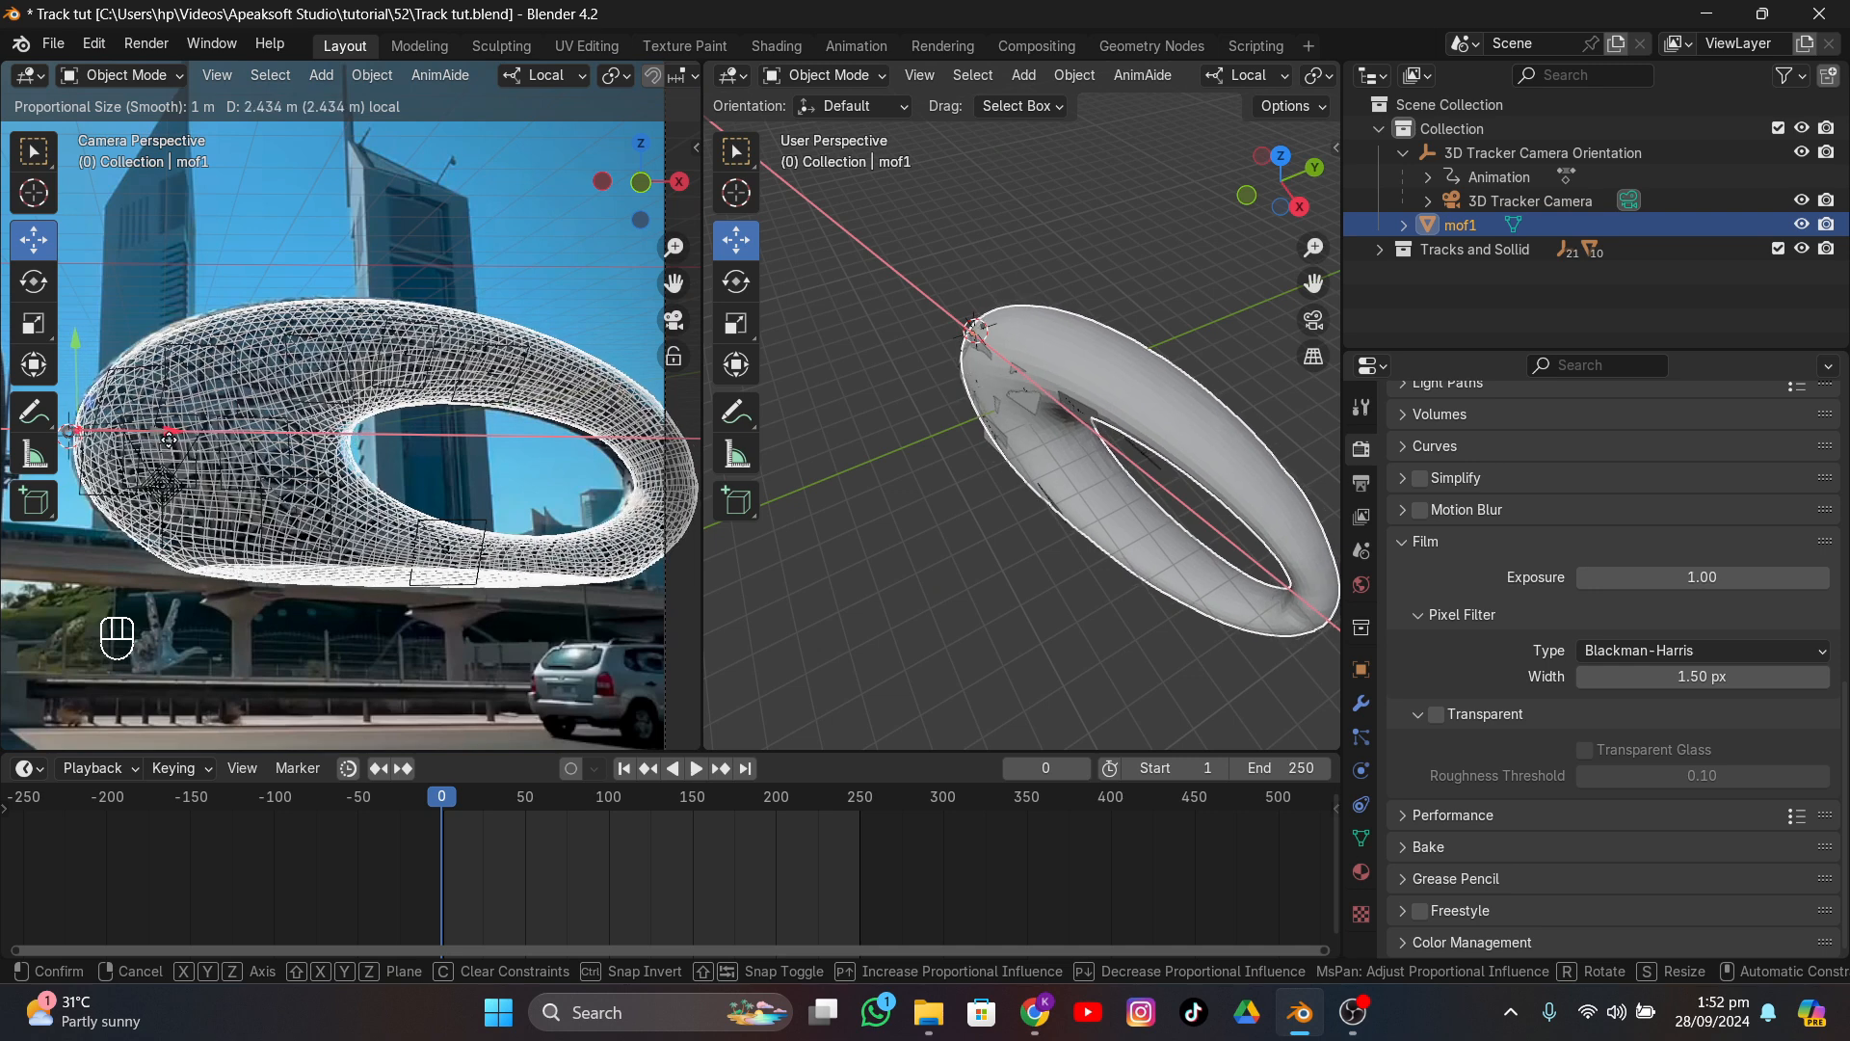
left_click(162, 437)
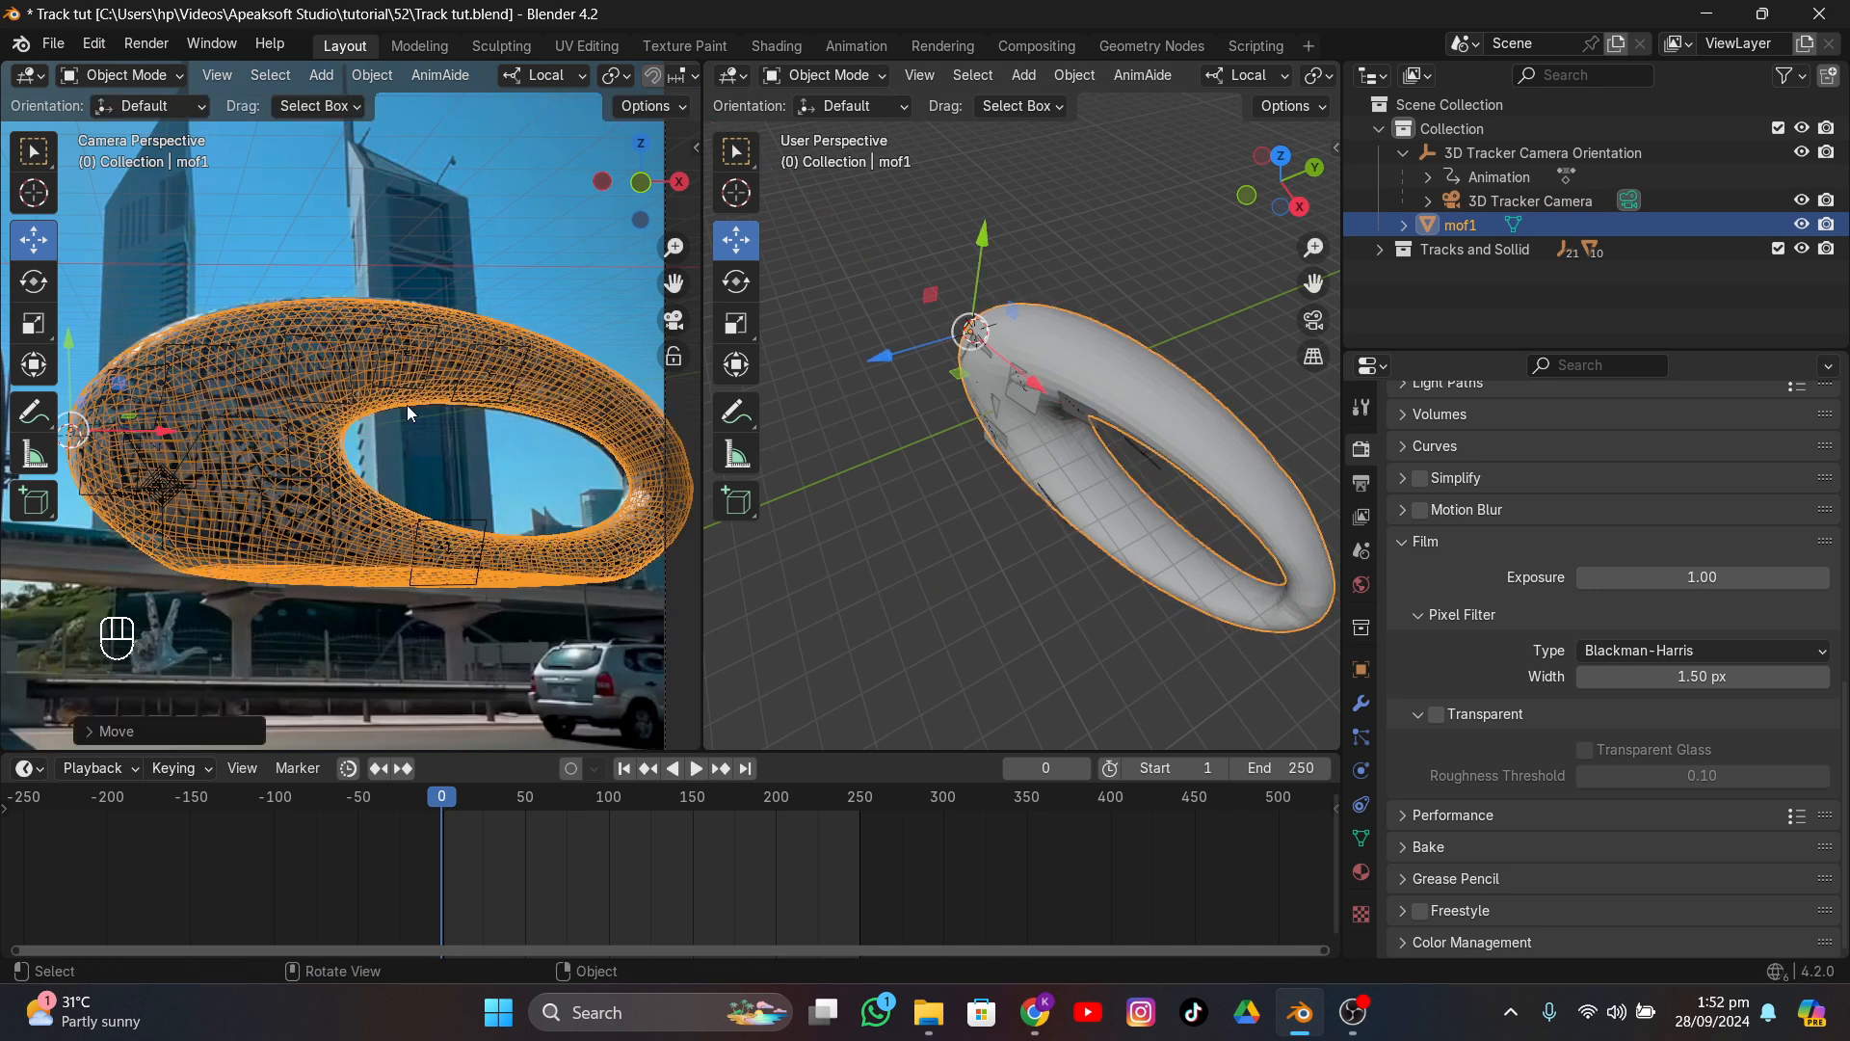
key("s")
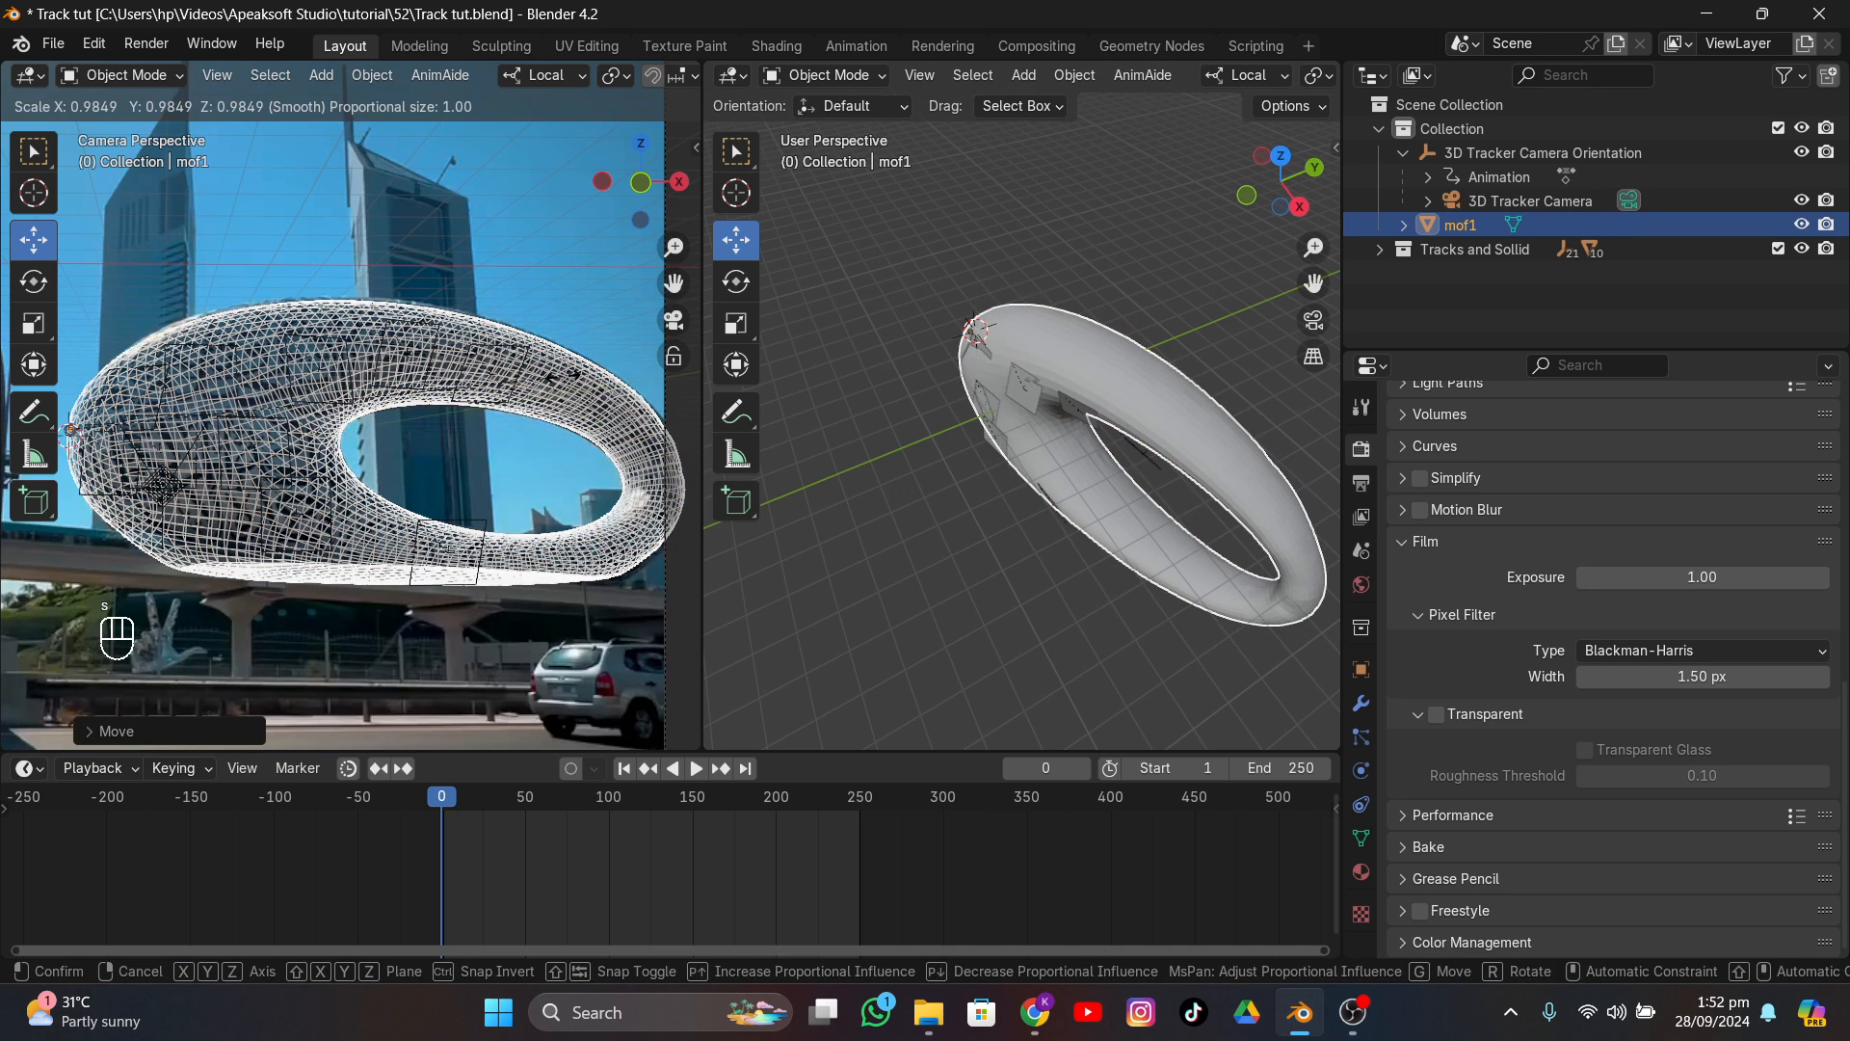
left_click(497, 230)
- Stretch mof1 very slightly along its local Y axis in two small adjustments, and deselect it
key("s")
key("y")
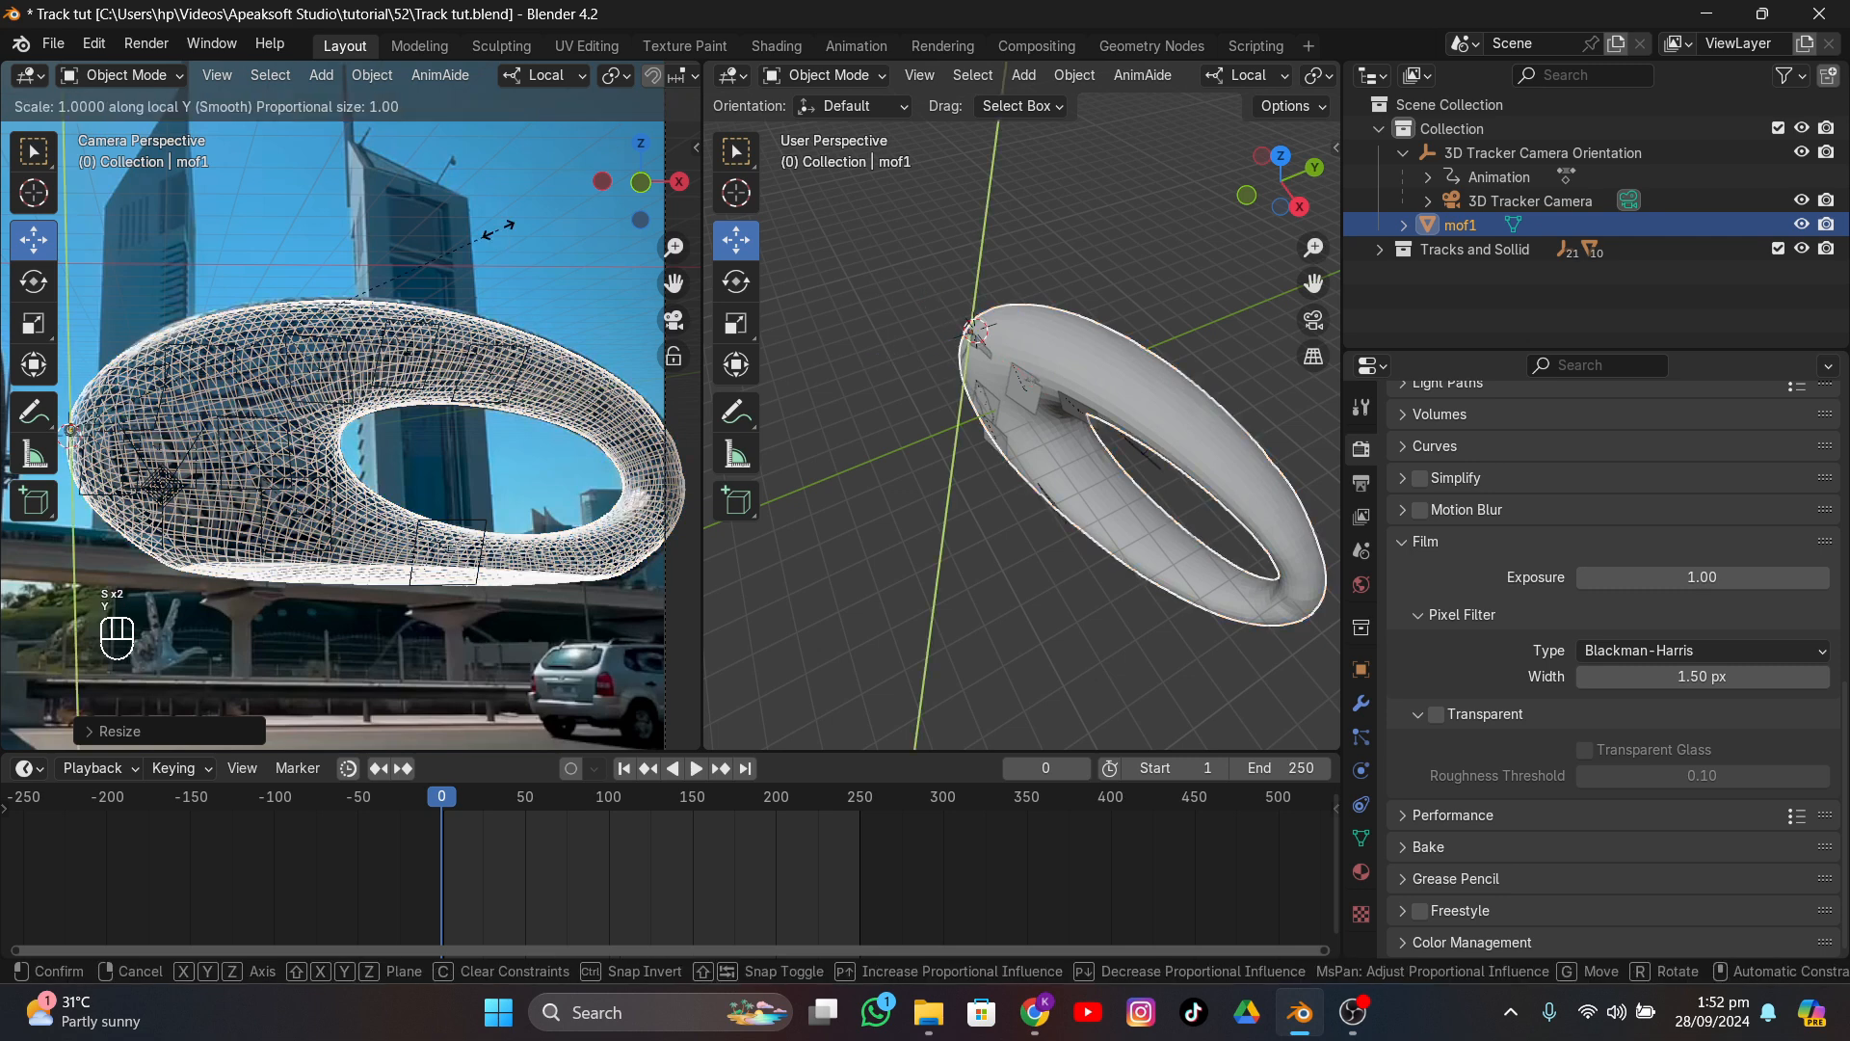
left_click(509, 223)
left_click(509, 223)
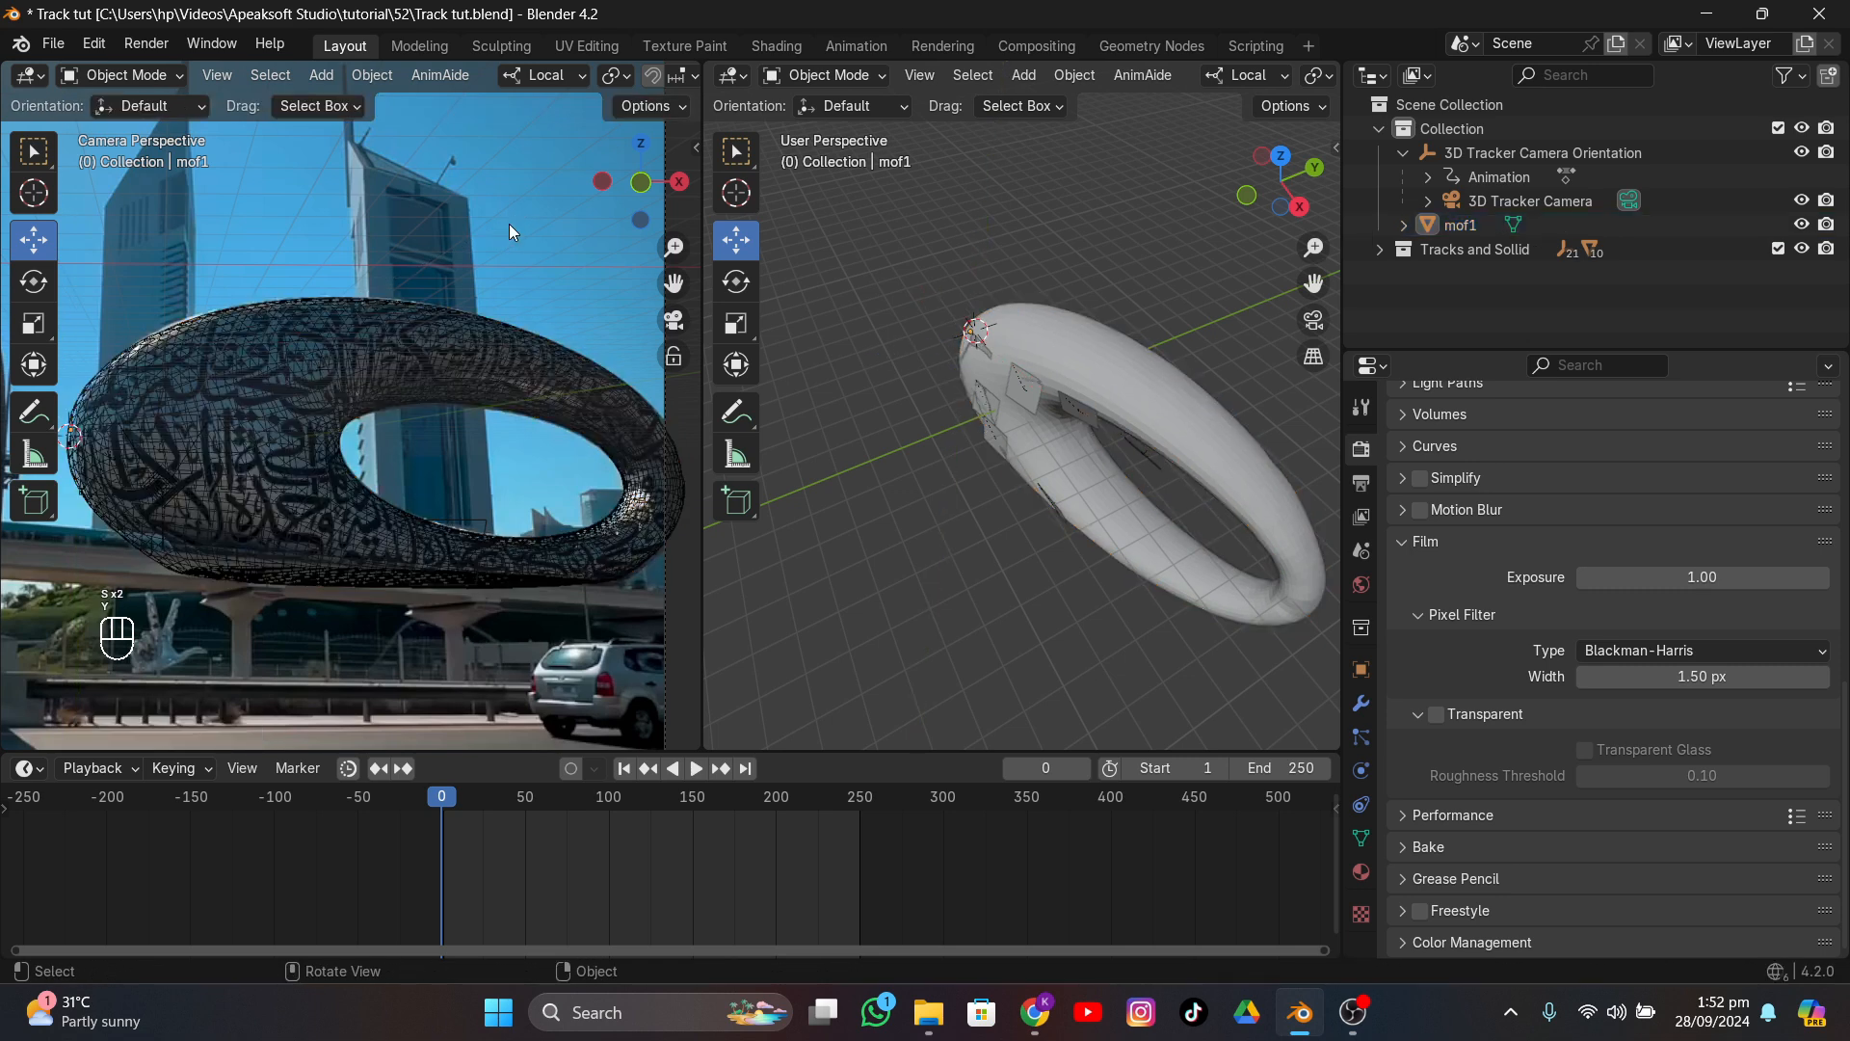
key("s")
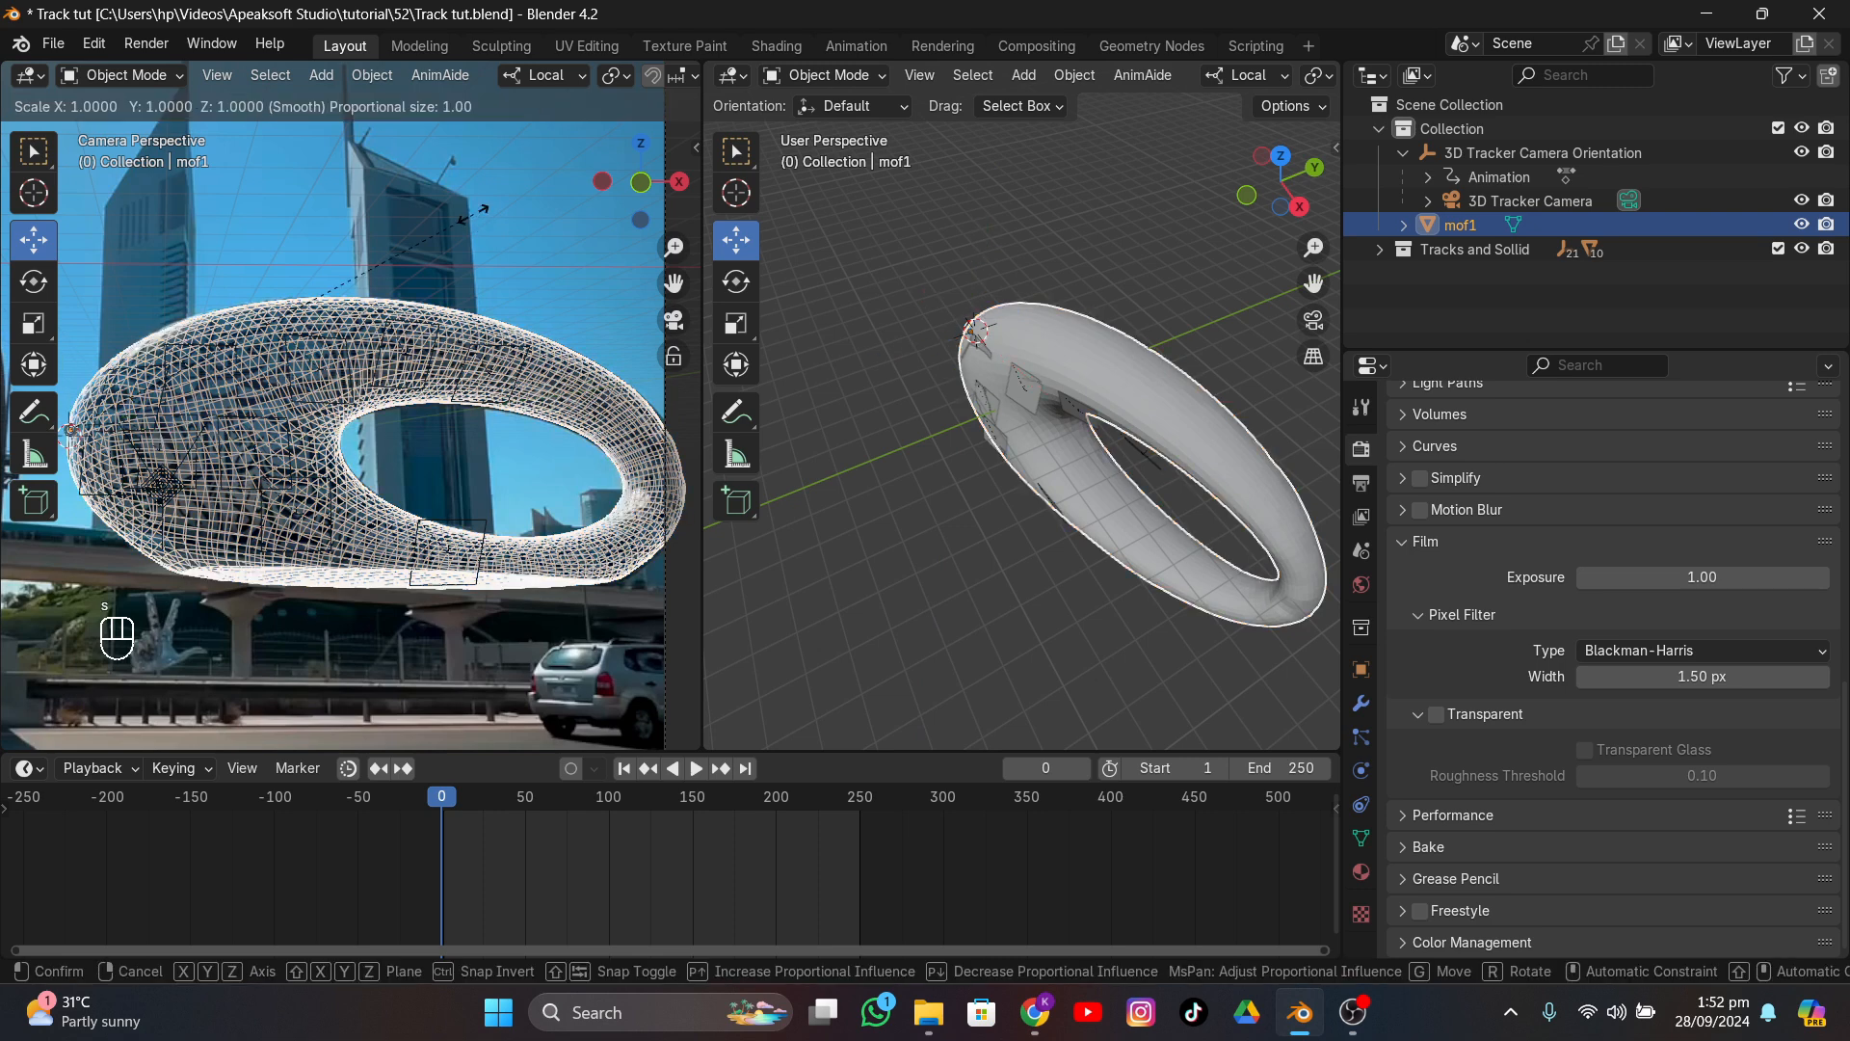
key("z")
key("y")
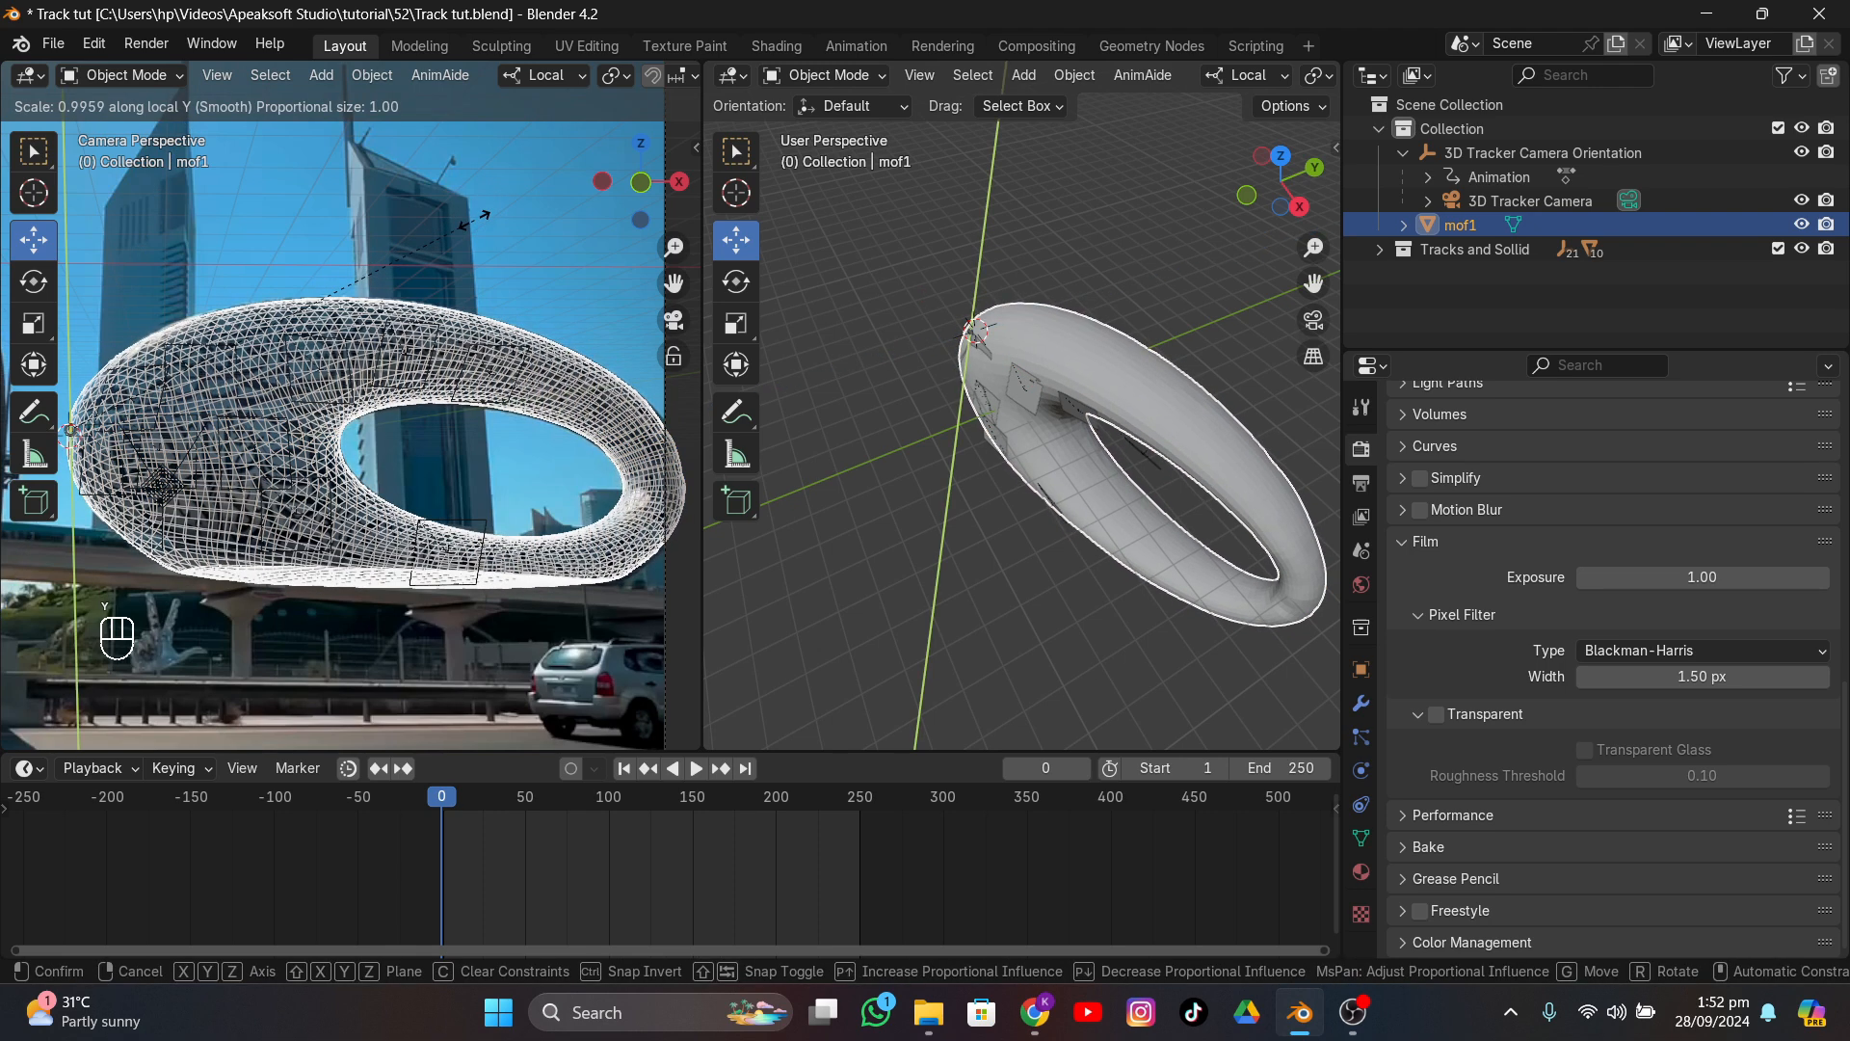
left_click(480, 210)
left_click(443, 256)
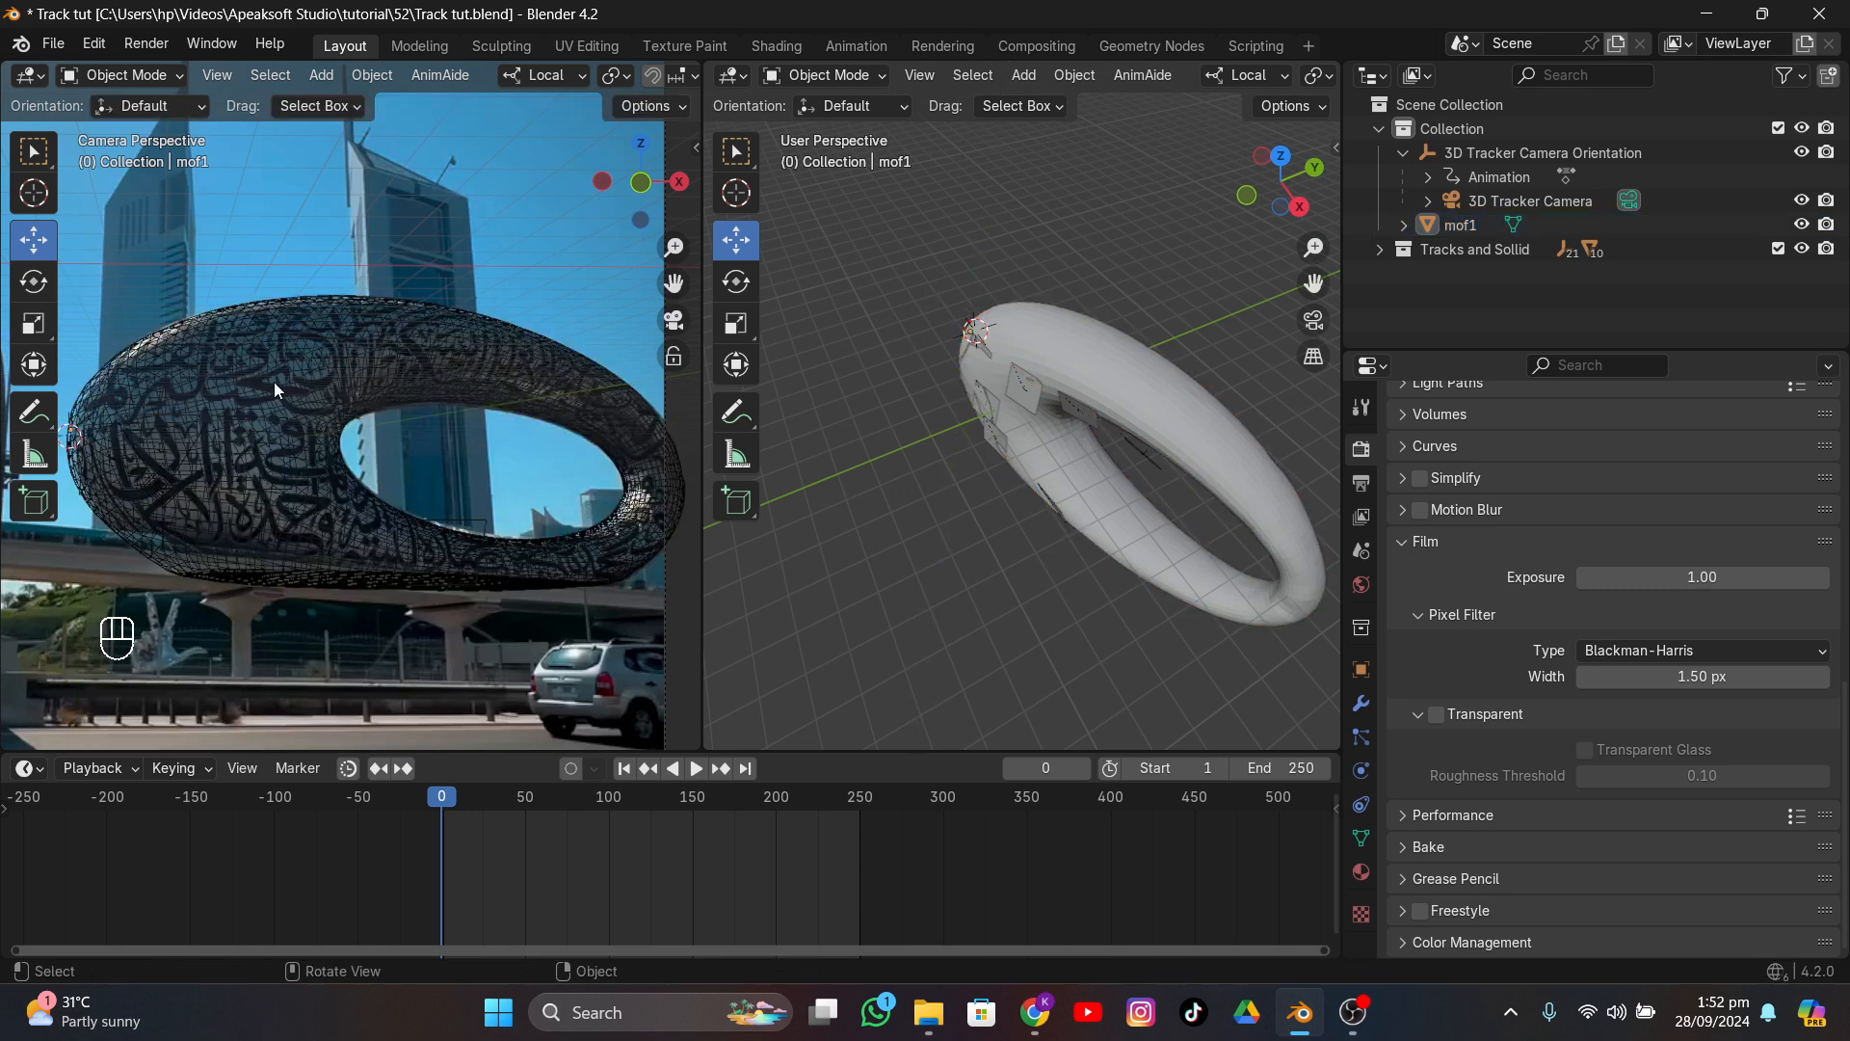
- Scrub and play through the shot with the whole camera frame in view to check how mof1 follows the building
scroll(274, 382, "down", 1)
left_click_drag(356, 792, 614, 817)
scroll(382, 408, "down", 1)
key("space")
left_click(459, 419)
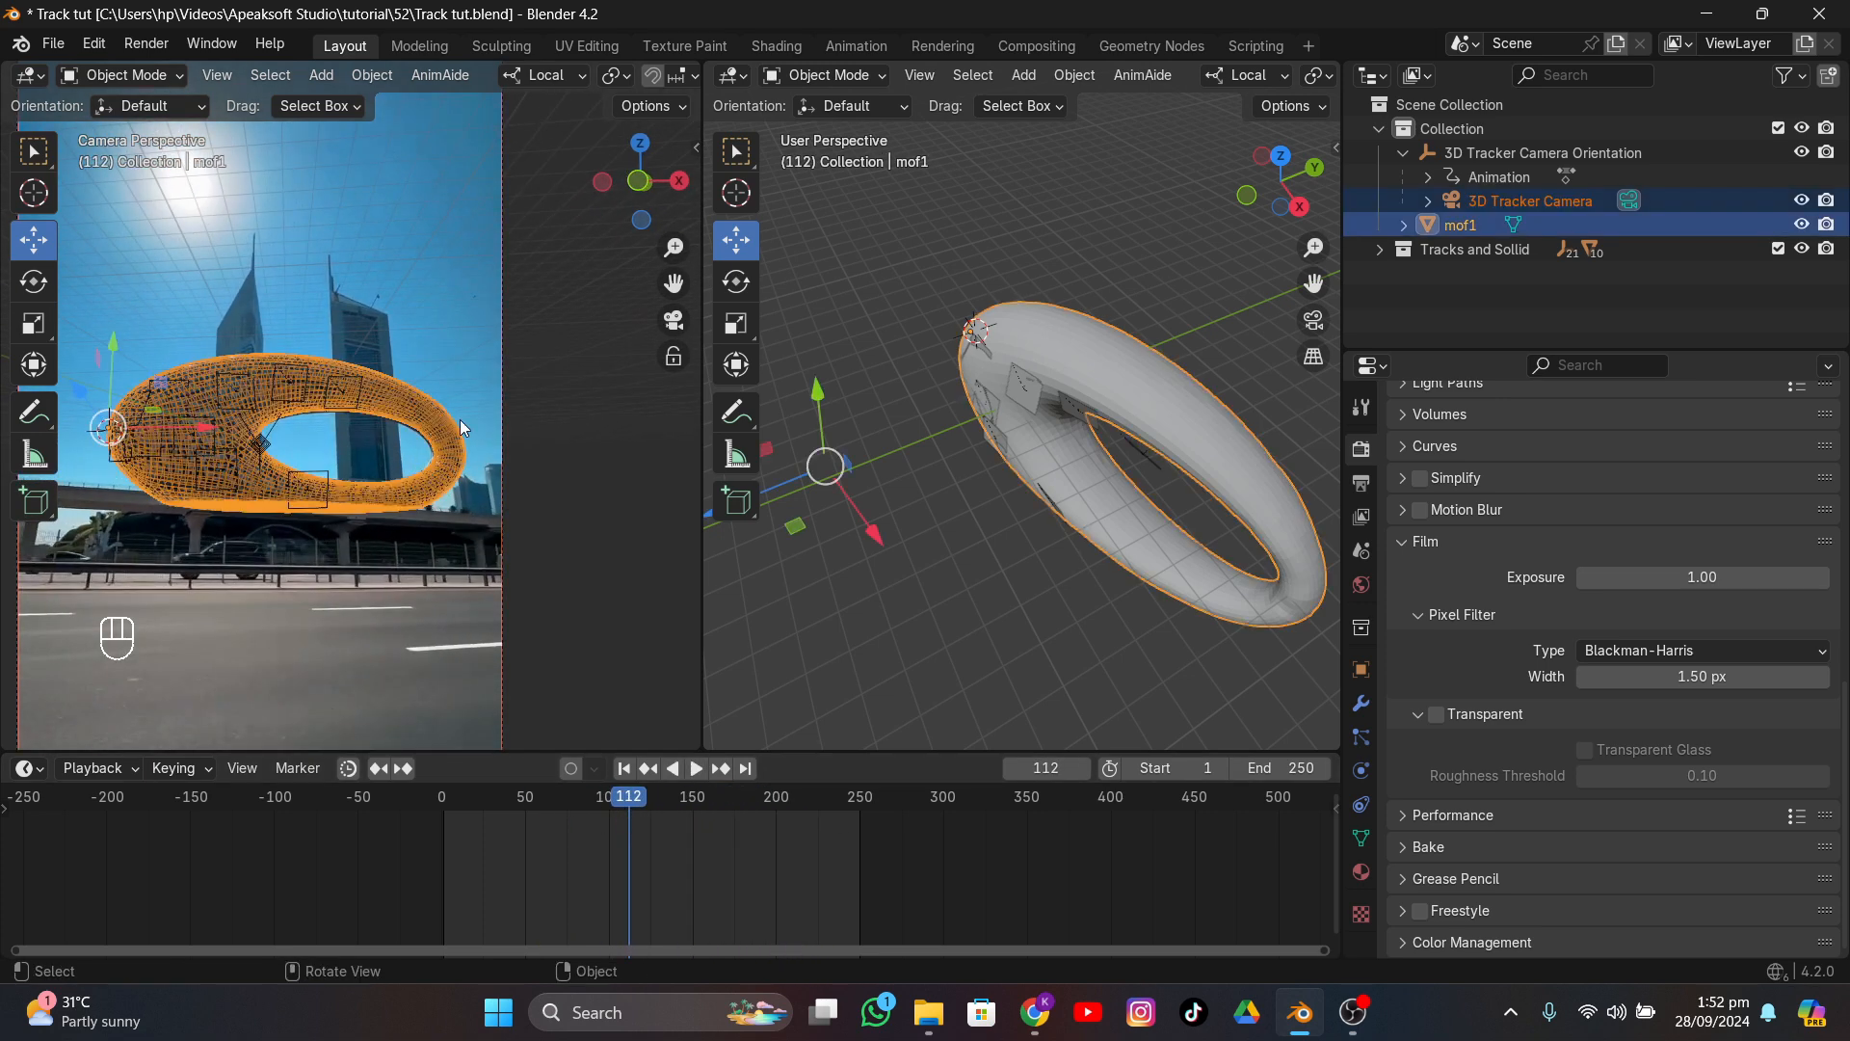
left_click(512, 441)
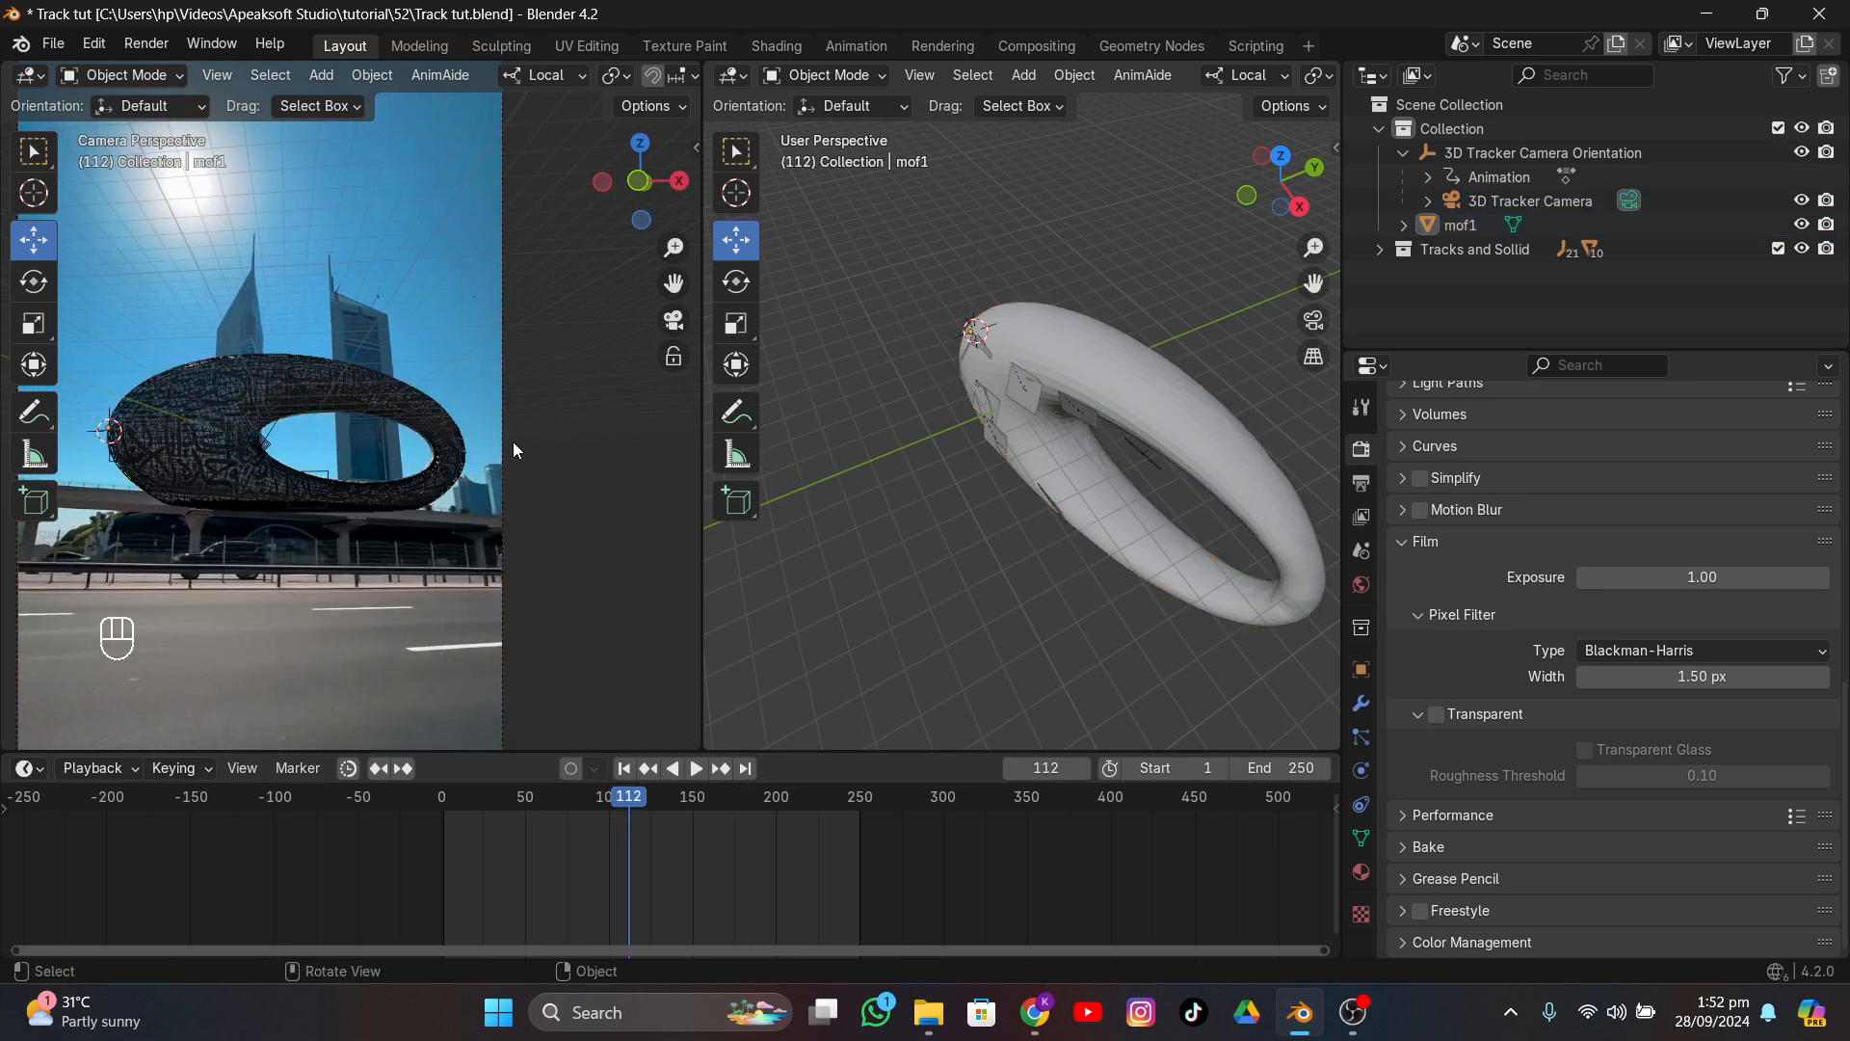
left_click_drag(626, 807, 639, 857)
- Widen the camera viewport and switch its shading to Material Preview
left_click_drag(702, 87, 995, 87)
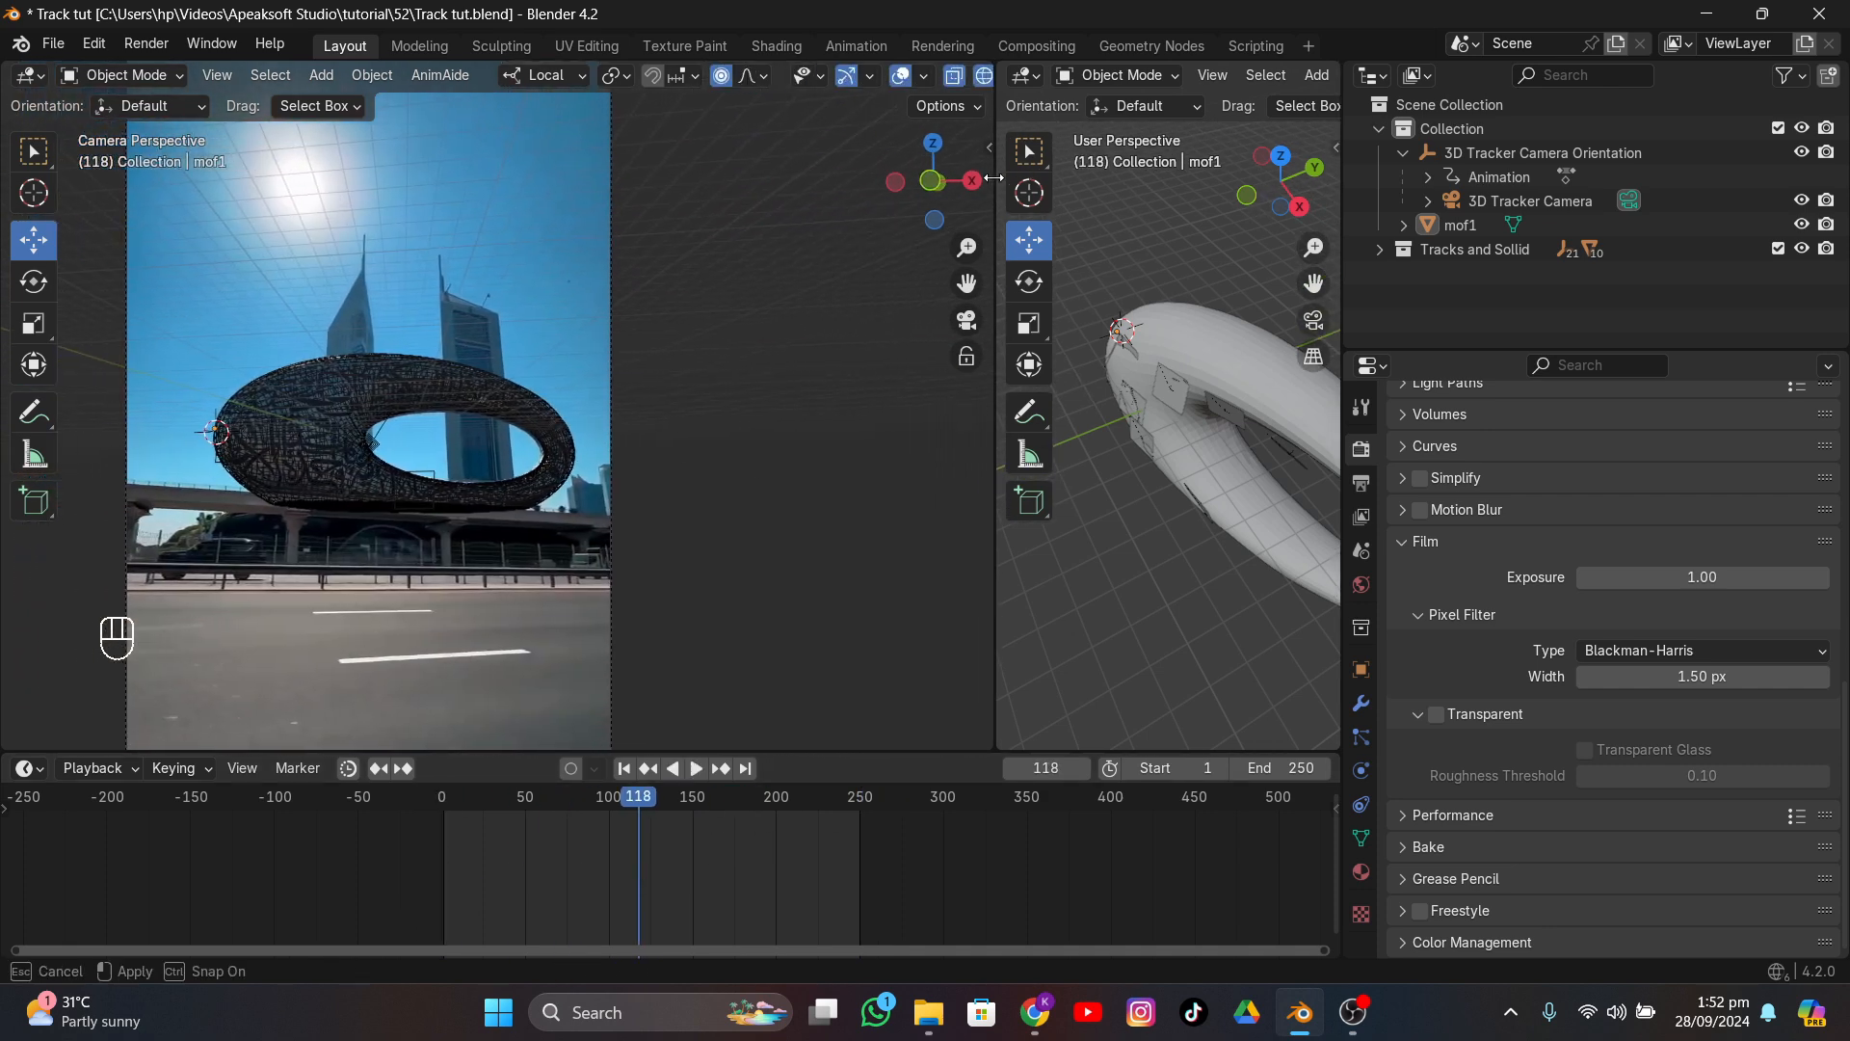
left_click(927, 76)
scroll(431, 411, "up", 5)
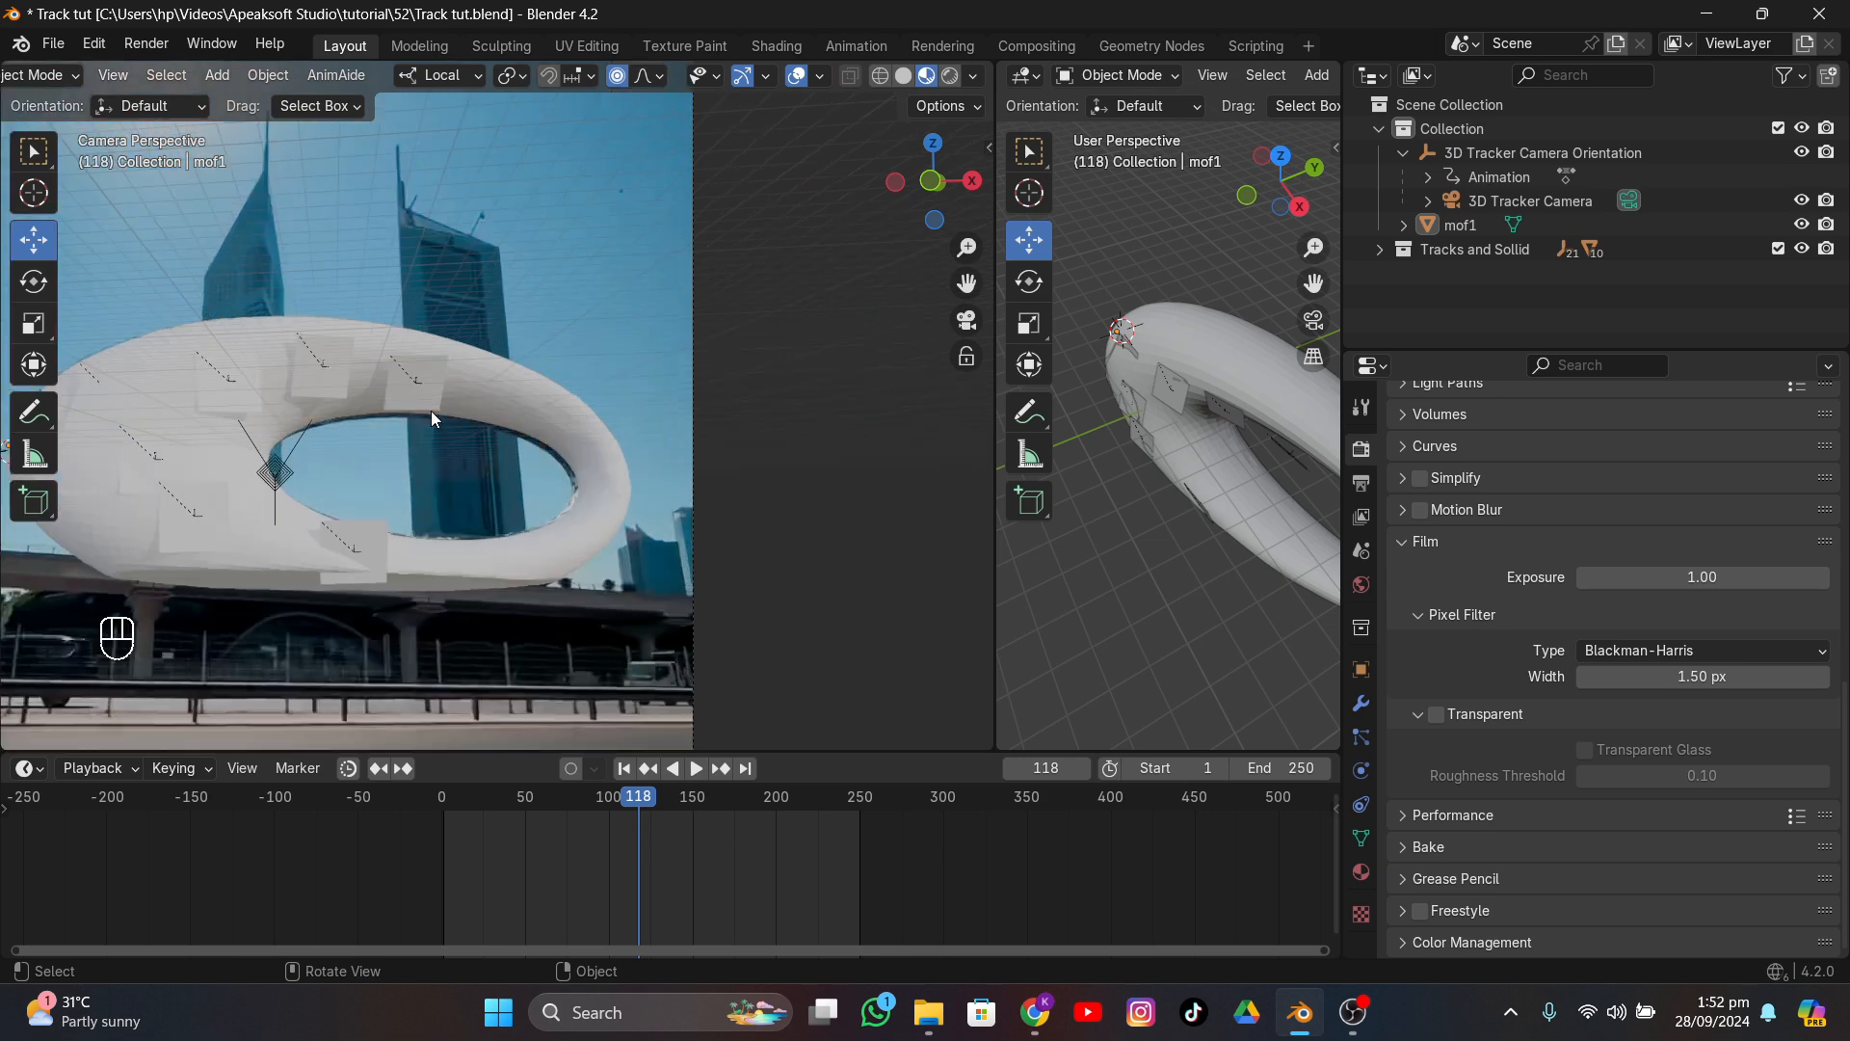
- Exclude the Tracks and Sollid collection from the view layer to remove the tracked solids covering mof1
left_click(564, 453)
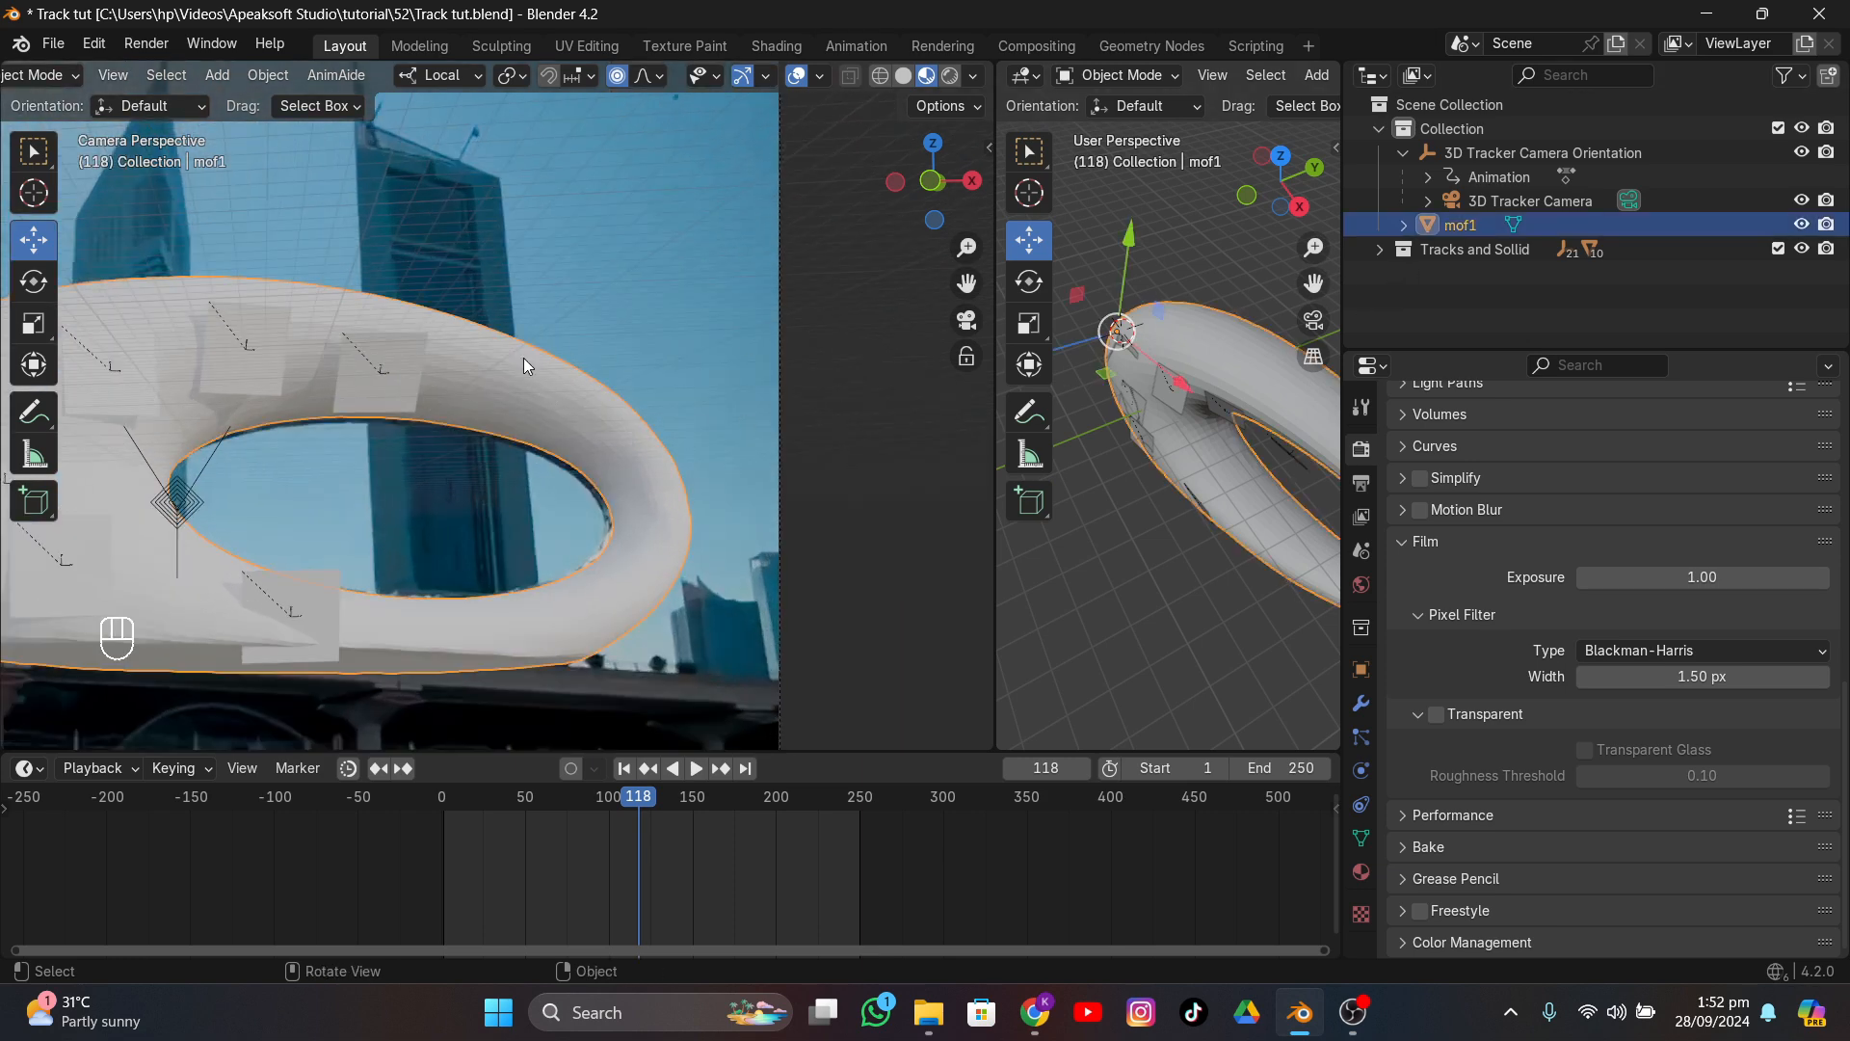
left_click(391, 368)
left_click(216, 341)
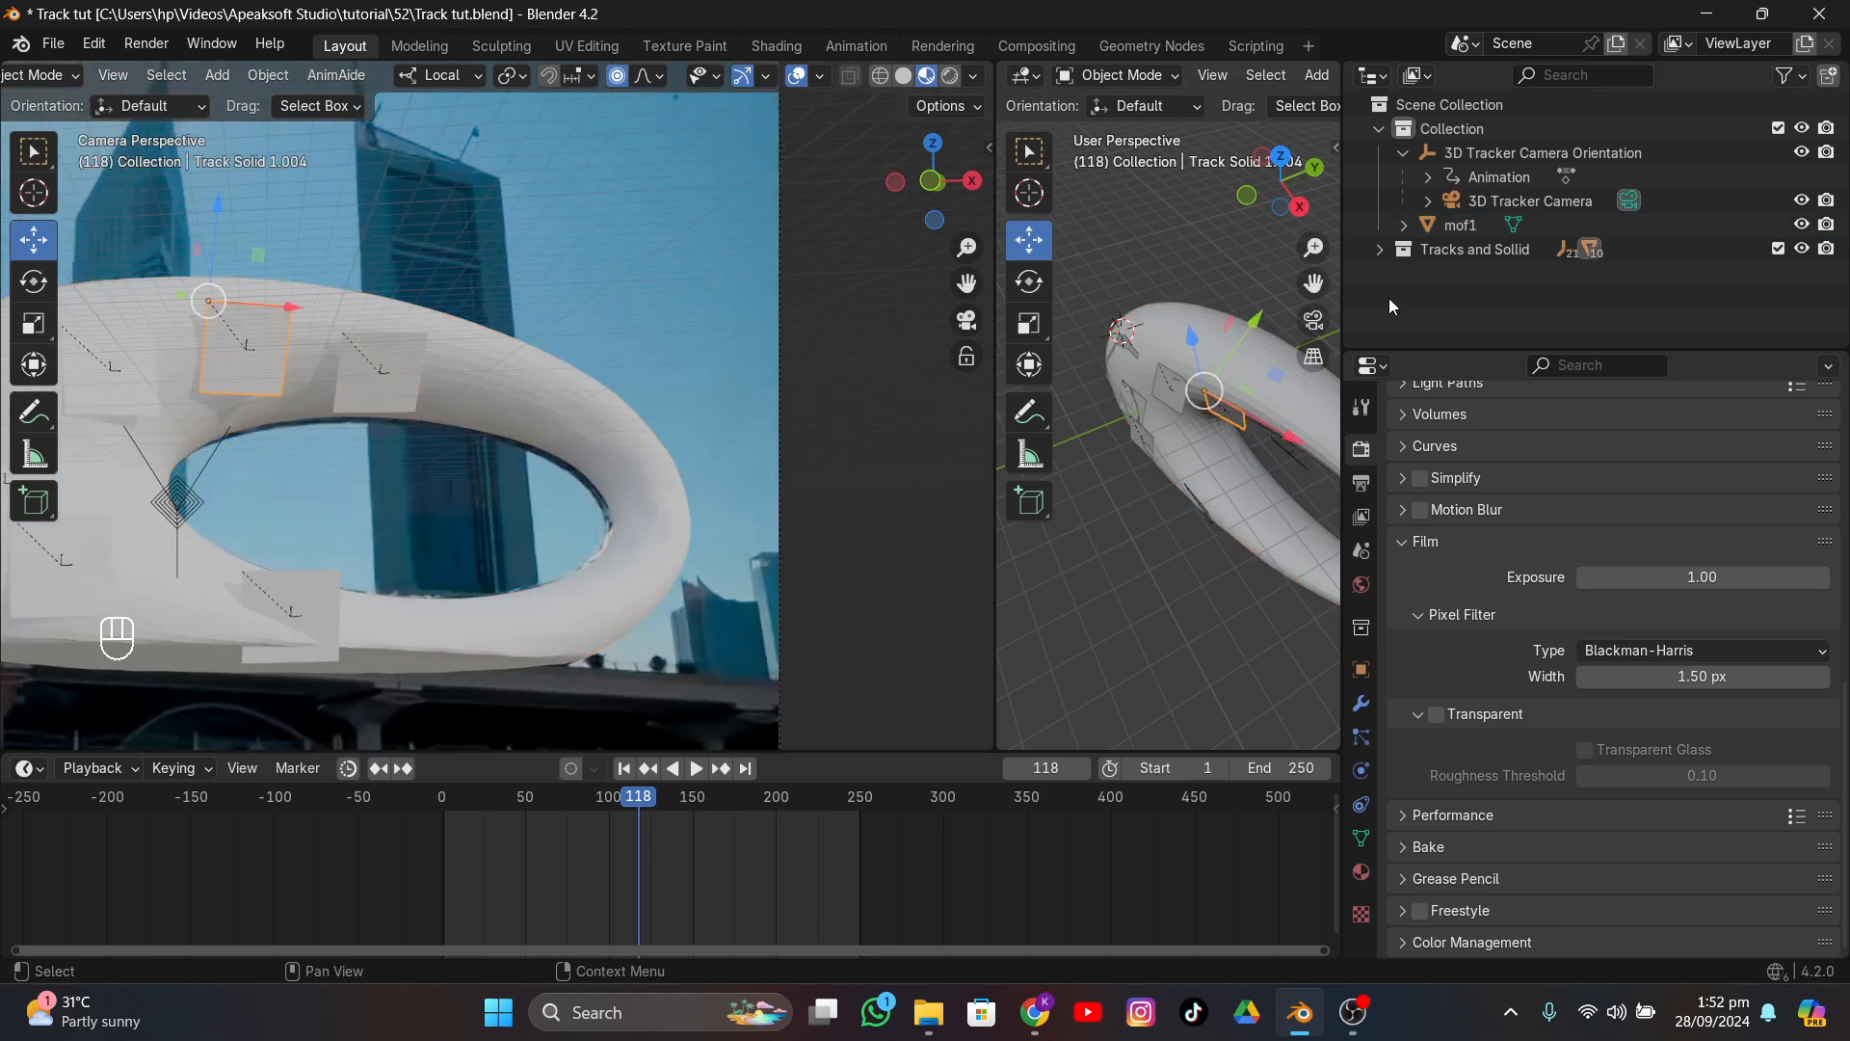
left_click(1778, 249)
scroll(581, 414, "down", 2)
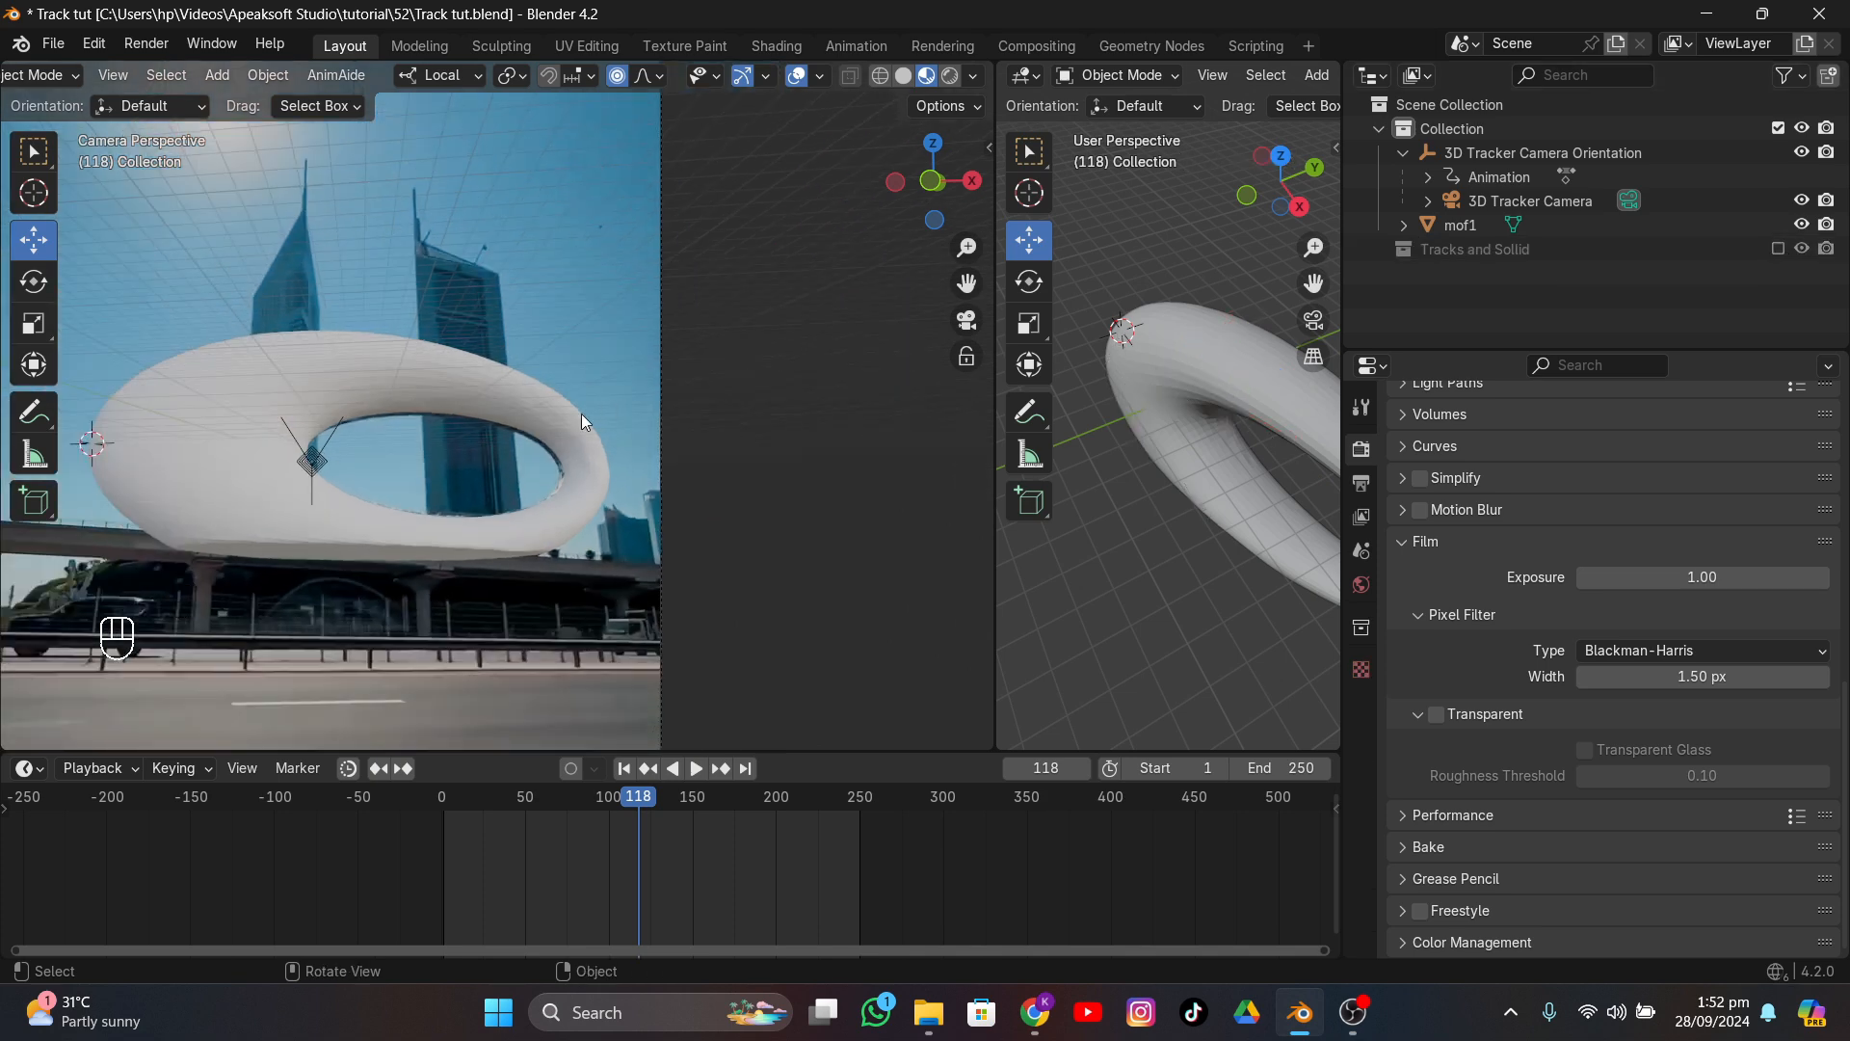
- Select mof1, display its material properties, and change the user-perspective viewport to the Shader Editor
left_click(458, 409)
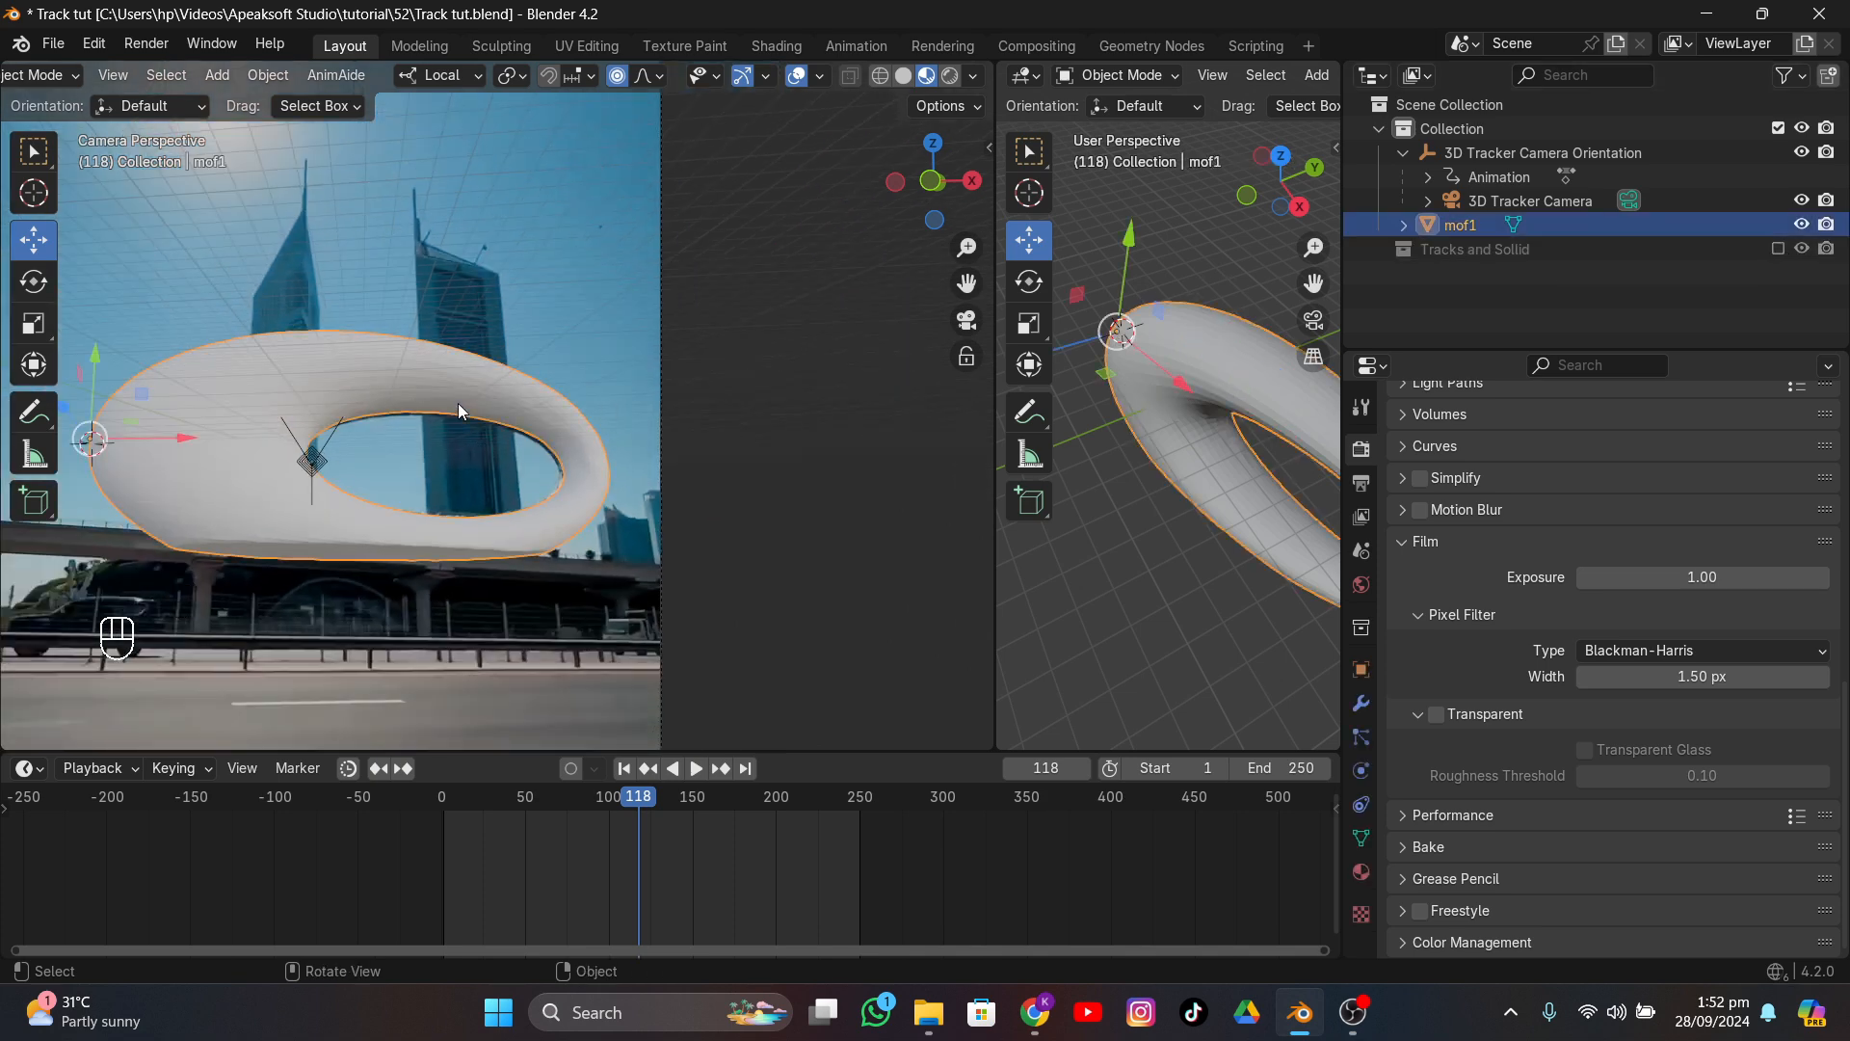
left_click(1361, 872)
scroll(1445, 776, "up", 2)
scroll(1449, 754, "up", 6)
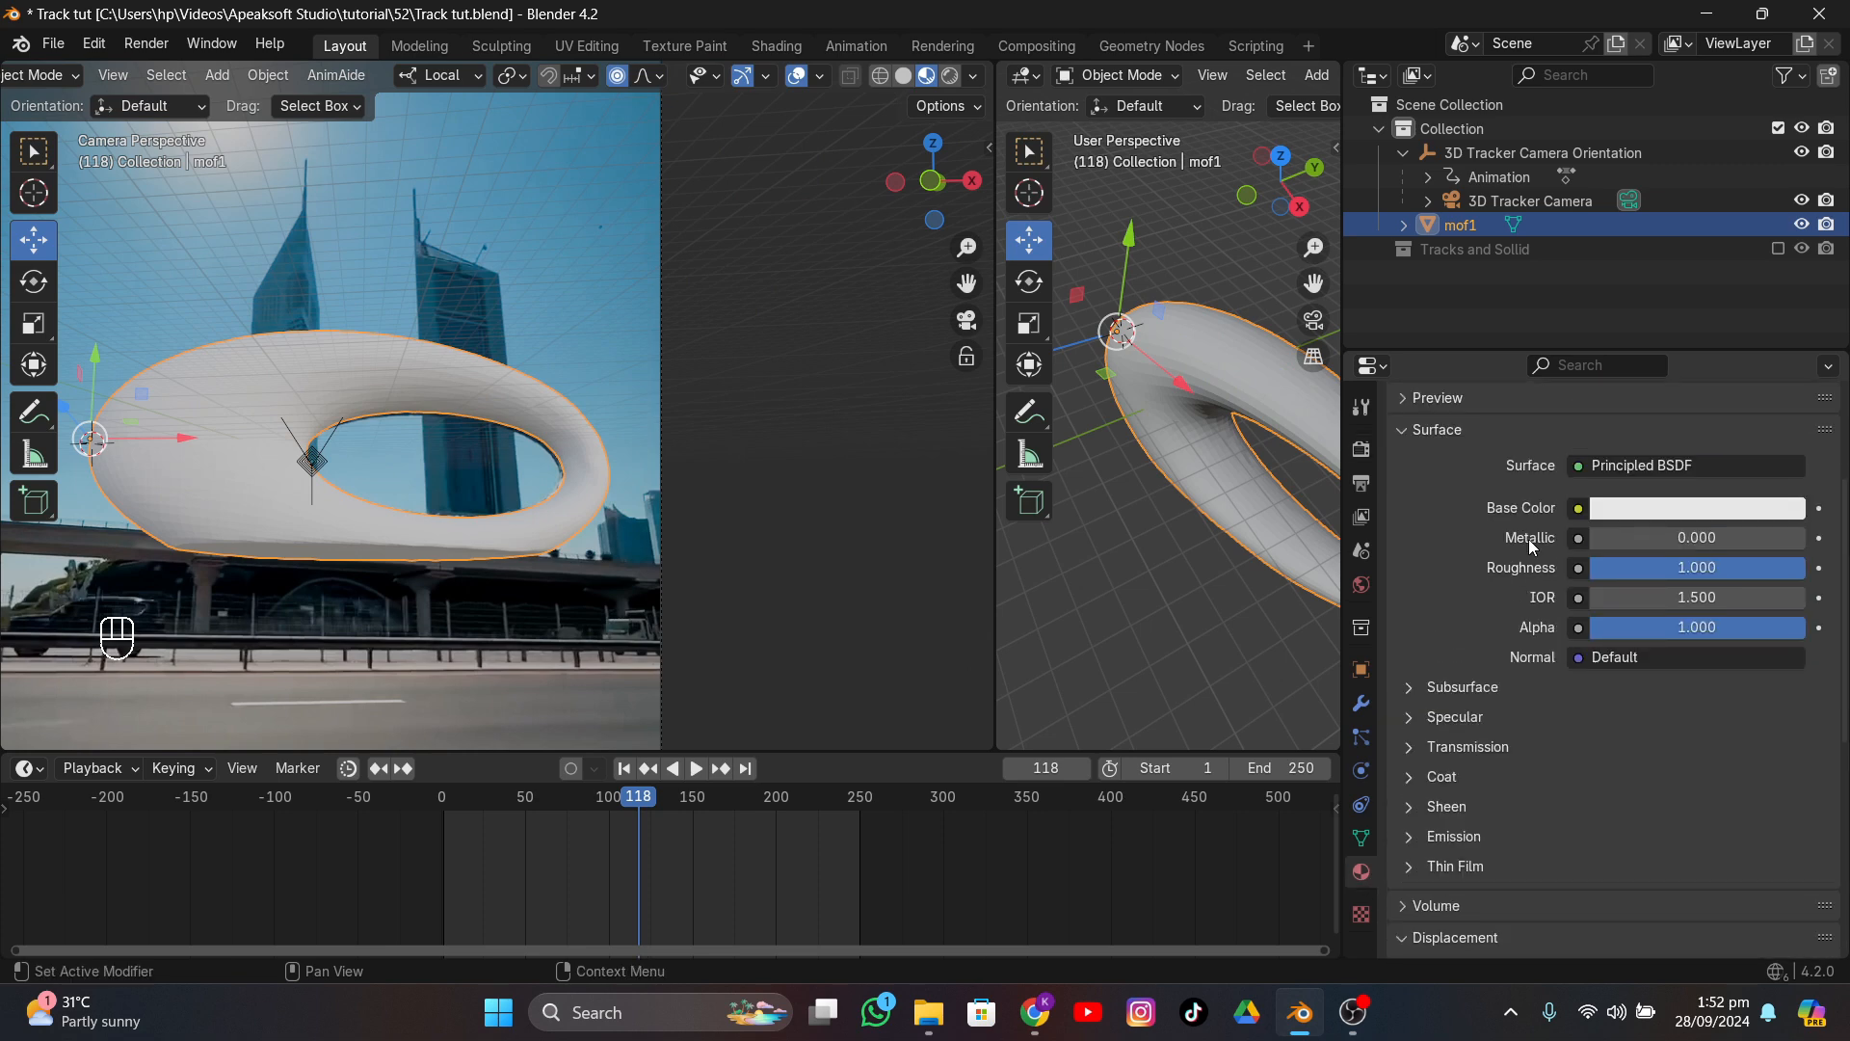
left_click(1024, 75)
left_click(278, 293)
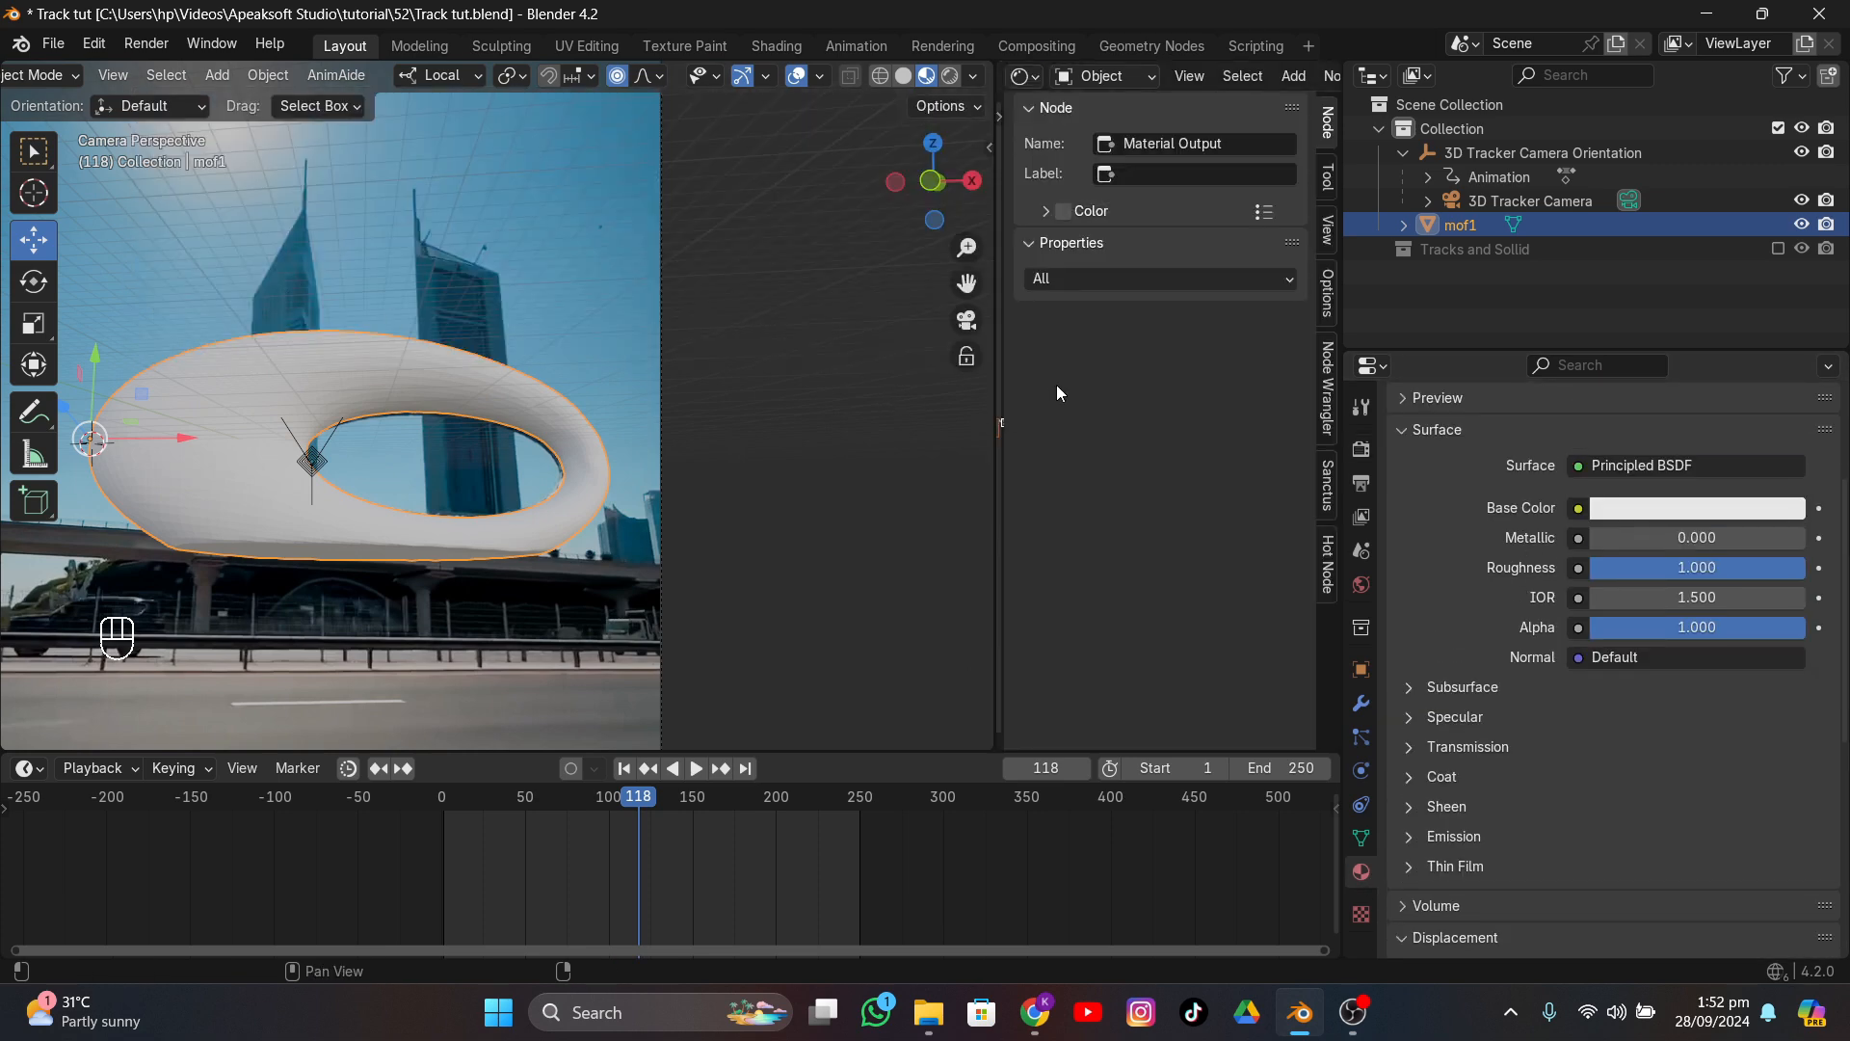
- Use Principled Texture Setup on mof1's Principled BSDF with all five MOF_1001 albedo, AO, metallic, normal and roughness images from source\model\textures
key("n")
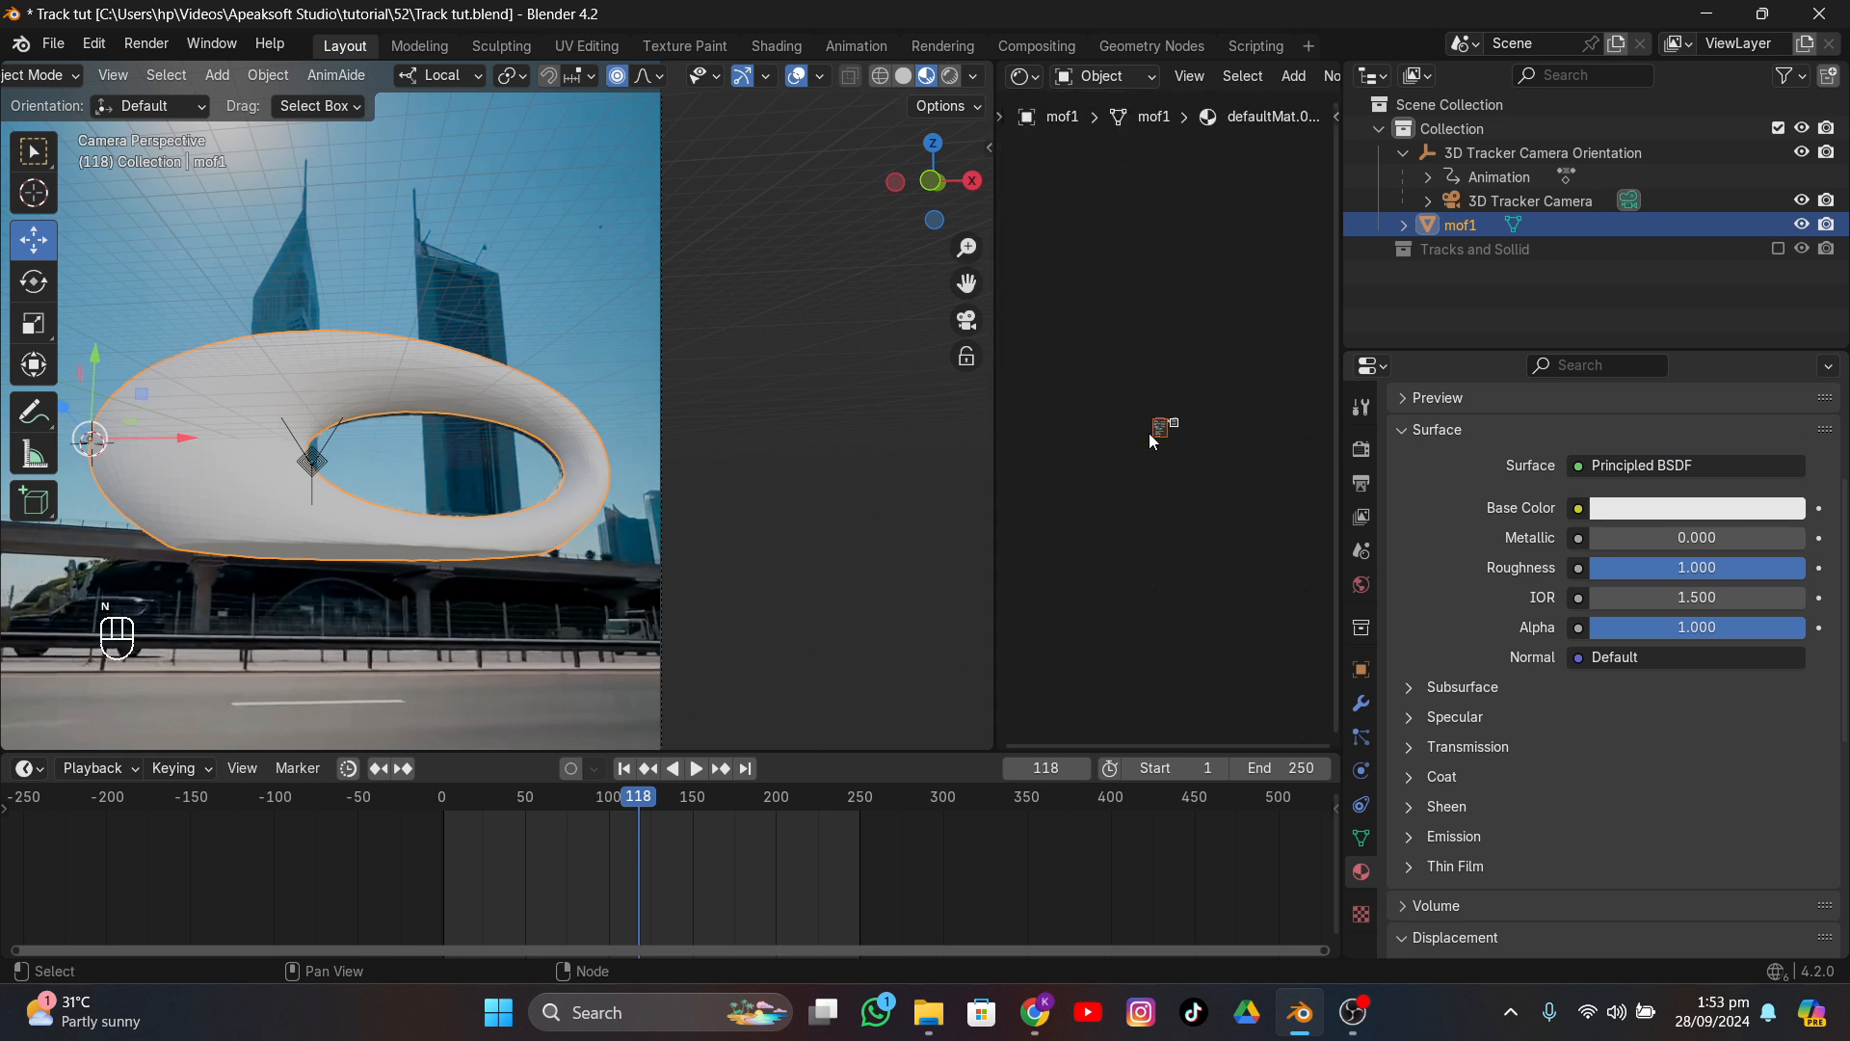
scroll(1168, 481, "up", 4)
left_click(1174, 434)
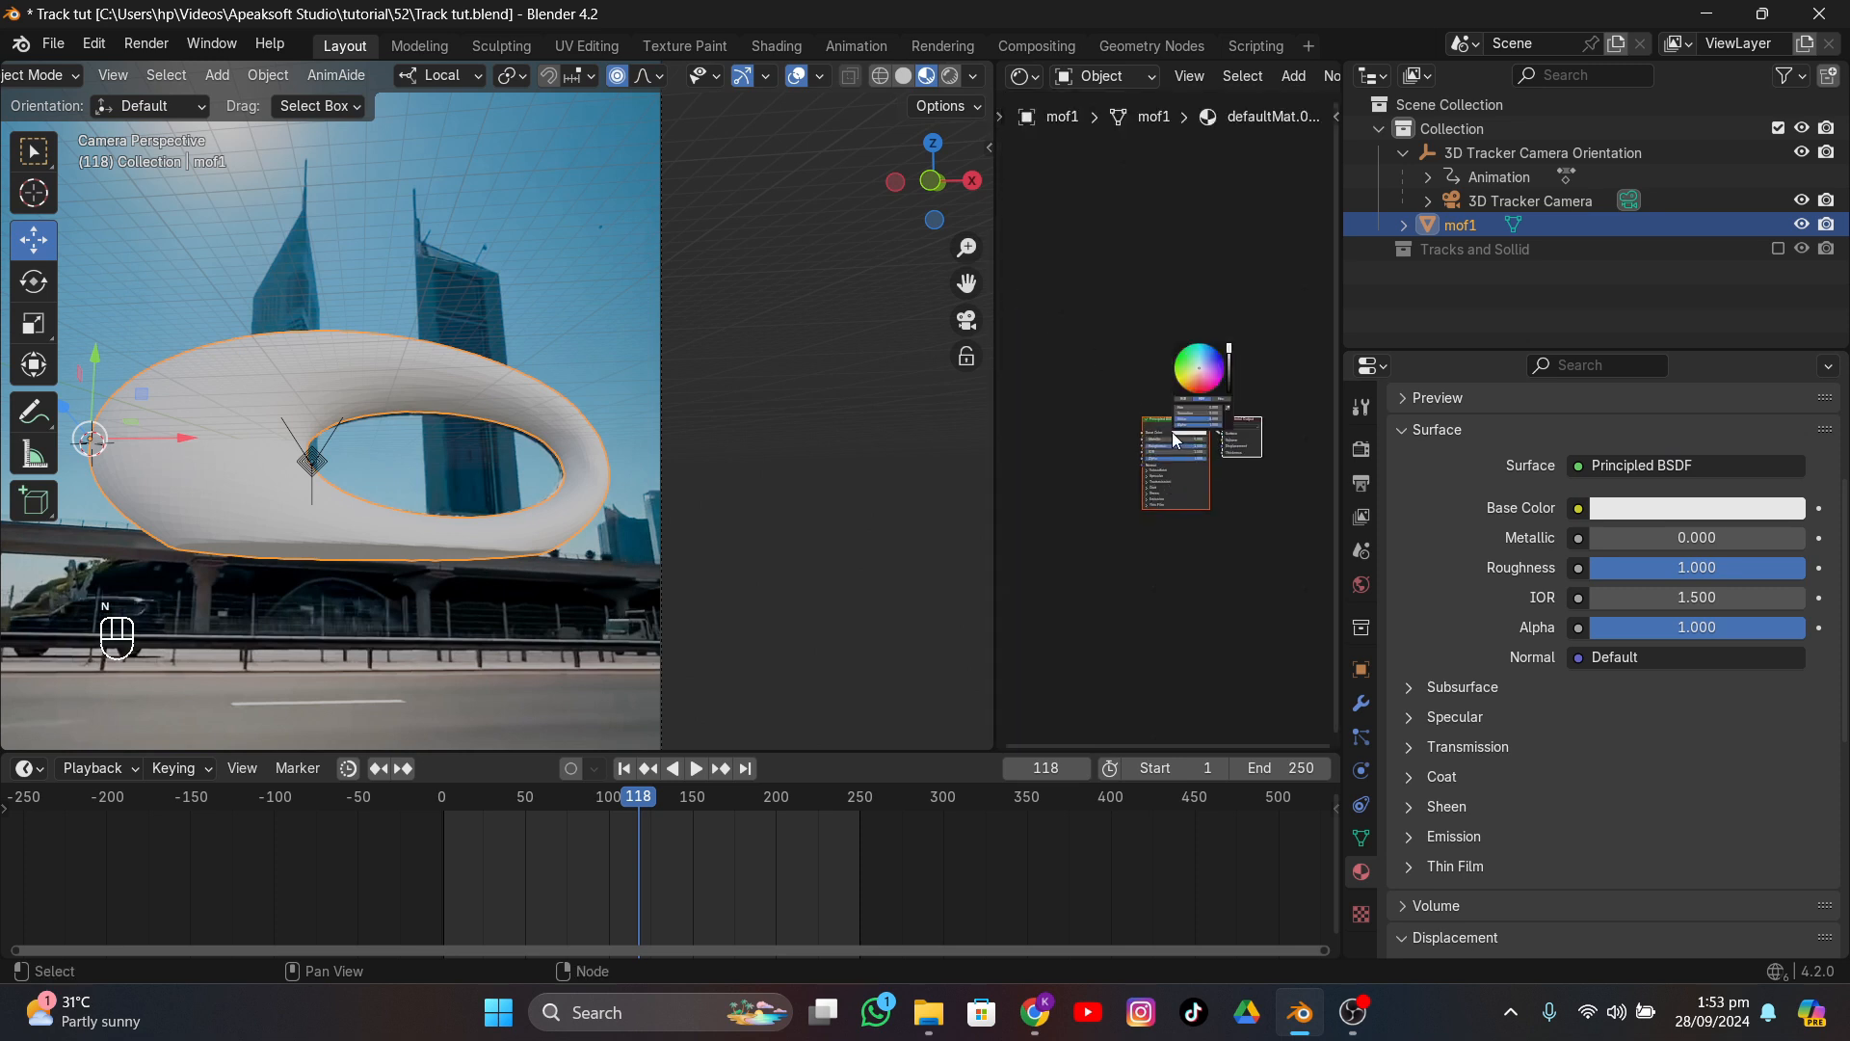
scroll(1522, 703, "up", 5)
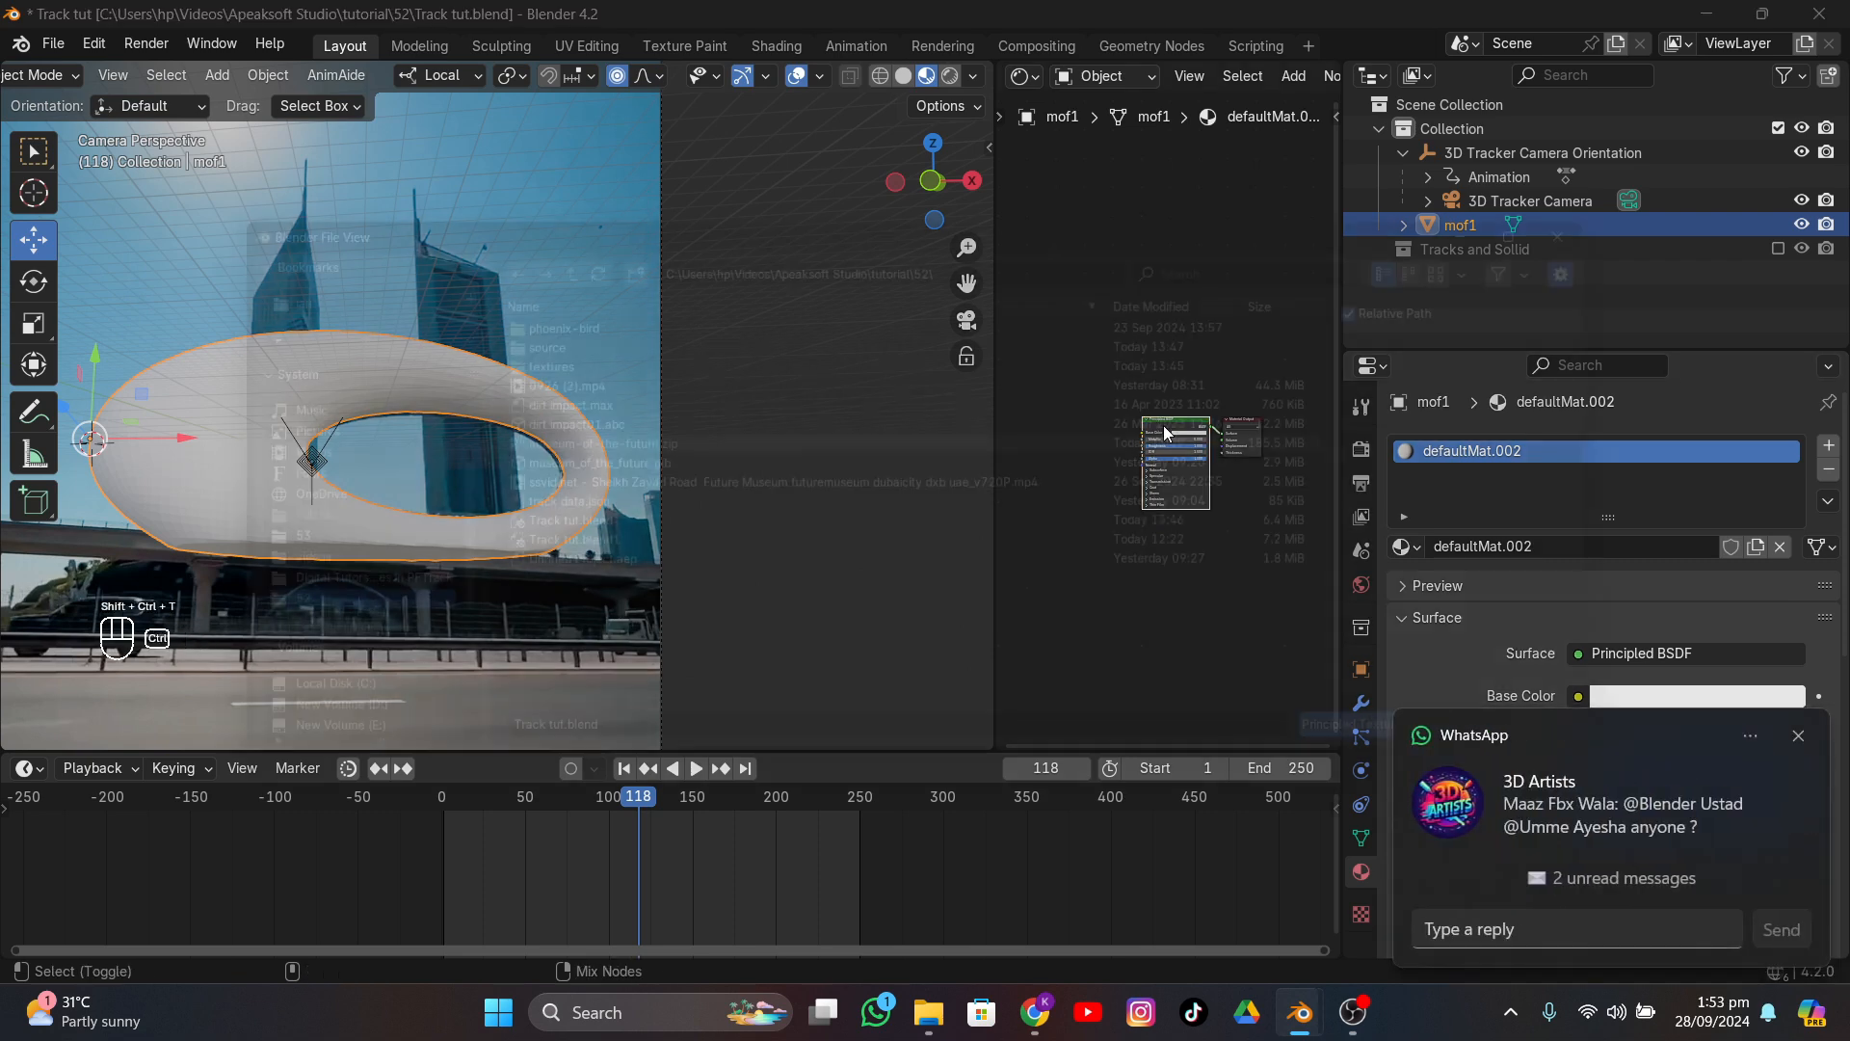
key("ctrl+shift+t")
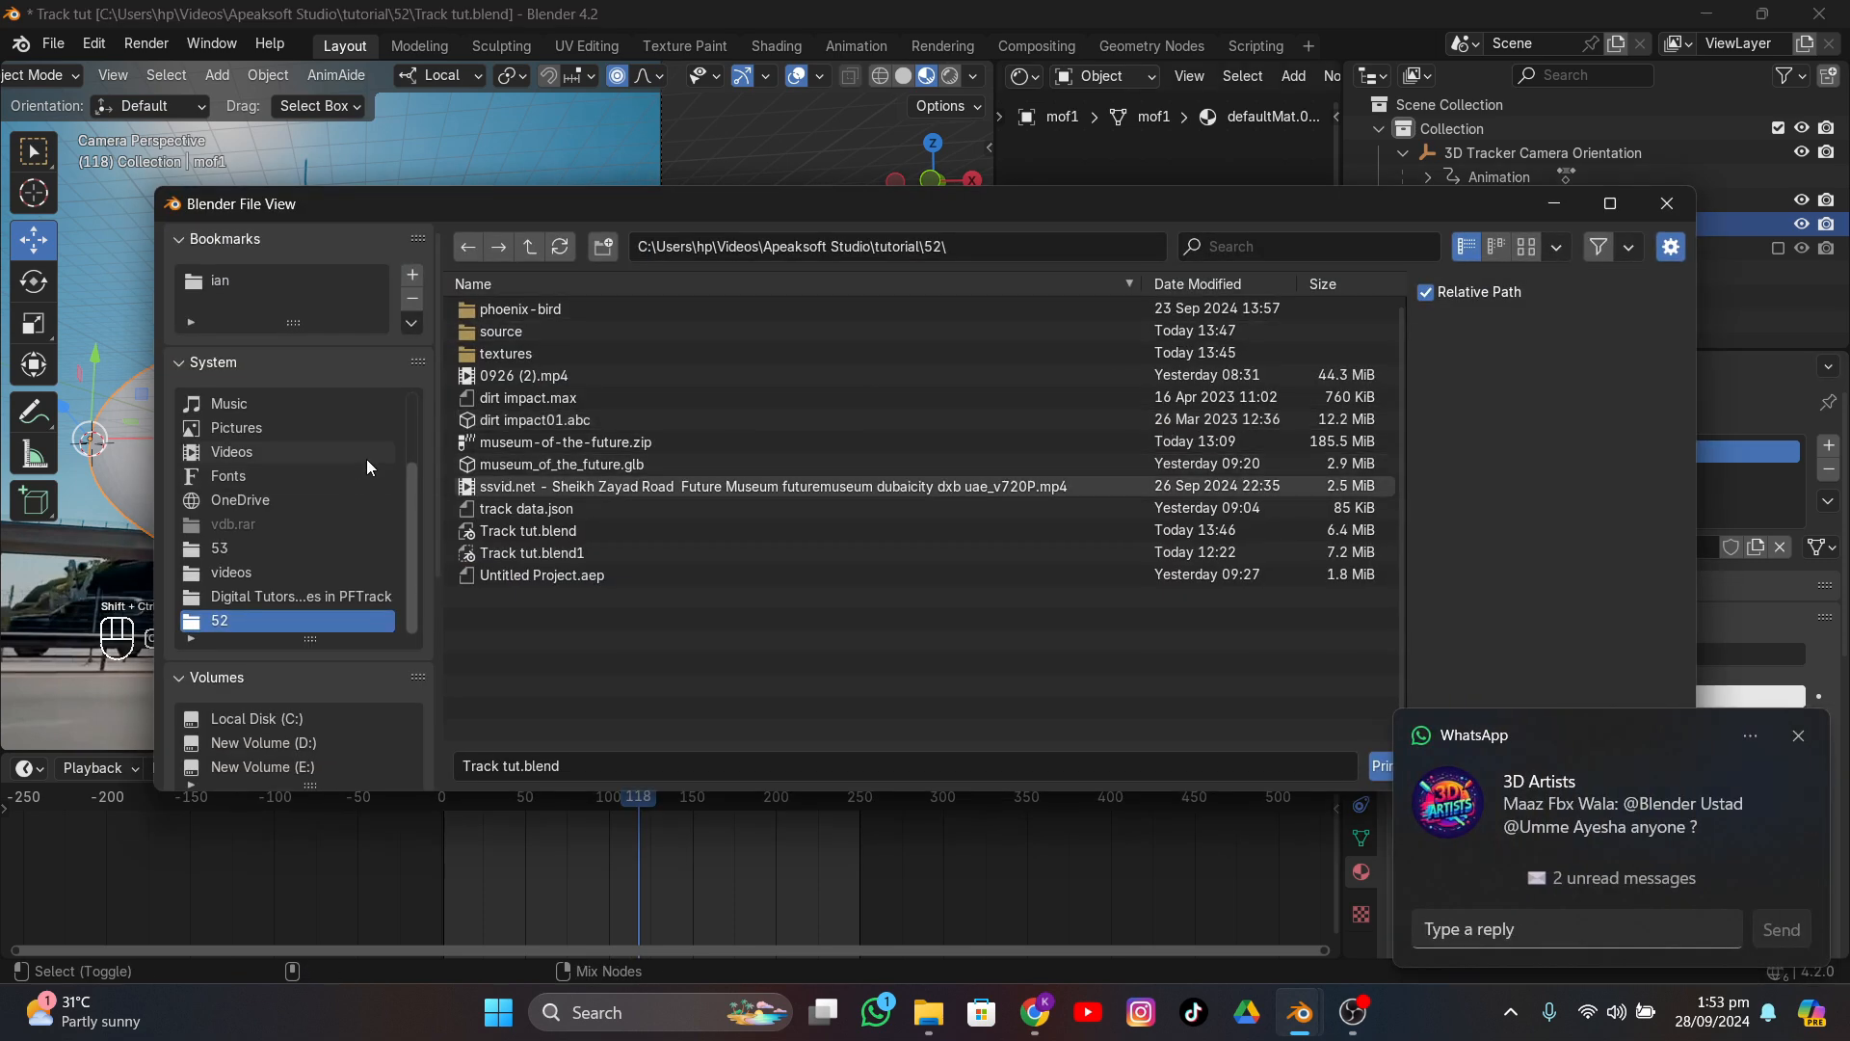
double_click(499, 331)
double_click(489, 309)
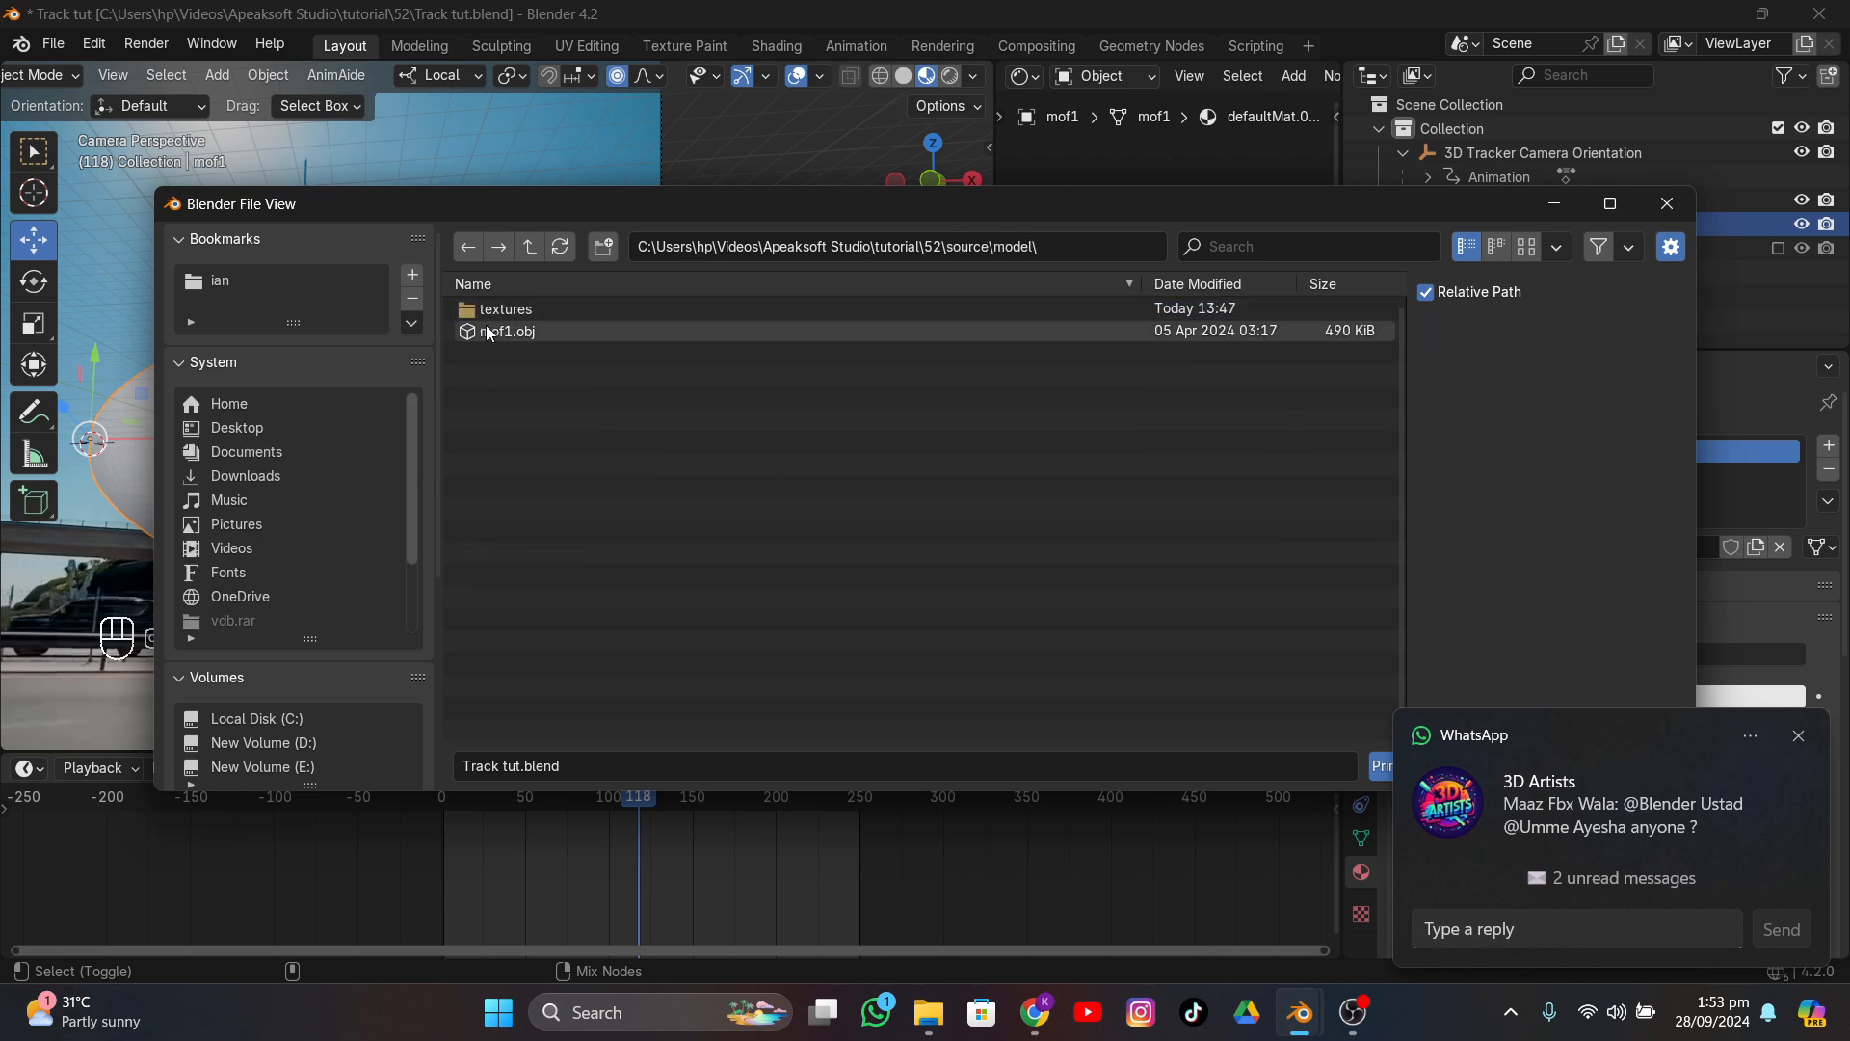
double_click(488, 309)
key("a")
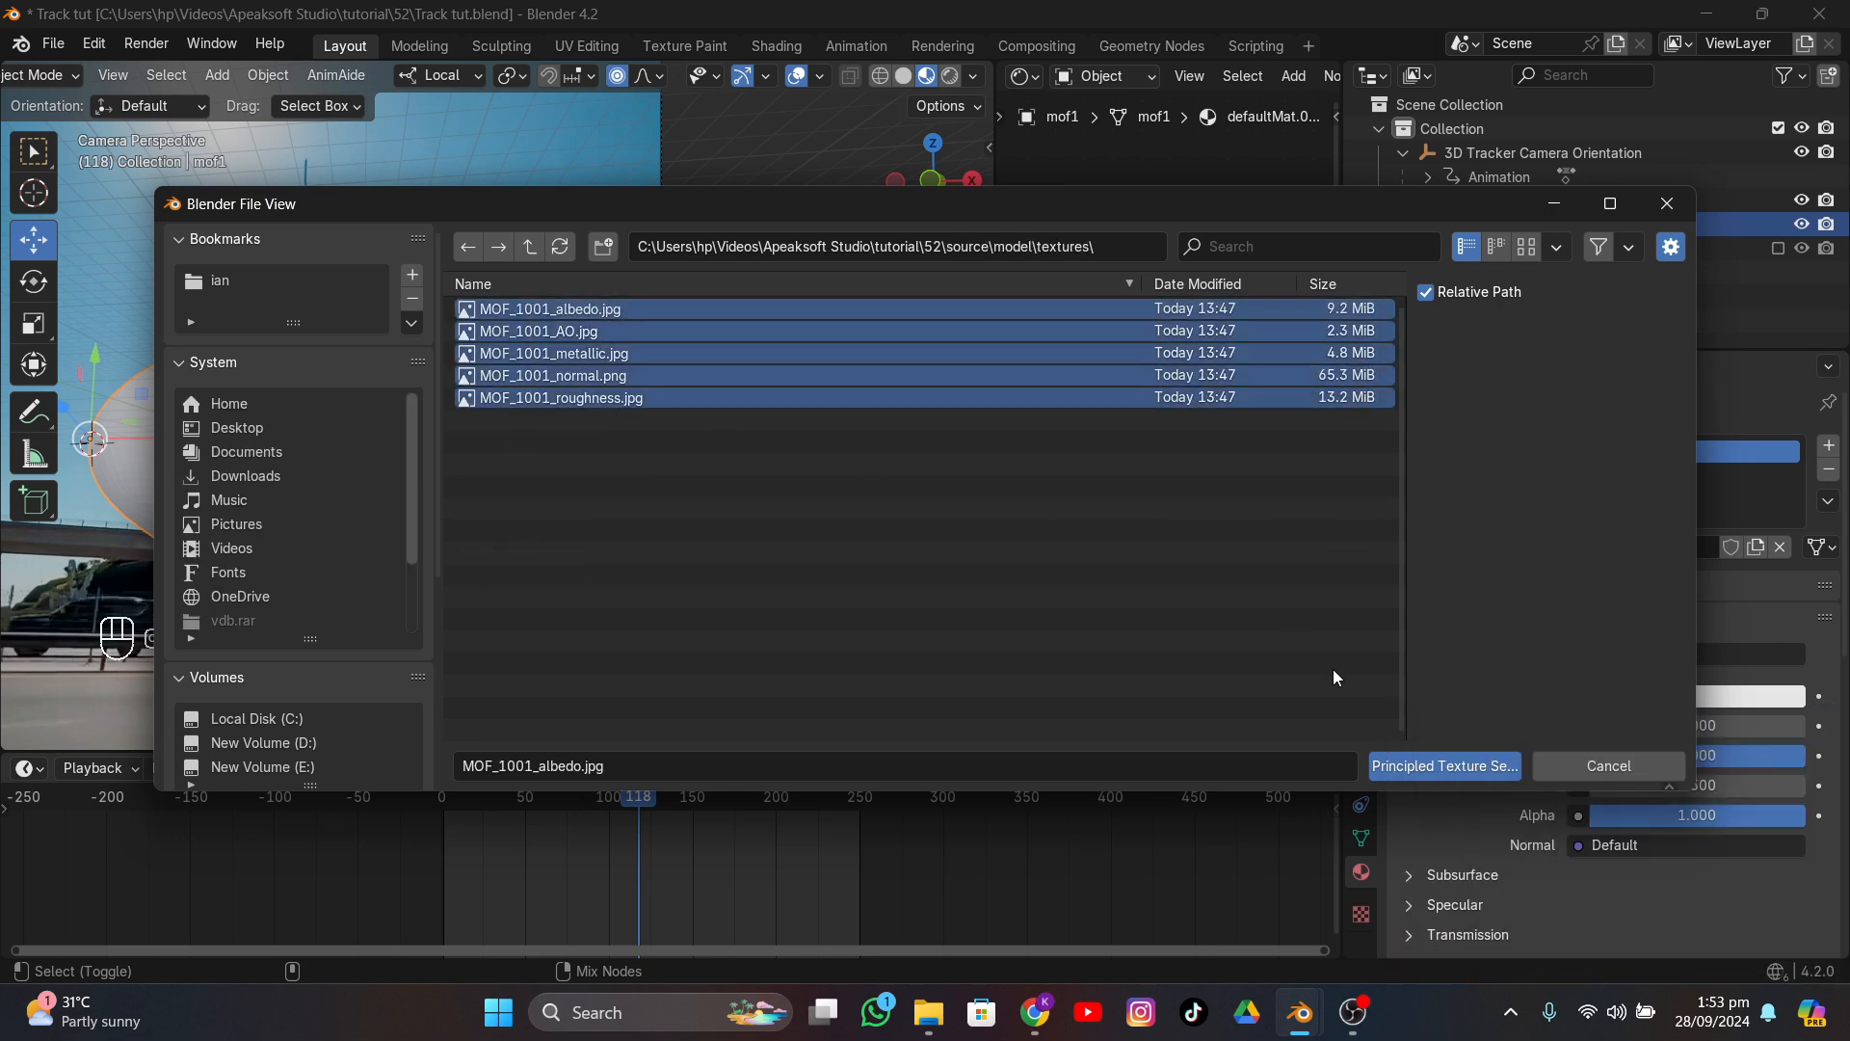
left_click(1407, 765)
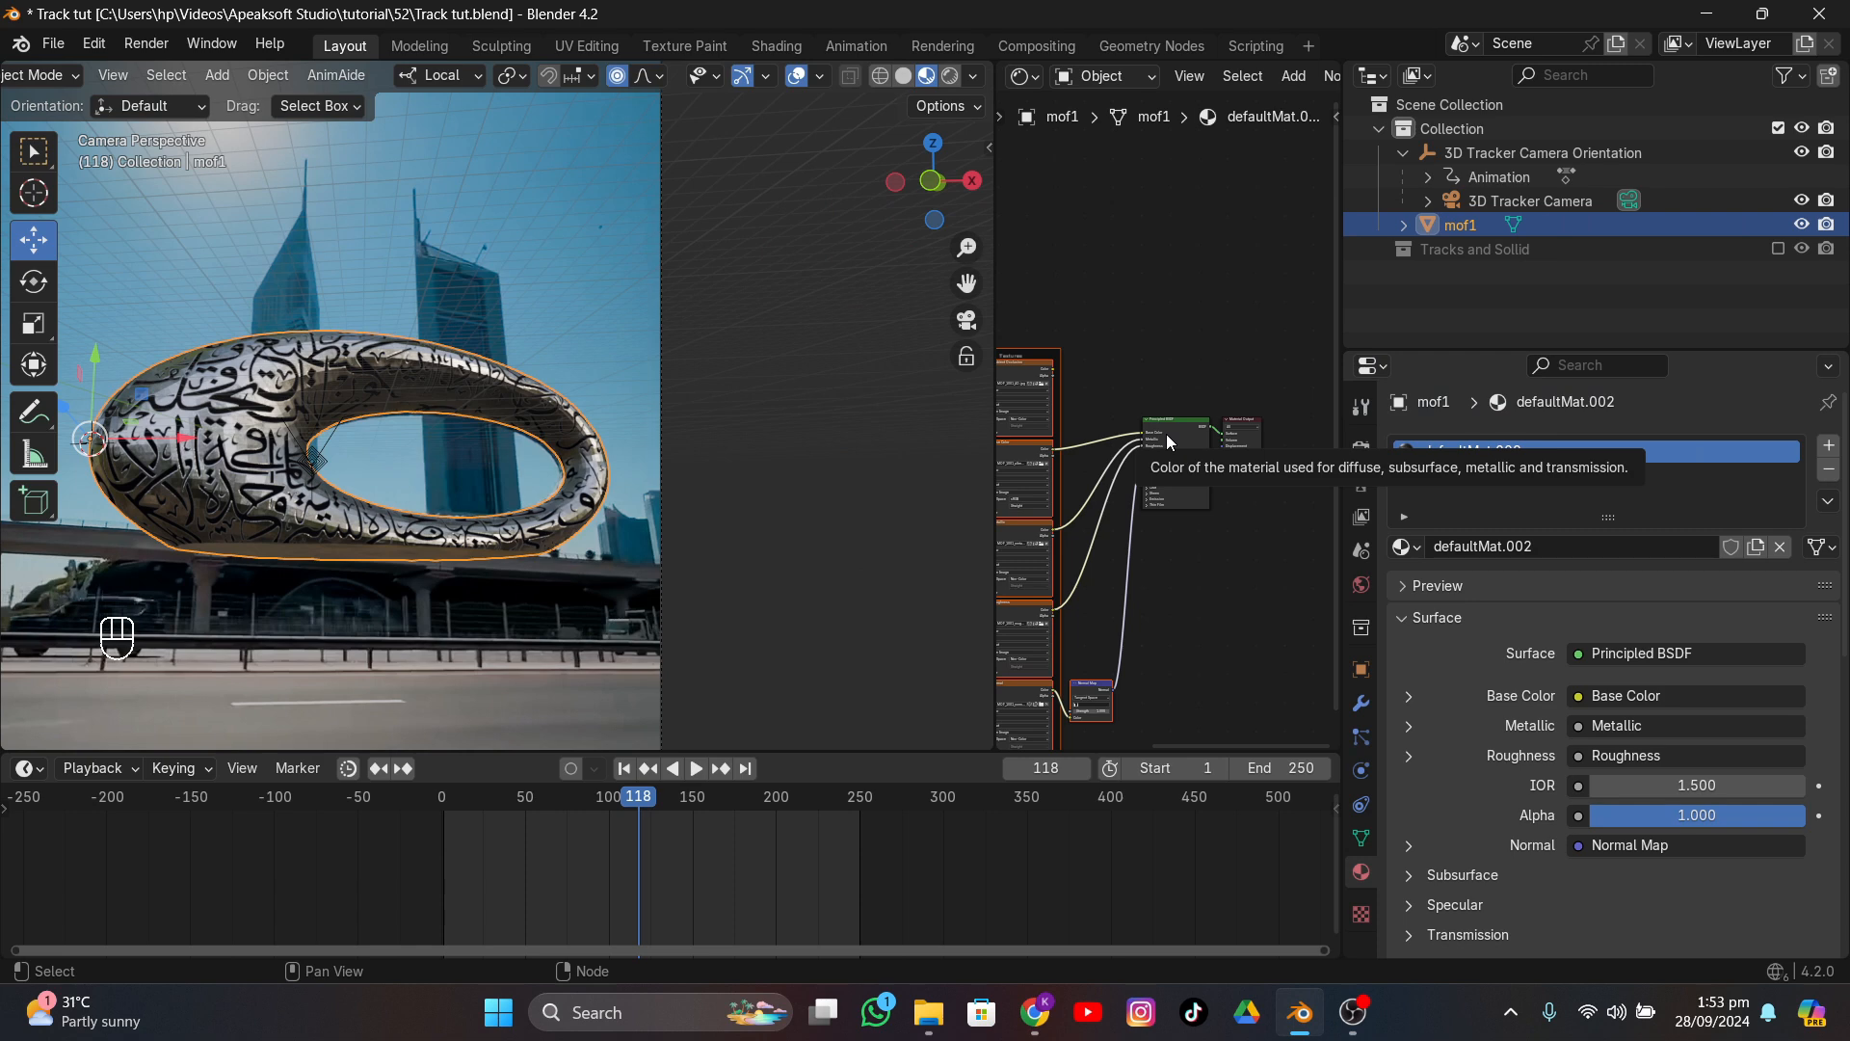
left_click(582, 255)
scroll(535, 274, "up", 1)
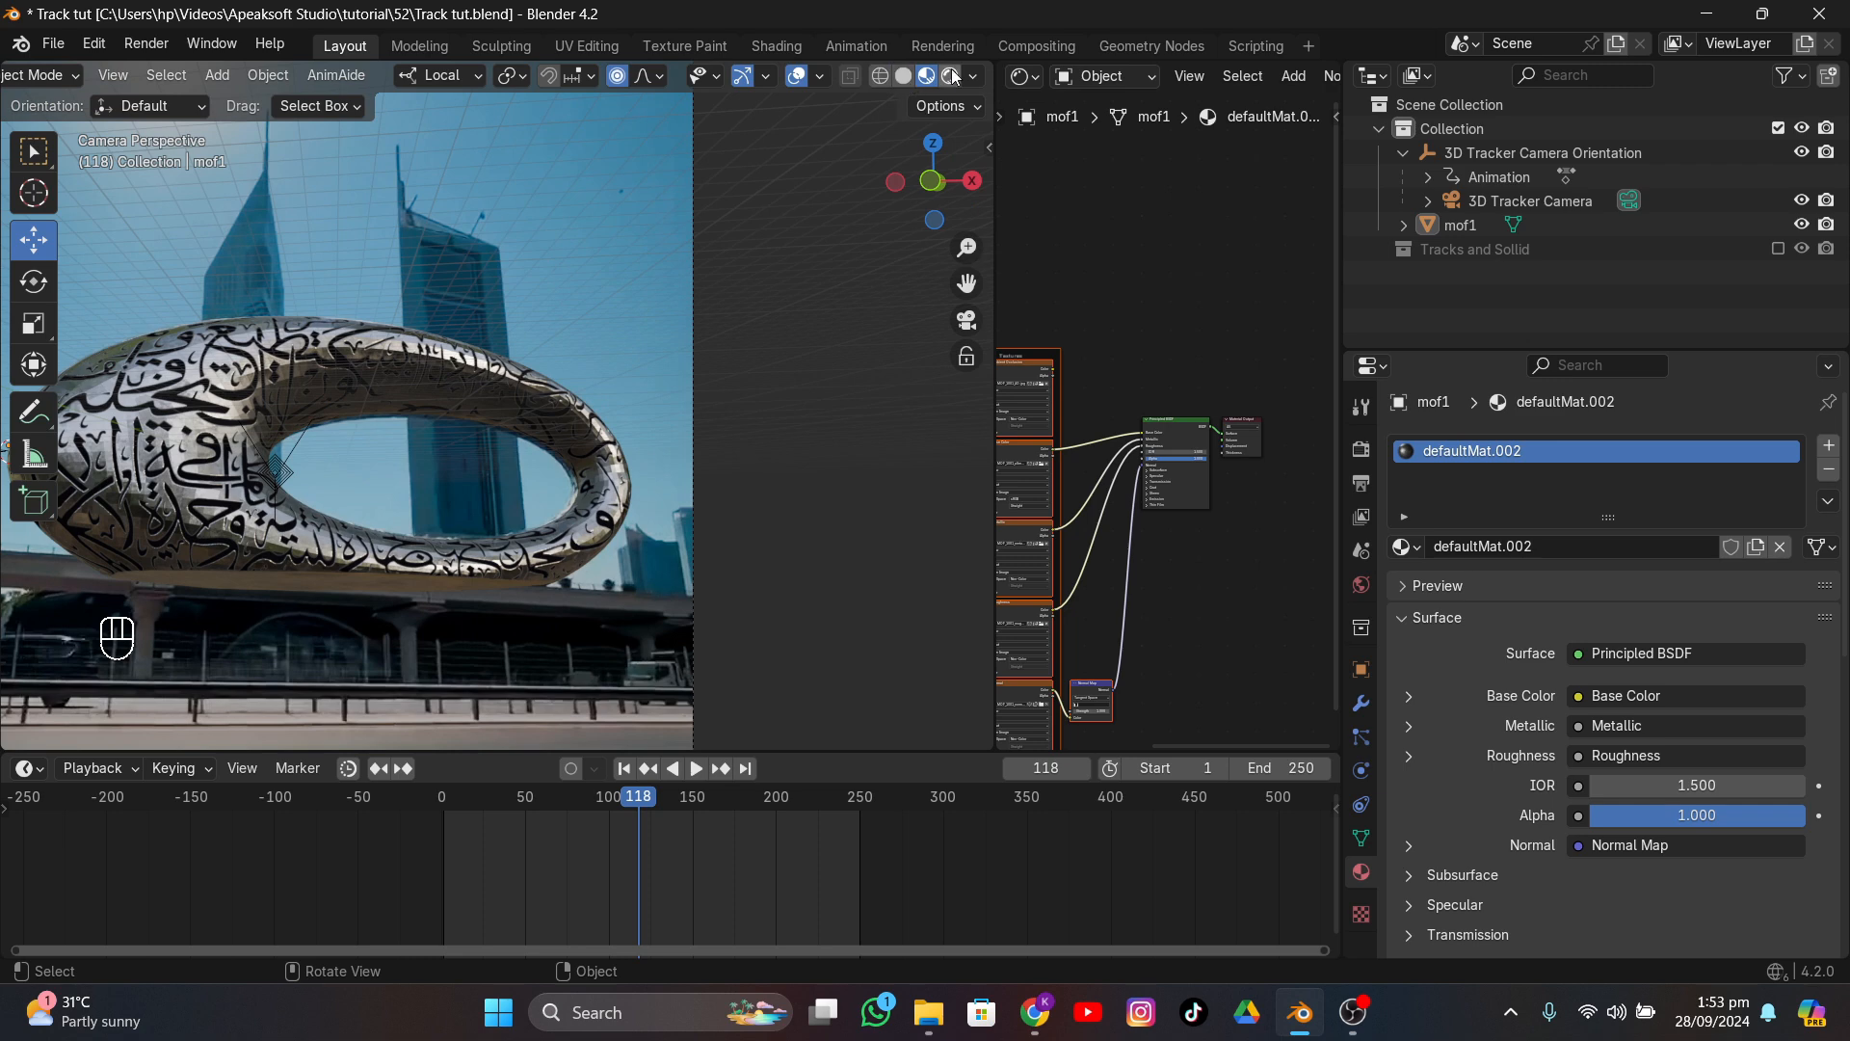
left_click(402, 366)
key("g")
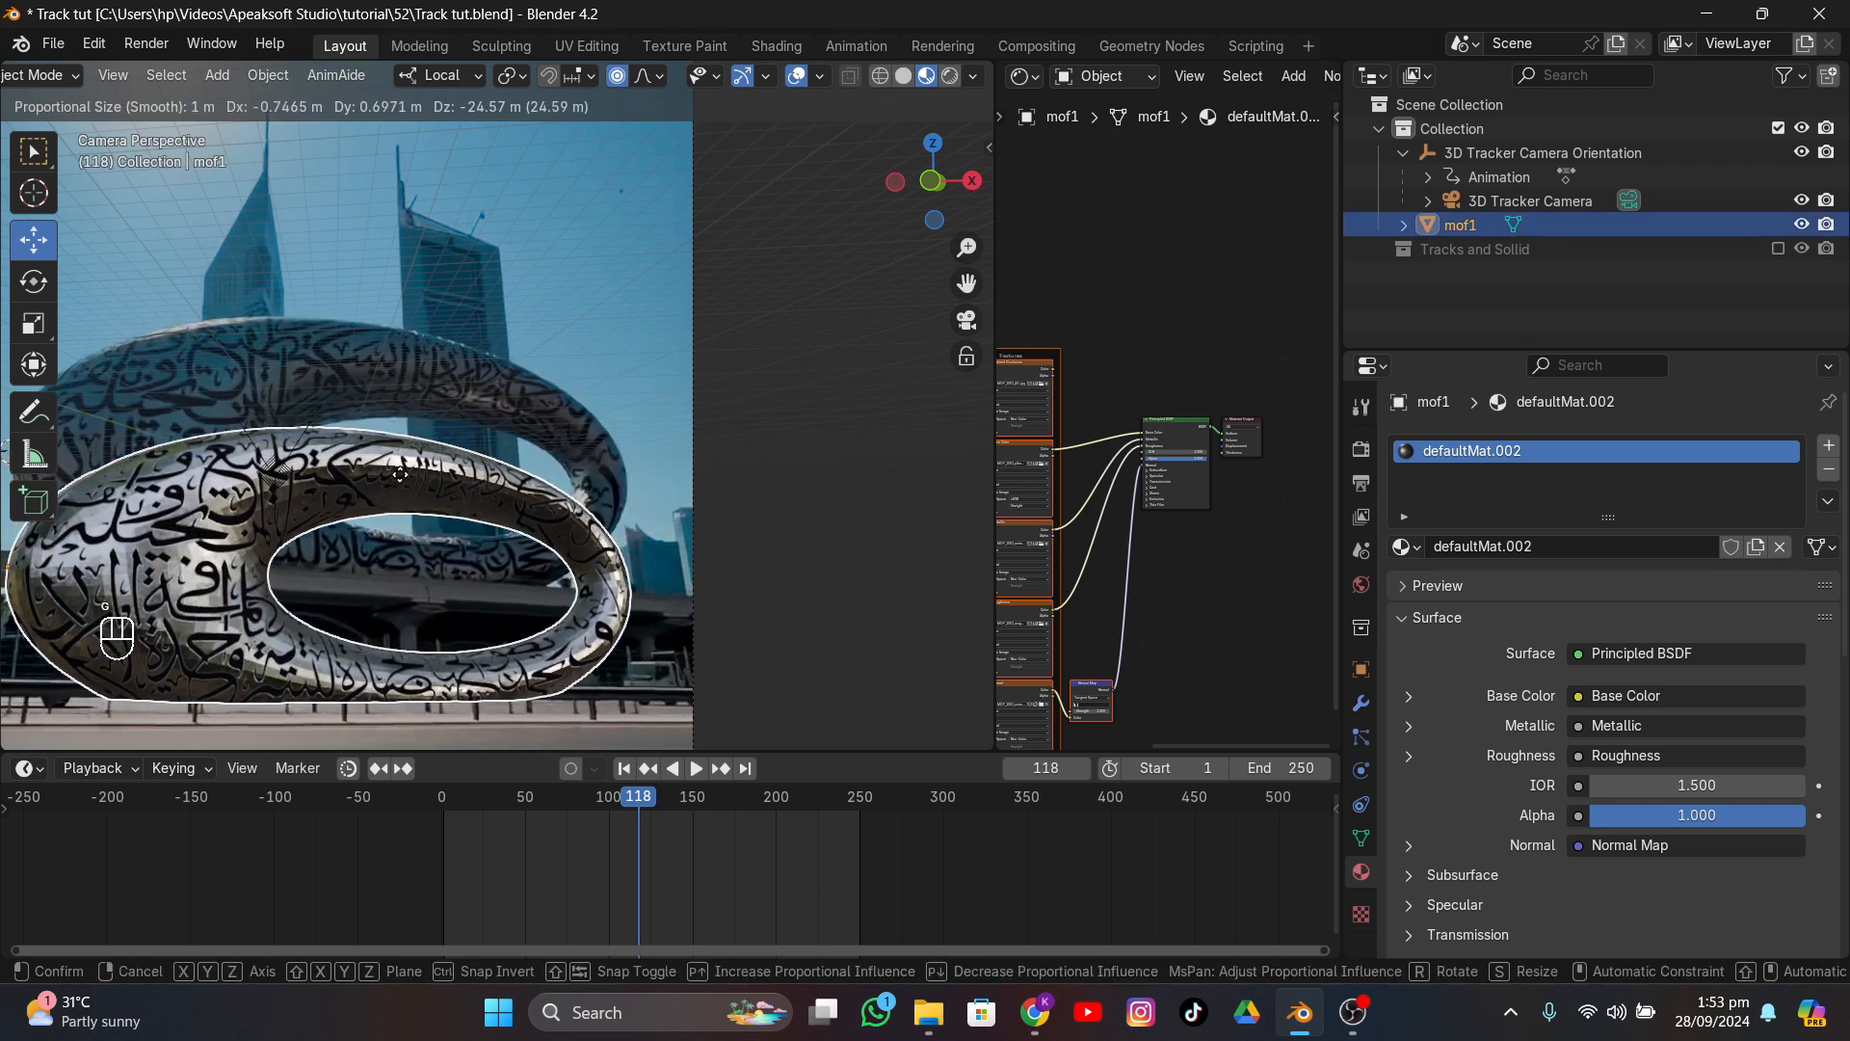
right_click(400, 414)
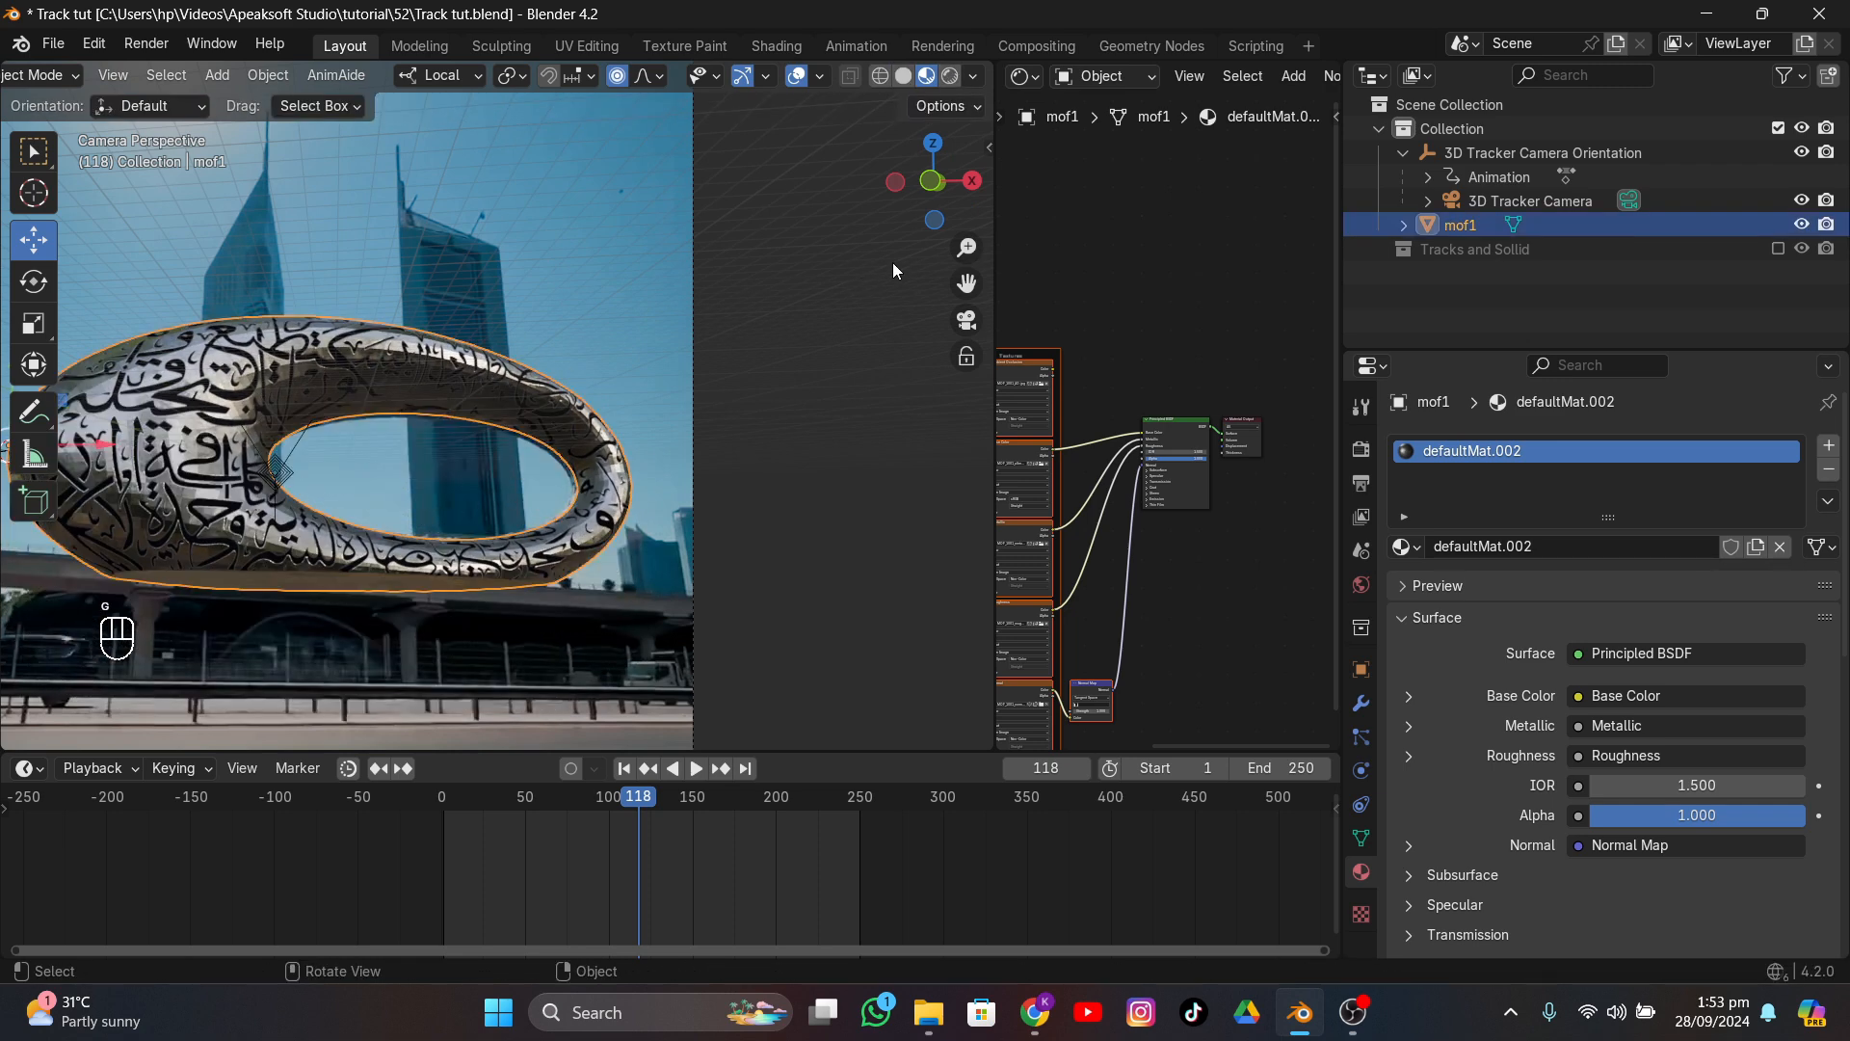
- Inspect mof1's surface up close in Wireframe, Solid and Material Preview shading for visible faceting
left_click_drag(965, 283, 1196, 291)
scroll(436, 386, "up", 5)
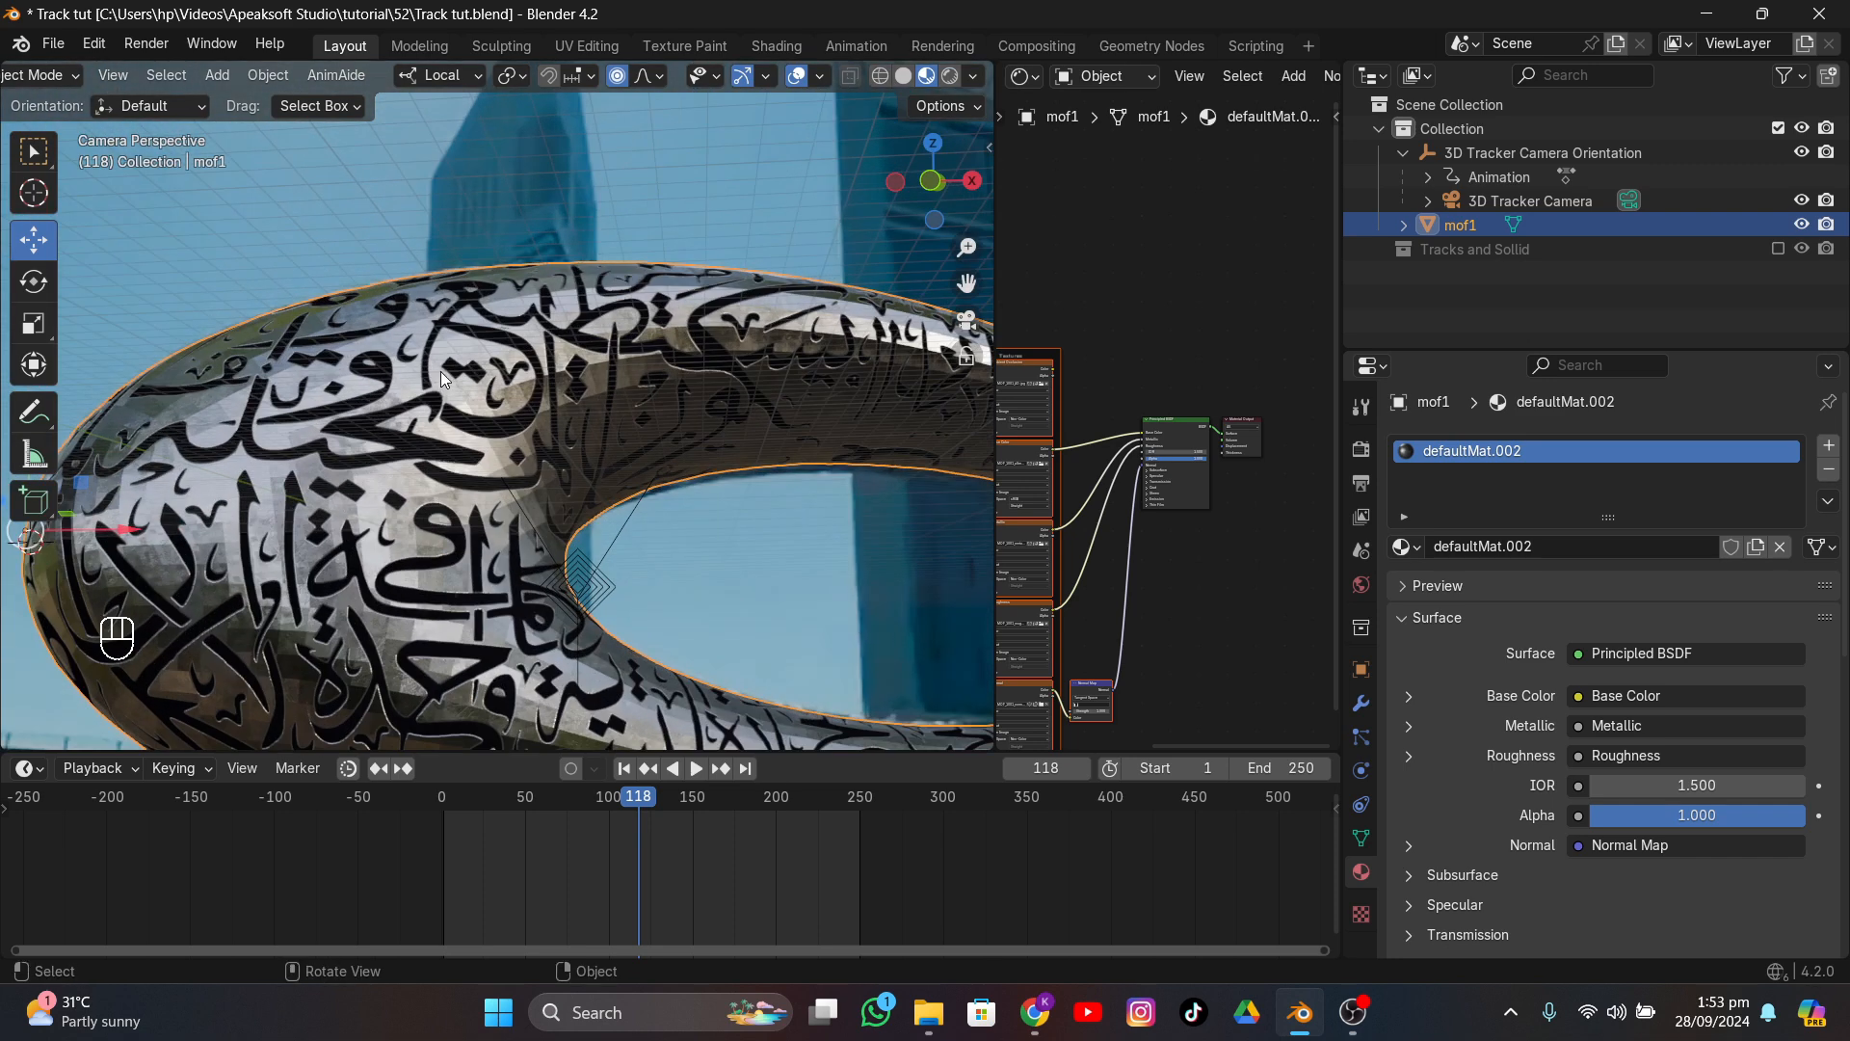
left_click(881, 77)
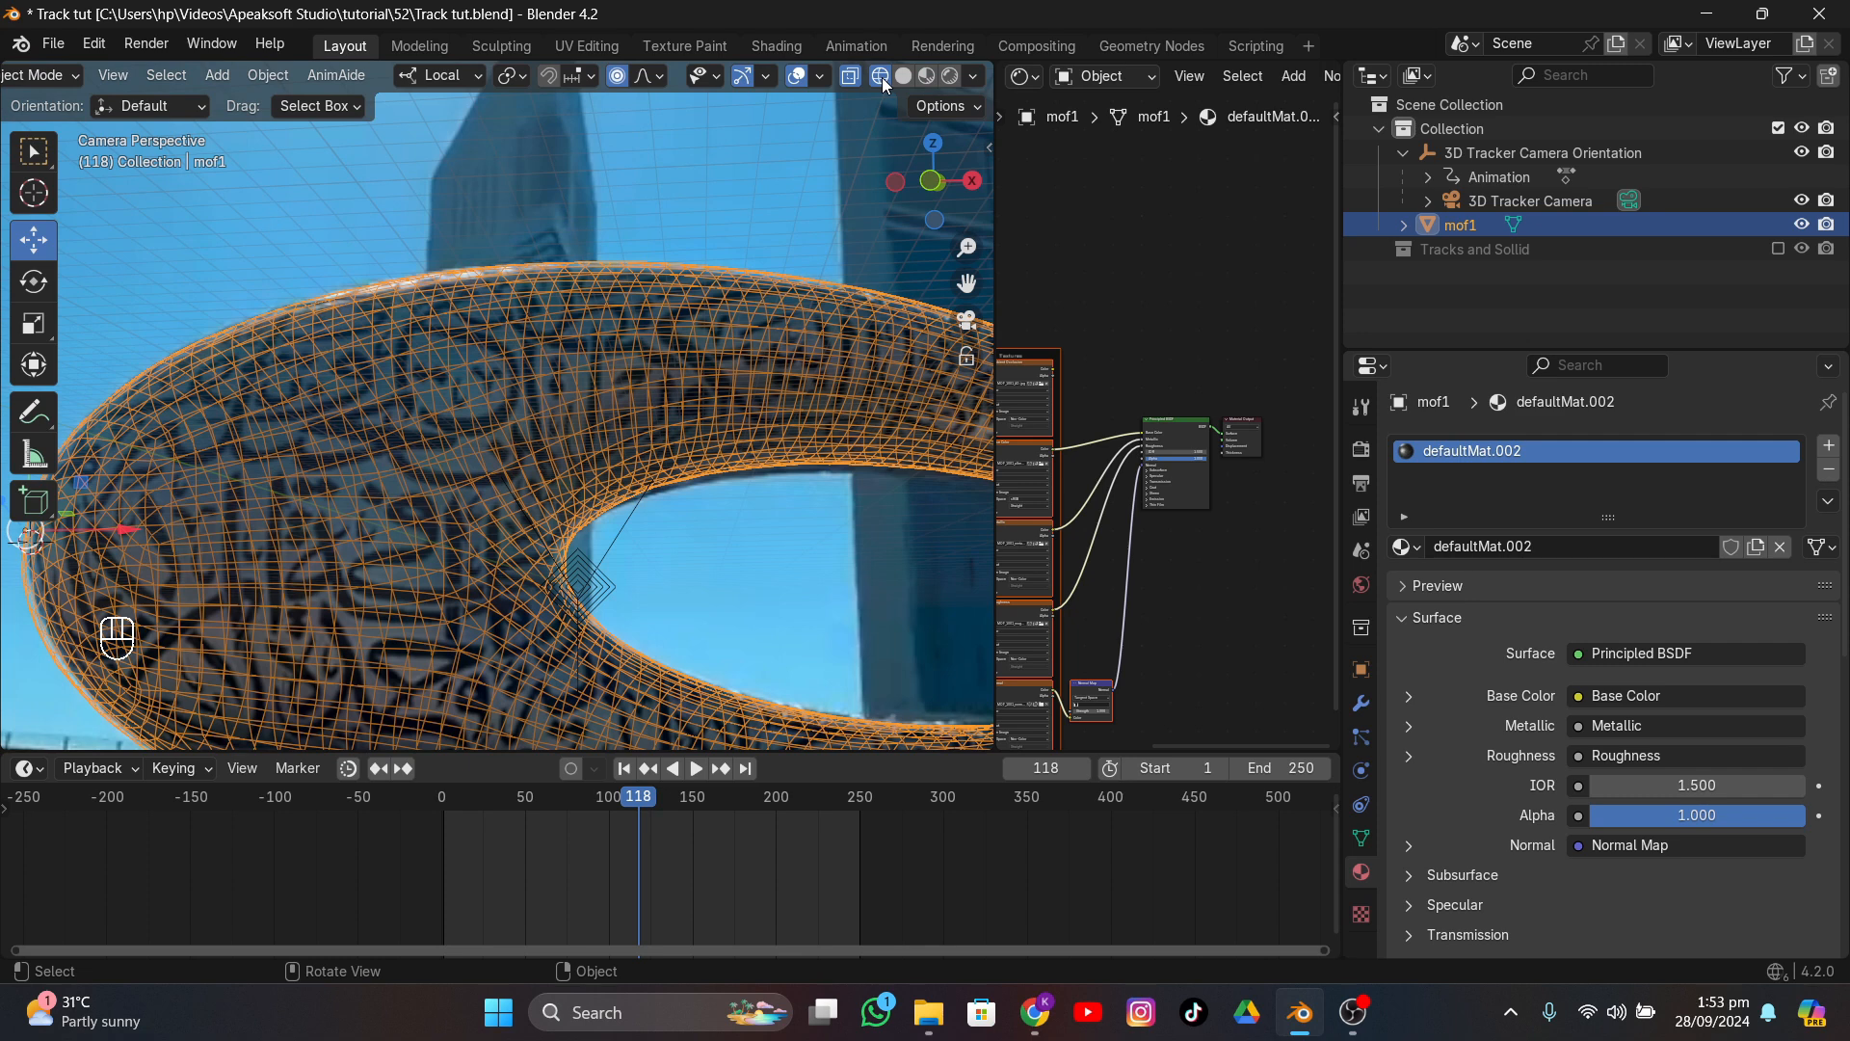
left_click(925, 76)
left_click(901, 77)
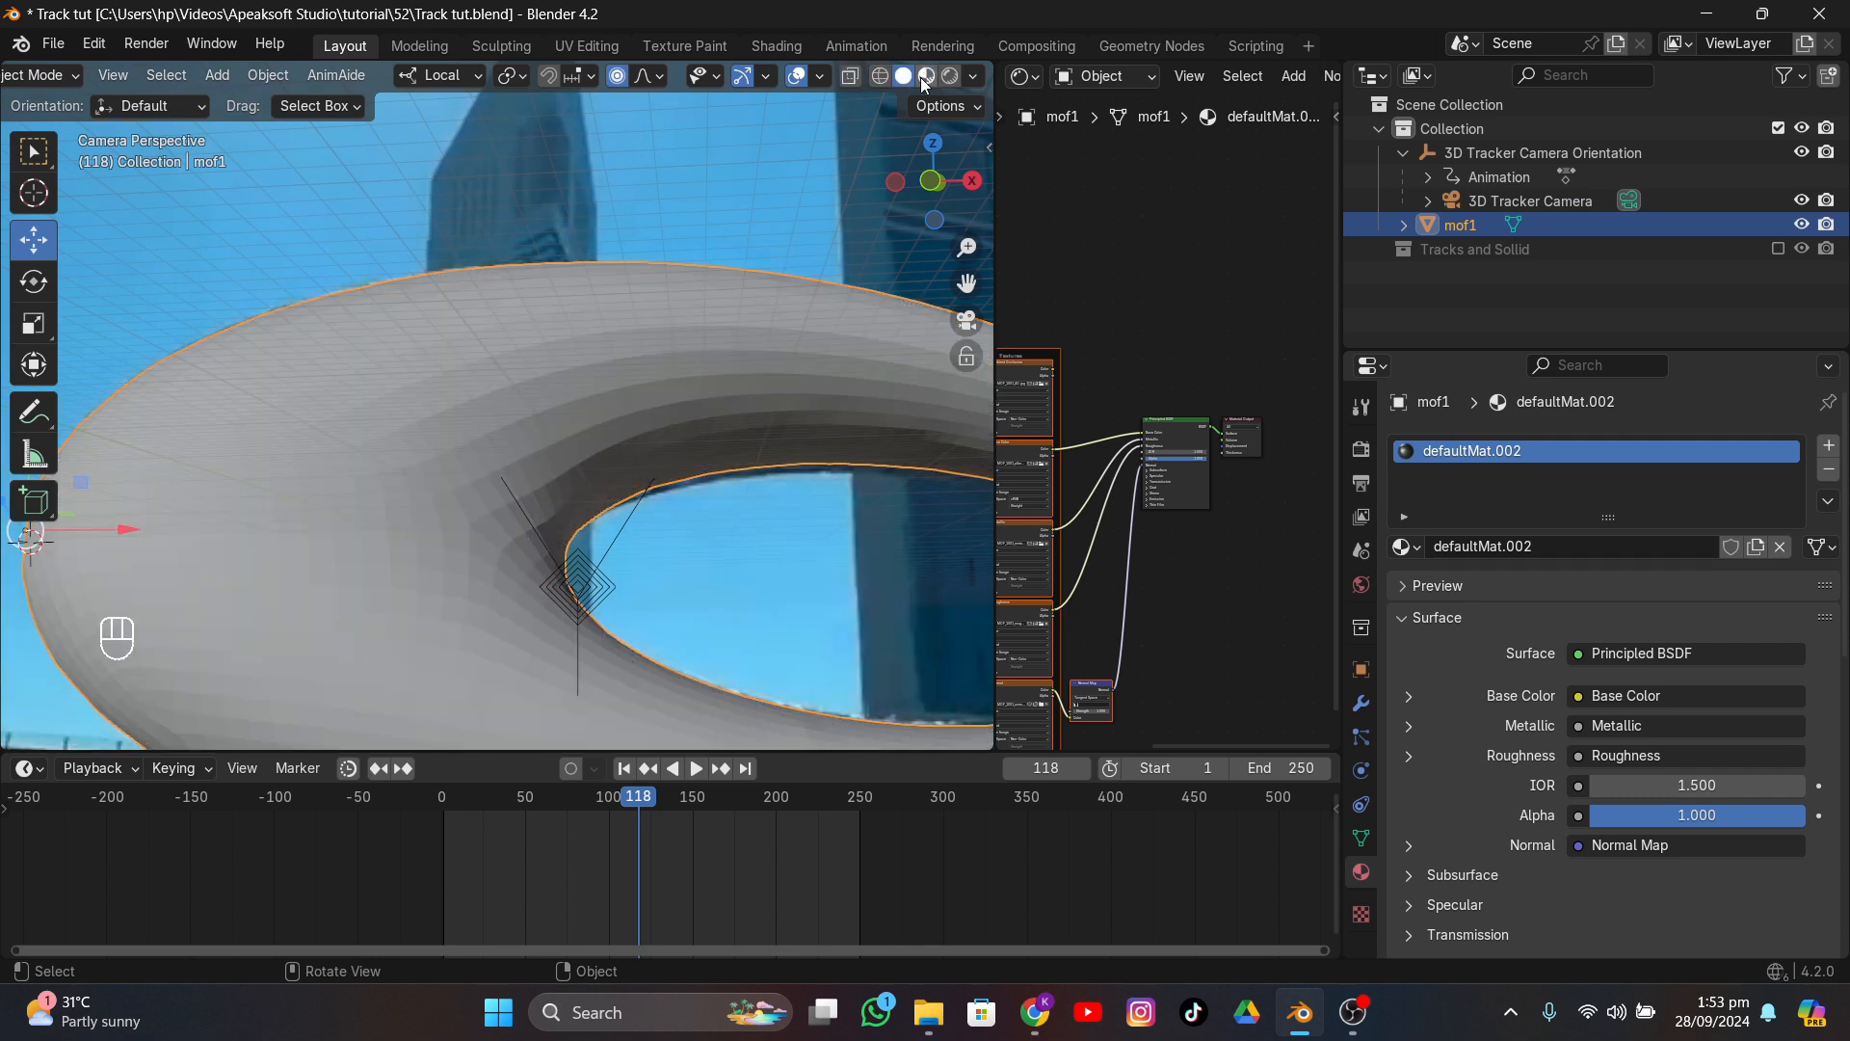
left_click(924, 79)
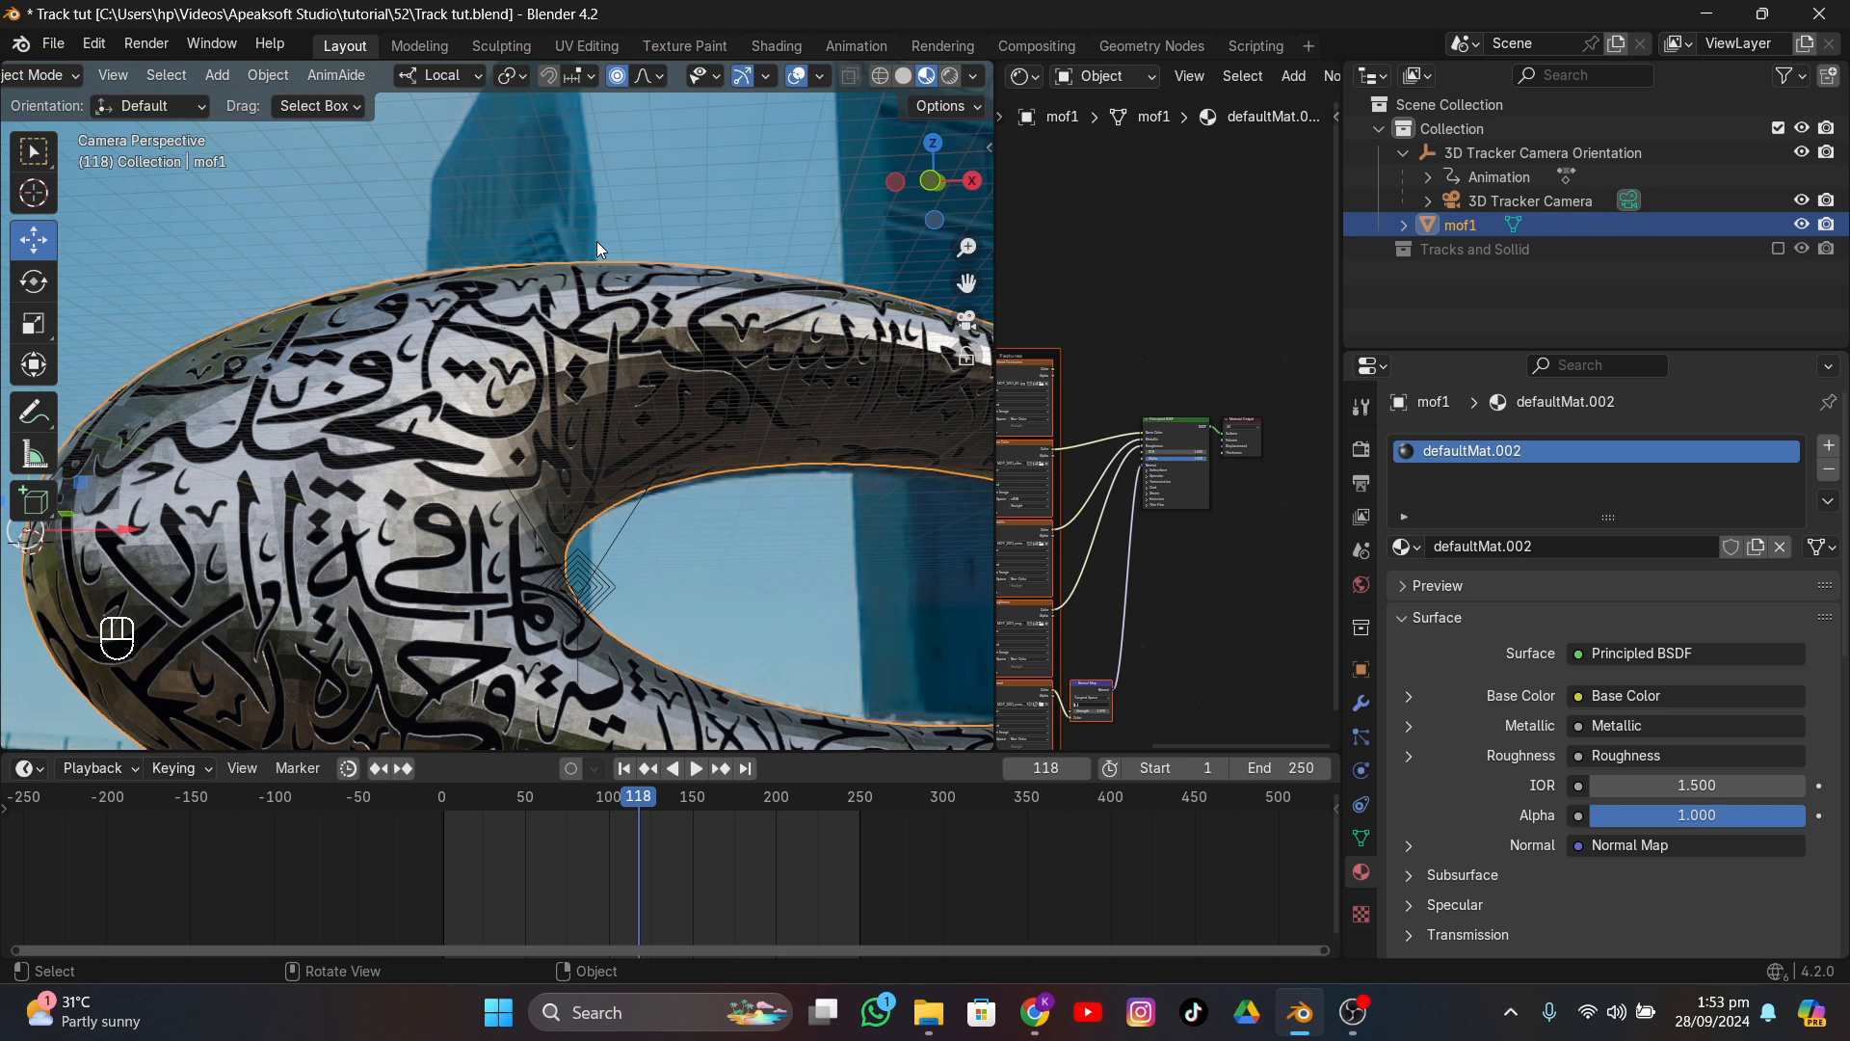
- Apply Shade Auto Smooth to mof1 and check the smoothed surface in Solid shading
scroll(540, 379, "down", 3)
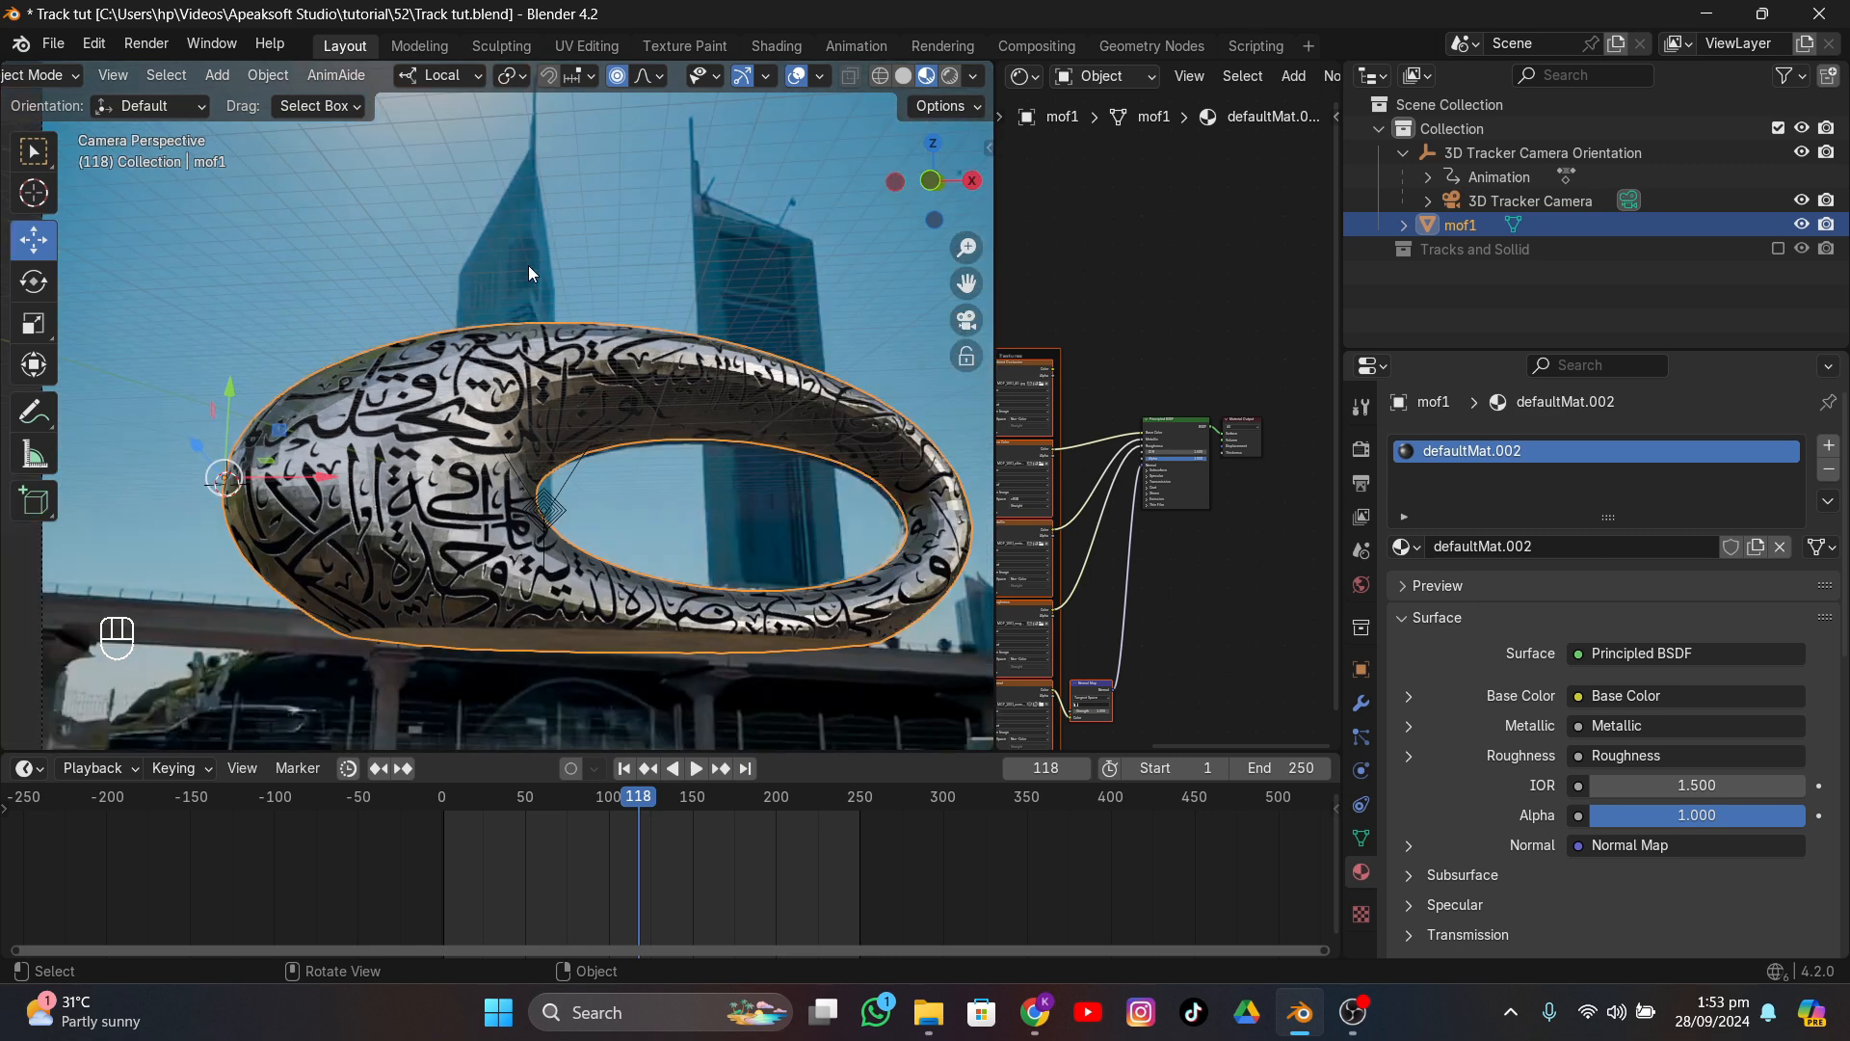
right_click(528, 264)
left_click(471, 185)
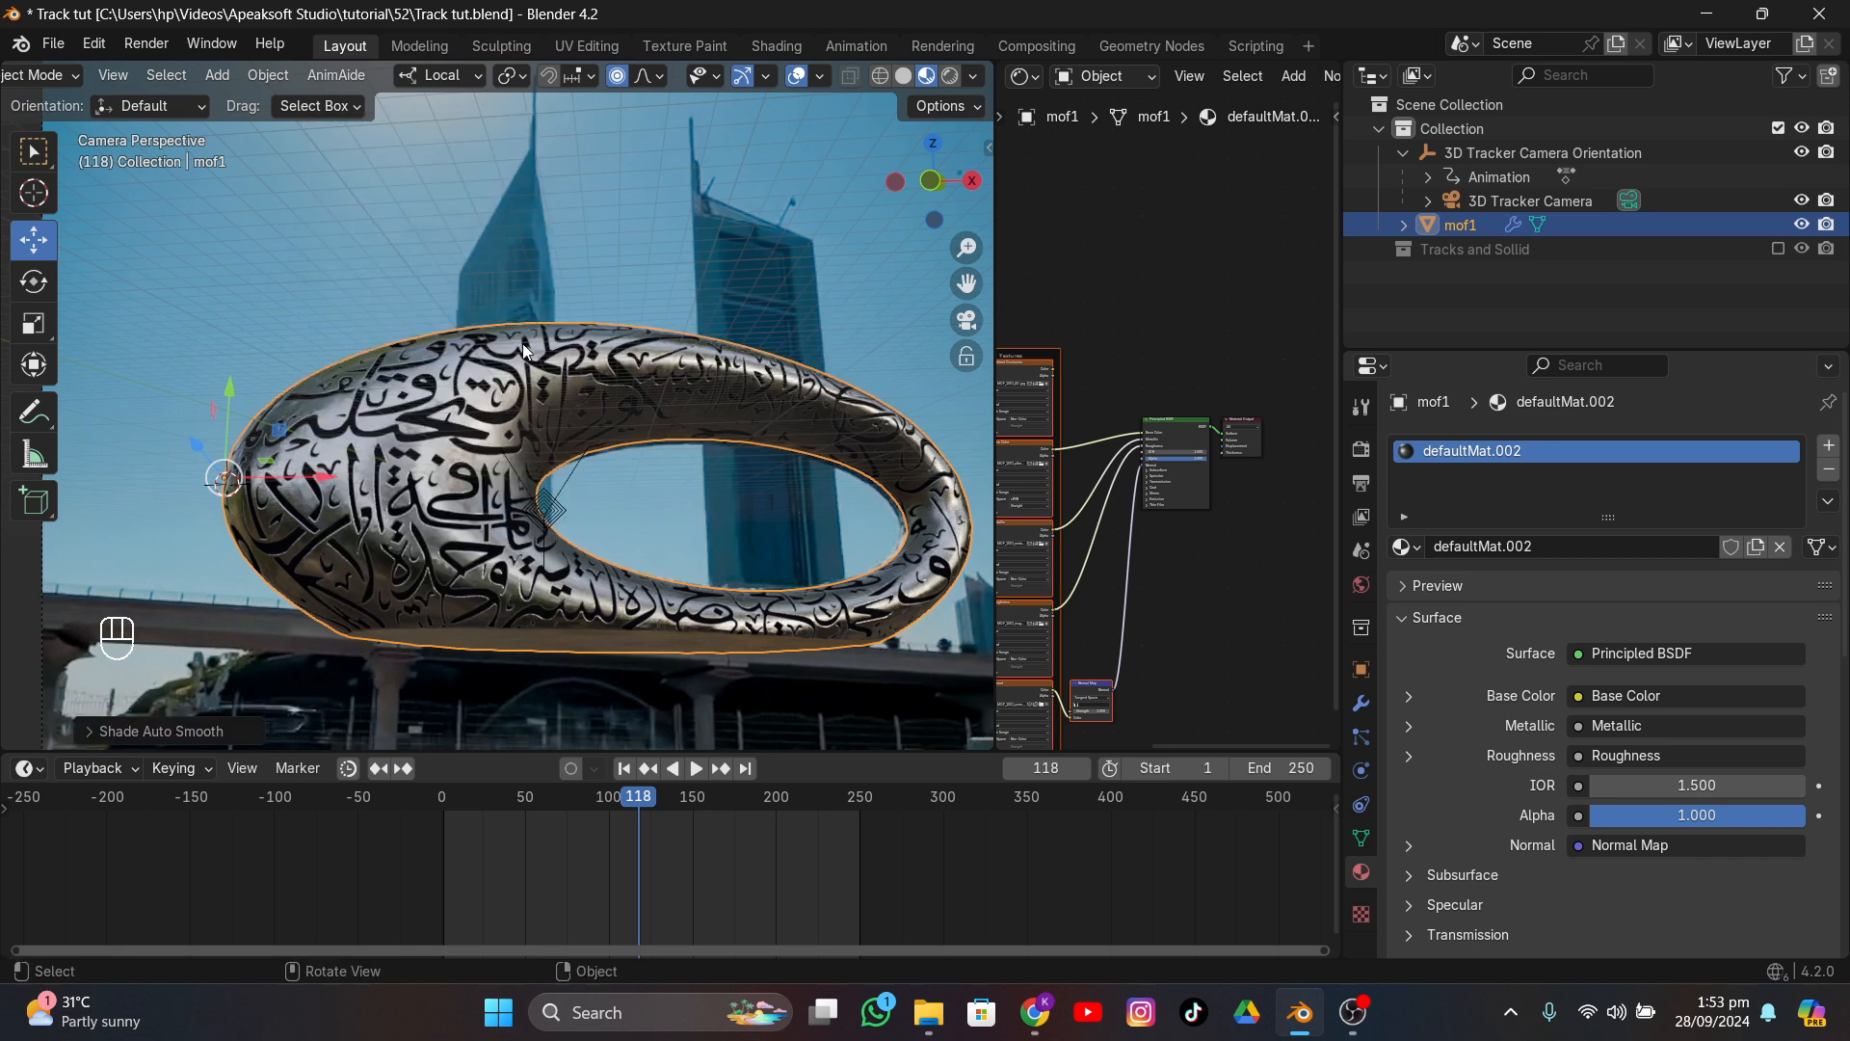
left_click(905, 76)
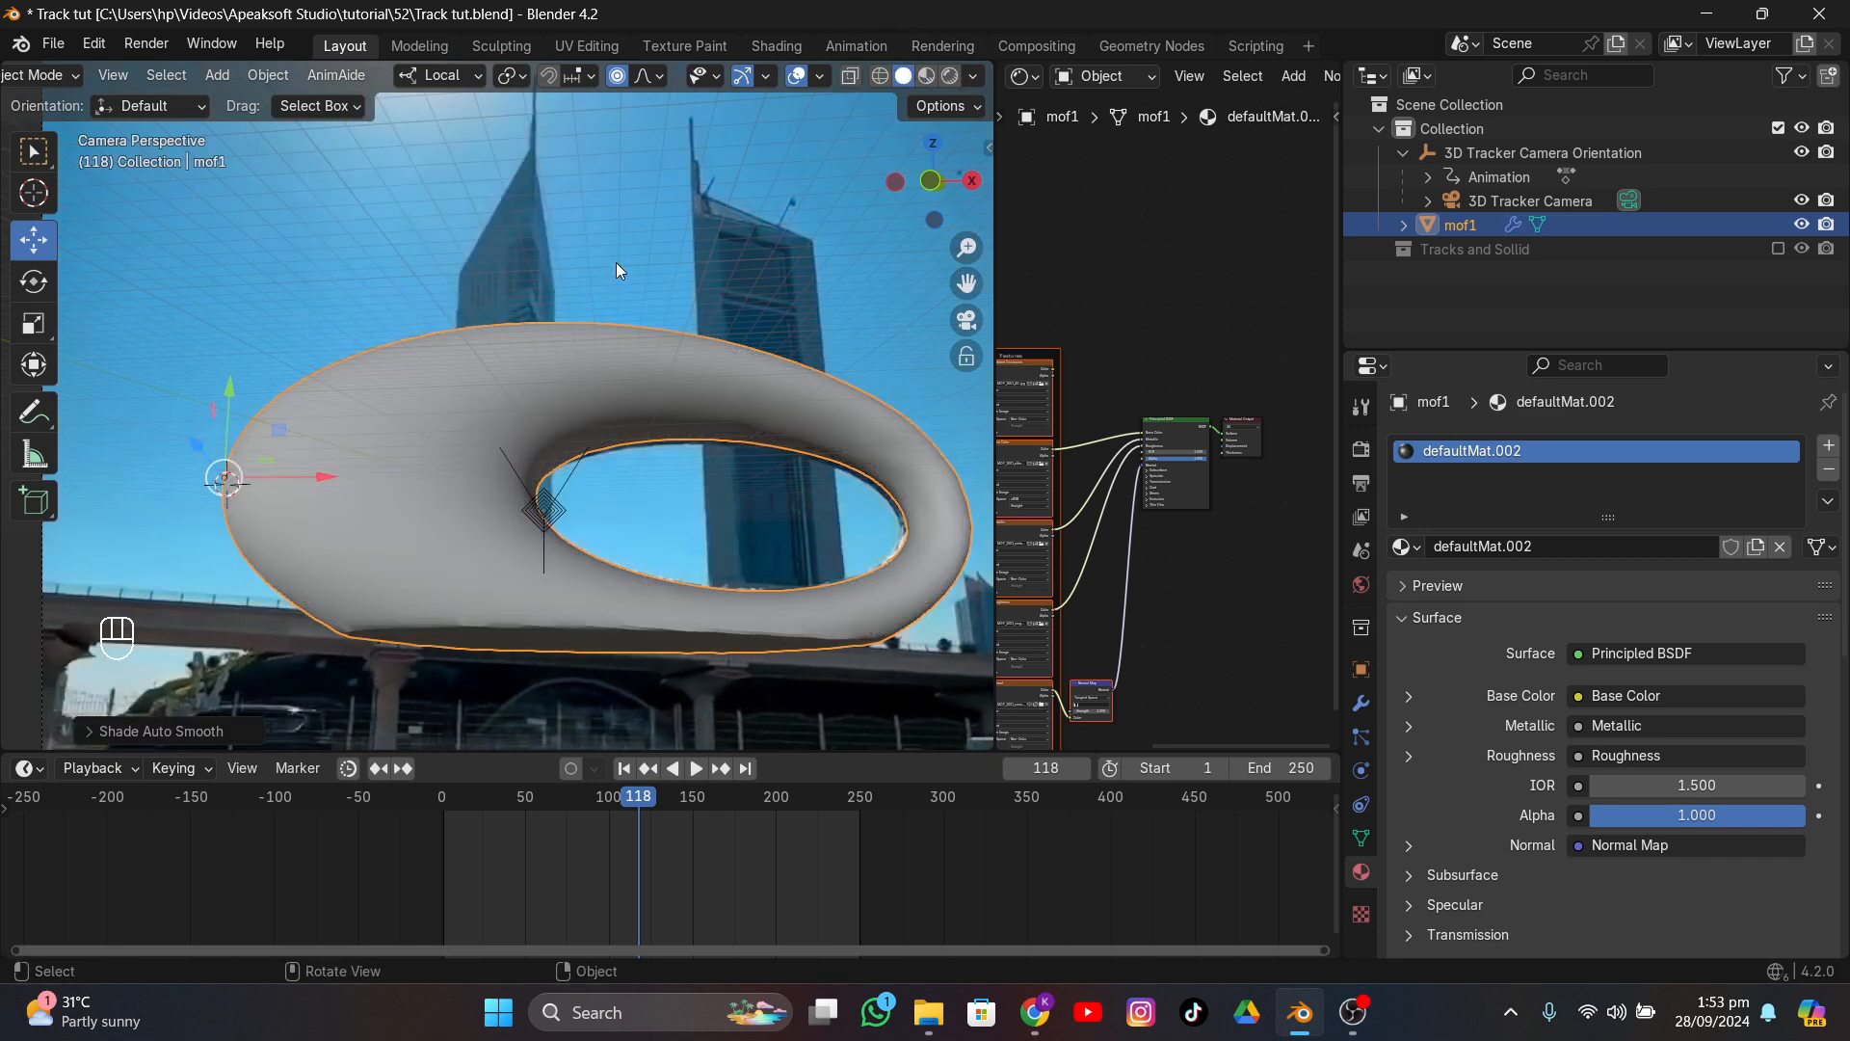
- Change the Shader Editor area back to a widened 3D Viewport showing mof1 from the side in orthographic projection
middle_click_drag(617, 270, 576, 373)
scroll(719, 356, "down", 3)
left_click(1022, 76)
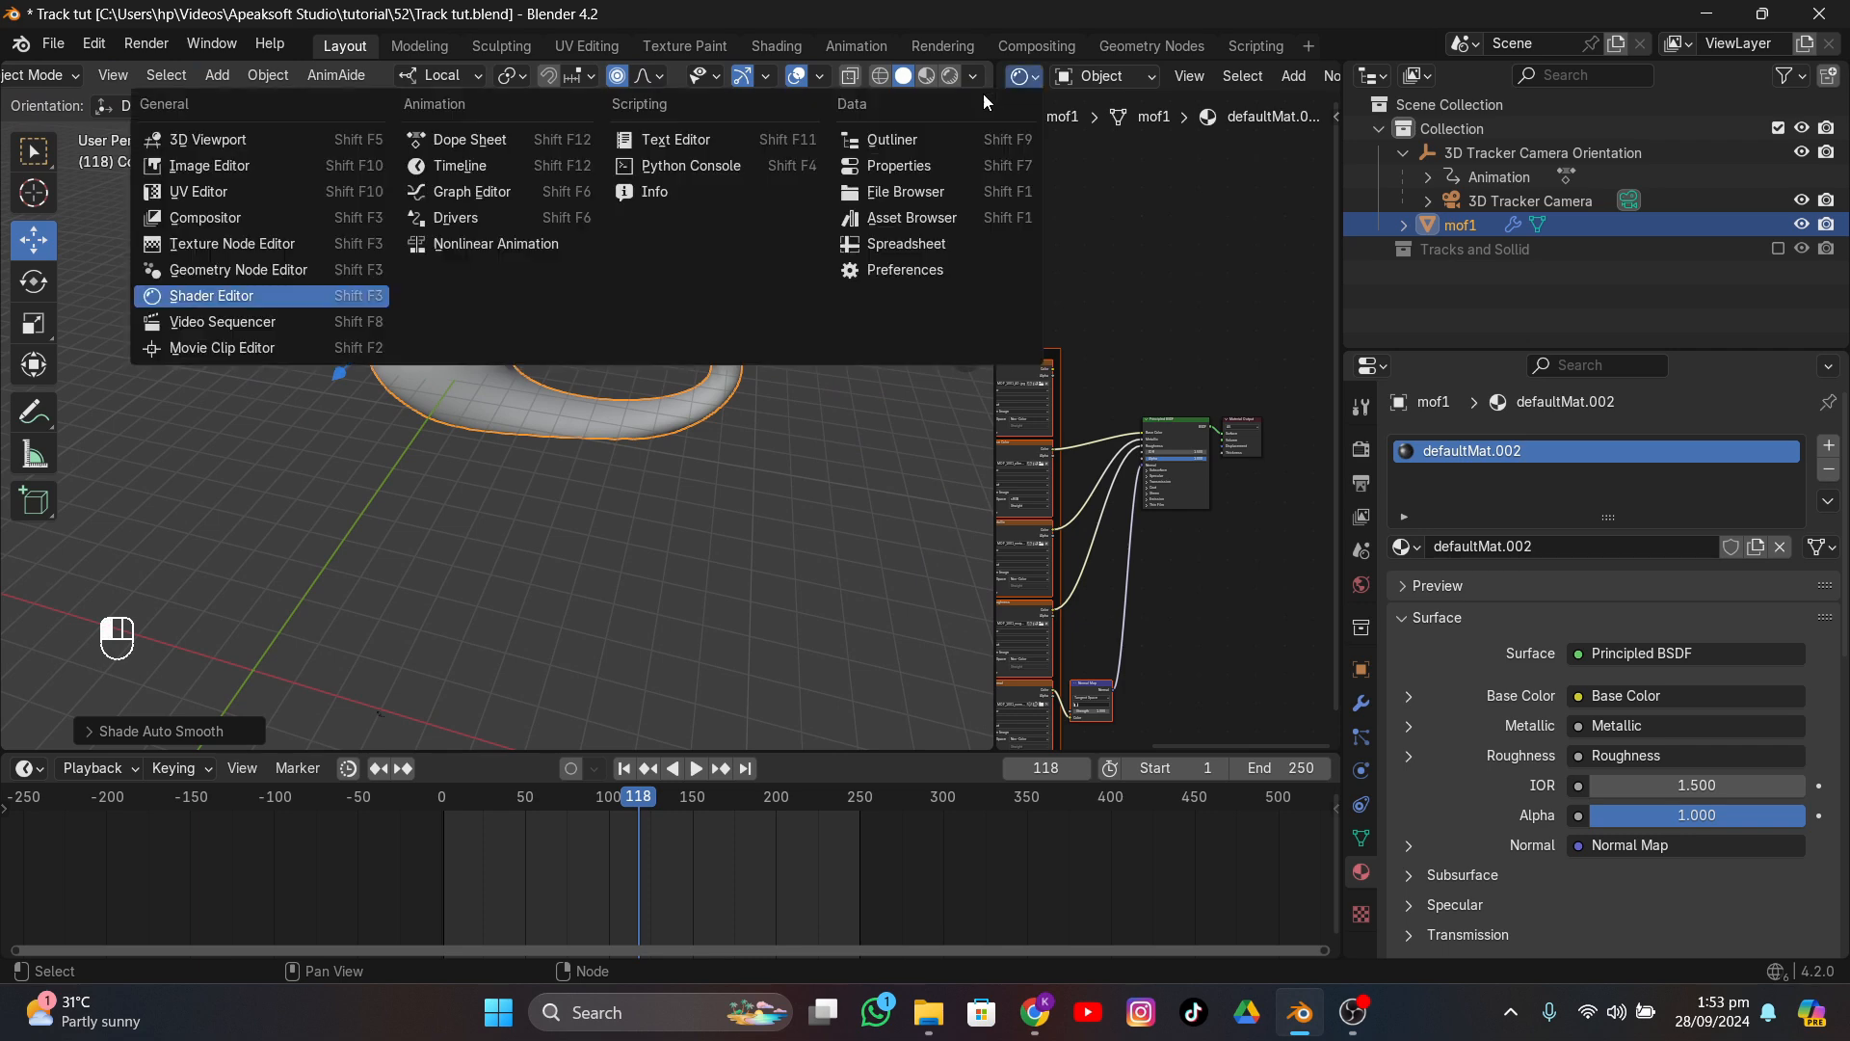
left_click(1021, 76)
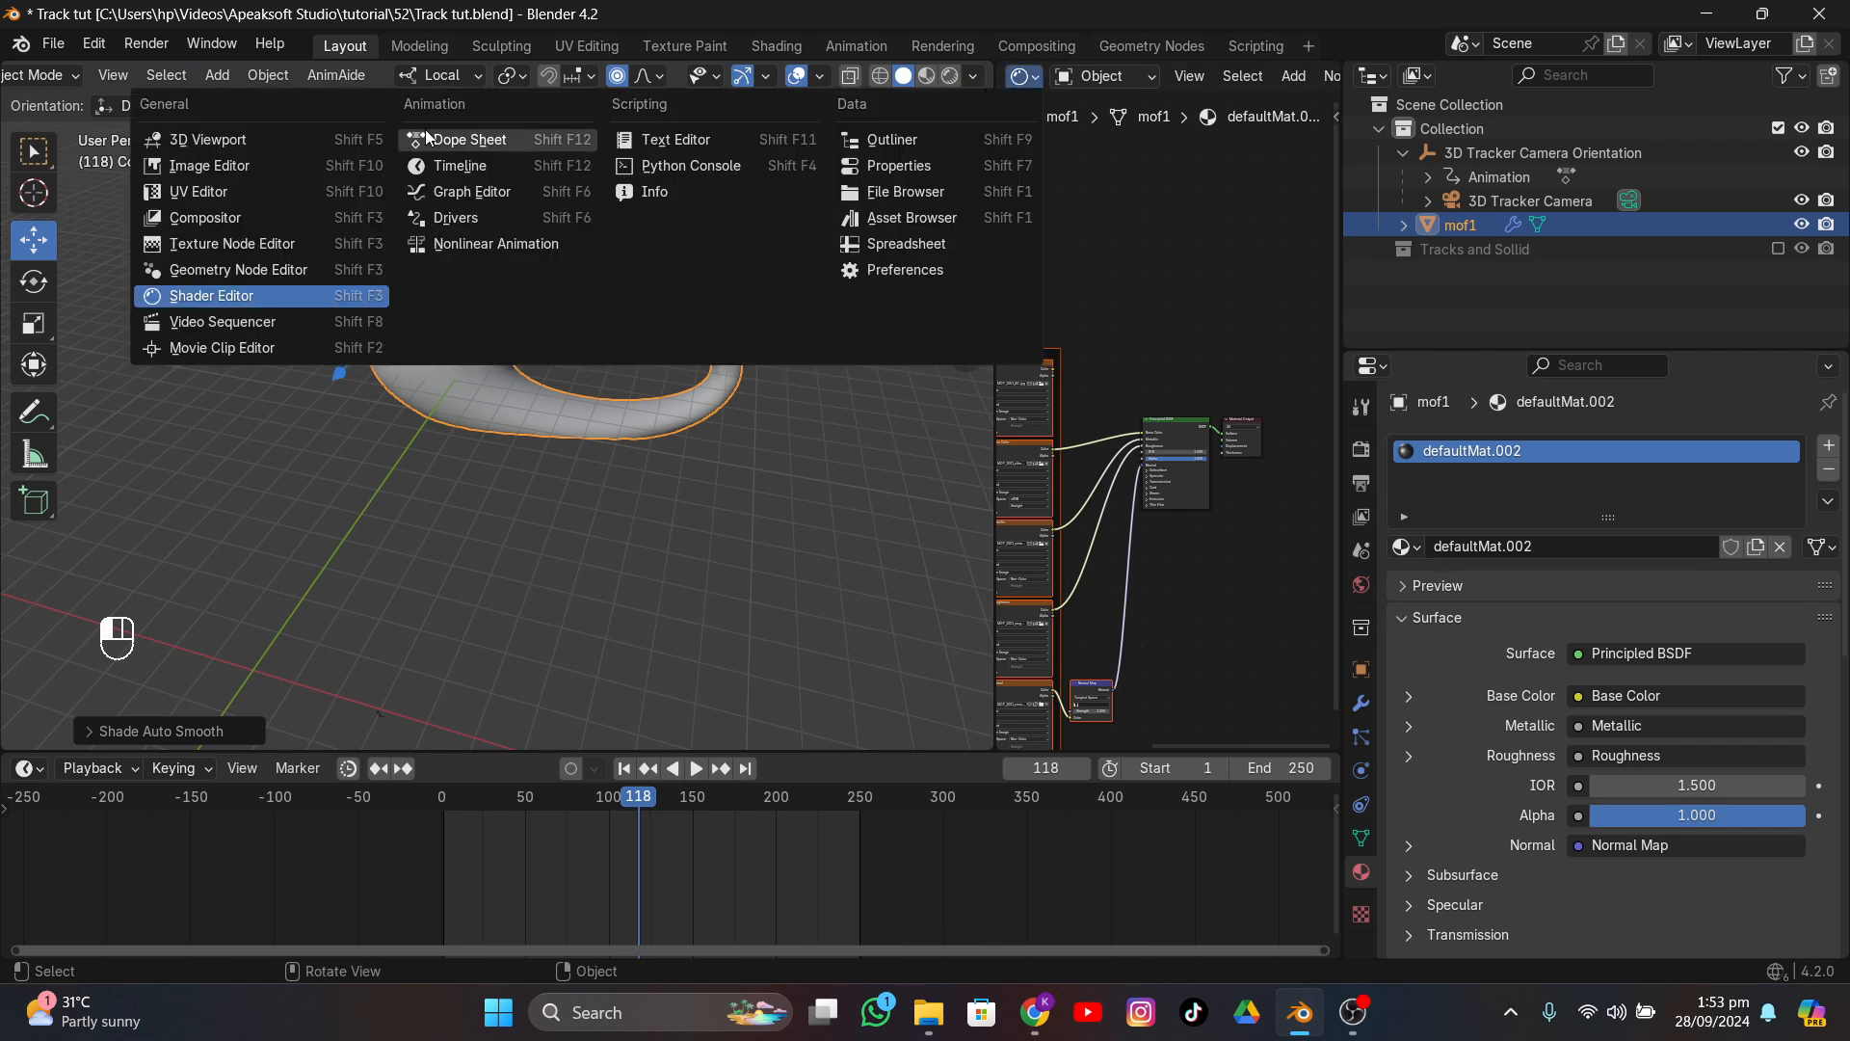
left_click(199, 140)
left_click_drag(994, 370, 745, 375)
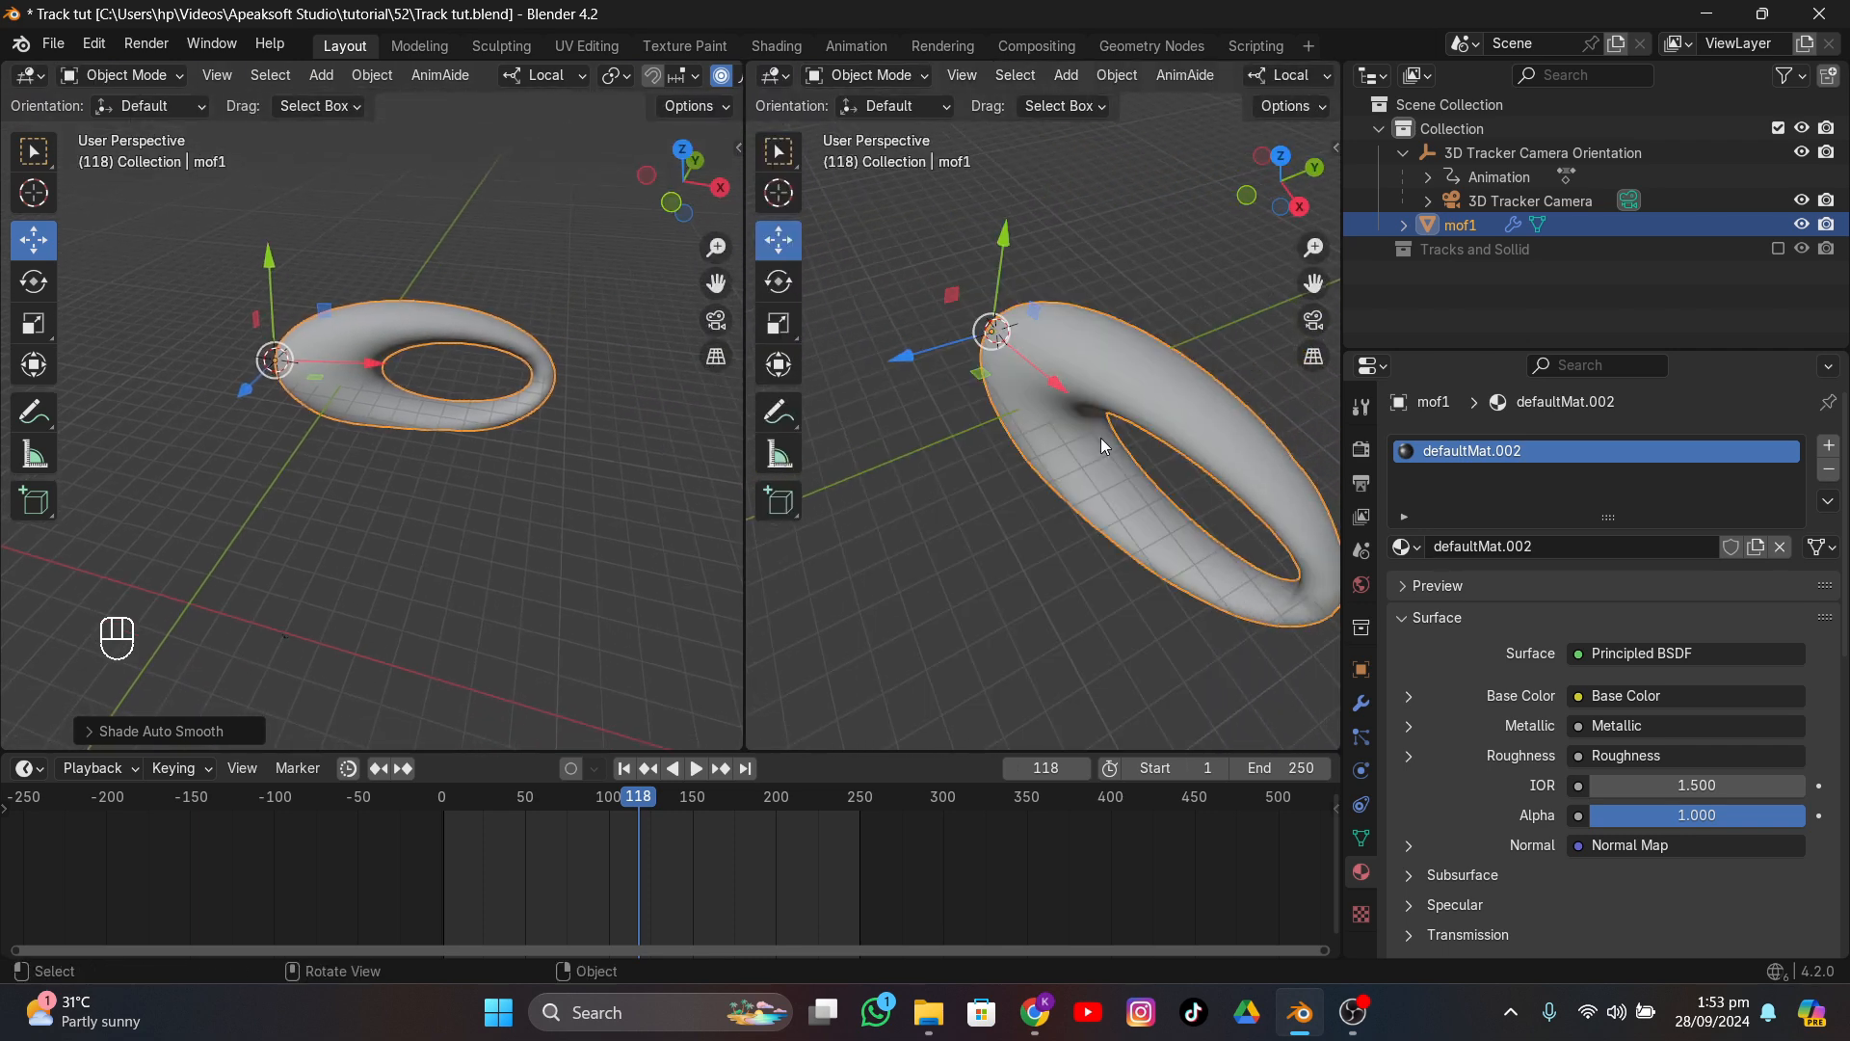
middle_click_drag(1102, 442, 1184, 366)
left_click(1313, 356)
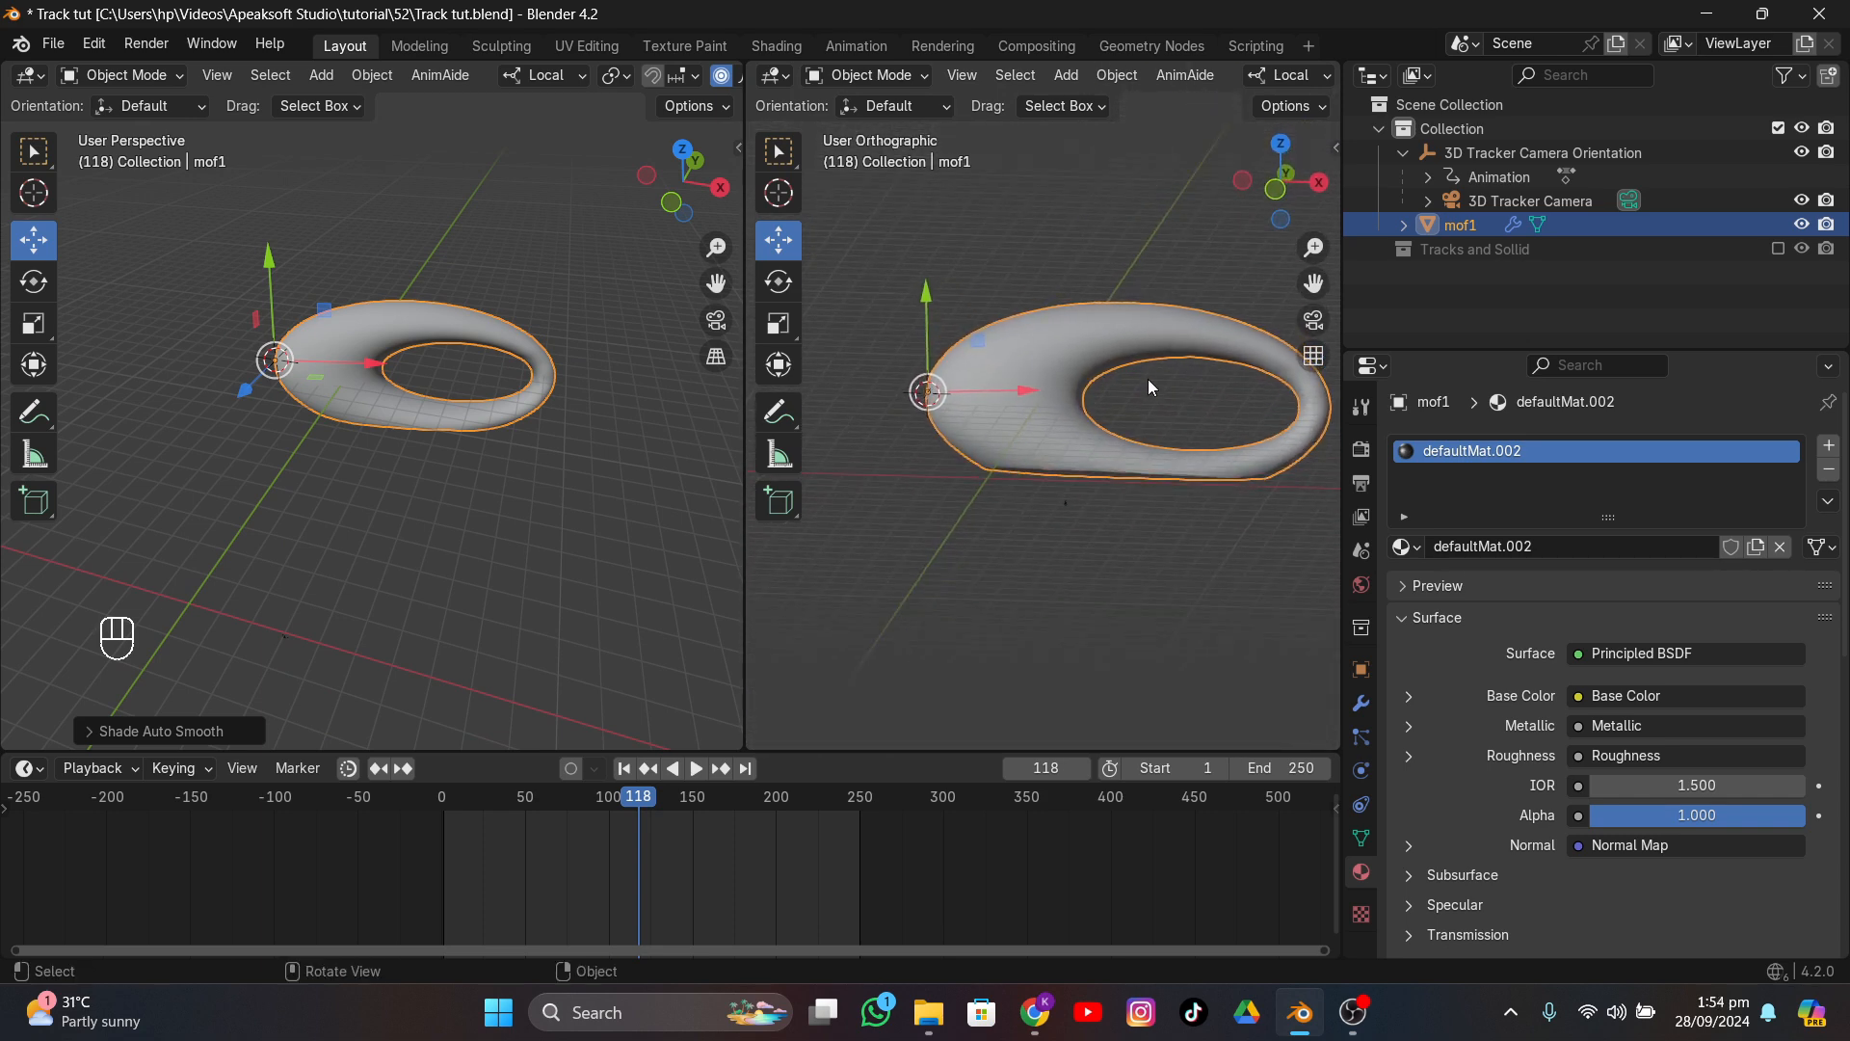
- Enter Edit Mode on mof1 with face selection and show the orthographic viewport in wireframe close to the mesh
key("Tab")
scroll(1032, 439, "up", 3)
key("z")
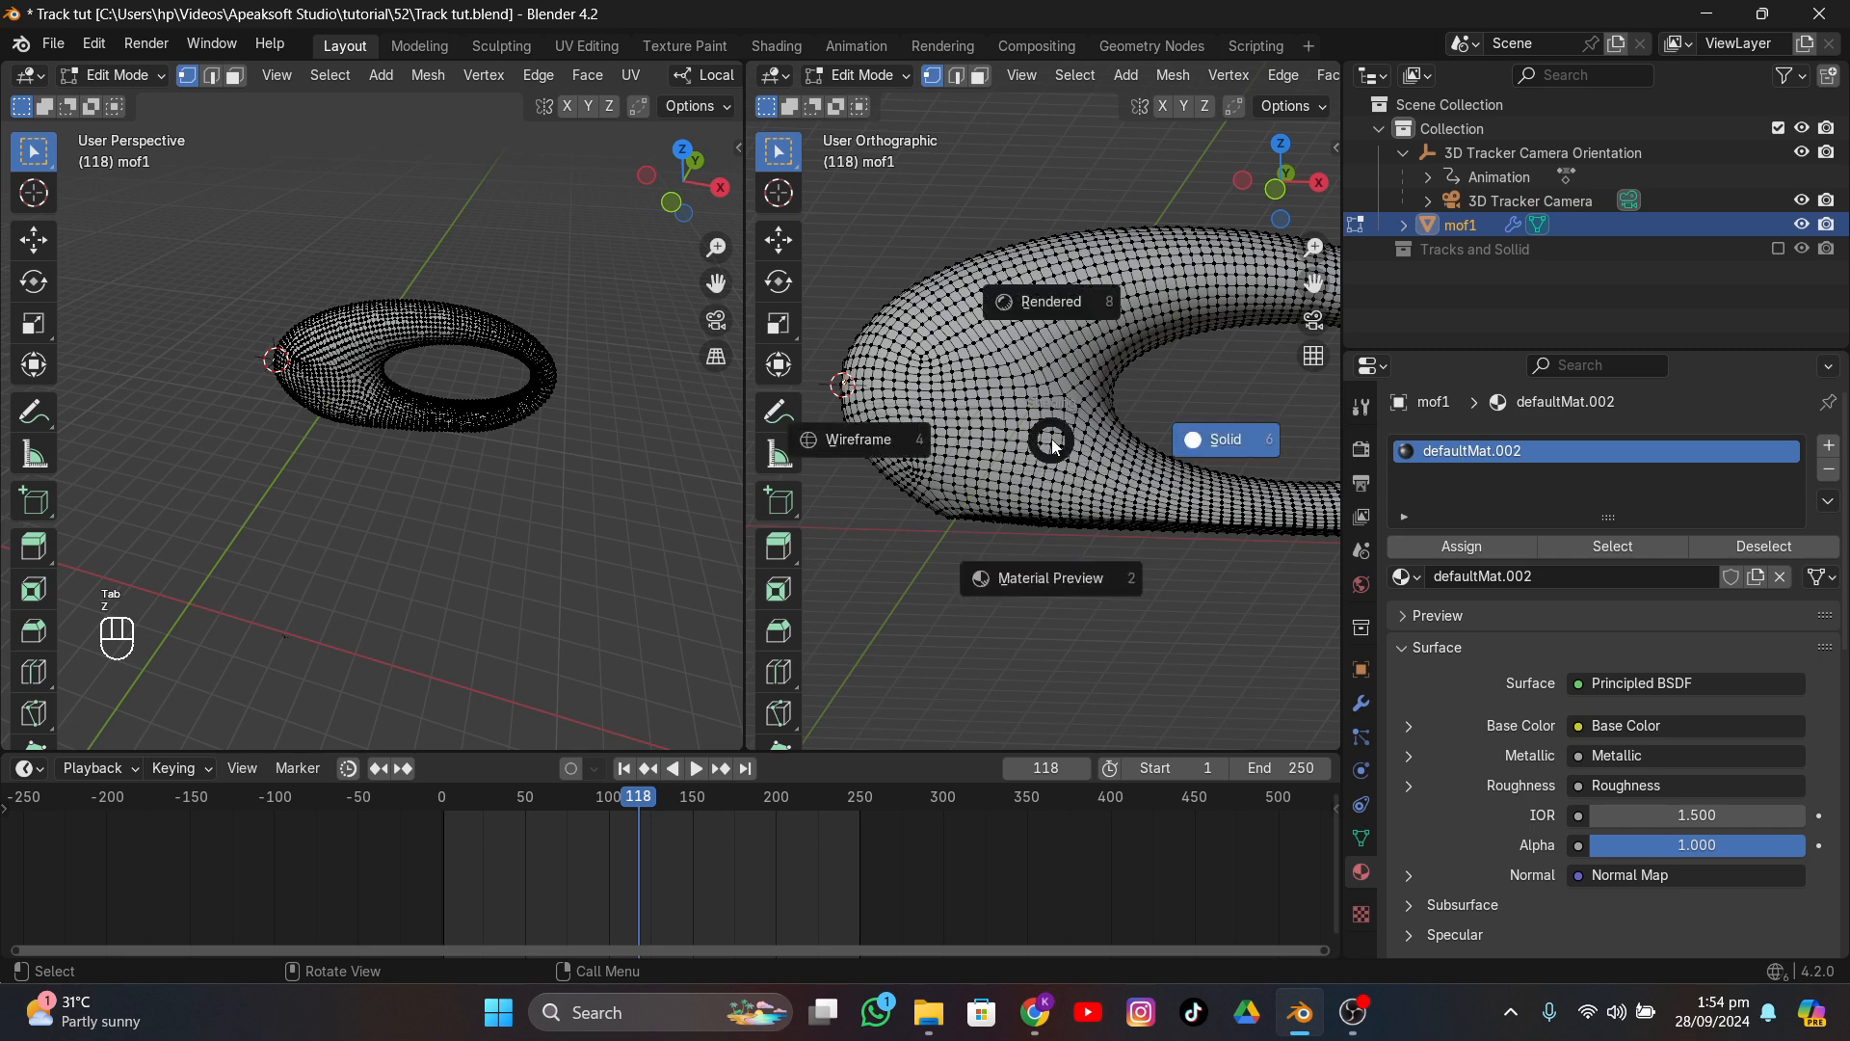
left_click(969, 431)
middle_click_drag(1047, 465, 1053, 466)
left_click(979, 75)
middle_click_drag(988, 269, 1015, 309)
scroll(1016, 309, "up", 3)
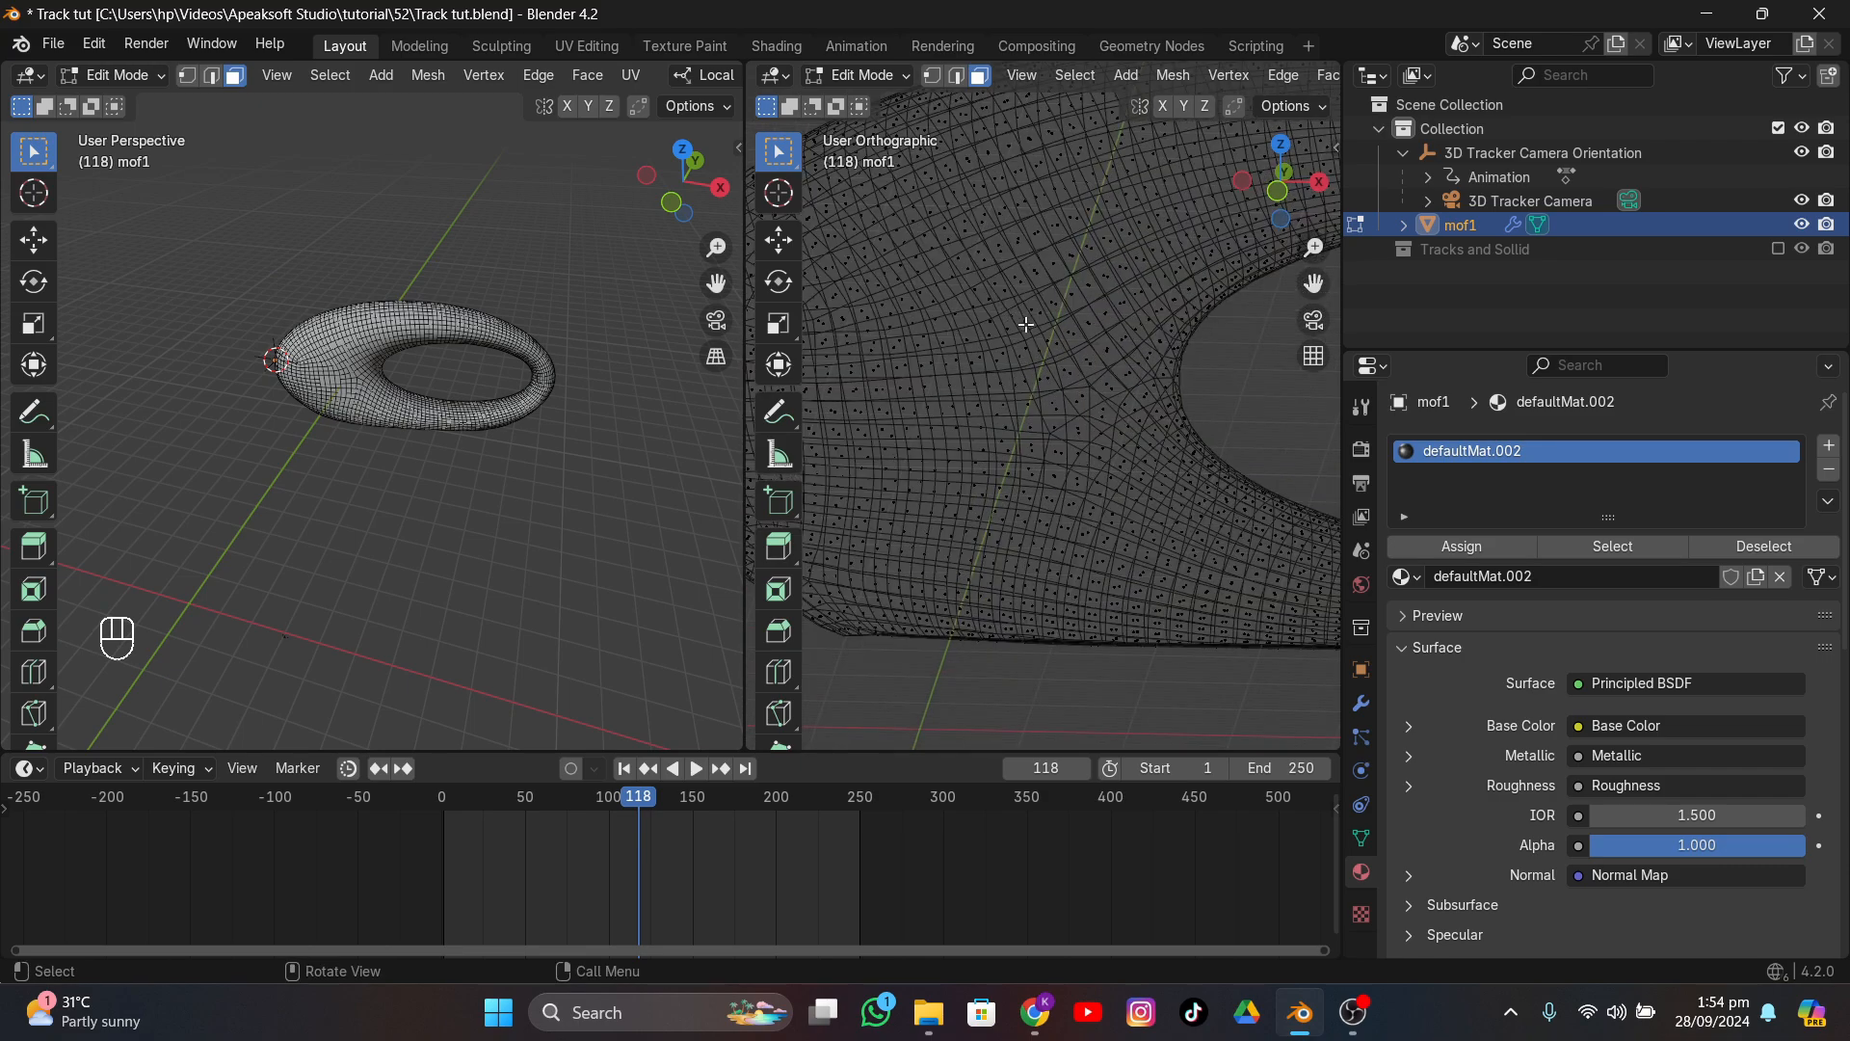
middle_click_drag(1106, 348, 1063, 382)
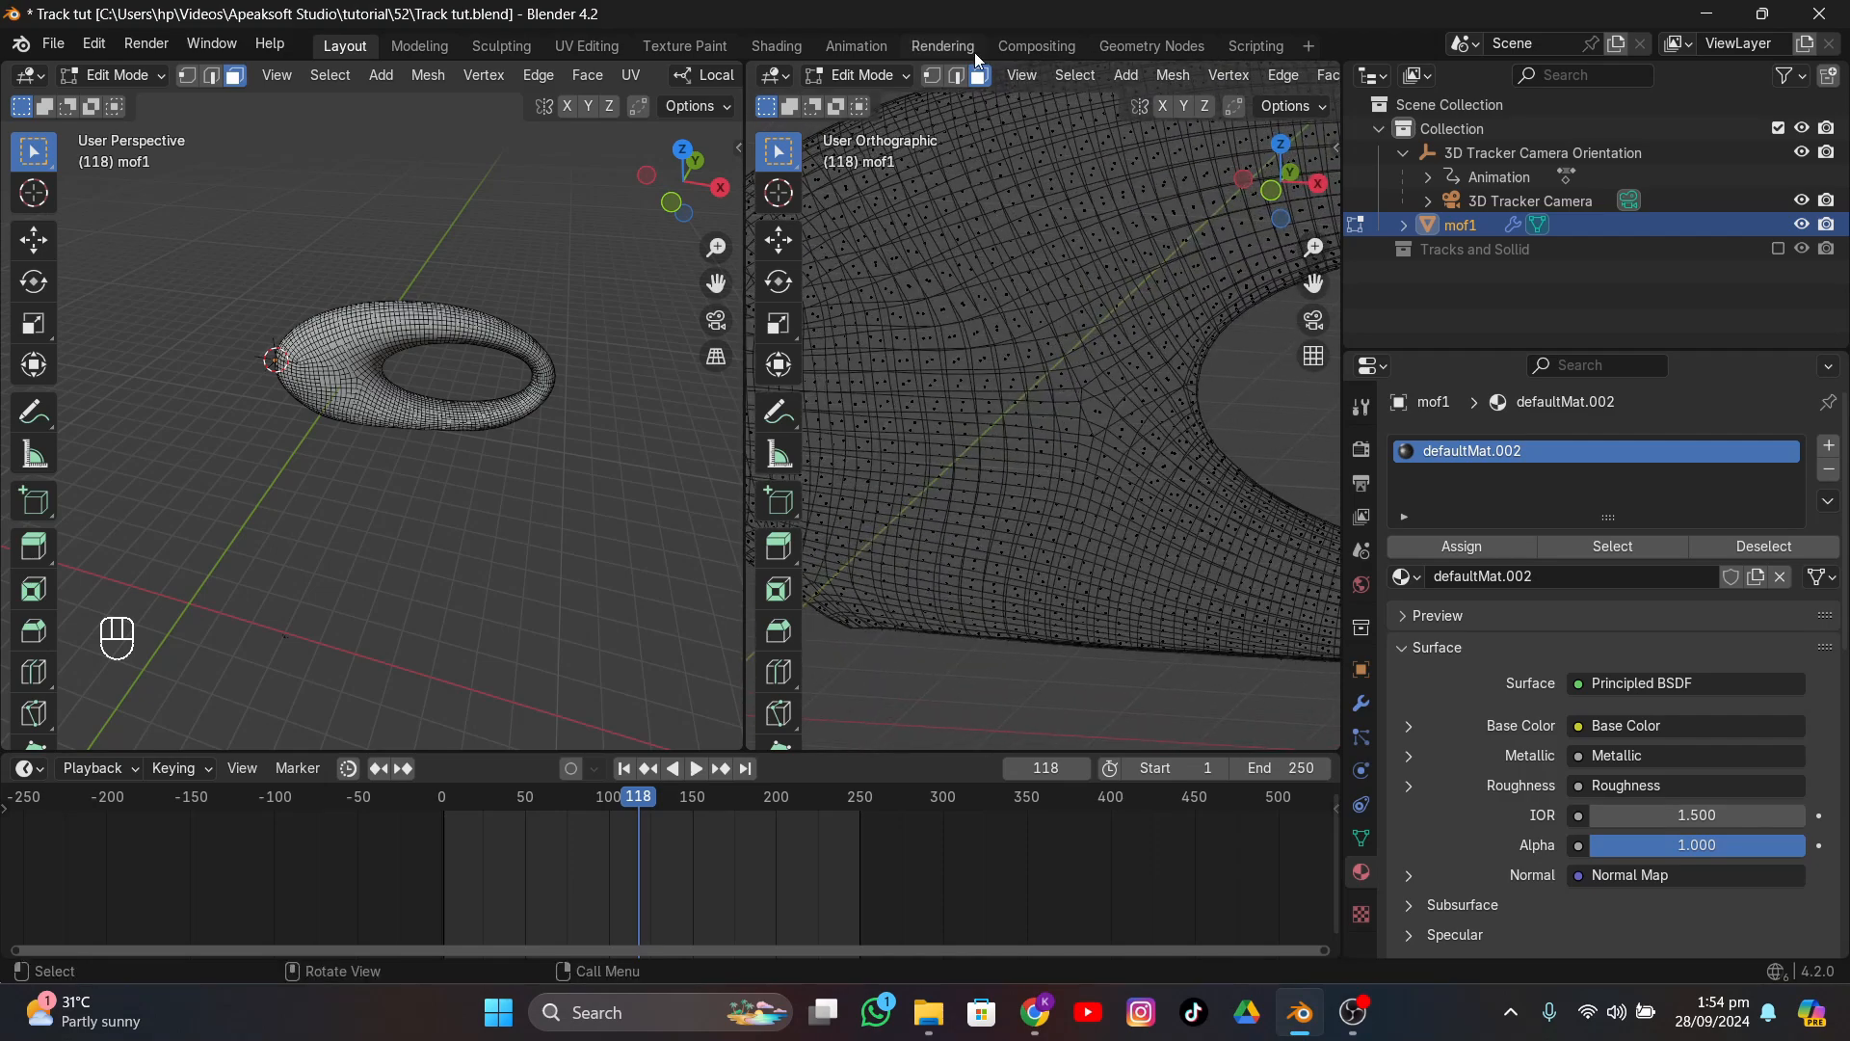
- Return the orthographic viewport to Solid shading for selecting the visible faces
key("z")
left_click(1089, 183)
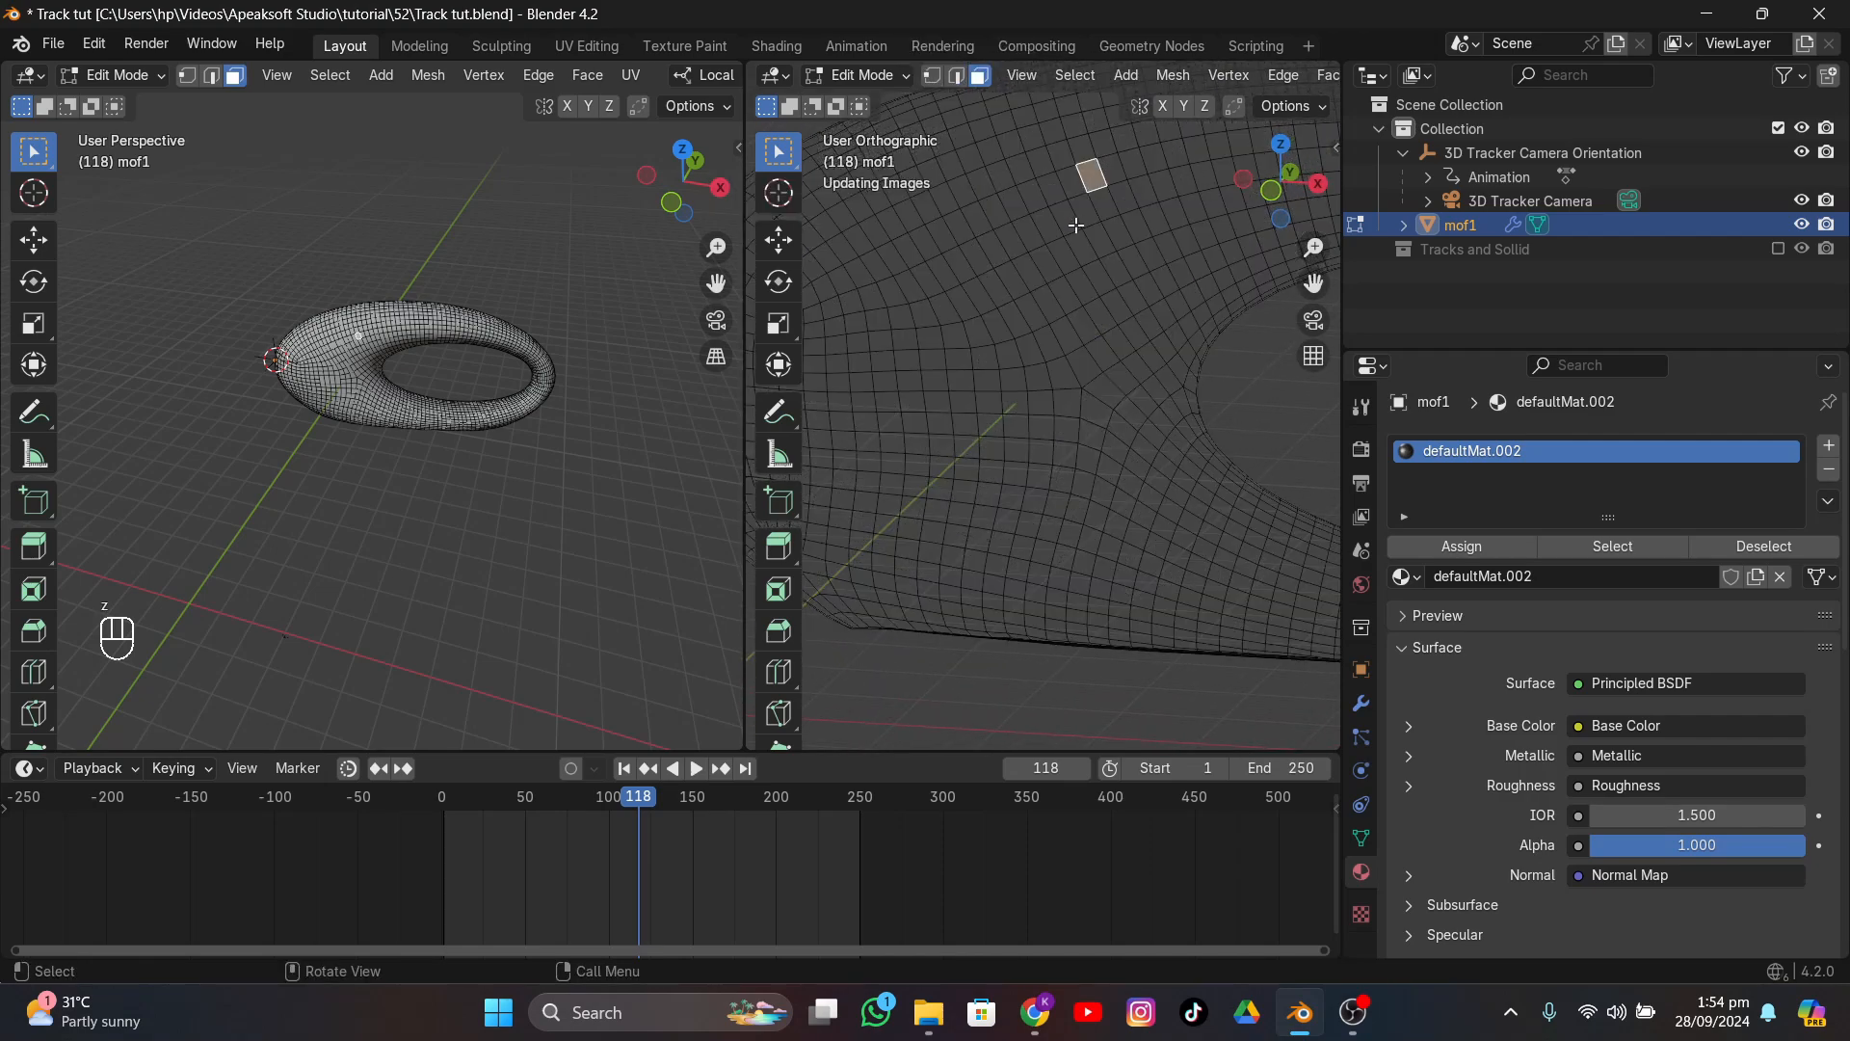
key("z")
left_click(1113, 231)
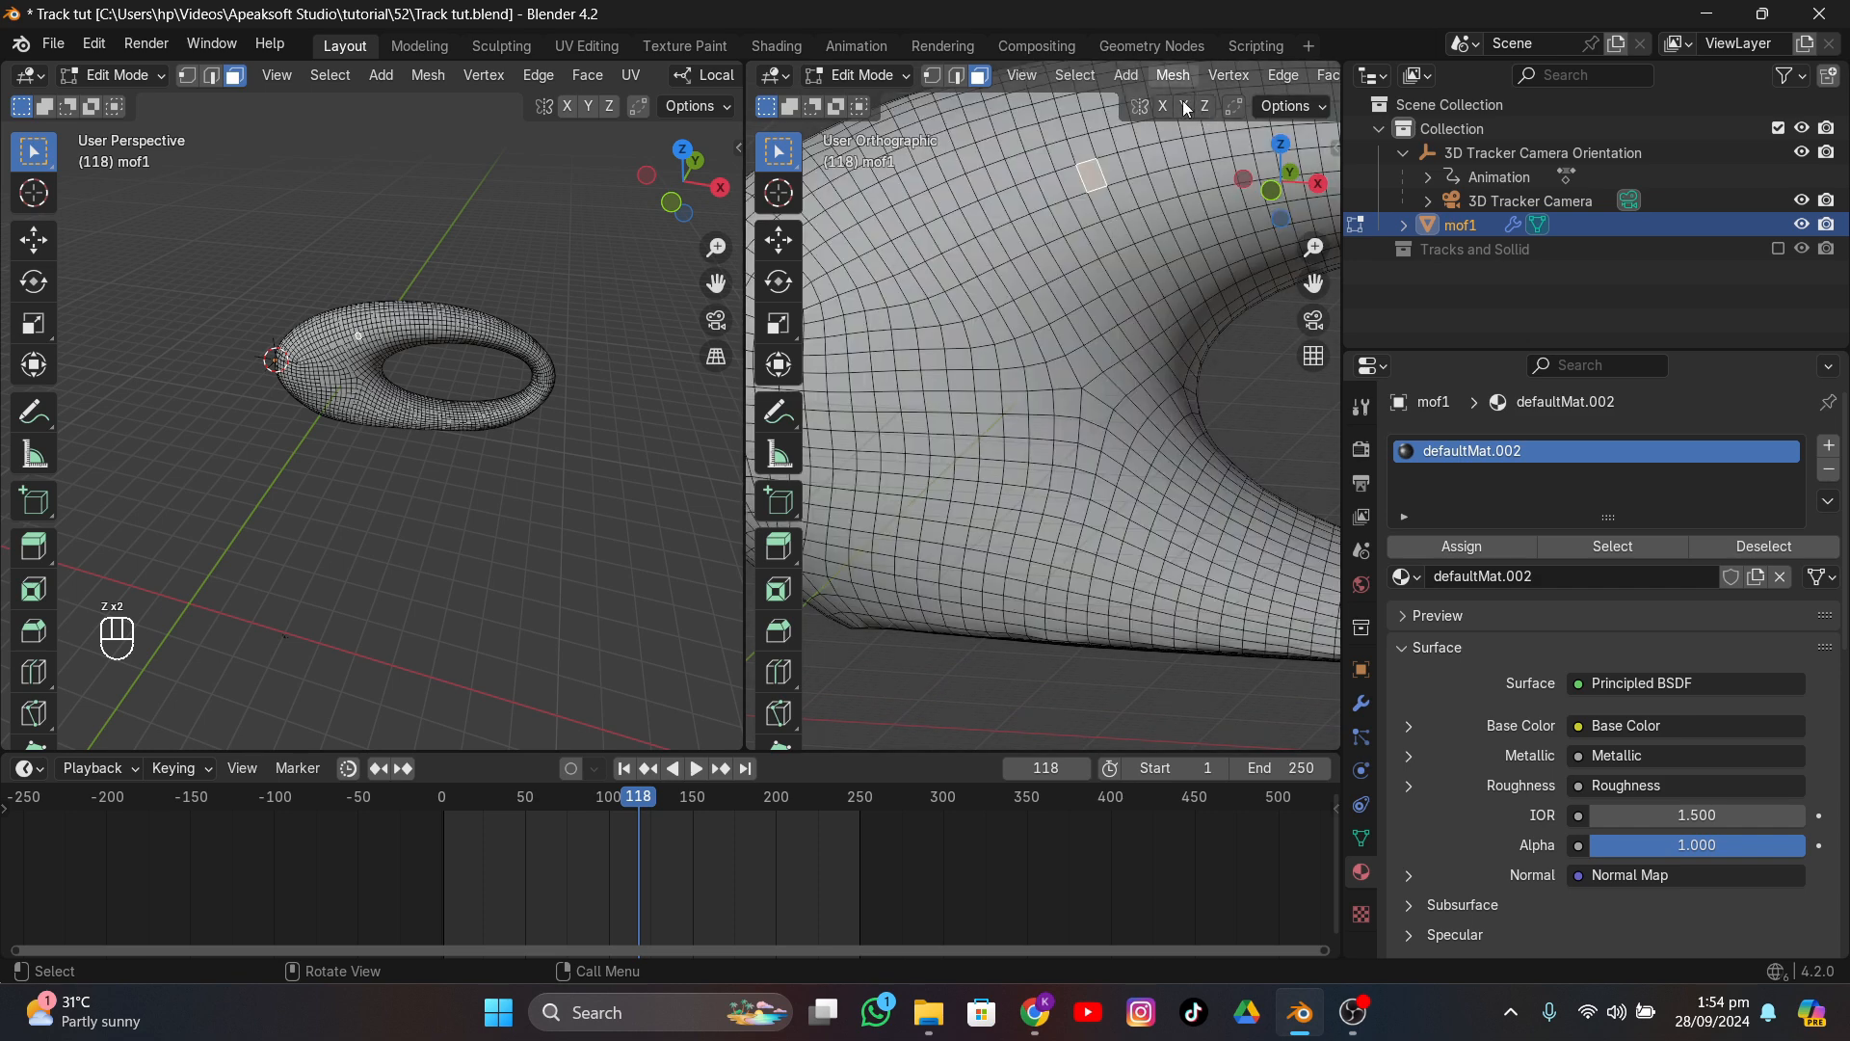
- Outline mof1's upper rounded end with shortest-path face selections, from its outermost tip to beside the opening and up to the top edge
left_click(1064, 374)
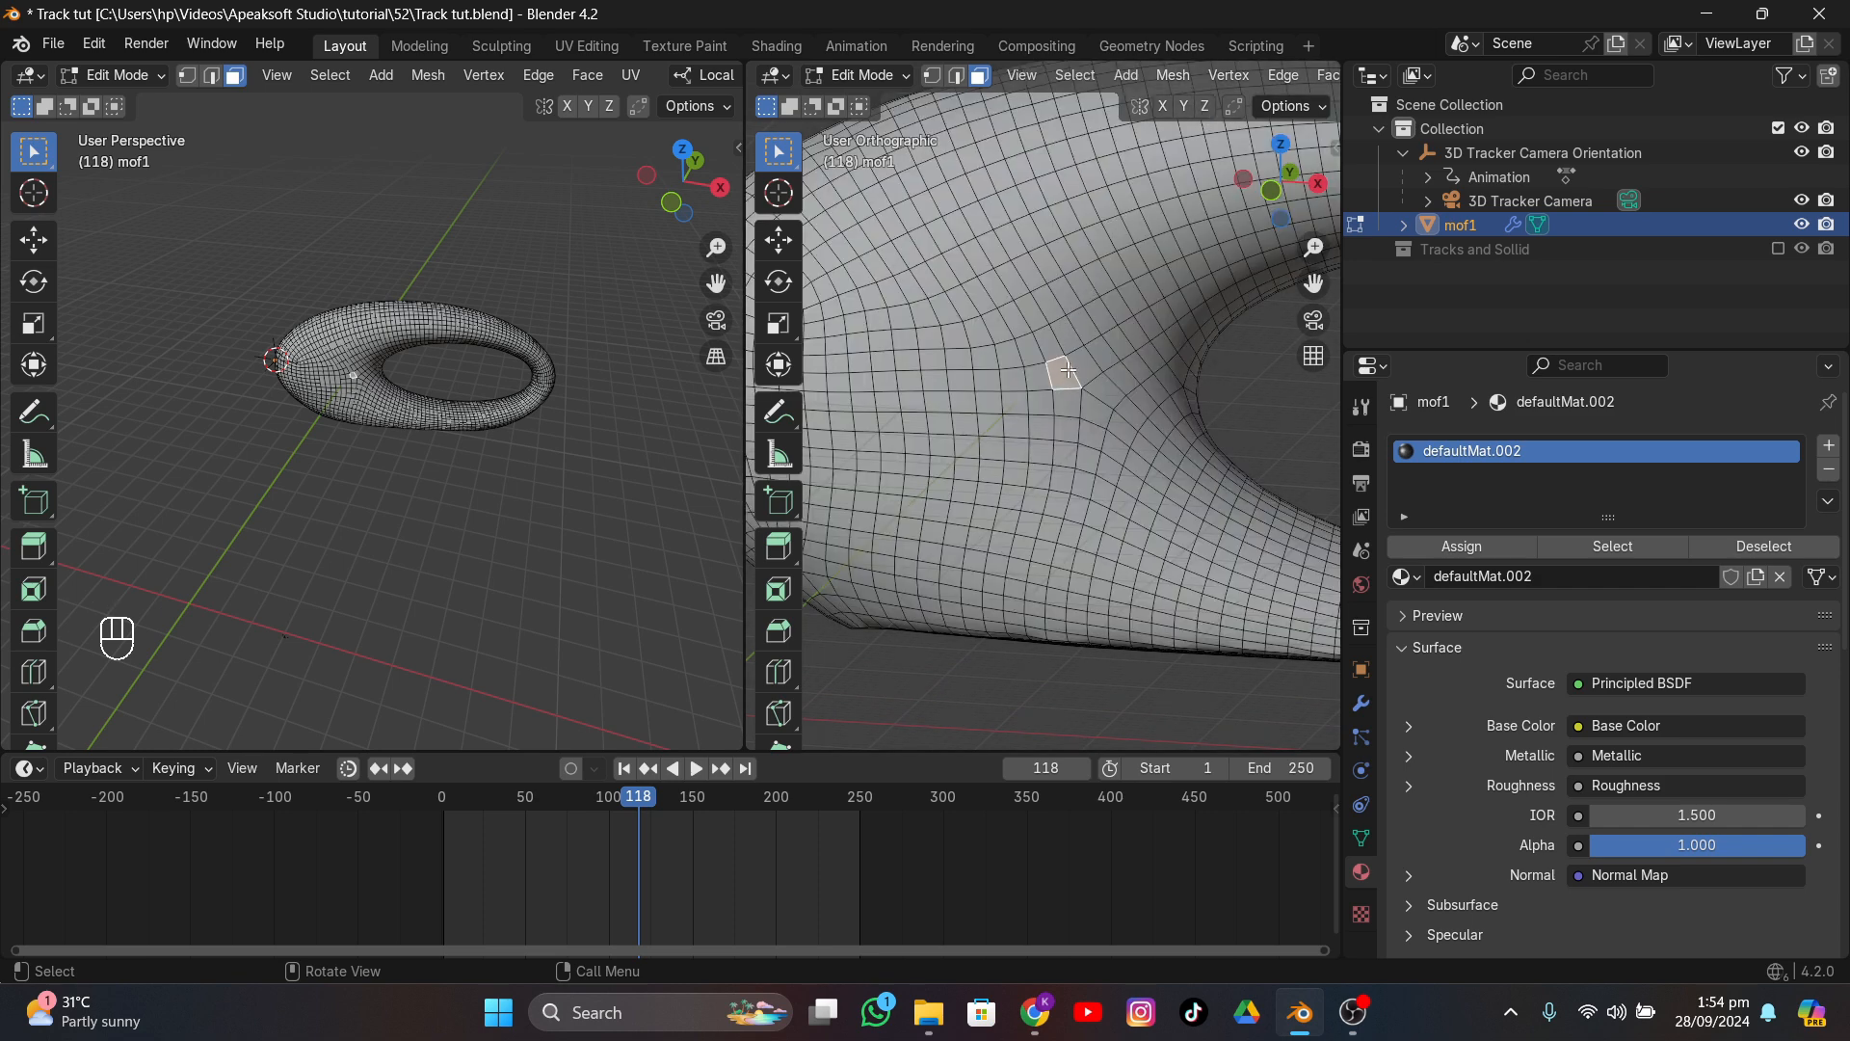
scroll(1067, 370, "down", 3)
scroll(997, 380, "down", 1)
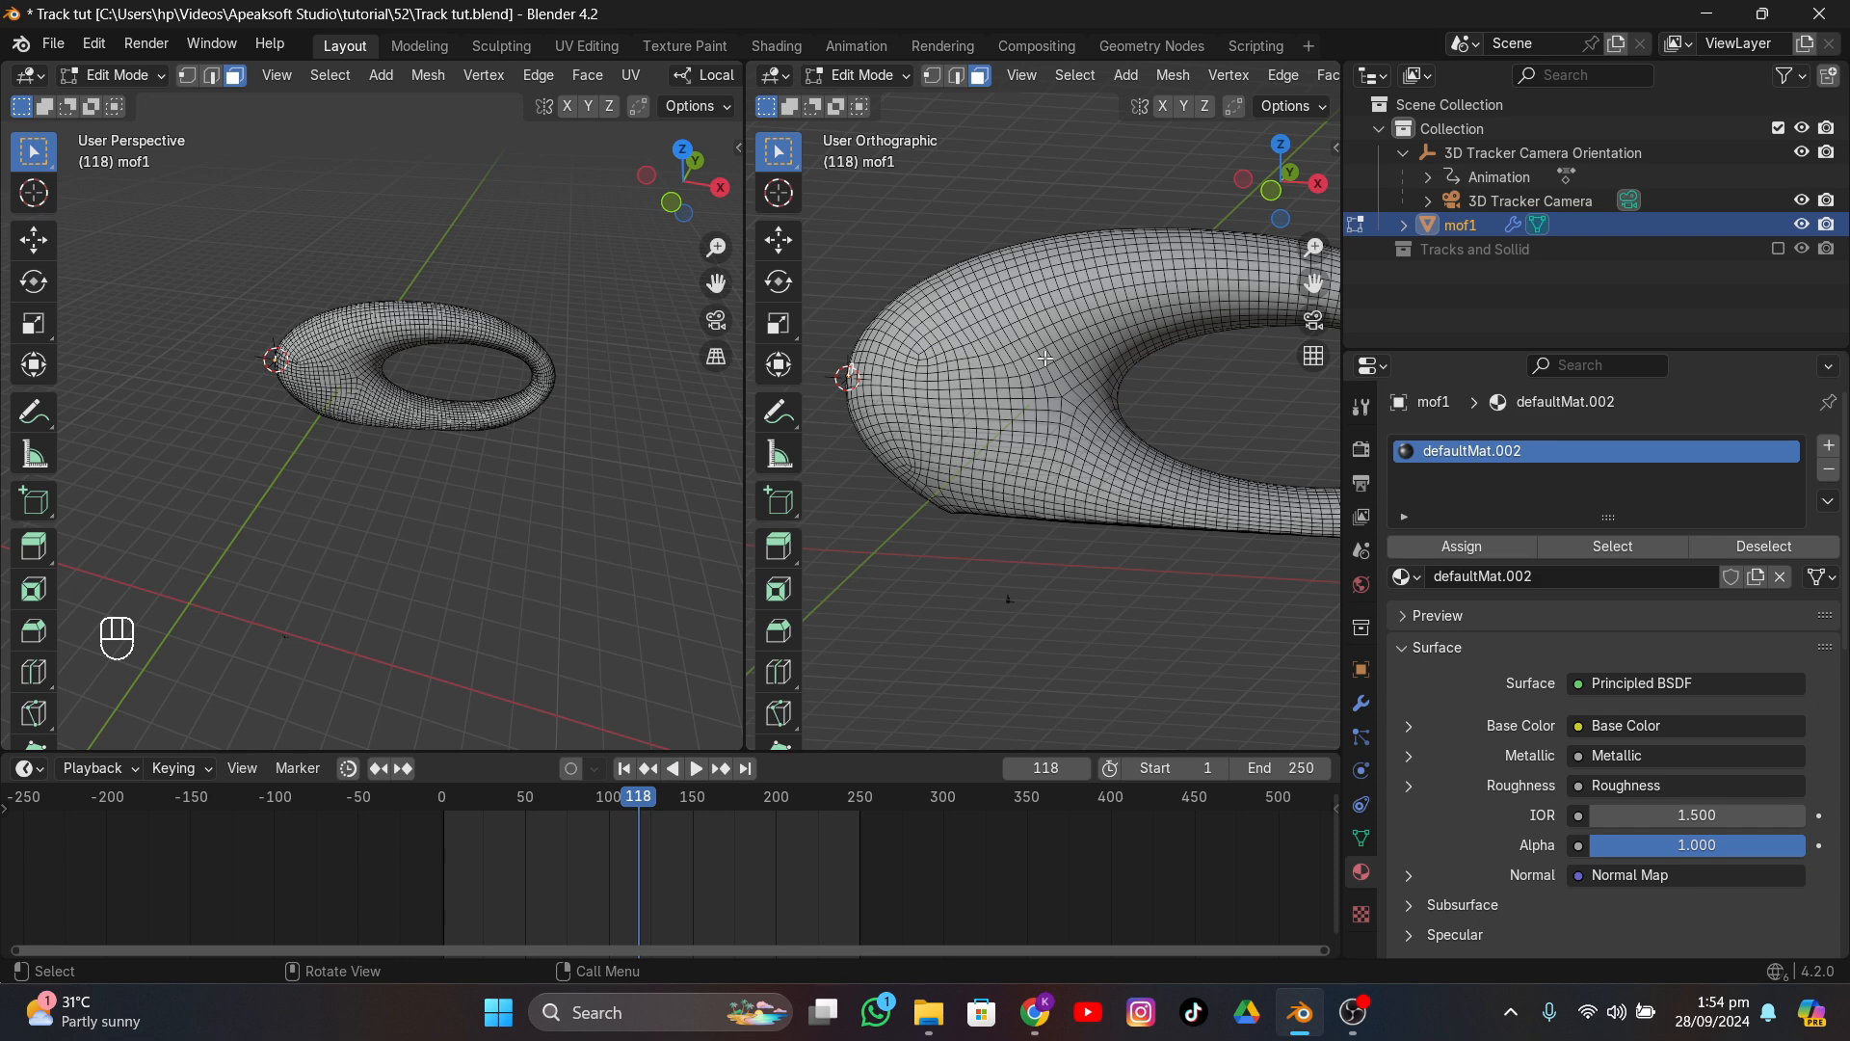
left_click(1041, 362, "ctrl")
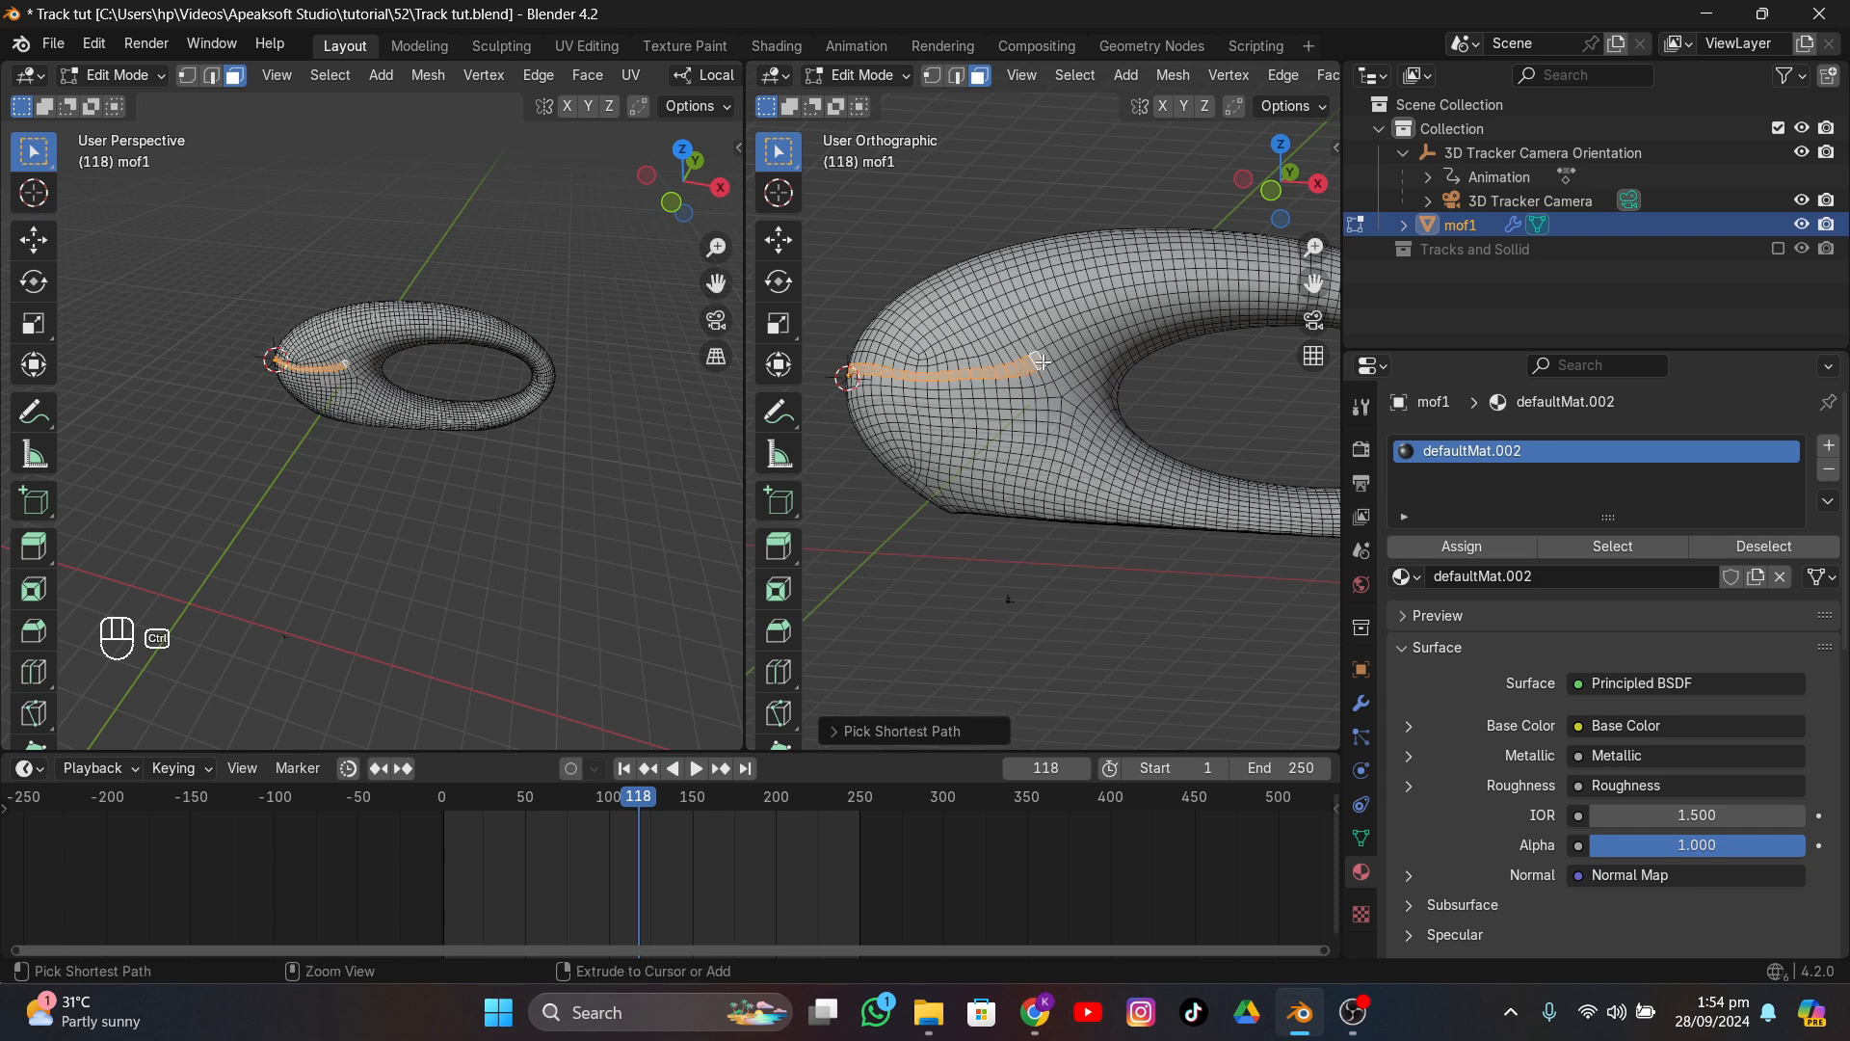
left_click(1055, 353, "ctrl")
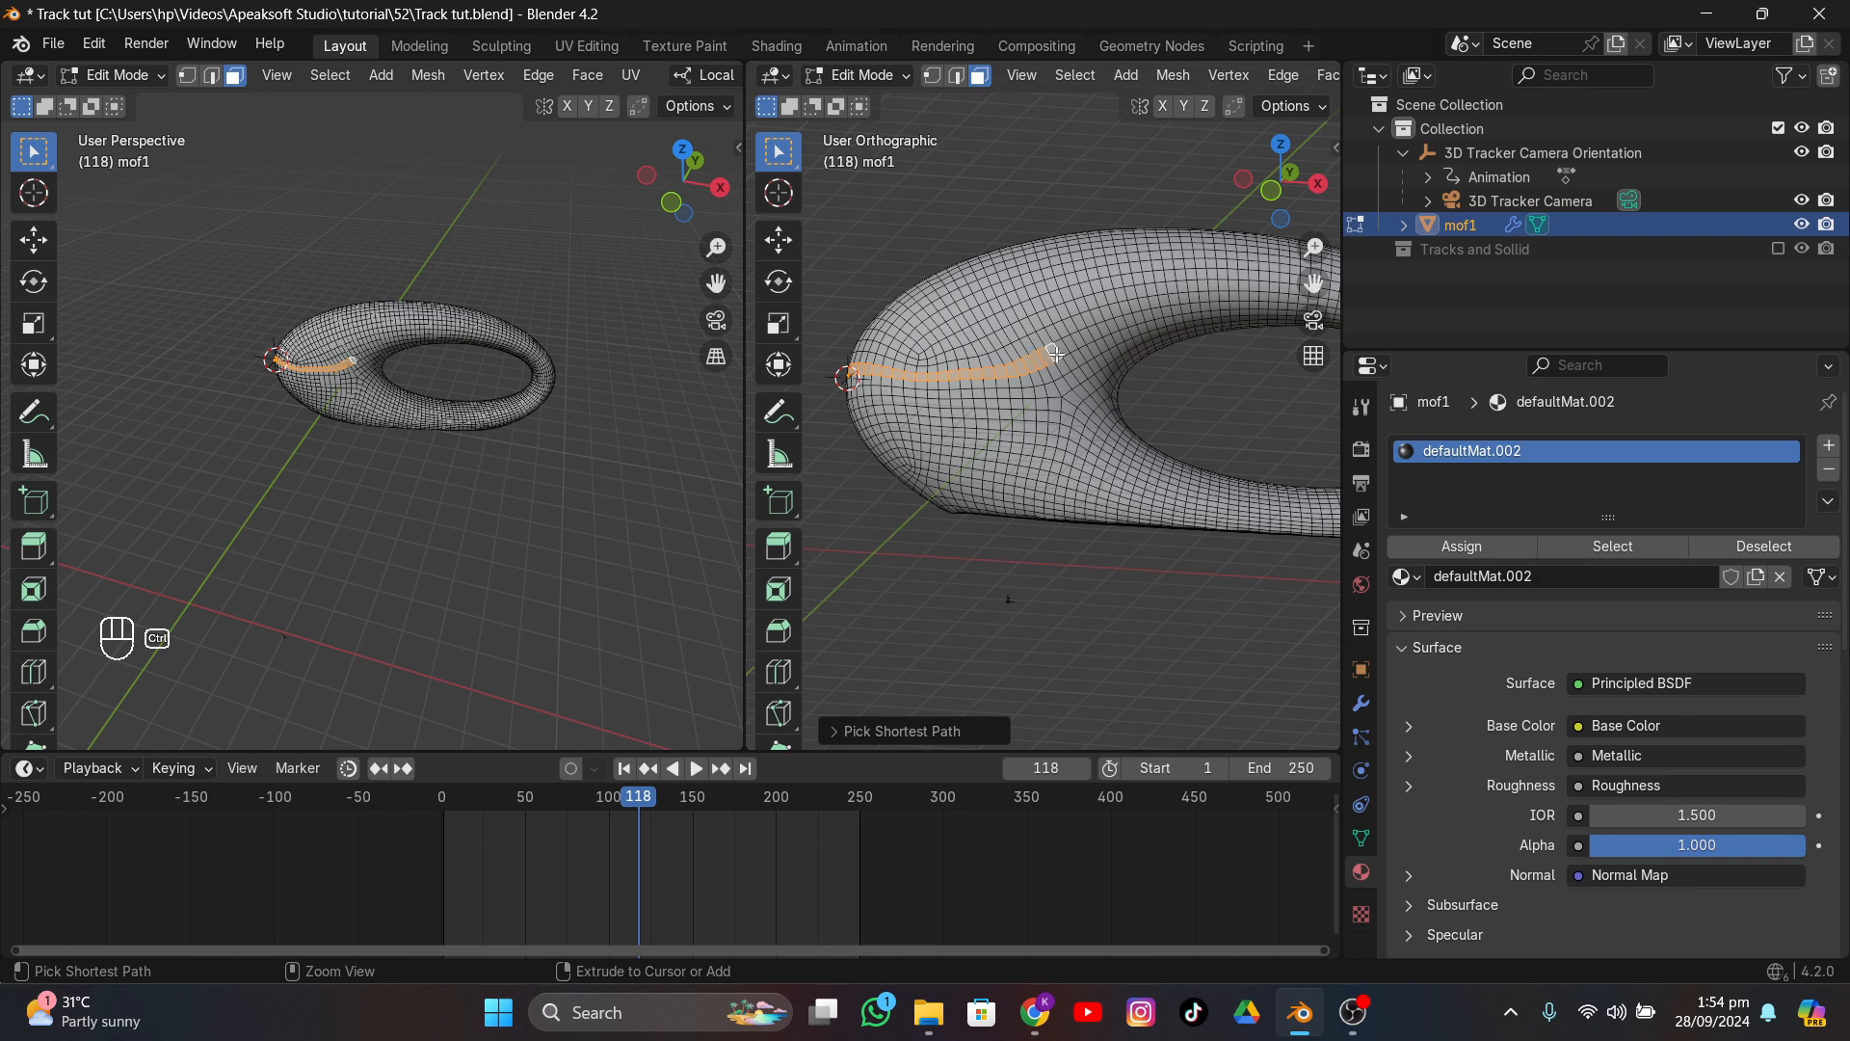
left_click(1004, 251, "ctrl")
- Fill the outlined region with Circle Select through the mesh in wireframe, and return to Solid shading
key("z")
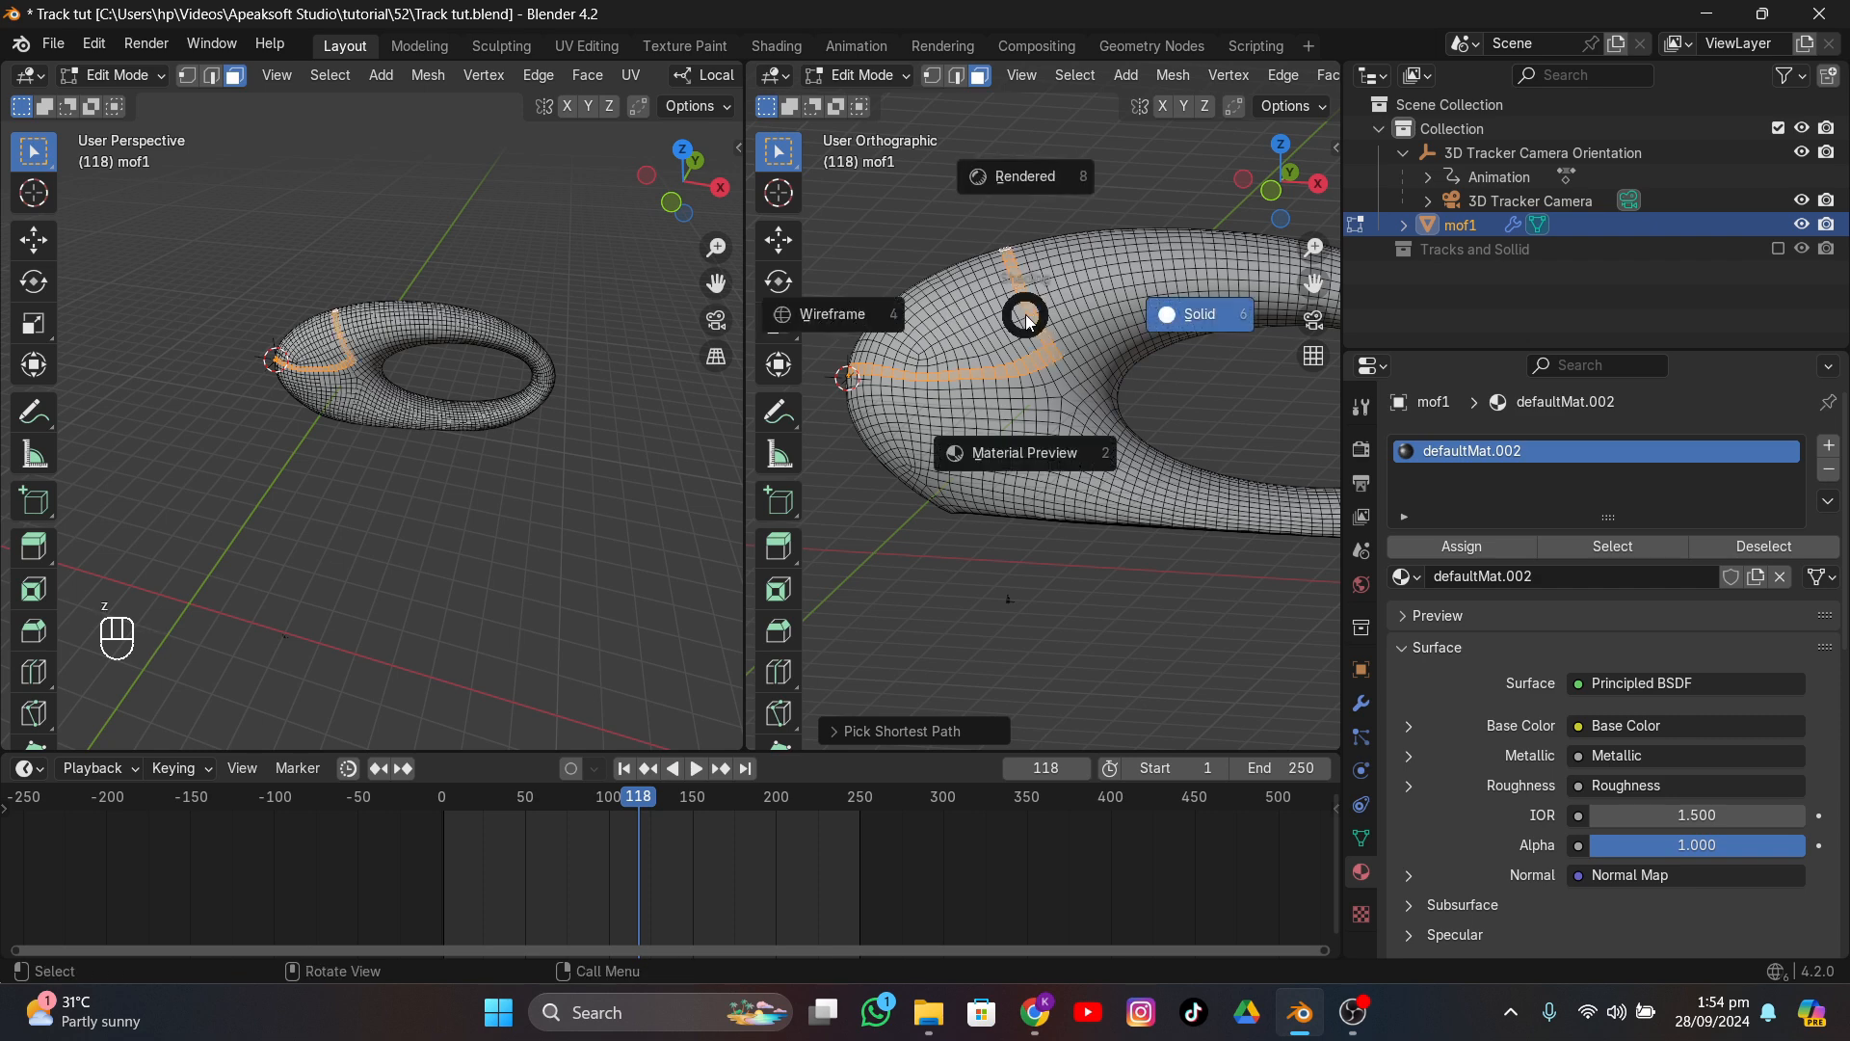
left_click(969, 315)
middle_click_drag(983, 322, 978, 321)
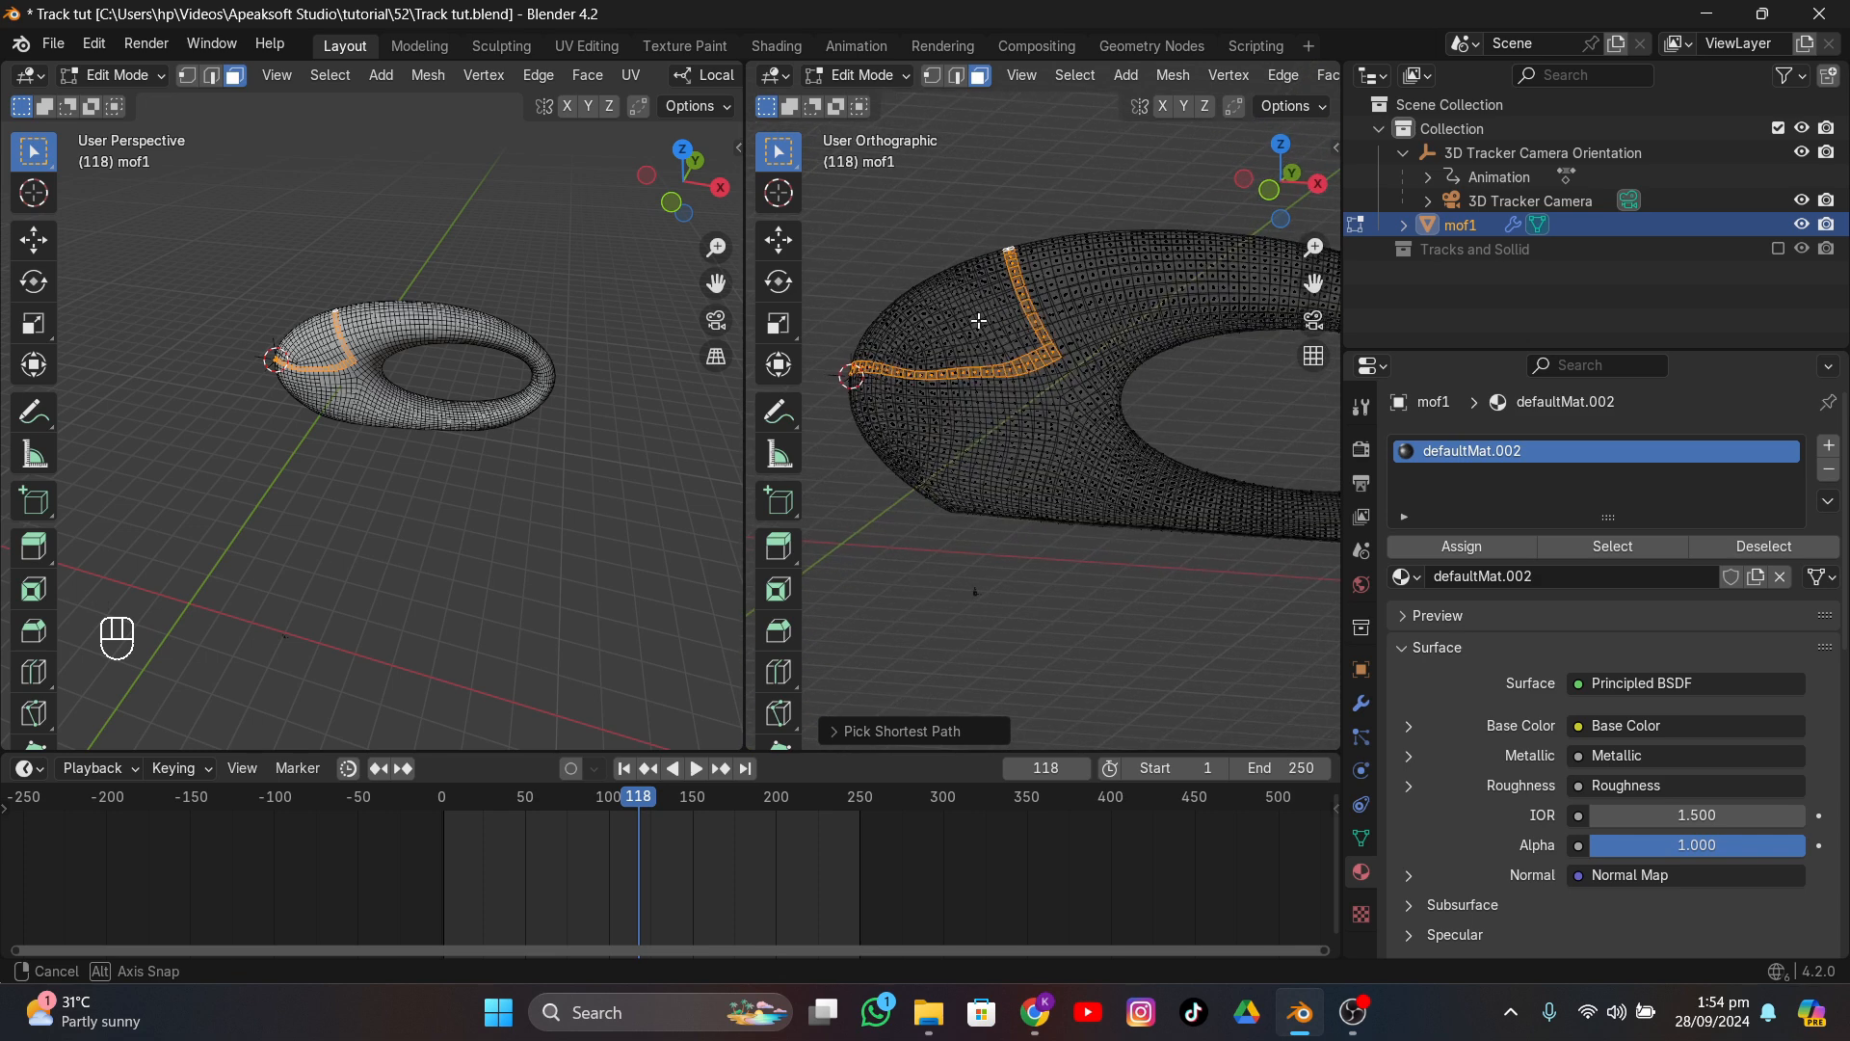
key("c")
scroll(903, 308, "down", 3)
mouse_move(880, 280)
left_mouse_down()
mouse_move(850, 298)
mouse_move(980, 307)
mouse_move(920, 307)
left_mouse_up()
scroll(915, 314, "up", 8)
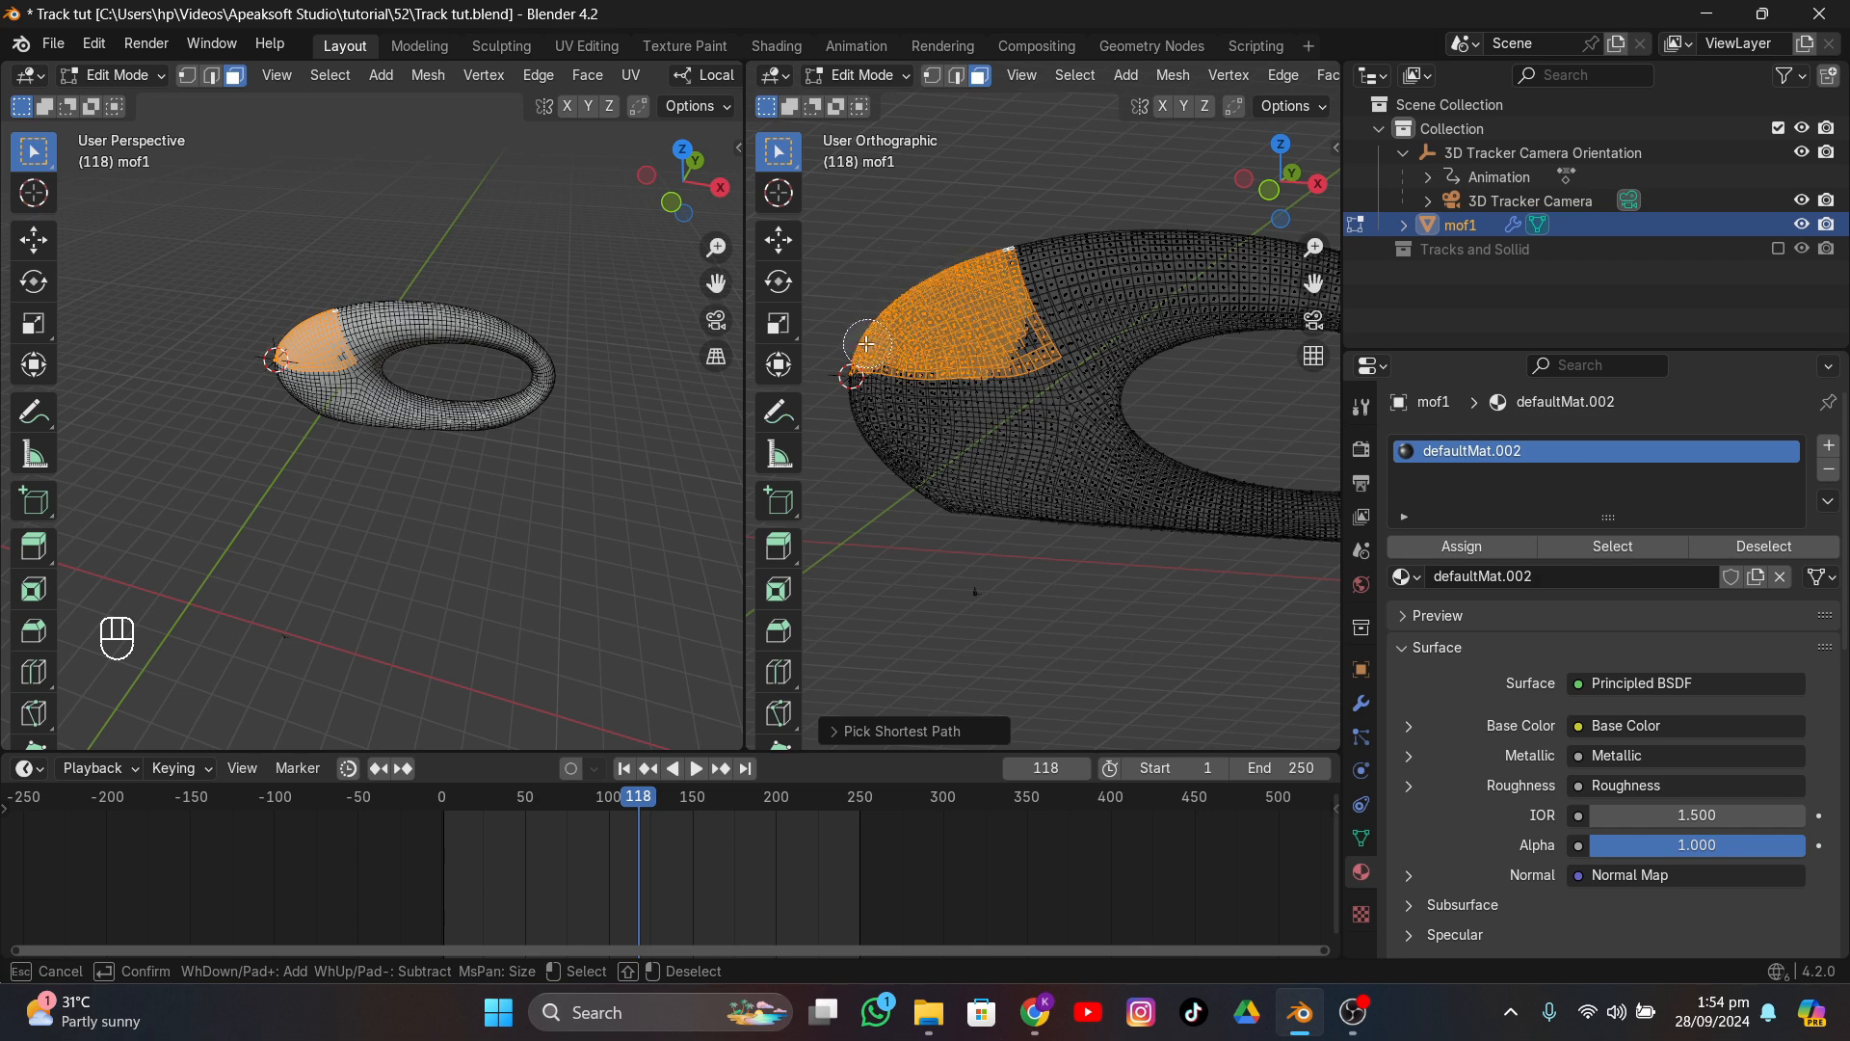
left_click_drag(913, 344, 1017, 338)
key("Escape")
key("z")
left_click(1035, 341)
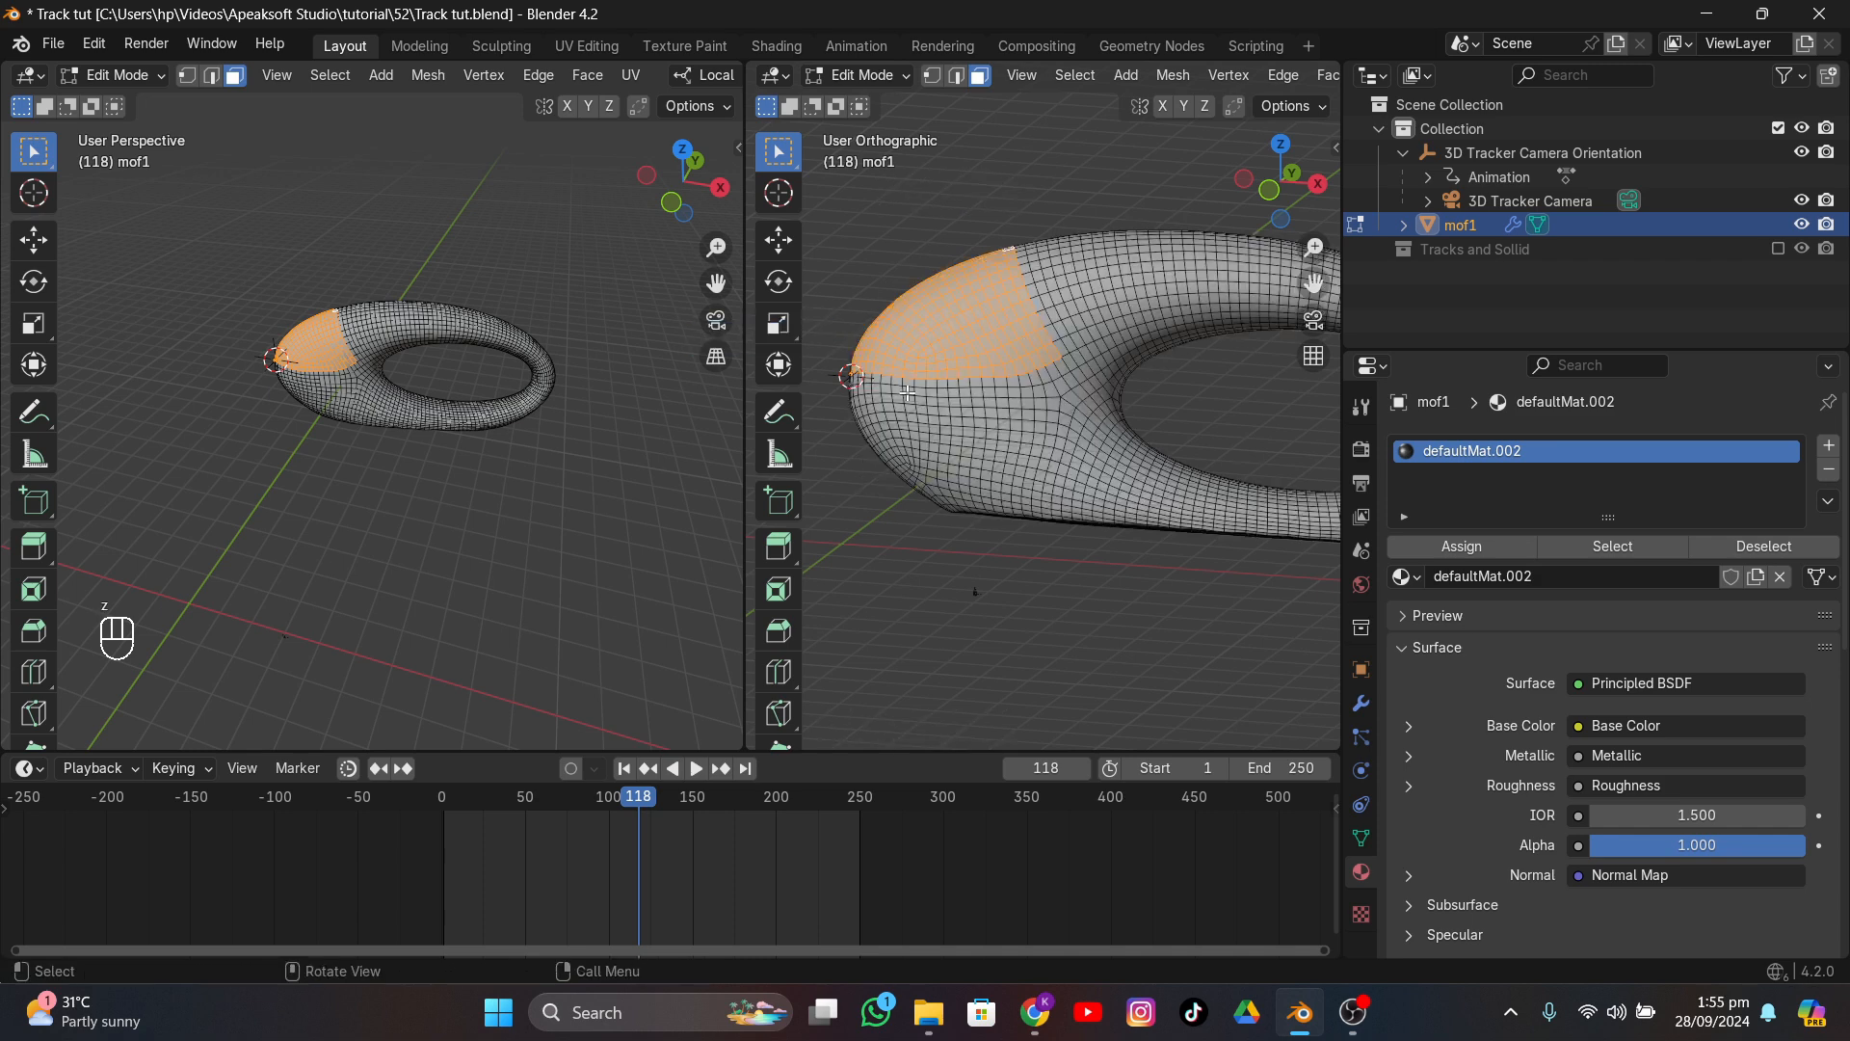
- Even out the ragged lower boundary of mof1's face selection with Circle Select, from the outer tip towards the opening
mouse_move(1021, 356)
middle_mouse_down()
mouse_move(1050, 383)
mouse_move(1172, 411)
middle_mouse_up()
scroll(1007, 470, "up", 3)
middle_click_drag(1012, 473, 1131, 440)
key("c")
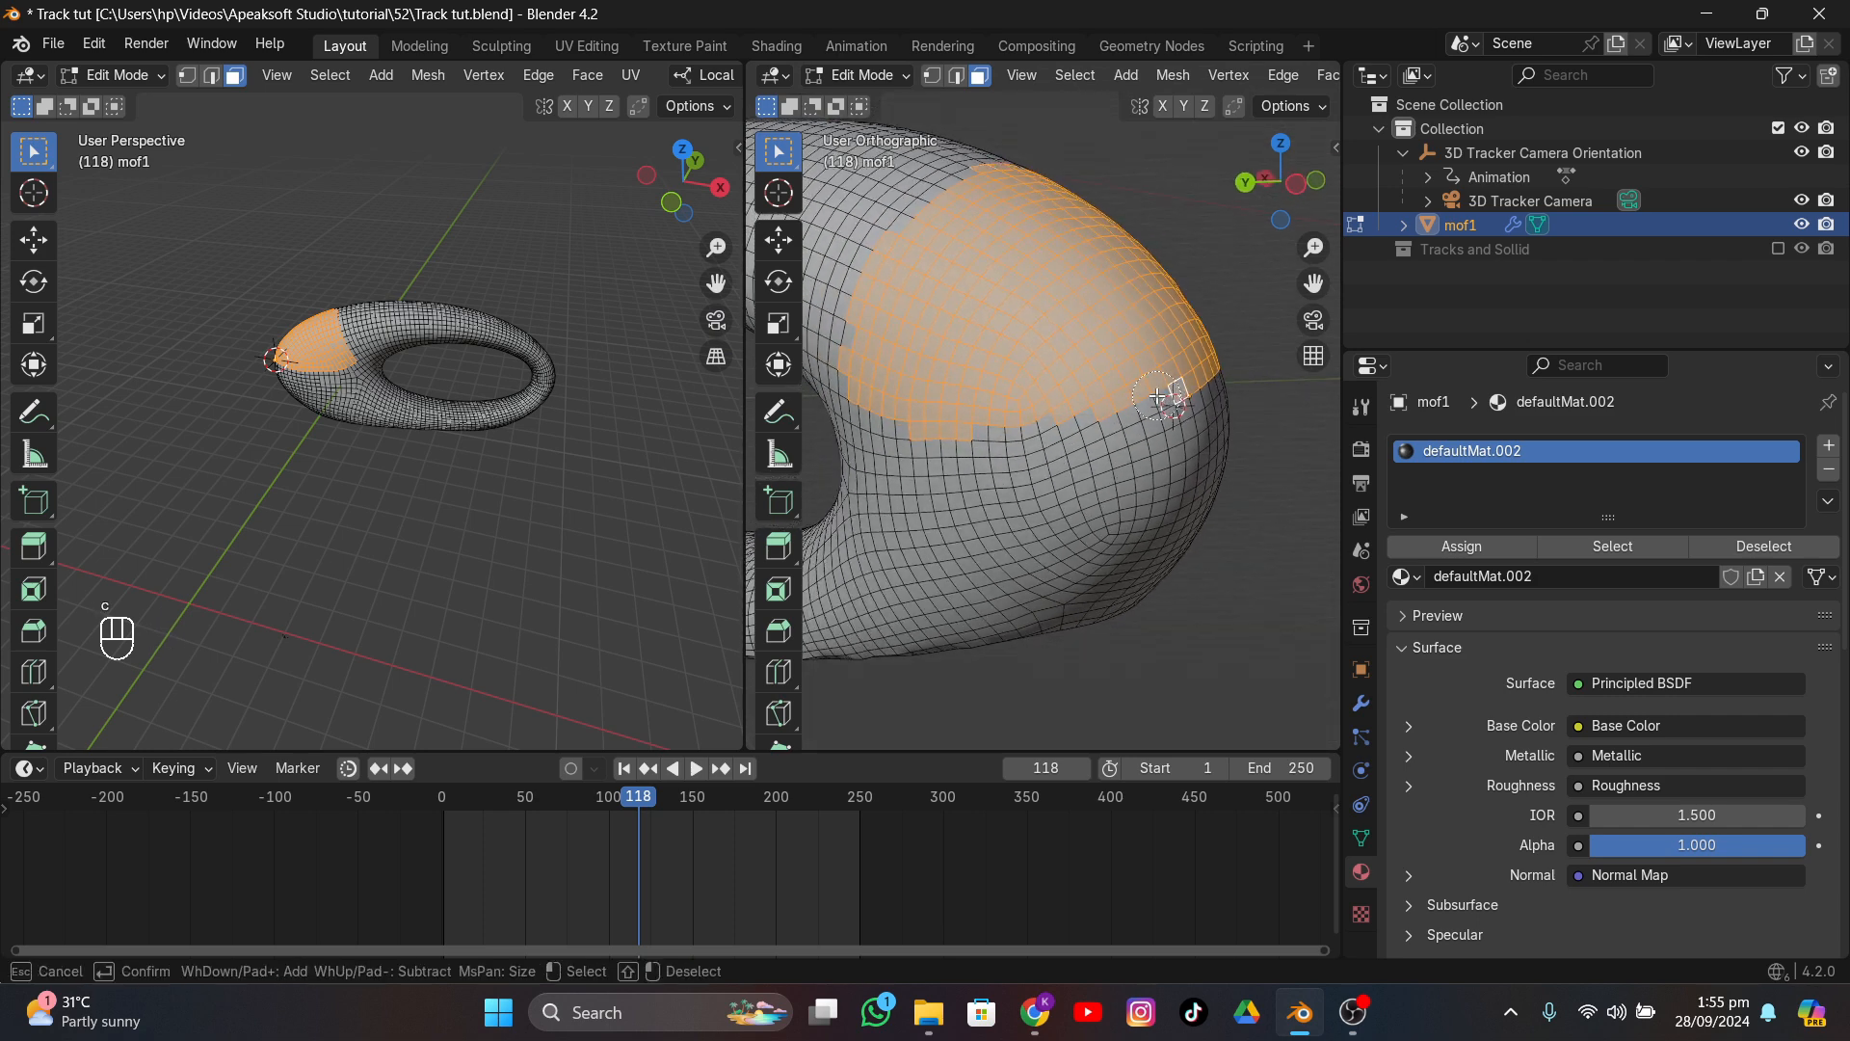
mouse_move(1126, 402)
left_mouse_down()
mouse_move(990, 445)
mouse_move(871, 444)
left_mouse_up()
- Straighten the face selection's inner boundary with Circle Select, from the top edge down to the corner beside the opening
mouse_move(871, 444)
middle_mouse_down()
mouse_move(1058, 443)
mouse_move(1065, 392)
mouse_move(978, 737)
mouse_move(1149, 300)
middle_mouse_up()
key("c")
right_click(1074, 384)
key("c")
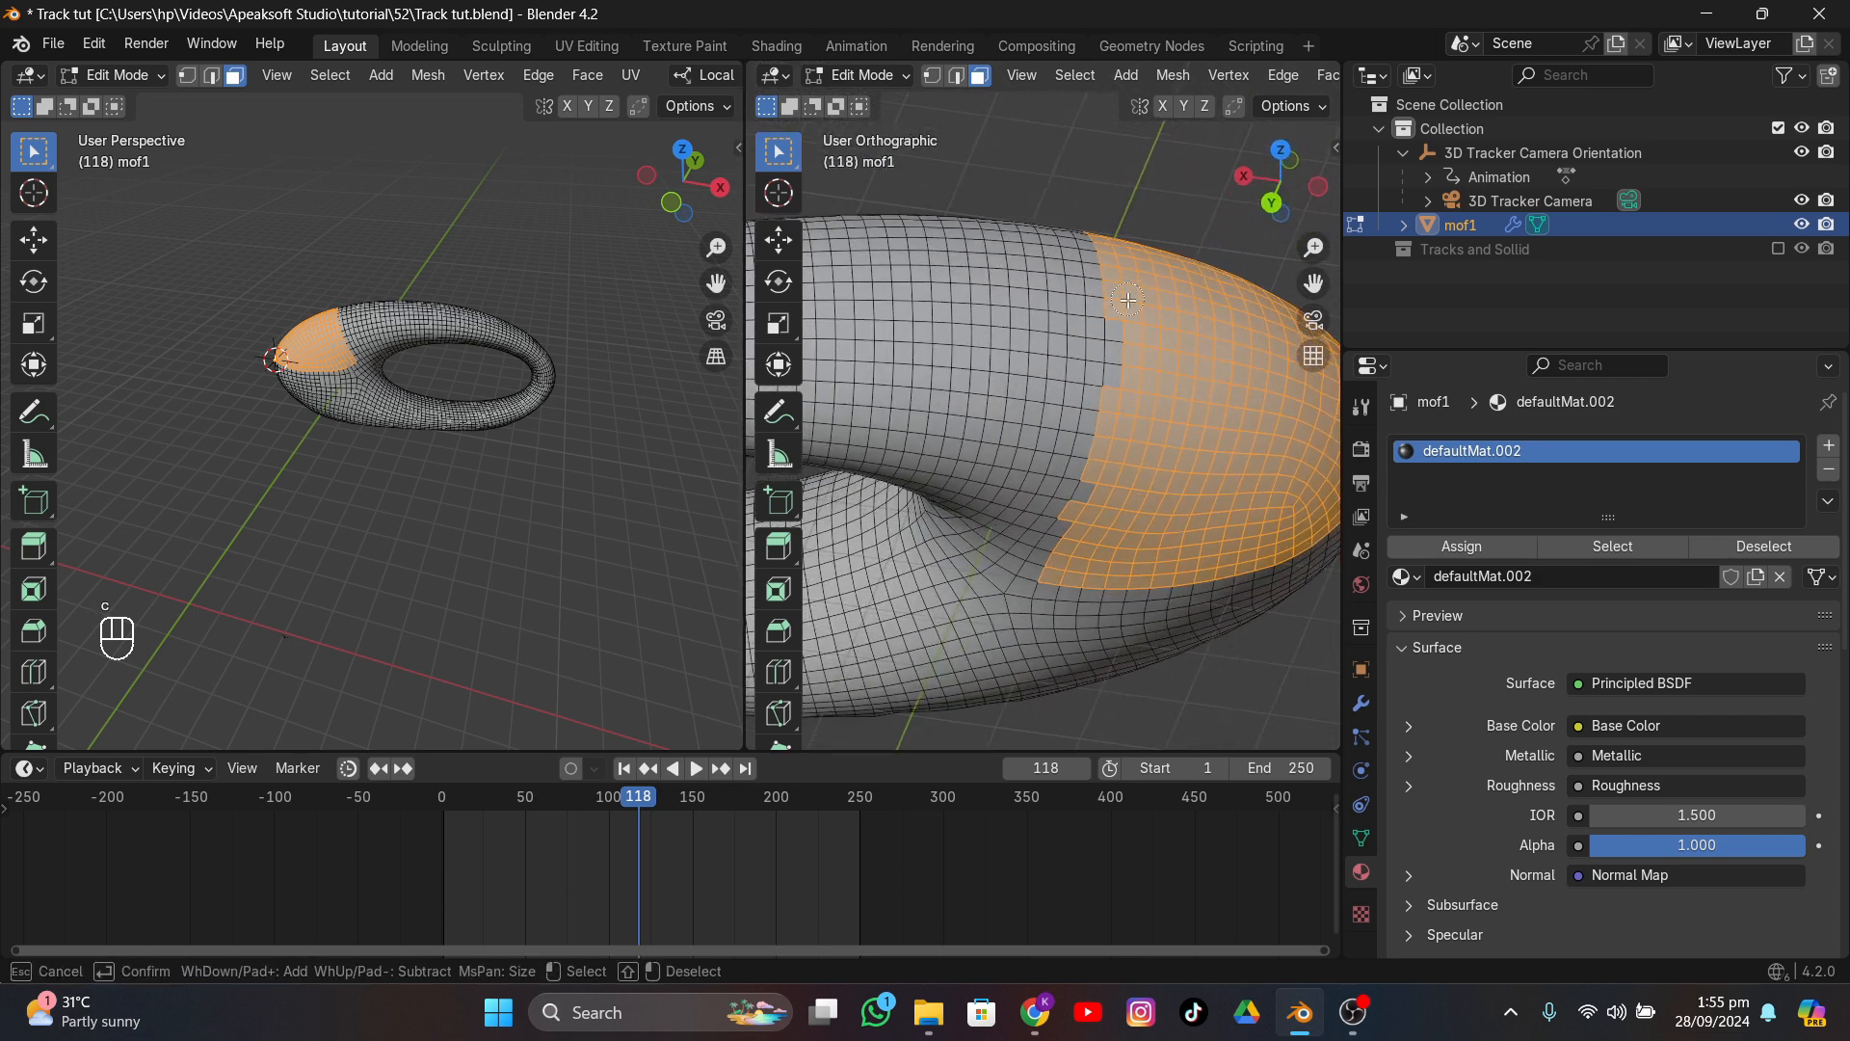
left_click_drag(1127, 300, 1124, 369)
left_click_drag(1098, 509, 1052, 578)
right_click(1052, 578)
- Separate the selected faces of mof1 into their own object and return to Object Mode
key("shift")
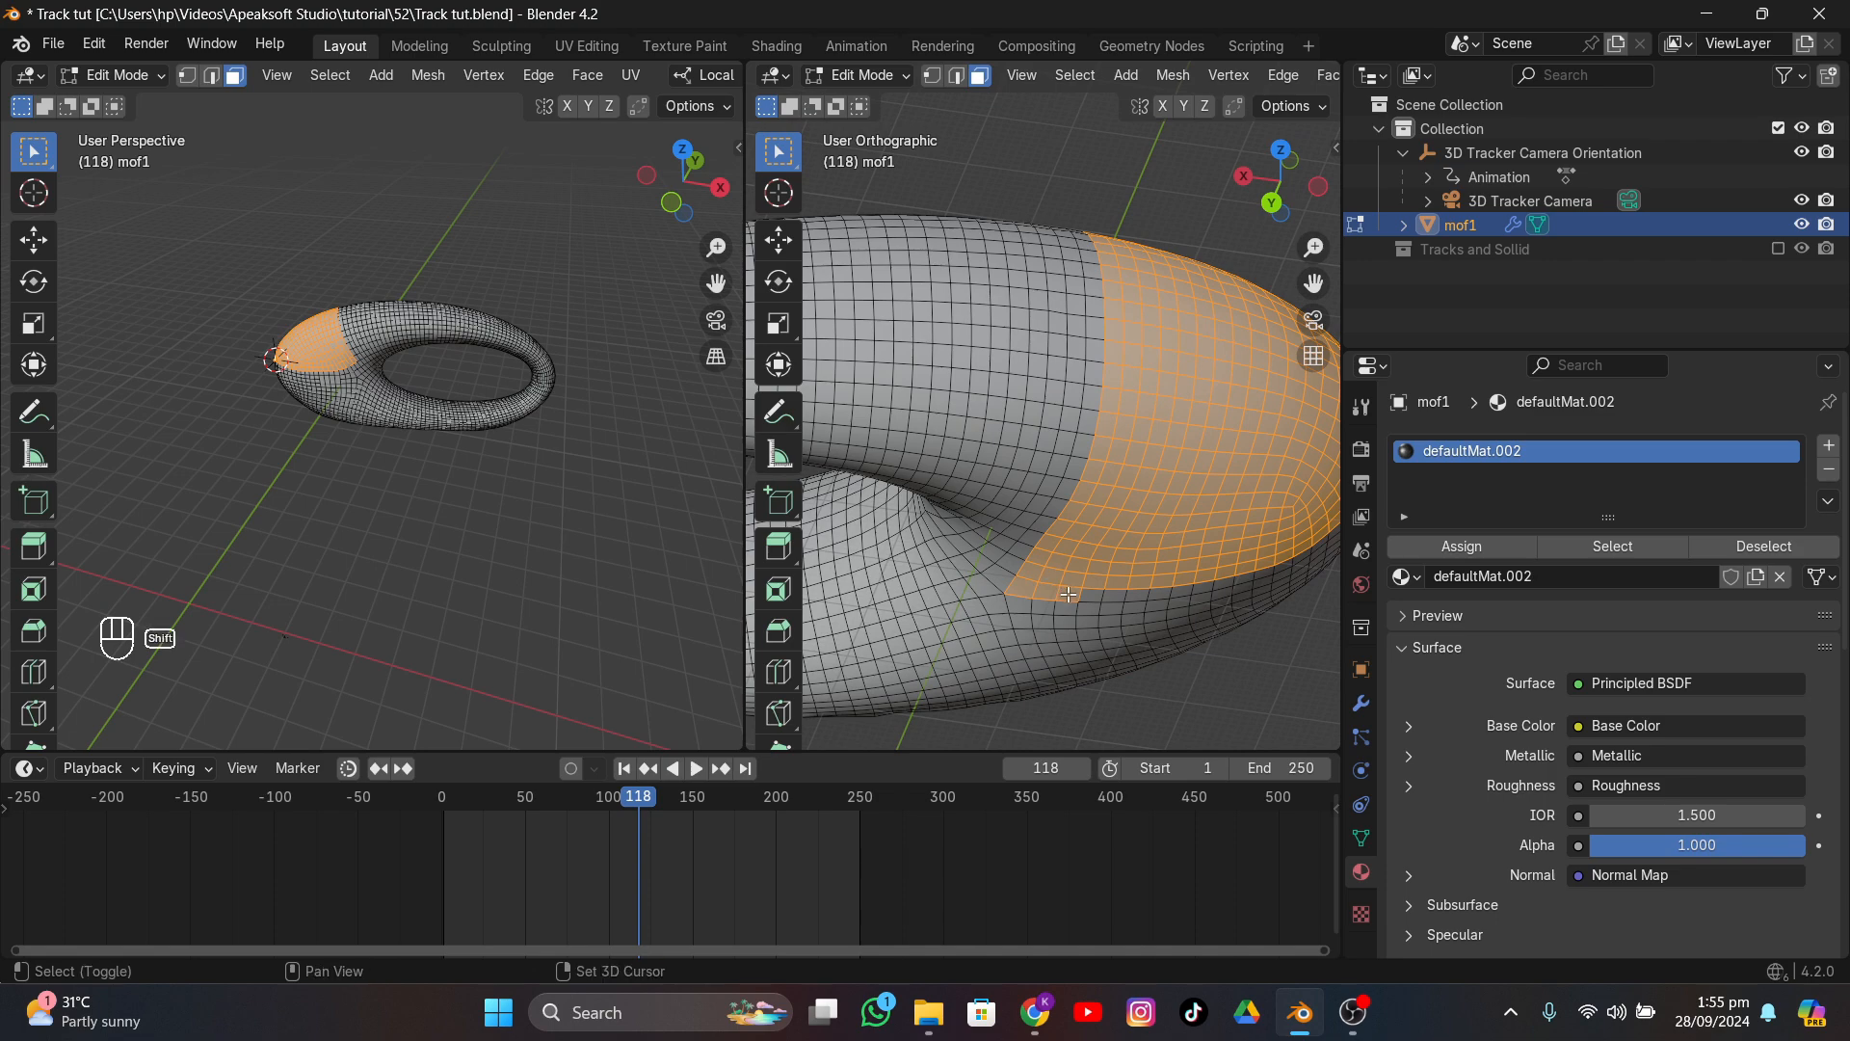
middle_click_drag(1030, 589, 1073, 433)
middle_click_drag(1073, 571, 1072, 403)
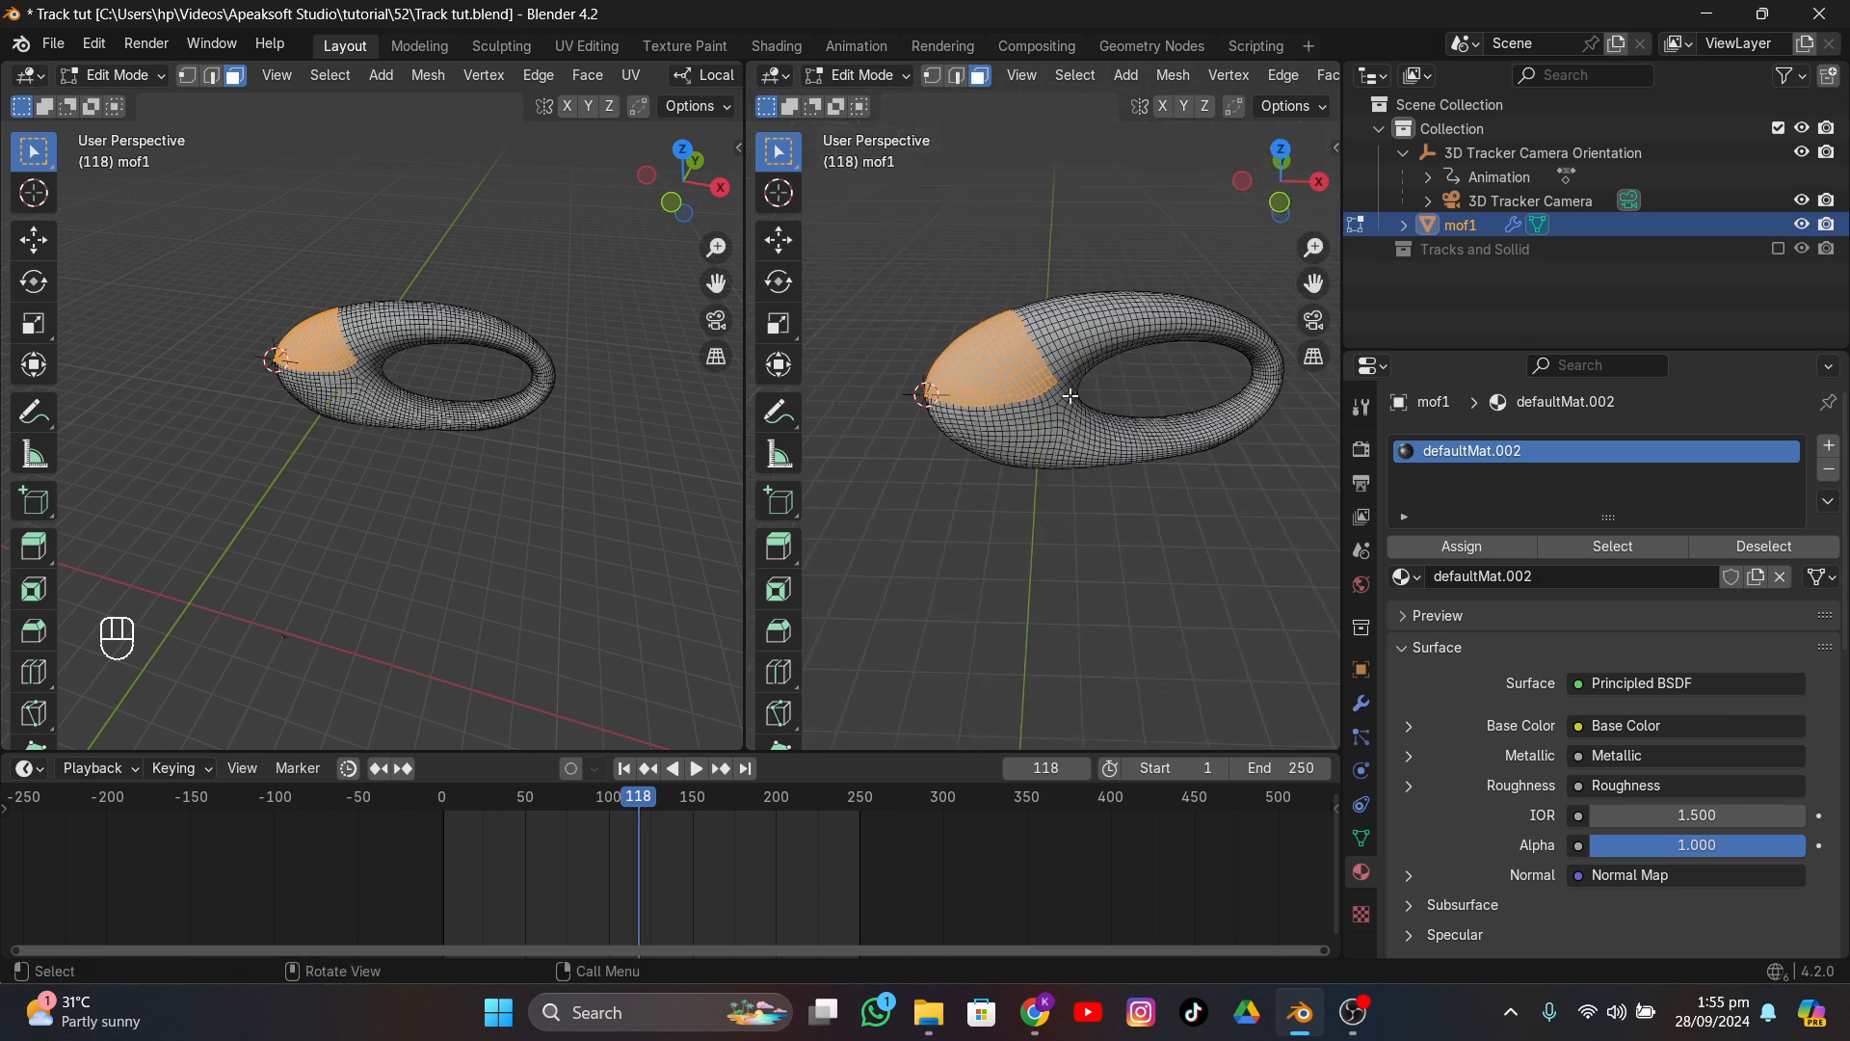
key("p")
left_click(1032, 399)
key("Tab")
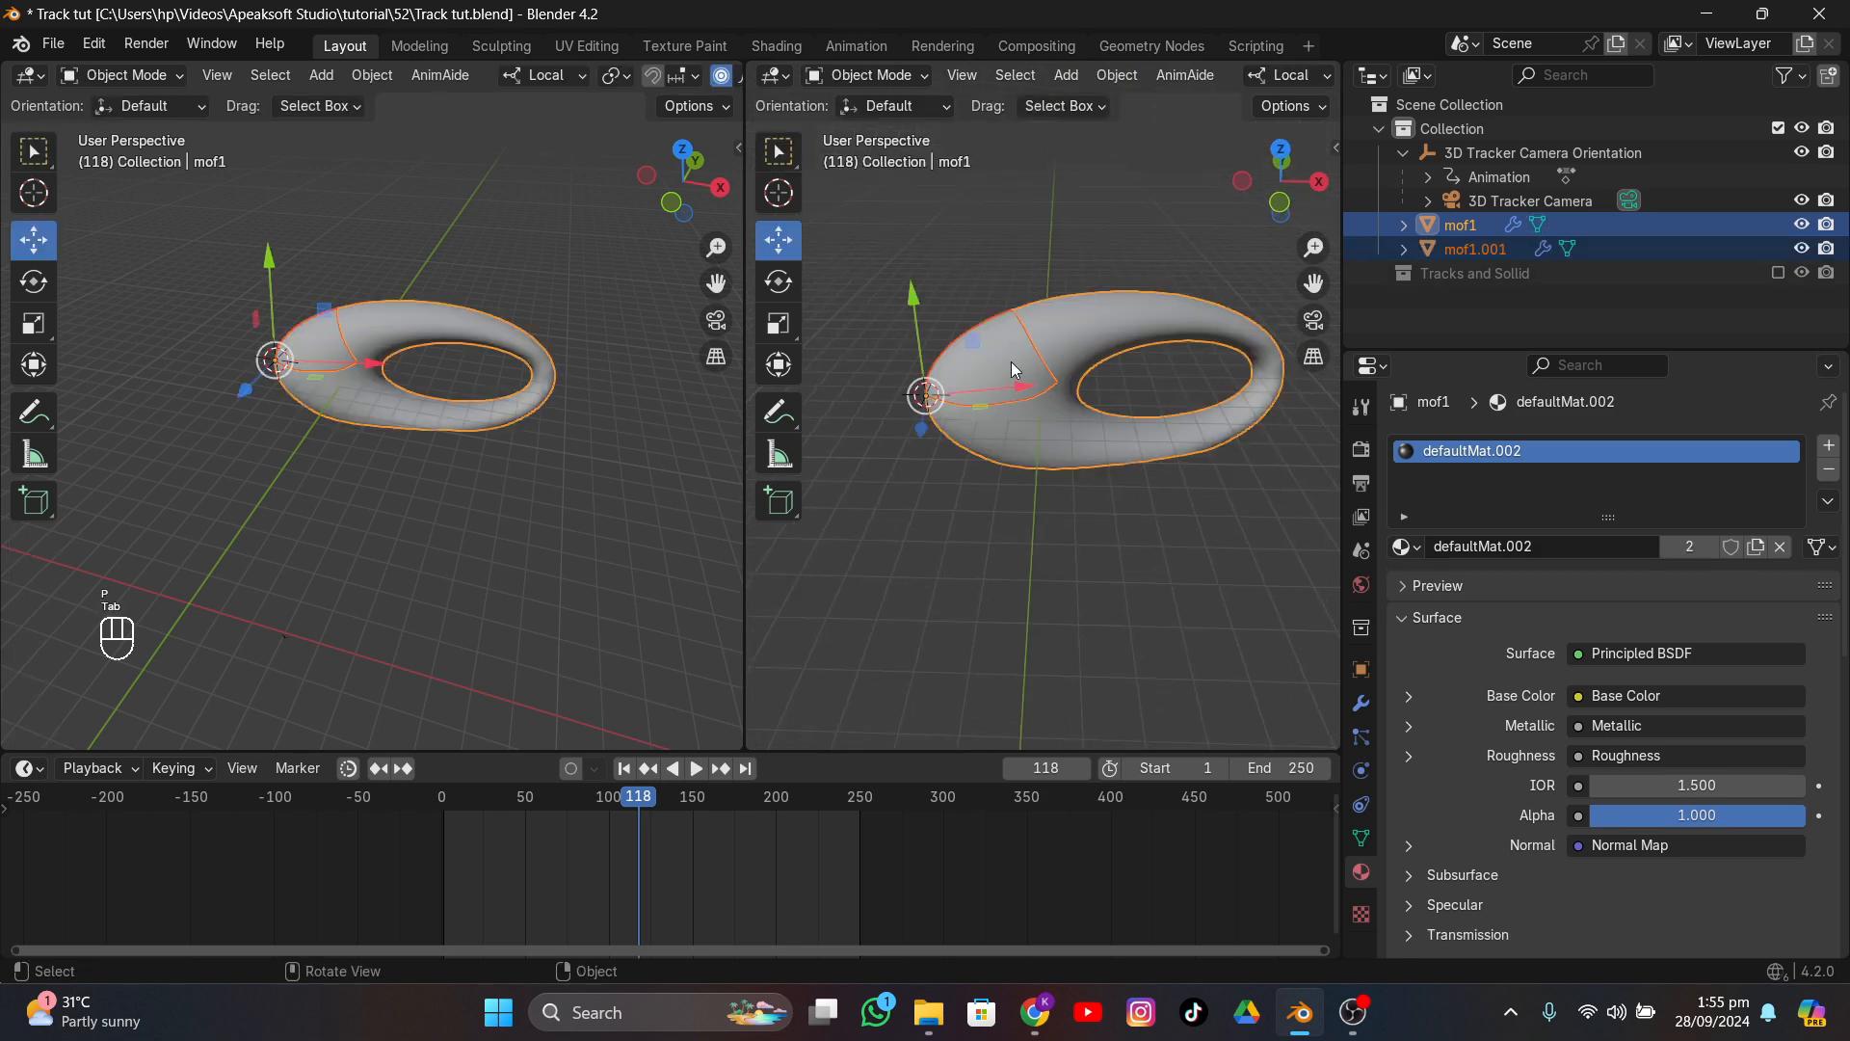
left_click(1009, 362)
key("g")
right_click(983, 336)
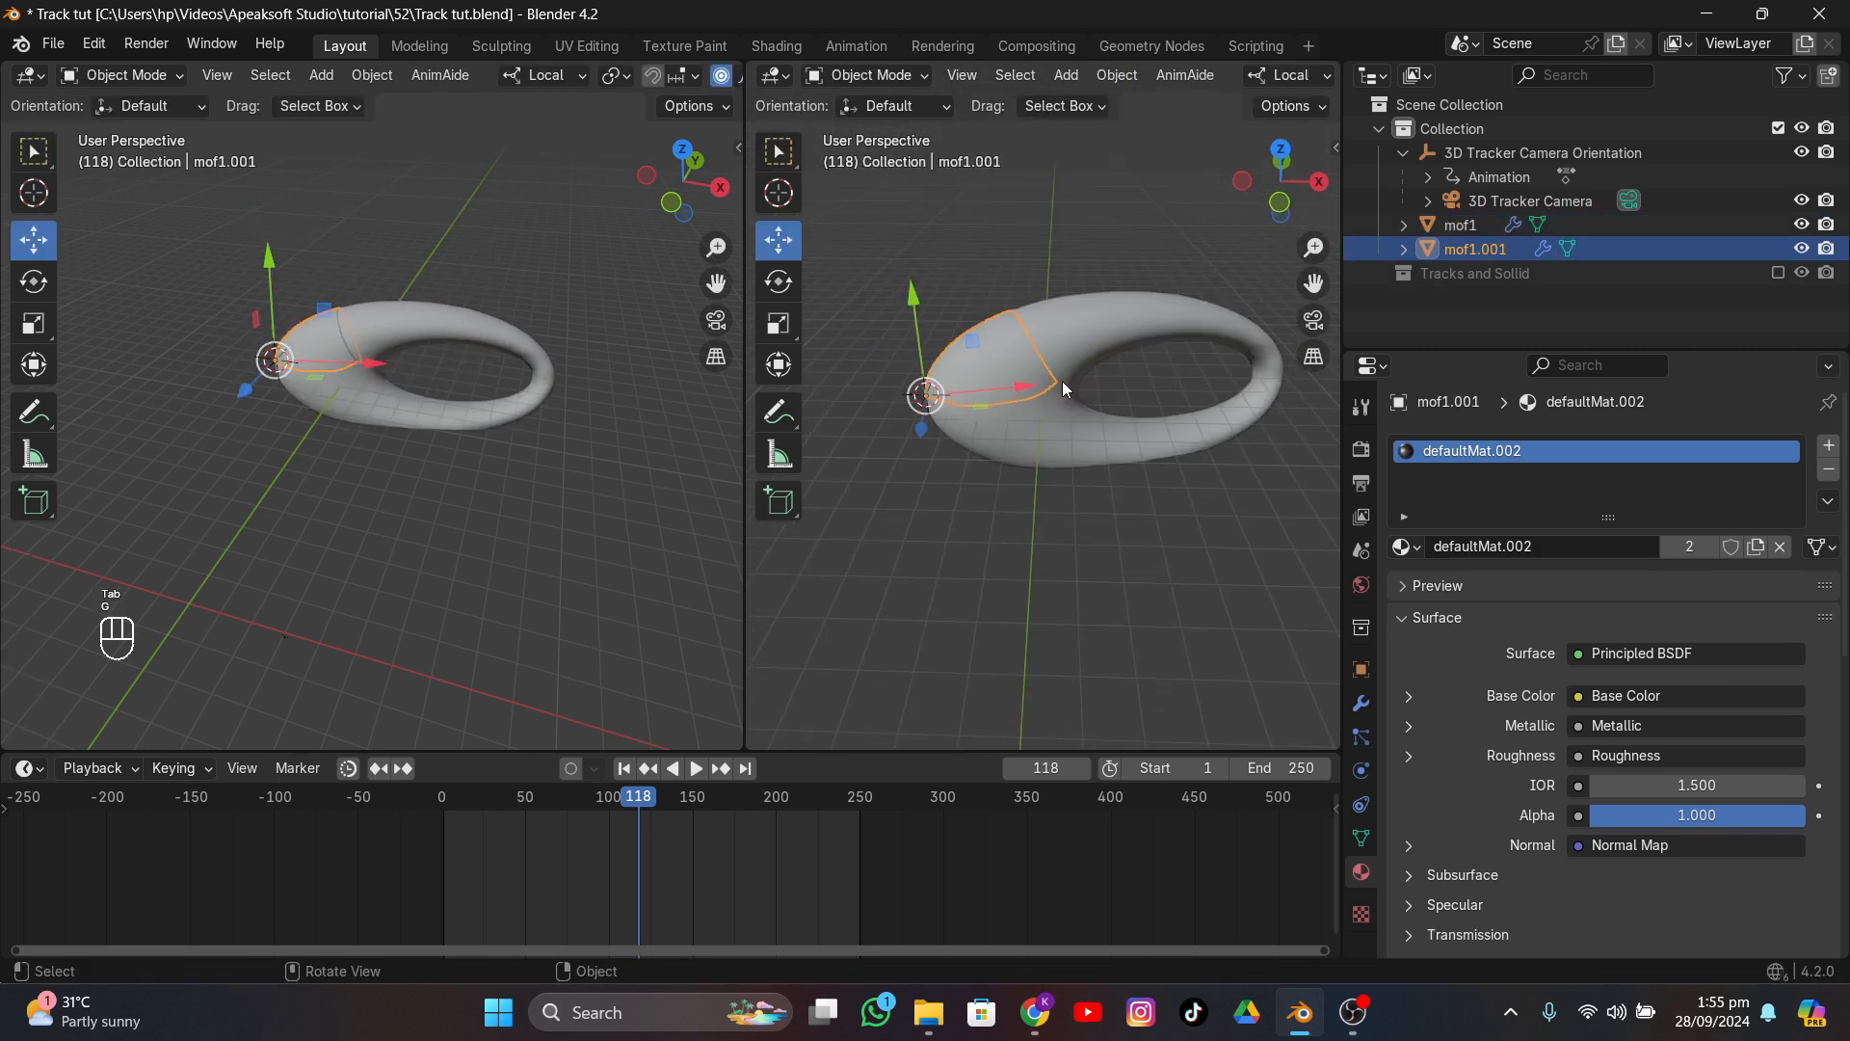
left_click(1071, 320)
key("g")
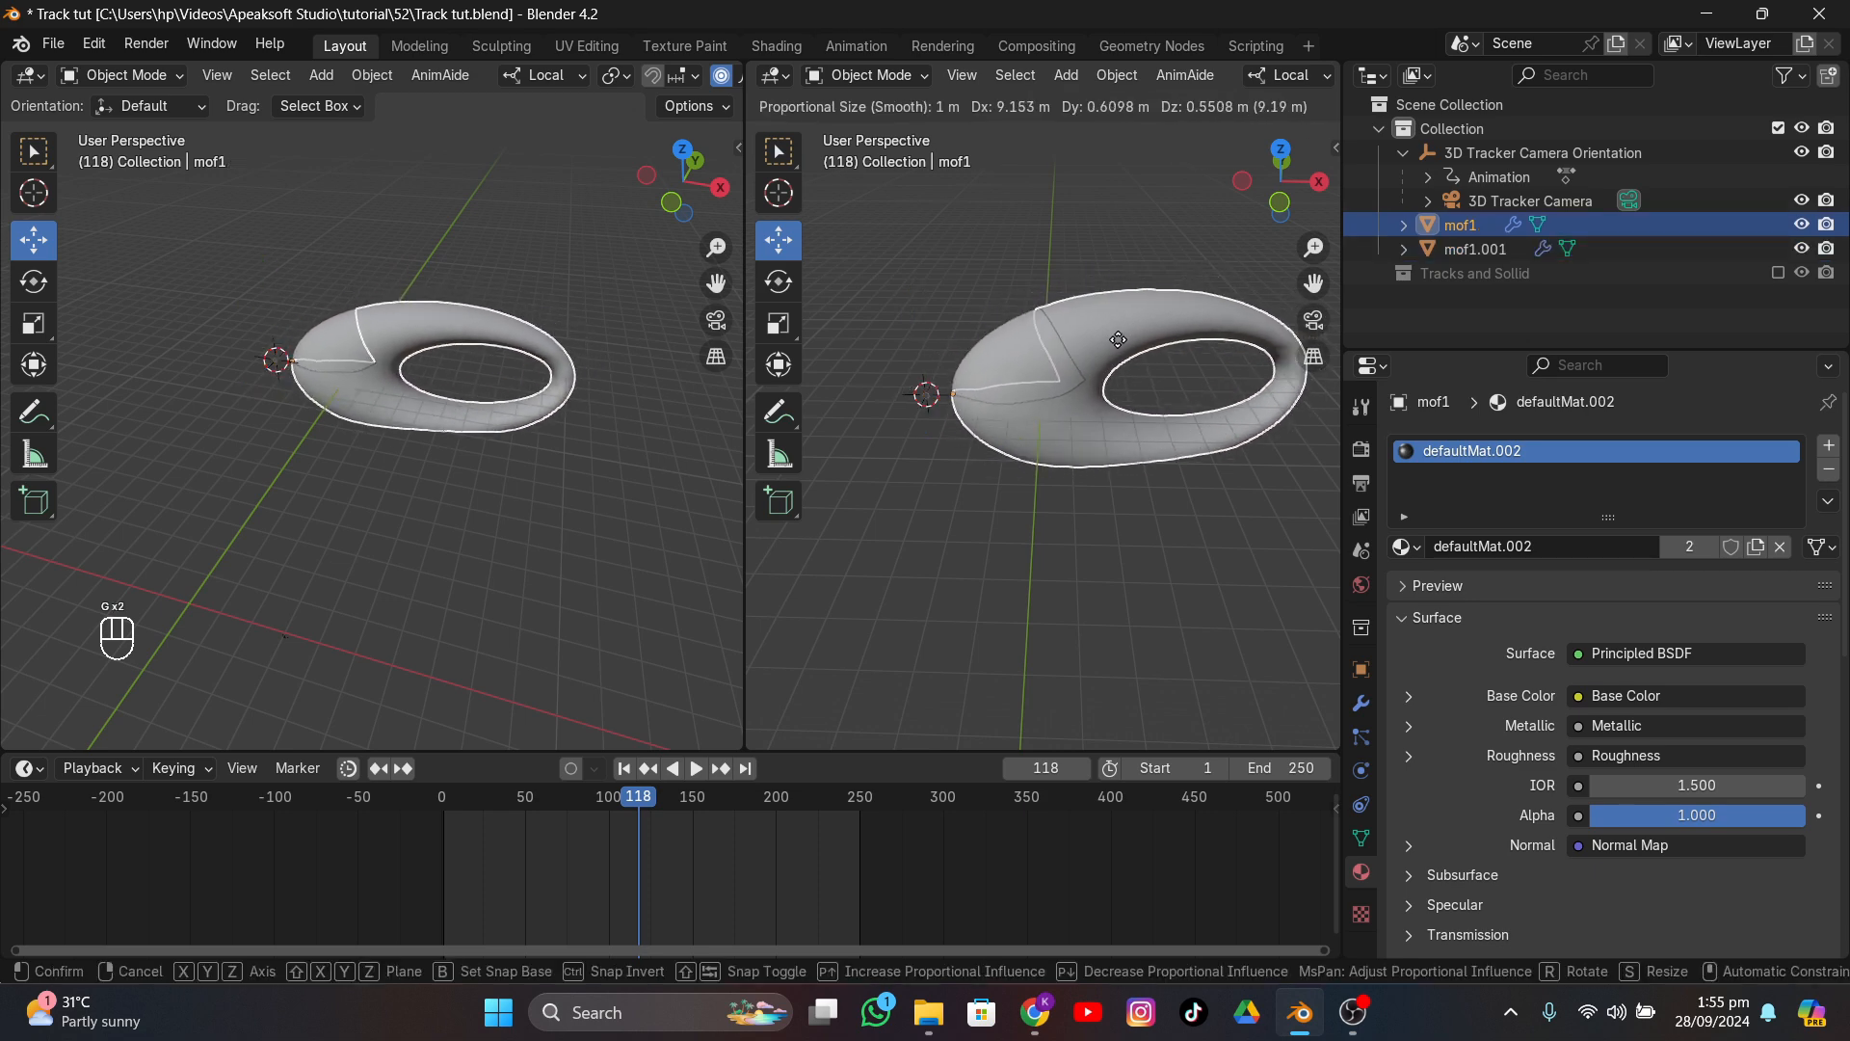
right_click(1153, 321)
left_click(977, 364)
key("g")
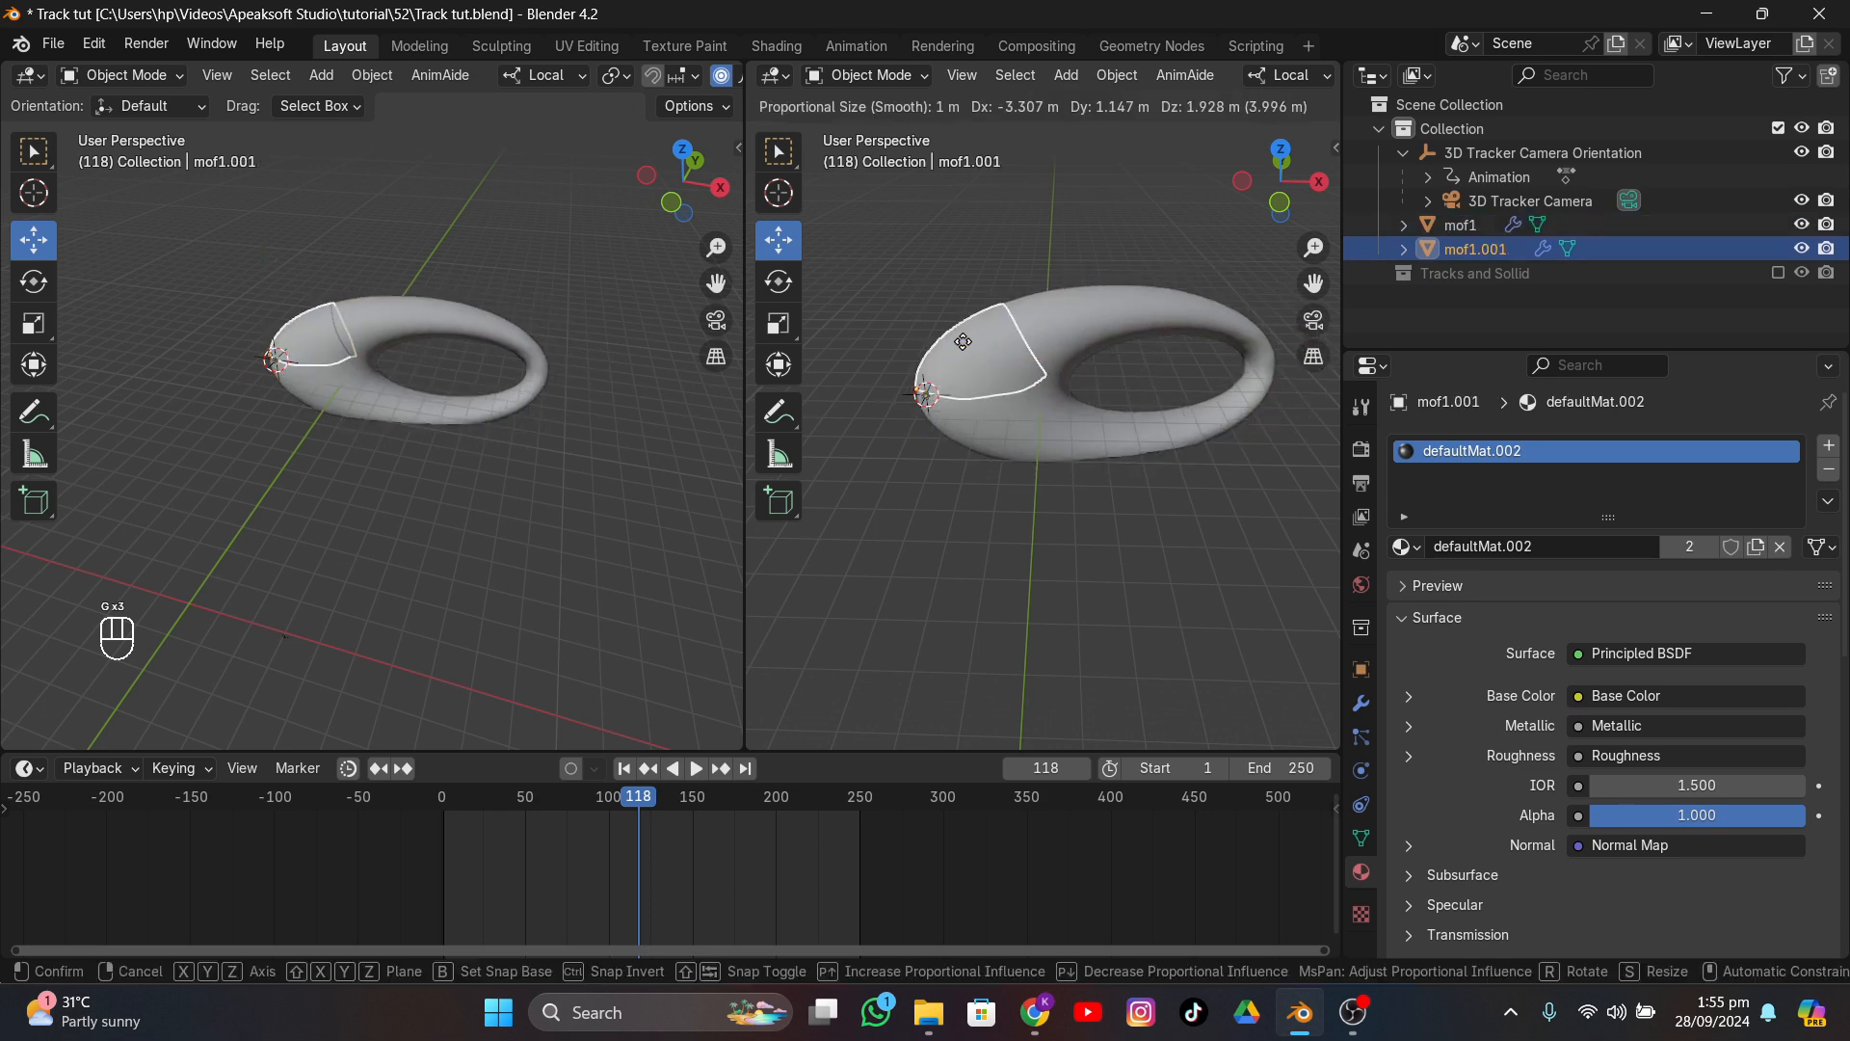
right_click(963, 270)
- Turn off proportional editing and test moving the separated piece mof1.001 on its own, cancelling the move
scroll(1169, 84, "down", 8)
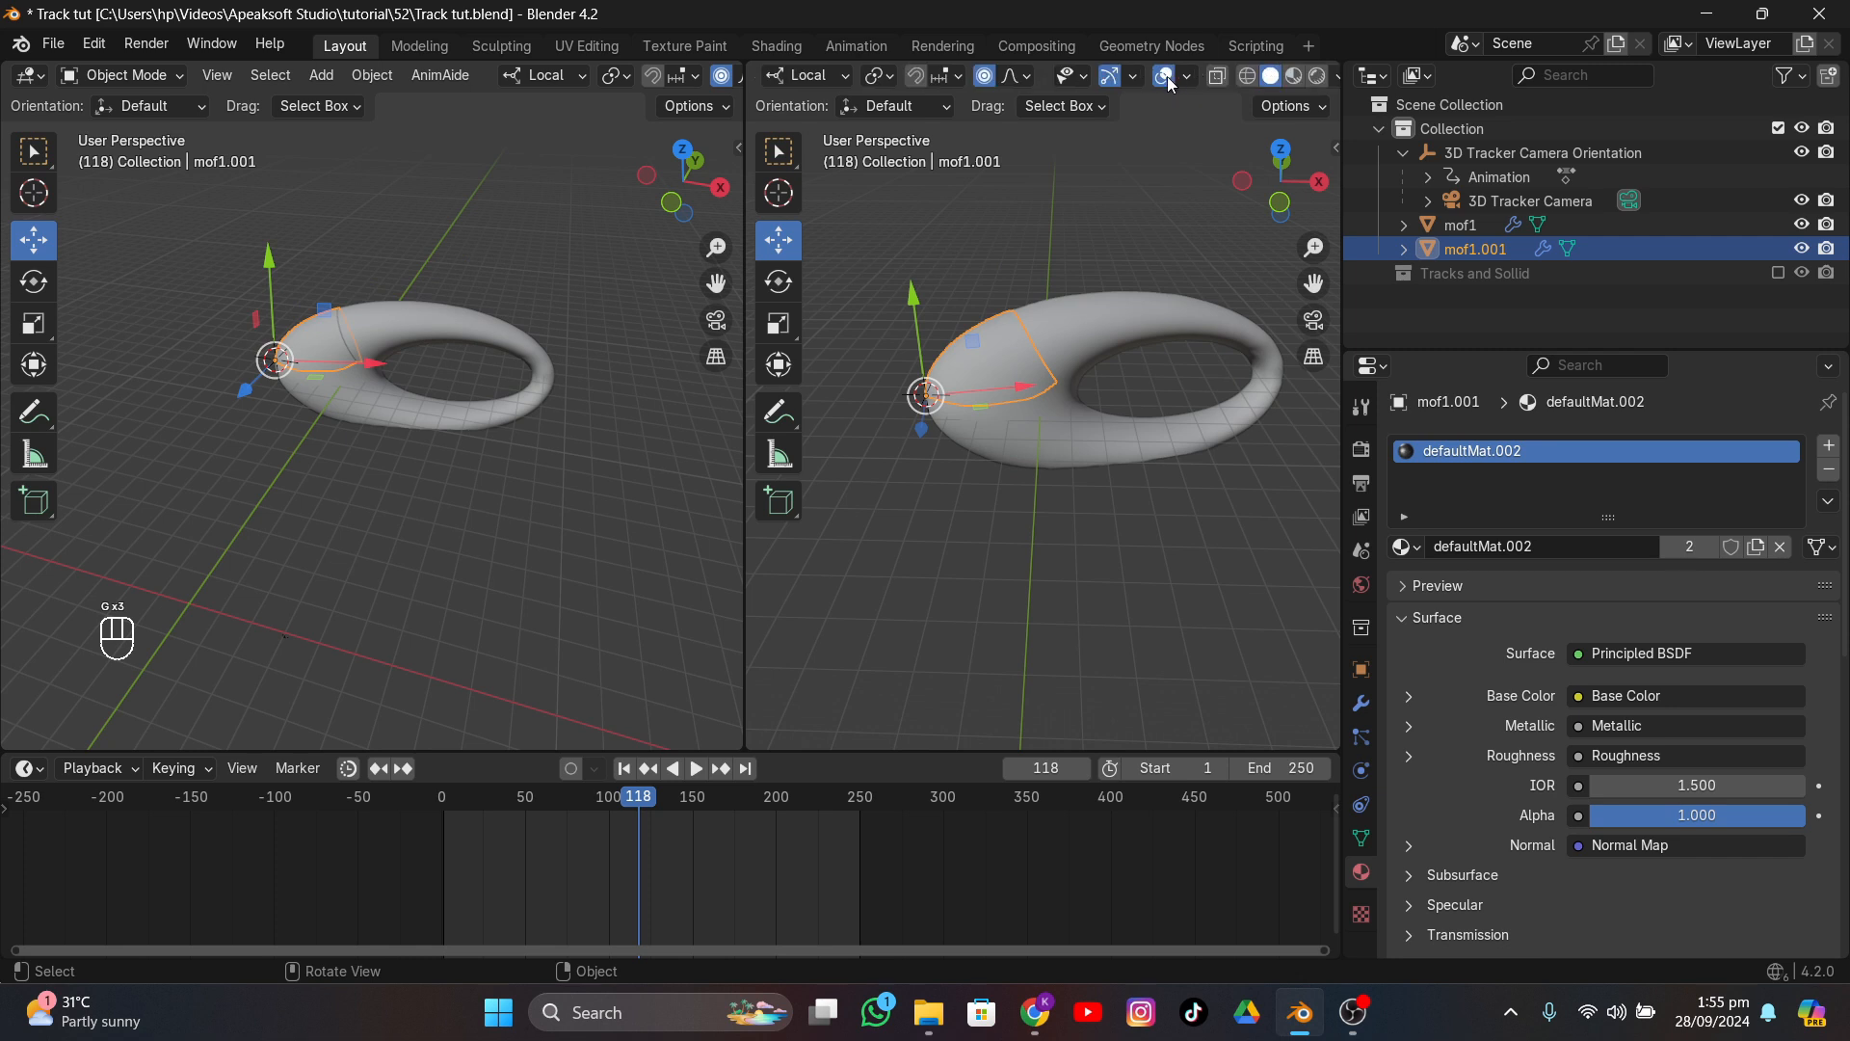
key("g")
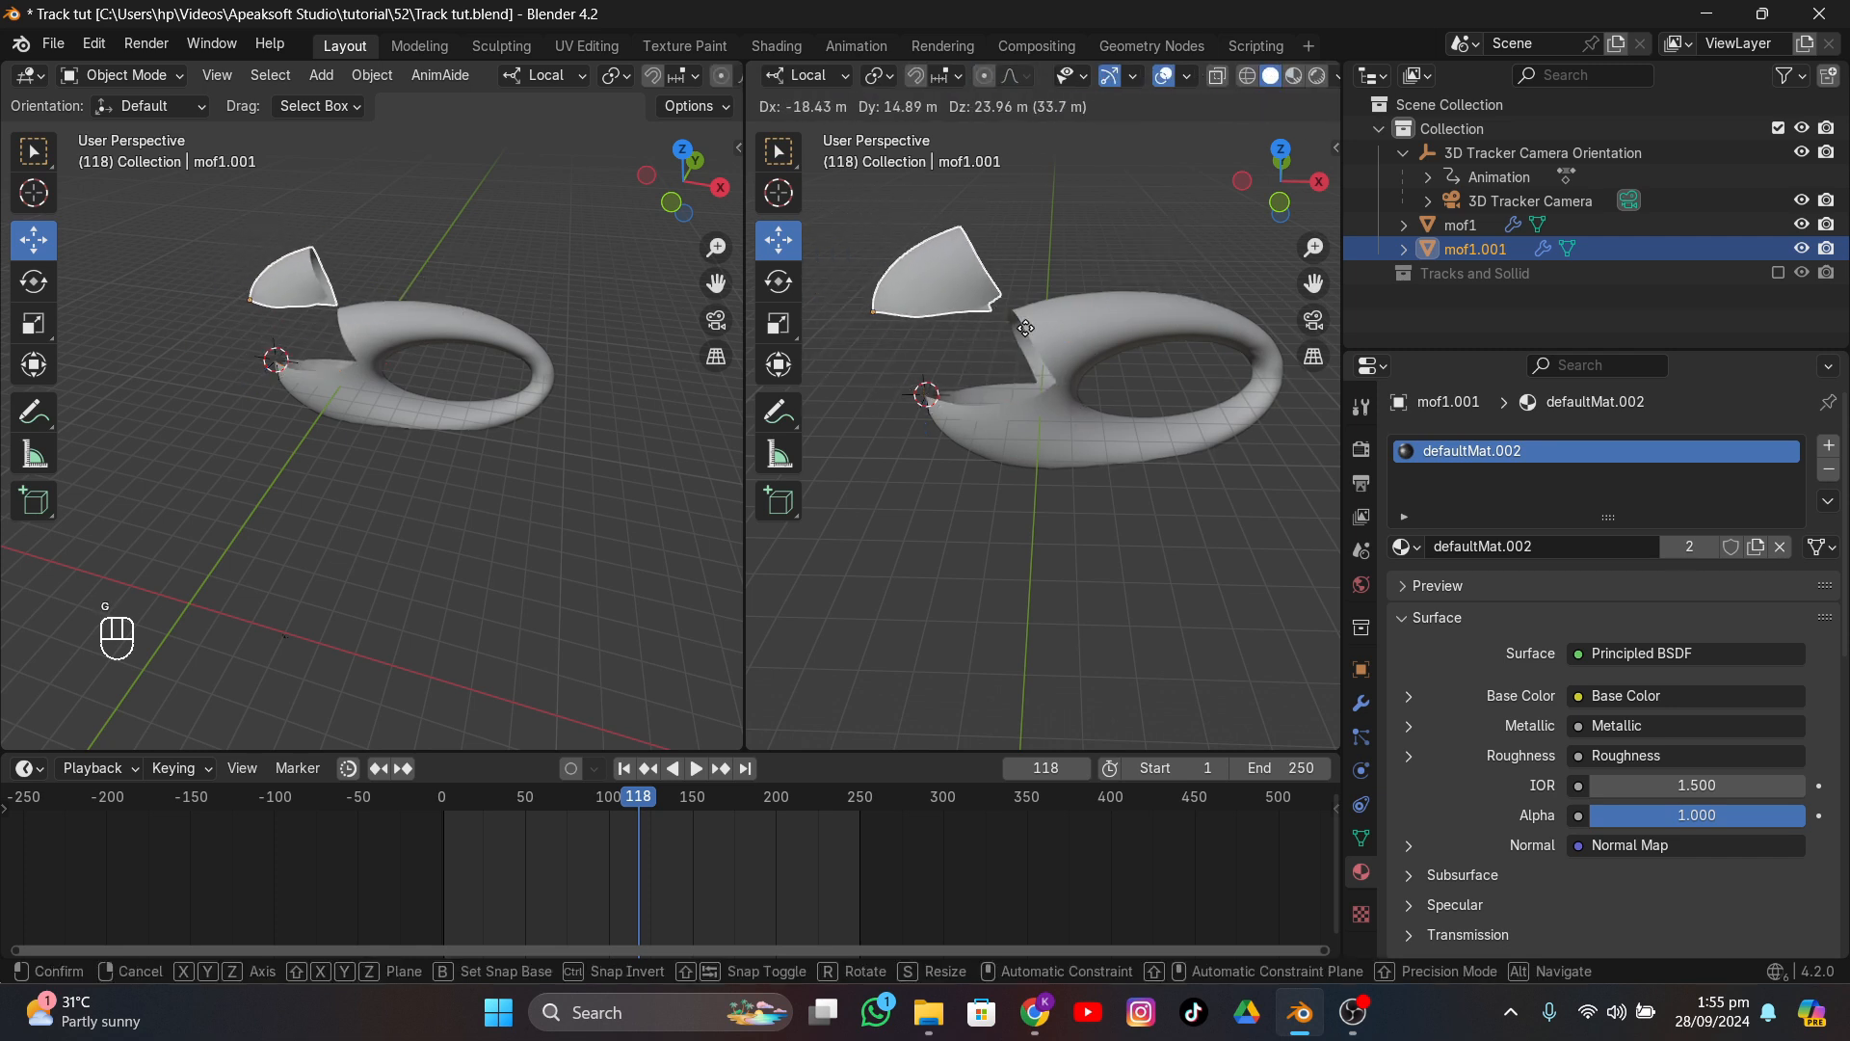
right_click(1025, 327)
- Hide mof1.001 and enter Edit Mode on mof1 with a close view of the cut opening
middle_click_drag(1014, 440, 1271, 446)
left_click(1801, 248)
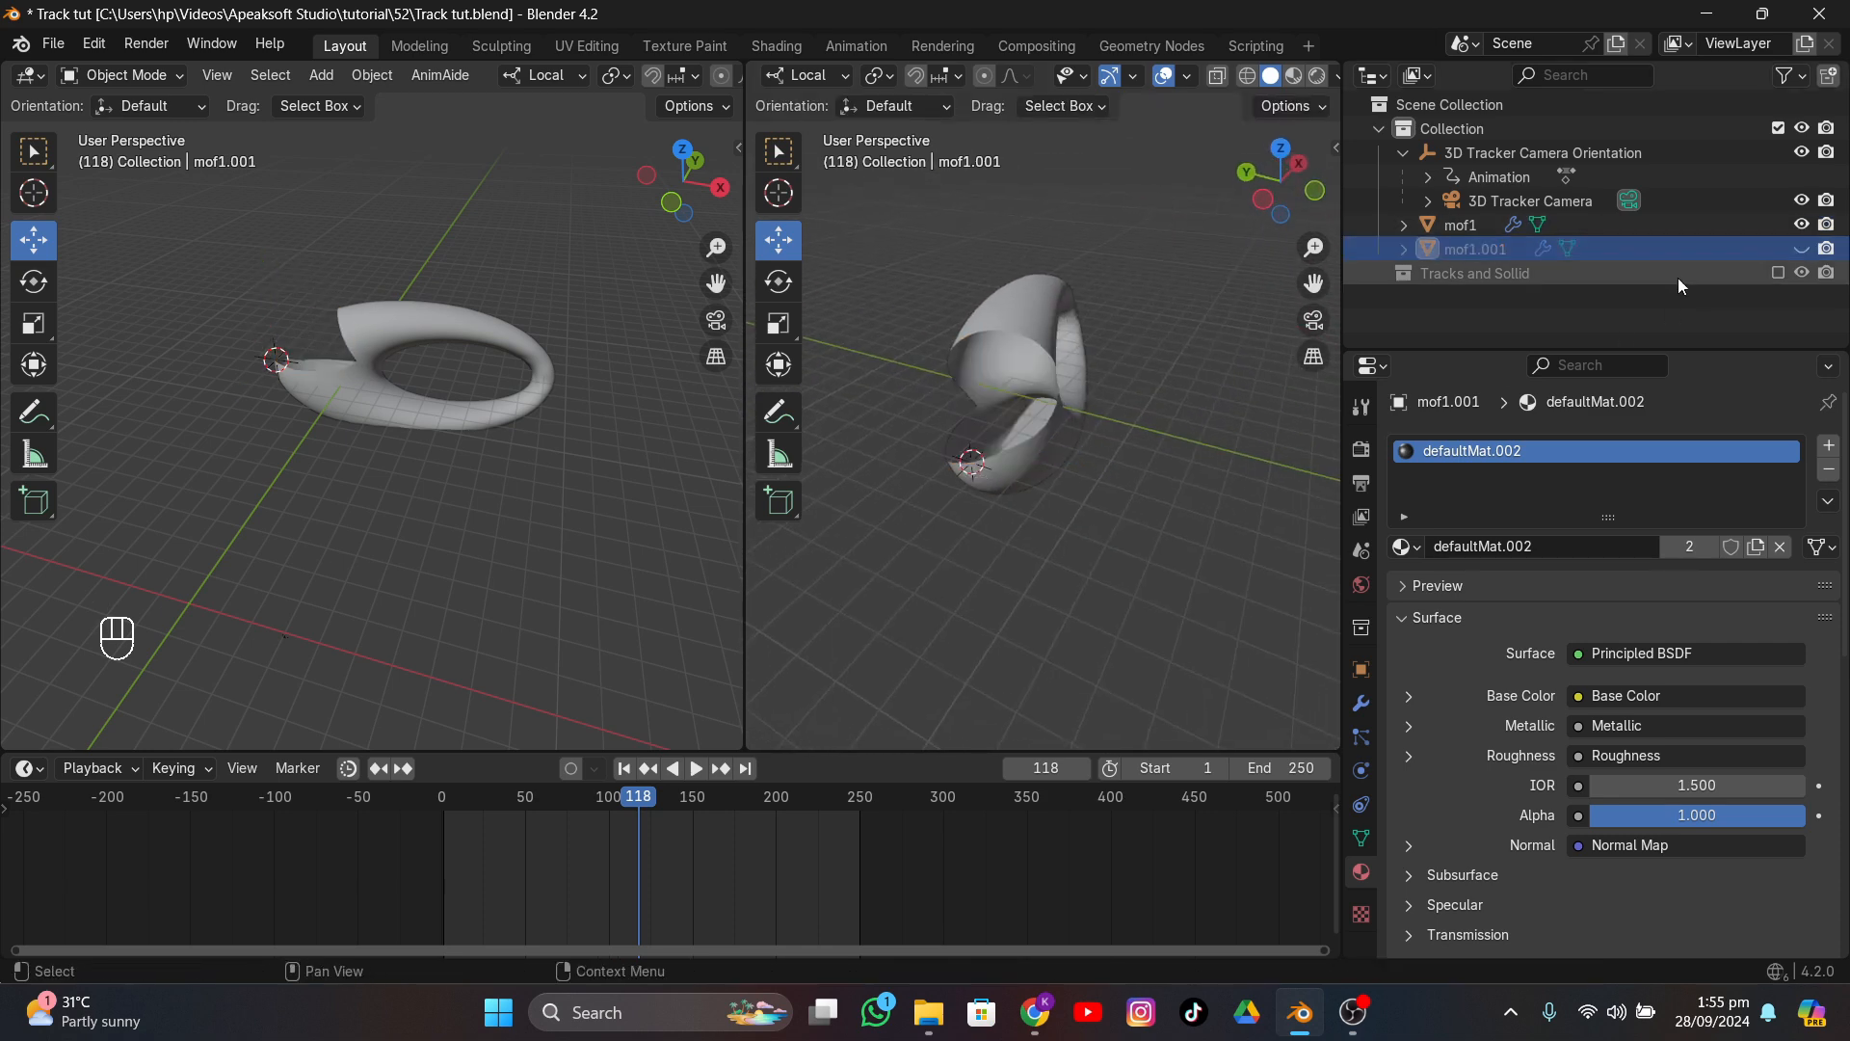
middle_click_drag(1156, 521, 1159, 282)
left_click(1102, 403)
key("Tab")
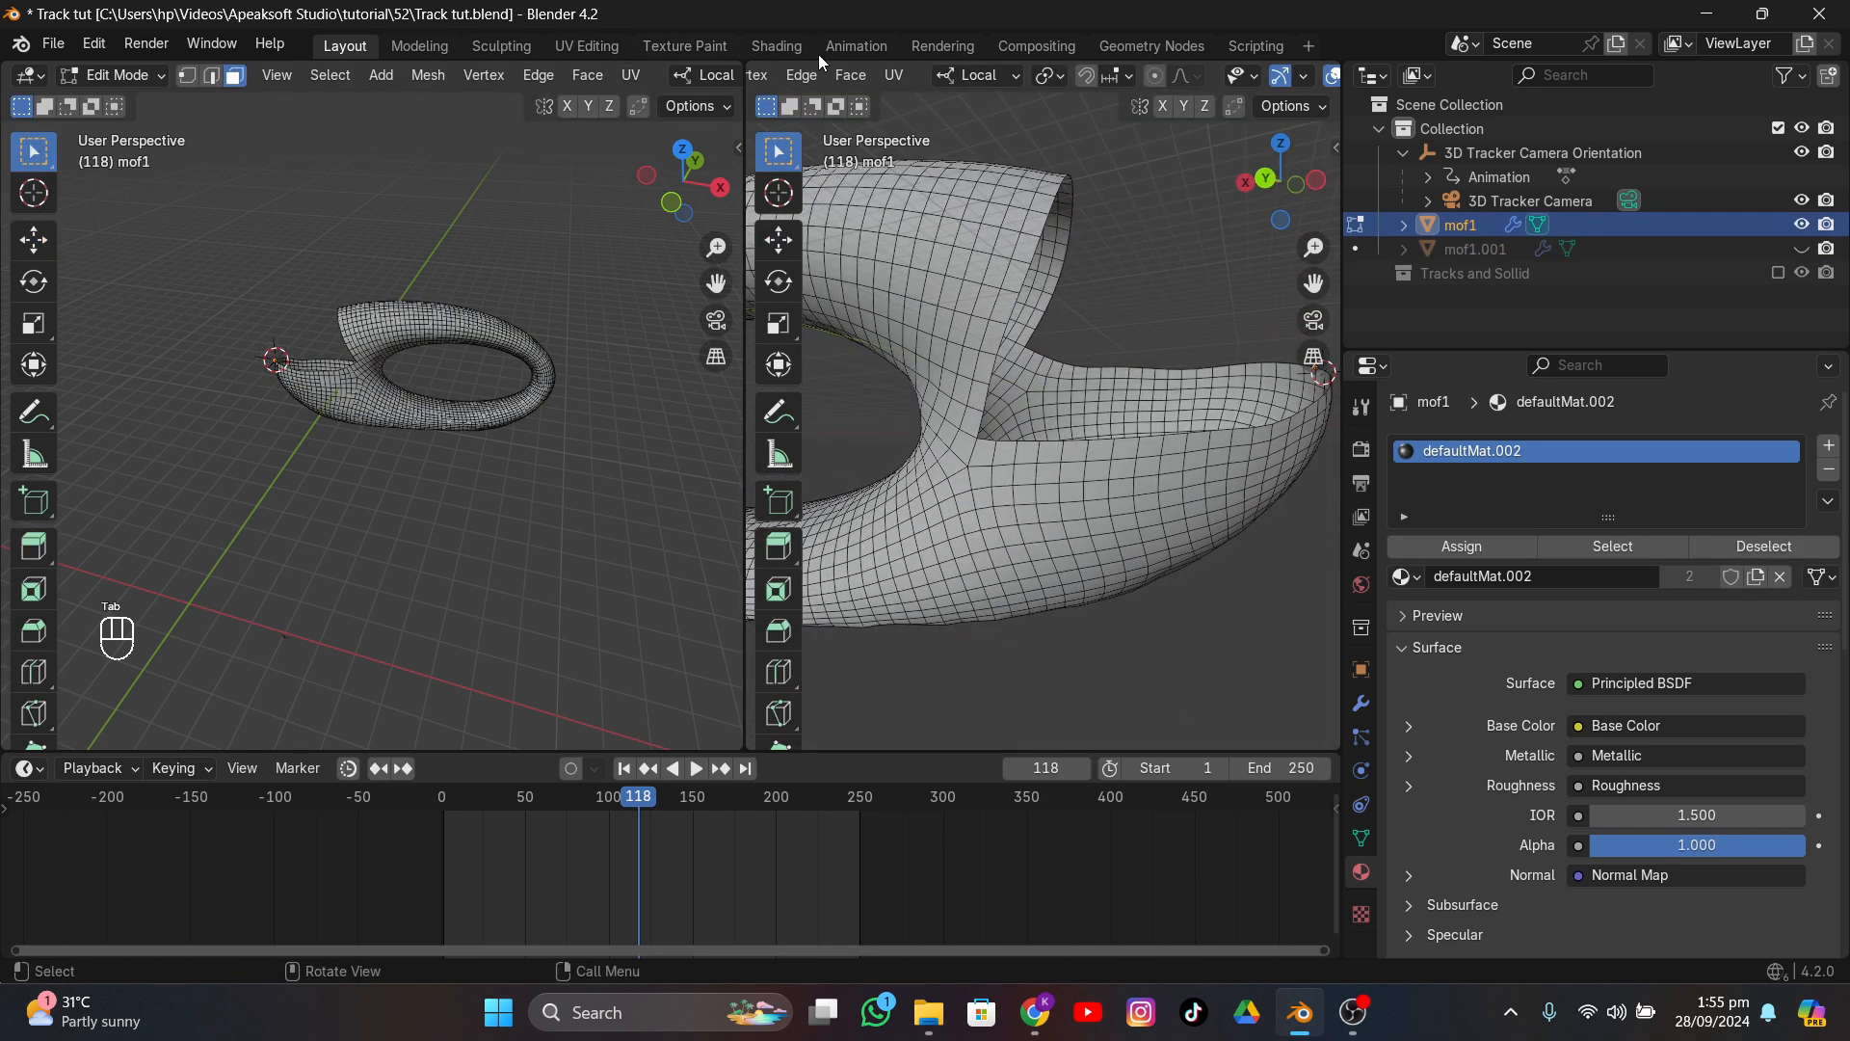
- In edge selection, select the rim of the lower cut opening with shortest paths and fill it with a face
scroll(848, 75, "up", 5)
left_click(956, 75)
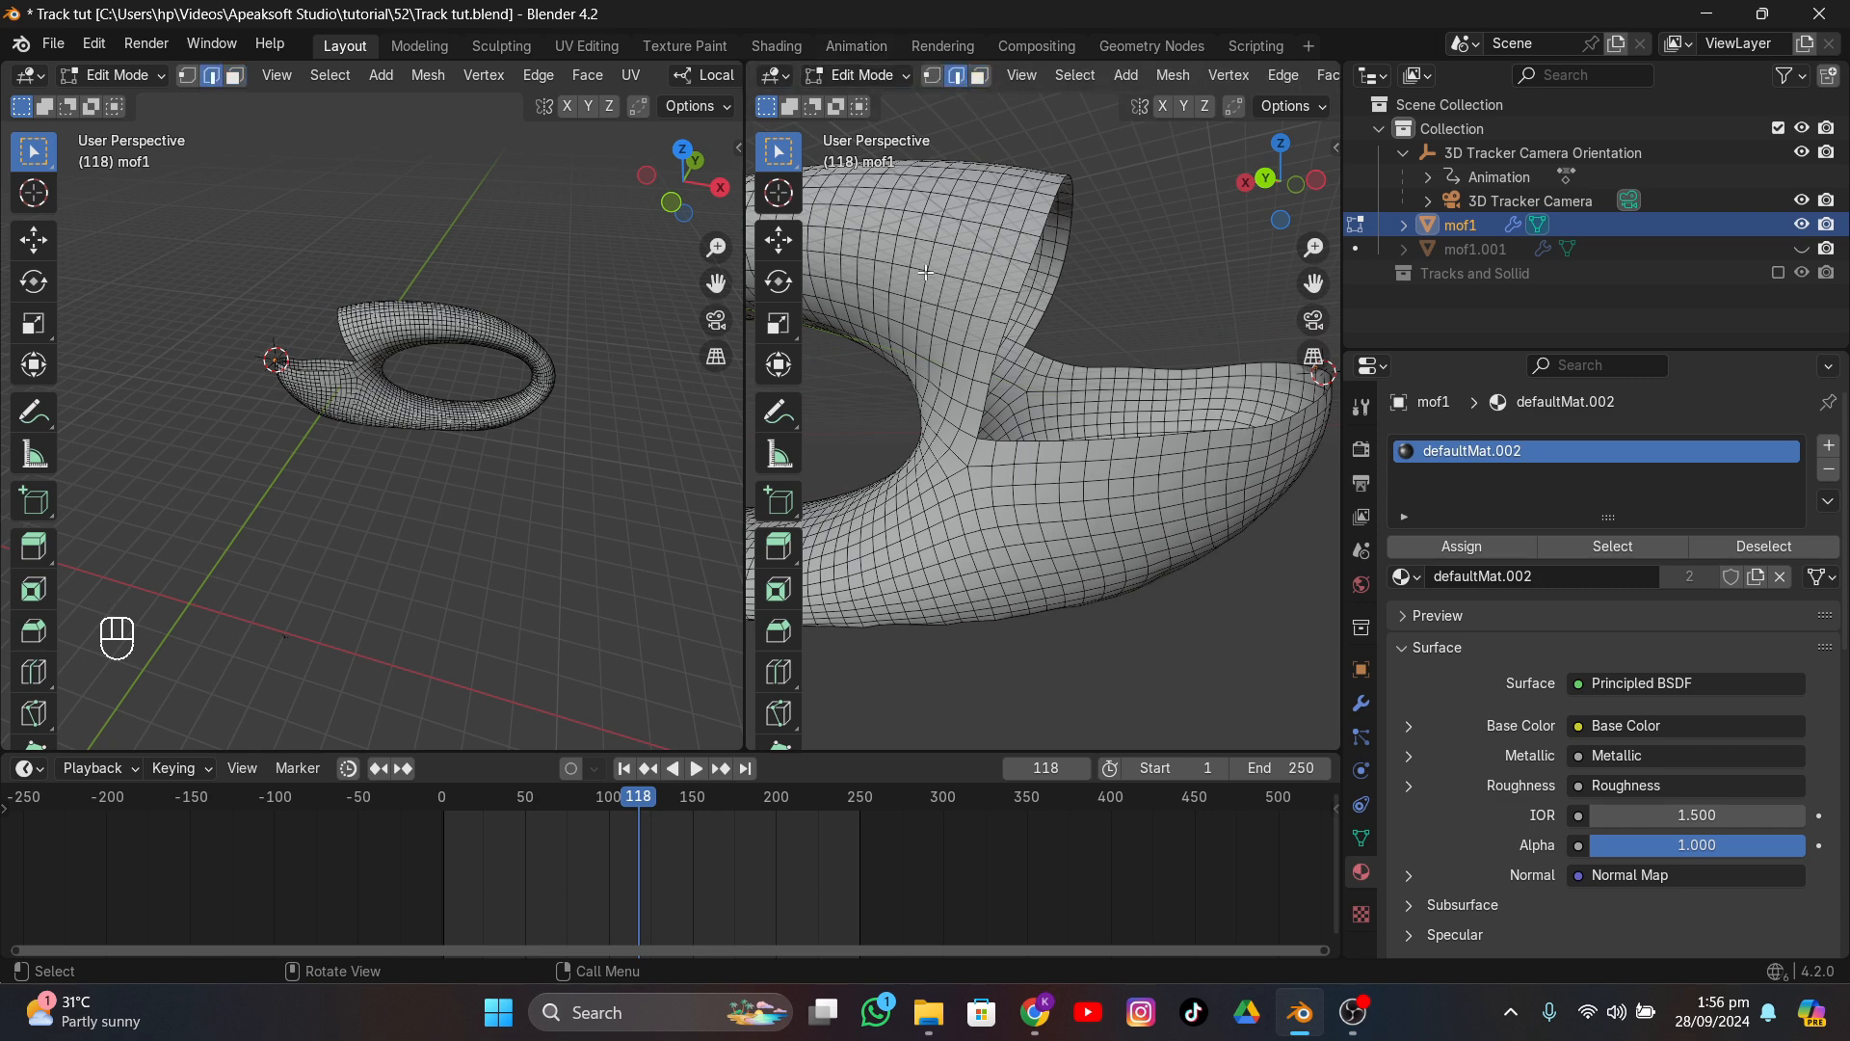
left_click(1068, 368, "ctrl")
left_click(1114, 446)
left_click(1257, 429, "ctrl")
middle_click_drag(1258, 429, 1303, 419)
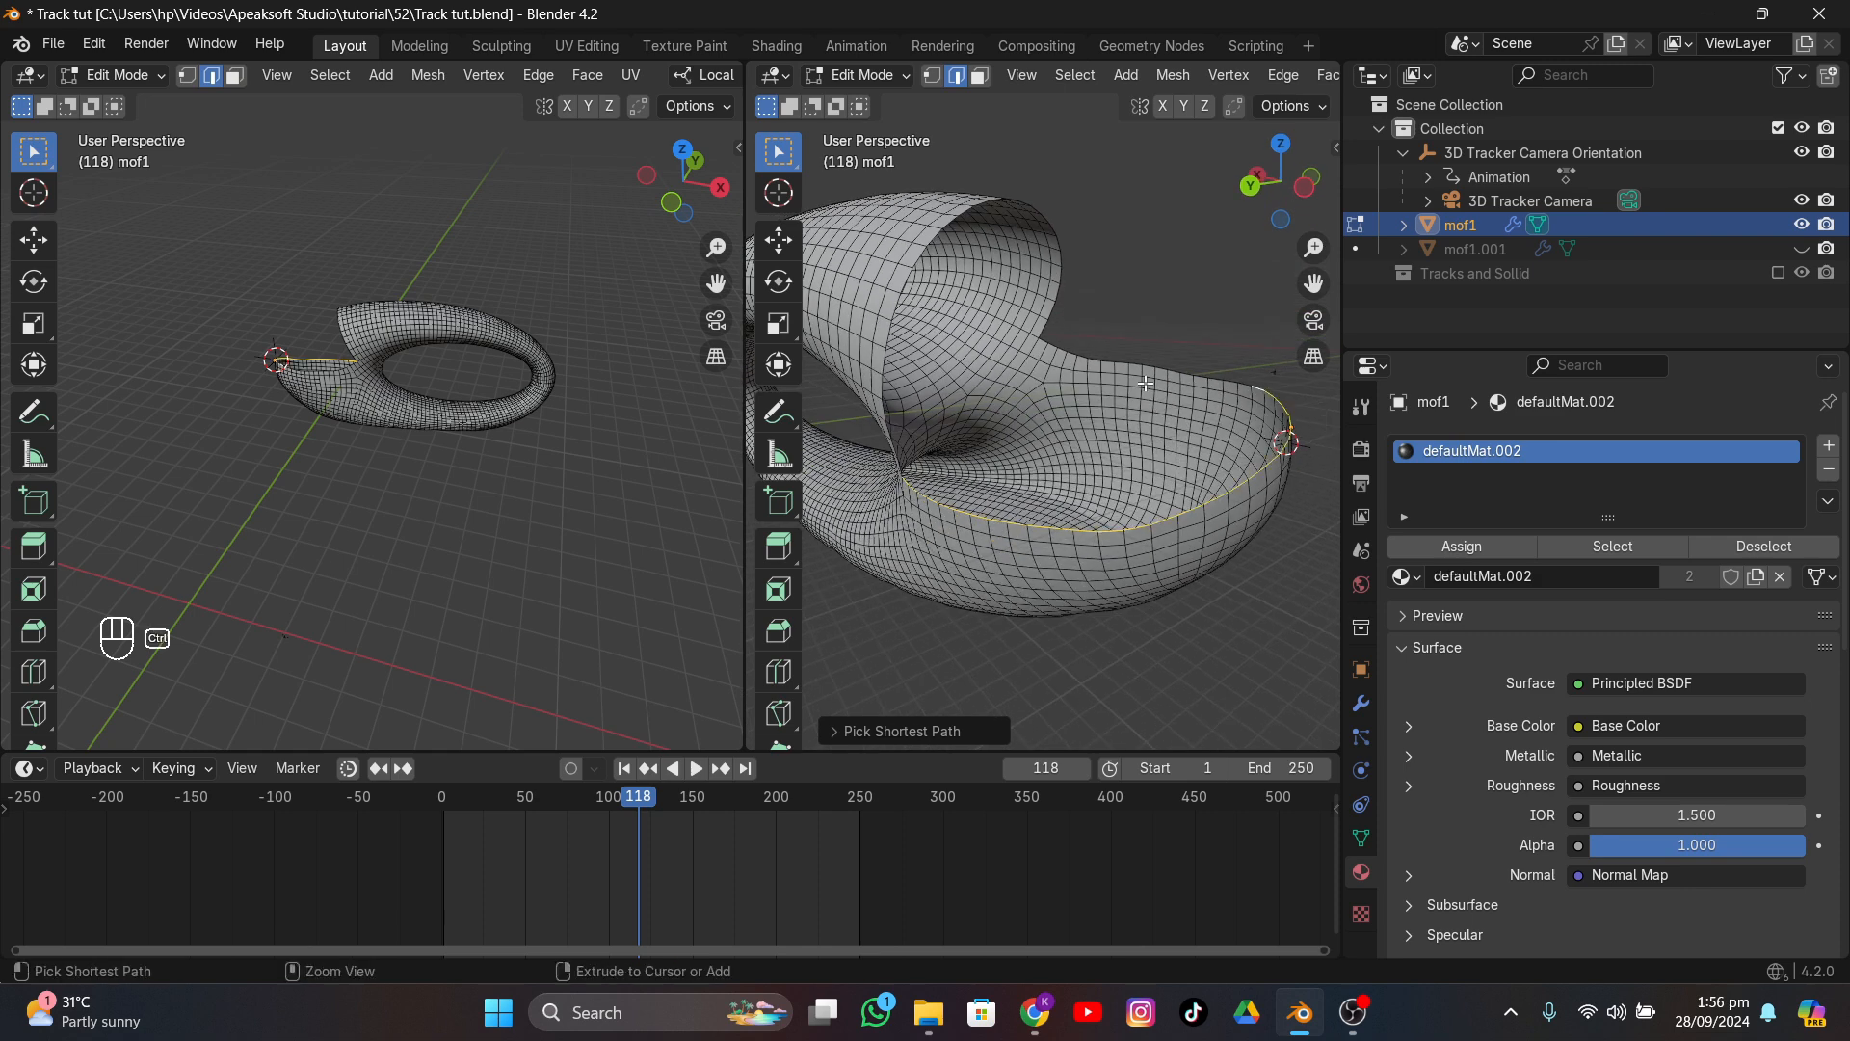
left_click(1045, 346, "shift")
middle_click_drag(1043, 341, 1235, 422)
key("f")
- Select the rim of the upper cut opening with shortest paths, fill it with a face, and return to Object Mode
left_click(987, 431)
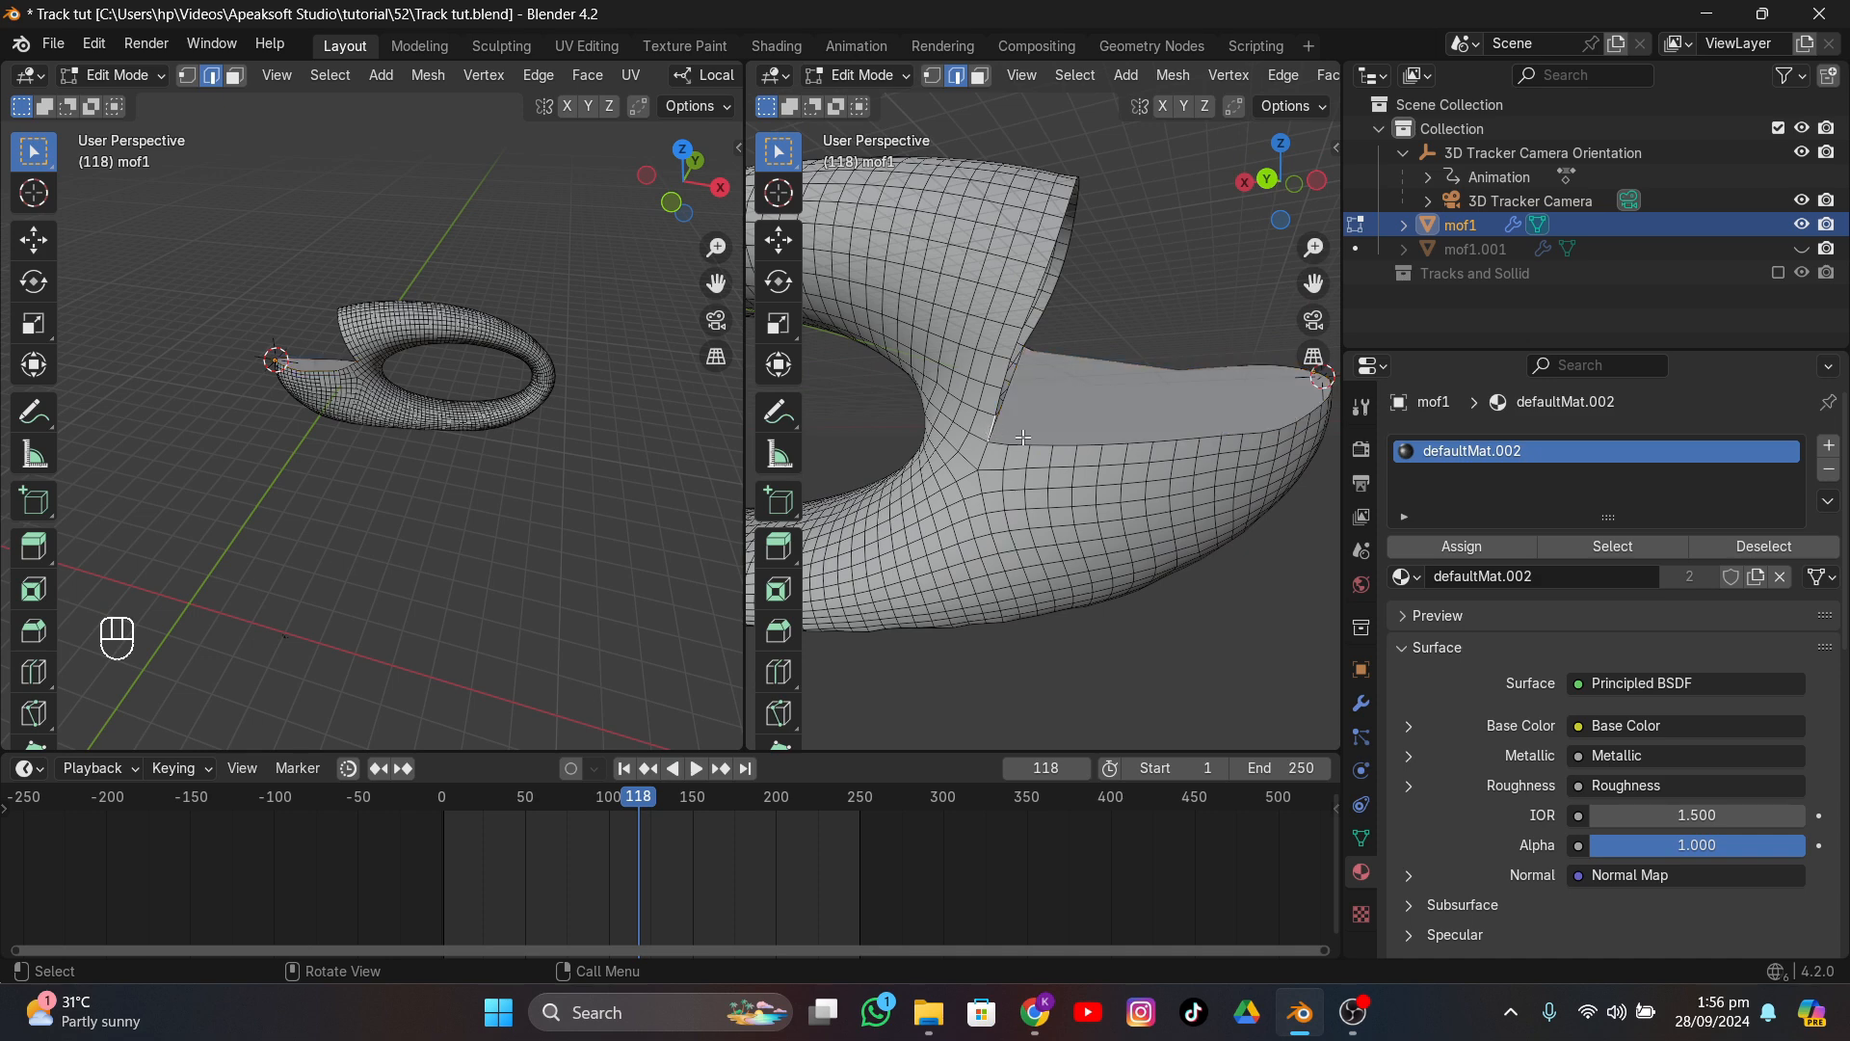
middle_click_drag(1081, 396, 1052, 440)
left_click(989, 313, "ctrl")
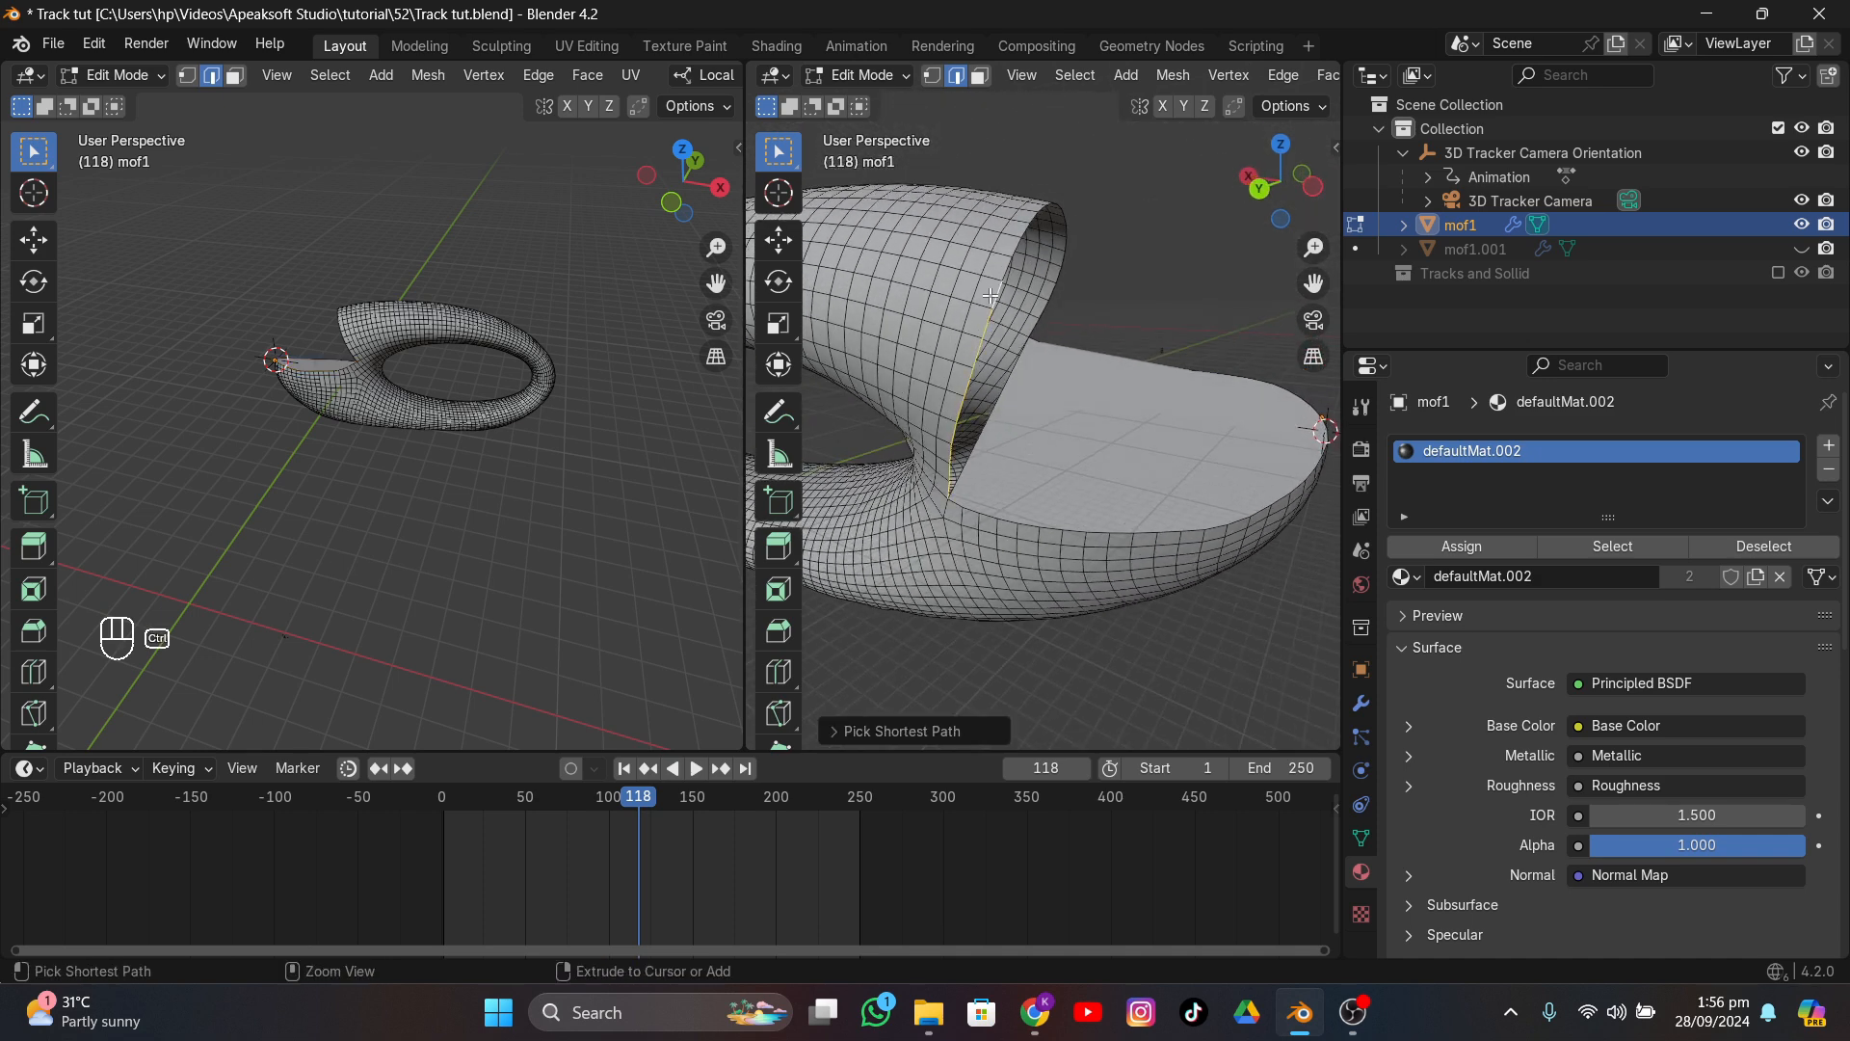
middle_click_drag(990, 313, 960, 277)
left_click(986, 250, "ctrl")
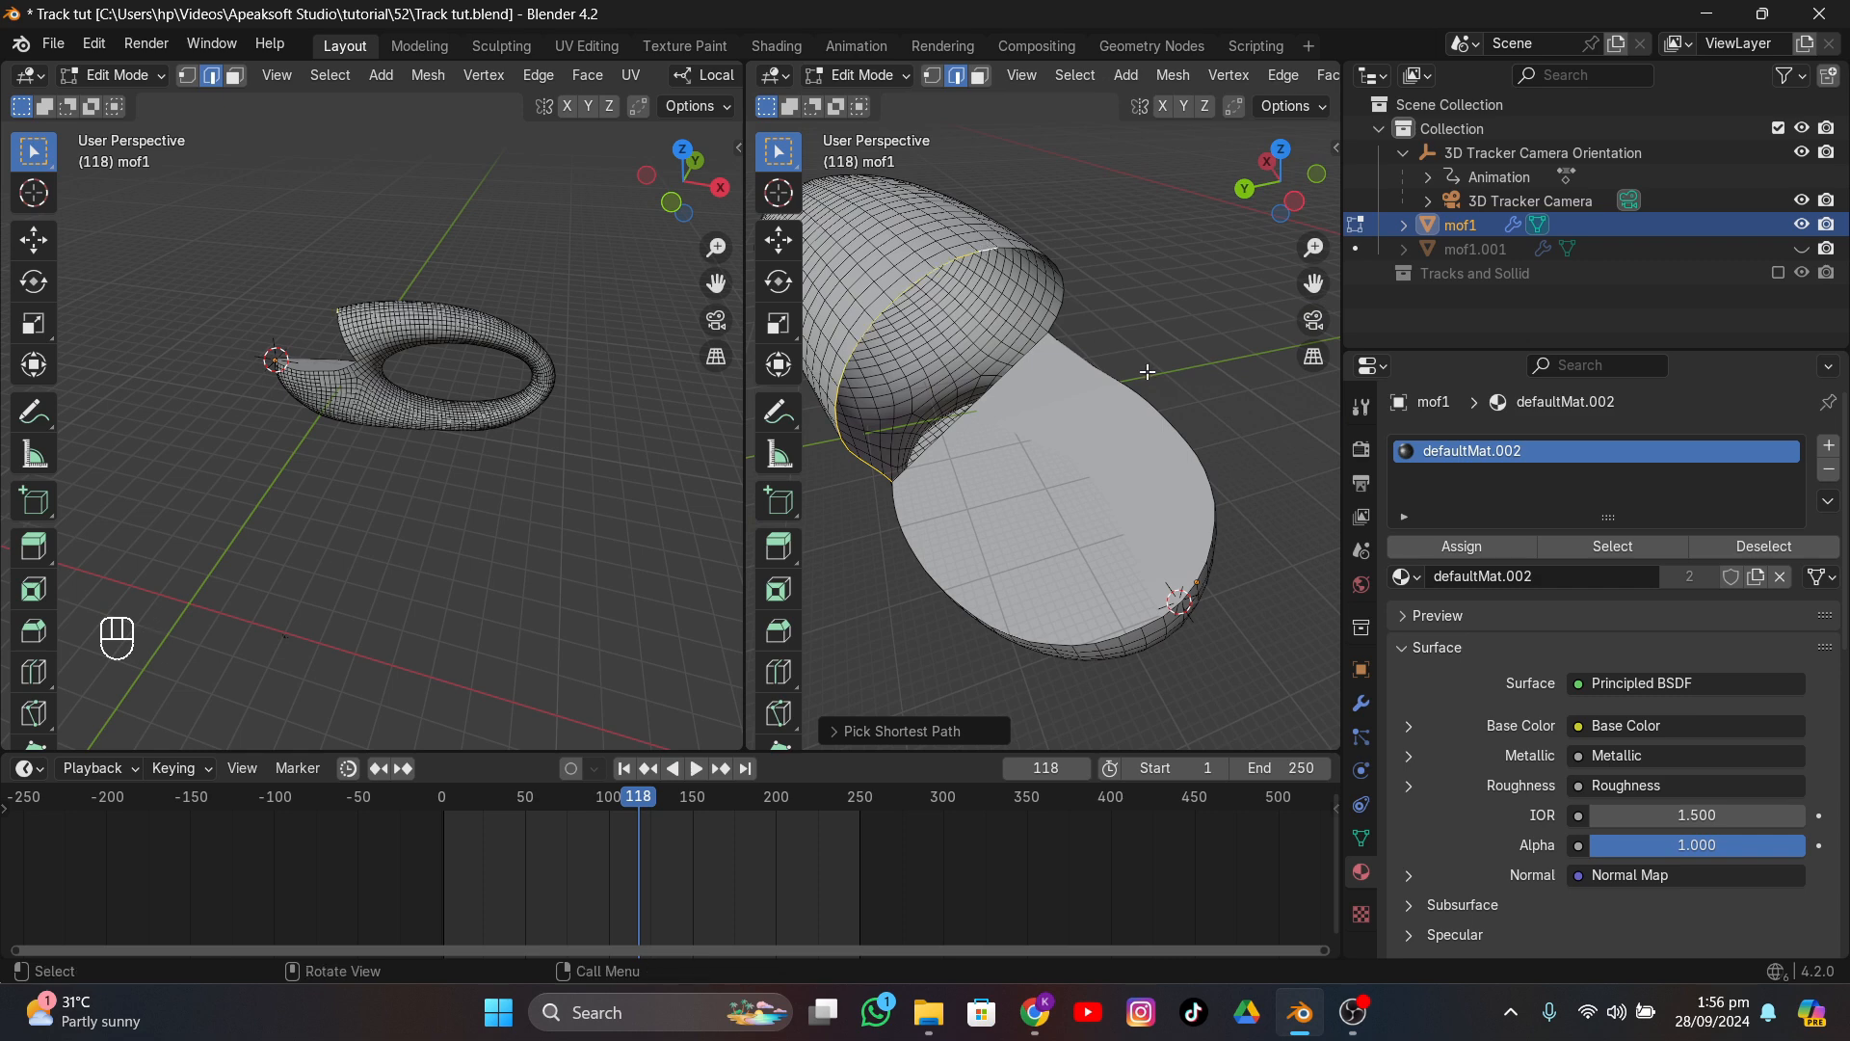
middle_click_drag(1143, 372, 865, 379)
scroll(1070, 358, "up", 4)
left_click(1115, 277, "ctrl")
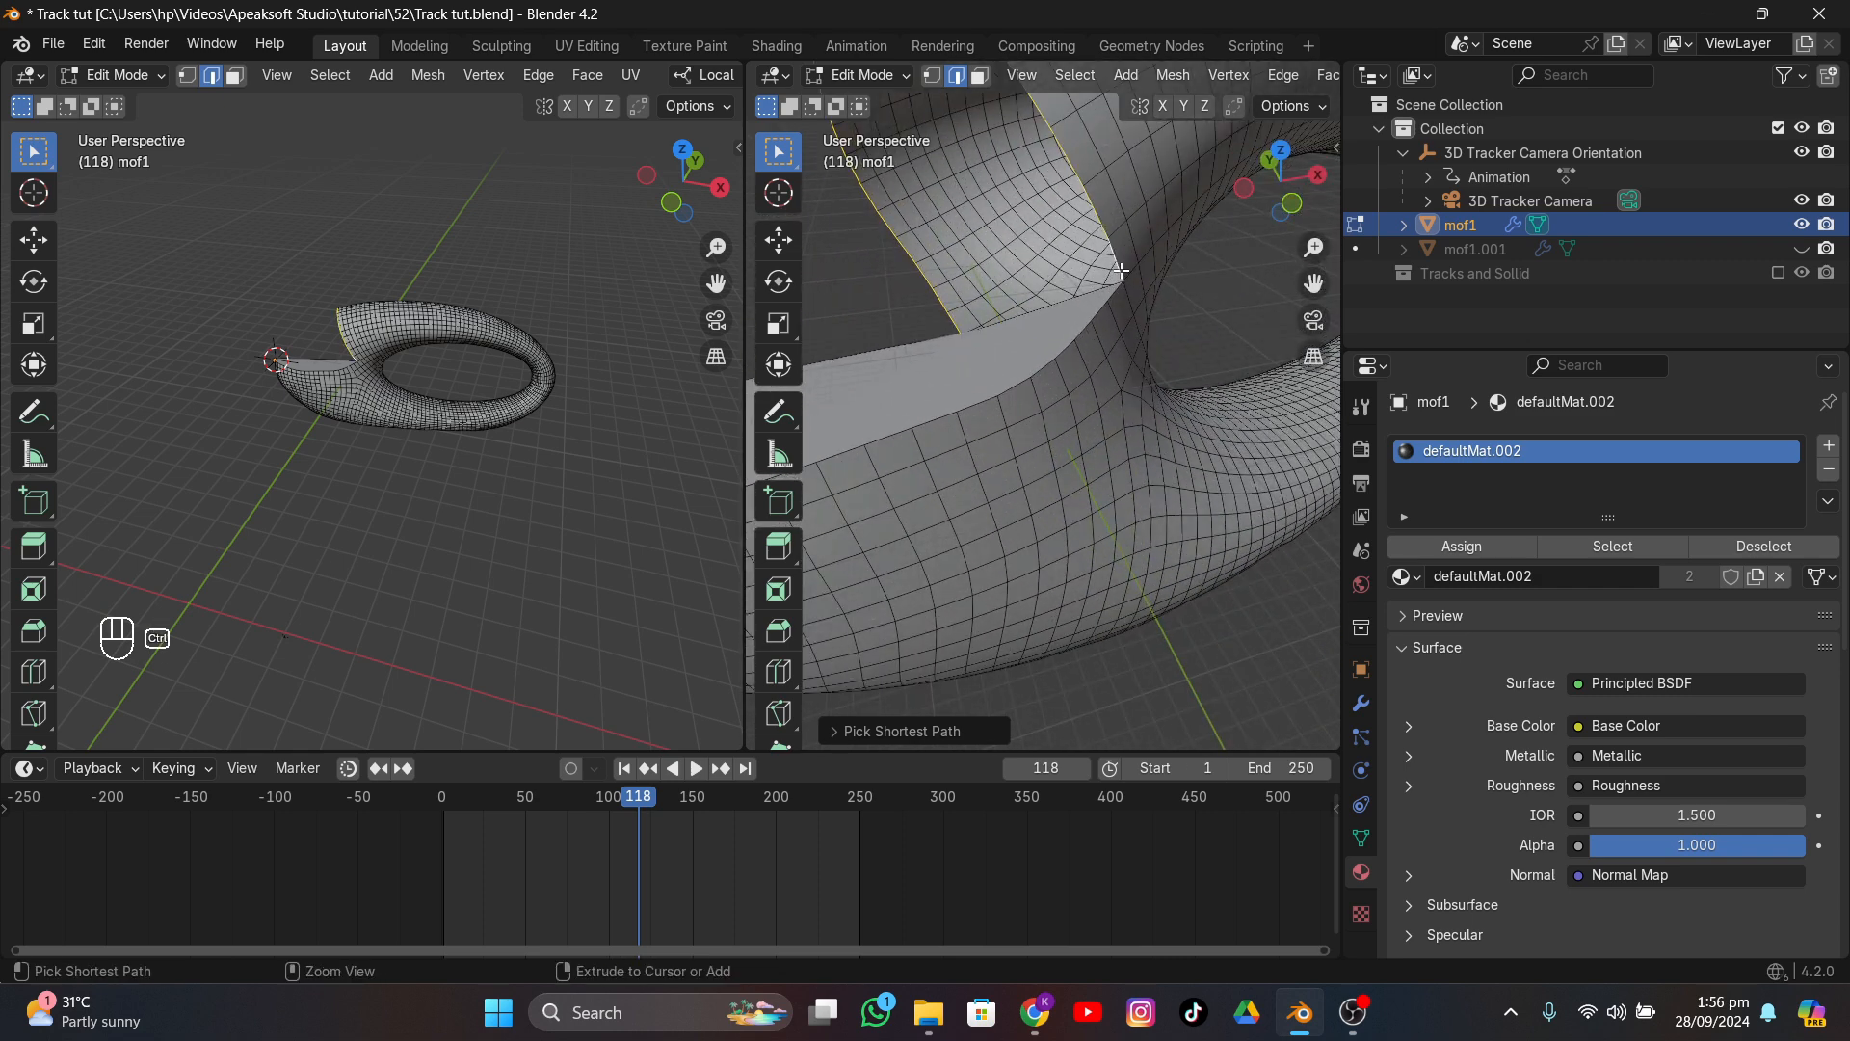
key("f")
key("Tab")
- Show mof1.001 briefly to check its fit against the capped mof1, hide it again, and deselect everything
scroll(1051, 361, "down", 5)
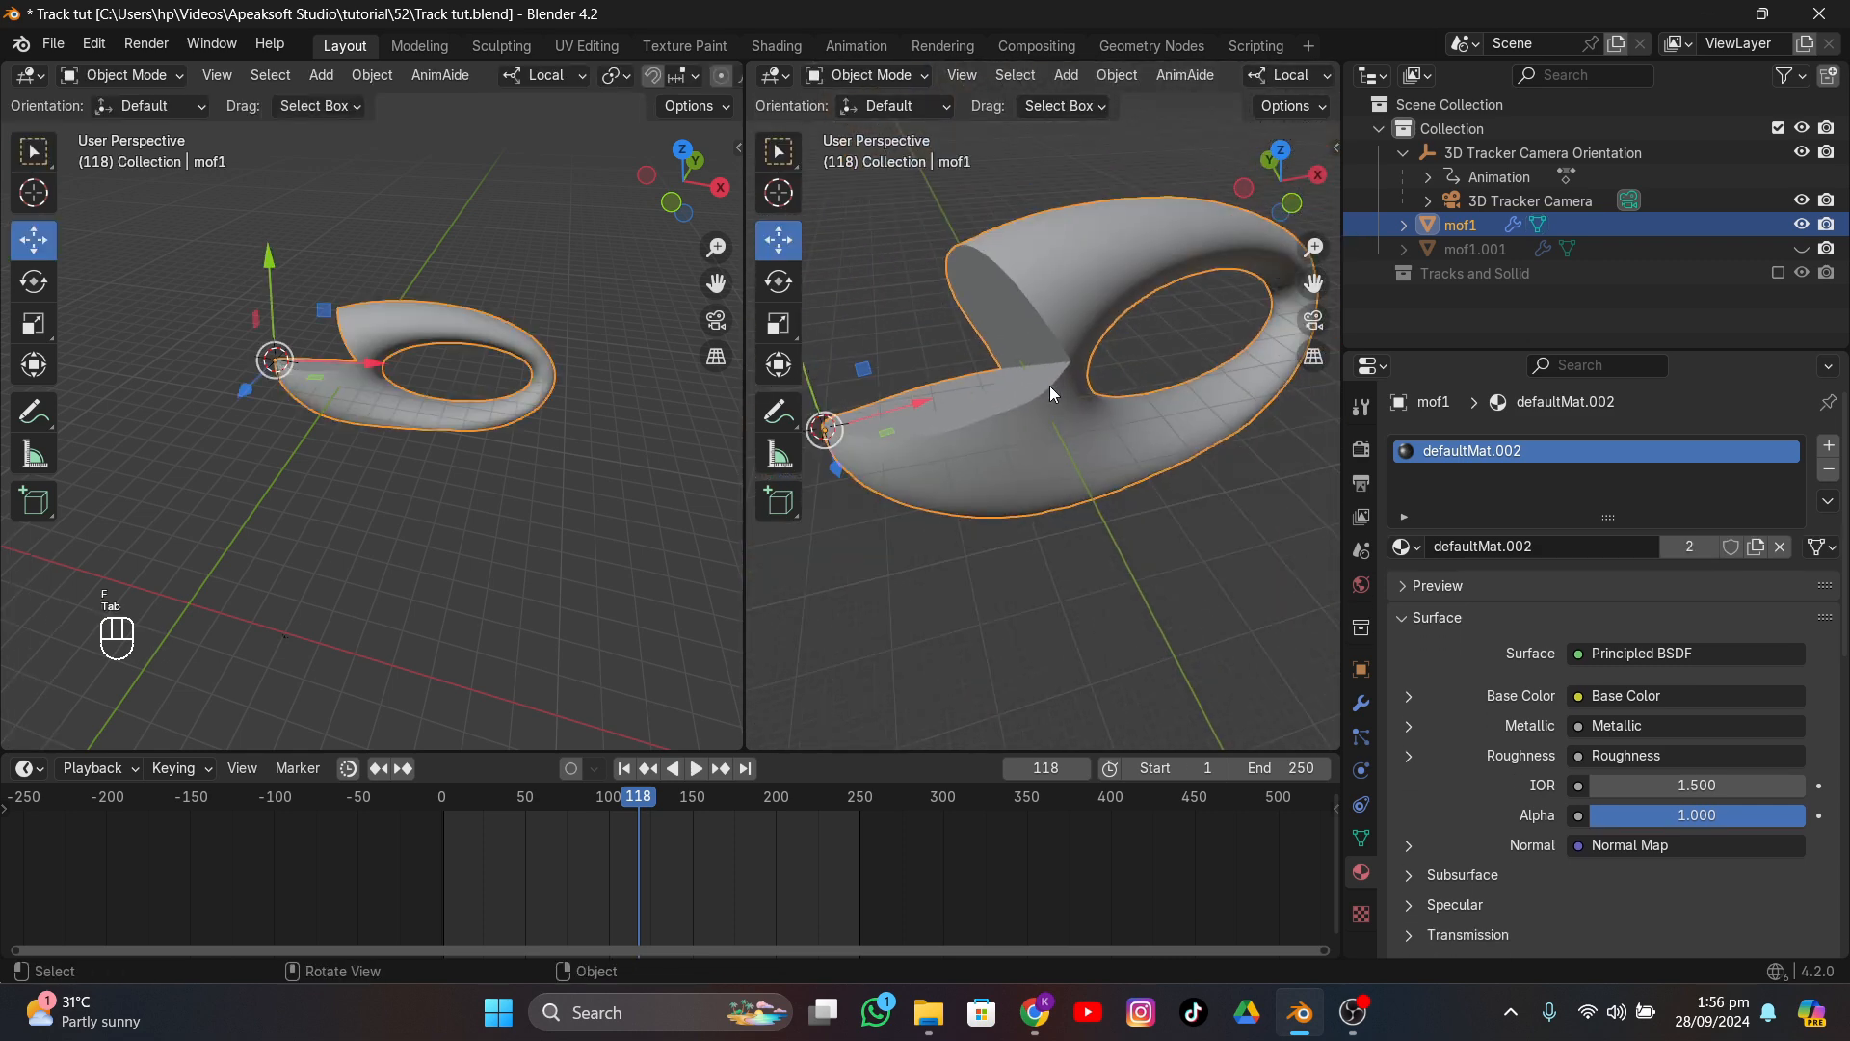
mouse_move(1049, 386)
middle_mouse_down()
mouse_move(984, 378)
mouse_move(1049, 360)
middle_mouse_up()
left_click(1801, 249)
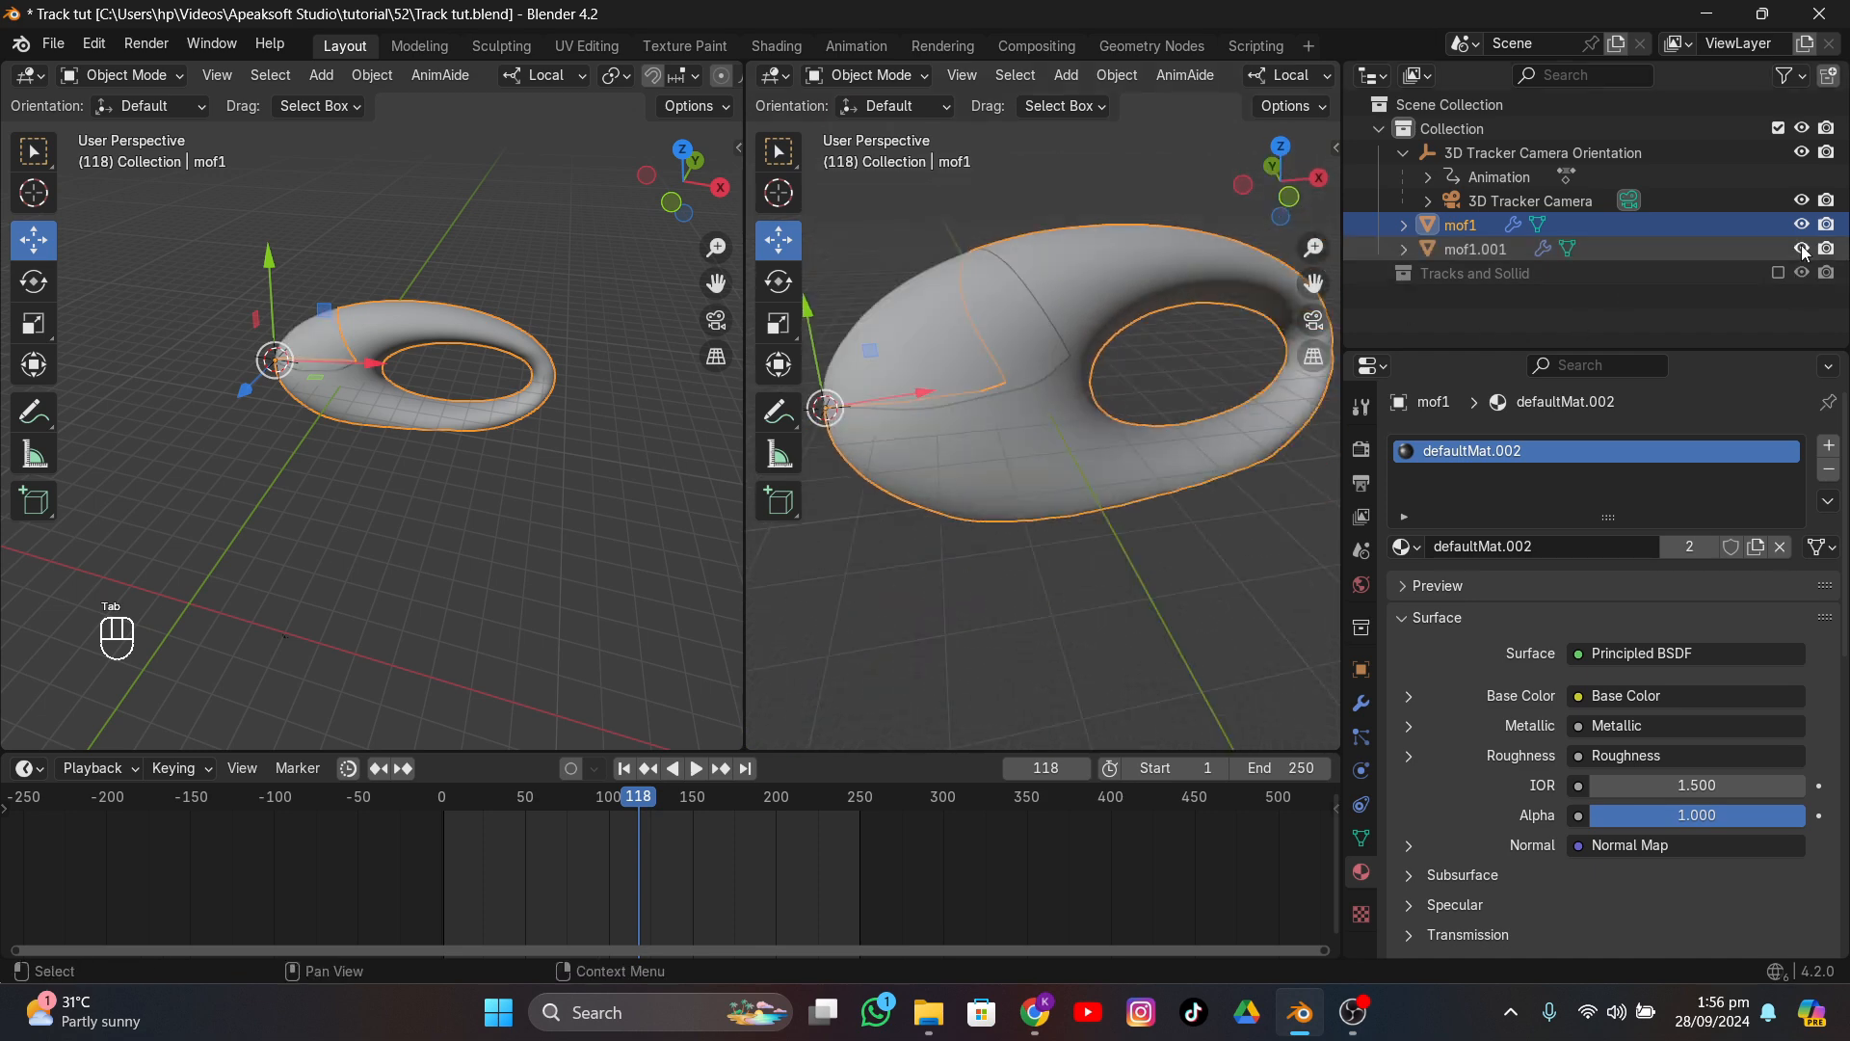
left_click(1802, 249)
middle_click_drag(1205, 522, 1222, 622)
left_click(1222, 621)
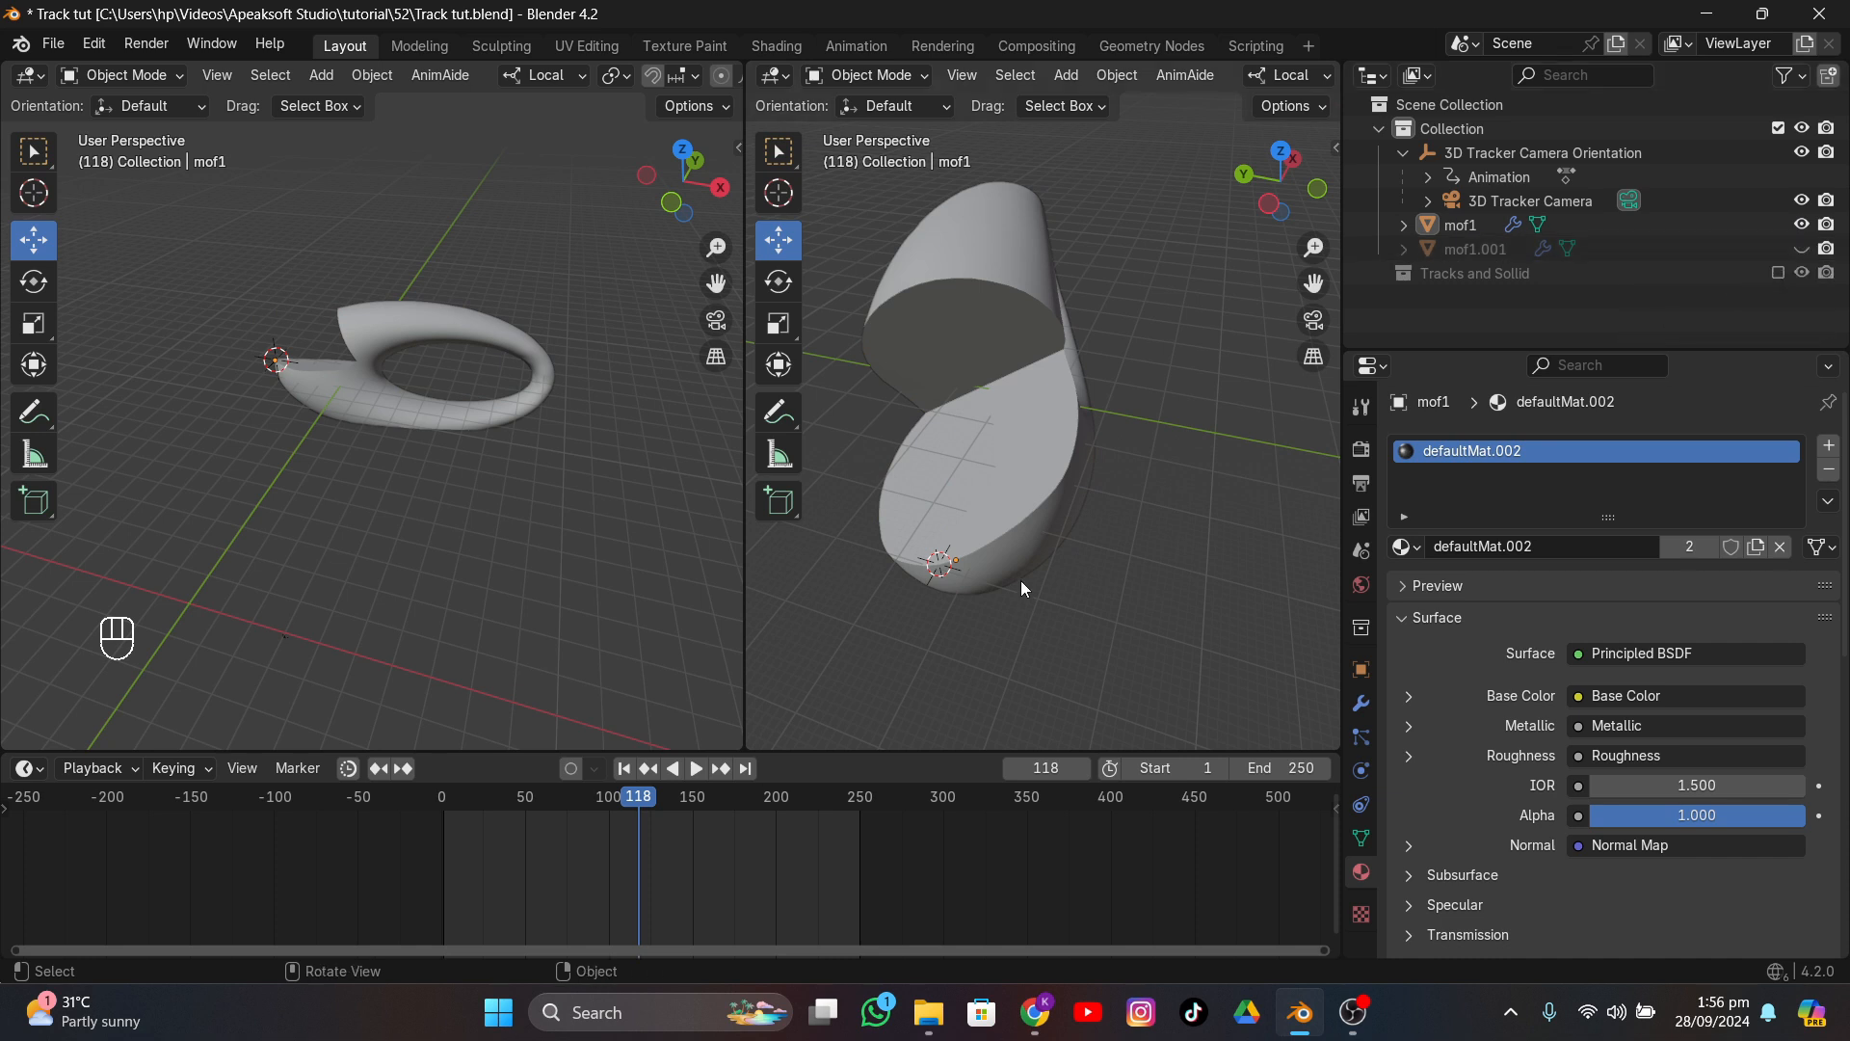
- Switch to Sketchfab in Chrome and search the 3D models for "scifi airport"
left_click(1042, 1009)
left_click(688, 134)
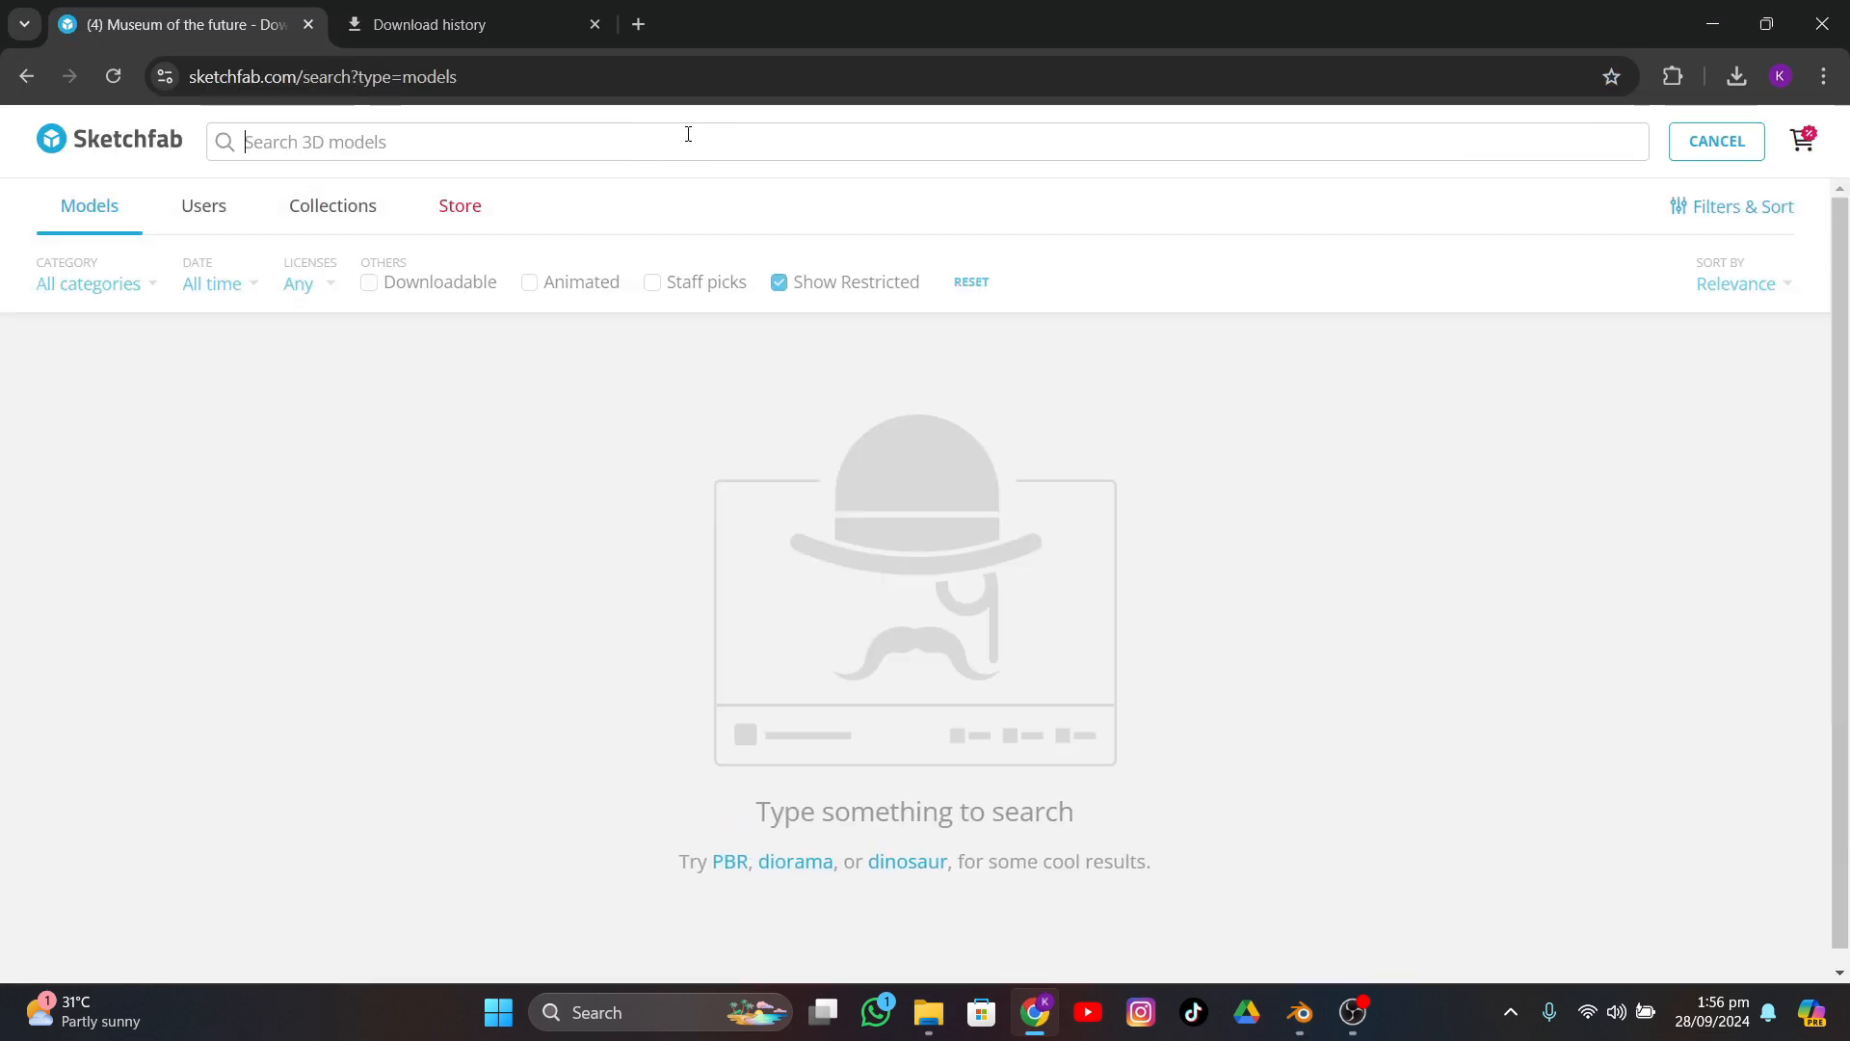
type("s")
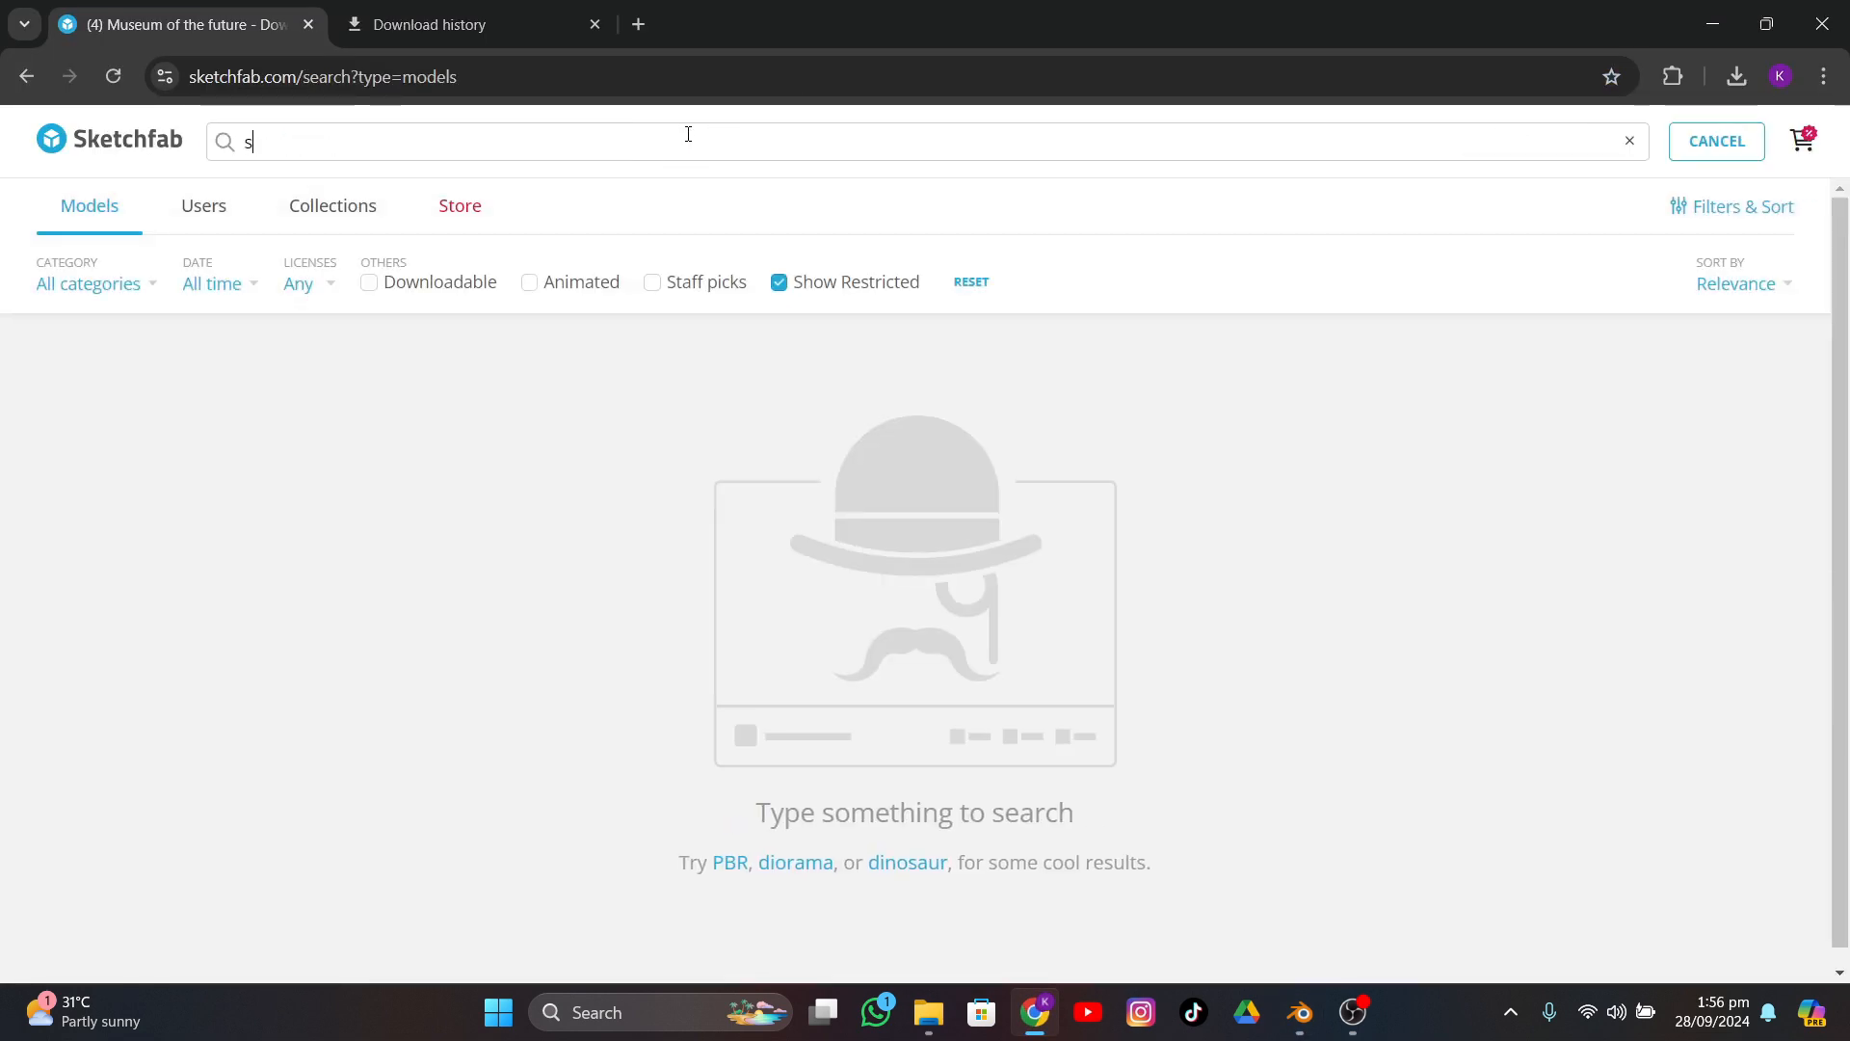
type("cifi airp")
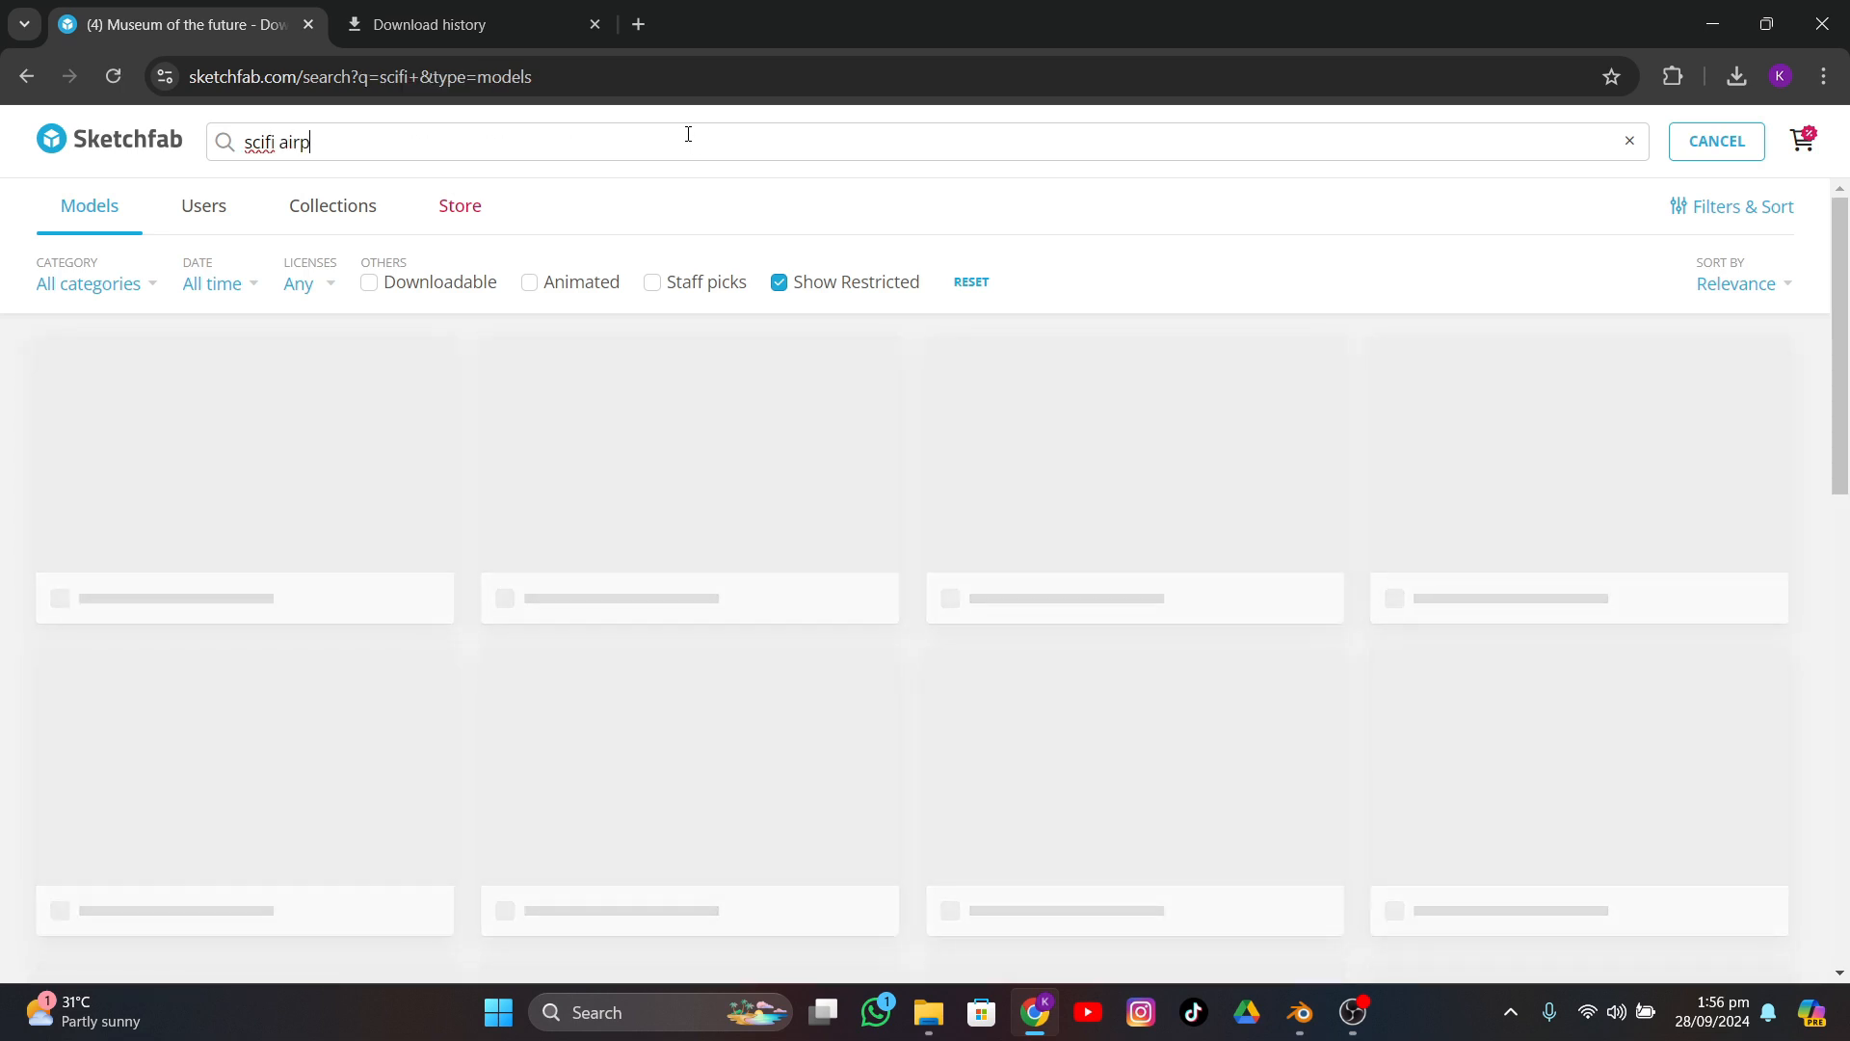
type("ort")
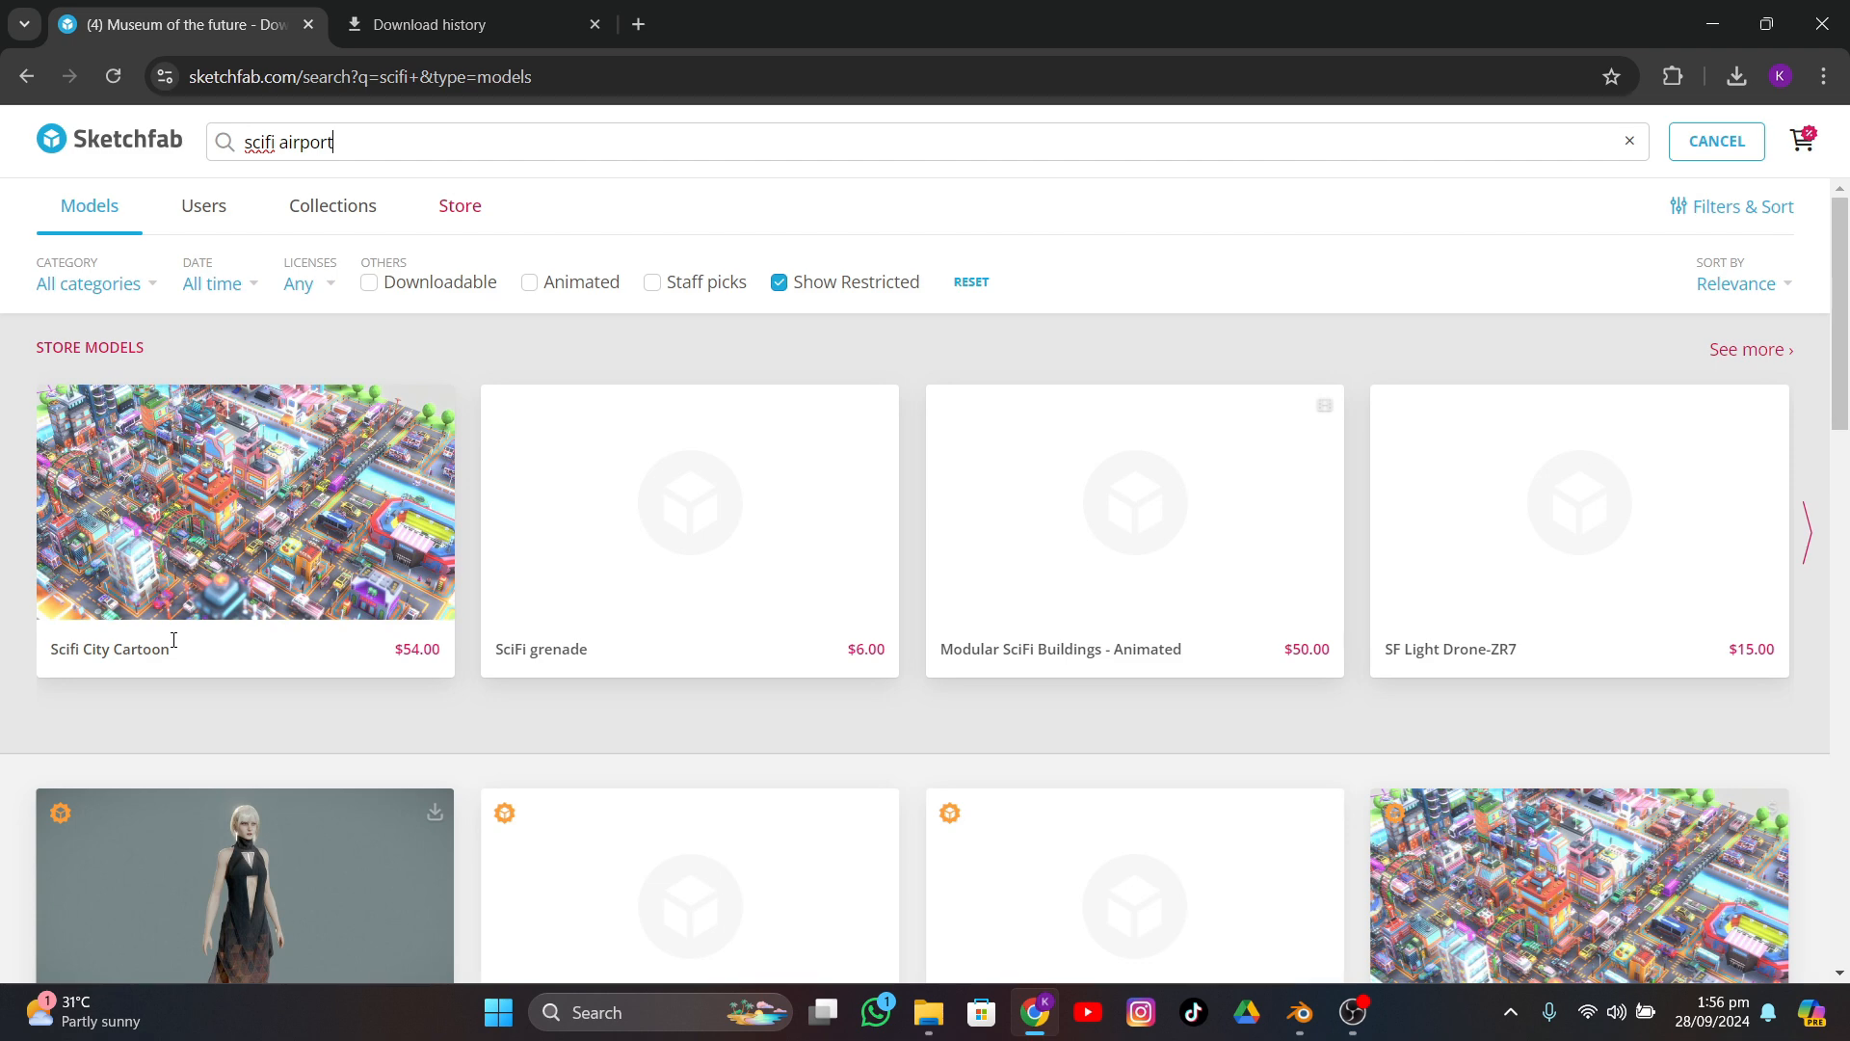
scroll(480, 706, "down", 1)
scroll(479, 706, "up", 1)
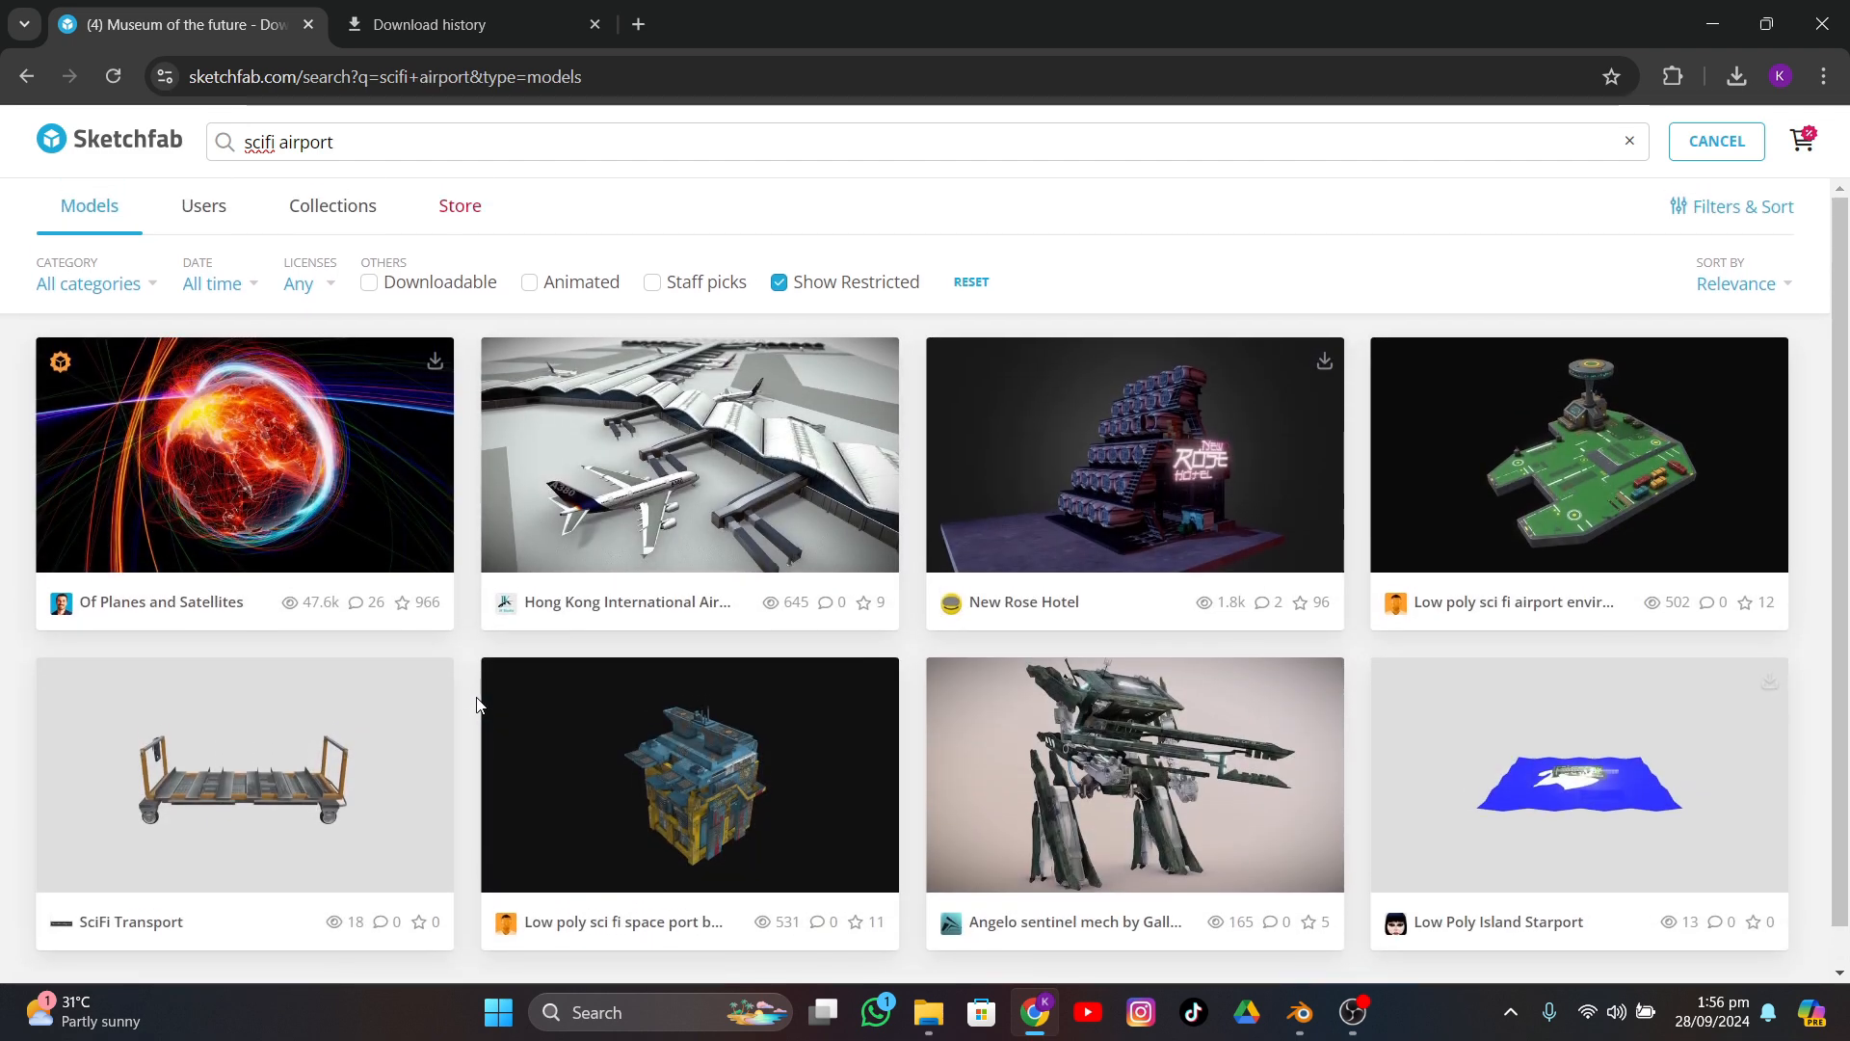
scroll(480, 706, "down", 1)
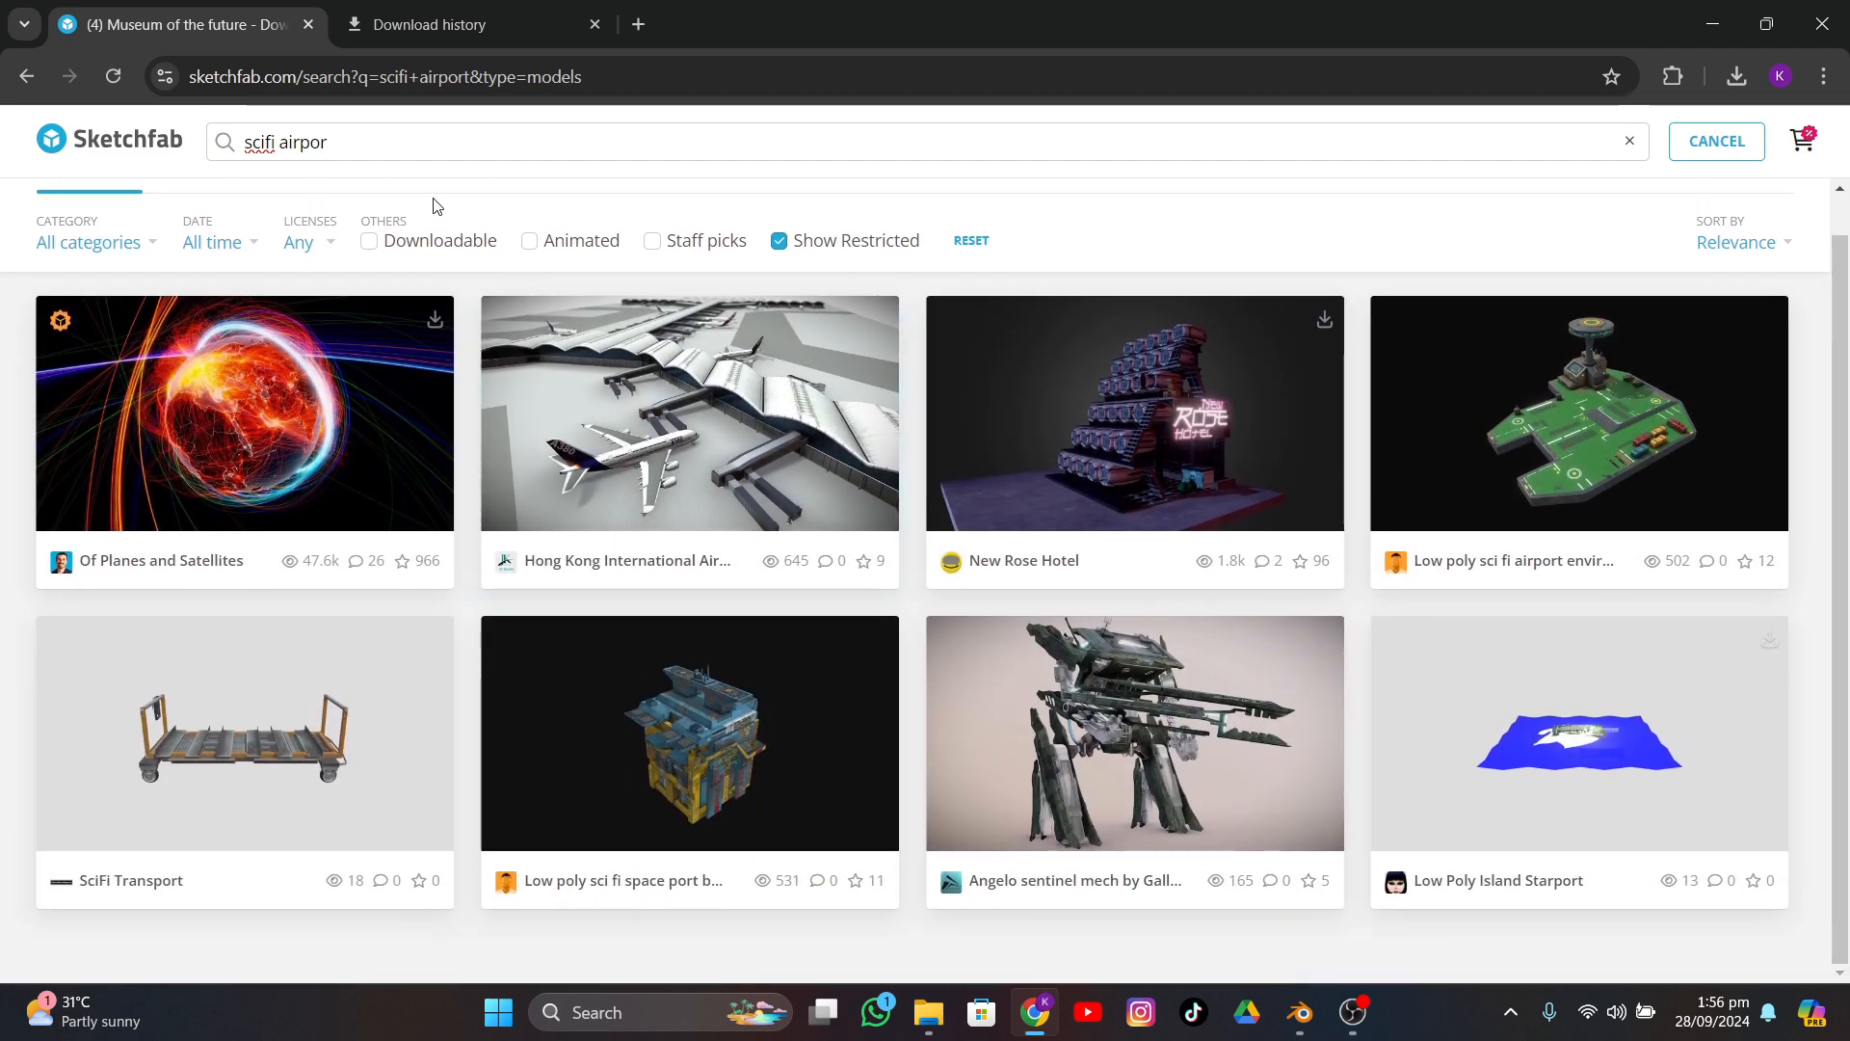
- Shorten the Sketchfab model search to "scifi" and browse the results for a suitable downloadable model
key("BackSpace")
key("BackSpace")
key("BackSpace")
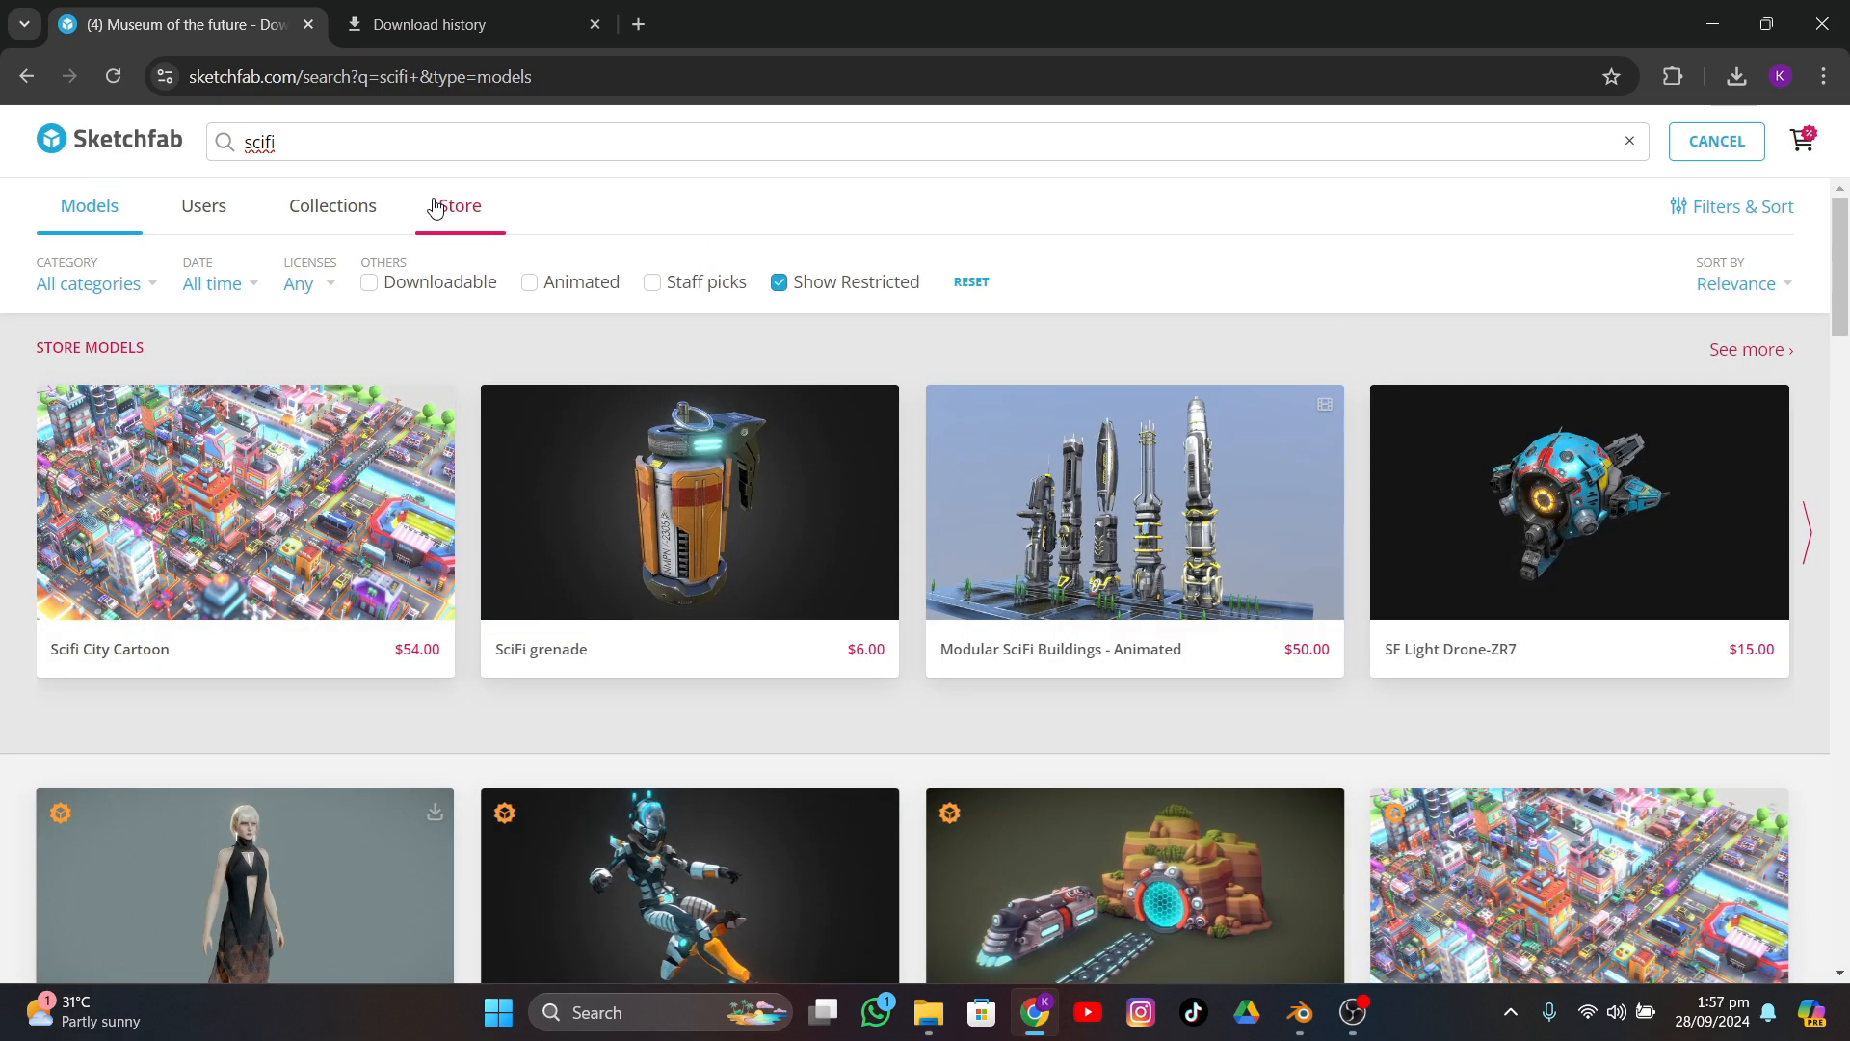
scroll(435, 207, "down", 10)
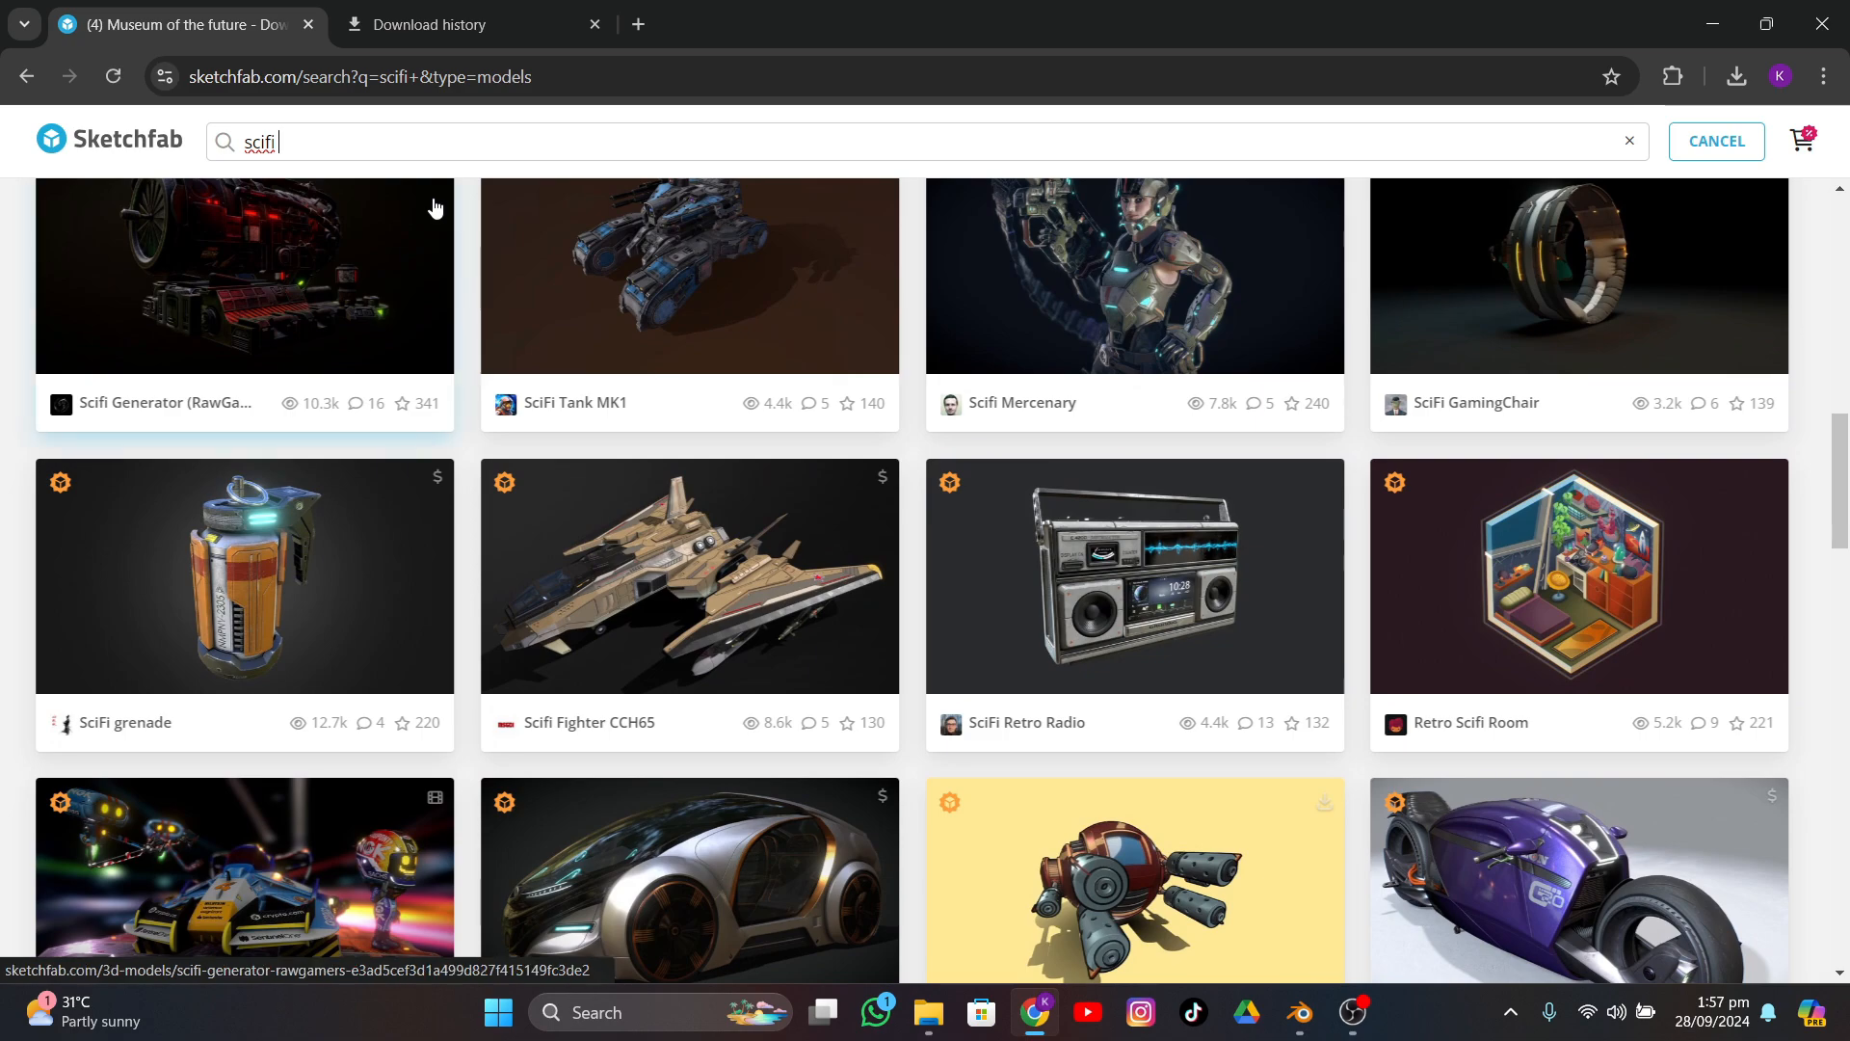
scroll(436, 207, "down", 7)
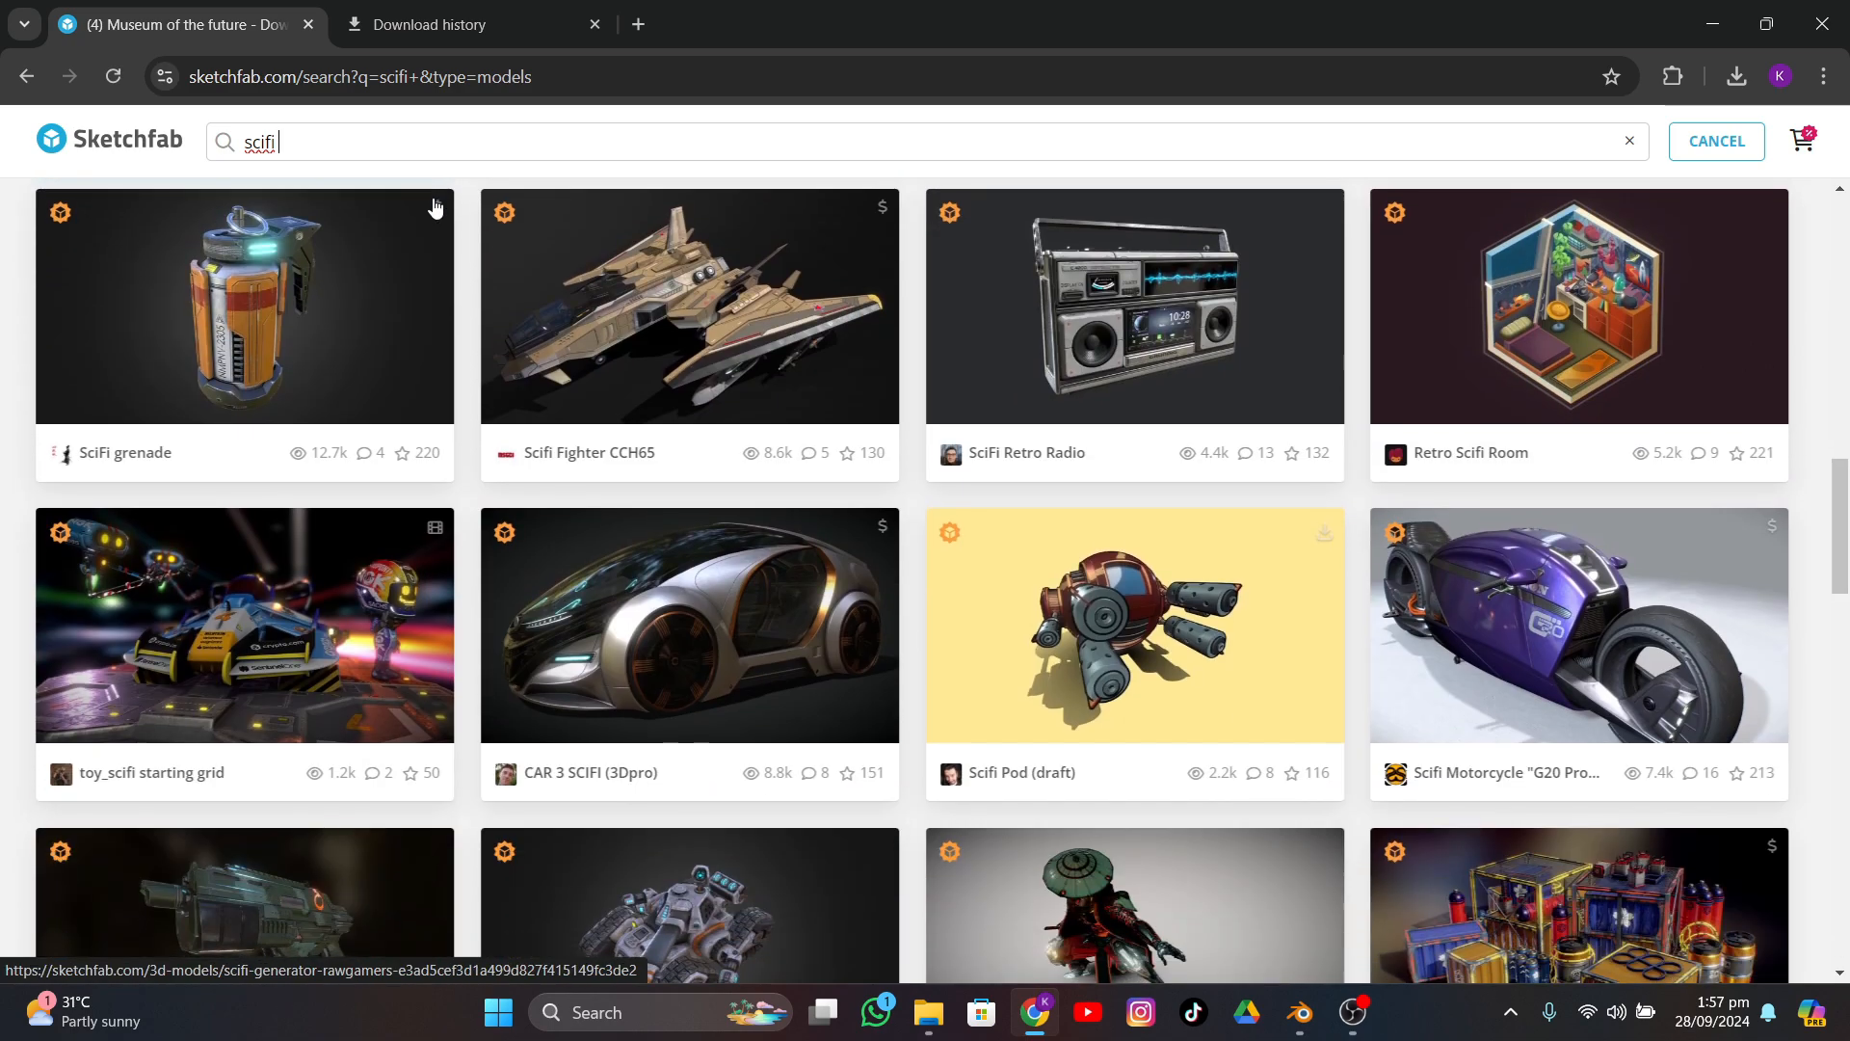
scroll(434, 204, "down", 10)
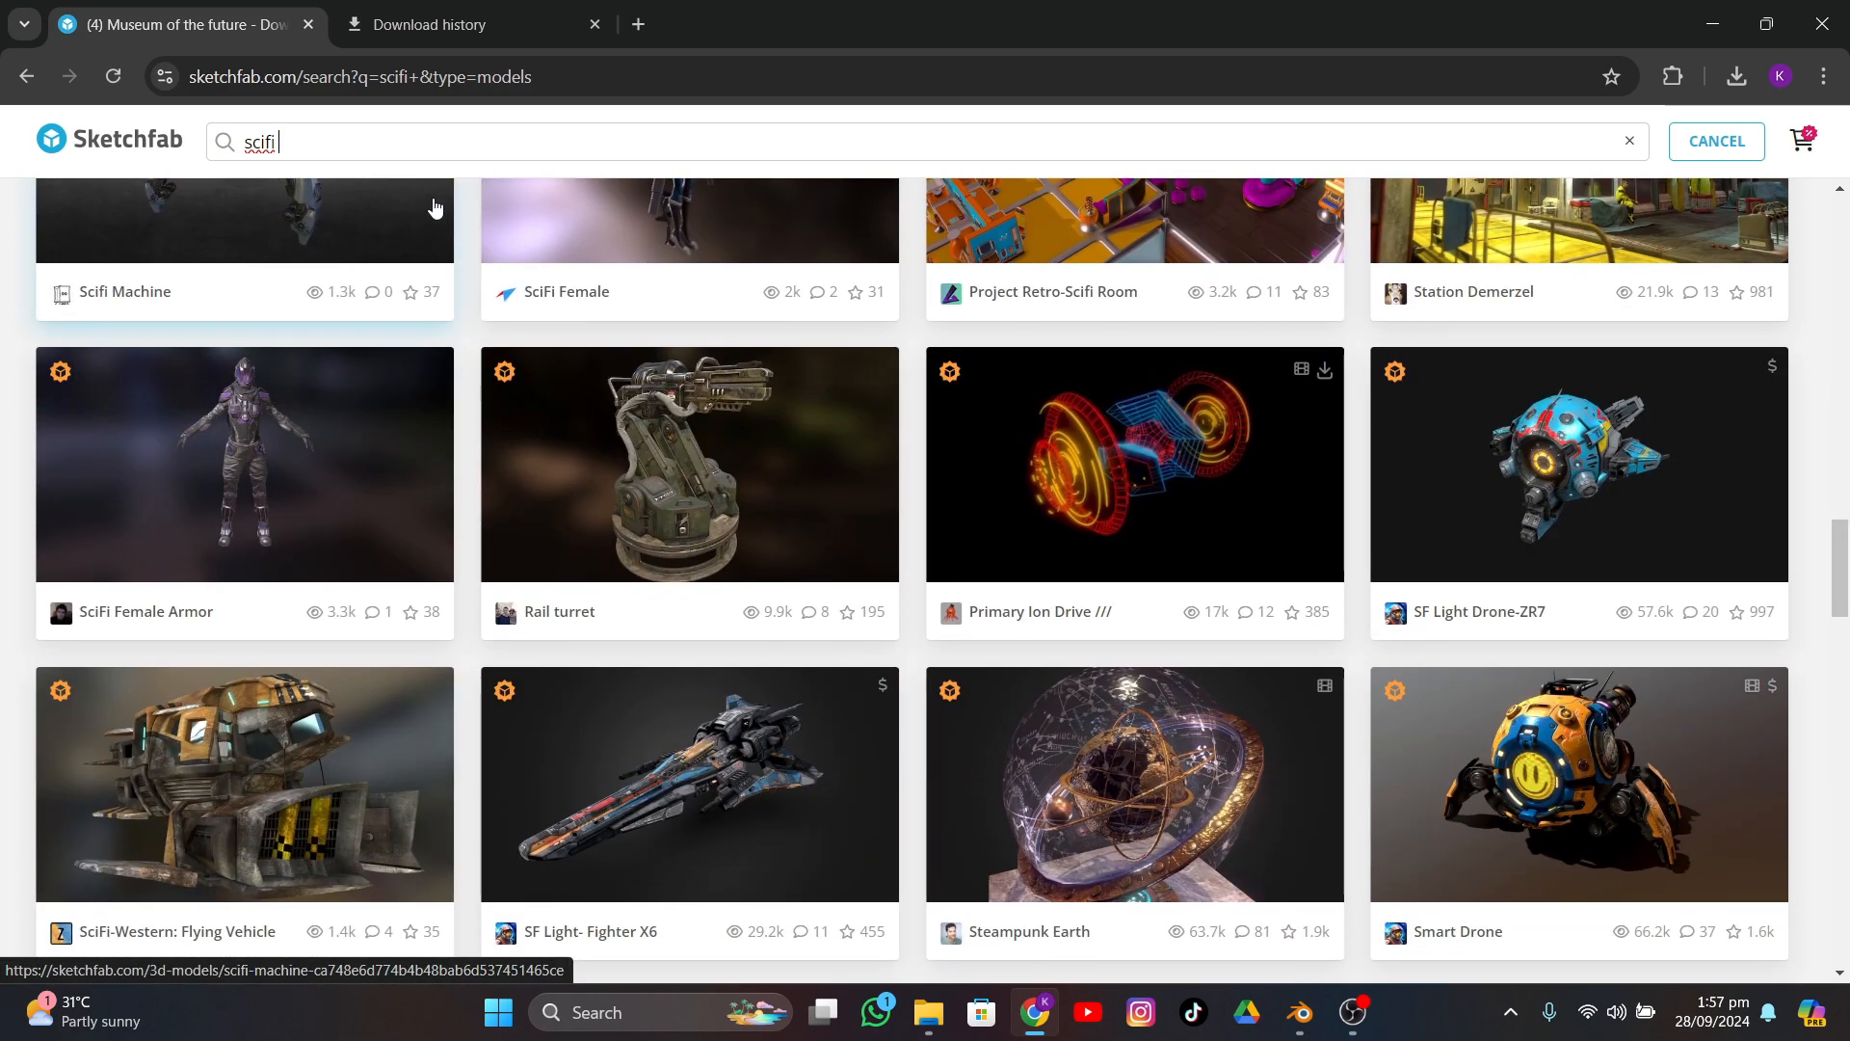
scroll(436, 207, "down", 8)
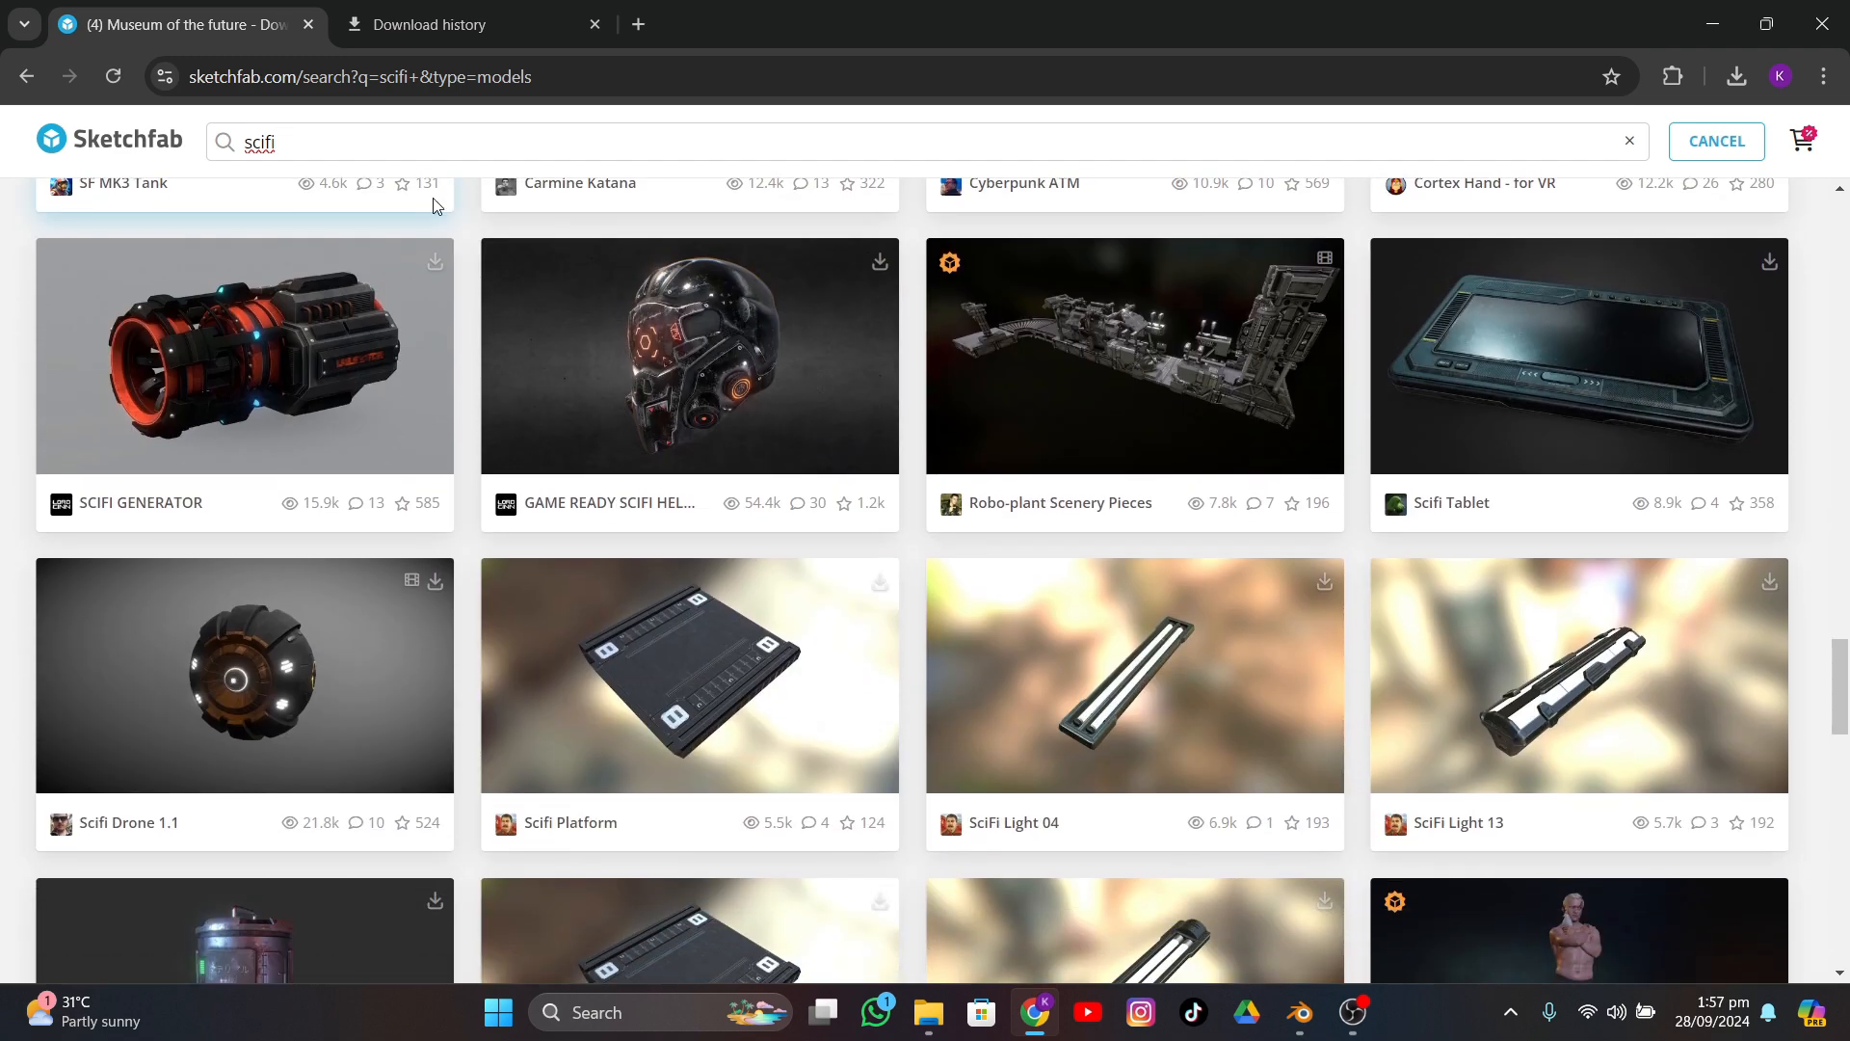
scroll(434, 202, "down", 7)
scroll(433, 207, "down", 6)
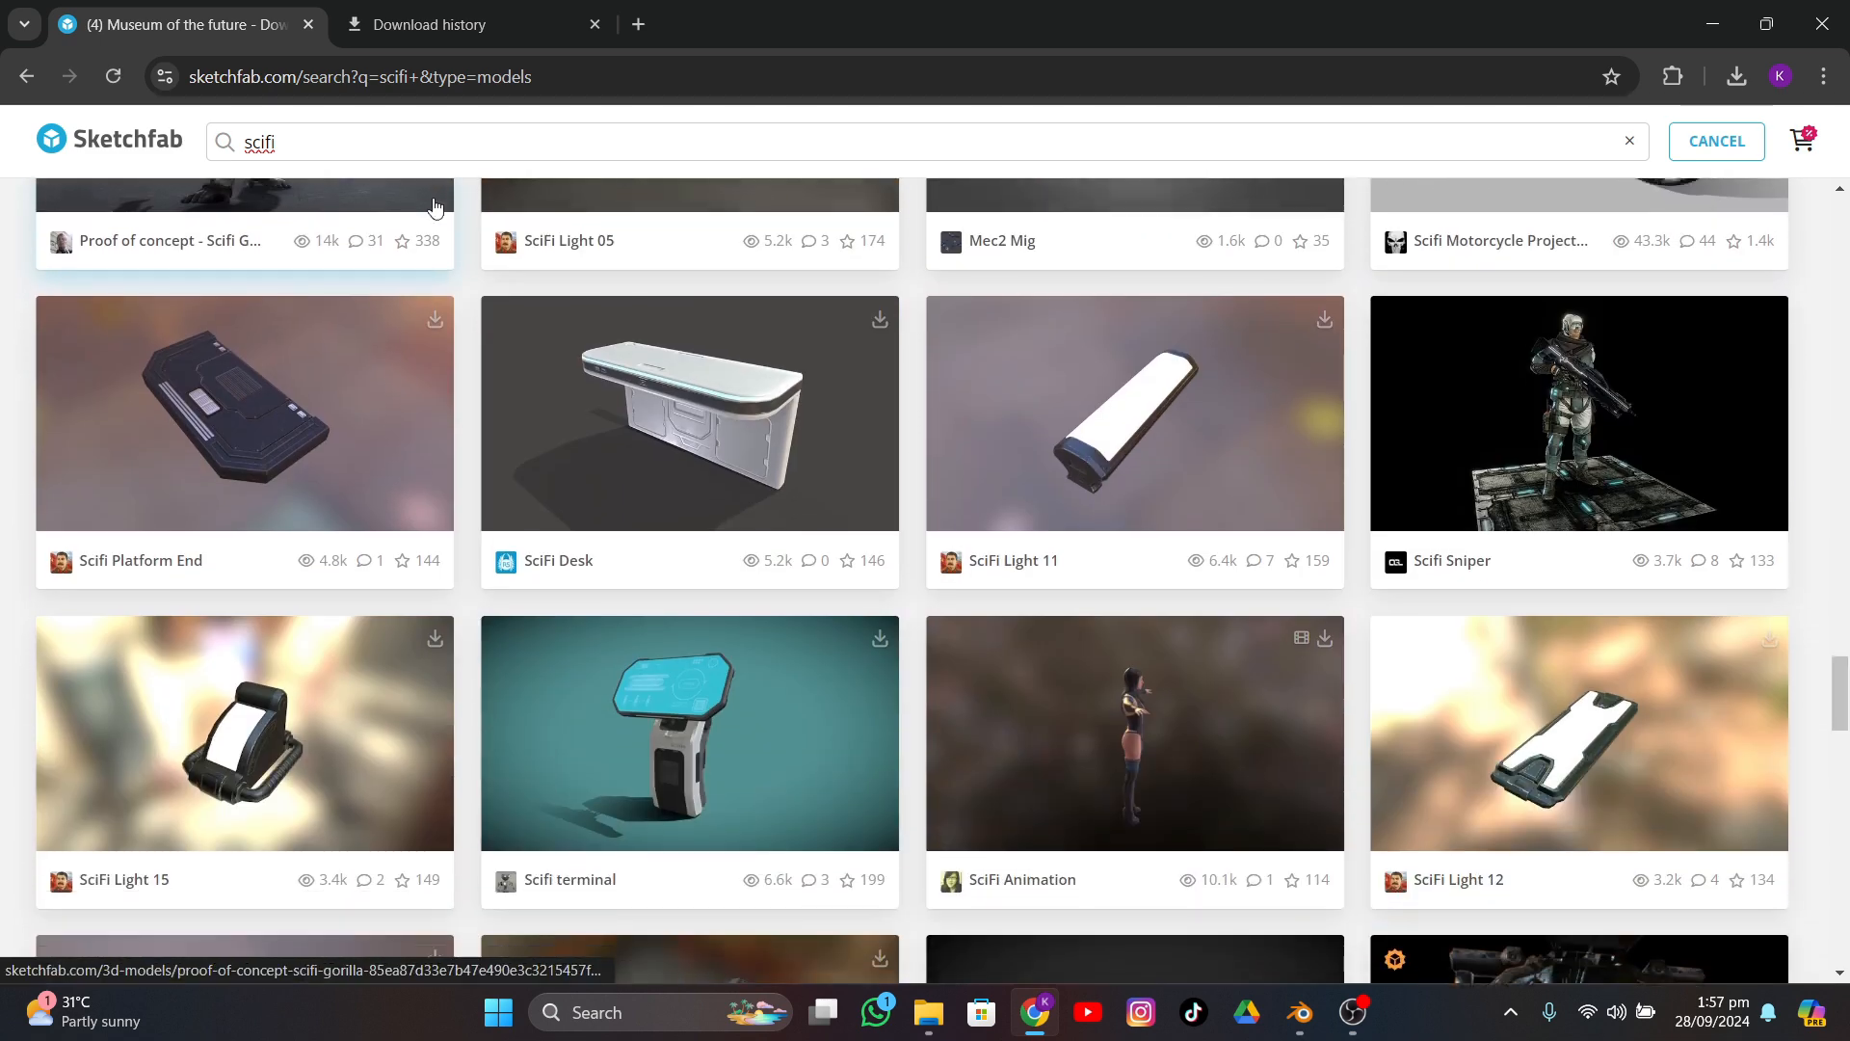
scroll(222, 753, "down", 6)
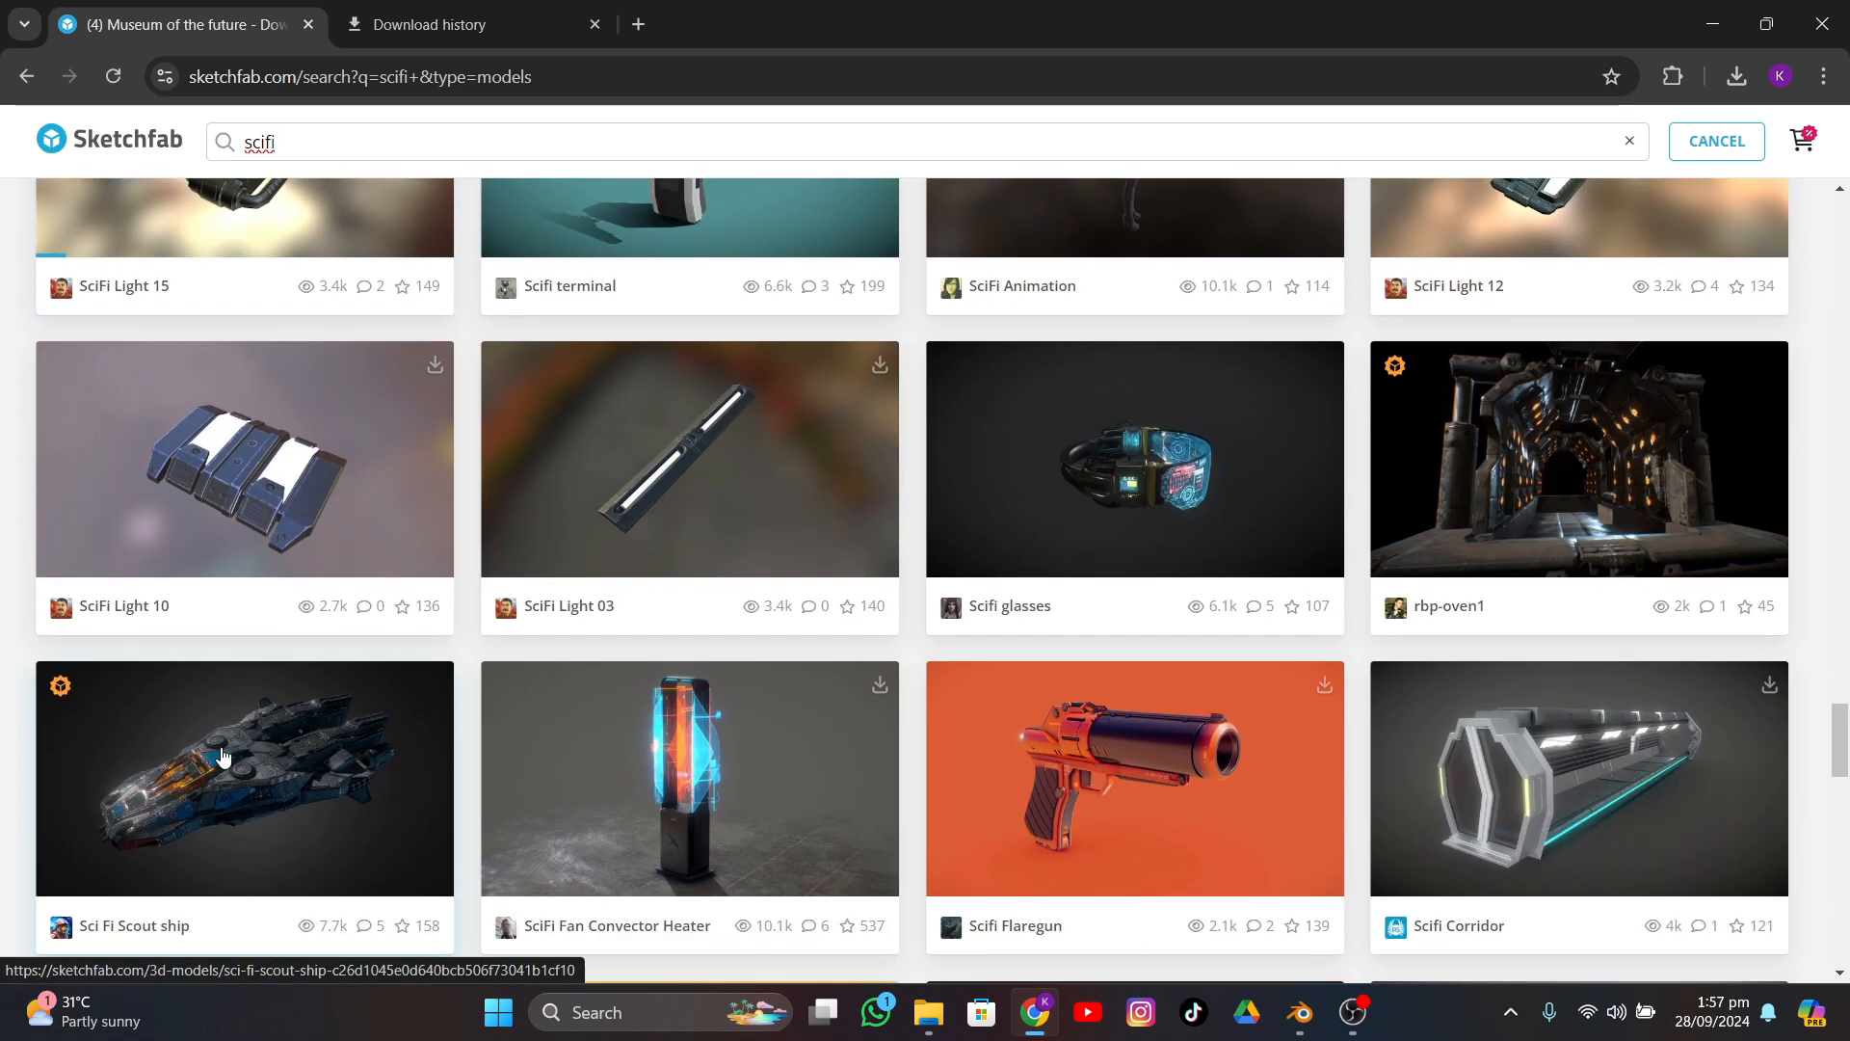
scroll(221, 754, "down", 2)
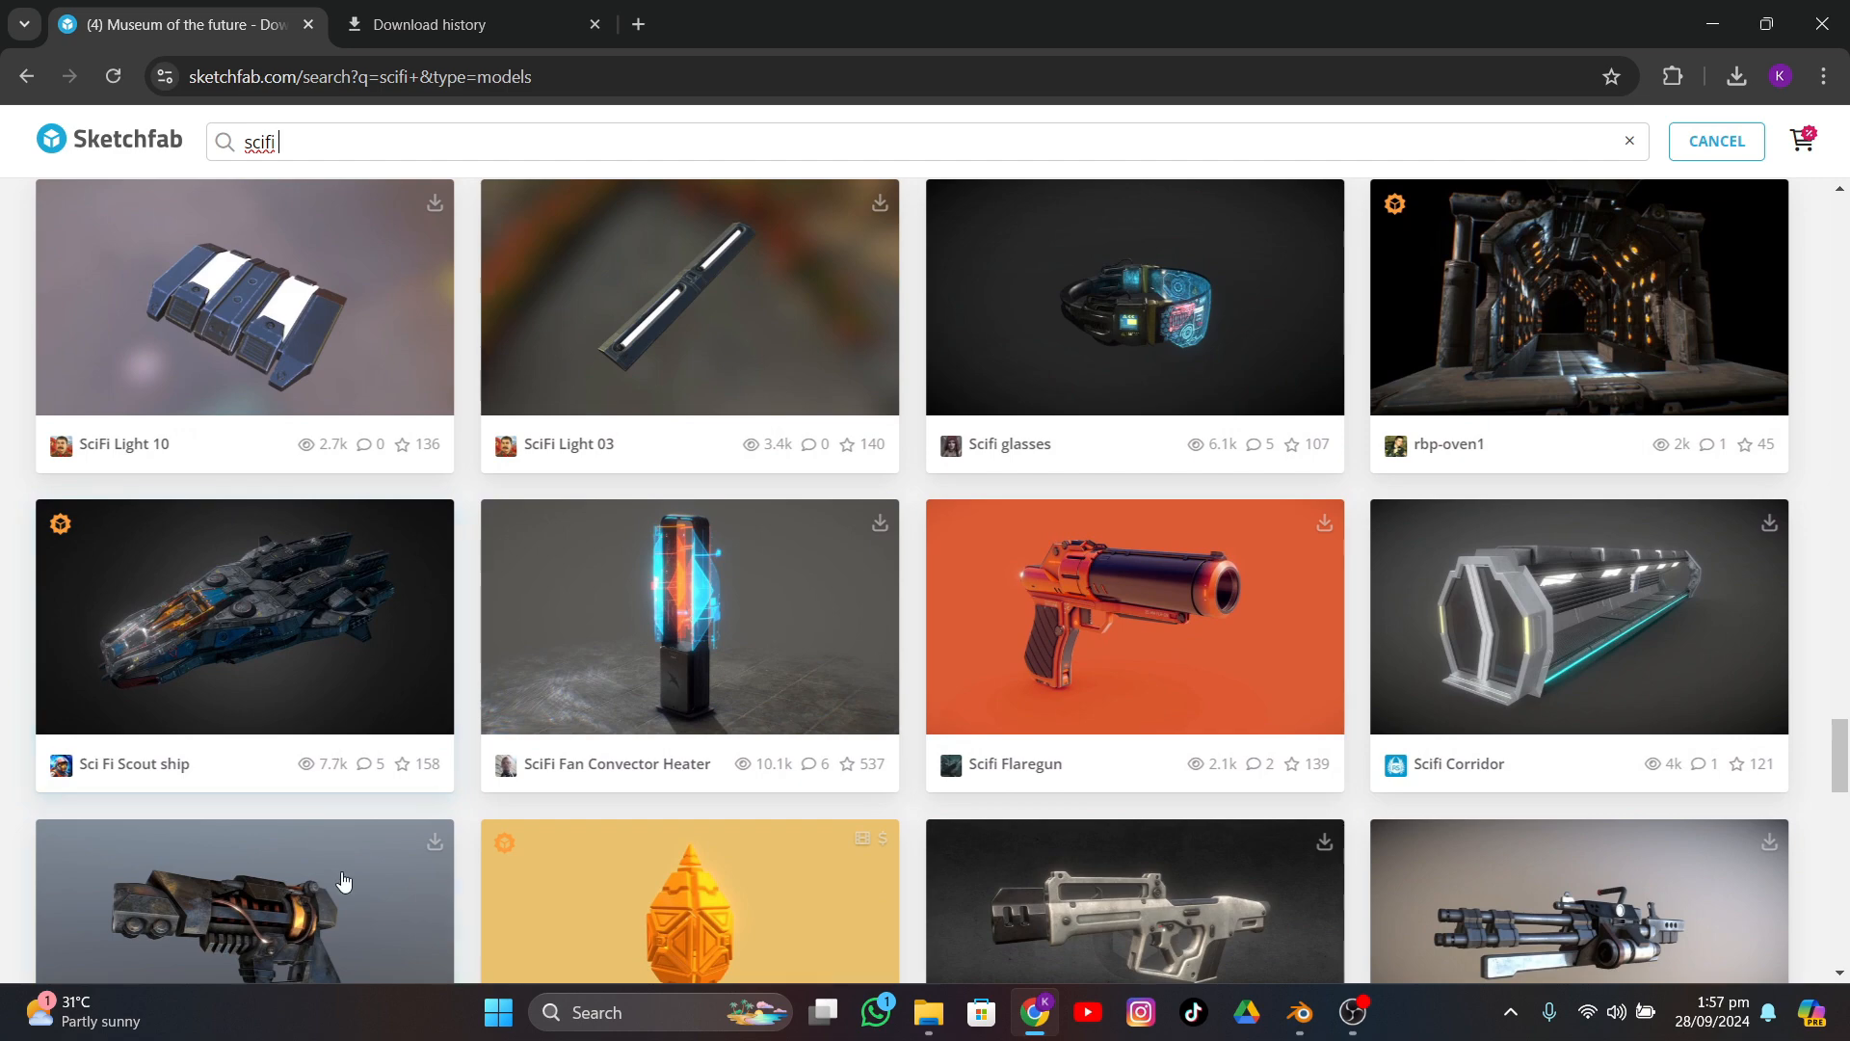
scroll(478, 782, "down", 6)
scroll(471, 730, "down", 3)
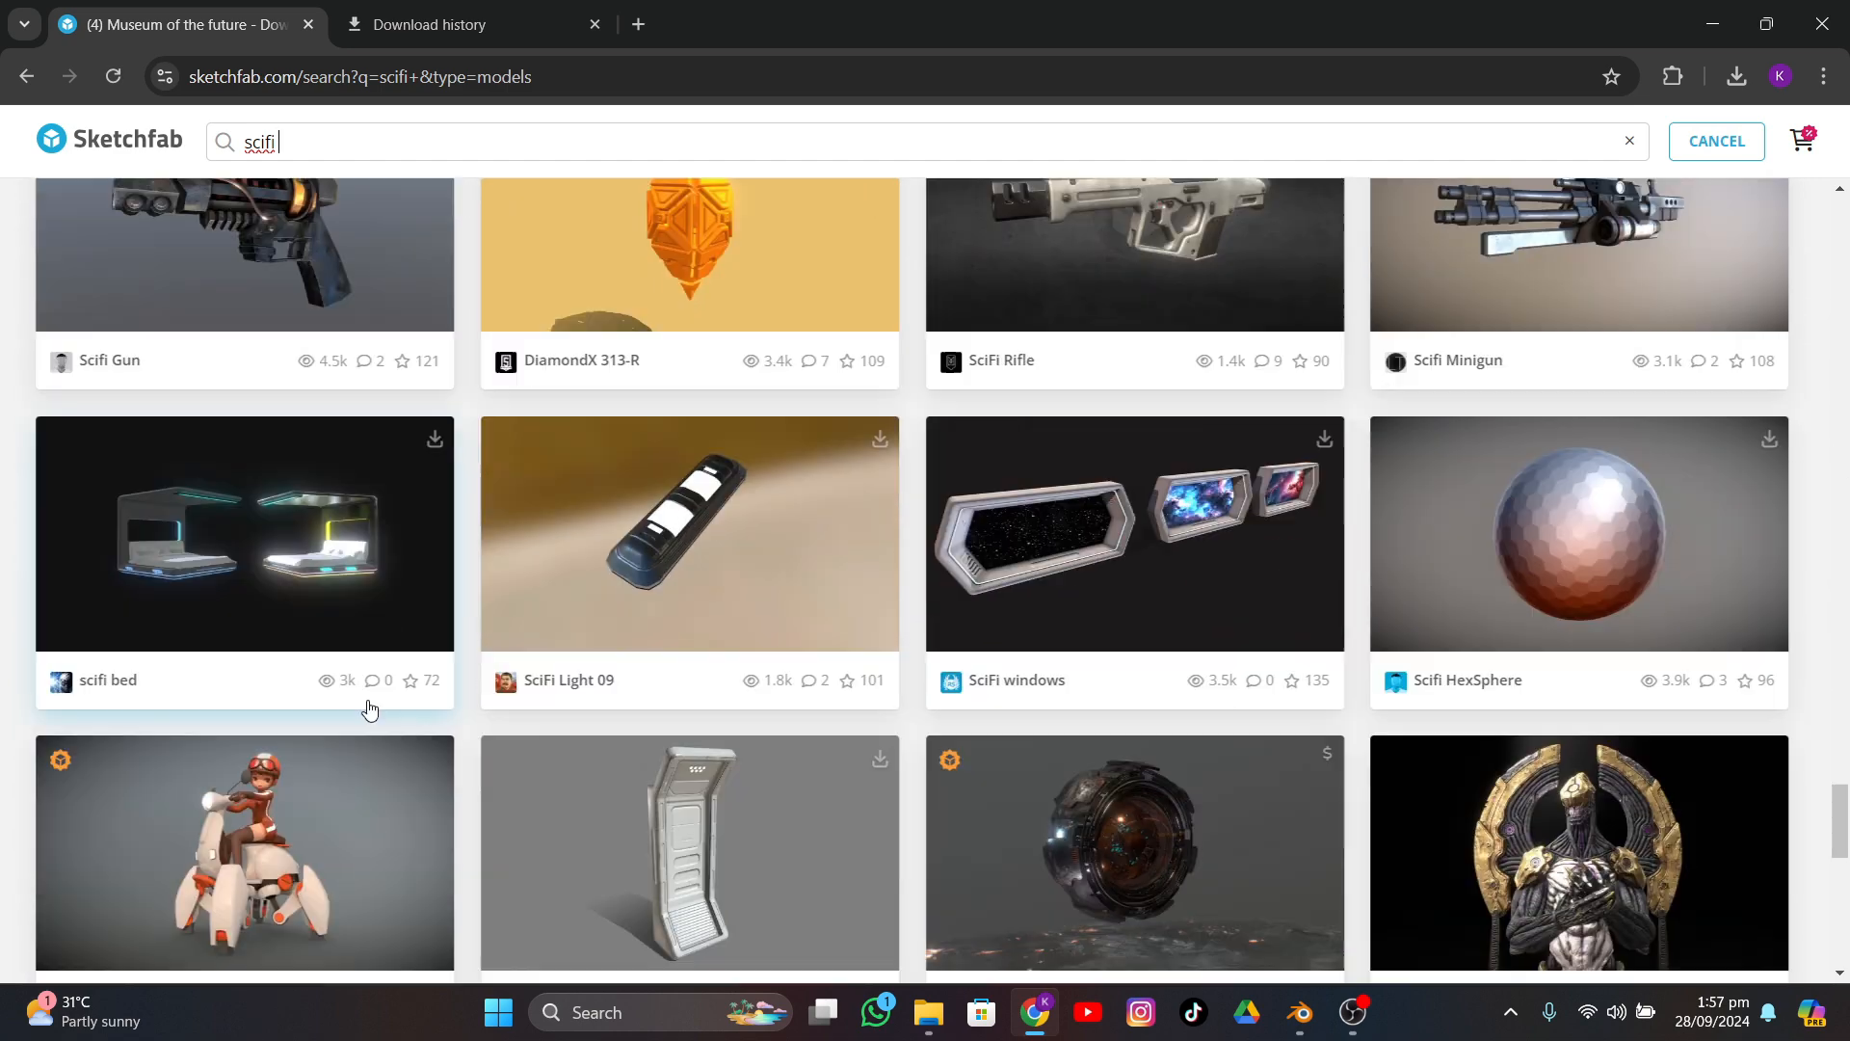
scroll(369, 690, "down", 2)
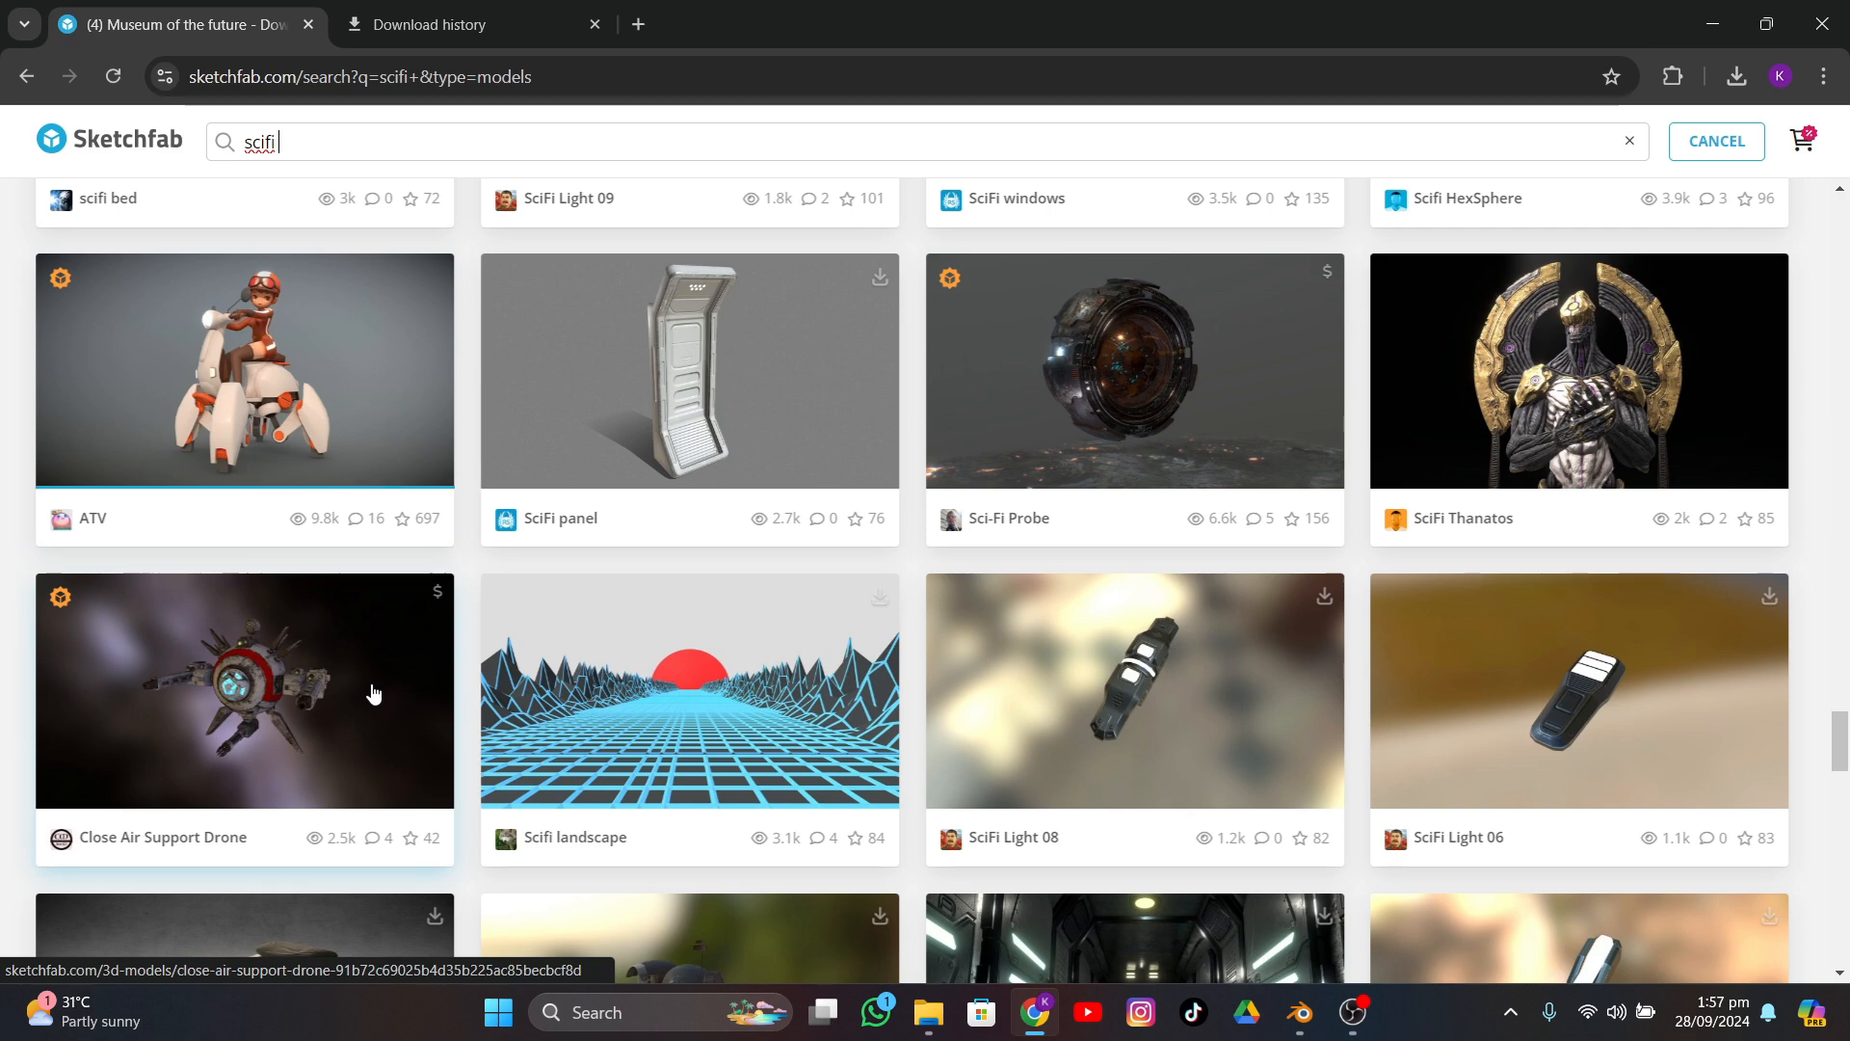
scroll(374, 694, "down", 6)
scroll(938, 764, "down", 1)
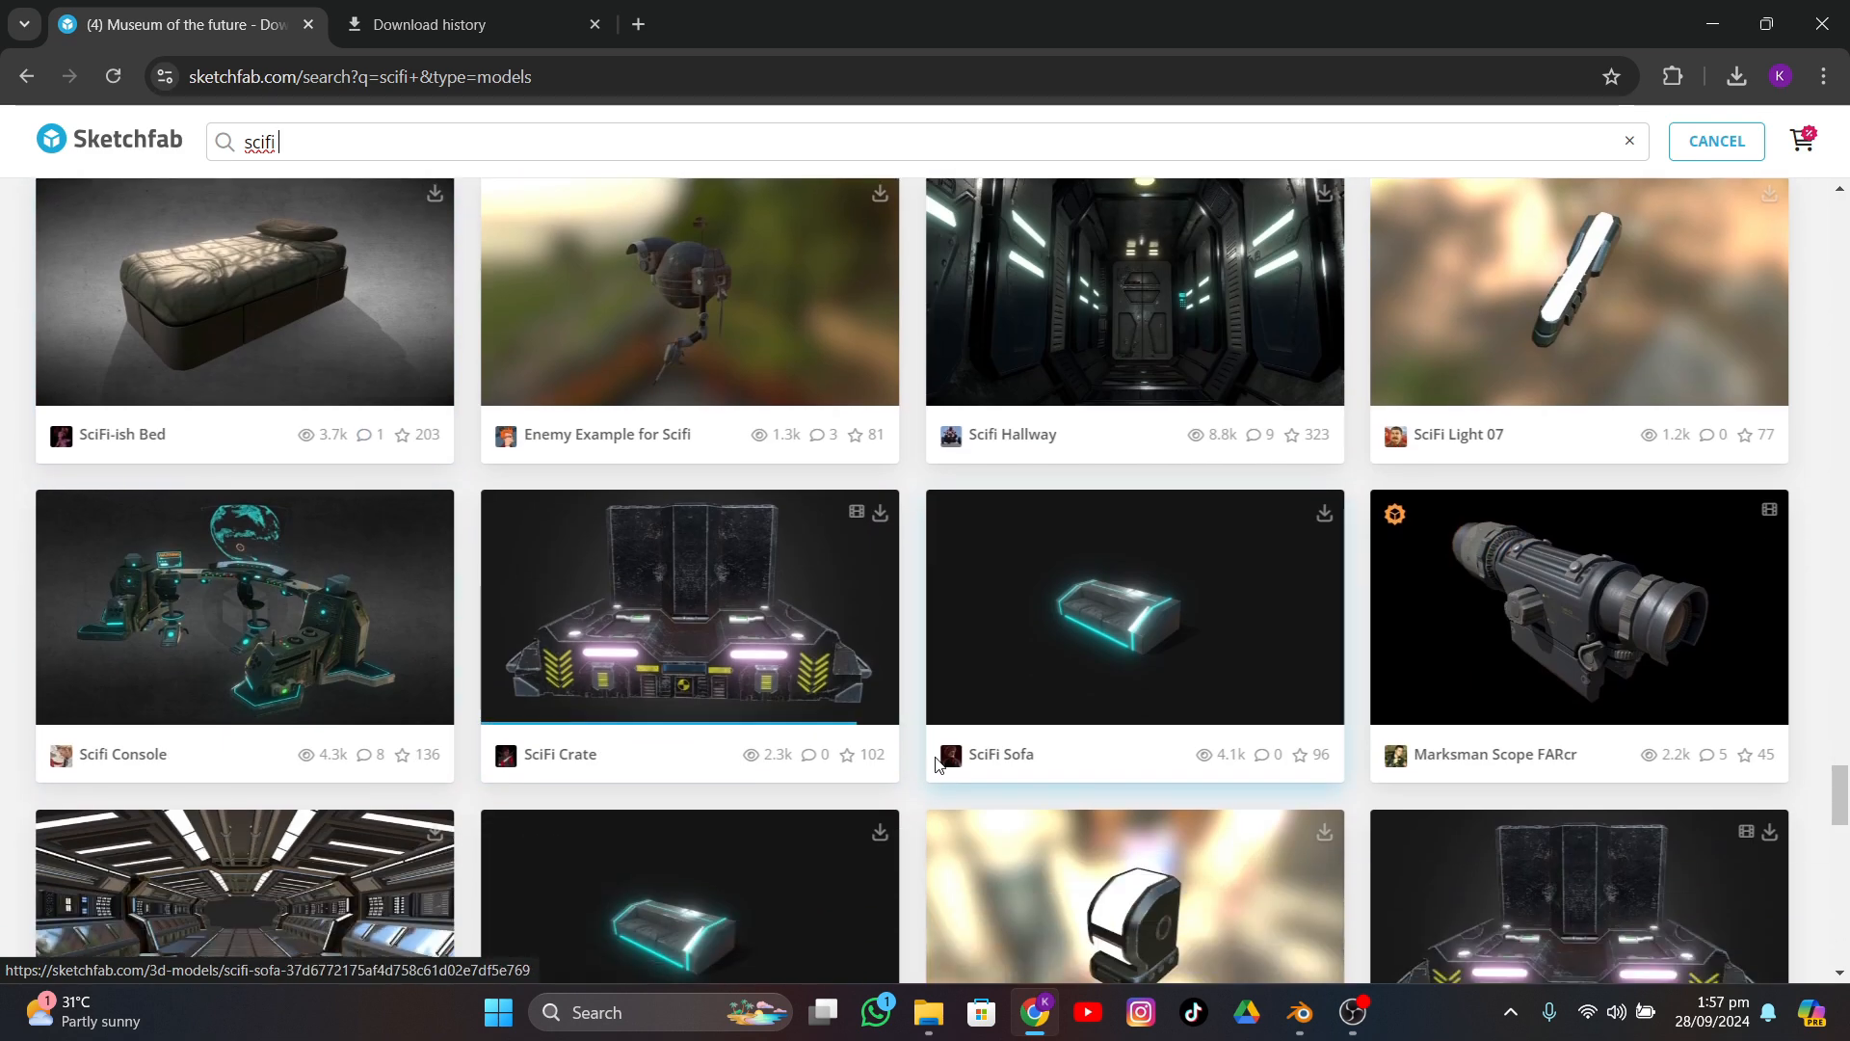
- Open the SciFi Crate model from the search results and bookmark its page
left_click(780, 590)
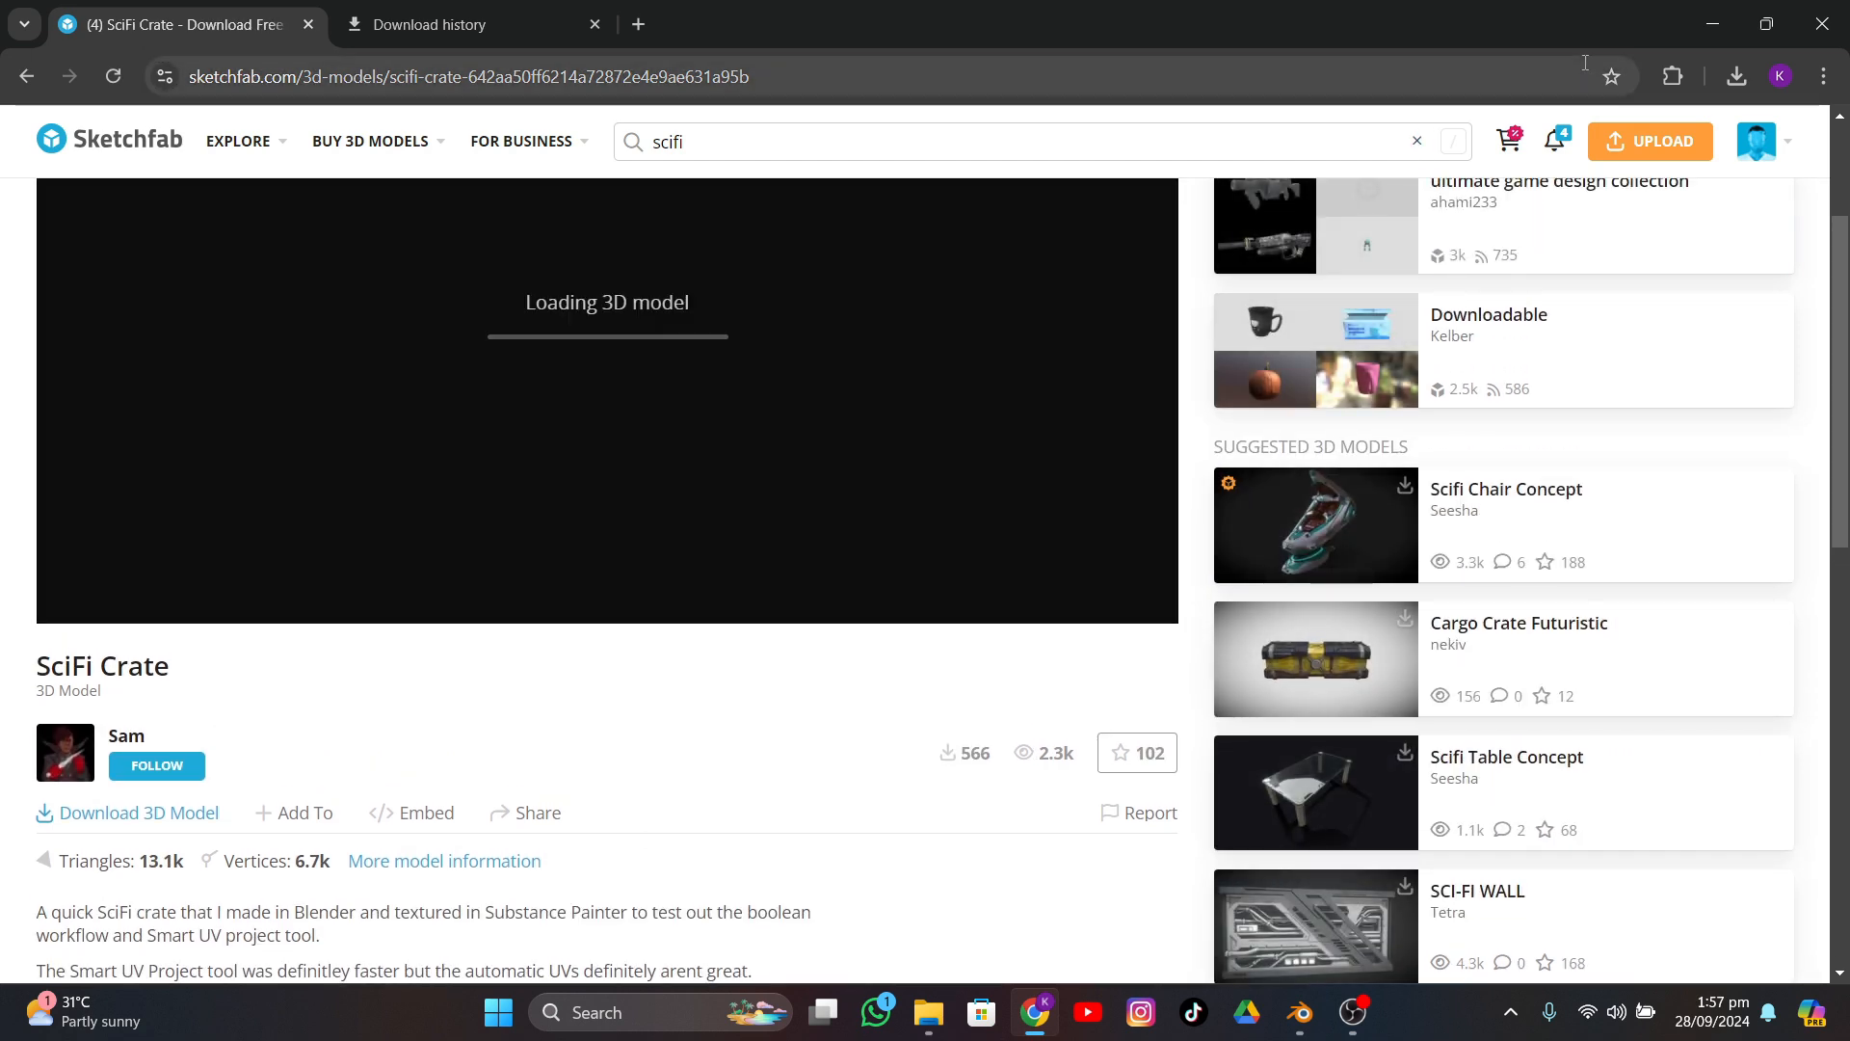
key("ctrl+d")
left_click(1435, 316)
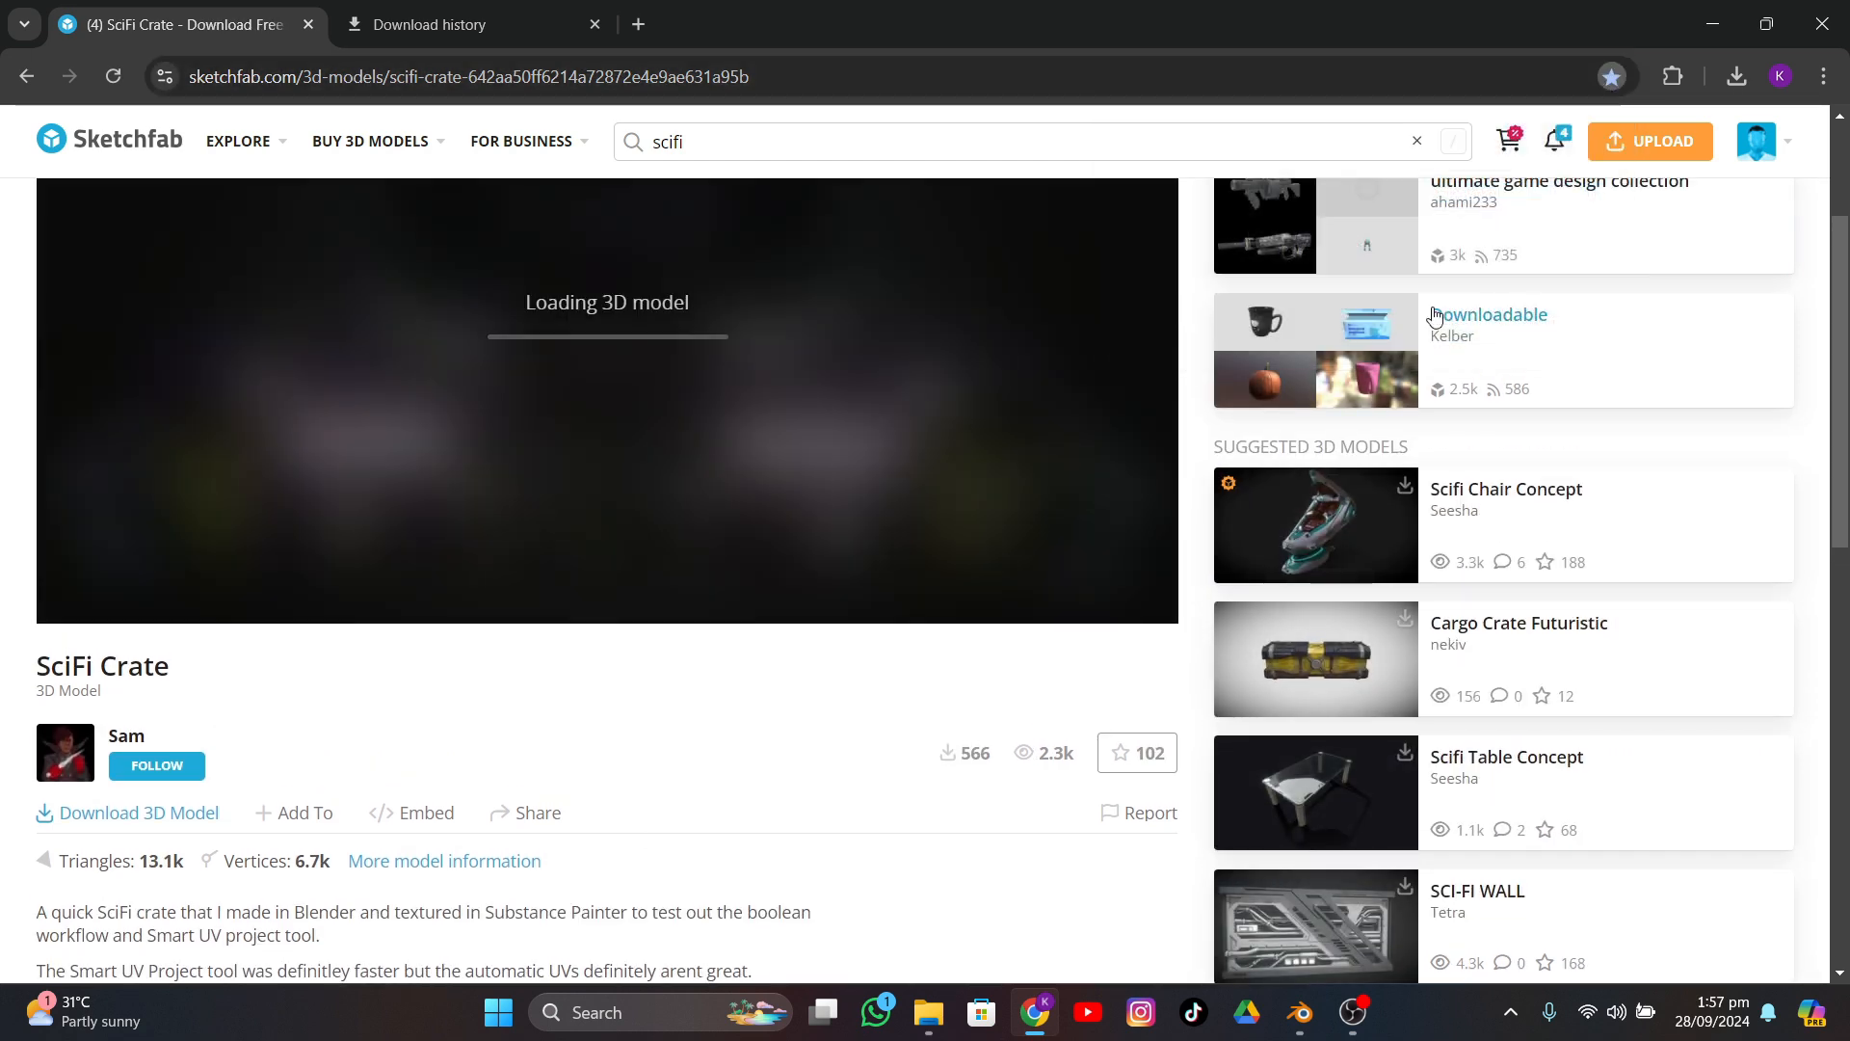
- Download the SciFi Crate model in GLB format with 1k textures and close the download options
left_click(206, 817)
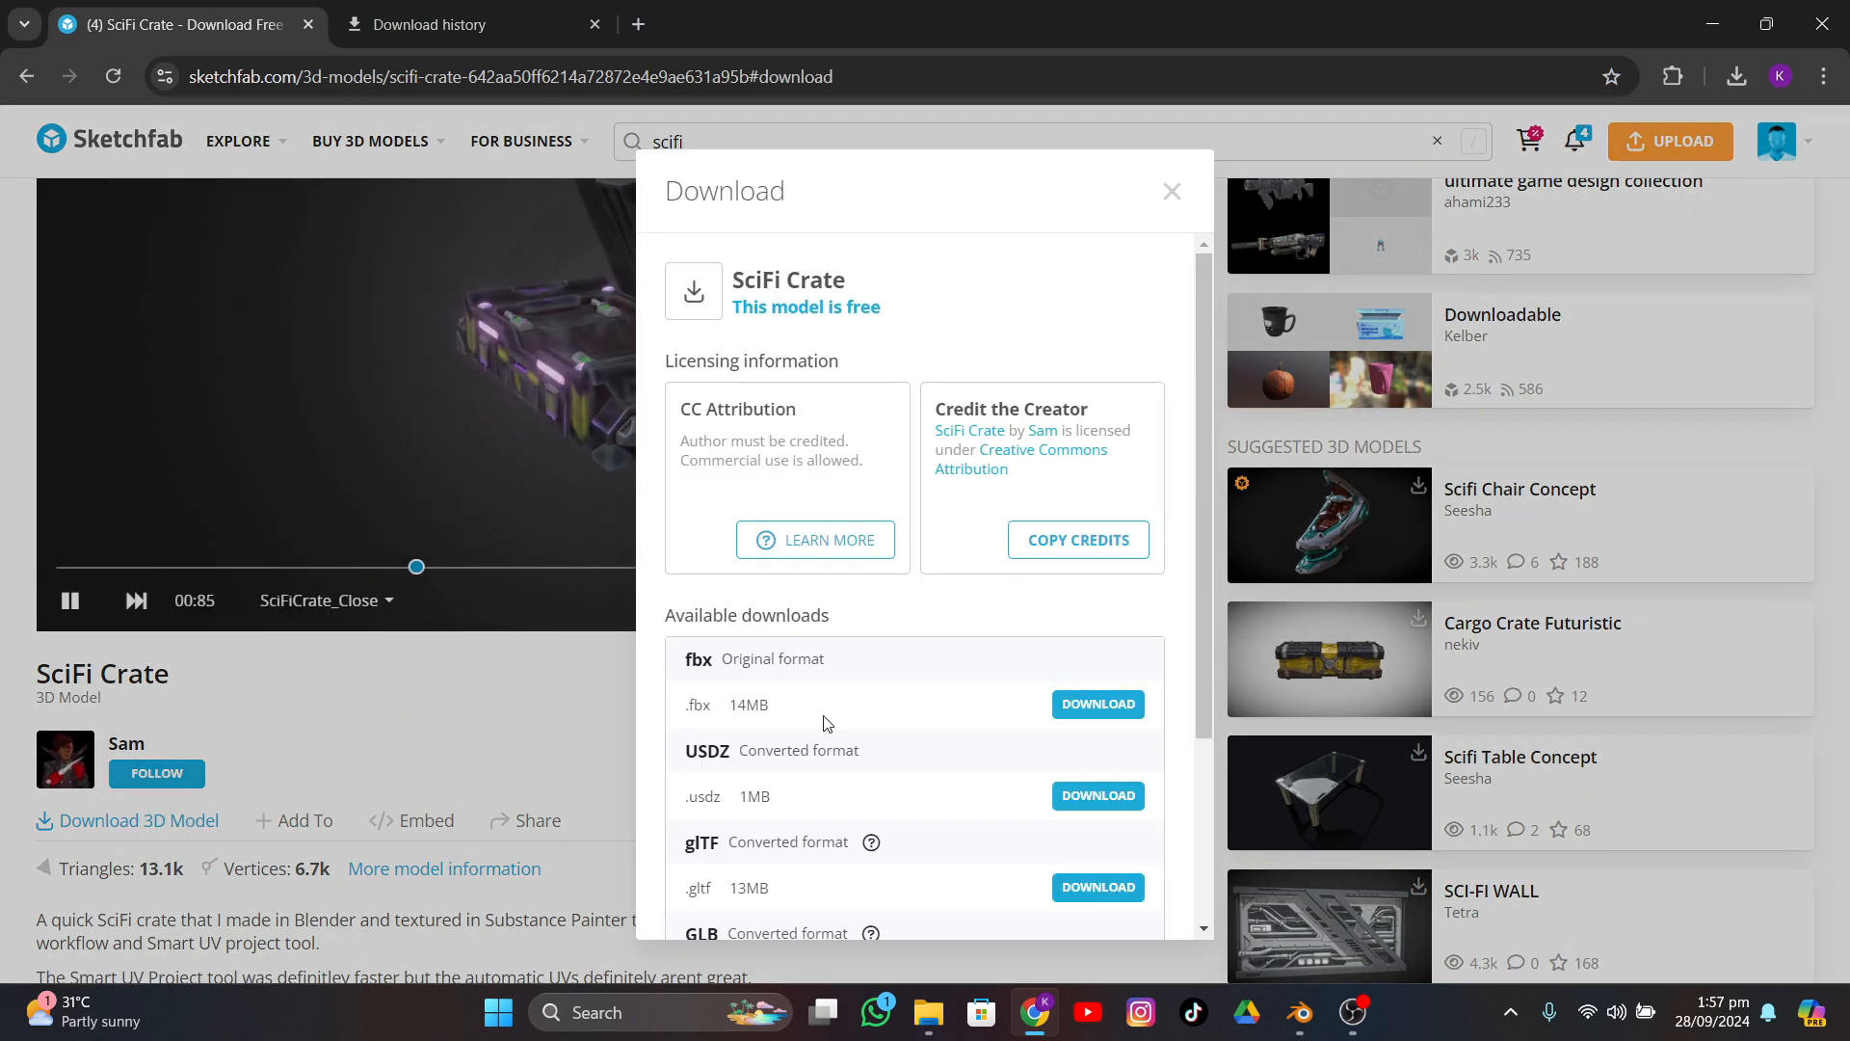
scroll(809, 771, "down", 3)
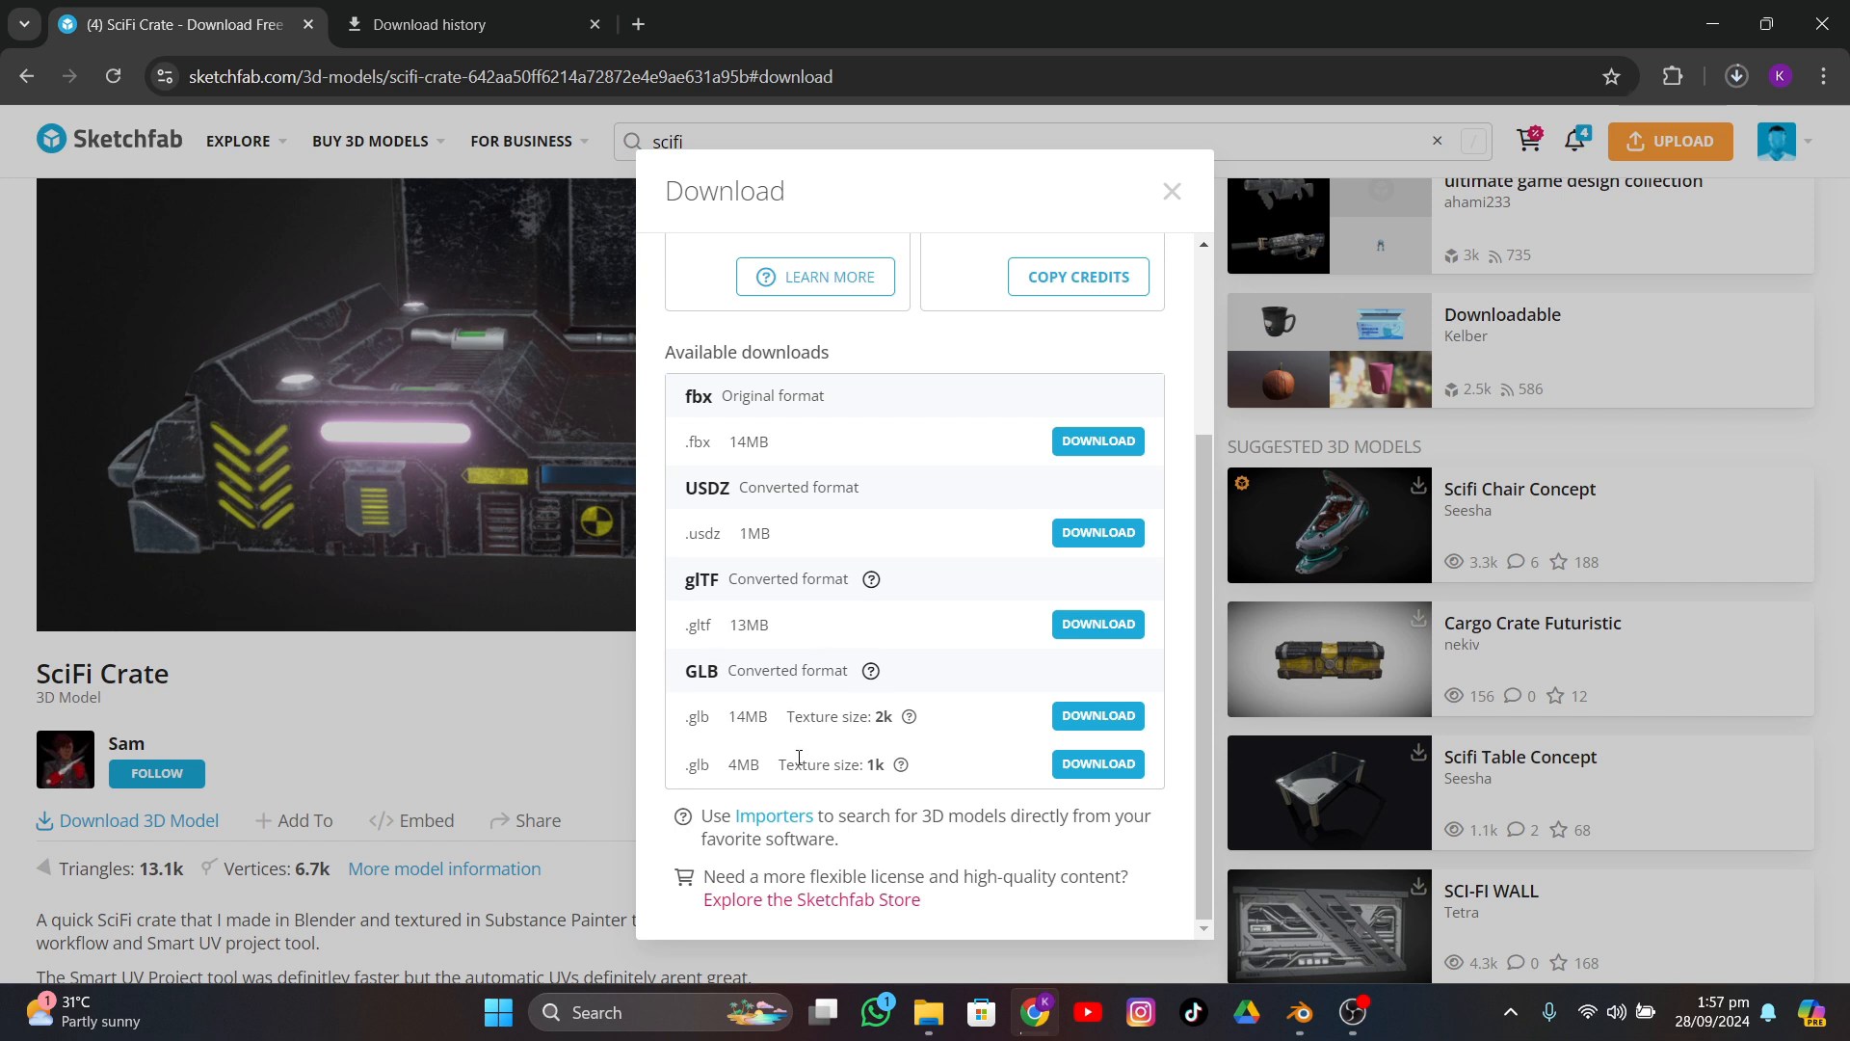
left_click_drag(782, 764, 872, 764)
left_click(899, 809)
left_click(1172, 191)
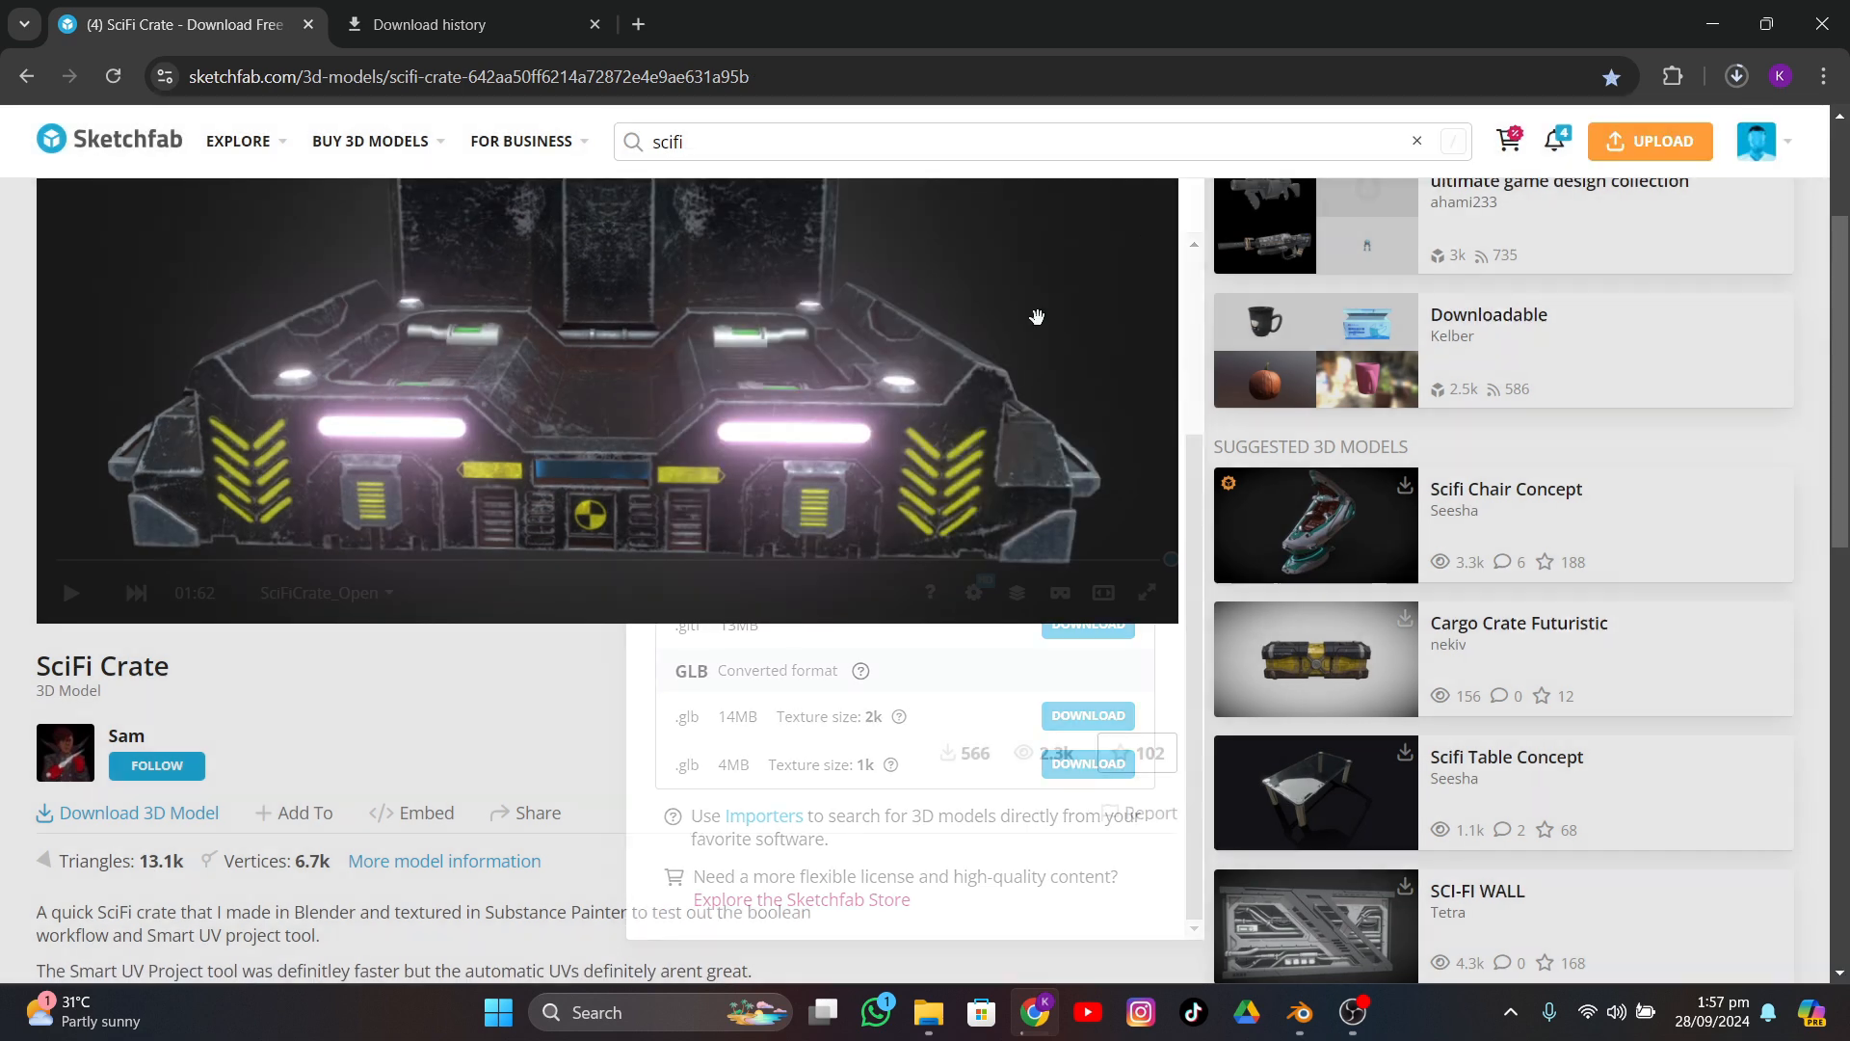
- Inspect the back of the SciFi Crate in the 3D preview and check the progress of its download
mouse_move(661, 644)
left_mouse_down()
mouse_move(546, 537)
mouse_move(549, 611)
mouse_move(592, 616)
mouse_move(742, 483)
mouse_move(487, 553)
mouse_move(999, 529)
mouse_move(701, 566)
mouse_move(659, 535)
mouse_move(598, 536)
left_mouse_up()
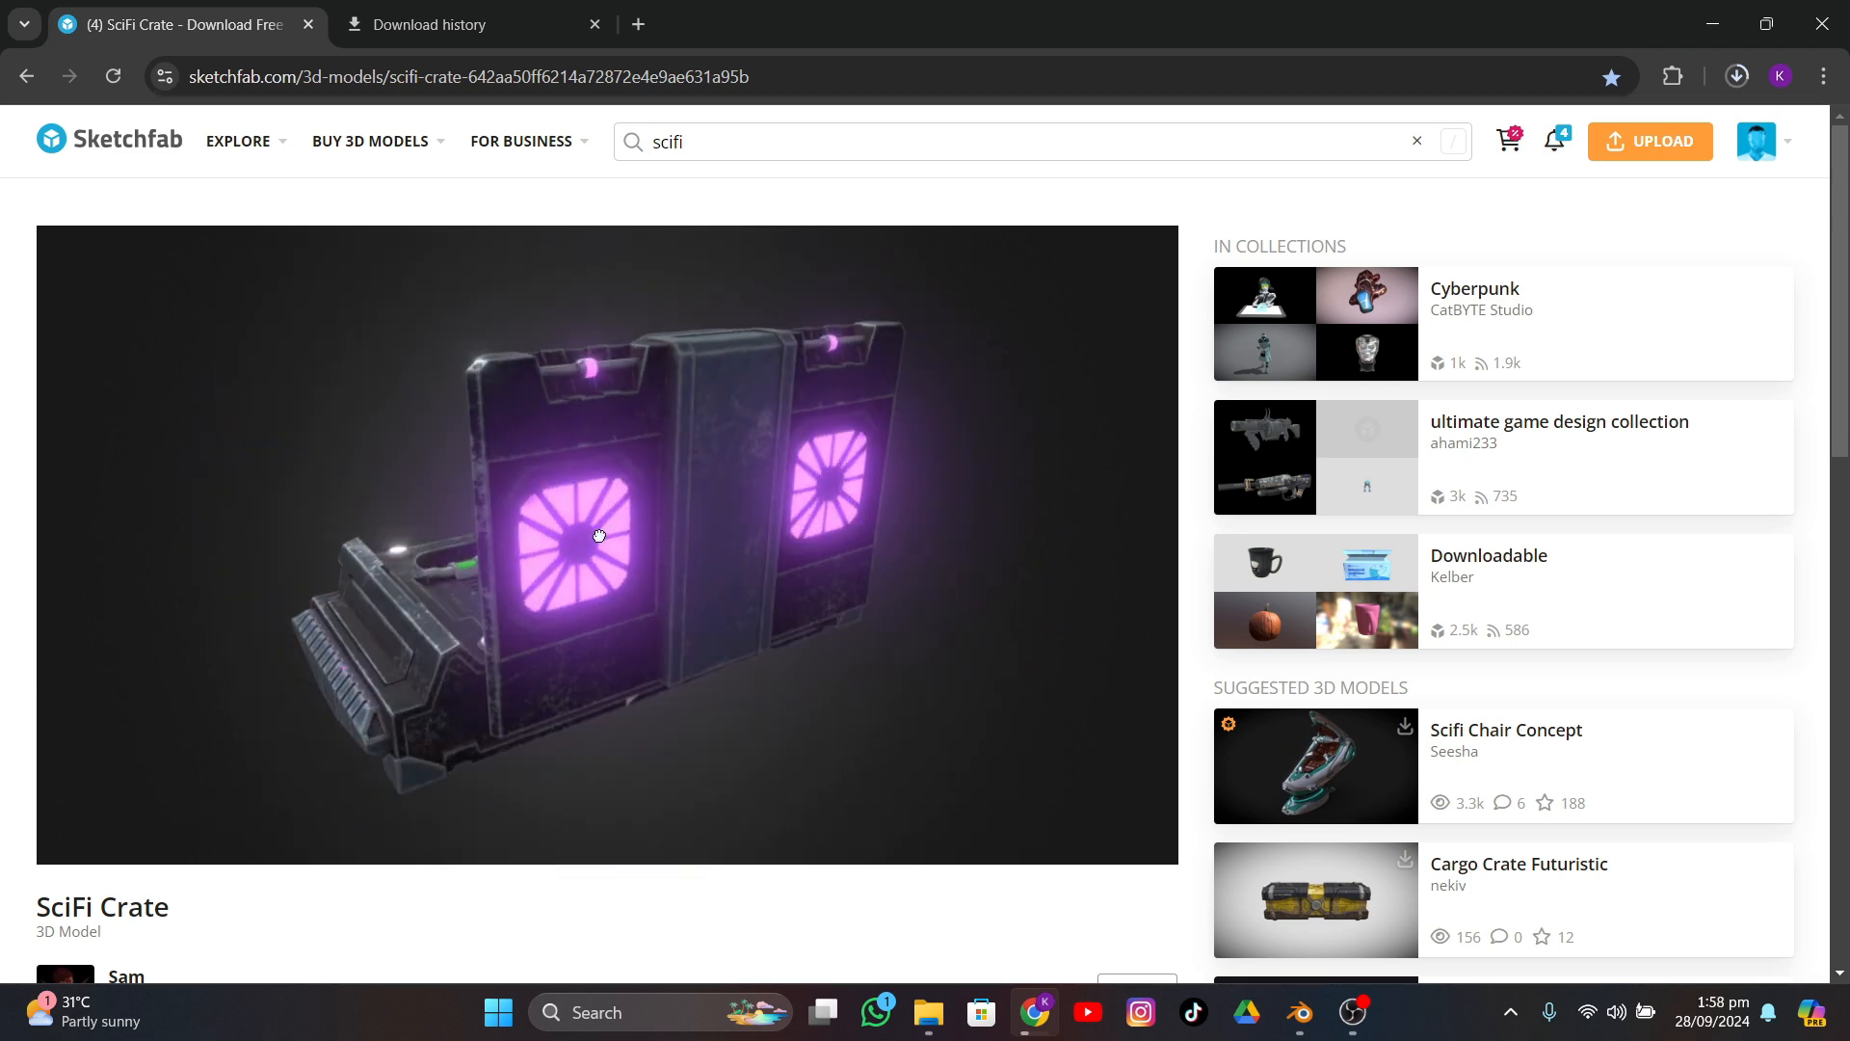
left_click(1734, 72)
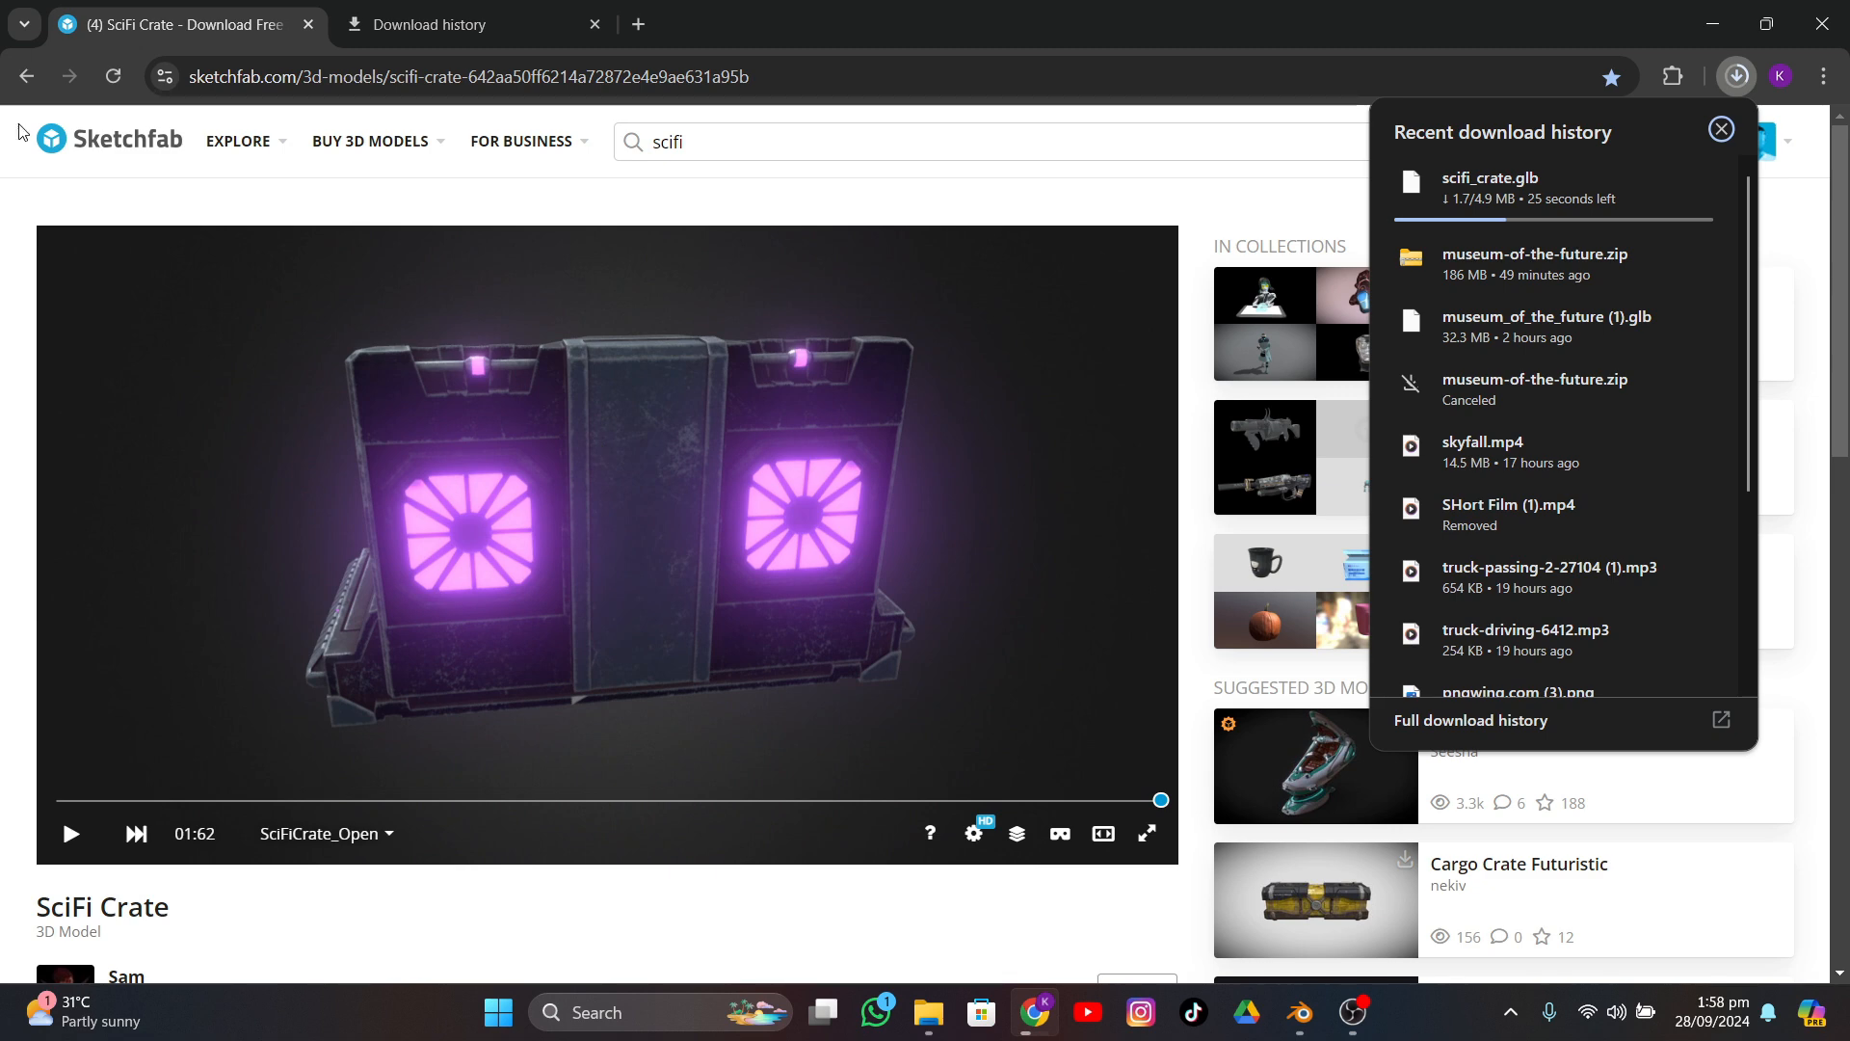
scroll(731, 385, "down", 2)
- Search the Sketchfab 3D models for "ornithoptor"
left_click(732, 142)
key("Return")
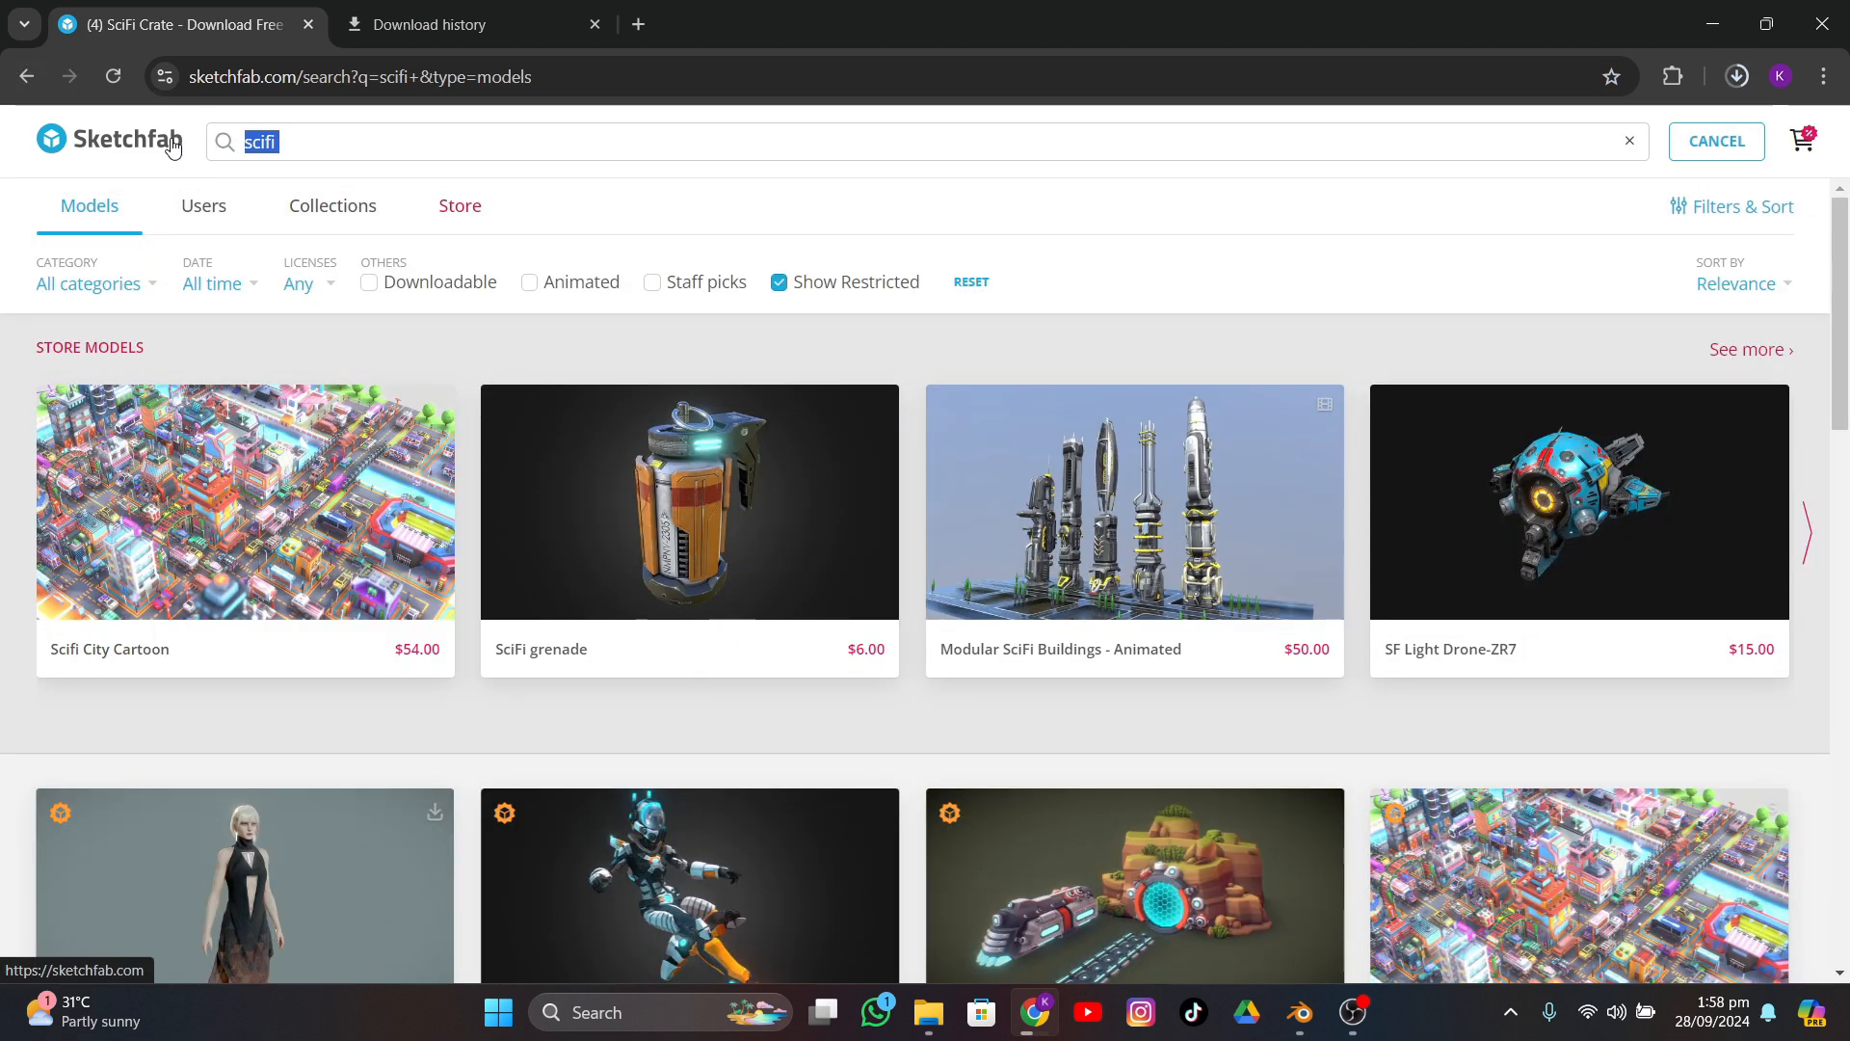
type("ornithoptor")
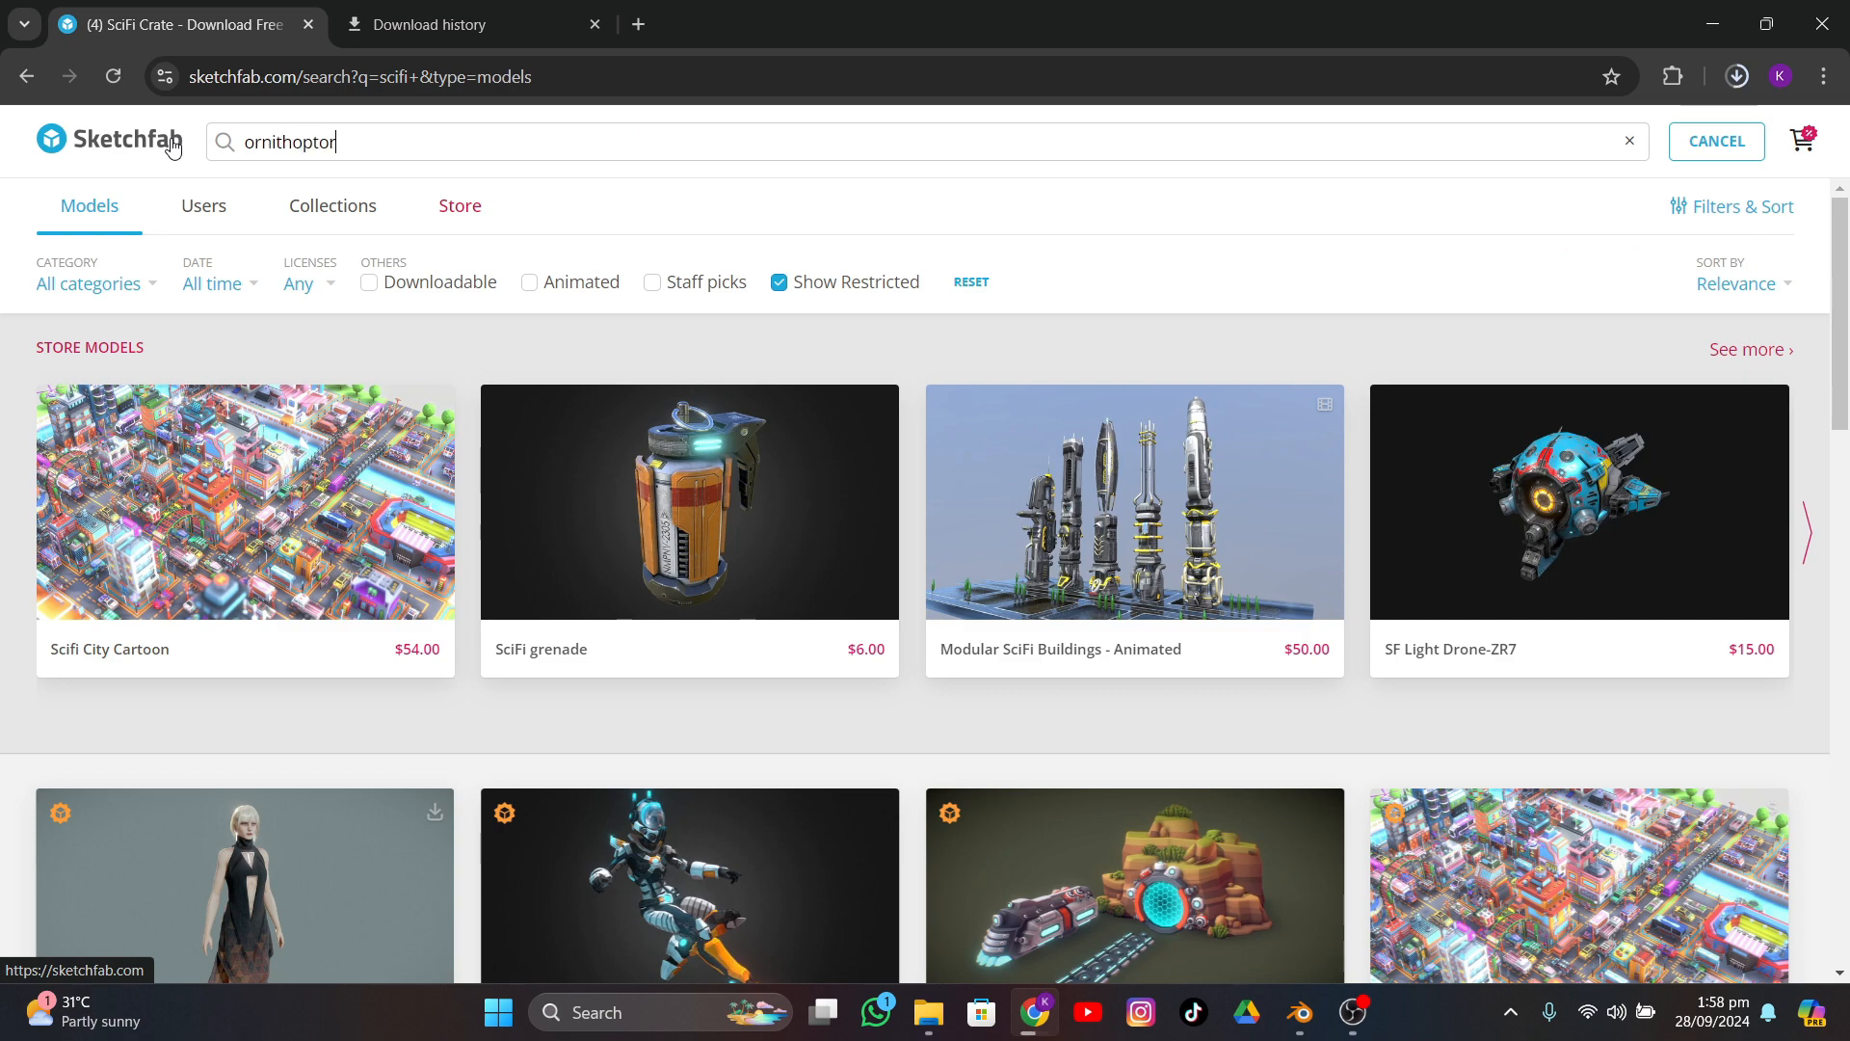
key("Return")
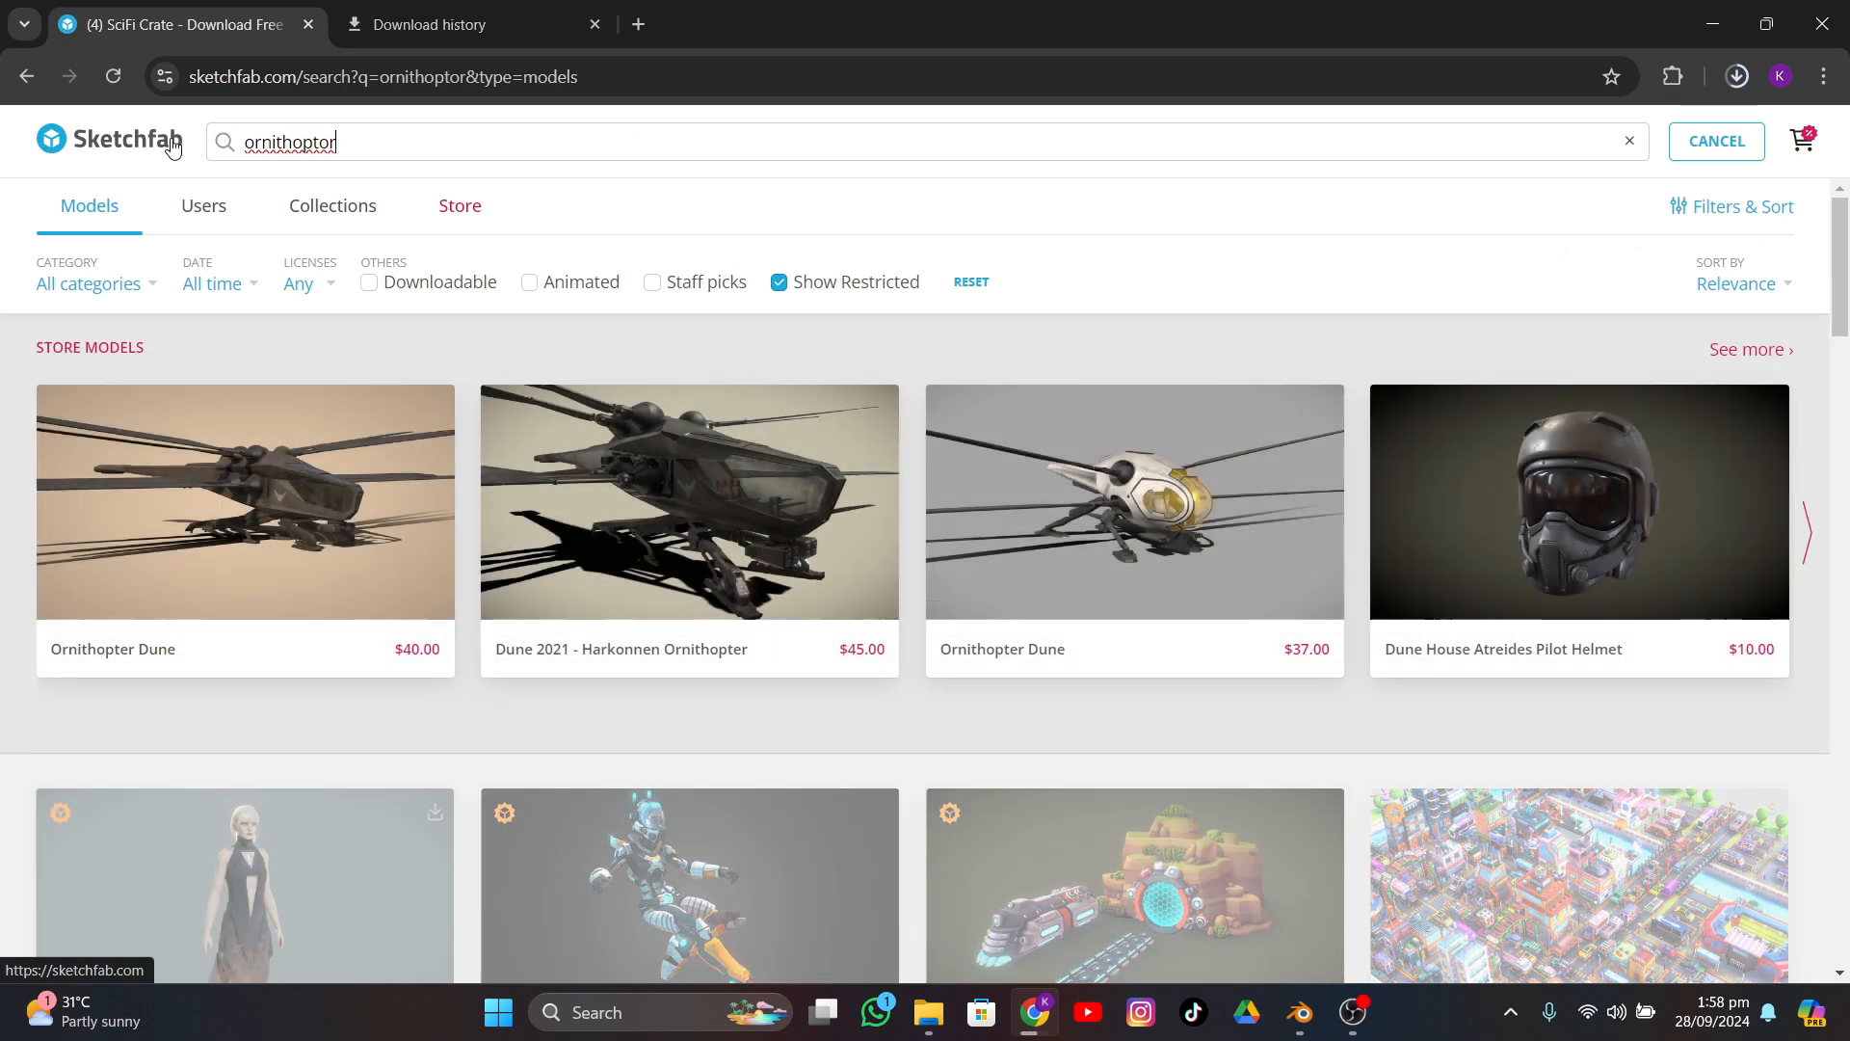
- Browse the ornithopter search results for a suitable downloadable aircraft model
scroll(232, 220, "down", 4)
scroll(231, 221, "down", 1)
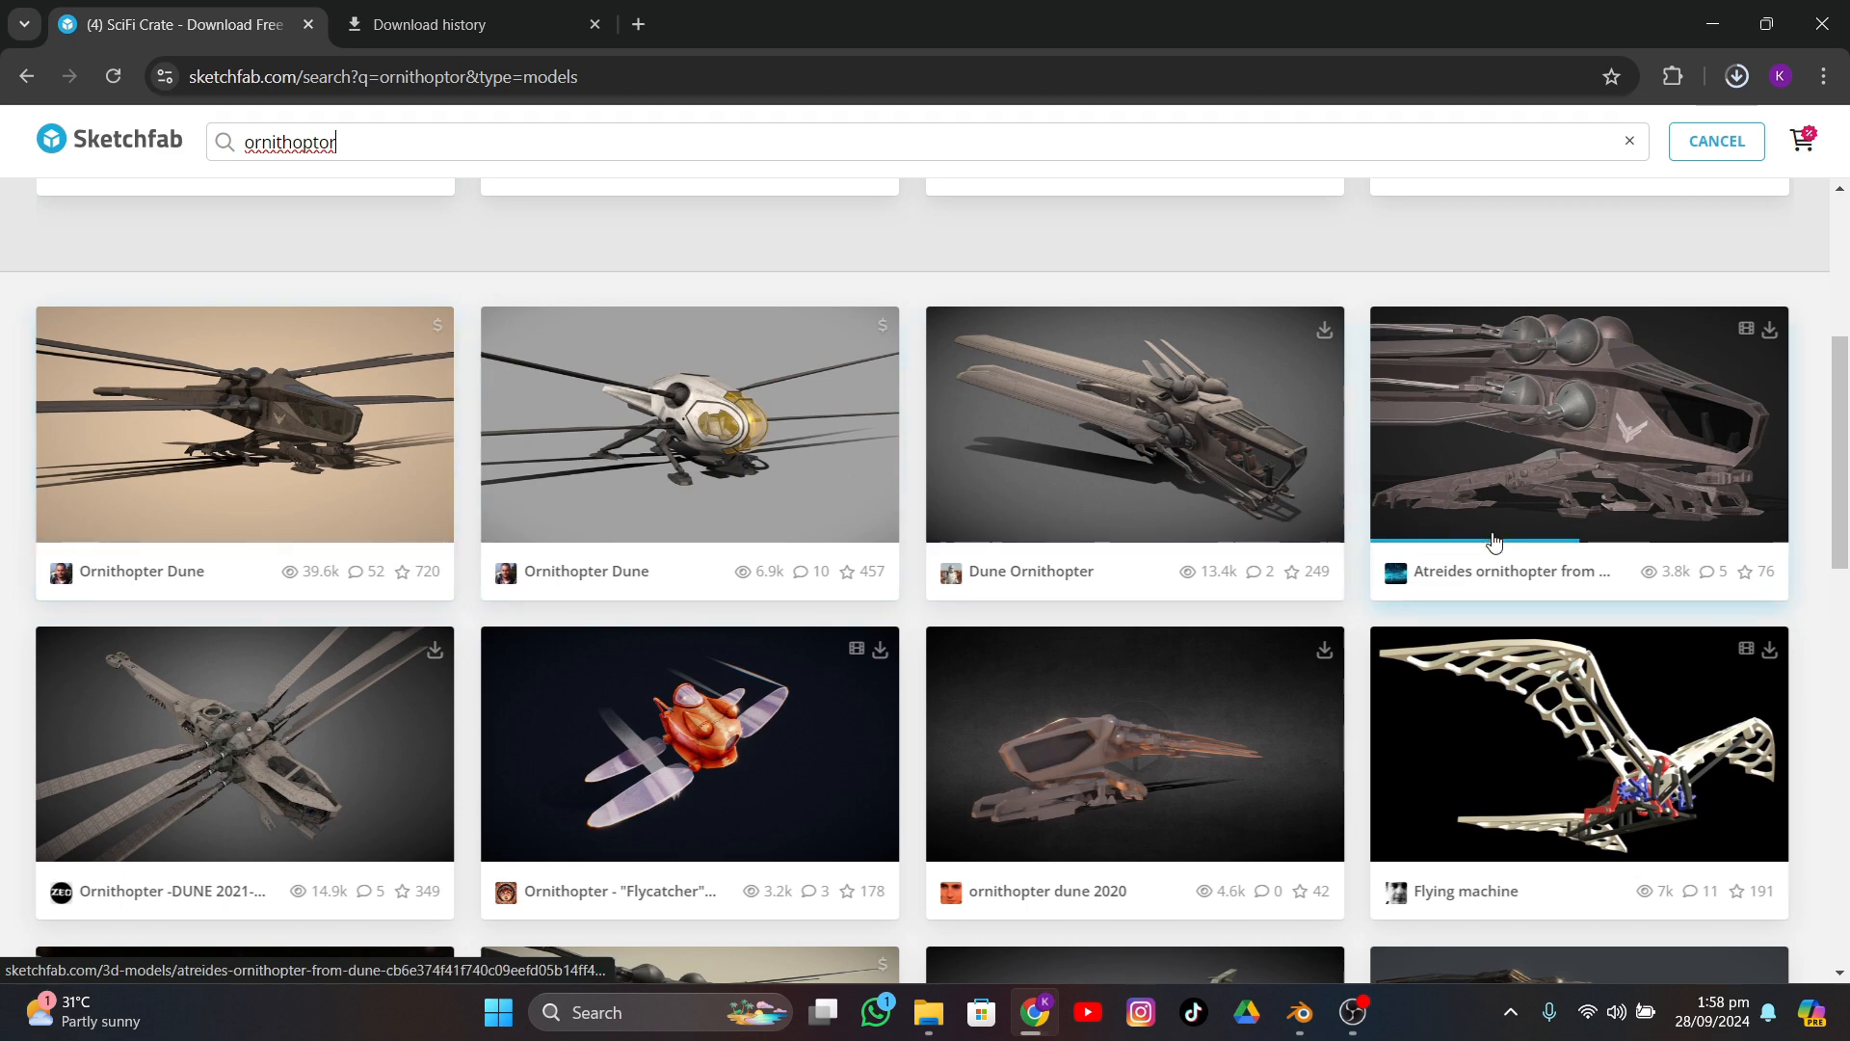
scroll(1493, 541, "down", 2)
scroll(1493, 542, "down", 5)
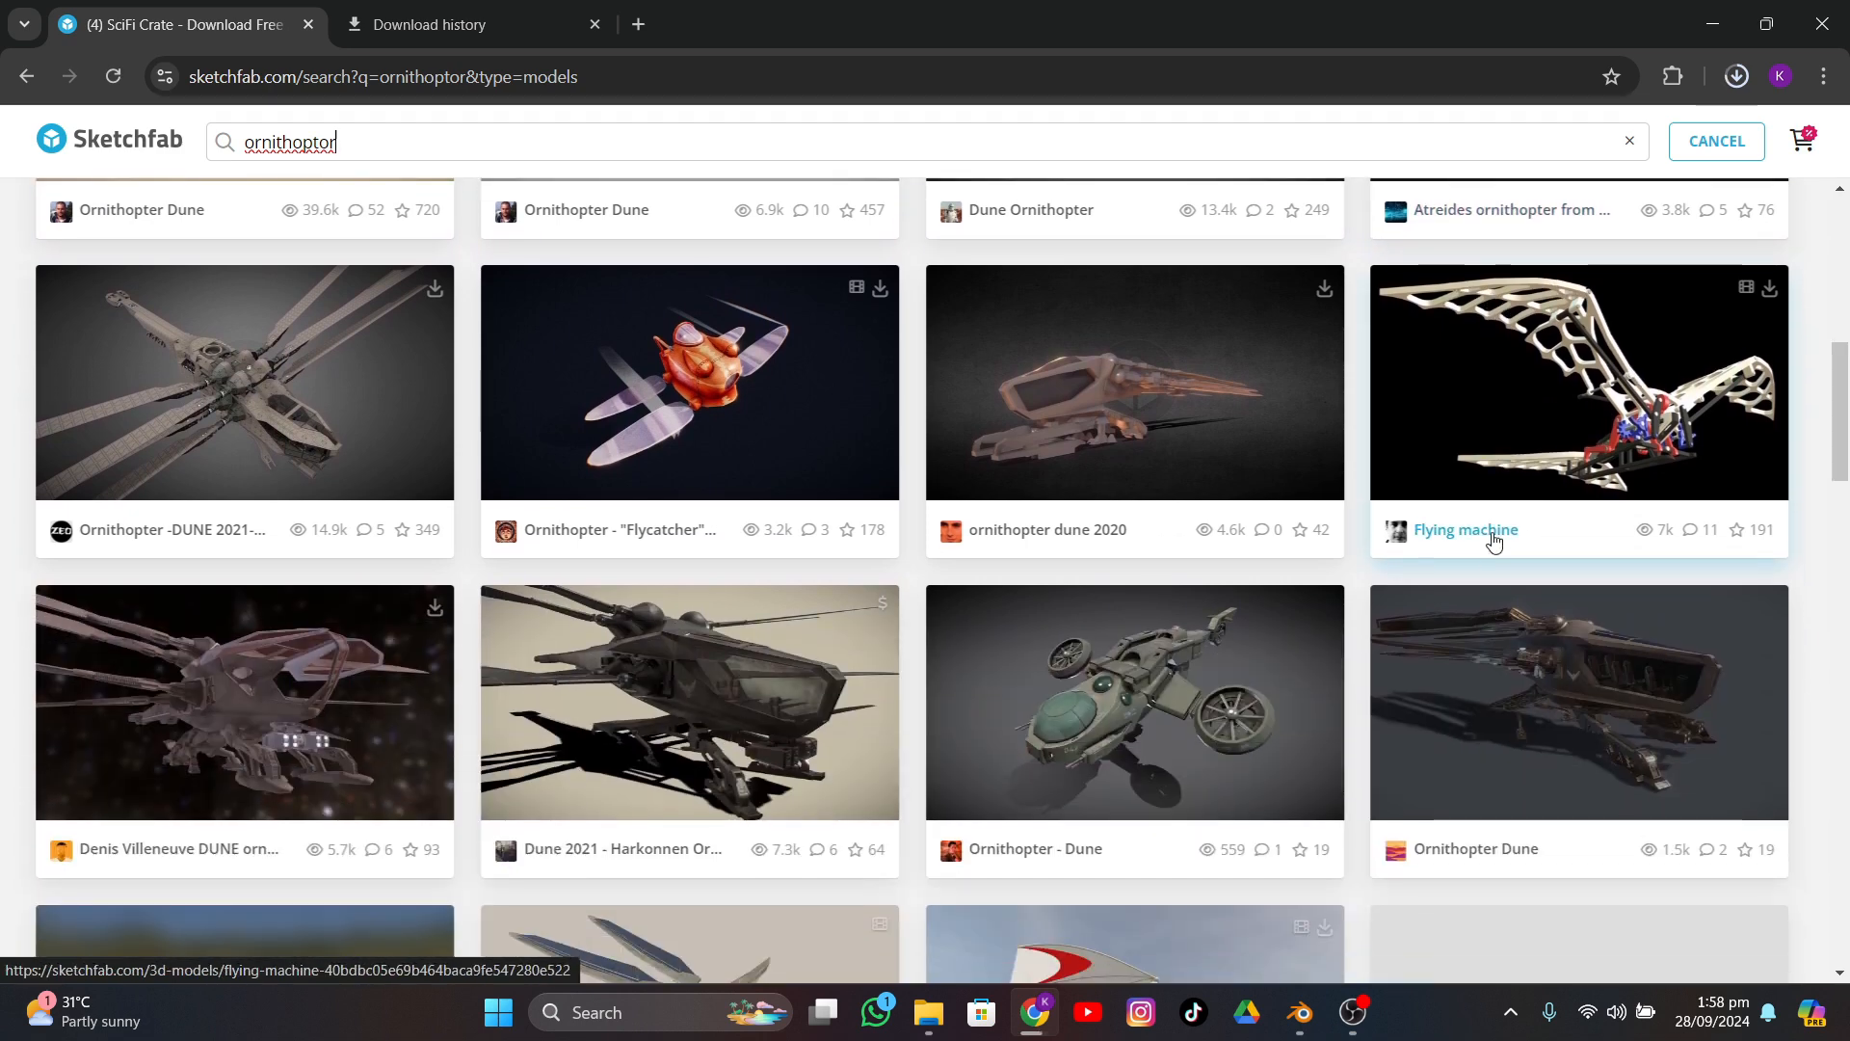
scroll(1493, 538, "down", 6)
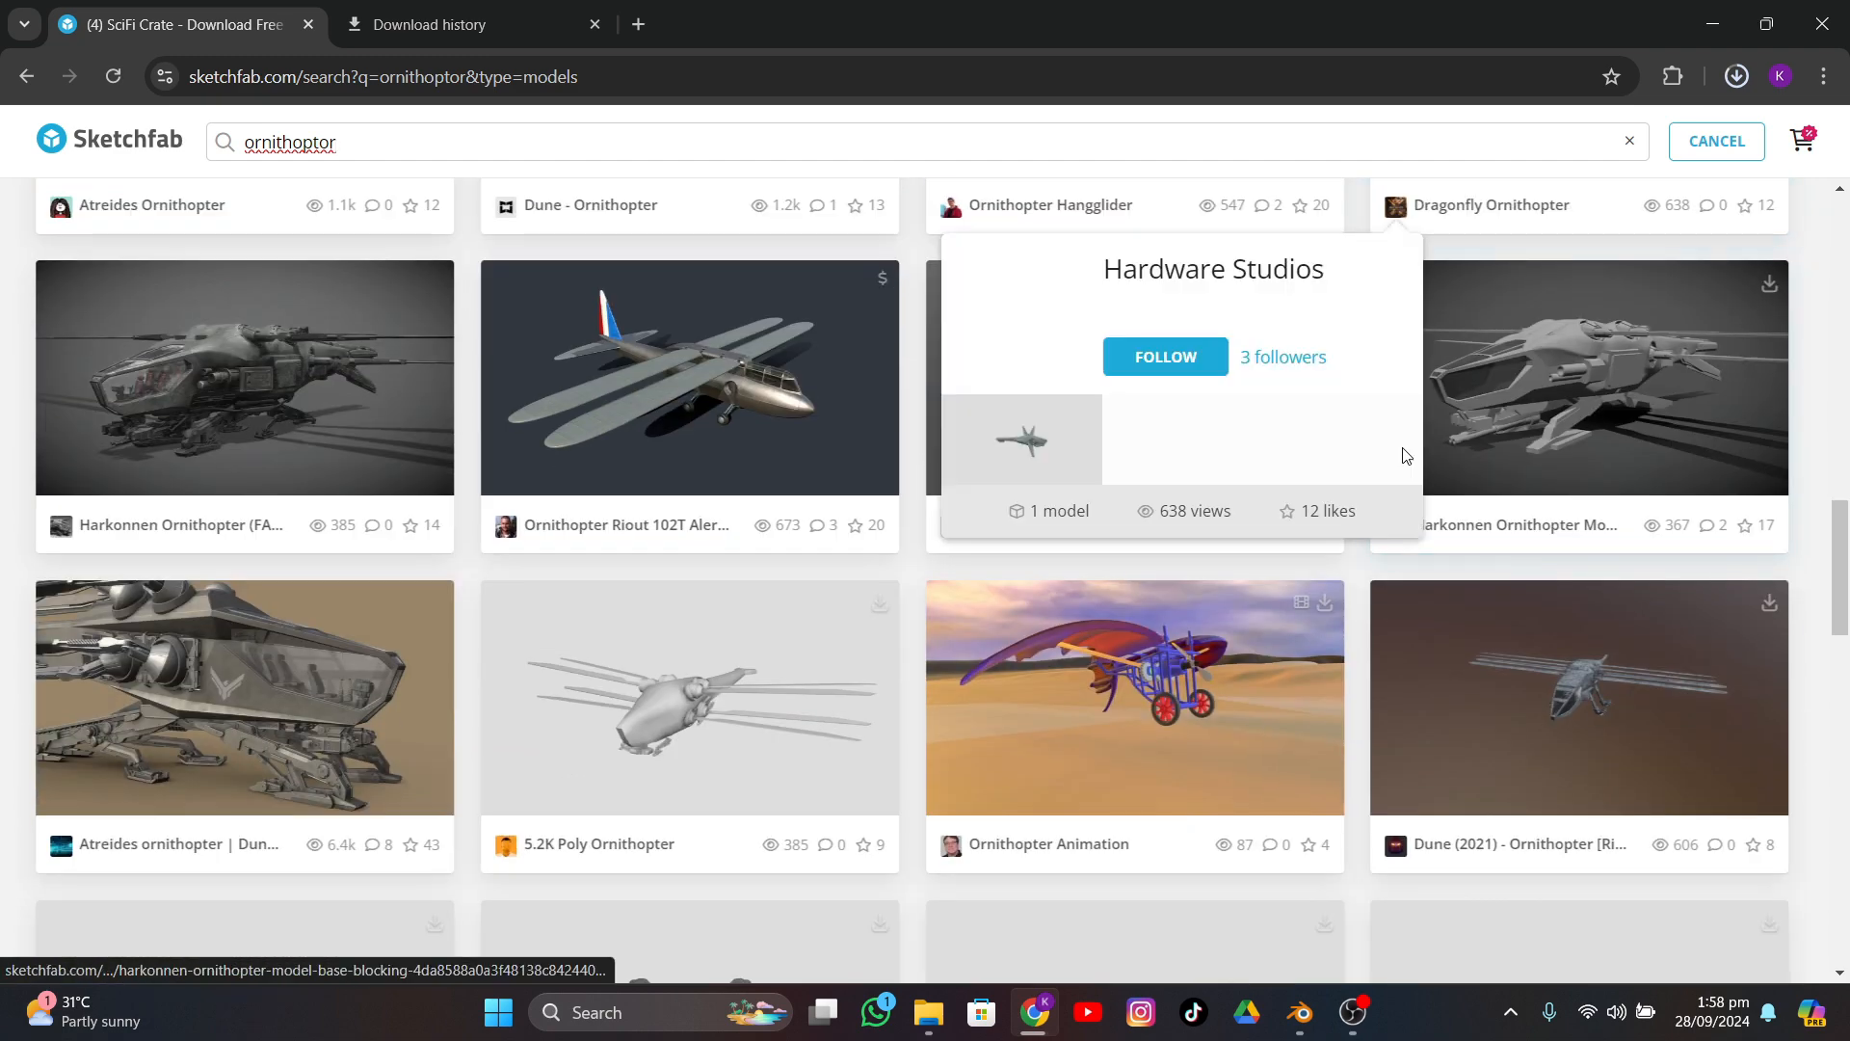
scroll(469, 757, "down", 6)
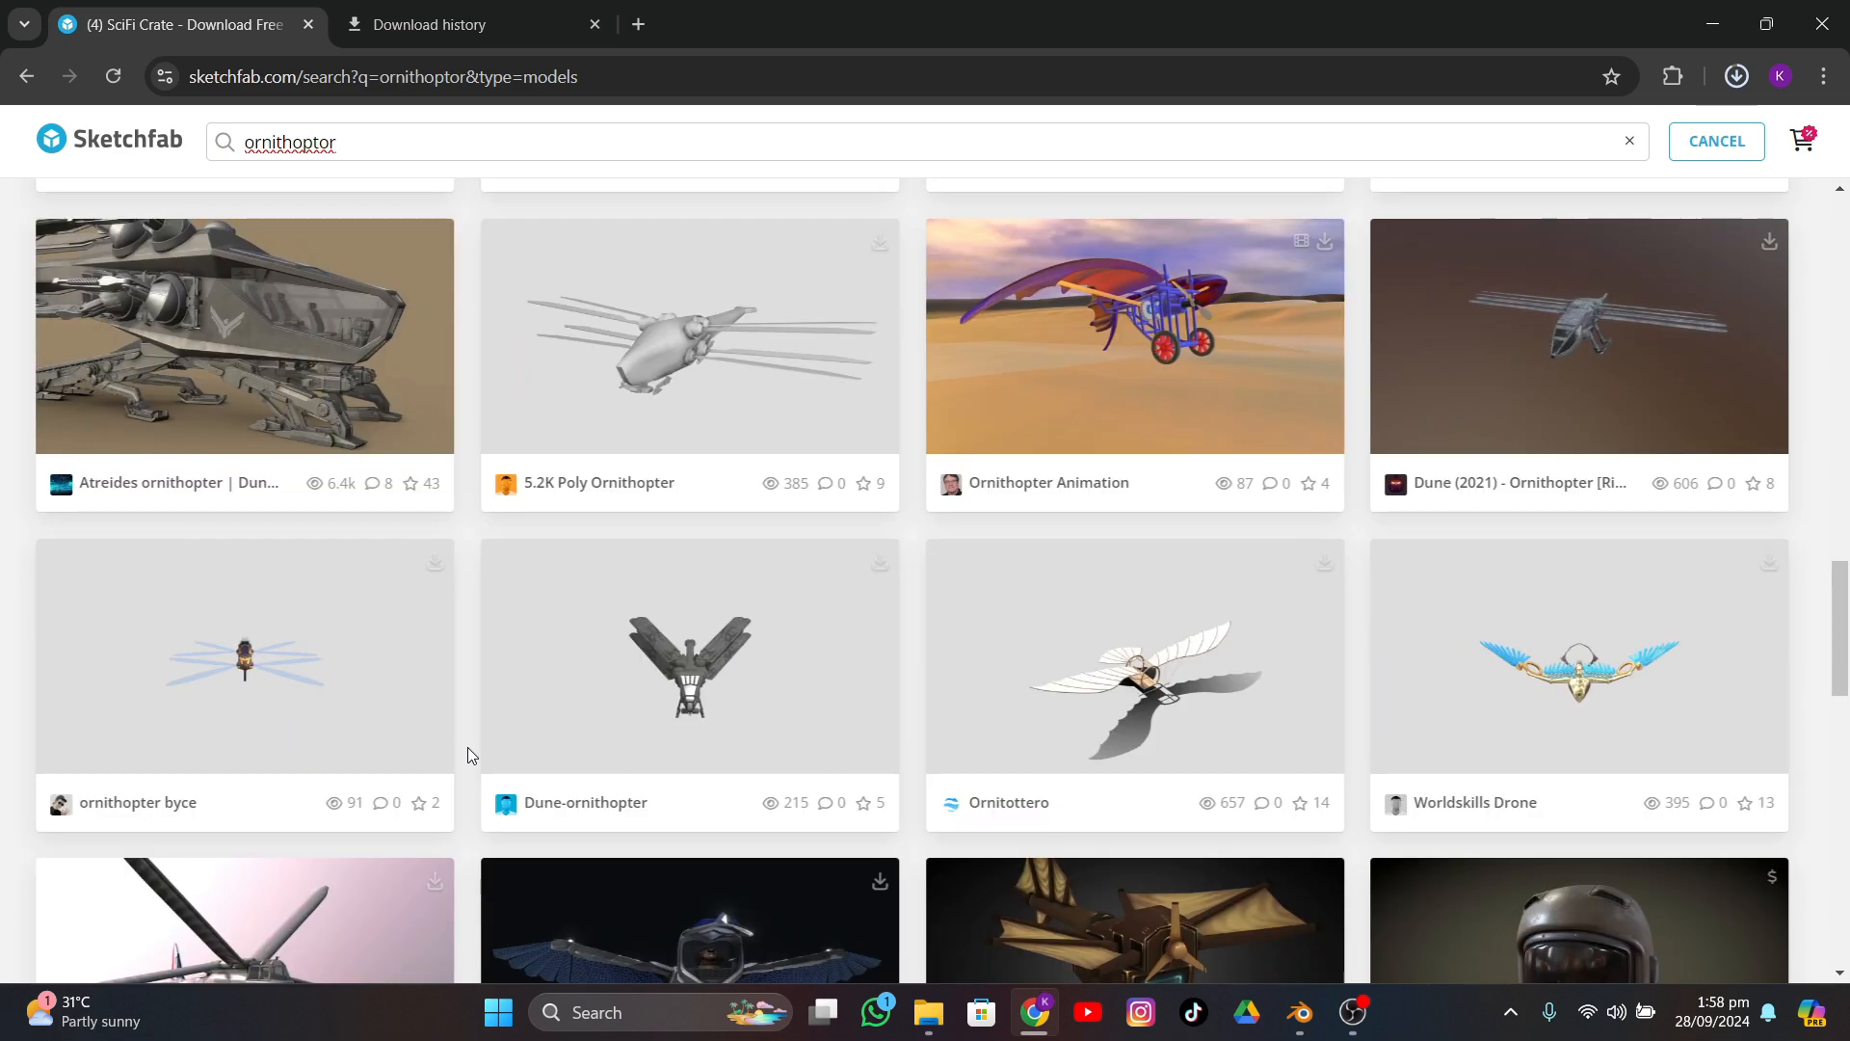
scroll(469, 751, "down", 6)
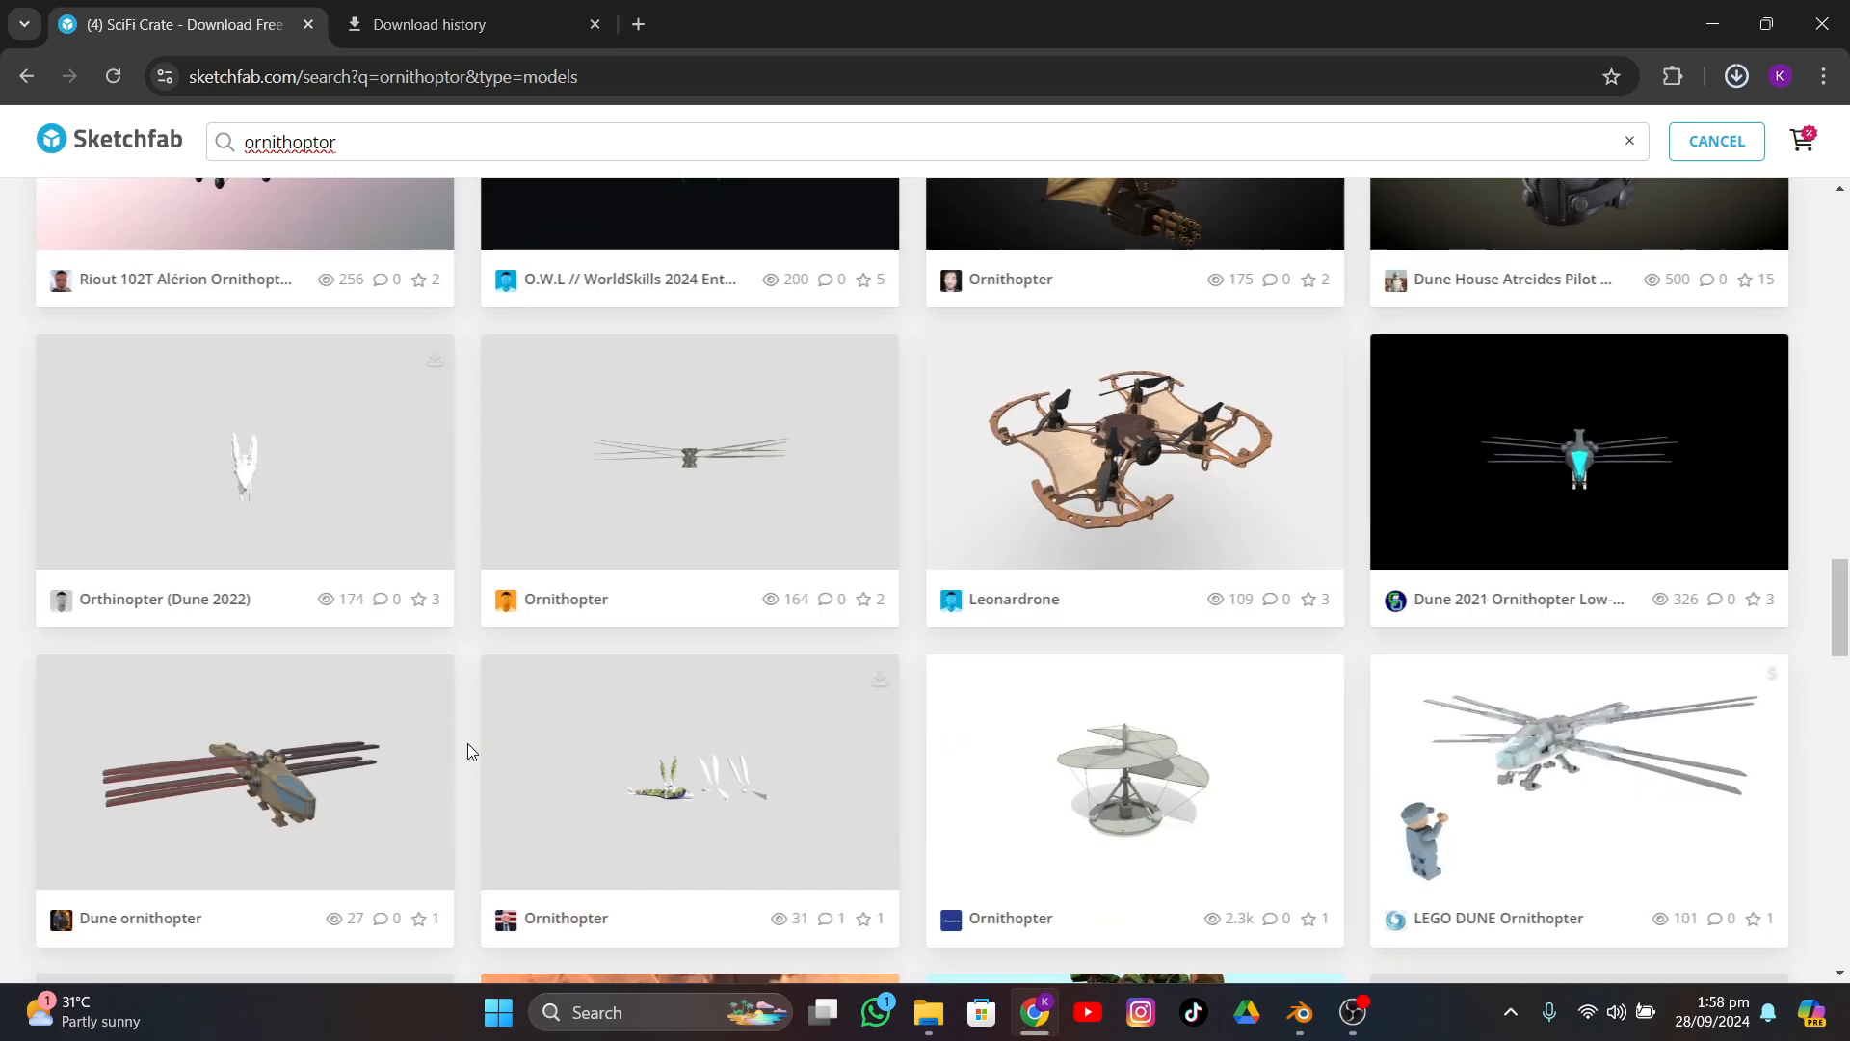
scroll(470, 747, "down", 5)
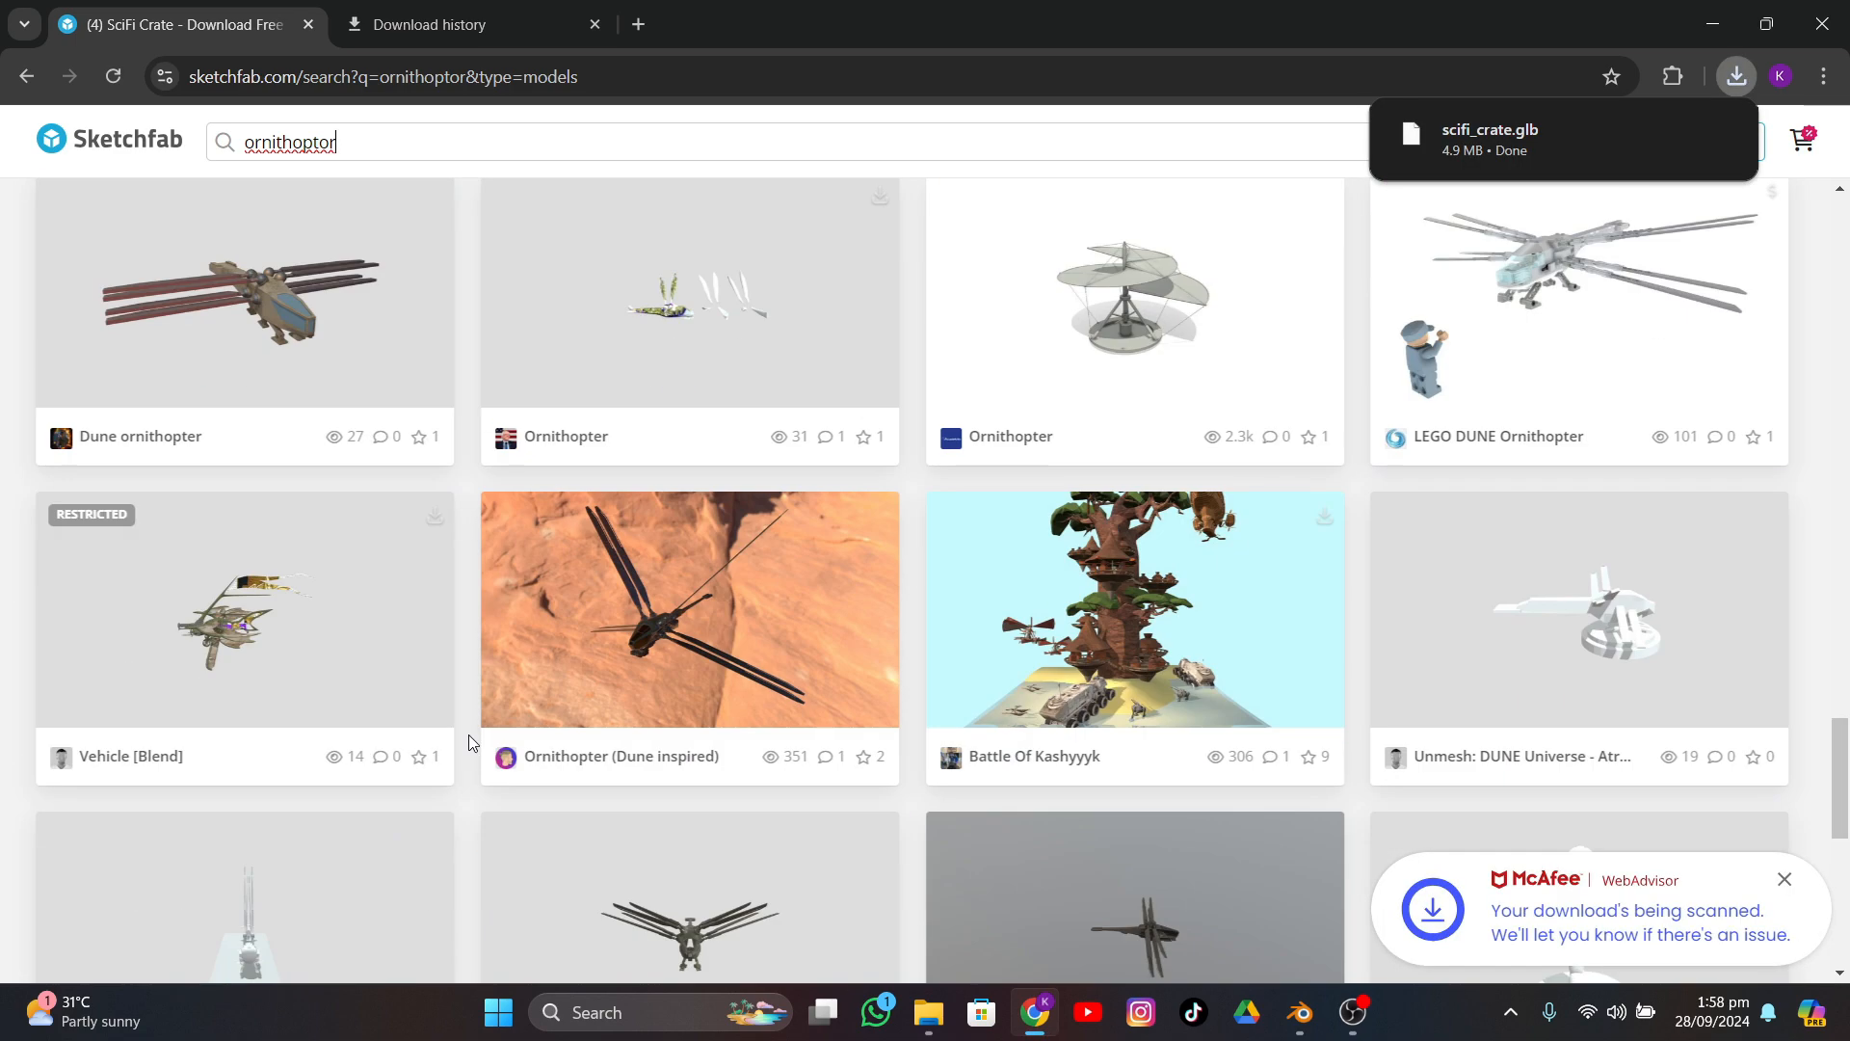
scroll(468, 734, "up", 20)
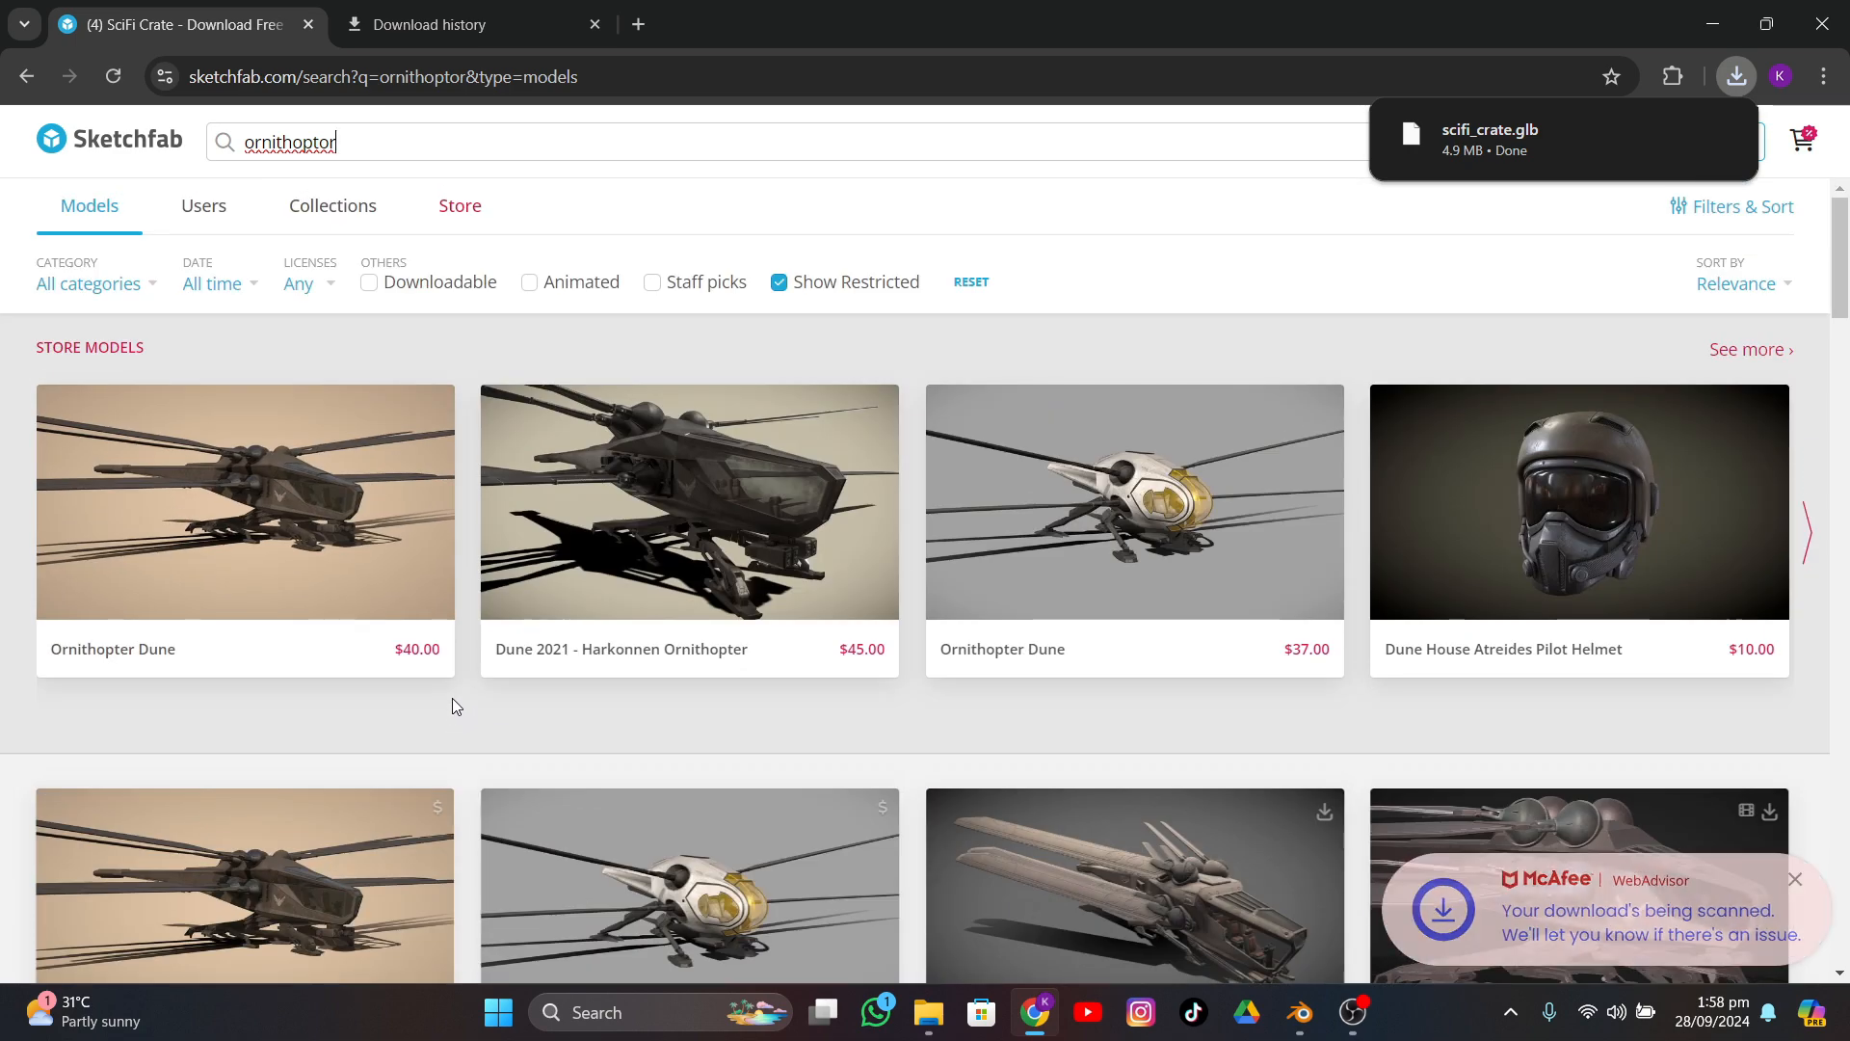
scroll(453, 697, "down", 8)
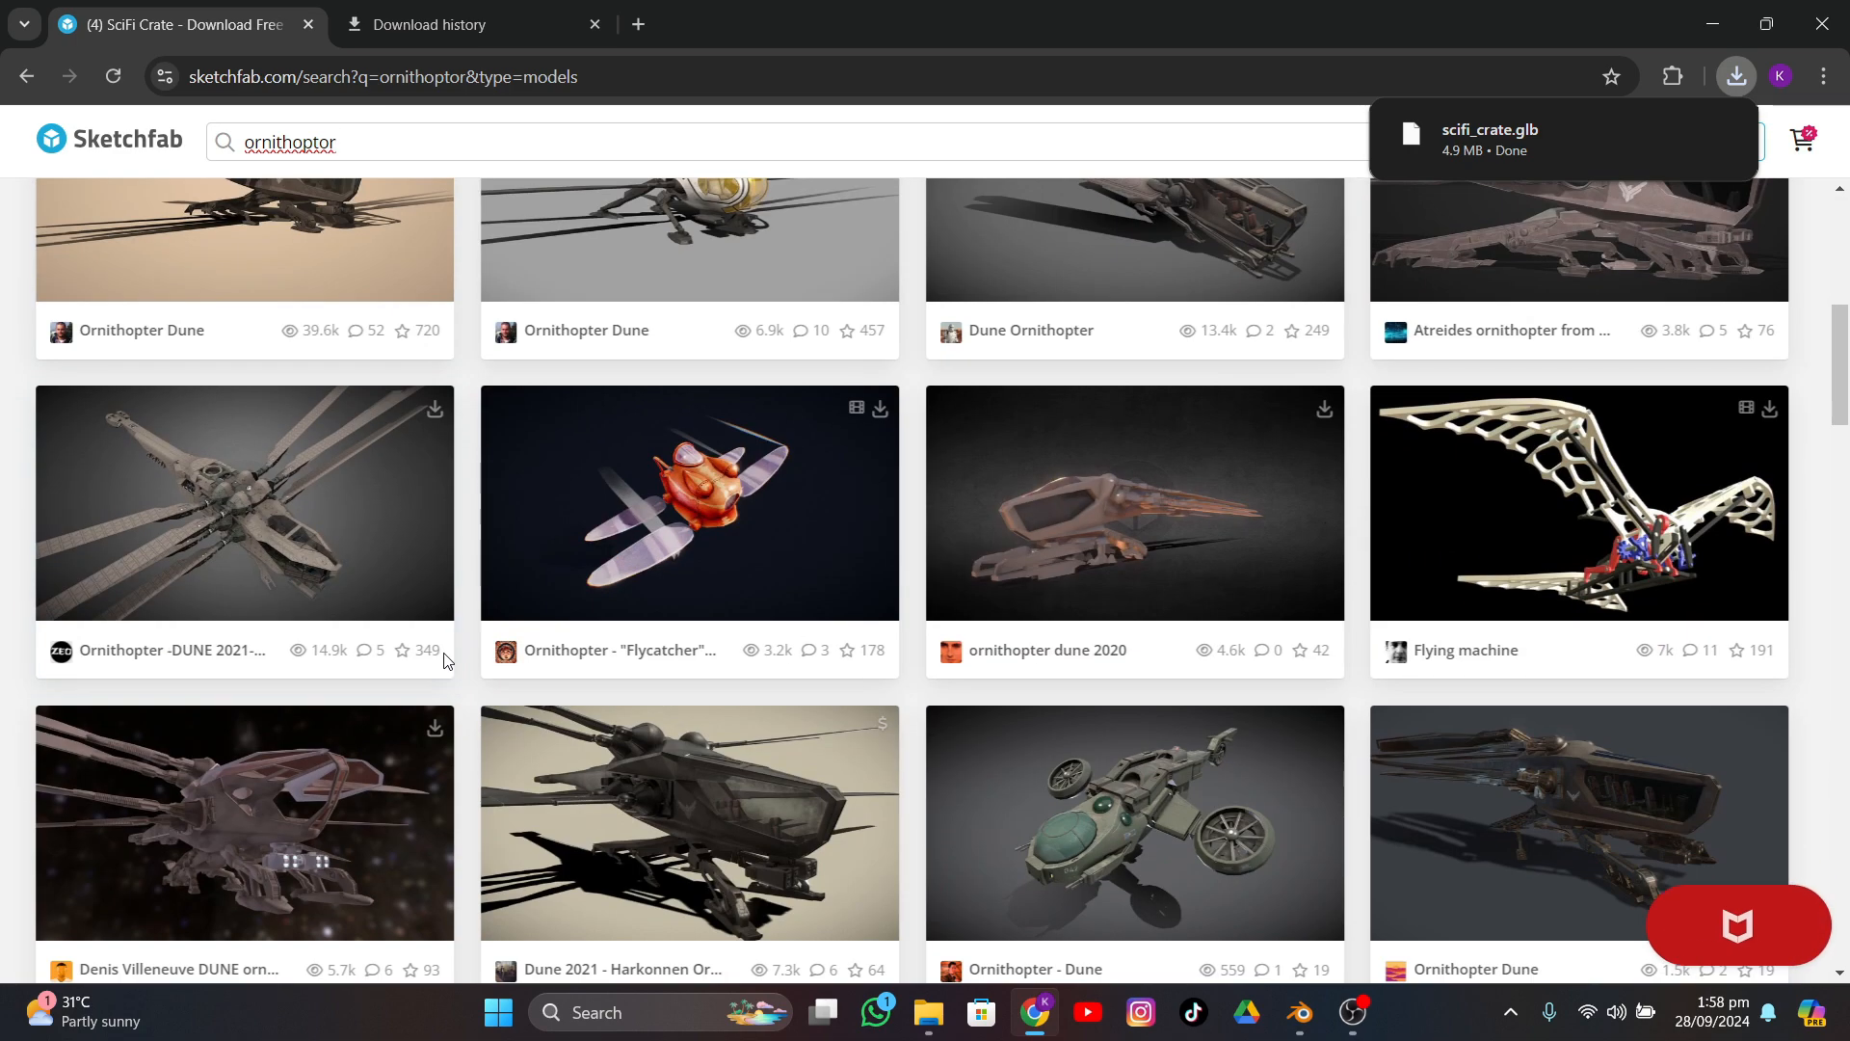
- Open the Ornithopter -DUNE 2021- model and check its detailed model information for rigged geometry and animations
left_click(276, 515)
scroll(291, 820, "down", 2)
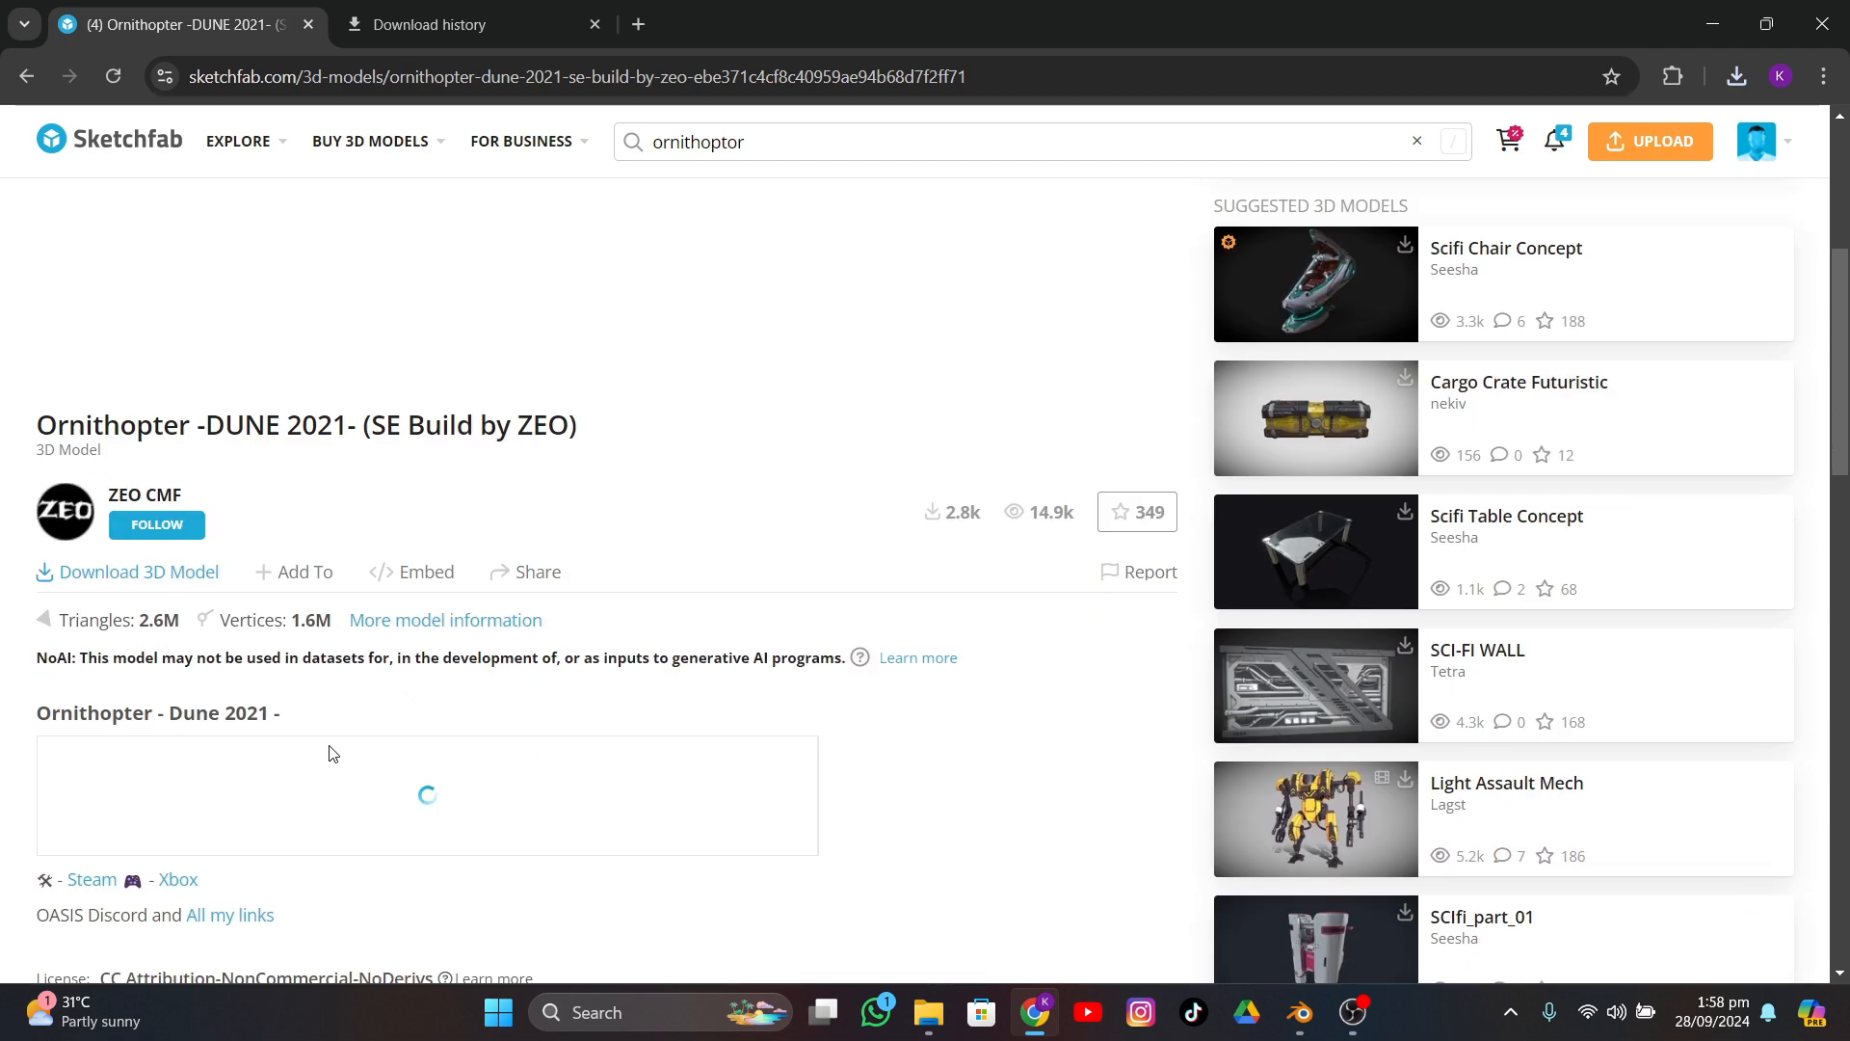
left_click(397, 627)
scroll(807, 819, "down", 3)
scroll(843, 822, "down", 1)
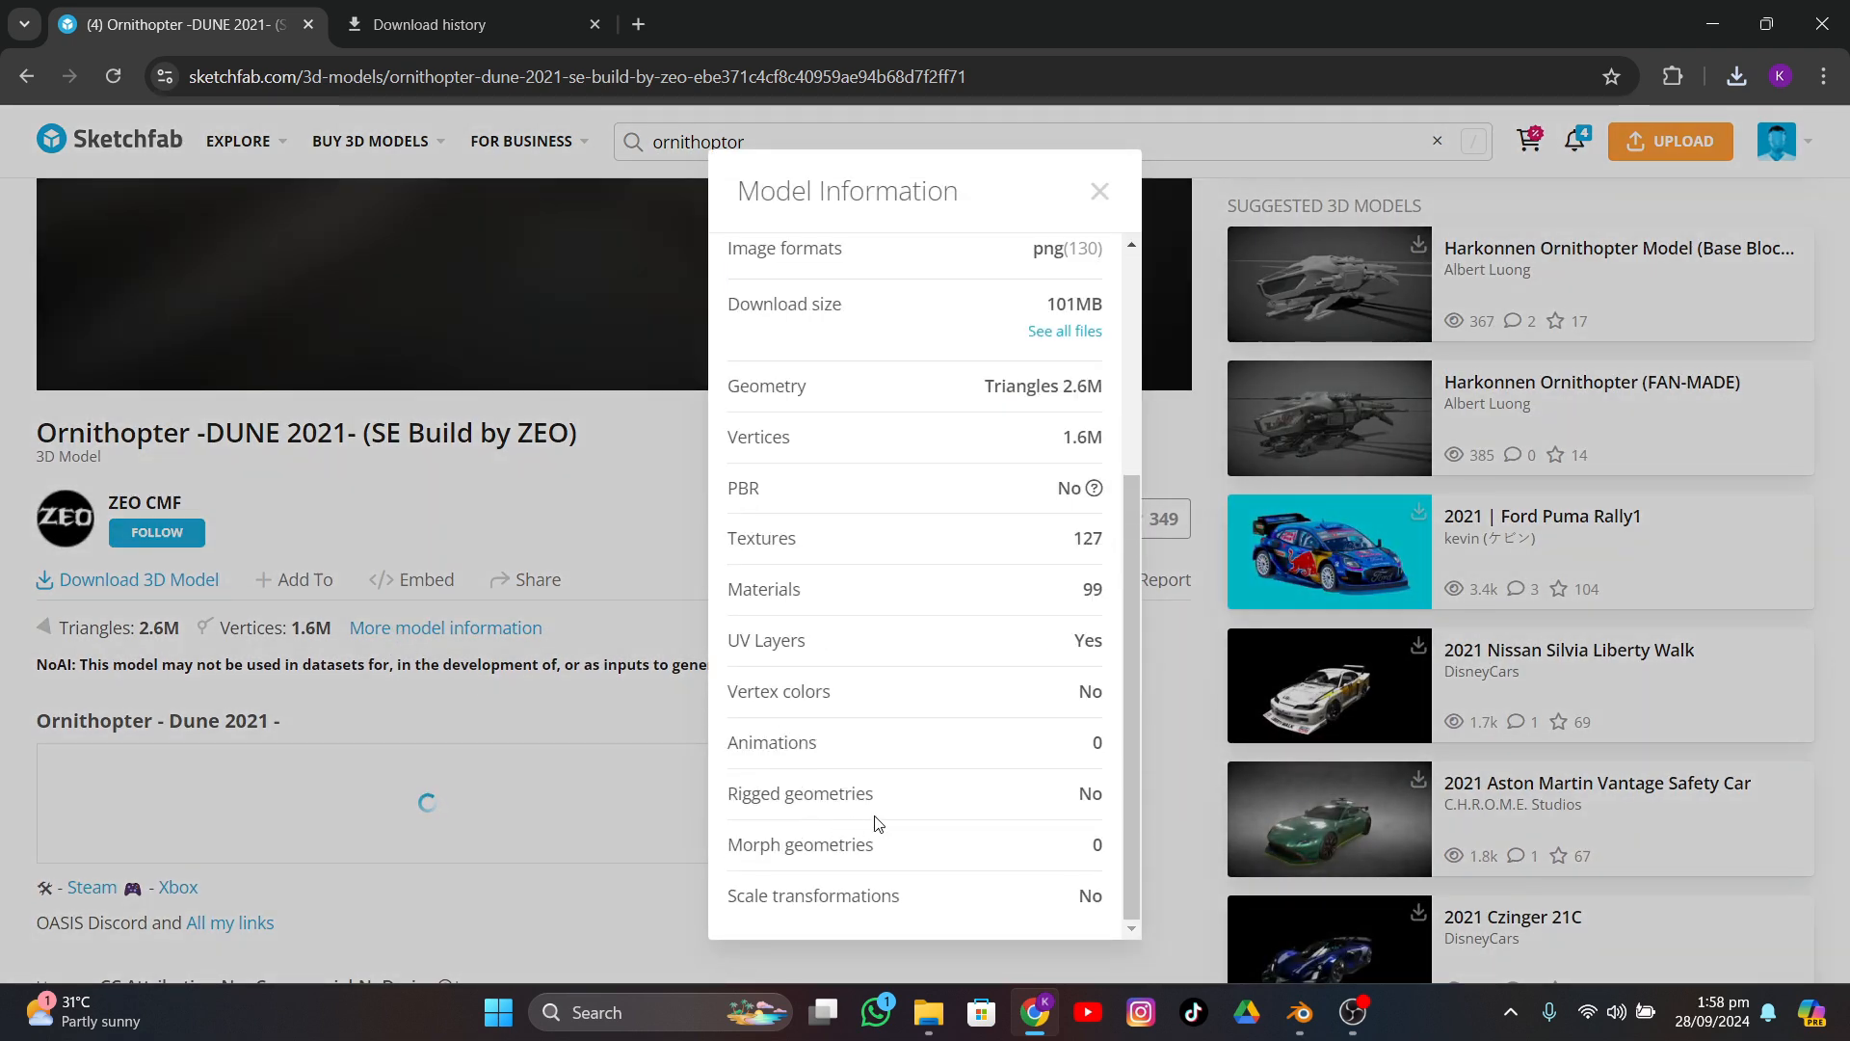
left_click_drag(920, 802, 711, 778)
left_click(545, 774)
scroll(558, 729, "up", 4)
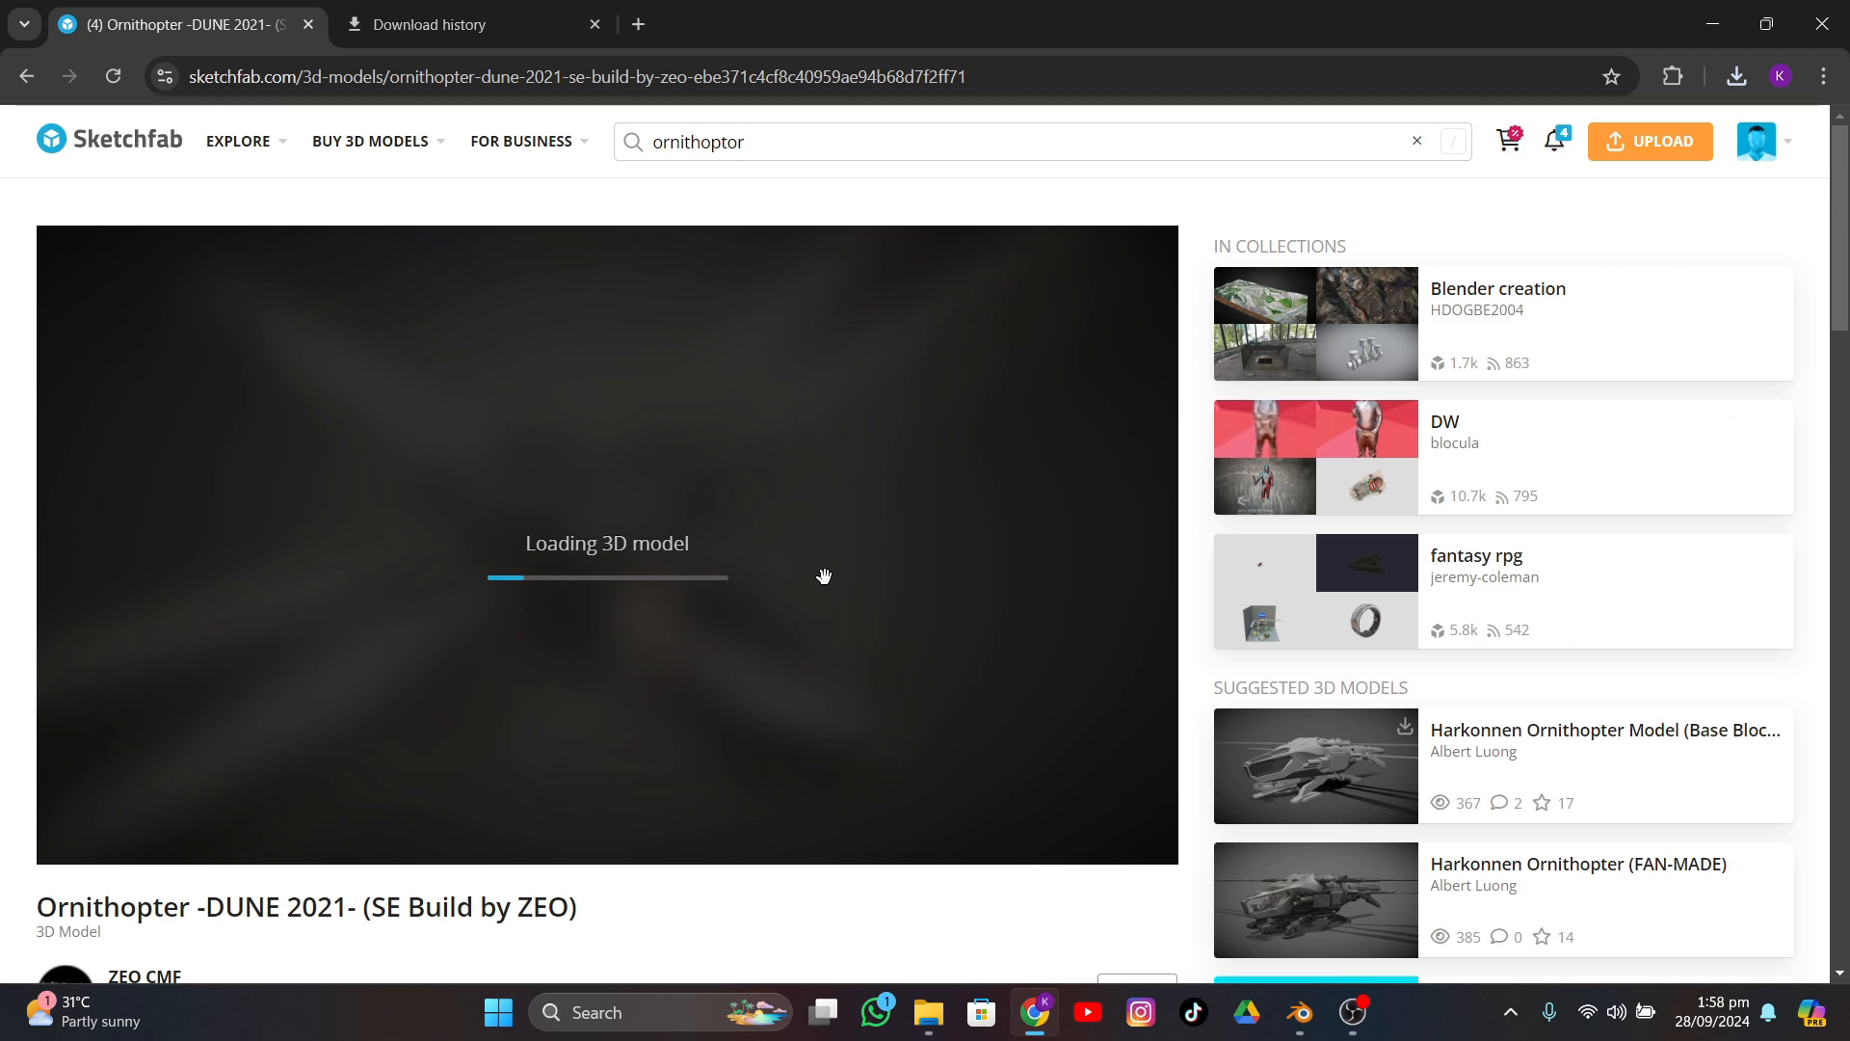
- Return to the ornithopter search results and refine the search to "ornithoptor rig"
left_click(26, 77)
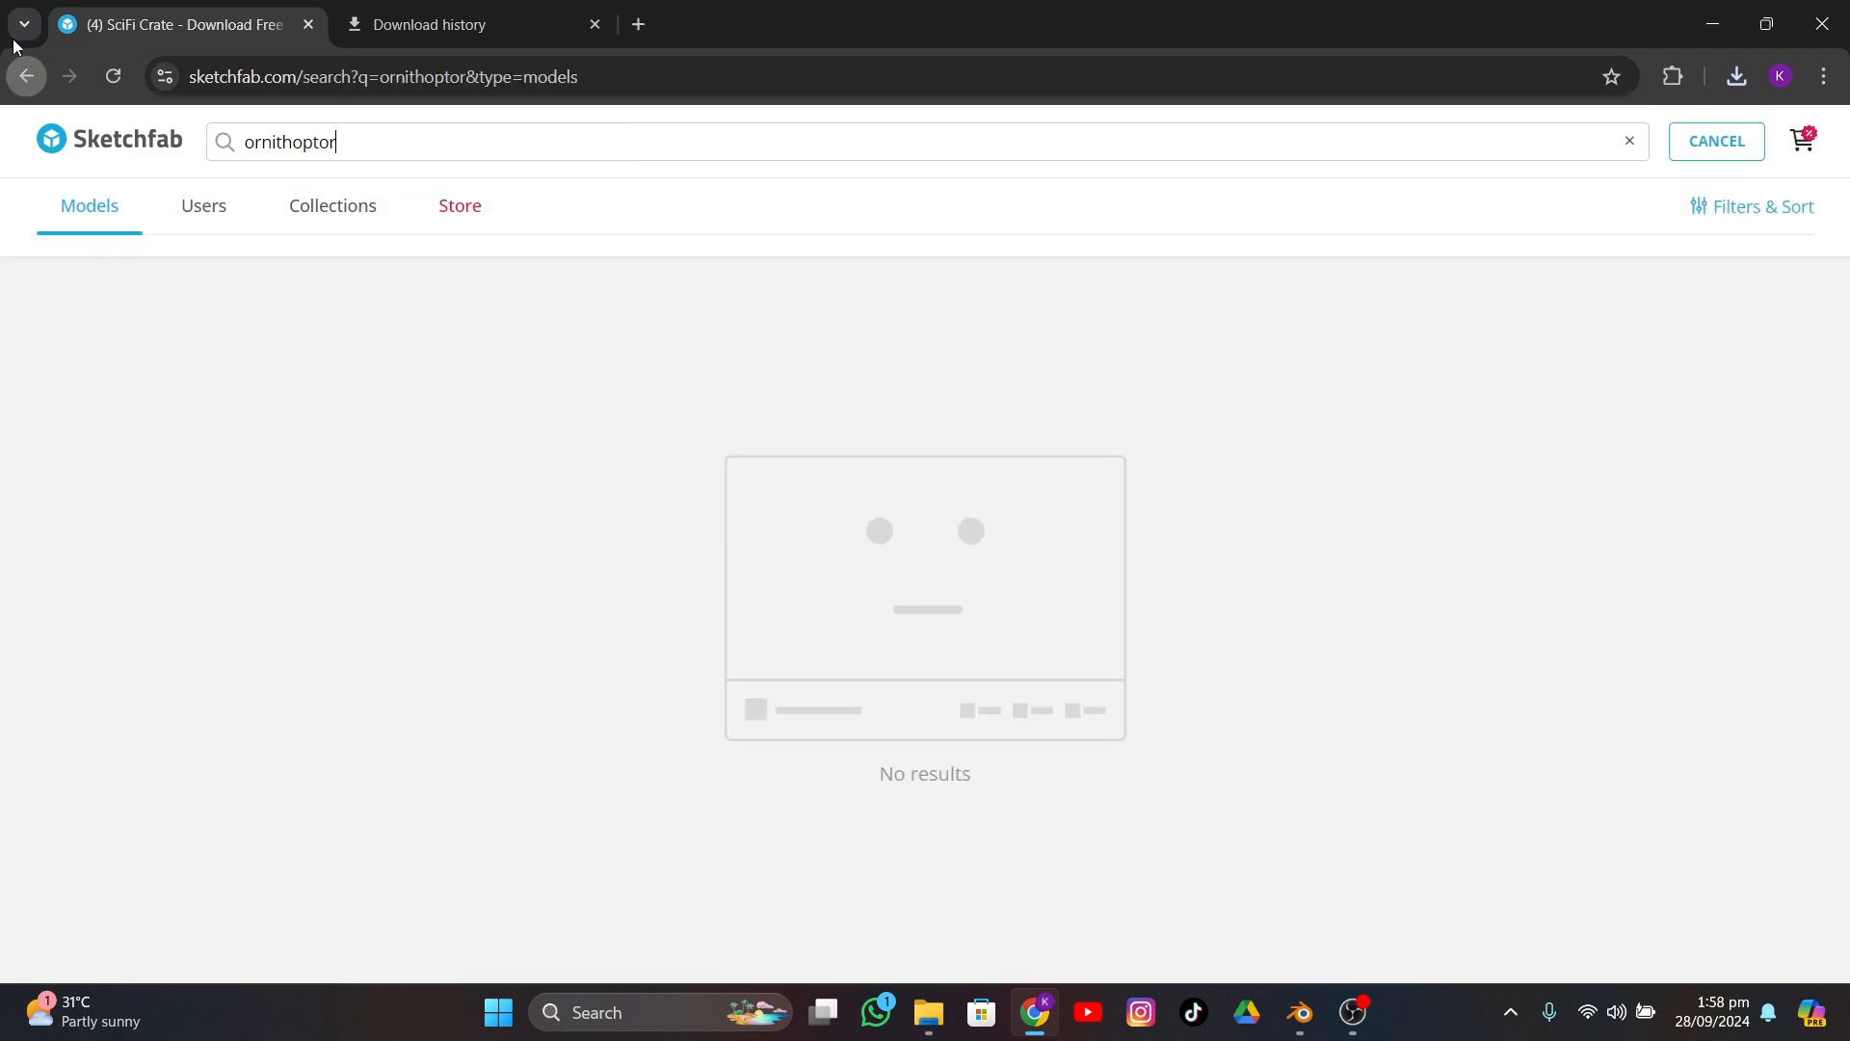
scroll(914, 362, "down", 5)
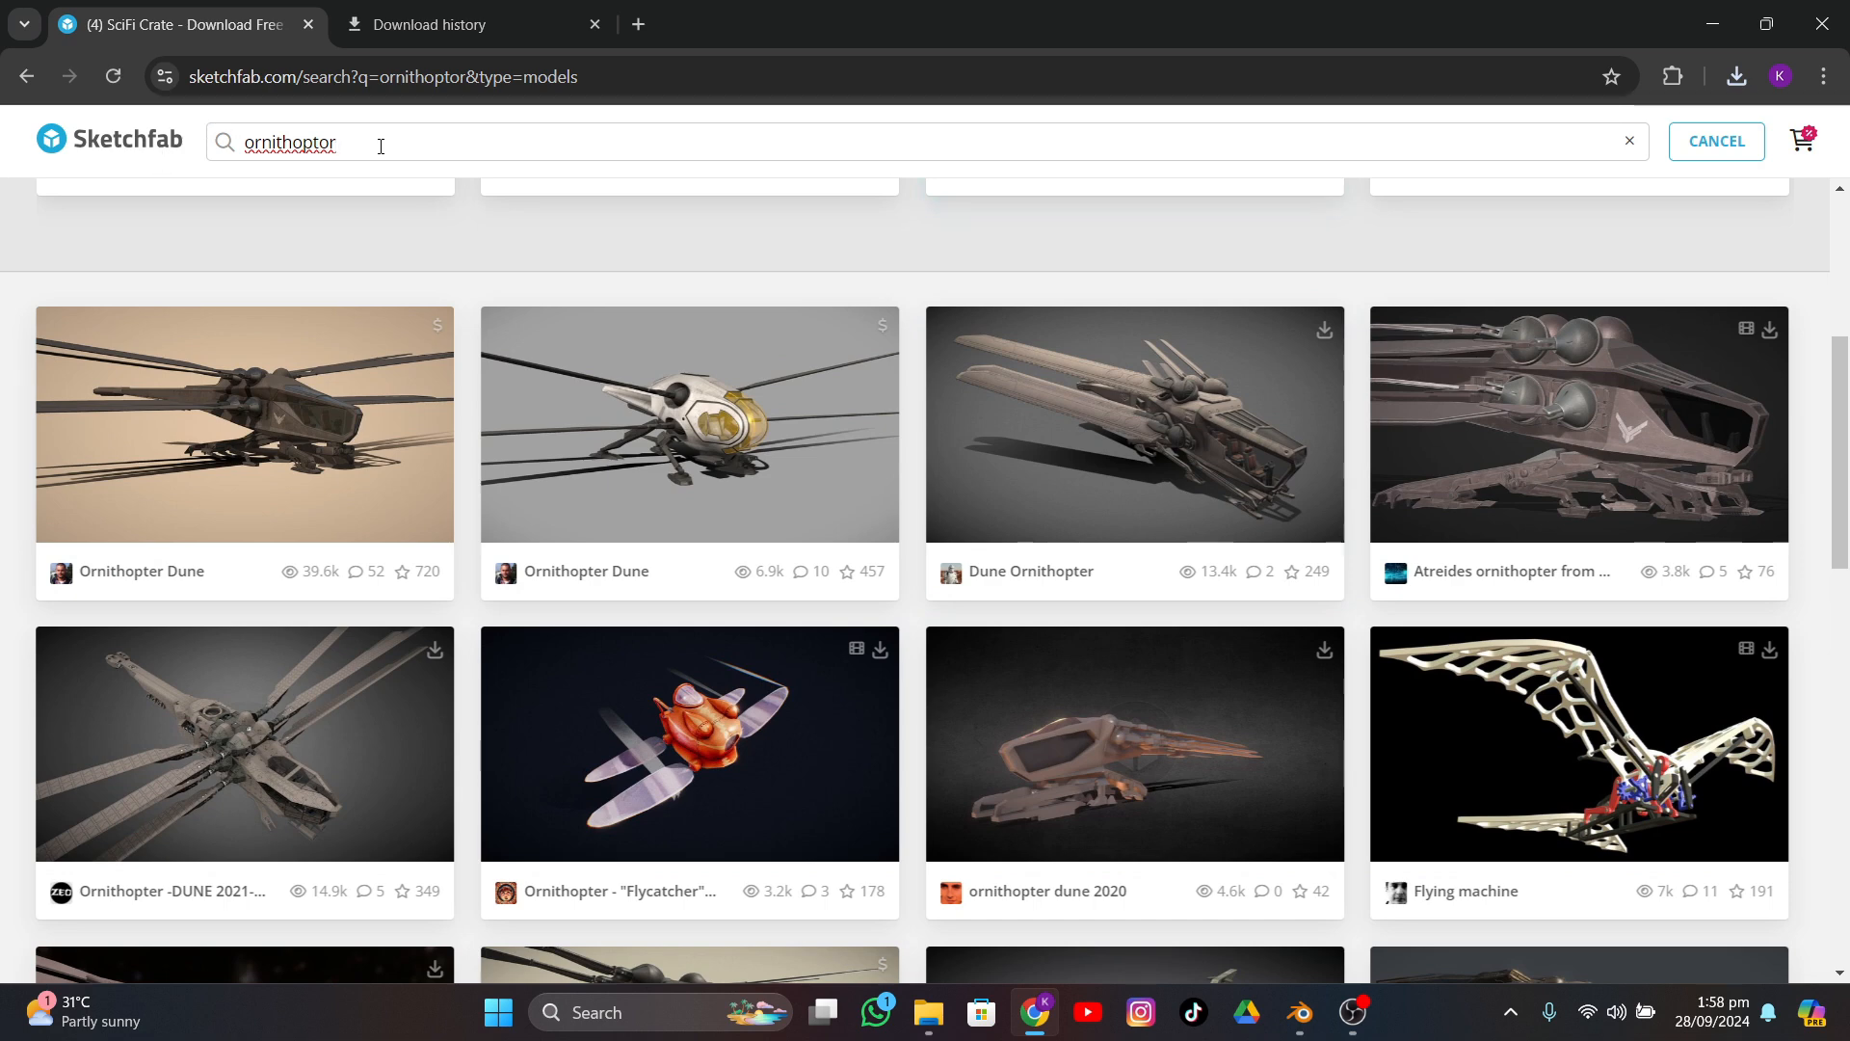
type("ig")
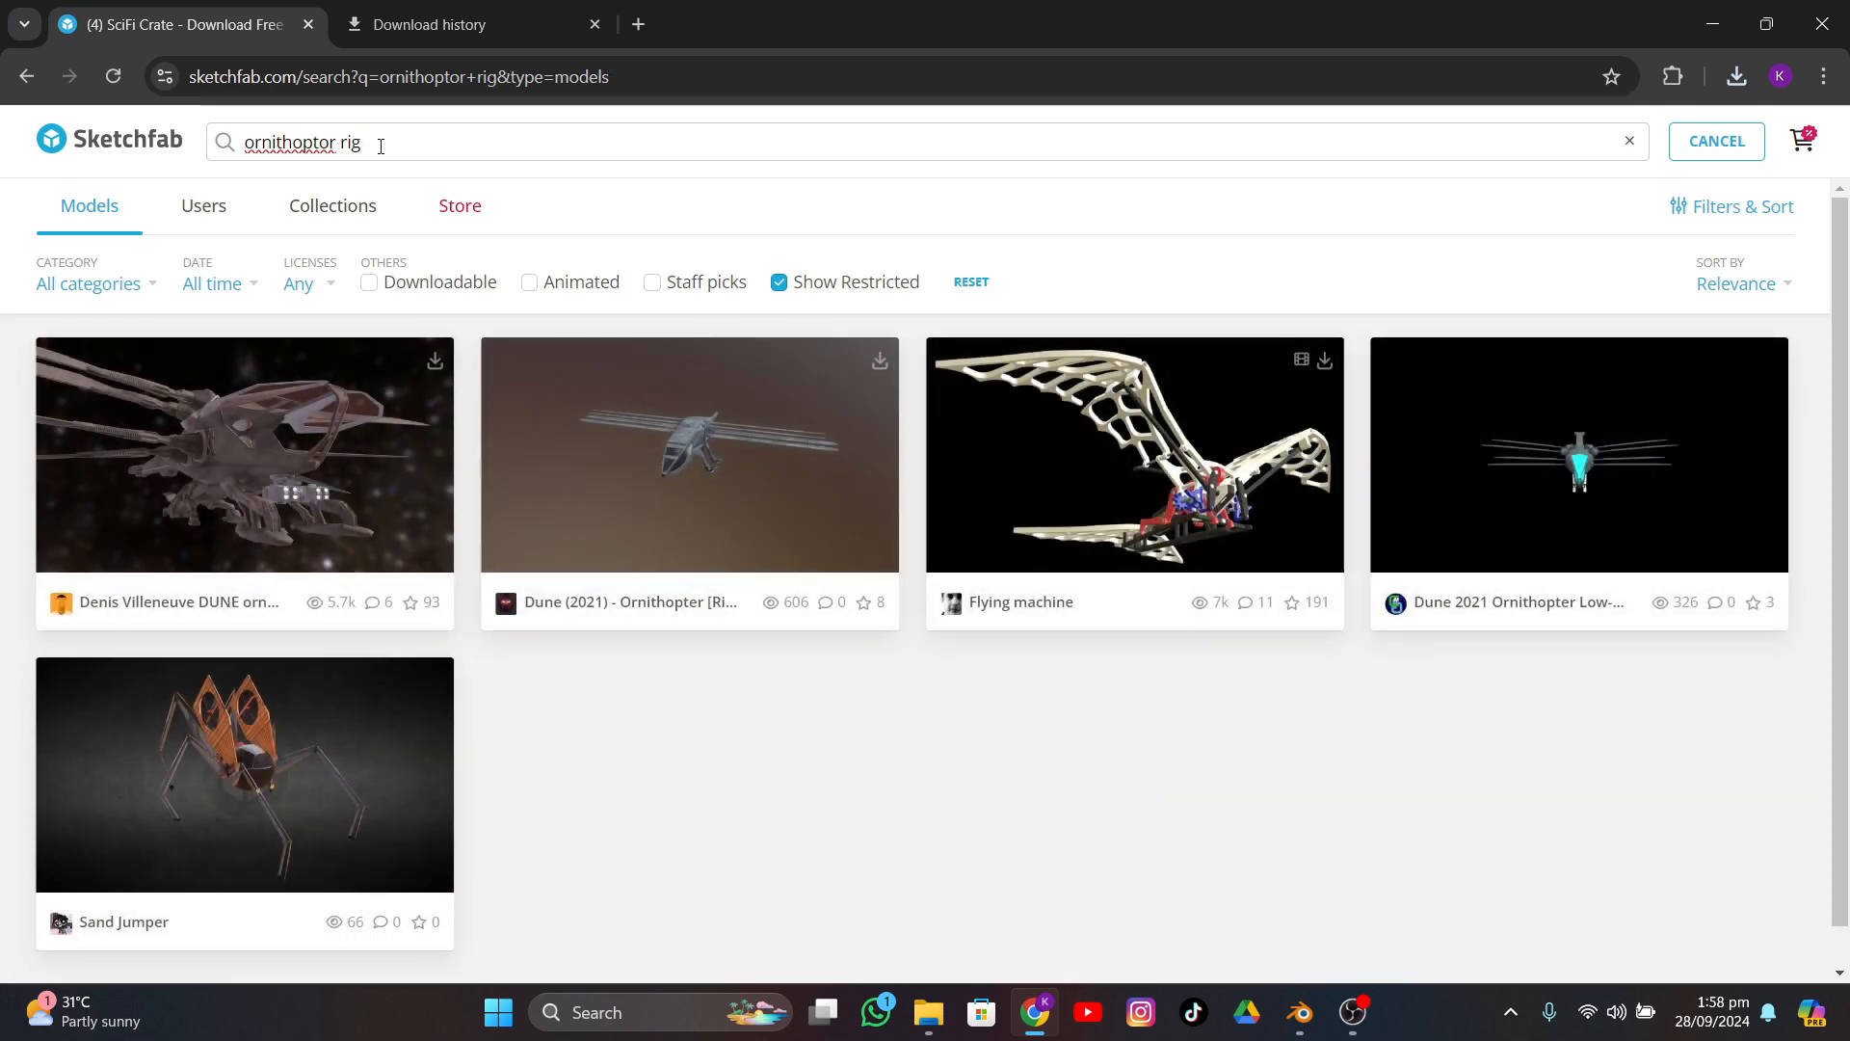
- Open the Denis Villeneuve DUNE ornithopter + UV + rigged model and check its model information for rigged geometry
left_click(248, 470)
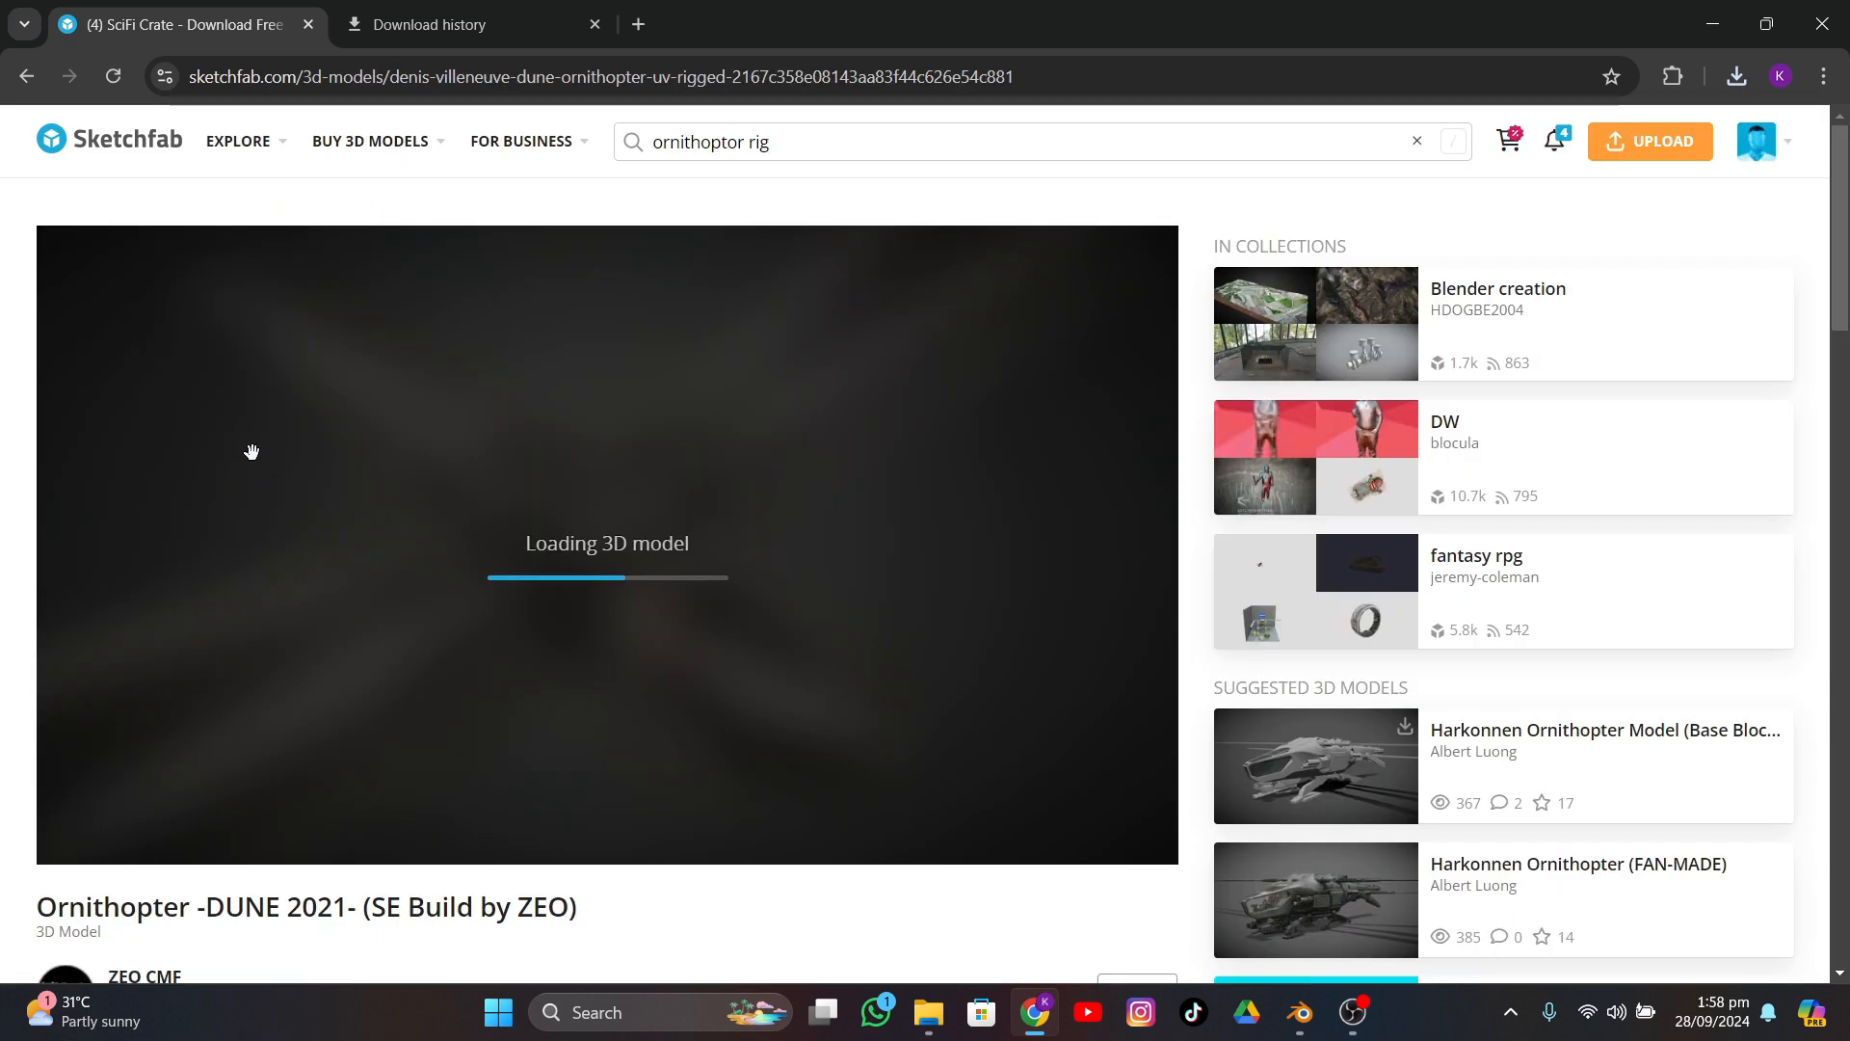
scroll(523, 916, "down", 5)
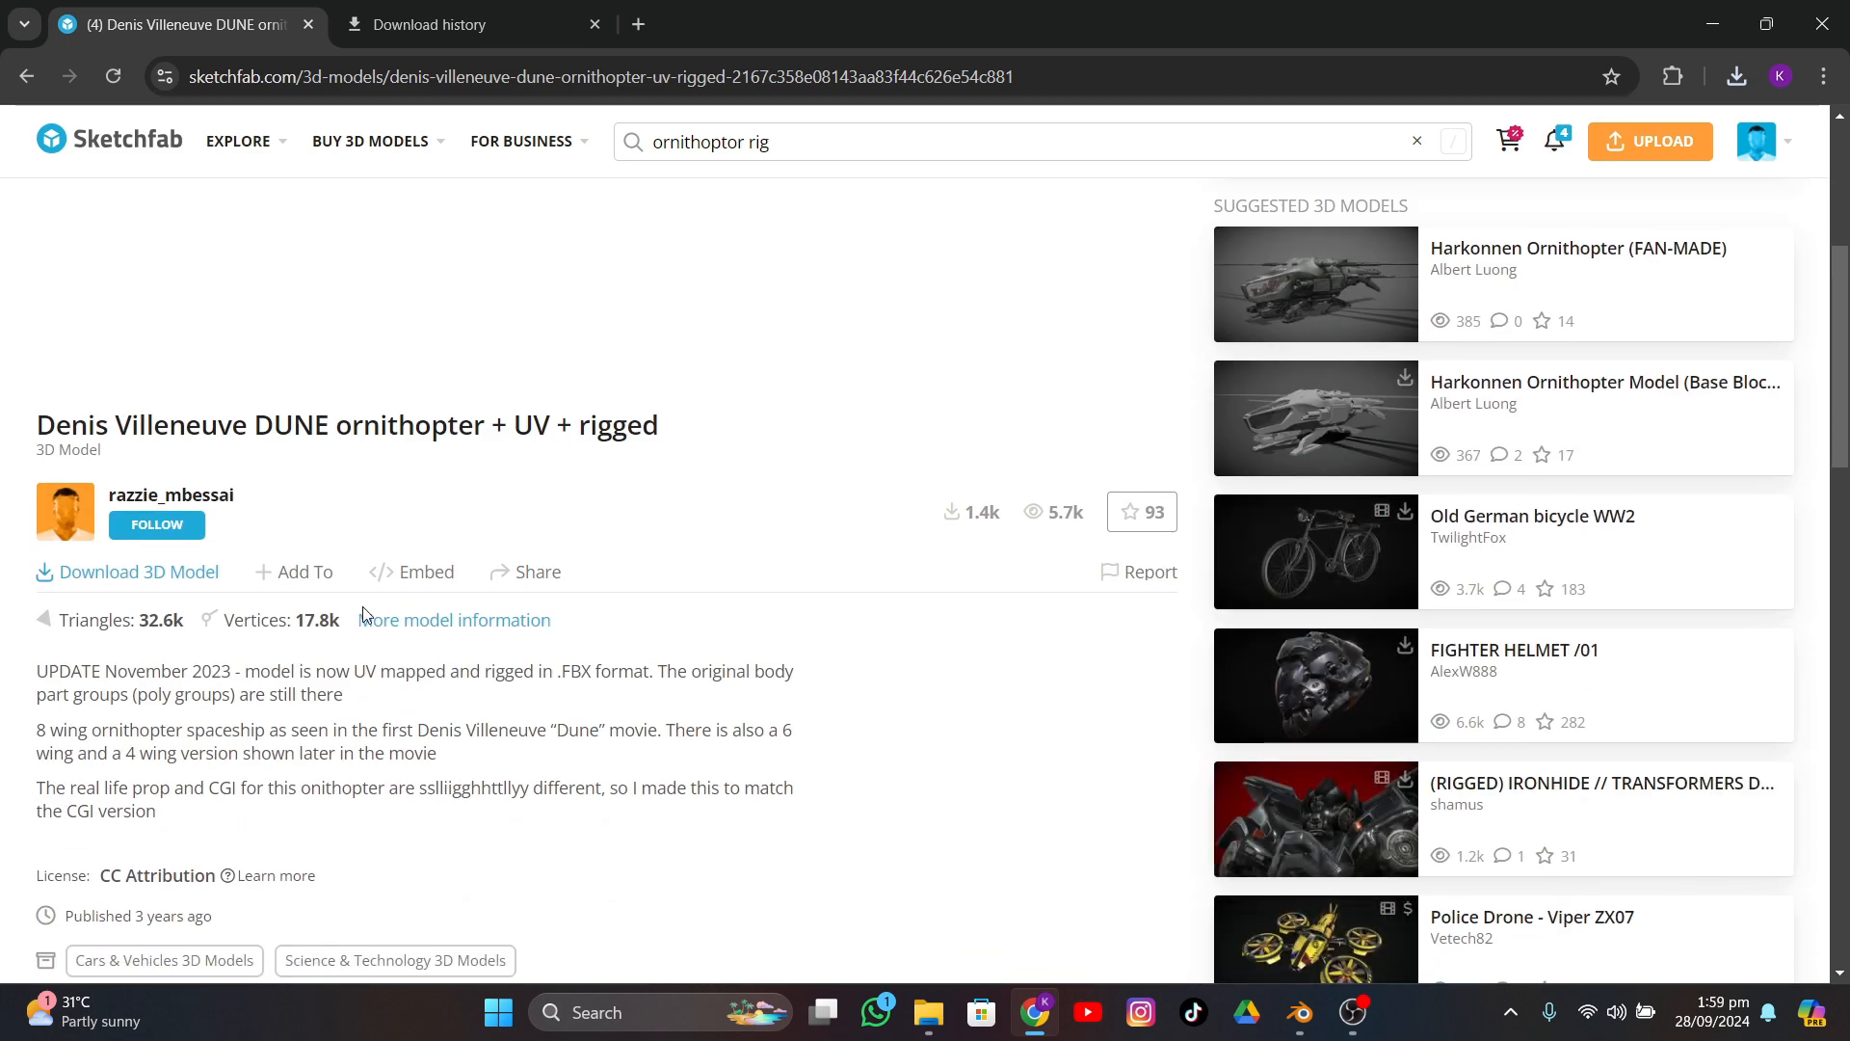
left_click(480, 619)
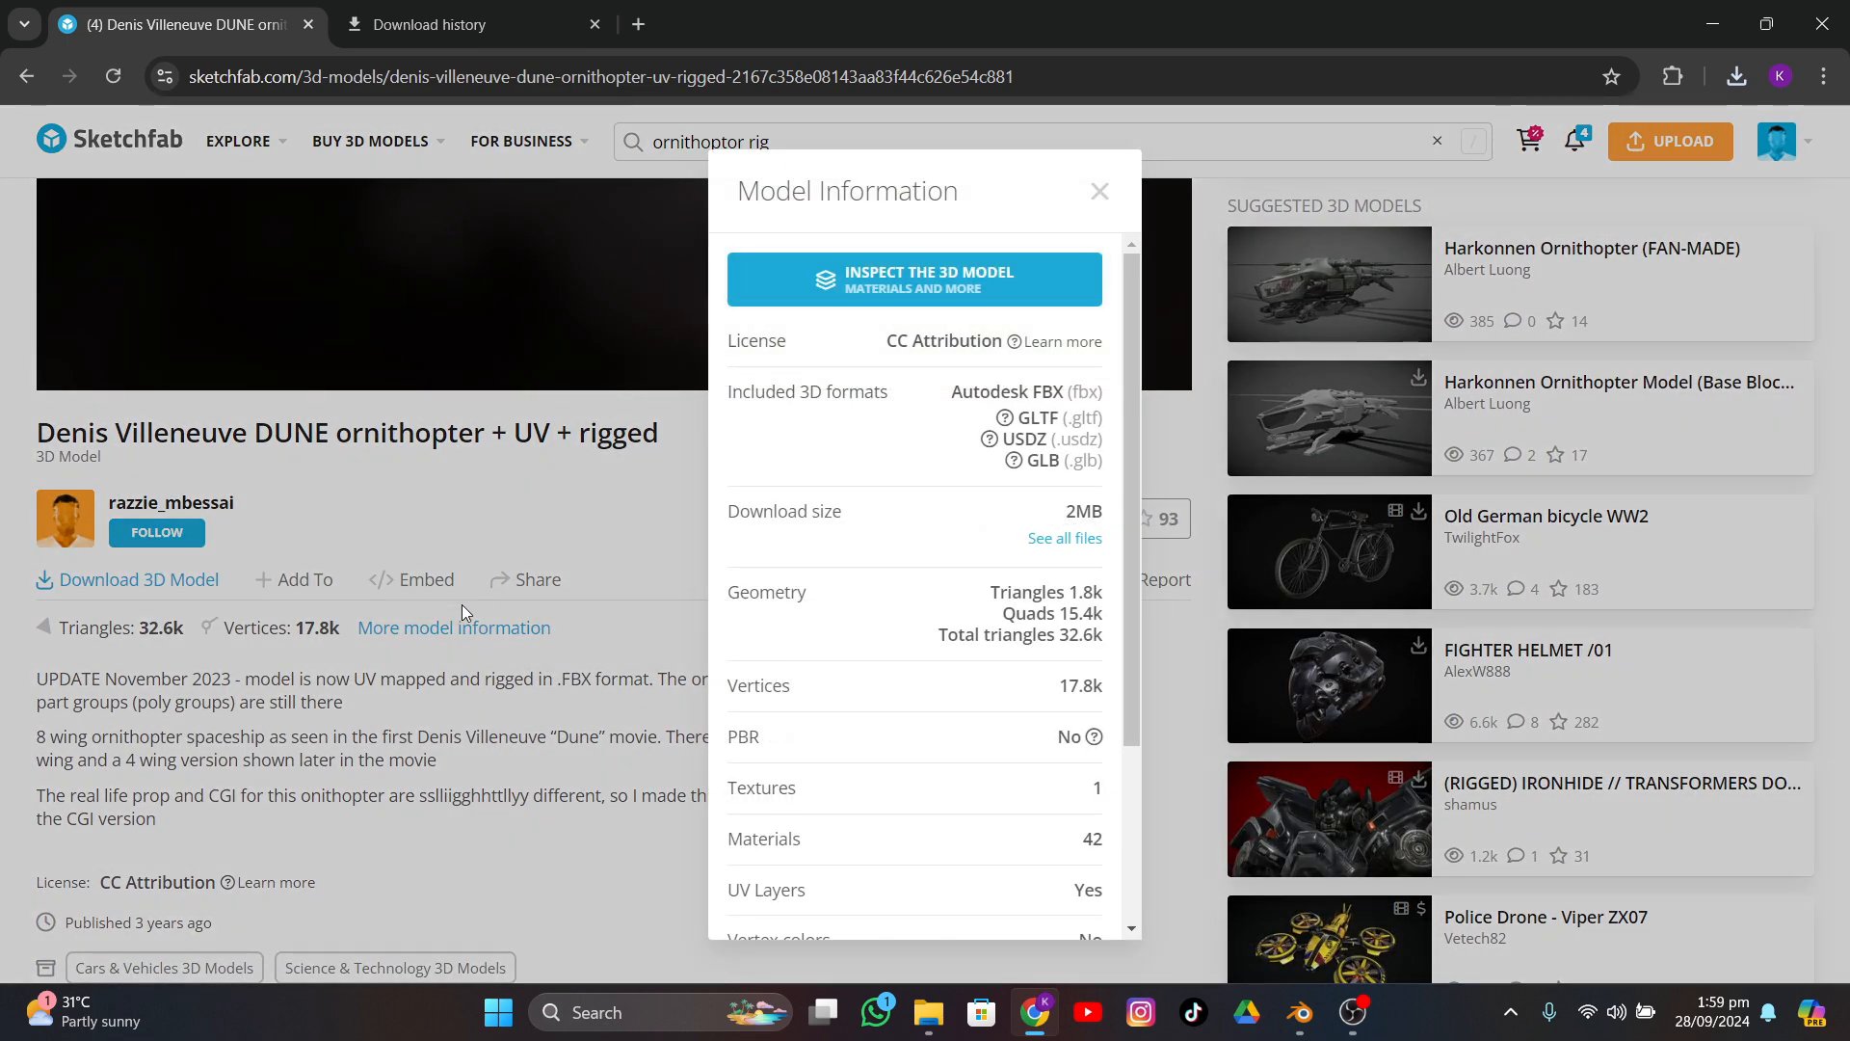
scroll(935, 727, "down", 3)
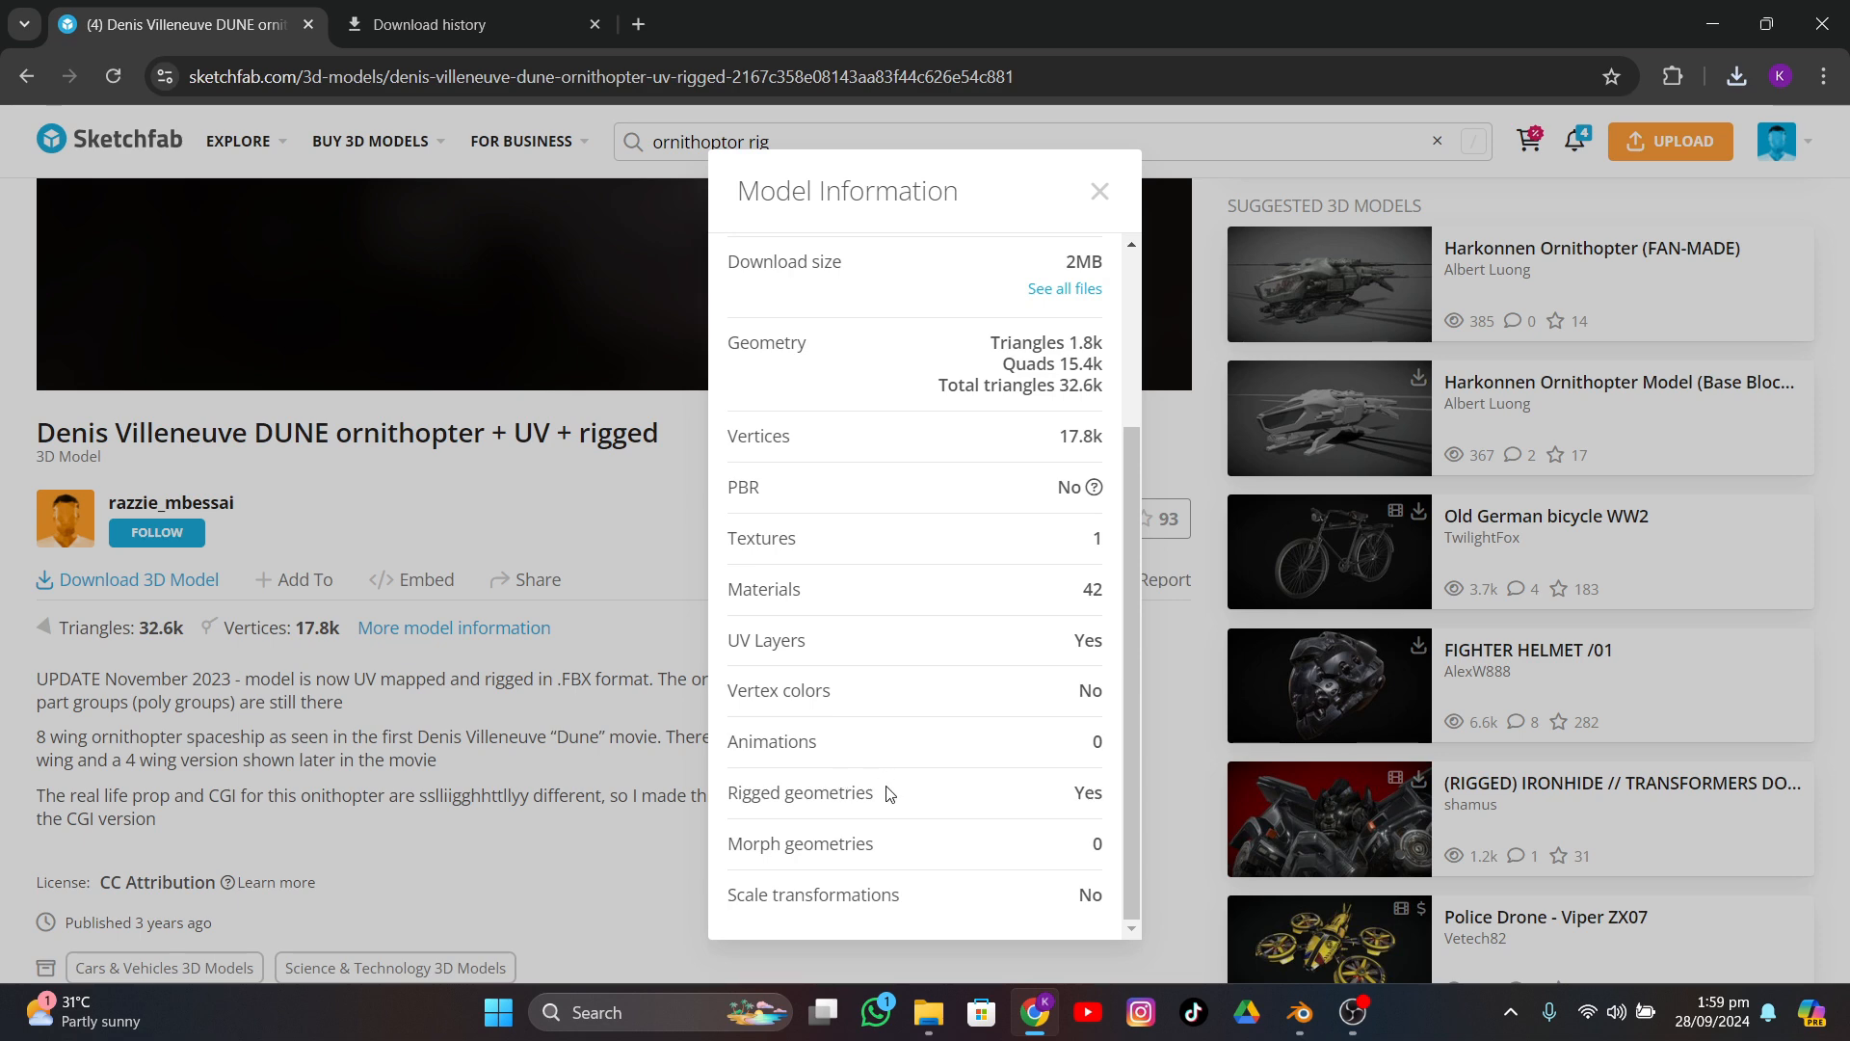
left_click(574, 555)
- Inspect the ornithopter's body and wings up close in the 3D preview
scroll(500, 598, "up", 5)
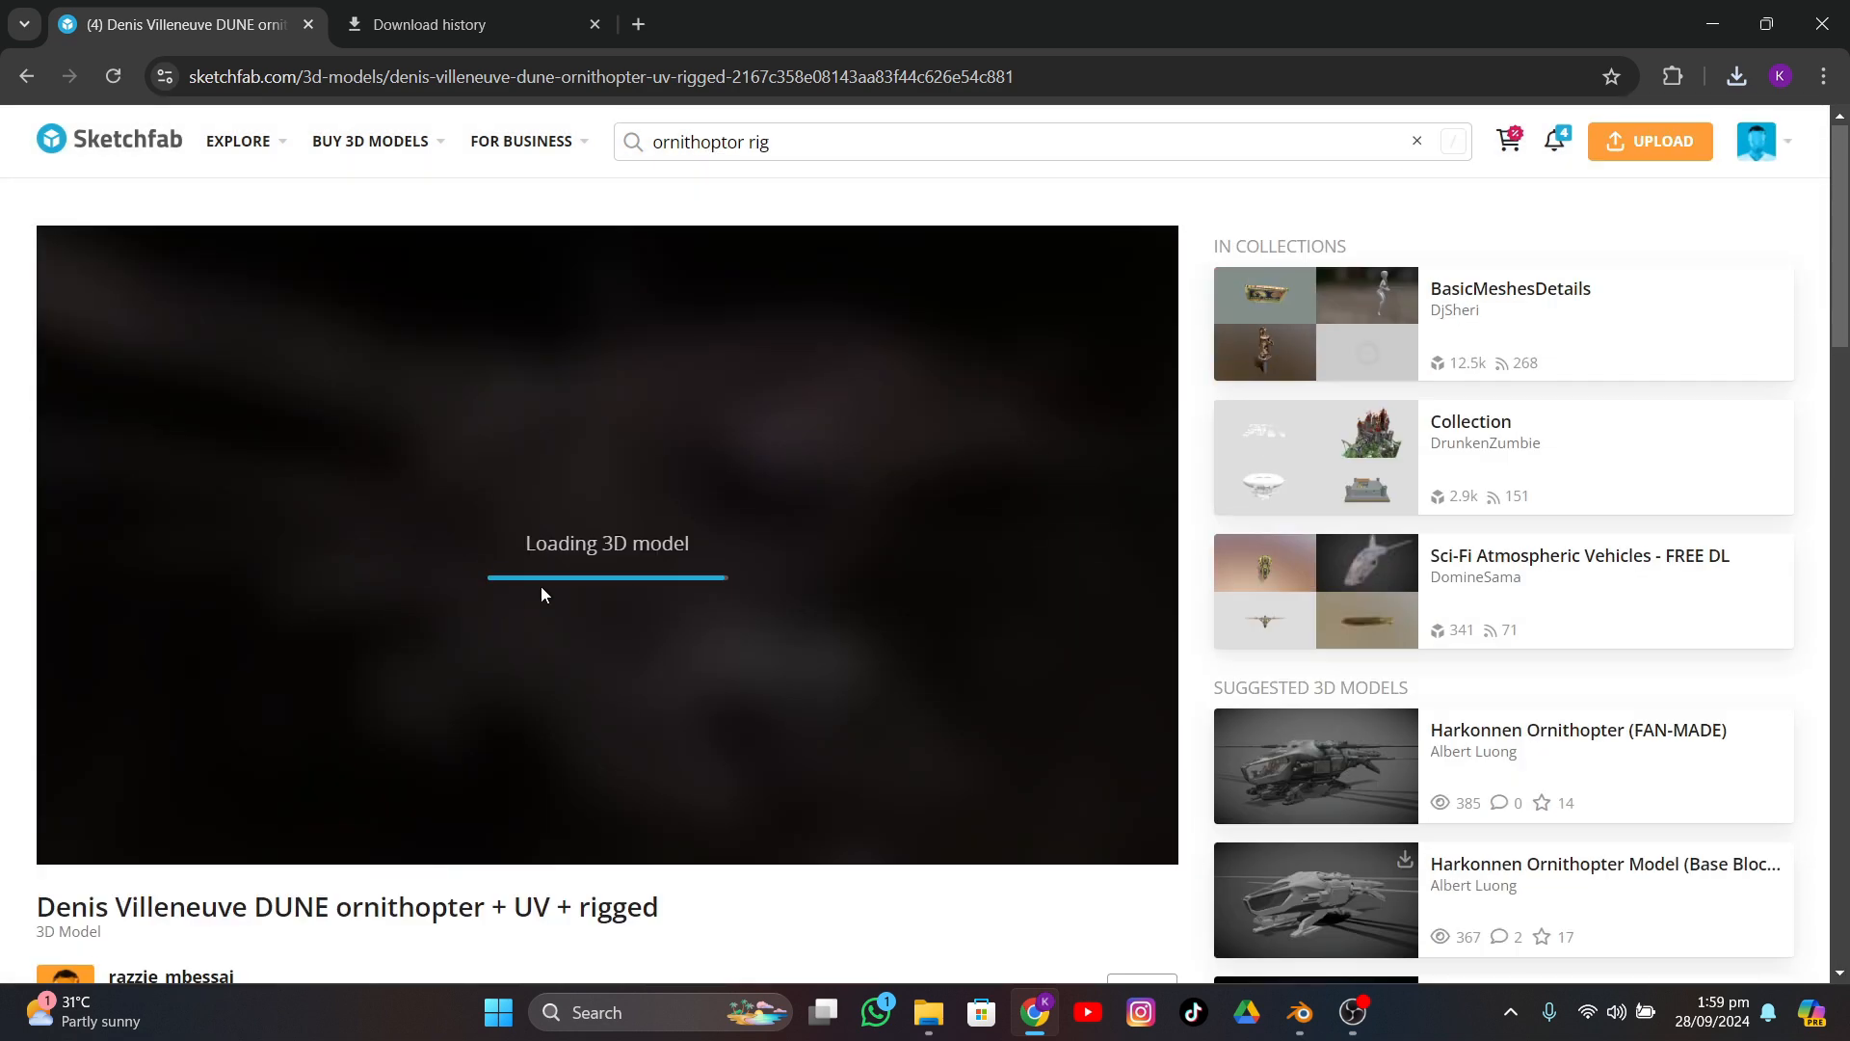
scroll(284, 874, "down", 3)
scroll(404, 693, "up", 3)
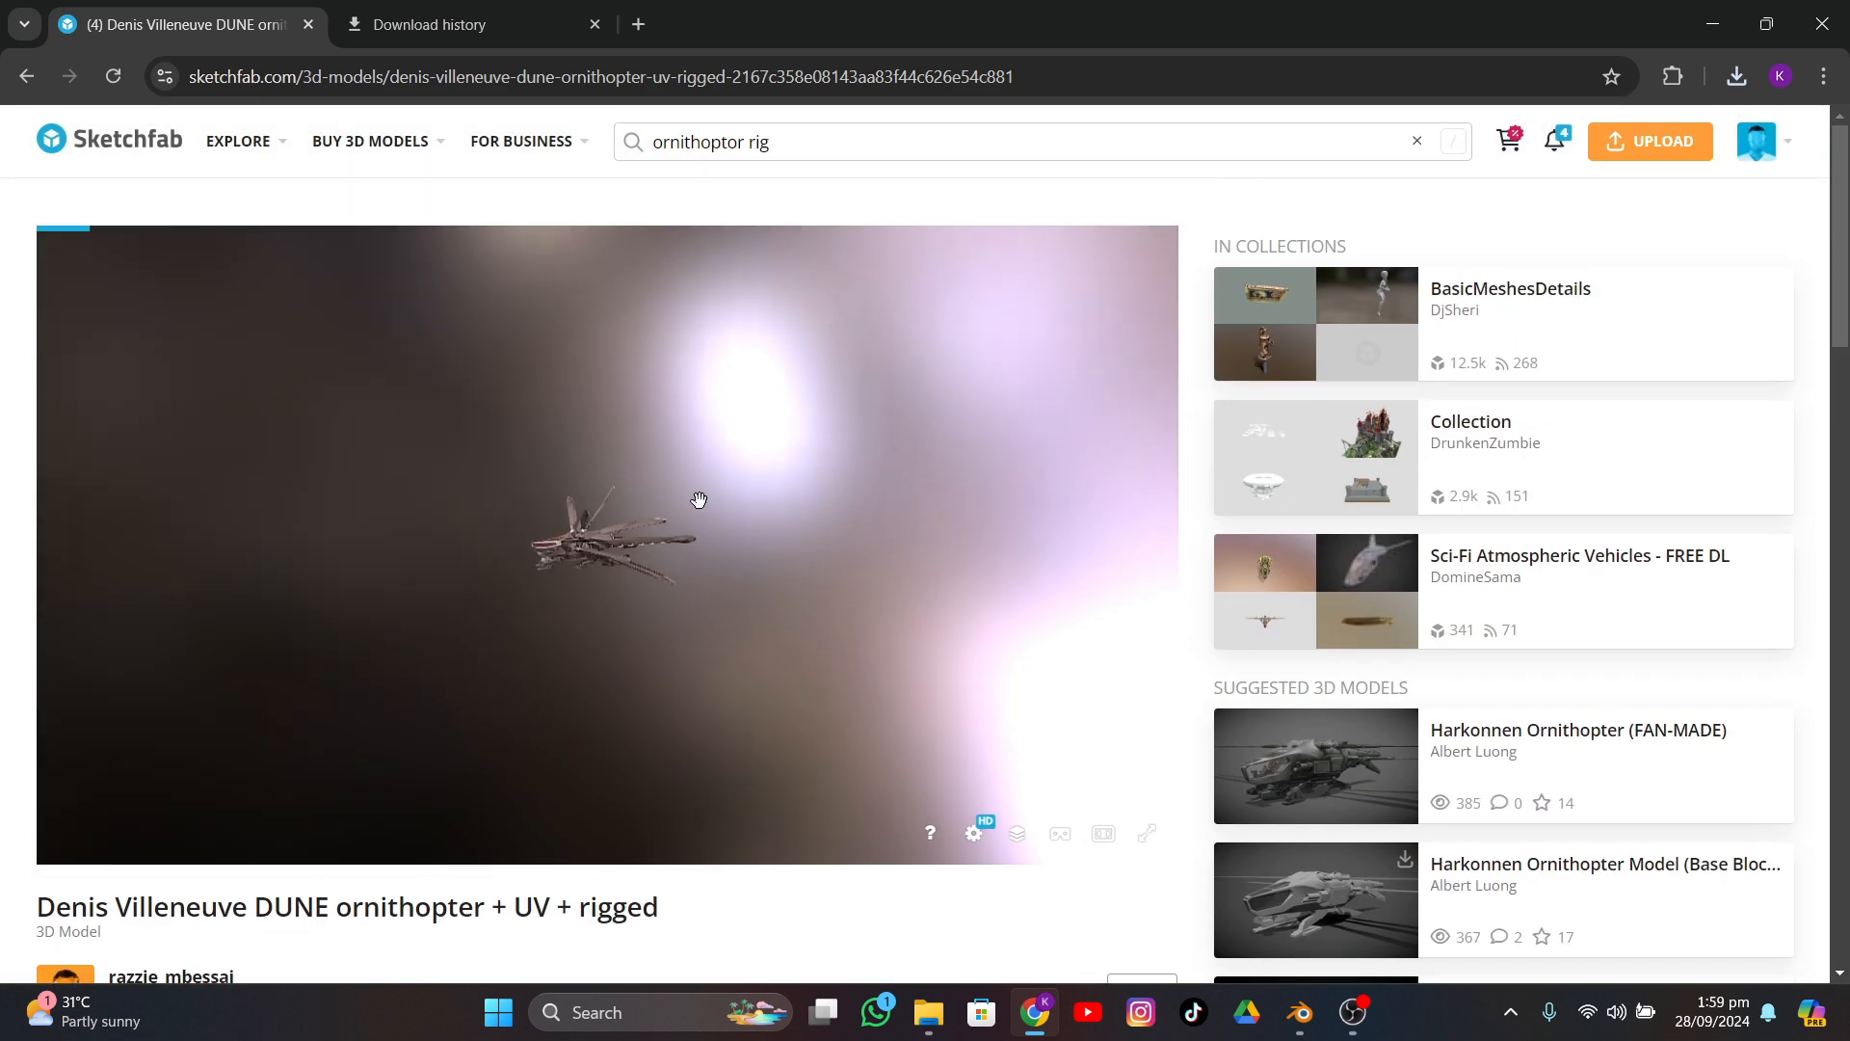
left_click_drag(761, 475, 643, 500)
scroll(643, 500, "up", 10)
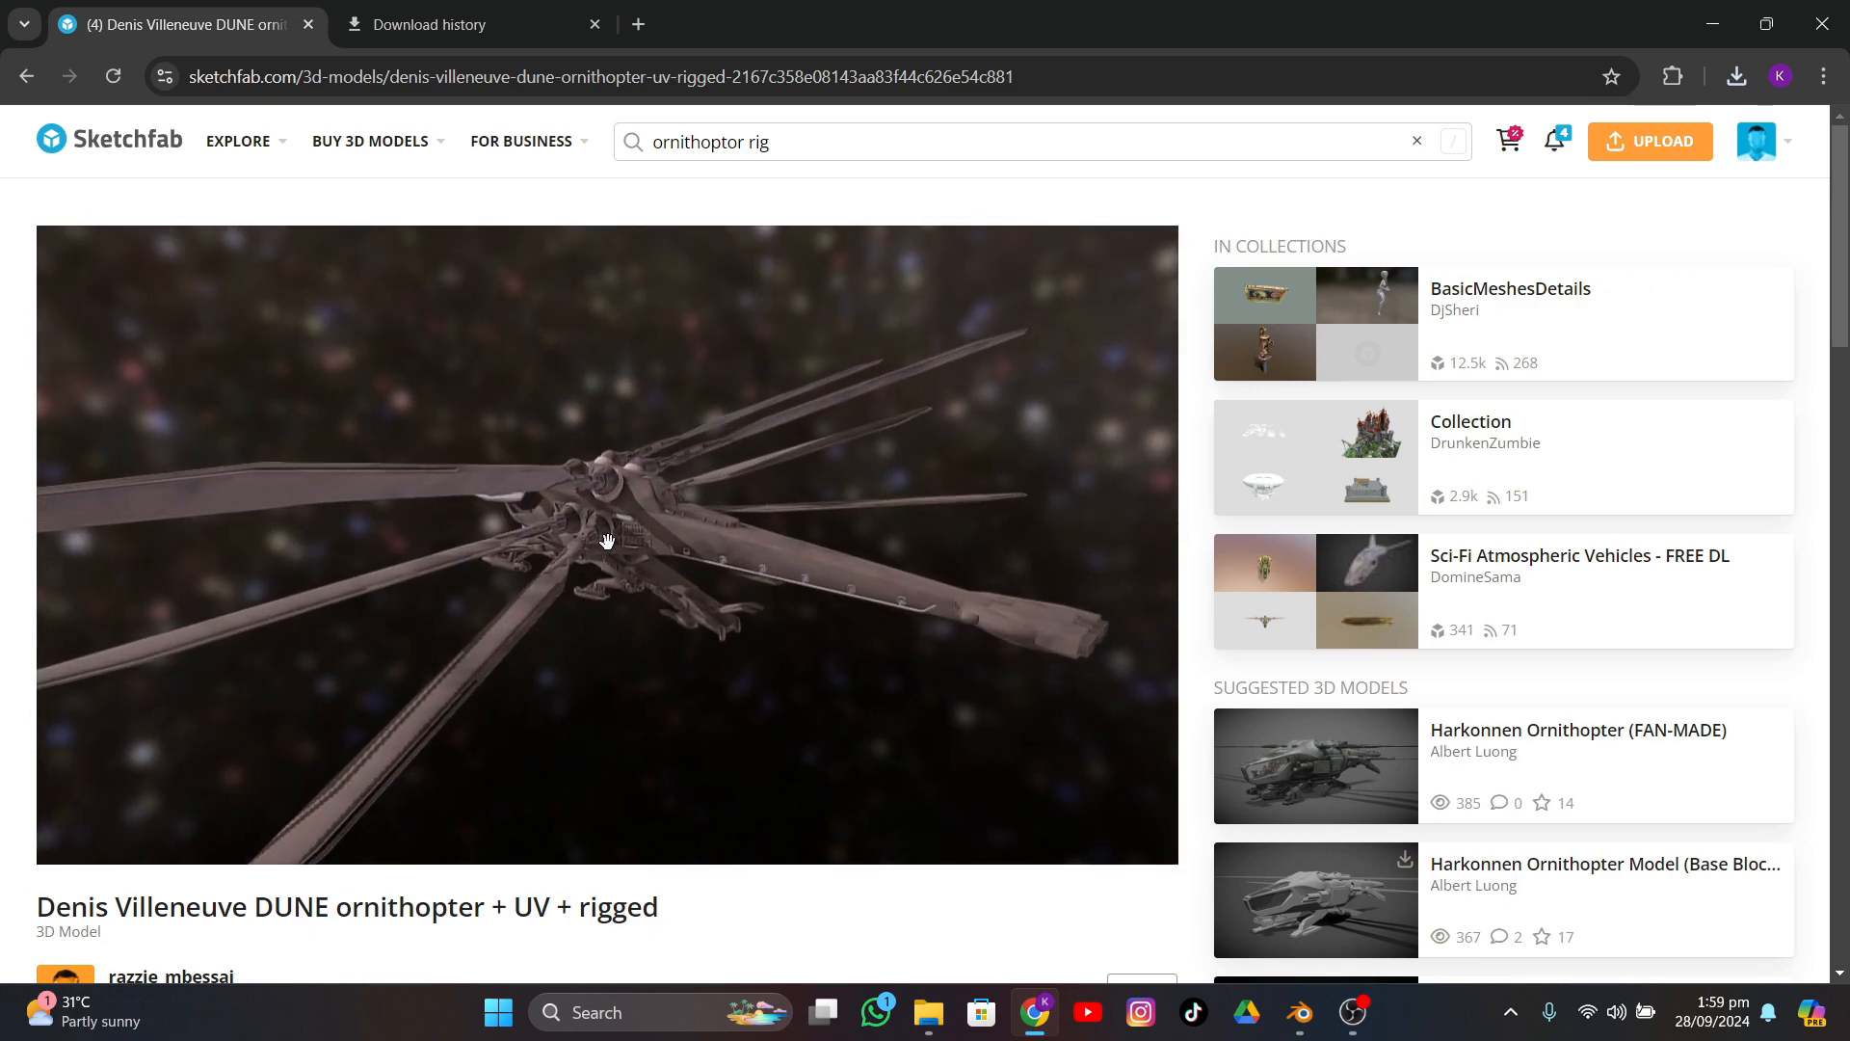
- Download the Denis Villeneuve DUNE ornithopter model in its original FBX format and close the download options
scroll(163, 792, "down", 3)
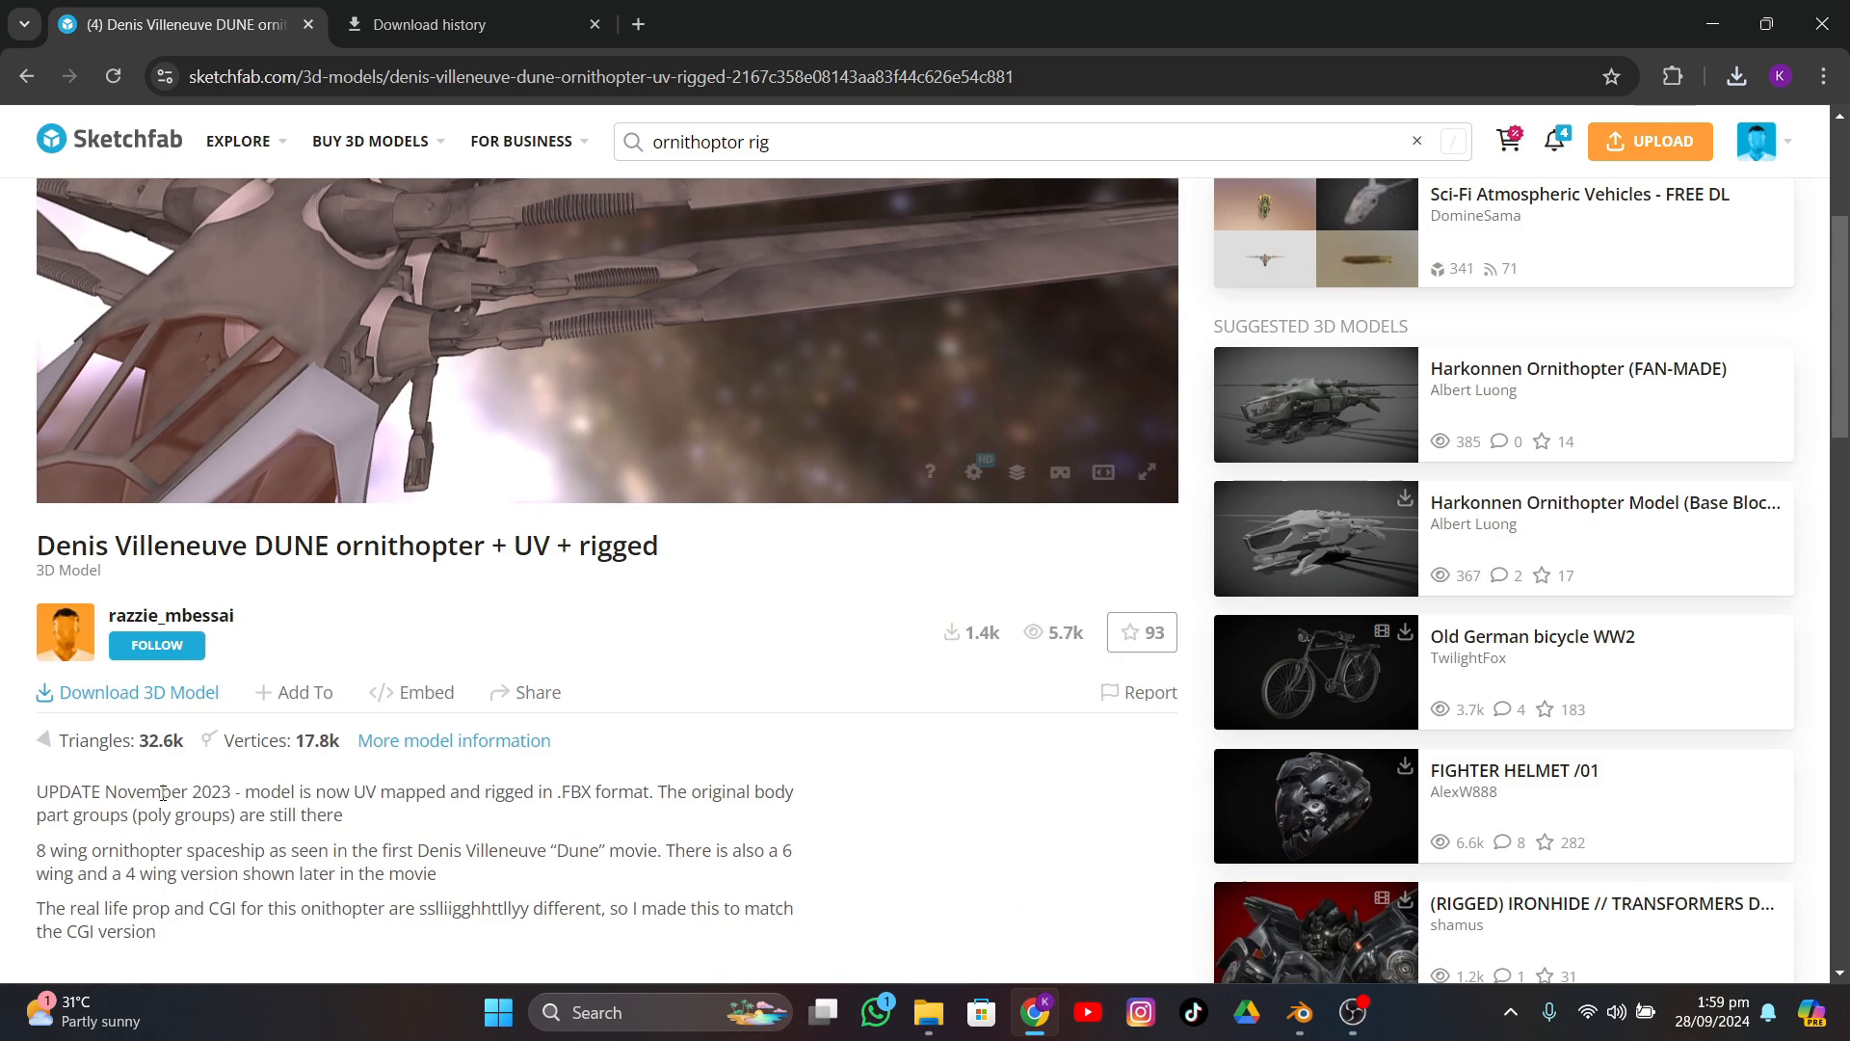
left_click(111, 693)
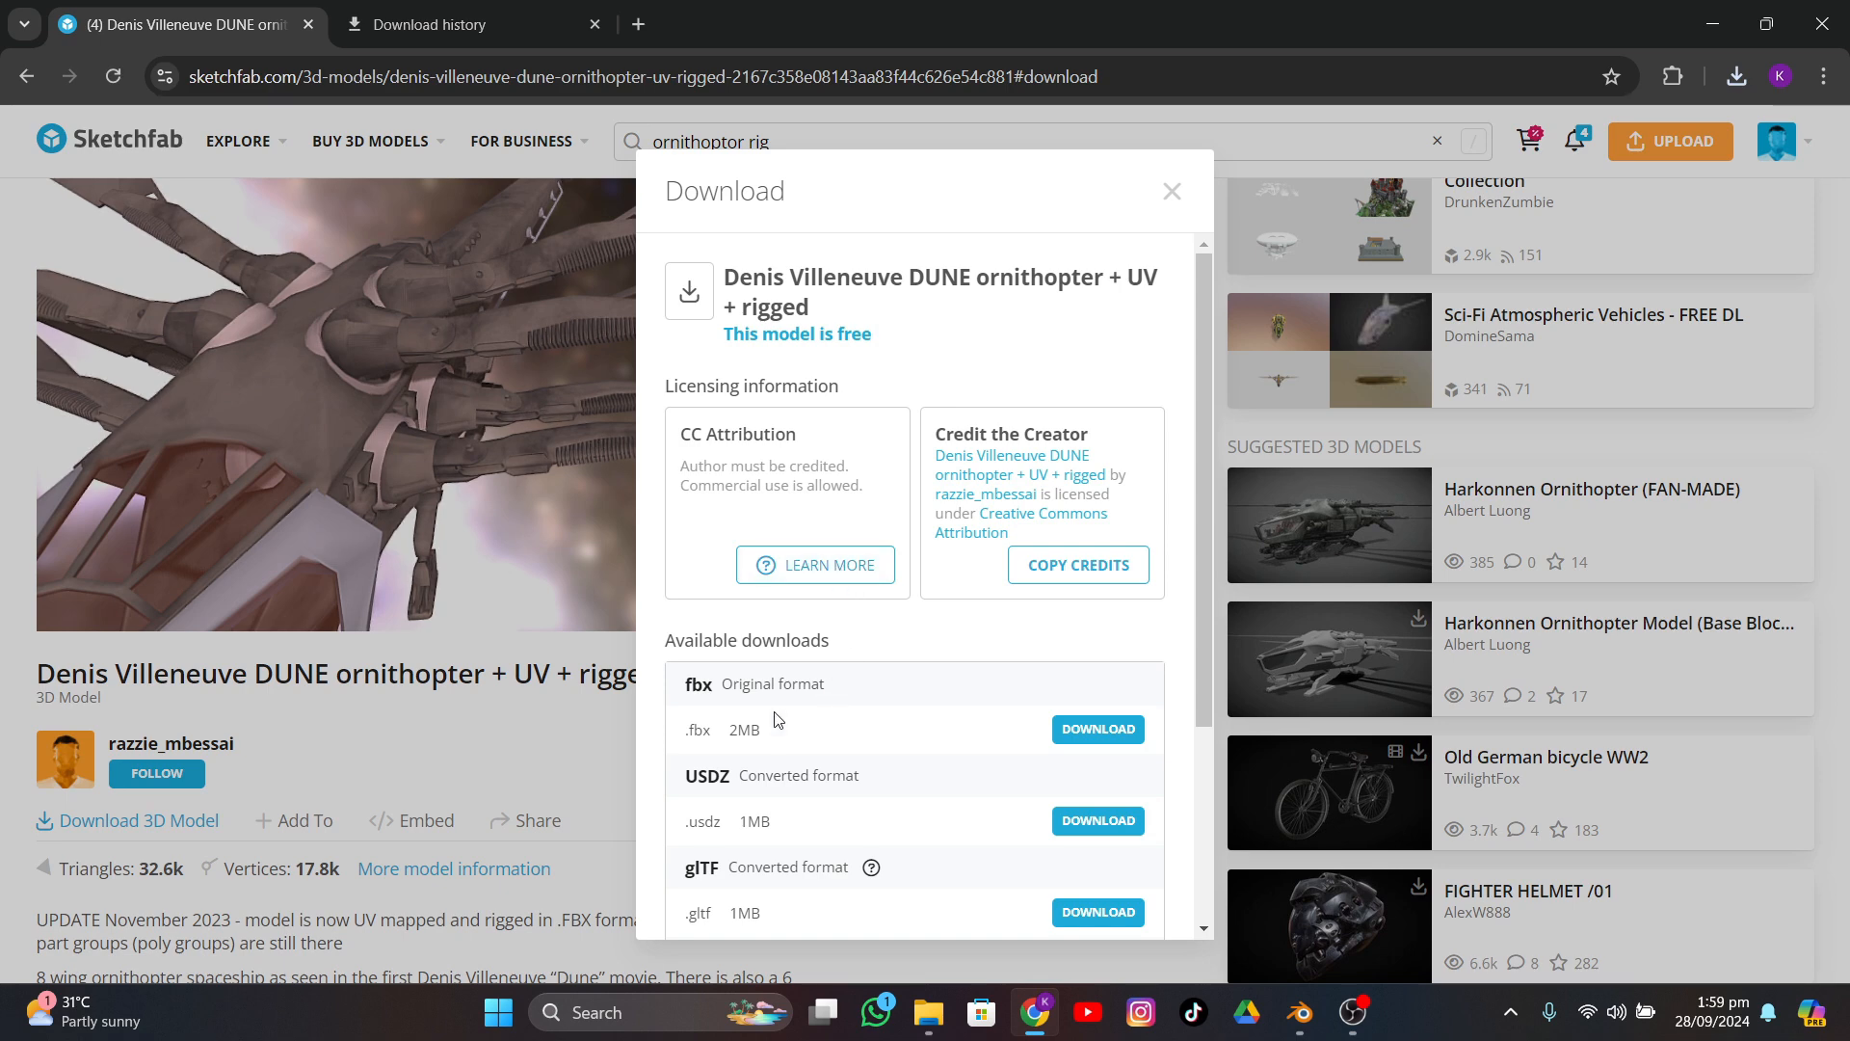
scroll(781, 732, "down", 3)
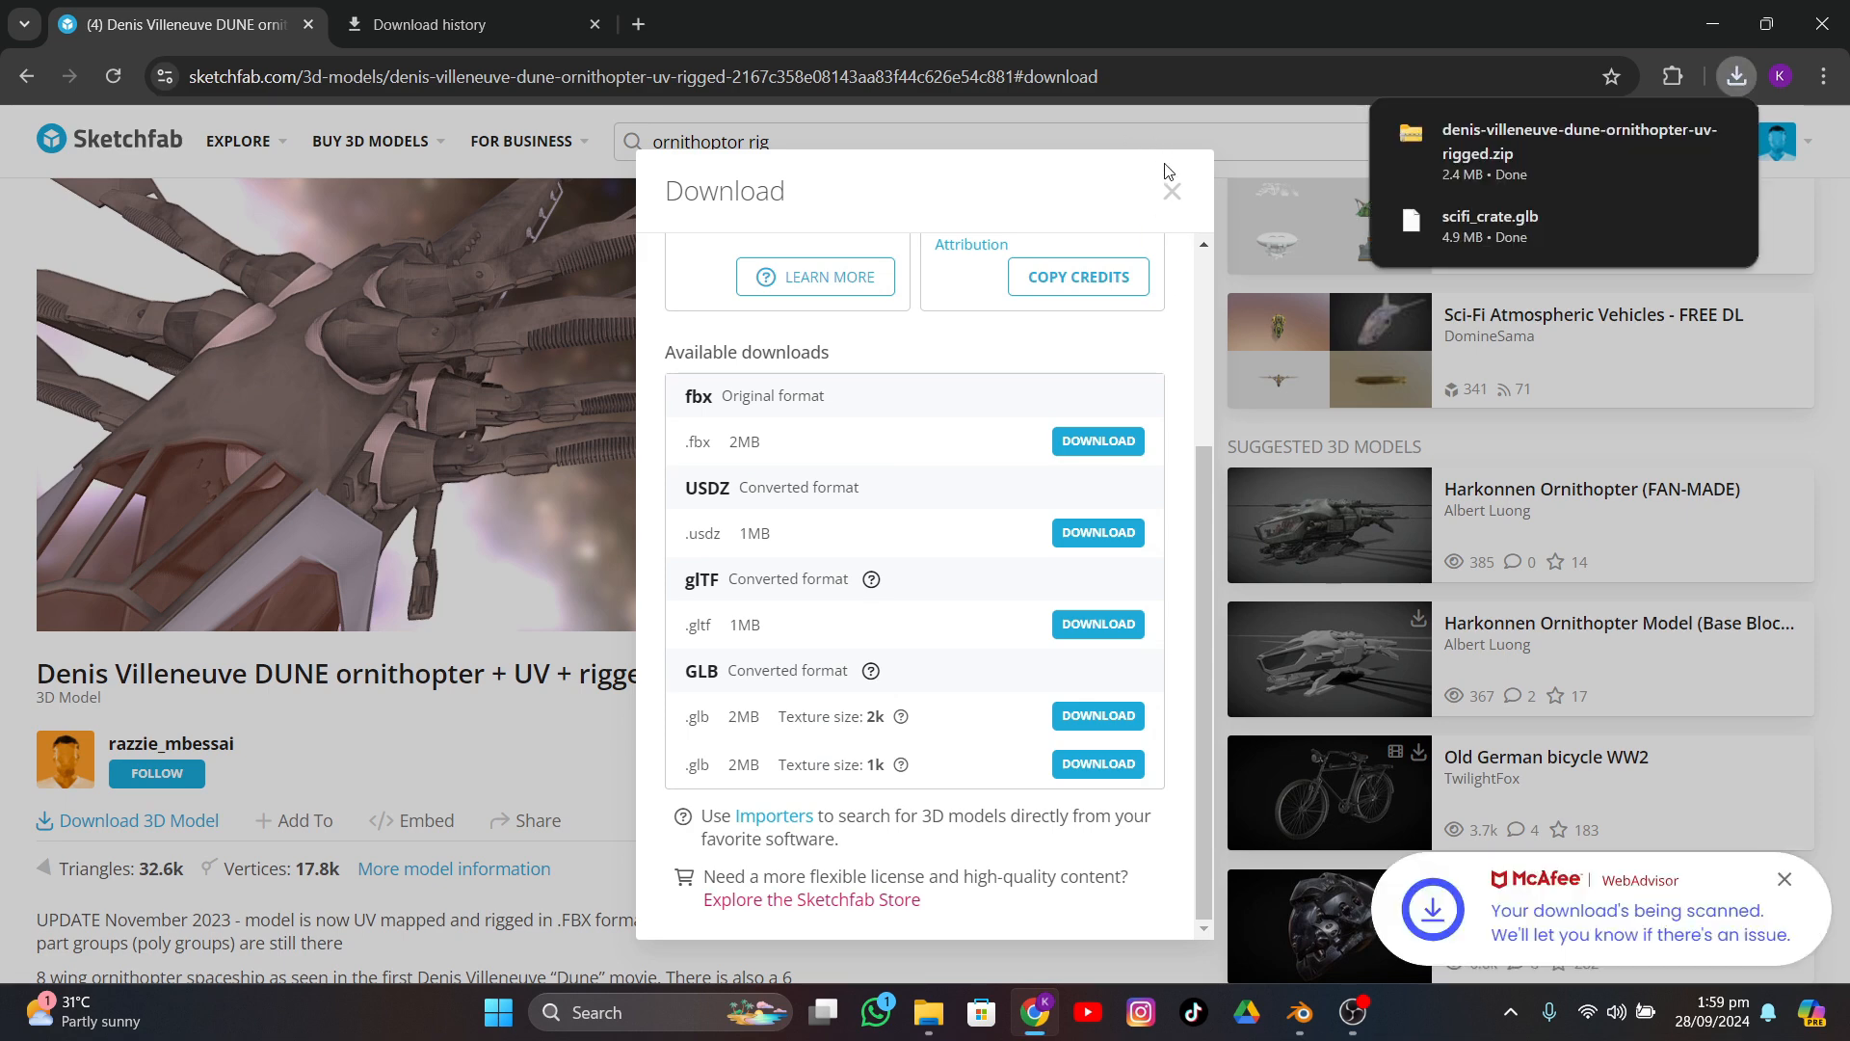
left_click(1172, 193)
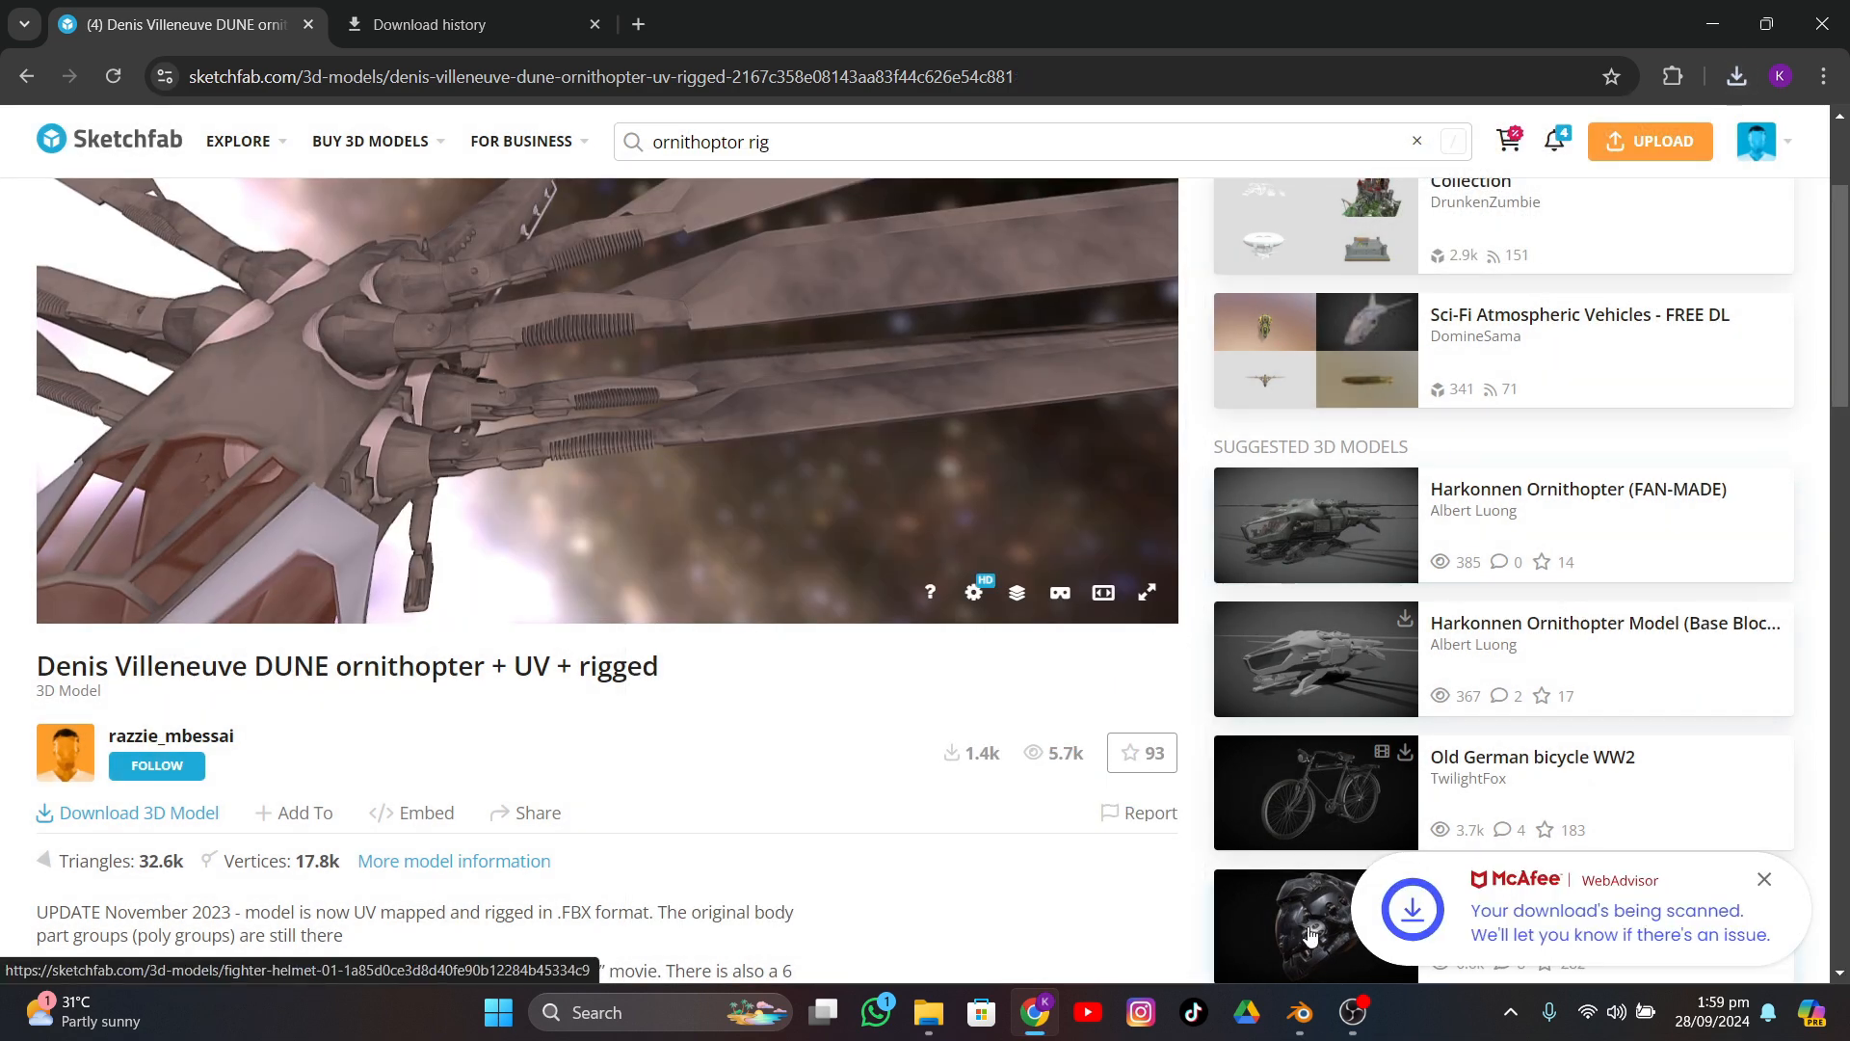
- Switch to Blender and import OrnithopterBase.fbx from the source folder of the extracted denis-villeneuve-dune-ornithopter-uv-rigged download
left_click(1354, 1014)
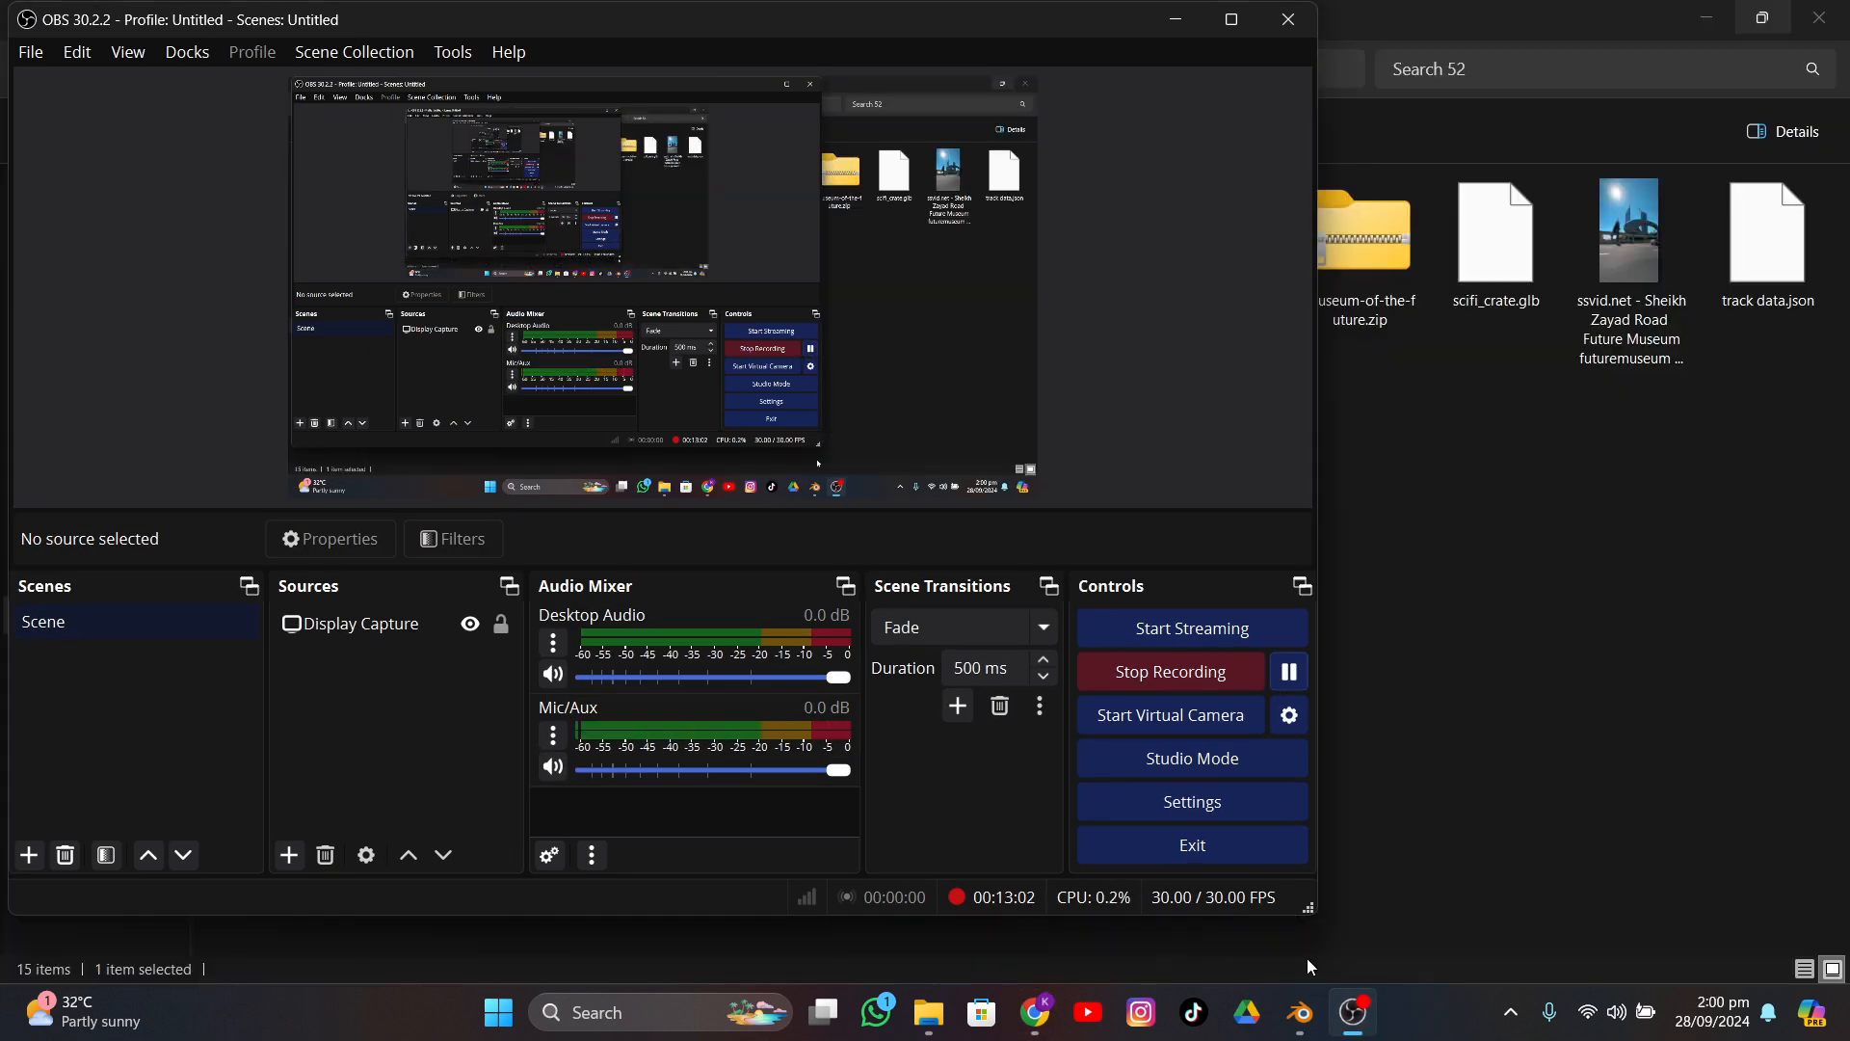
left_click(1301, 1012)
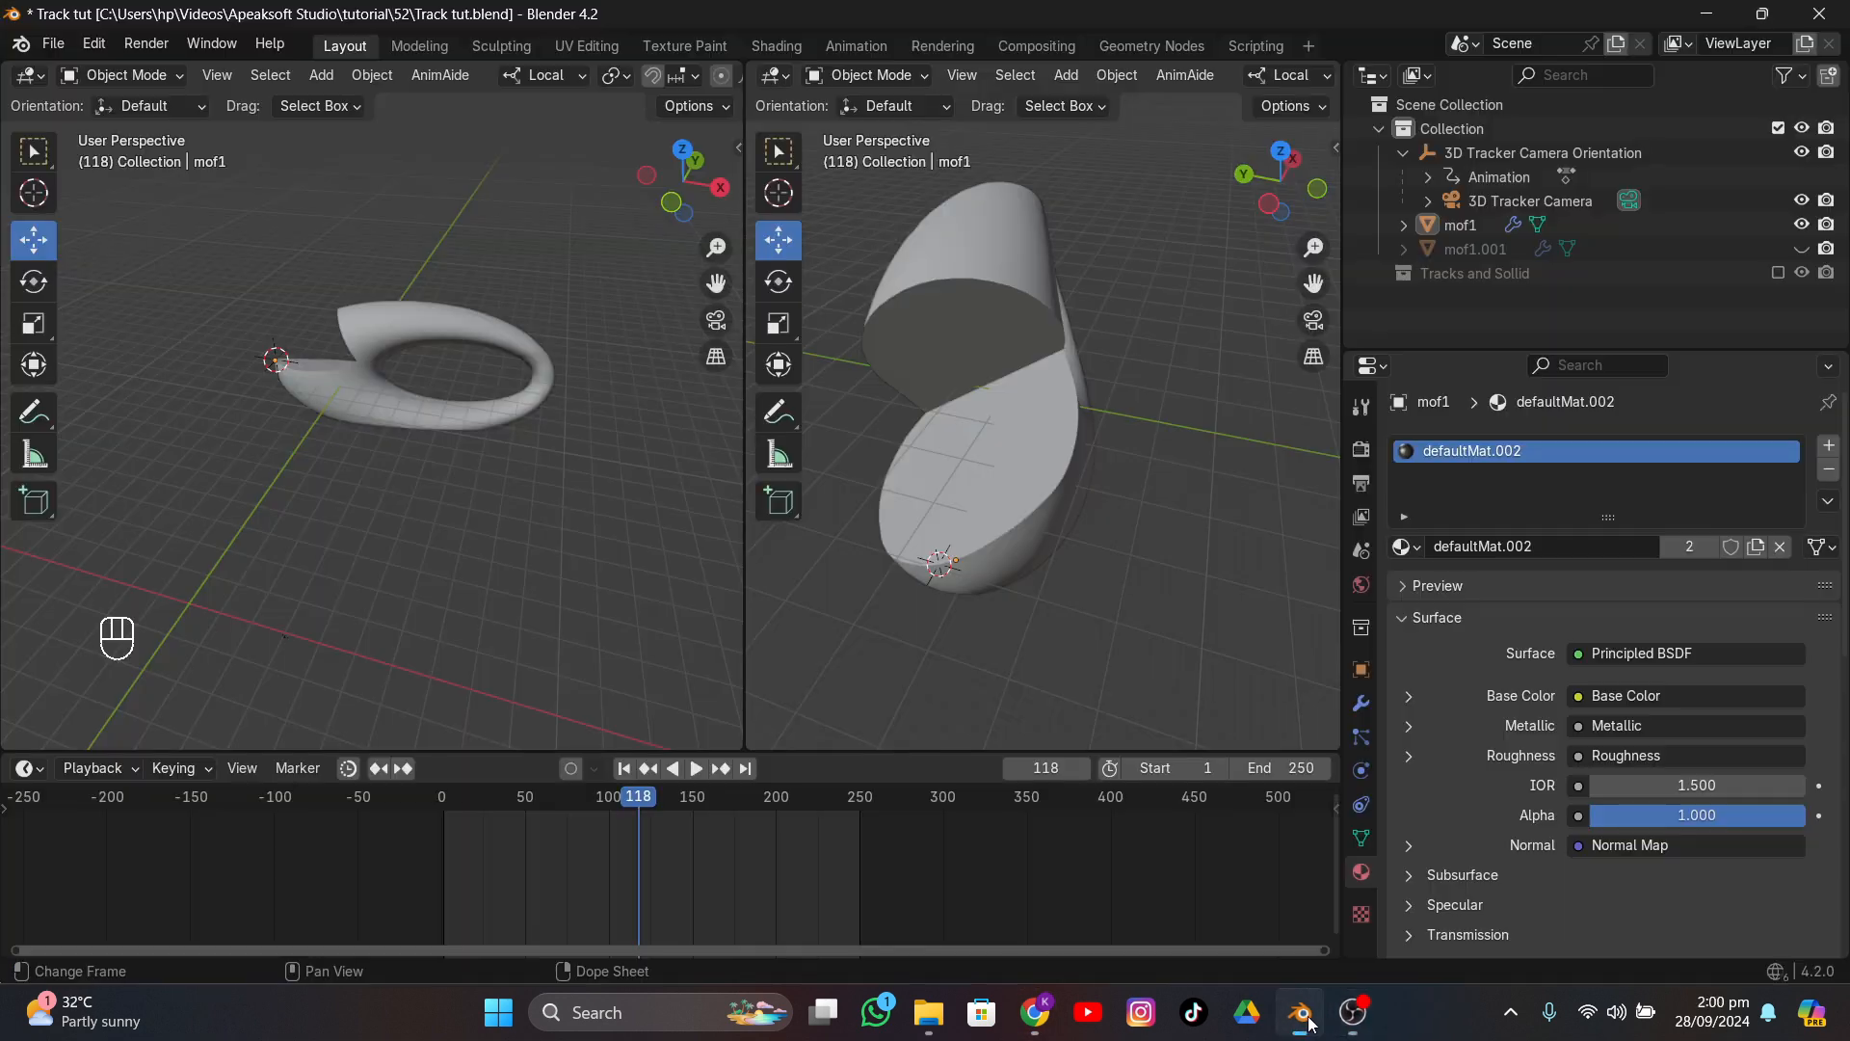
middle_click_drag(621, 496, 670, 476)
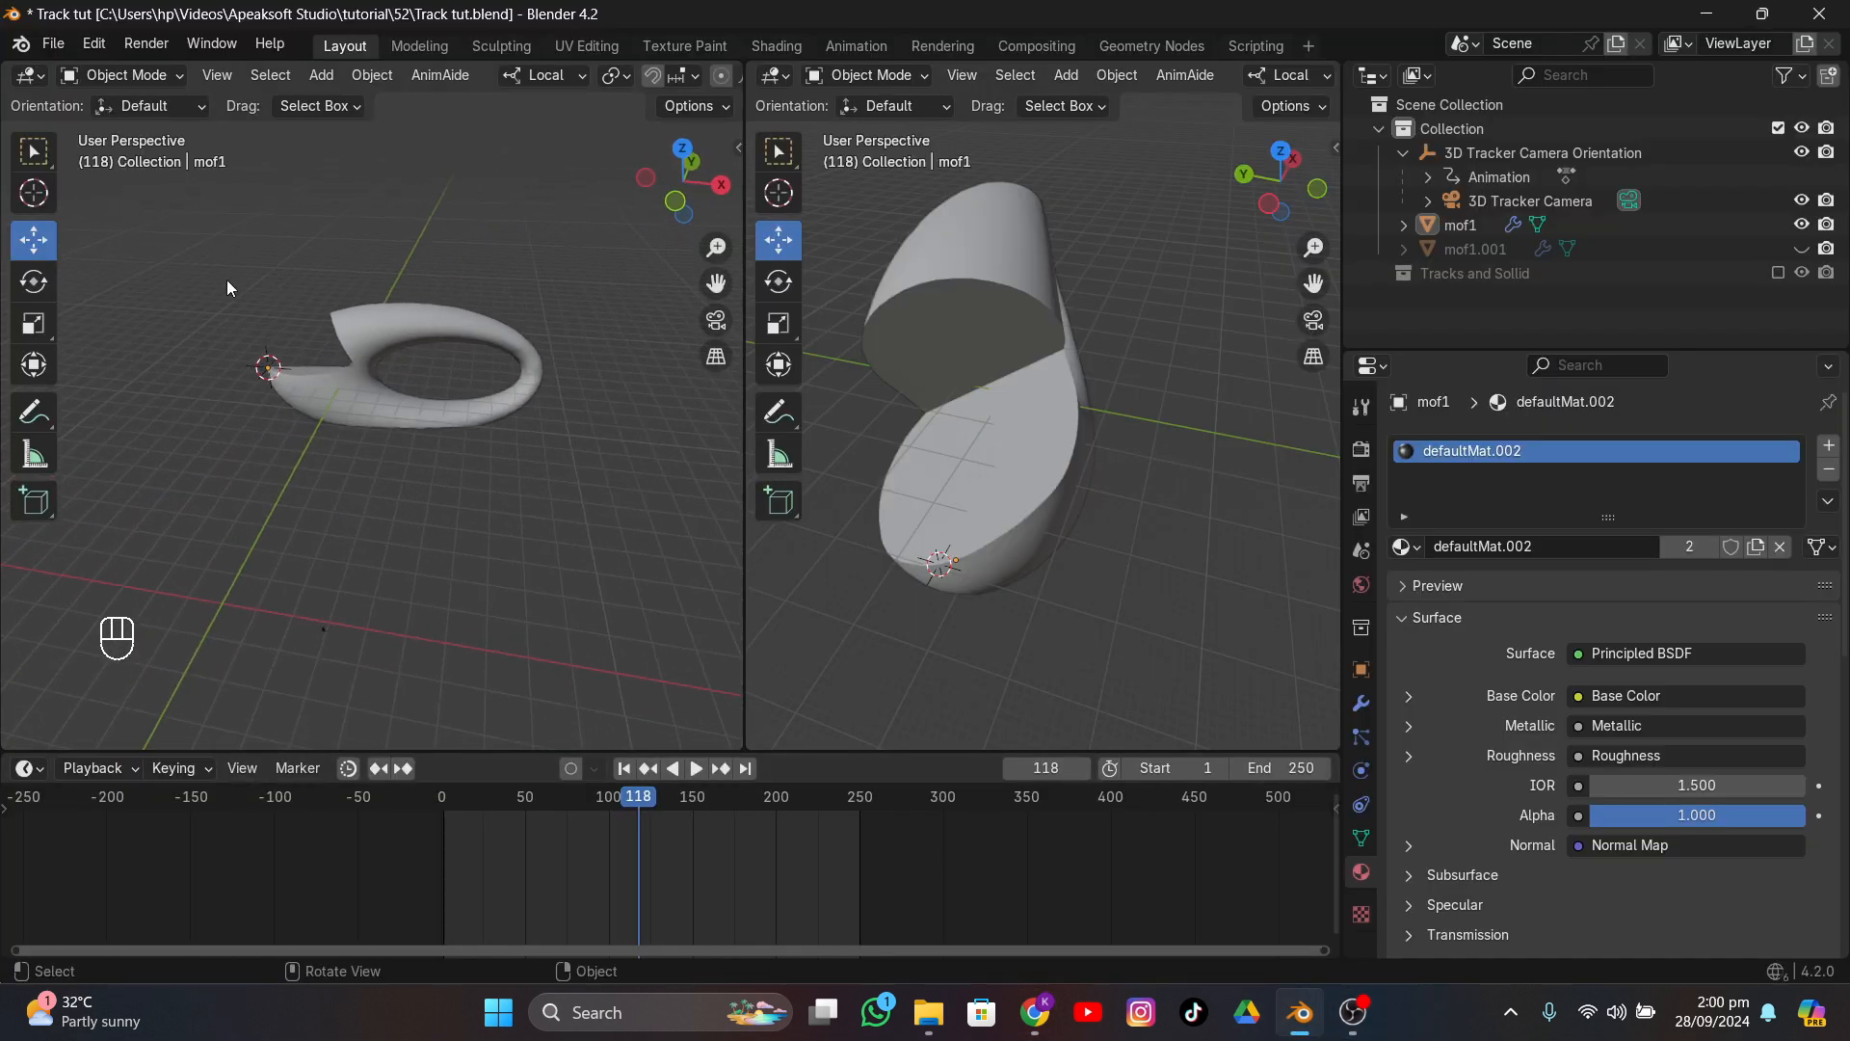
left_click(53, 44)
mouse_move(104, 390)
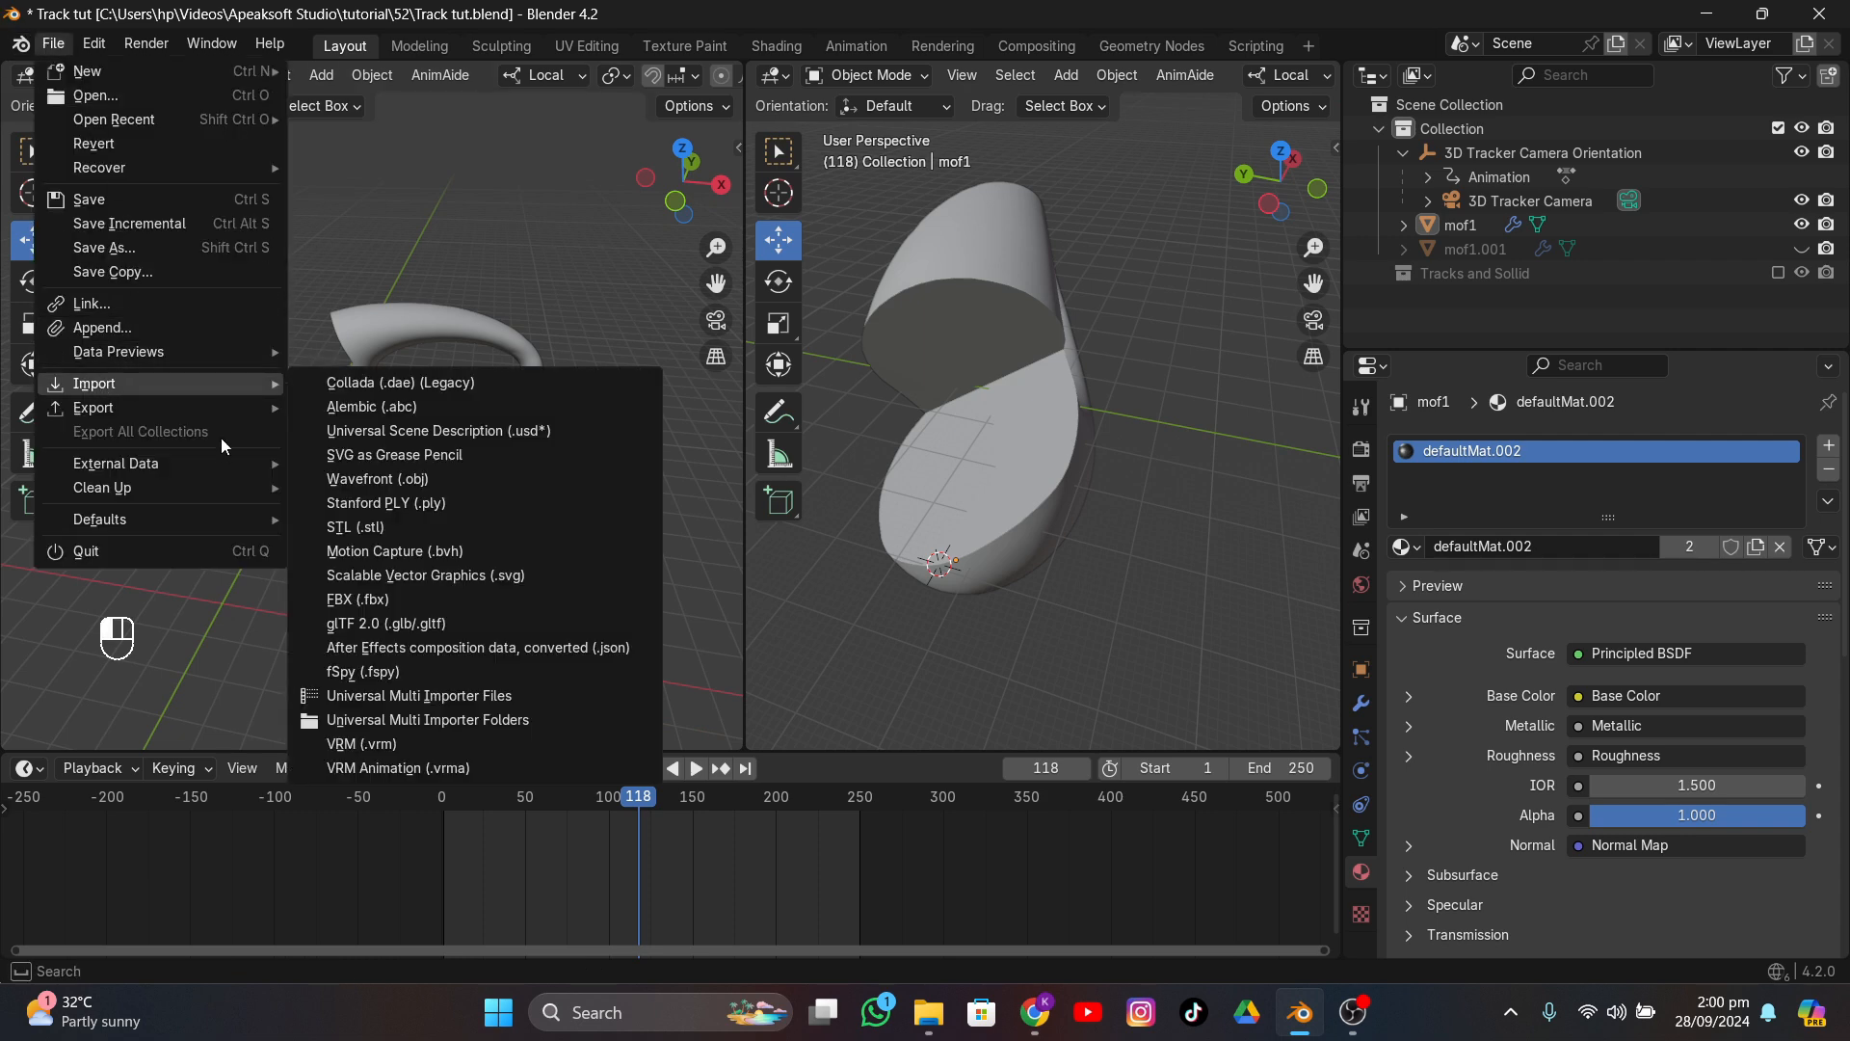
left_click(385, 597)
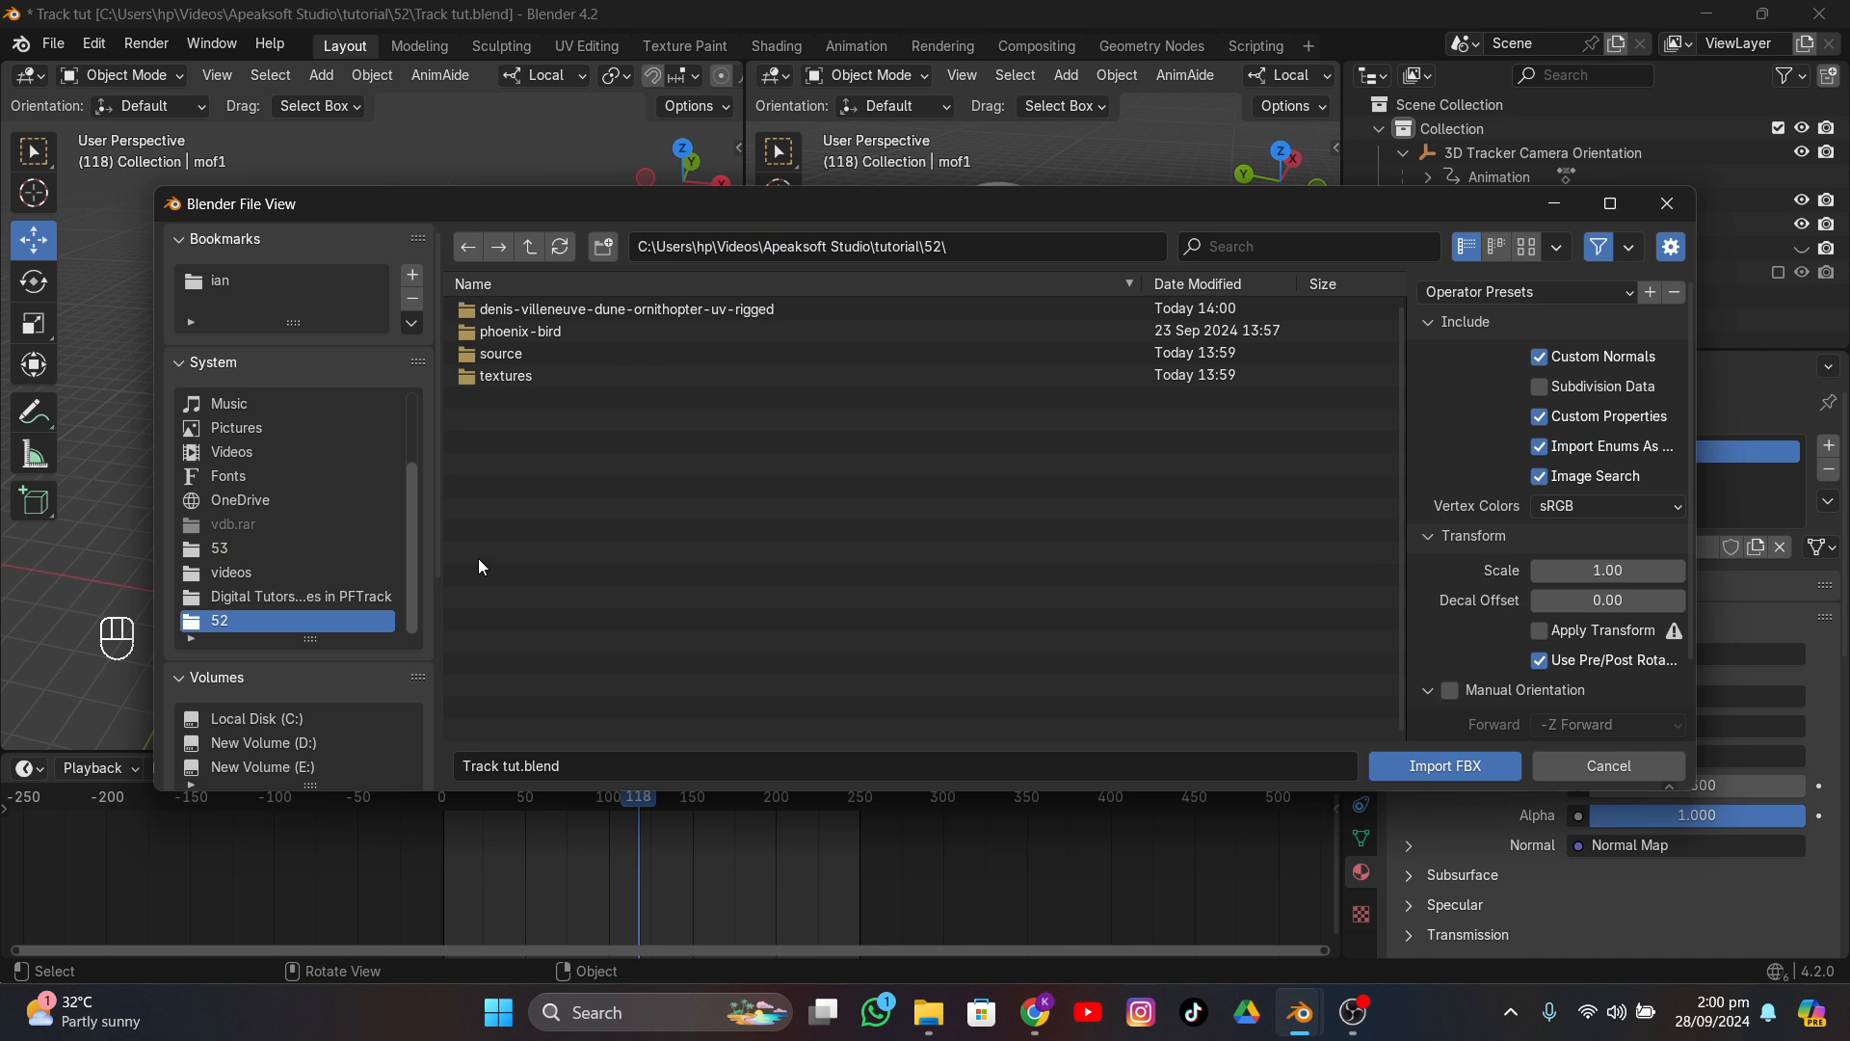
double_click(495, 310)
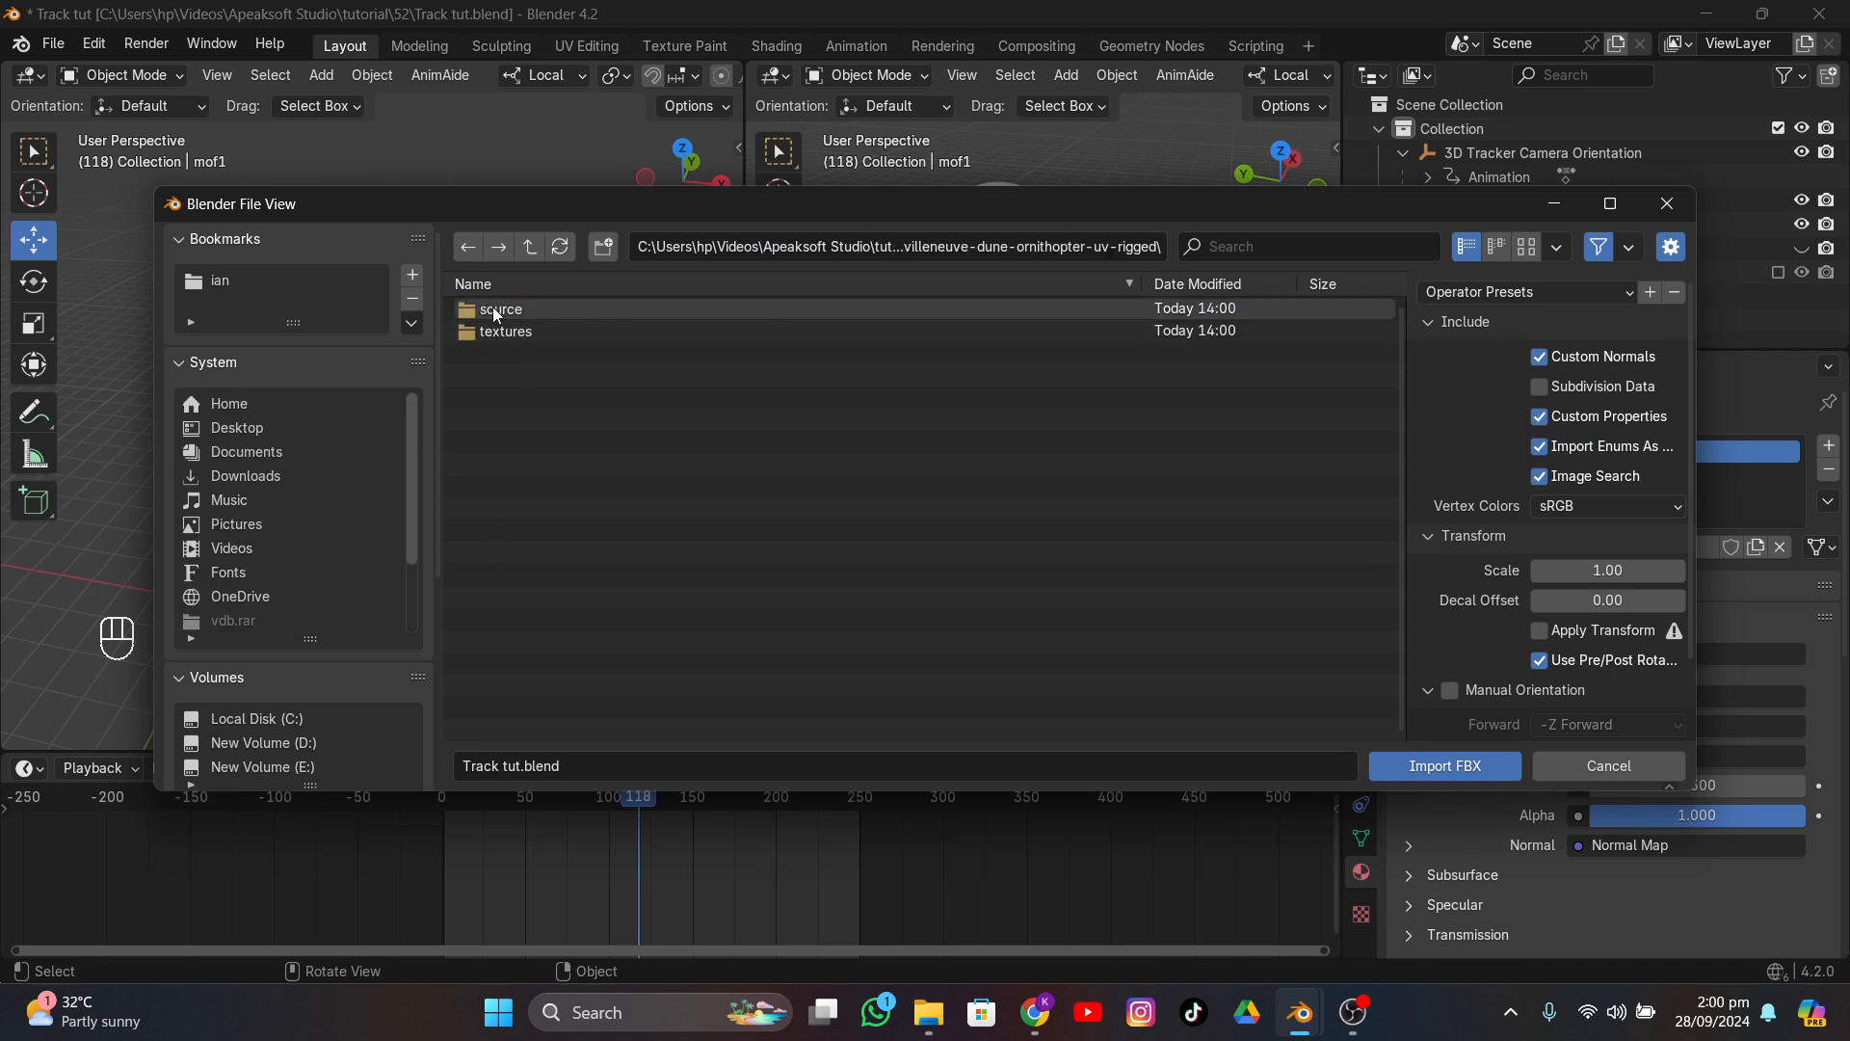
double_click(493, 308)
left_click(493, 308)
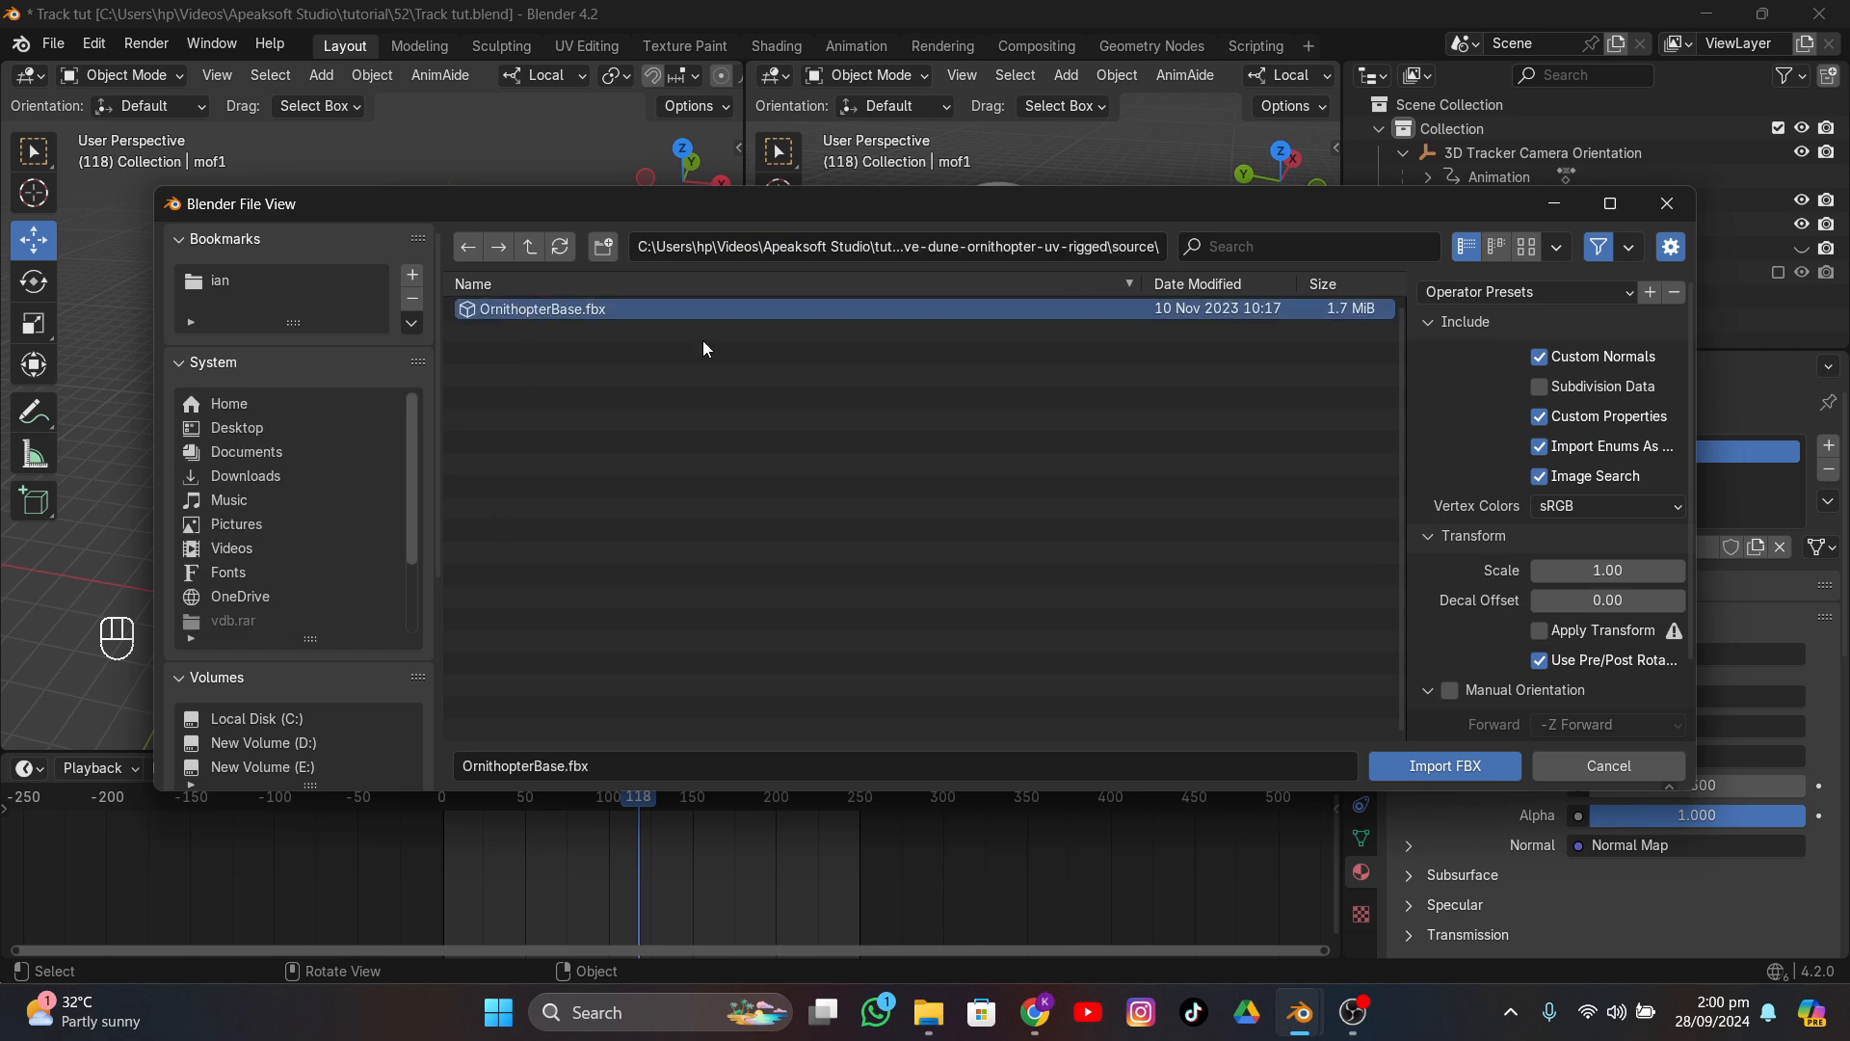
left_click(1445, 765)
- Select the imported ornithopter armature and scale it up slightly
scroll(343, 486, "down", 1)
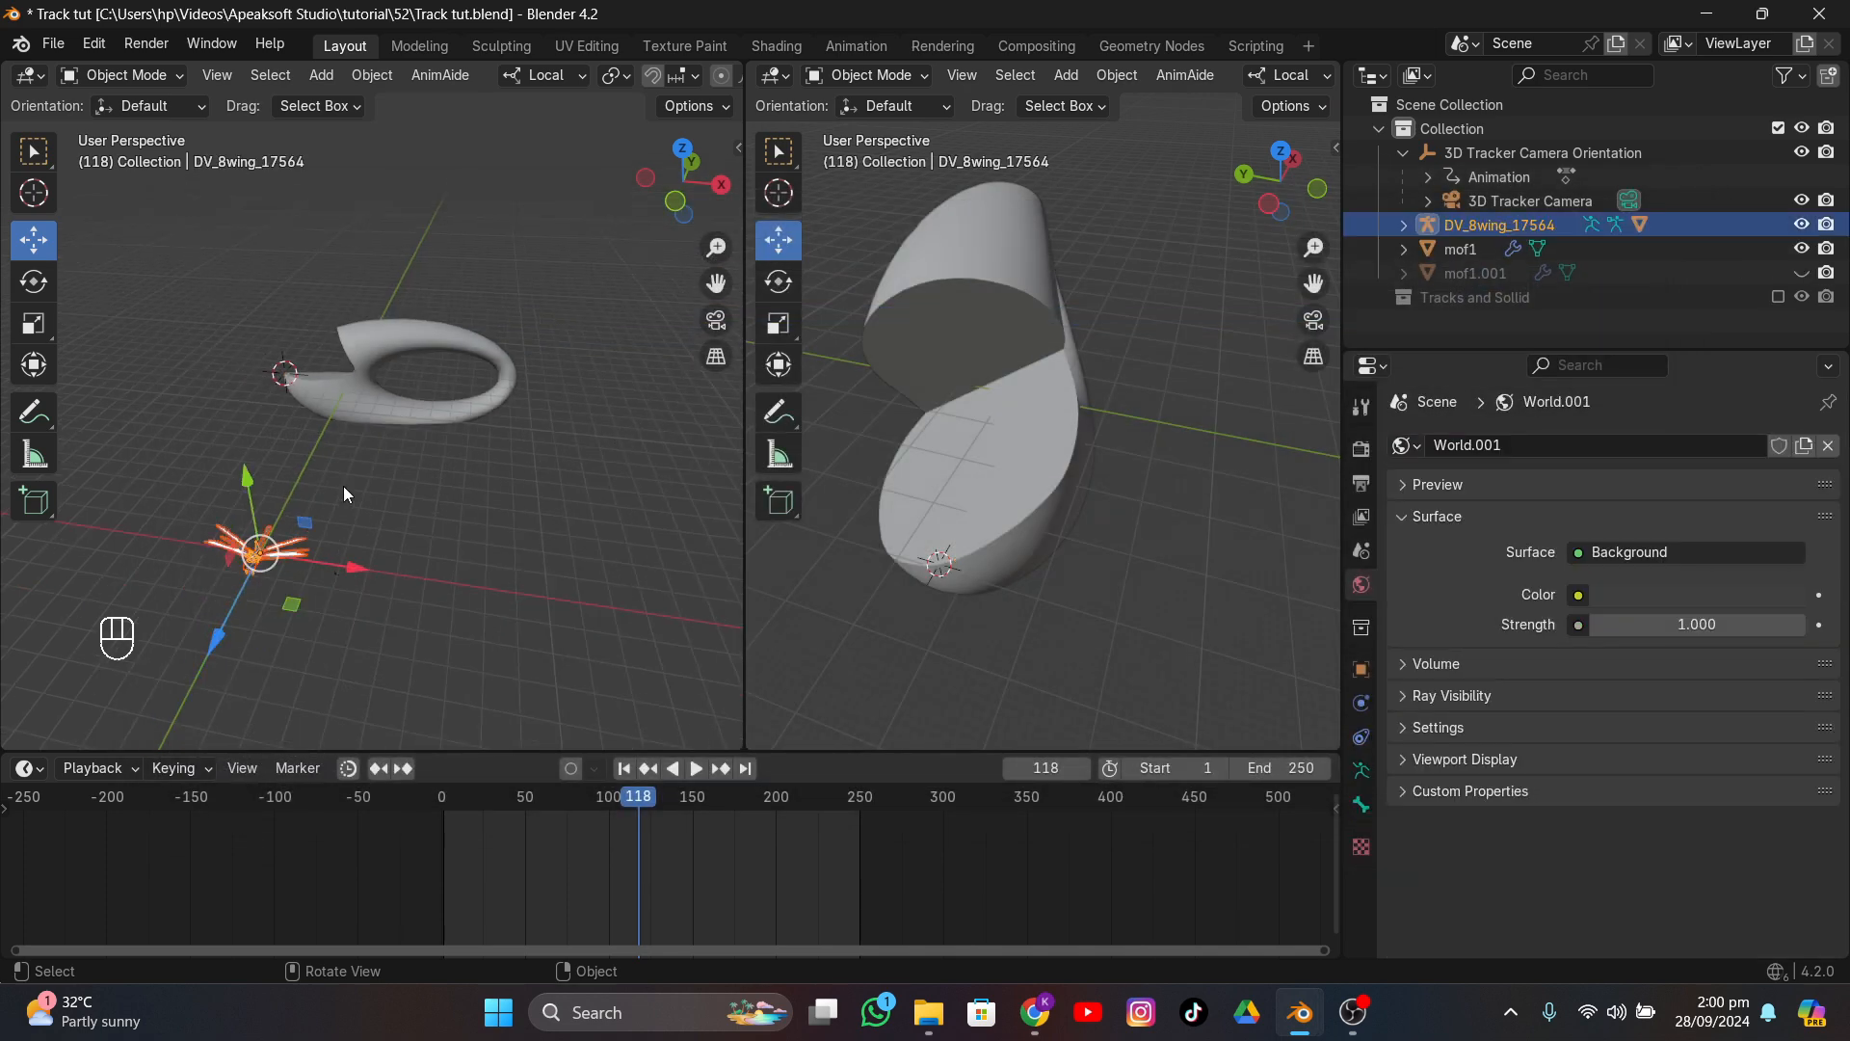
middle_click_drag(347, 486, 435, 496)
left_click(1473, 223)
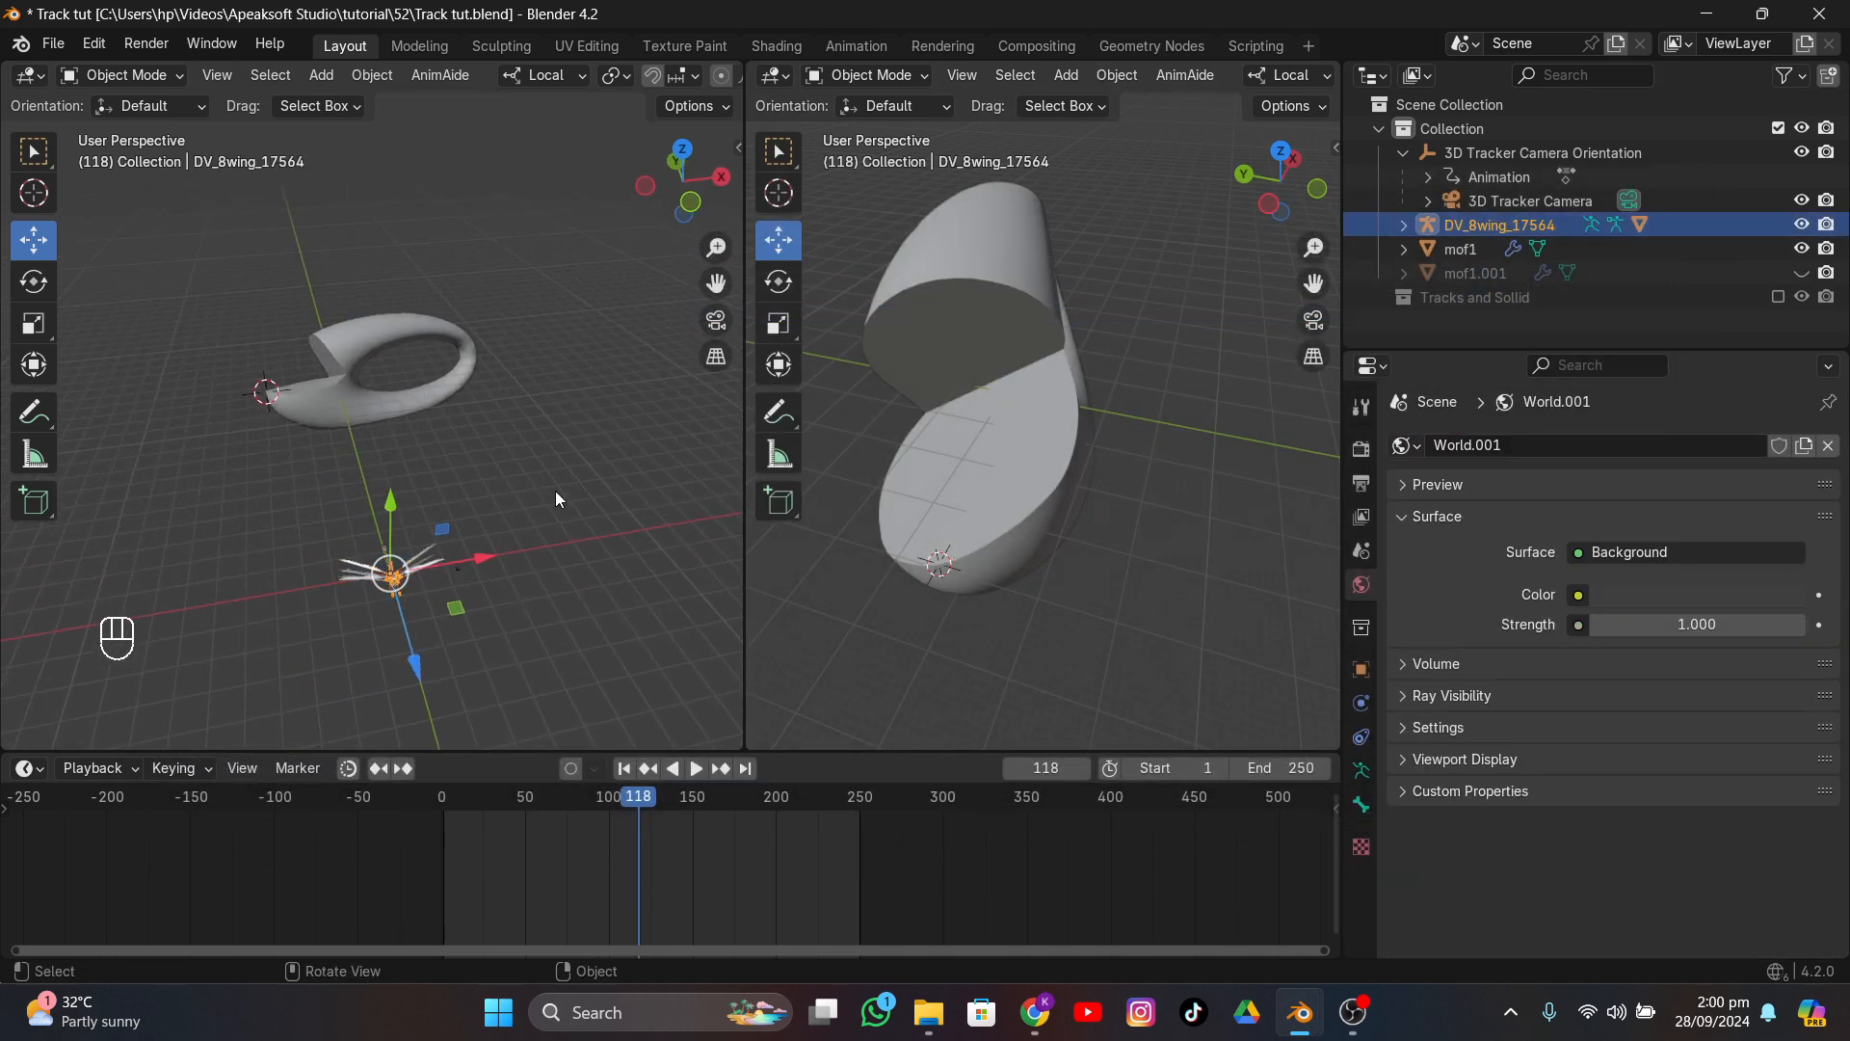
key("s")
left_click(567, 529)
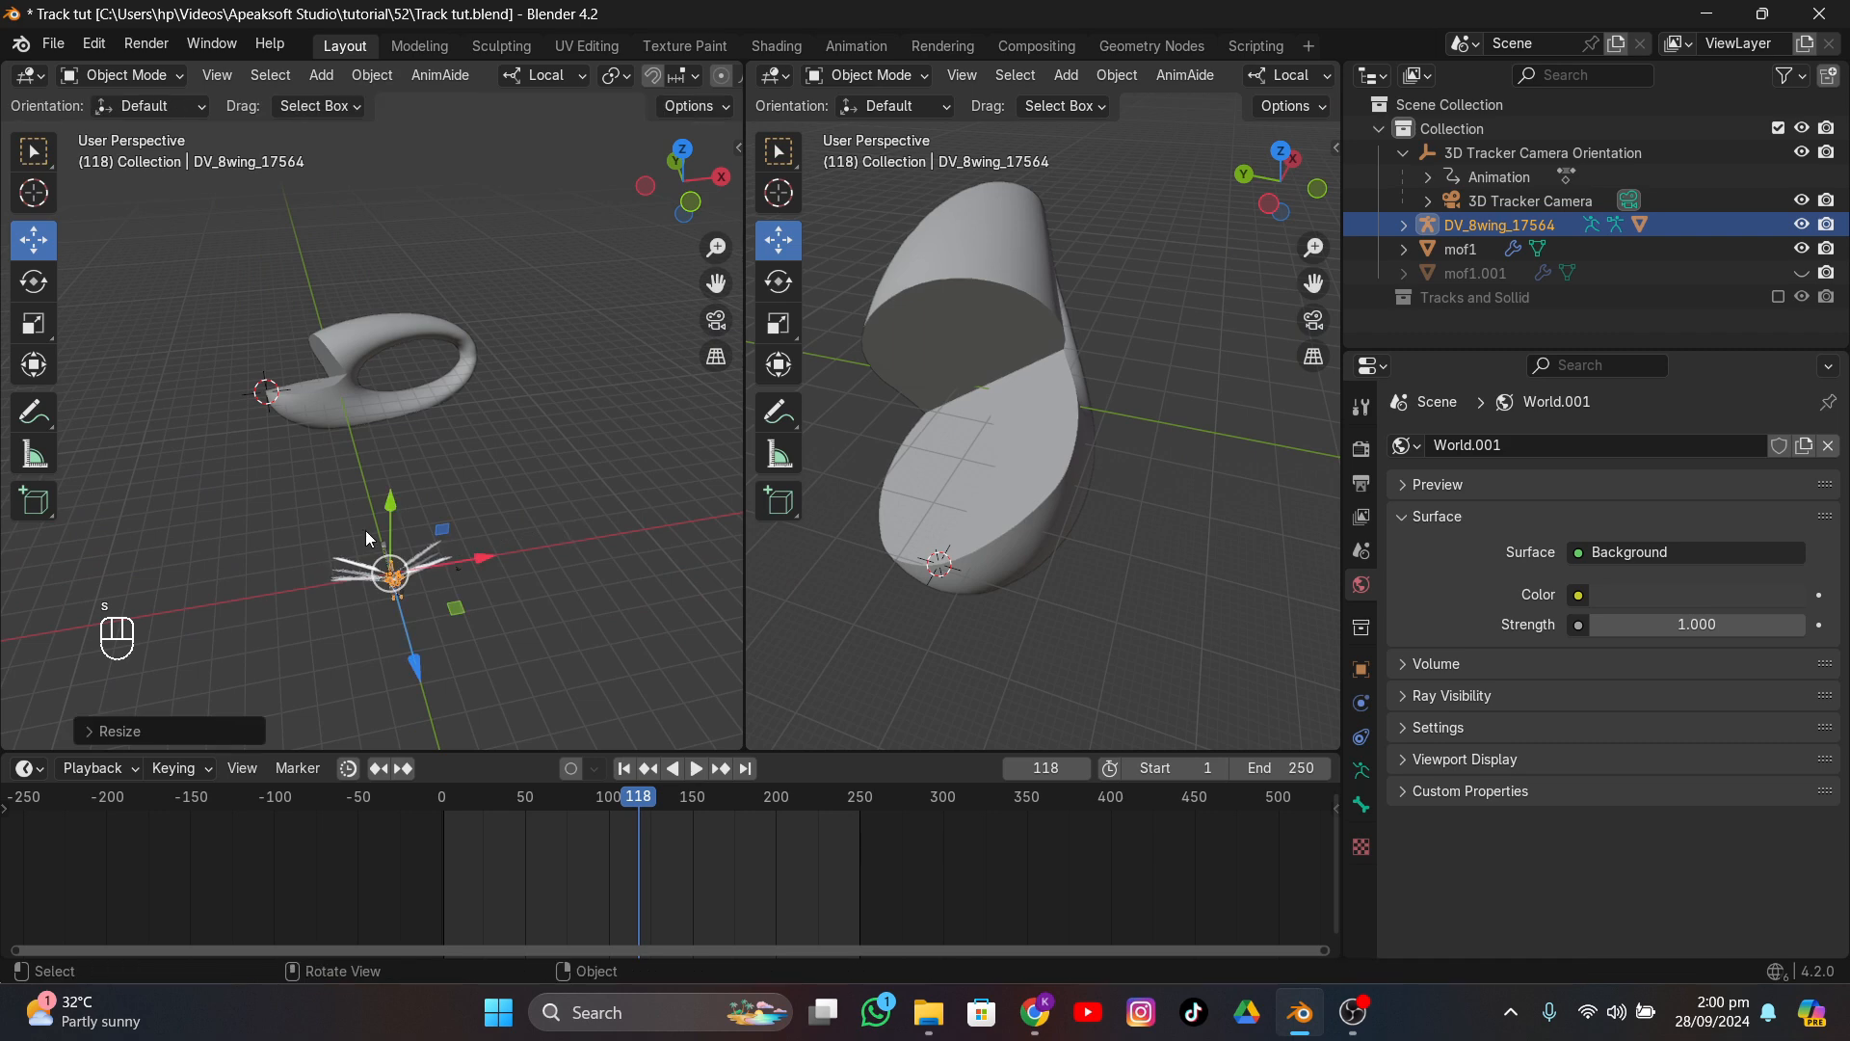
- Move the ornithopter up and across into the opening between the museum's cut halves
left_click_drag(393, 500, 449, 512)
middle_click_drag(449, 512, 684, 537)
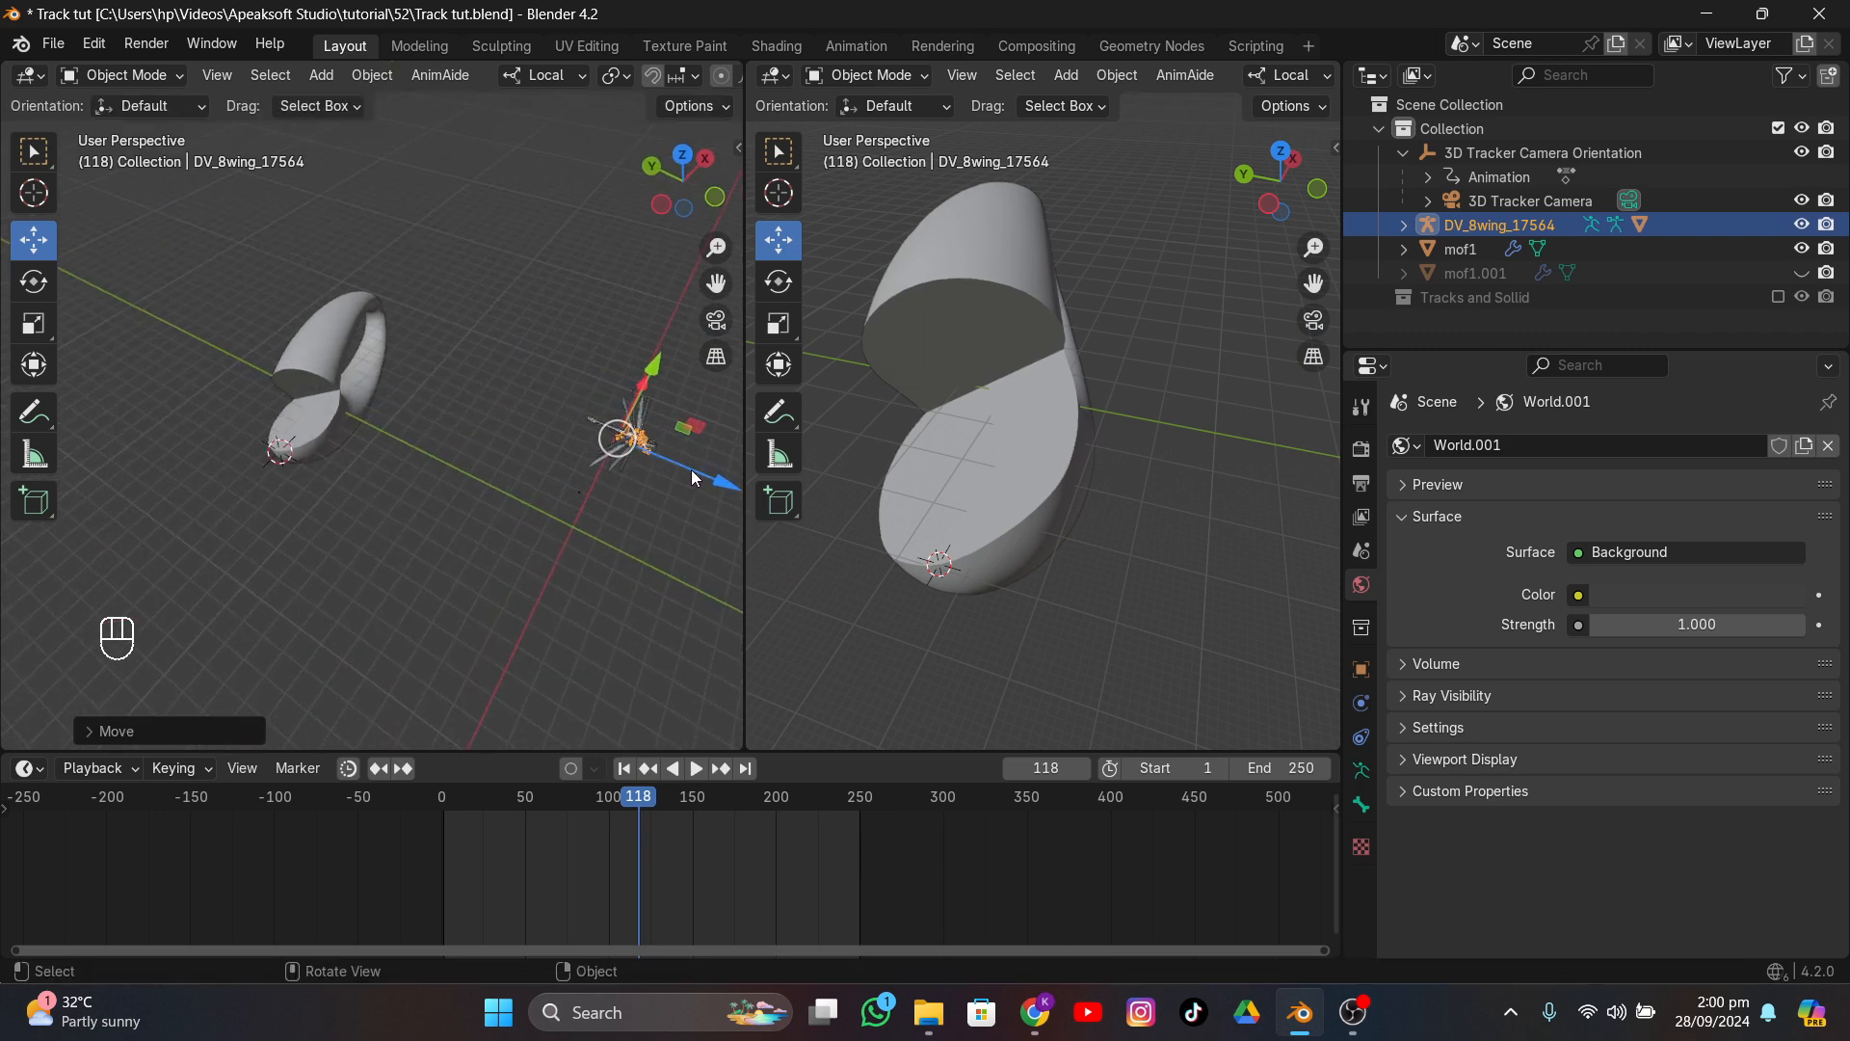
middle_click_drag(691, 470, 463, 437)
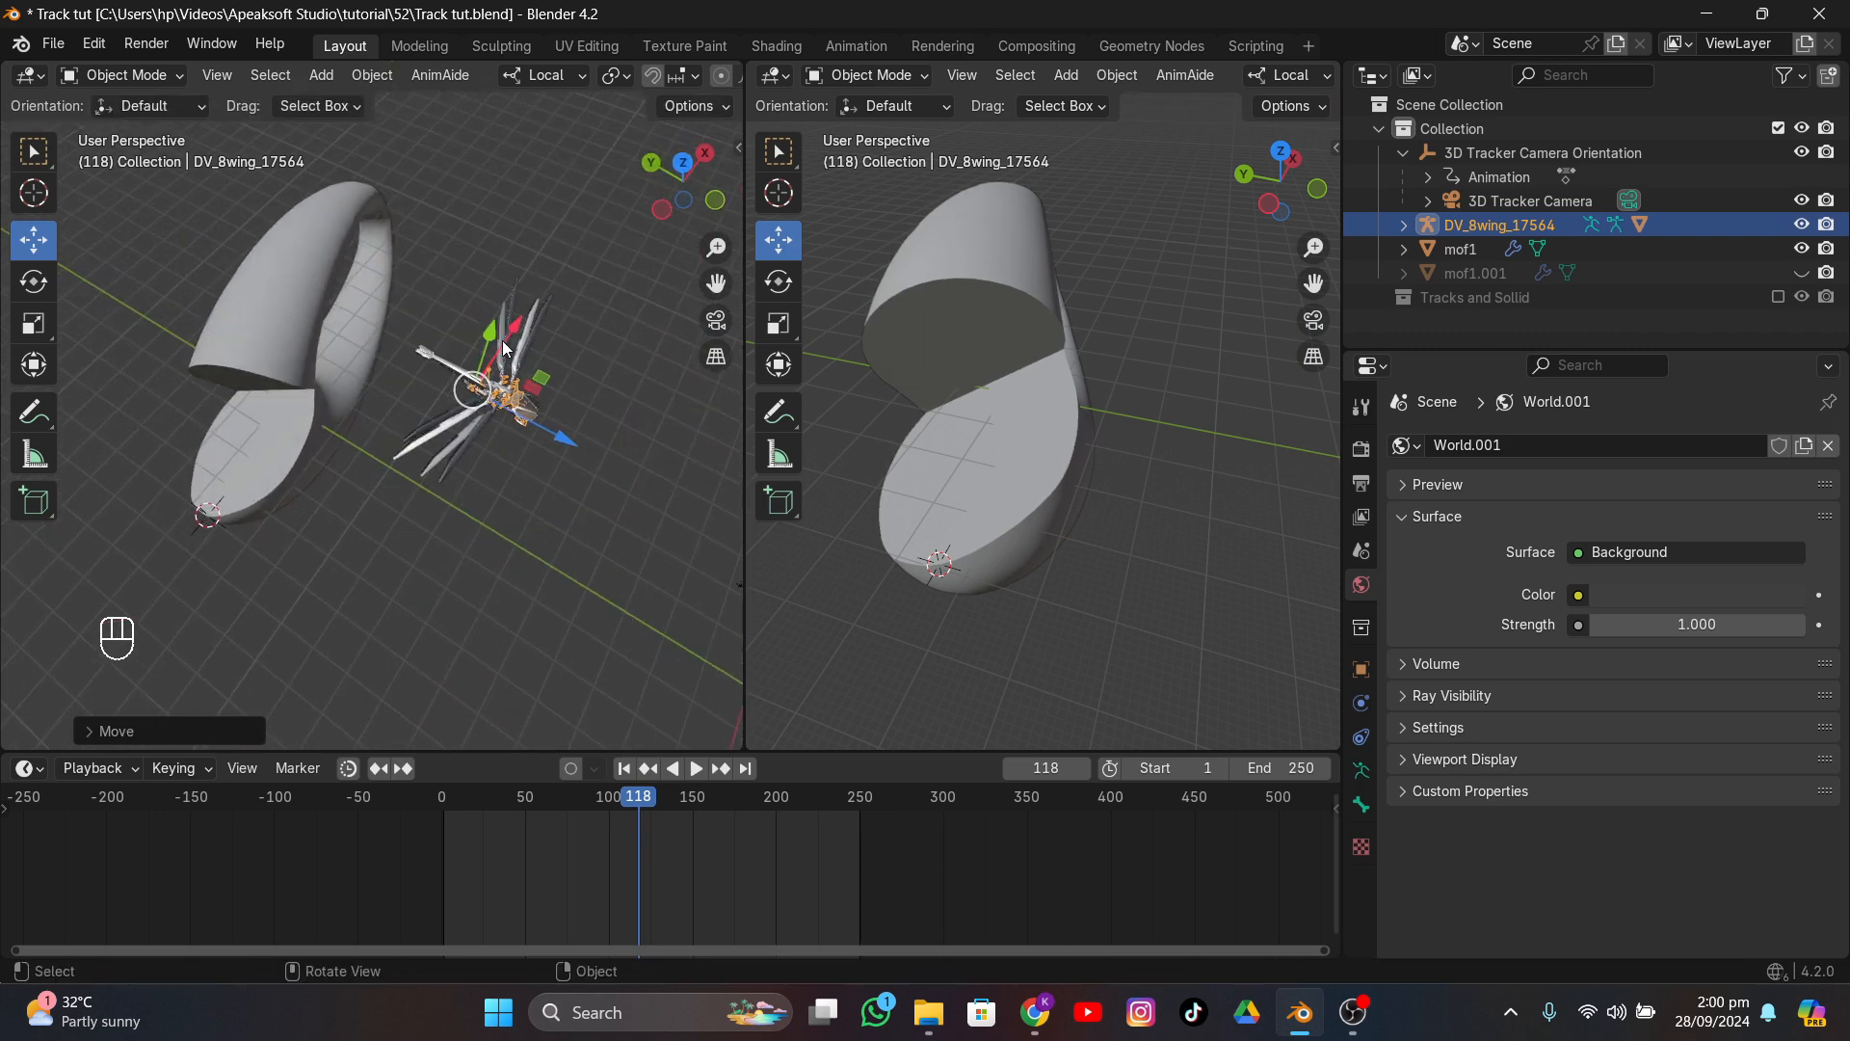
middle_click_drag(501, 339, 458, 476)
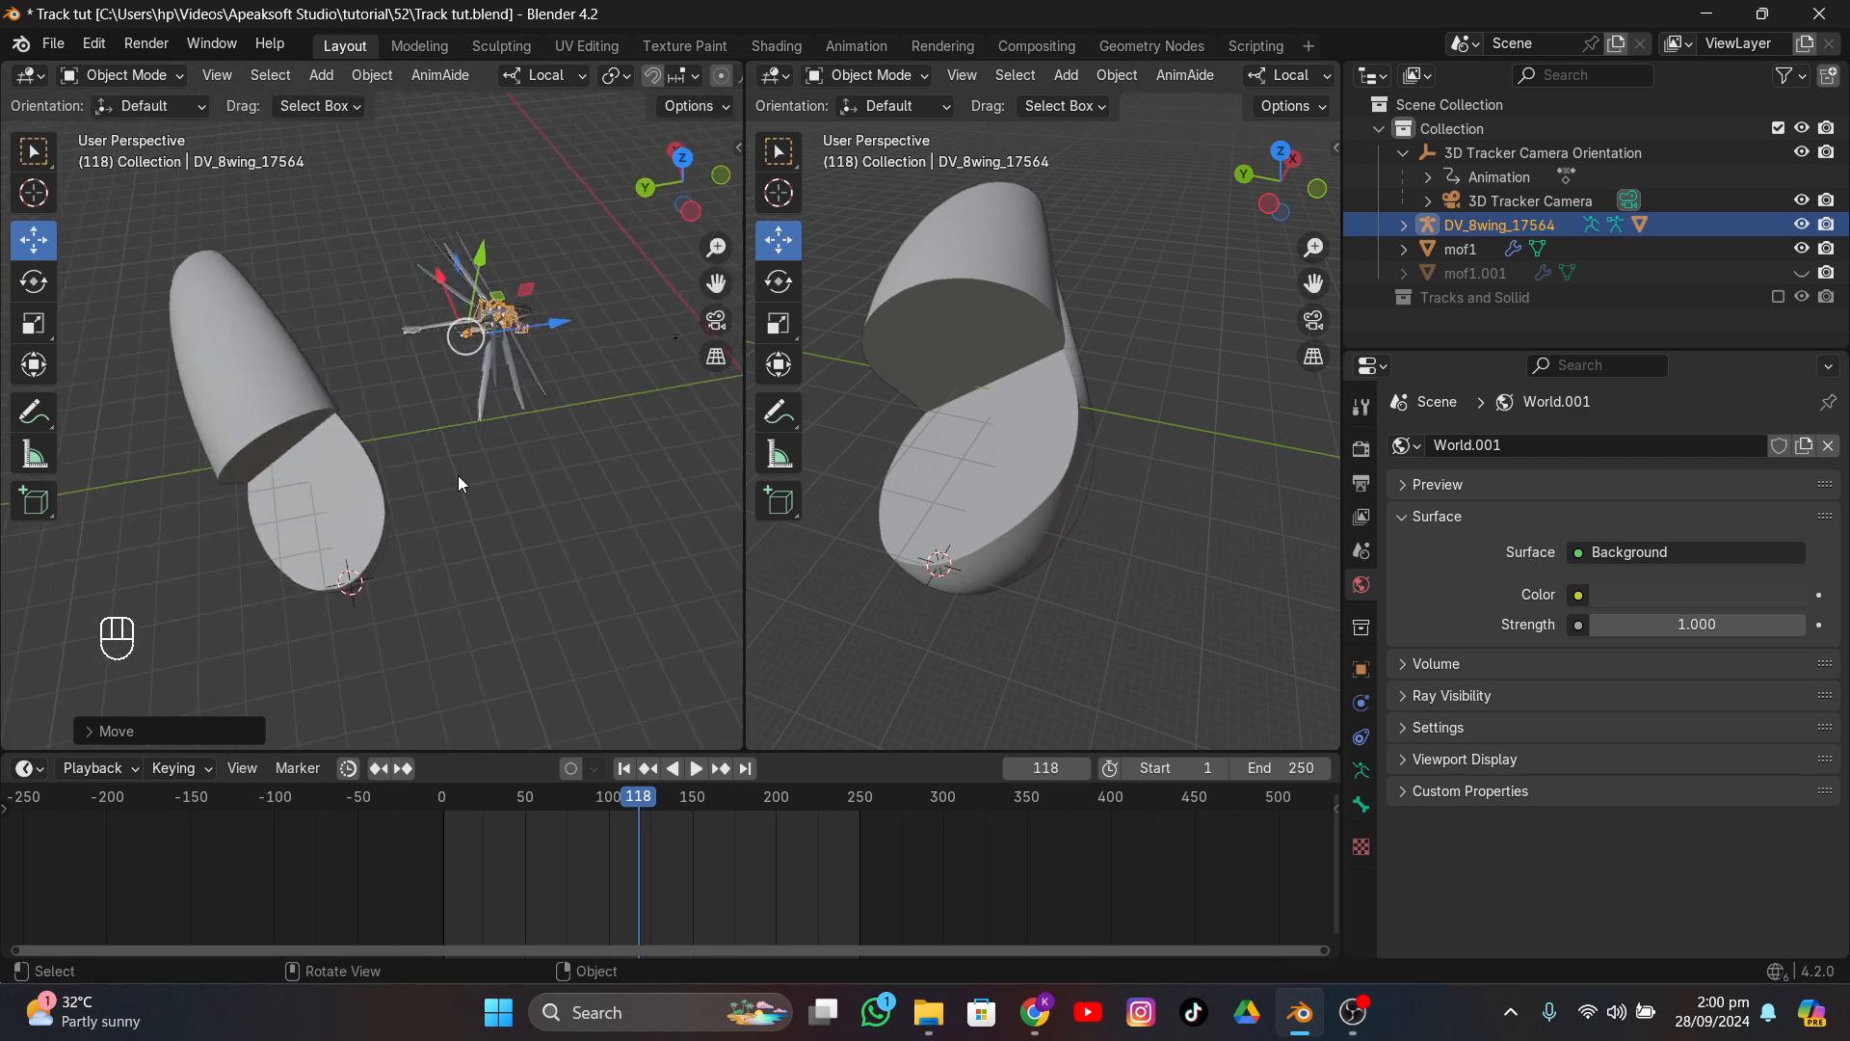
left_click_drag(559, 321, 376, 358)
middle_click_drag(332, 307, 395, 266)
left_click_drag(334, 199, 374, 350)
scroll(376, 551, "up", 4)
scroll(404, 561, "up", 2)
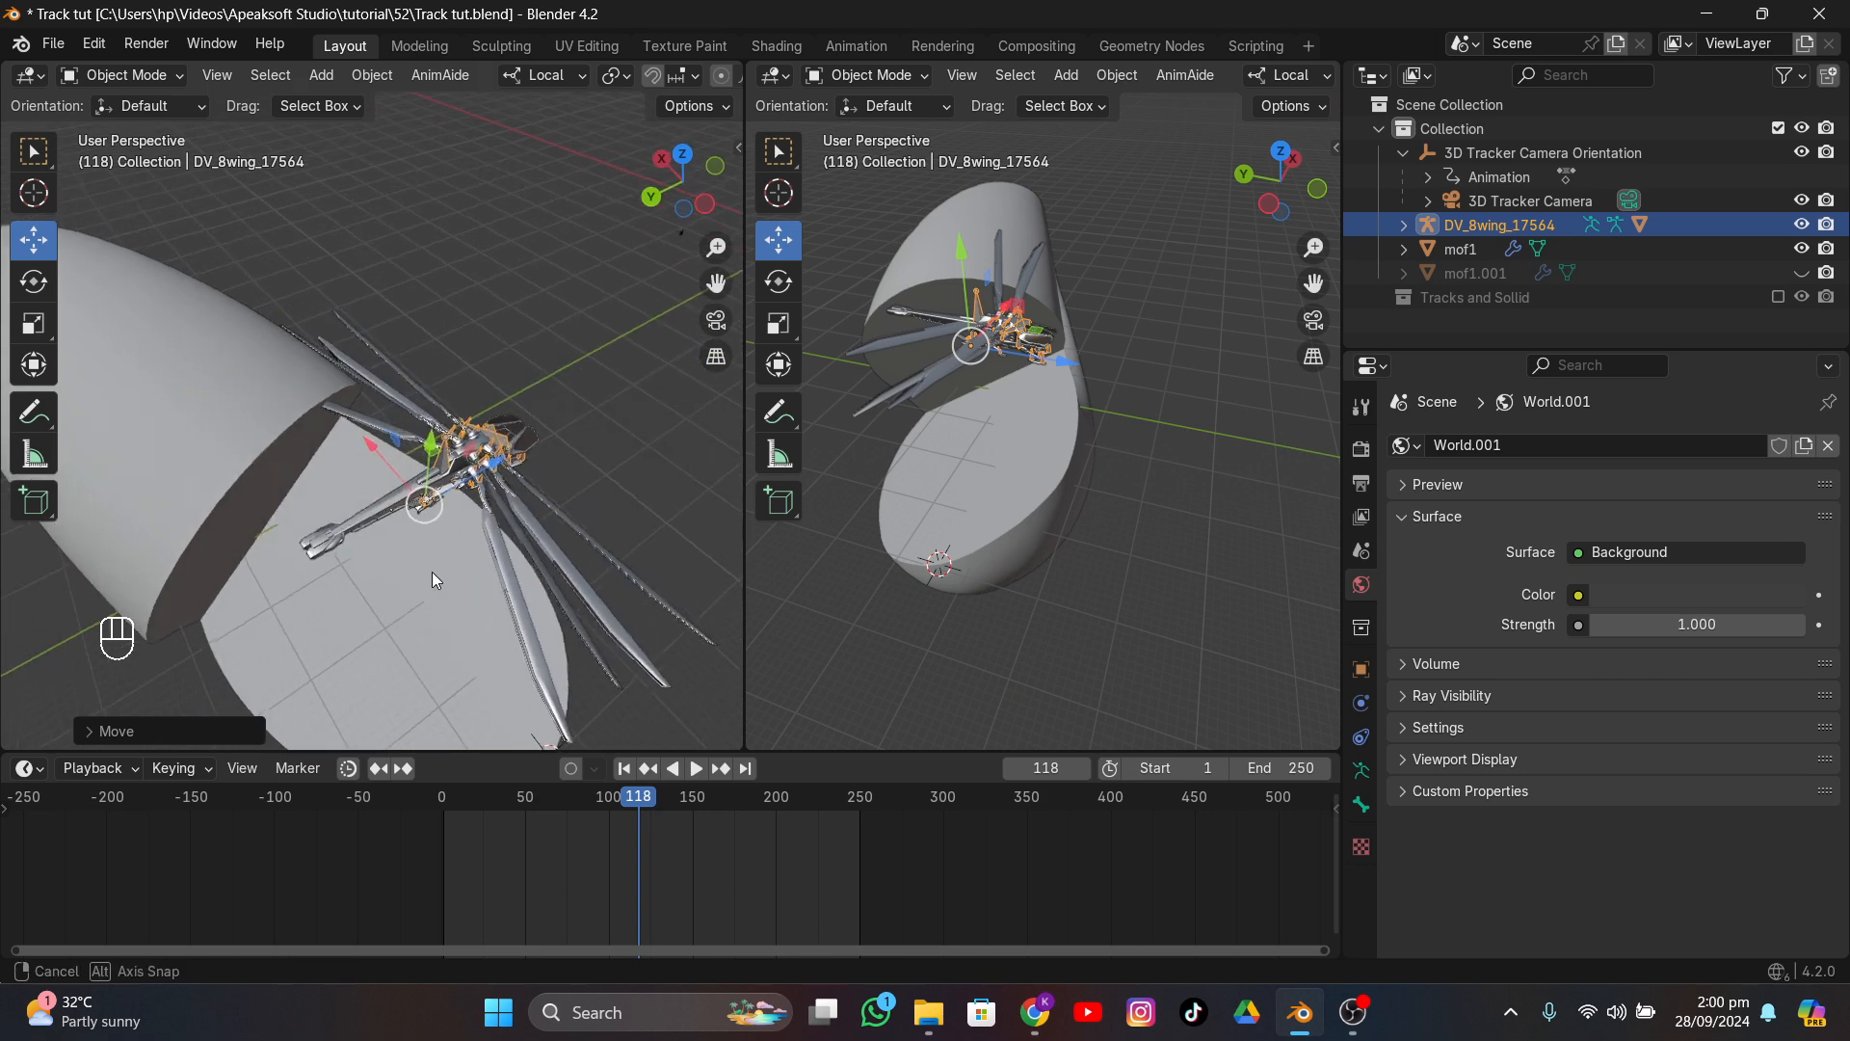
- Rotate the ornithopter about 106 degrees around its local Y axis
key("r")
key("y")
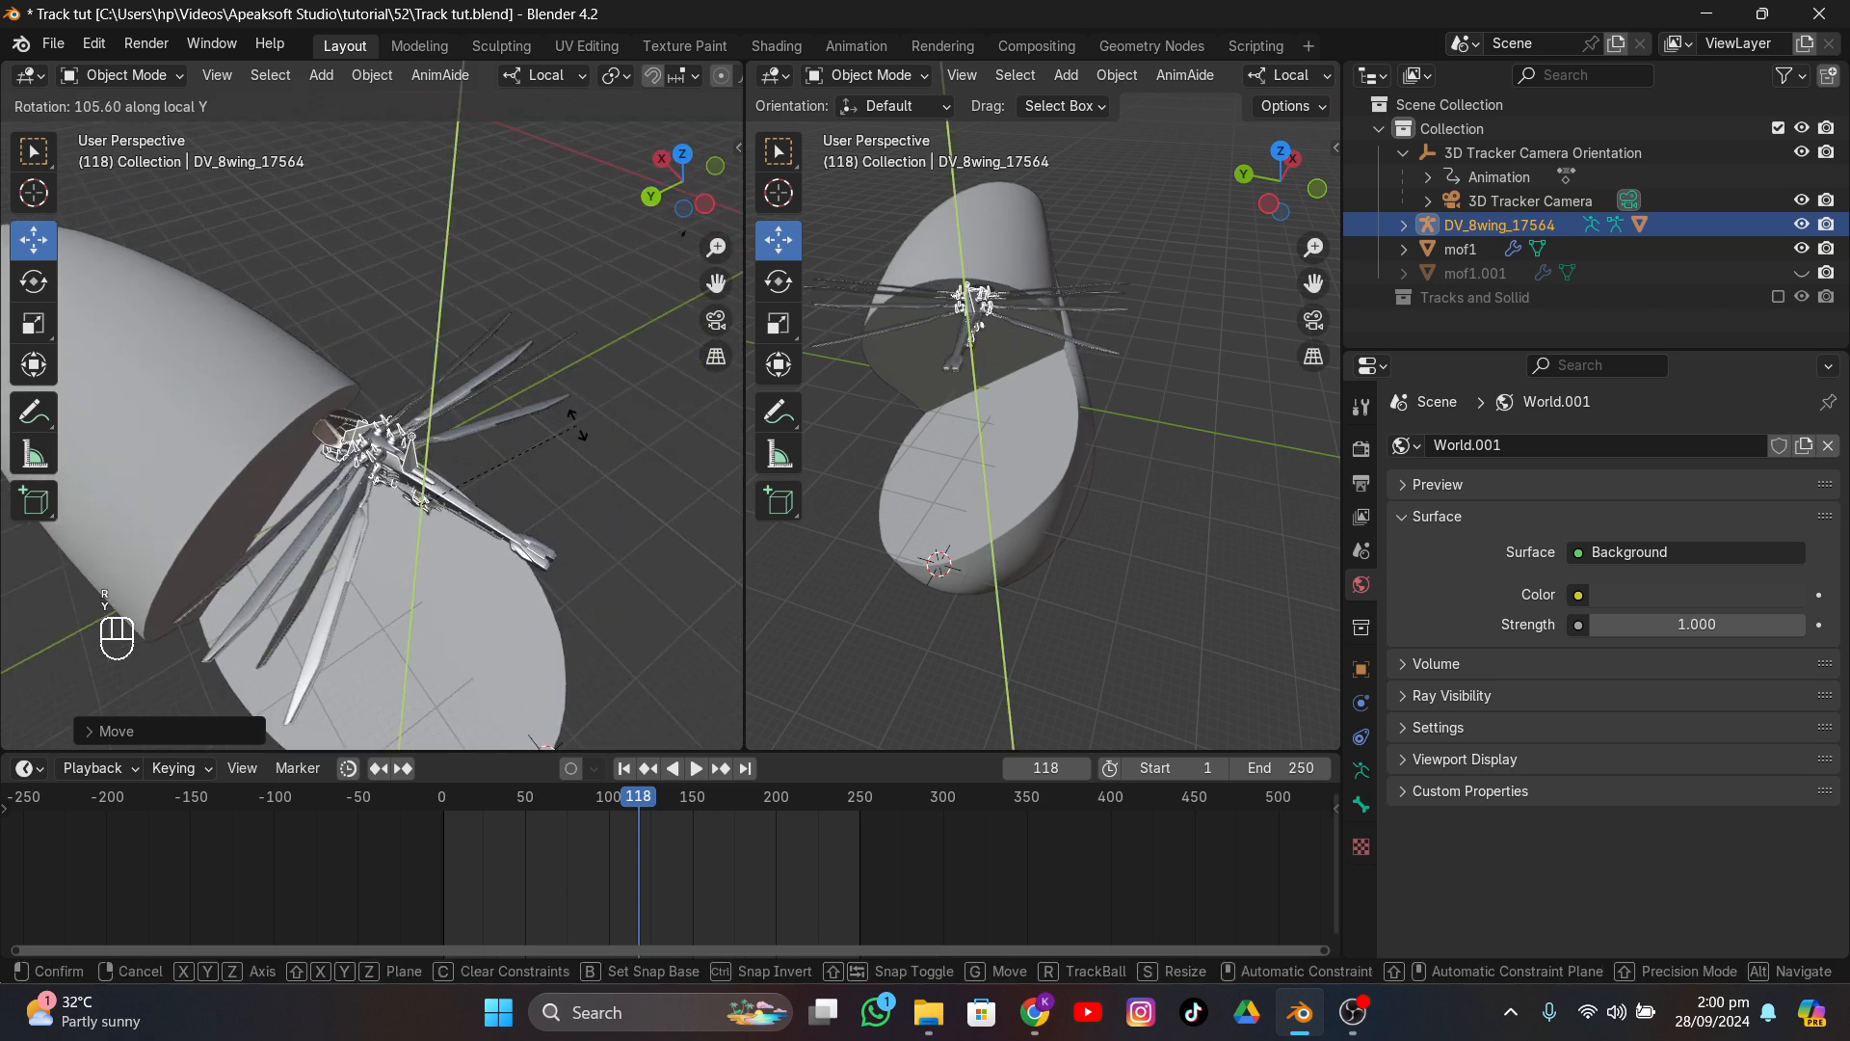
left_click(528, 466)
- Put the ornithopter armature in Pose Mode and enable the Fade Geometry armature overlay
left_click(114, 76)
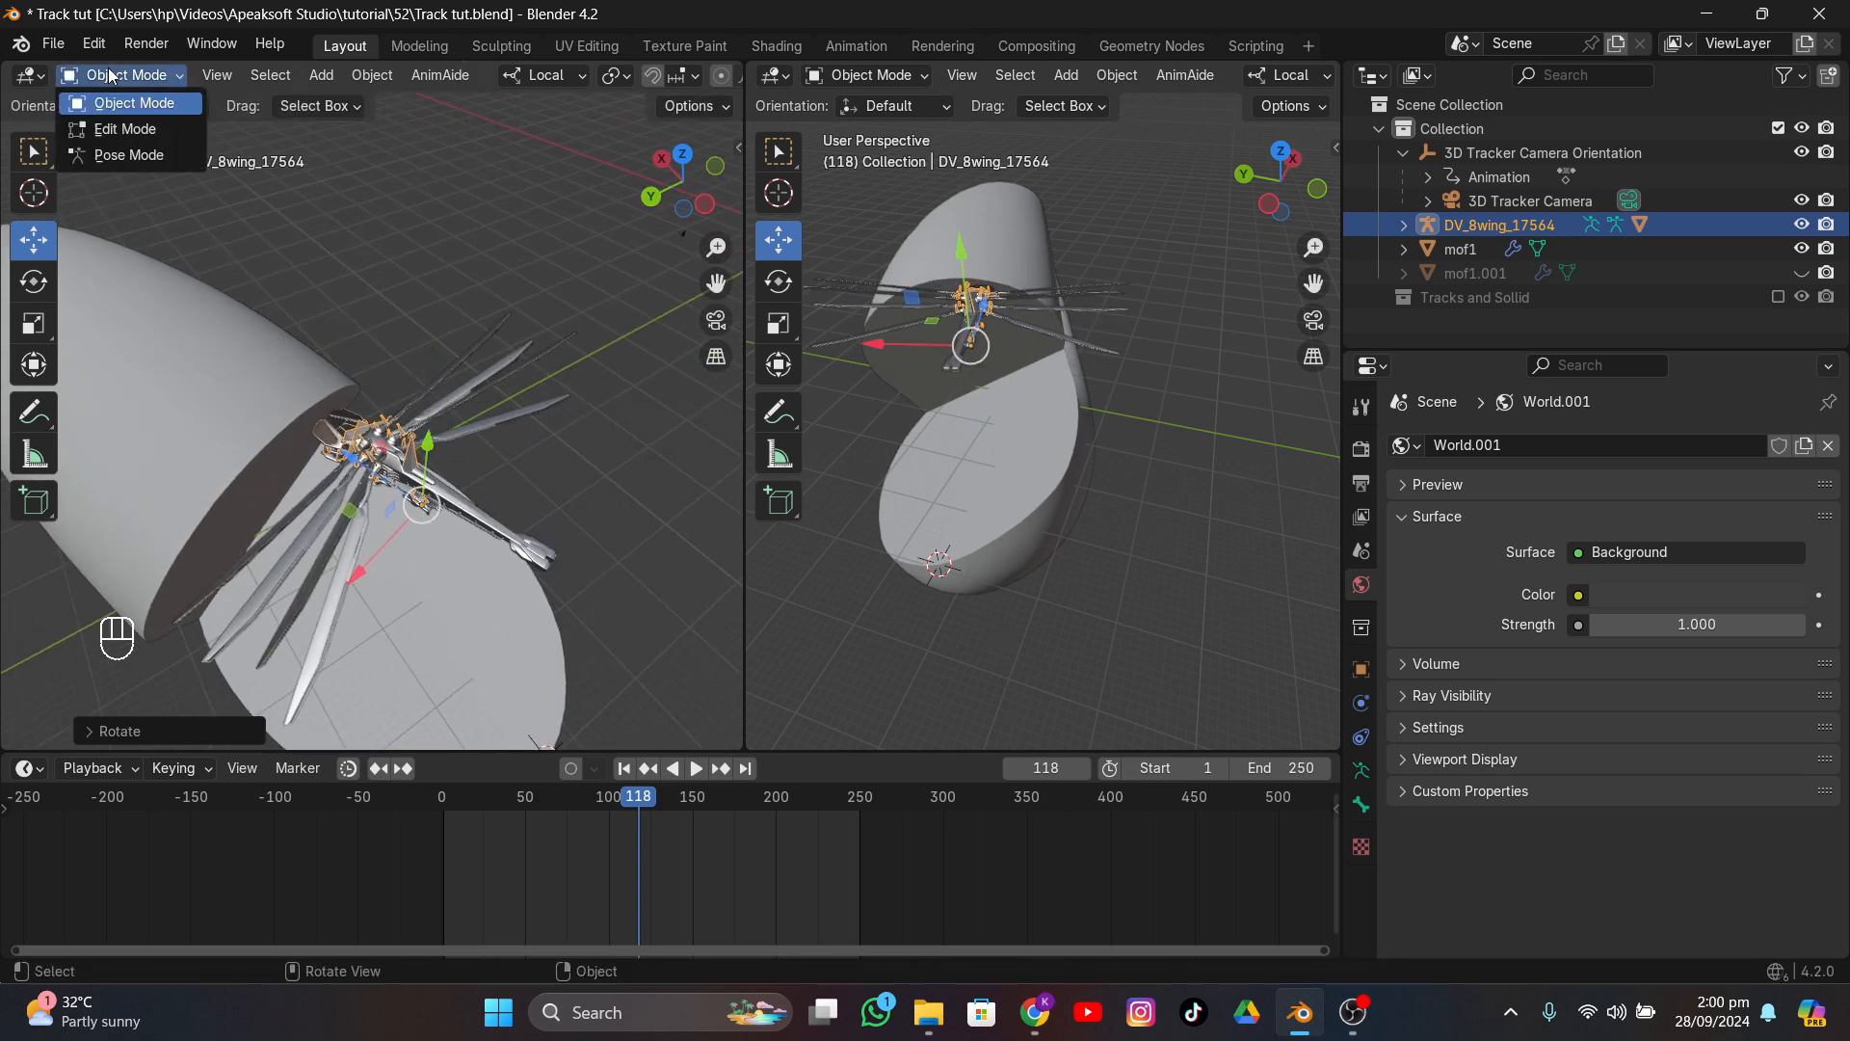
left_click(125, 155)
scroll(607, 88, "down", 5)
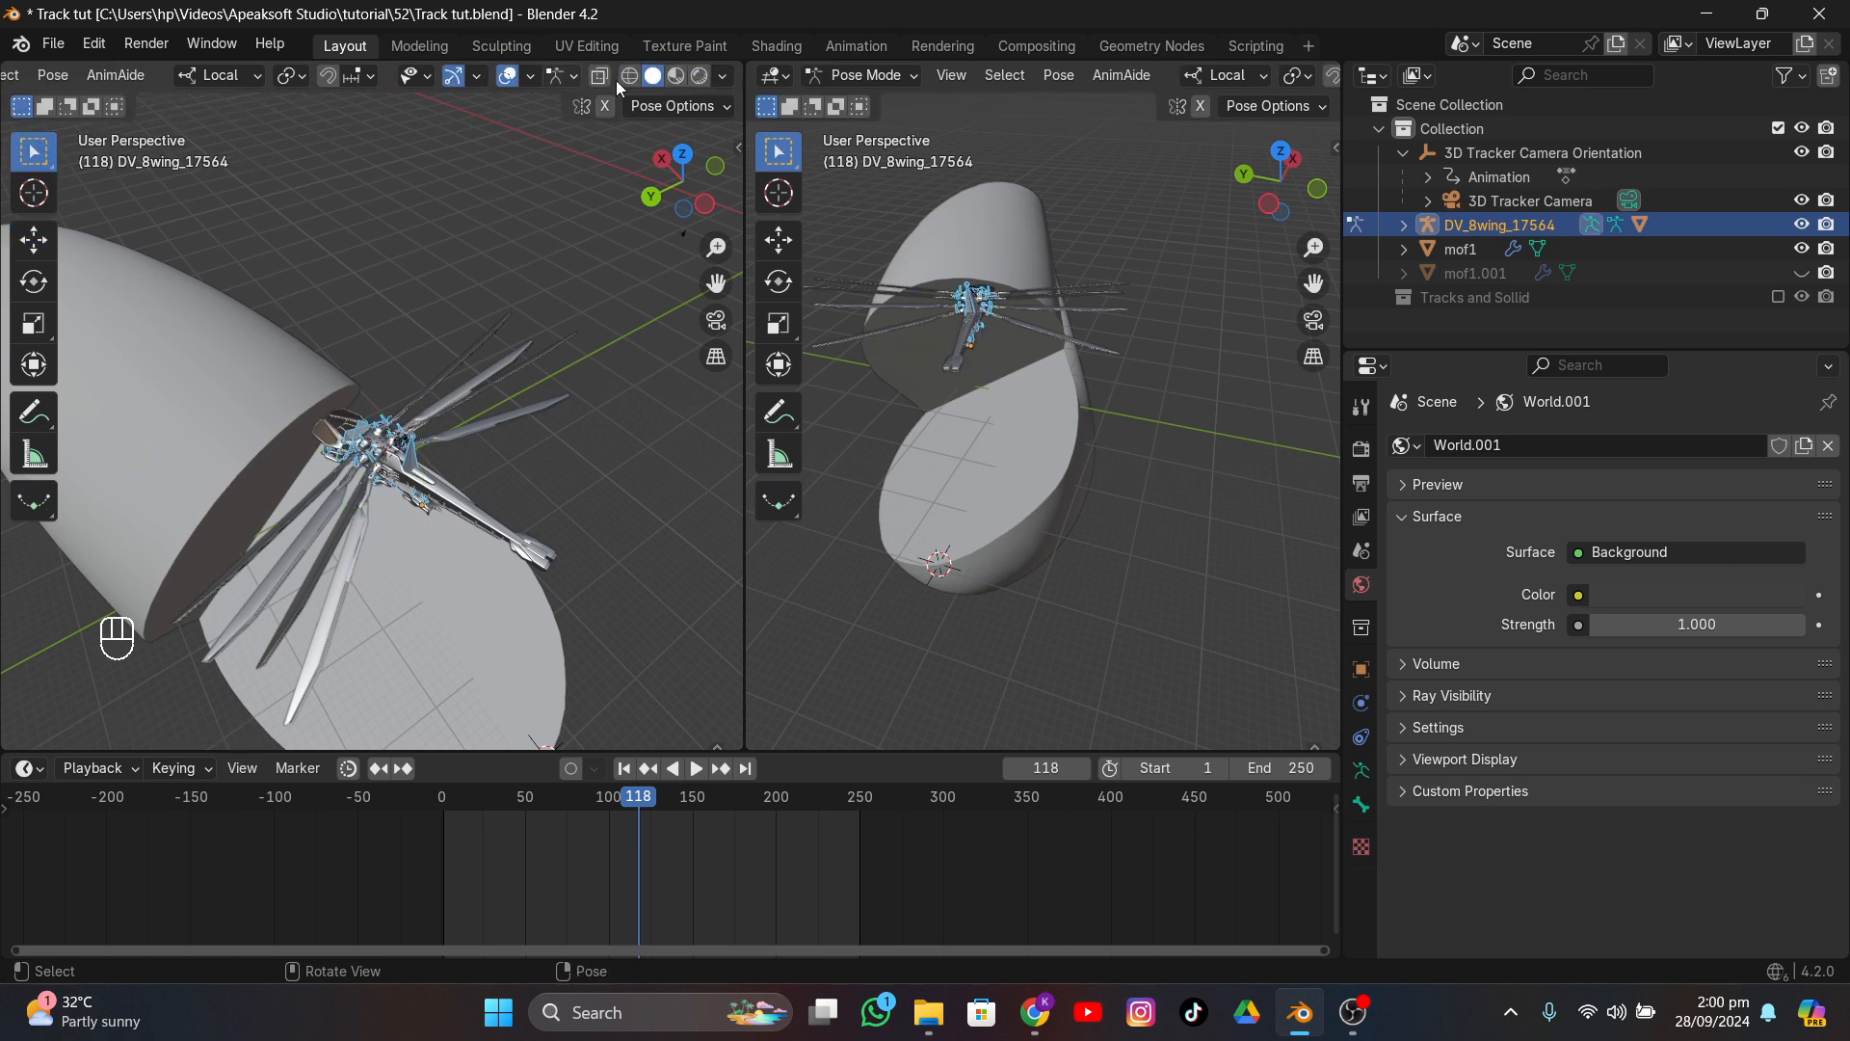
left_click(573, 76)
left_click(448, 153)
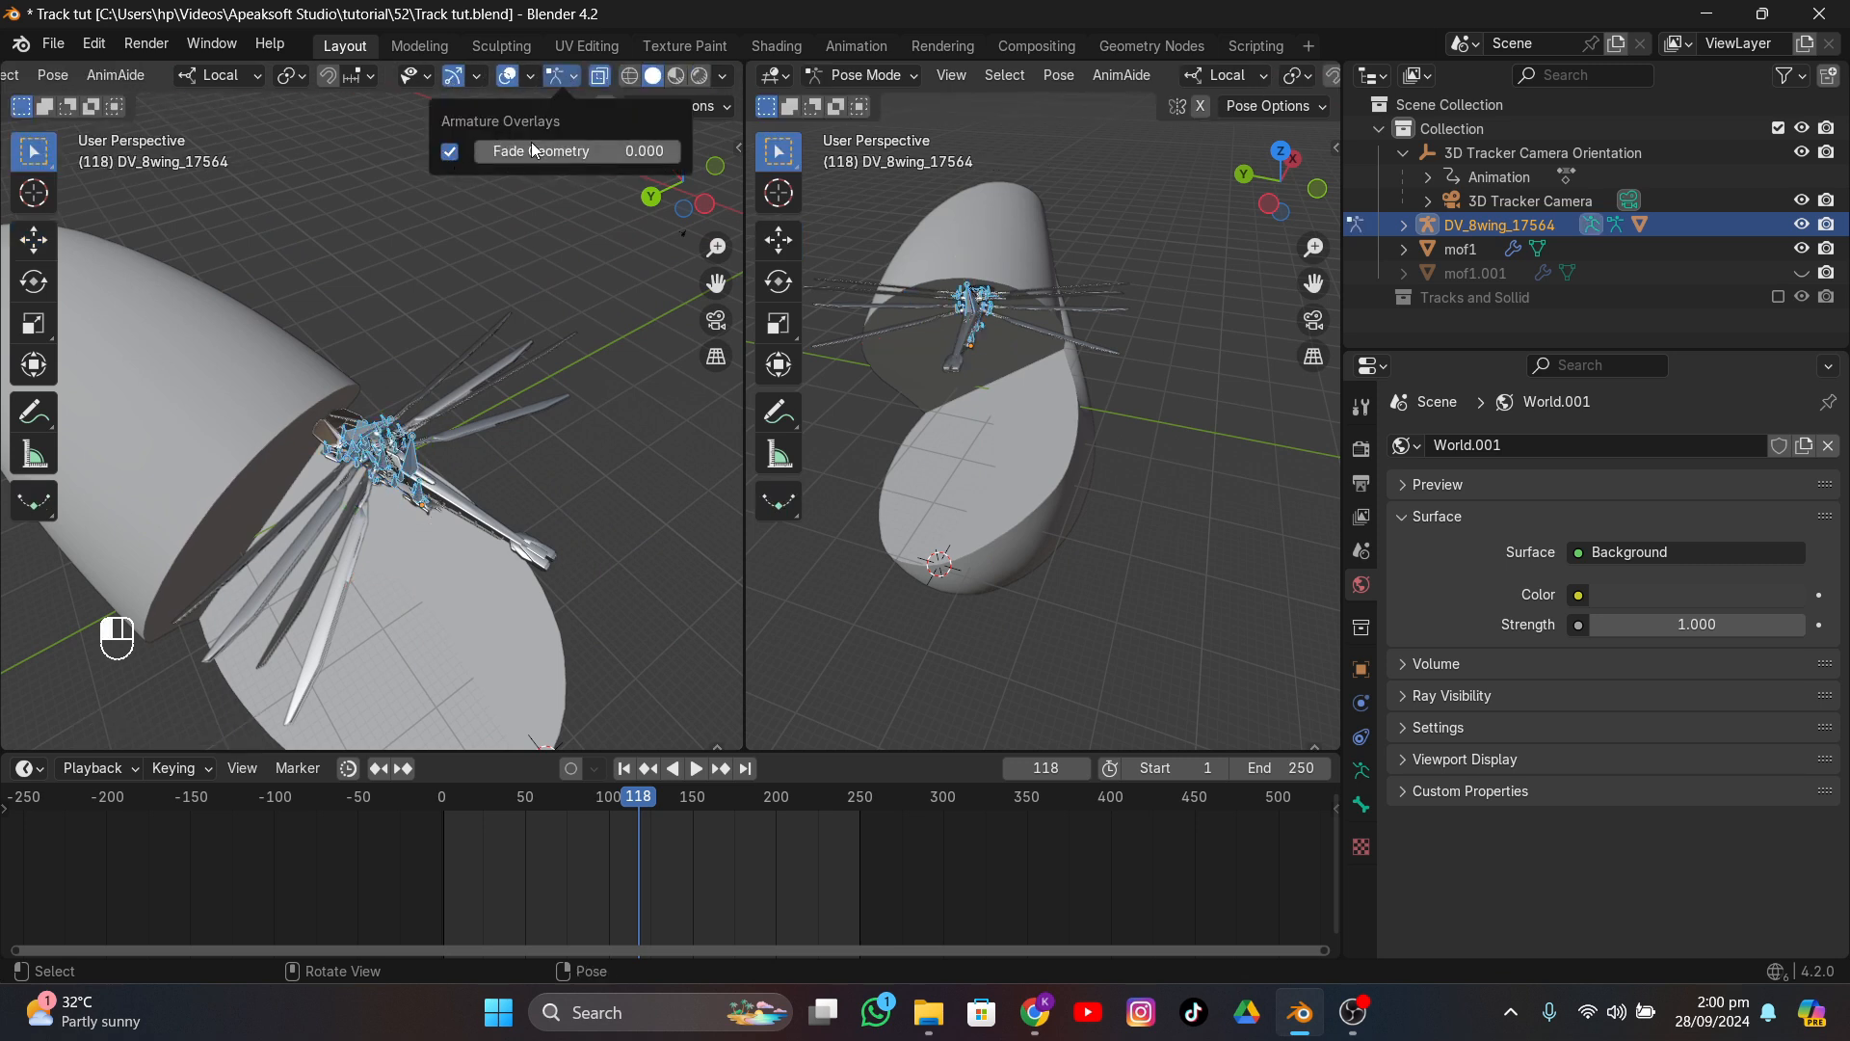
- Try rotating the rampGangplank bone and the rBtmBckWing bone to test which parts of the rig they control
scroll(549, 465, "up", 5)
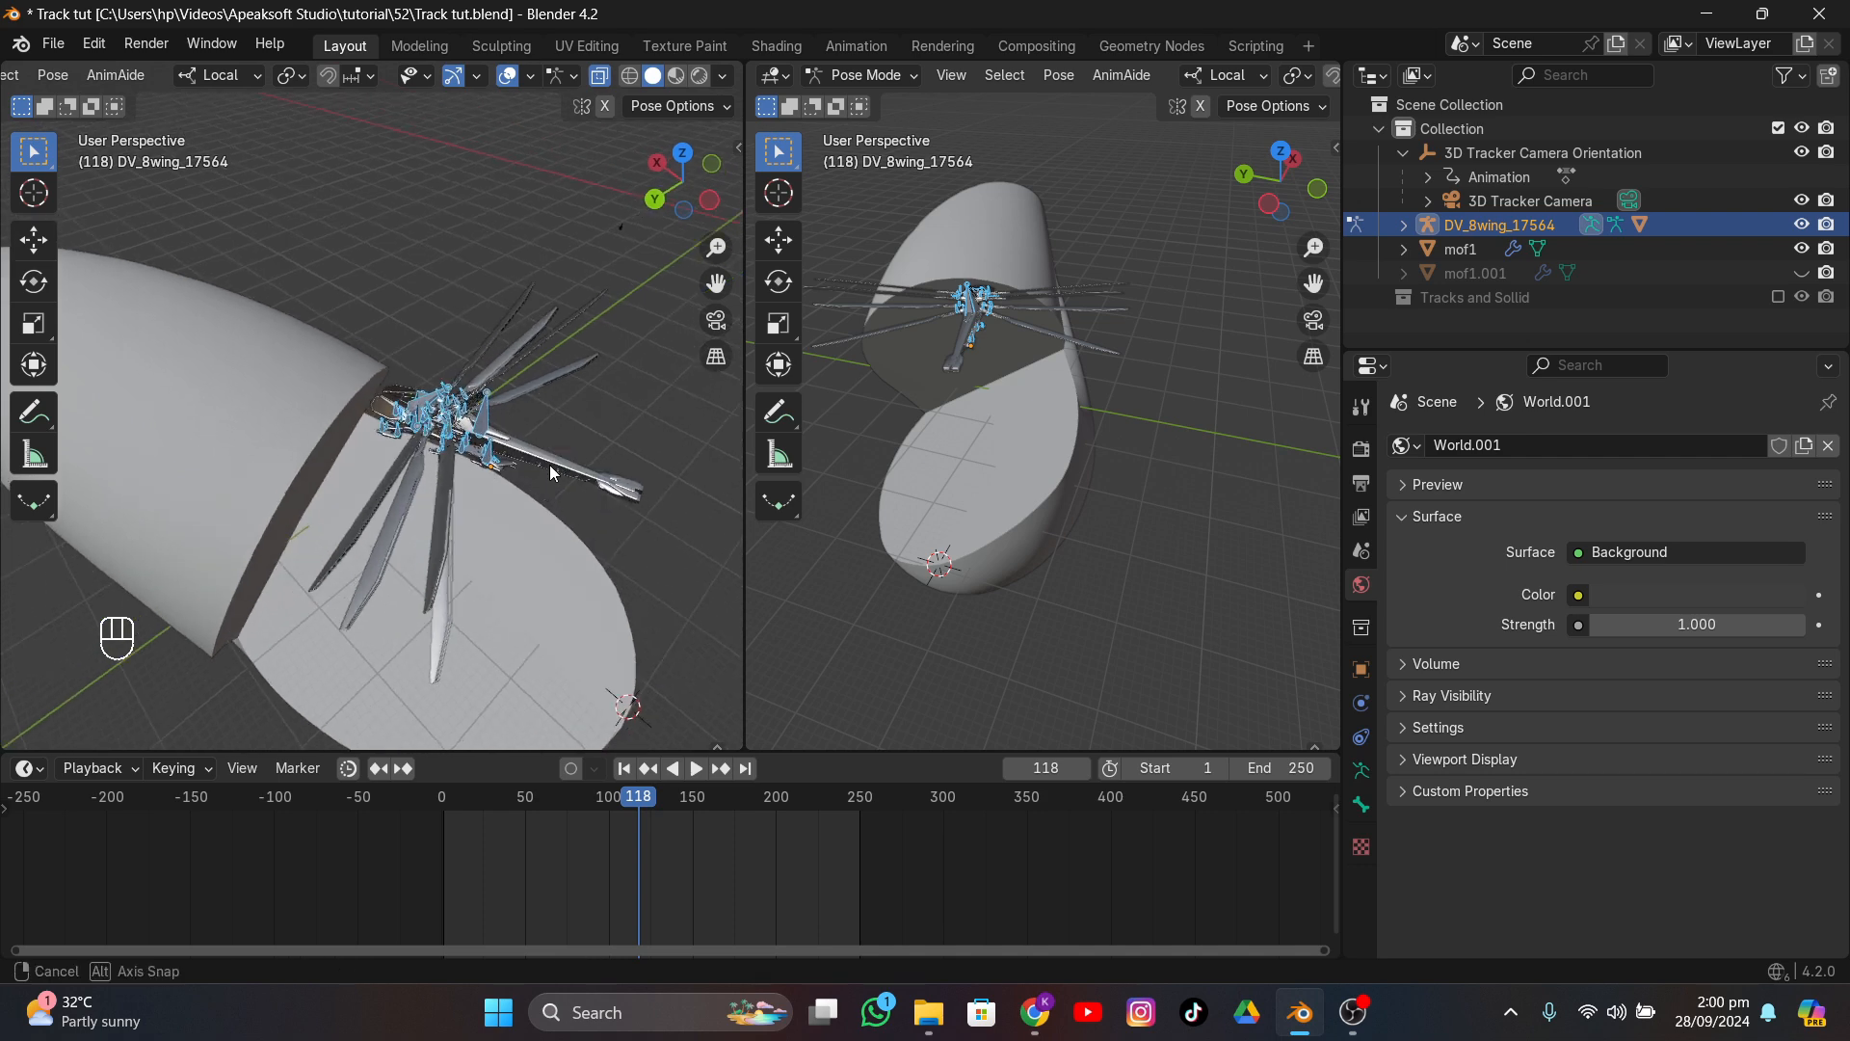
middle_click_drag(571, 445, 402, 438)
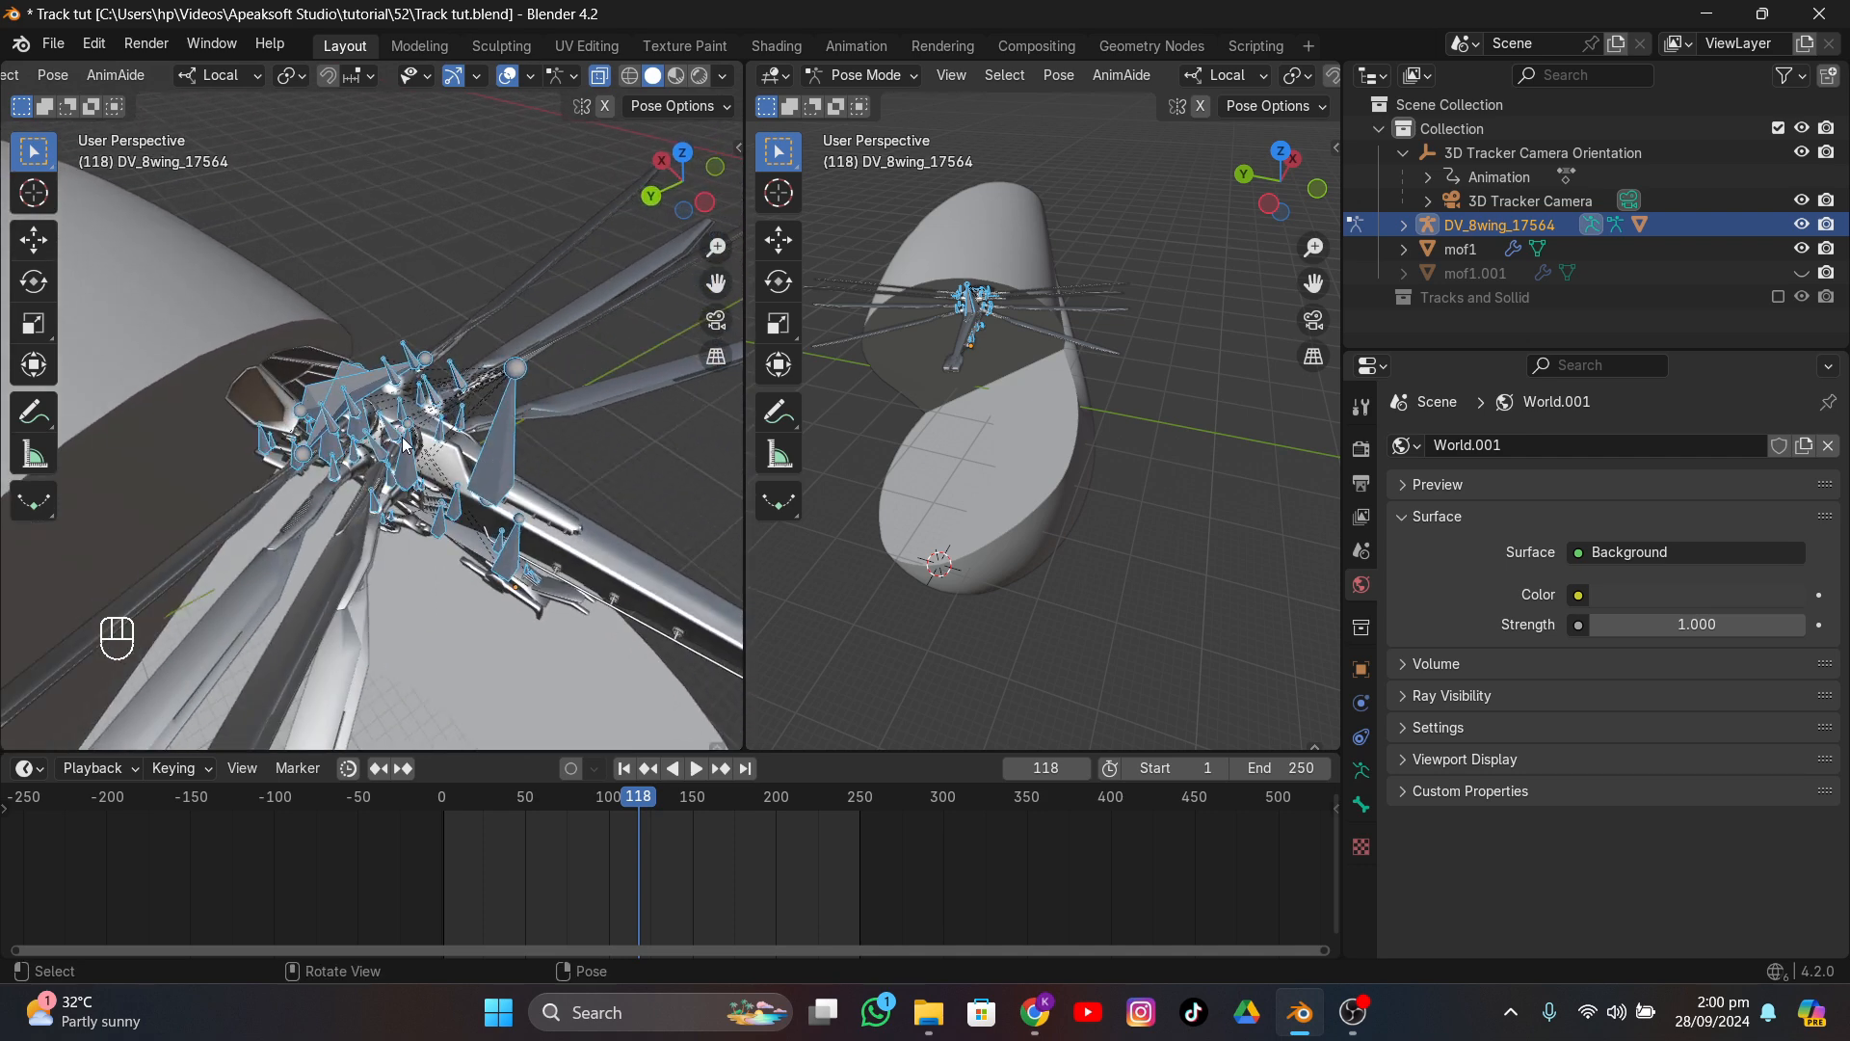
left_click(400, 437)
key("r")
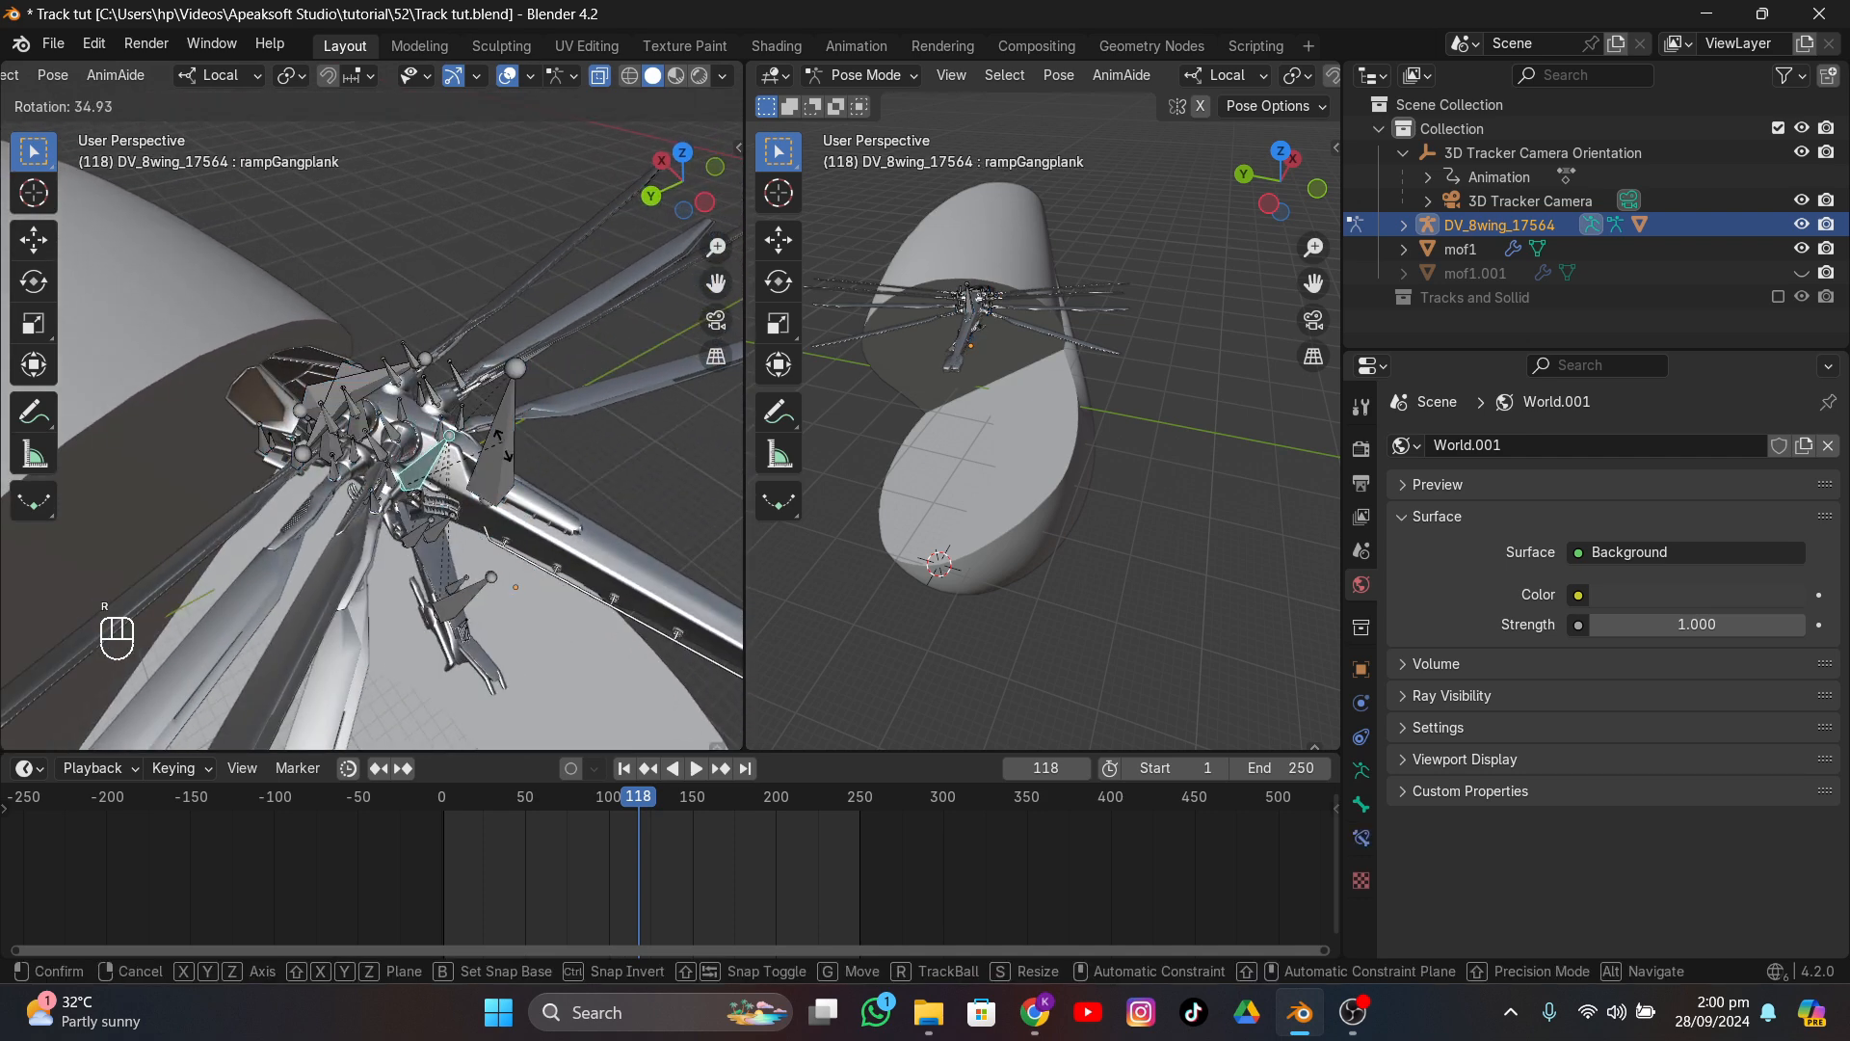
right_click(447, 438)
middle_click_drag(416, 440, 327, 359)
left_click(274, 366)
key("r")
right_click(247, 394)
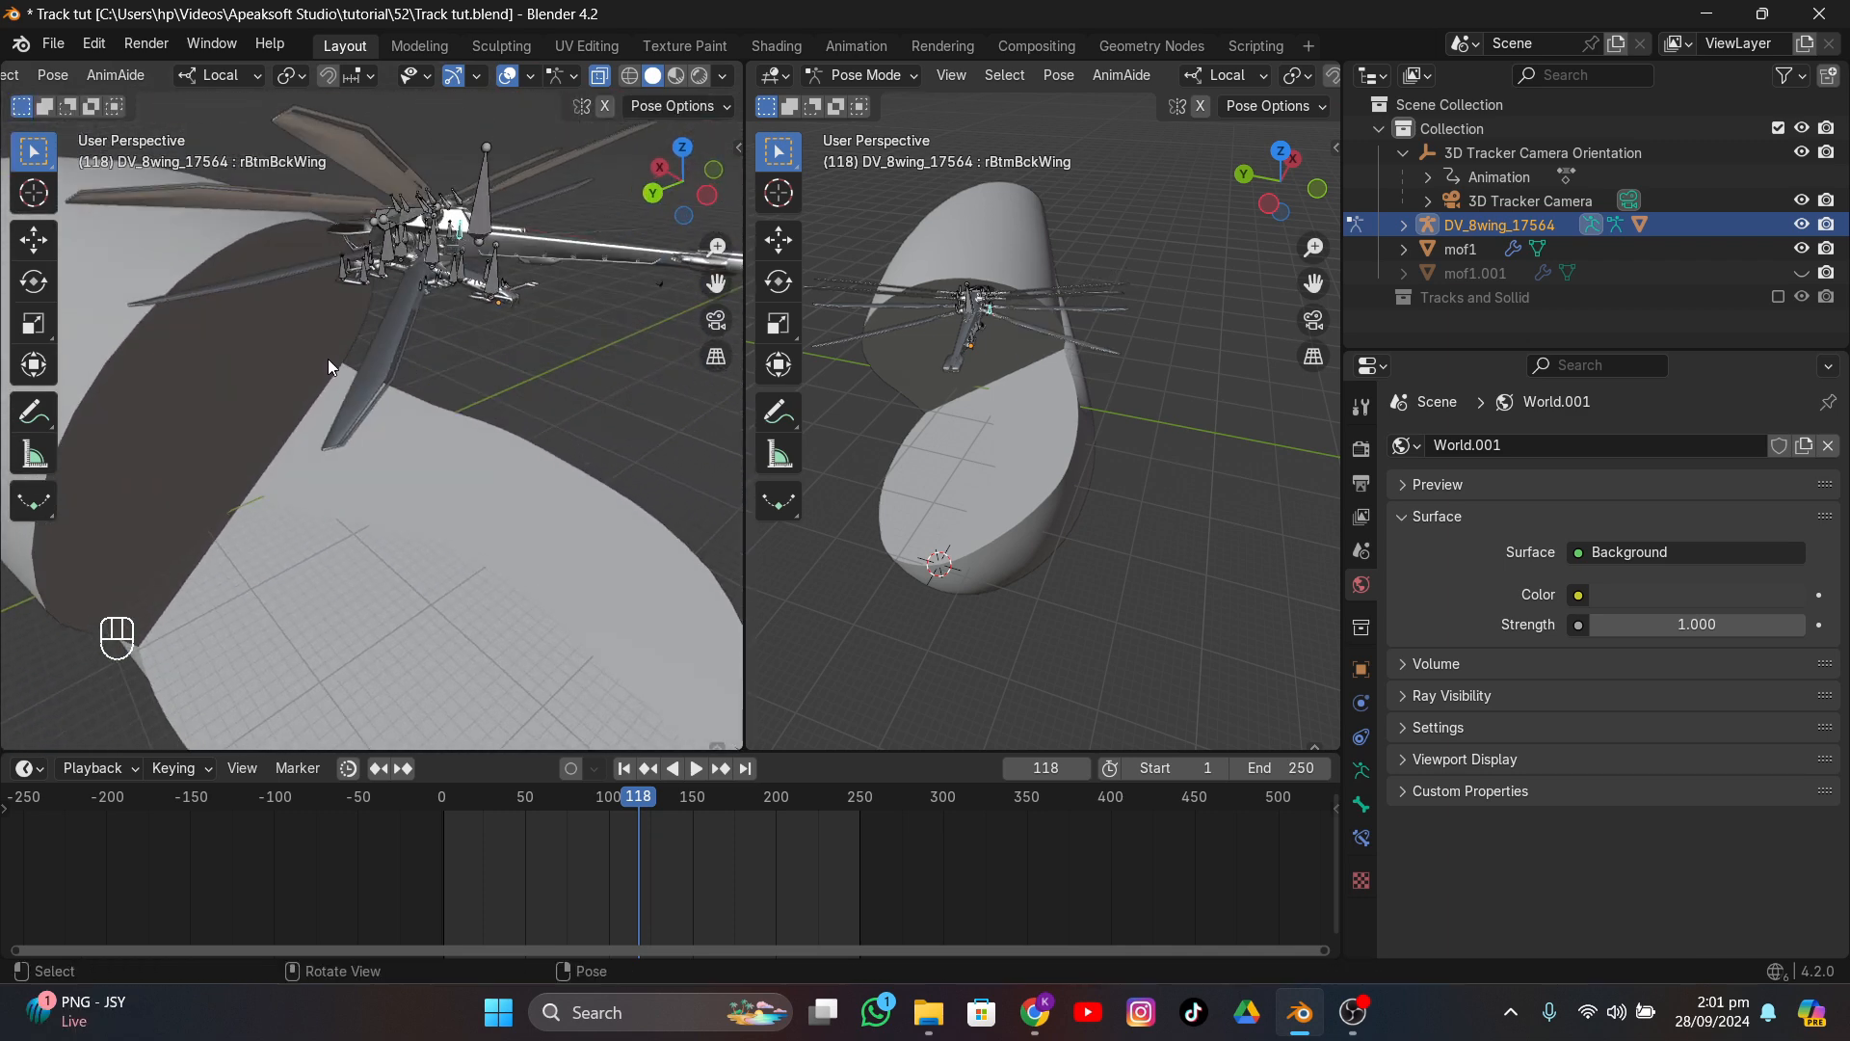
- Examine the ornithopter's wings and their bones from several sides, ending close to the wing joints at the body
scroll(328, 361, "down", 5)
middle_click_drag(320, 399, 209, 550)
left_click_drag(716, 285, 963, 258)
middle_click_drag(621, 383, 496, 403)
scroll(528, 382, "up", 6)
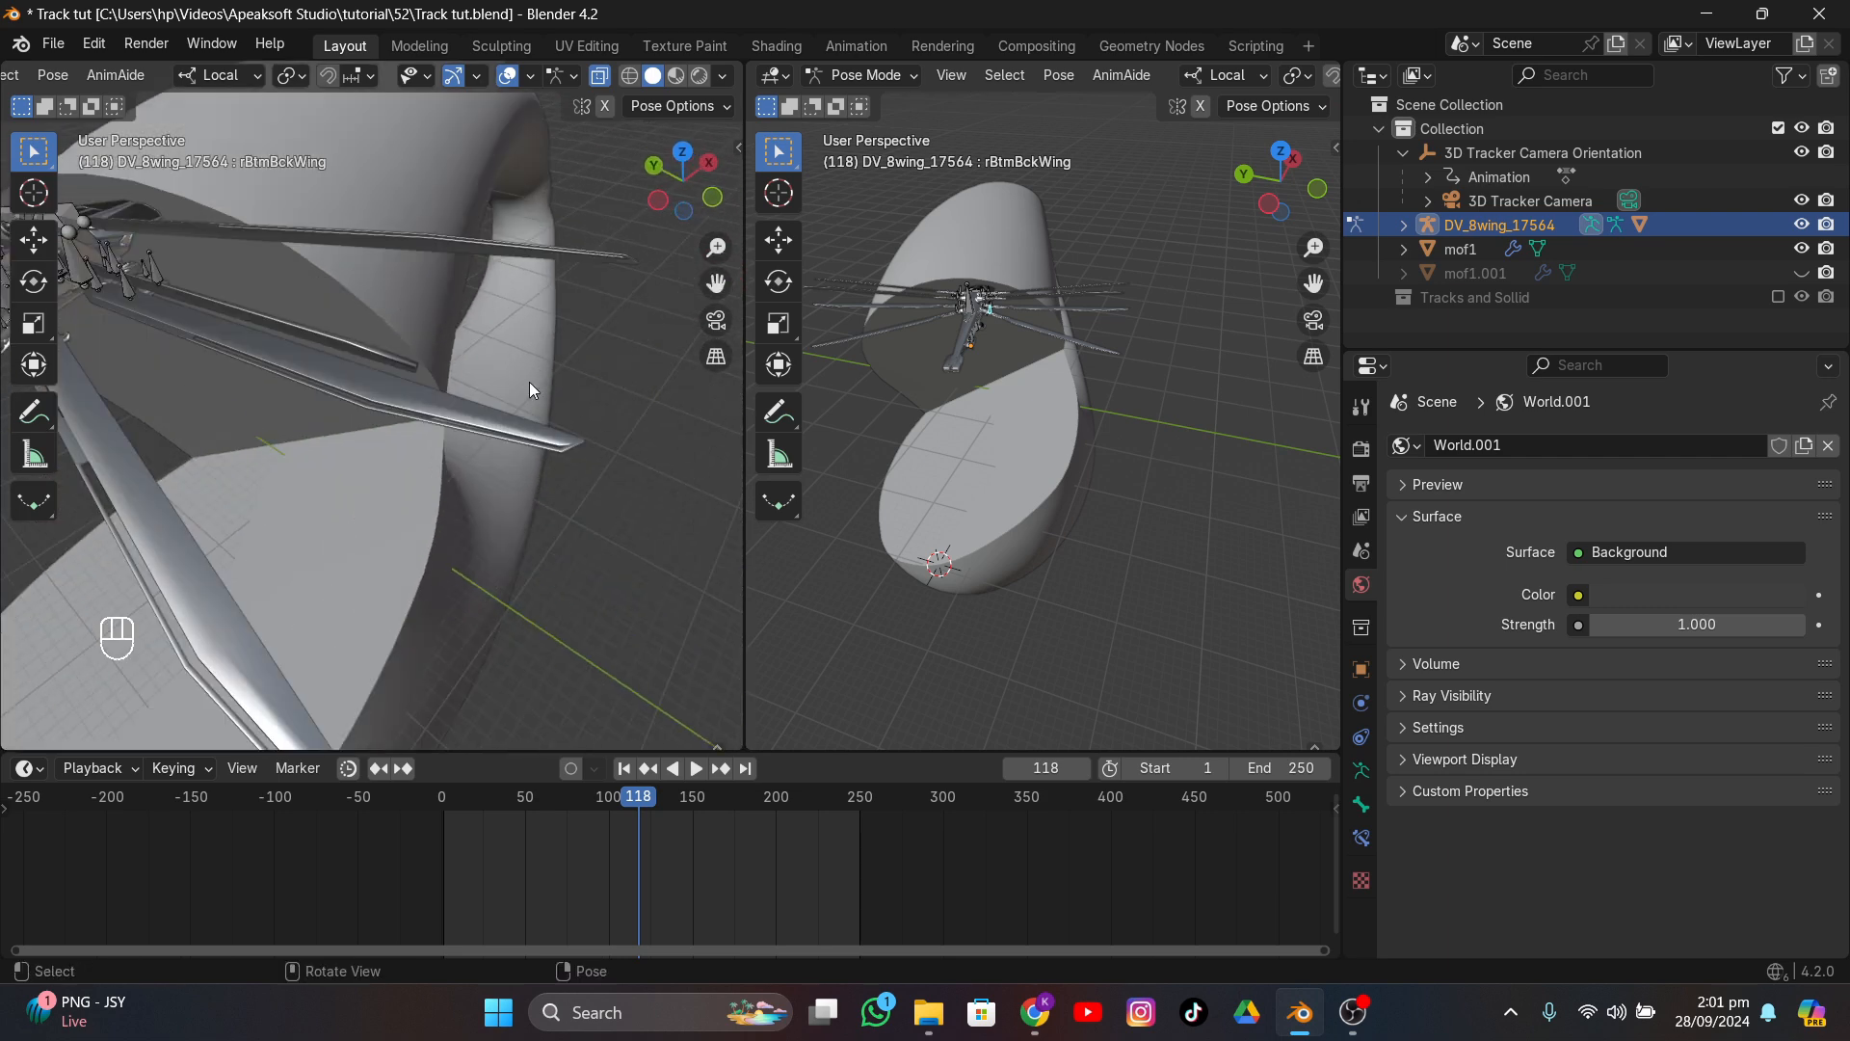
left_click_drag(716, 281, 896, 232)
middle_click_drag(724, 339, 667, 336)
left_click_drag(716, 284, 944, 819)
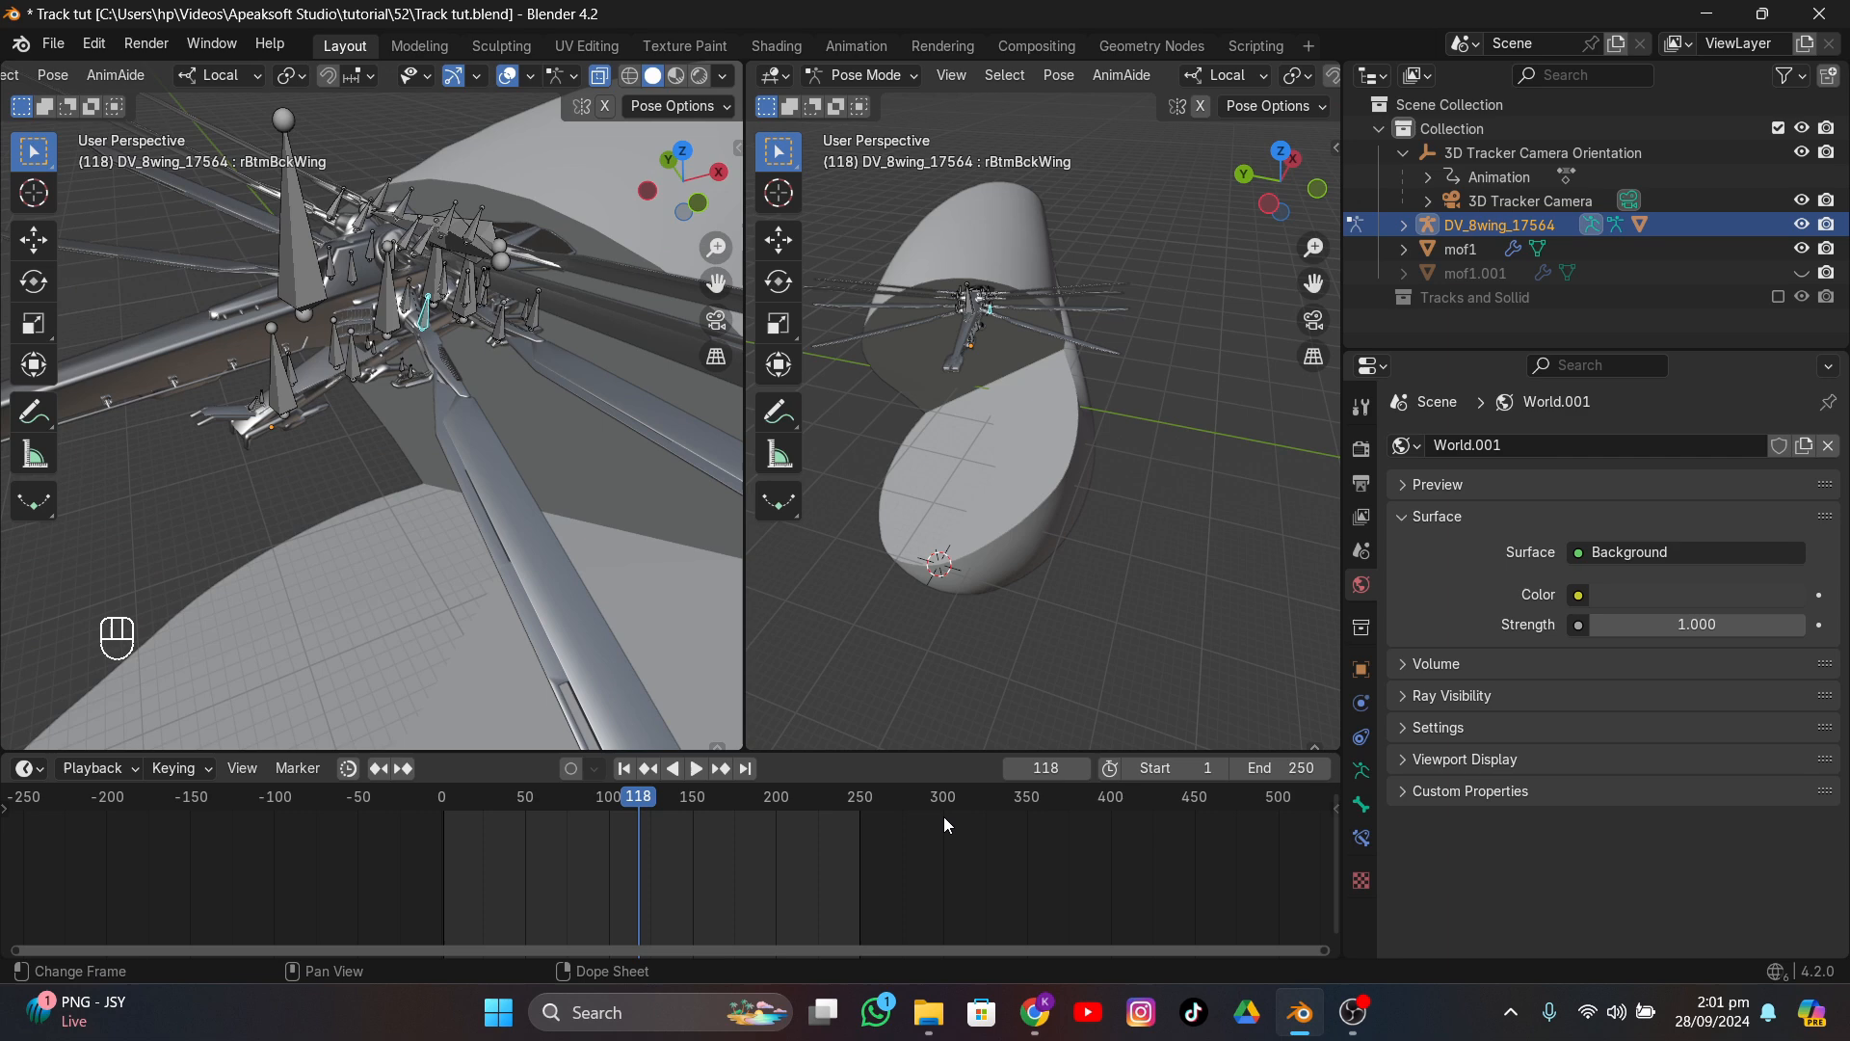
- Switch to YouTube and search for ornithopter
left_click(1085, 1010)
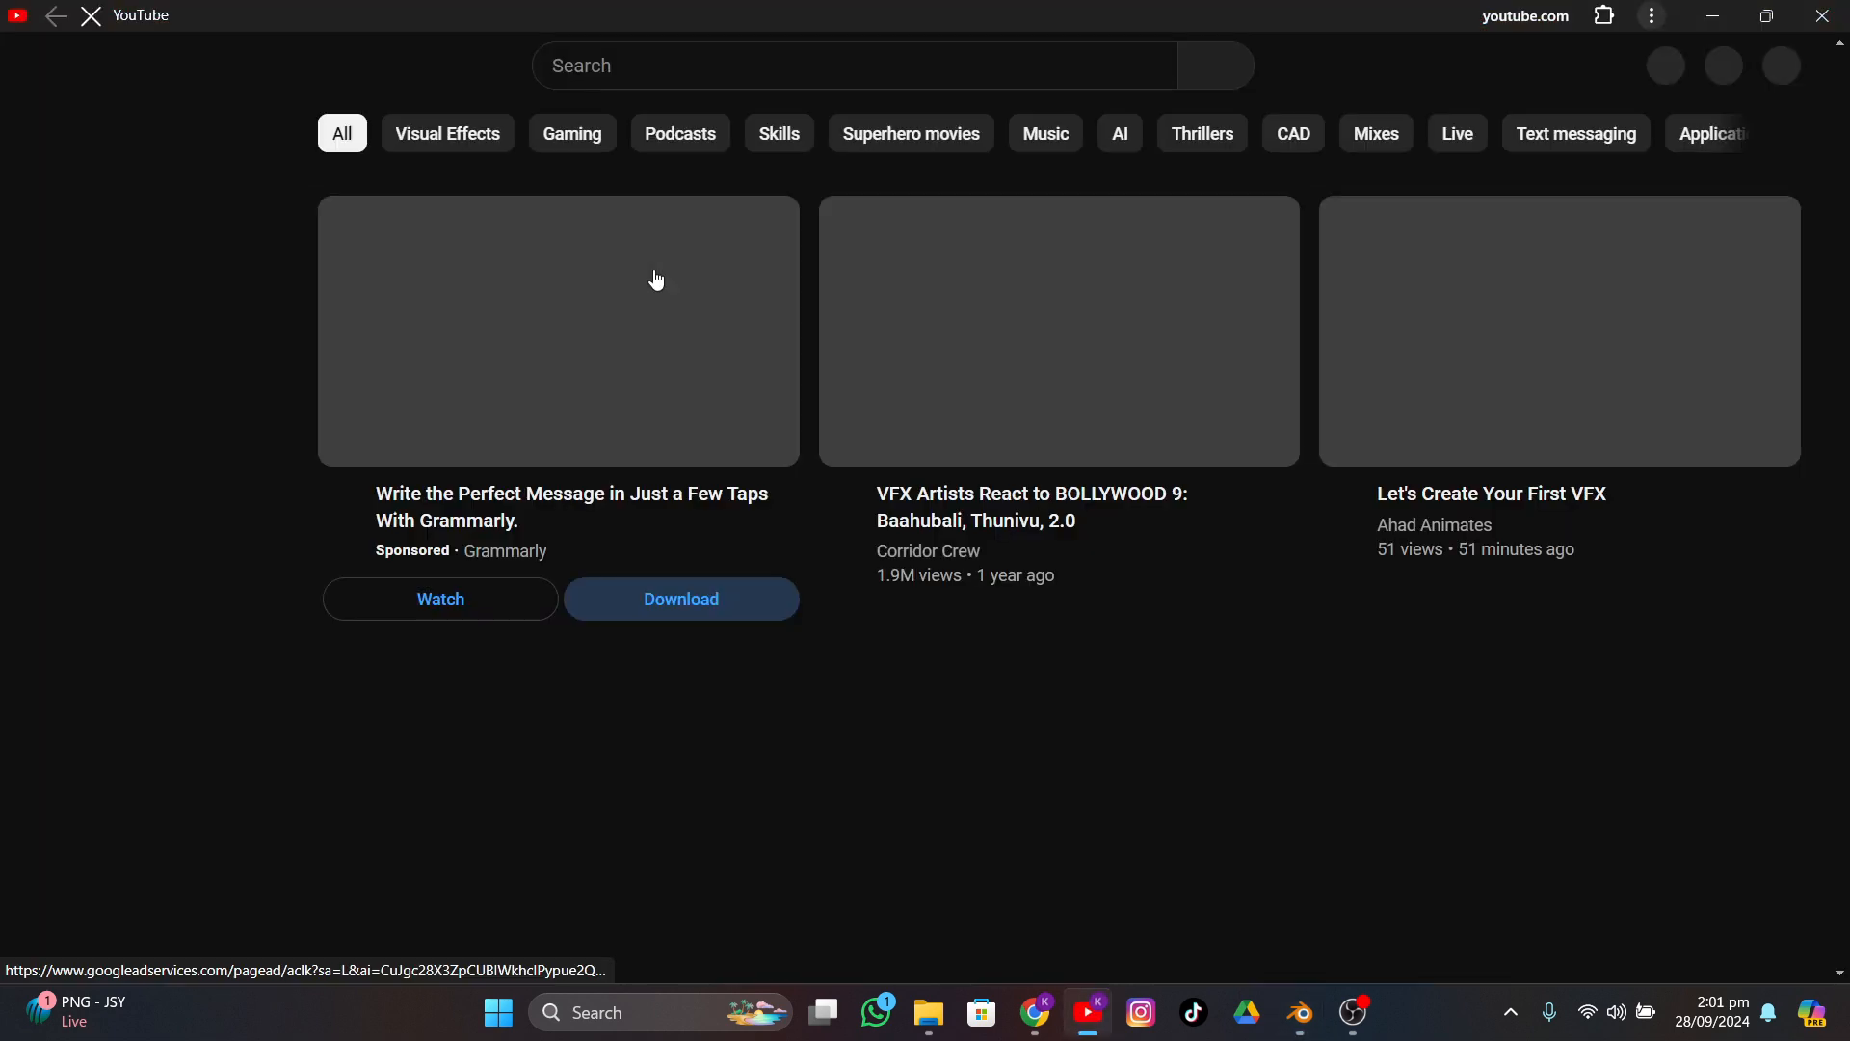
left_click(663, 58)
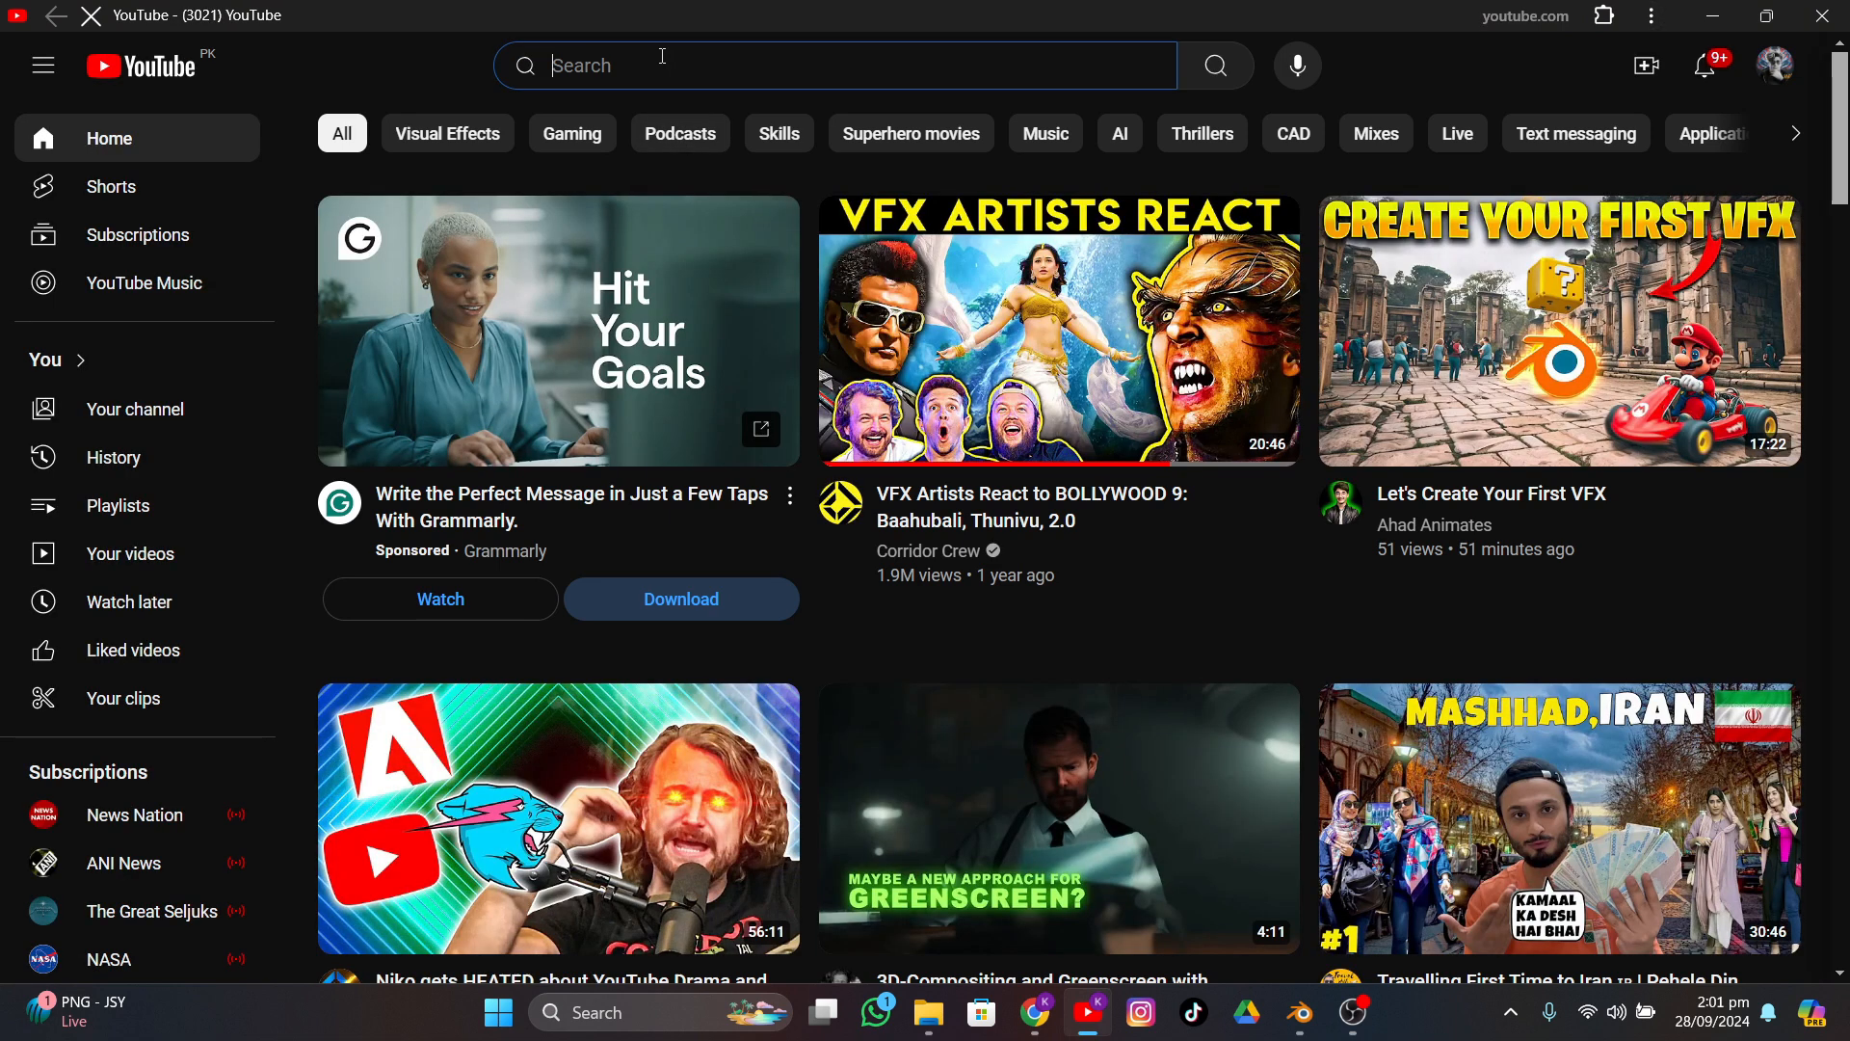
type("or")
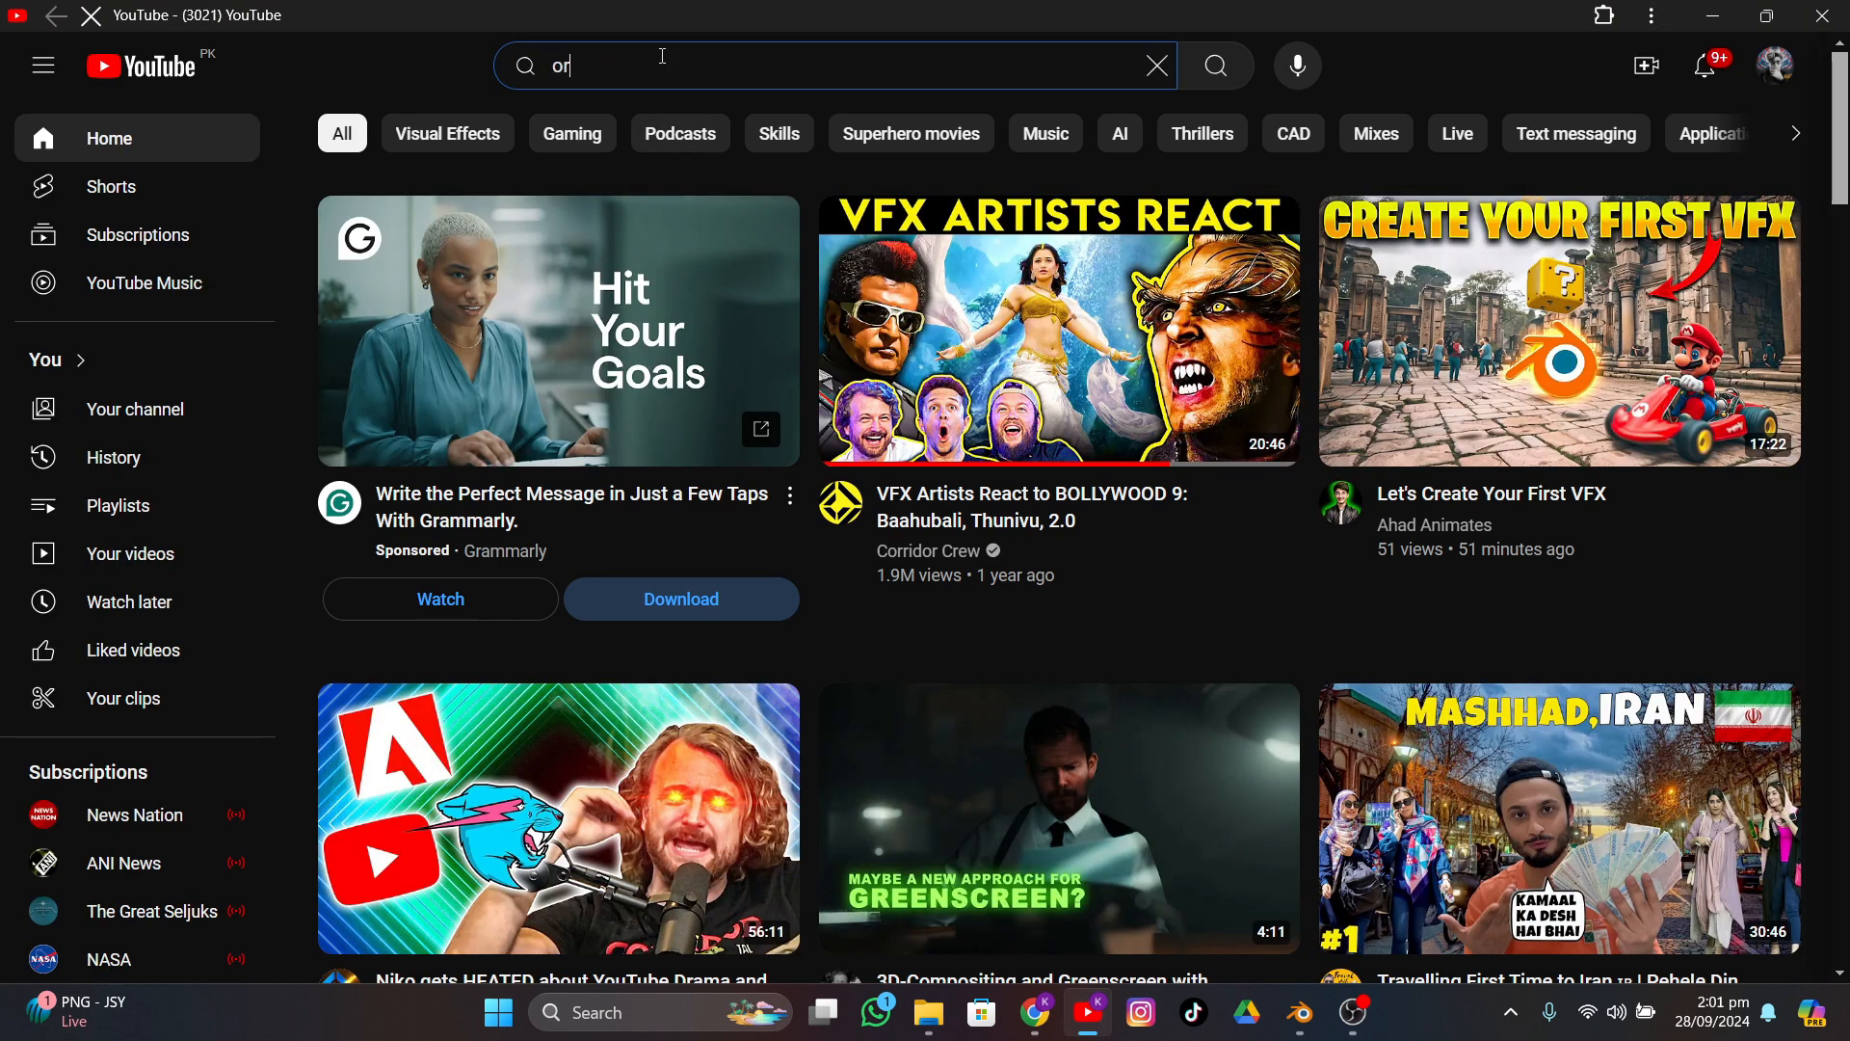
type("nit")
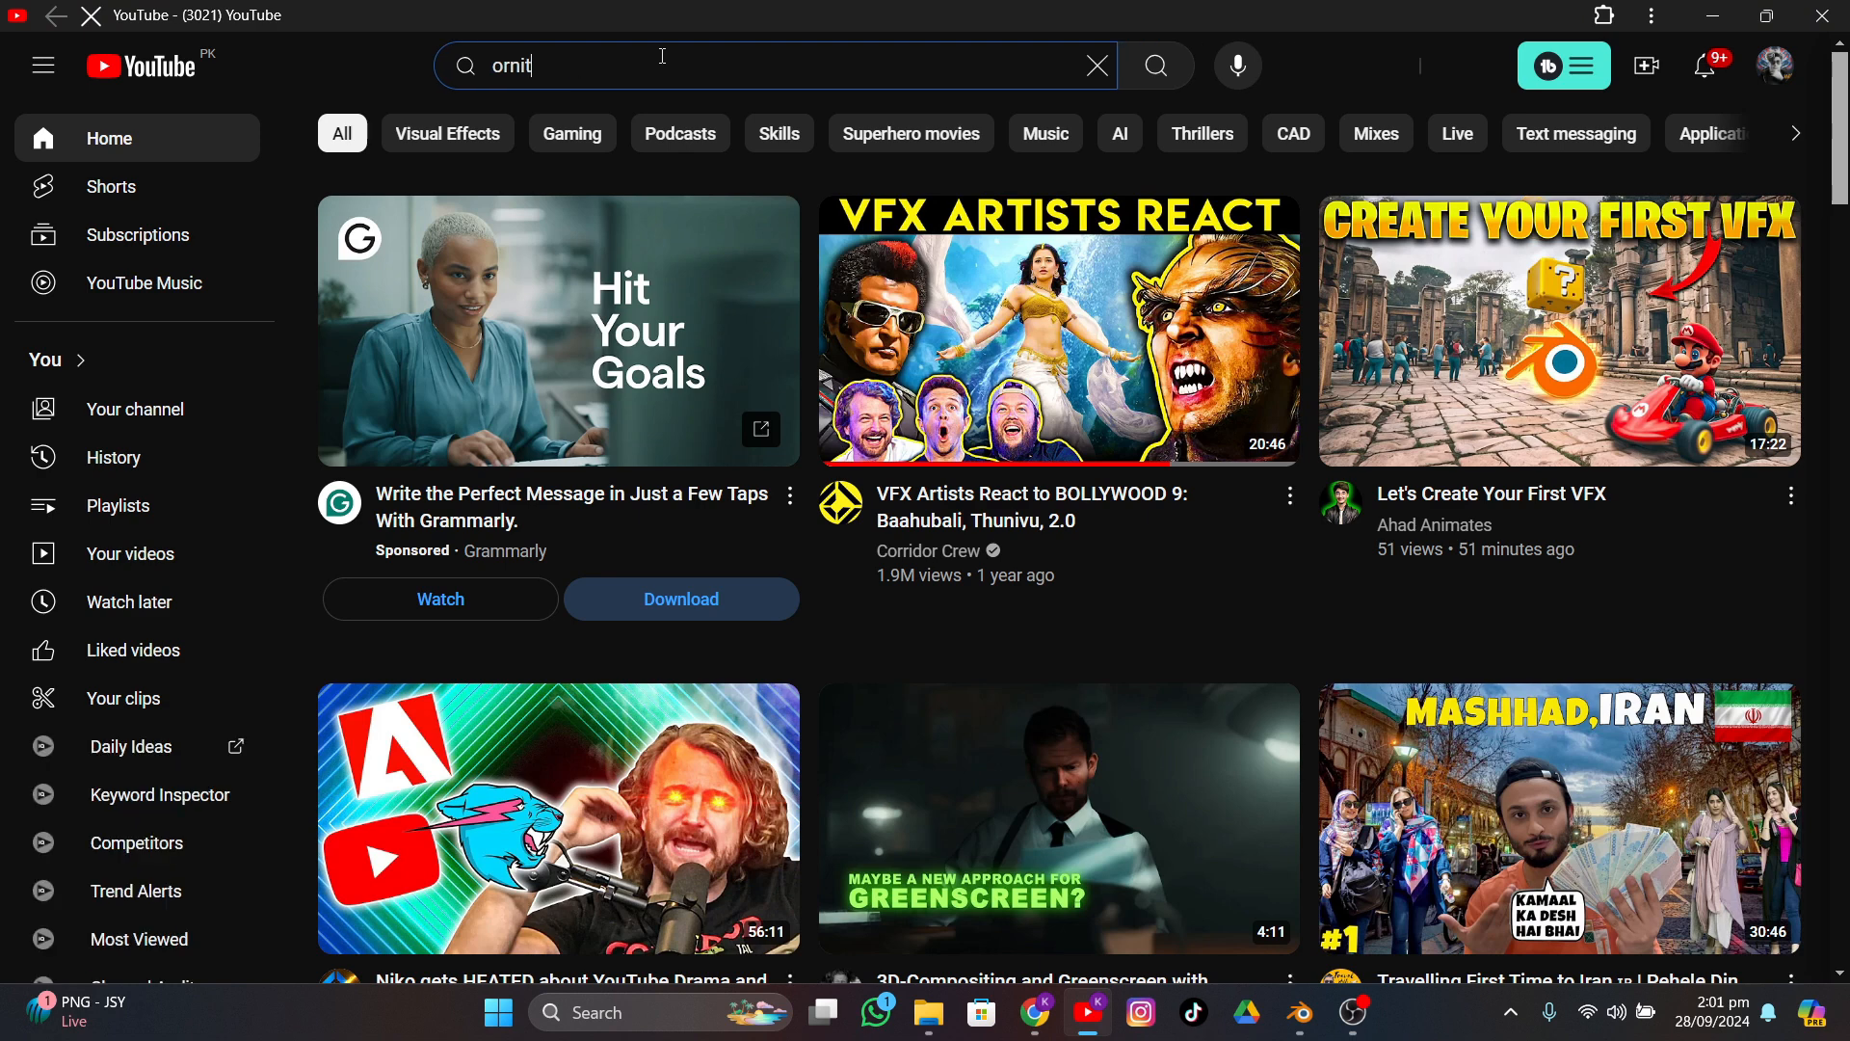
left_click(663, 55)
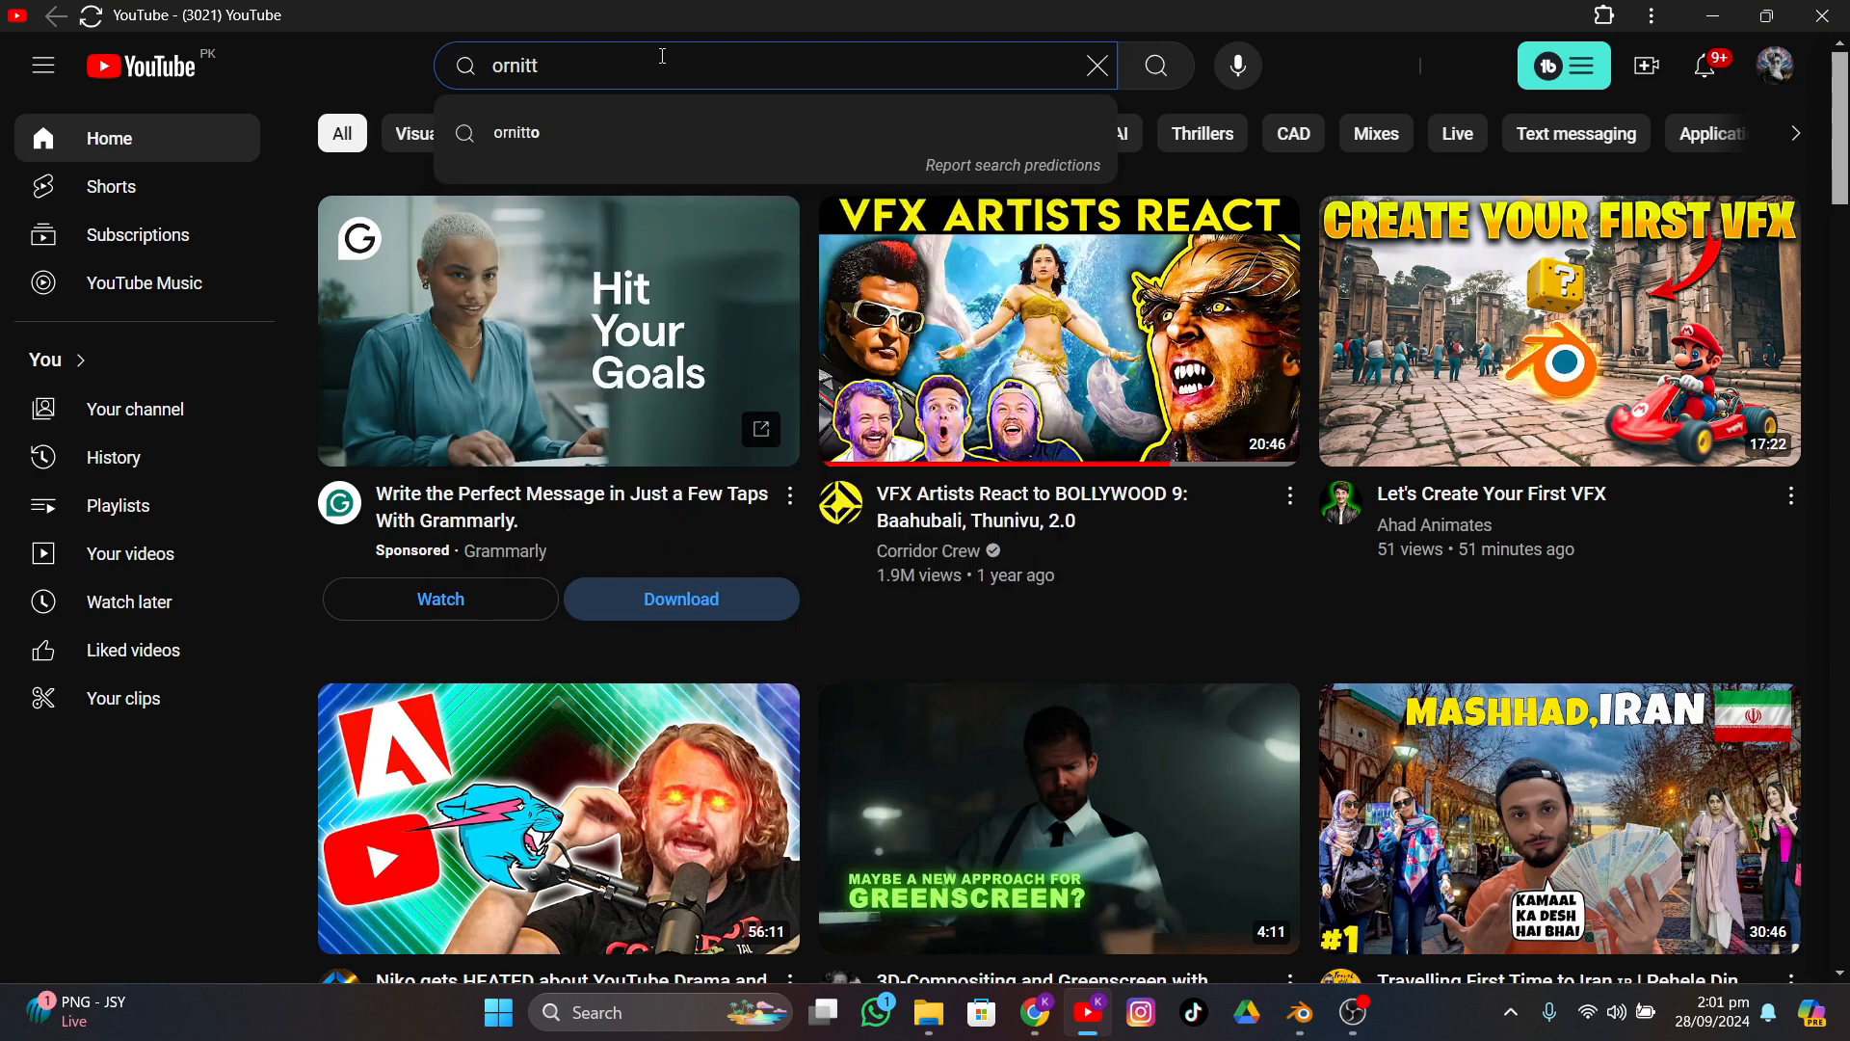
left_click(1303, 1019)
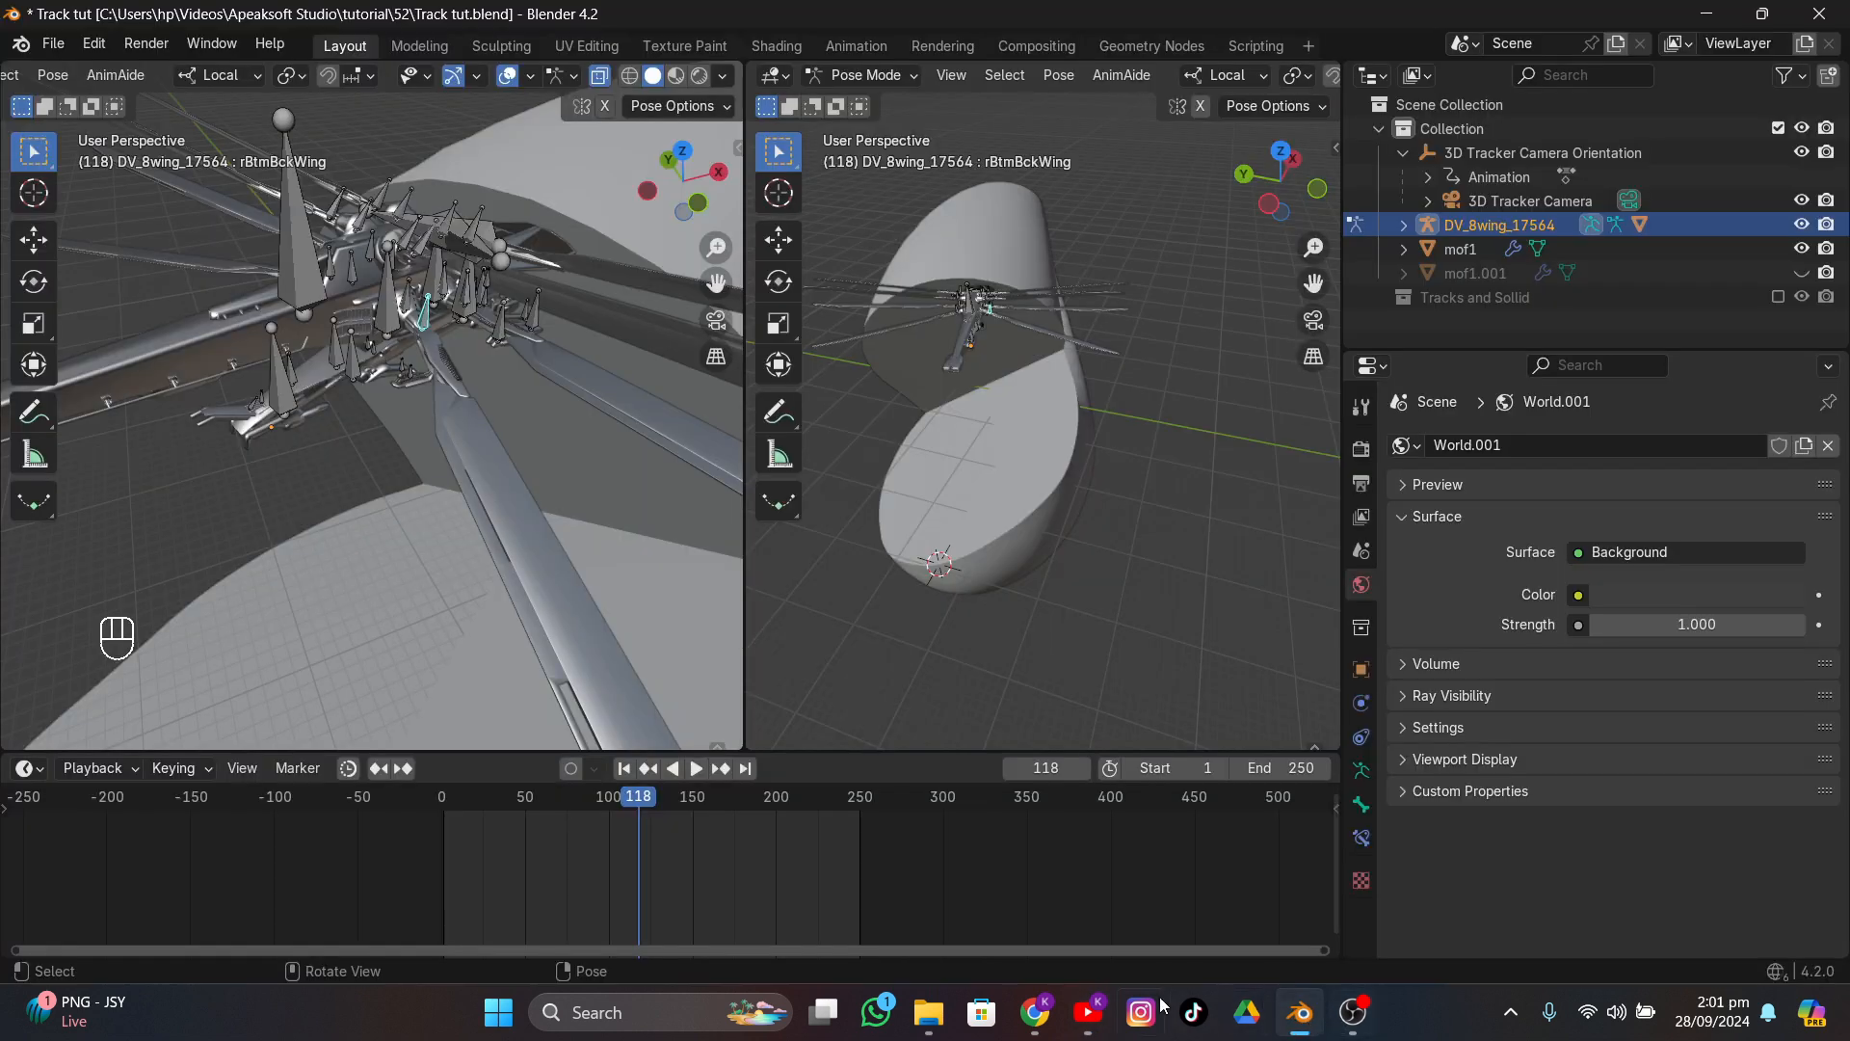
left_click(1087, 1012)
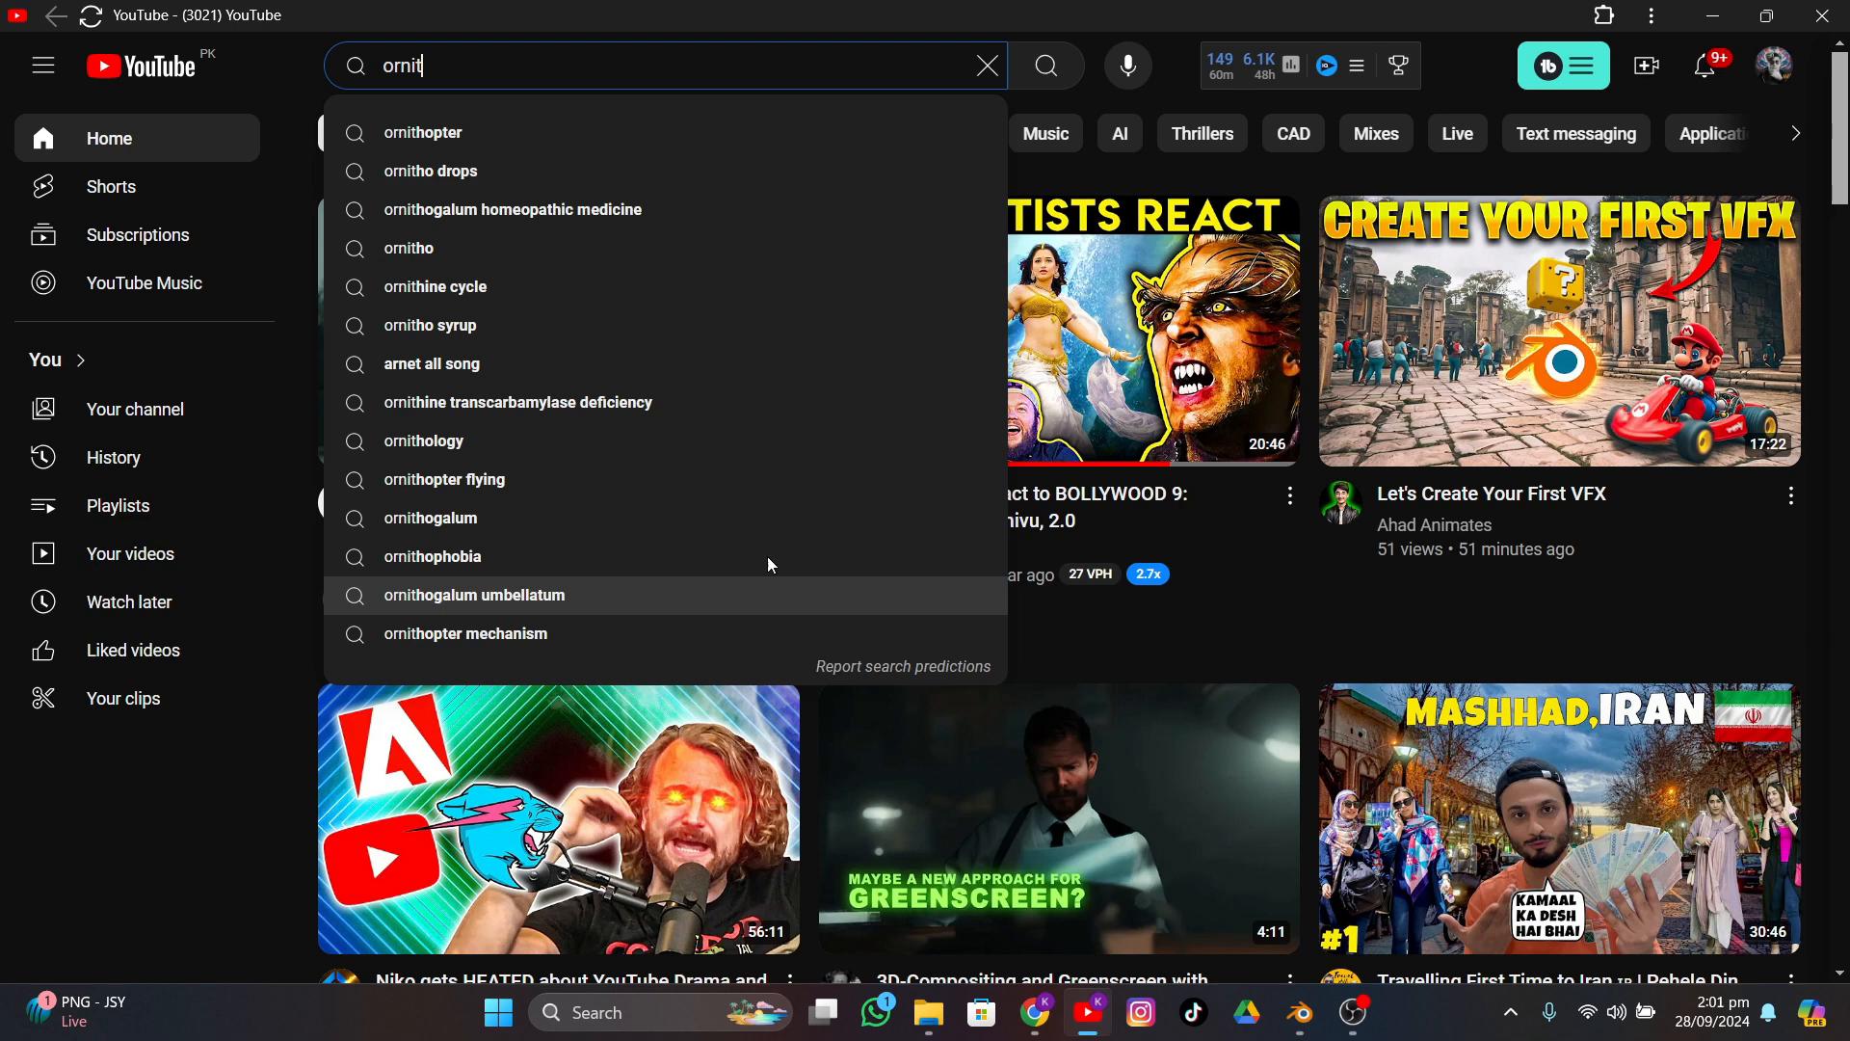
left_click(473, 135)
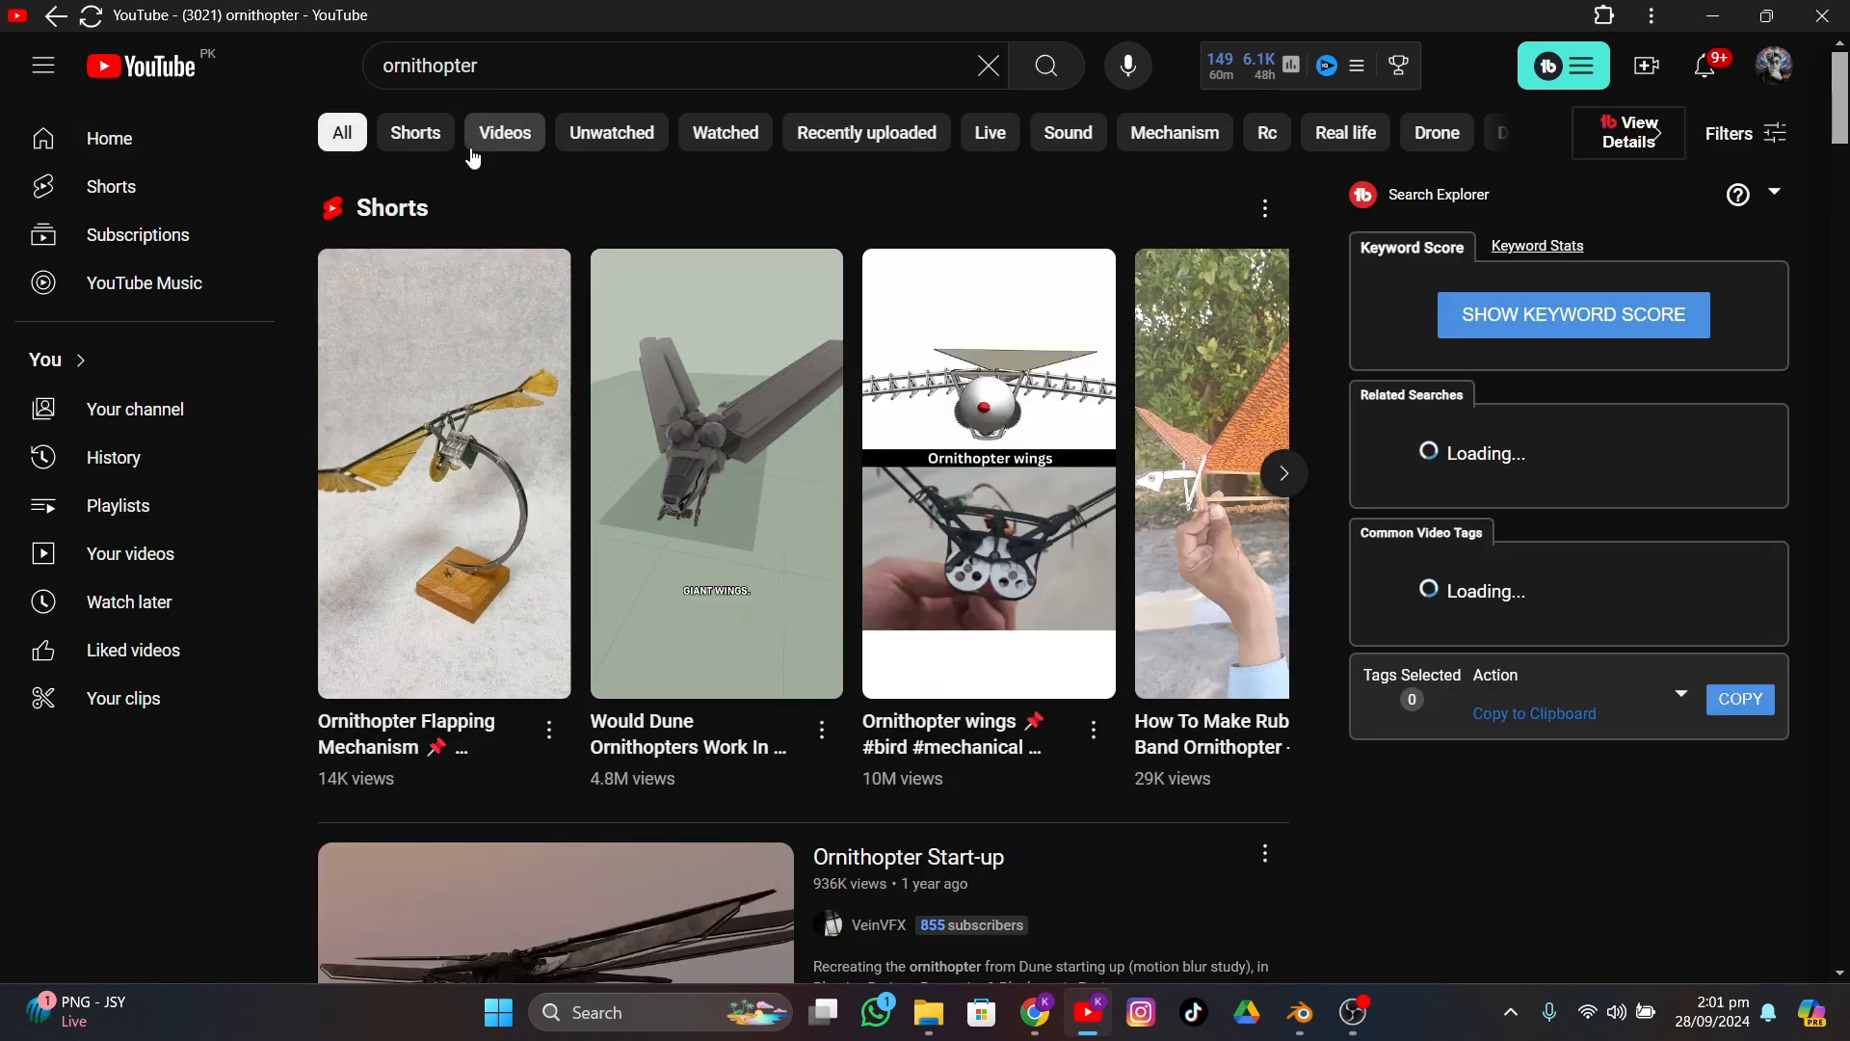
- Open the Ornithopter Start-up video, mute it and study the wing motion, pausing on the flapping wings
scroll(482, 433, "down", 4)
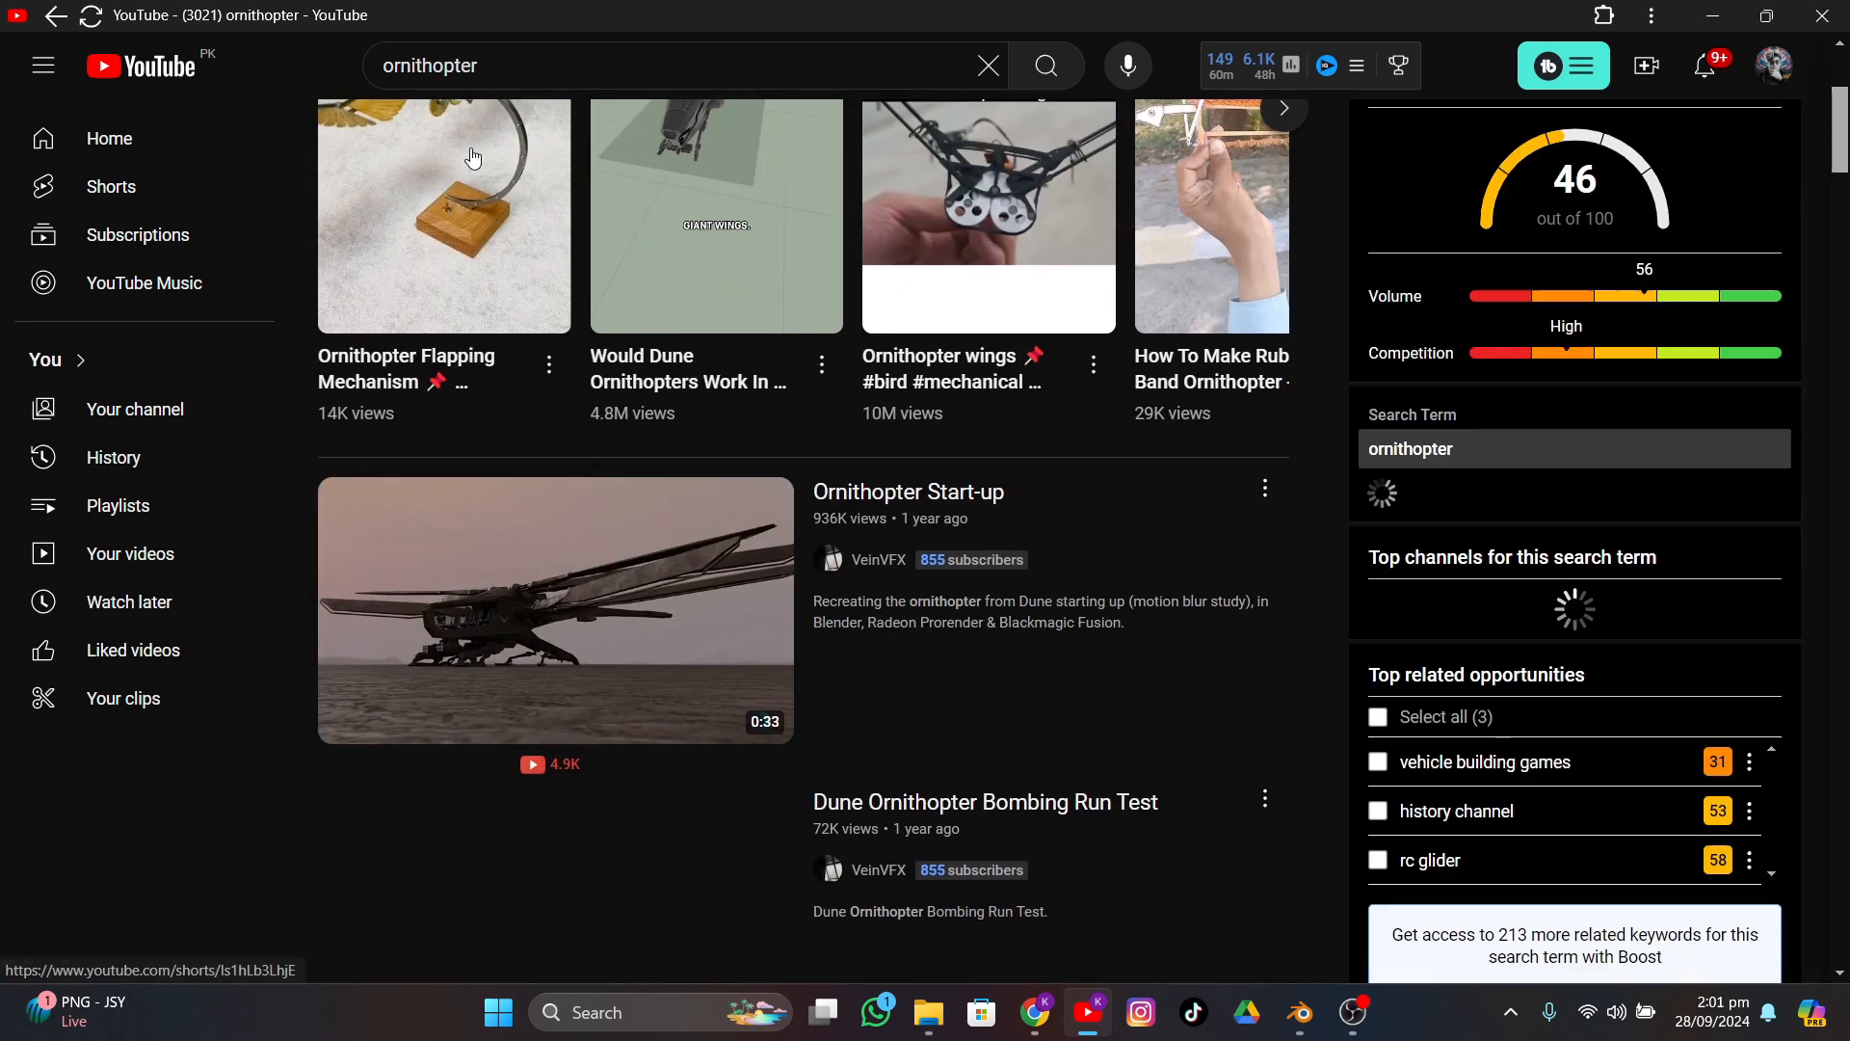
left_click(489, 556)
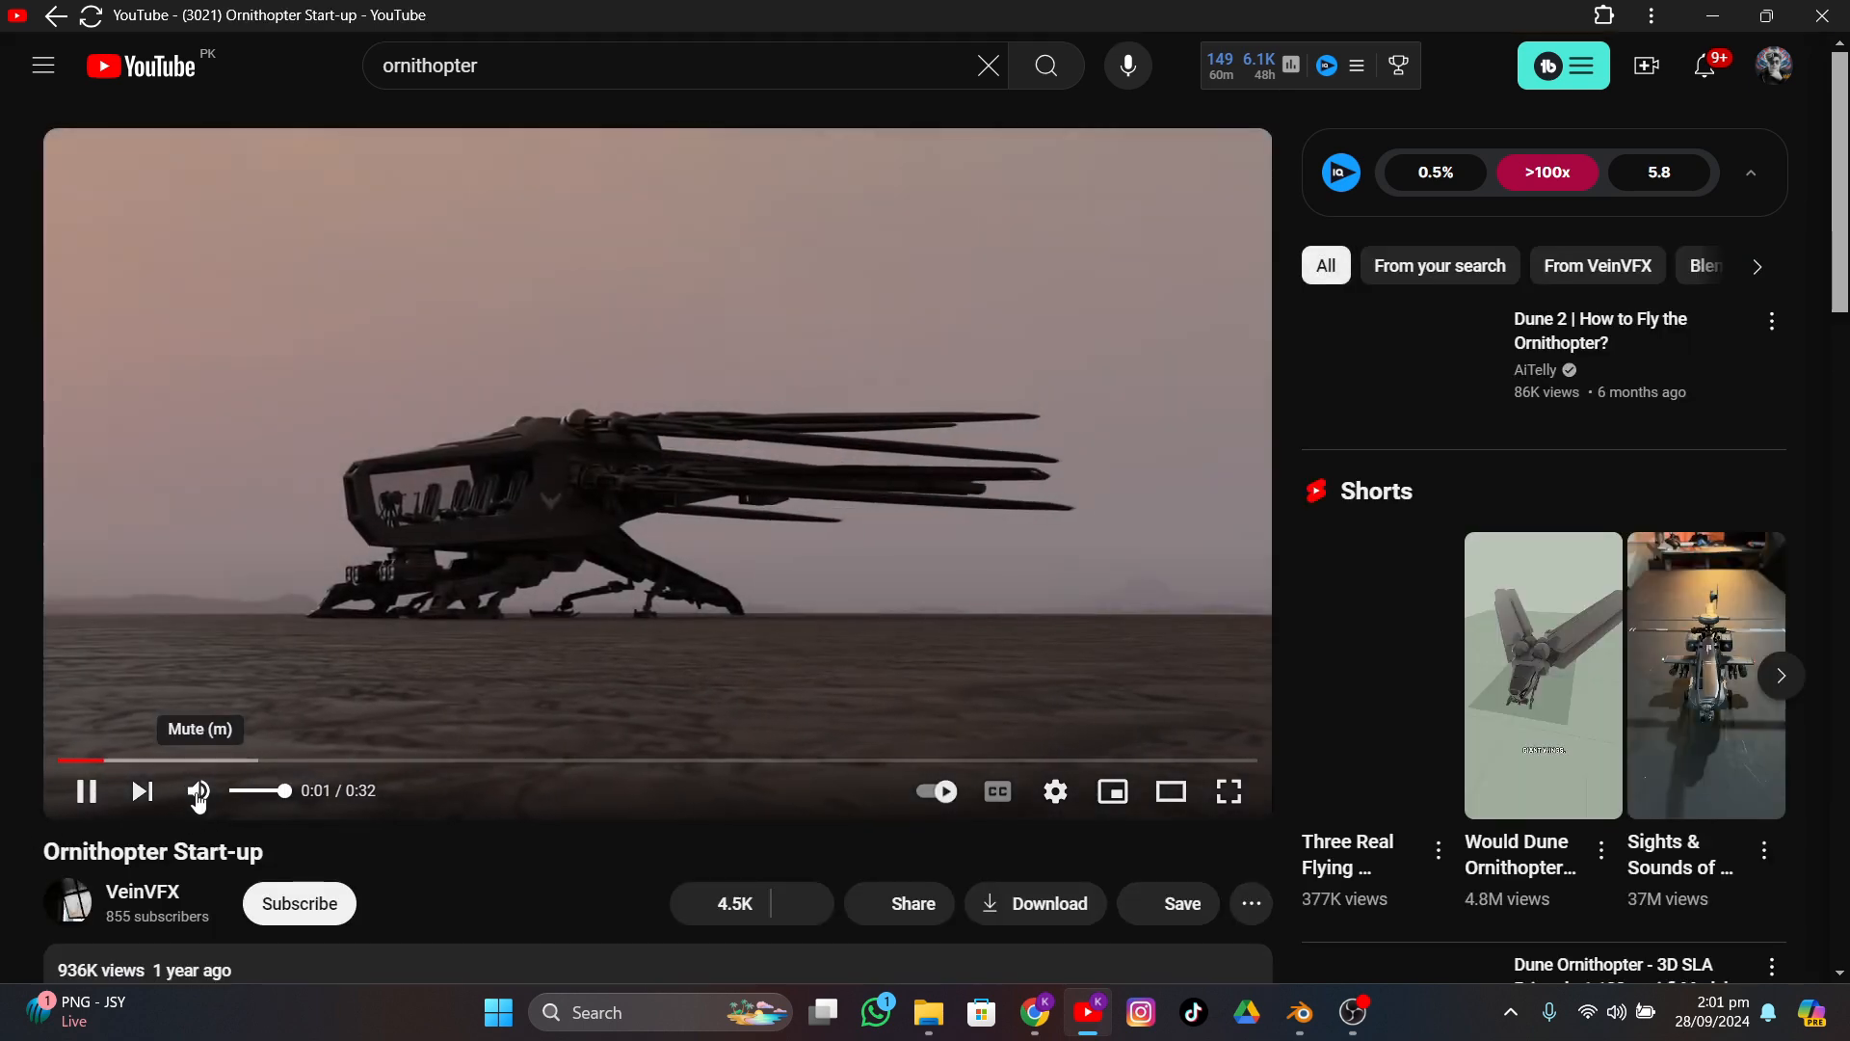
left_click(197, 792)
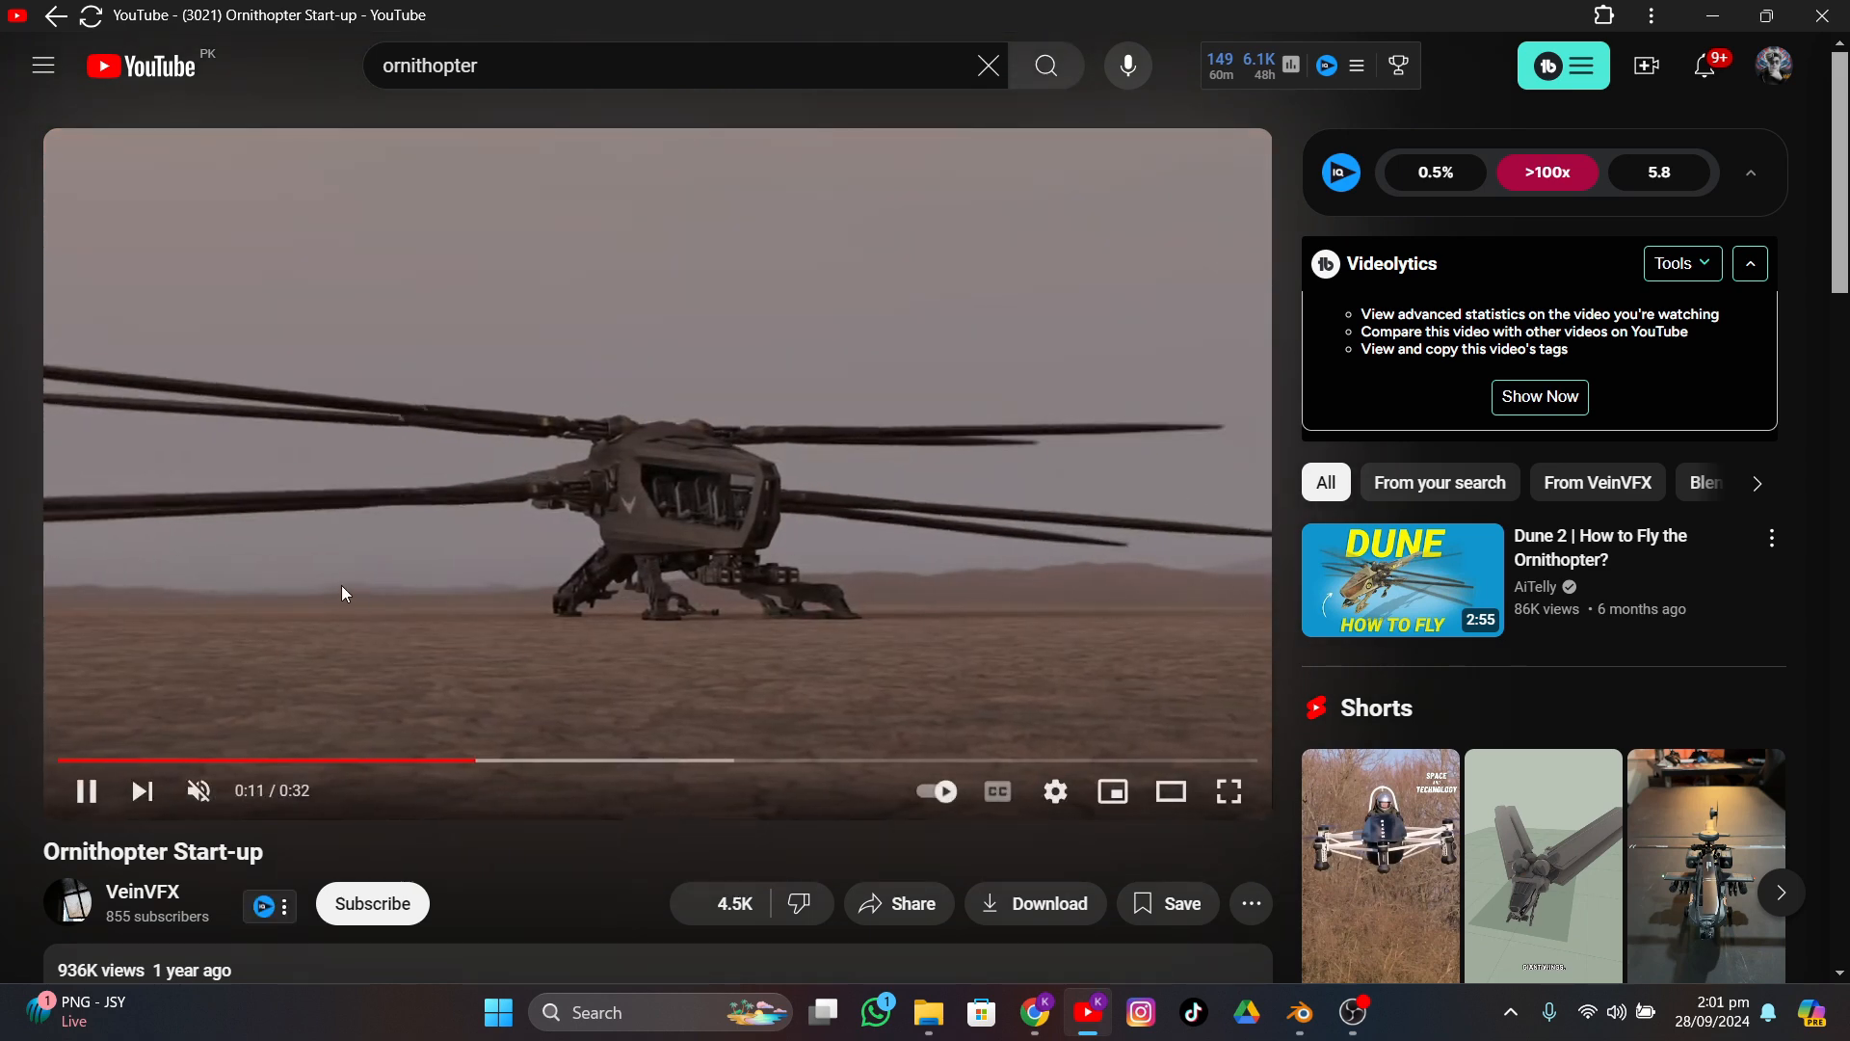
left_click(401, 572)
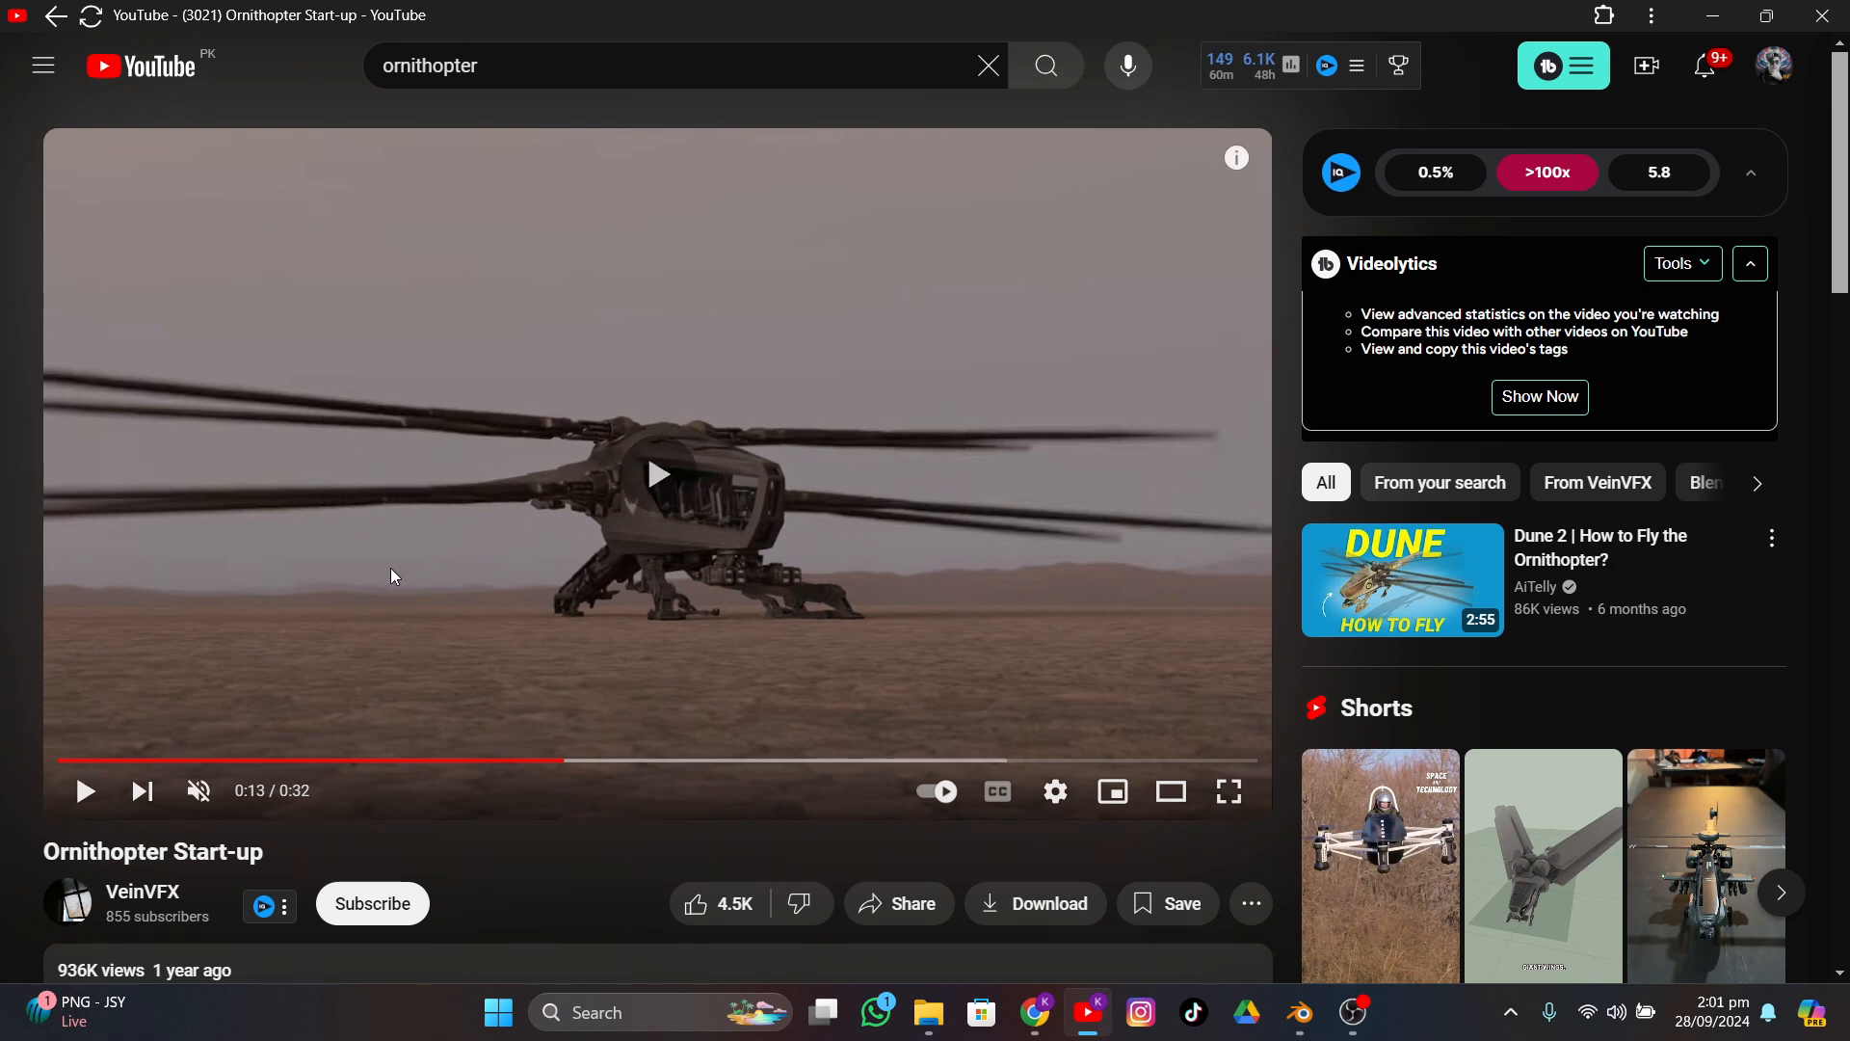
left_click(391, 568)
left_click(402, 547)
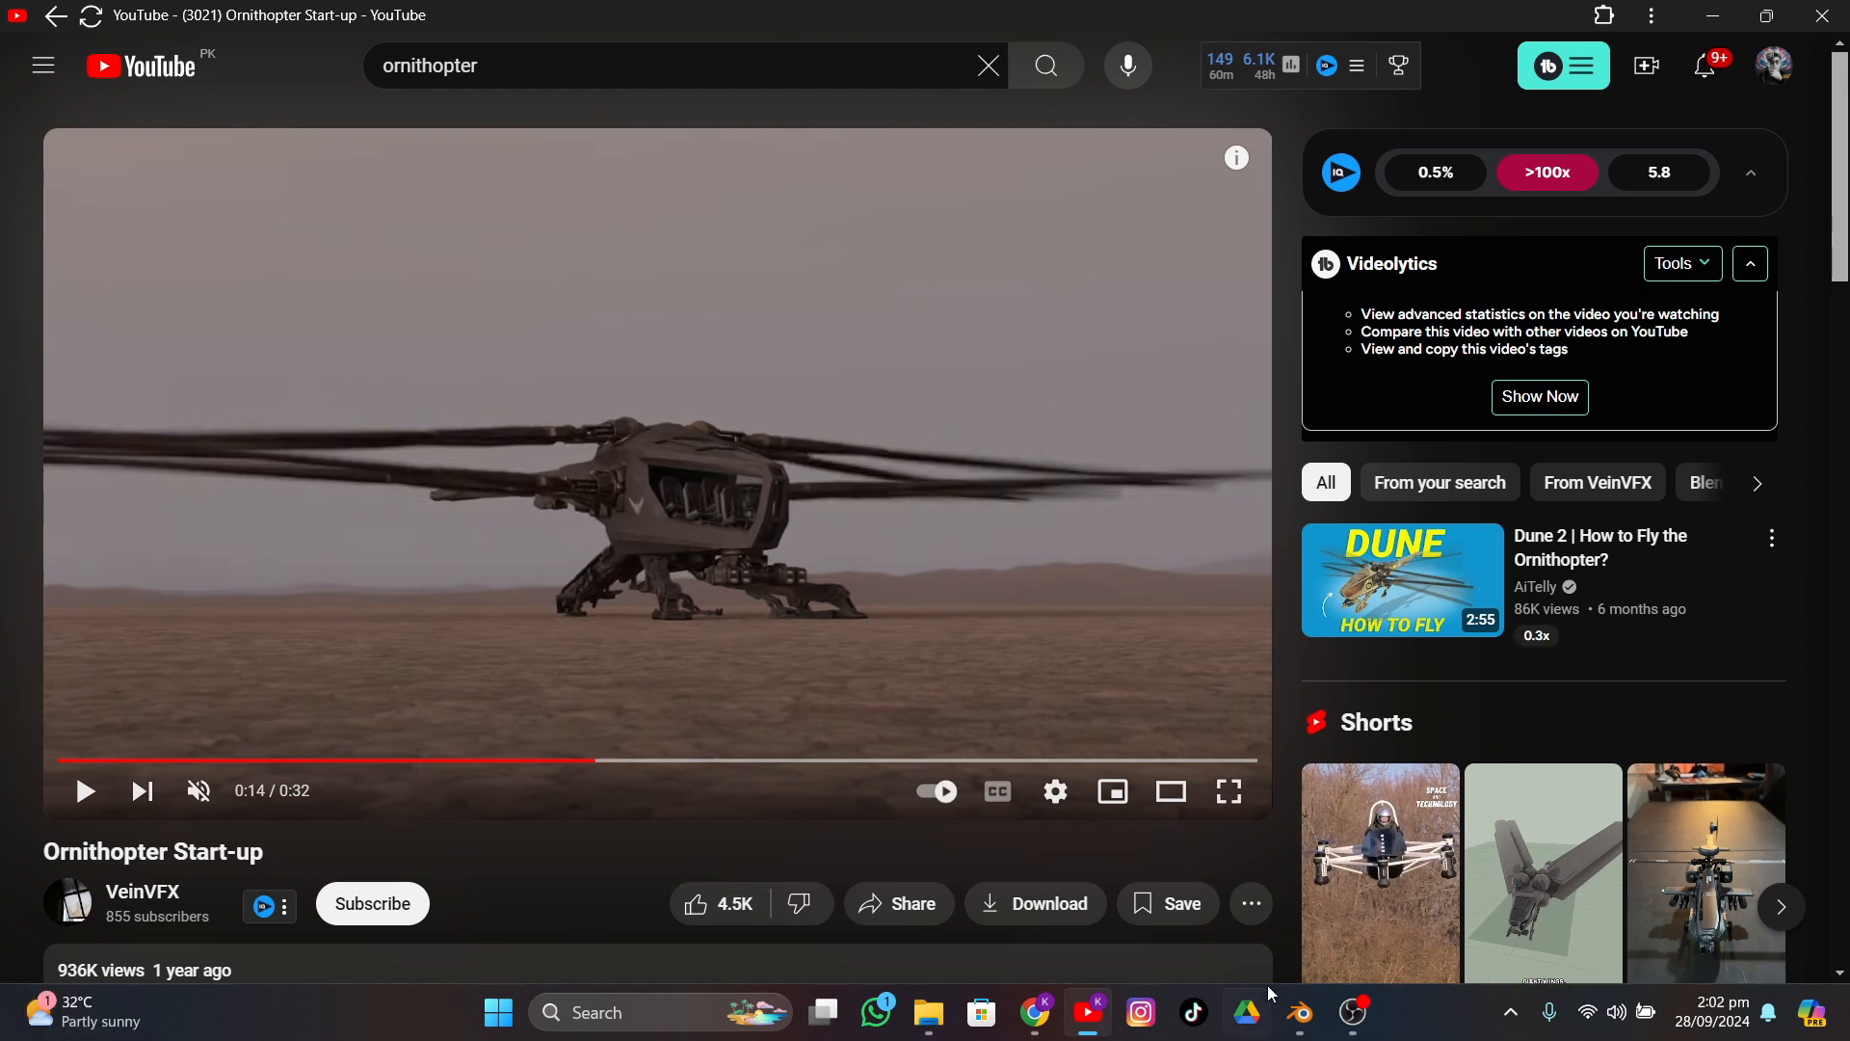
- Switch back to Blender, put the ornithopter armature in Object Mode and select its whole hierarchy
left_click(1296, 1010)
mouse_move(355, 351)
middle_mouse_down()
mouse_move(389, 341)
mouse_move(349, 358)
middle_mouse_up()
key("Tab")
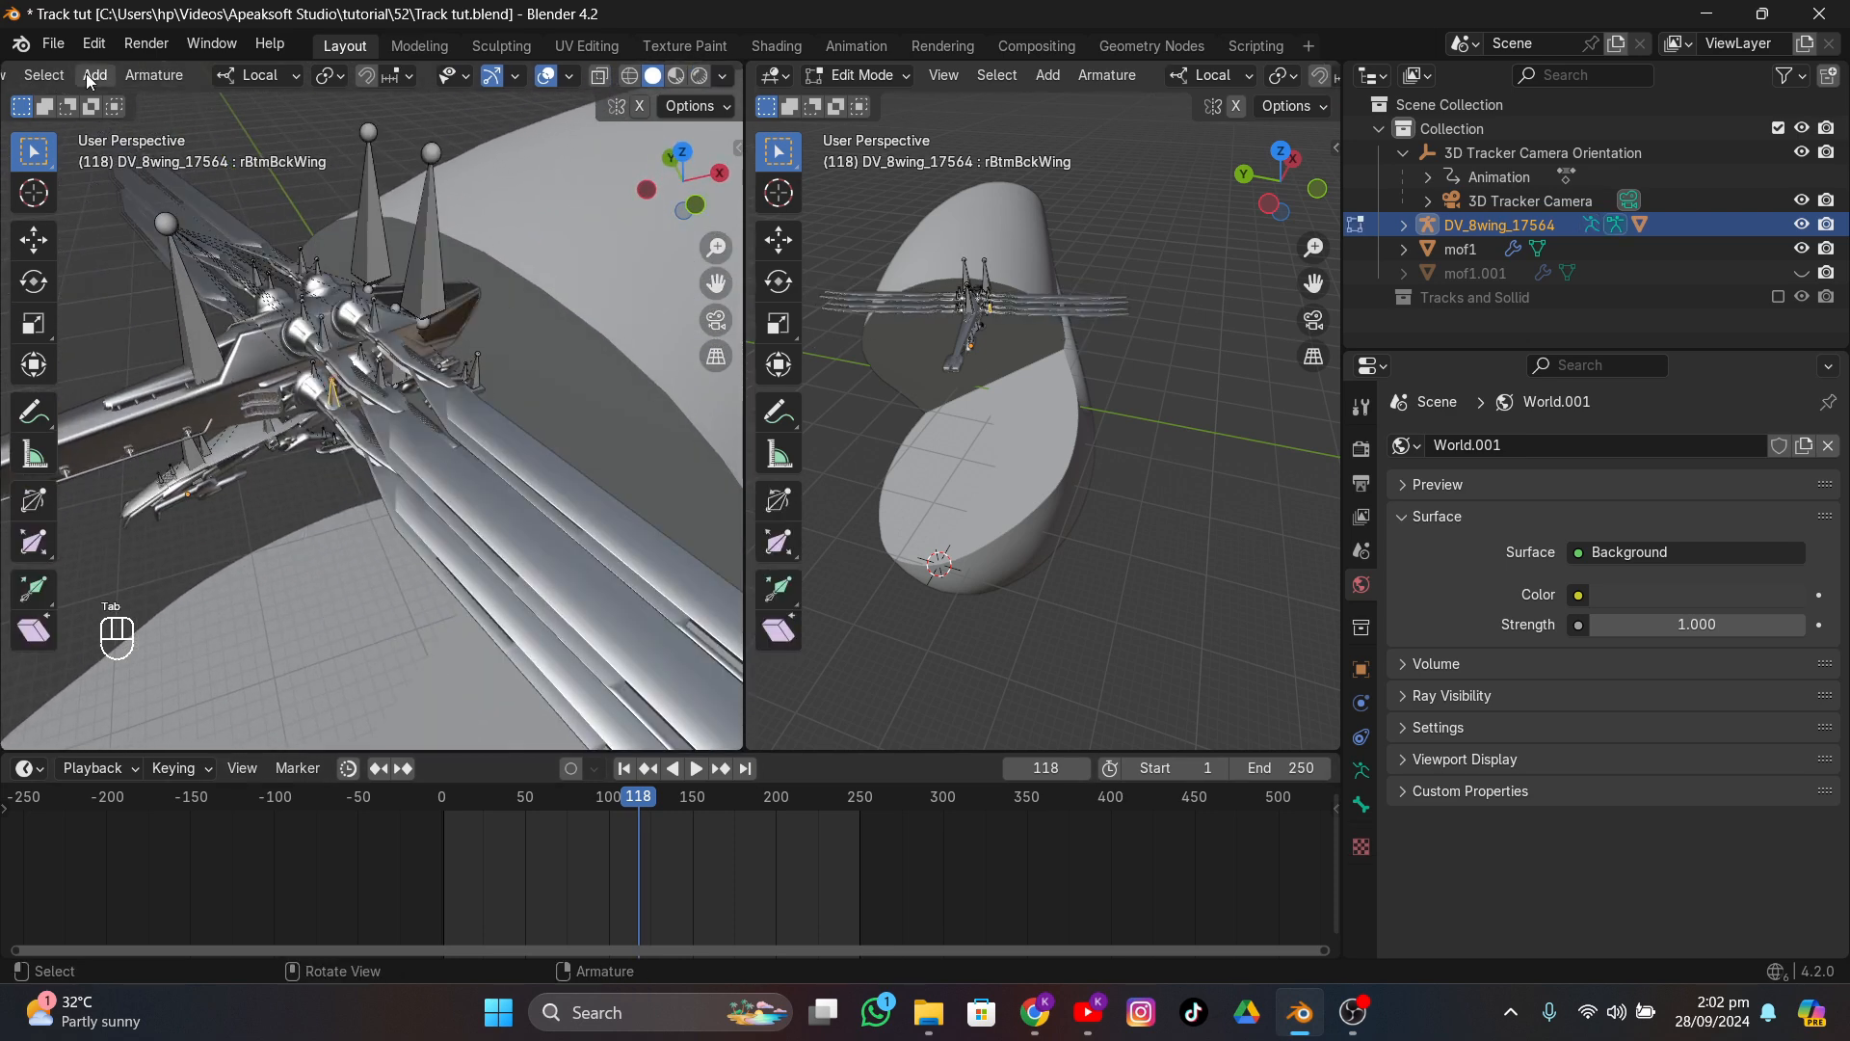
key("Tab")
scroll(85, 72, "up", 4)
left_click(85, 72)
left_click(102, 106)
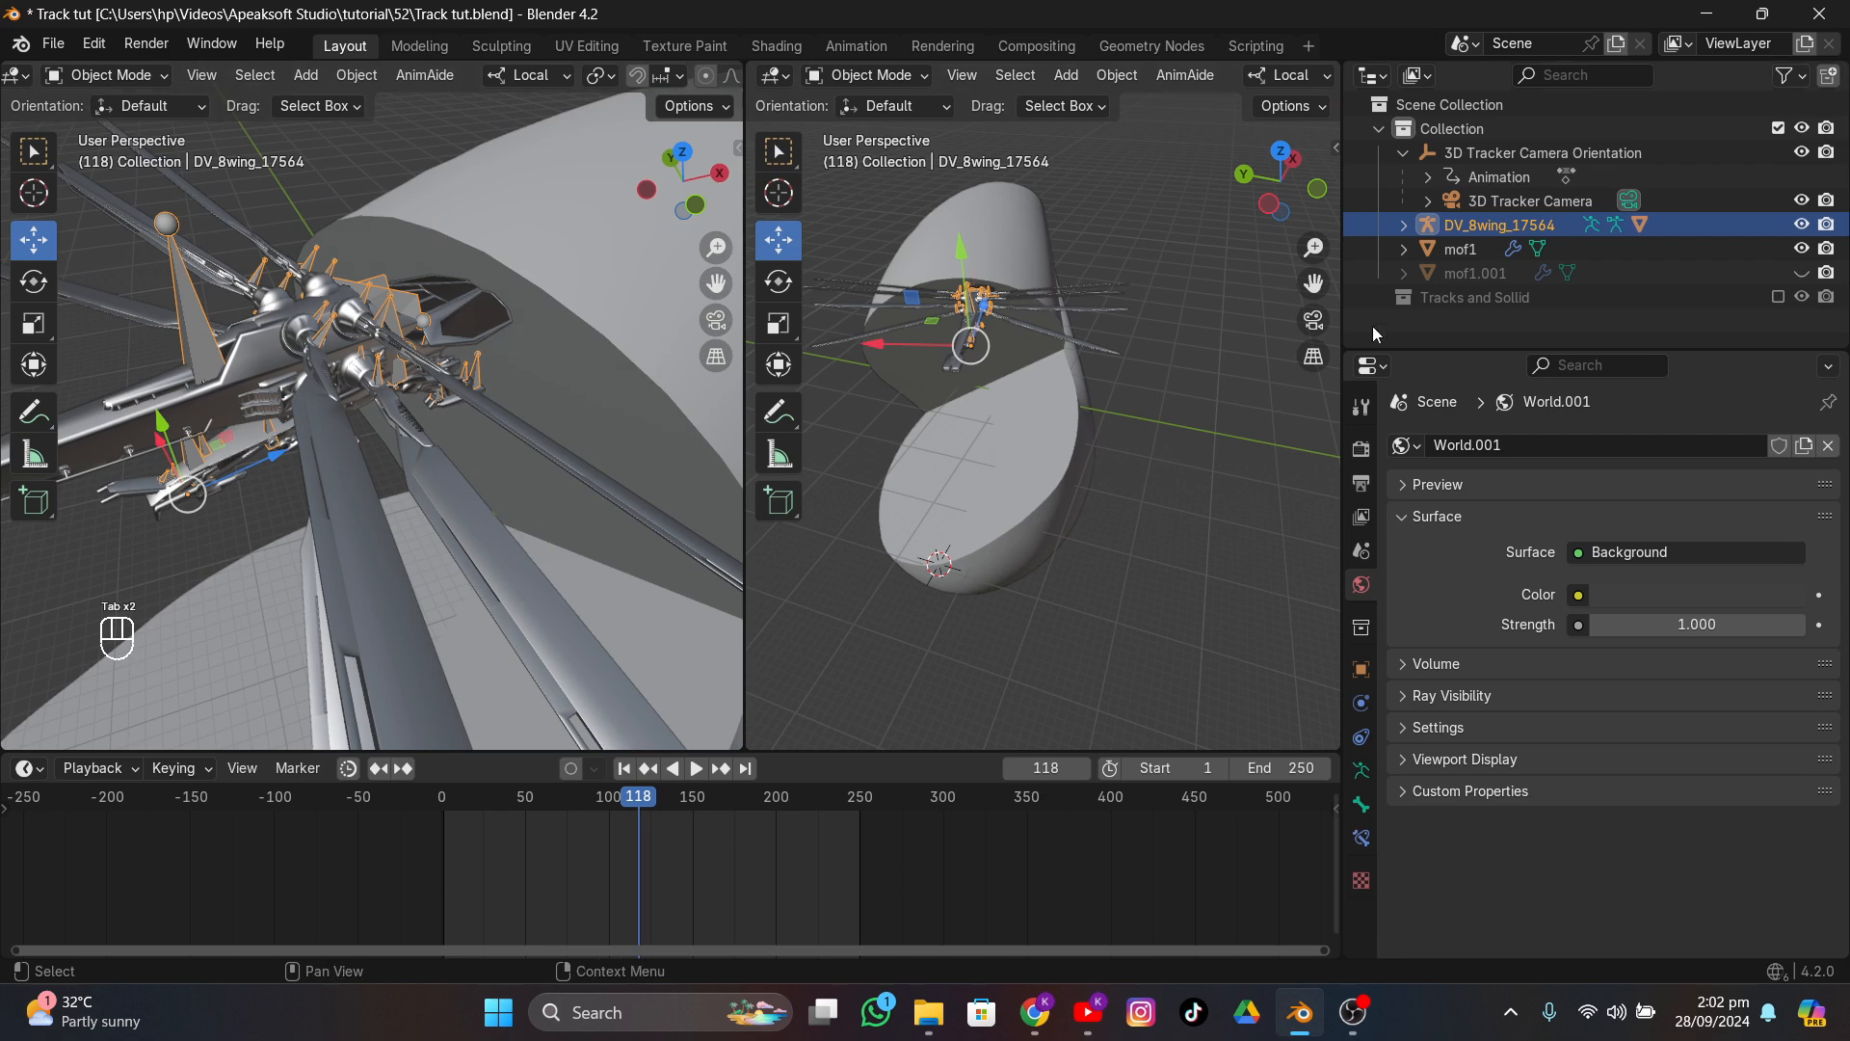
right_click(1523, 224)
left_click(1426, 355)
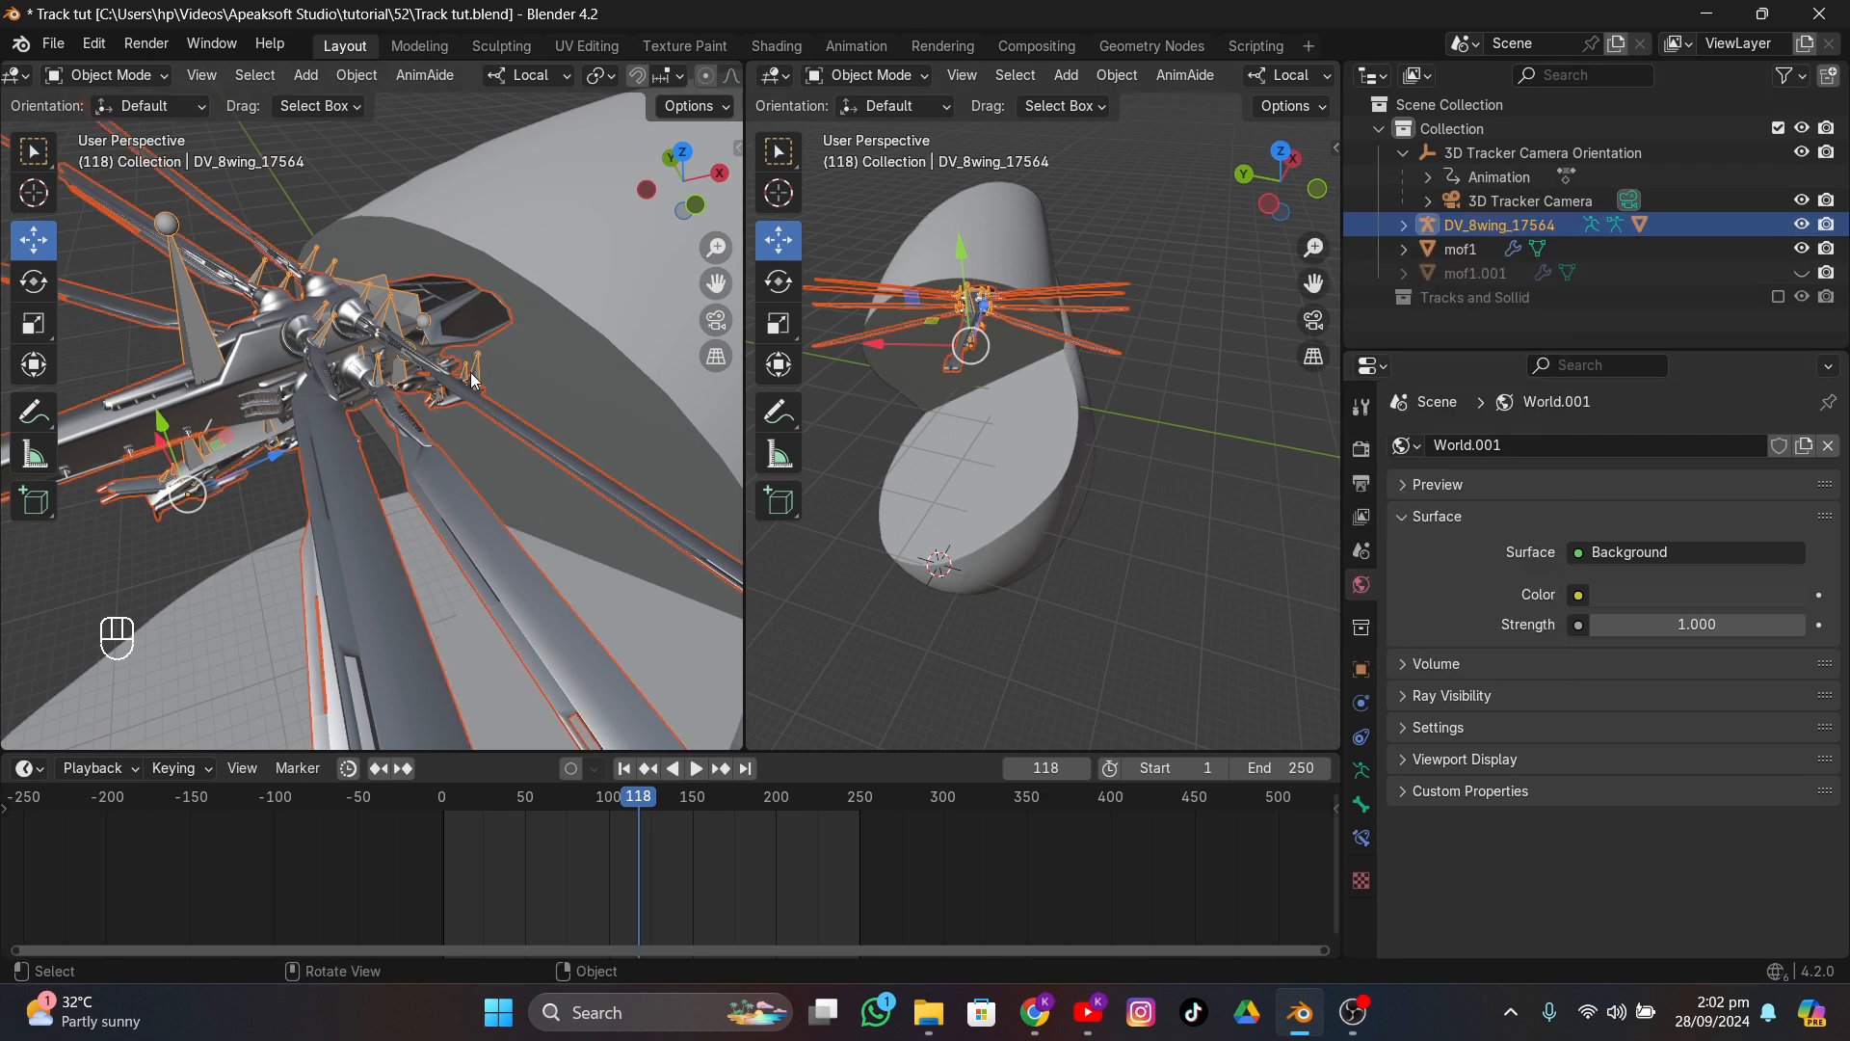
- Isolate the ornithopter in Local View, select its armature and return it to Pose Mode
key("slash")
middle_click_drag(428, 392, 521, 453)
scroll(370, 419, "up", 7)
left_click(350, 366)
left_click(332, 381)
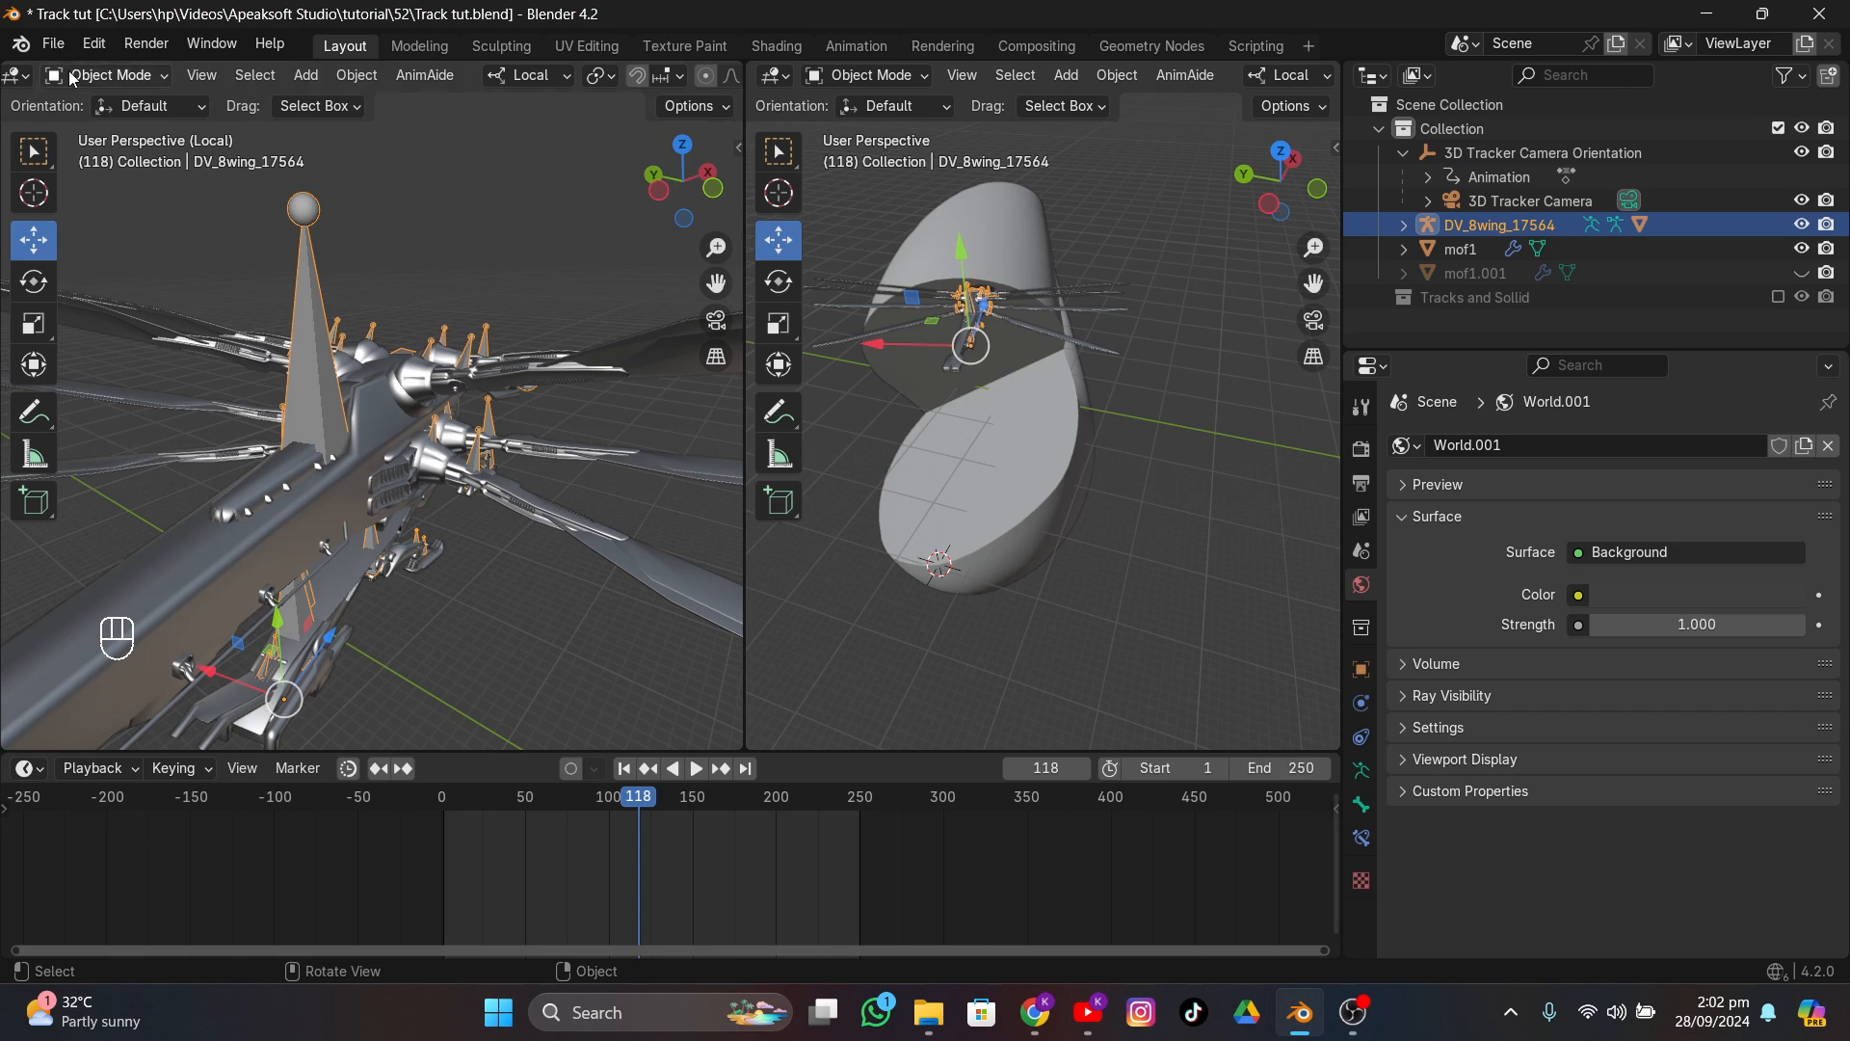
left_click(72, 79)
left_click(97, 156)
- Go to frame 1 and rotate the rBtmBckWing and rBtmFntWing bones so the lower right wings tilt downward
middle_click_drag(570, 581, 229, 536)
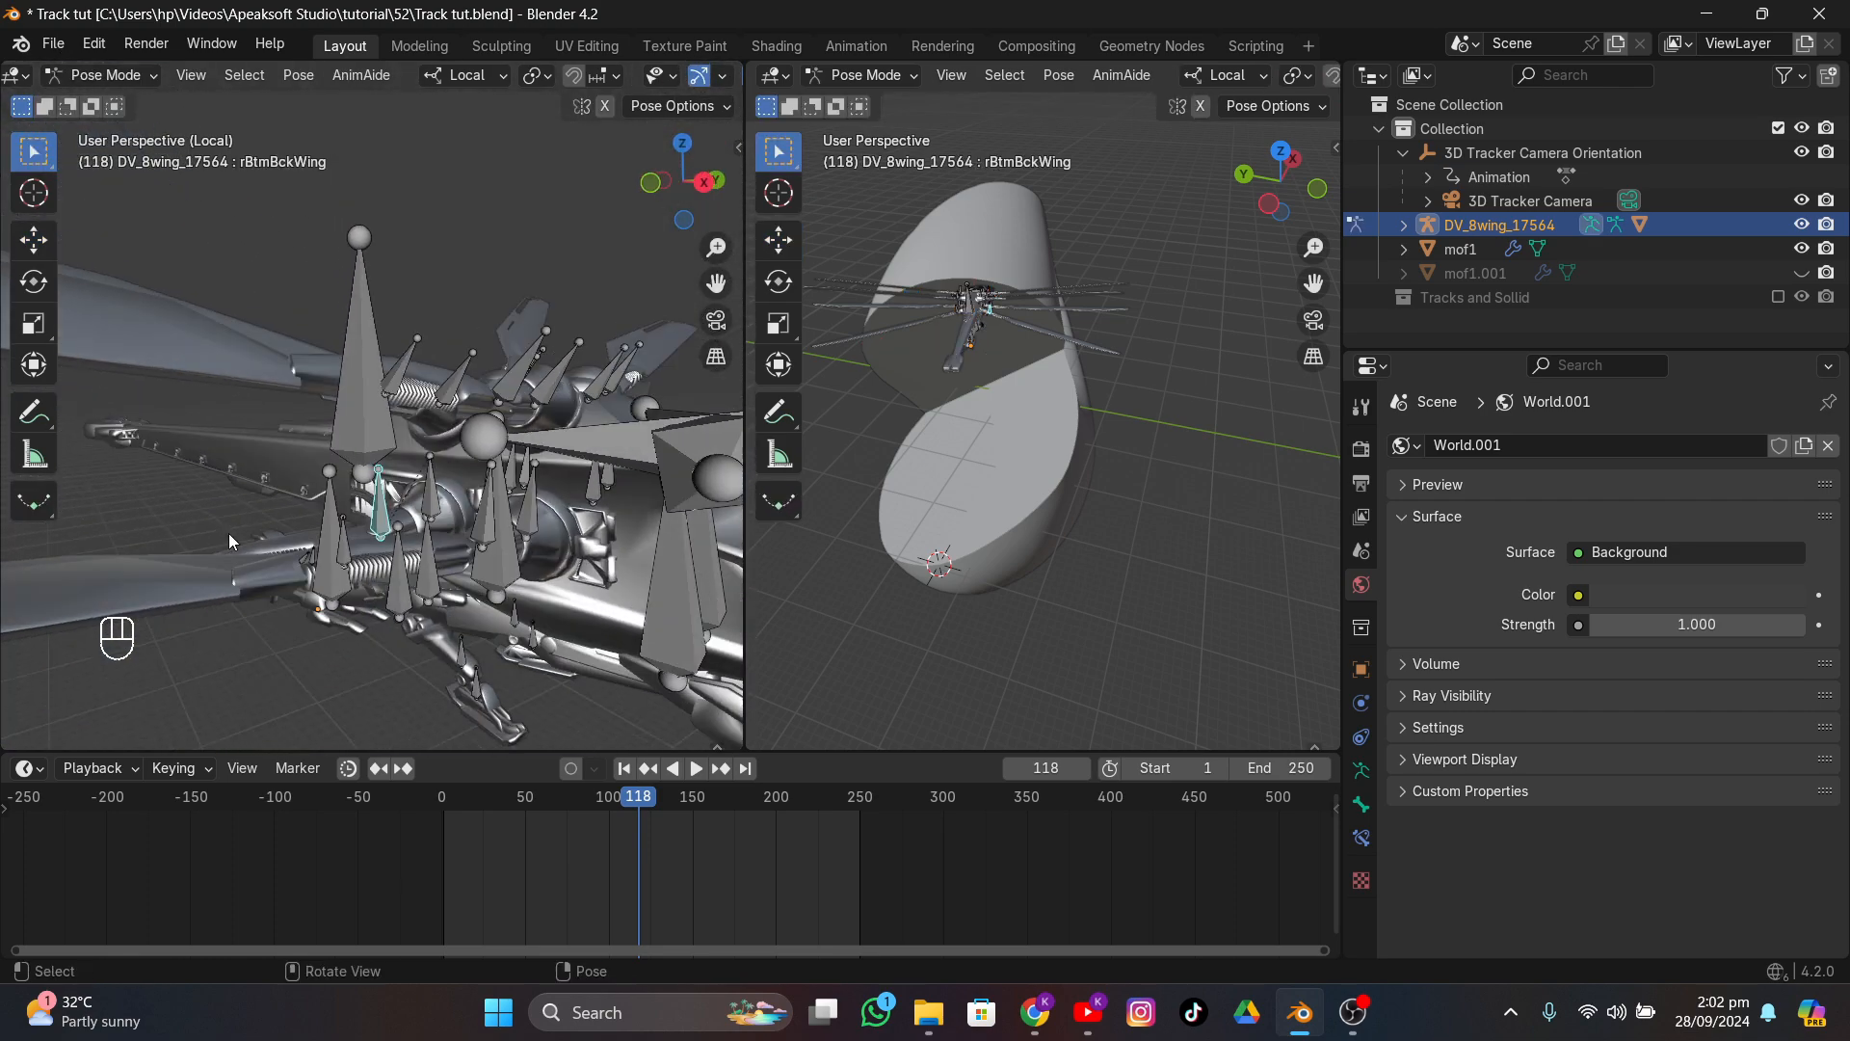
left_click(482, 527, "shift")
scroll(501, 550, "down", 4)
middle_click_drag(516, 568, 416, 501)
left_click(625, 768)
scroll(440, 527, "up", 4)
key("r")
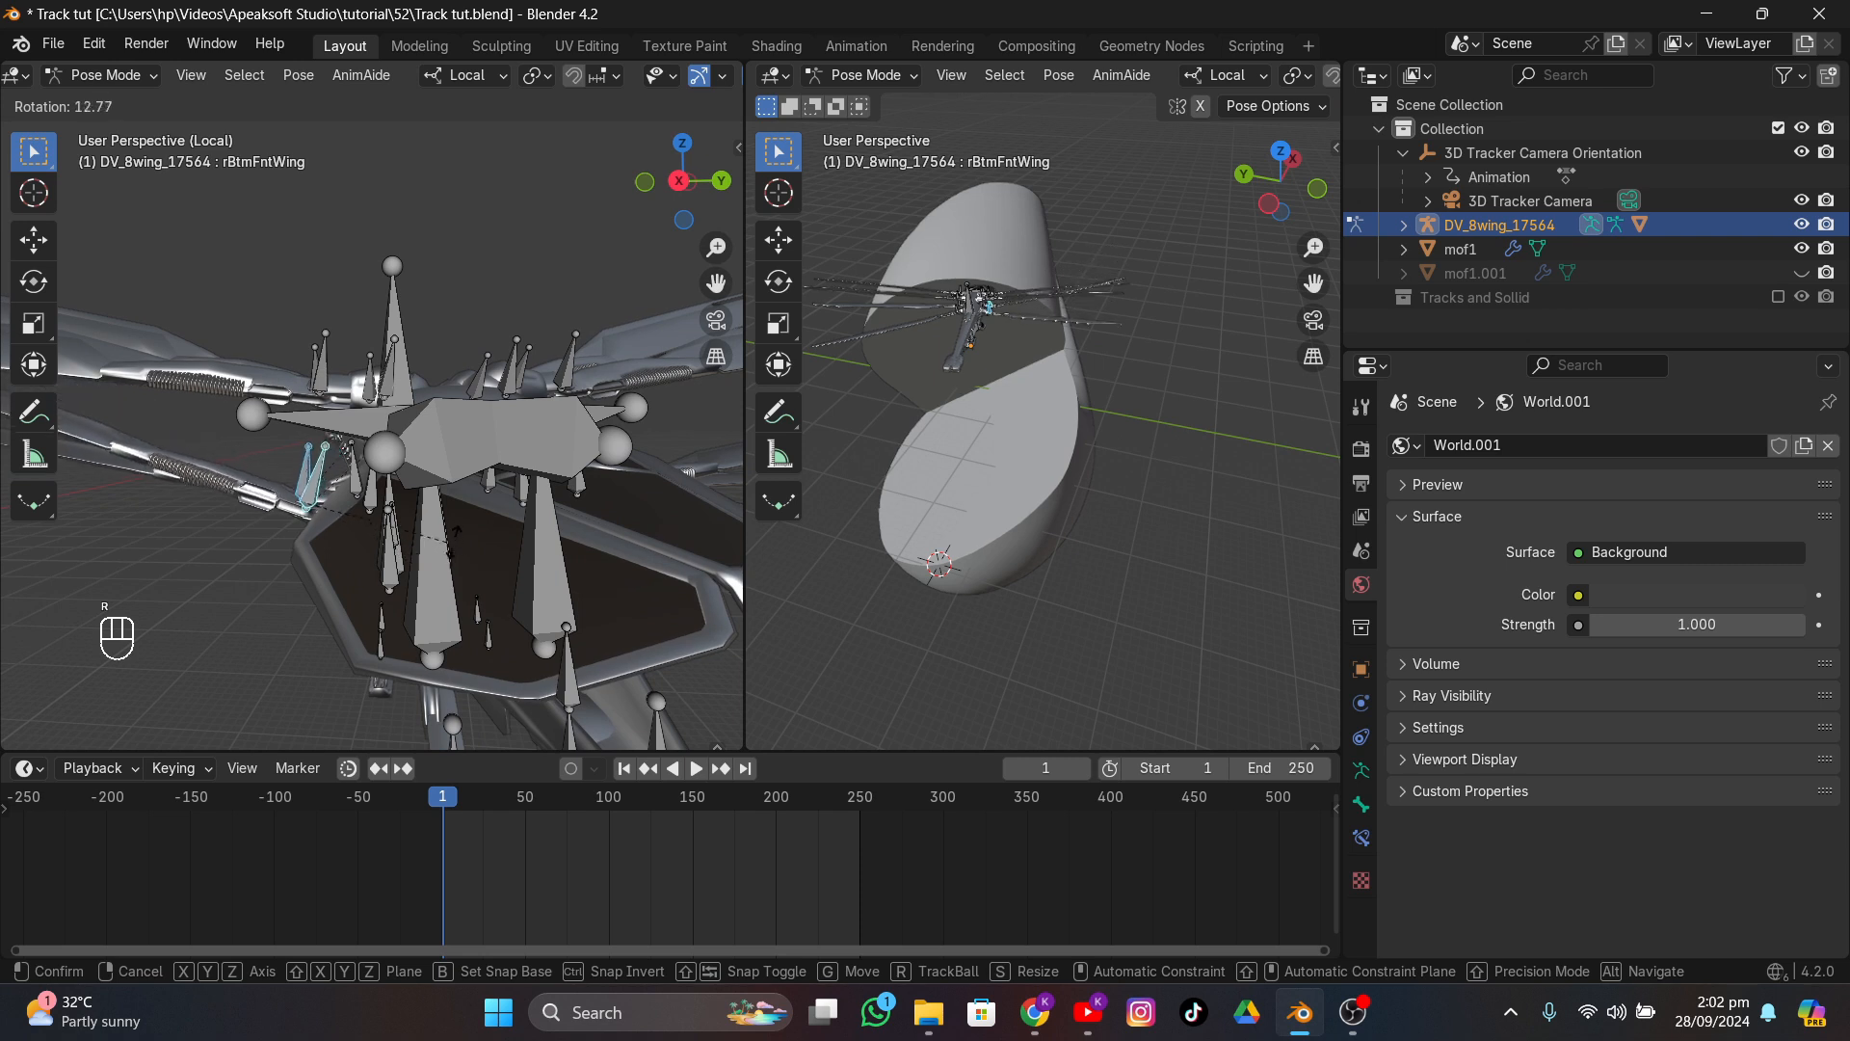
right_click(457, 510)
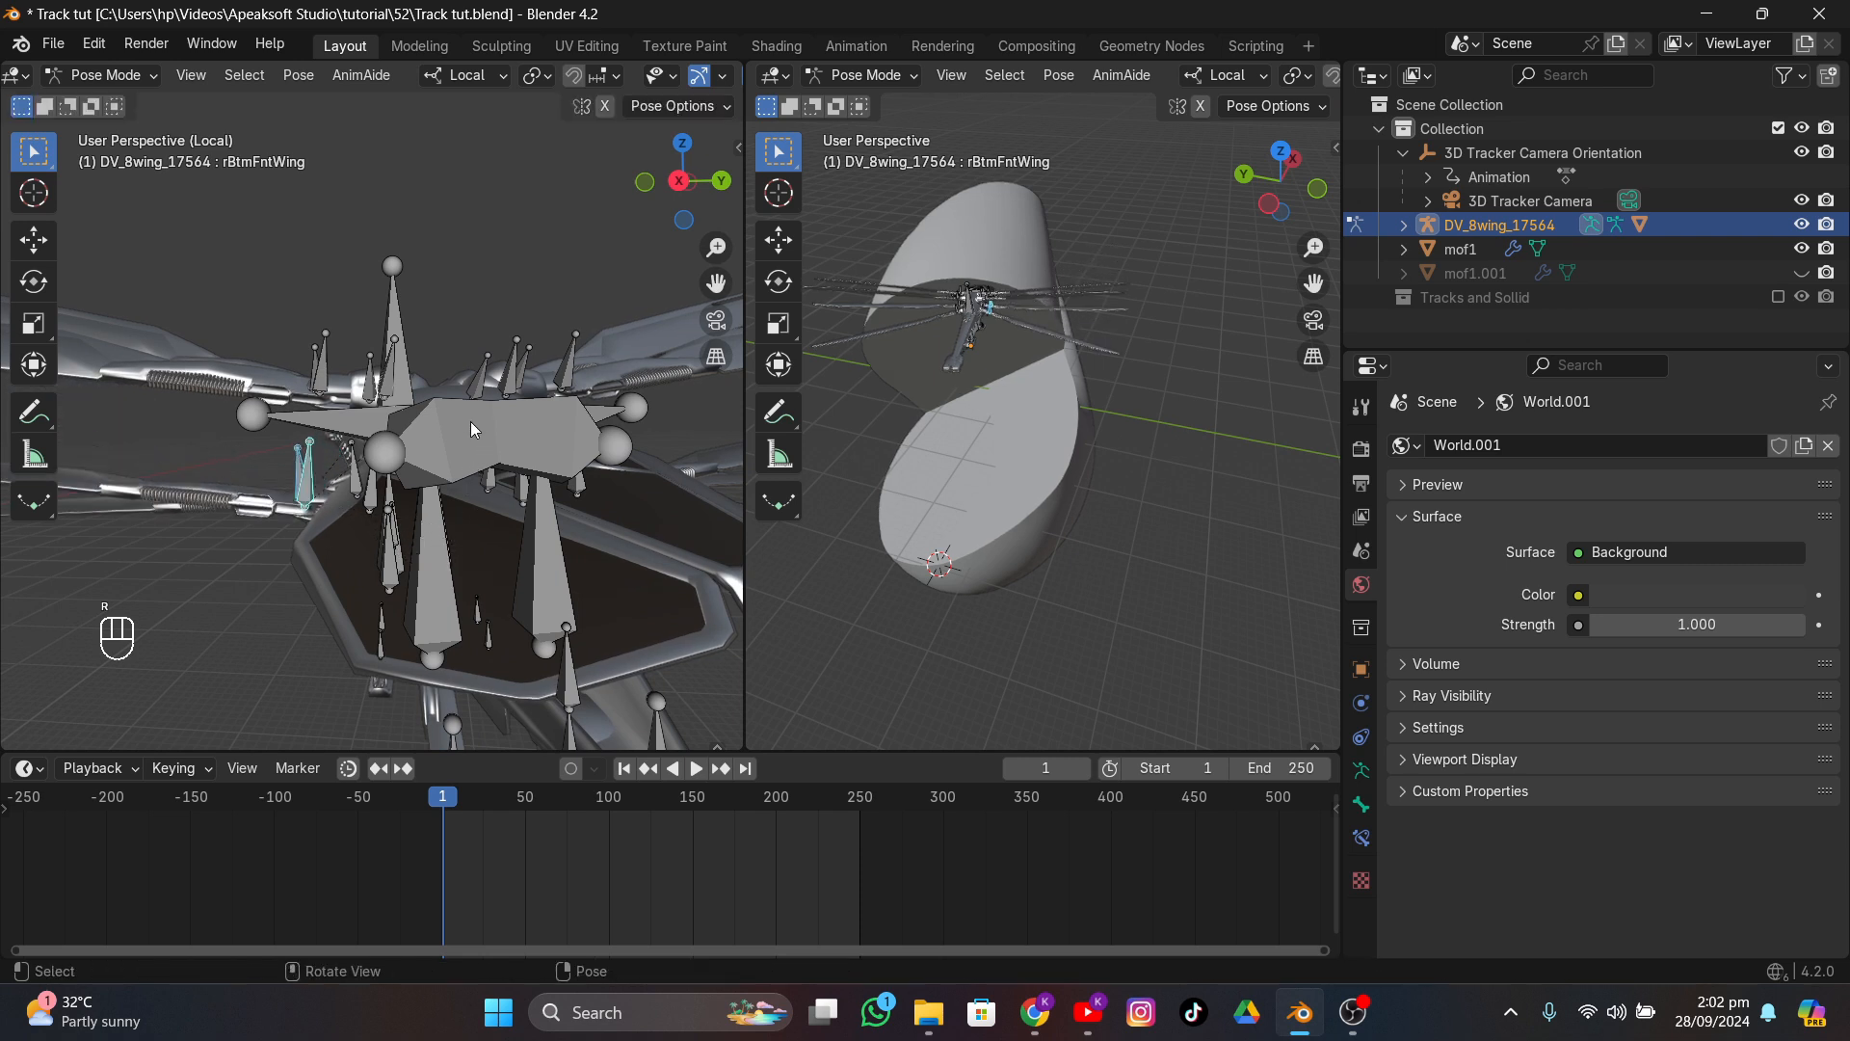
key("r")
left_click(341, 331)
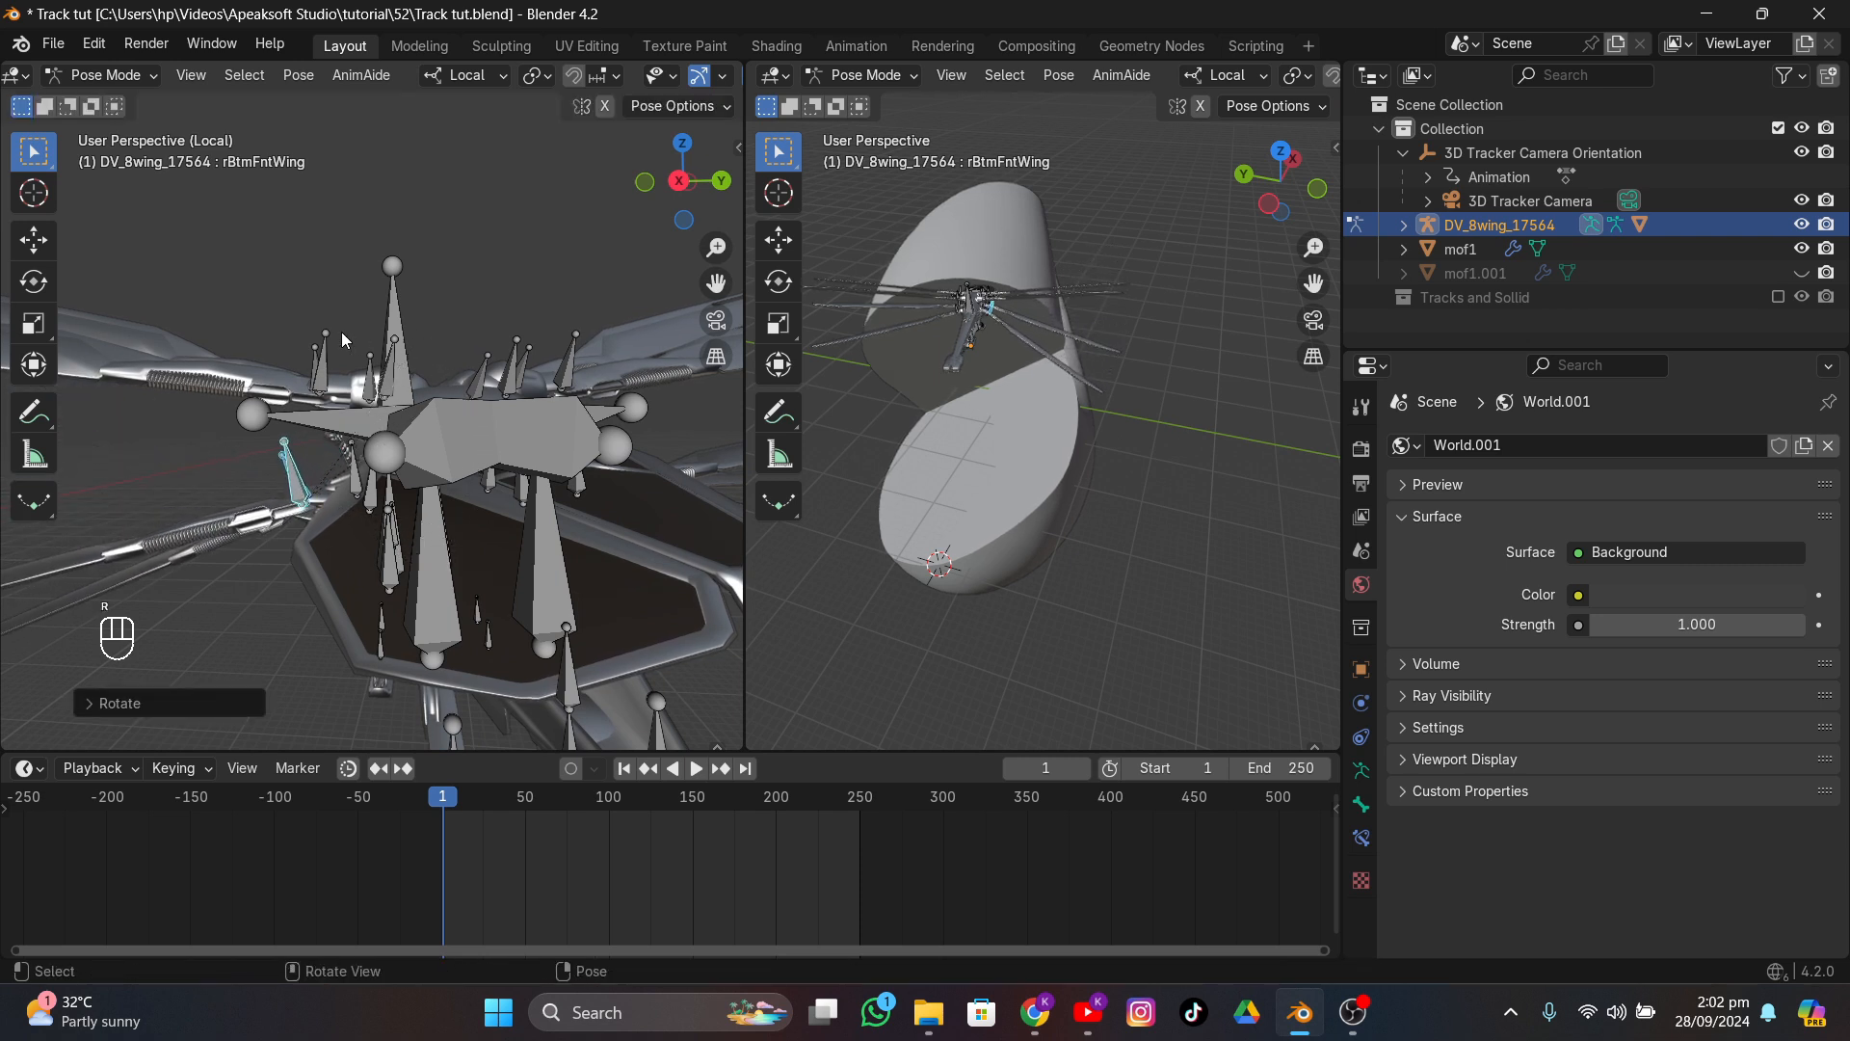
- Rotate the upper right front and back wing bones so those wings tilt upward
left_click(321, 343)
key("r")
key("r")
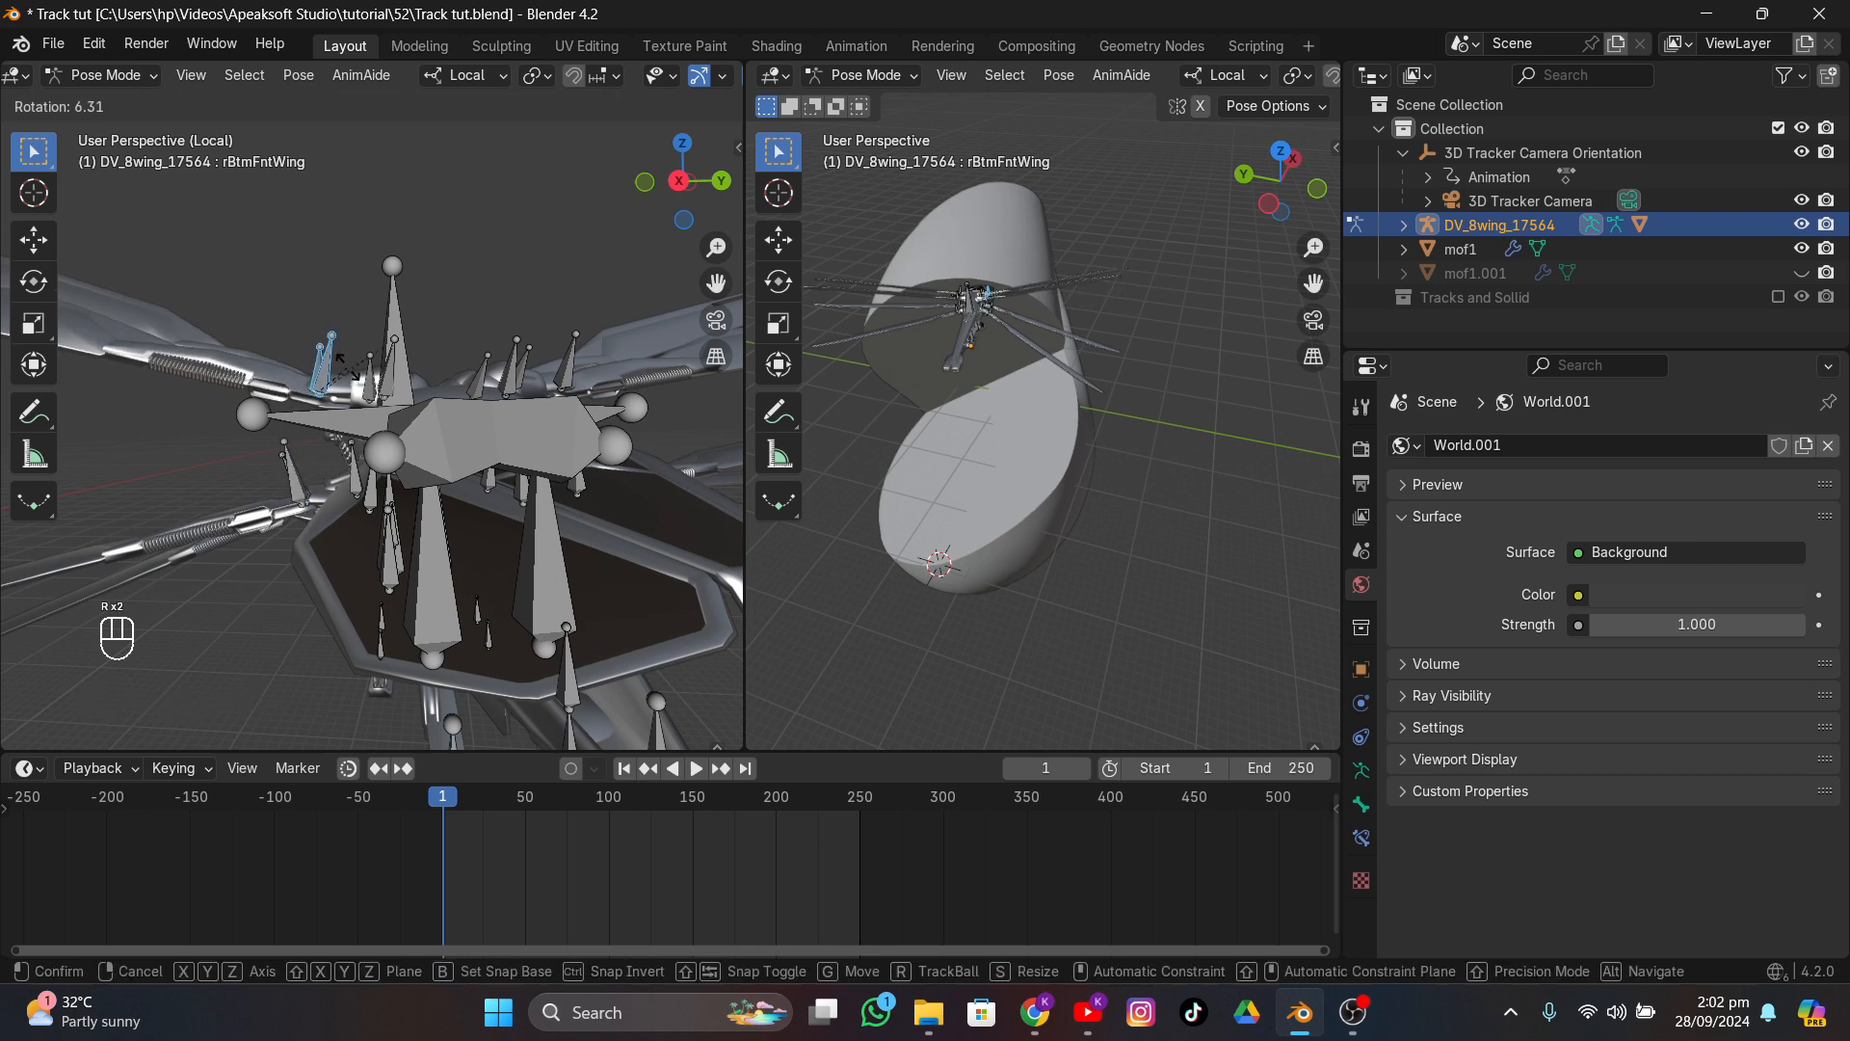
left_click(543, 540)
- Rotate the upper left wing bones upward to mirror the raised right wings
middle_click_drag(543, 539, 492, 539)
left_click_drag(499, 384, 502, 387)
key("r")
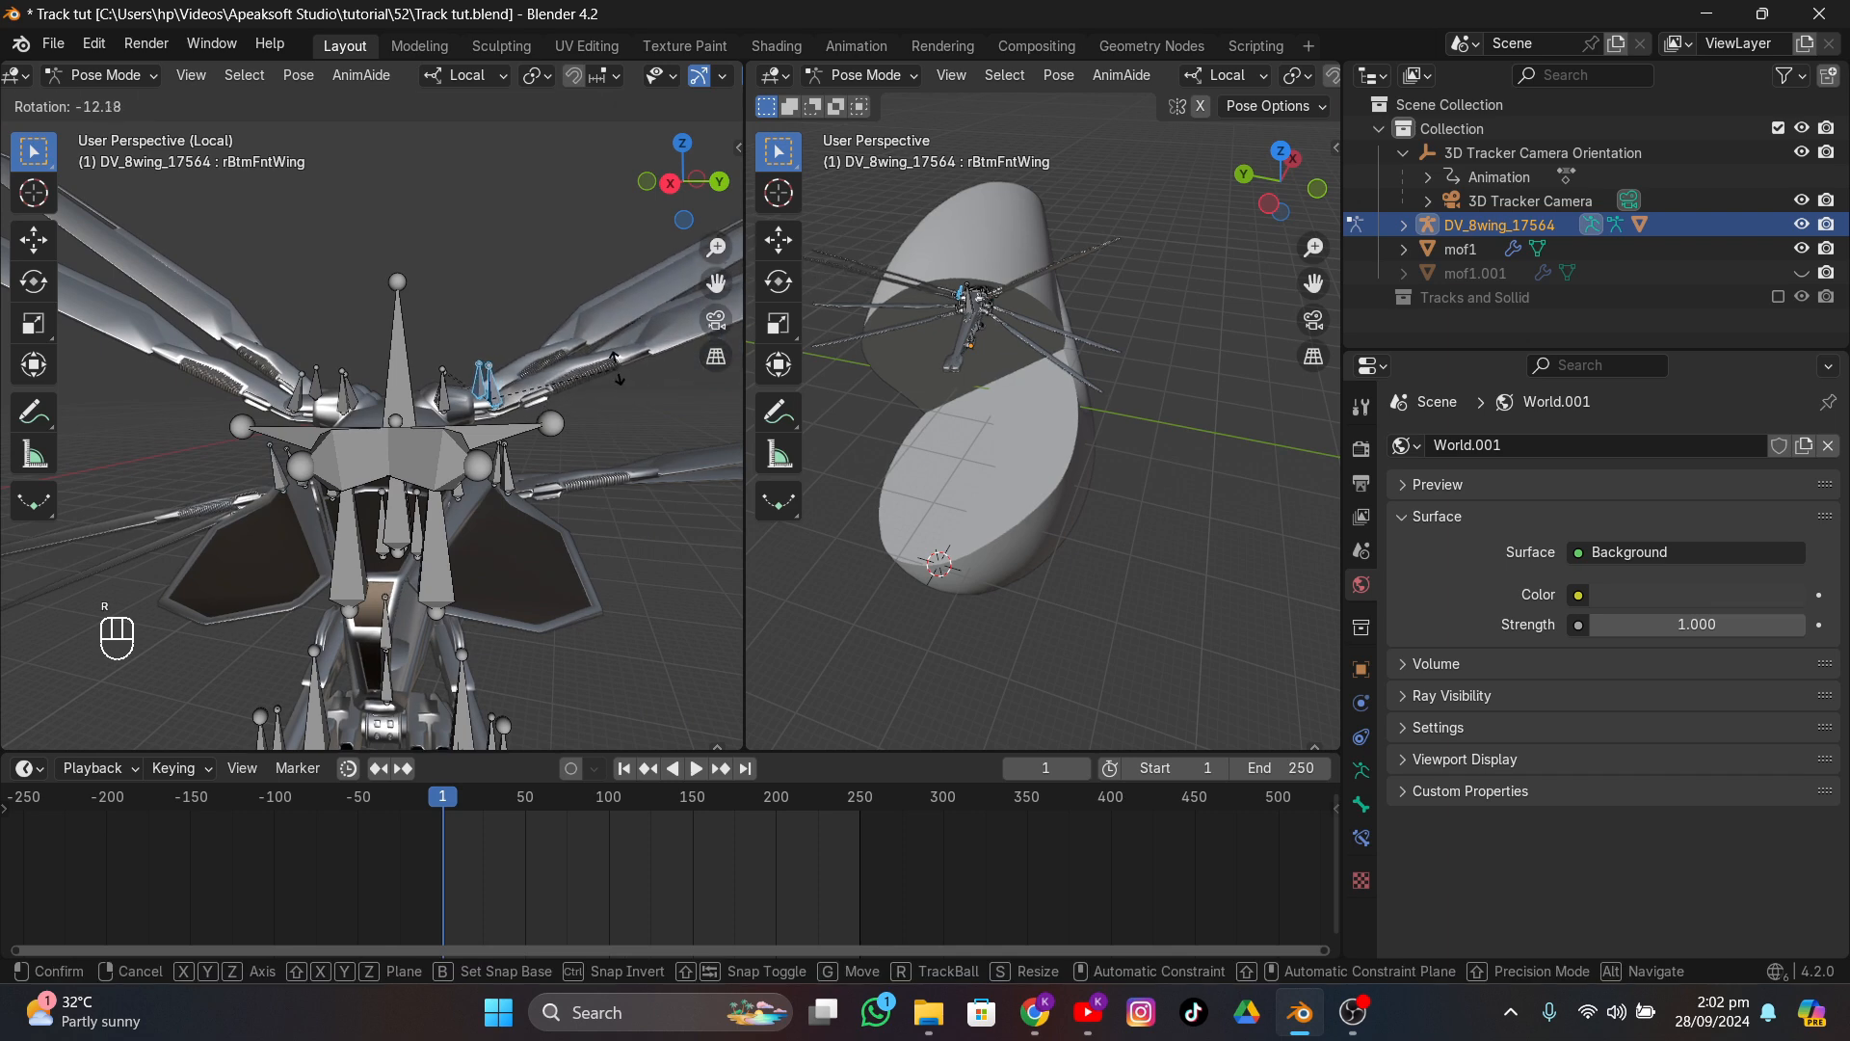
left_click(628, 567)
- Rotate the lower left wing bones downward to mirror the lowered right wings
middle_click_drag(628, 566, 484, 446)
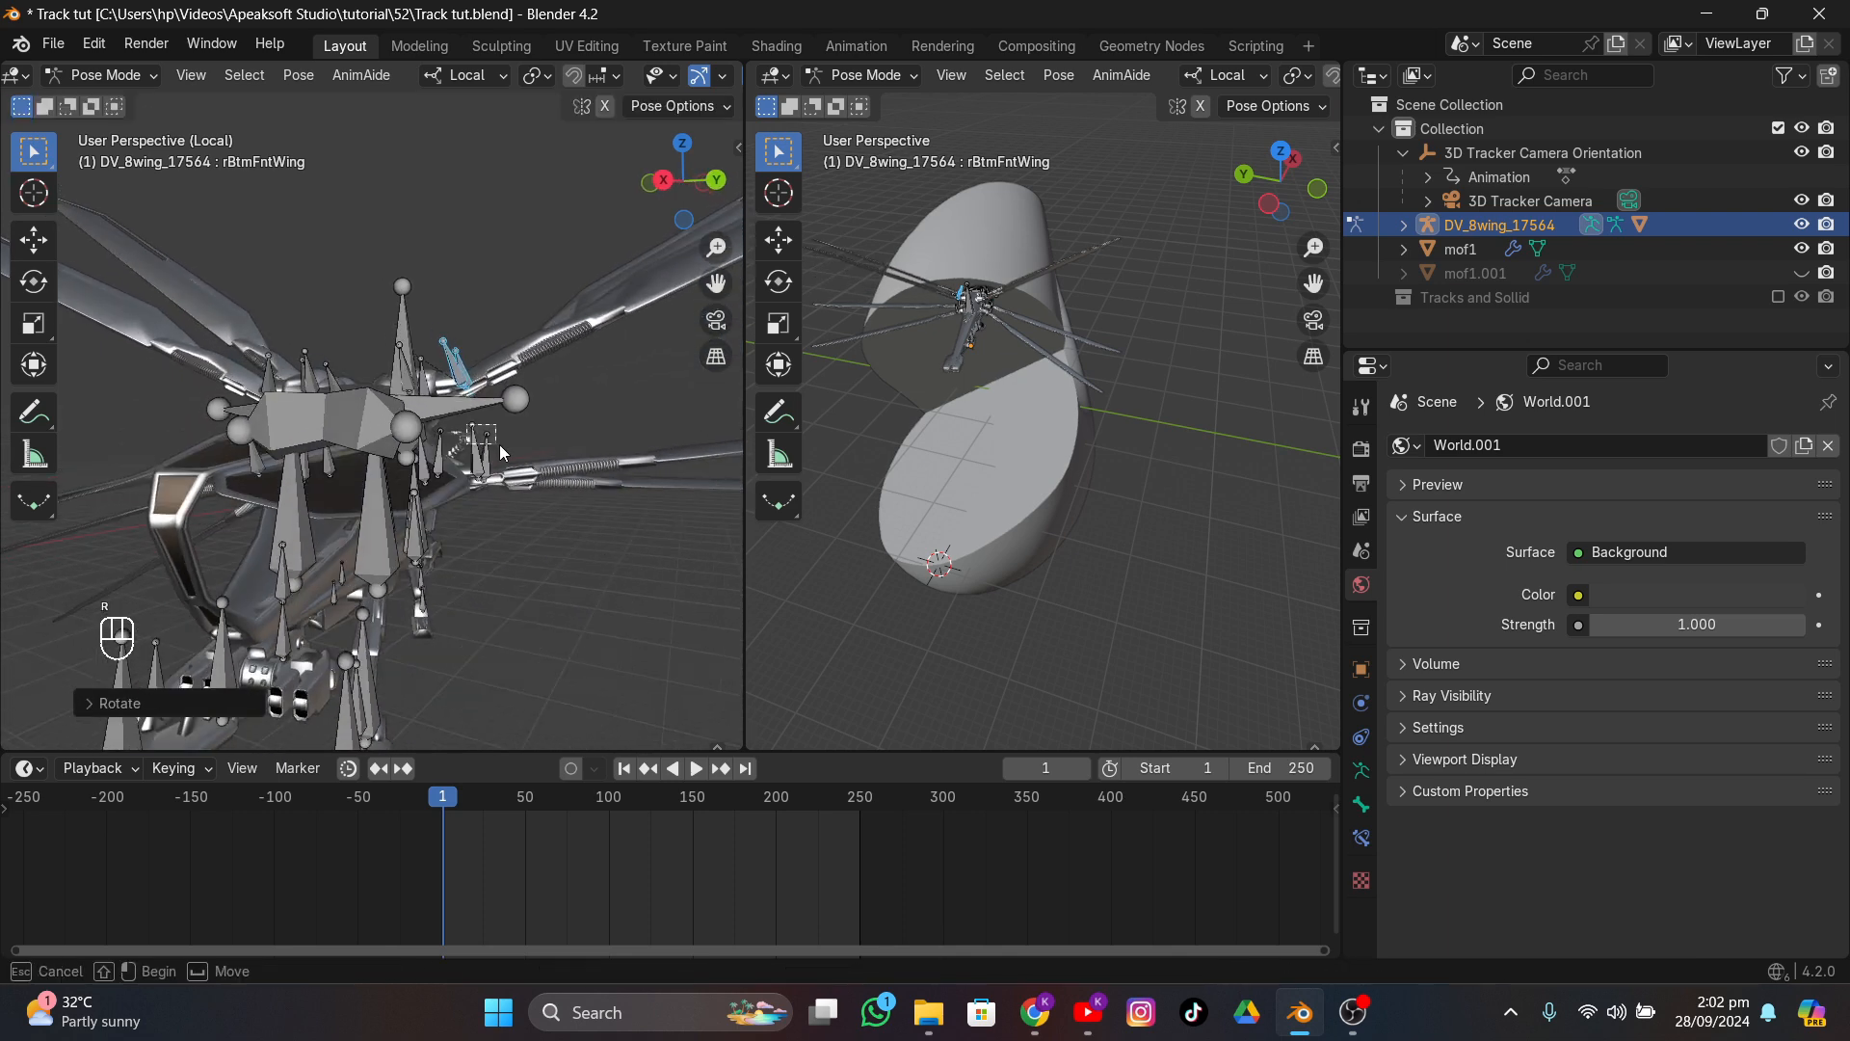
left_click_drag(502, 452, 504, 455)
scroll(455, 517, "down", 5)
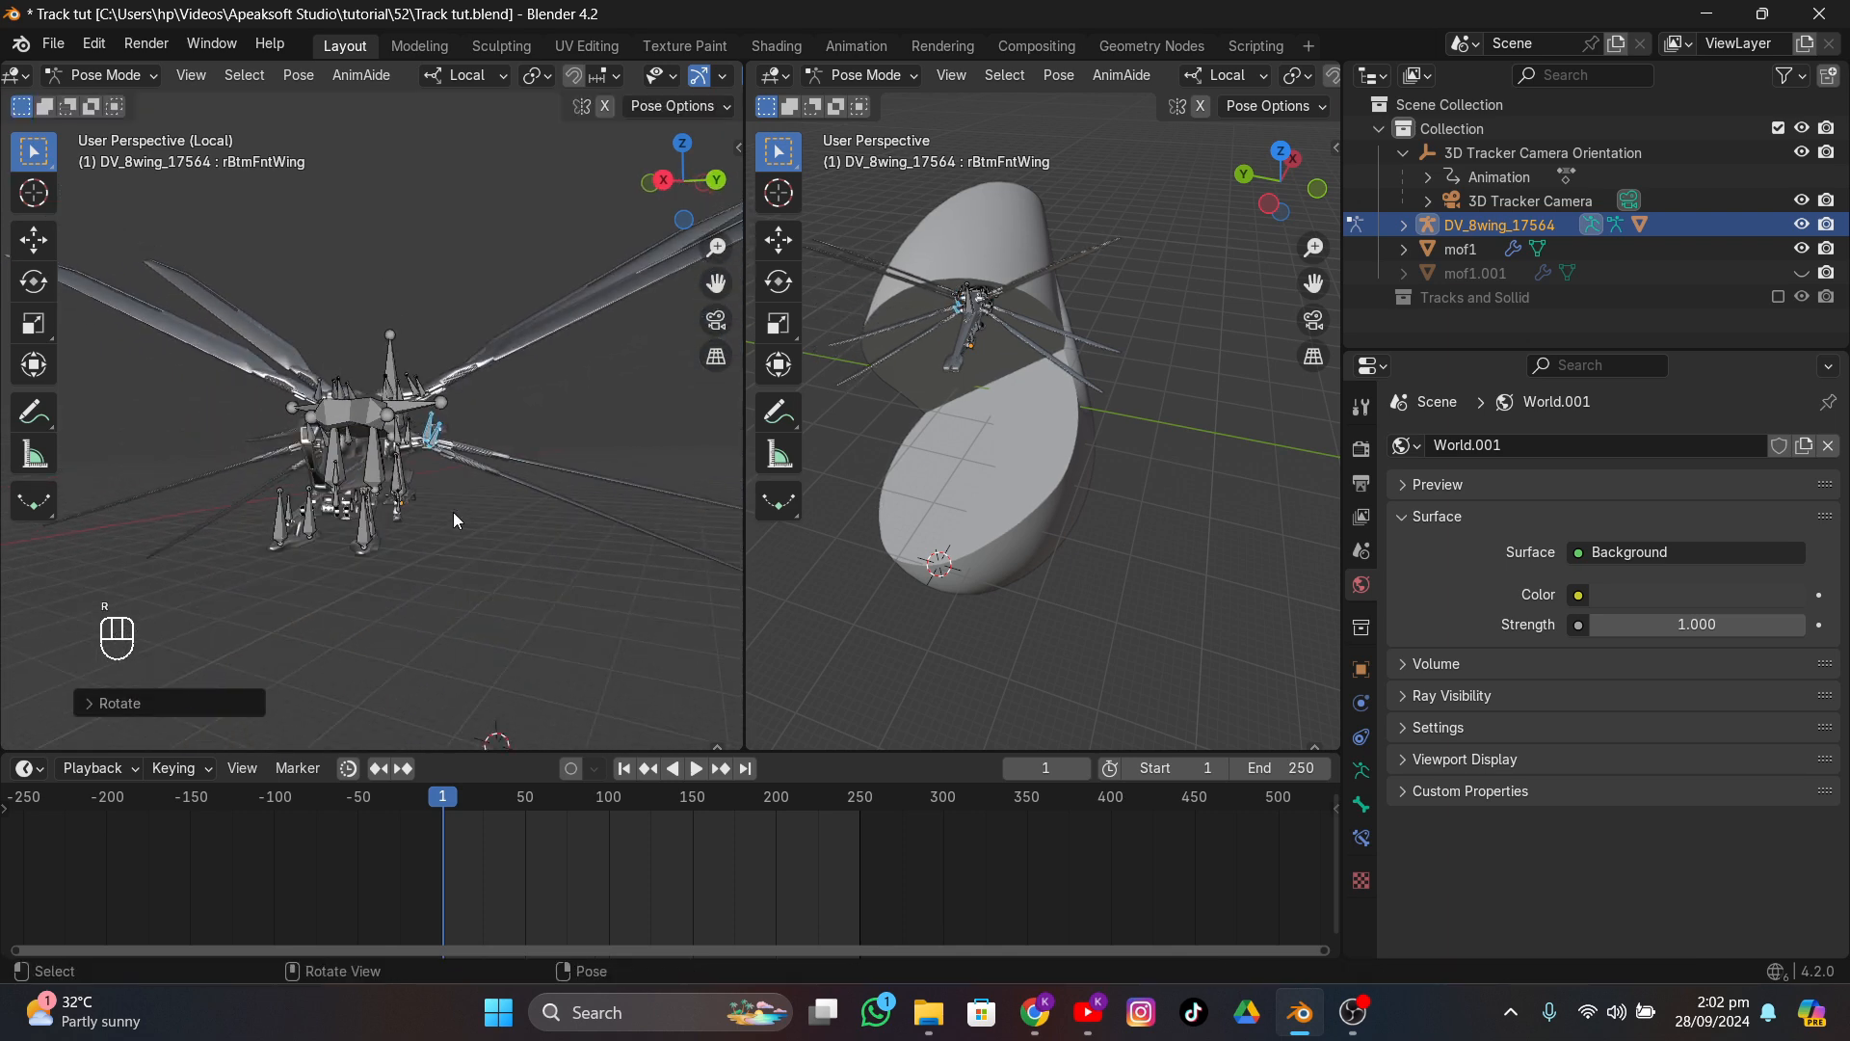
middle_click_drag(453, 512, 499, 540)
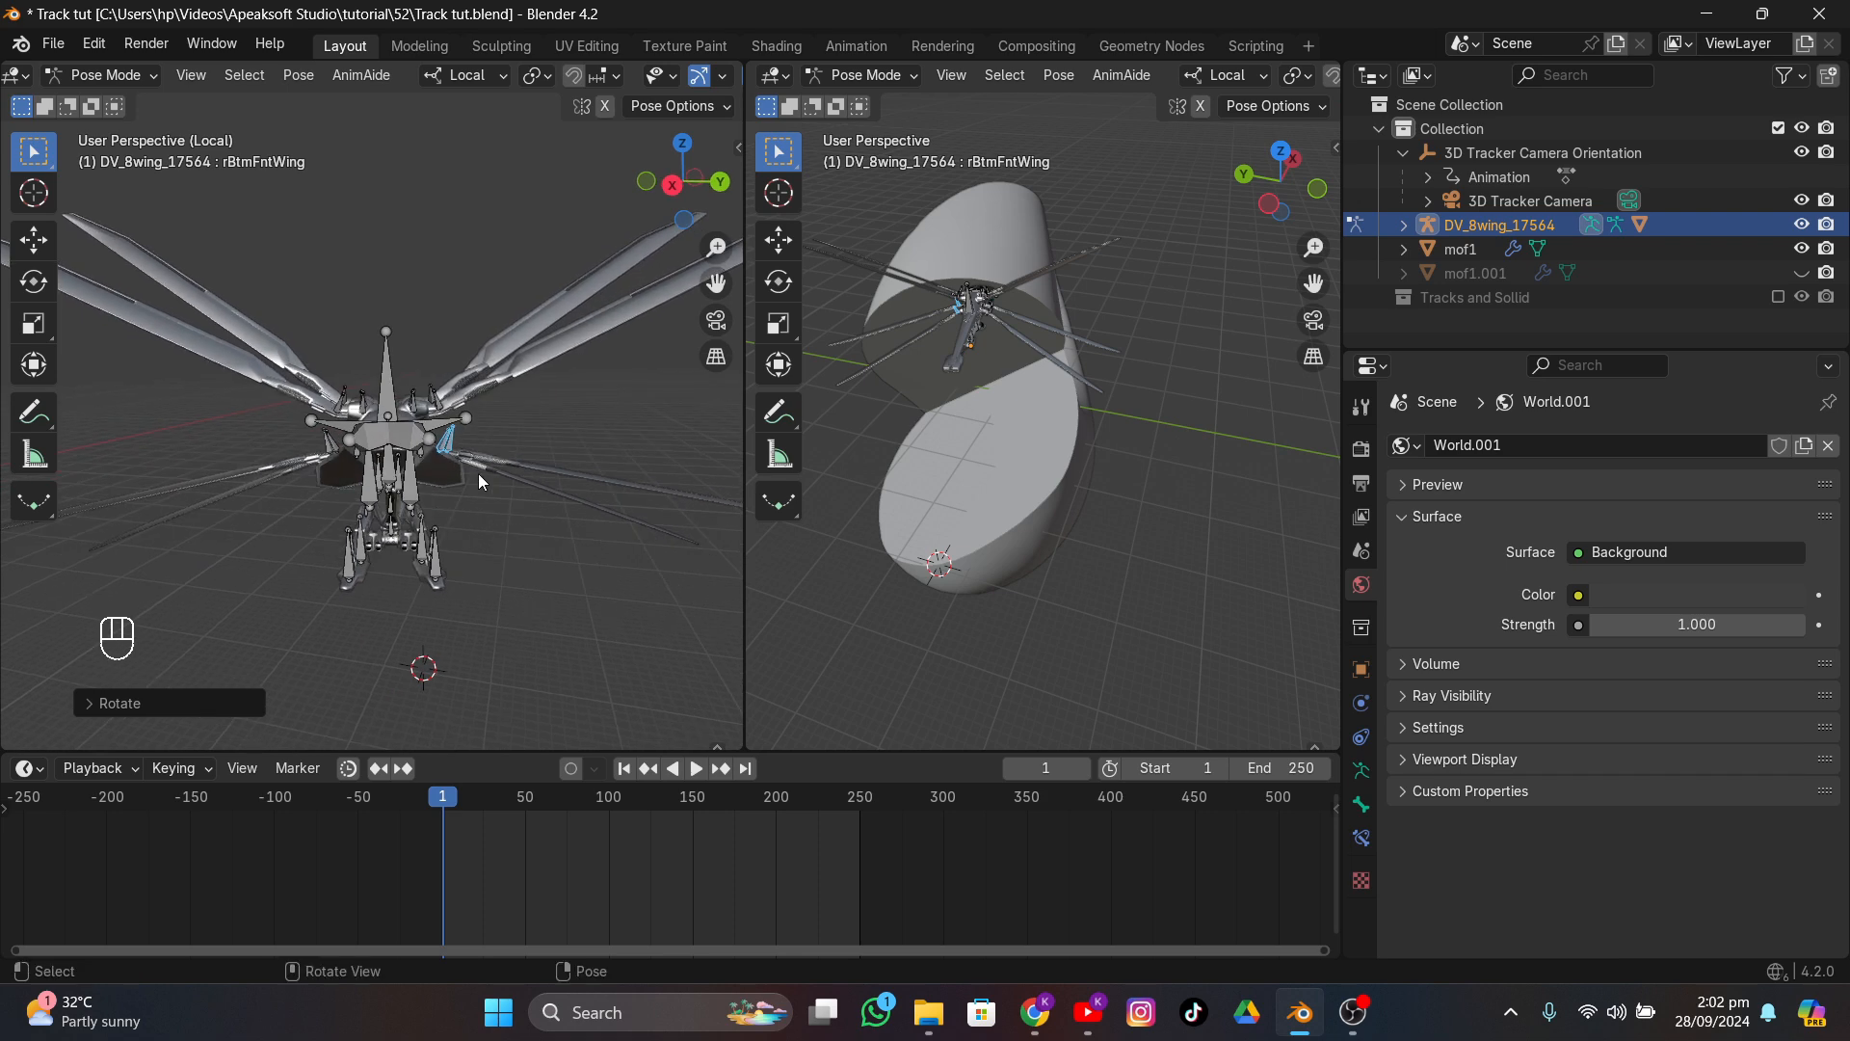
- Select the wing bones on both sides, keyframe their pose on frame 1 and move to frame 10
scroll(505, 470, "up", 4)
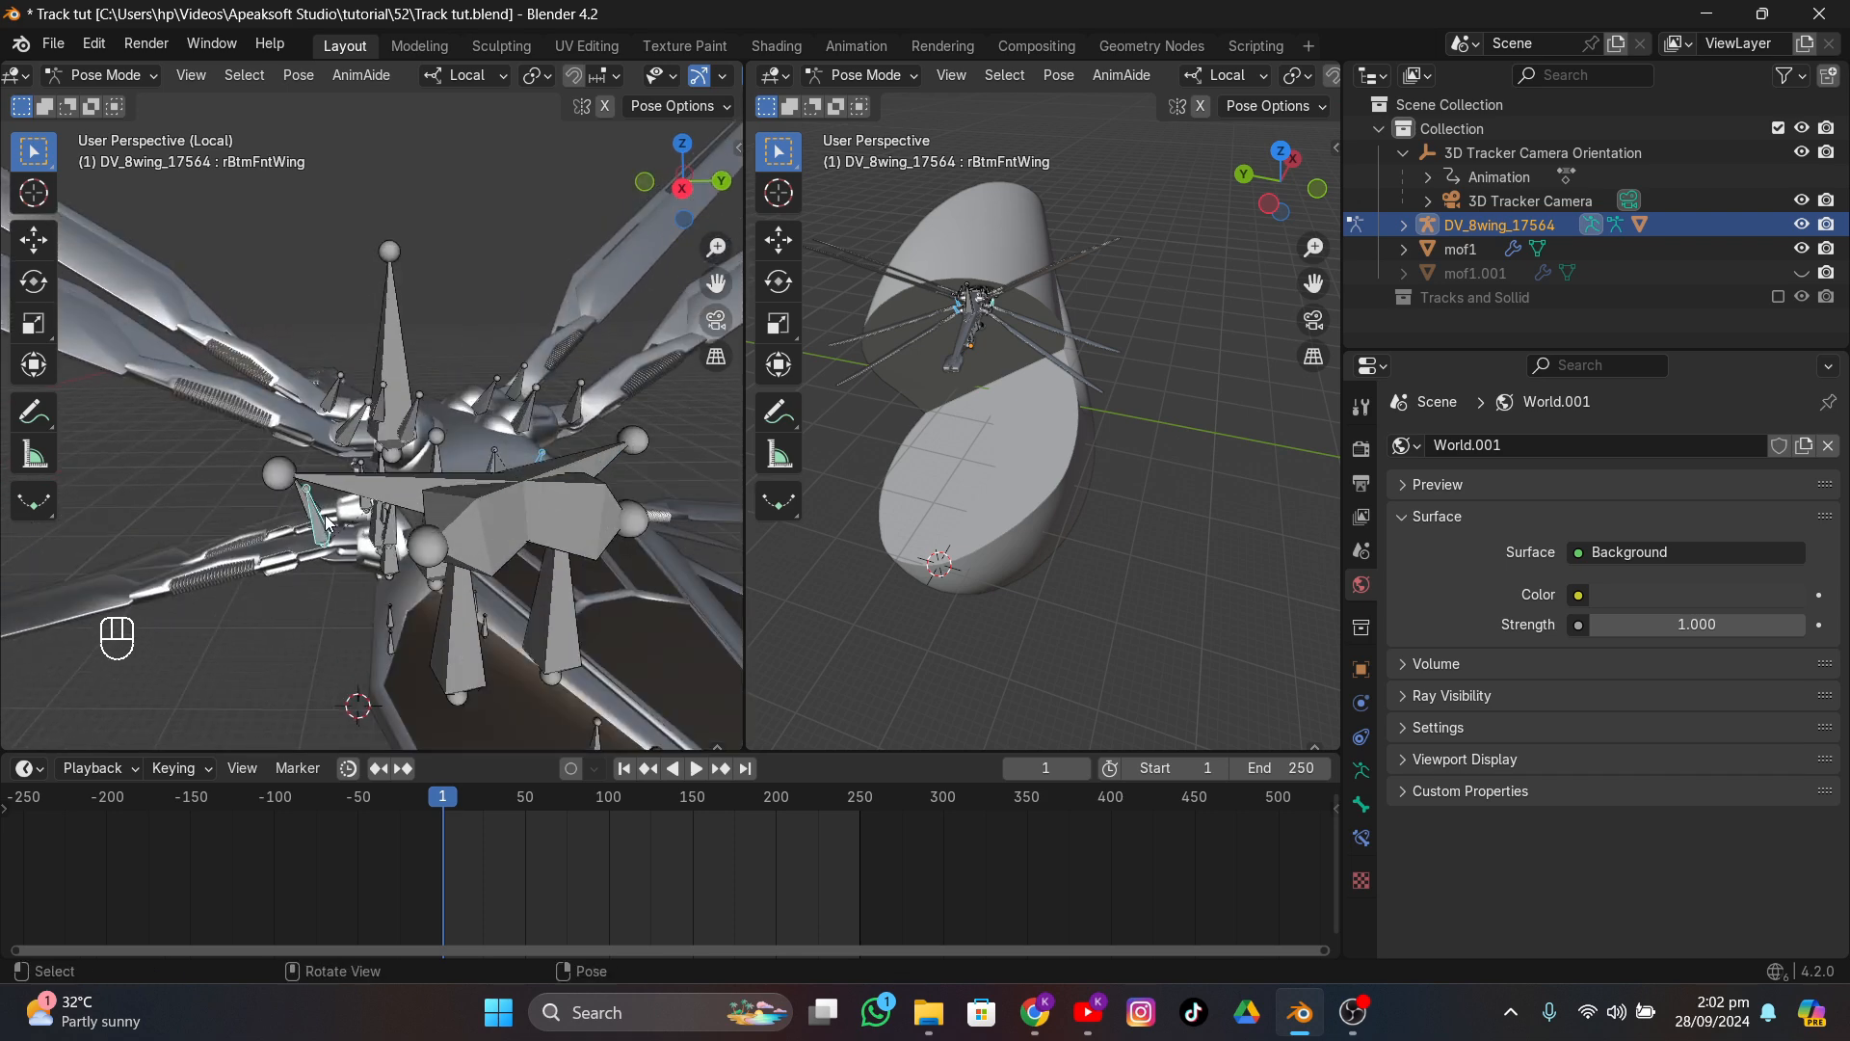
middle_click_drag(326, 523, 322, 491, "shift")
left_click(337, 393, "shift")
middle_click_drag(336, 392, 328, 429)
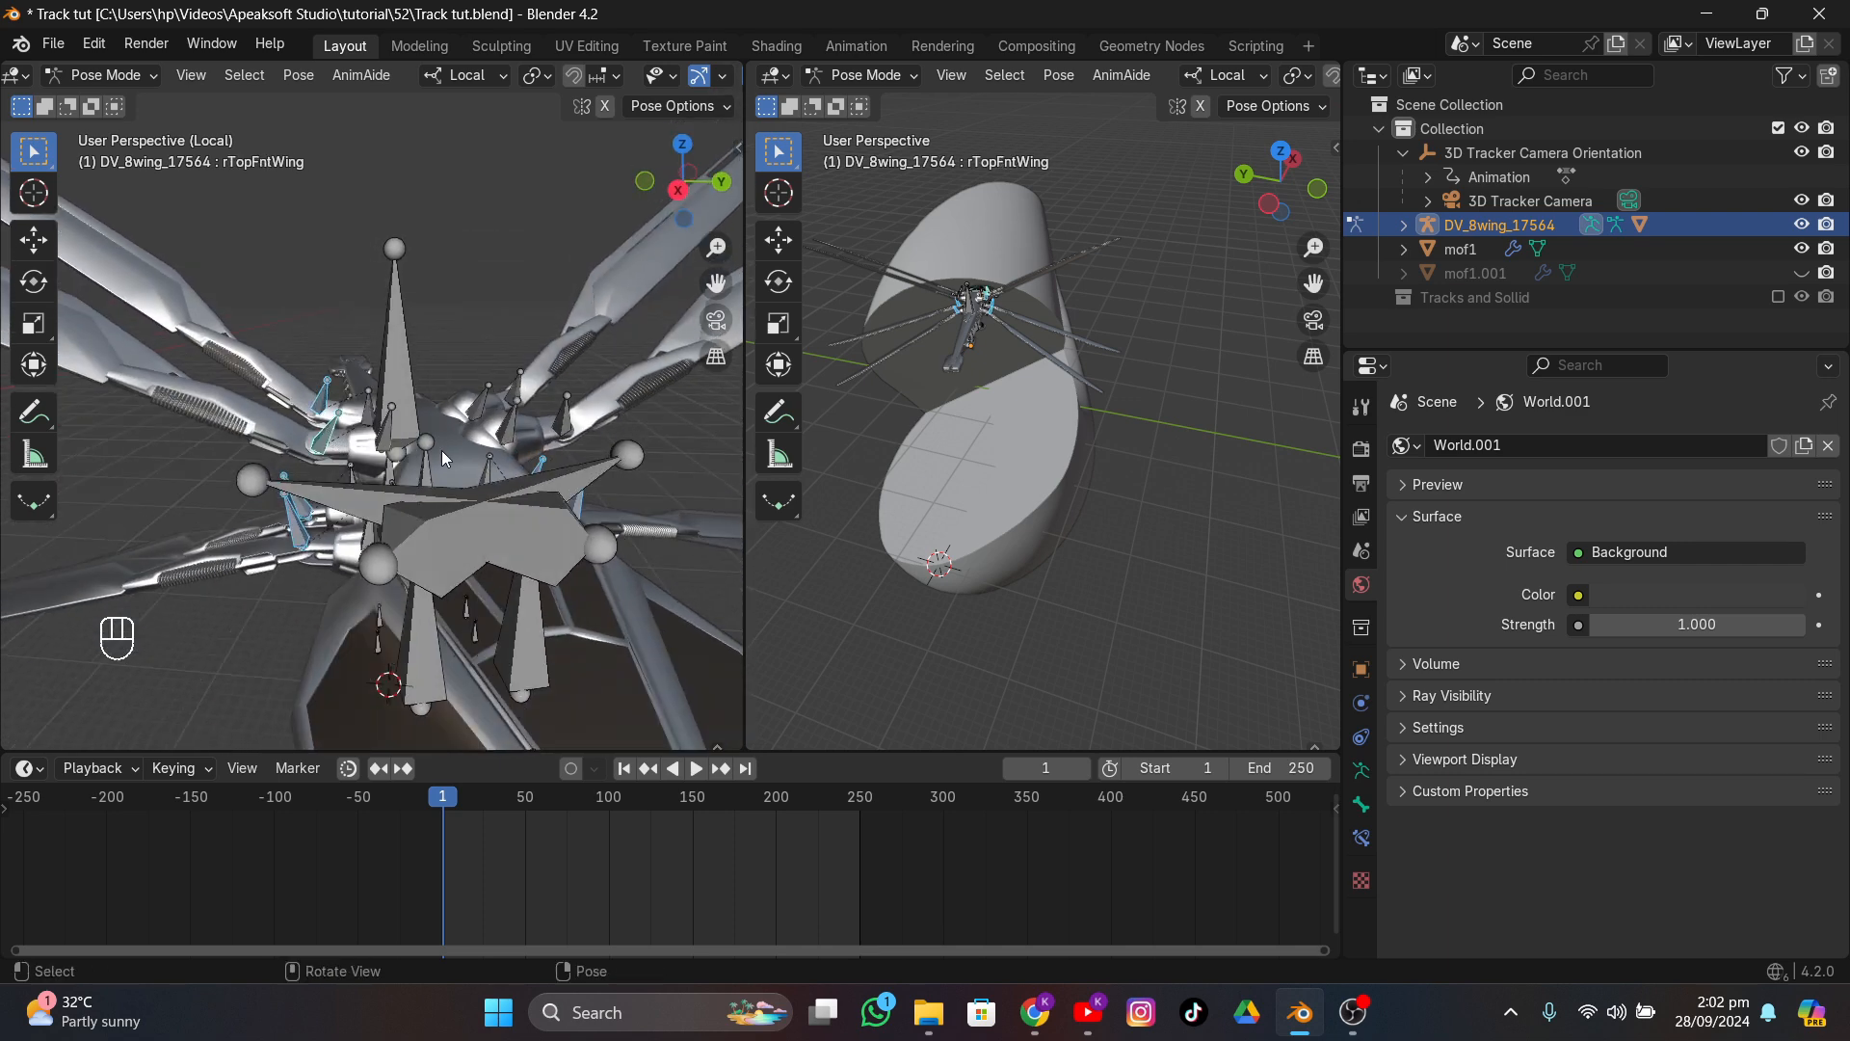
middle_click_drag(587, 462, 508, 474)
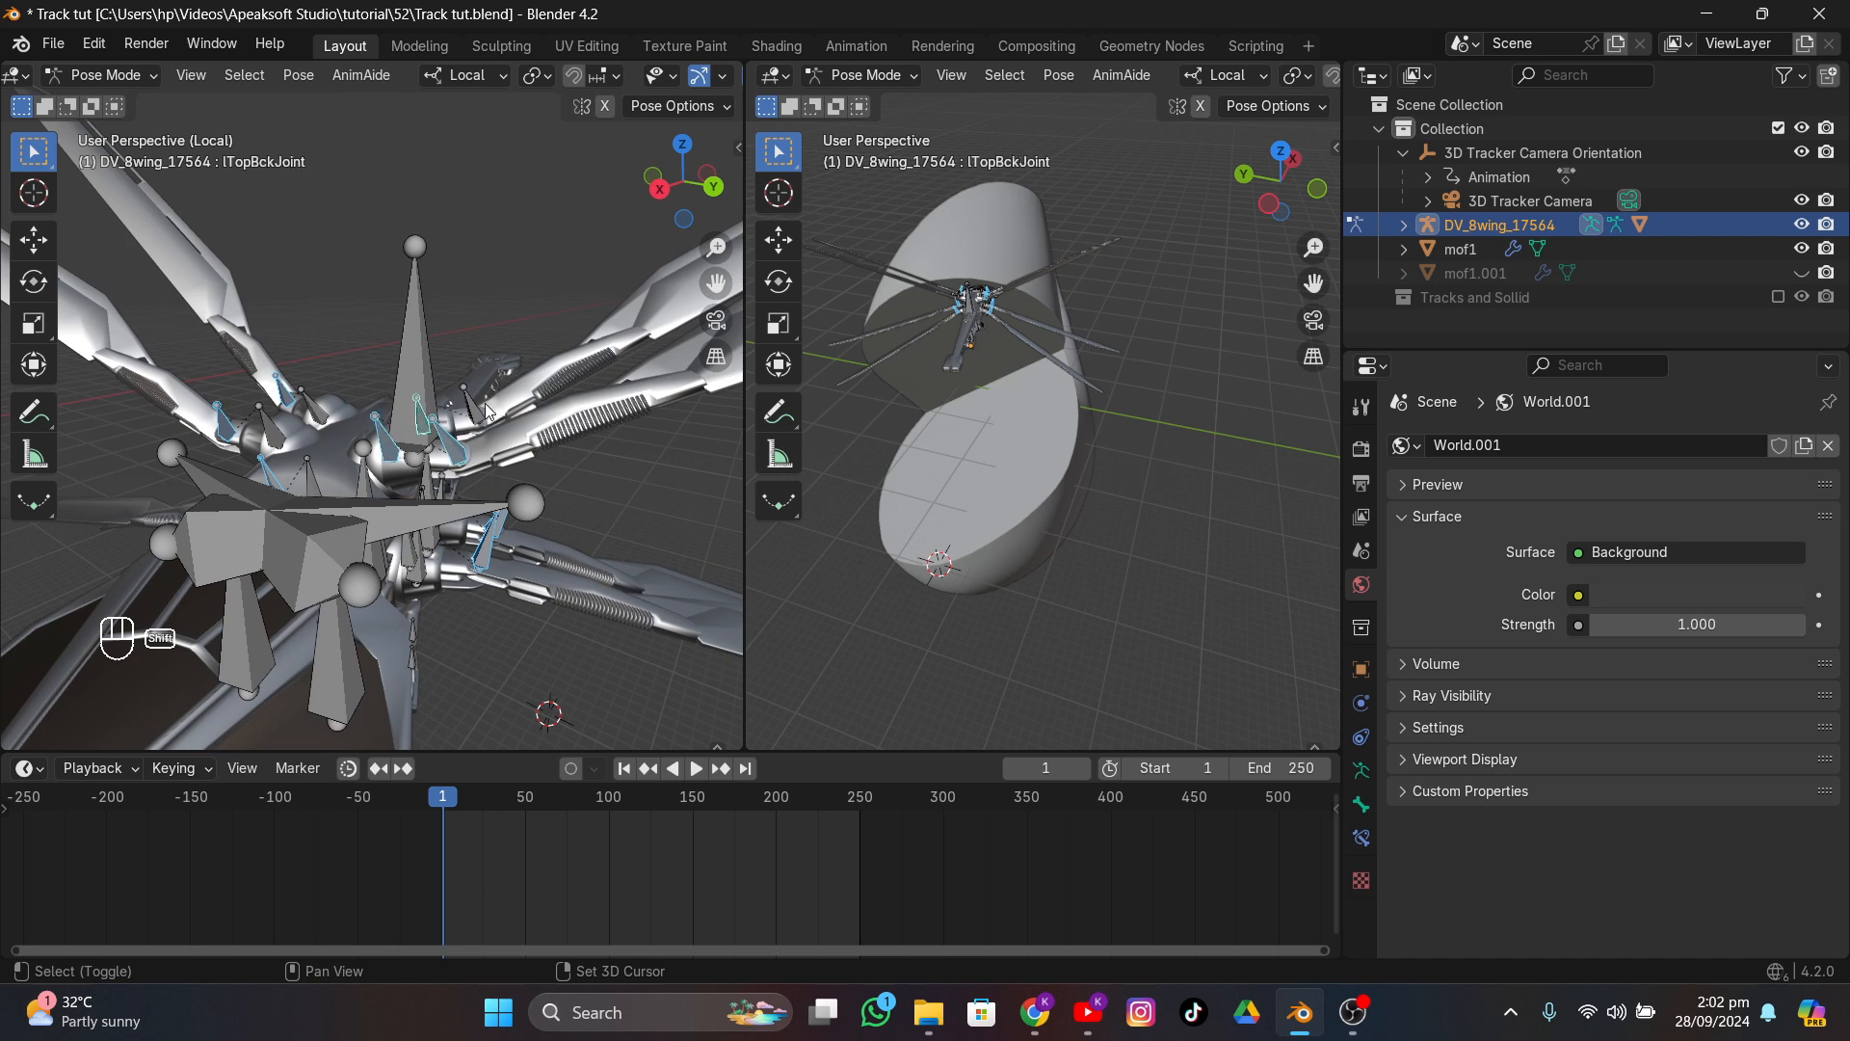
middle_click_drag(464, 470, 539, 443)
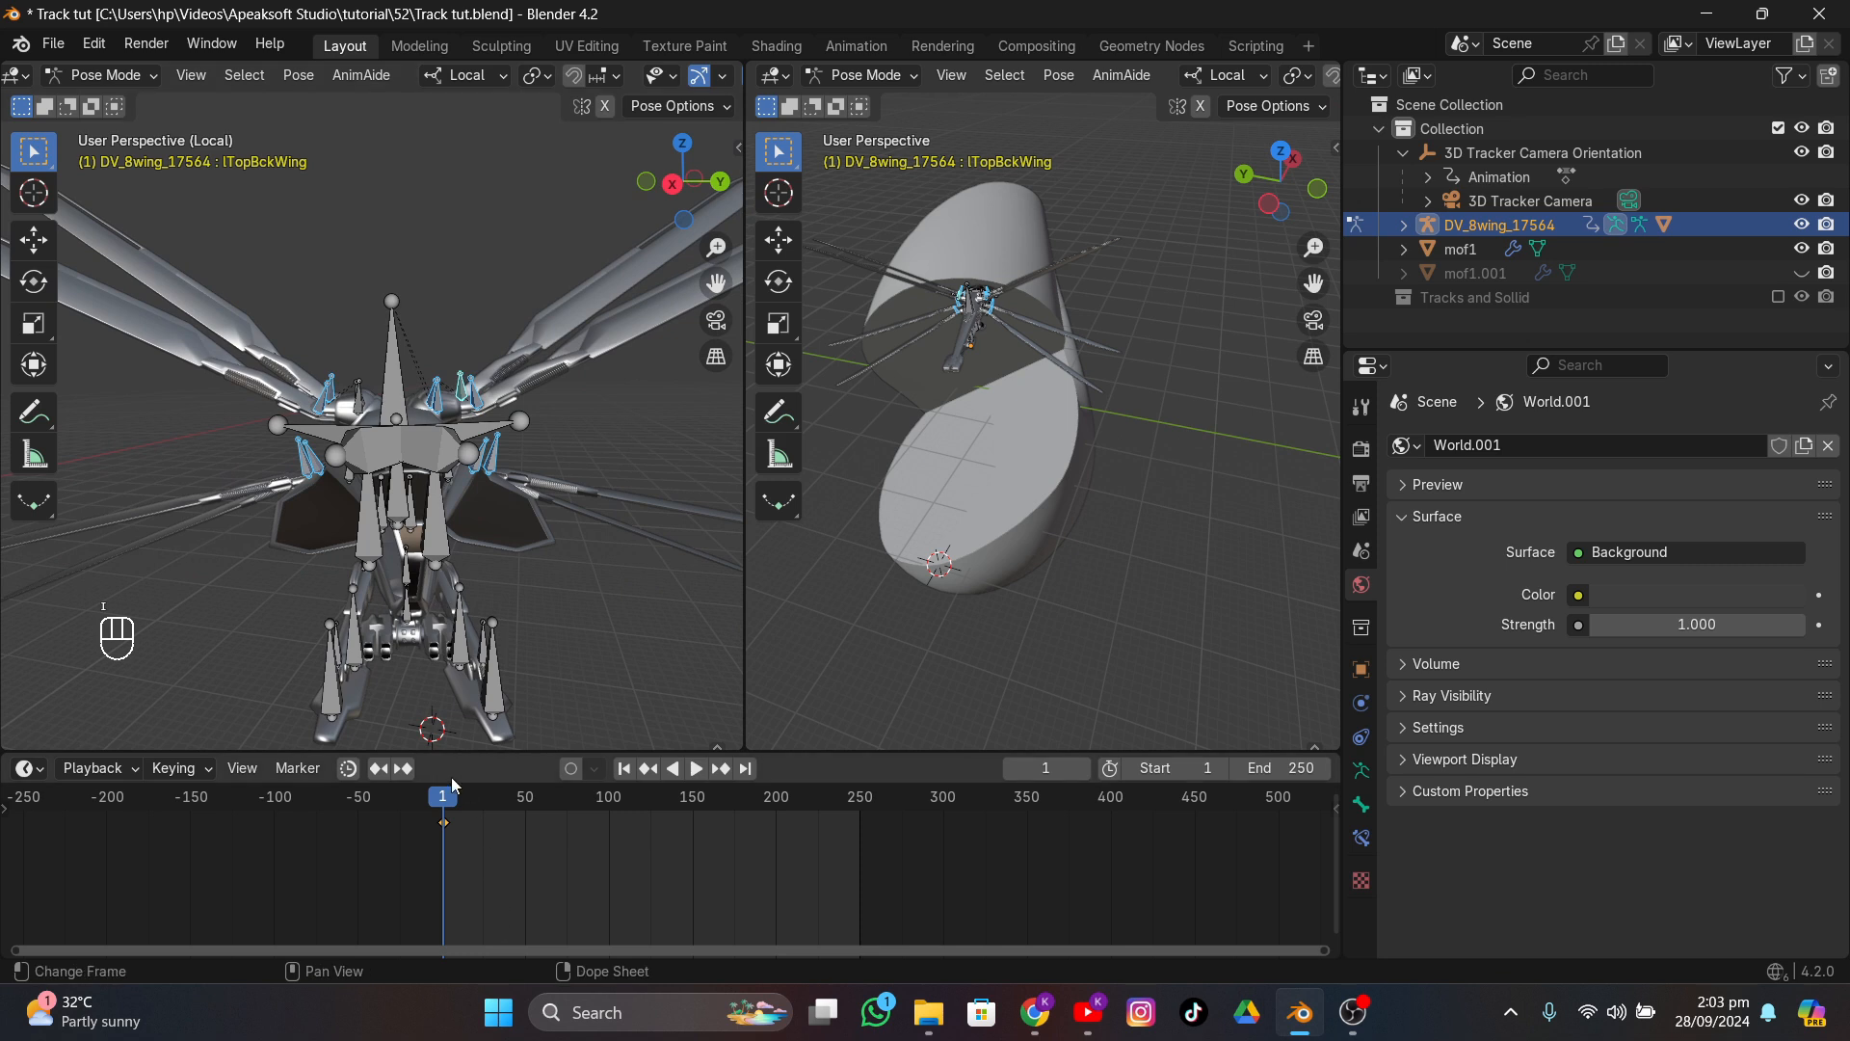
key("space")
left_click_drag(483, 810, 459, 808)
- Select the upper right wing bones, including rTopFntWing
middle_click_drag(410, 575, 466, 576)
left_click(367, 394)
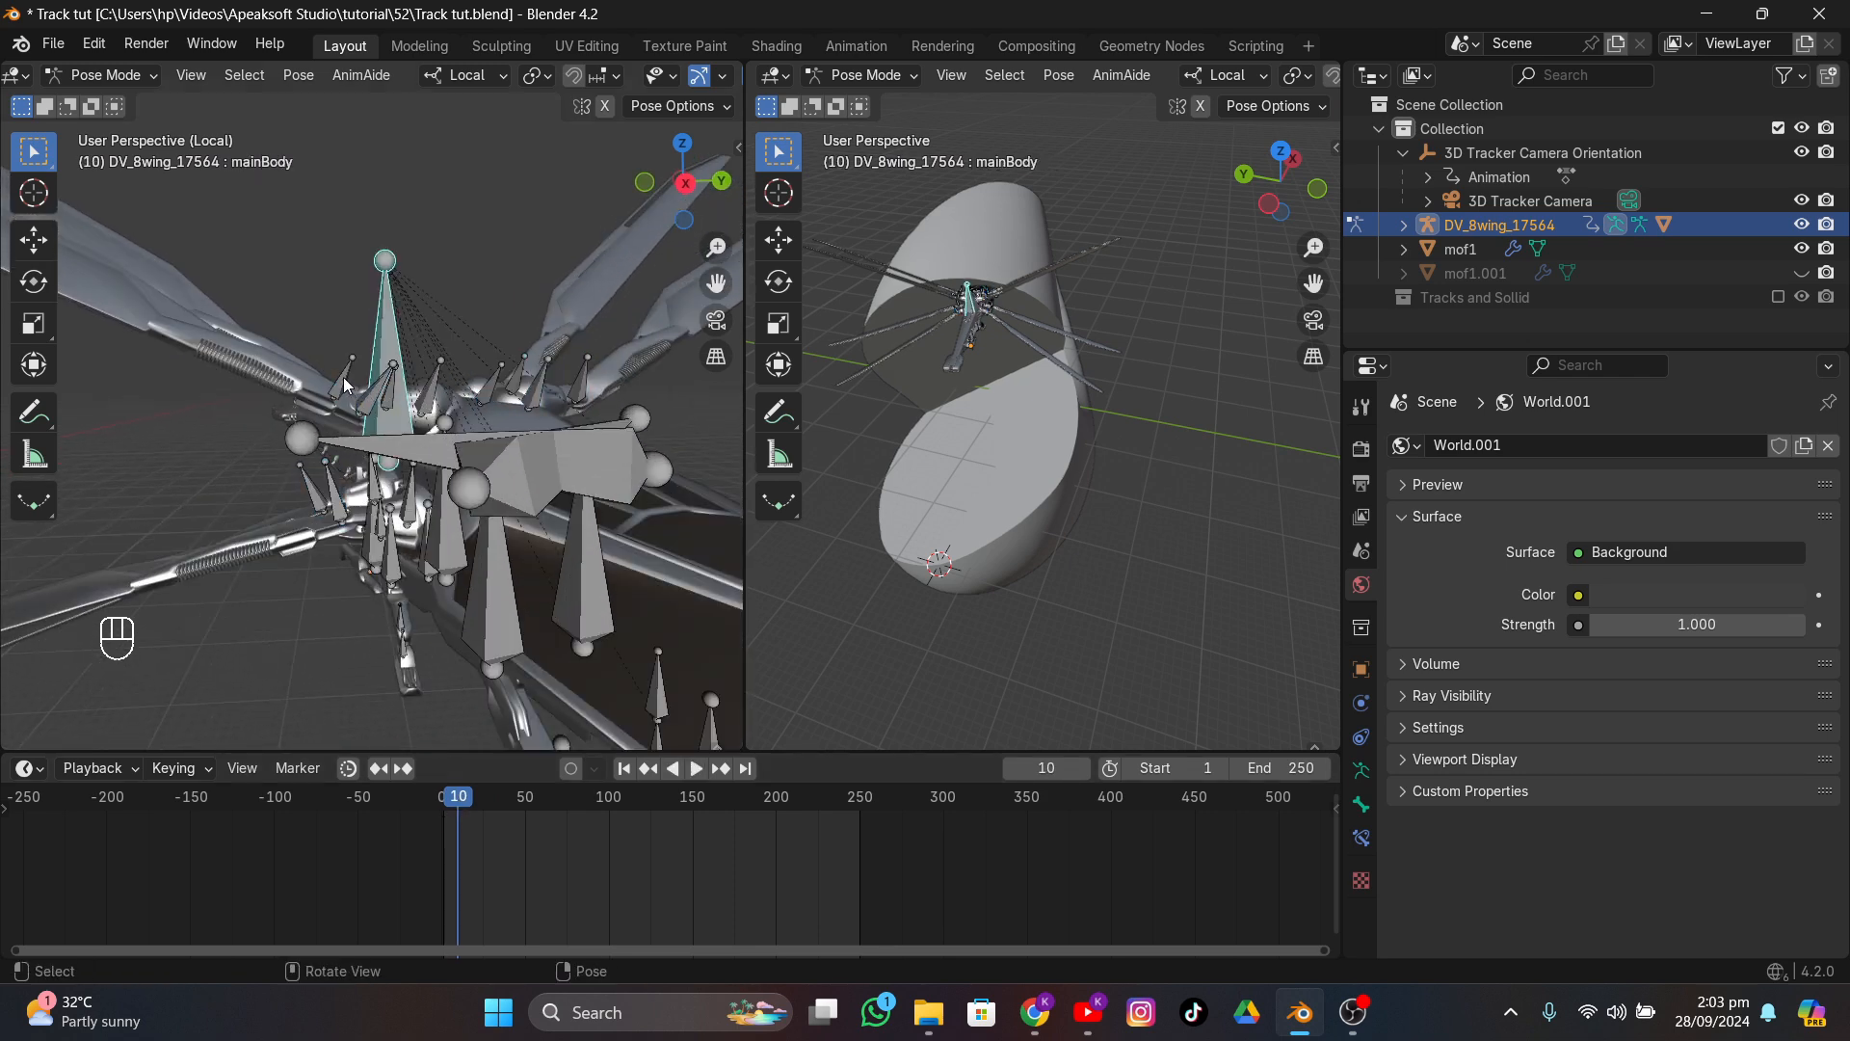
left_click(345, 384)
mouse_move(390, 439)
middle_mouse_down()
mouse_move(415, 443)
mouse_move(391, 443)
middle_mouse_up()
key("r")
key("y")
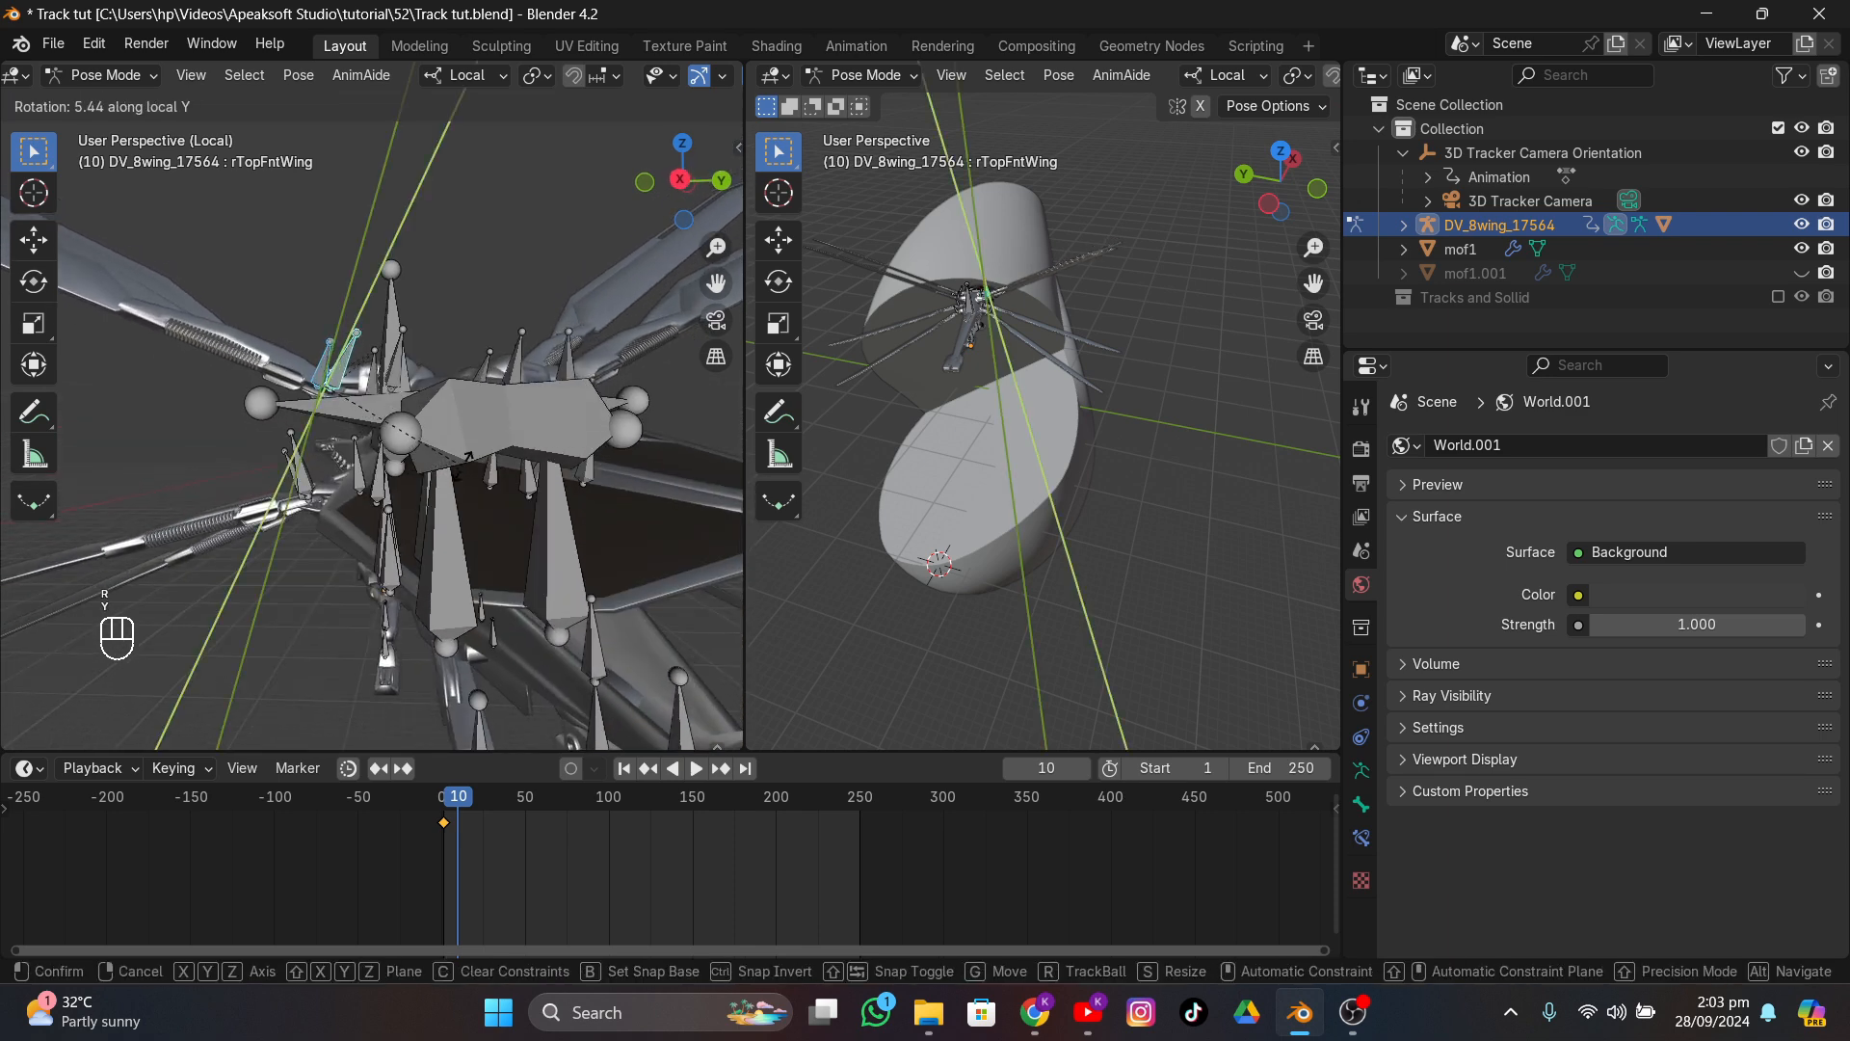
key("x")
key("z")
right_click(408, 466)
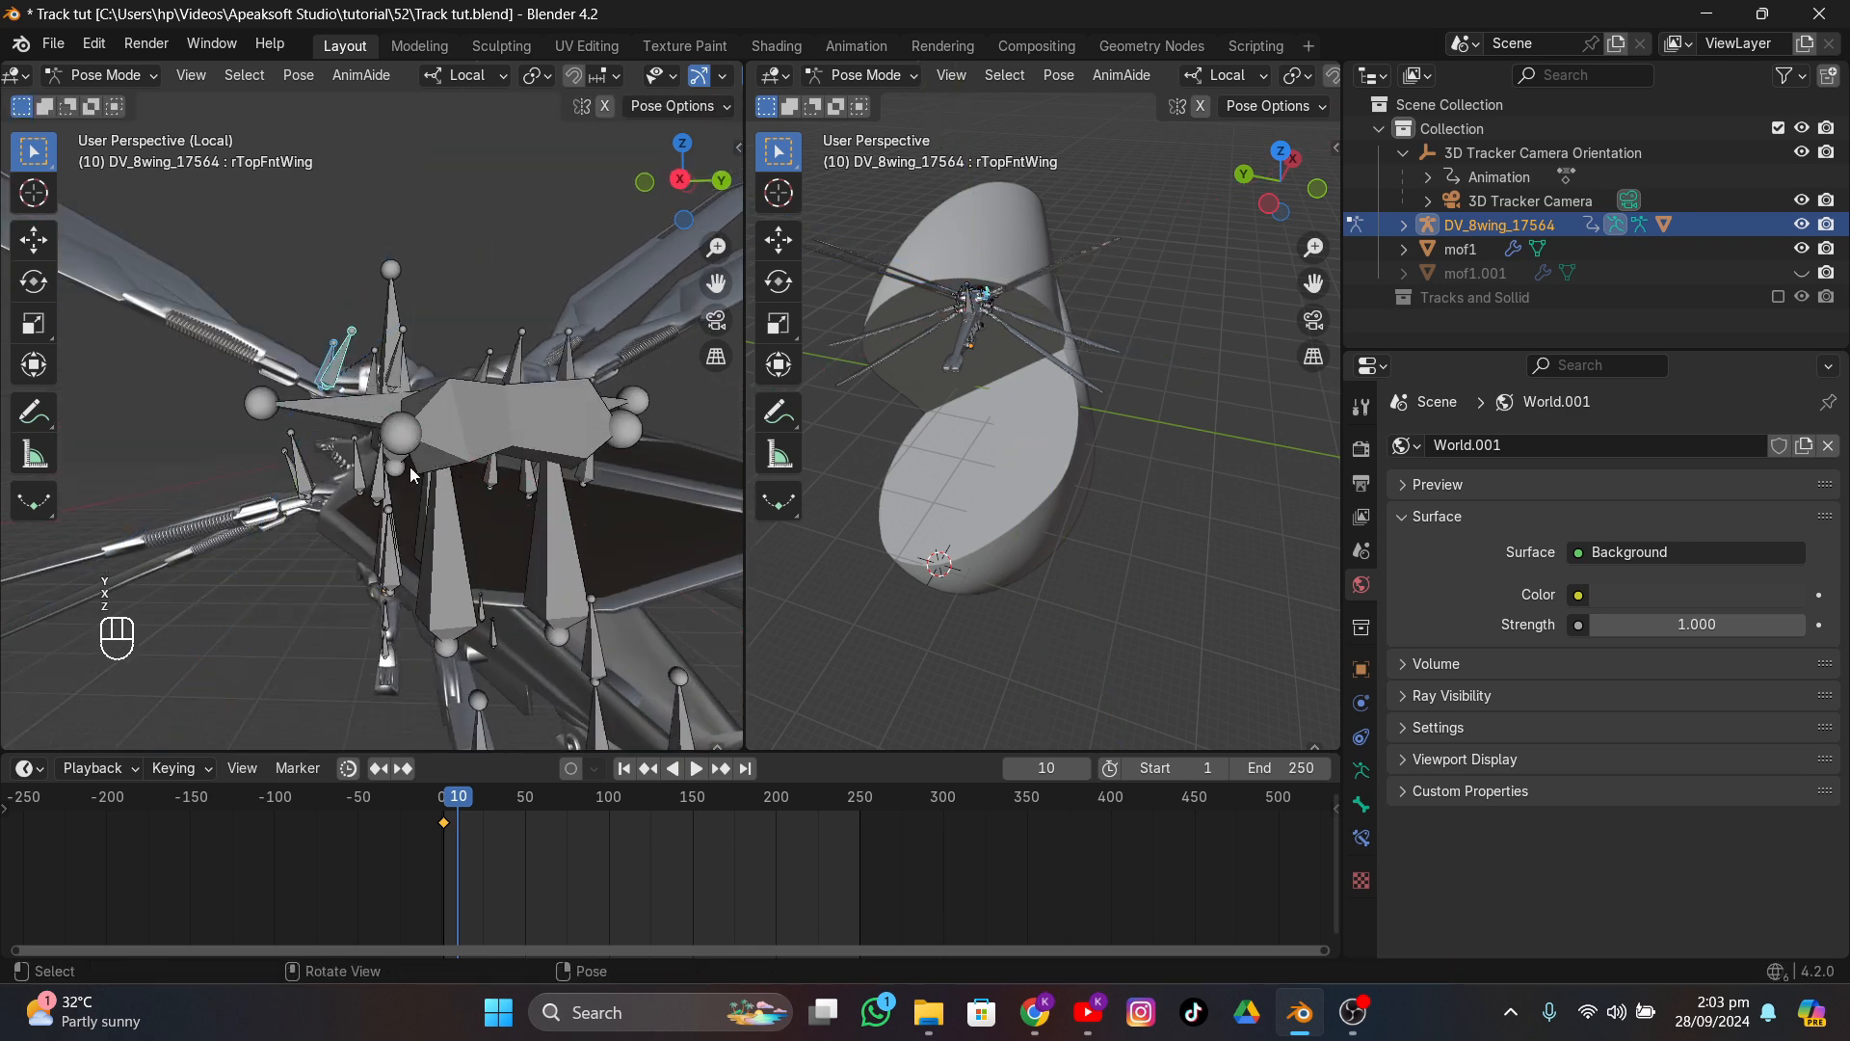
- Rotate the upper right wing bones downward on frame 10
mouse_move(395, 501)
middle_mouse_down()
mouse_move(415, 559)
mouse_move(395, 521)
middle_mouse_up()
key("r")
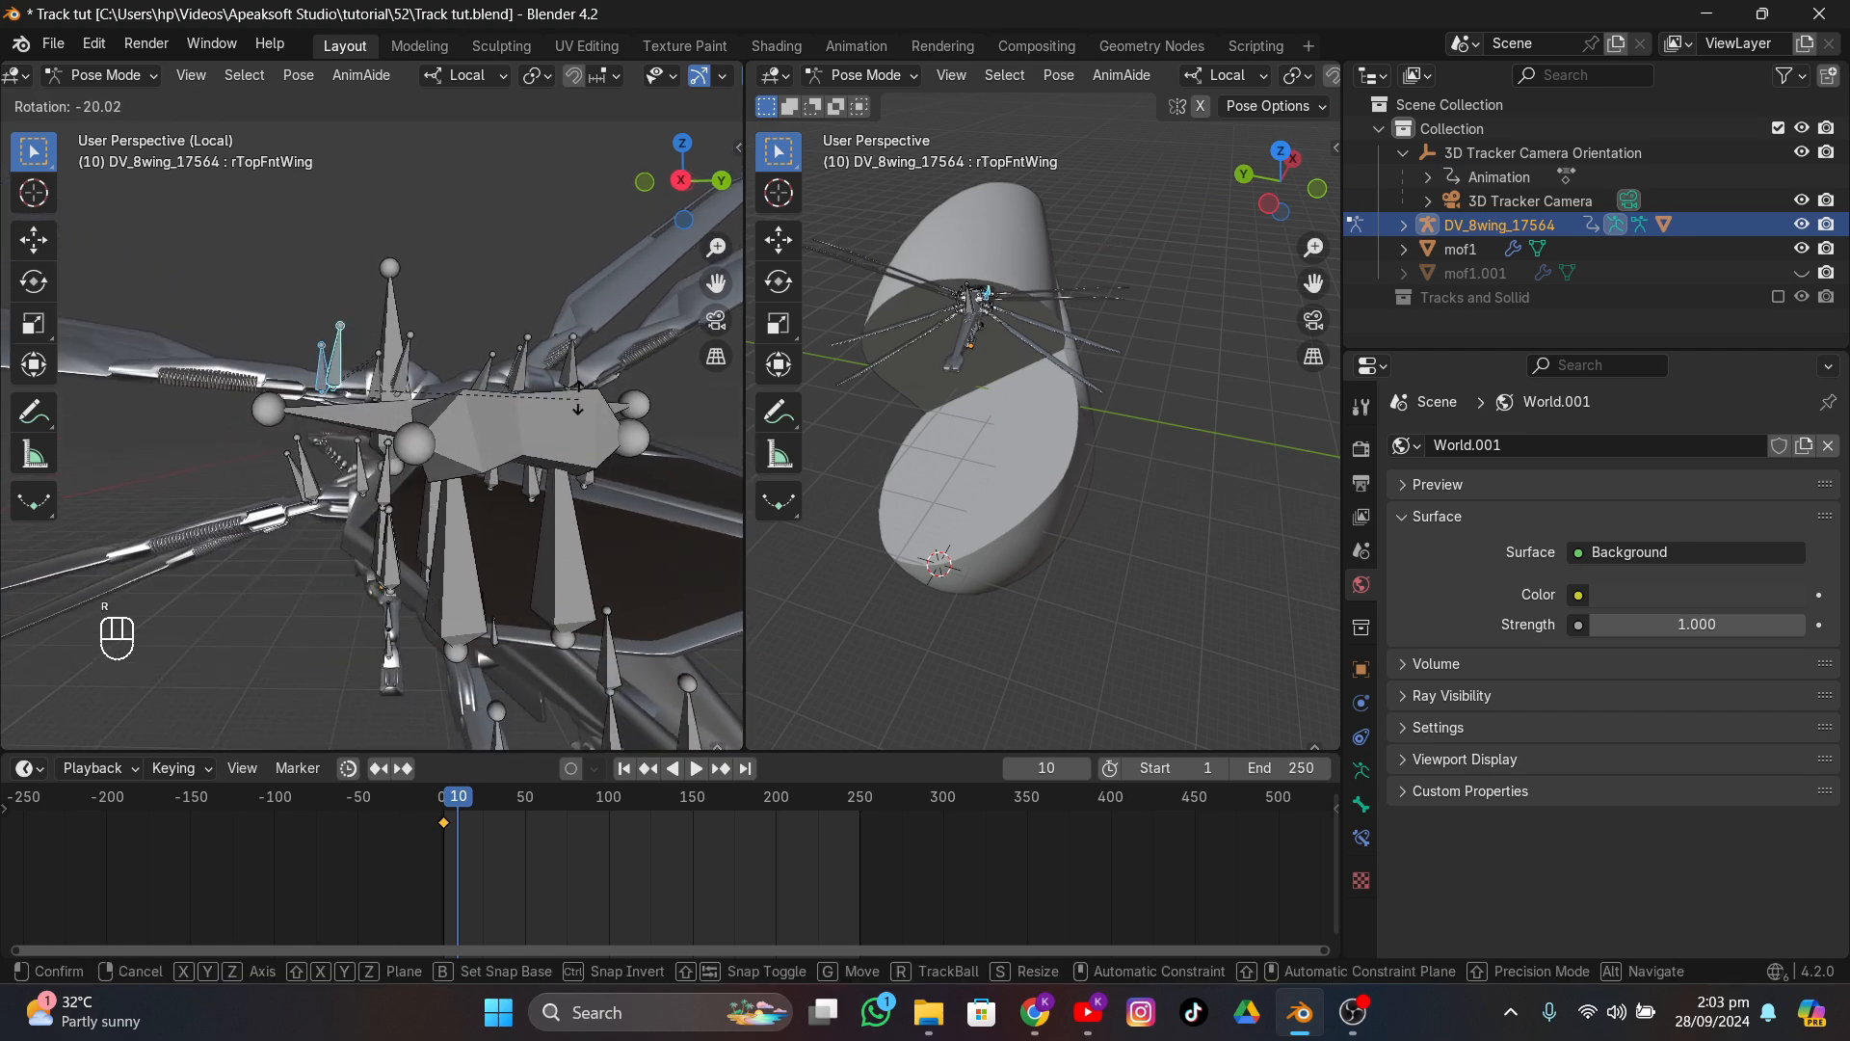
left_click(541, 287)
- Rotate the lower right wing bones, rBtmFntWing and rBtmBckWing, upward on frame 10
middle_click_drag(535, 482, 479, 531)
left_click(316, 484)
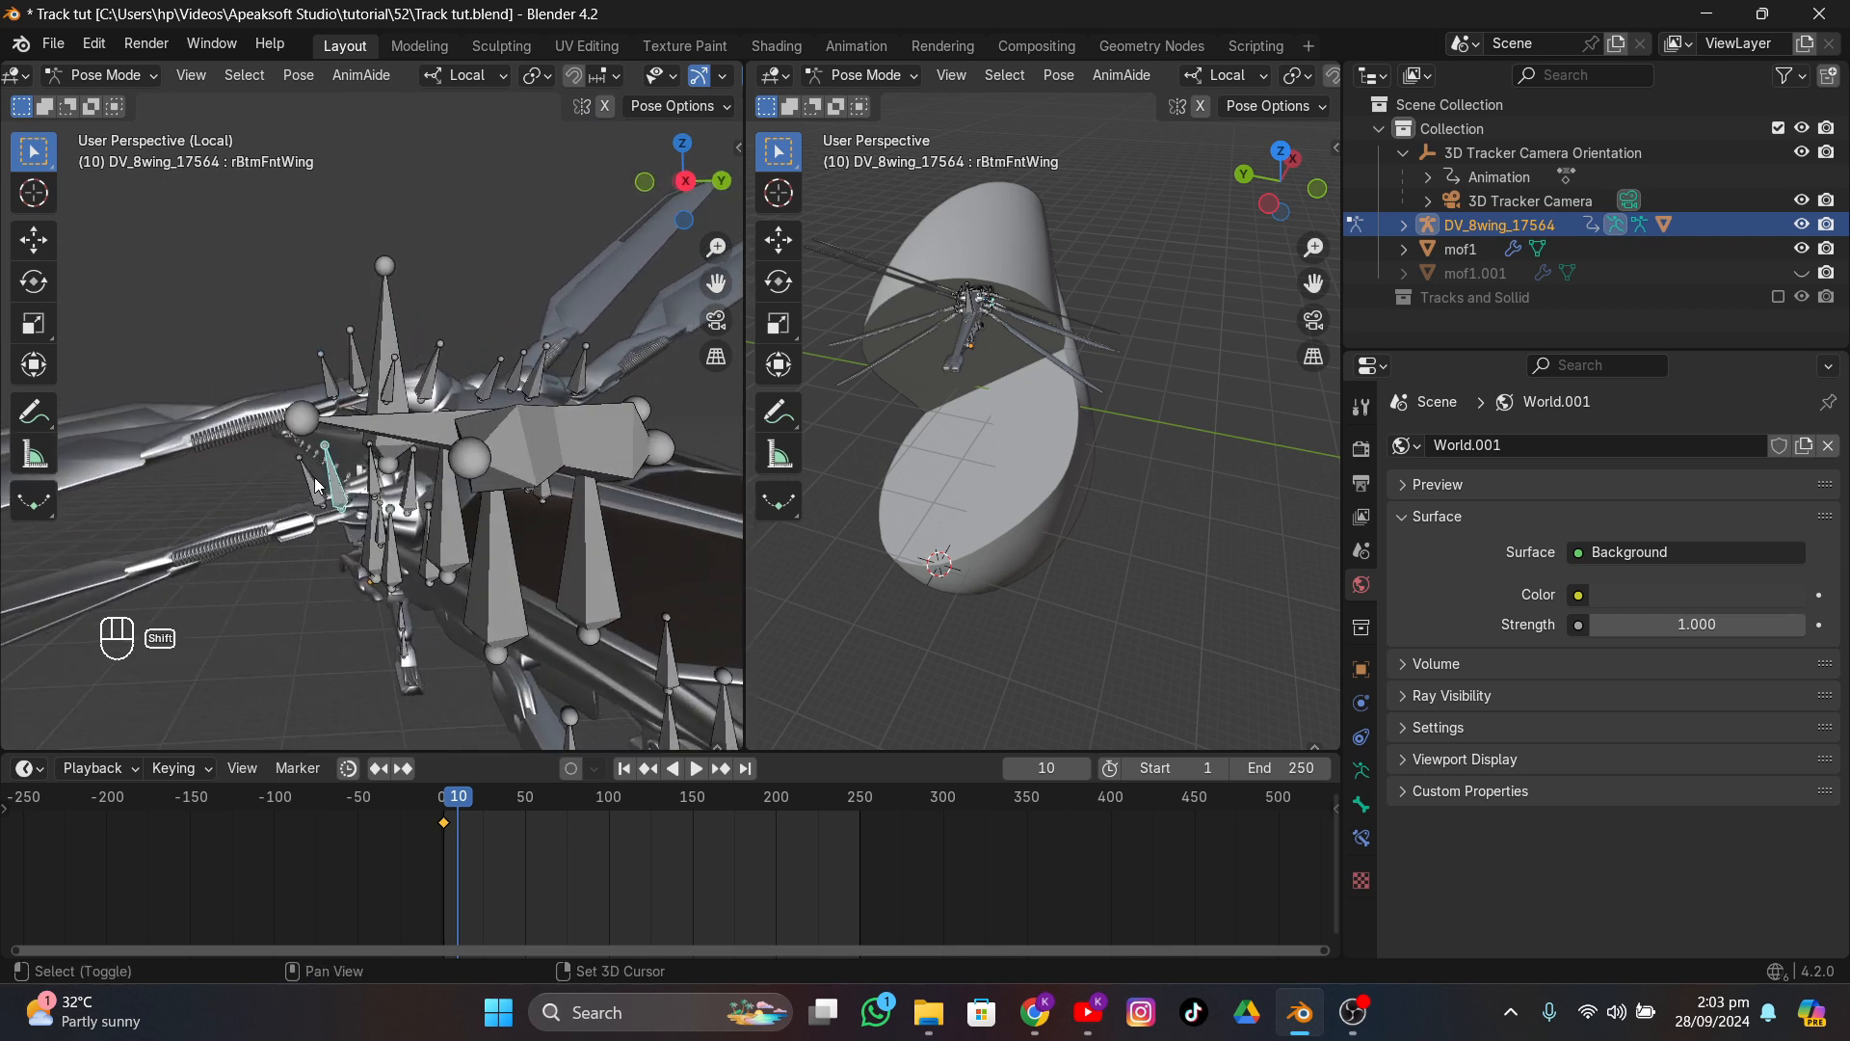
middle_click_drag(511, 456, 412, 559)
key("r")
left_click(545, 533)
- Add the upper right wing bones to the selection and keyframe the right wings' pose on frame 10
middle_click_drag(413, 445, 330, 431)
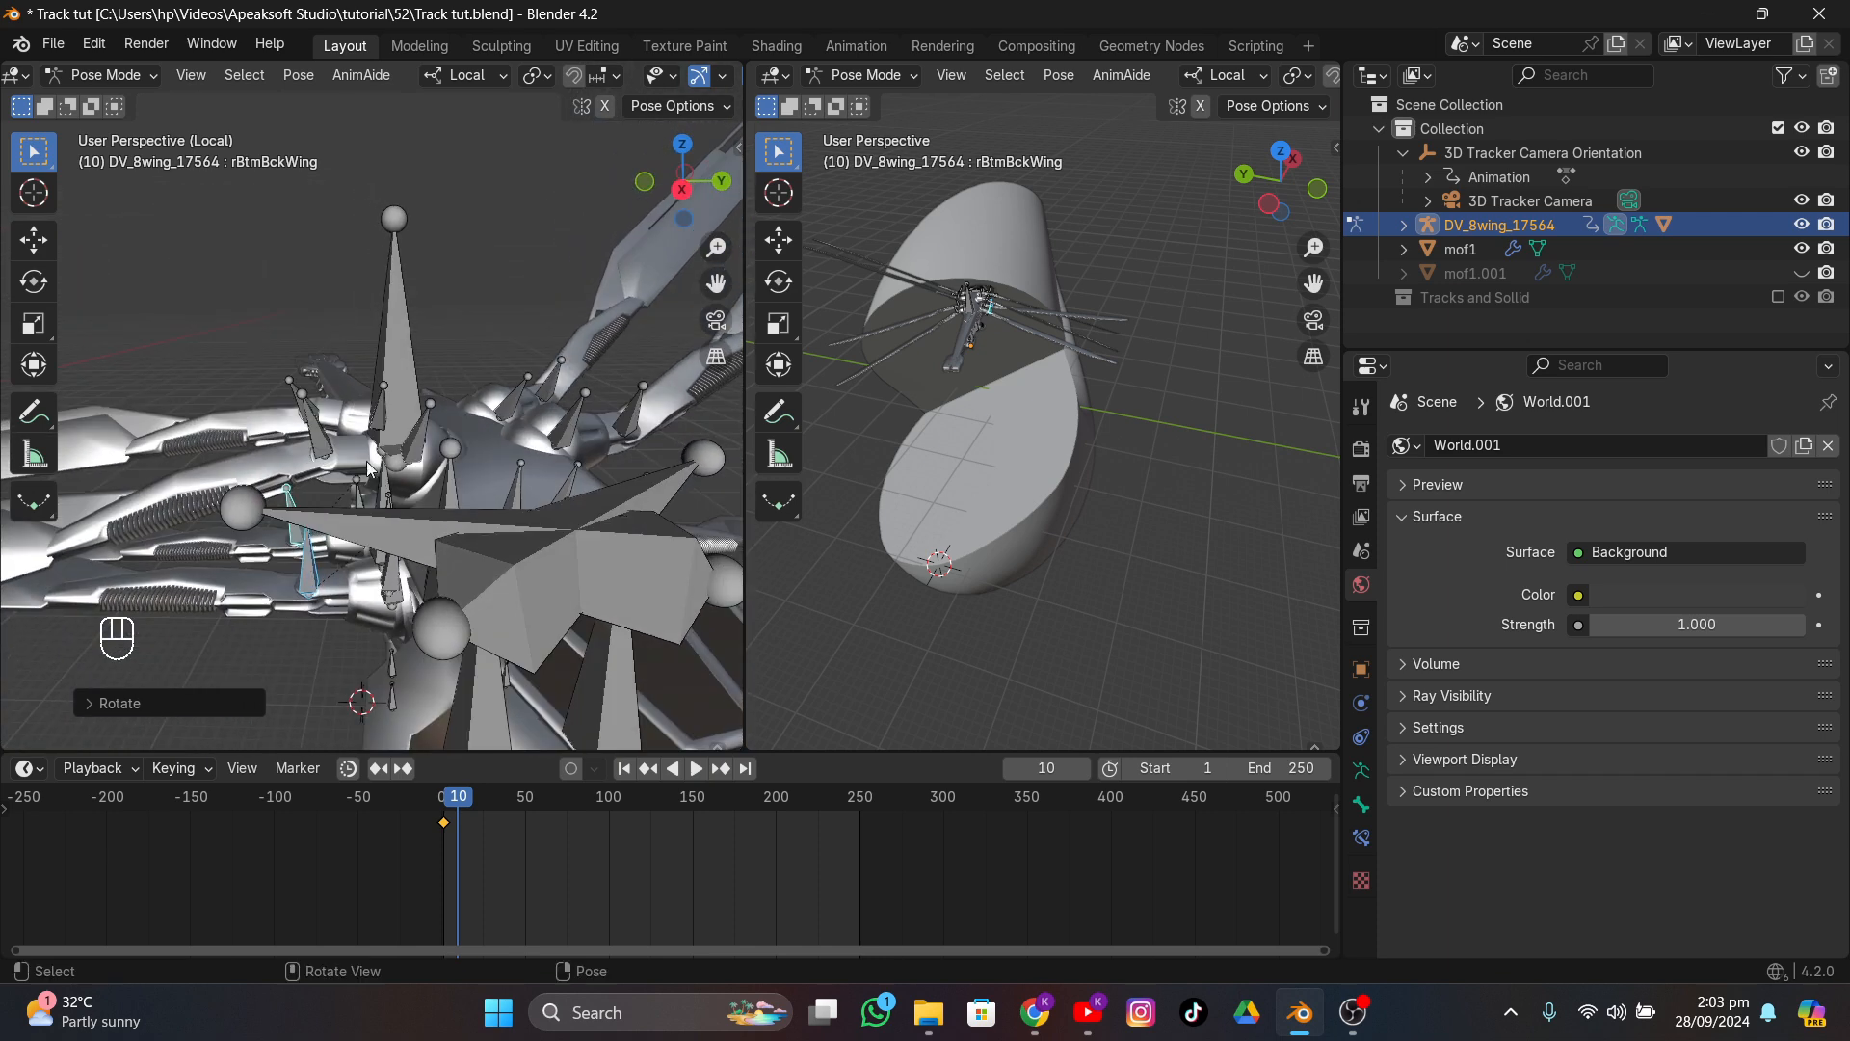
left_click(329, 431, "shift")
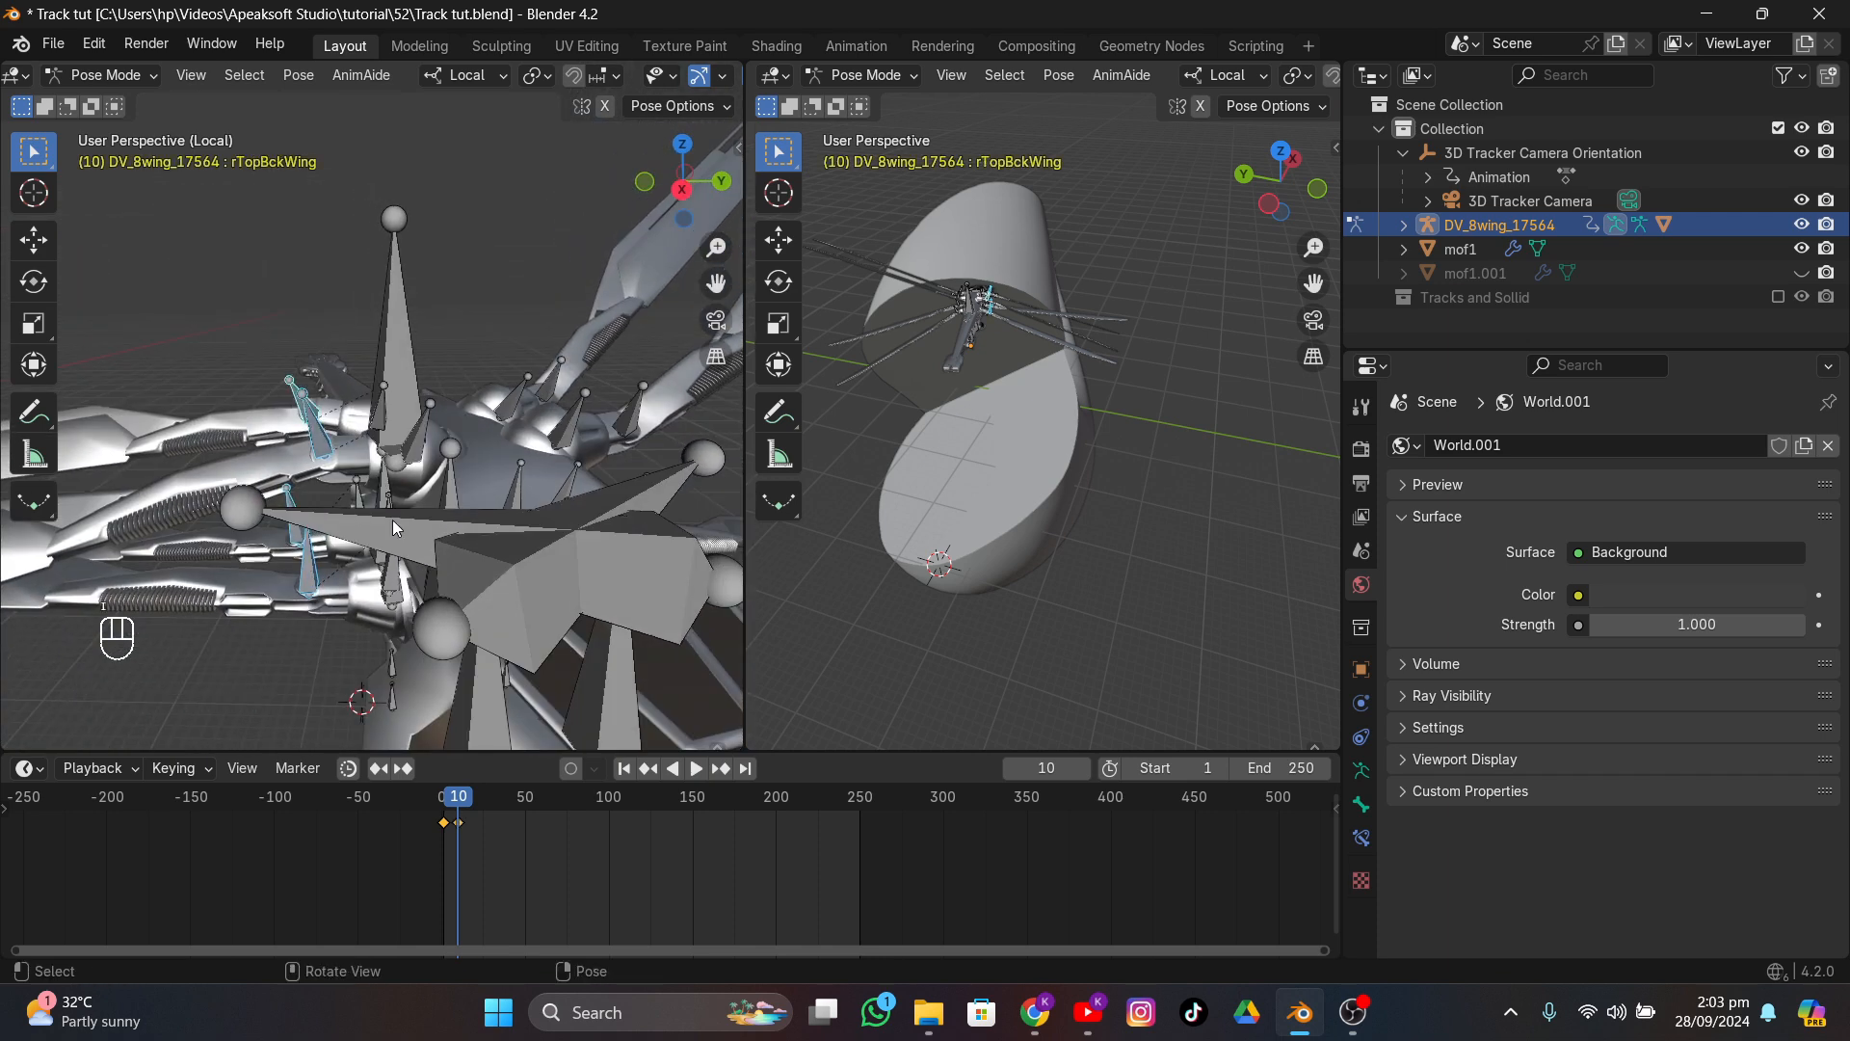
mouse_move(392, 518)
middle_mouse_down()
mouse_move(467, 522)
mouse_move(384, 513)
mouse_move(409, 511)
middle_mouse_up()
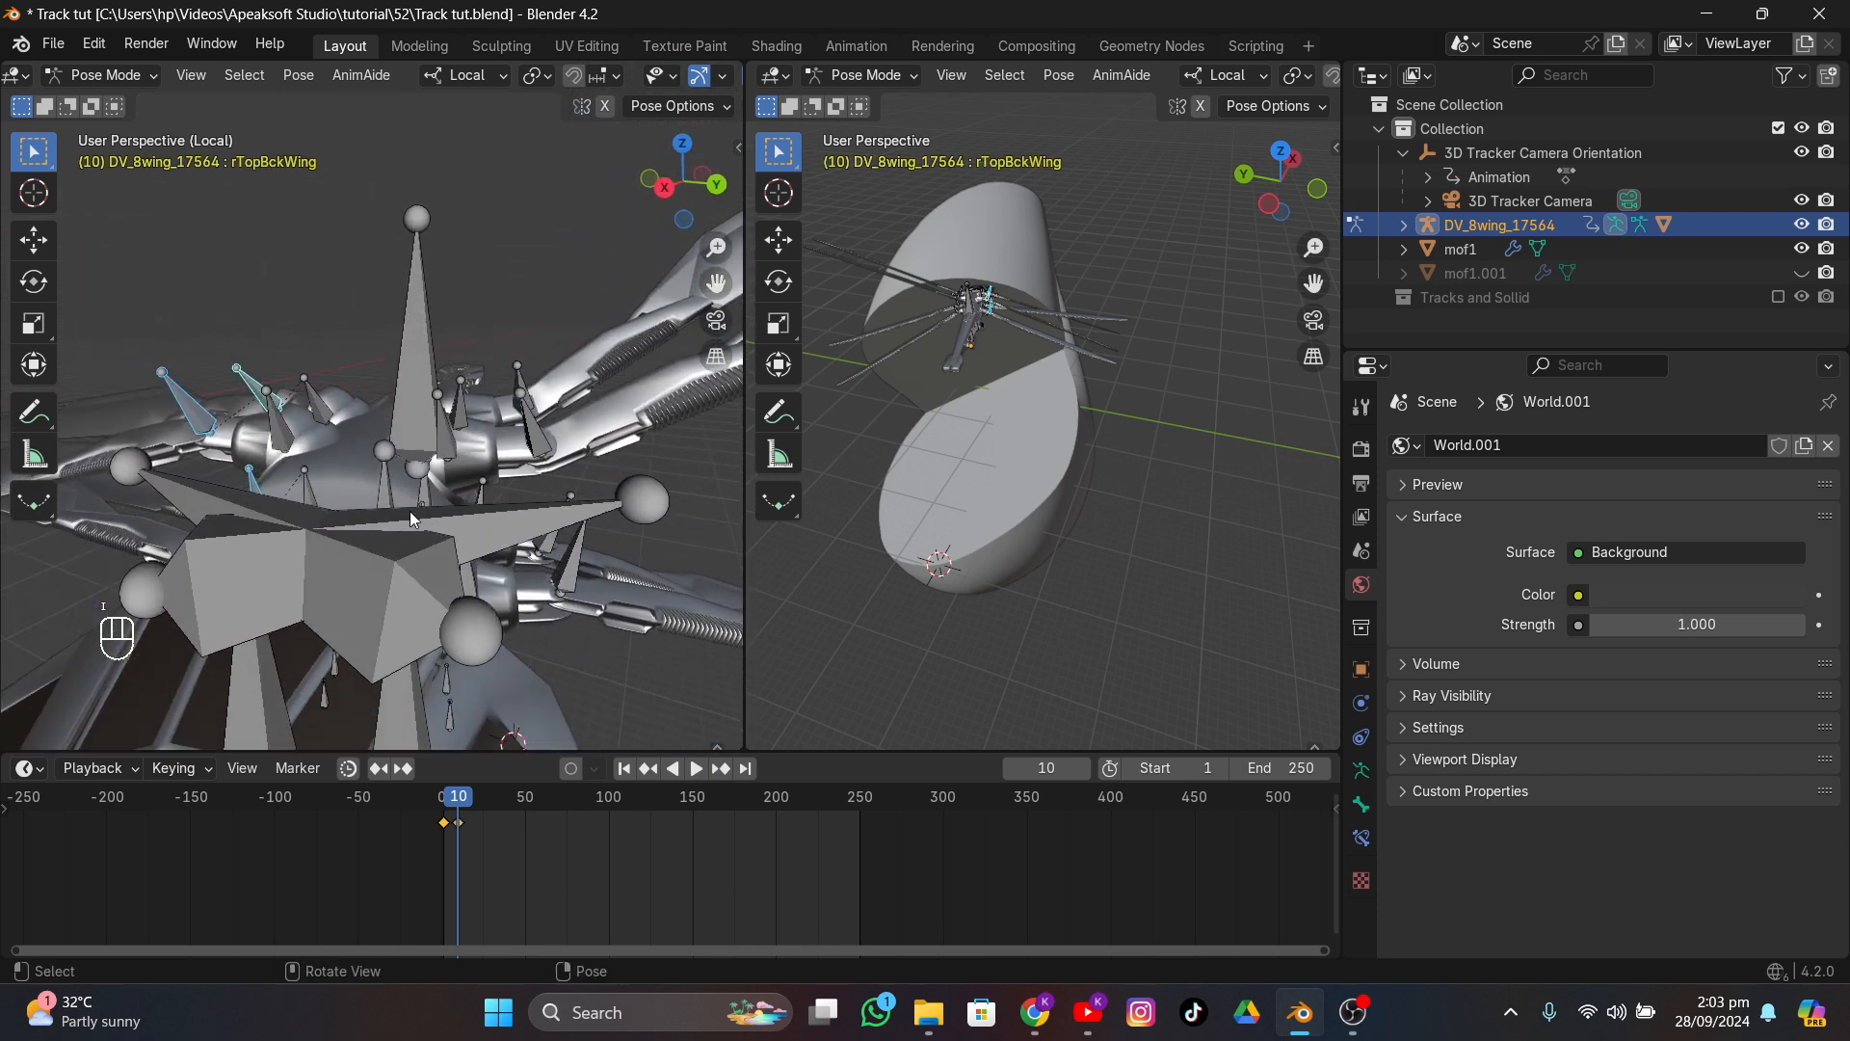
- Select the upper left wing bones, including lTopFntWing
left_click(443, 446)
left_click(522, 427)
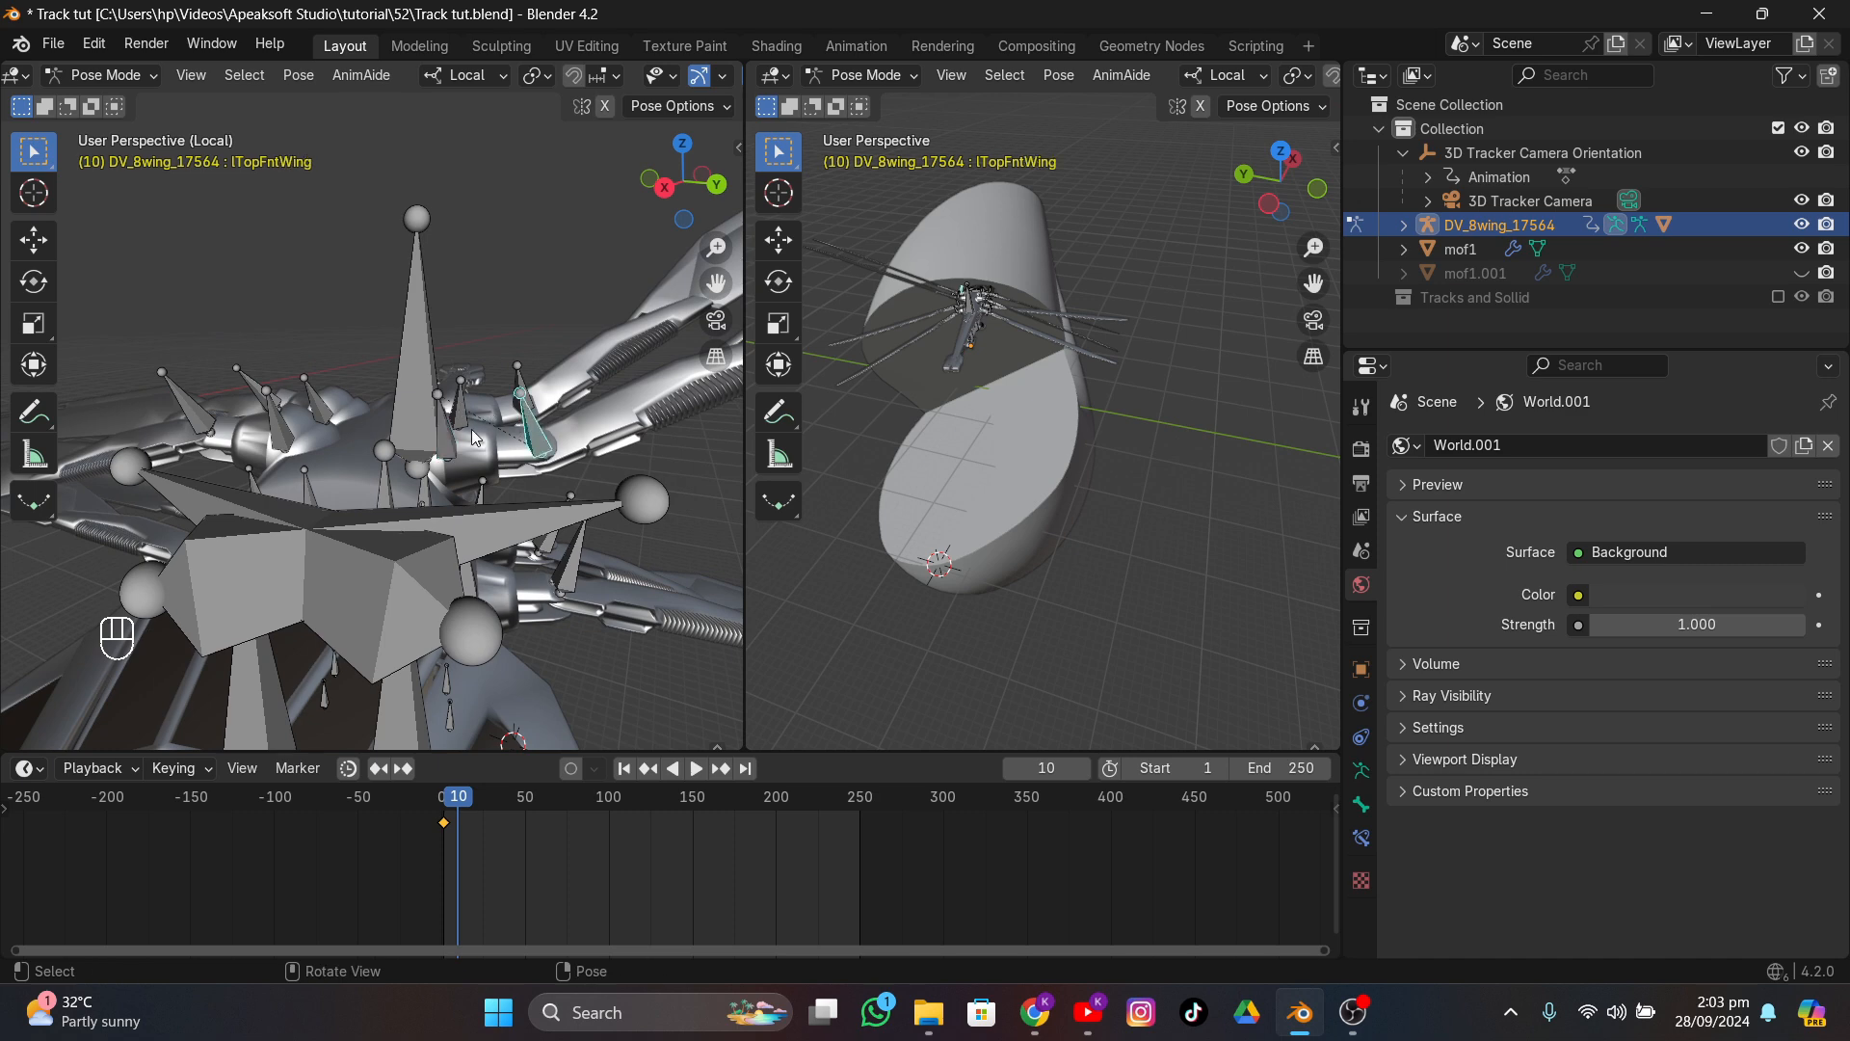
left_click(442, 421)
key("r")
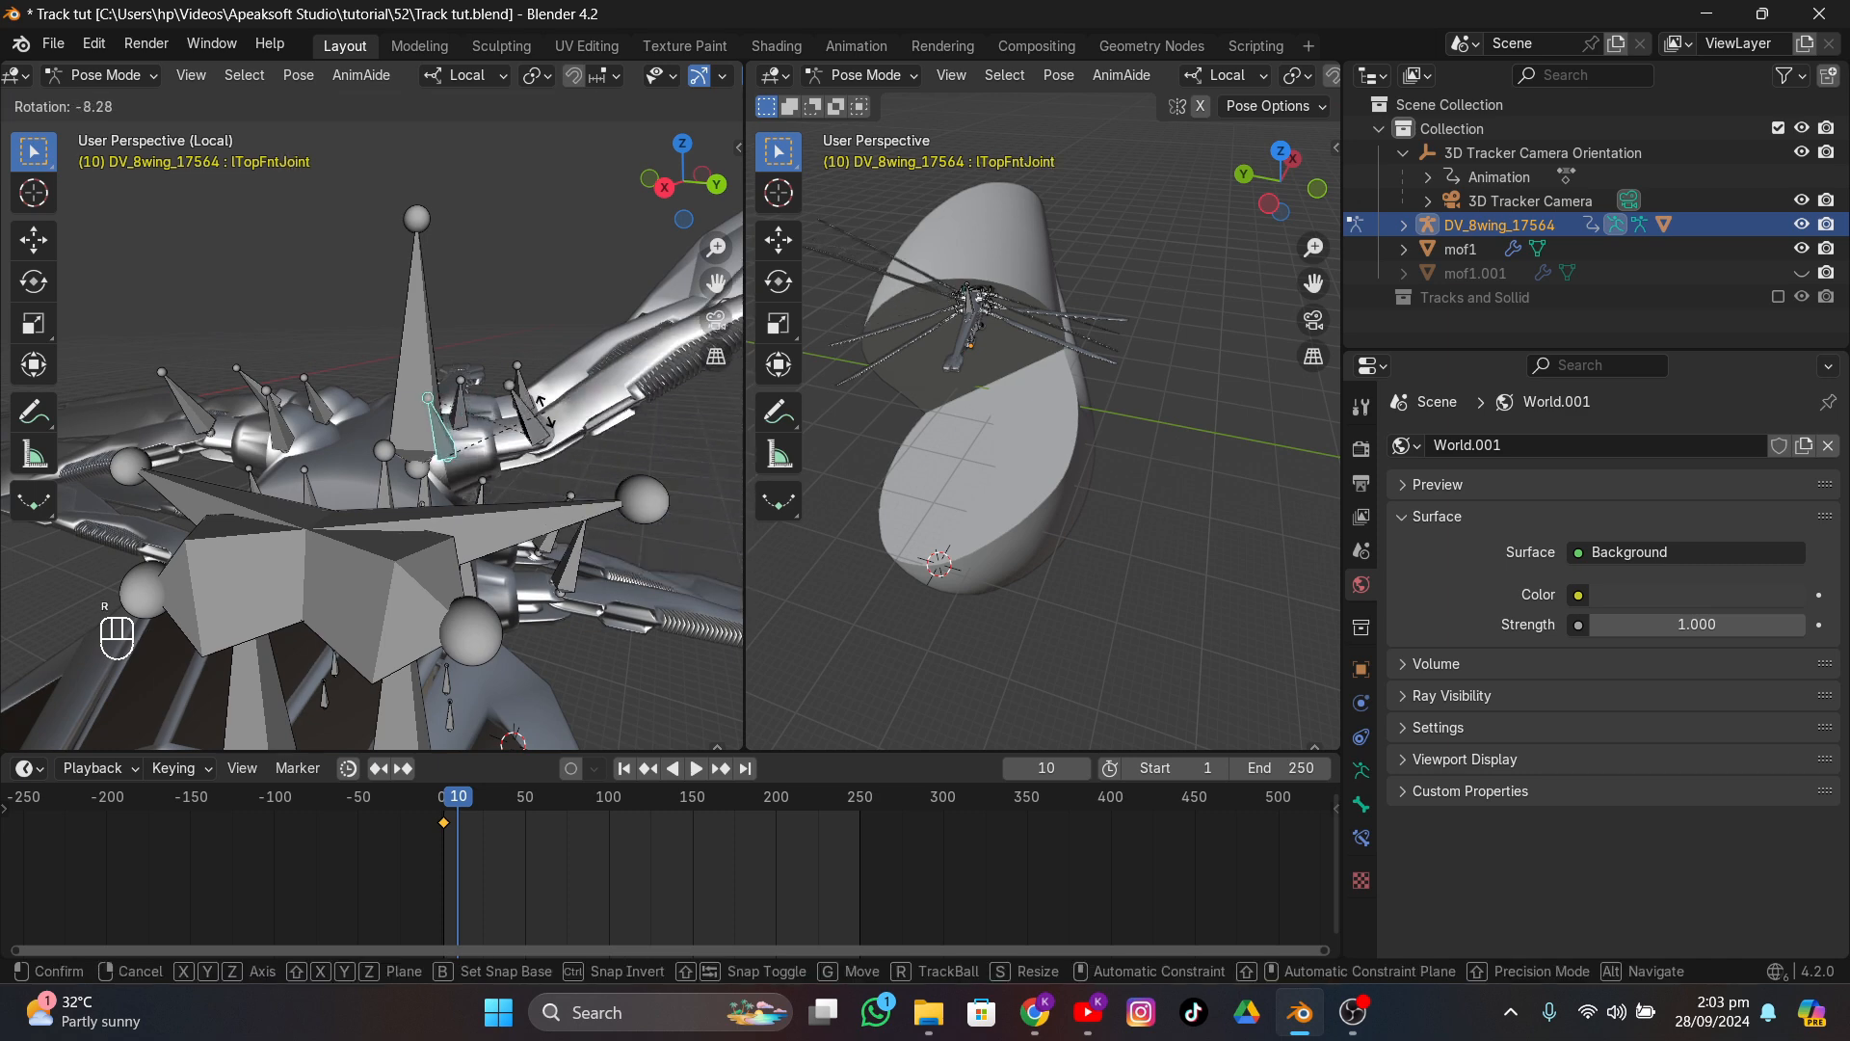
right_click(551, 468)
- Rotate the left upper wing bones down by about 31° at frame 10
left_click(535, 433)
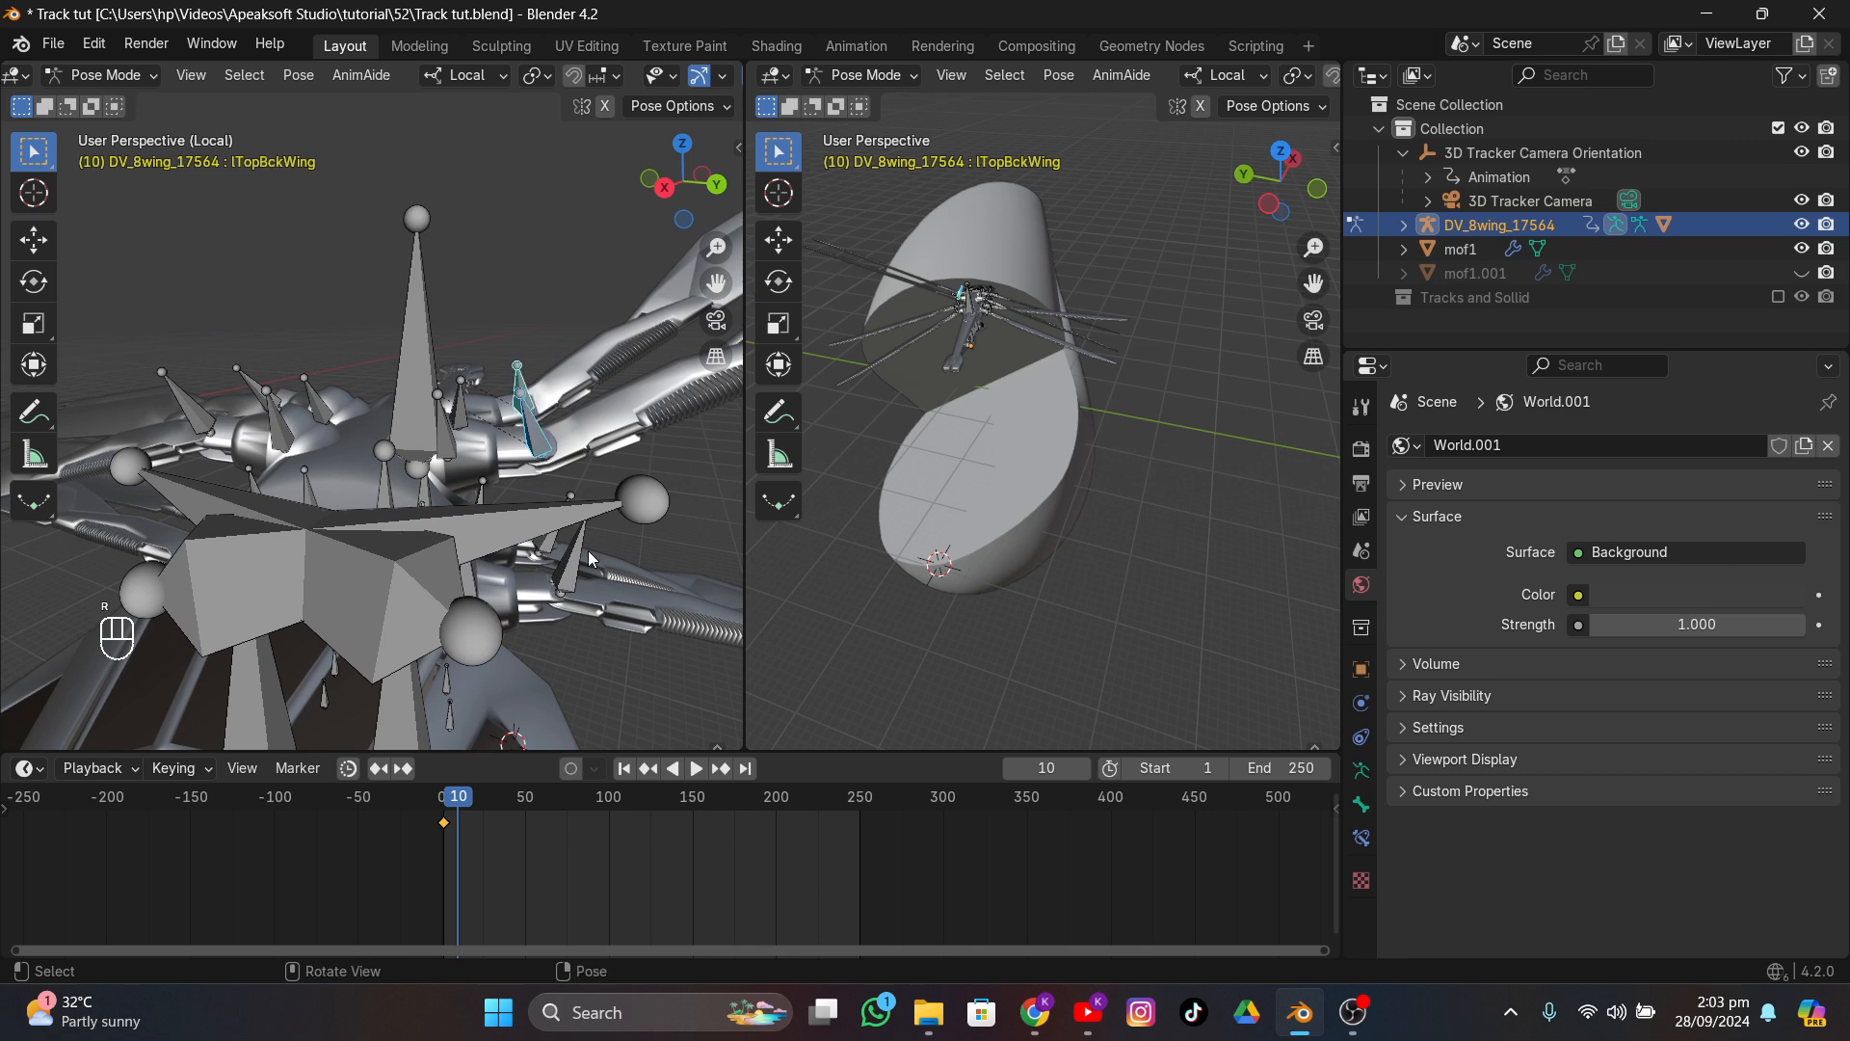
middle_click_drag(589, 553, 586, 499)
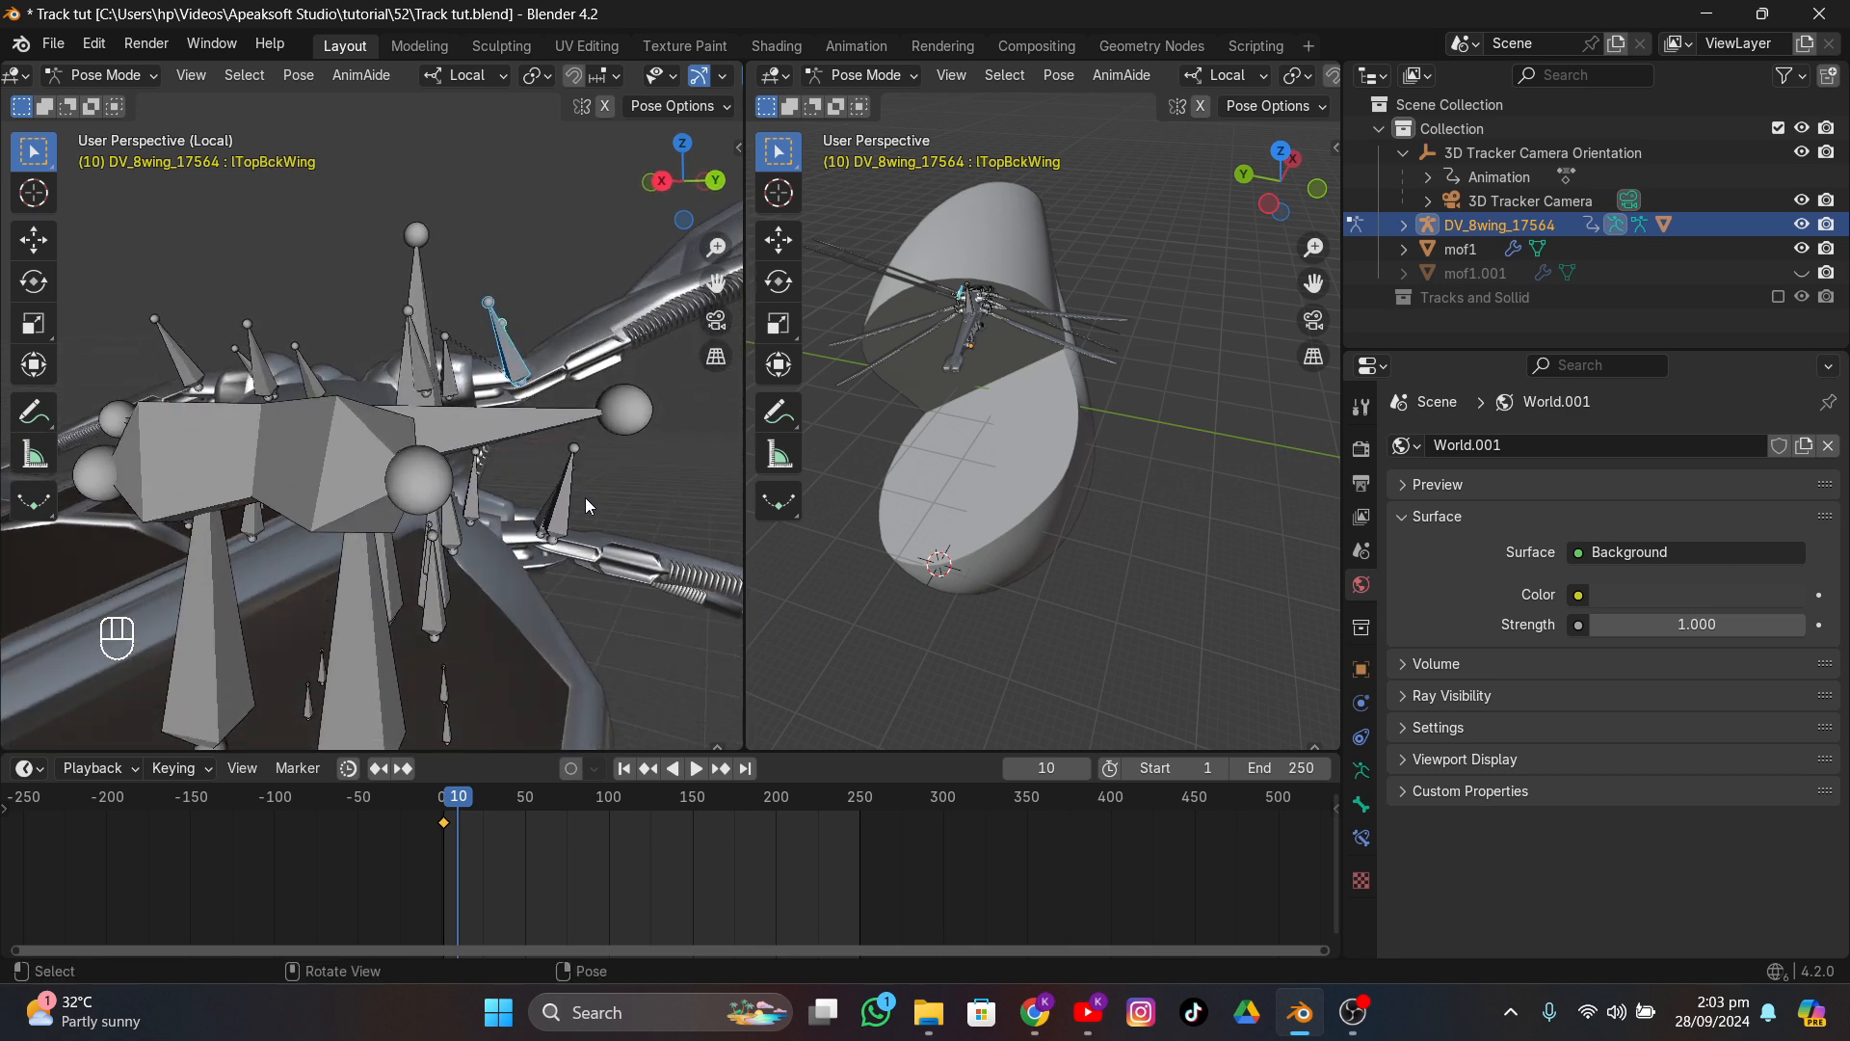
key("r")
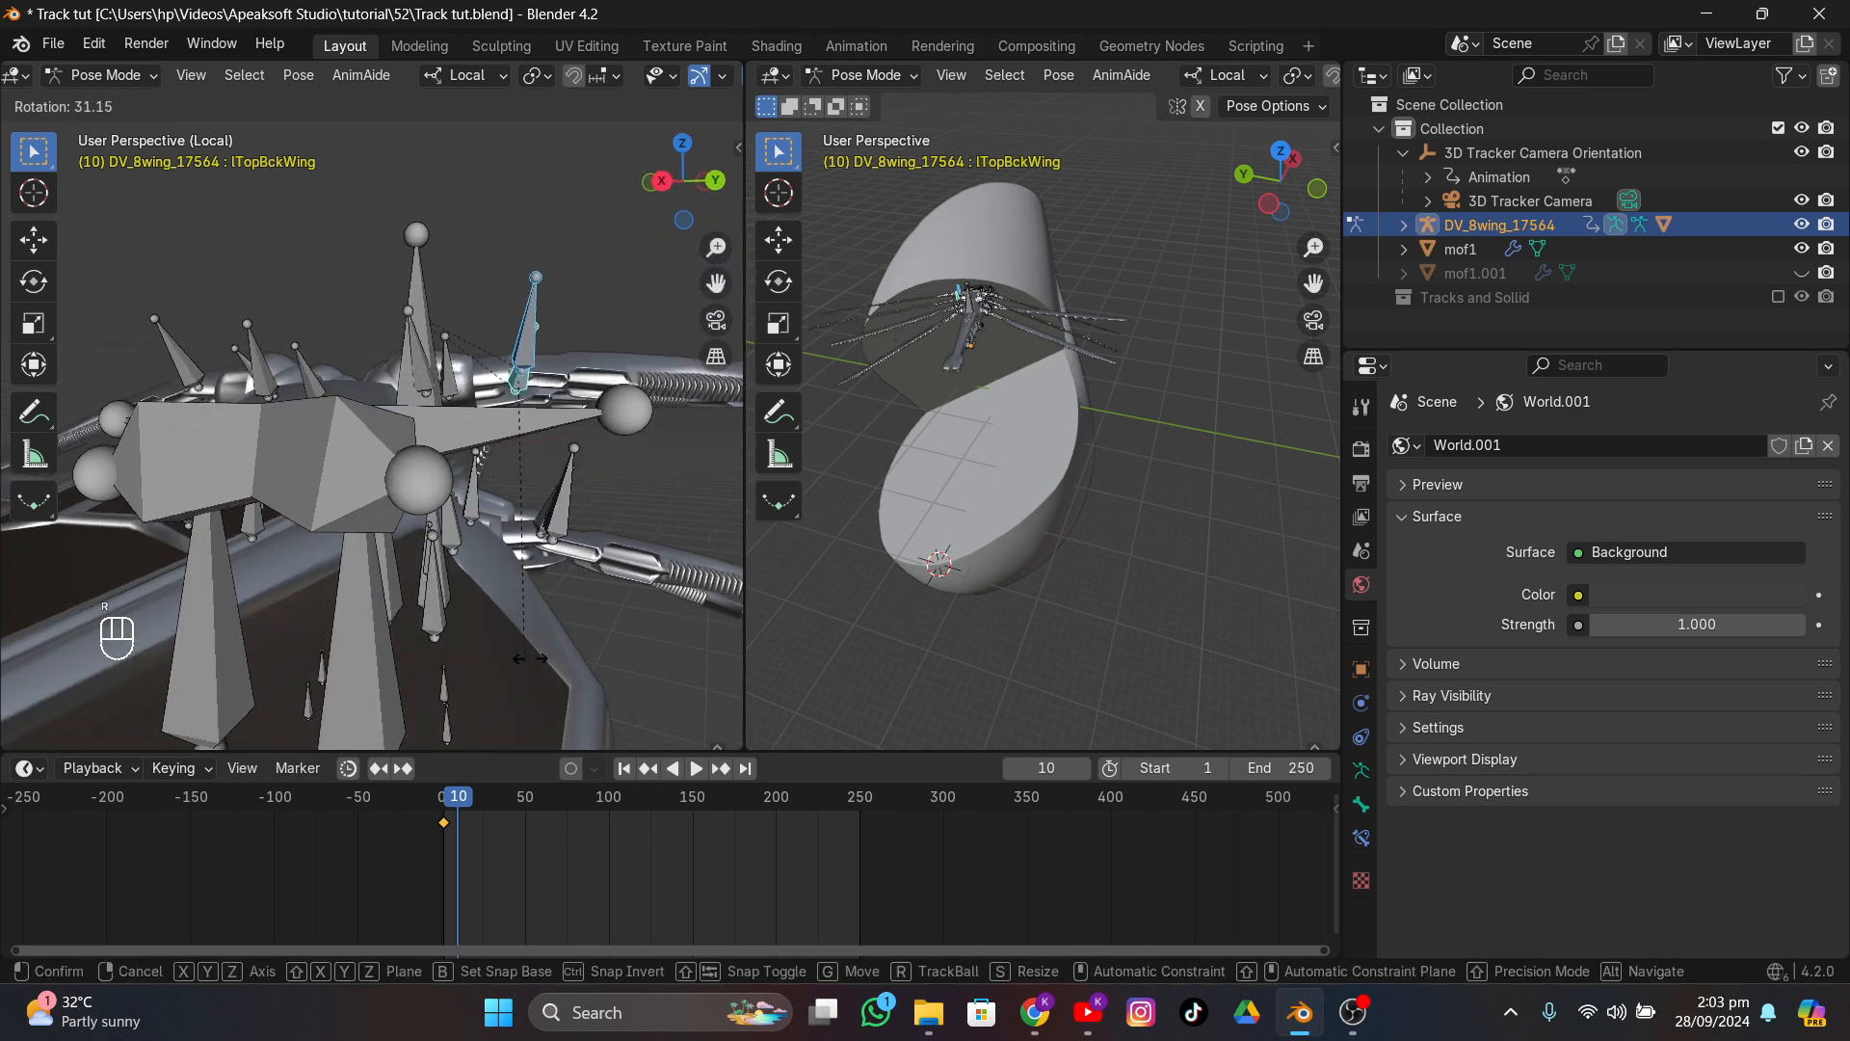
left_click(492, 431)
- Select the left upper front and back wing joint bones together and rotate them outward
middle_click_drag(477, 395, 443, 477)
left_click(444, 475)
left_click(454, 422, "shift")
middle_click_drag(544, 617, 541, 523)
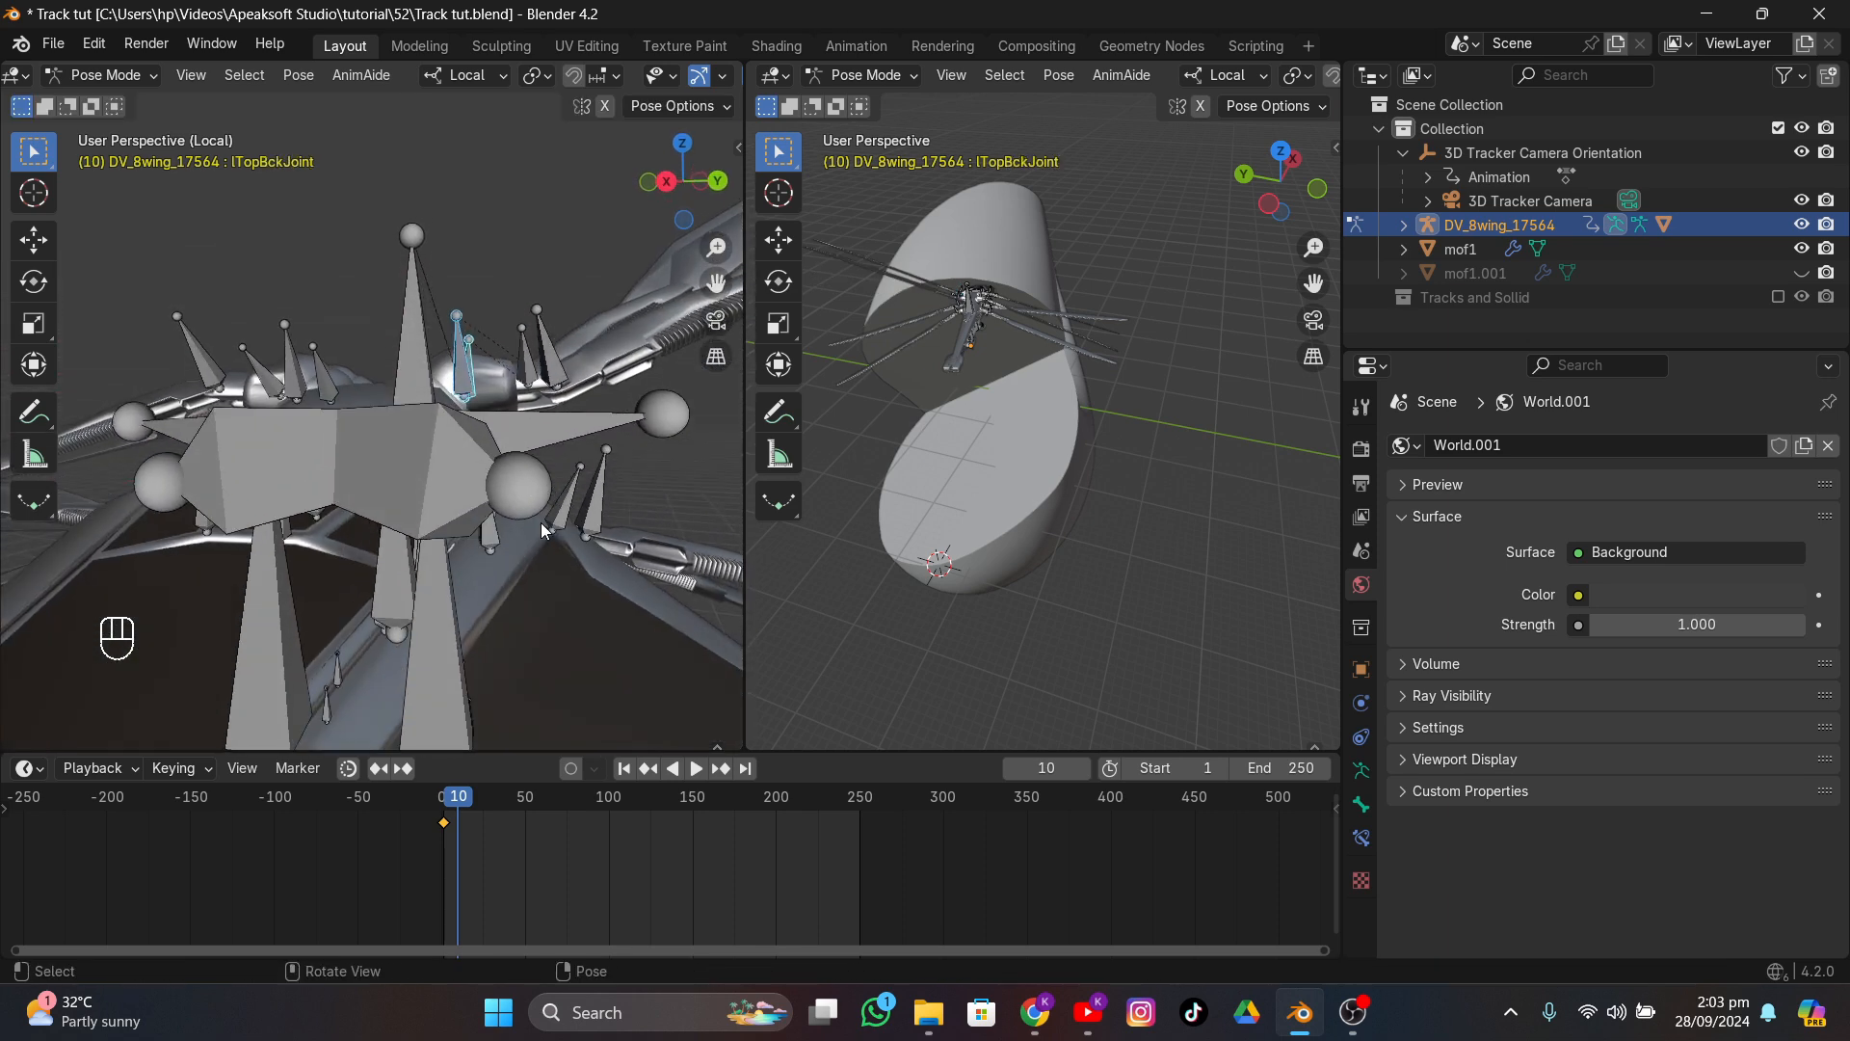
key("r")
left_click(517, 266)
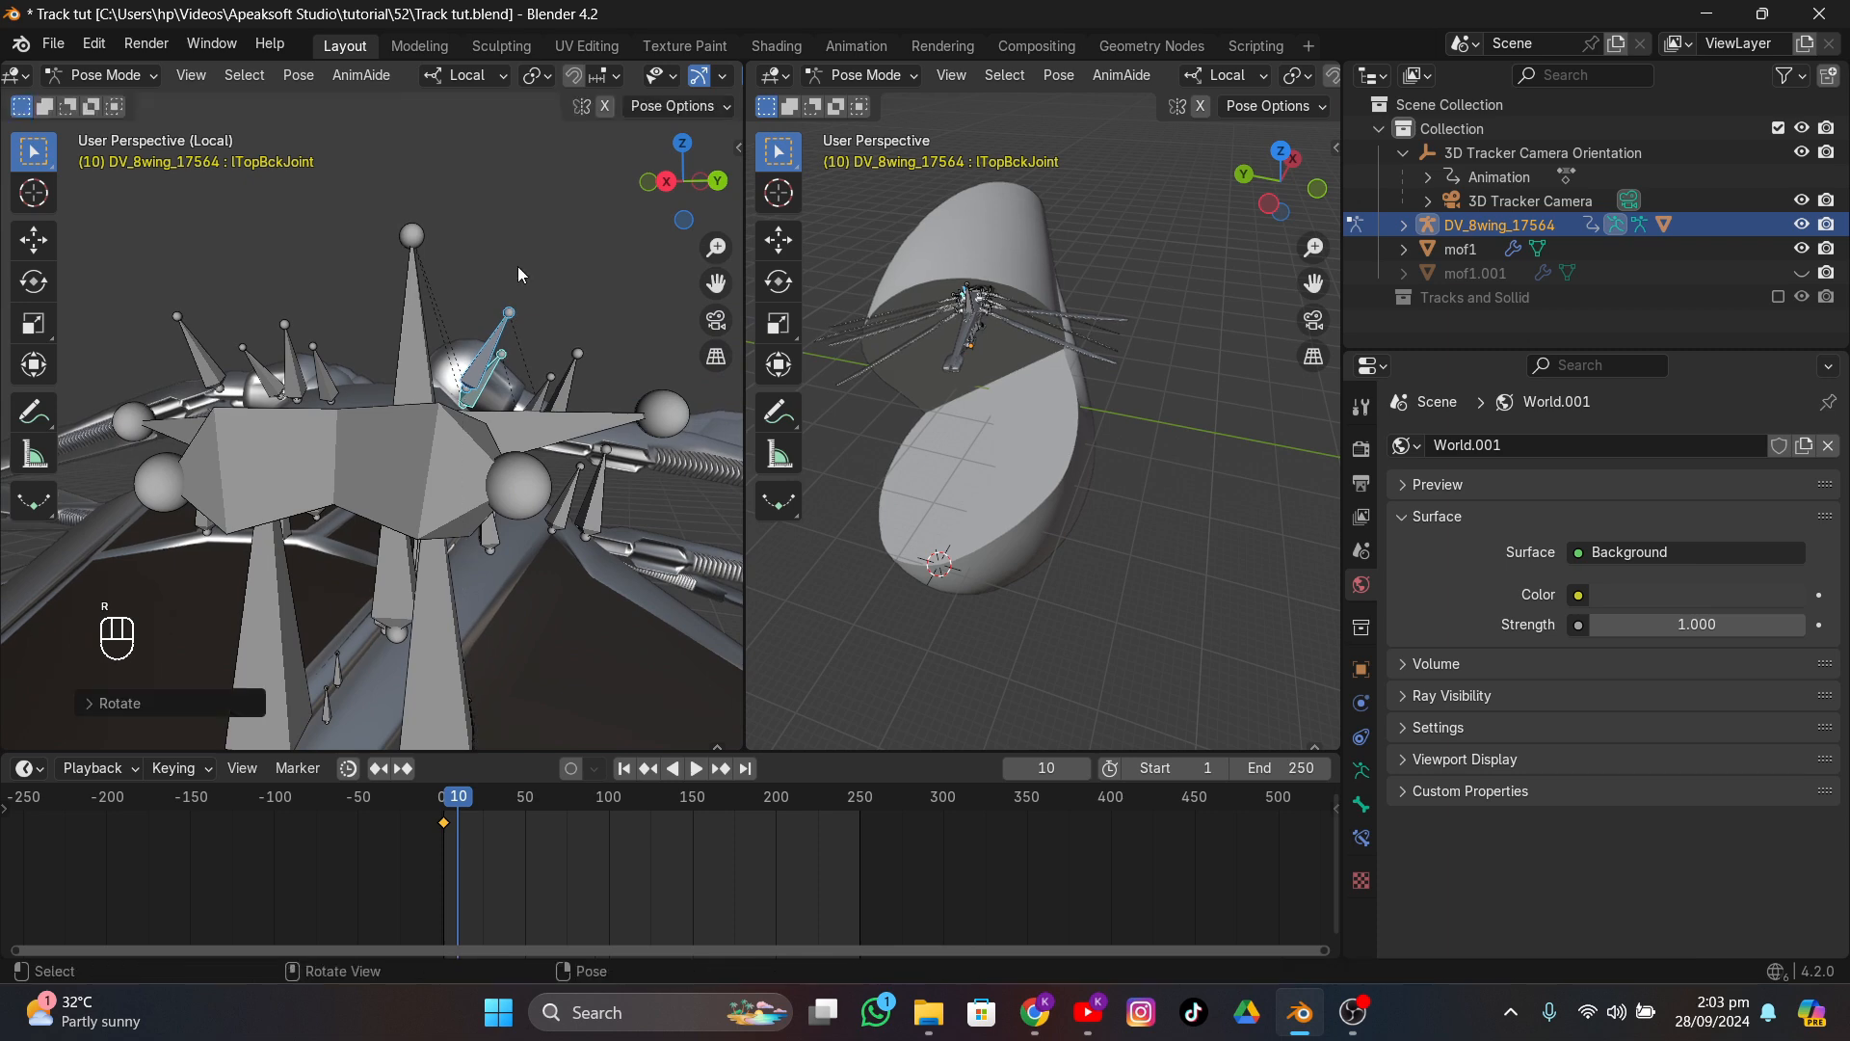
- Select the left lower wing bones, rotate them by about -29°, and finish with a slight move
middle_click_drag(518, 266, 540, 318)
middle_click_drag(532, 406, 572, 597)
key("i")
left_click(381, 533)
left_click(541, 522)
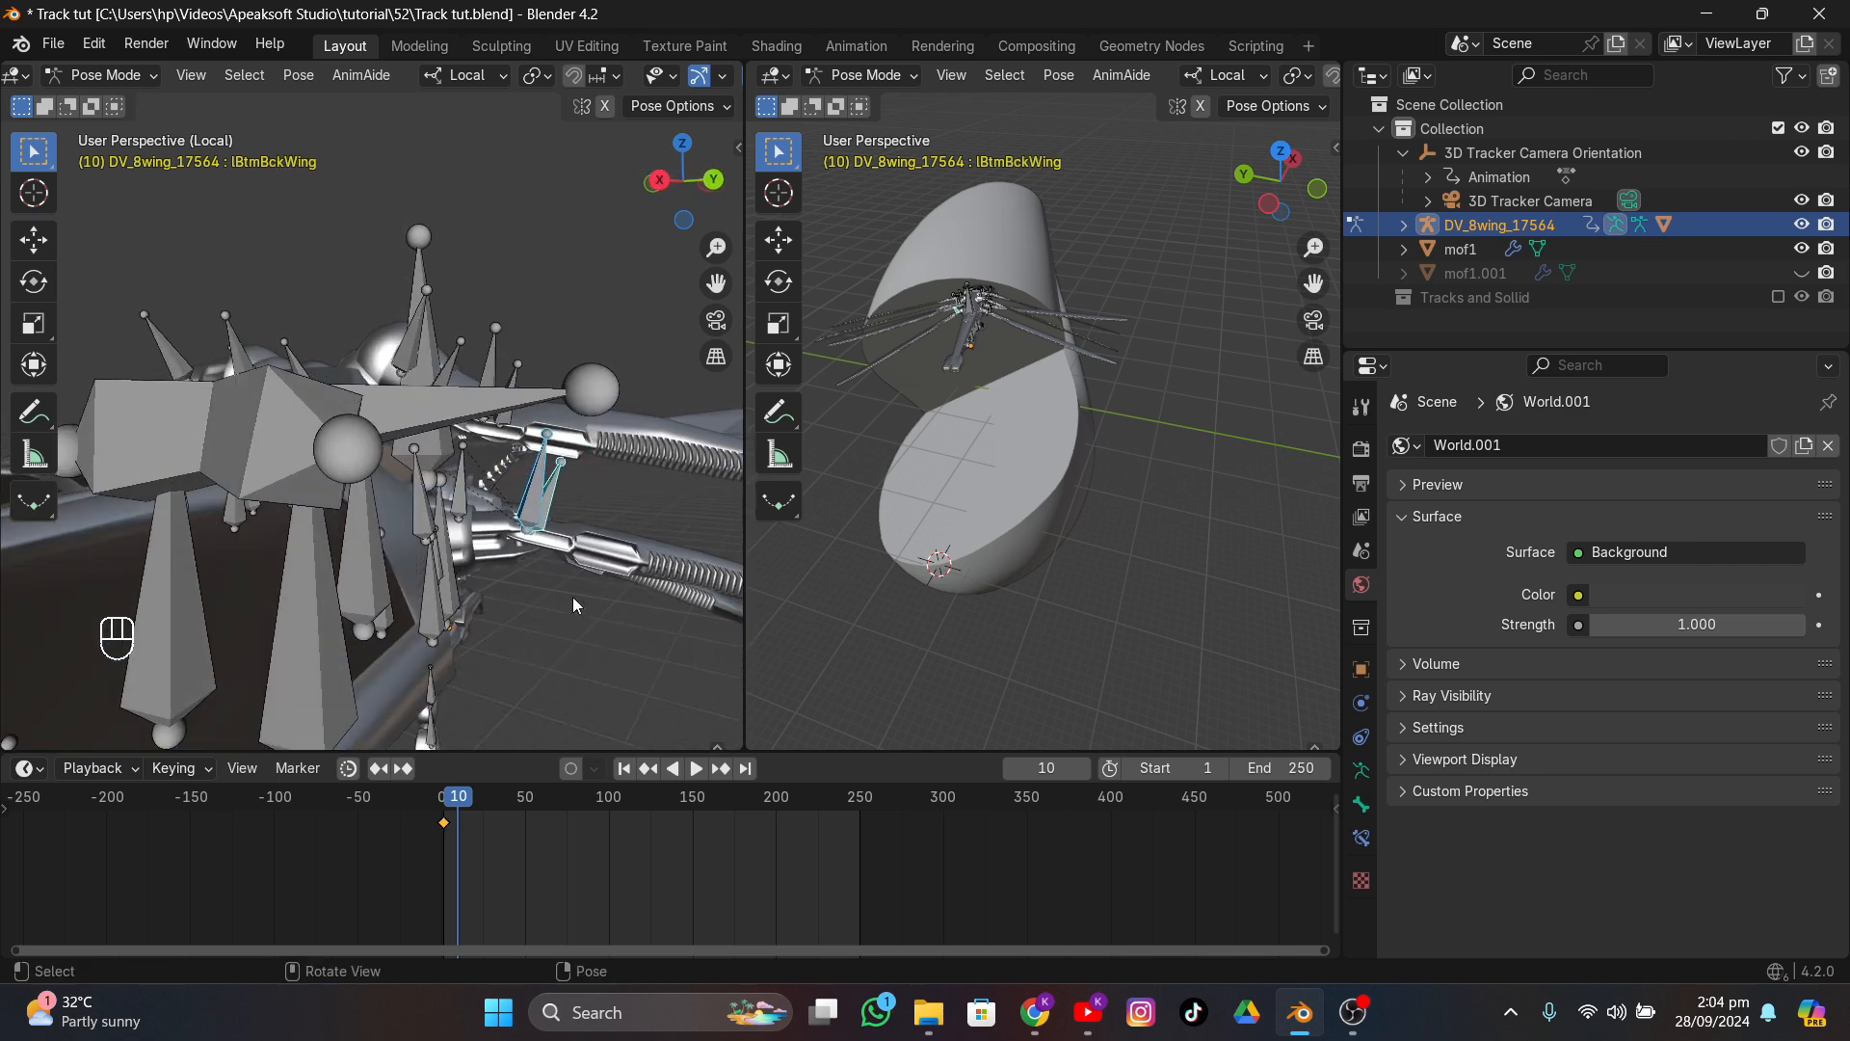
key("r")
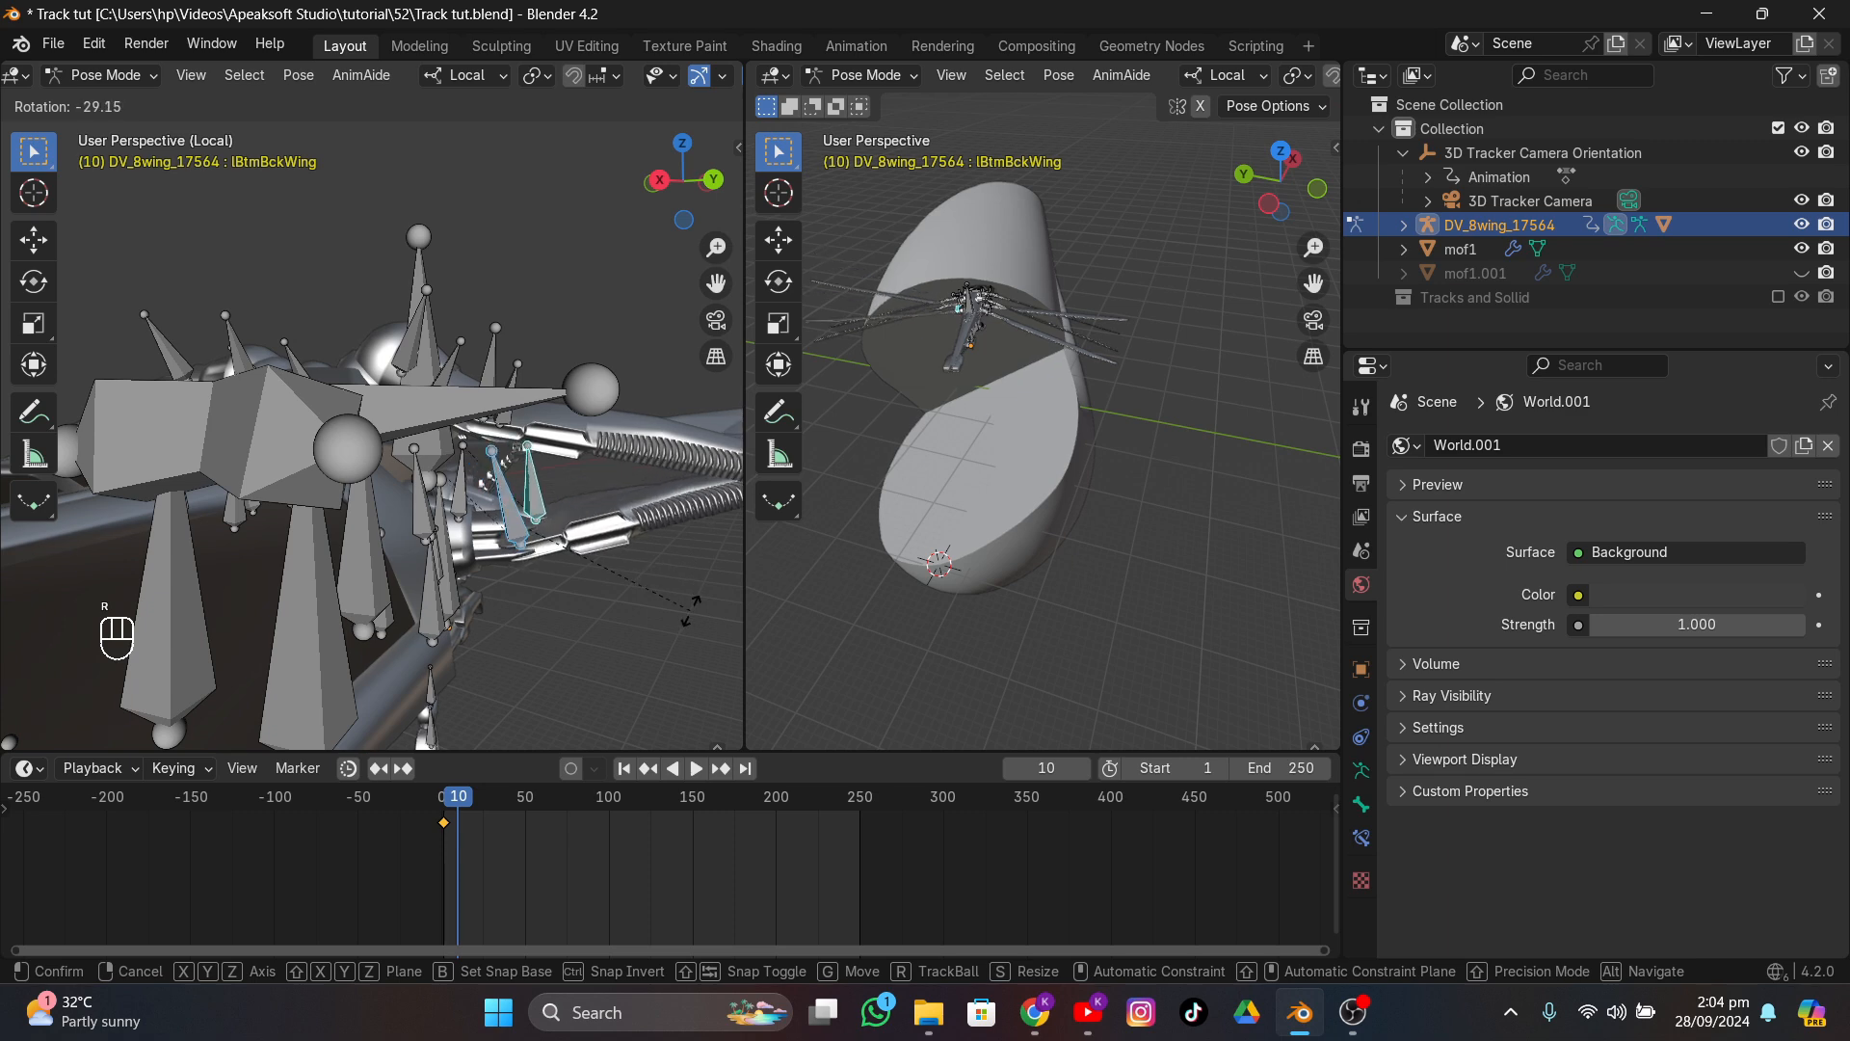
left_click(691, 609)
key("g")
left_click(578, 538)
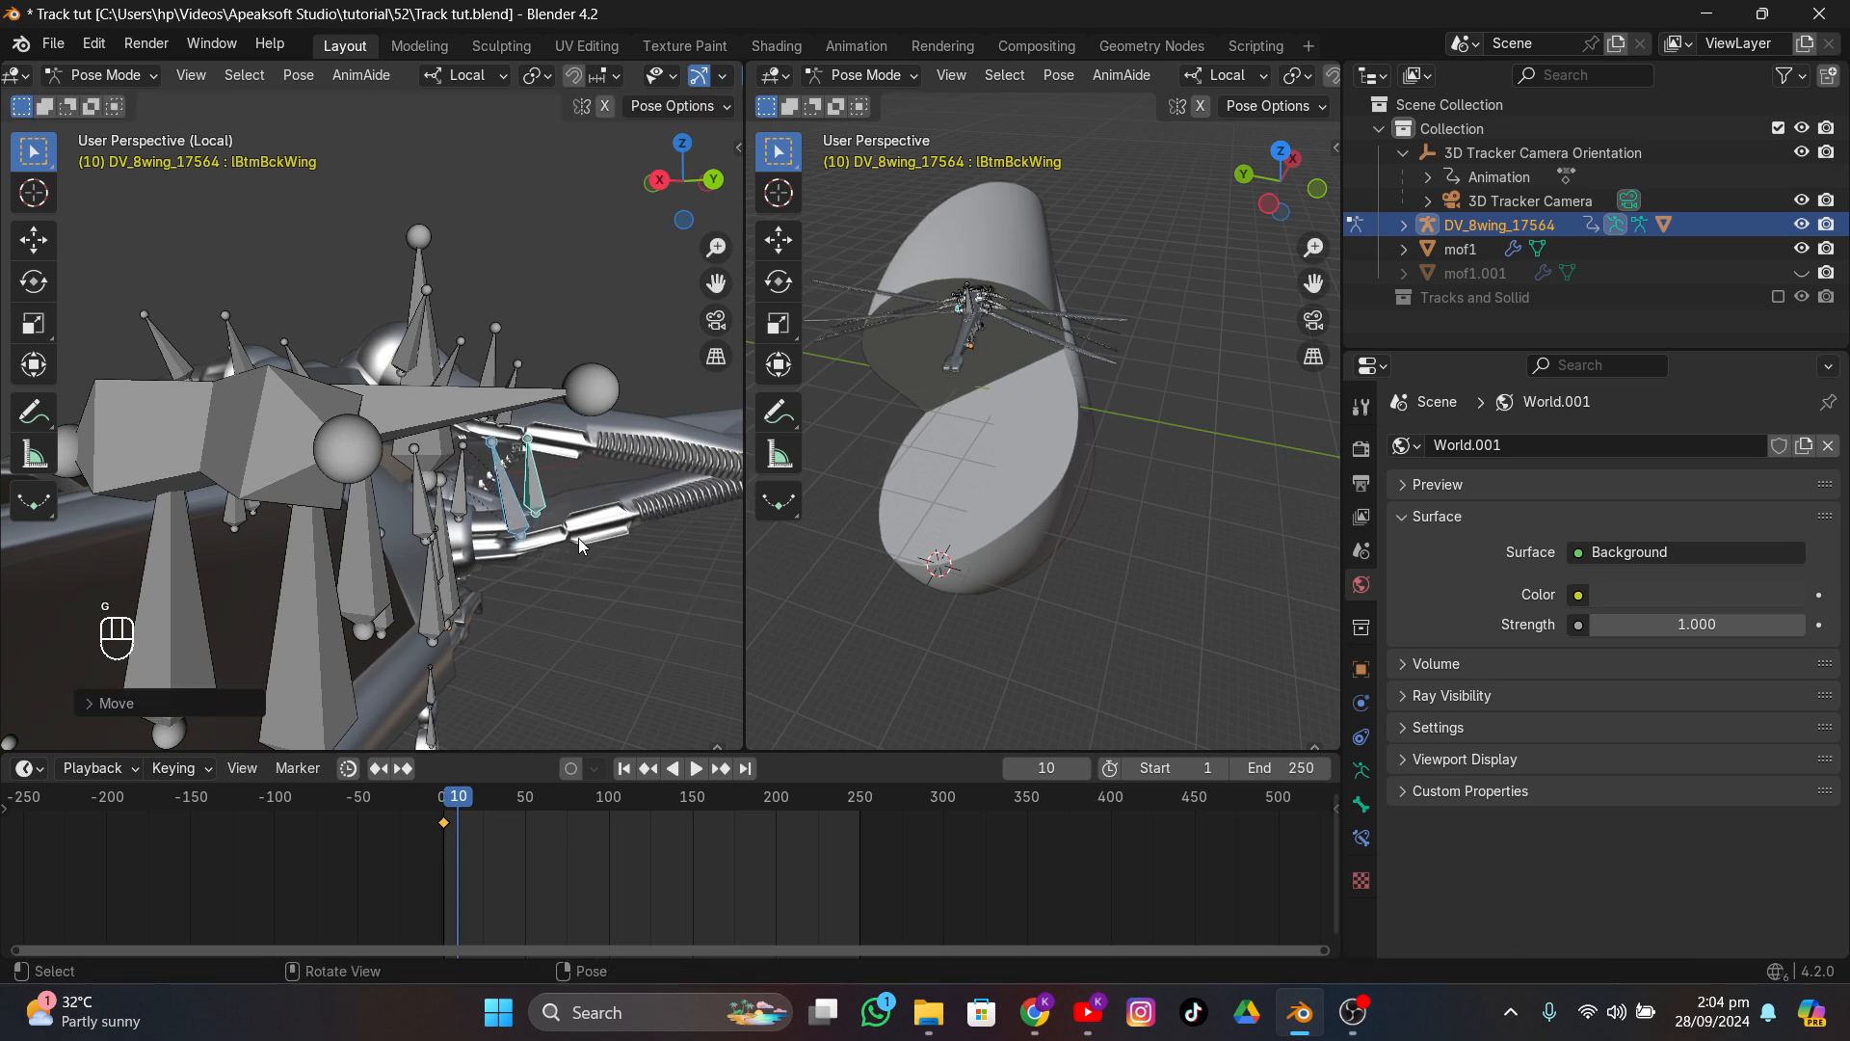
- Keyframe the lowered wing pose at frame 10 and preview the motion from frame 1
key("i")
left_click(442, 796)
key("space")
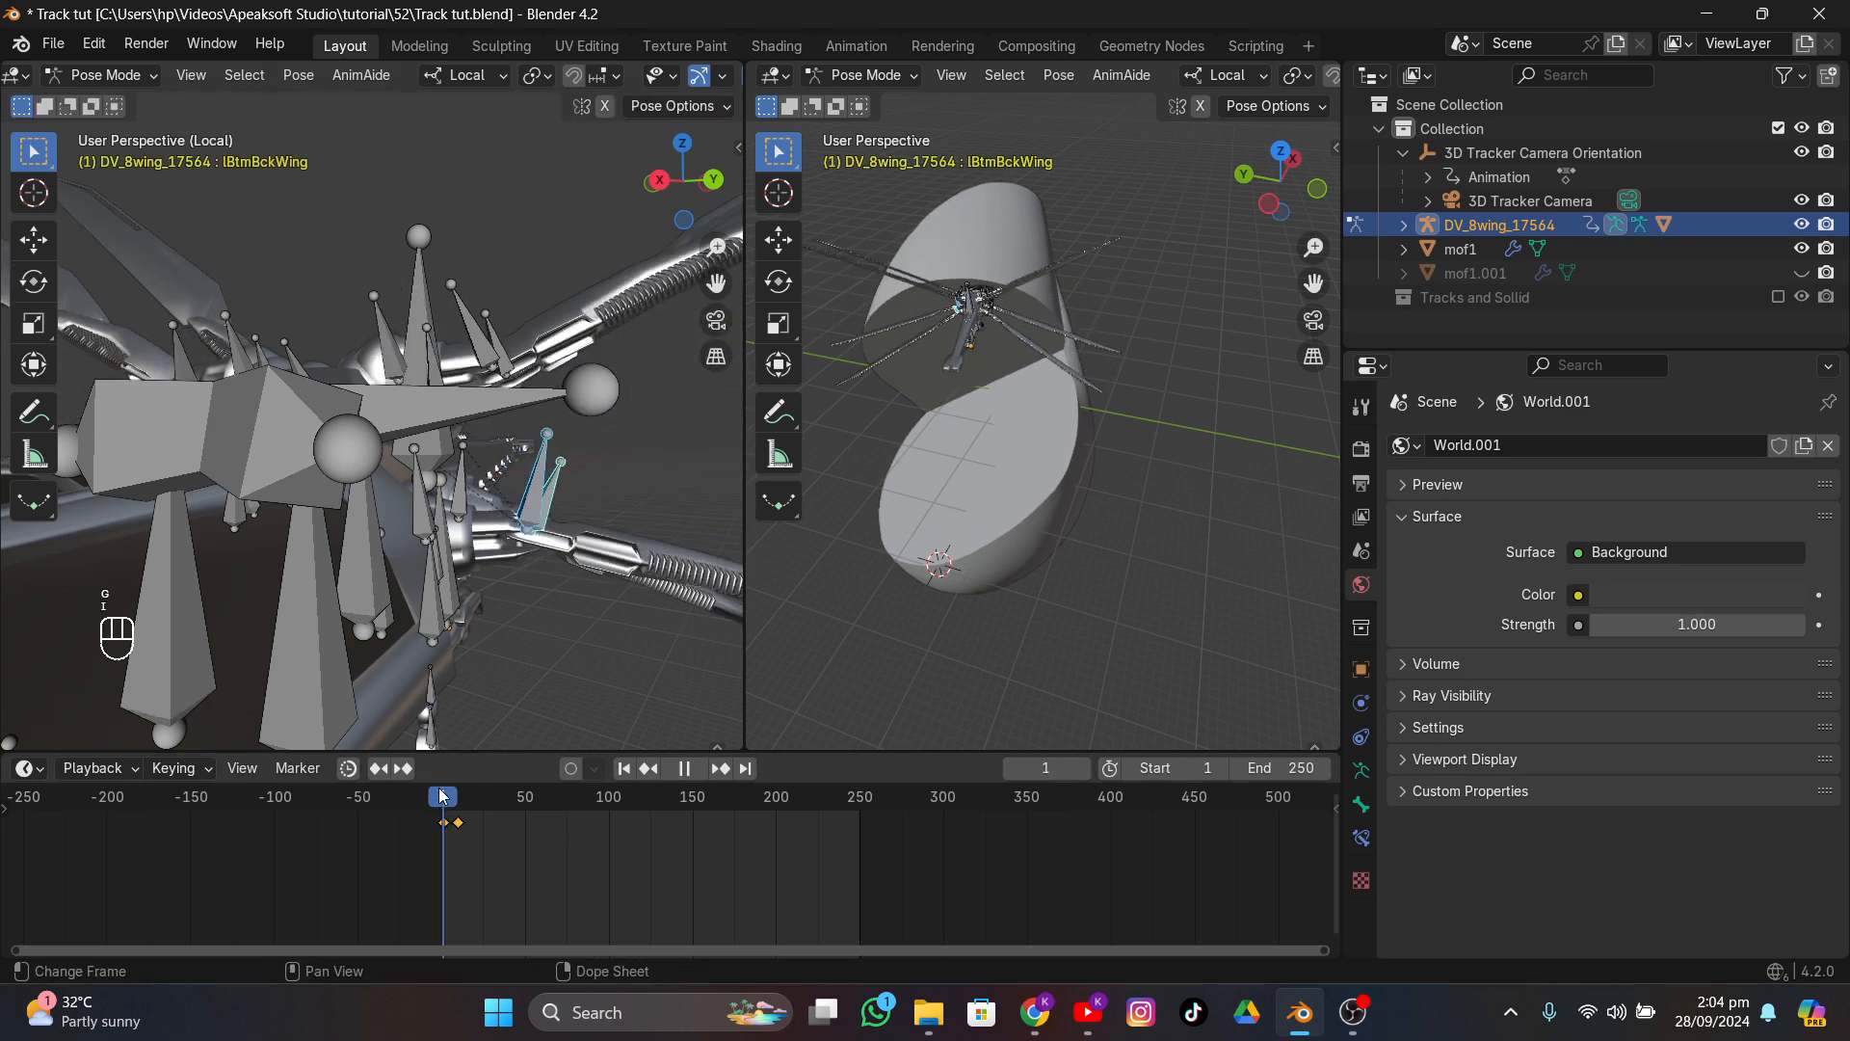
left_click_drag(441, 796, 463, 777)
- Select all bones of the rig and set the current frame back to 10
key("a")
scroll(503, 551, "down", 5)
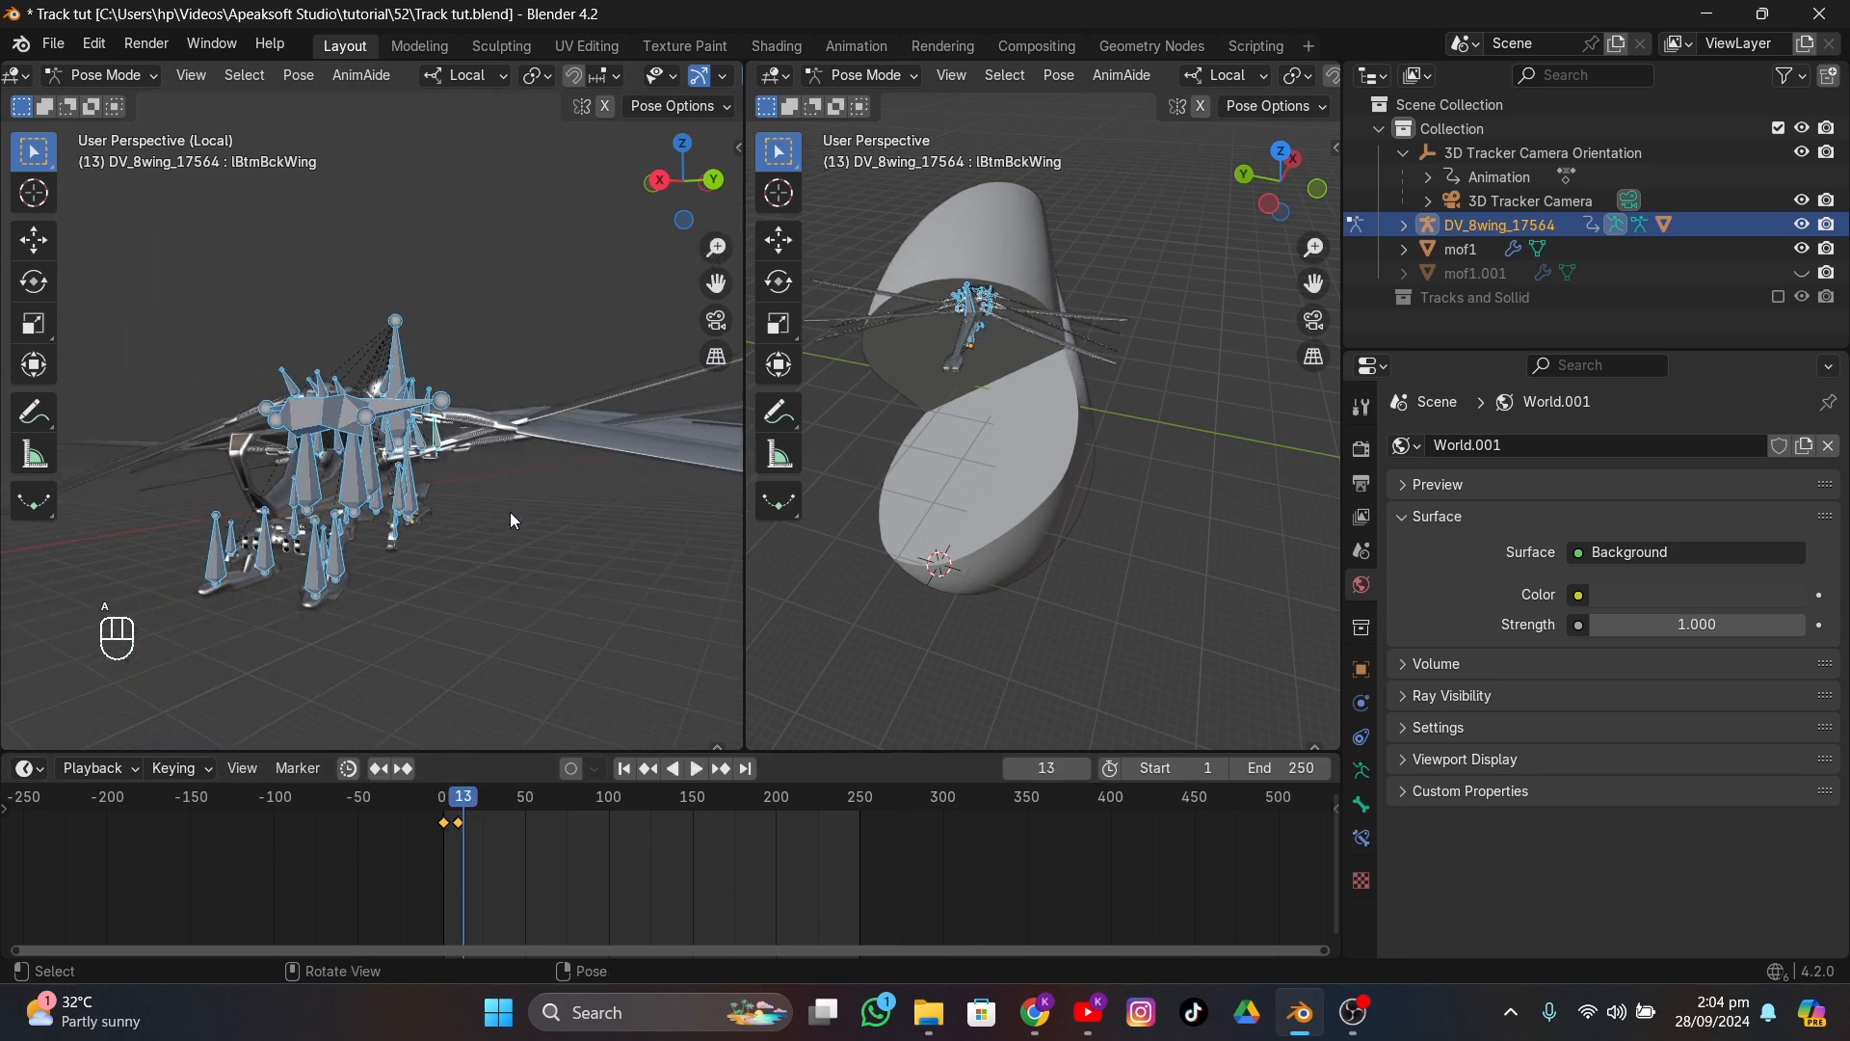
scroll(460, 853, "up", 6)
middle_click_drag(402, 861, 557, 866)
scroll(541, 850, "up", 2)
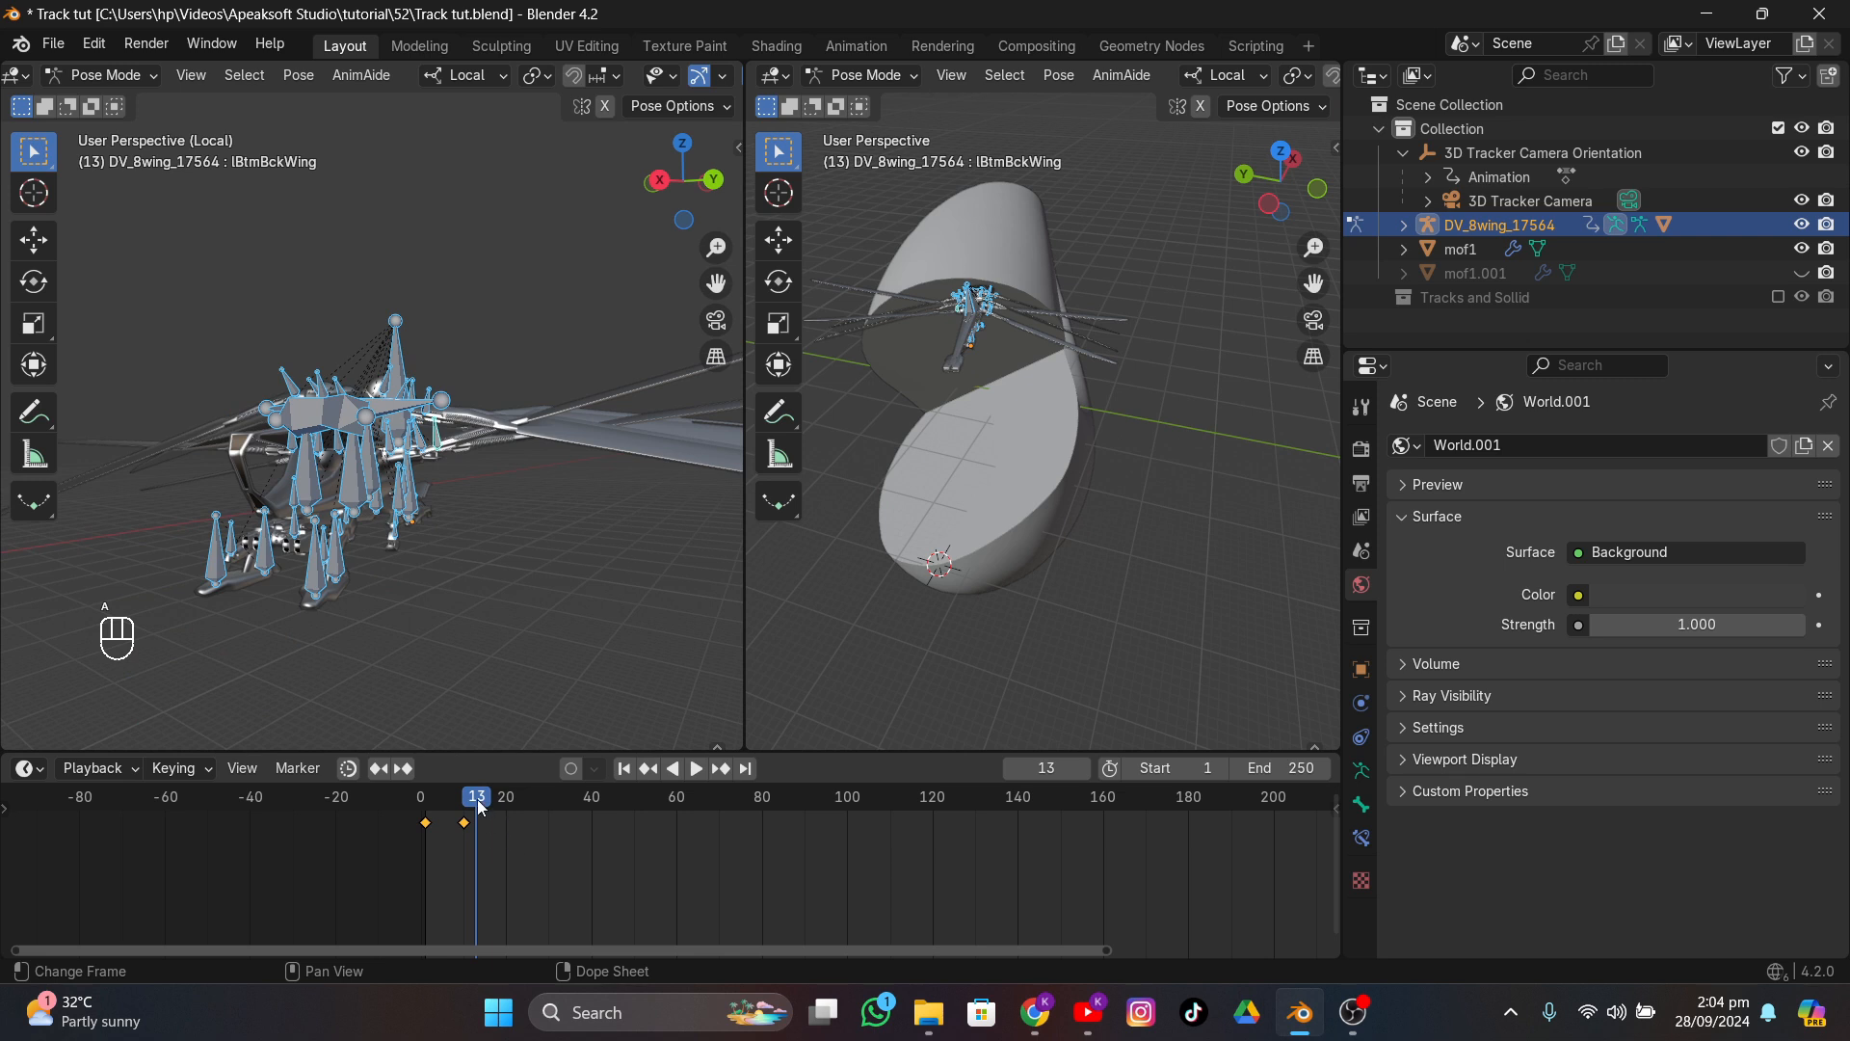
left_click_drag(478, 802, 464, 802)
- Try looping the two wing keyframes with Make Cyclic, preview the playback, and undo the change
key("shift+d")
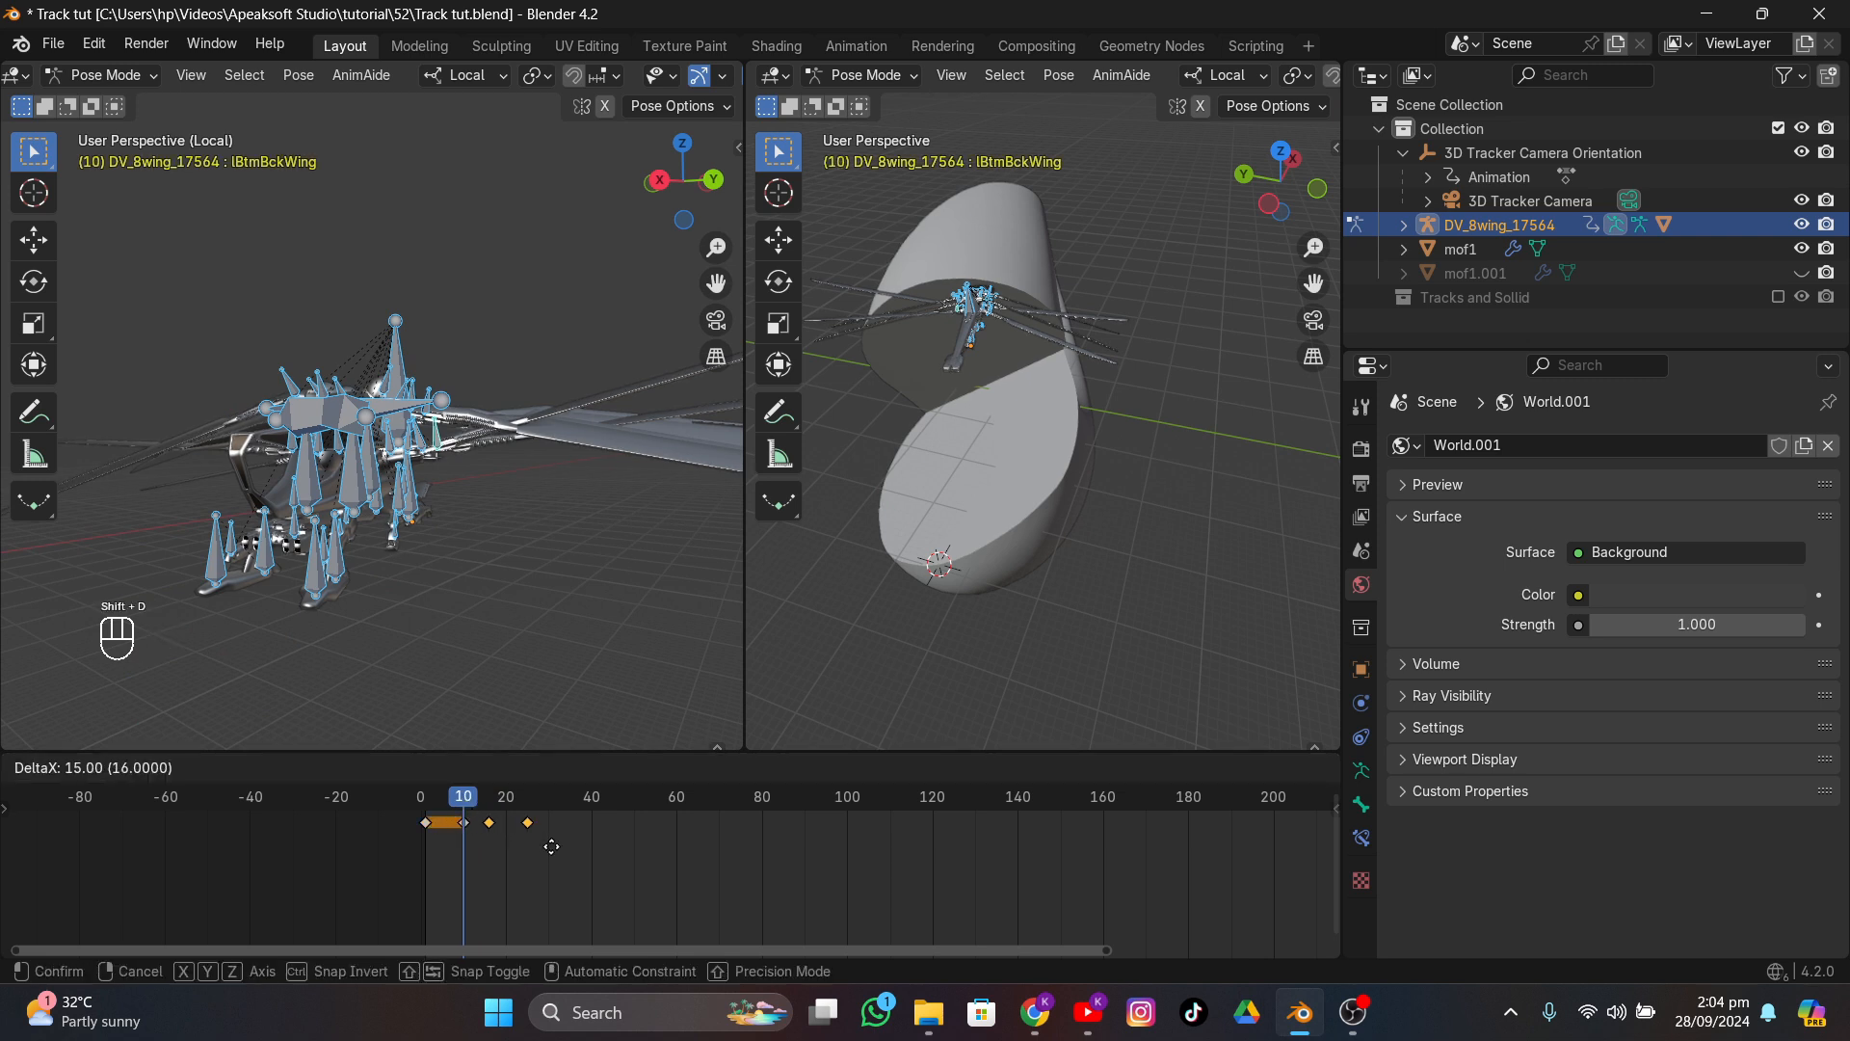
right_click(502, 727)
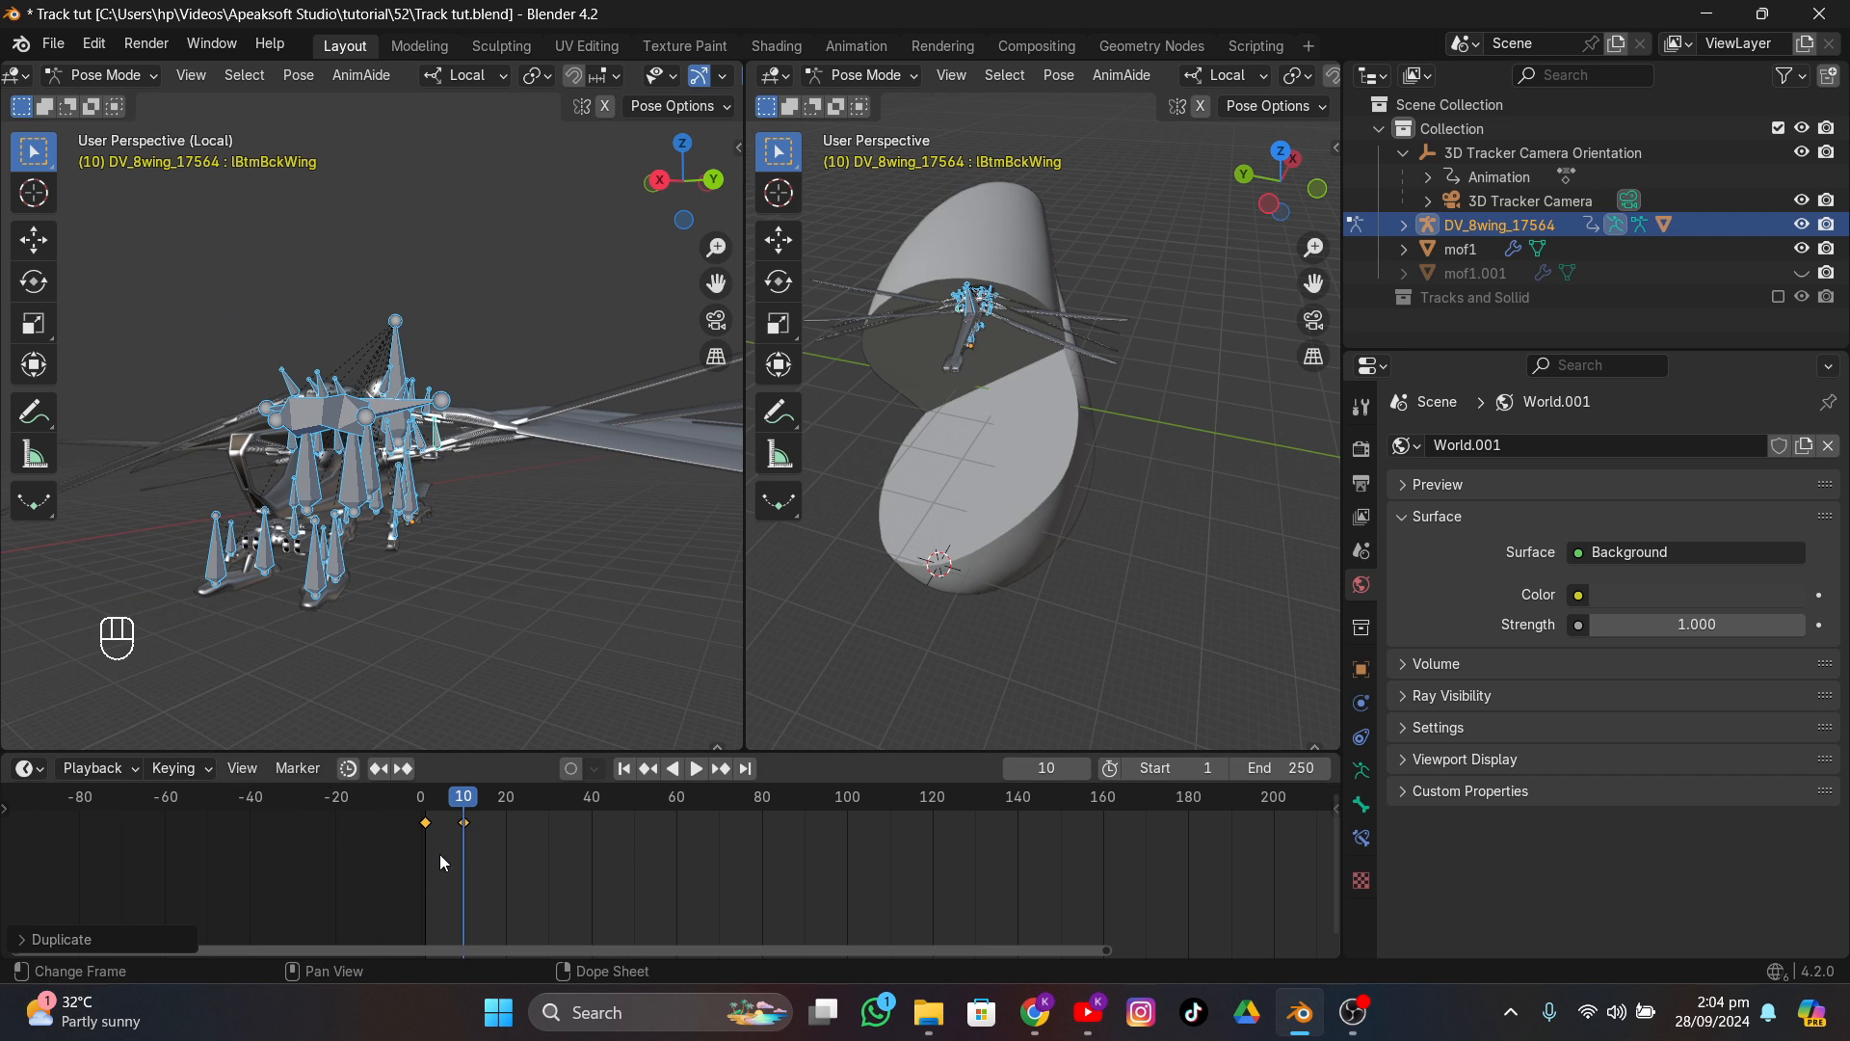
key("shift+e")
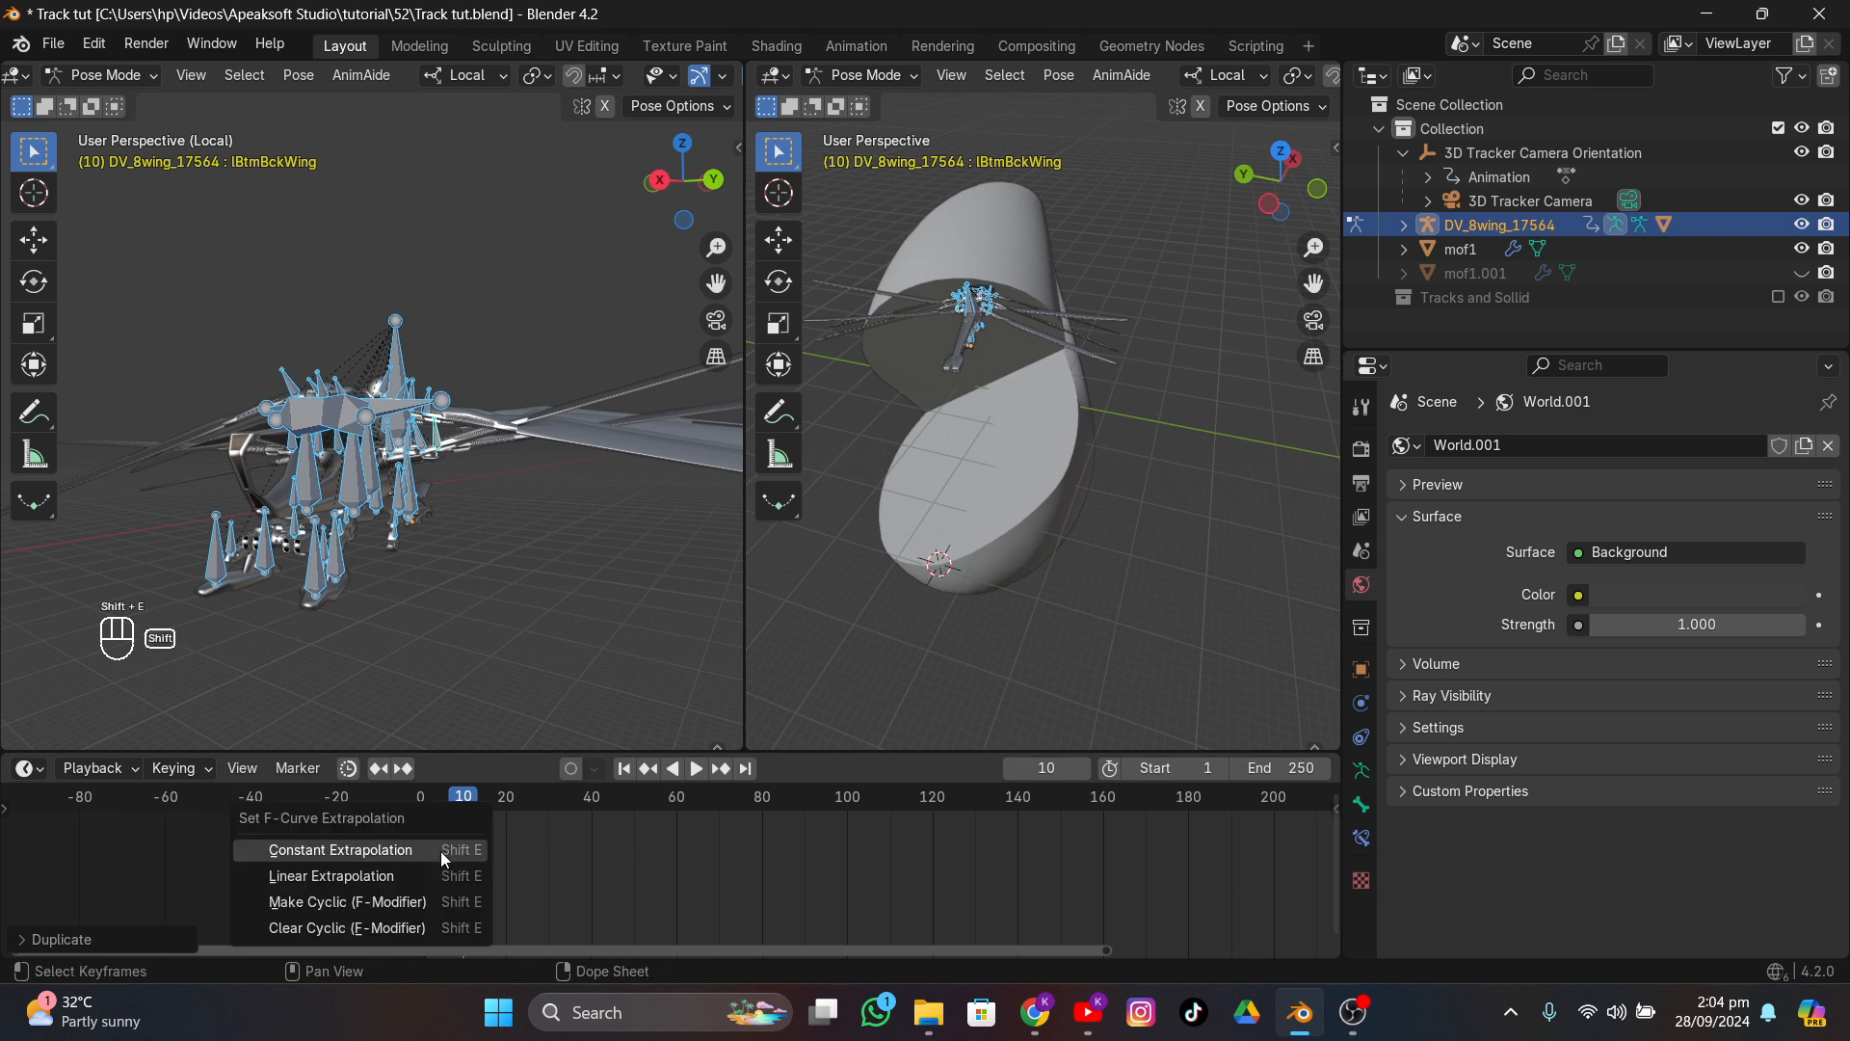
left_click(382, 902)
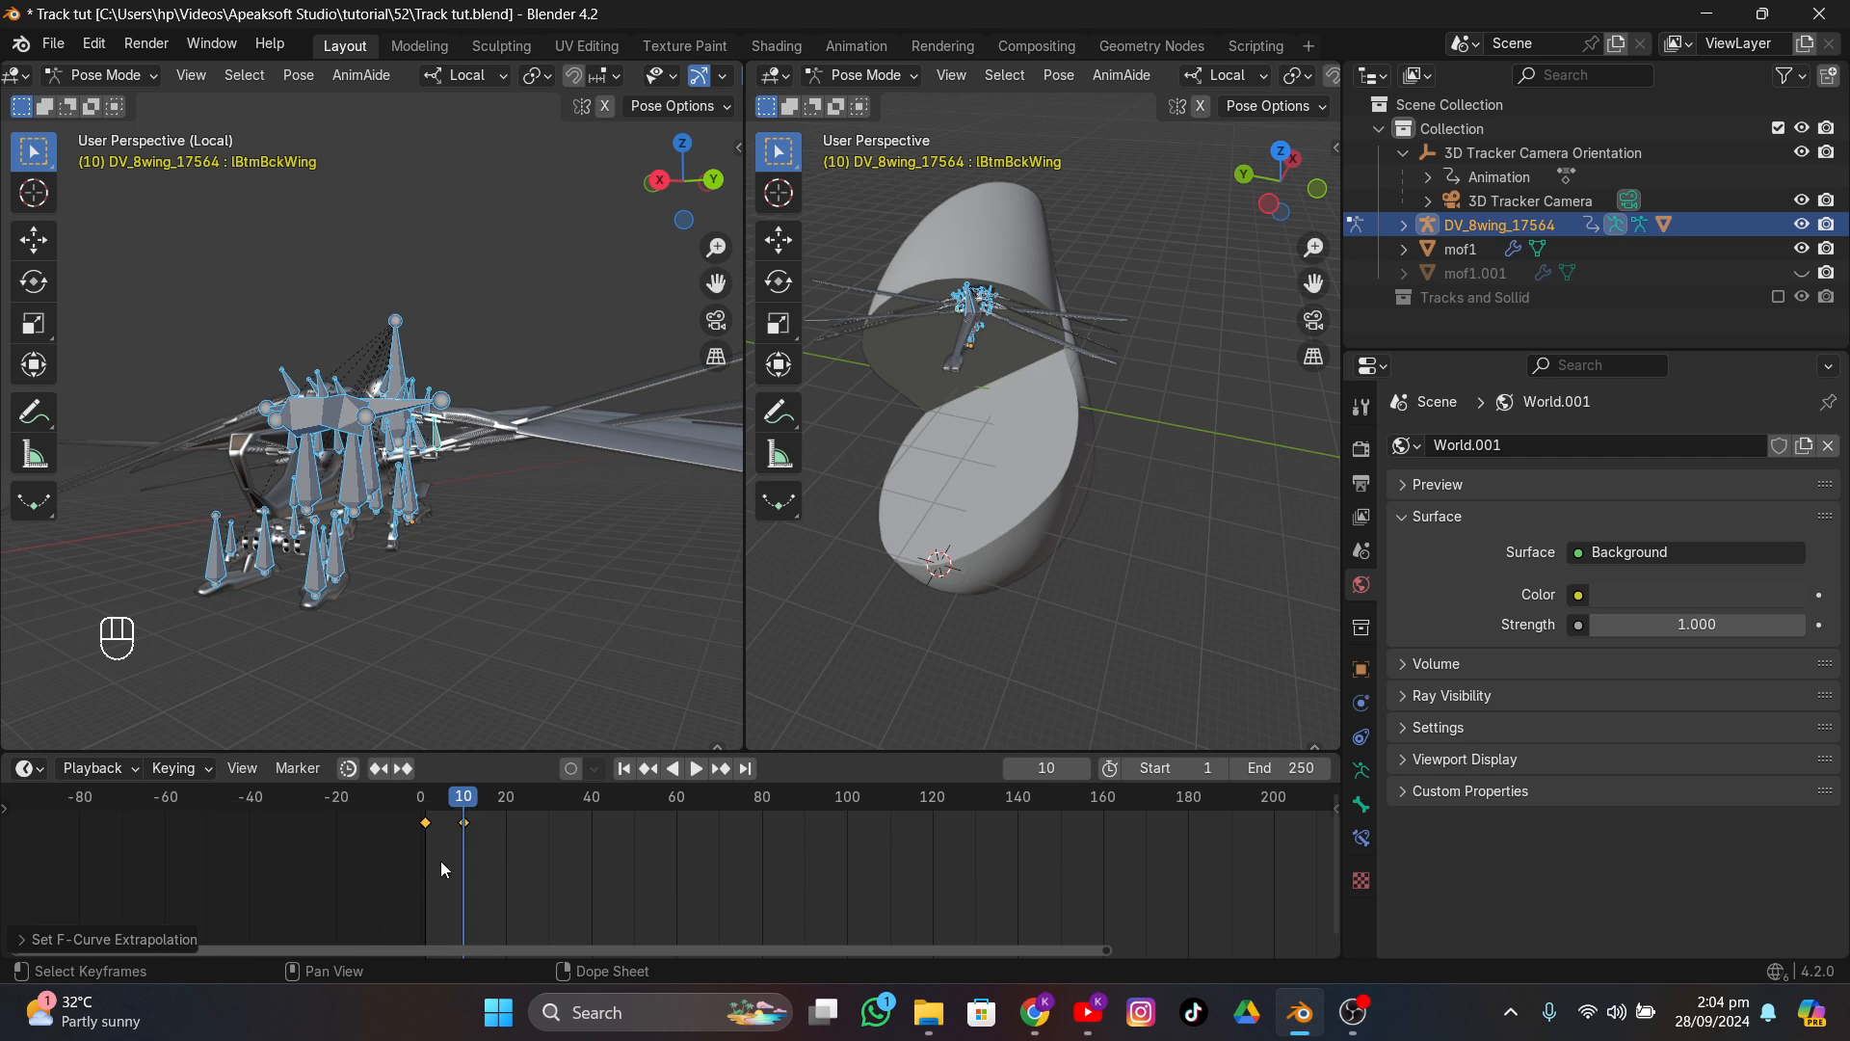
key("space")
key("space")
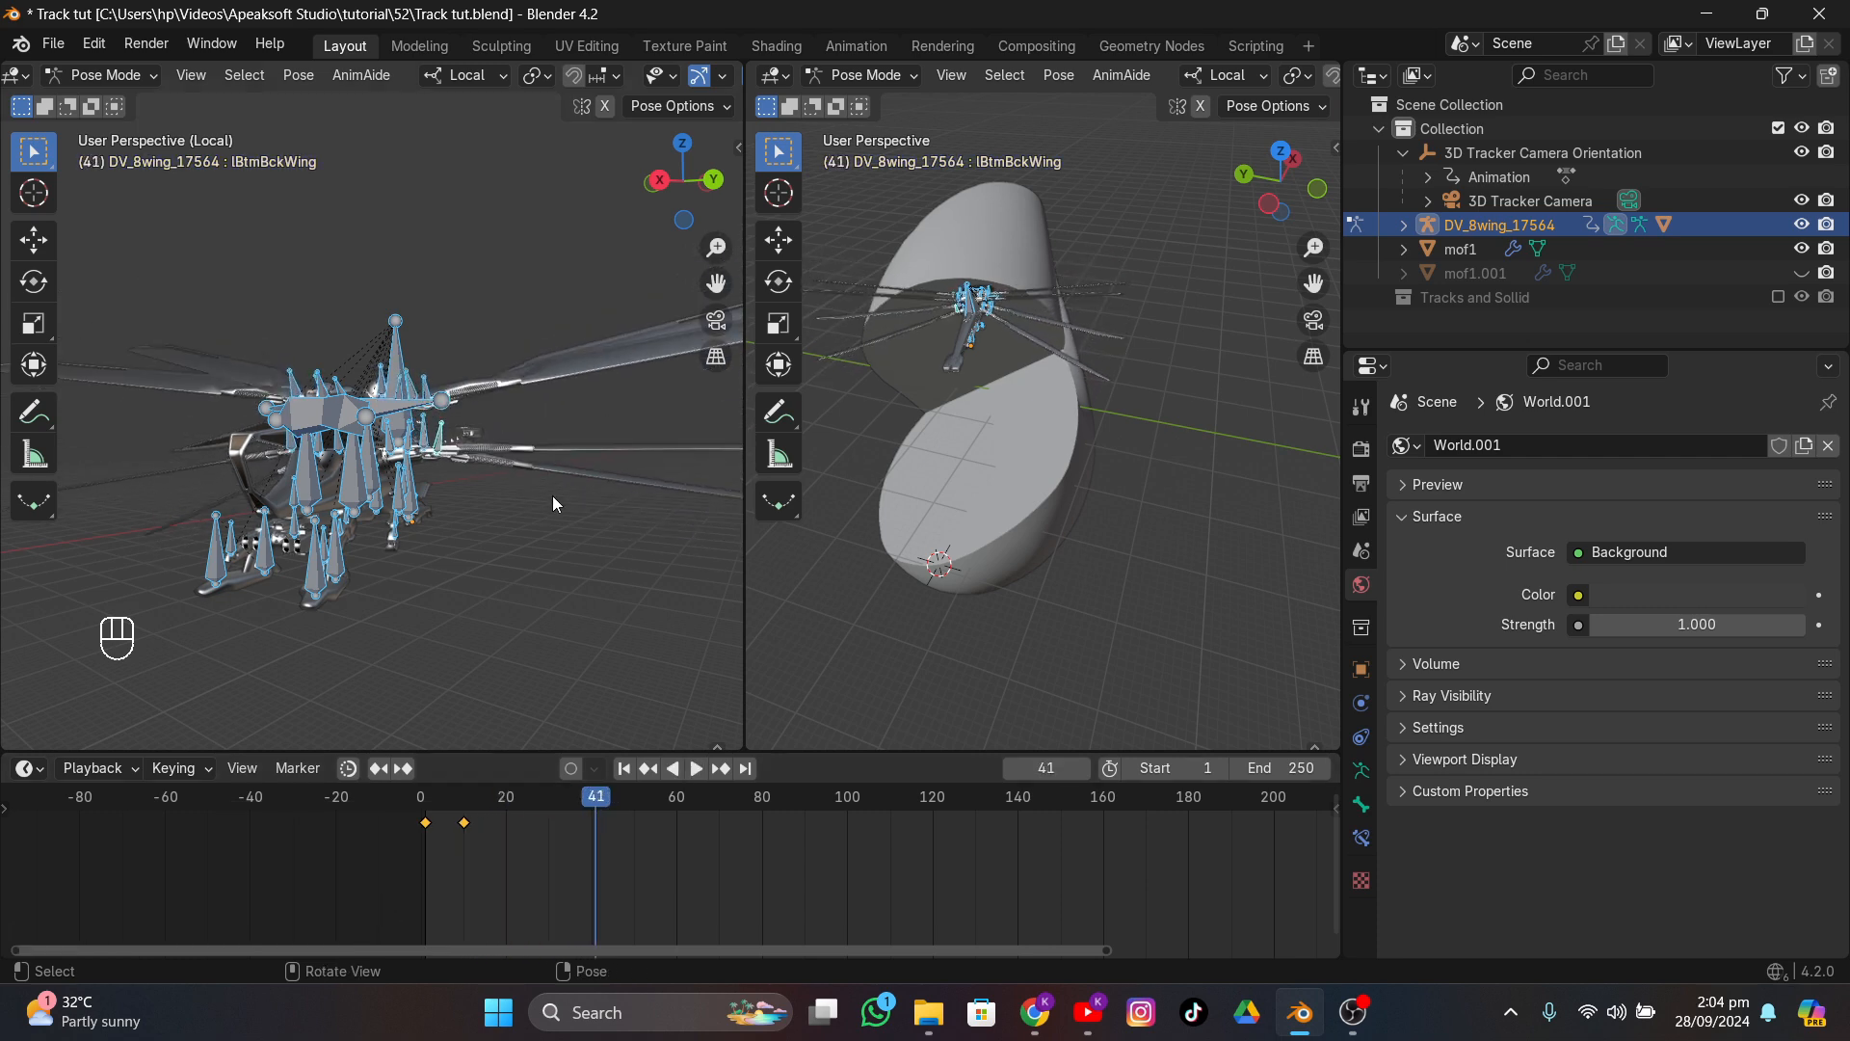
key("ctrl+z")
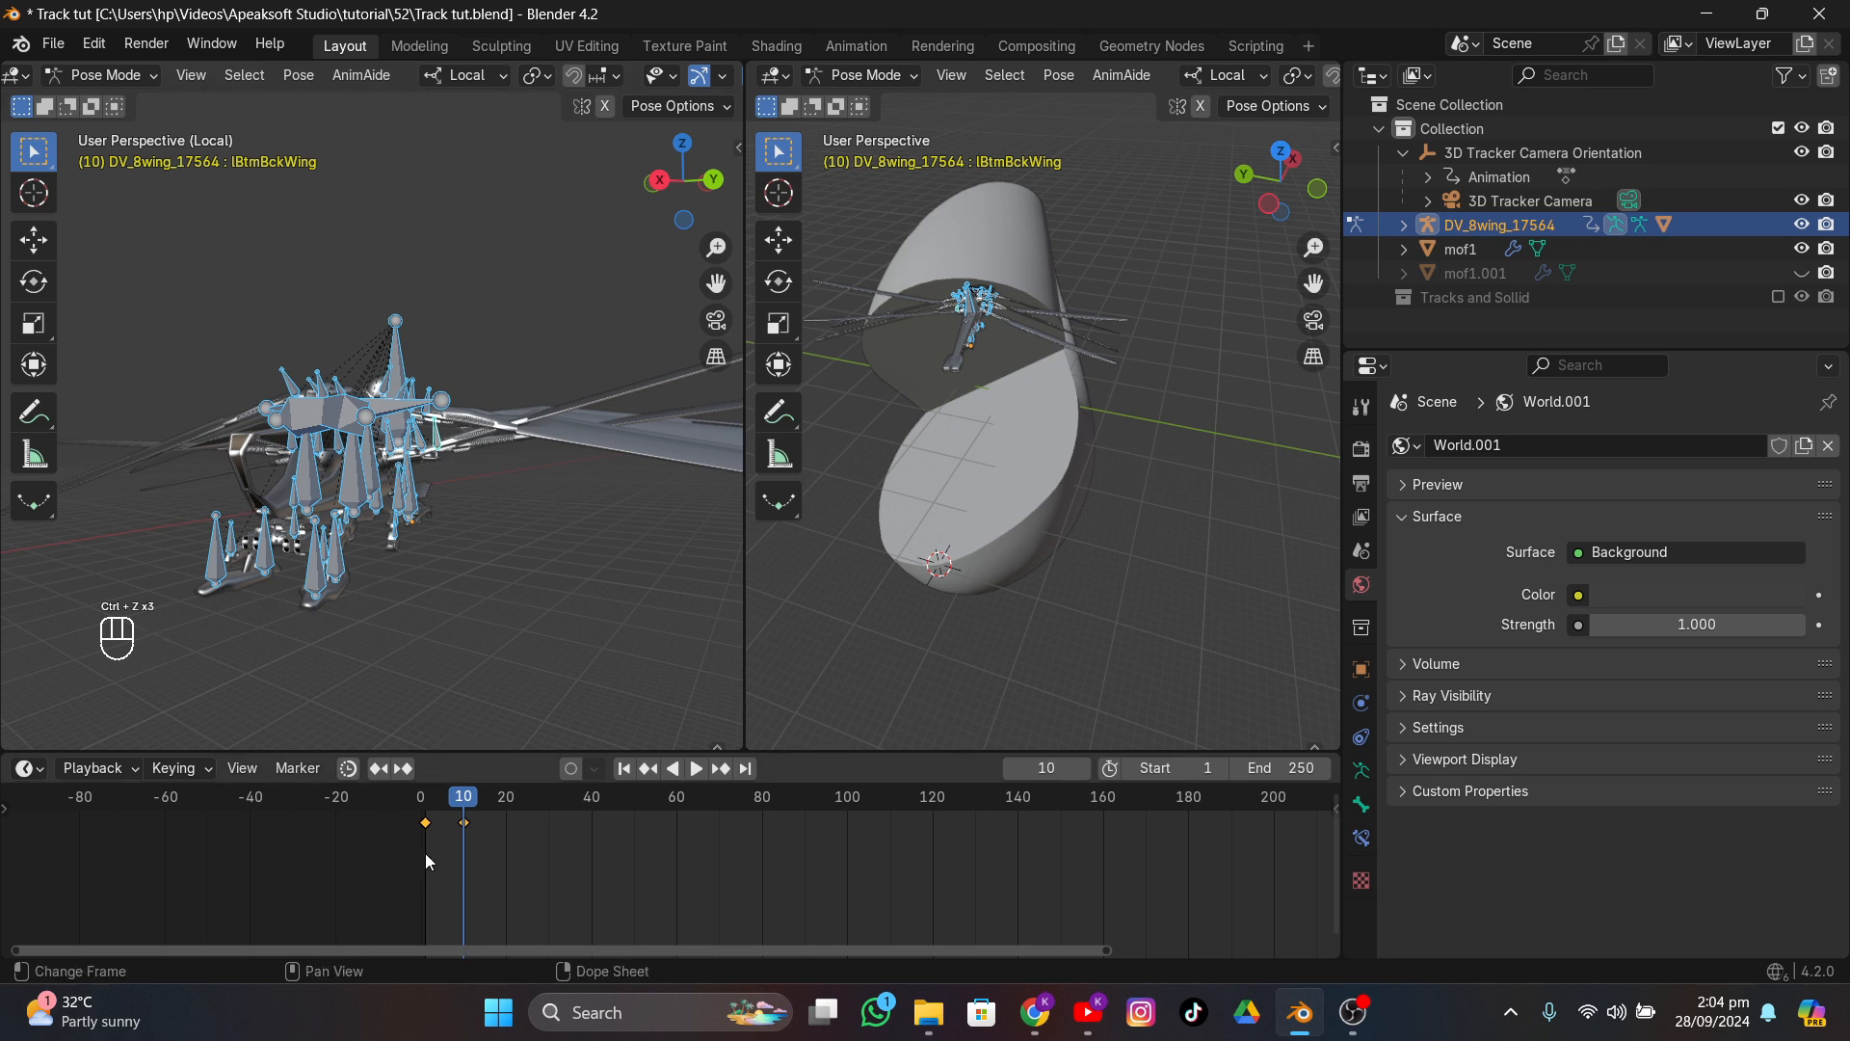
- Duplicate the first keyframe to frame 20 to close the flapping cycle, and preview it
left_click_drag(425, 853, 412, 819)
key("shift+d")
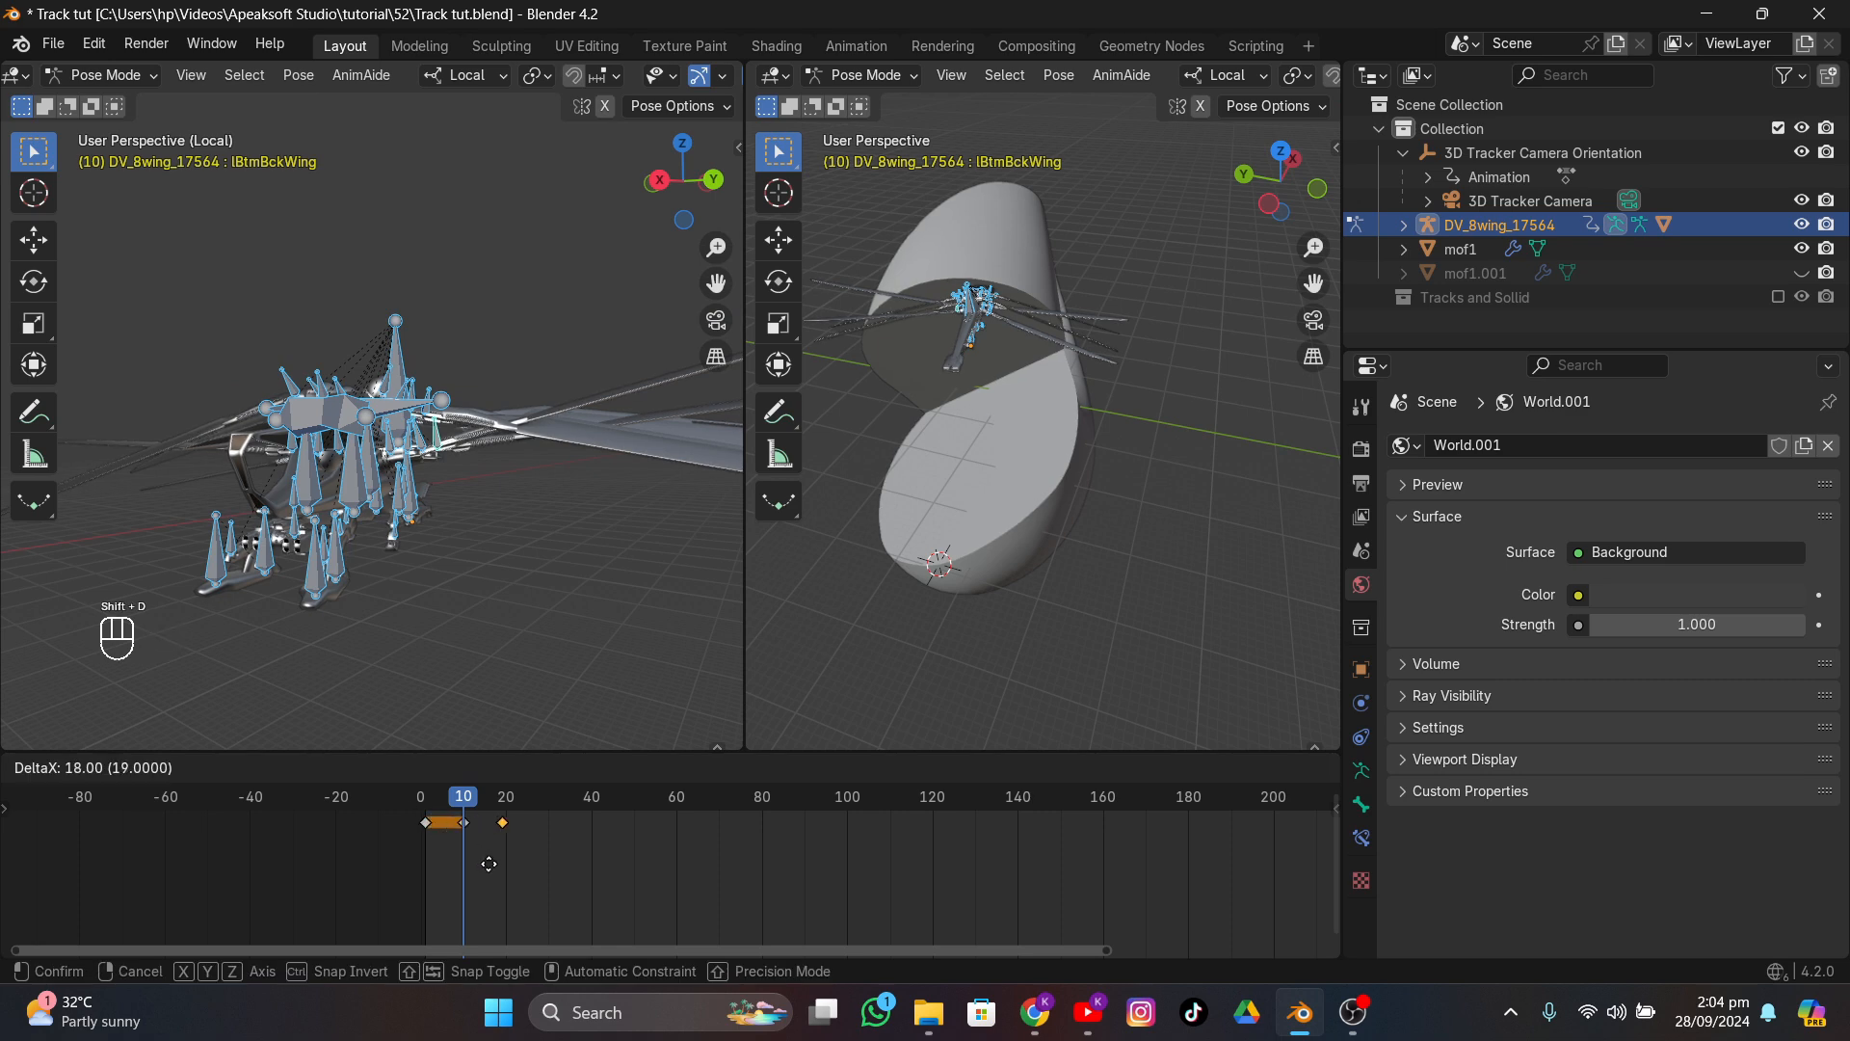
left_click(492, 864)
key("space")
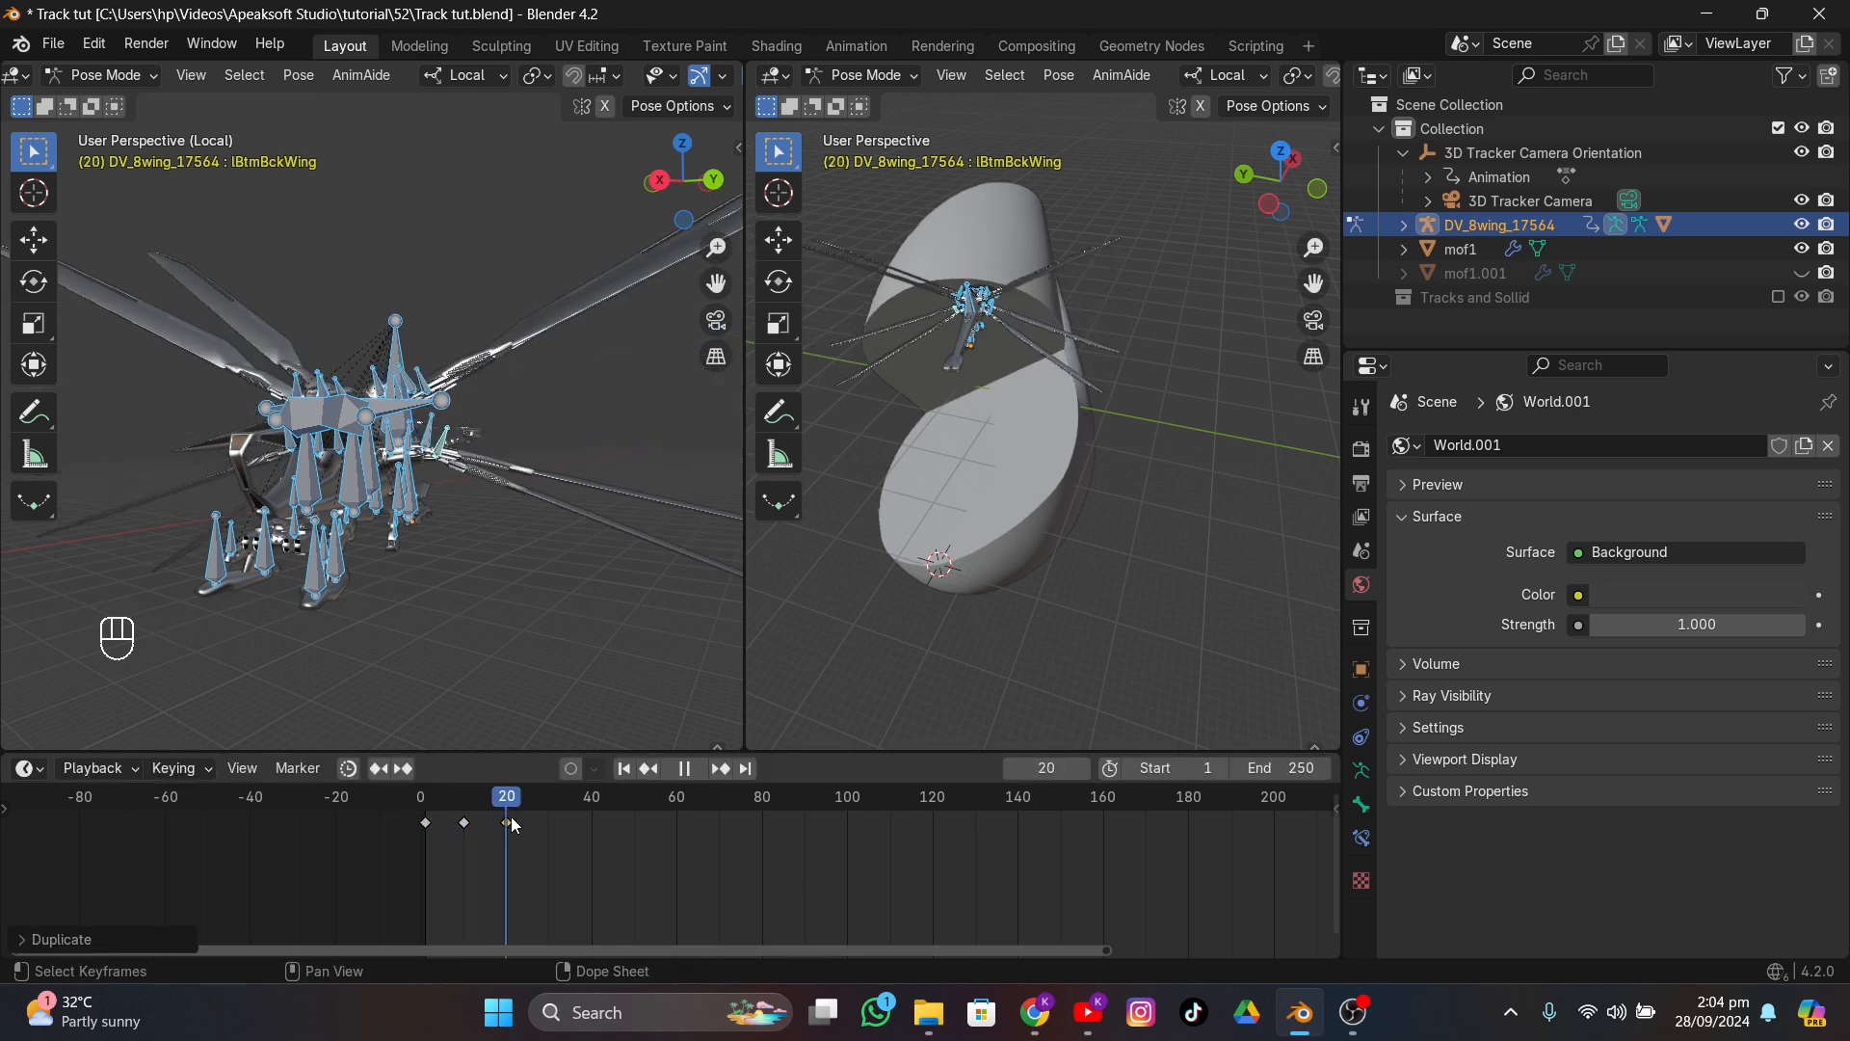
left_click_drag(535, 826, 474, 841)
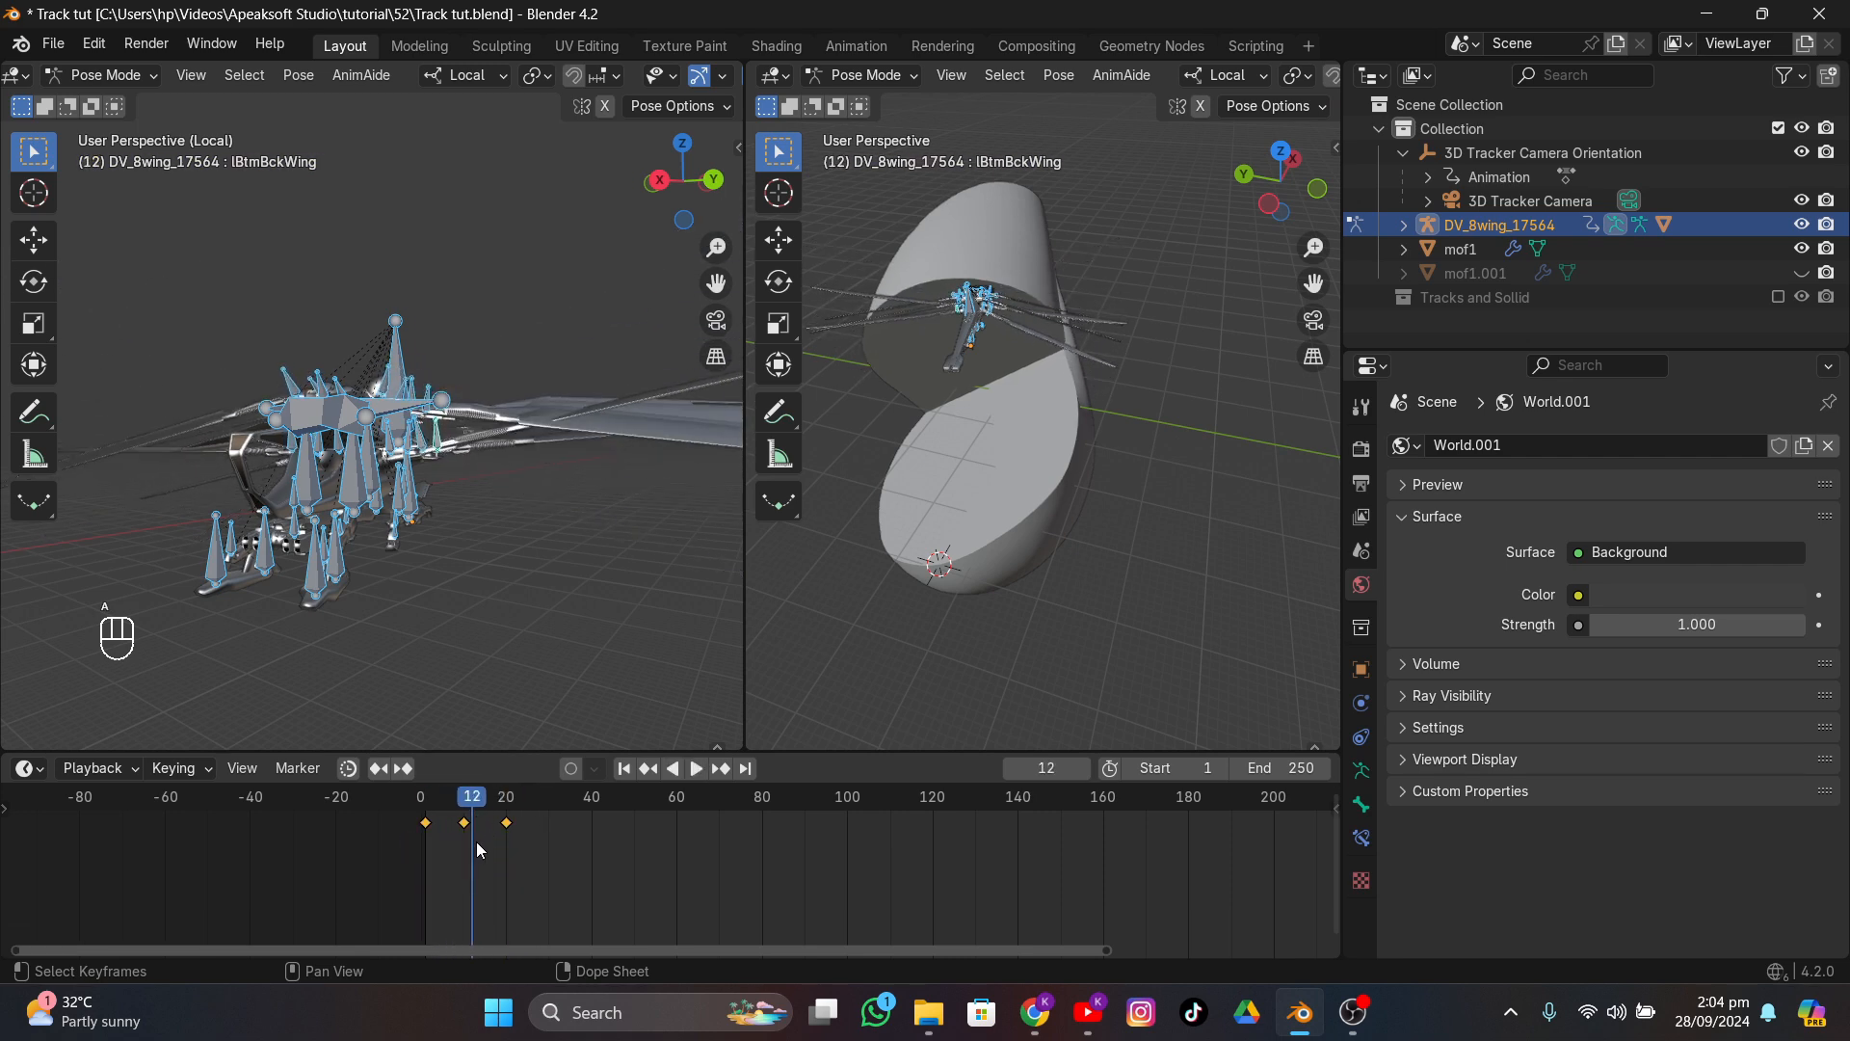
- Apply Make Cyclic extrapolation to all three keyframes and play the looping wing animation
key("shift+e")
left_click(500, 845)
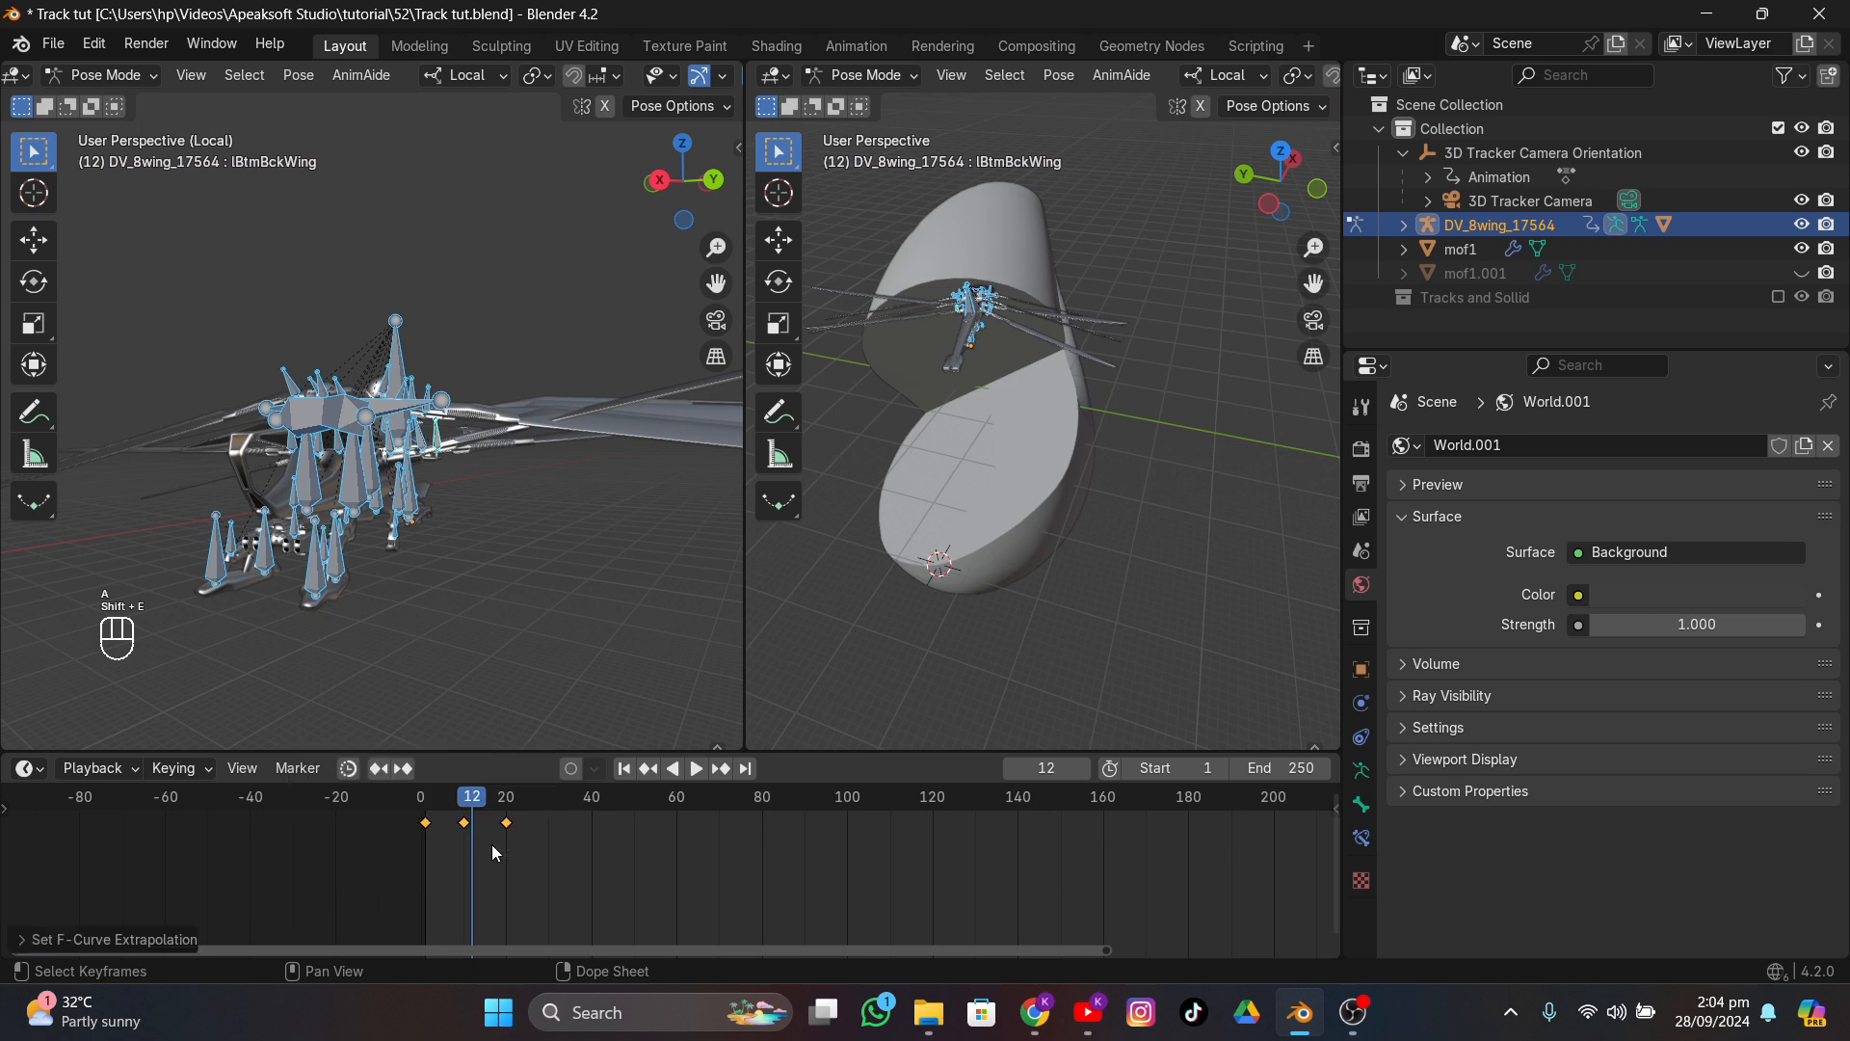
key("space")
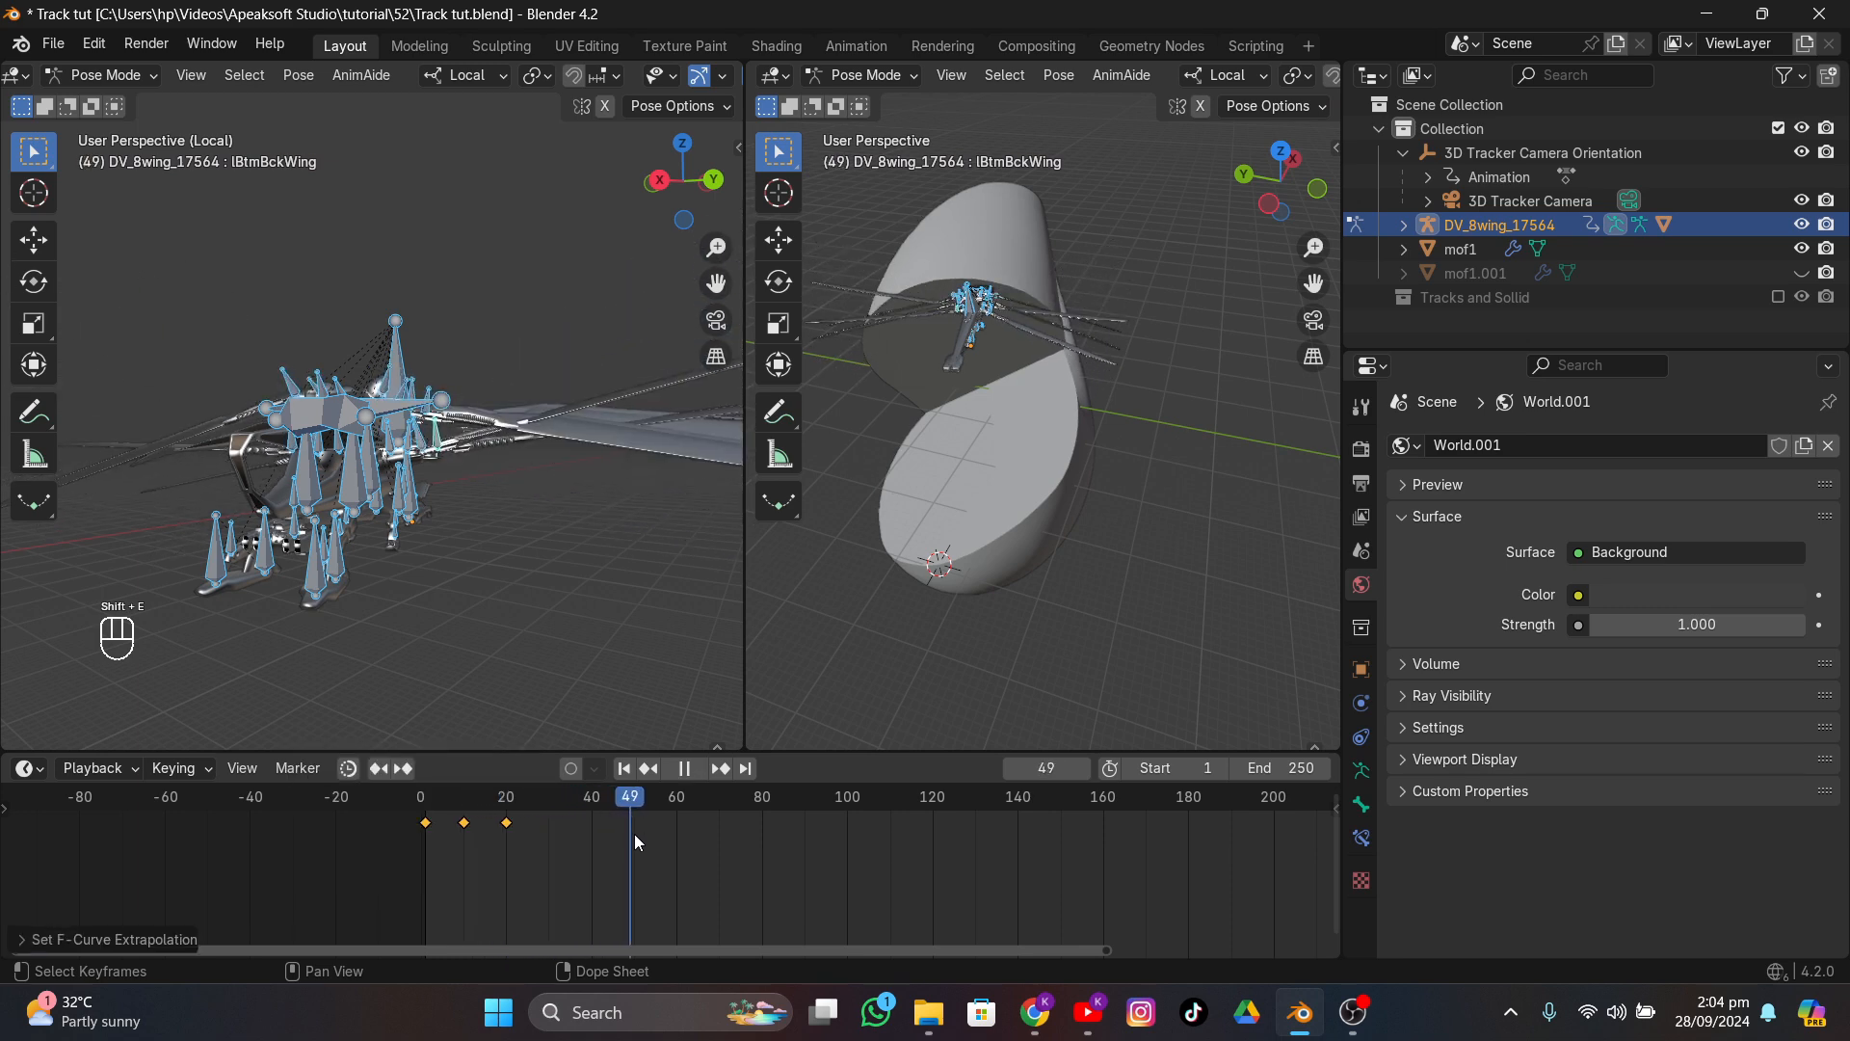
key("space")
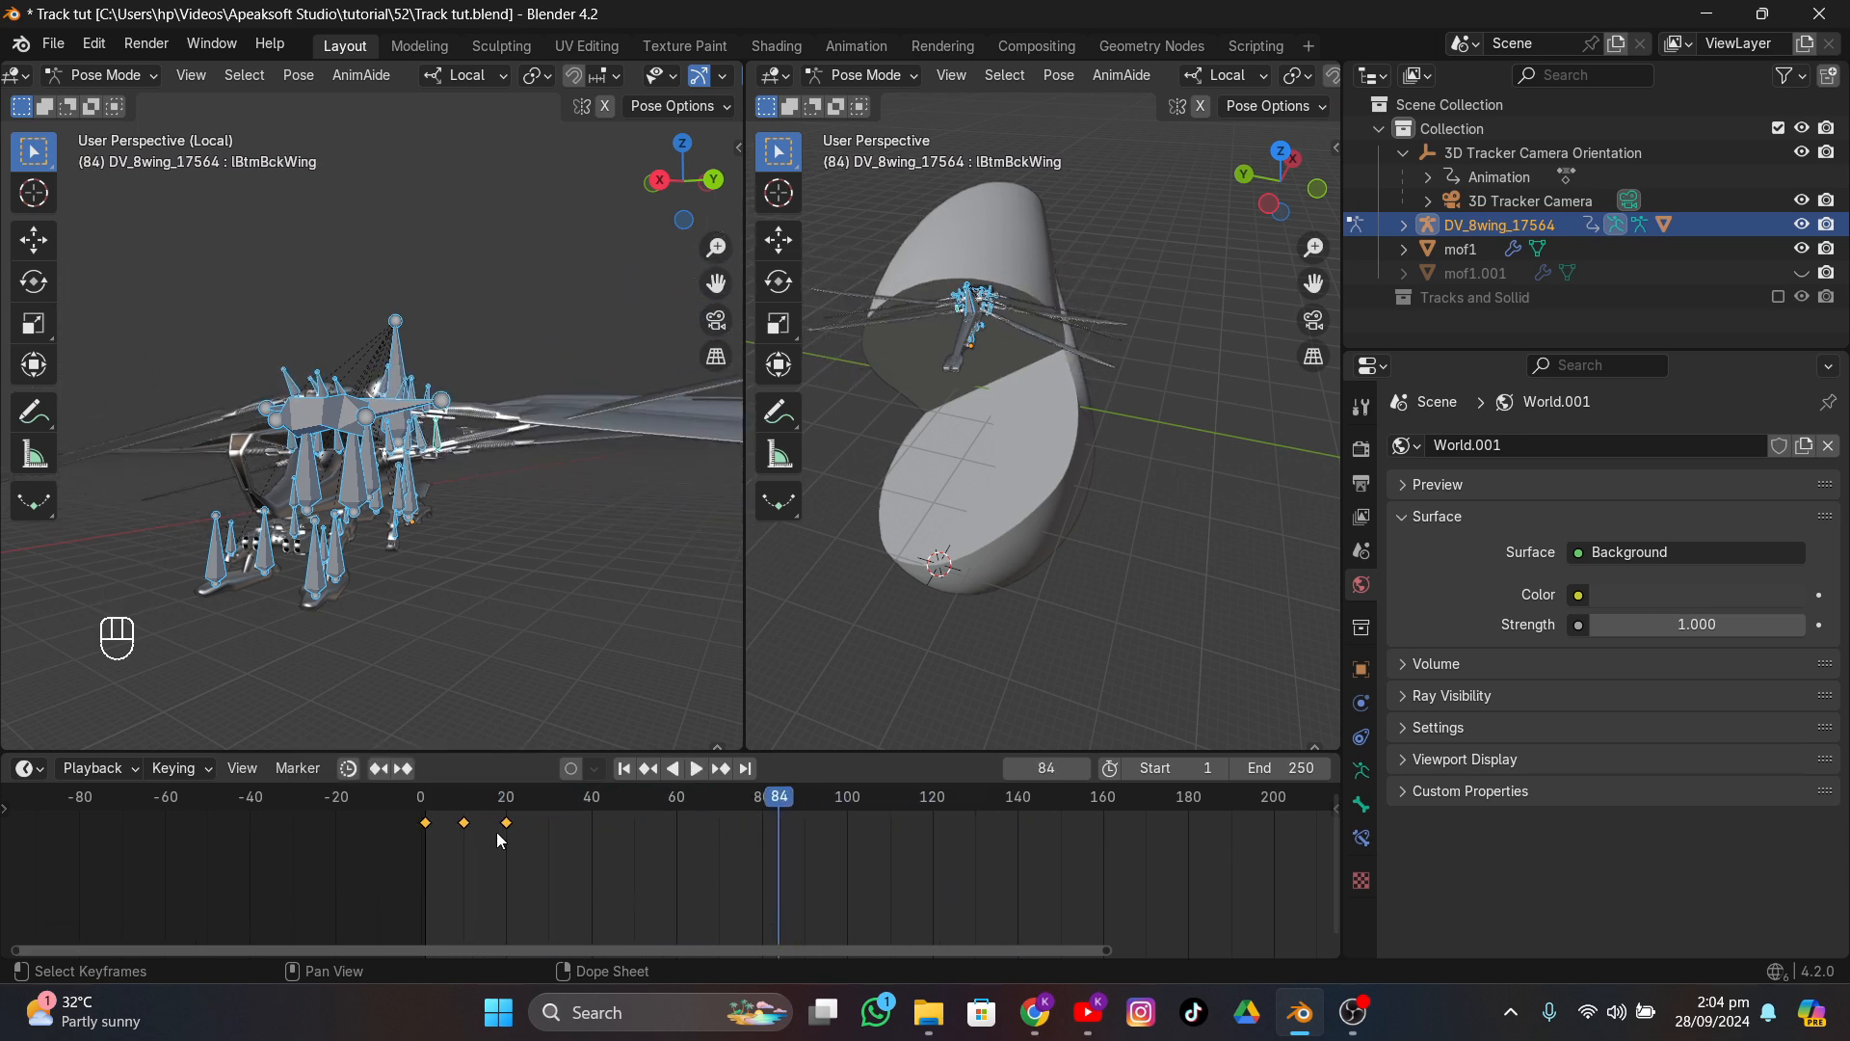
- Scale the keyframes together from frame 1 so the last one lands at about frame 12, and preview the faster flapping
left_click(626, 769)
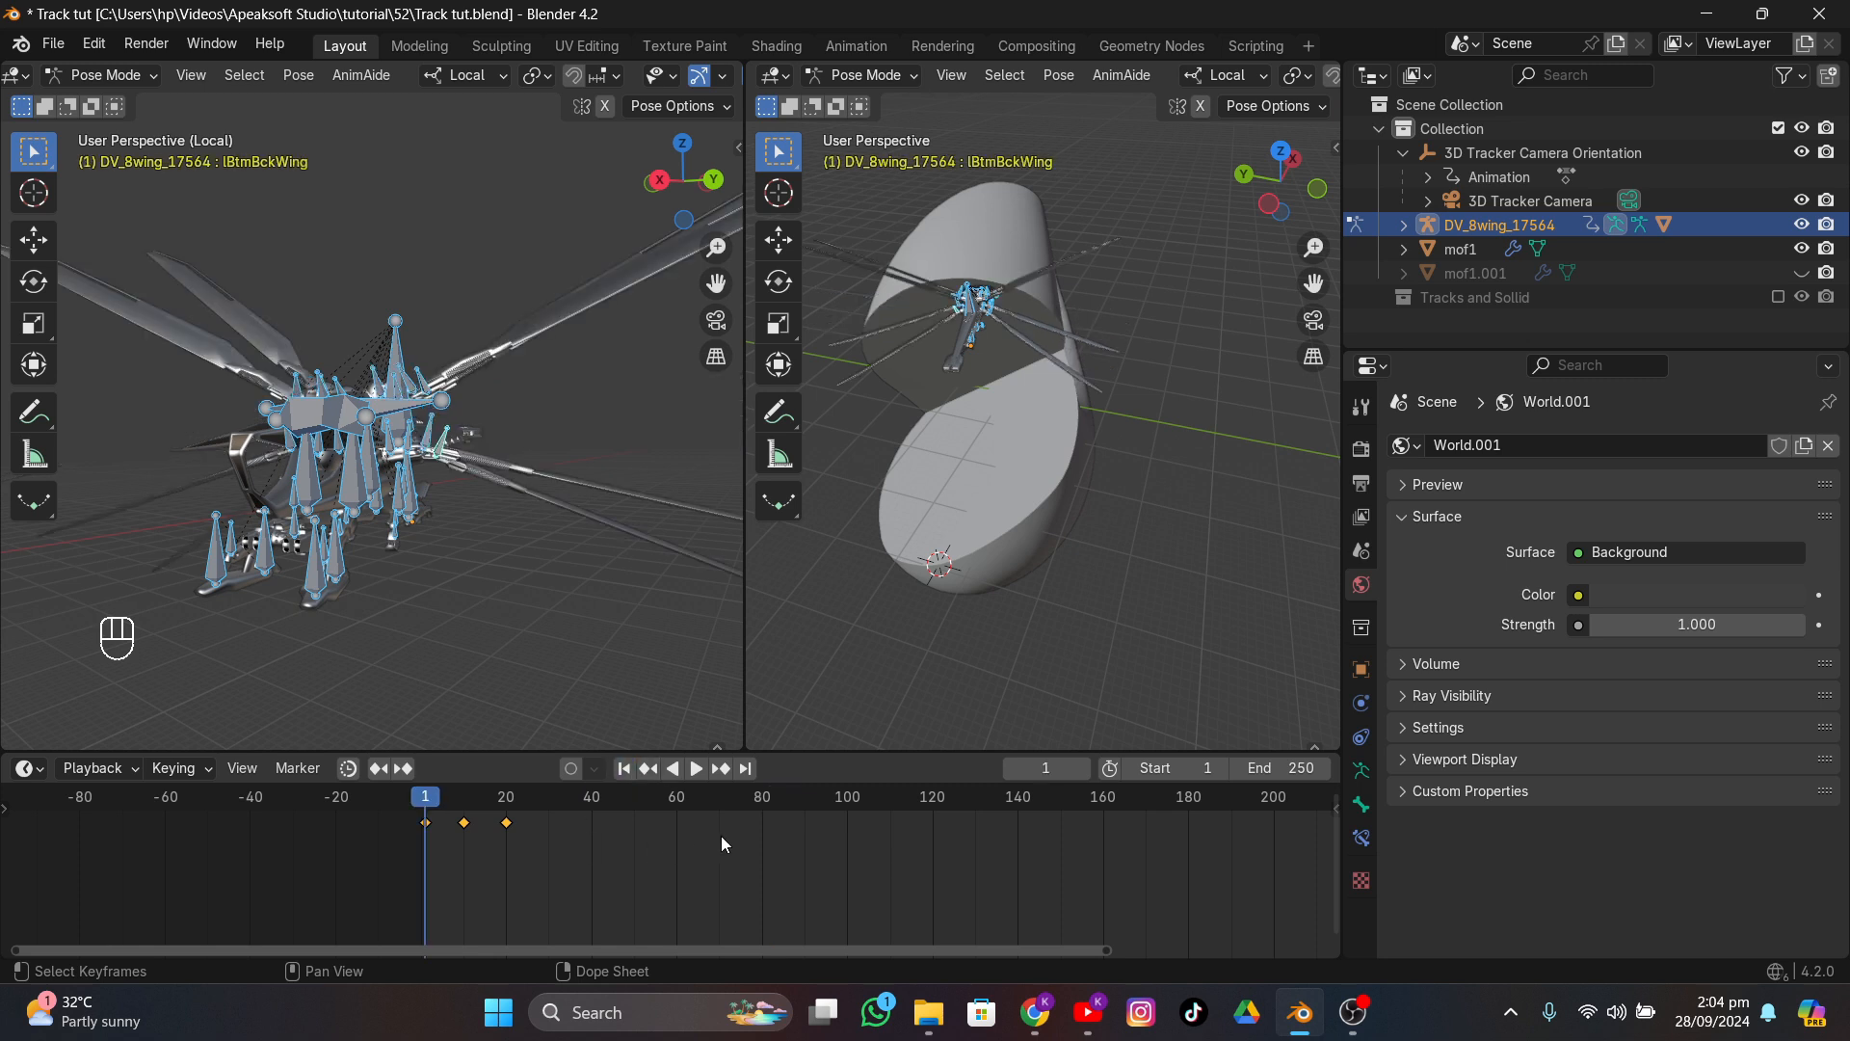
key("s")
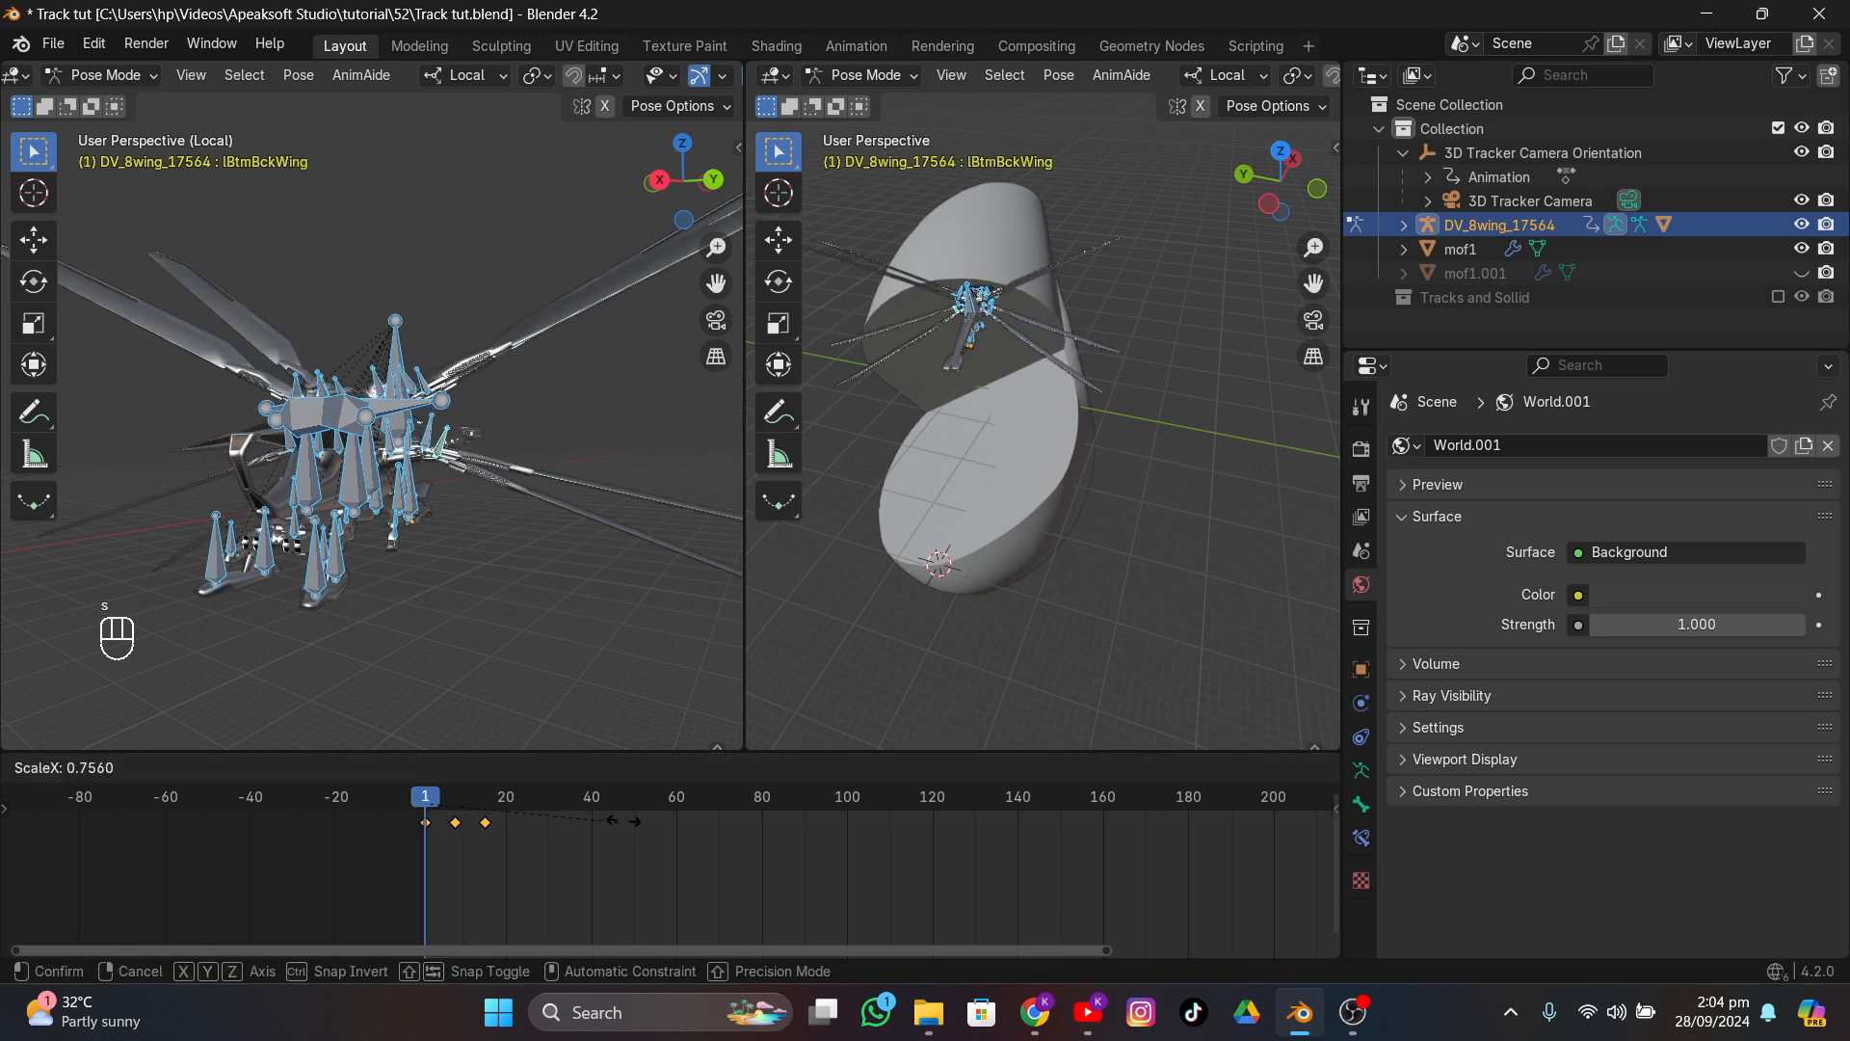
left_click(568, 831)
key("space")
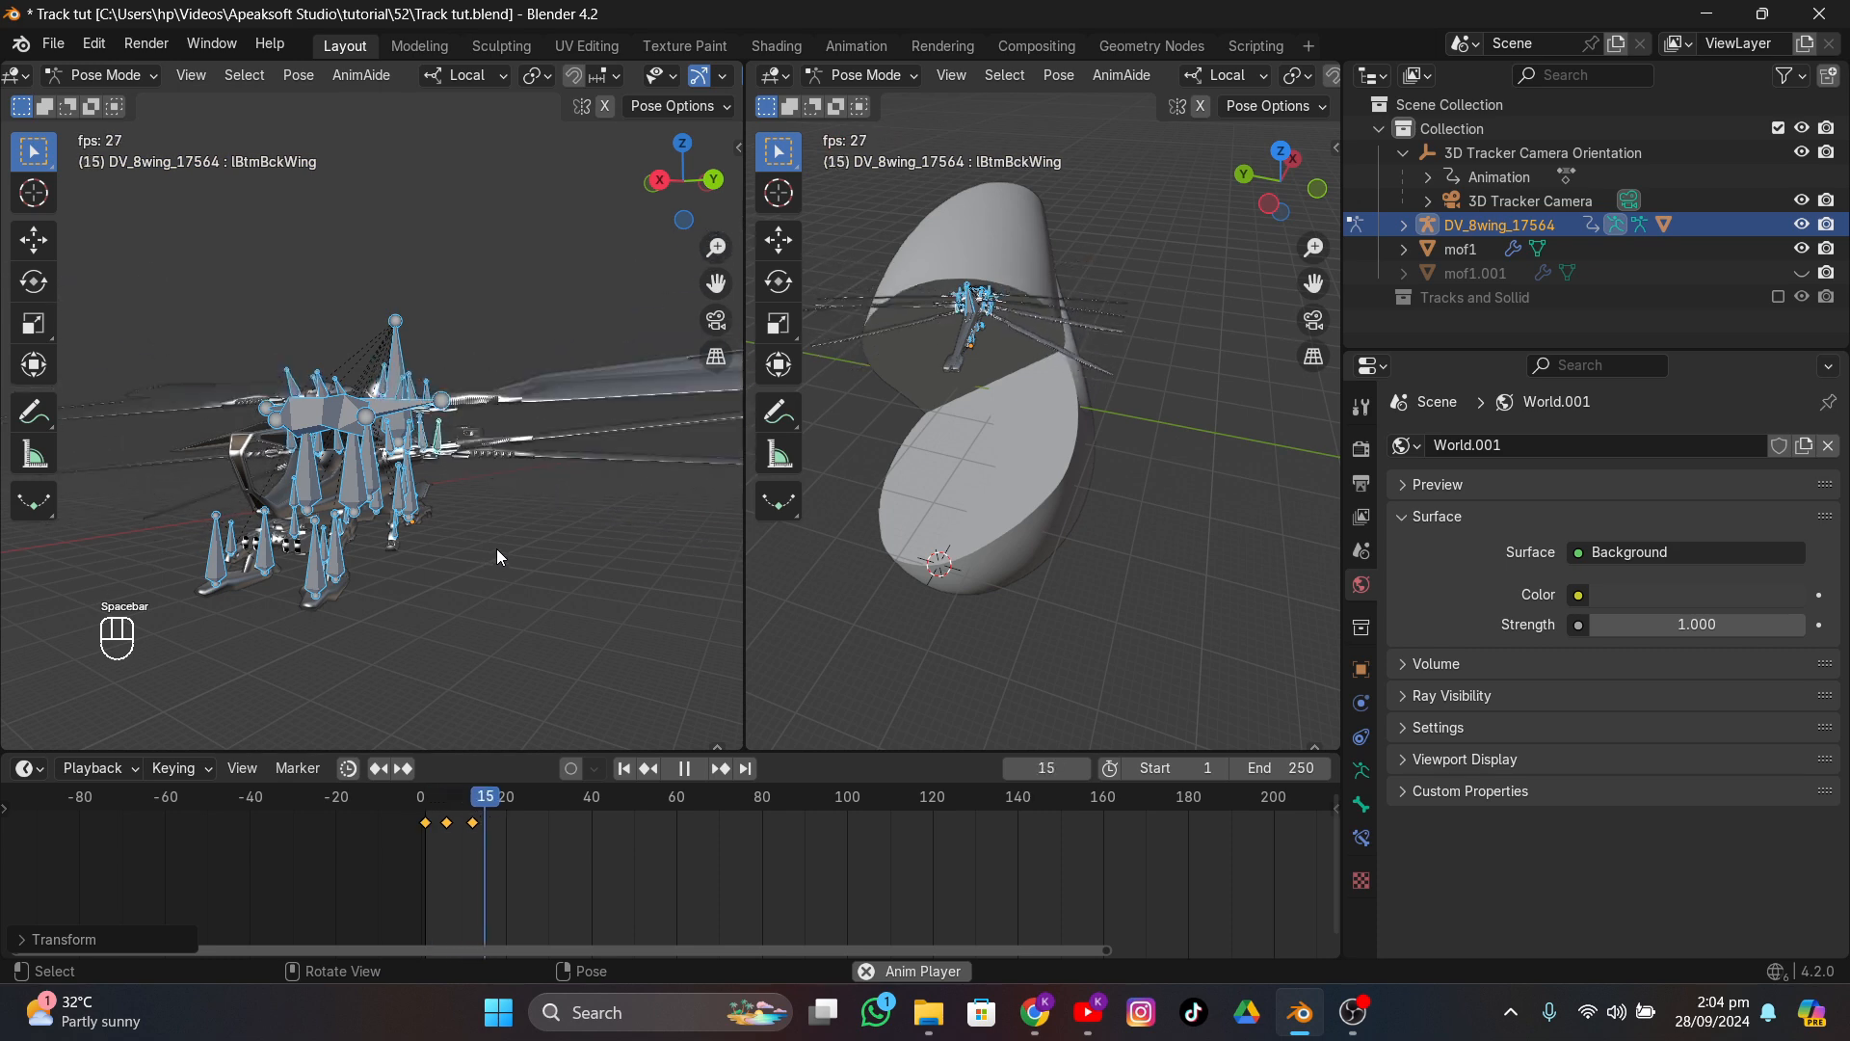
key("space")
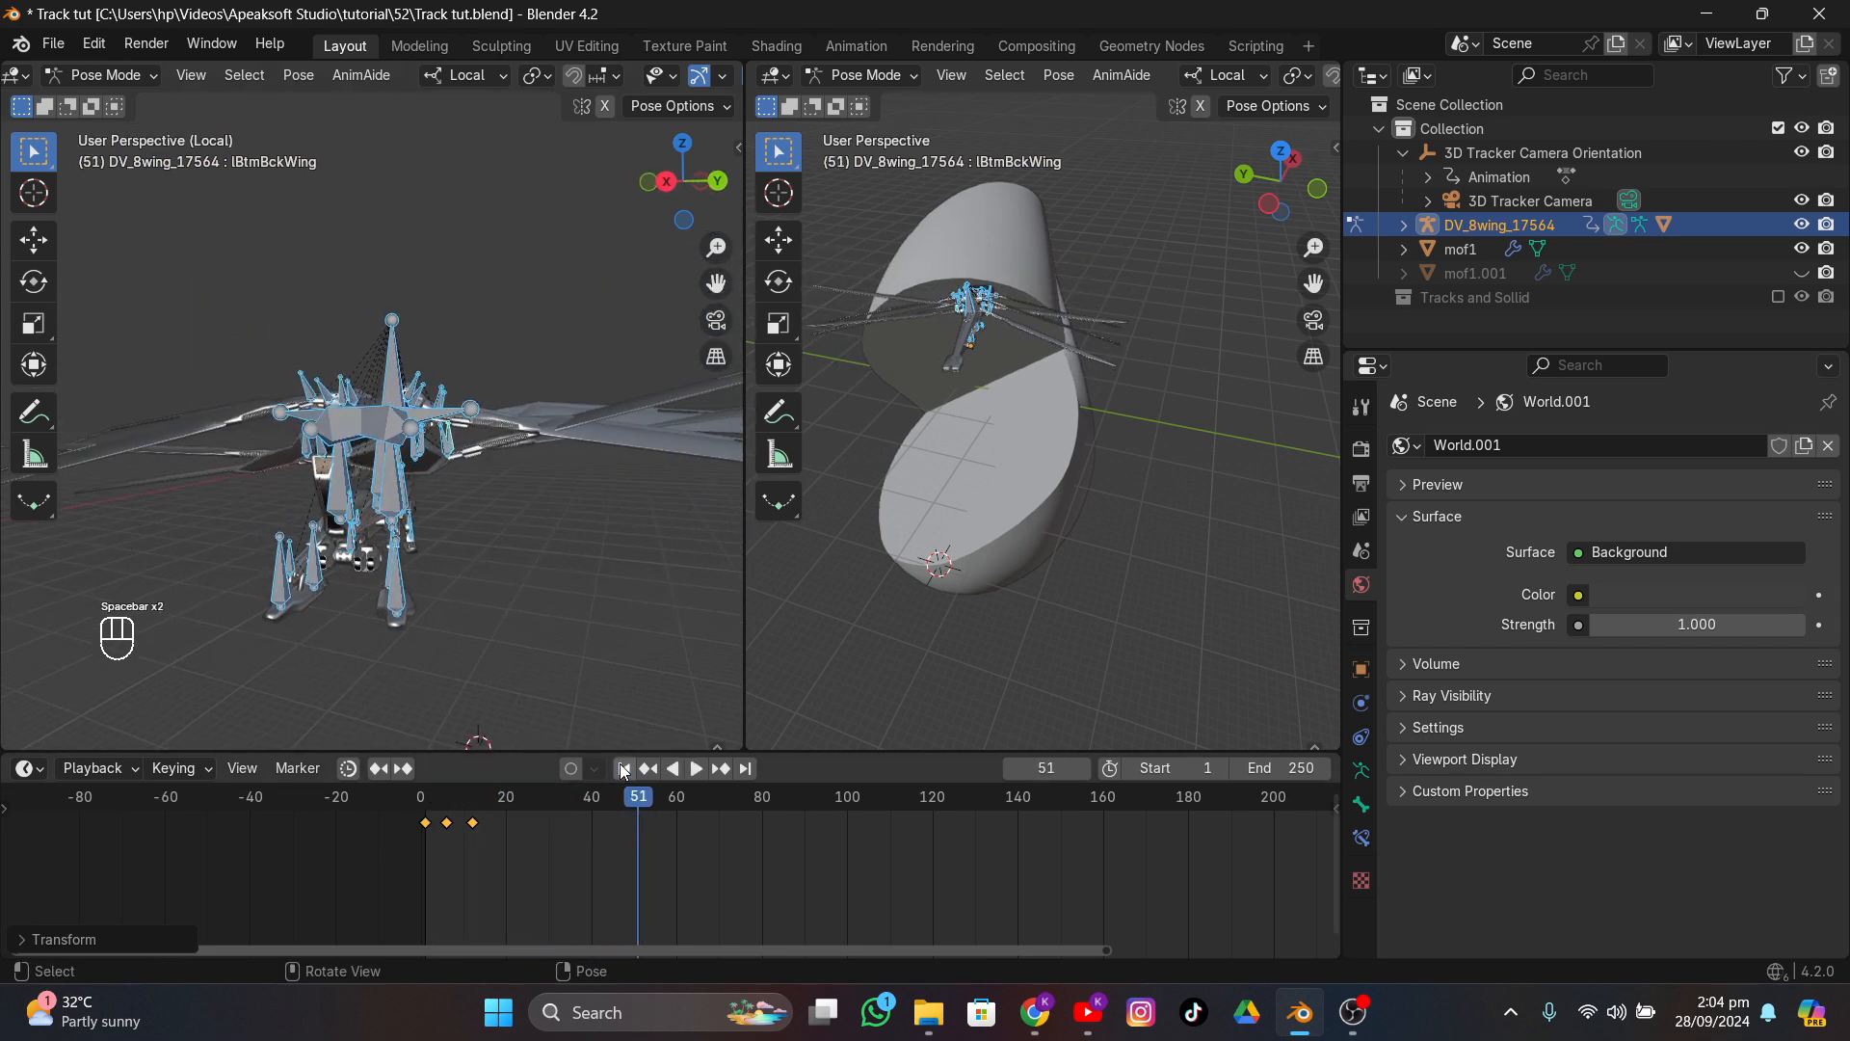
- Scale the keyframes again from frame 1 to about 0.6, ending the cycle near frame 8, and preview the animation
key("s")
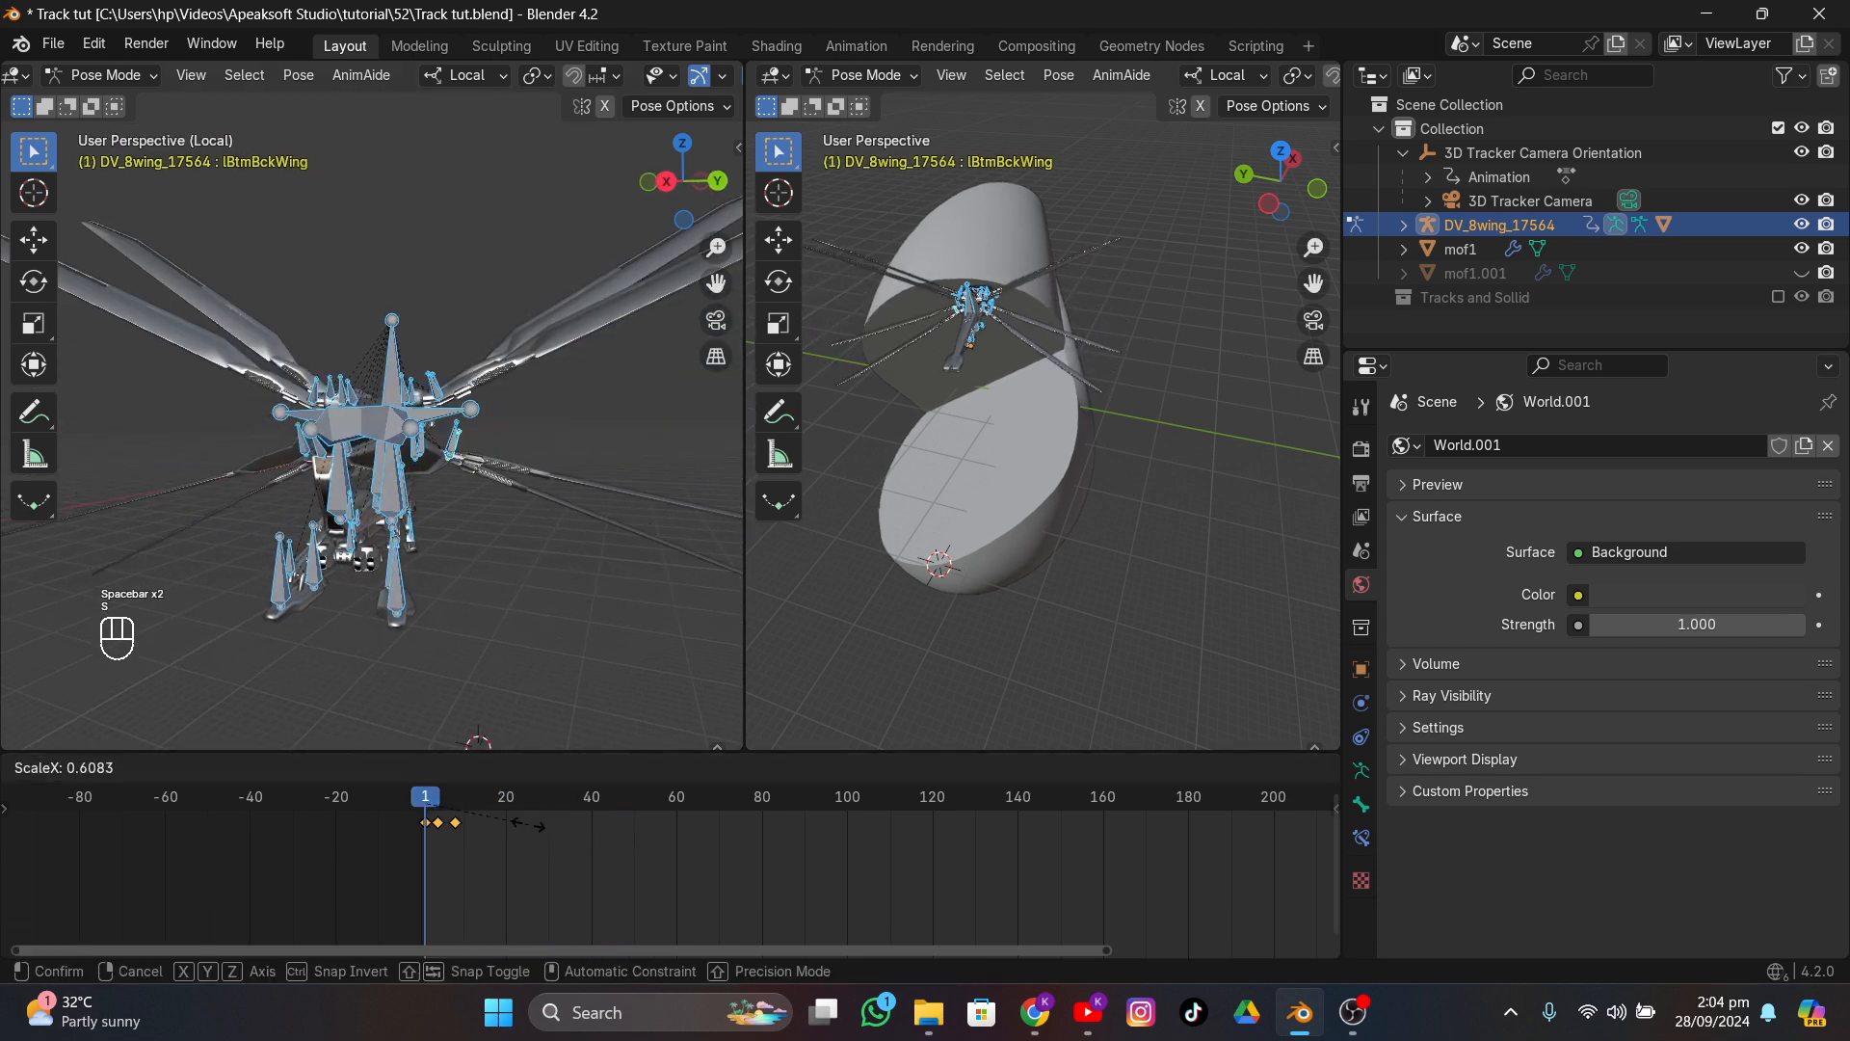
left_click(530, 826)
key("Tab")
key("Tab")
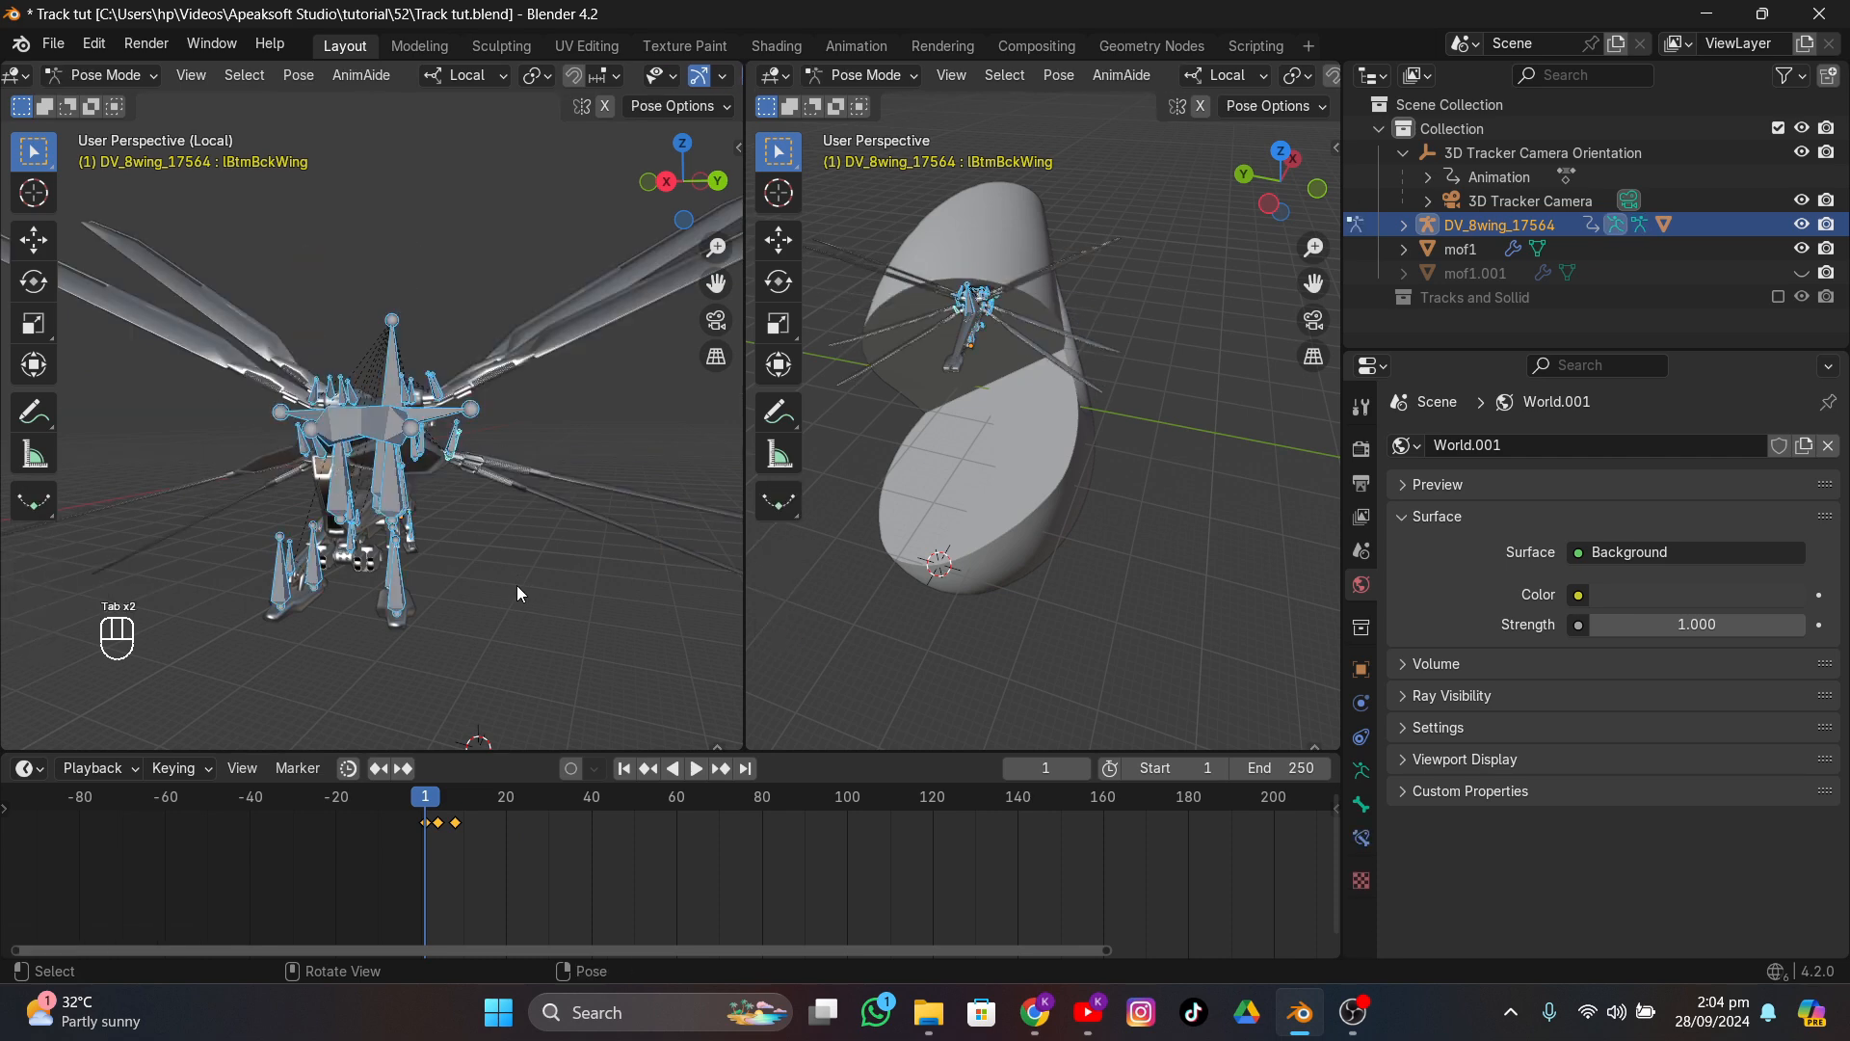
key("space")
middle_click_drag(518, 586, 391, 686)
key("space")
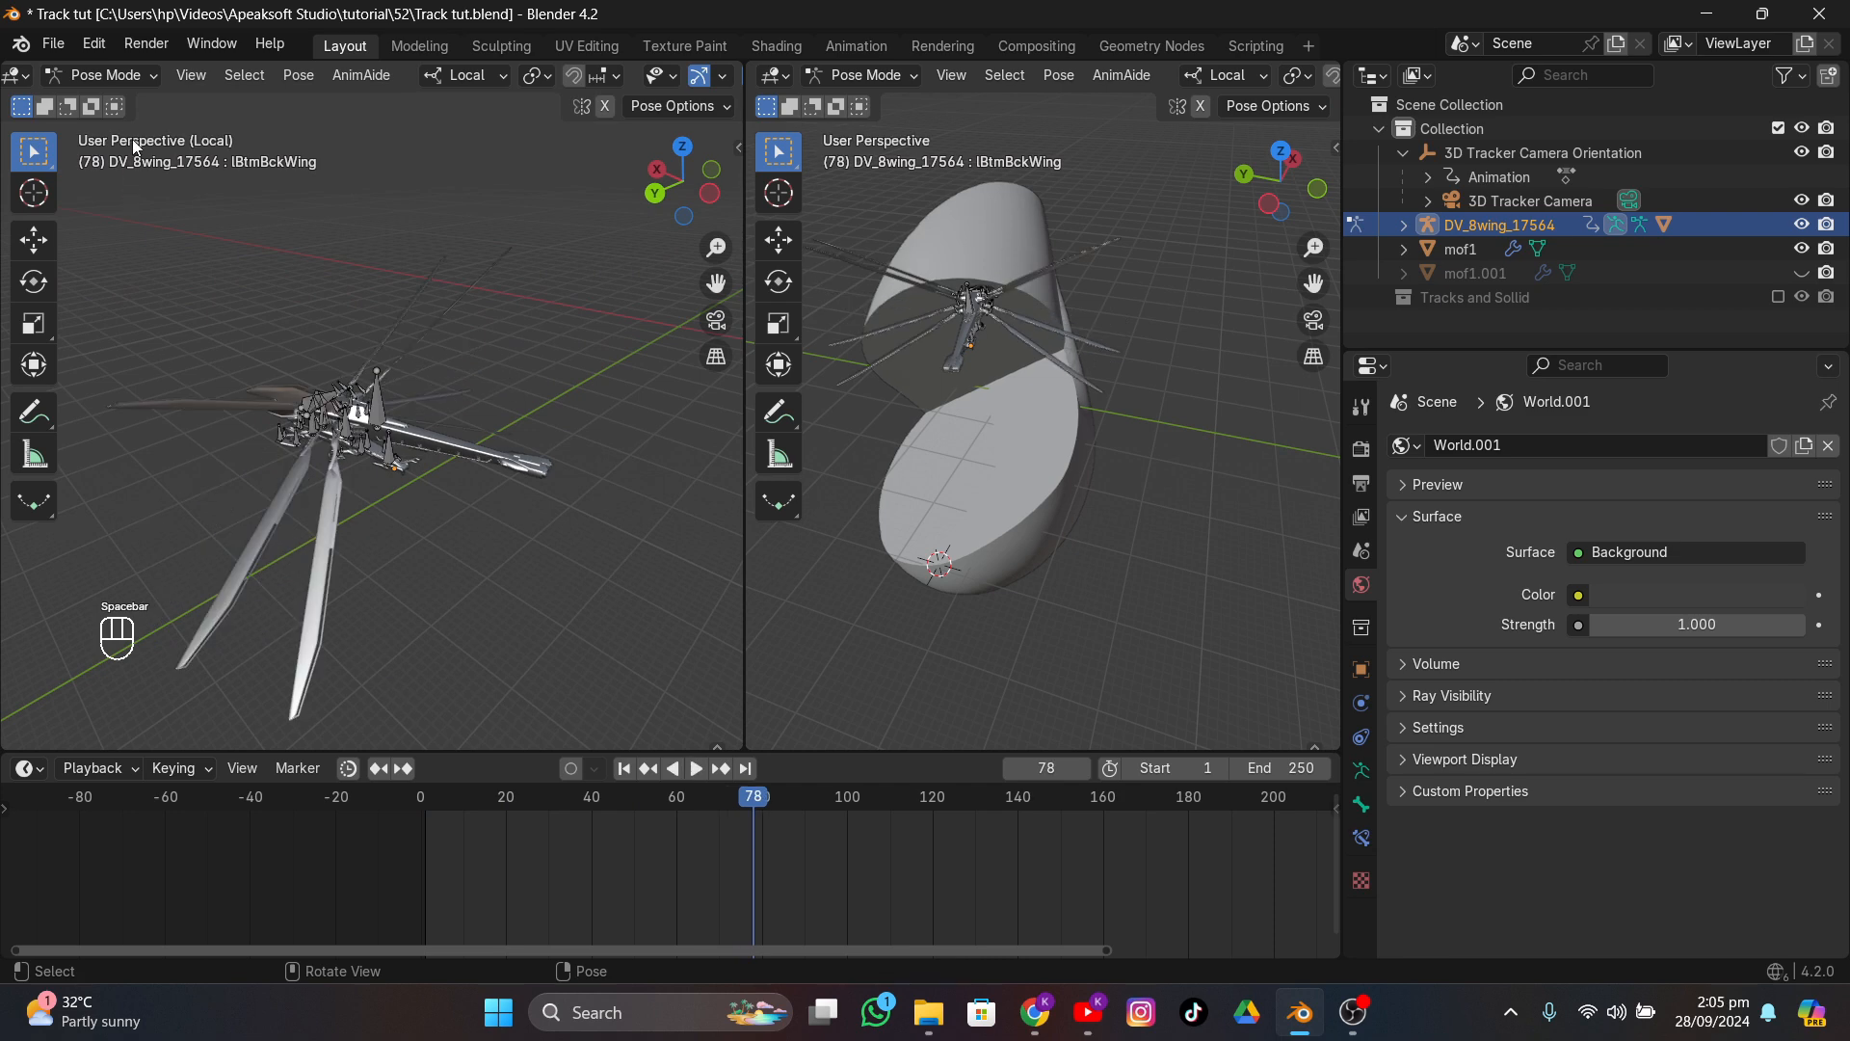
- Switch the rig to Object Mode and leave local view to show the whole scene
left_click(125, 75)
left_click(133, 105)
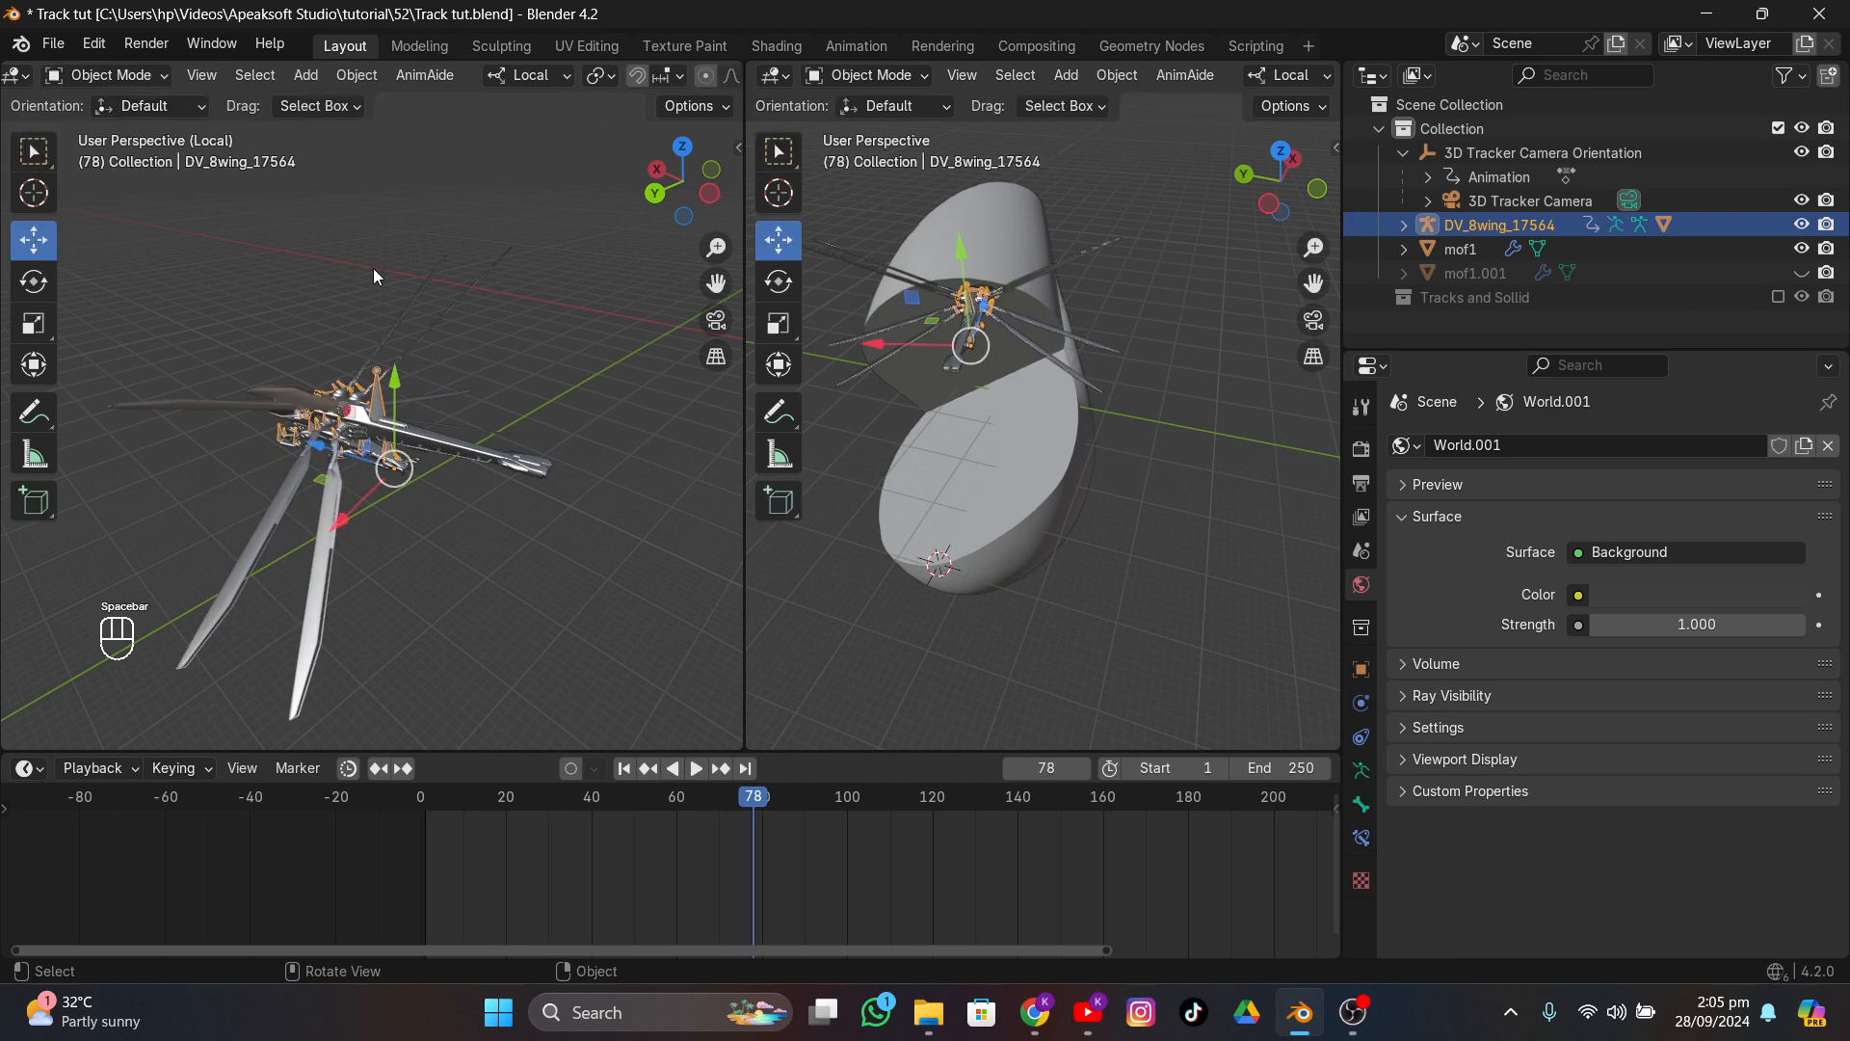
key("KP_Divide")
middle_click_drag(405, 334, 366, 432)
- Look through the tracked camera and scale the winged rig up to about 1.46 times its size
left_click(1314, 320)
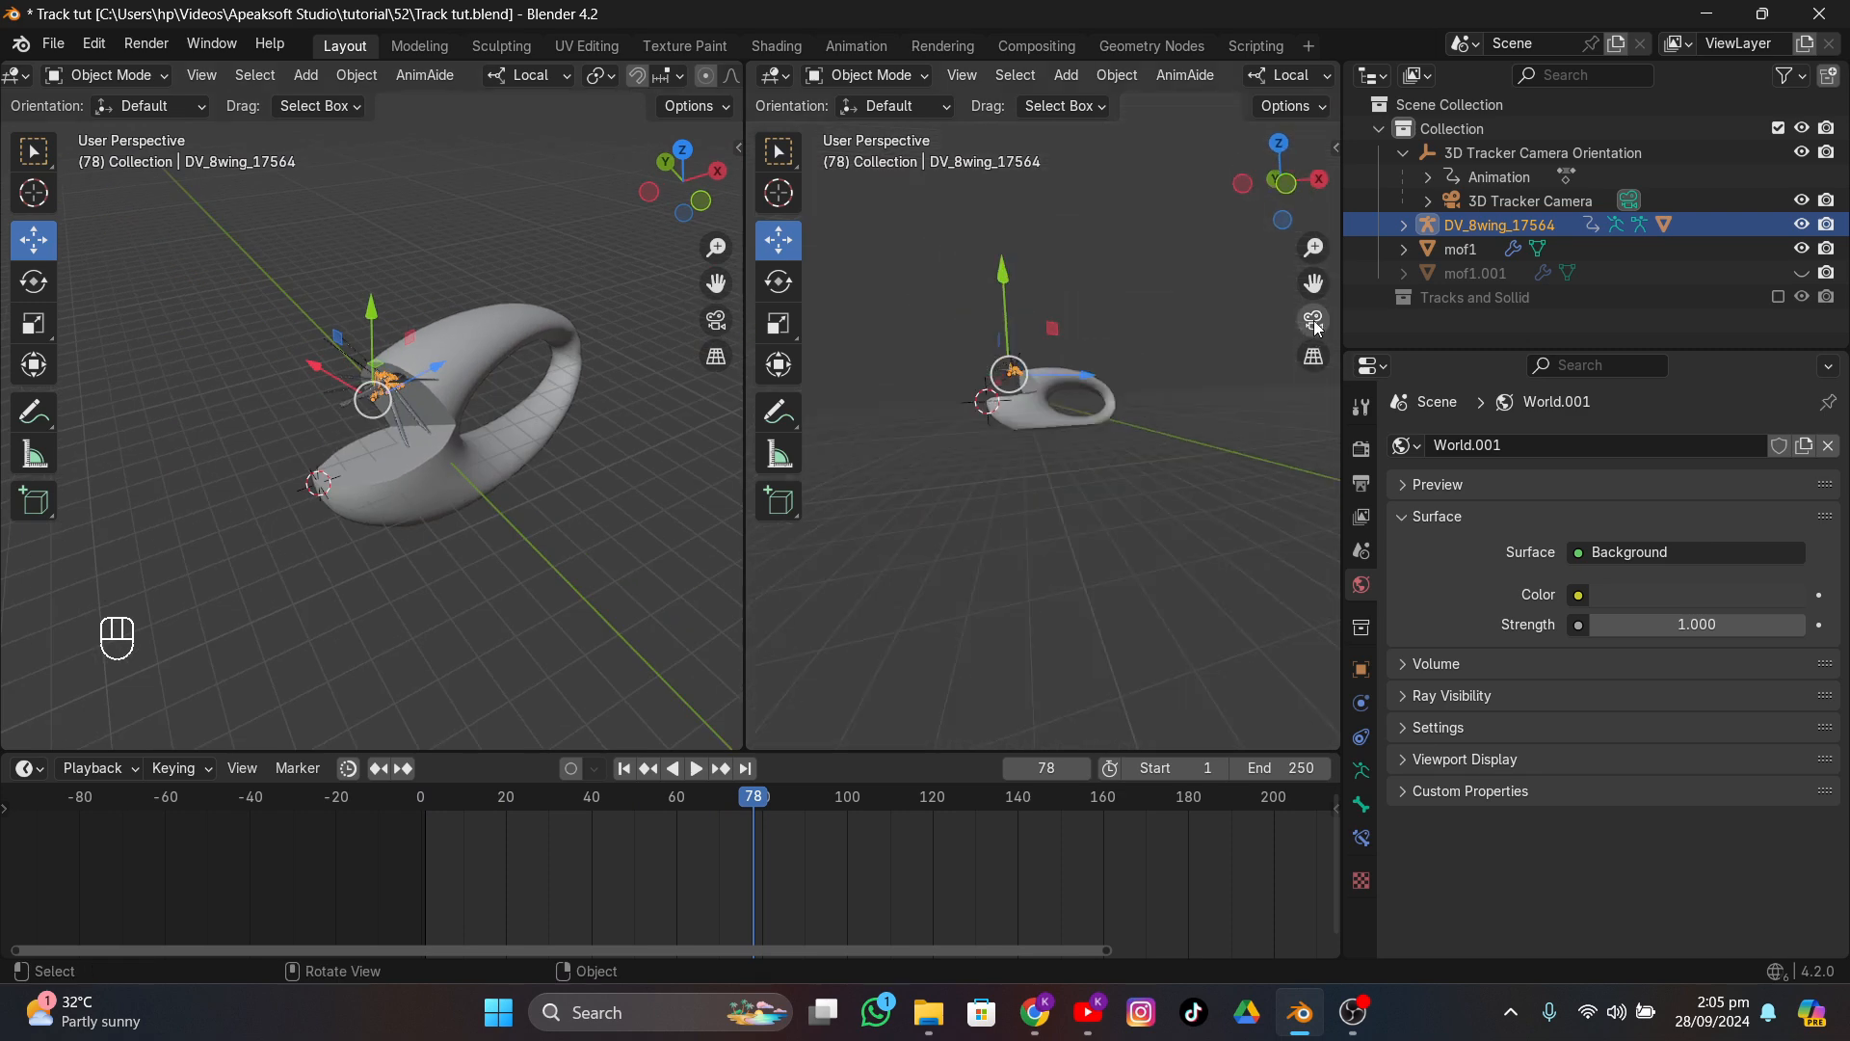
scroll(1090, 366, "up", 2)
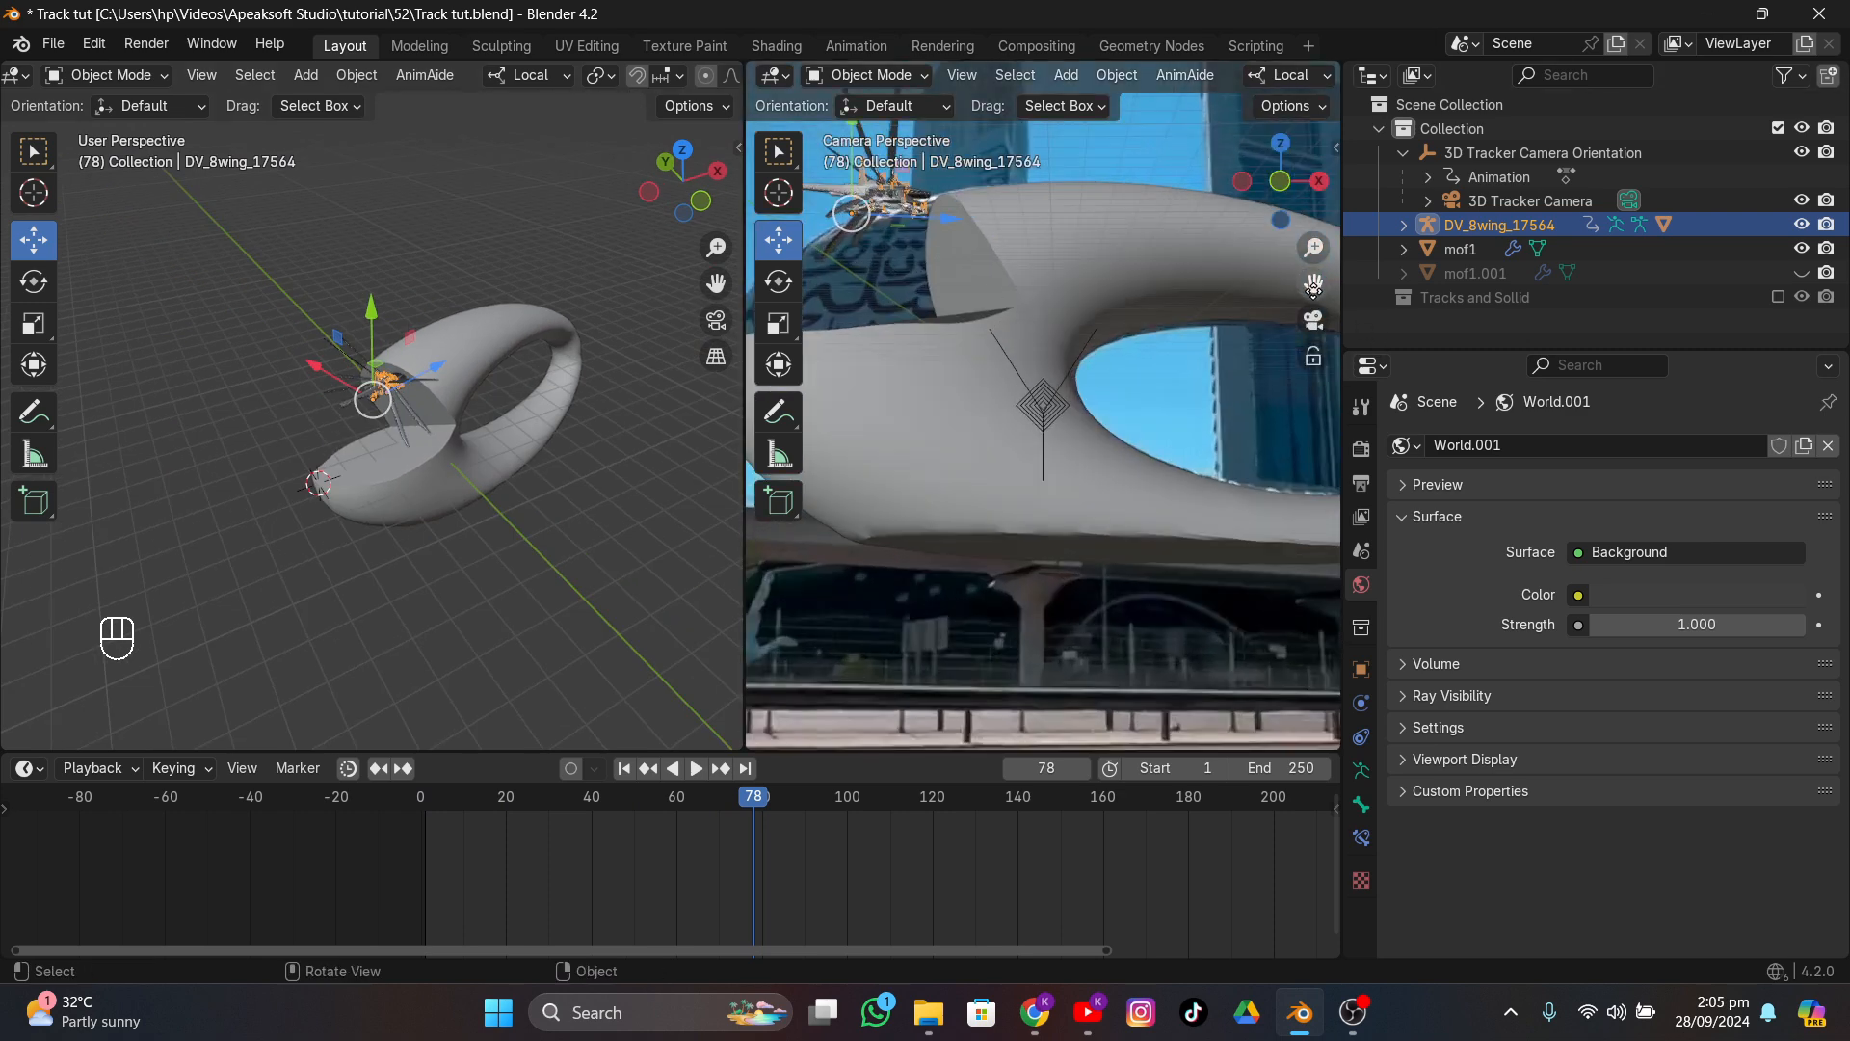
left_click_drag(1313, 287, 1388, 356)
key("s")
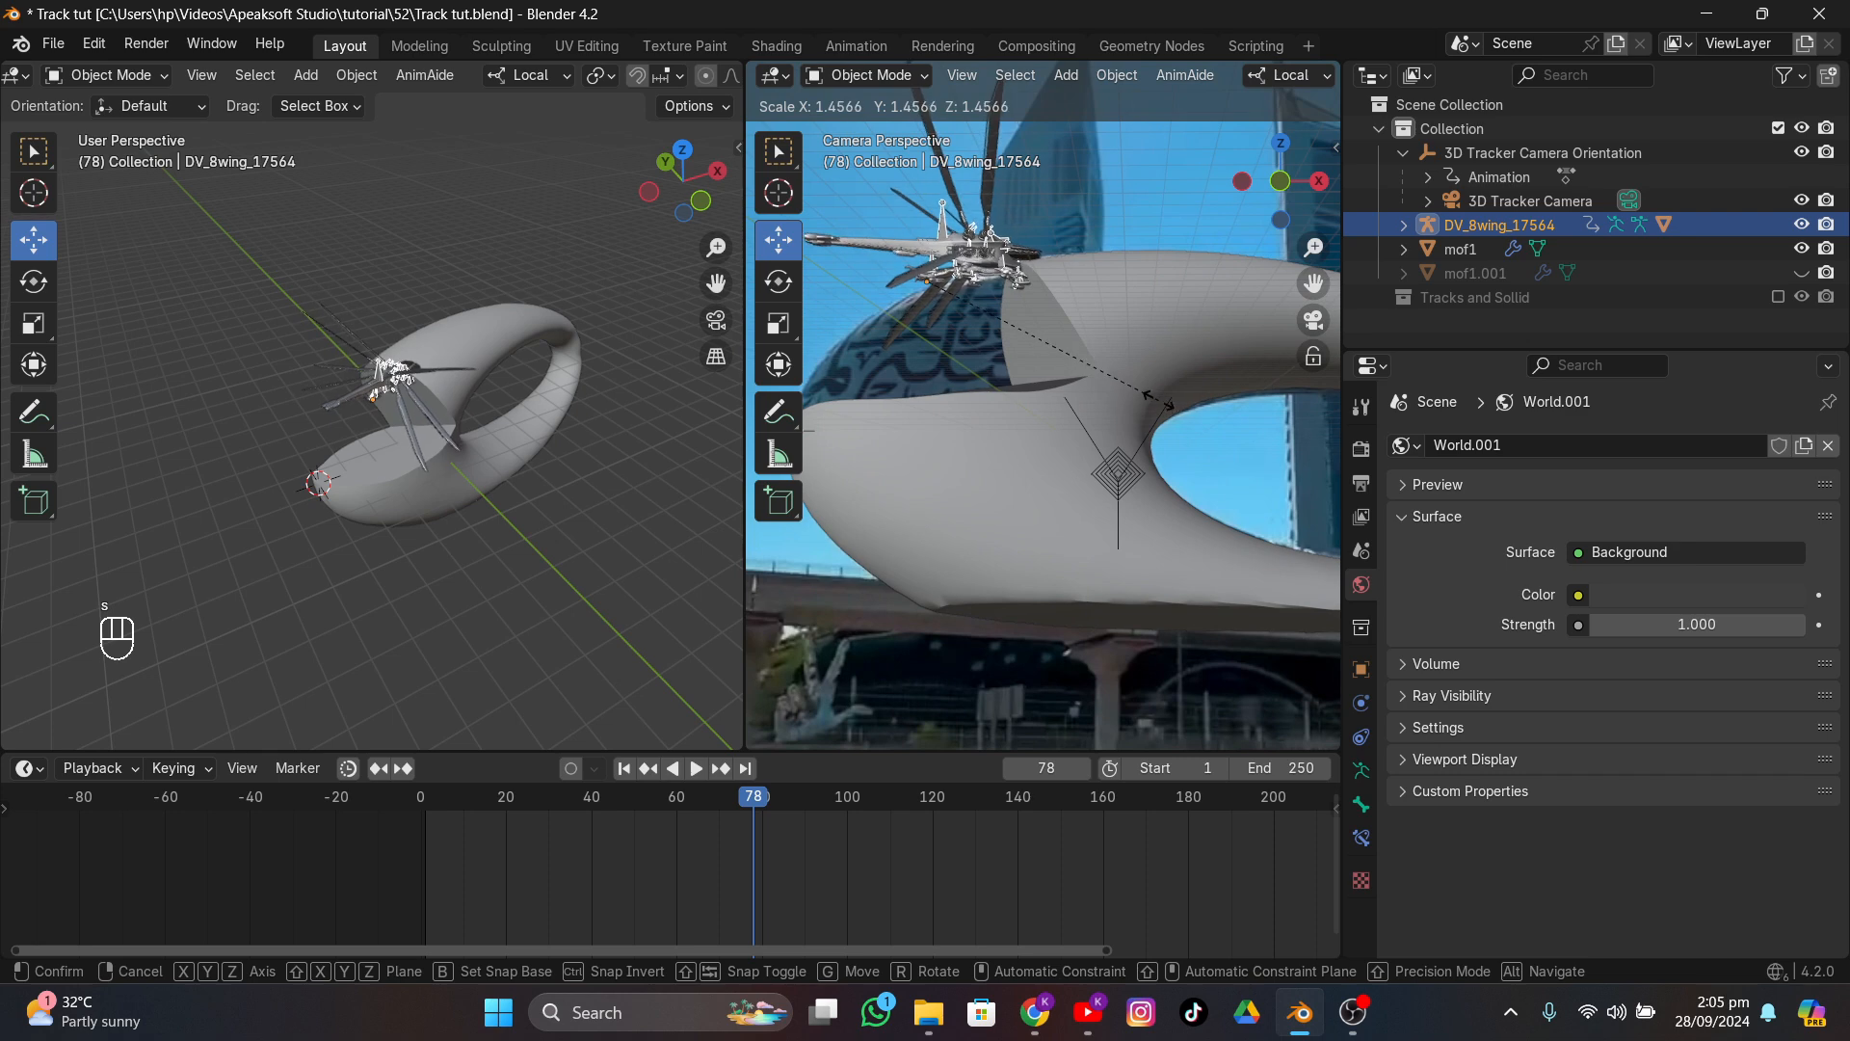
left_click(1158, 400)
- Rotate the winged rig to tilt it and move it down onto the building's open deck
middle_click_drag(615, 383, 551, 331)
scroll(597, 426, "up", 3)
left_click(672, 195)
key("r")
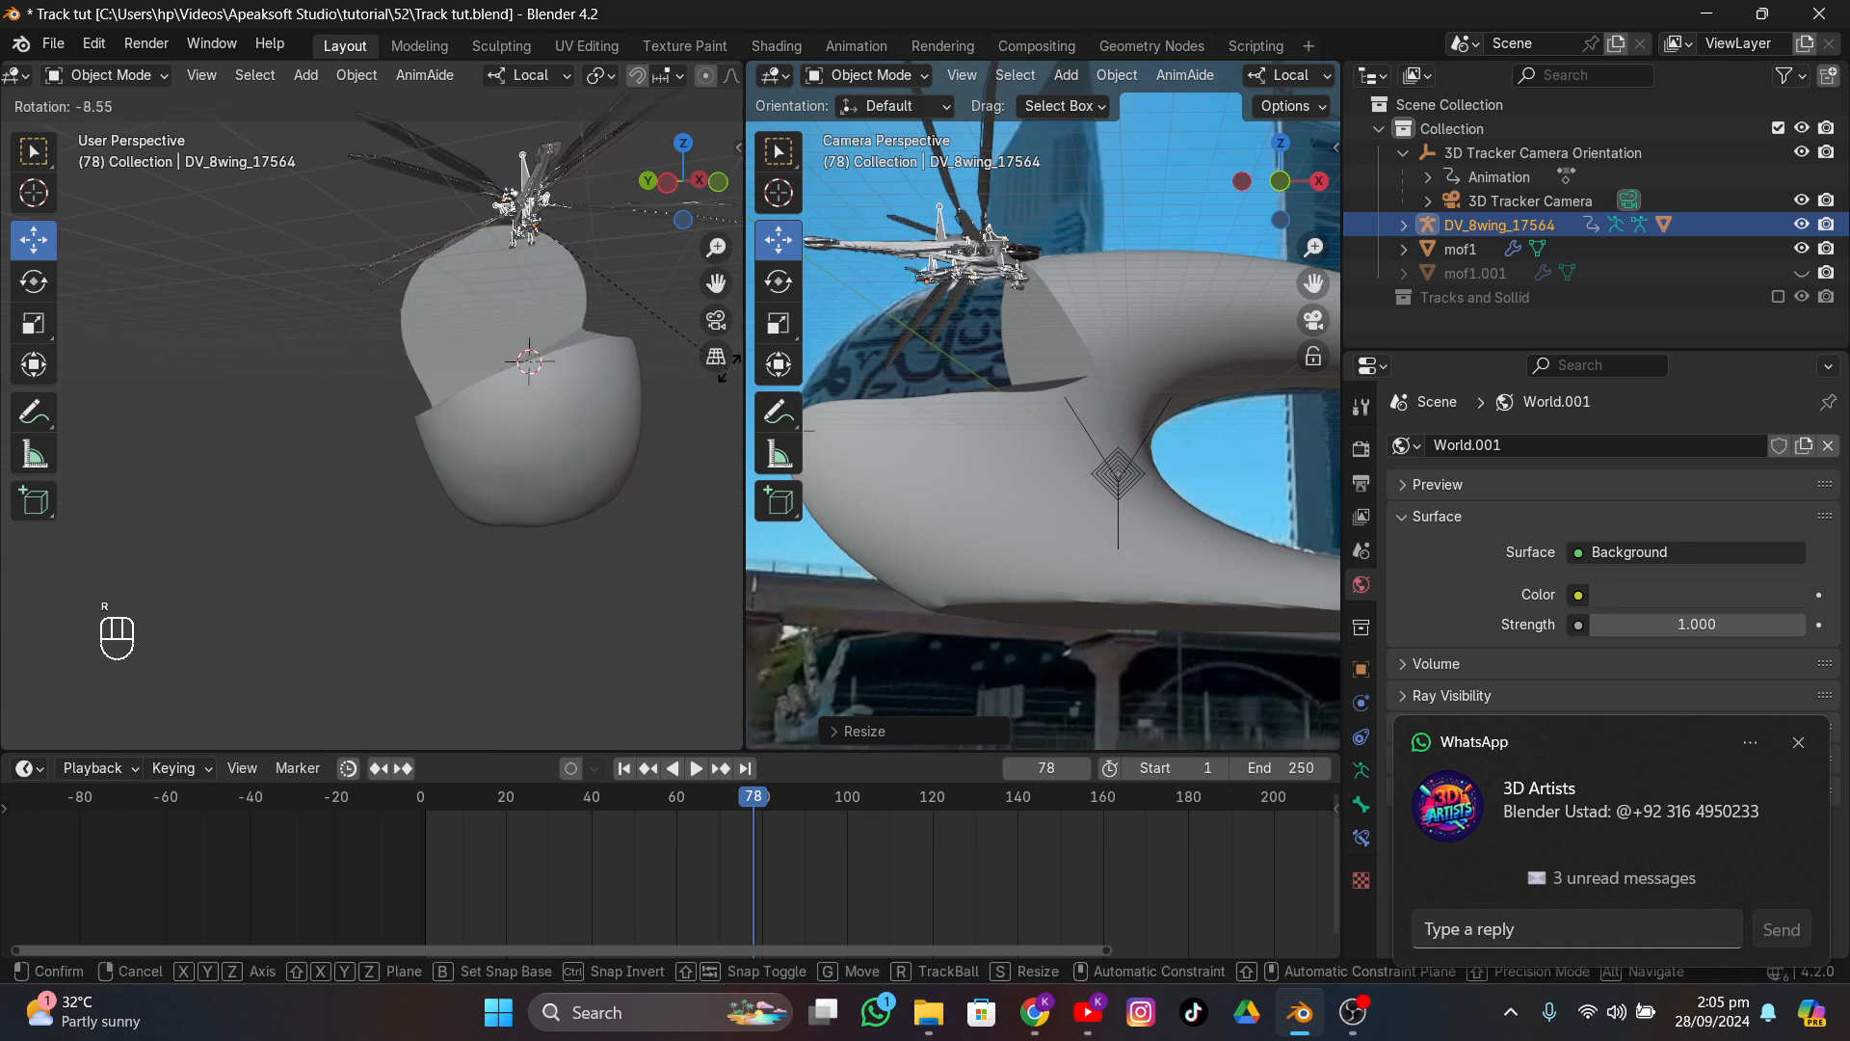
left_click(9, 302)
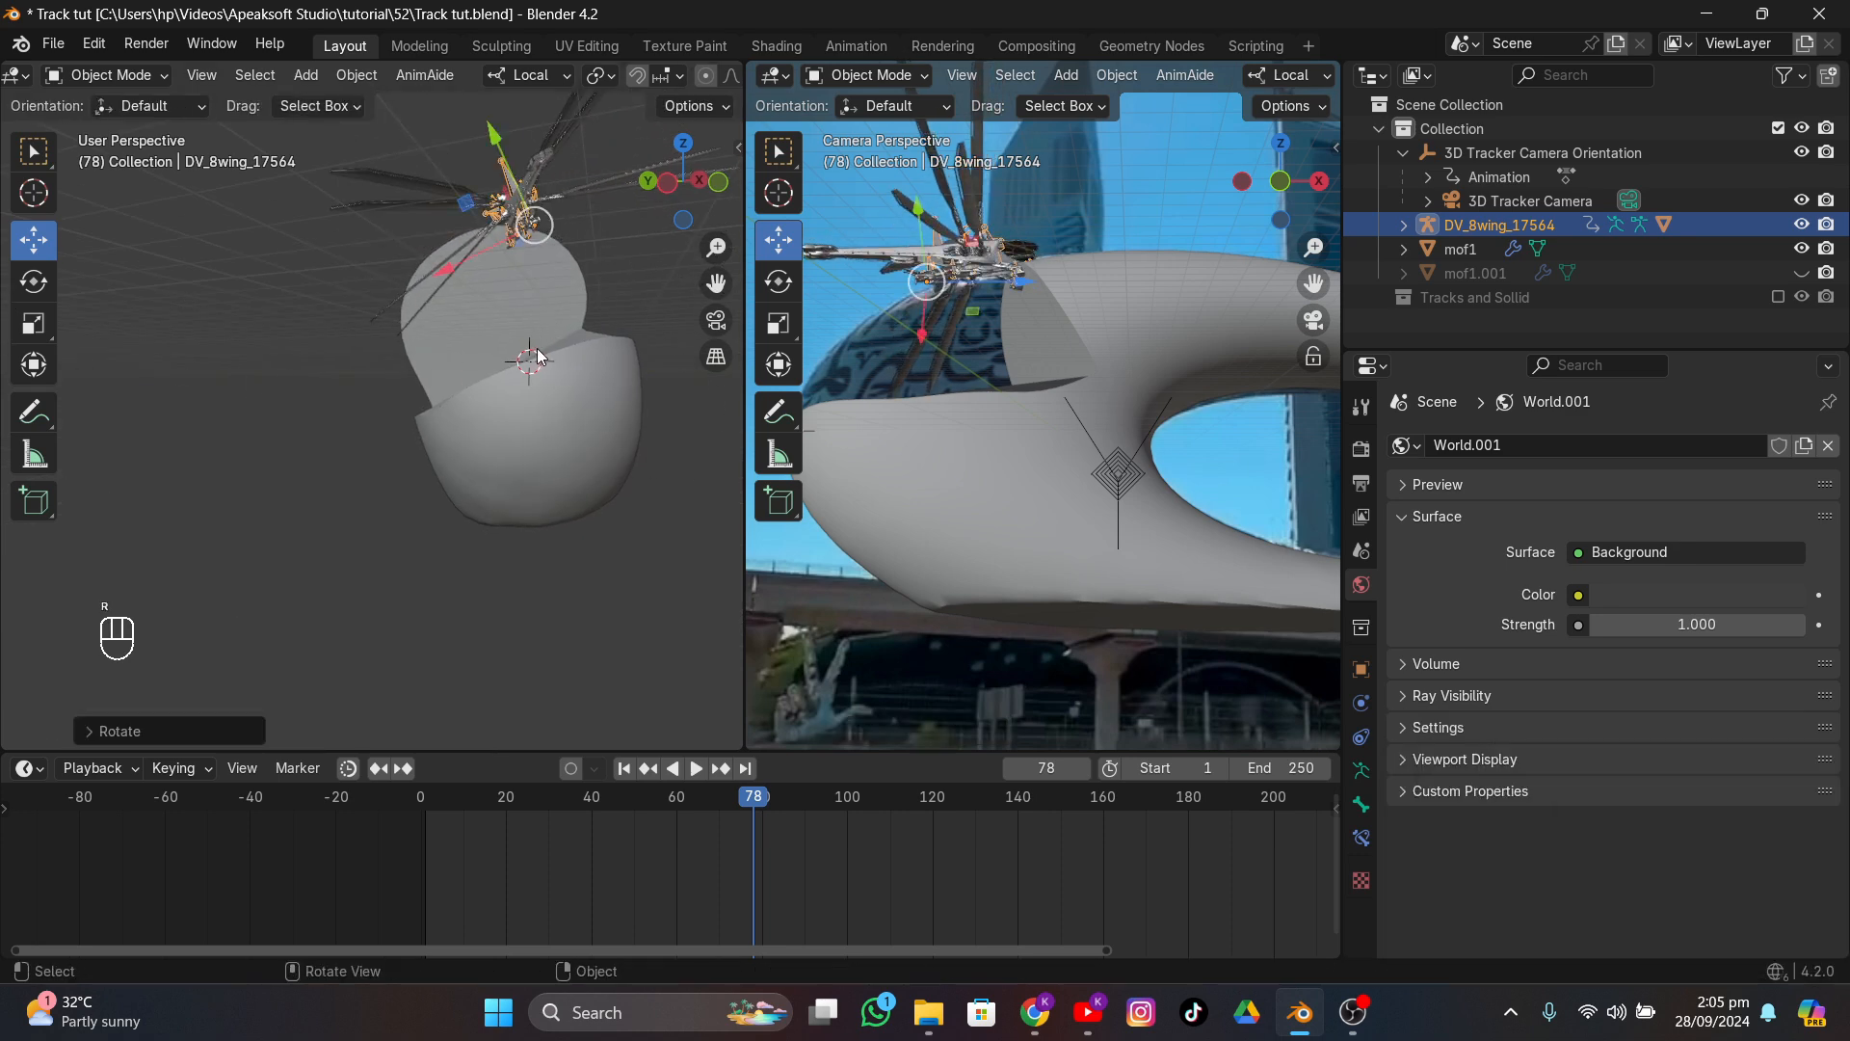
key("g")
left_click(500, 480)
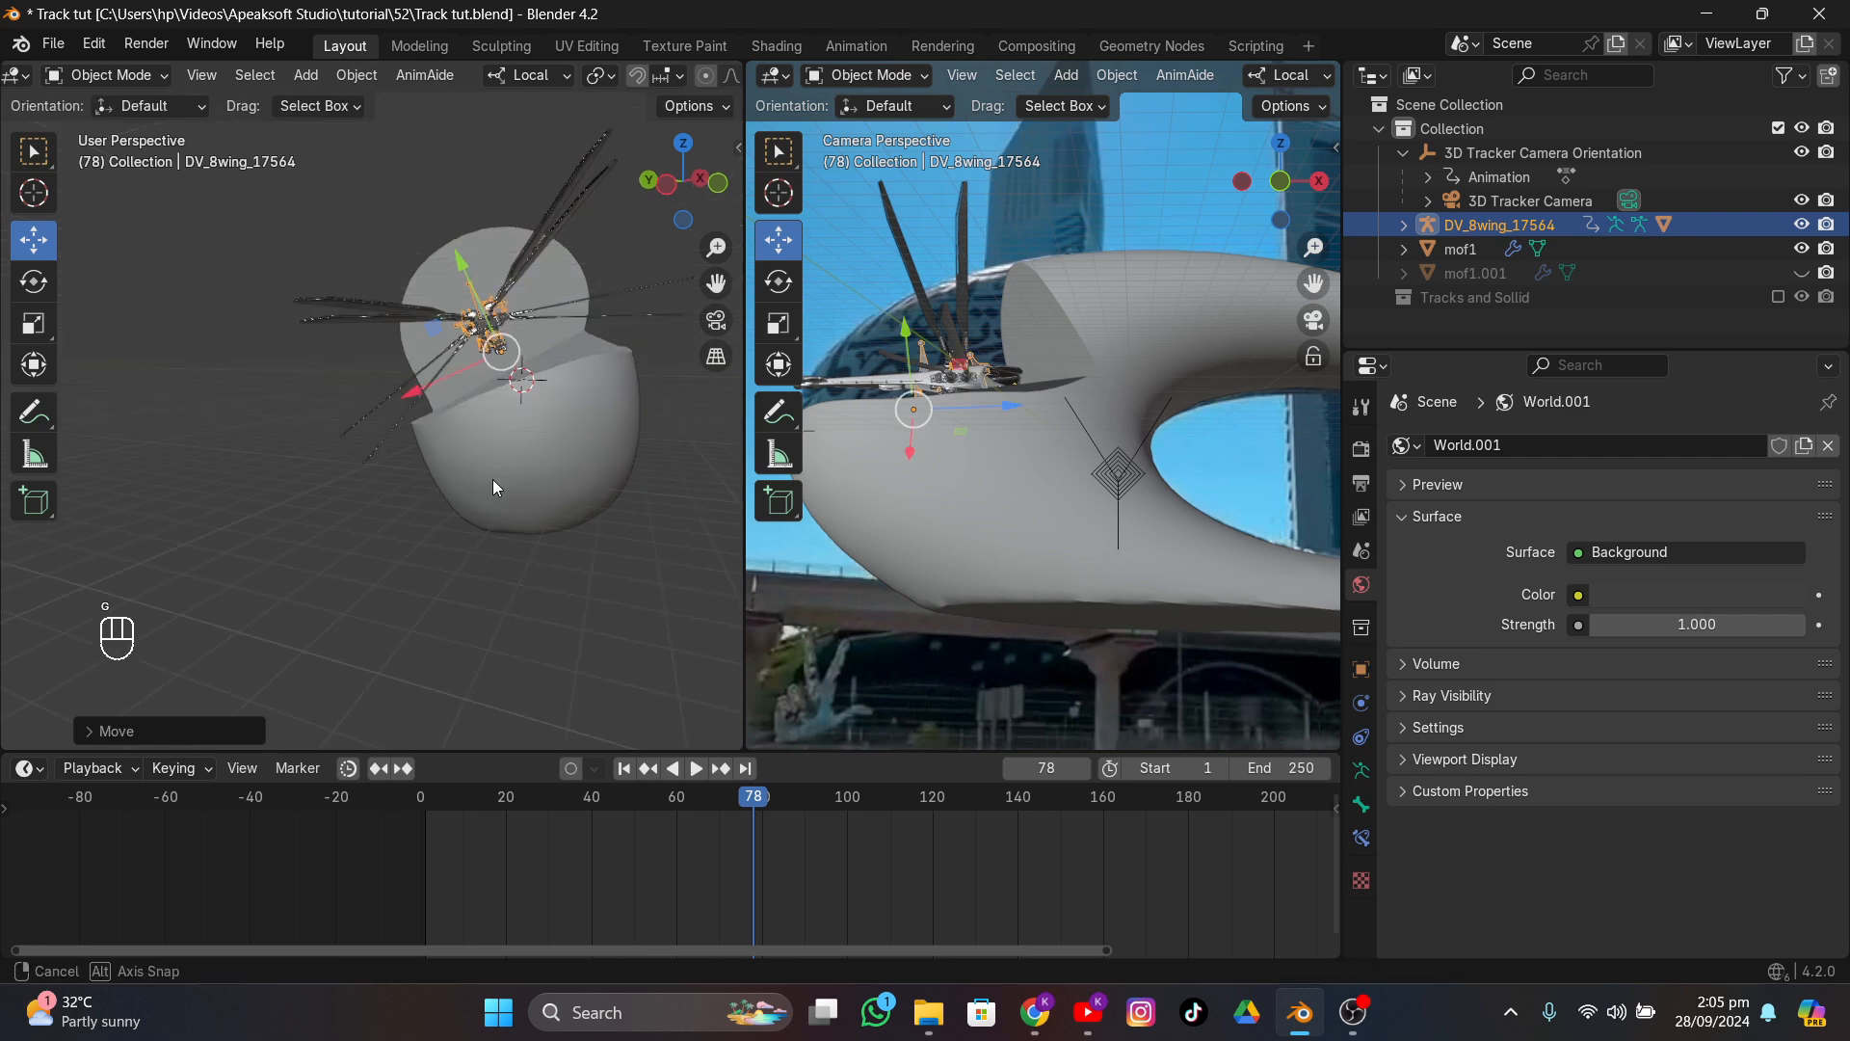
- Scale the winged rig down to about 0.76 so it fits the building's deck
middle_click_drag(493, 478, 345, 667)
key("s")
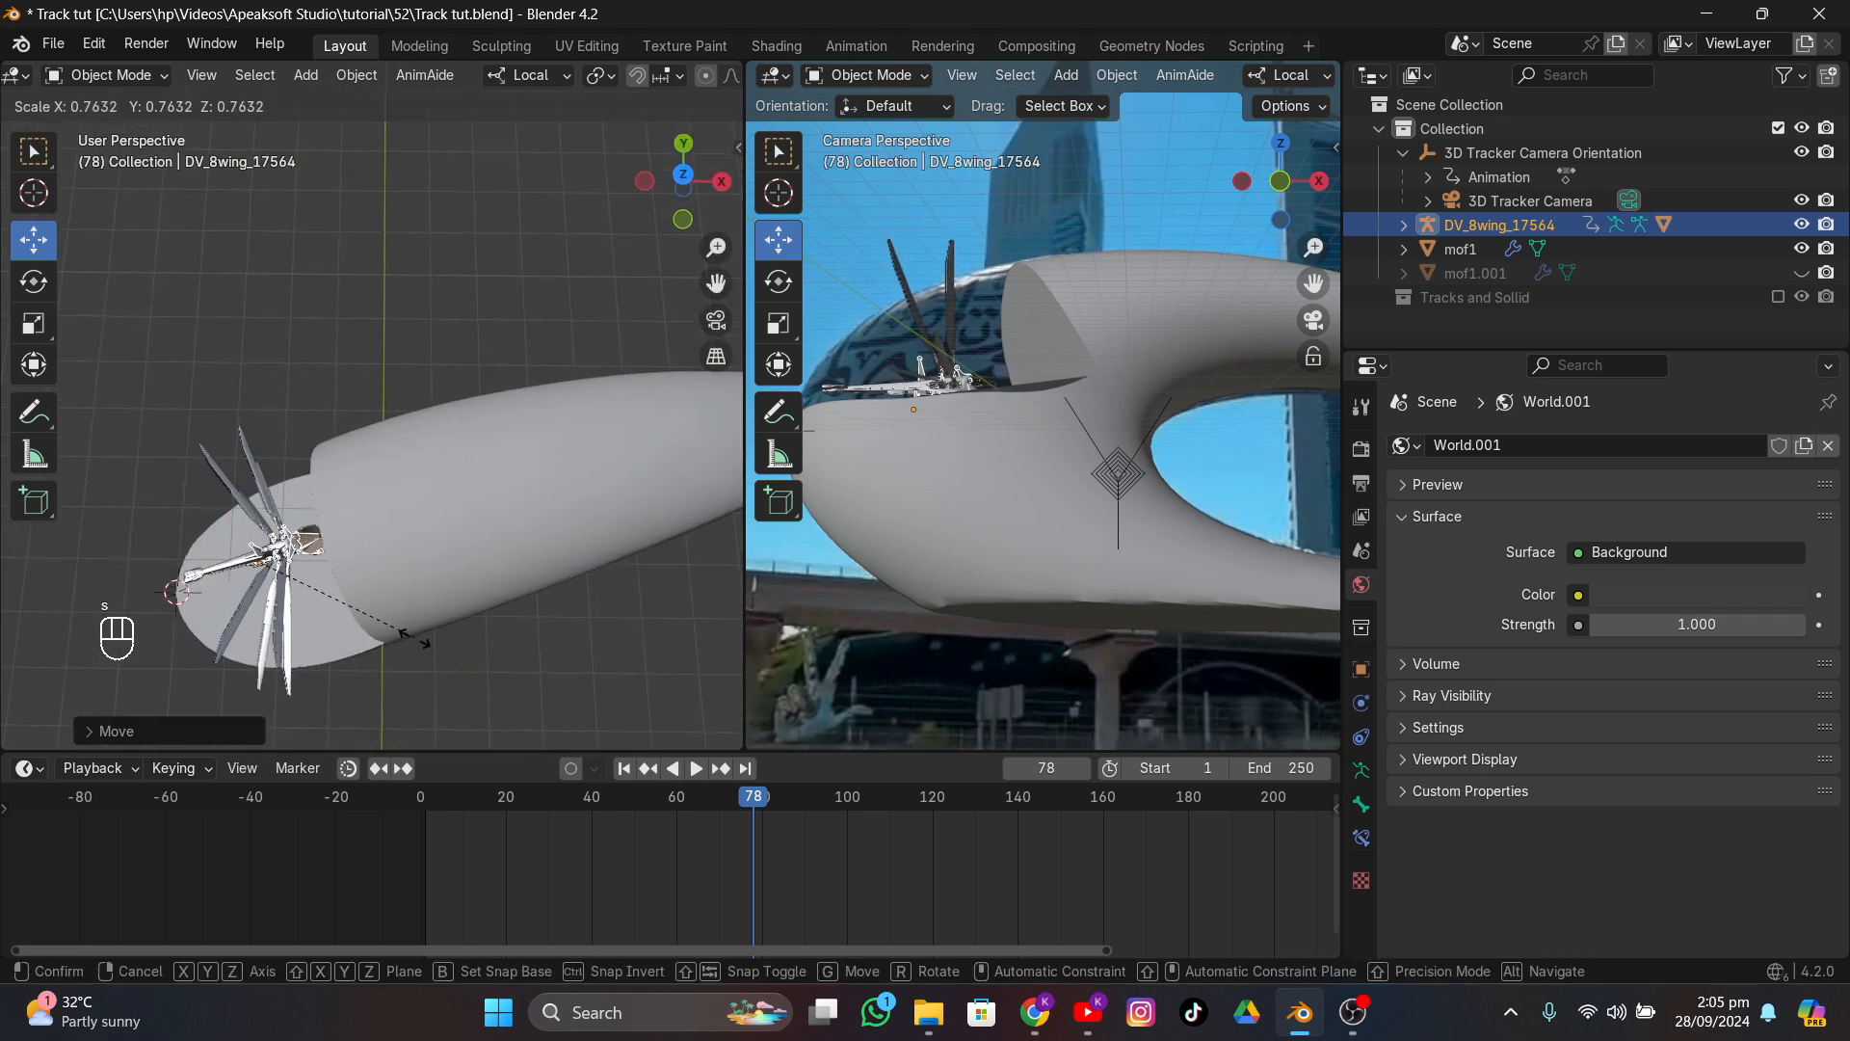
left_click(418, 639)
- At frame 1, move the winged rig out of the camera frame, beyond the left edge of the footage
left_click_drag(749, 800, 498, 805)
left_click(621, 770)
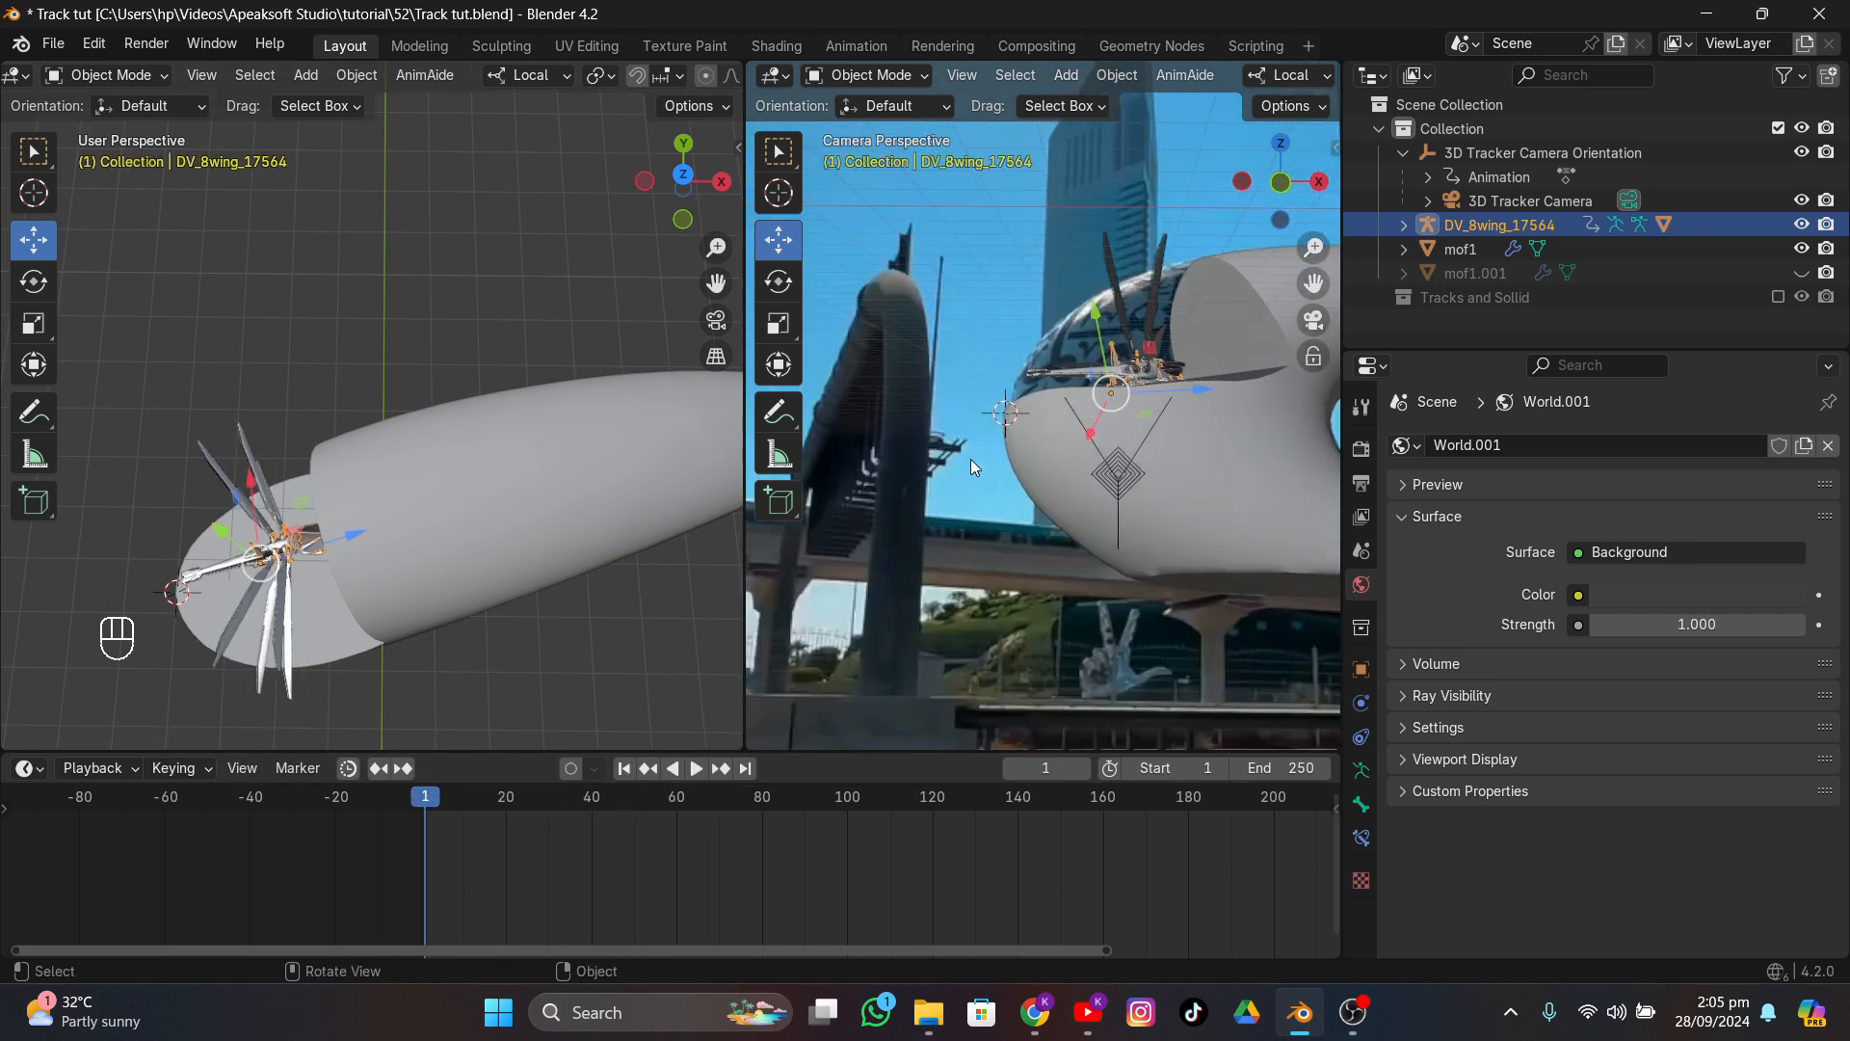
key("g")
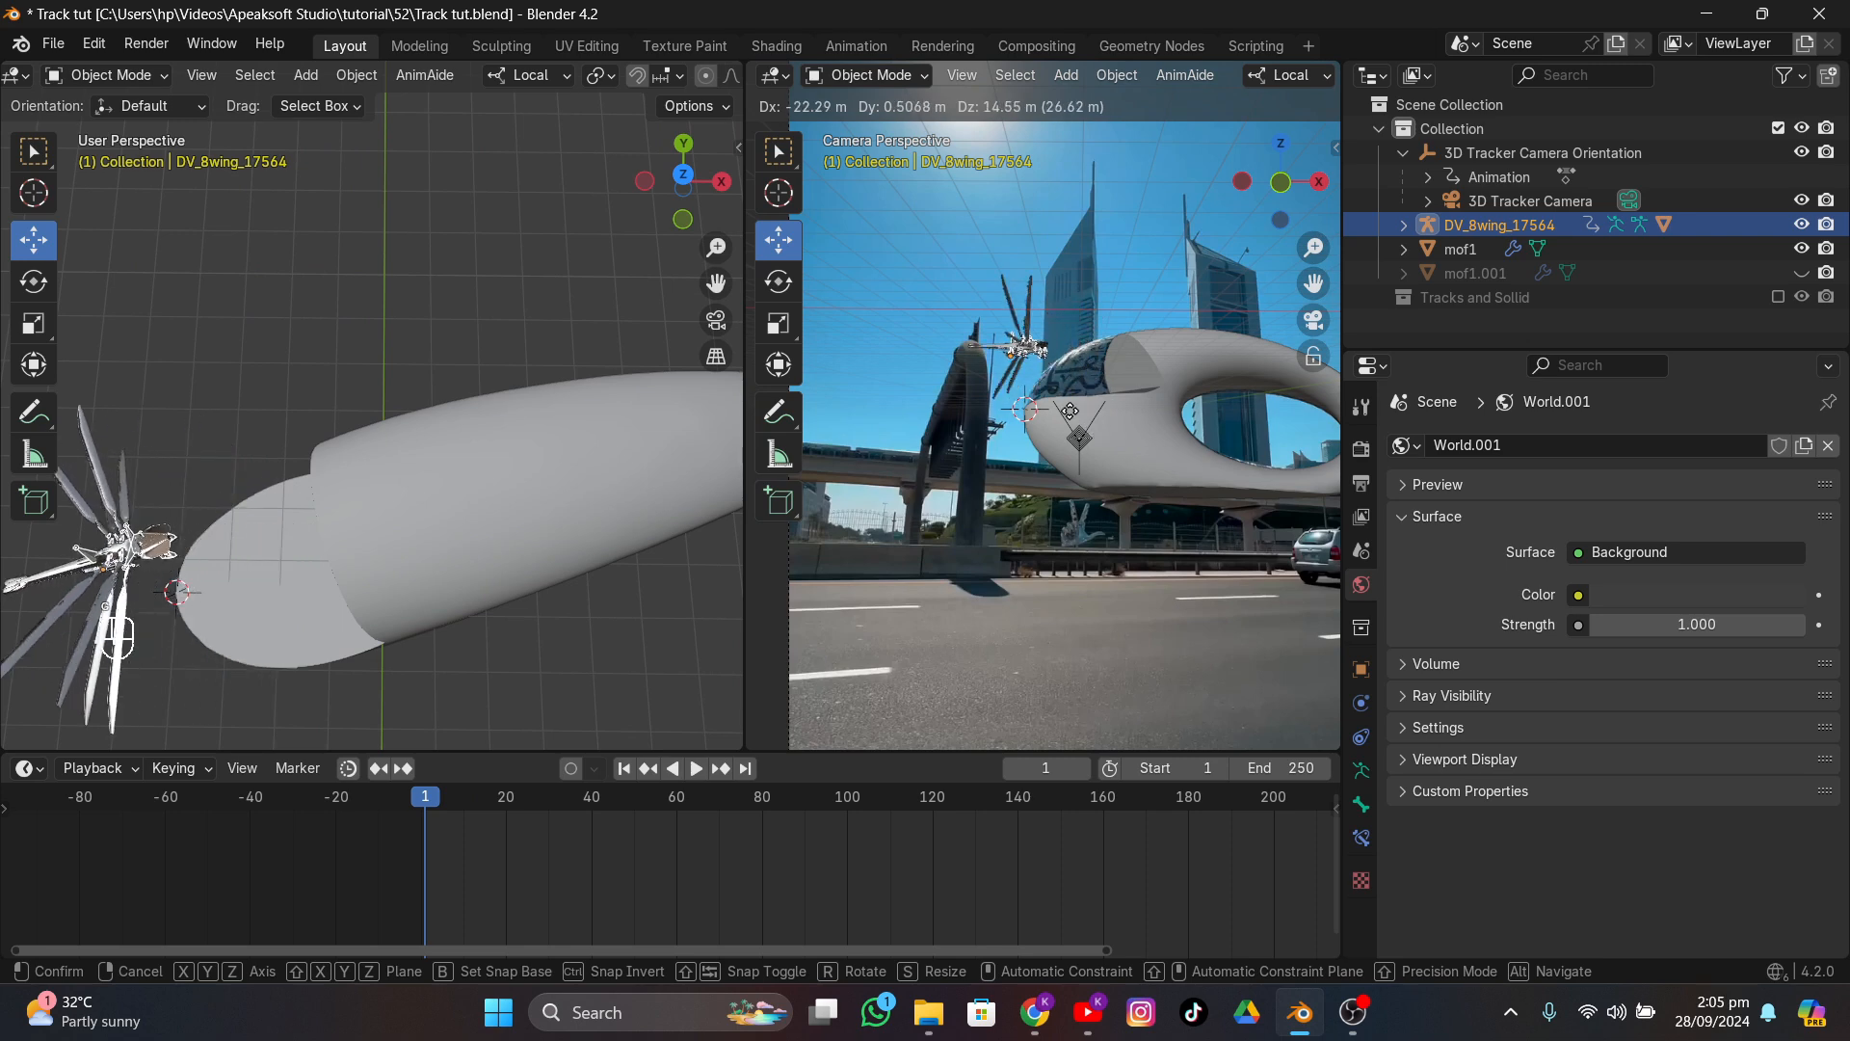
left_click(812, 358)
scroll(812, 358, "down", 3)
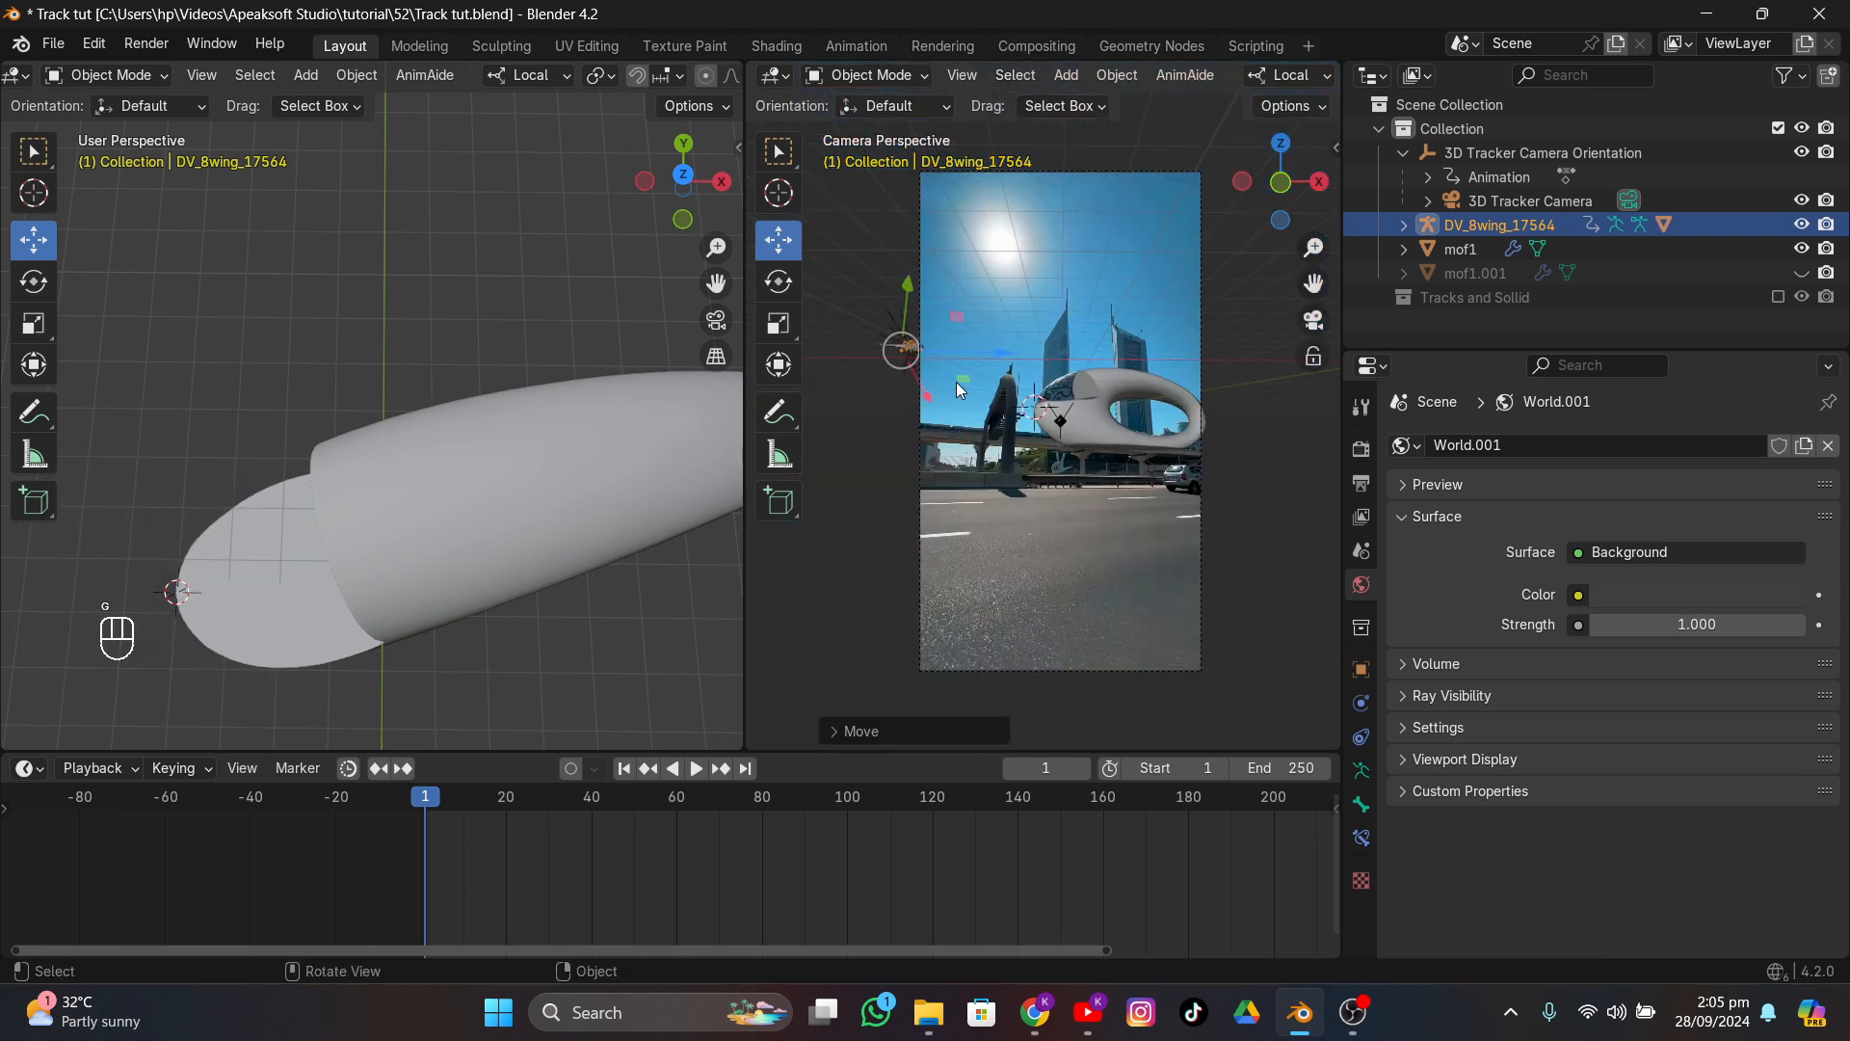
key("g")
left_click(900, 367)
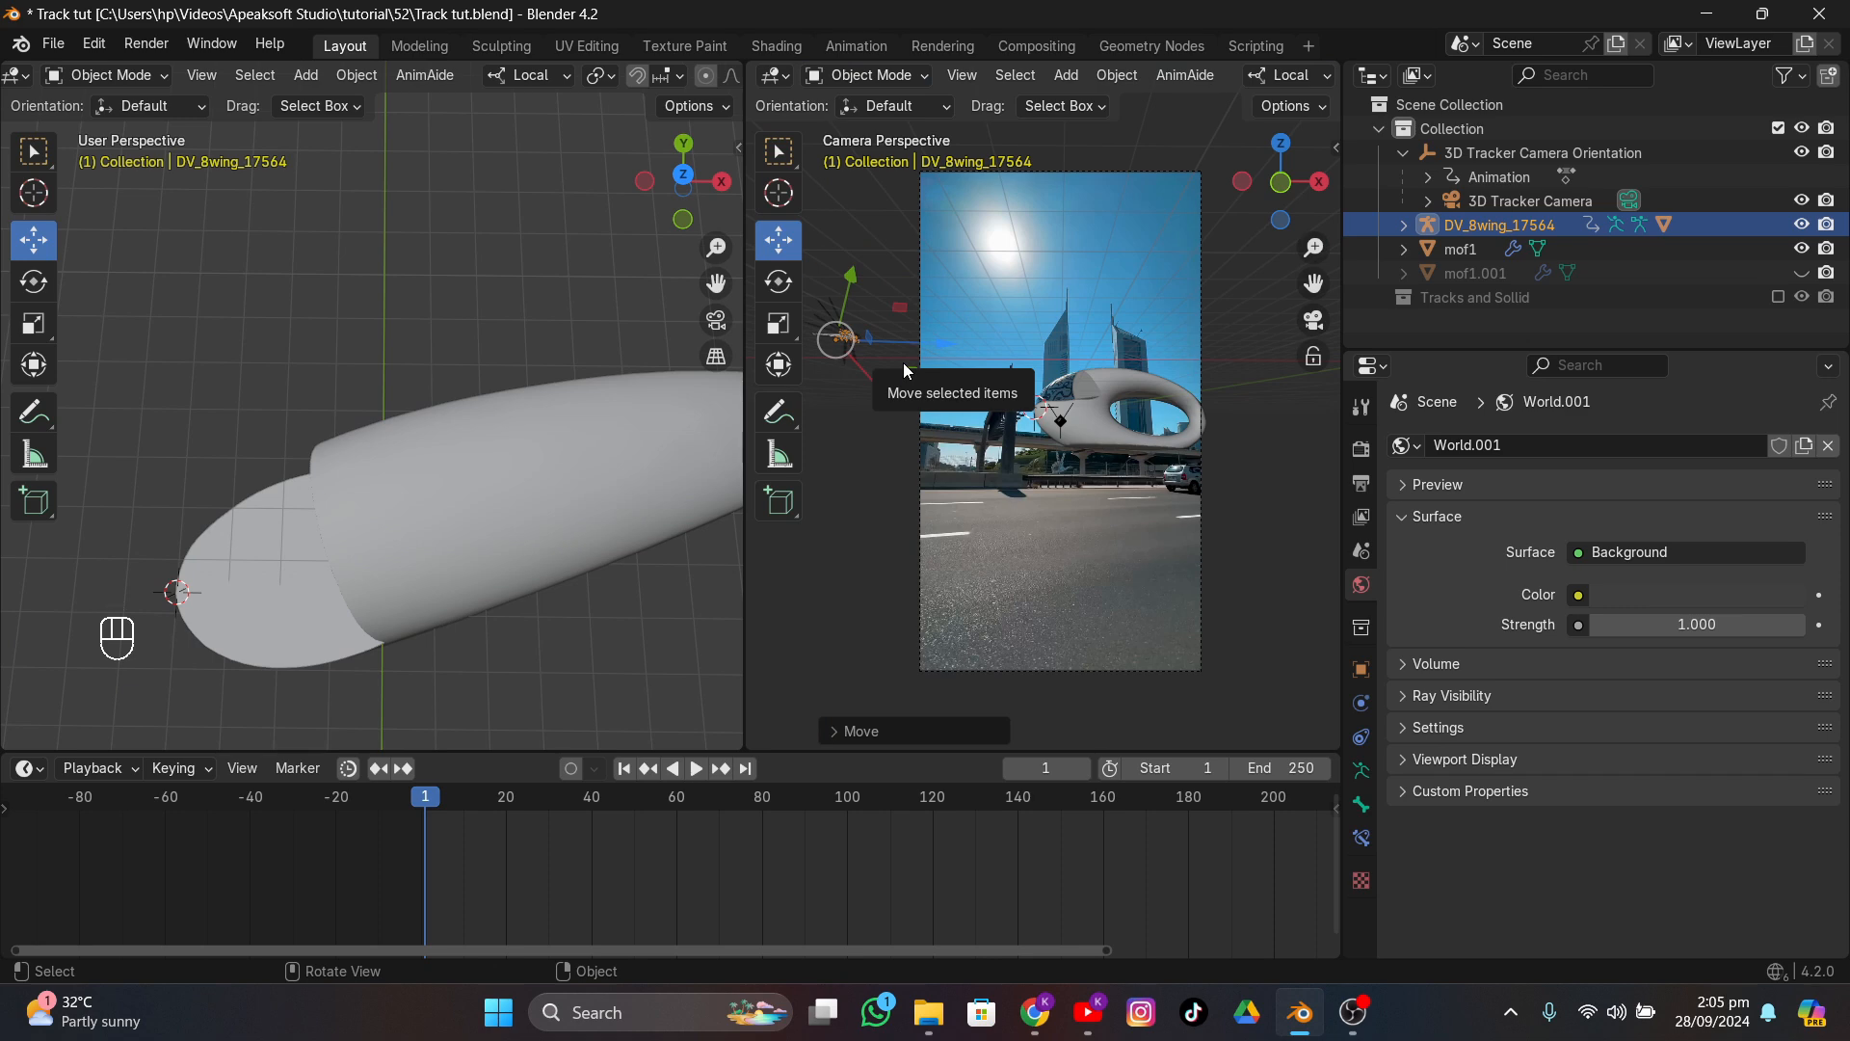
- Switch to YouTube and search for "ornithopter landing"
left_click(1088, 1012)
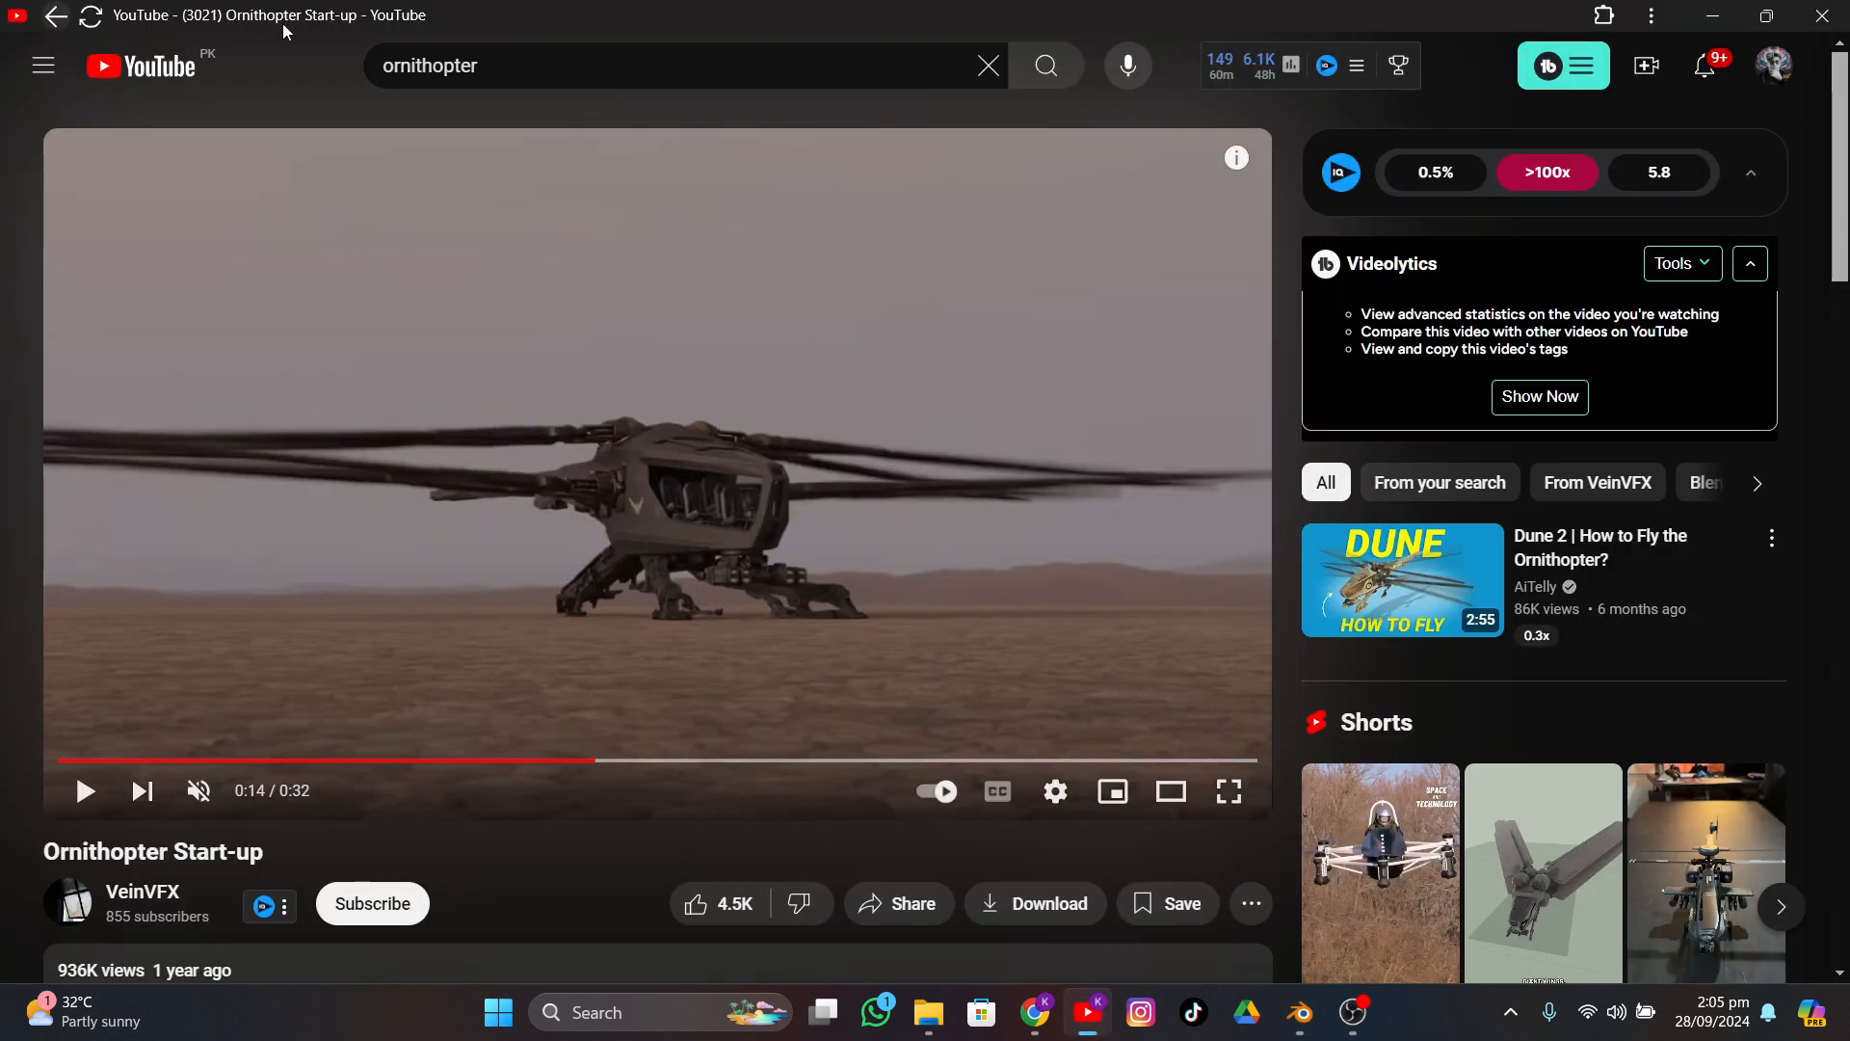
left_click(503, 64)
type("a")
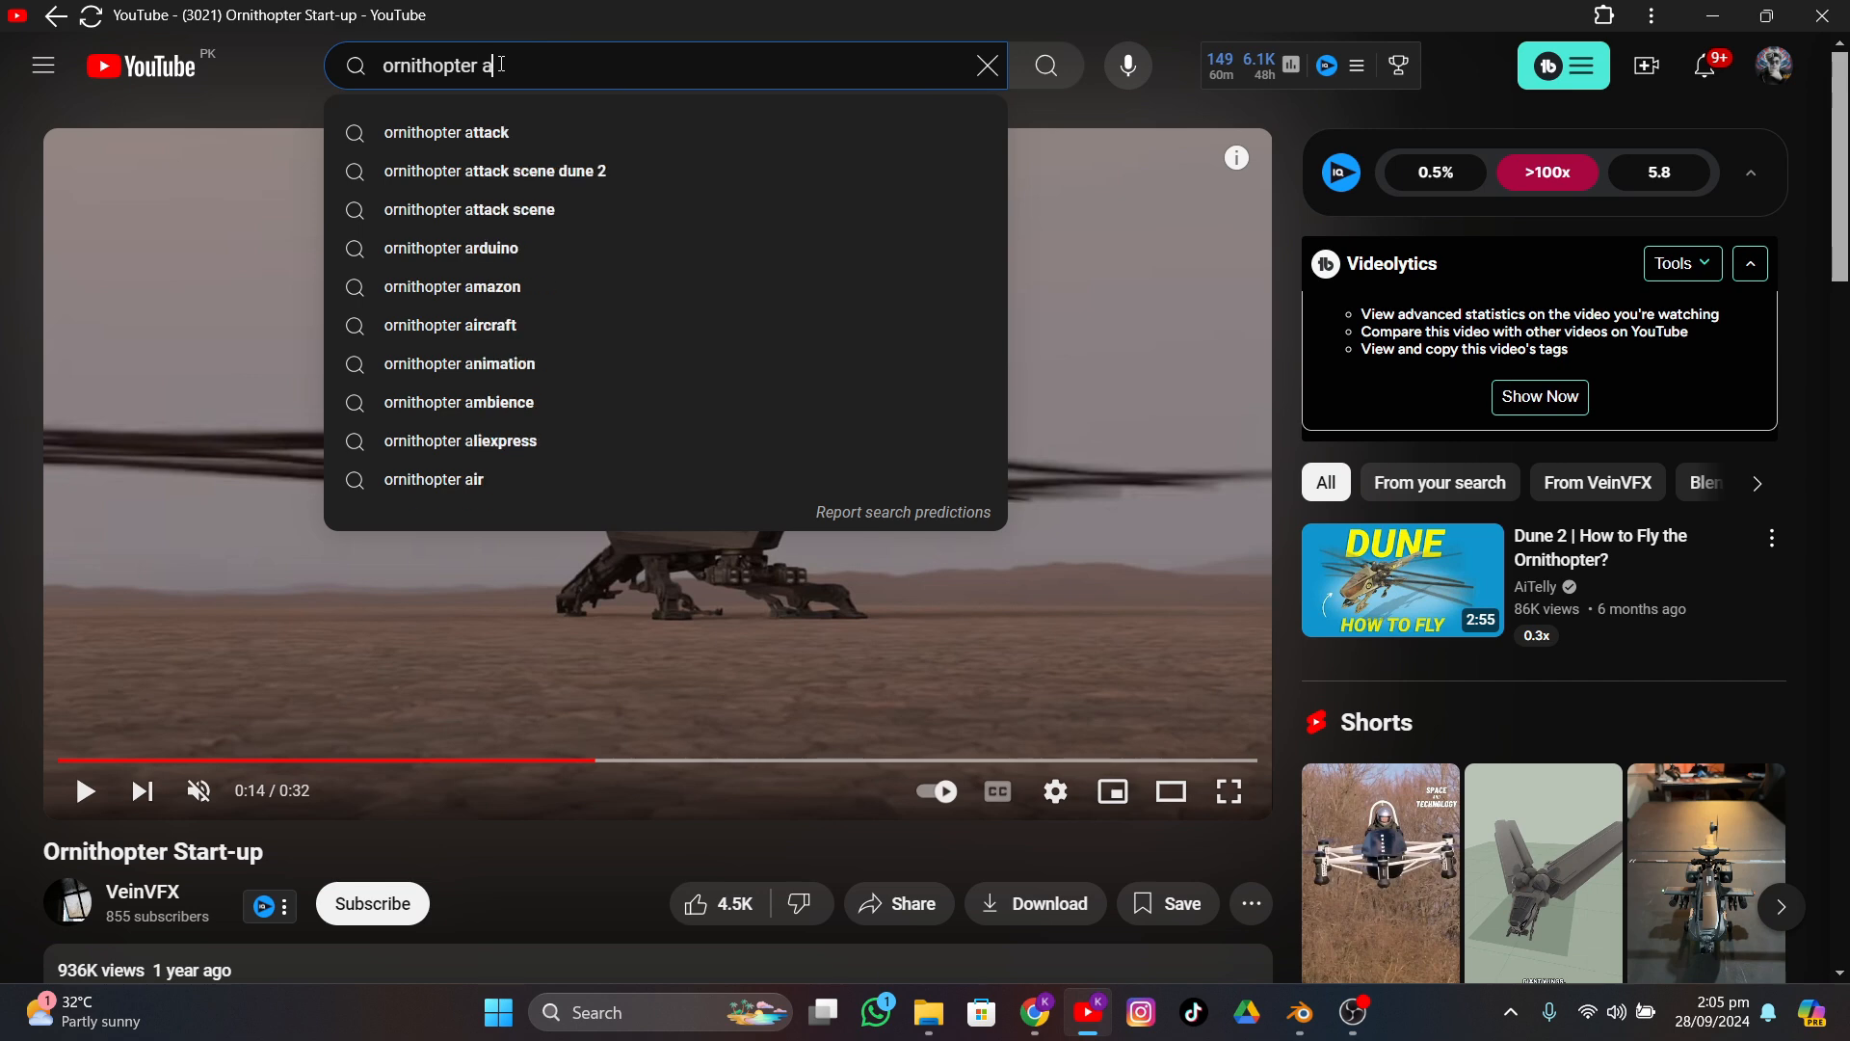
key("BackSpace")
type("ka")
key("BackSpace")
key("BackSpace")
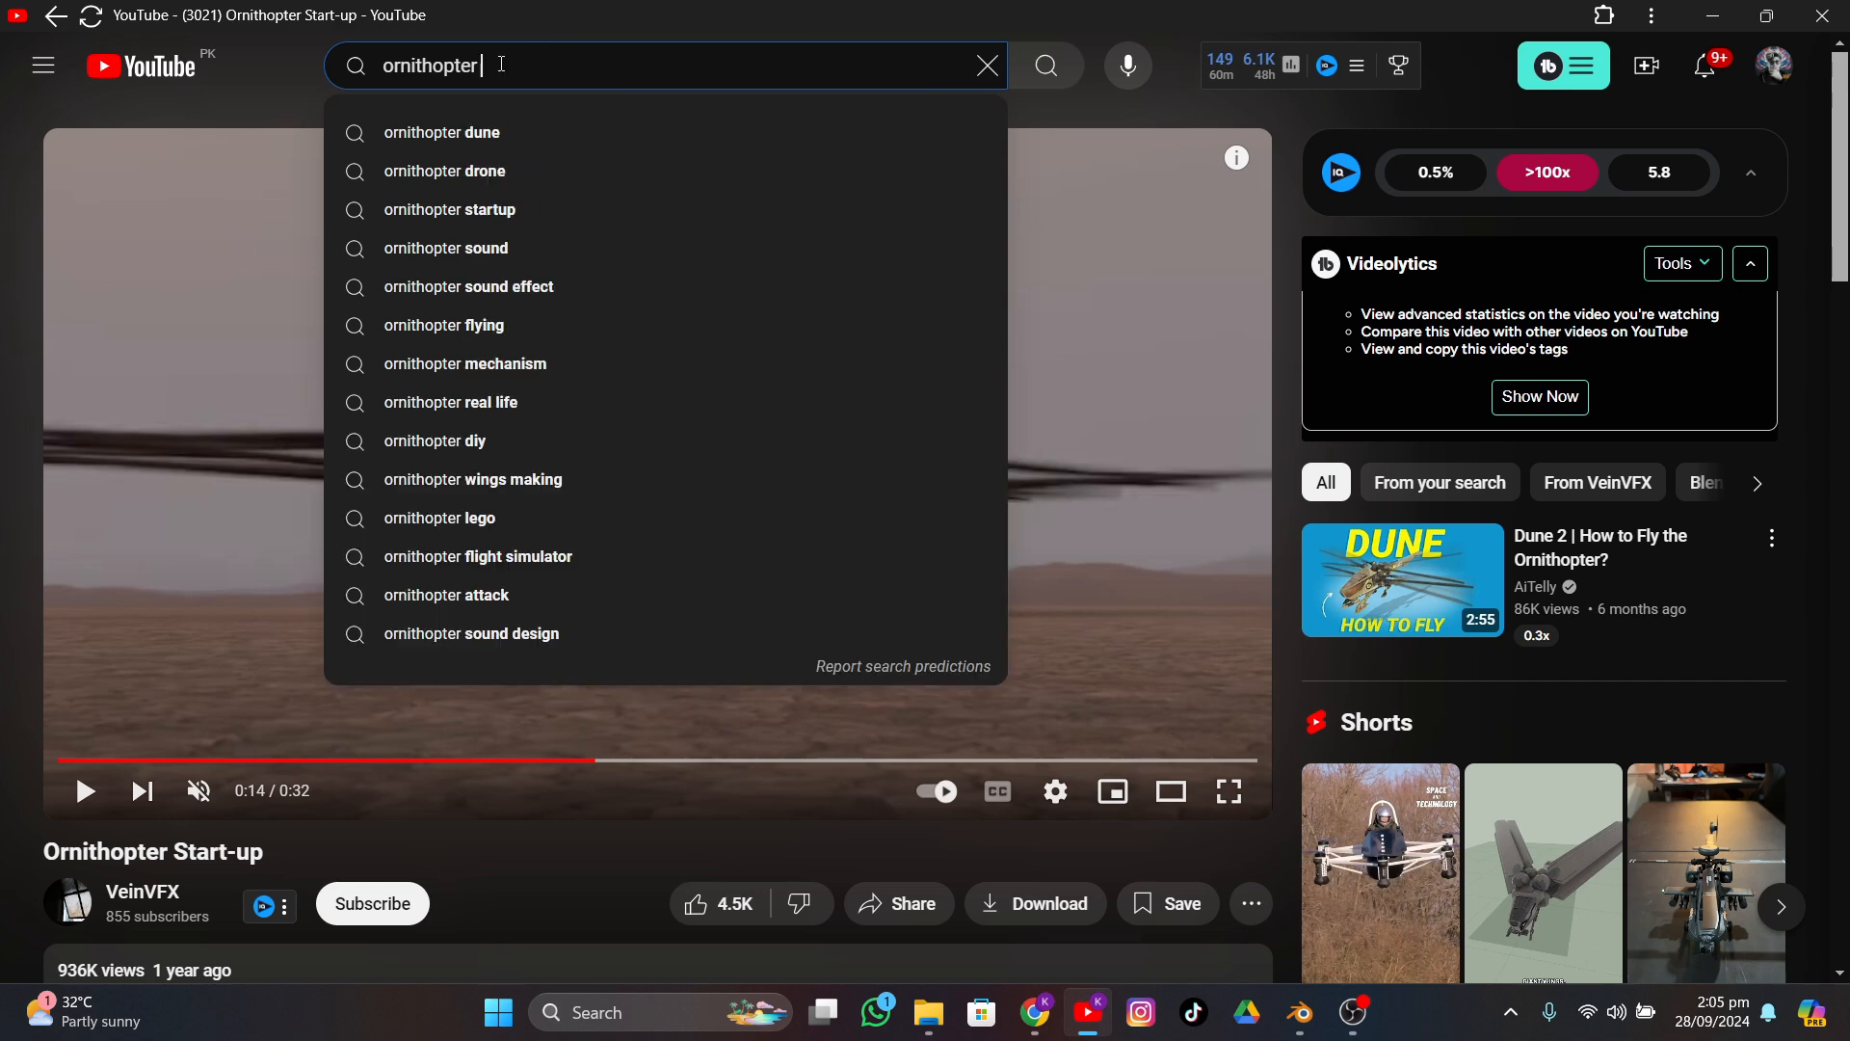
type("landing")
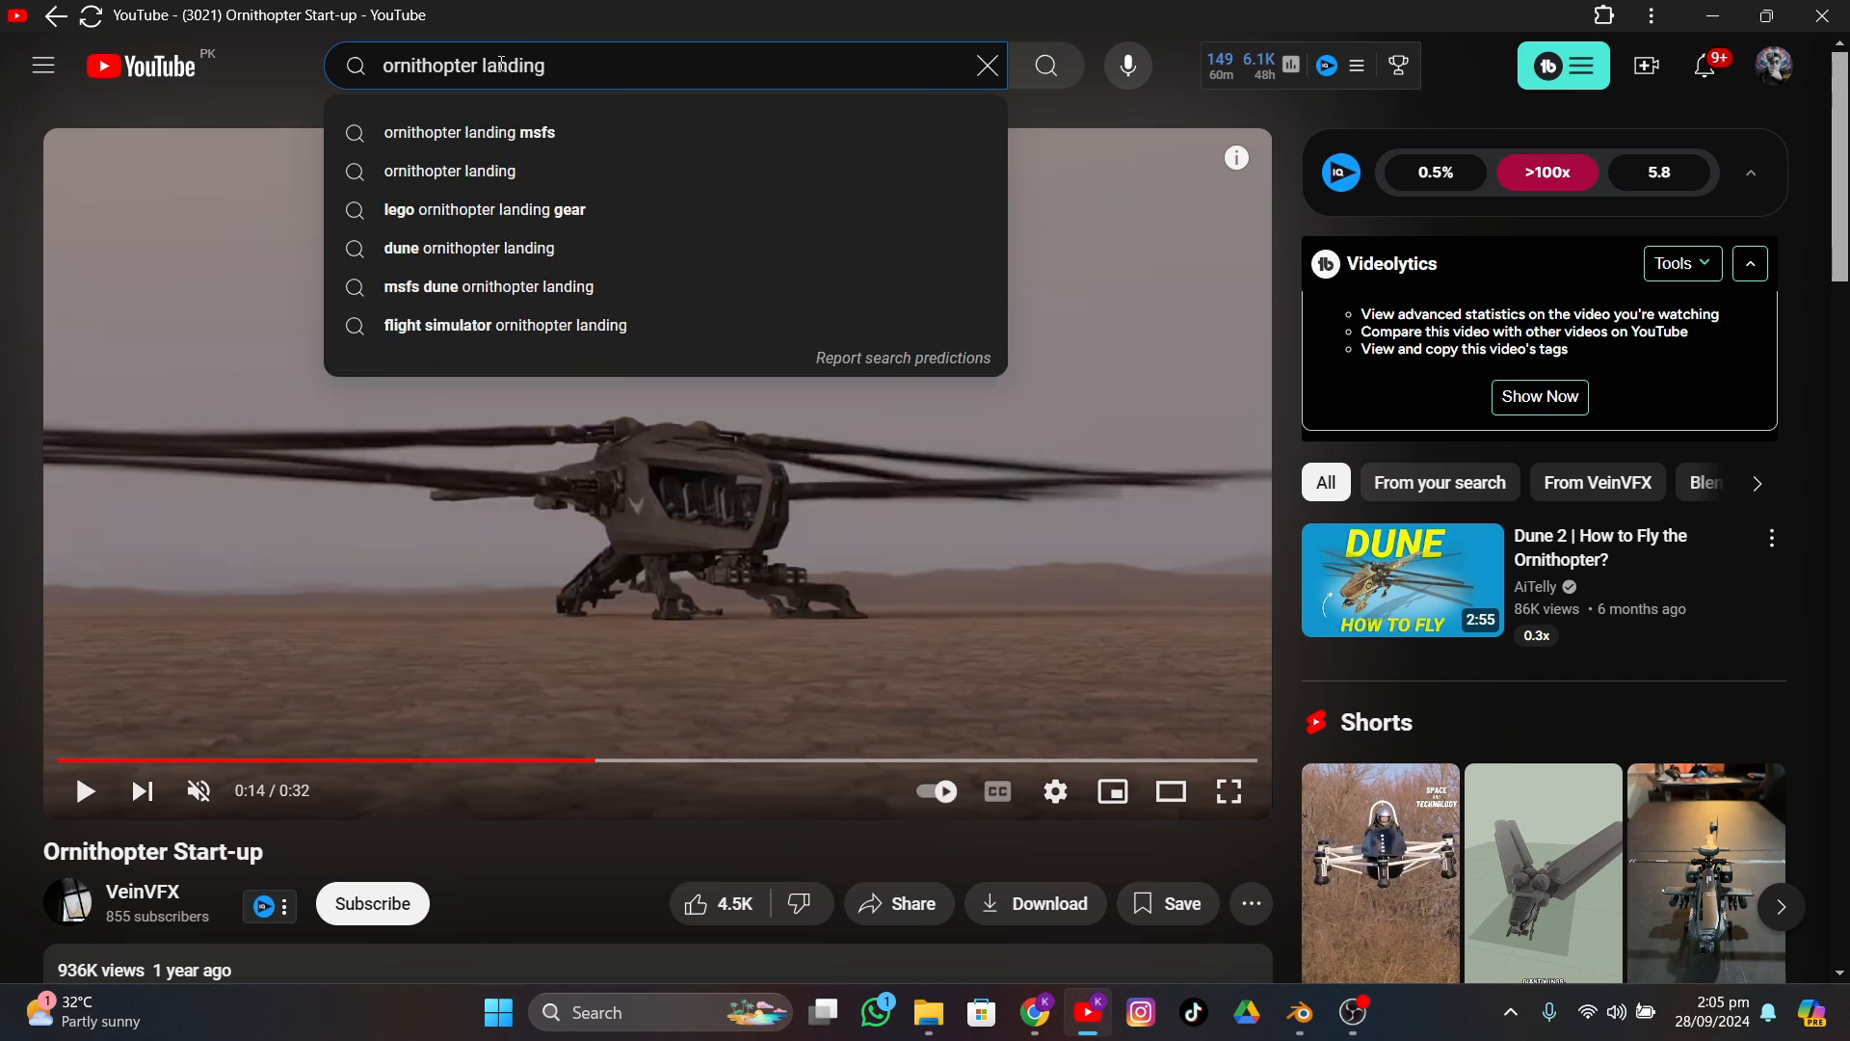
key("Return")
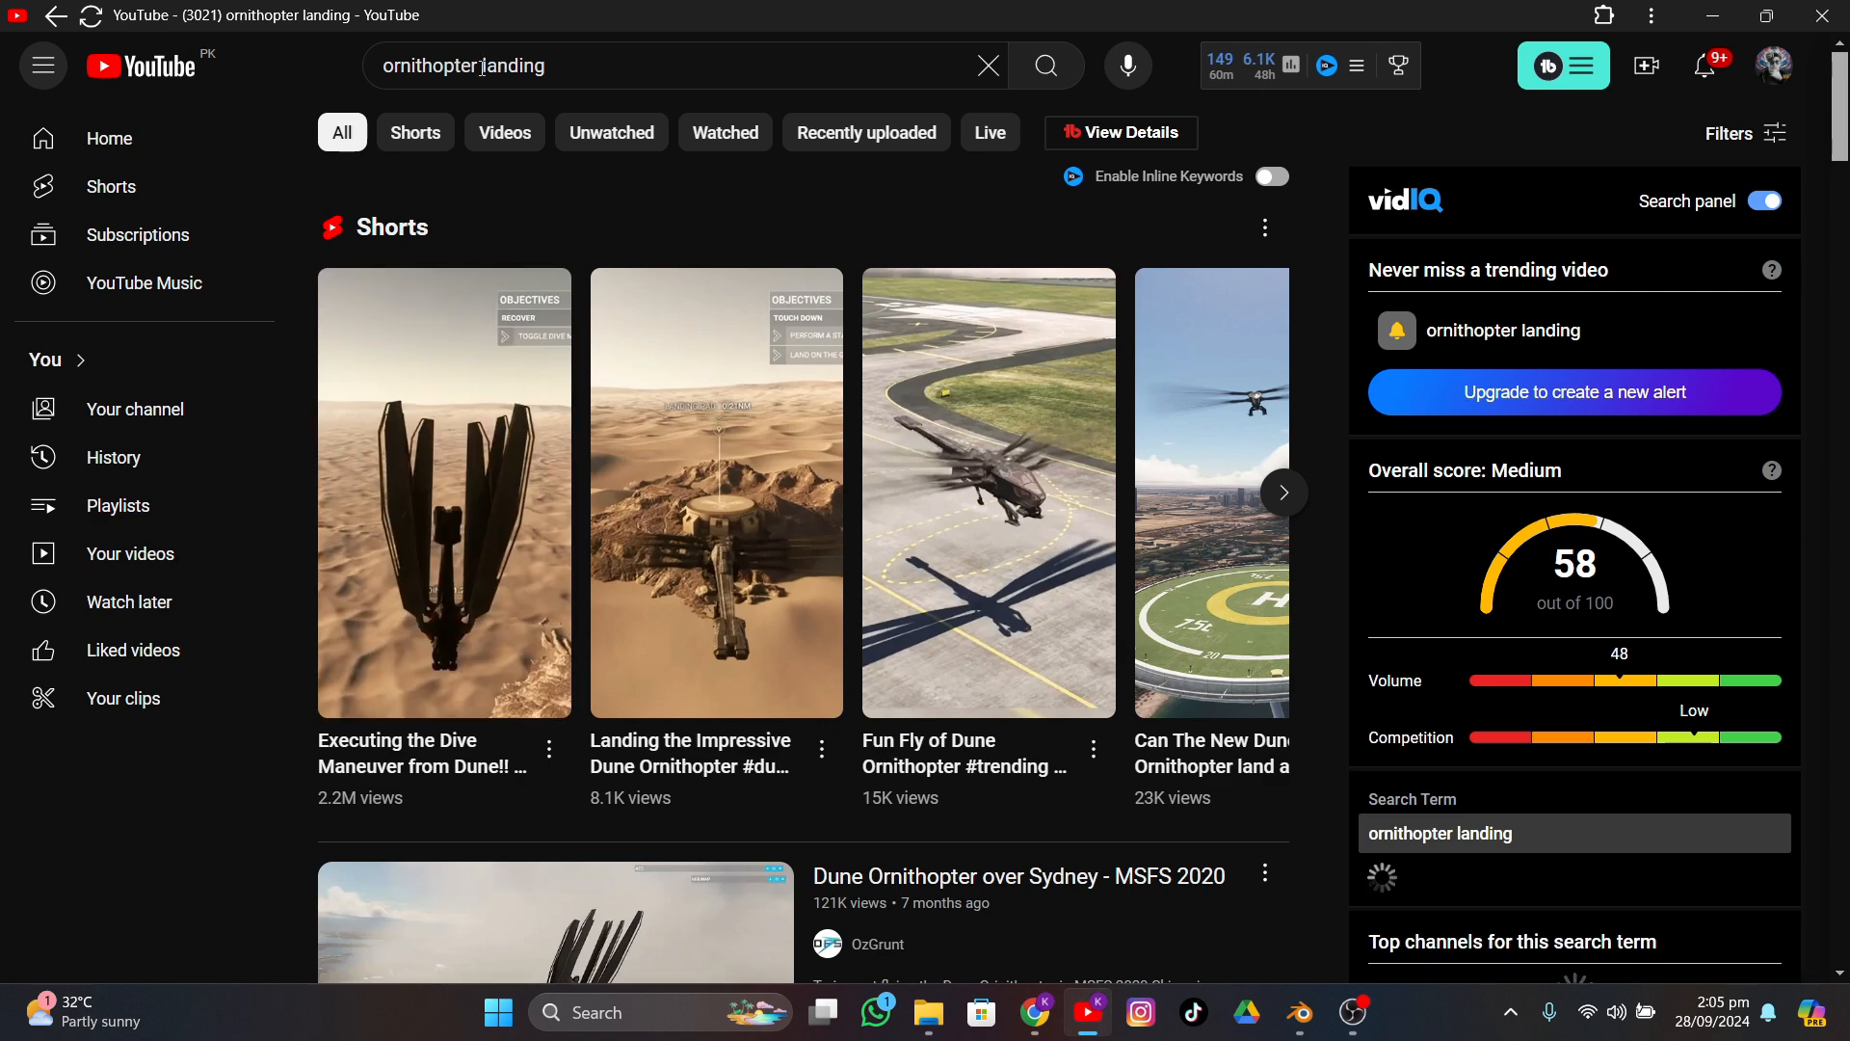
- Watch the short "Fun Fly of Dune Ornithopter" as landing reference, and return to Blender
left_click(995, 491)
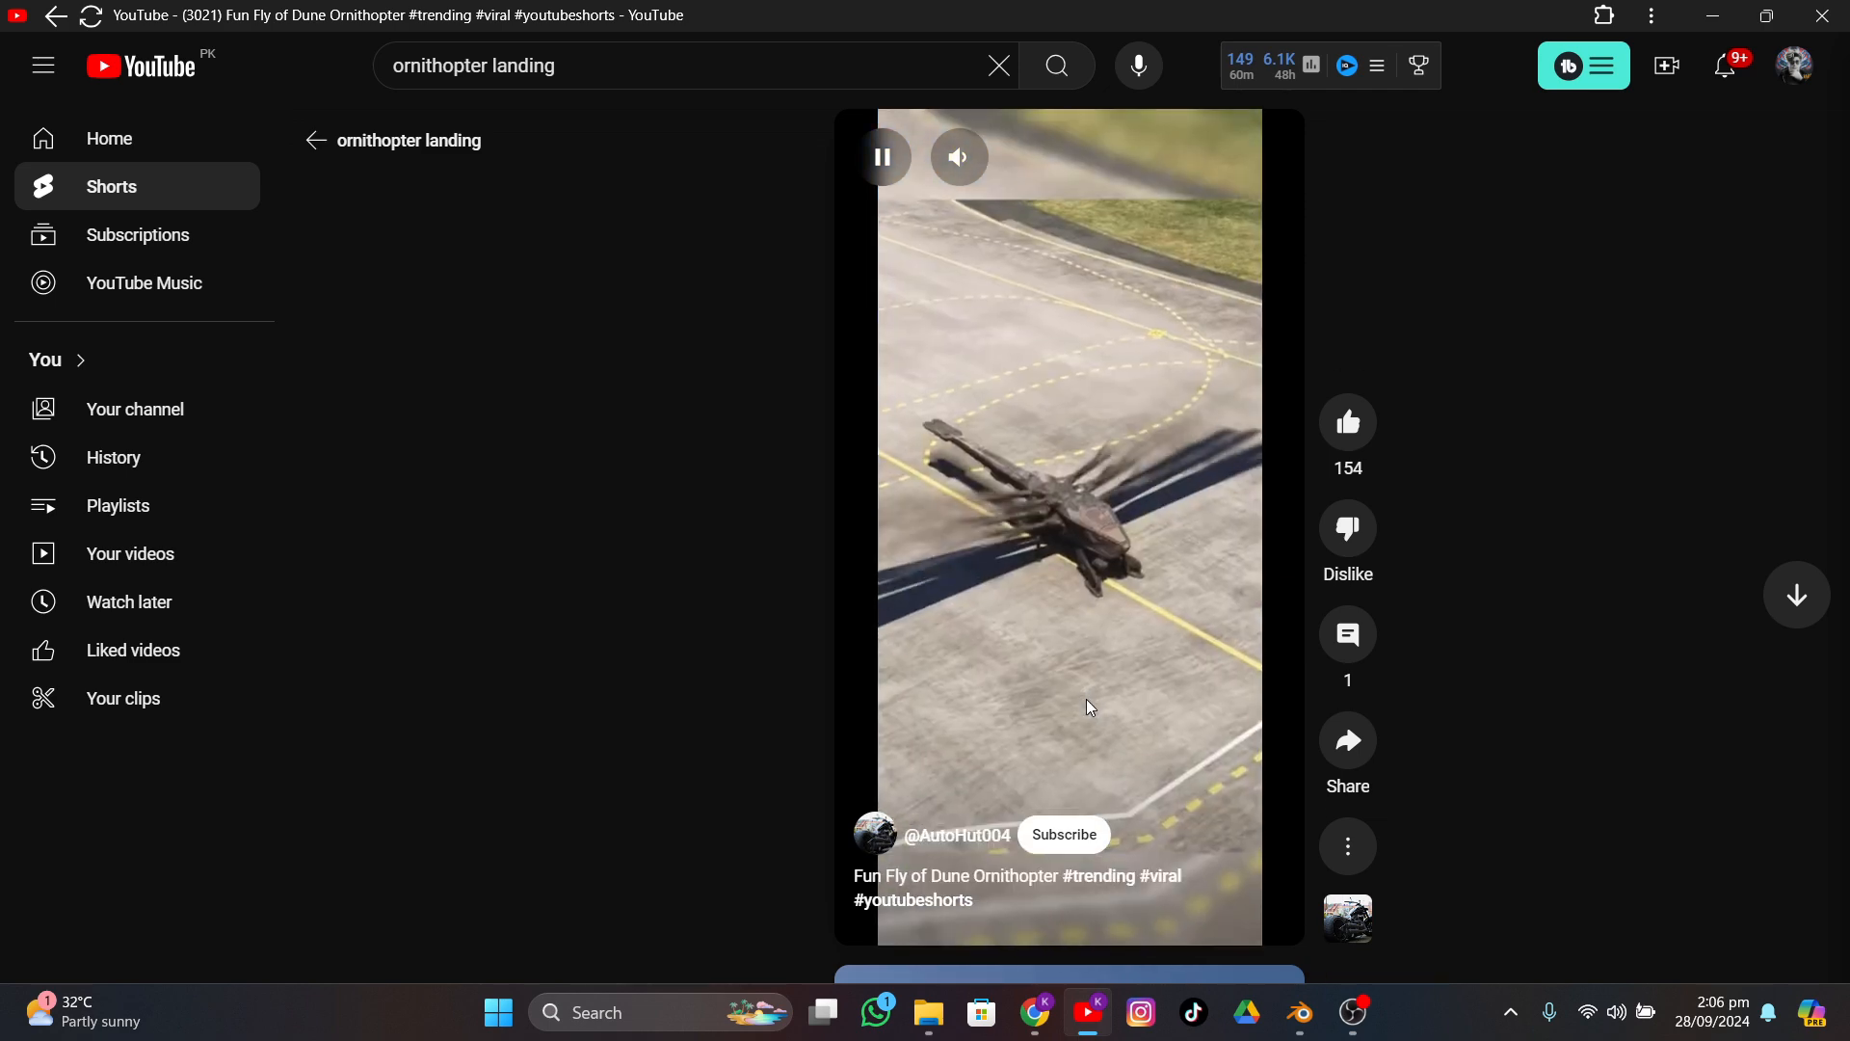
left_click(1824, 14)
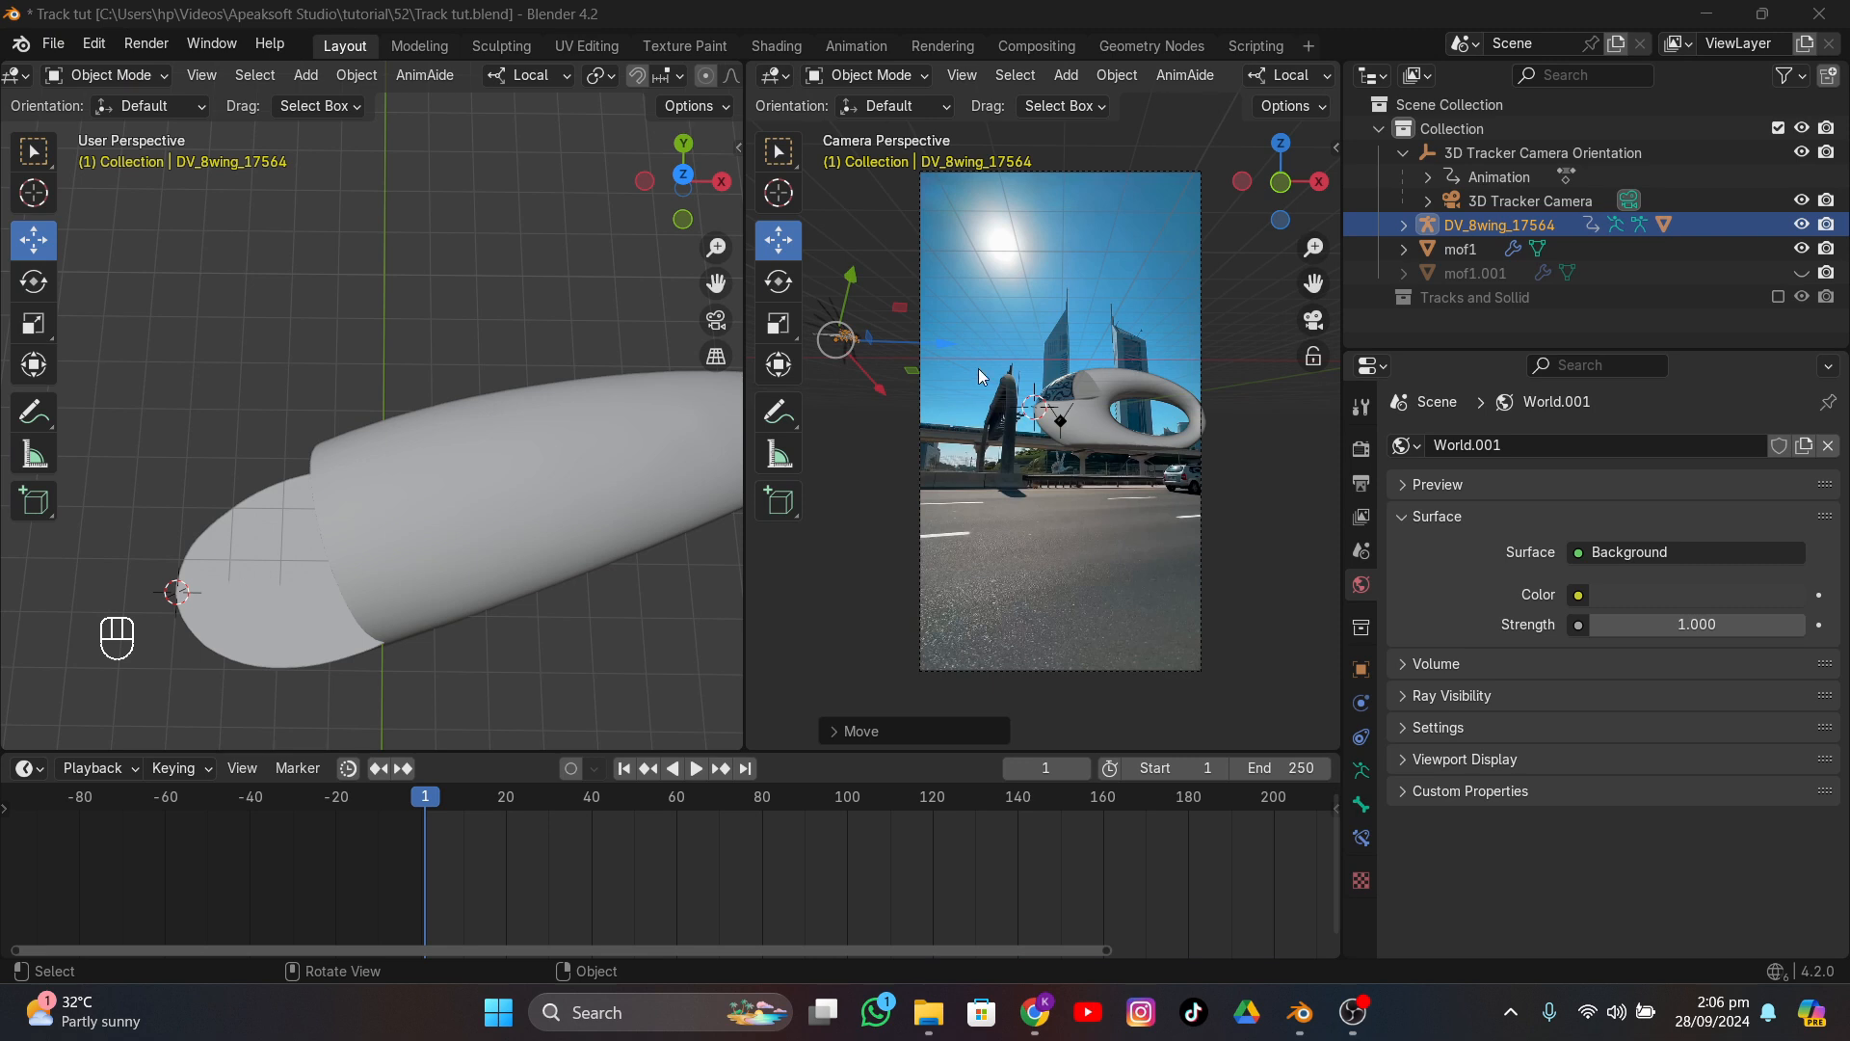
left_click(923, 9)
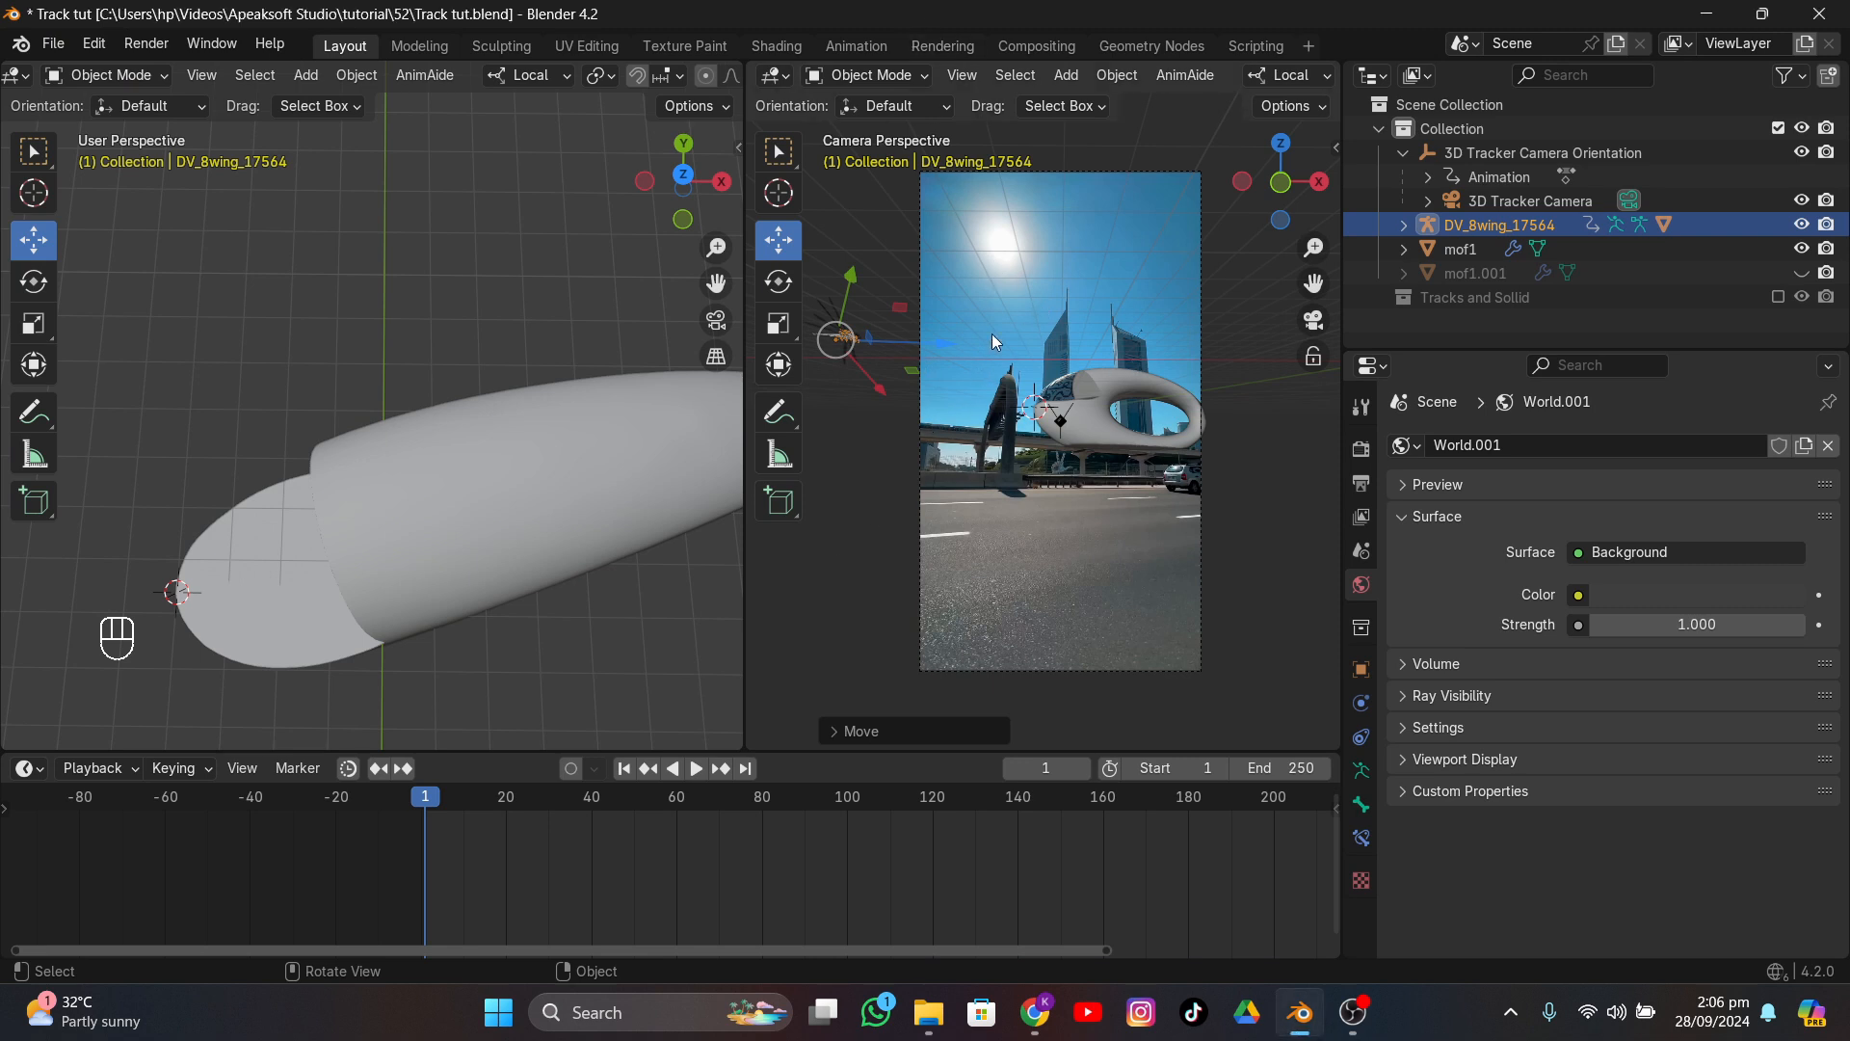
- Keyframe the off-screen rig at frame 1, and at frame 62 move it to just before the building's nose
key("i")
key("space")
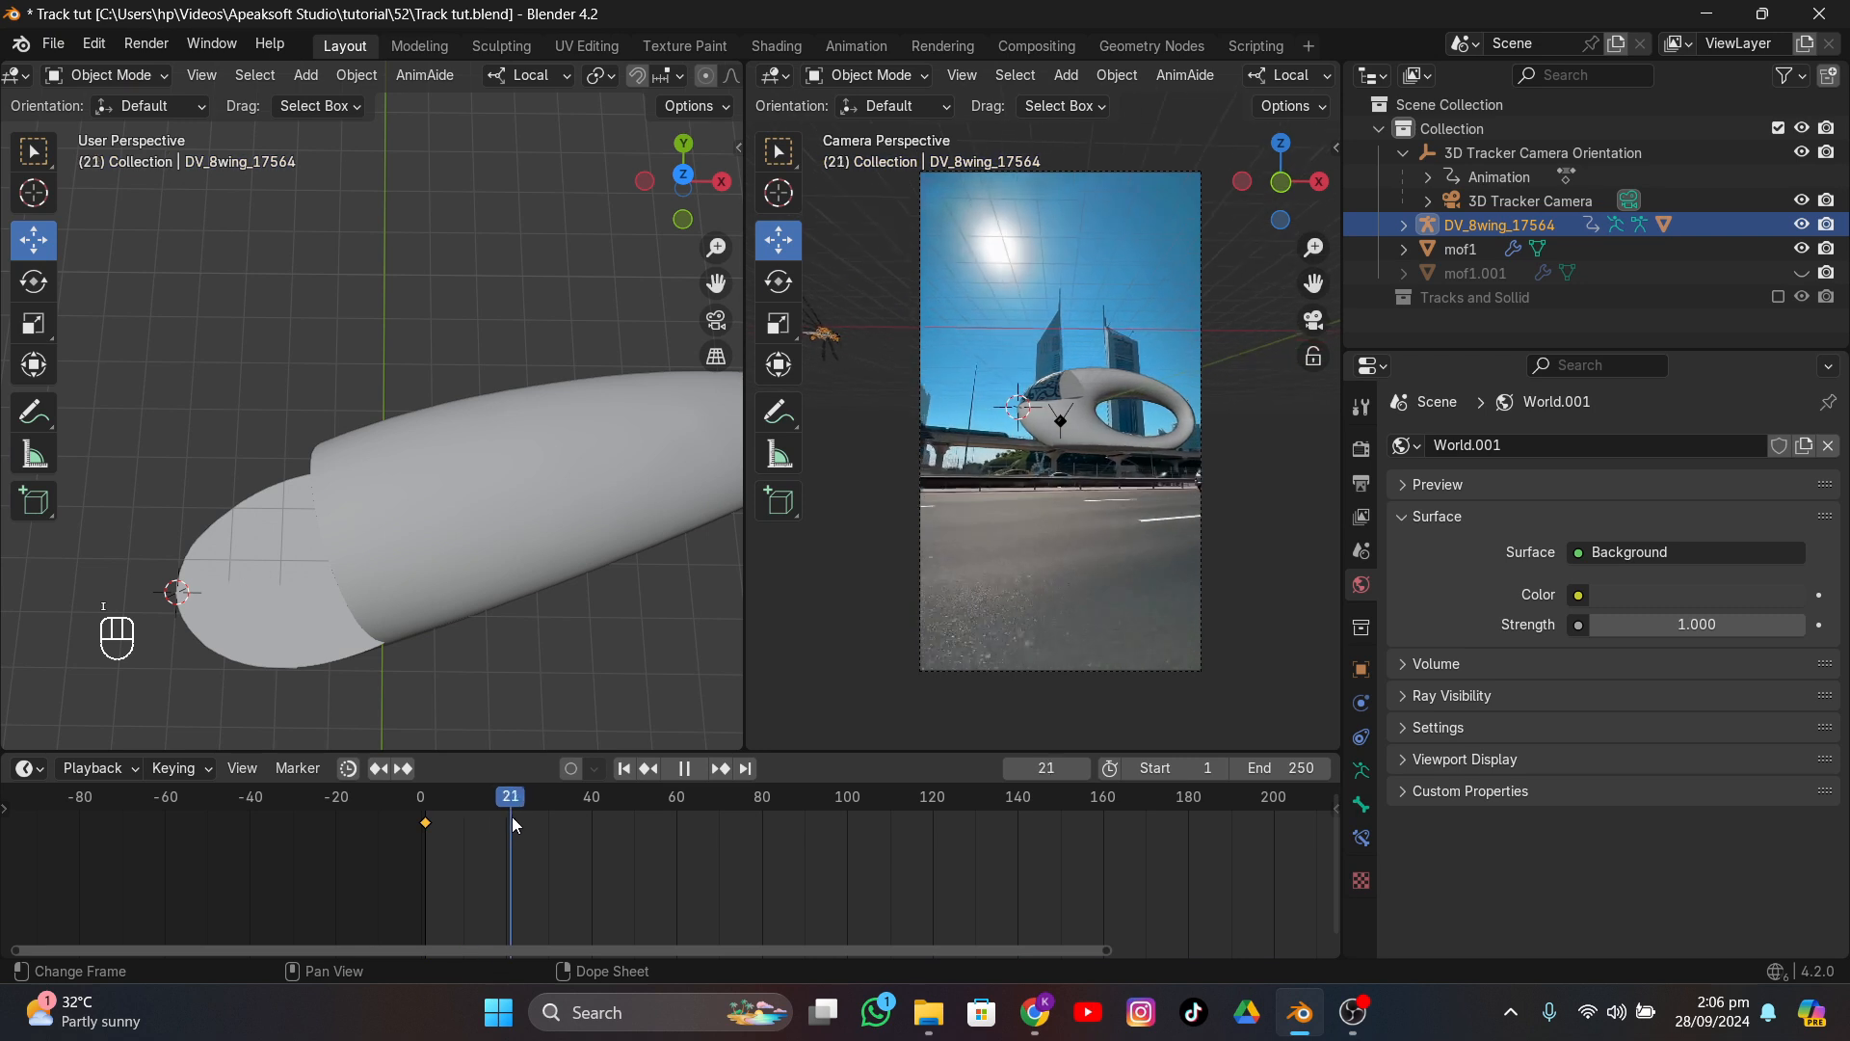
key("space")
scroll(931, 395, "up", 1)
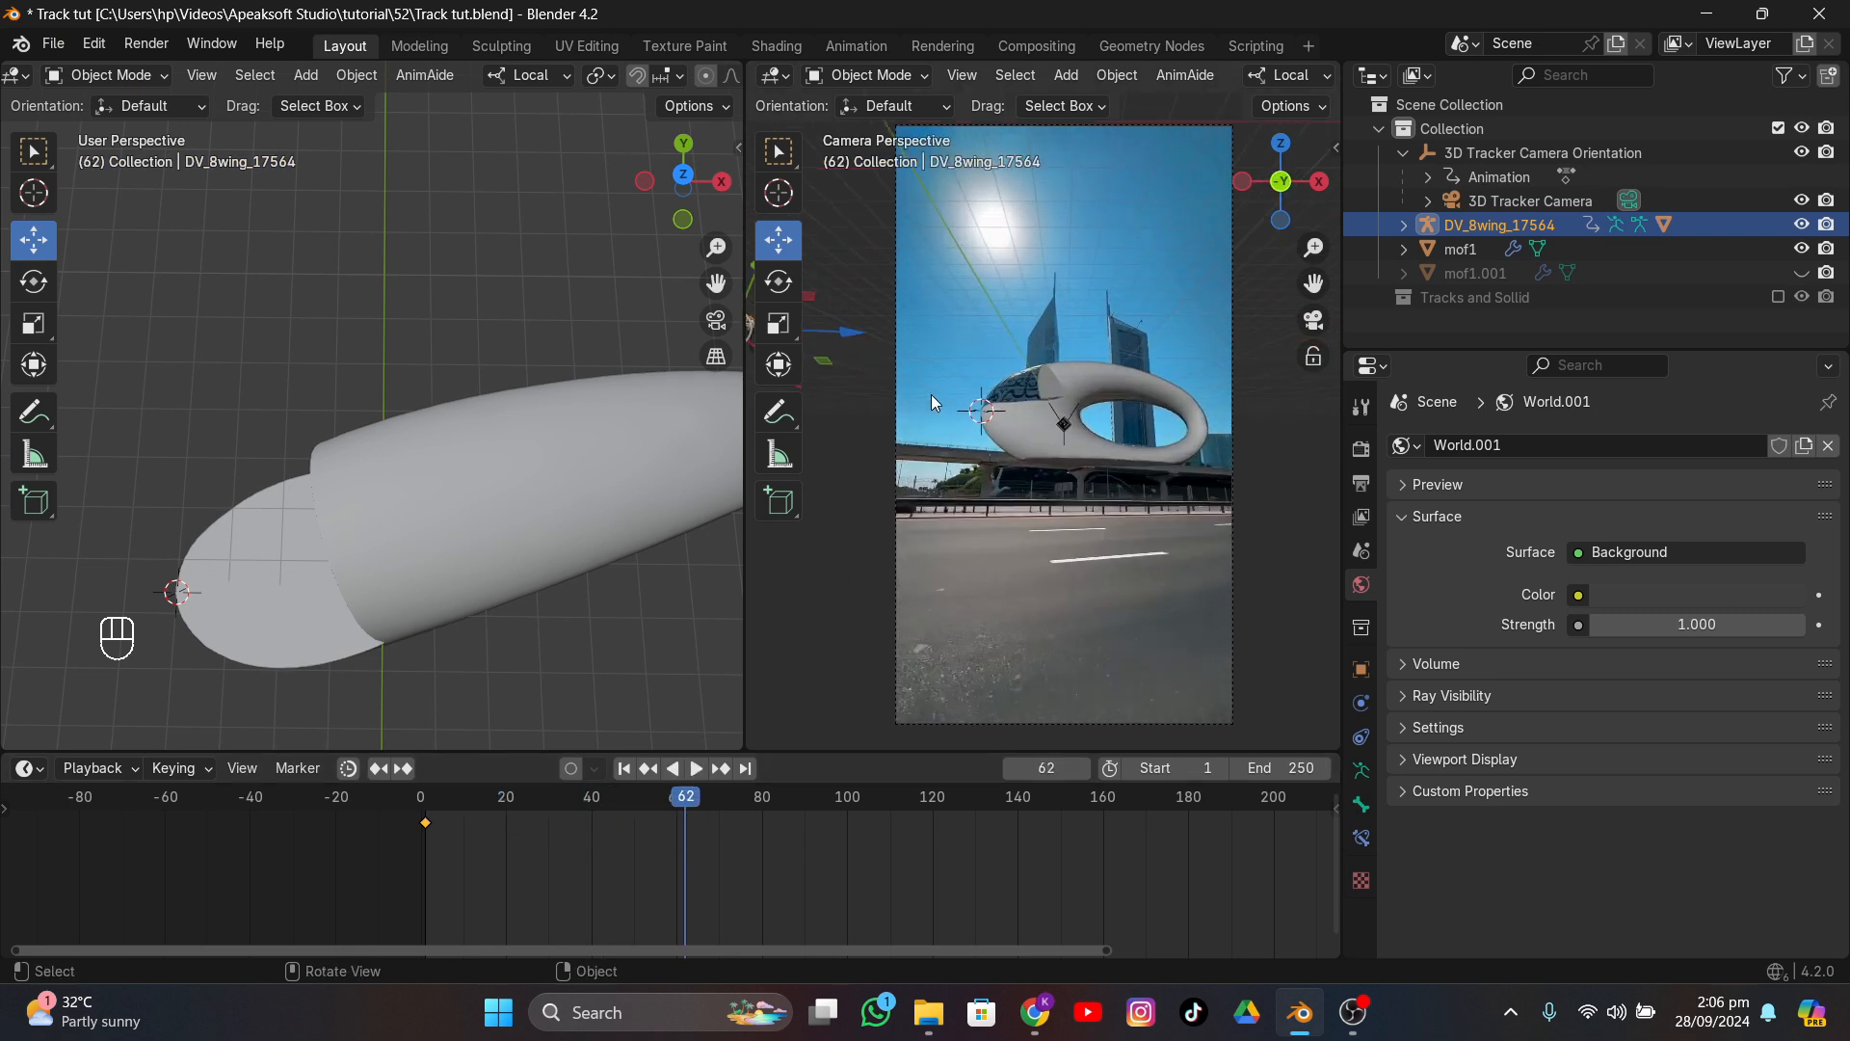
key("g")
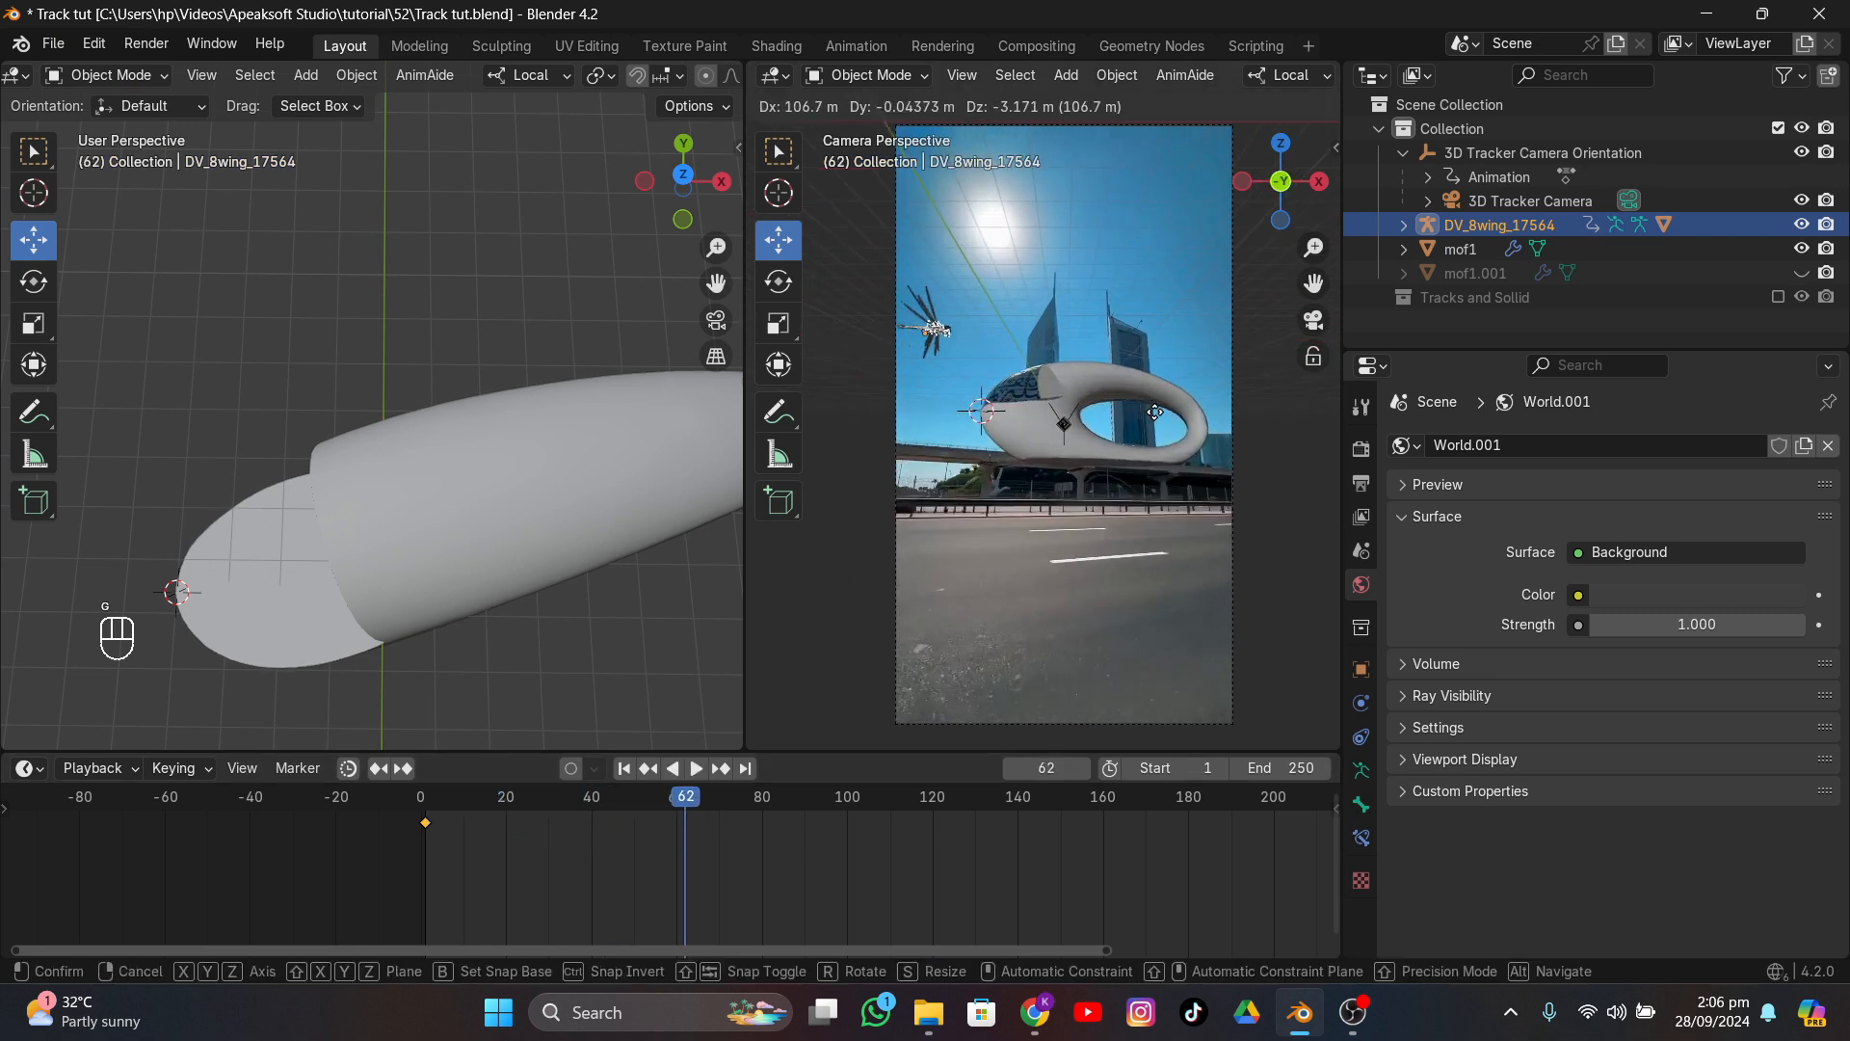
left_click(1192, 464)
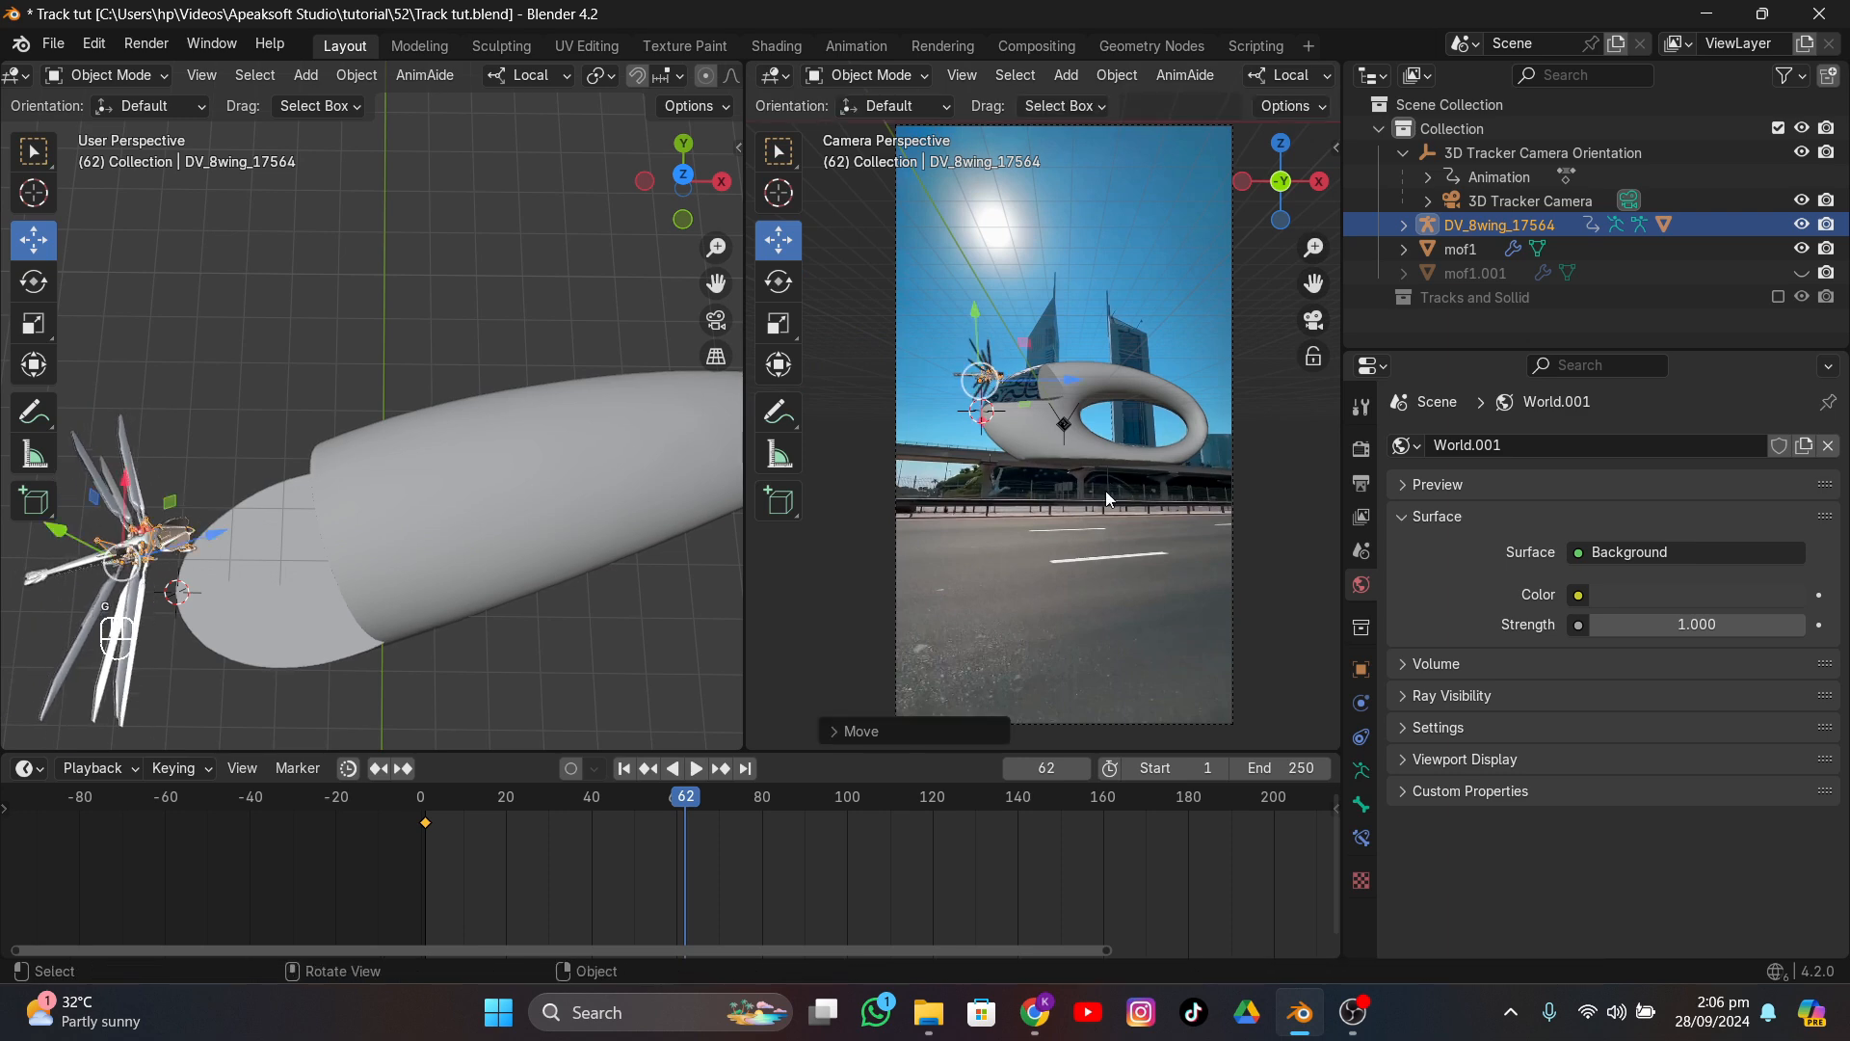
- Rotate the rig slightly in the camera view and keyframe its pose at frame 62
scroll(1106, 490, "up", 3)
key("r")
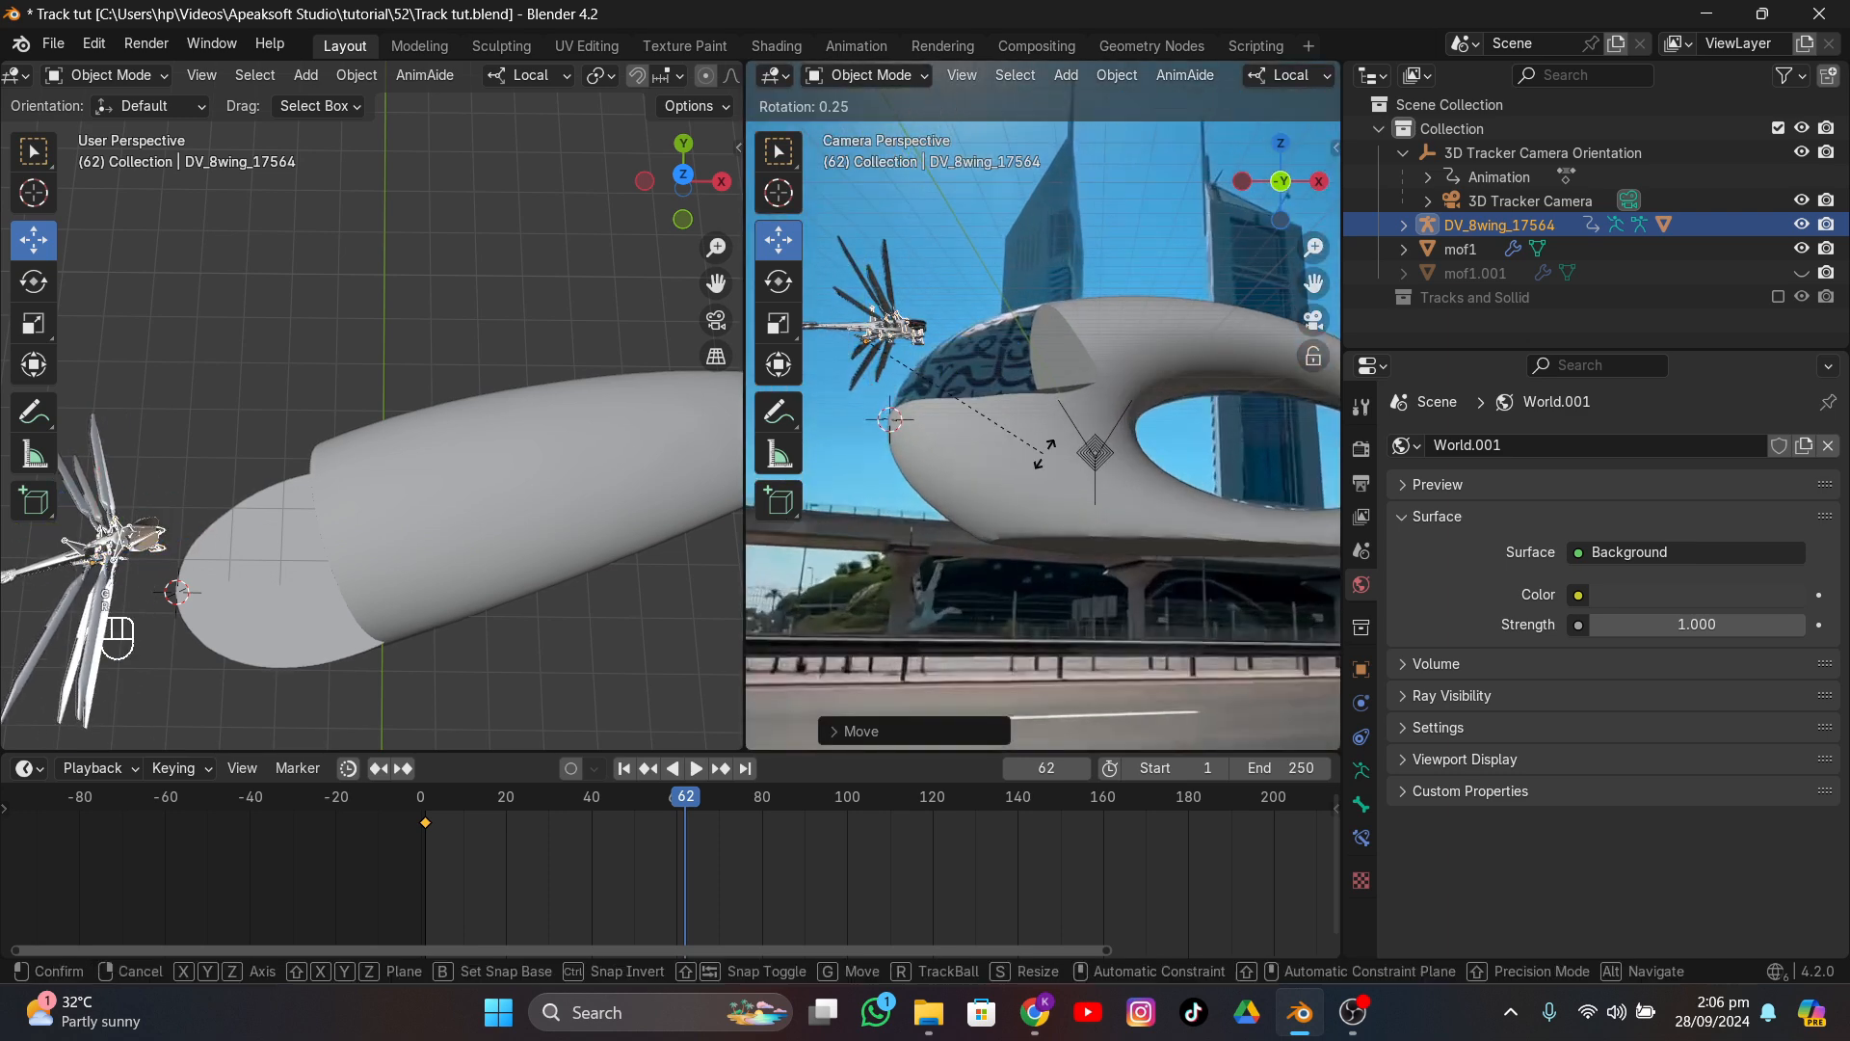
left_click(979, 316)
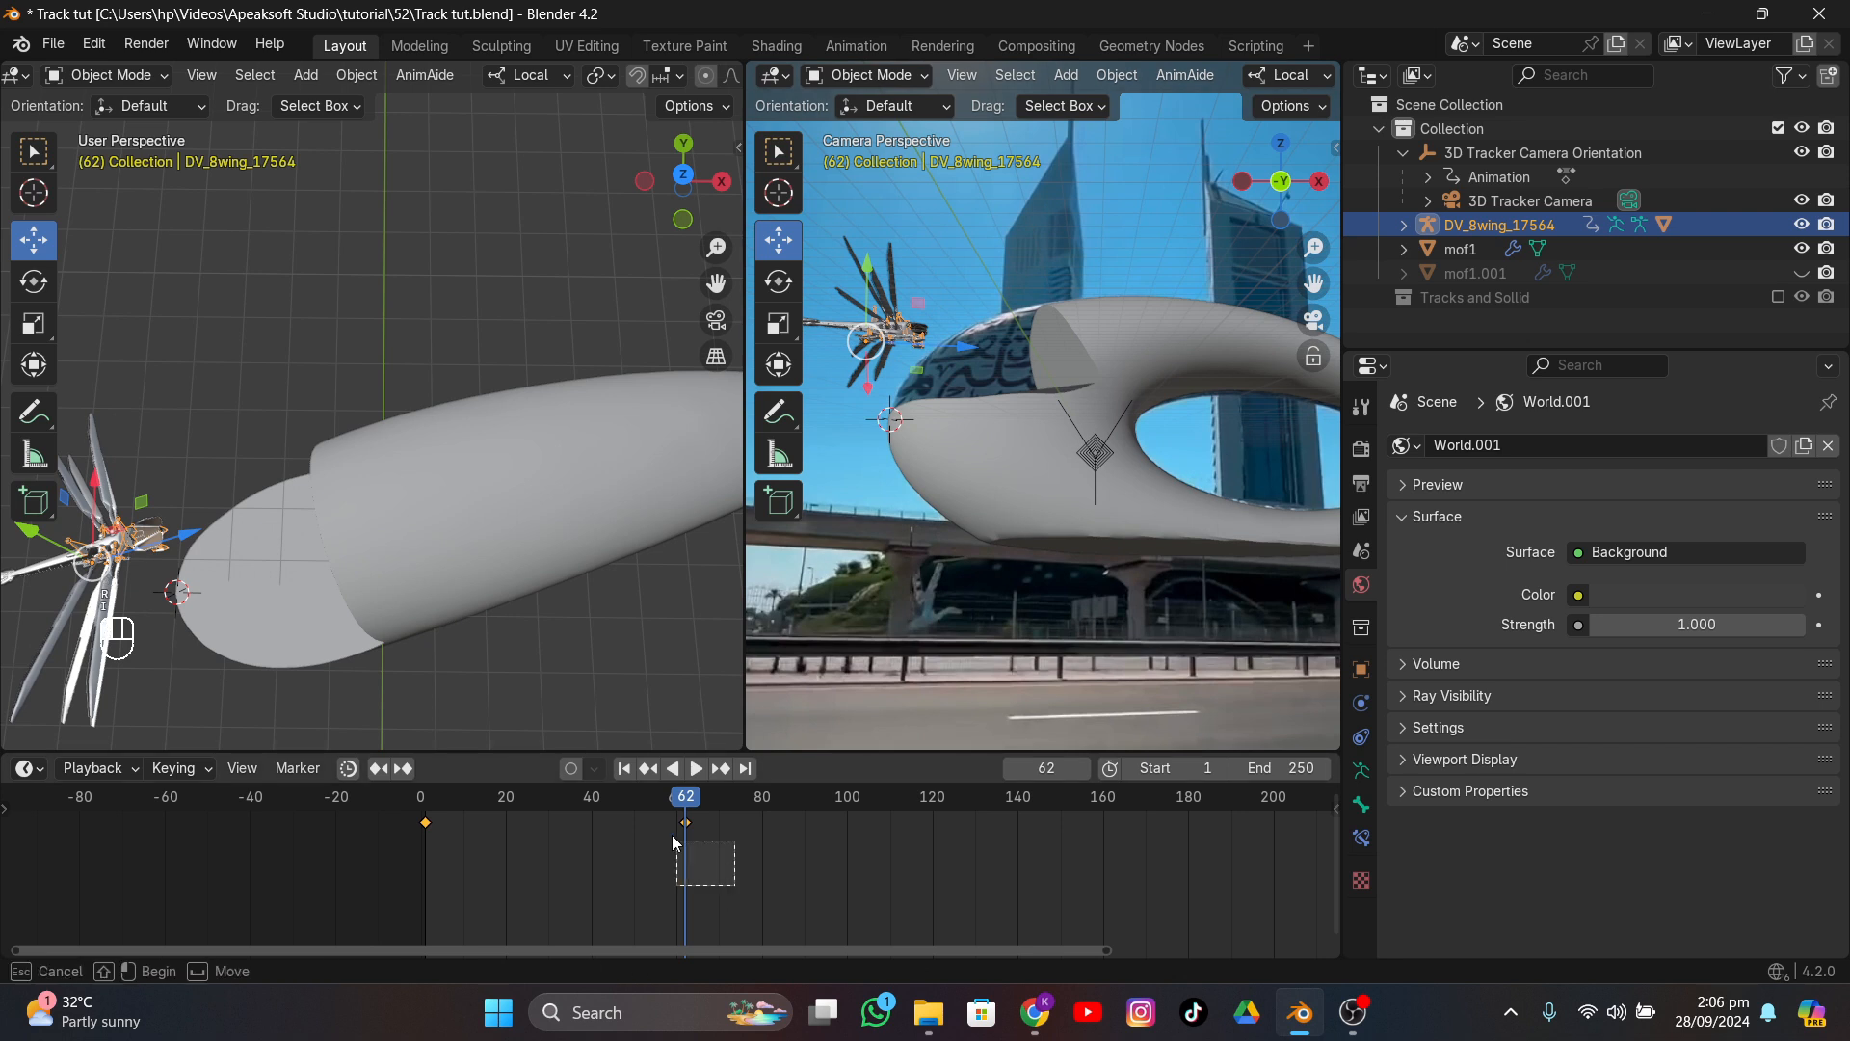
- Shift the rig's second keyframe on the timeline to about frame 61
key("g")
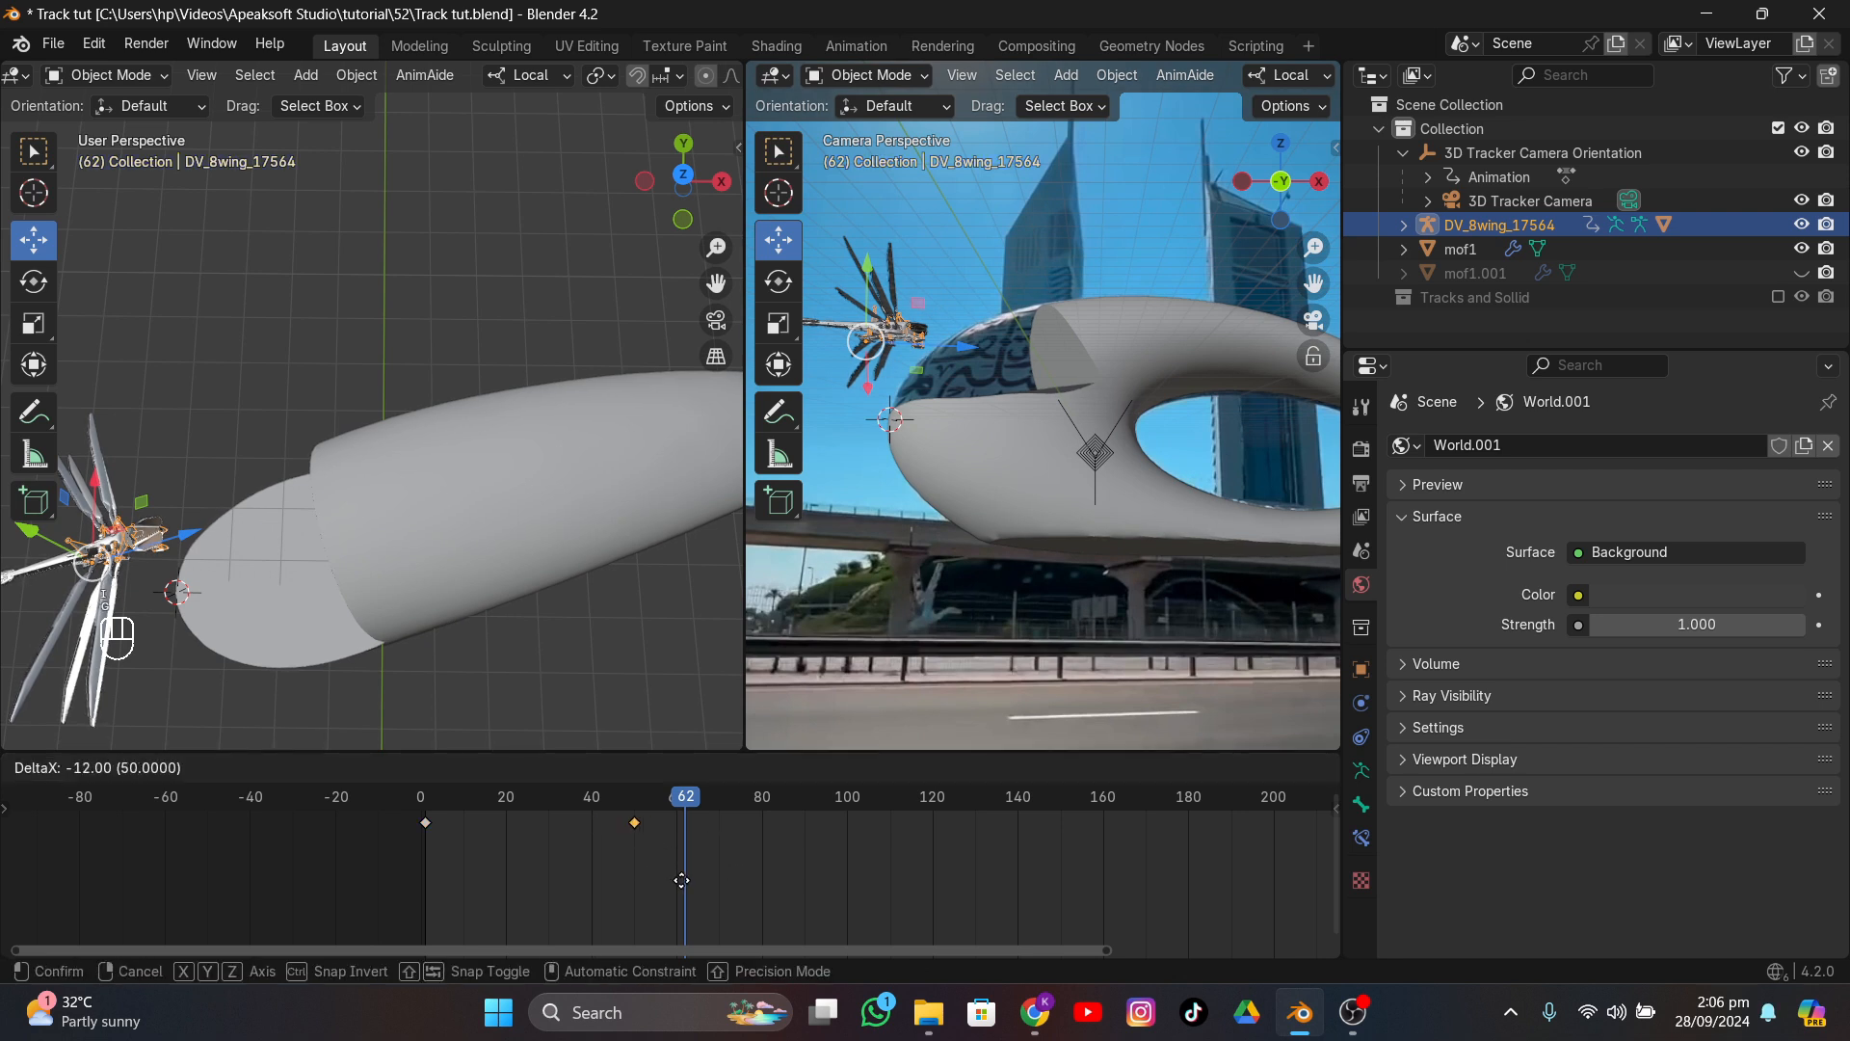
left_click(681, 879)
key("g")
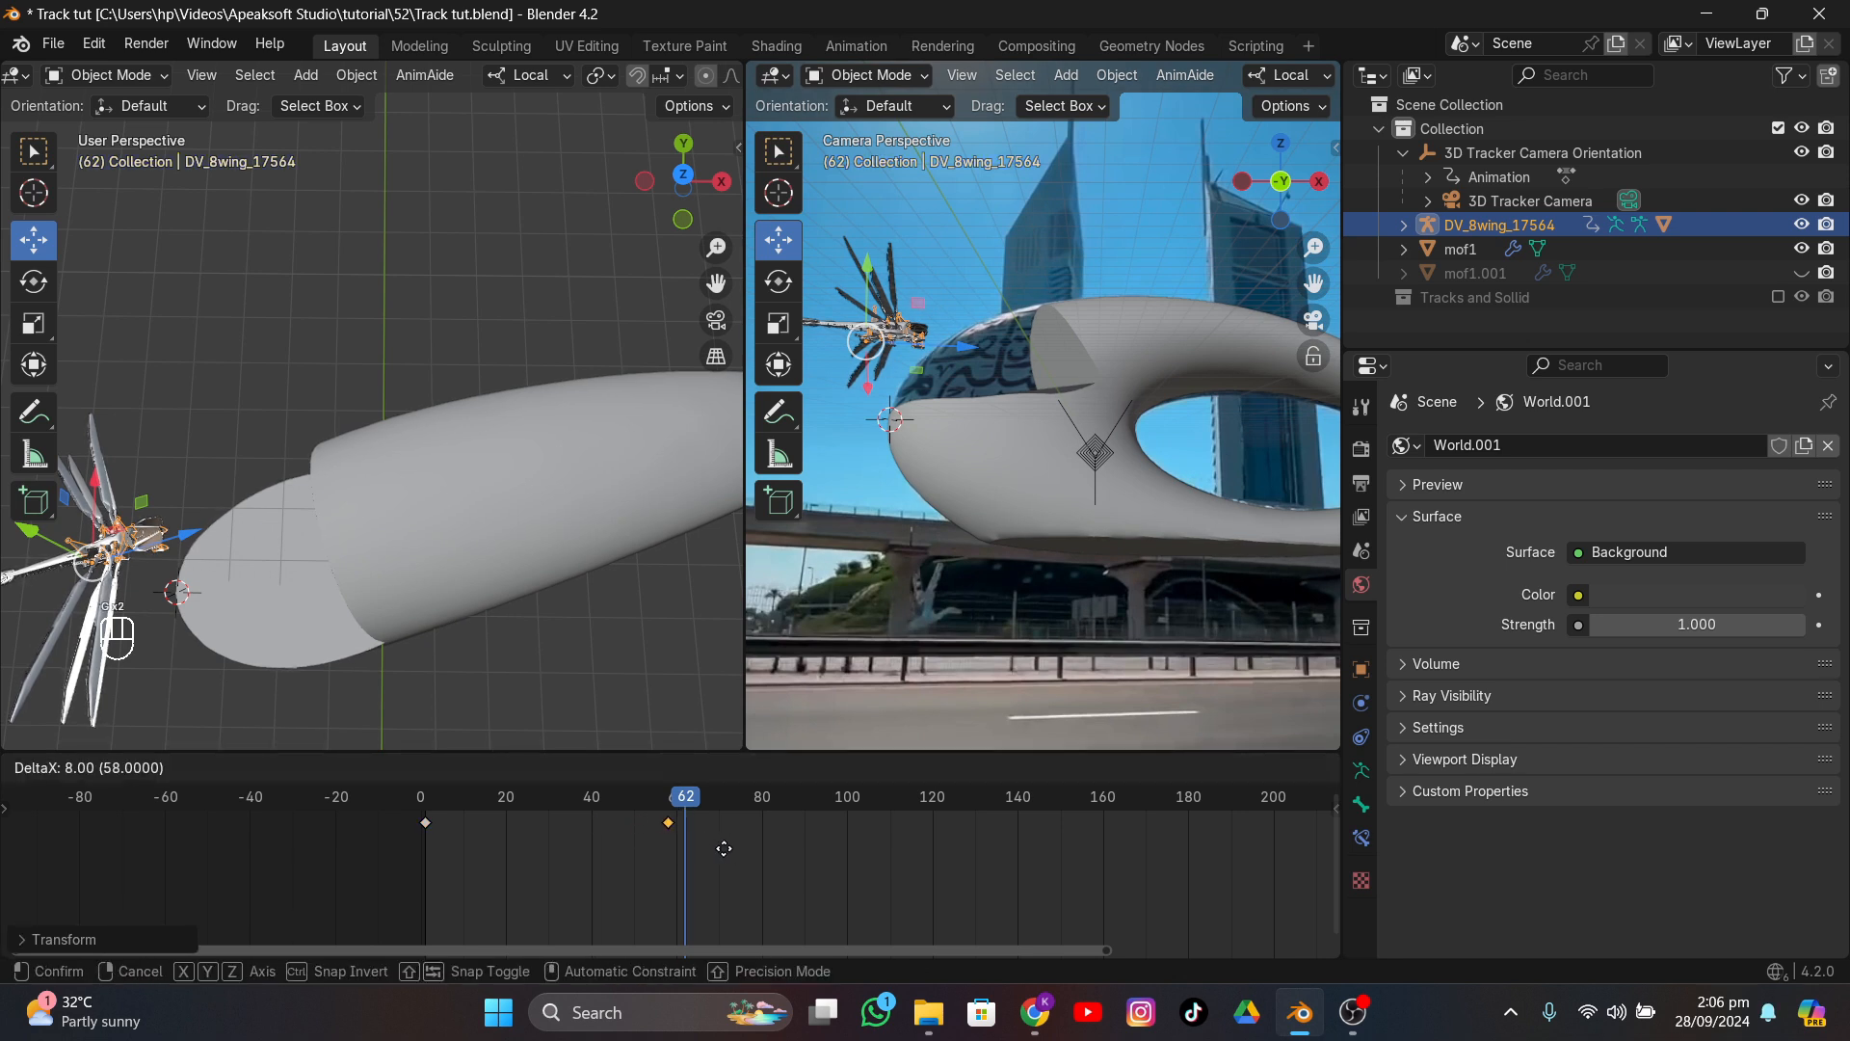
left_click(694, 821)
- At frame 108, move the rig over the building's open deck, fine-tune its position and keyframe it
left_click_drag(695, 808, 881, 847)
key("g")
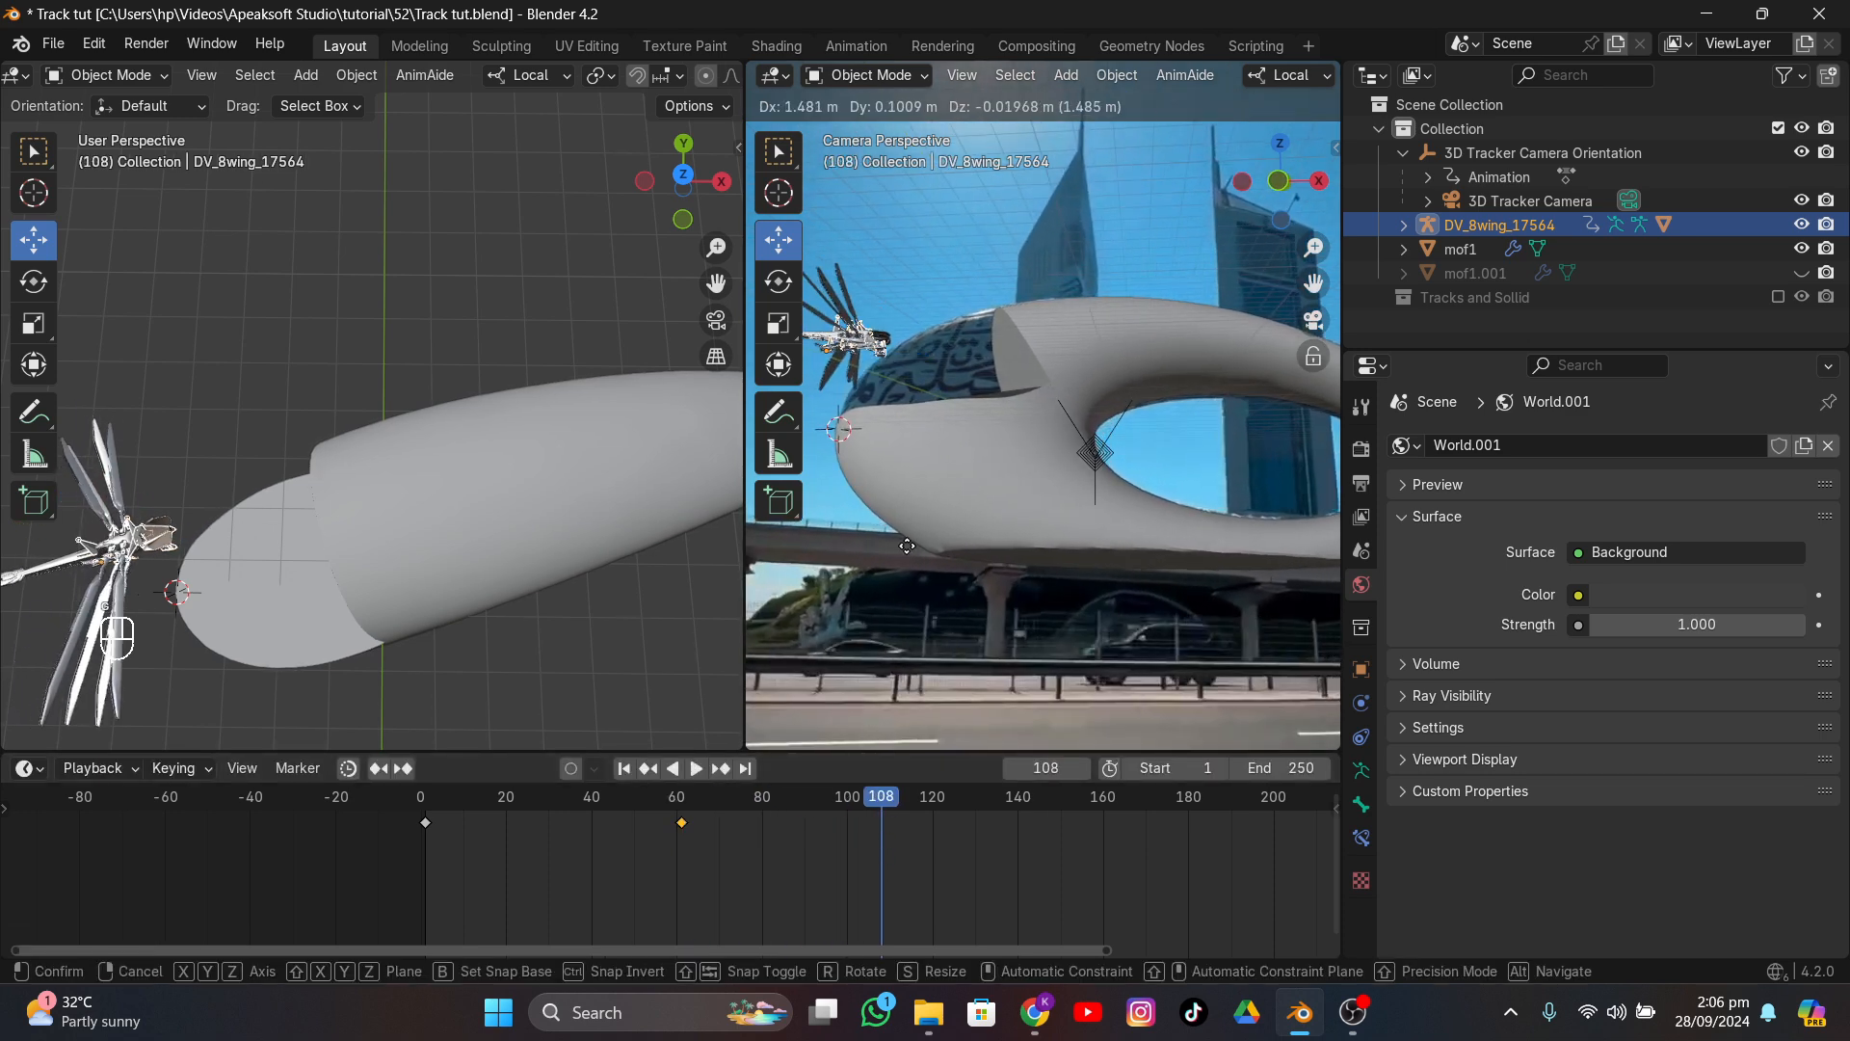
left_click(991, 577)
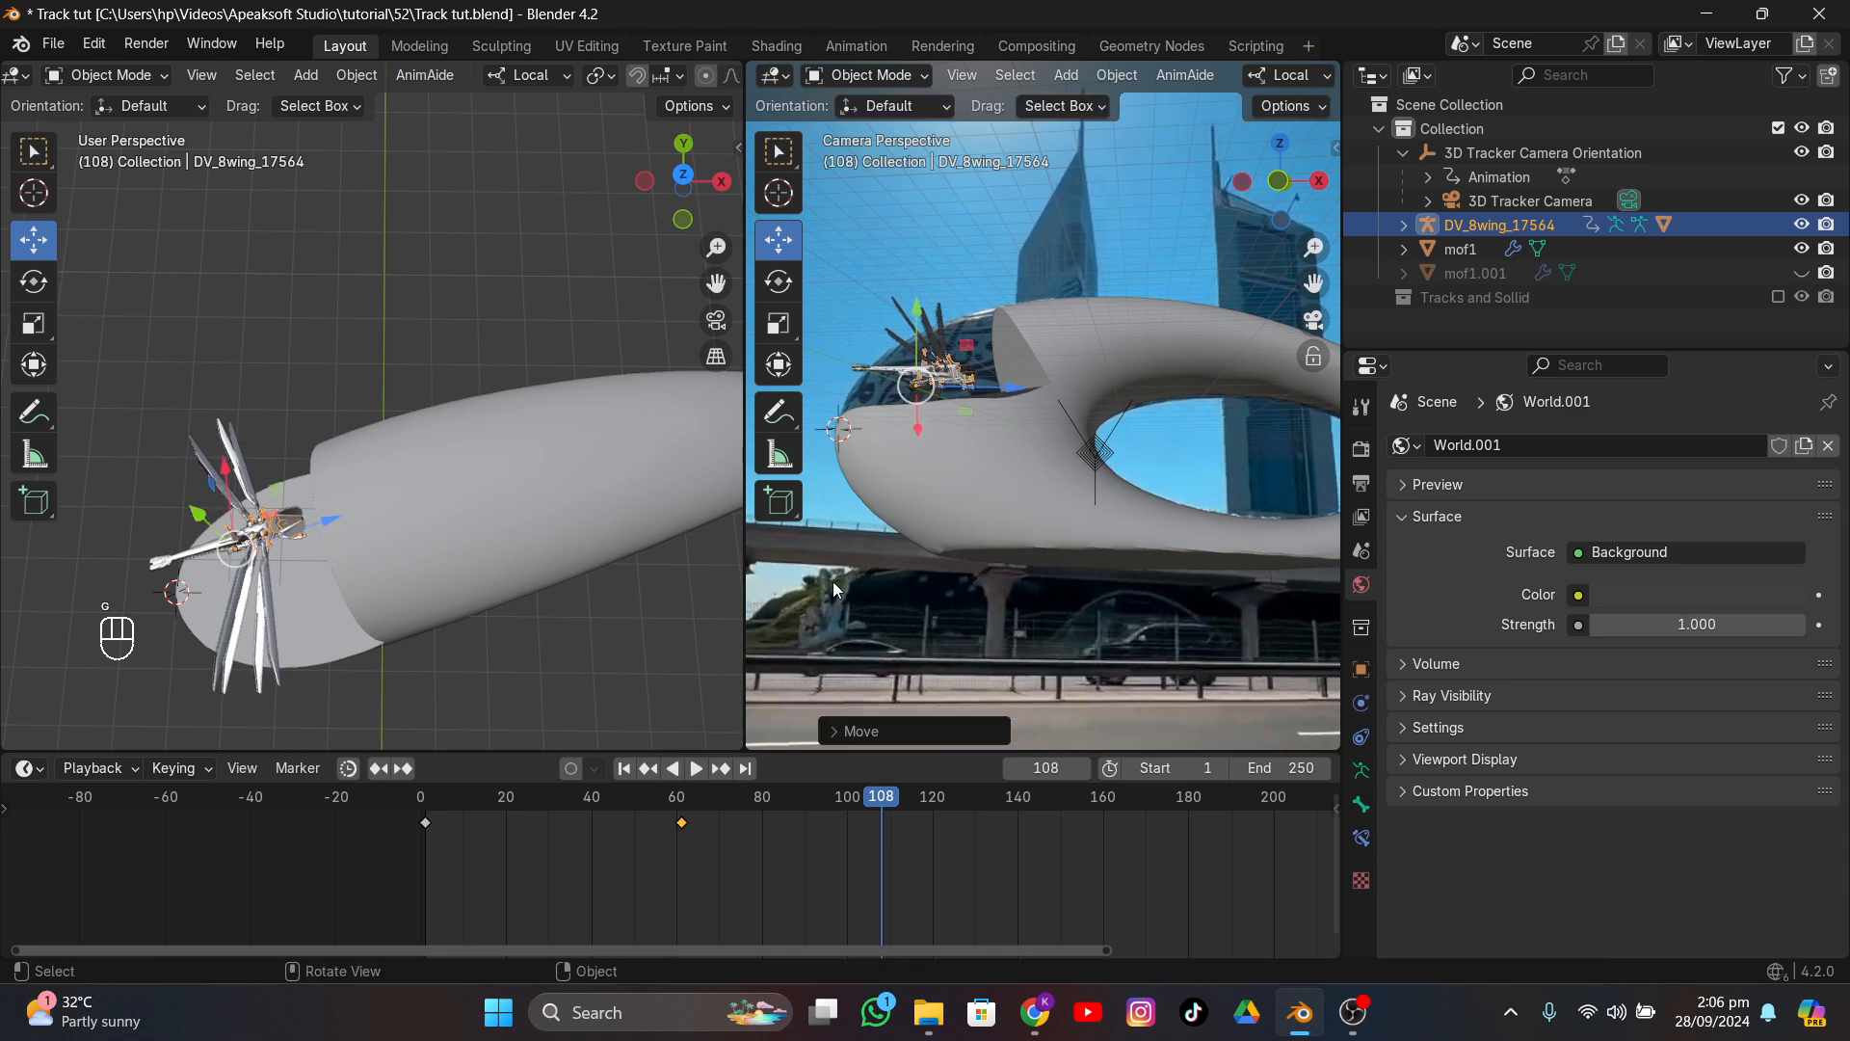
middle_click_drag(540, 588, 526, 541)
scroll(539, 528, "up", 4)
left_click_drag(663, 259, 676, 294)
middle_click_drag(653, 327, 620, 336)
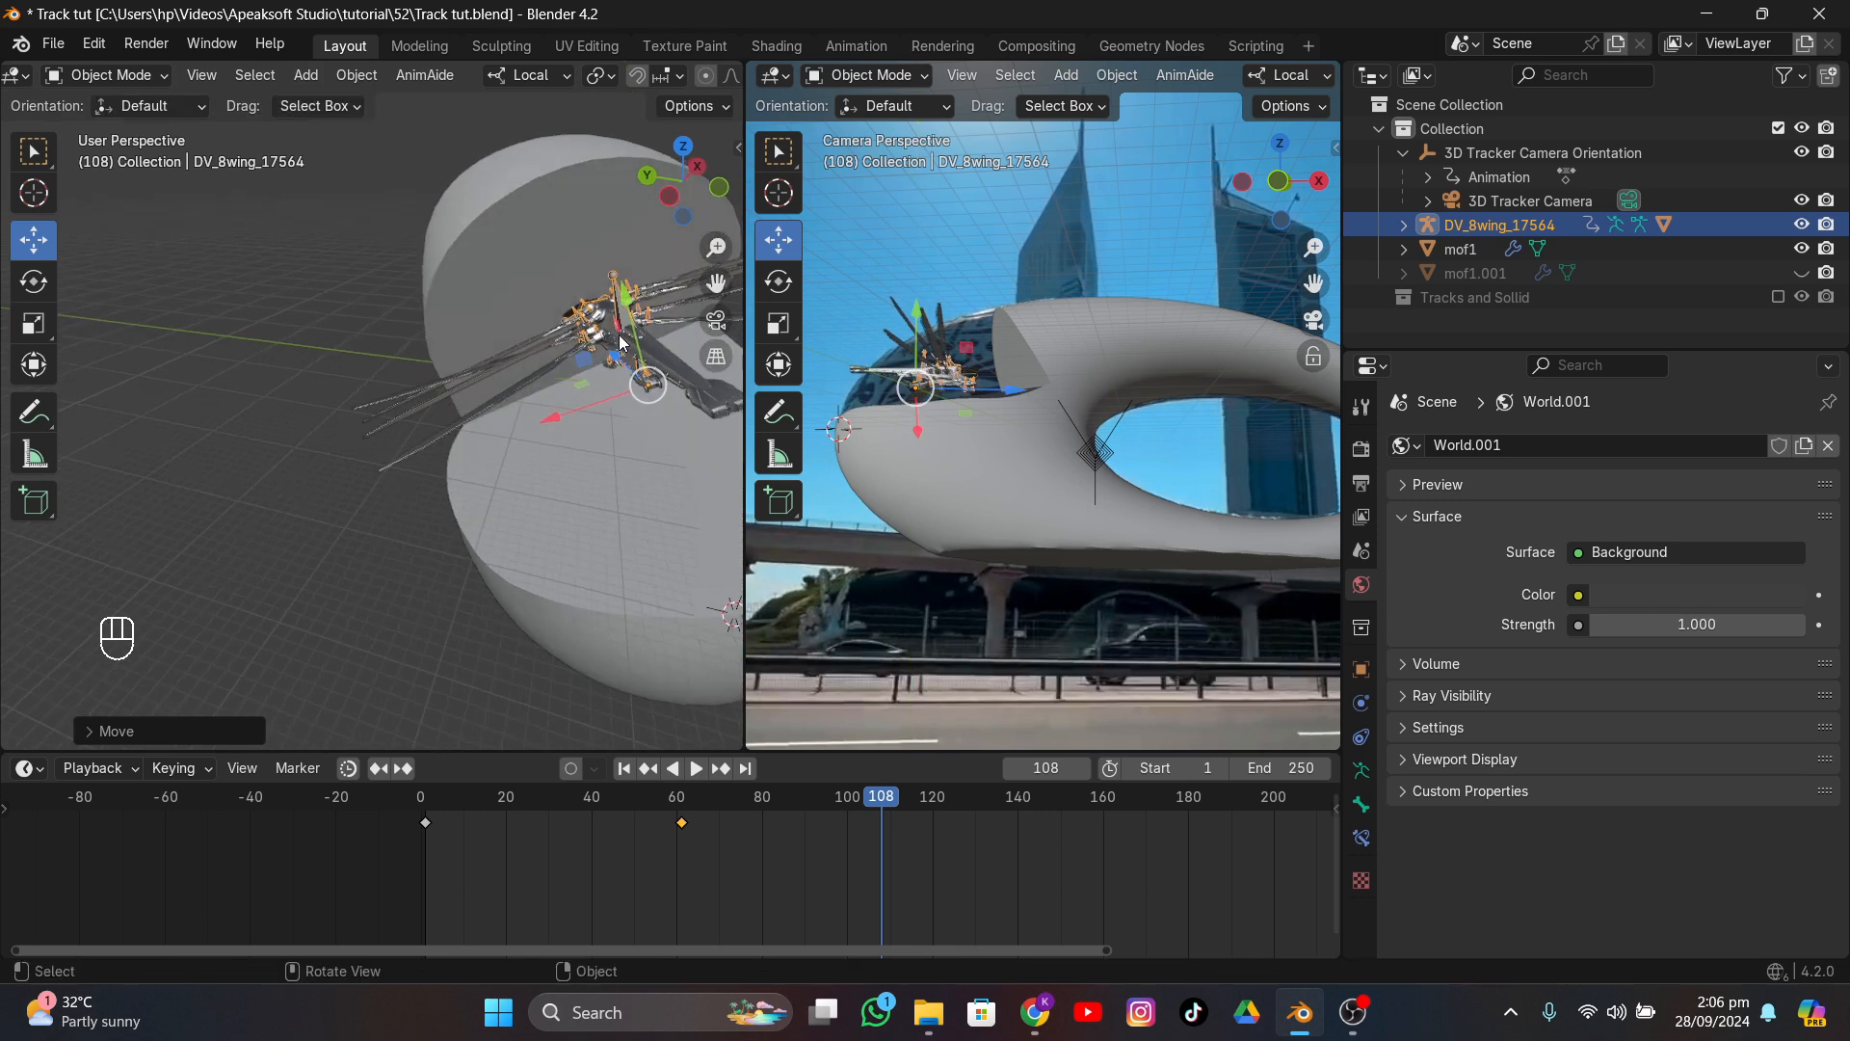
- At frame 140, lower the rig onto the deck, adjust its placement and keyframe the landing
left_click_drag(879, 848, 1017, 848)
middle_click_drag(599, 628, 328, 572)
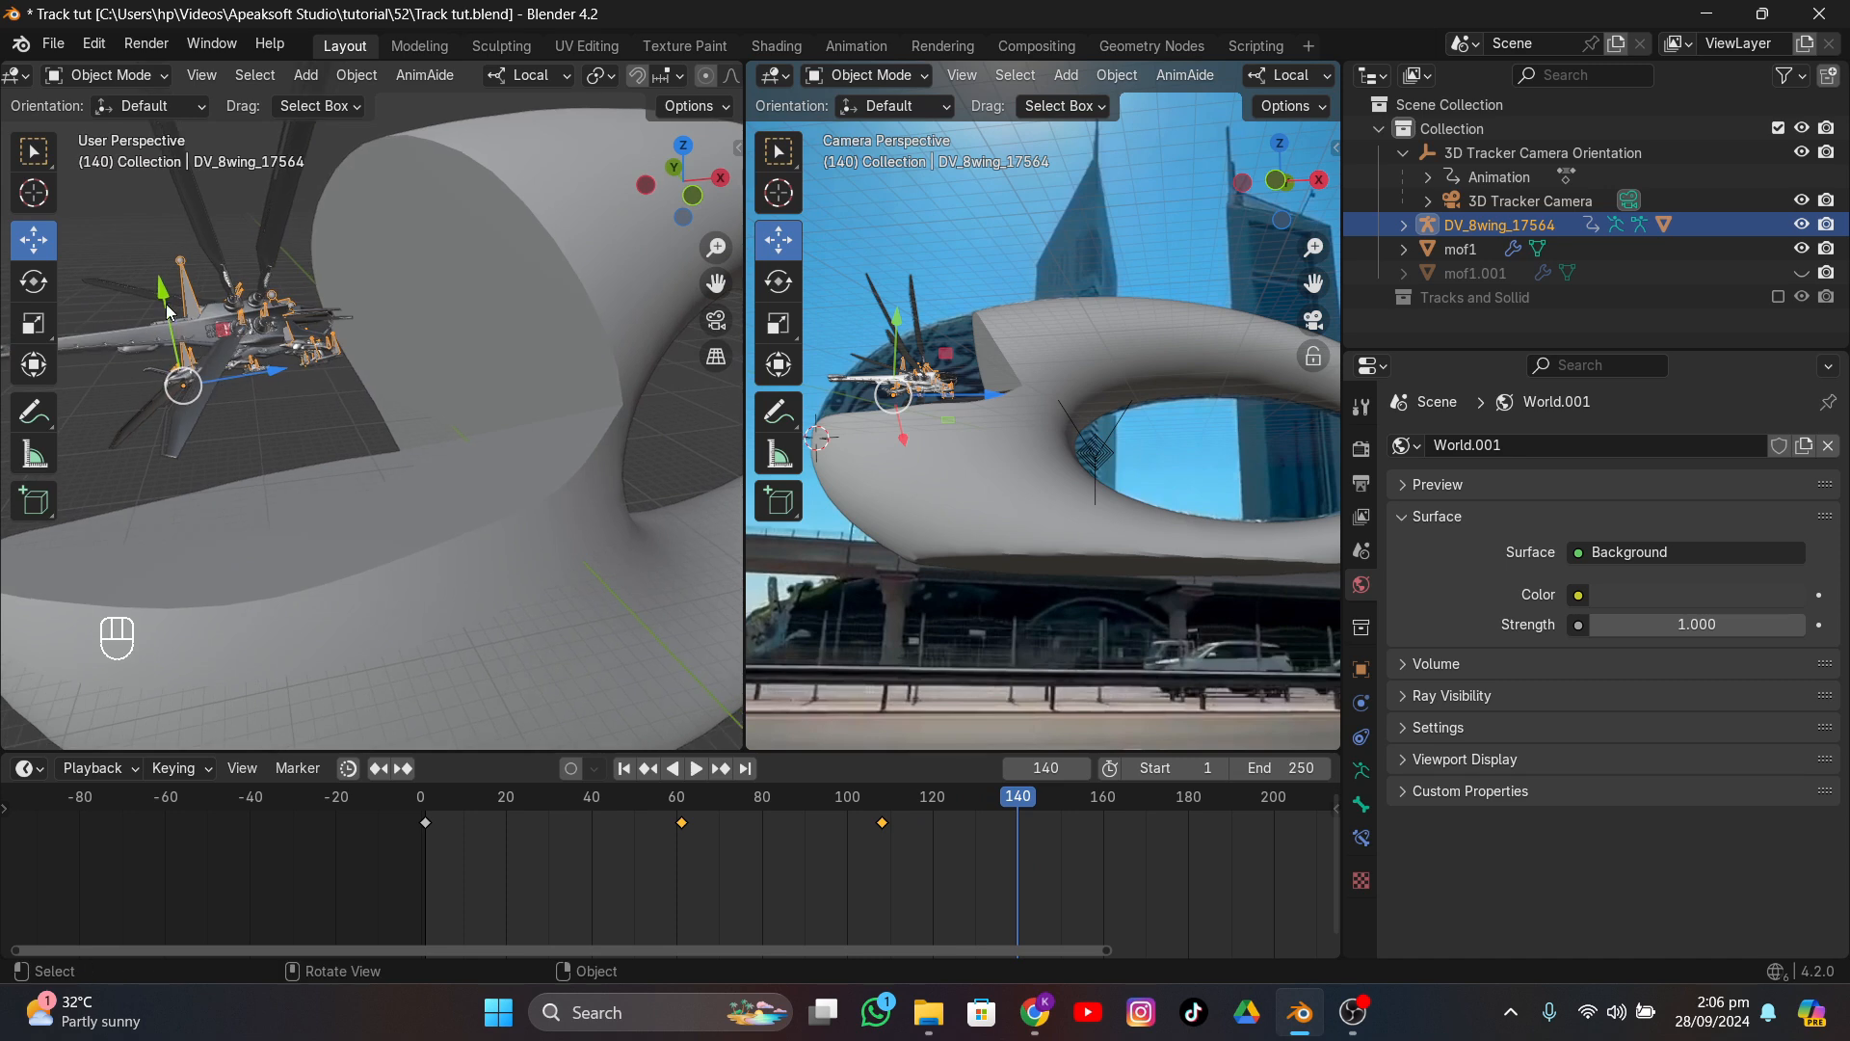
left_click_drag(168, 310, 246, 455)
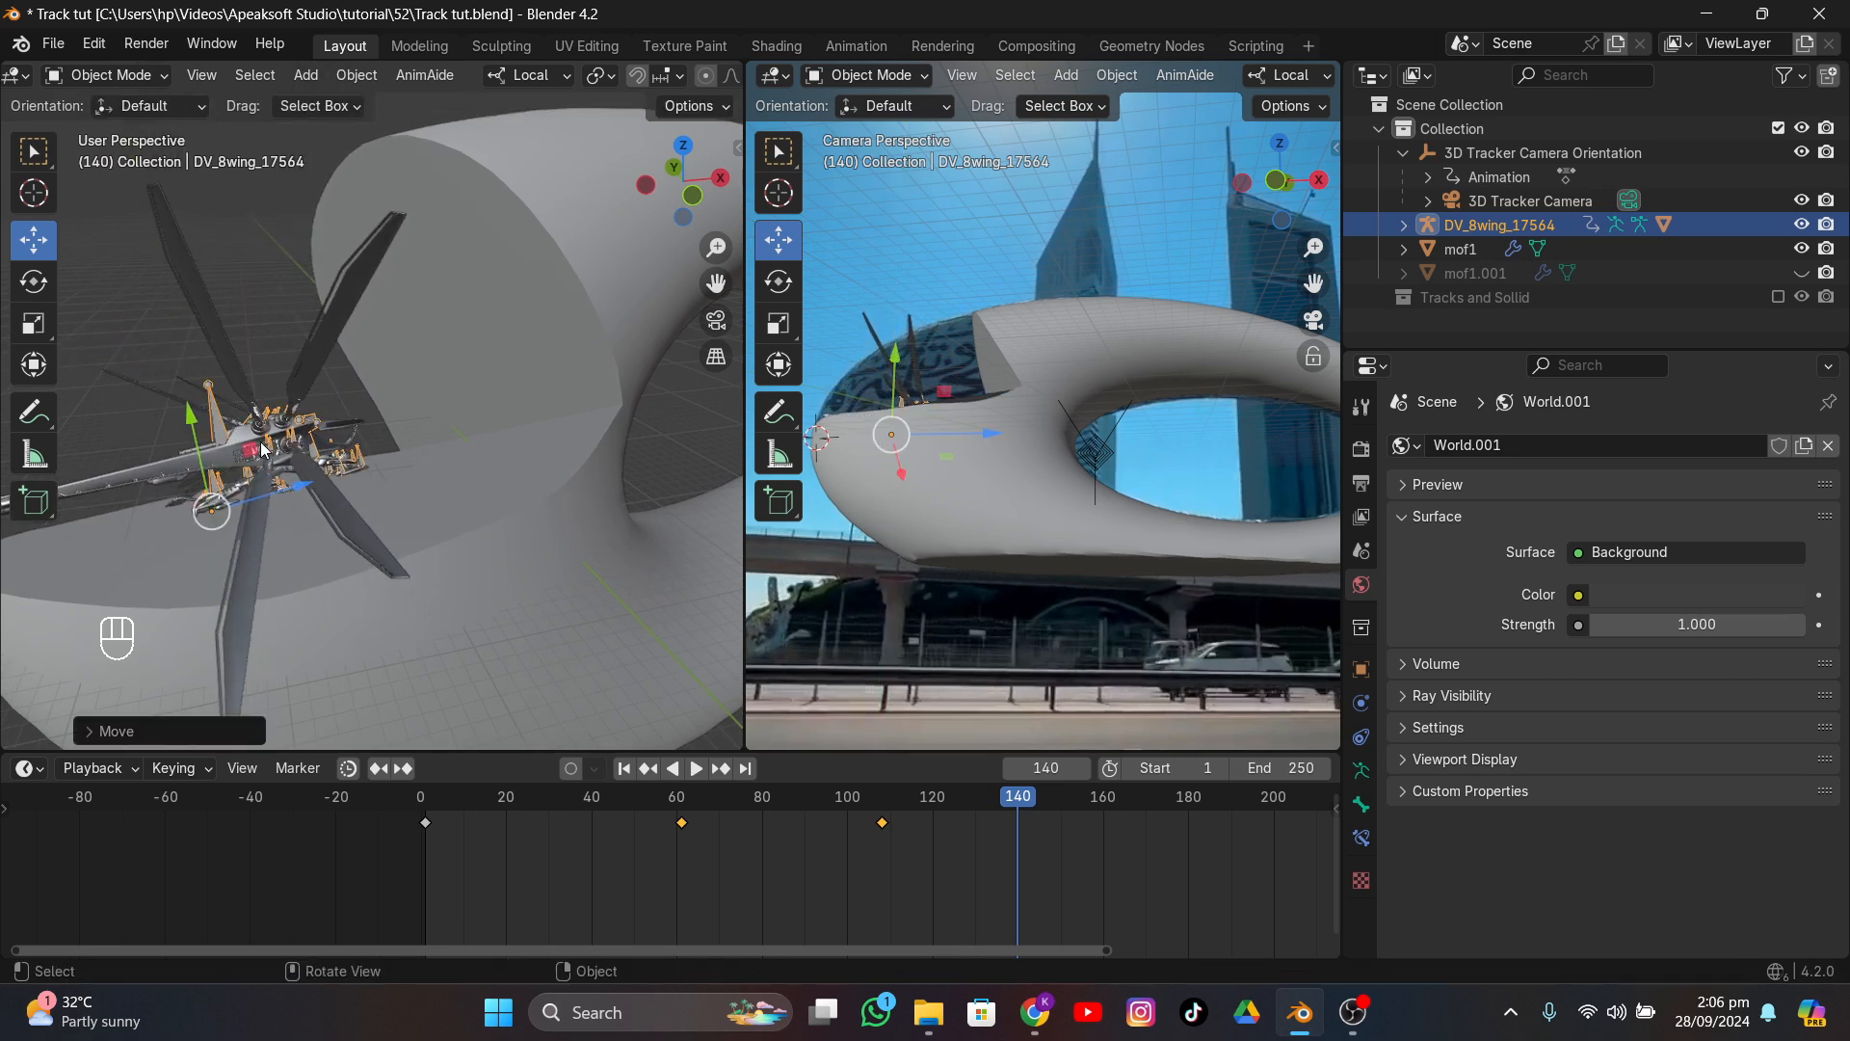
middle_click_drag(251, 453, 405, 477)
left_click_drag(381, 416, 285, 352)
- Return to the rig's keyframe at frame 108, rotate the rig around its local Y axis and keyframe the new pose
left_click_drag(1021, 800, 929, 834)
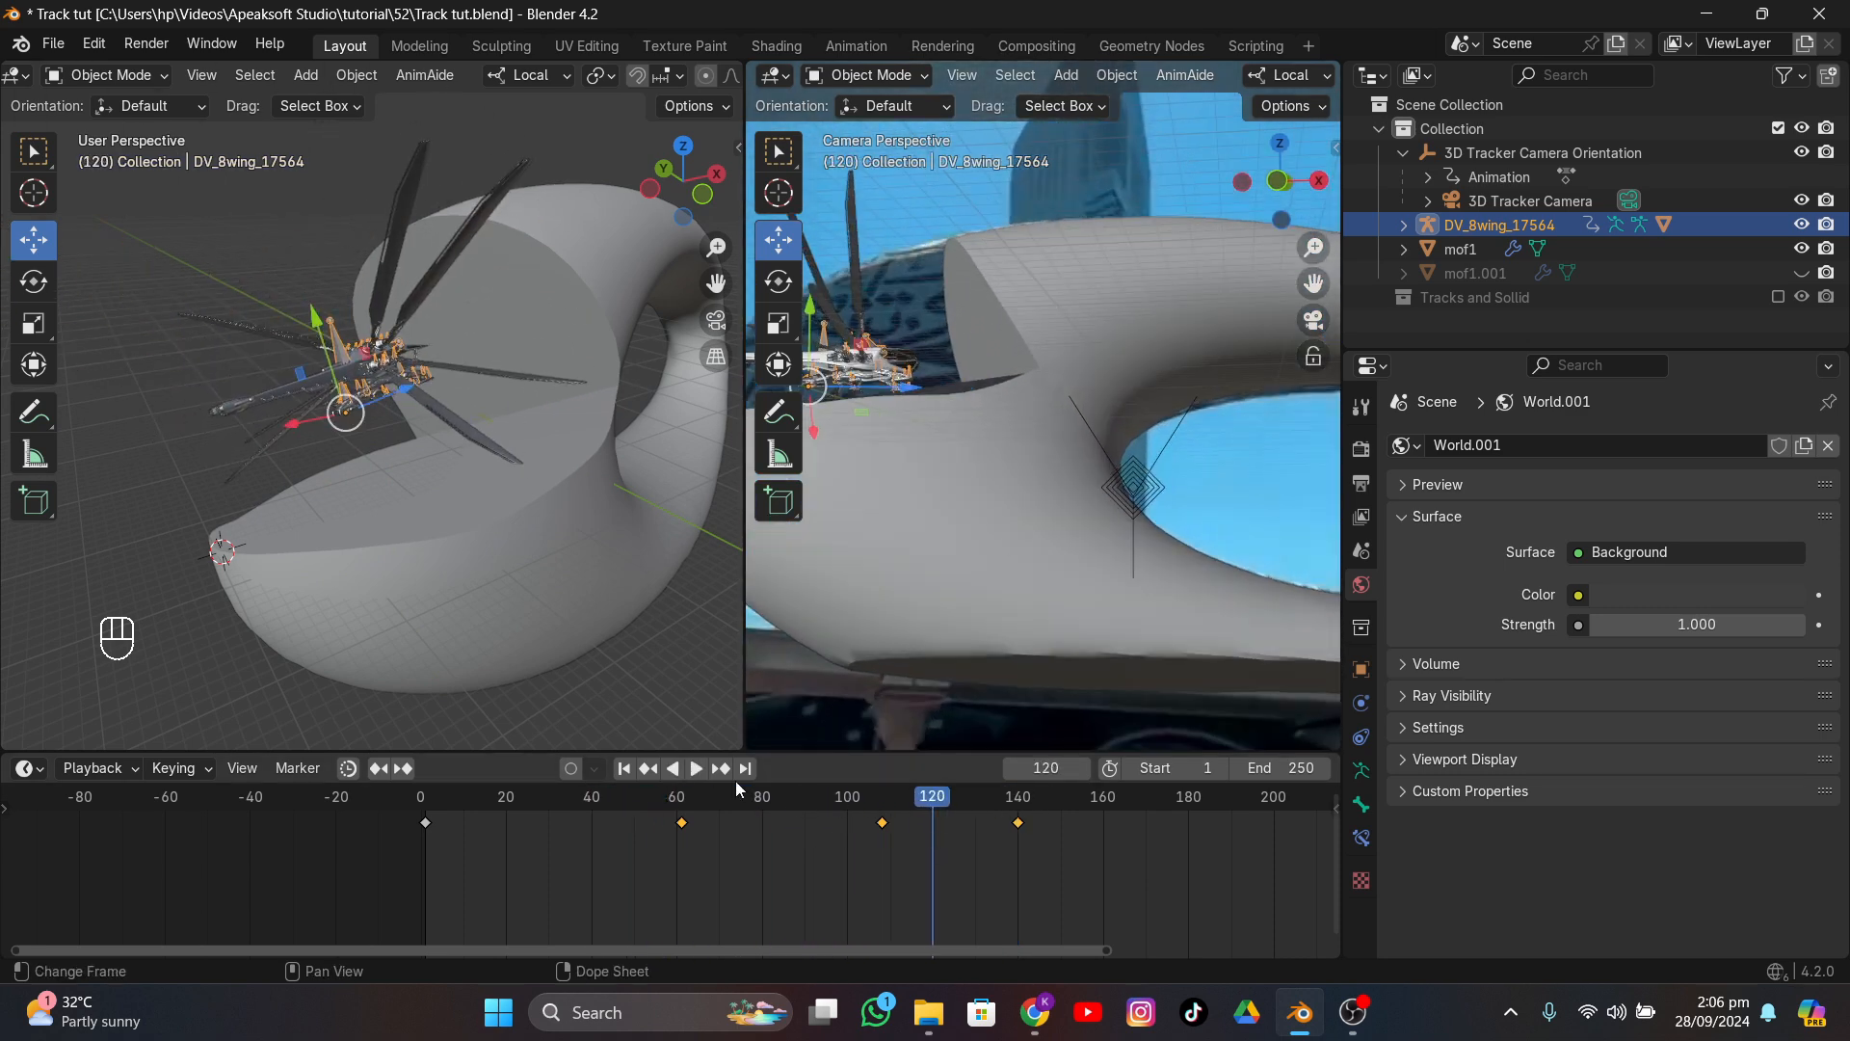
left_click(648, 768)
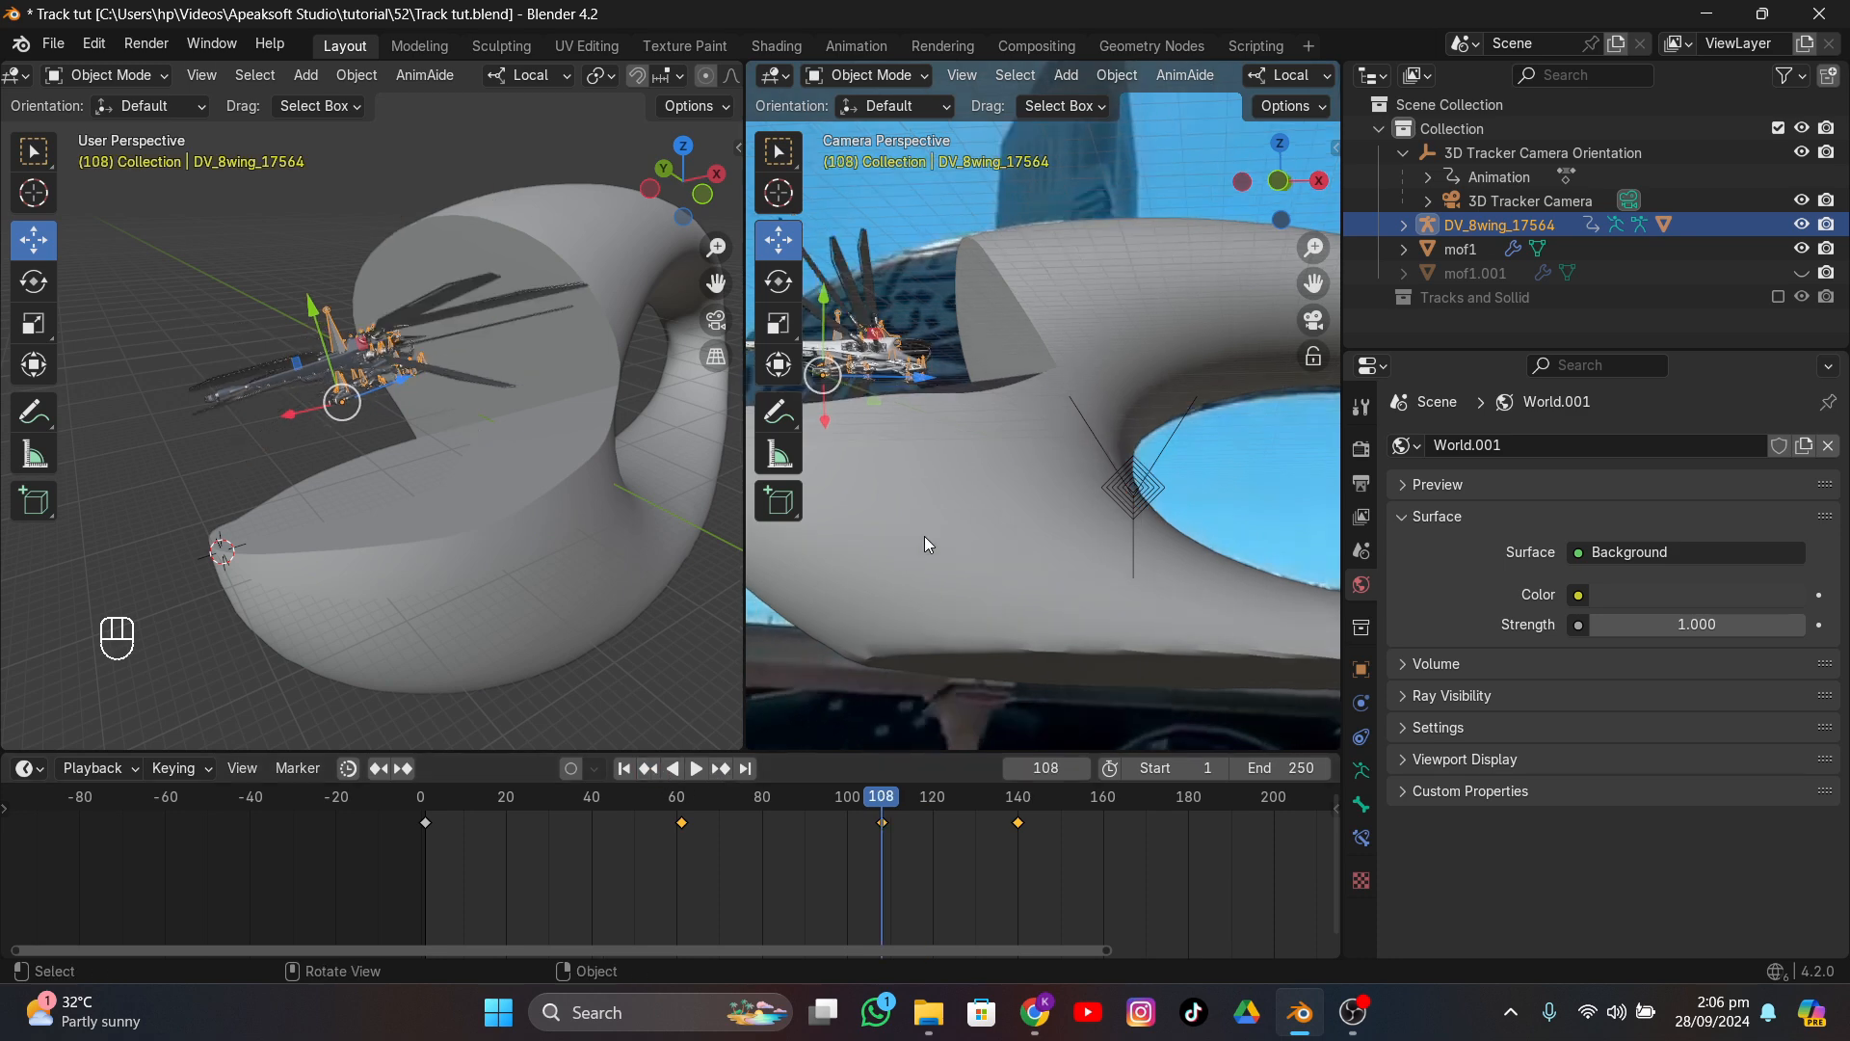
key("r")
key("y")
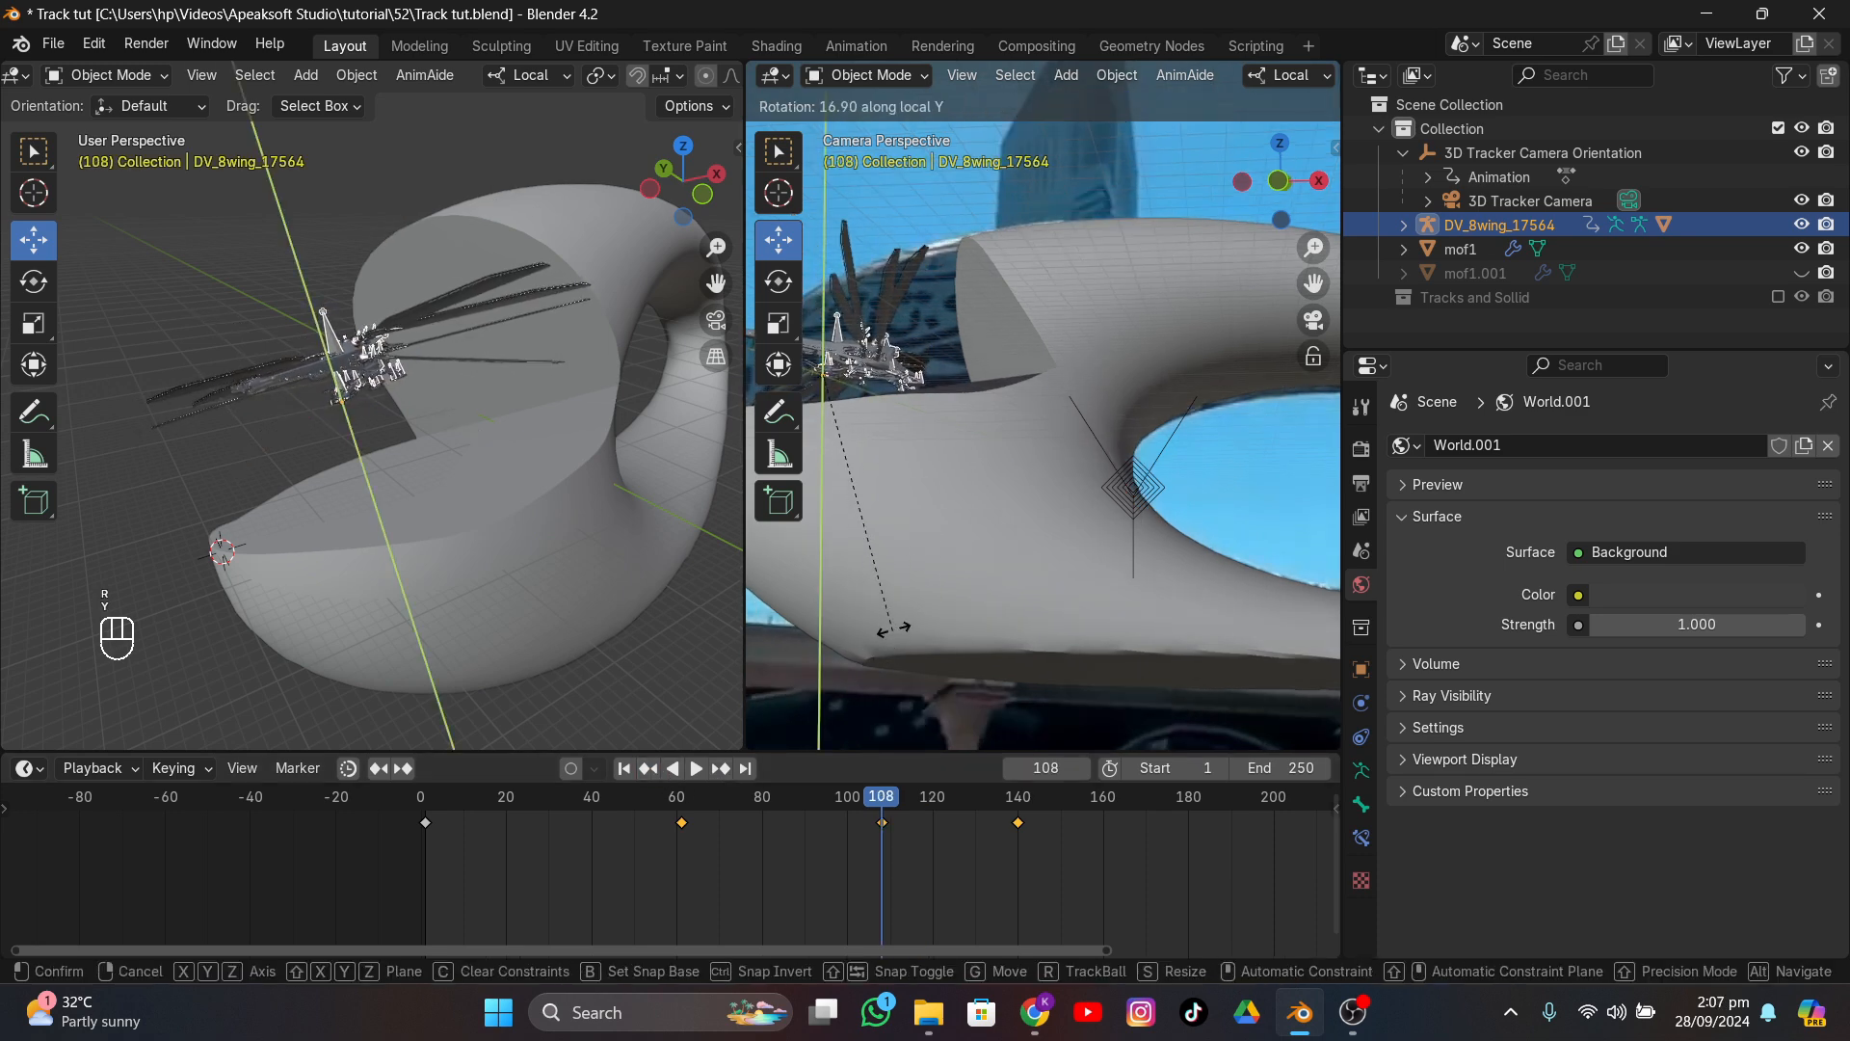
left_click(904, 523)
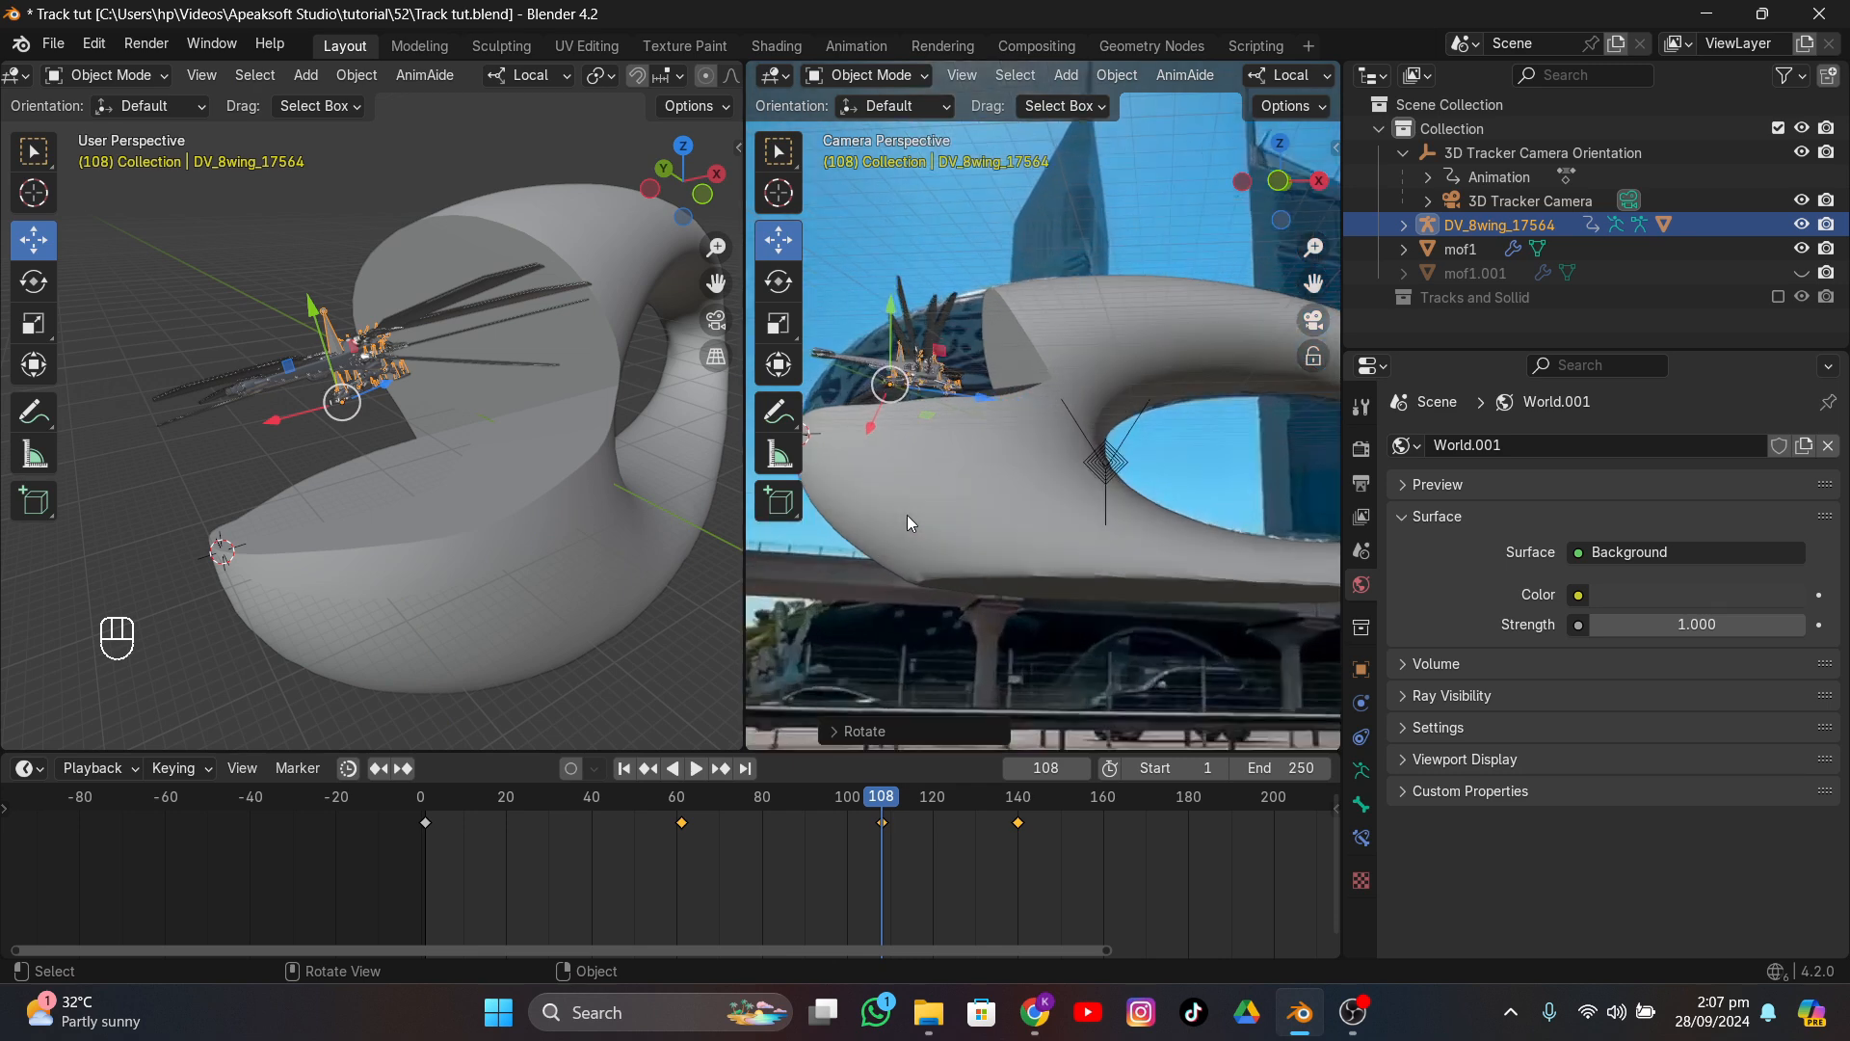
scroll(907, 517, "down", 2)
key("i")
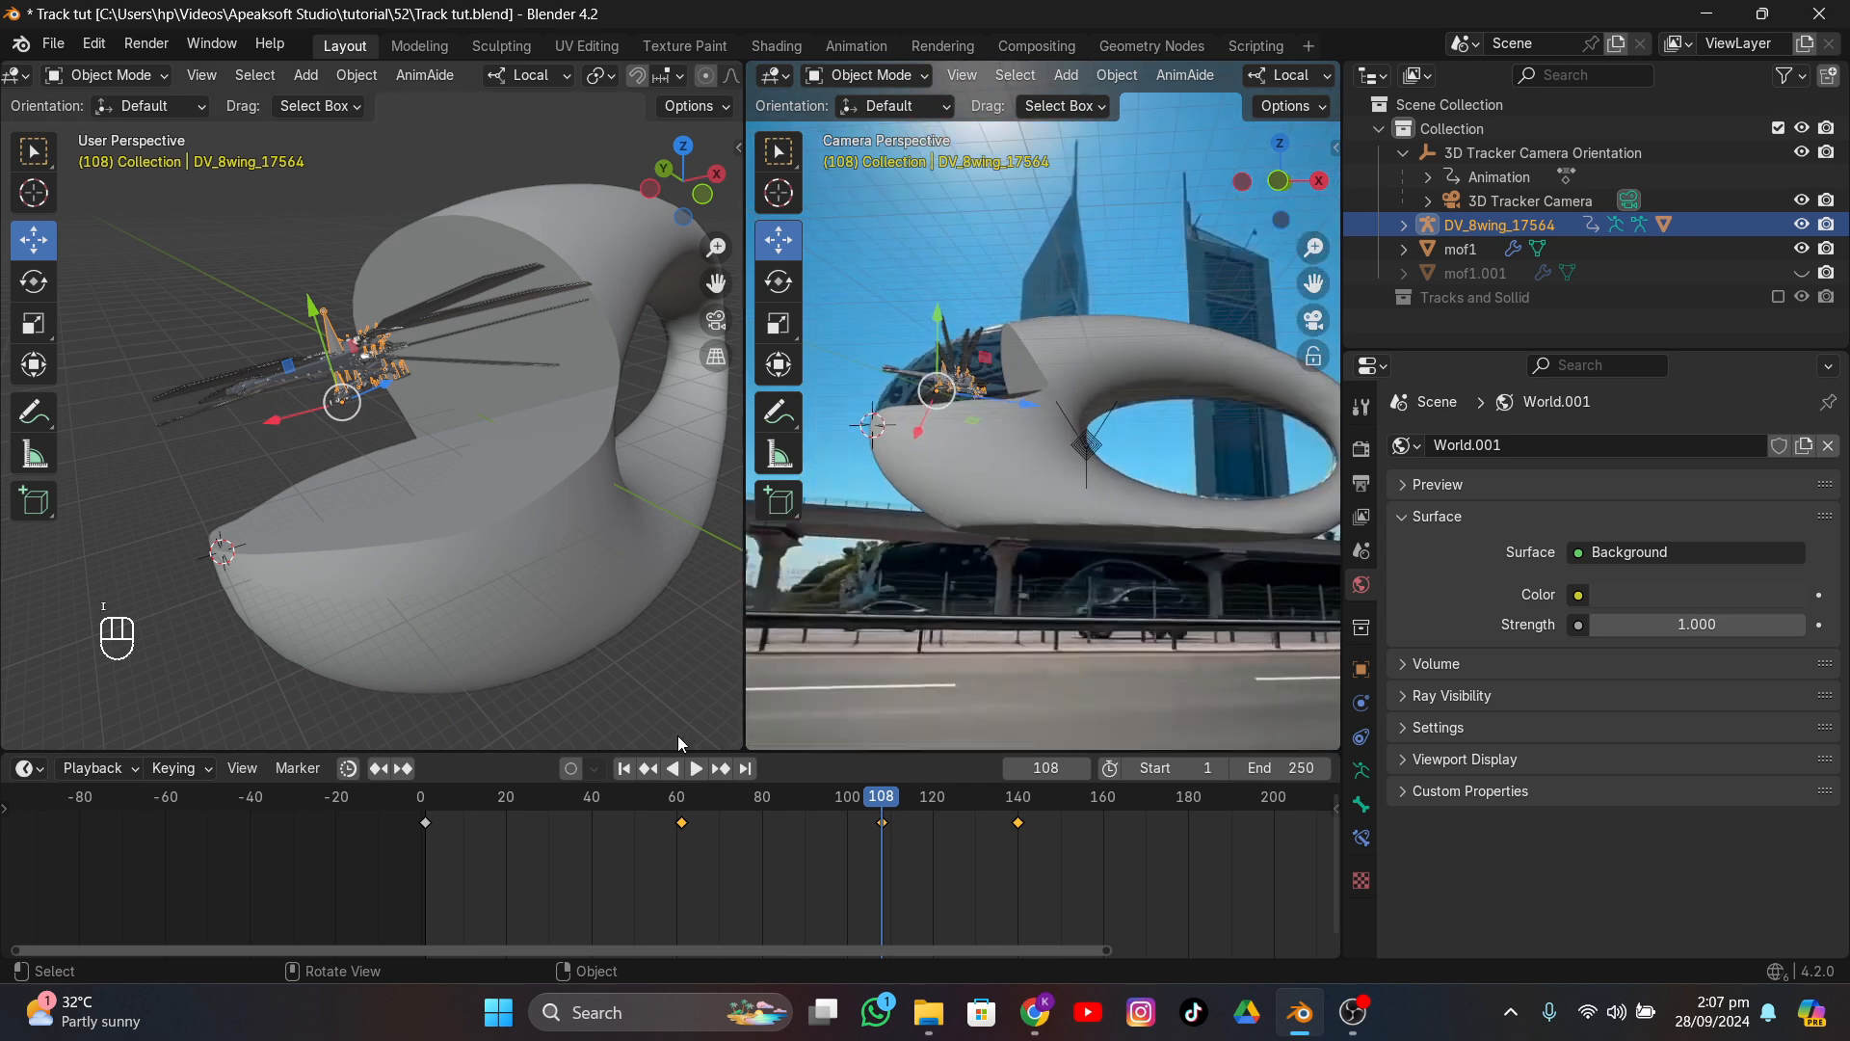
- Enter Edit Mode on mof1, select the edge path along the deck's front rim and try to move it with proportional editing
left_click(333, 558)
middle_click_drag(333, 558, 577, 603)
key("Tab")
scroll(329, 381, "up", 4)
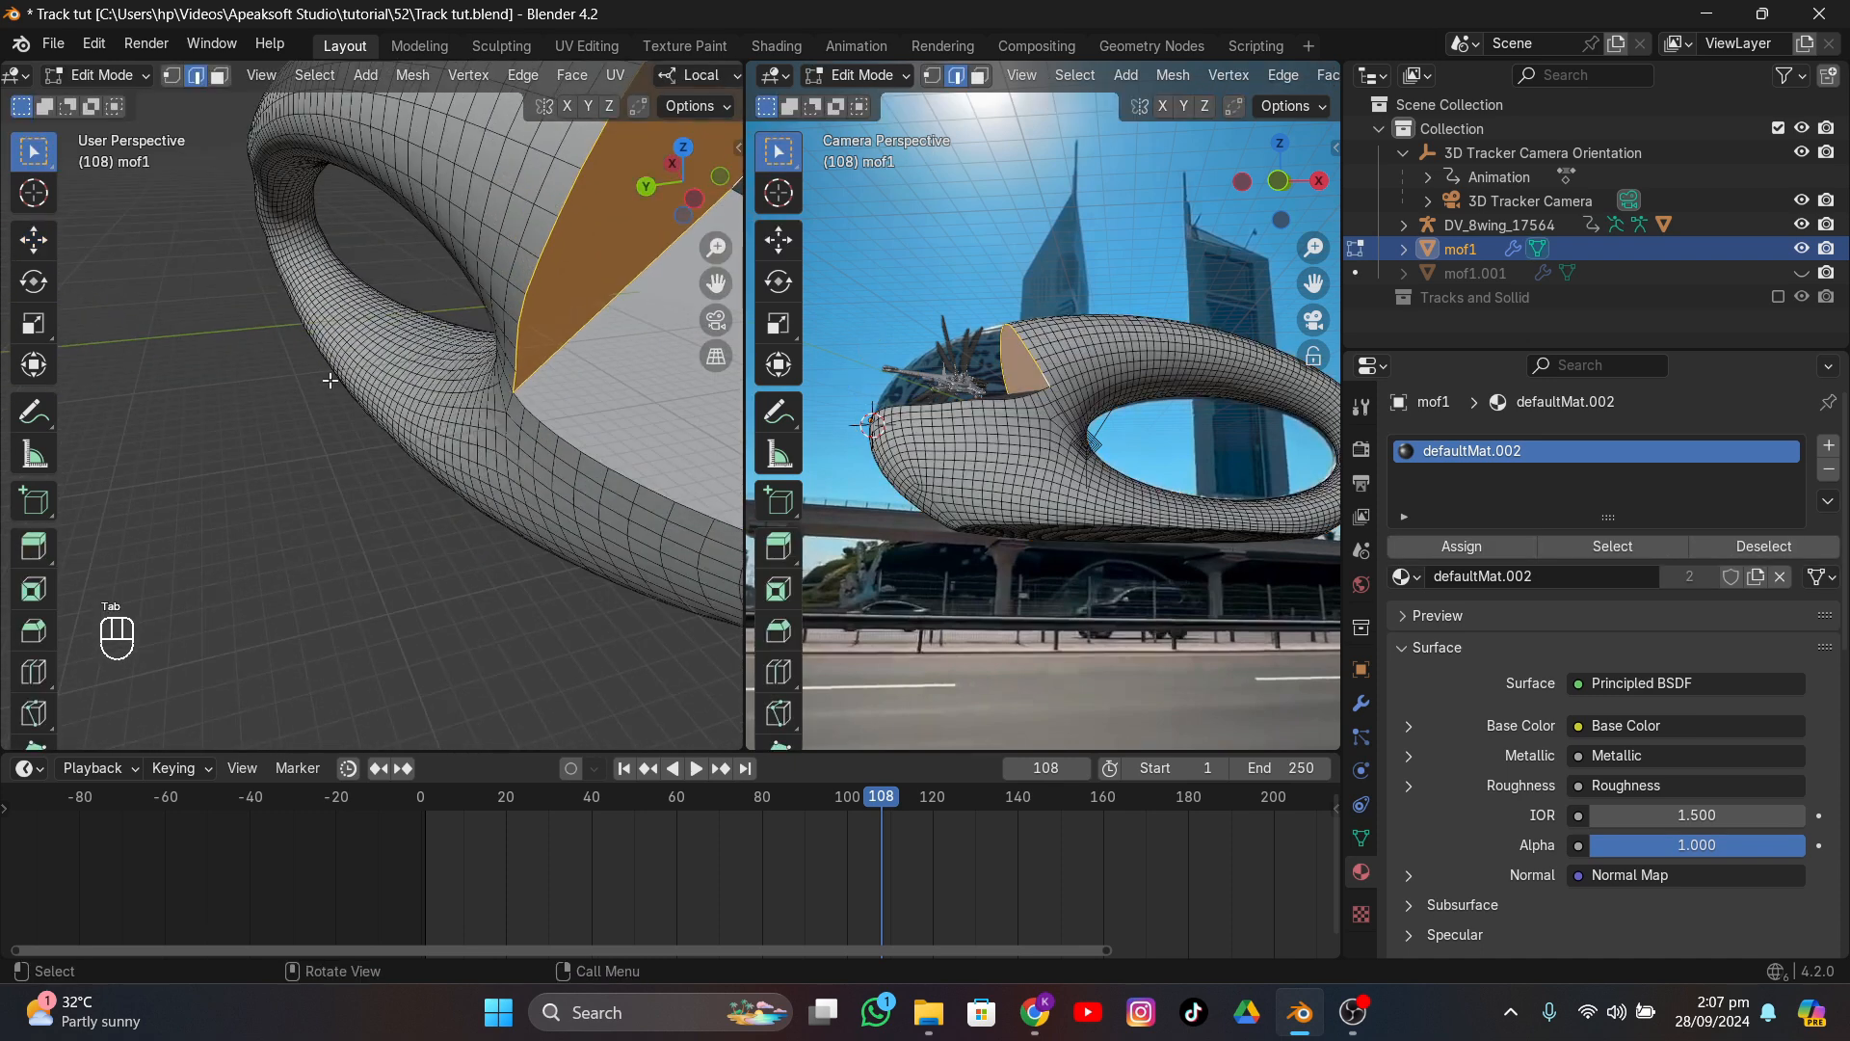
left_click(521, 402)
middle_click_drag(521, 403, 463, 445)
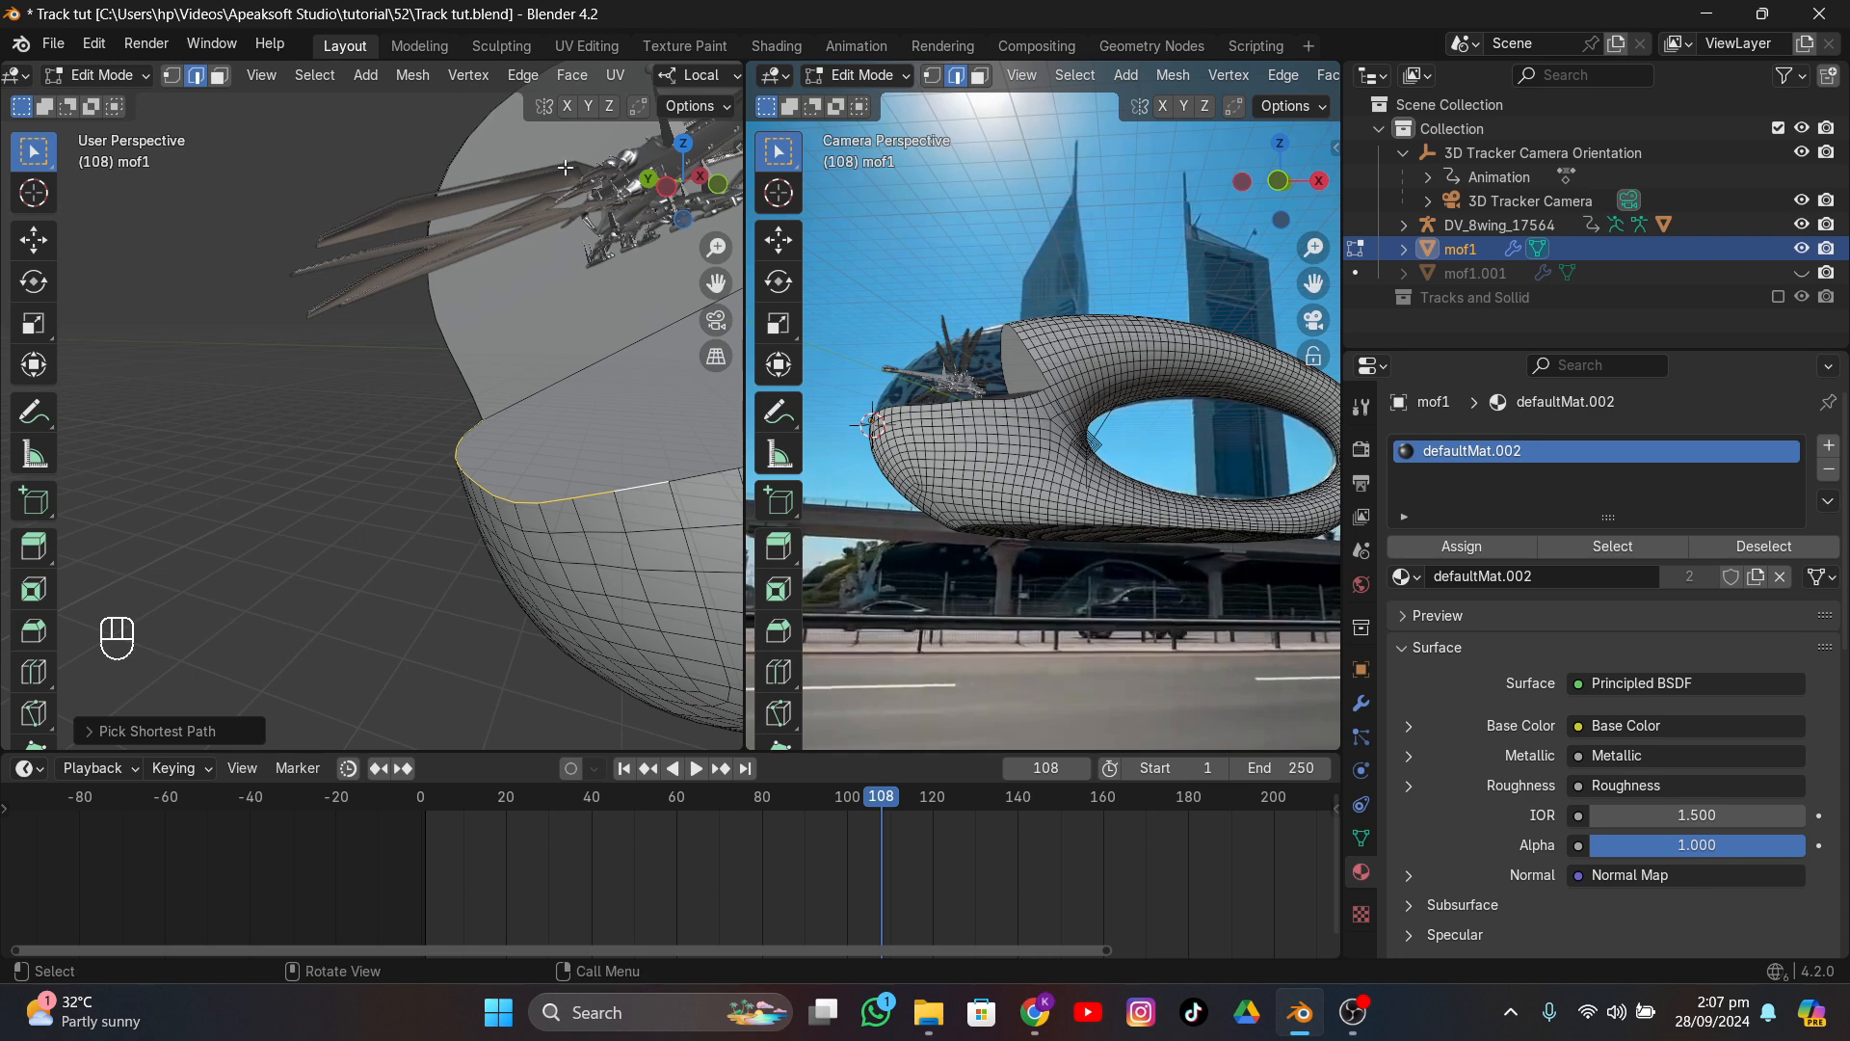
scroll(641, 72, "down", 4)
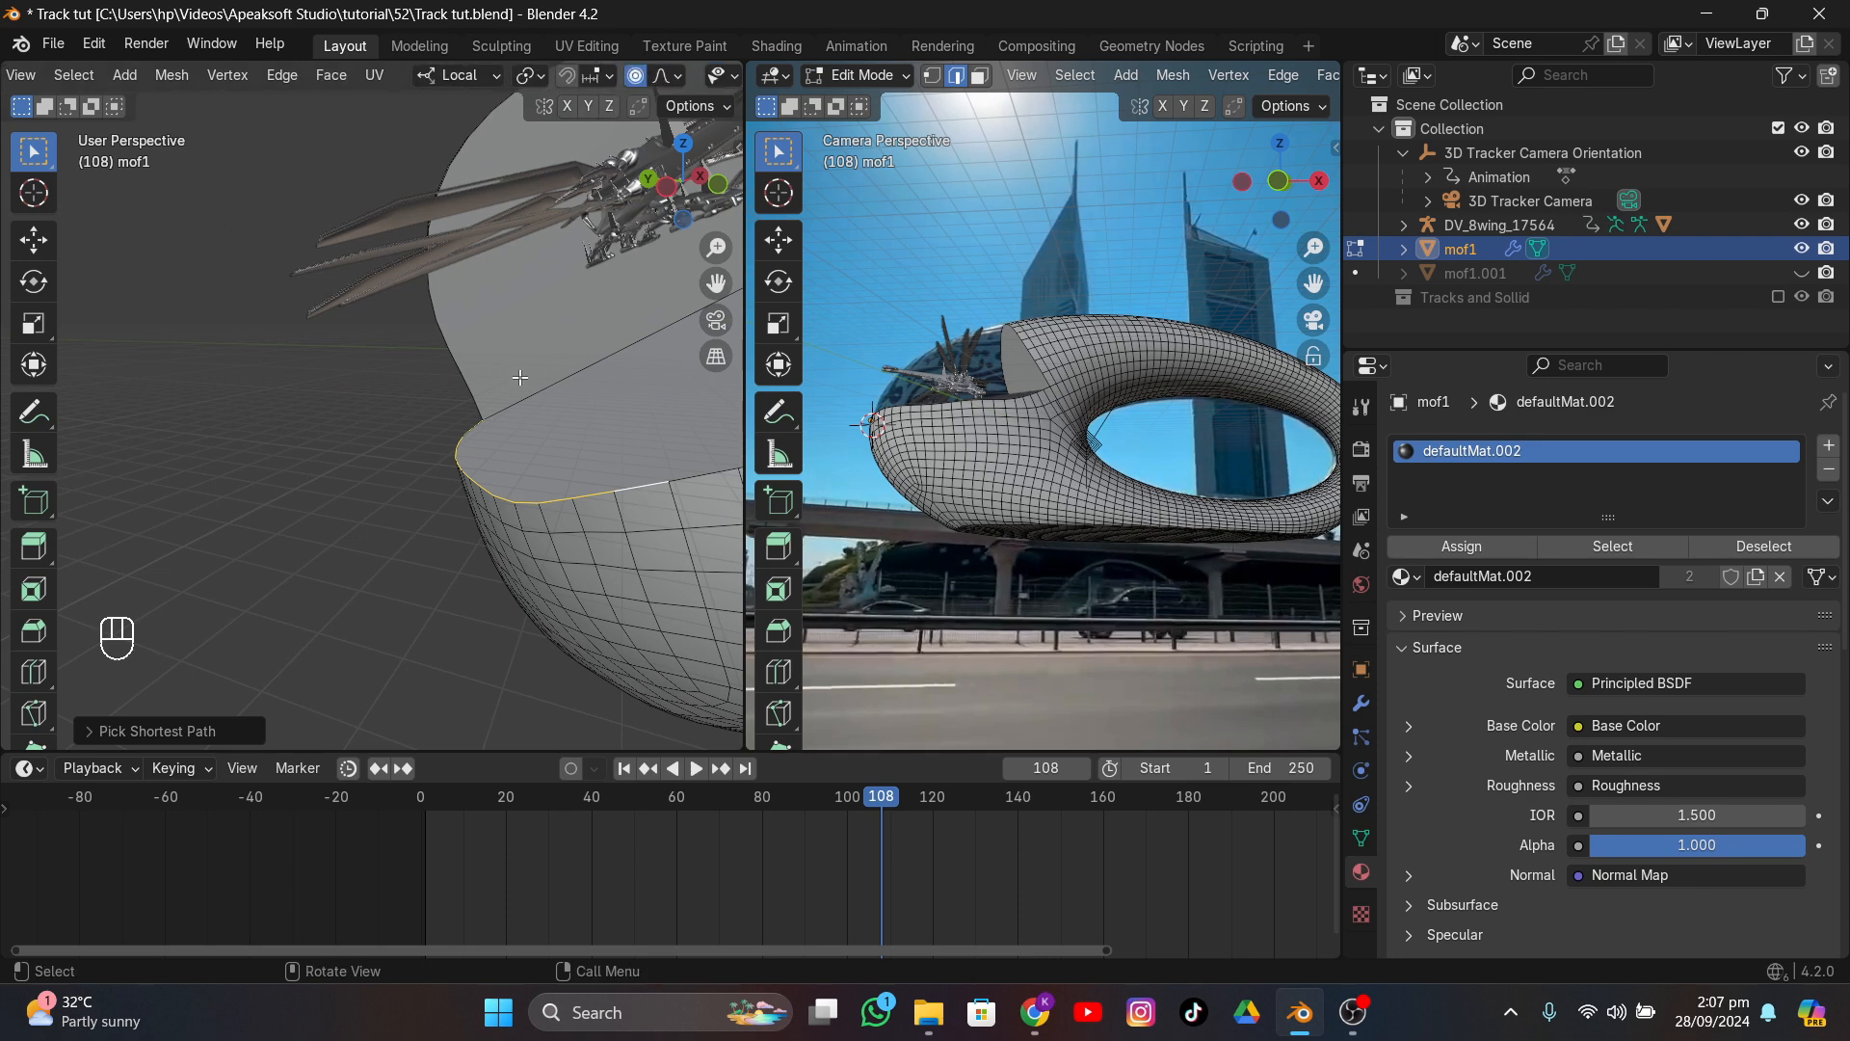
key("g")
key("z")
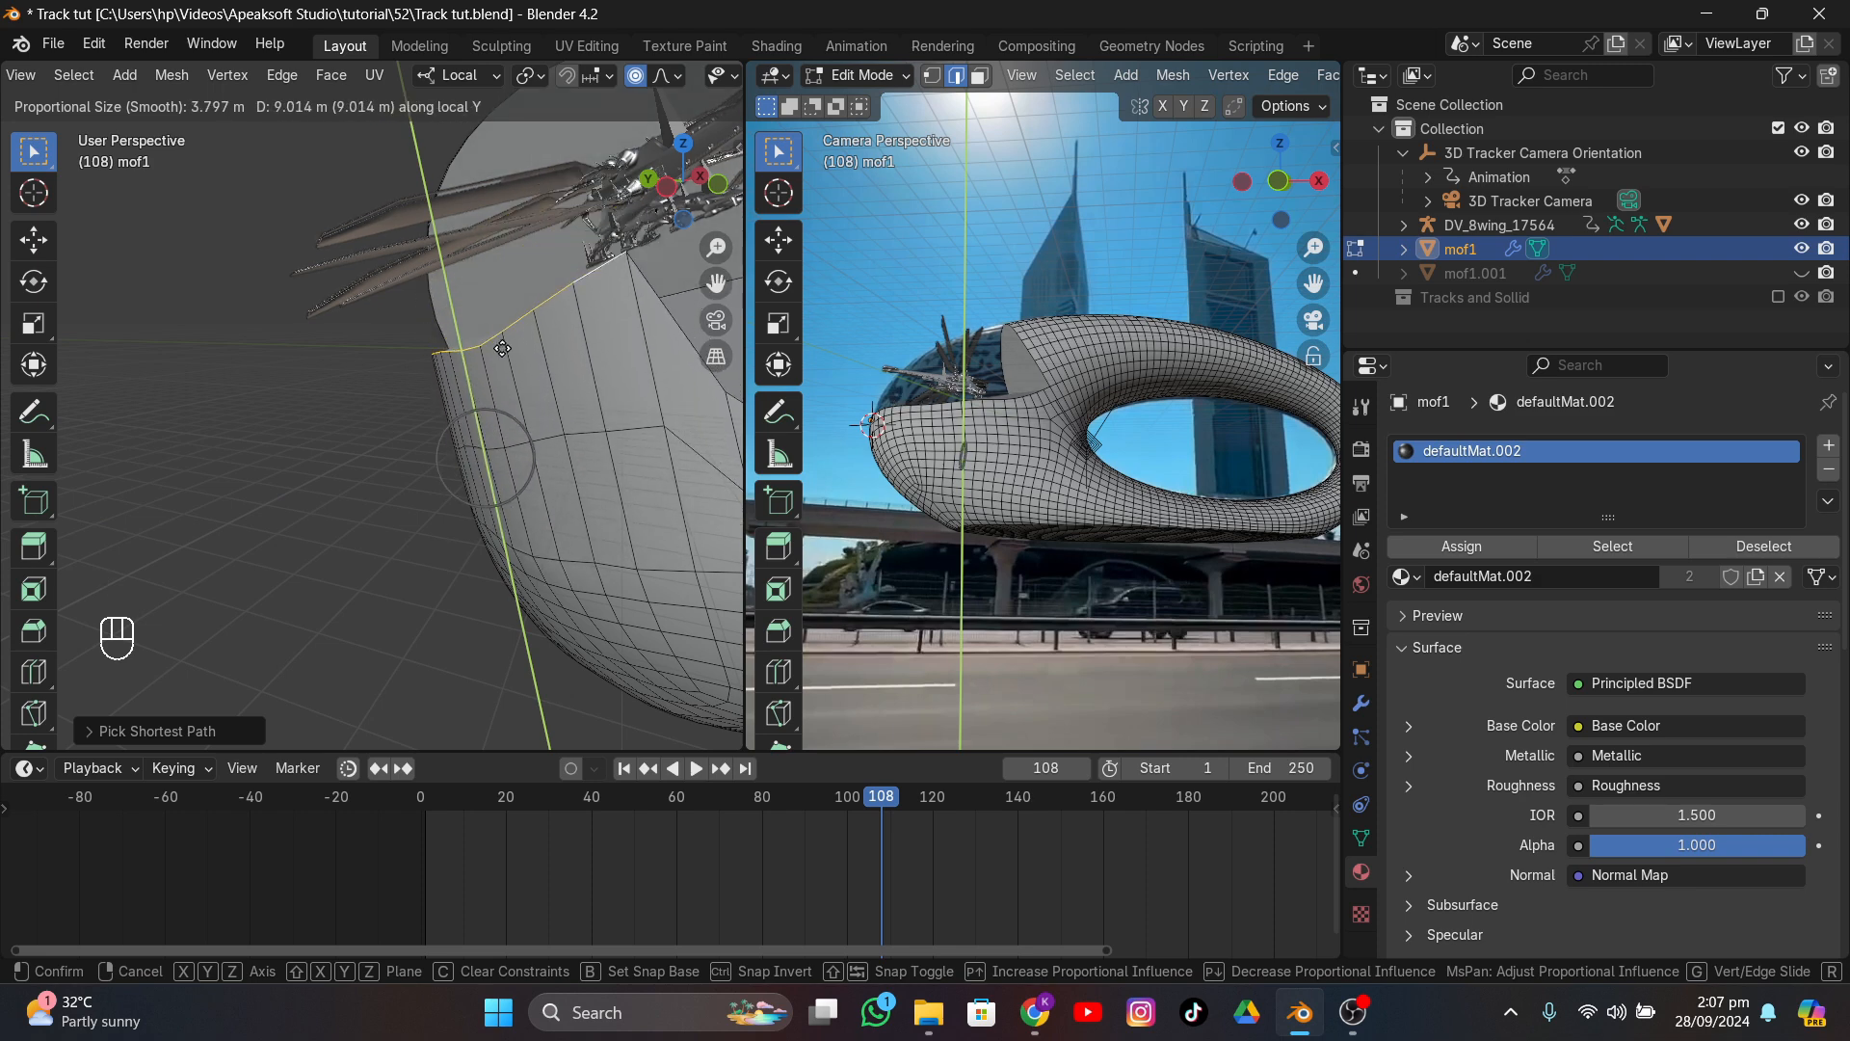
left_click(503, 399)
middle_click_drag(503, 400, 491, 463)
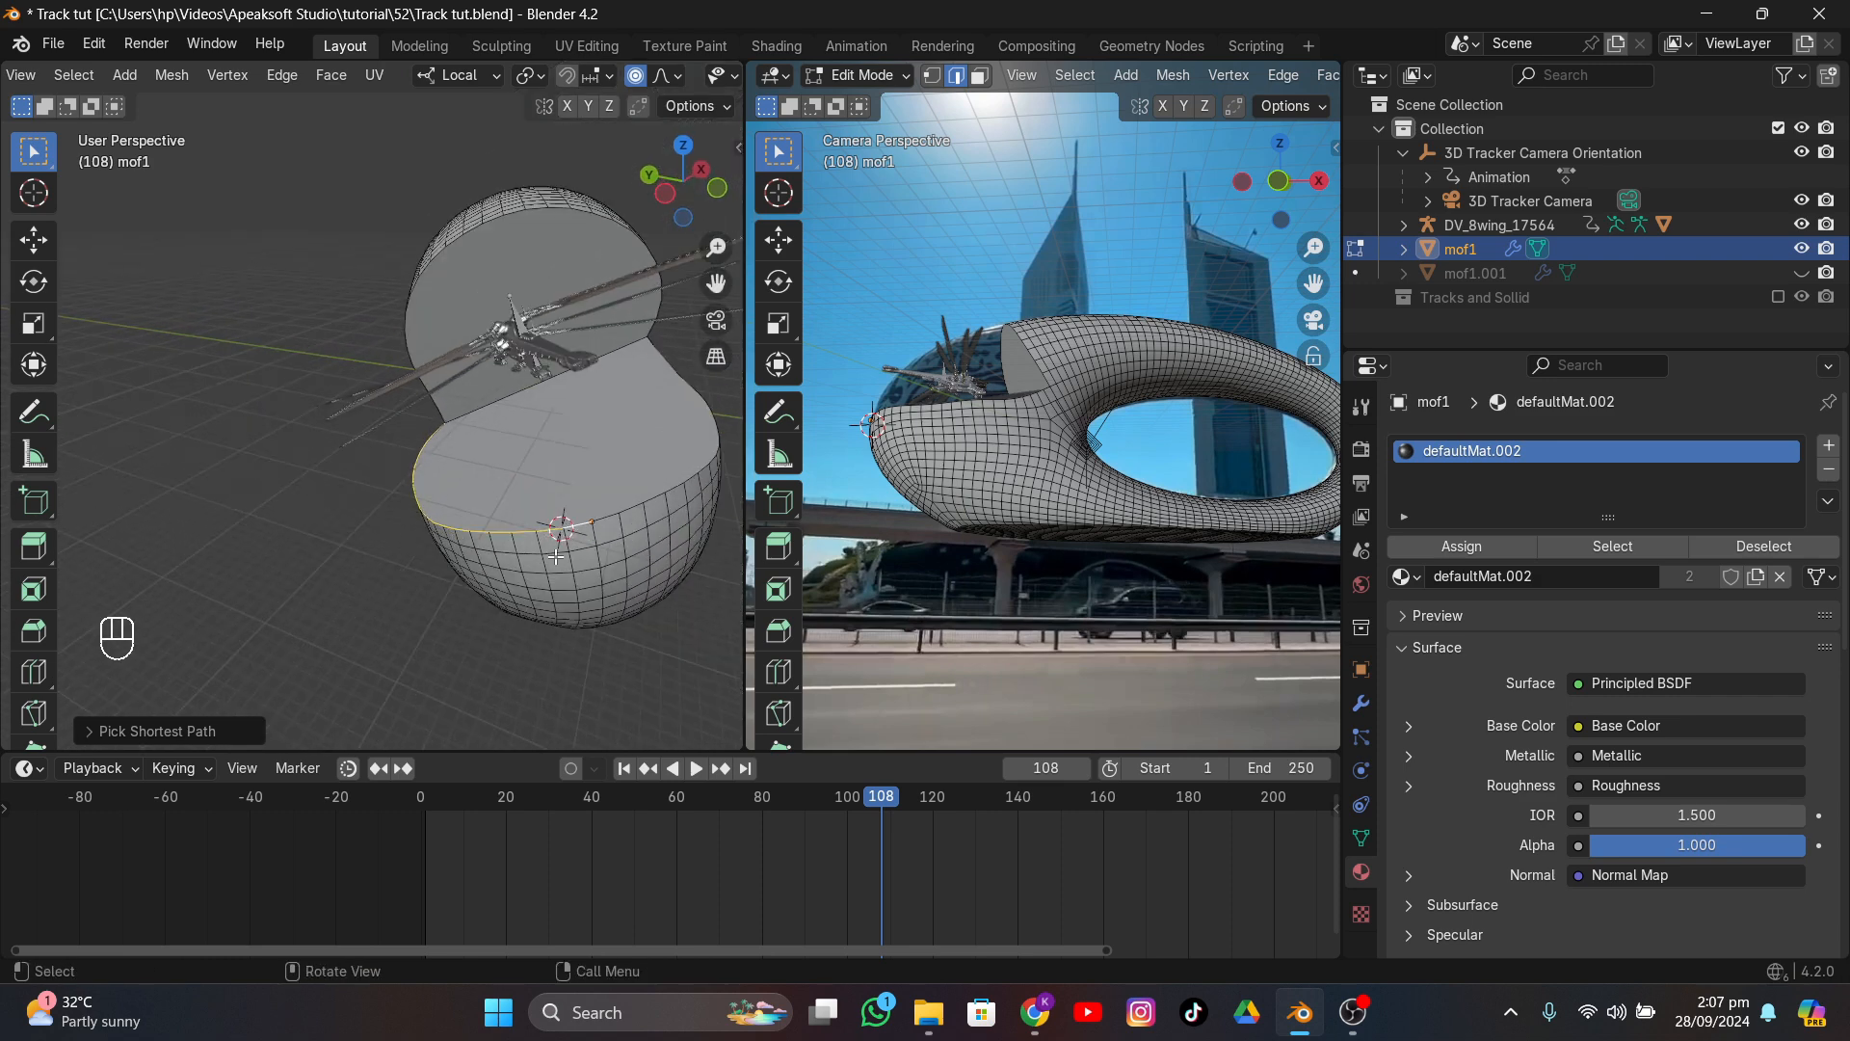
- Try to raise the deck's rim edges along local Y, undo the move and return to Object Mode
key("g")
key("z")
key("y")
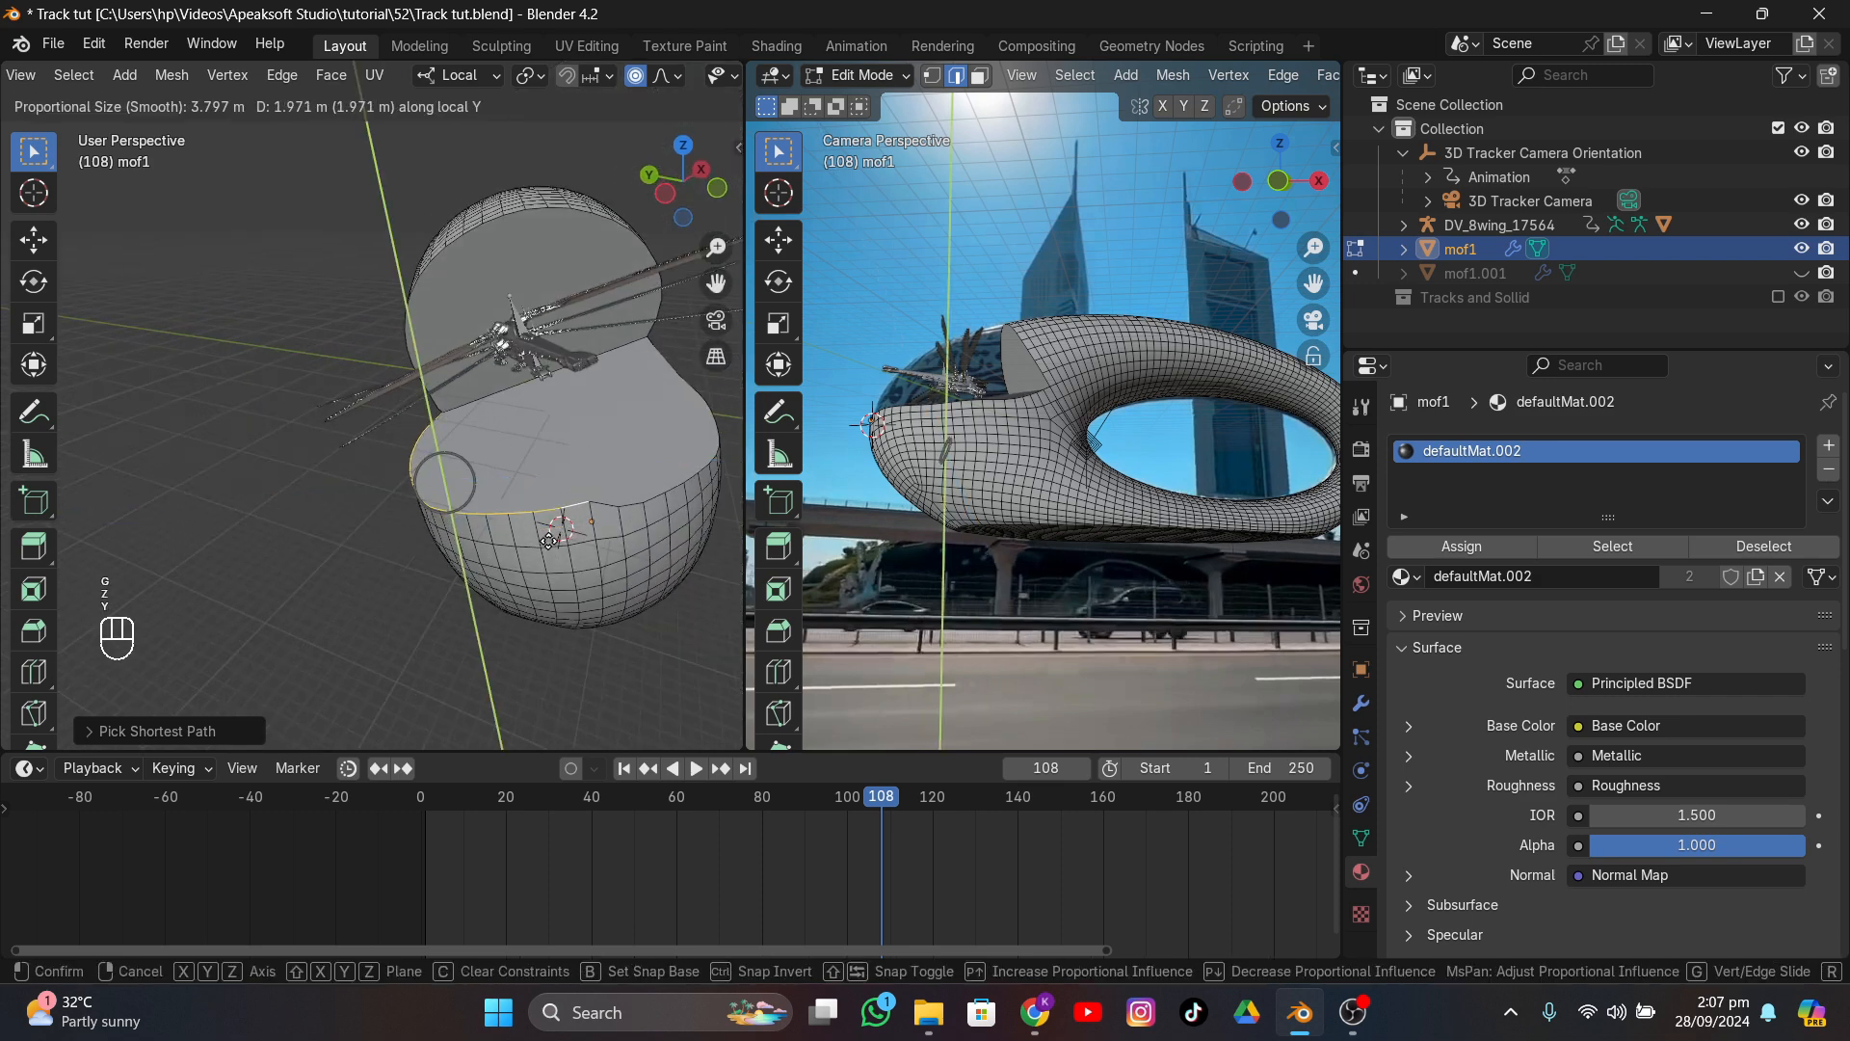
left_click(538, 511)
middle_click_drag(538, 510, 464, 504)
key("ctrl+z")
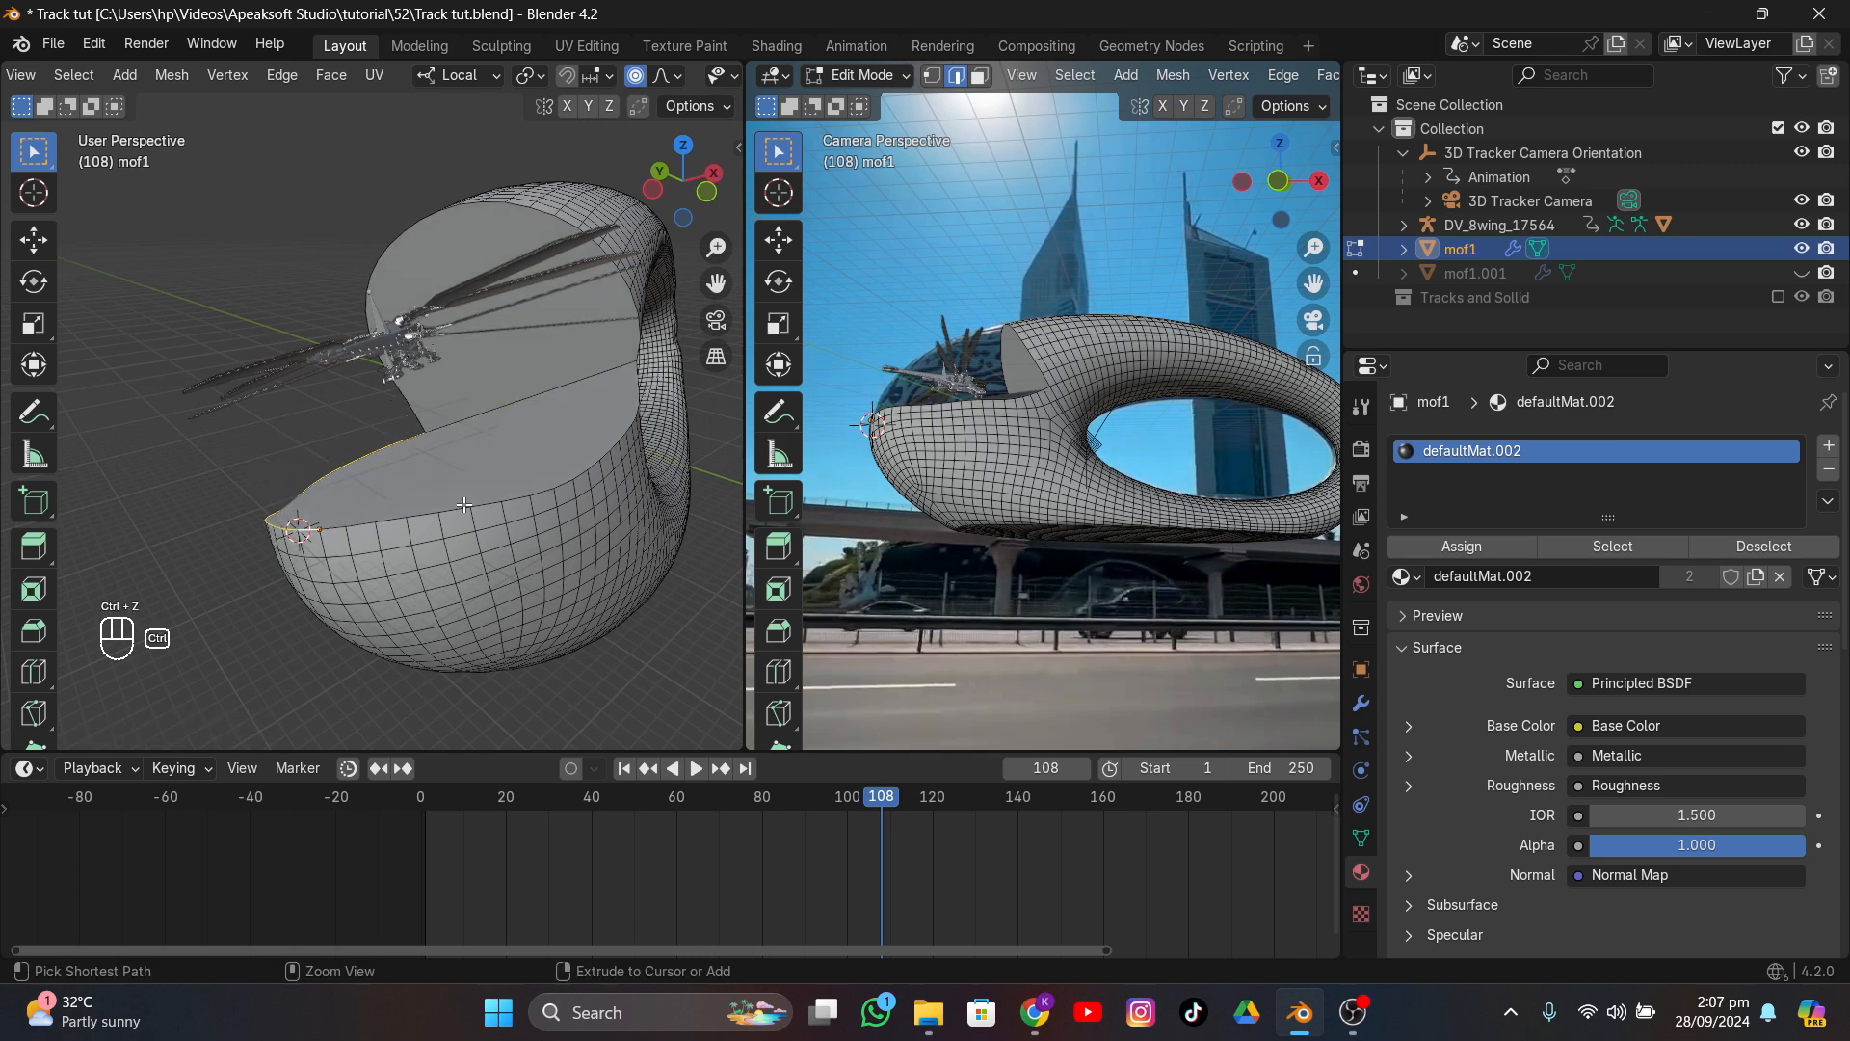
key("Tab")
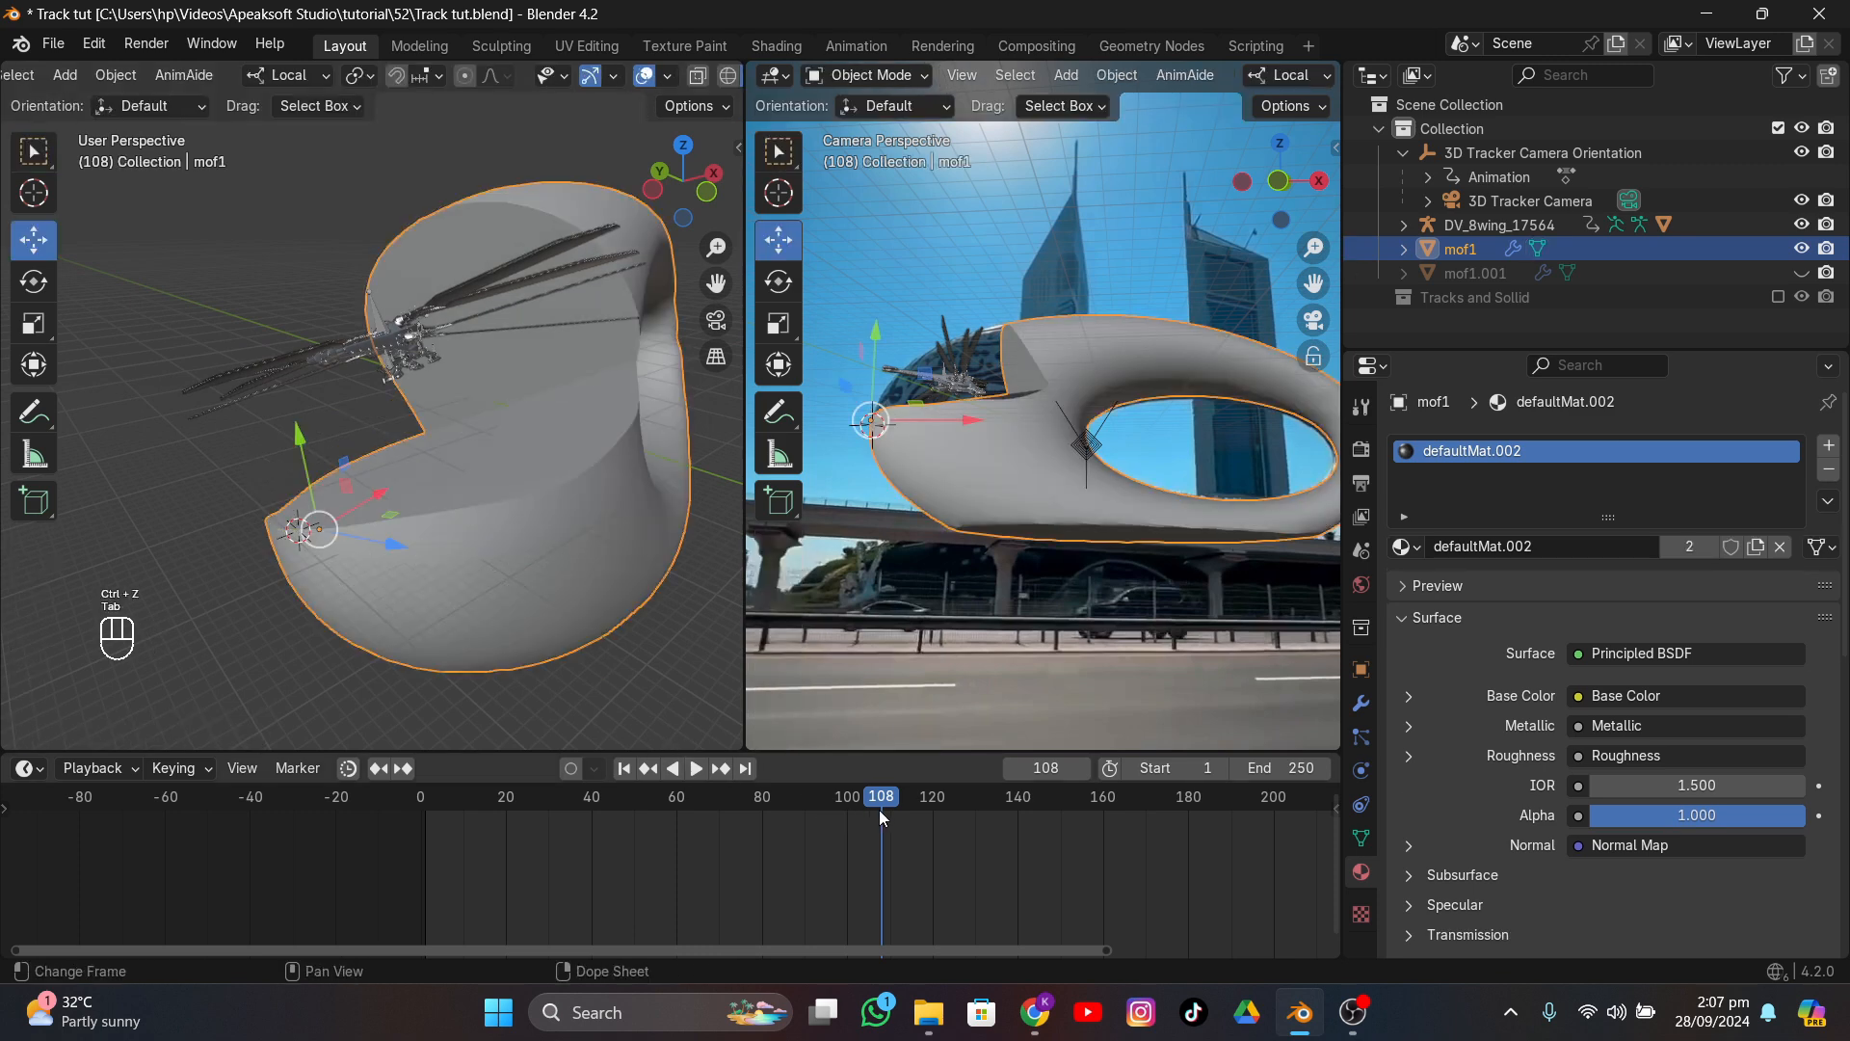
- Unhide the building's cut-out cover piece mof1.001, select it and keyframe its closed position at frame 12
left_click_drag(916, 829, 754, 911)
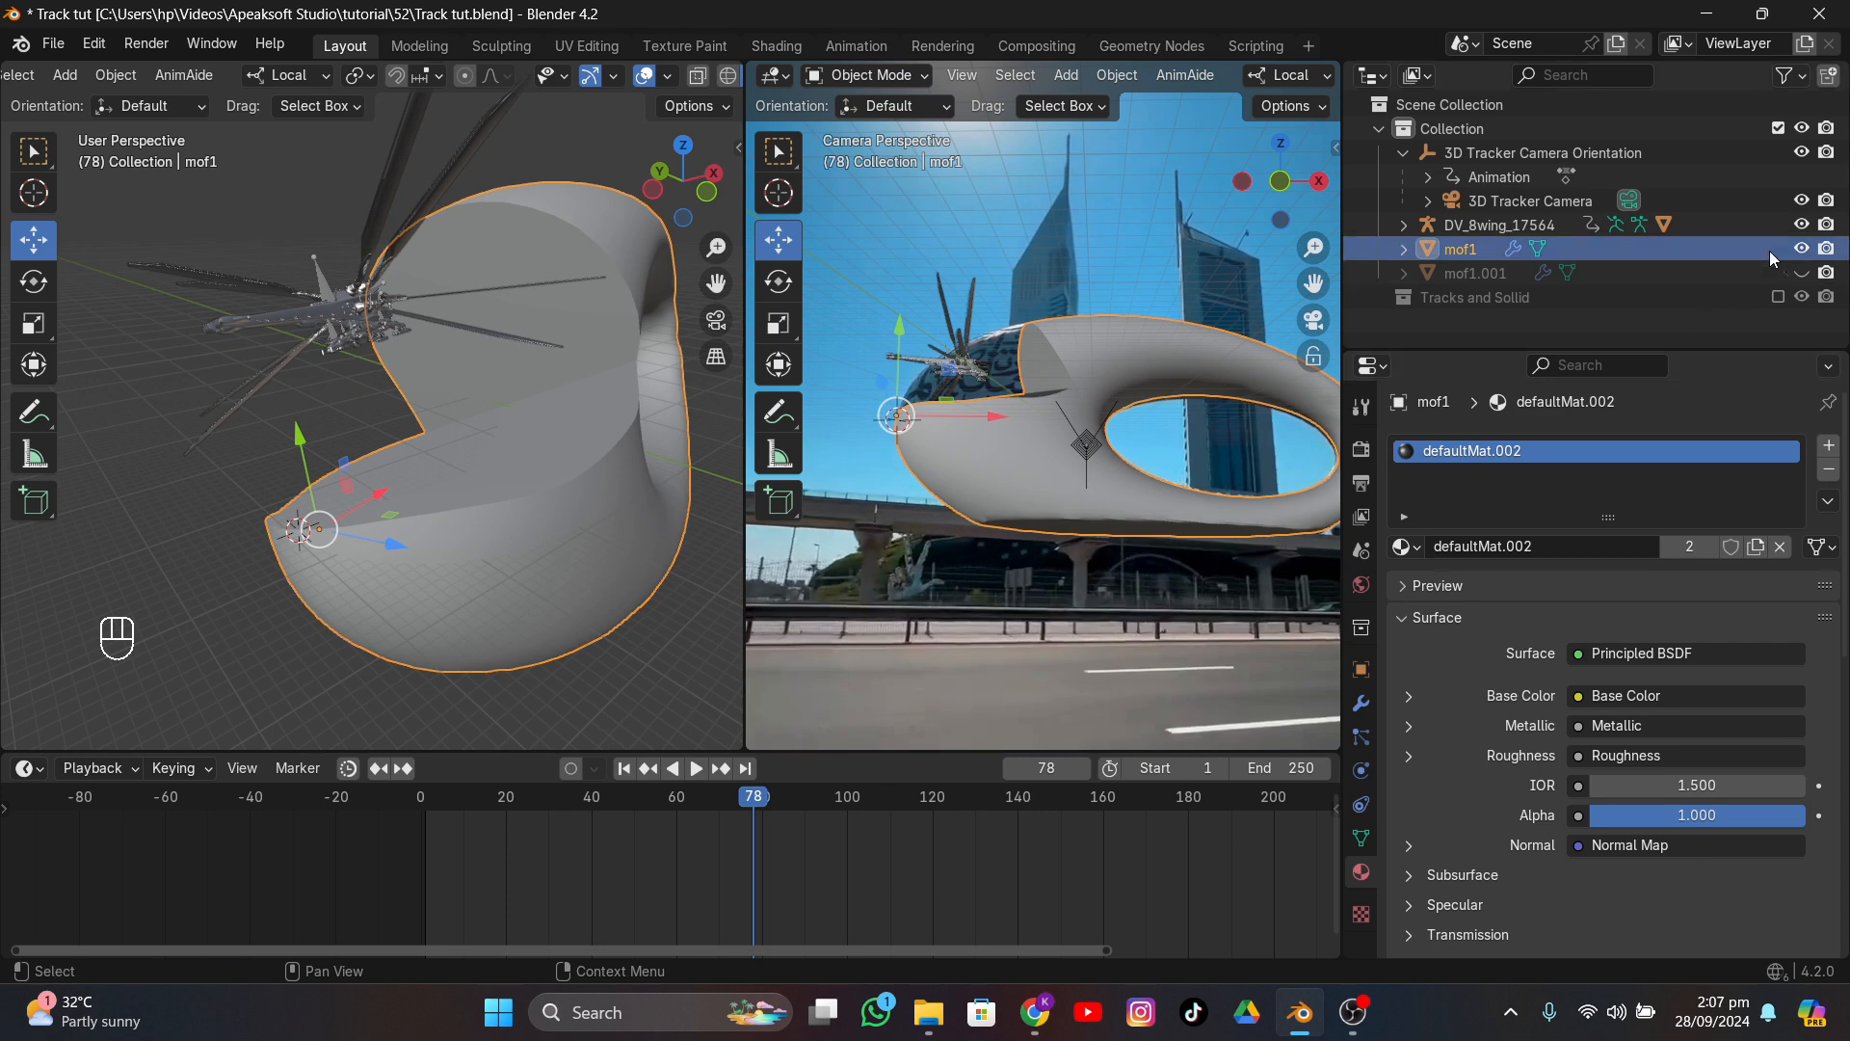
left_click(1801, 272)
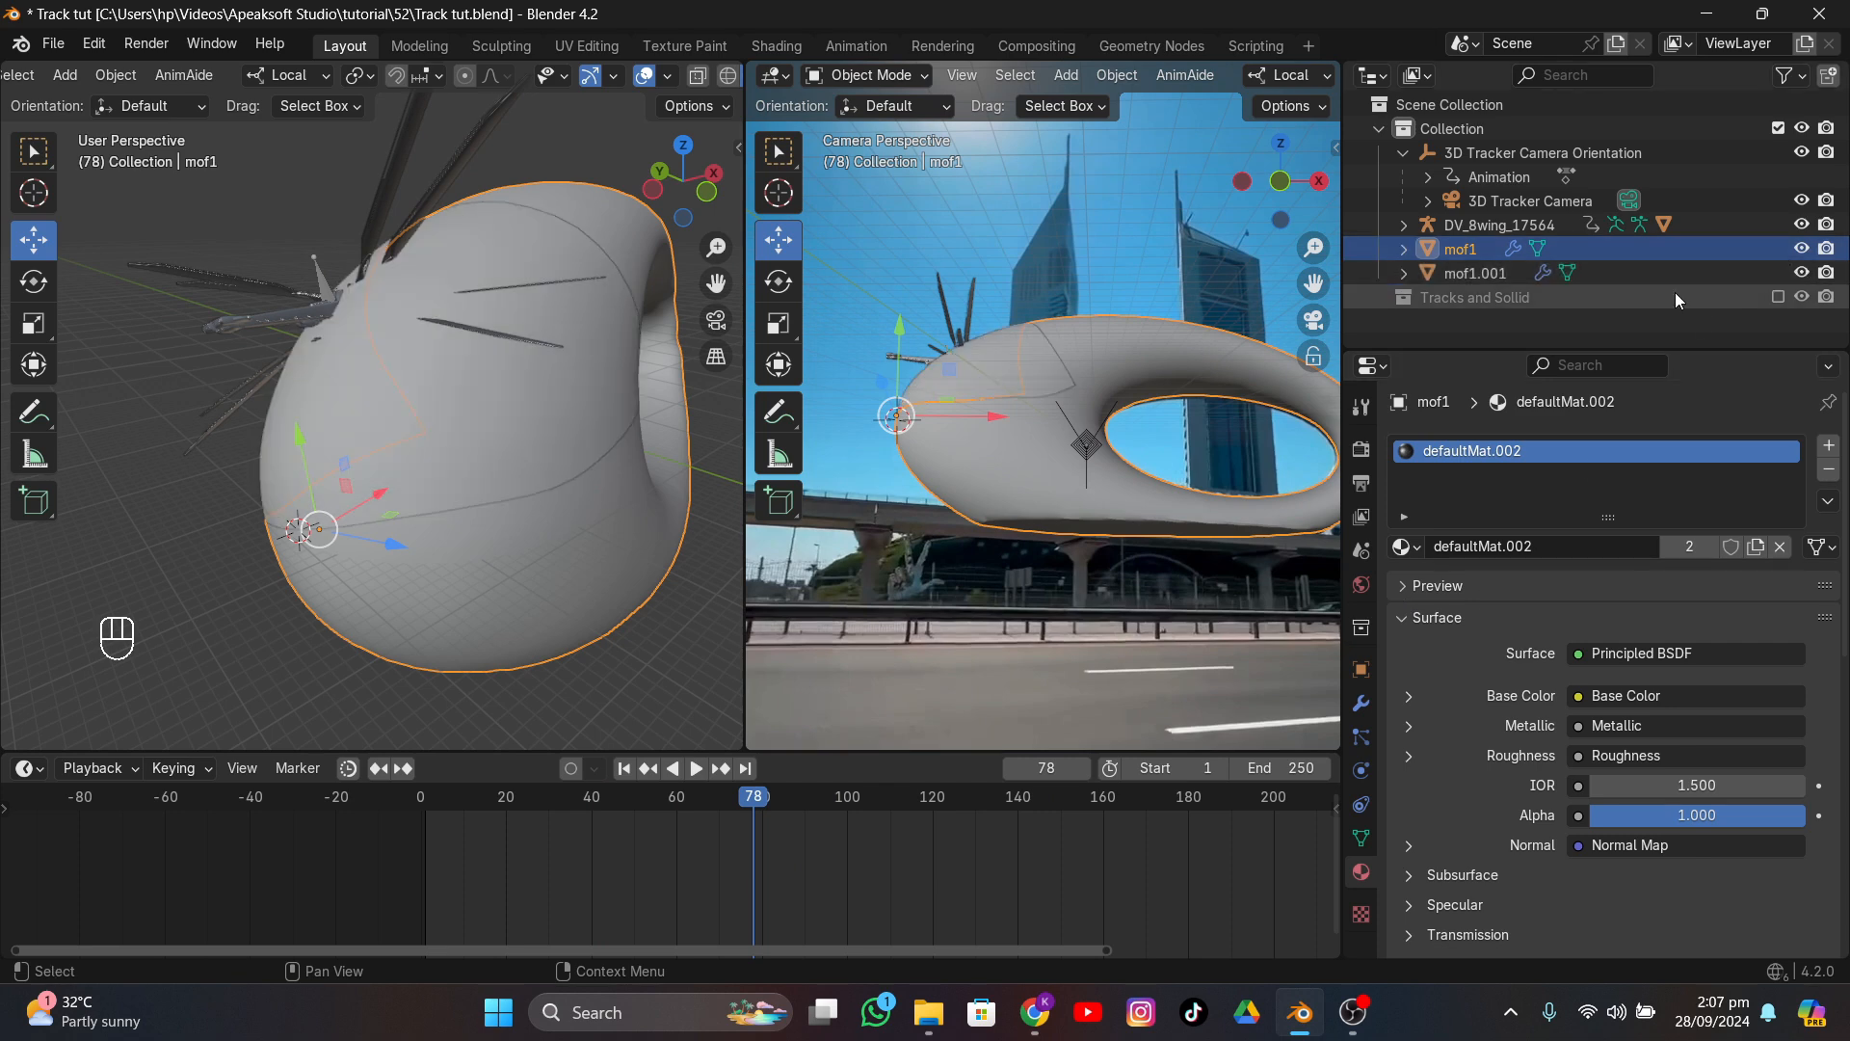
left_click(1455, 273)
left_click_drag(755, 796, 599, 812)
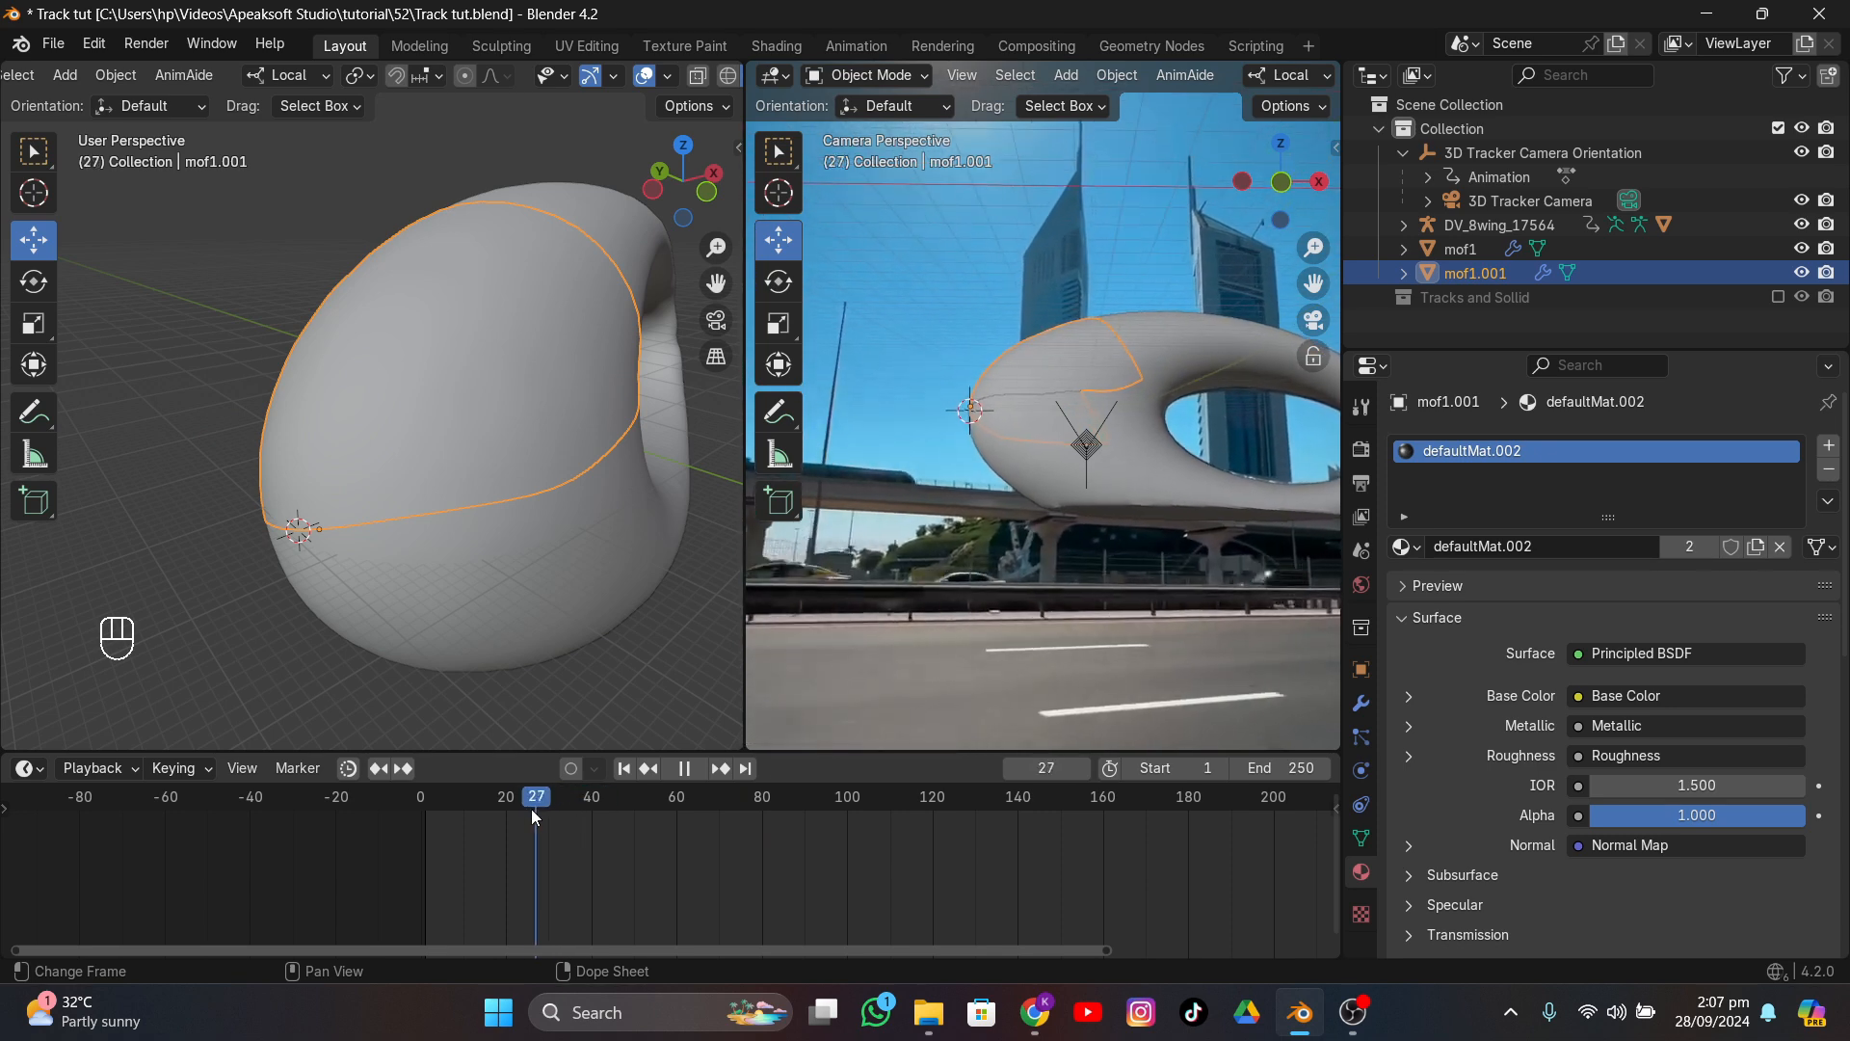
key("space")
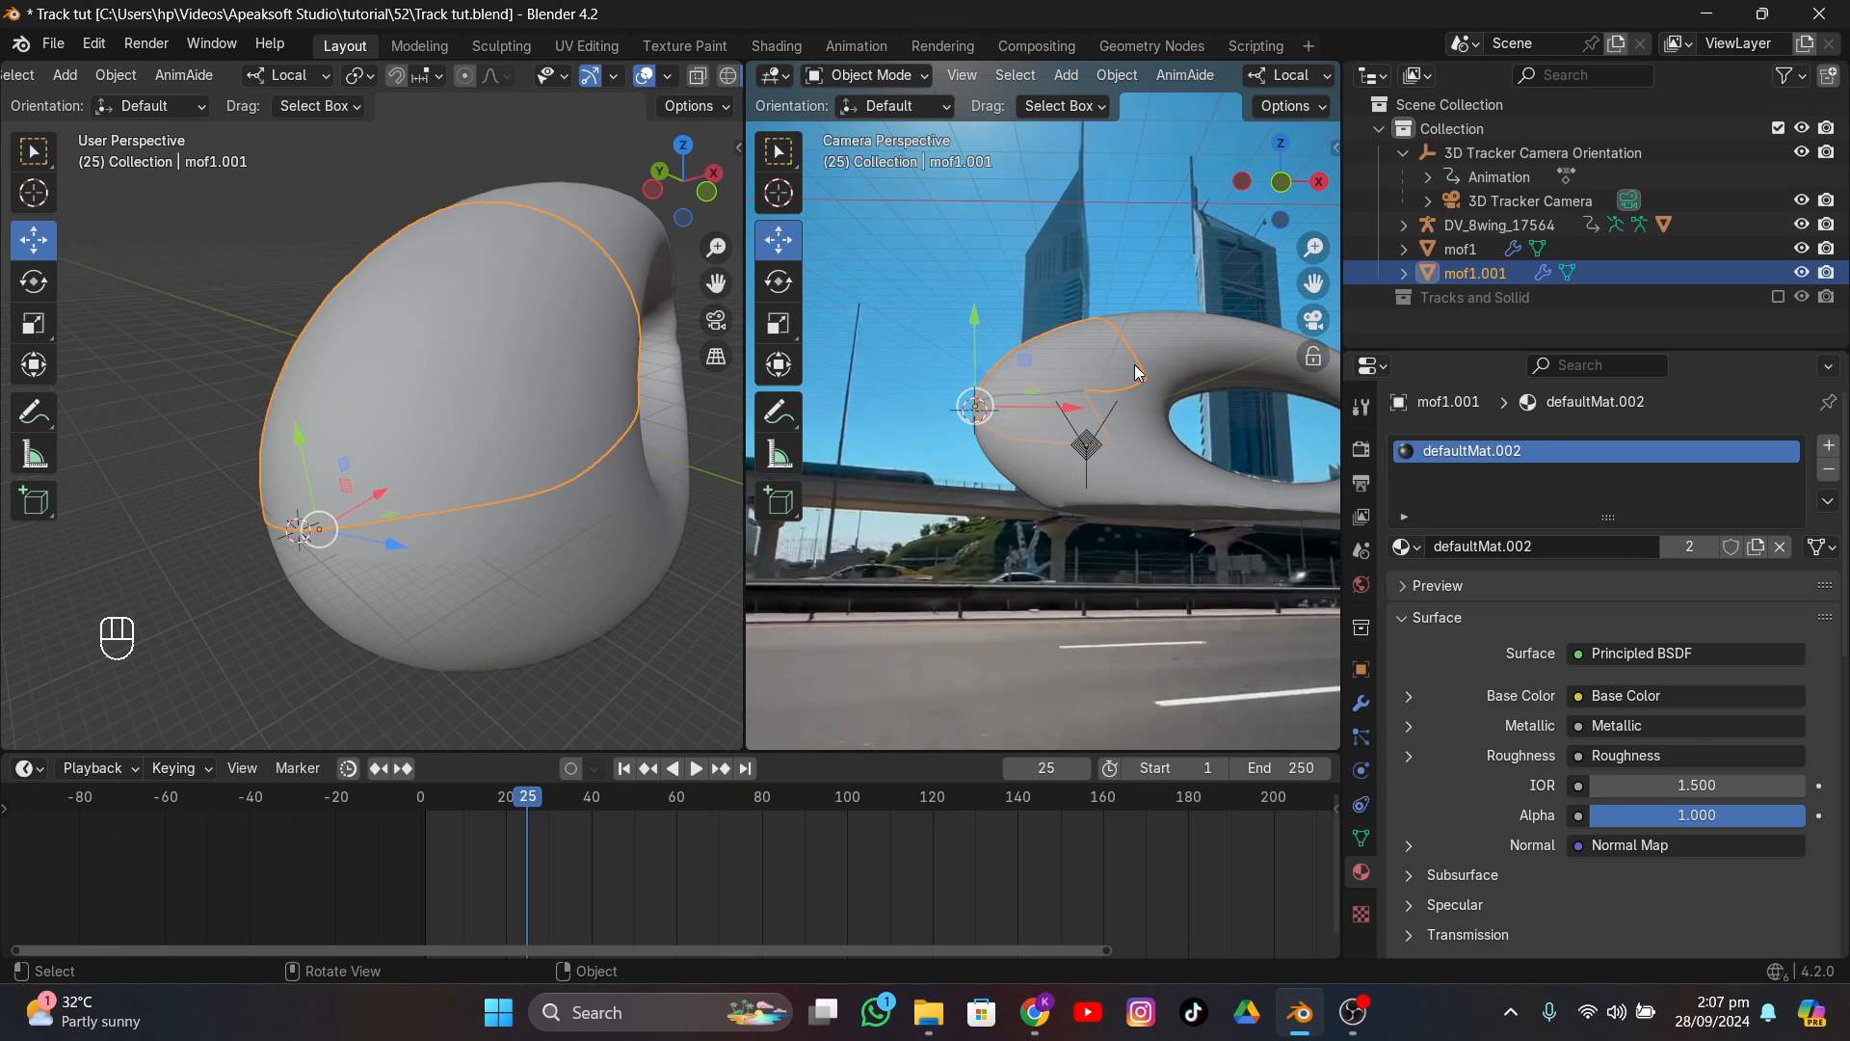
key("shift+ctrl+space")
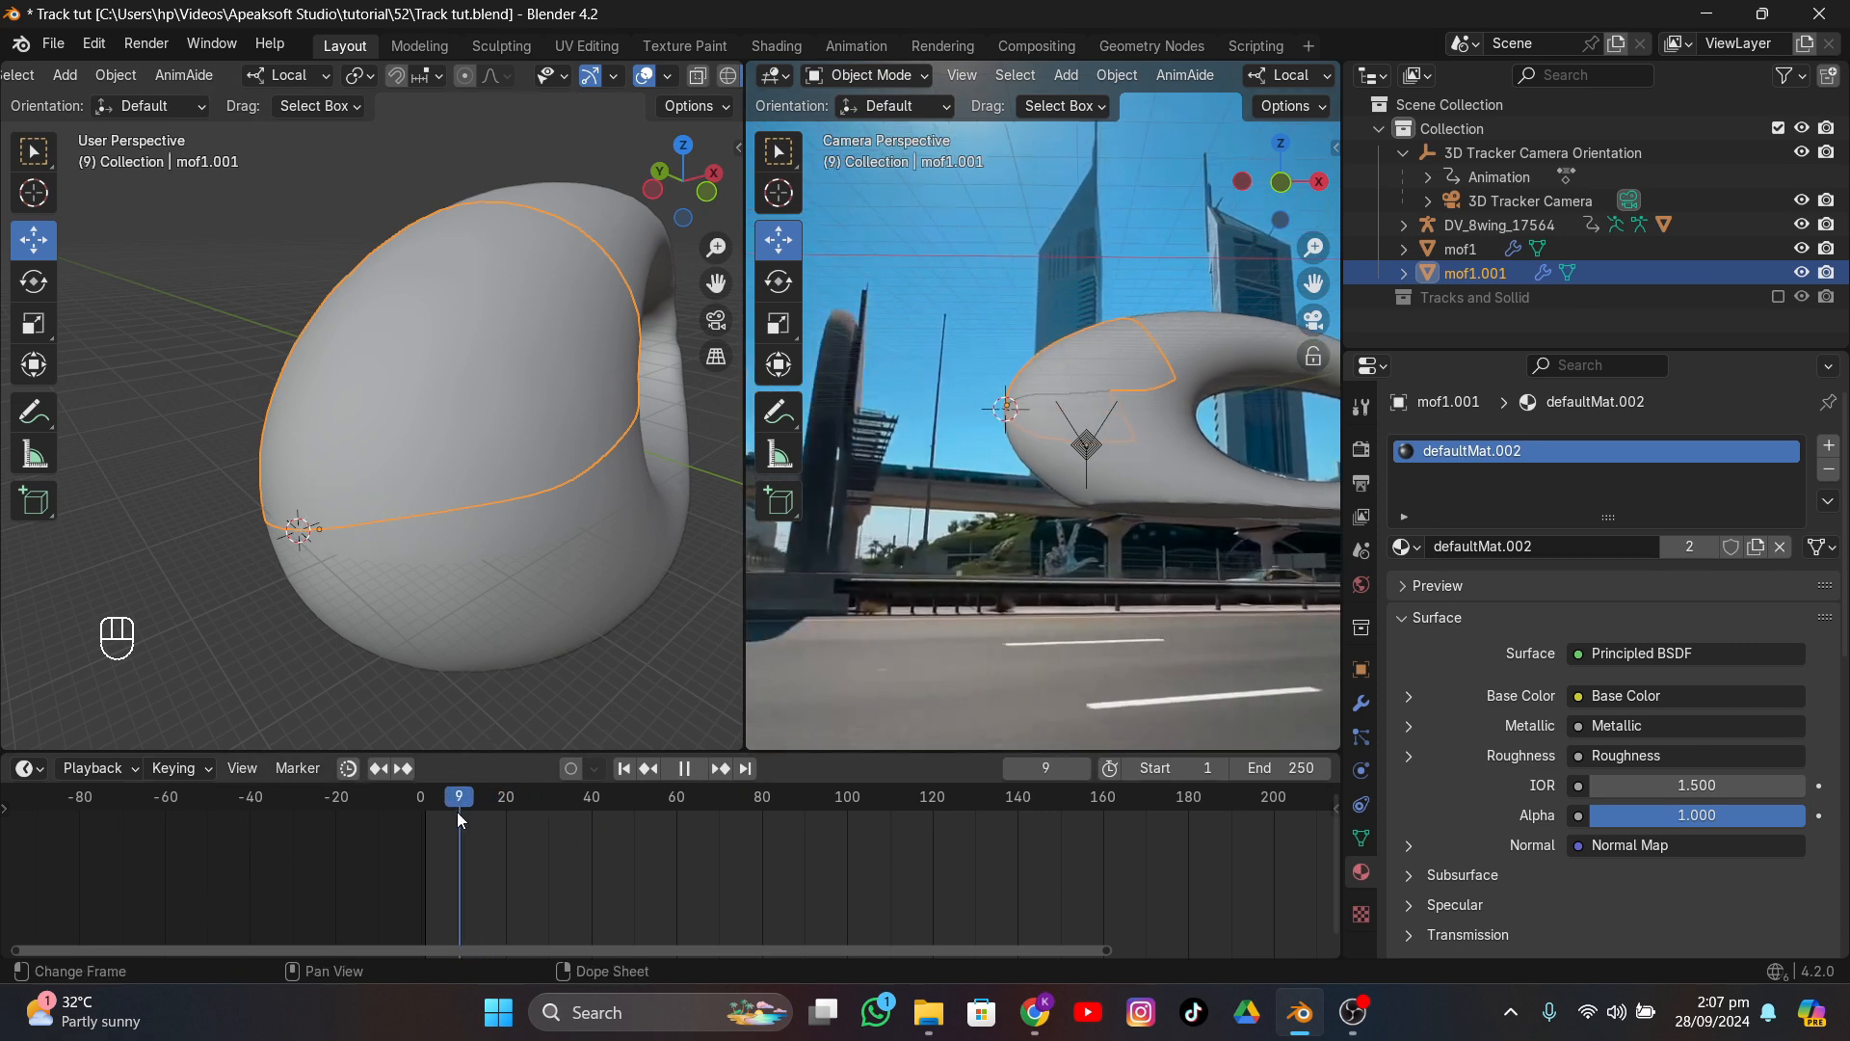
left_click_drag(431, 823, 487, 808)
key("space")
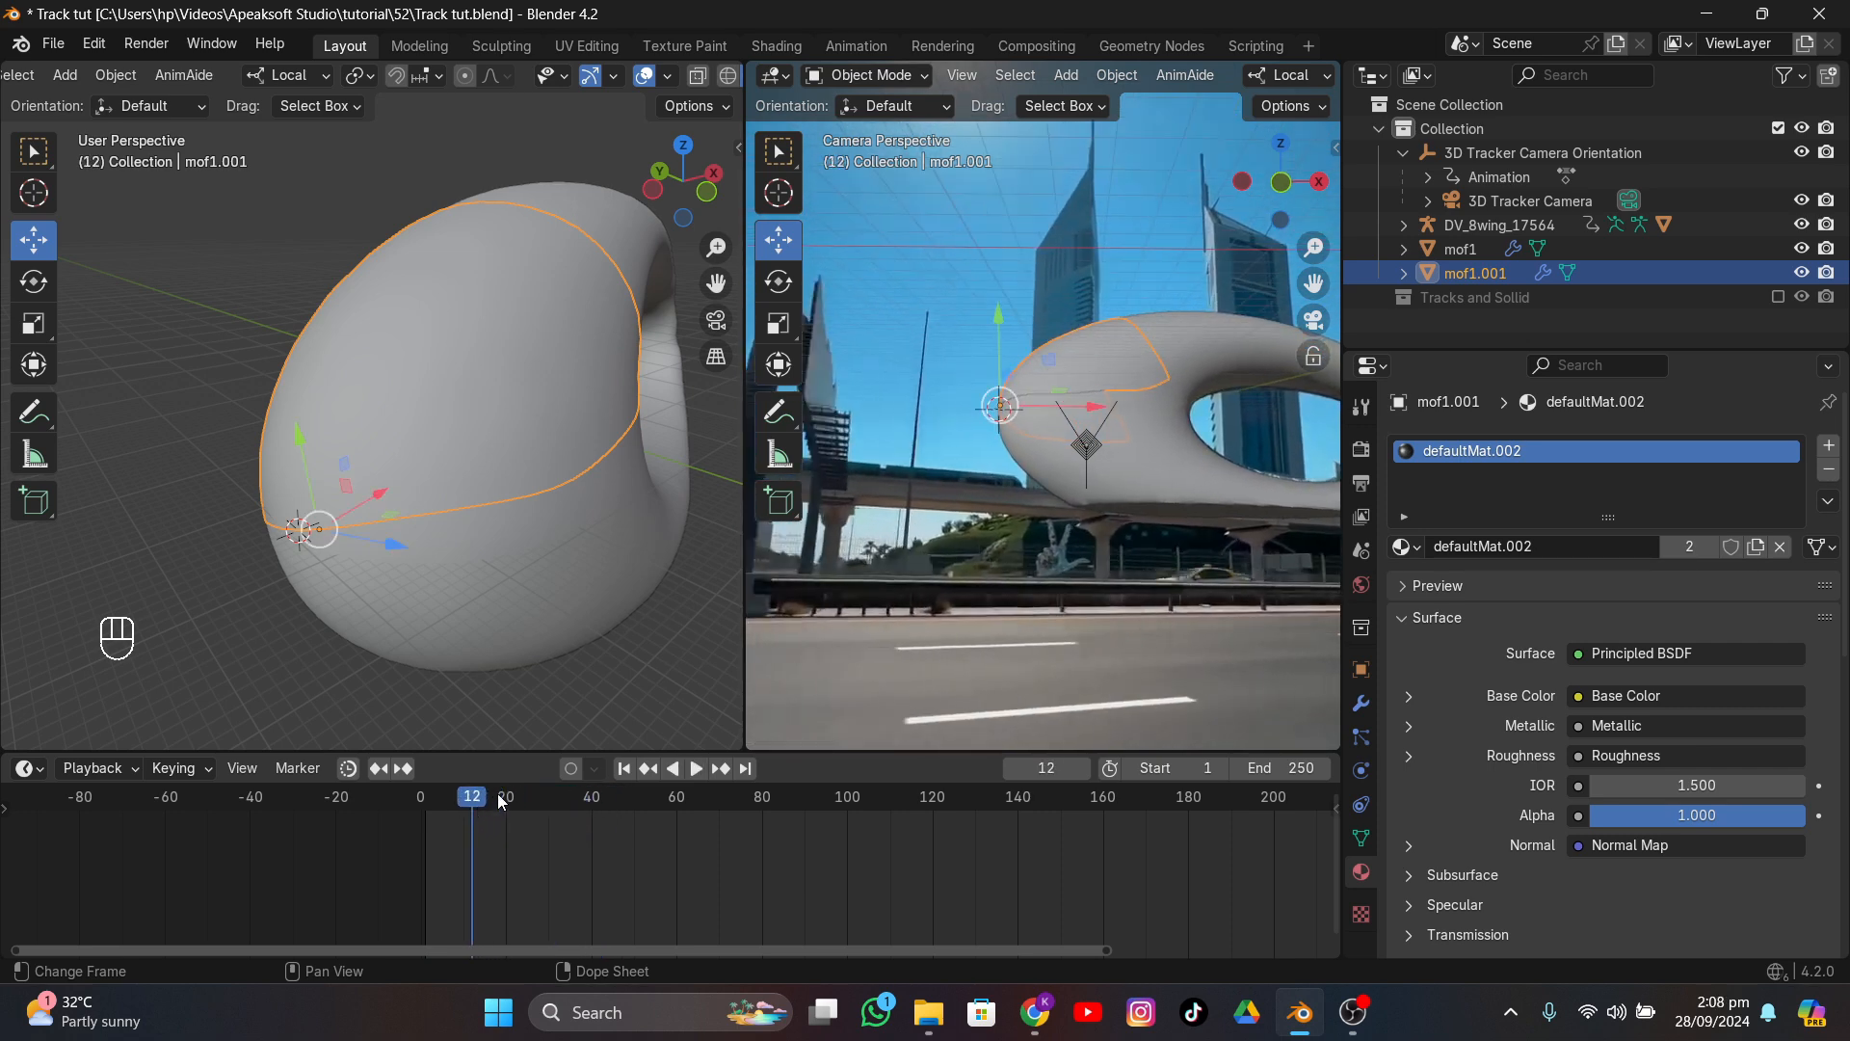
key("i")
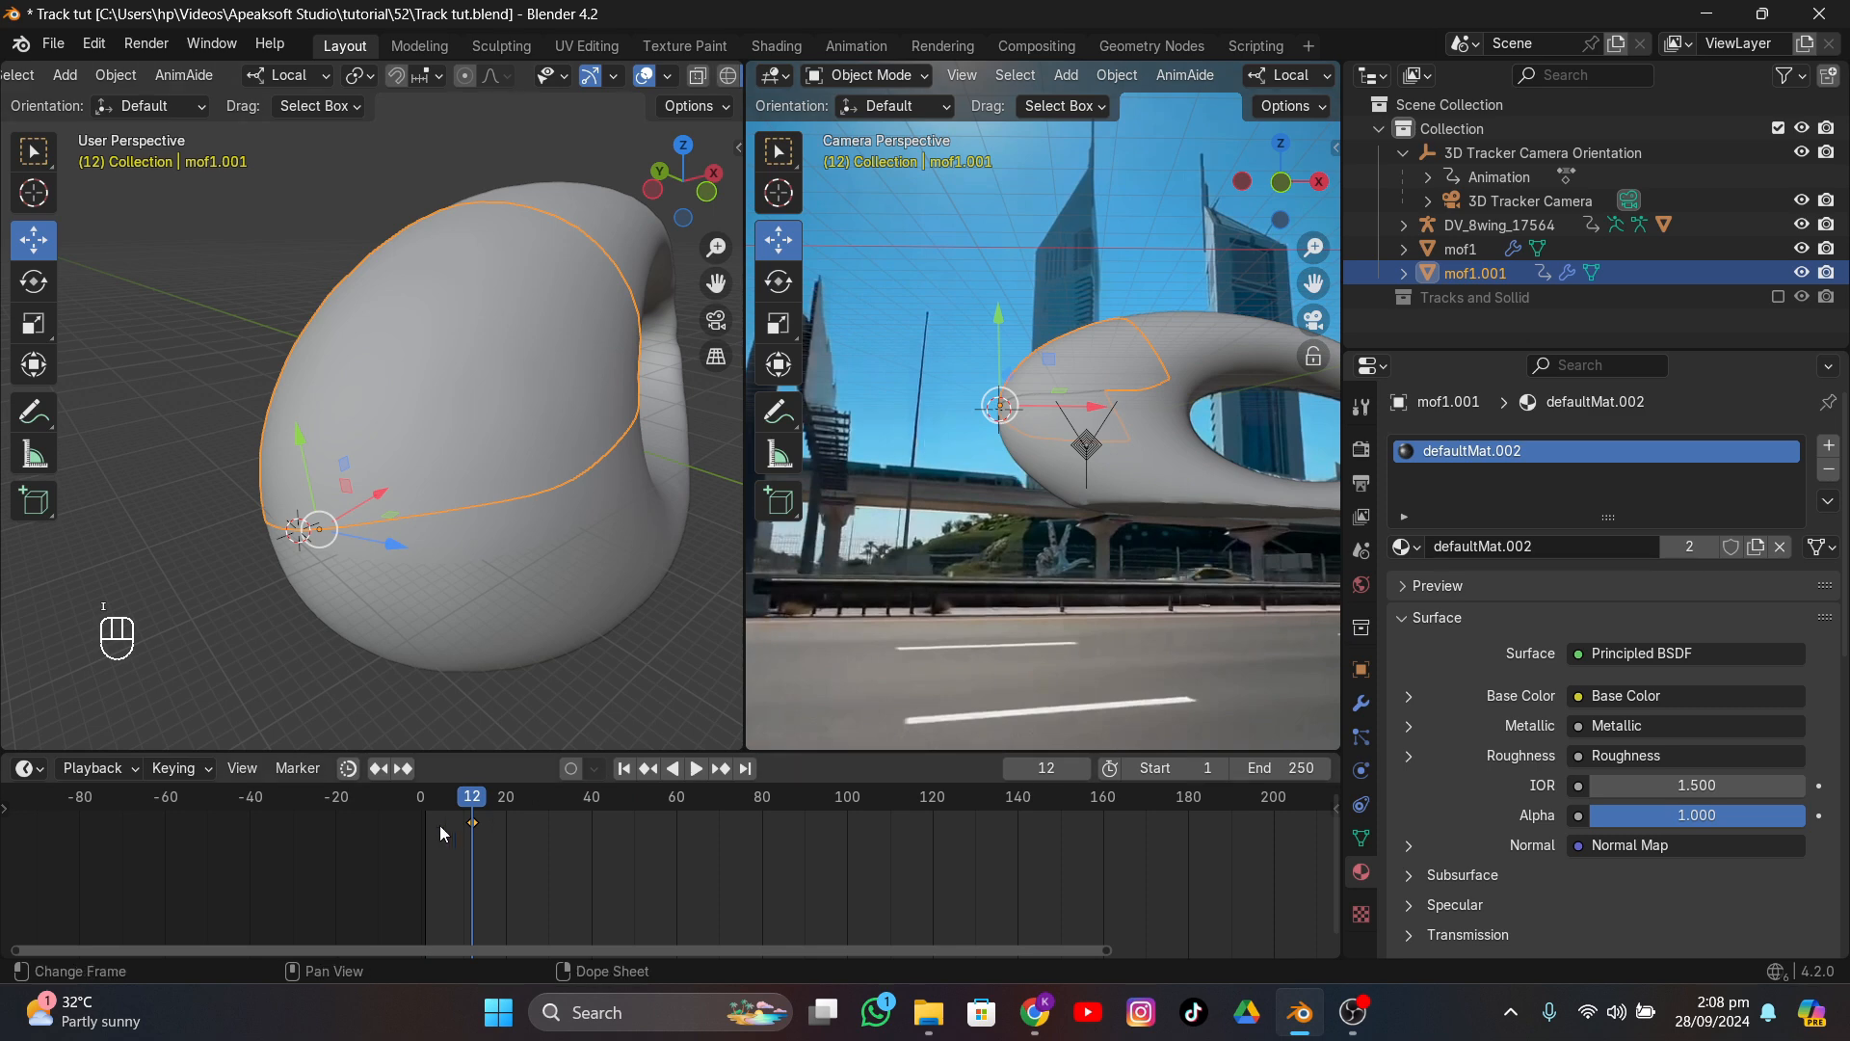
- At frame 29, lift mof1.001 slightly off the building, fine-tune its position and keyframe it
left_click_drag(472, 812, 546, 814)
middle_click_drag(540, 578, 224, 403)
left_click_drag(204, 340, 203, 307)
left_click_drag(287, 381, 324, 383)
middle_click_drag(343, 403, 487, 420)
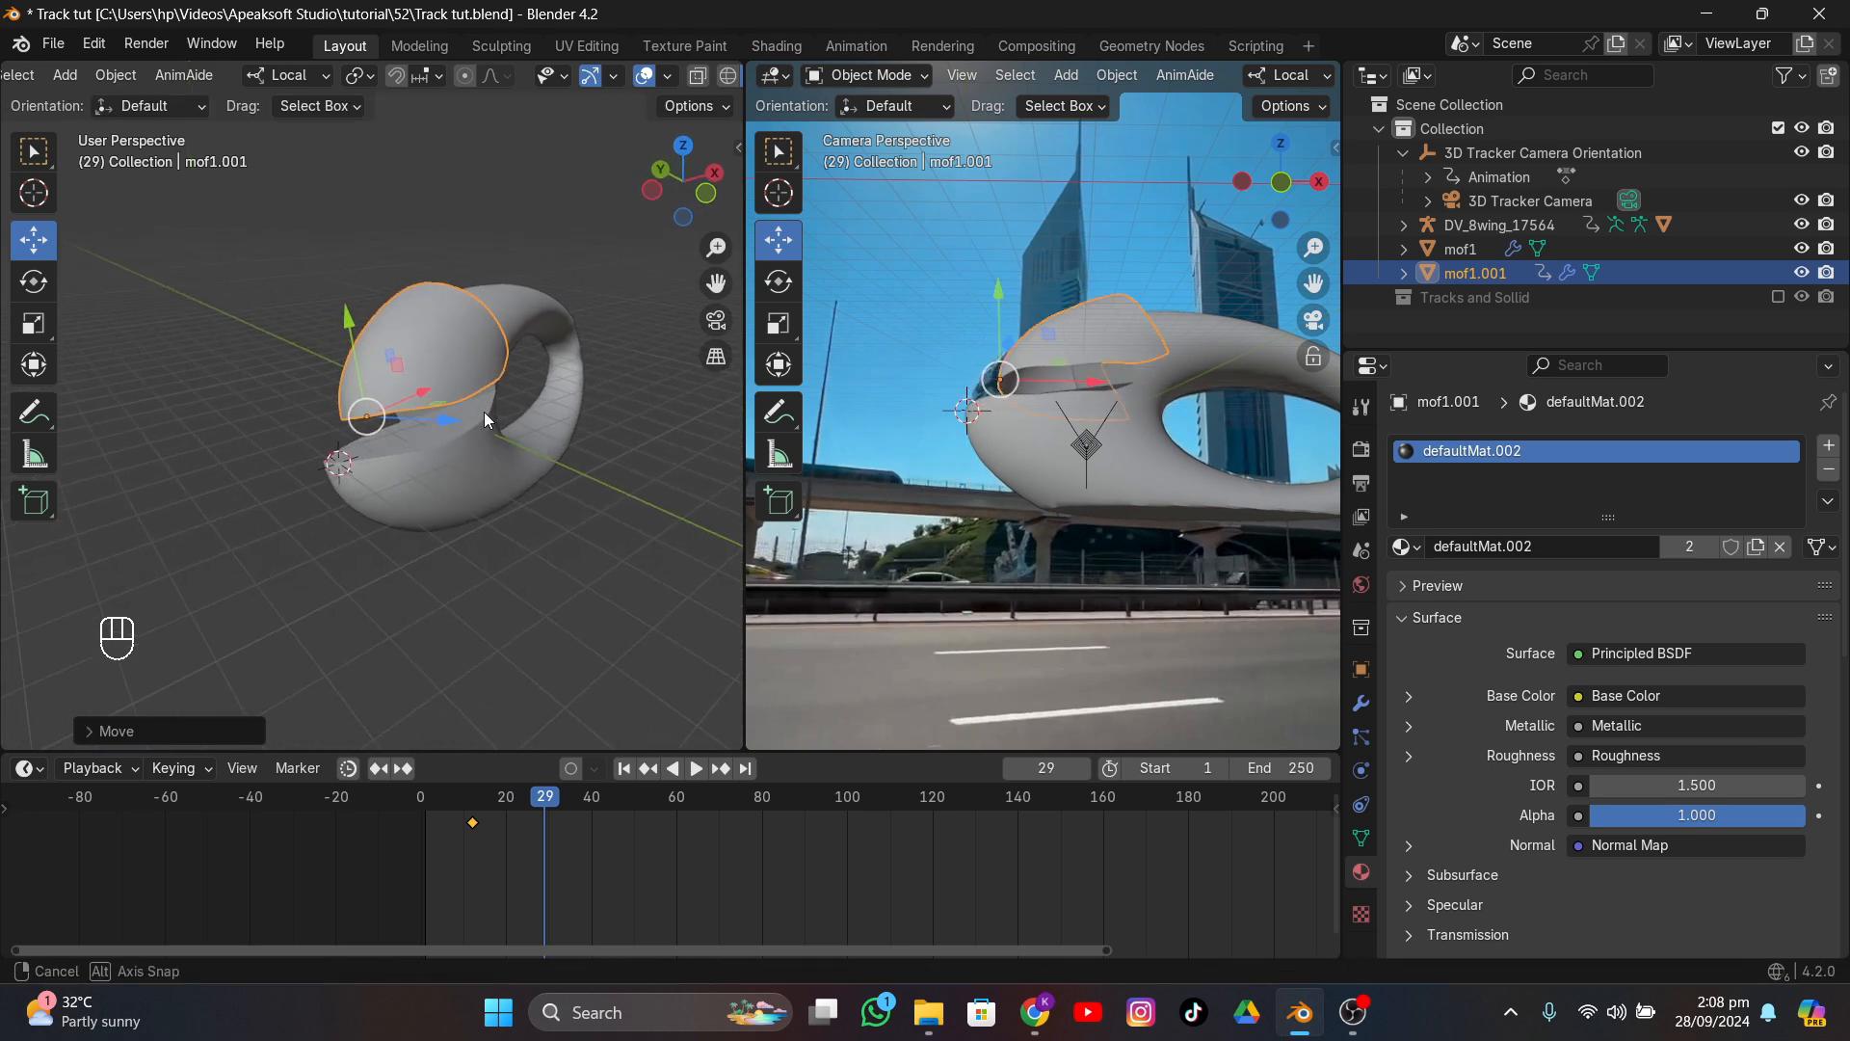
left_click_drag(442, 420, 444, 420)
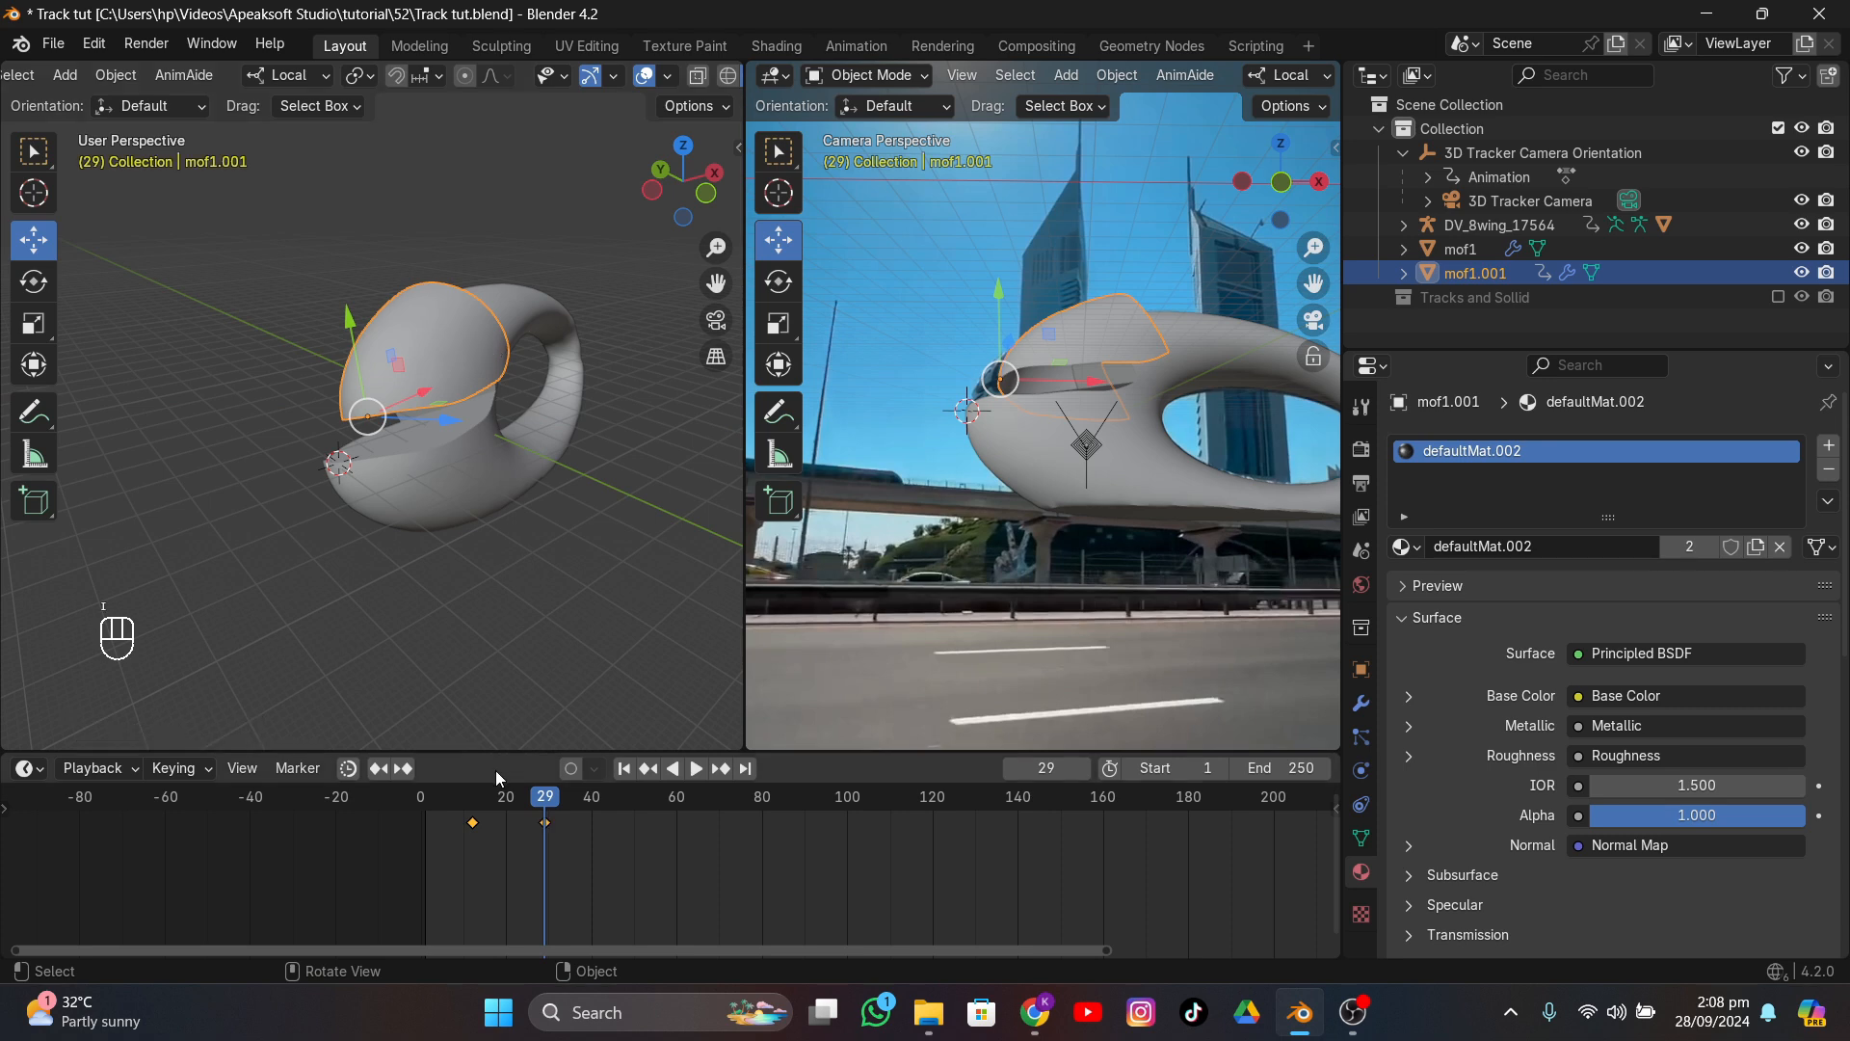
- At frame 43, slide mof1.001 back along the building to uncover the deck and keyframe it
key("space")
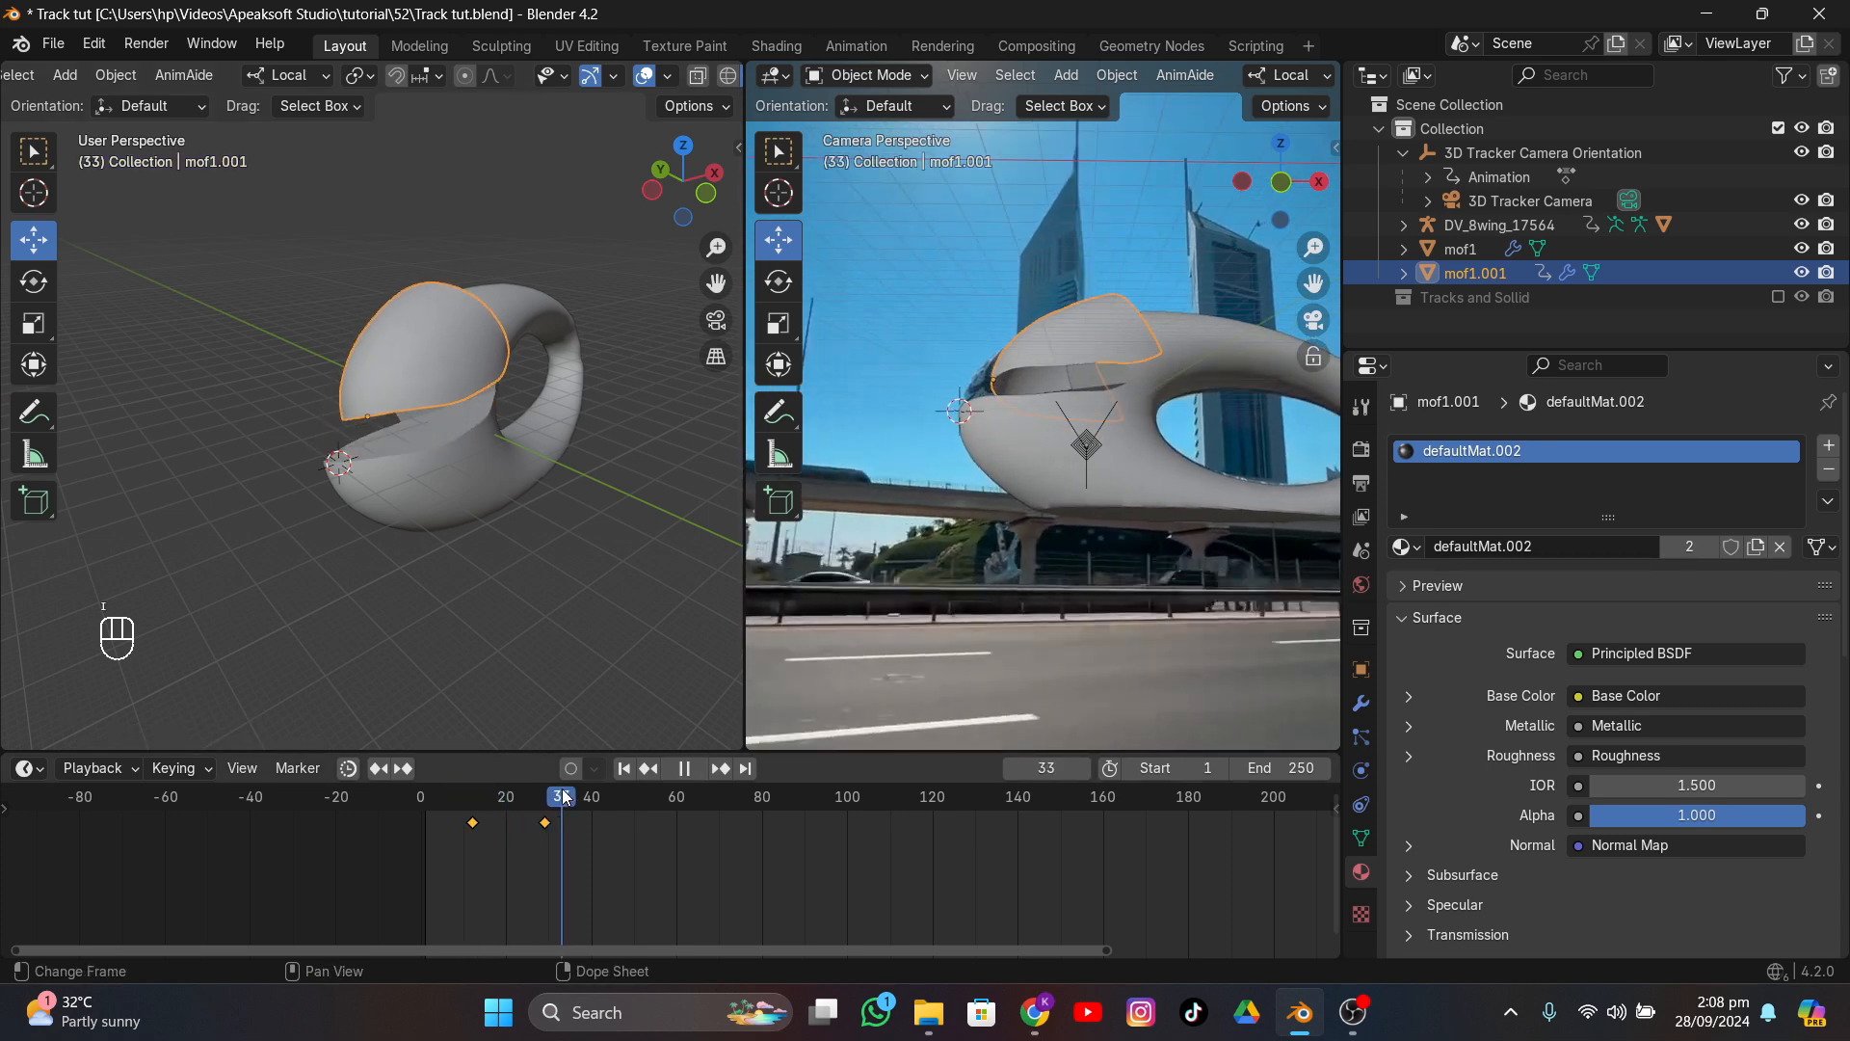
left_click_drag(561, 790, 604, 792)
middle_click_drag(582, 584, 429, 578)
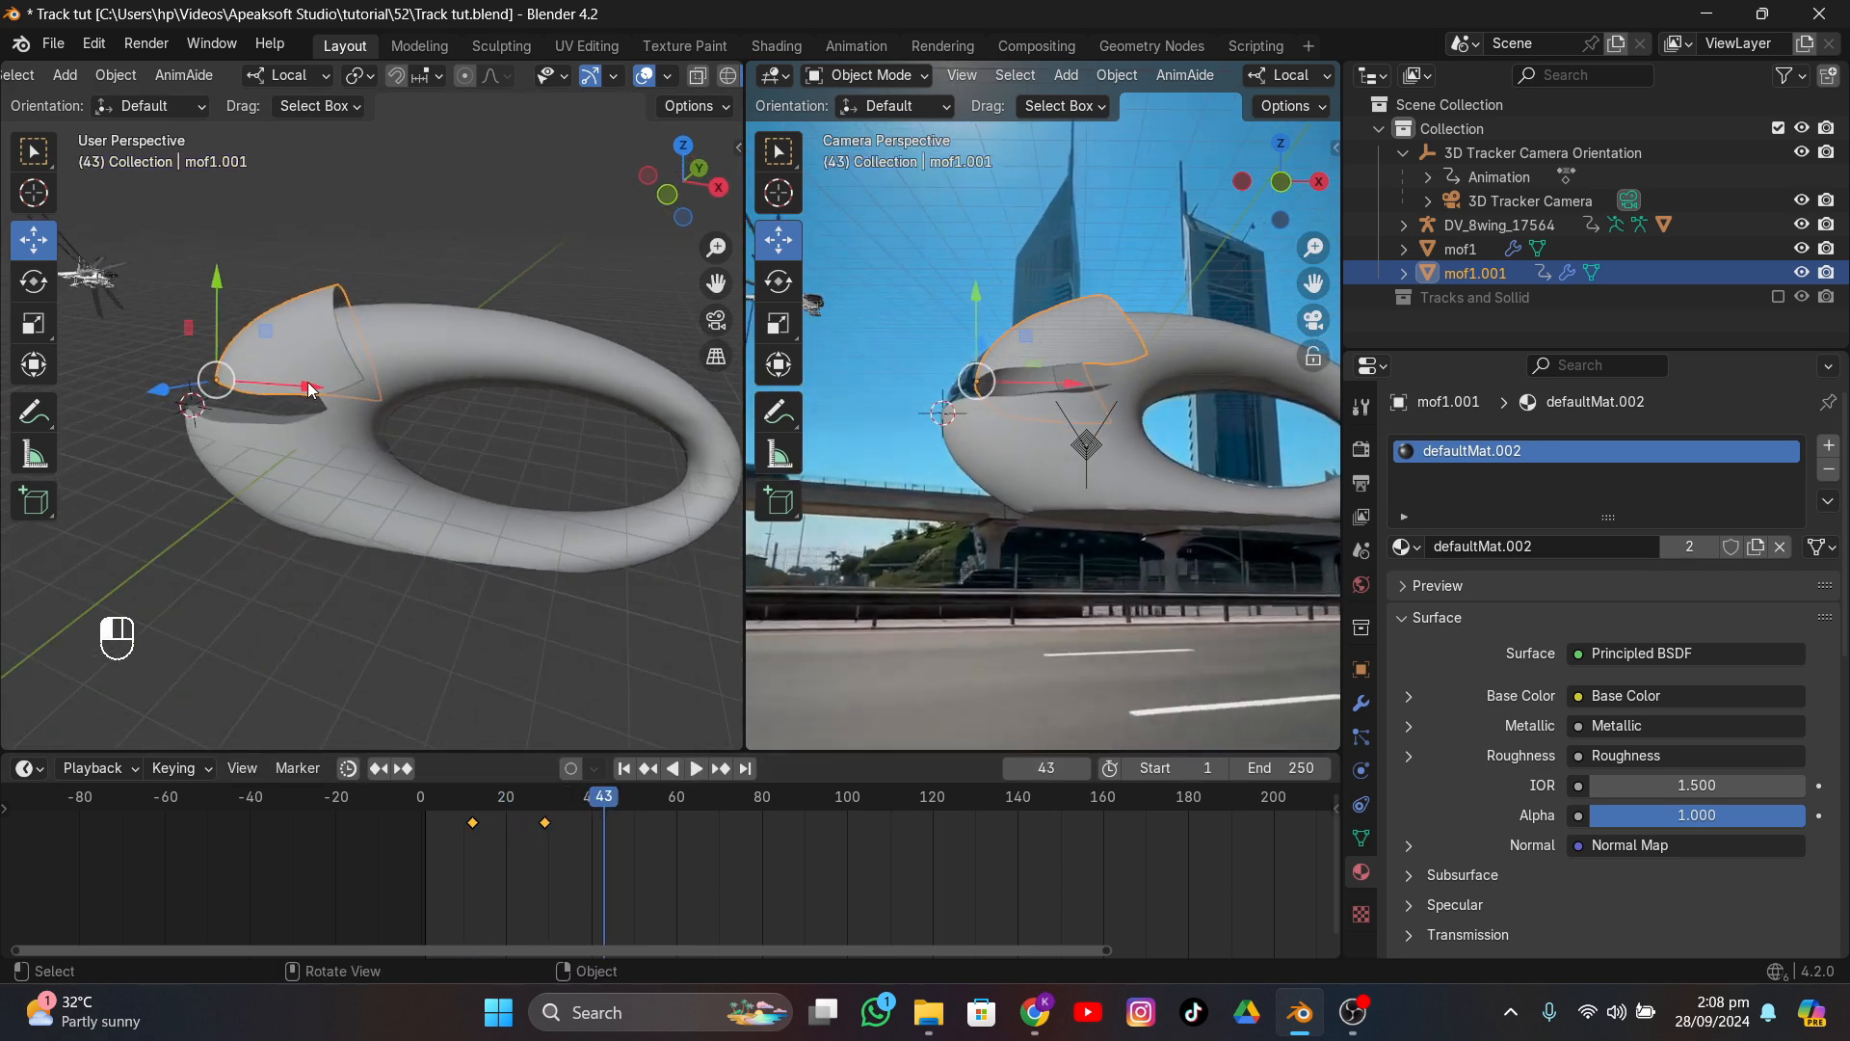
left_click_drag(308, 388, 347, 372)
middle_click_drag(347, 372, 393, 453)
left_click_drag(395, 458, 417, 457)
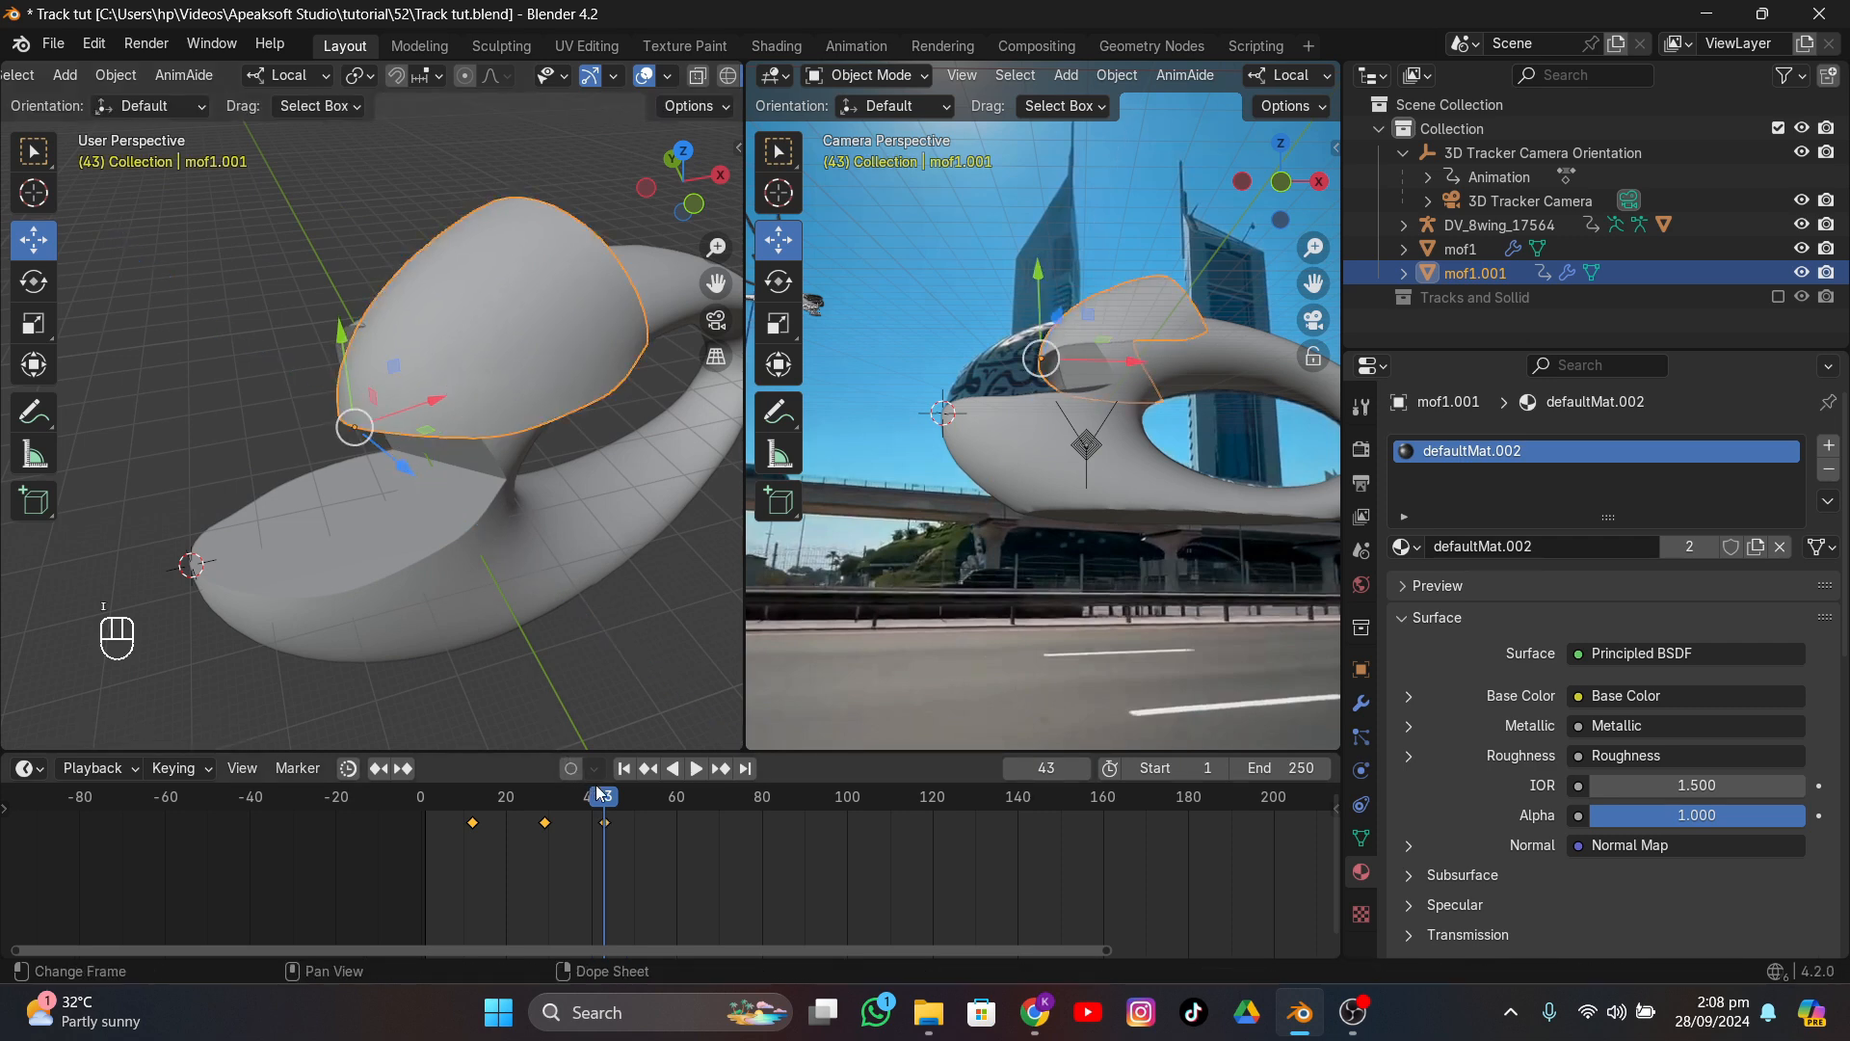
- Return to the frame 29 keyframe, tilt mof1.001 around its local X axis and keyframe the rotation
left_click_drag(598, 793, 556, 801)
left_click(645, 773)
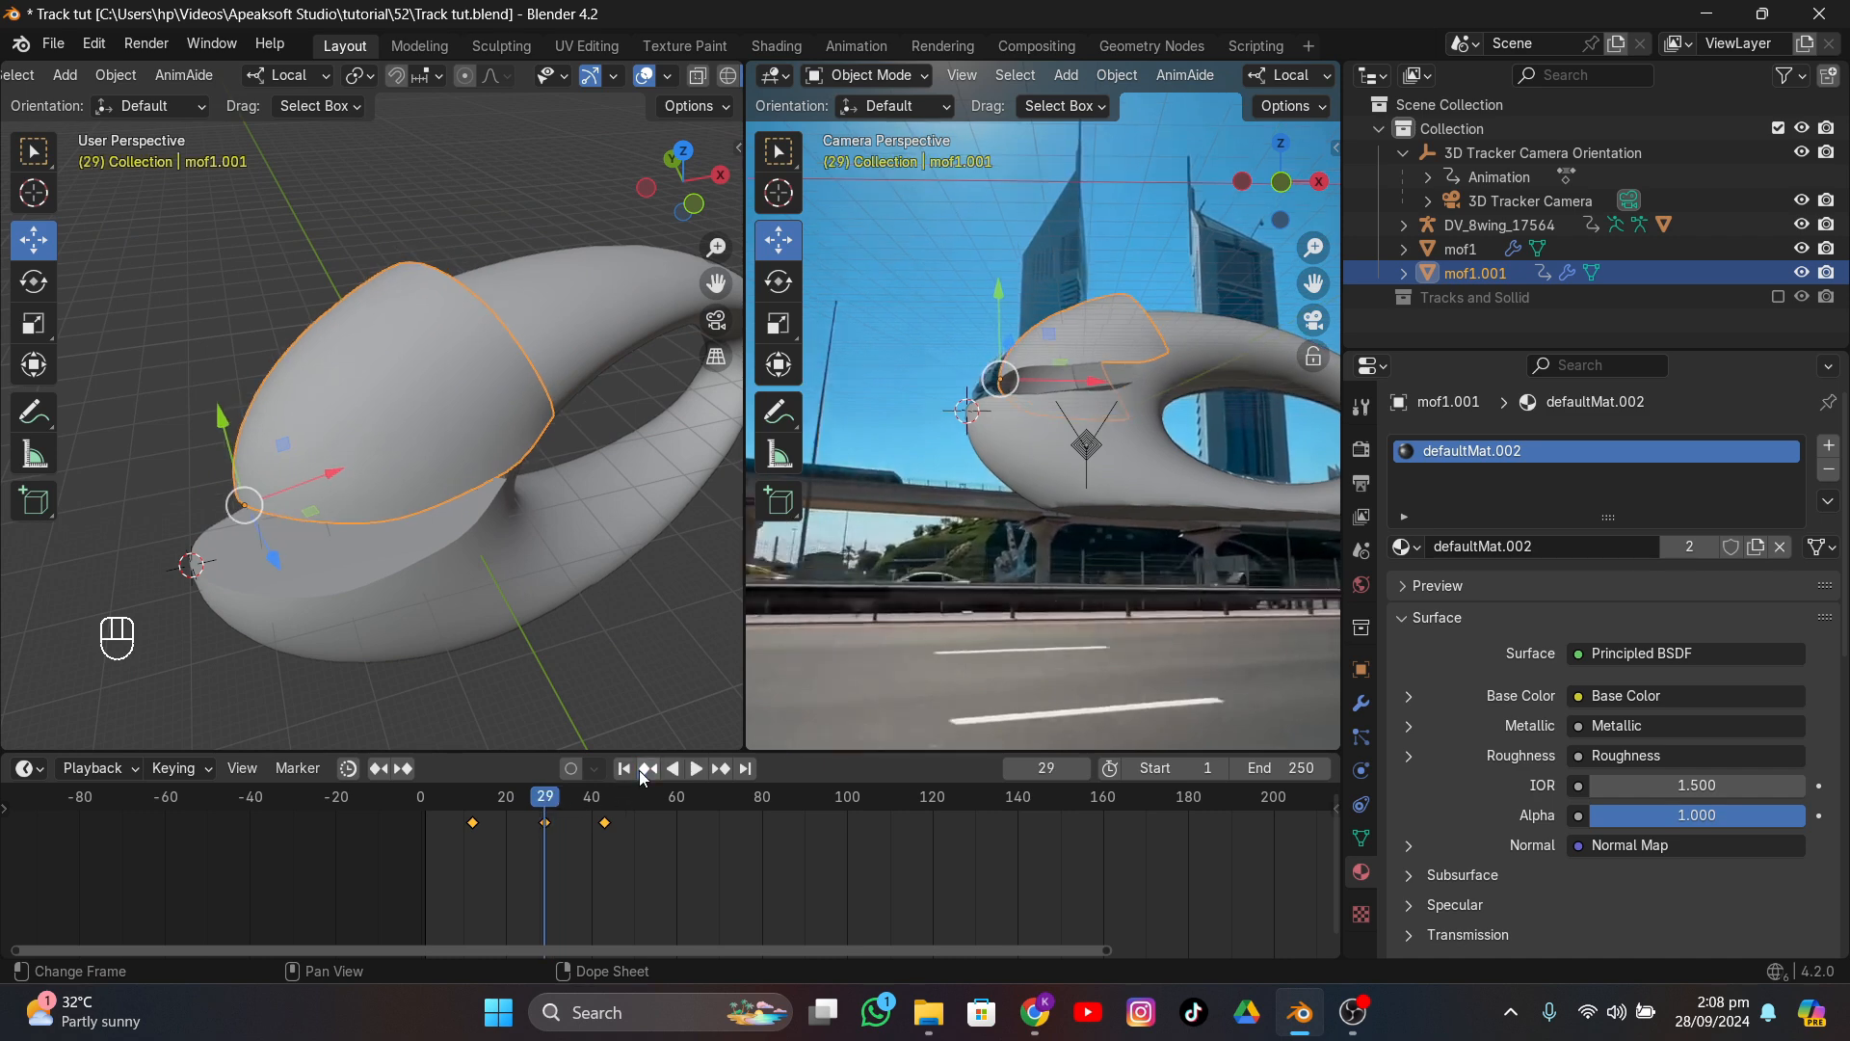
key("r")
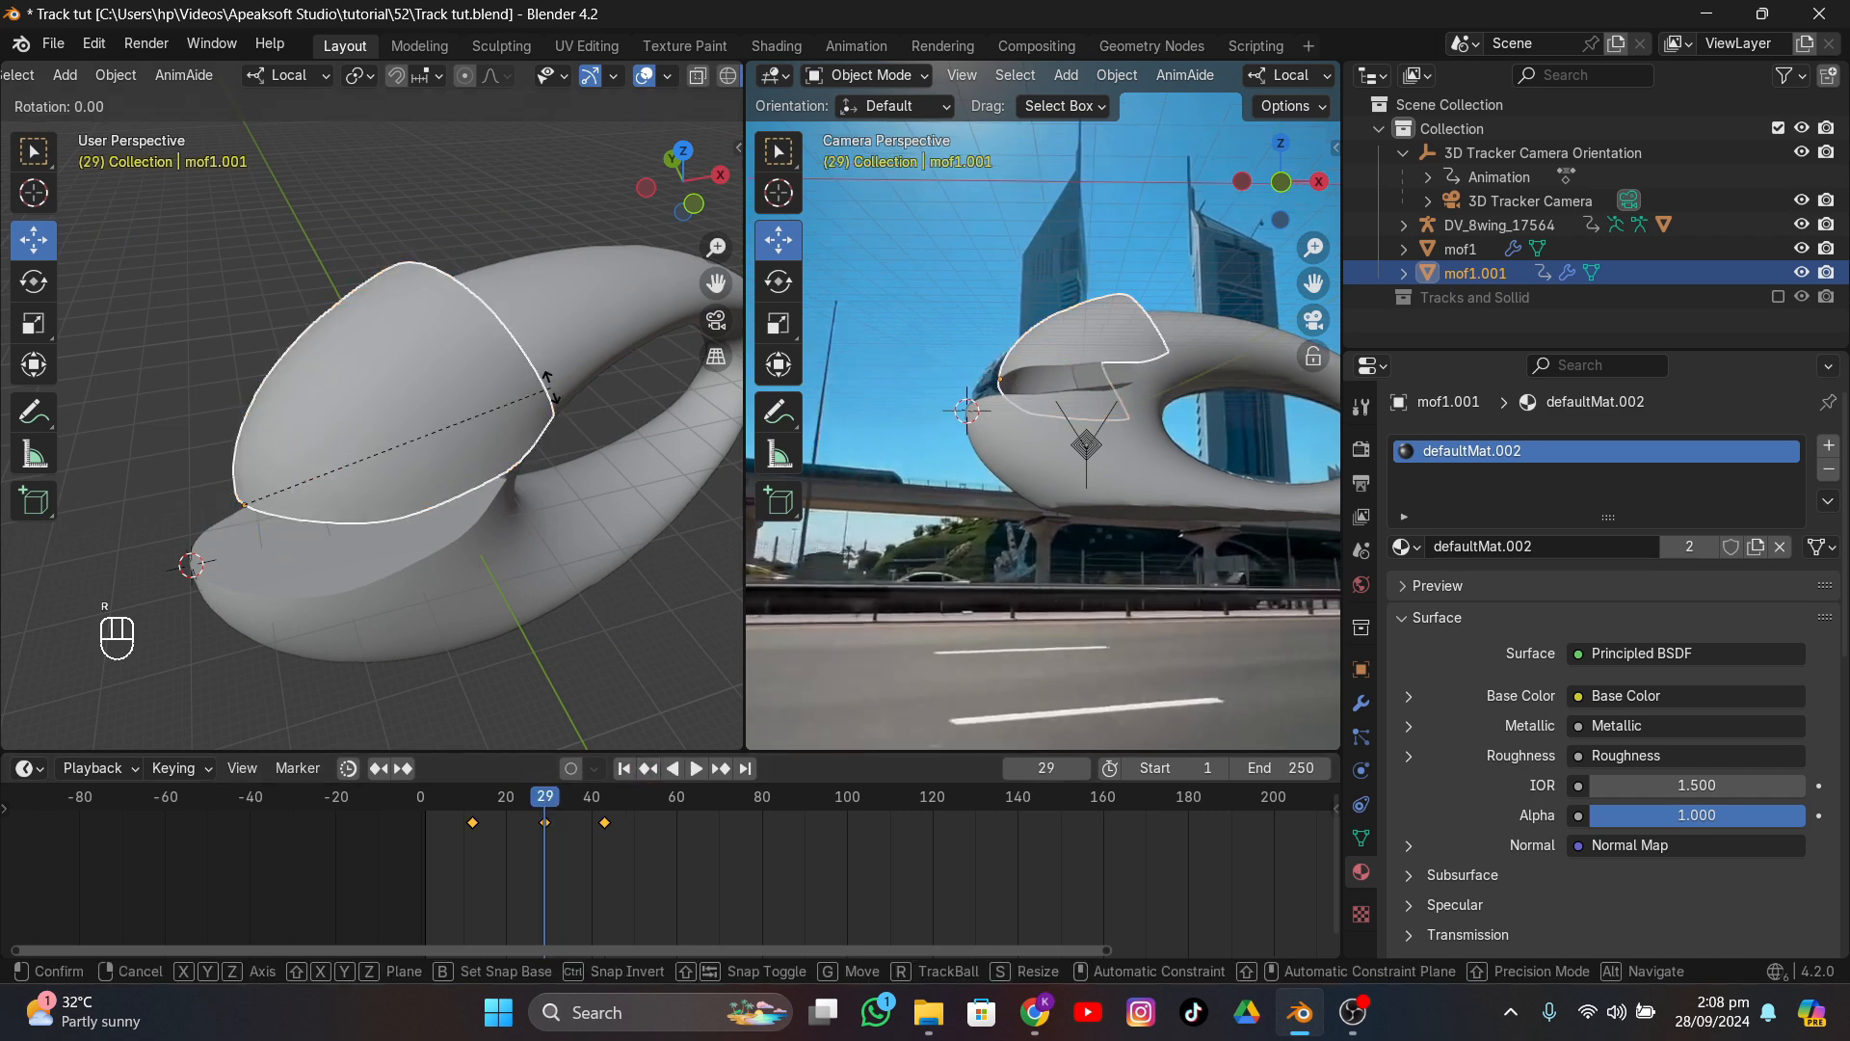
key("x")
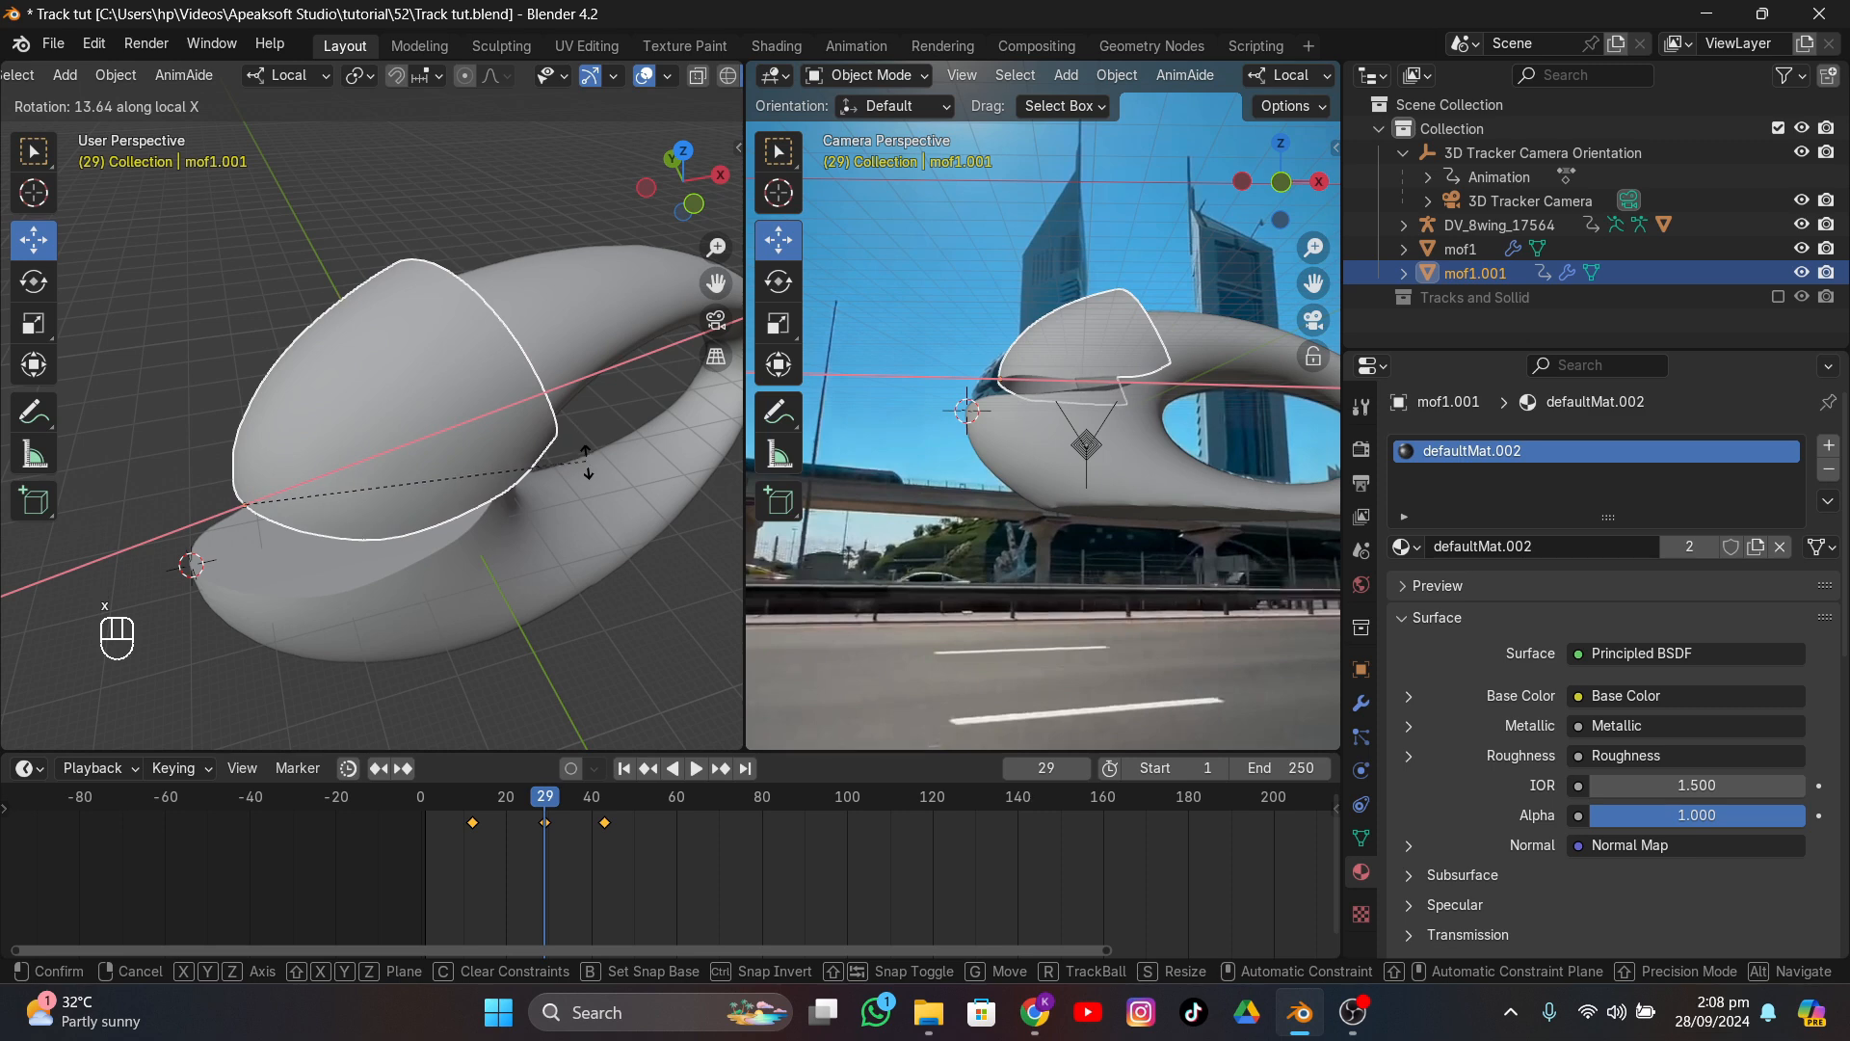
left_click(597, 507)
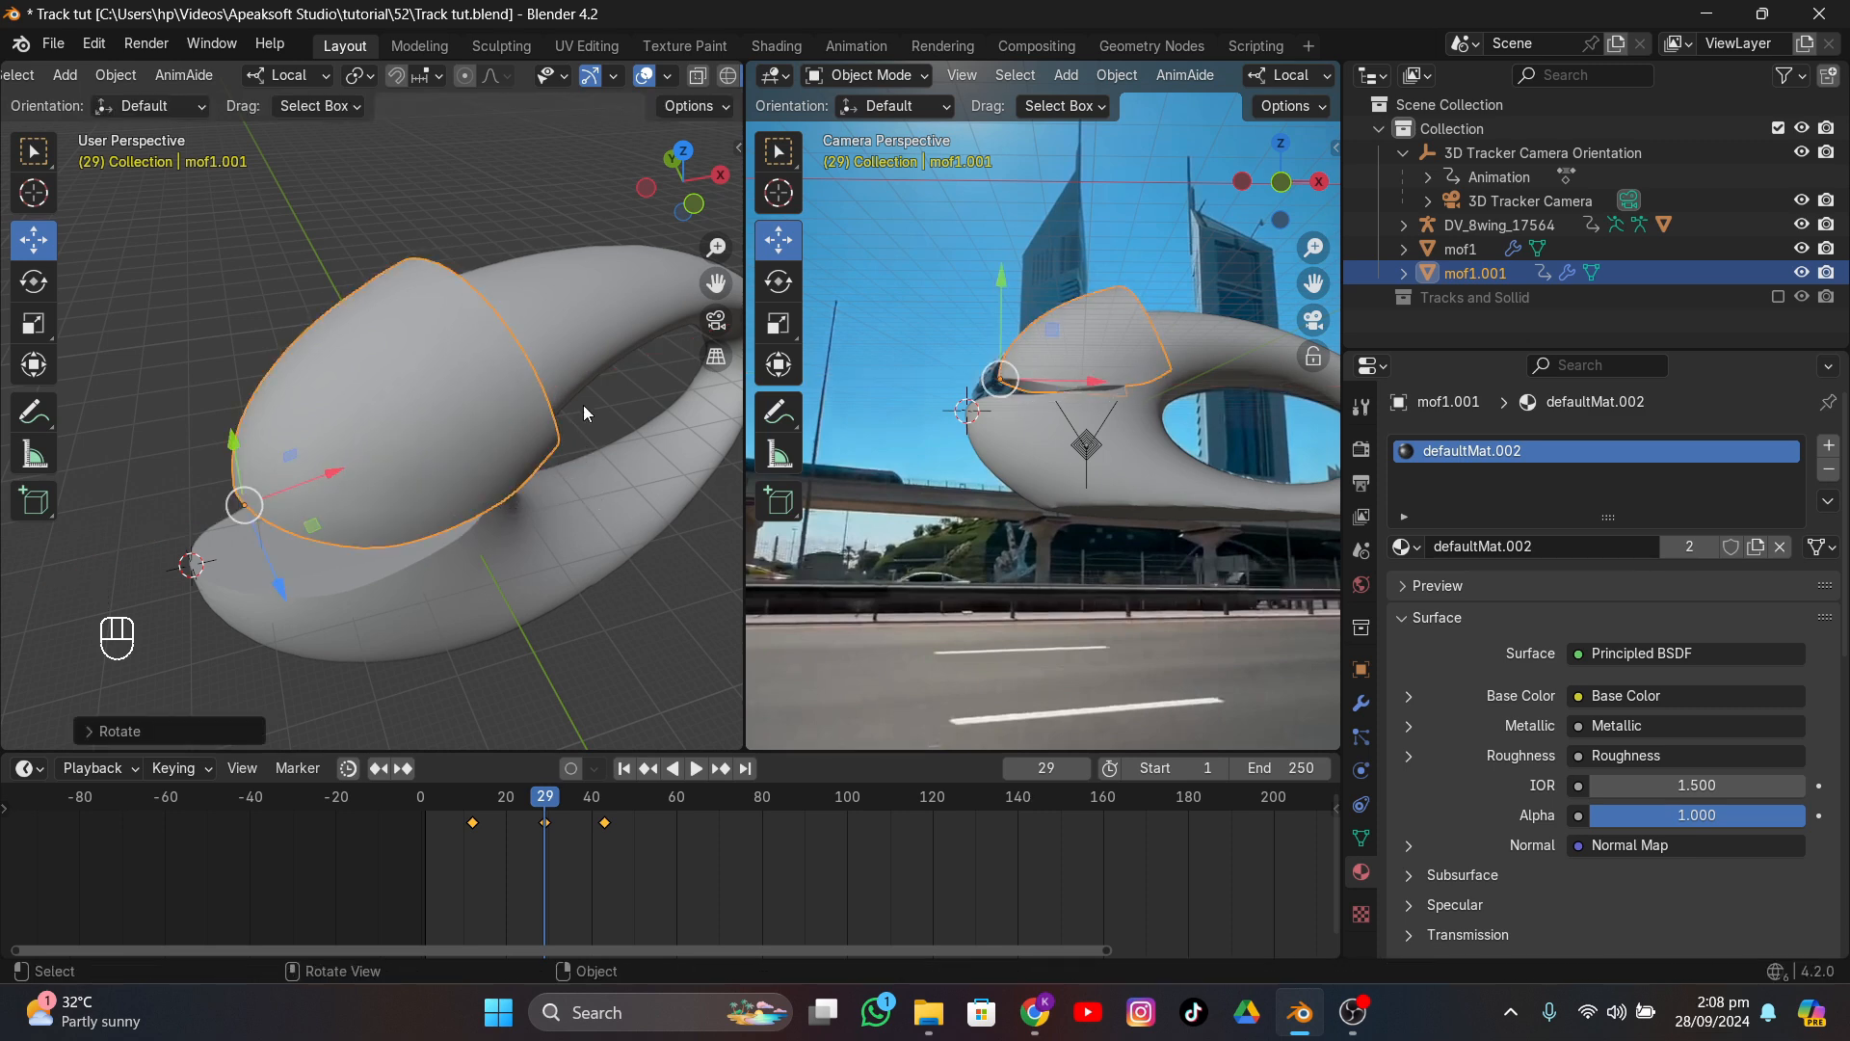
key("space")
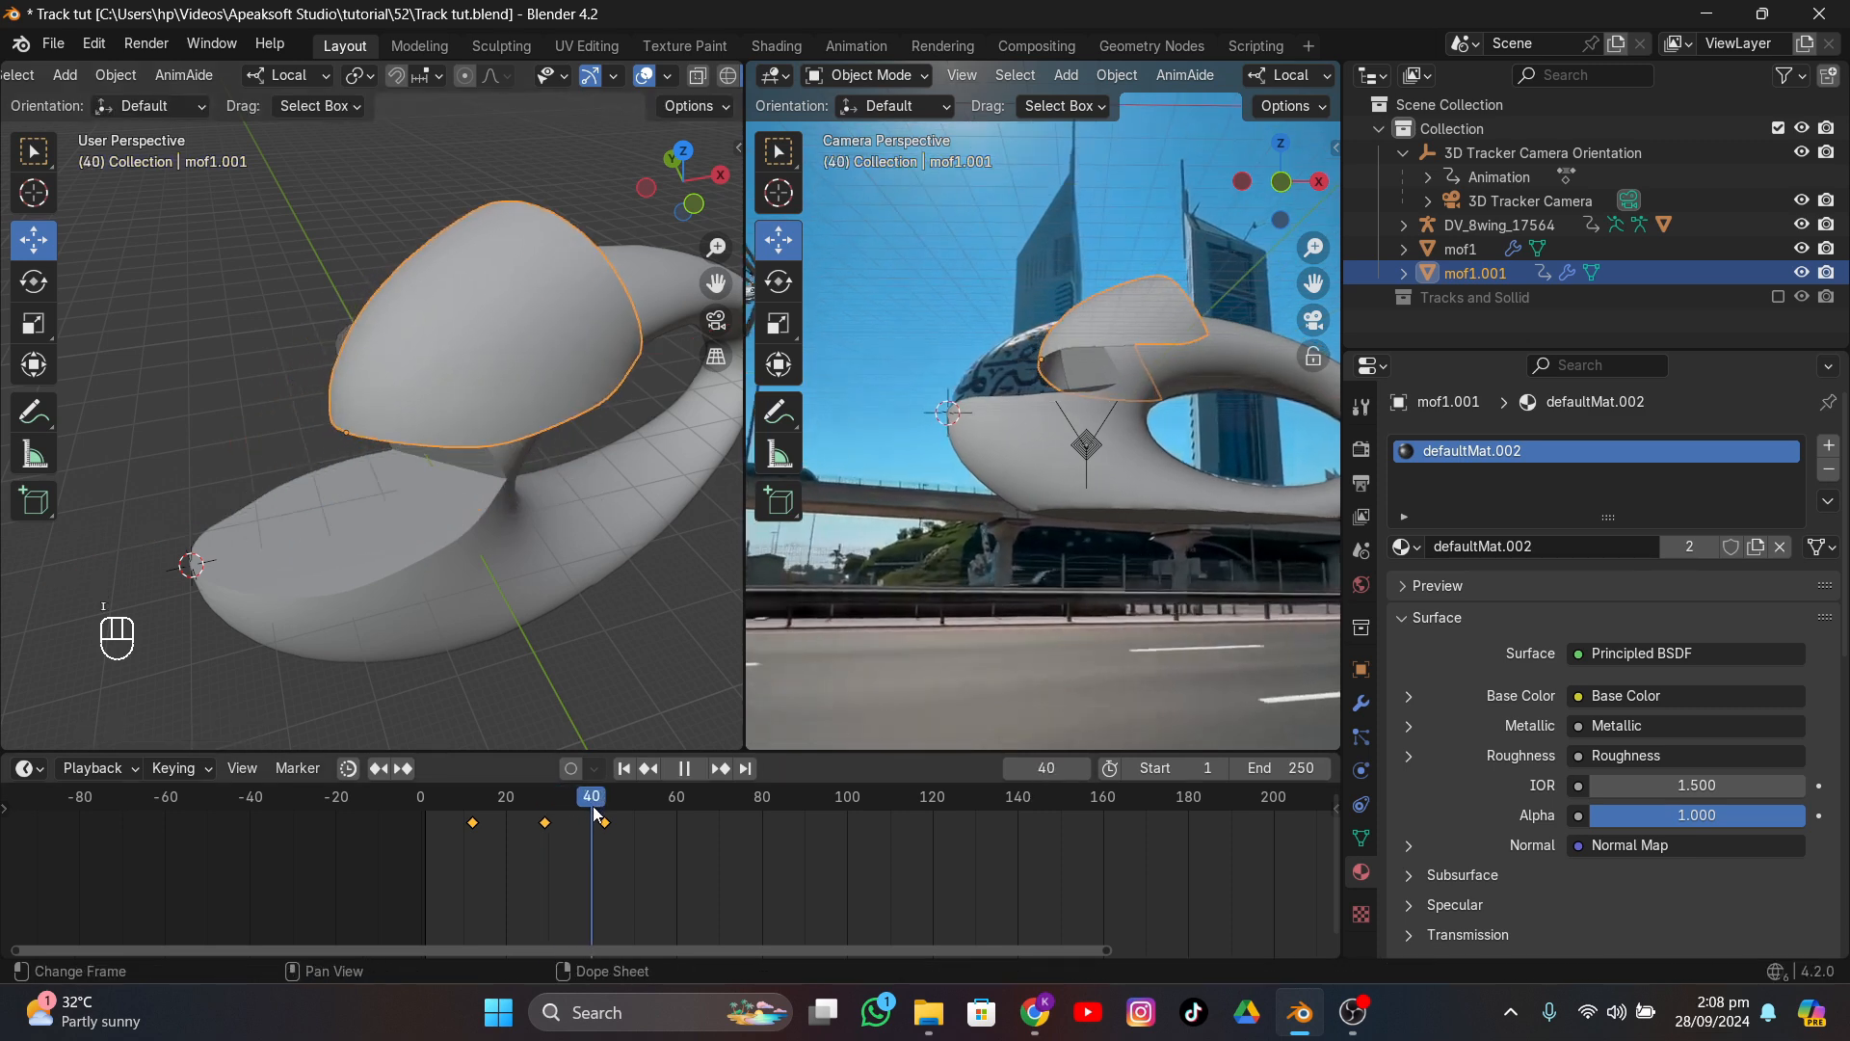
- At the frame 43 keyframe, tilt mof1.001 slightly around its local X axis and keyframe it again
left_click(722, 768)
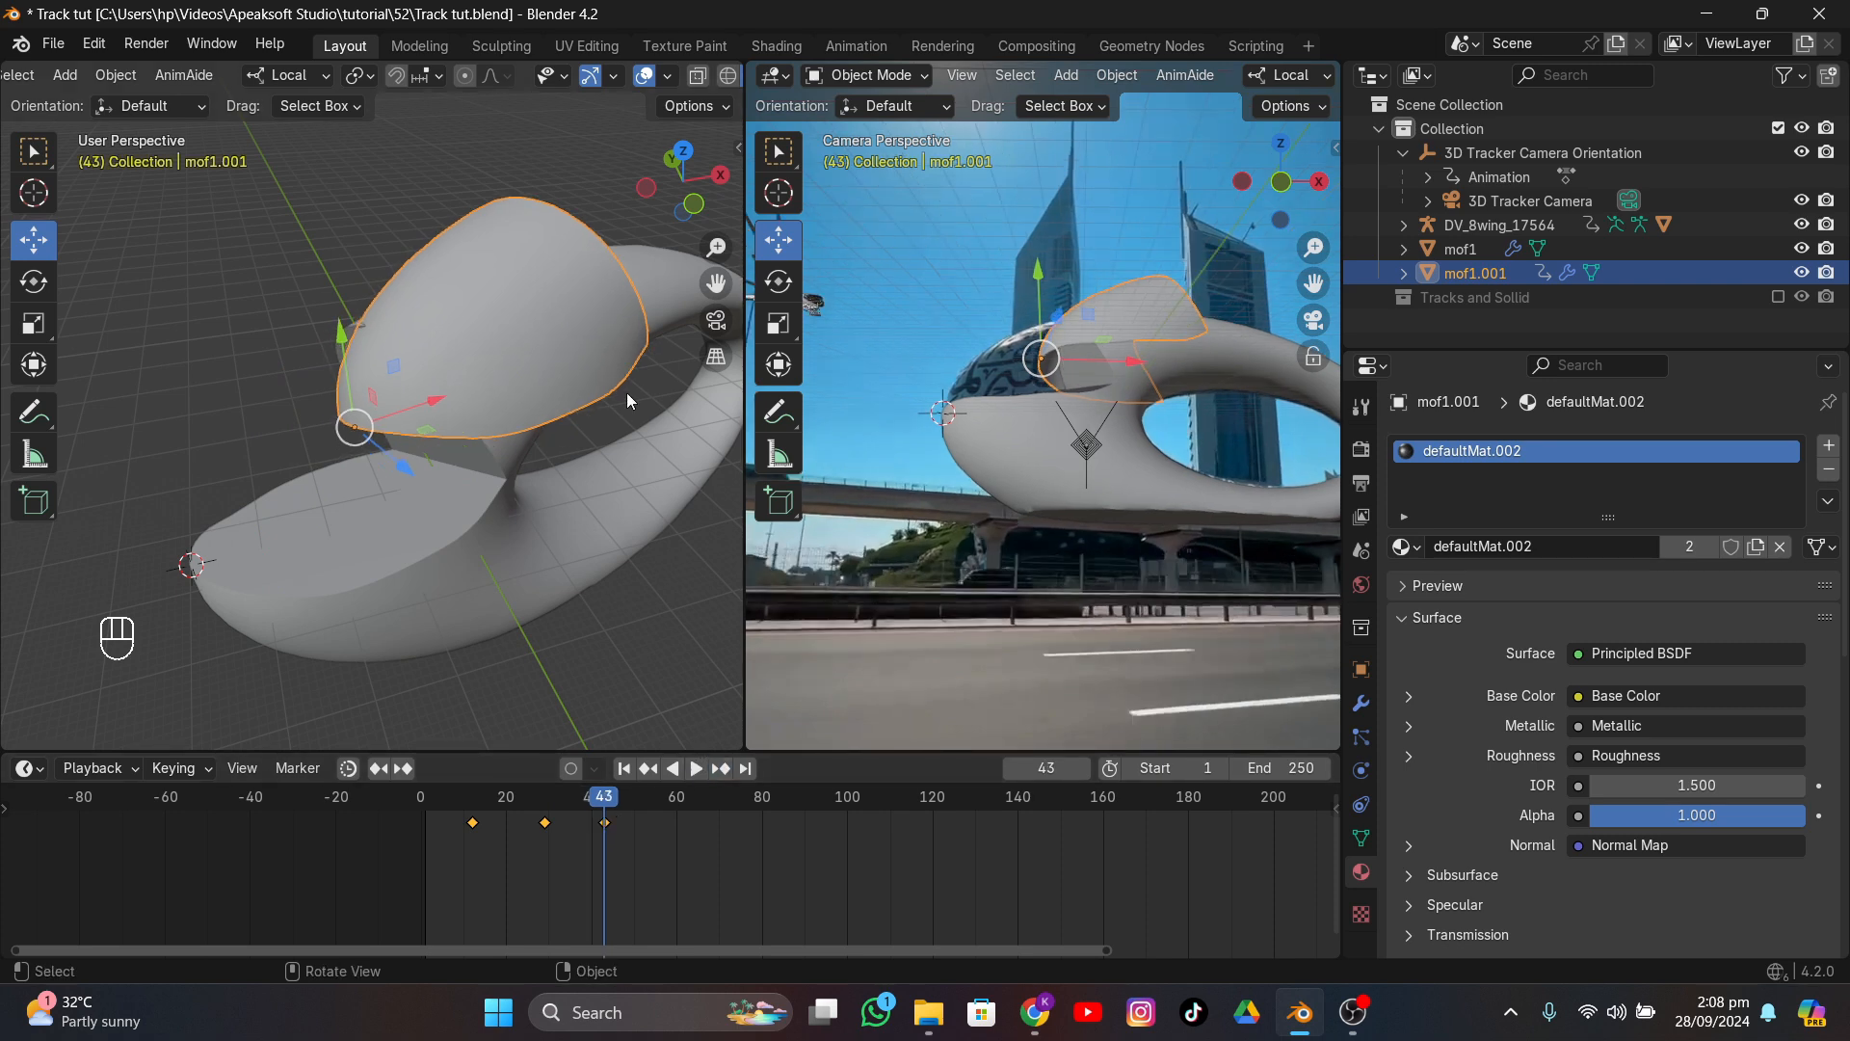
key("r")
key("x")
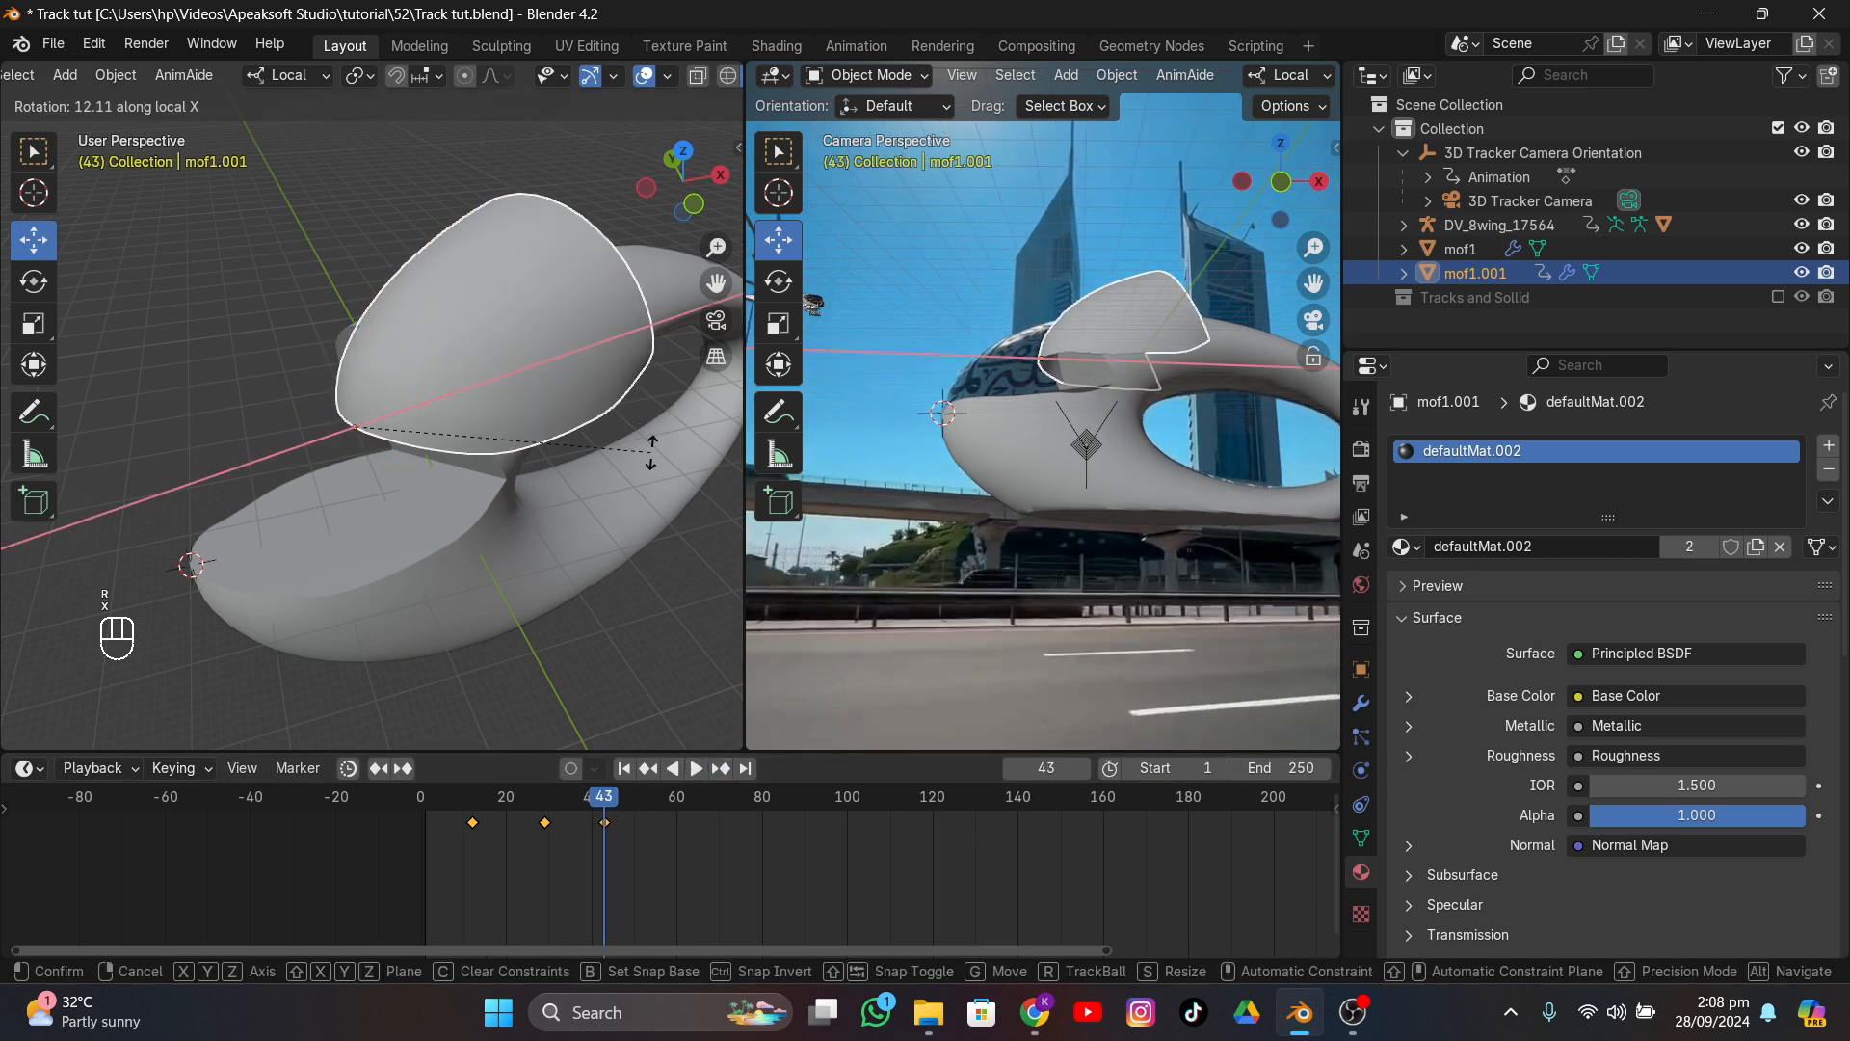
left_click(656, 461)
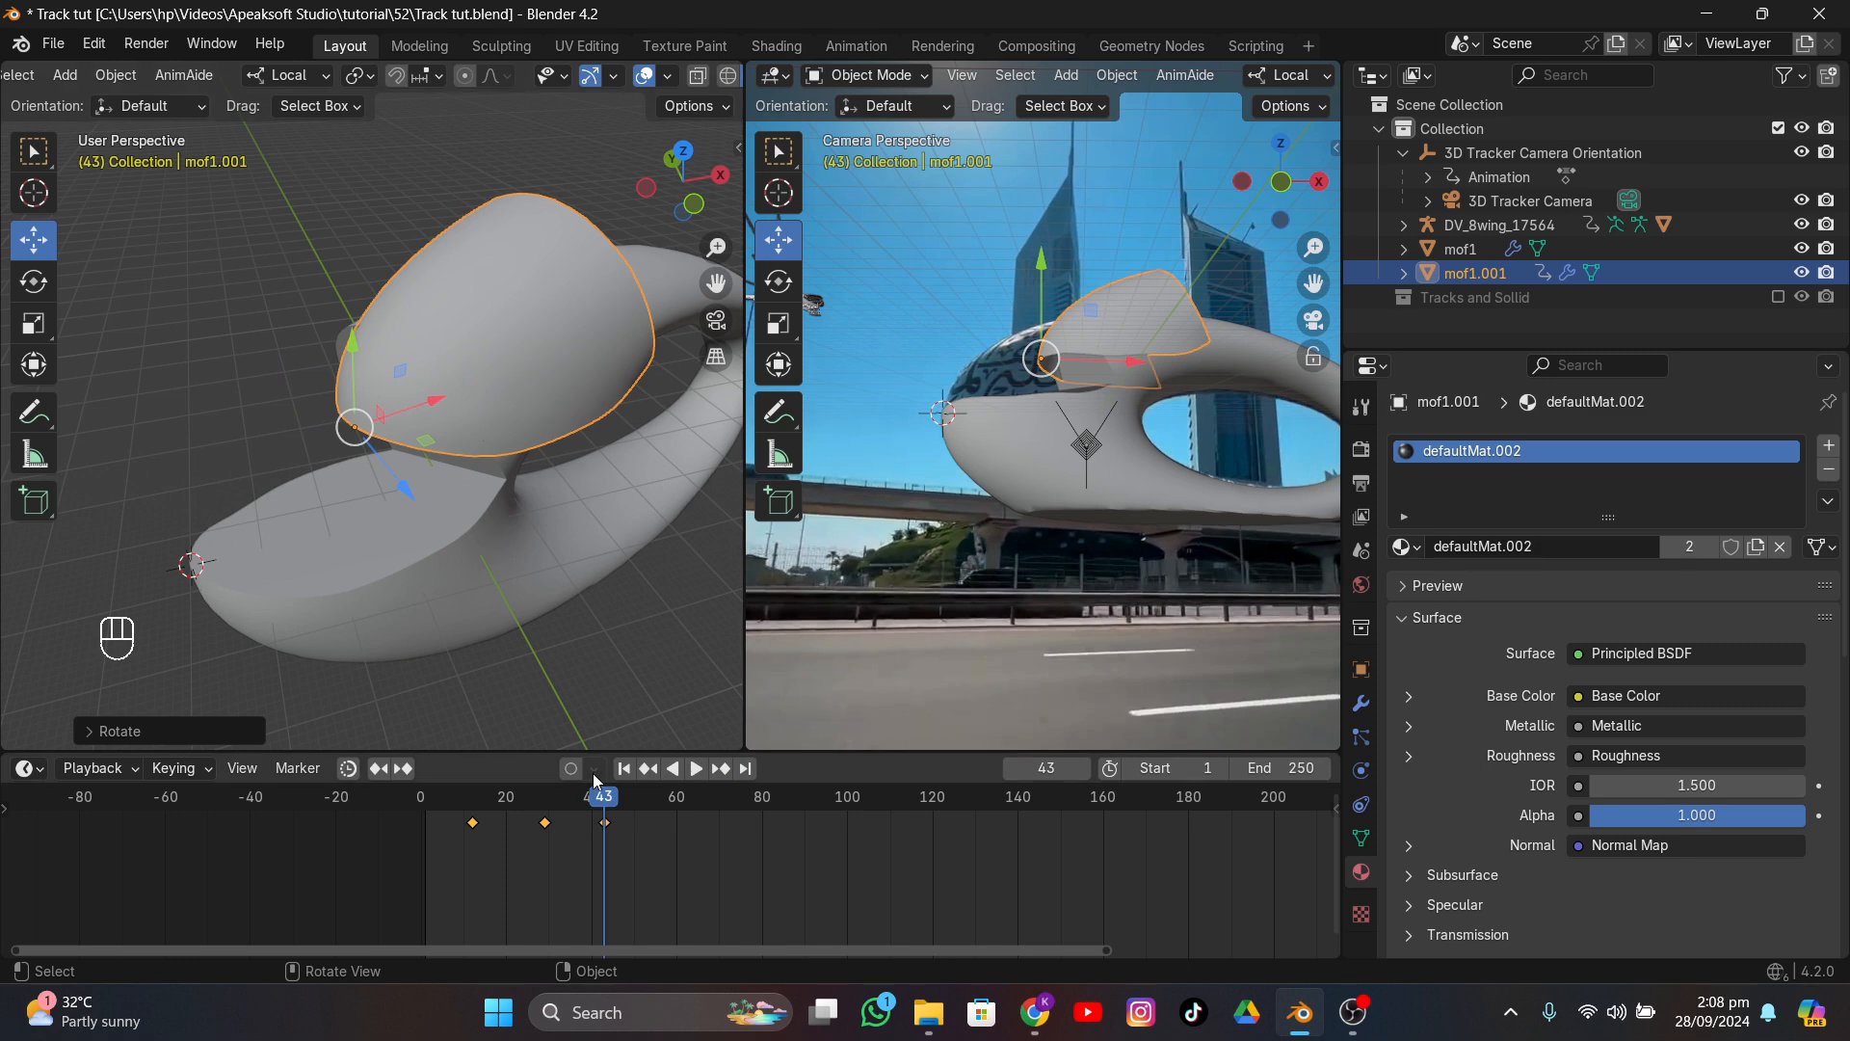
key("i")
- At frame 82, raise mof1.001 higher above the deck, fine-tune its position along its local axes and keyframe it
left_click_drag(606, 801, 771, 811)
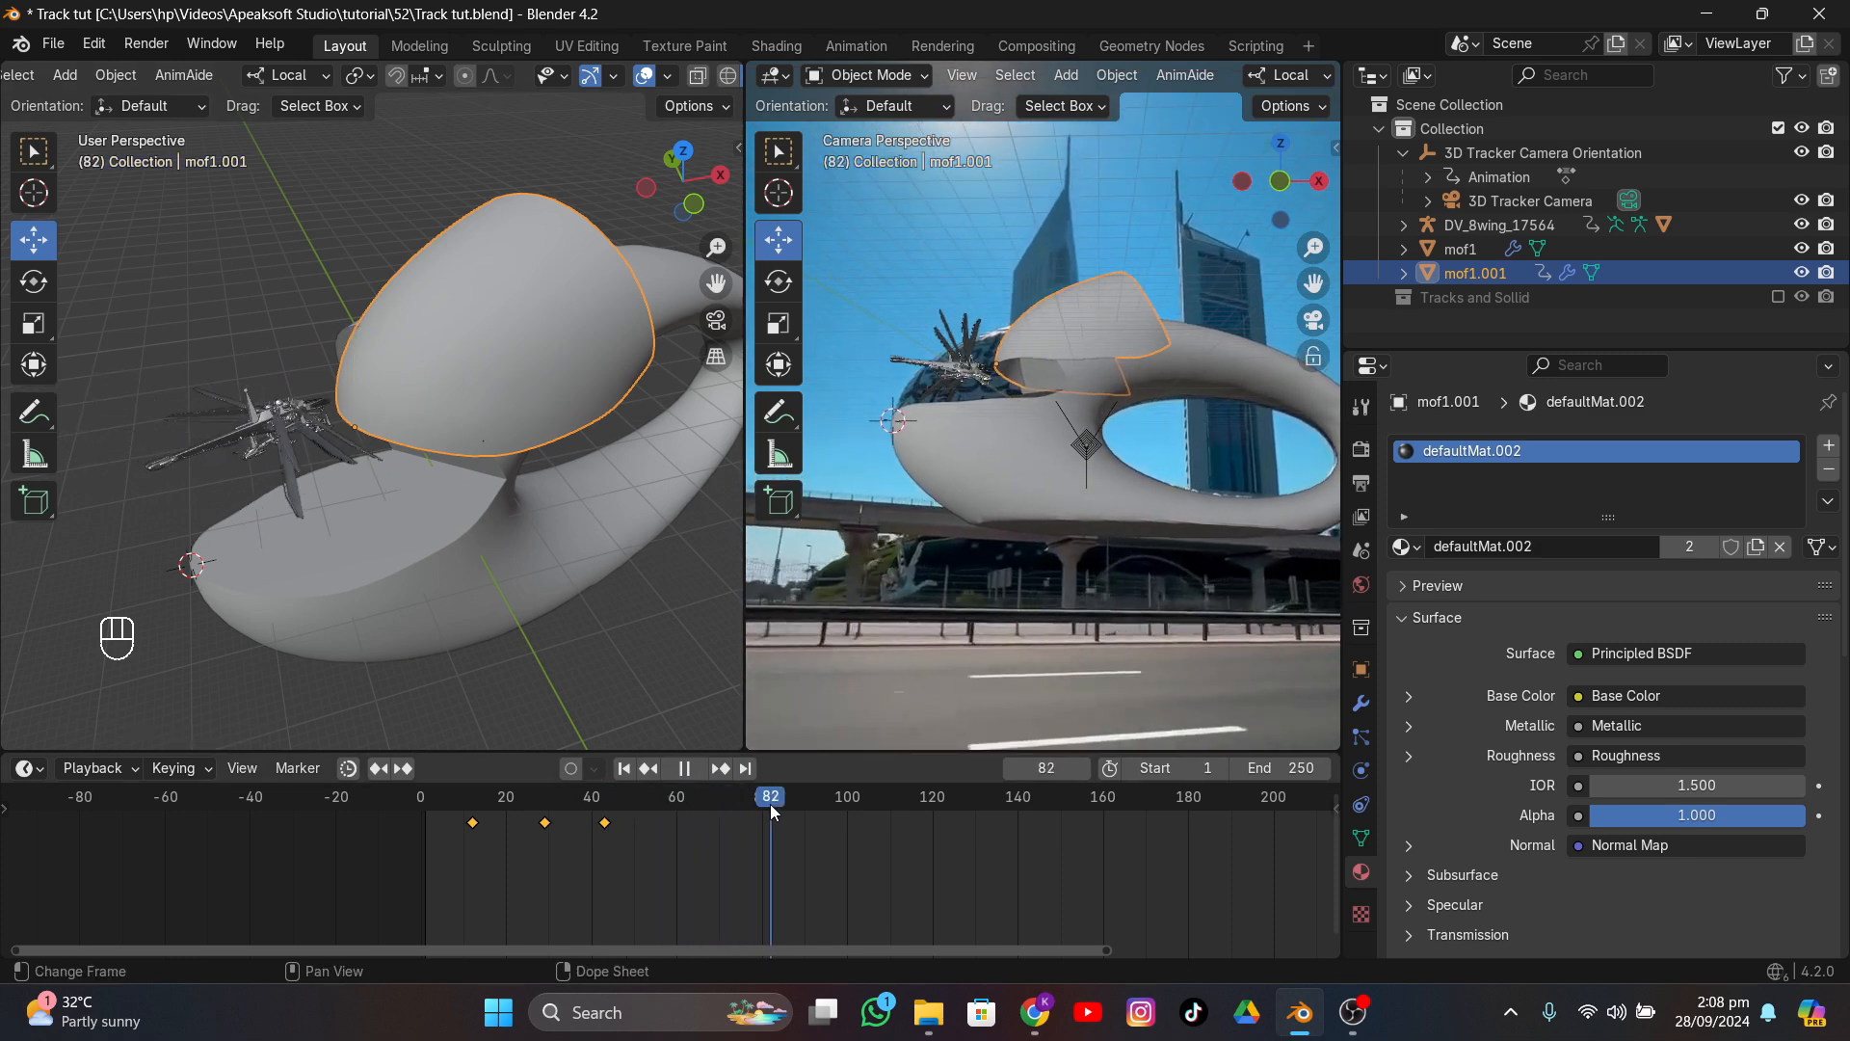
middle_click_drag(551, 451, 458, 398)
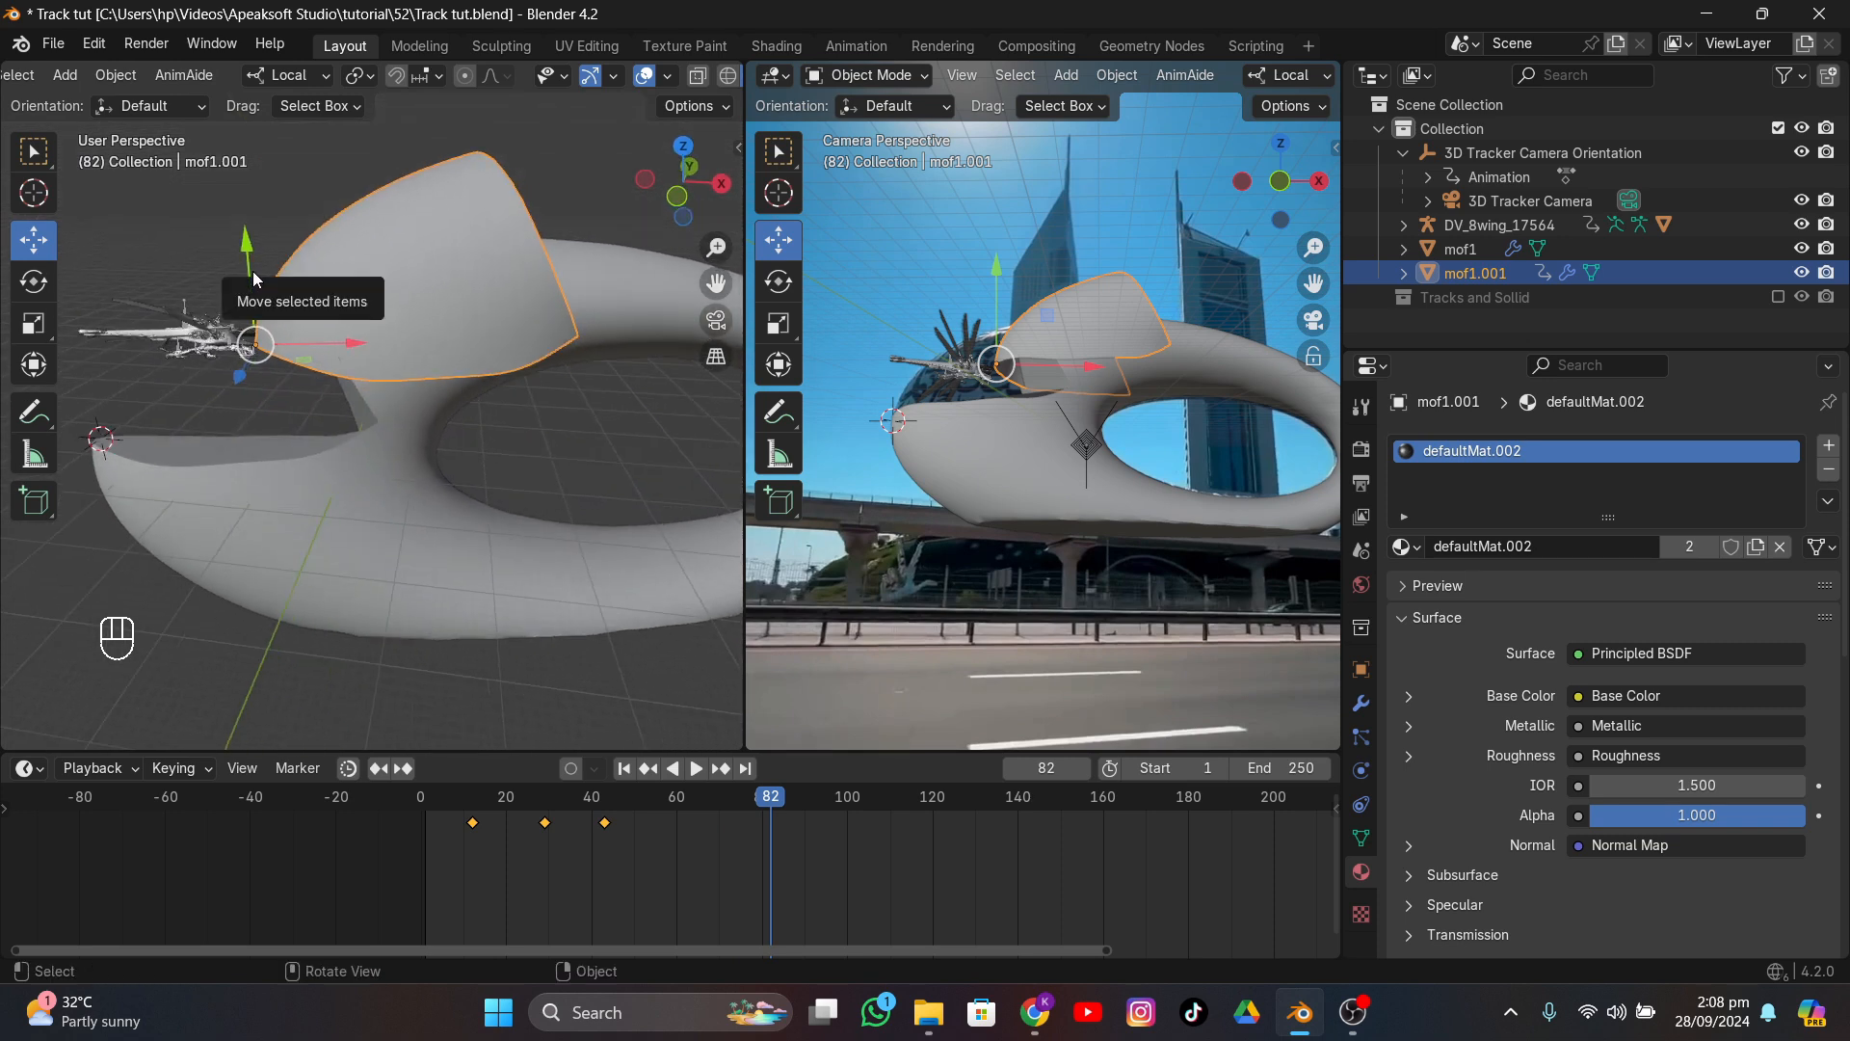
left_click_drag(255, 277, 312, 289)
middle_click_drag(311, 289, 400, 319)
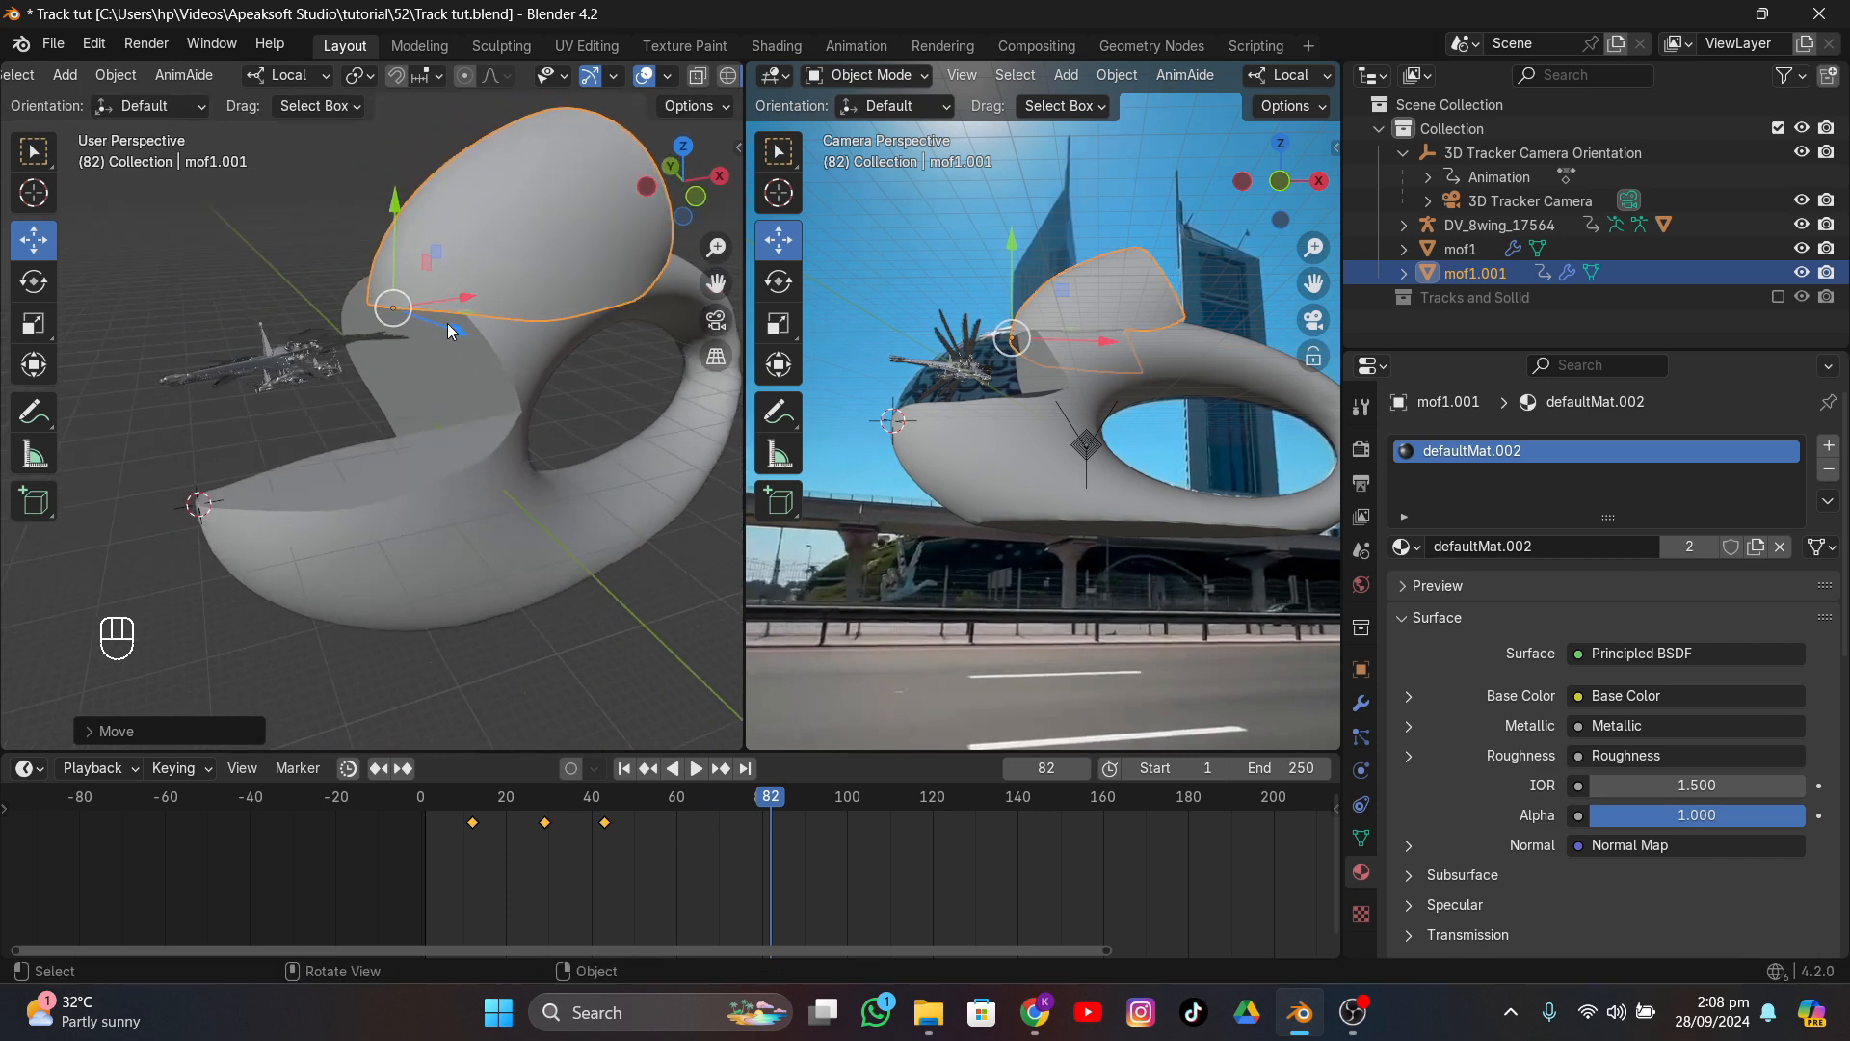
left_click_drag(448, 323, 457, 328)
middle_click_drag(457, 327, 551, 398)
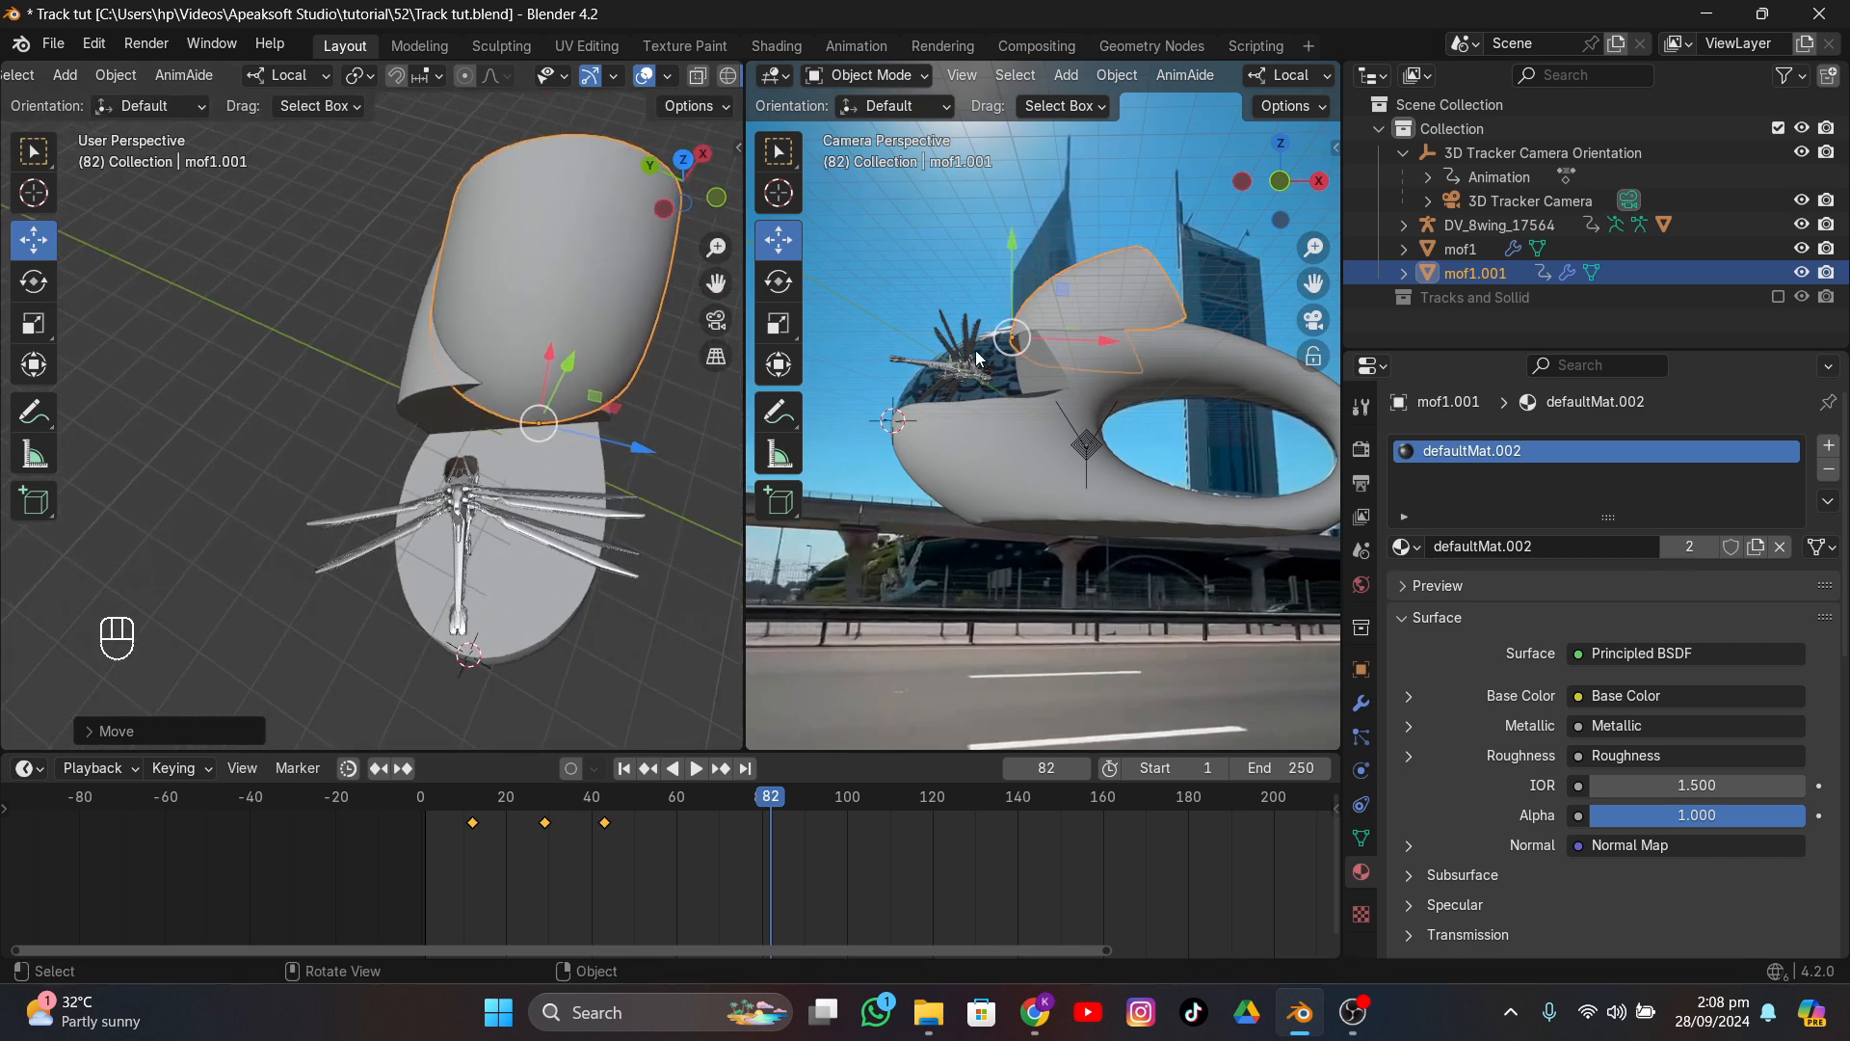
left_click(980, 258)
left_click(1104, 310)
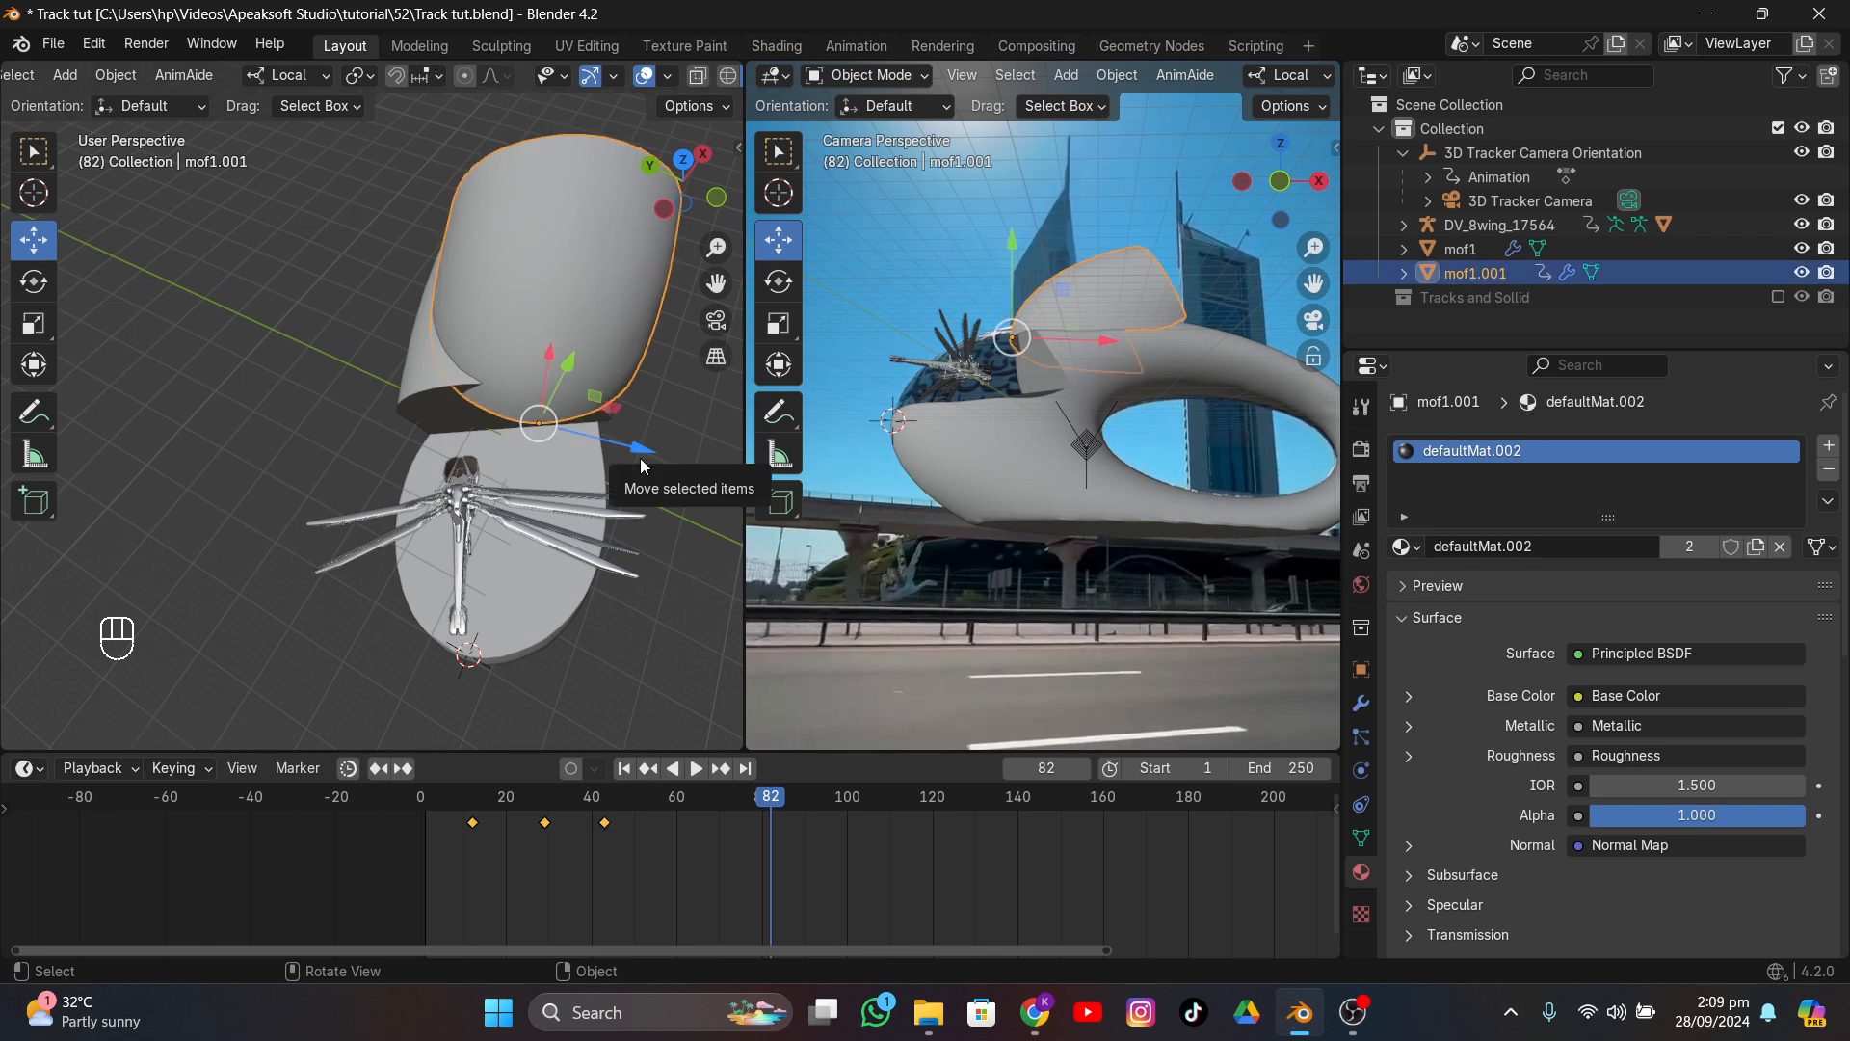
left_click_drag(640, 458, 625, 444)
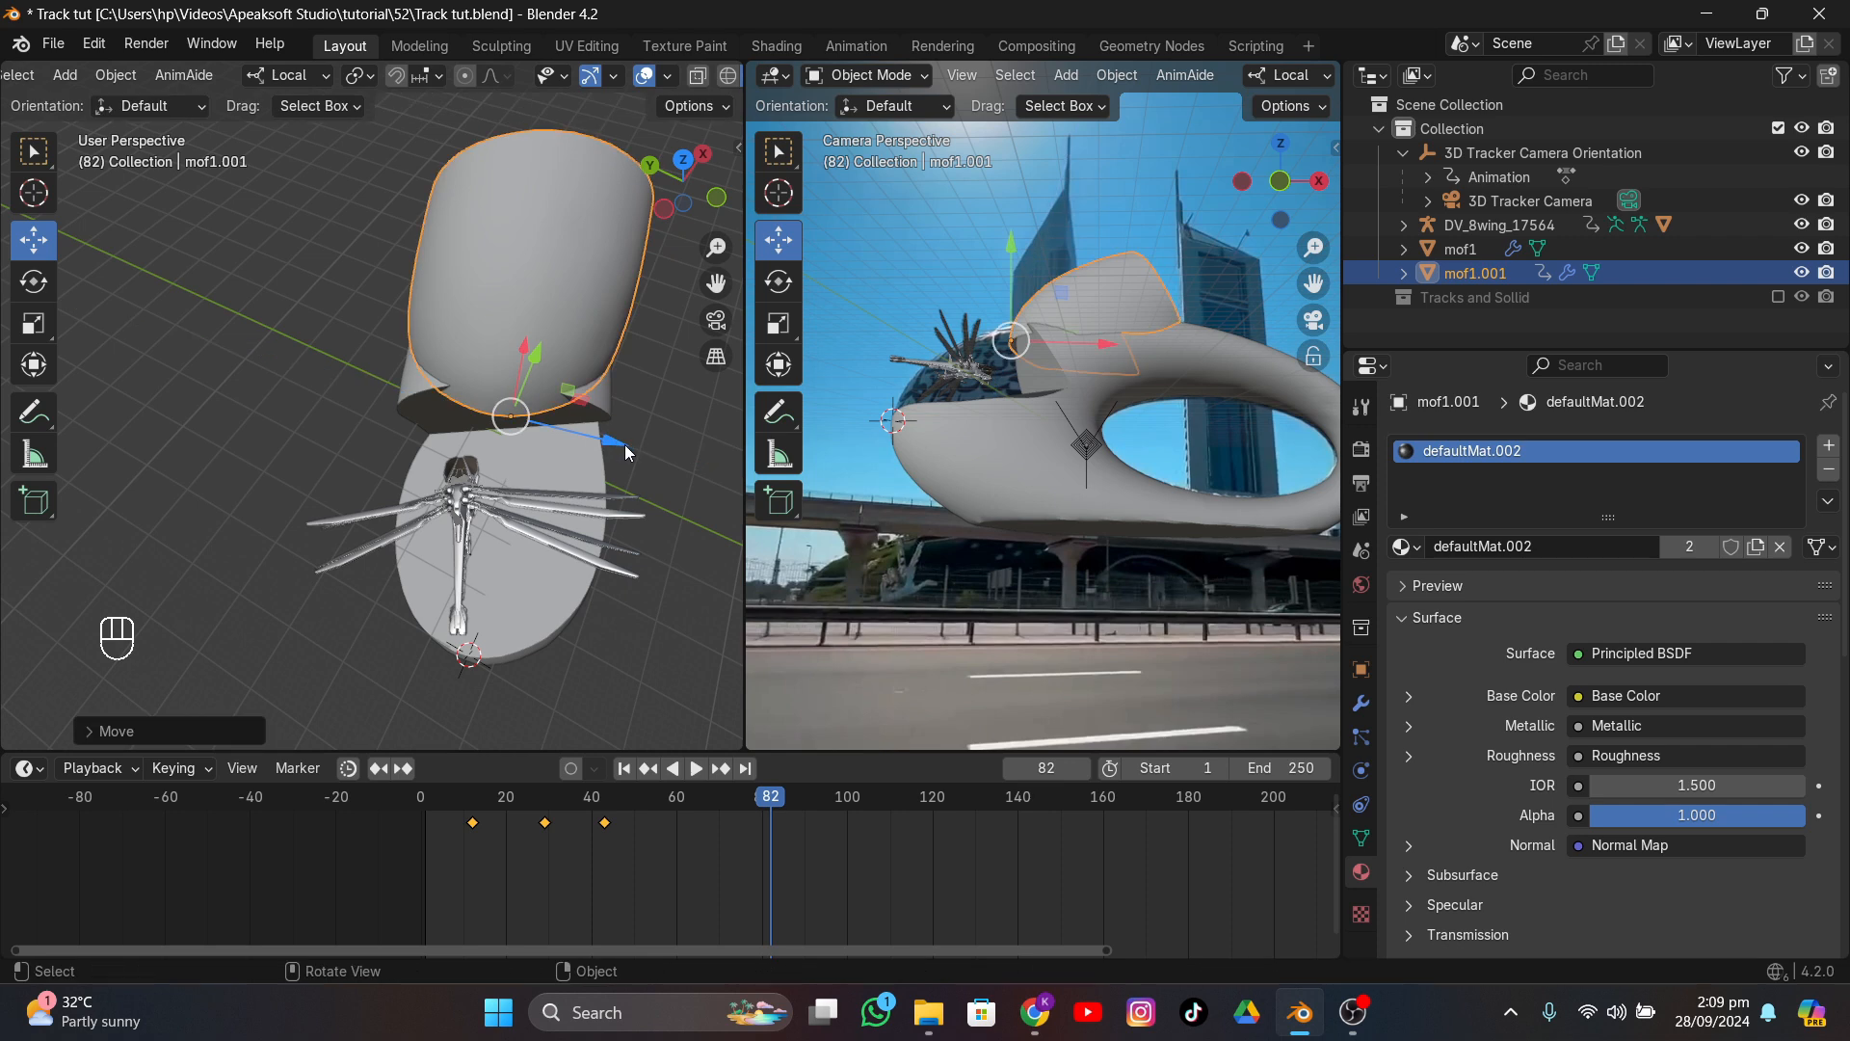
middle_click_drag(589, 437, 451, 366)
left_click_drag(442, 351, 346, 299)
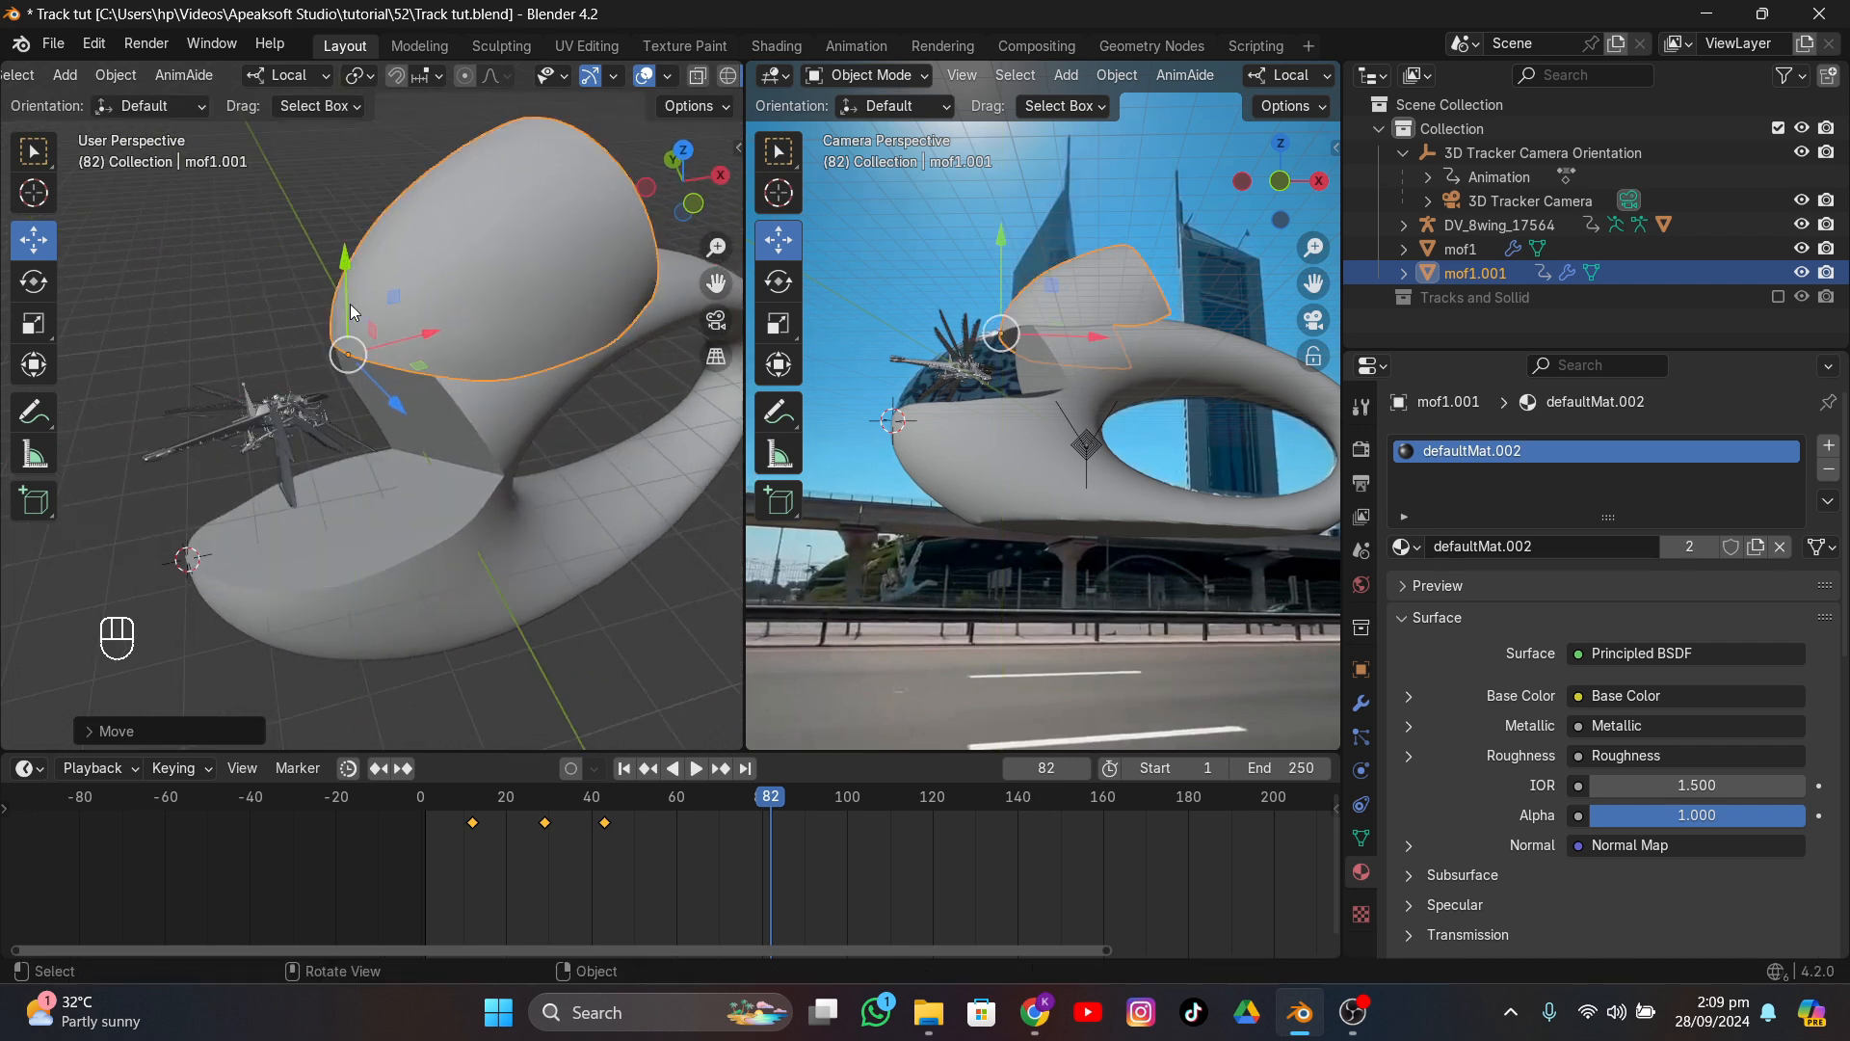
- Move mof1.001's frame 82 keyframe earlier to frame 64 and go to that keyframe
left_click_drag(726, 835, 652, 790)
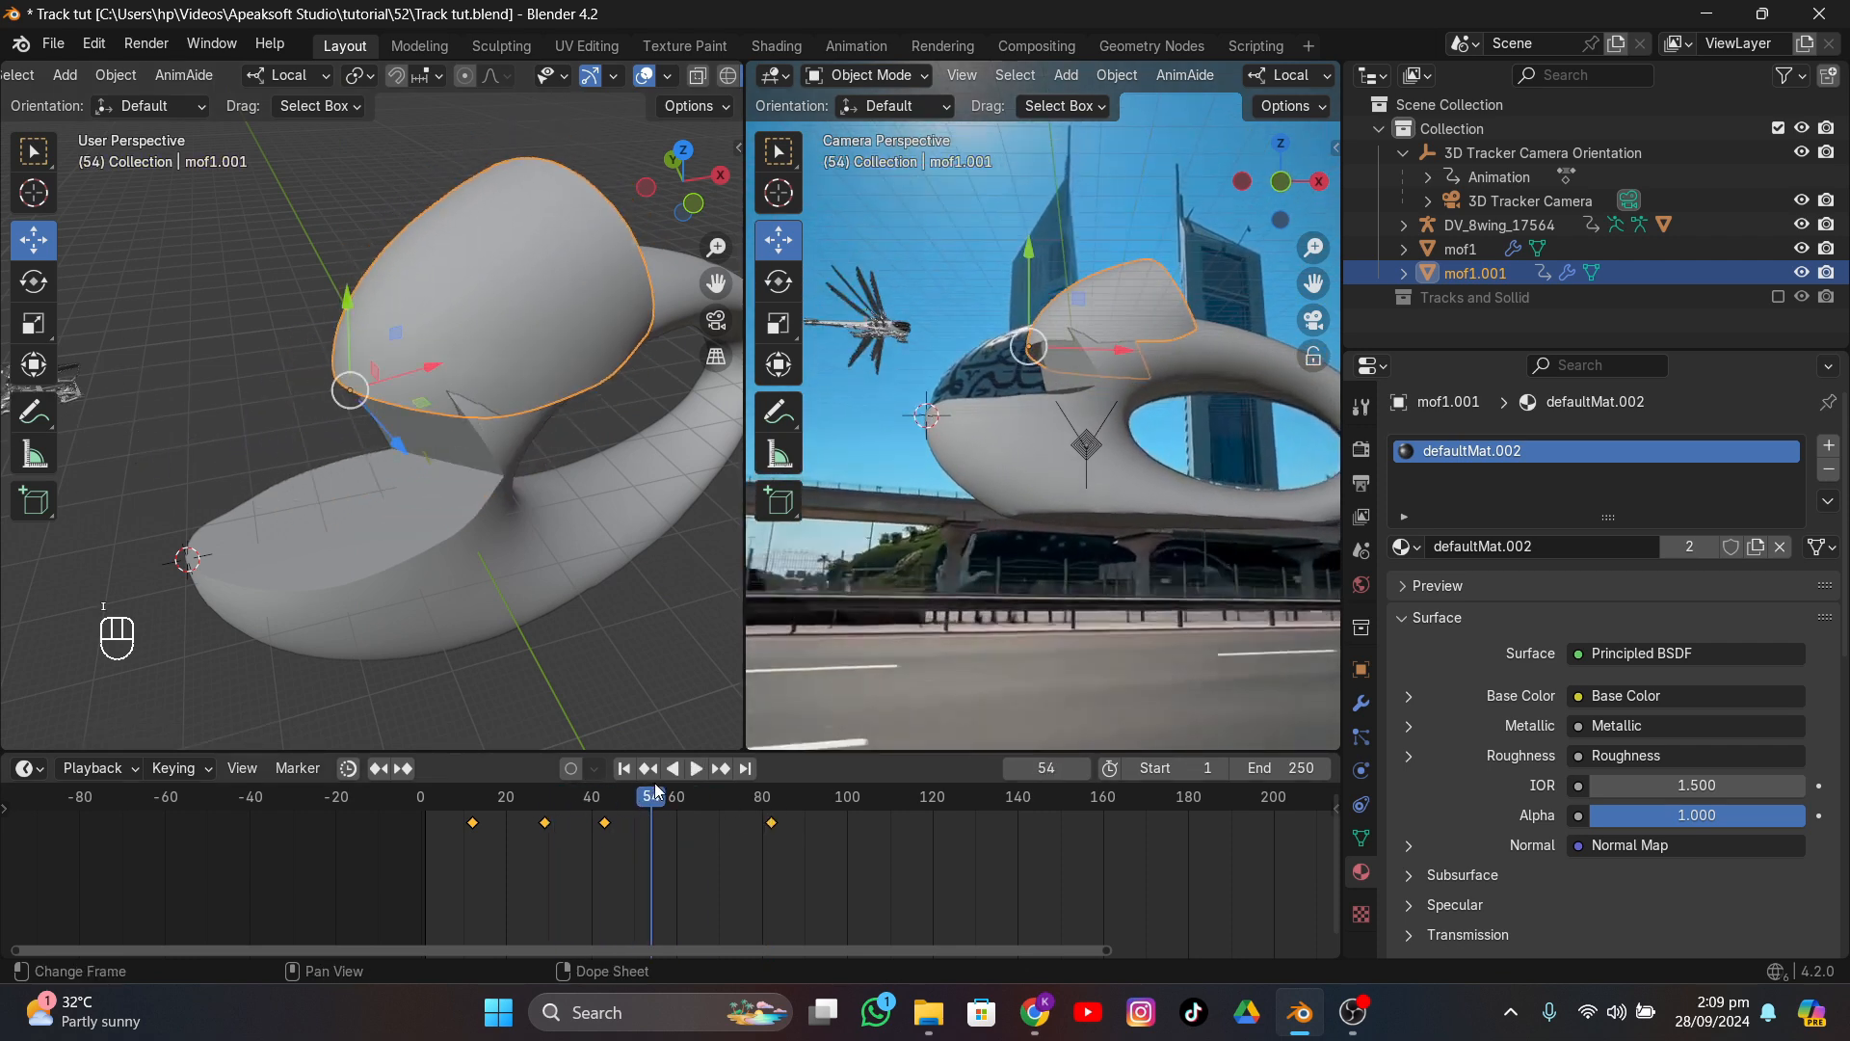
key("g")
left_click(684, 820)
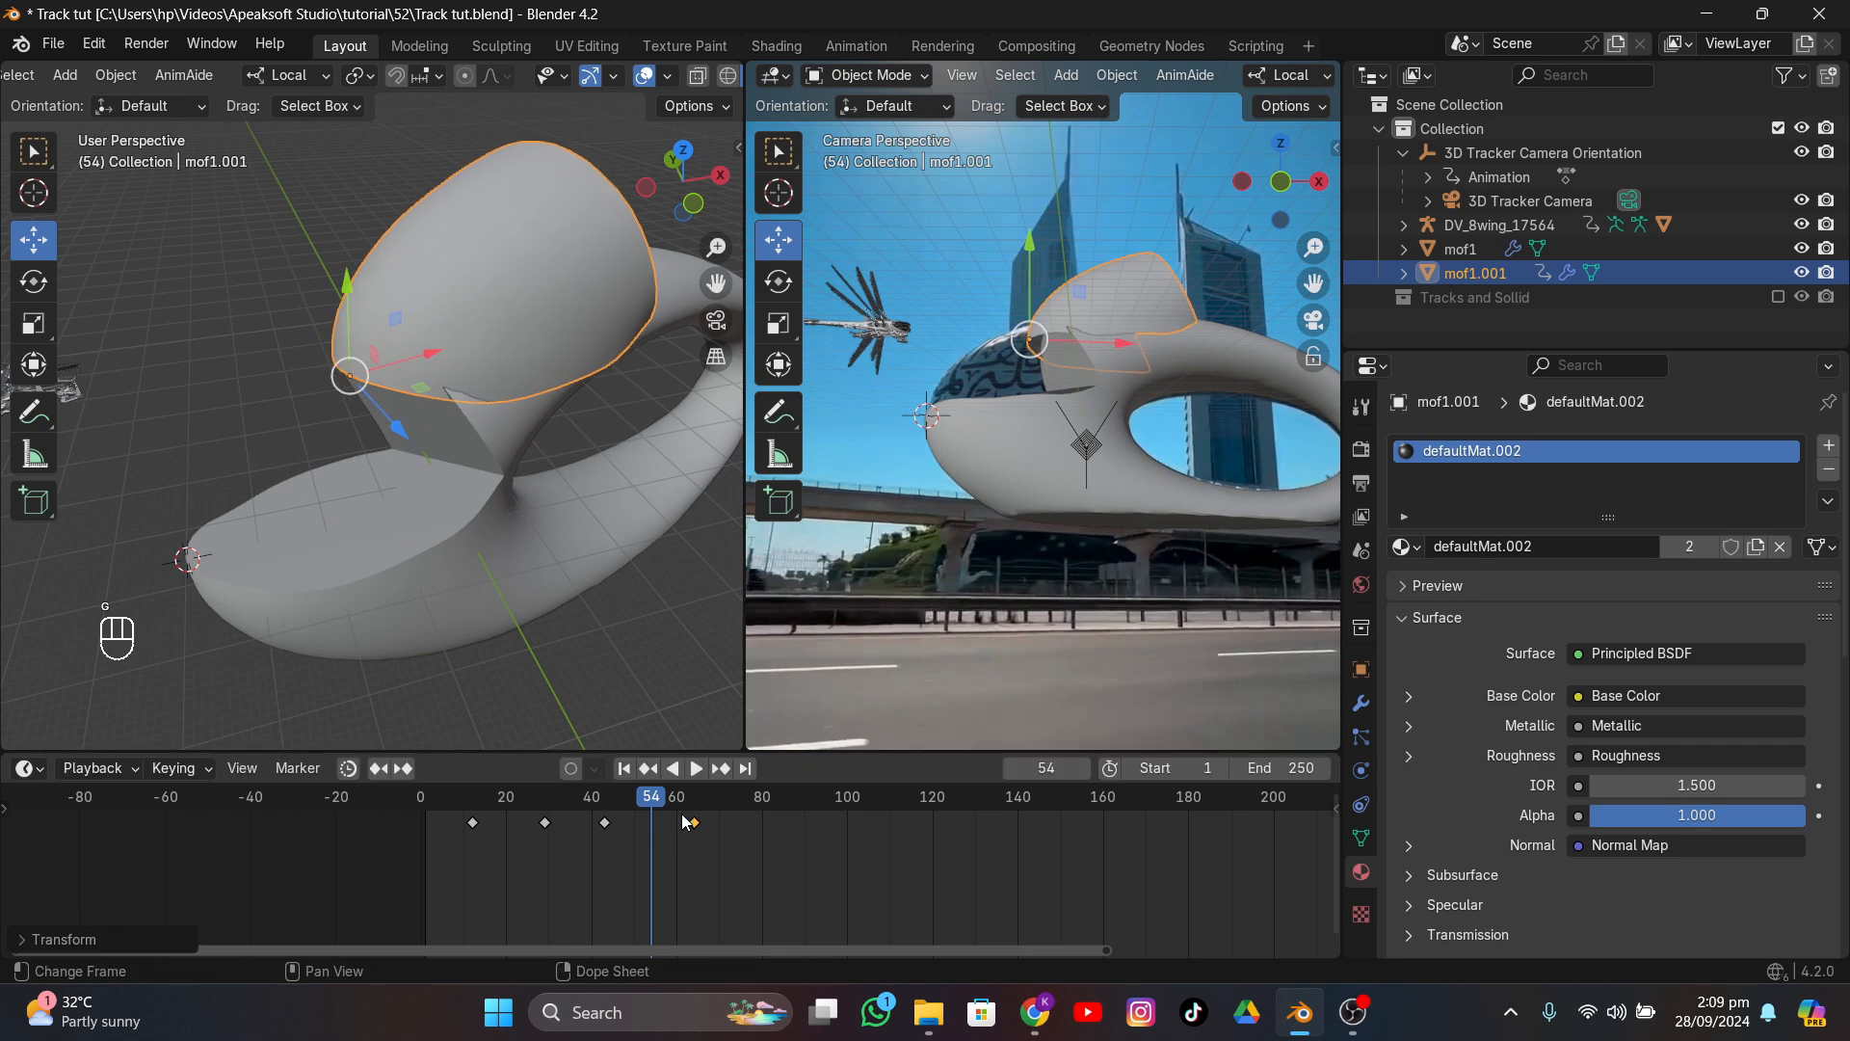
left_click(719, 767)
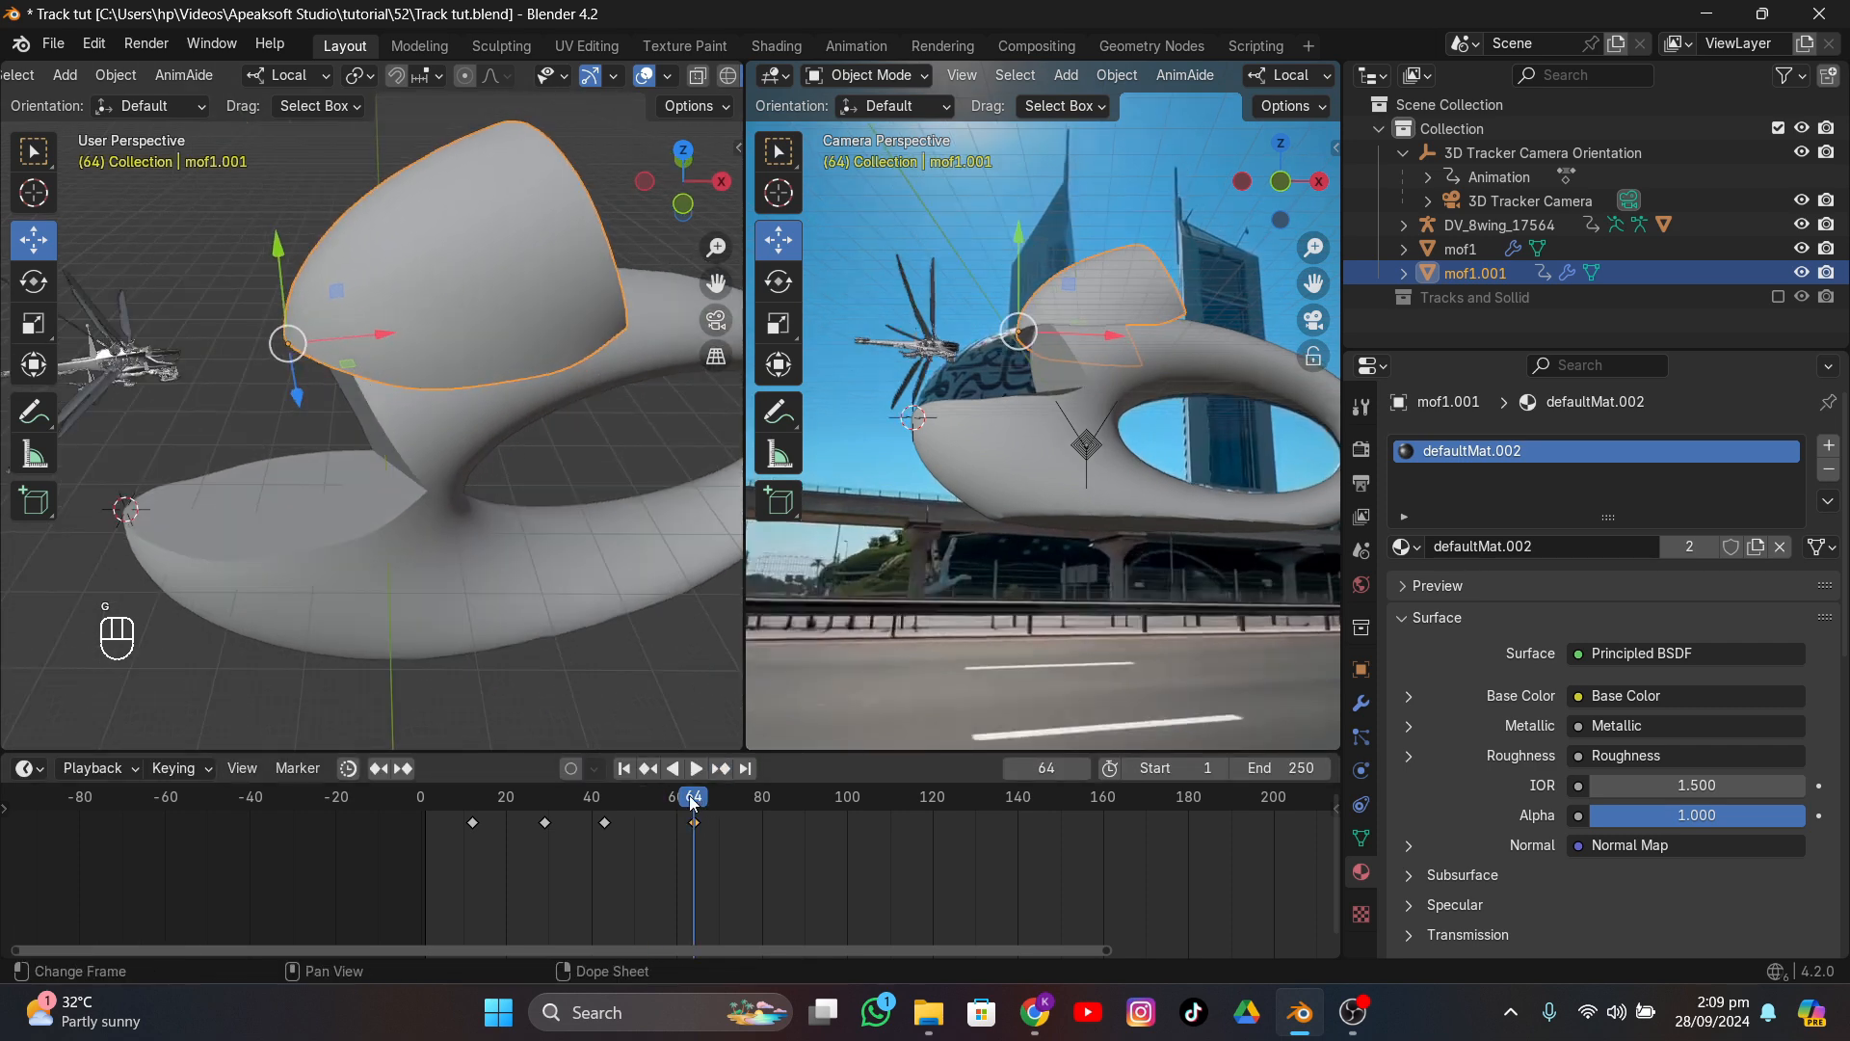
- At frame 49, nudge mof1.001 slightly and keyframe it
left_click_drag(692, 802, 603, 796)
key("space")
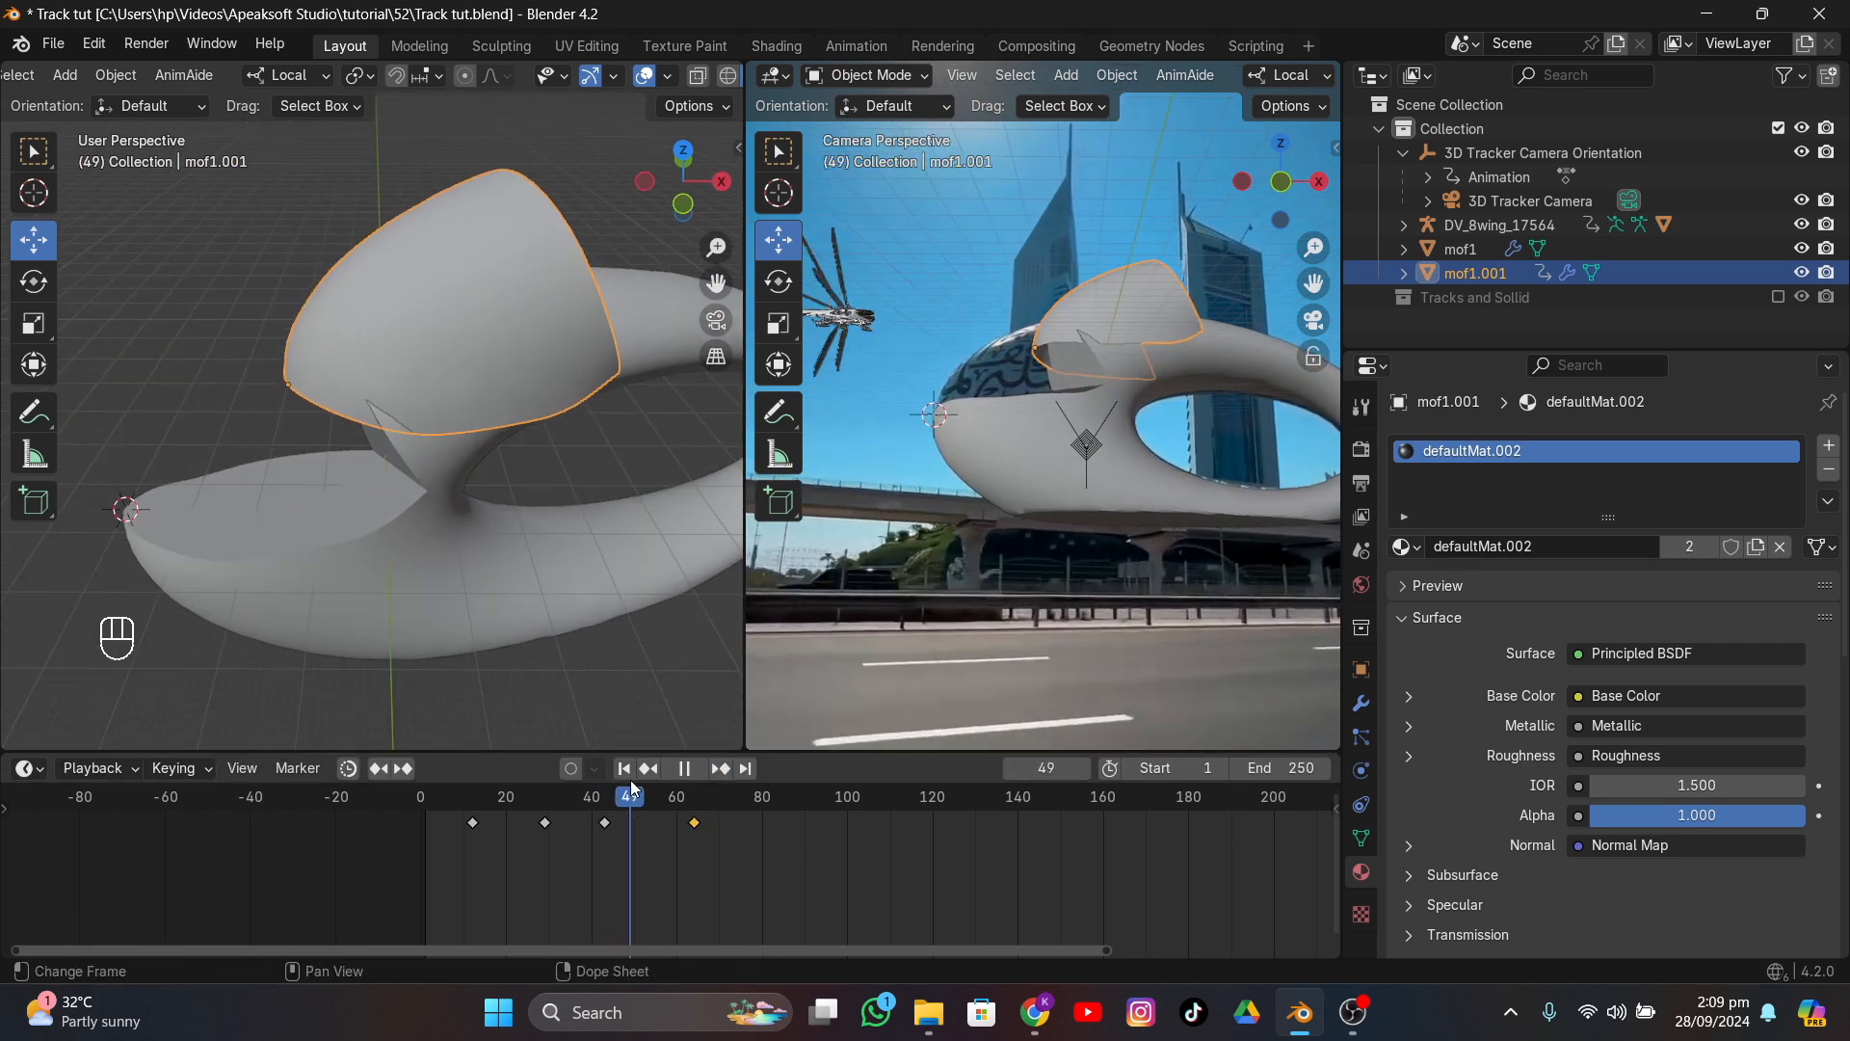
left_click_drag(295, 451, 301, 451)
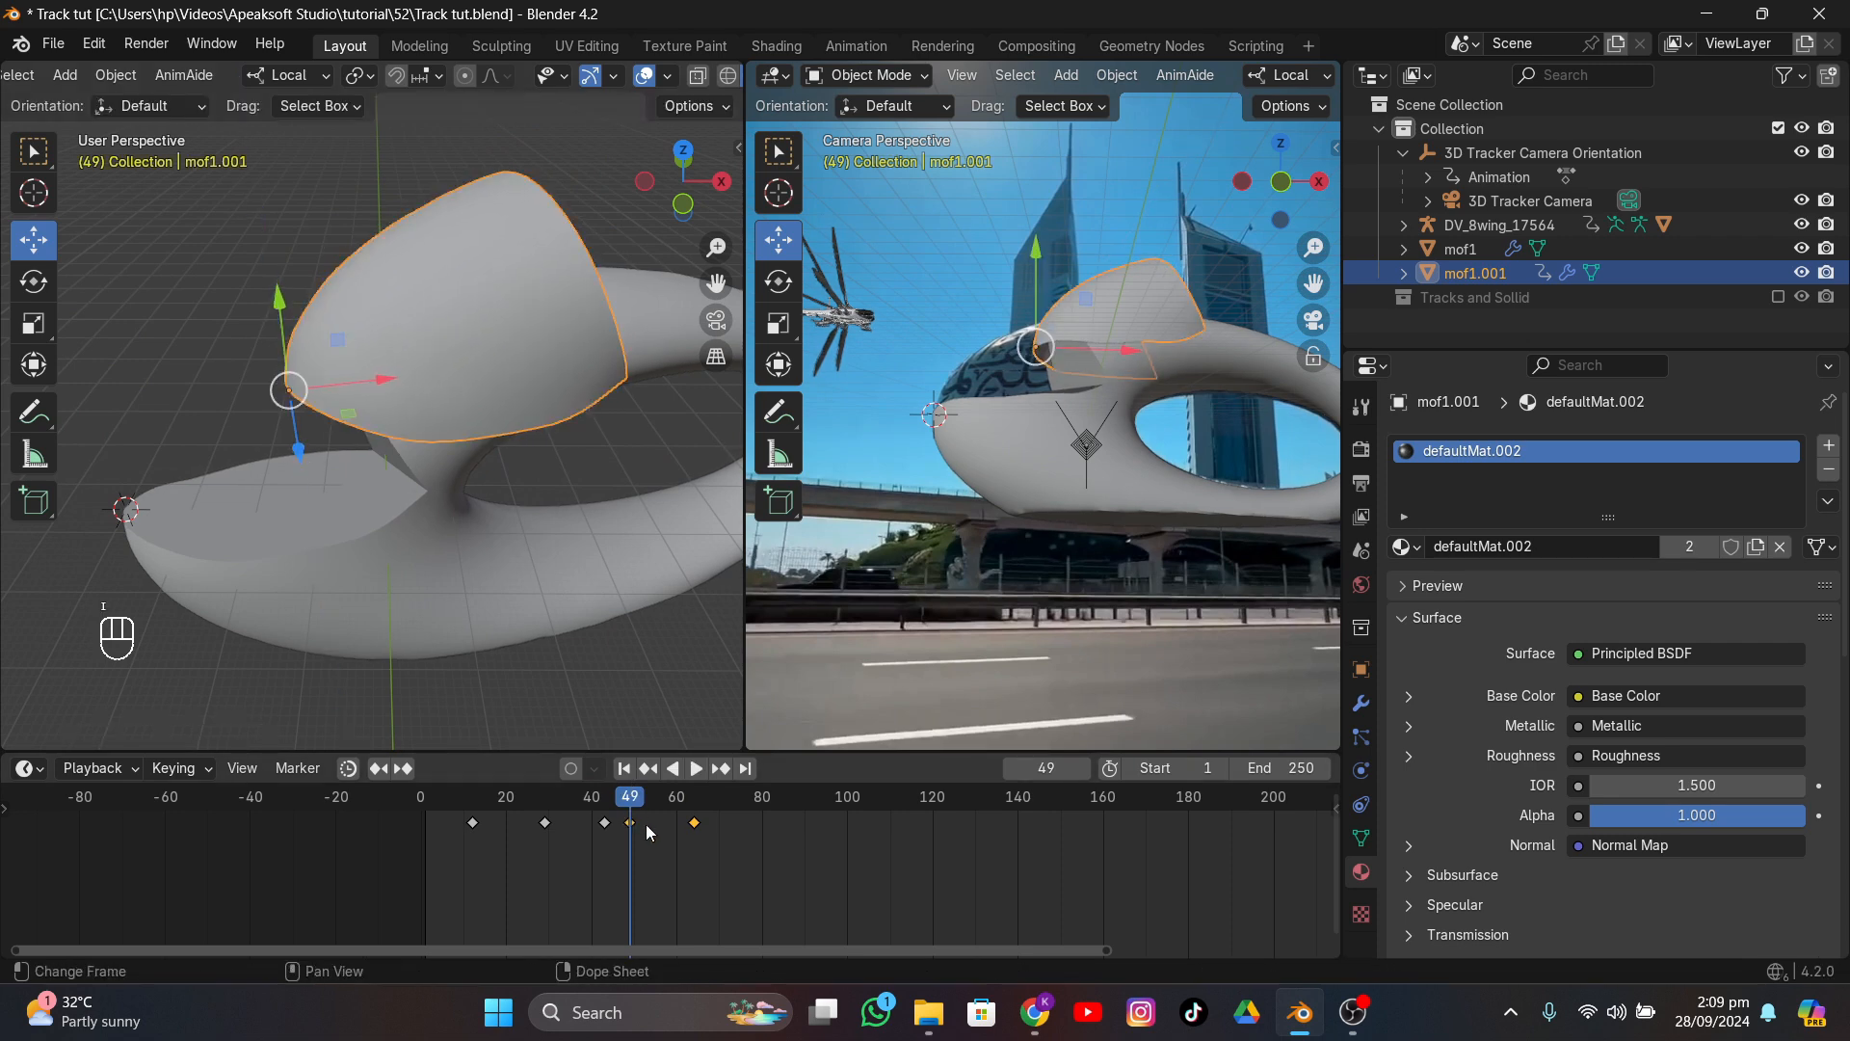
mouse_move(622, 802)
left_mouse_down()
mouse_move(700, 805)
mouse_move(621, 799)
left_mouse_up()
- Delete mof1.001's keyframes at frames 64 and 49, playing the animation between the two deletions
left_click_drag(762, 848, 759, 845)
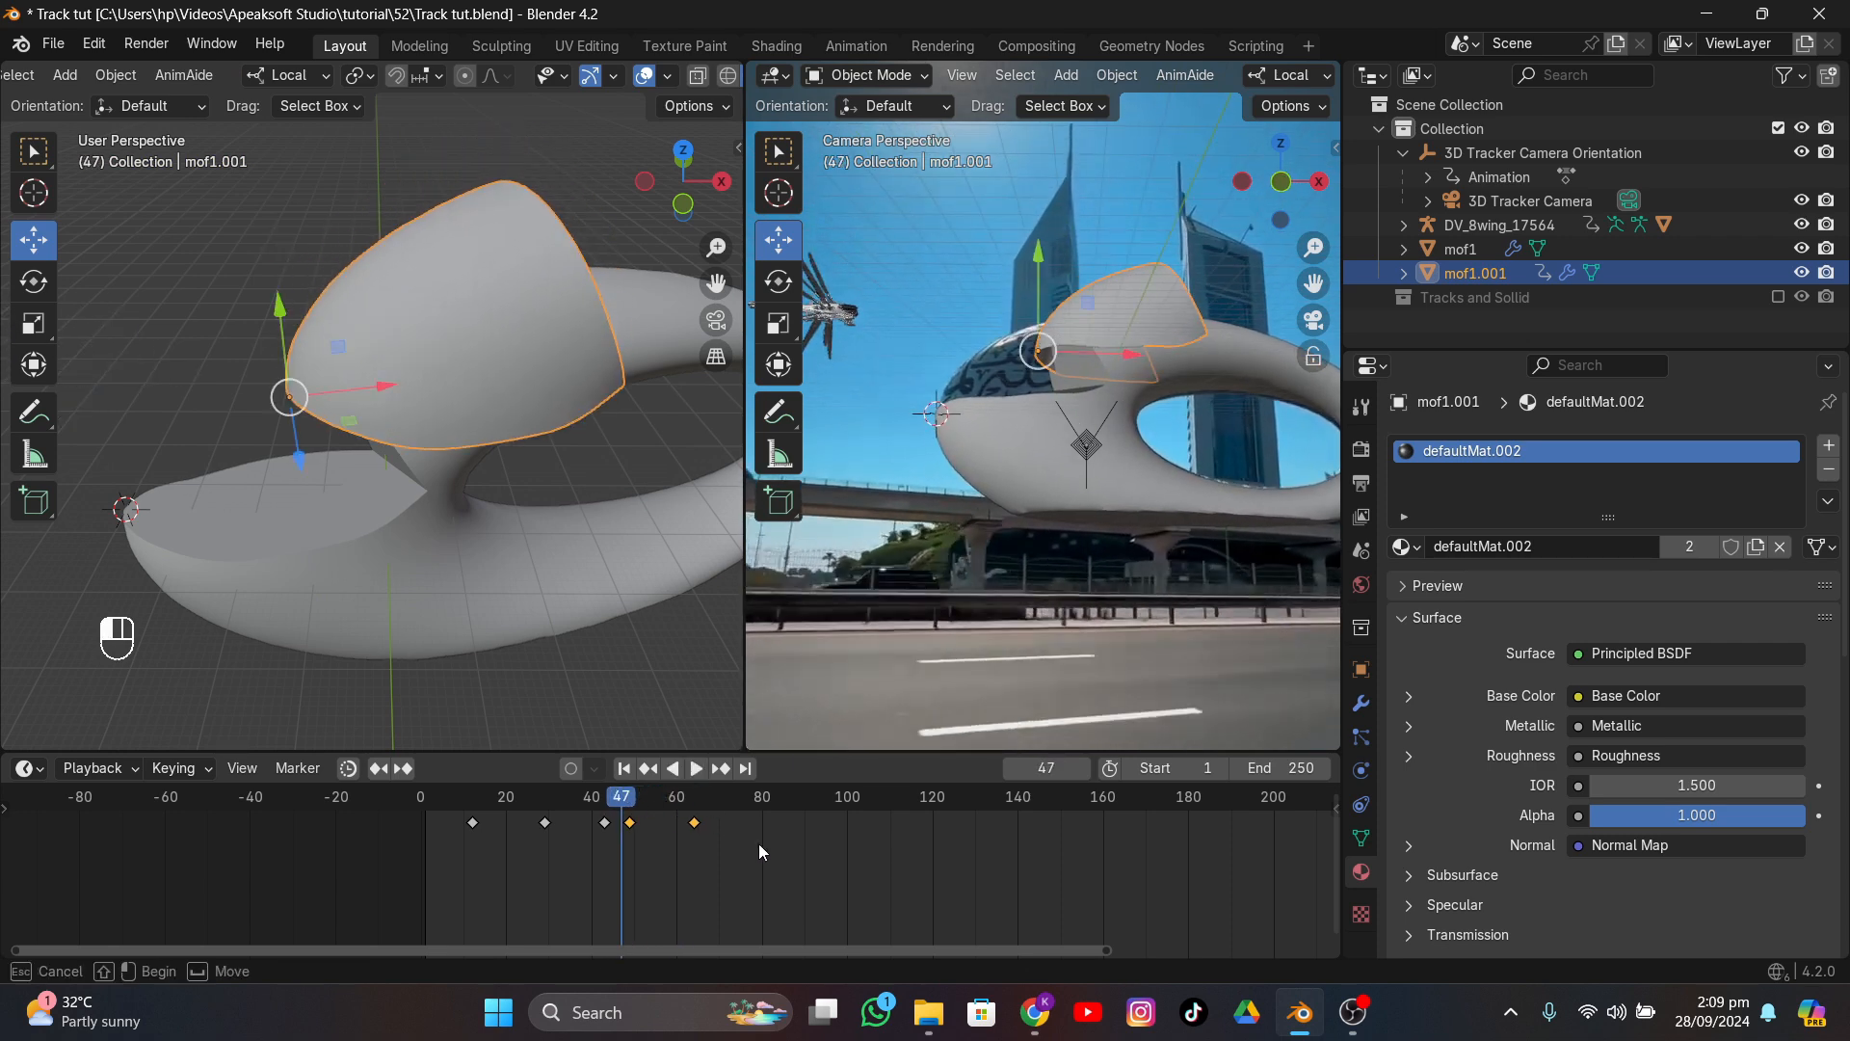
key("x")
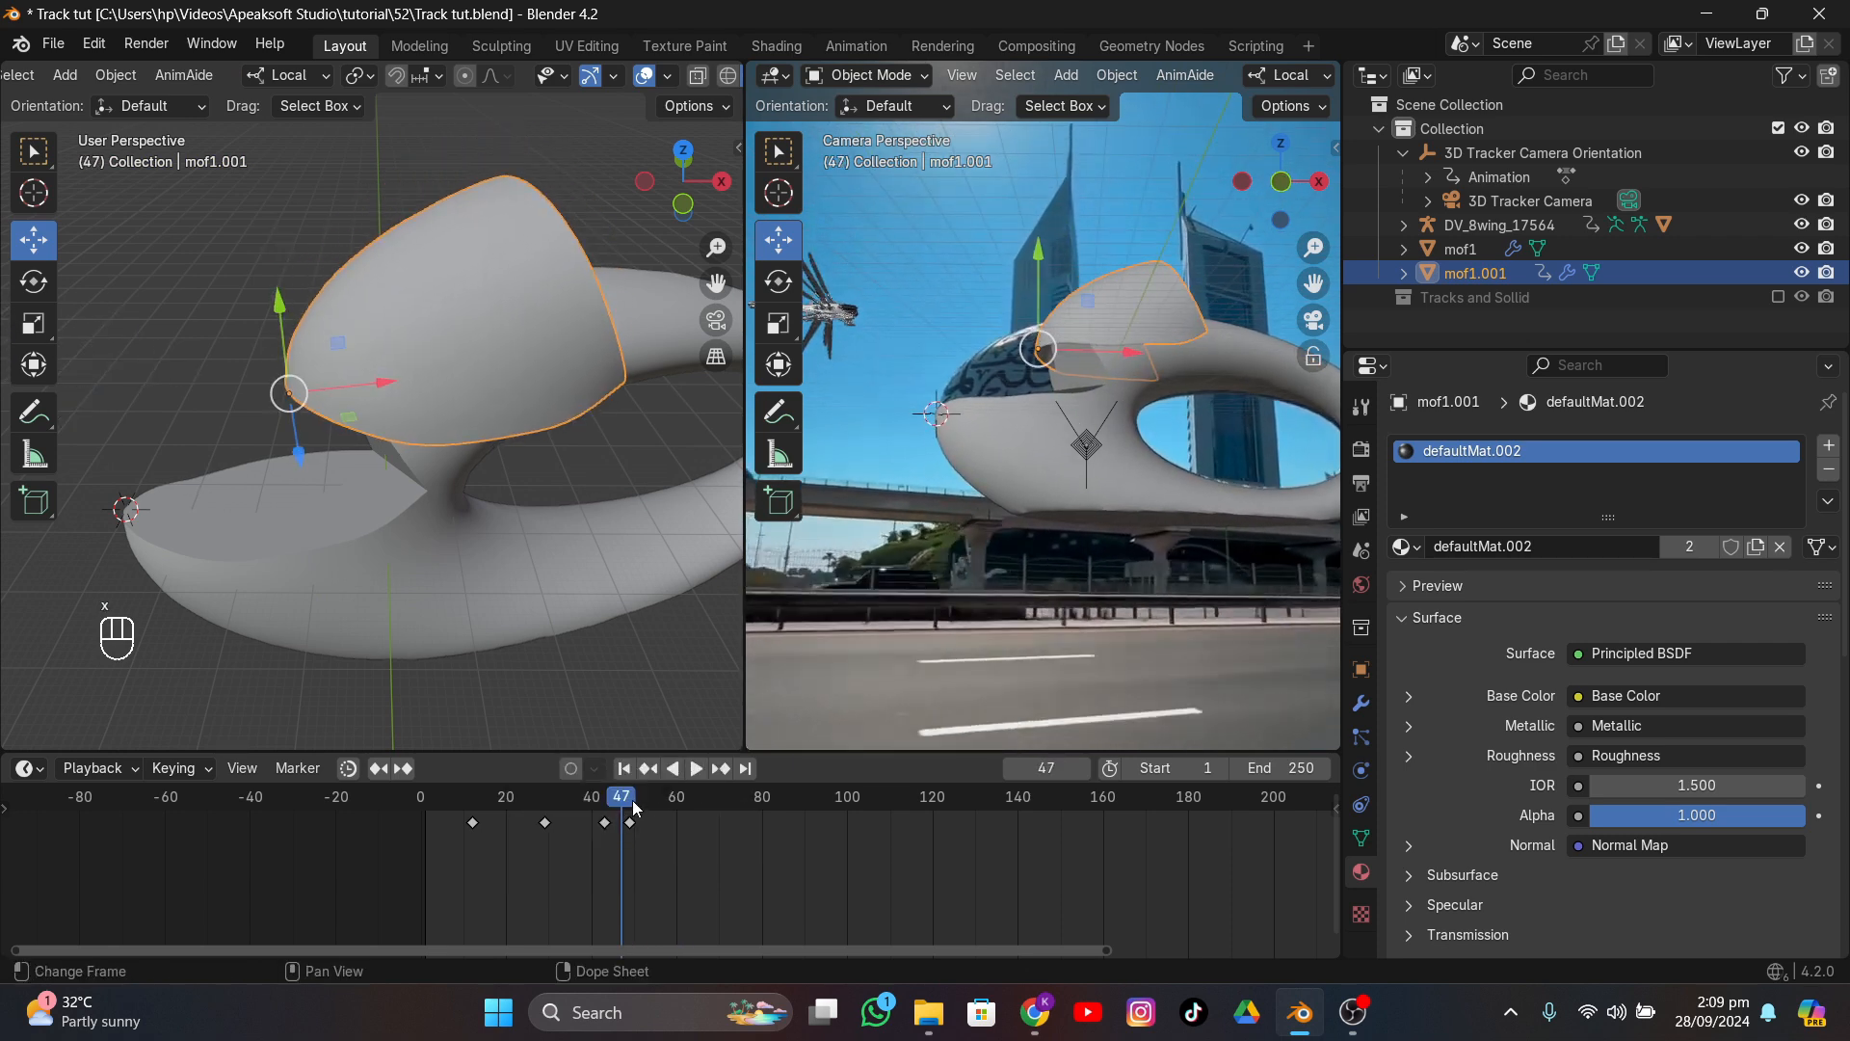
left_click_drag(634, 807, 397, 946)
key("space")
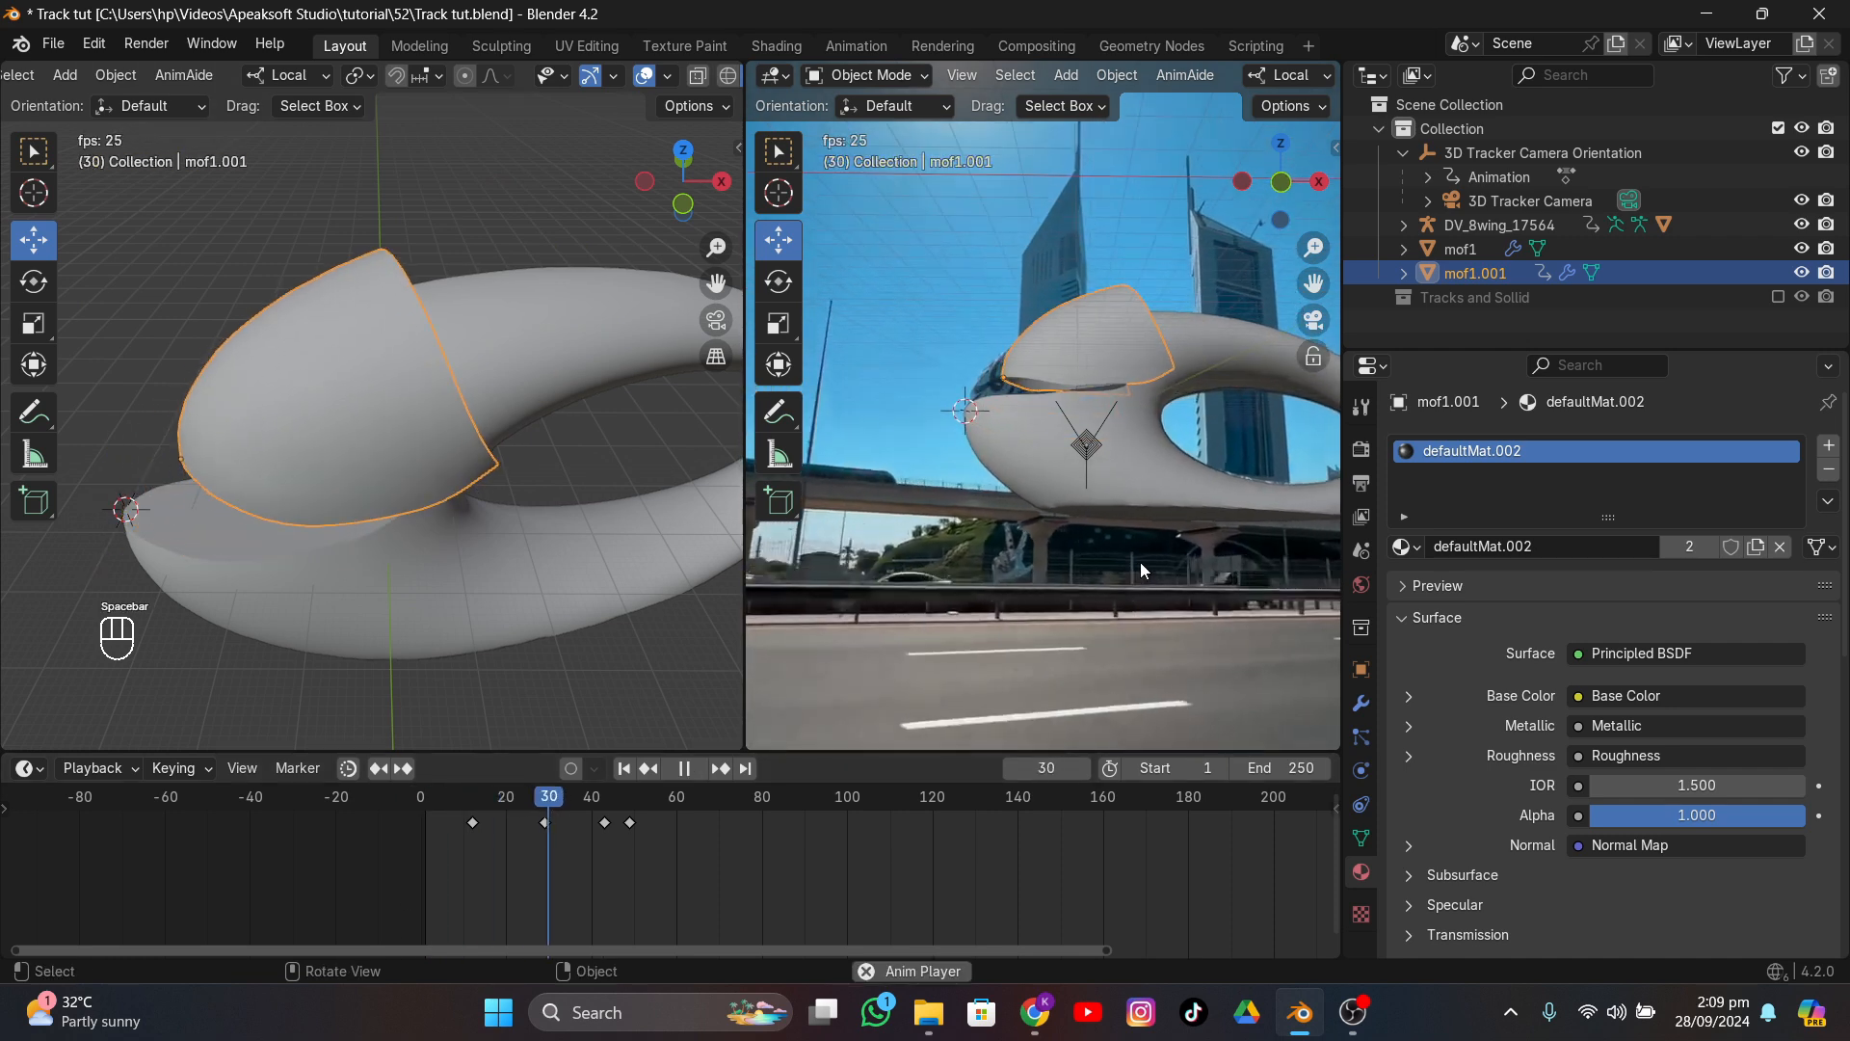
key("space")
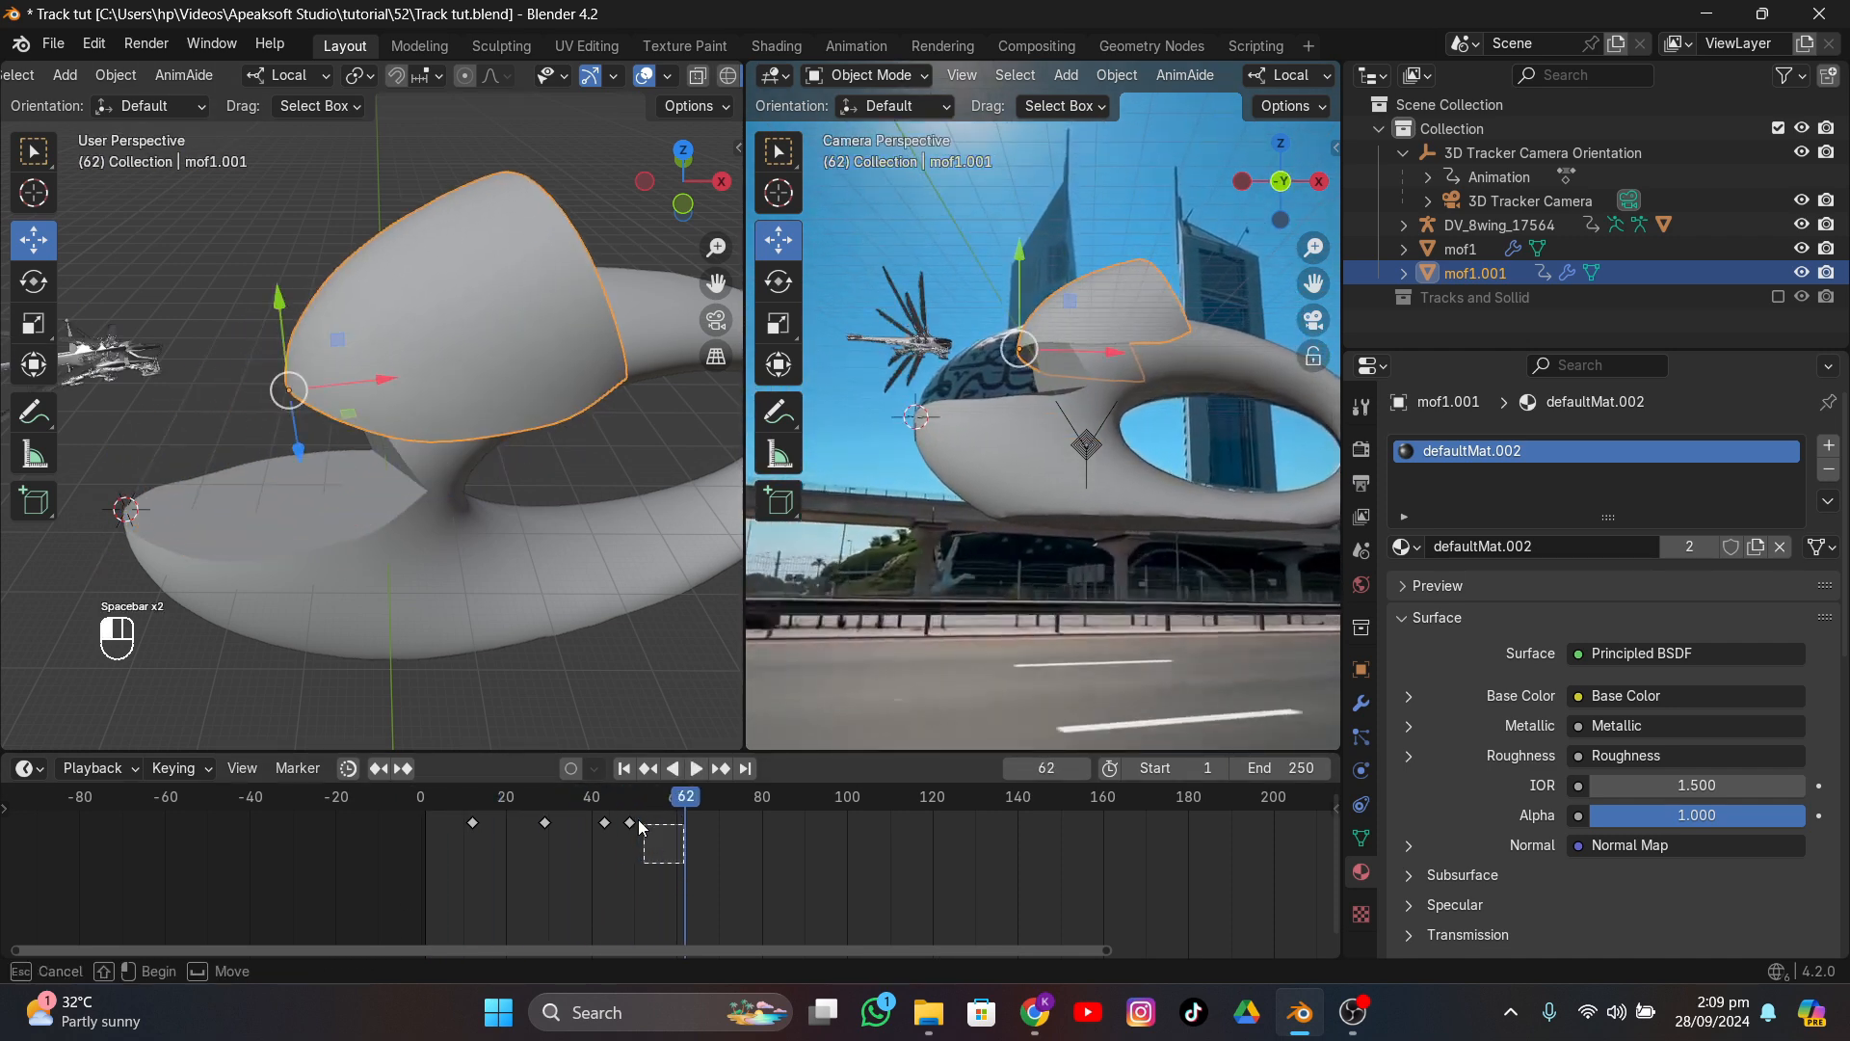
key("x")
- Play and scrub through the animation to check the cover's opening motion against the ornithopter's approach
key("space")
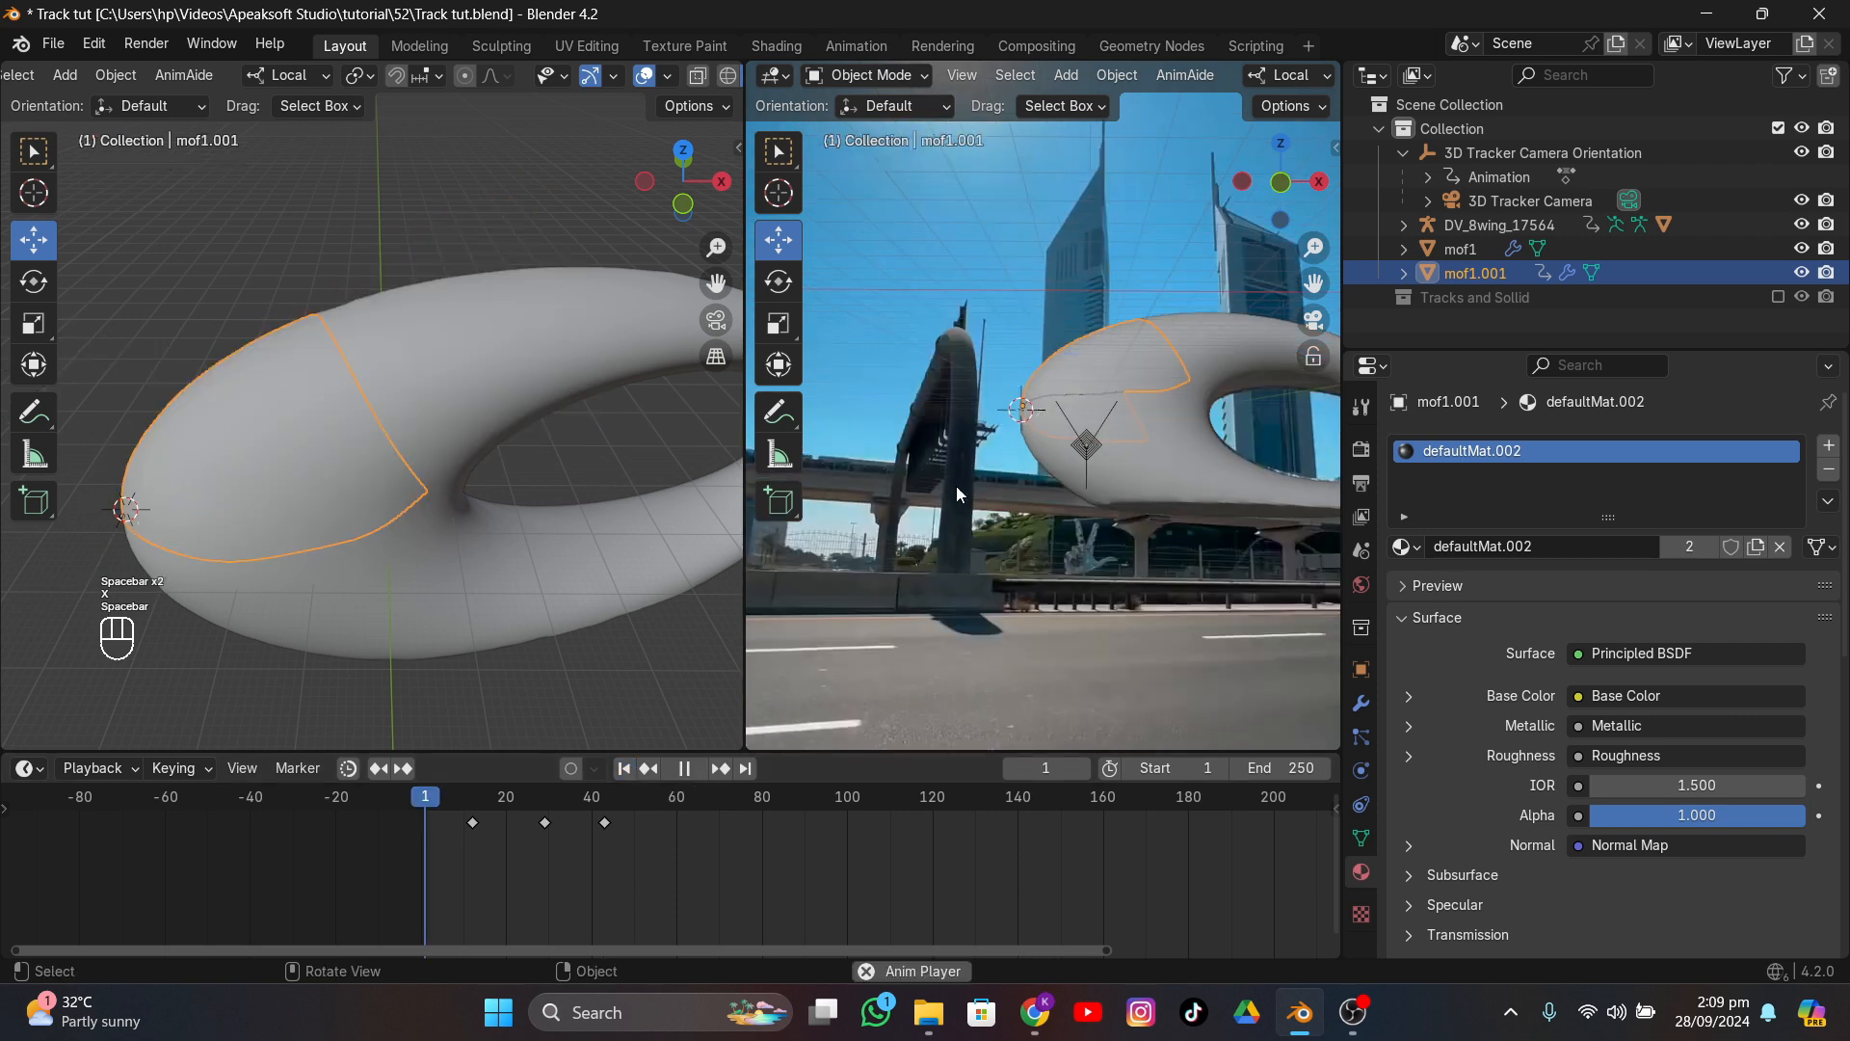
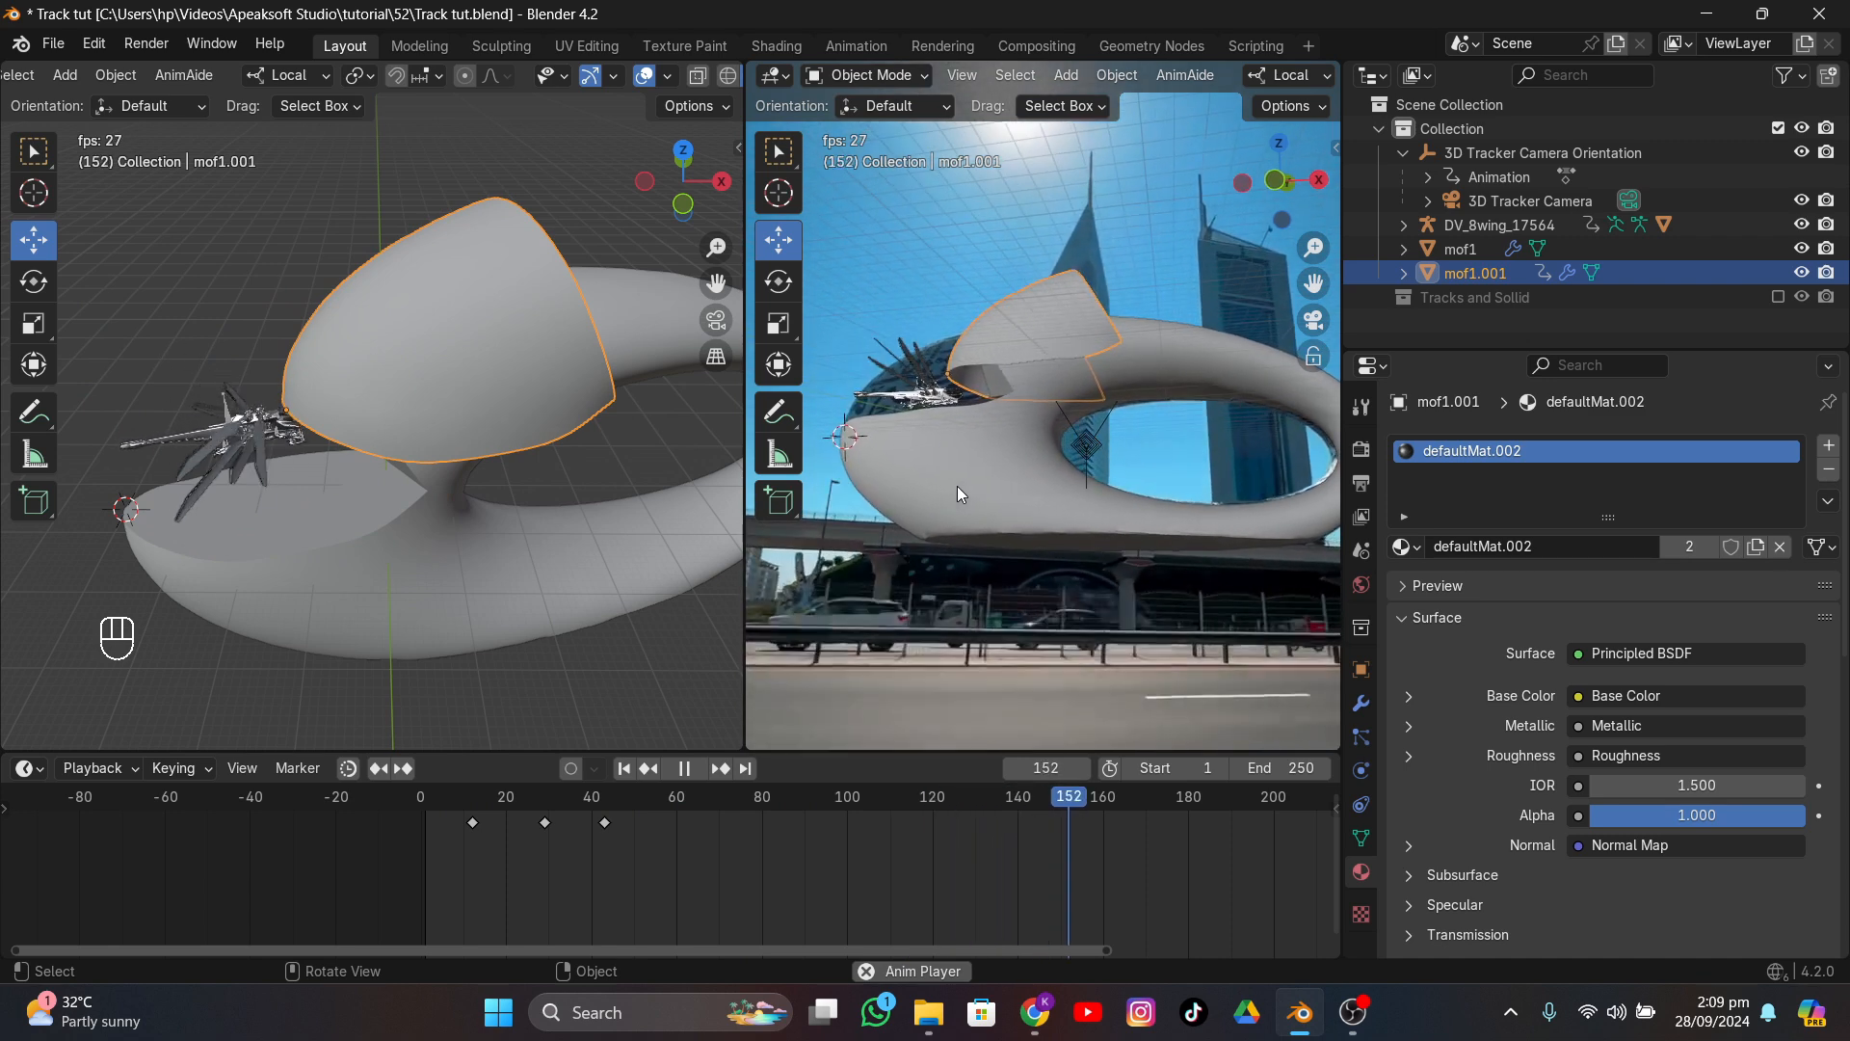
key("space")
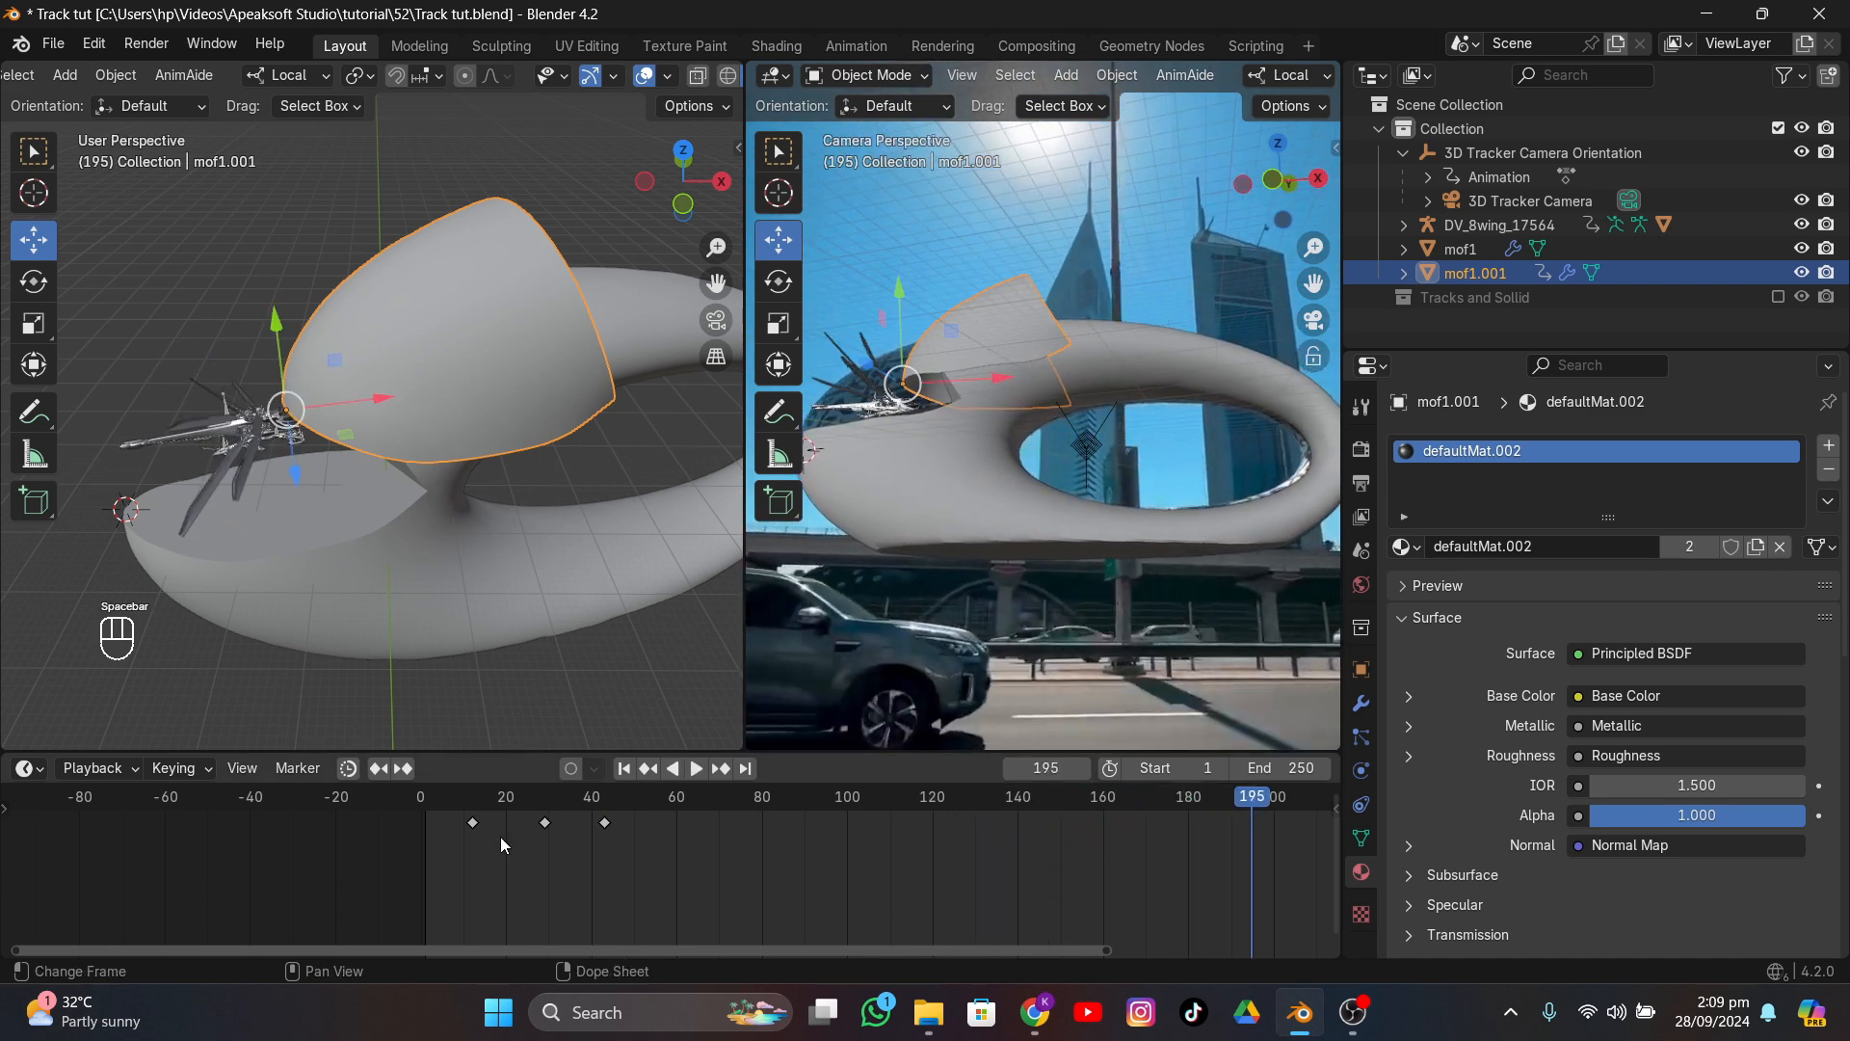
left_click_drag(592, 798, 473, 800)
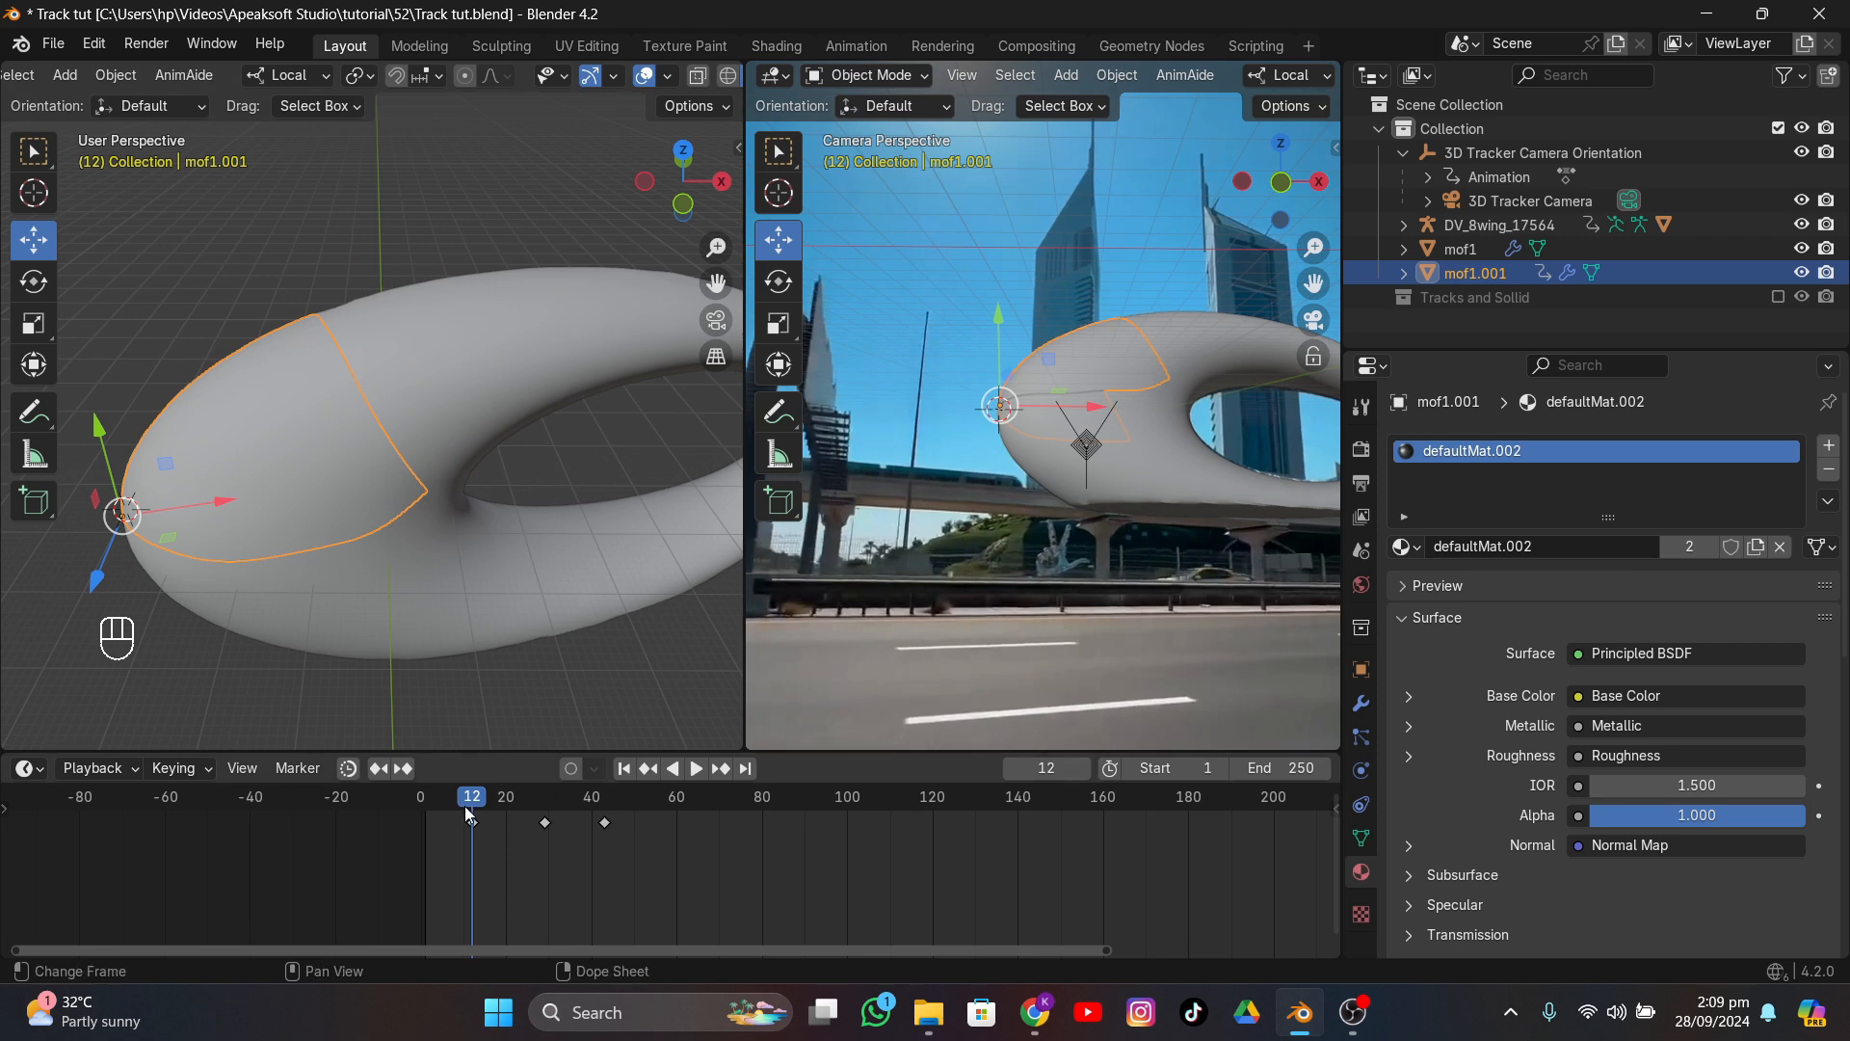
key("space")
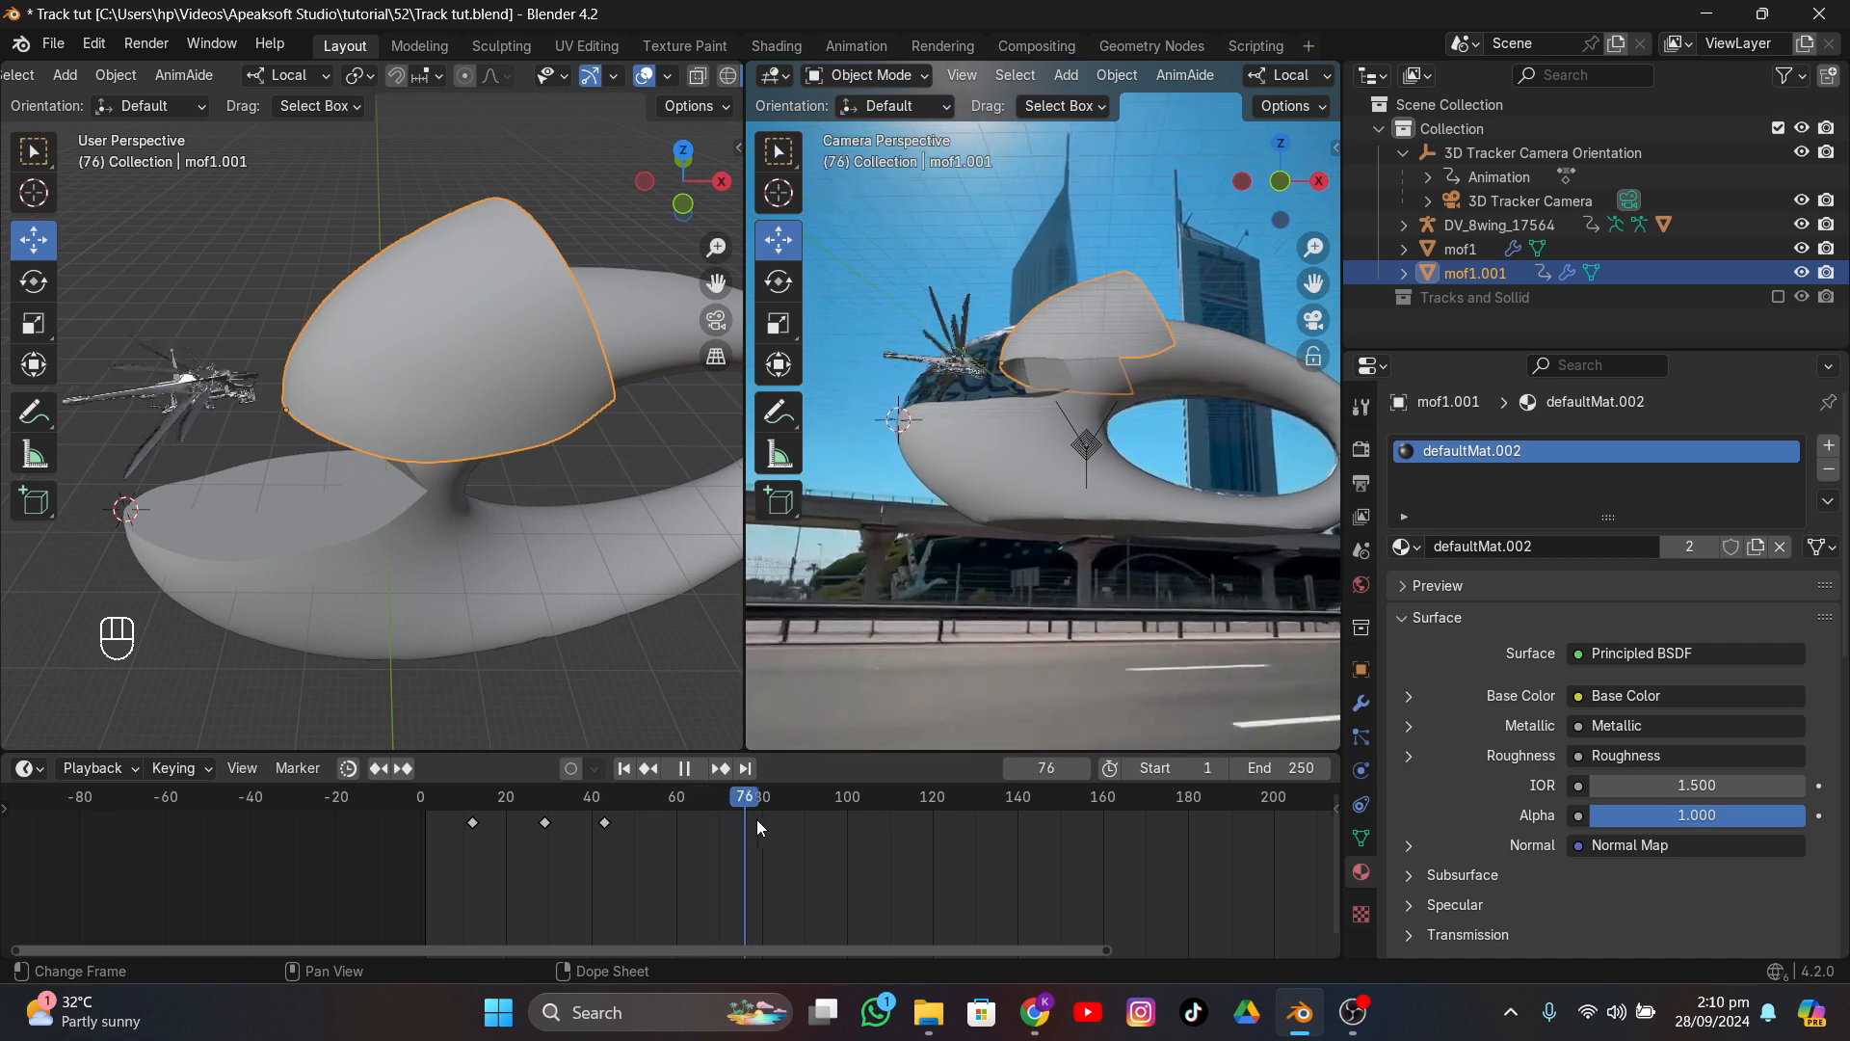
left_click_drag(755, 819, 645, 881)
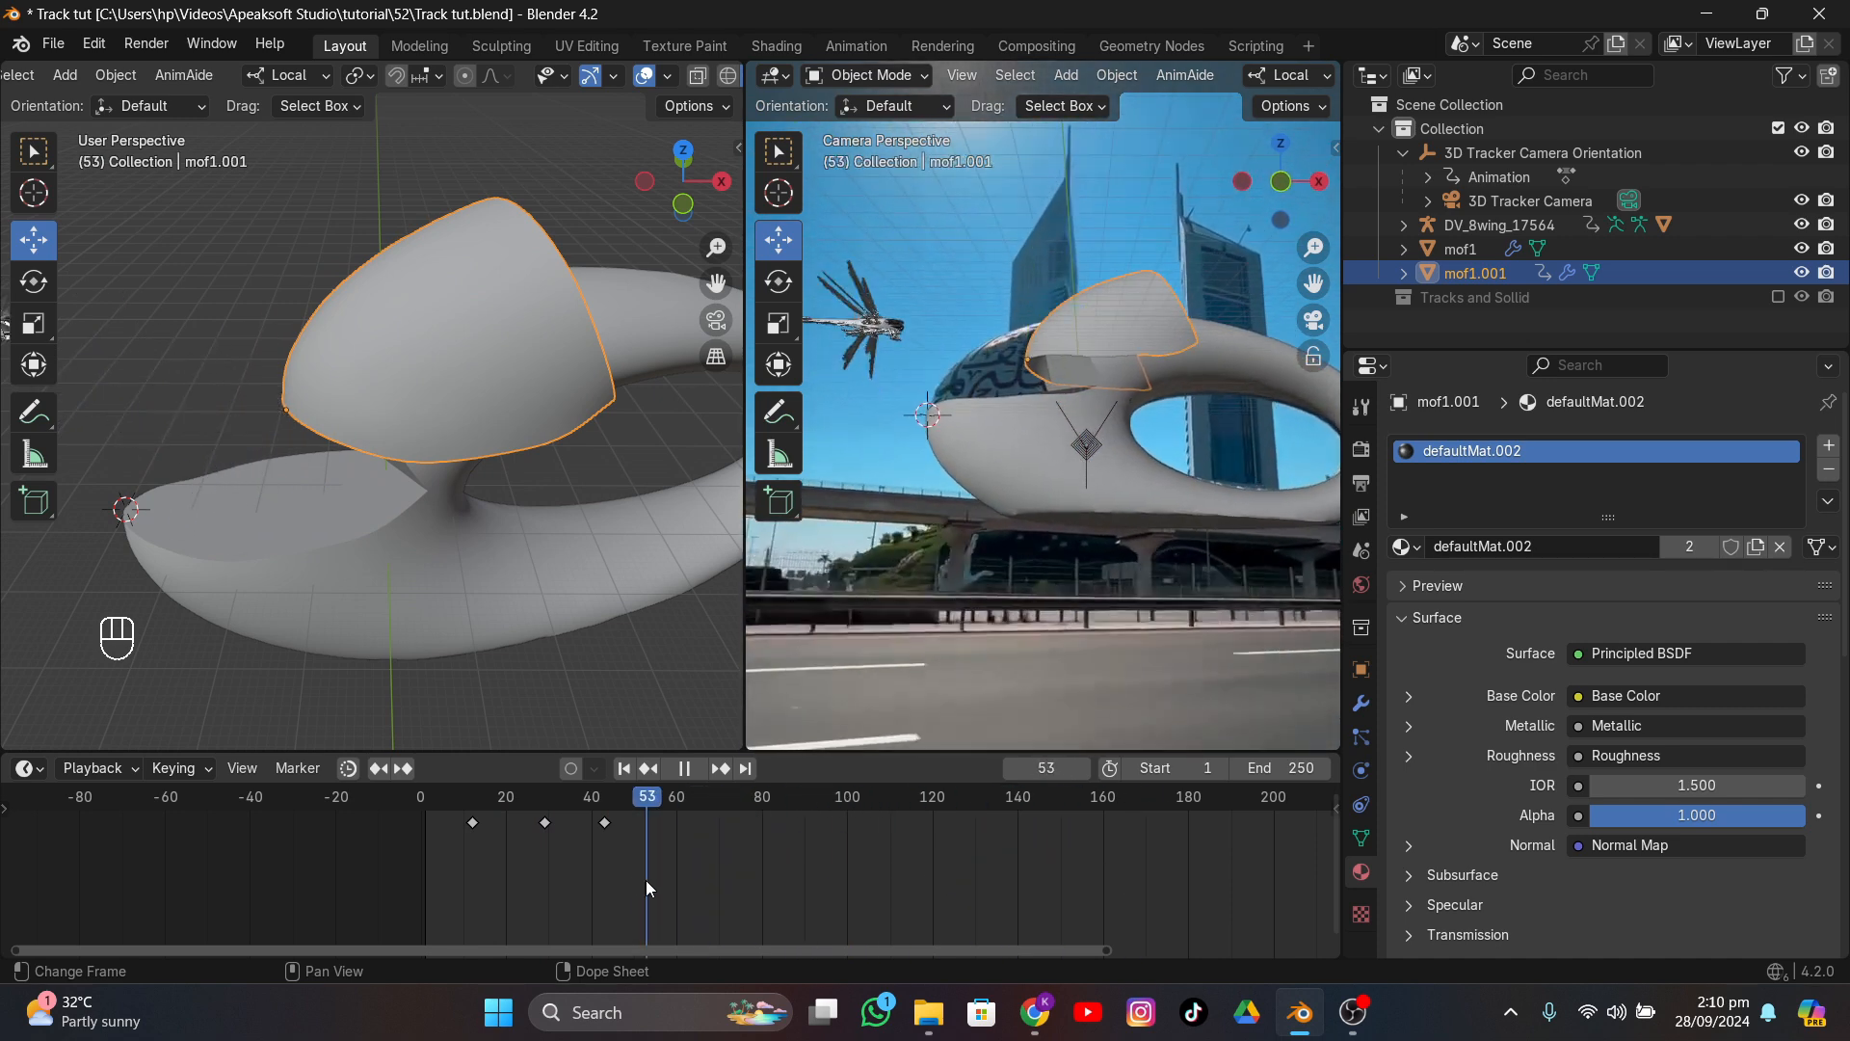
- Save the project and import the glTF model scifi_crate.glb from the project folder
left_click(54, 43)
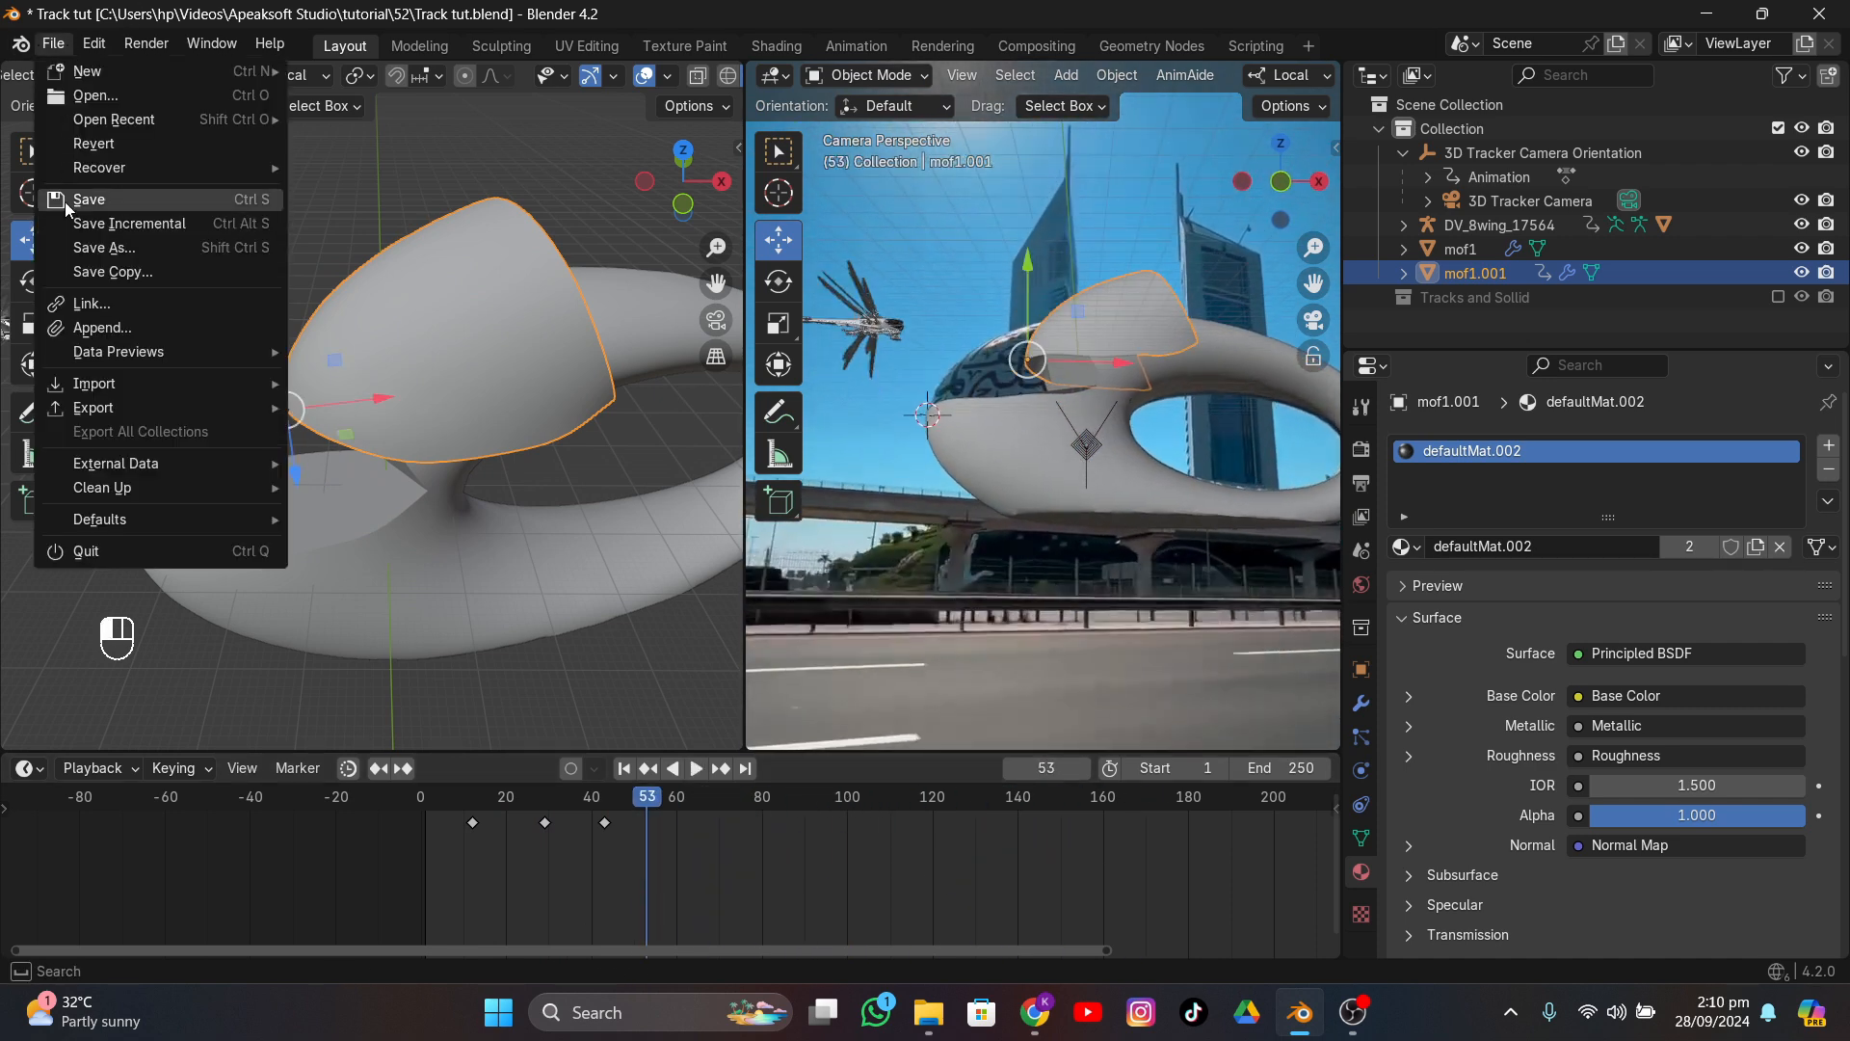
left_click(89, 199)
left_click(53, 43)
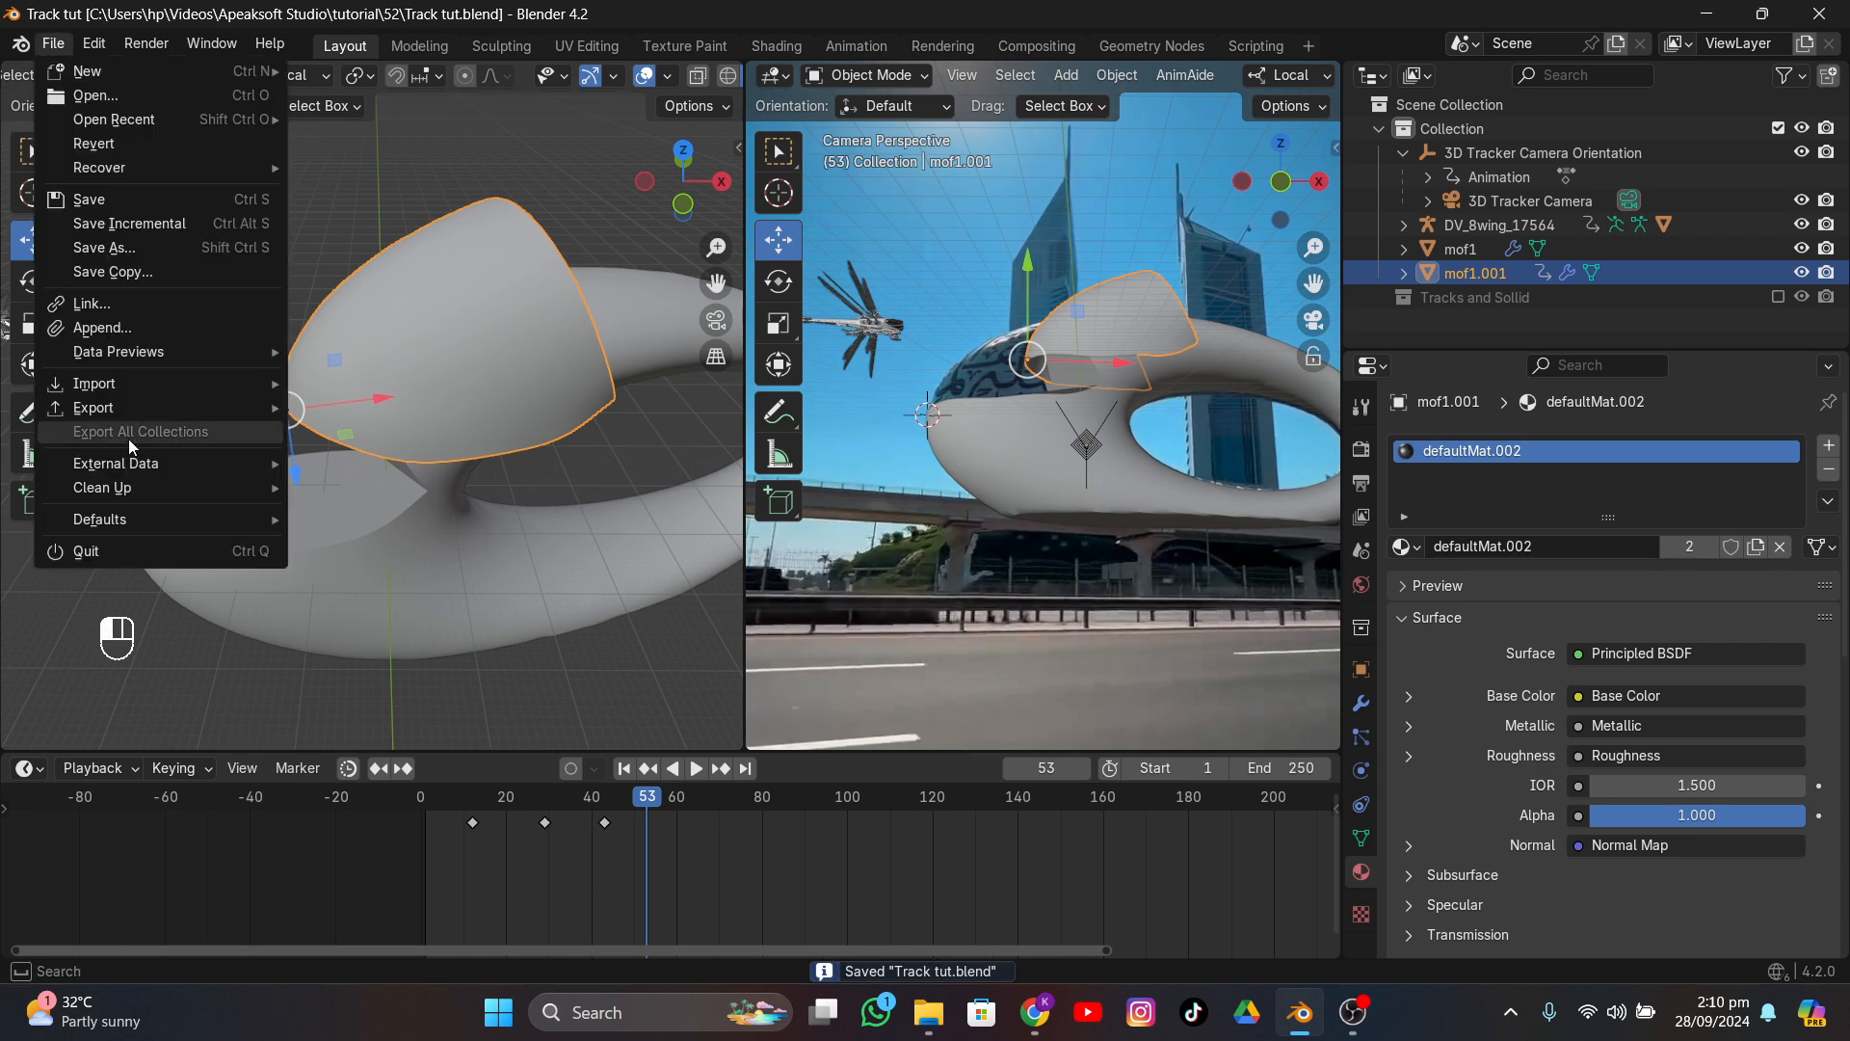
mouse_move(119, 385)
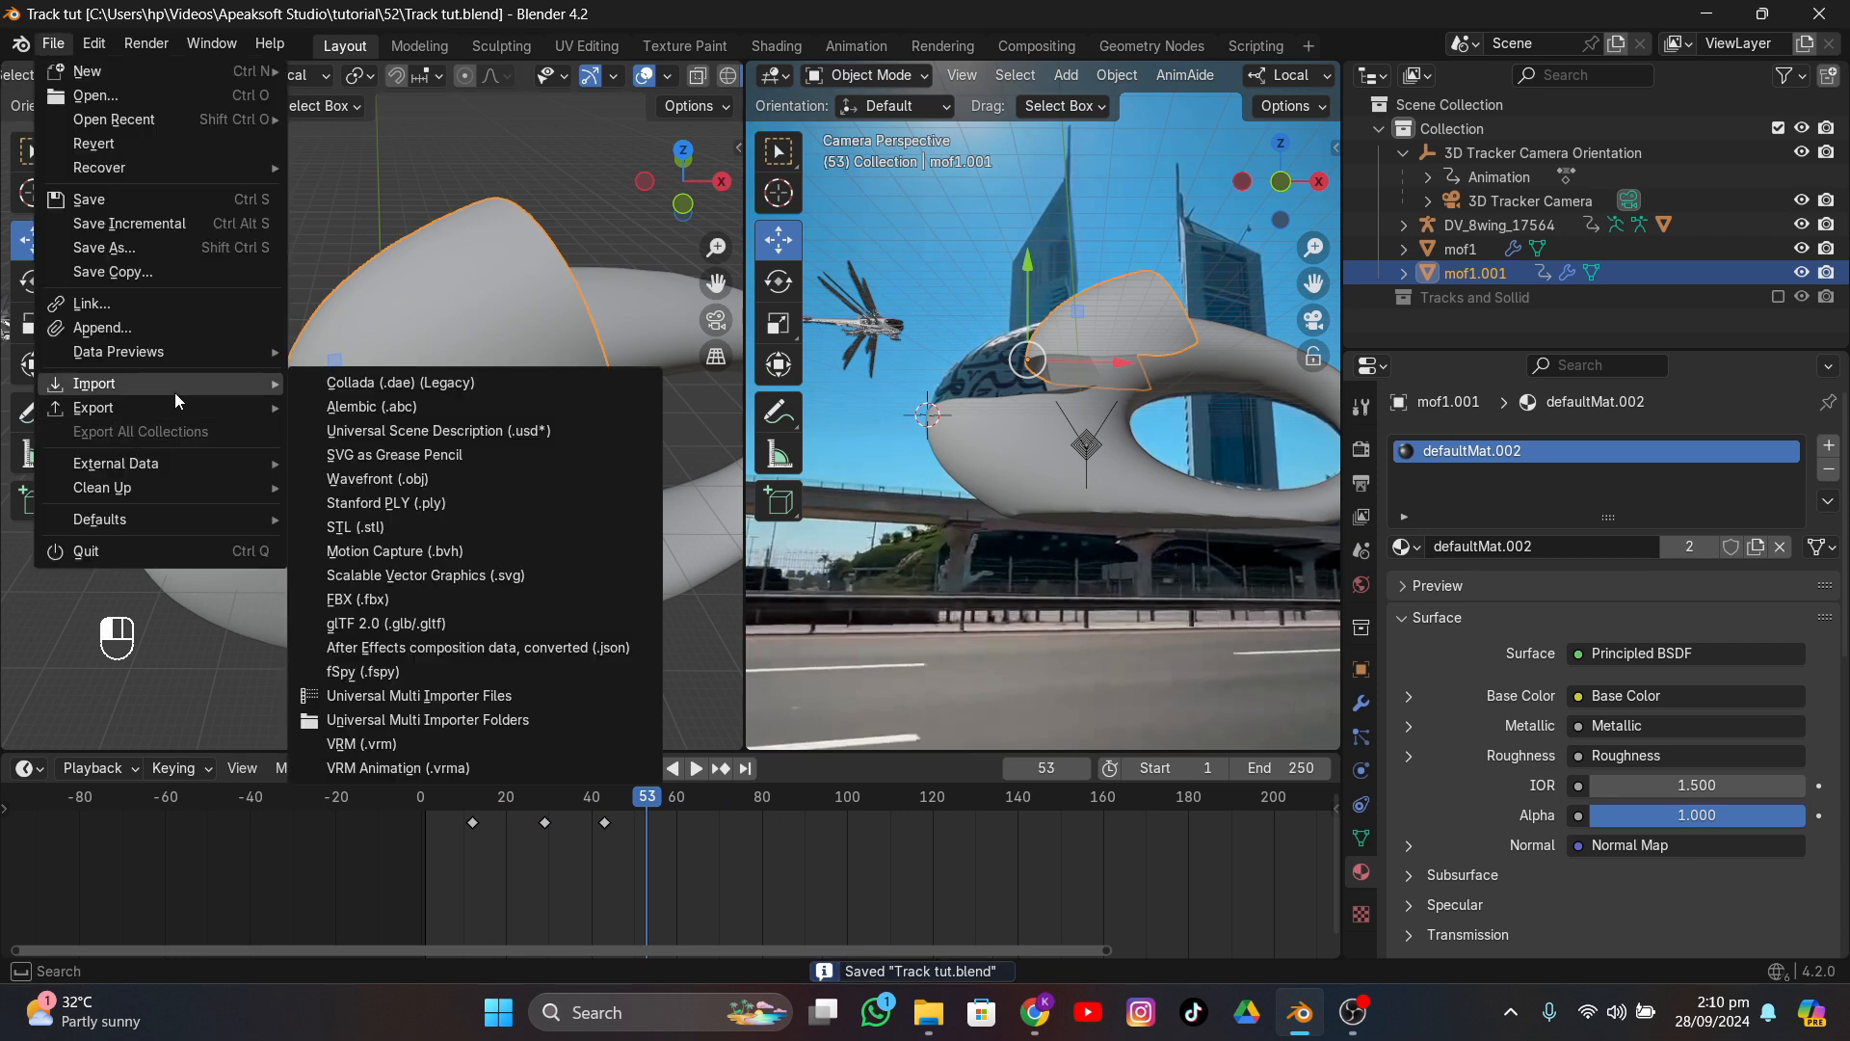
left_click(415, 623)
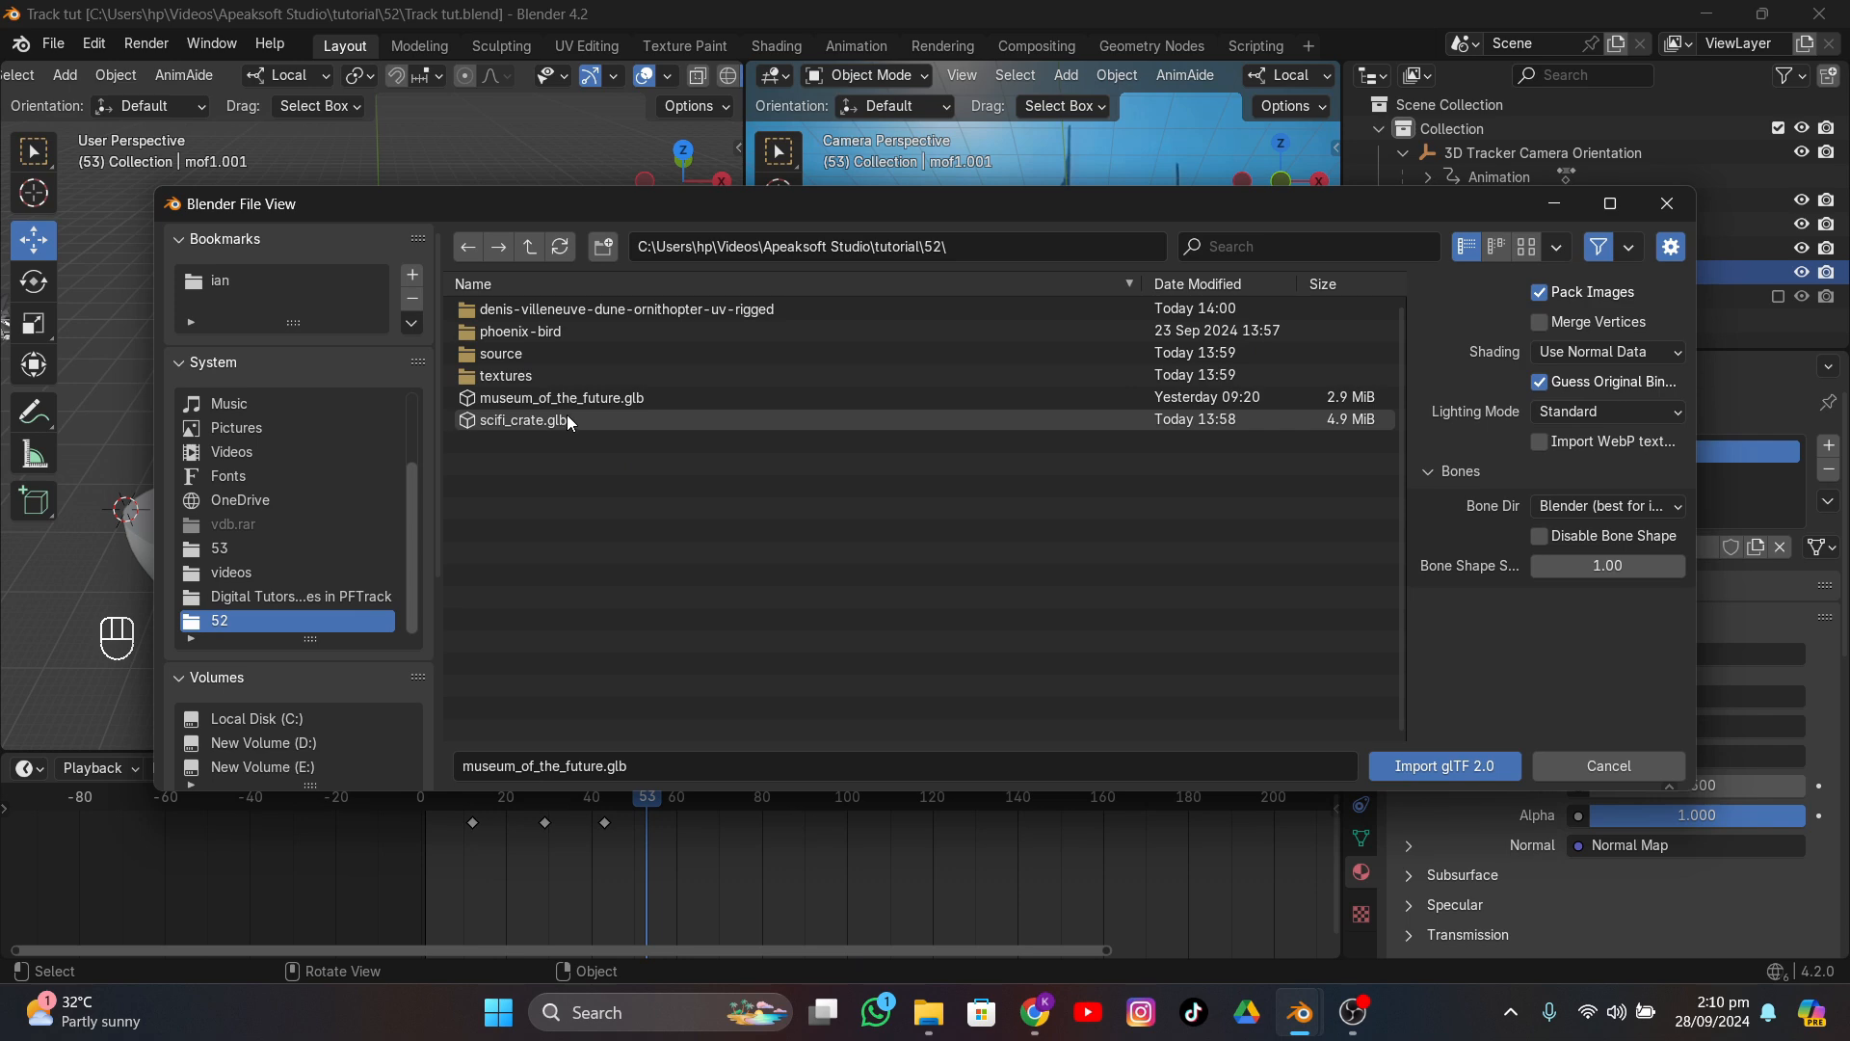
double_click(567, 419)
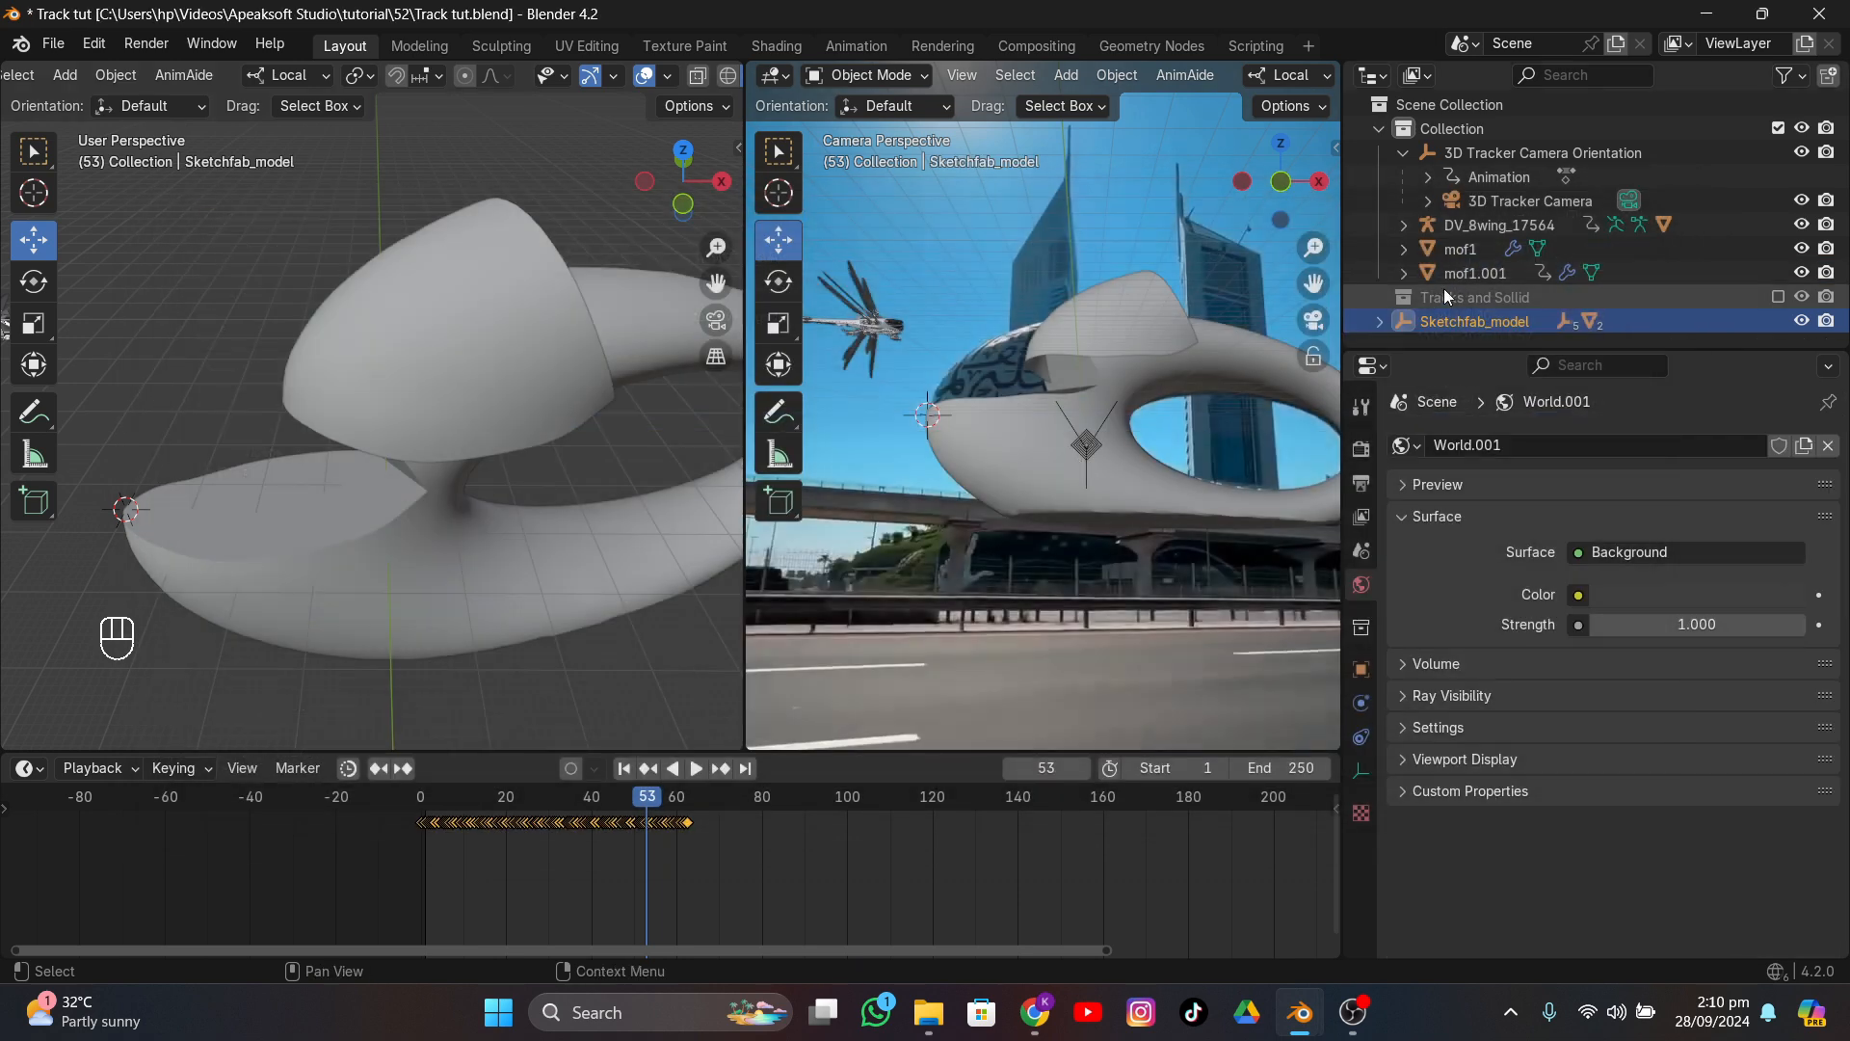
- Join the imported sci-fi crate's meshes into one object and clear its parent
scroll(442, 431, "down", 5)
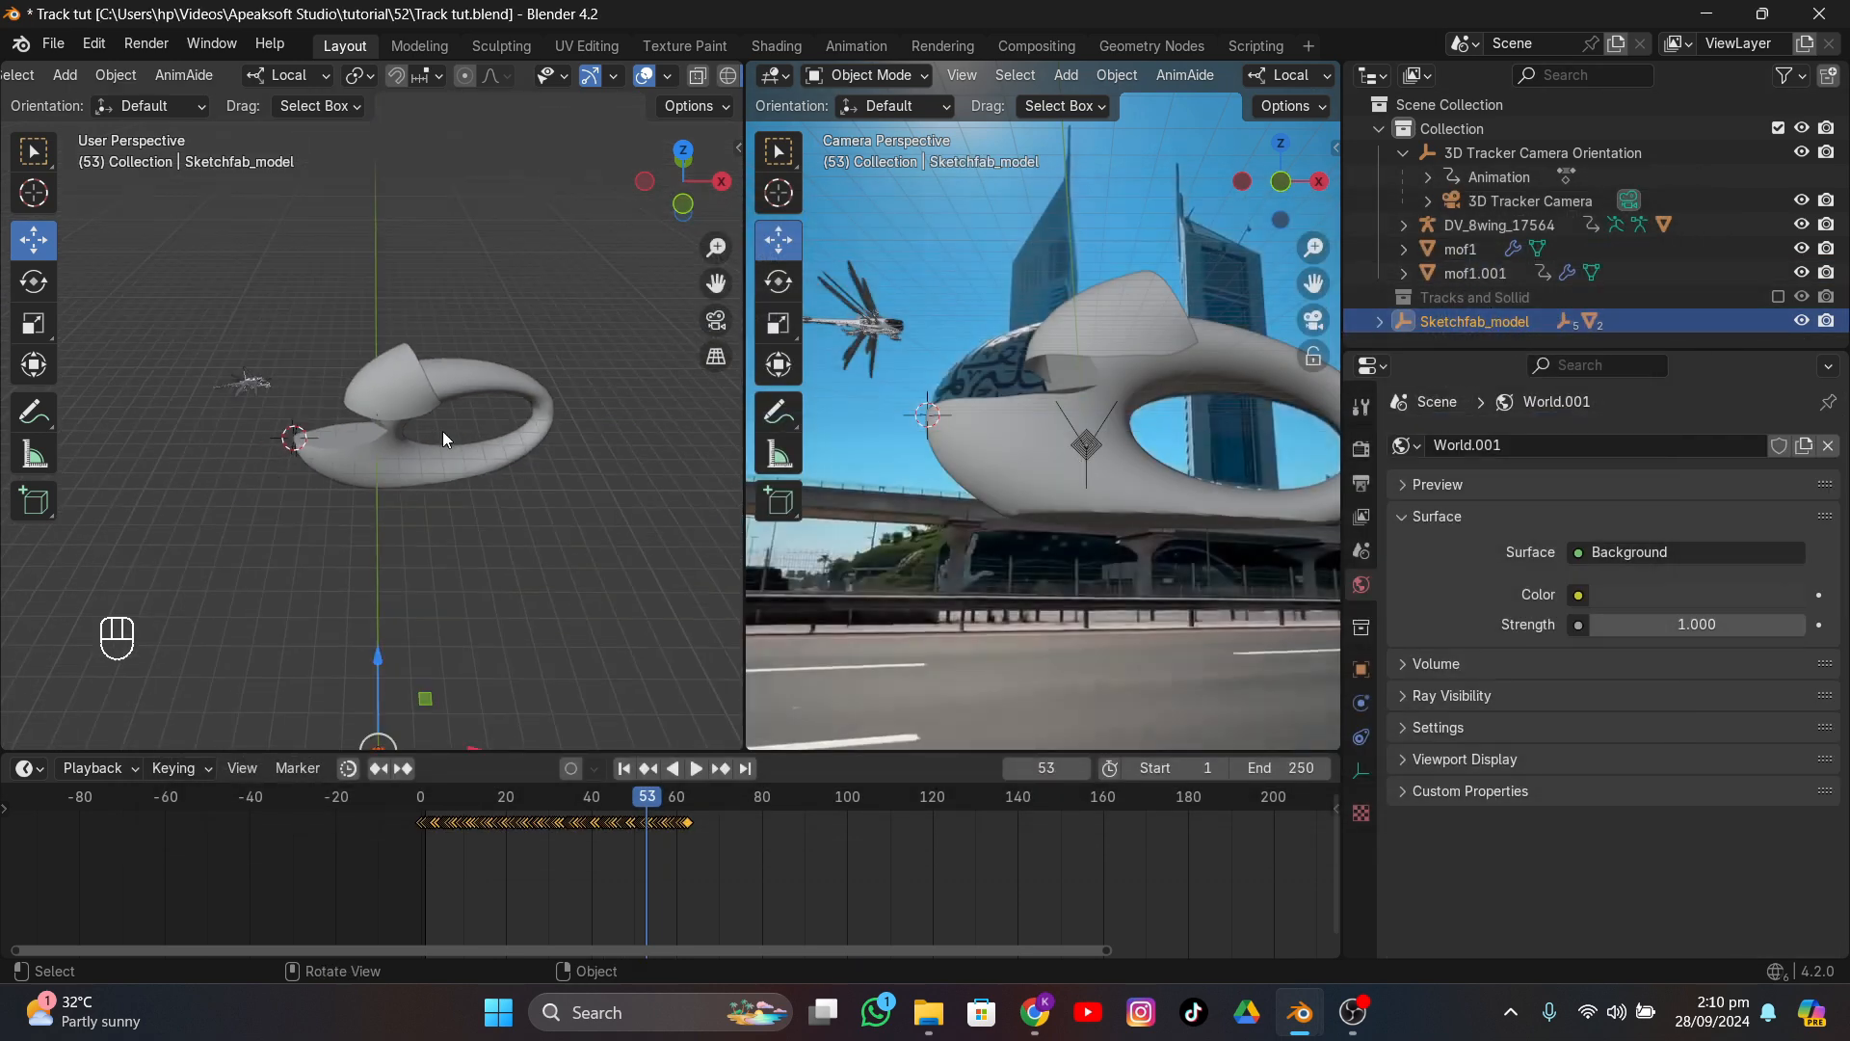
middle_click_drag(442, 431, 626, 443)
middle_click_drag(627, 617, 459, 344, "shift")
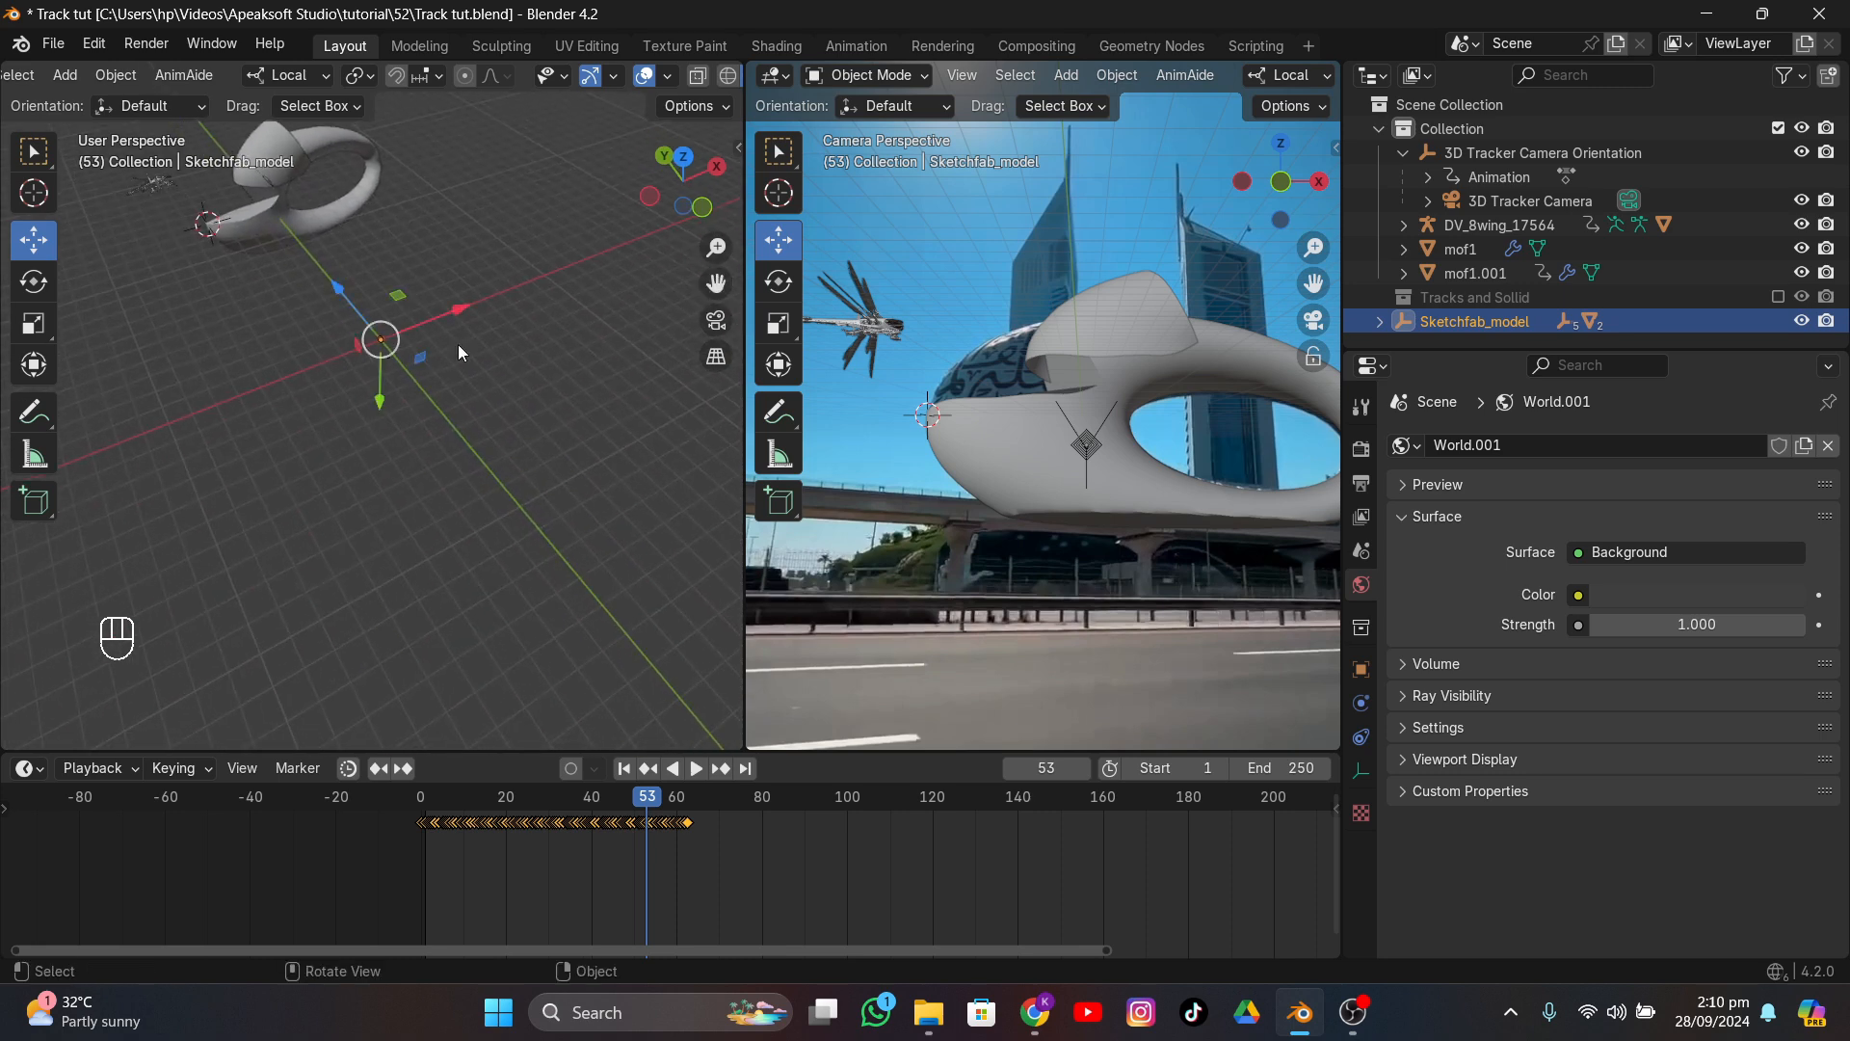
scroll(385, 395, "up", 6)
middle_click_drag(322, 432, 312, 478)
scroll(312, 478, "down", 4)
scroll(312, 478, "up", 4)
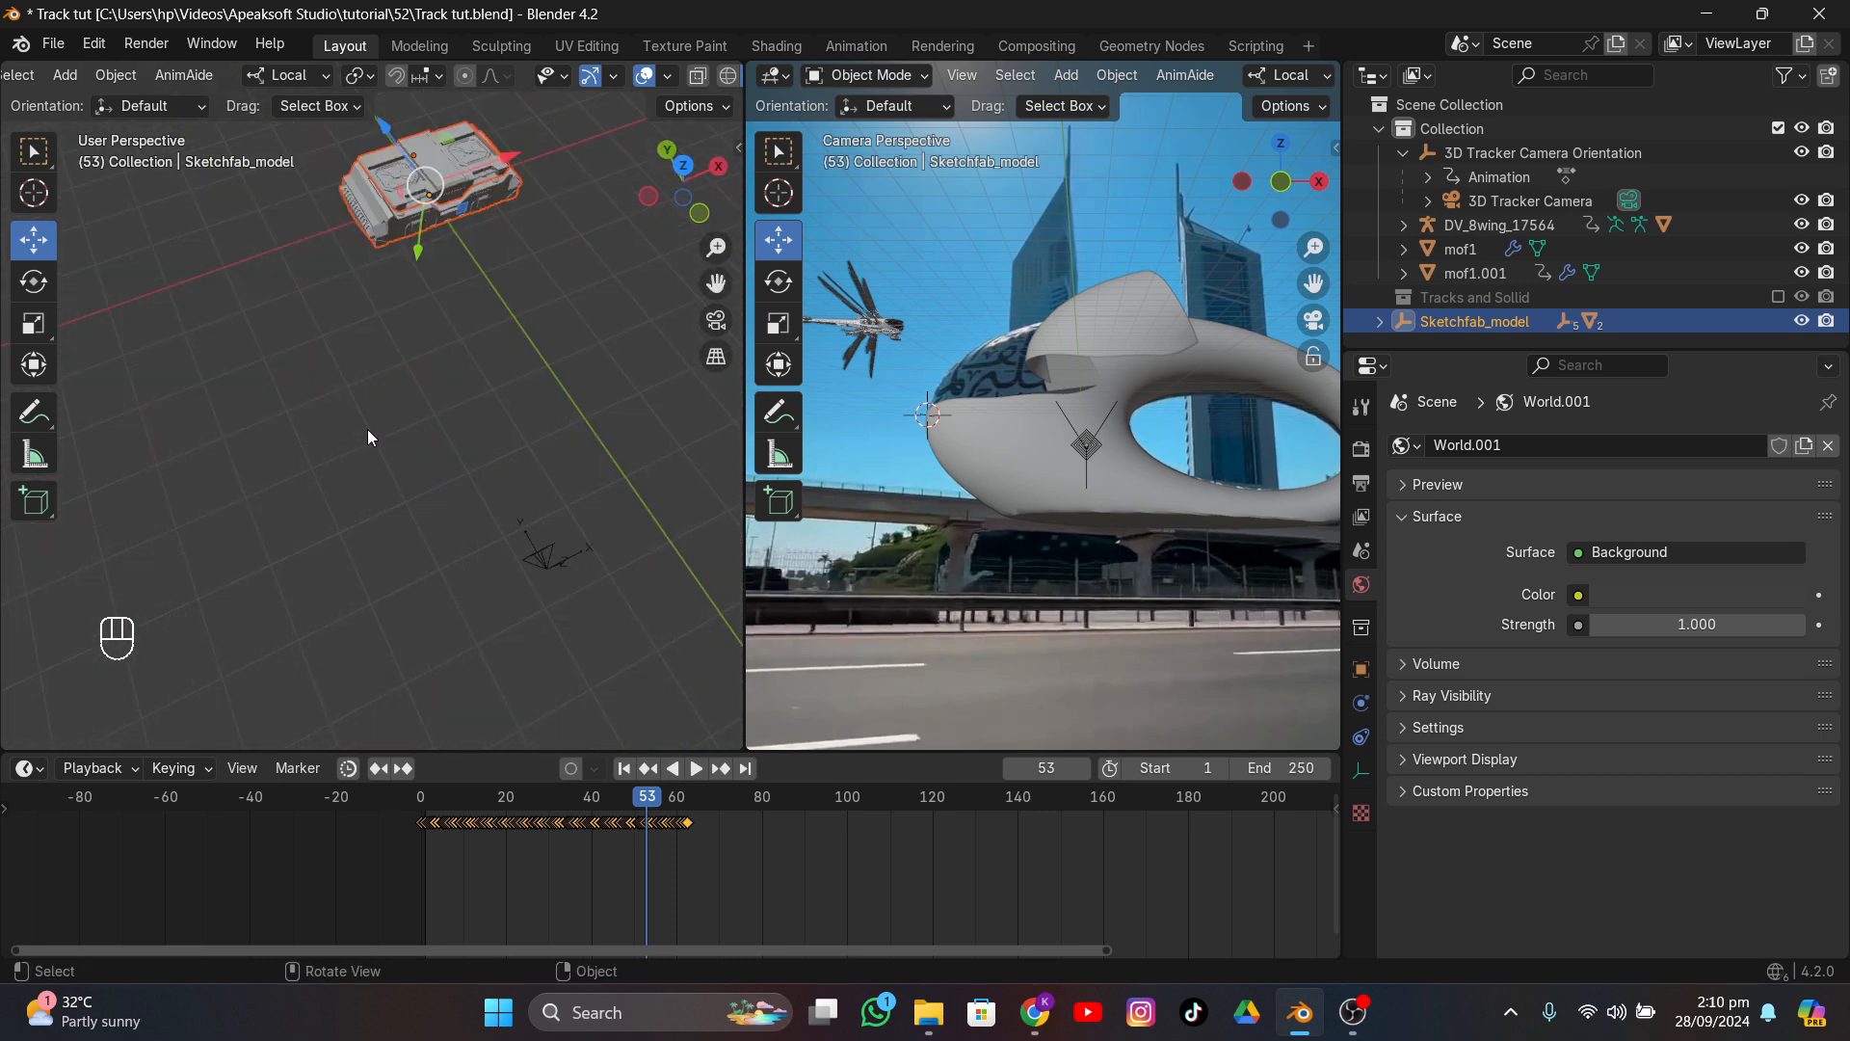
left_click(446, 185)
key("ctrl+j")
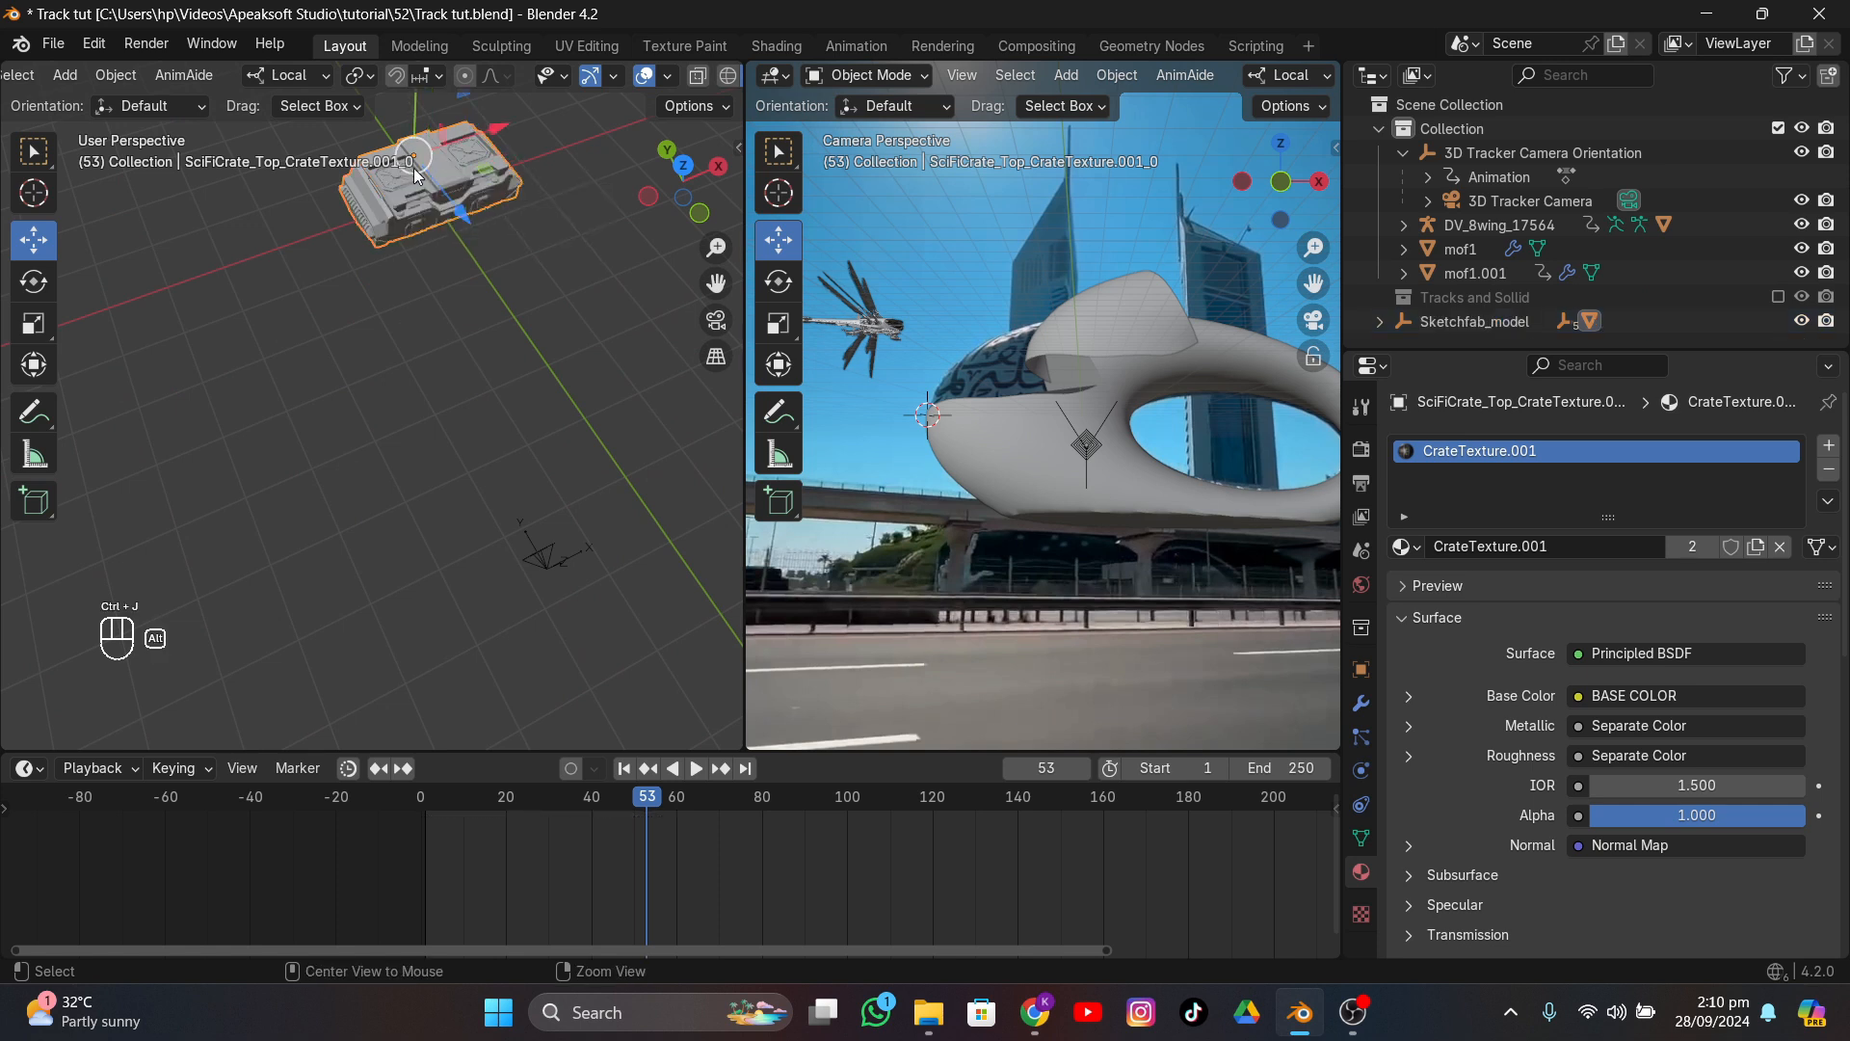
key("alt+p")
left_click(407, 170)
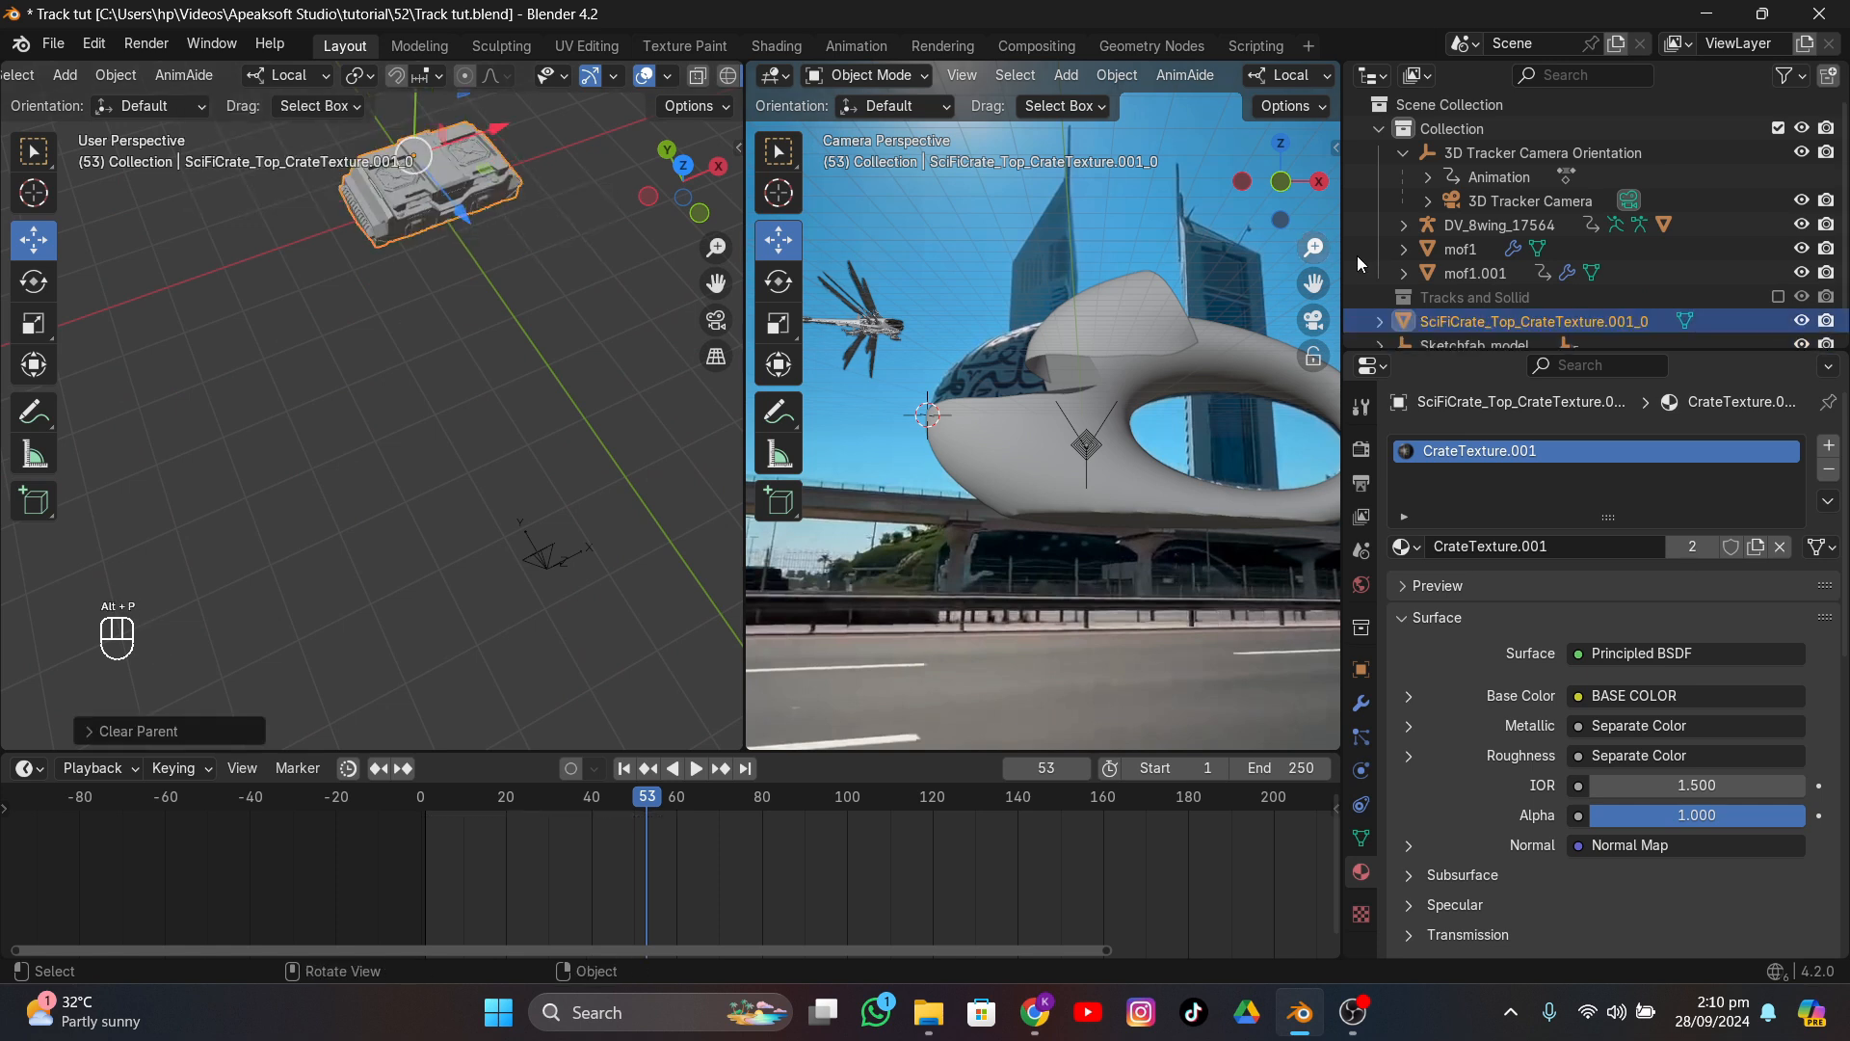
- Delete the leftover Sketchfab_model empty hierarchy and select SciFiCrate_Top_CrateTexture.001_0
scroll(1445, 289, "down", 1)
left_click(1465, 325)
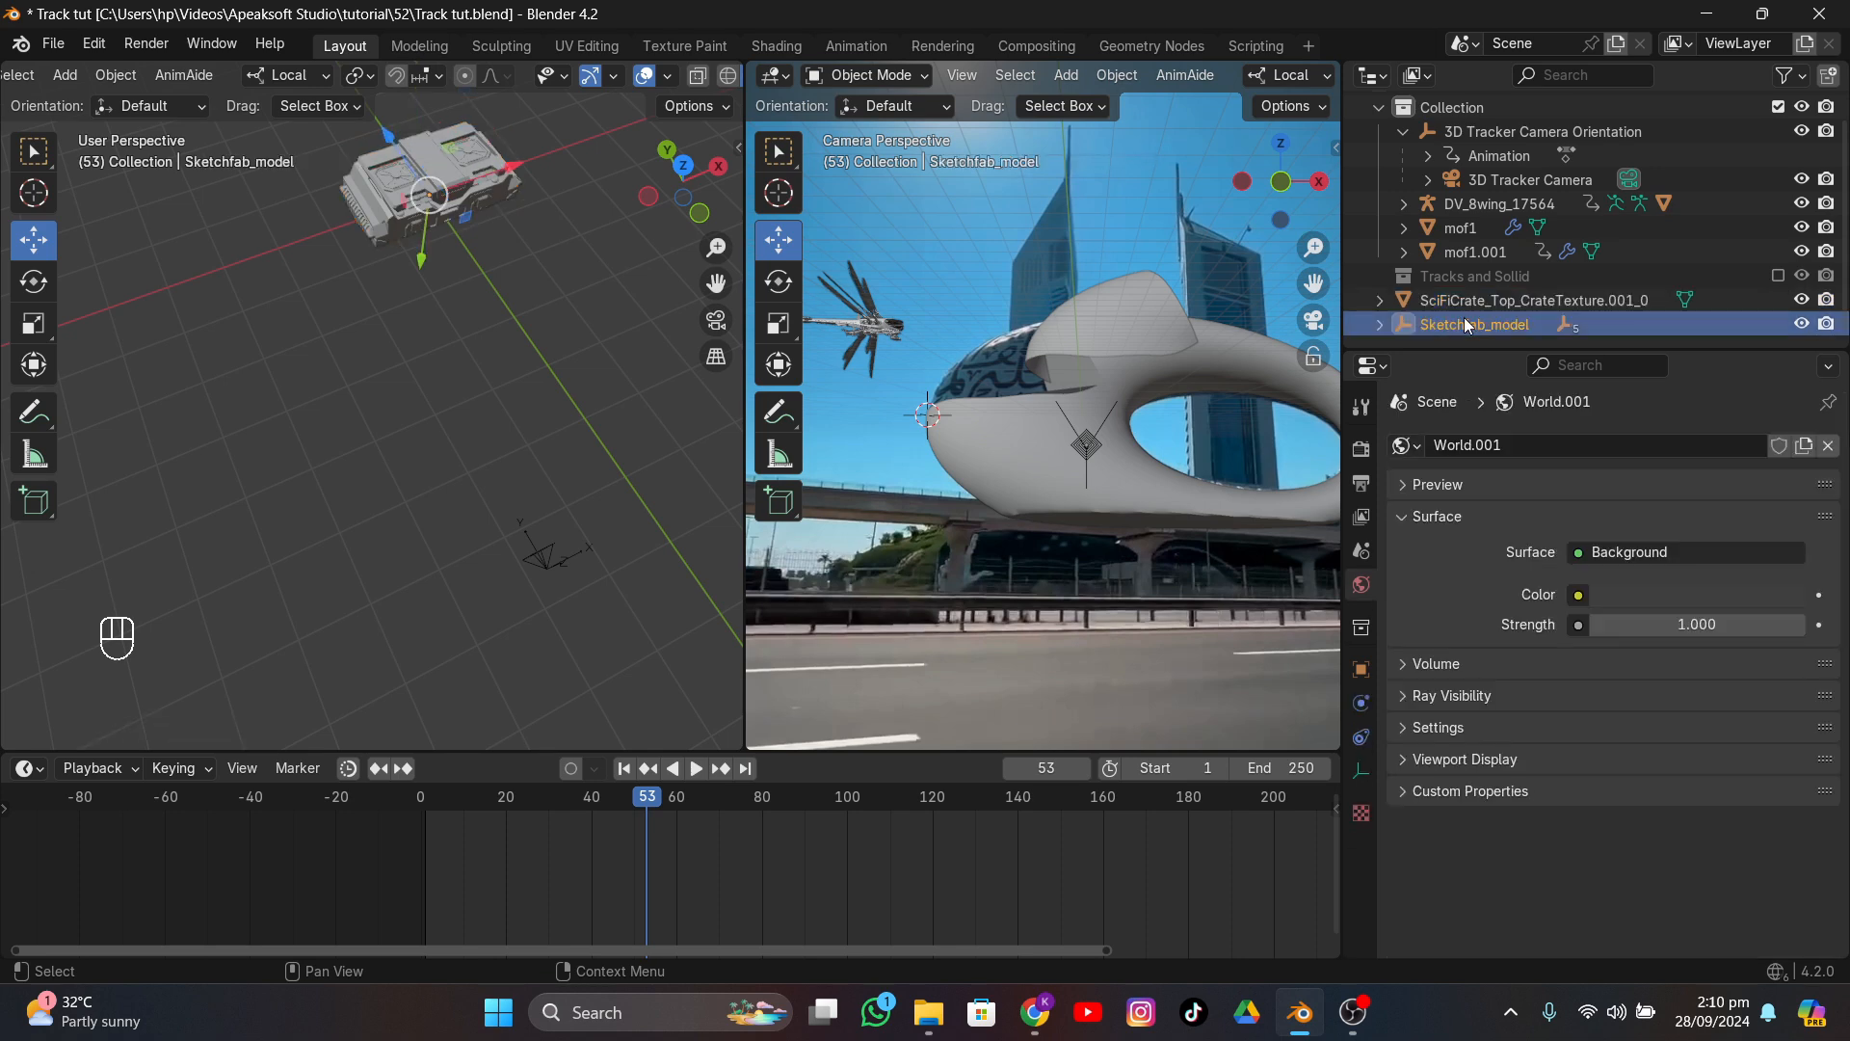
right_click(1465, 324)
left_click(1451, 321)
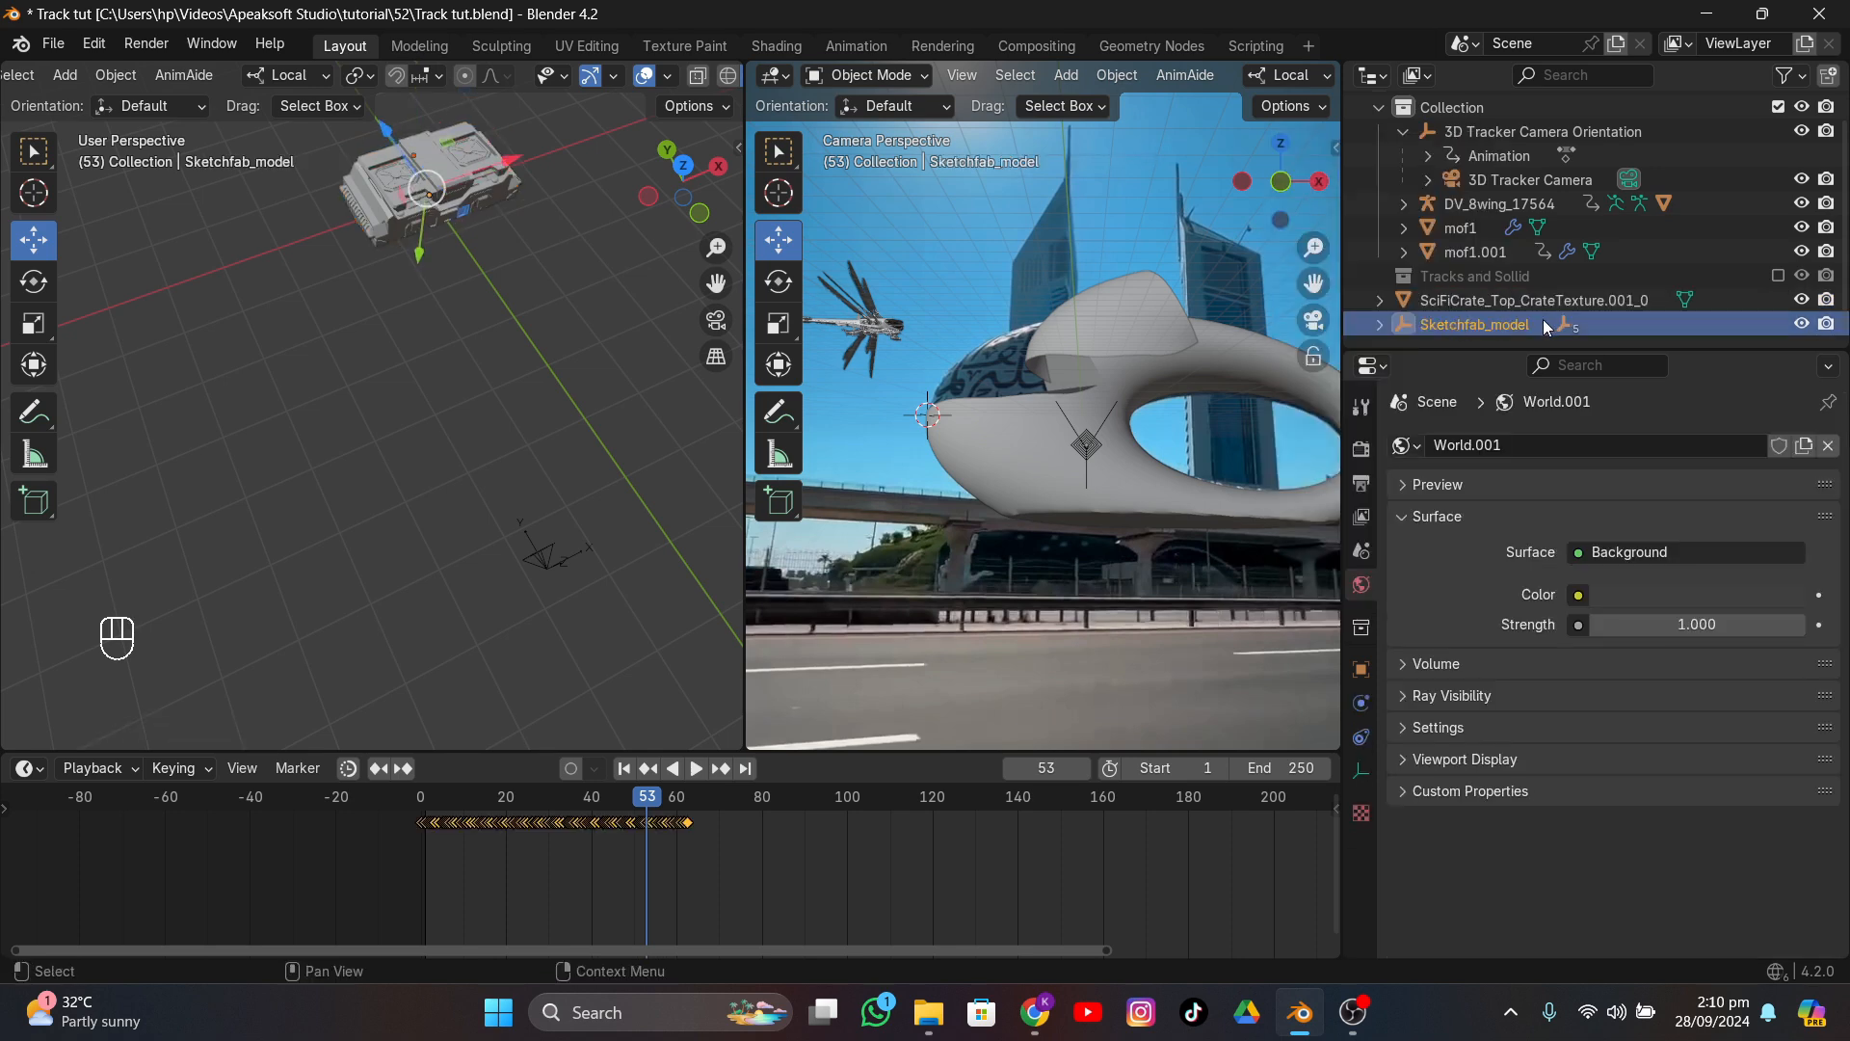
scroll(1541, 320, "up", 1)
left_click(1541, 321)
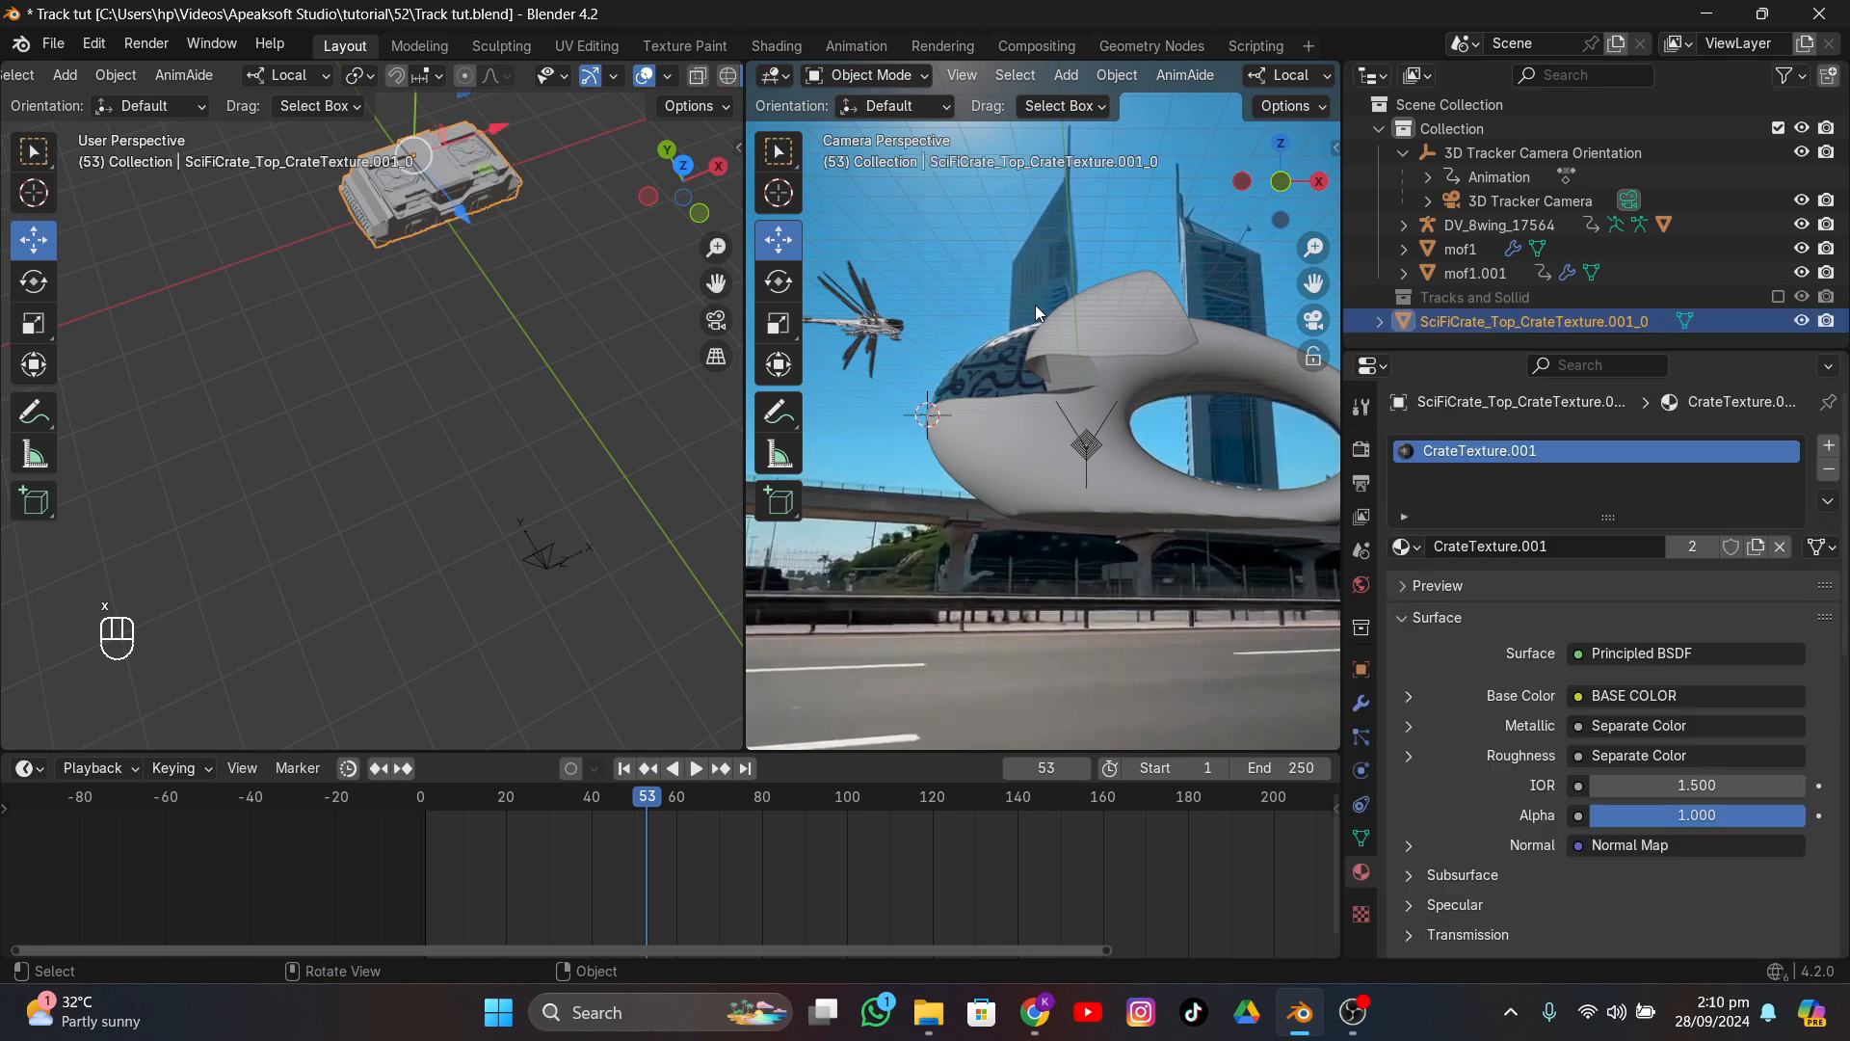
- Scale up the sci-fi crate and snap it to the 3D cursor at the building's deck
key("KP_Decimal")
scroll(487, 355, "down", 4)
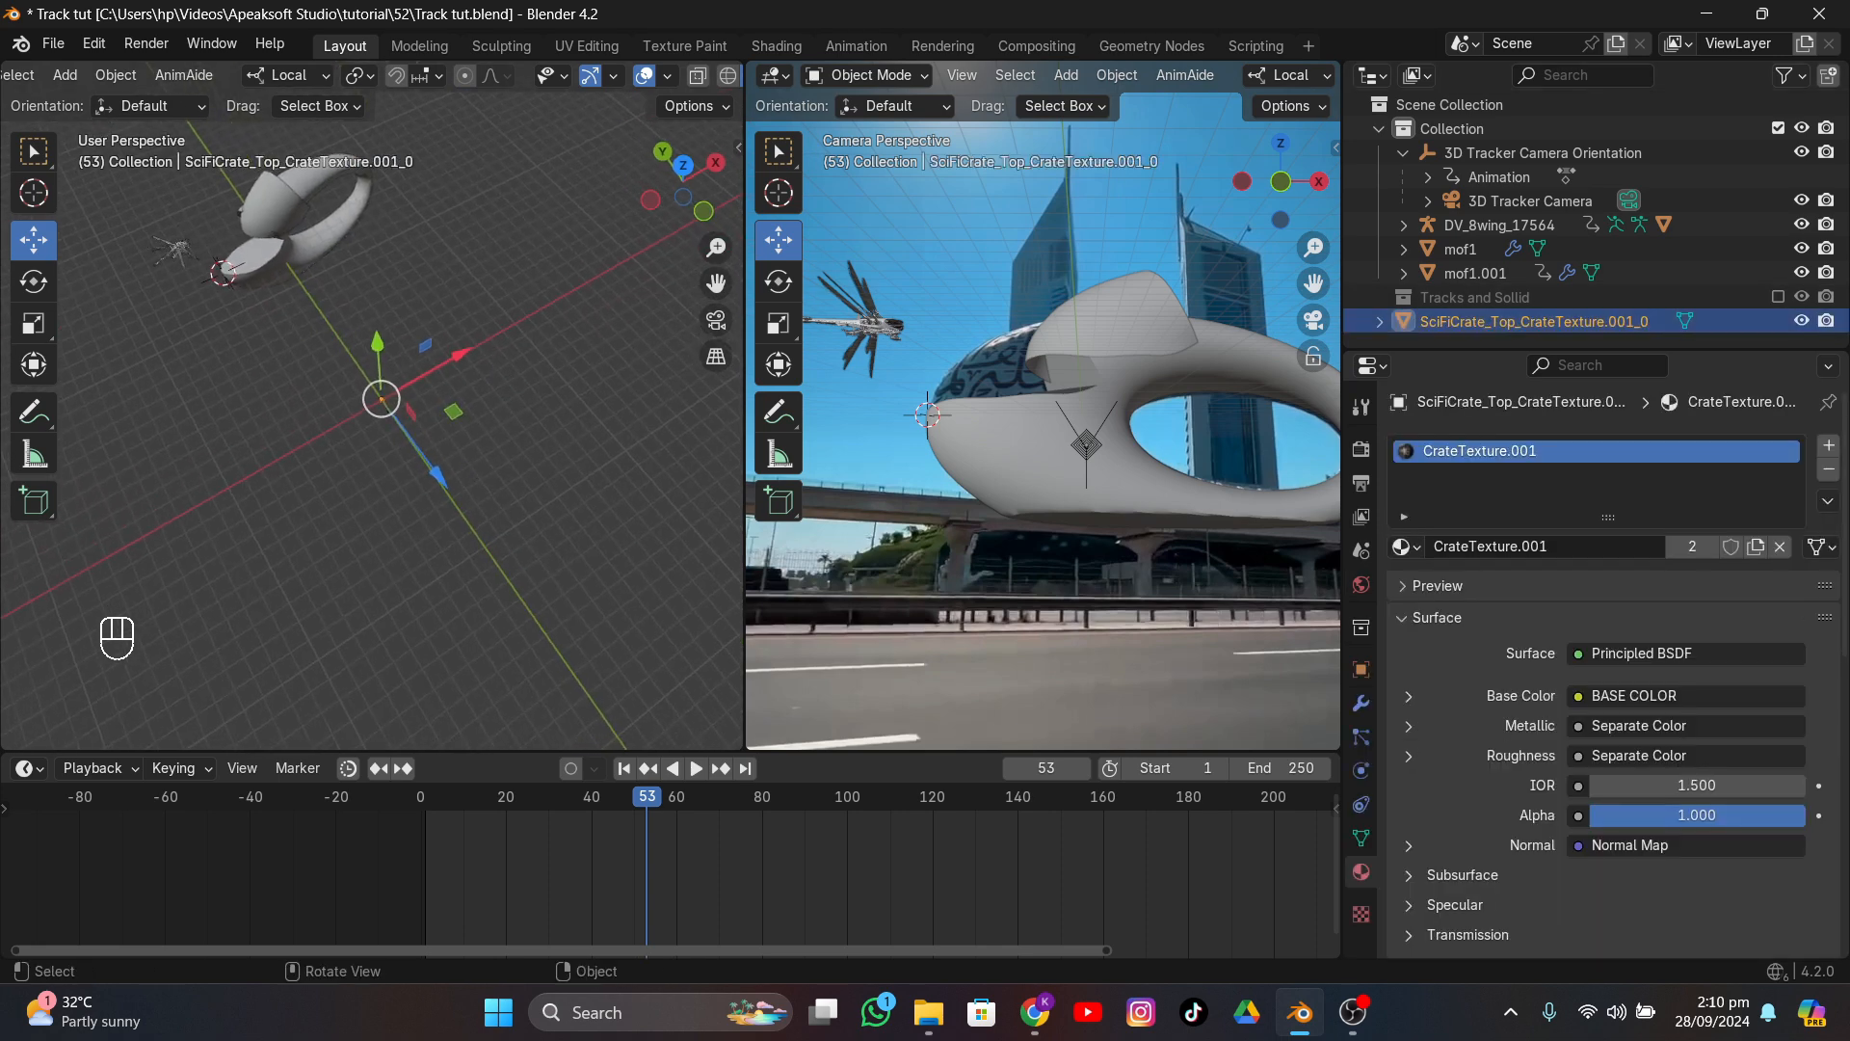
key("s")
left_click(278, 480)
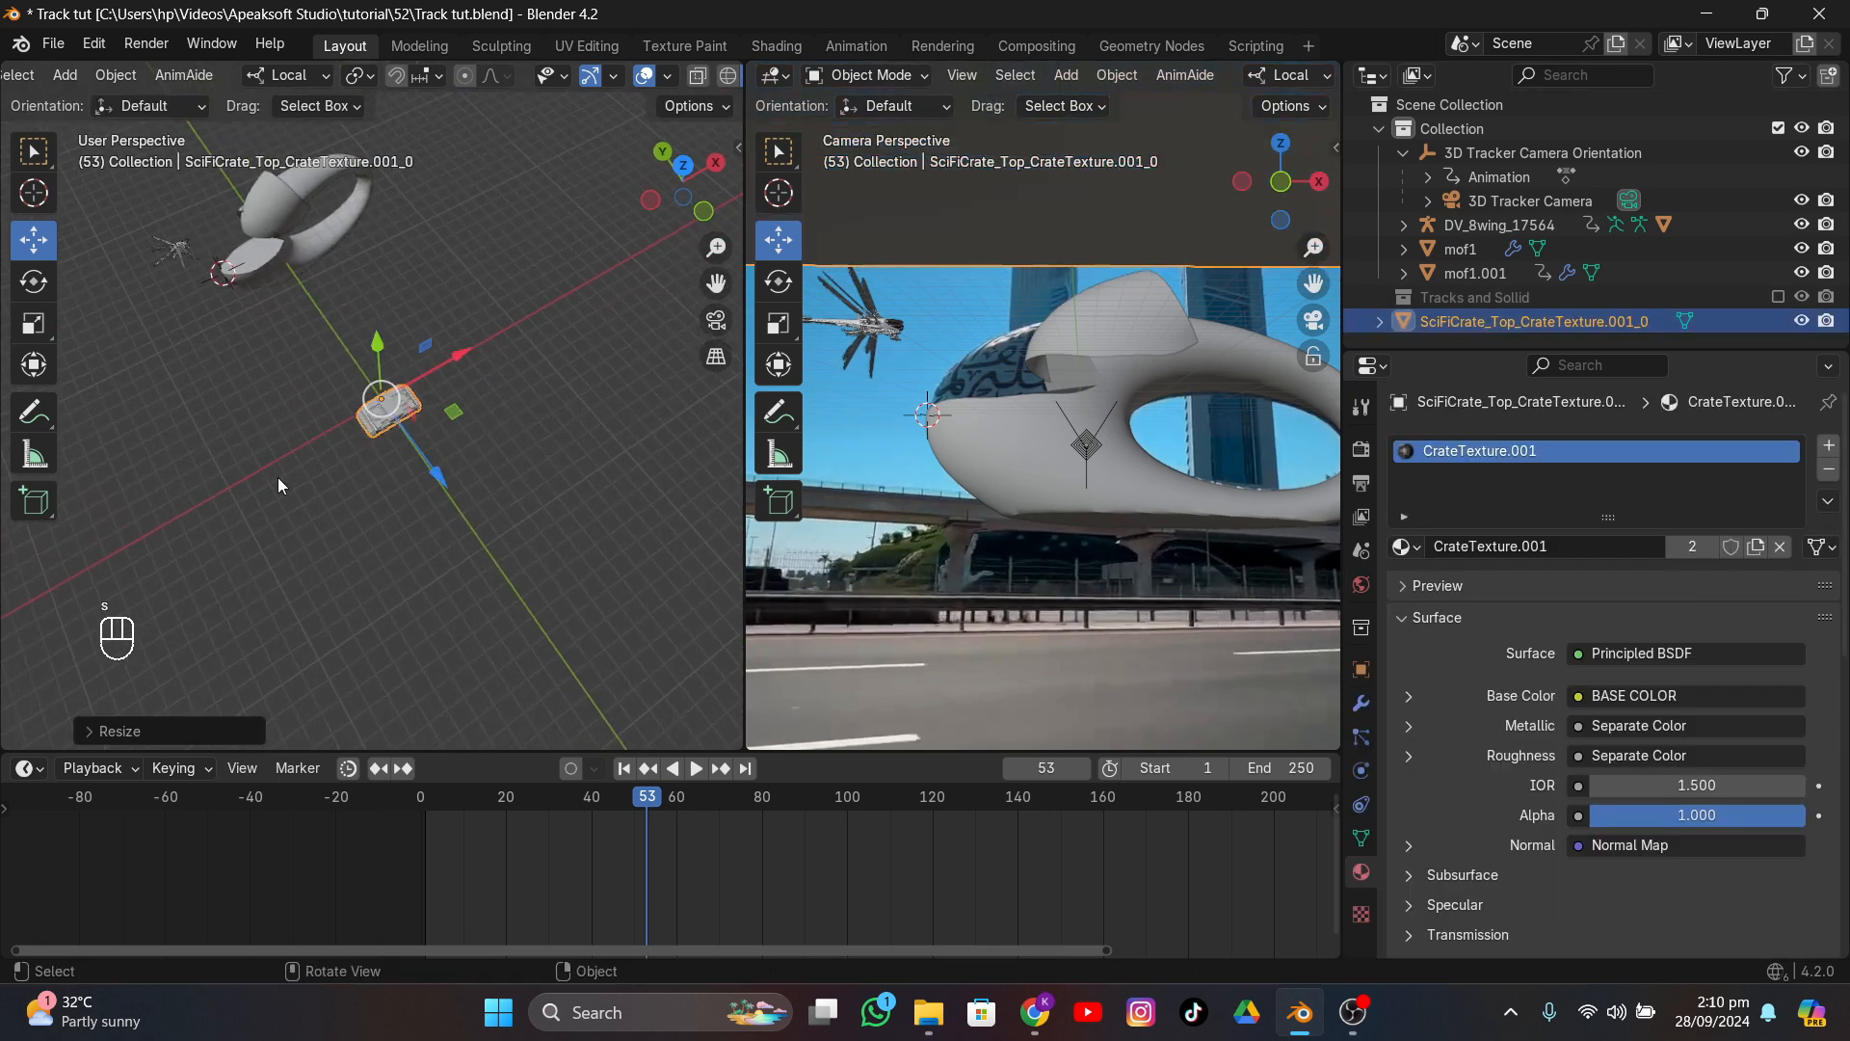
key("shift+s")
left_click(444, 349)
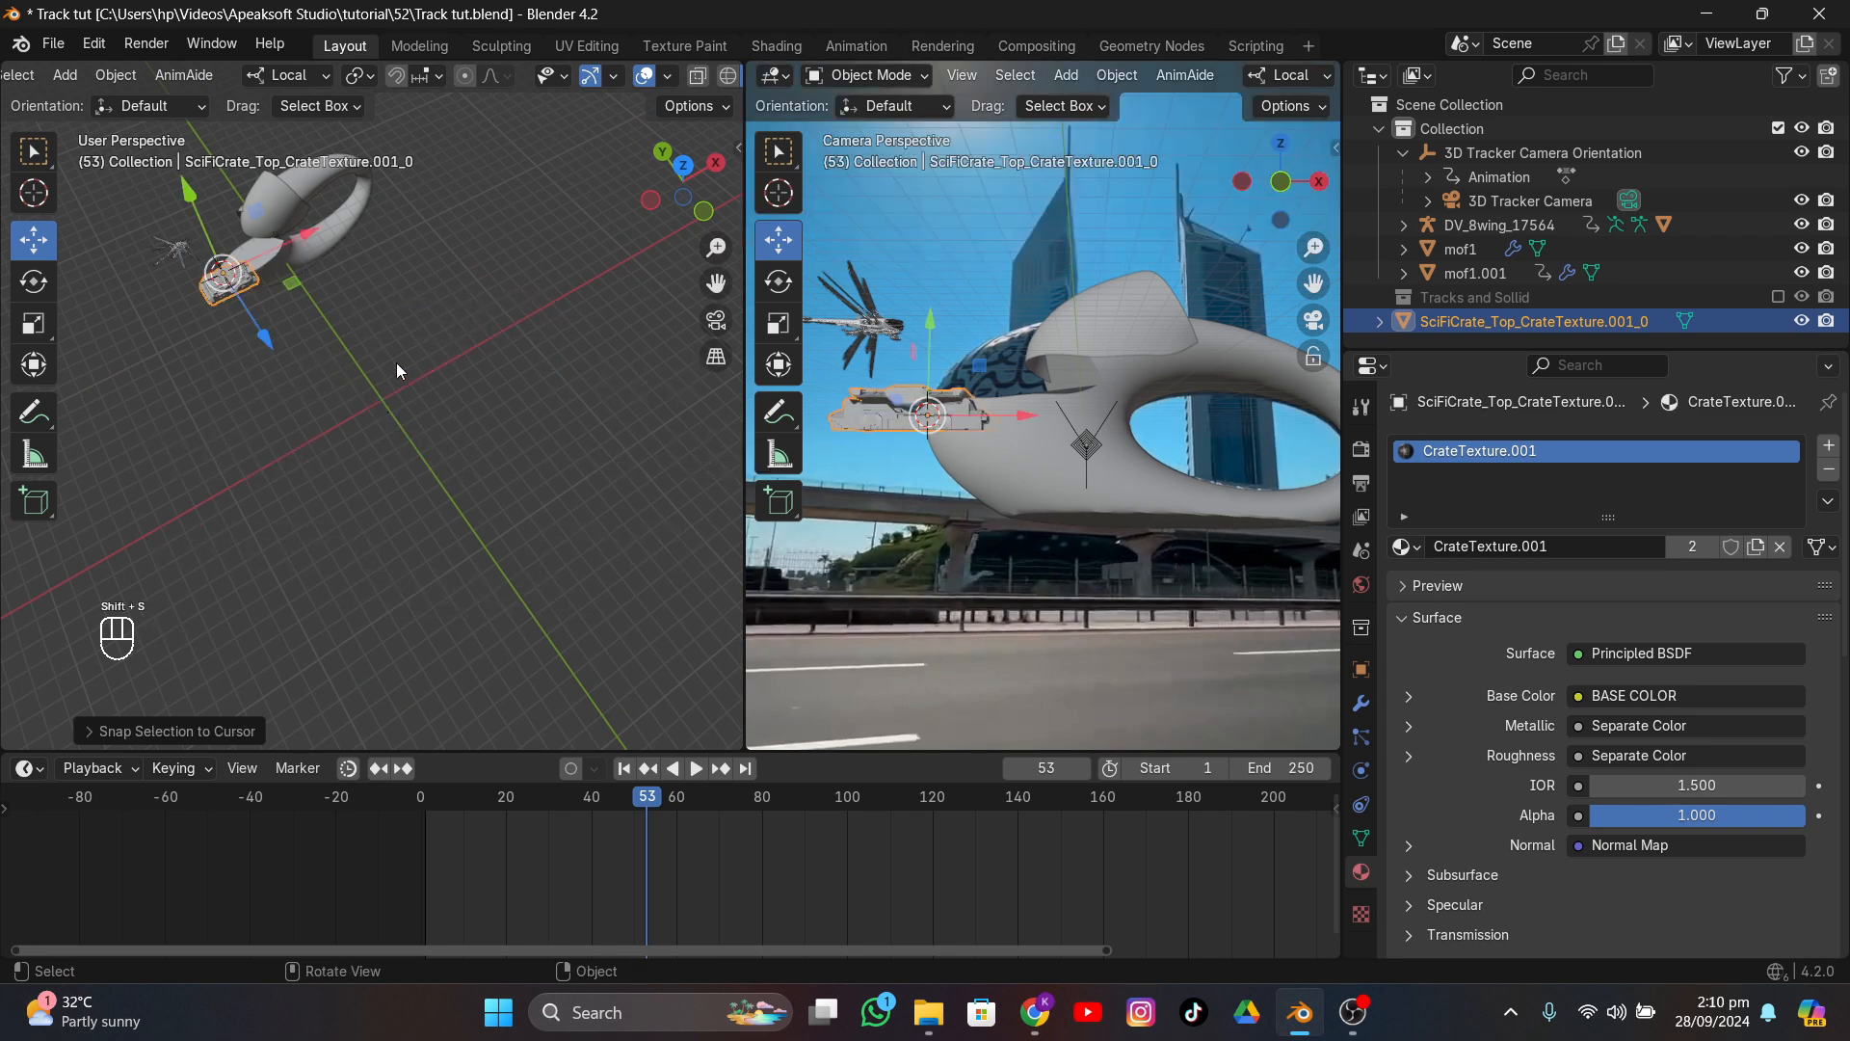
- Move the crate along its local axes onto the building's open deck
middle_click_drag(396, 362, 438, 388)
scroll(438, 442, "up", 5)
scroll(481, 474, "up", 3)
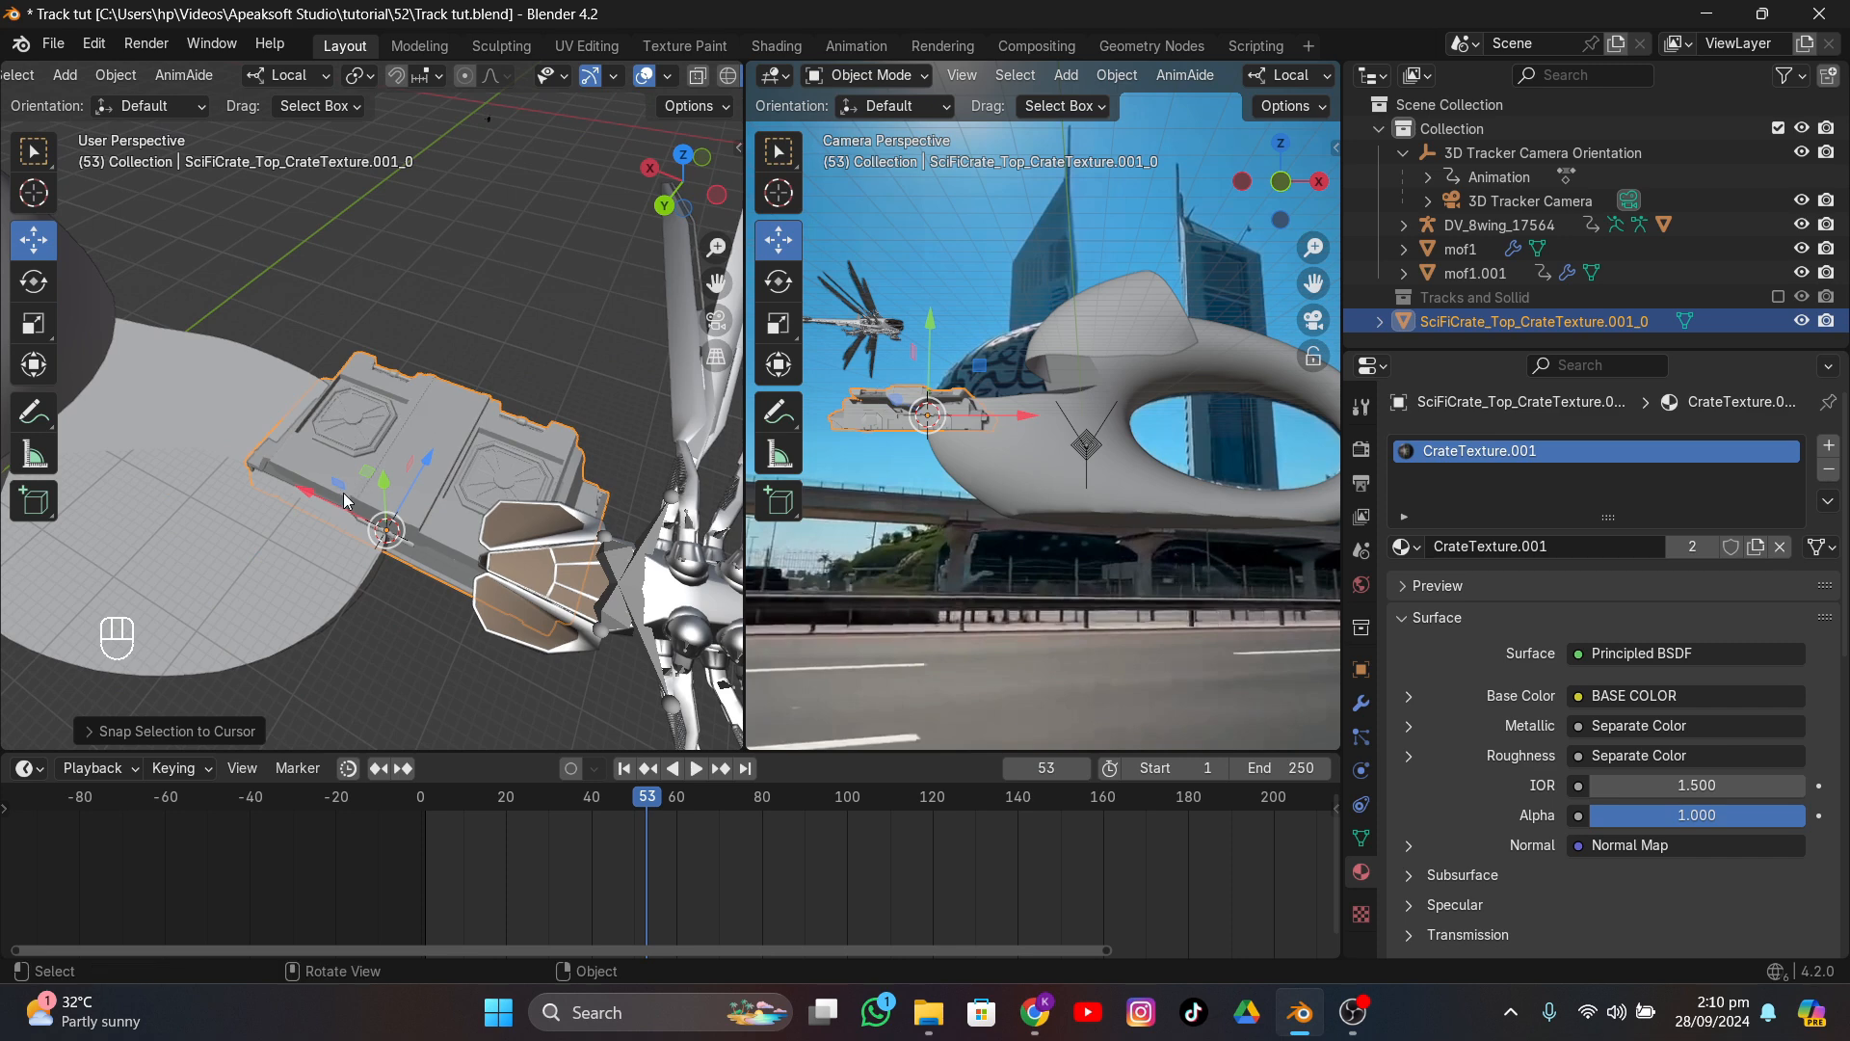
left_click_drag(345, 500, 146, 438)
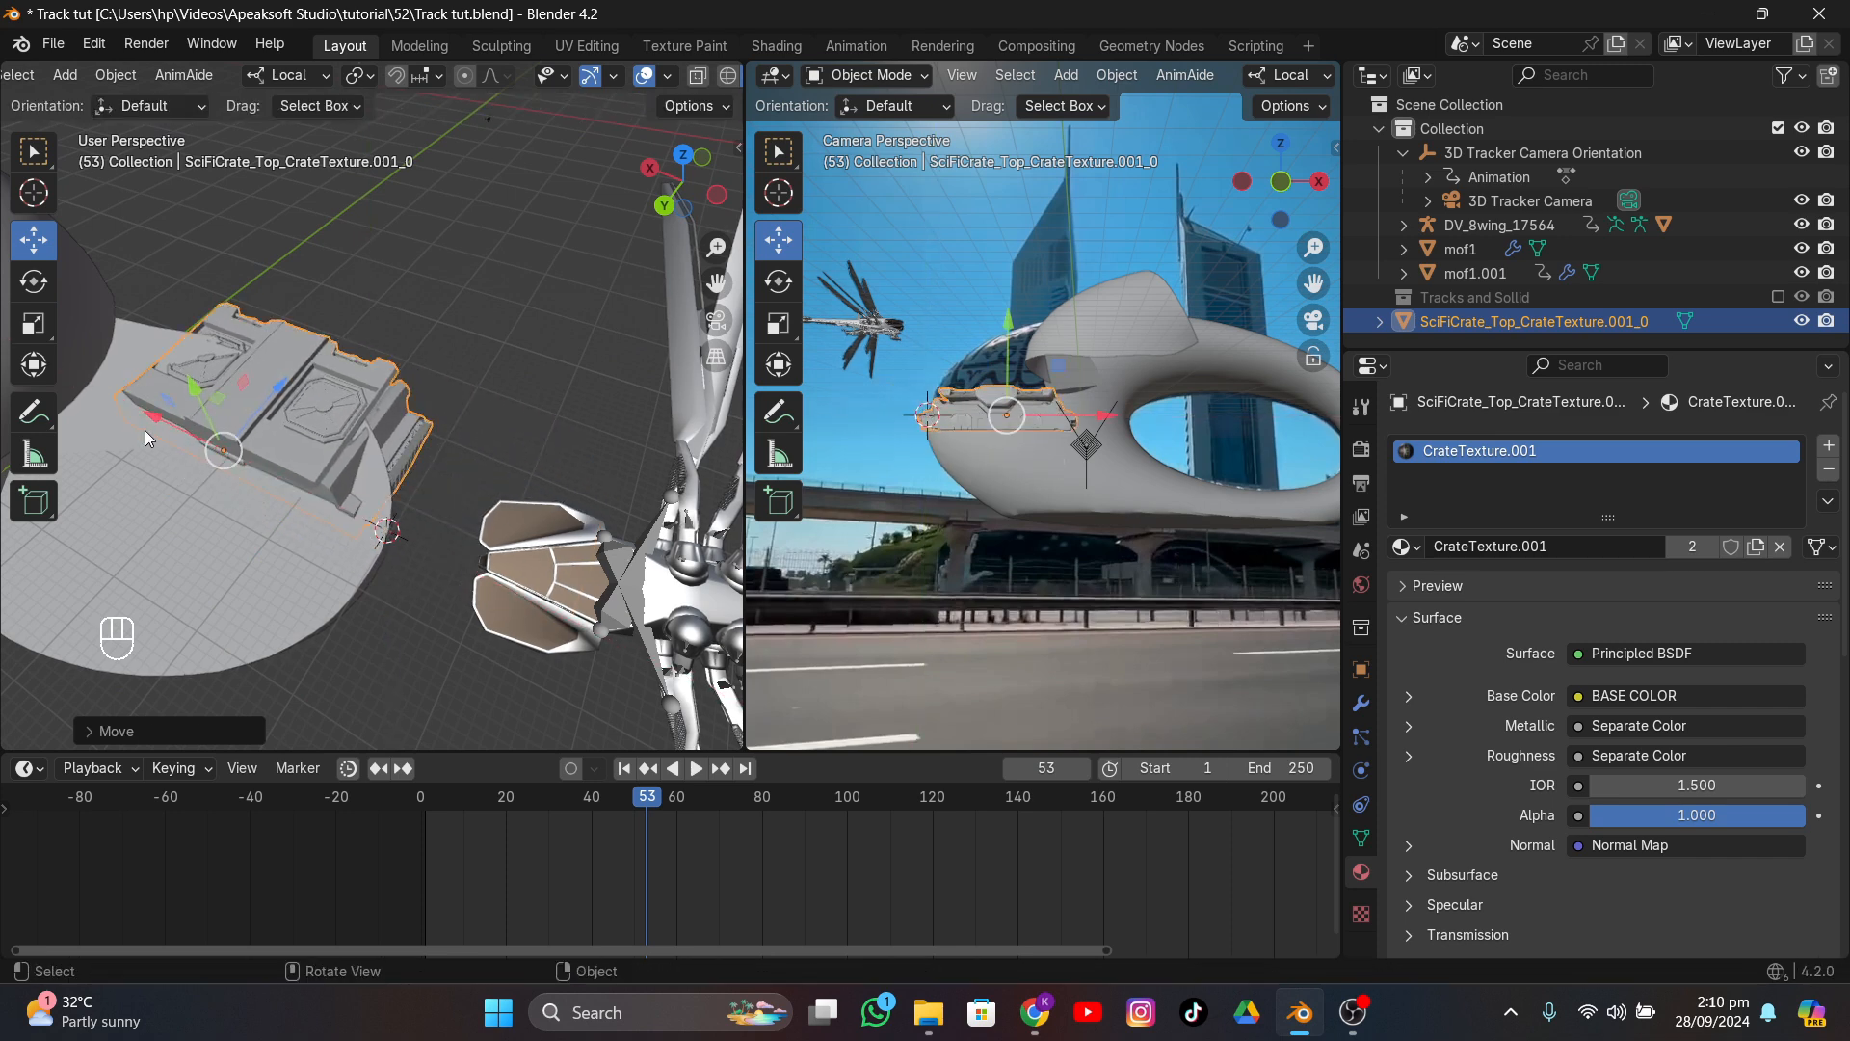
left_click_drag(278, 386, 215, 478)
middle_click_drag(146, 470, 190, 438)
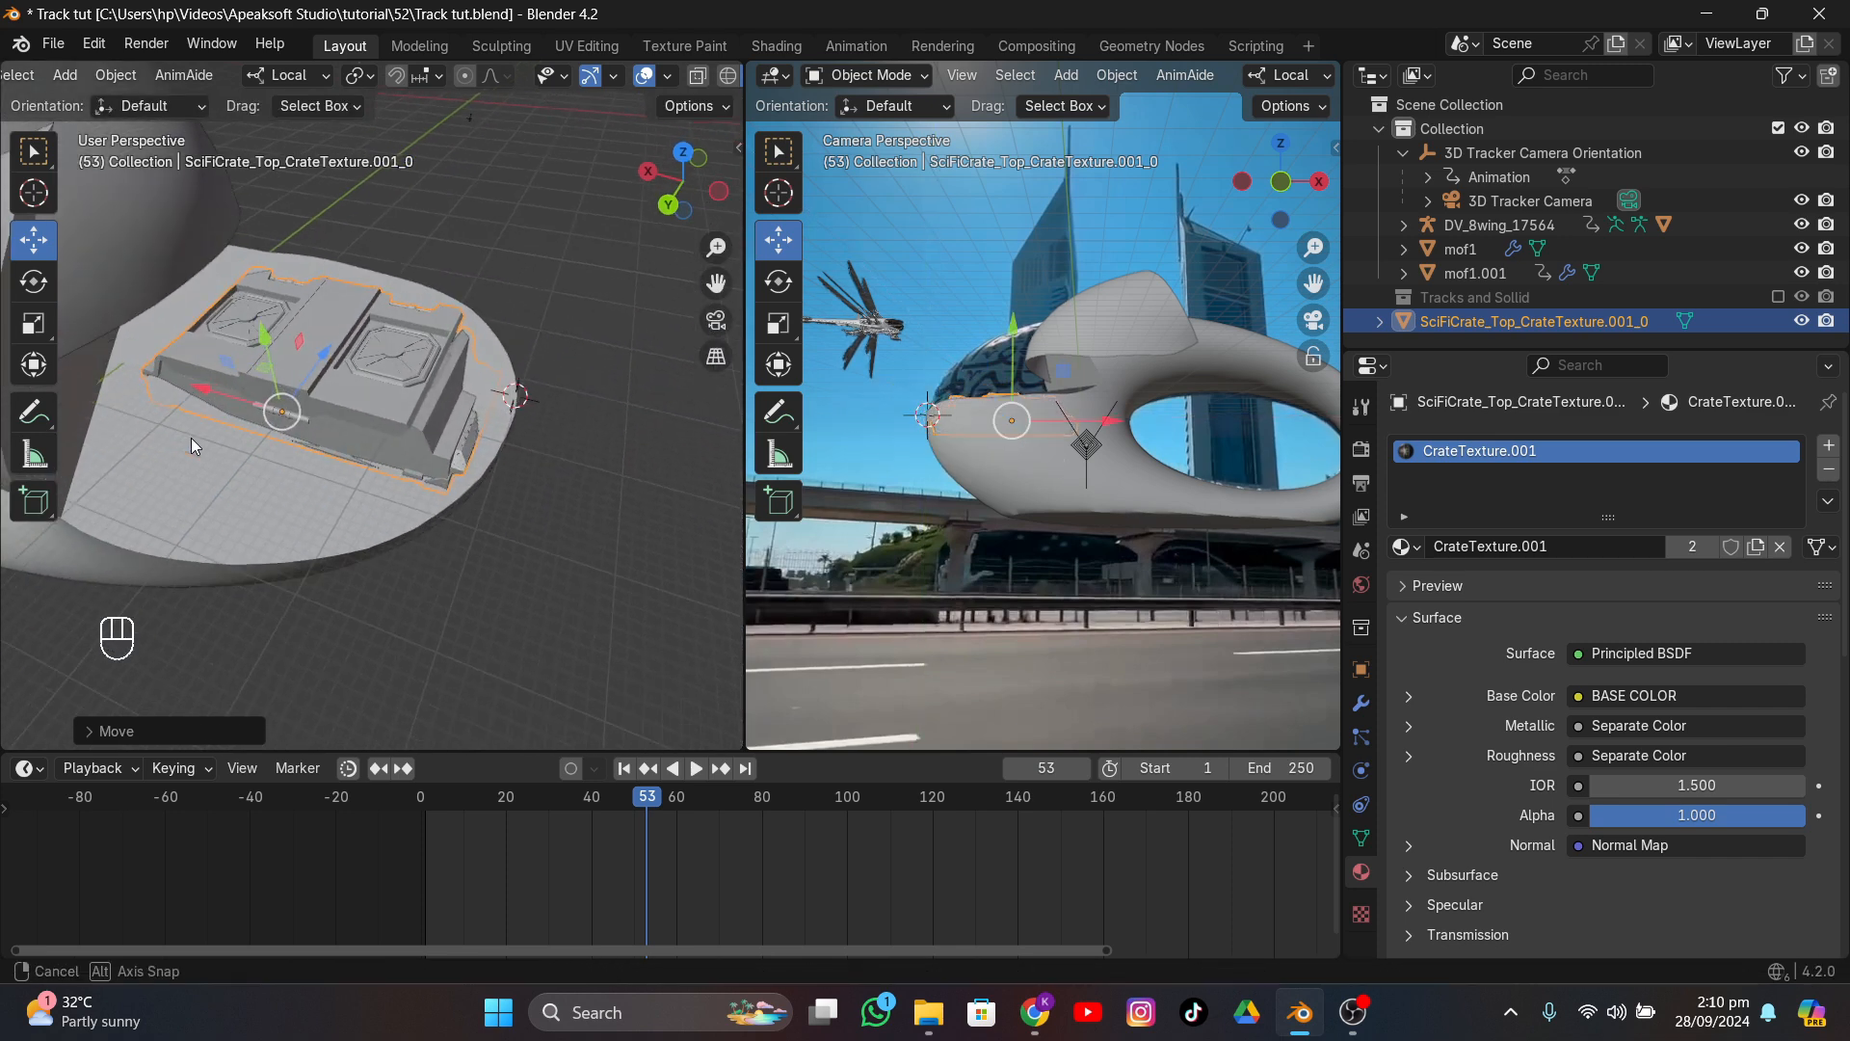
mouse_move(264, 334)
left_mouse_down()
mouse_move(242, 245)
mouse_move(262, 326)
left_mouse_up()
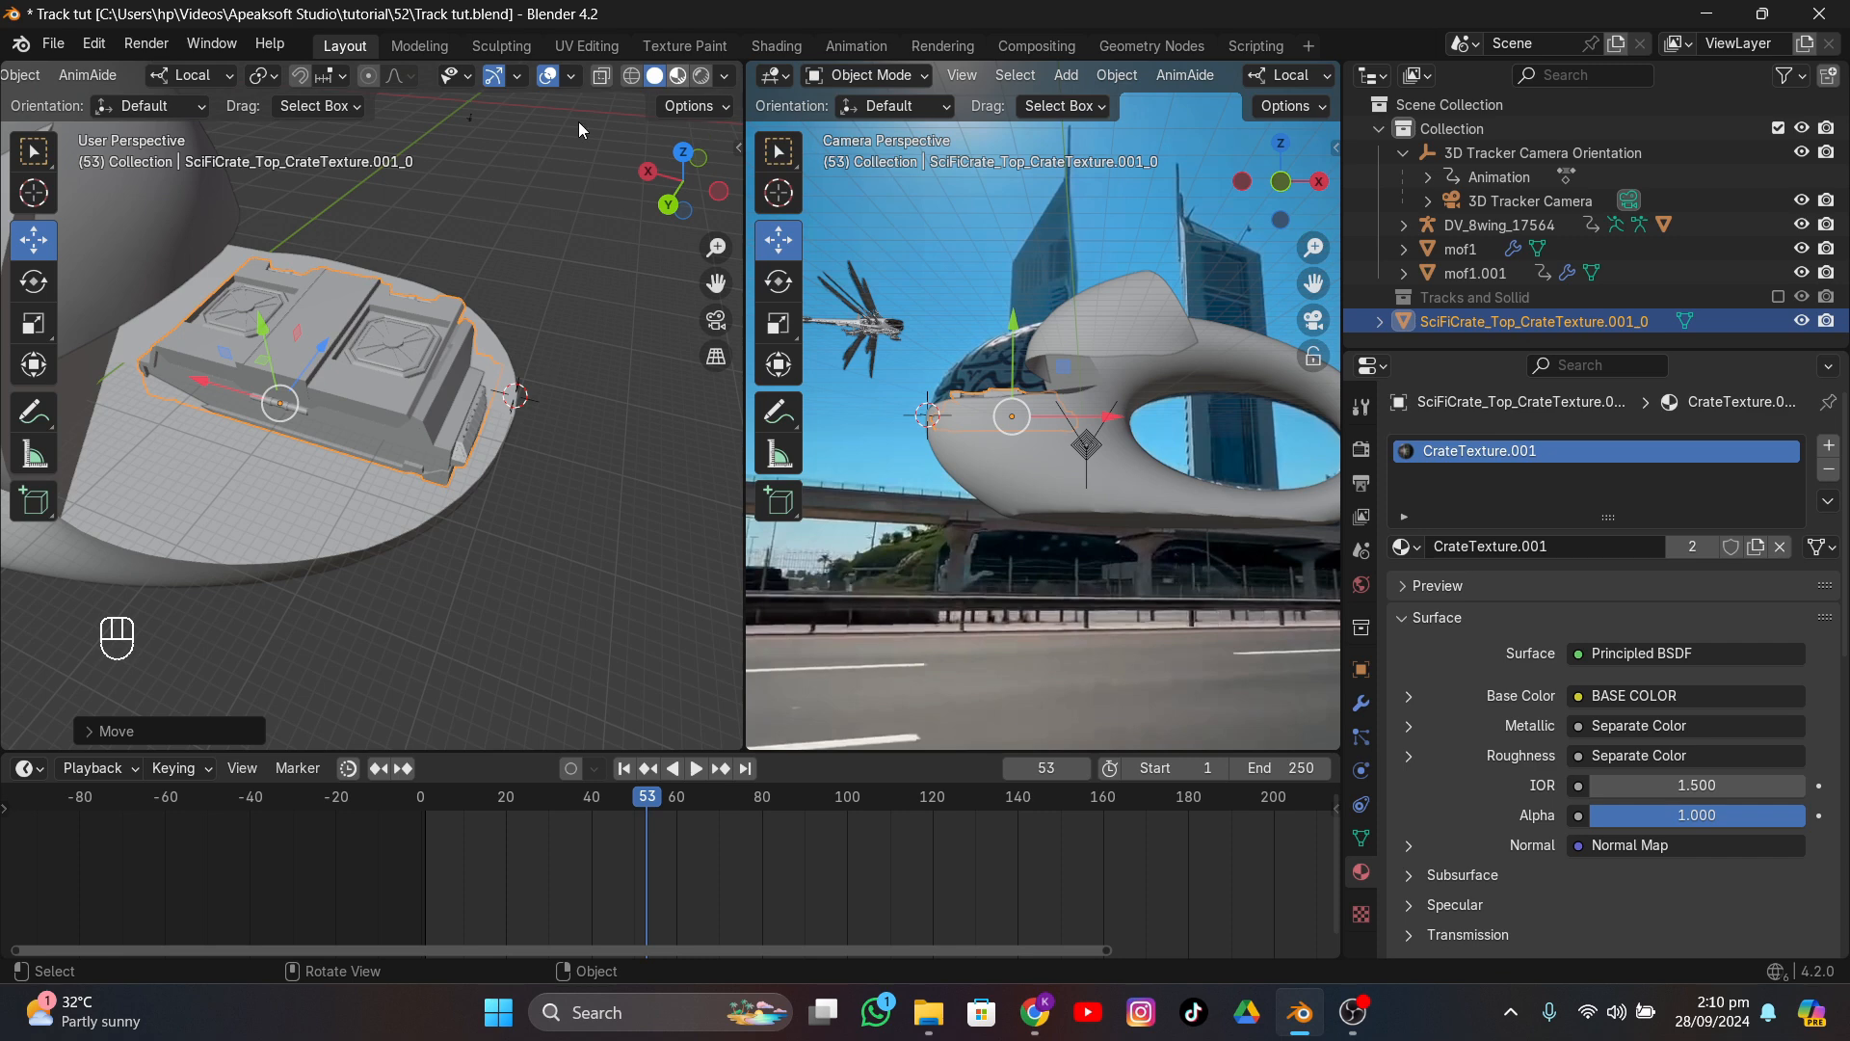
- Show the user-perspective viewport in Material Preview and raise the crate above the deck surface
left_click(678, 76)
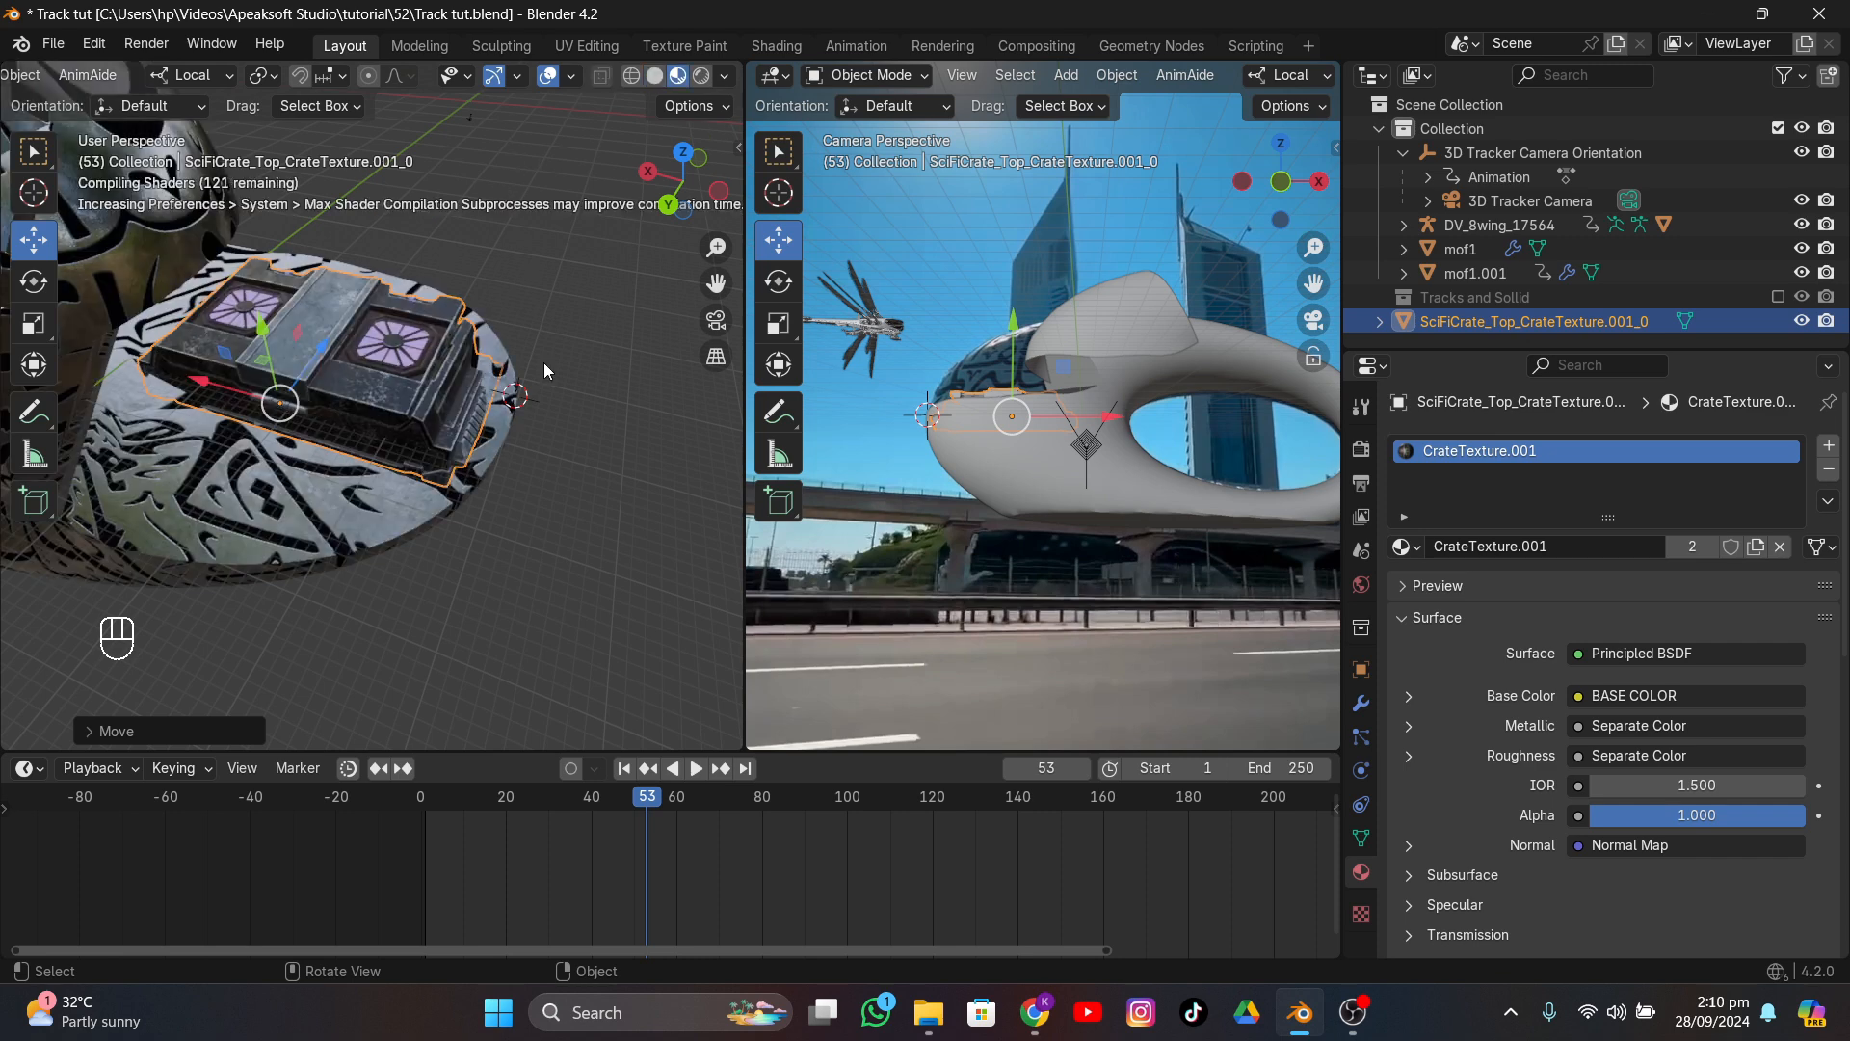
middle_click_drag(523, 408, 356, 471)
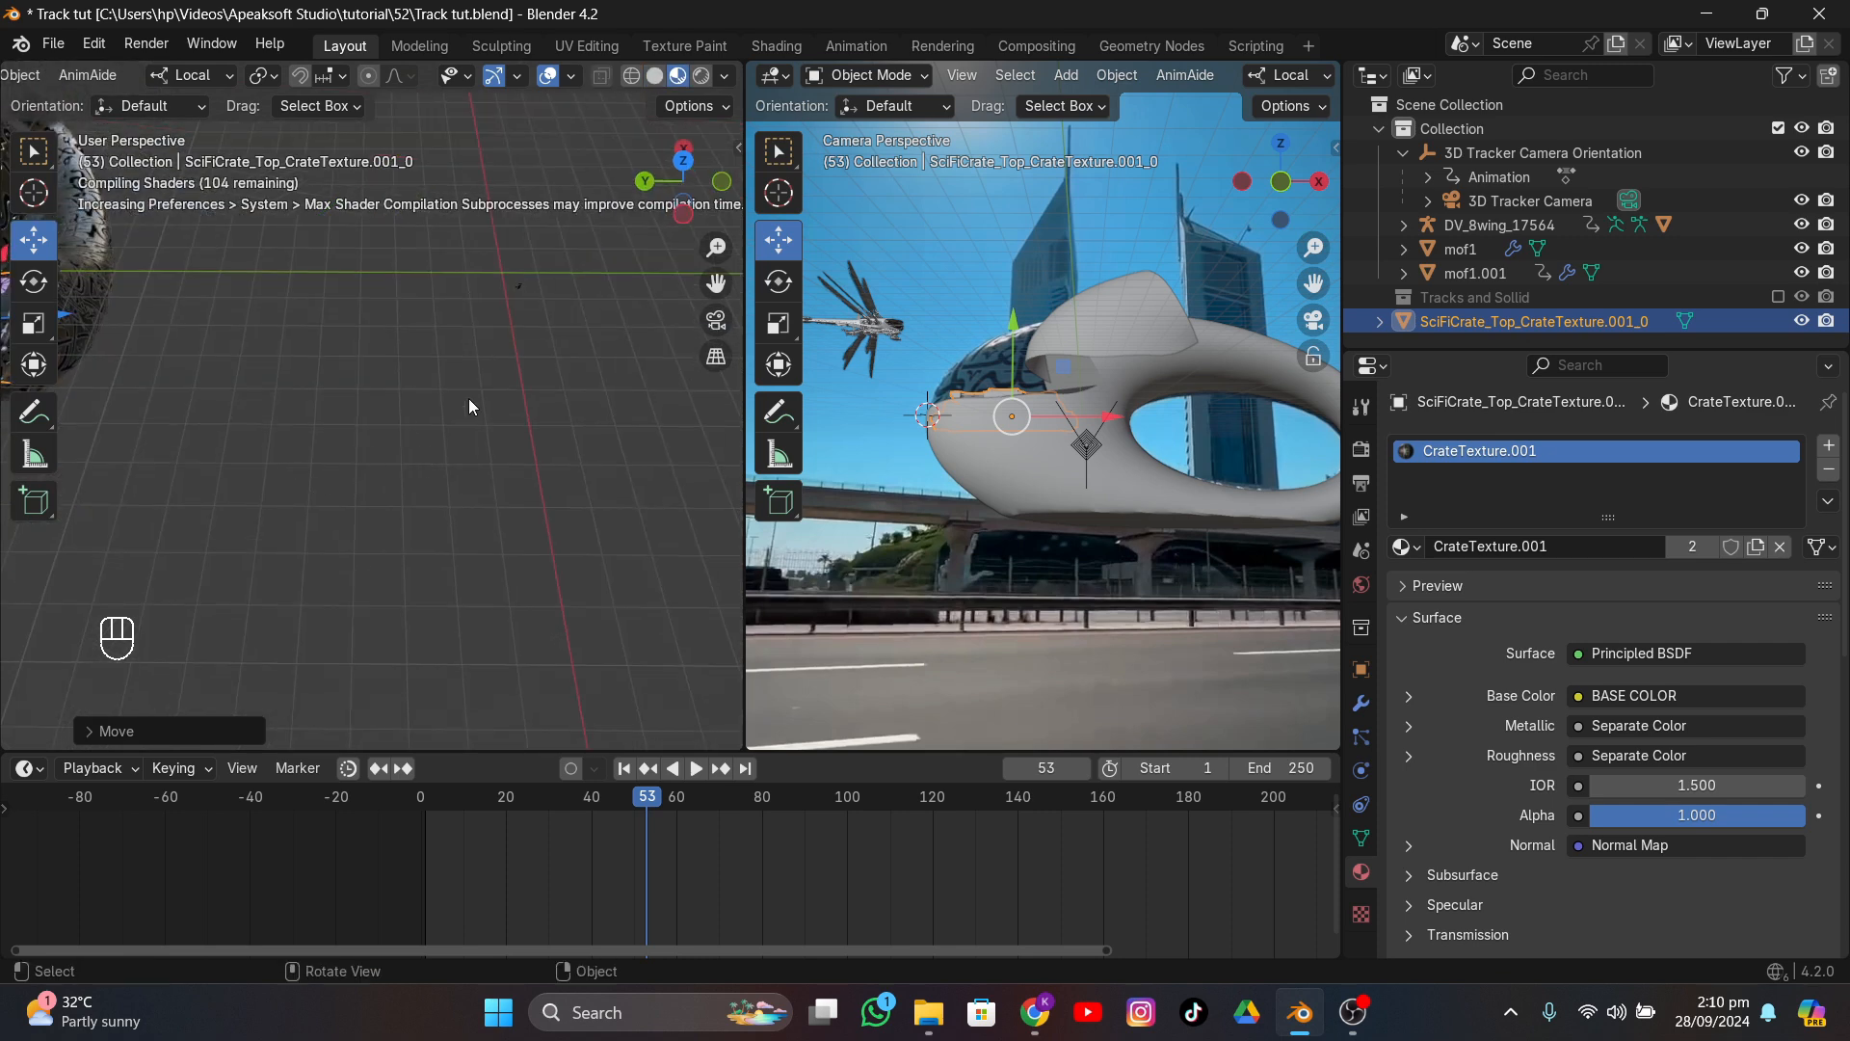
left_click_drag(719, 281, 1050, 463)
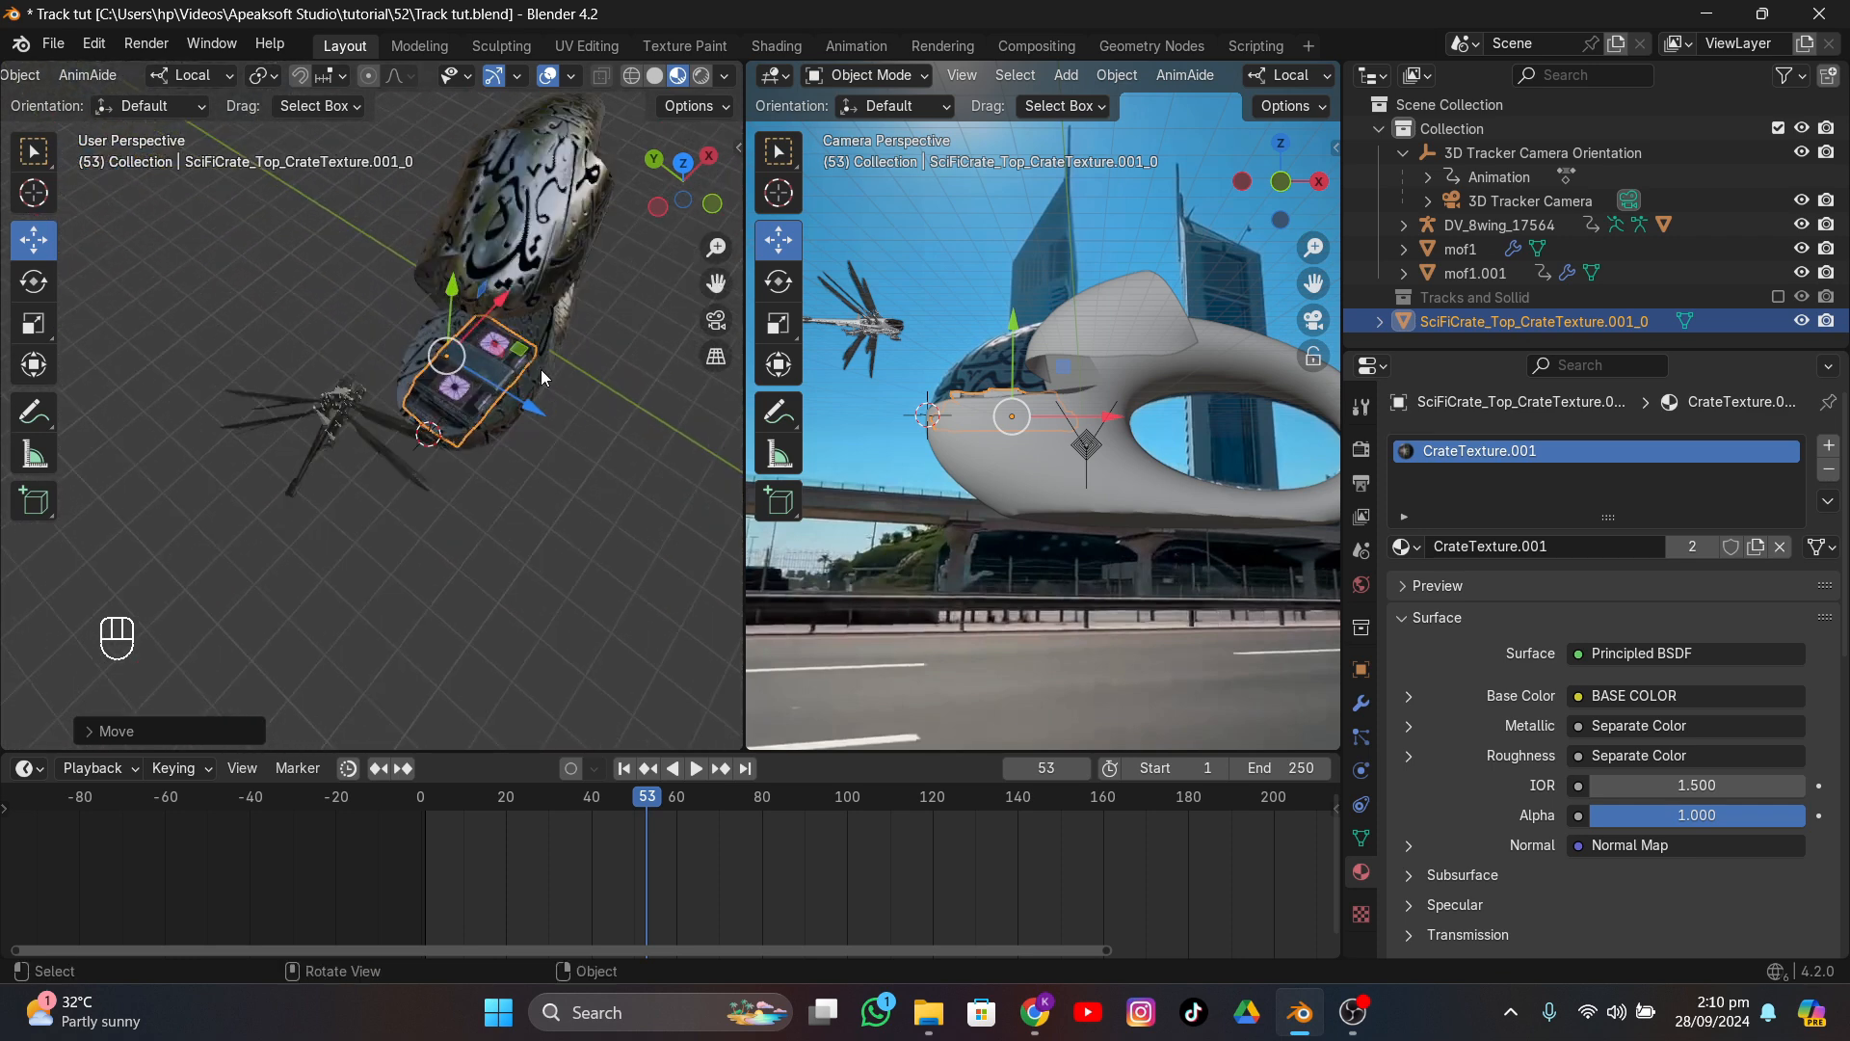
middle_click_drag(521, 323, 448, 321)
scroll(456, 316, "up", 5)
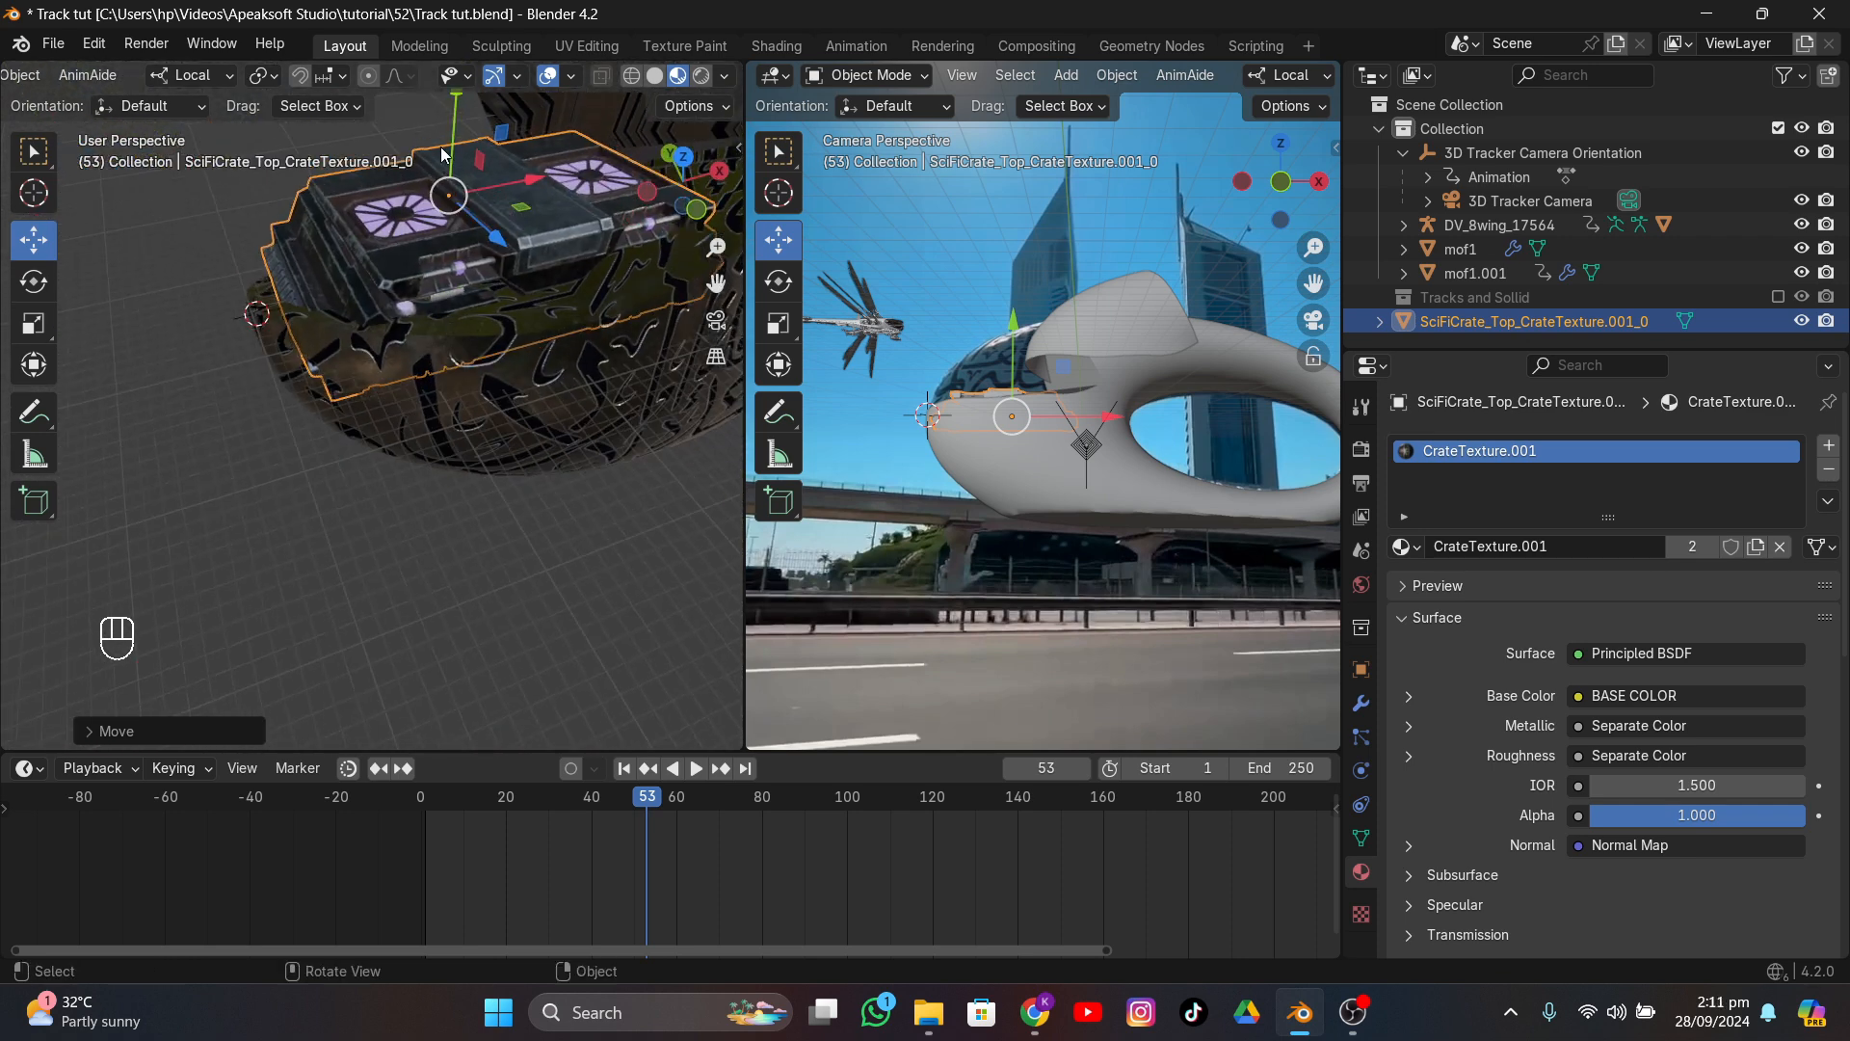
left_click_drag(454, 137, 460, 77)
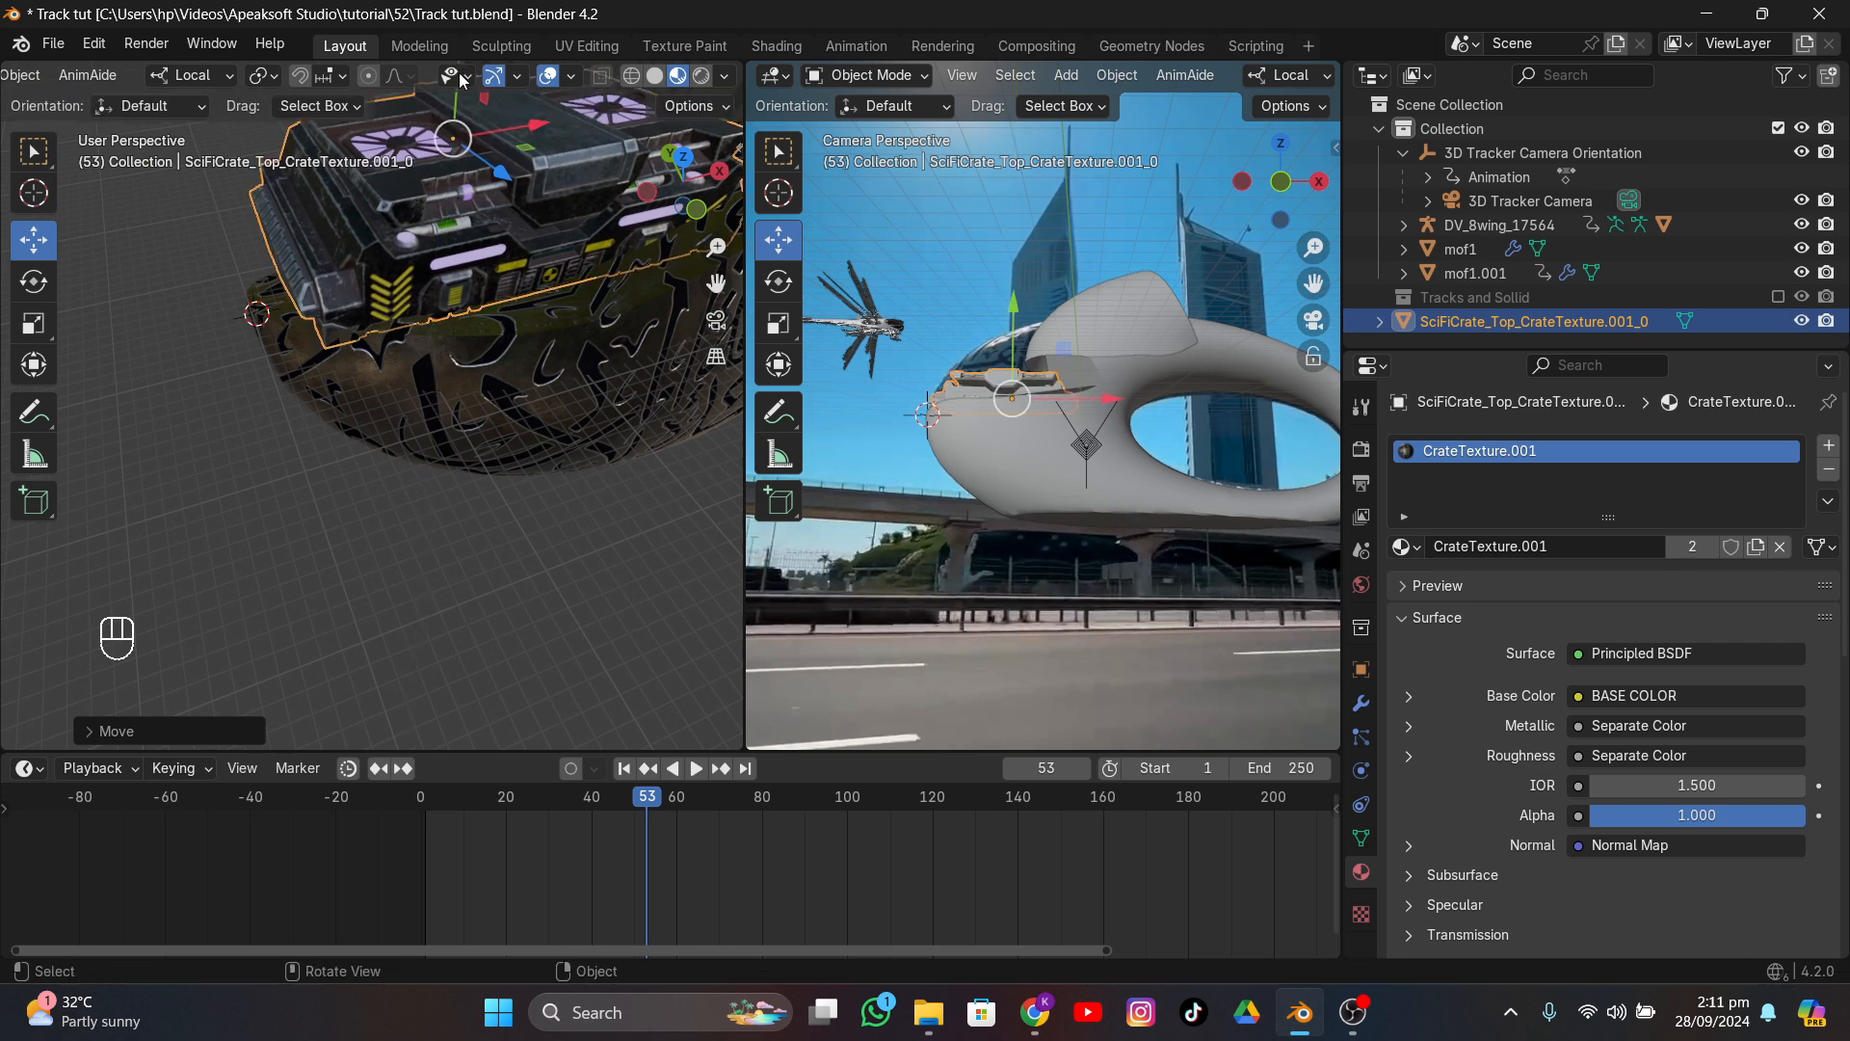
- Scale the crate along its local Y axis and rotate it about that axis to align with the deck
middle_click_drag(459, 97, 570, 488)
key("s")
key("y")
left_click(410, 280)
key("r")
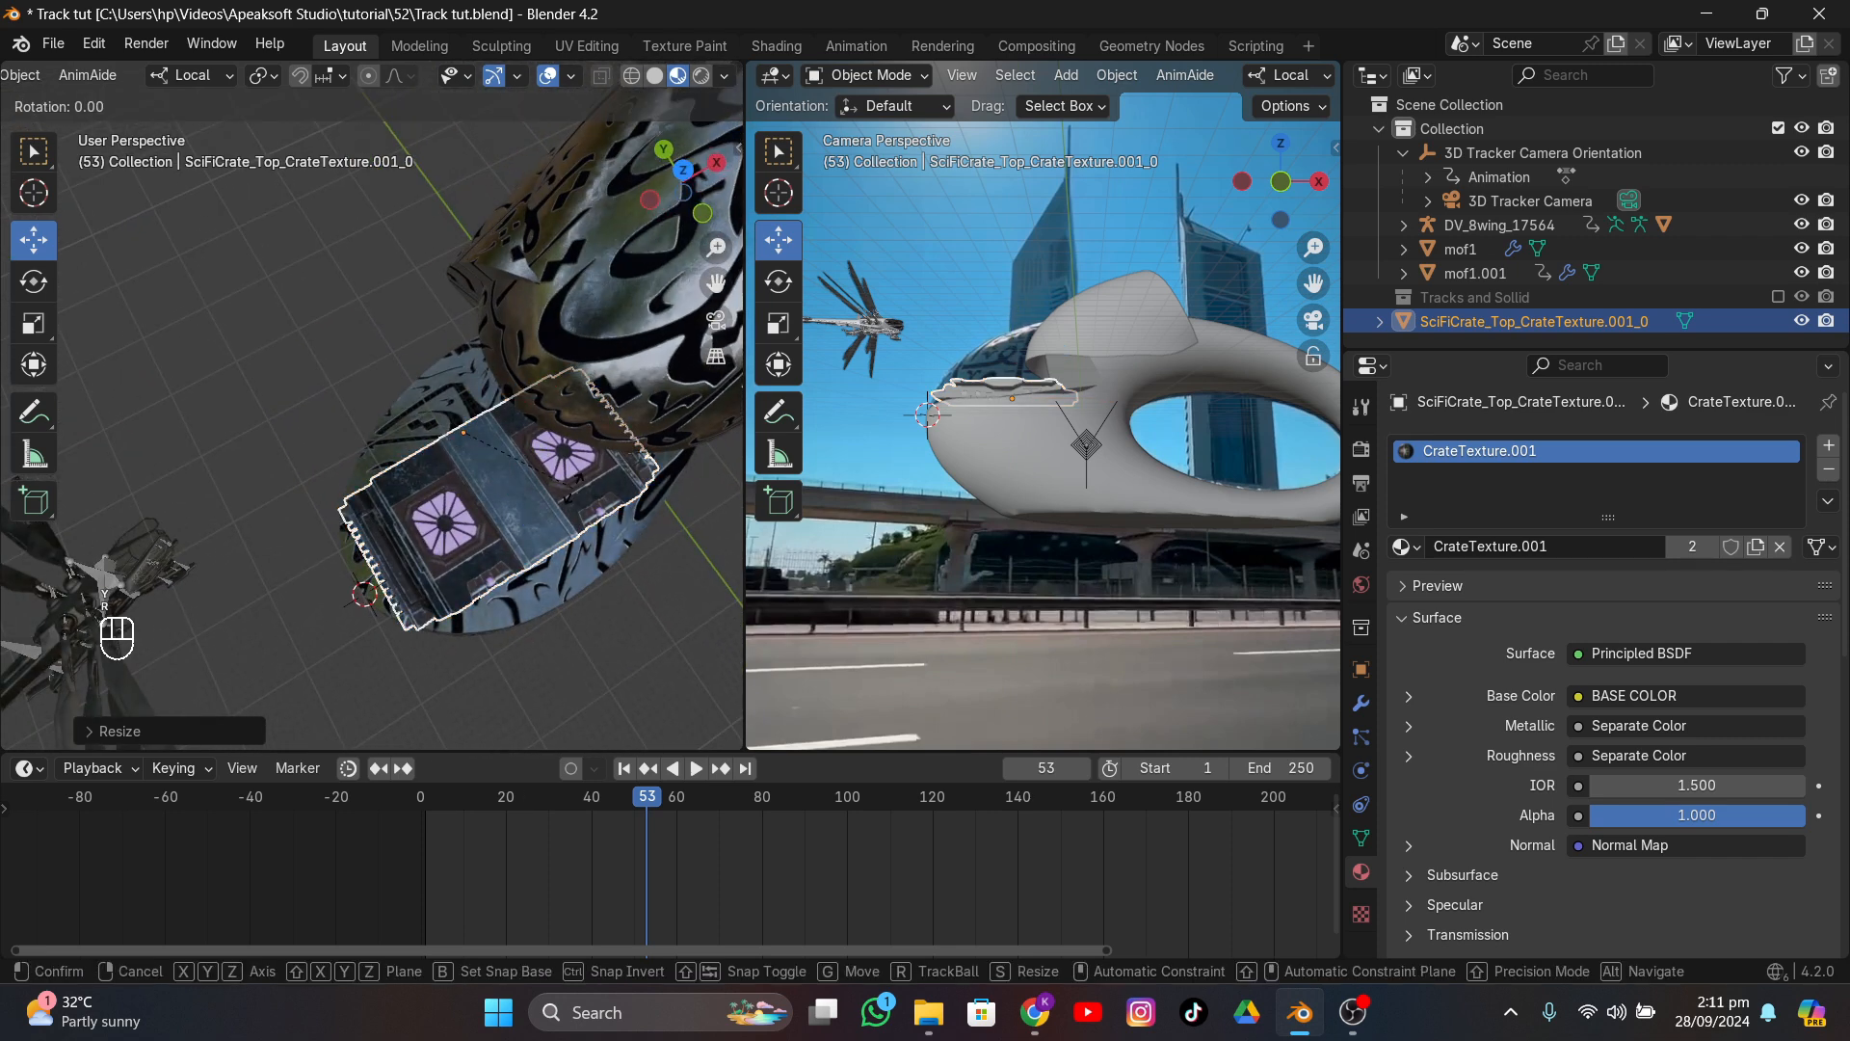
key("y")
left_click(576, 453)
- Nudge the crate along its local axes to refine its position on the deck
left_click_drag(526, 489, 531, 496)
middle_click_drag(528, 497, 431, 396)
left_click_drag(361, 141, 391, 154)
scroll(990, 430, "up", 6)
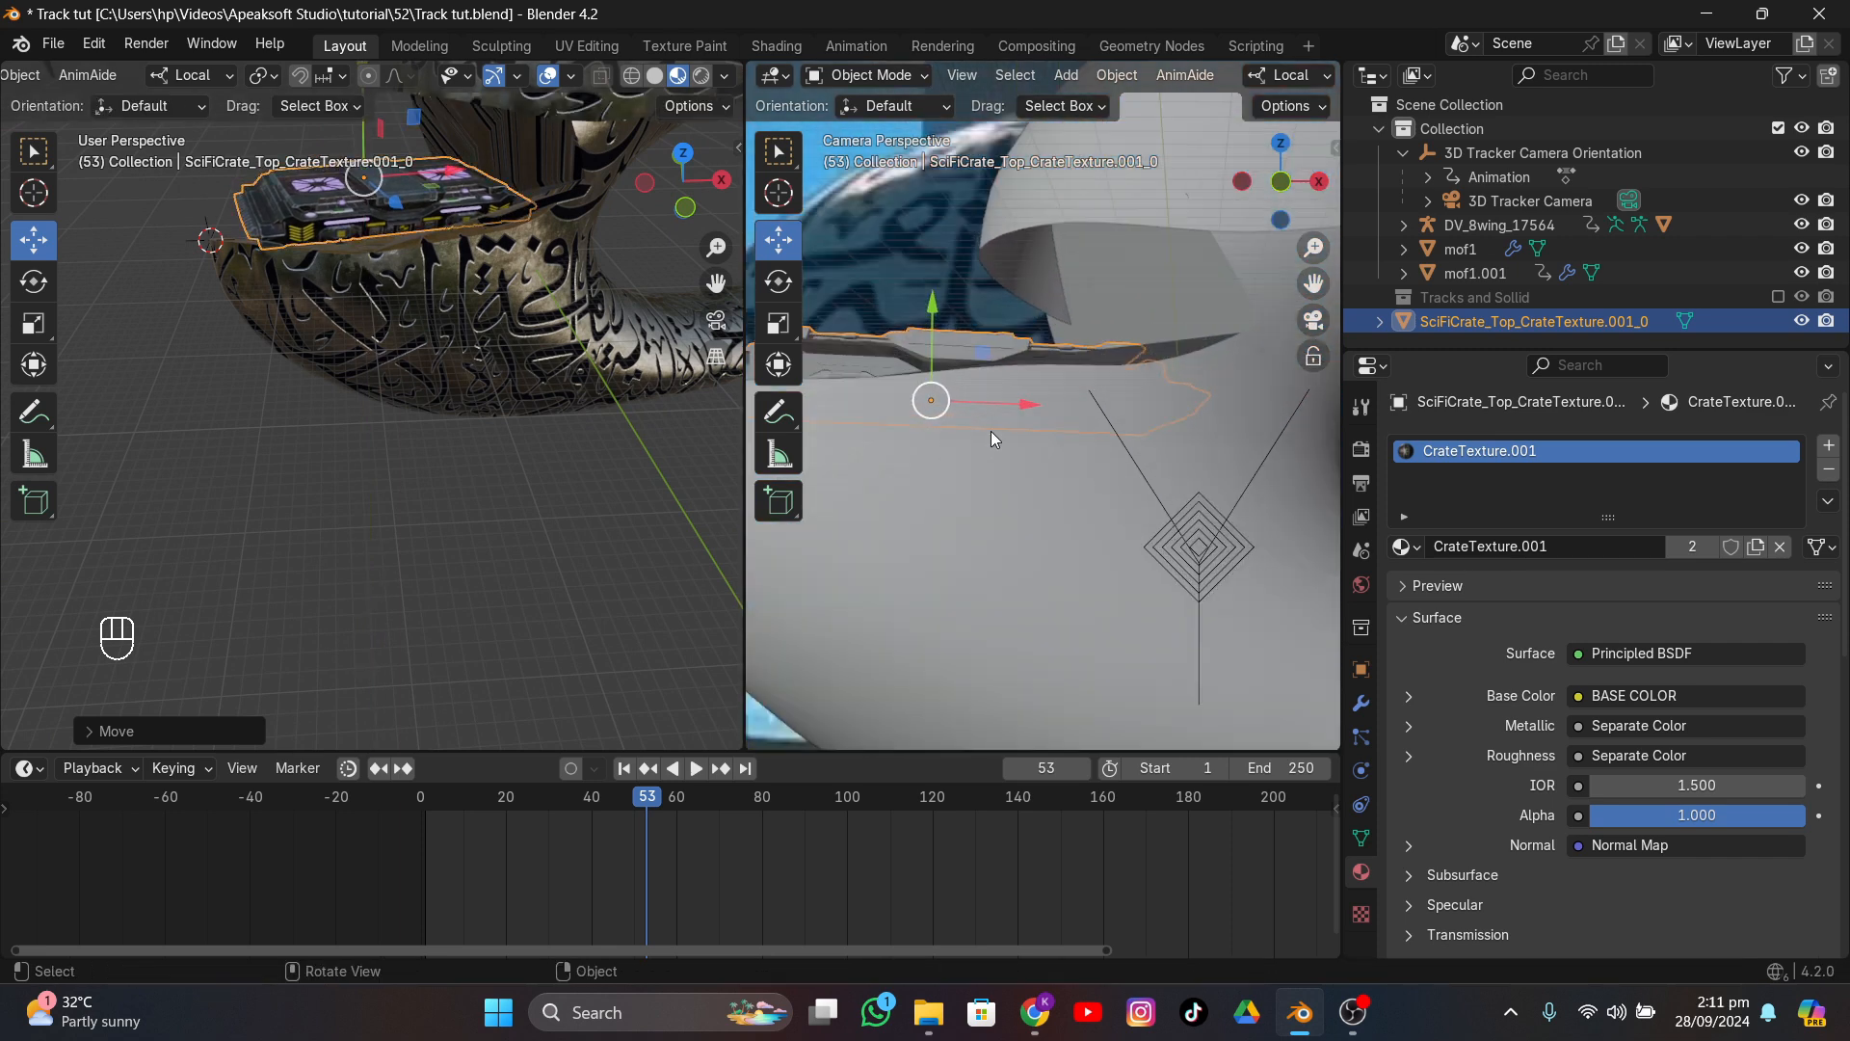
scroll(991, 430, "down", 2)
left_click_drag(1031, 405, 1055, 407)
- Show the camera viewport in Material Preview and keep it looking through the tracker camera
key("z")
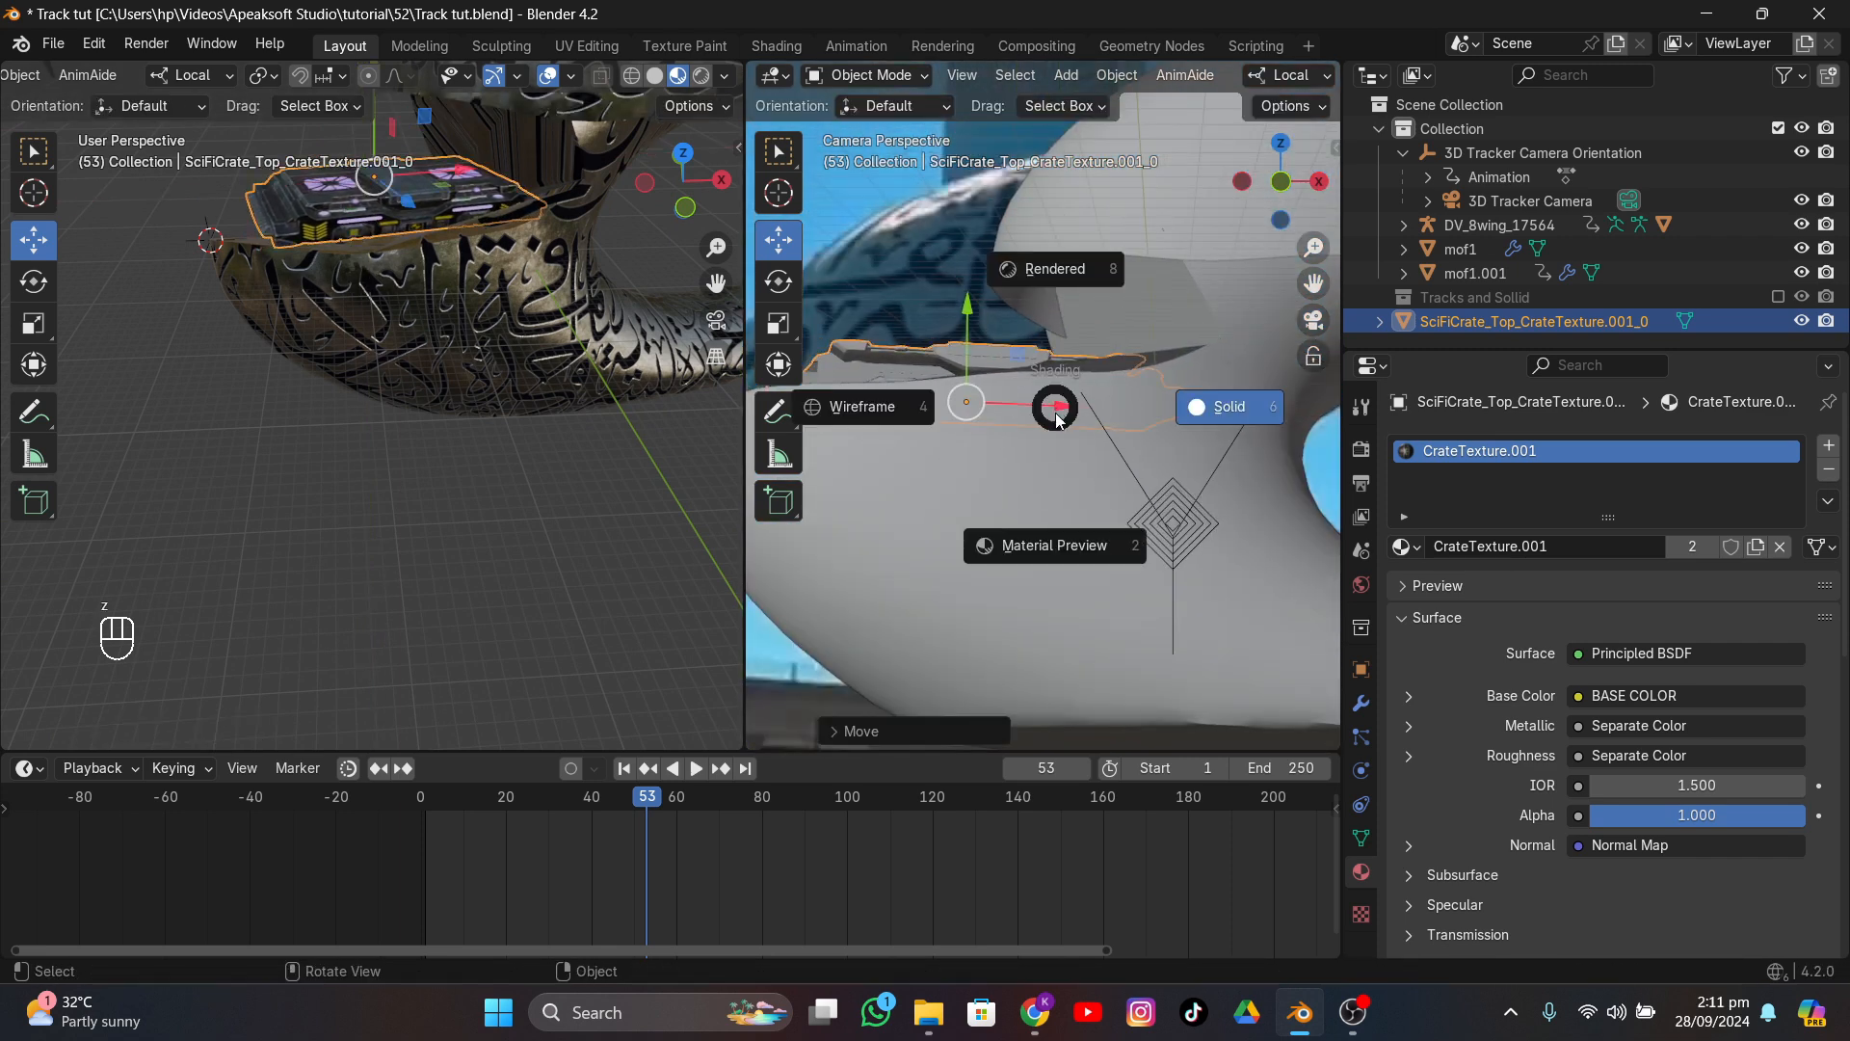
left_click(1052, 509)
key("KP_0")
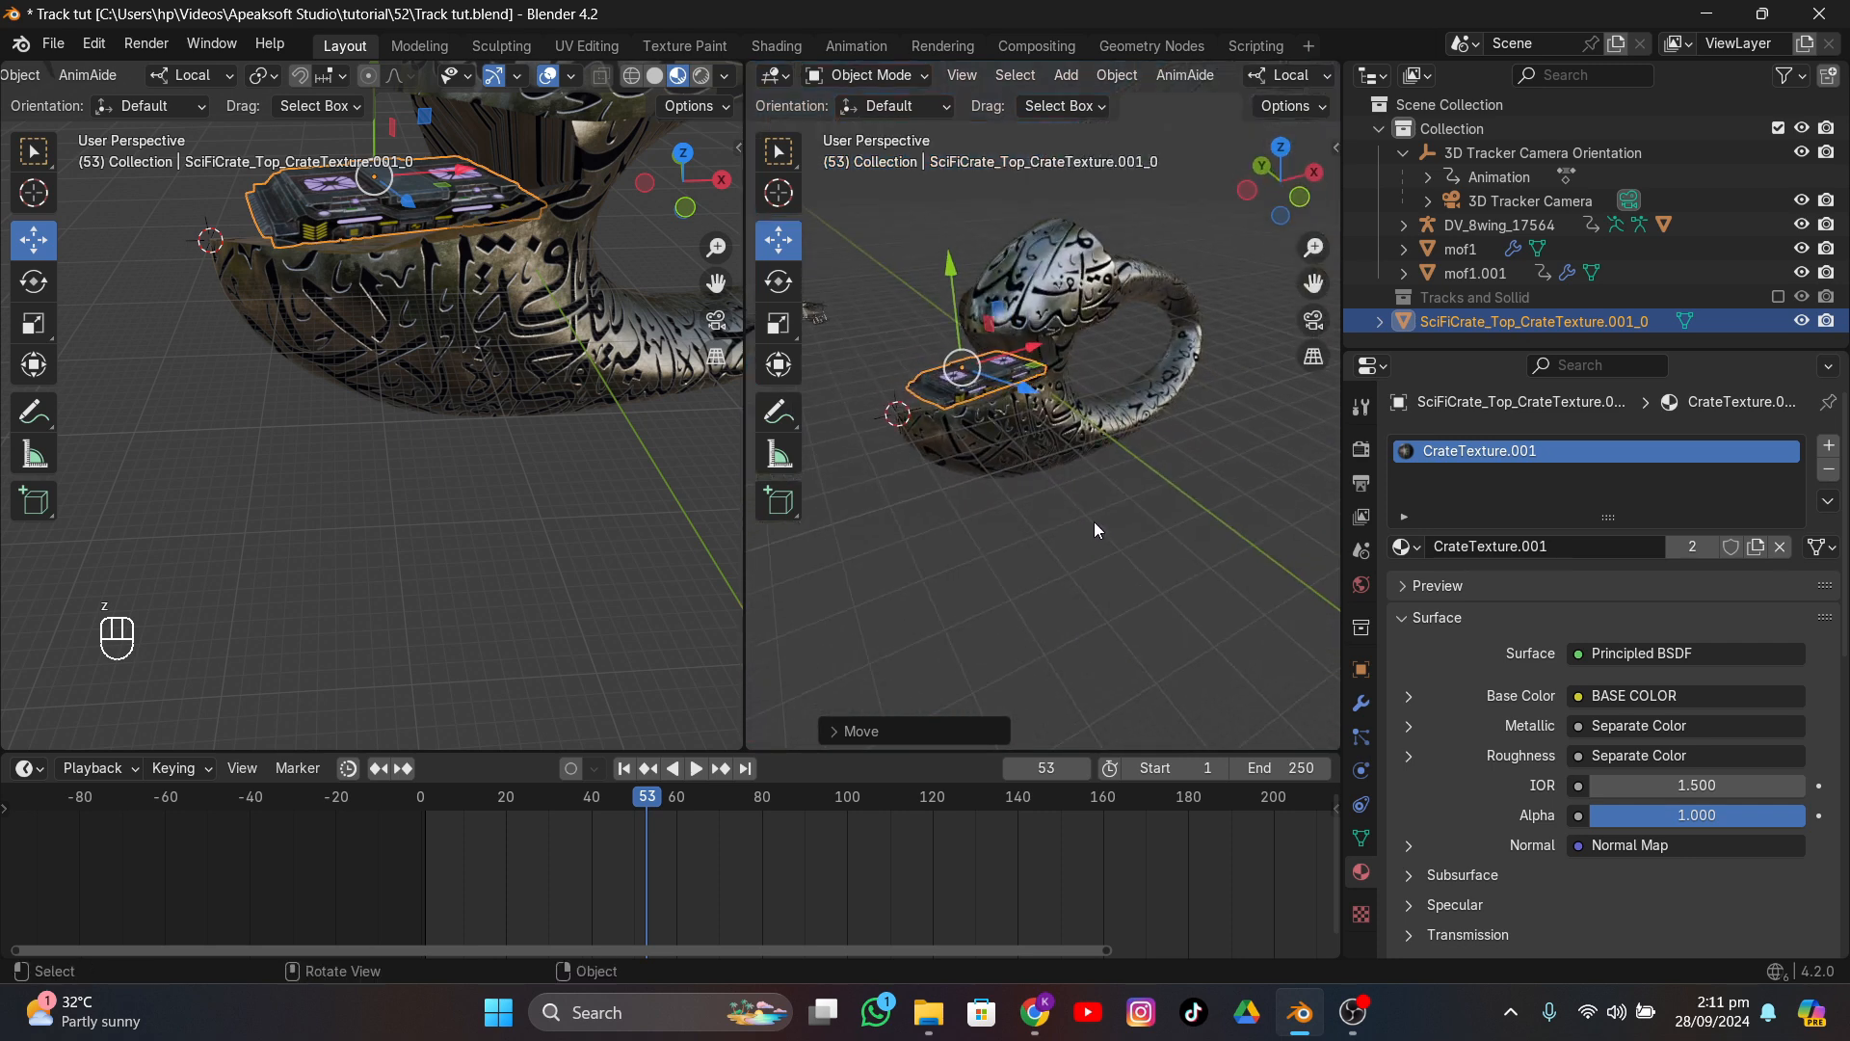
left_click(1315, 321)
- Move the crate about 3 m along its local Z axis and make it taller along local Y
key("g")
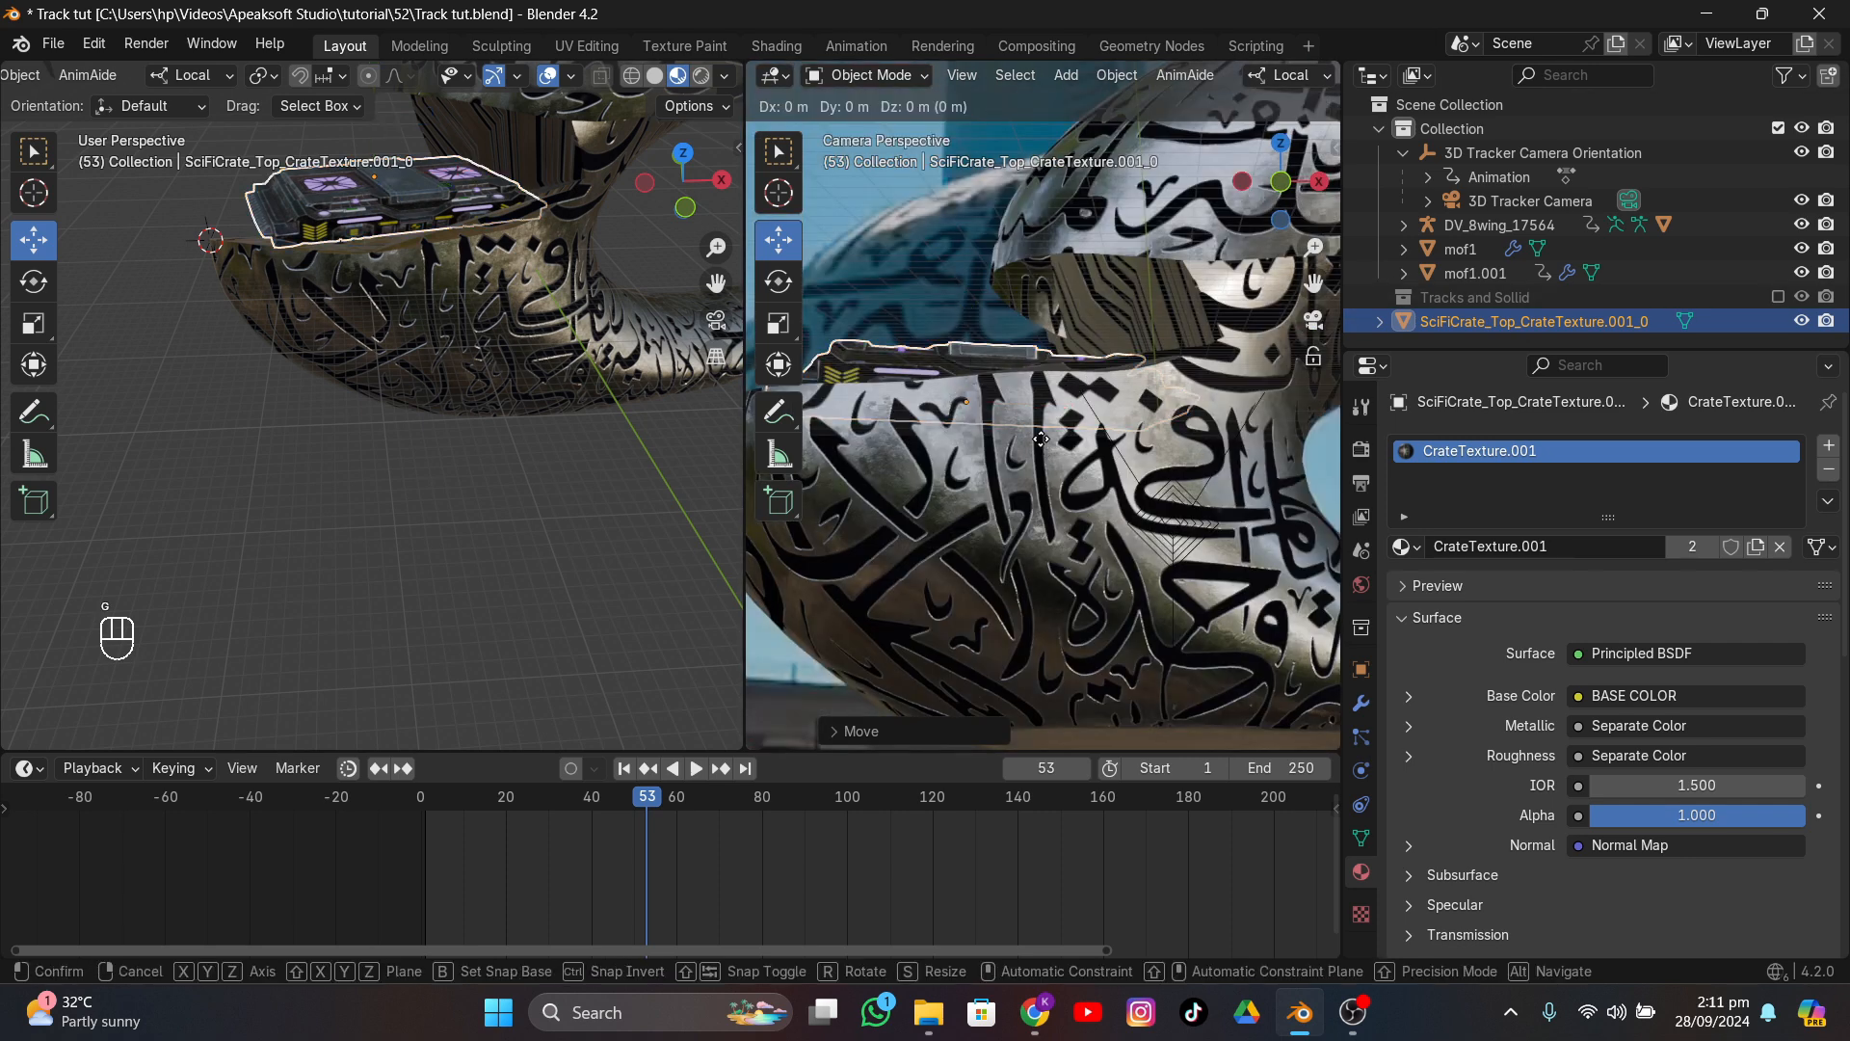
key("y")
key("z")
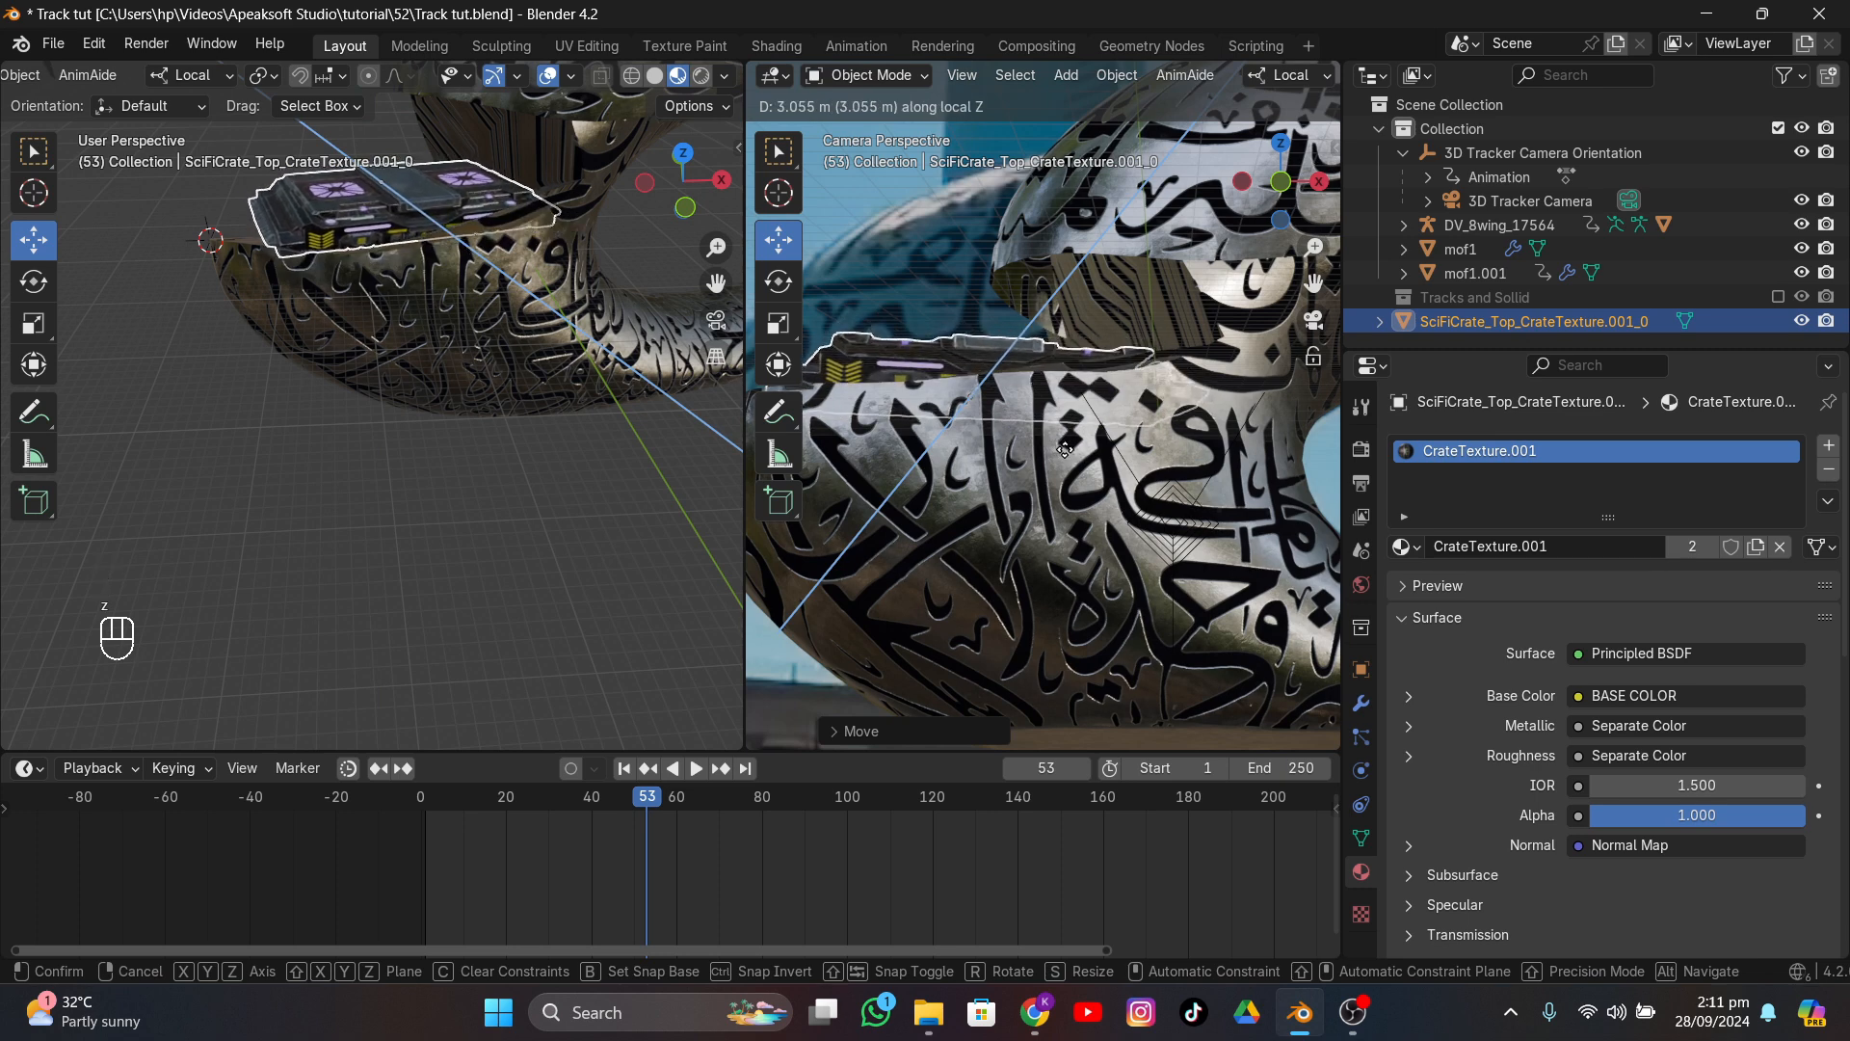
left_click(1071, 455)
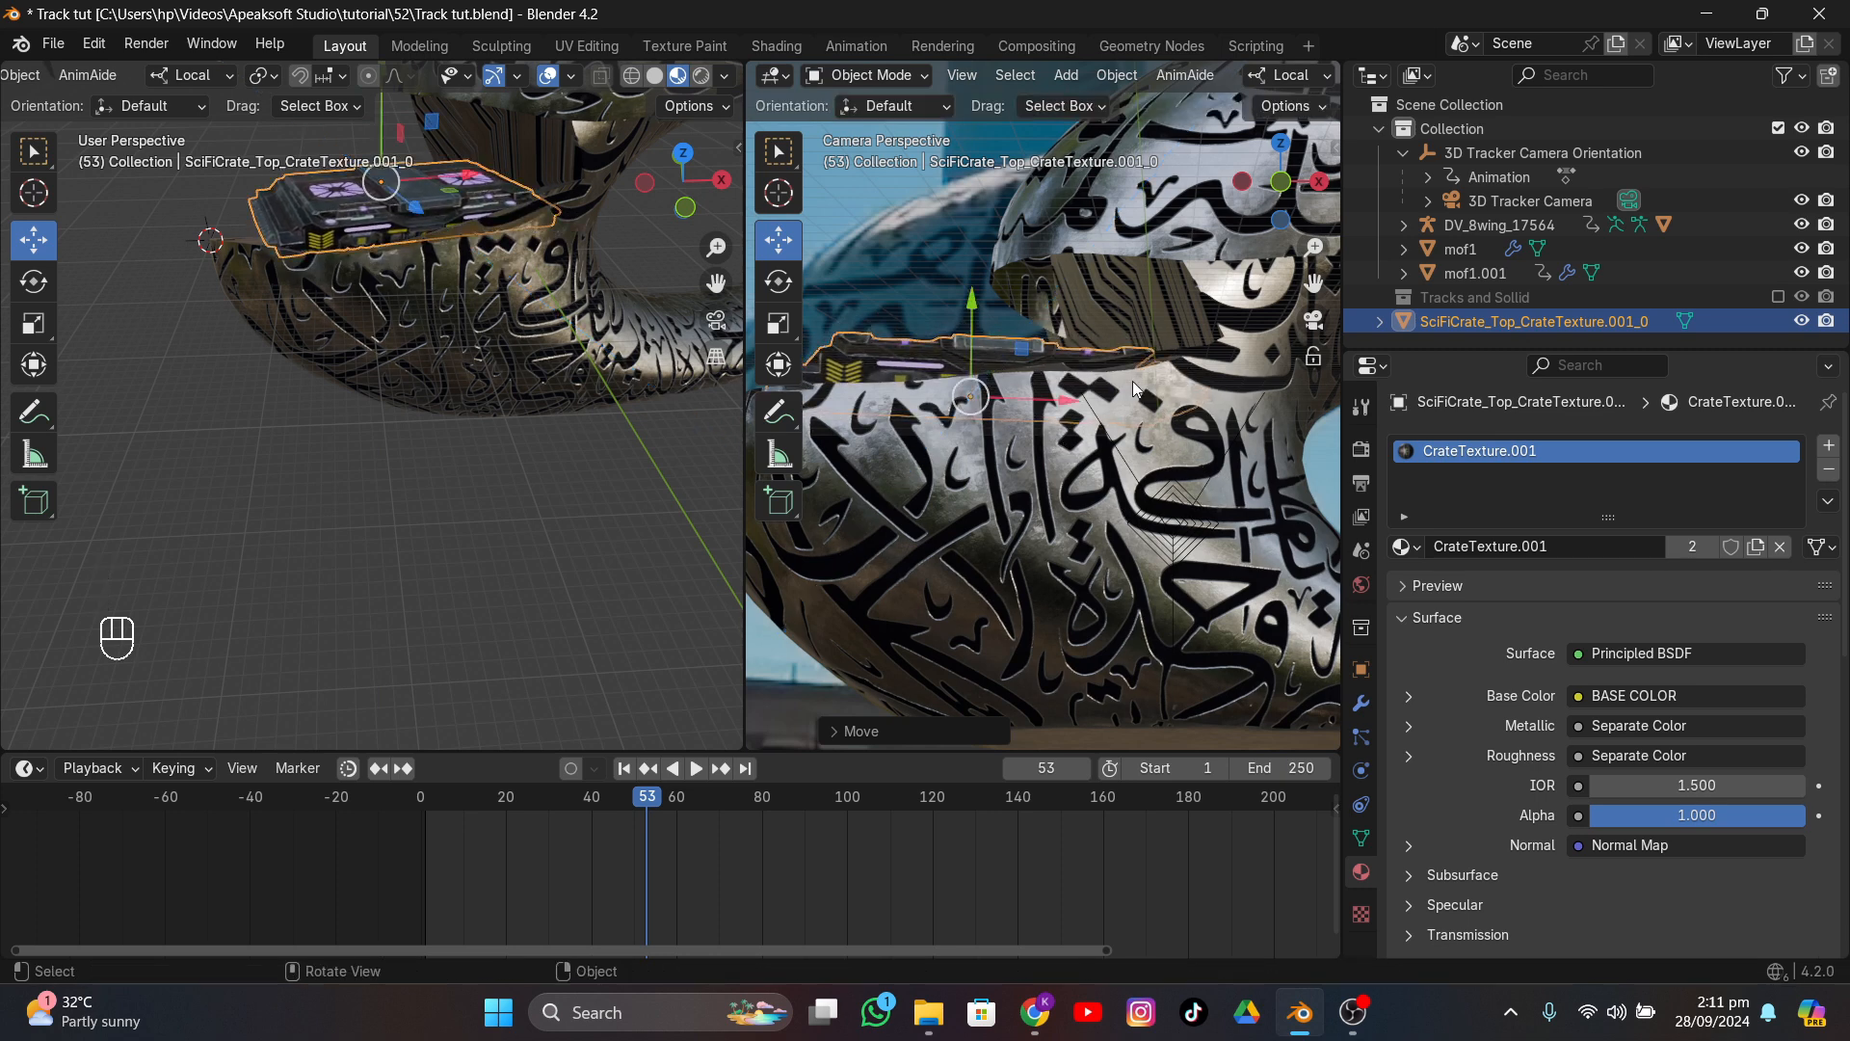
key("s")
key("z")
left_click(1195, 392)
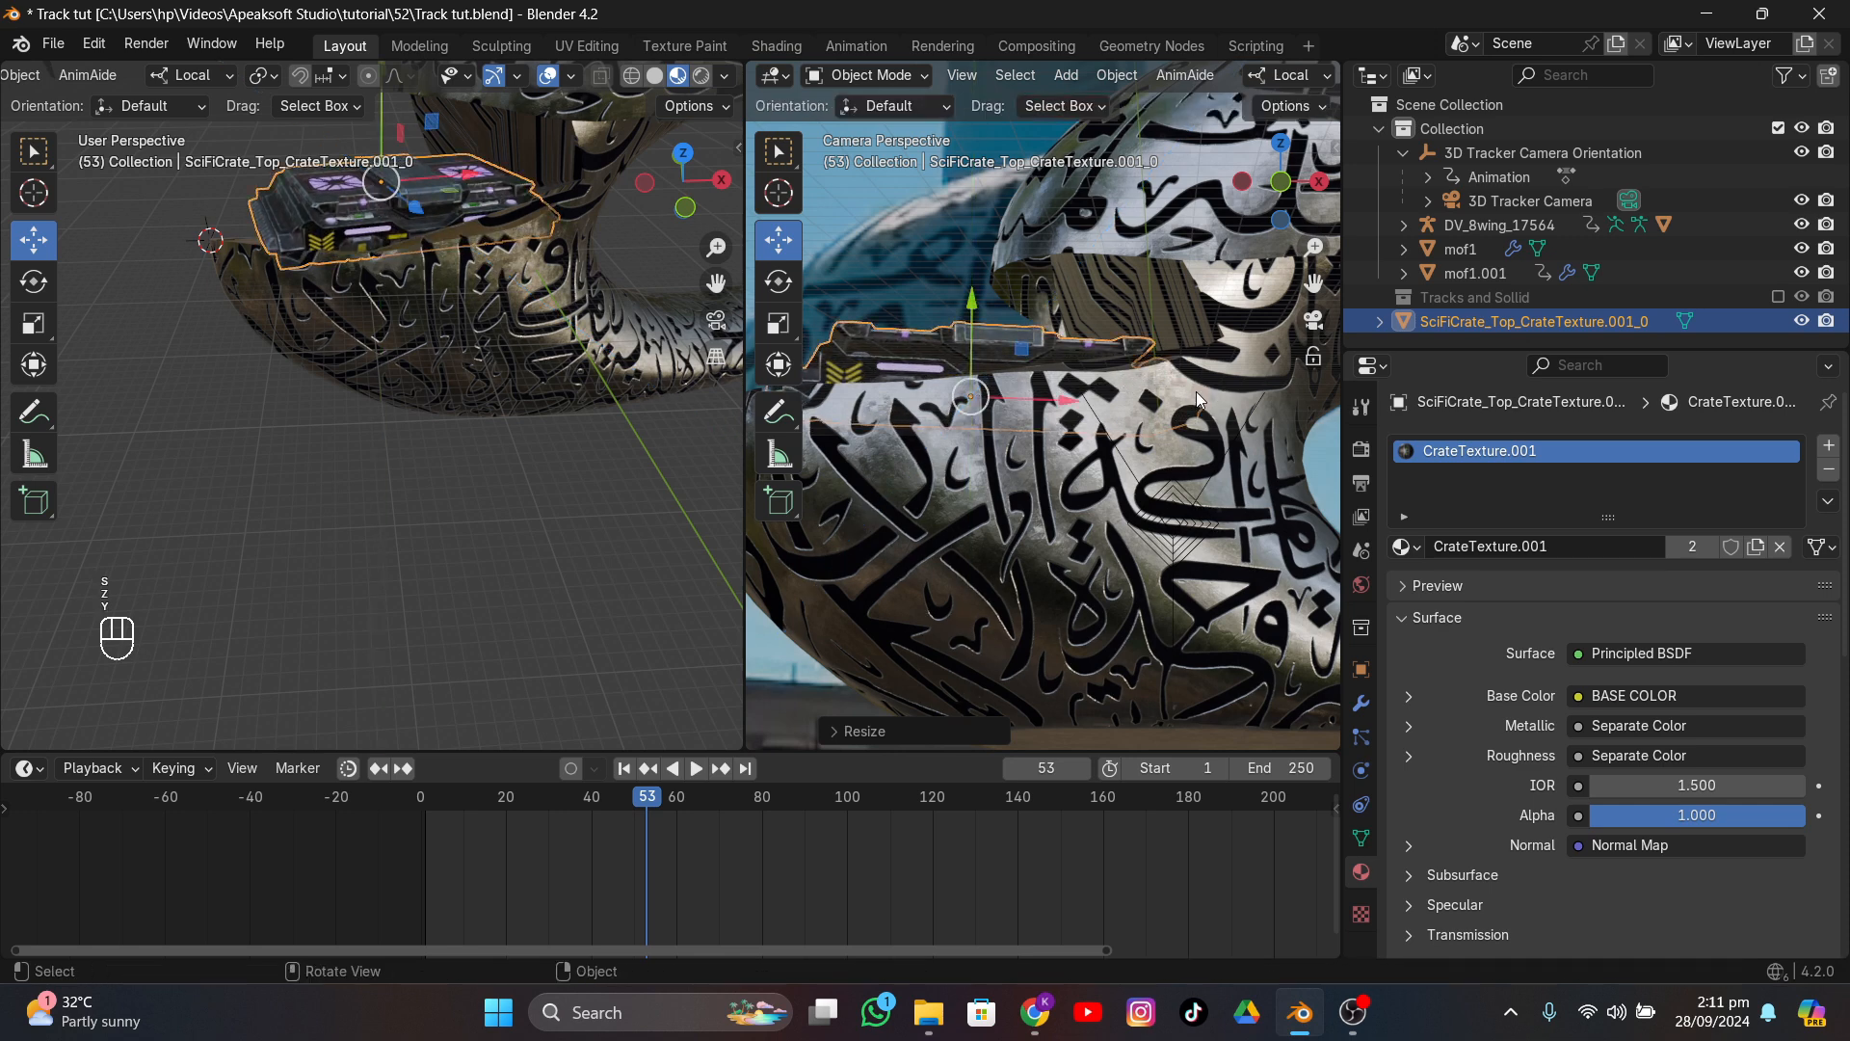
- Rotate the crate slightly about its local Z axis and raise it a little on the deck
key("r")
key("z")
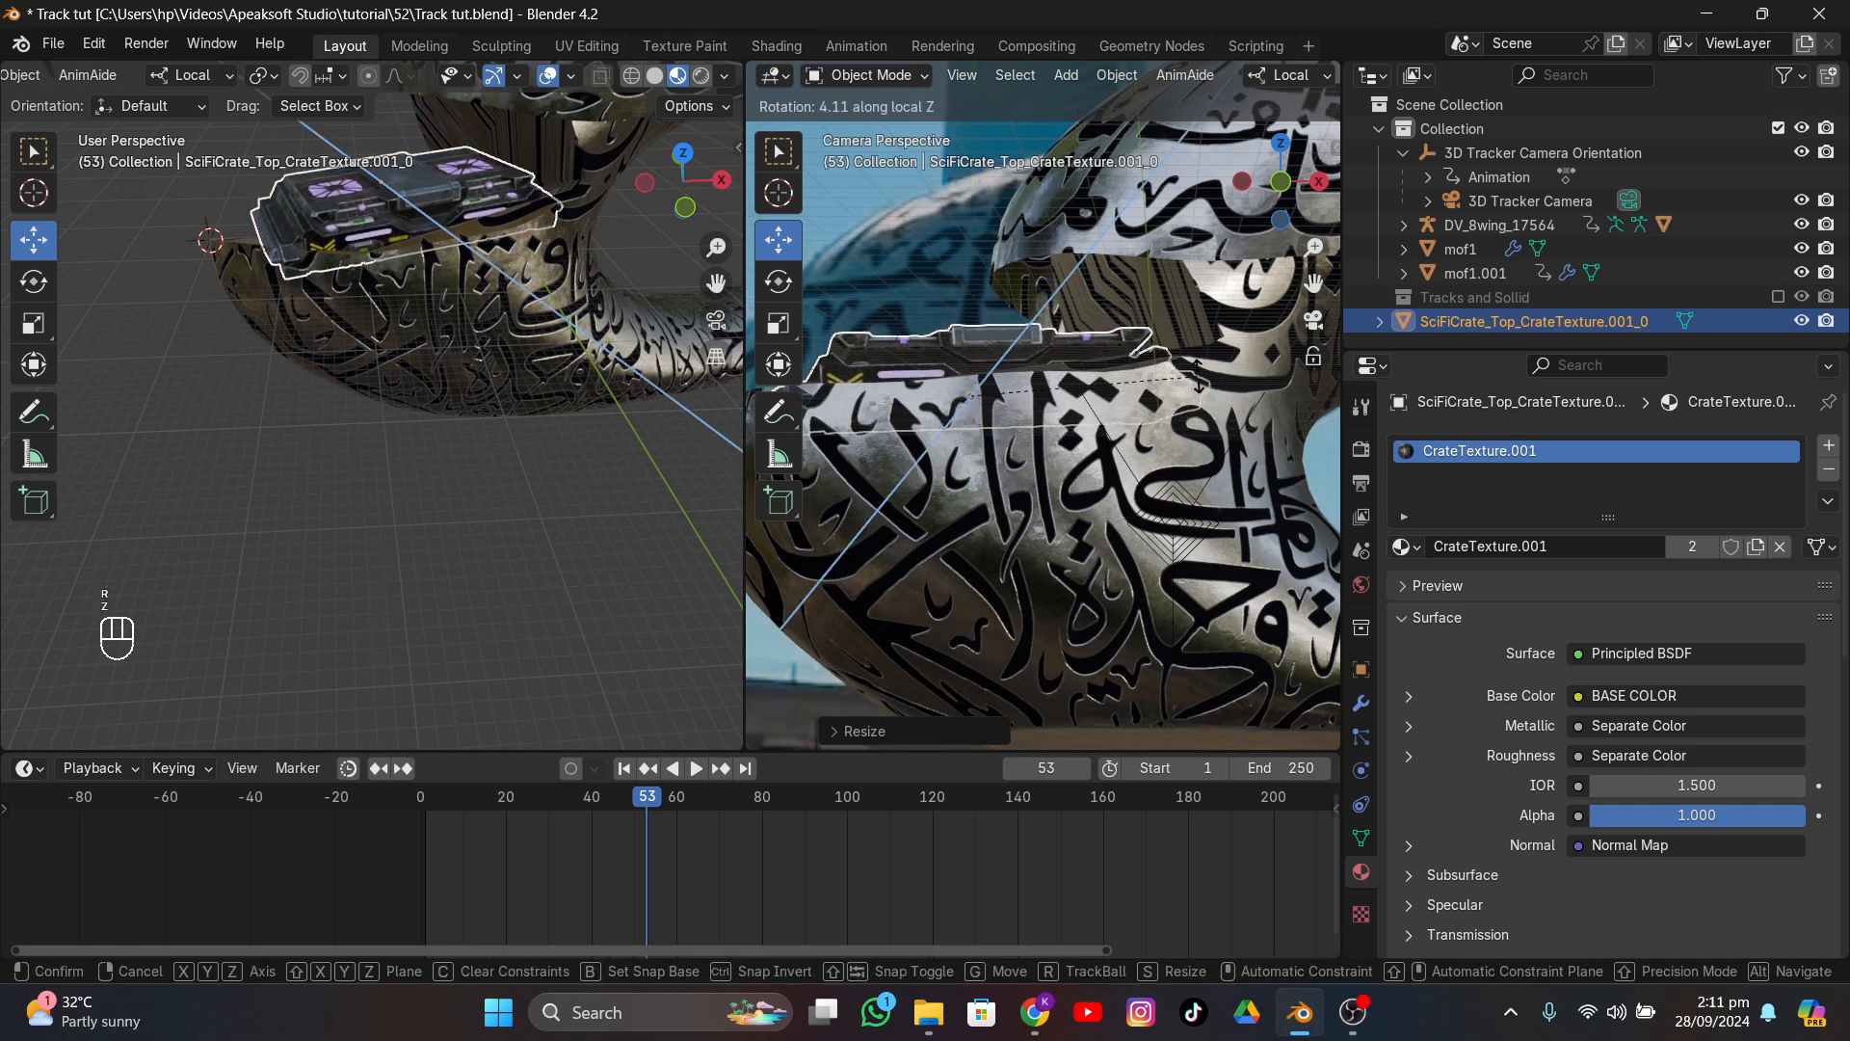
left_click(1162, 387)
left_click_drag(962, 304, 960, 293)
- Try scaling the crate again along its local Y axis and undo the change
key("s")
key("y")
left_click(1037, 377)
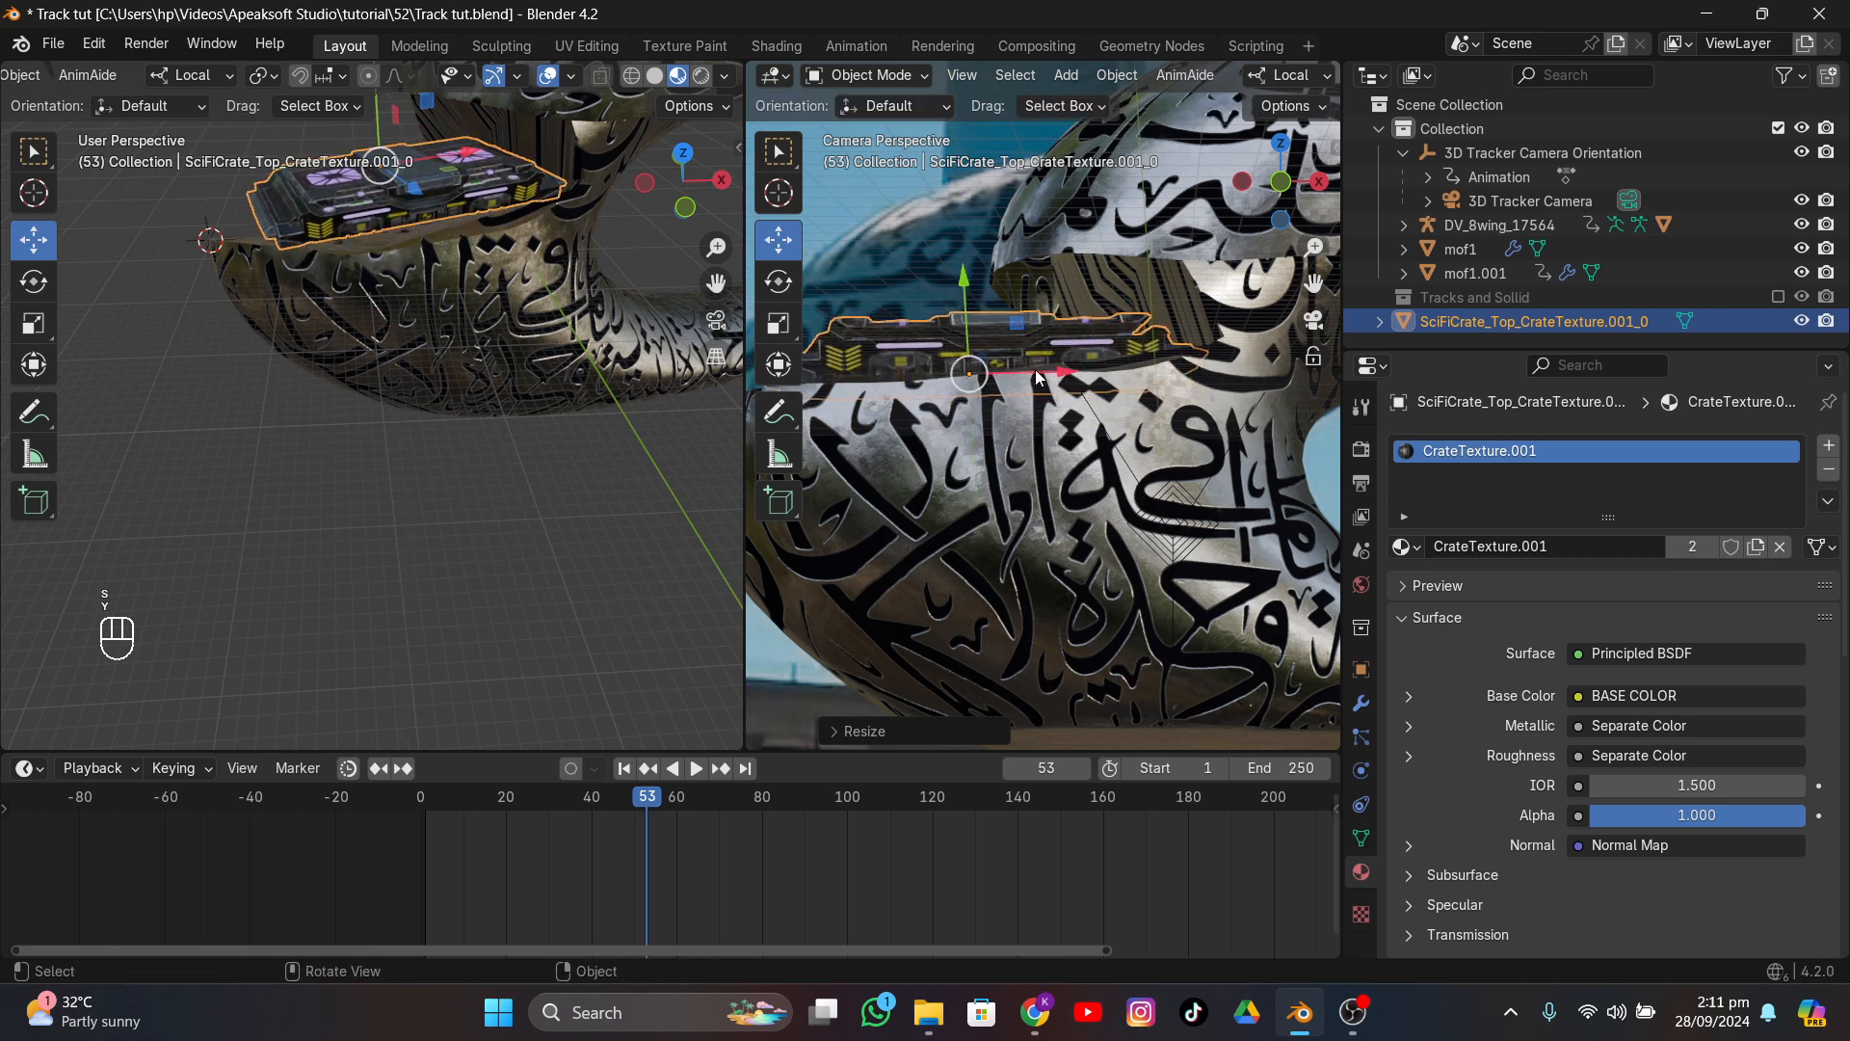
key("ctrl+z")
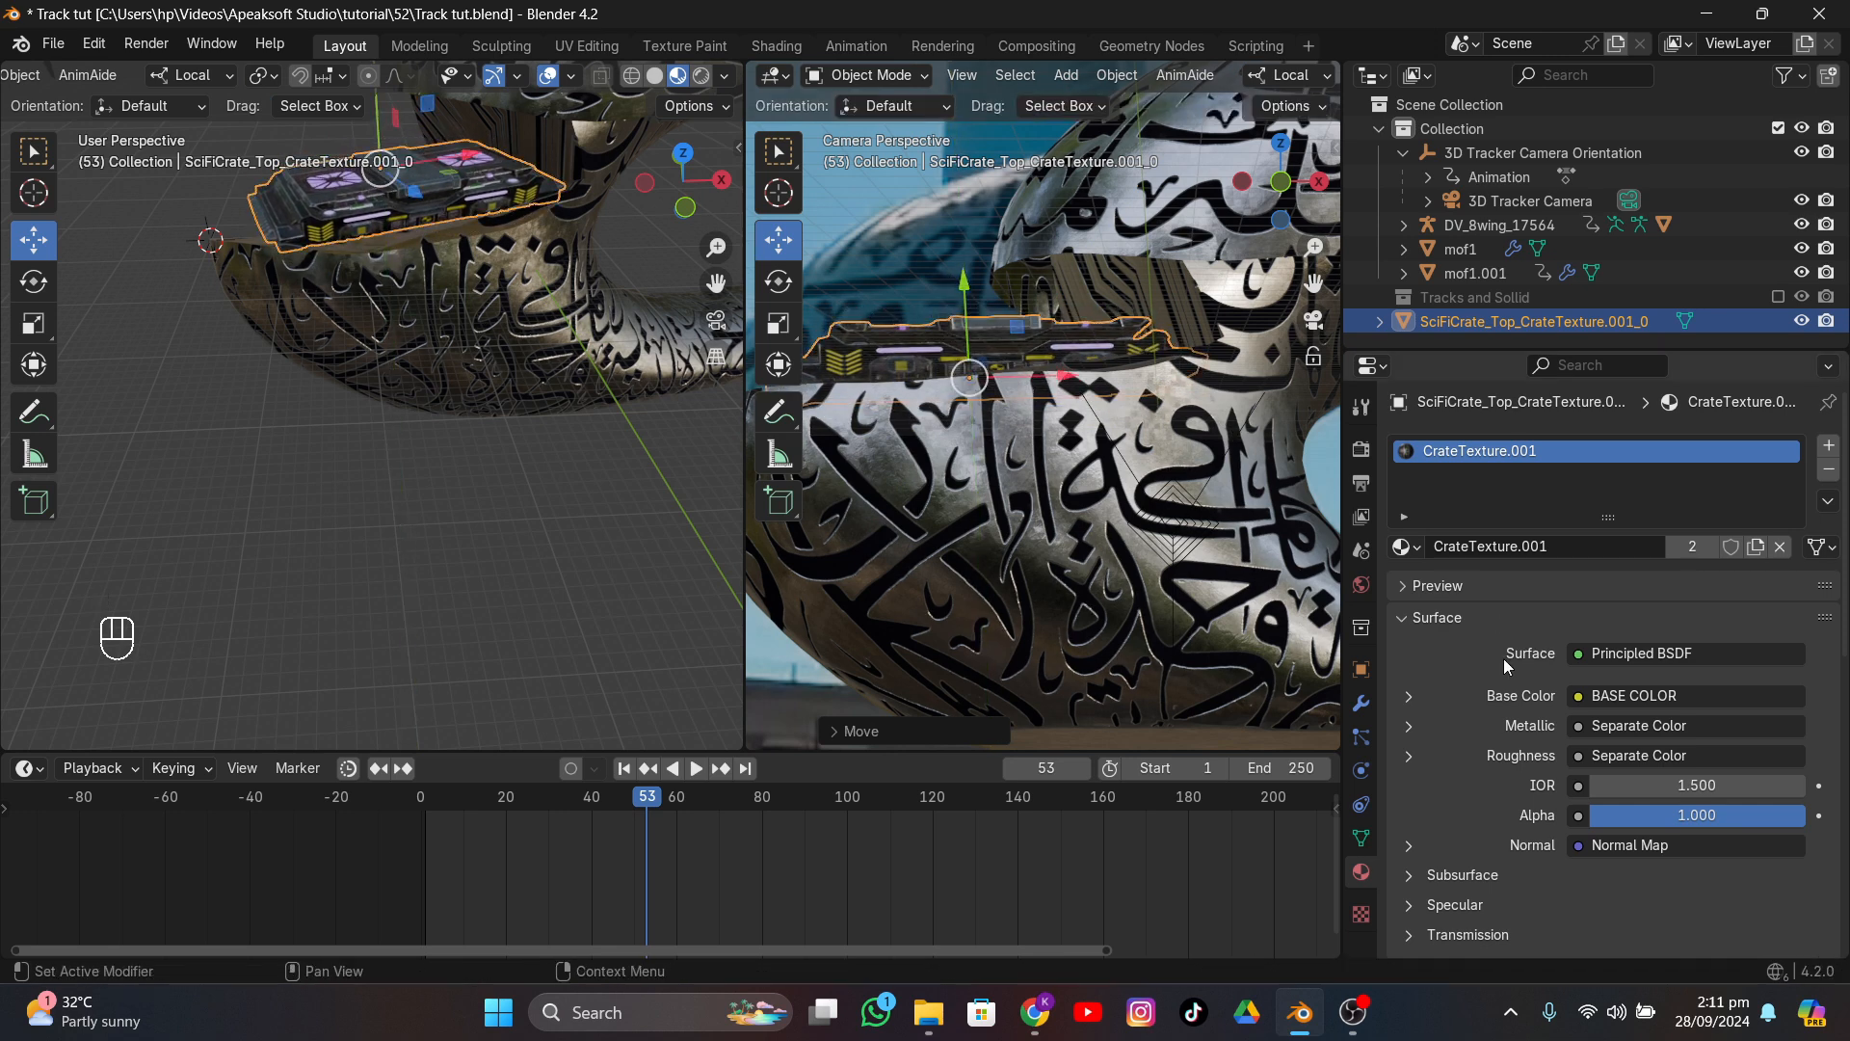
- Set the CrateTexture.001 emission strength to 32.9 and expand its emission color settings
scroll(1503, 657, "down", 5)
left_click(1408, 783)
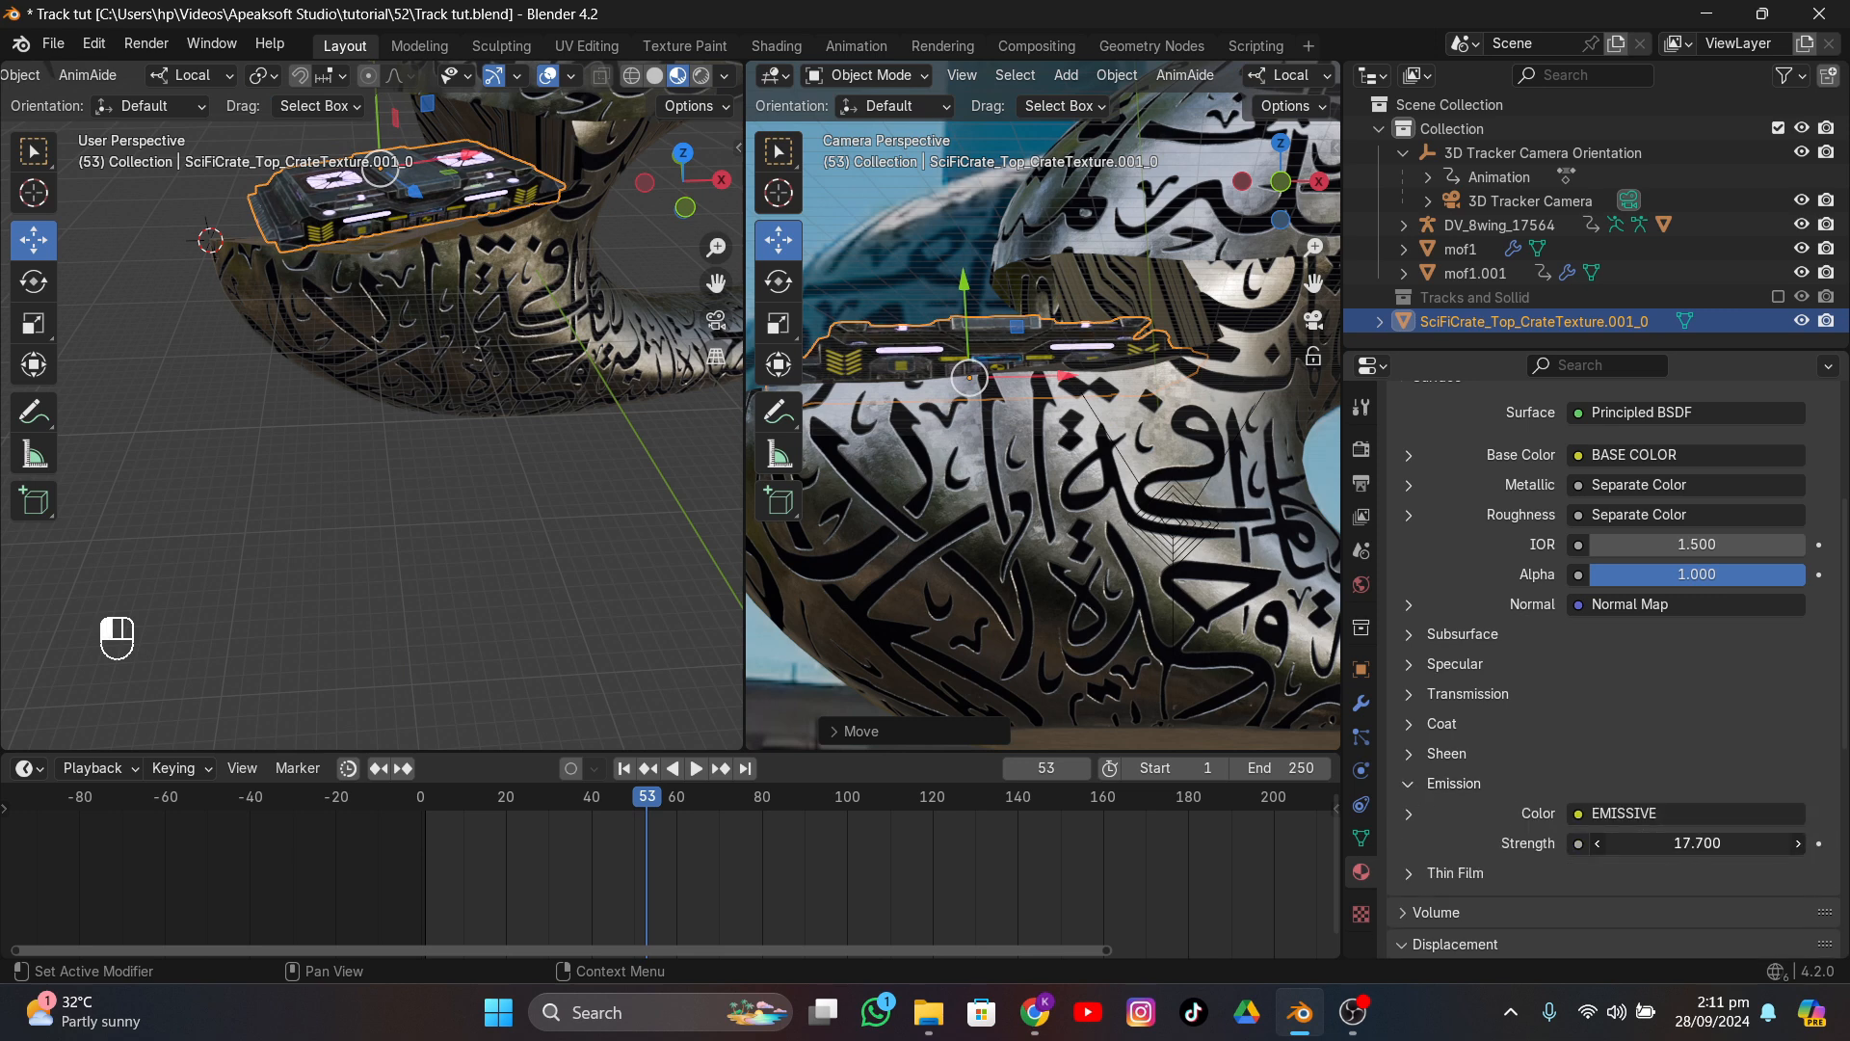
left_click(1425, 812)
scroll(1609, 800, "down", 1)
- Try replacing the crate's emissive image texture with a plain orange emission color and undo the changes
left_click(1820, 796)
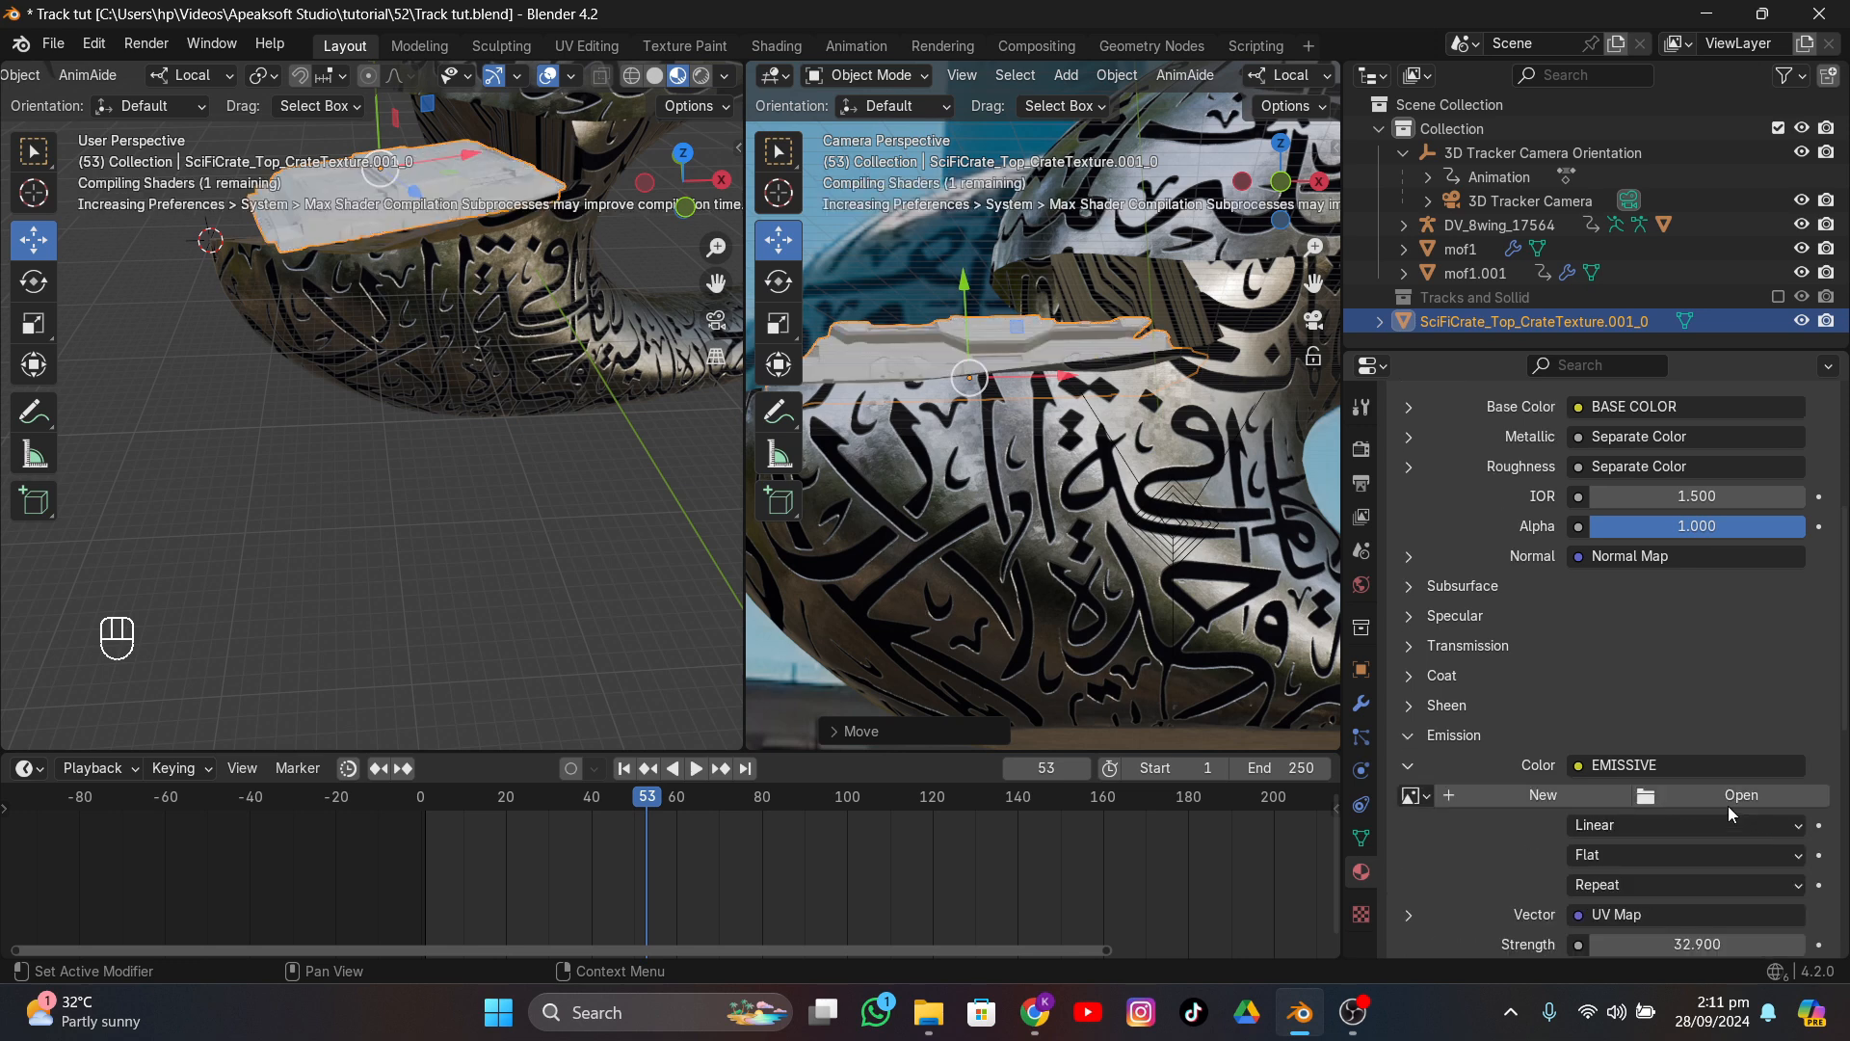
left_click(1638, 765)
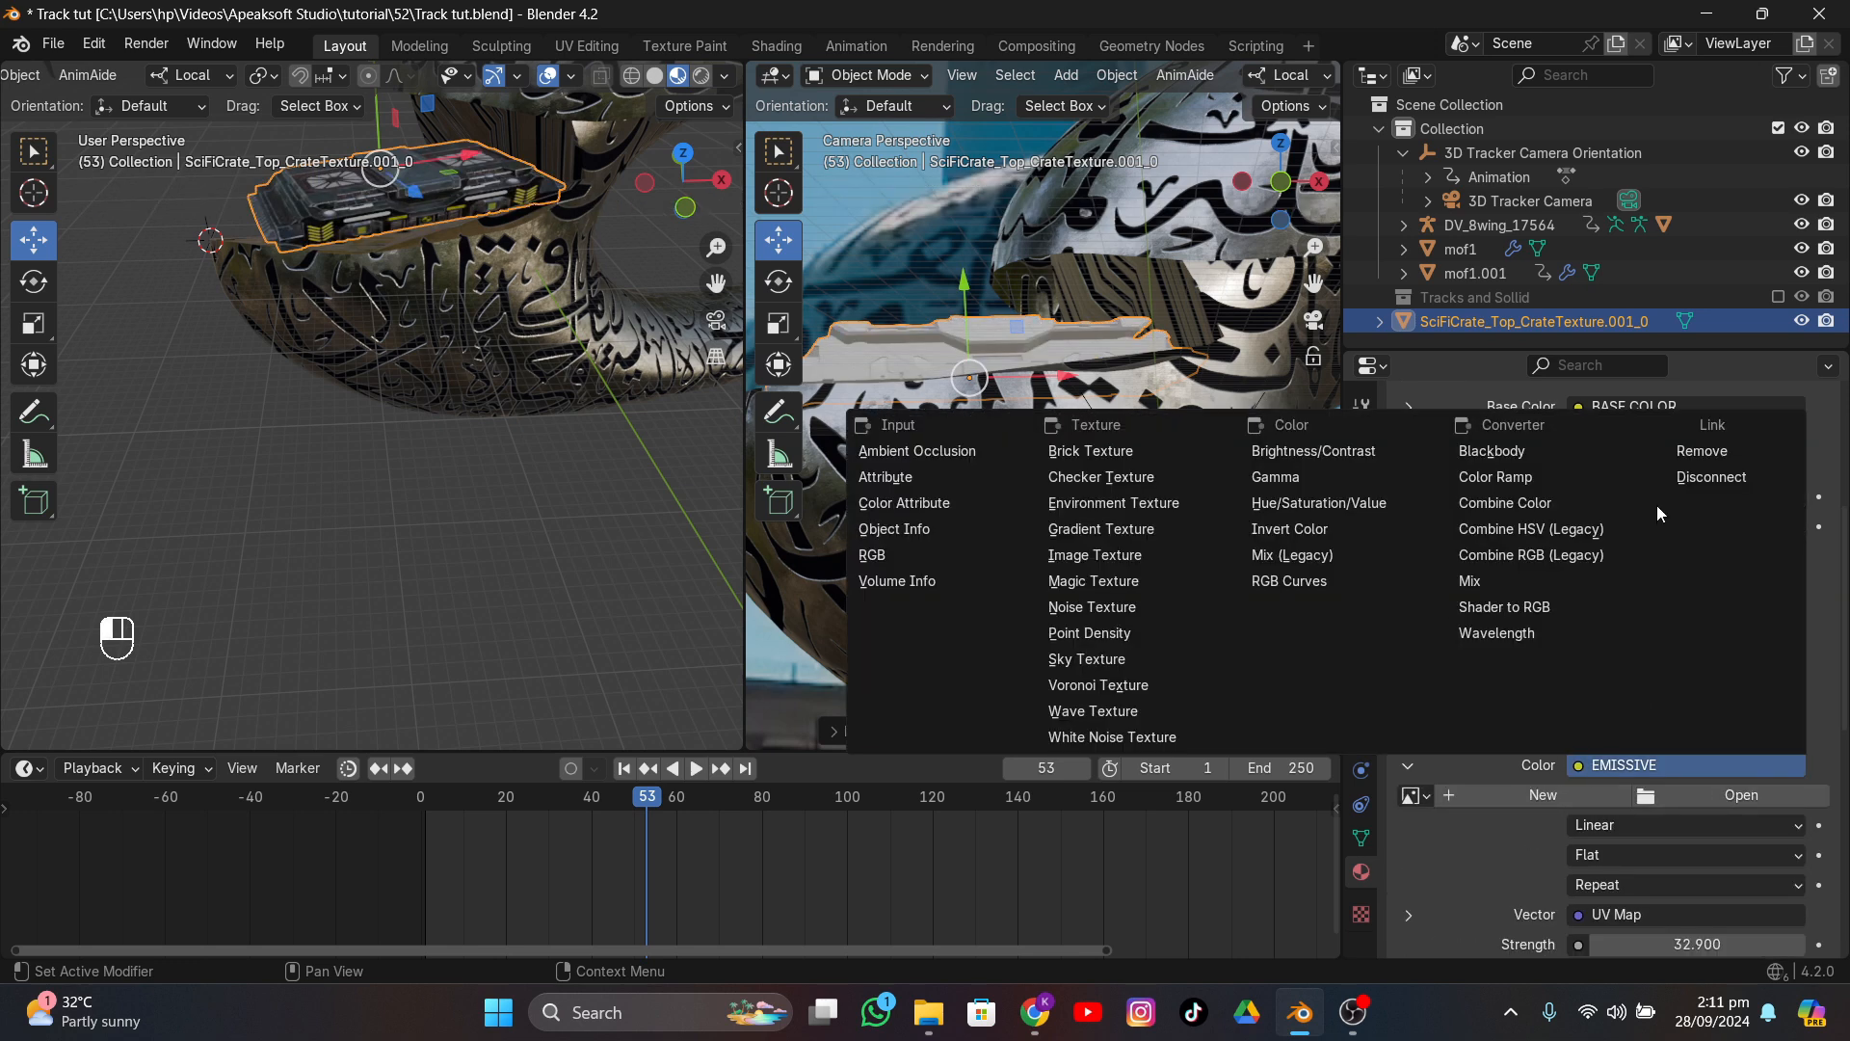
left_click(1701, 450)
left_click(1688, 771)
left_click(1604, 581)
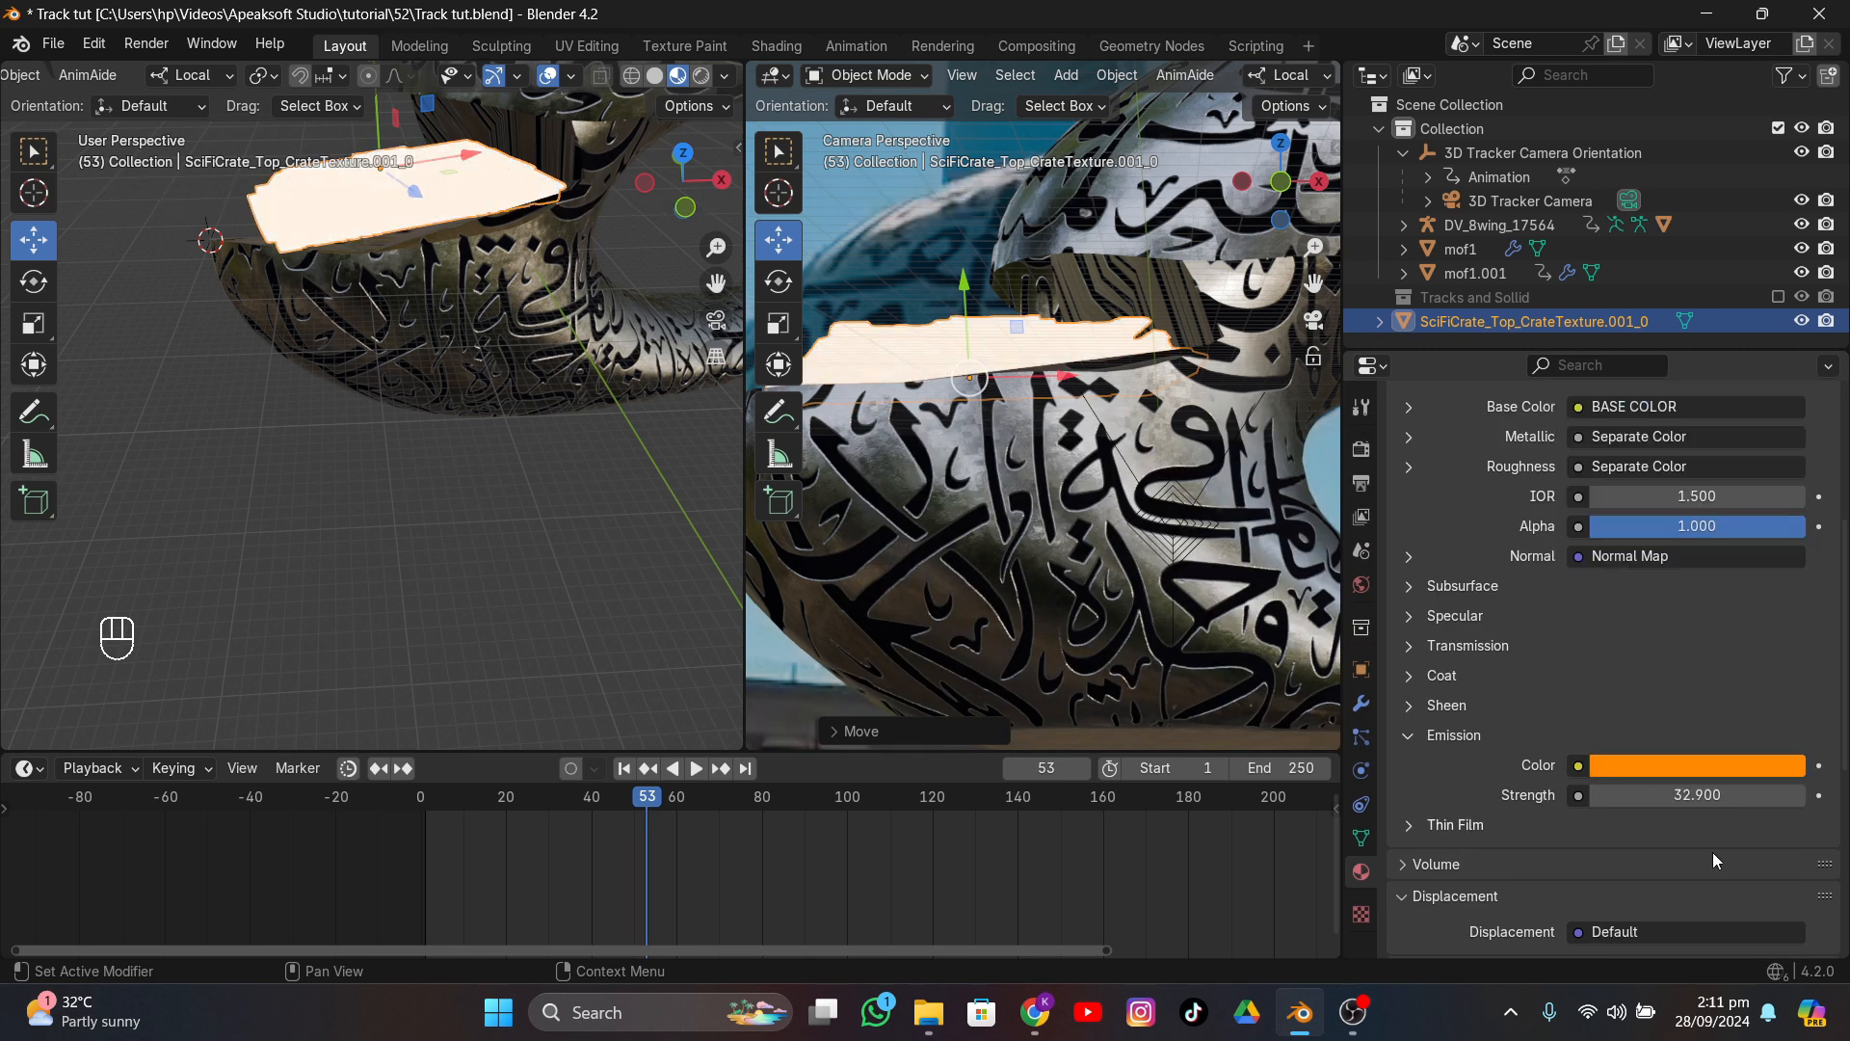
key("ctrl+z")
key("ctrl+z")
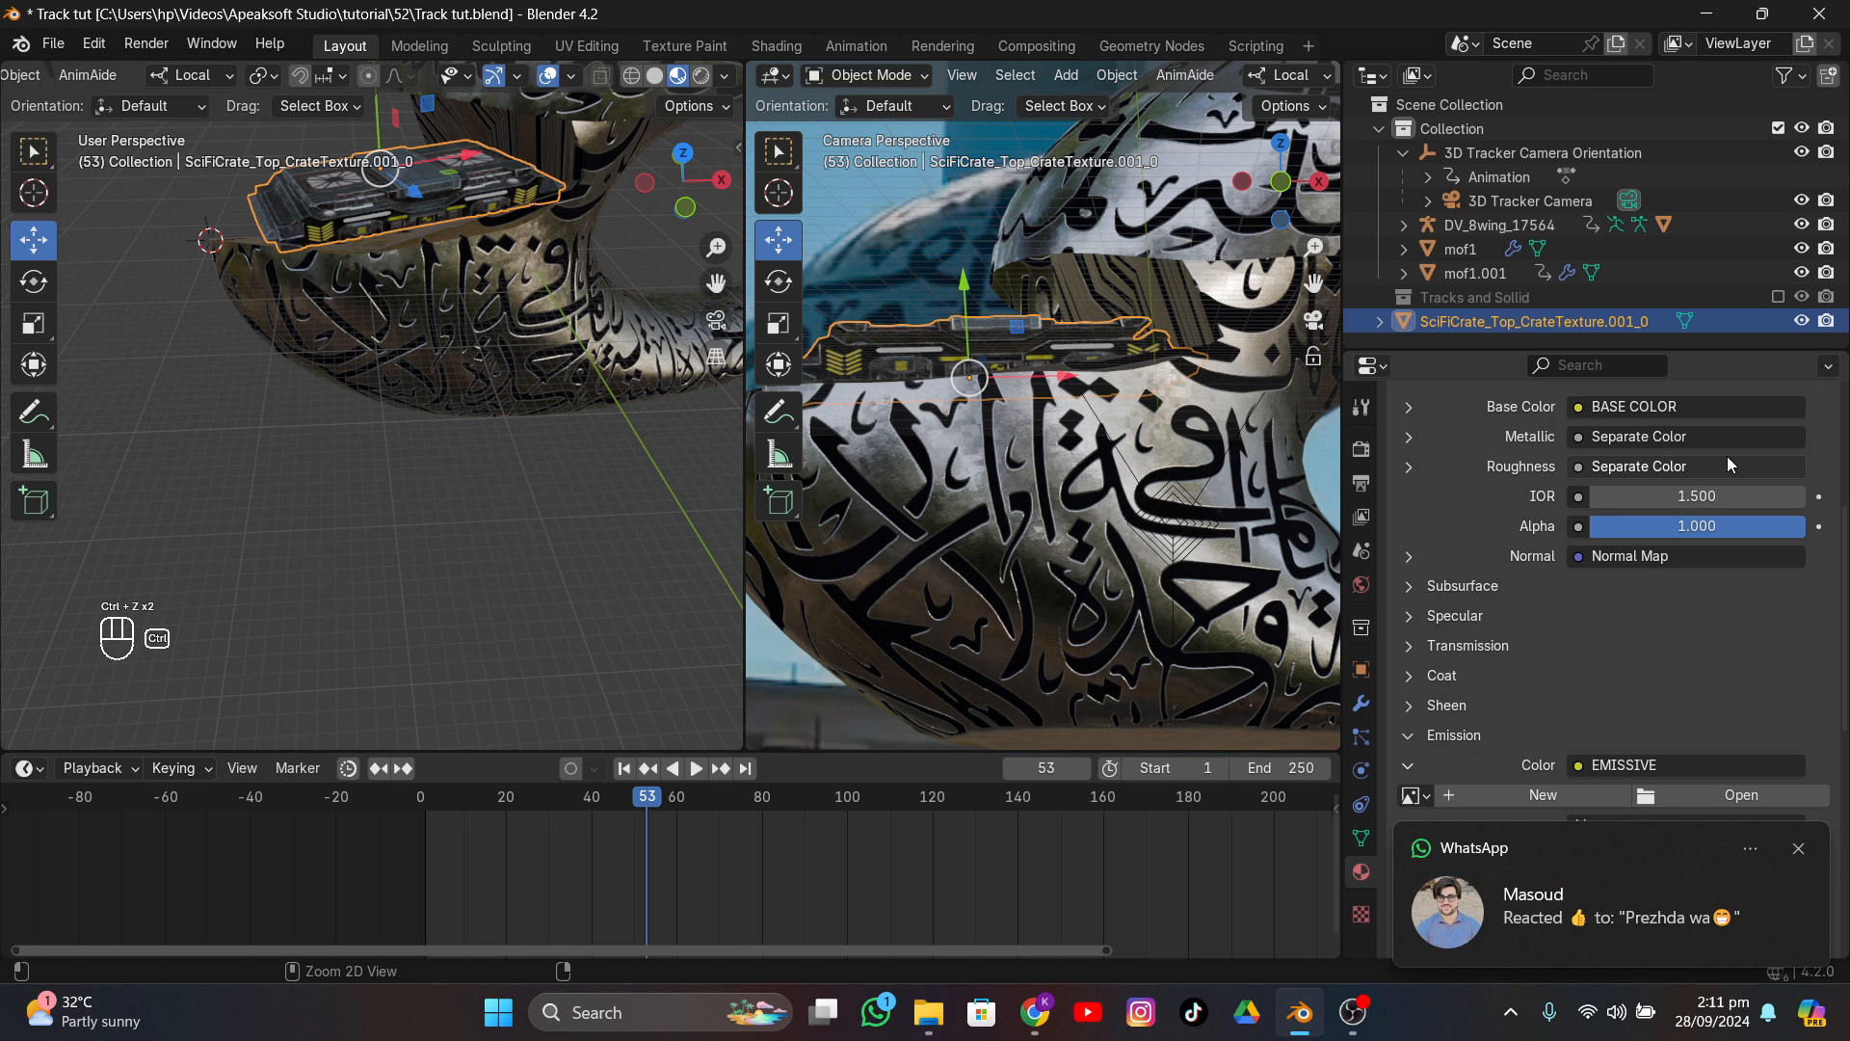
scroll(1659, 532, "down", 5)
key("ctrl+z")
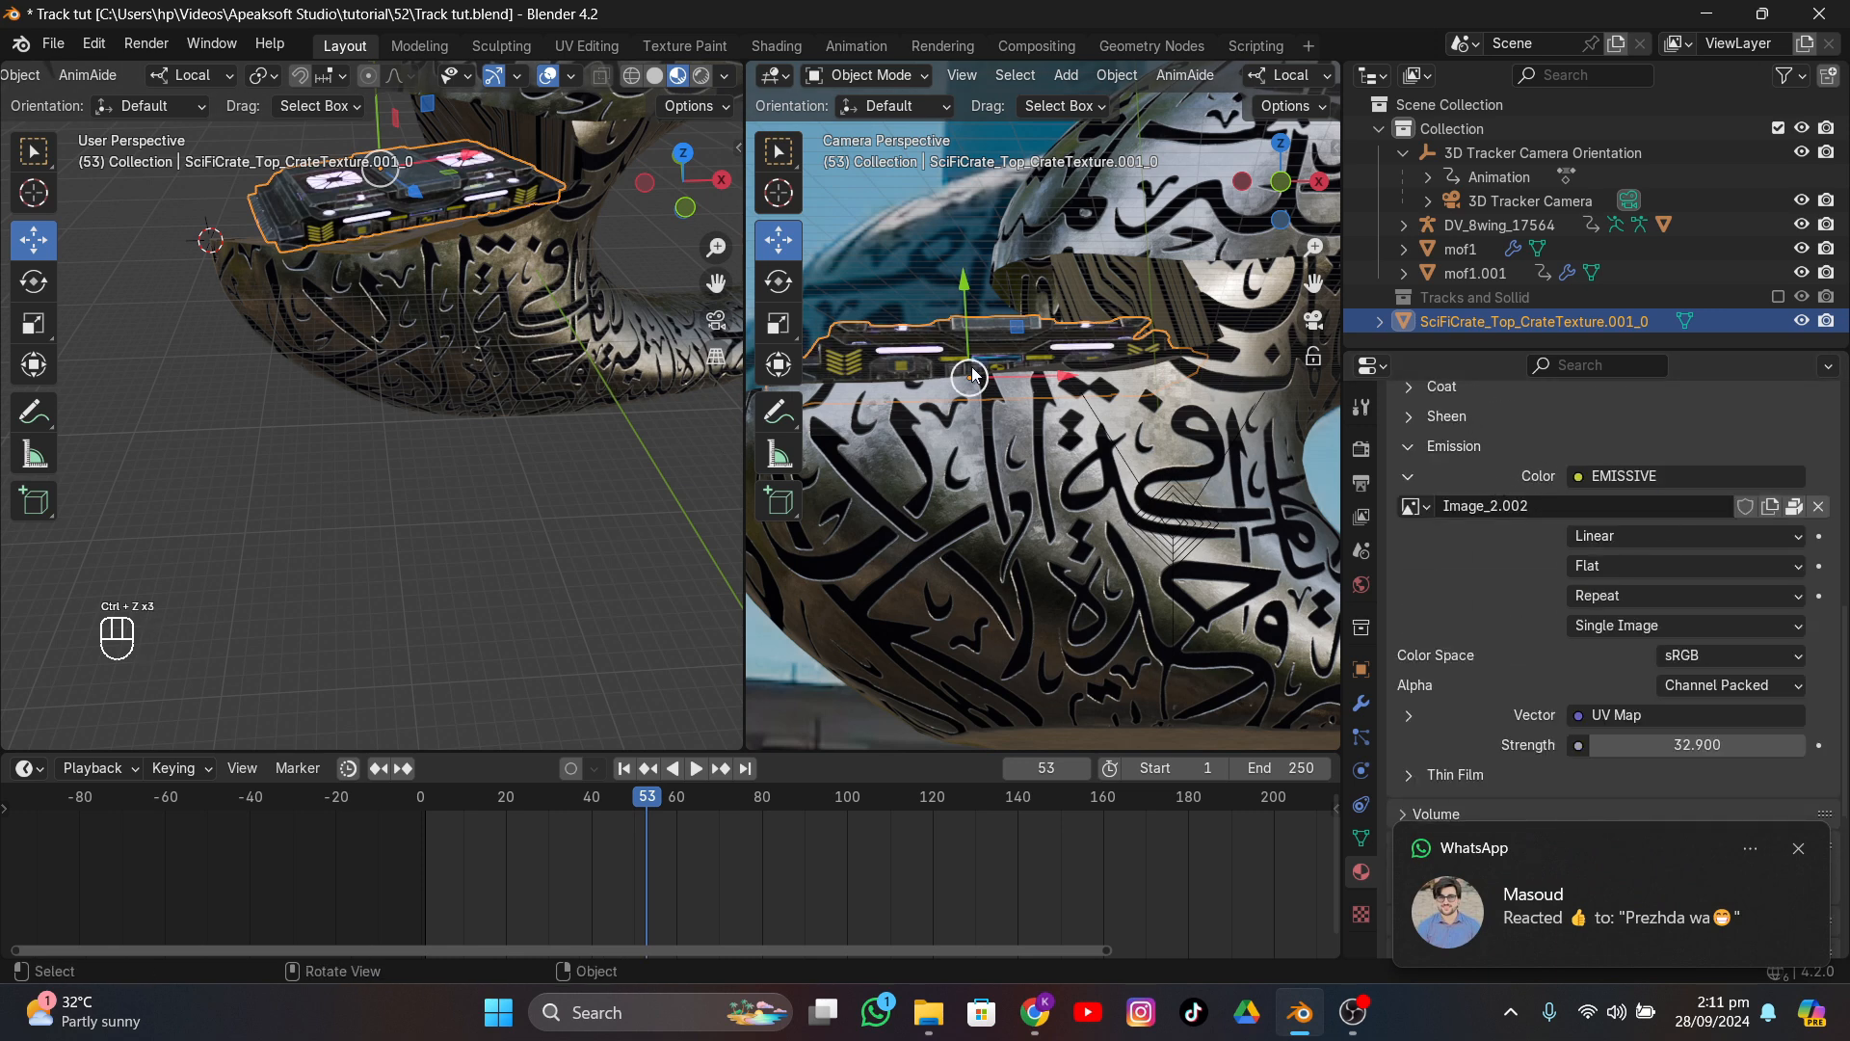
- Select the ornithopter rig DV_8wing_17564 and go to its keyframe at frame 108
left_click(1499, 224)
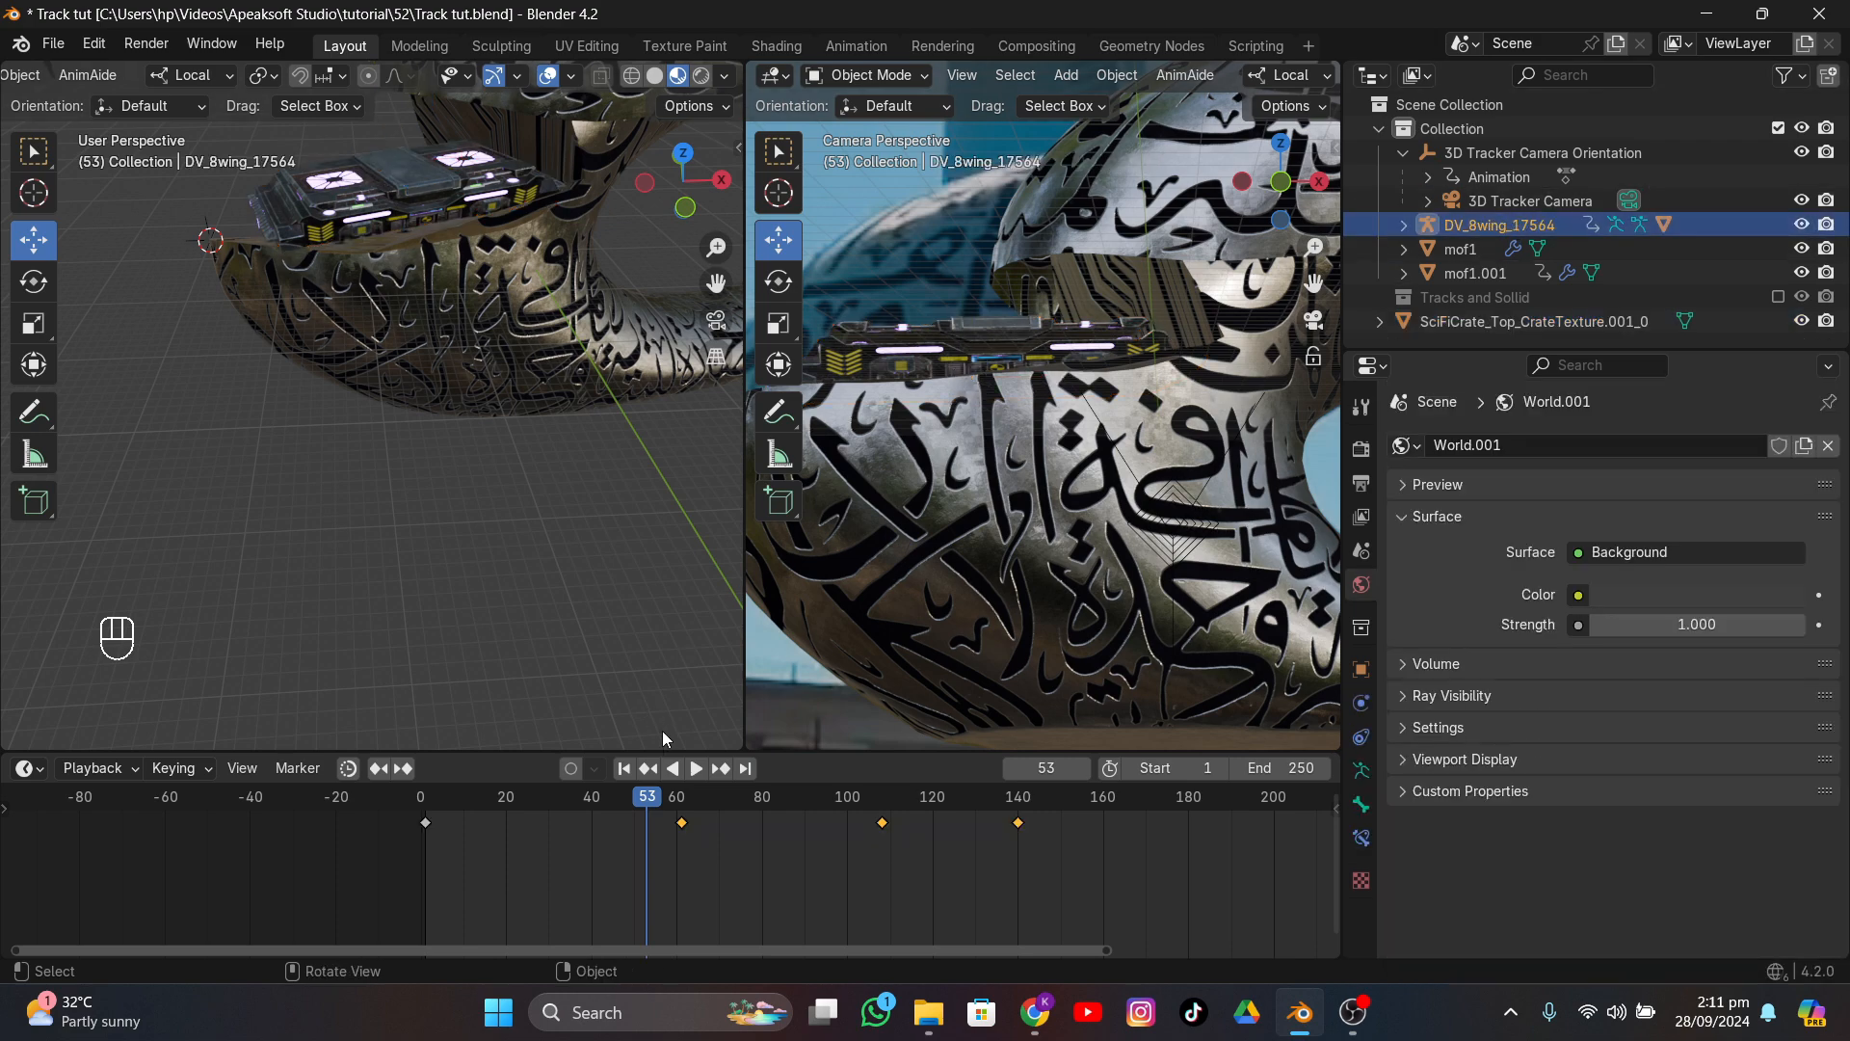
left_click_drag(650, 794, 784, 831)
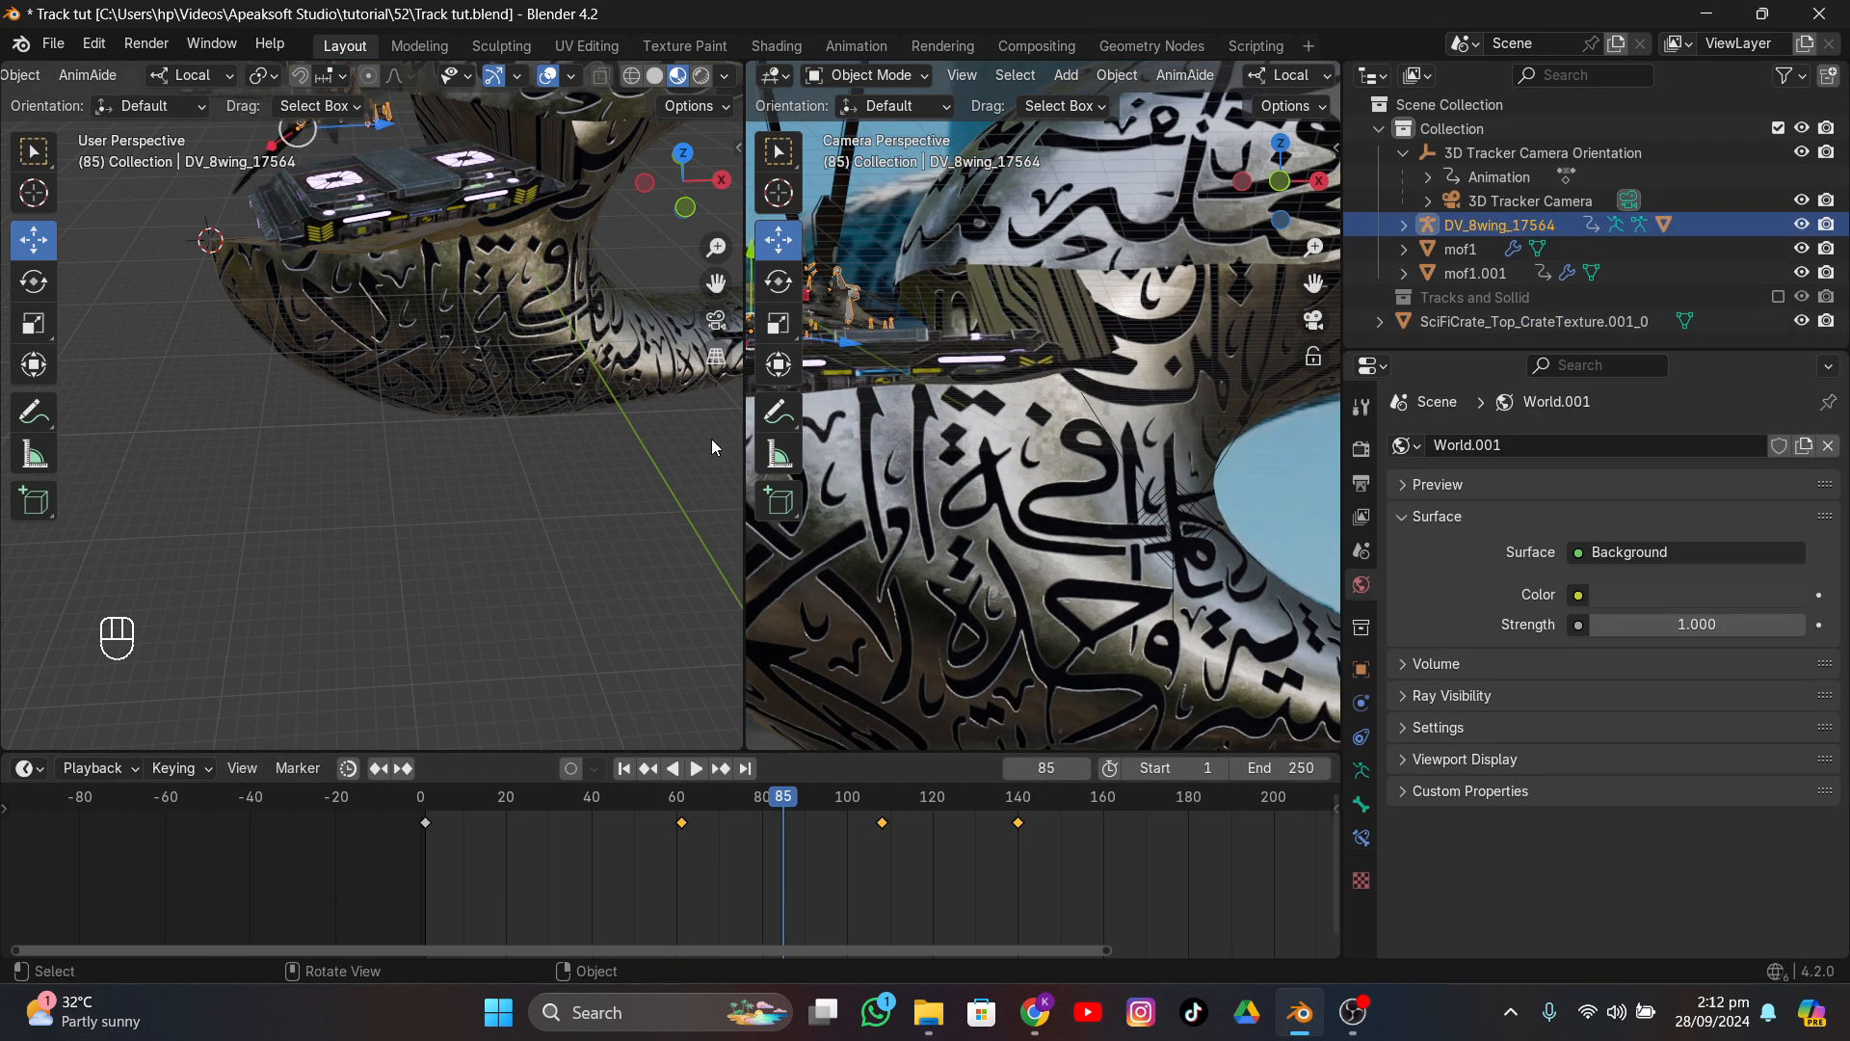
middle_click_drag(711, 437, 475, 409)
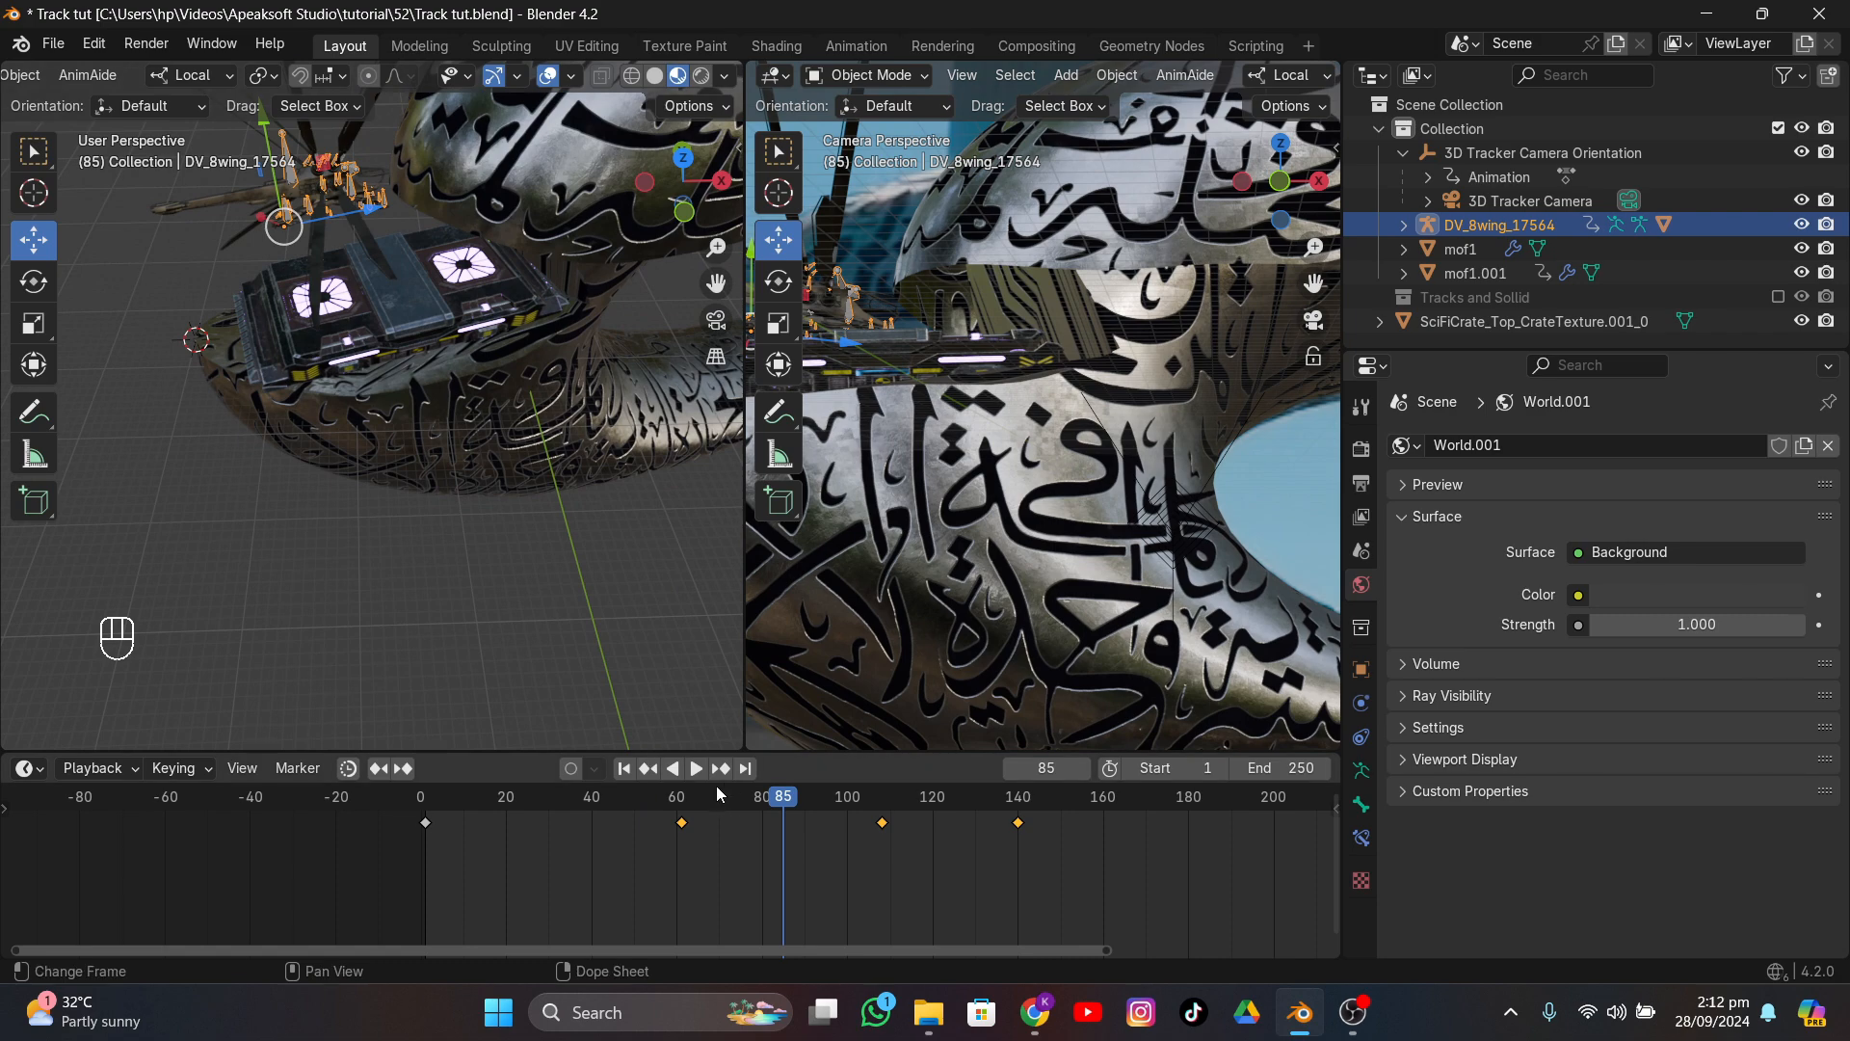
left_click(720, 768)
middle_click_drag(464, 480, 540, 342)
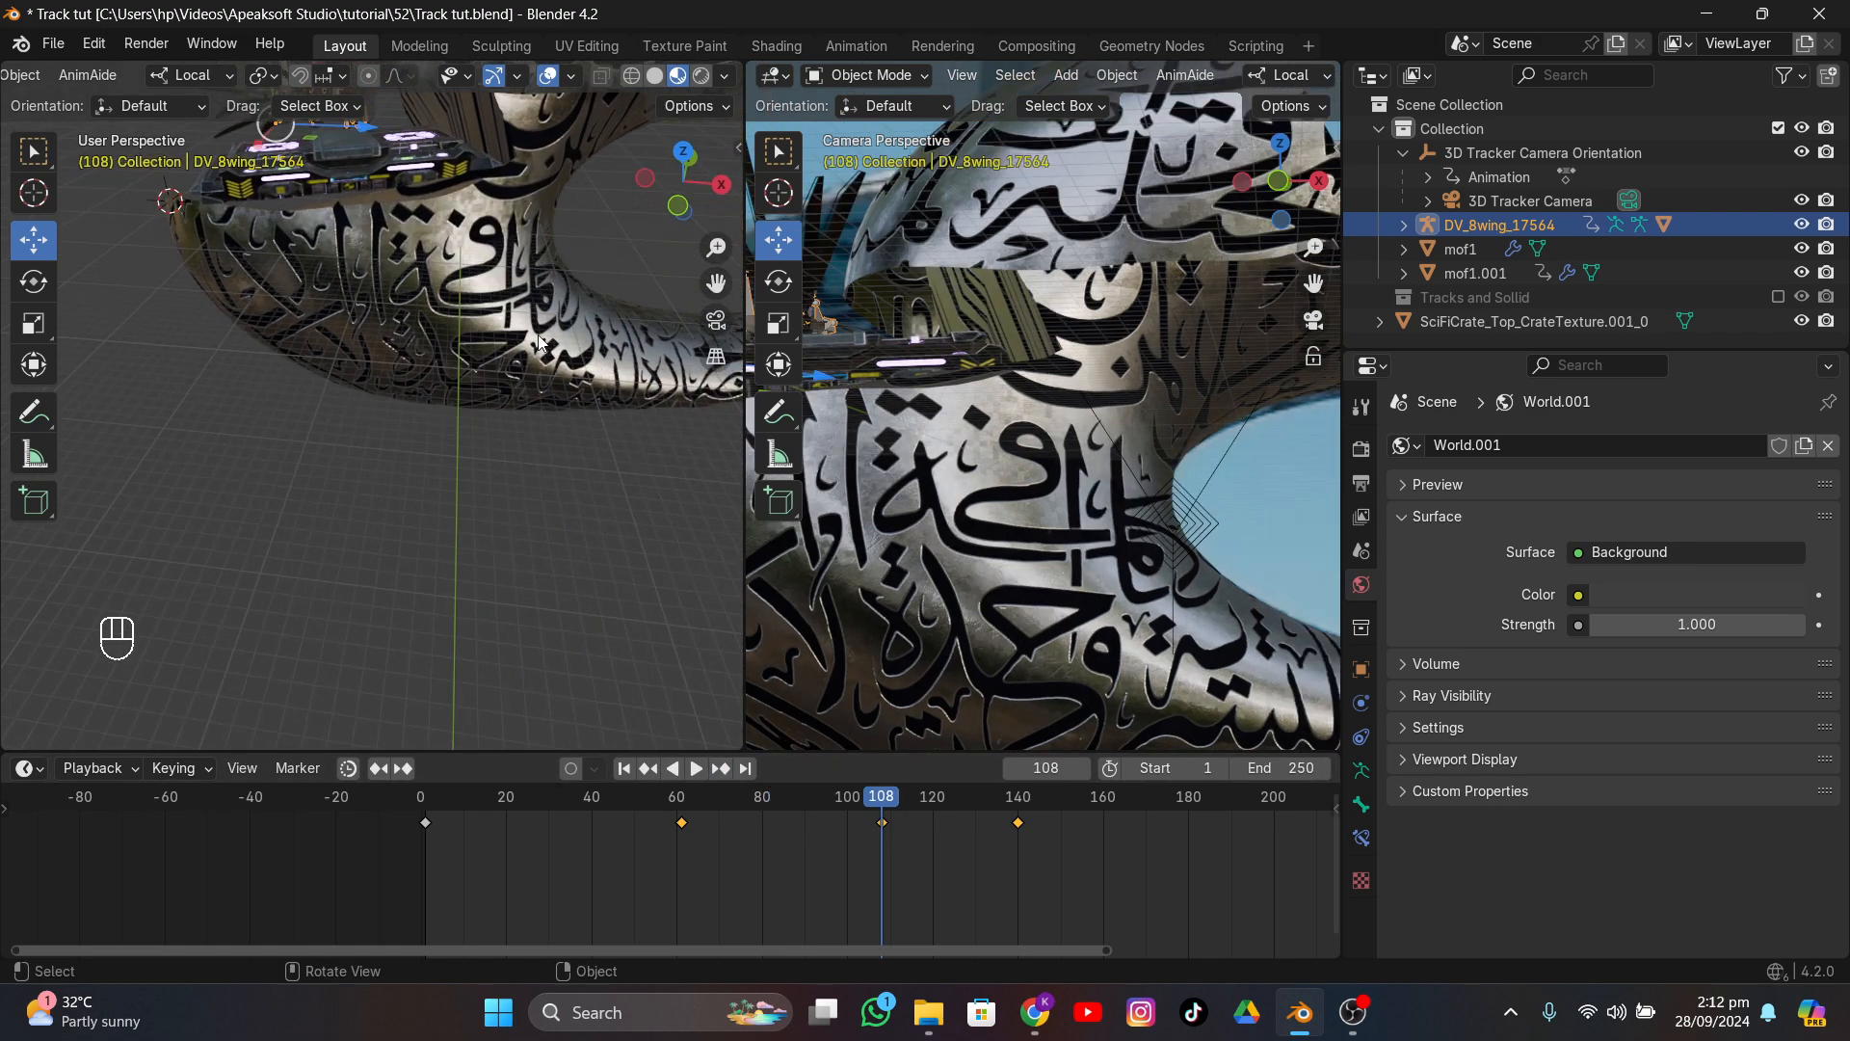
middle_click_drag(711, 273, 438, 383)
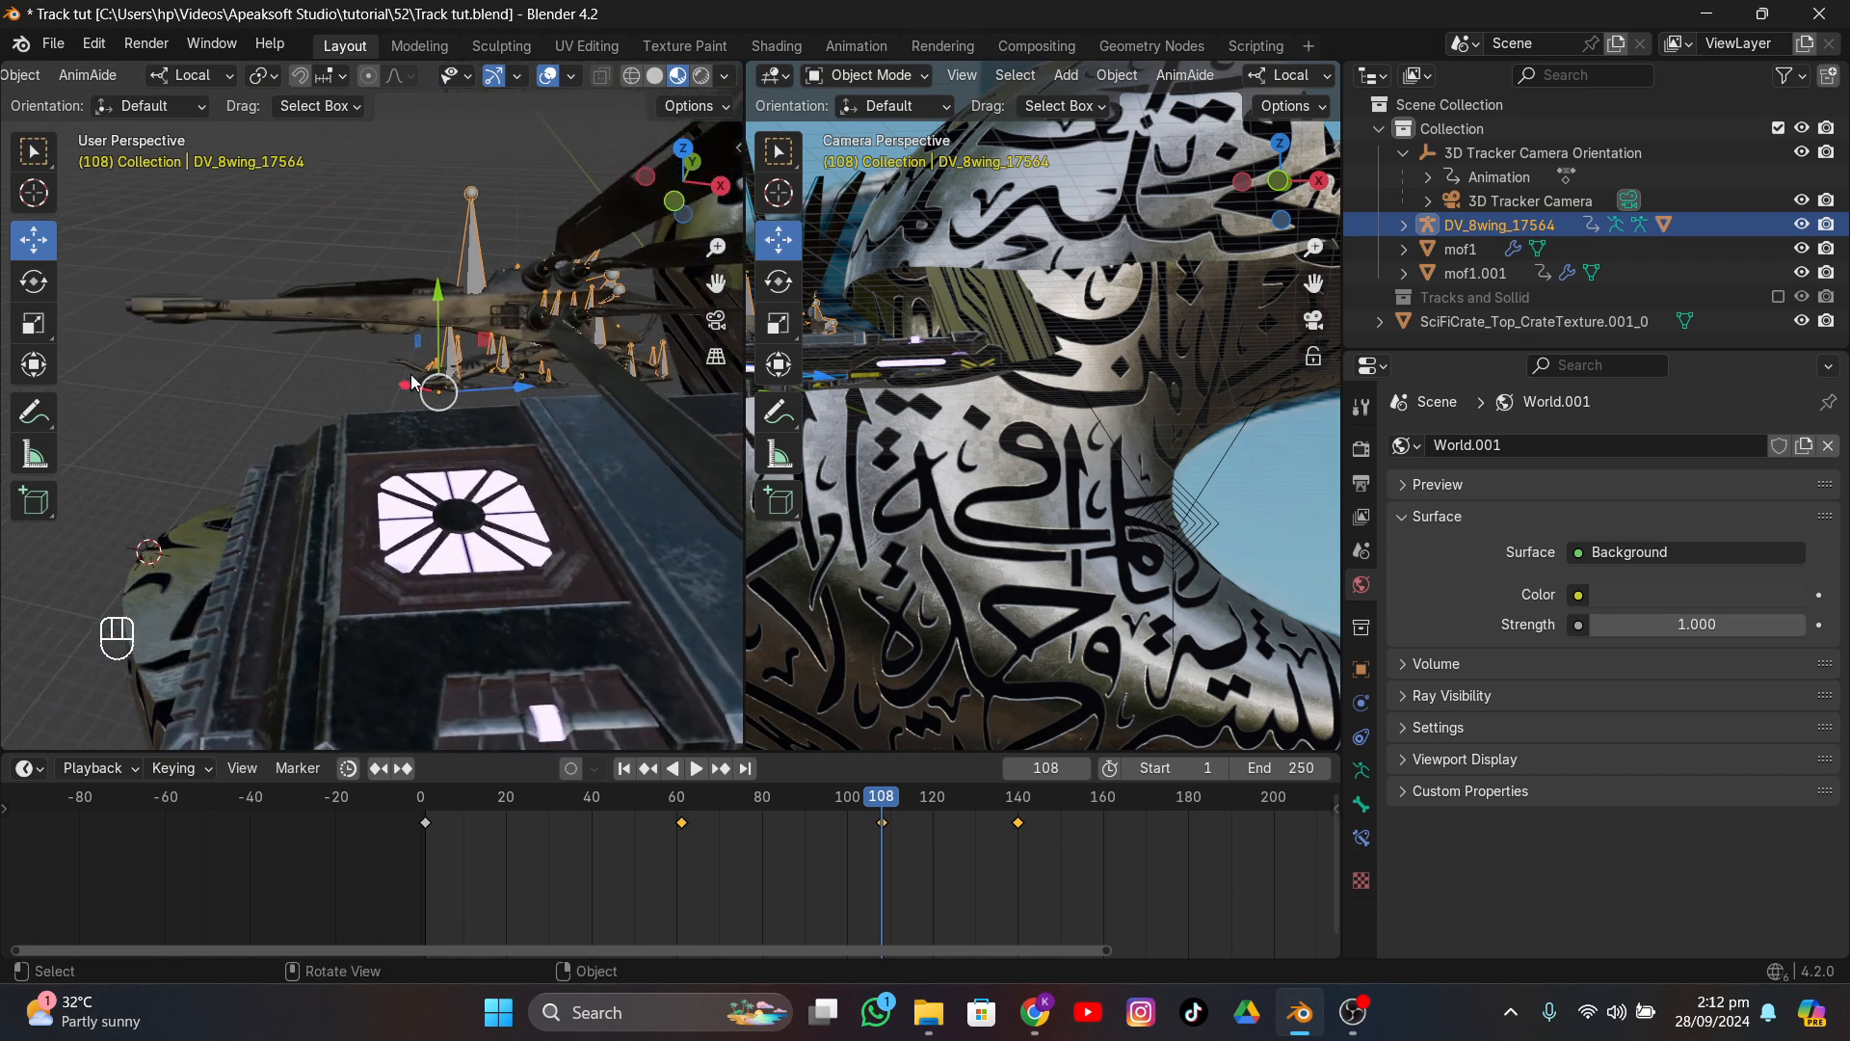
- Move the ornithopter outward at frame 108 so it hovers above the front end of the crate
left_click_drag(406, 384, 600, 473)
scroll(583, 445, "down", 5)
middle_click_drag(576, 437, 558, 410)
left_click_drag(413, 298, 362, 309)
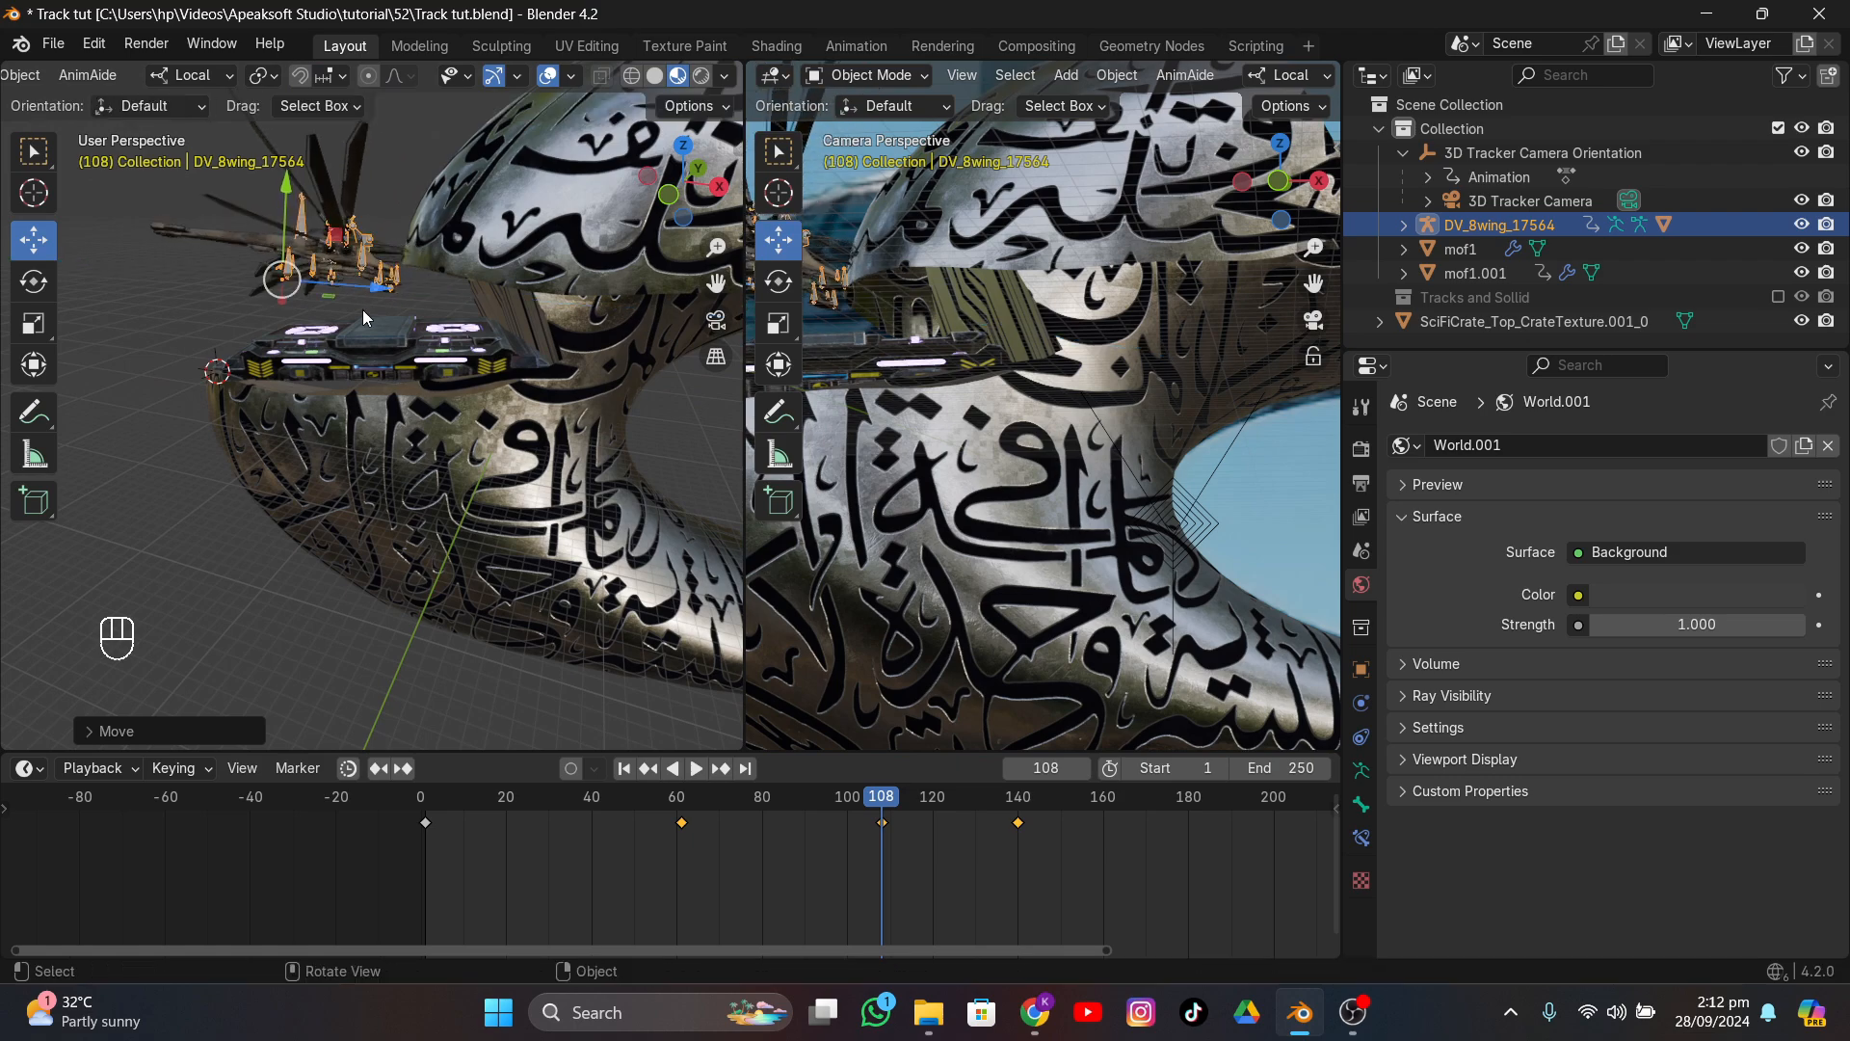
- Rotate the ornithopter to align with the crate at frame 108, fine-tune its position and keyframe the pose
middle_click_drag(362, 310, 554, 439)
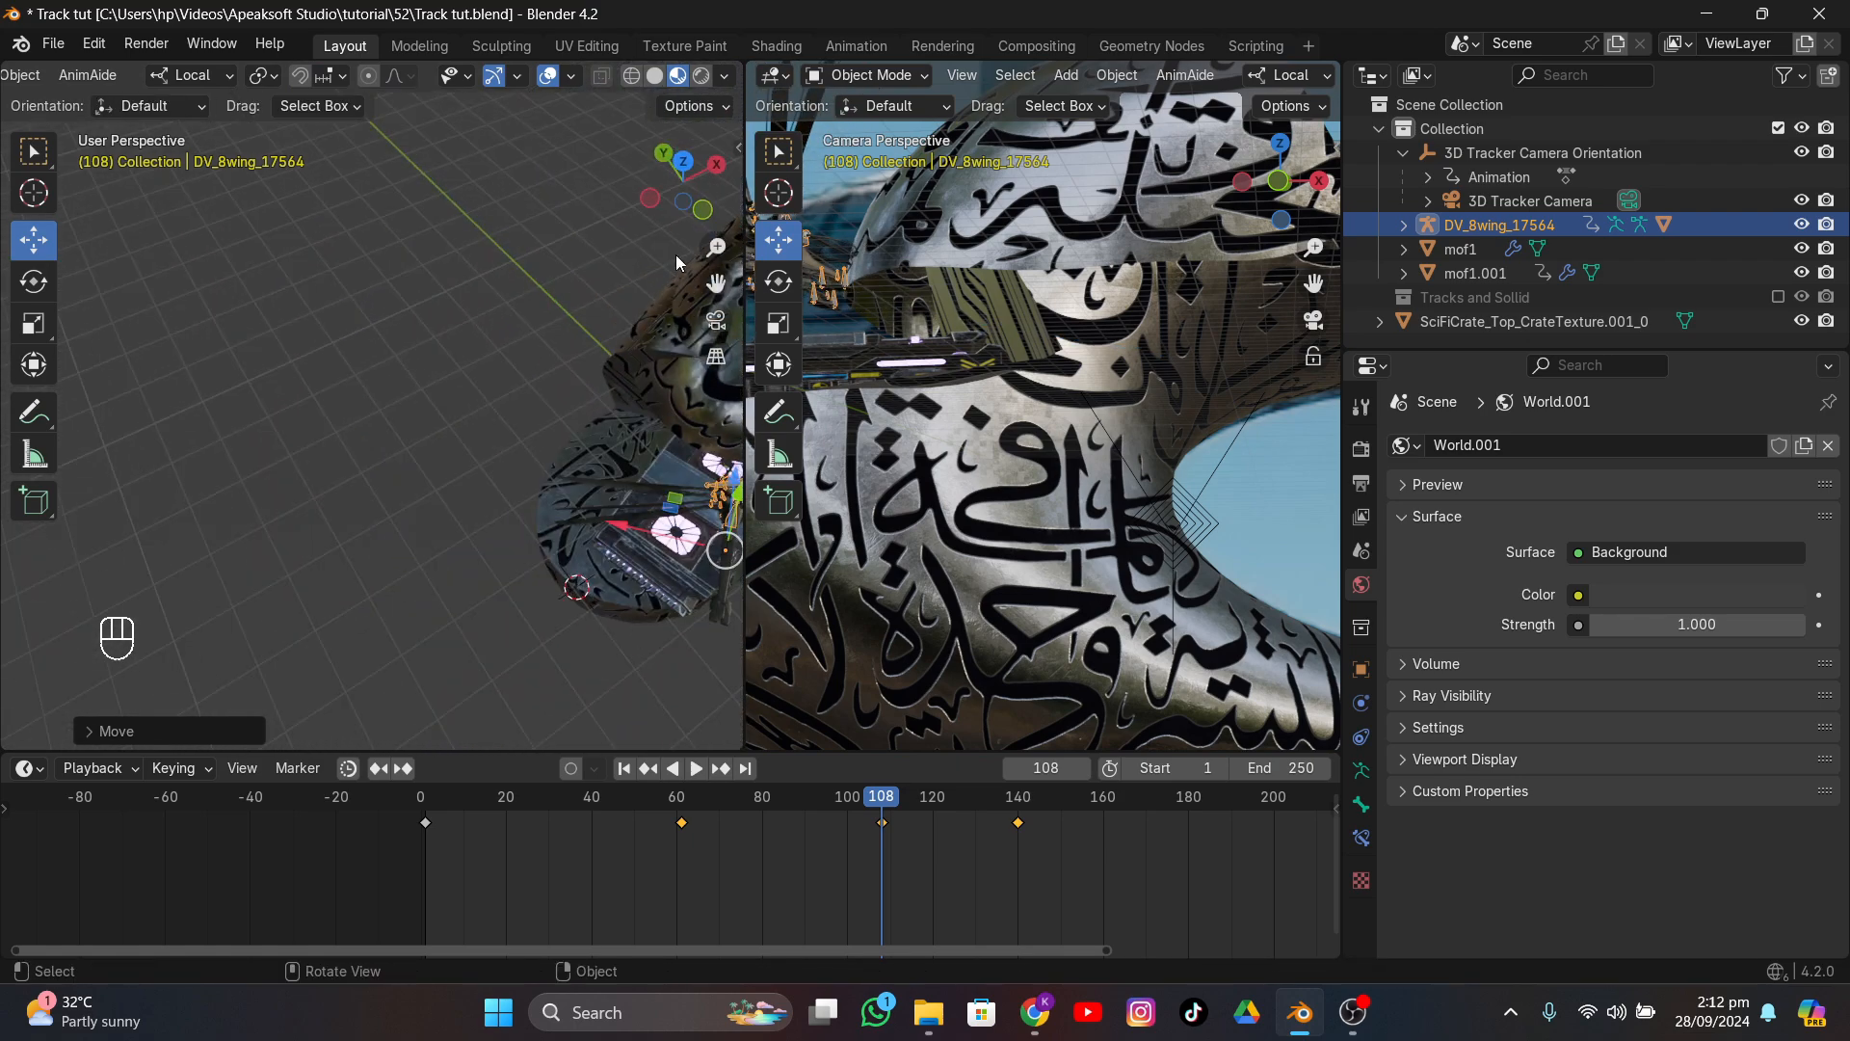
middle_click_drag(676, 262, 510, 352)
scroll(503, 350, "up", 4)
scroll(496, 337, "down", 6)
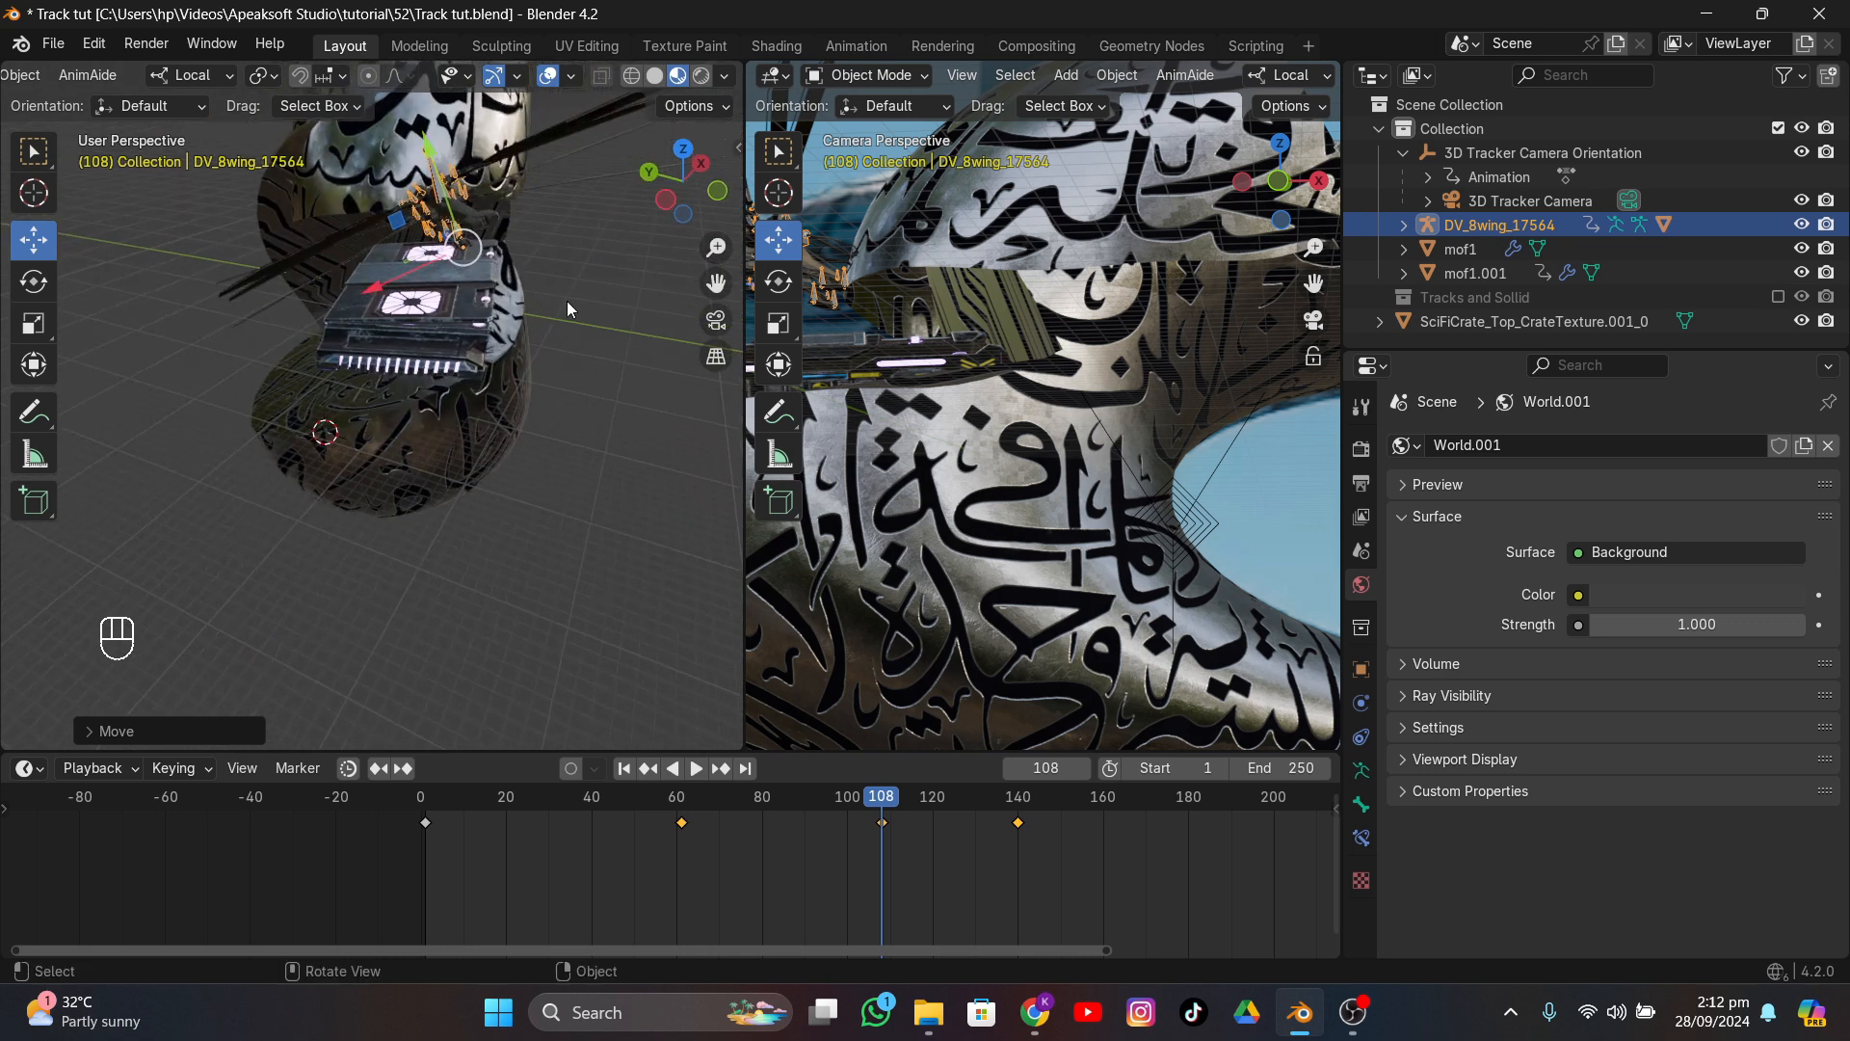
key("r")
left_click(484, 327)
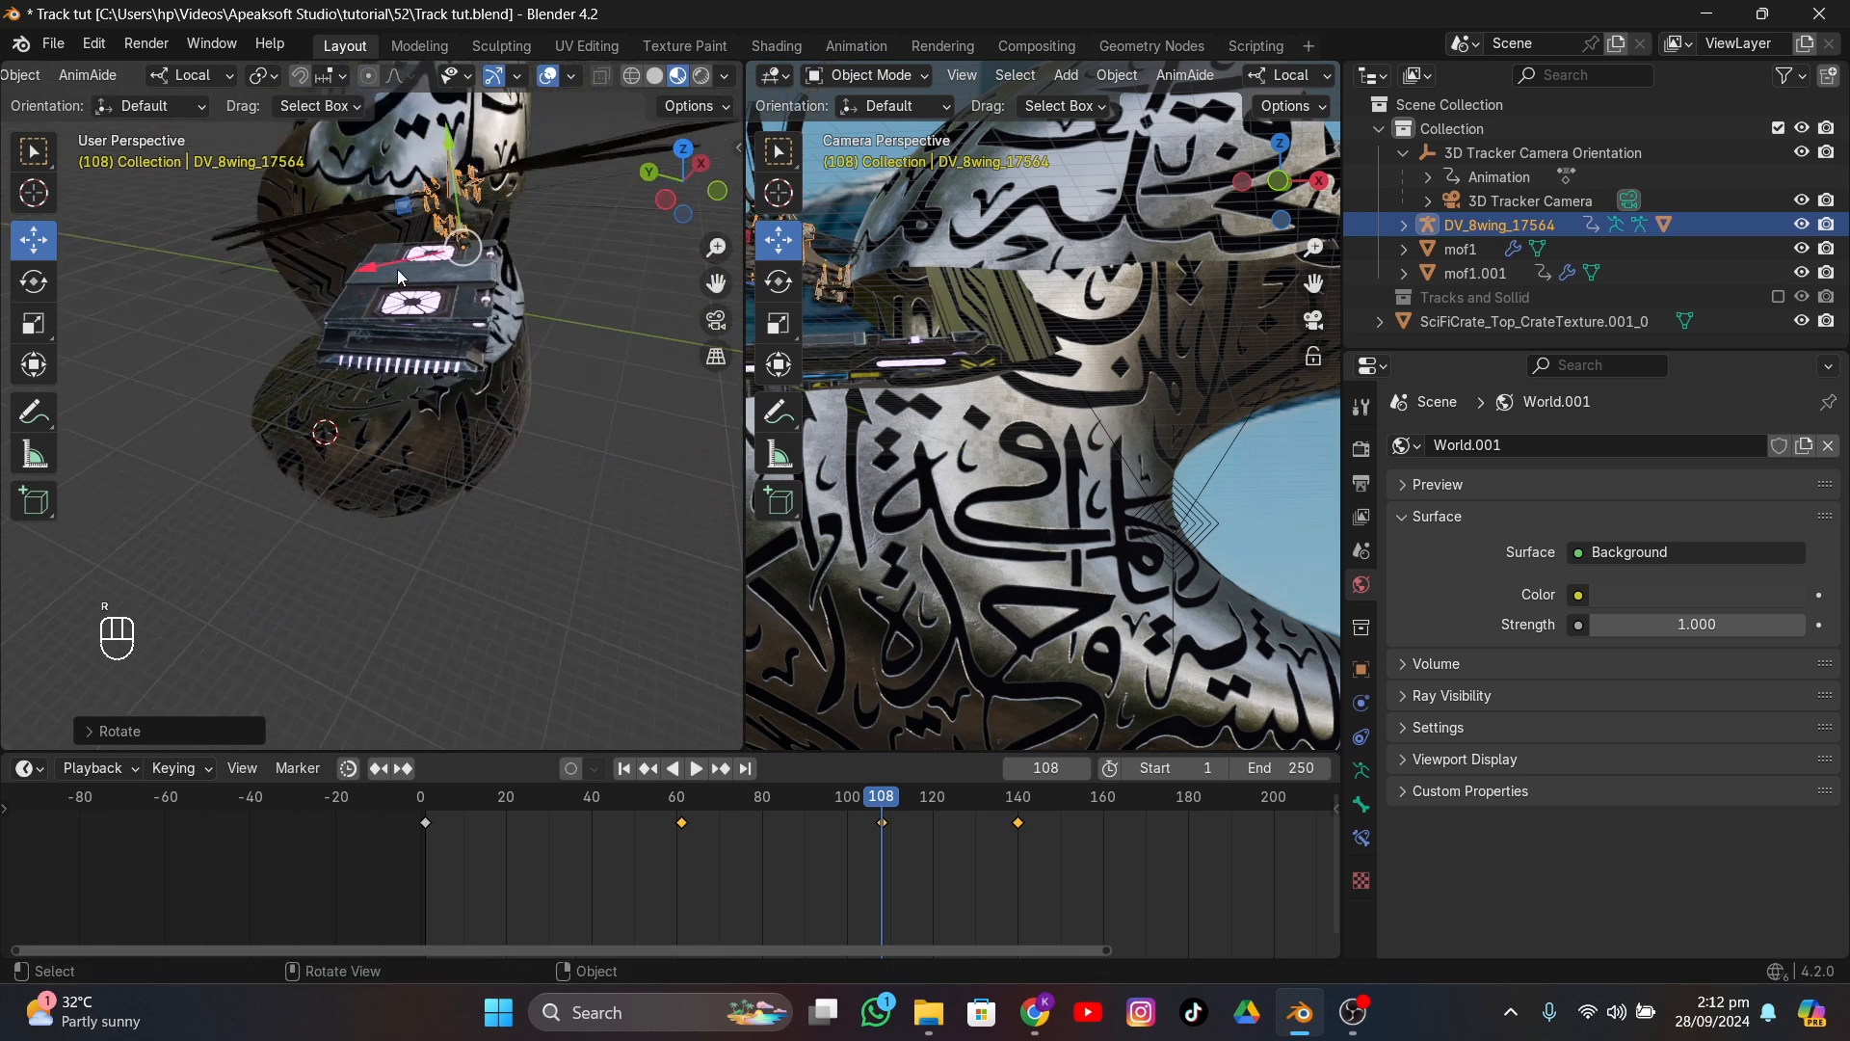
left_click_drag(399, 277, 337, 258)
left_click_drag(387, 174, 393, 196)
middle_click_drag(461, 249, 347, 225)
left_click(545, 76)
- At the frame 140 keyframe, rotate the ornithopter to match the crate and move it down onto the landing surface
left_click(718, 768)
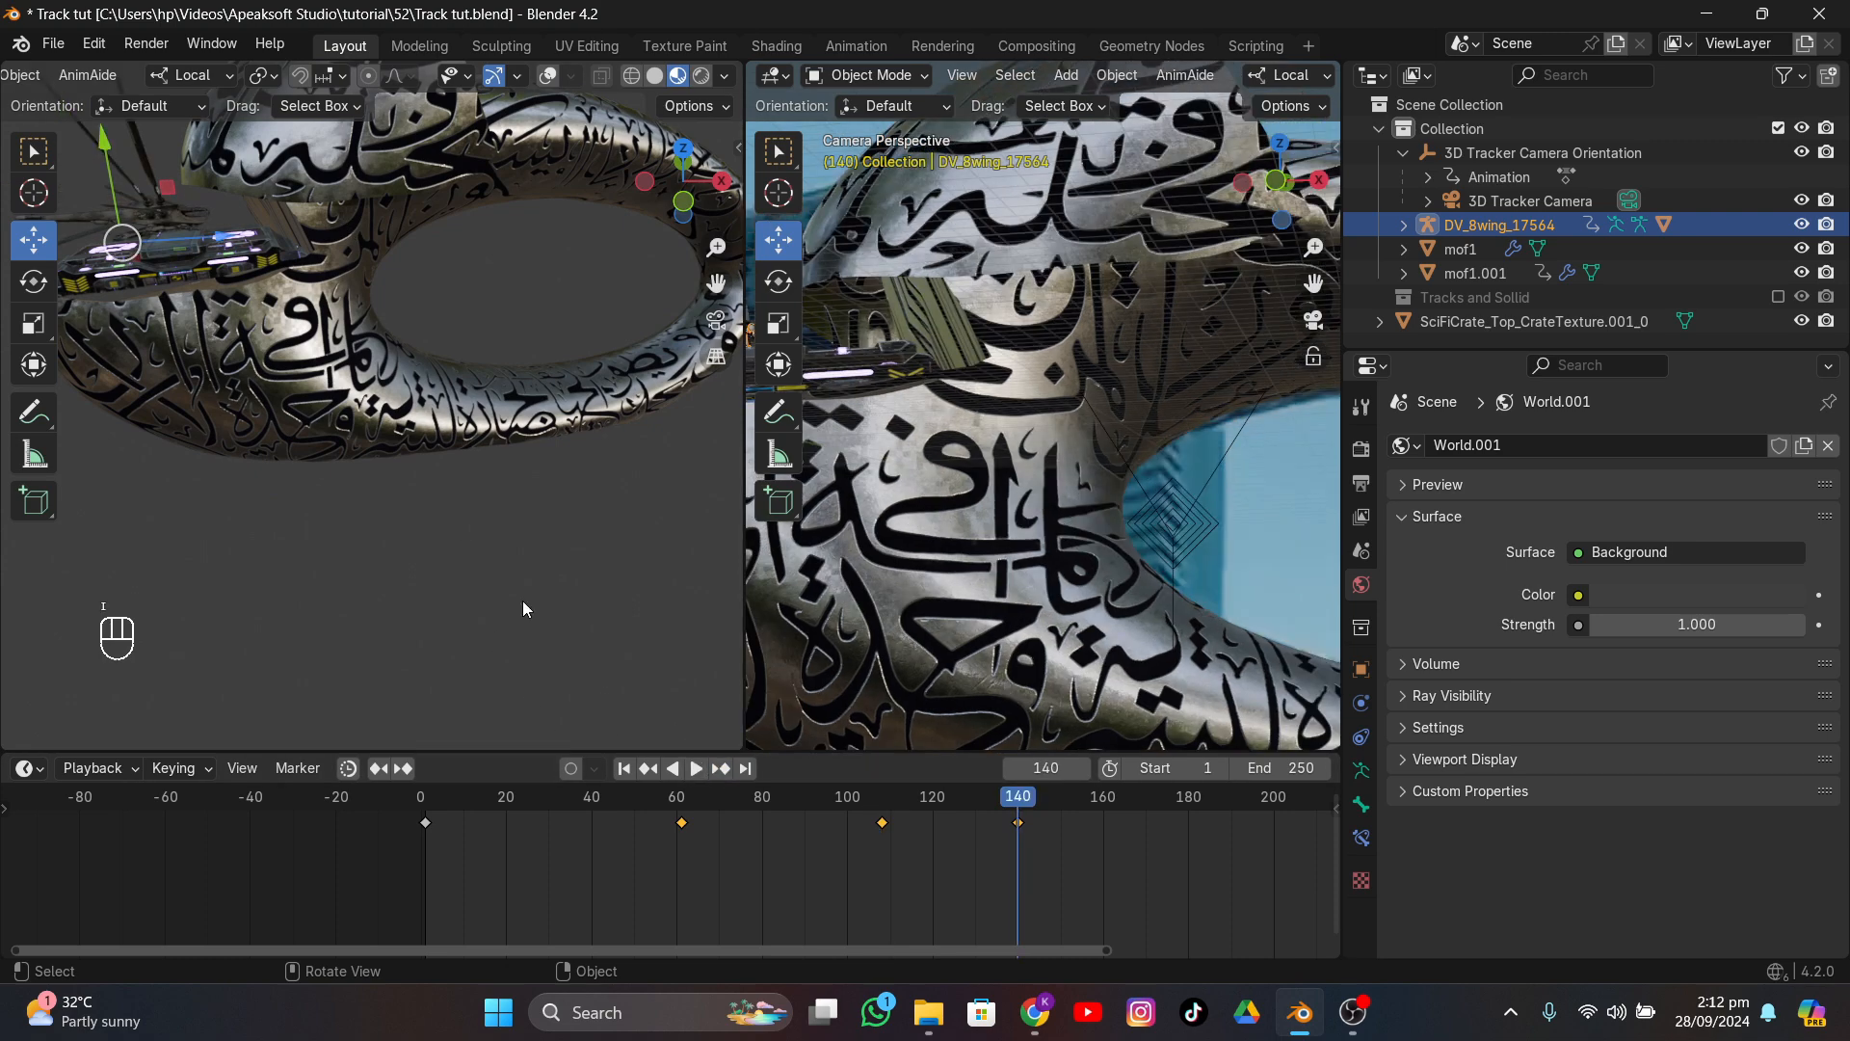
middle_click_drag(424, 513, 520, 462)
left_click_drag(319, 306, 388, 288)
key("r")
left_click(554, 291)
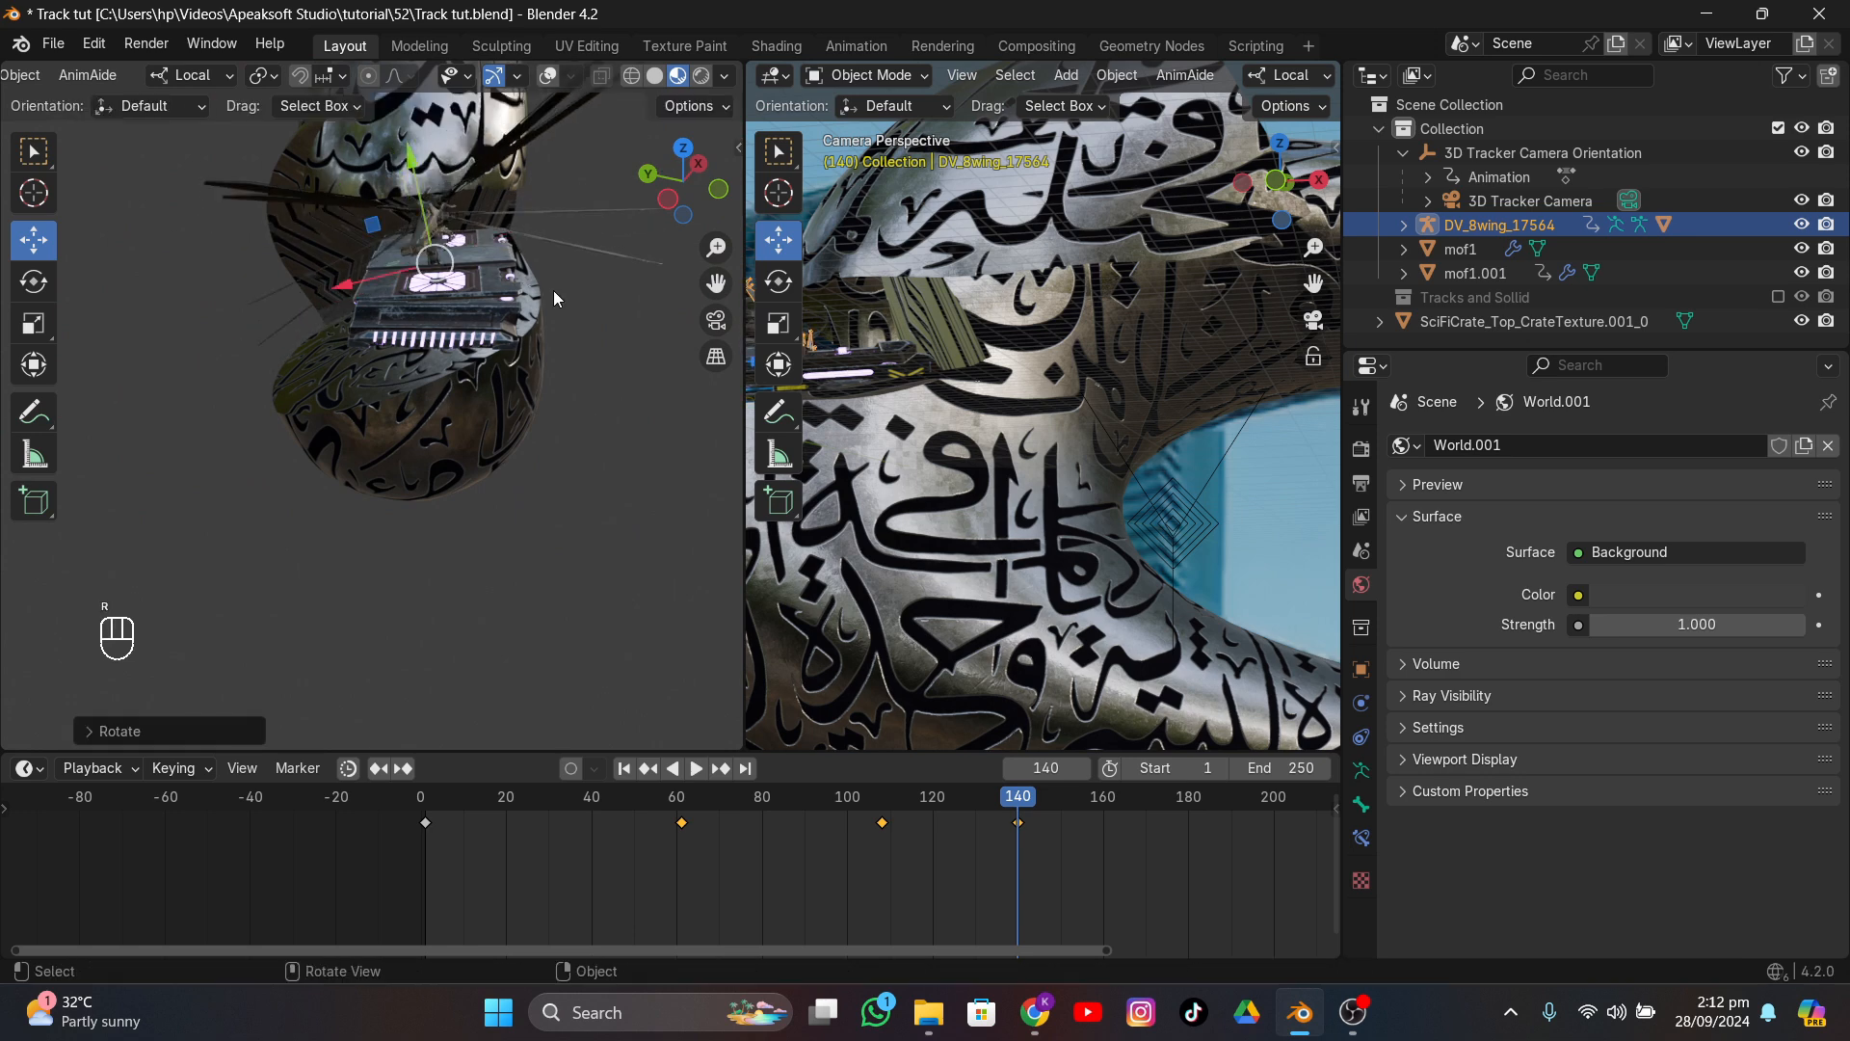
middle_click_drag(553, 291, 194, 200)
left_click_drag(169, 197, 183, 208)
left_click_drag(268, 253, 239, 275)
scroll(886, 340, "down", 2)
- Slide the ornithopter along the crate in the camera view, keyframe it at frame 140 and scrub back to frame 101
left_click_drag(1308, 278, 983, 274)
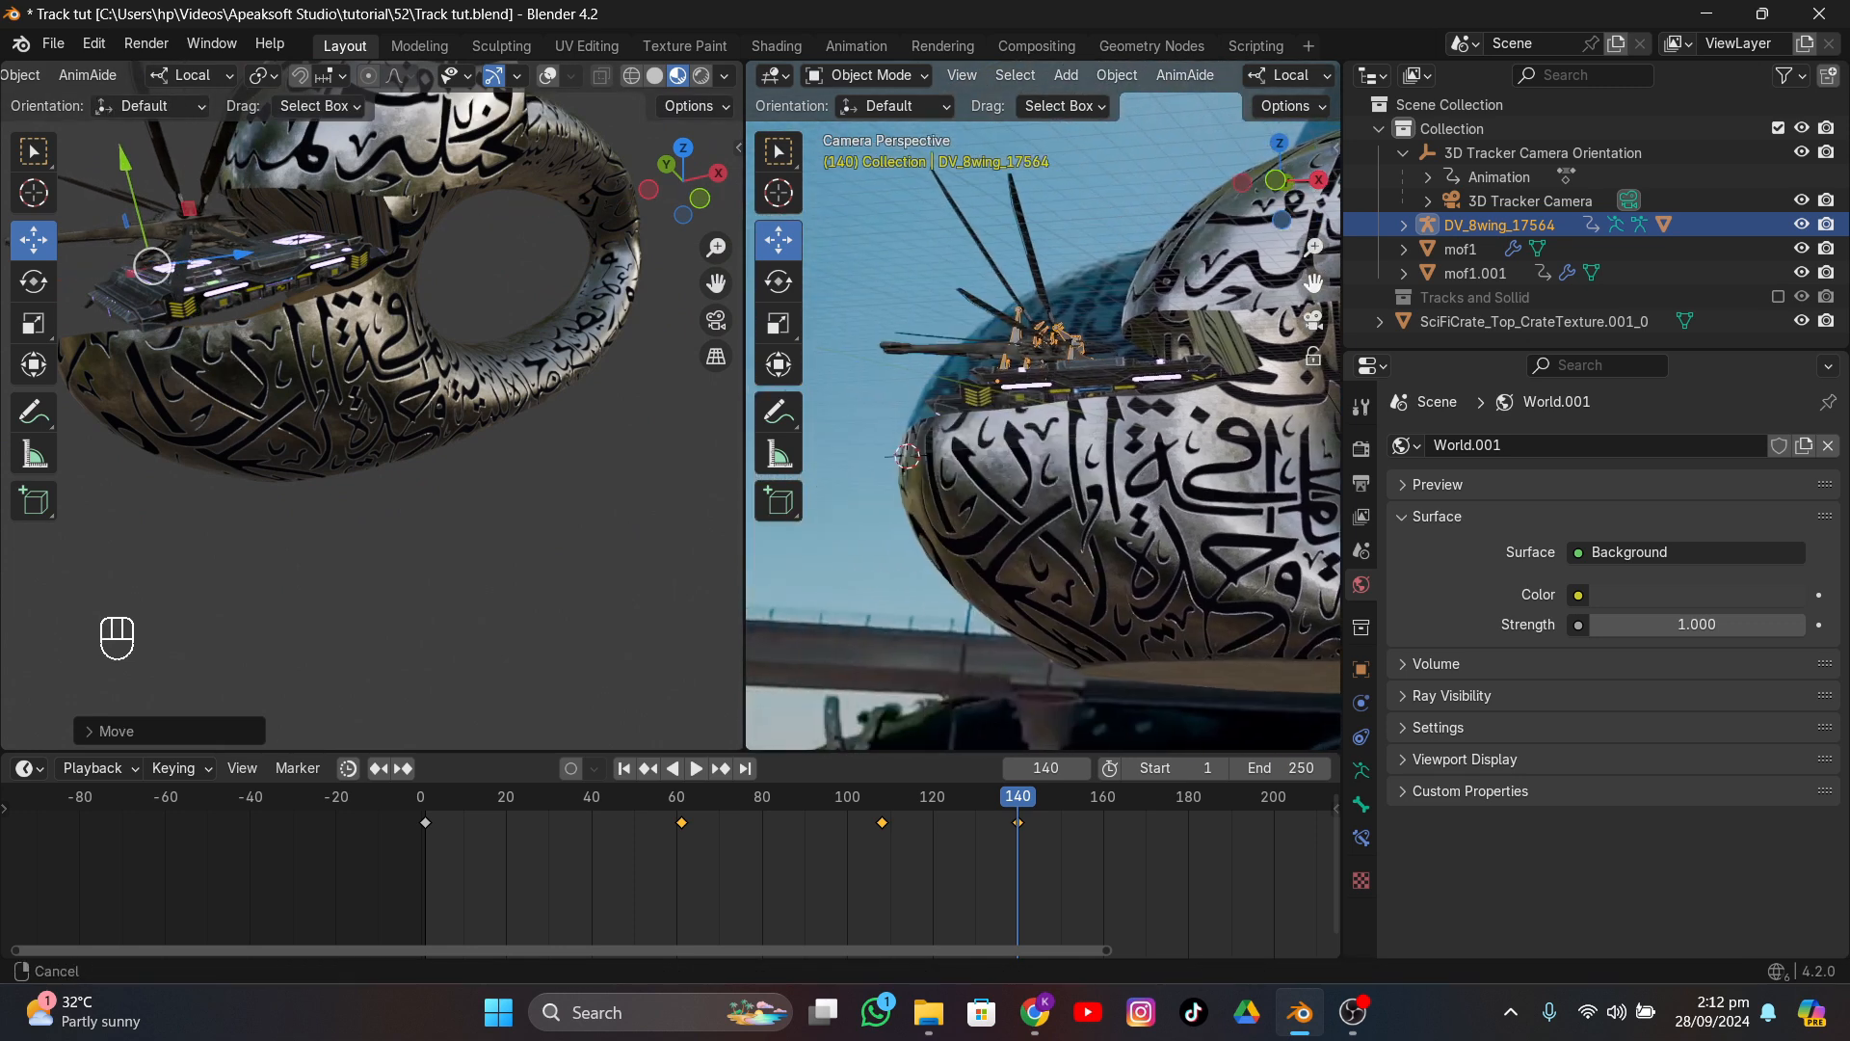
scroll(1125, 316, "up", 2)
left_click_drag(1069, 372, 1108, 221)
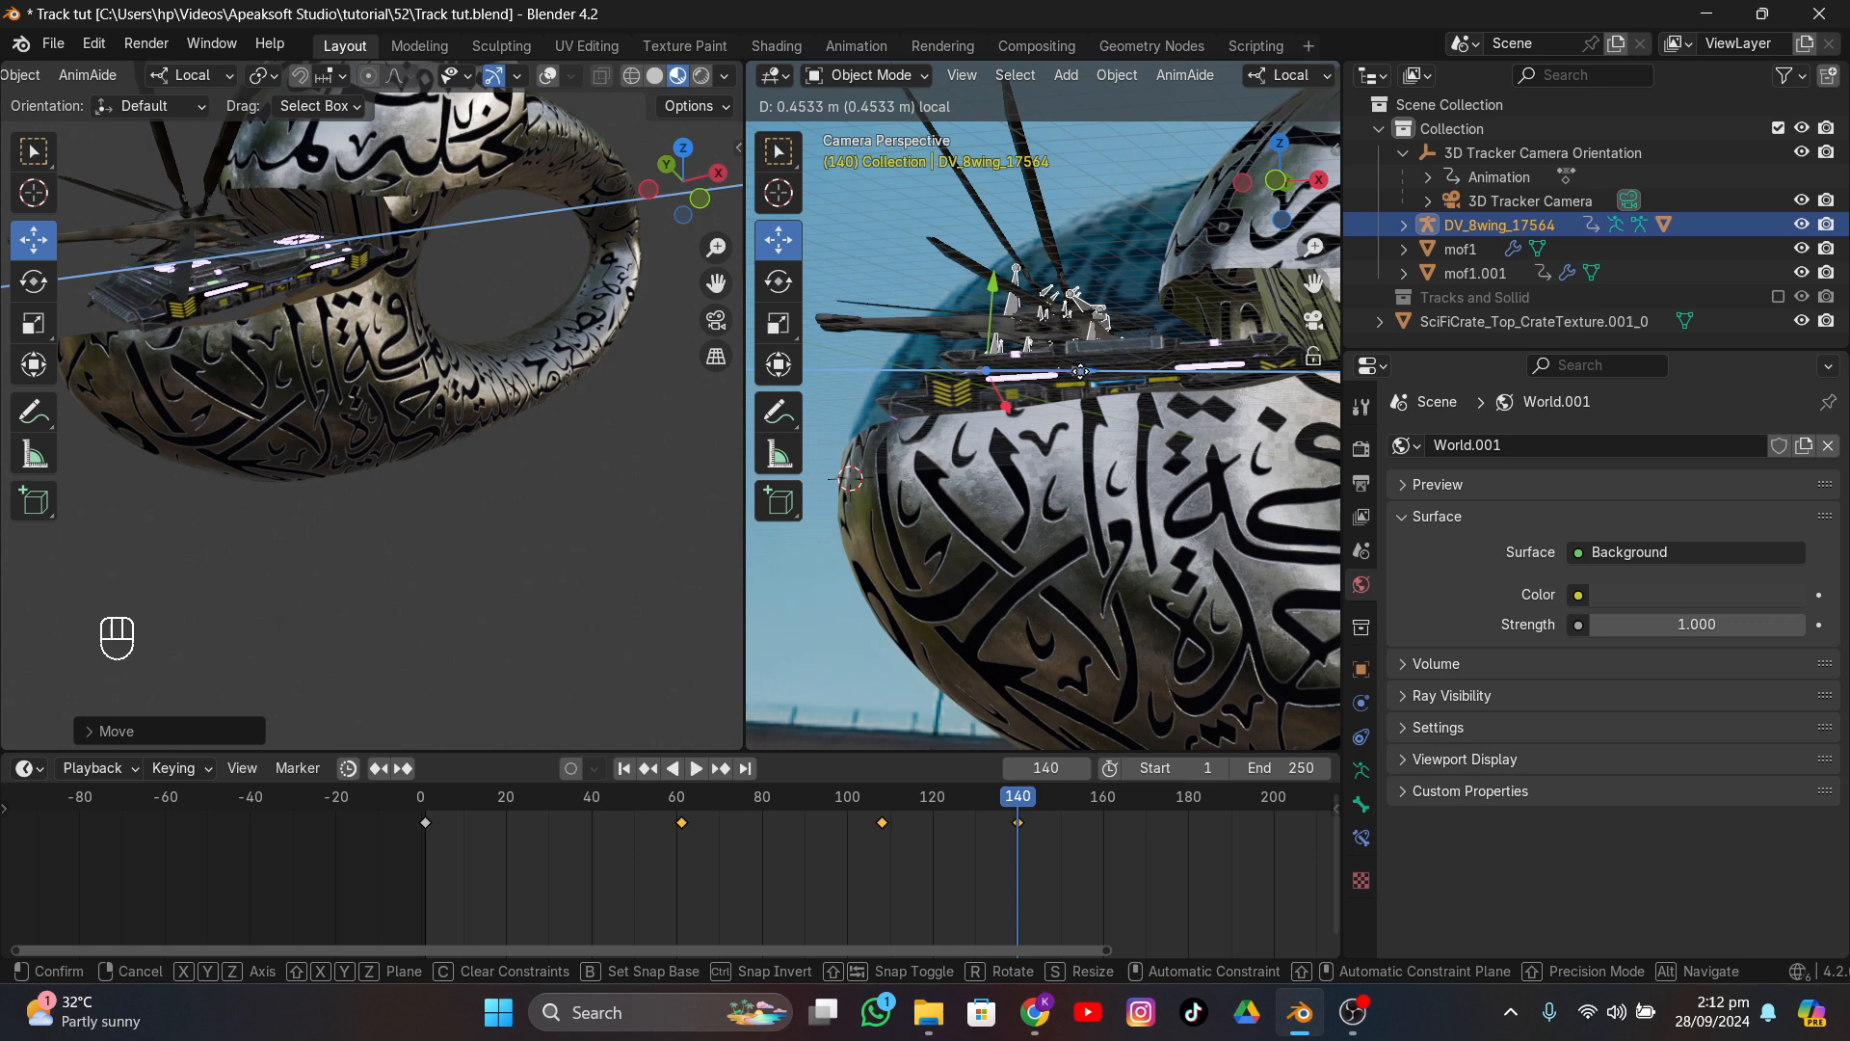
left_click(1108, 222)
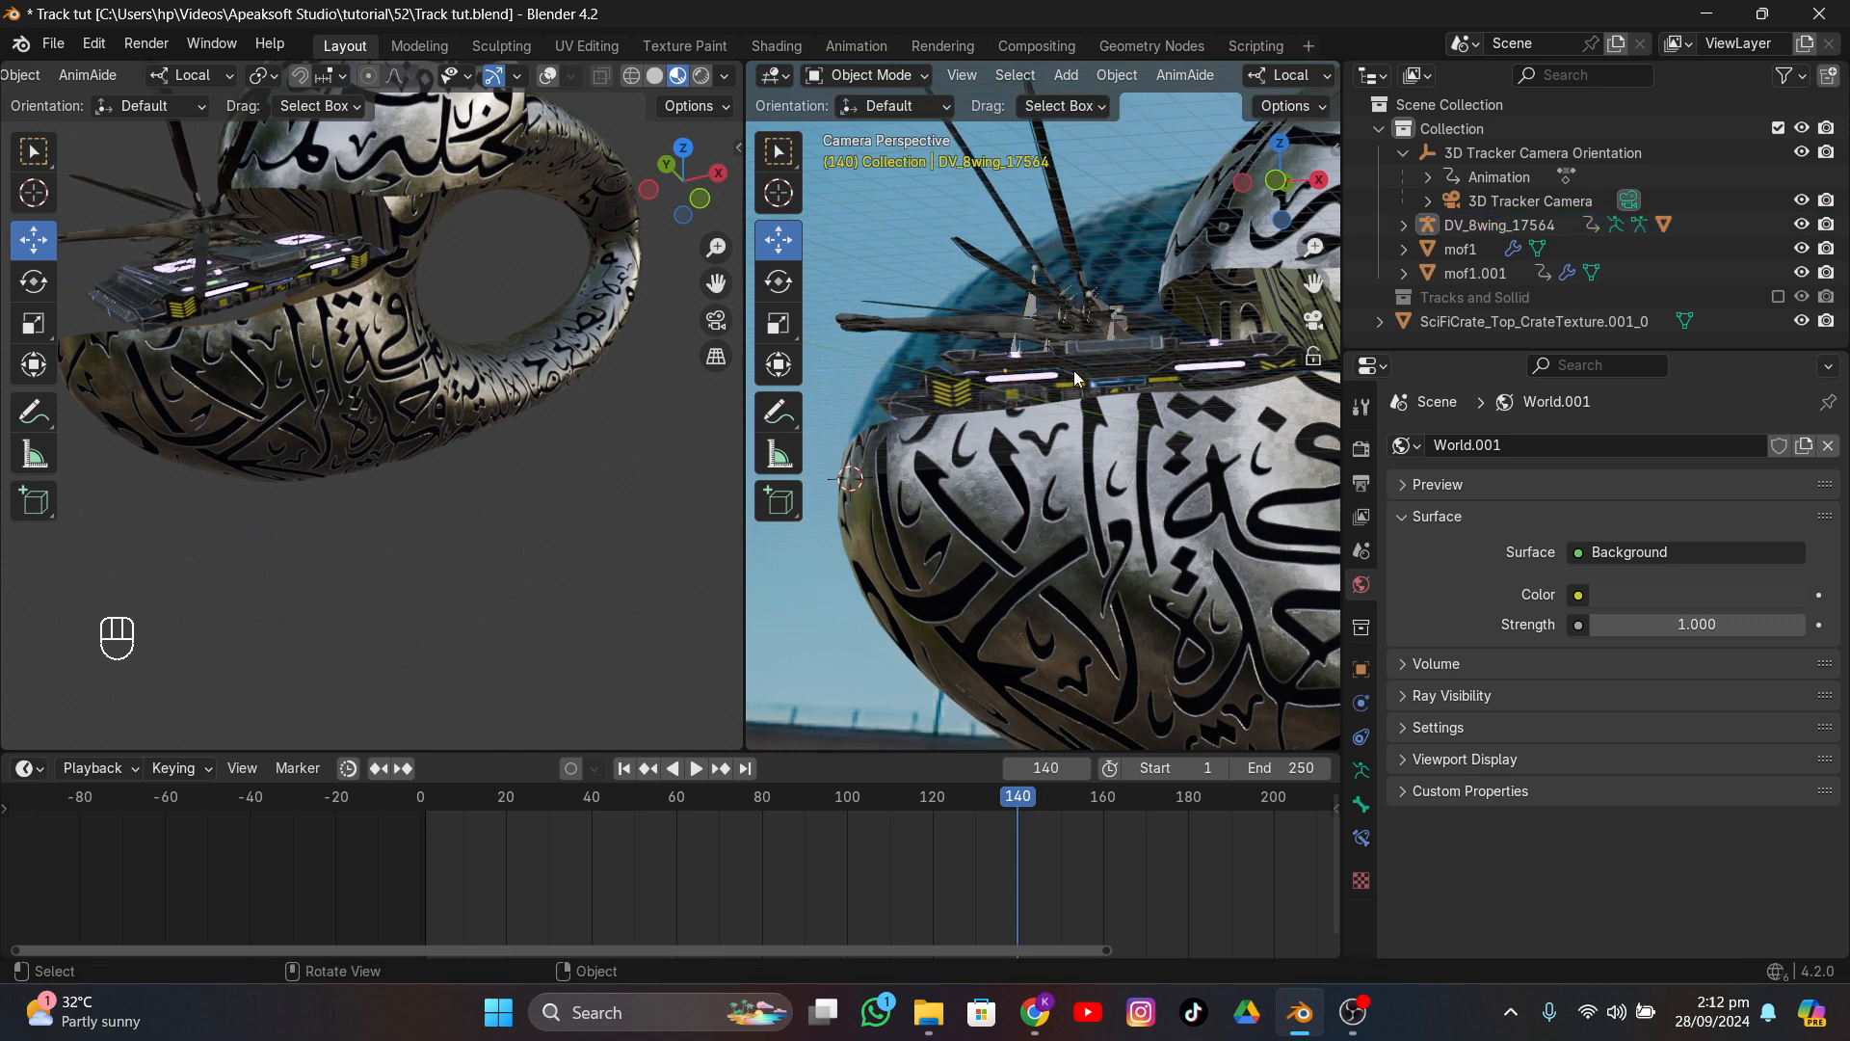
left_click(1033, 304)
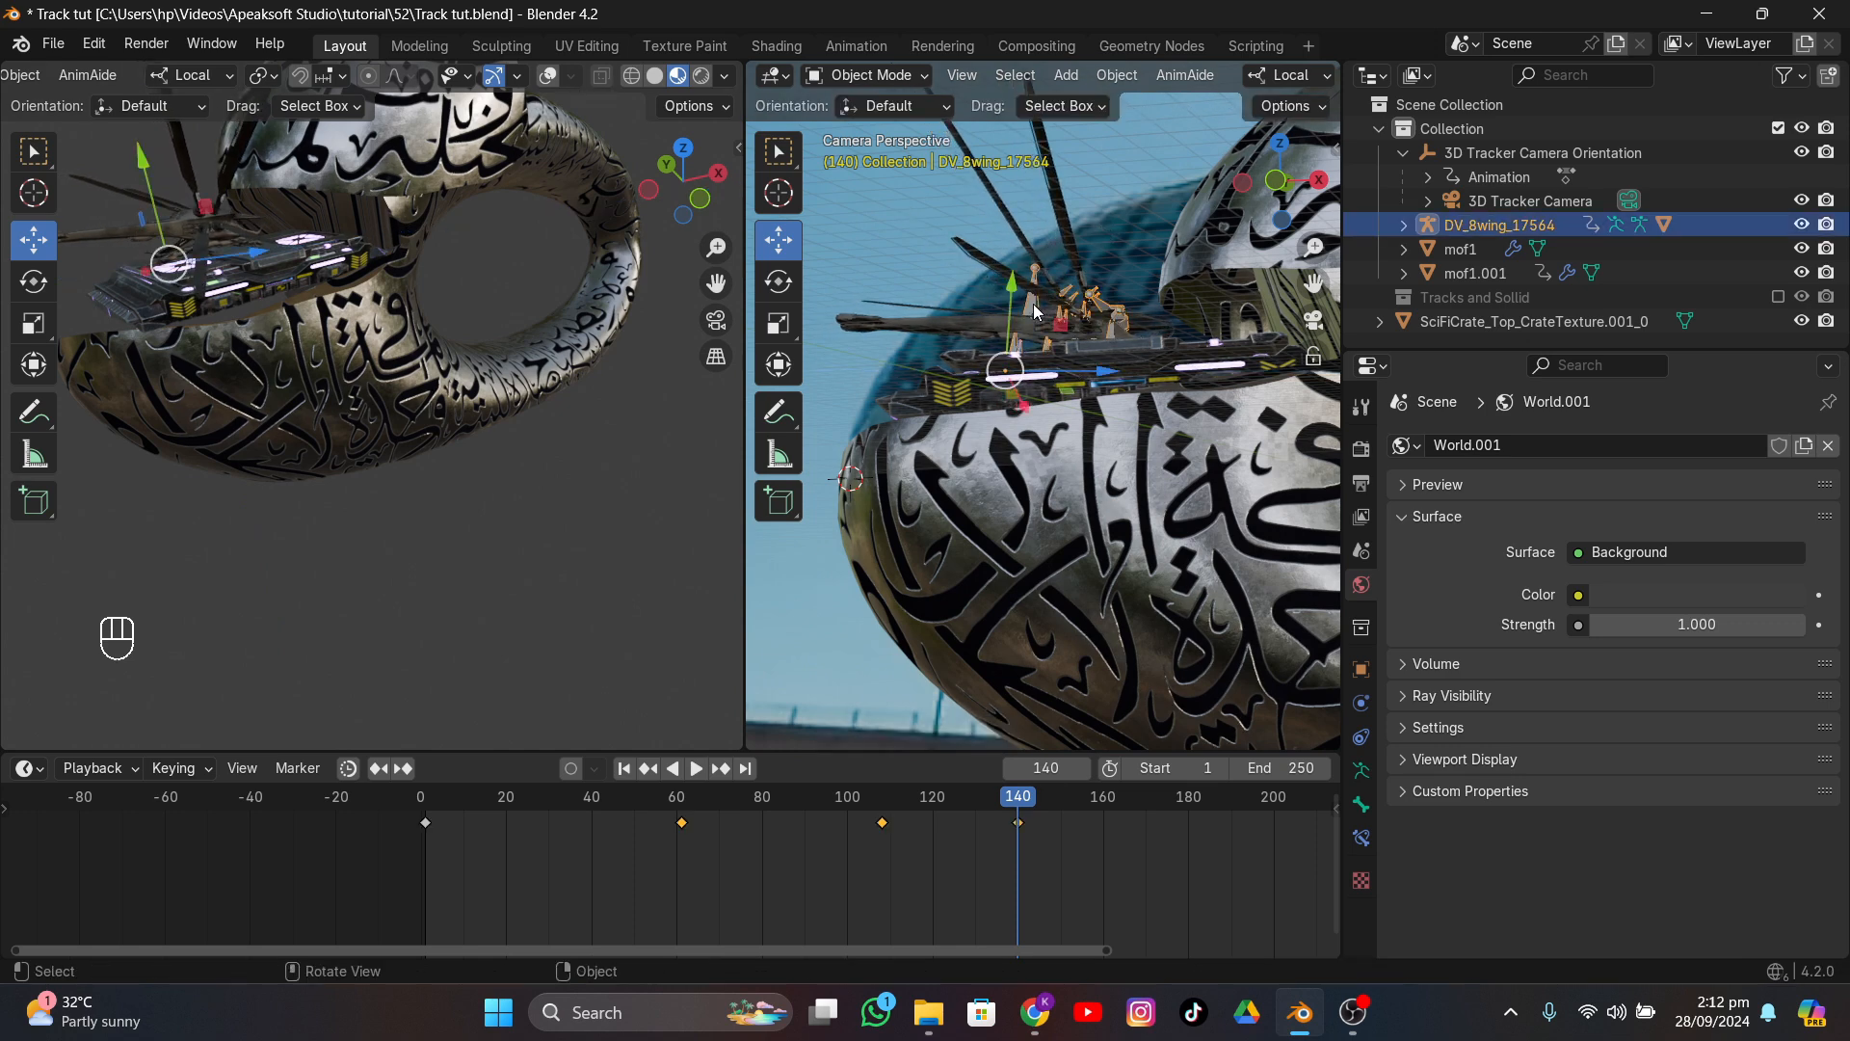
left_click(1008, 802)
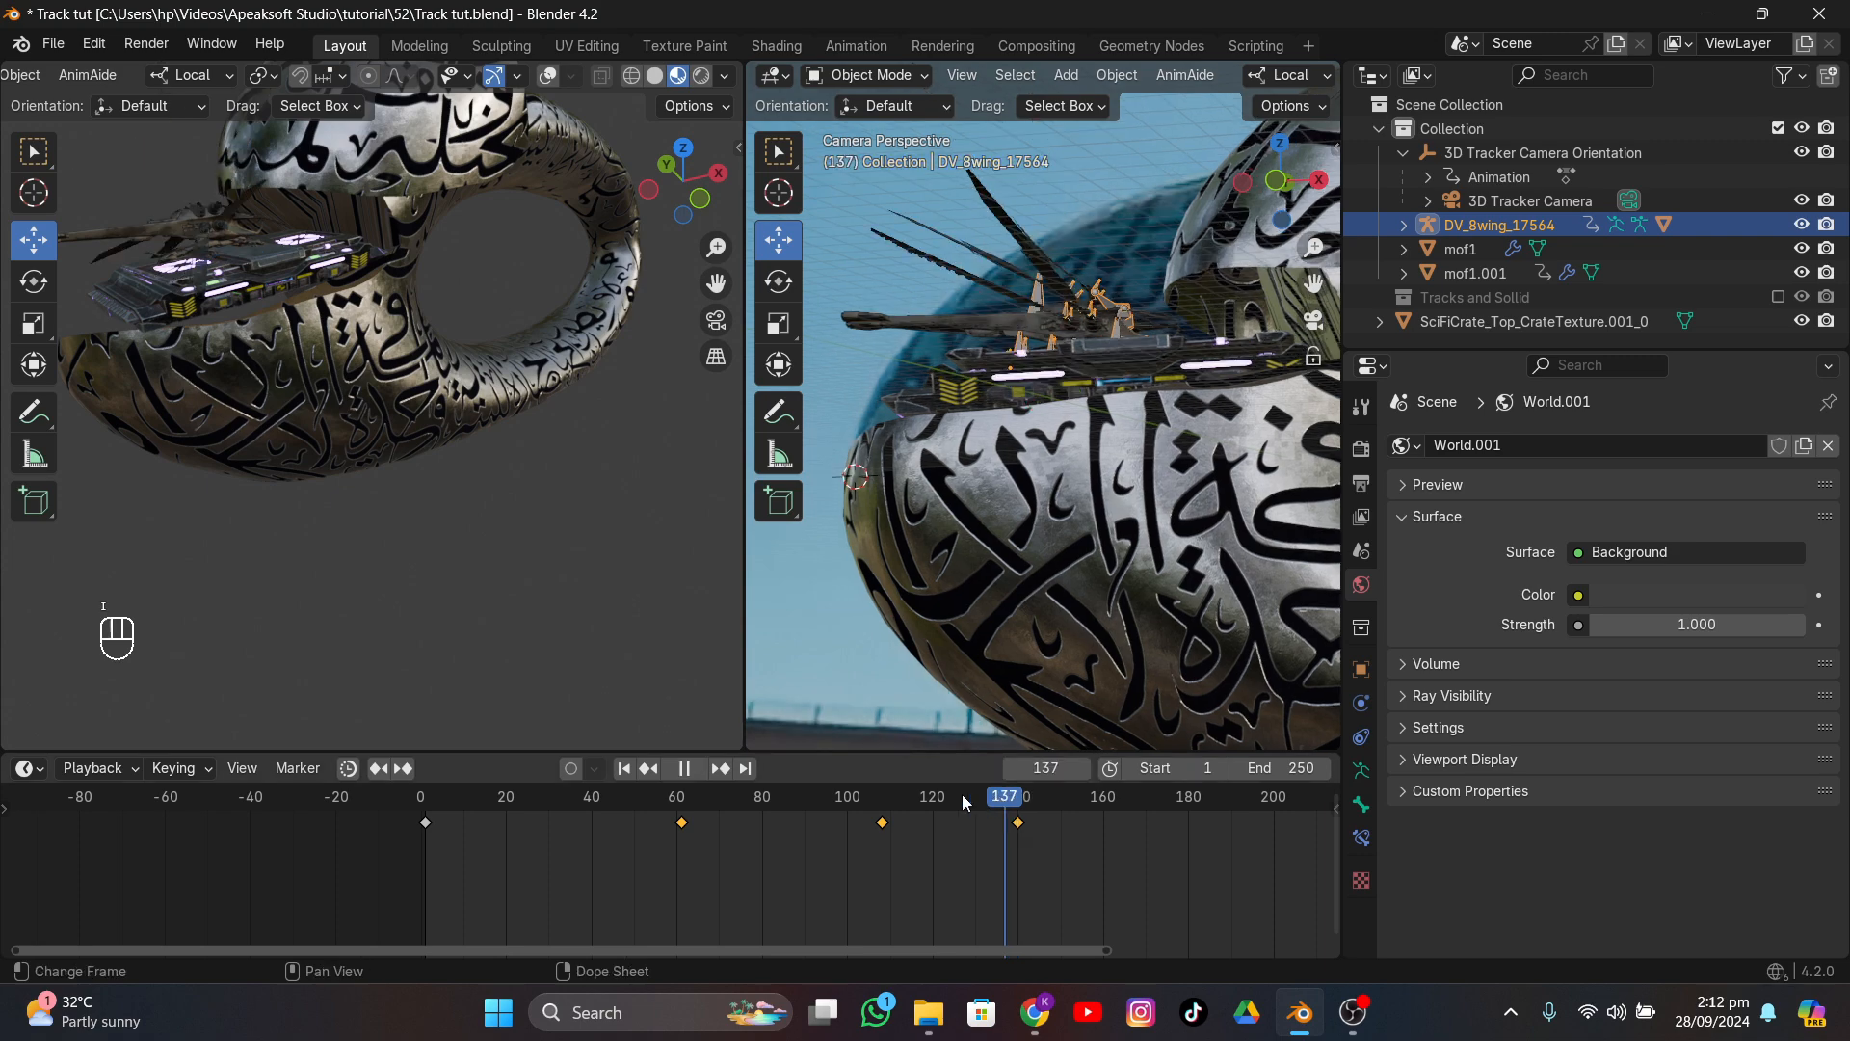
left_click_drag(962, 796, 850, 867)
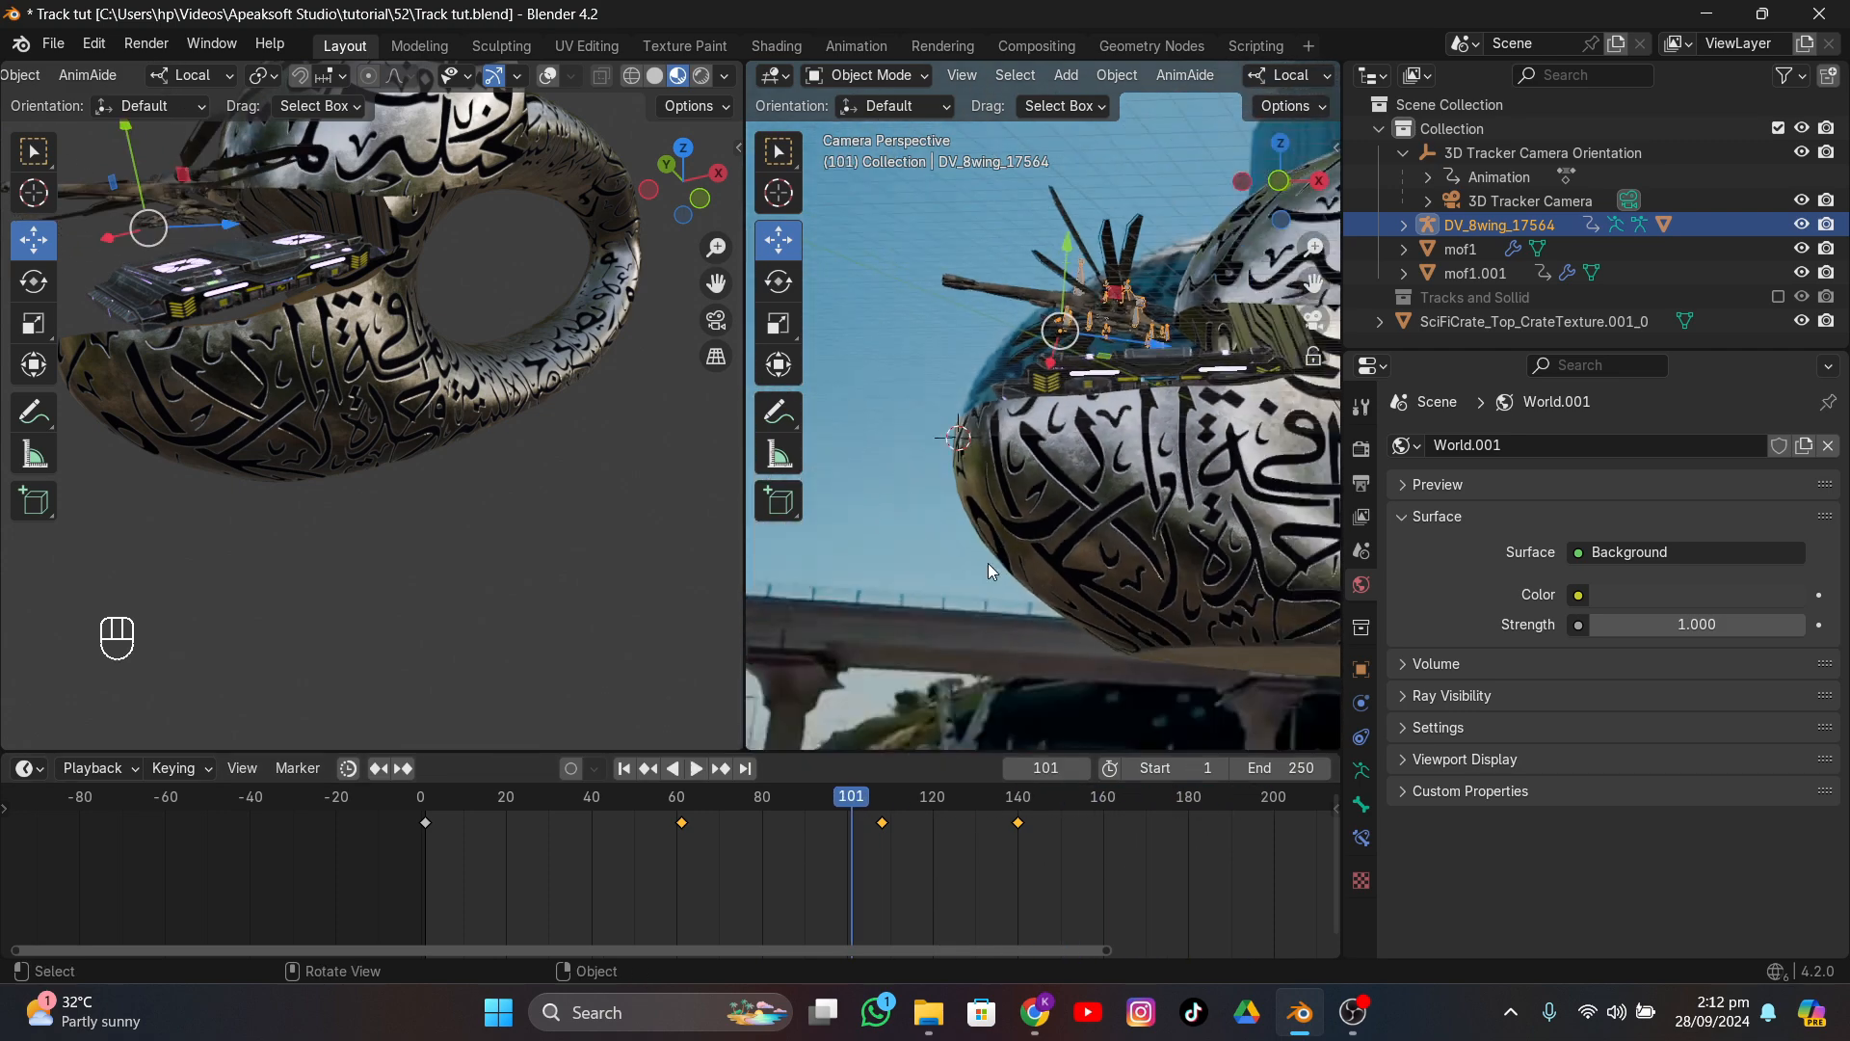
- Save the file and review the landing animation through the camera in both viewports
scroll(989, 565, "down", 4)
left_click(861, 314)
key("ctrl+s")
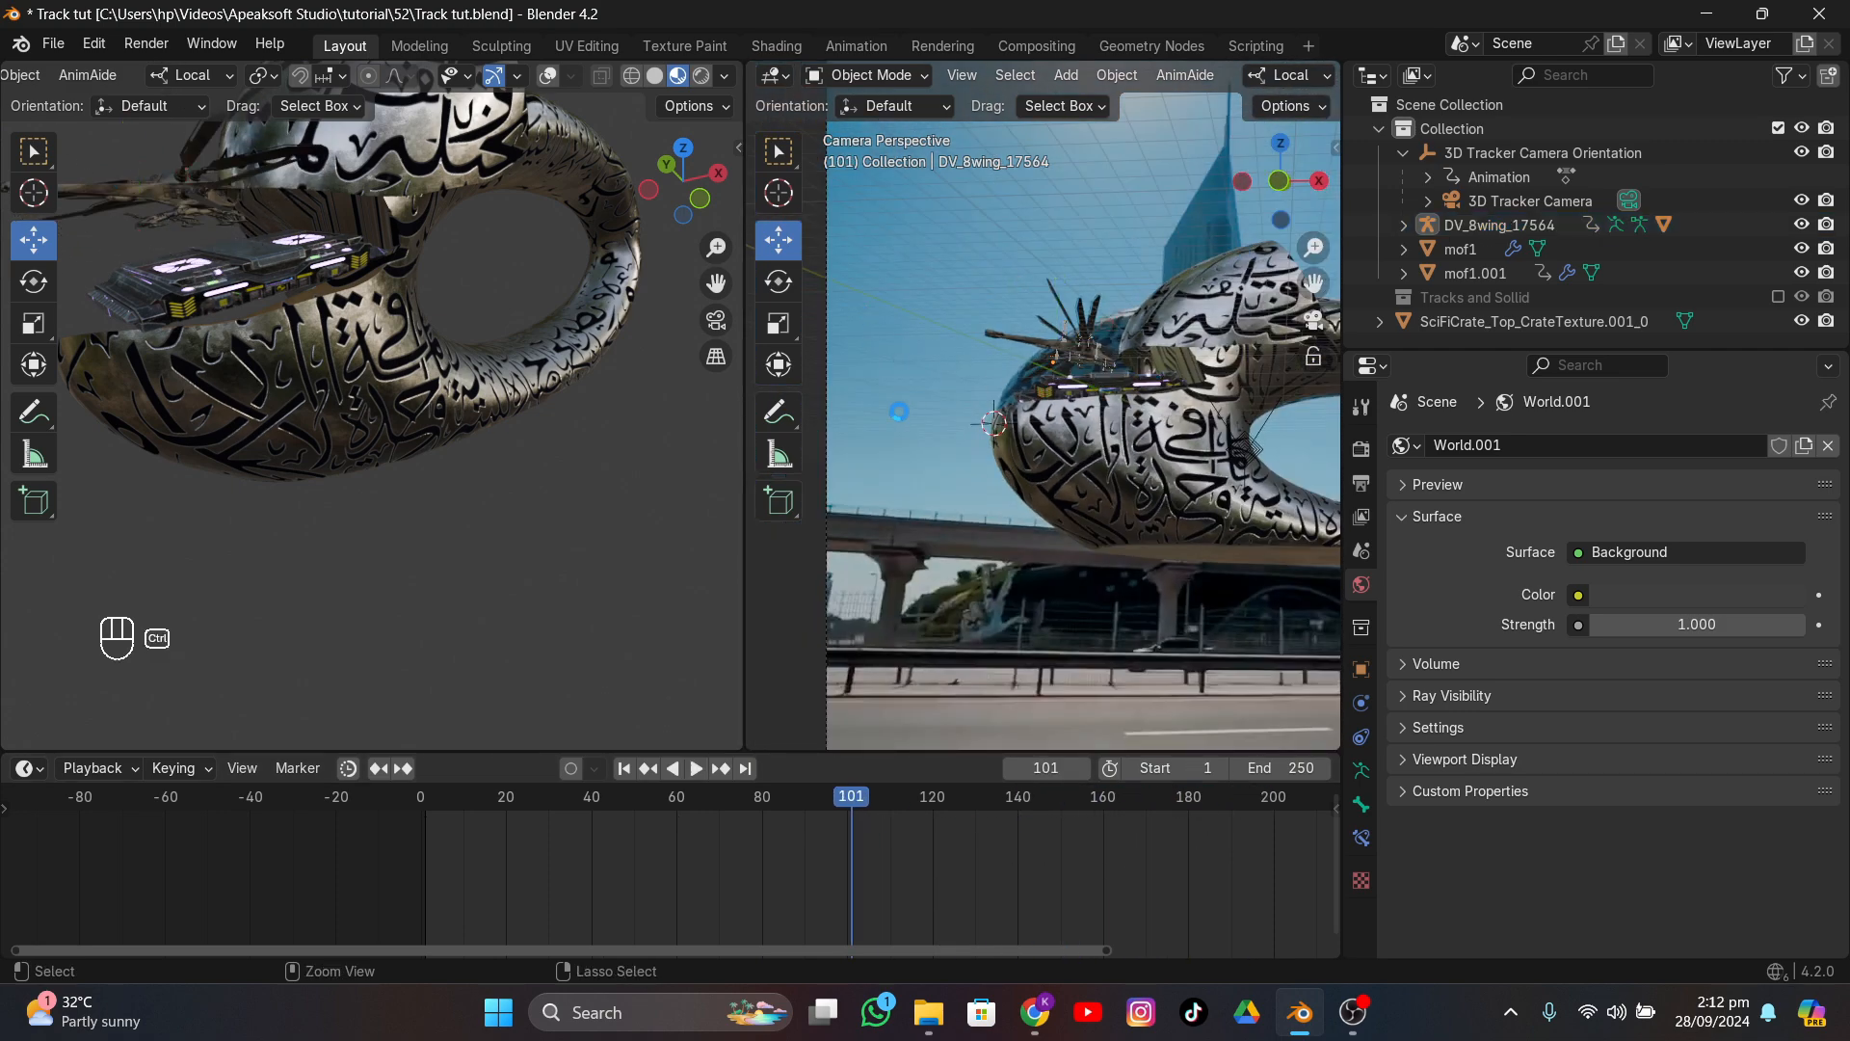
scroll(365, 319, "down", 5)
left_click(715, 323)
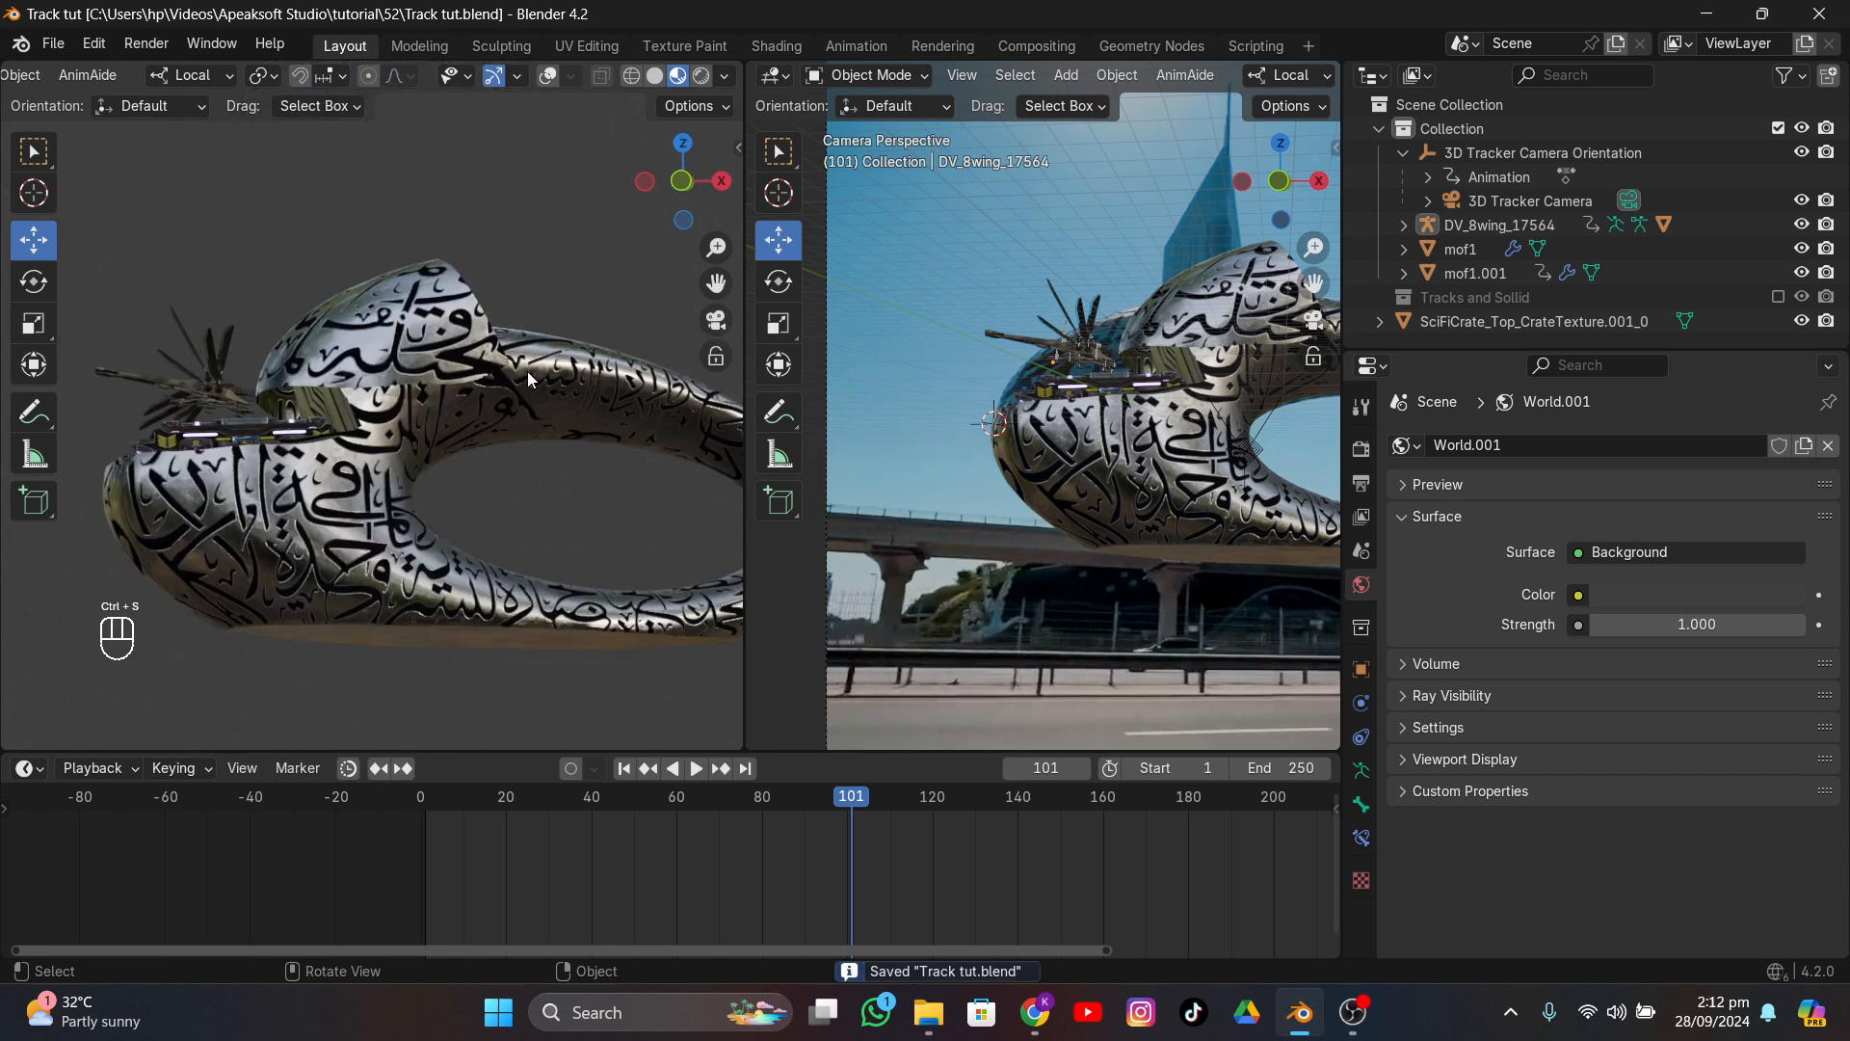
left_click_drag(857, 795, 525, 802)
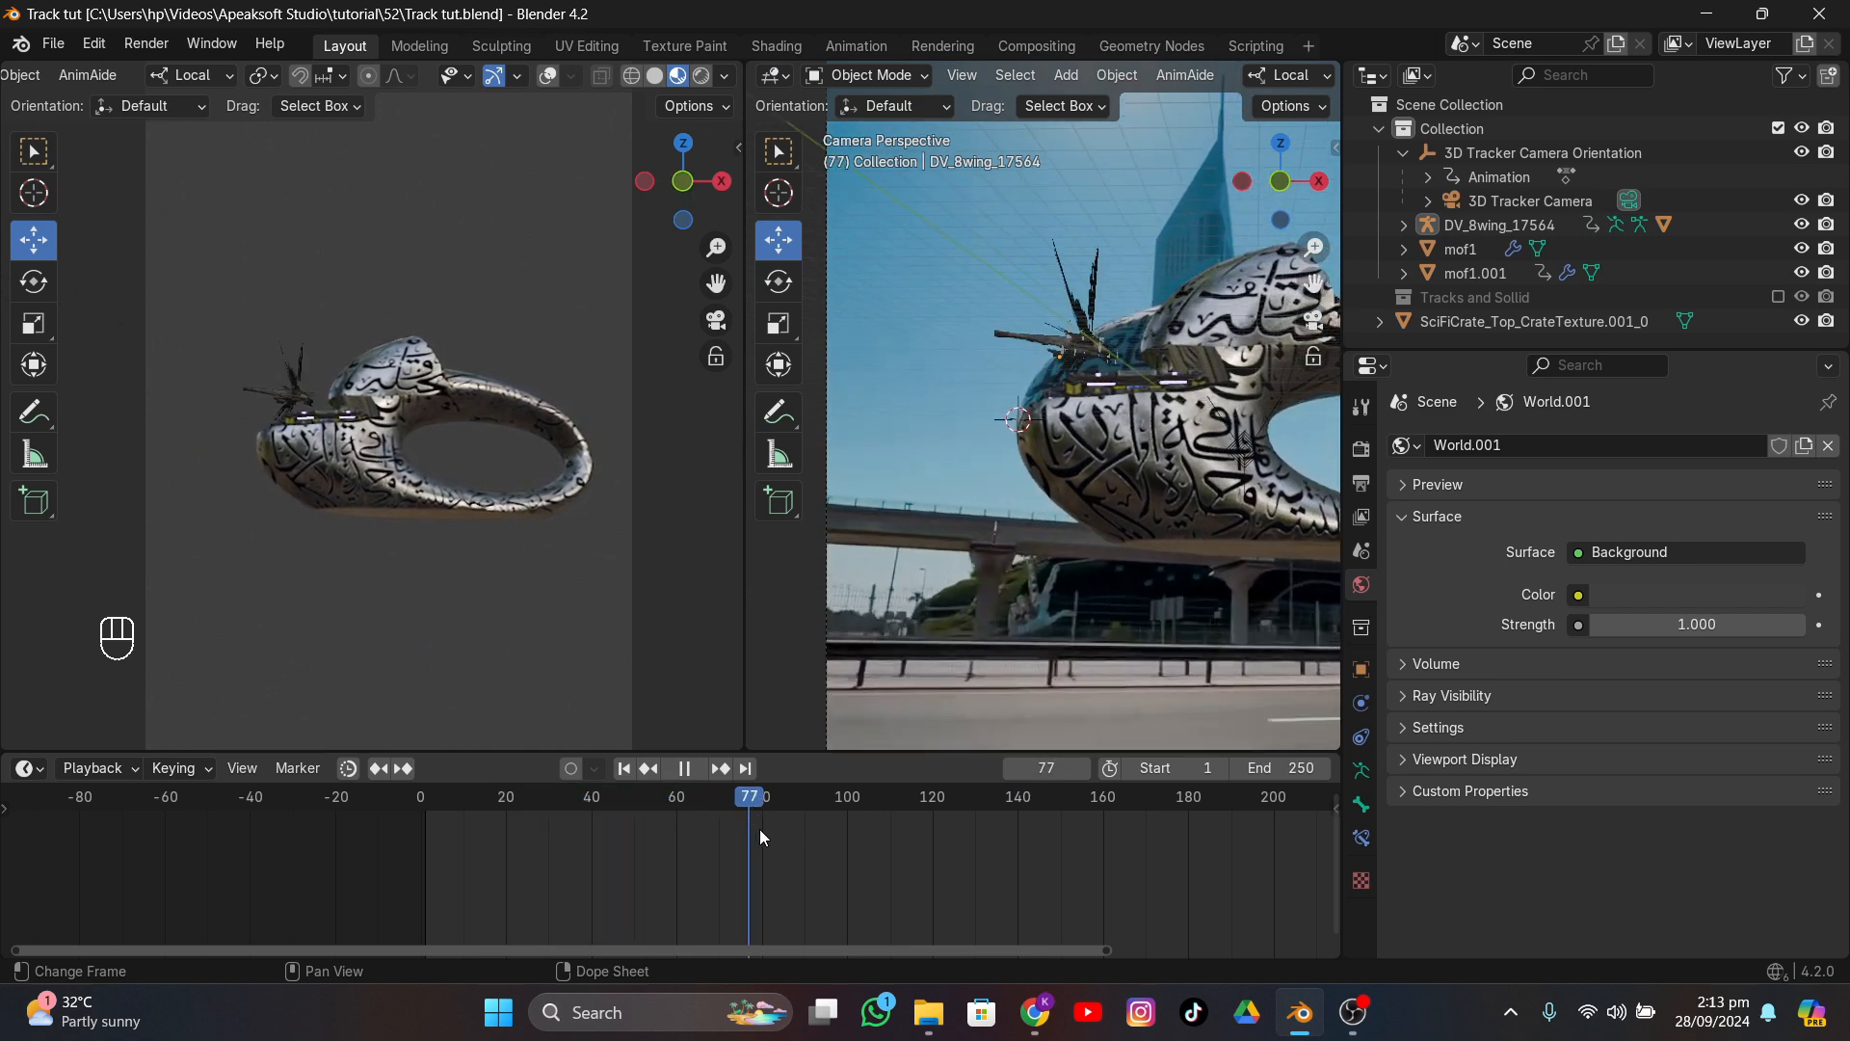
left_click_drag(1004, 838, 466, 983)
- Select the crate SciFiCrate_Top_CrateTexture.001_0 and keyframe its deck position at frame 31
scroll(1000, 665, "up", 3)
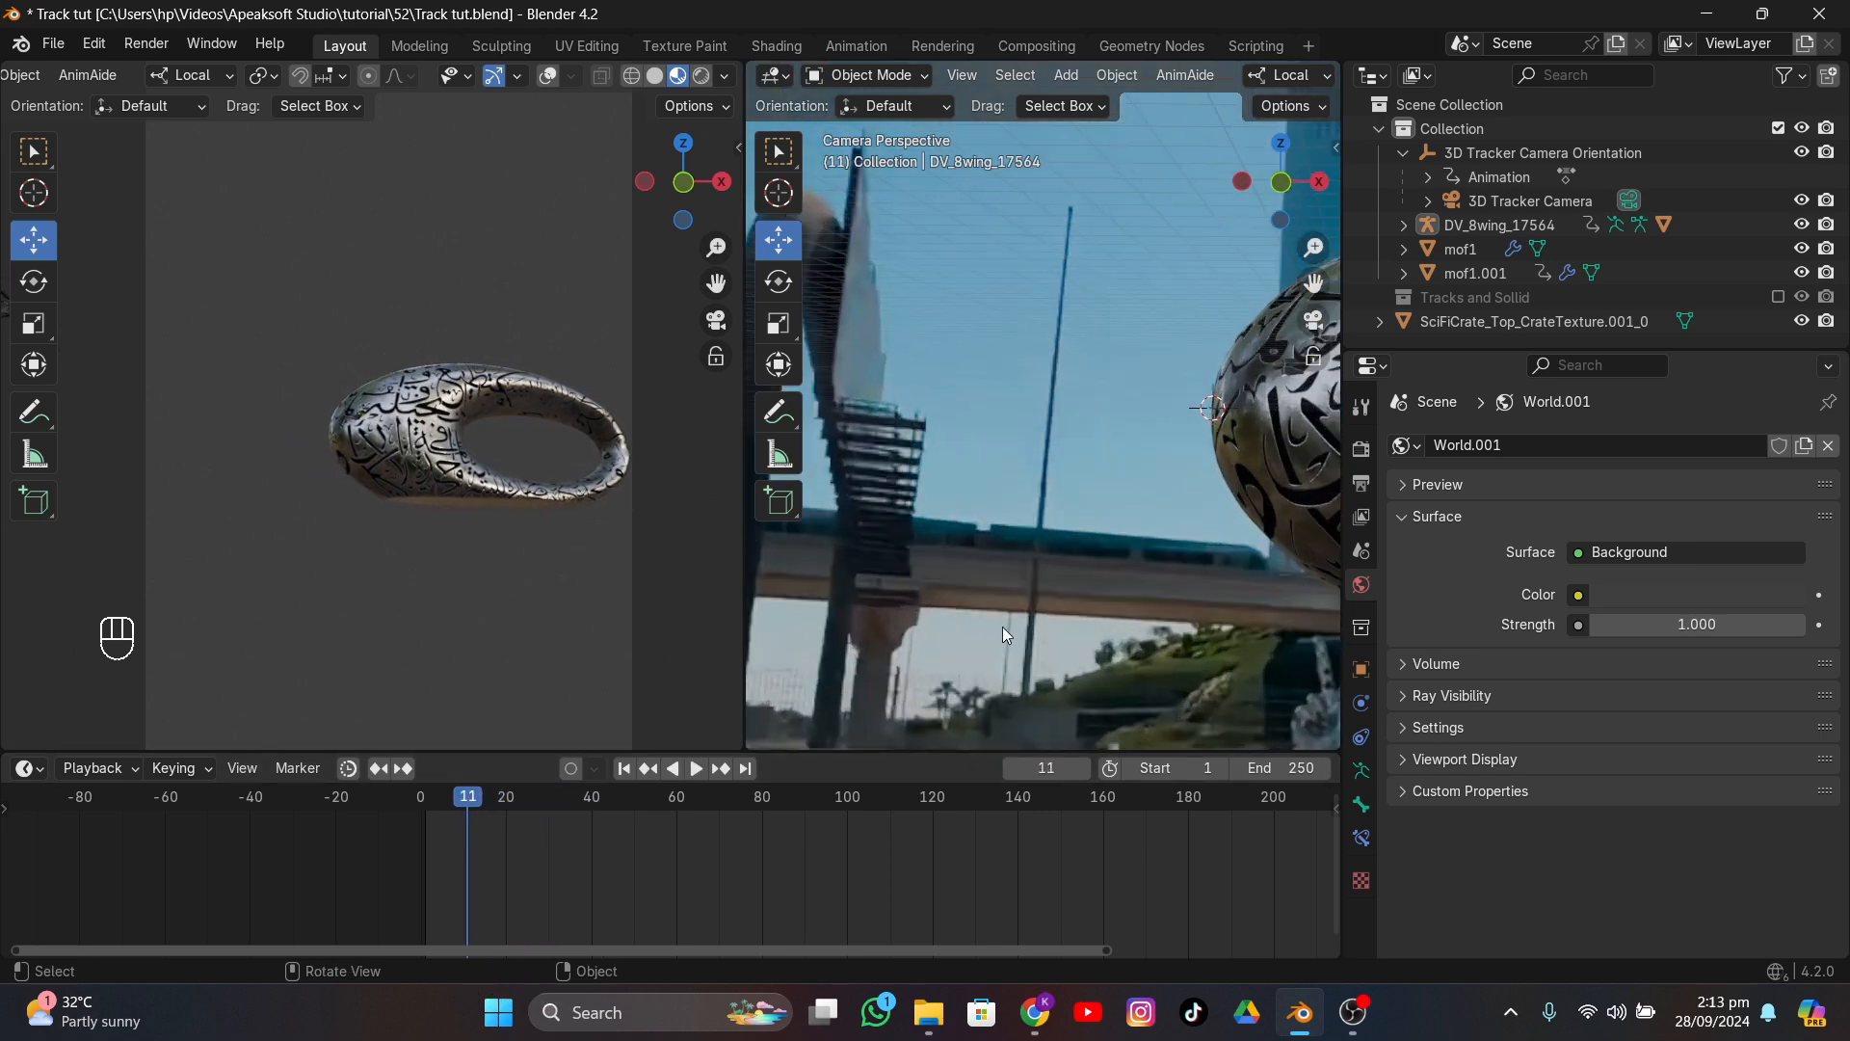
left_click(1299, 368)
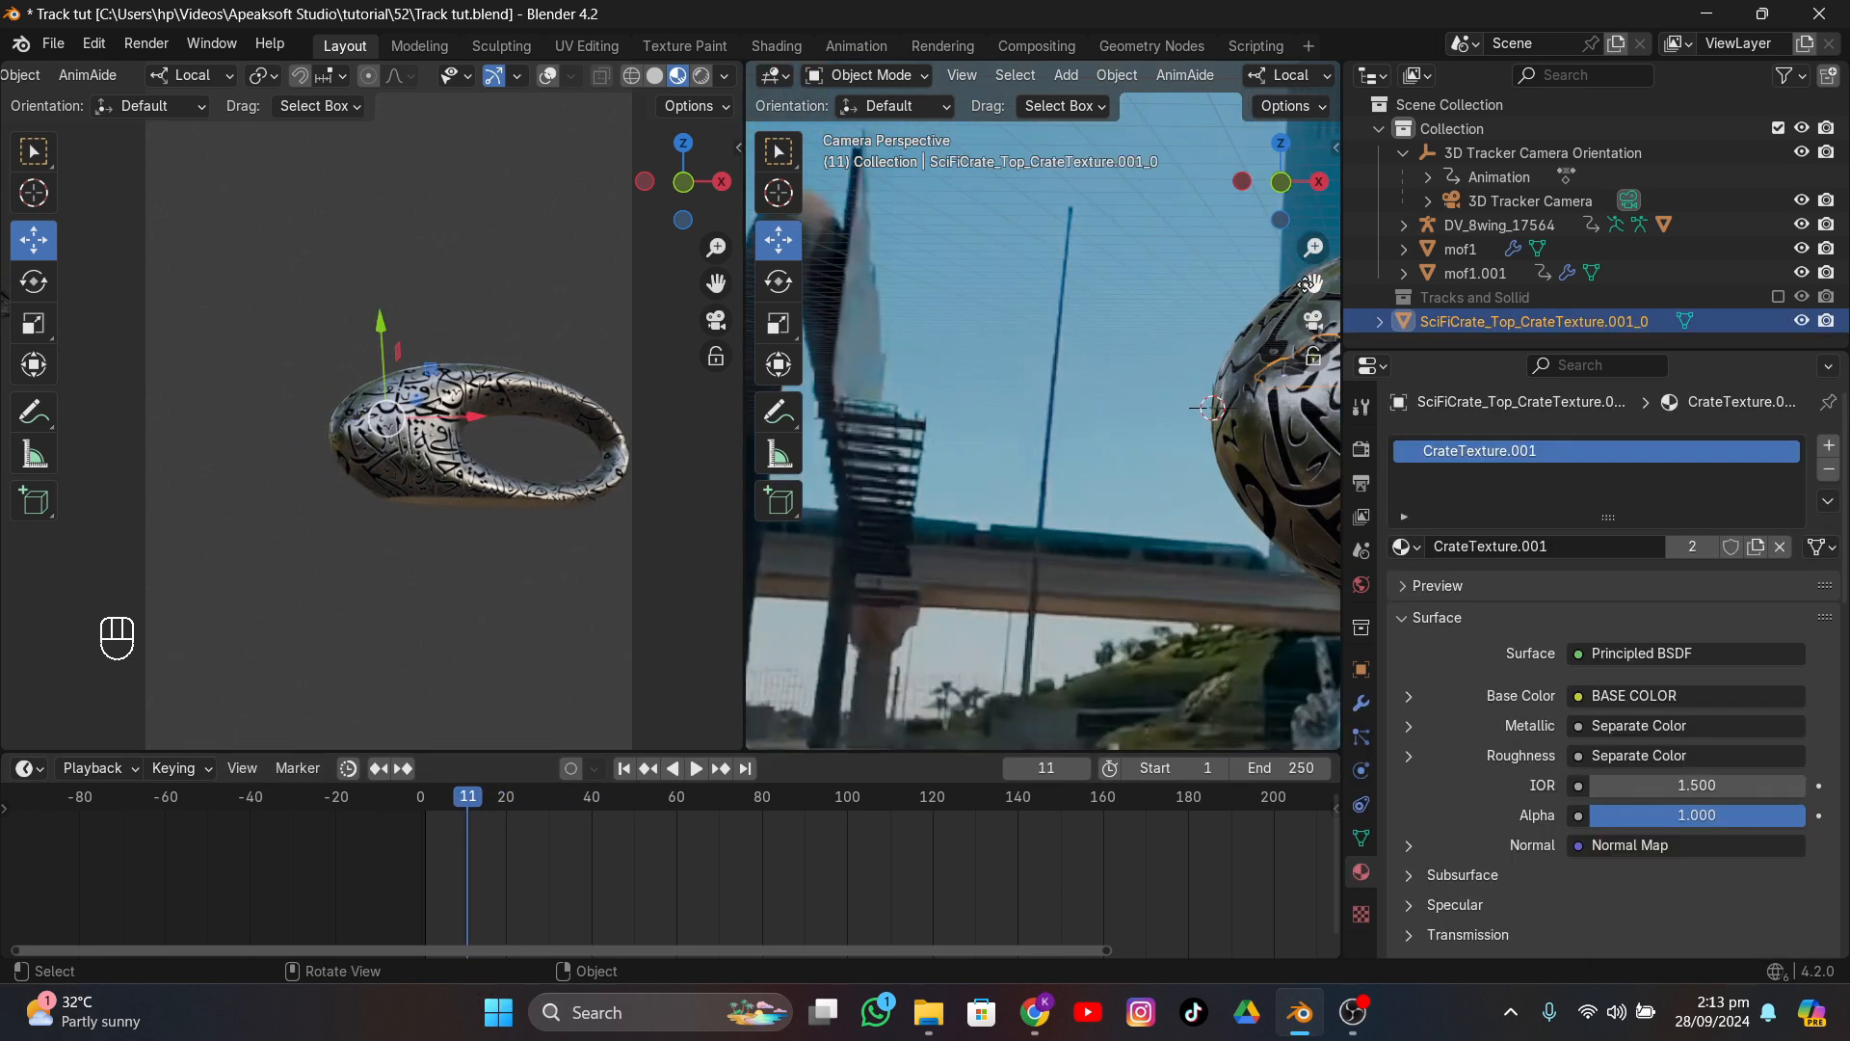
left_click_drag(1305, 285, 1008, 370)
scroll(1108, 419, "up", 4)
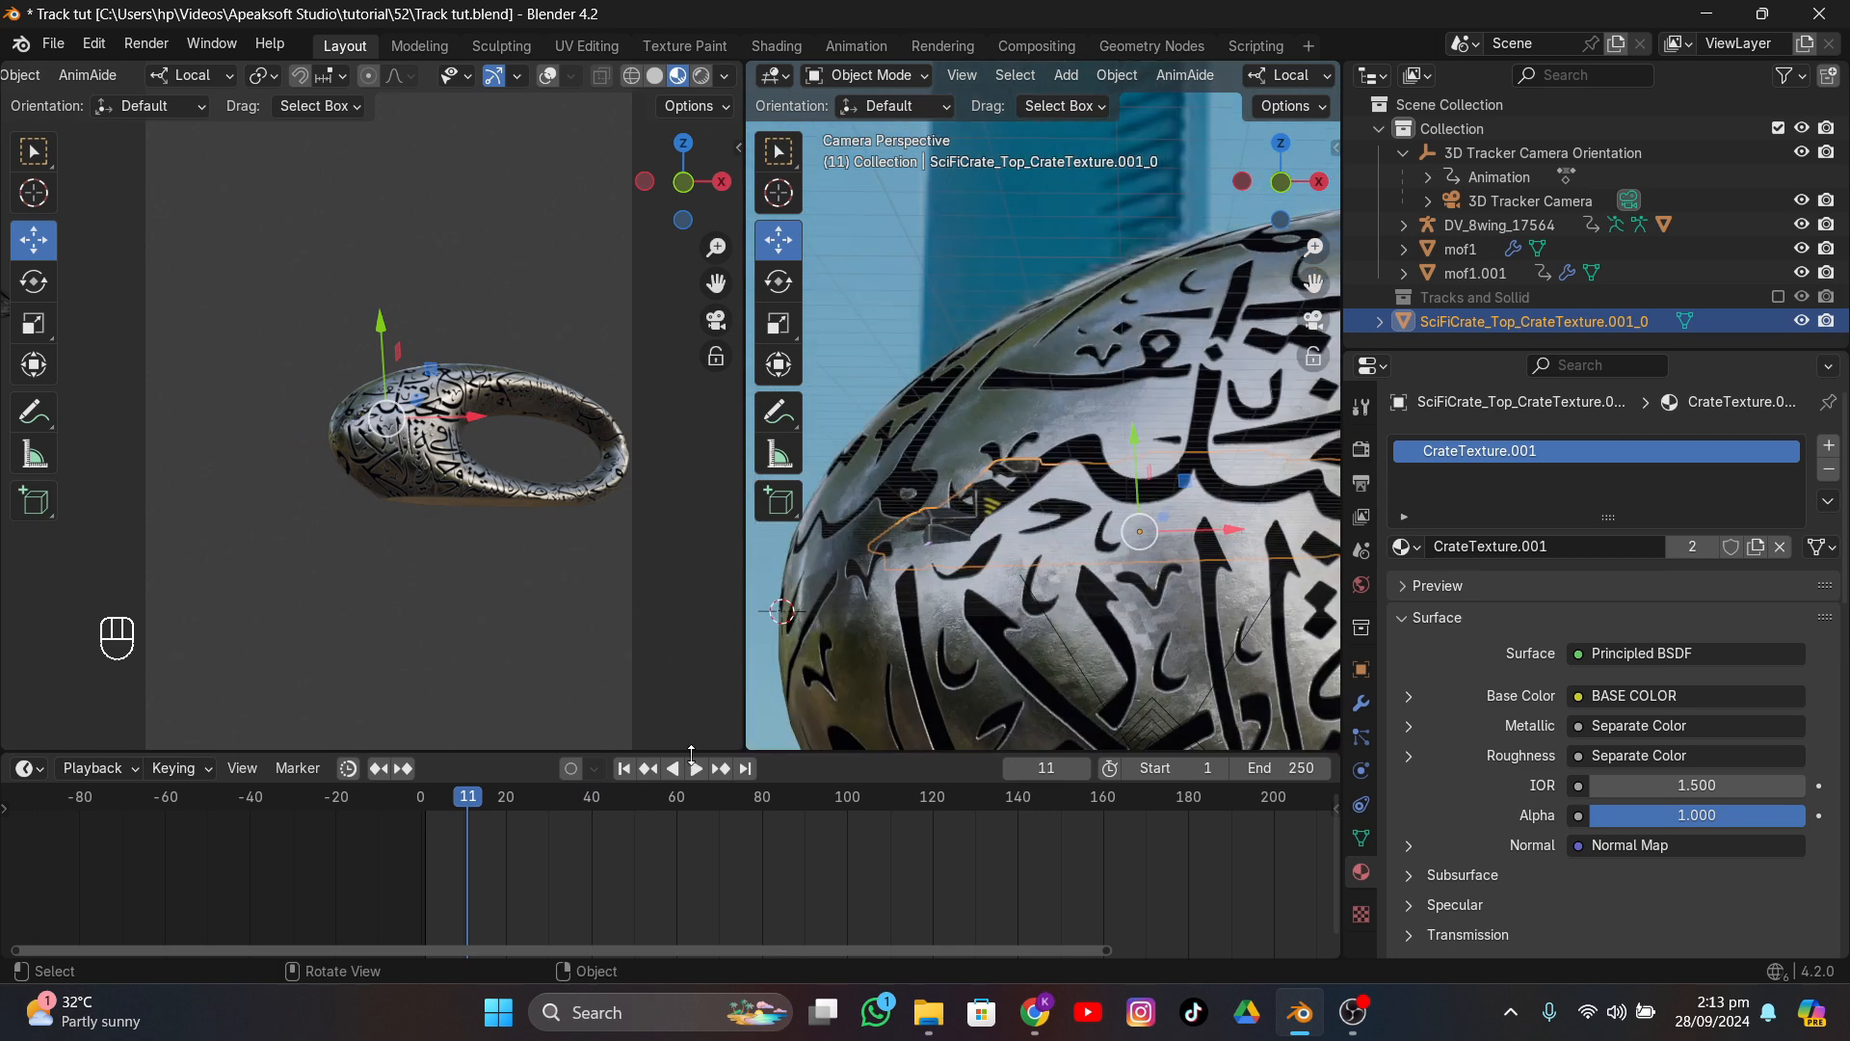
mouse_move(532, 800)
left_mouse_down()
mouse_move(575, 795)
mouse_move(511, 798)
left_mouse_up()
key("i")
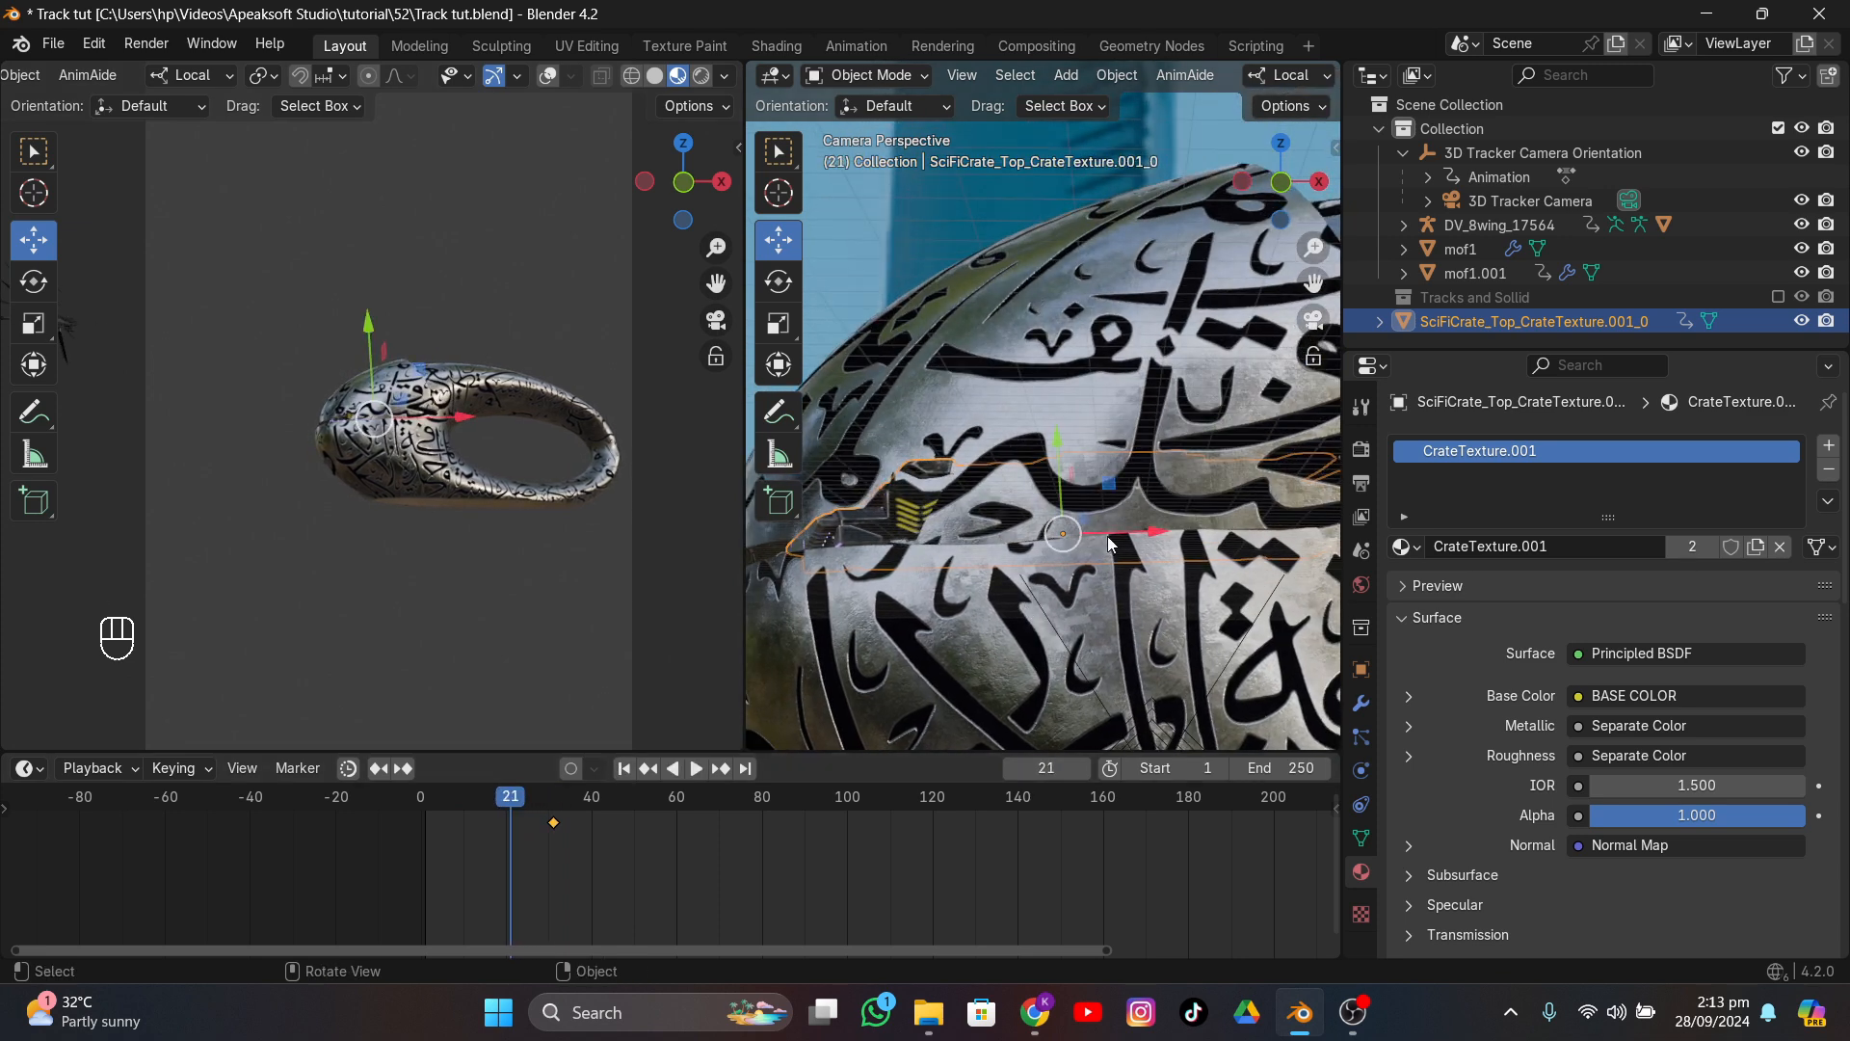
- Move the crate inward along its local X axis at frame 21, keyframe it and check the motion up to frame 29
left_click_drag(1090, 519, 1187, 489)
key("i")
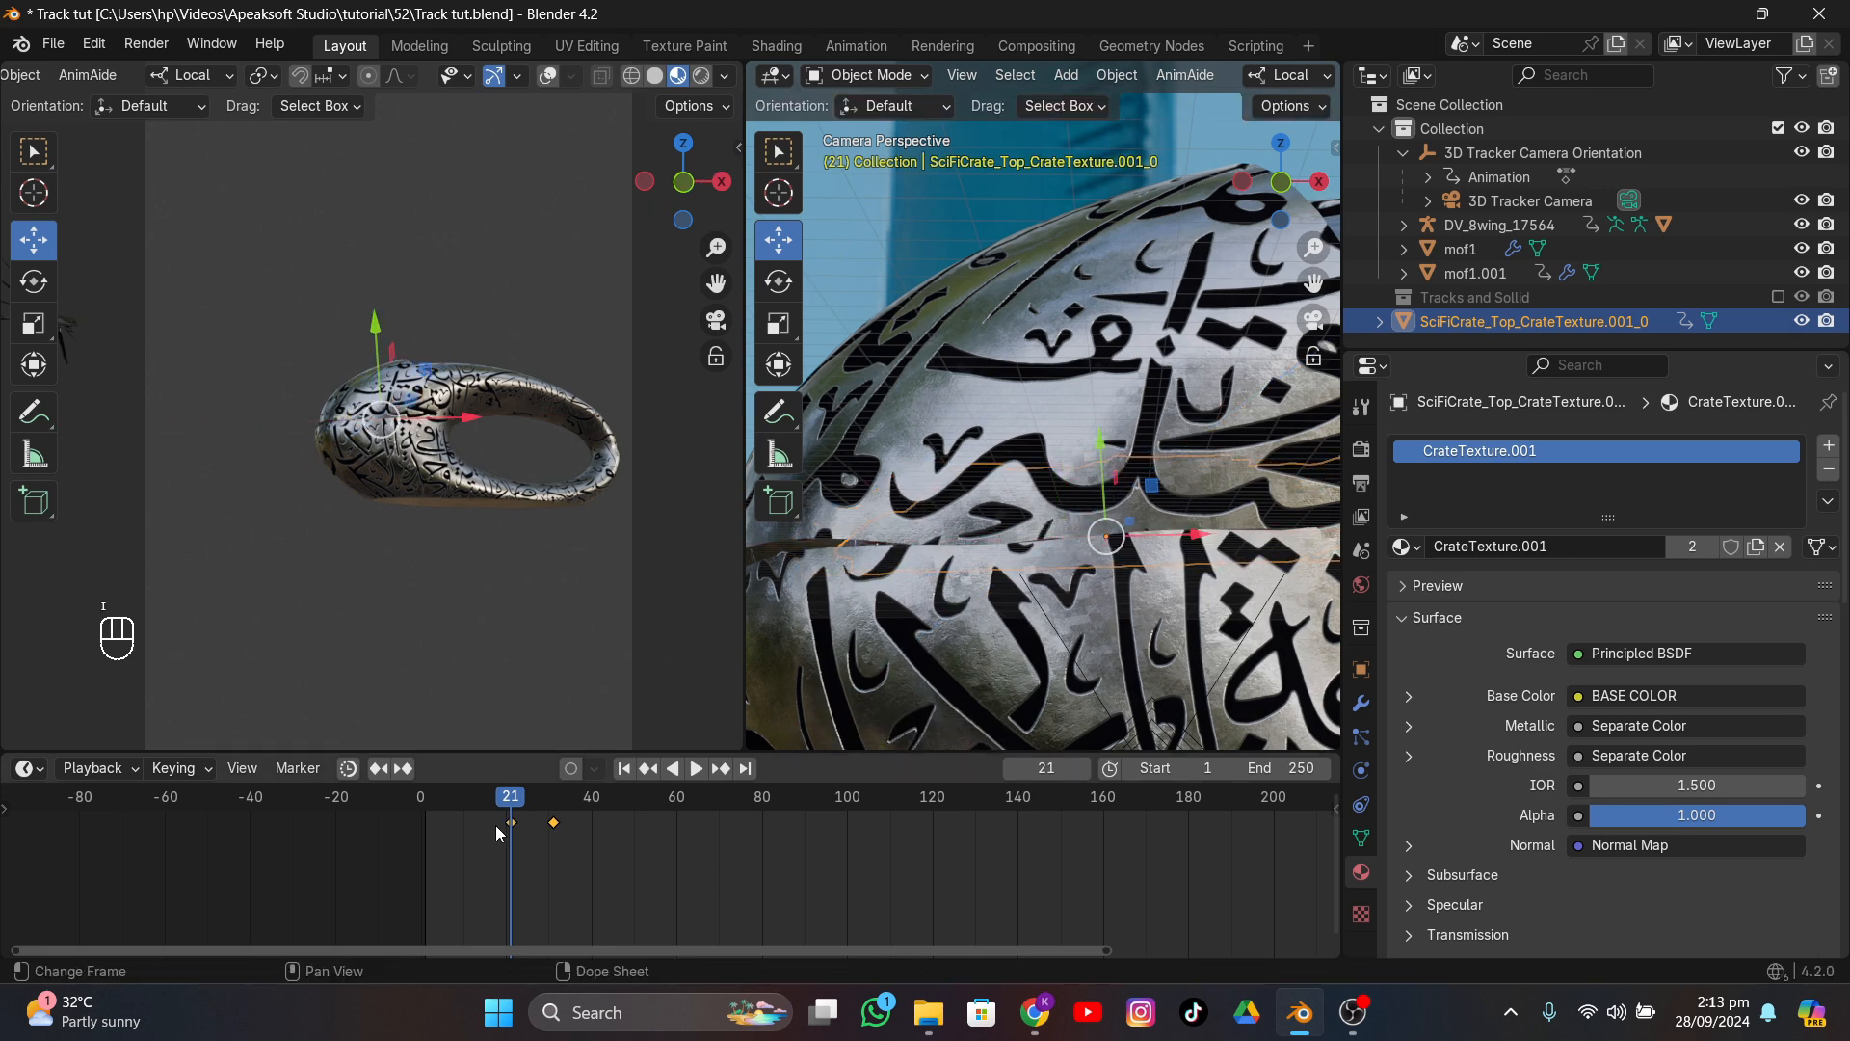
key("space")
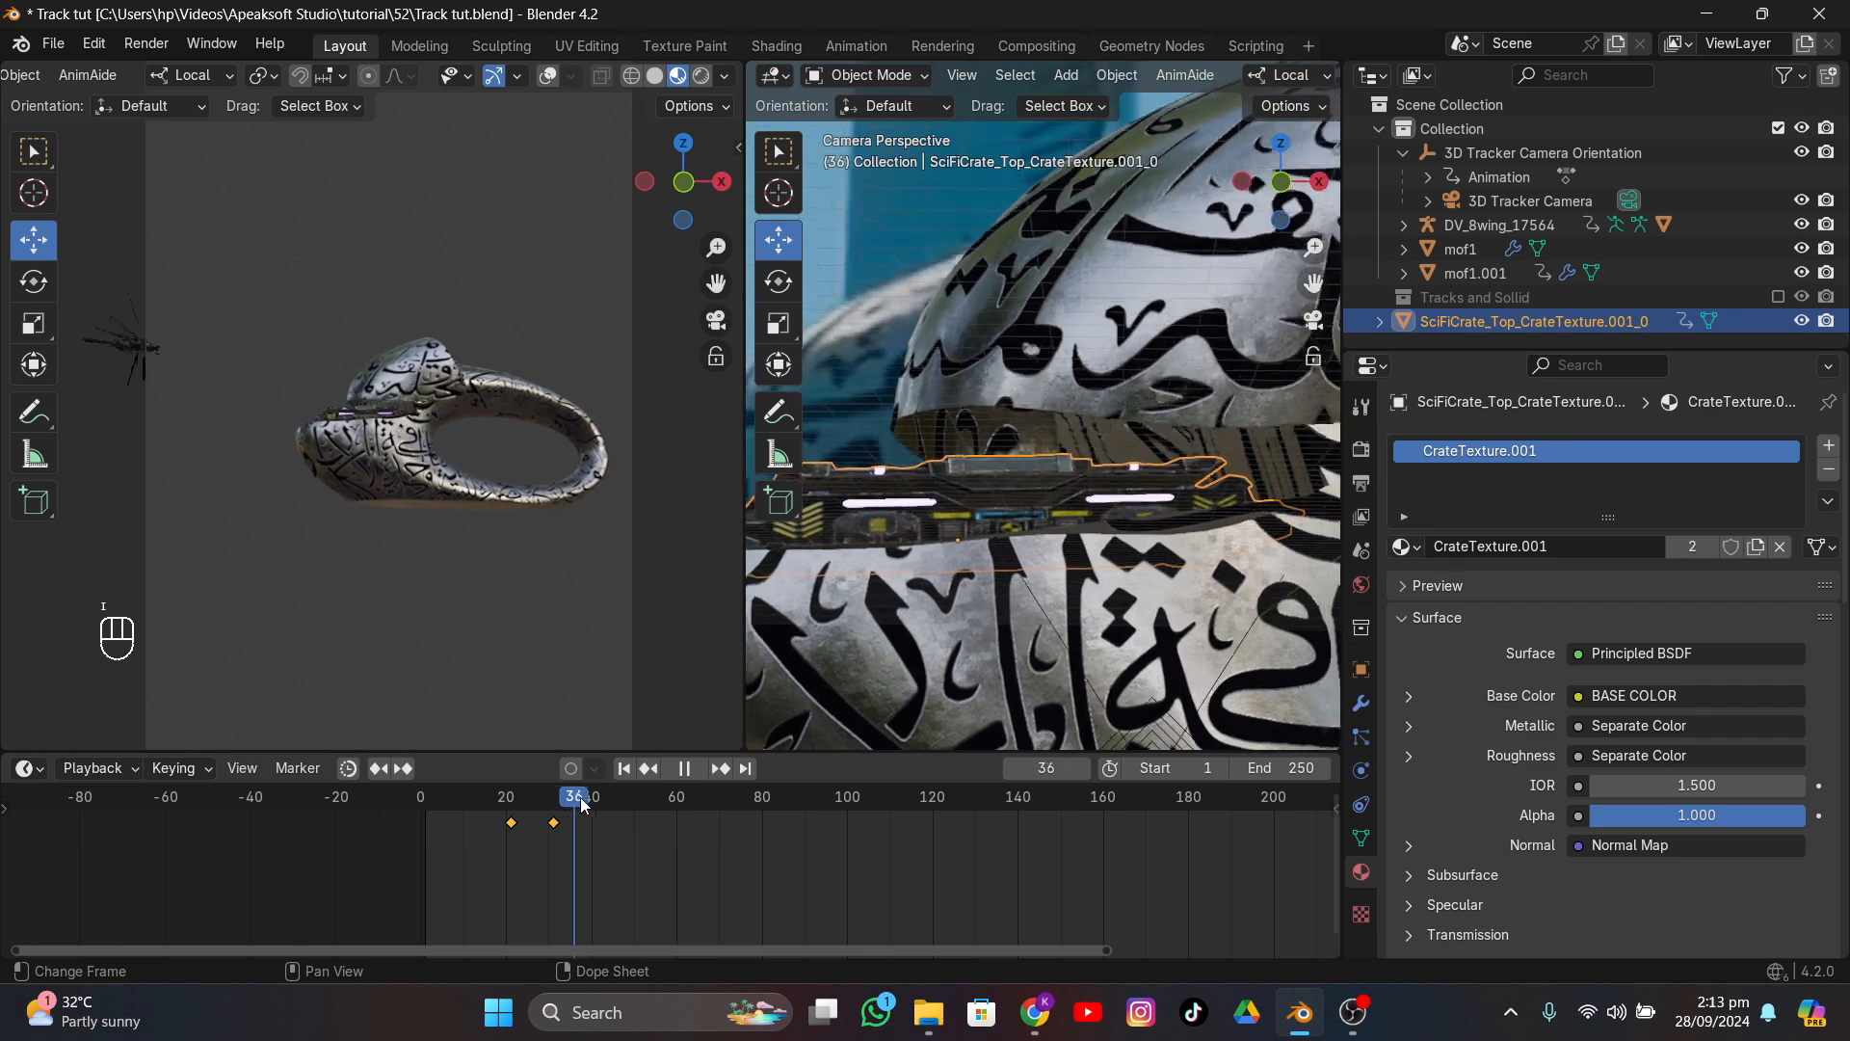
left_click_drag(605, 799, 548, 792)
key("space")
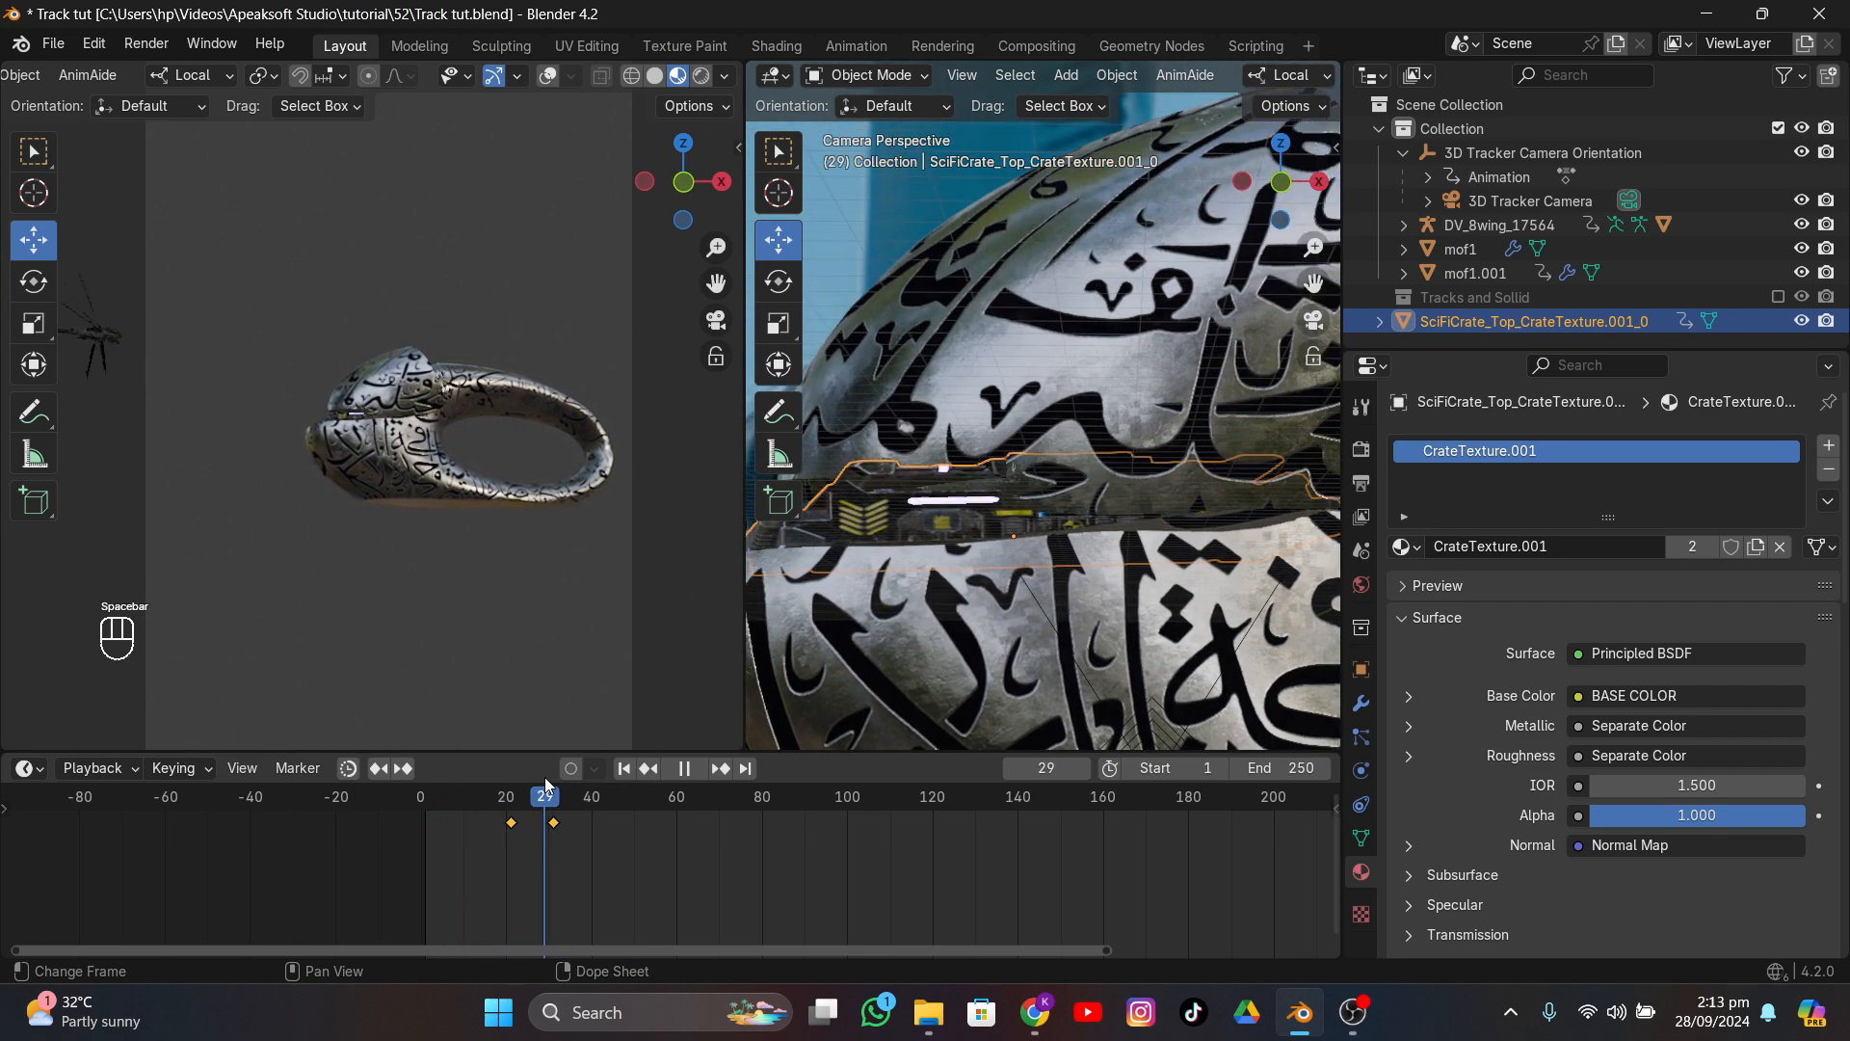
- Lower the crate below the opening cover at frame 29, keyframe it and shift that key midway between the other two
left_click_drag(1002, 462, 1023, 498)
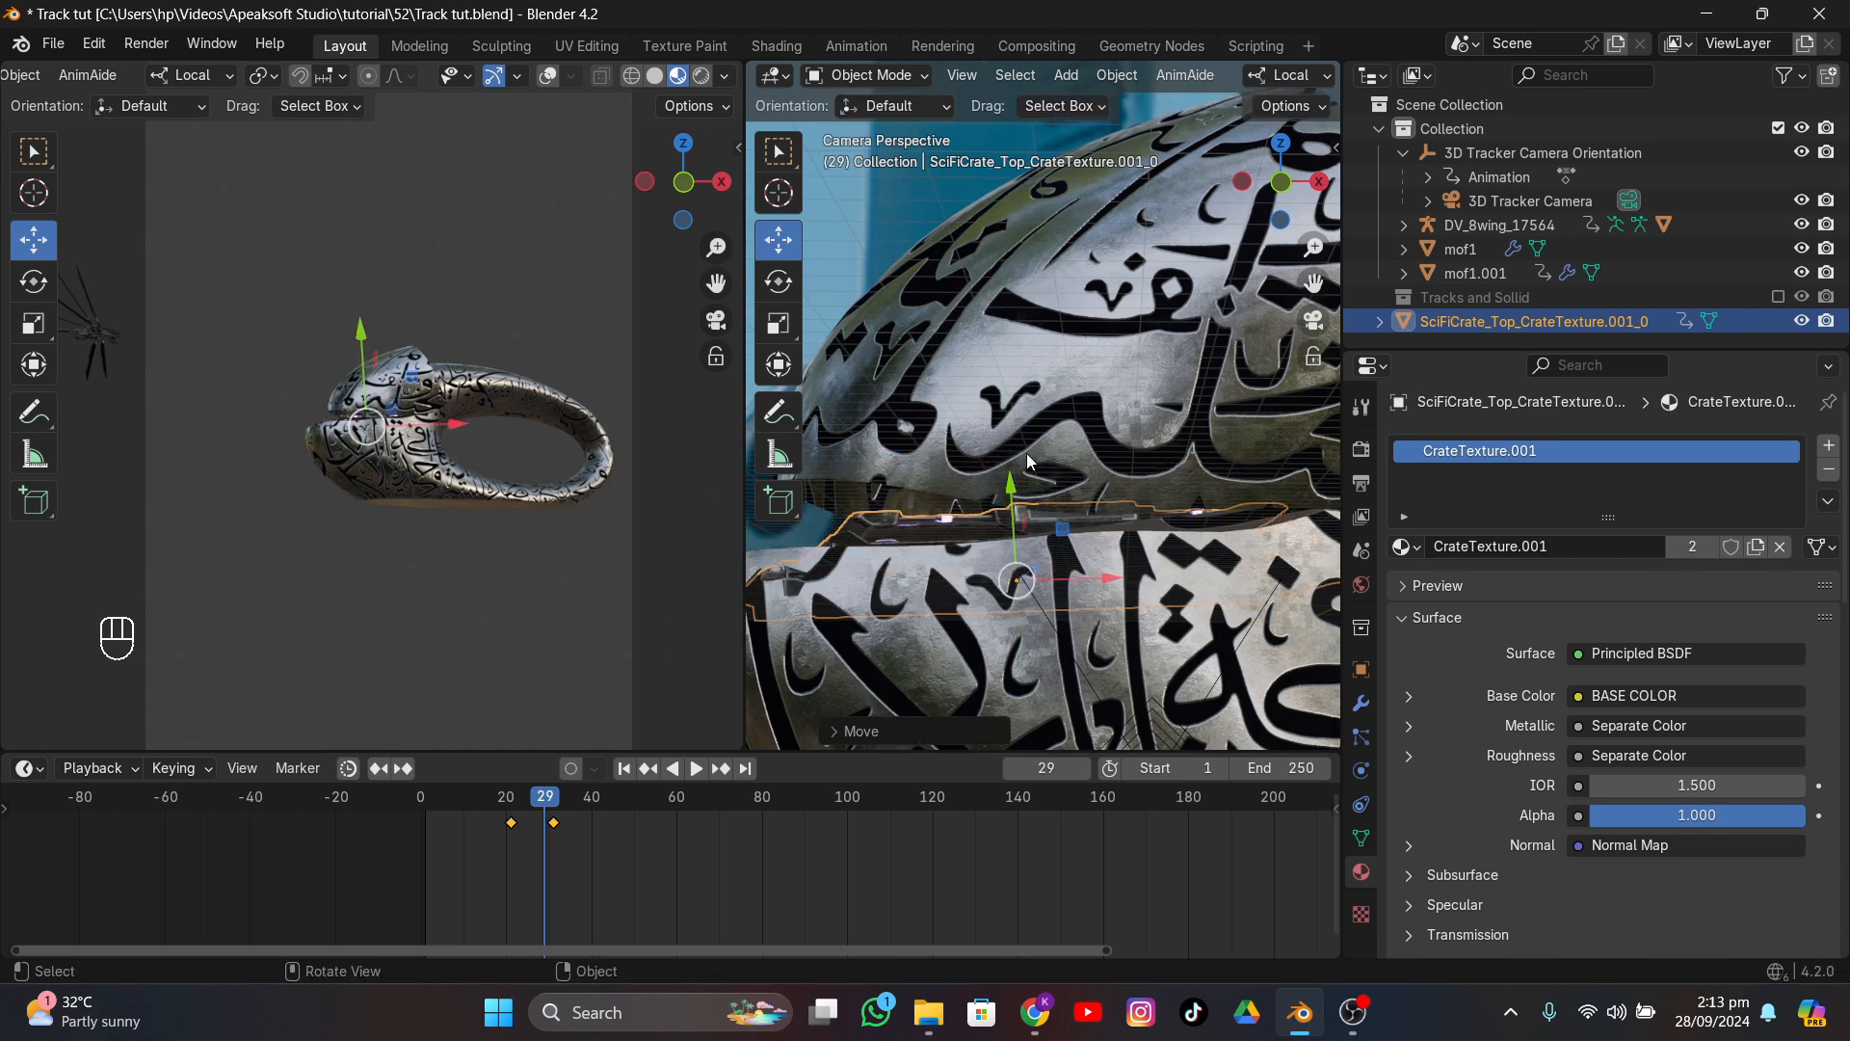
key("i")
mouse_move(545, 796)
left_mouse_down()
mouse_move(550, 822)
mouse_move(523, 817)
mouse_move(522, 795)
left_mouse_up()
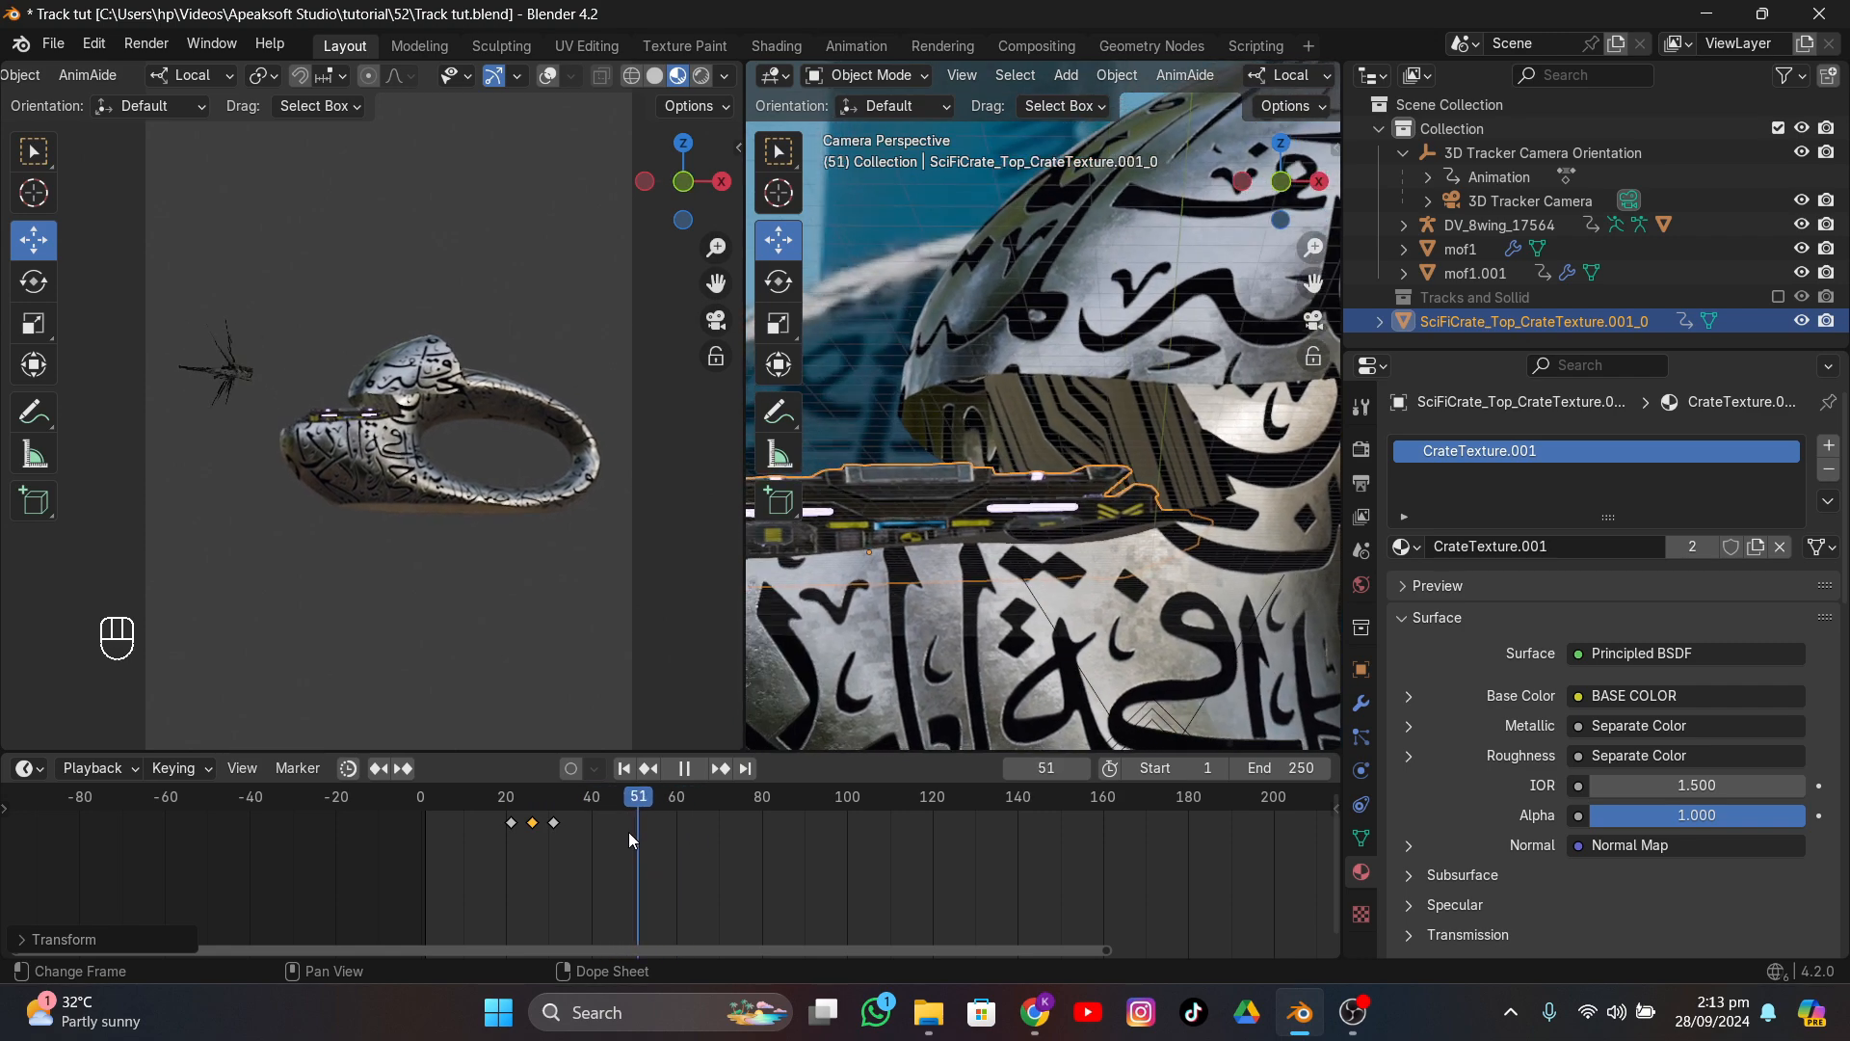
- Play and scrub the animation to check the crate's reveal and the ornithopter's landing in the tracked shot
key("space")
scroll(969, 634, "down", 5)
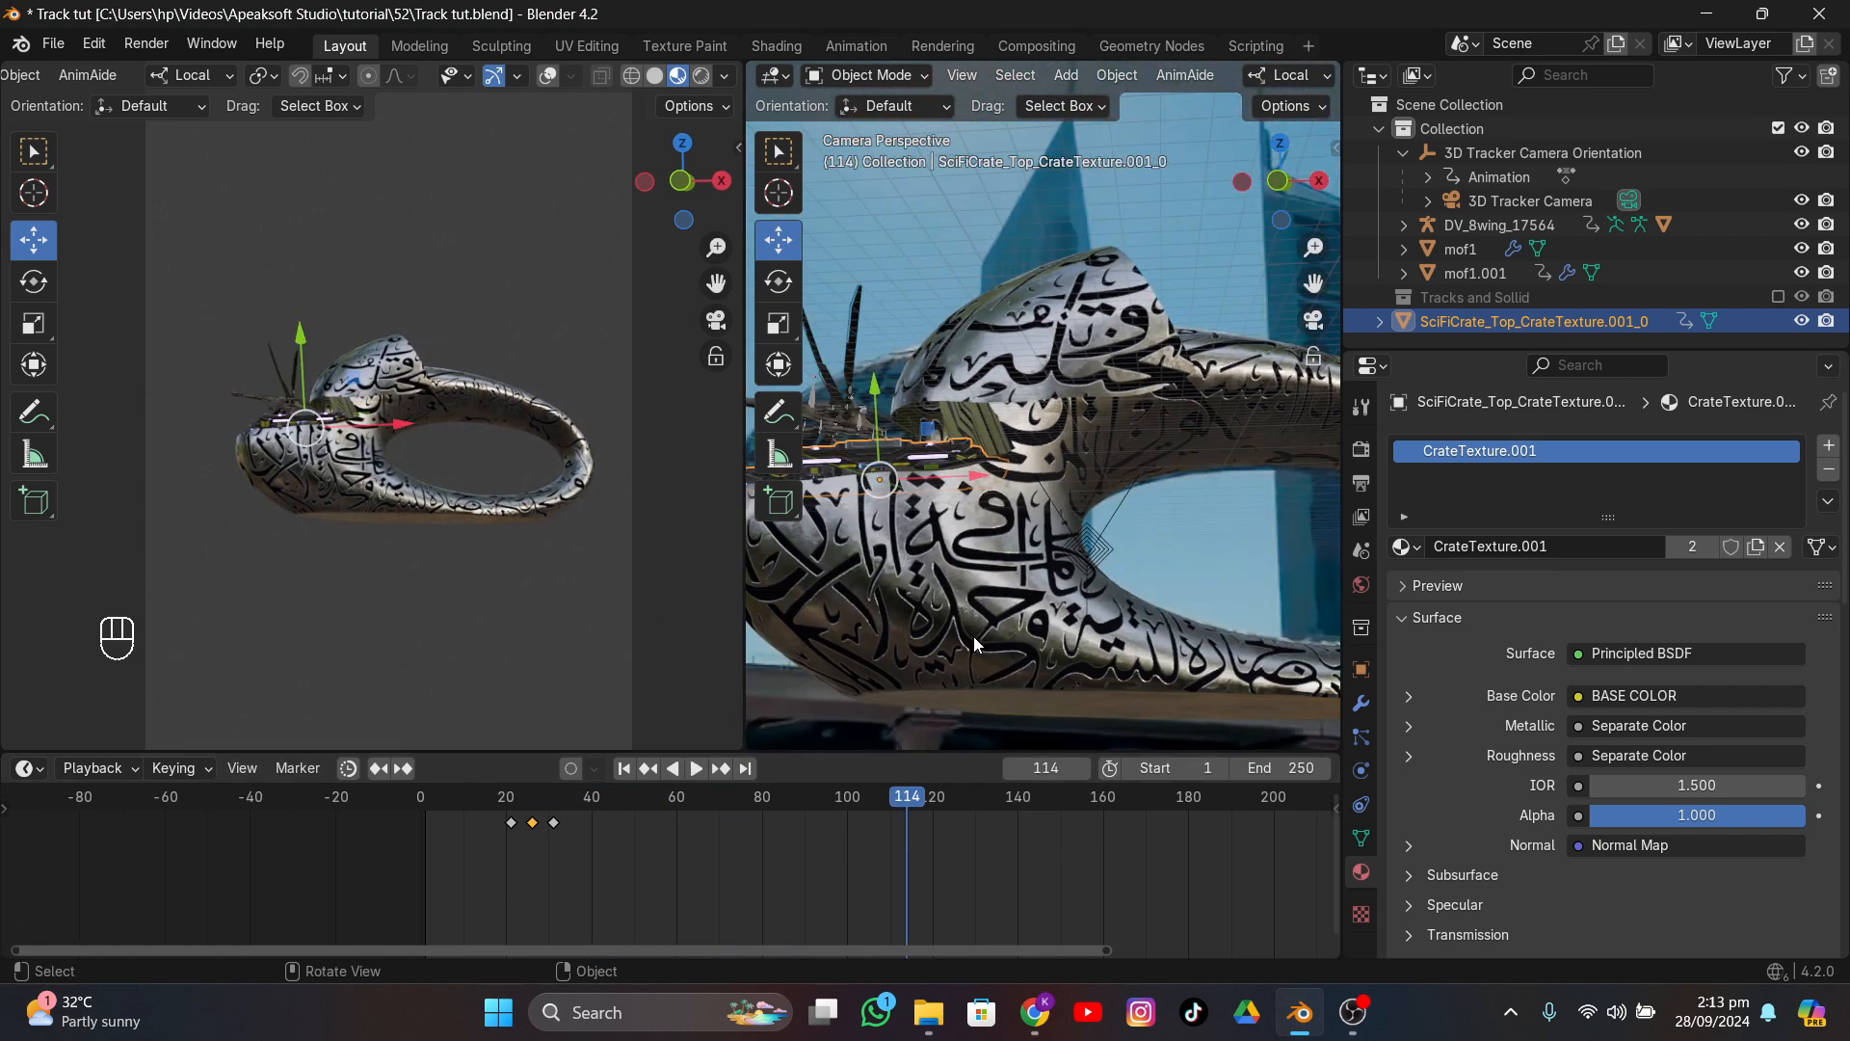
key("space")
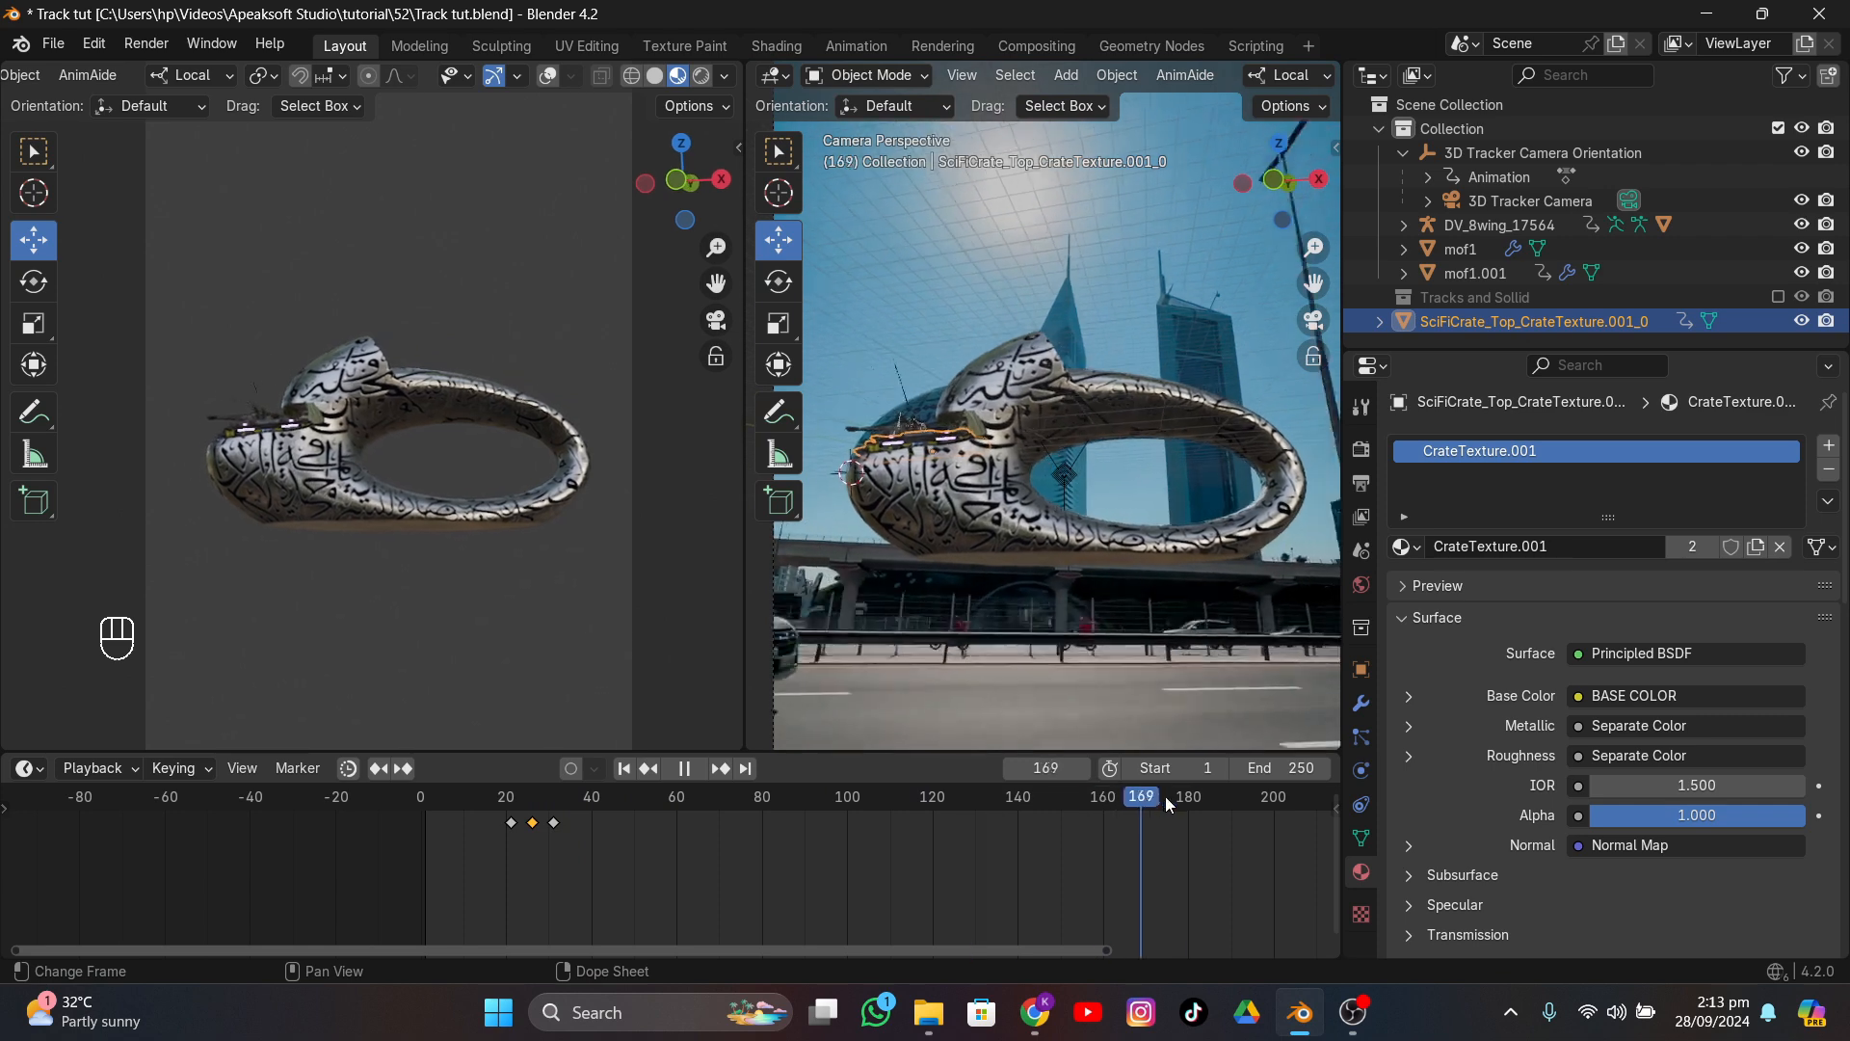
left_click_drag(17, 822, 989, 858)
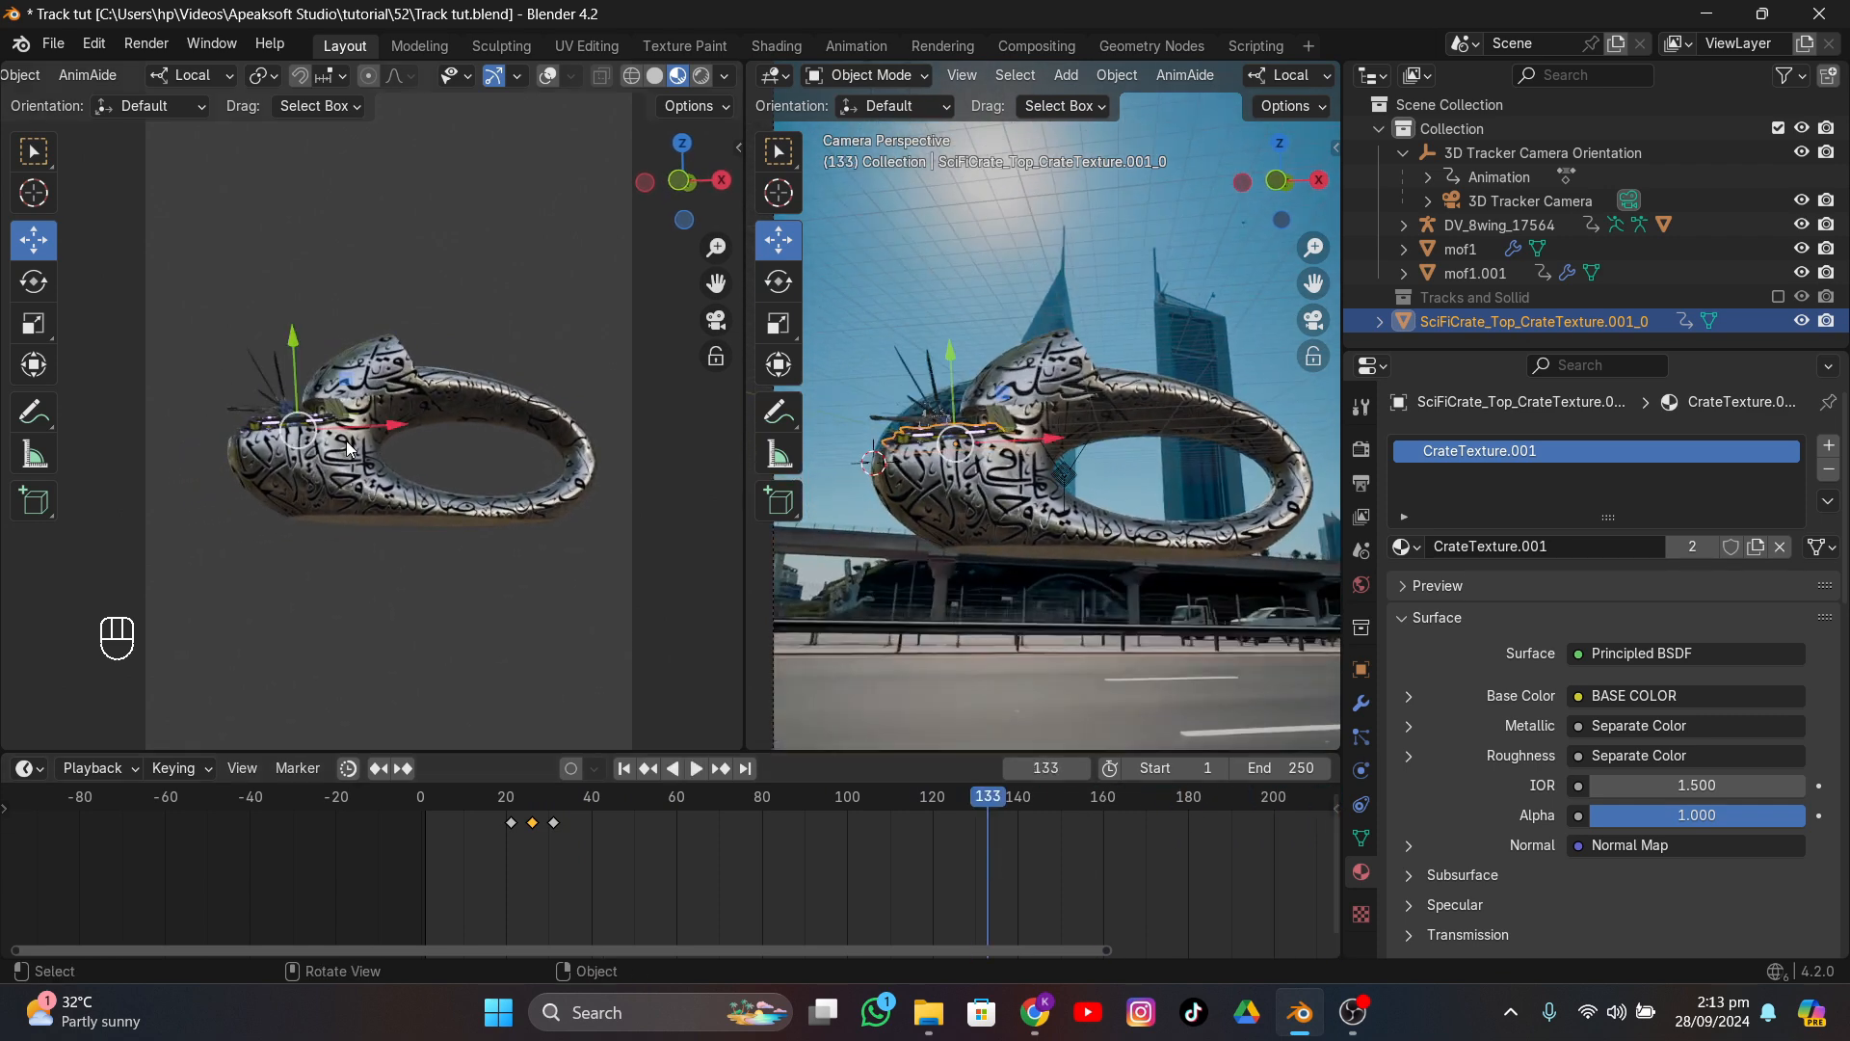
- Select the building mesh mof1 and enter Edit Mode with face selection to select the inner cut faces behind the crate
middle_click_drag(345, 441, 549, 487)
scroll(383, 529, "up", 6)
middle_click_drag(383, 529, 522, 266)
left_click(368, 414)
left_click(545, 75)
middle_click_drag(404, 297, 435, 276)
key("Tab")
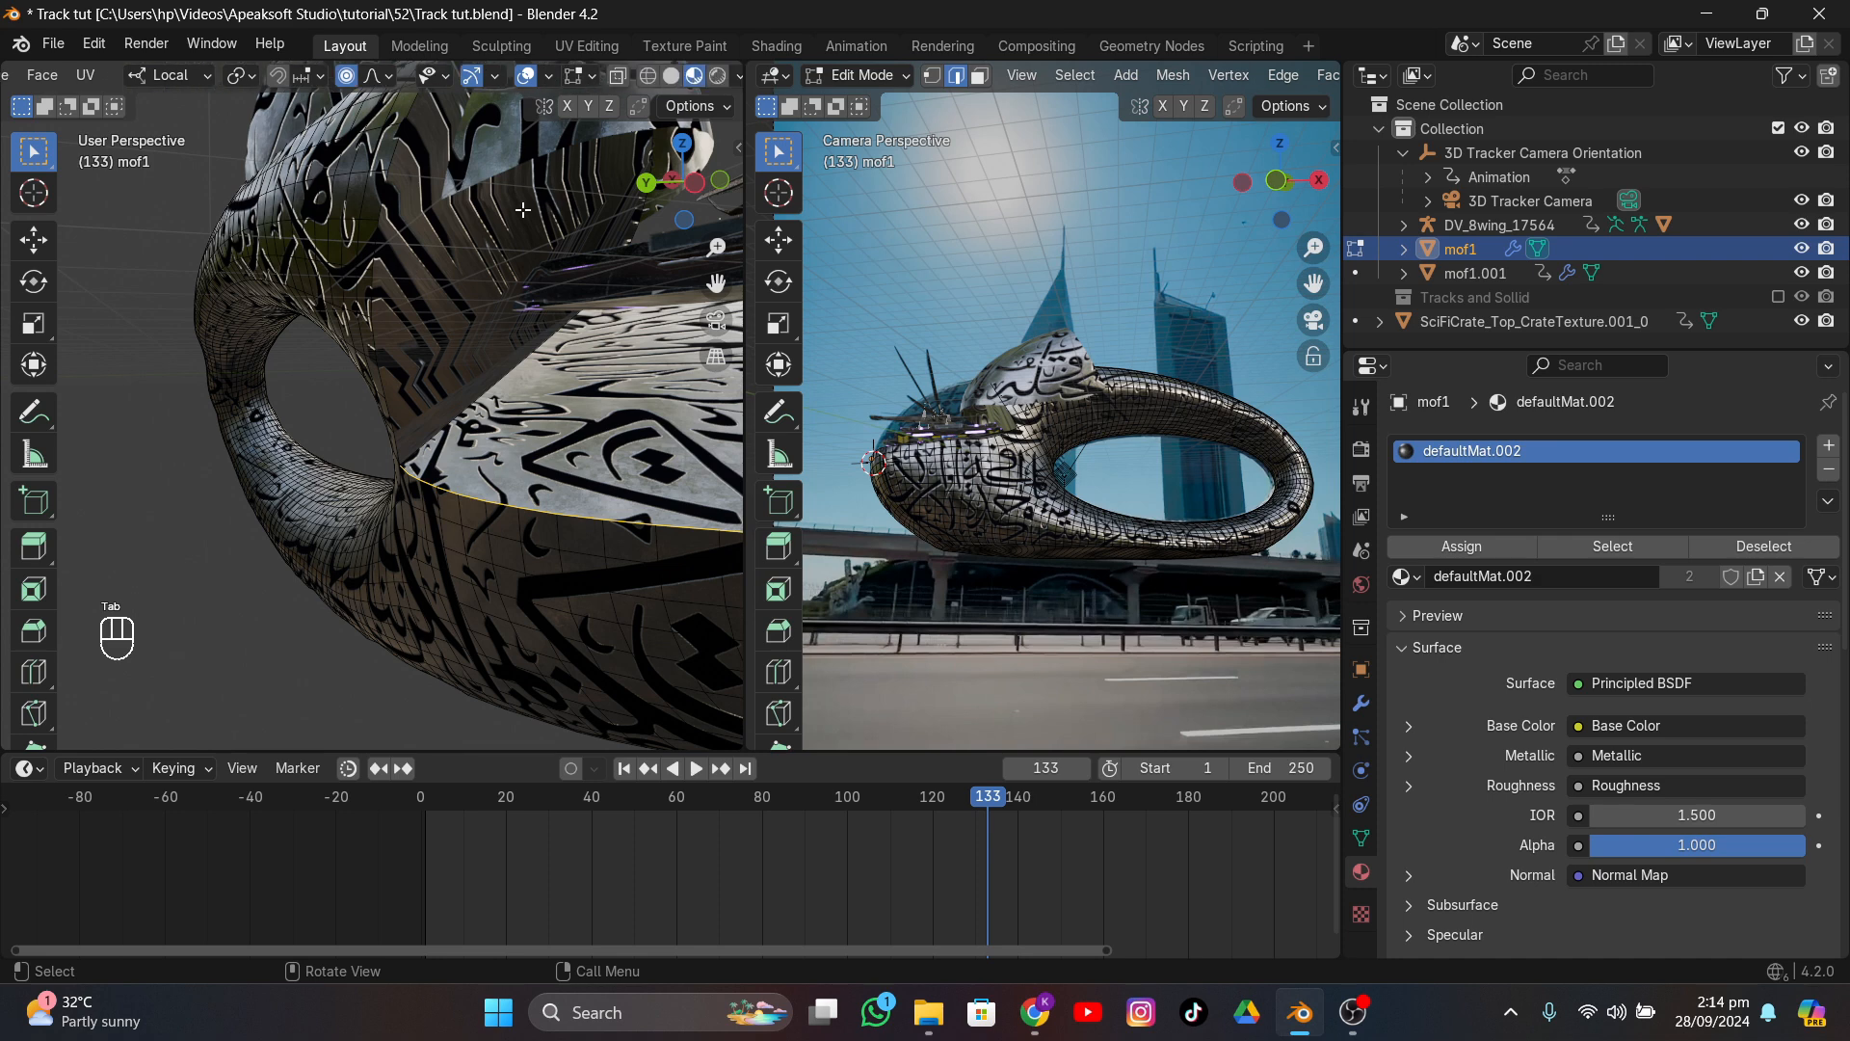
key("Tab")
key("Tab")
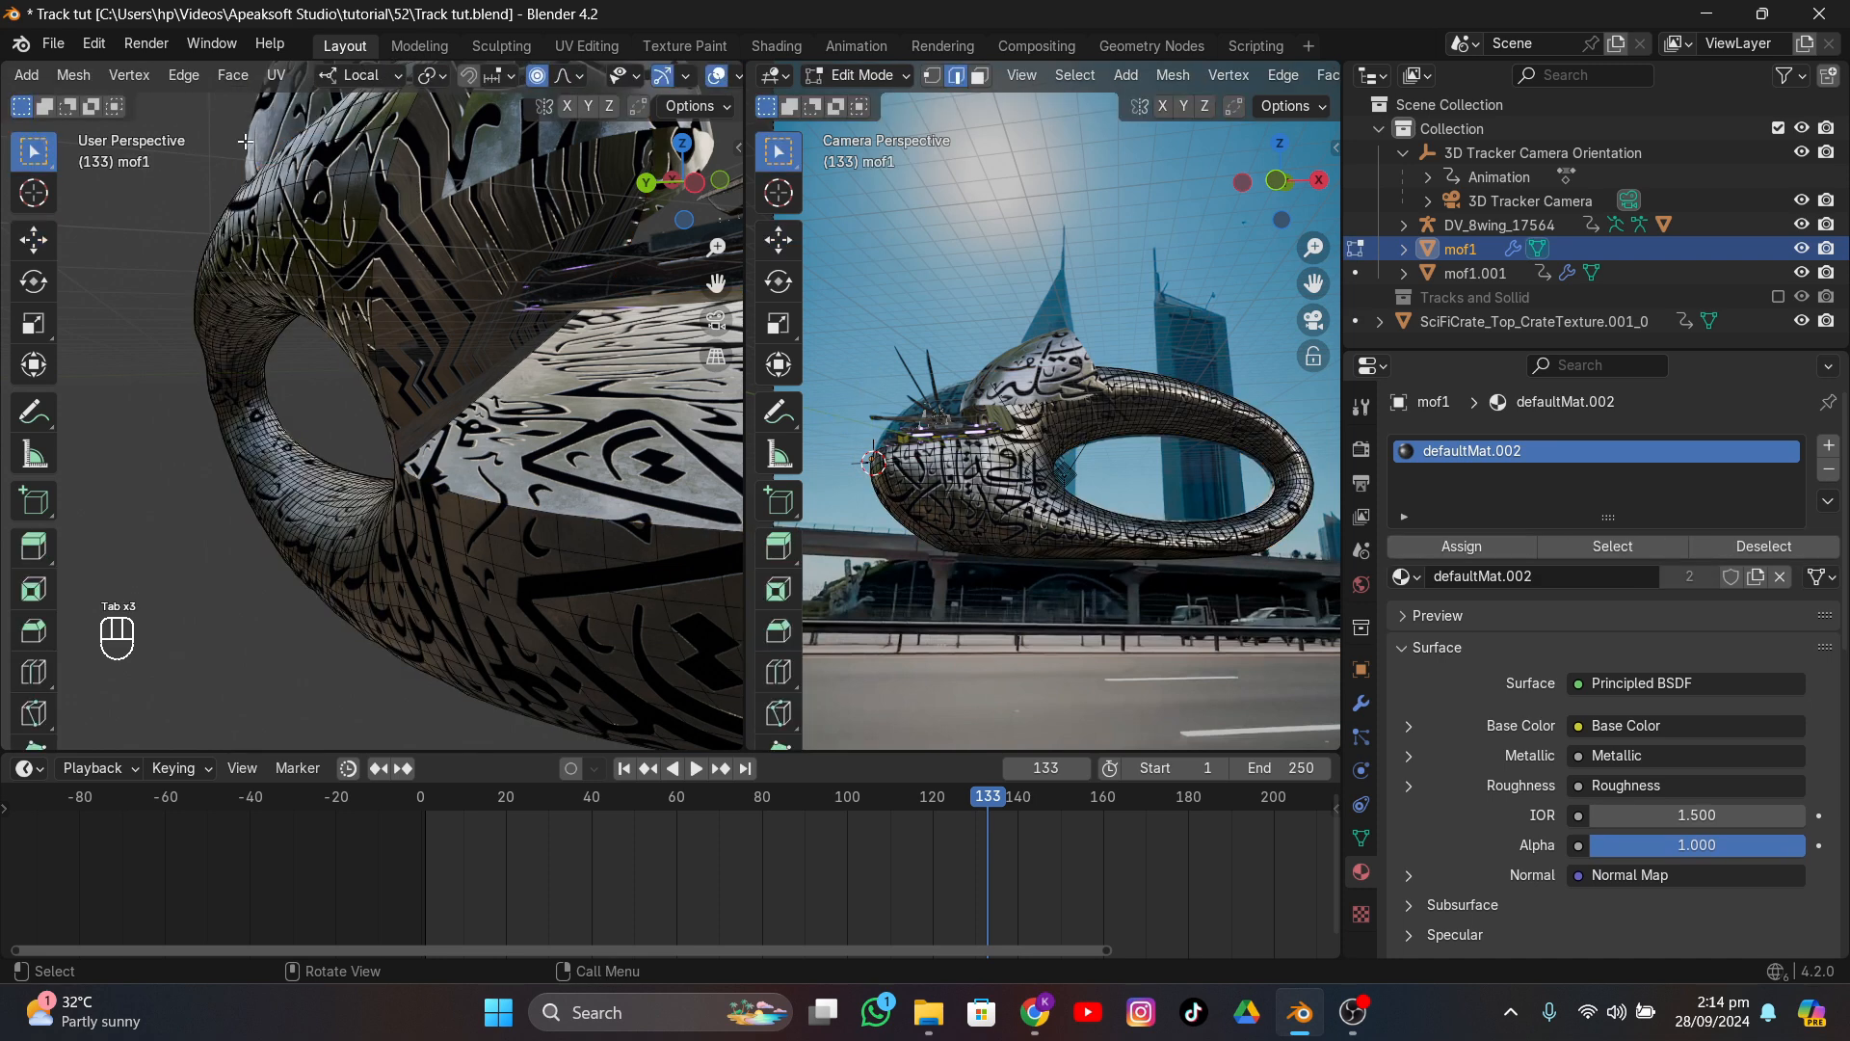
- Assign a new material with black base color and roughness 1.000 to the selected inner faces, and return to Object Mode
scroll(424, 287, "down", 10)
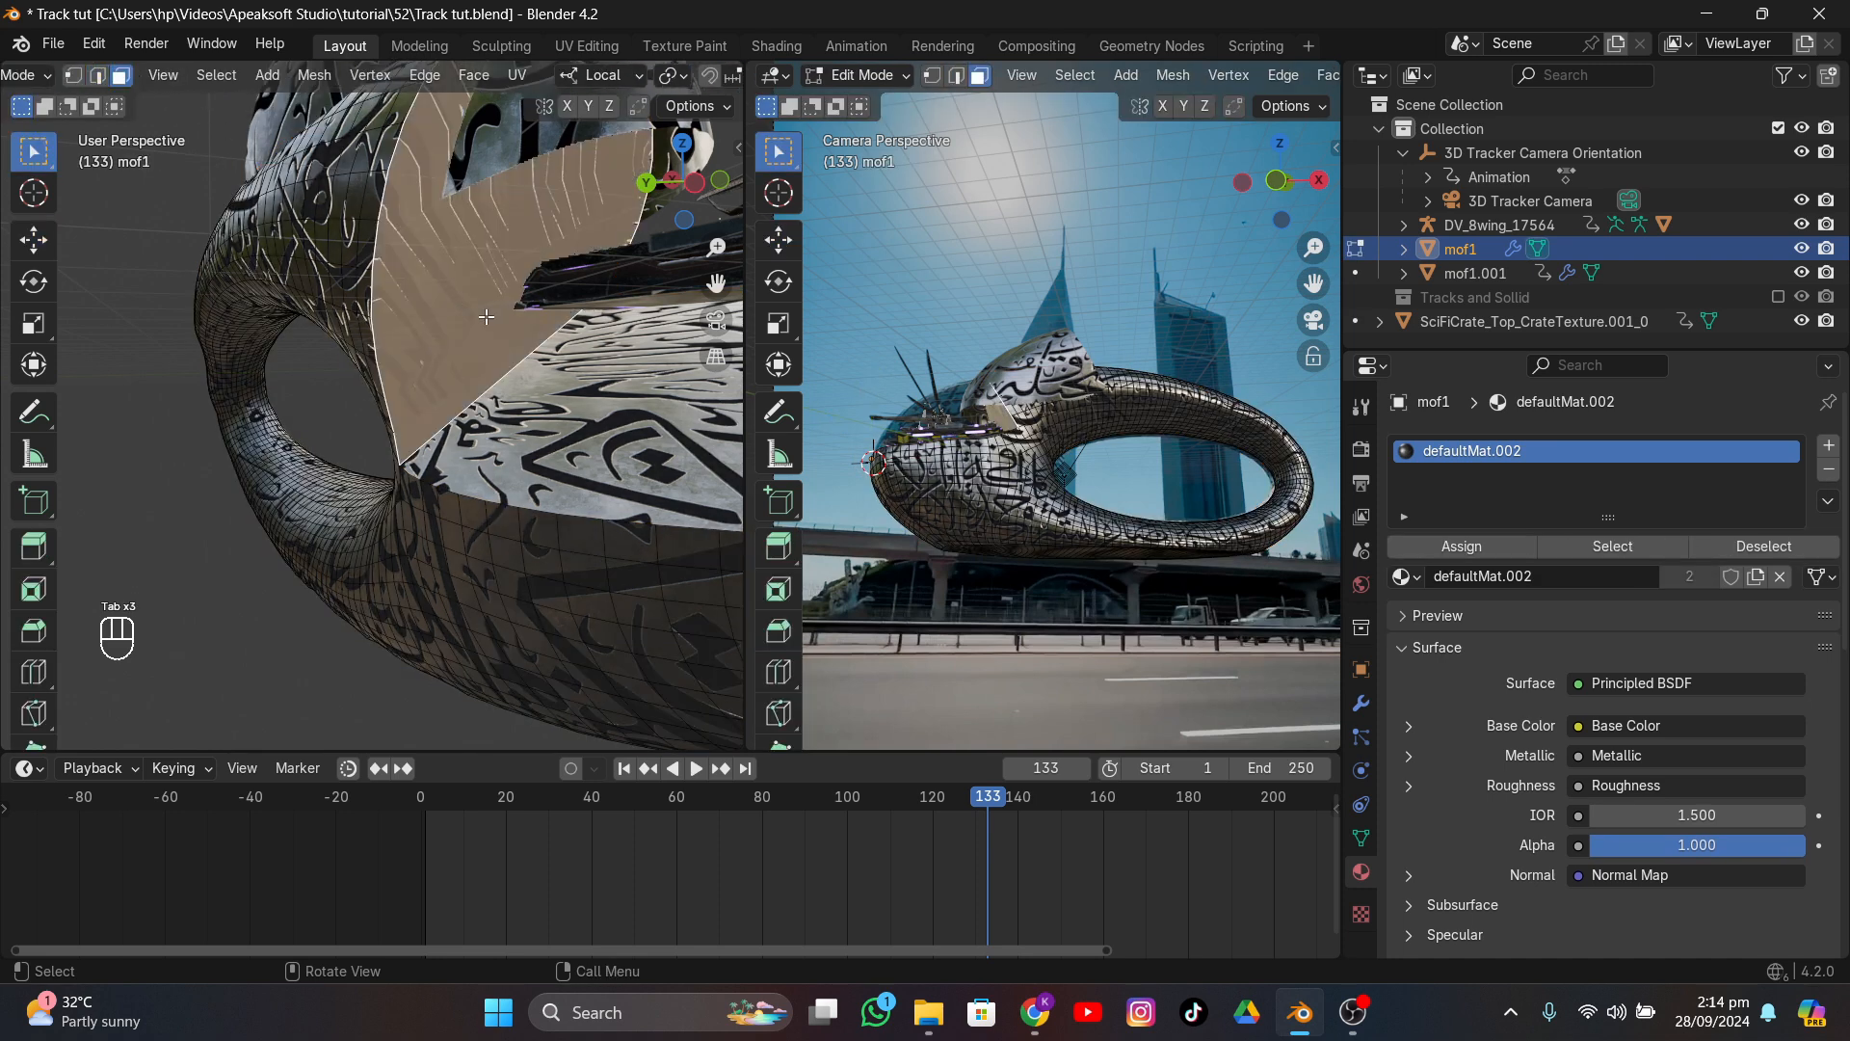
left_click(1828, 445)
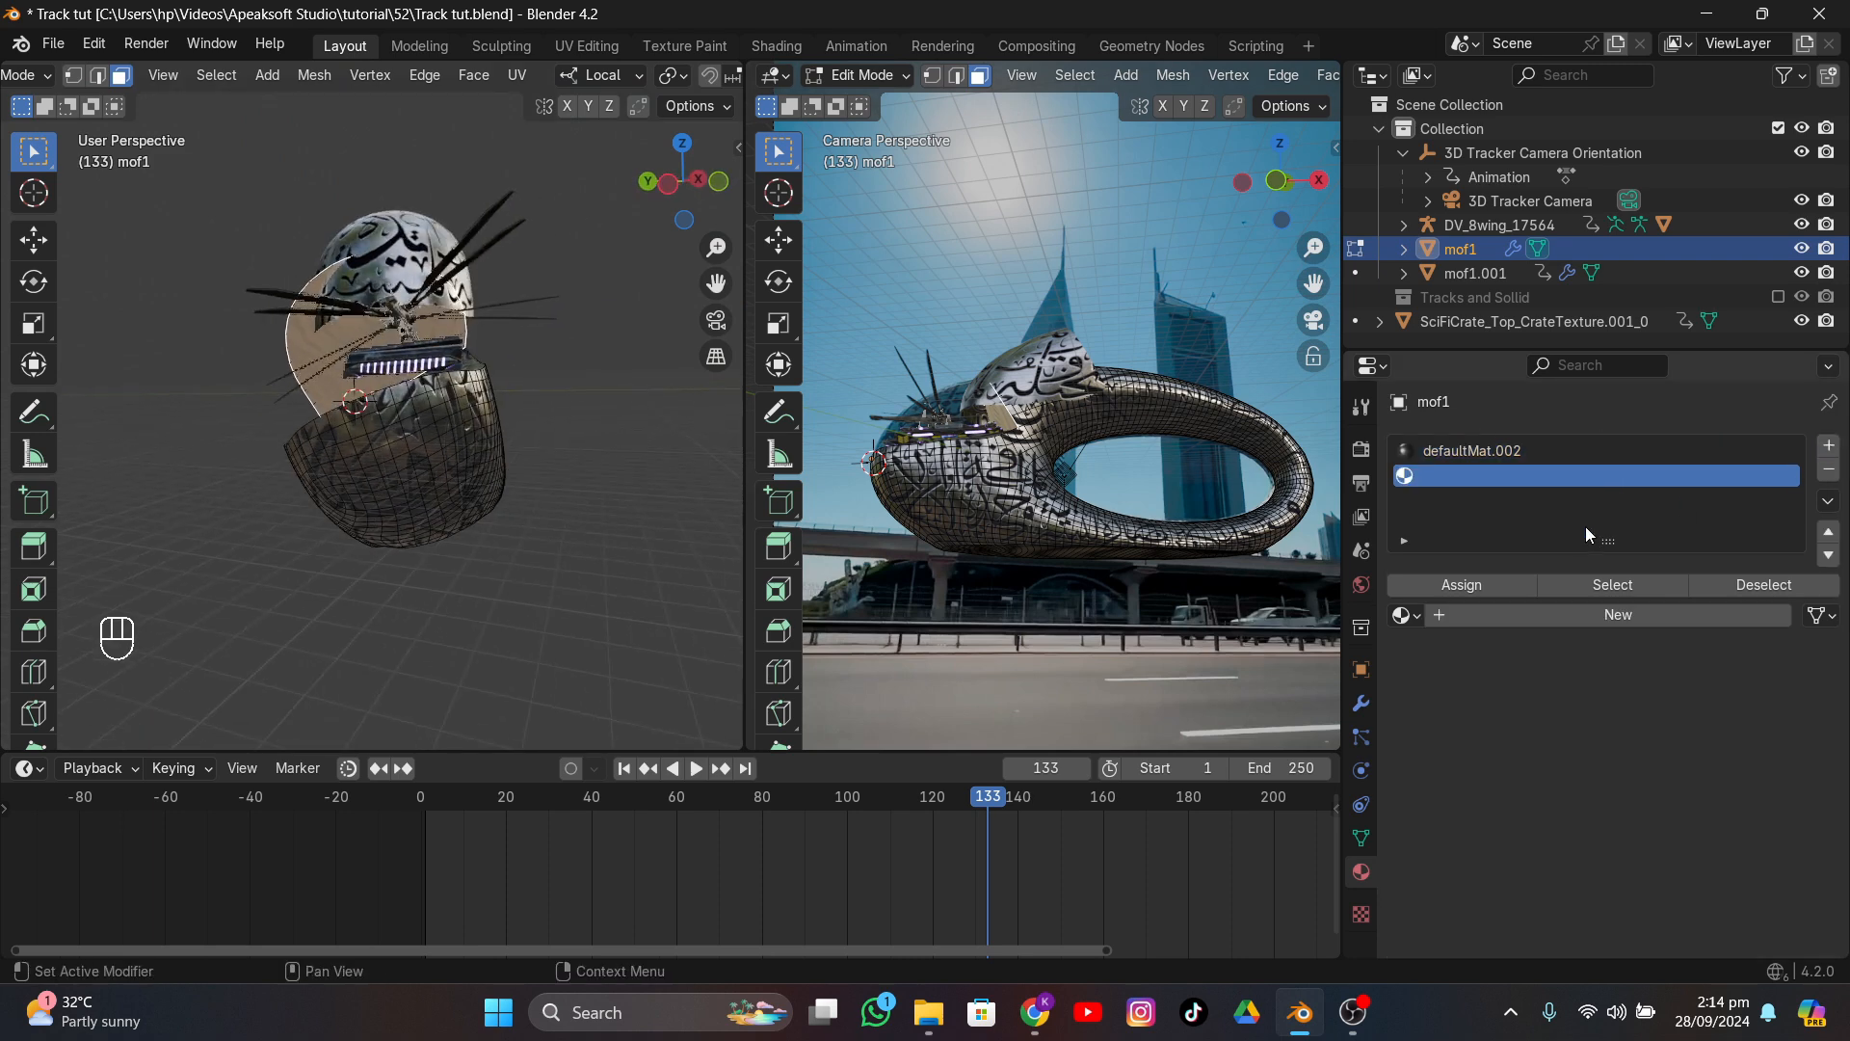
left_click(1488, 615)
left_click(1696, 763)
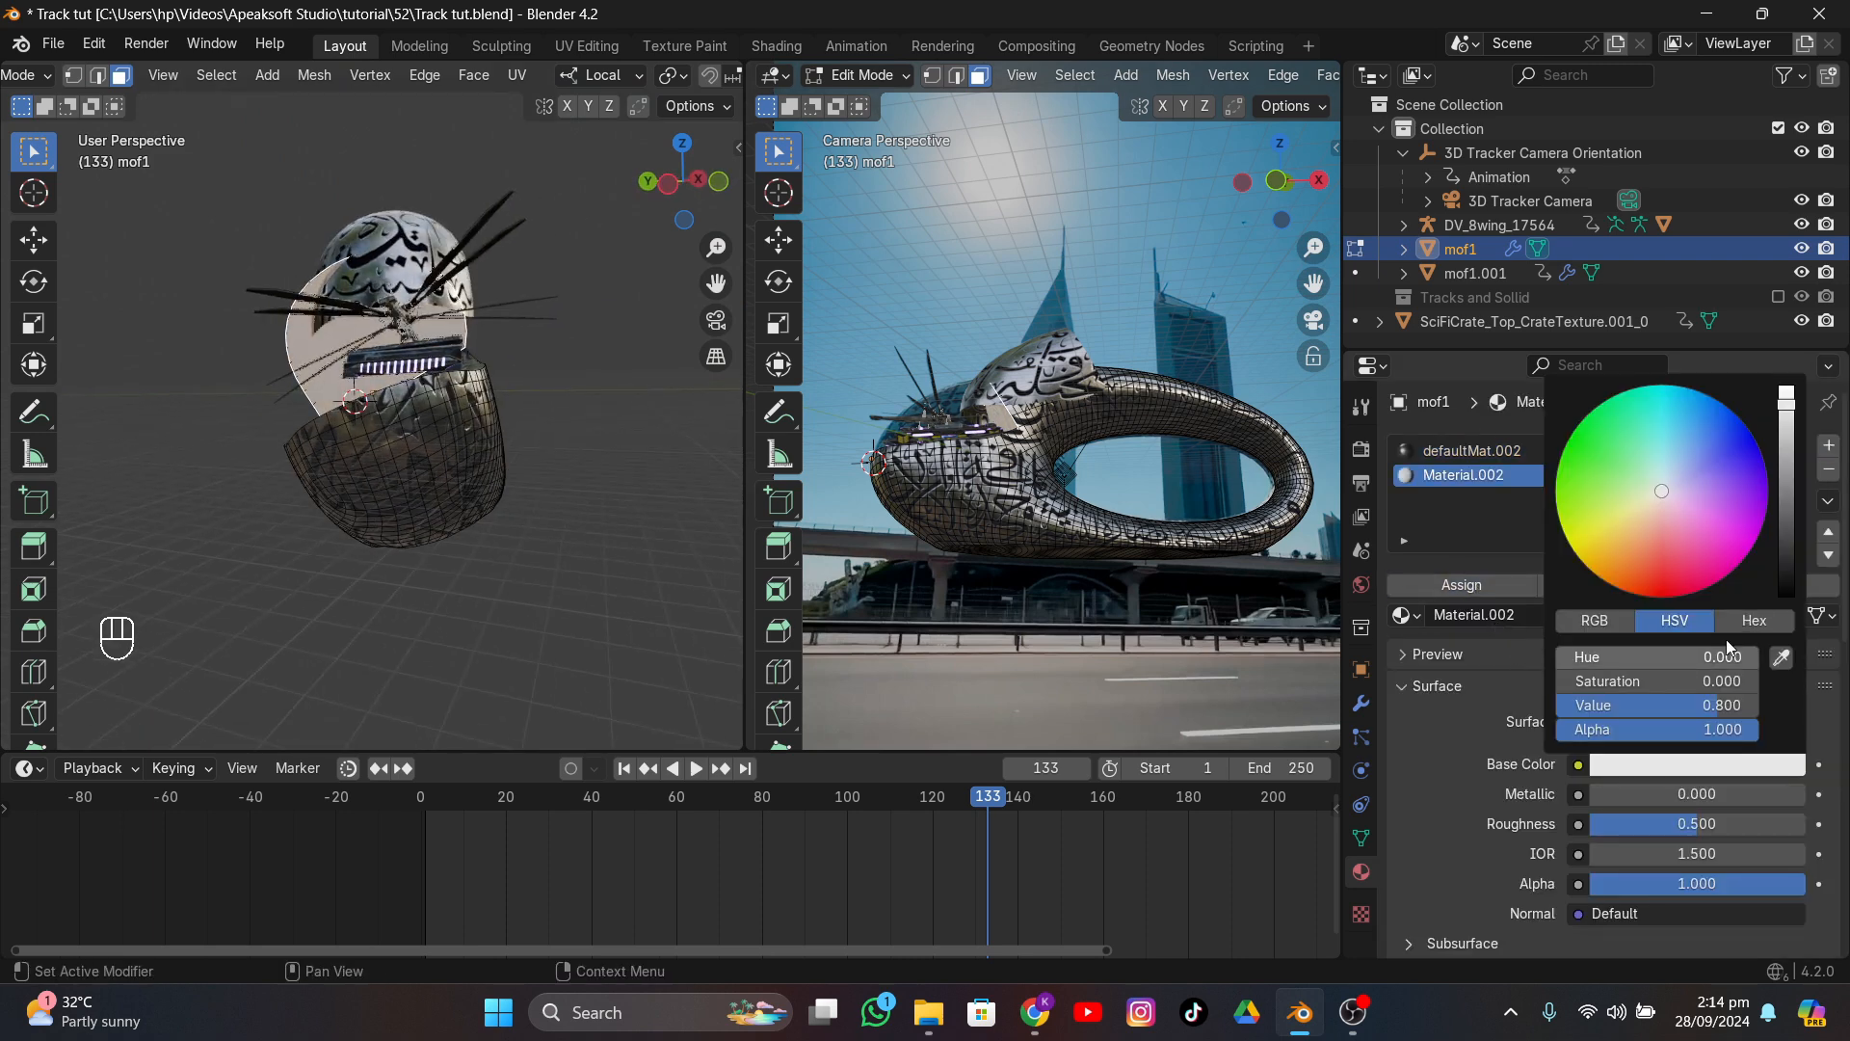
left_click_drag(1782, 572, 1784, 595)
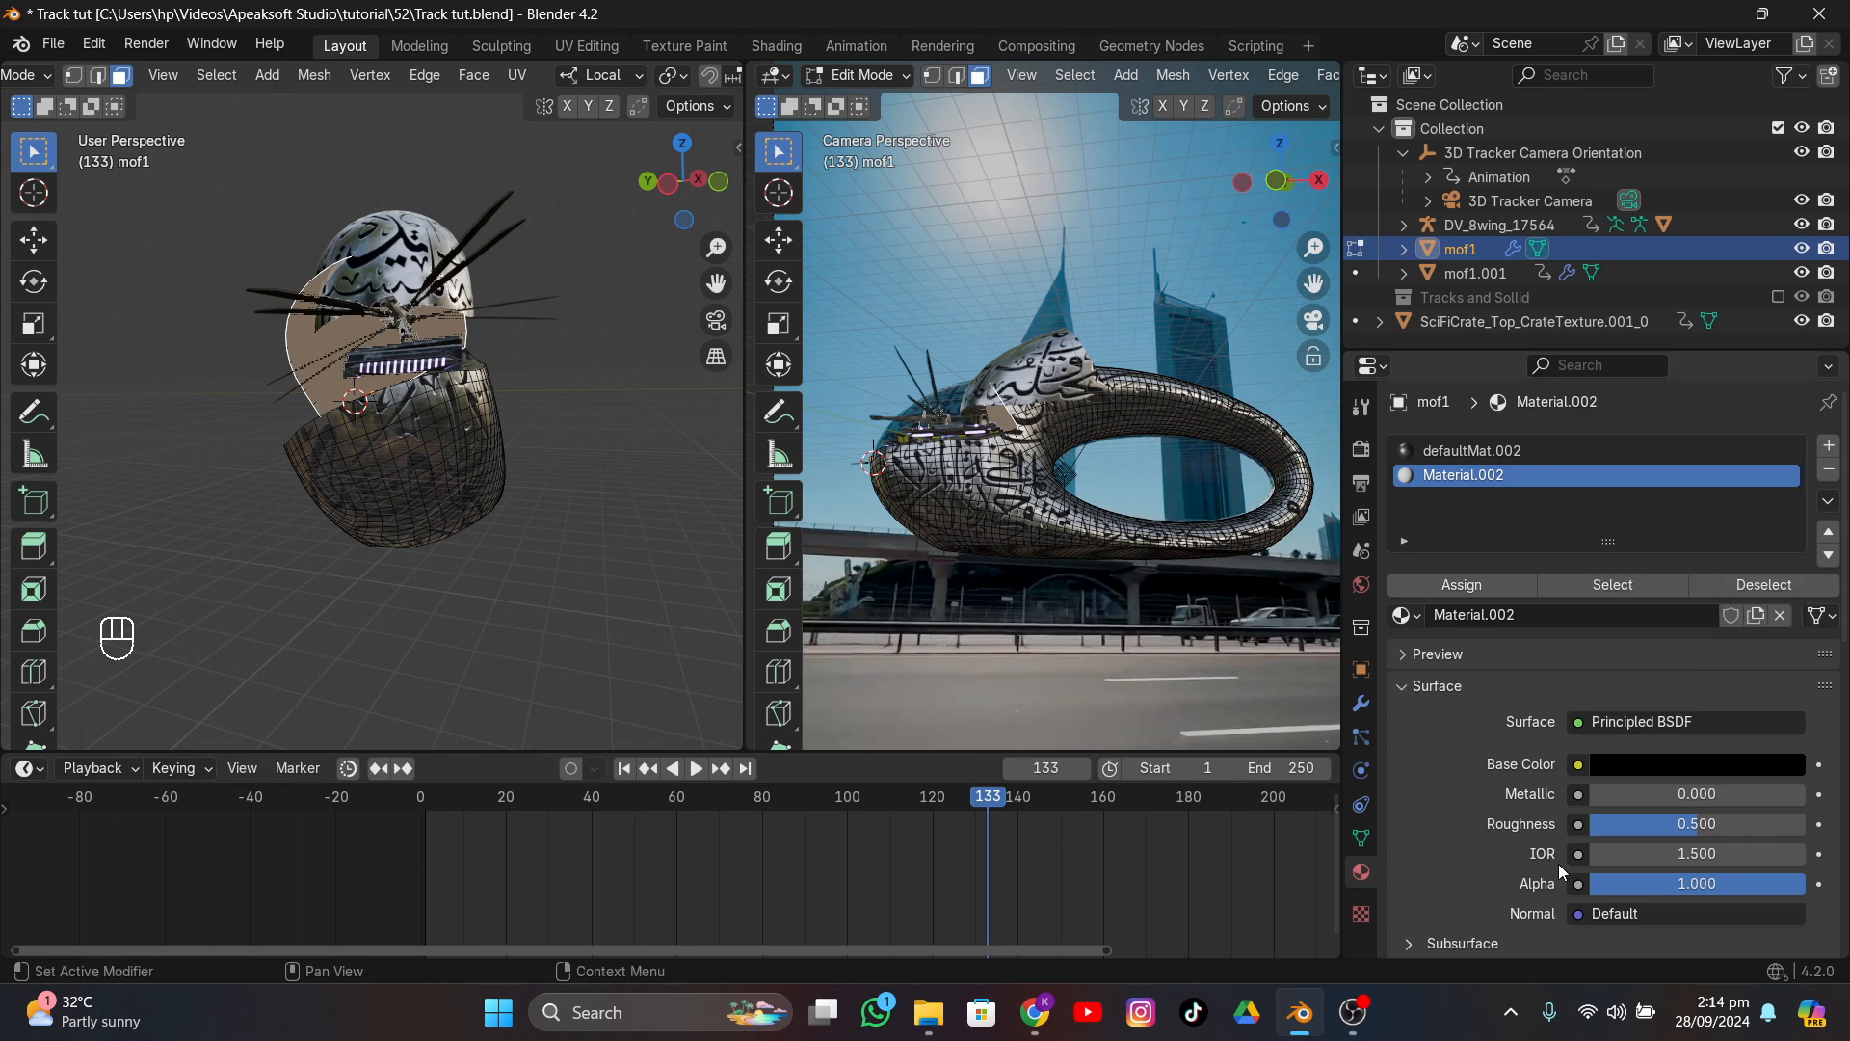
left_click_drag(1697, 824, 1811, 824)
key("Tab")
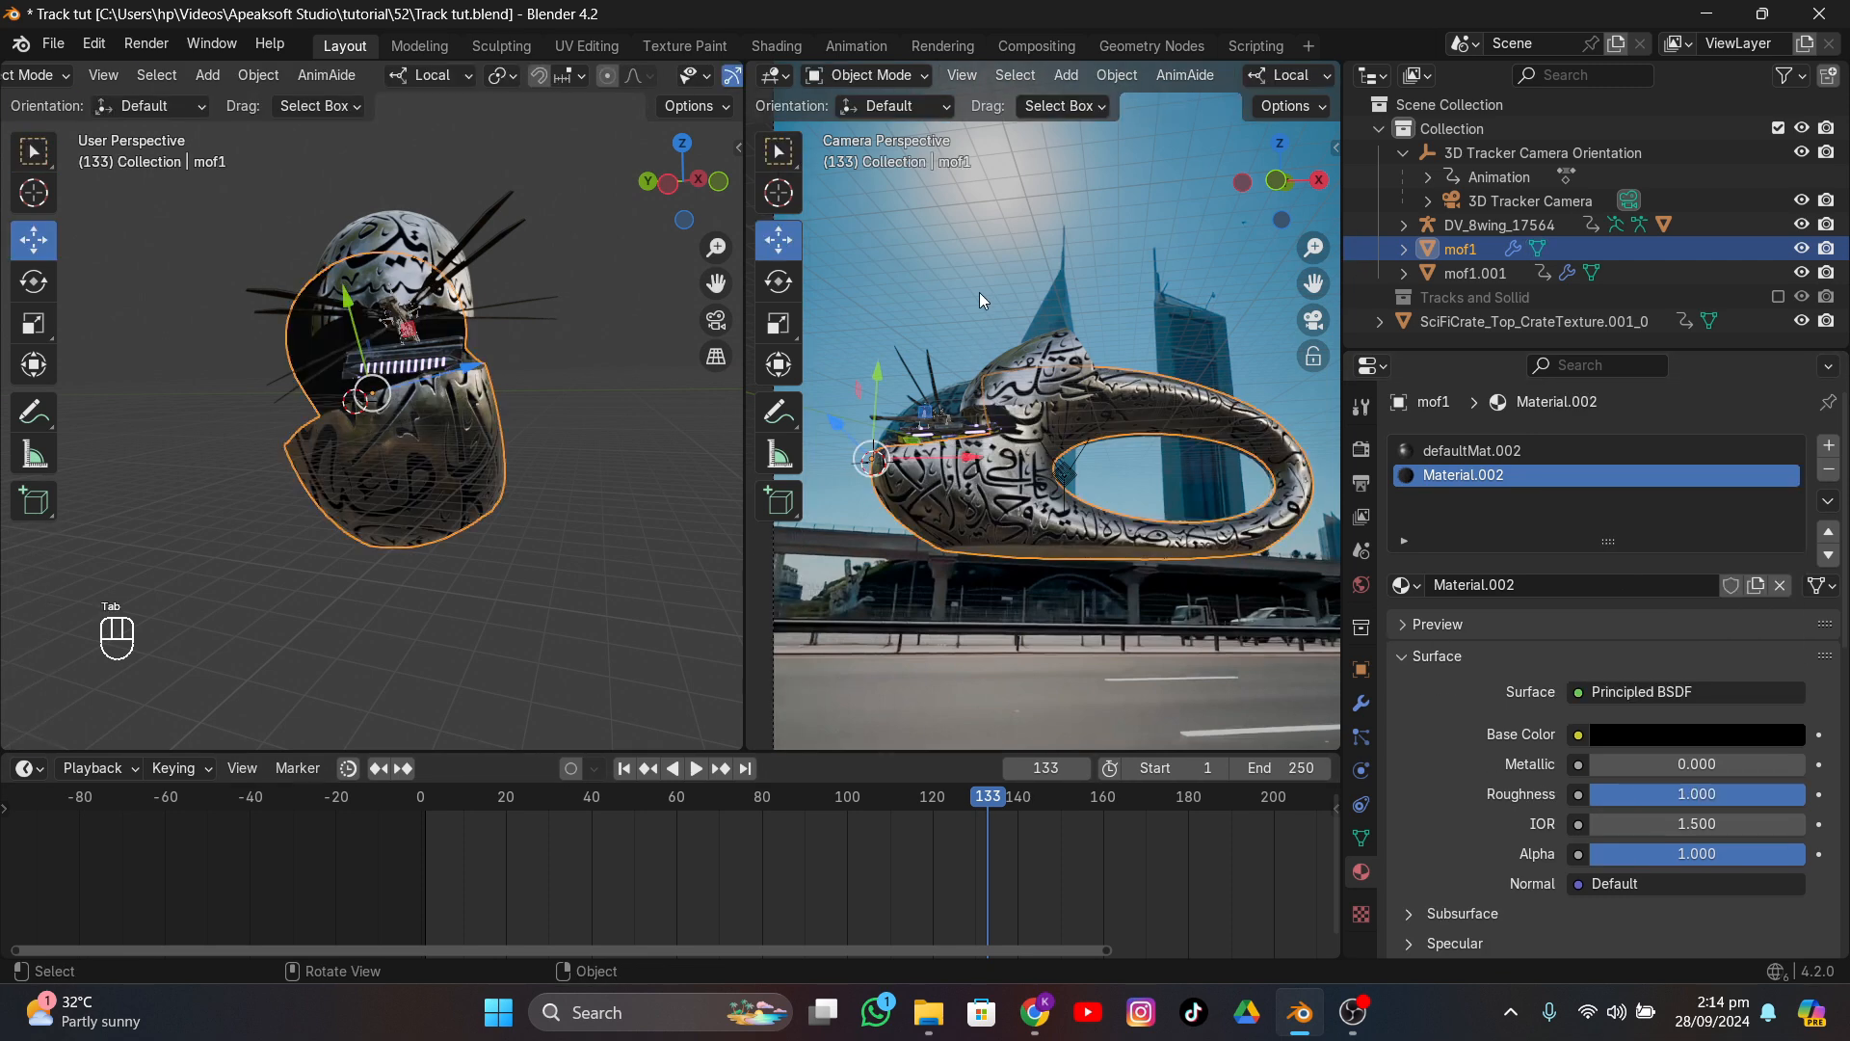
scroll(976, 295, "up", 4)
scroll(973, 299, "down", 2)
left_click(911, 275)
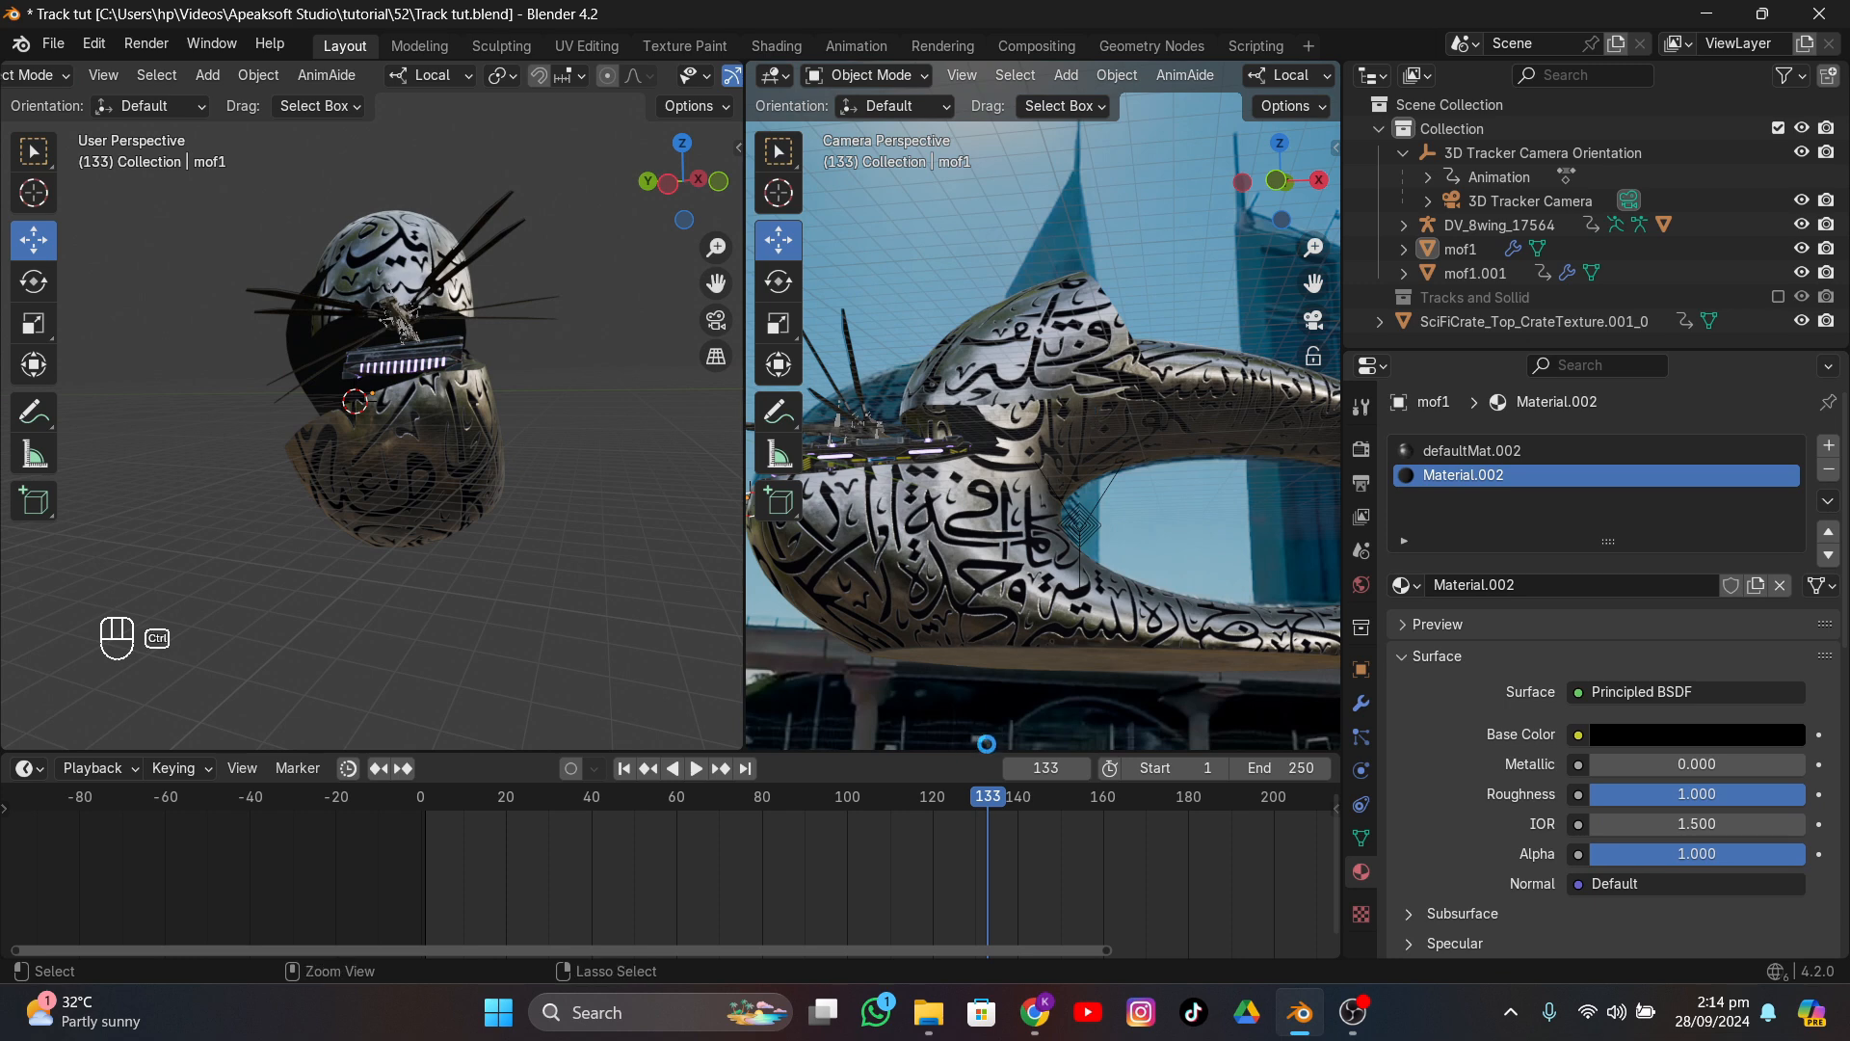
- Save the project and play the shot from frame 133 to check how the ornithopter sits on the crate
key("ctrl+s")
left_click_drag(992, 800, 740, 1029)
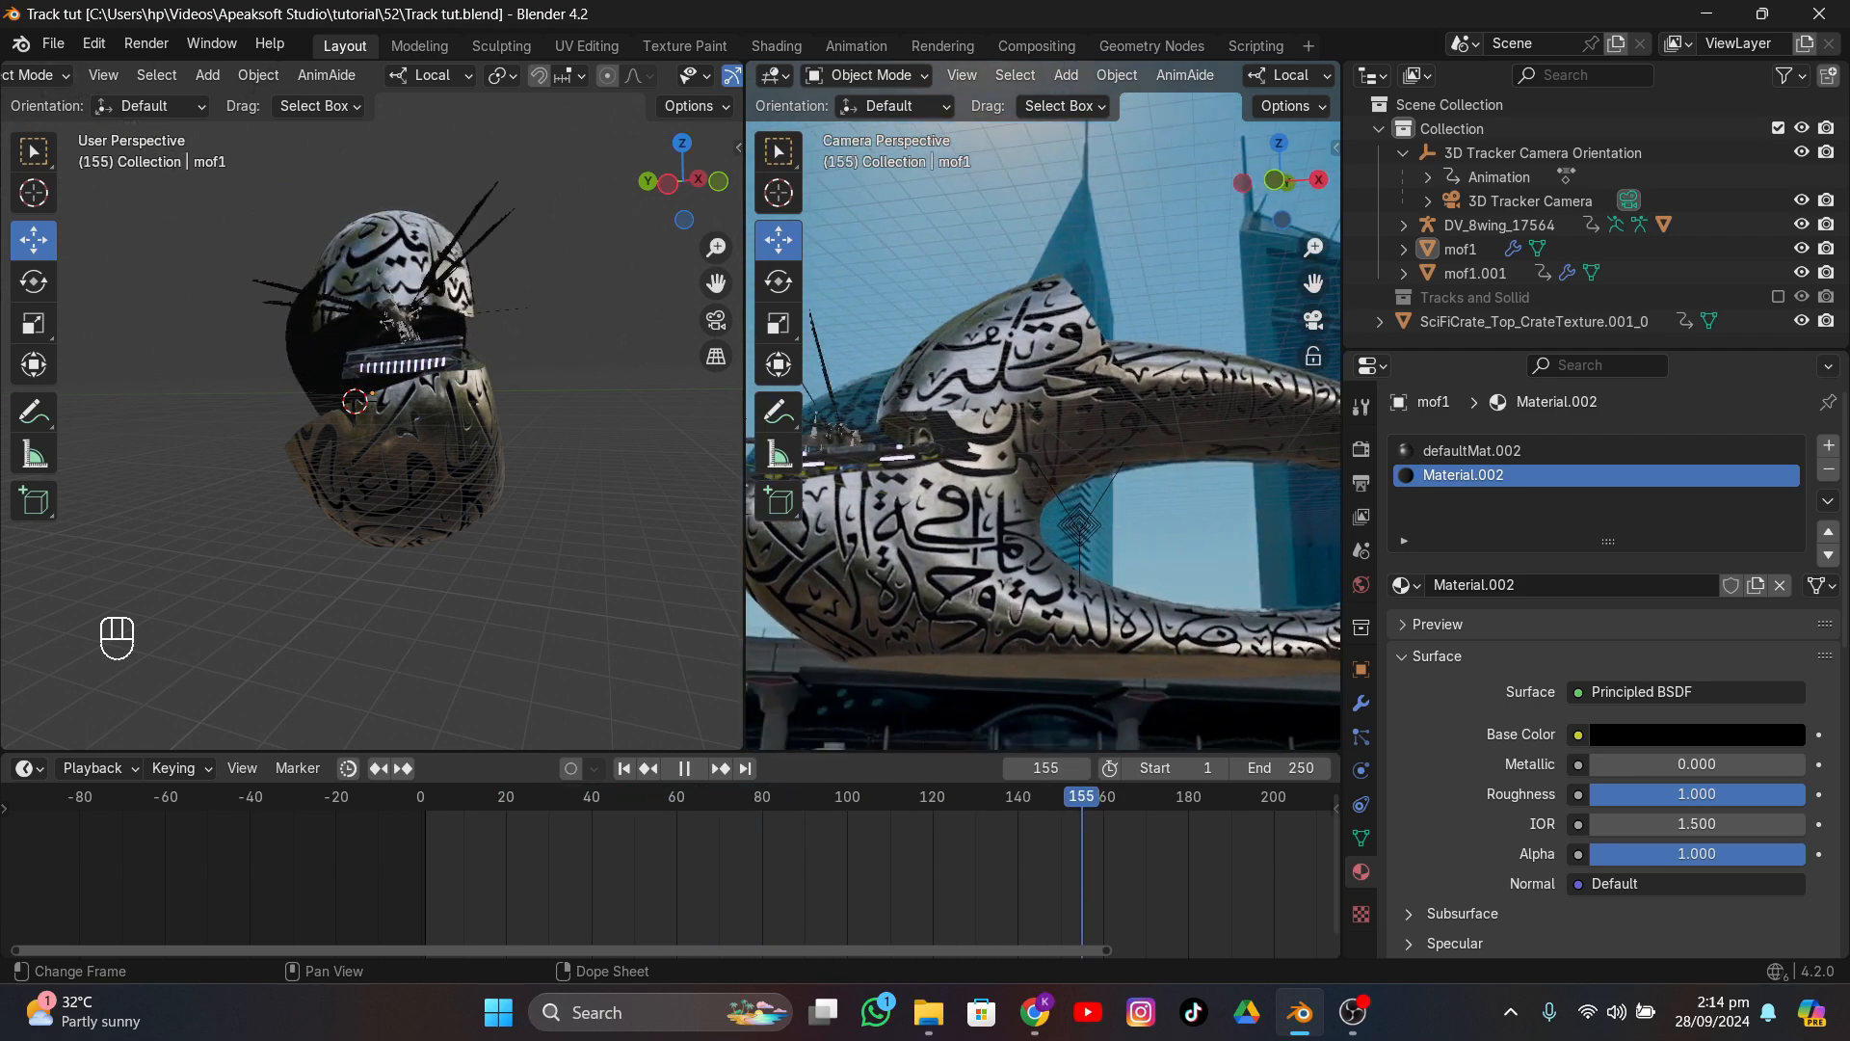
key("space")
left_click(1073, 796)
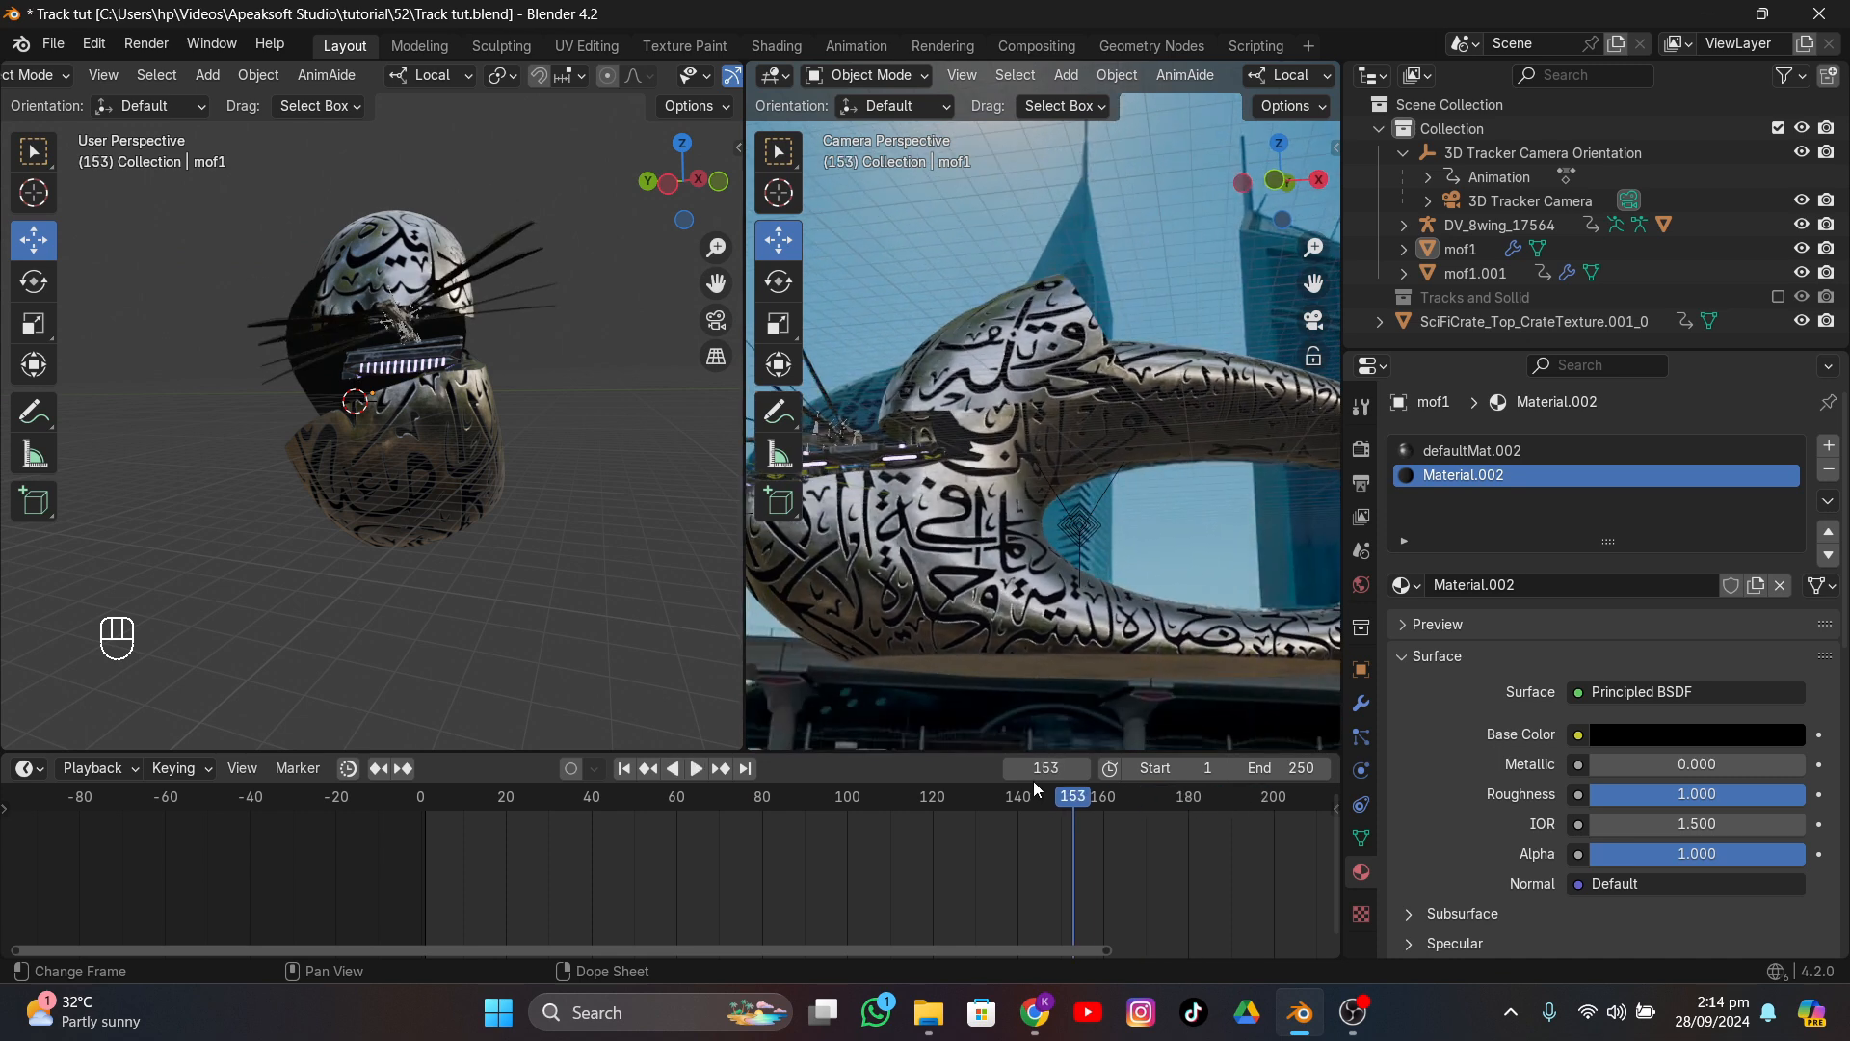
scroll(1002, 686, "down", 6)
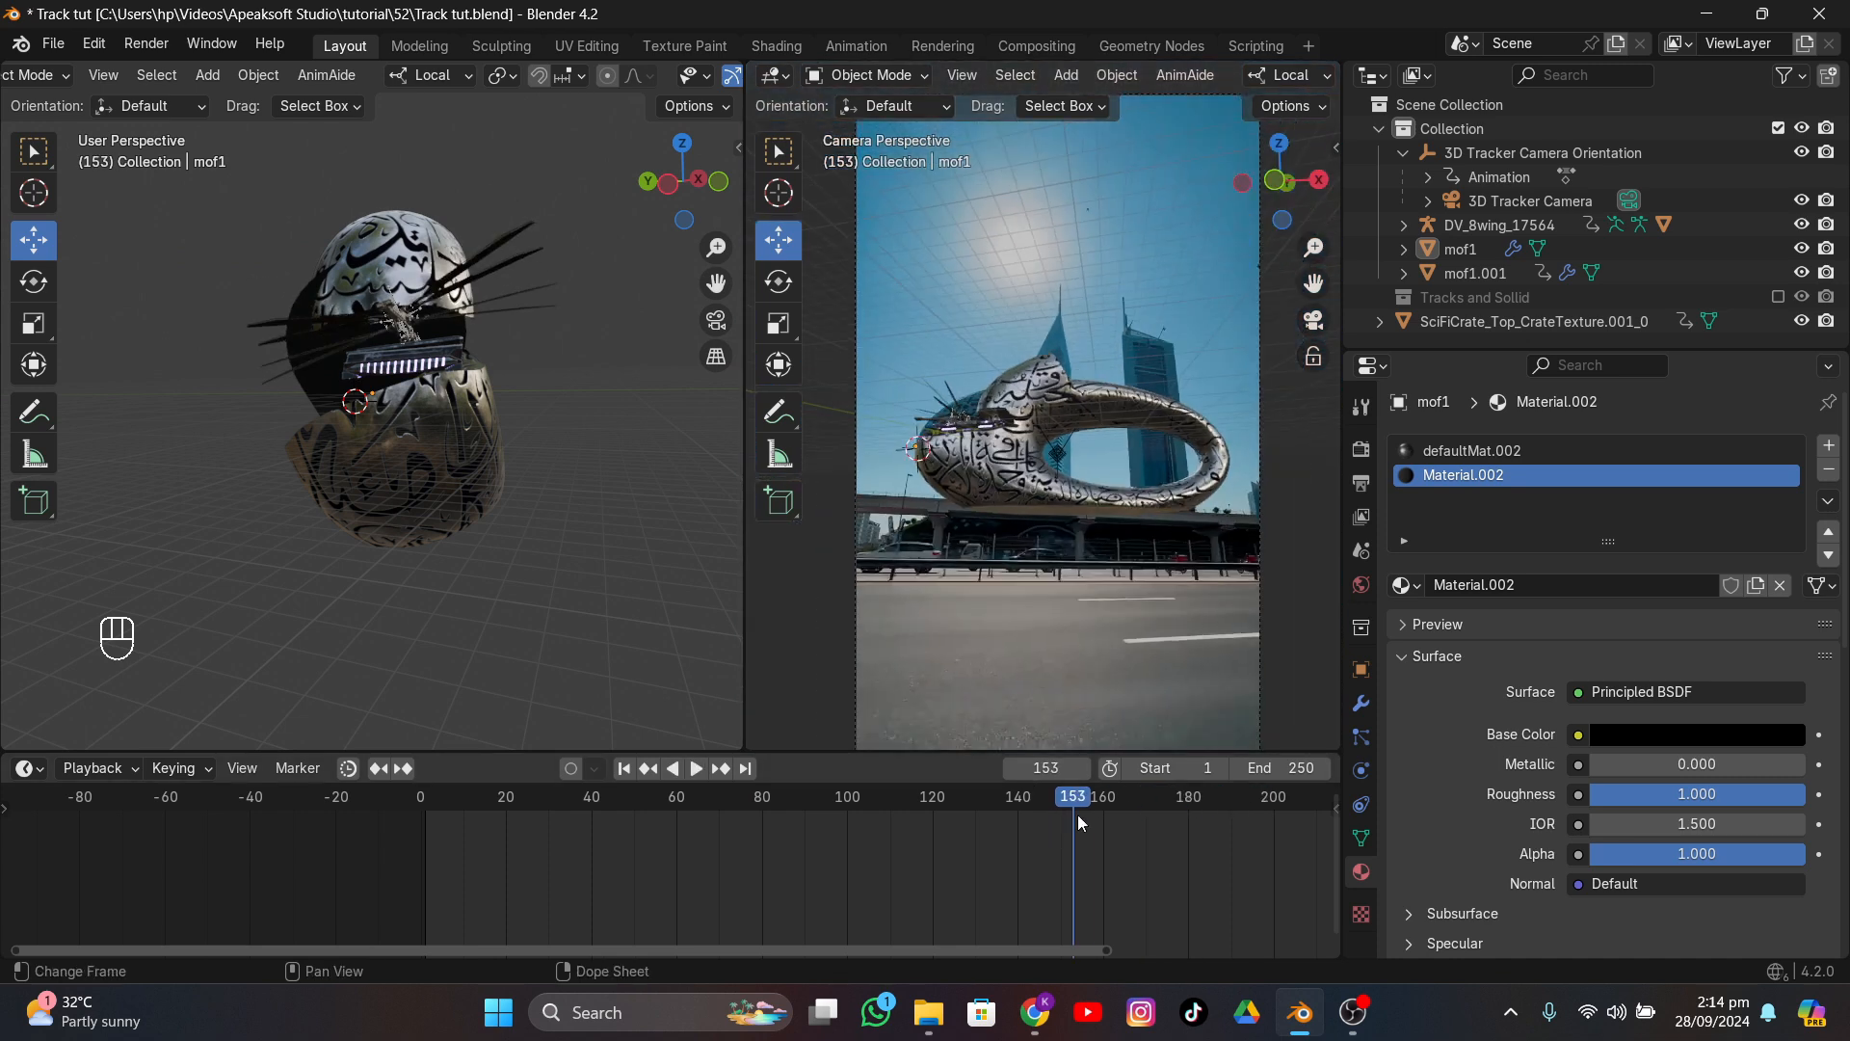
key("space")
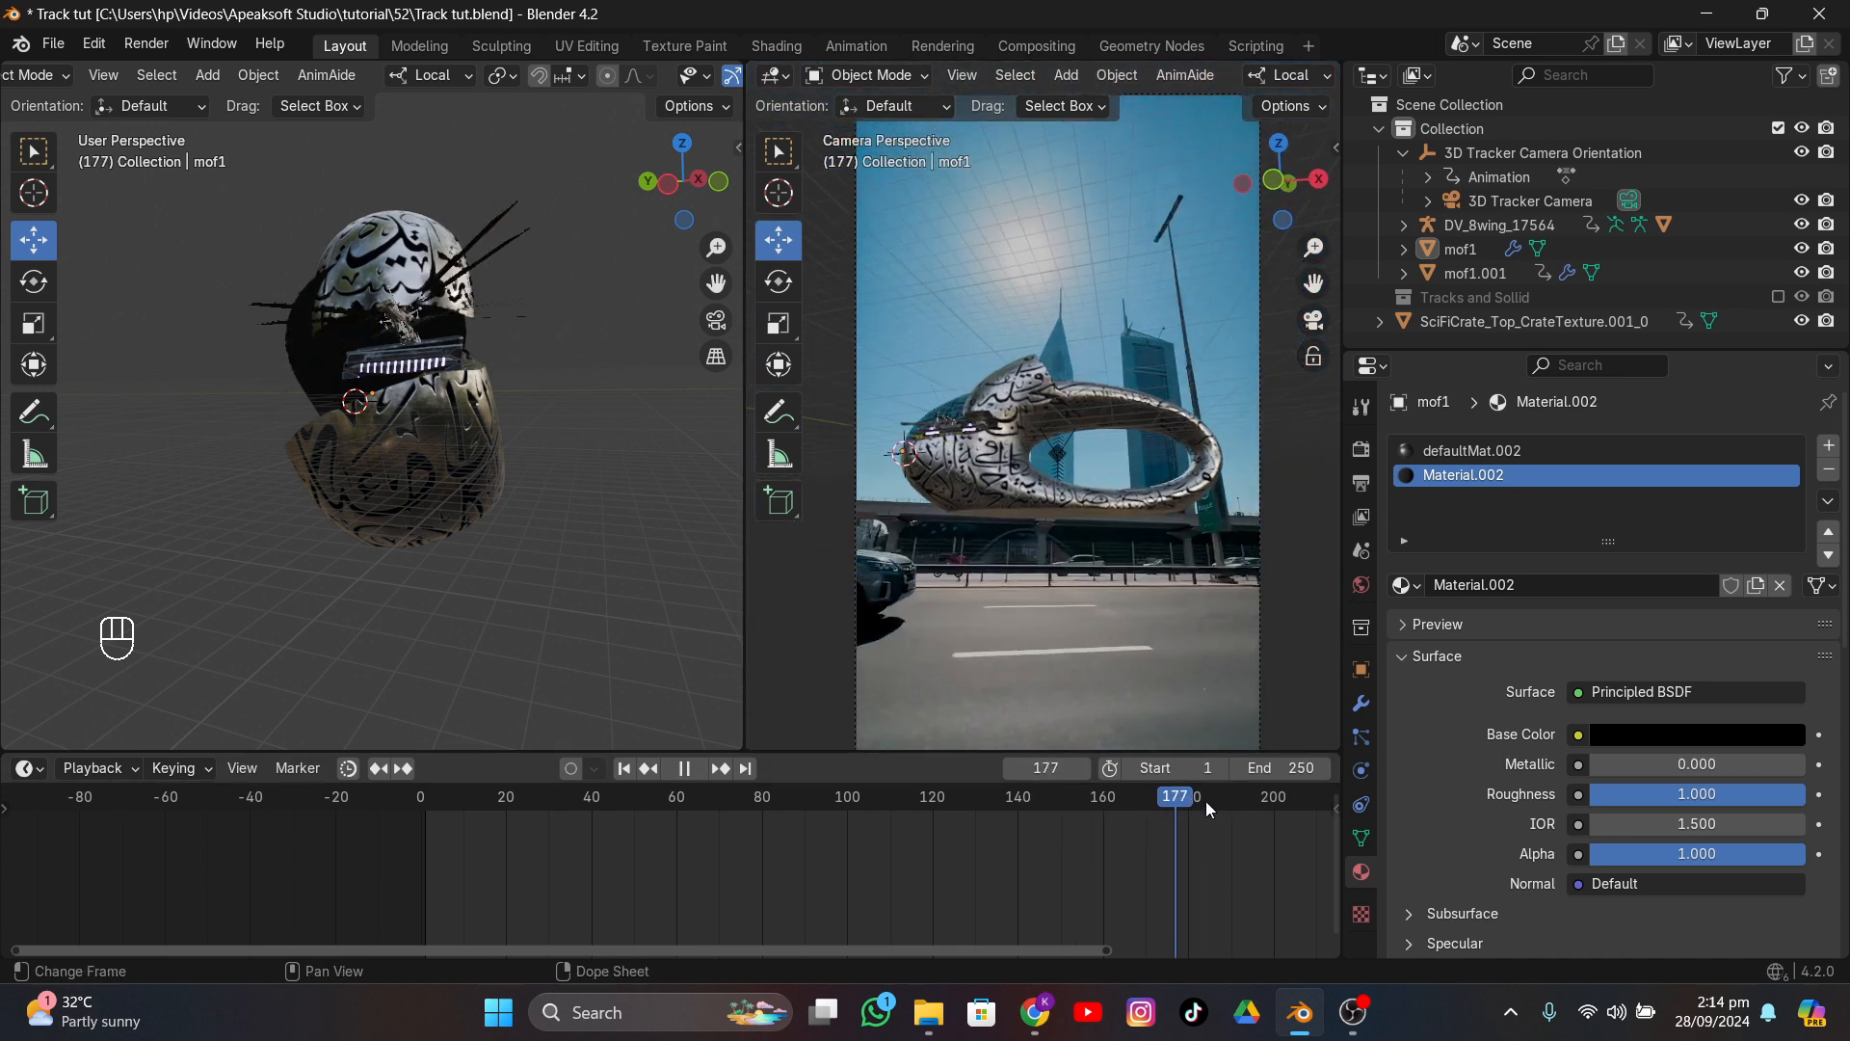
mouse_move(1130, 814)
left_mouse_down()
mouse_move(854, 818)
mouse_move(1247, 823)
mouse_move(865, 841)
mouse_move(1115, 827)
left_mouse_up()
scroll(1058, 517, "up", 4)
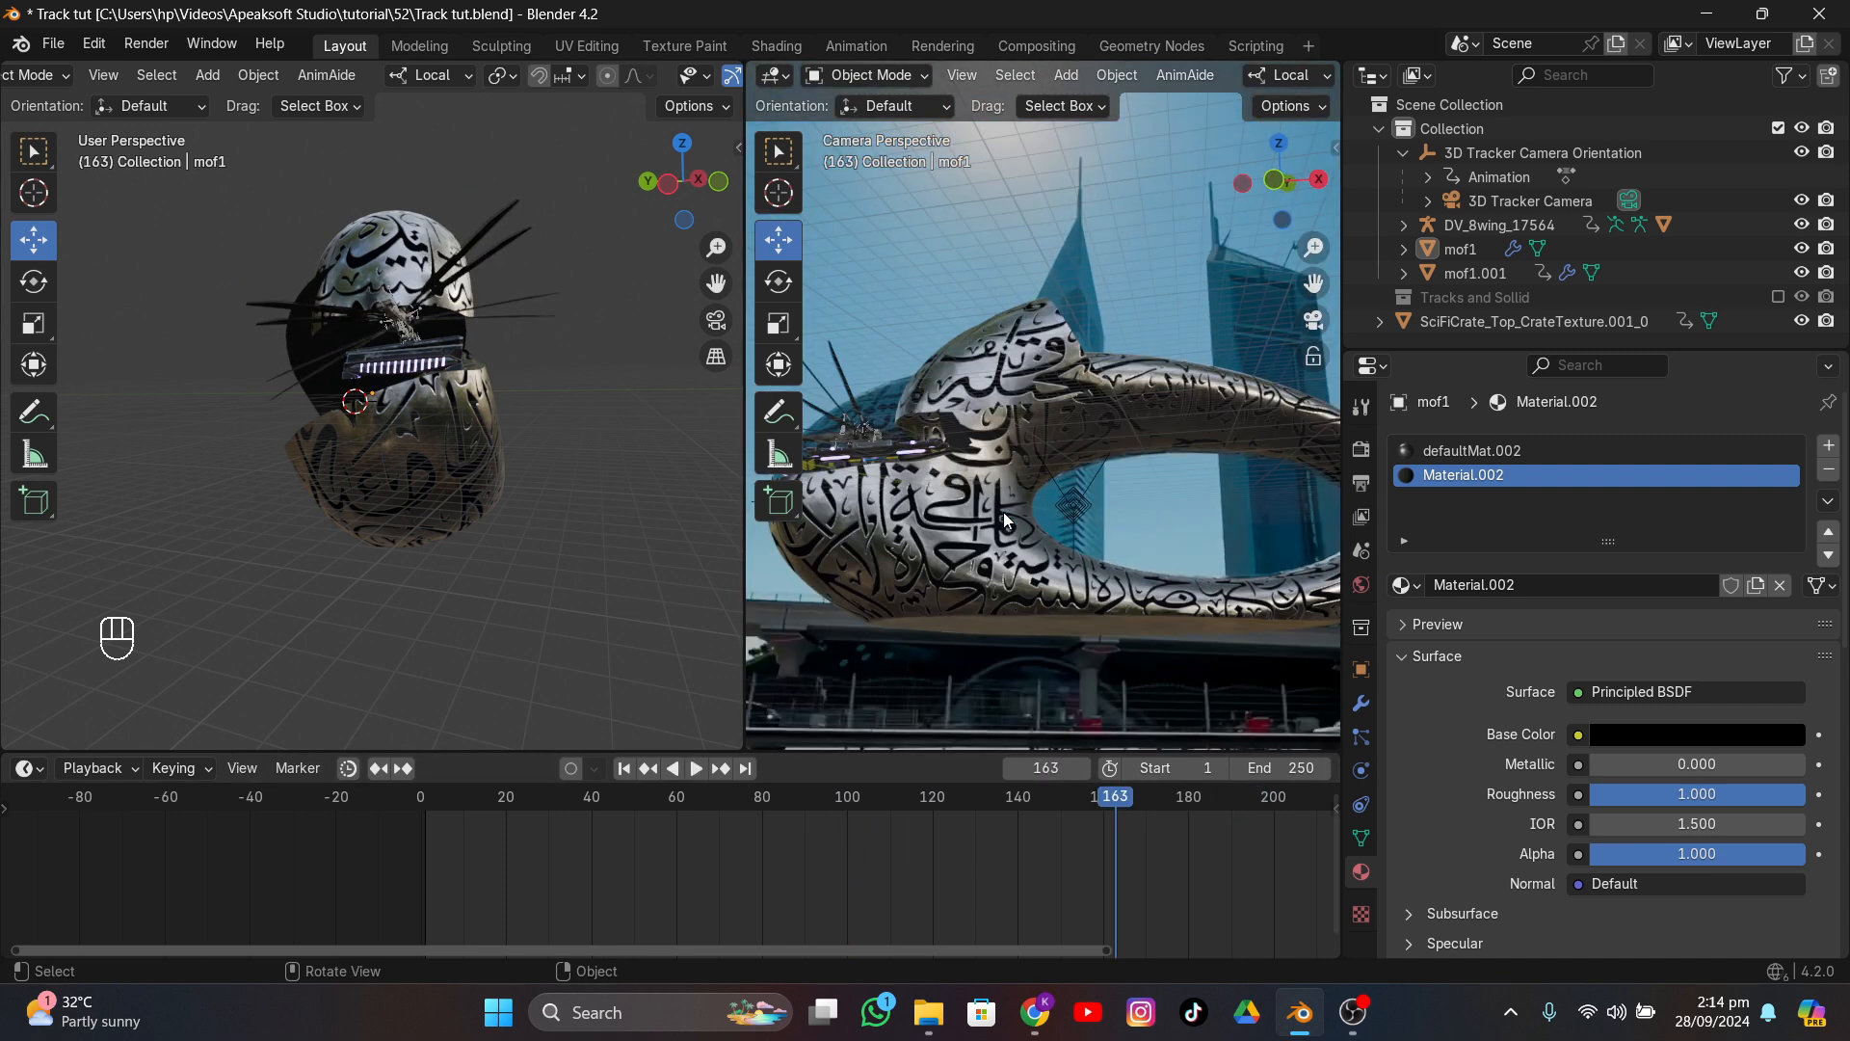
left_click(966, 622)
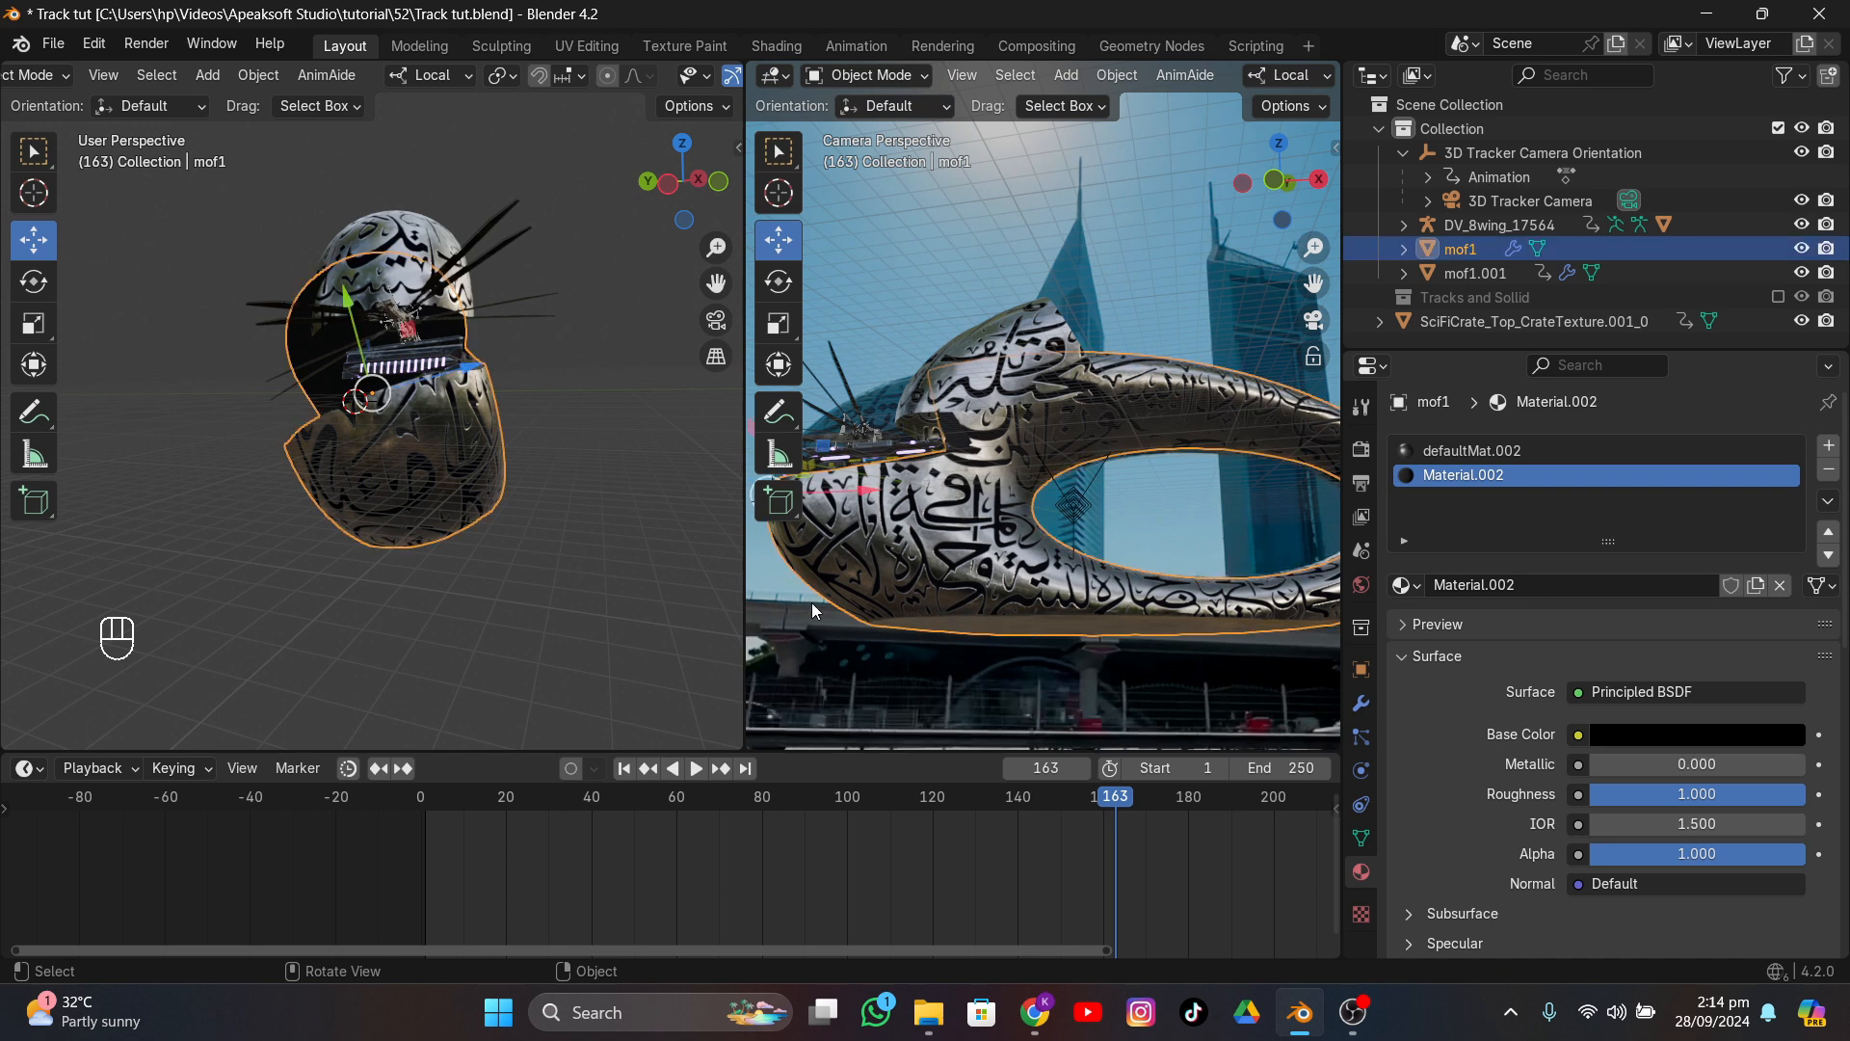
scroll(831, 611, "down", 3)
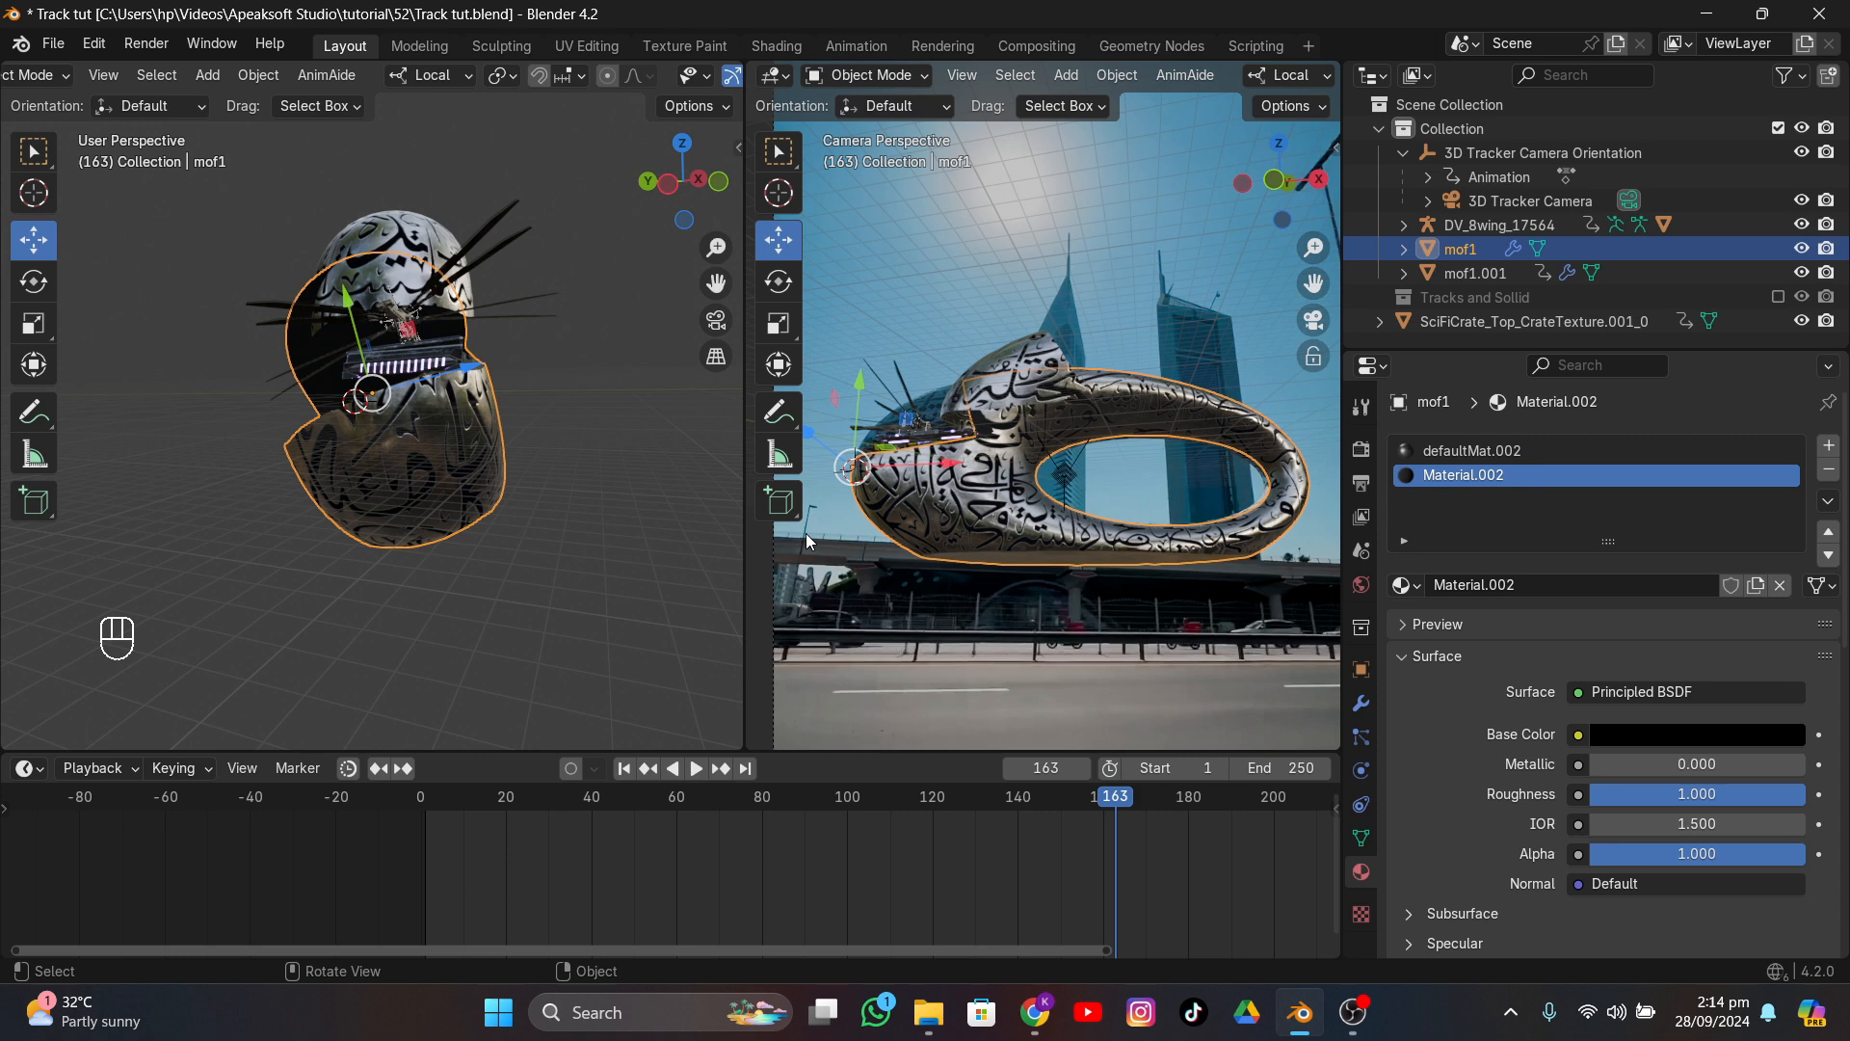
scroll(939, 587, "up", 2)
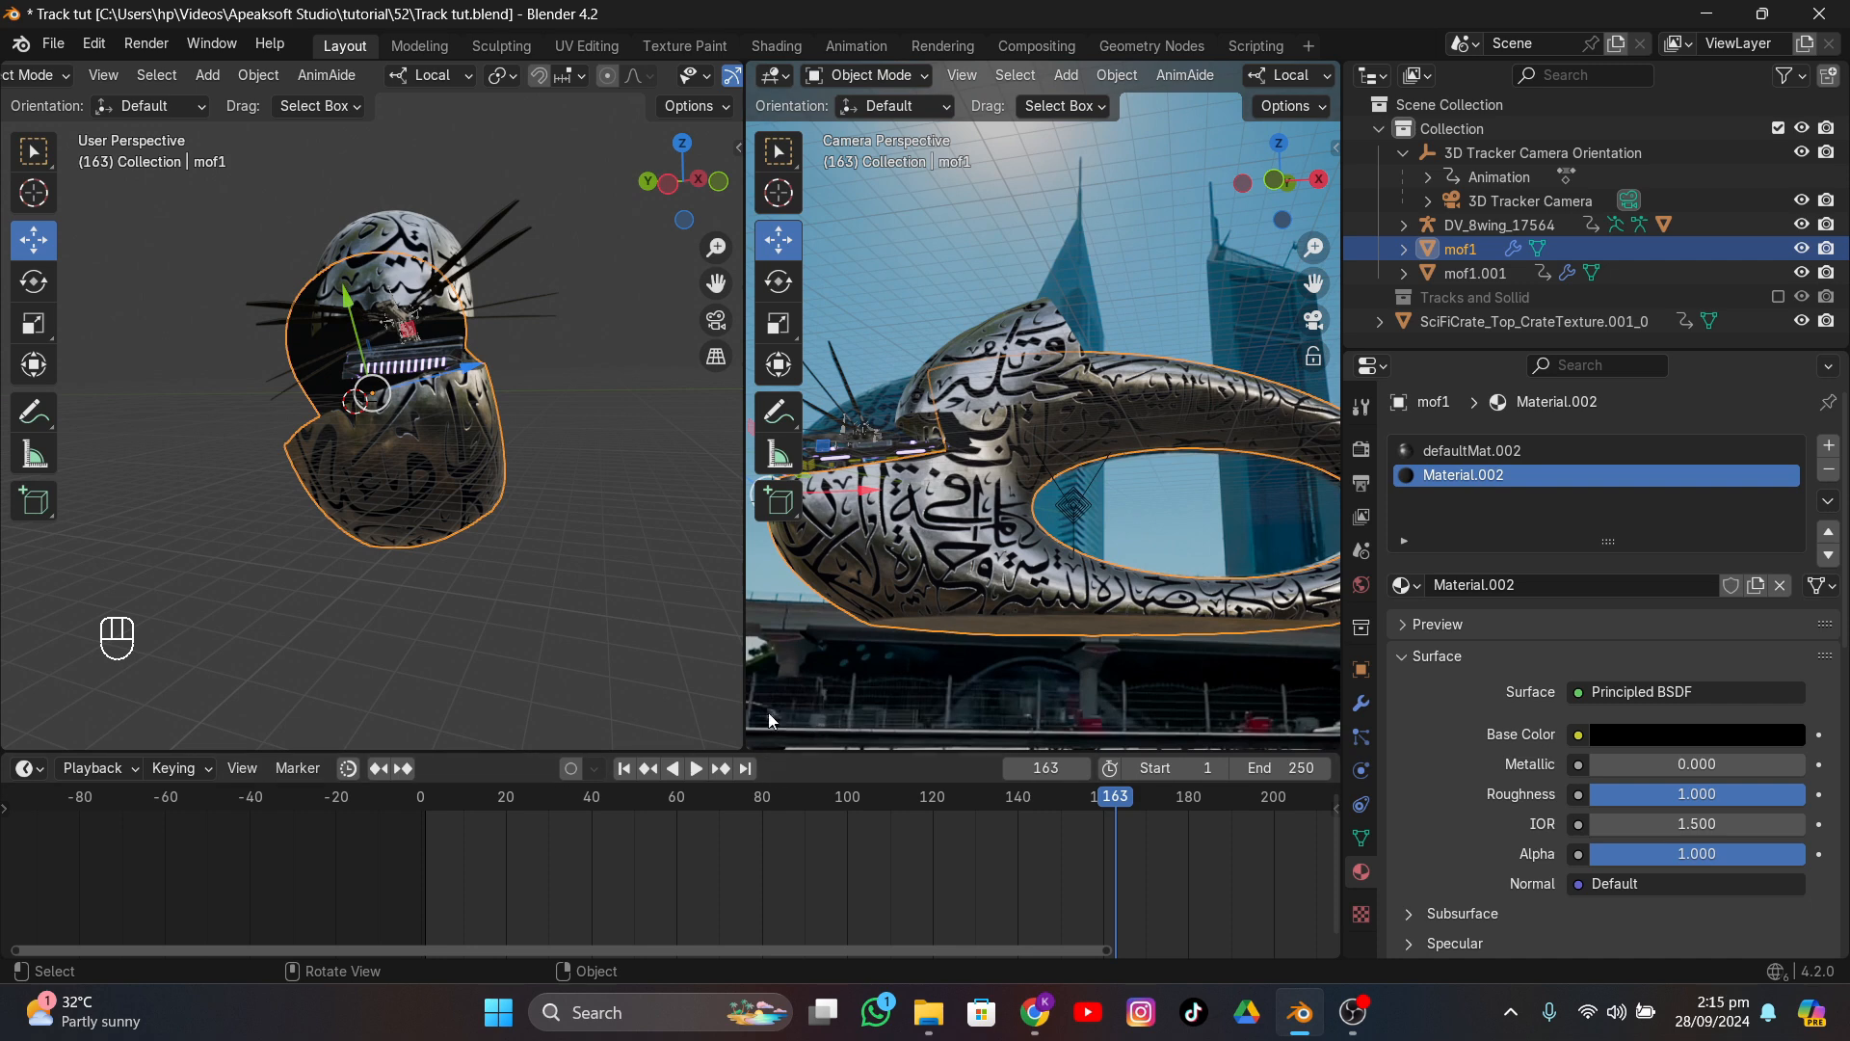
scroll(813, 673, "down", 3)
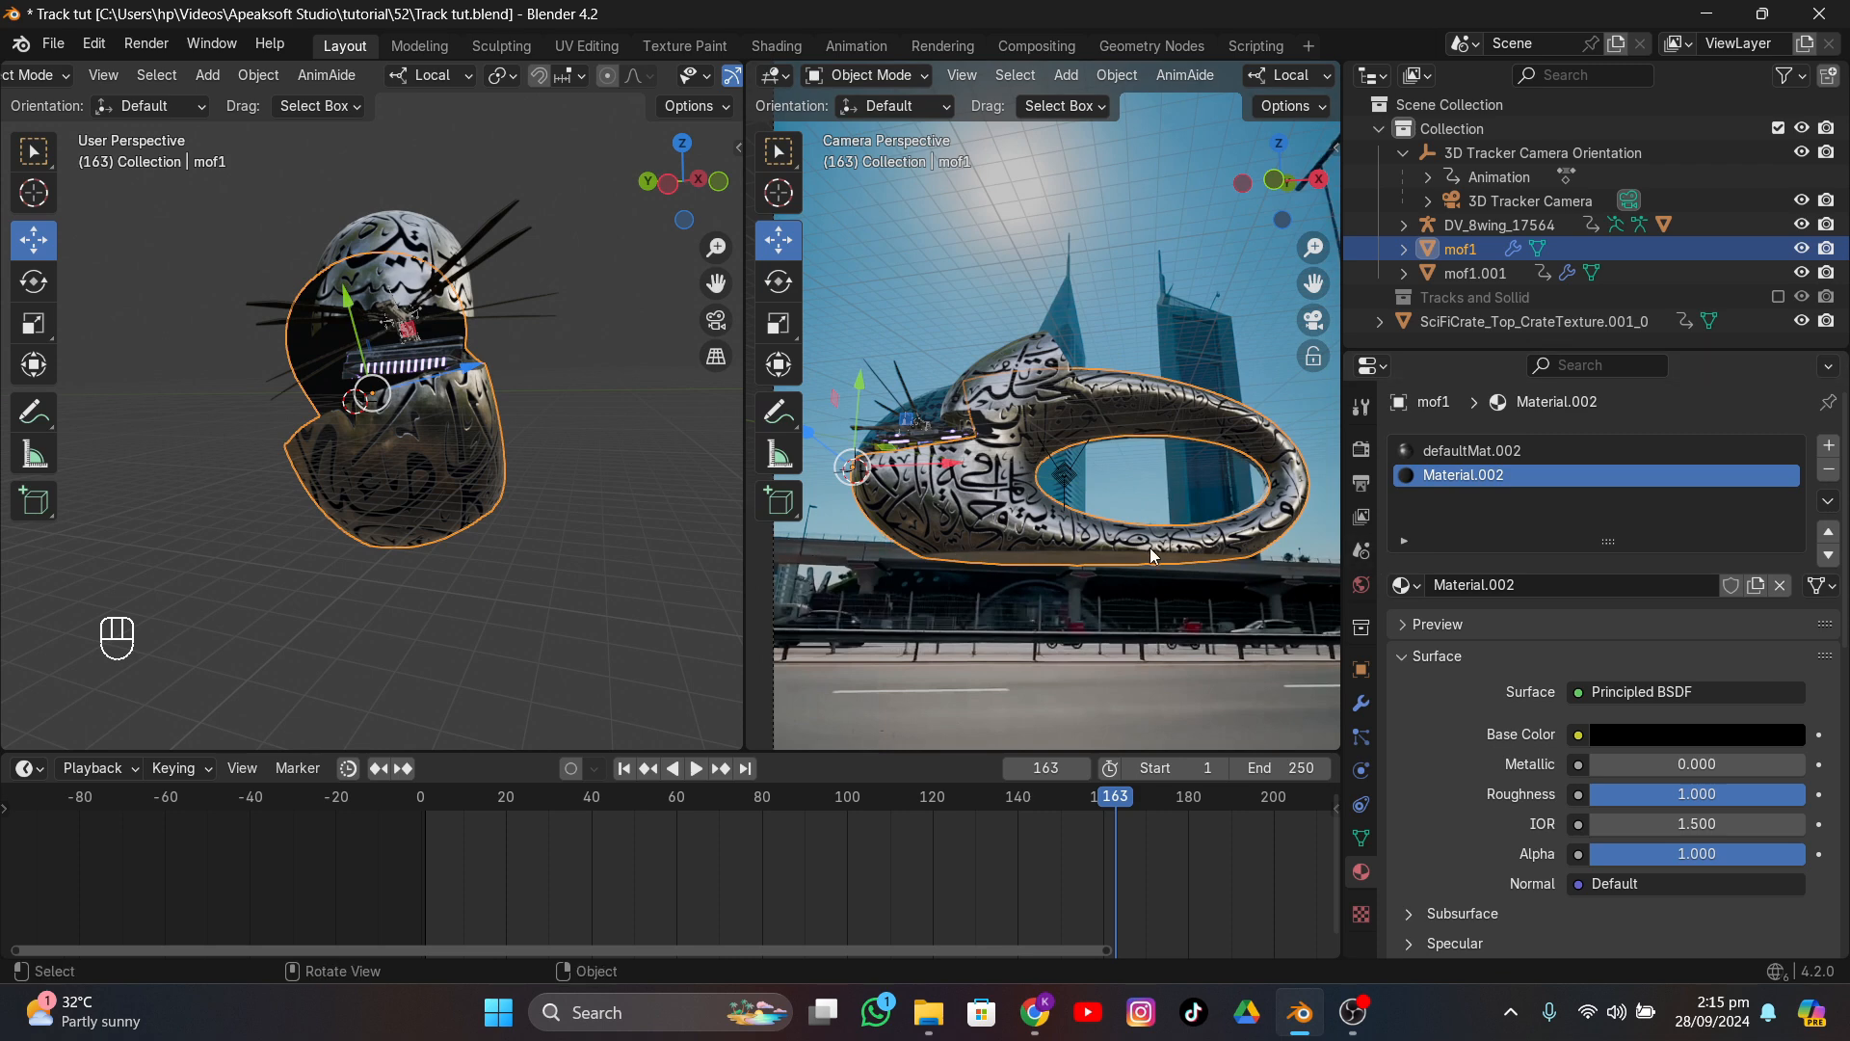
scroll(1152, 546, "up", 3)
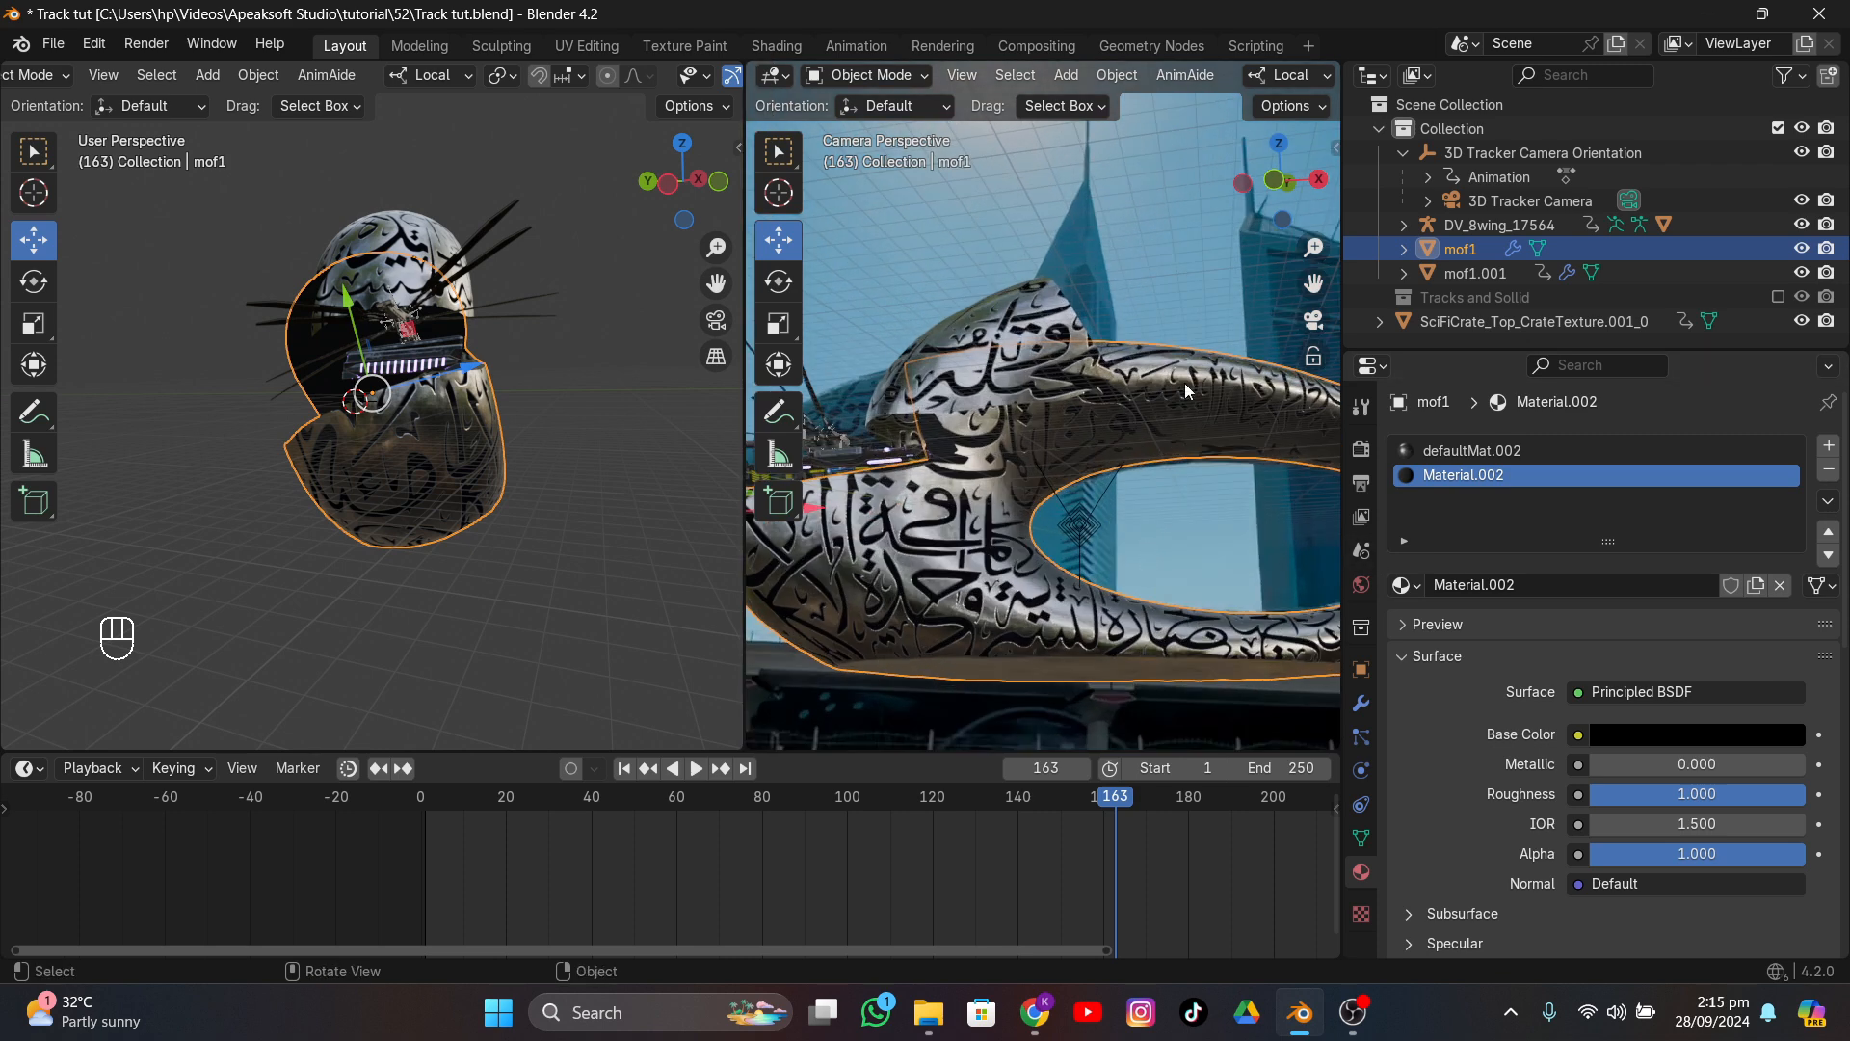
- Play and scrub the shot up close, including from frame 28, to review the cover opening, crate reveal and landing
left_click_drag(1312, 289, 1076, 385)
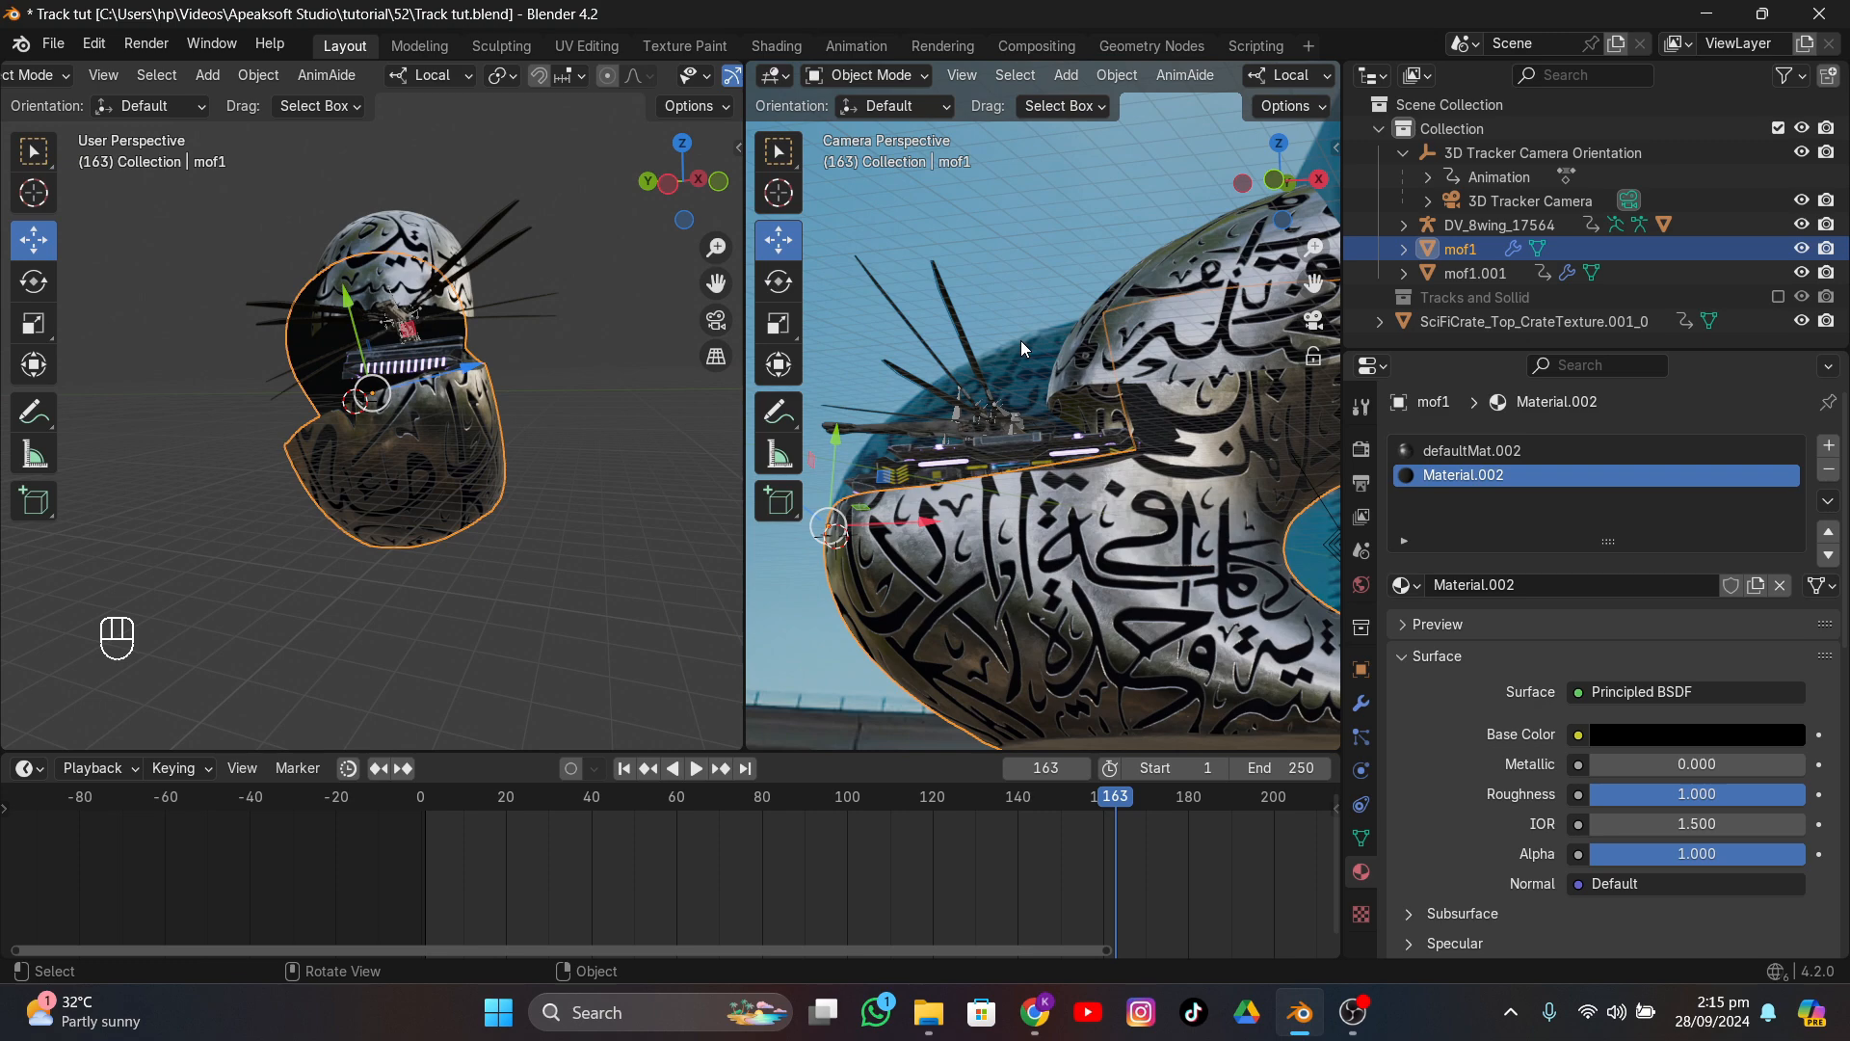
key("space")
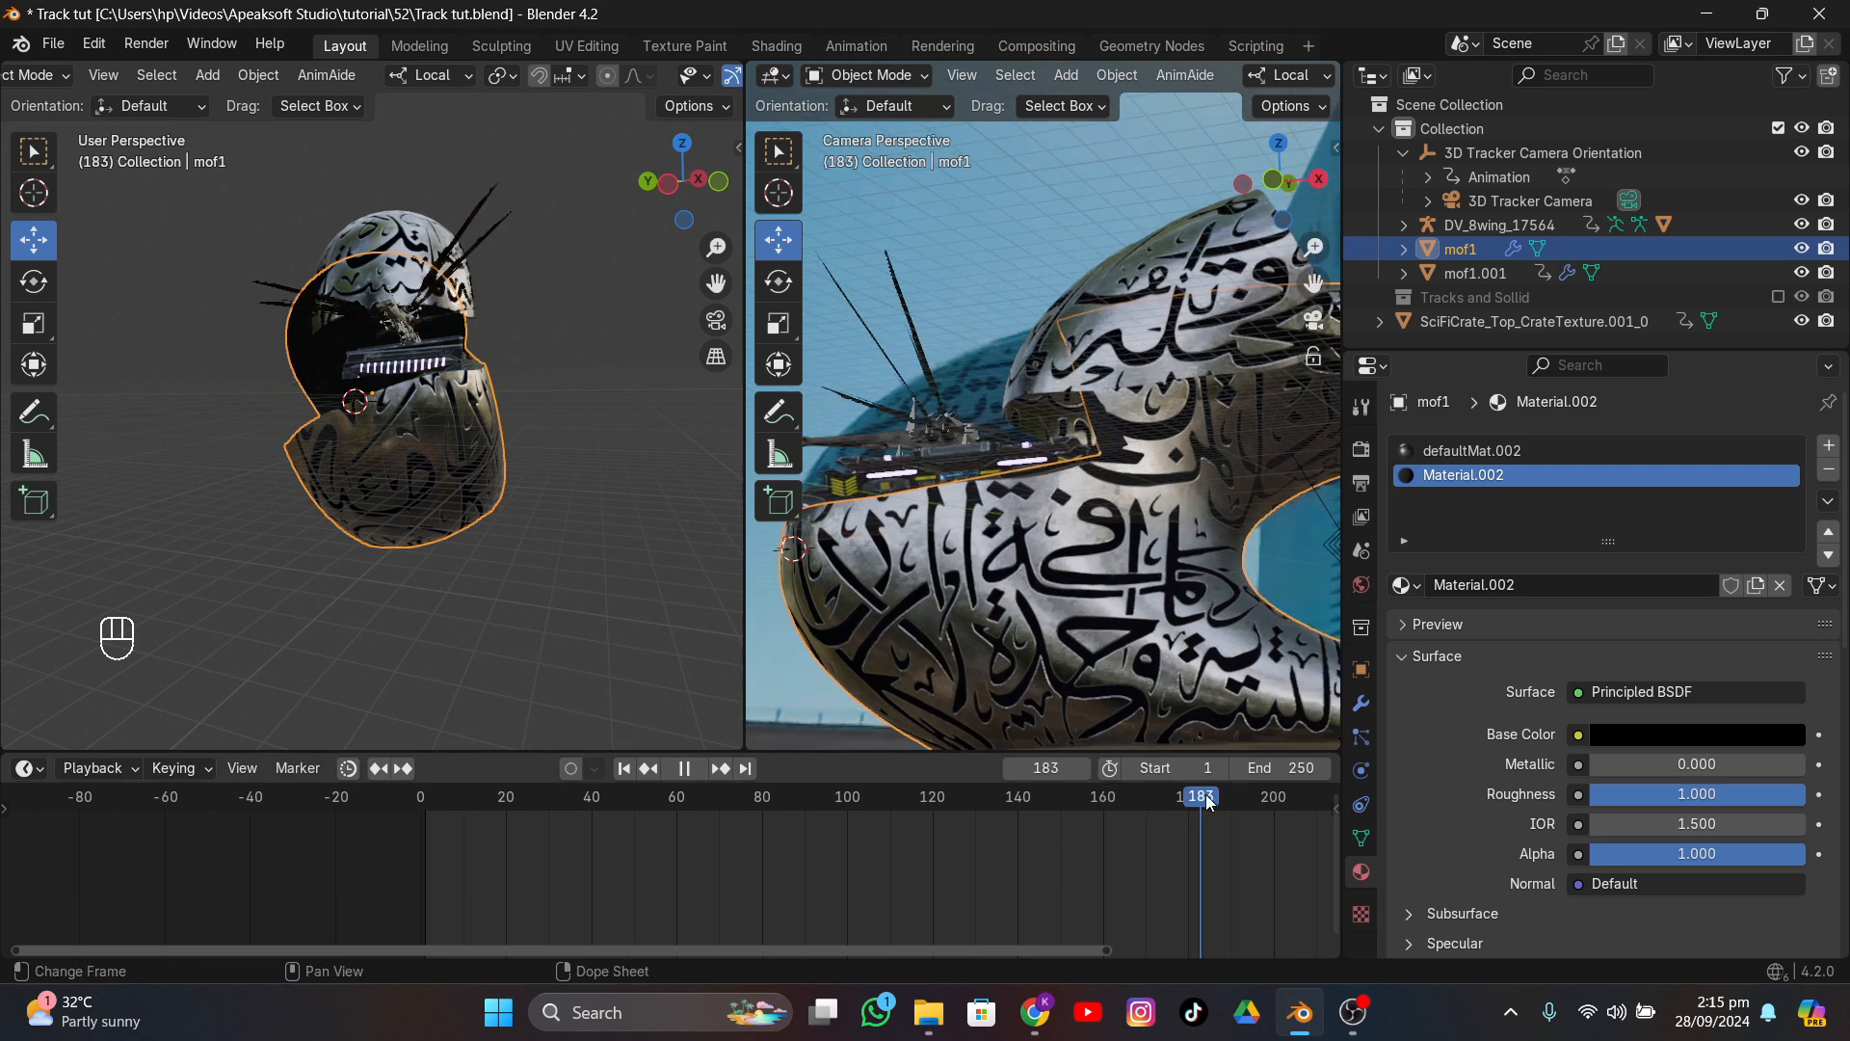
left_click_drag(1120, 828, 540, 878)
key("space")
left_click_drag(1323, 306, 950, 603)
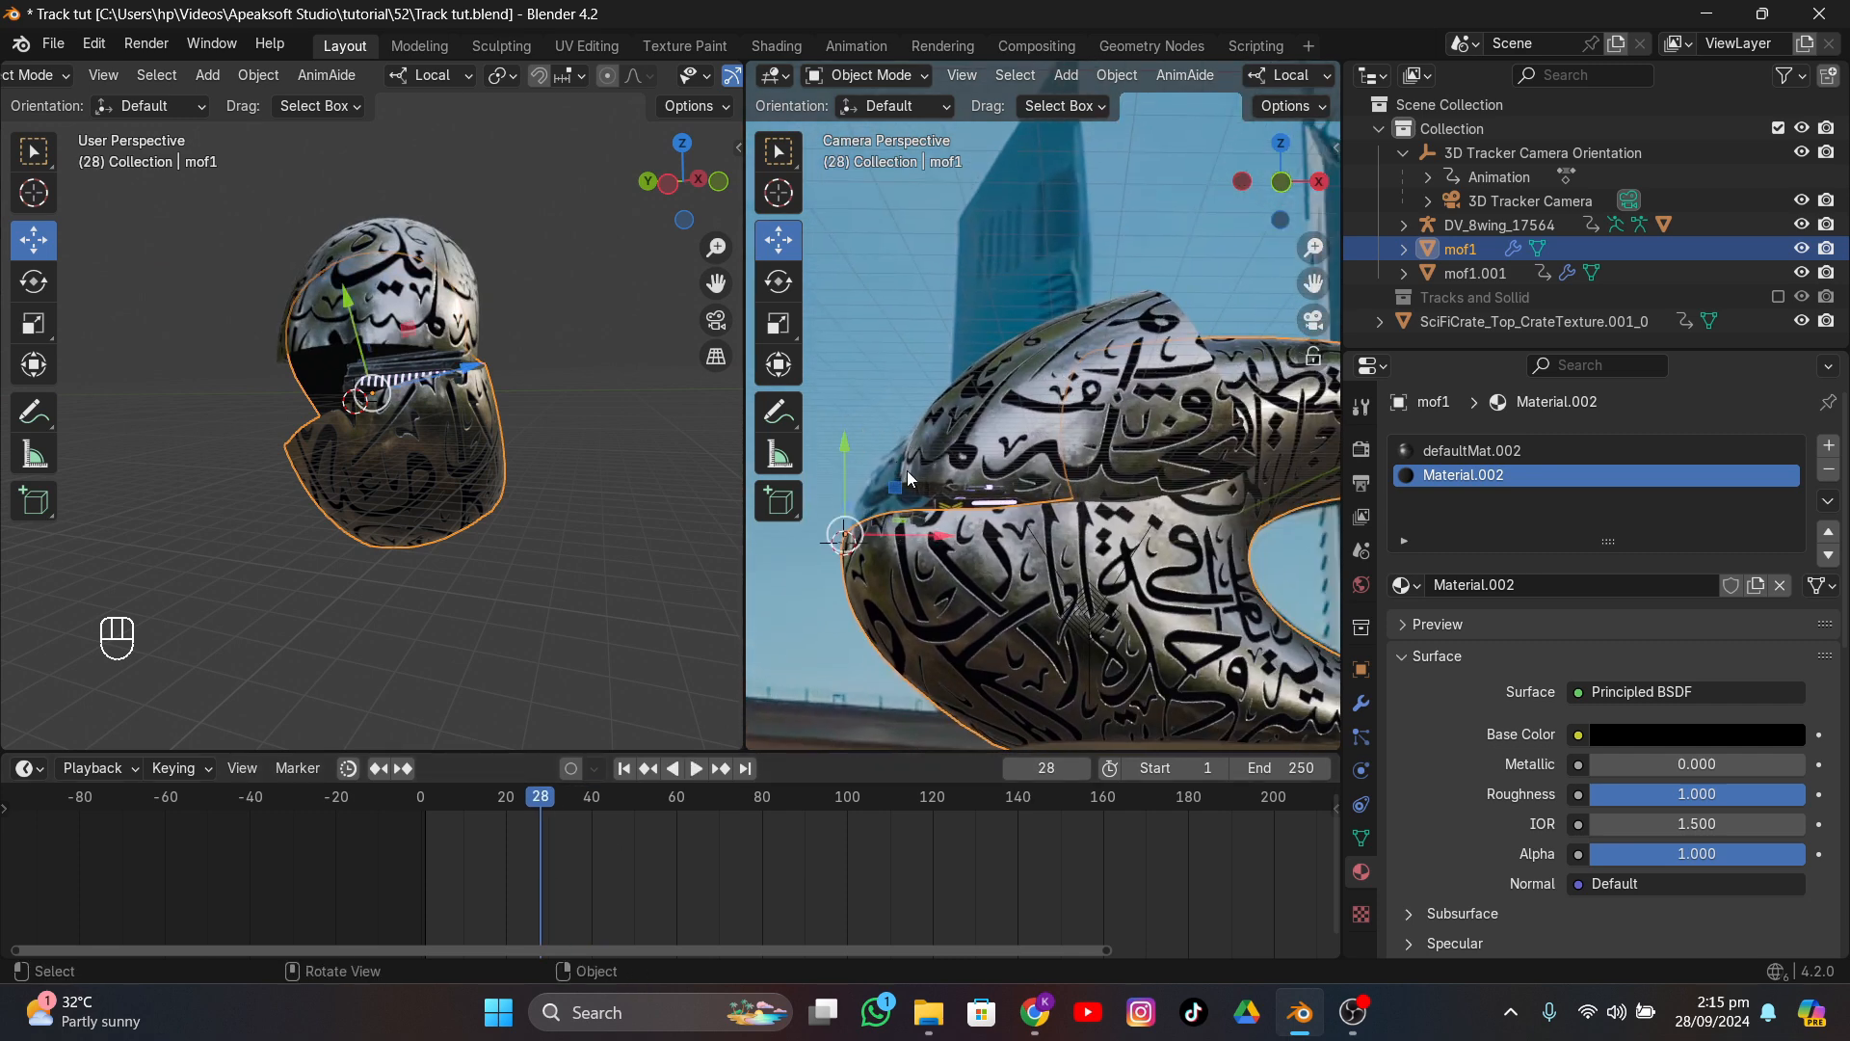
key("space")
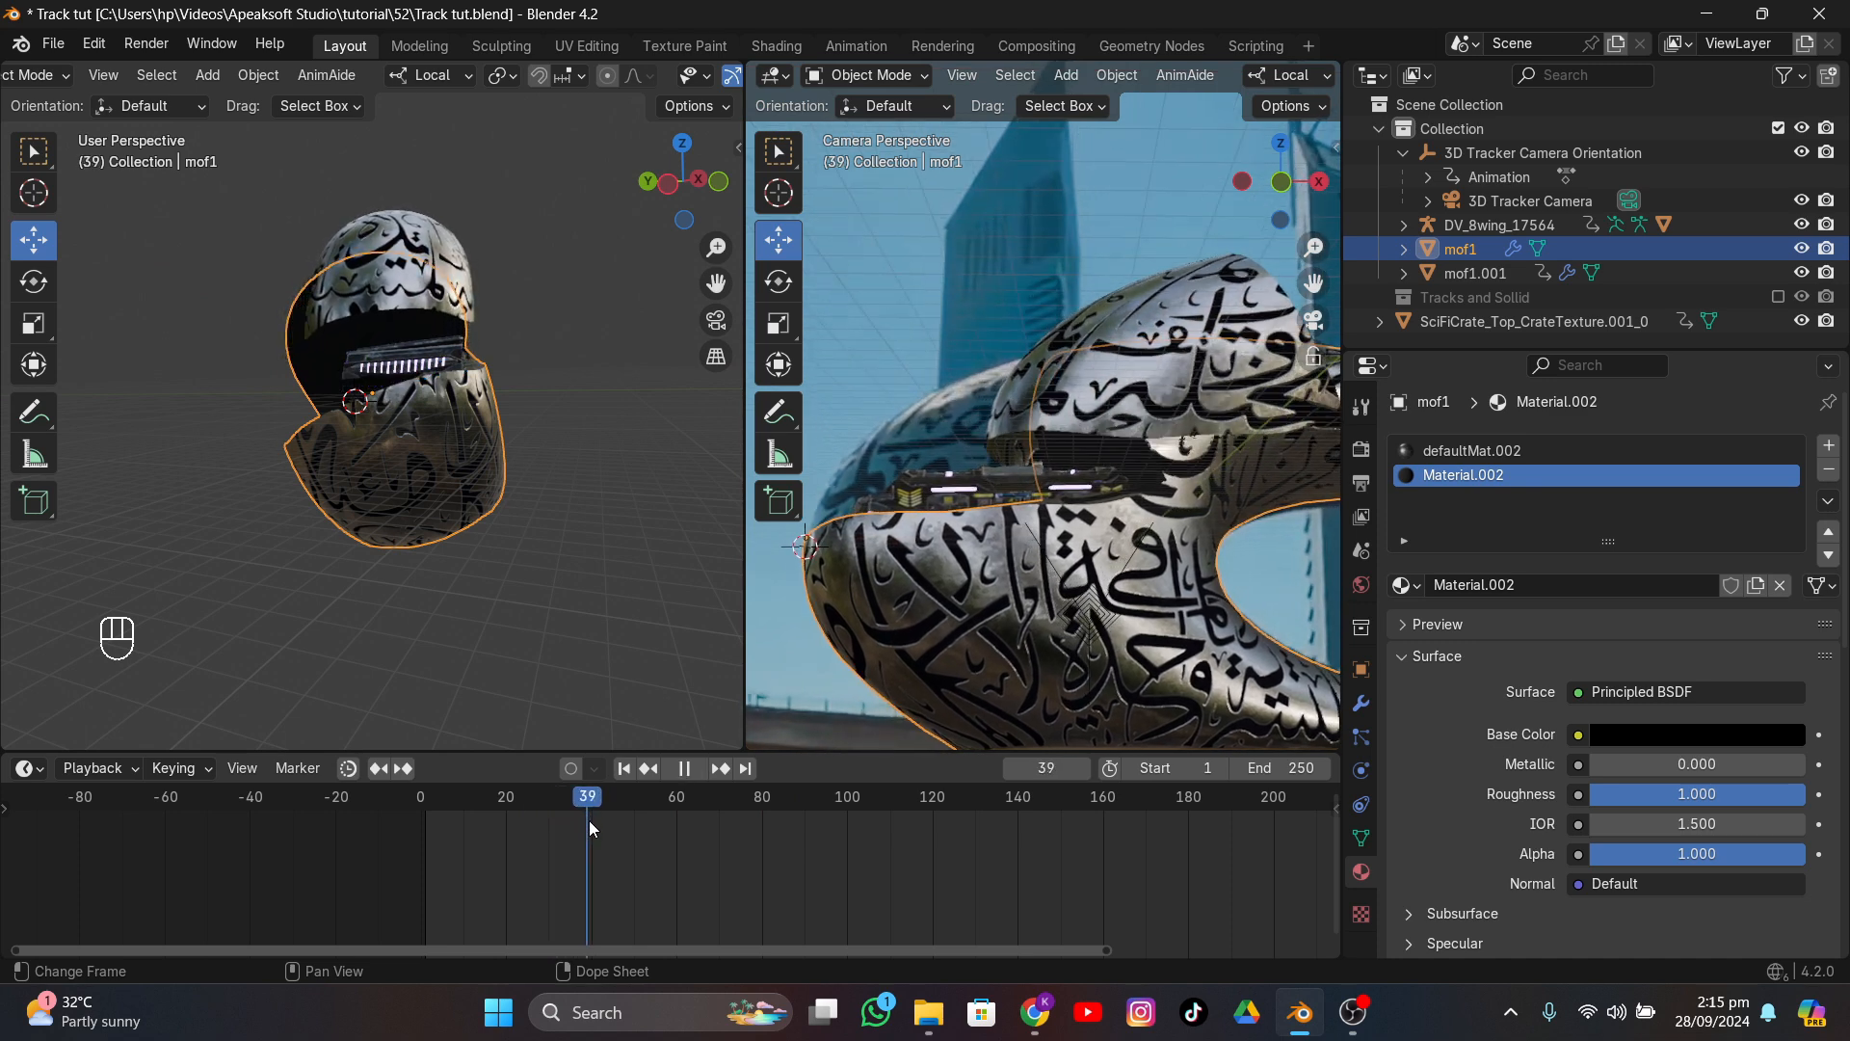
key("space")
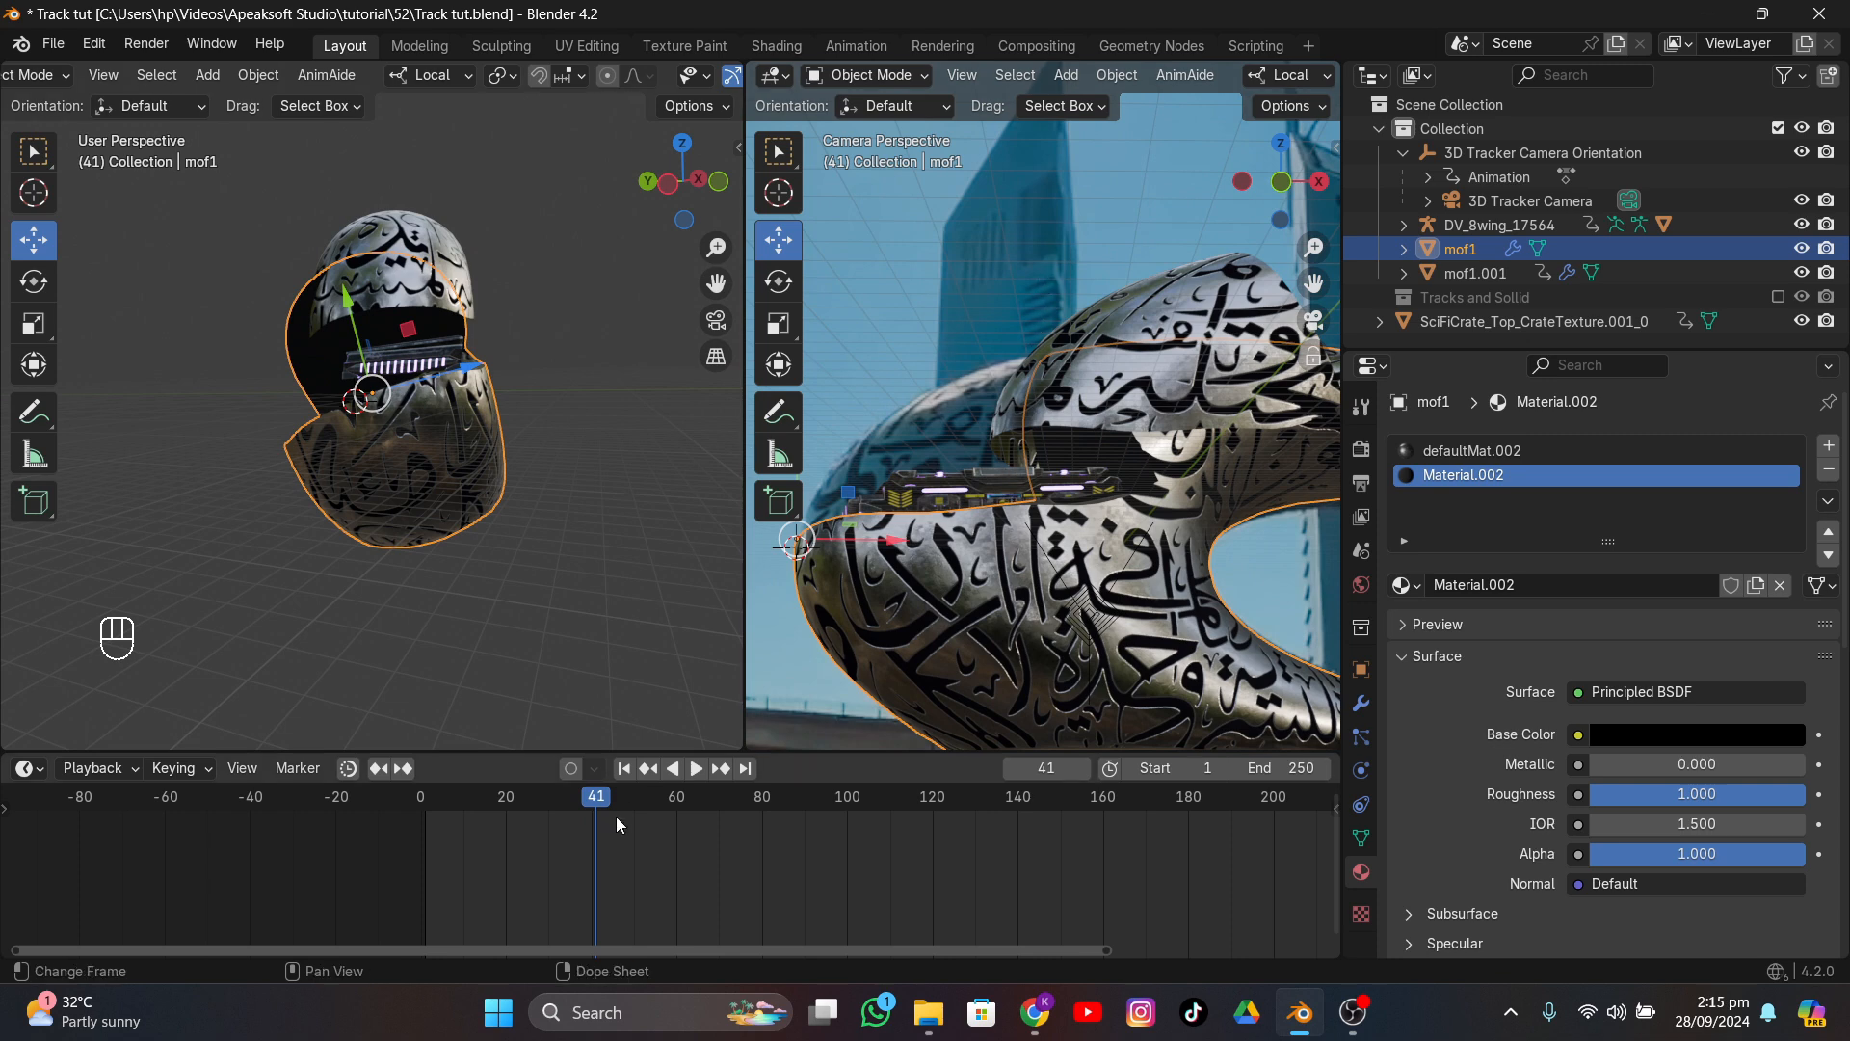
key("space")
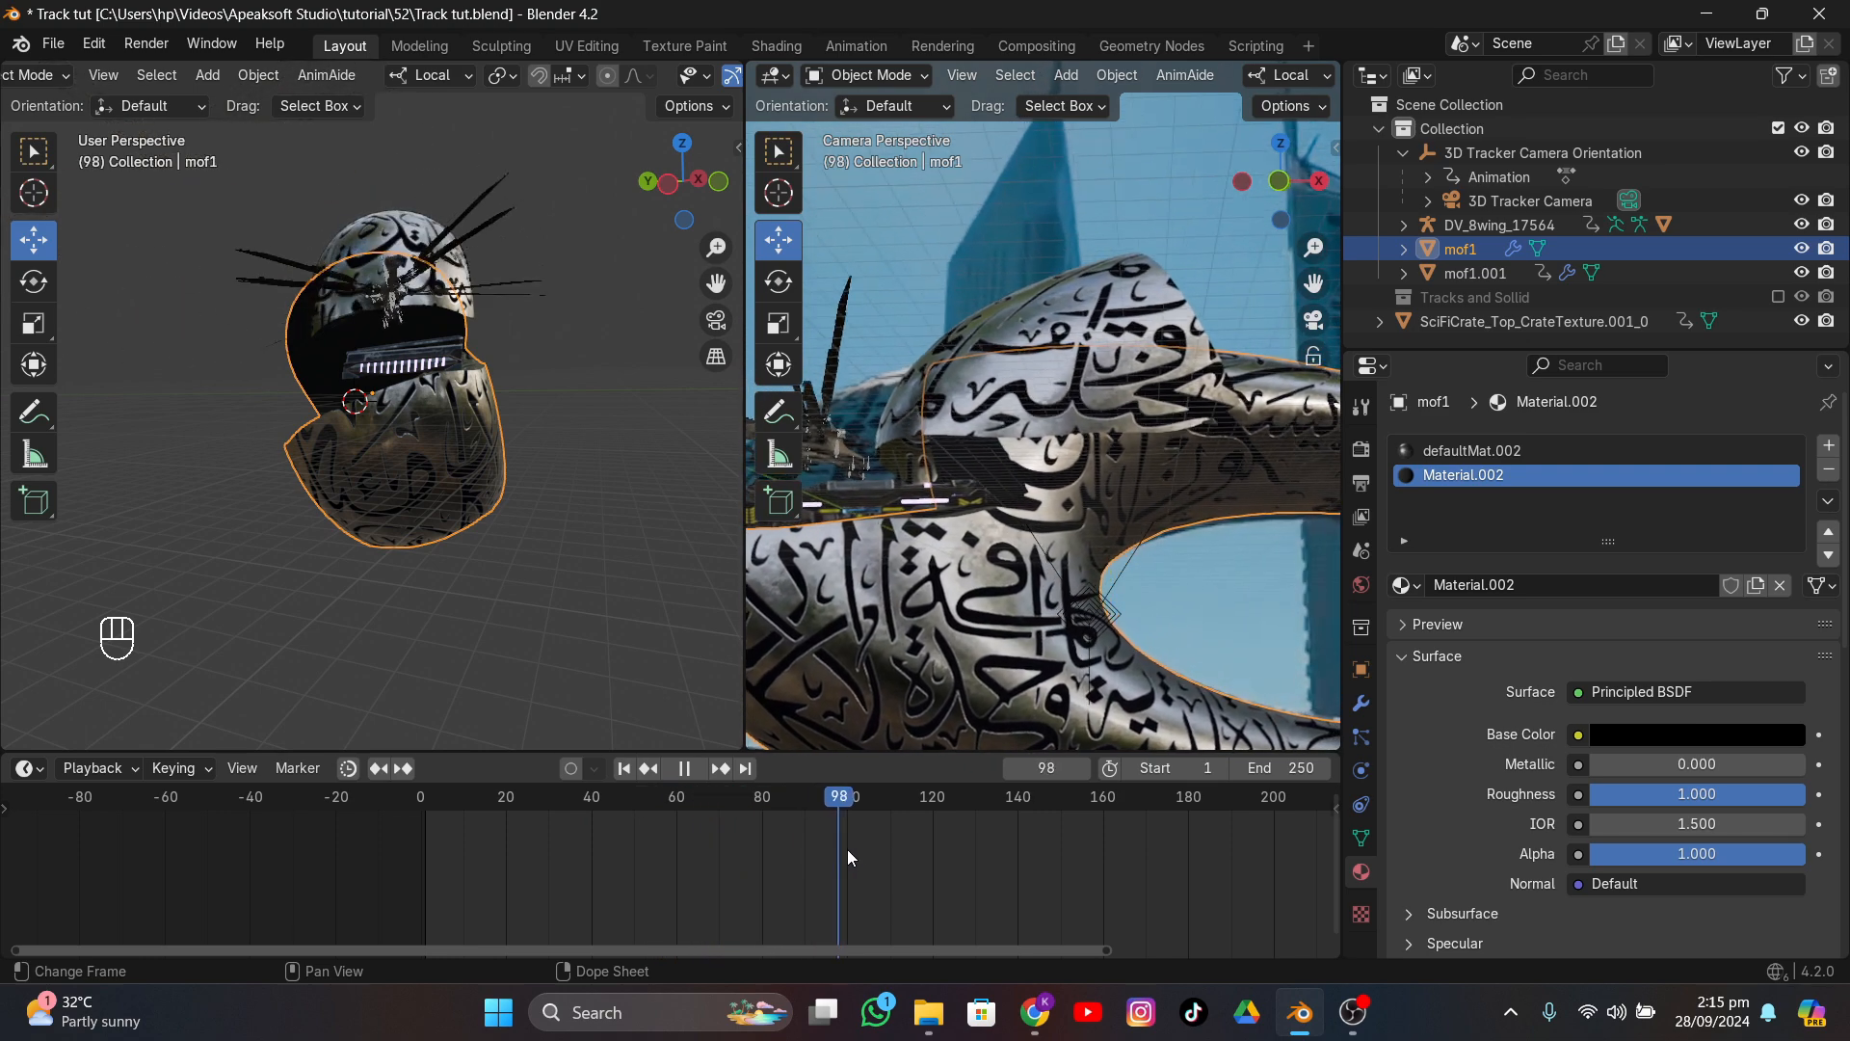
key("space")
left_click(852, 858)
scroll(935, 547, "down", 5)
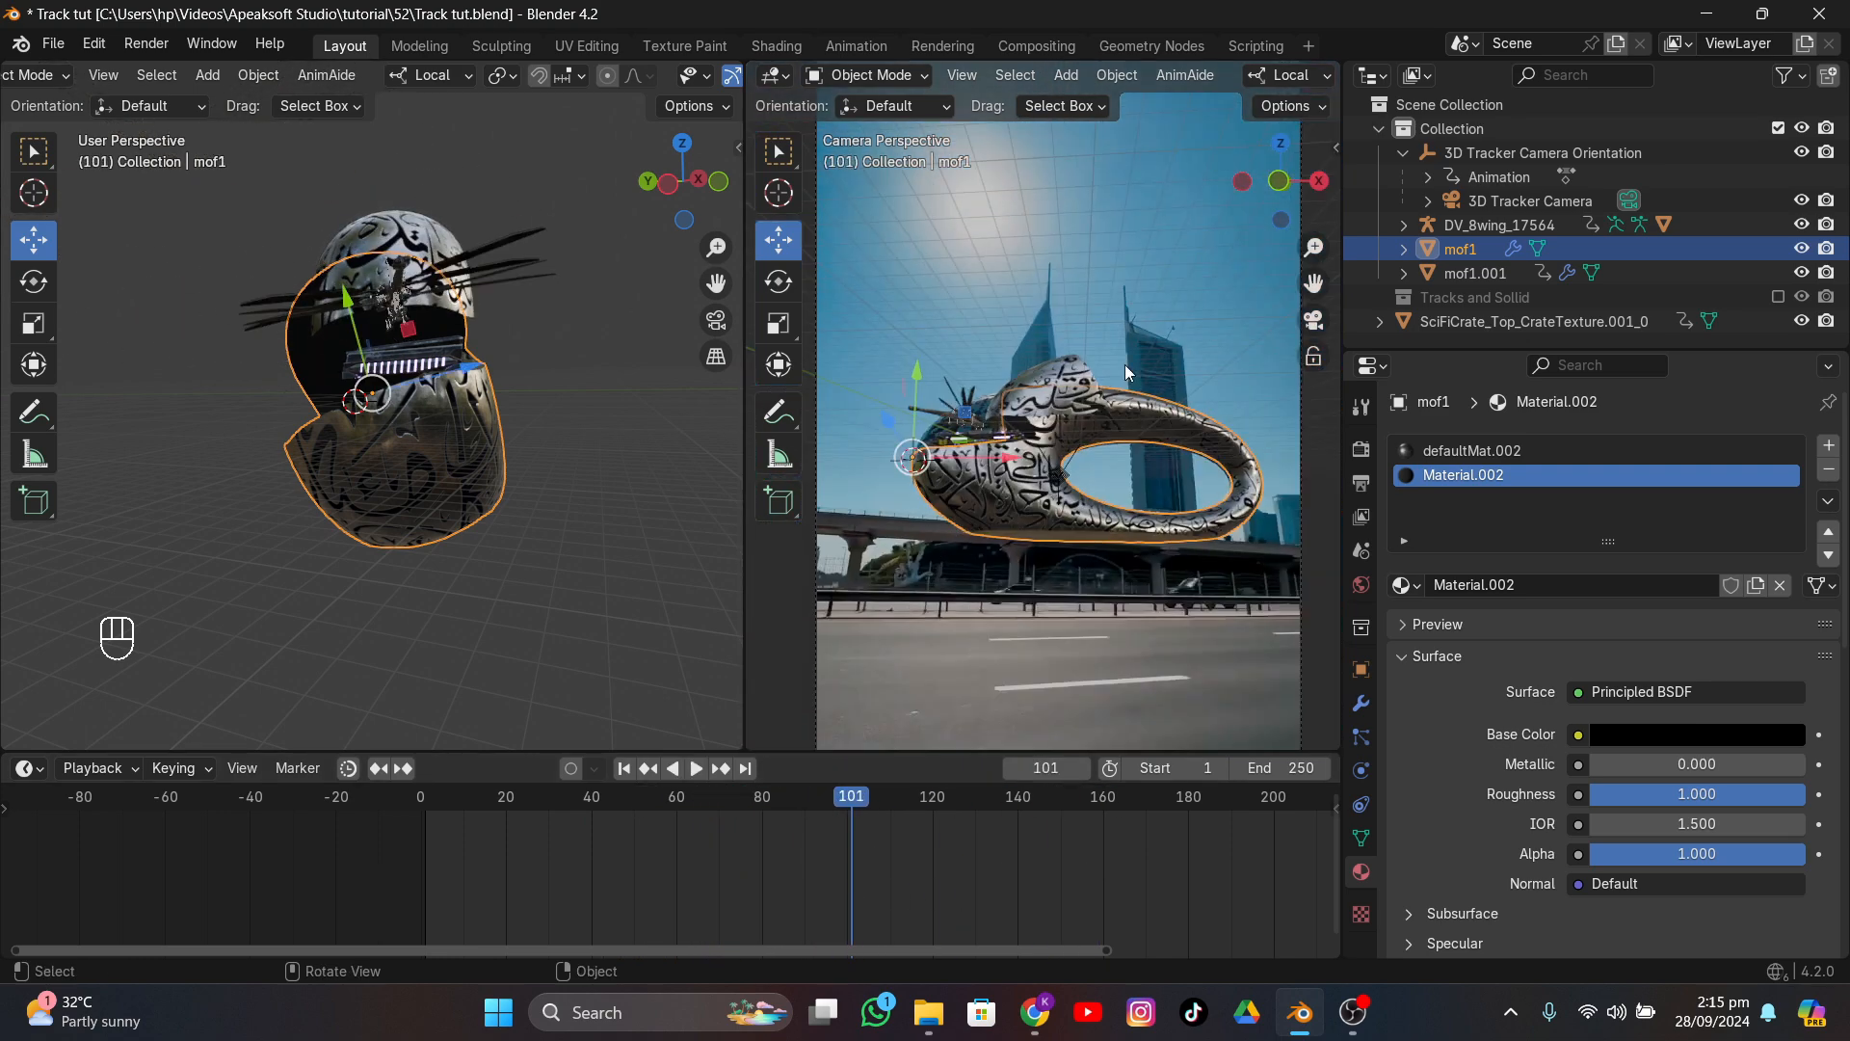
- Deselect the building, scrub through the landing frames in the full camera view, and save the project
left_click(1167, 341)
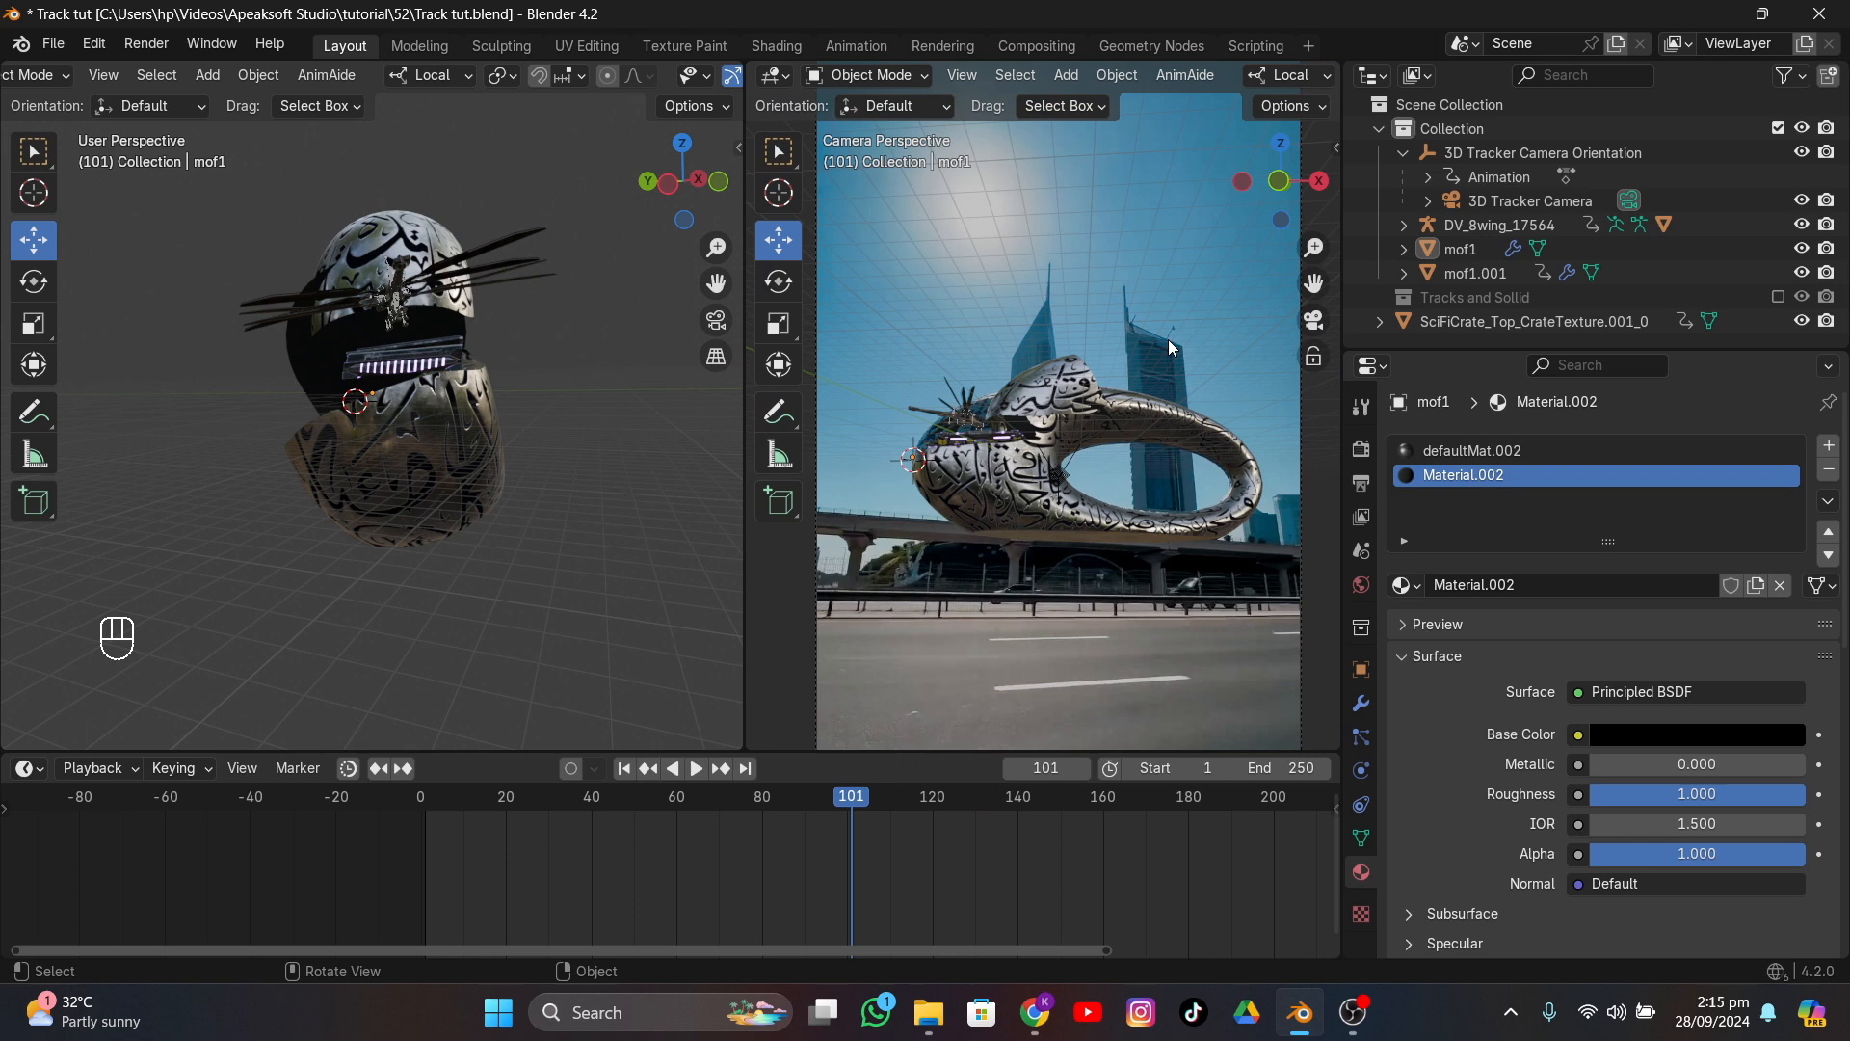
left_click_drag(883, 803, 996, 819)
left_click_drag(1106, 804, 851, 836)
key("ctrl+s")
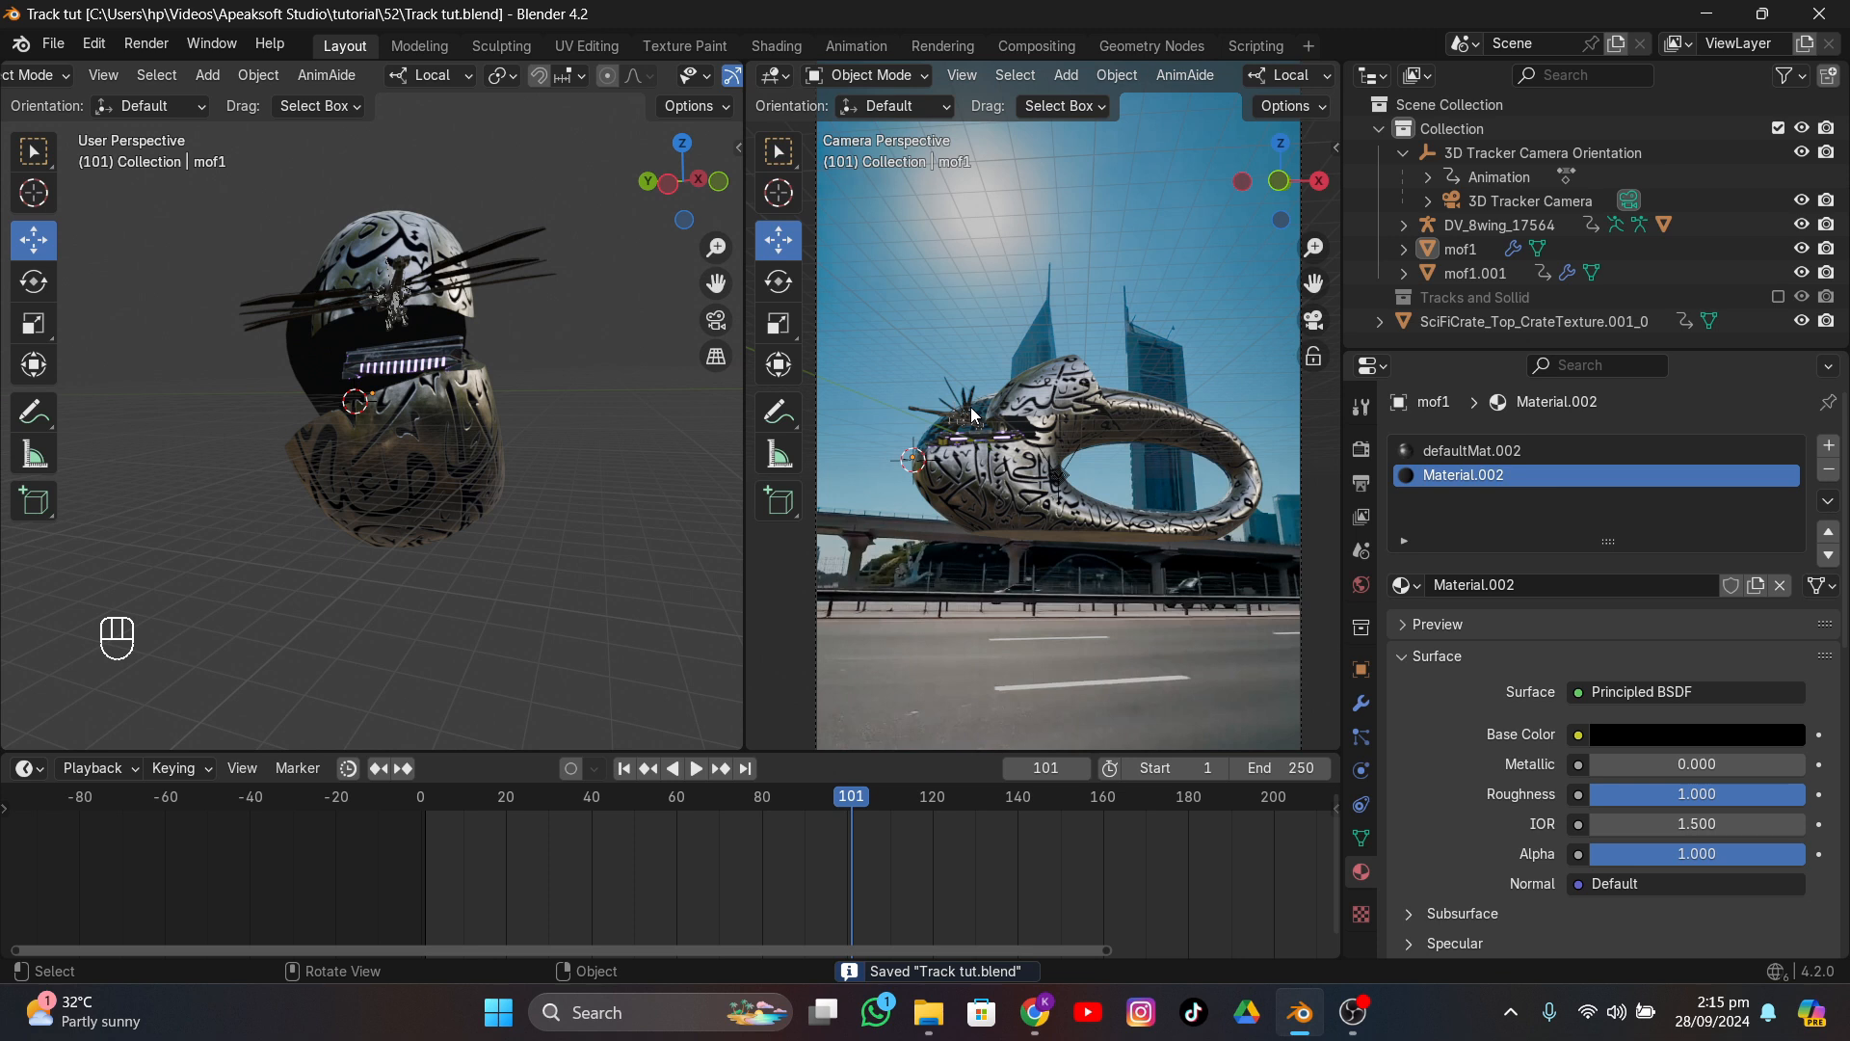
- Set the user-perspective viewport to Solid shading and the camera viewport to Rendered shading, and select the building mesh mof1
left_click(1360, 585)
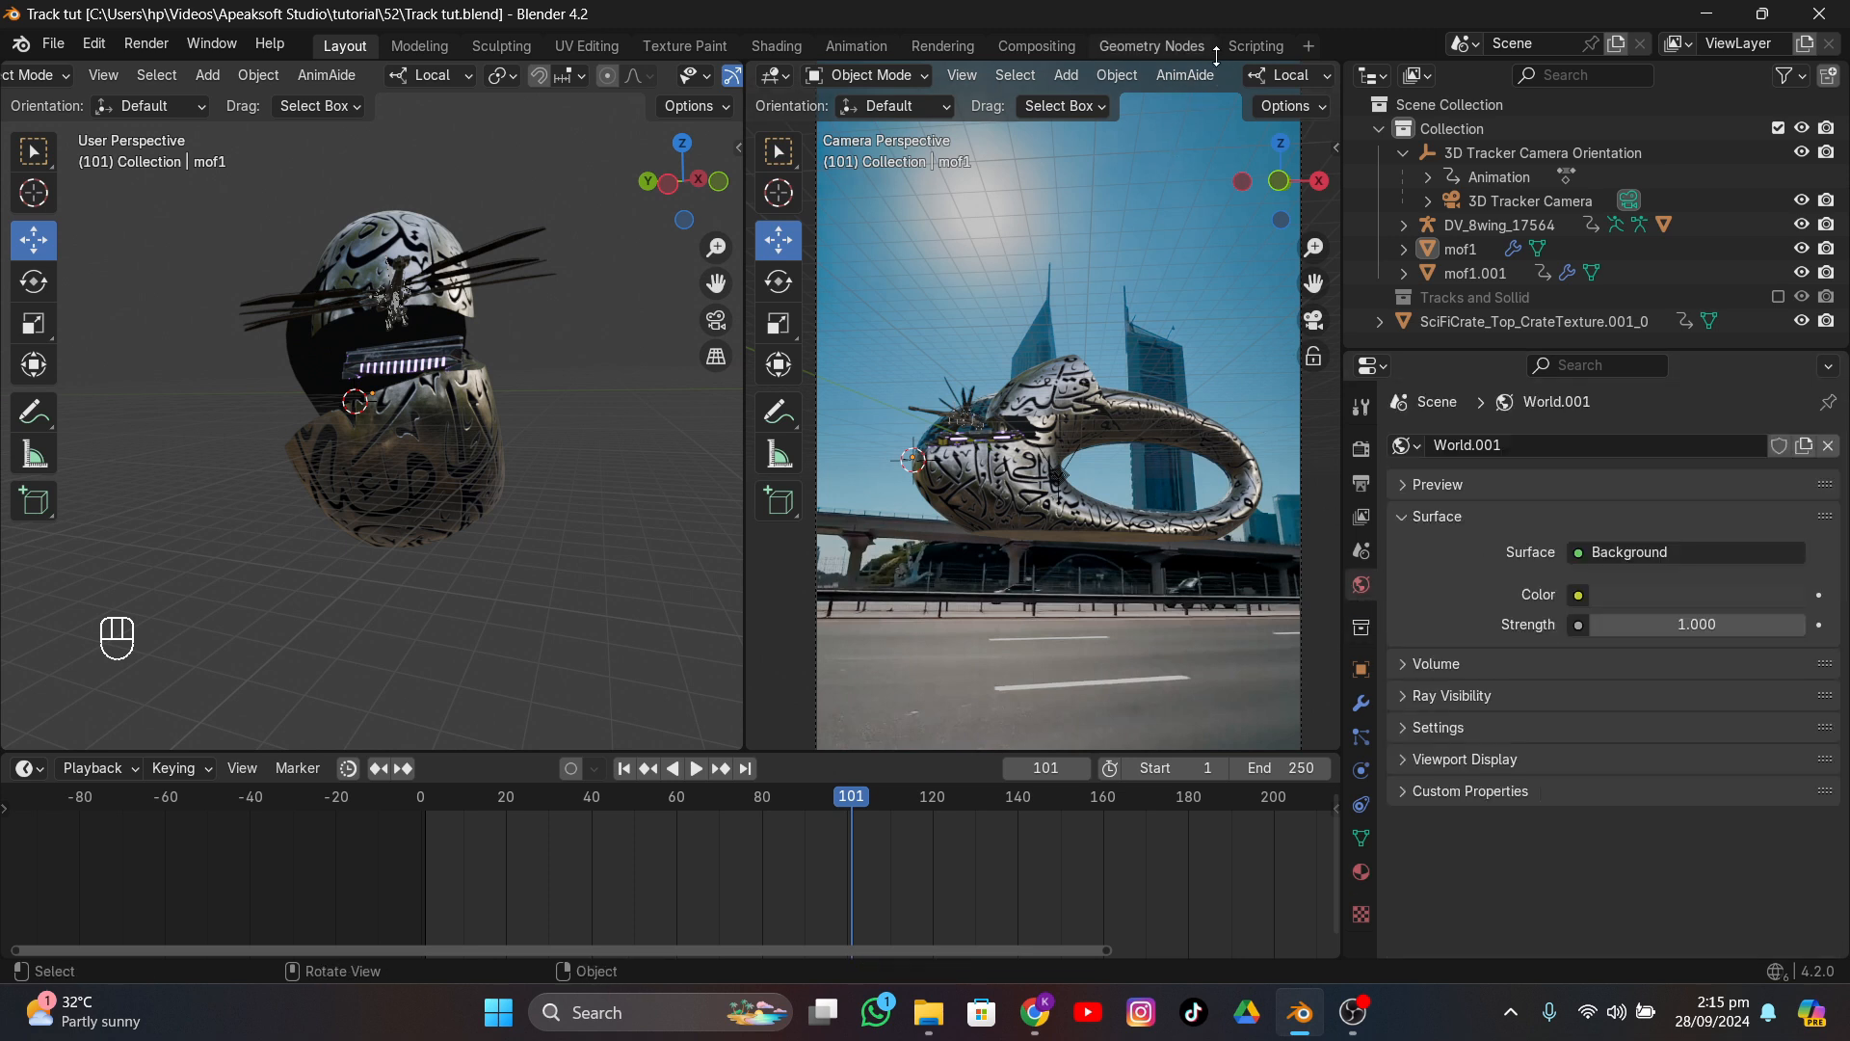
scroll(675, 77, "down", 5)
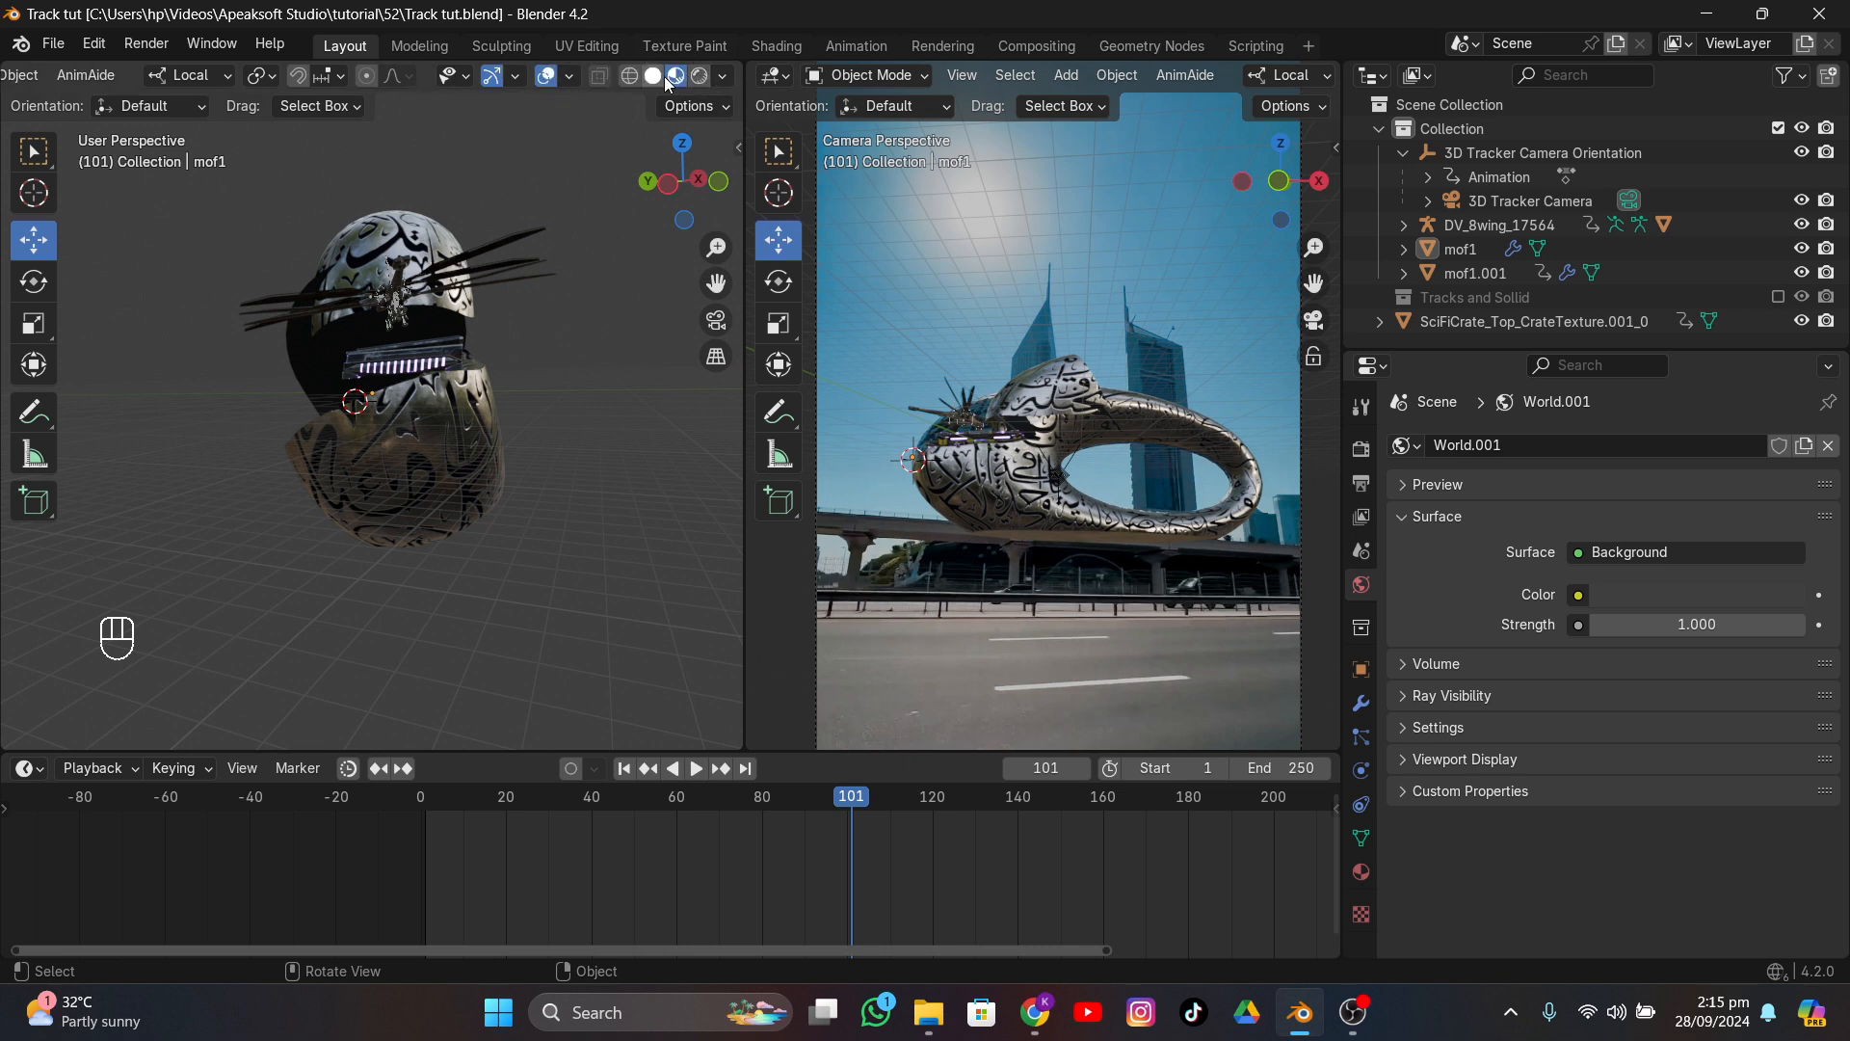
left_click(652, 76)
scroll(1204, 79, "down", 5)
scroll(1233, 81, "down", 5)
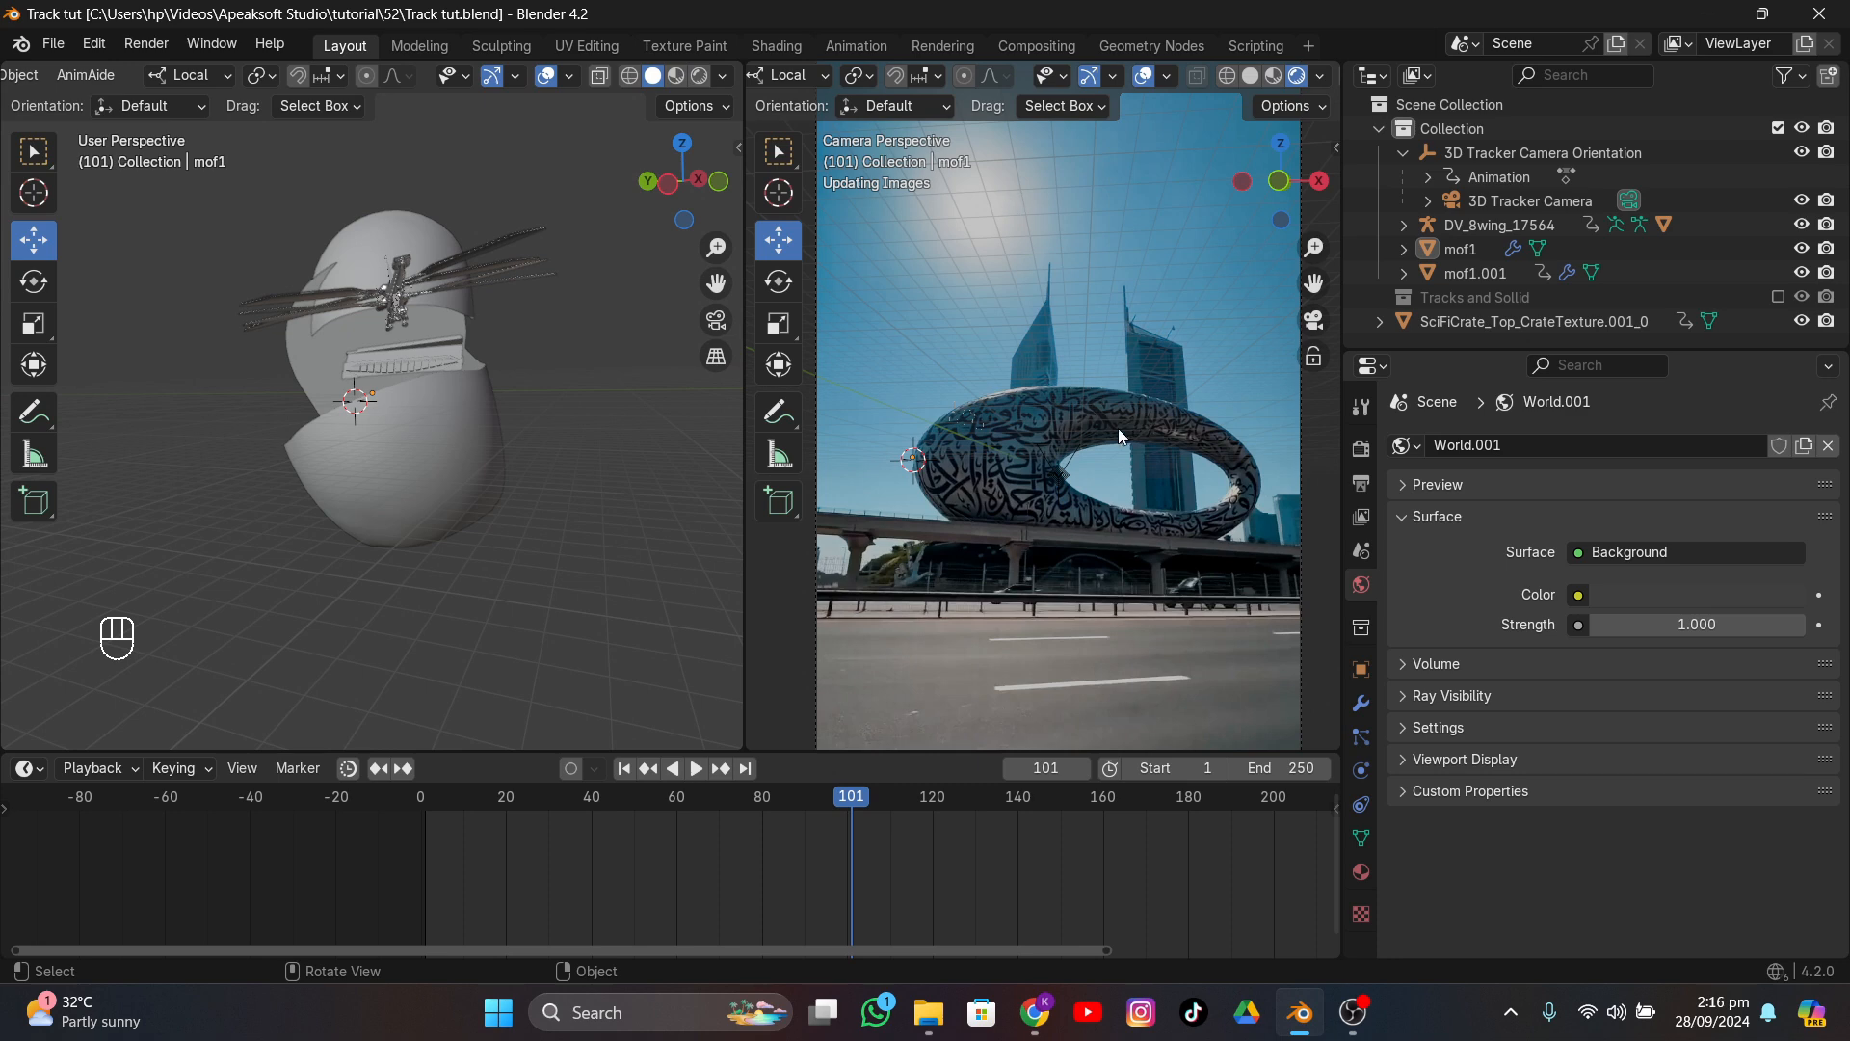
left_click(1147, 422)
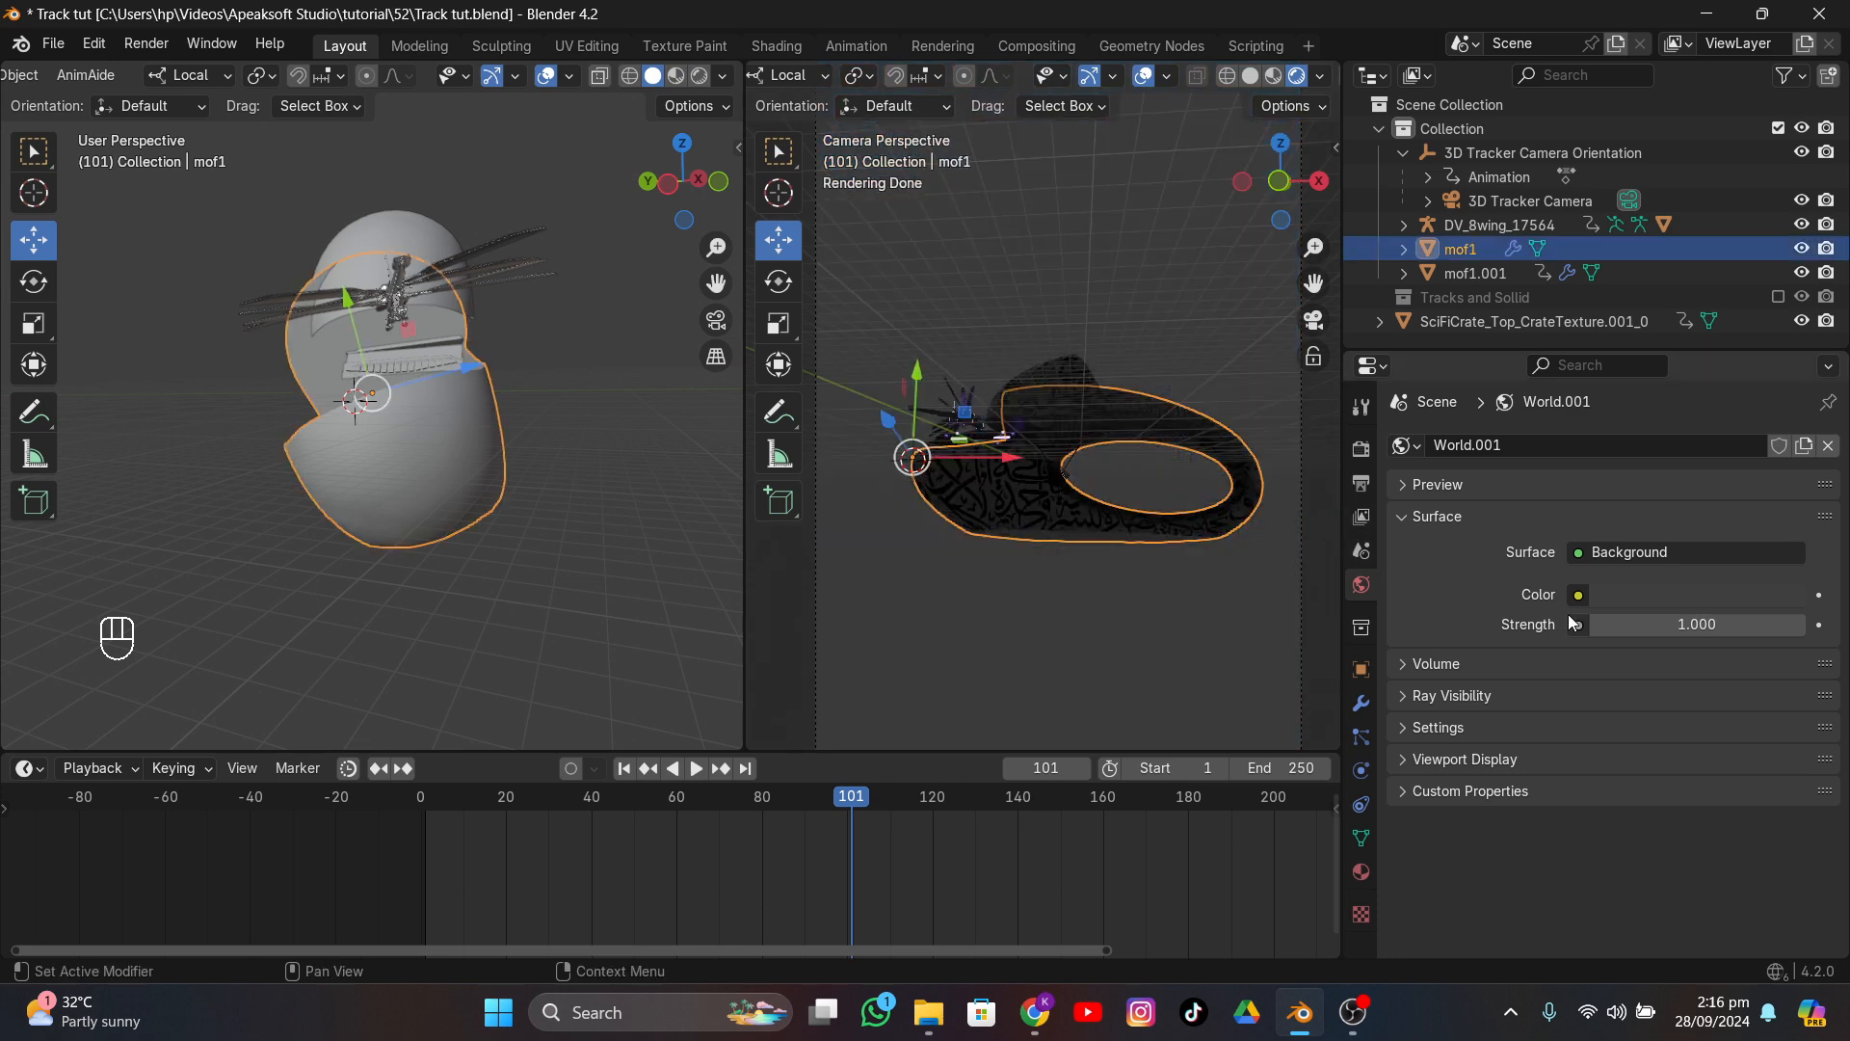
- Enable Transparent film in the Cycles render settings so the tracked footage shows behind the objects
left_click(1360, 449)
scroll(1472, 678, "down", 8)
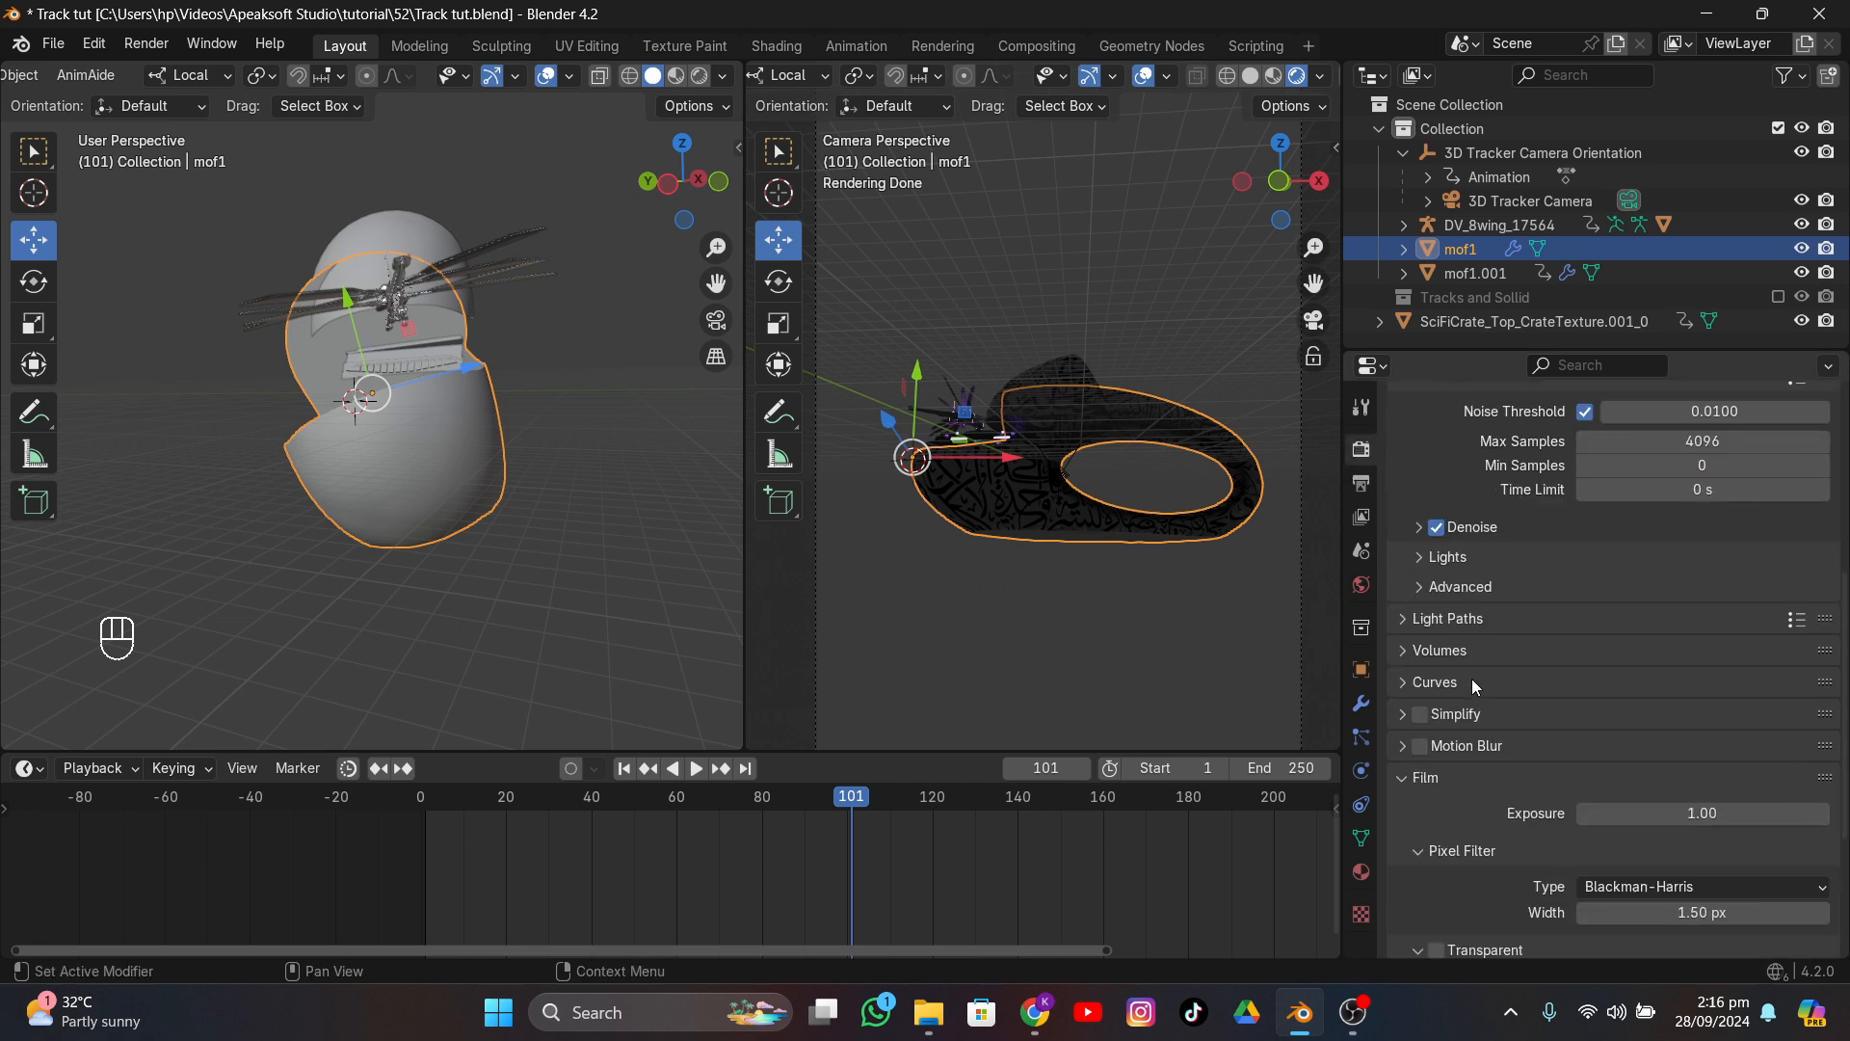
scroll(1469, 659, "up", 5)
scroll(1638, 459, "up", 4)
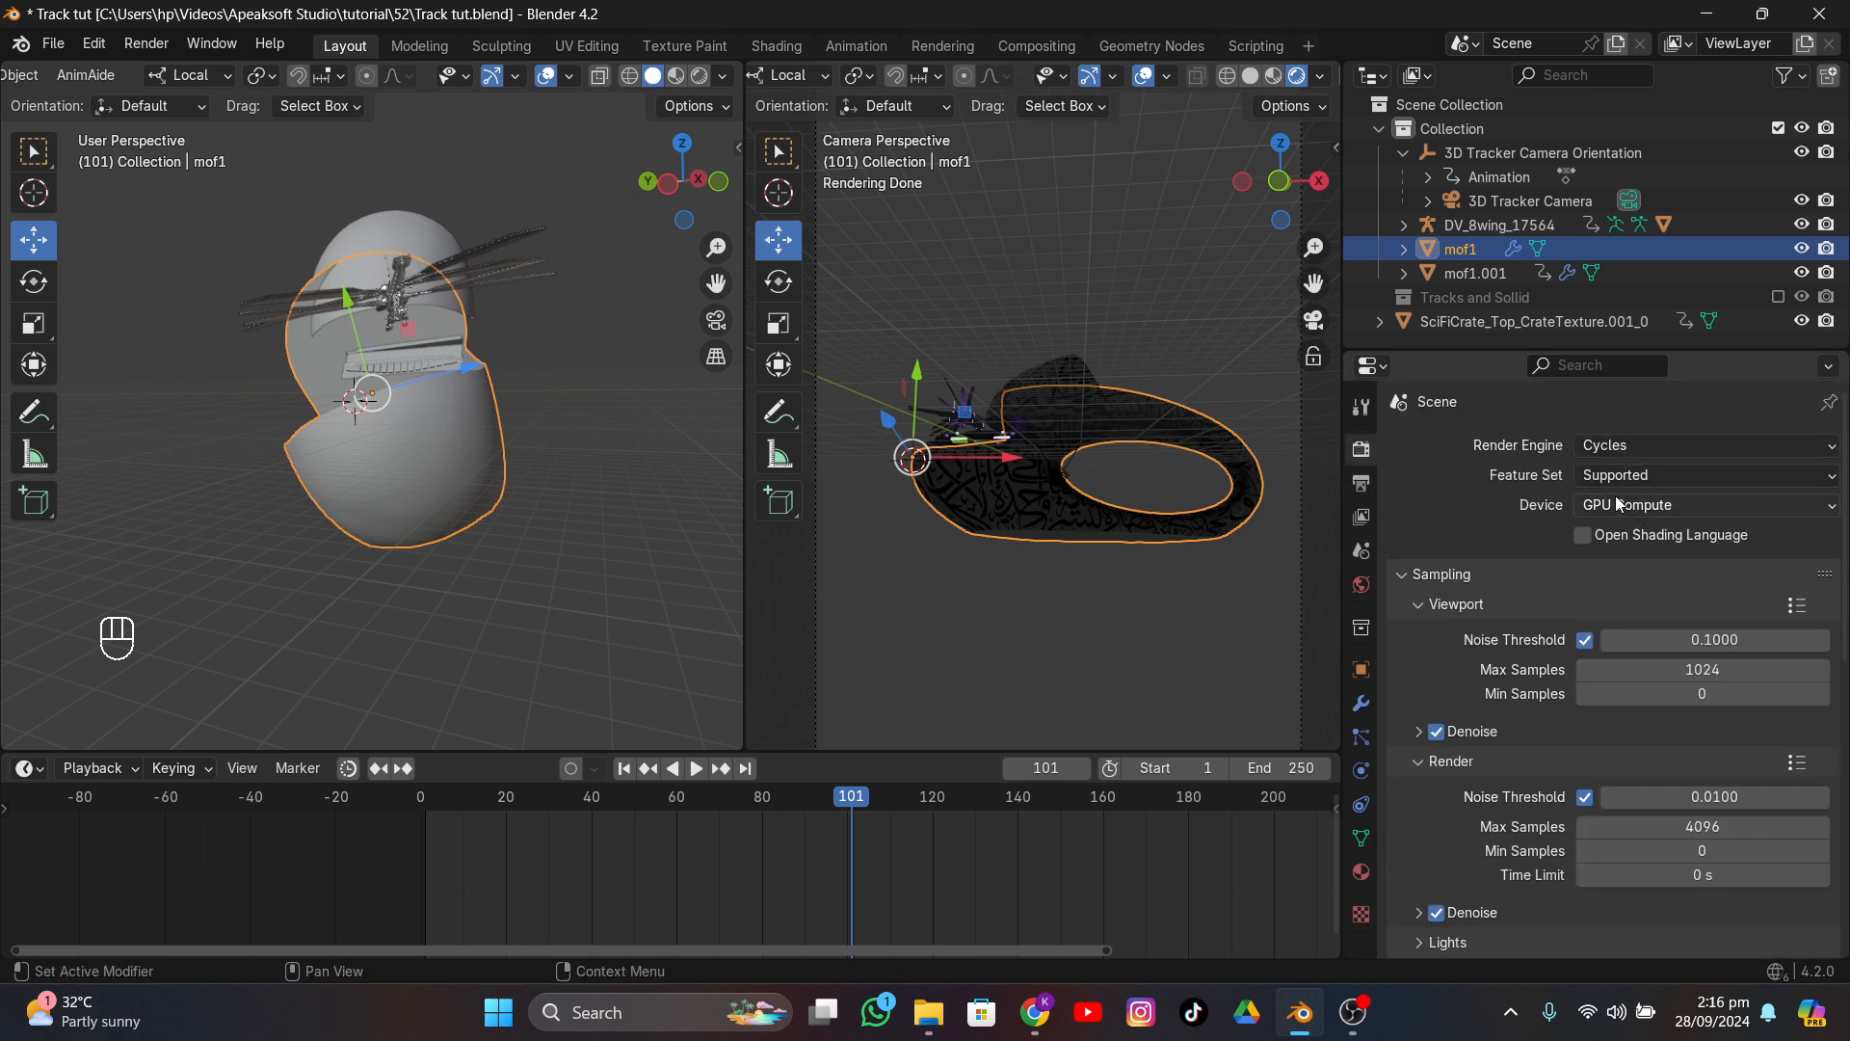
scroll(1637, 732, "down", 5)
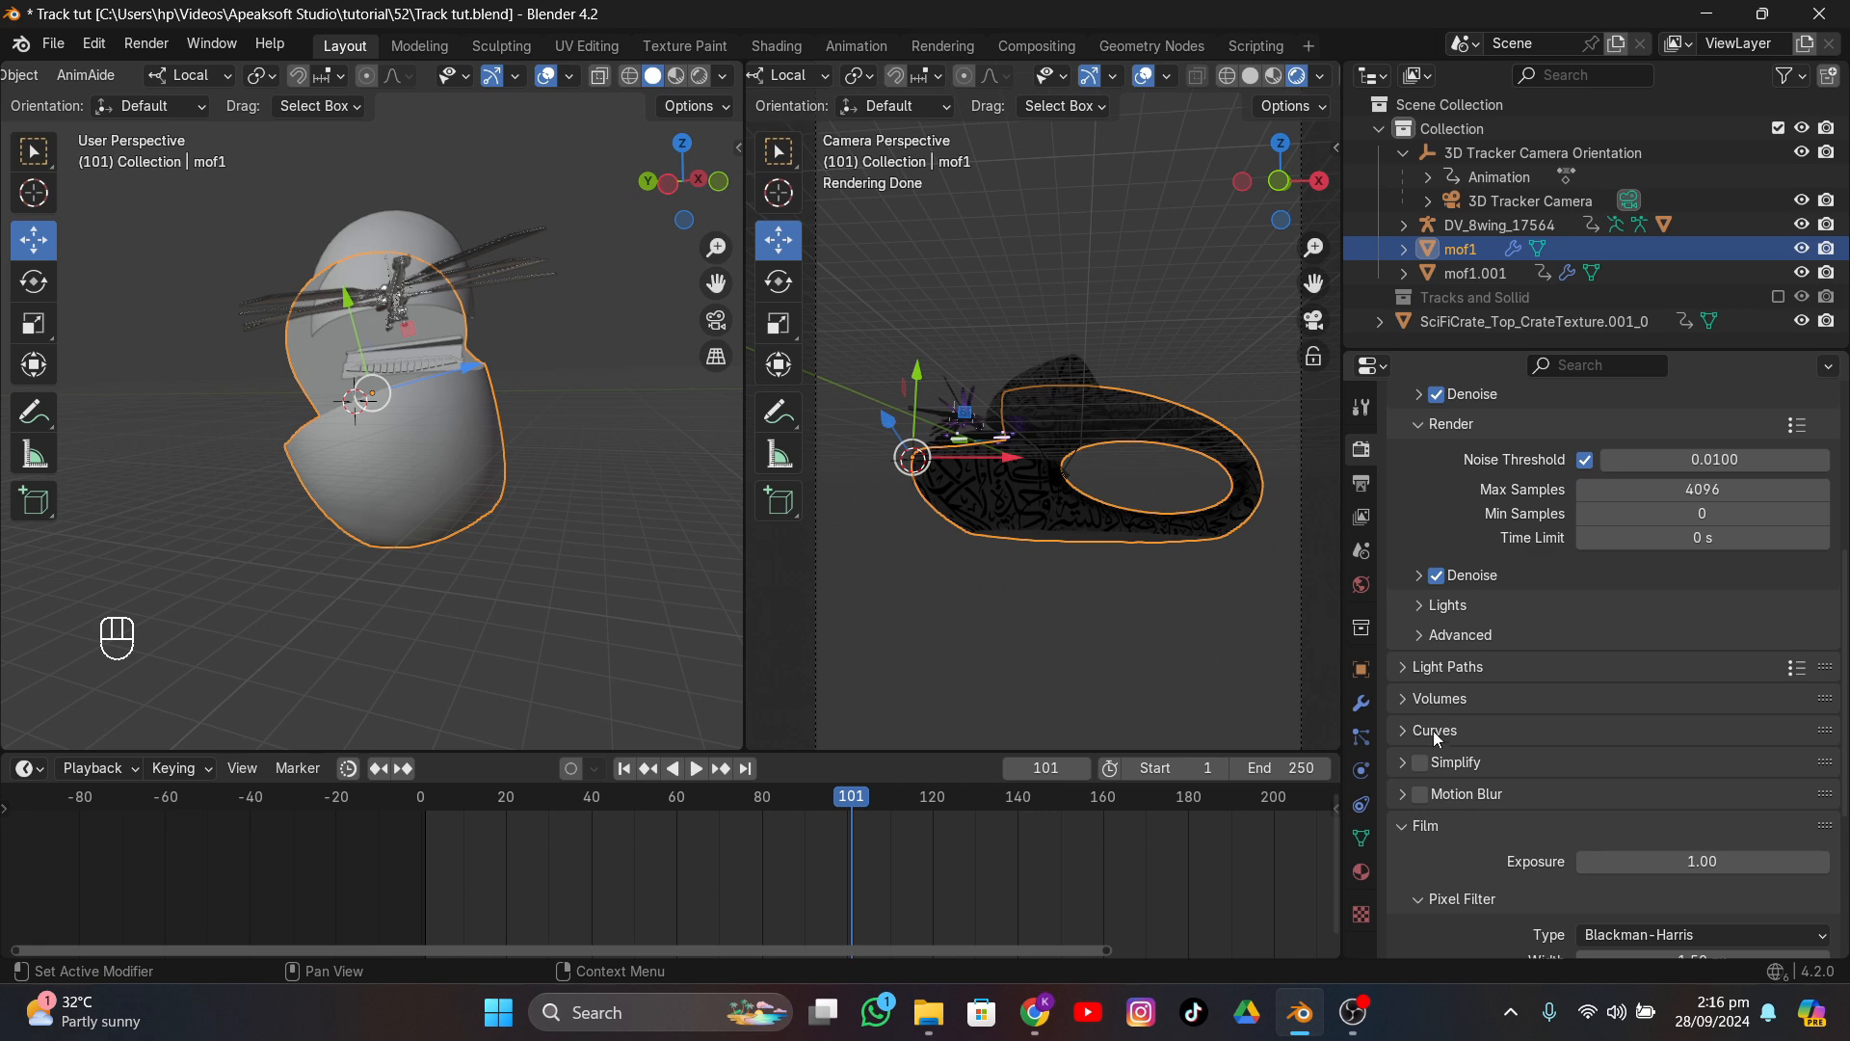
scroll(1435, 742, "down", 5)
left_click(1443, 719)
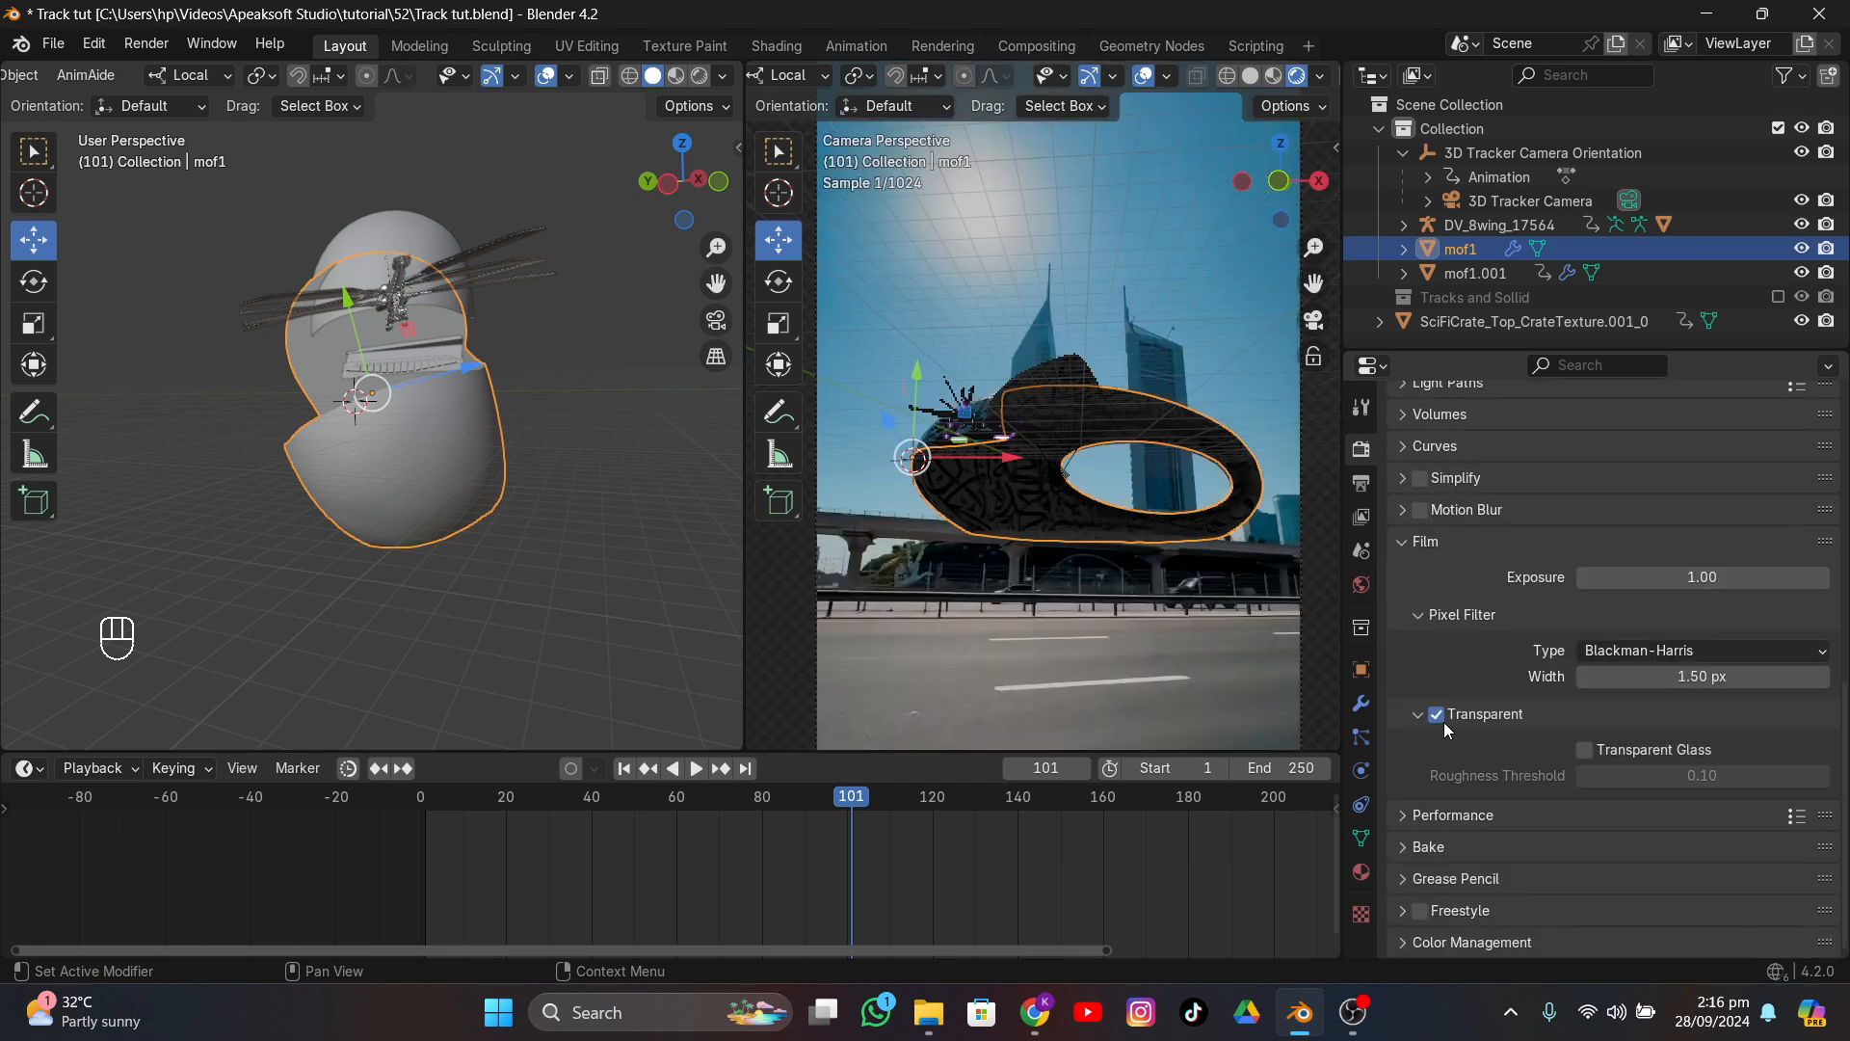
- Assign an Environment Texture to the World background color
left_click(1361, 588)
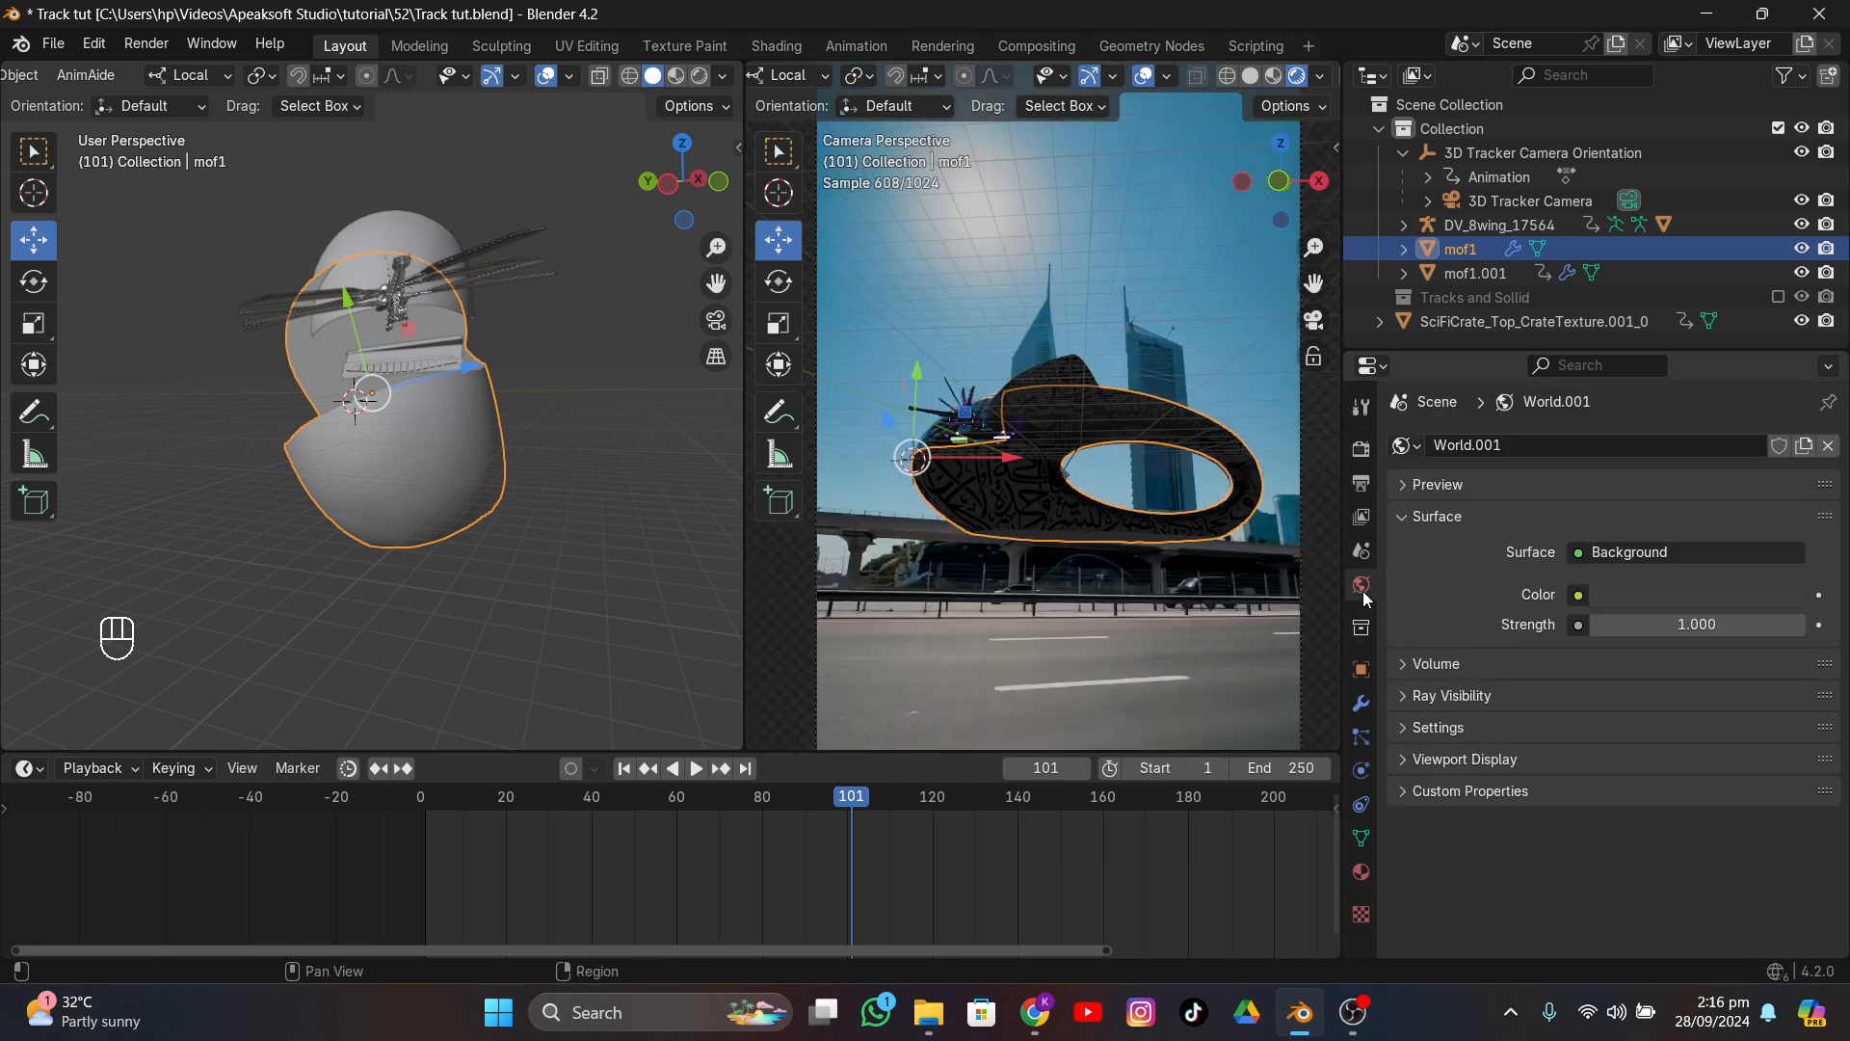
left_click(1577, 596)
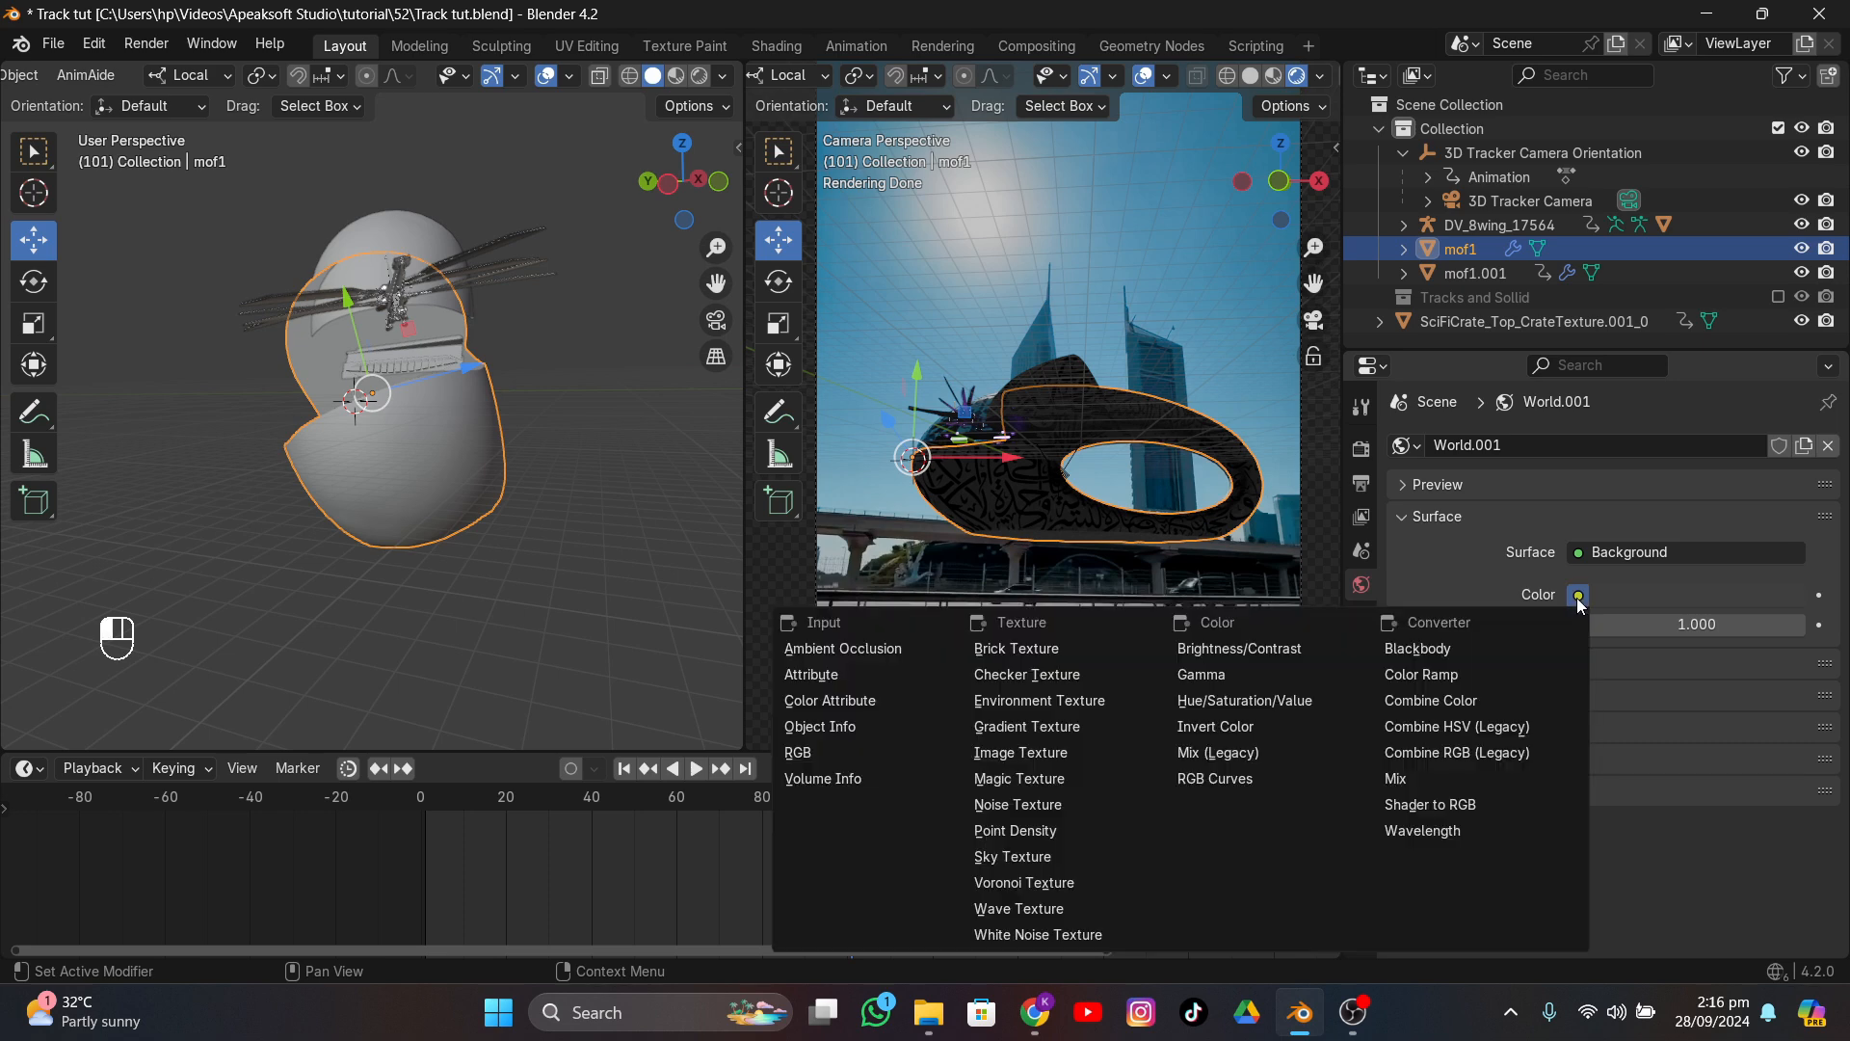
left_click(1079, 702)
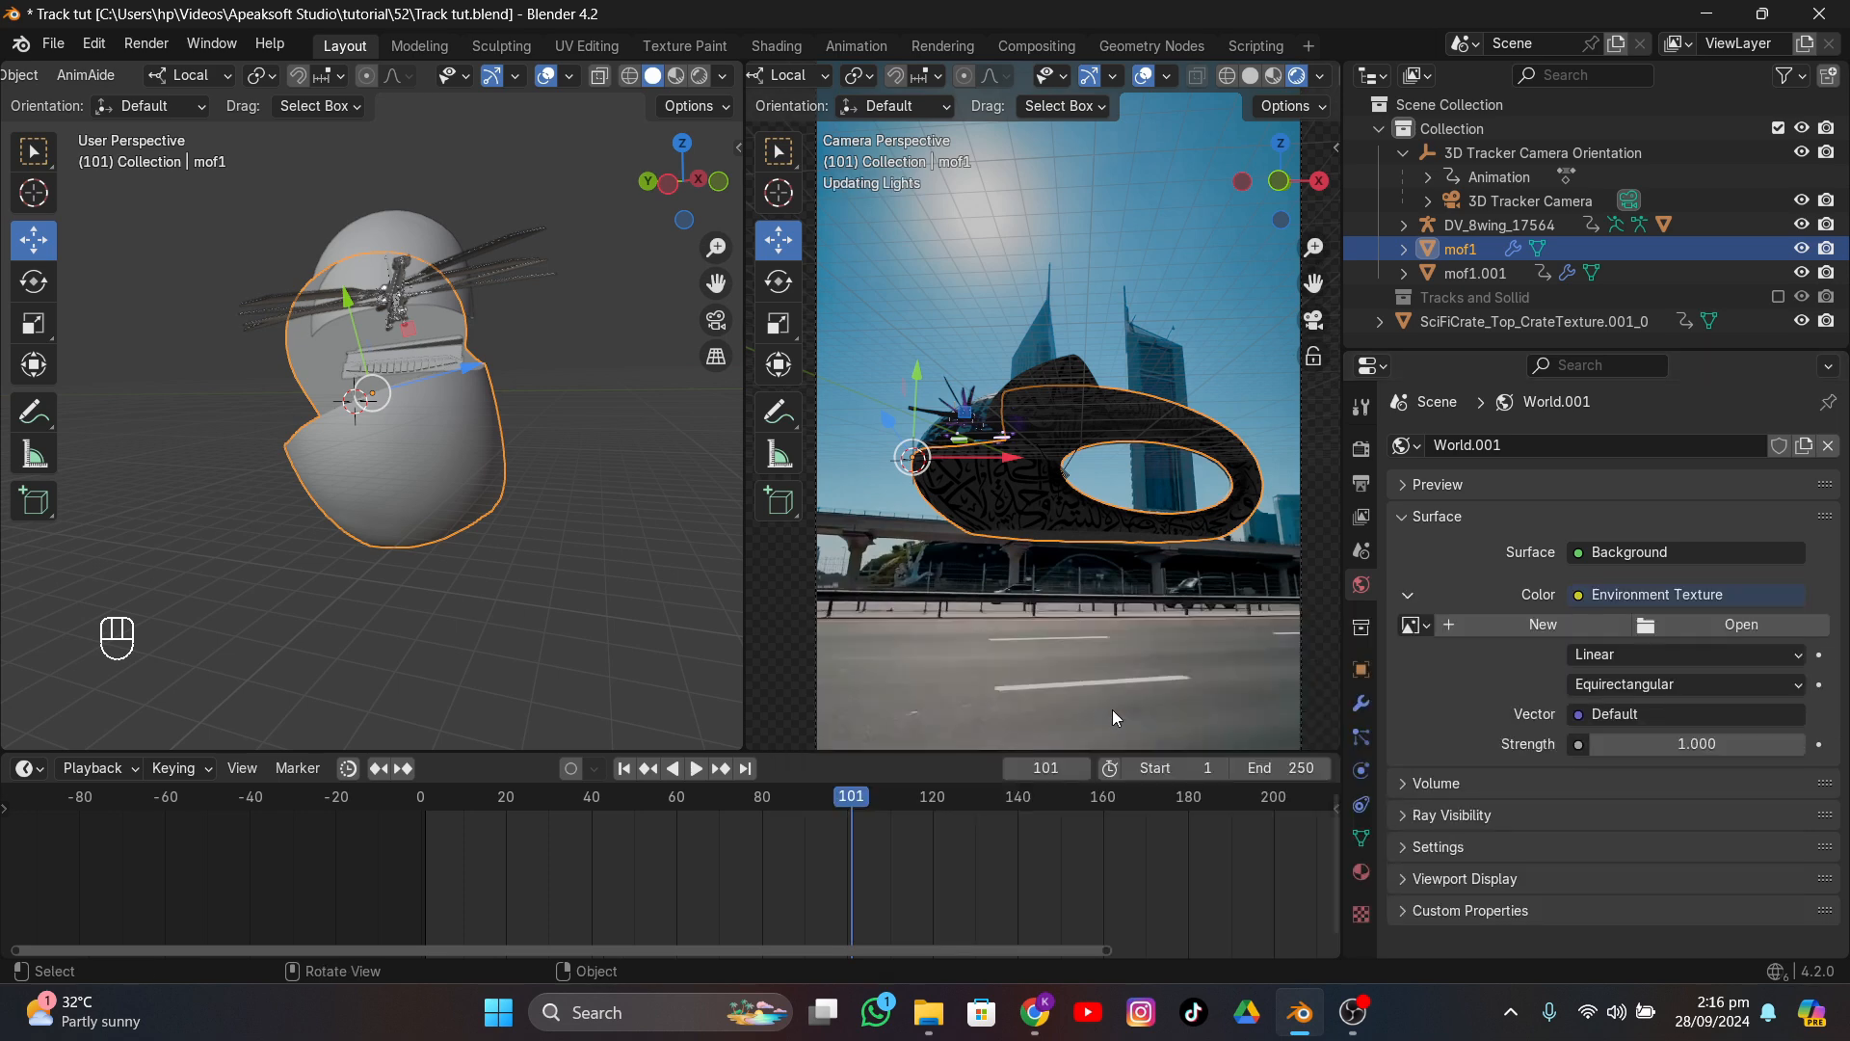
- Load shanghai_riverside_4k.hdr from E:\assets\a asset\hdri\loc00184-22-8k as the World environment texture, and deselect the building
left_click(1715, 623)
left_click(287, 762)
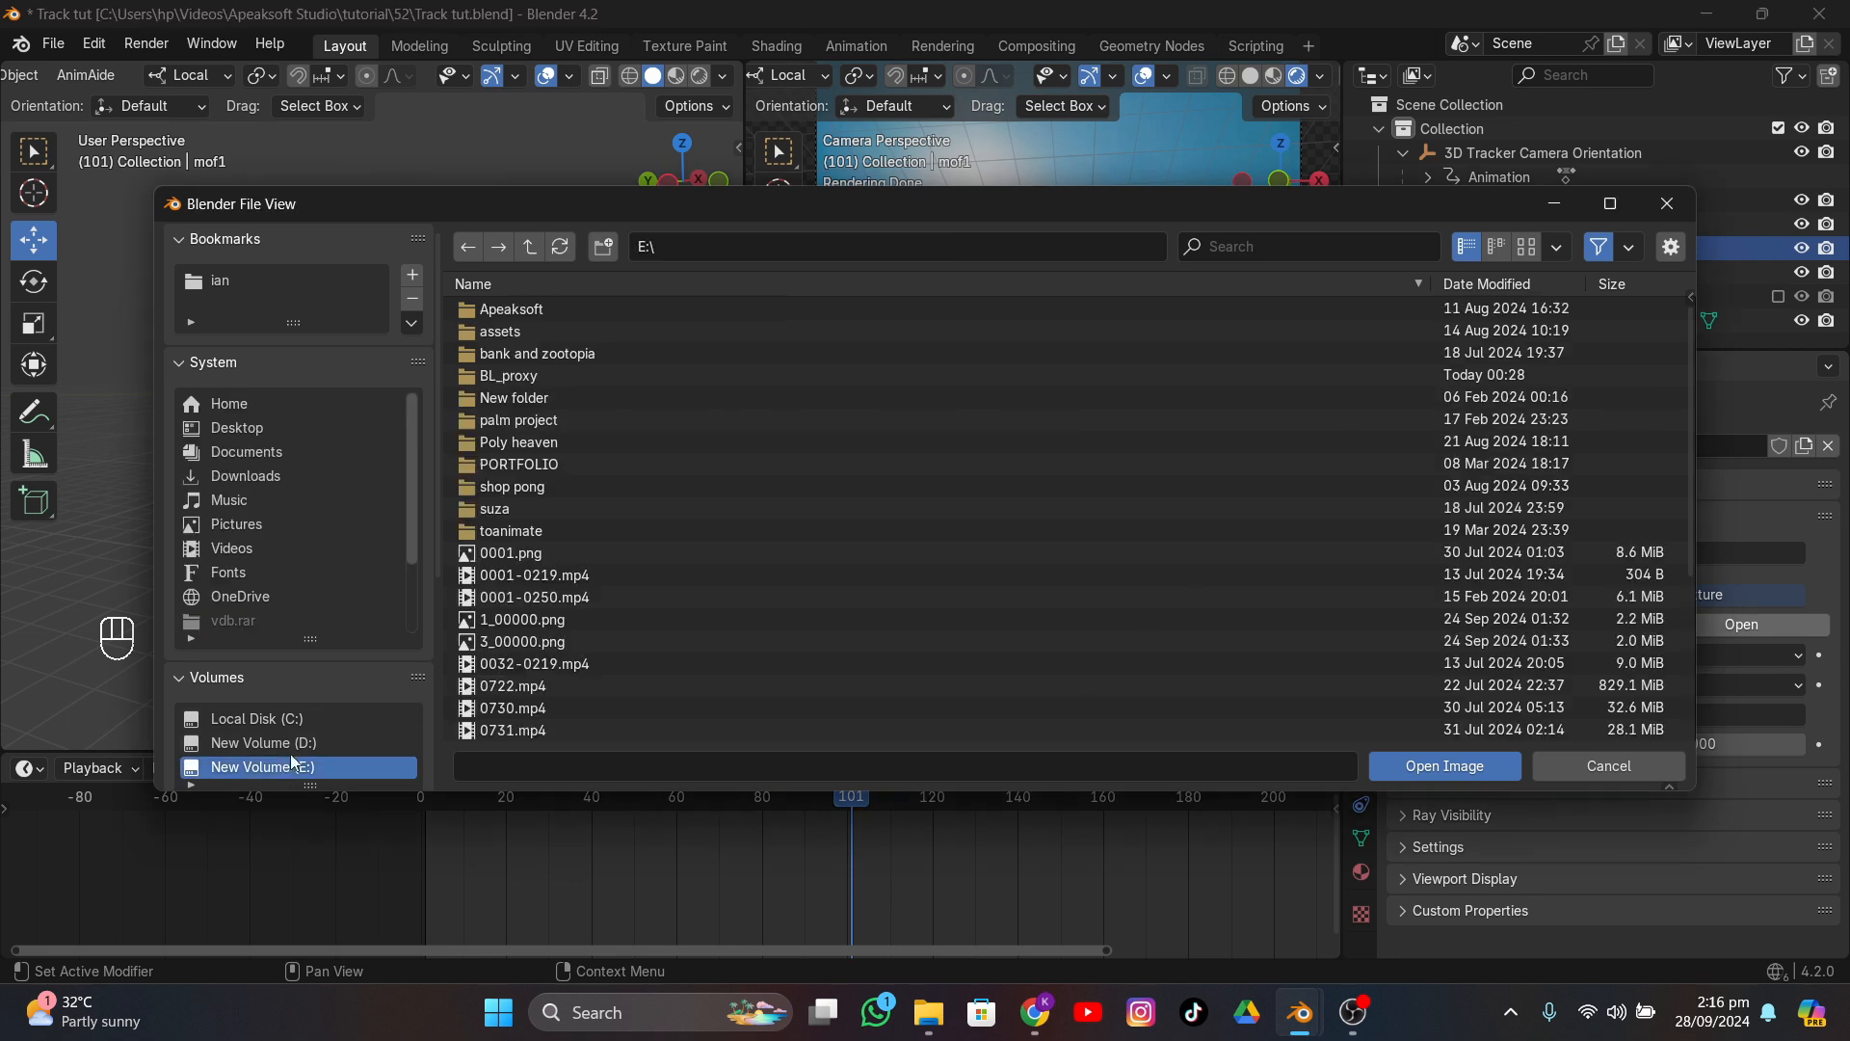
double_click(488, 331)
double_click(495, 312)
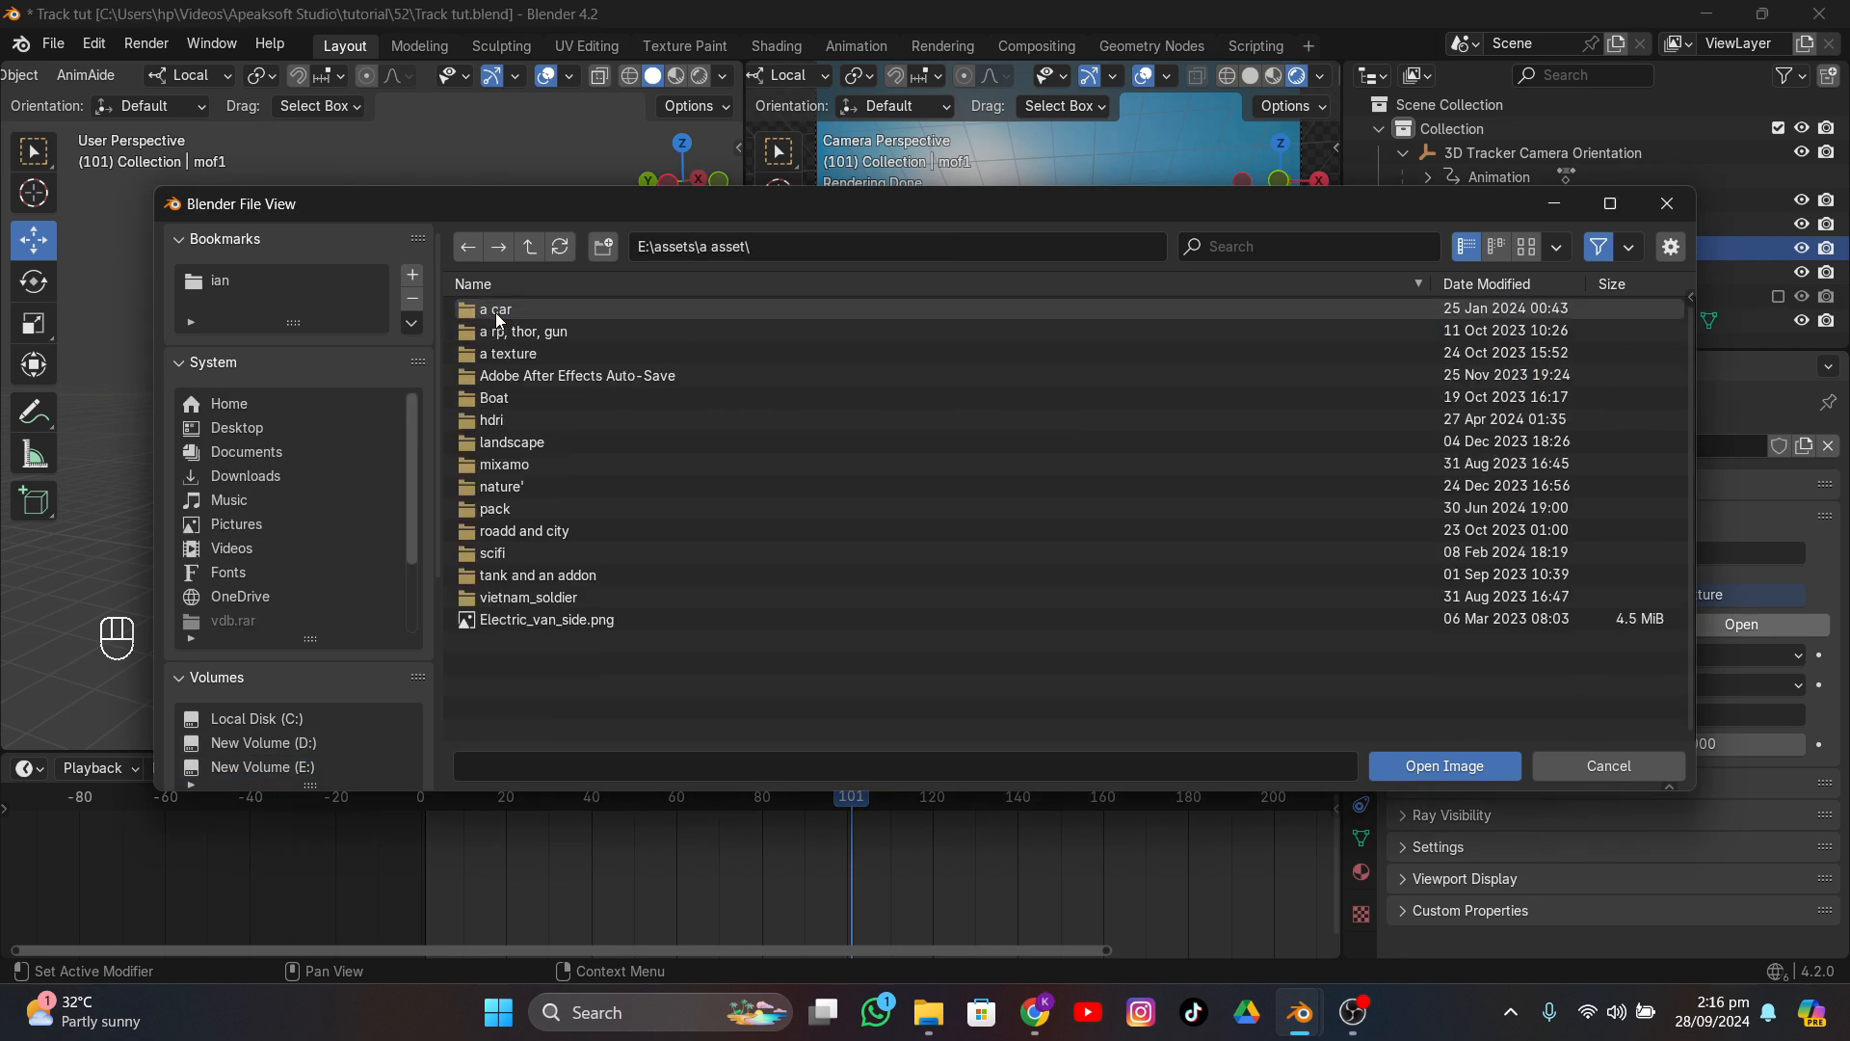
double_click(496, 419)
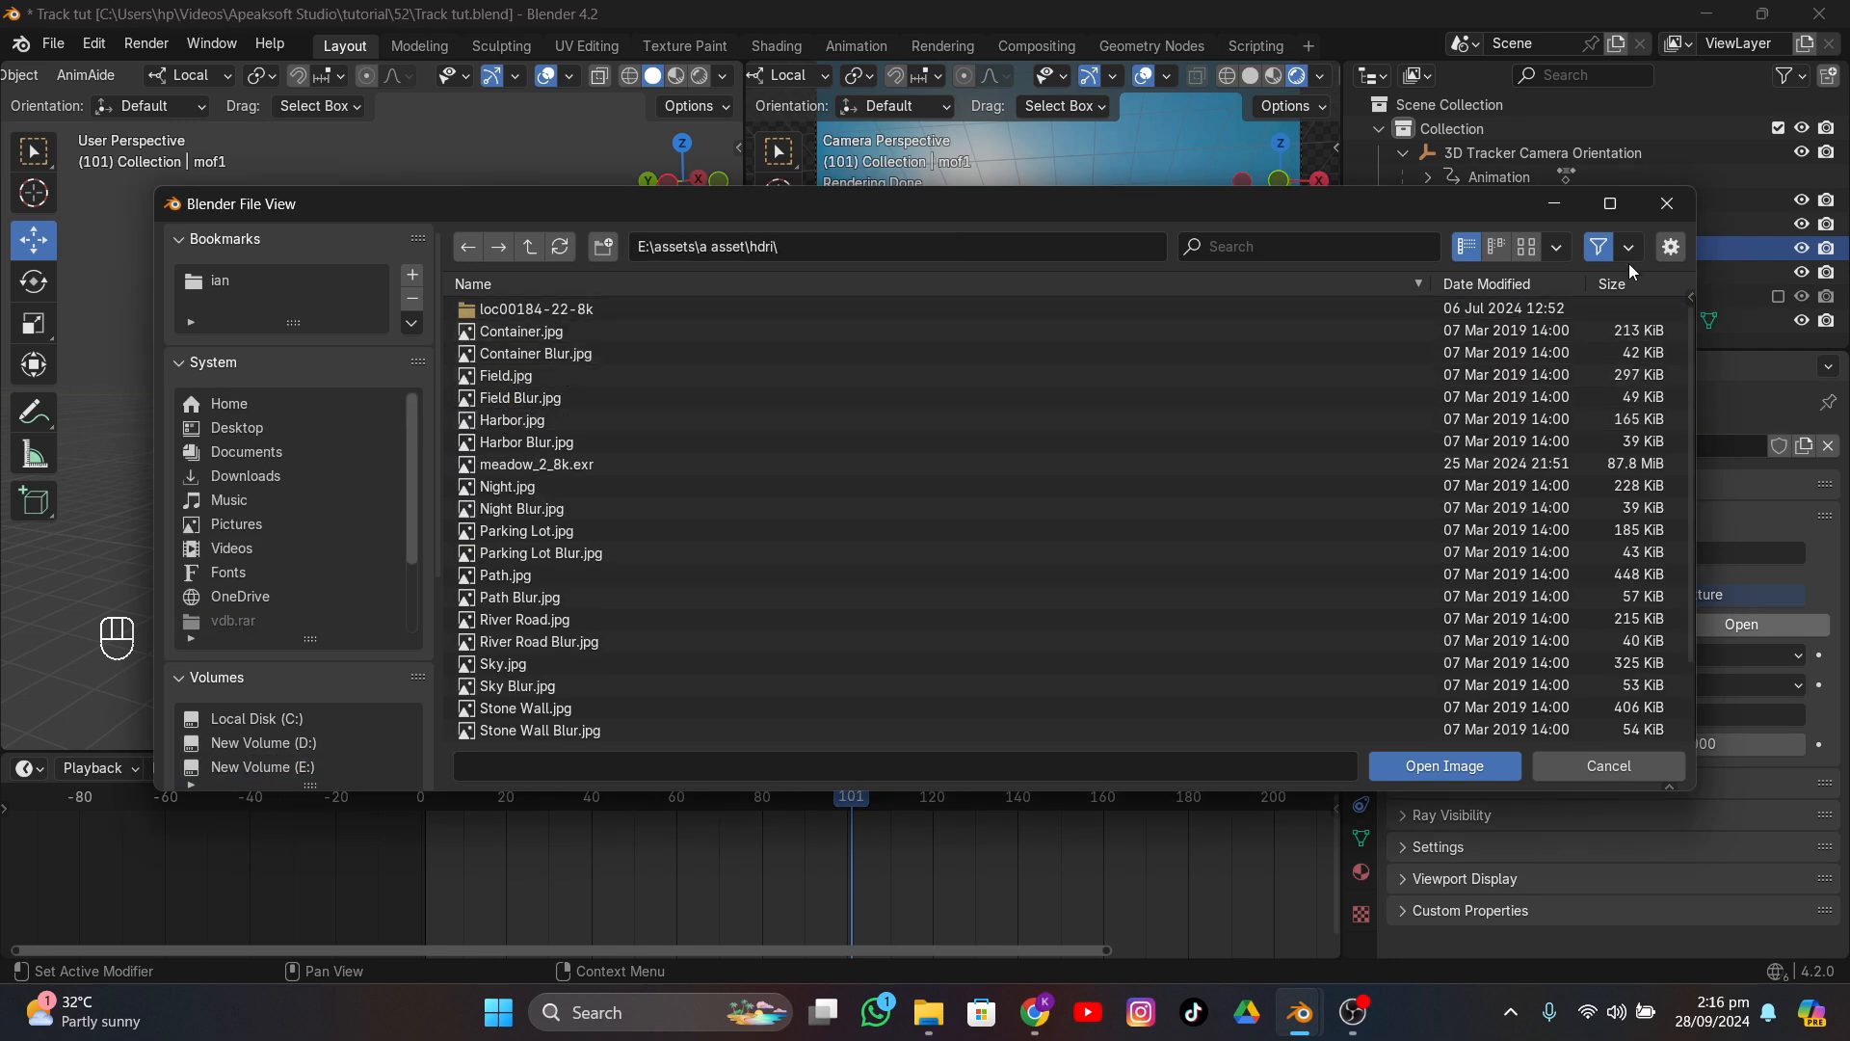
left_click(1526, 247)
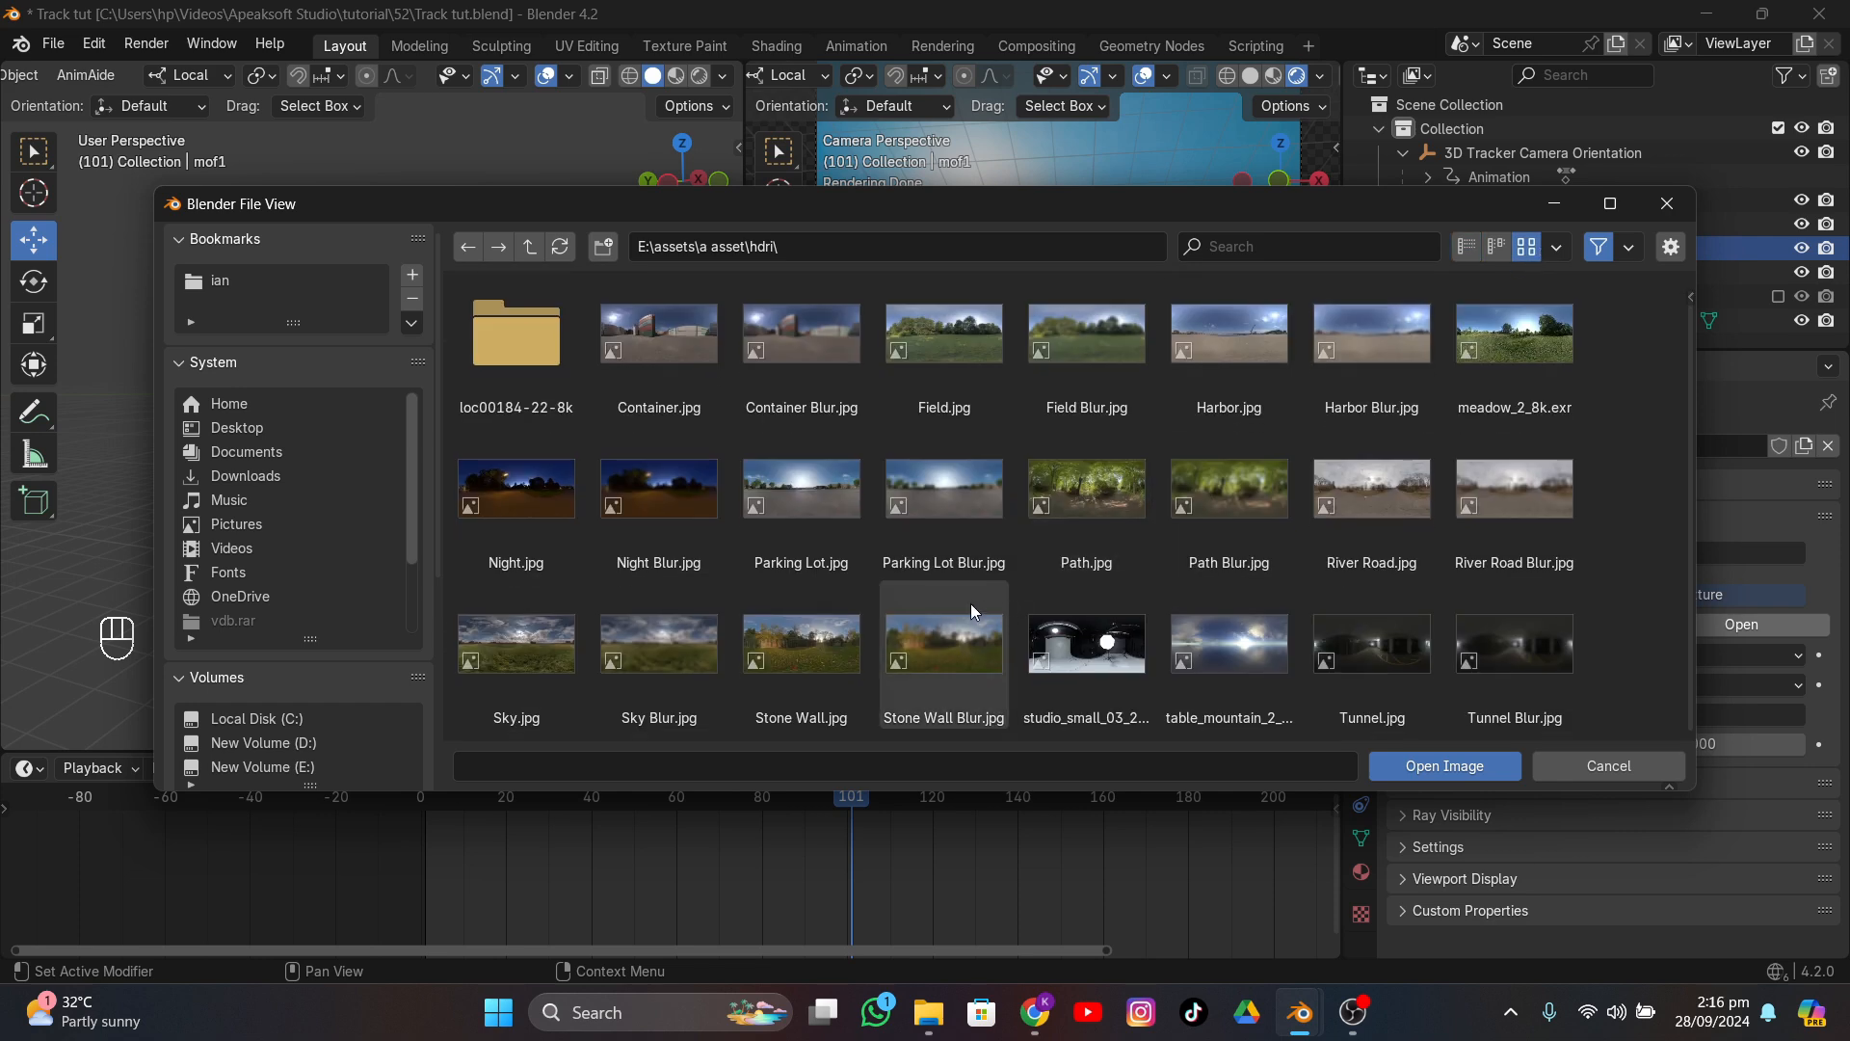
double_click(508, 336)
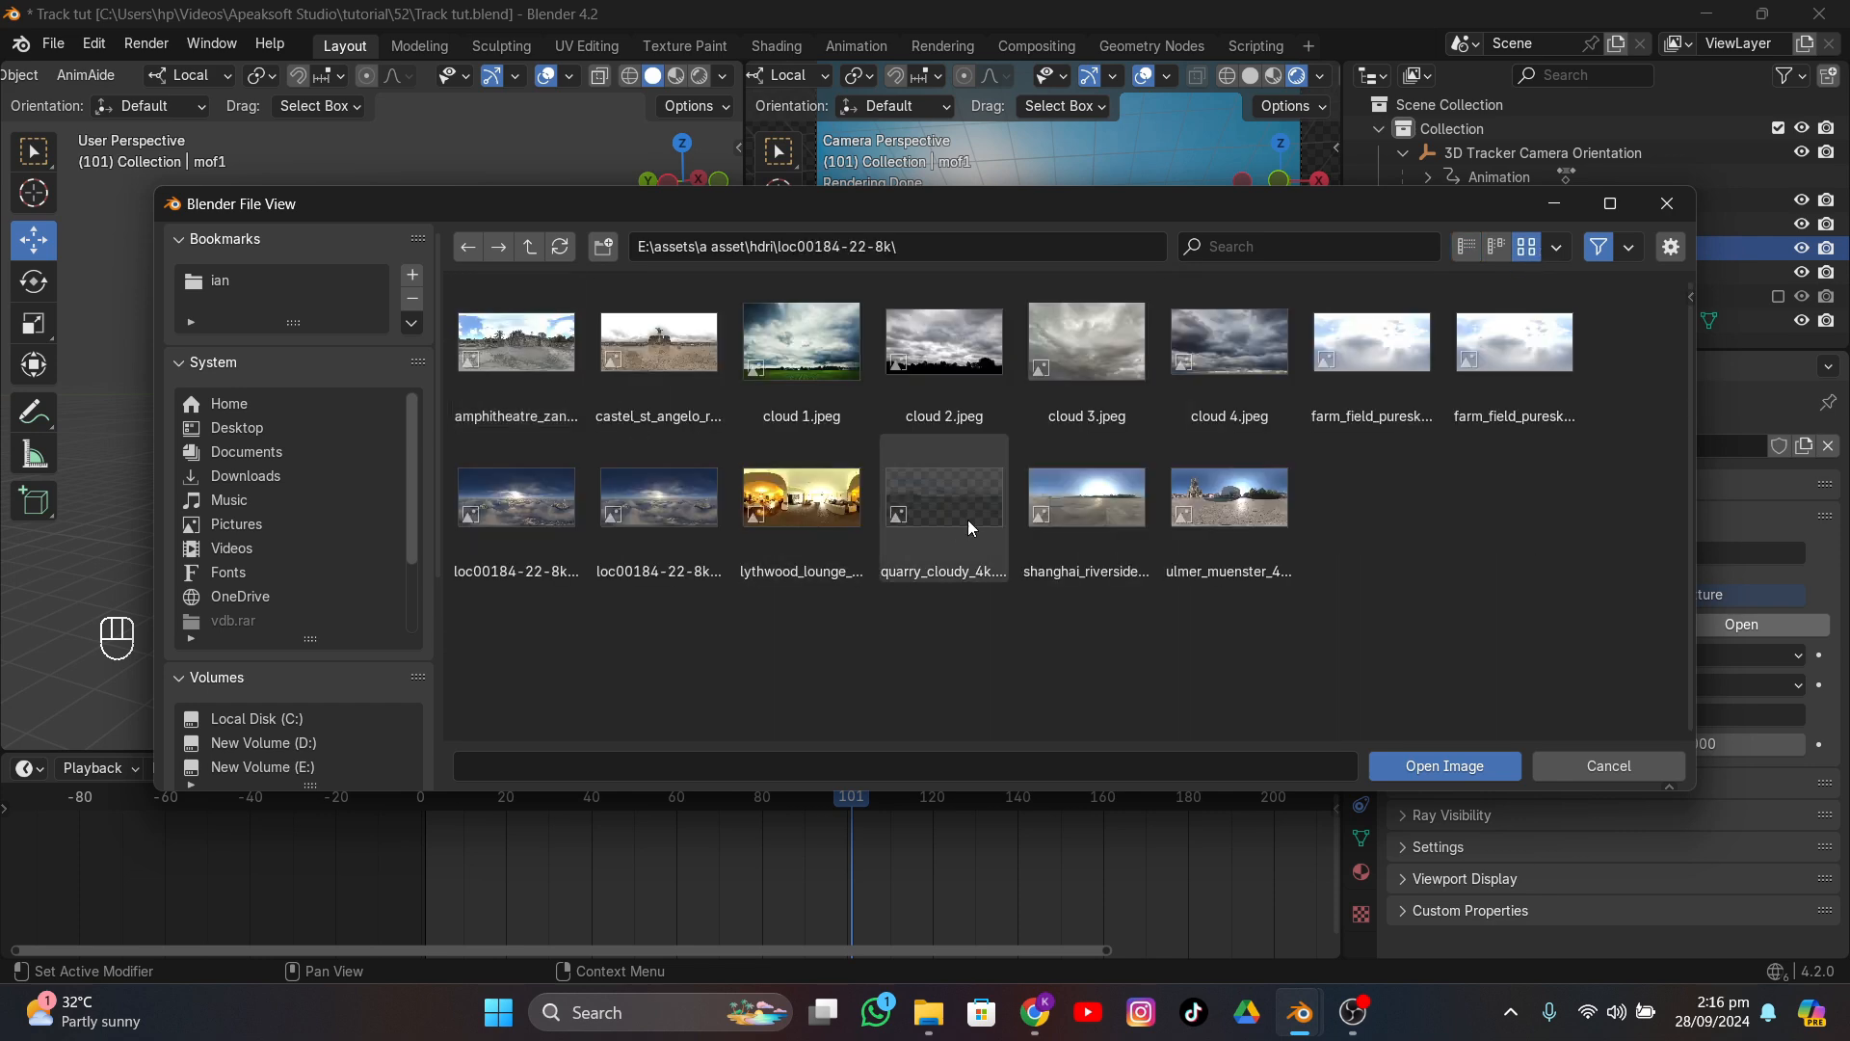
double_click(1105, 503)
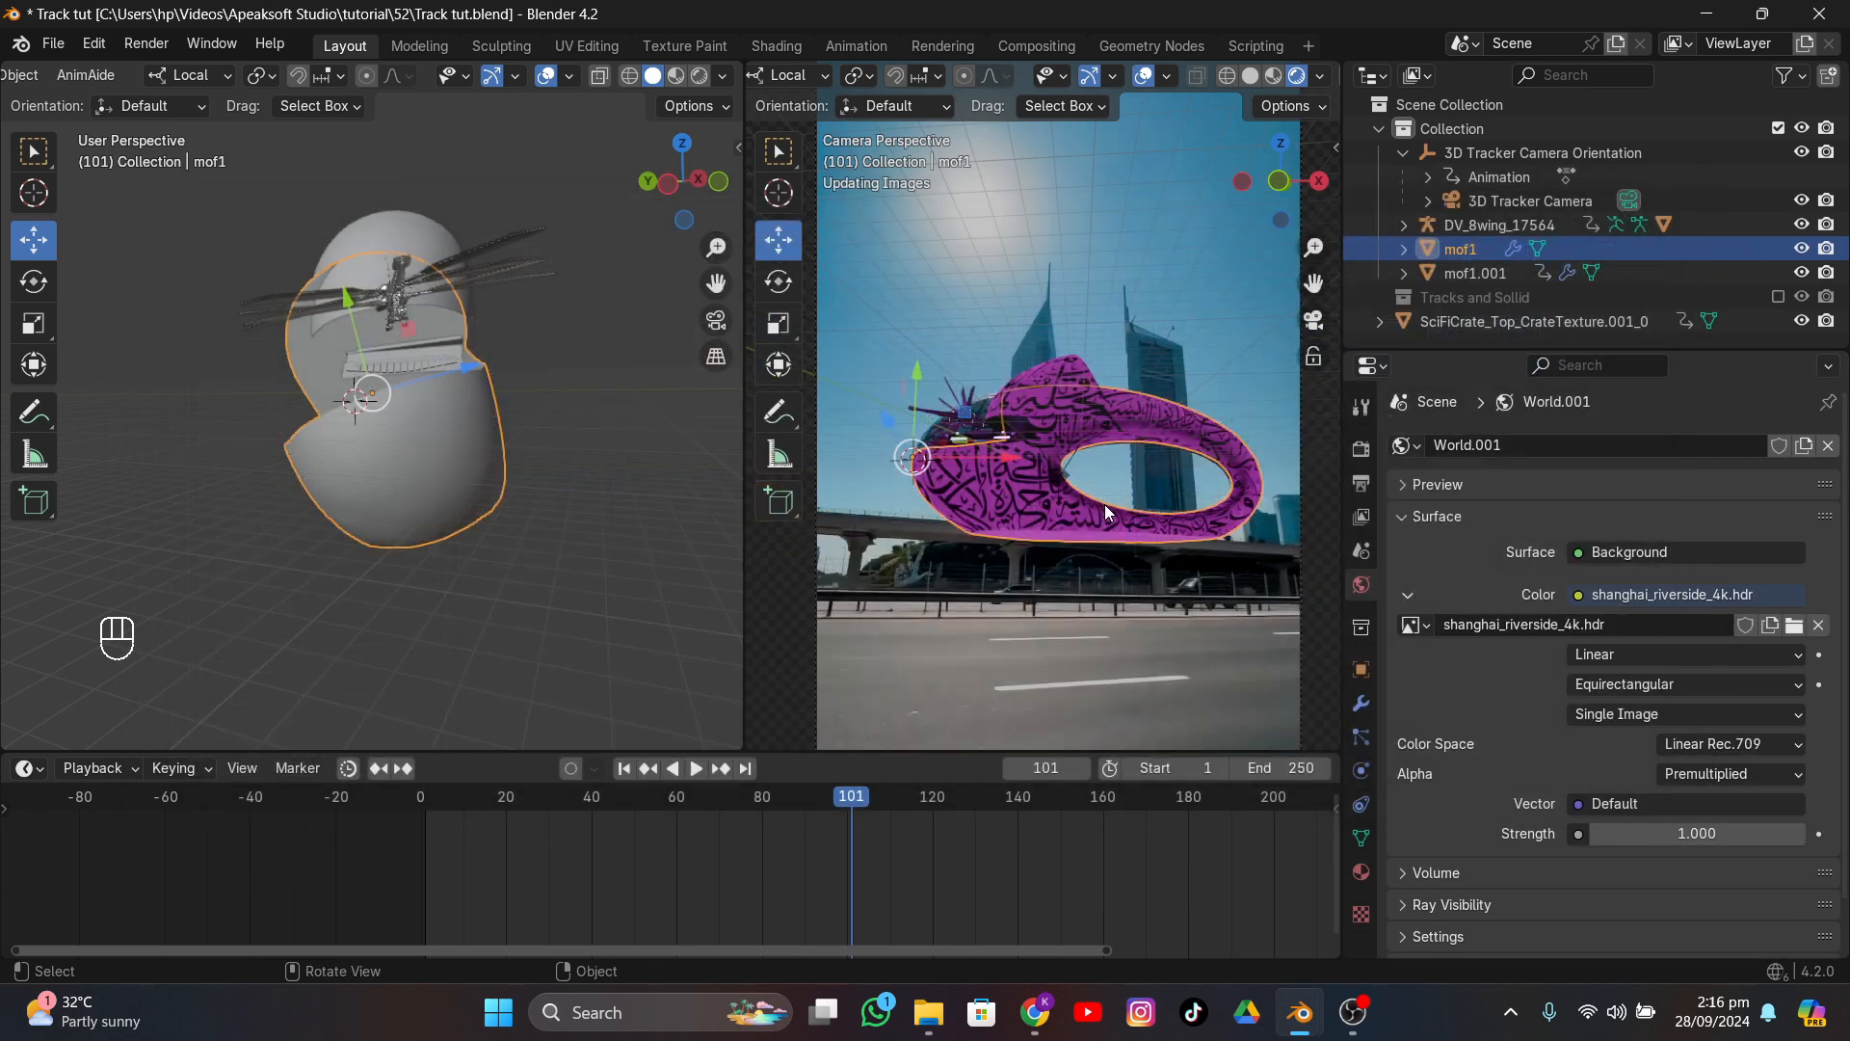
left_click(1127, 279)
scroll(1158, 437, "up", 3)
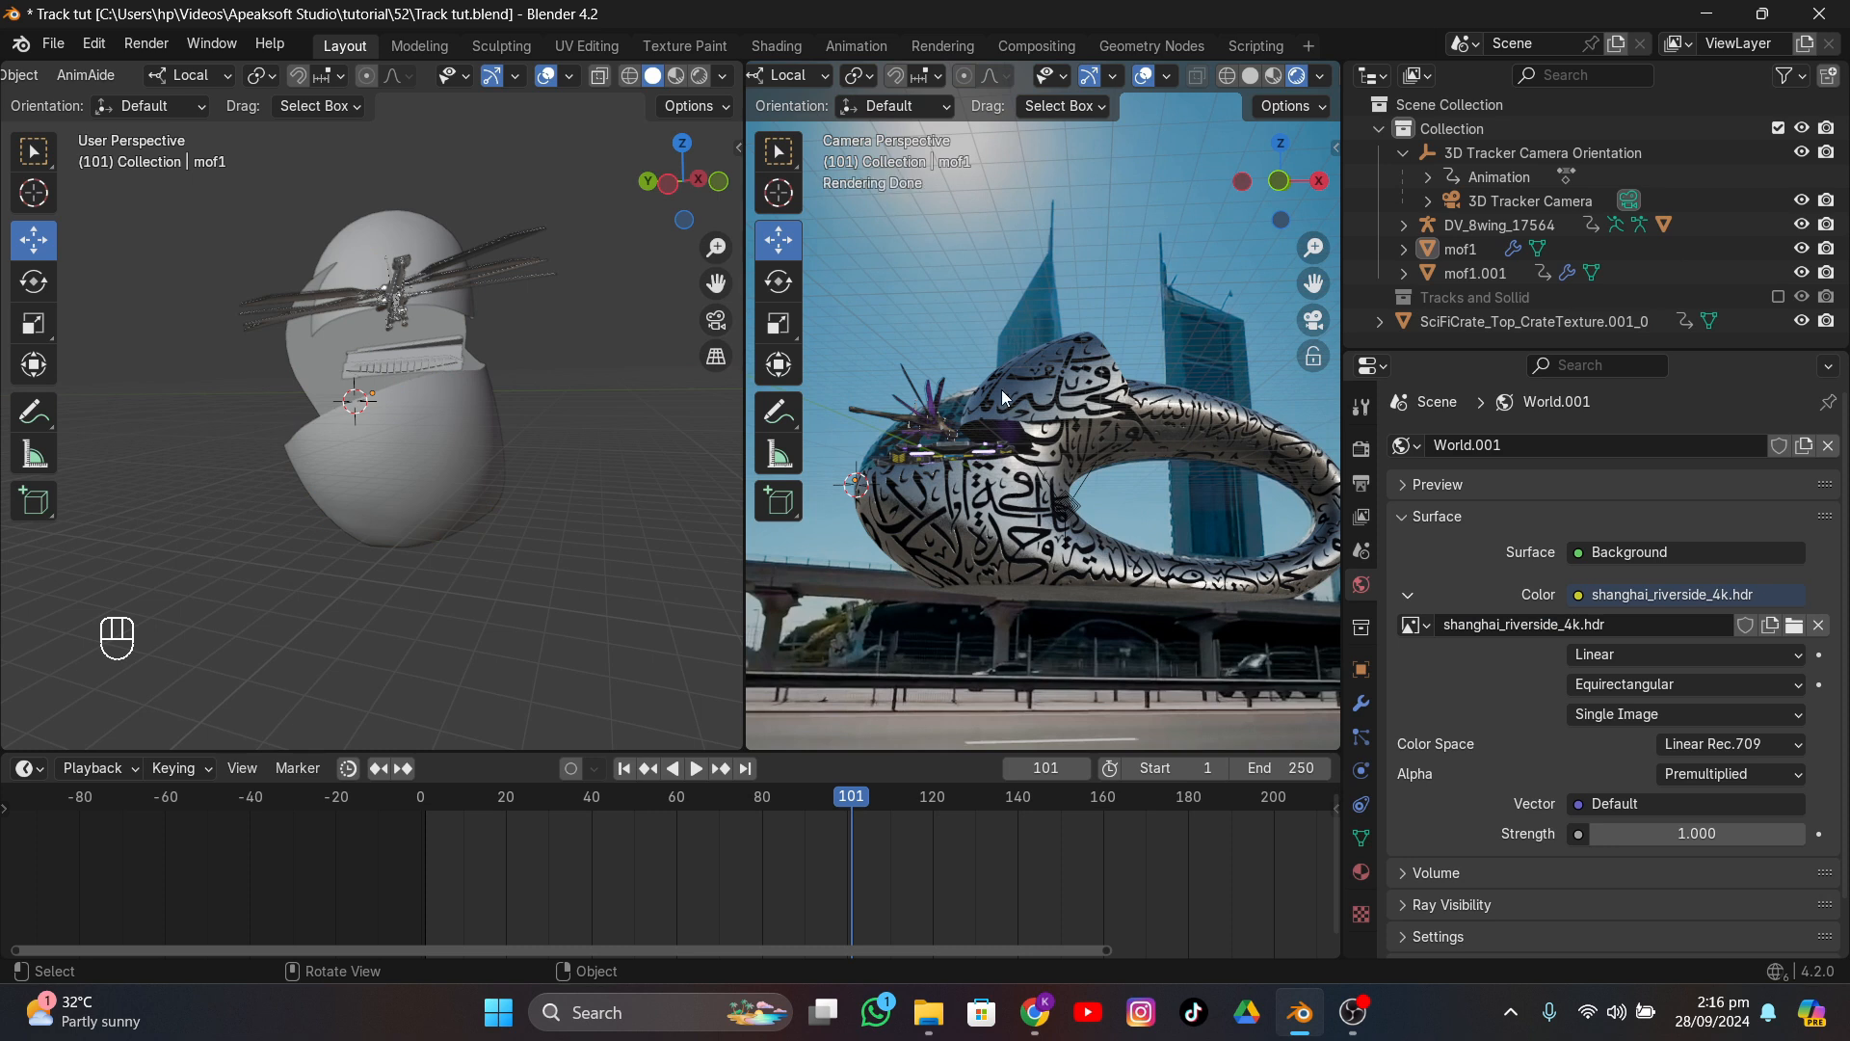
- Switch the user-perspective viewport to the camera view with Rendered shading
left_click(715, 319)
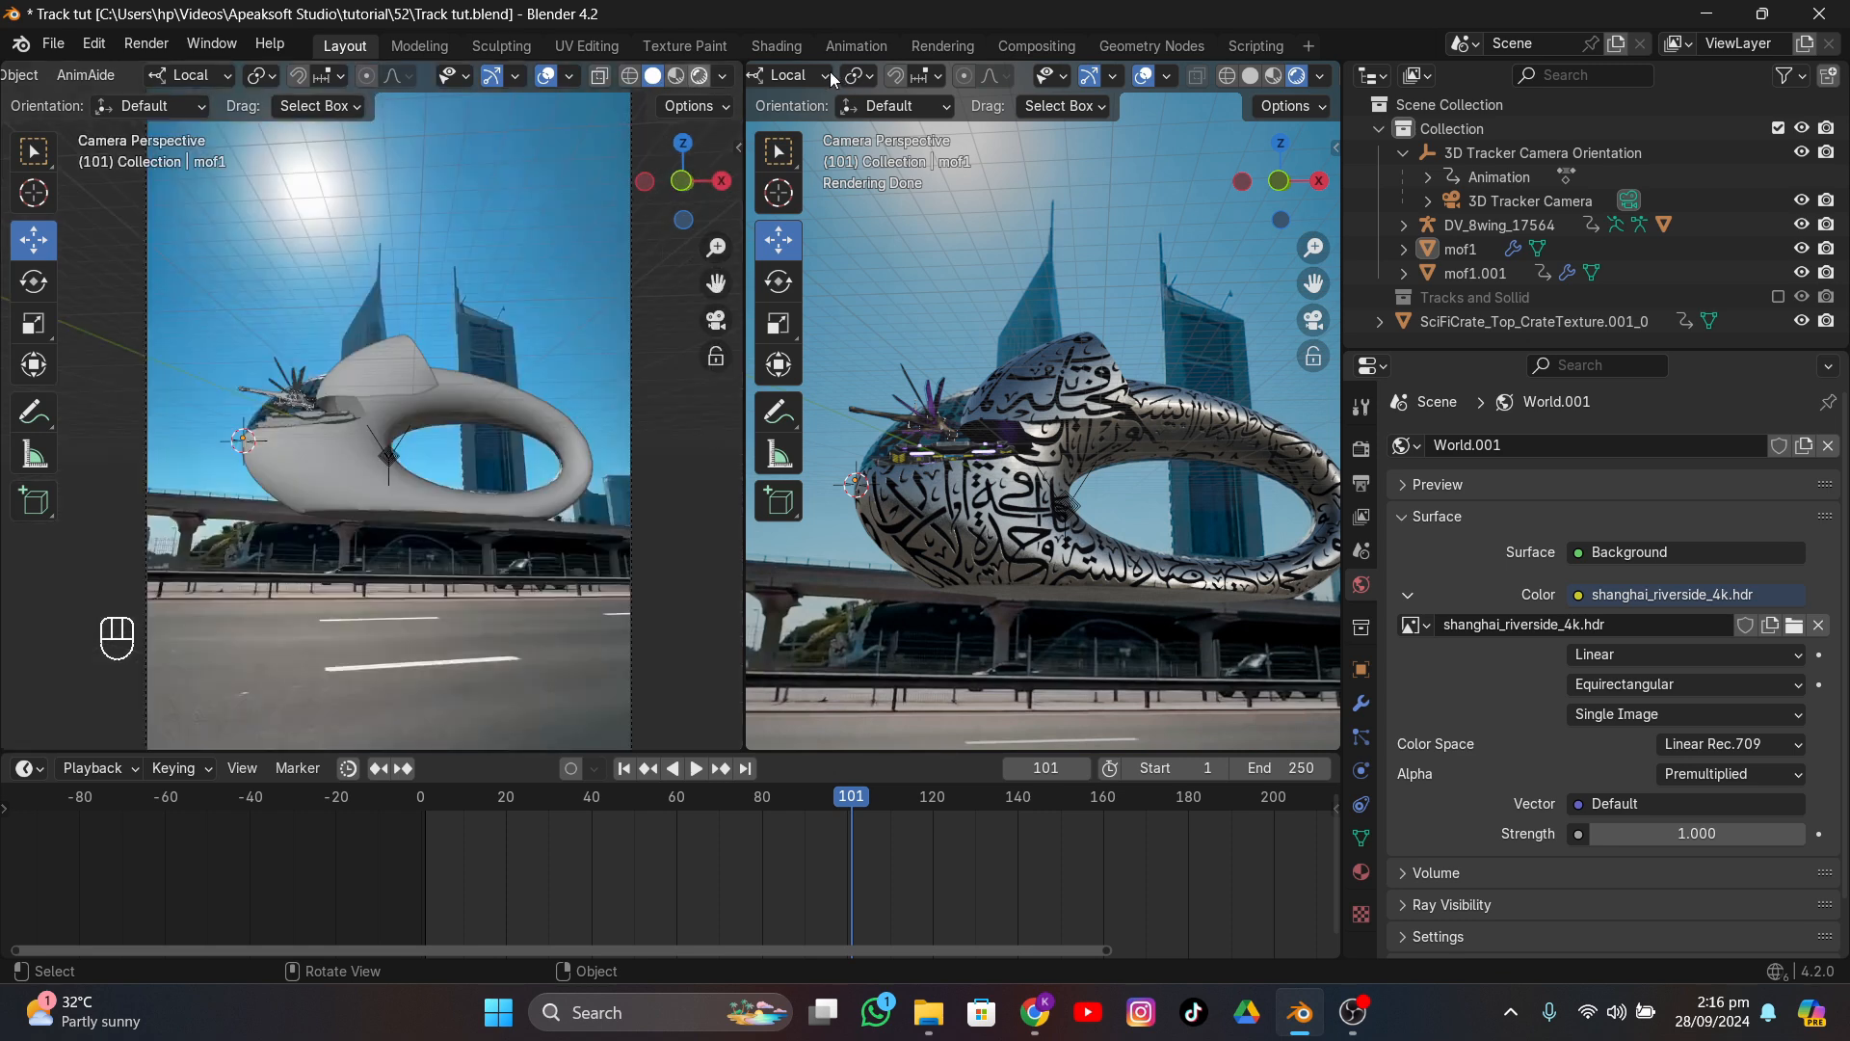
left_click(700, 75)
scroll(669, 78, "up", 4)
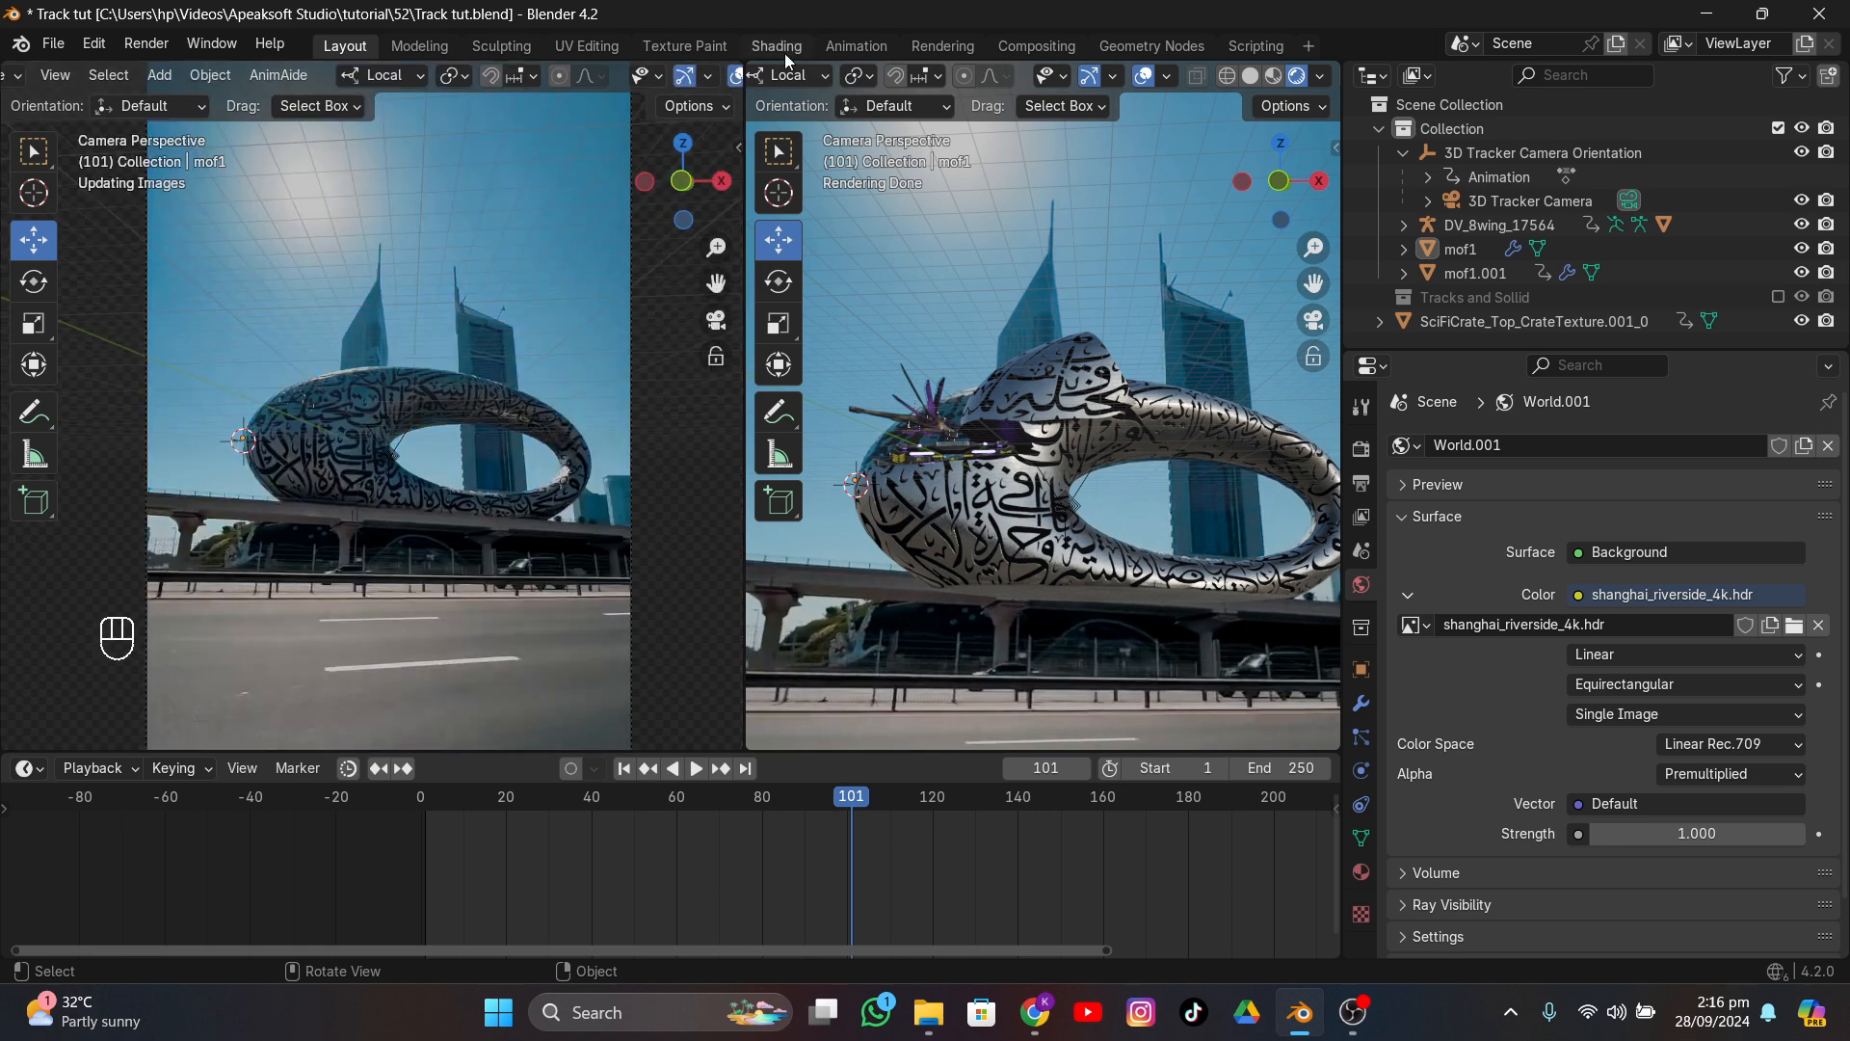
- Change the second viewport into a Shader Editor and set its shader type to World
scroll(789, 75, "up", 5)
left_click(772, 76)
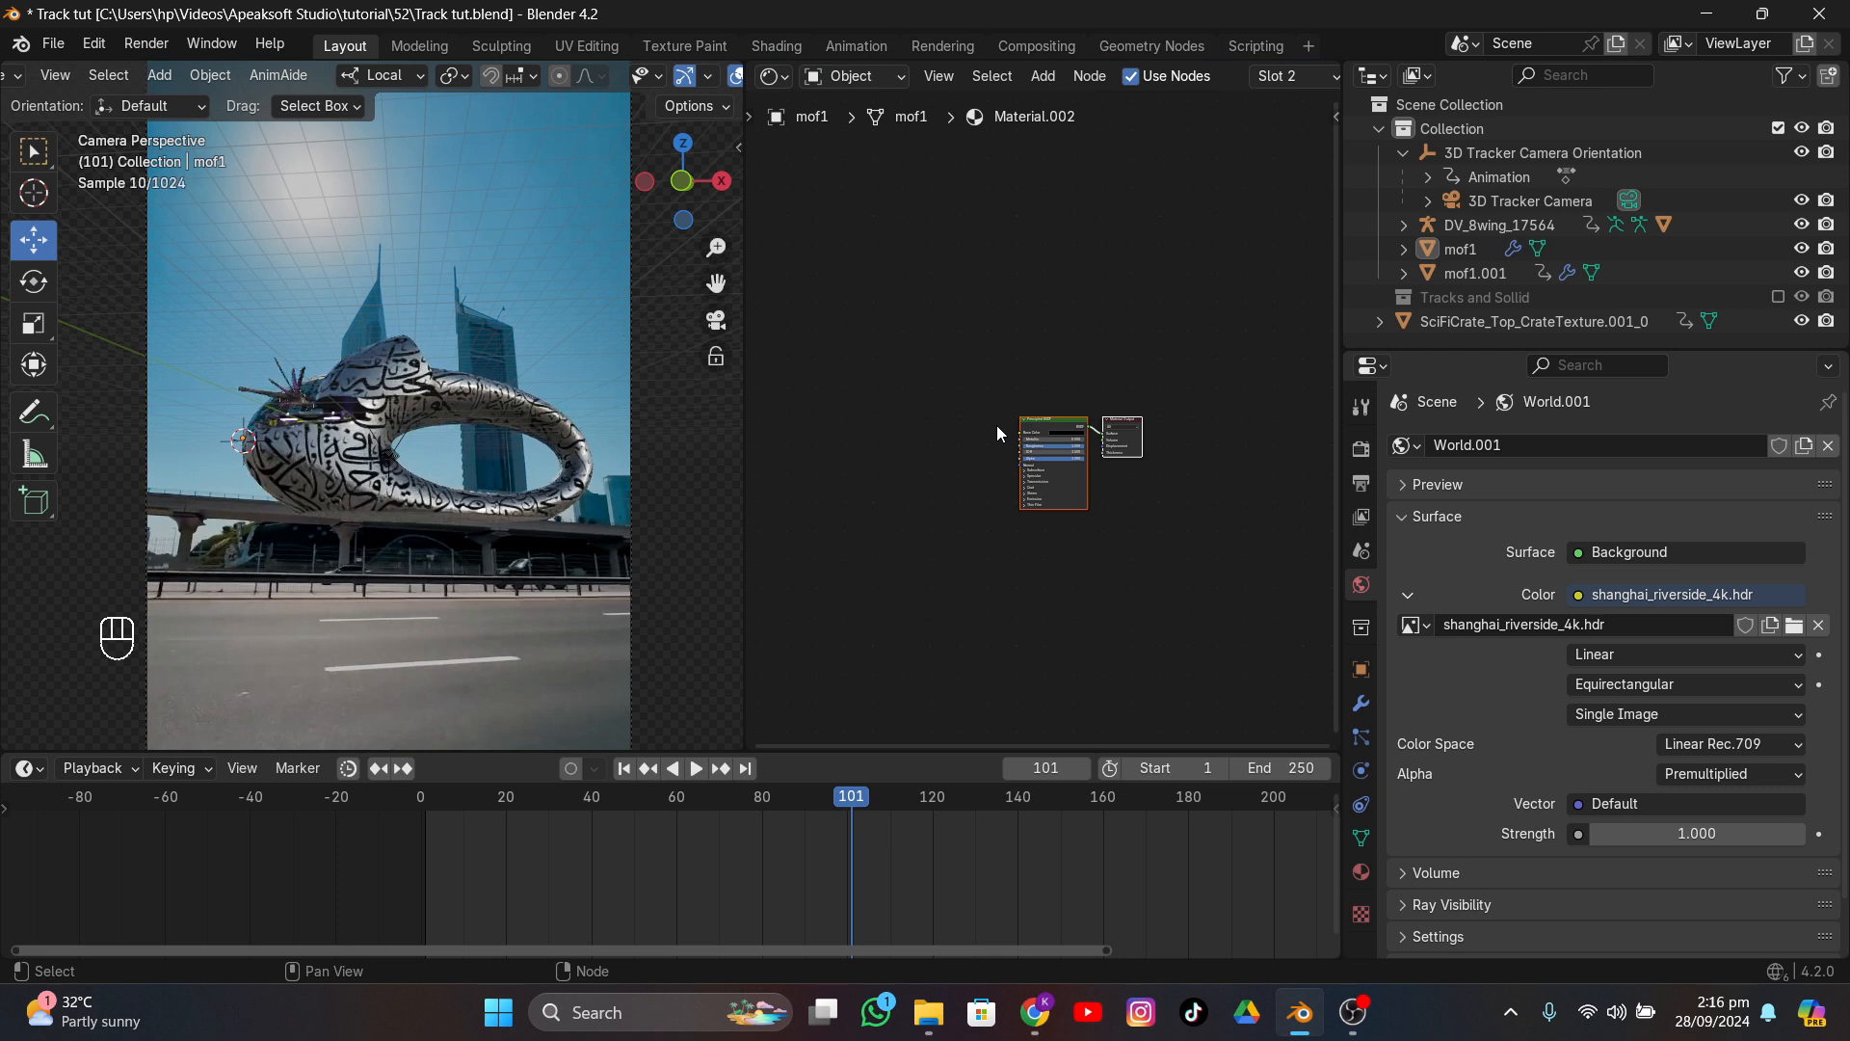
scroll(996, 426, "down", 3)
middle_click_drag(997, 445, 1104, 391)
left_click(866, 79)
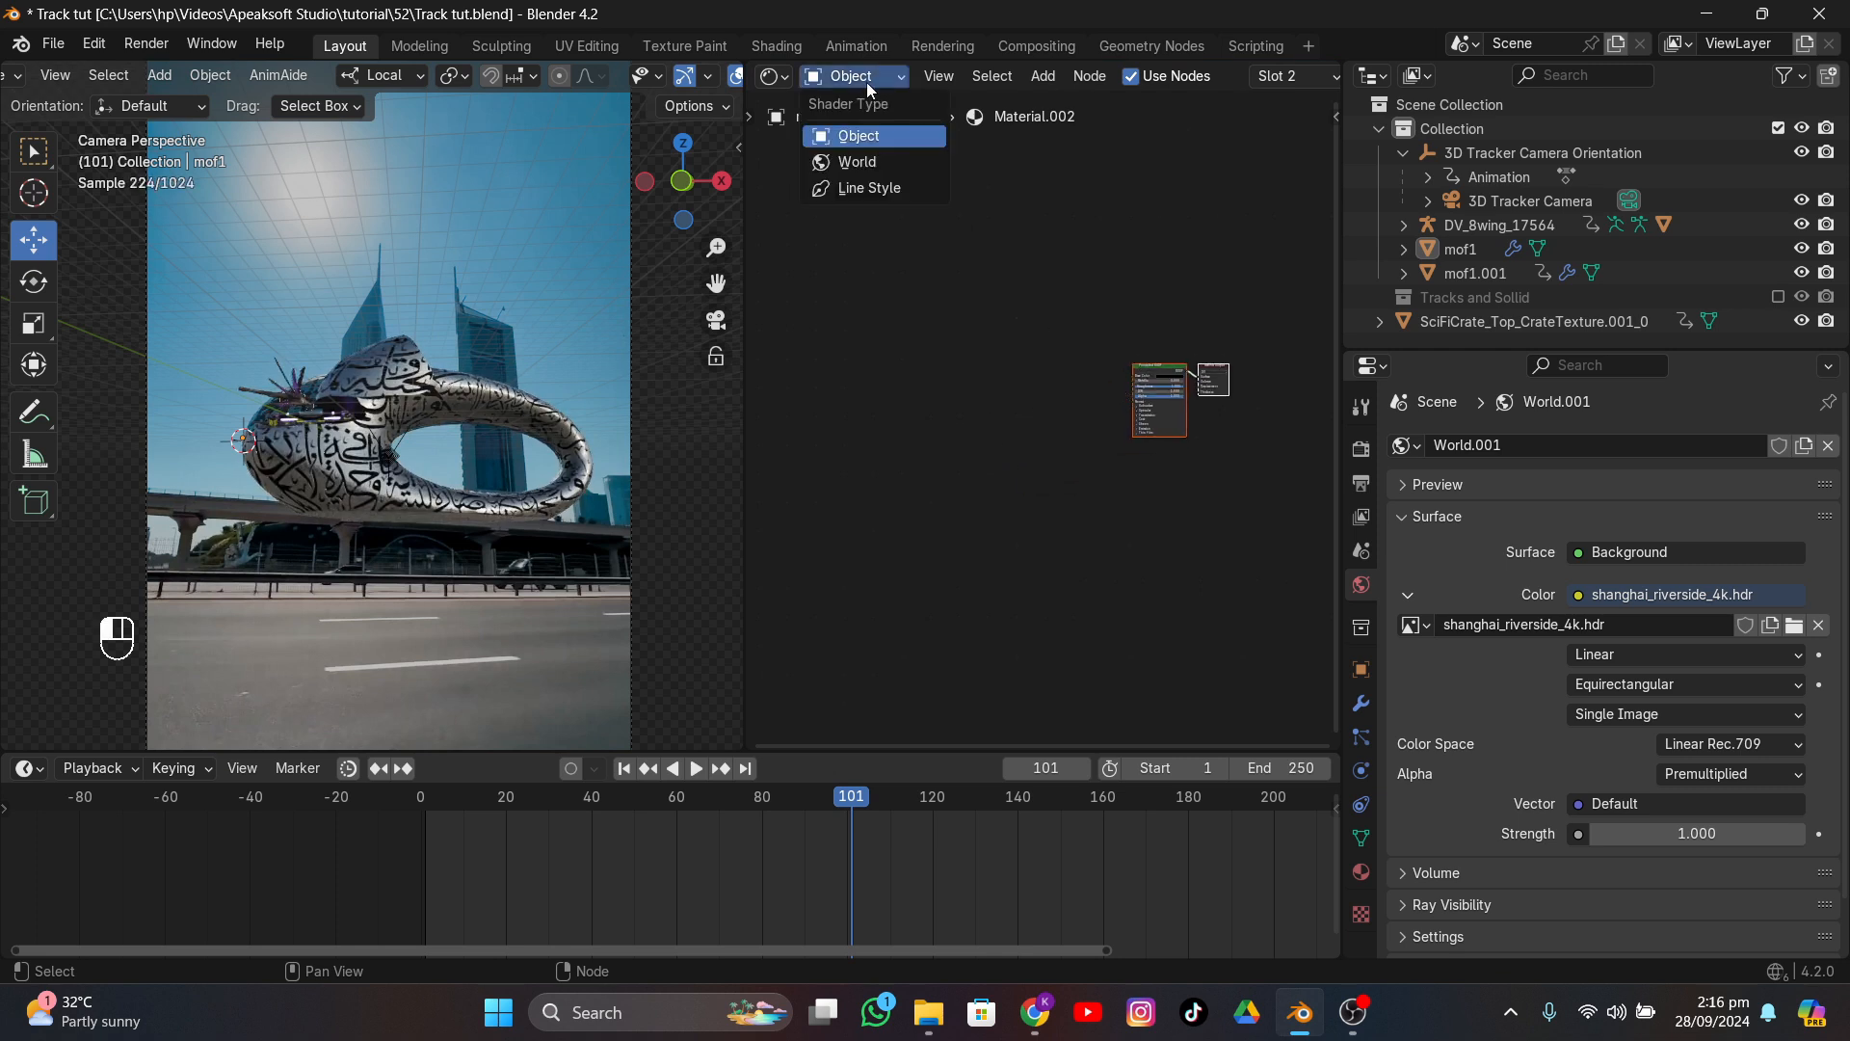
left_click(857, 160)
middle_click_drag(1086, 516, 1094, 486)
scroll(1093, 486, "up", 3)
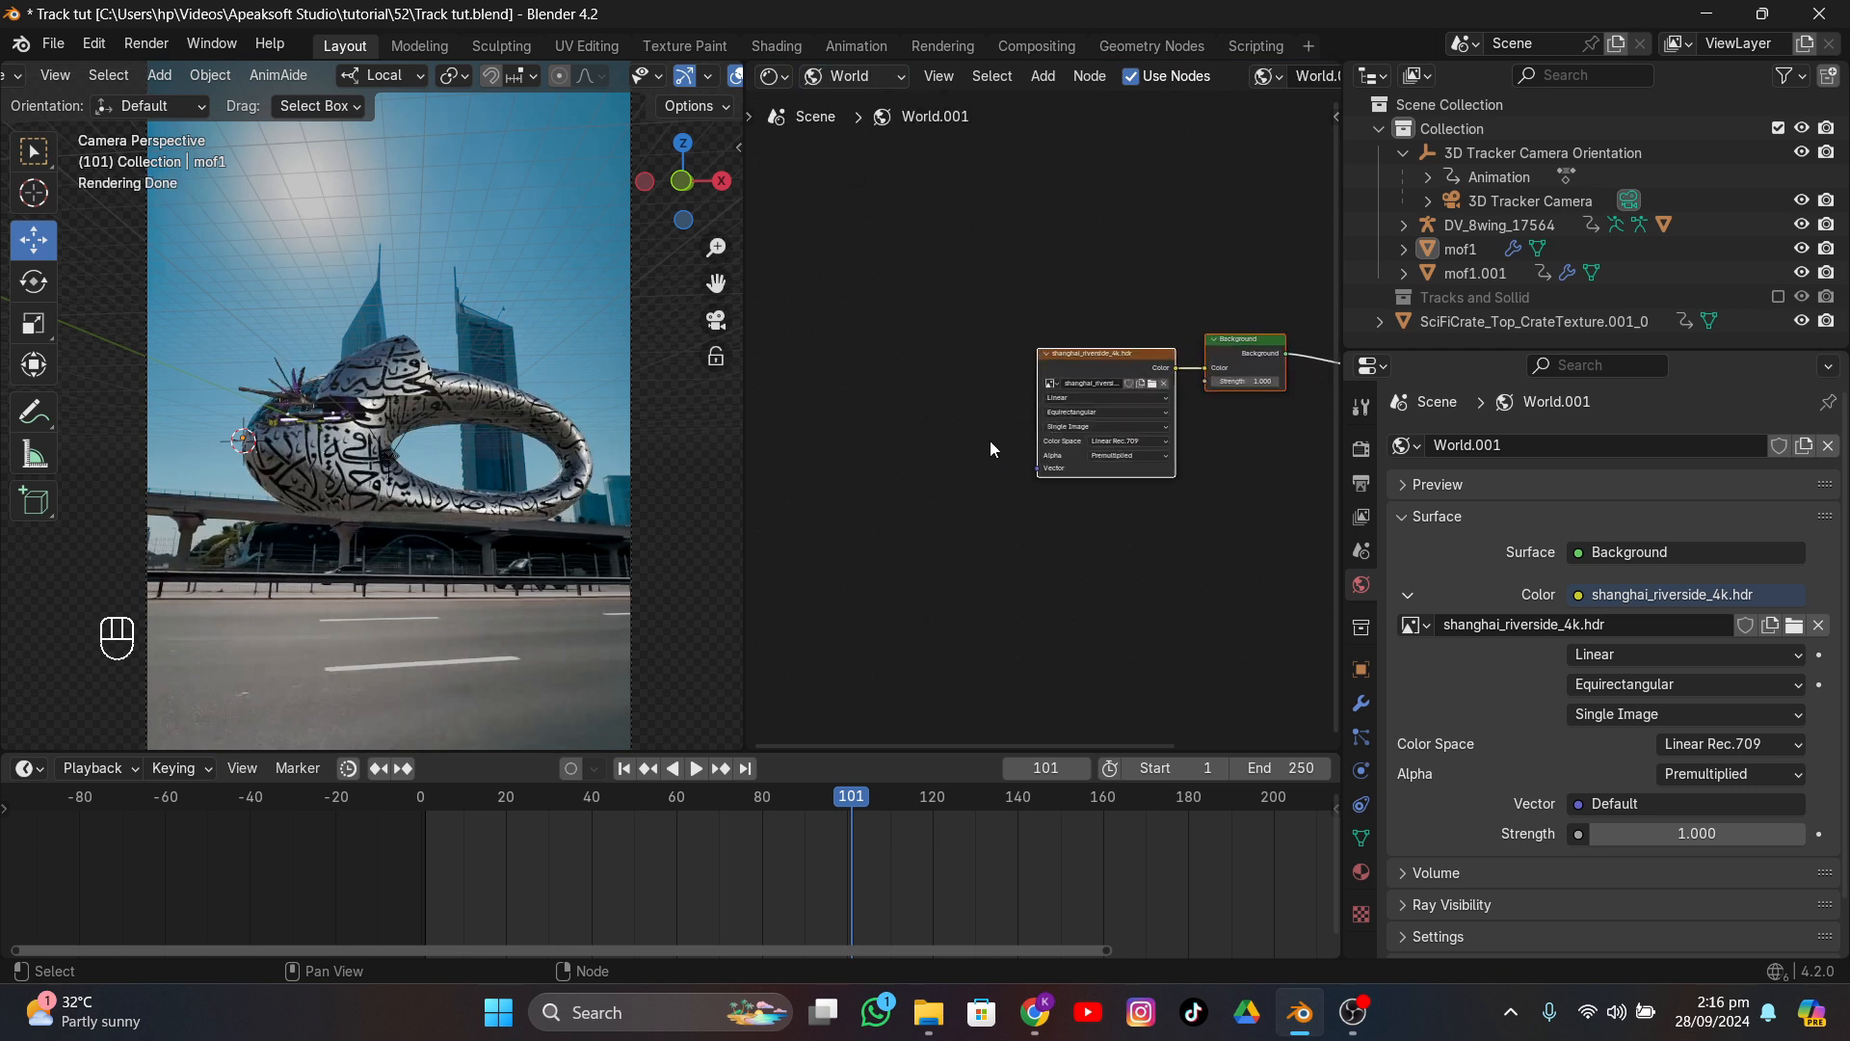
- Add Texture Coordinate and Mapping nodes to the HDRI texture and set the mapping's Z rotation to 180°
left_click_drag(1070, 368, 1043, 378)
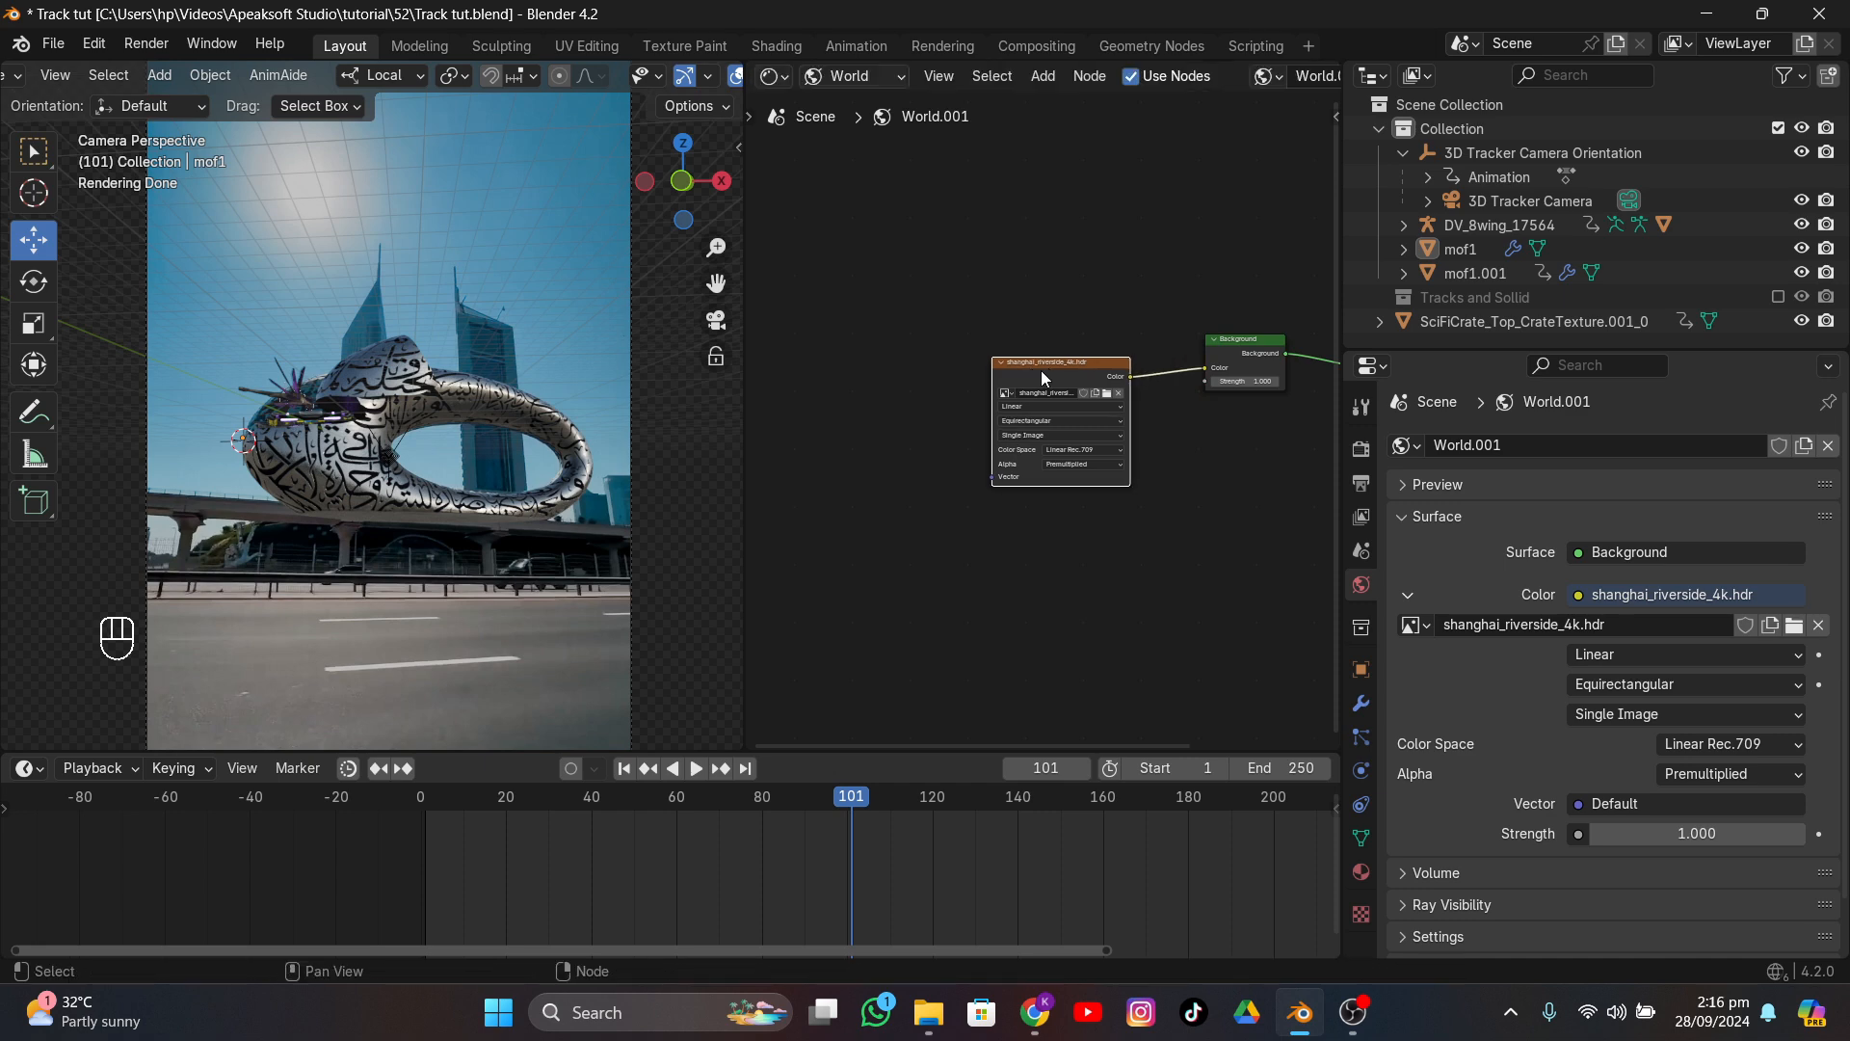
key("ctrl+t")
scroll(989, 339, "up", 2)
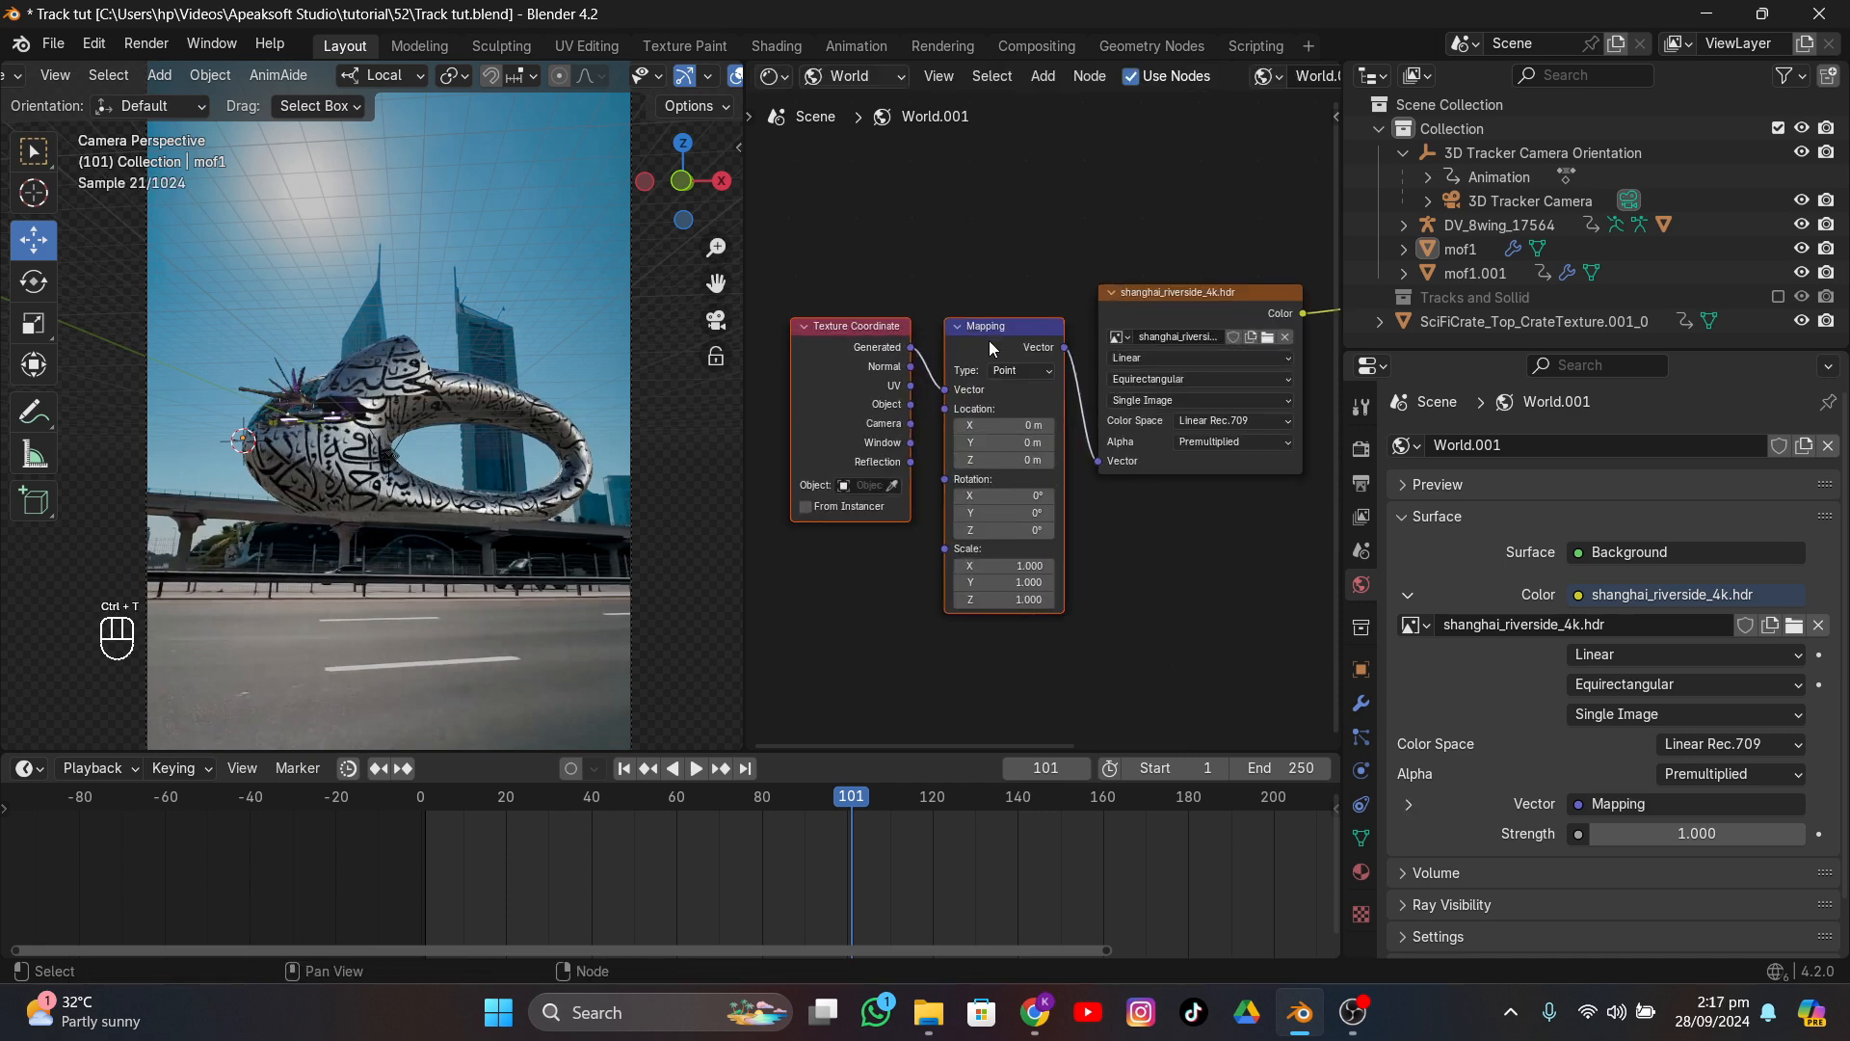
left_click(883, 333)
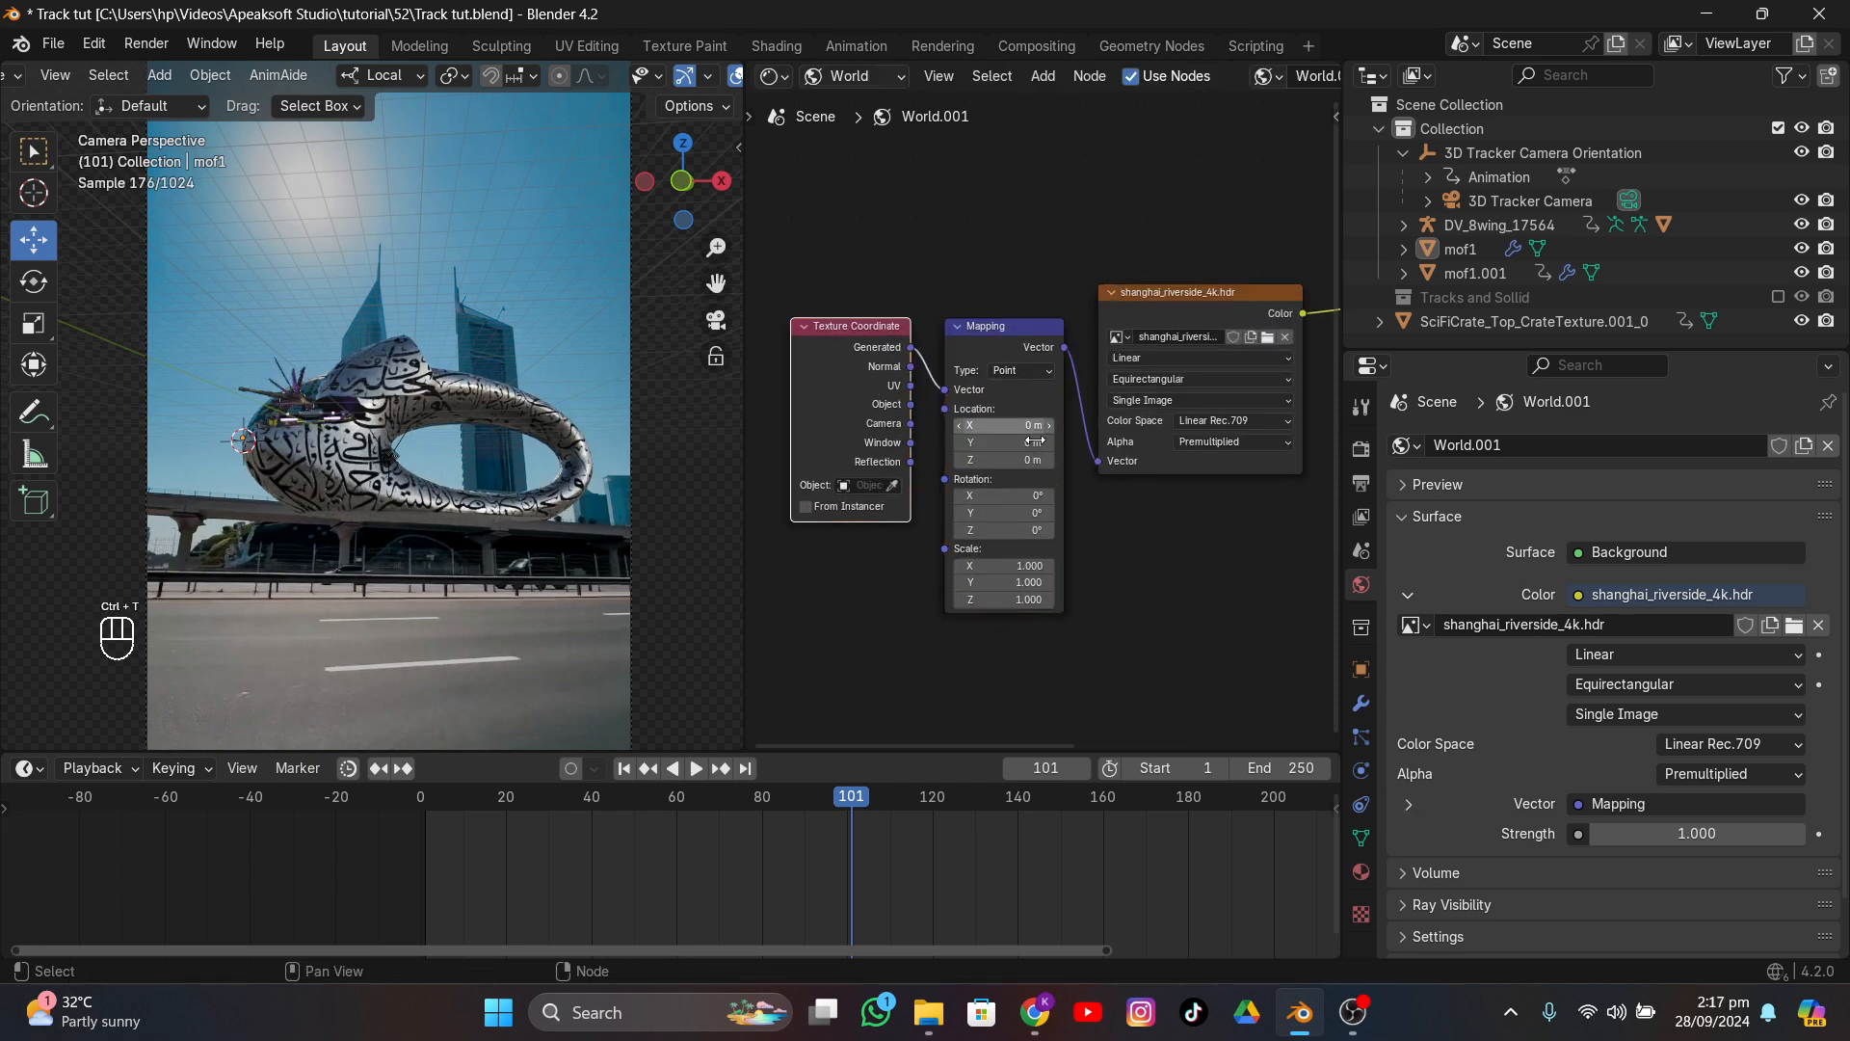
left_click(978, 531)
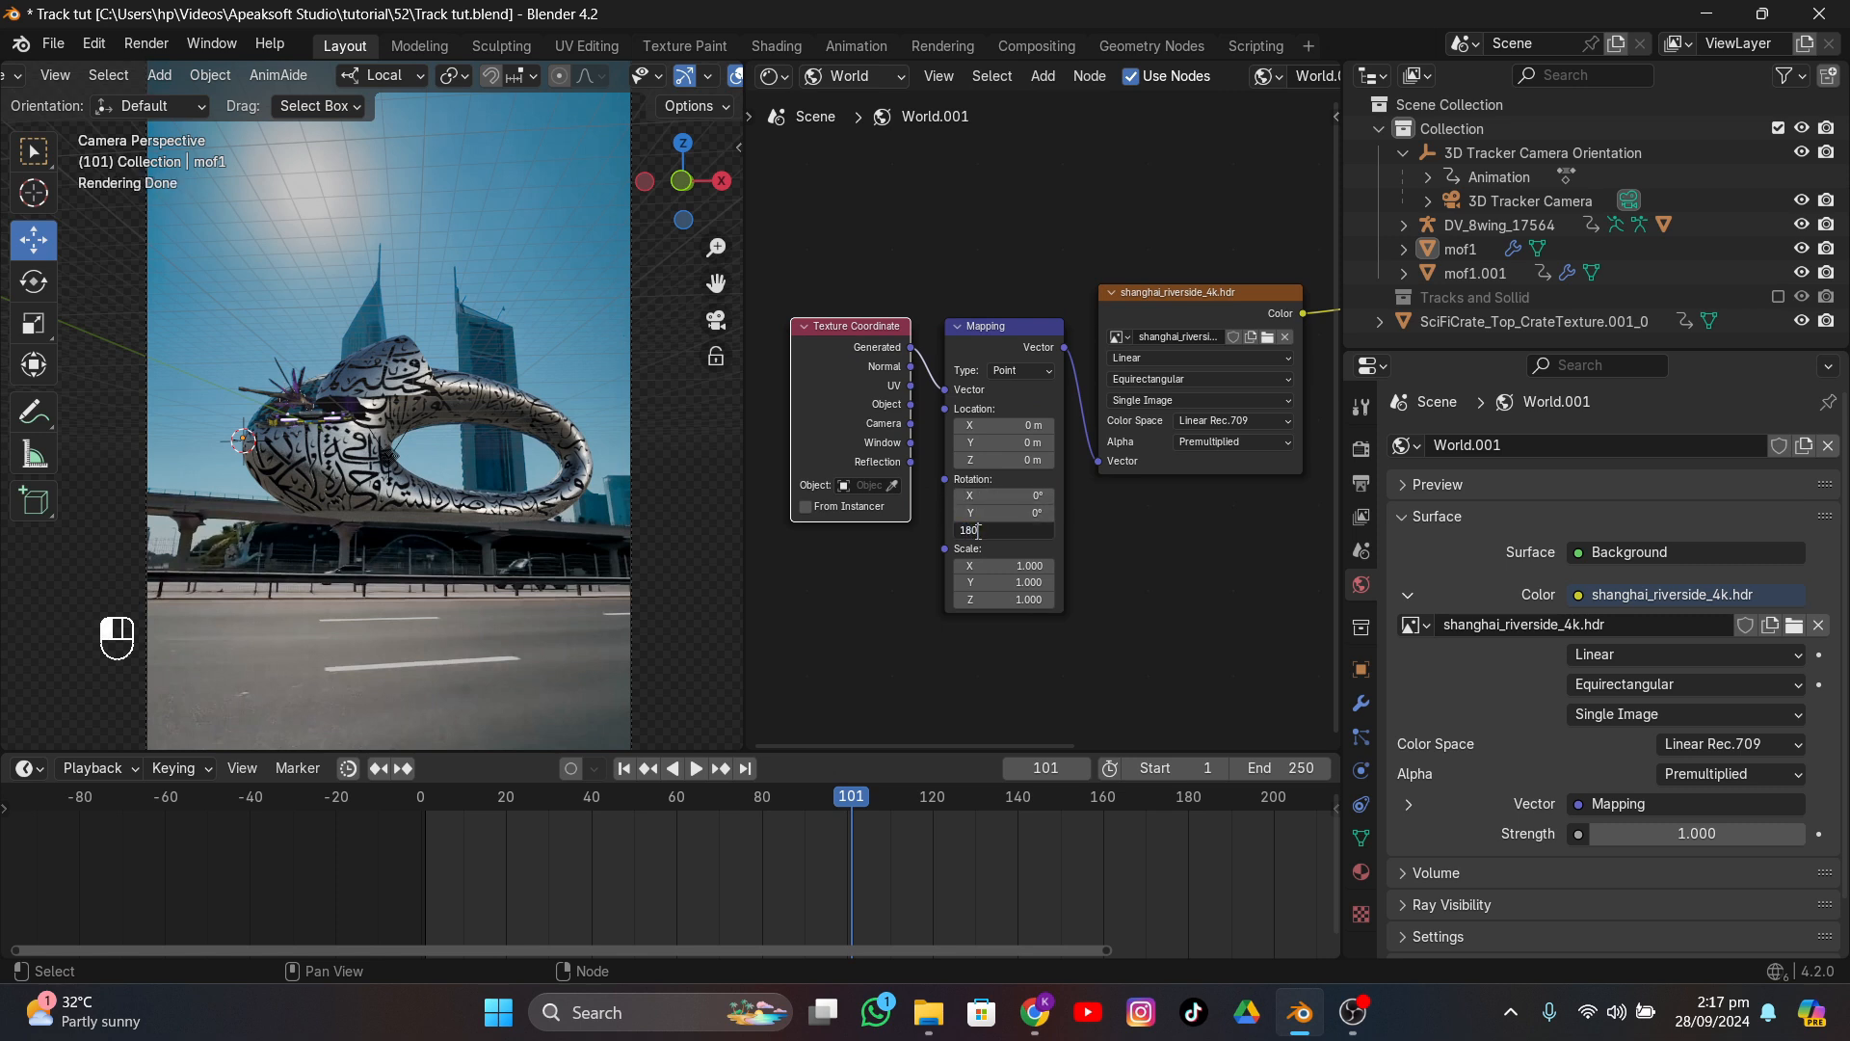
type("180")
key("Return")
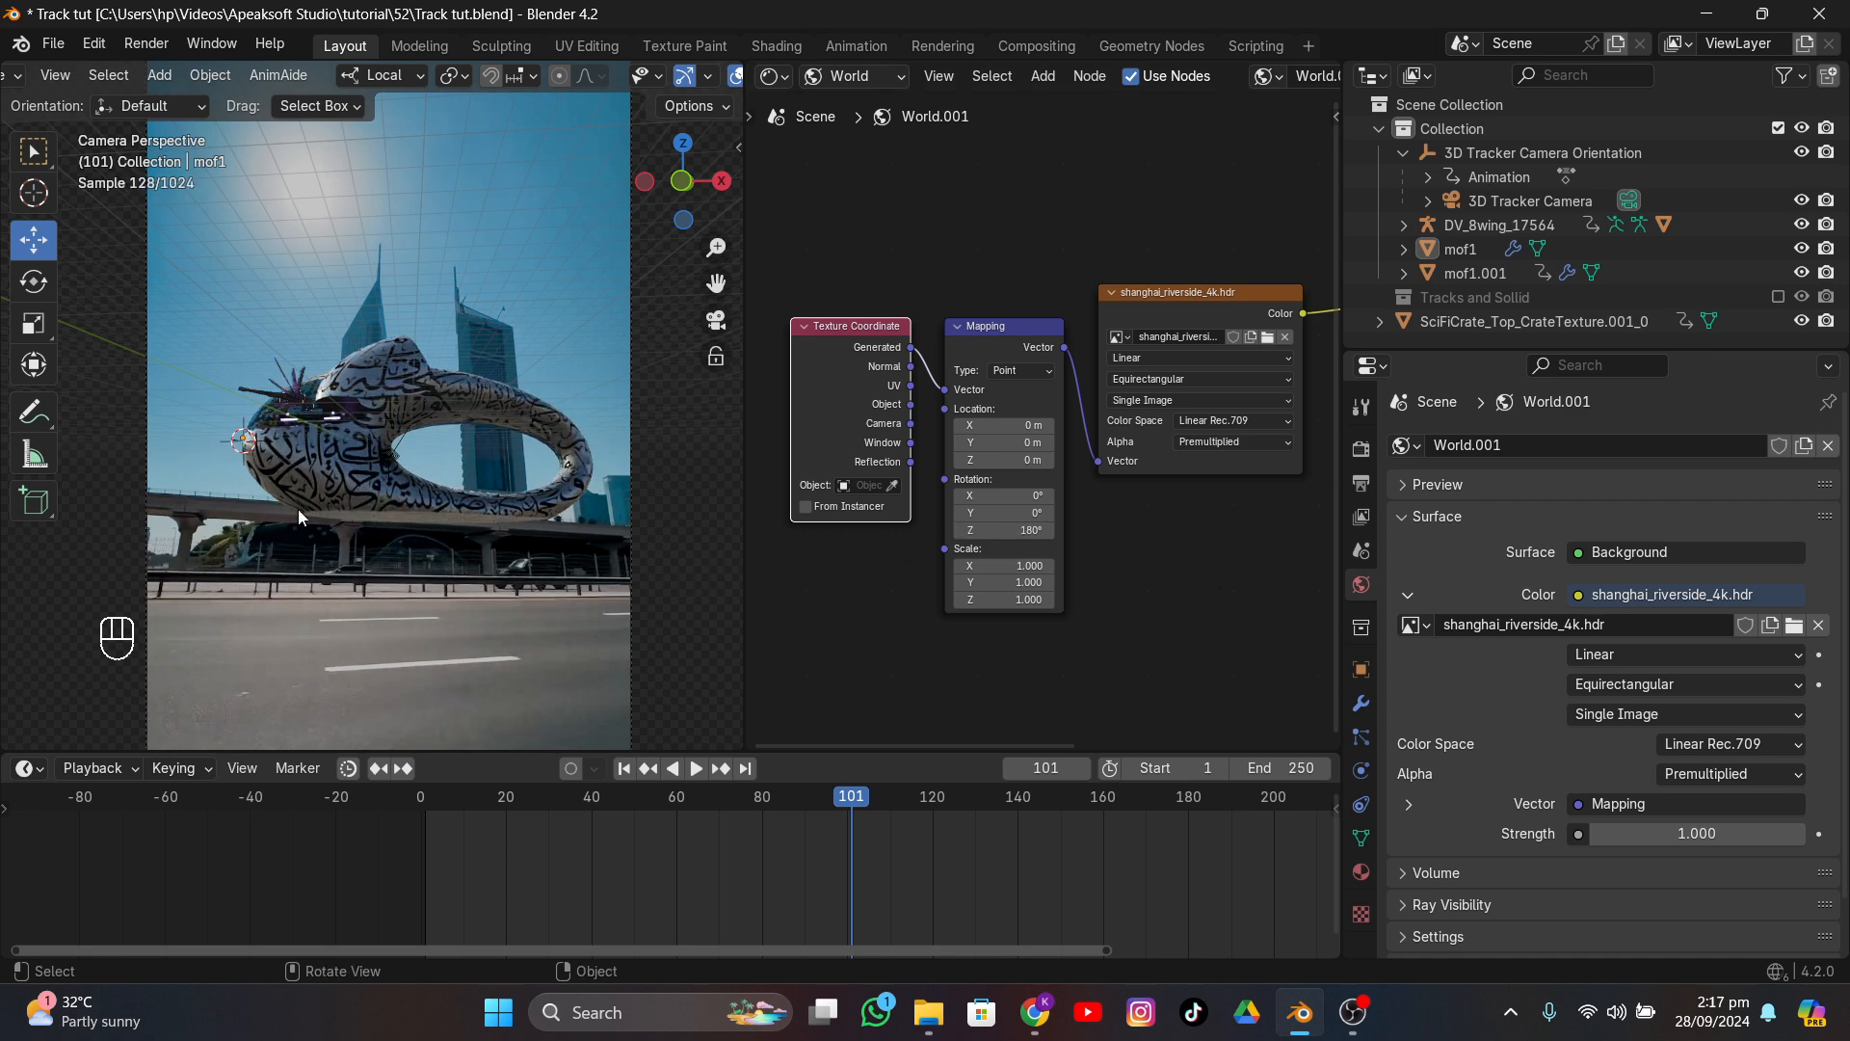
- Hide mof1 in the viewport, and toggle the visibility of the mof1.001 cover to compare it with the footage
scroll(297, 508, "up", 3)
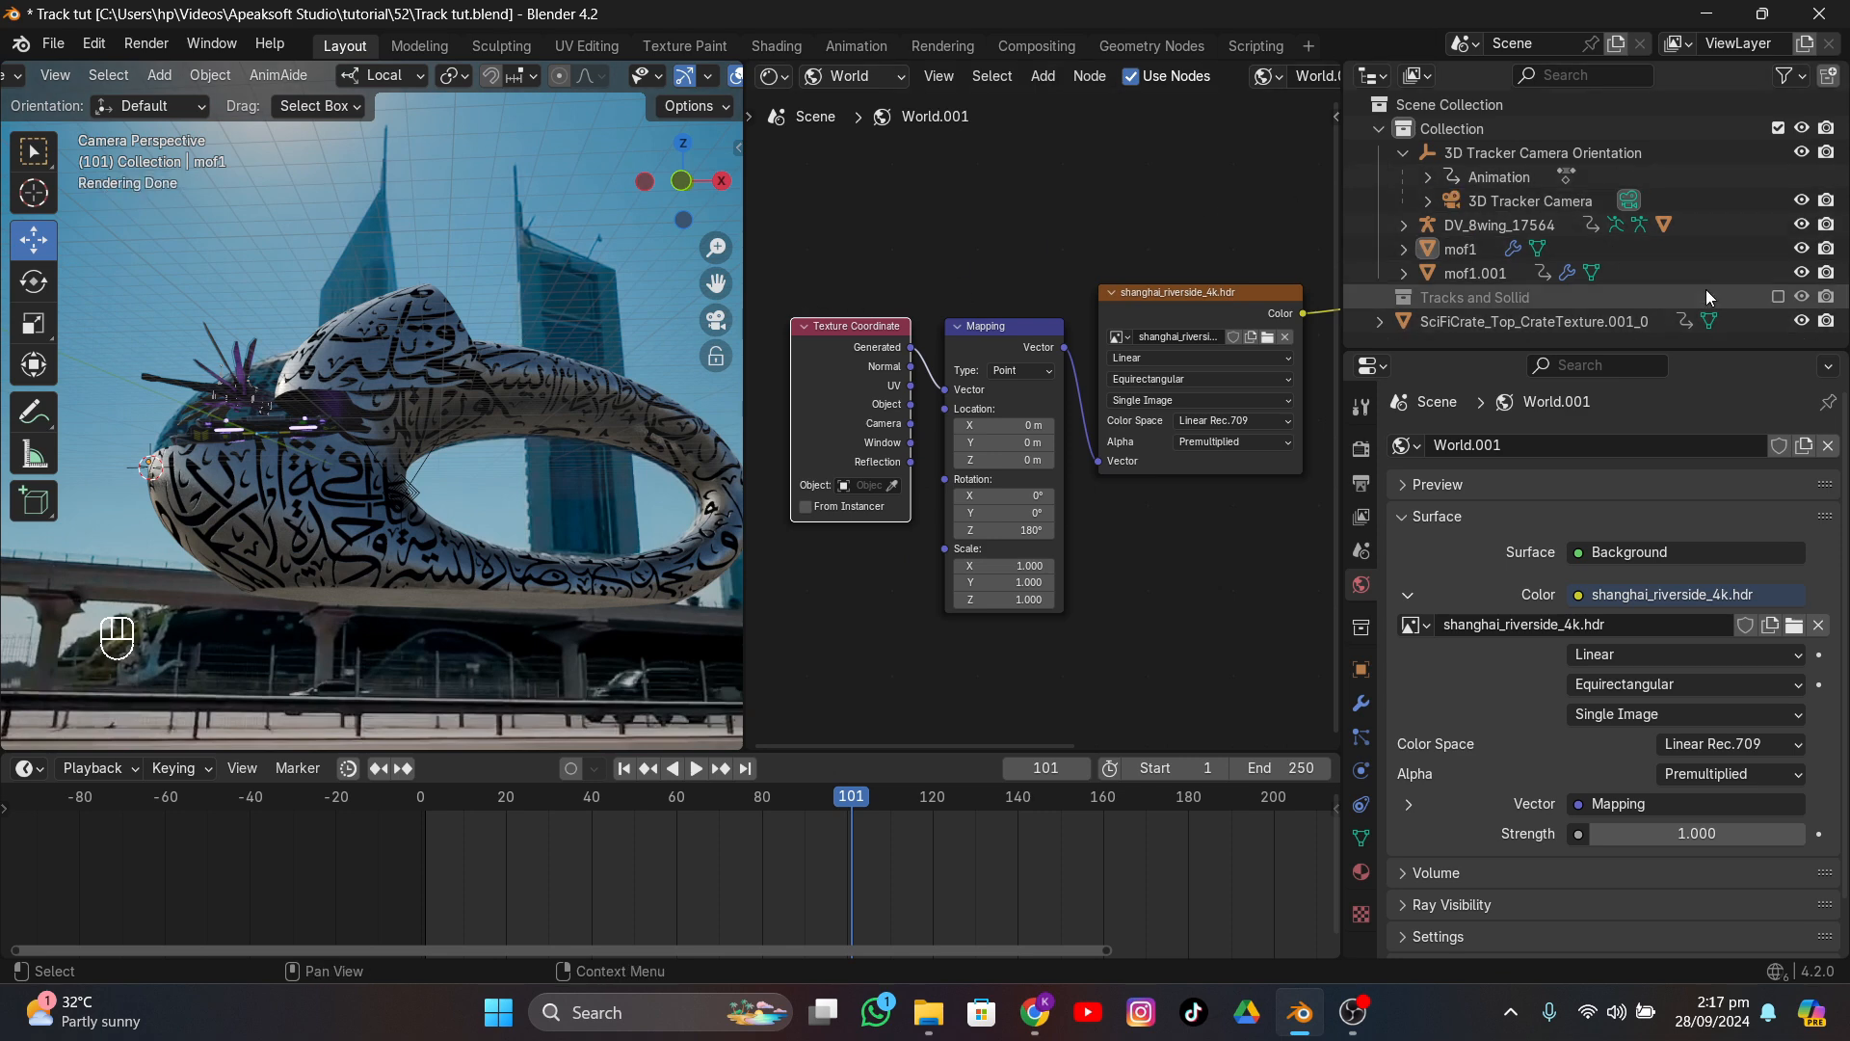
left_click(1801, 249)
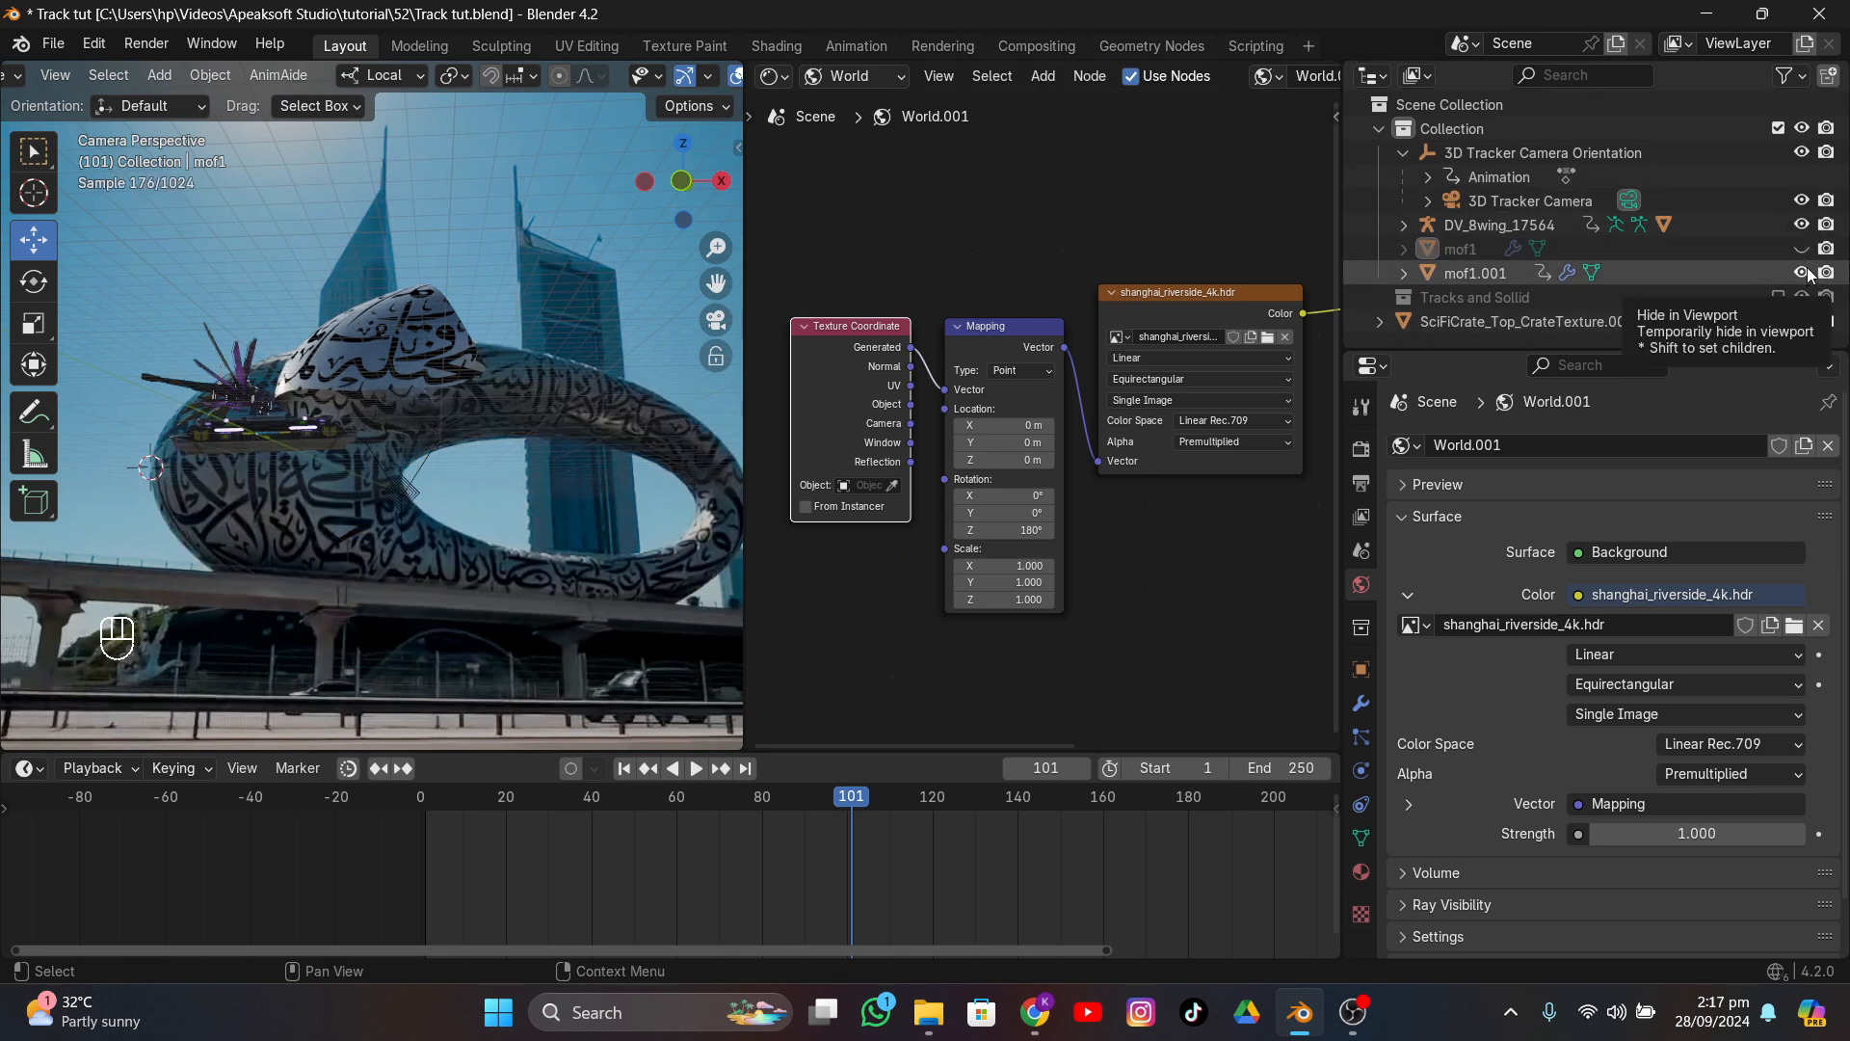
left_click(1802, 273)
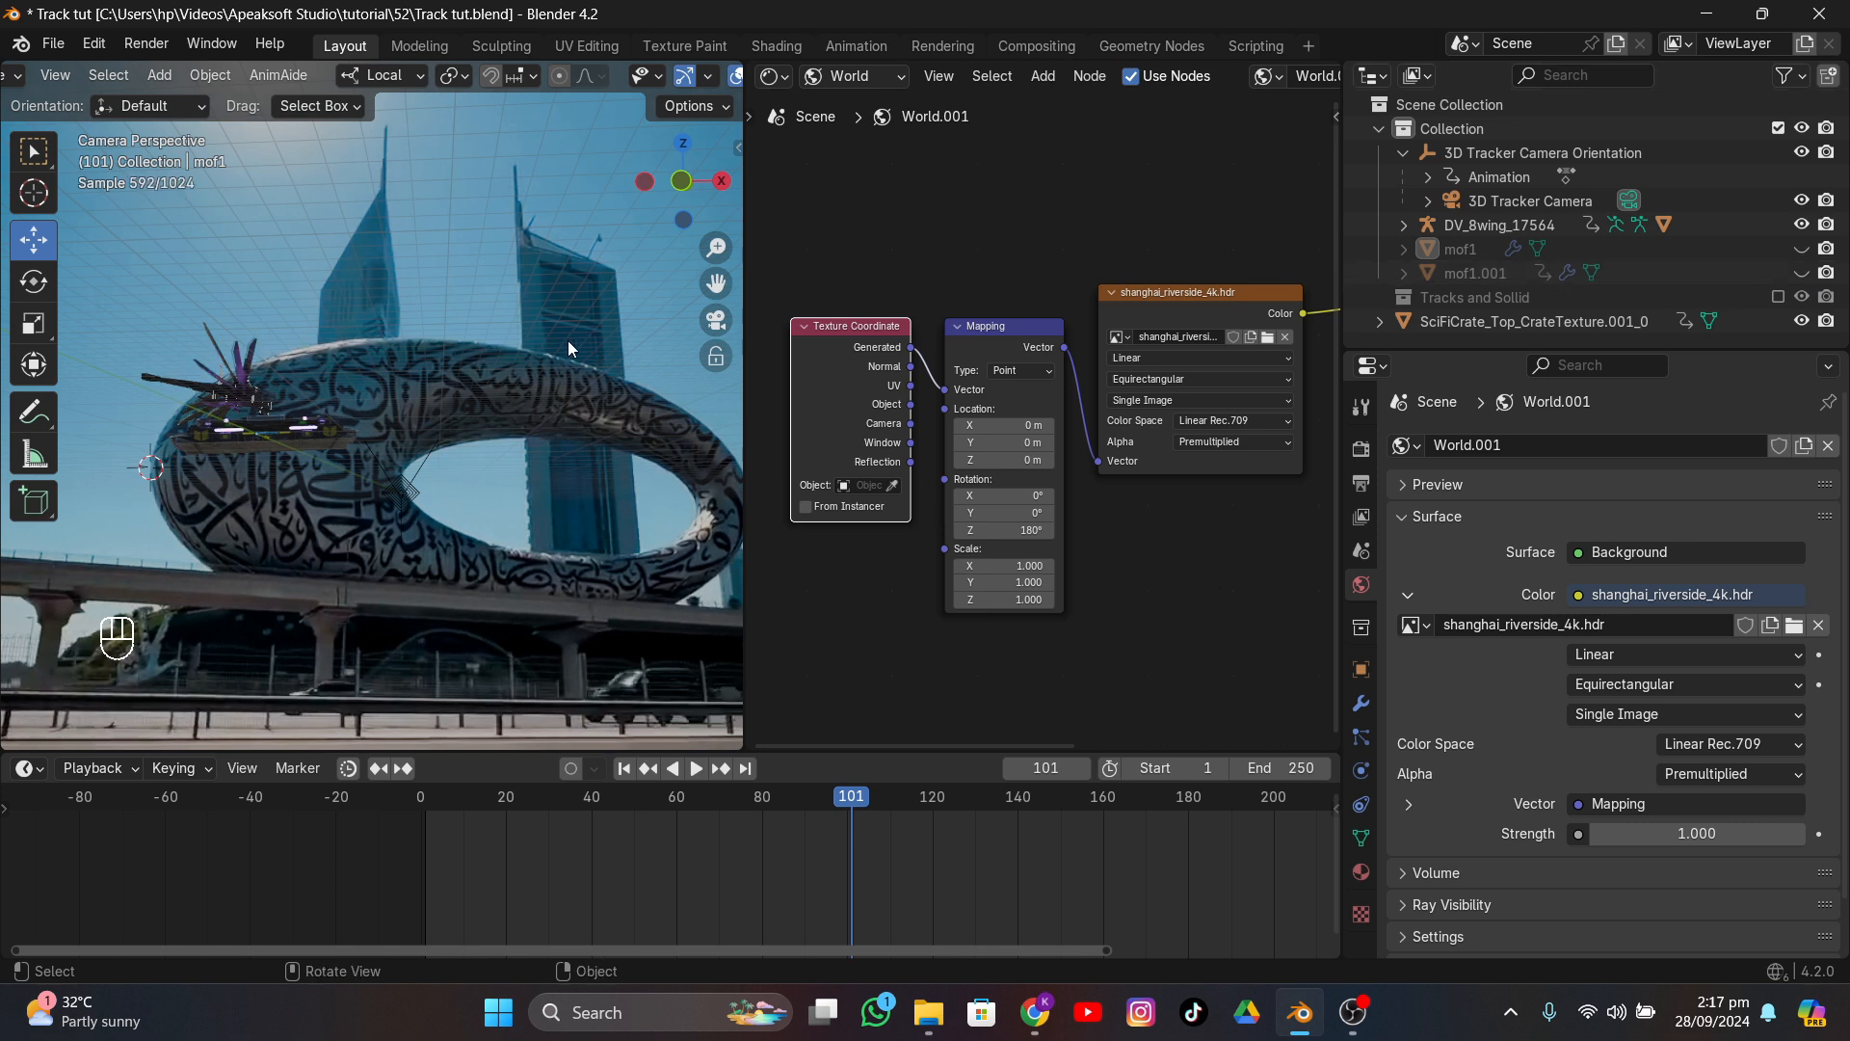
left_click(1801, 274)
left_click(1801, 275)
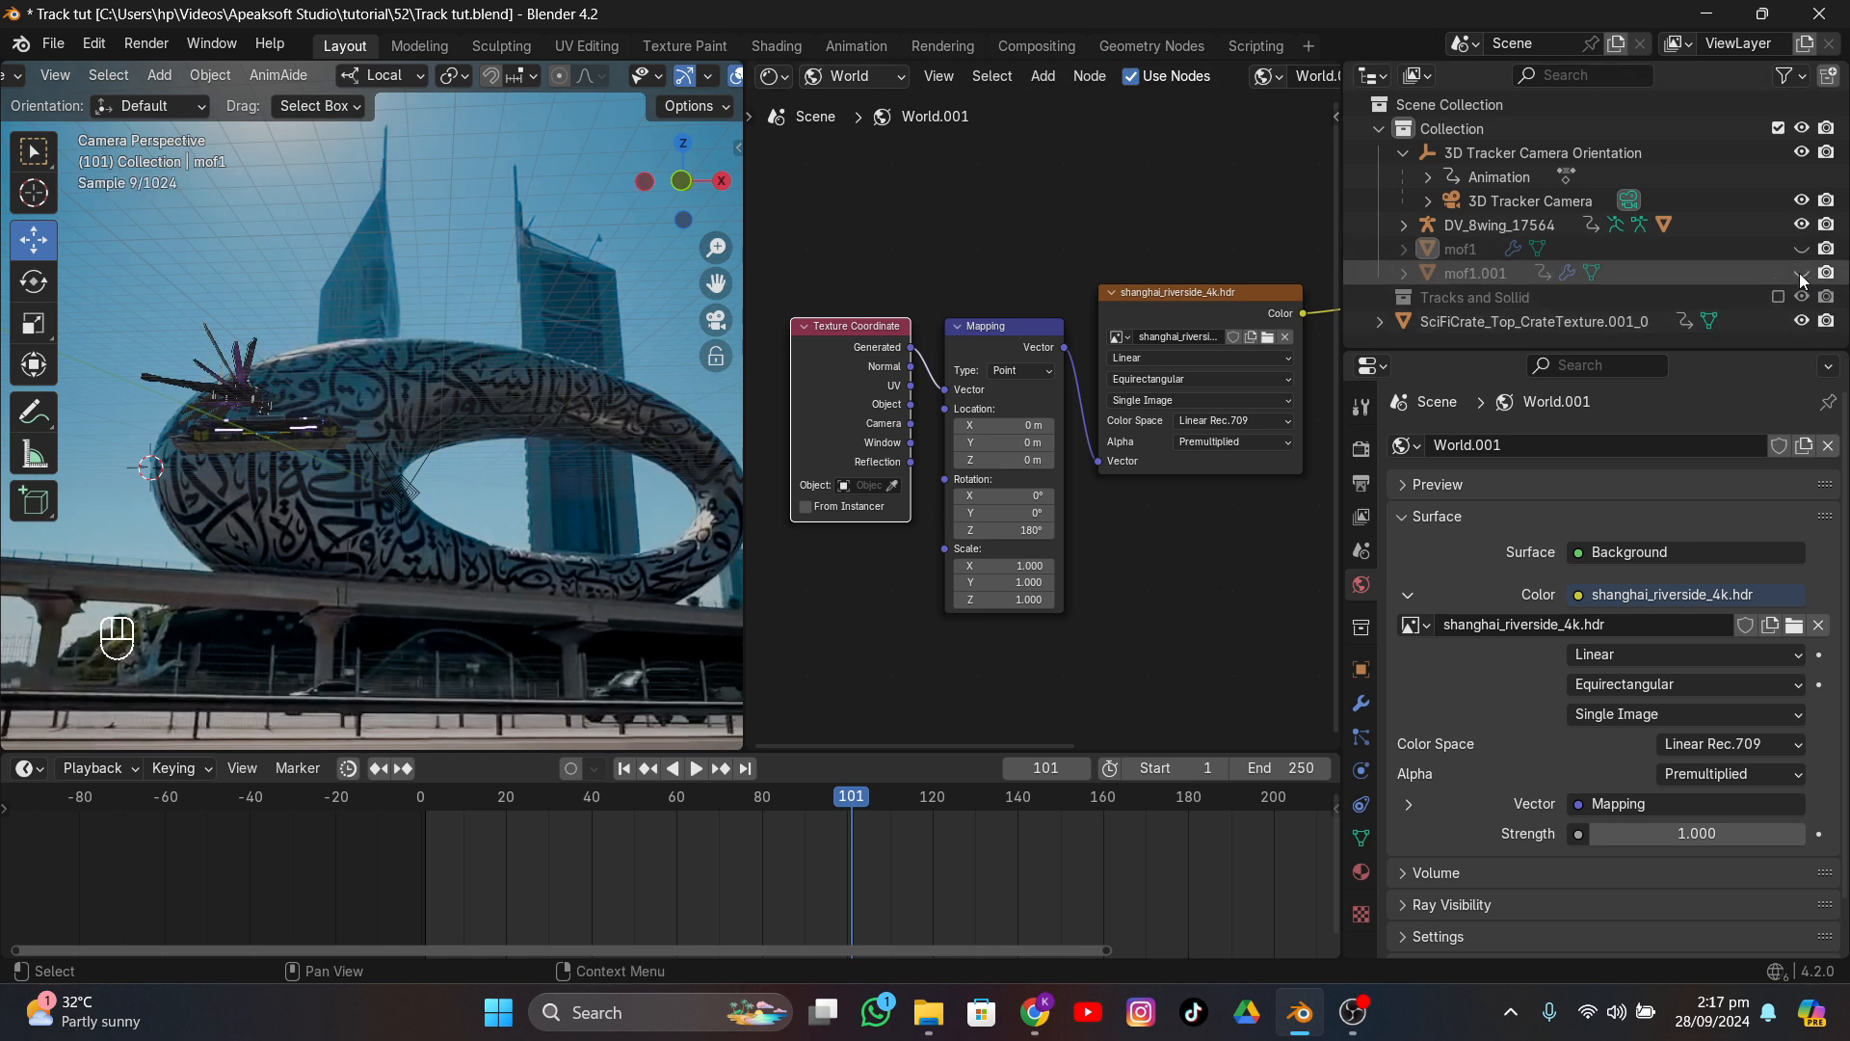
left_click(1801, 274)
left_click(1801, 273)
left_click(1801, 273)
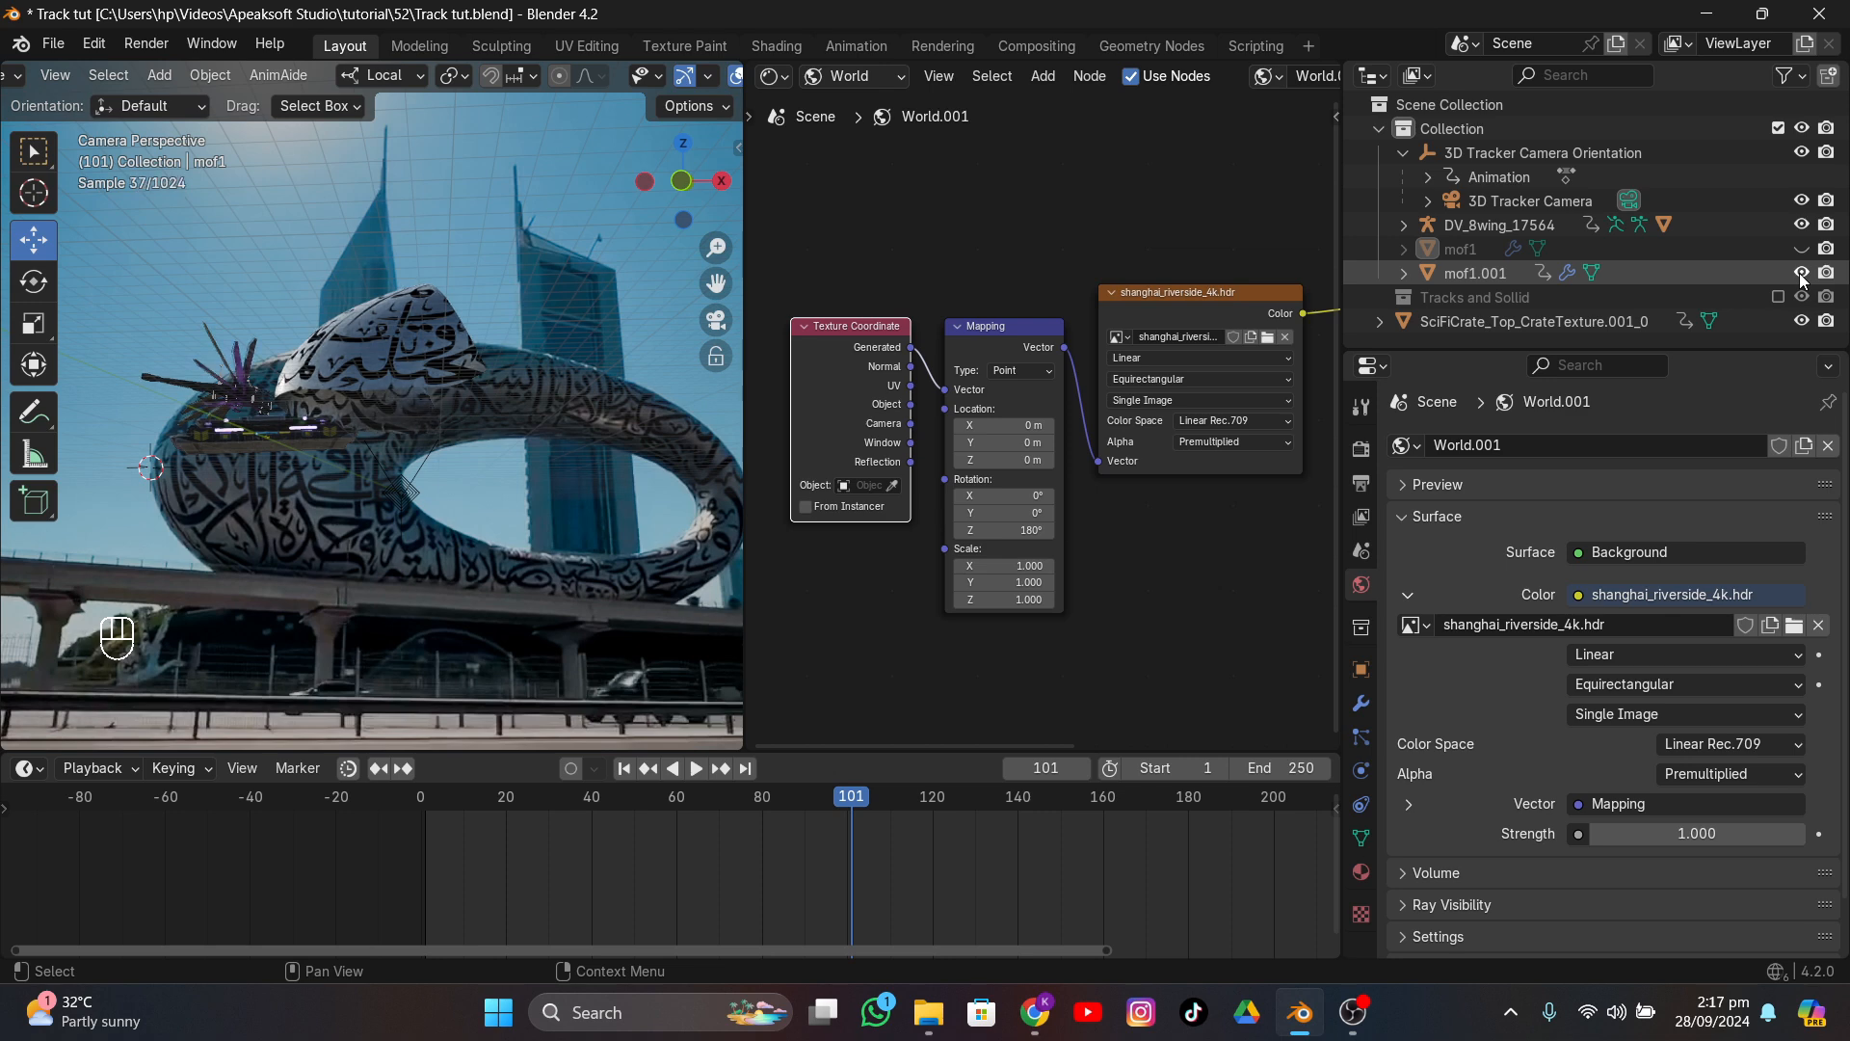
- Select the opening cover mesh mof1.001 in the camera view
scroll(530, 391, "up", 2)
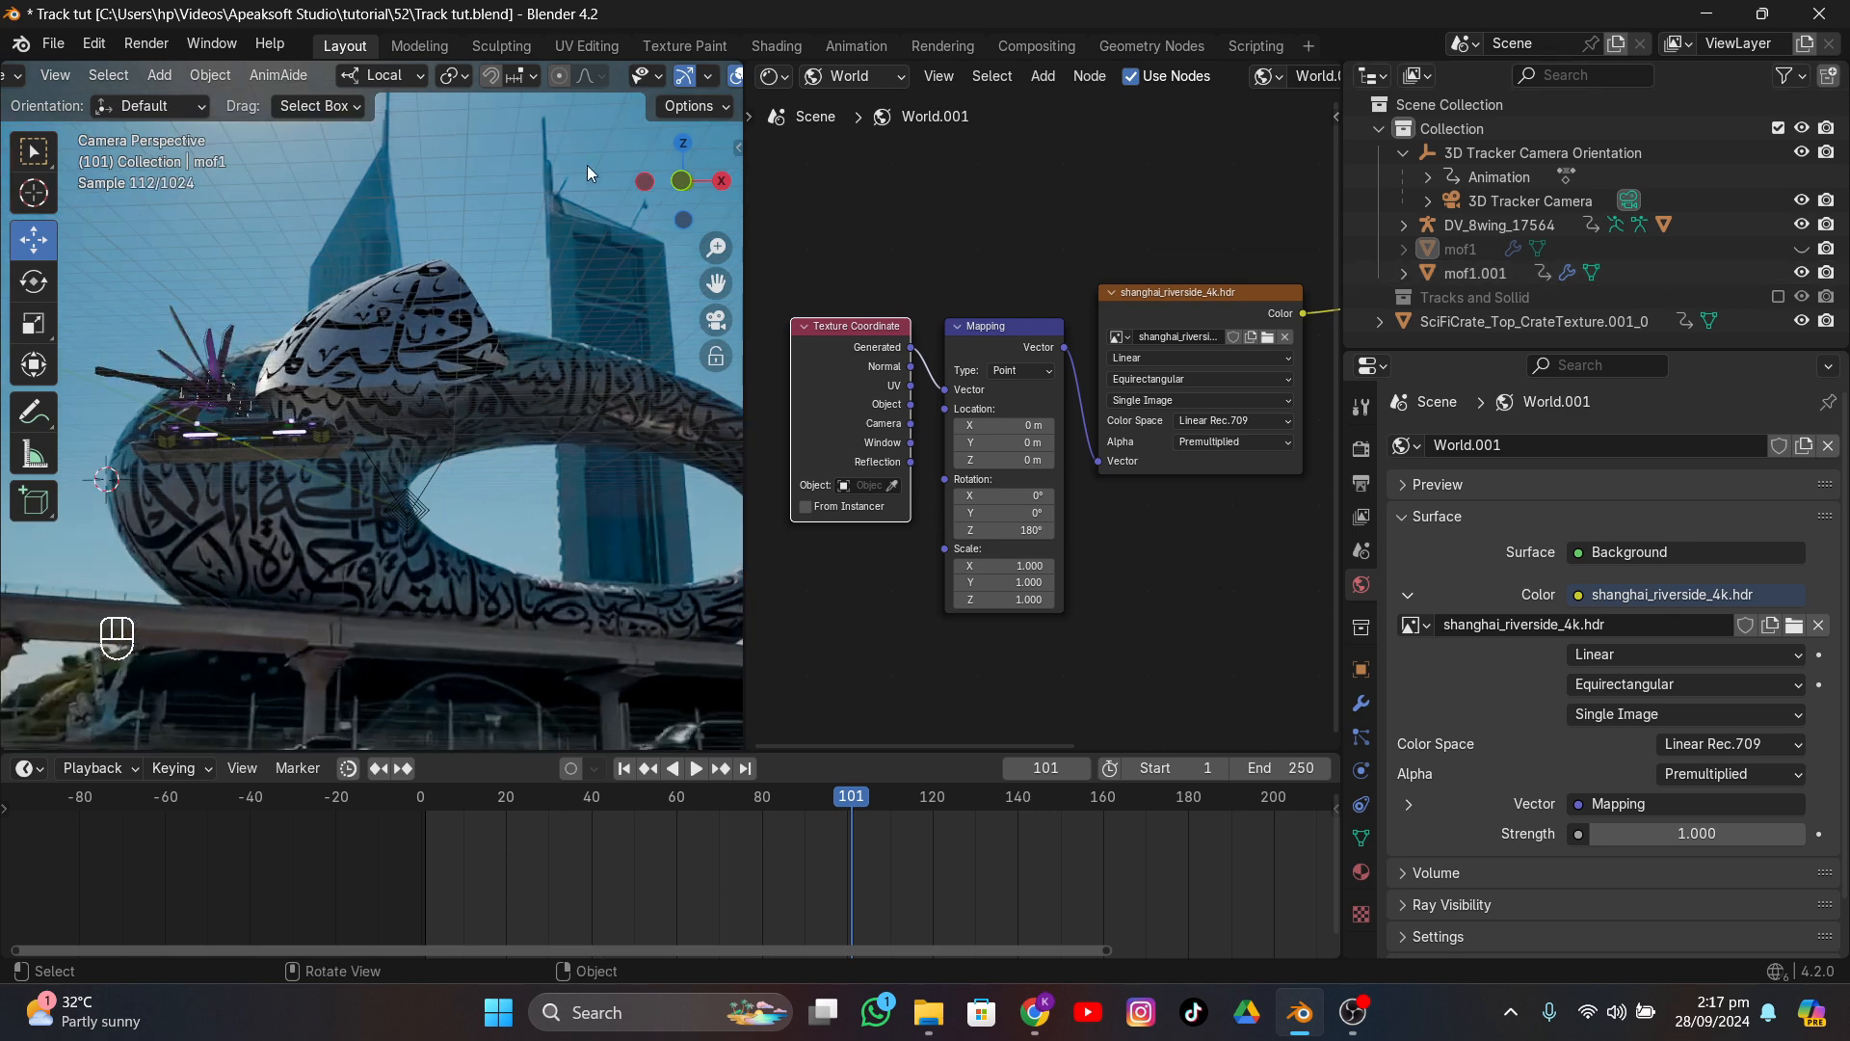
key("Home")
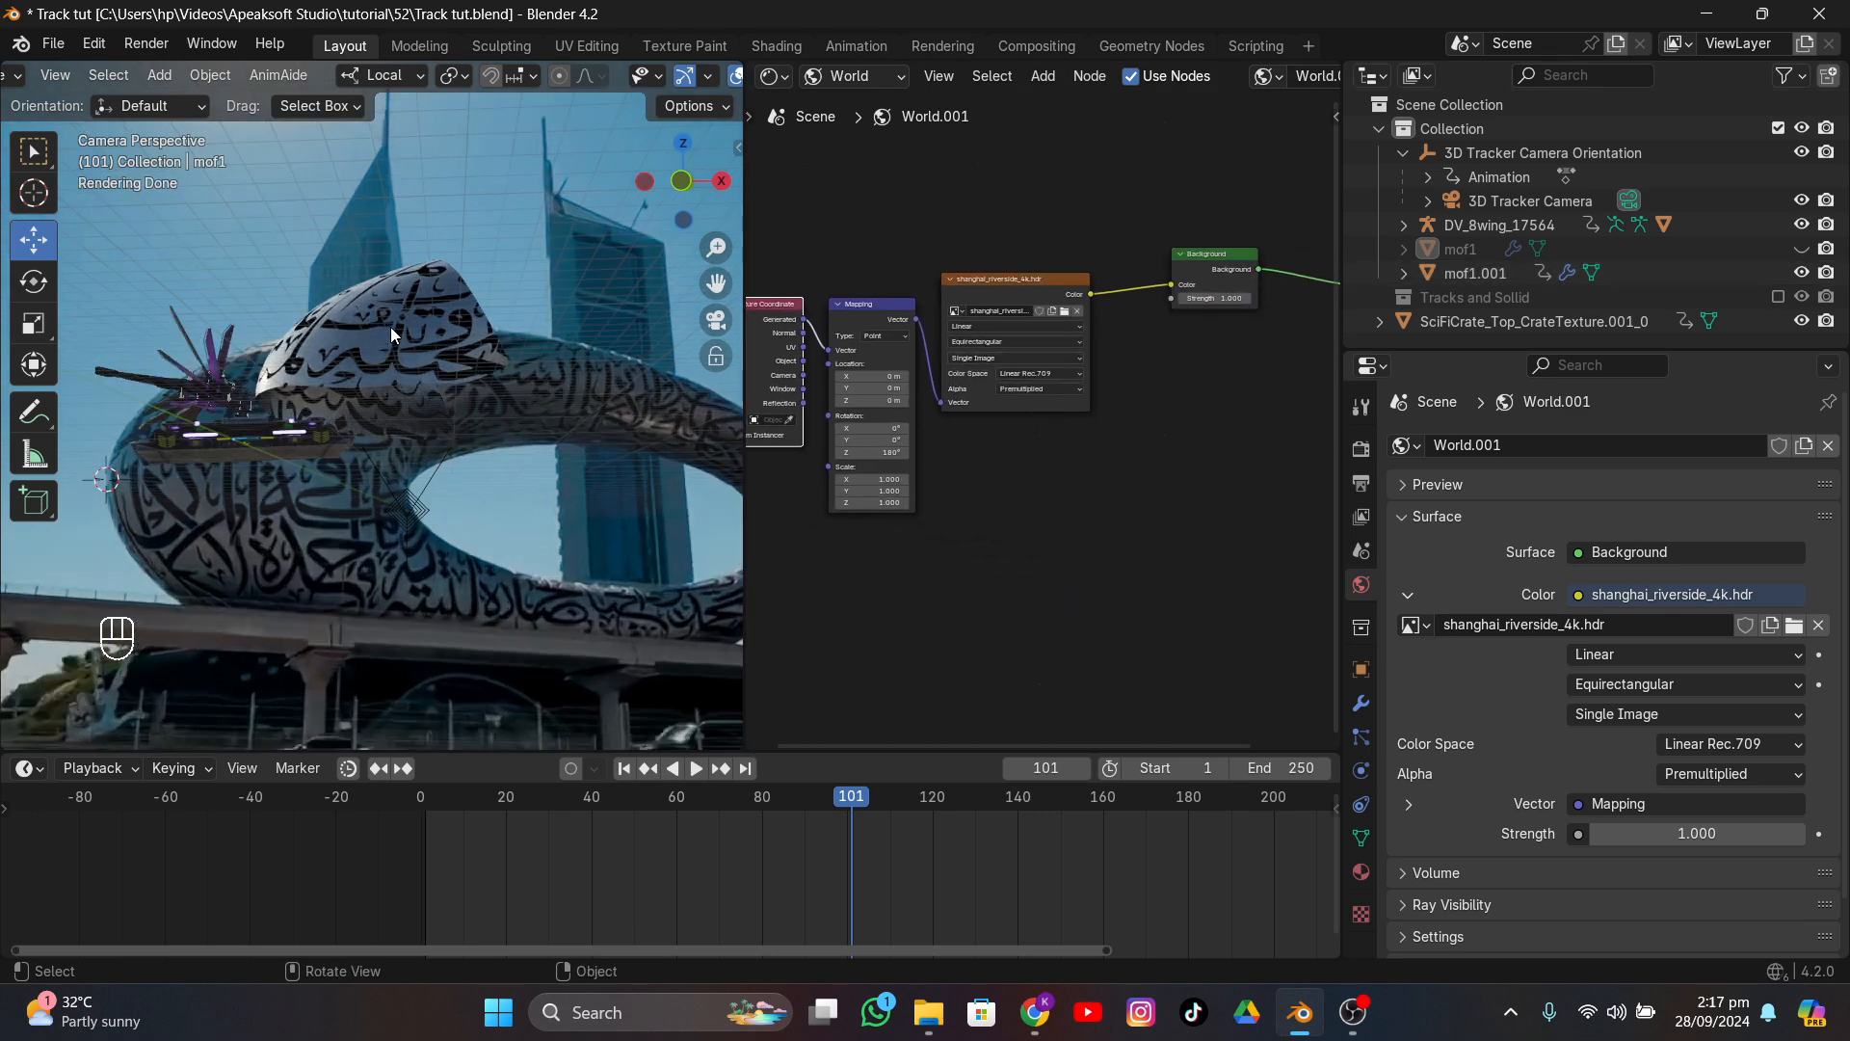
left_click(443, 325)
scroll(893, 433, "up", 2)
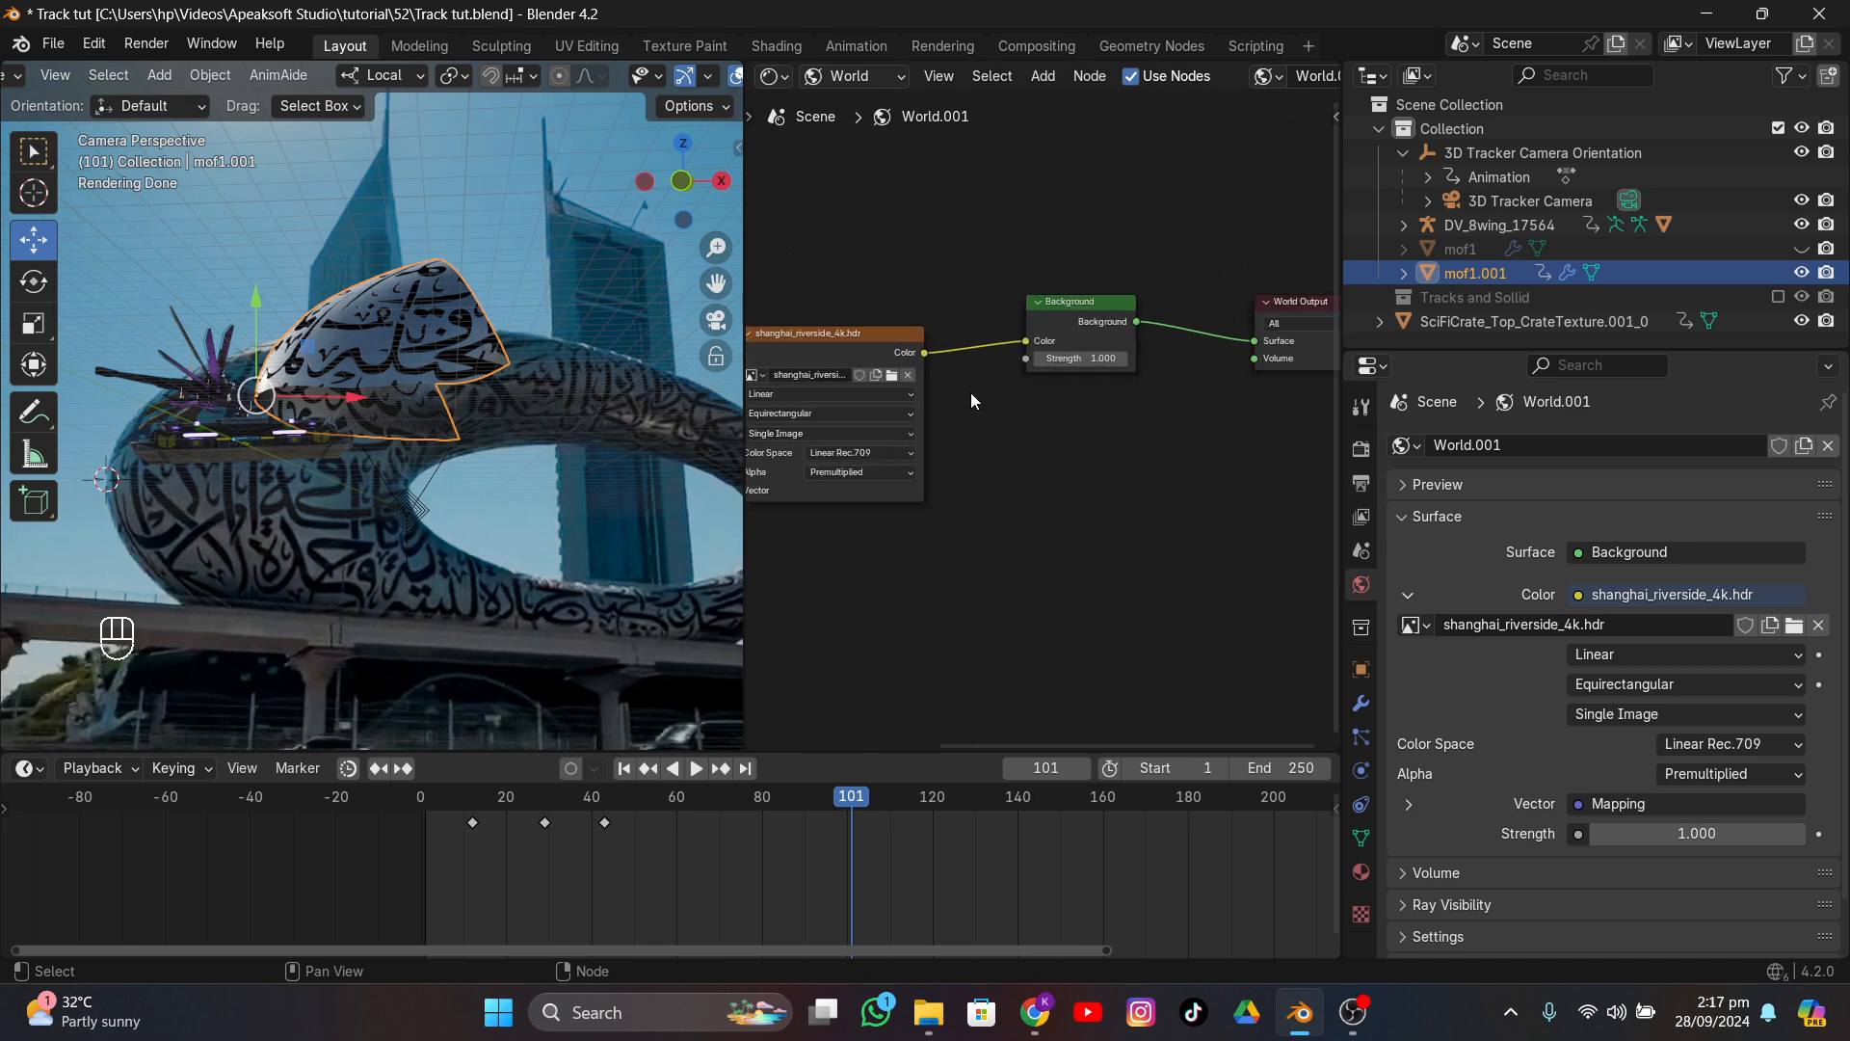
- Insert a Hue/Saturation/Value node between the HDRI texture and the World Background node
key("shift+a")
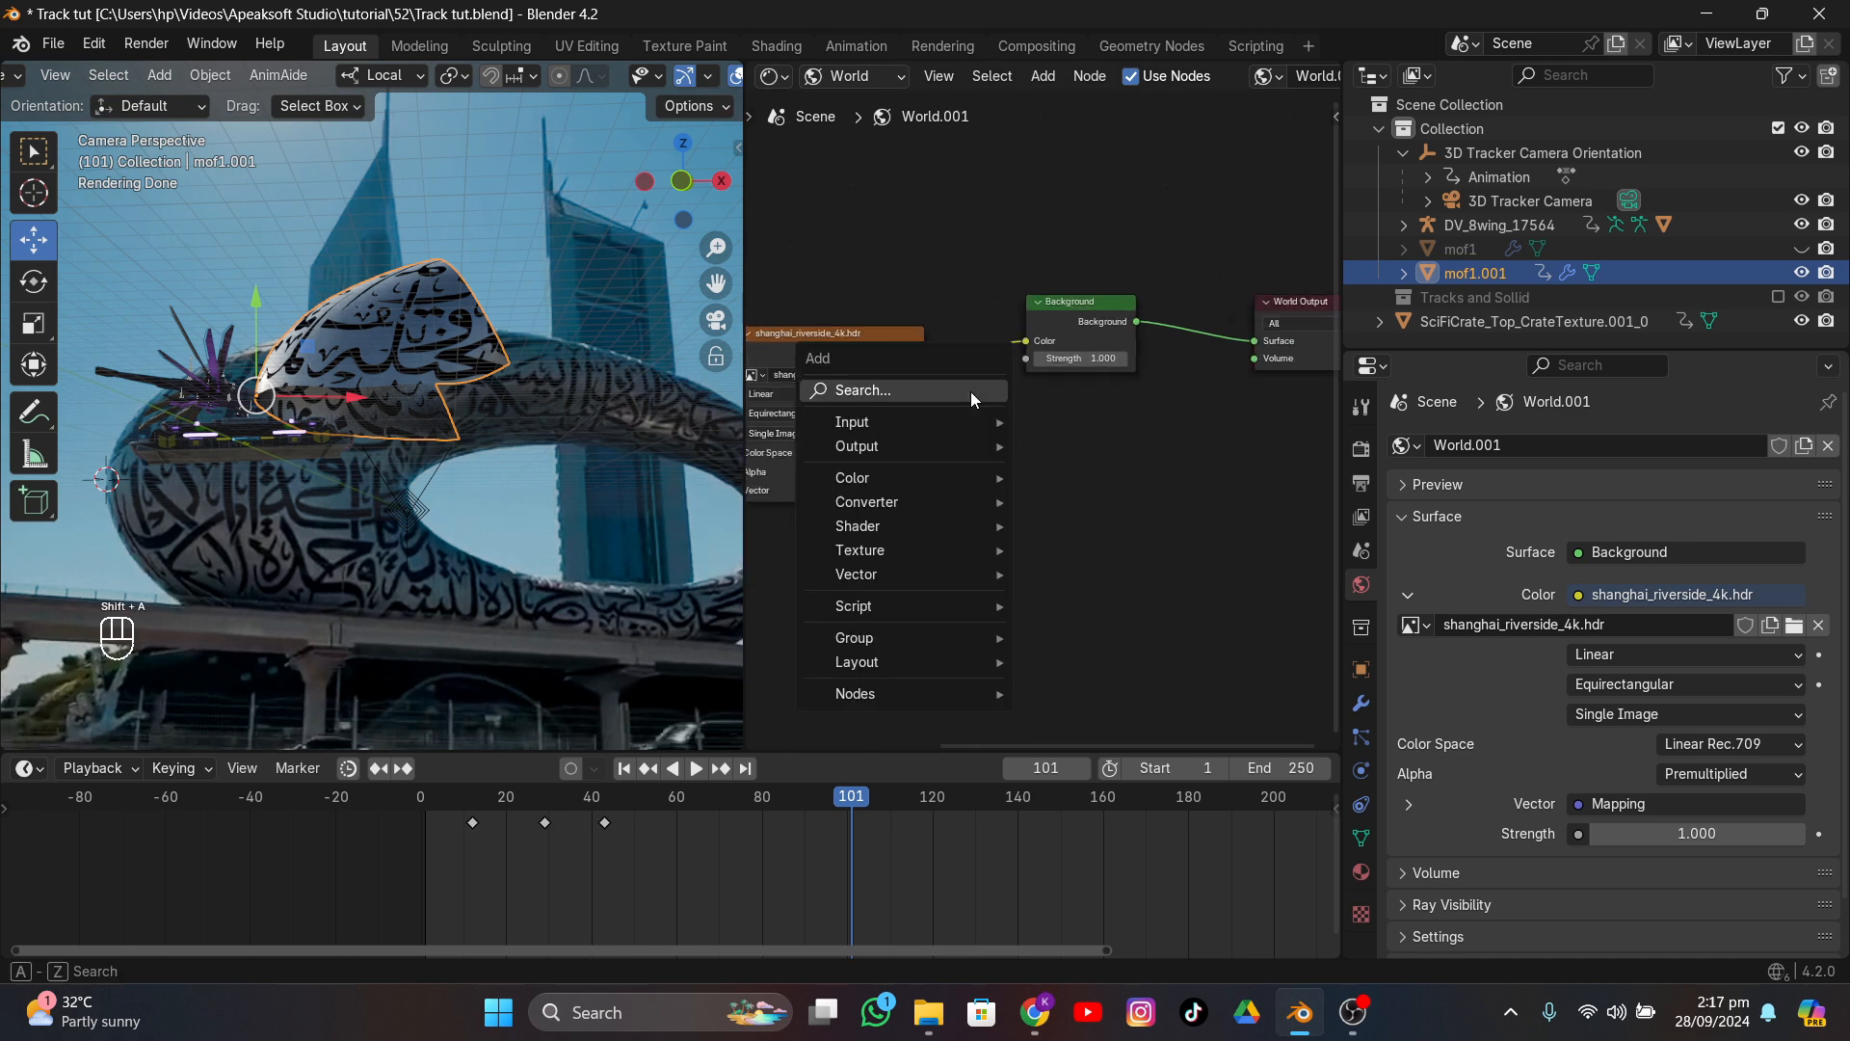
type("hue")
key("Return")
left_click(975, 317)
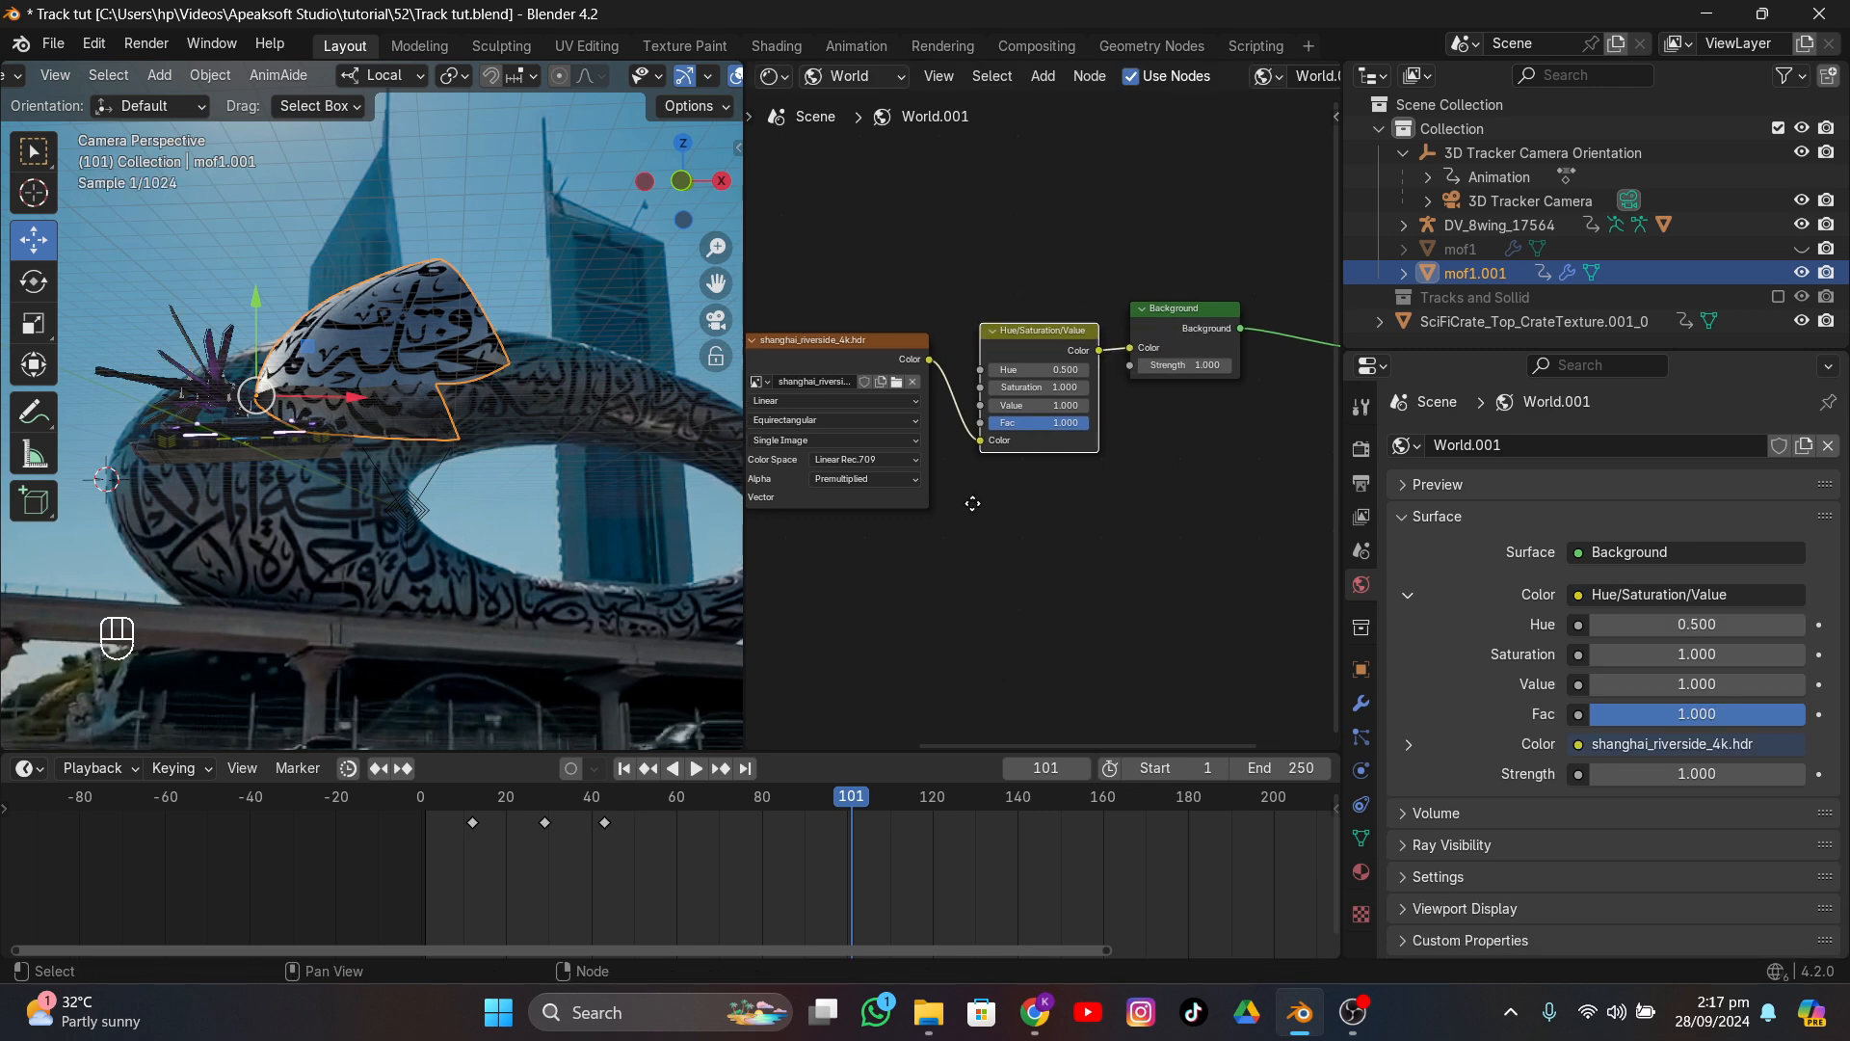
scroll(1014, 574, "up", 2)
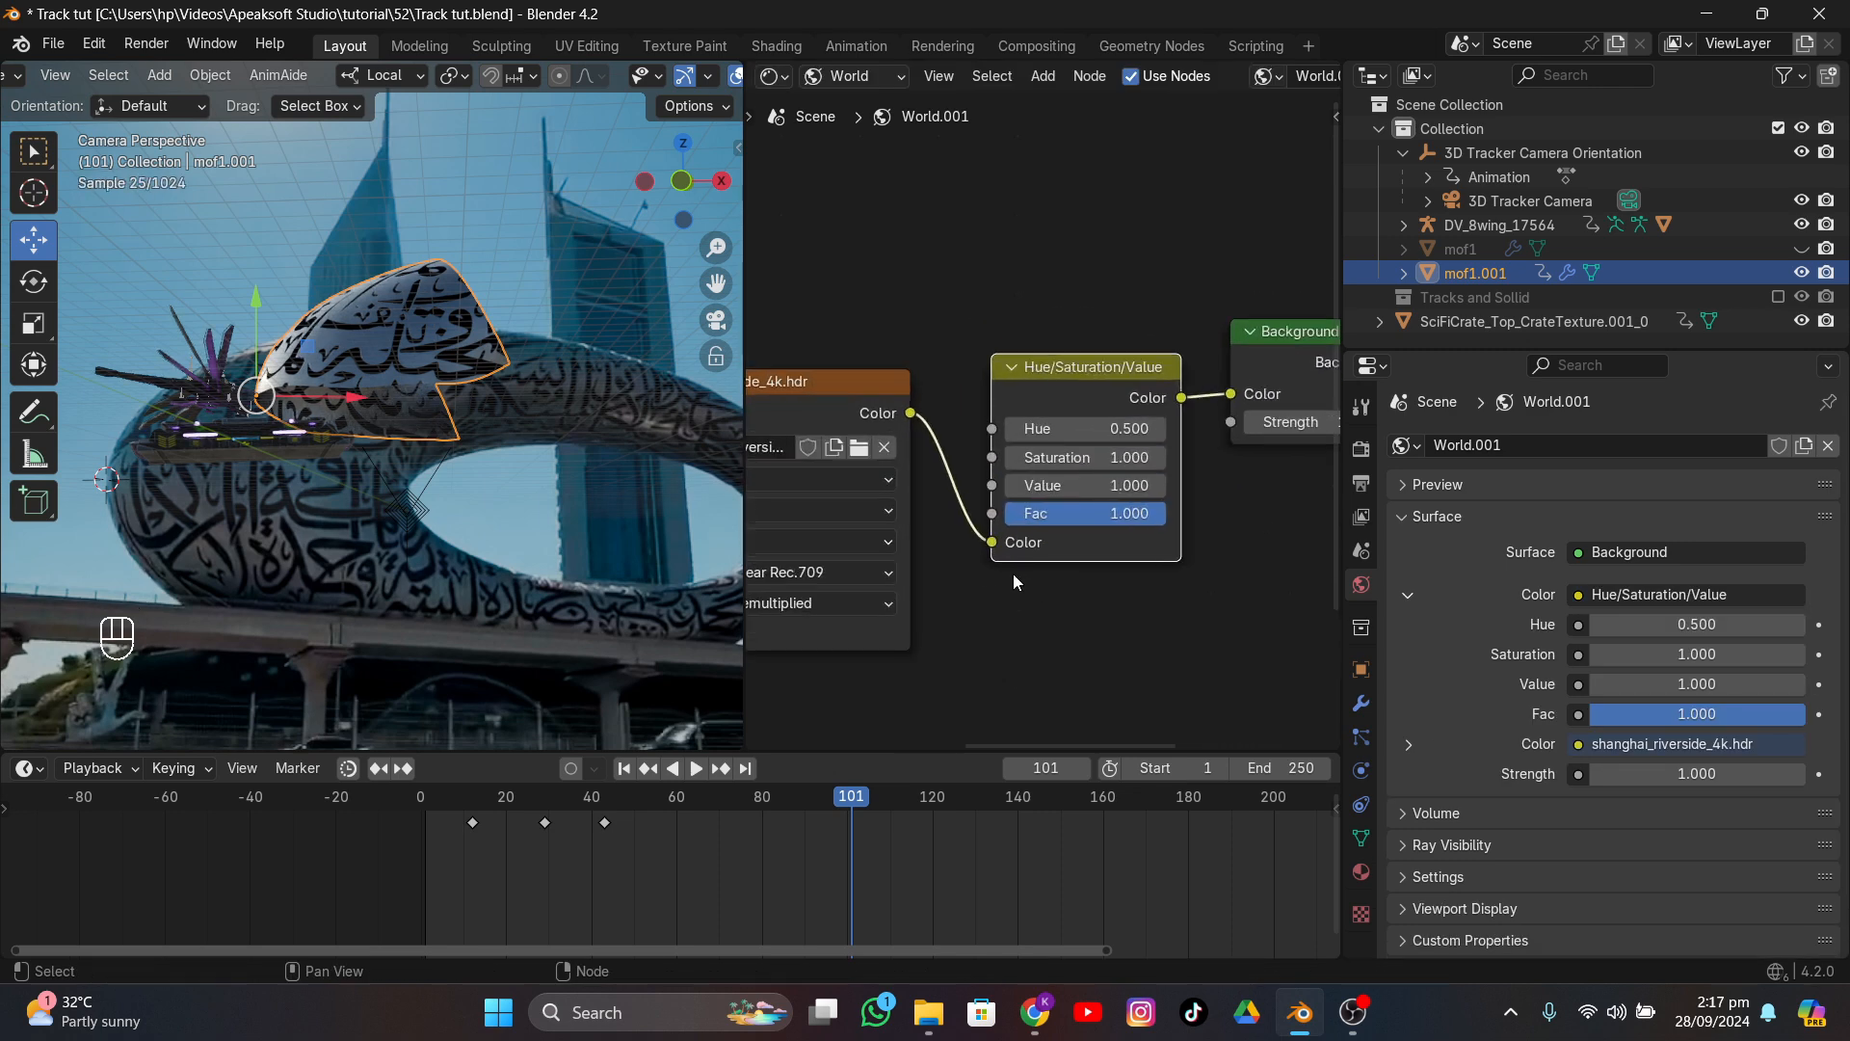
- Try Hue values of 0.4 and 0.6 up to 1.0, and delete the Hue/Saturation/Value node while keeping the HDRI linked to Background
left_click(1017, 428)
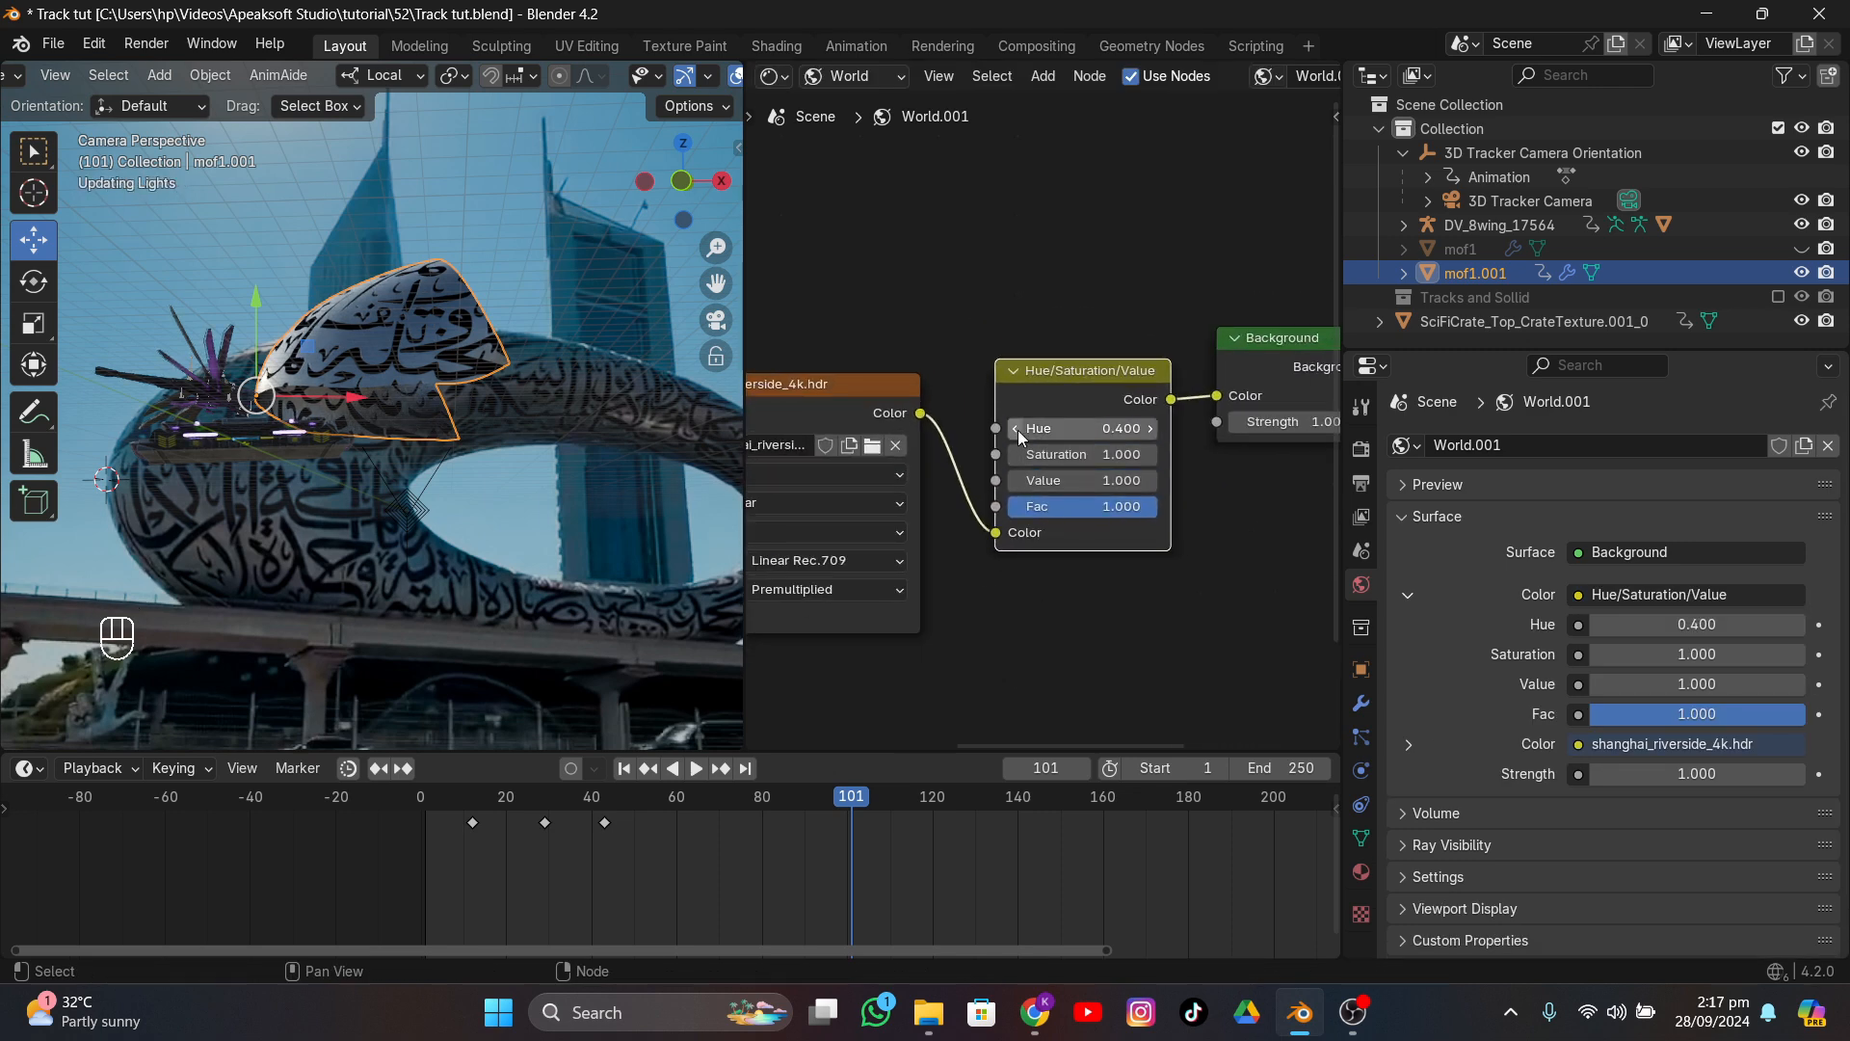
left_click(1158, 426)
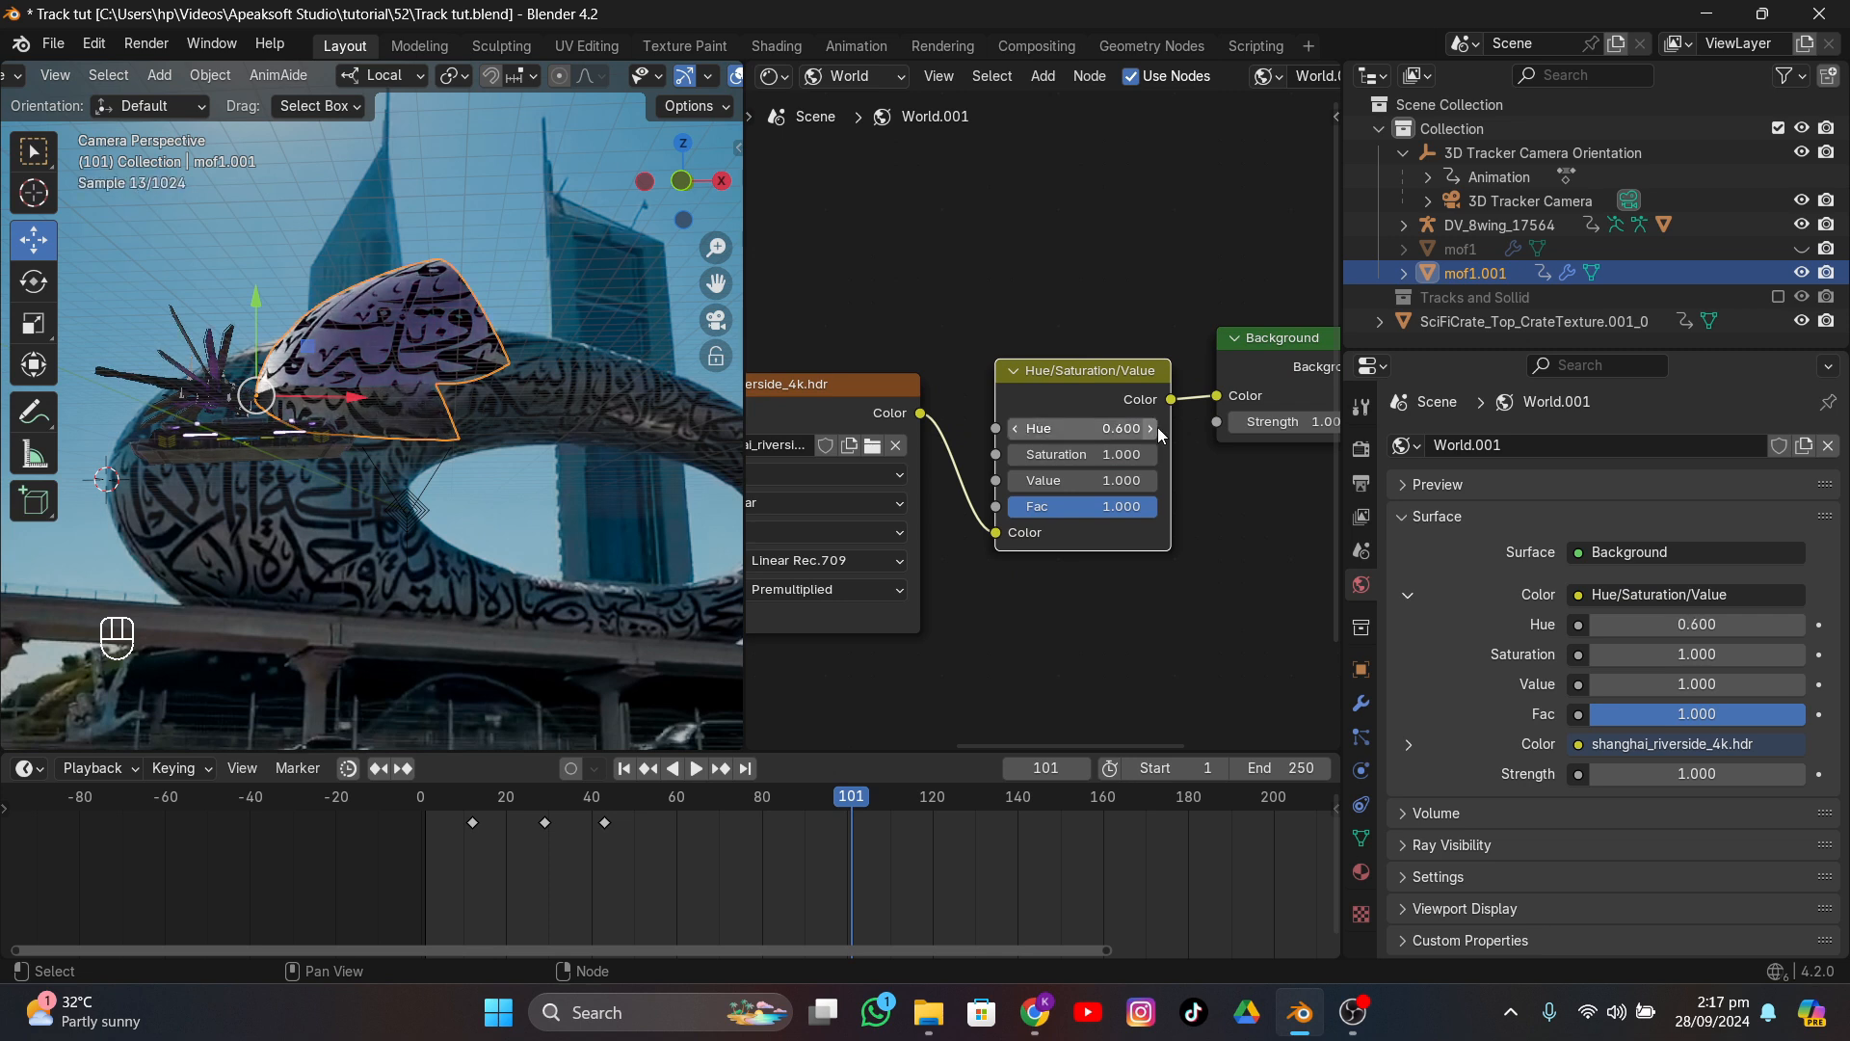
left_click(1158, 427)
left_click(1158, 427)
left_click(1158, 427)
left_click(1158, 427)
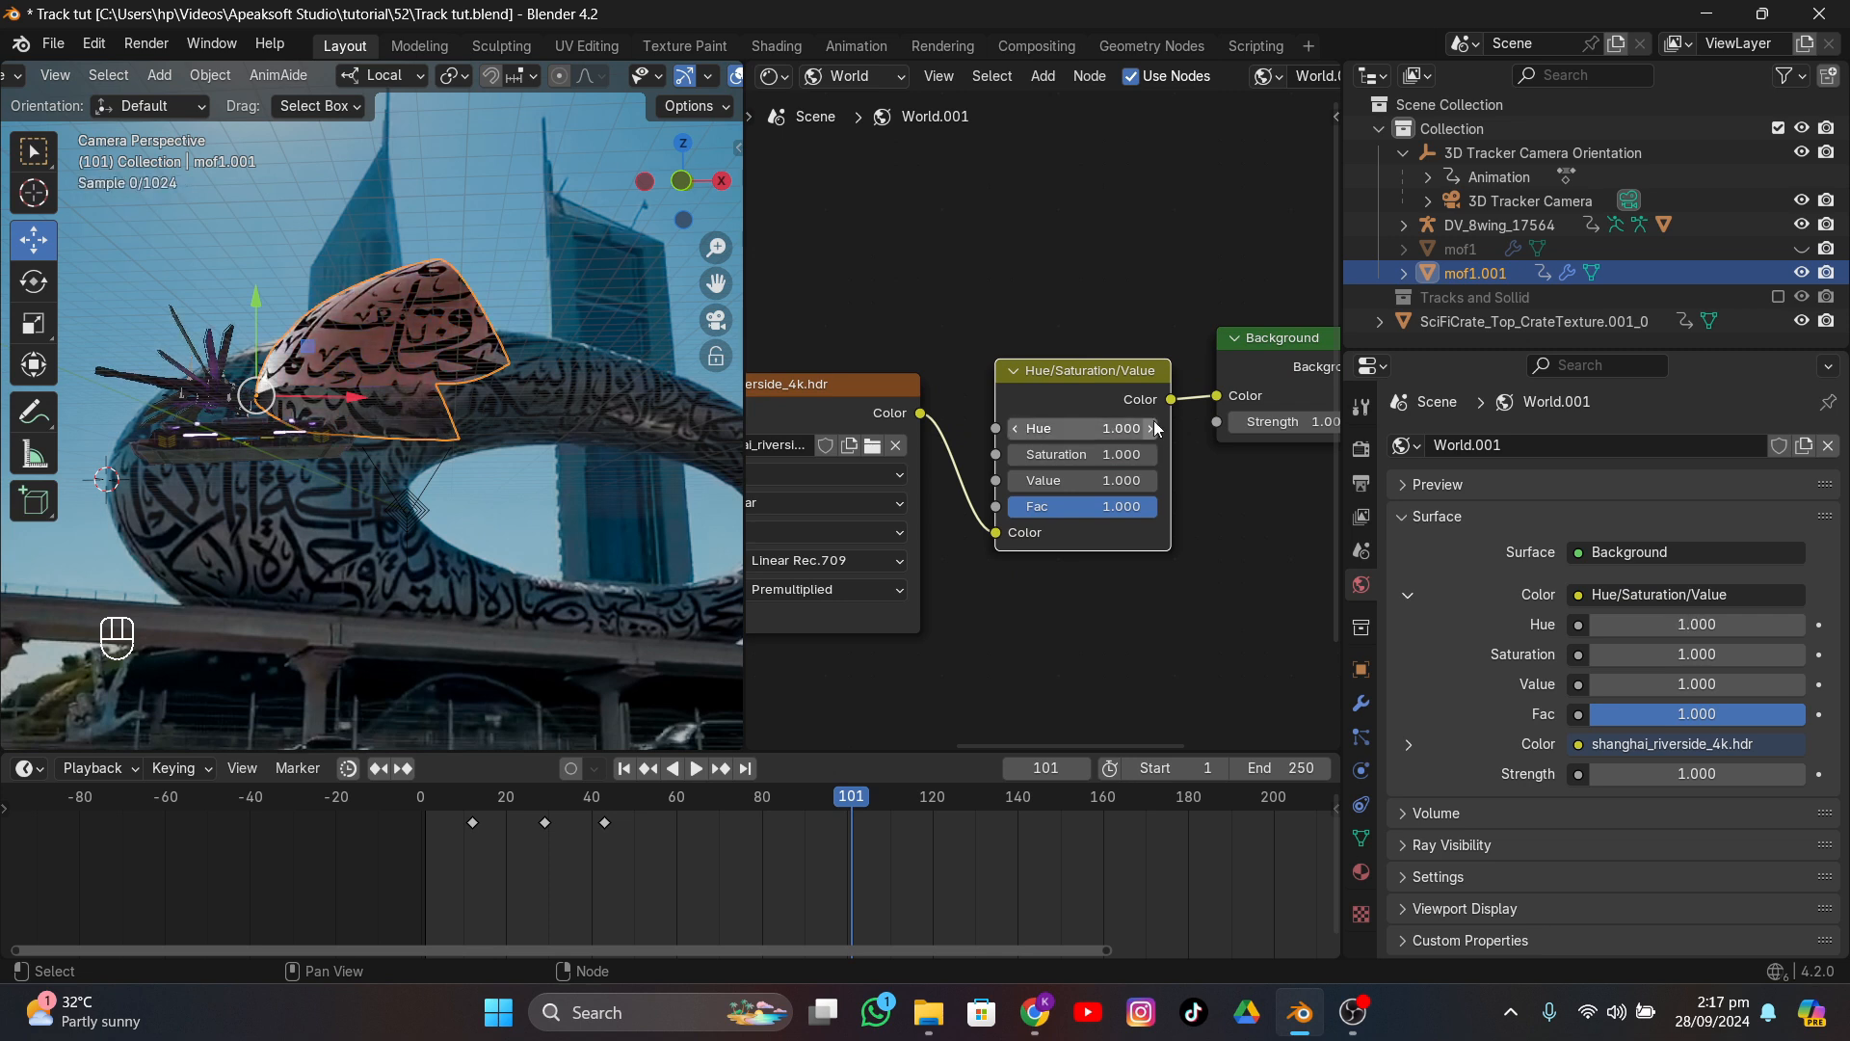
left_click_drag(996, 531, 1218, 394)
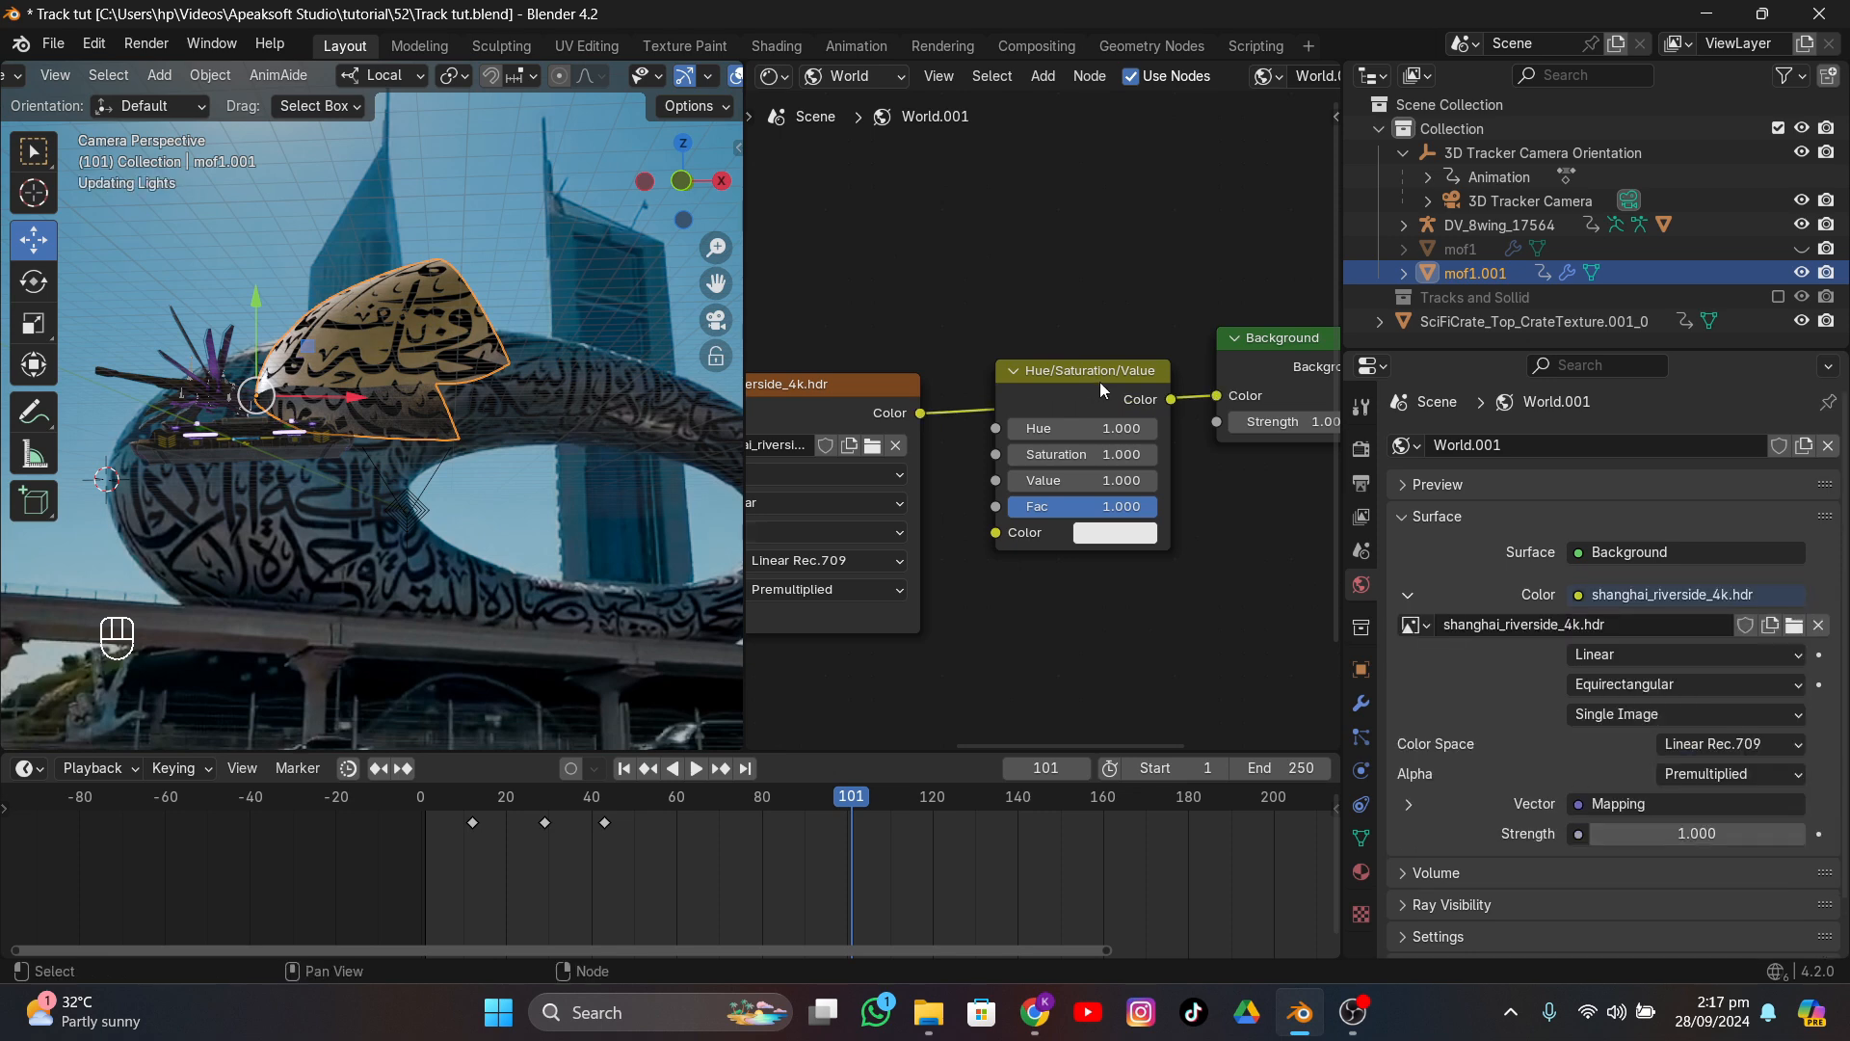
key("x")
- Insert a Mix Color node between the HDRI texture and the World Background node
key("shift+a")
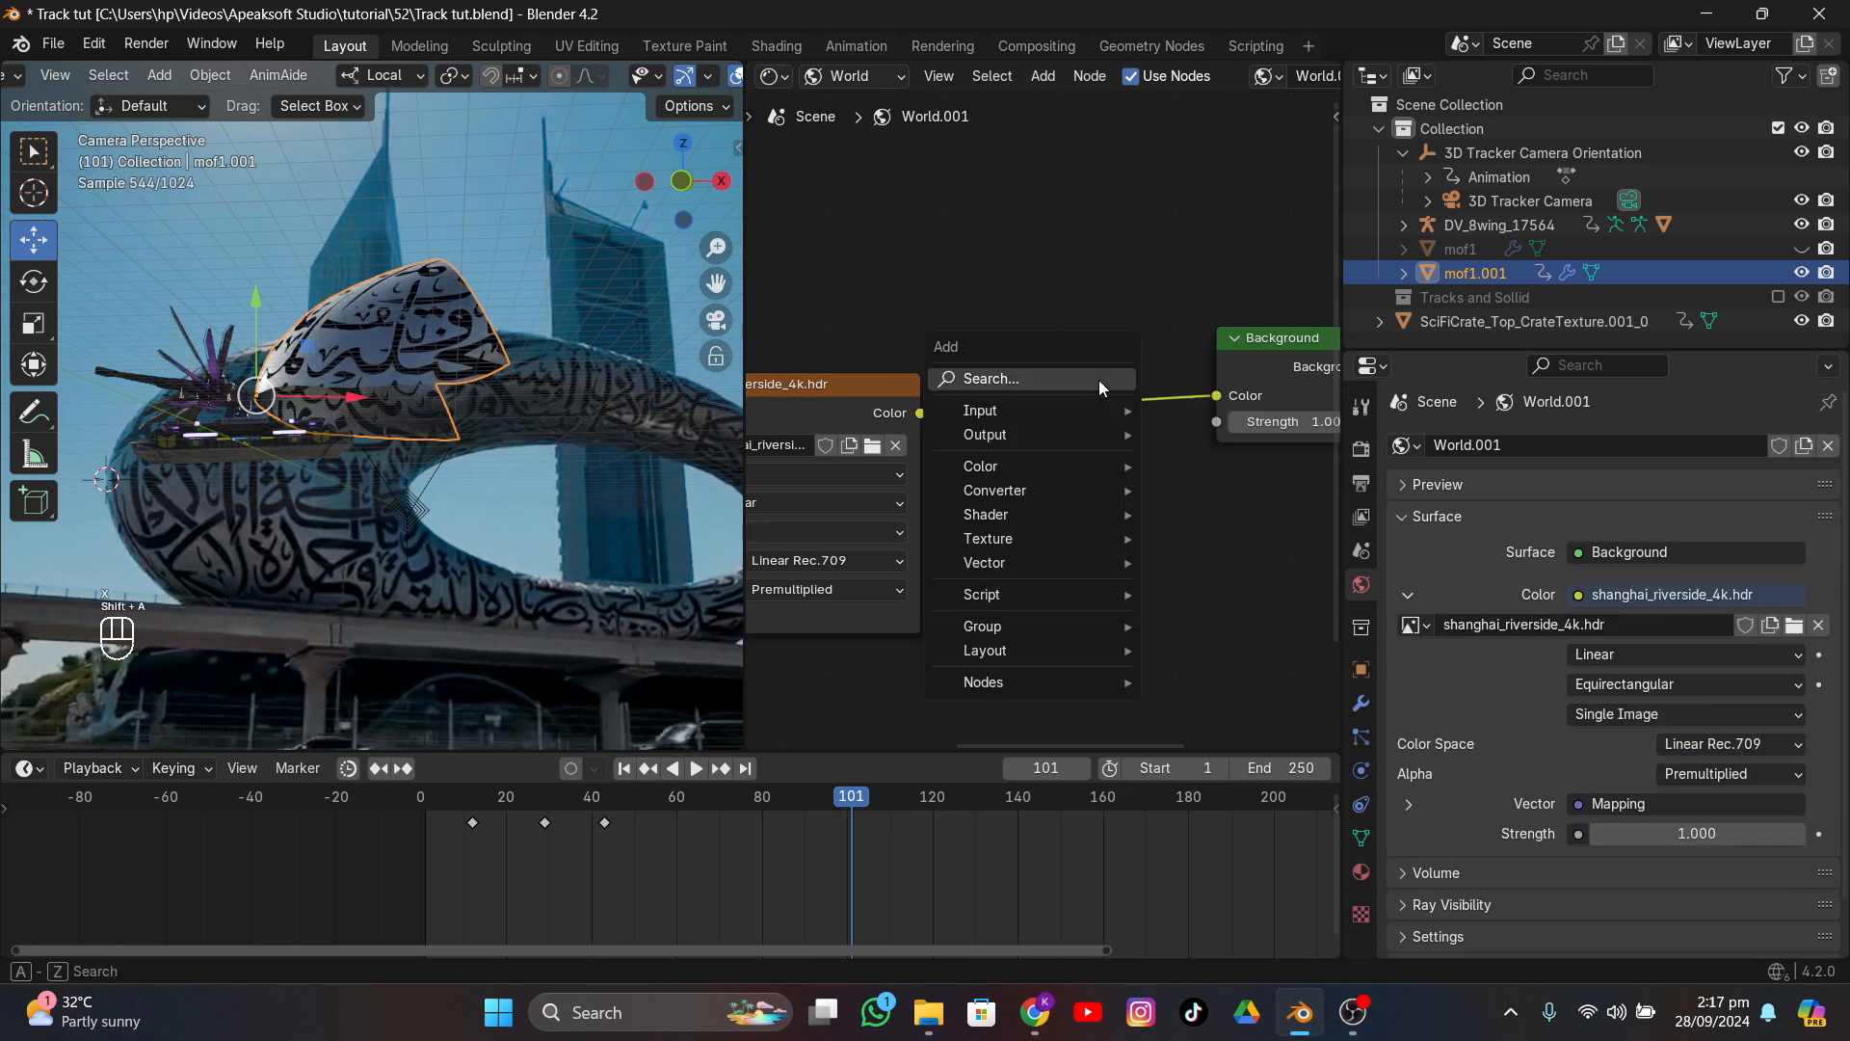
type("mi")
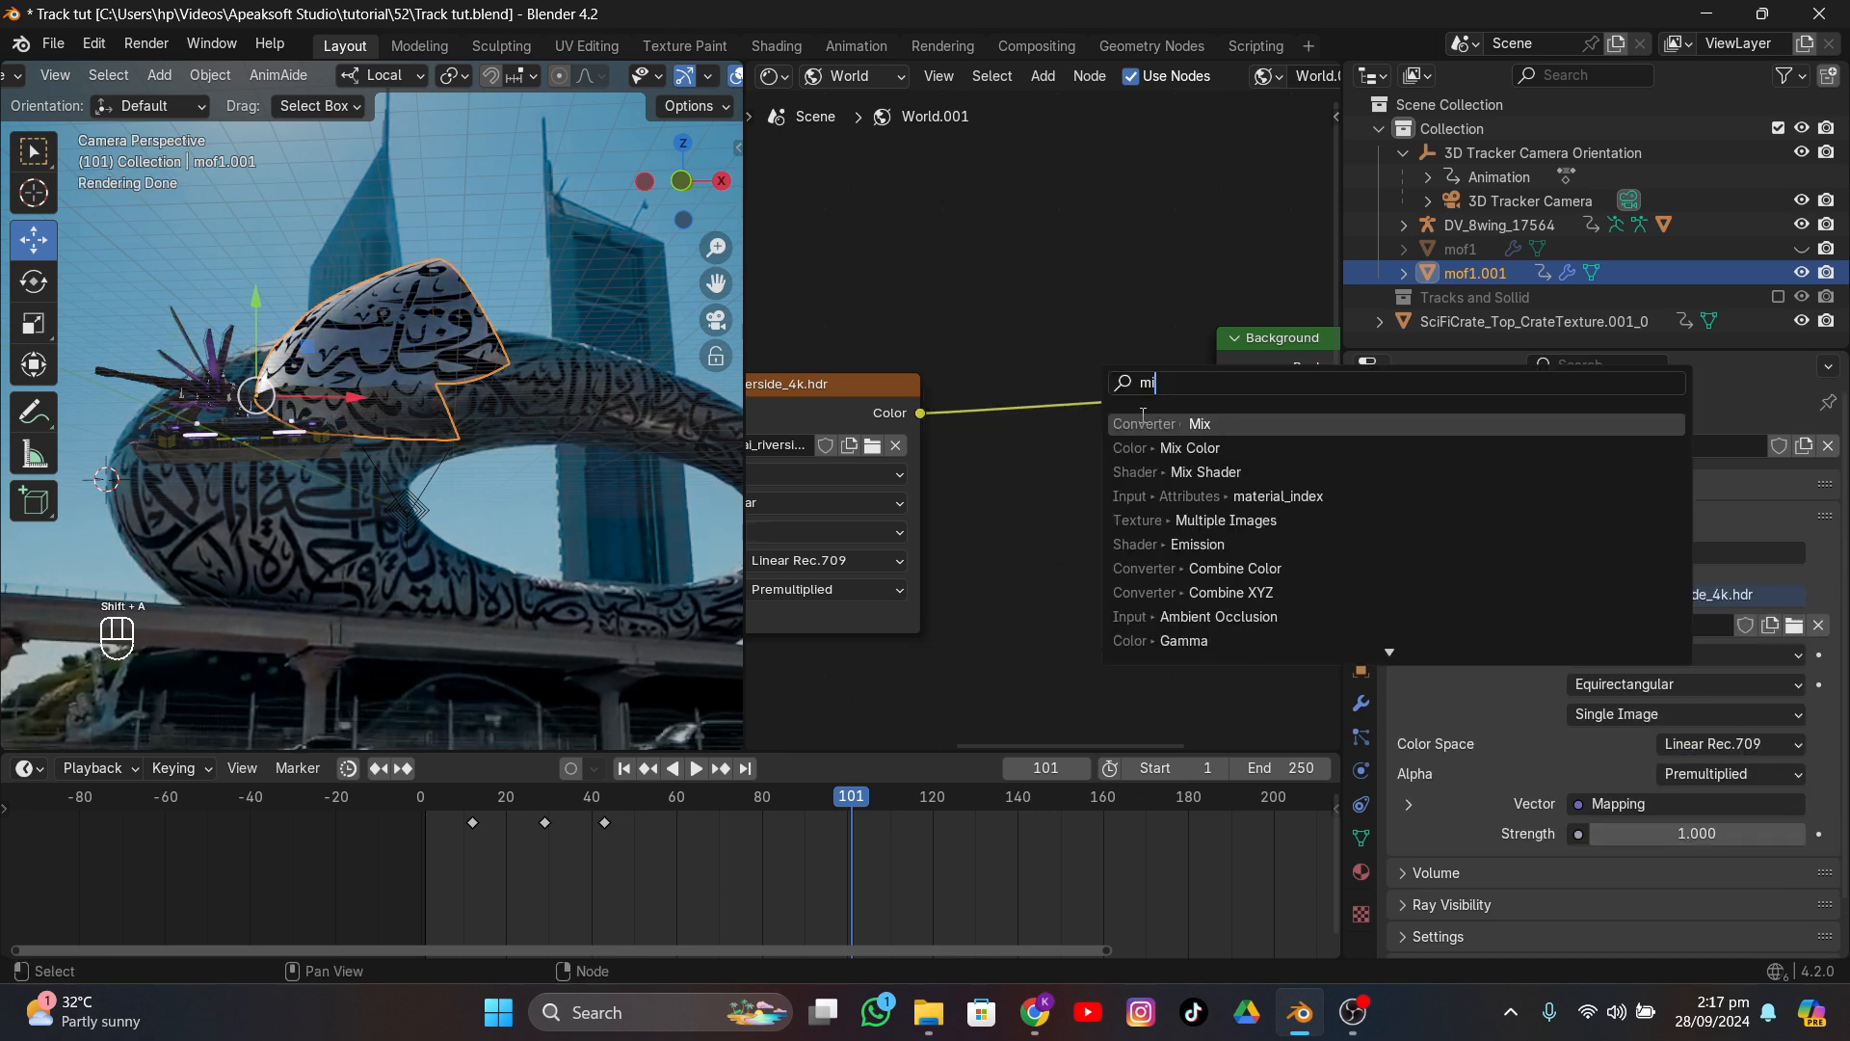
left_click(1165, 439)
left_click(1011, 336)
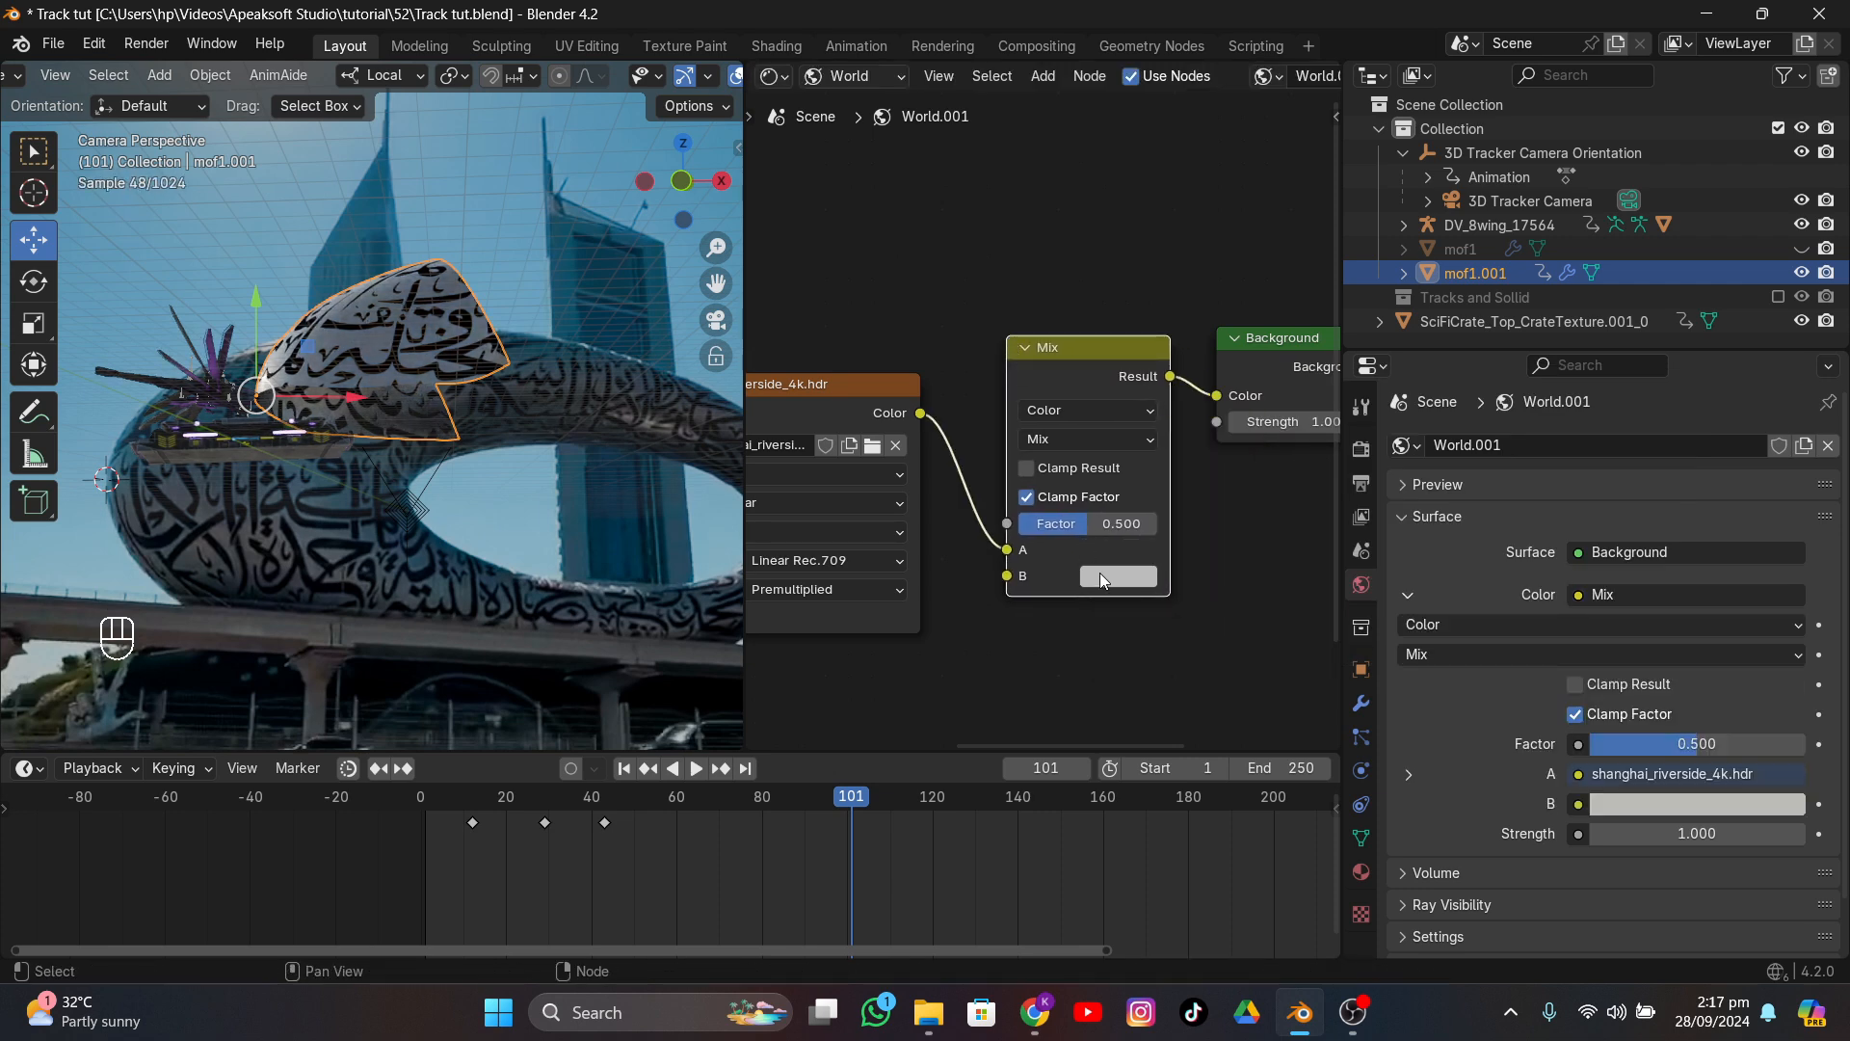
- Try a cyan and then a softer light blue as the Mix node's B color
left_click(1103, 575)
left_click(1202, 208)
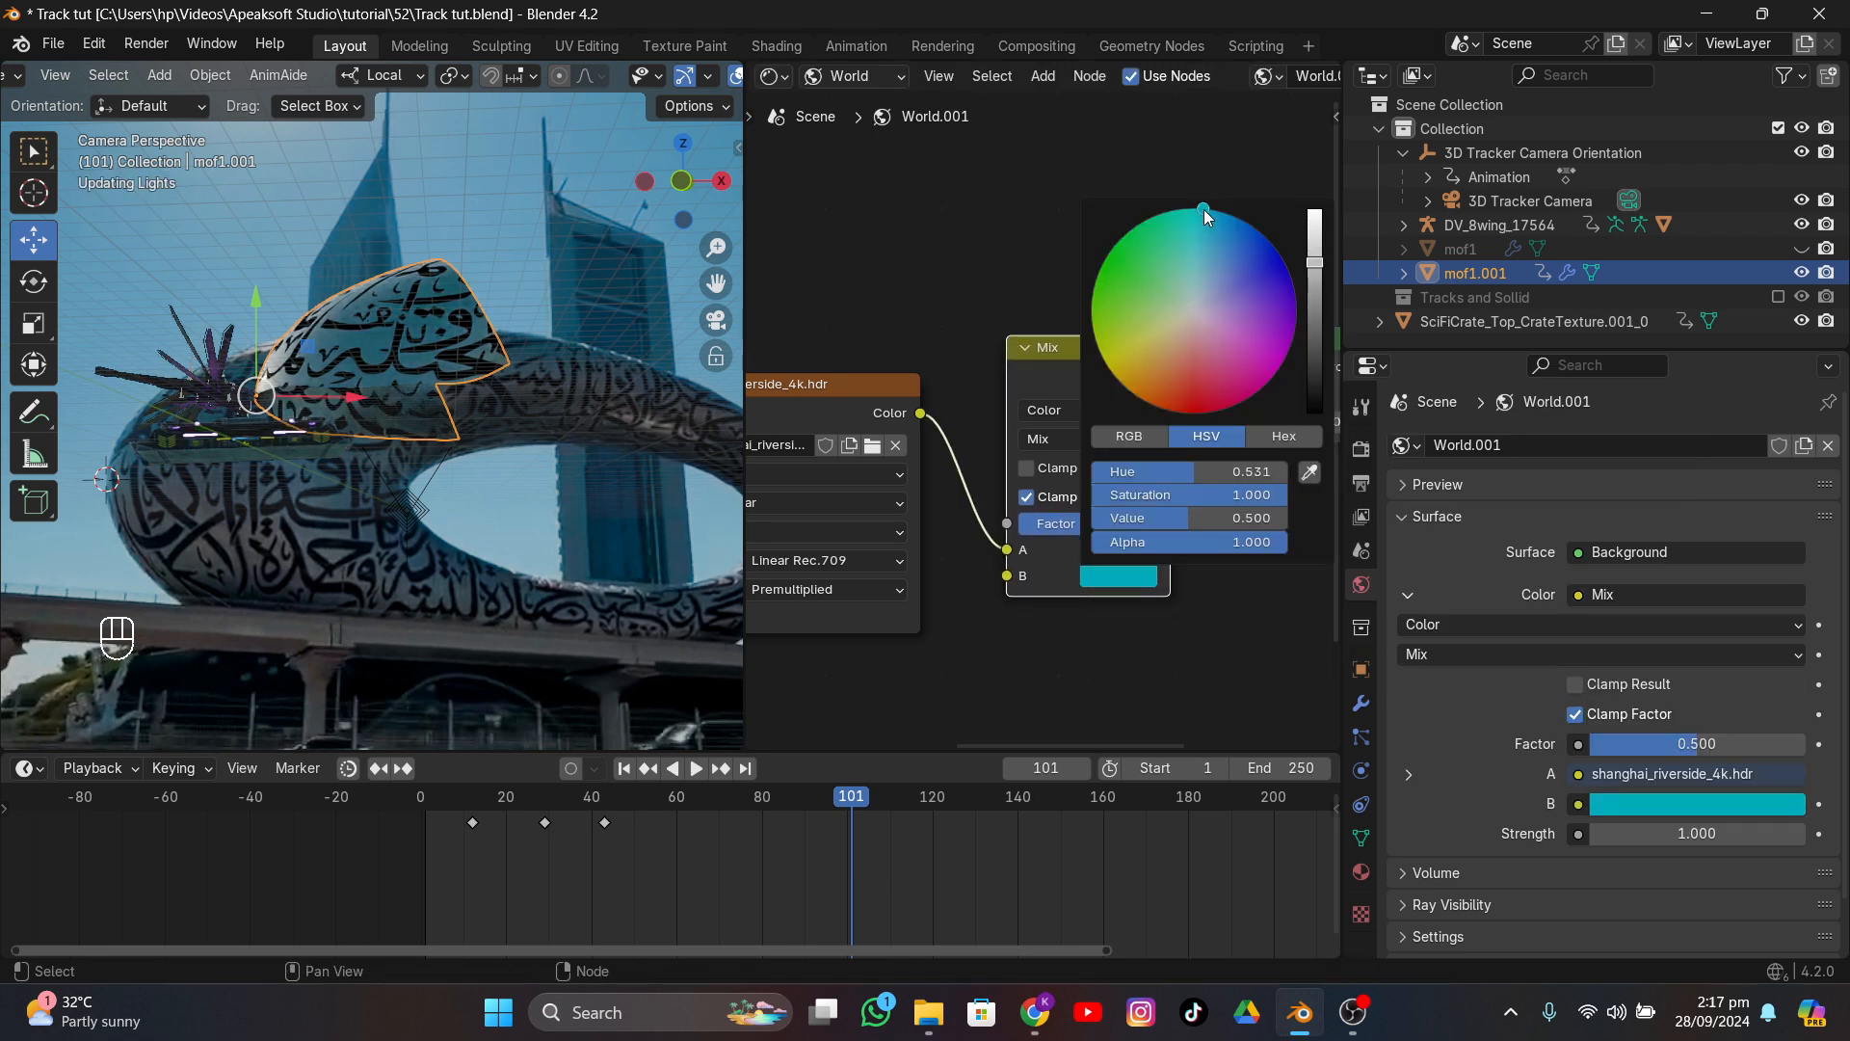
left_click(1220, 233)
left_click(1213, 265)
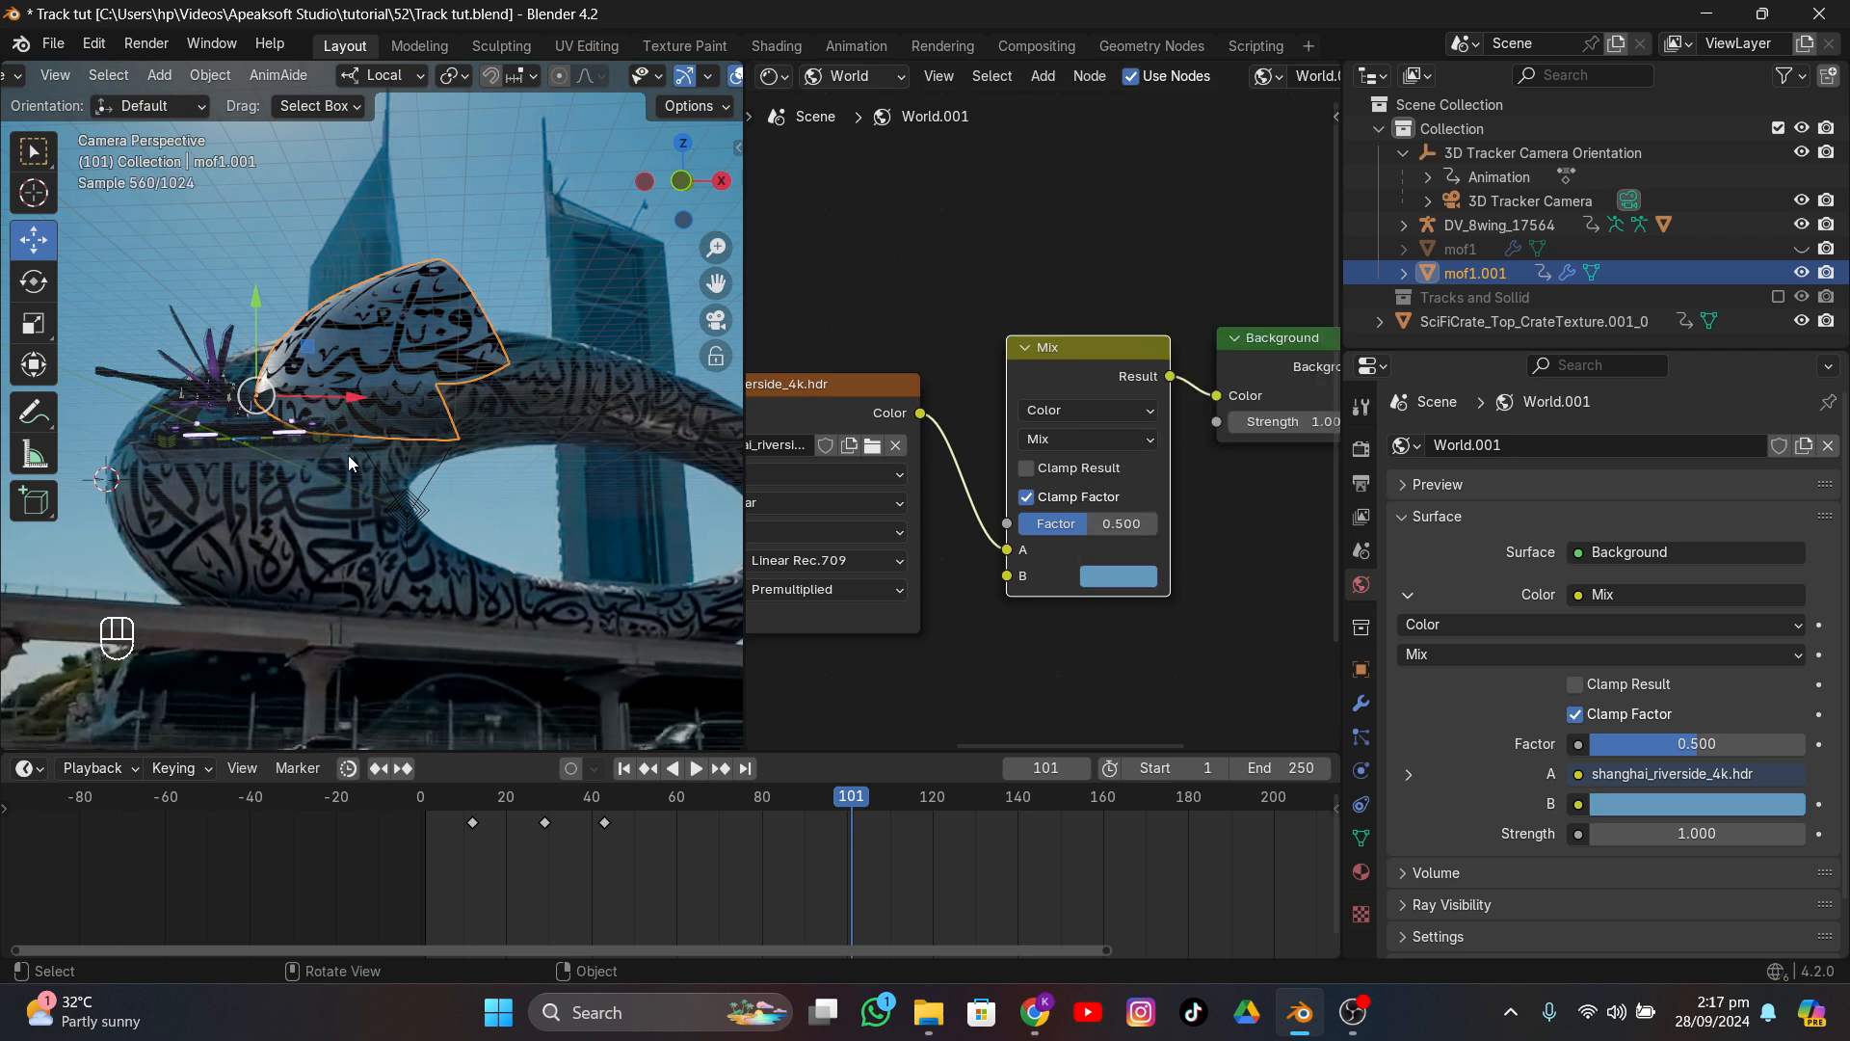
- Sample the Mix node's B color from the building in the camera view, then set its Value to 0.134
left_click(1120, 575)
left_click(1309, 473)
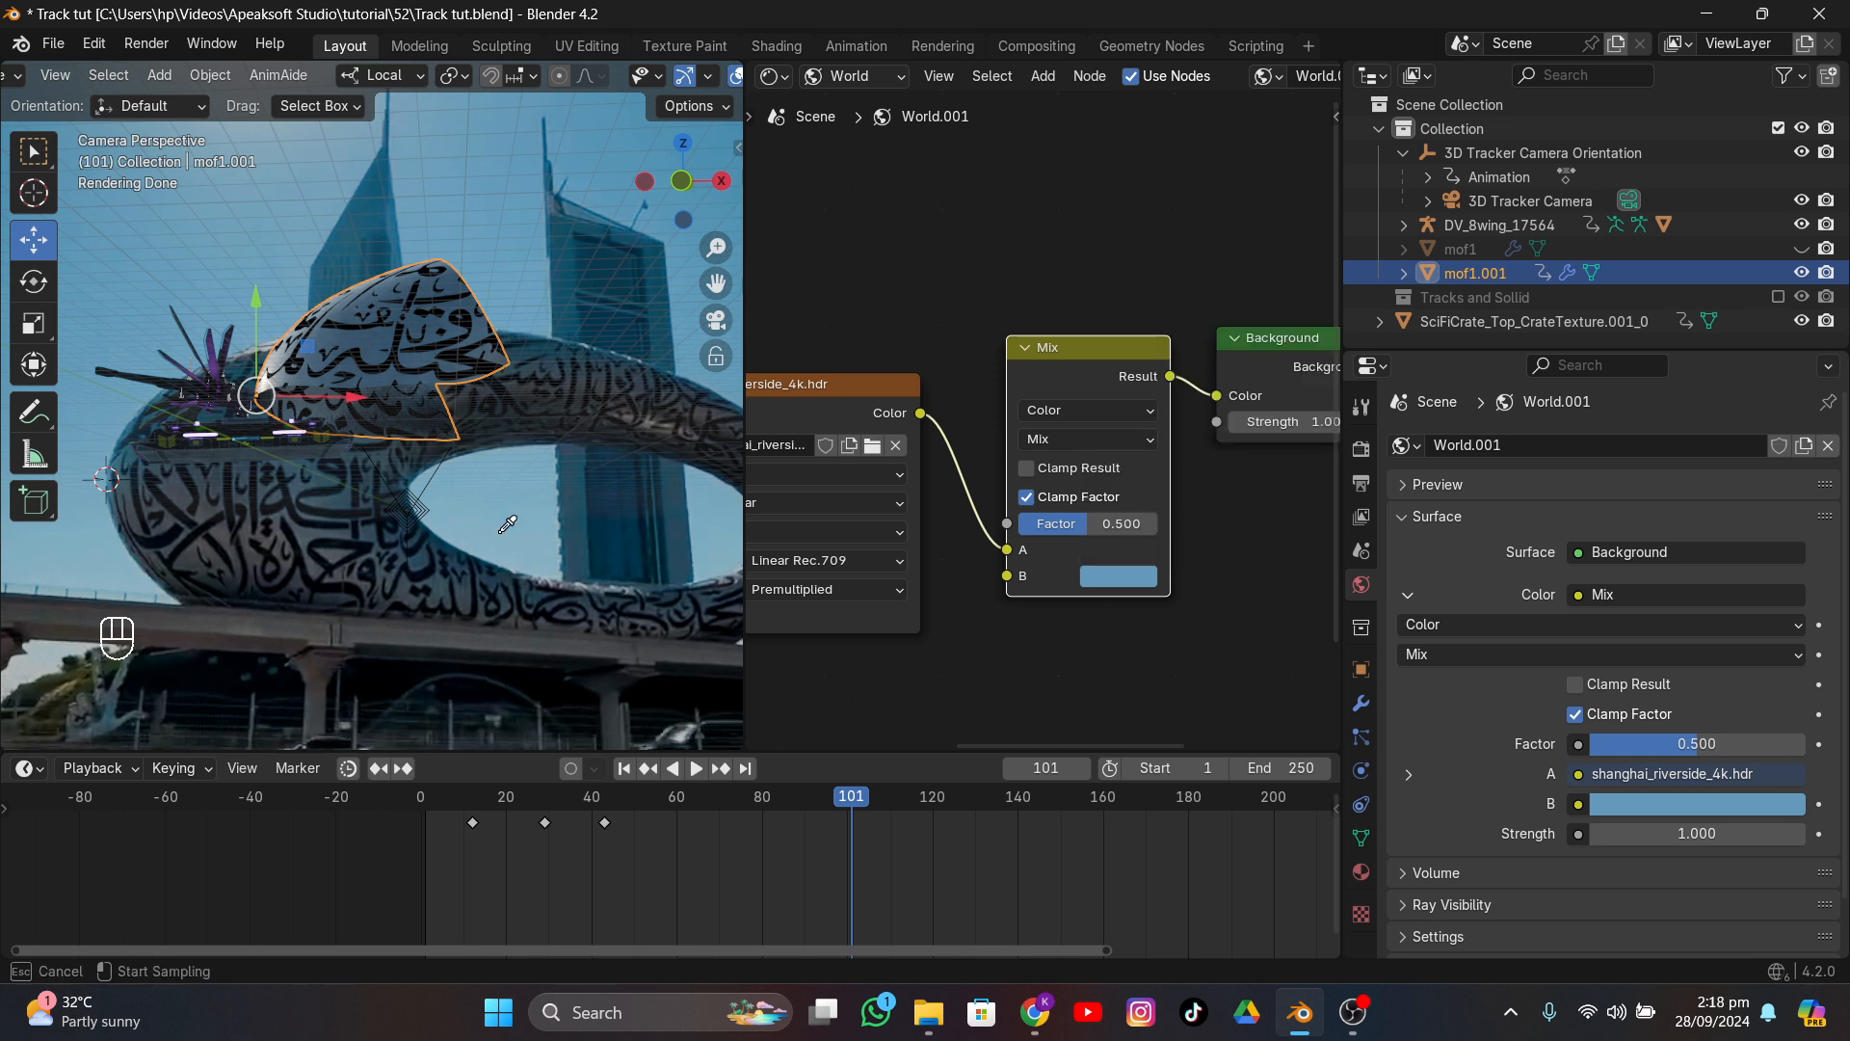
left_click(345, 493)
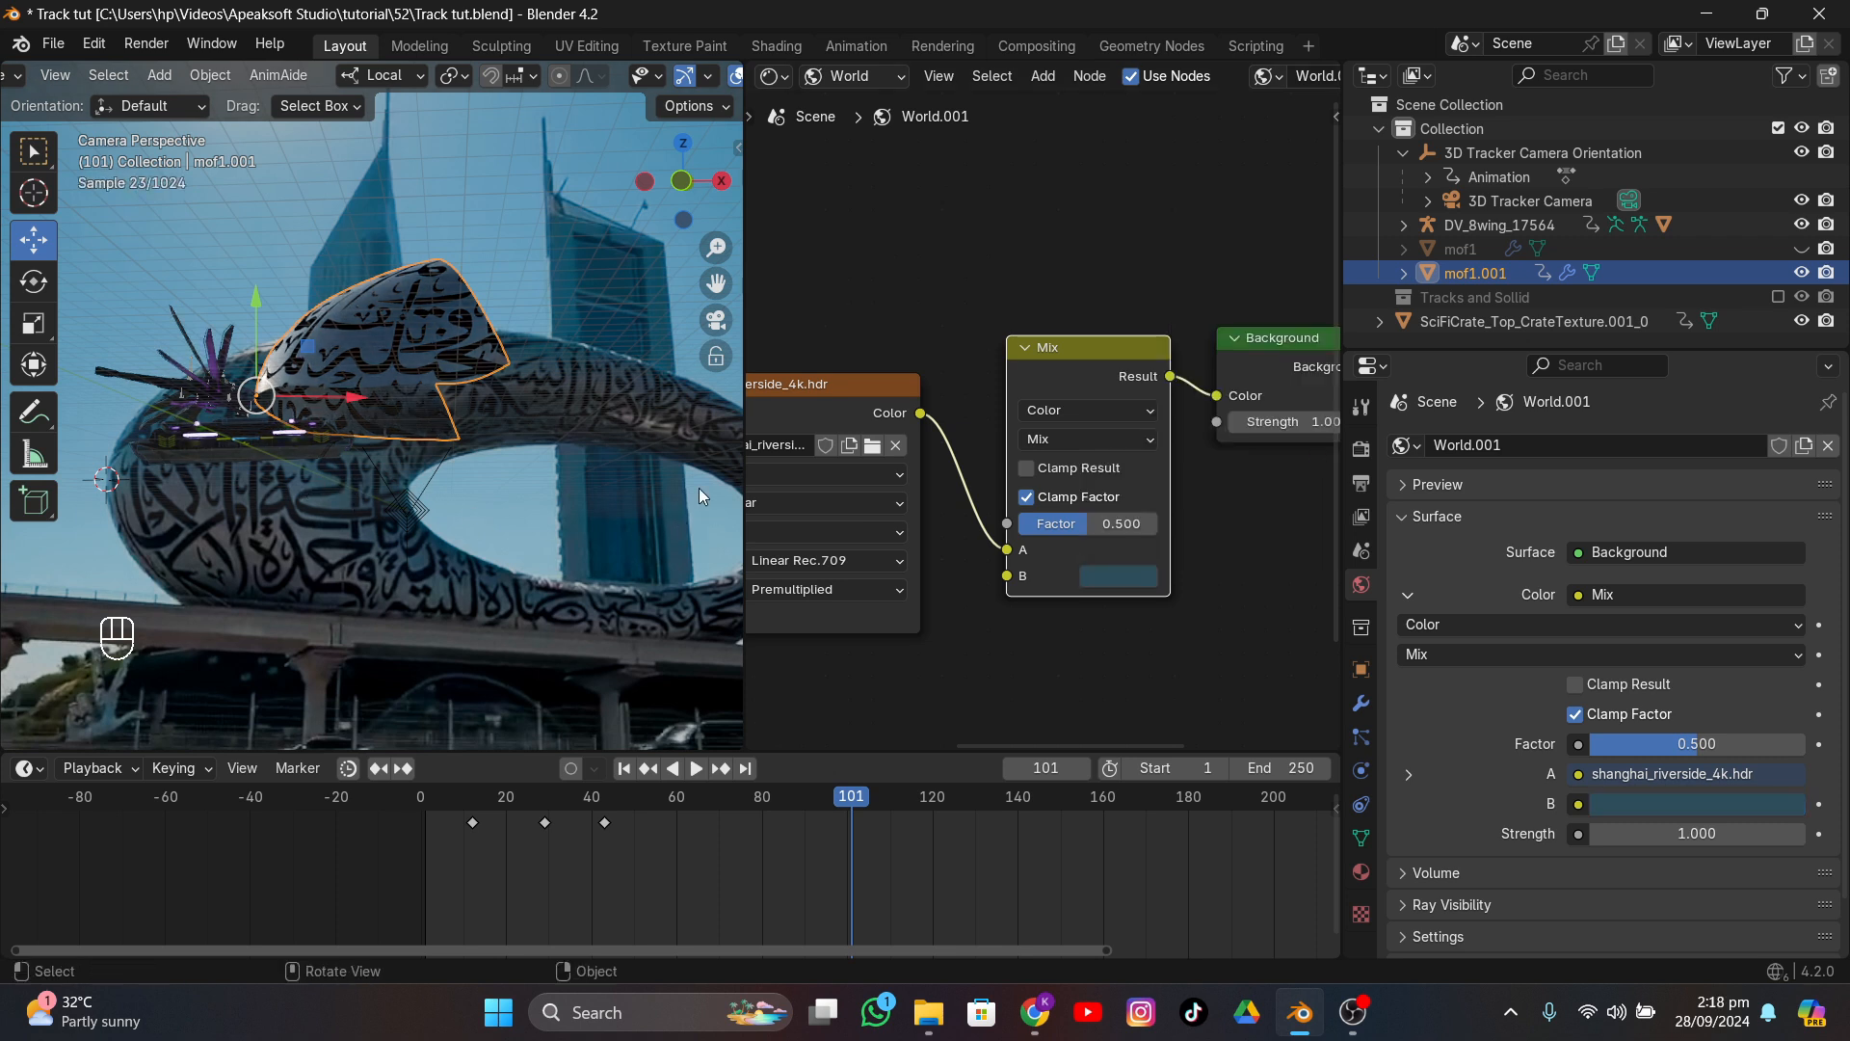
left_click(597, 262)
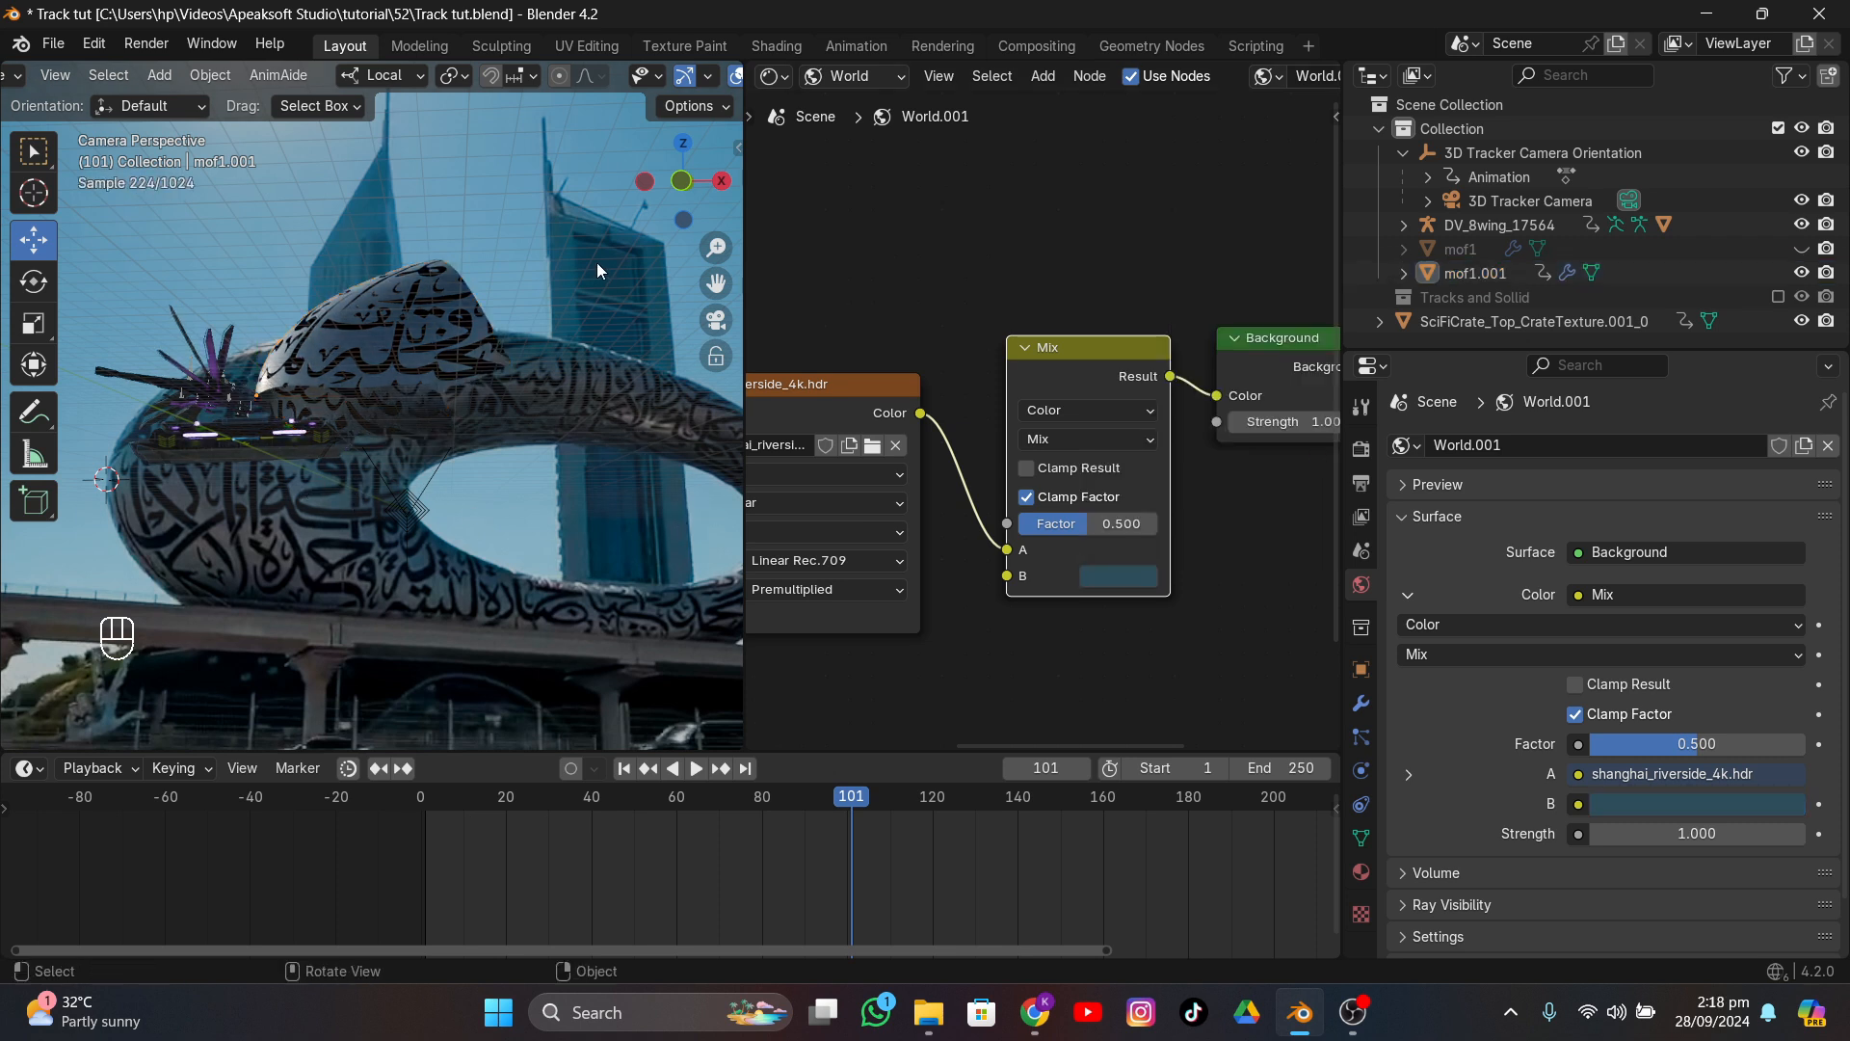
left_click(1150, 578)
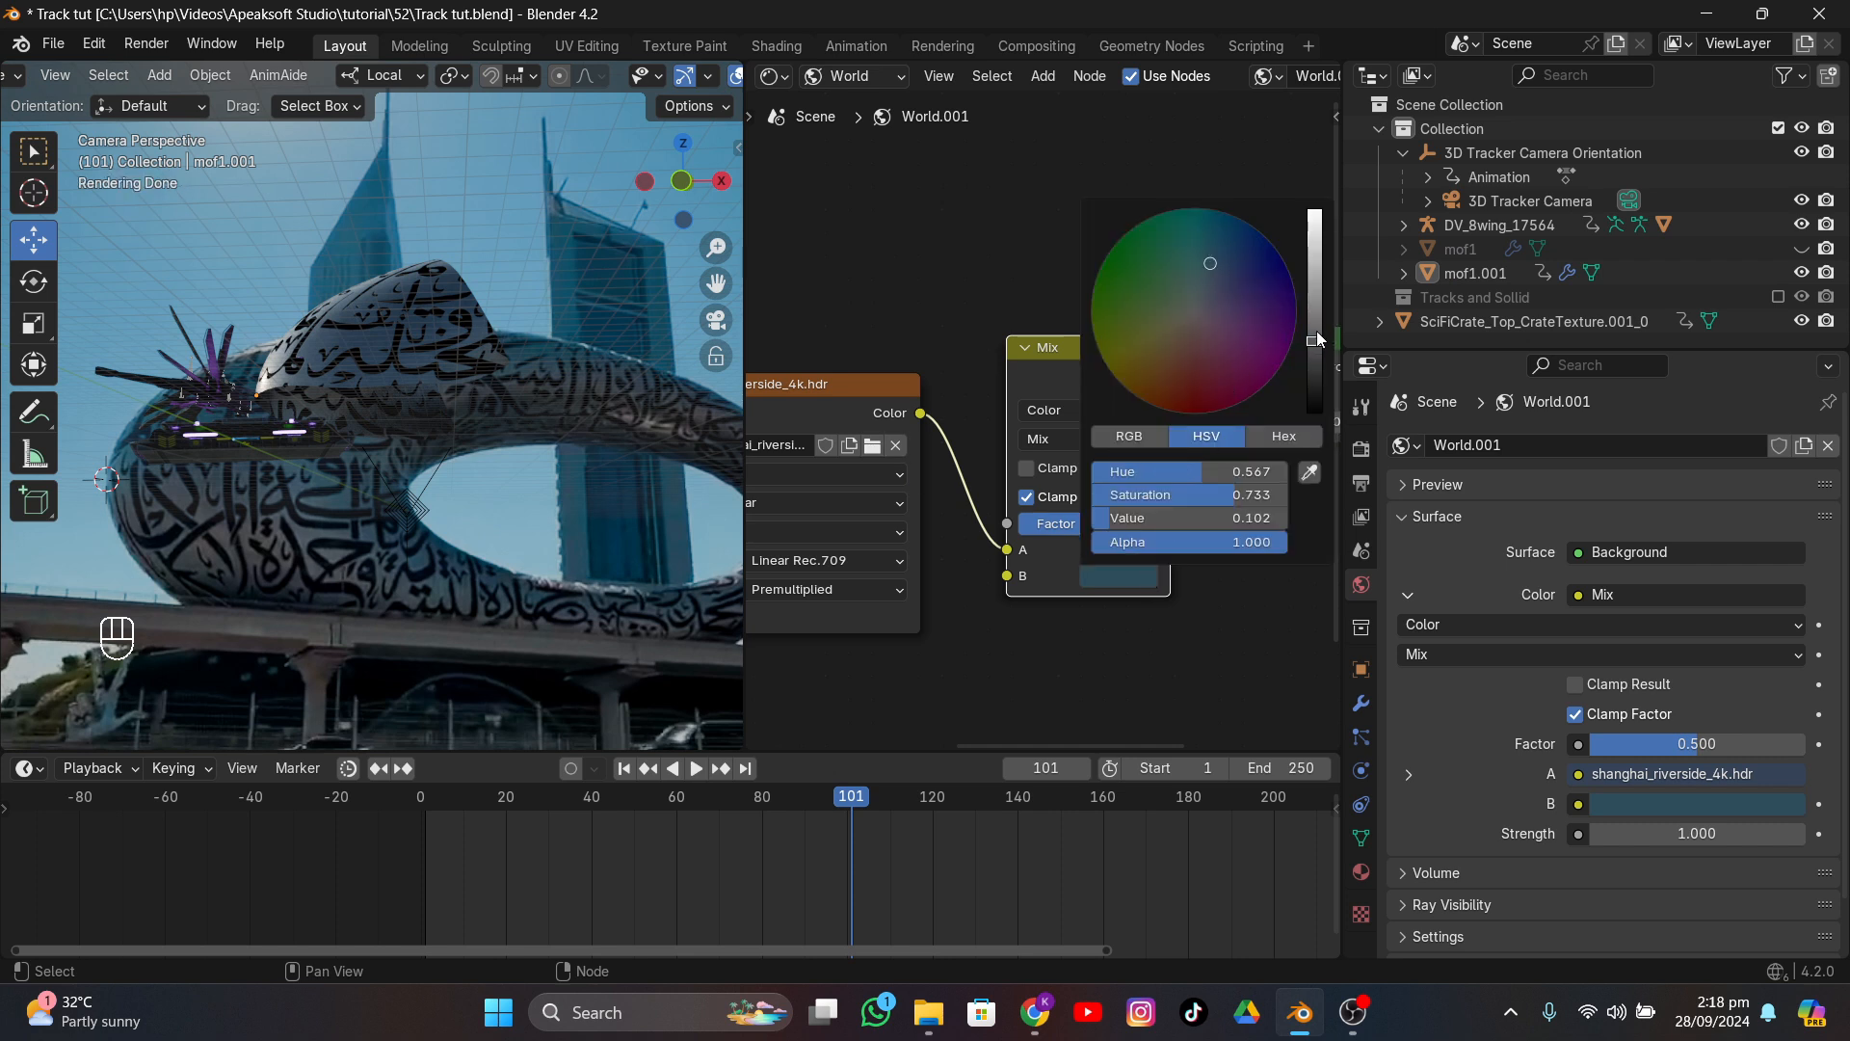
left_click(1317, 331)
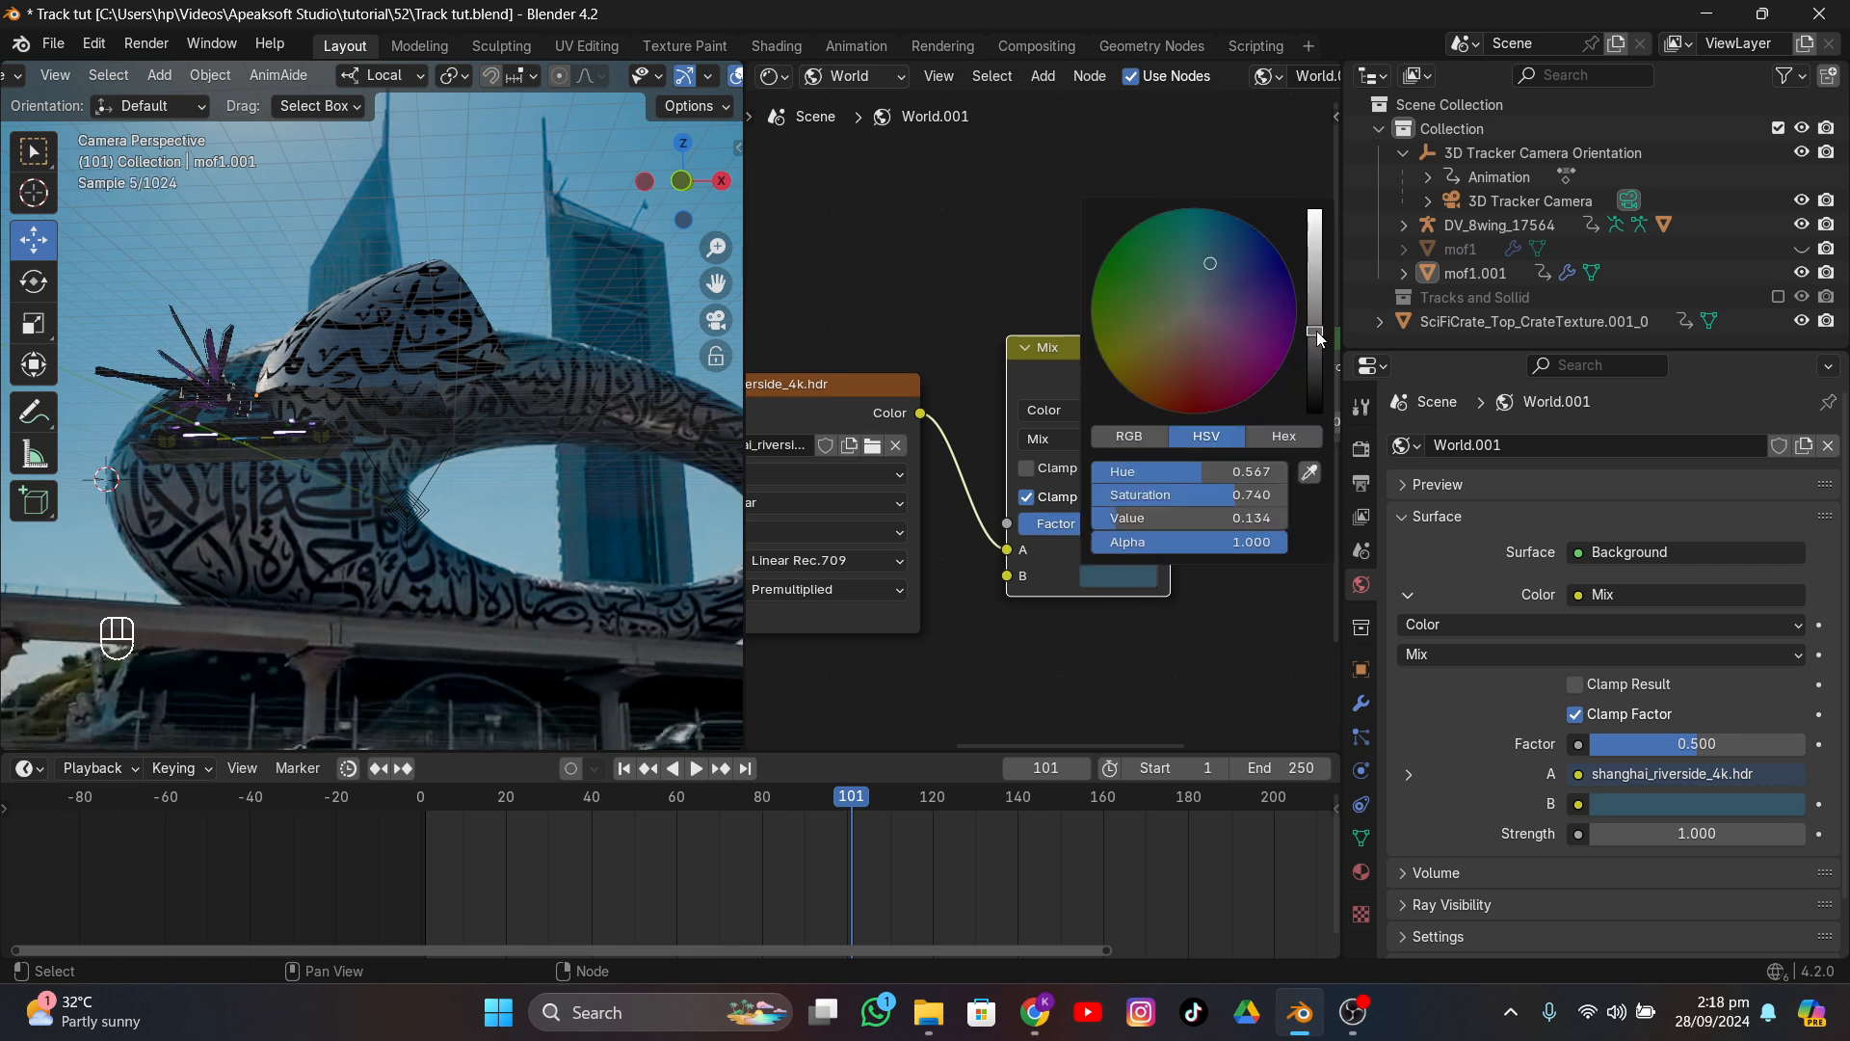
- Return to frame 1 and toggle the mof1 mesh's visibility to compare it with the footage, leaving it shown
left_click(623, 768)
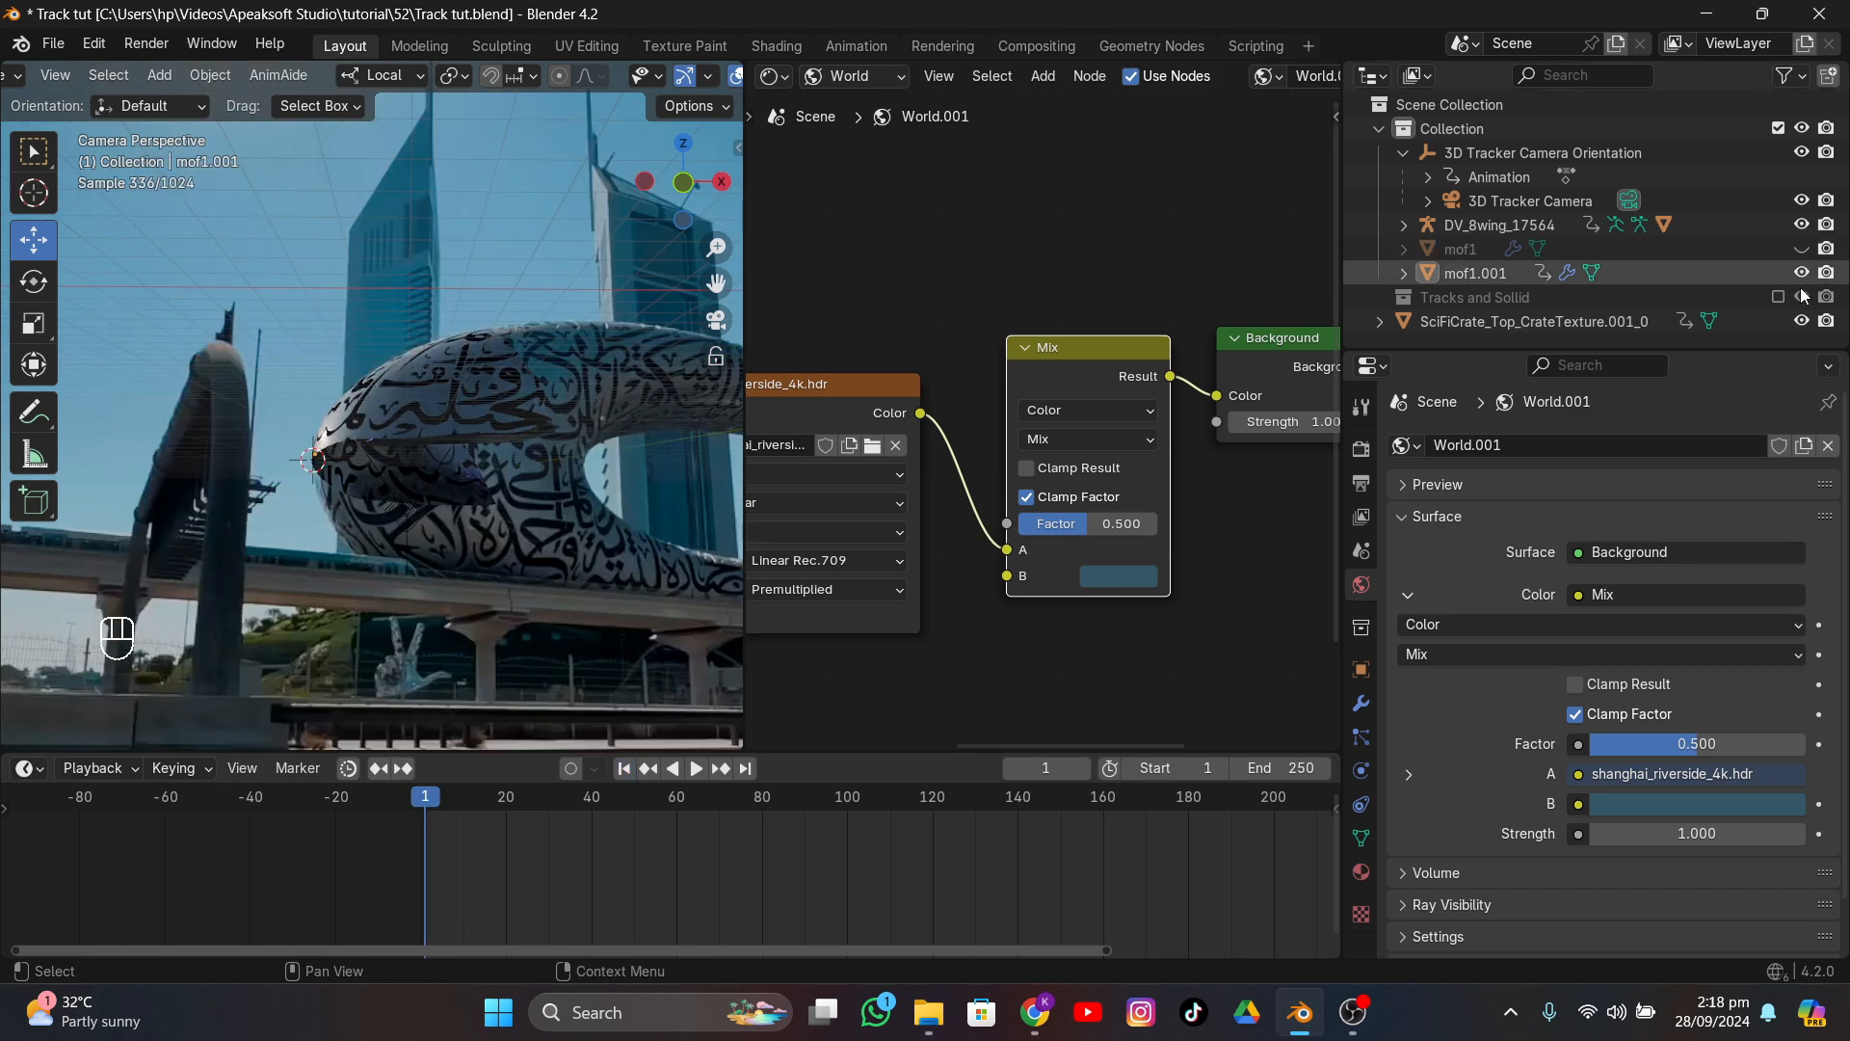
left_click(1803, 249)
left_click(1804, 249)
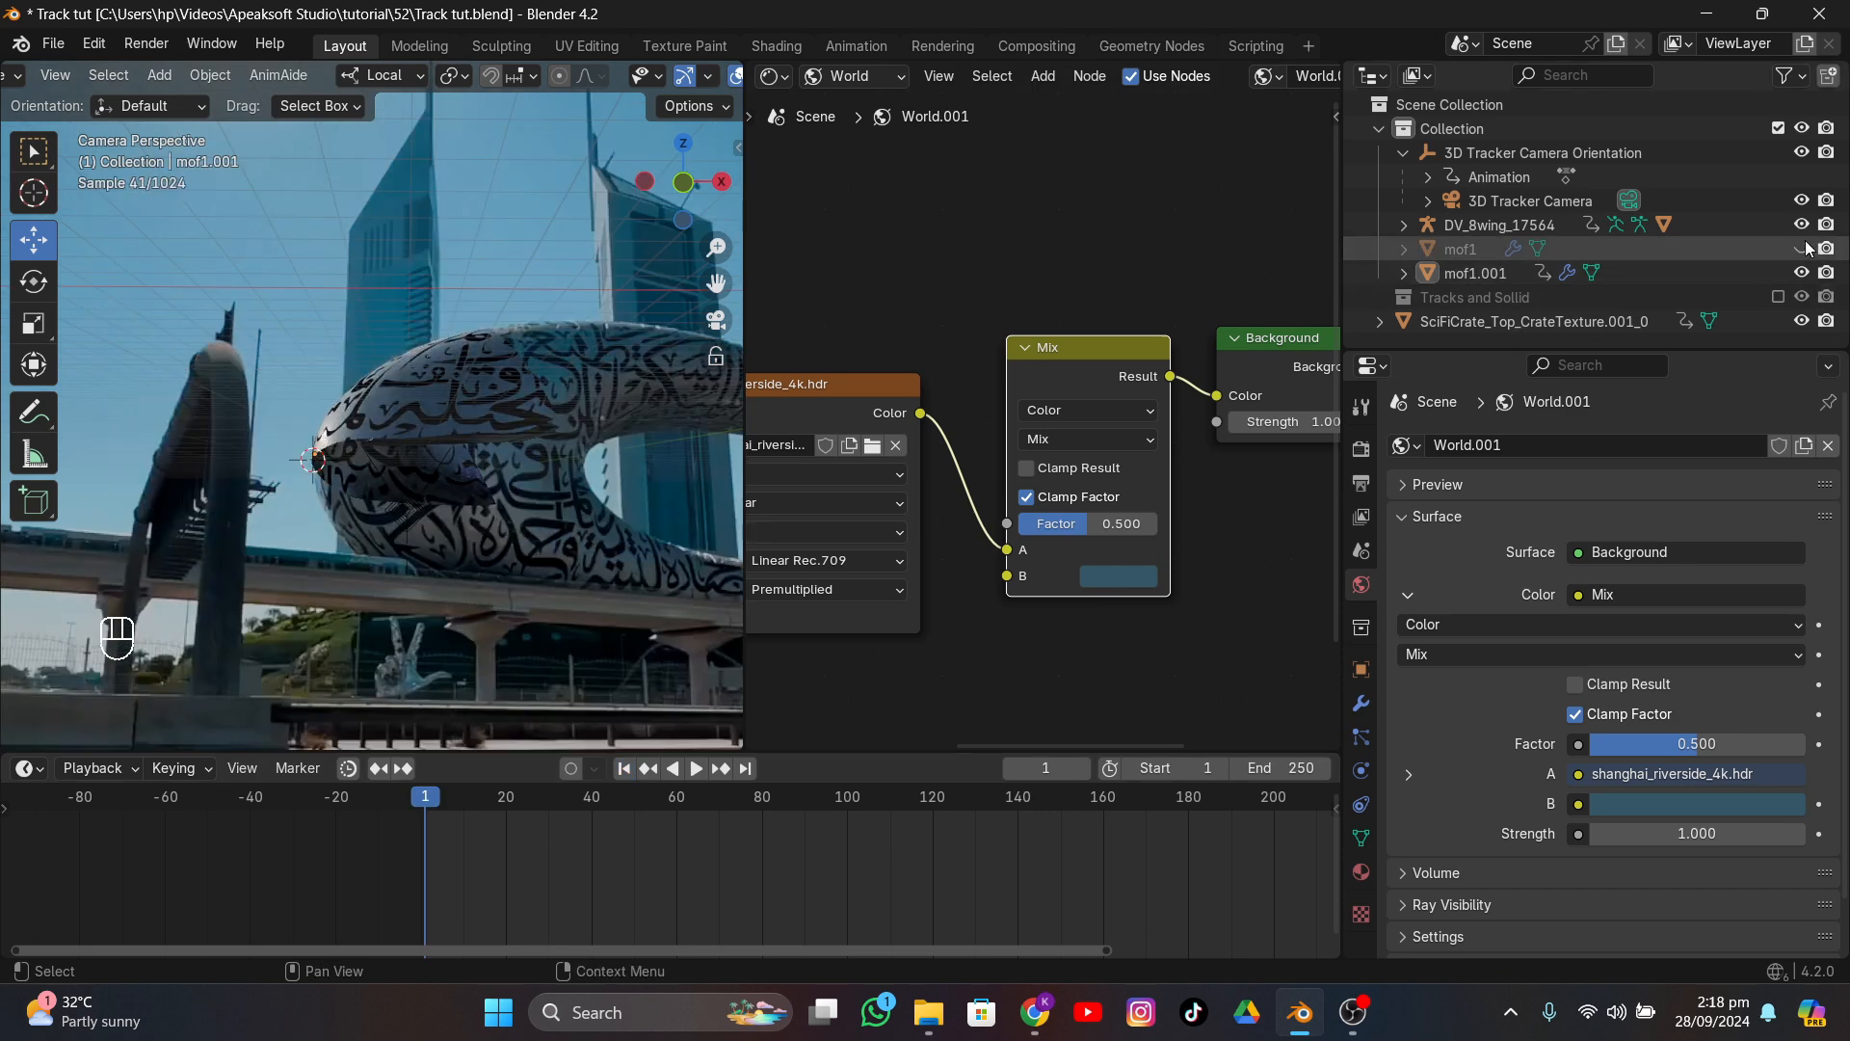
left_click(1804, 246)
left_click(1805, 246)
left_click(1804, 246)
left_click(1805, 246)
left_click(1804, 246)
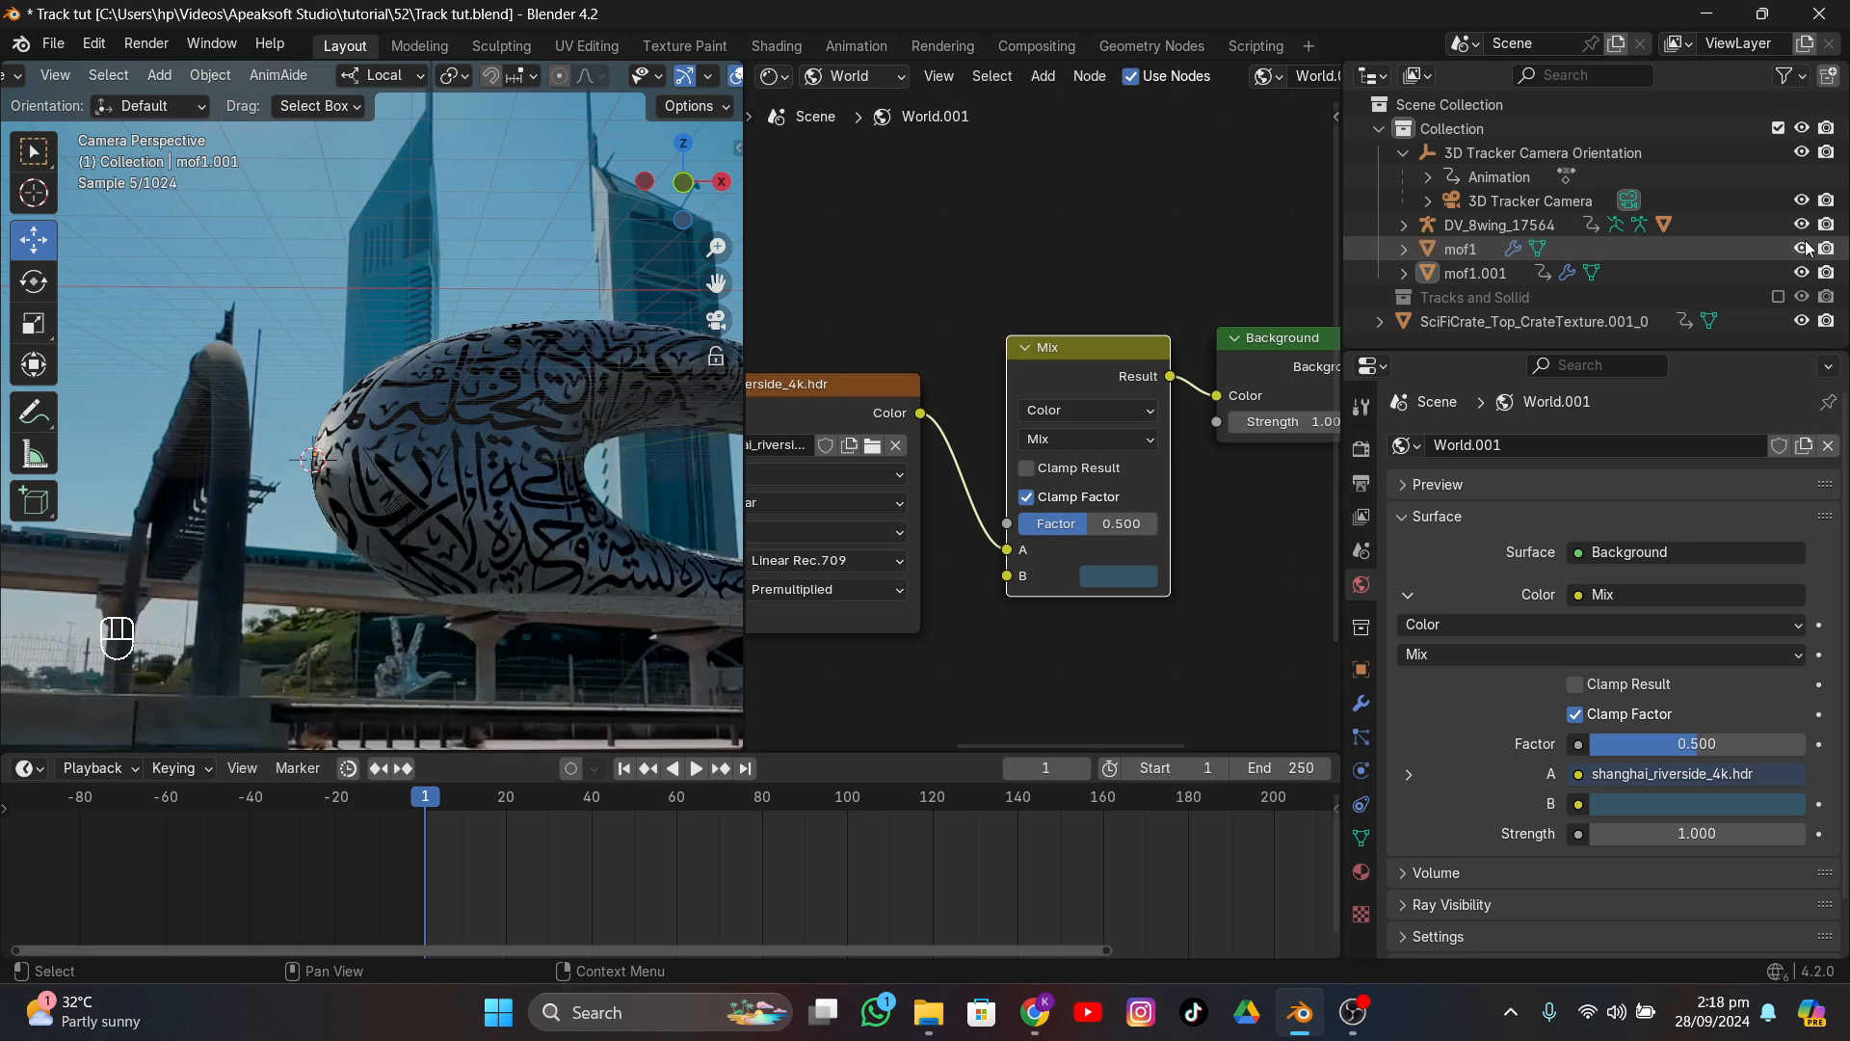
left_click(1805, 243)
left_click(1805, 243)
scroll(540, 345, "down", 4)
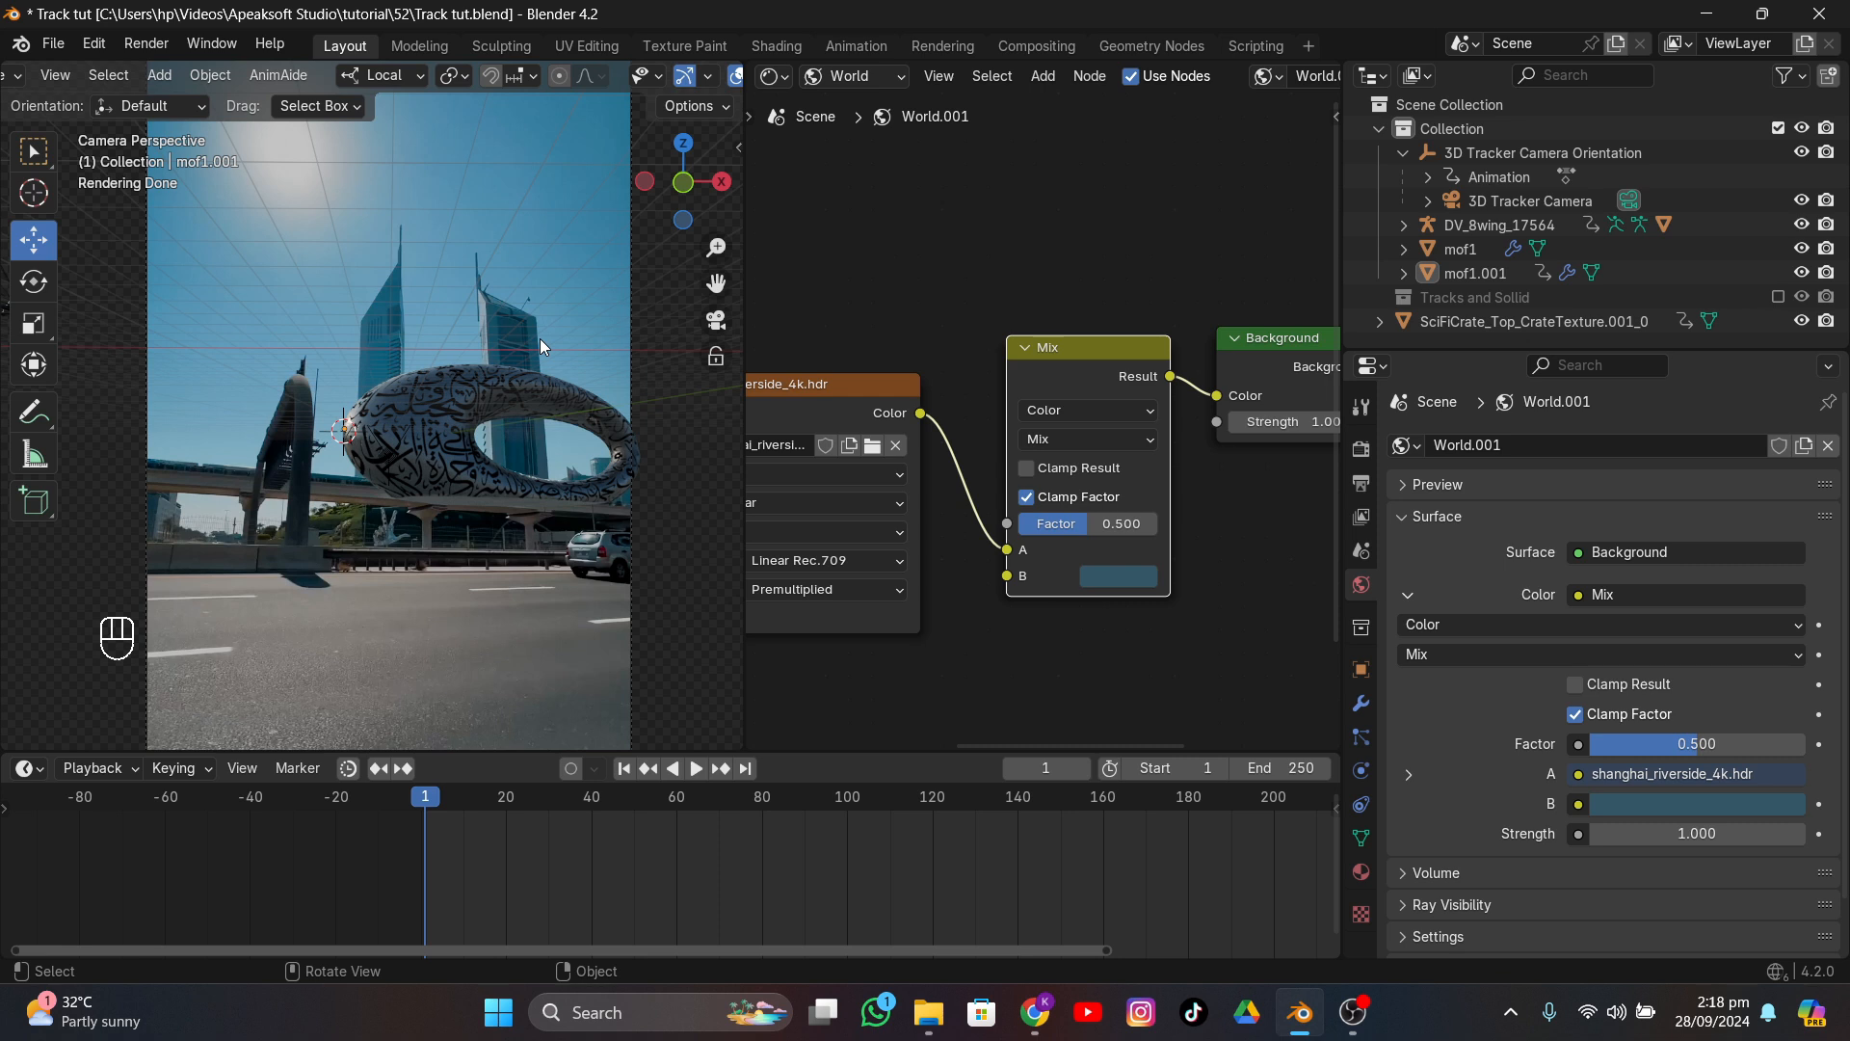
- Switch the viewport to Material Preview and enable both Scene World and Scene Lights
scroll(669, 82, "right", 5)
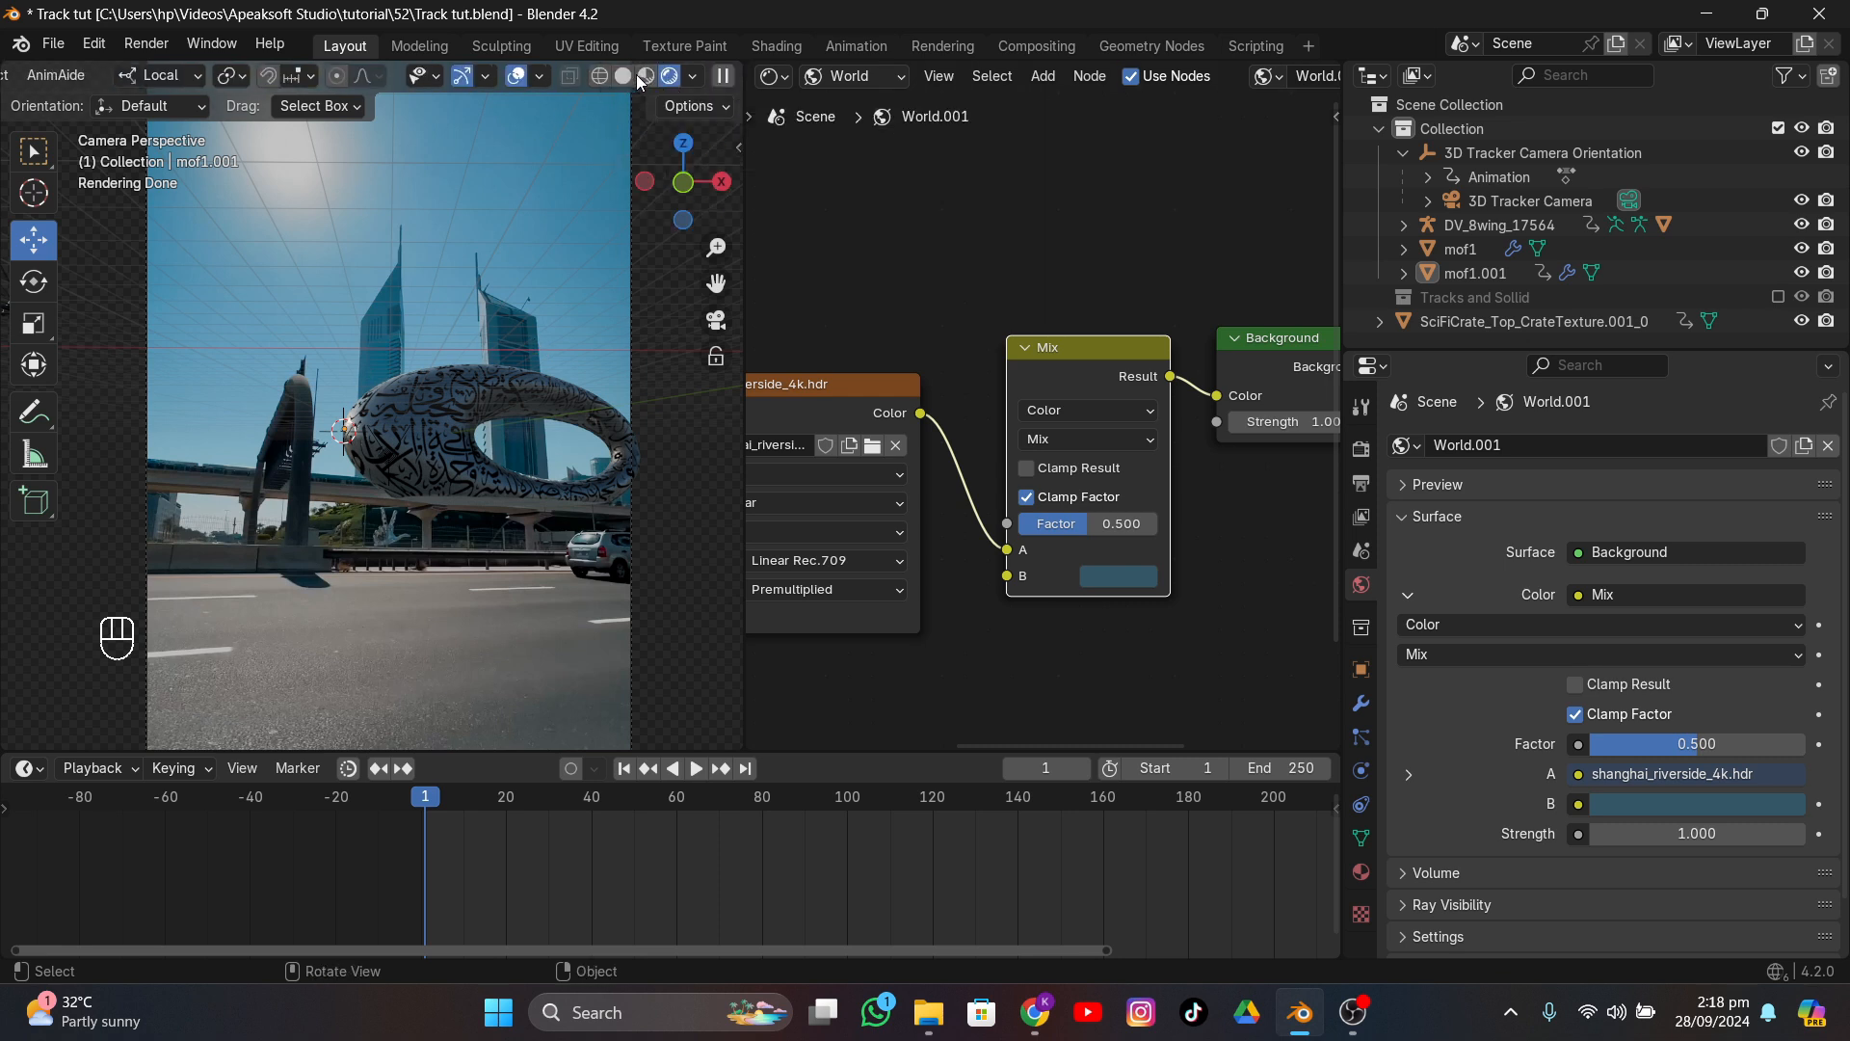
left_click(647, 77)
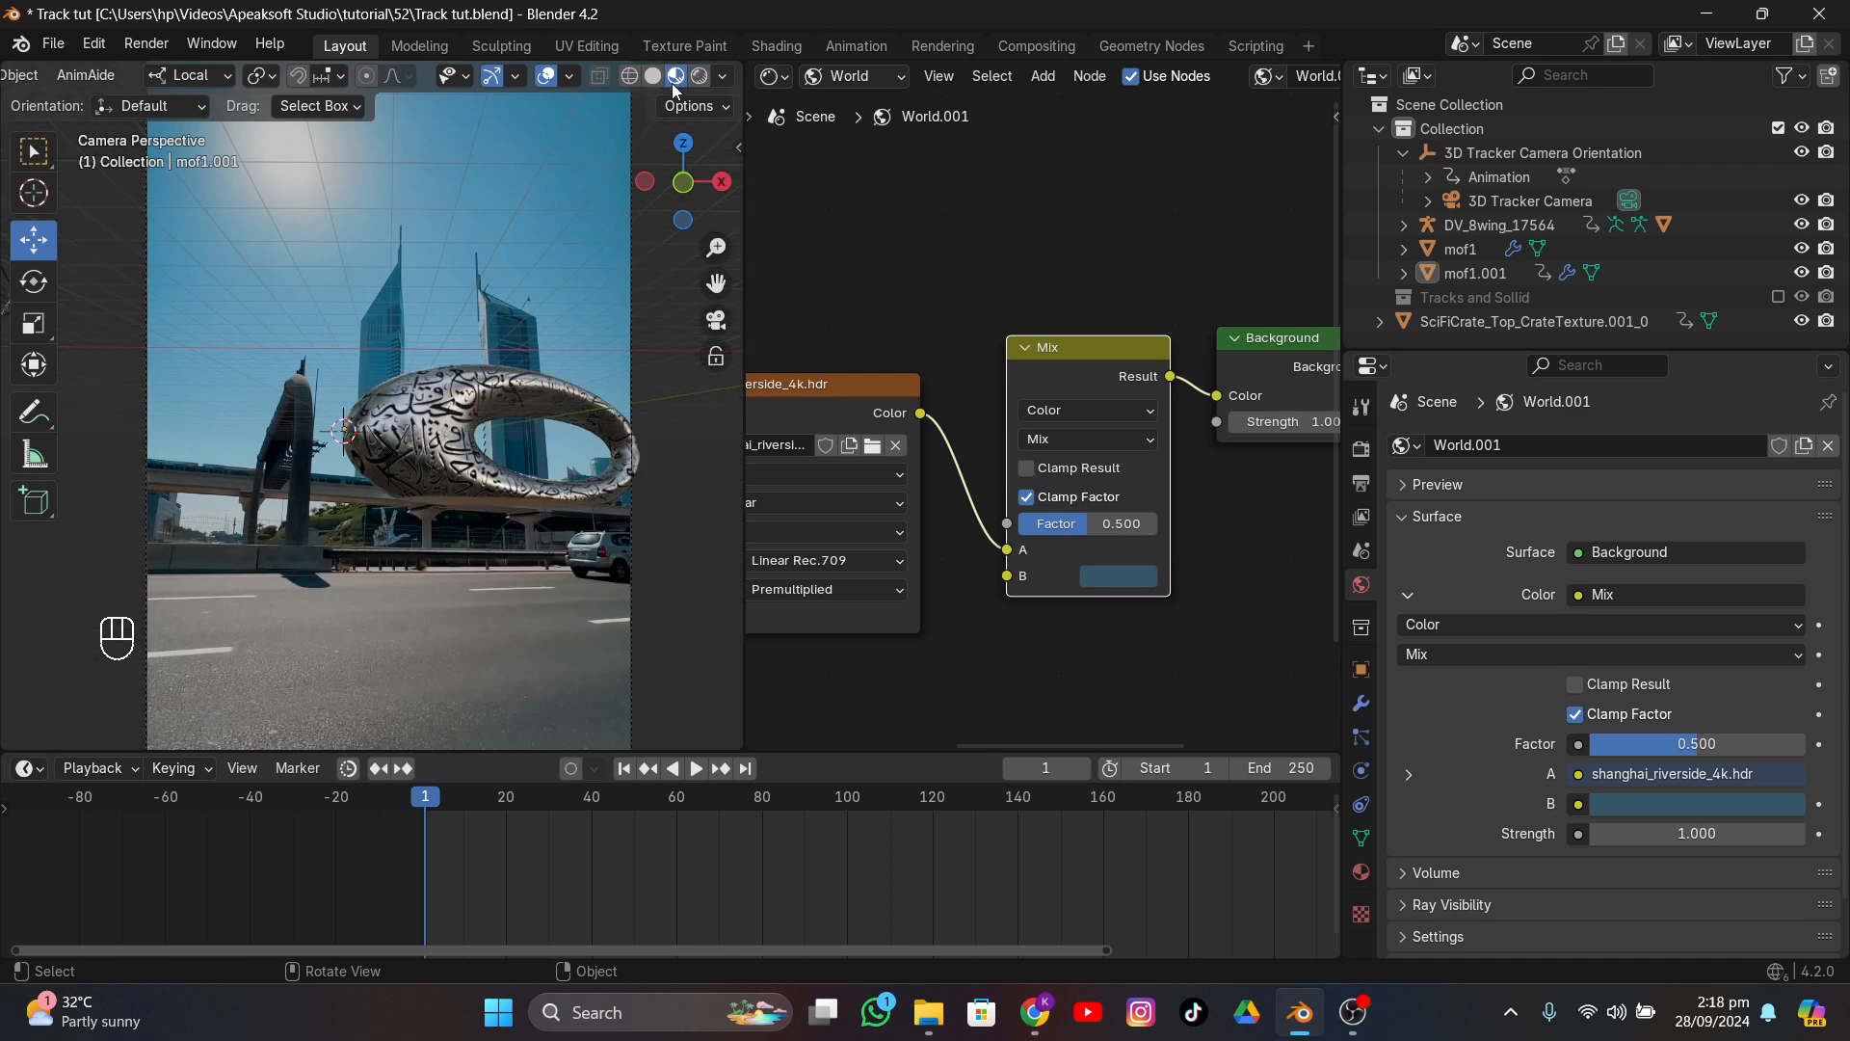
left_click(721, 78)
left_click(624, 217)
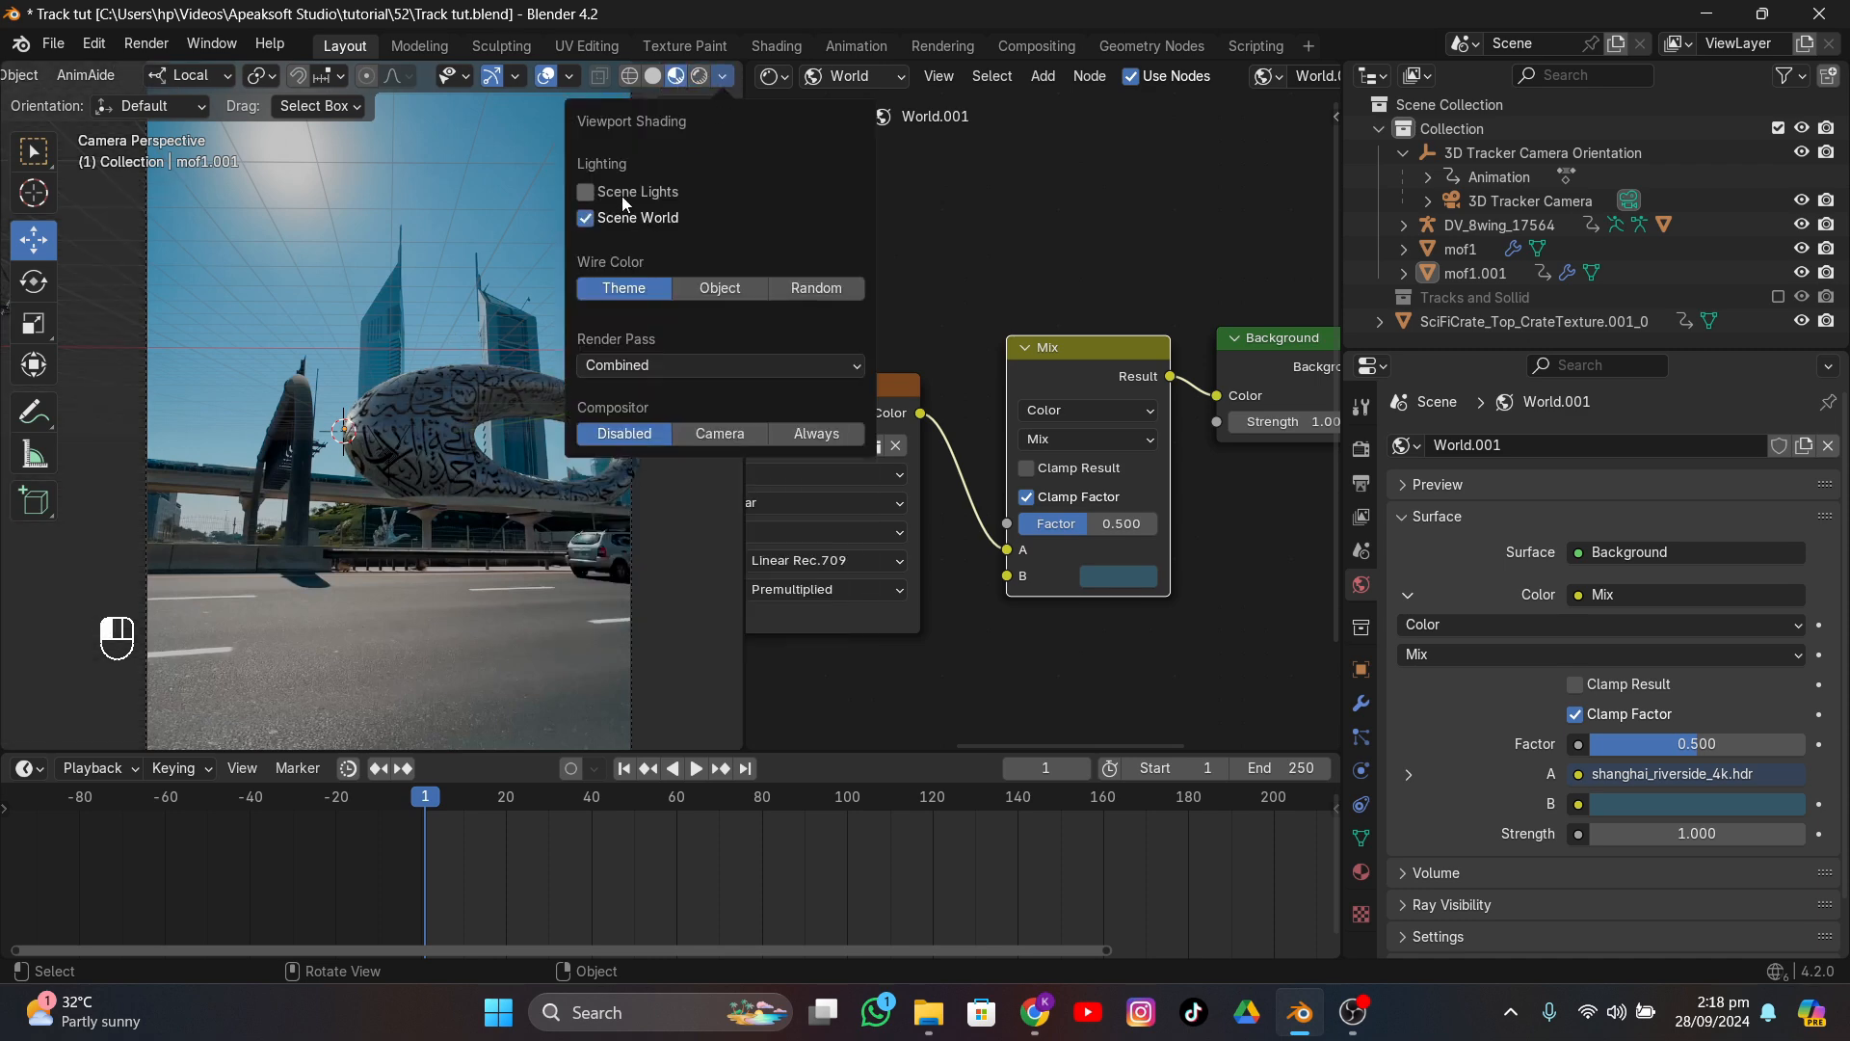
left_click(624, 192)
- Turn off Scene World in the Material Preview shading and toggle Scene Lights to compare the lighting on the ring building
middle_click_drag(483, 392, 415, 413)
left_click(723, 76)
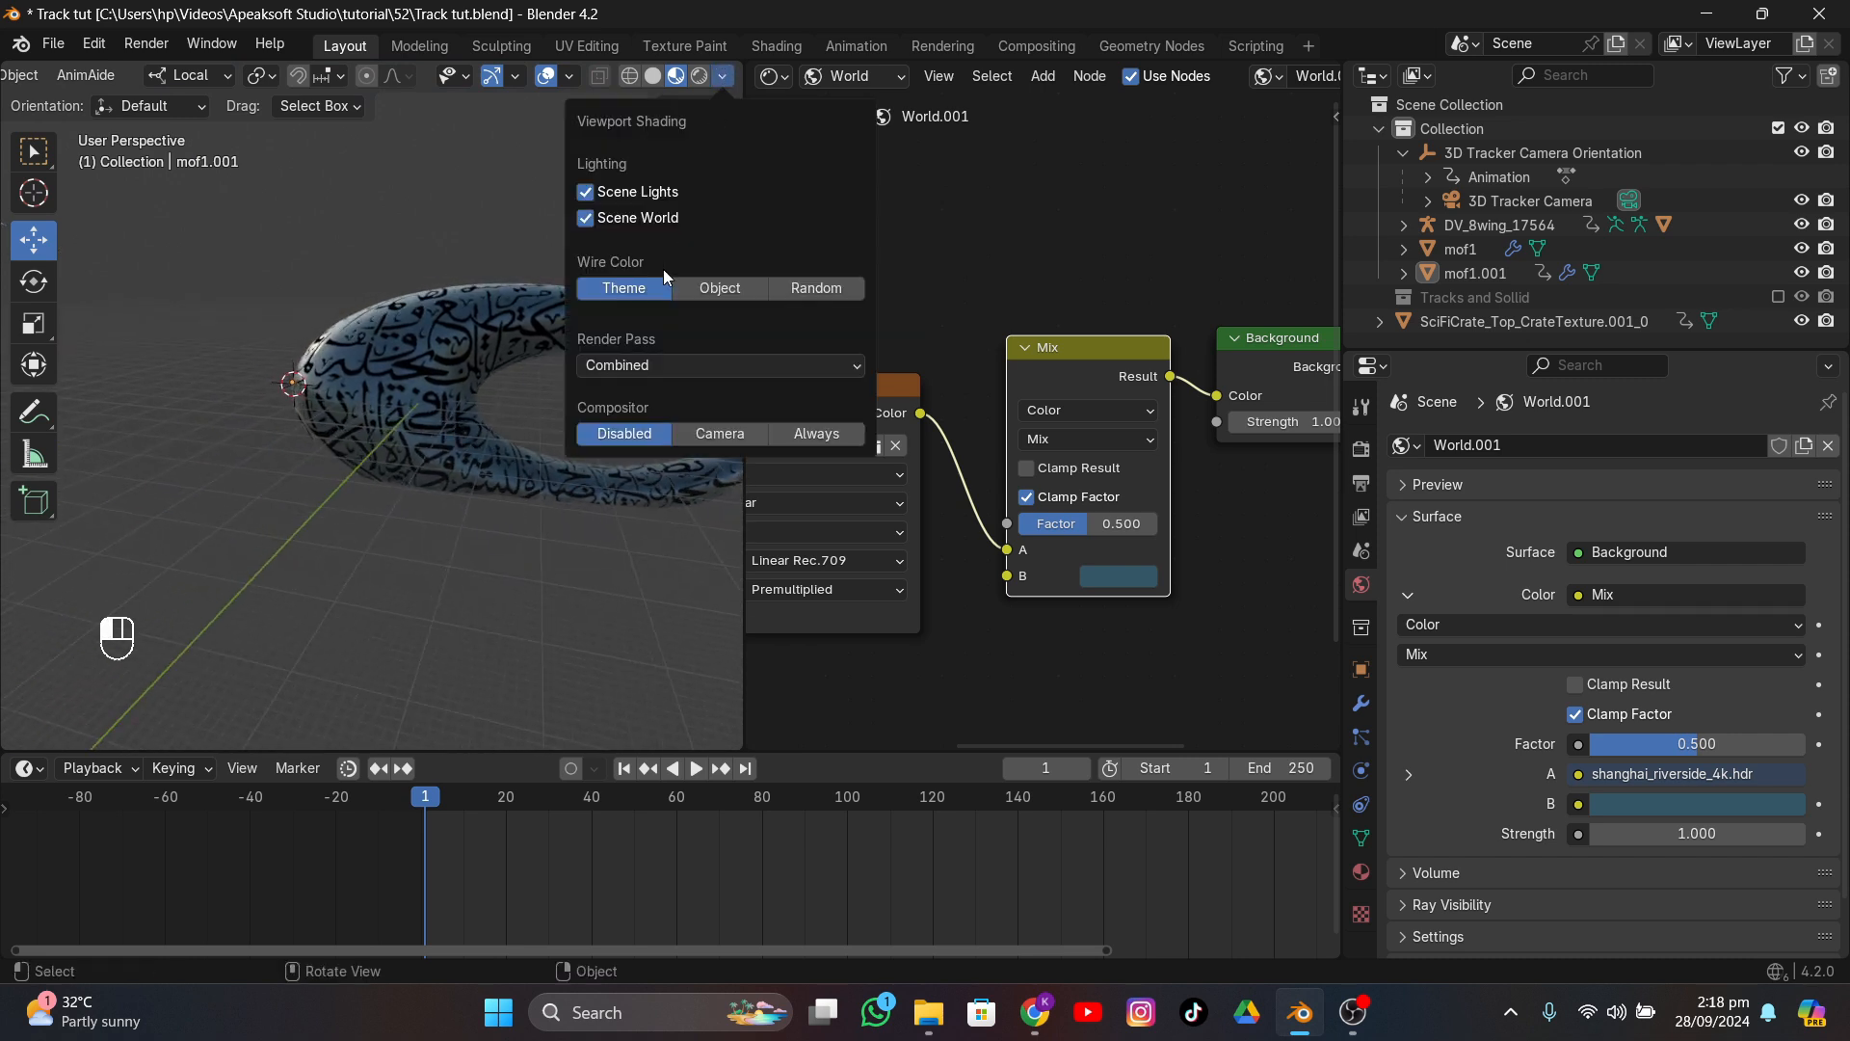
left_click(638, 219)
left_click(627, 193)
left_click(627, 197)
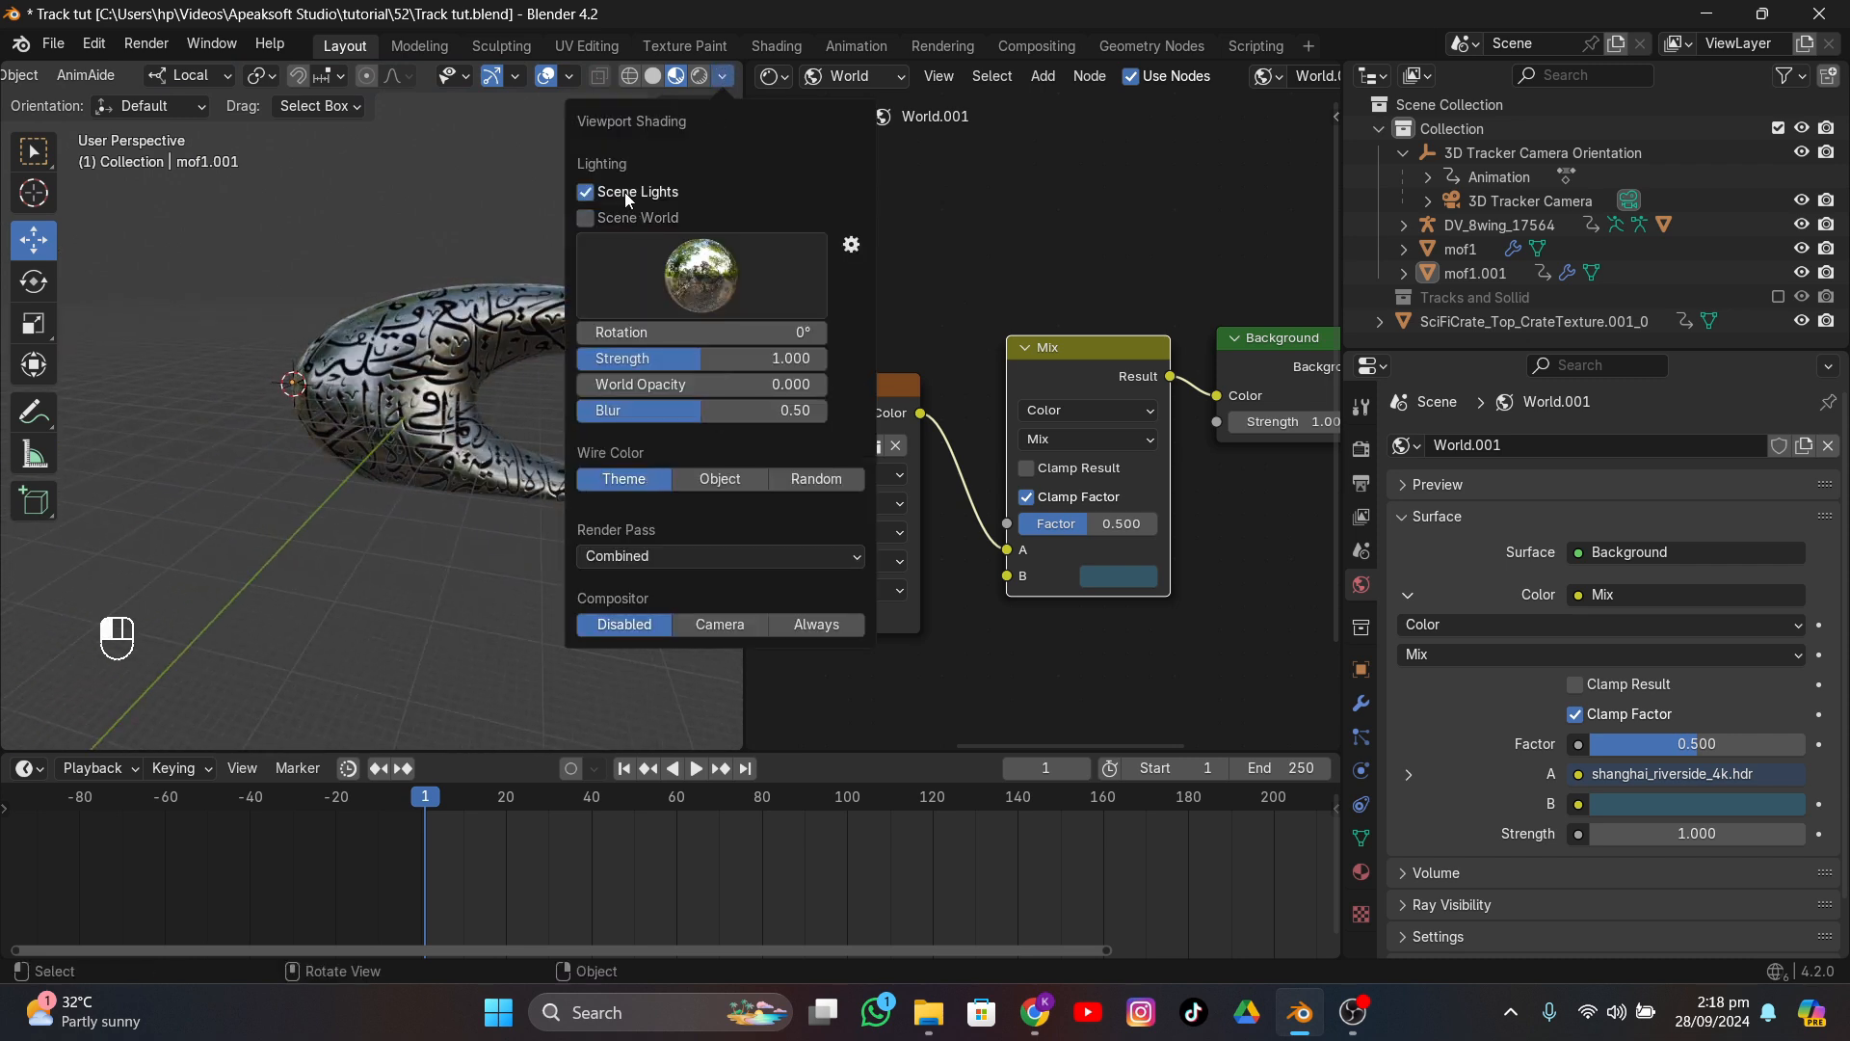
left_click(626, 197)
left_click(626, 197)
left_click(627, 197)
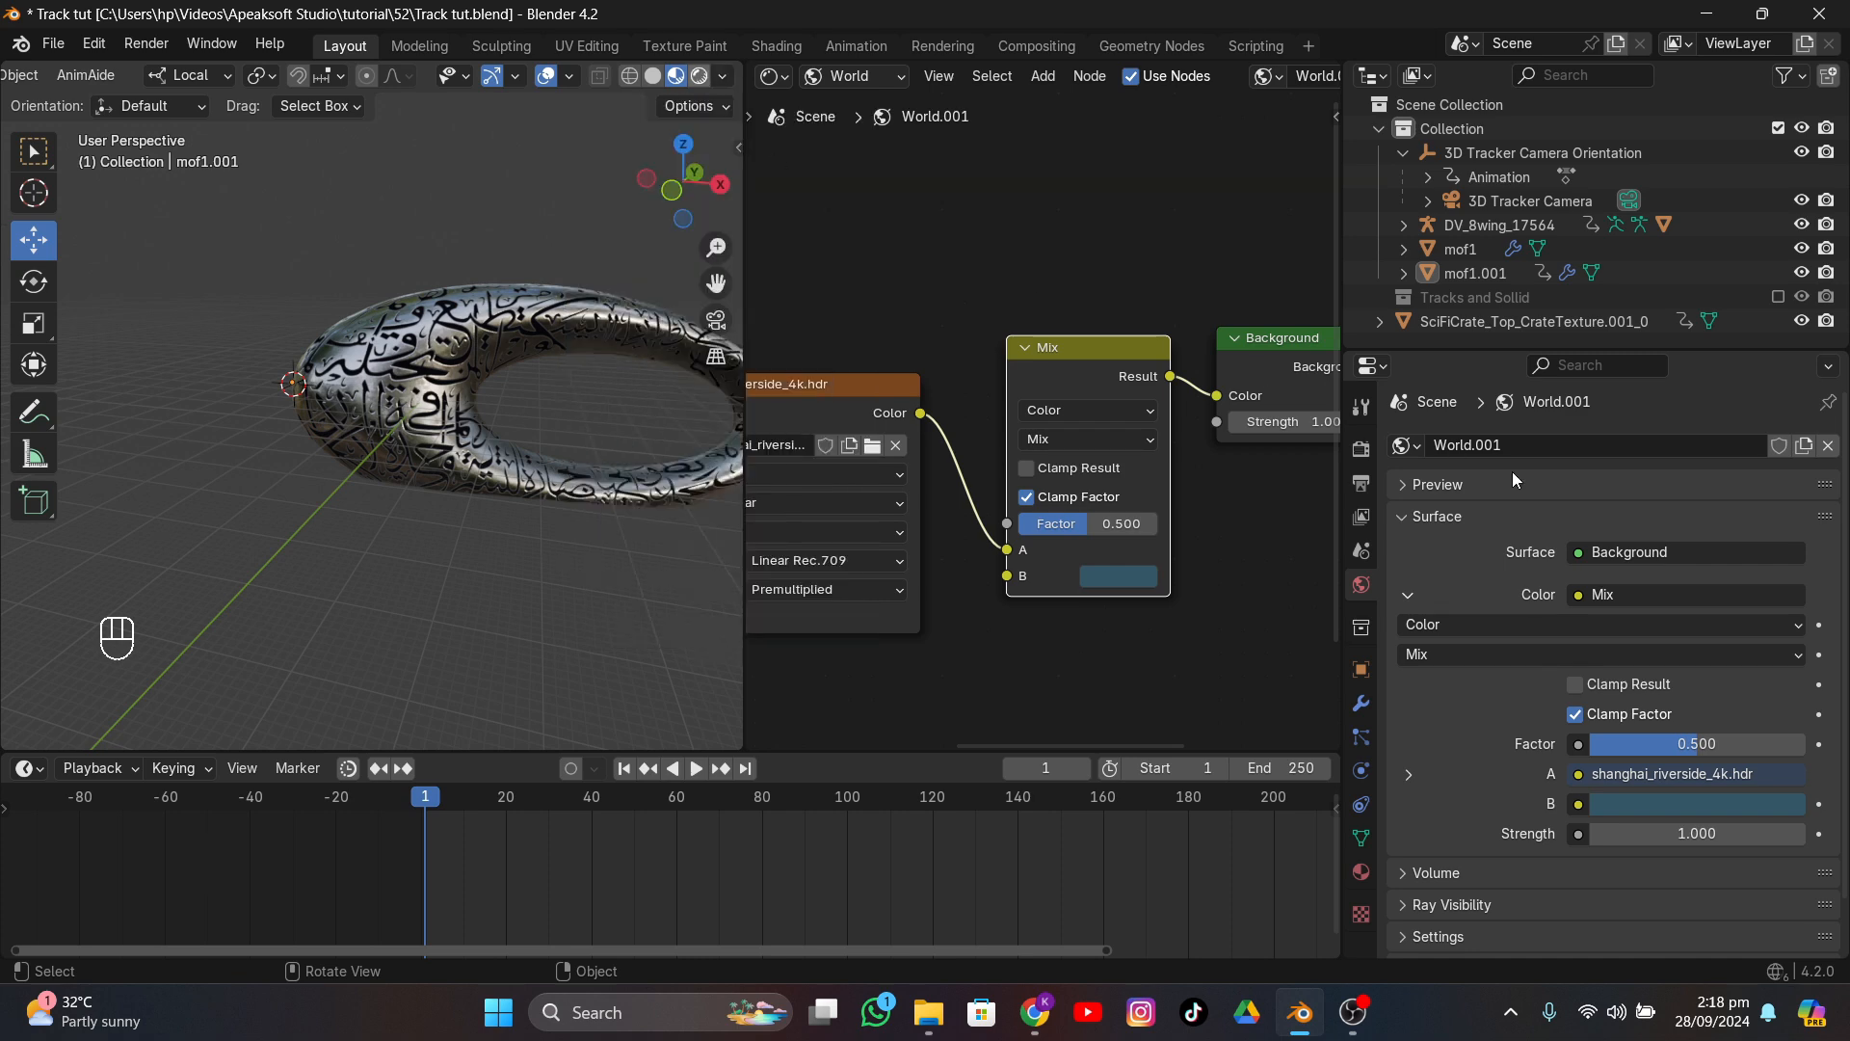
- Show the HDRI background in Rendered shading by disabling Transparent film, and return to the camera view
left_click(1361, 448)
scroll(1427, 771, "down", 10)
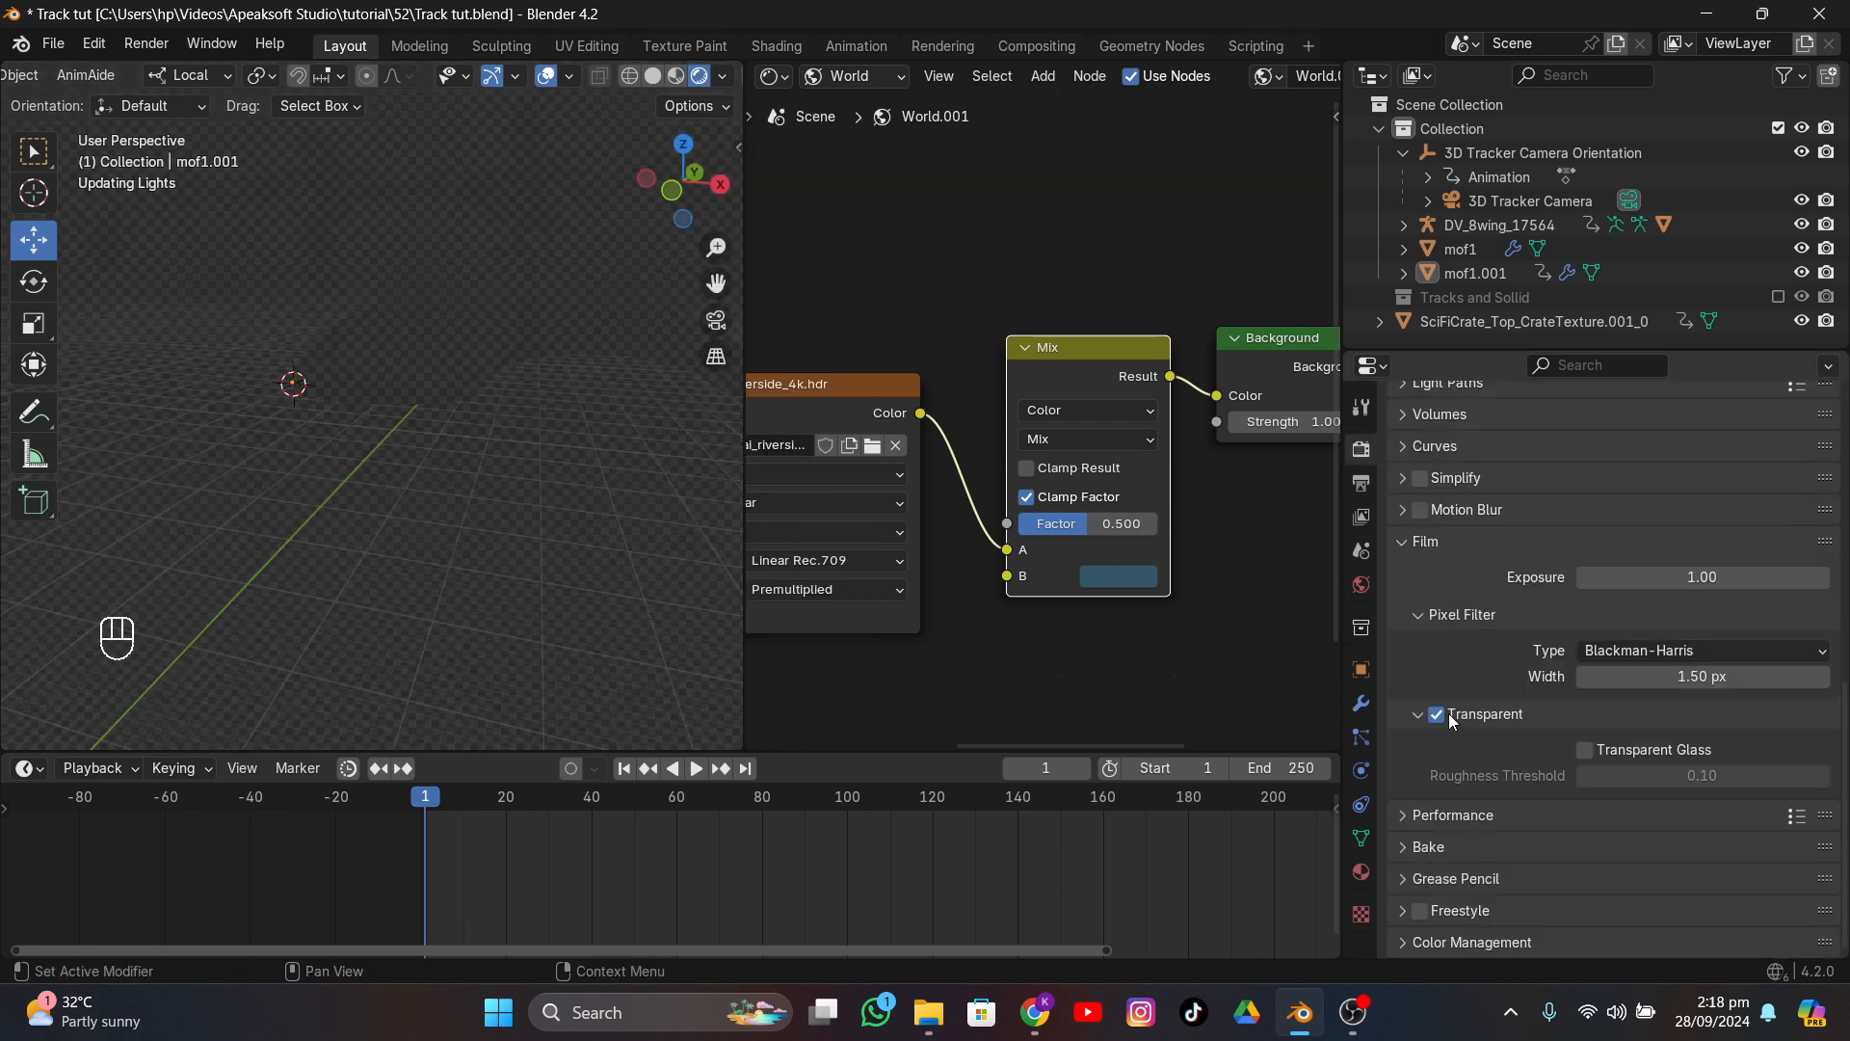
left_click(1450, 716)
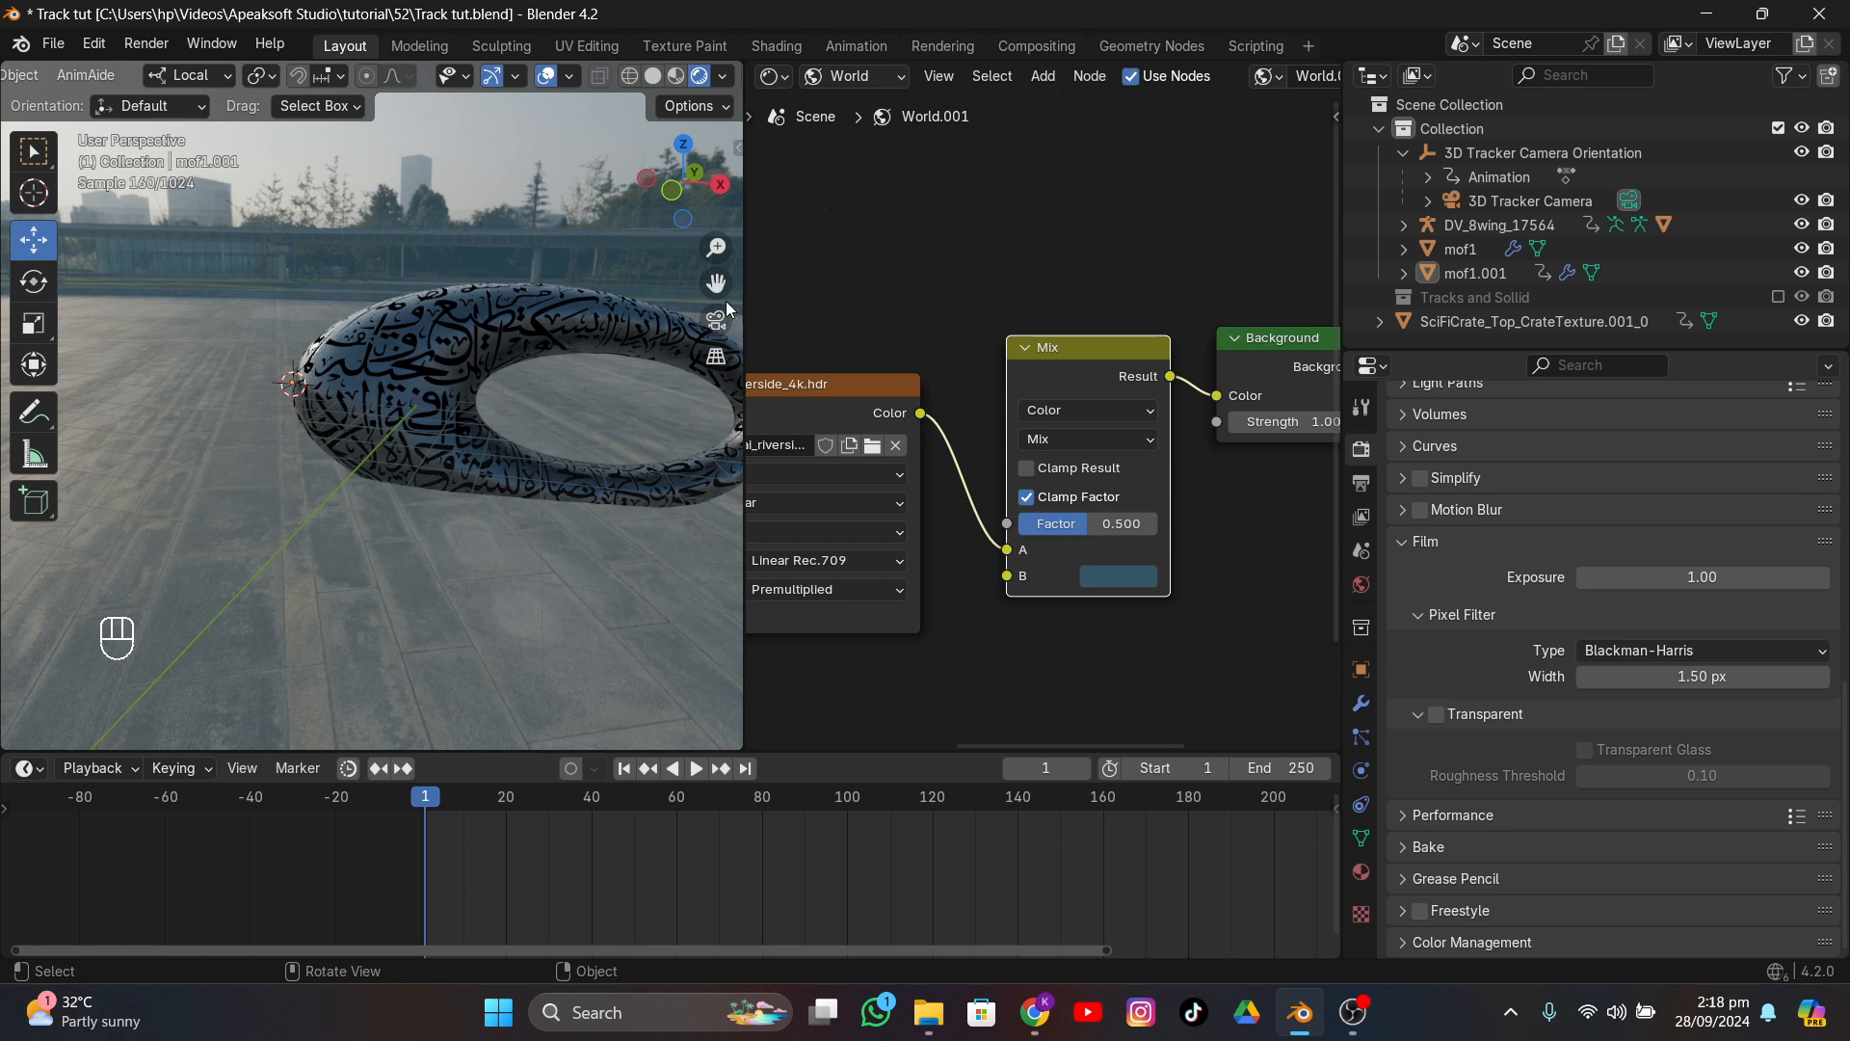
left_click(723, 314)
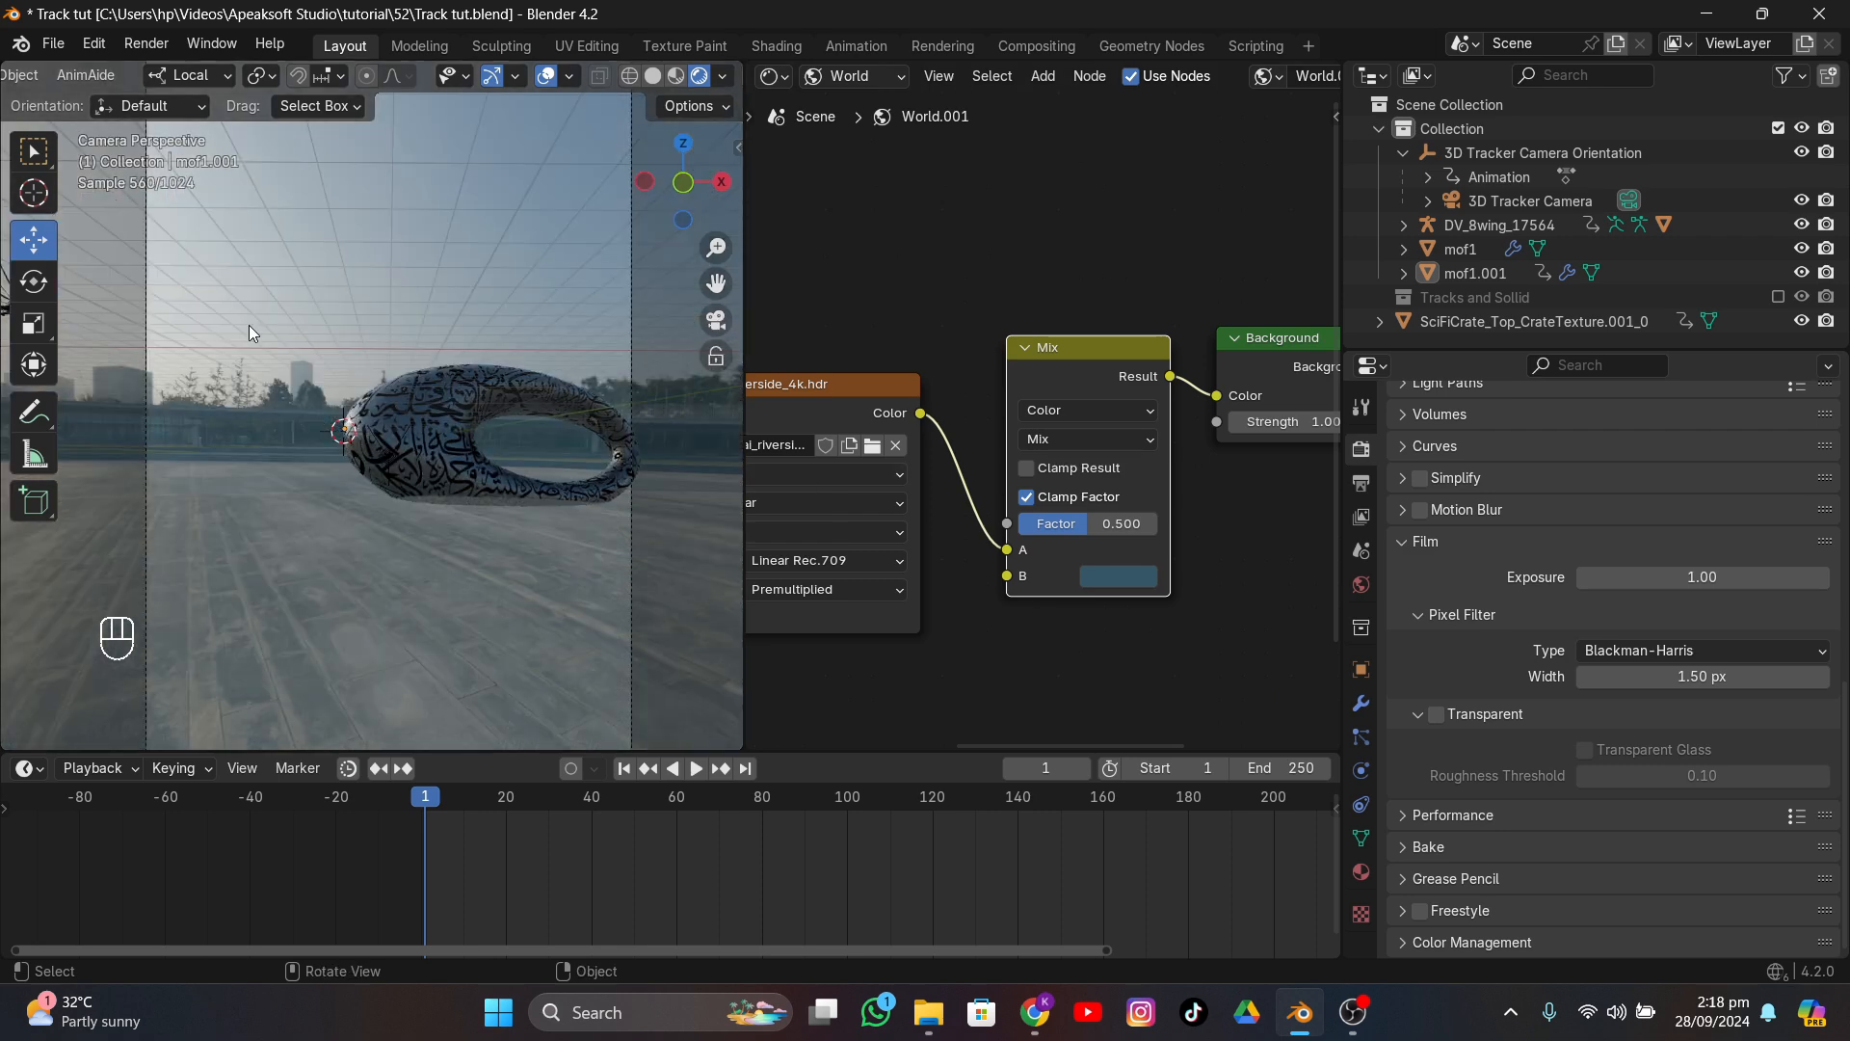
scroll(193, 327, "down", 4)
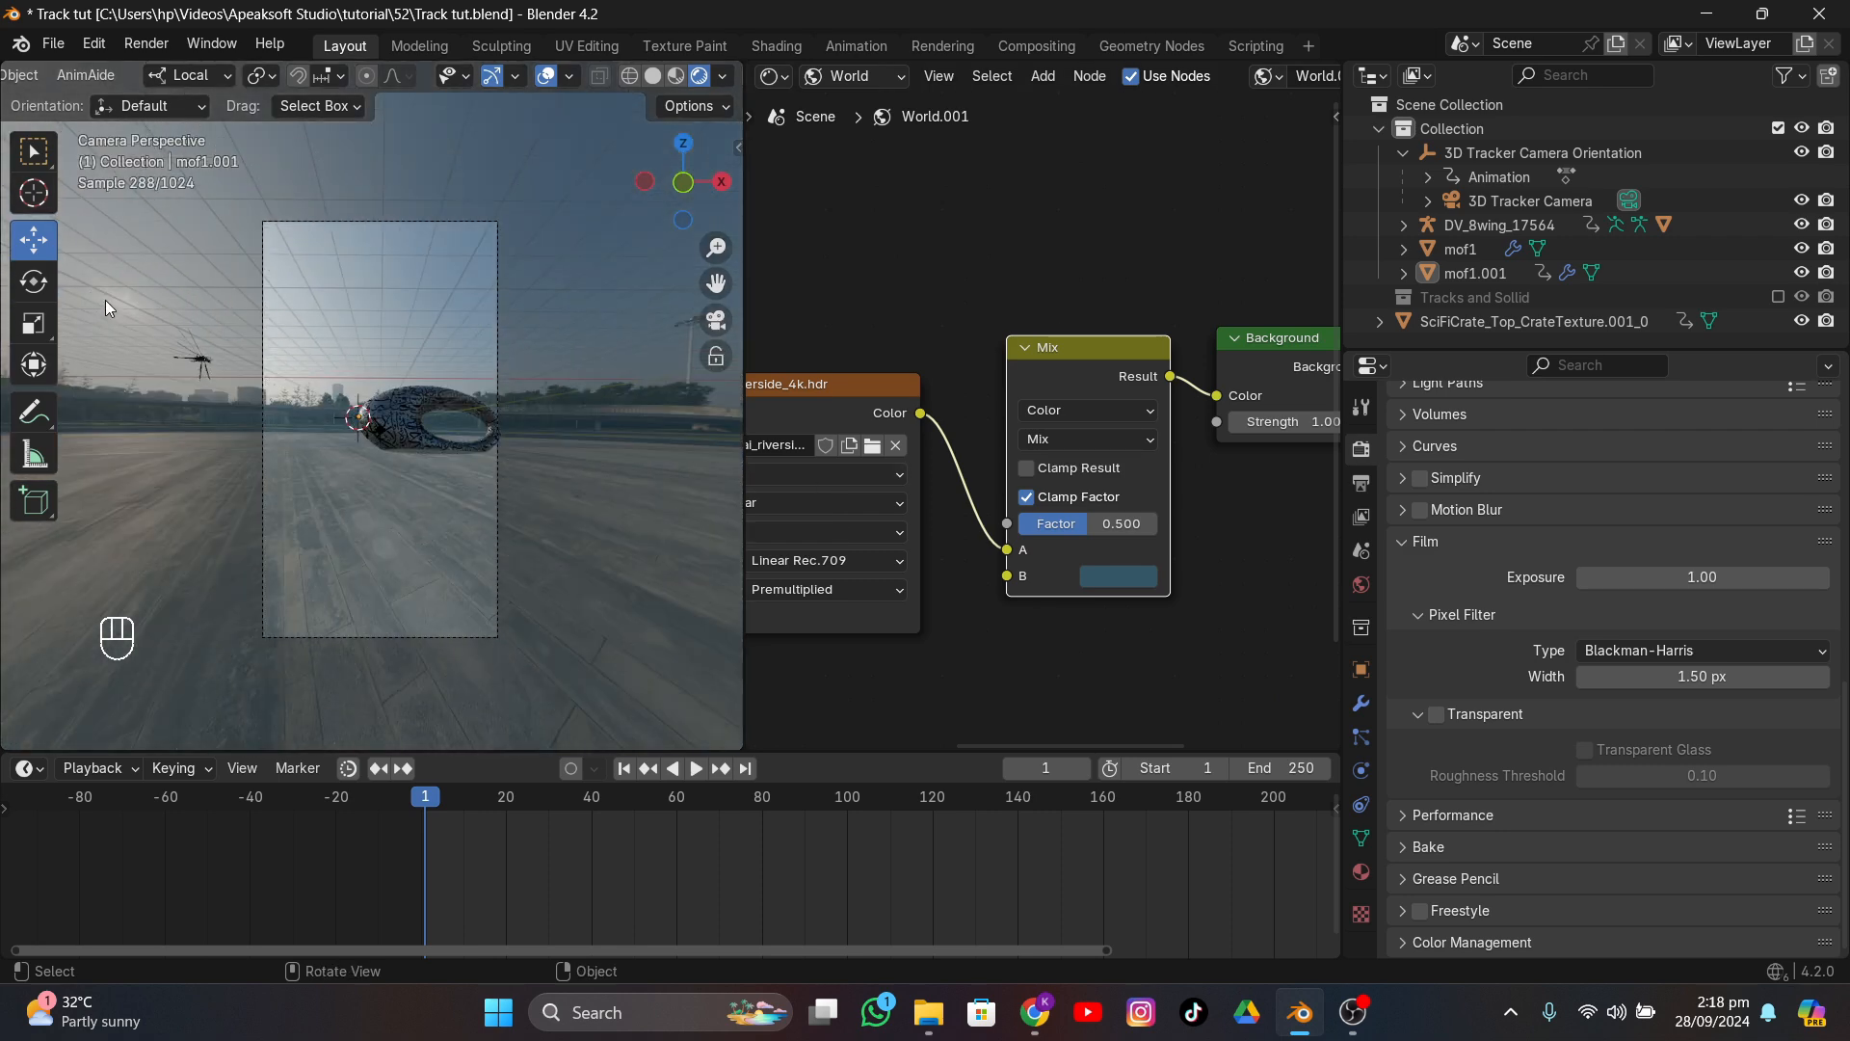
- Set the HDRI Mapping node's Z rotation to 216° and toggle Transparent film to compare the sun position with the footage
middle_click_drag(907, 573, 790, 395)
left_click_drag(992, 531, 1096, 531)
scroll(441, 332, "up", 3)
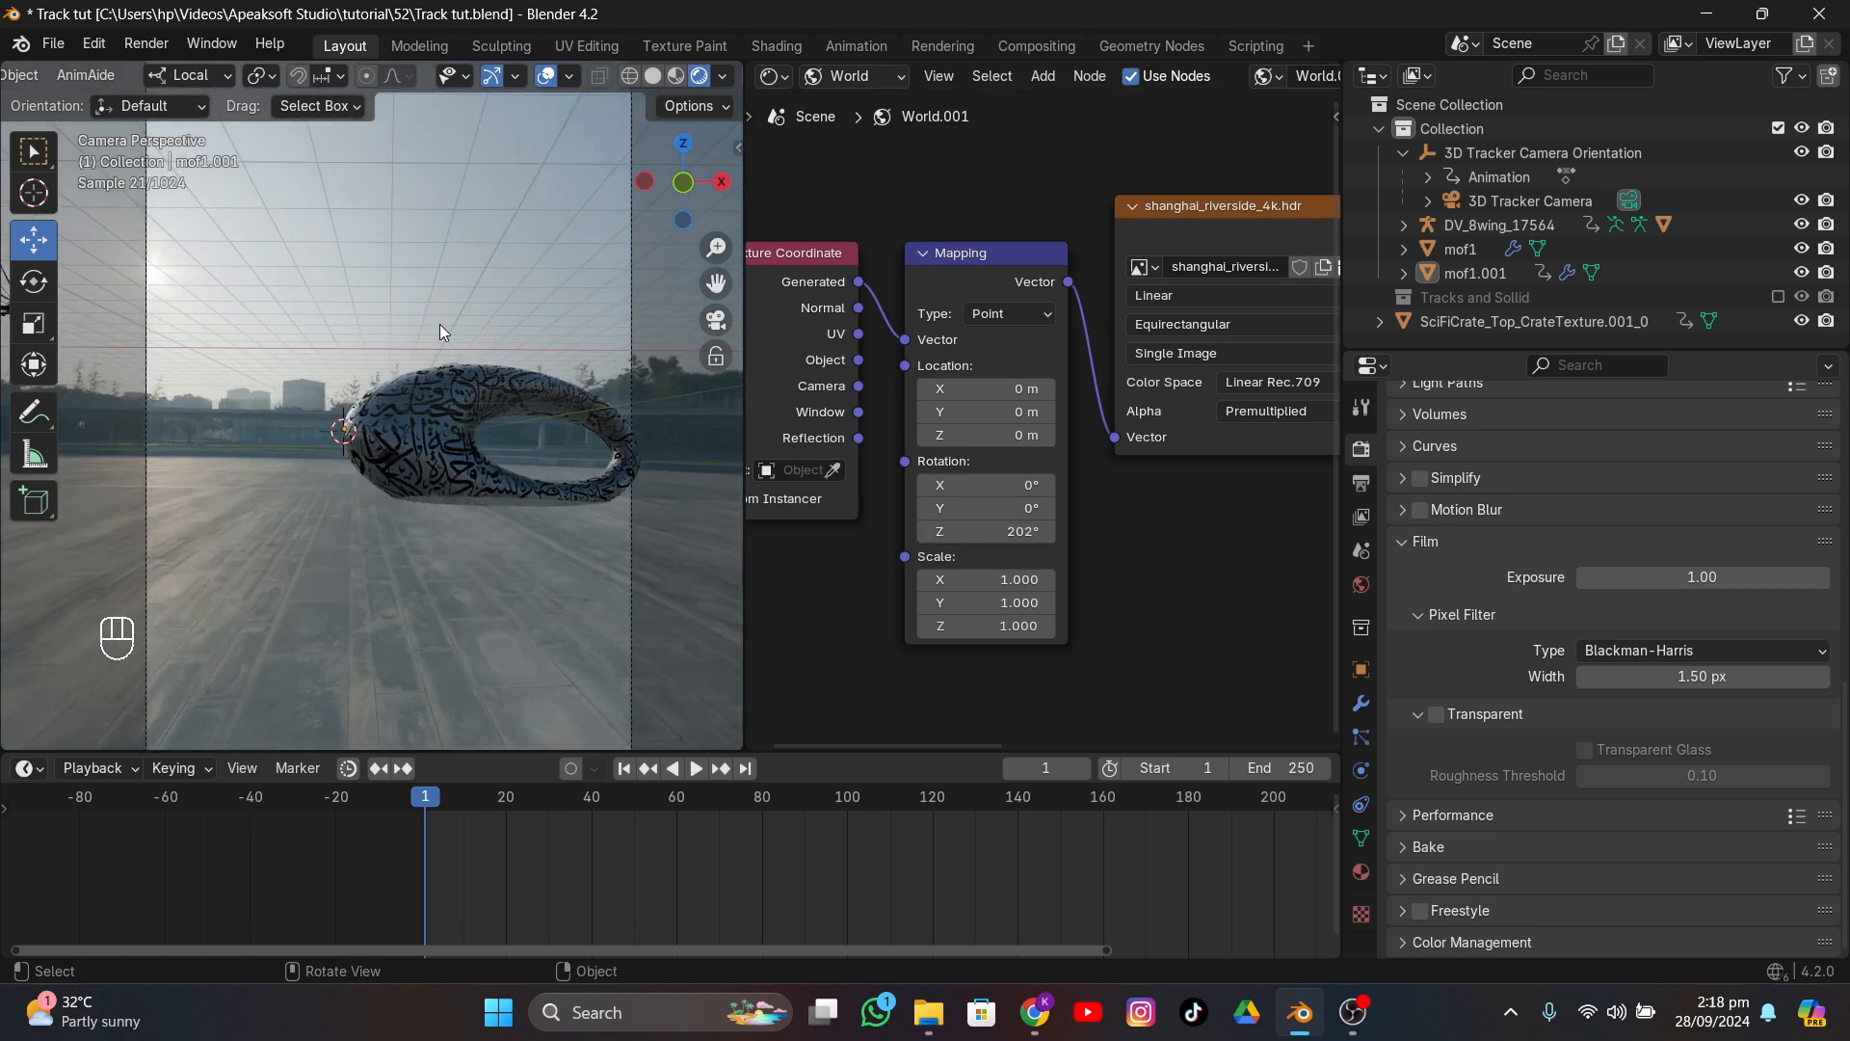
left_click_drag(993, 531, 1034, 531)
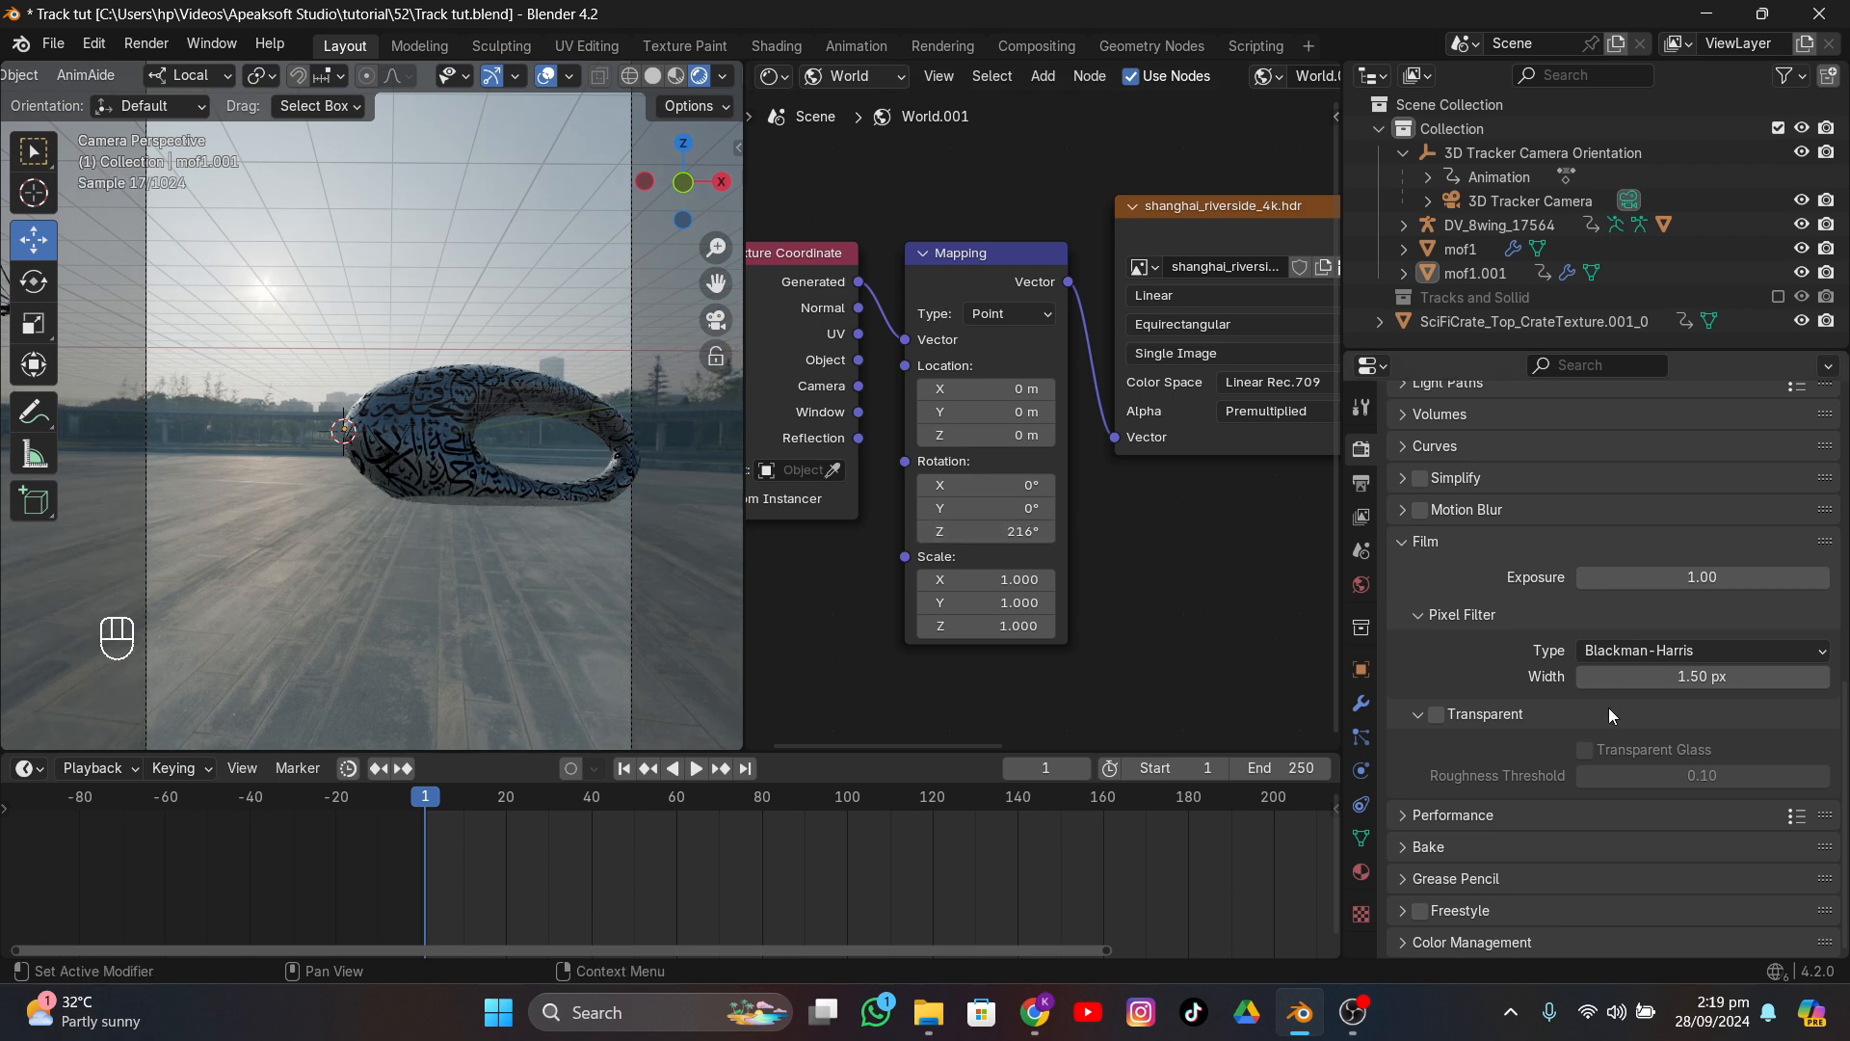
left_click(1436, 715)
left_click(1436, 715)
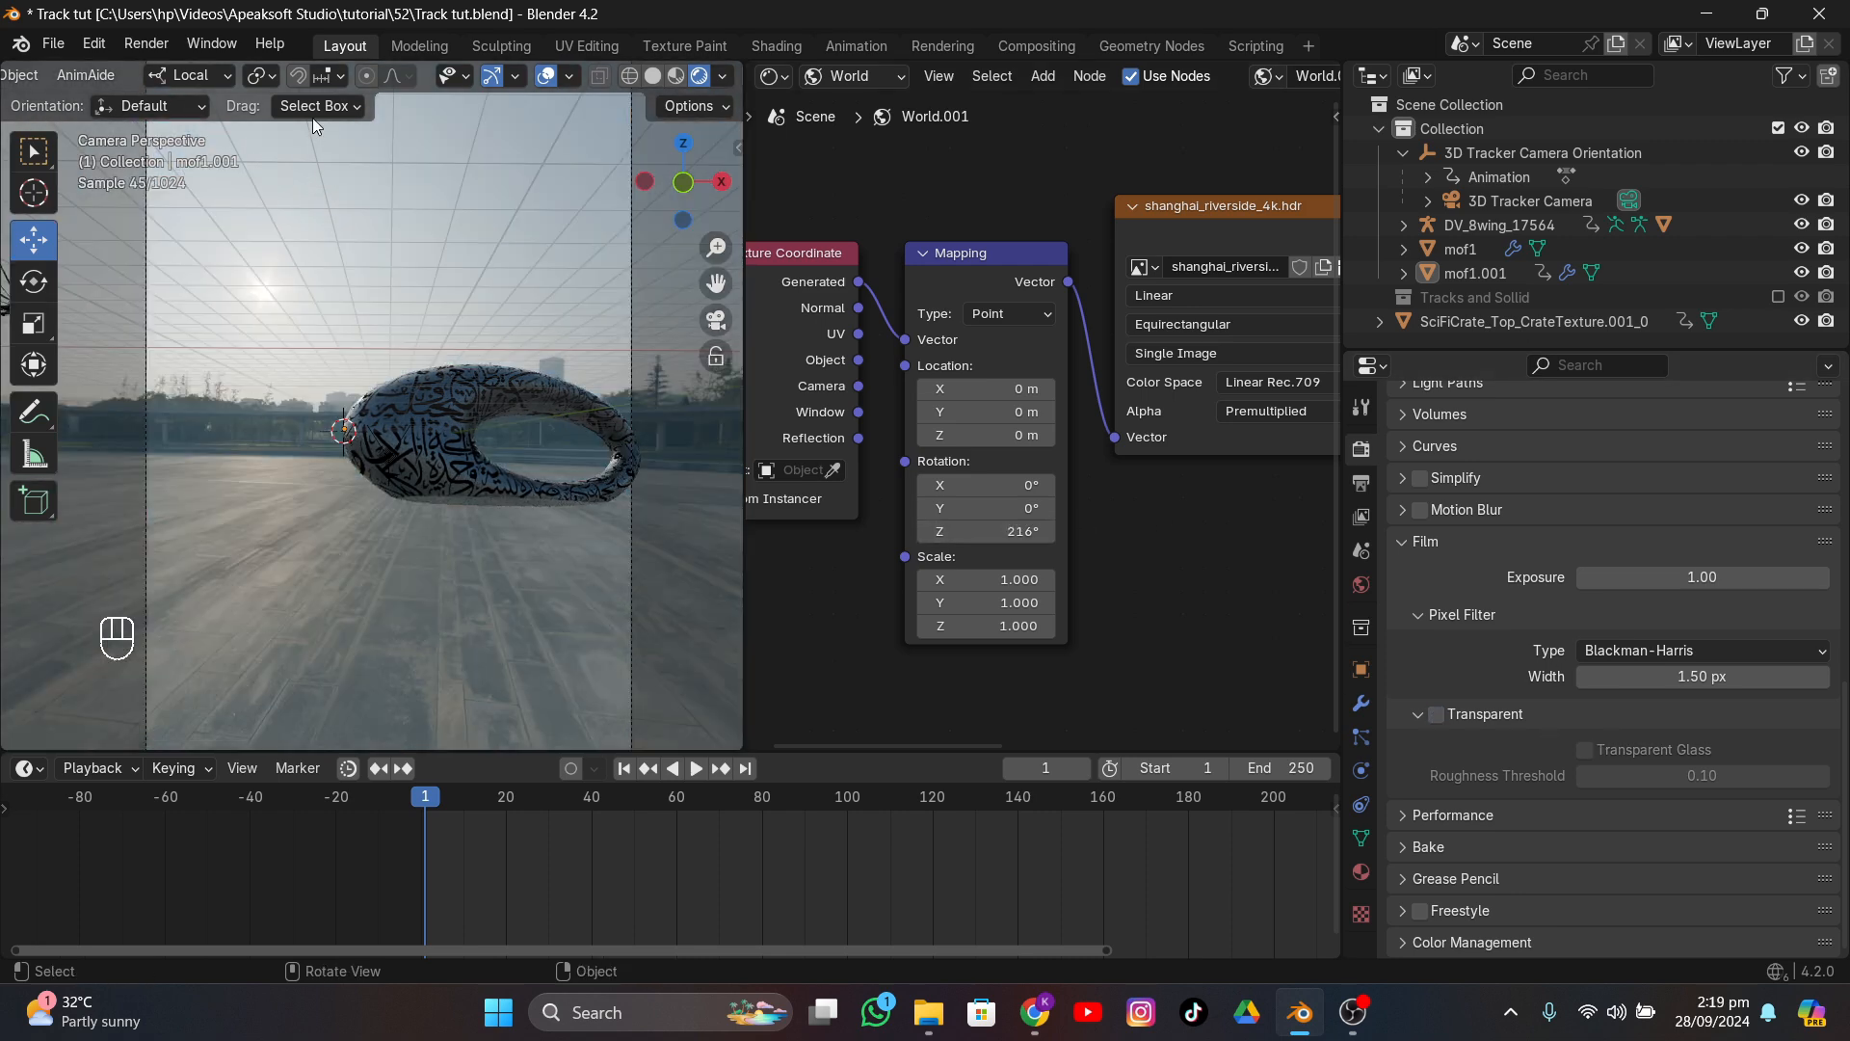
- Try an X rotation of -4.4° on the HDRI Mapping node and compare with the footage by toggling Transparent film
mouse_move(958, 512)
left_mouse_down()
mouse_move(1021, 486)
mouse_move(969, 485)
left_mouse_up()
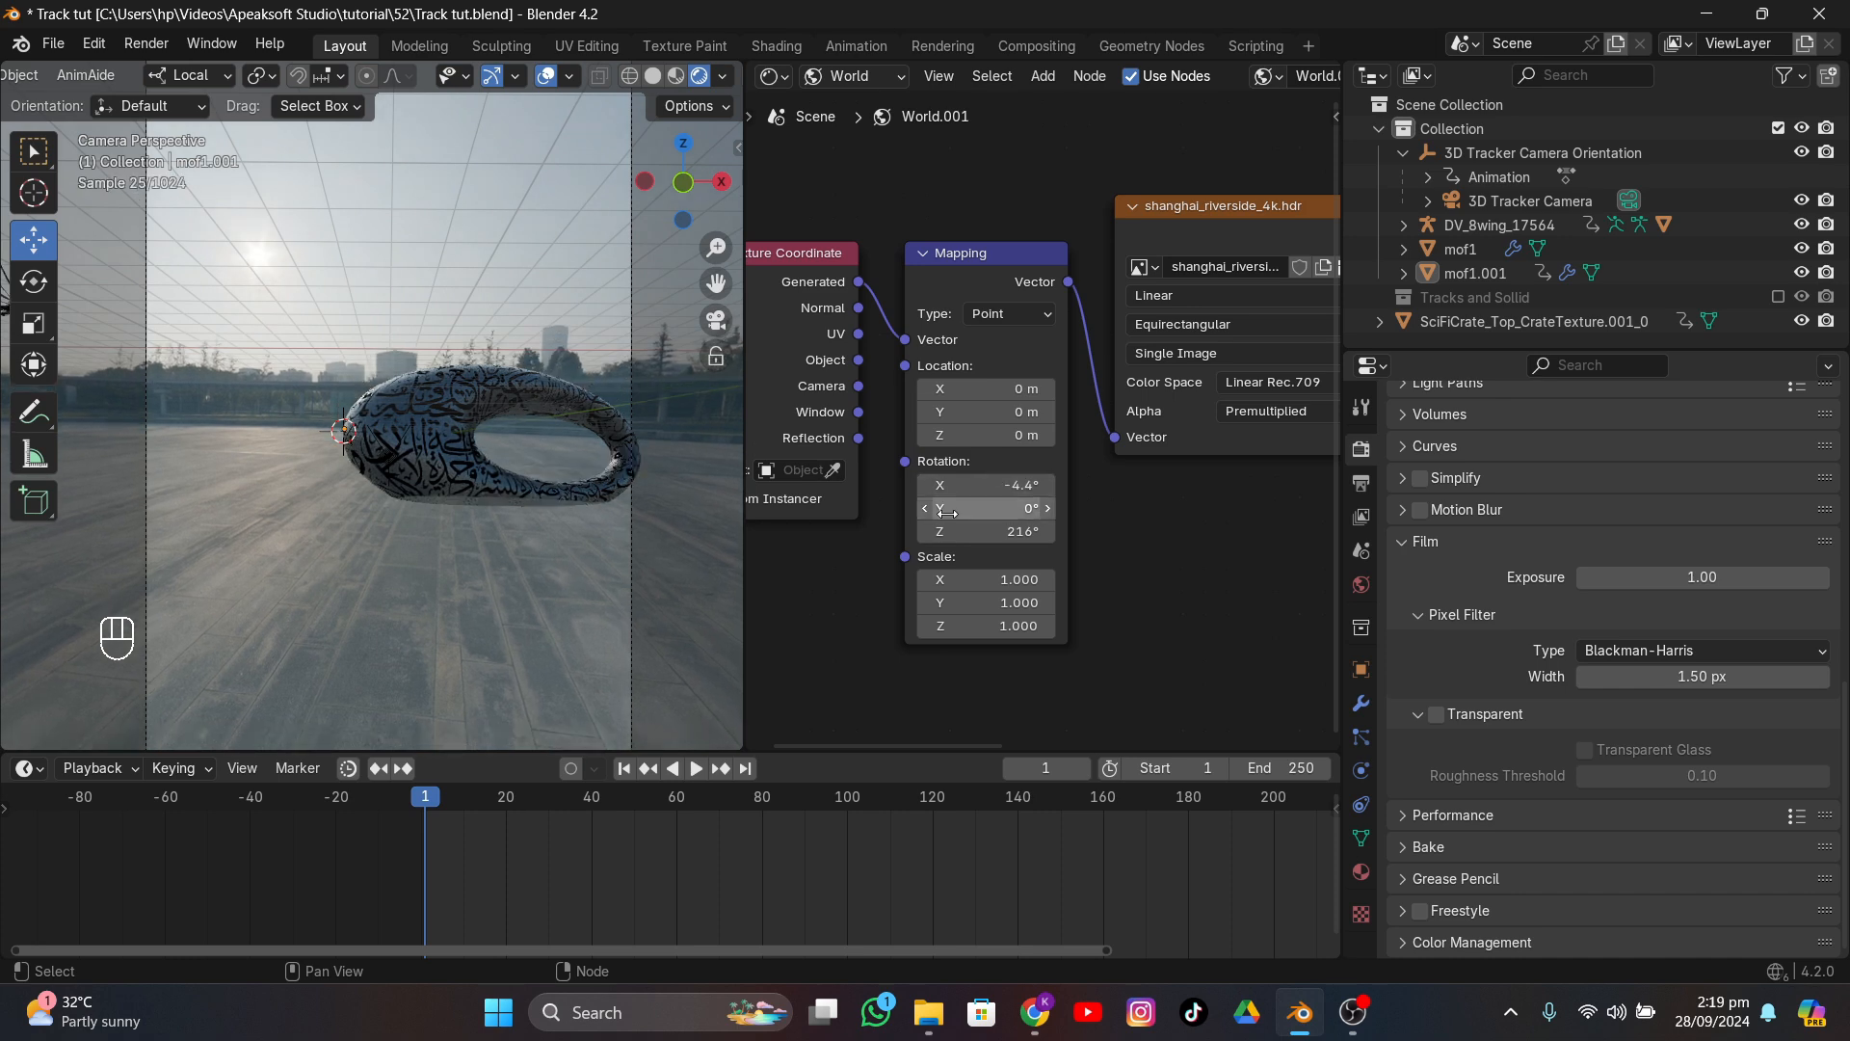
left_click(1443, 720)
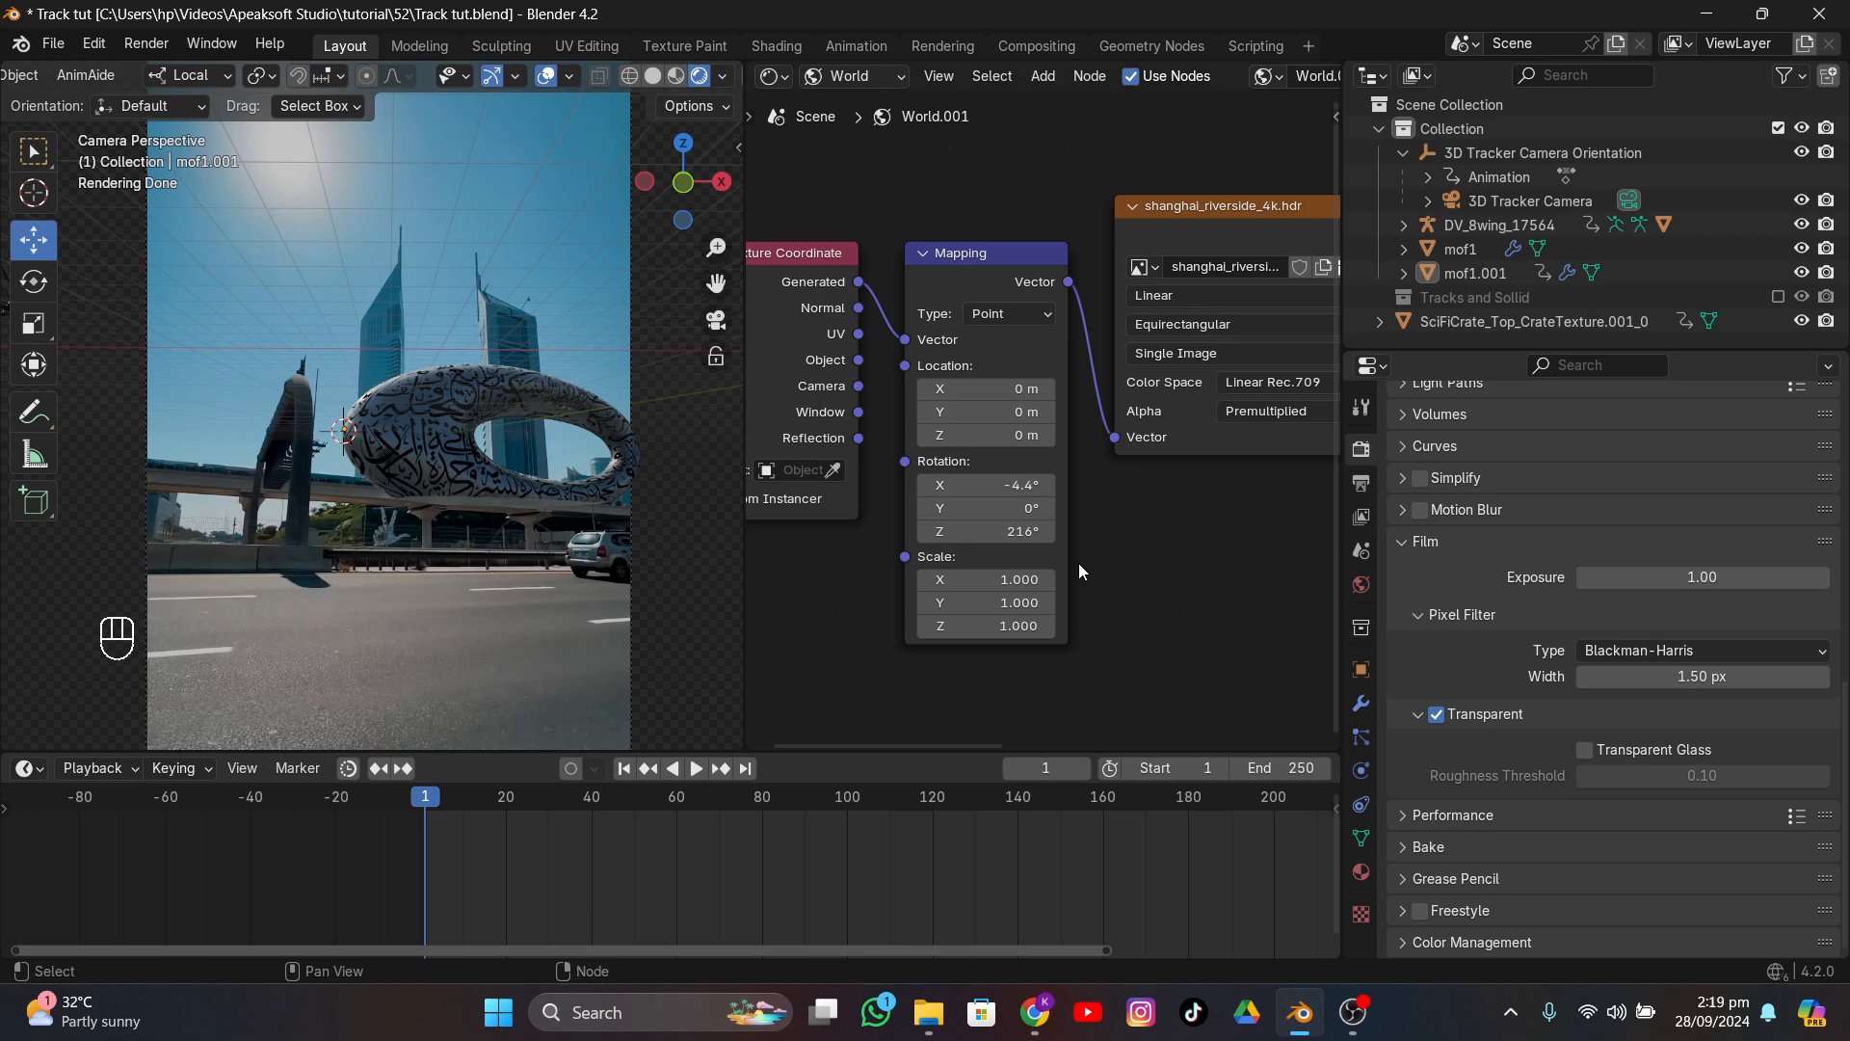
left_click(1437, 715)
left_click(1437, 715)
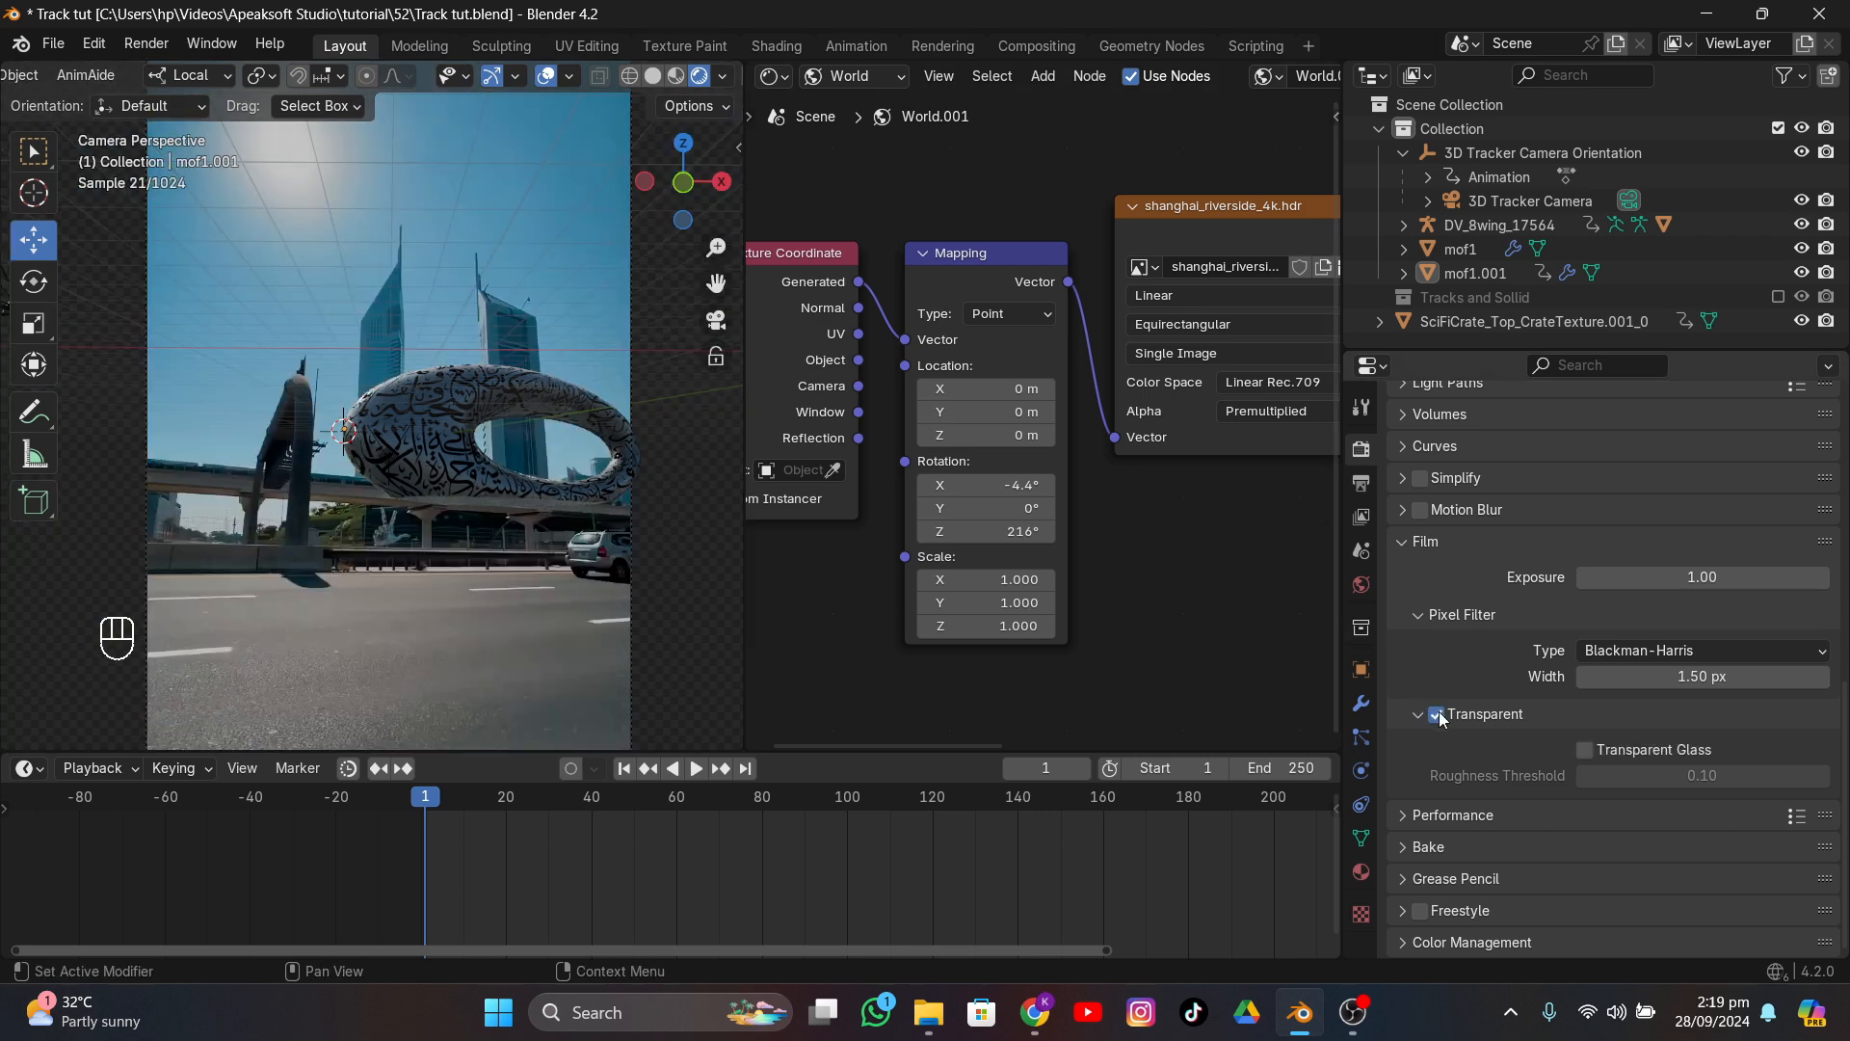
left_click(1436, 715)
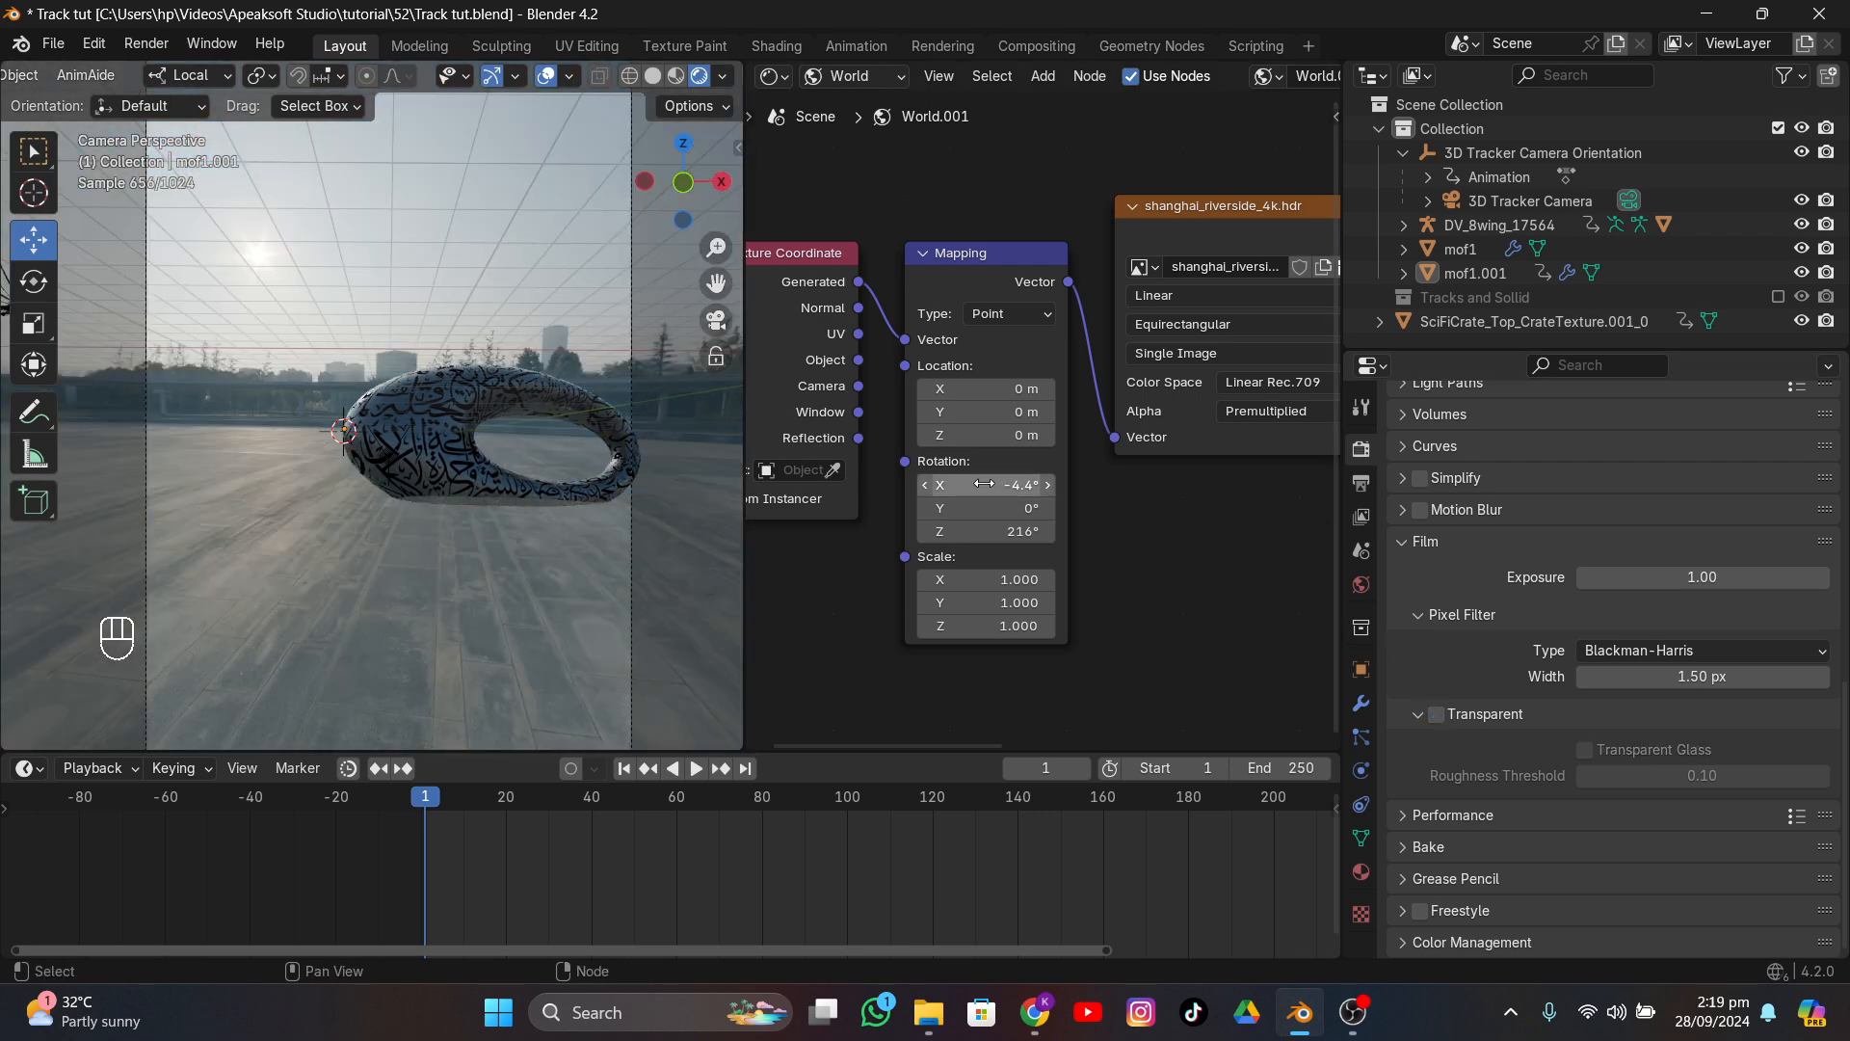
- Set the HDRI Mapping node's X rotation to -9.4° and re-enable Transparent film
mouse_move(983, 485)
left_mouse_down()
mouse_move(1022, 484)
mouse_move(969, 484)
left_mouse_up()
left_click(1437, 715)
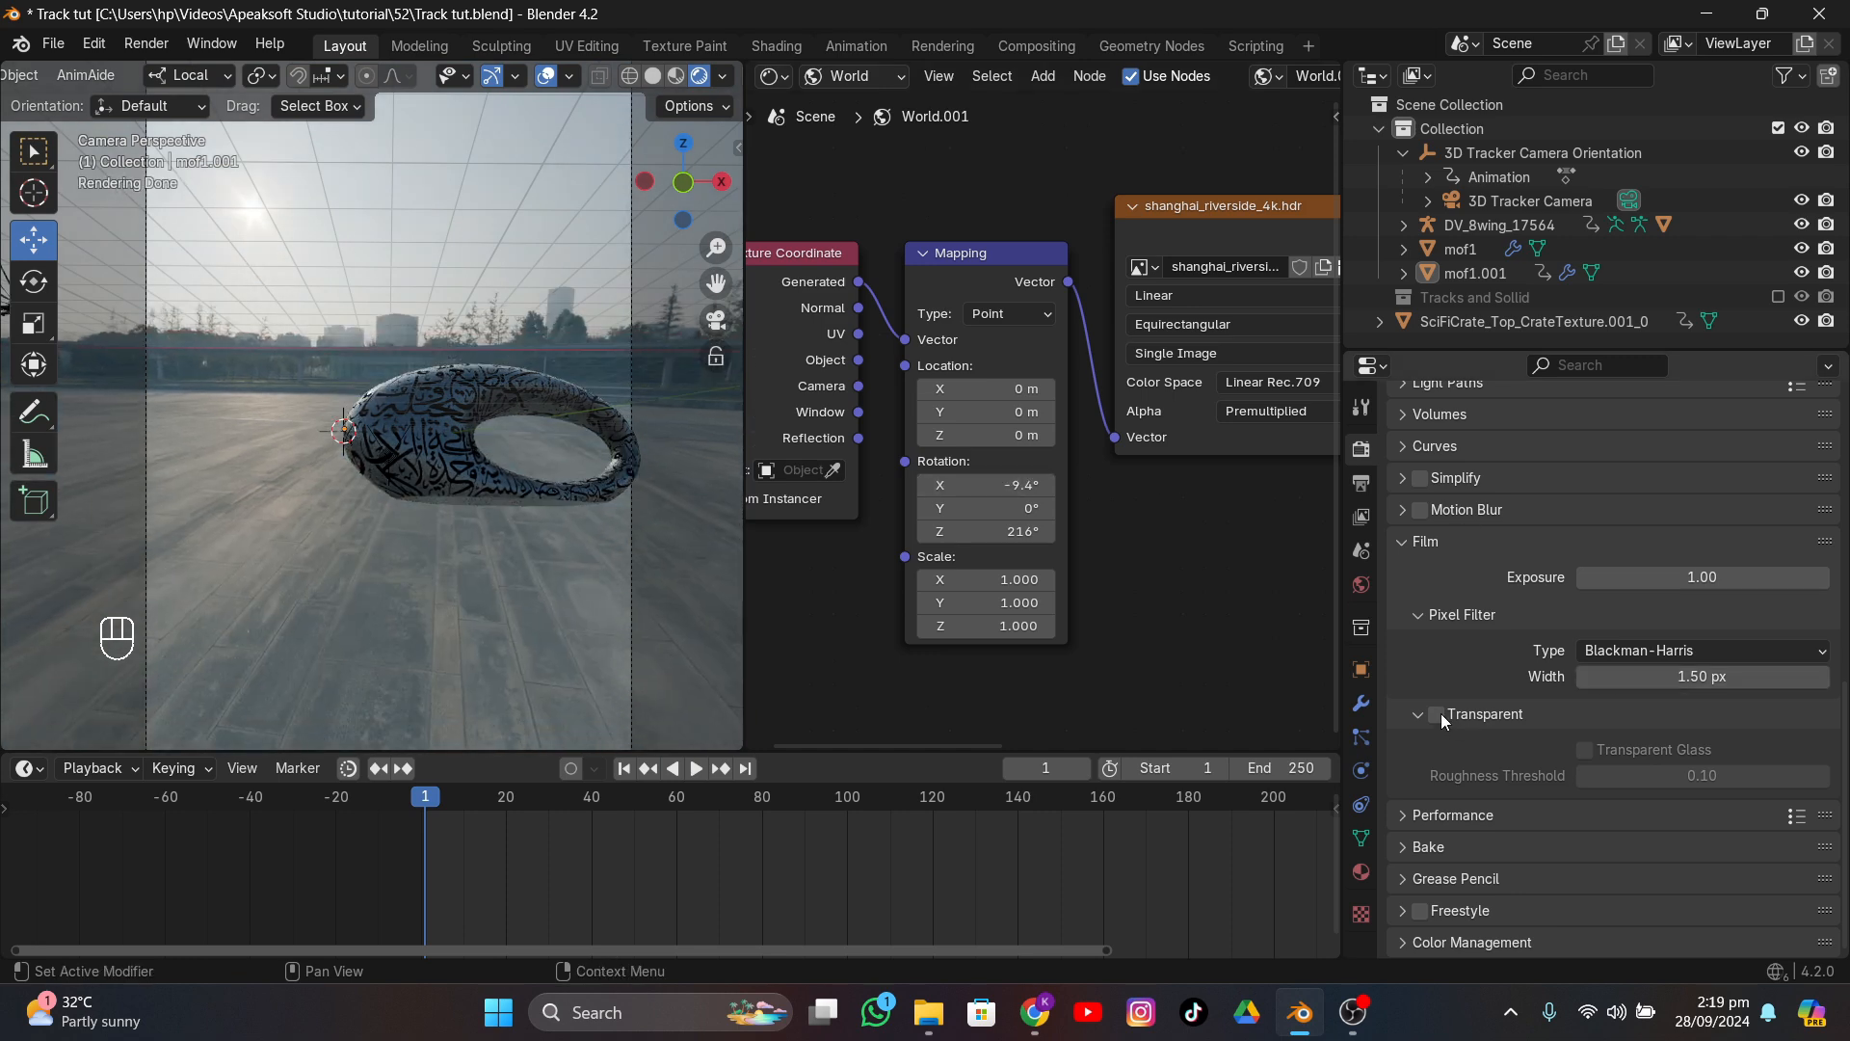
scroll(463, 252, "up", 2)
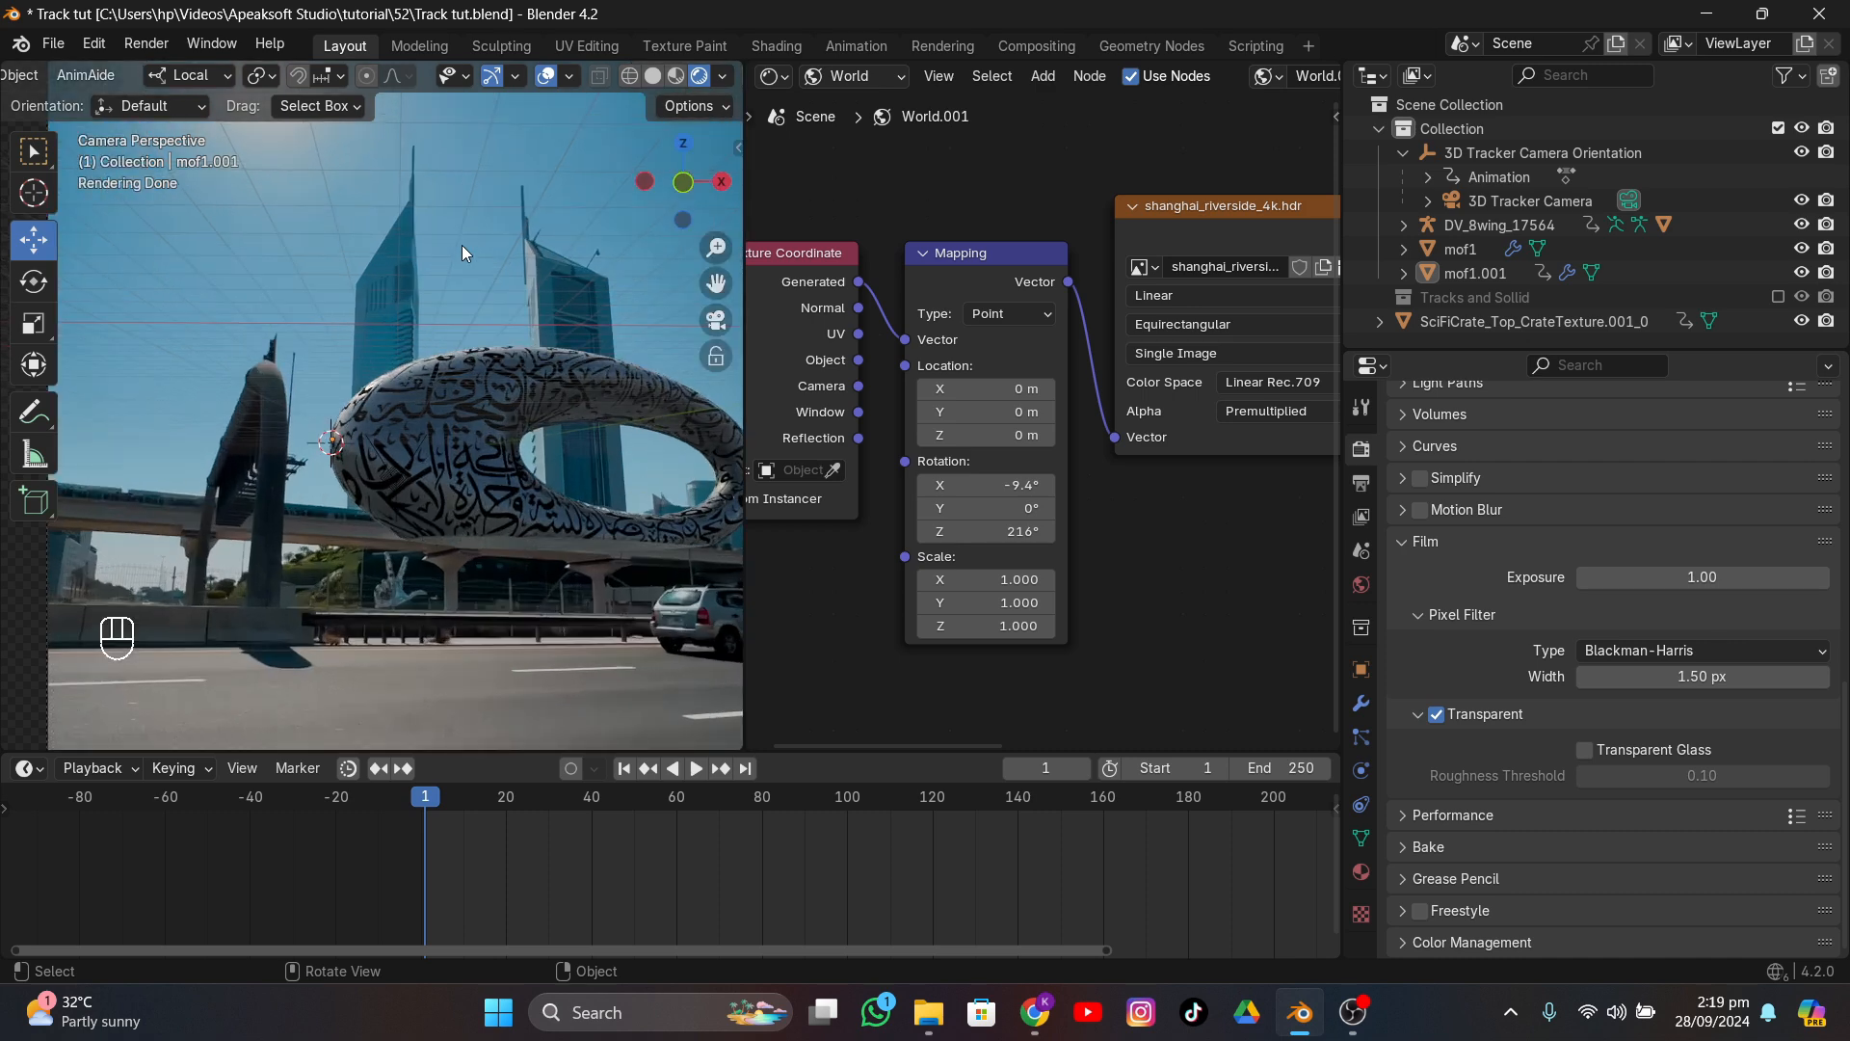
- Save the project file and play the animation from frame 1 to frame 58 in the rendered camera view
key("ctrl+s")
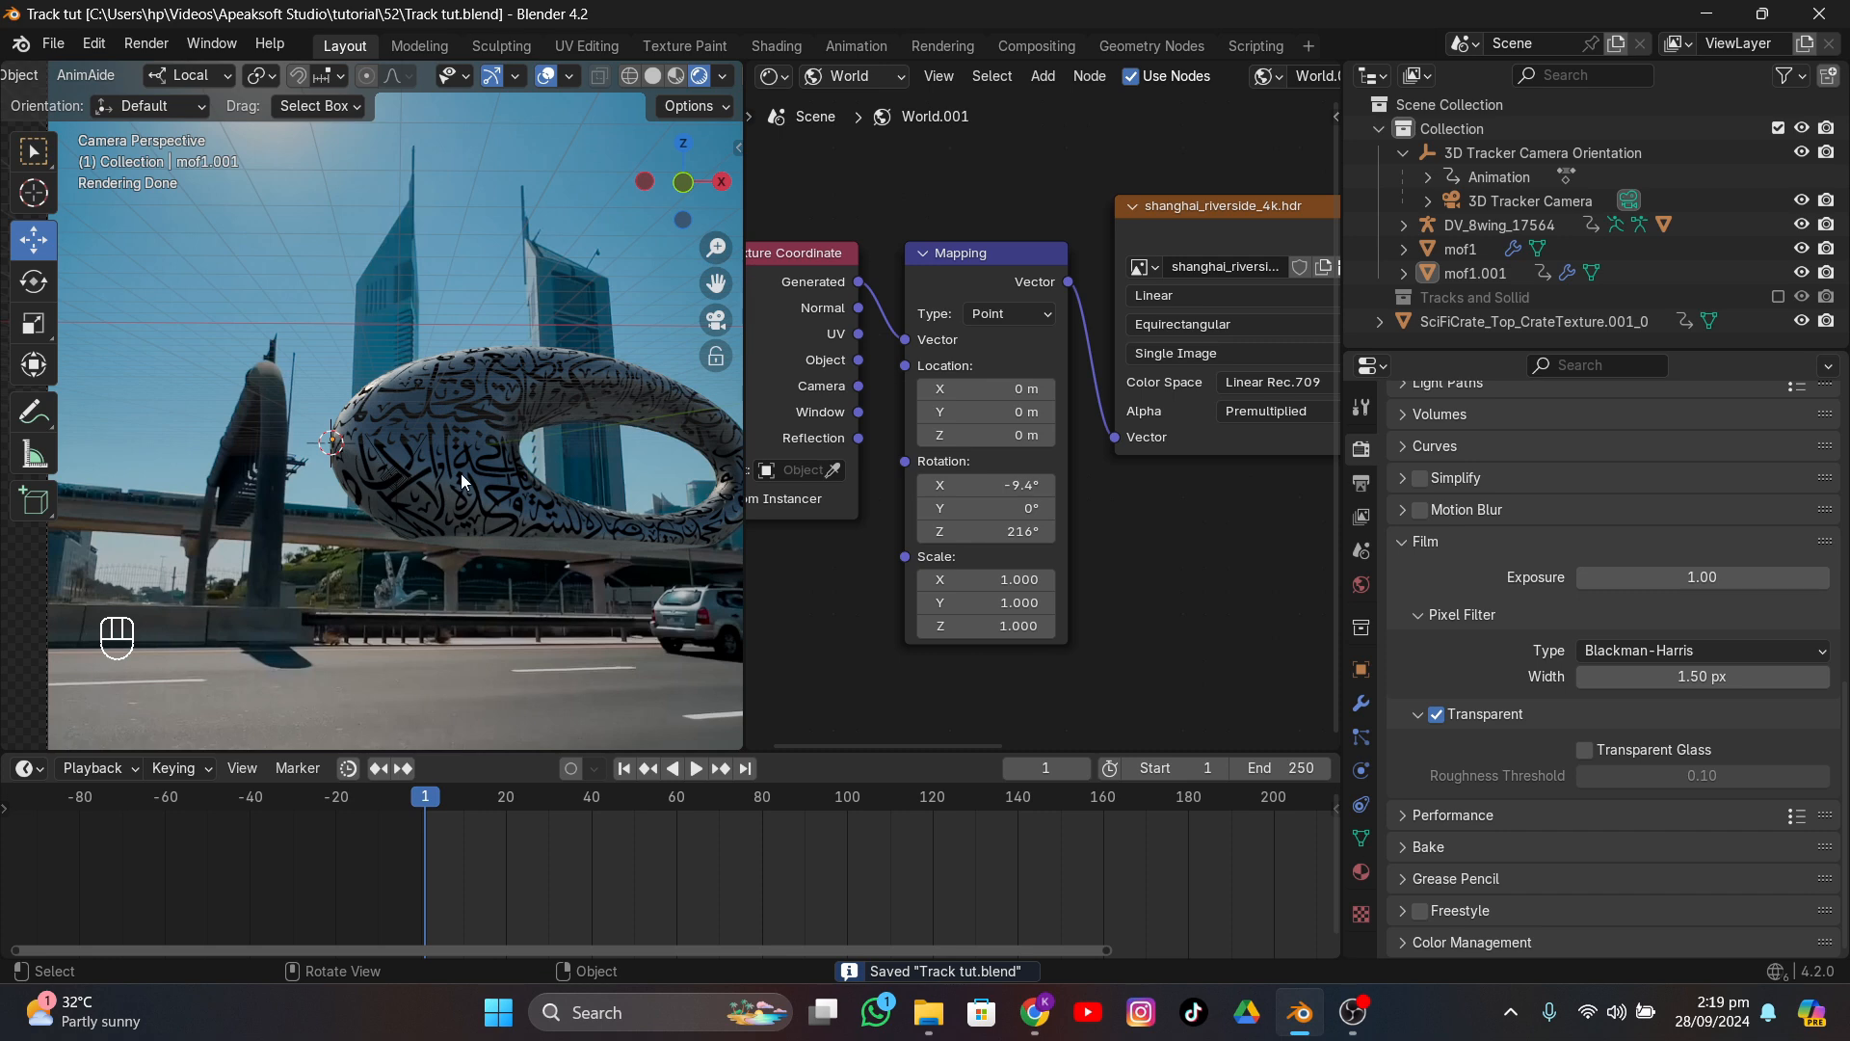
scroll(425, 481, "down", 1)
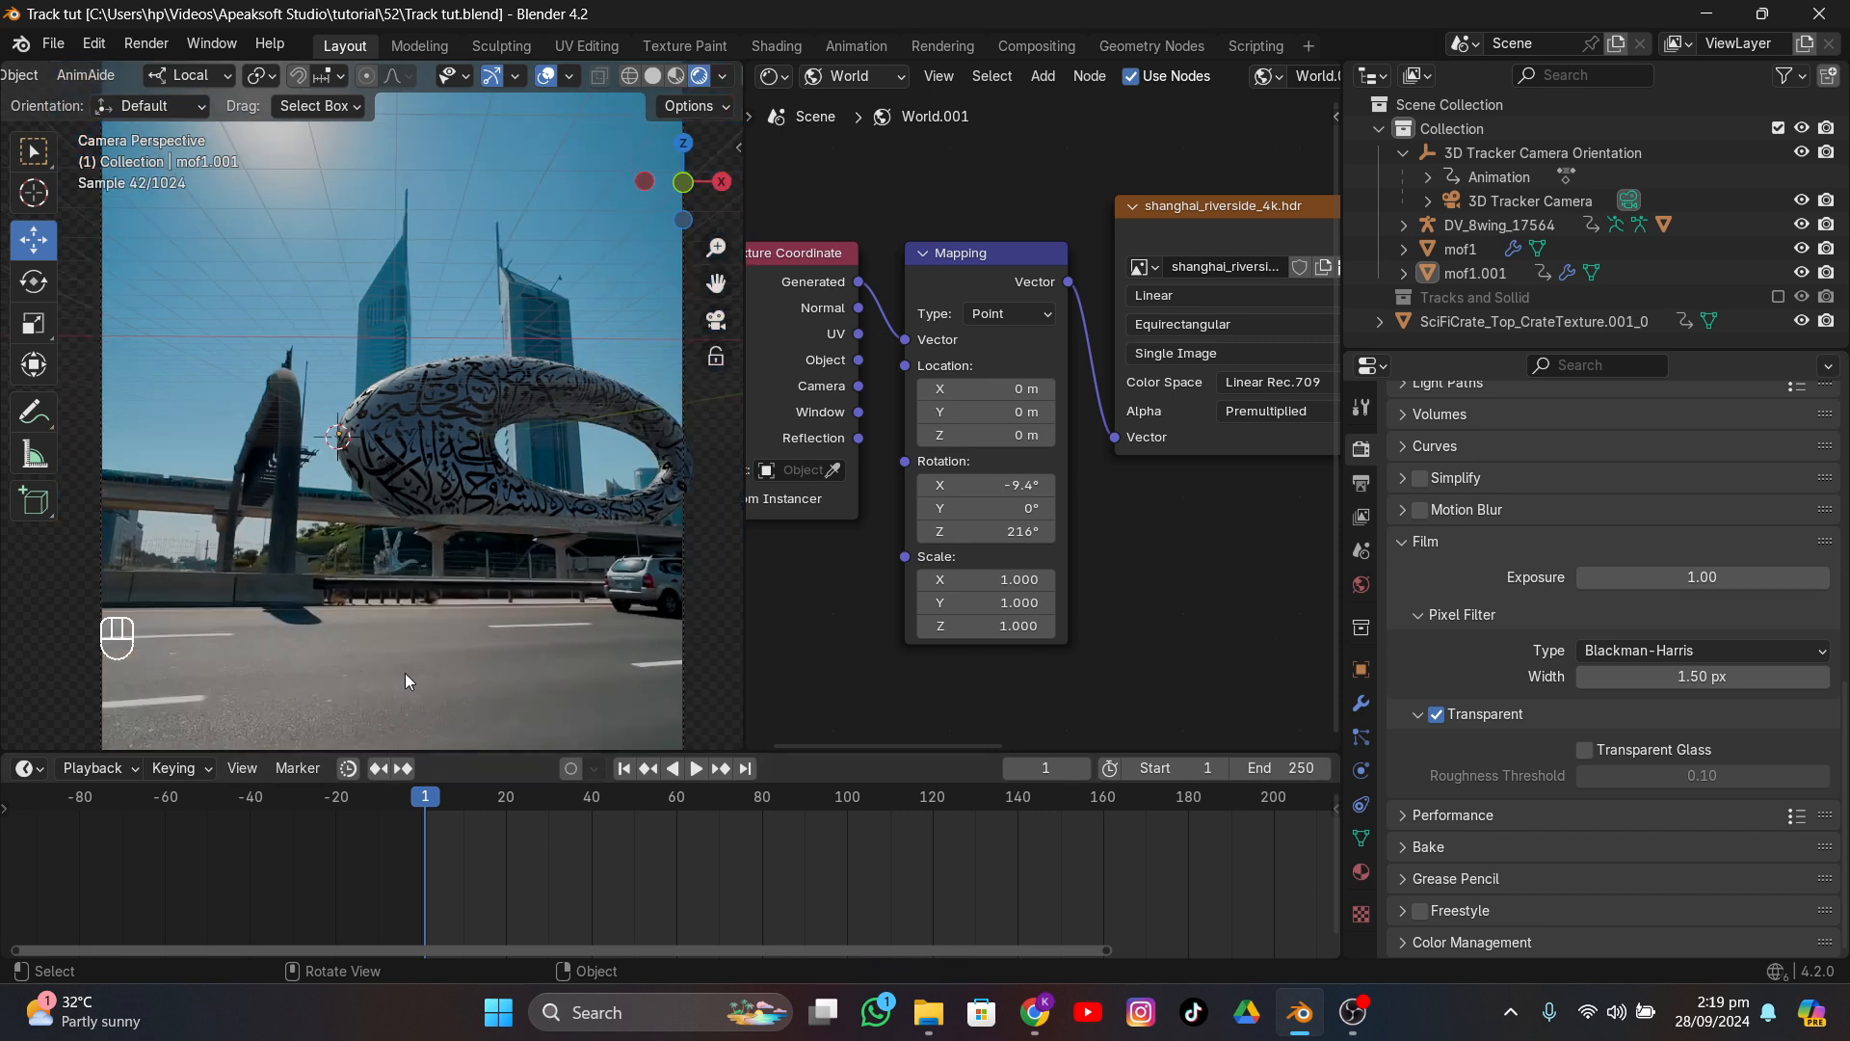
key("space")
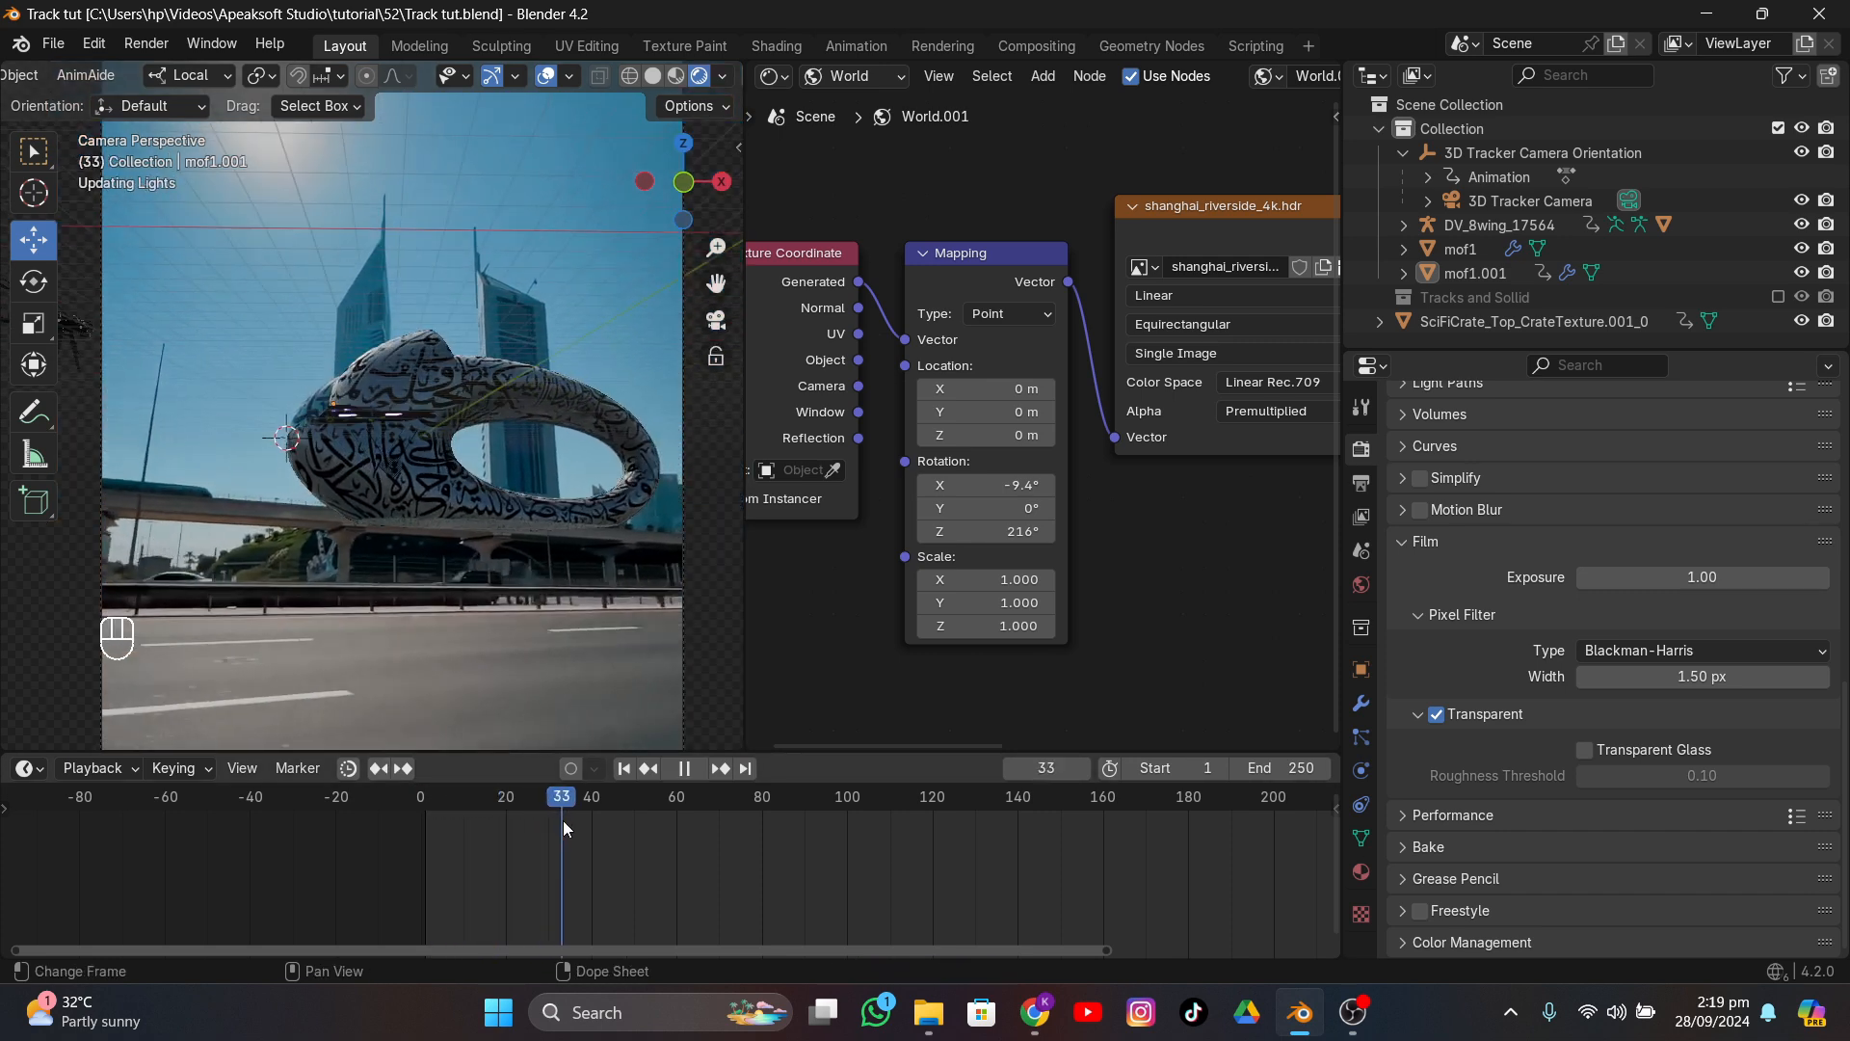
key("space")
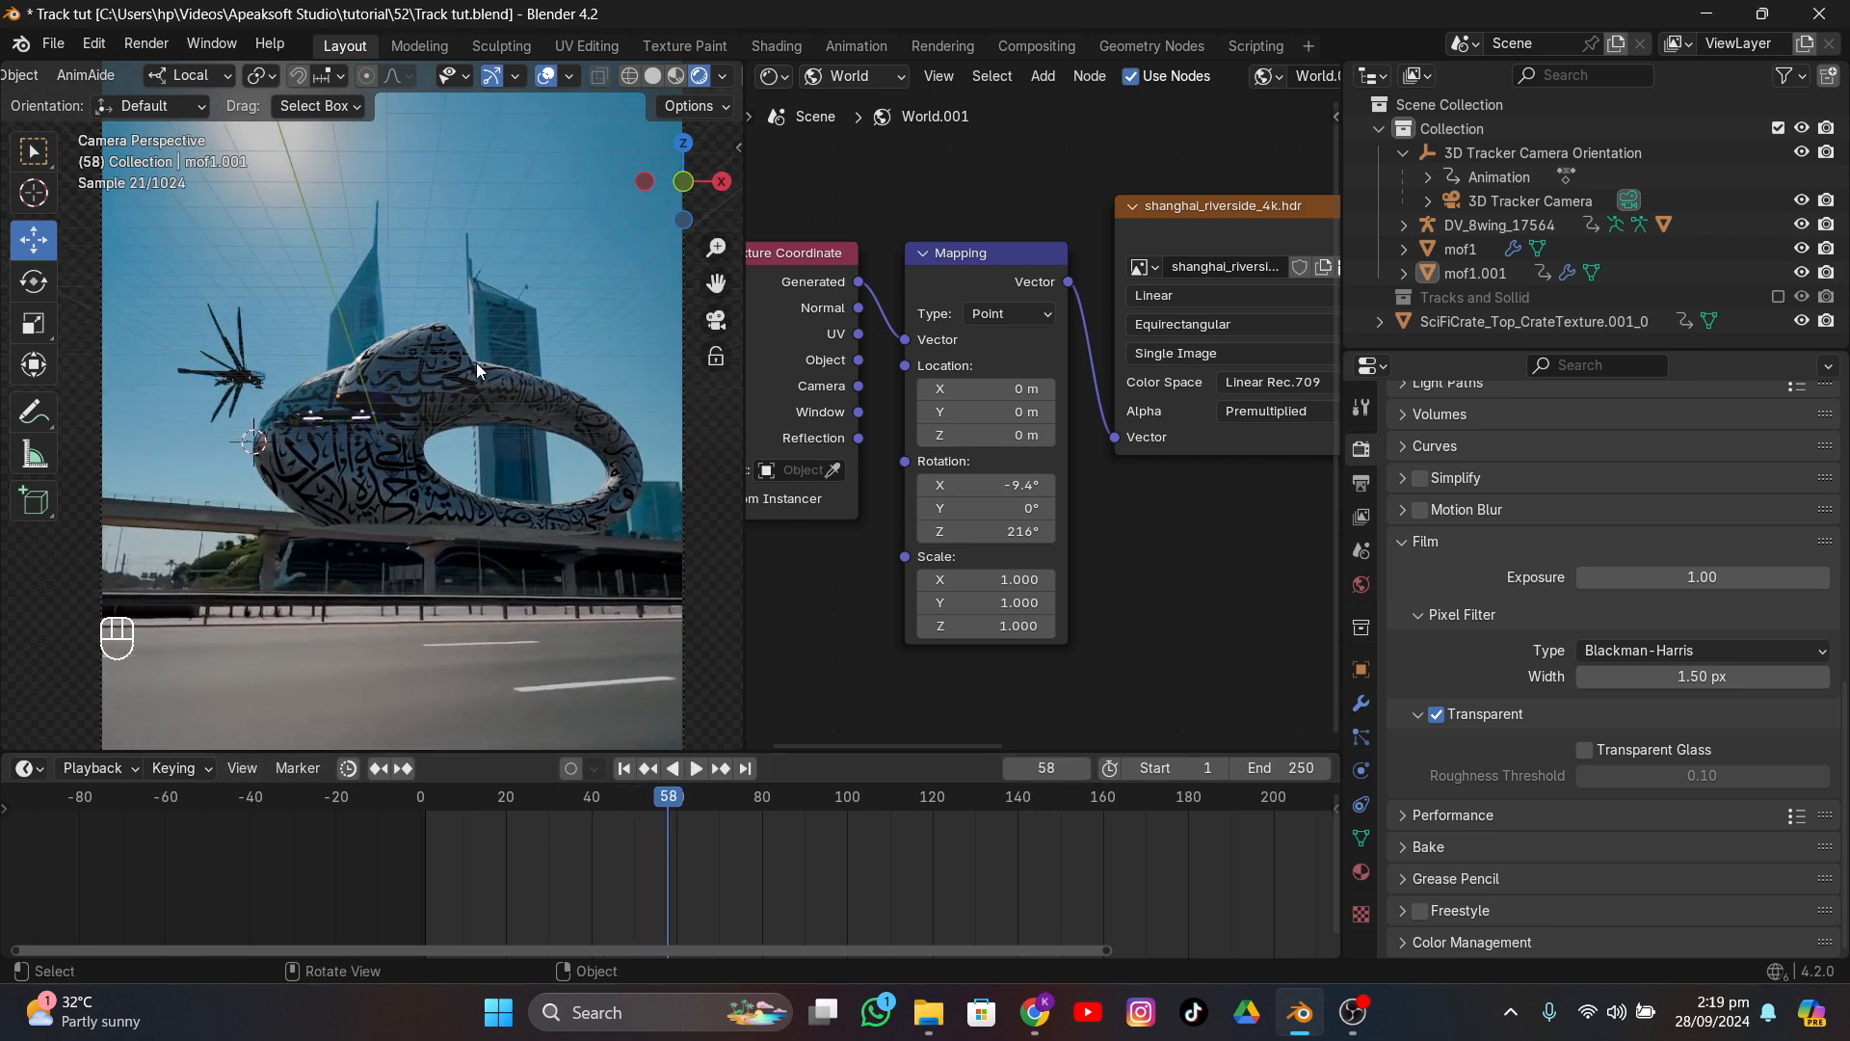
scroll(339, 256, "up", 1)
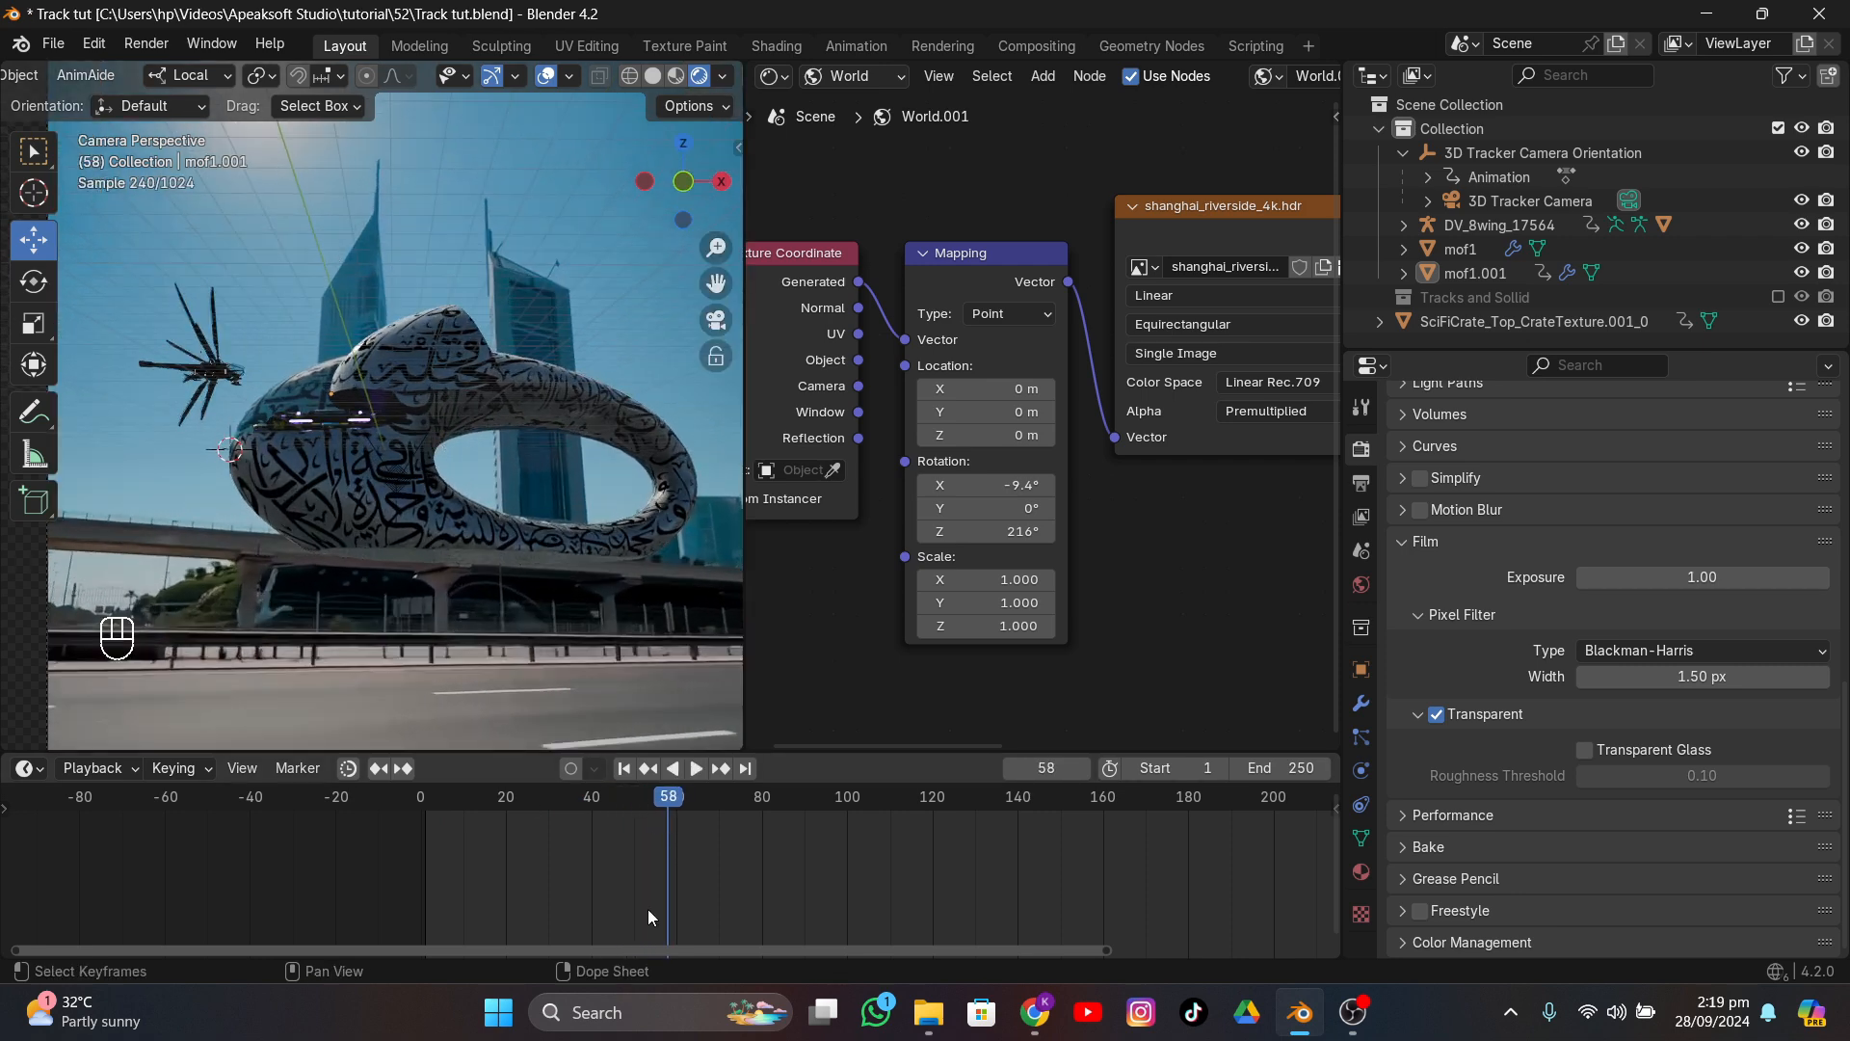
- Scrub the animation from frame 58 past frame 176 in the rendered camera view to check the lighting and landing
left_click_drag(672, 802, 748, 807)
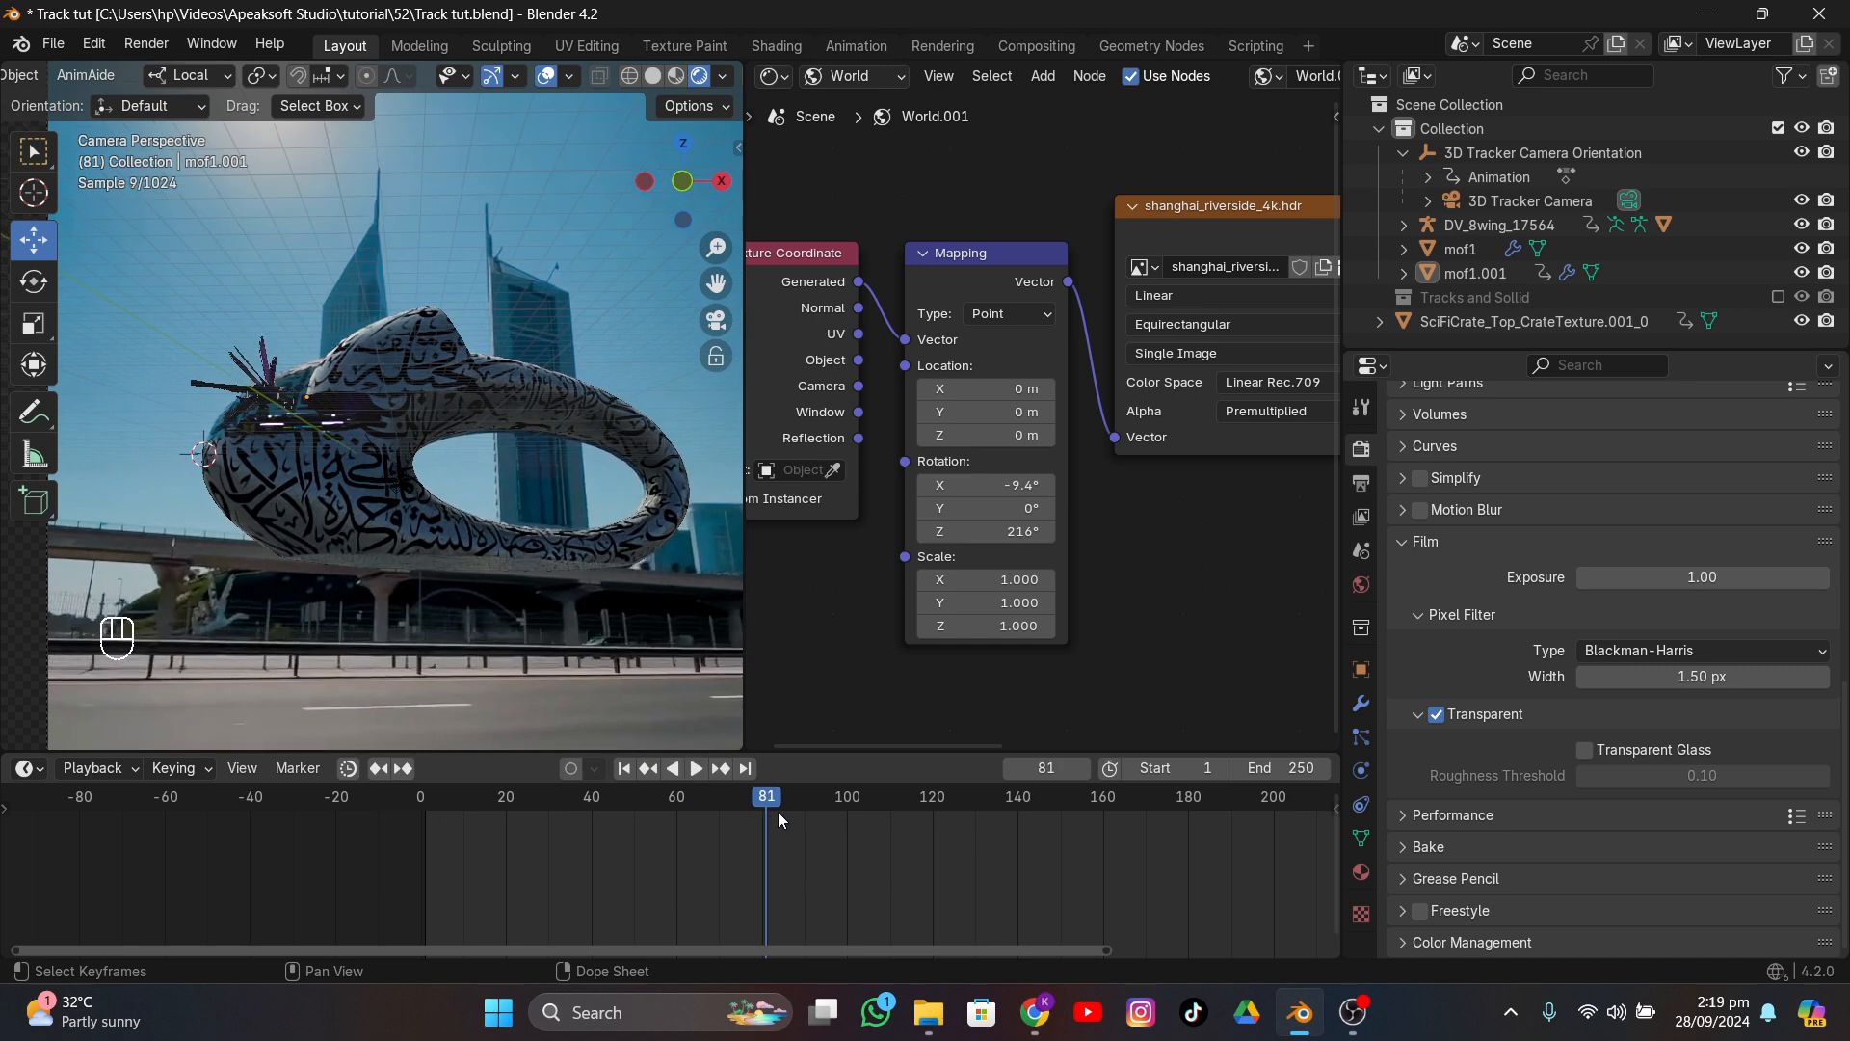
left_click(786, 804)
left_click_drag(788, 804, 1171, 796)
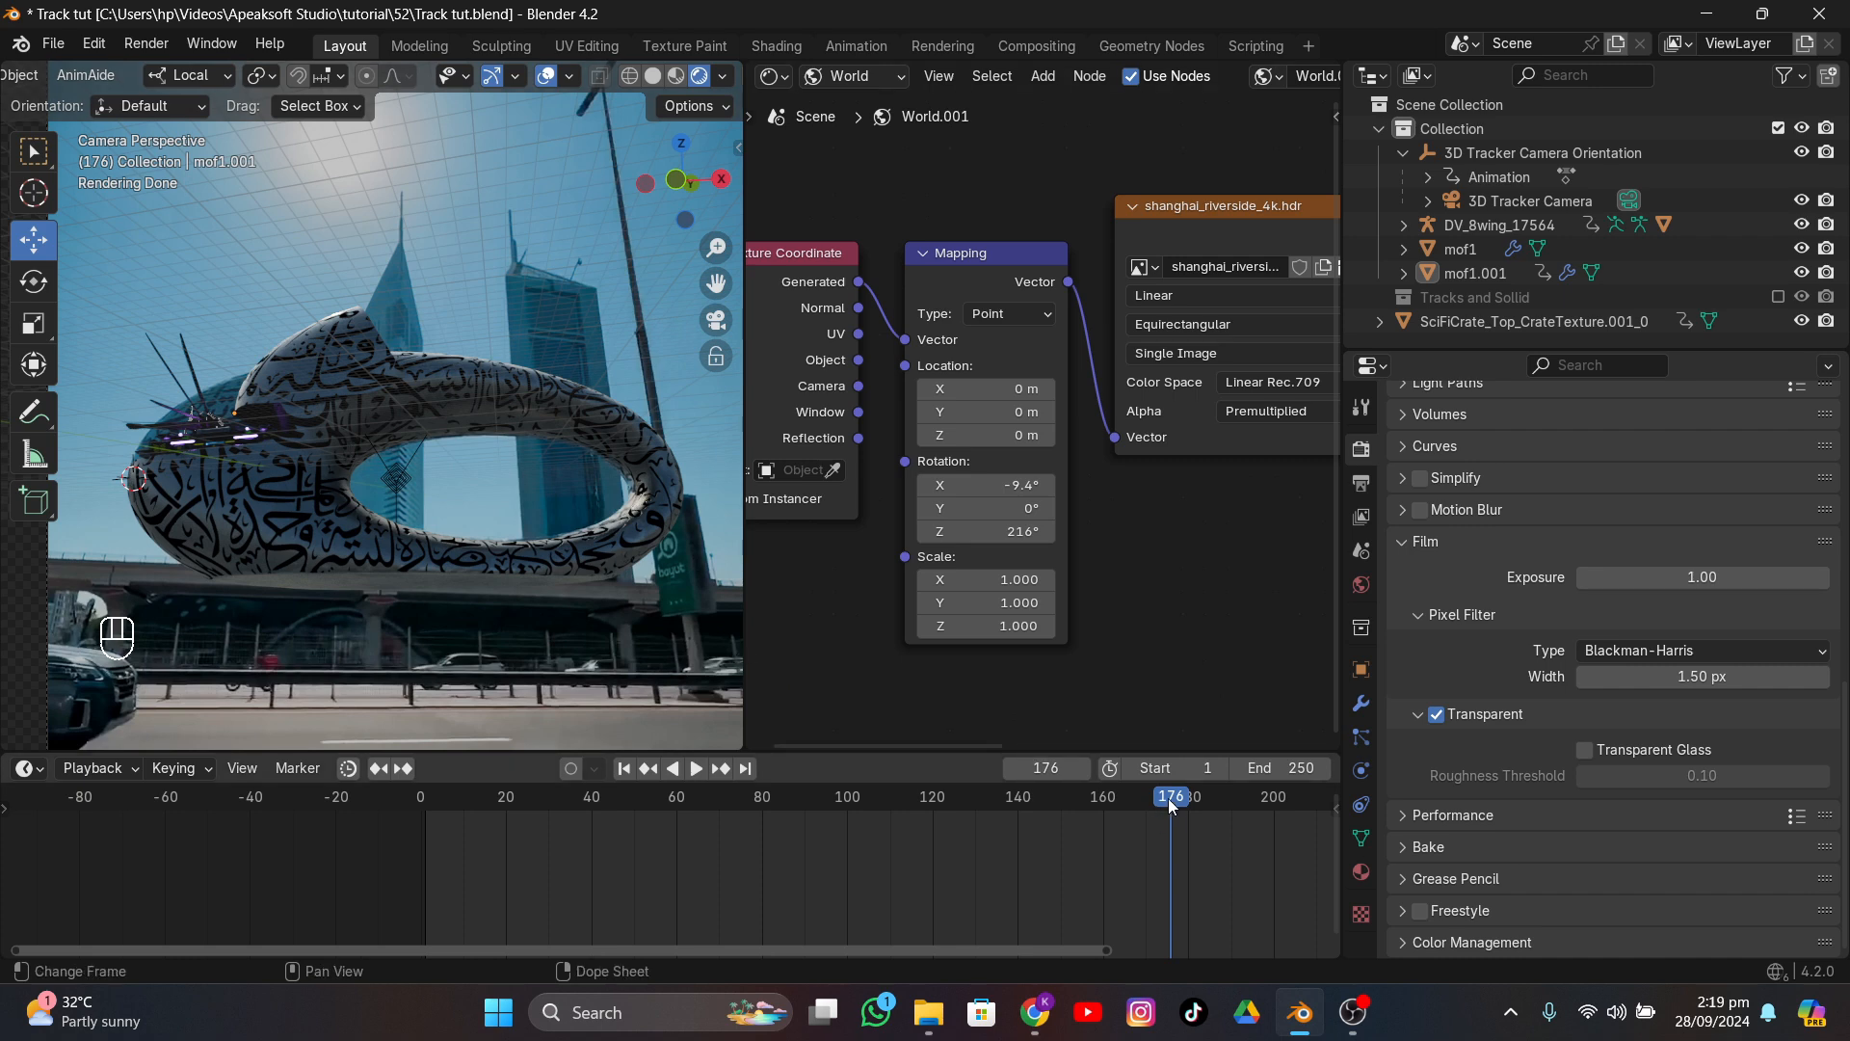
left_click_drag(1171, 804, 1218, 801)
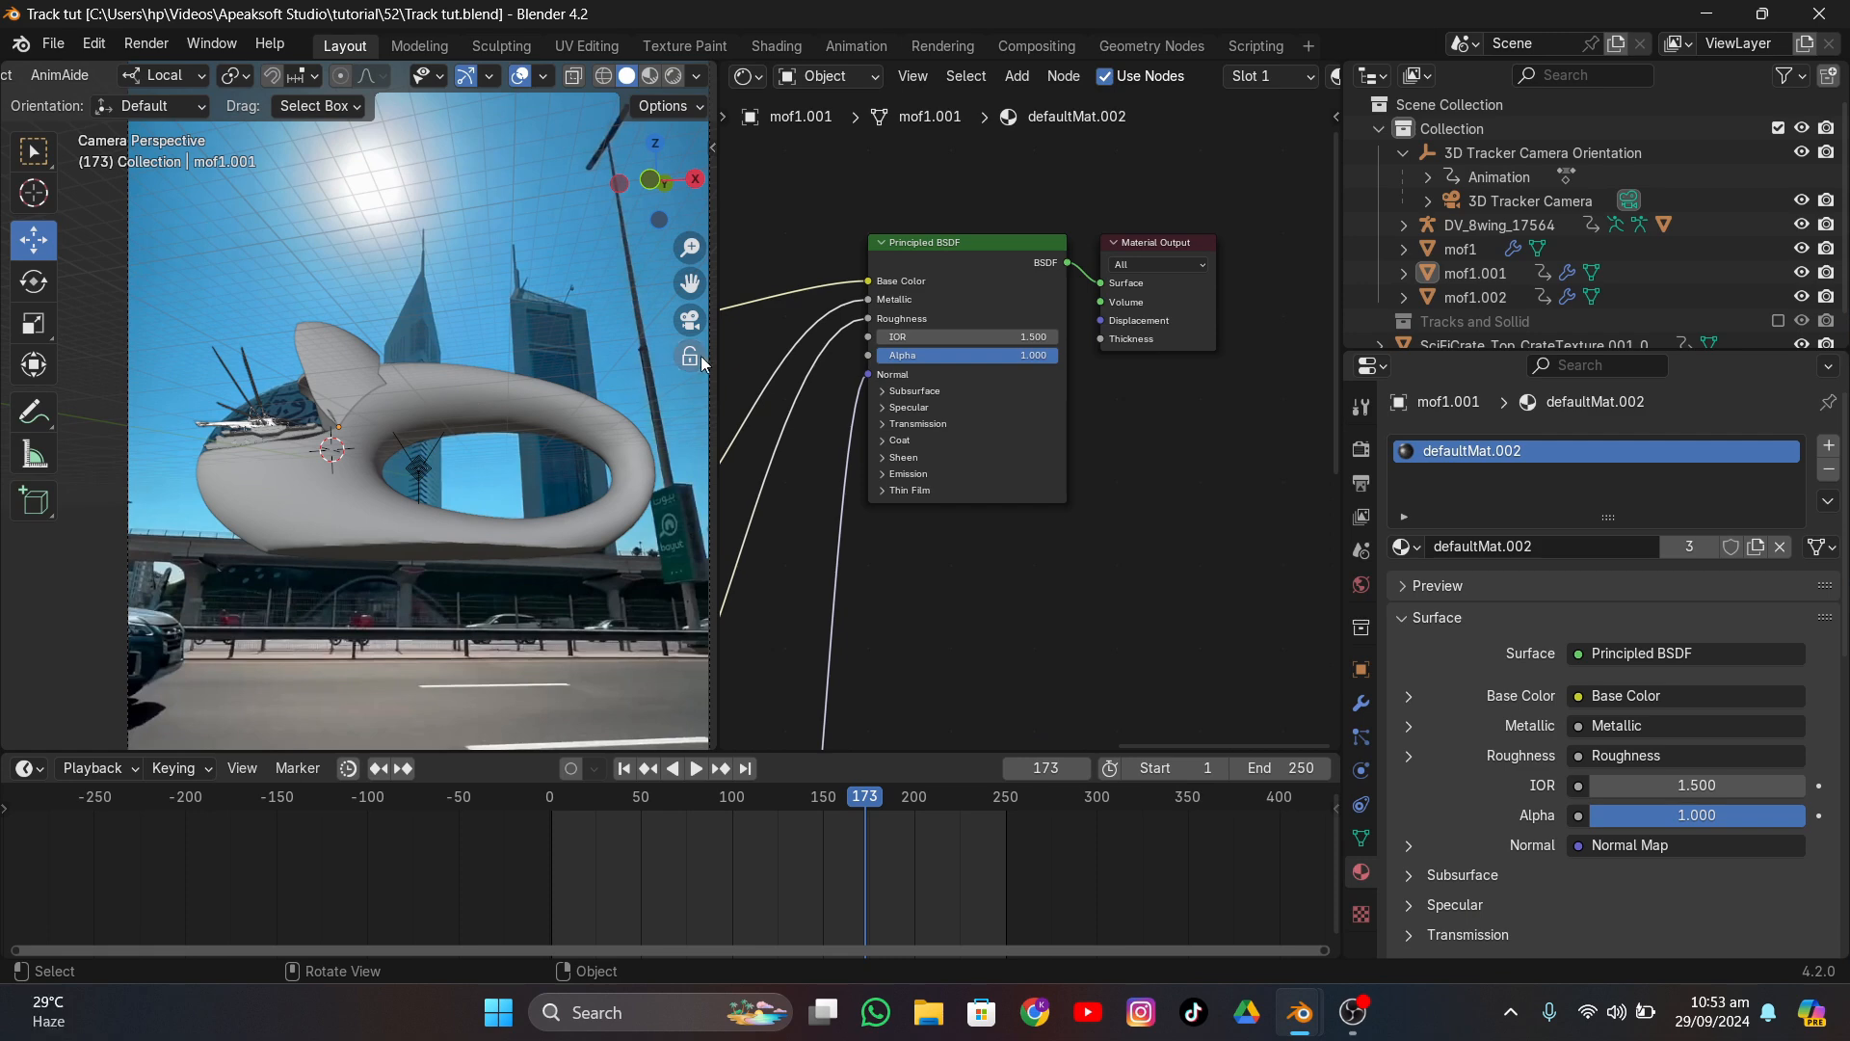
- Enlarge the 3D viewport, select the small hatch mof1.002 and scrub from frame 1 to frame 26 to inspect its opening
left_click_drag(714, 490, 1200, 490)
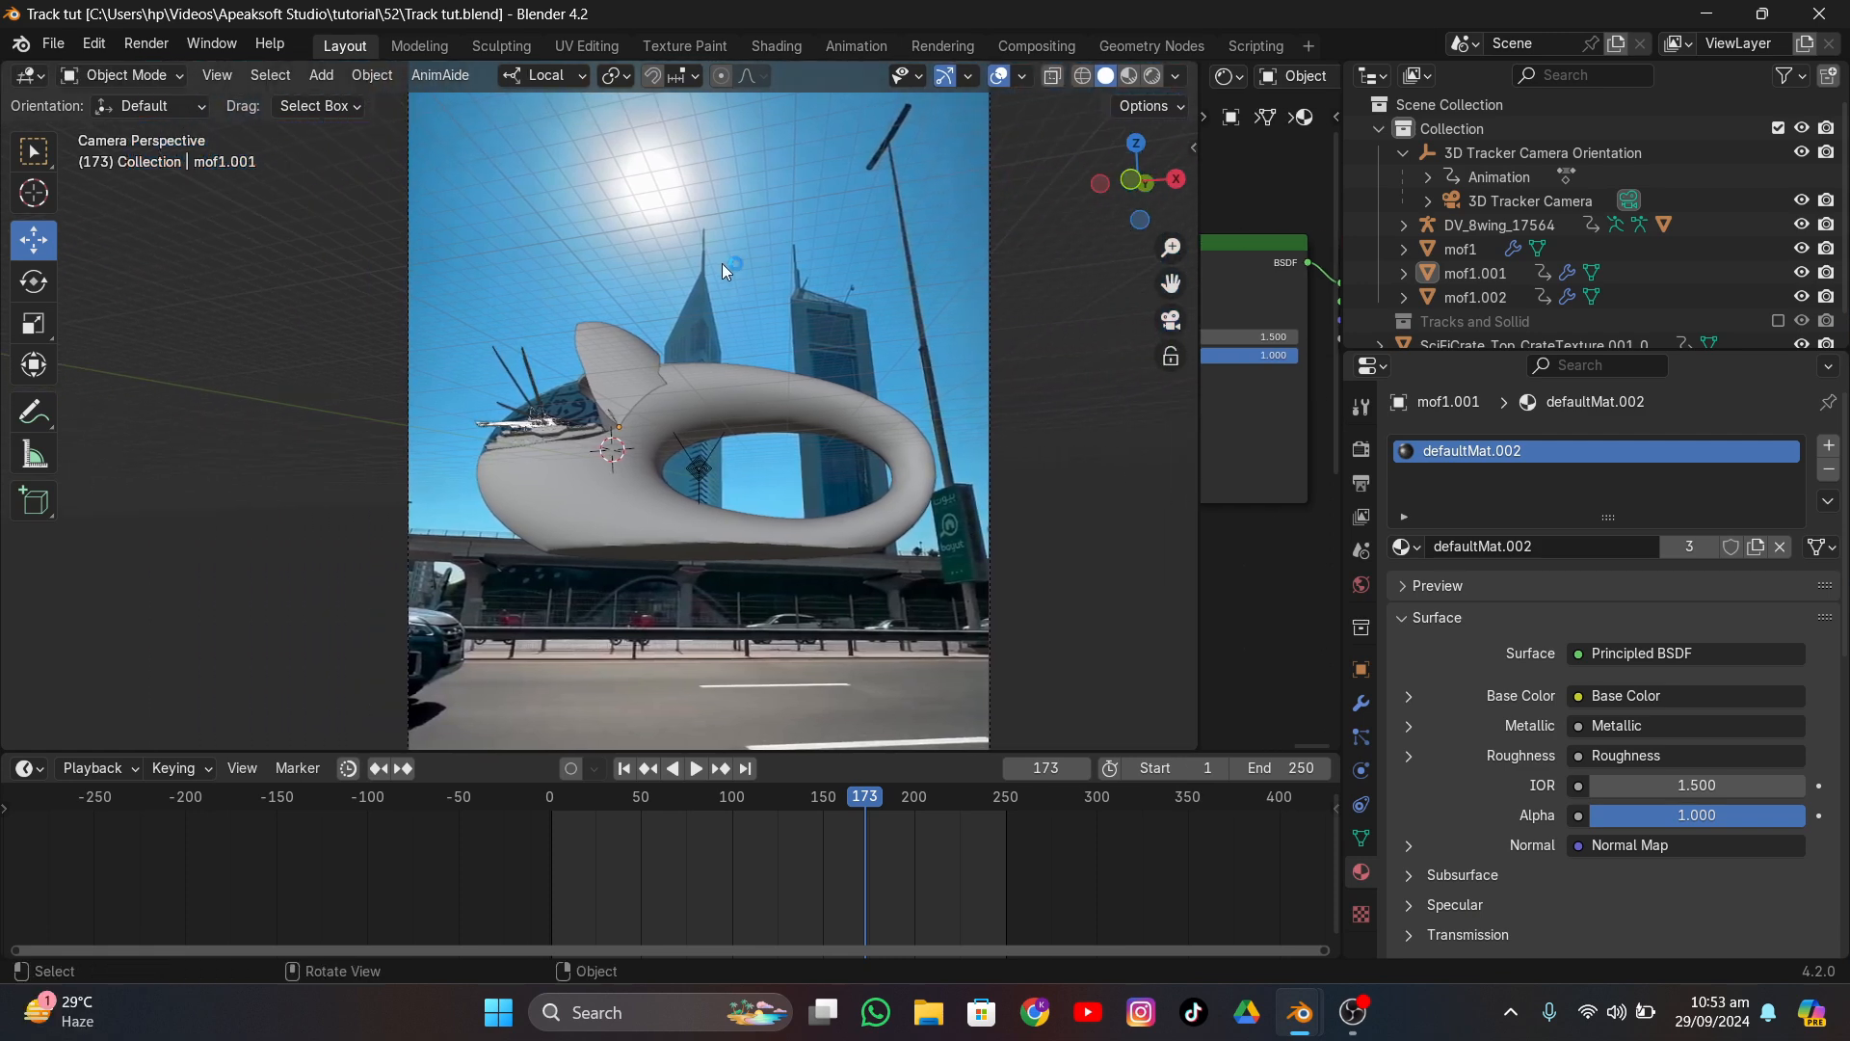
middle_click_drag(720, 263, 704, 569)
left_click(623, 768)
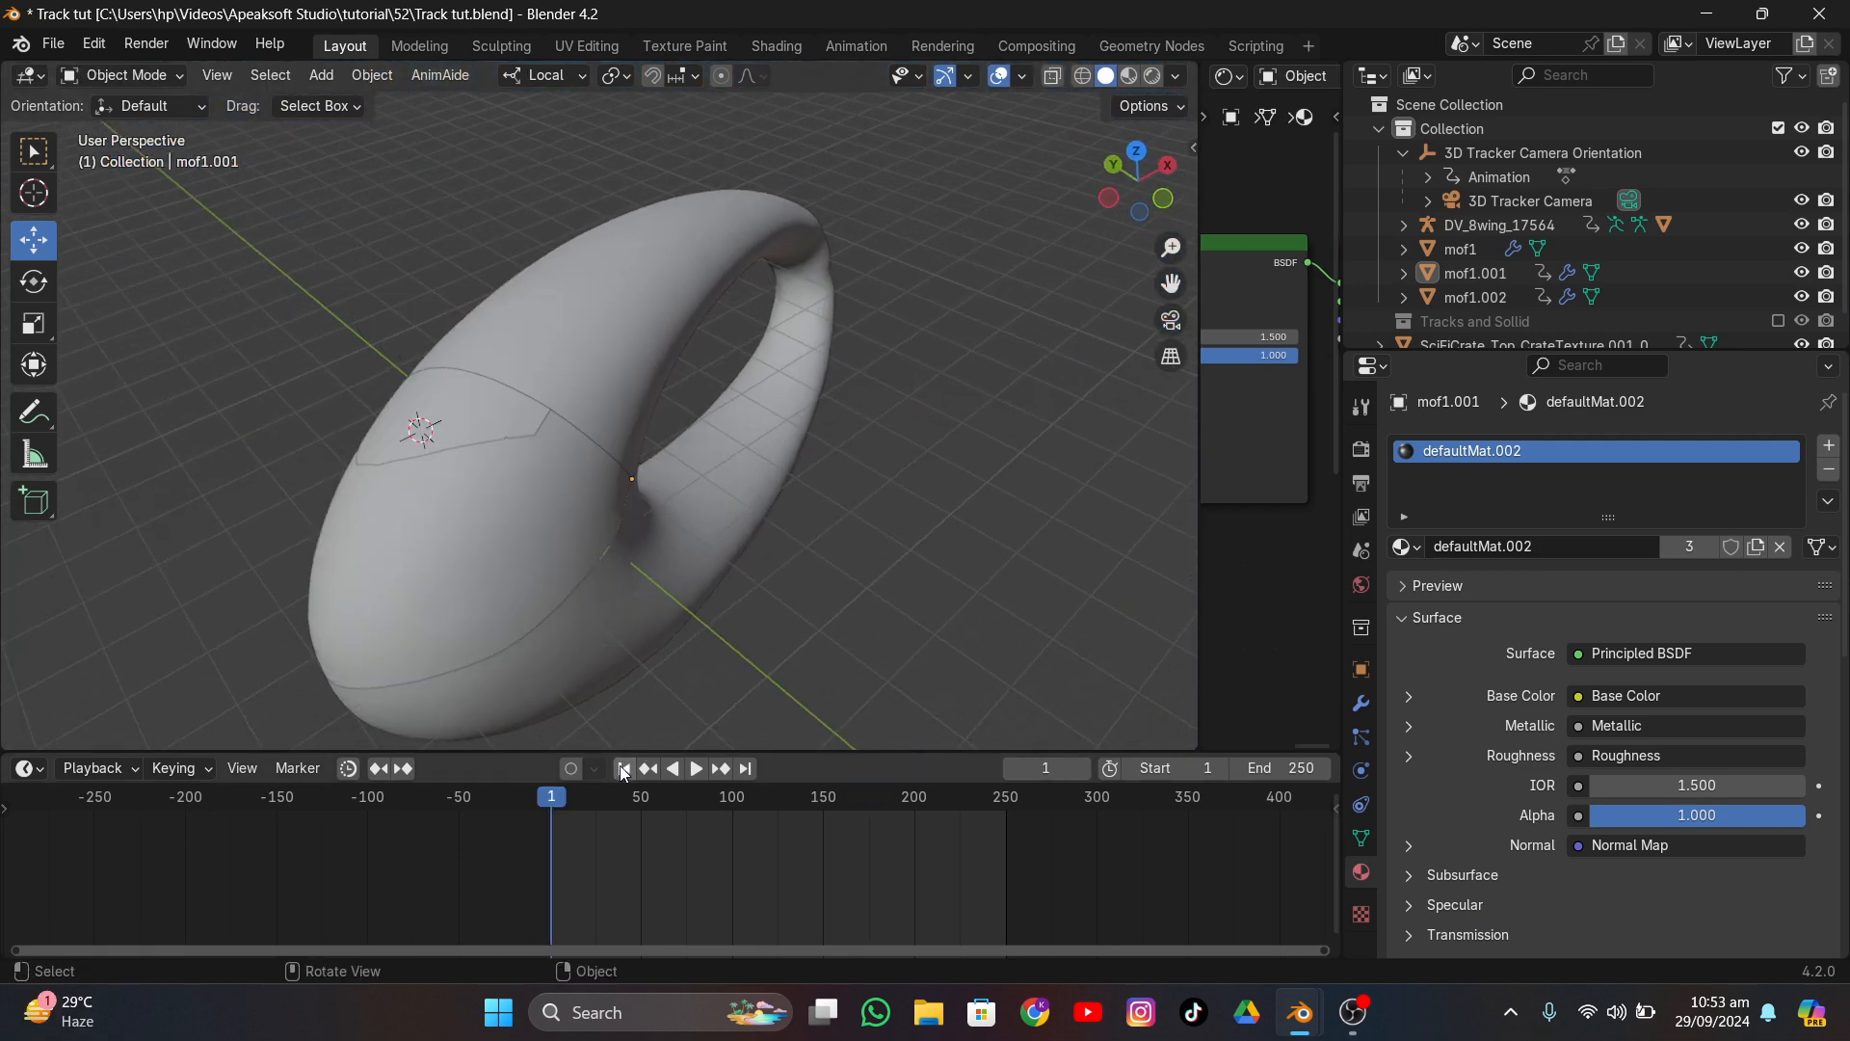
middle_click_drag(661, 465, 496, 447)
left_click(638, 496)
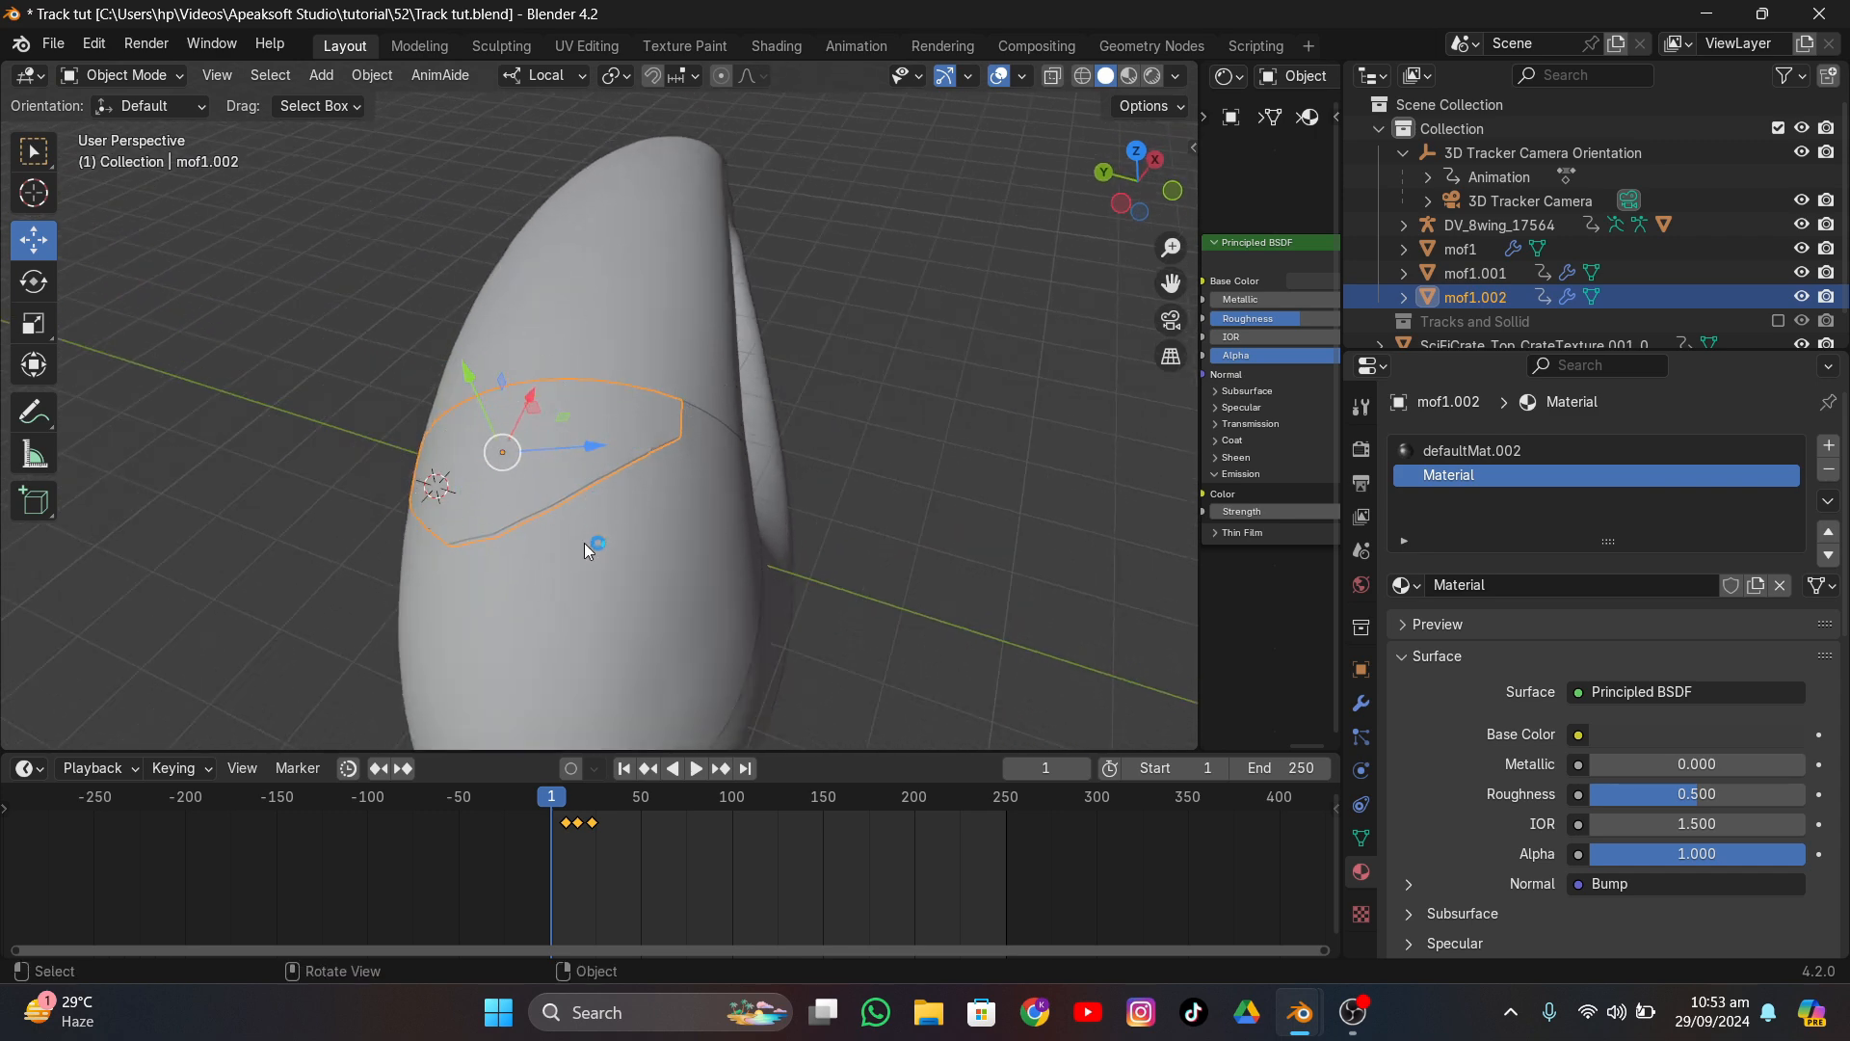
mouse_move(557, 804)
left_mouse_down()
mouse_move(599, 819)
mouse_move(559, 824)
left_mouse_up()
middle_click_drag(748, 380, 666, 366)
left_click_drag(559, 798, 598, 810)
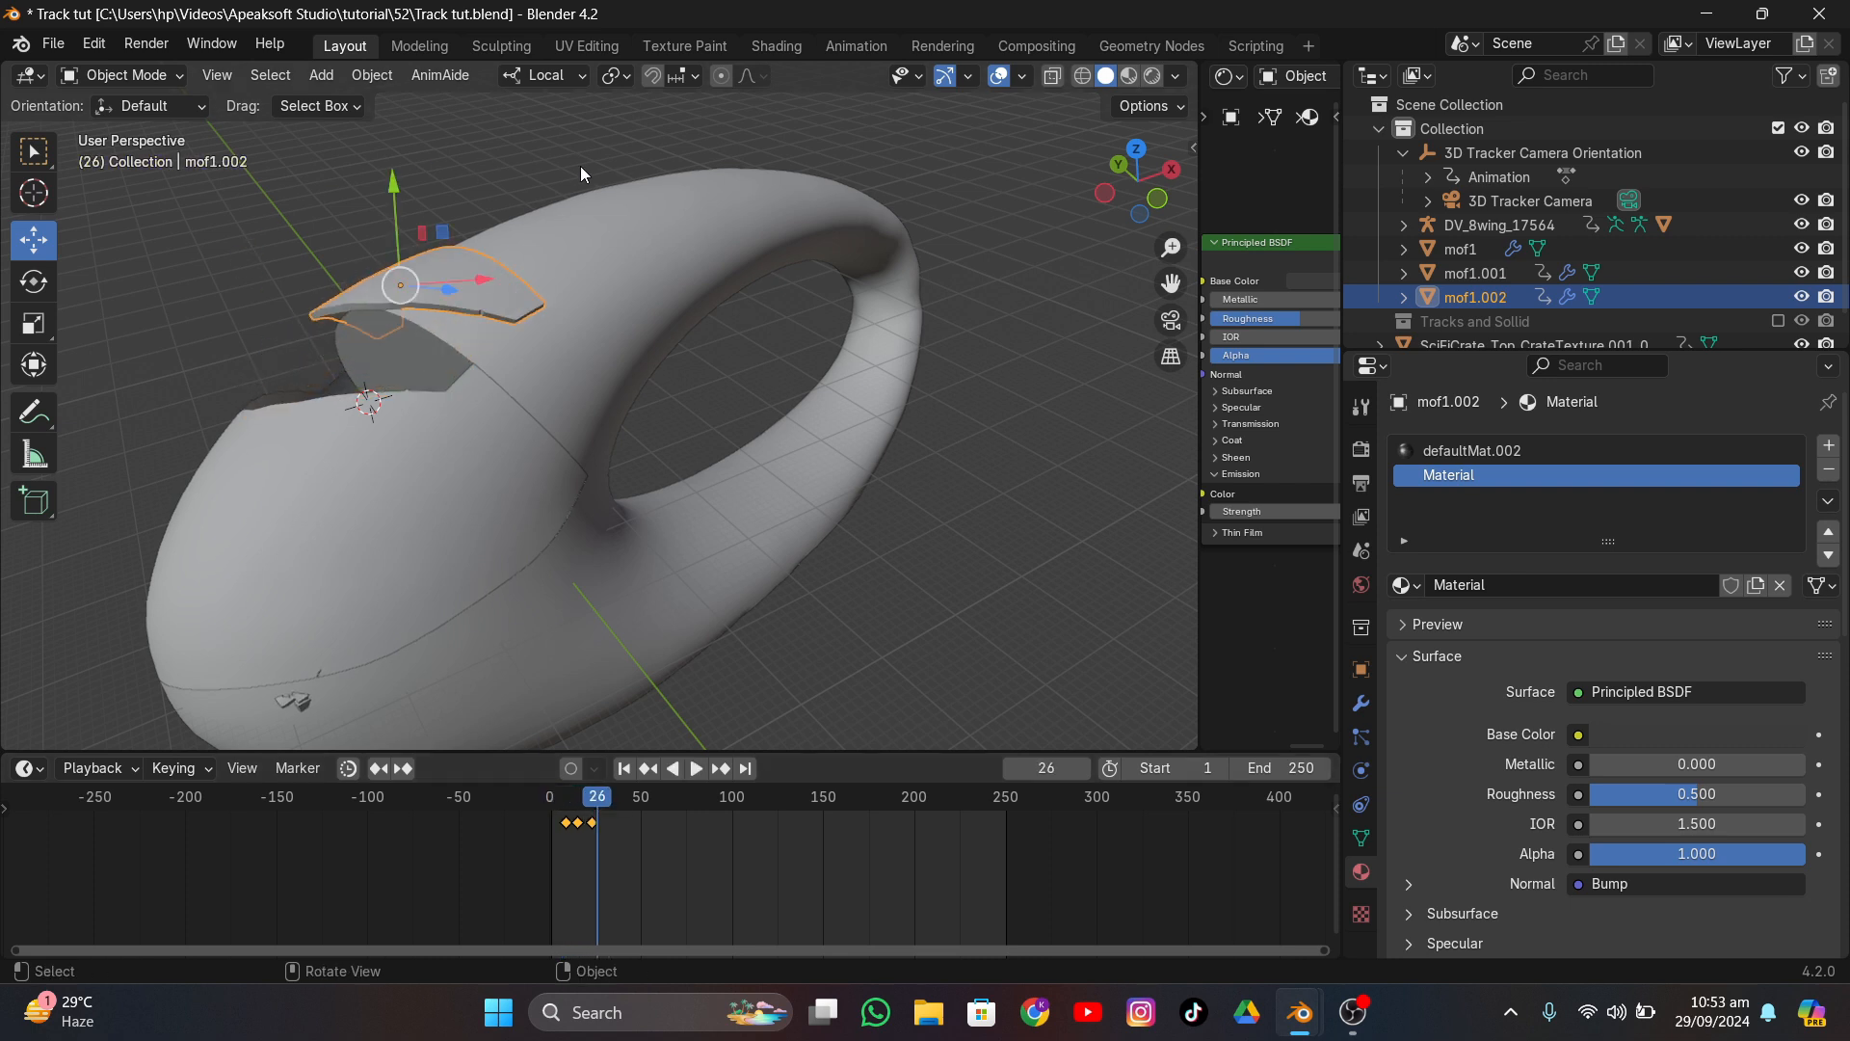
- Select the front cover mof1.001 and examine its opening up to frame 85, from outside and through the tracked camera
left_click(449, 478)
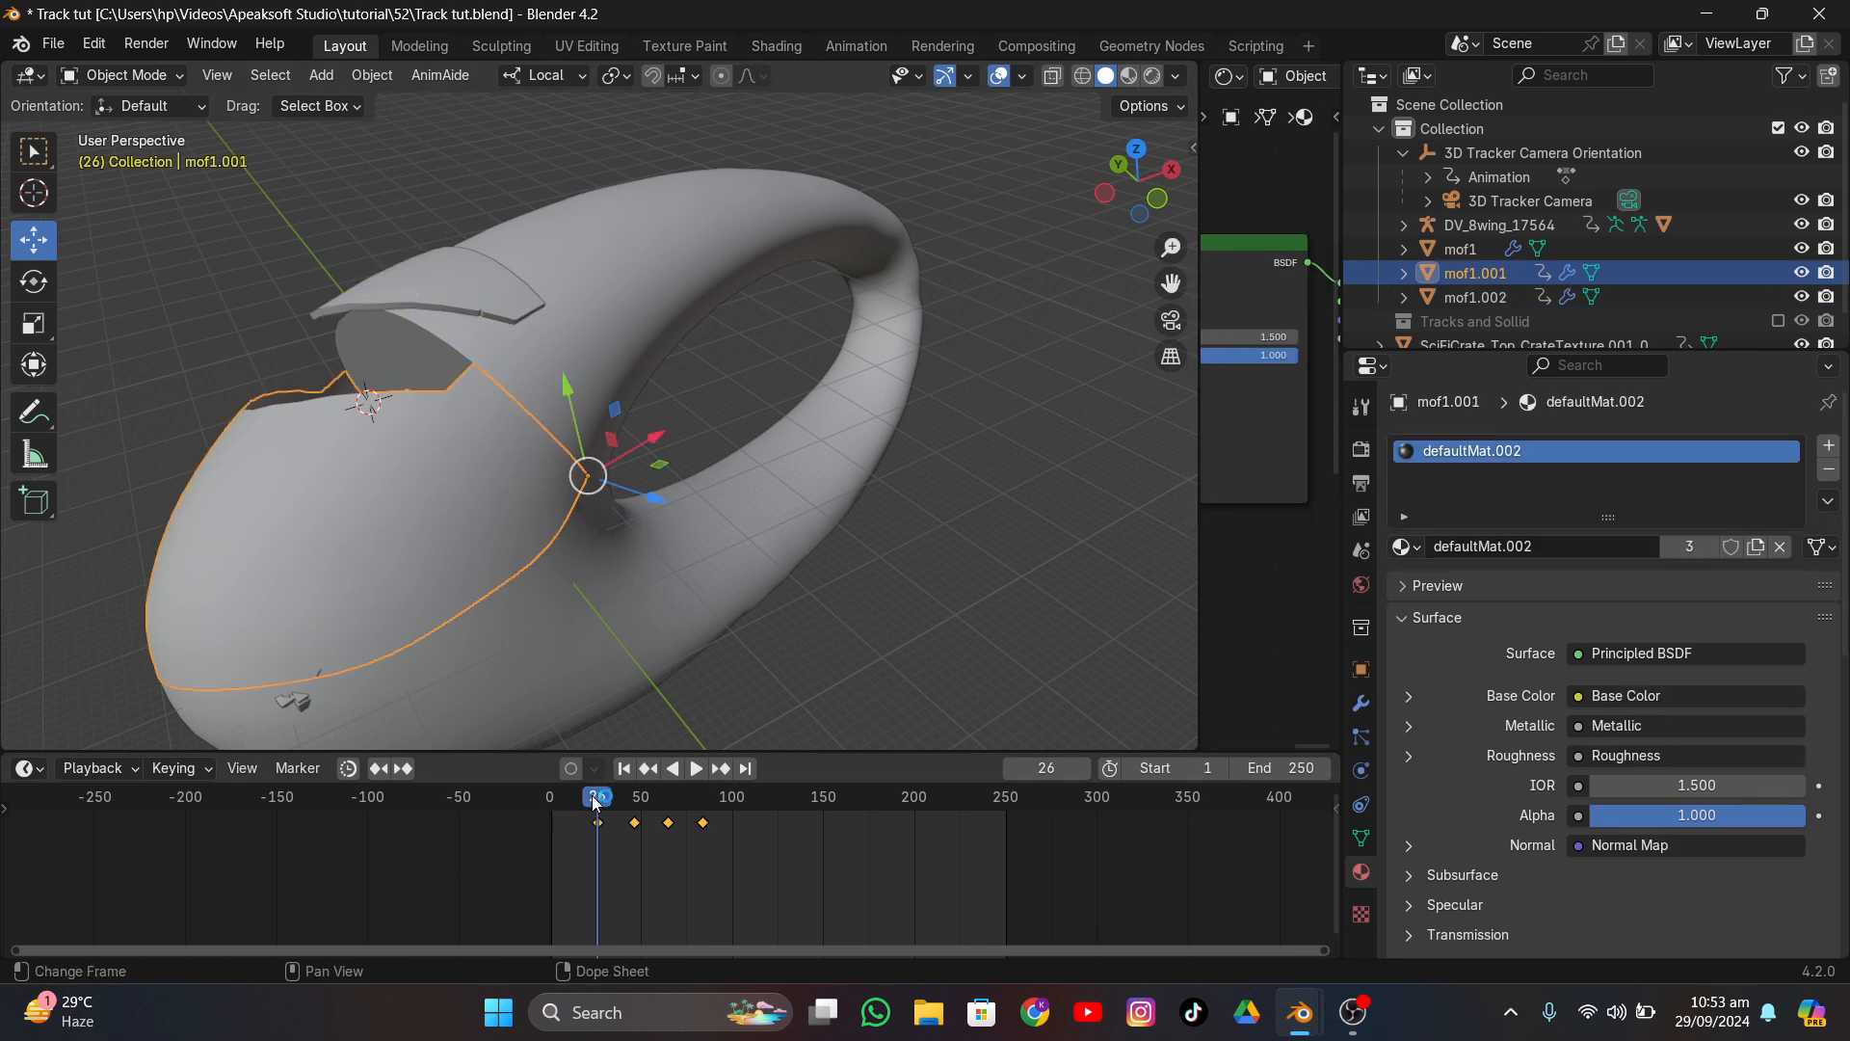
key("space")
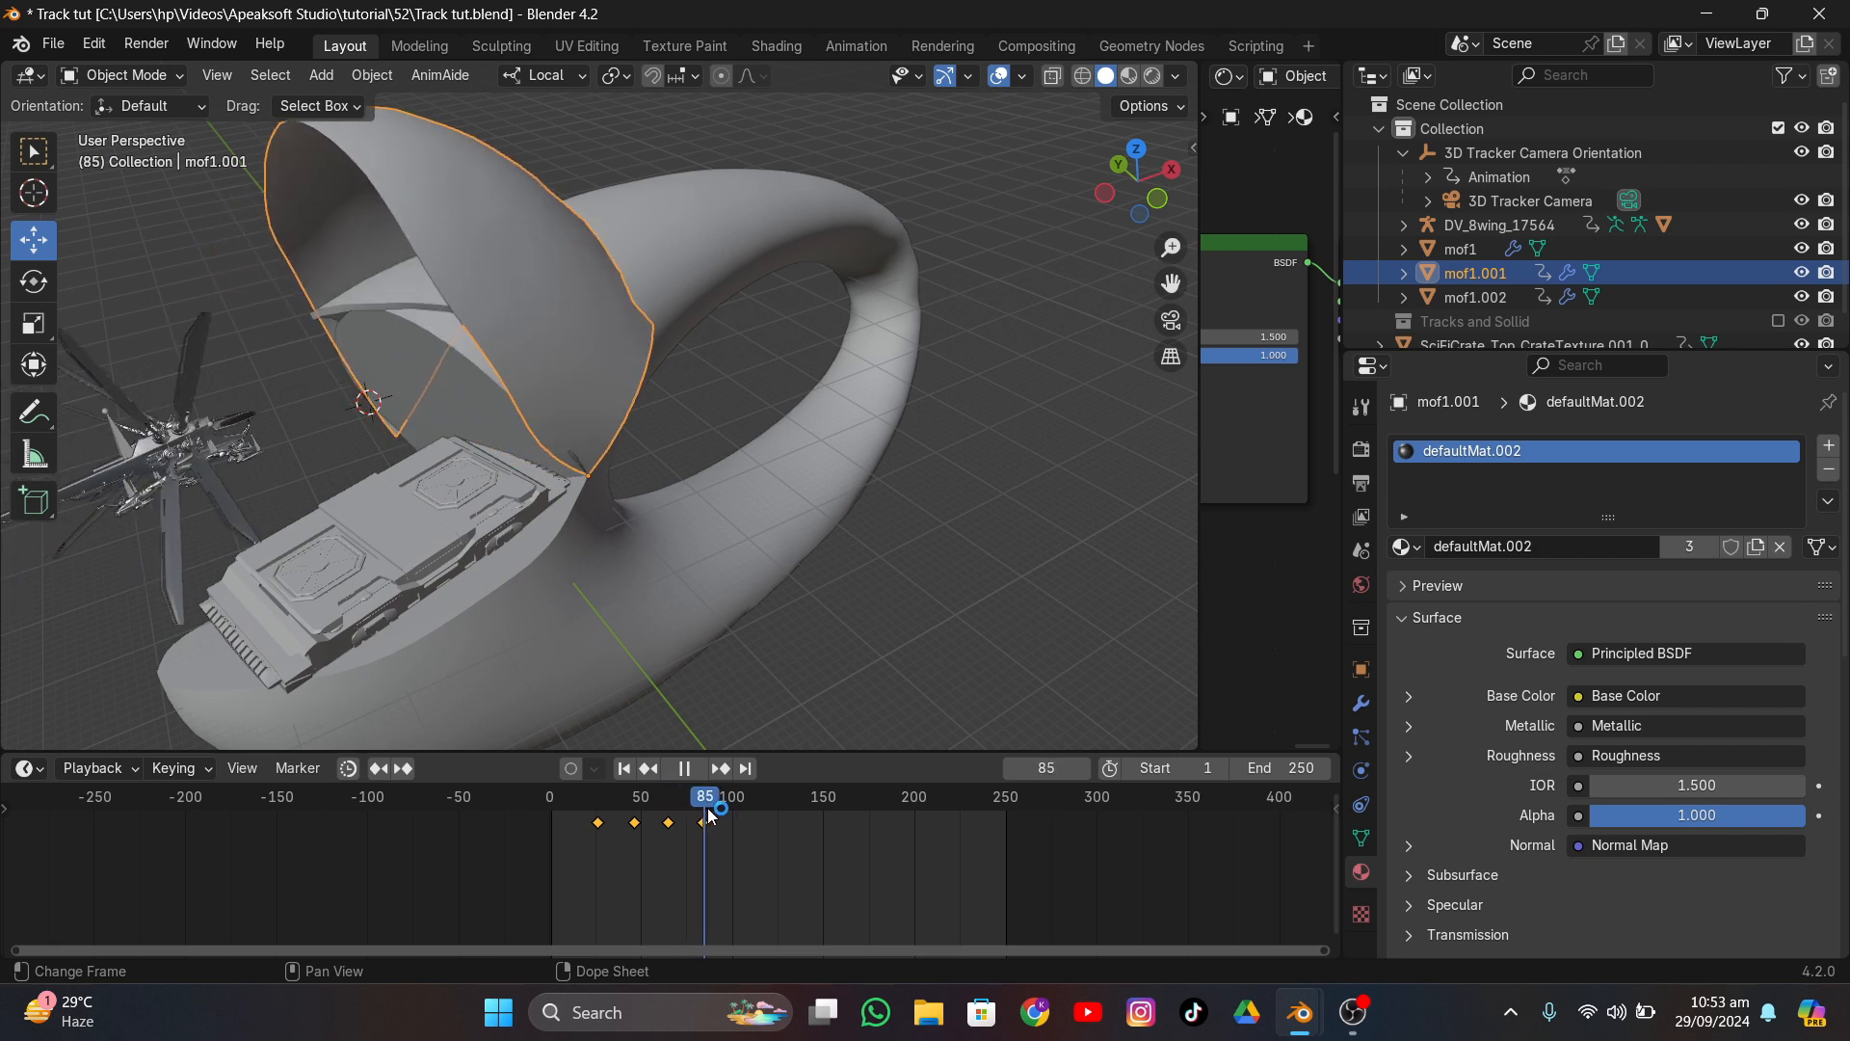
left_click_drag(711, 816, 696, 872)
key("space")
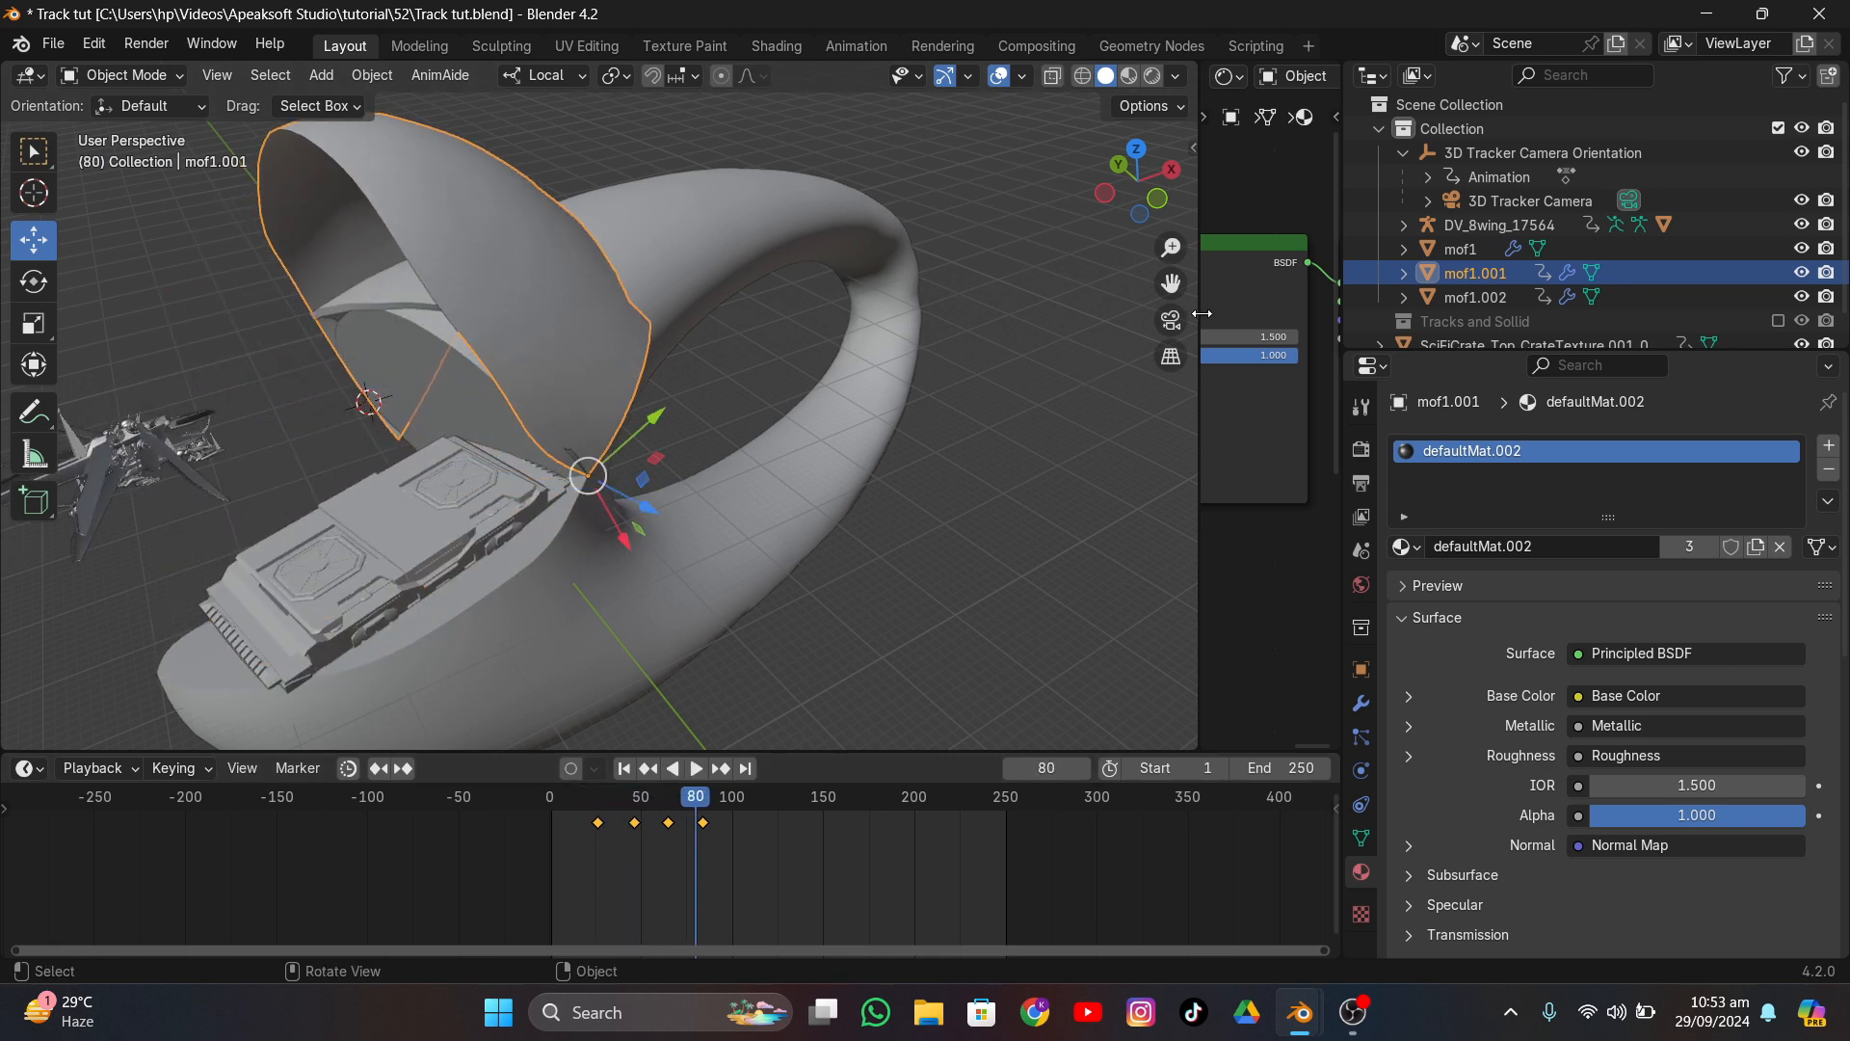
left_click(1171, 320)
scroll(648, 549, "up", 3)
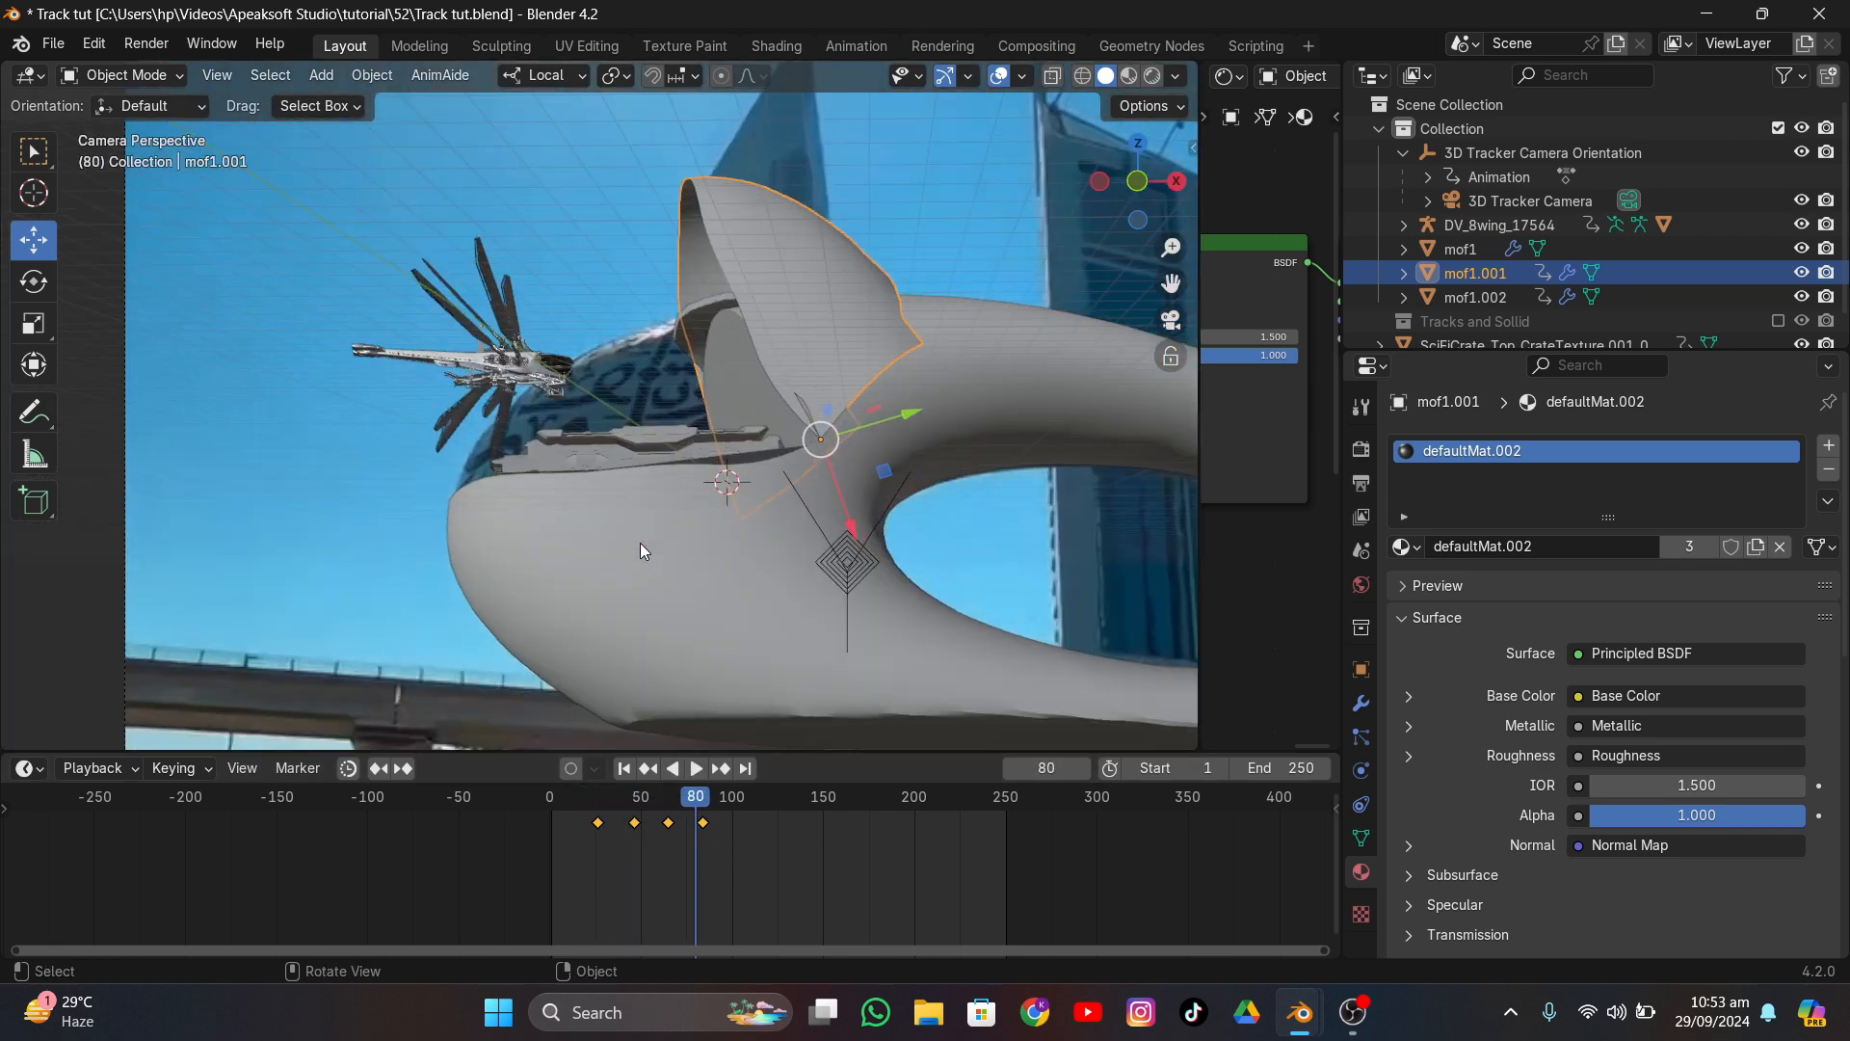
left_click_drag(701, 794, 637, 783)
key("space")
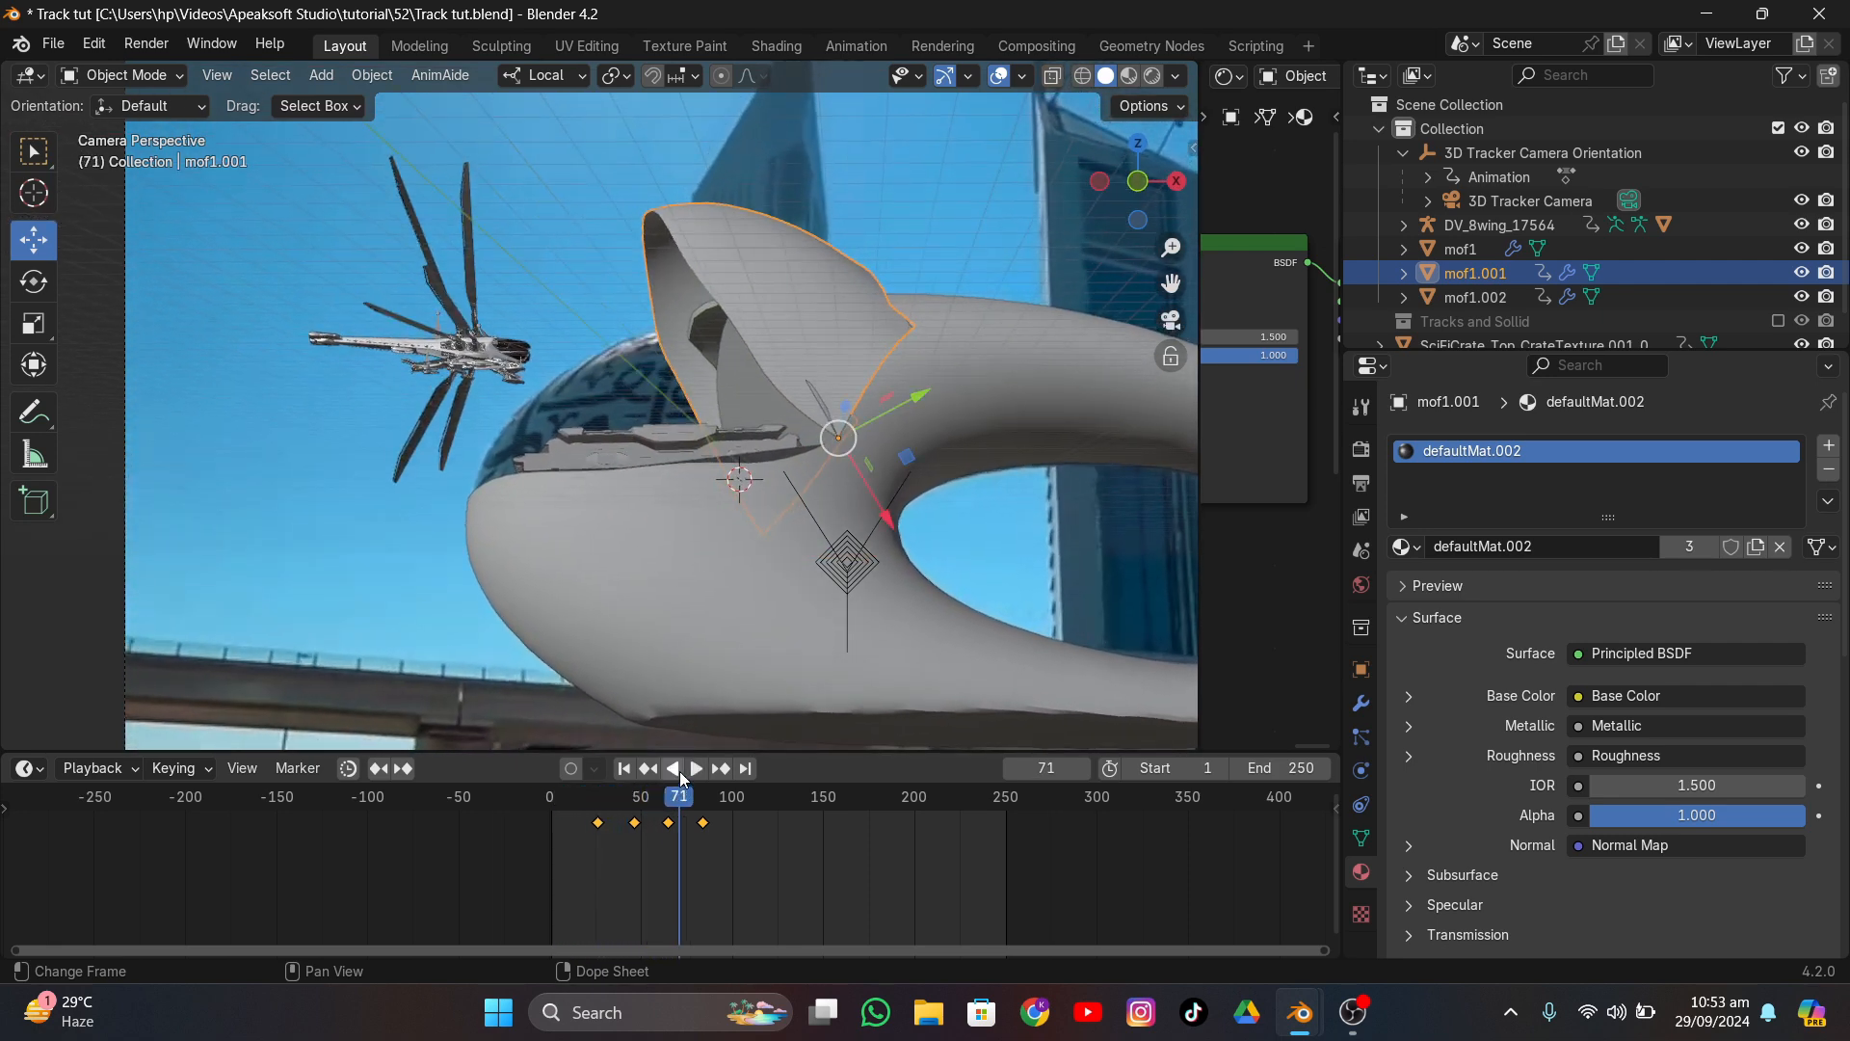
- Rotate the ornithopter DV_8wing_17564 slightly with Trackball rotation at frame 72 and keyframe it
left_click(1499, 224)
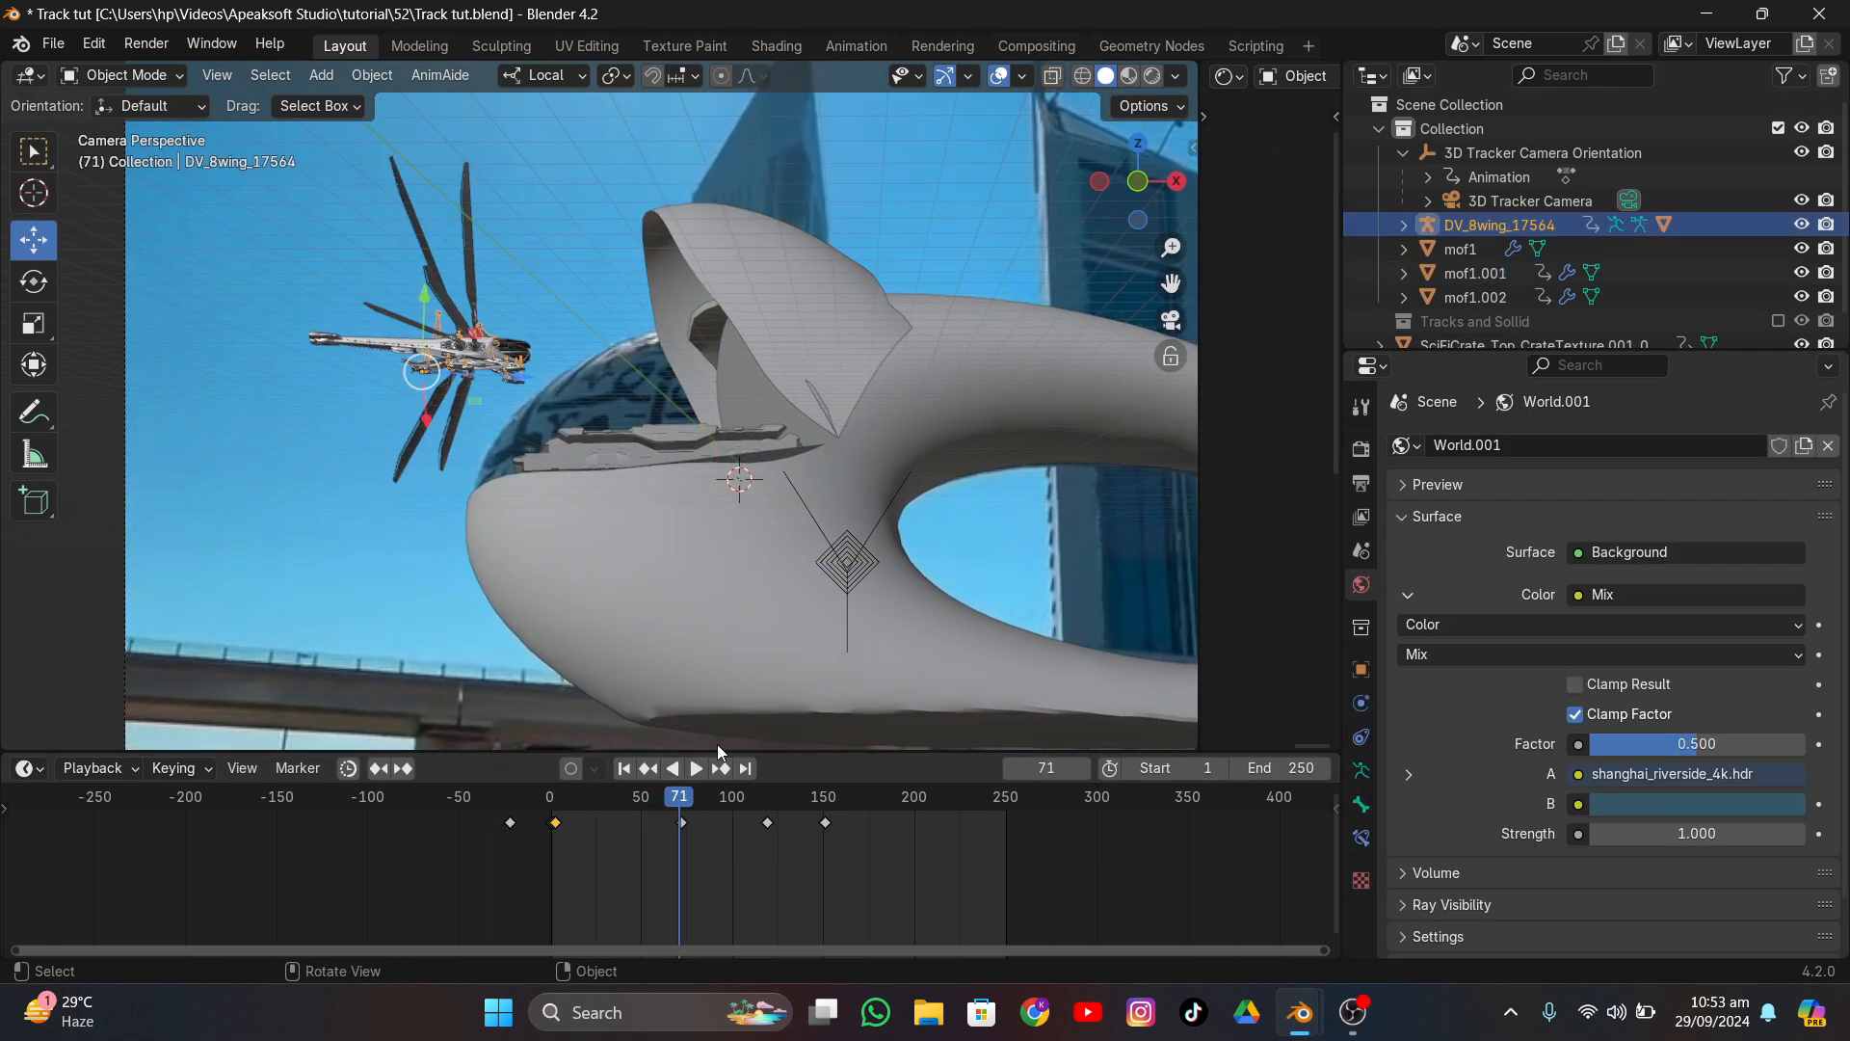
left_click(720, 768)
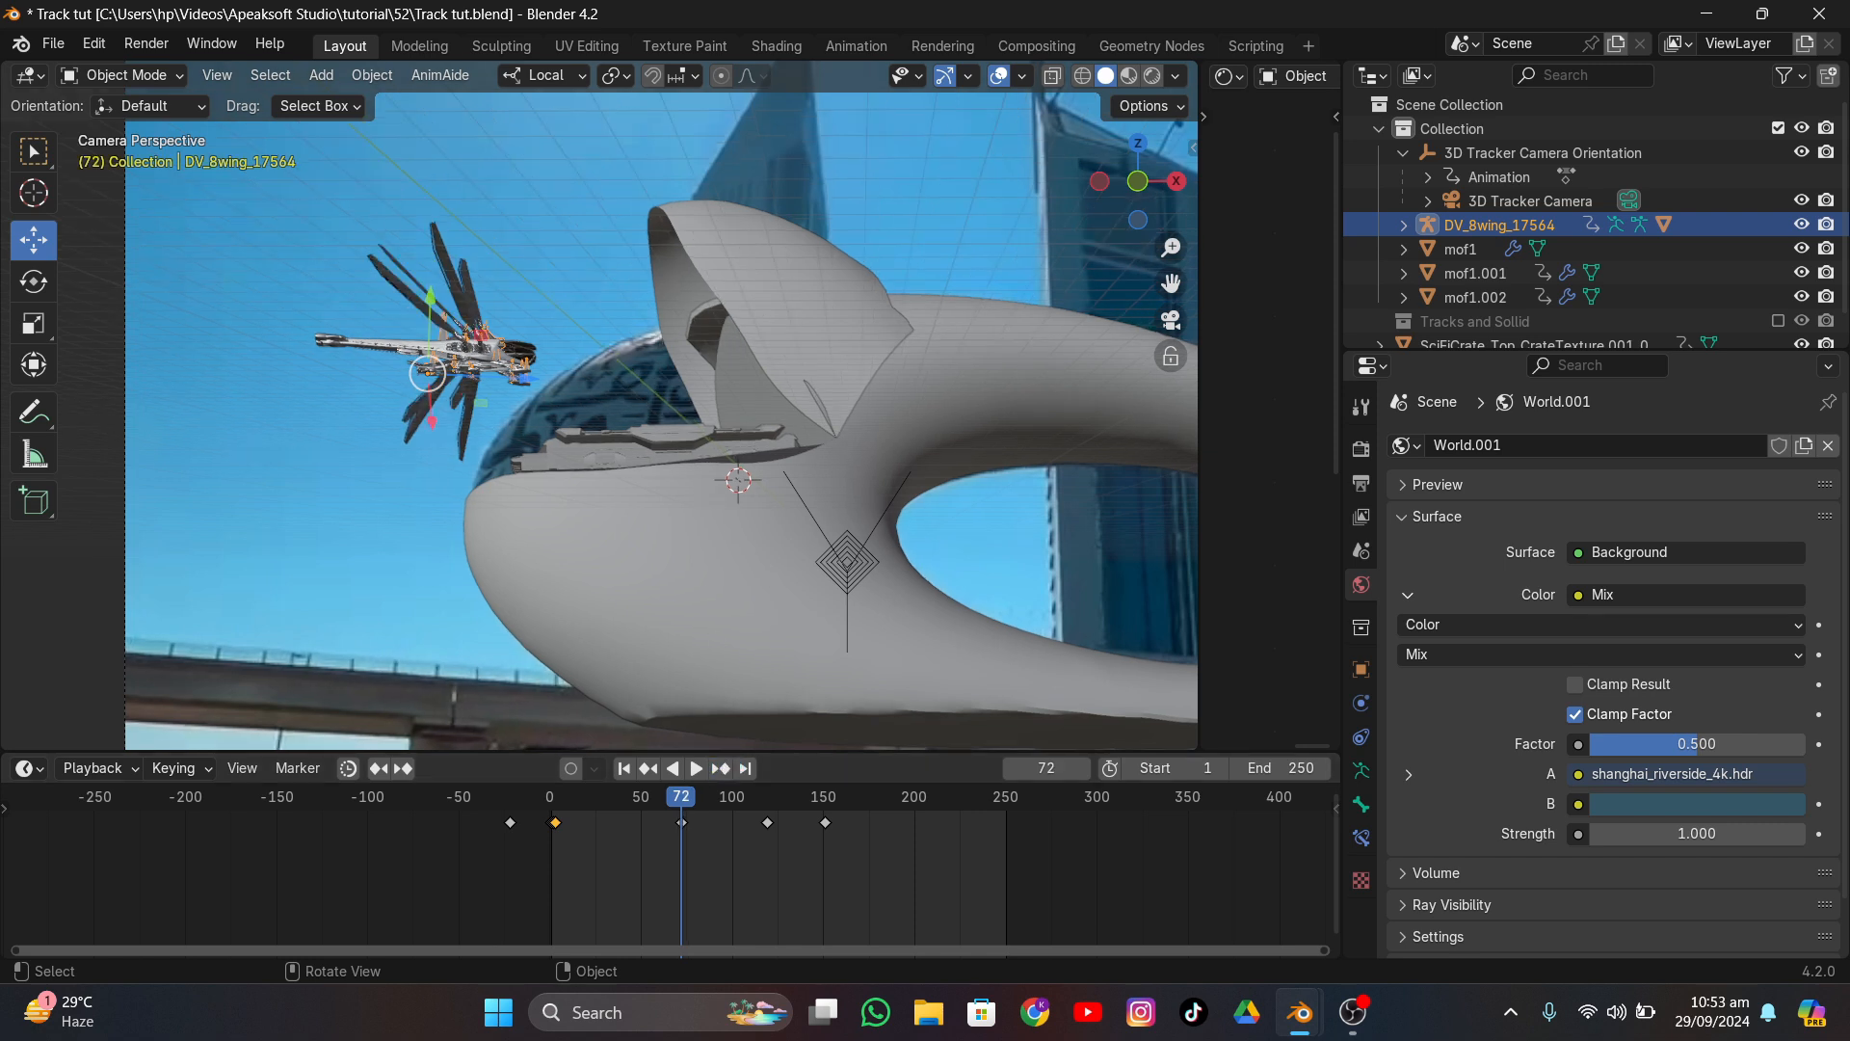
key("r")
key("r")
left_click(727, 492)
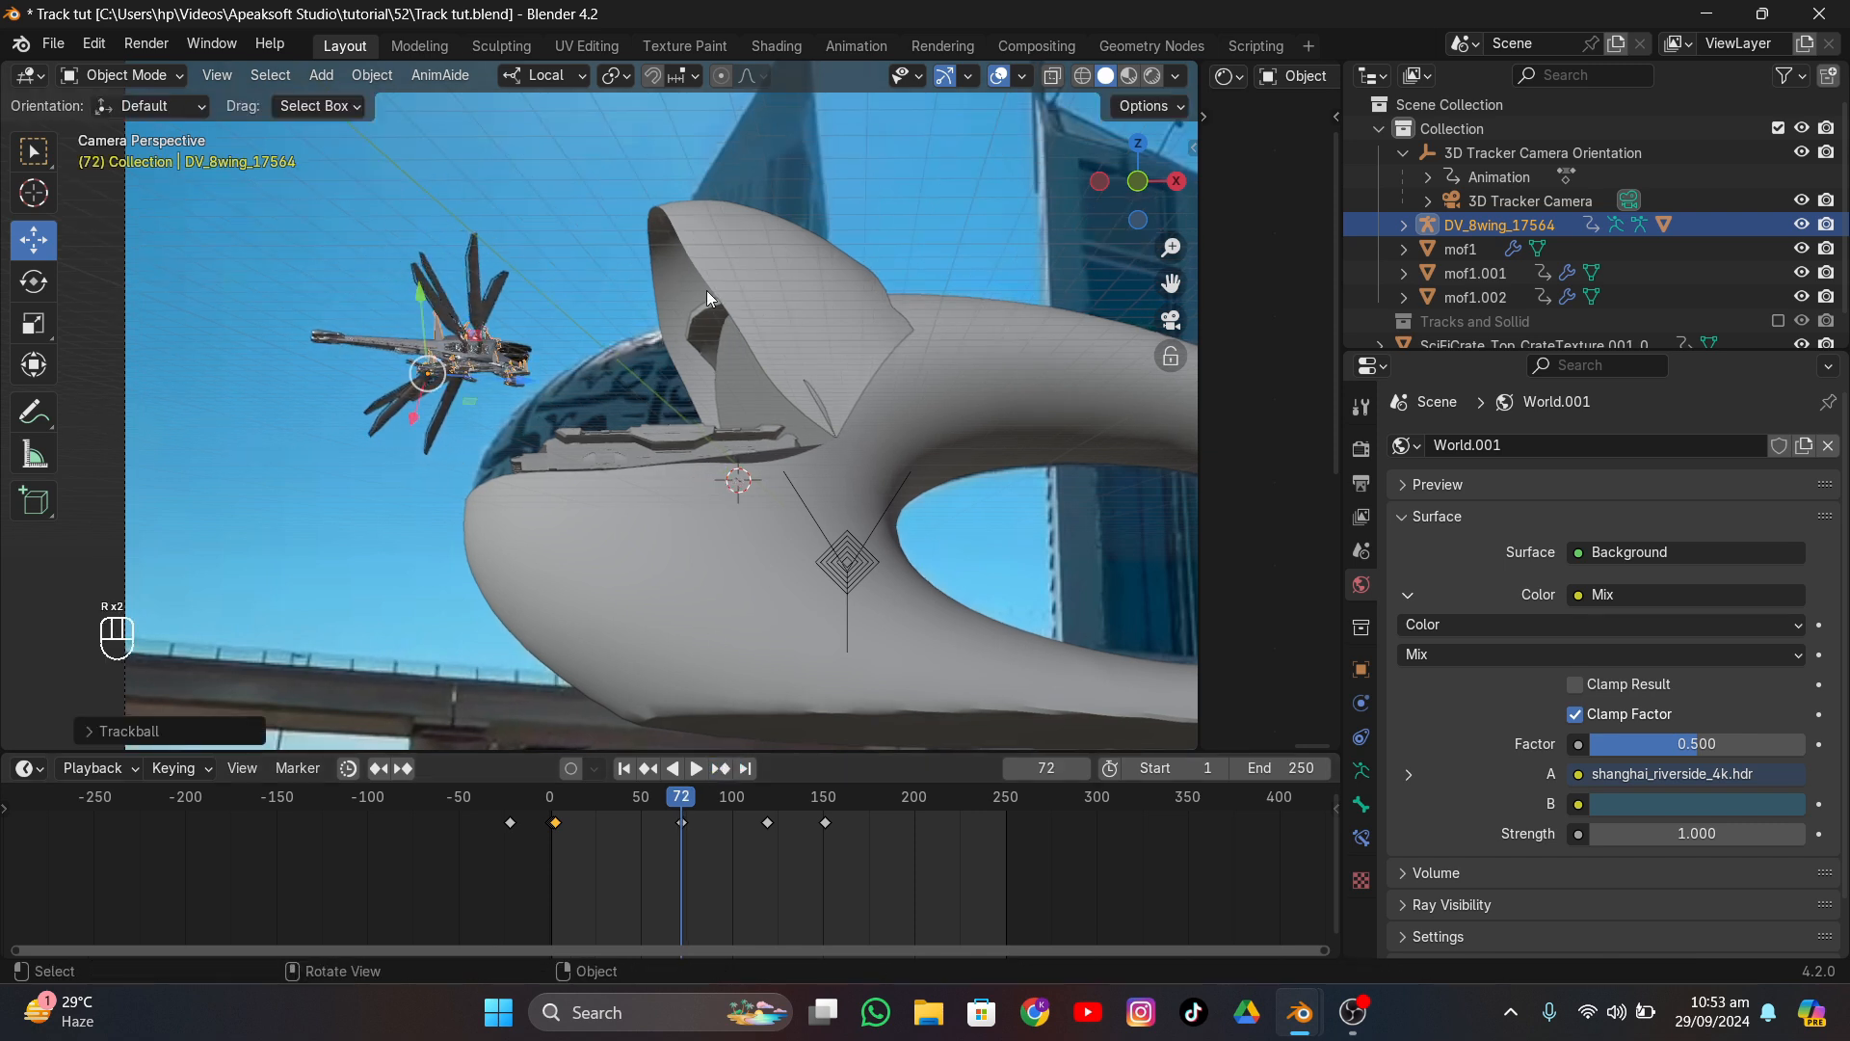
key("i")
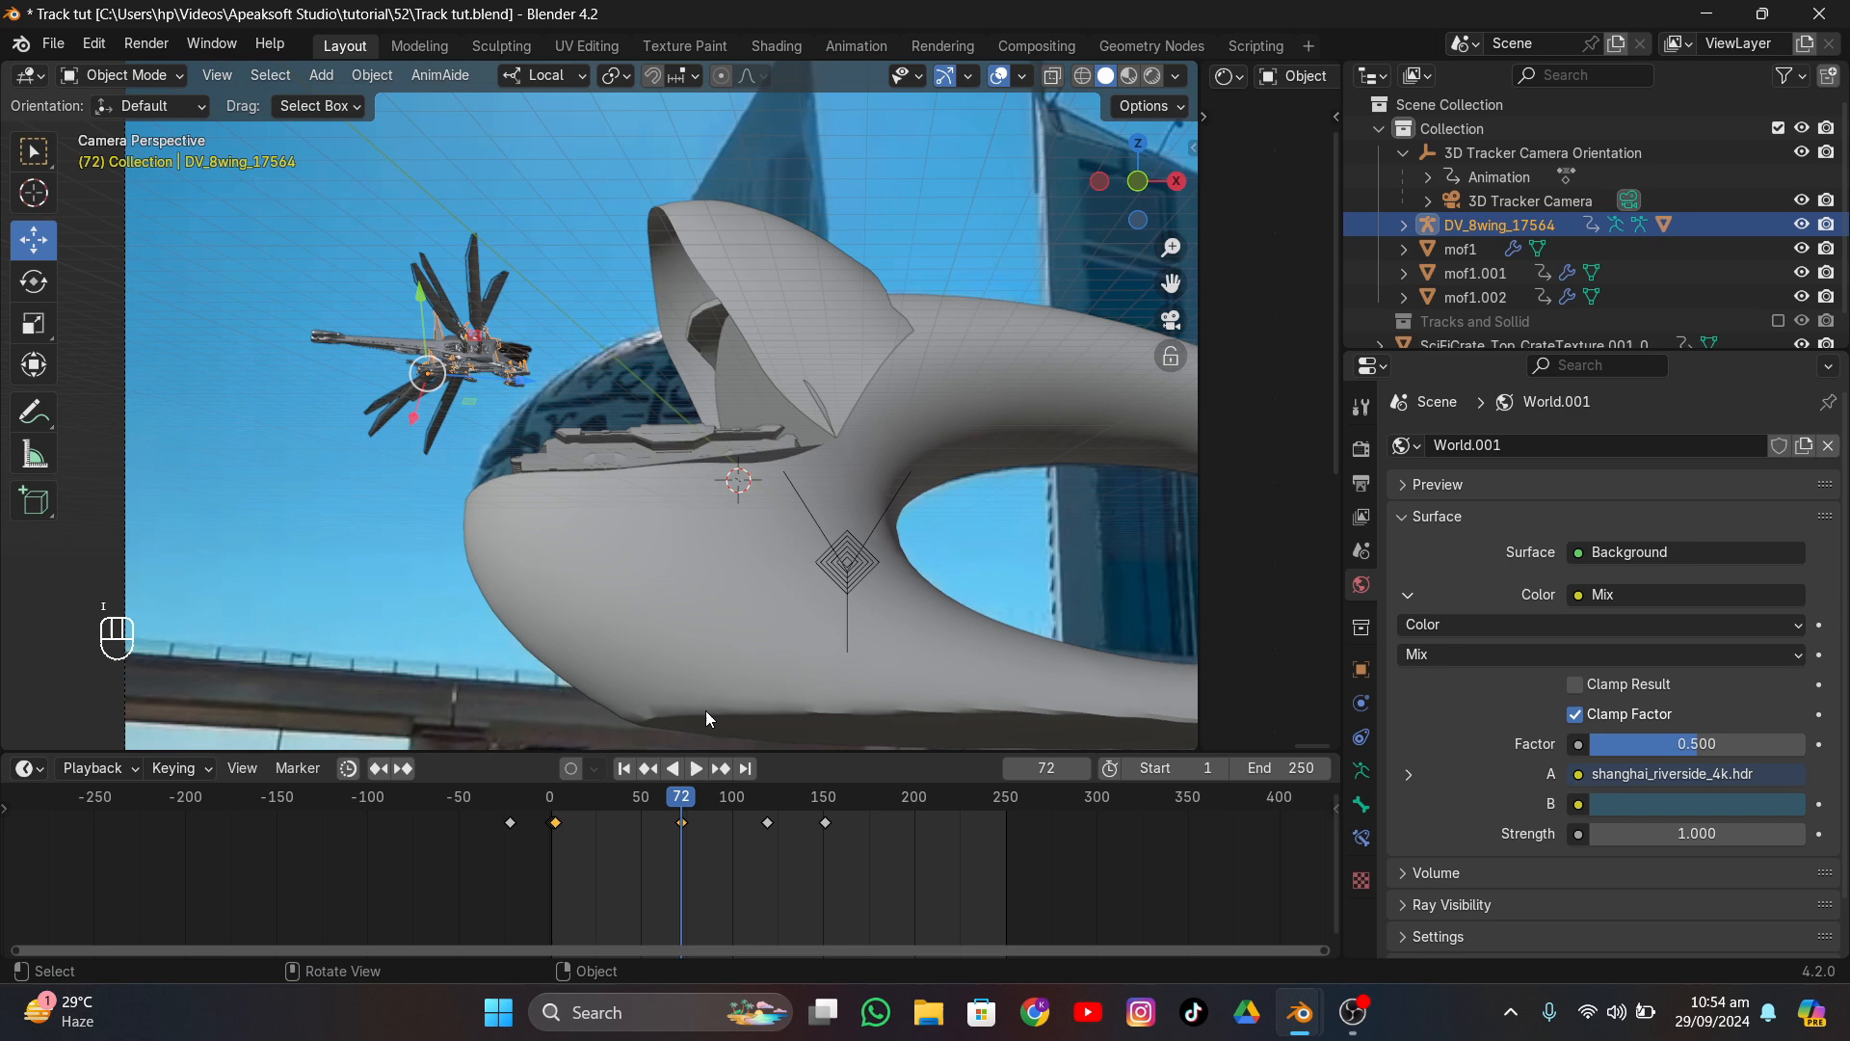
- Rotate the ornithopter slightly with Trackball rotation at frame 2 and insert a keyframe there
left_click(672, 768)
mouse_move(615, 796)
left_mouse_down()
mouse_move(669, 797)
mouse_move(628, 799)
left_mouse_up()
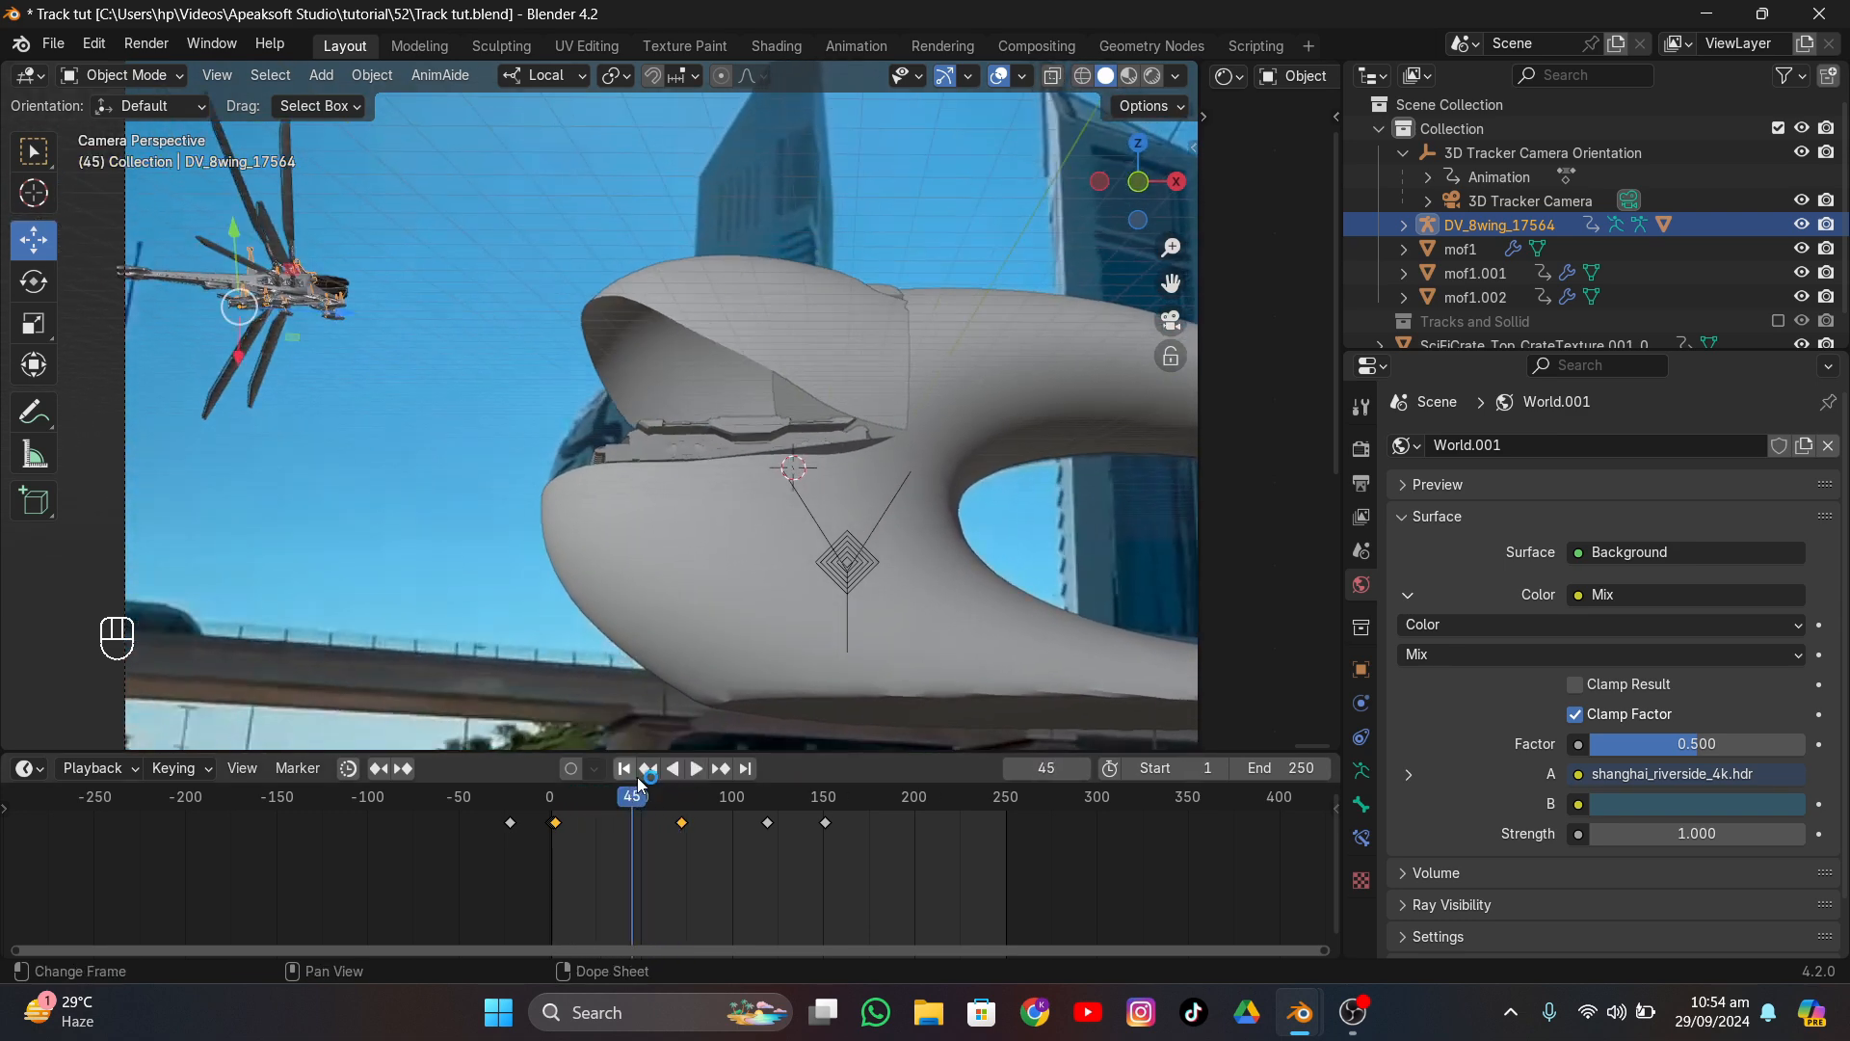
left_click(623, 768)
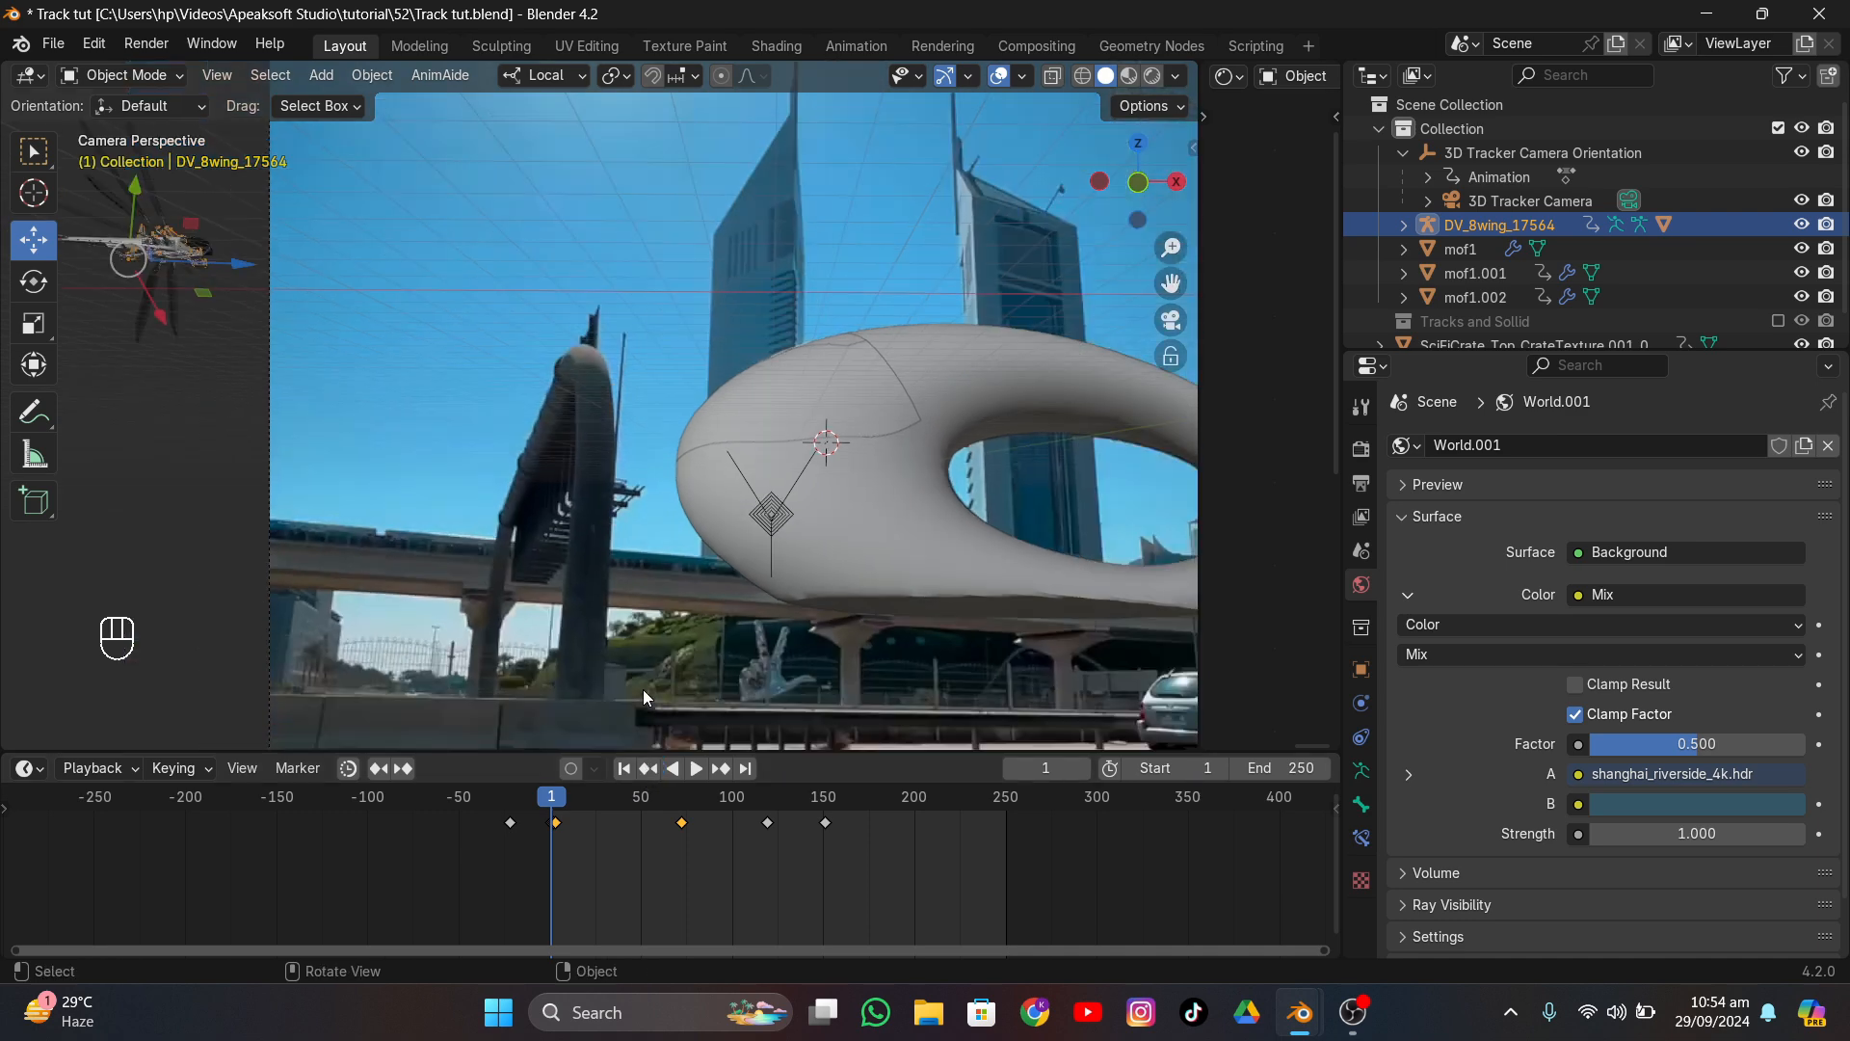
left_click(720, 769)
key("r")
key("r")
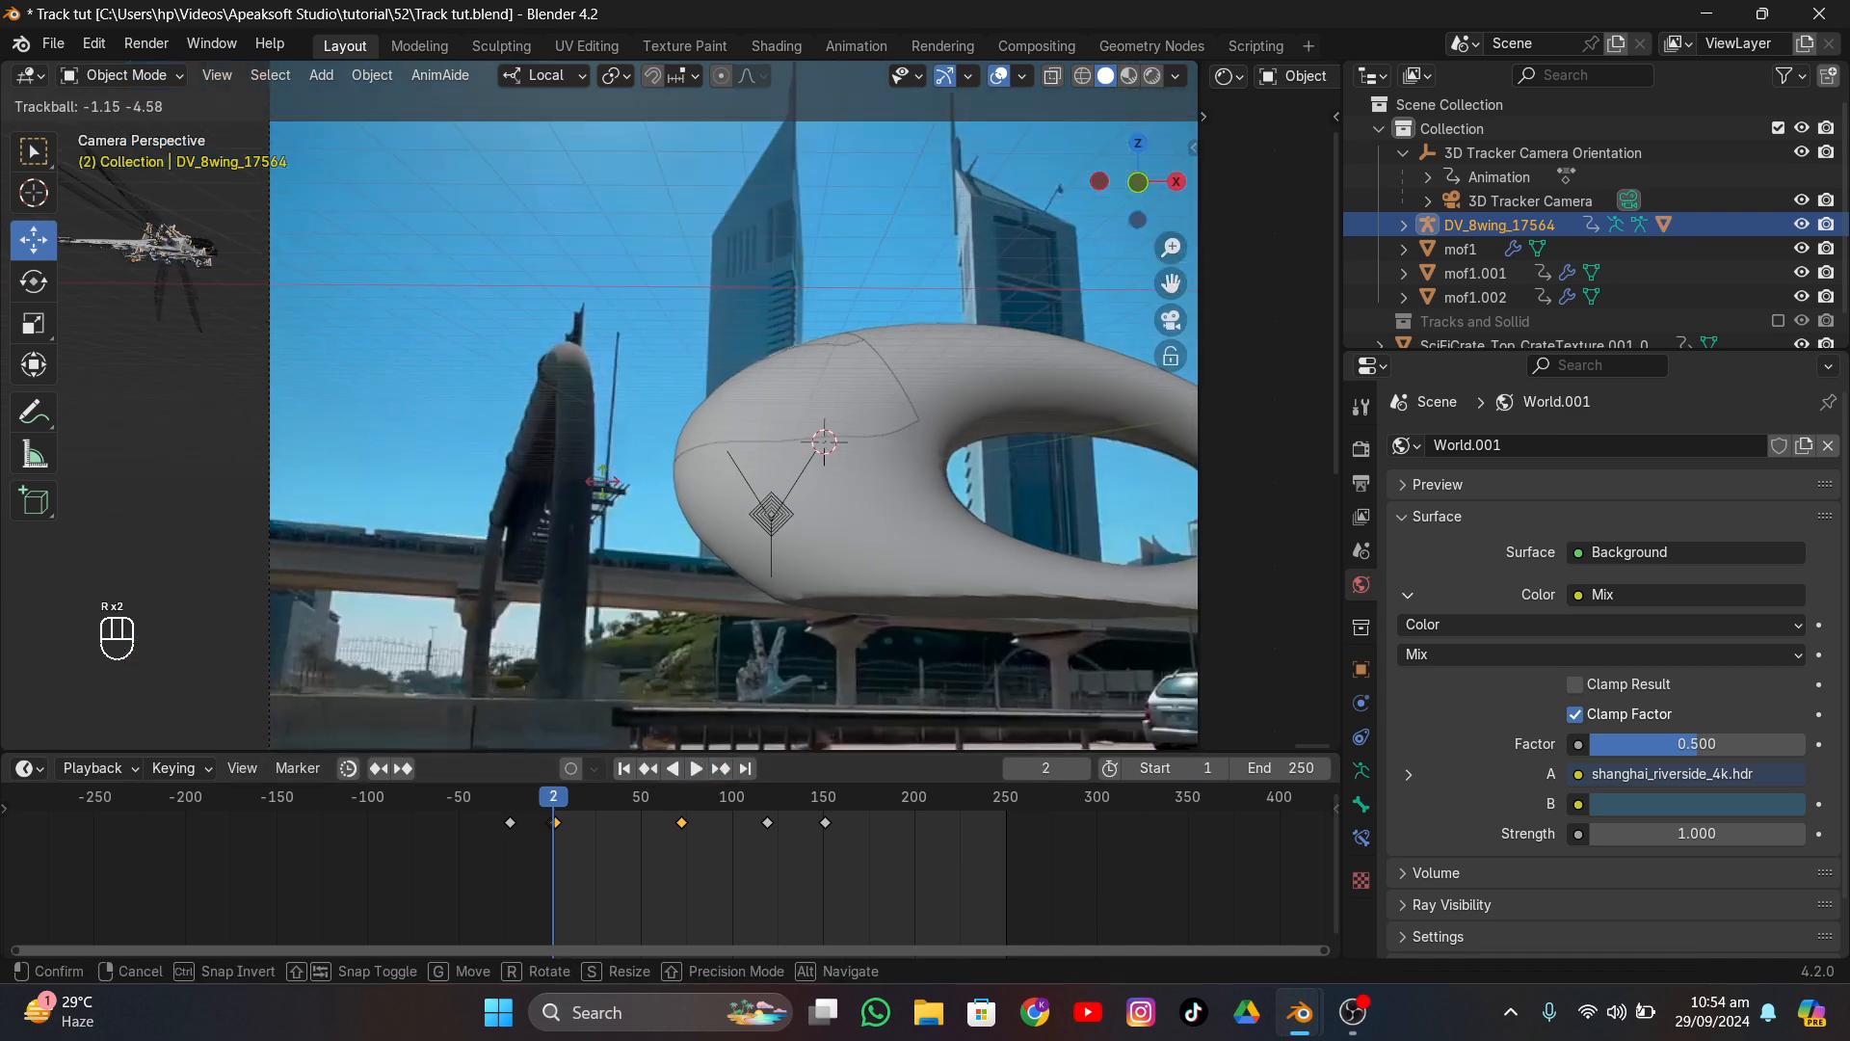
left_click(574, 483)
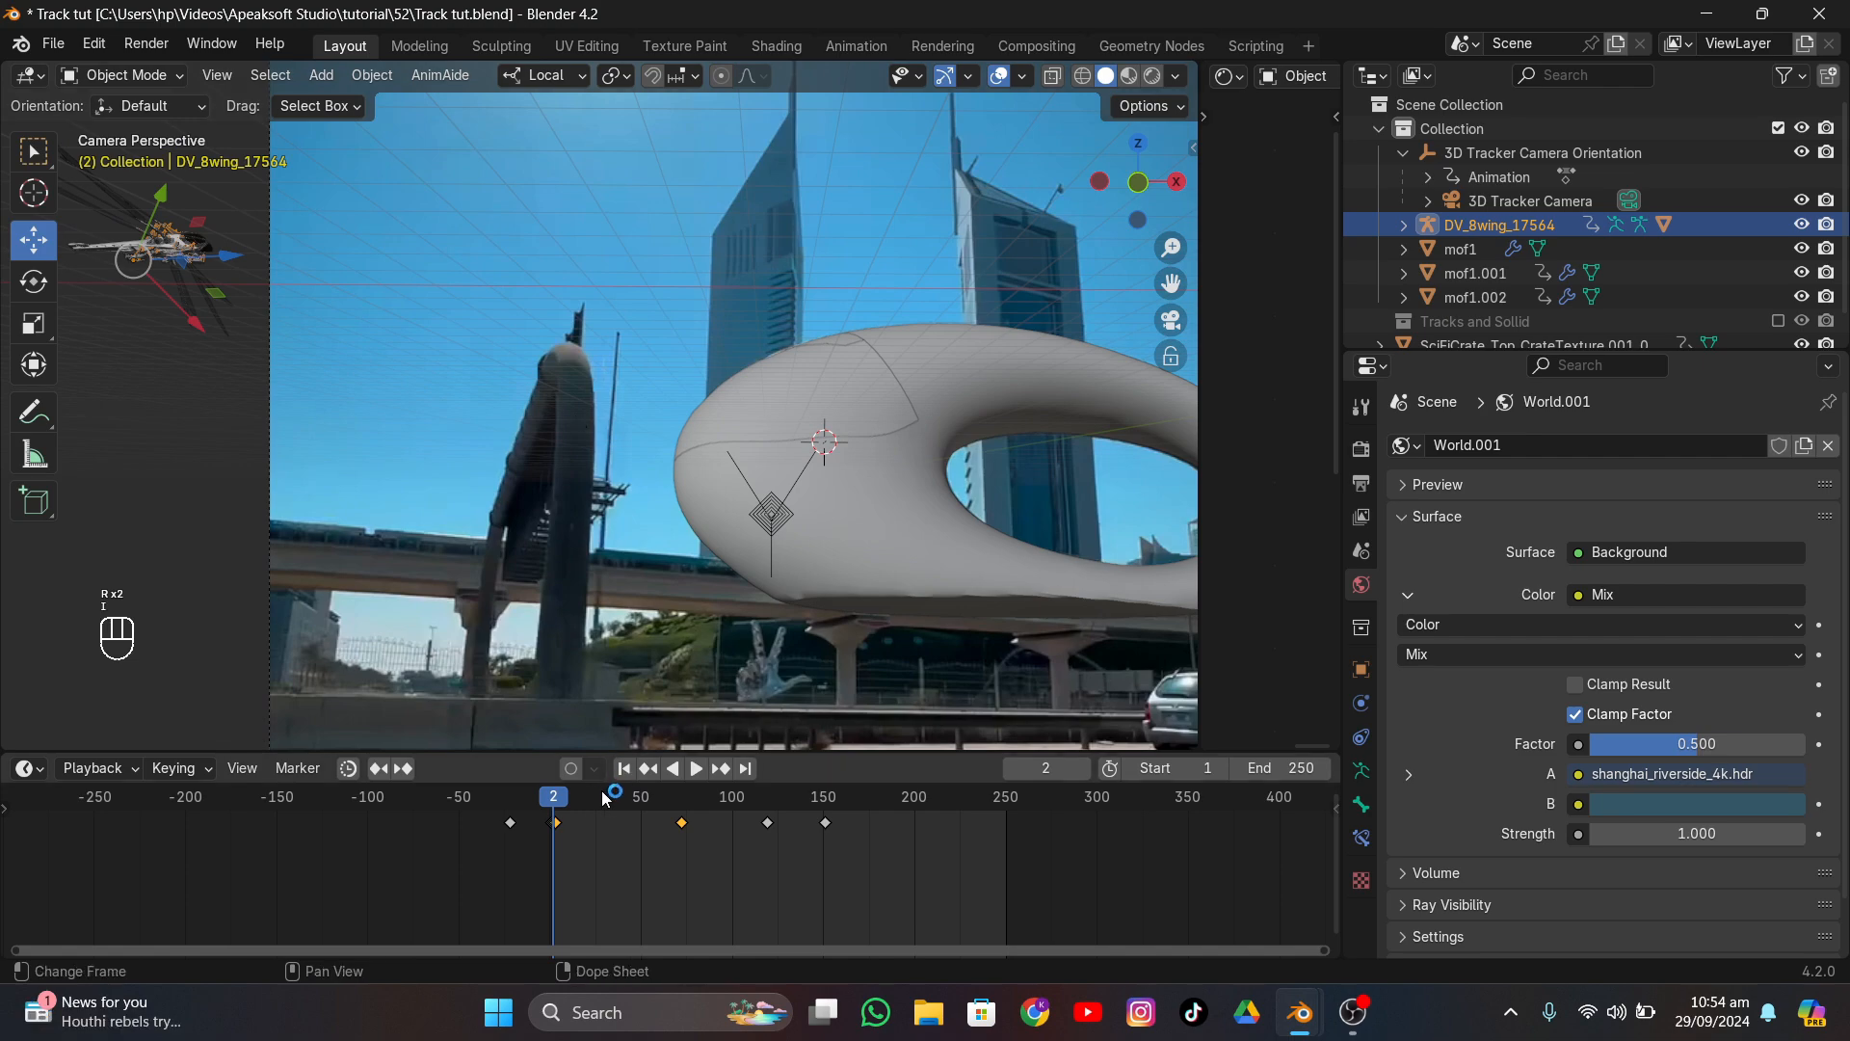
- Preview the adjusted flight up to frame 118 and save the project file
key("space")
mouse_move(617, 805)
left_mouse_down()
mouse_move(667, 827)
mouse_move(595, 811)
mouse_move(946, 854)
mouse_move(764, 840)
left_mouse_up()
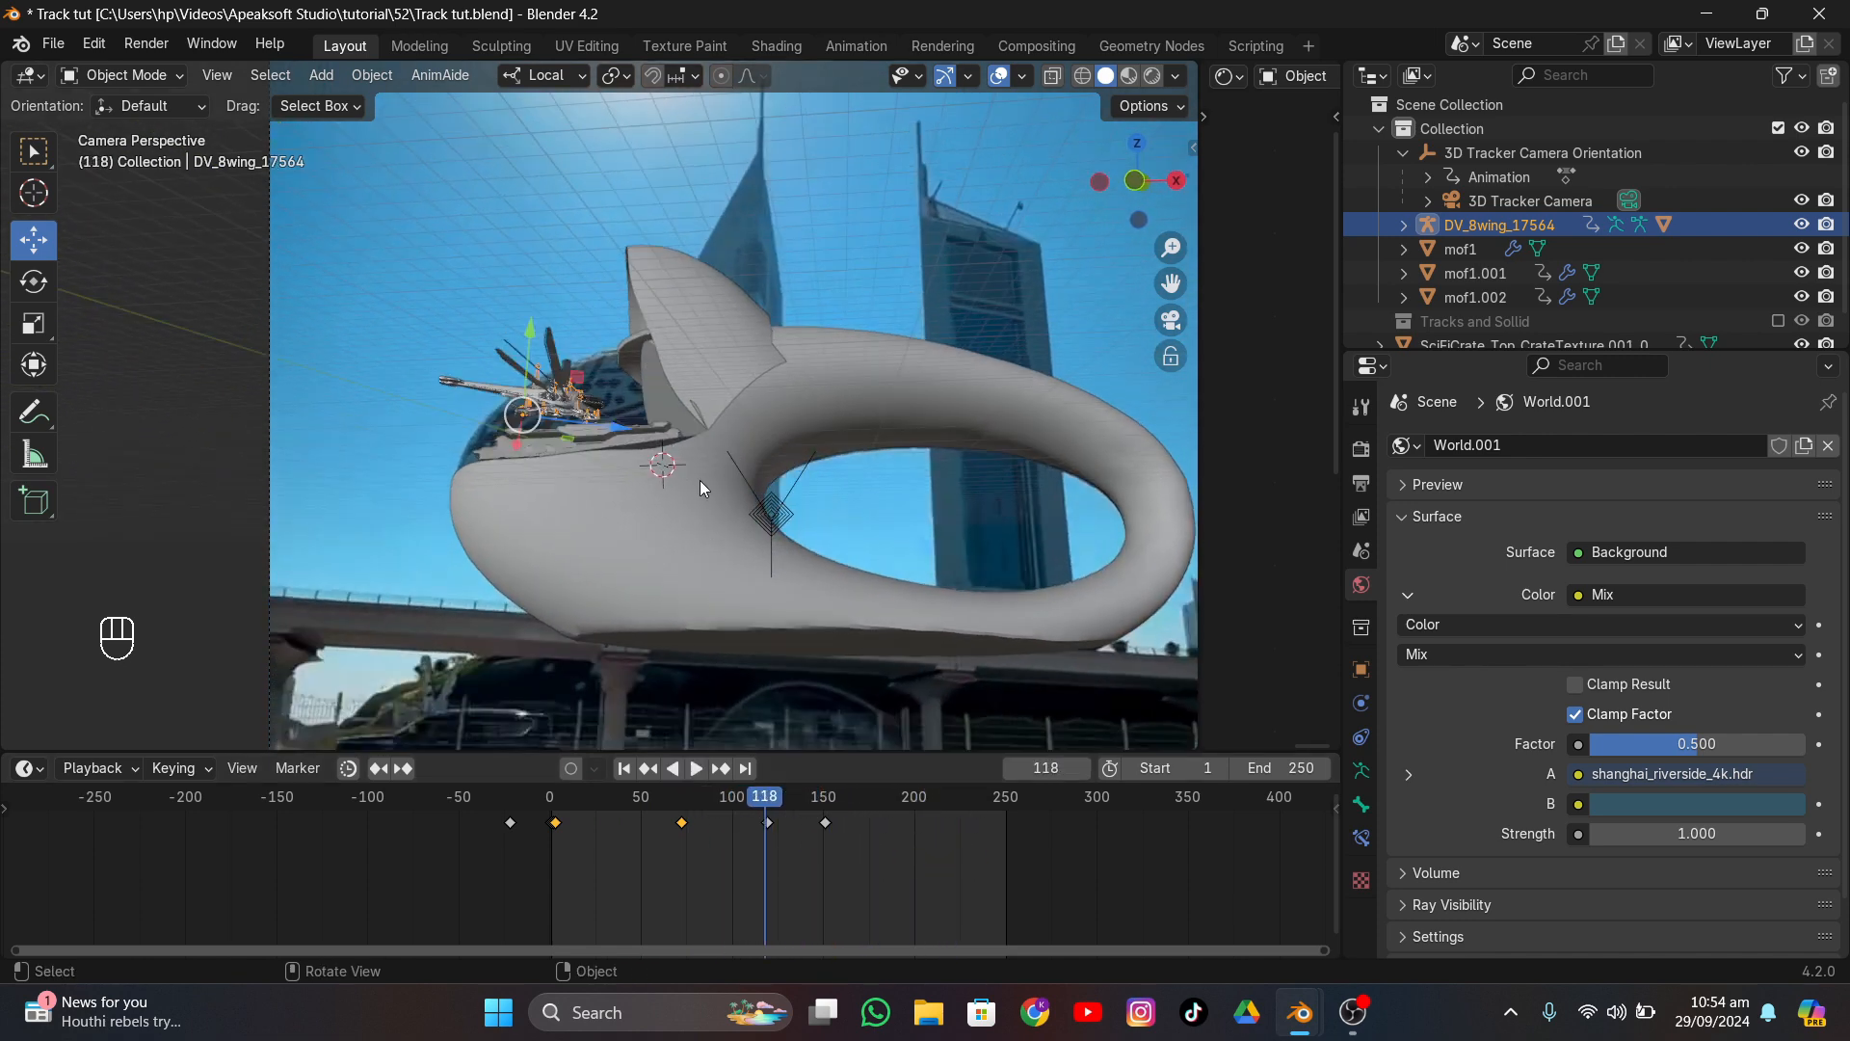
key("ctrl+s")
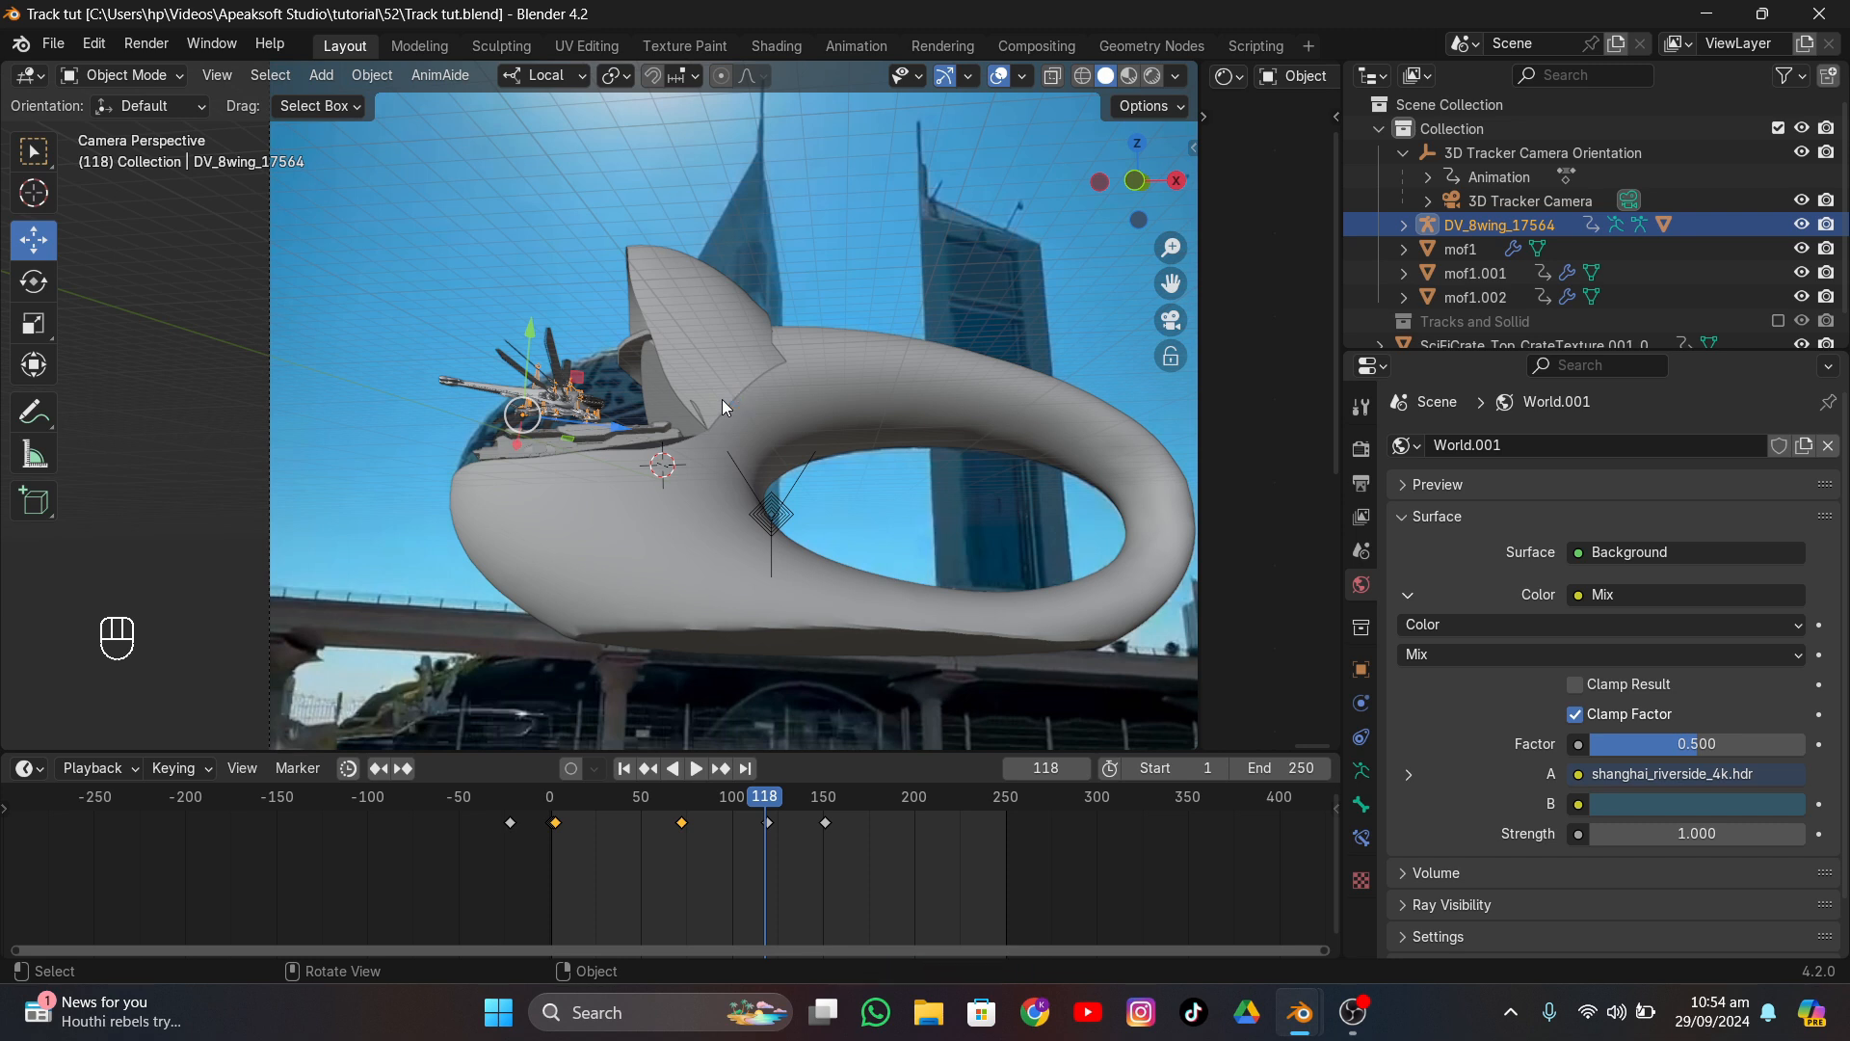
- Frame the full camera view and review the Cycles render sampling, motion blur and Film transparency settings
scroll(721, 399, "down", 4)
scroll(729, 400, "down", 3)
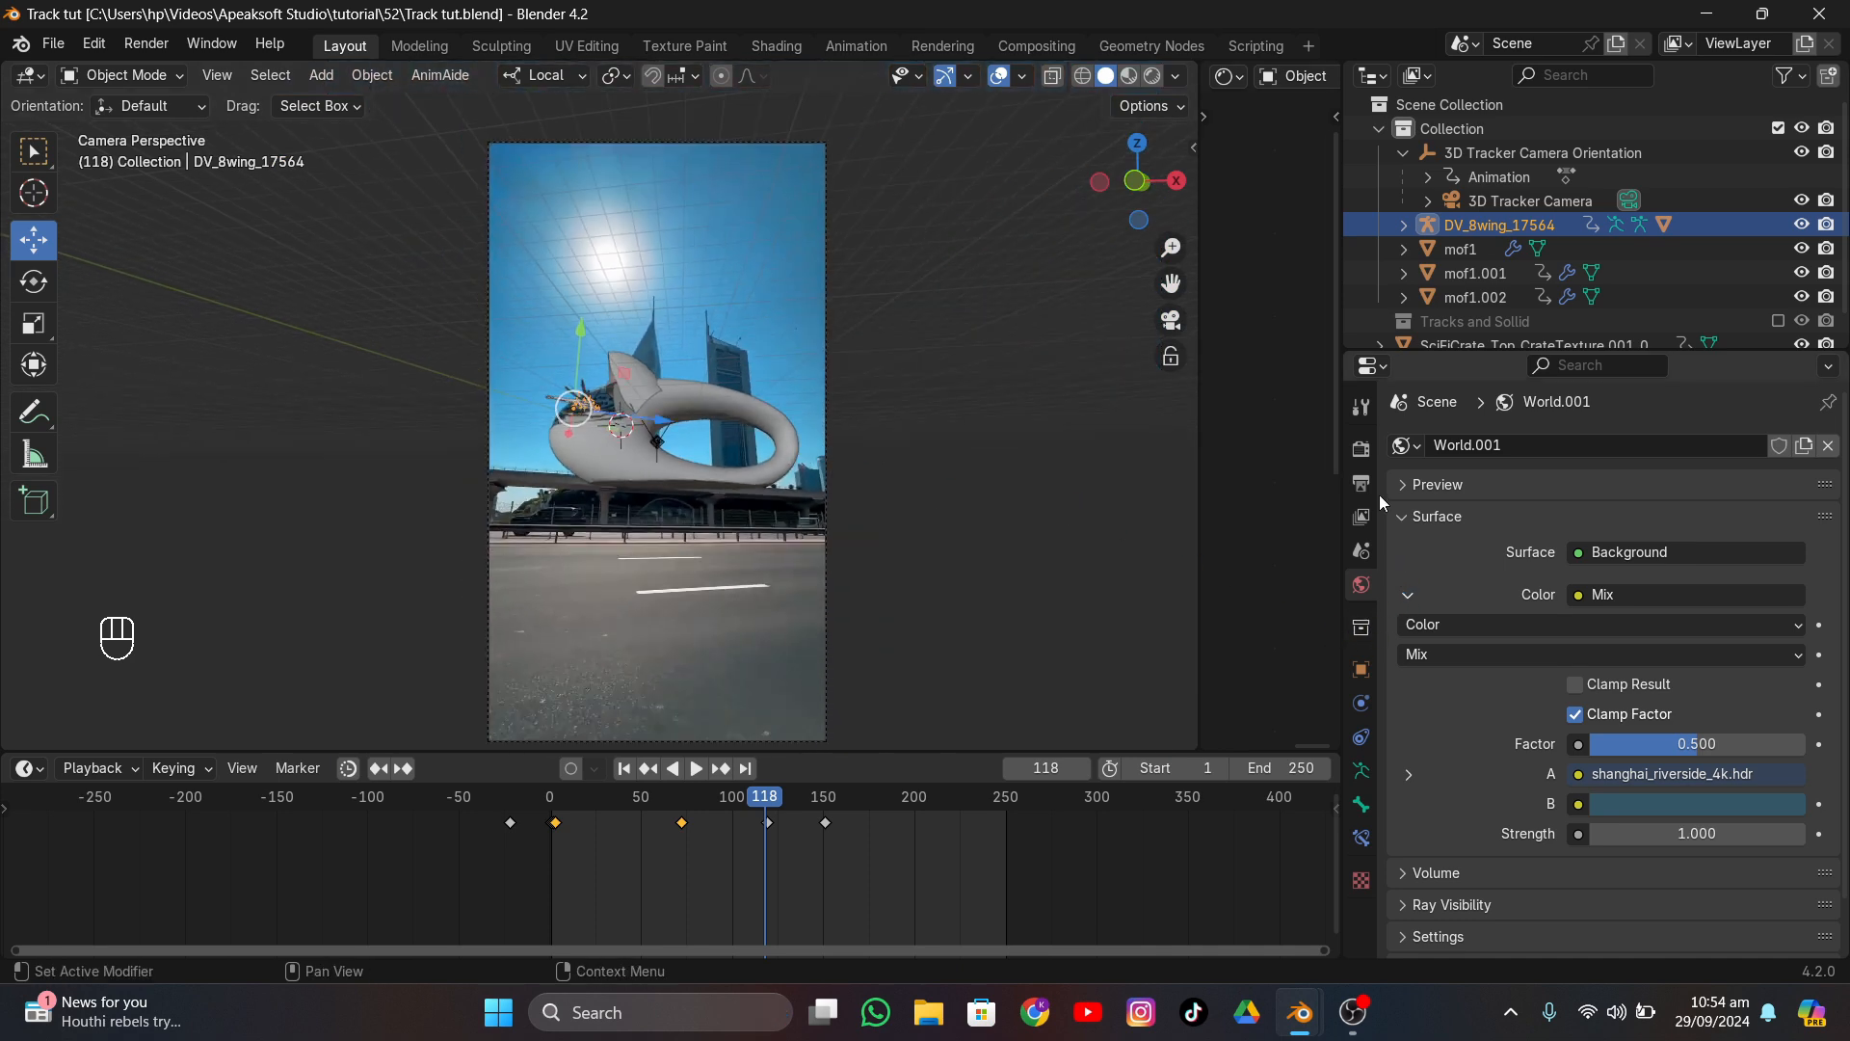
left_click(1362, 449)
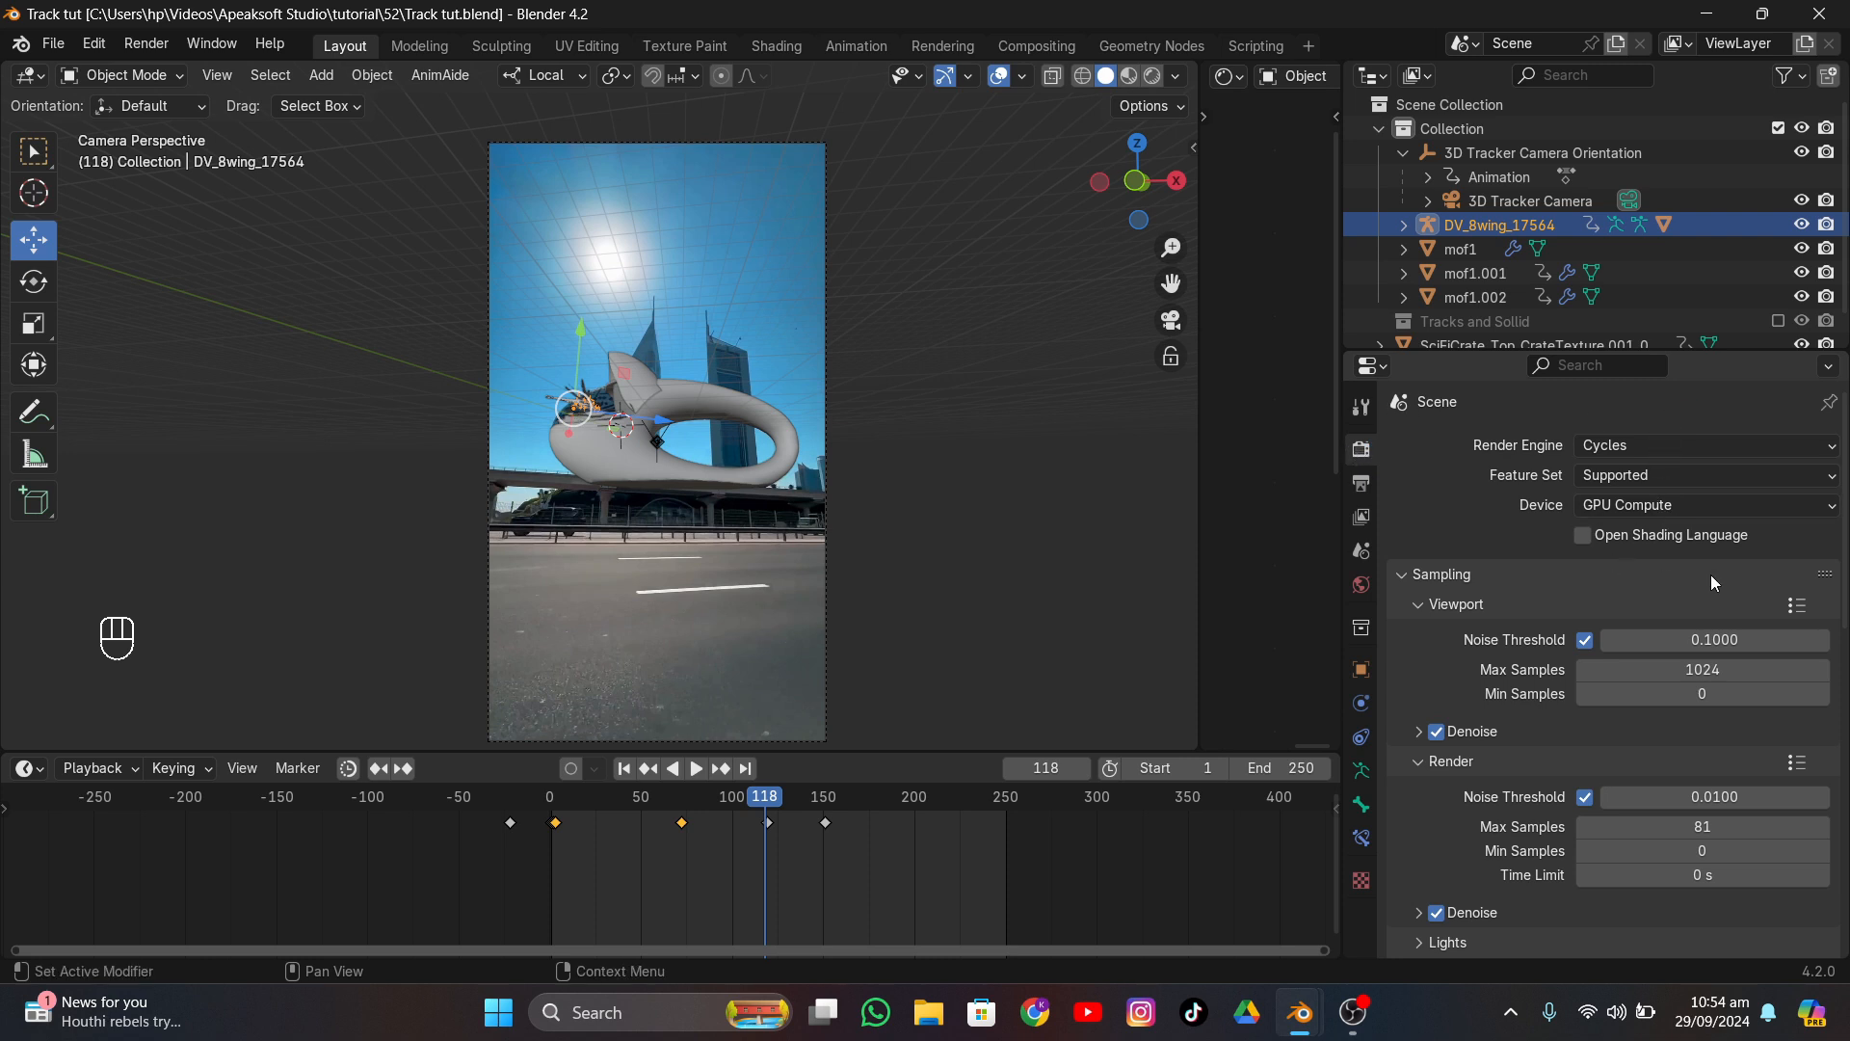
scroll(1581, 765, "down", 3)
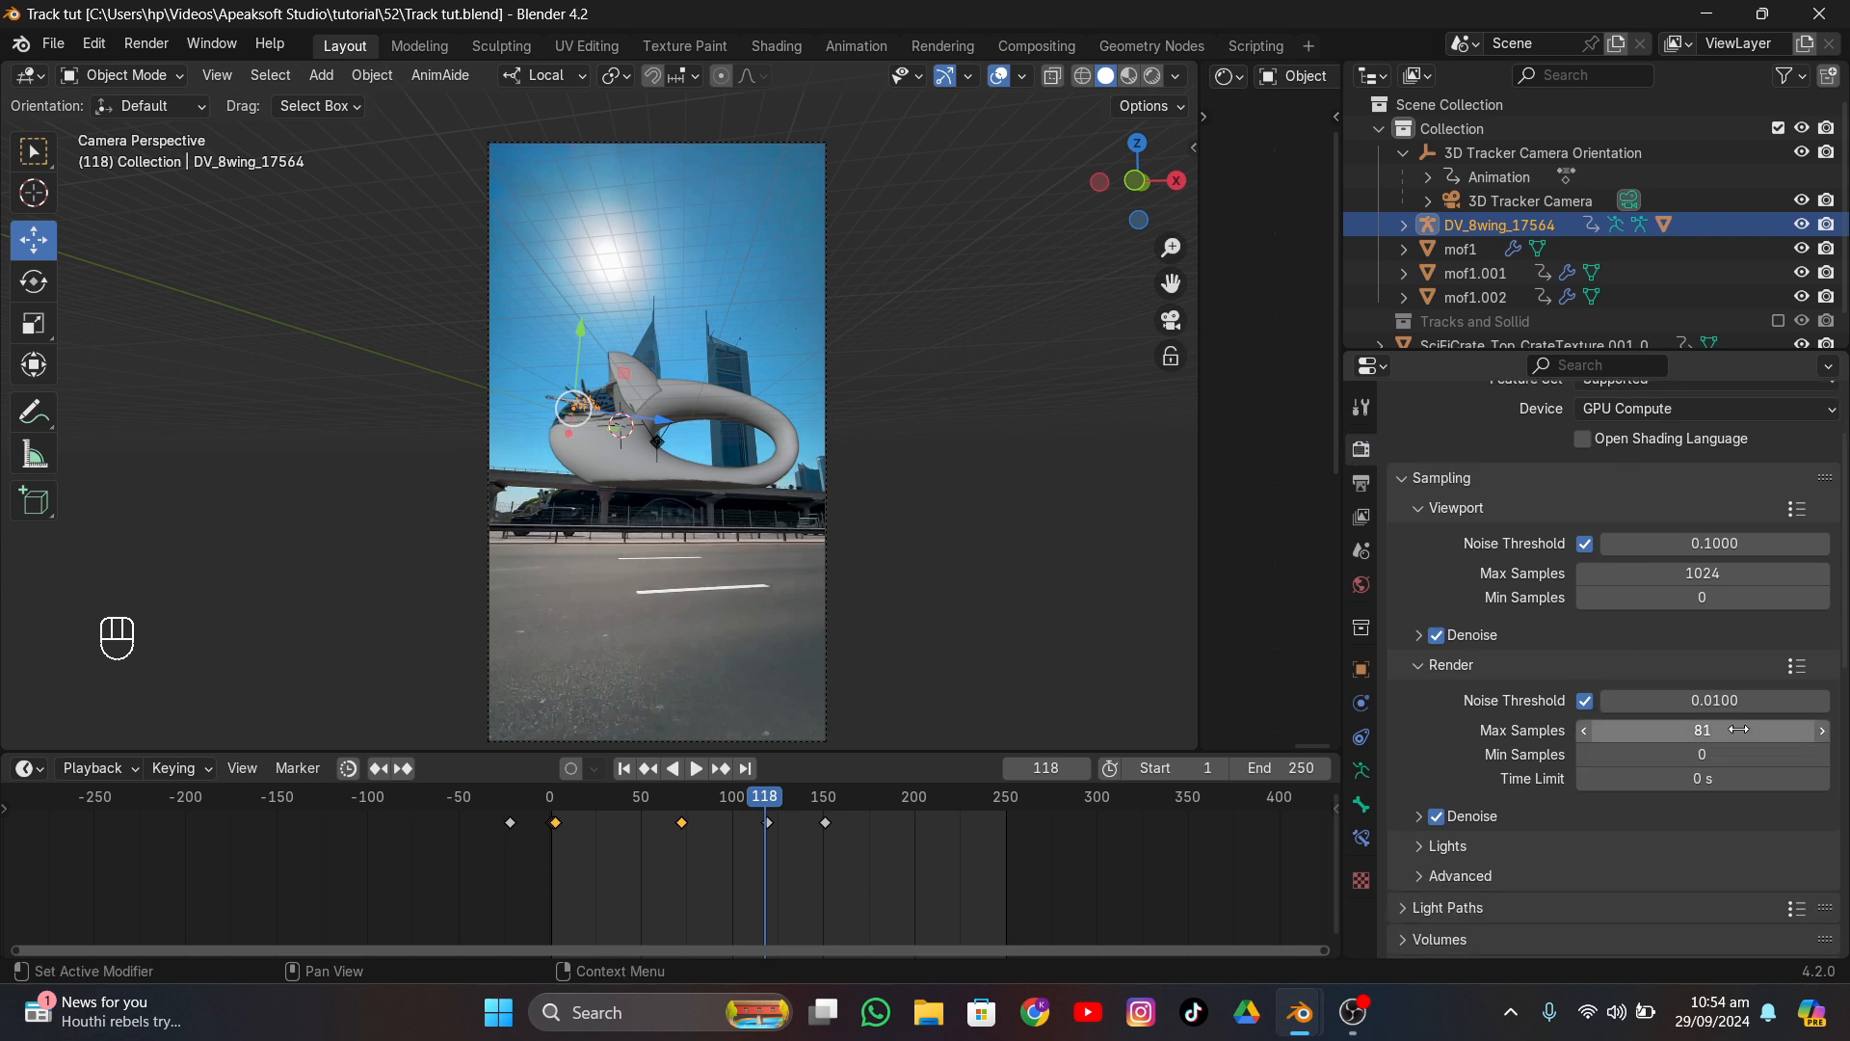
scroll(1460, 661, "down", 20)
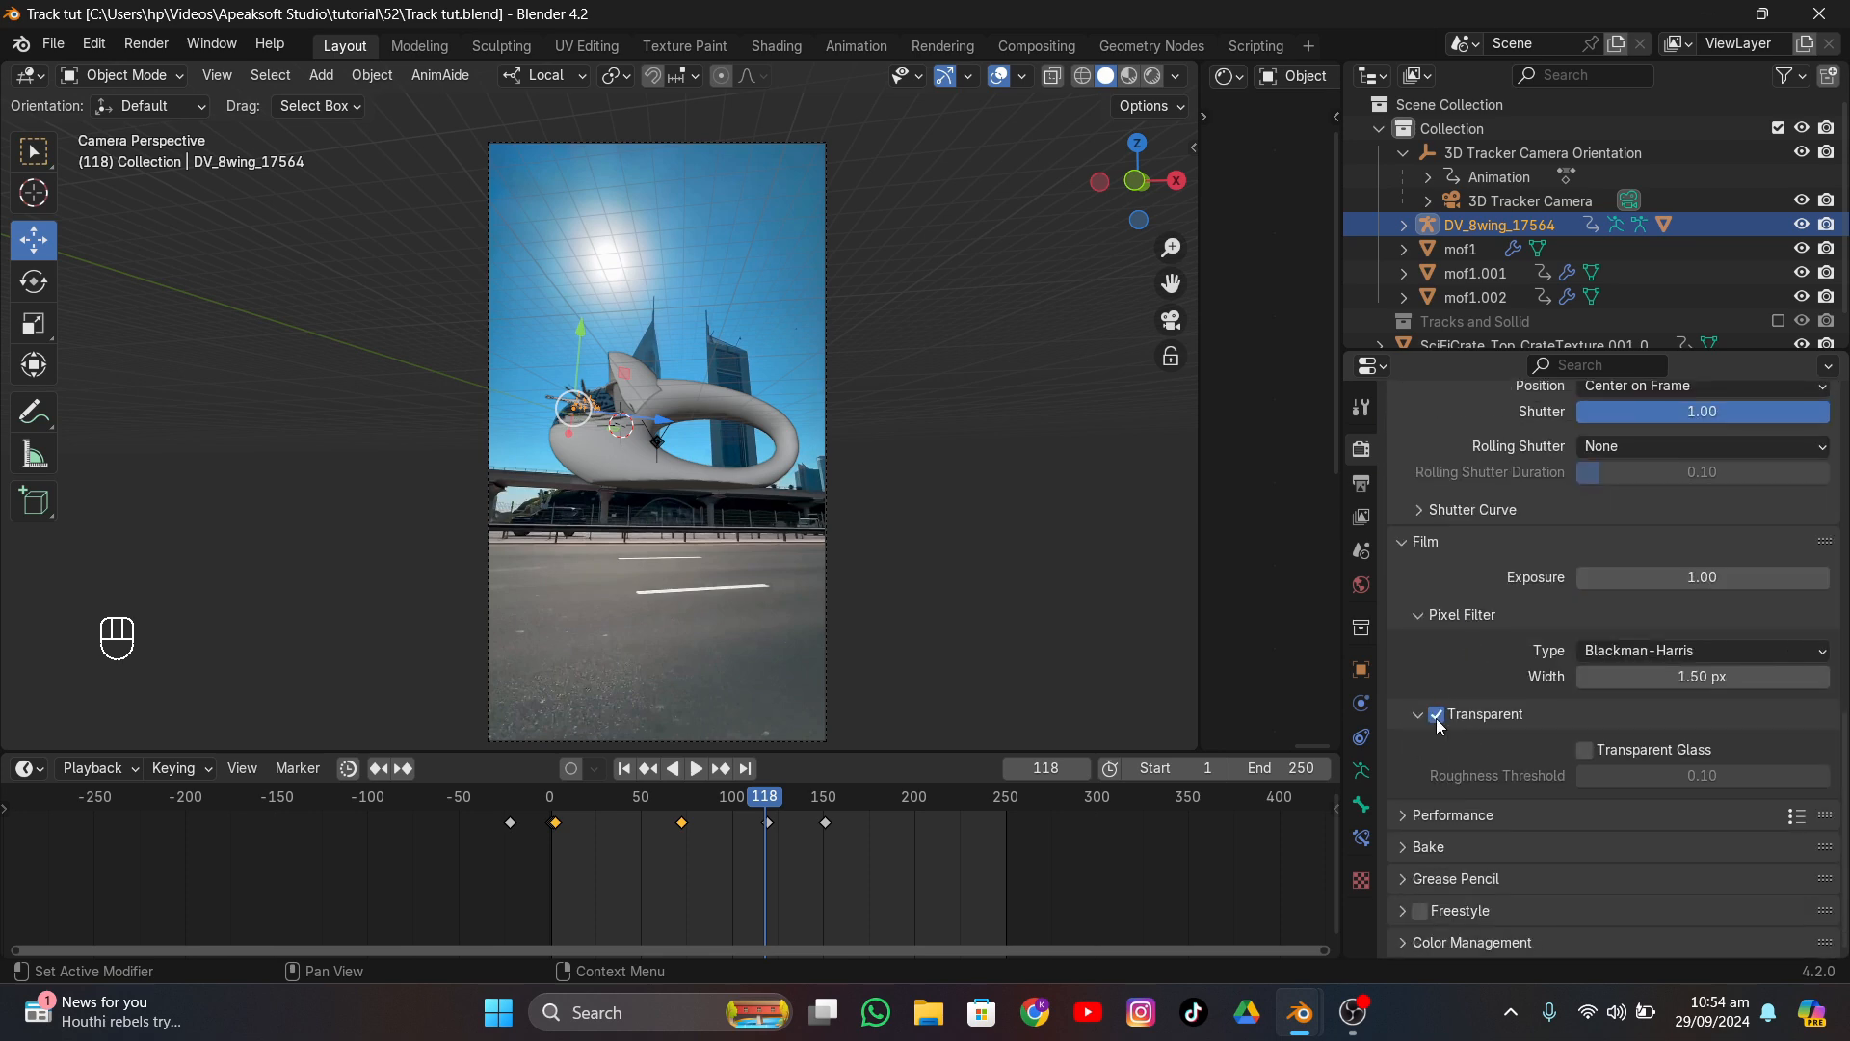
- Review the output frame range, PNG RGBA format and output folder, and locate the Render Animation command
left_click(1362, 484)
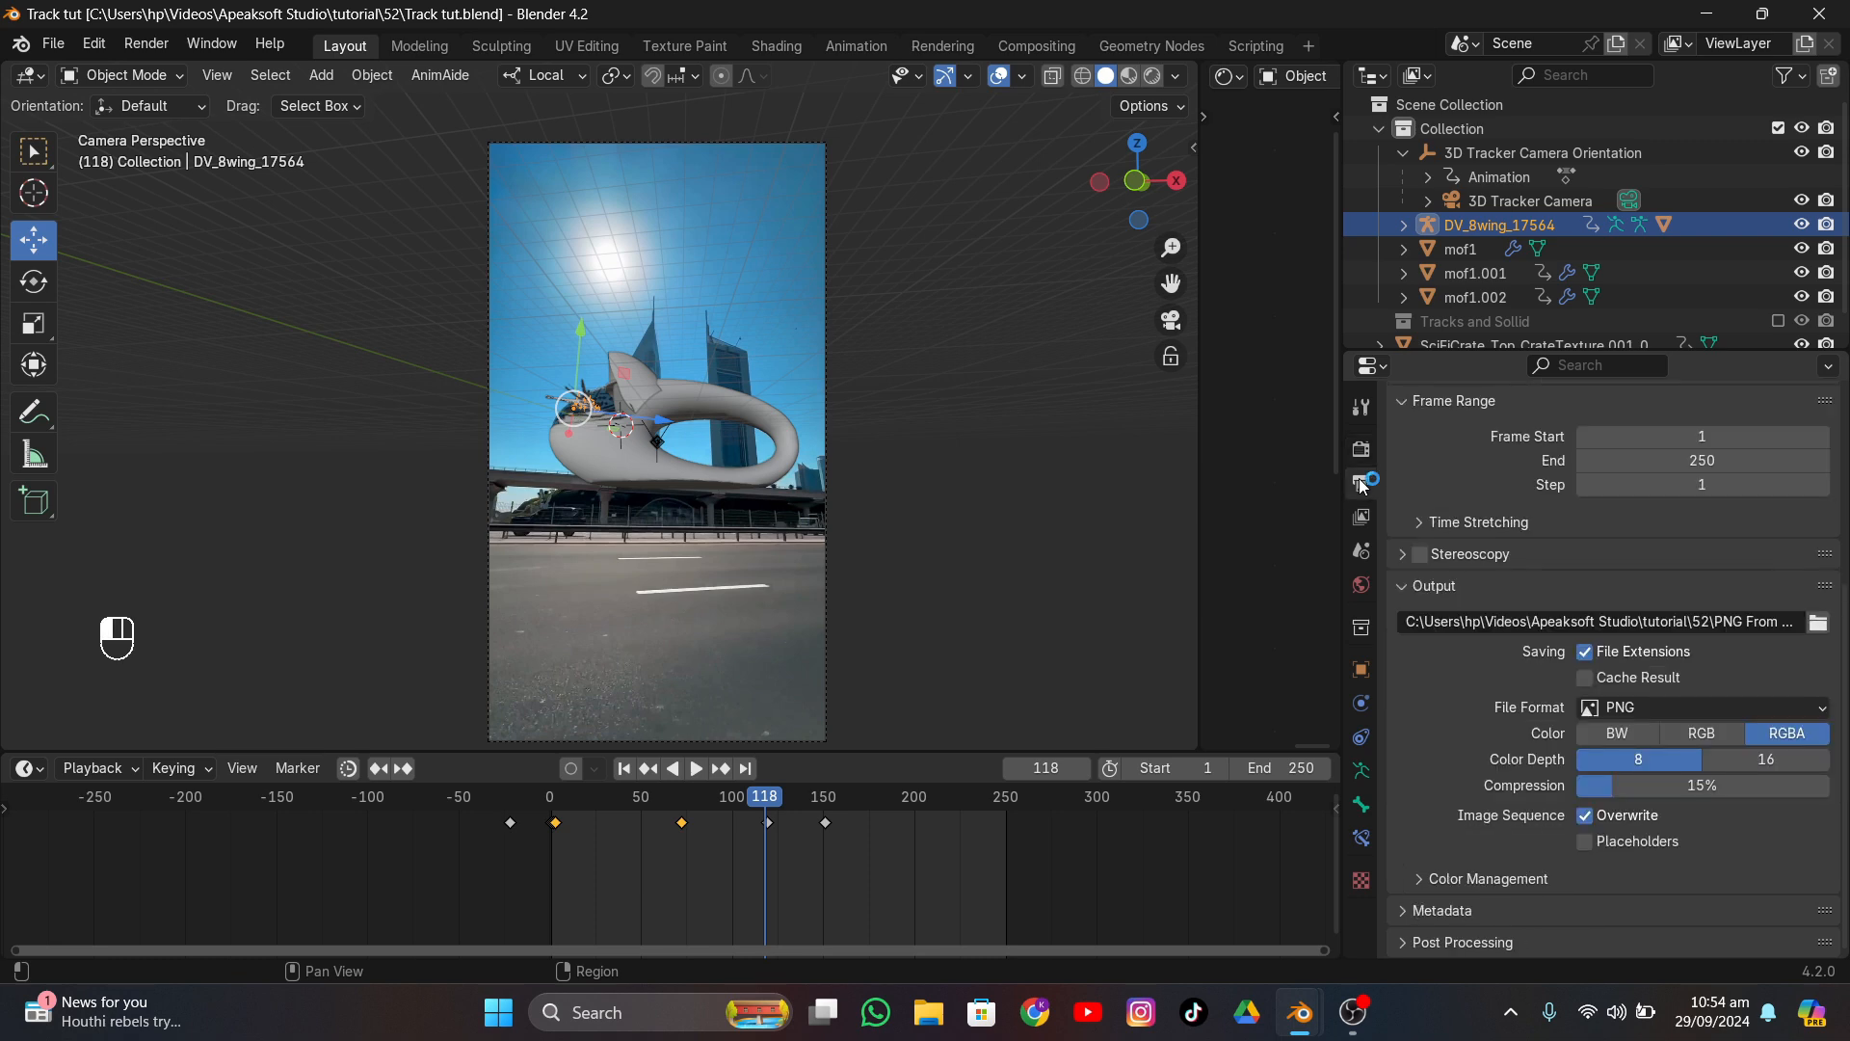
left_click(1657, 704)
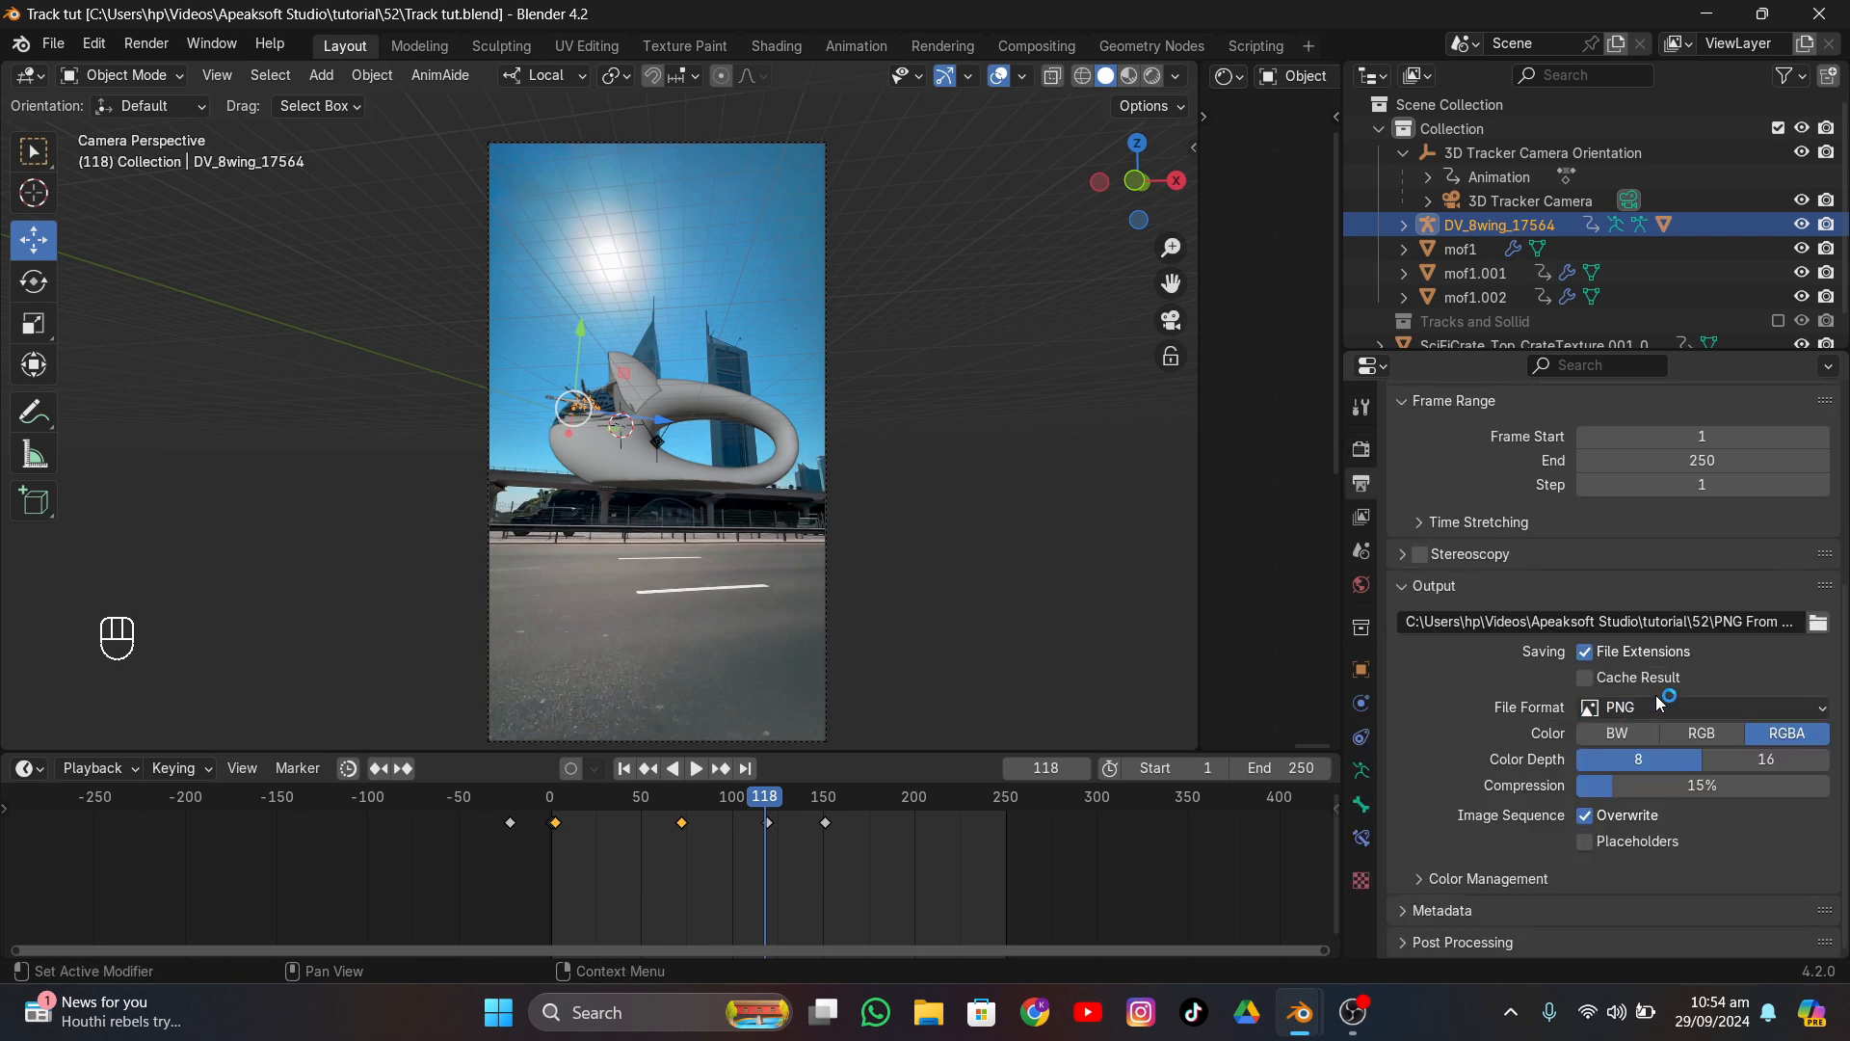
left_click(1819, 623)
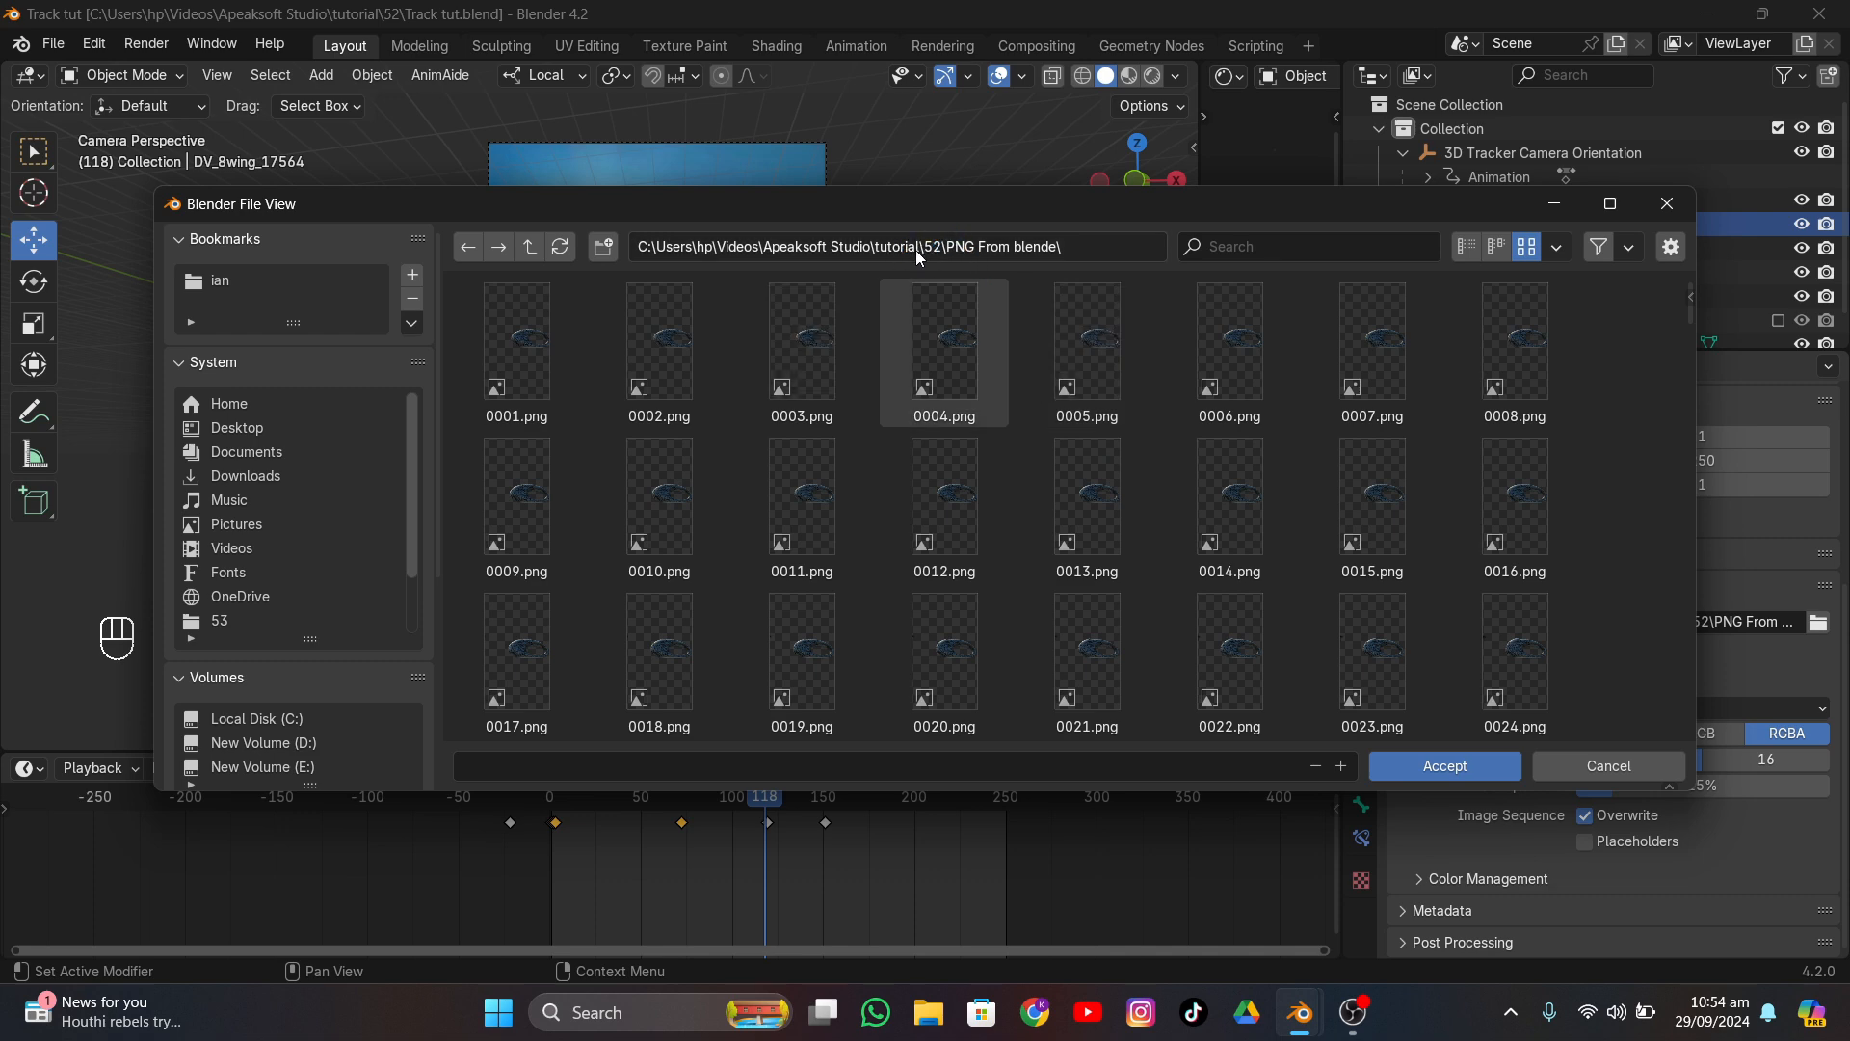
left_click(1675, 198)
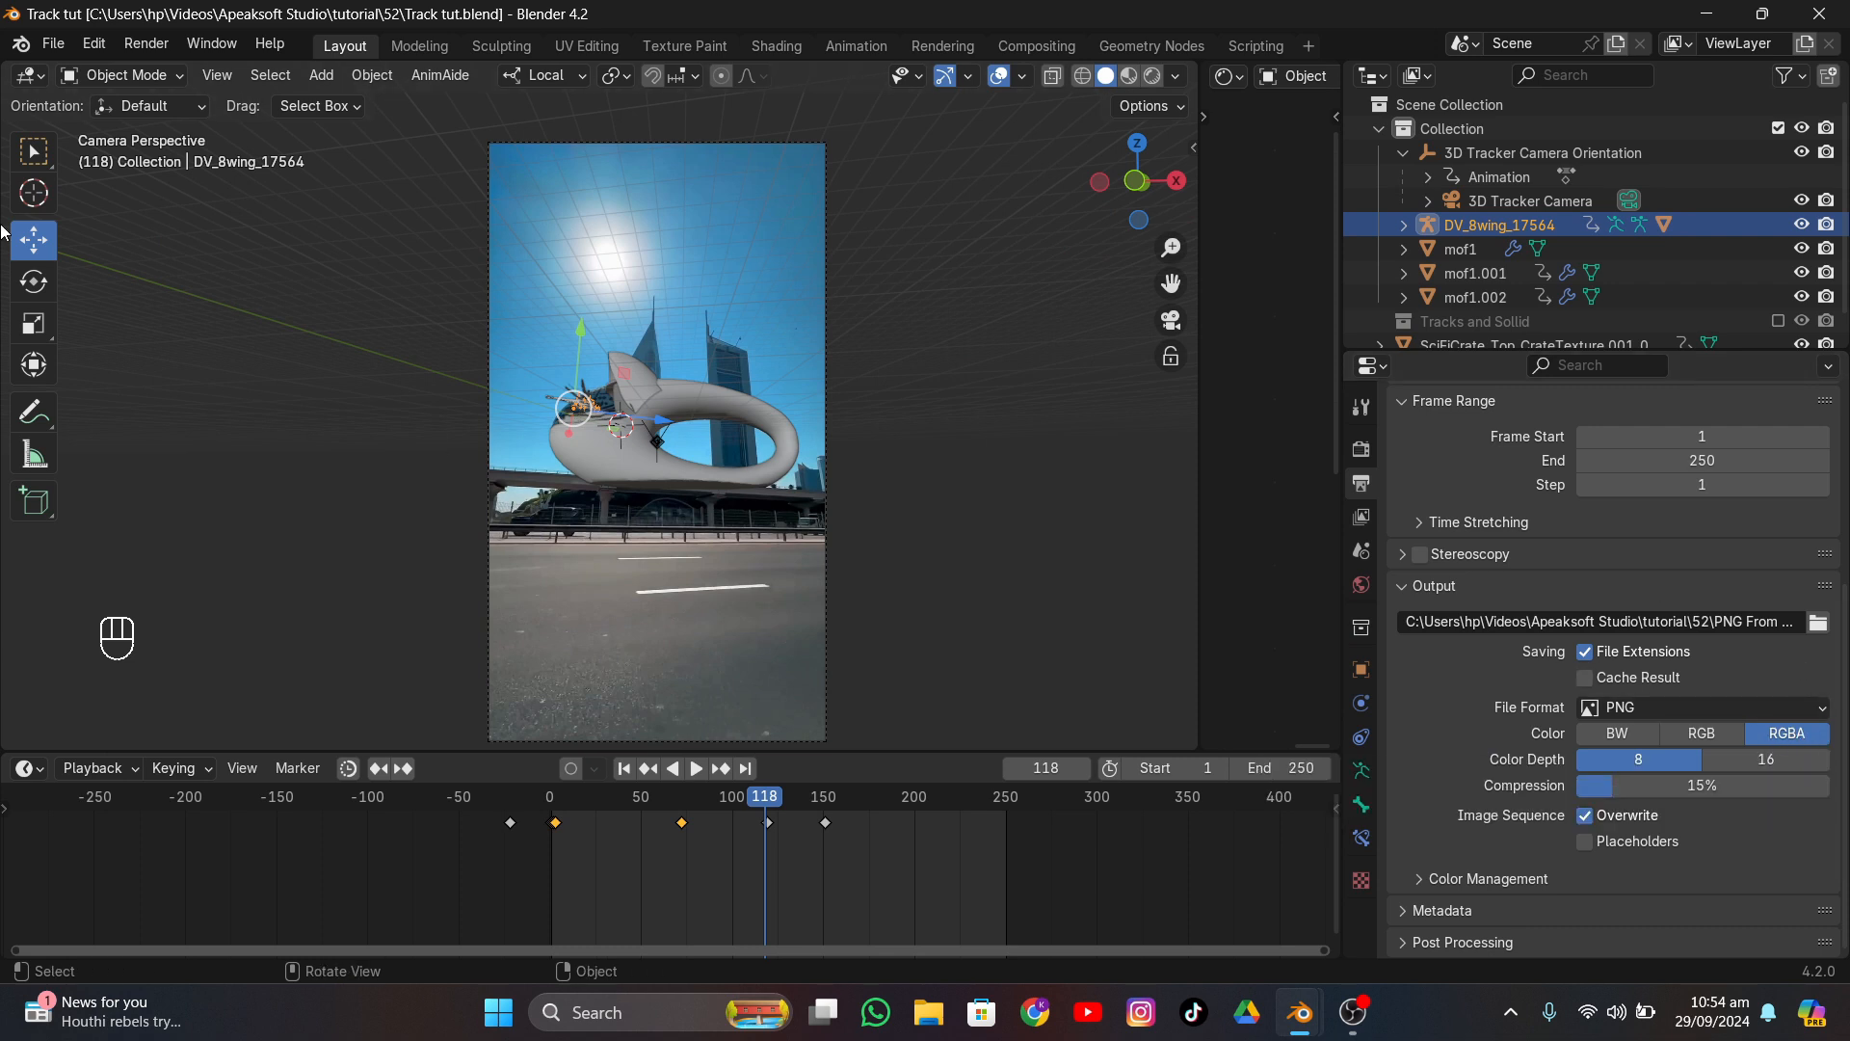
left_click(145, 44)
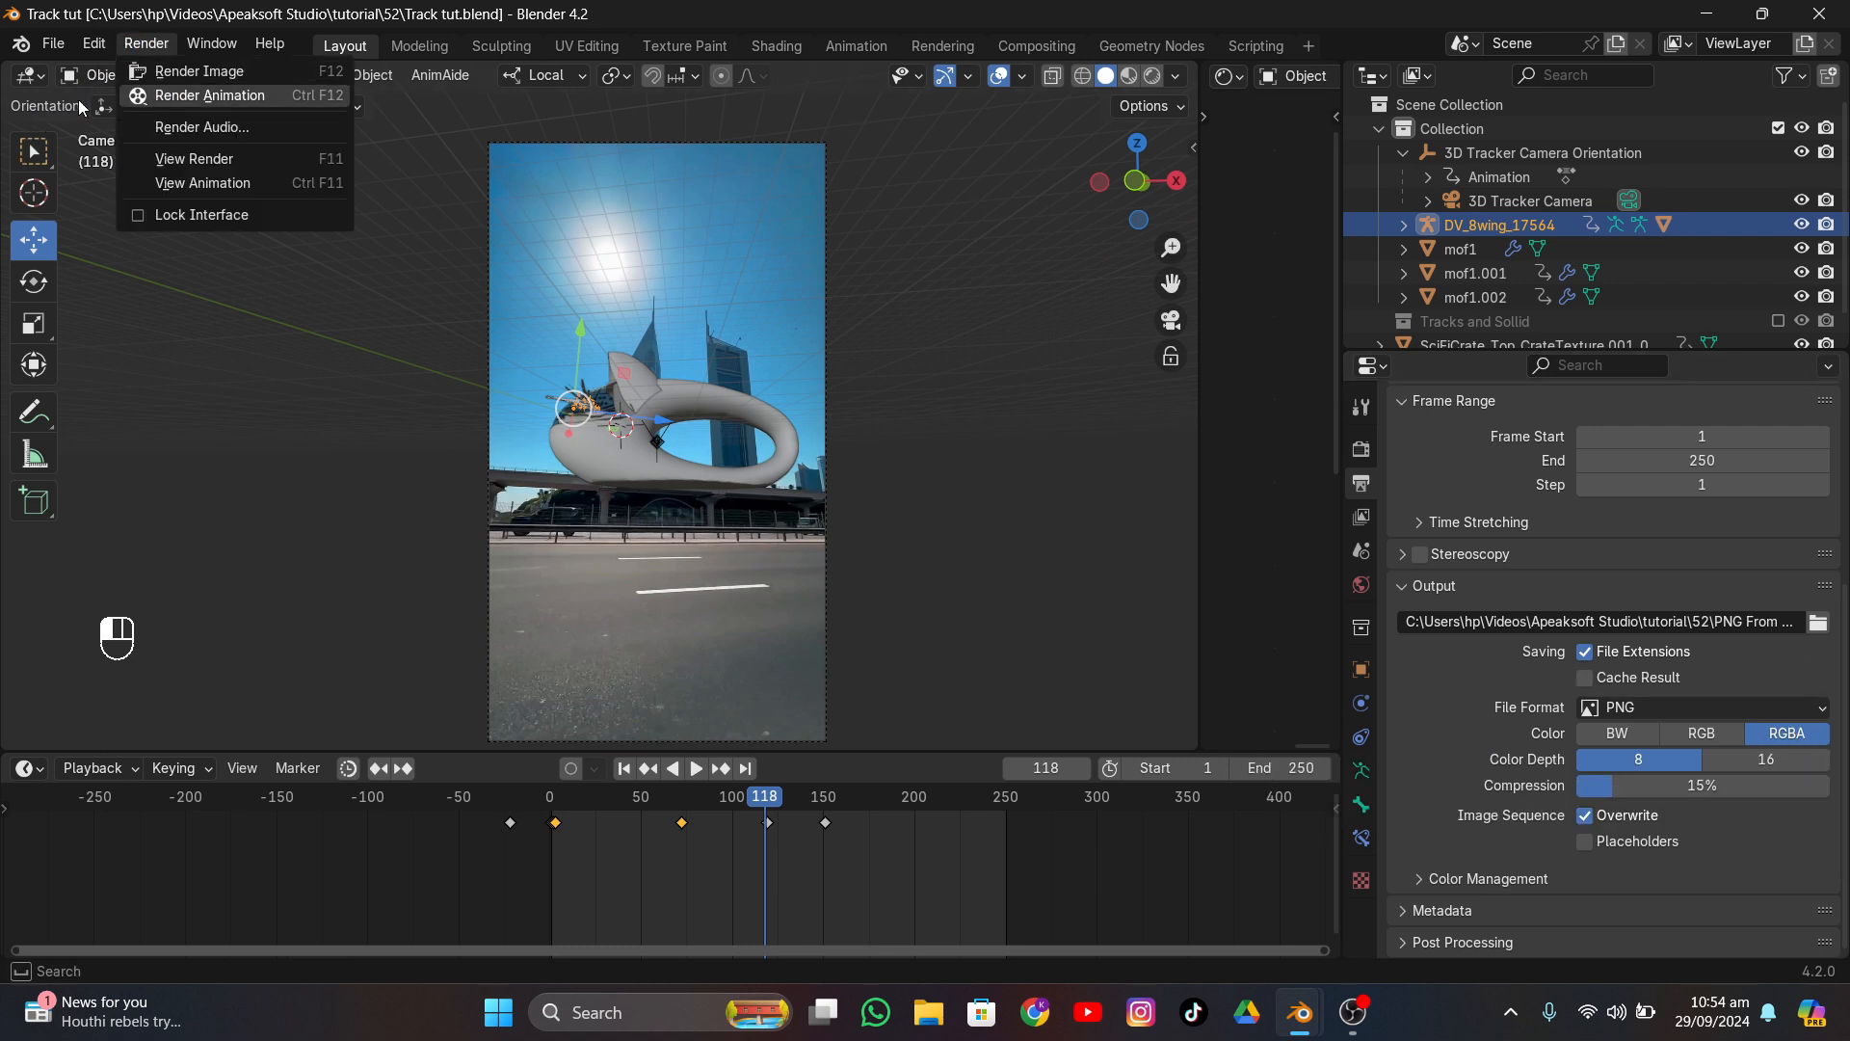
left_click(257, 97)
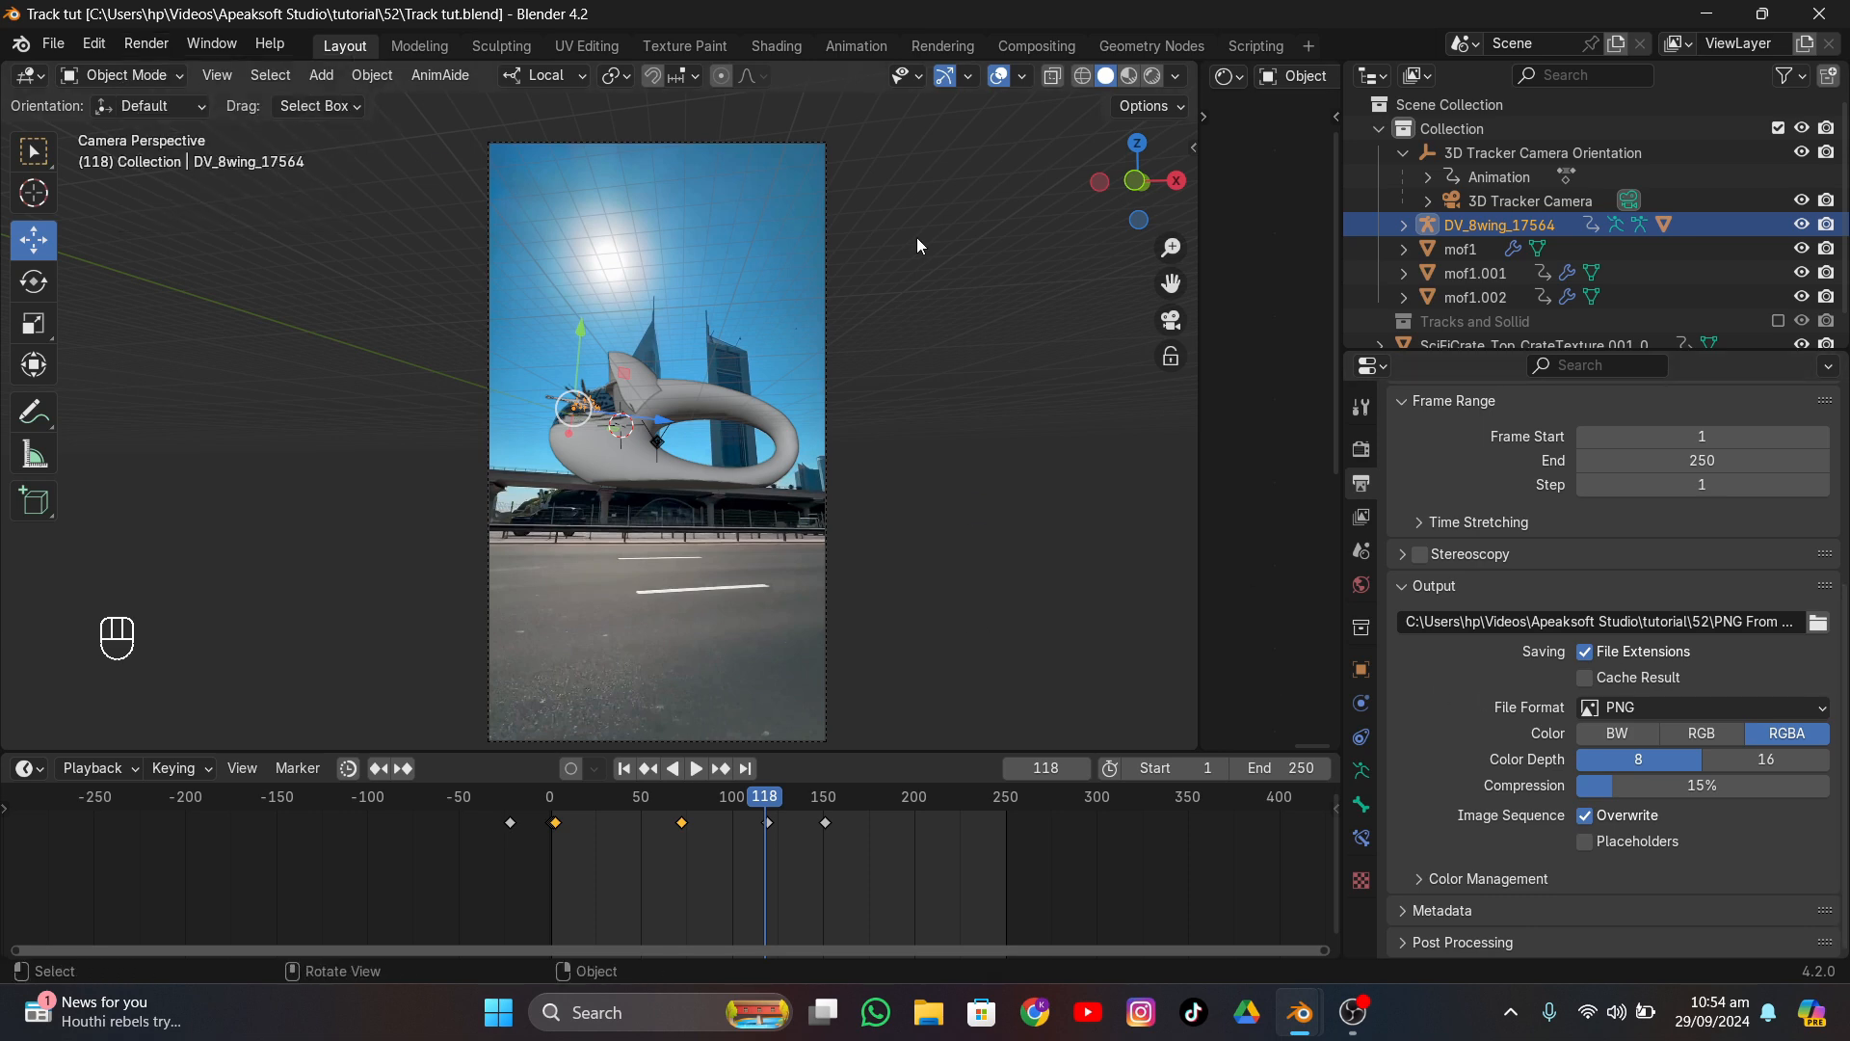
- Hide the building meshes mof1, mof1.001 and mof1.002 in the viewport, leaving the ornithopter and crate over the footage
scroll(778, 422, "up", 6)
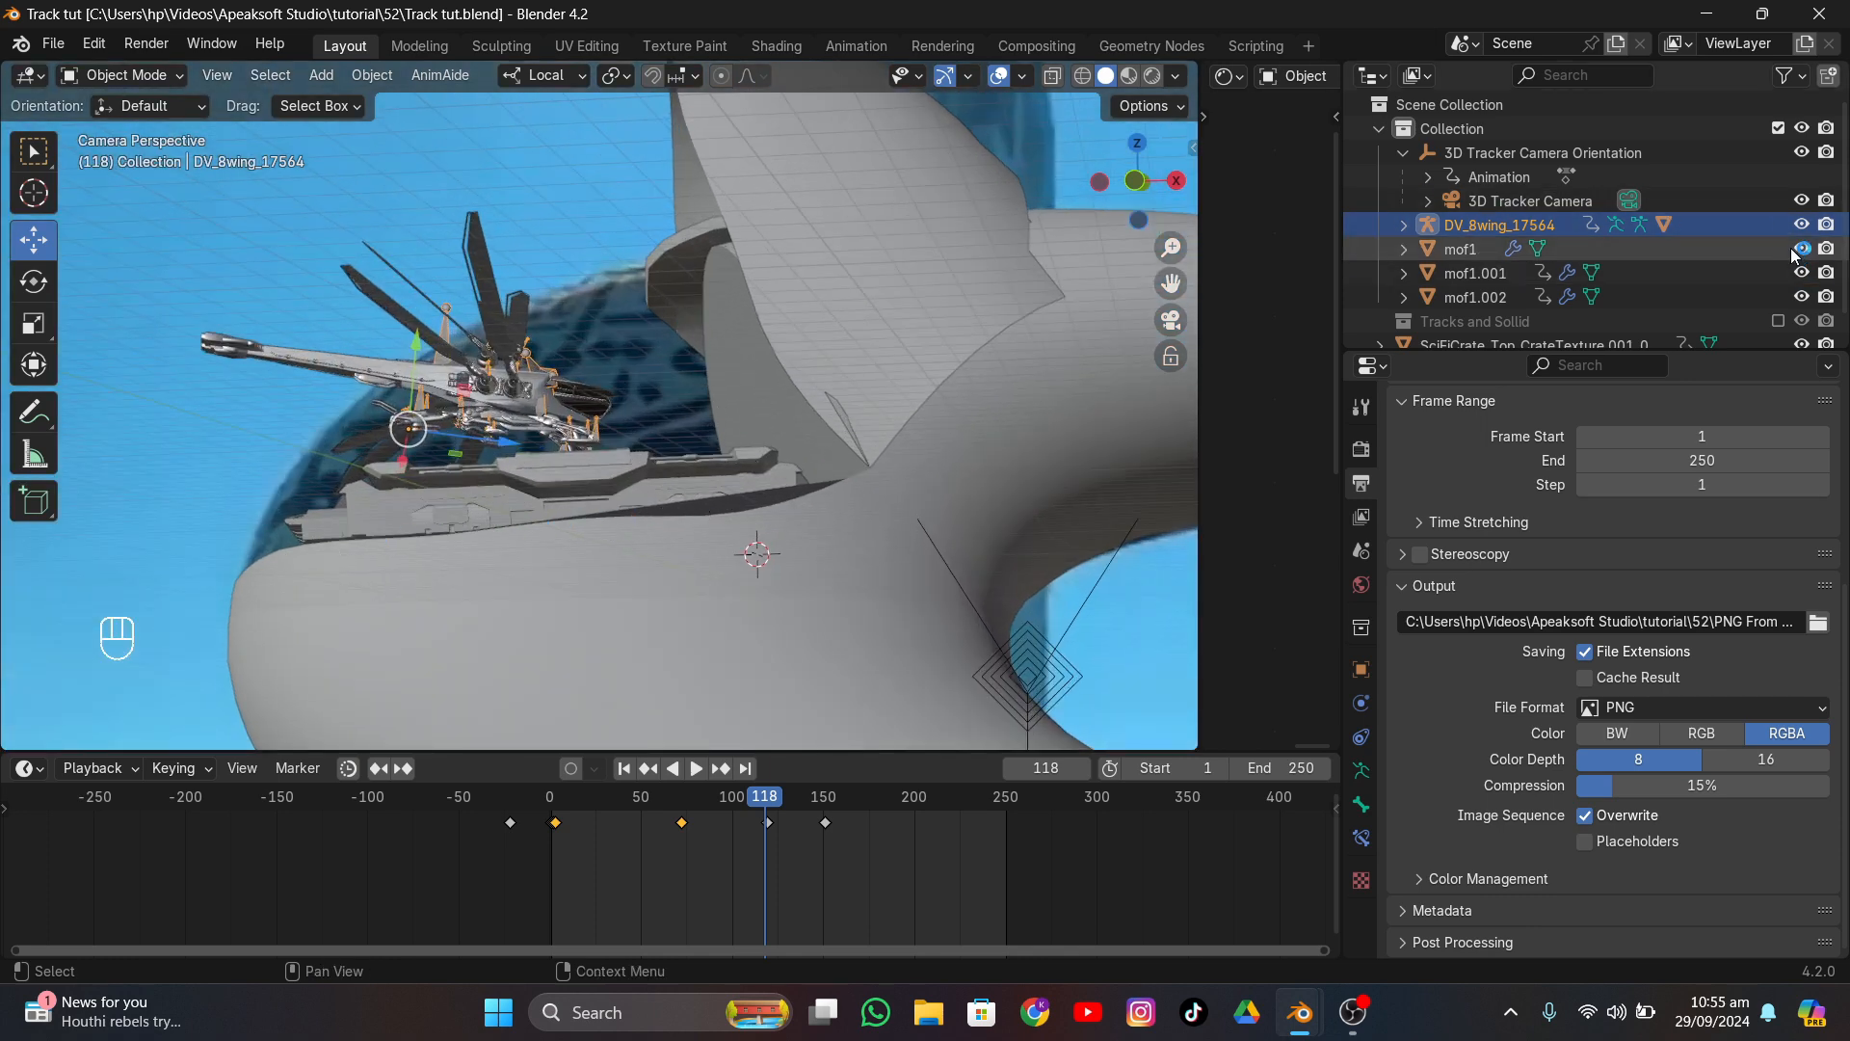
left_click_drag(1801, 249, 1802, 306)
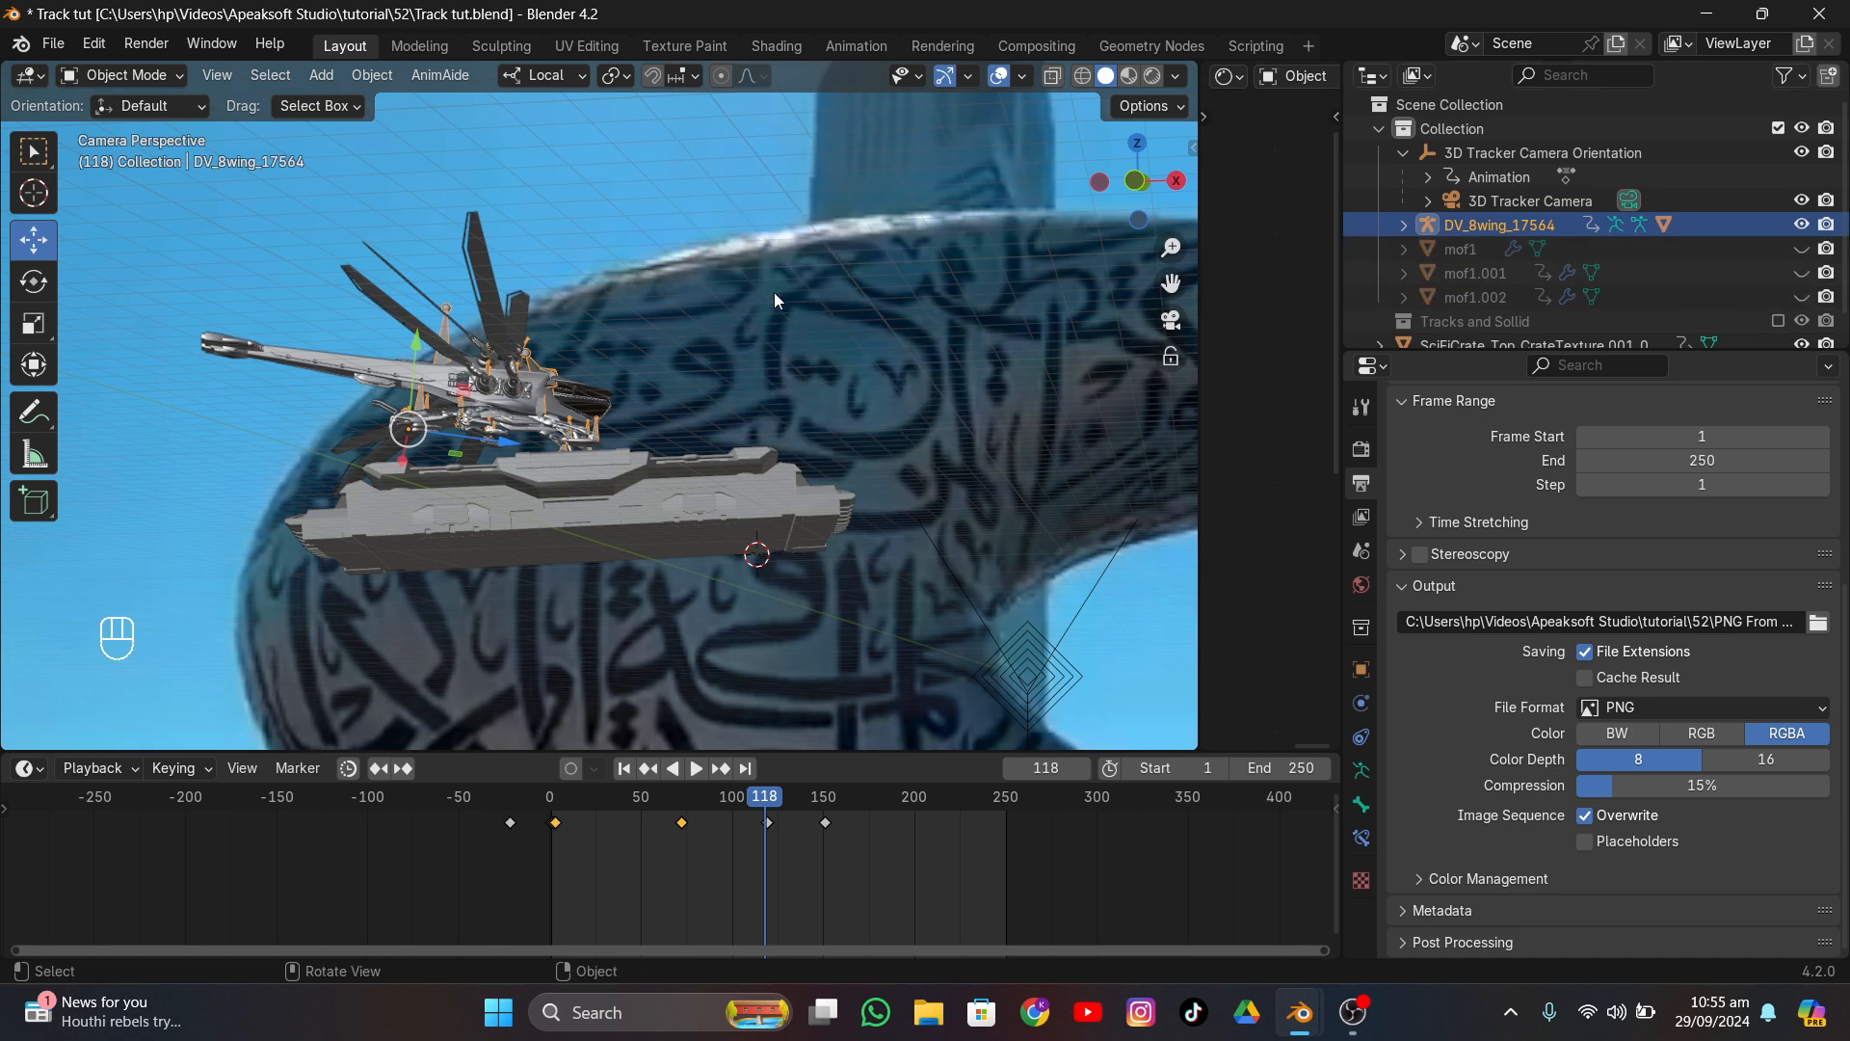
scroll(767, 270, "down", 5)
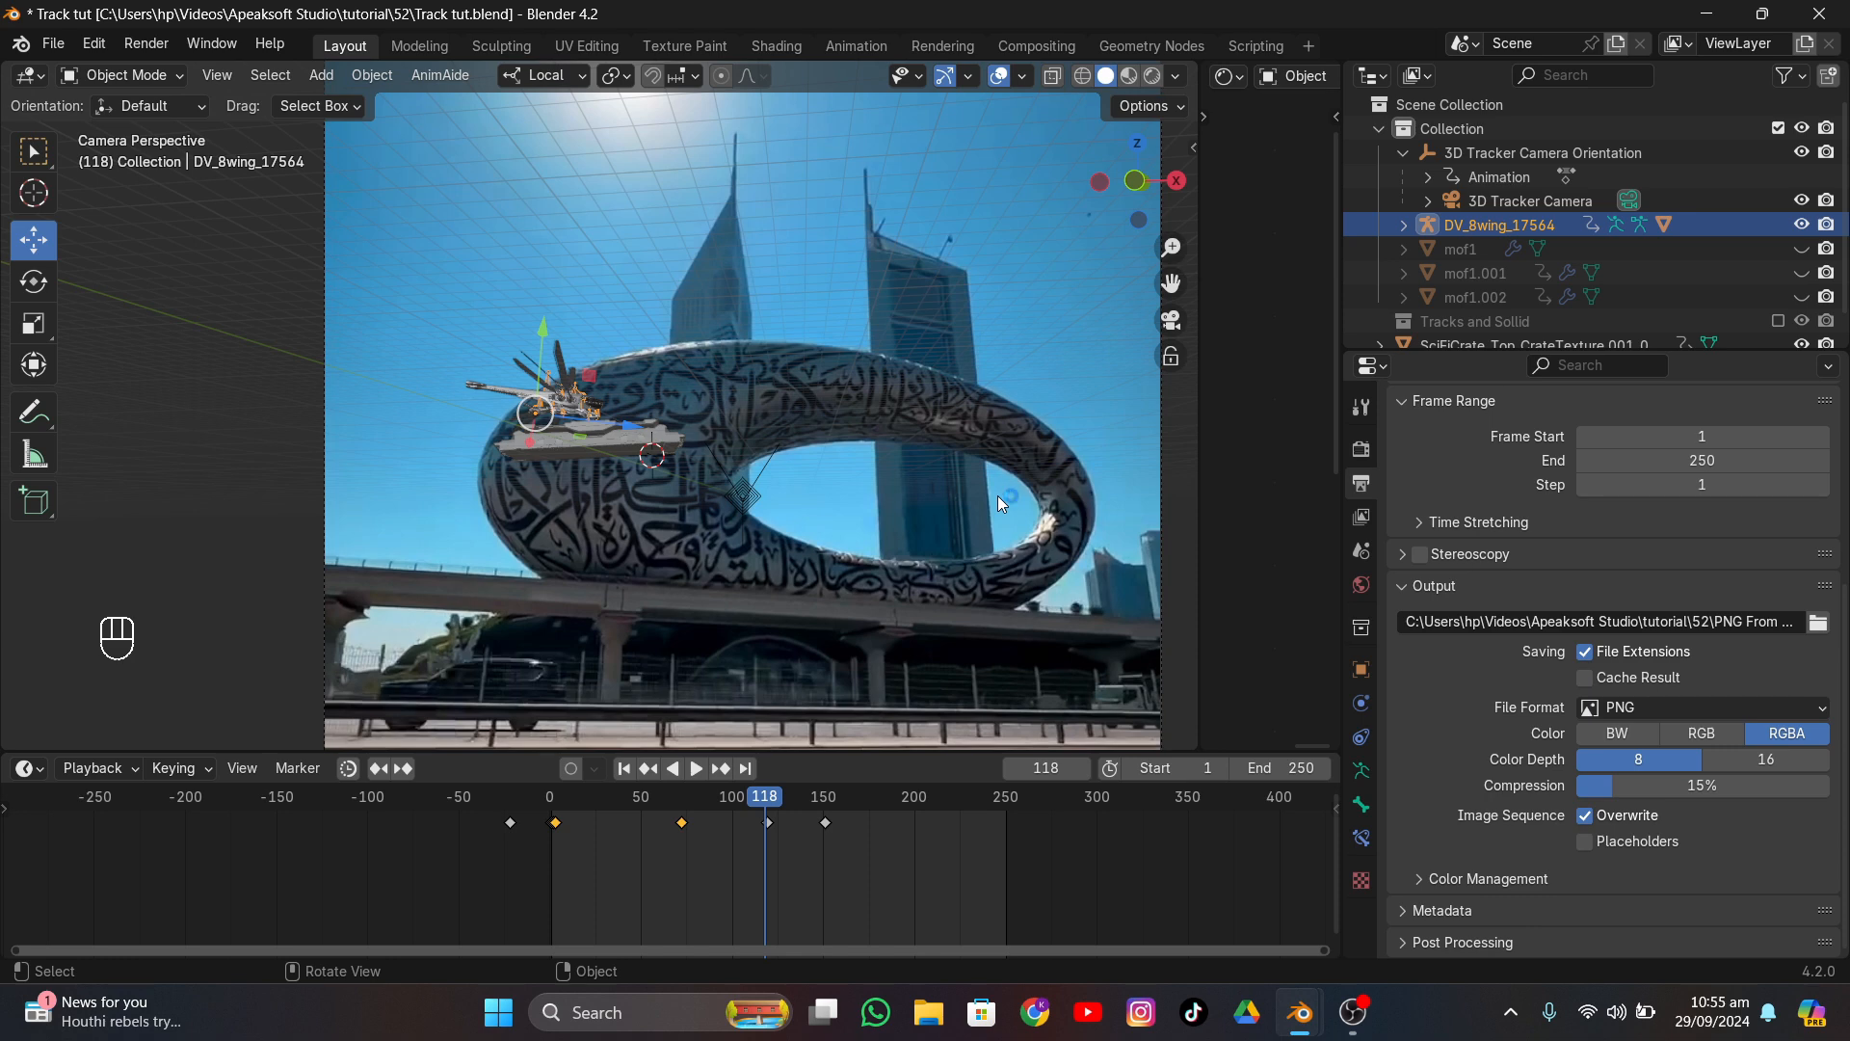
- Show the building meshes mof1, mof1.001 and mof1.002 in the viewport again
scroll(744, 448, "up", 3)
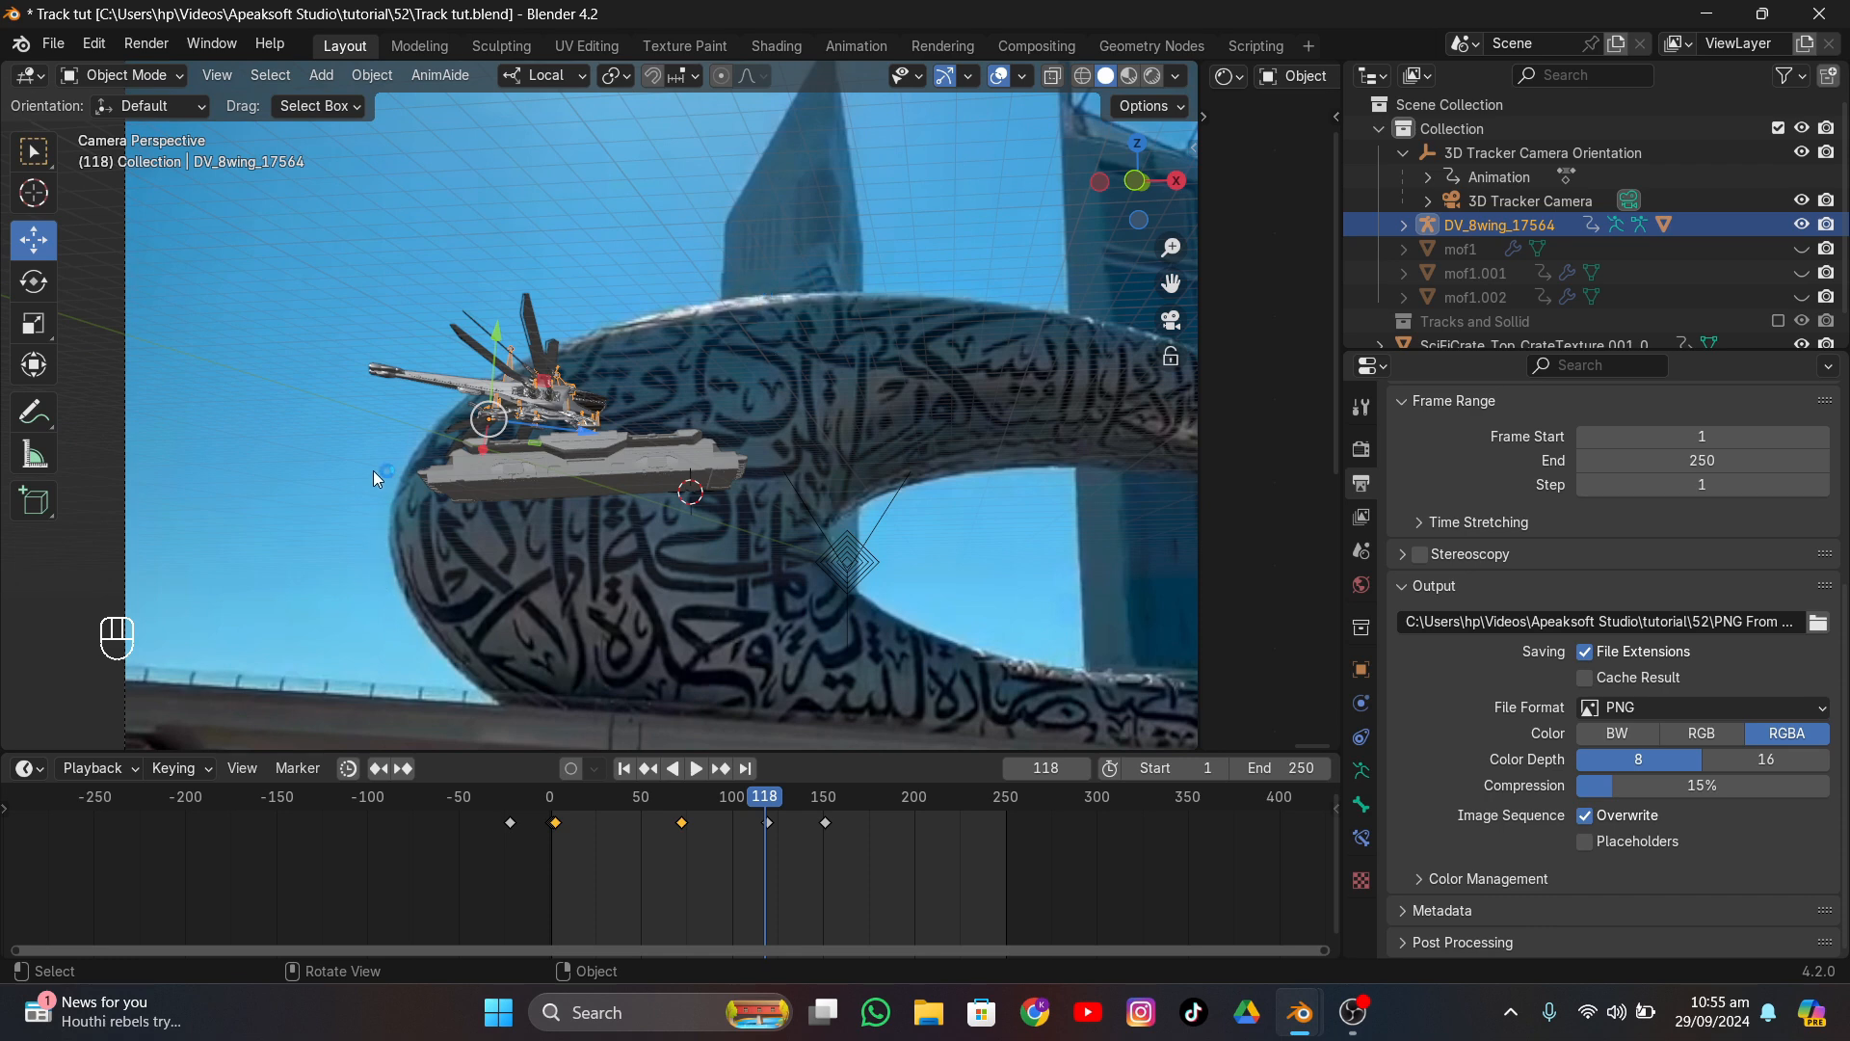
left_click_drag(1802, 249, 1801, 297)
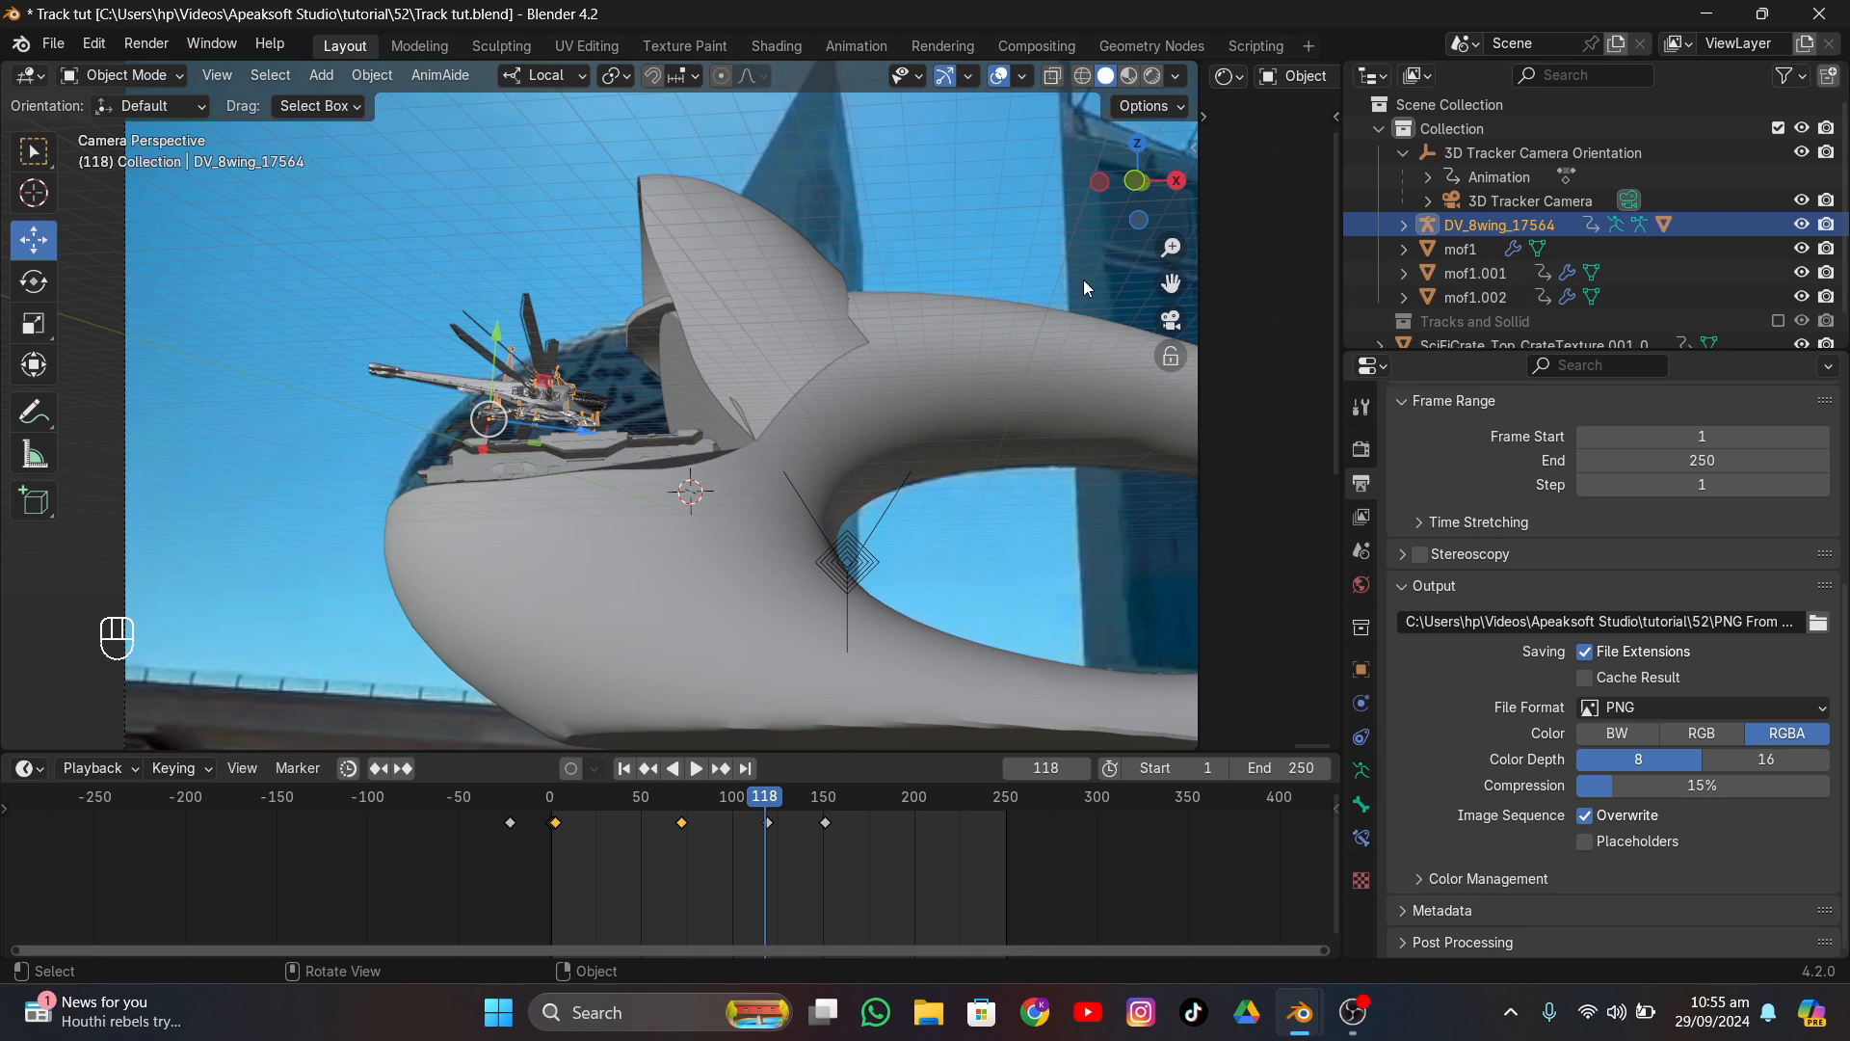
scroll(1083, 282, "down", 2)
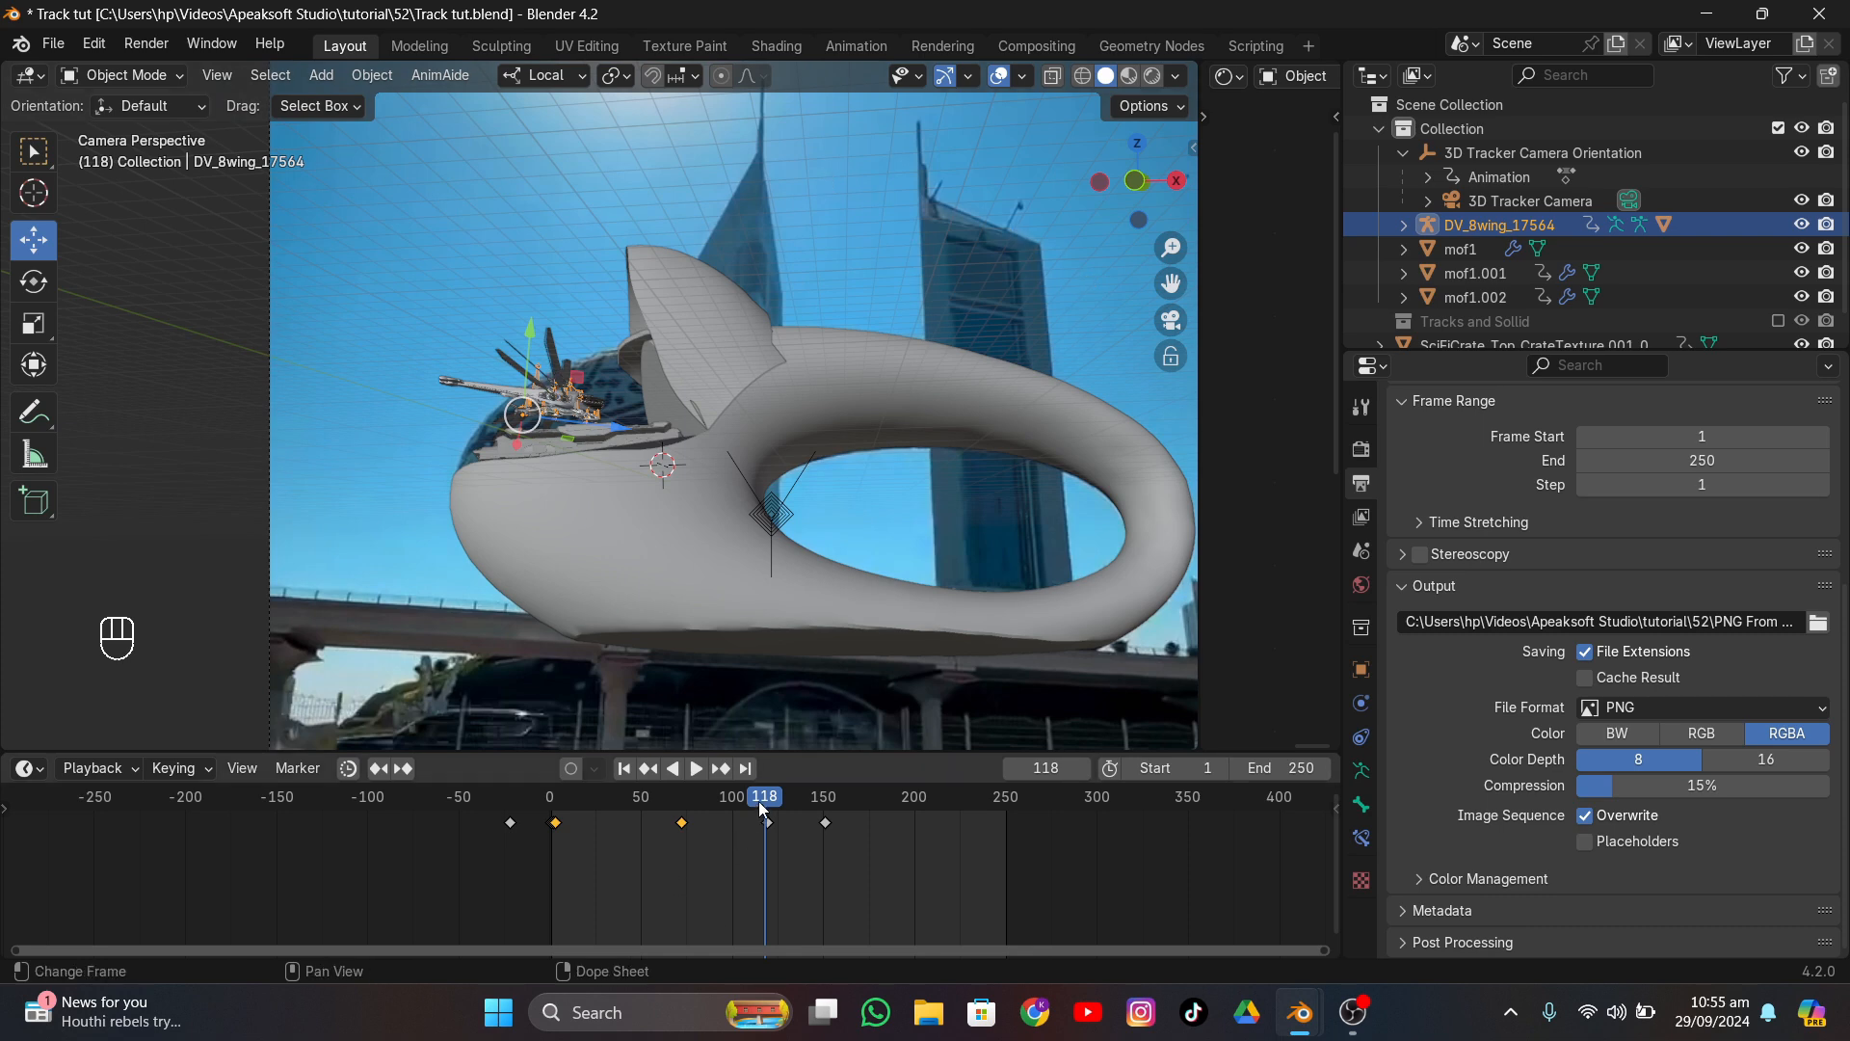
- Preview the ornithopter's flight toward the opening building cover, and switch to the Rendering workspace
left_click_drag(759, 803, 592, 802)
key("space")
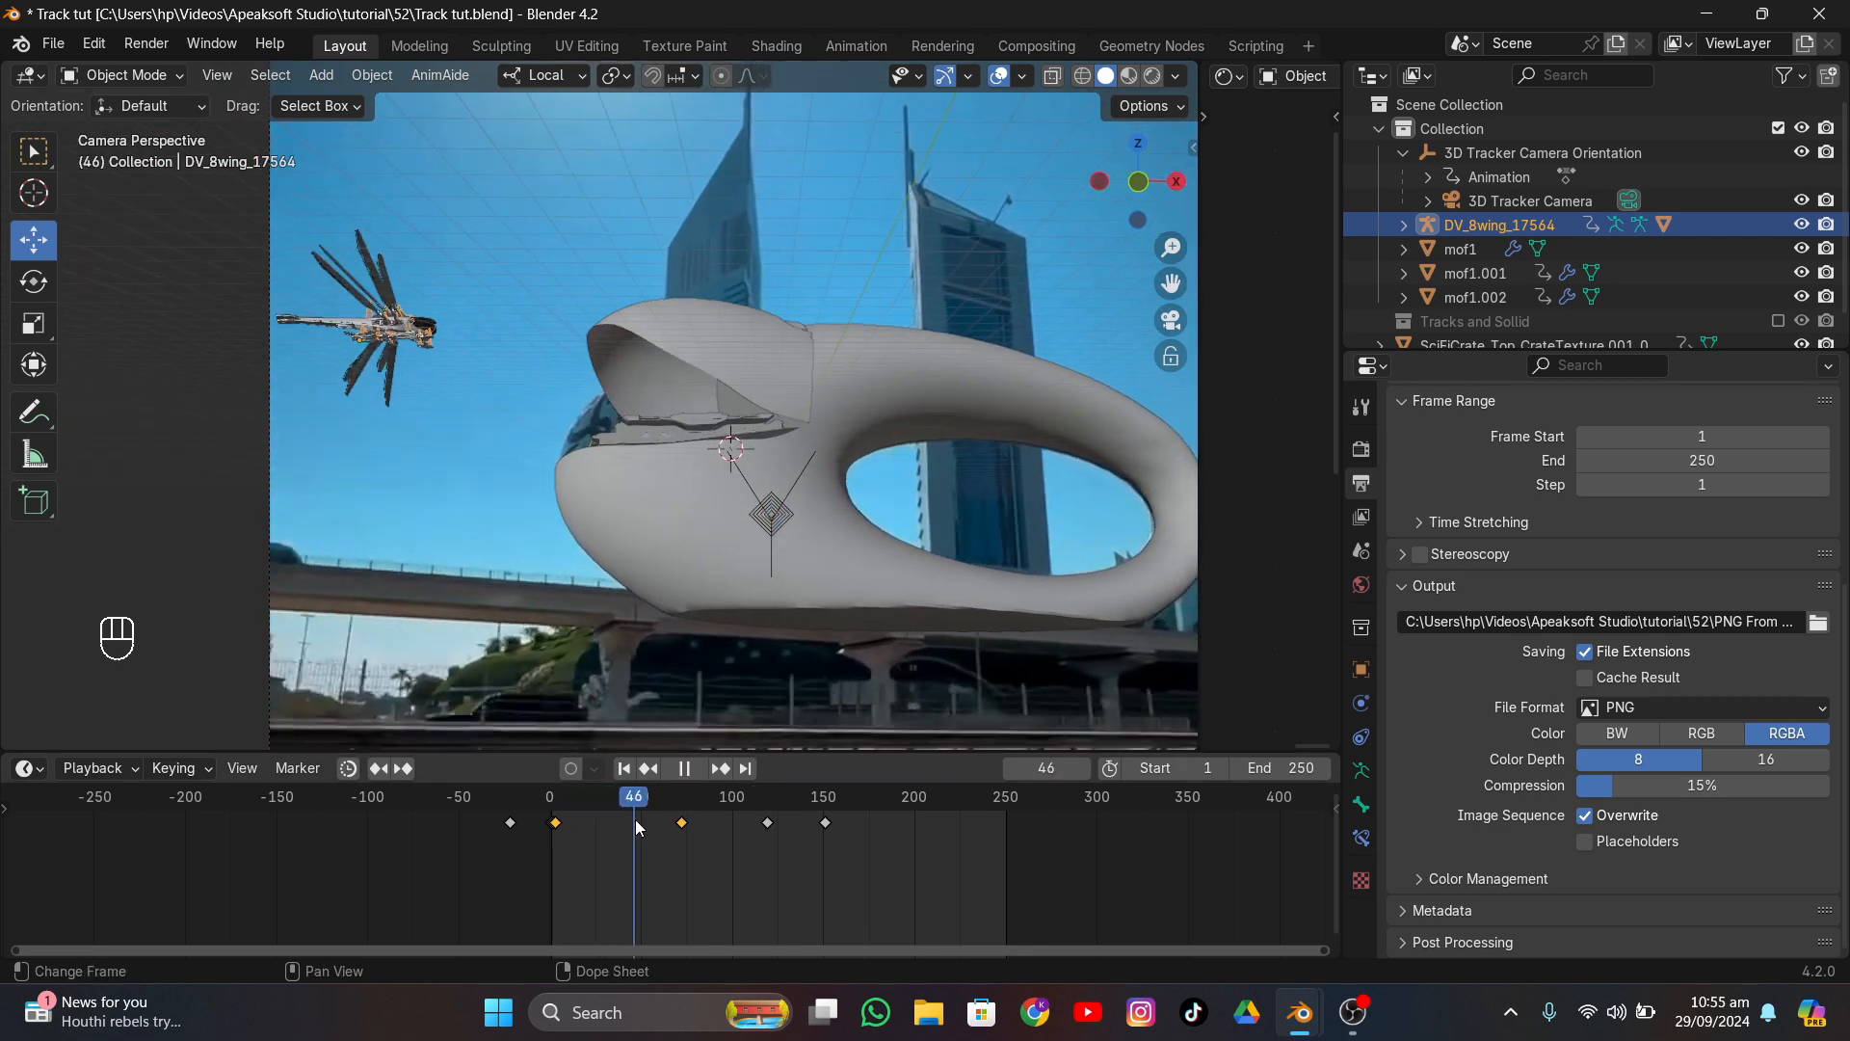
key("space")
scroll(539, 453, "up", 4)
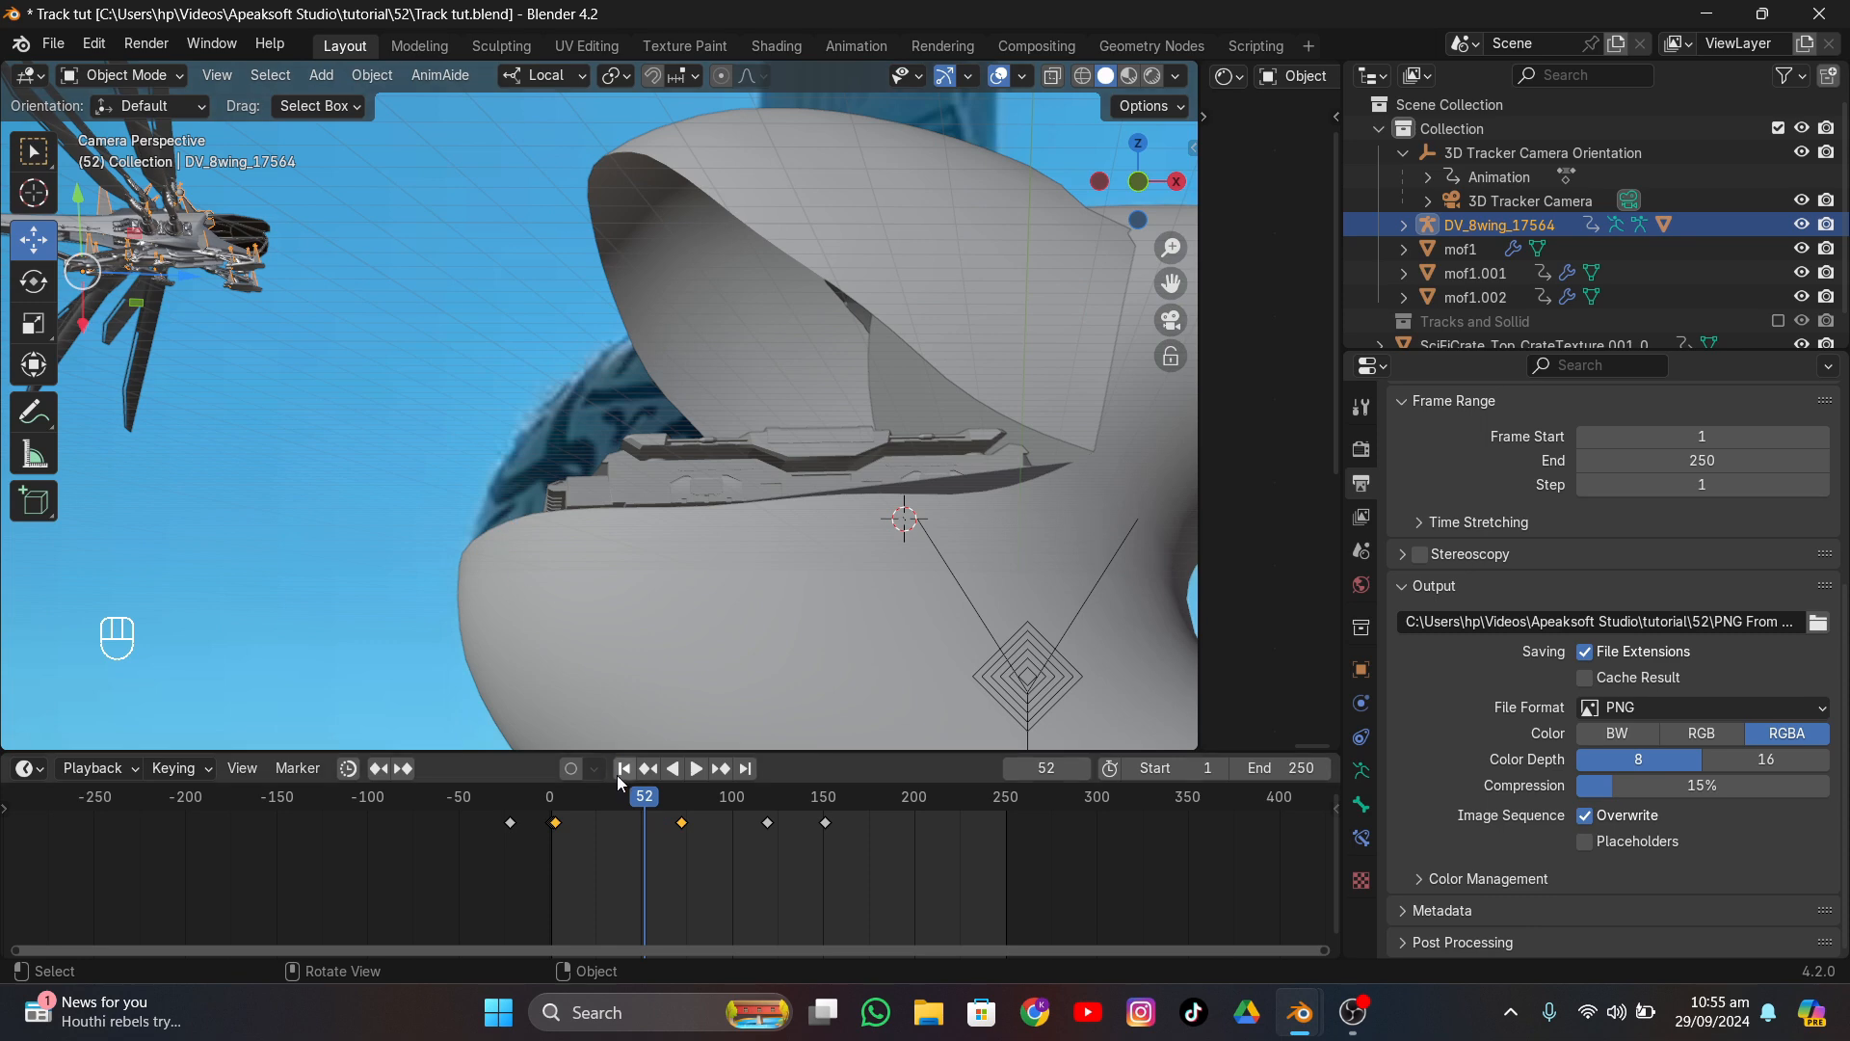
key("space")
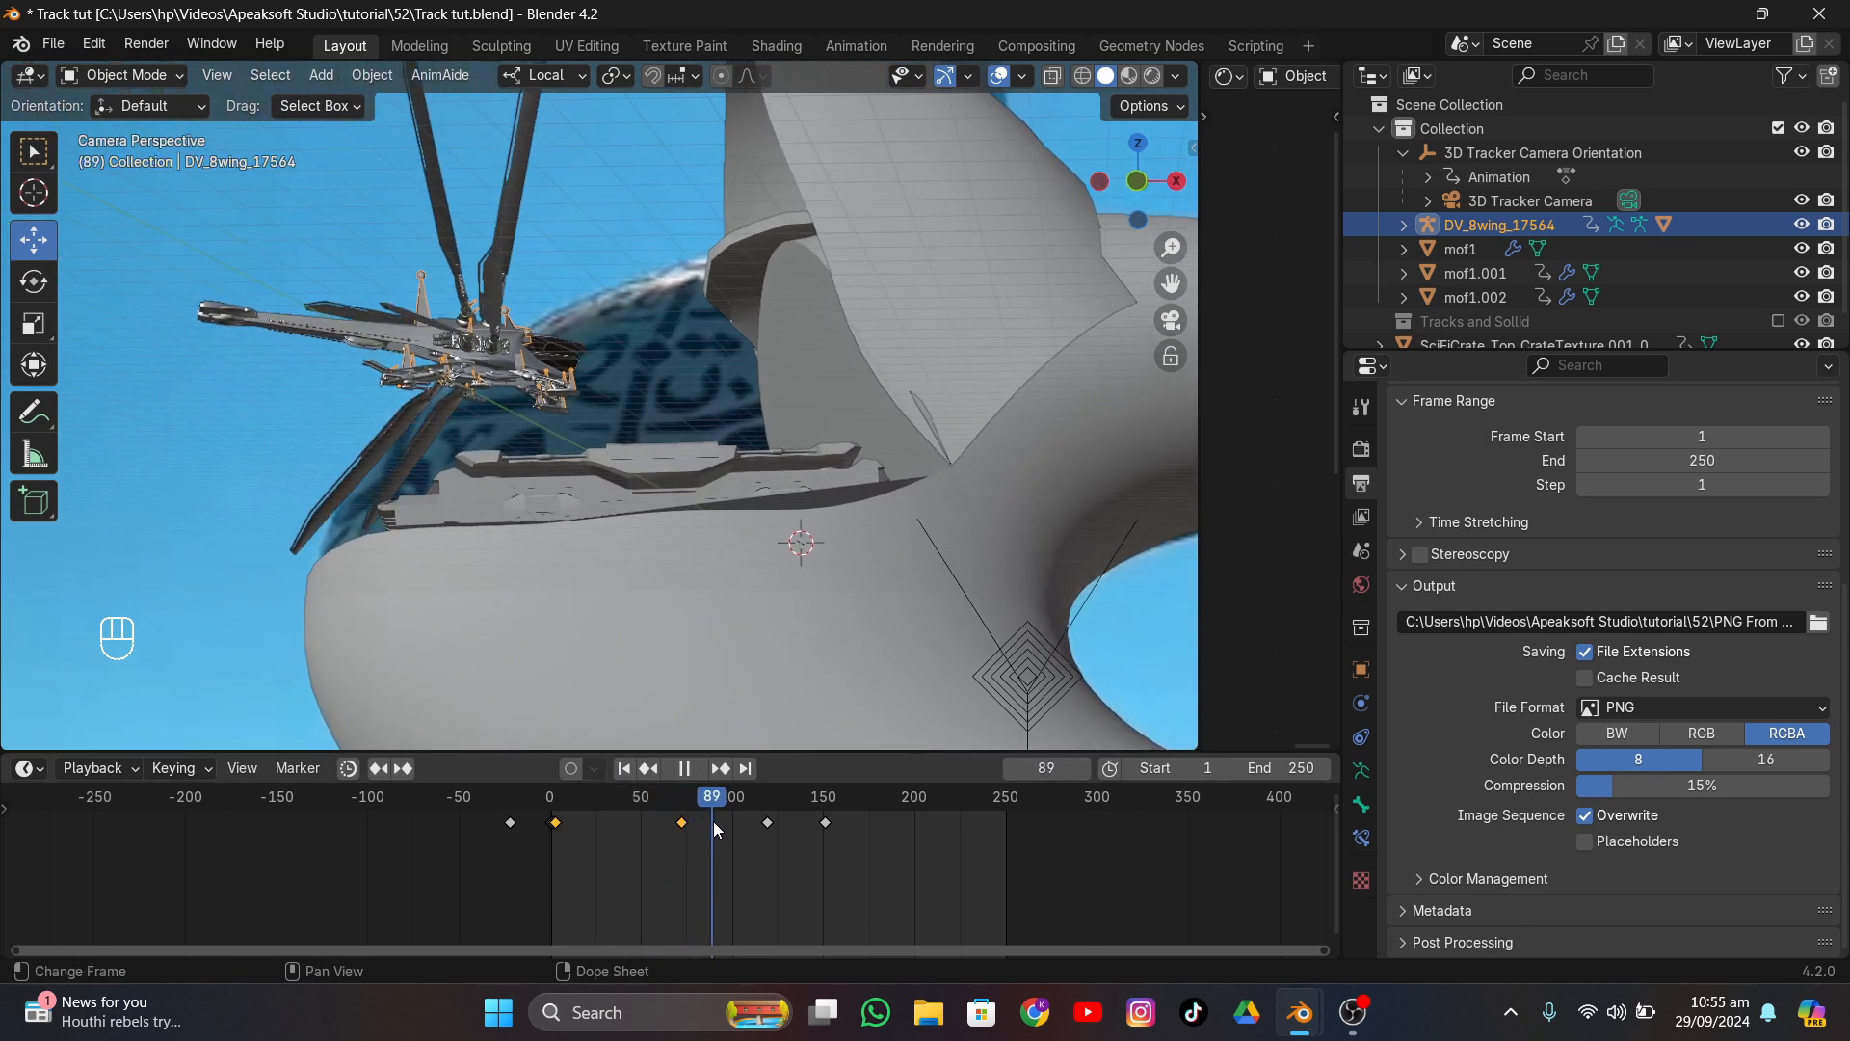
left_click_drag(713, 821, 524, 811)
key("space")
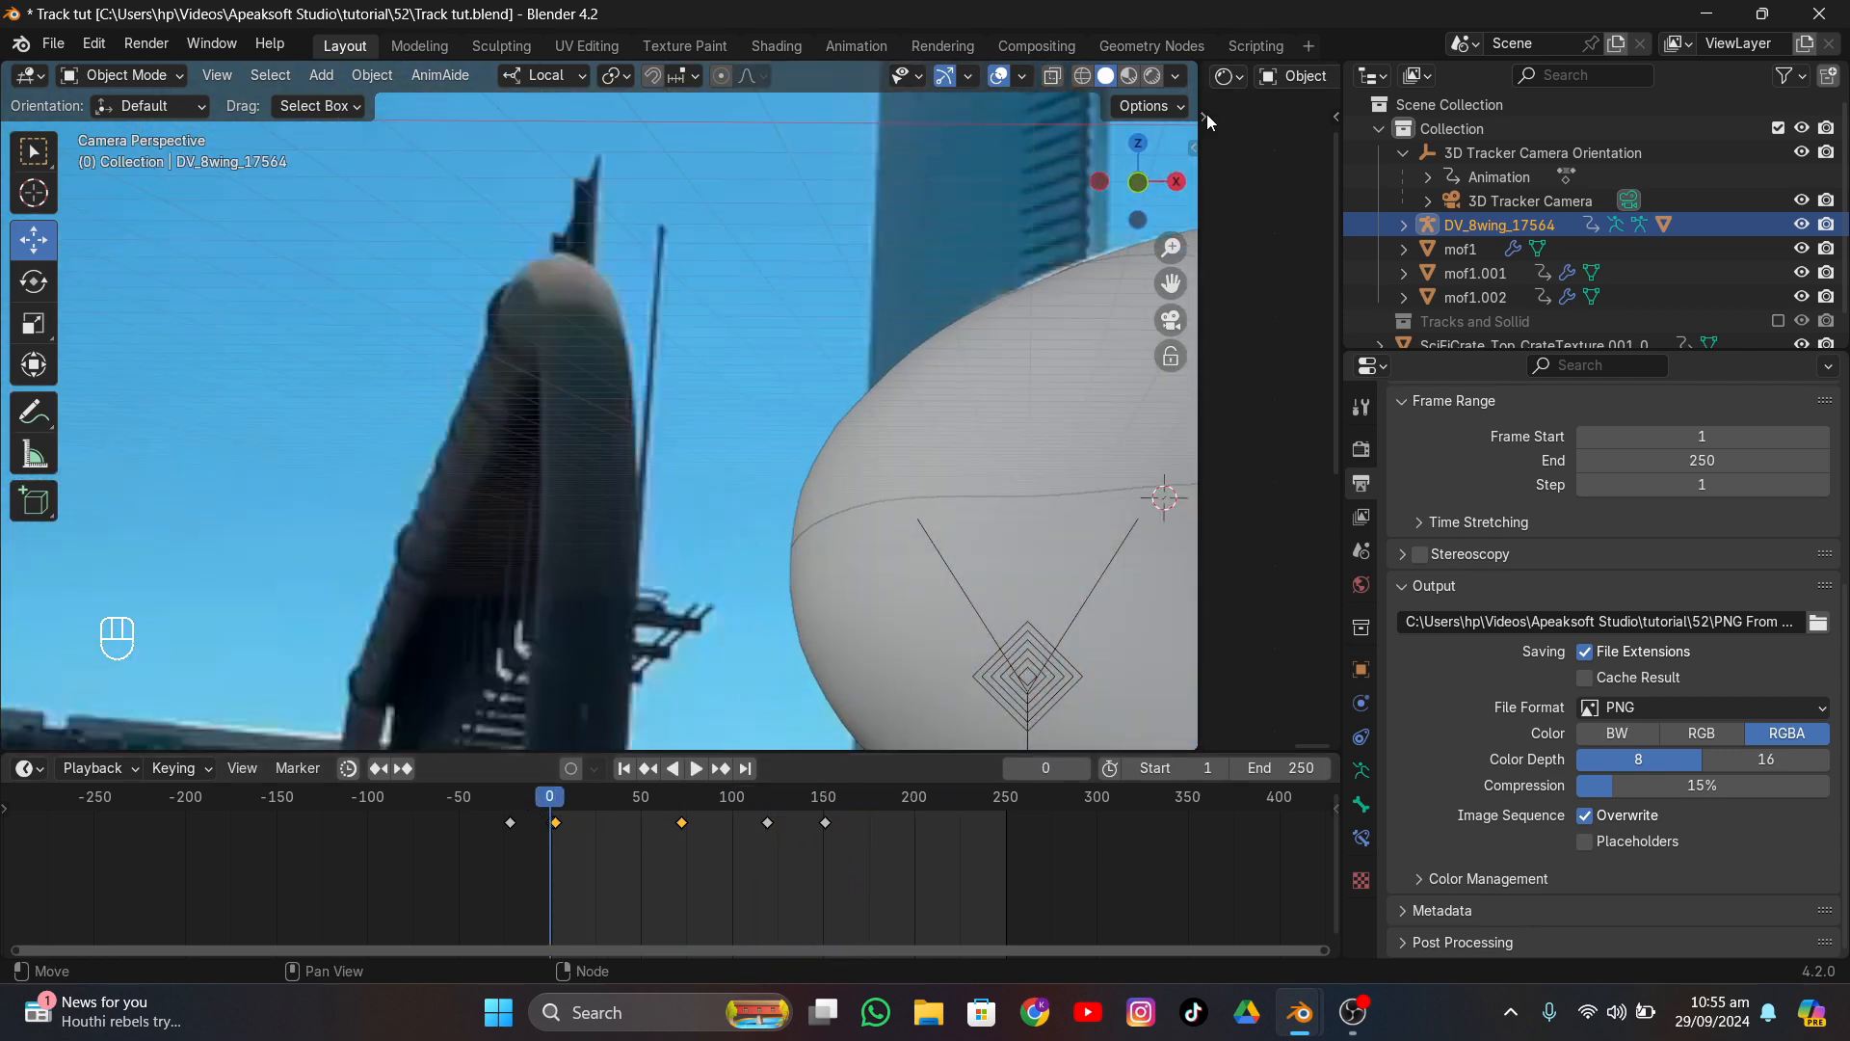
scroll(1089, 291, "down", 6)
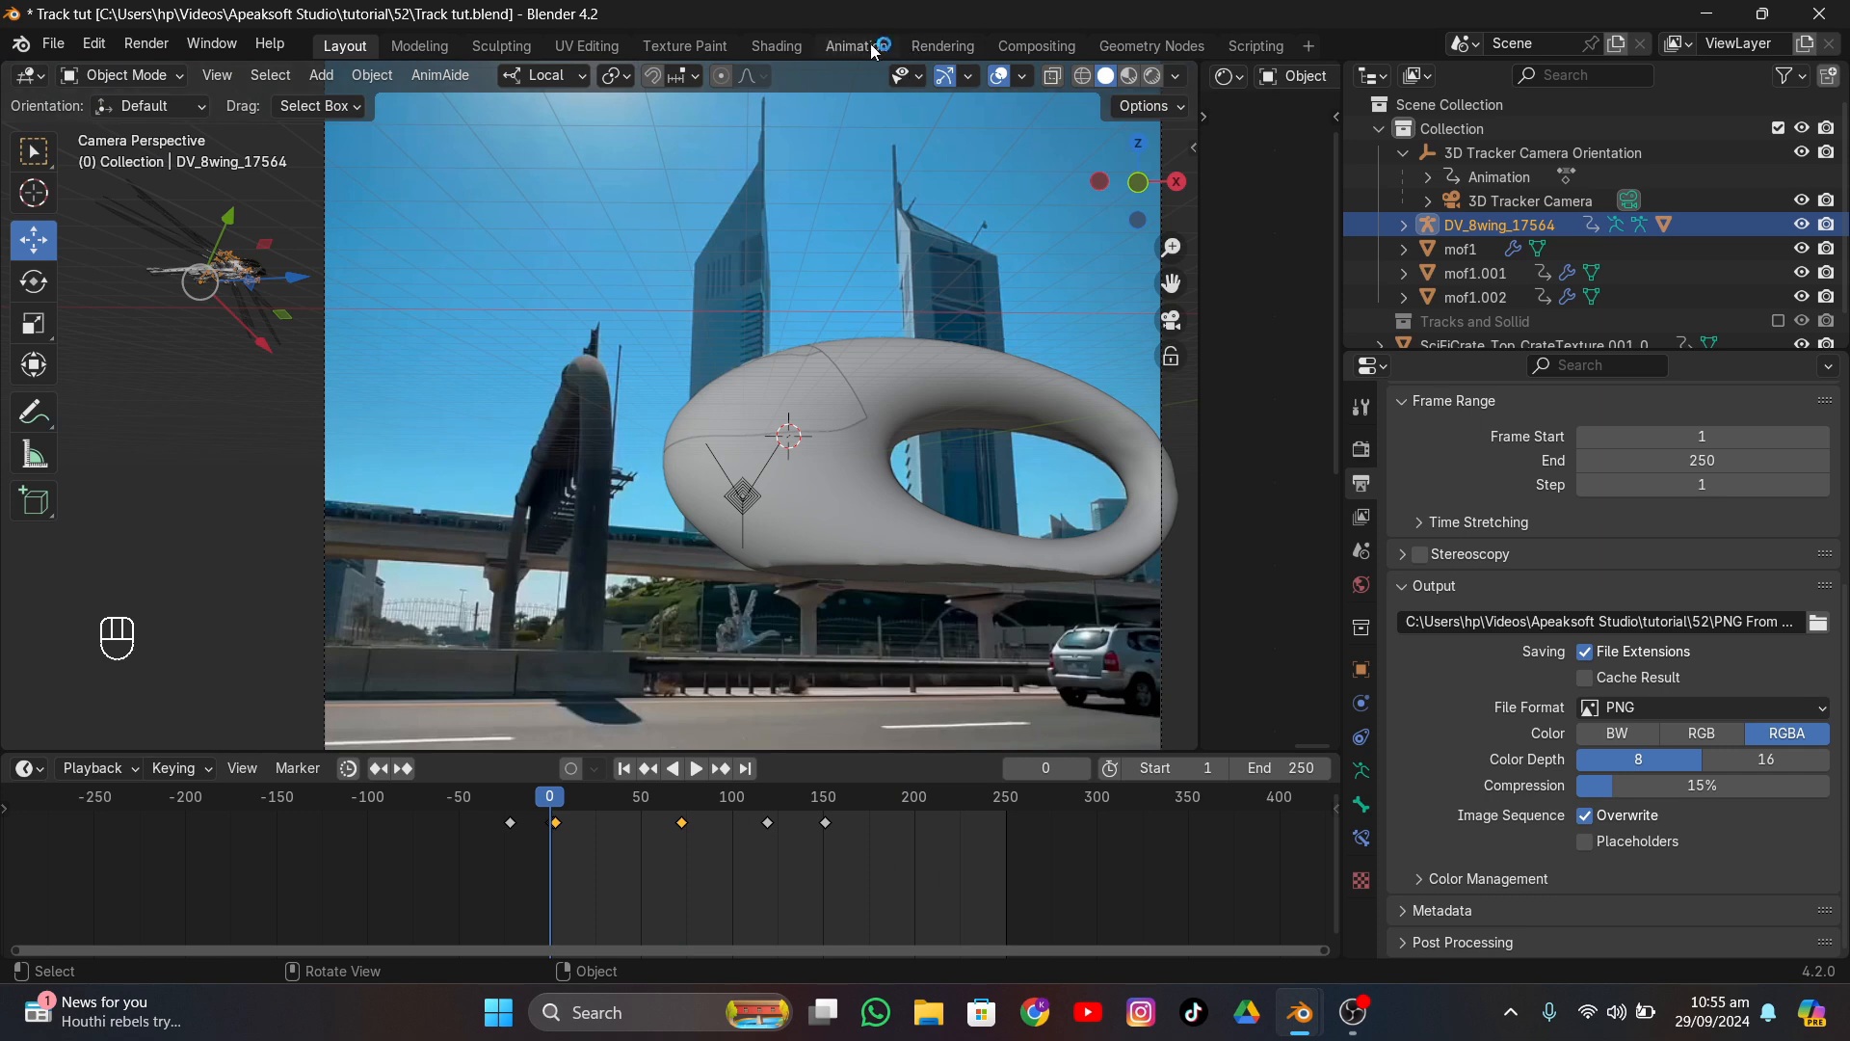
left_click(920, 45)
left_click(1352, 1012)
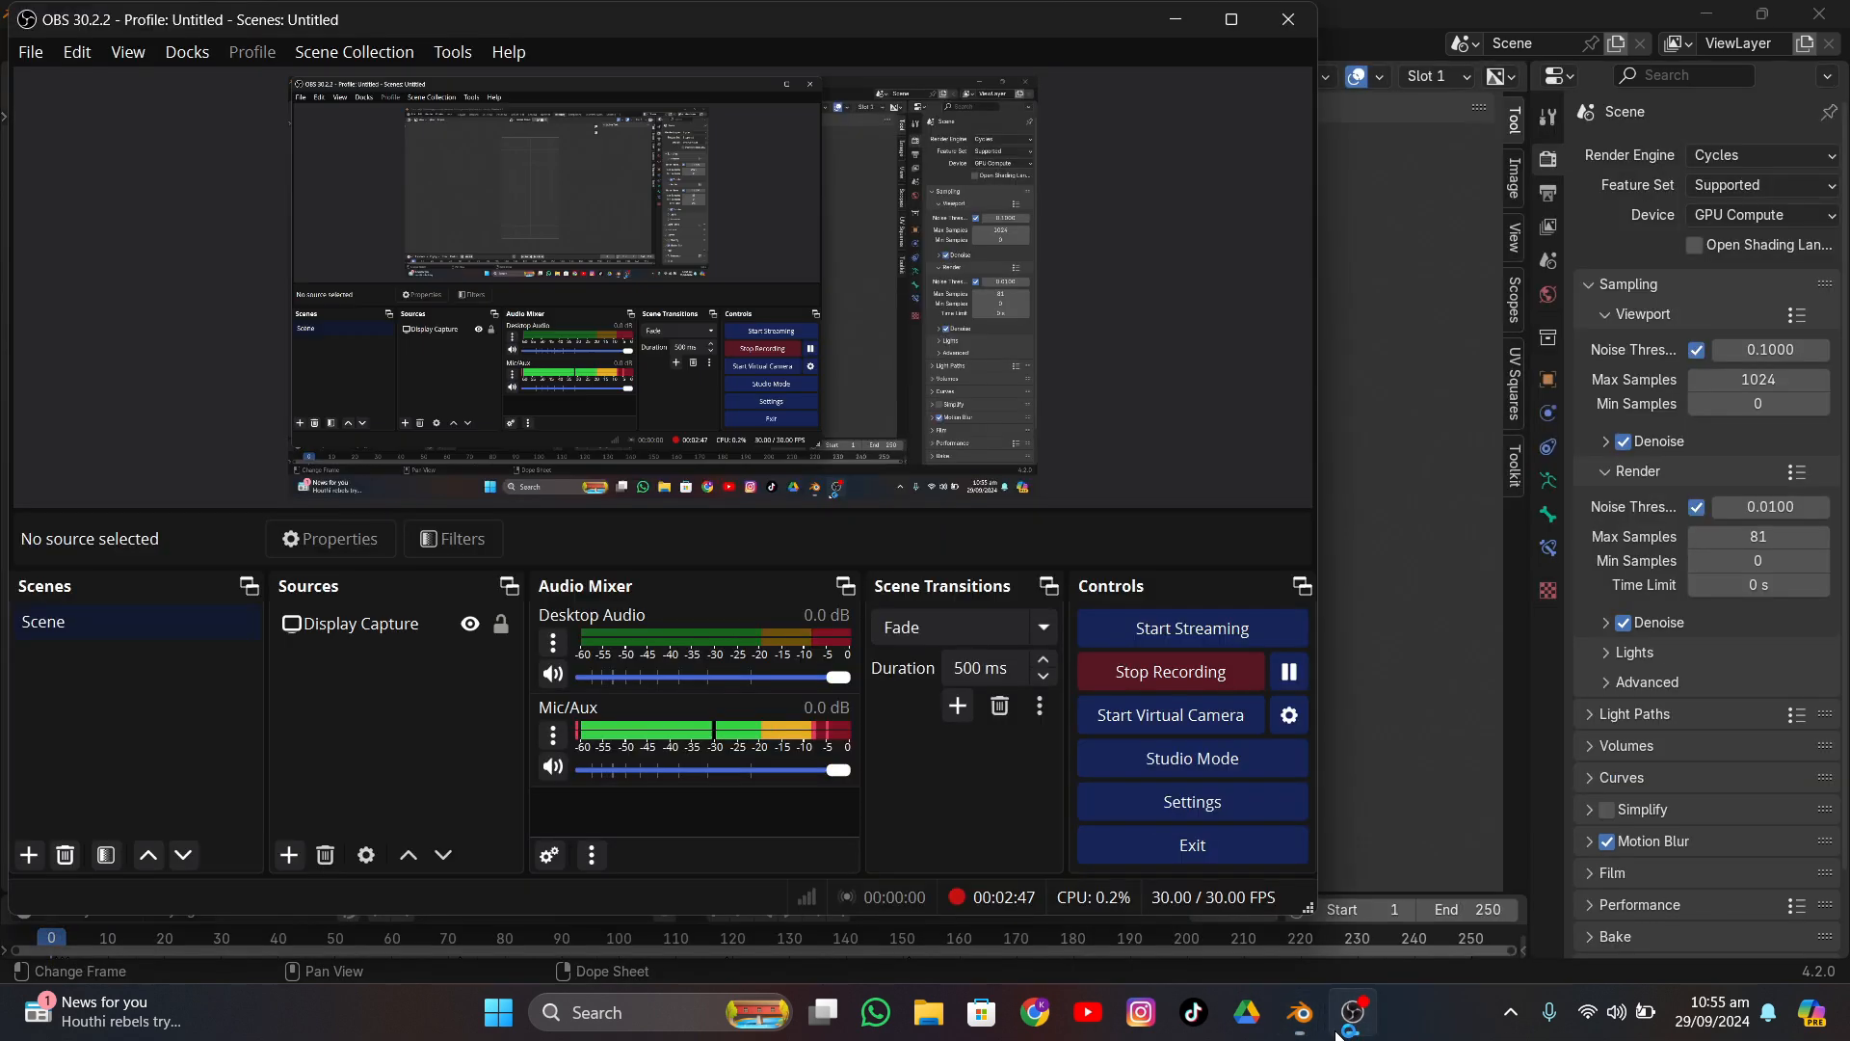
left_click(1291, 672)
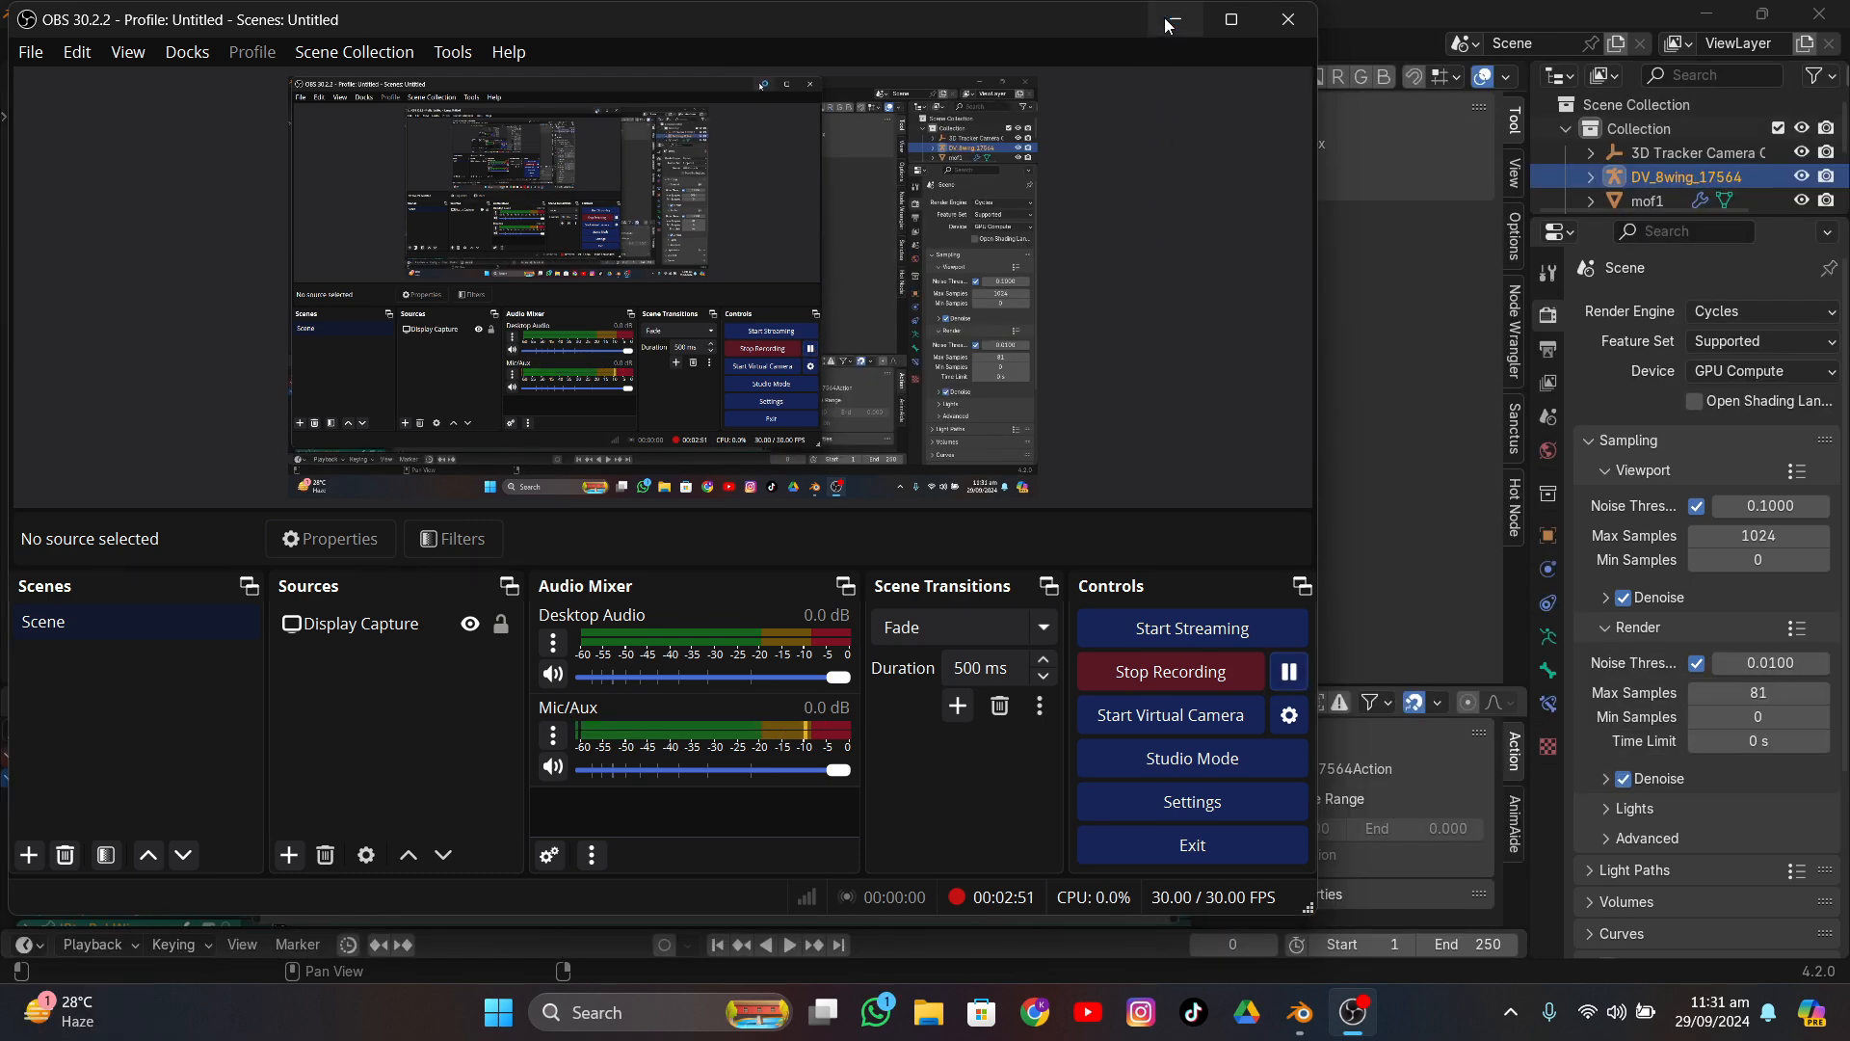
left_click(1176, 19)
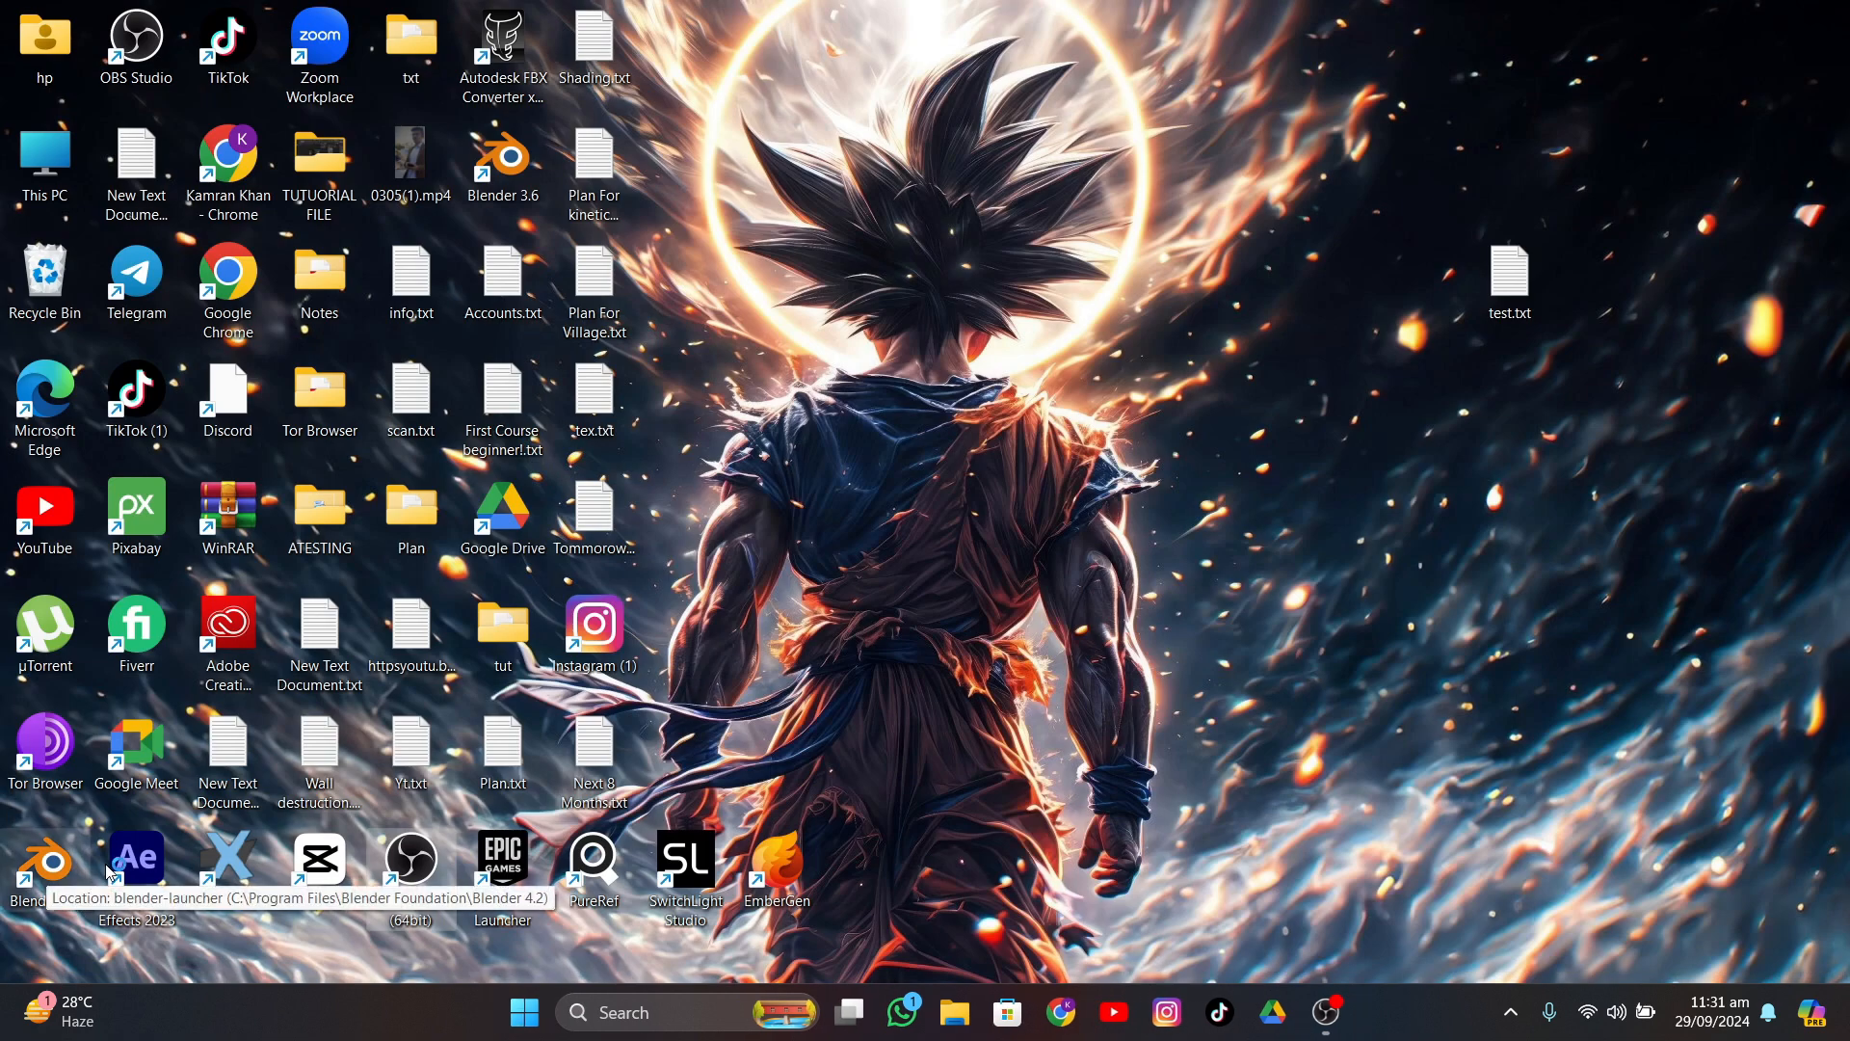
right_click(1468, 347)
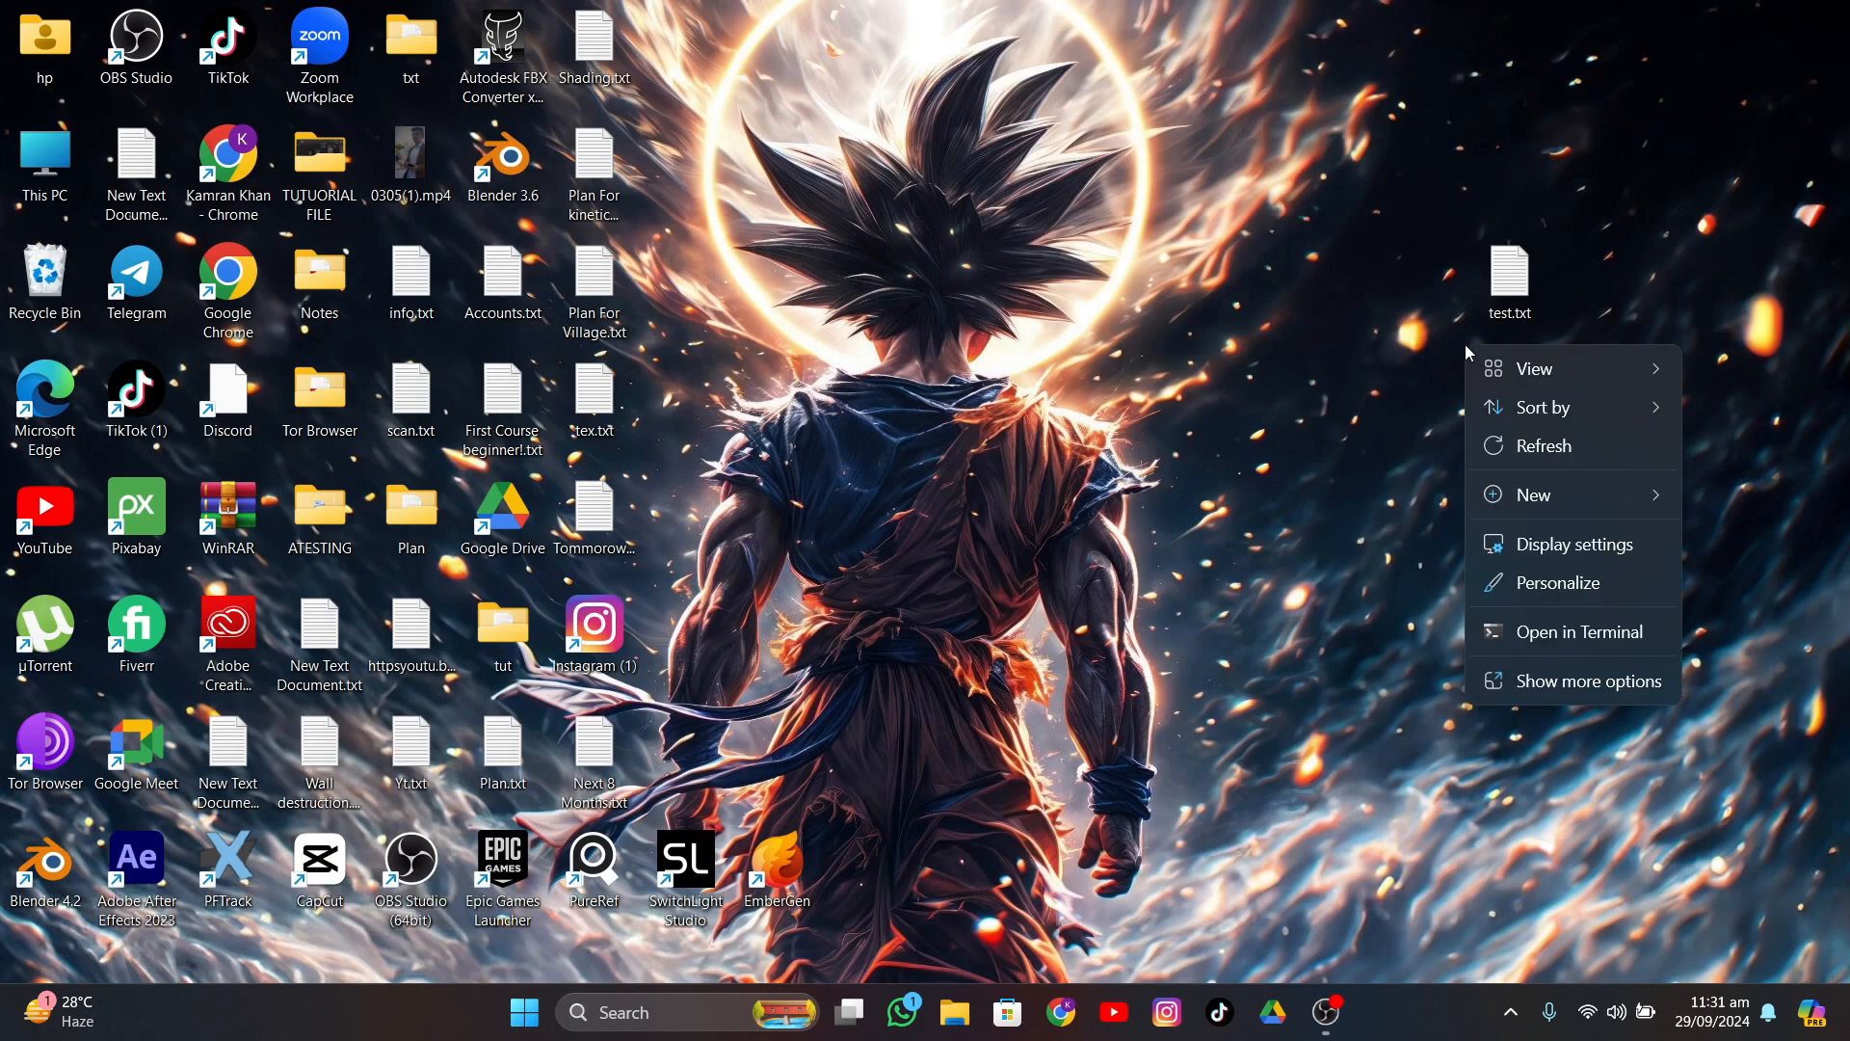
left_click(1505, 438)
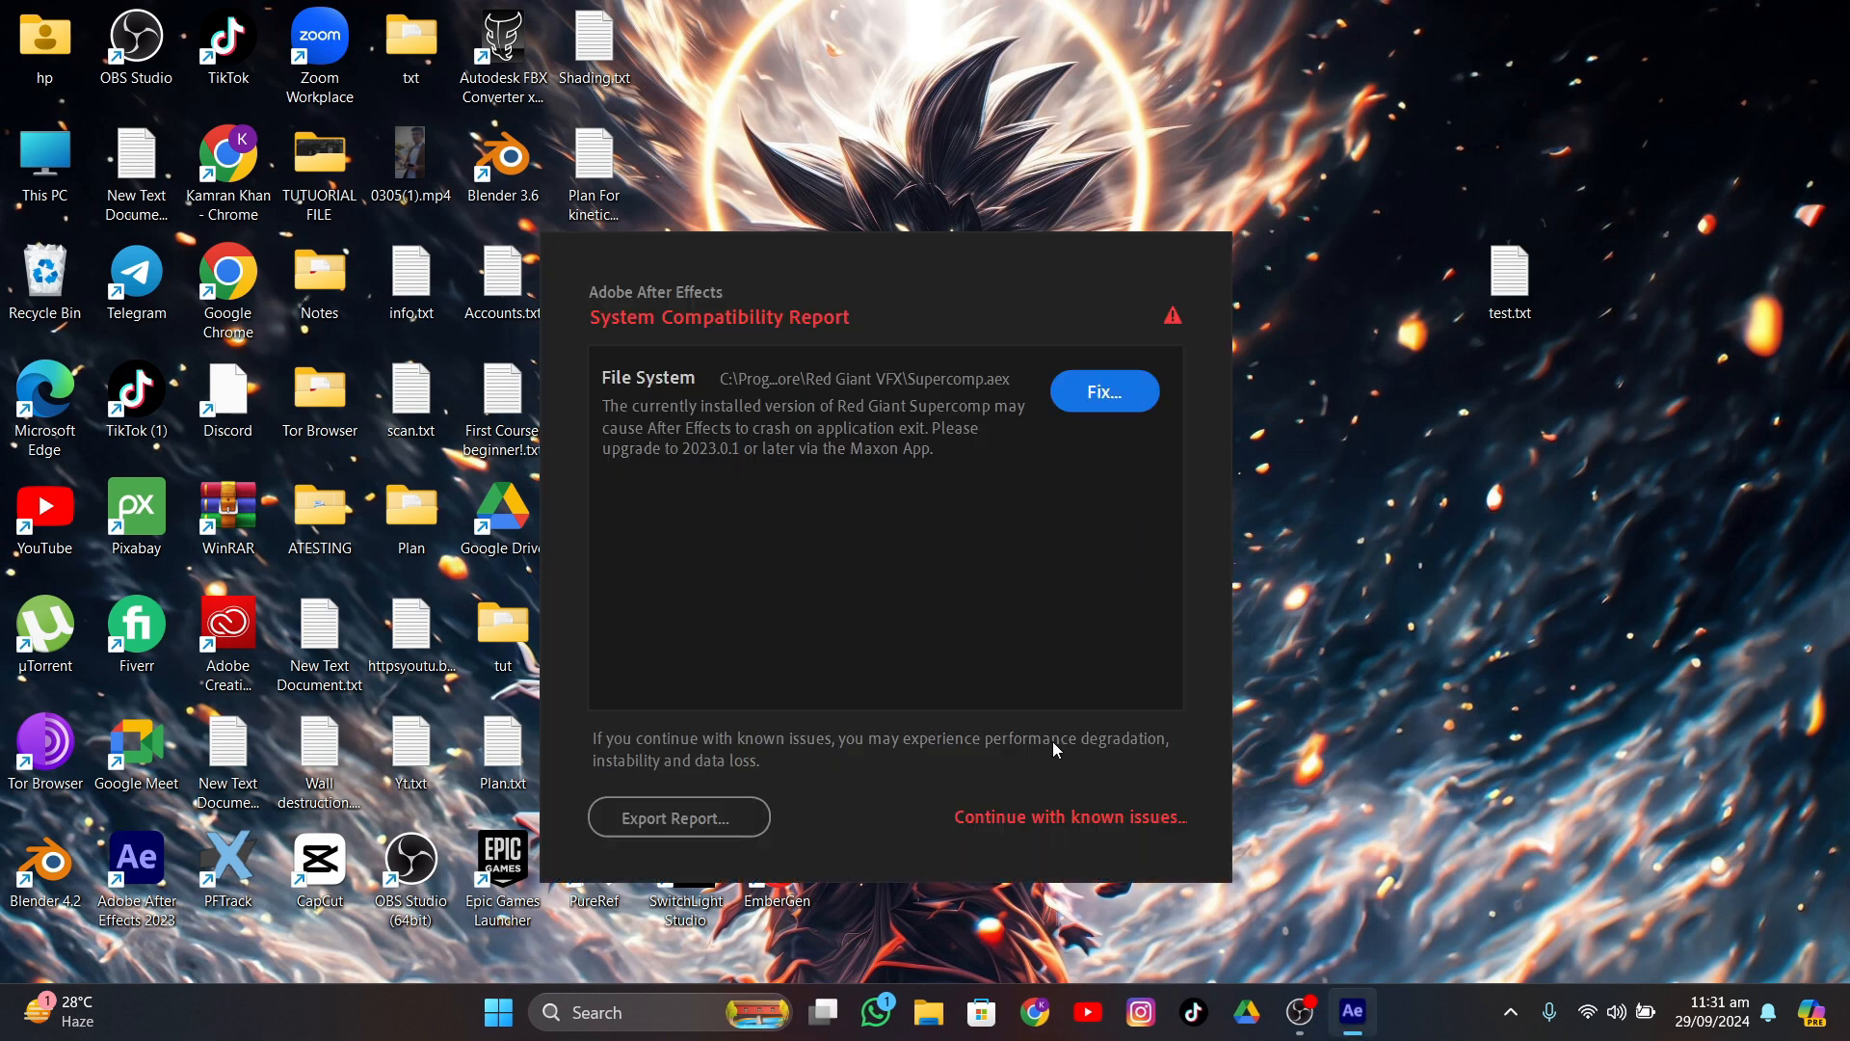
- Switch to Adobe After Effects 2023, continuing past the system compatibility report with its known issues
left_click(1024, 816)
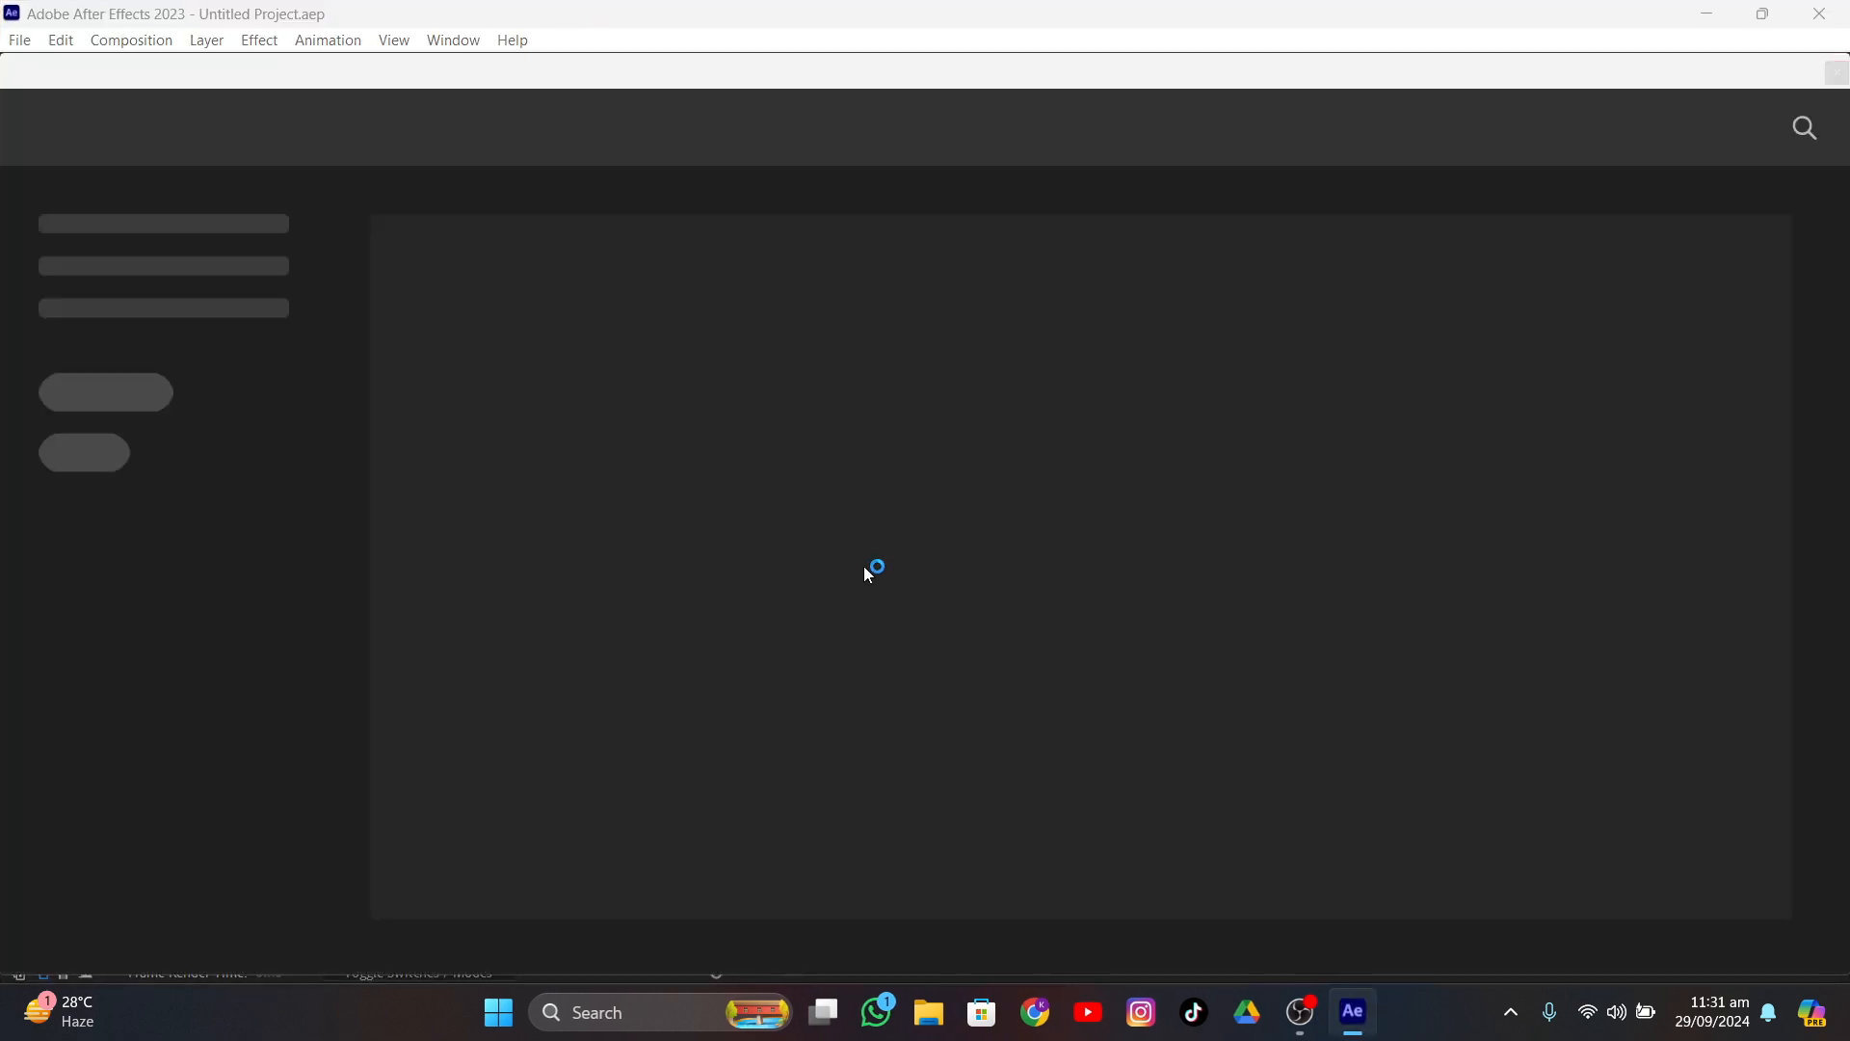
left_click(79, 231)
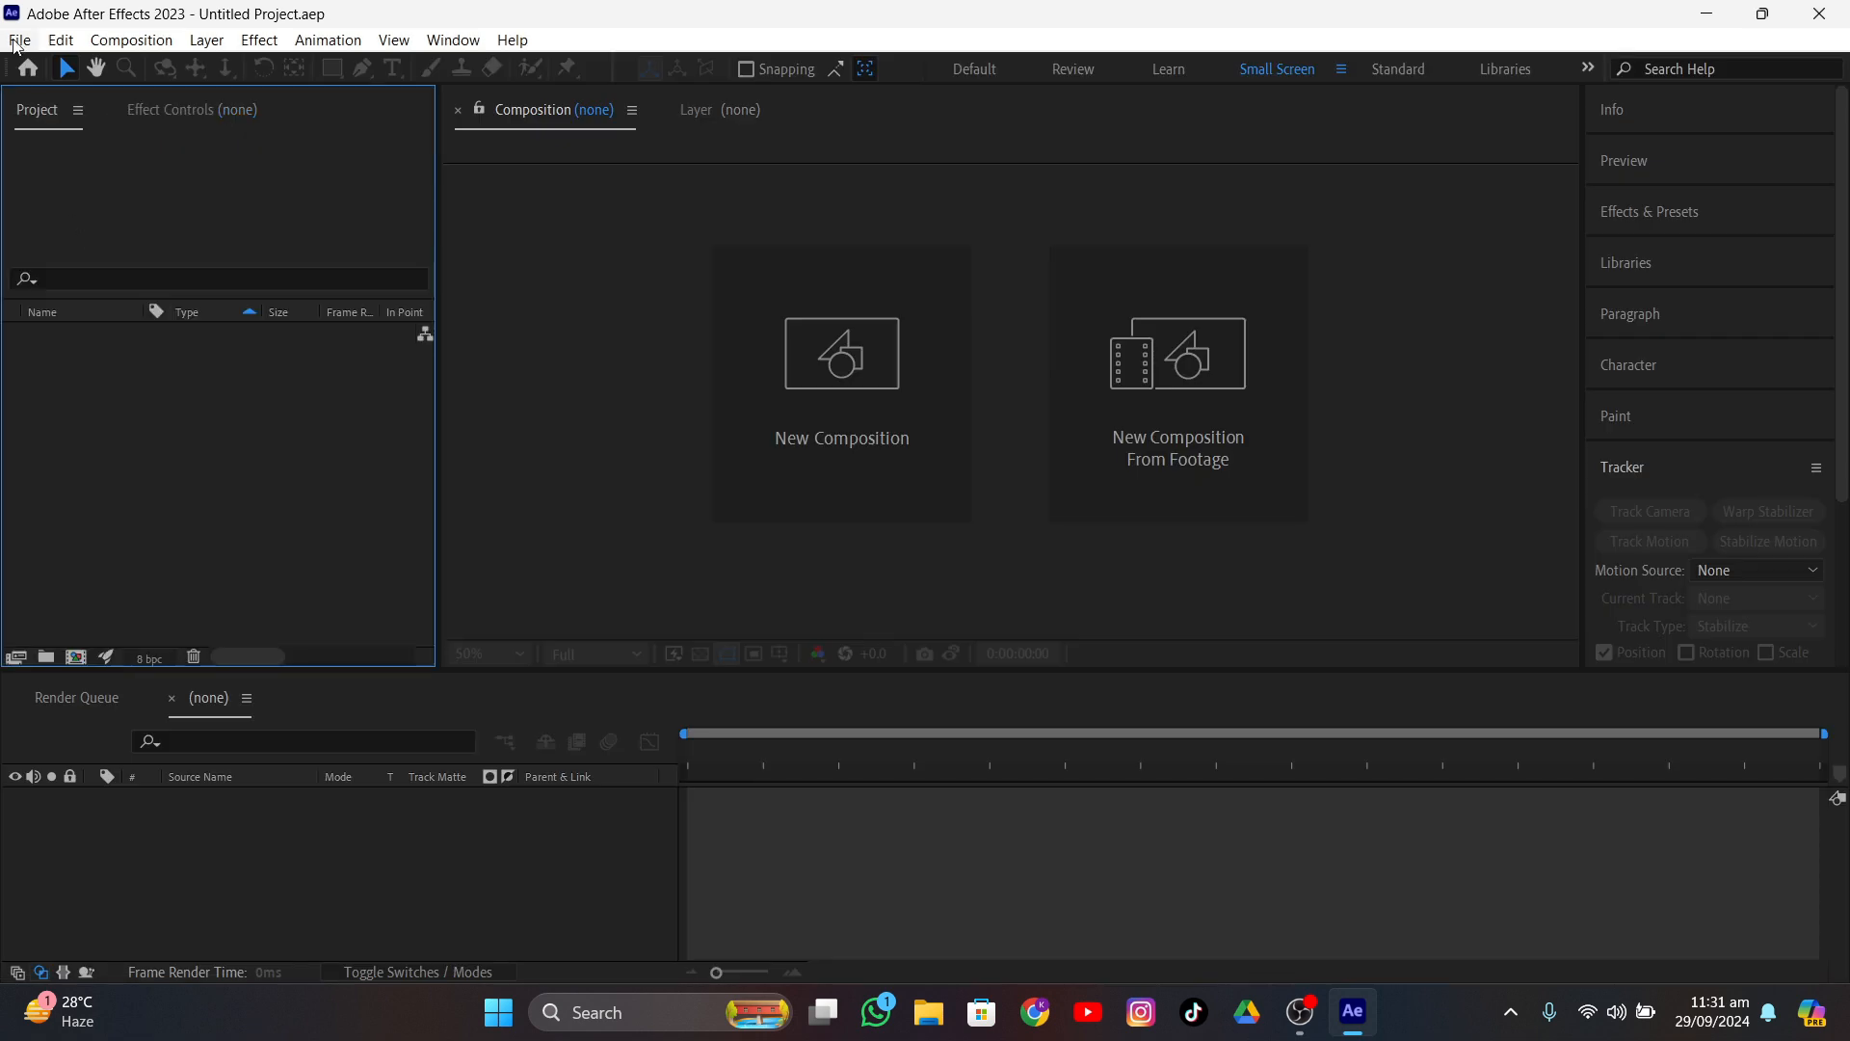
left_click(1299, 1012)
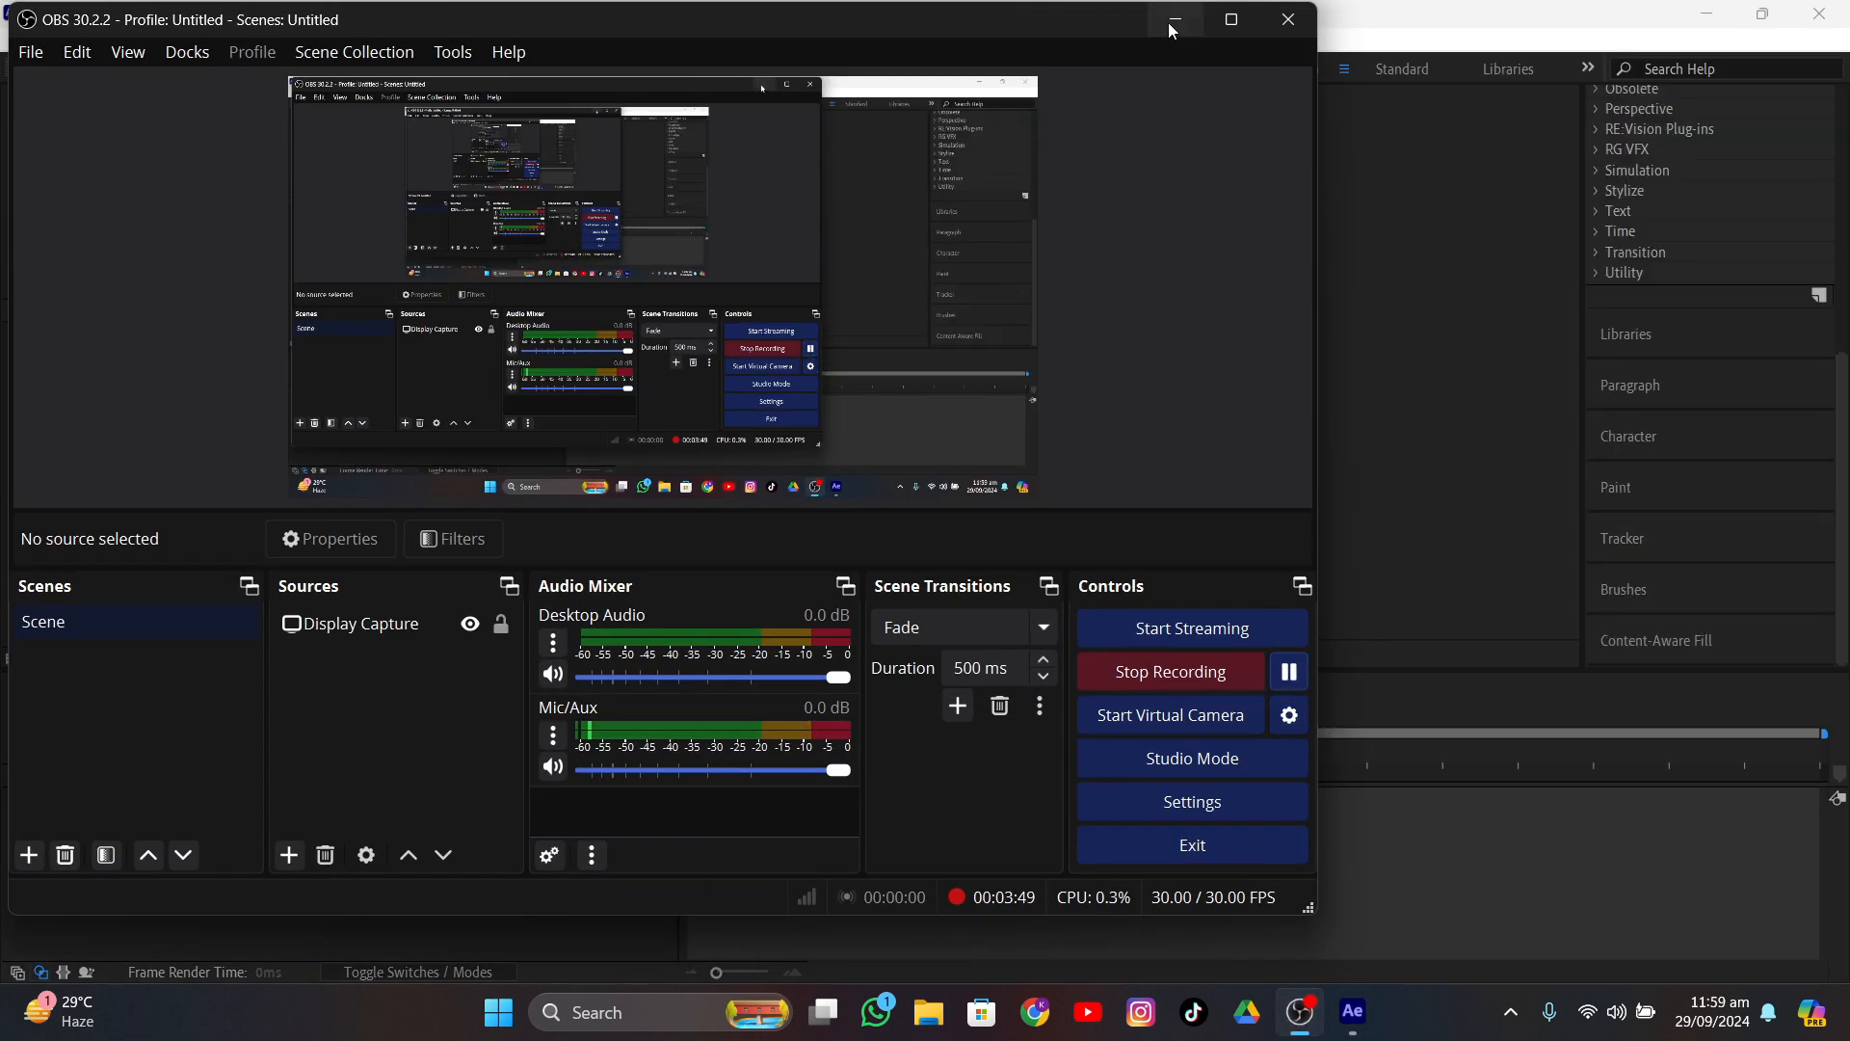
left_click(1174, 19)
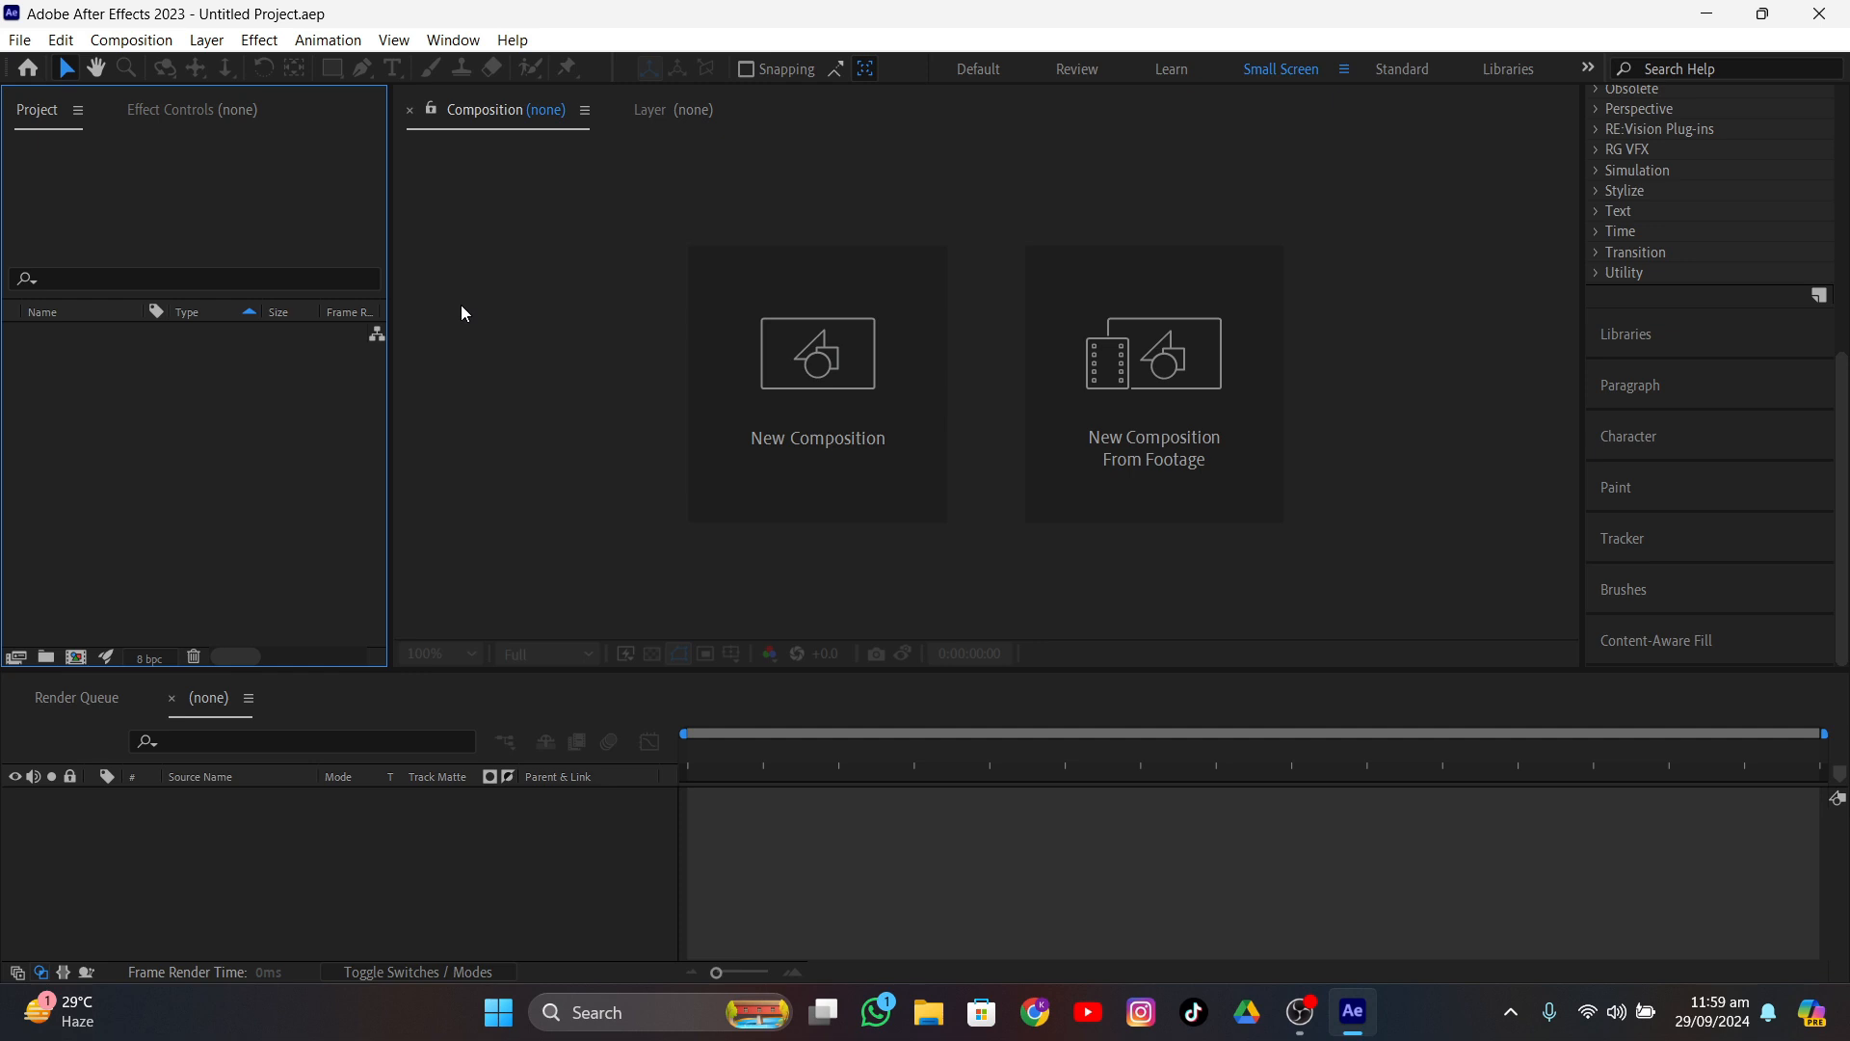
- Import the ssvid.net Sheikh Zayad Road Future Museum video from folder 52 and create a composition from it
left_click(19, 40)
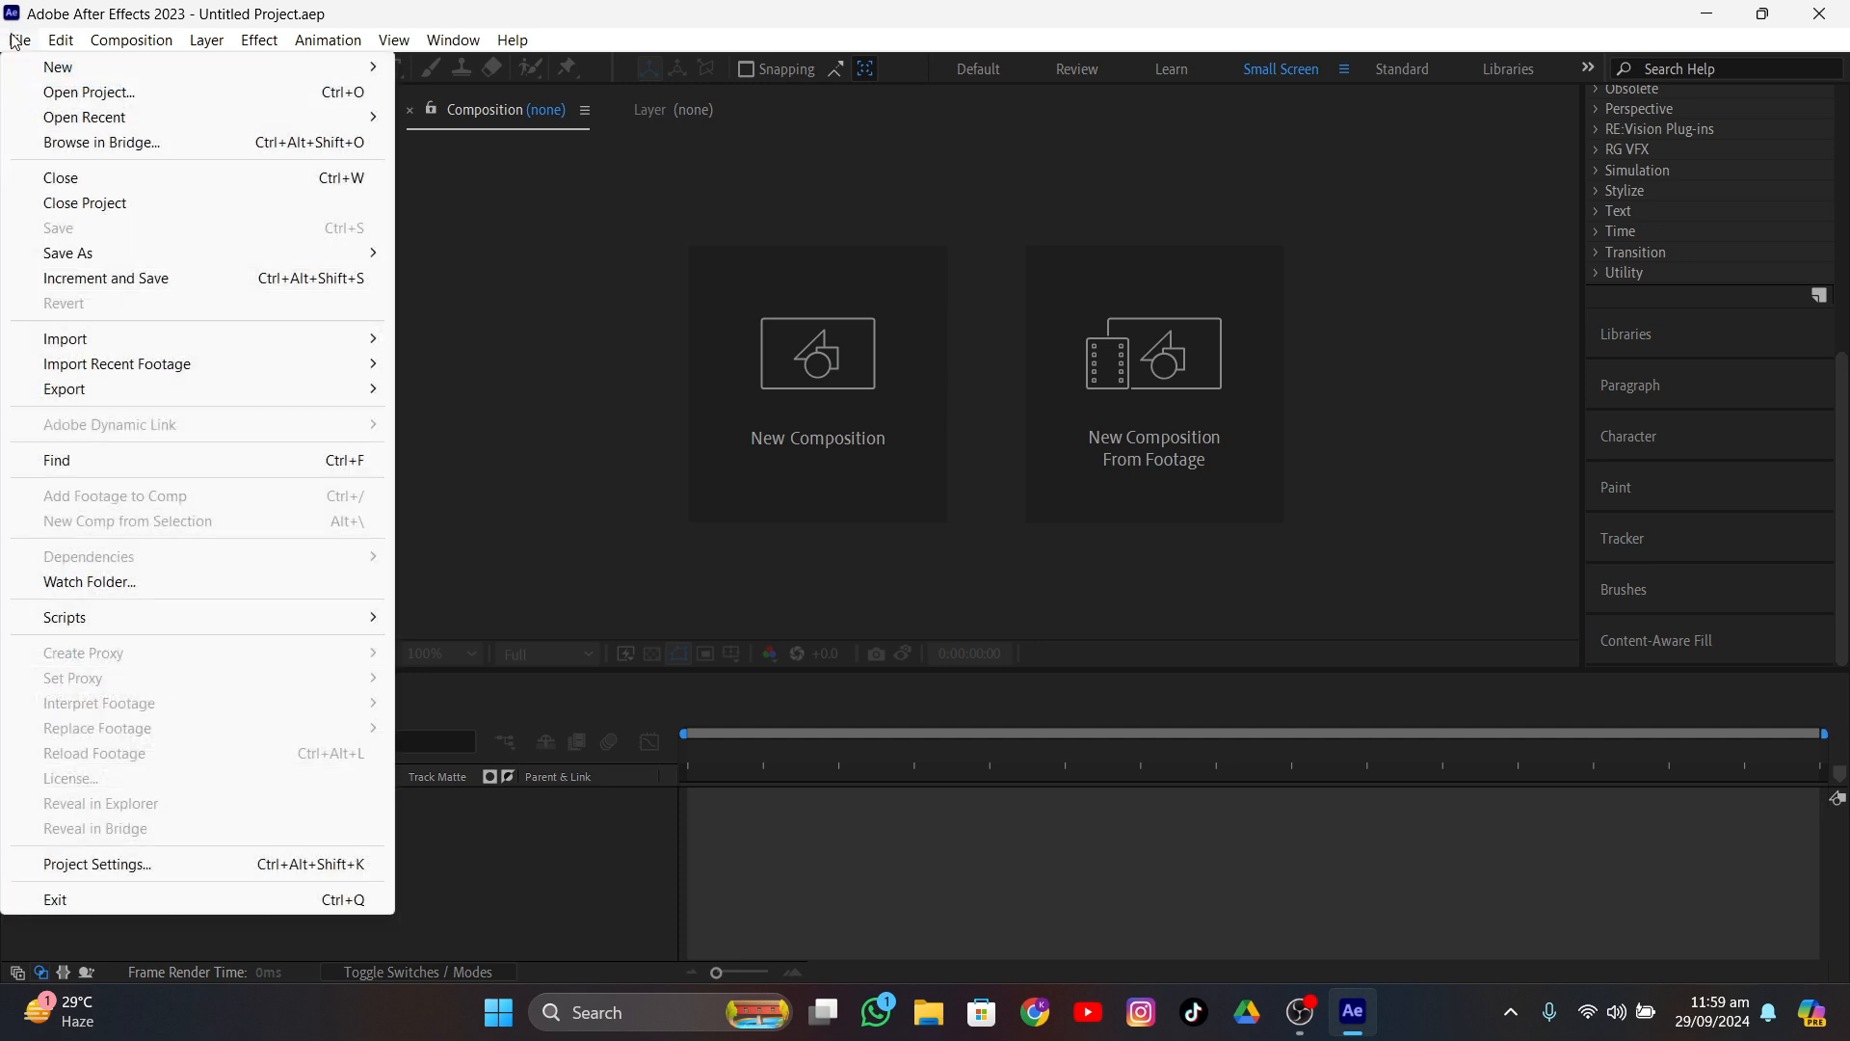
mouse_move(87, 338)
left_click(447, 337)
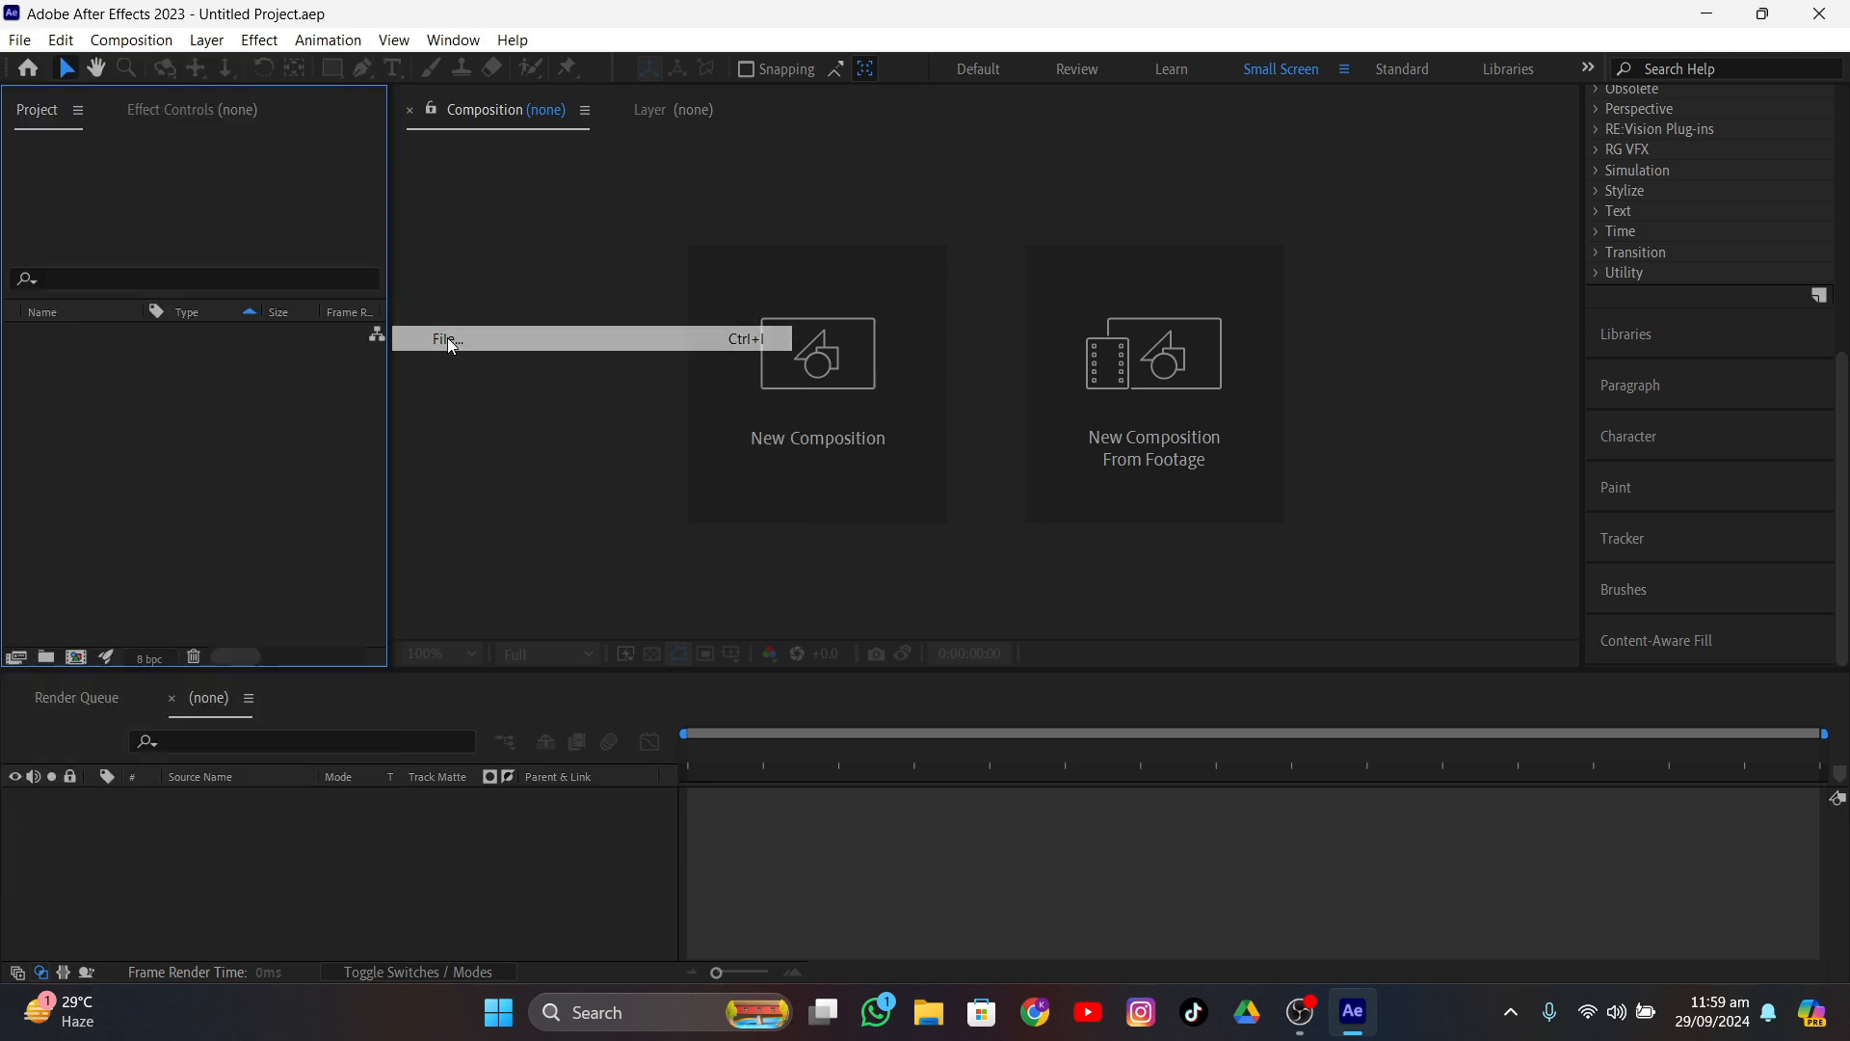
left_click(149, 118)
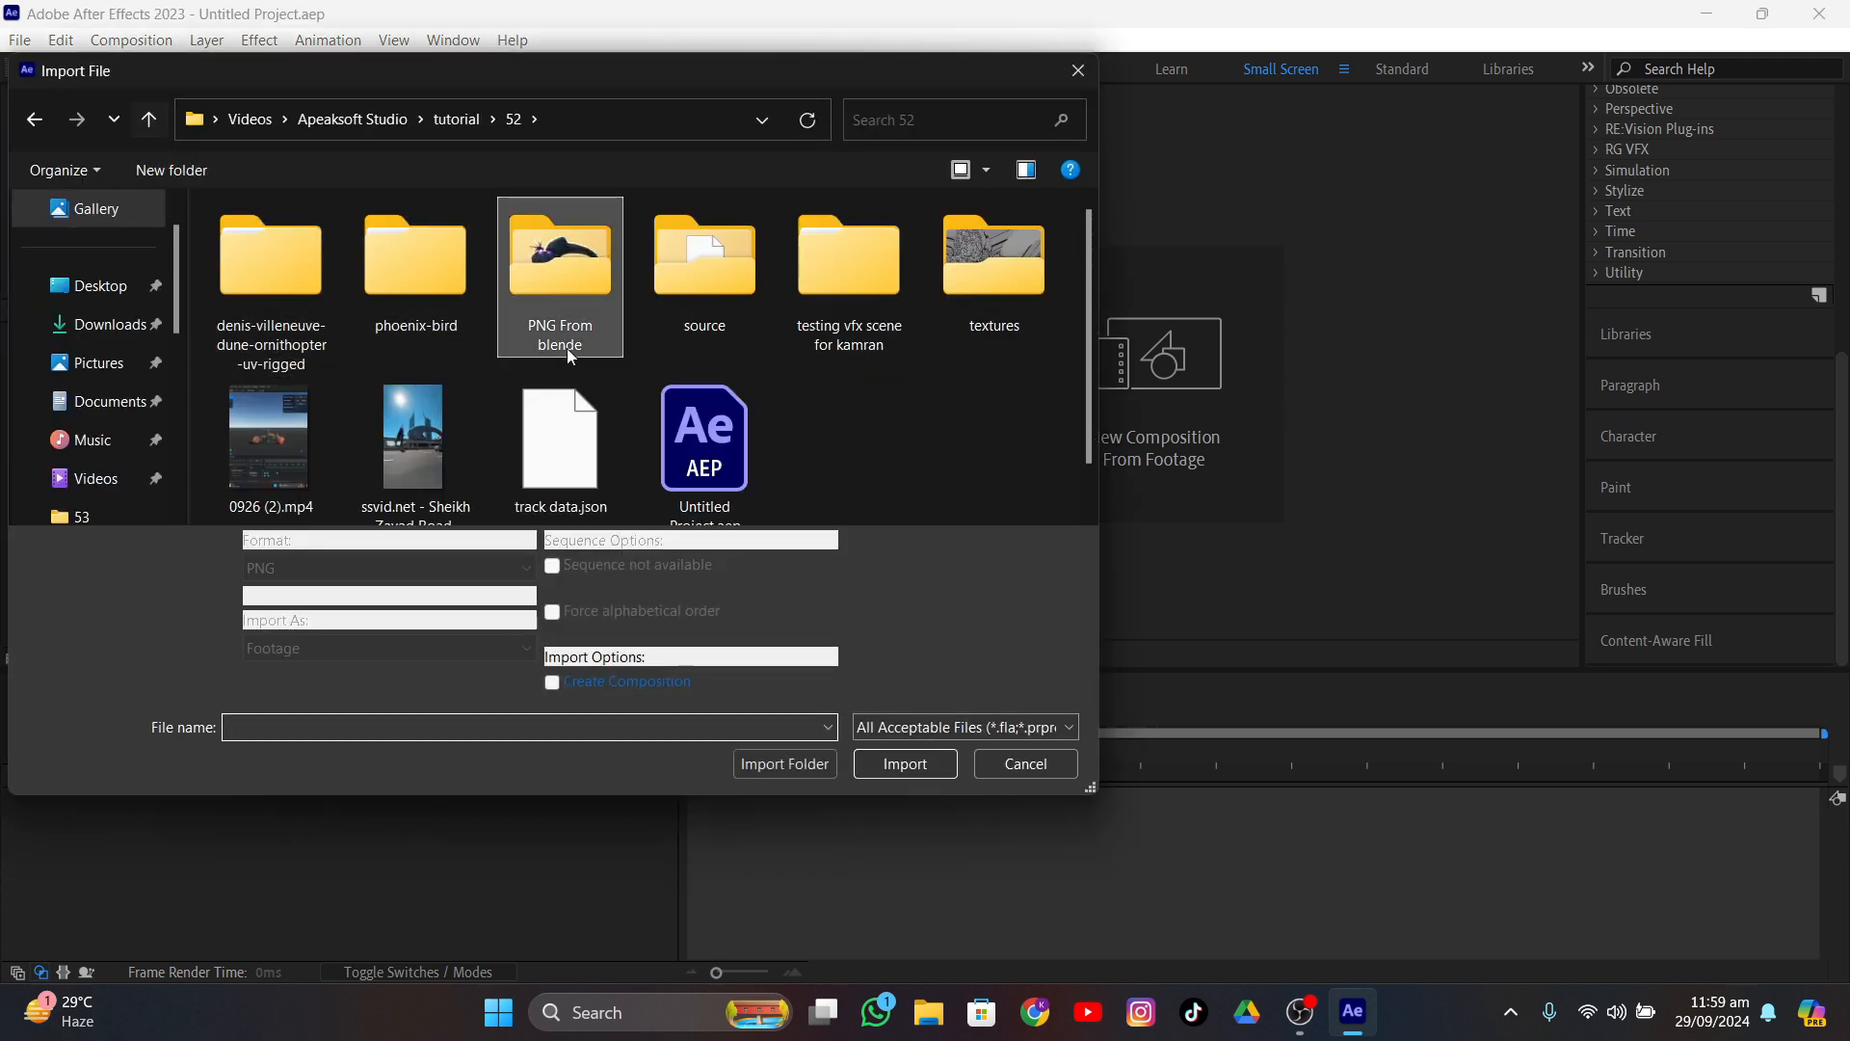
left_click(403, 447)
double_click(402, 447)
left_click_drag(92, 334, 74, 658)
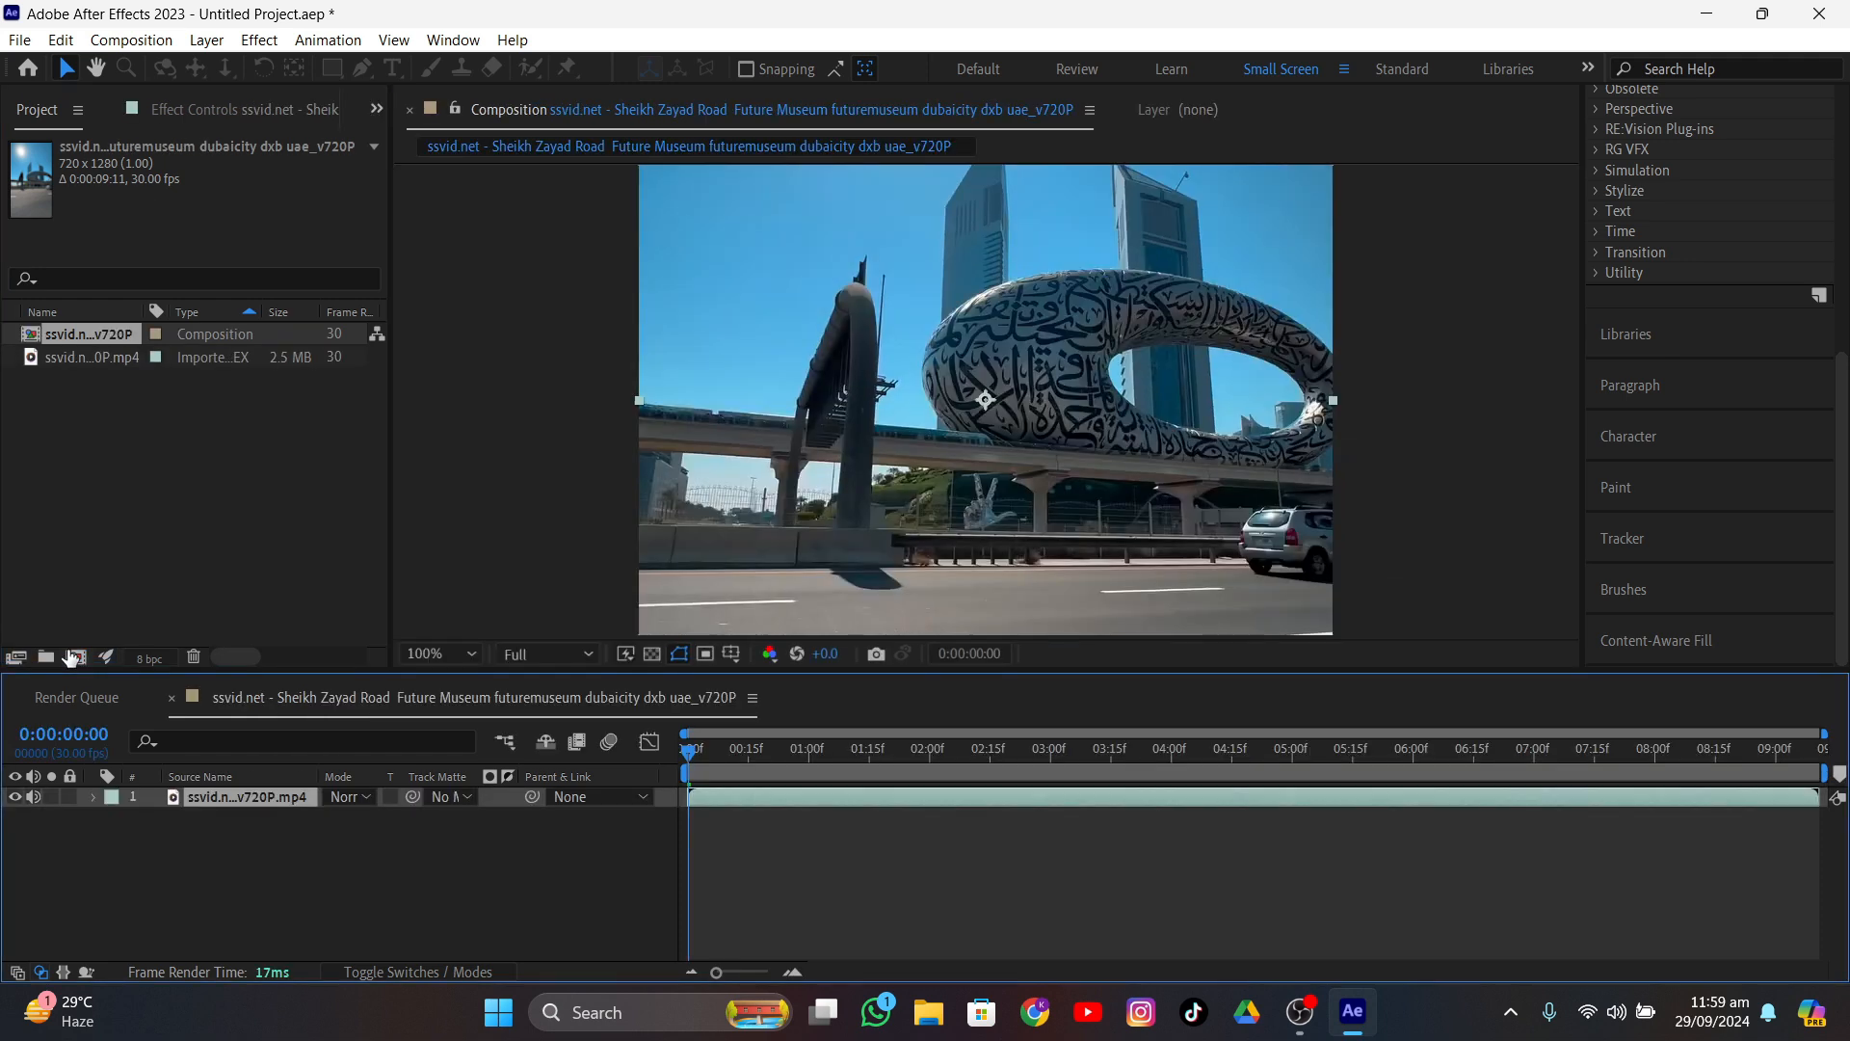
- Import the rendered PNG sequence starting at 0001.png from the PNG From blende folder and place it above the video layer
left_click(19, 39)
mouse_move(366, 339)
left_click(430, 339)
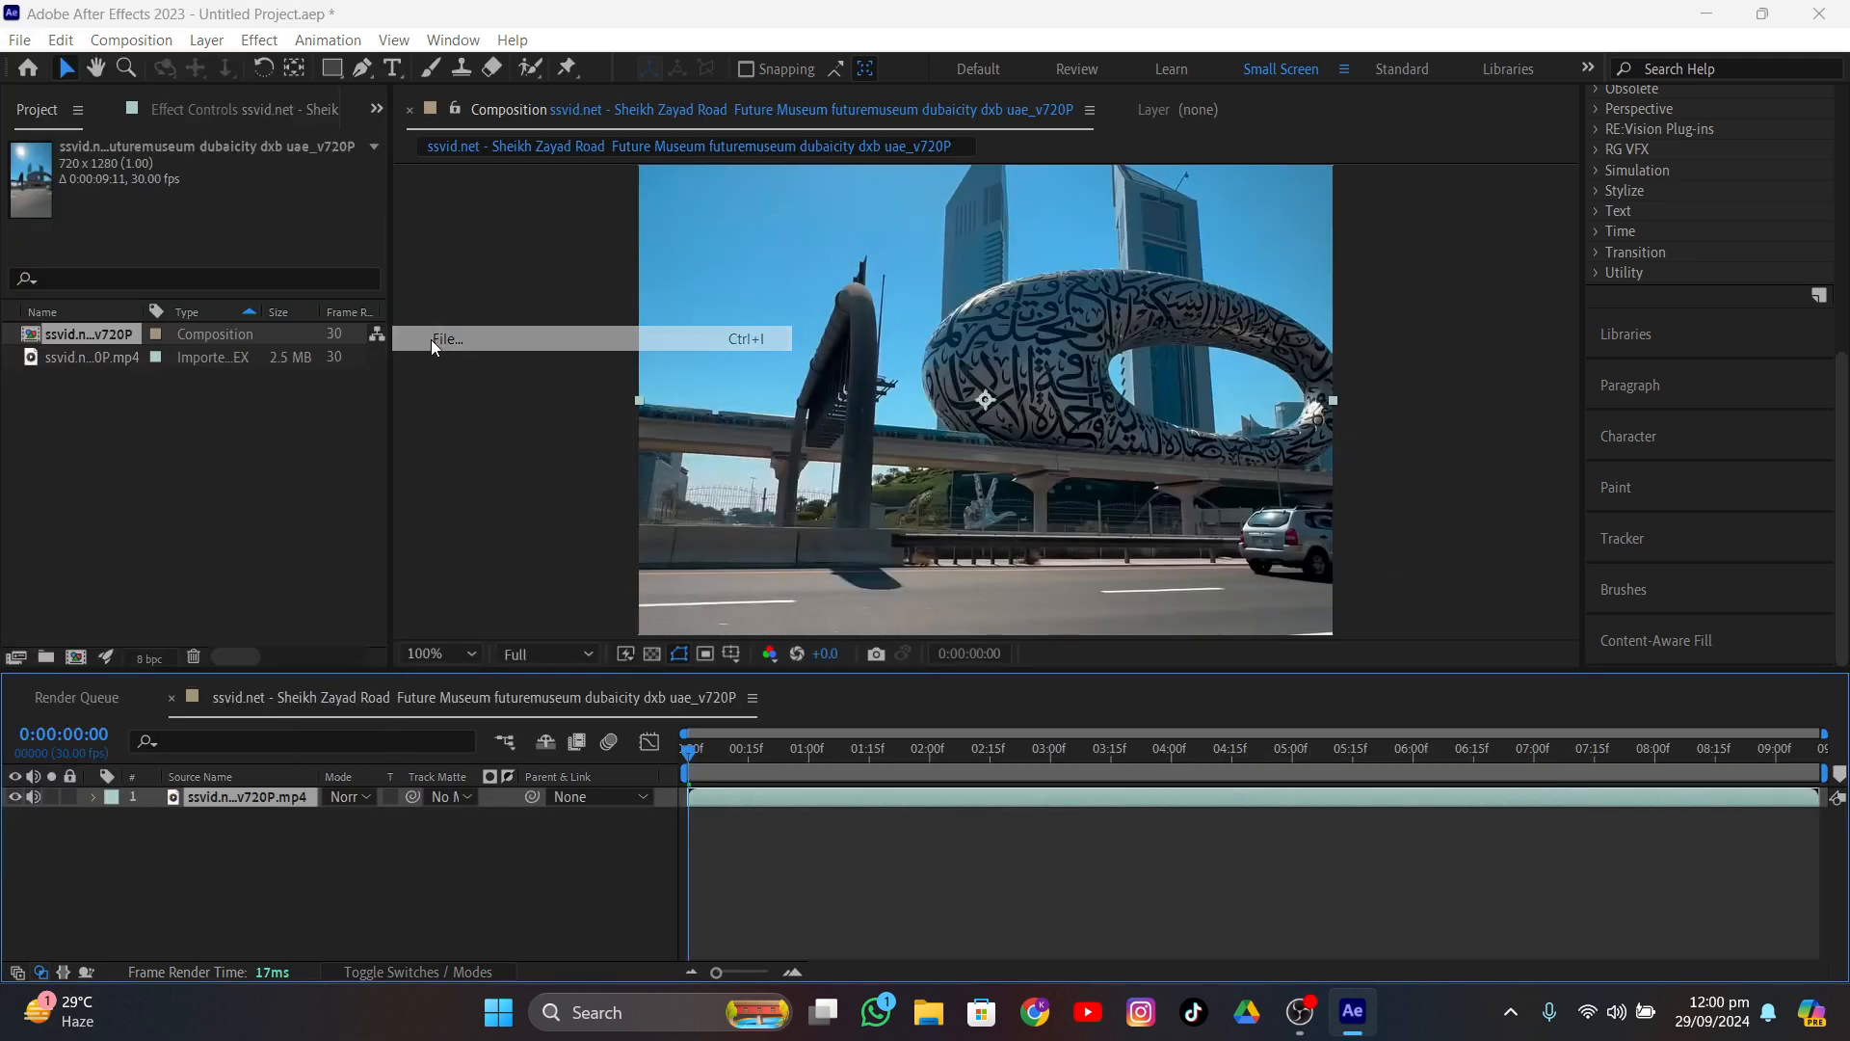
double_click(597, 262)
left_click(303, 252)
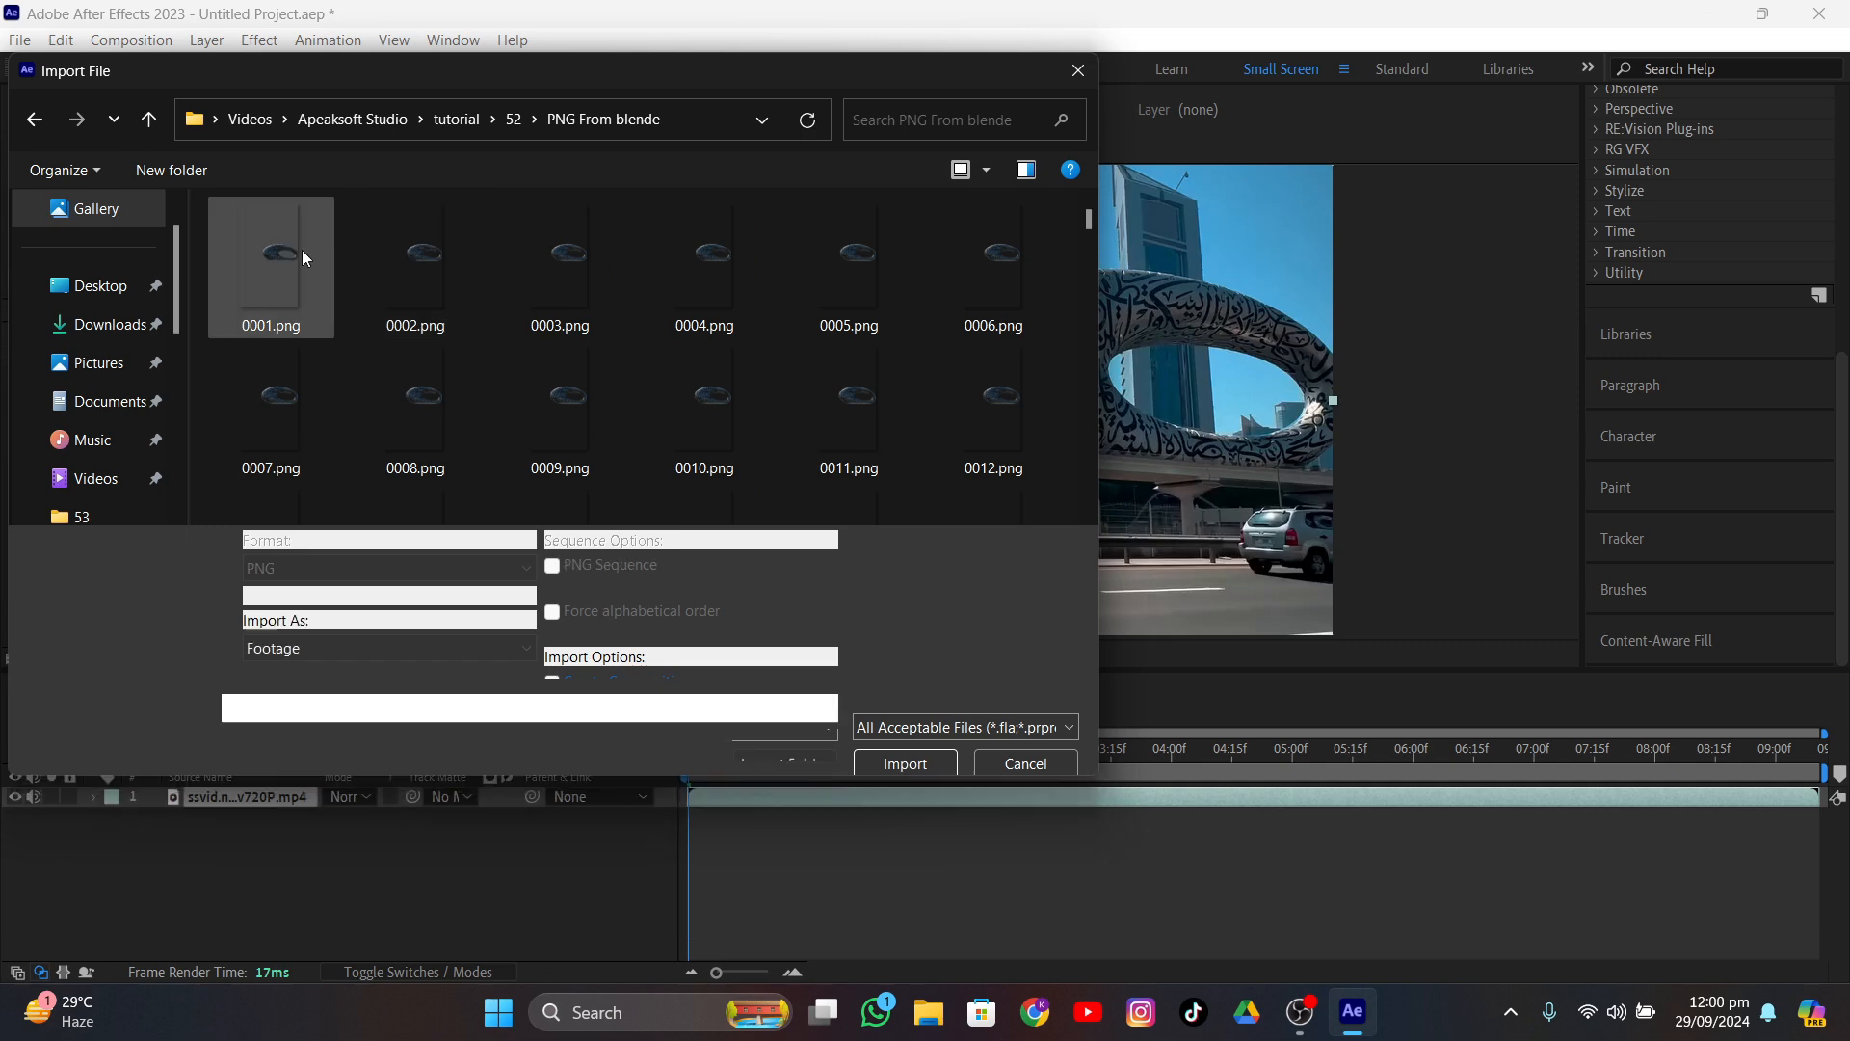
left_click(910, 744)
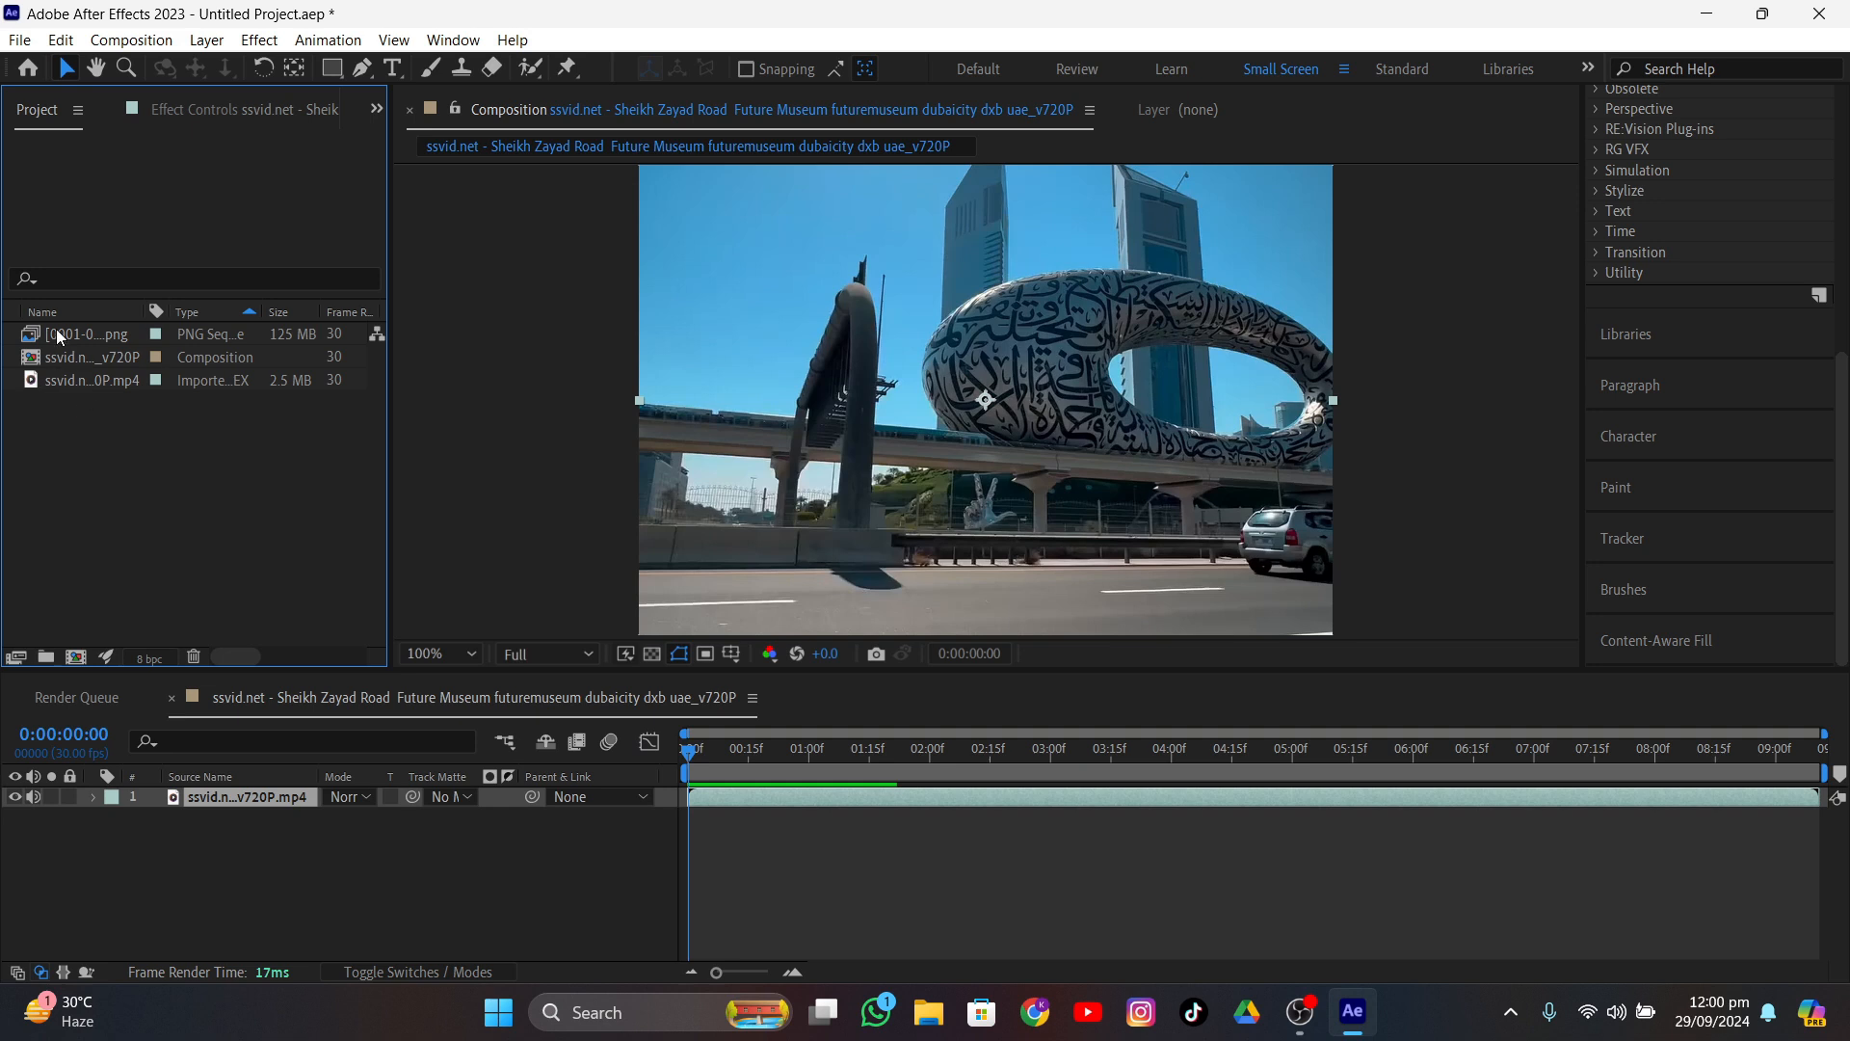
left_click_drag(58, 335, 273, 782)
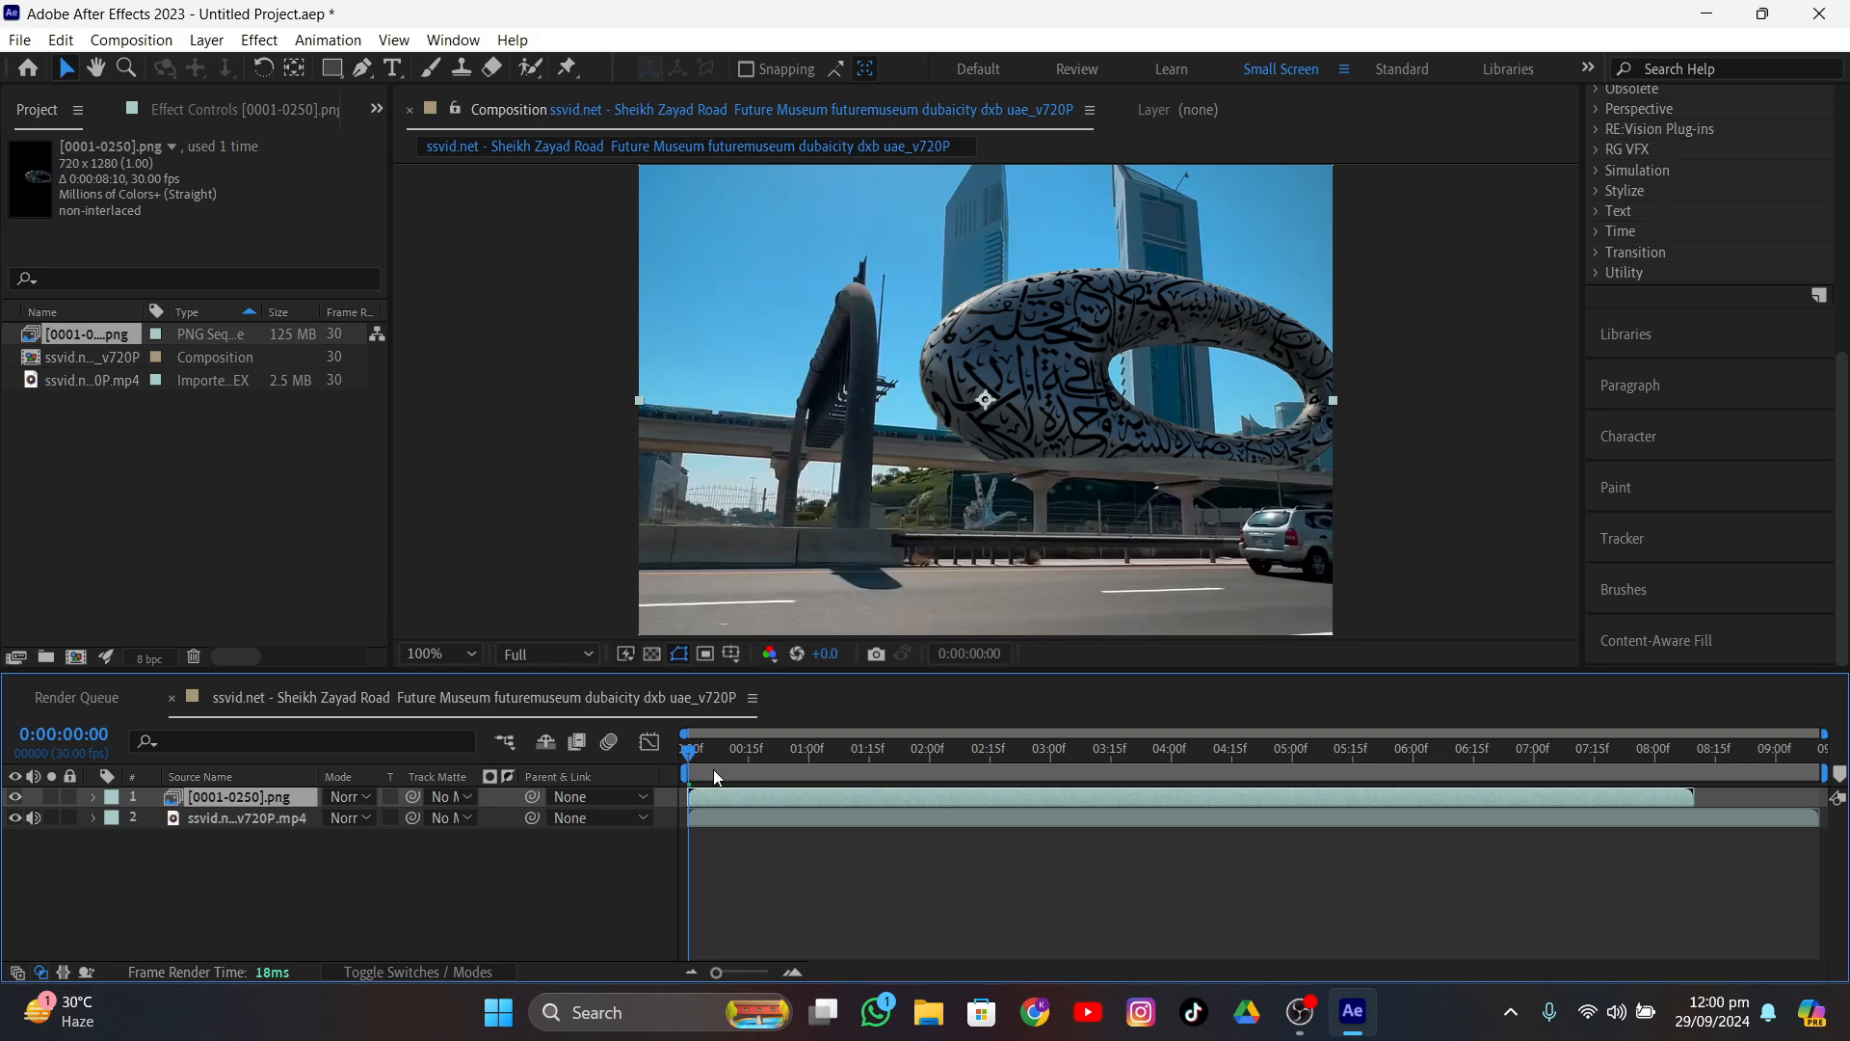
- Examine how the rendered ornithopter, crate and opened cover blend with the footage at 0:00:02:14
left_click_drag(766, 749, 987, 755)
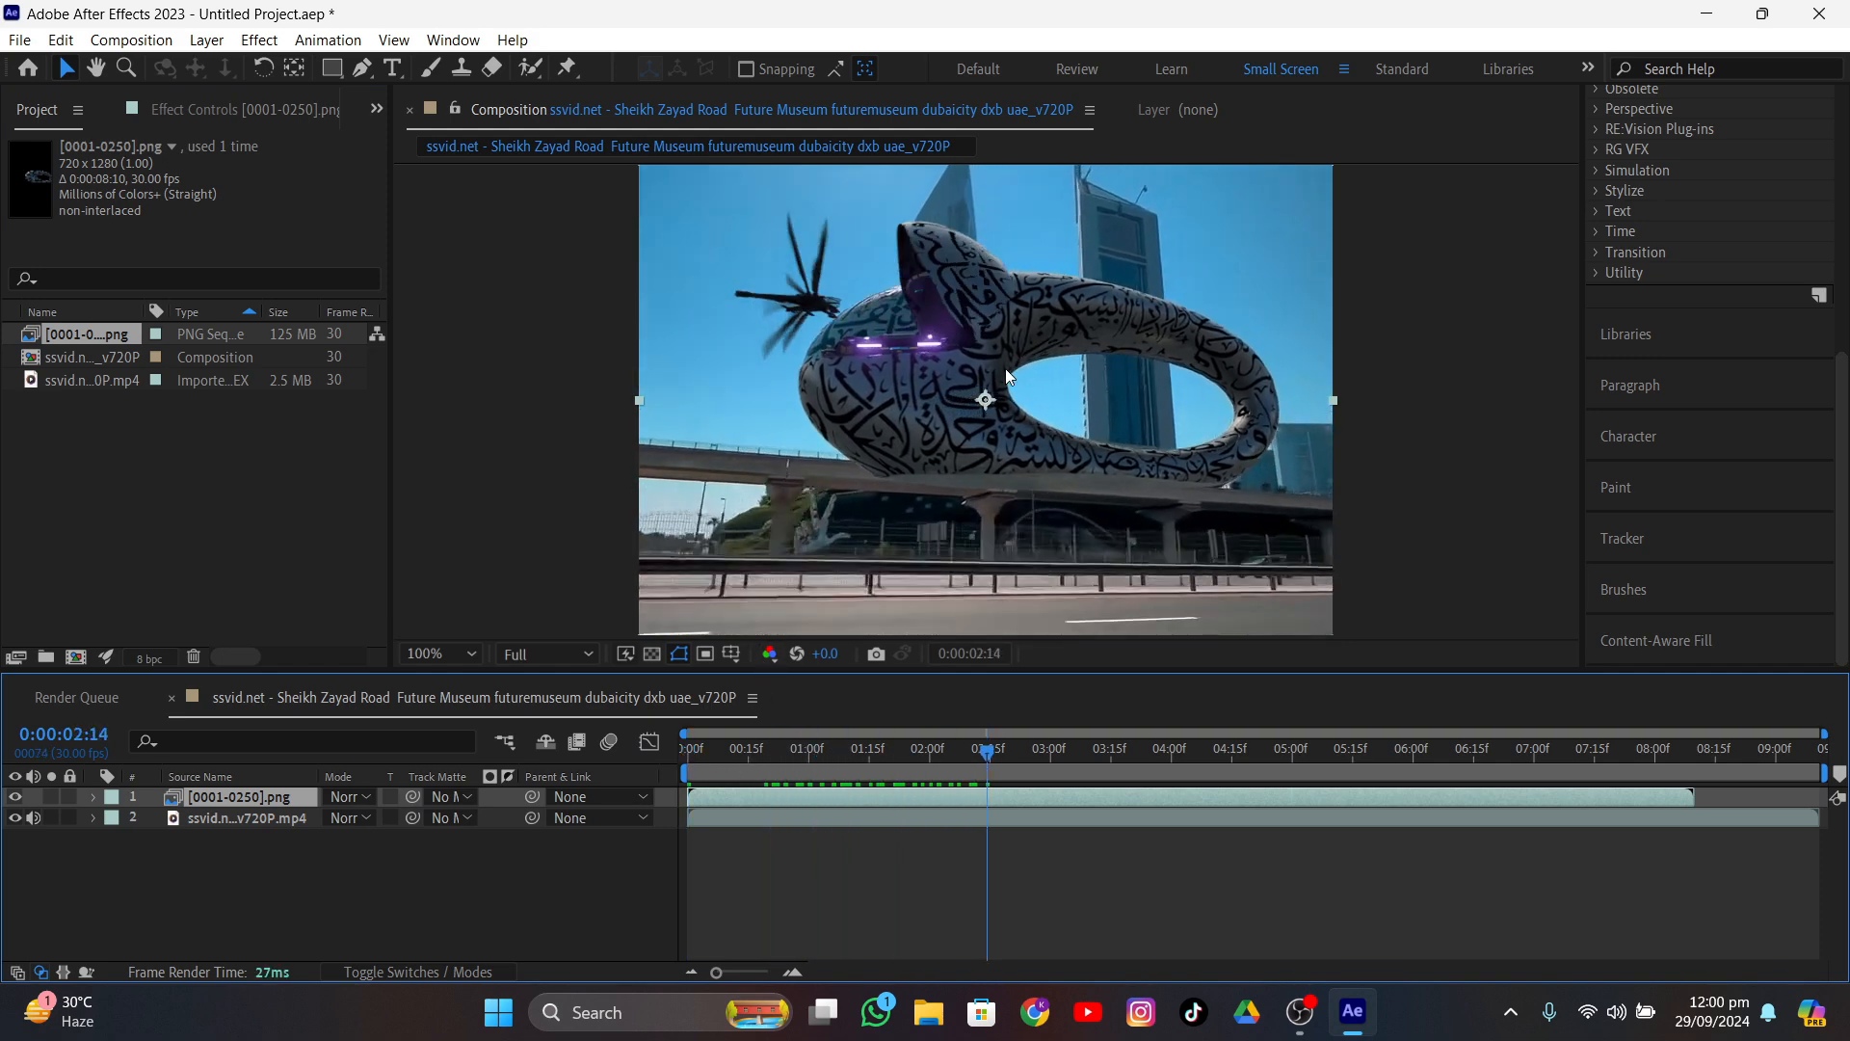
scroll(942, 320, "up", 1)
middle_click_drag(859, 326, 960, 422)
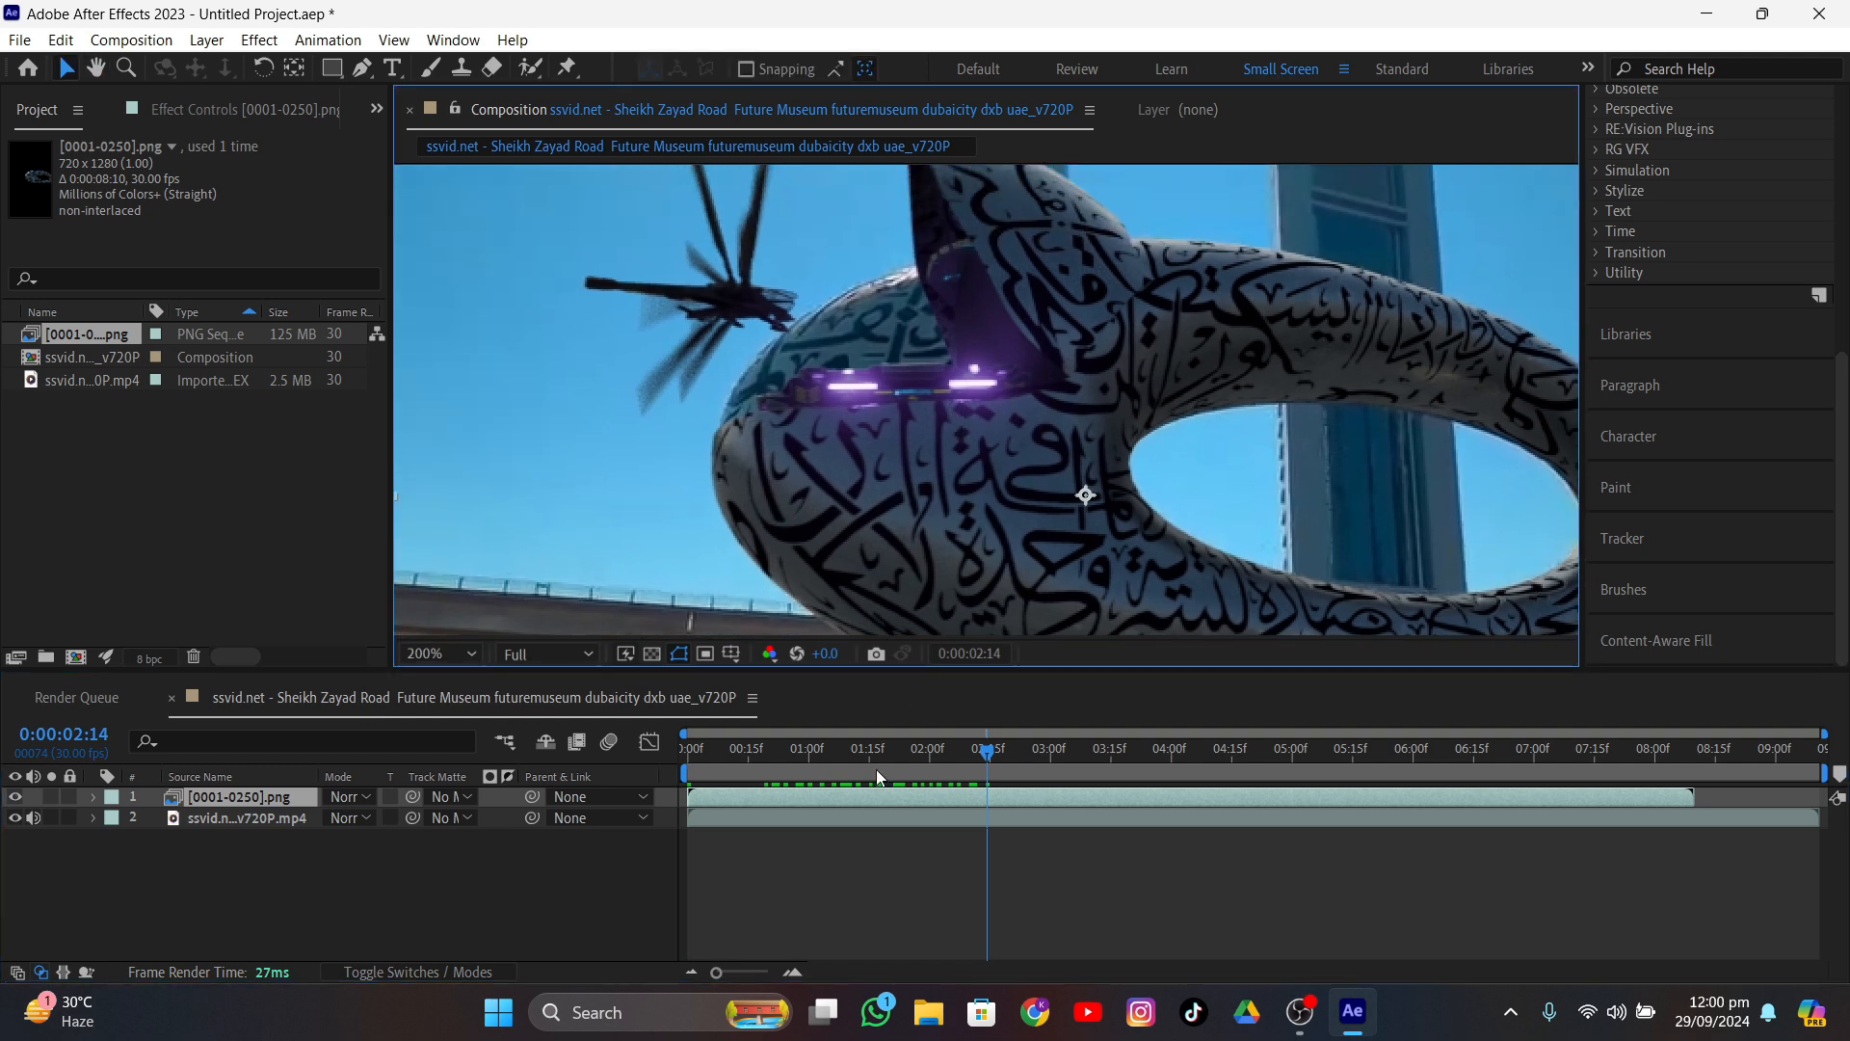
left_click(849, 819)
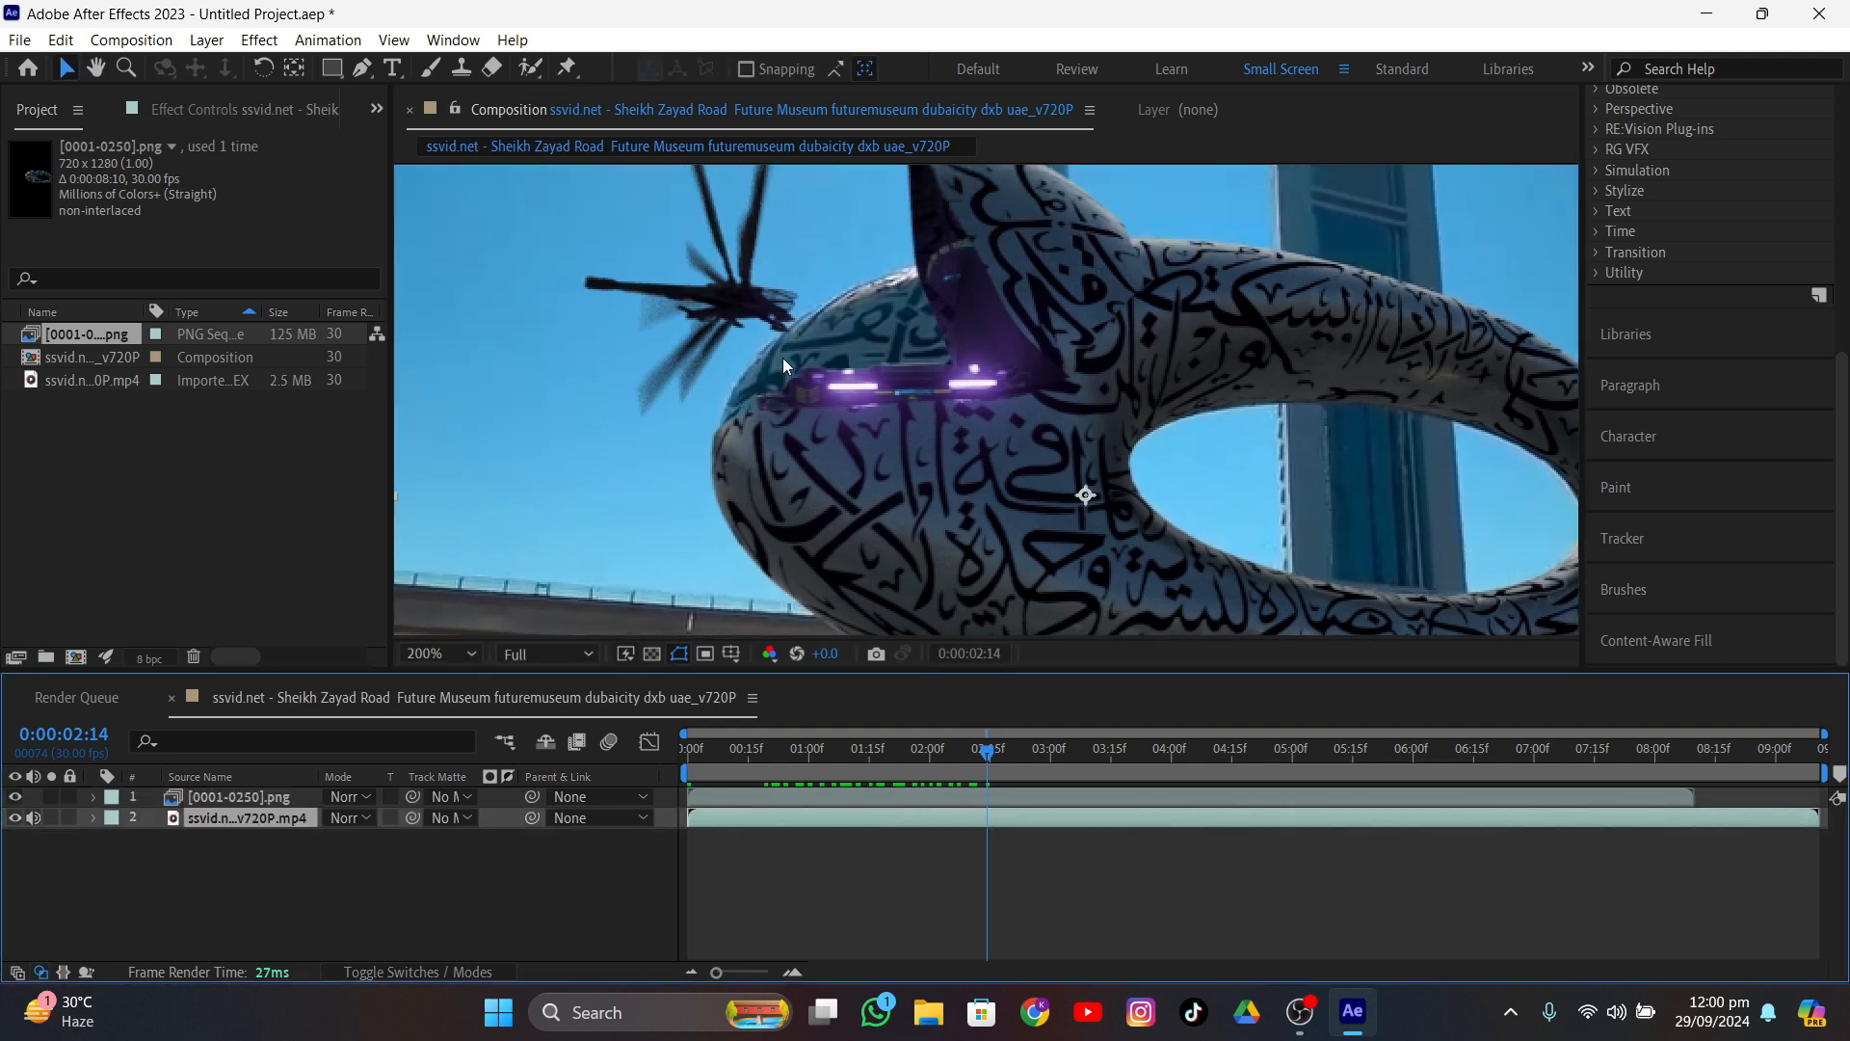
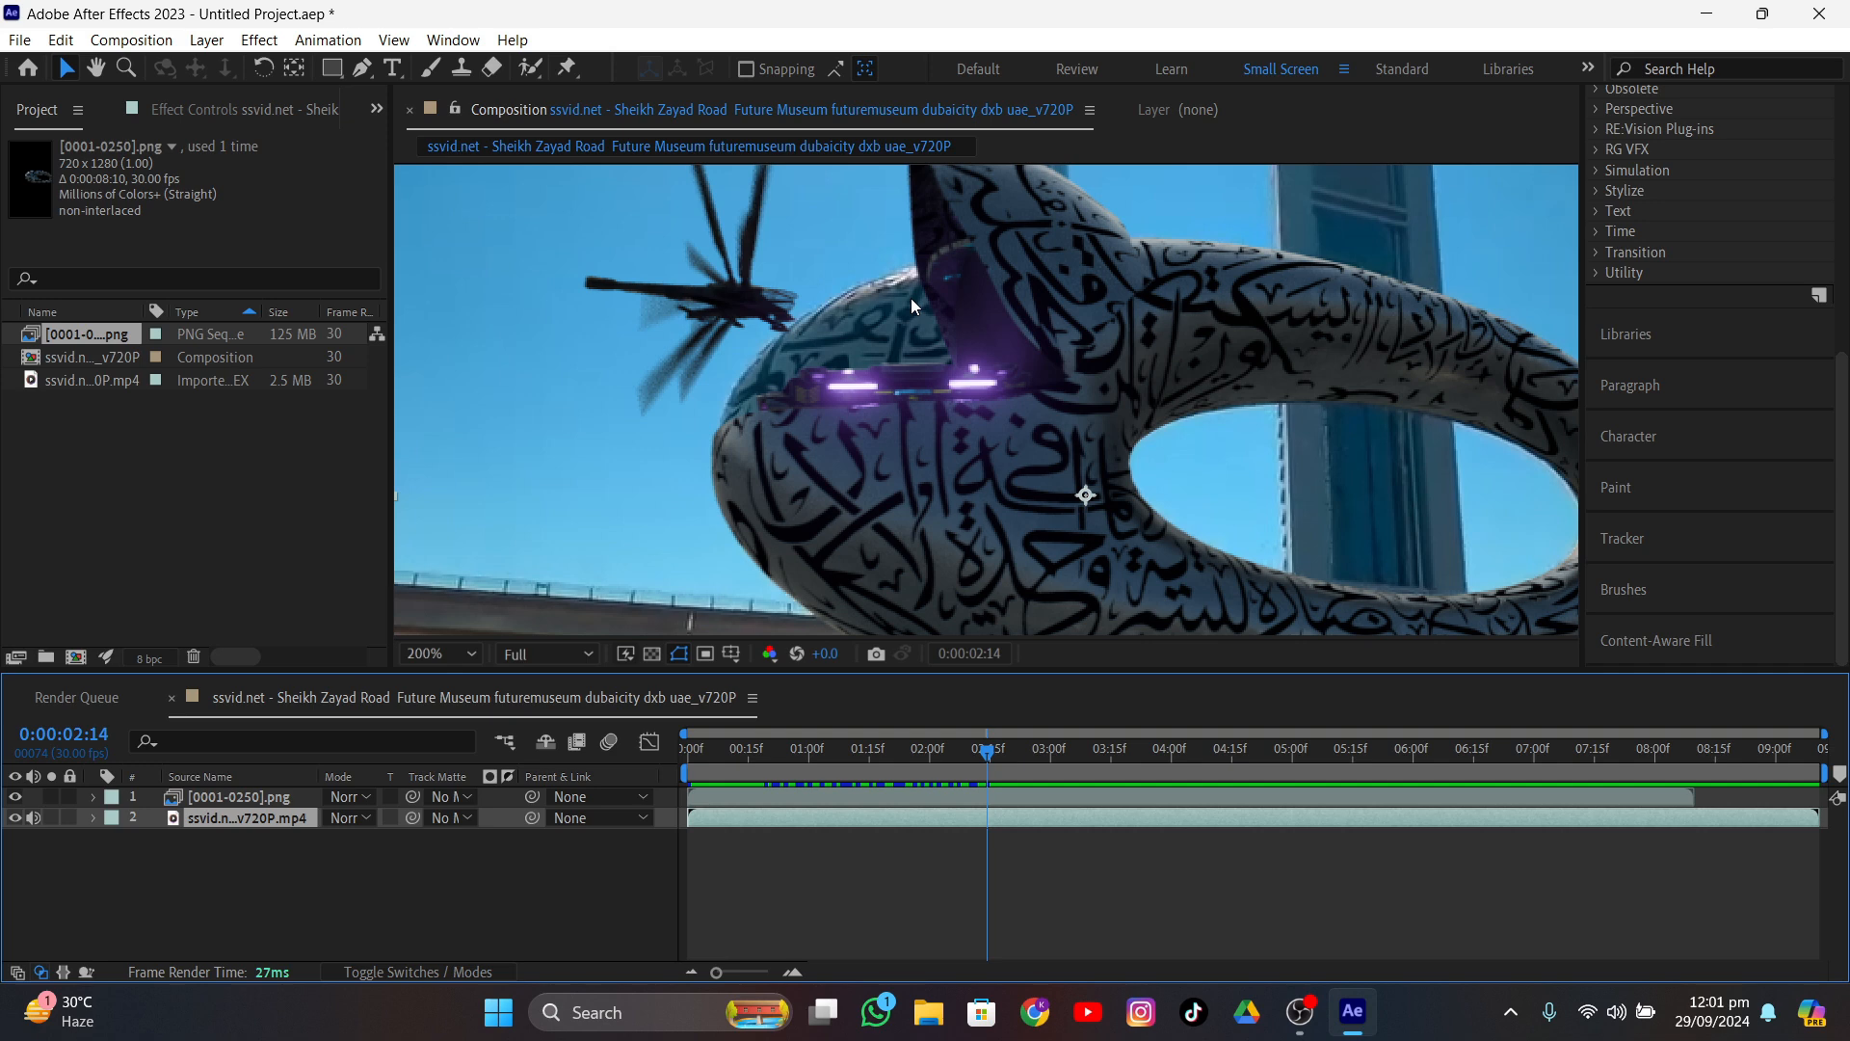
scroll(918, 297, "down", 3)
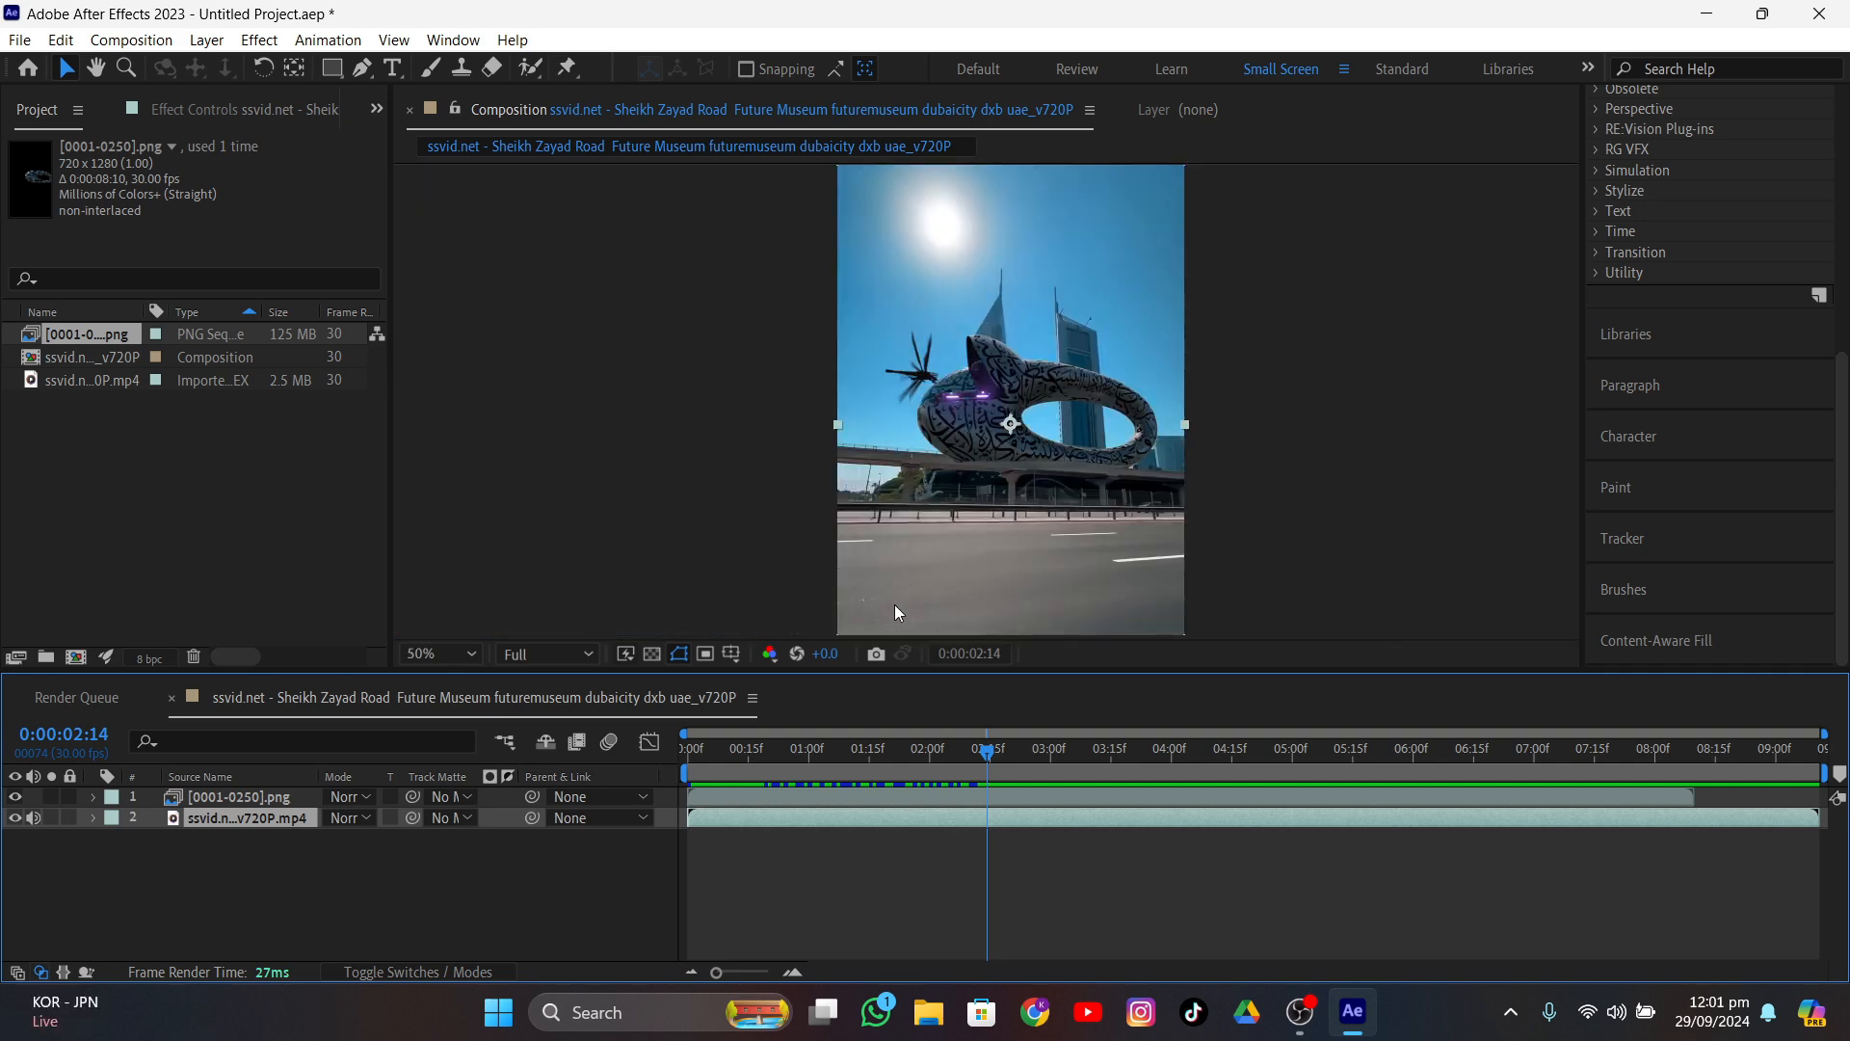
scroll(896, 609, "up", 2)
scroll(923, 530, "up", 3)
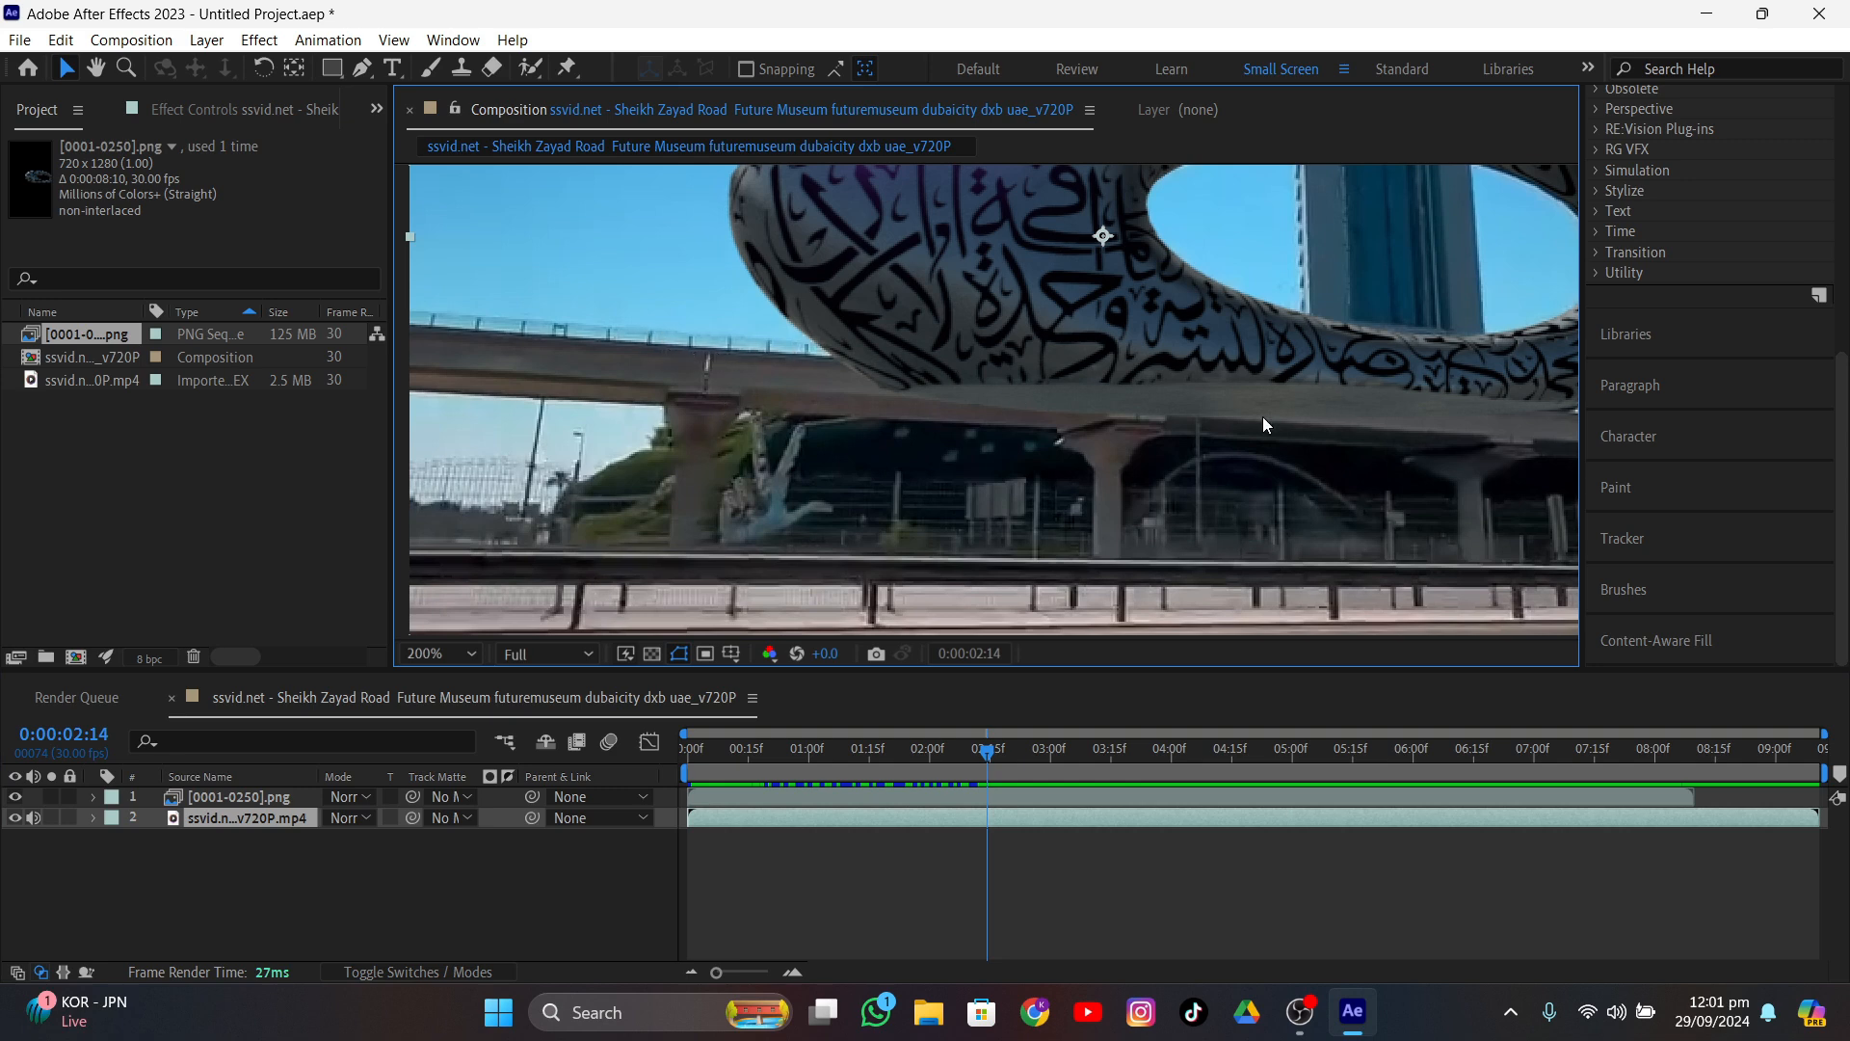
scroll(1262, 416, "down", 2)
- Examine the landed ornithopter and the building's edges against the footage at 0:00:06:13
left_click_drag(973, 745, 1468, 819)
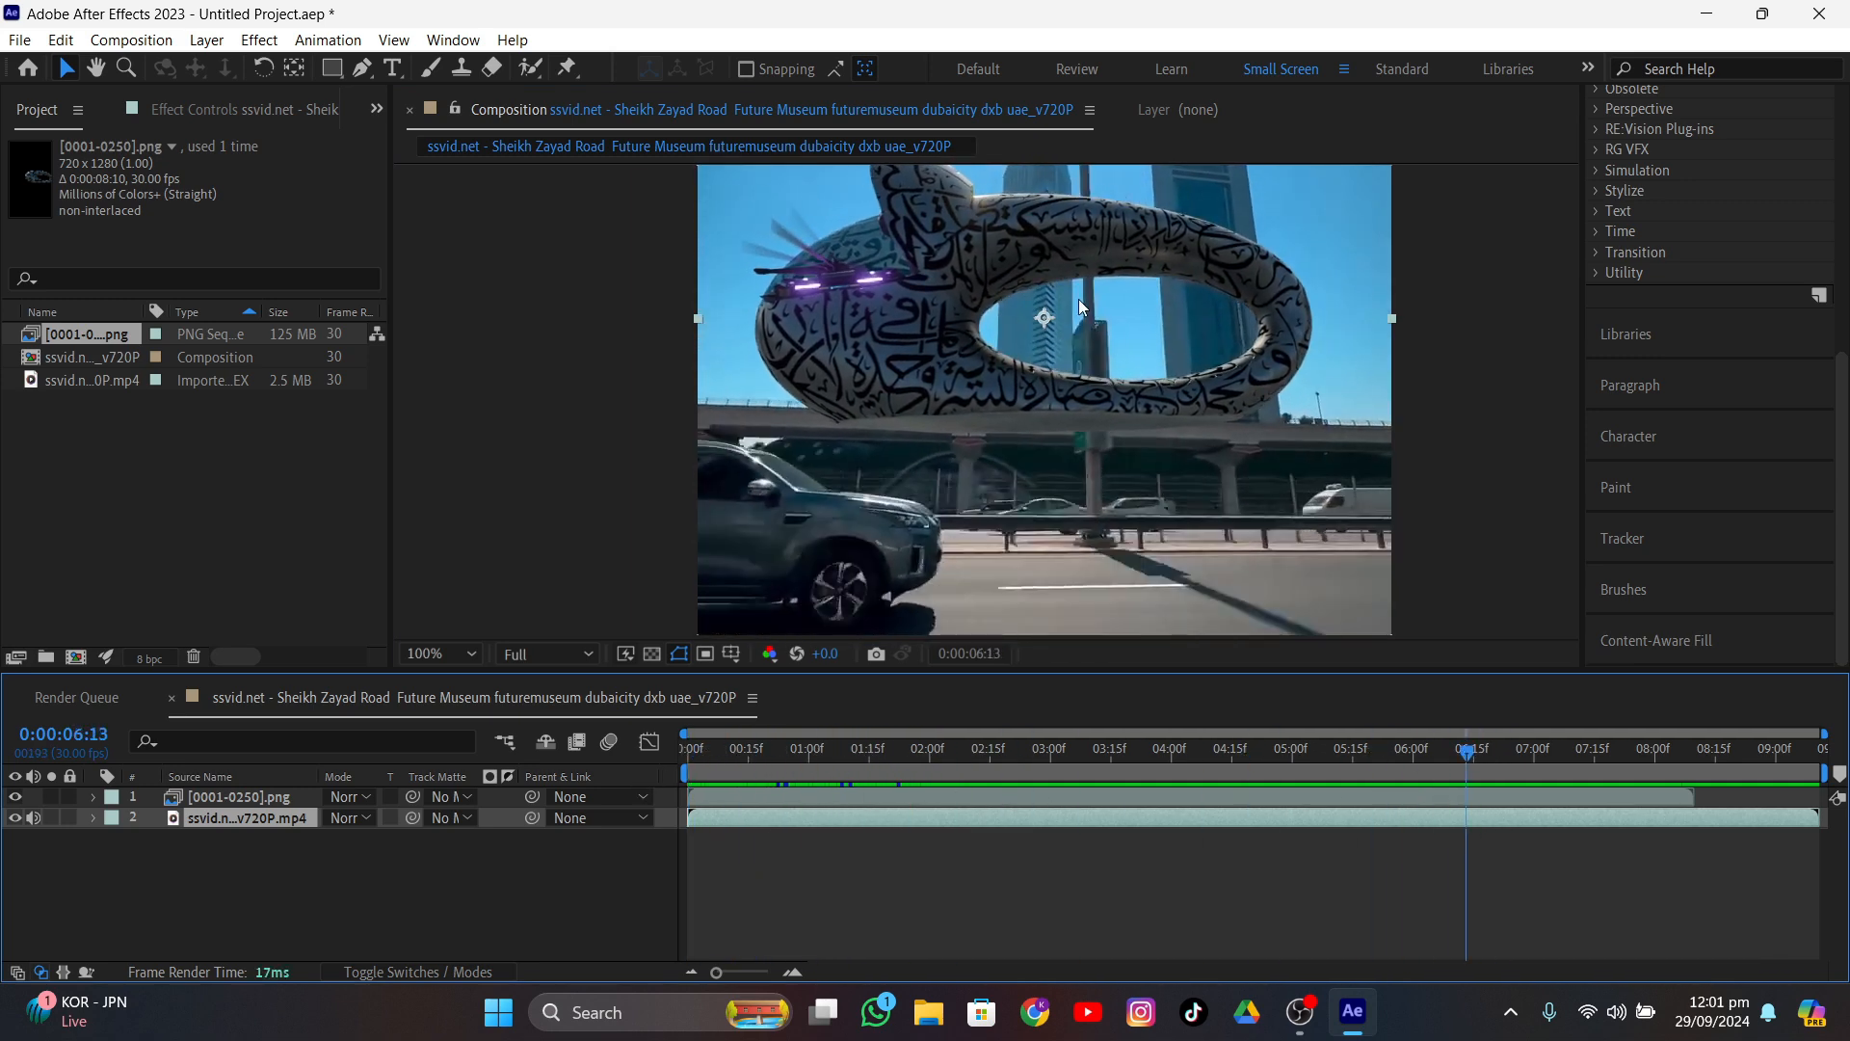
scroll(1048, 414, "down", 1)
key("v")
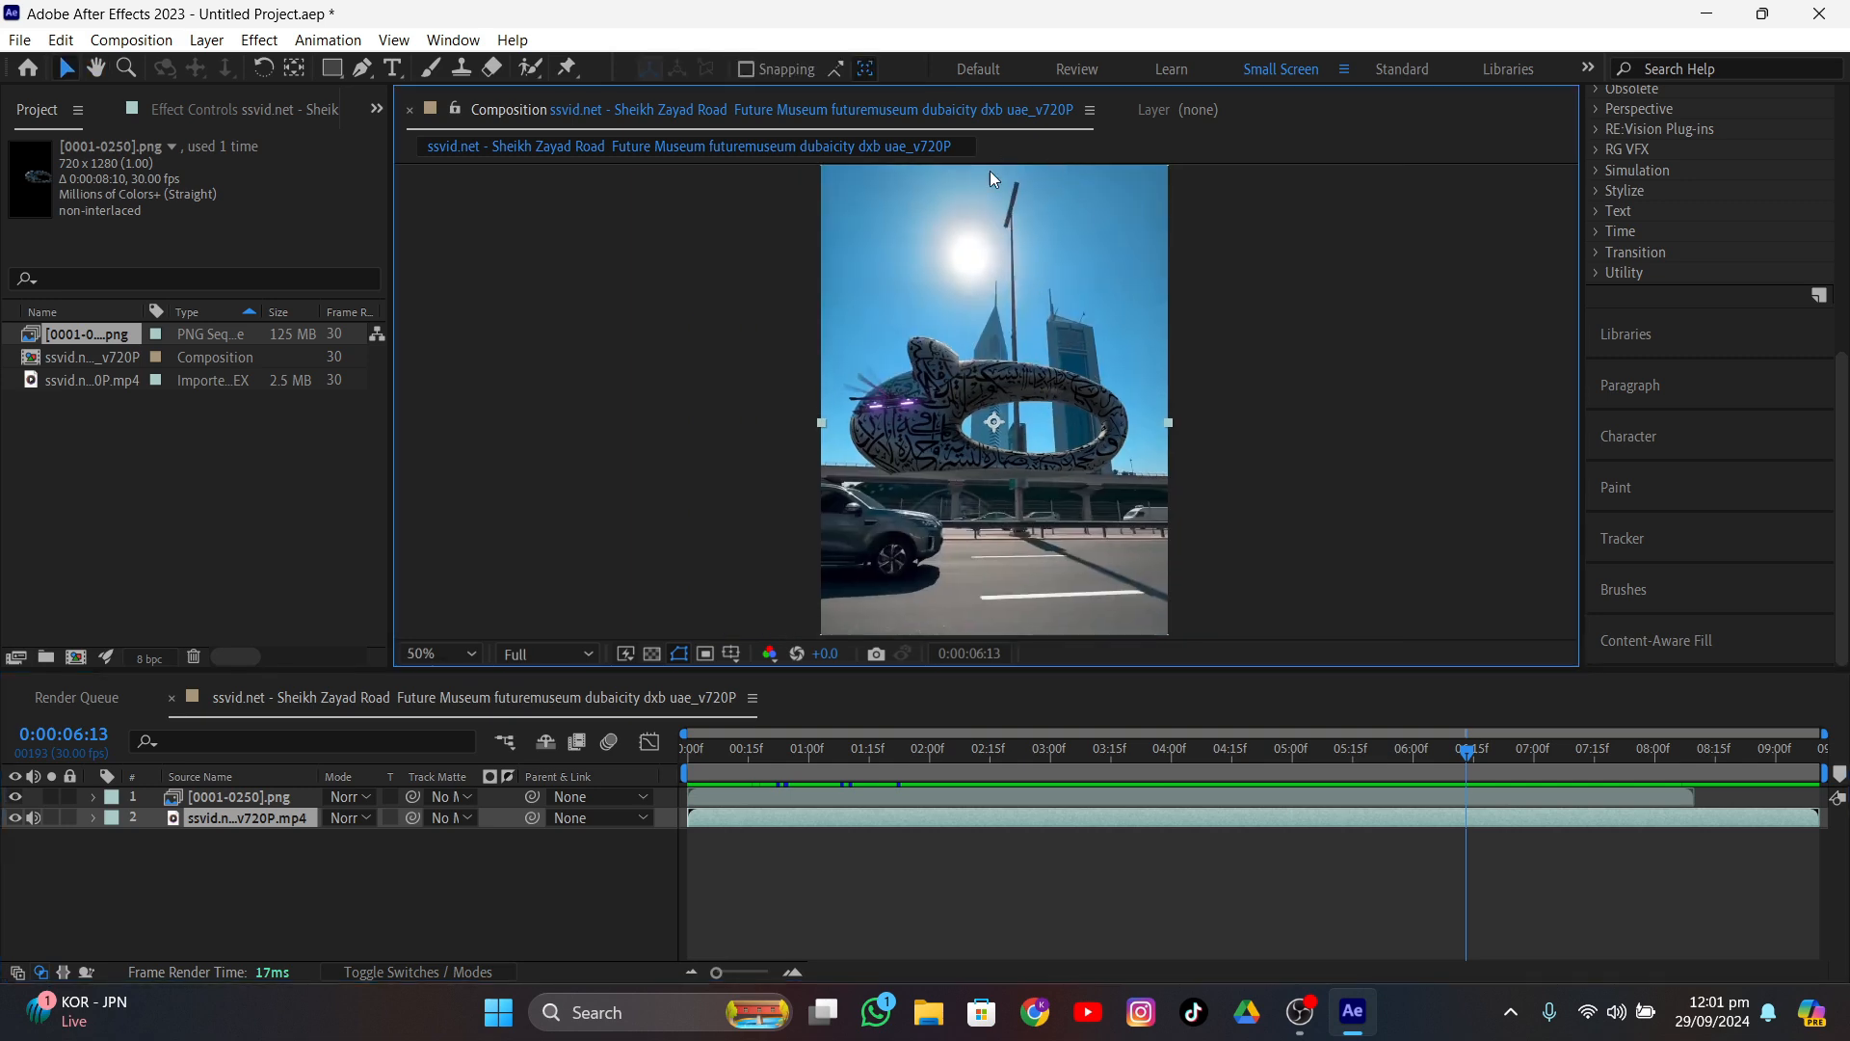
scroll(1014, 464, "up", 2)
left_click_drag(1013, 464, 1005, 304)
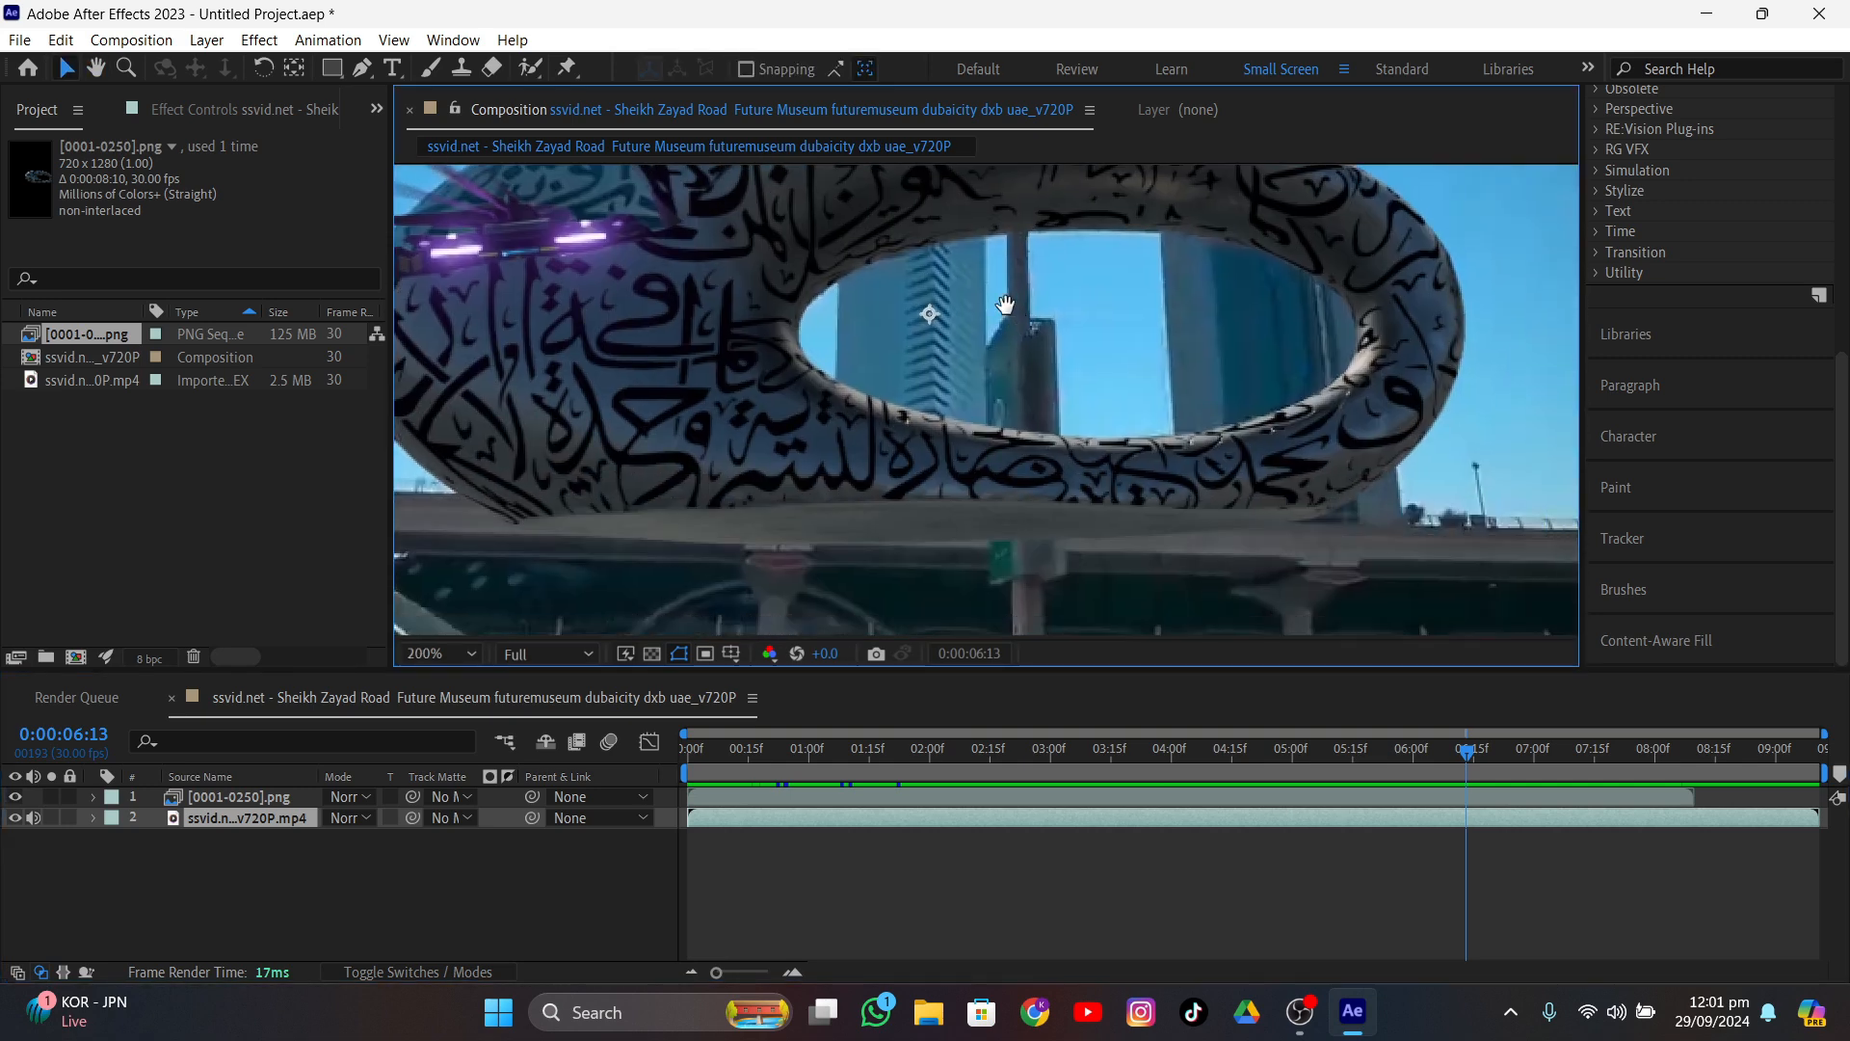
scroll(1013, 461, "down", 3)
scroll(893, 292, "up", 2)
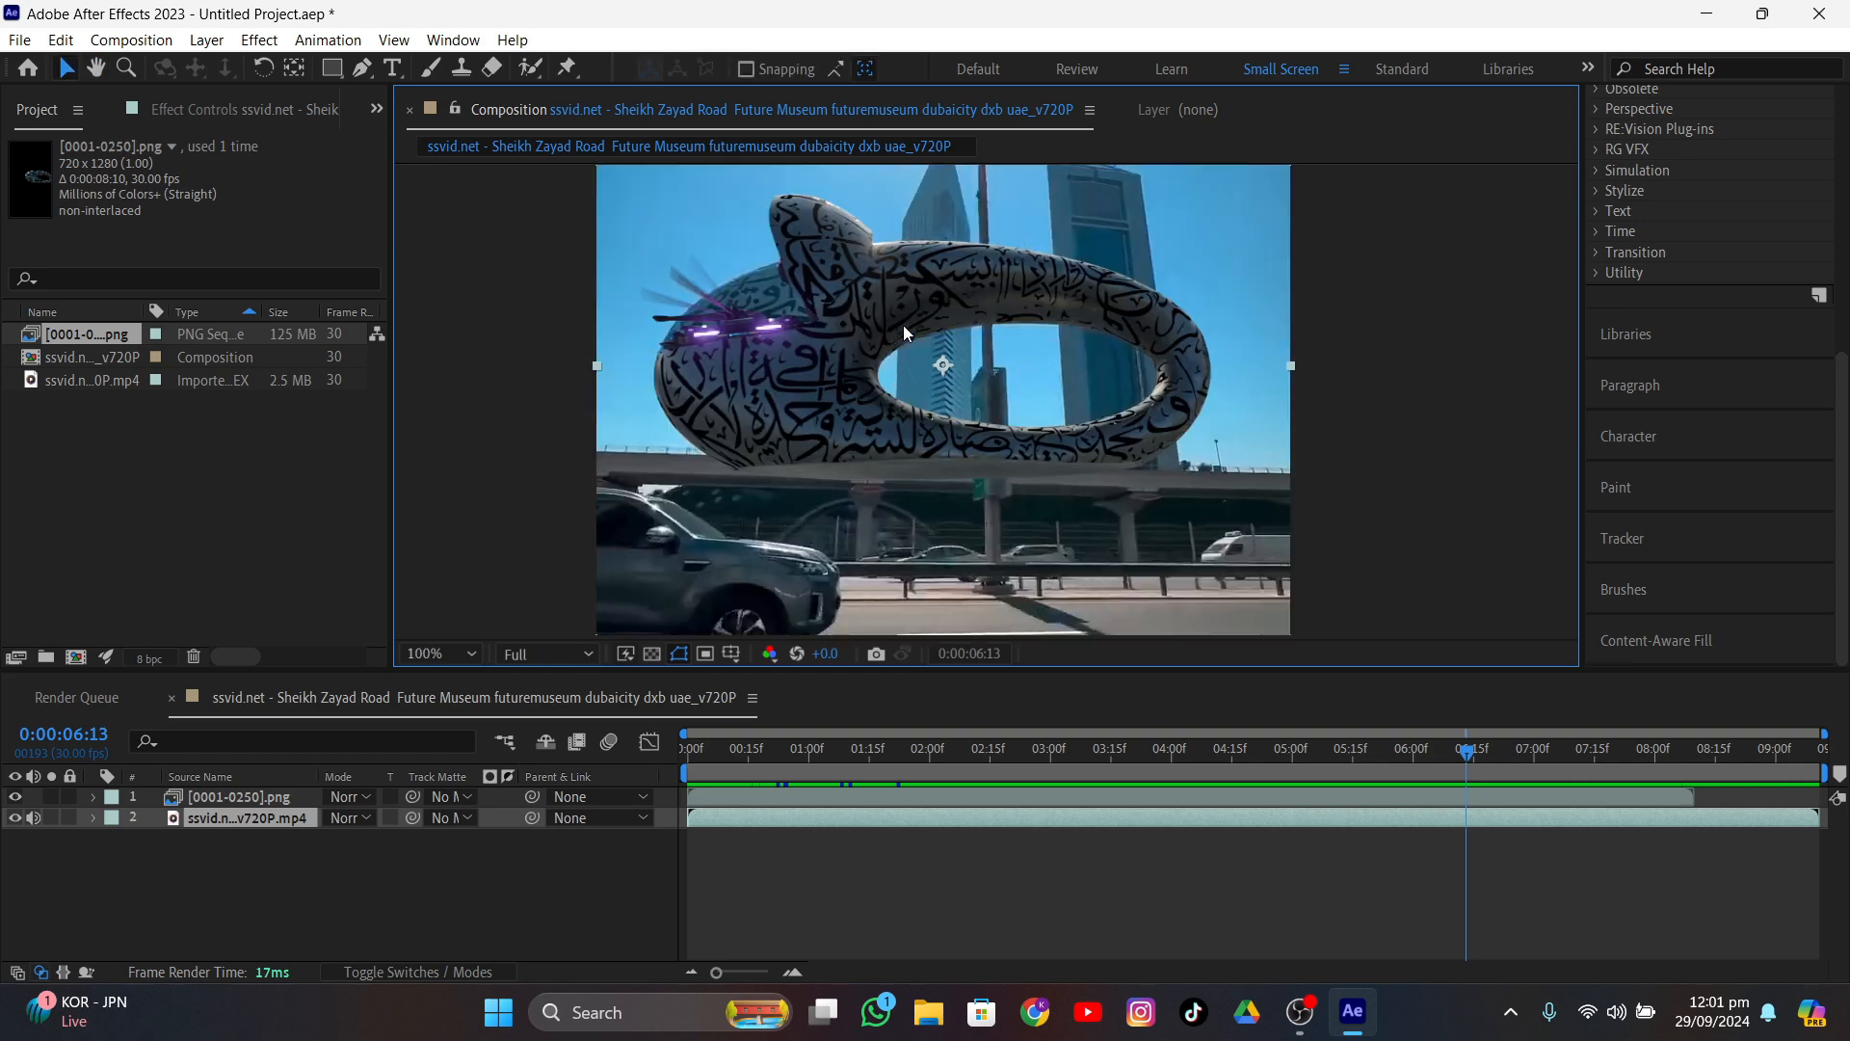
- Split the museum video layer at 0:00:01:04, where the building's opening is in view
left_click_drag(1475, 751, 1353, 848)
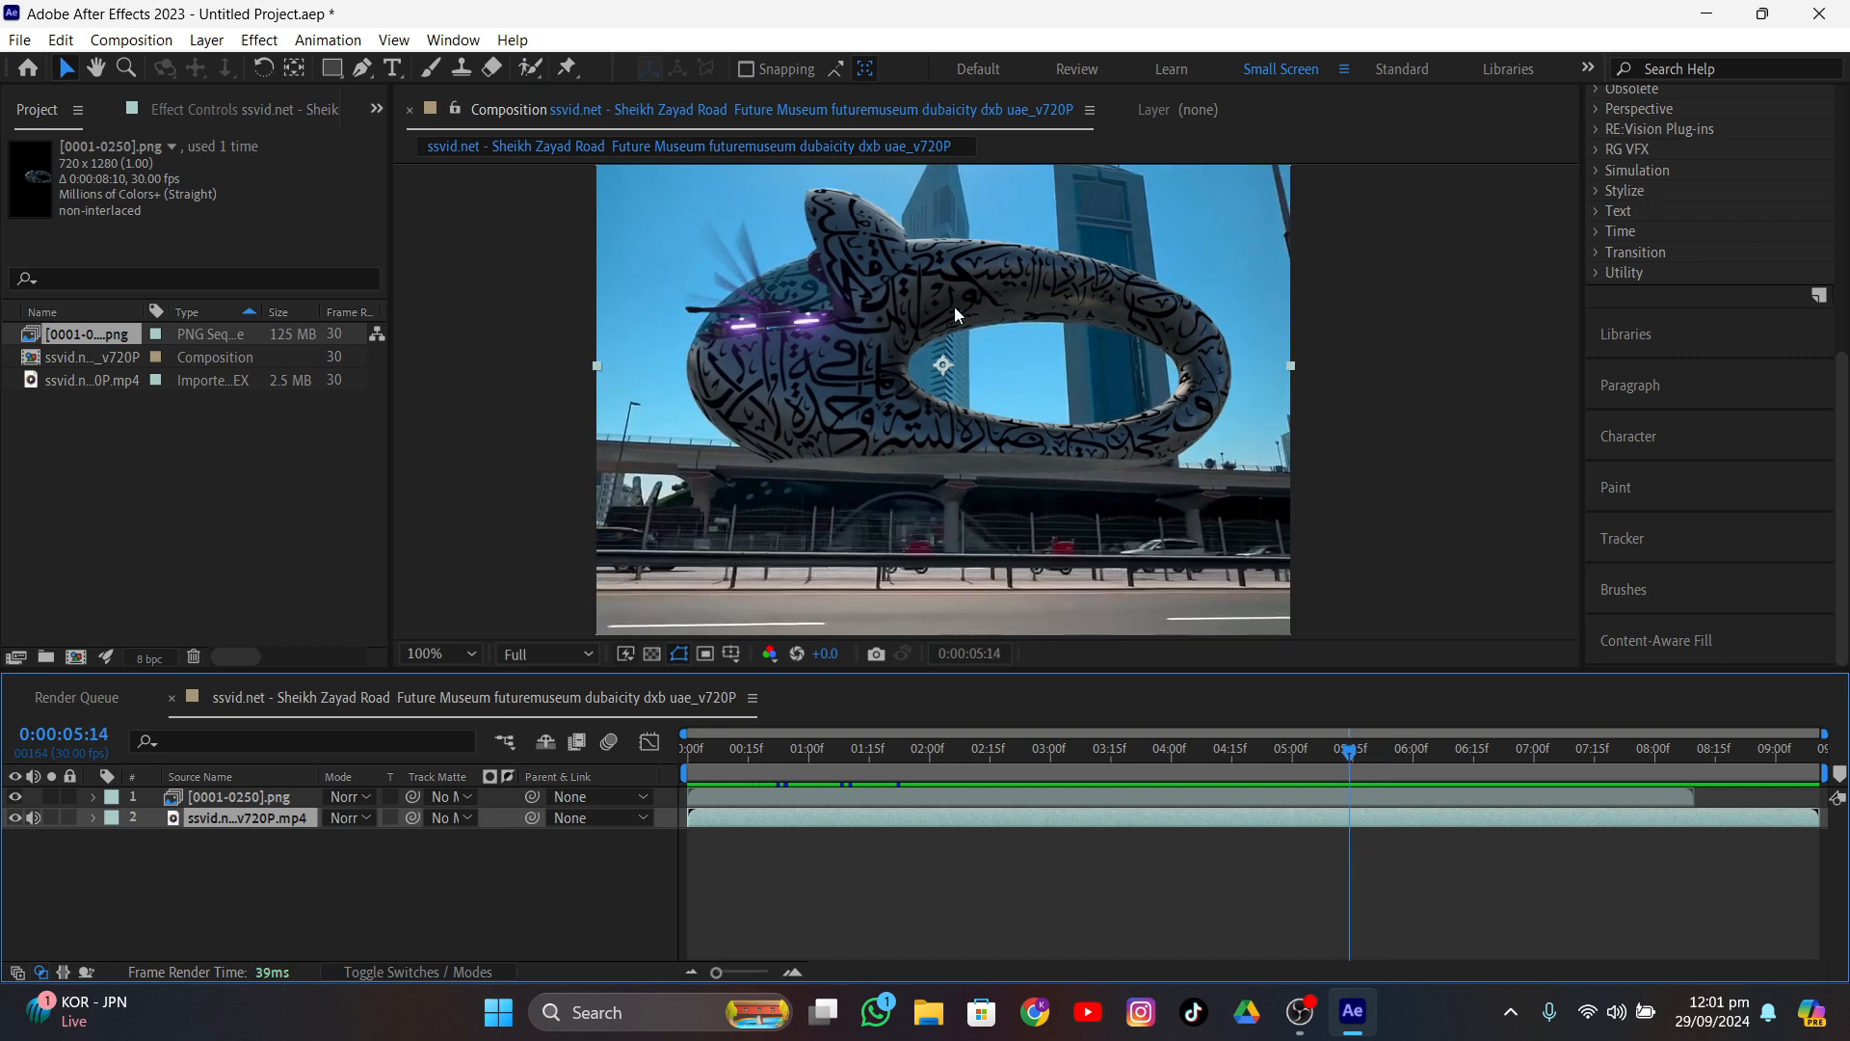
left_click(831, 796)
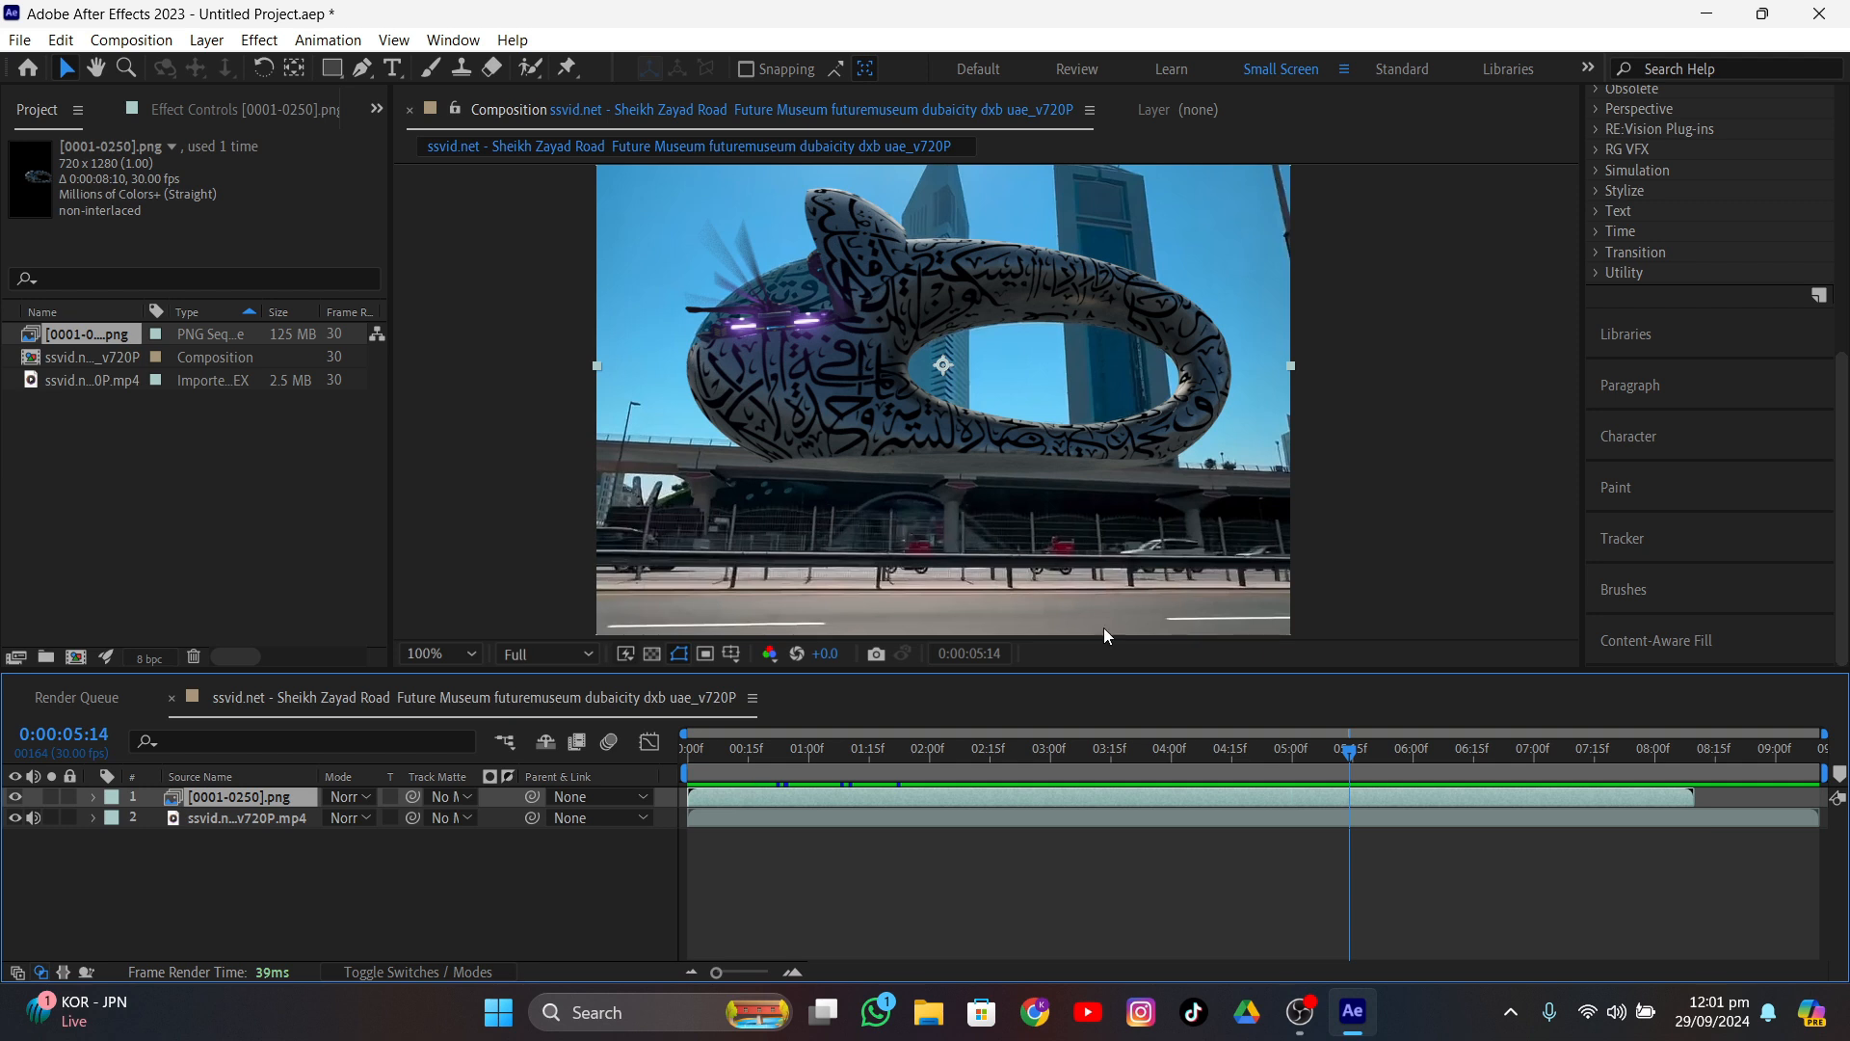
left_click_drag(1176, 752, 820, 769)
scroll(814, 337, "up", 2)
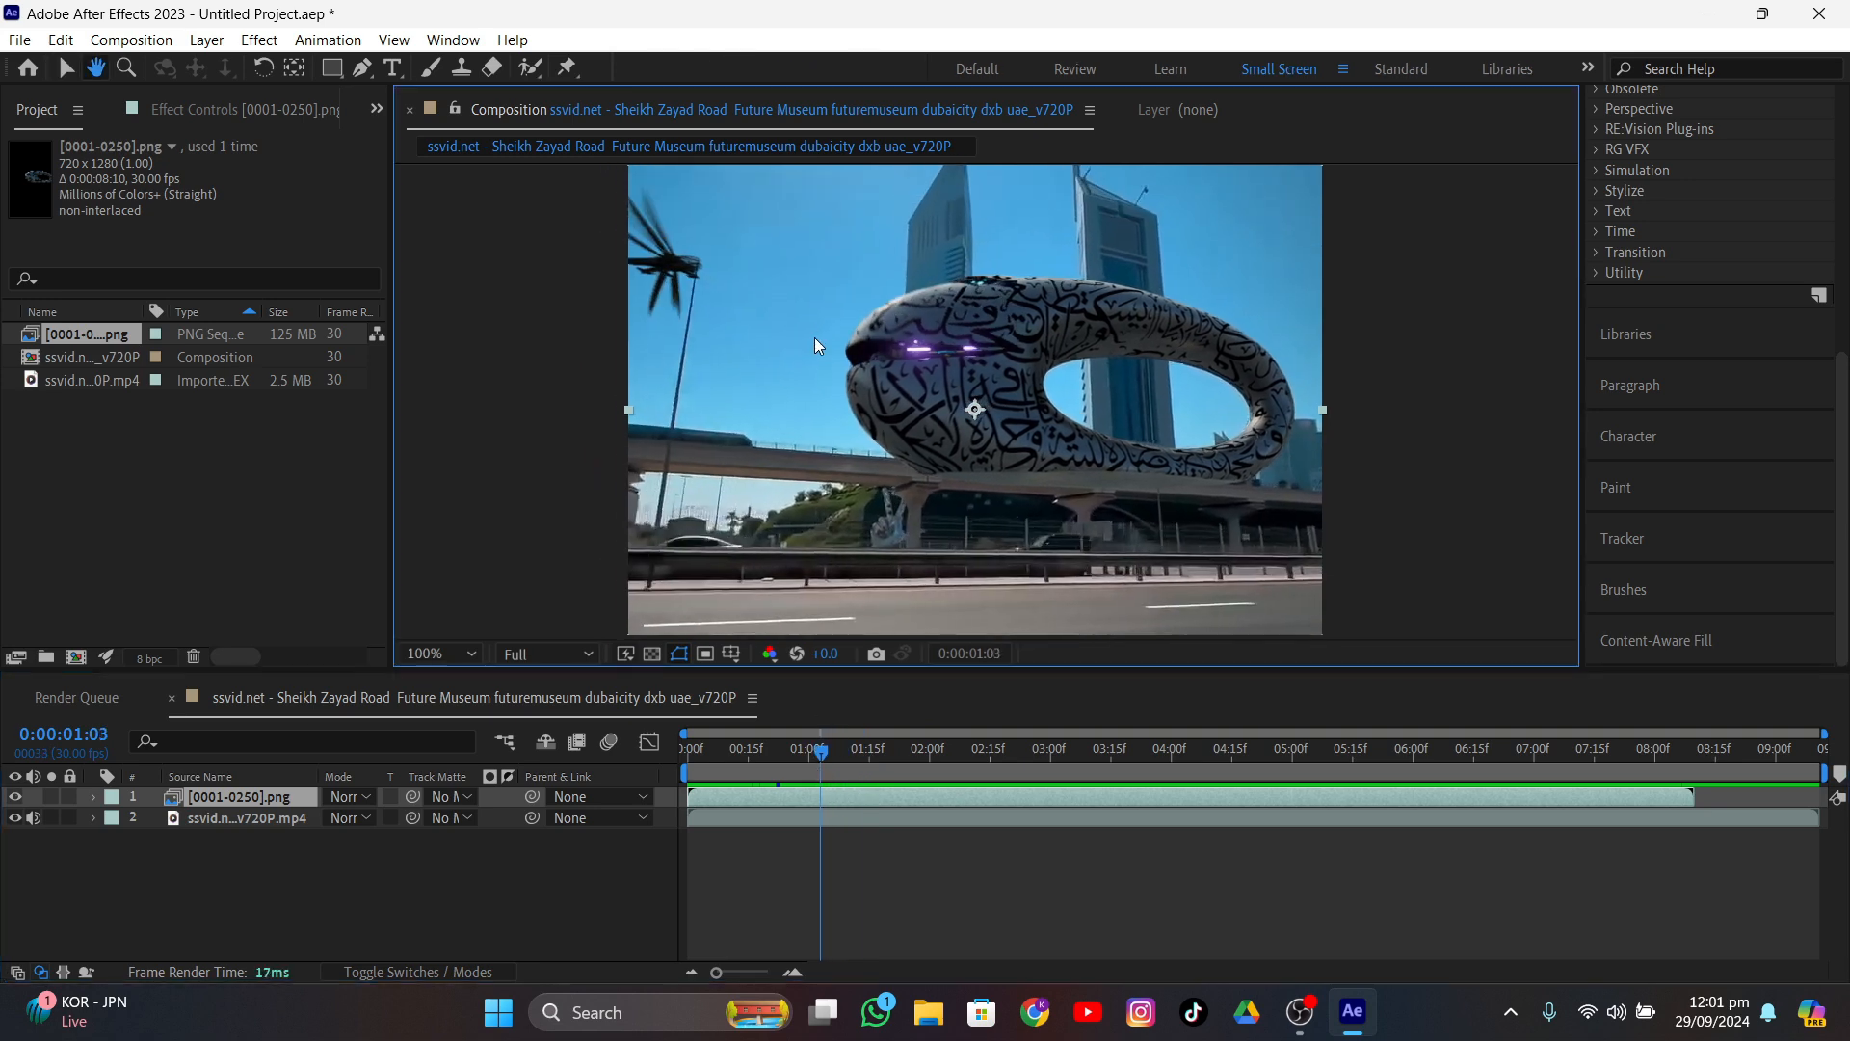
left_click_drag(827, 744, 825, 754)
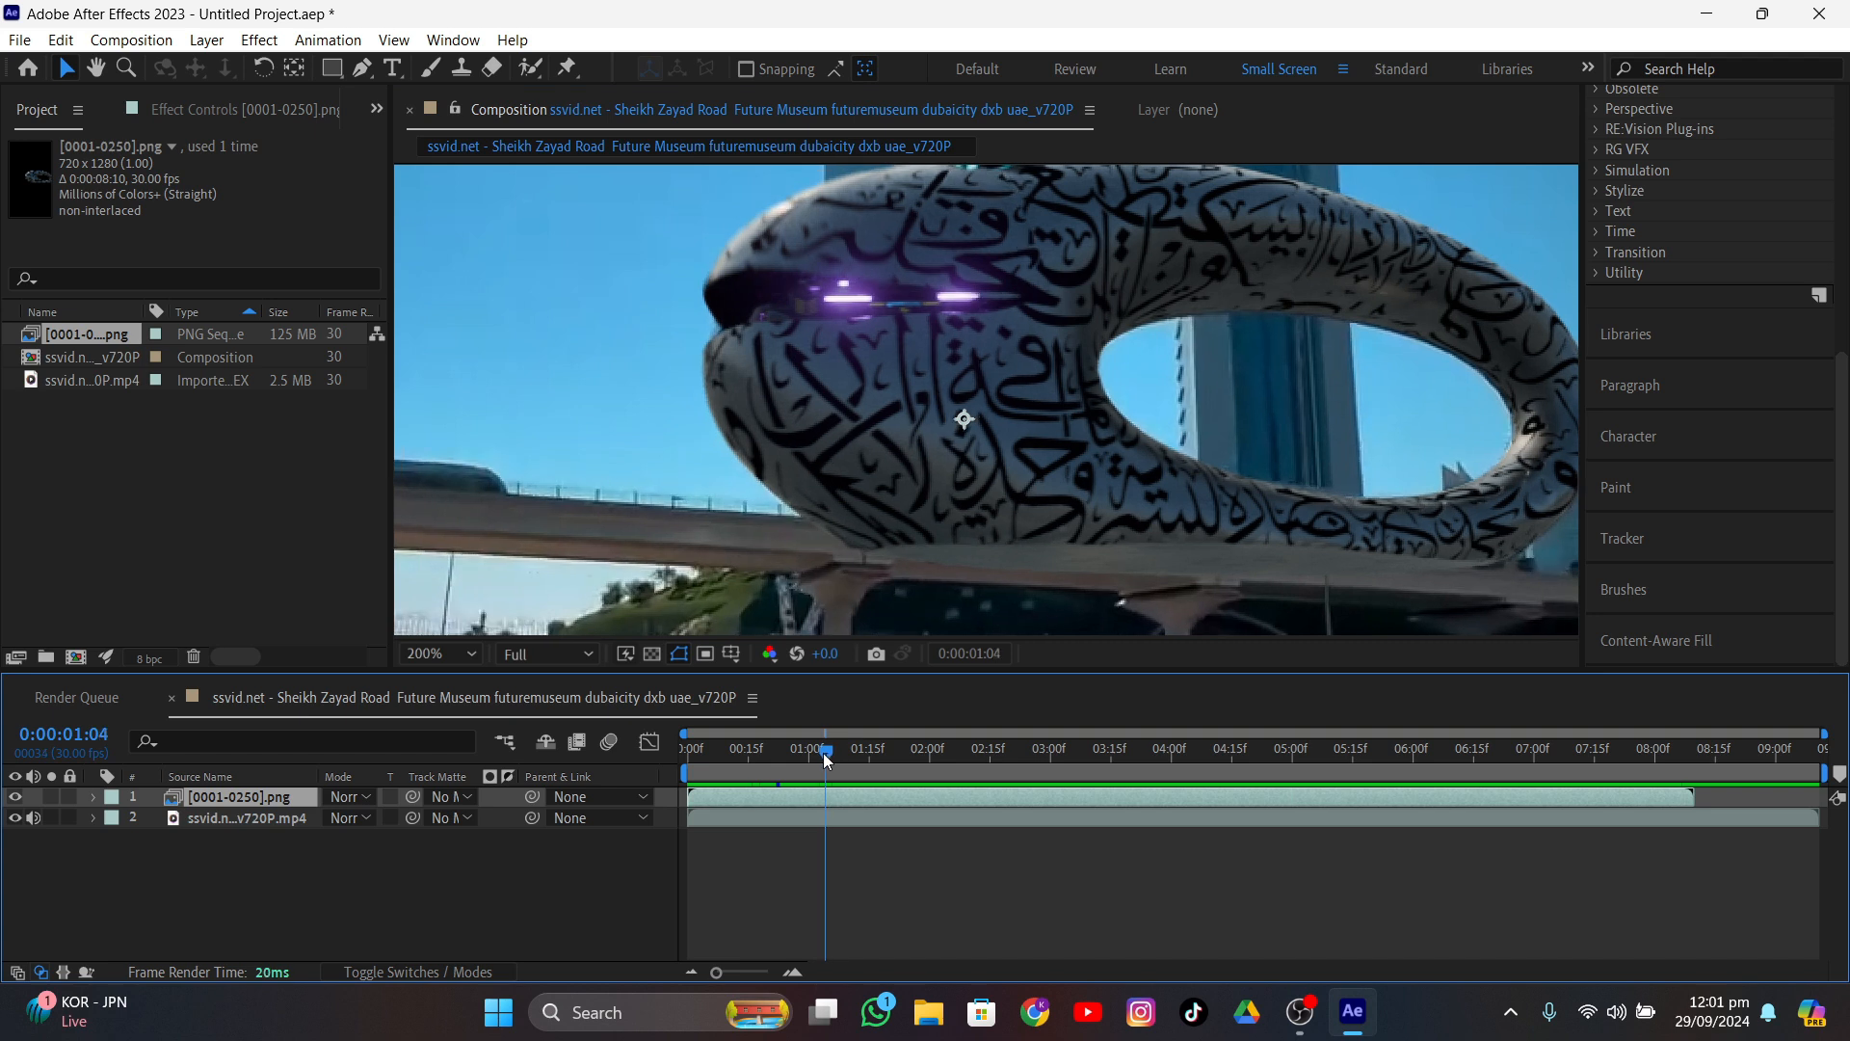
left_click(761, 817)
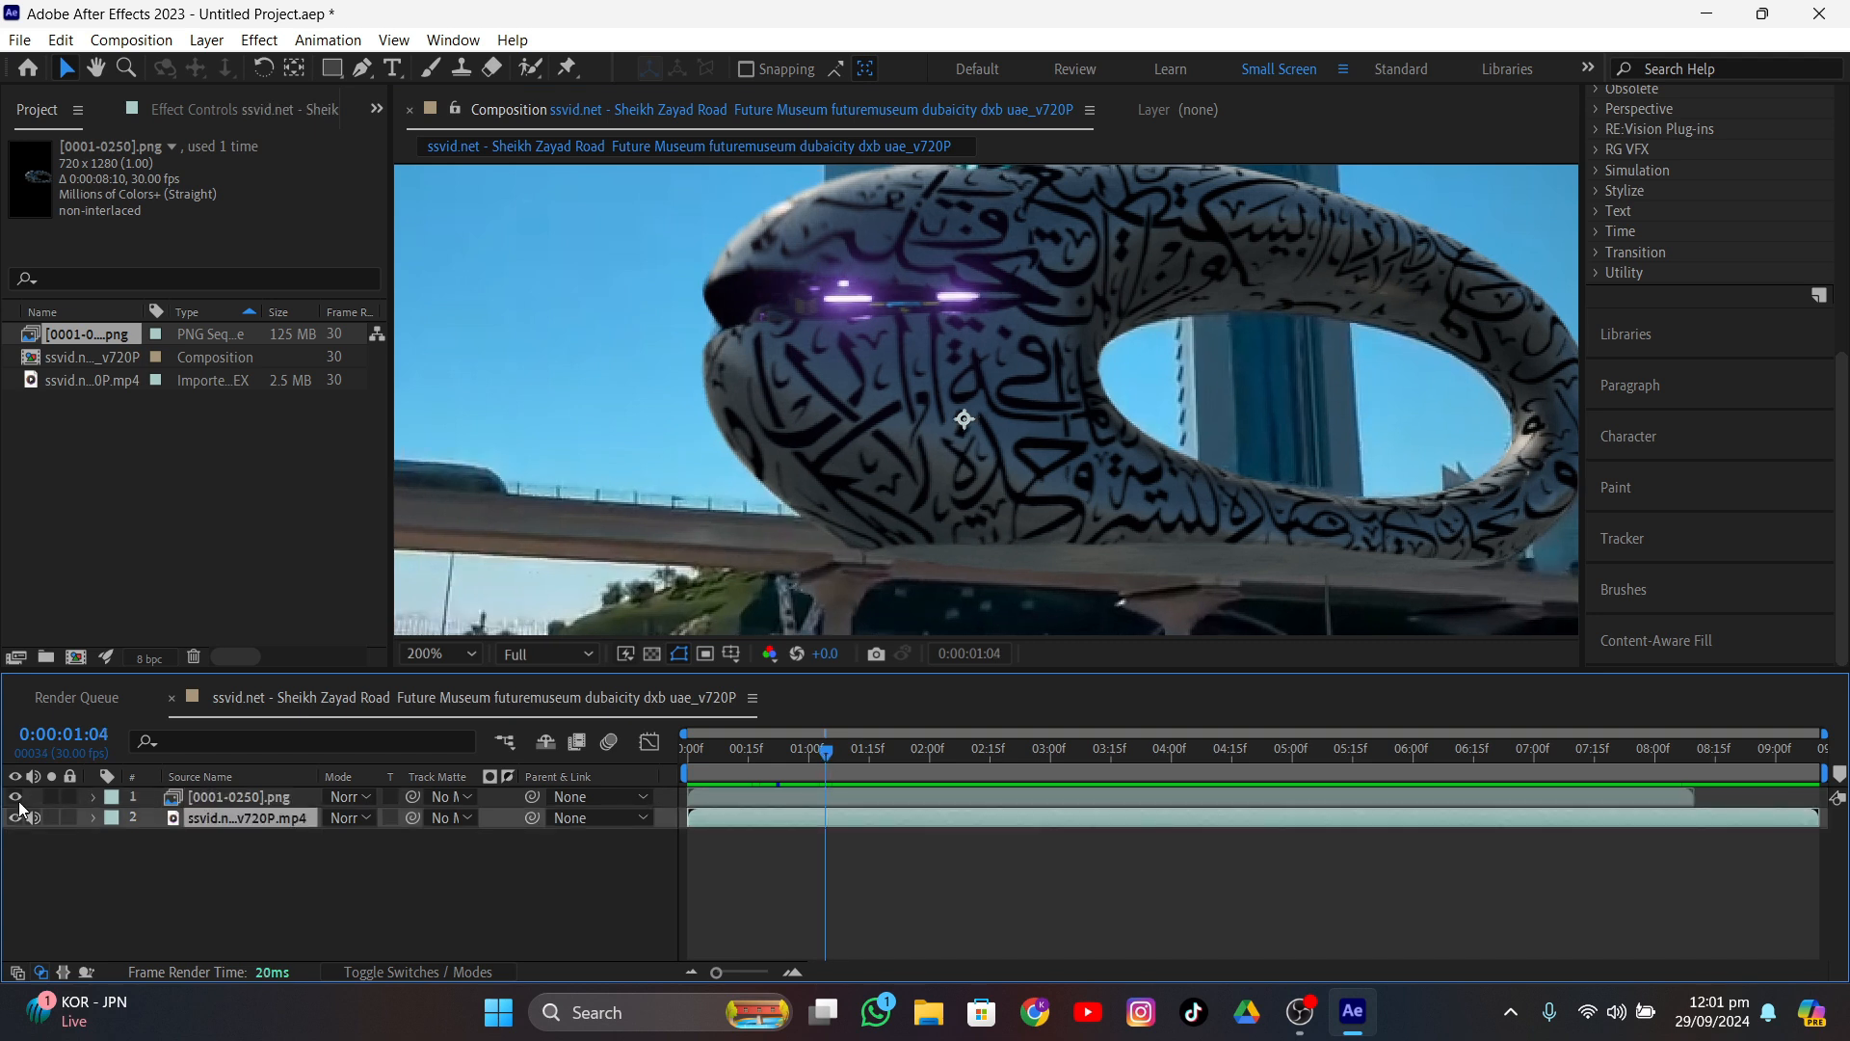
left_click(61, 40)
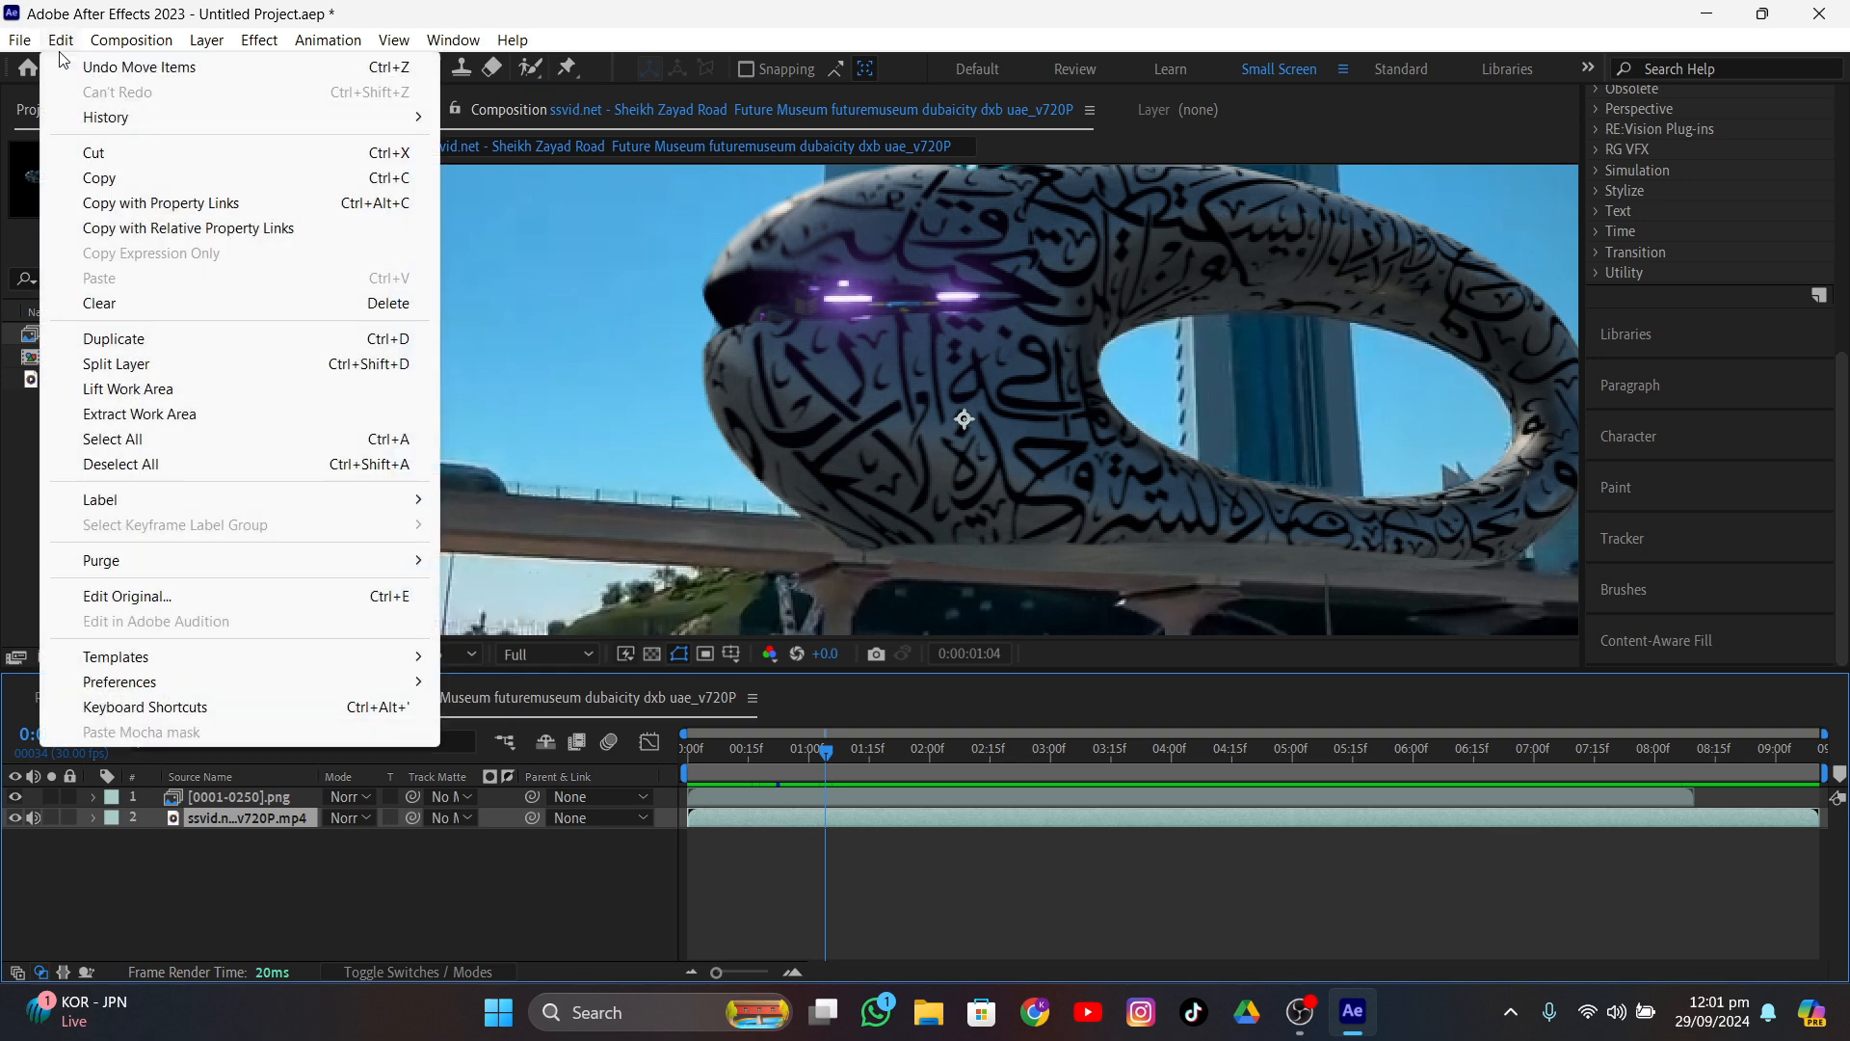
left_click(112, 364)
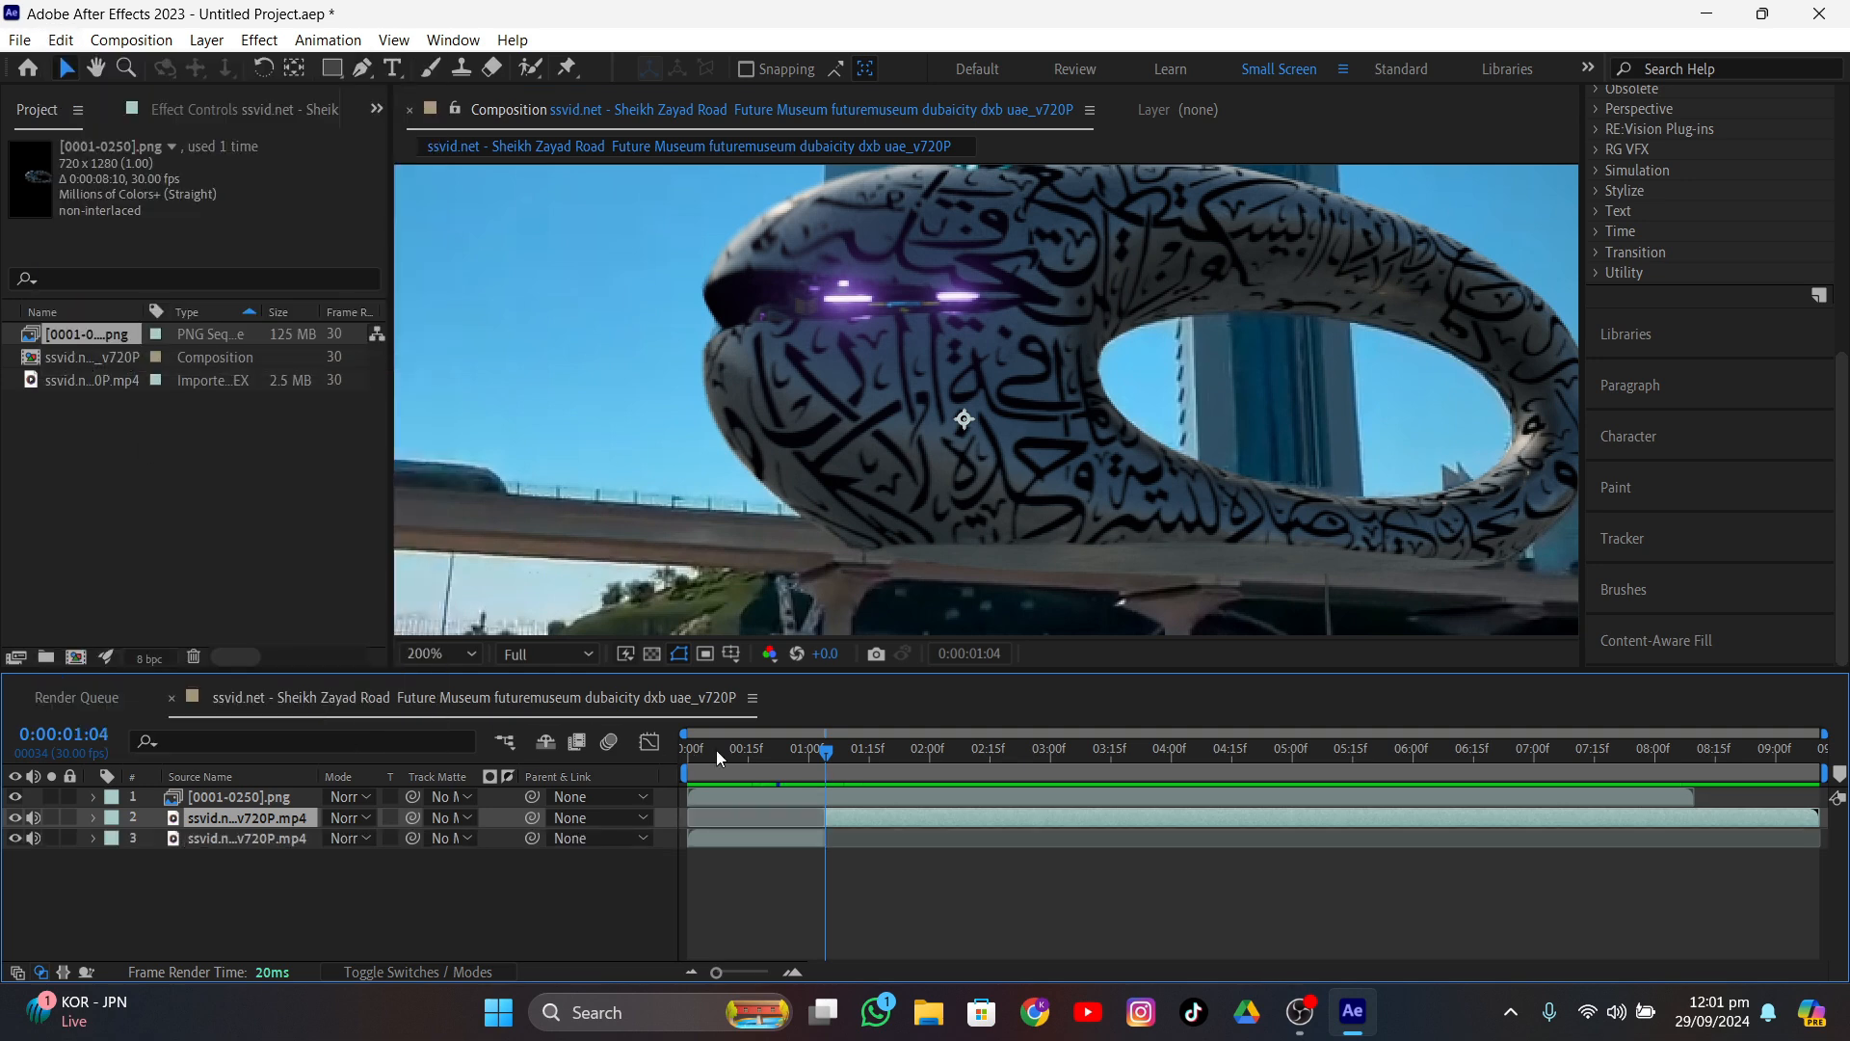
- Start a Pen tool mask on the video segment after the split, tracing the sky beside the lower edge of the building's opening
left_click(784, 855)
left_click(848, 818)
key("period")
middle_click_drag(734, 303, 1023, 463)
scroll(979, 472, "up", 1)
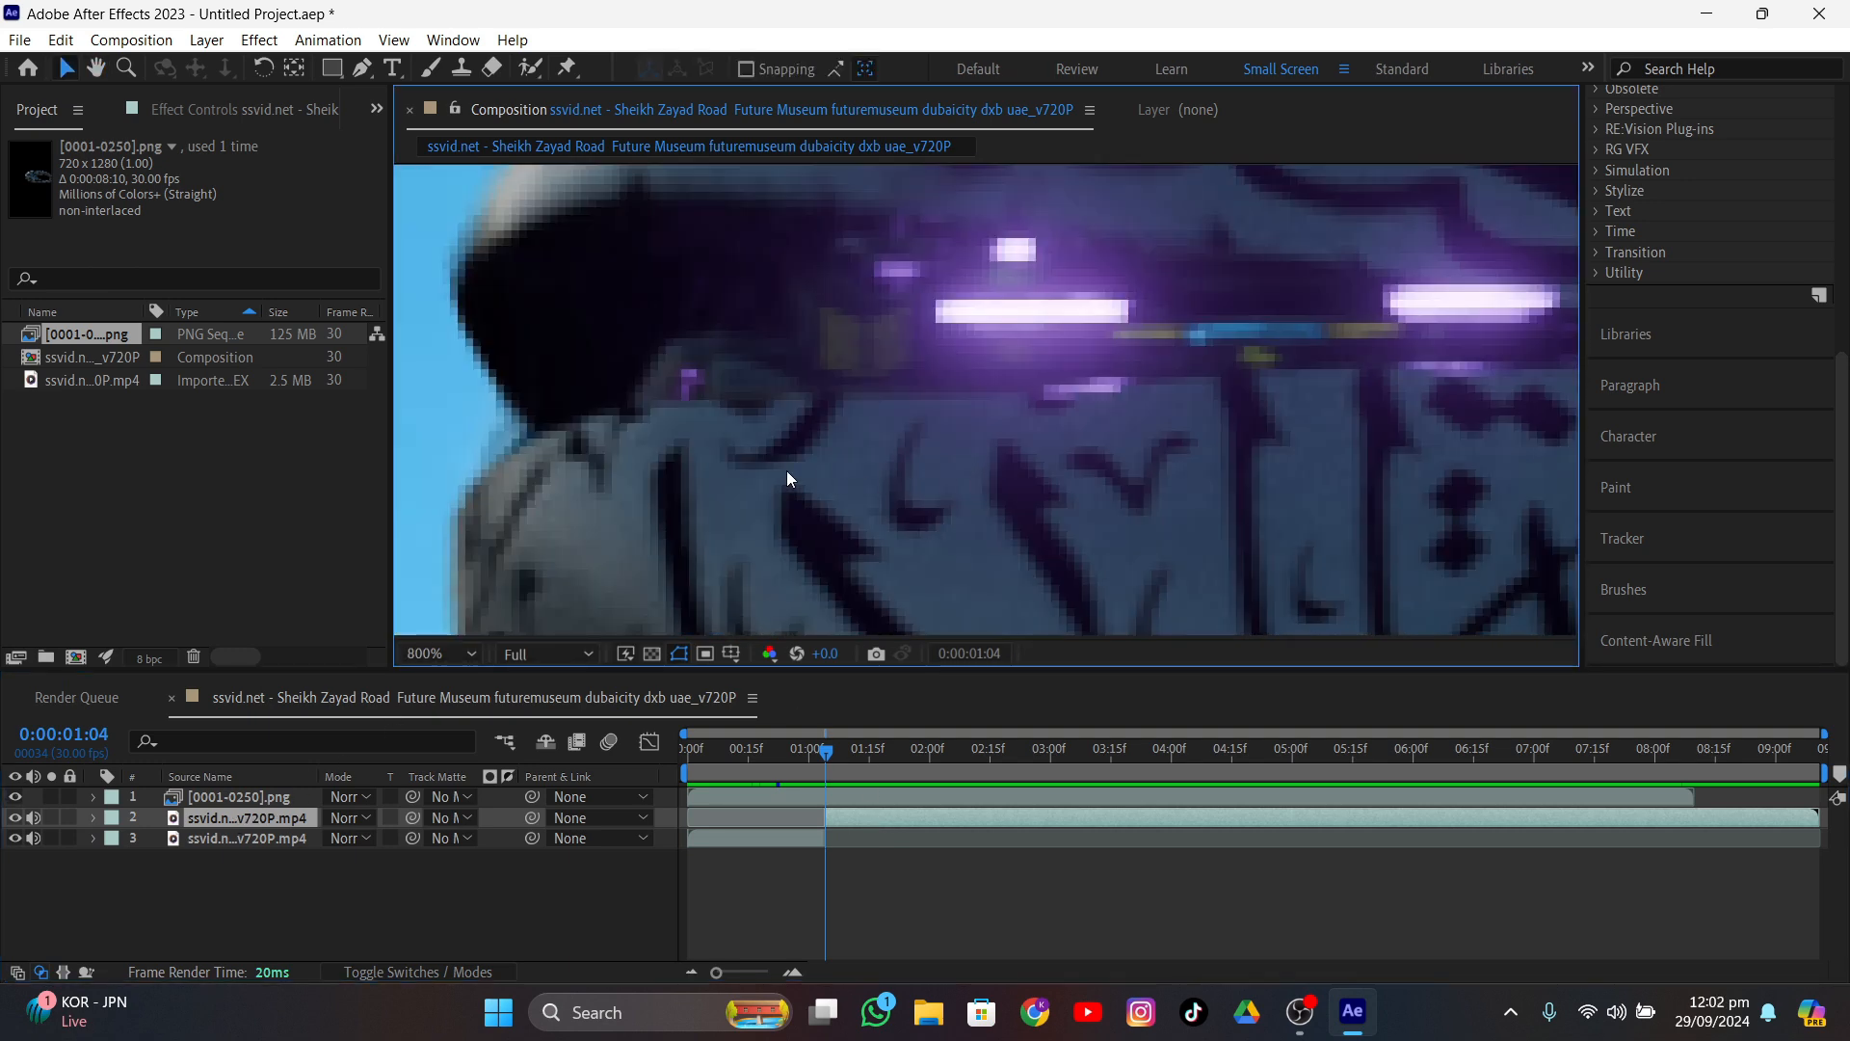
middle_click_drag(799, 469, 1015, 447)
left_click(362, 68)
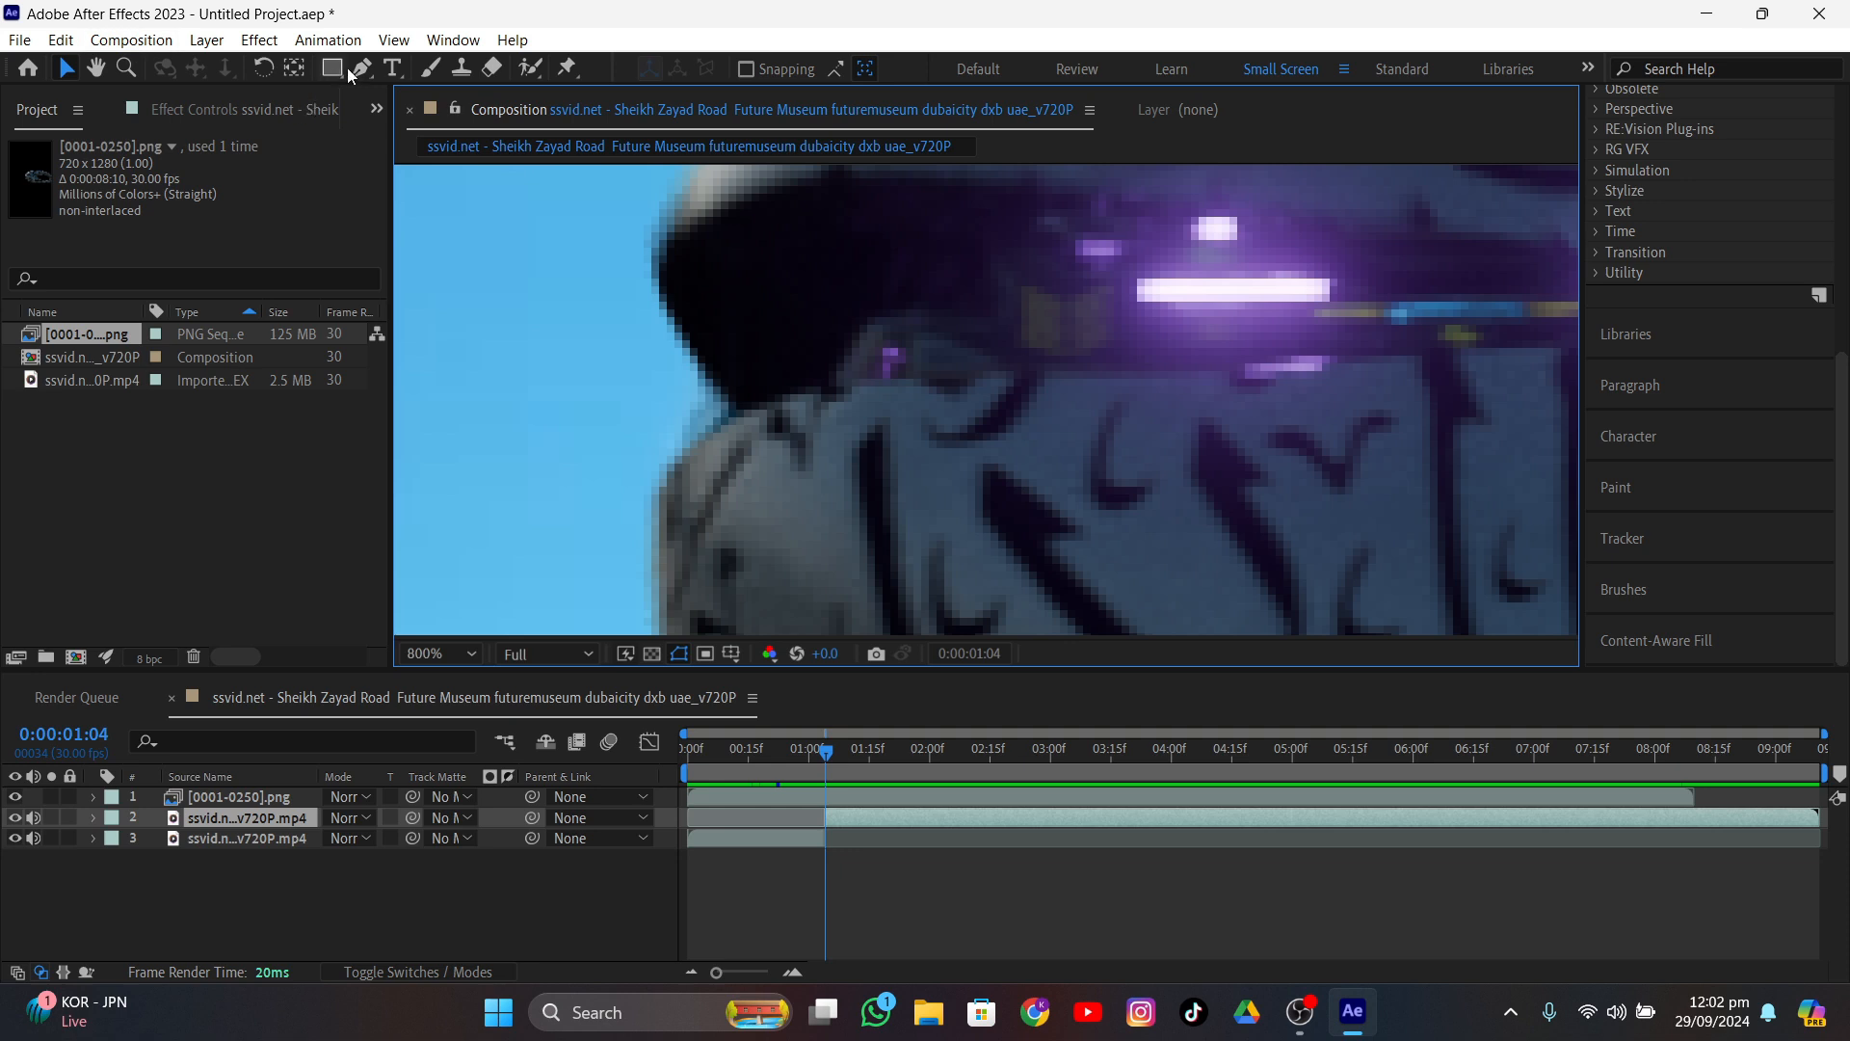
scroll(661, 410, "up", 2)
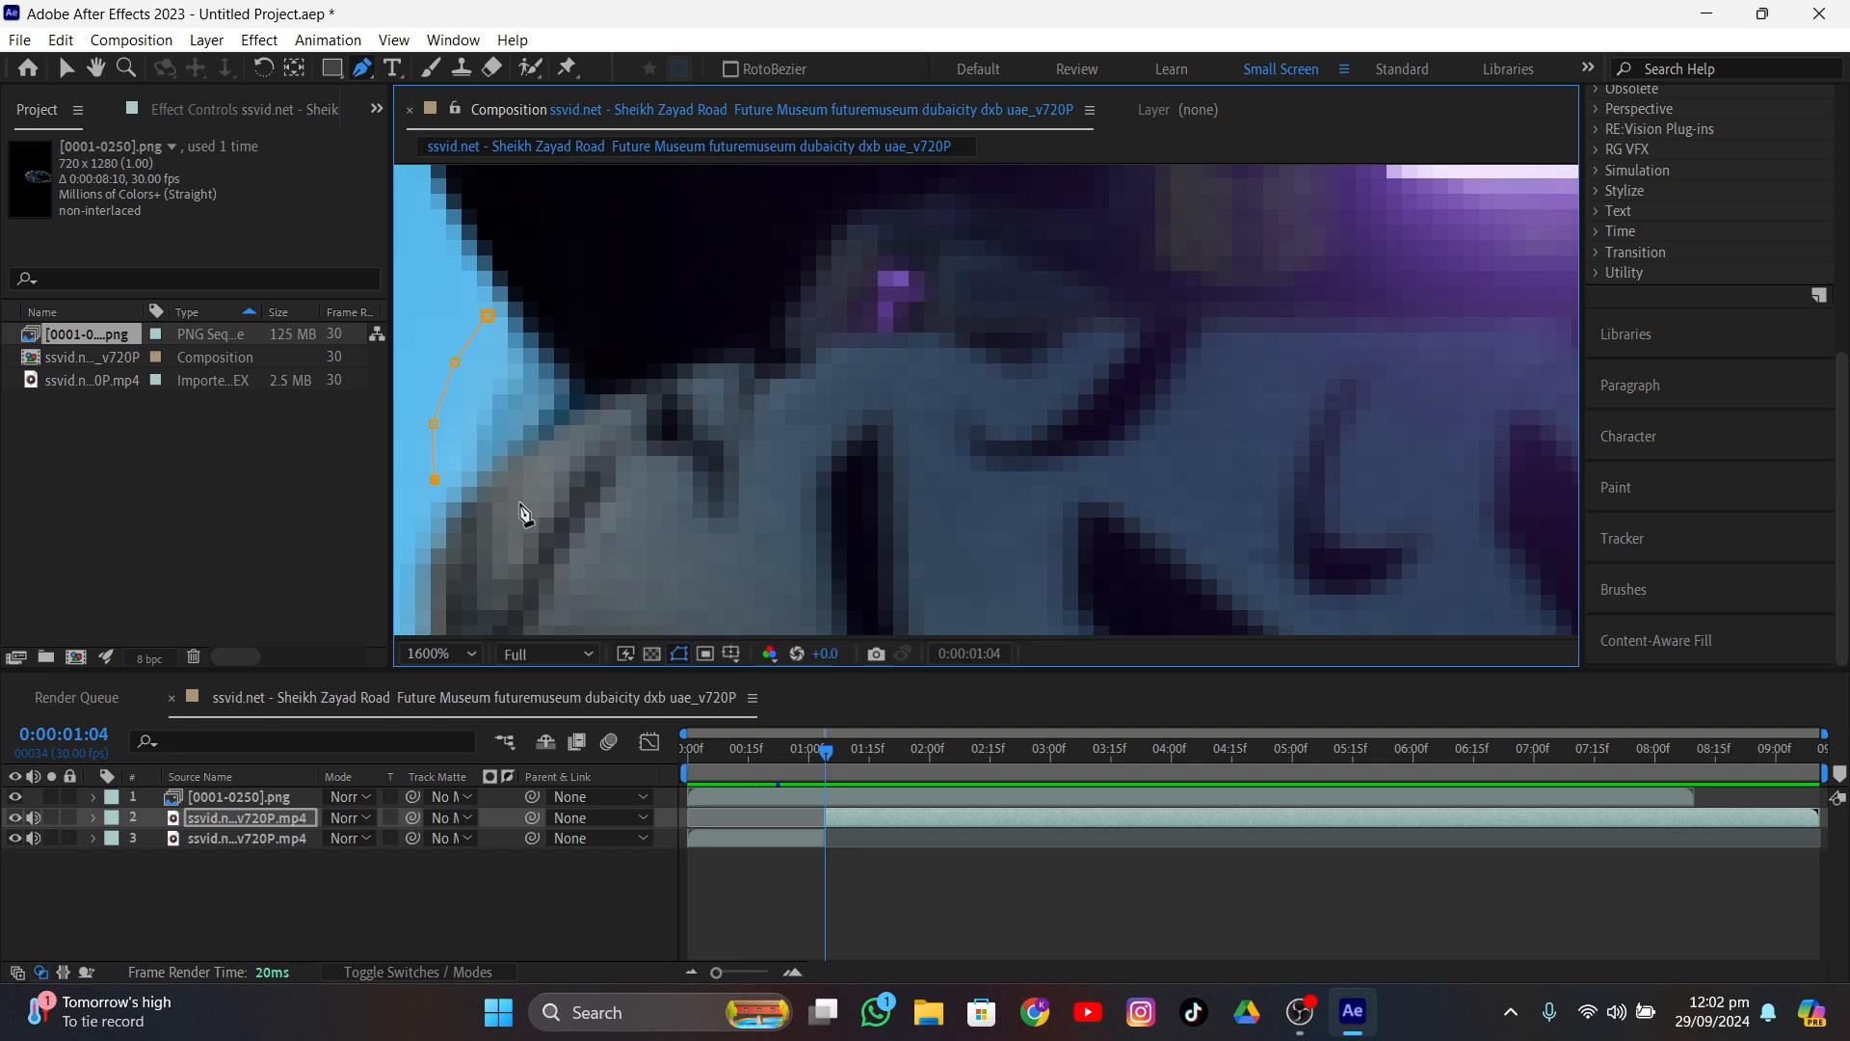
- Finish drawing a closed Pen mask on the second layer's video around the dark notch at the museum's edge, overlapping sky and facade
left_click(524, 563)
left_click(602, 457)
left_click(653, 366)
left_click(692, 289)
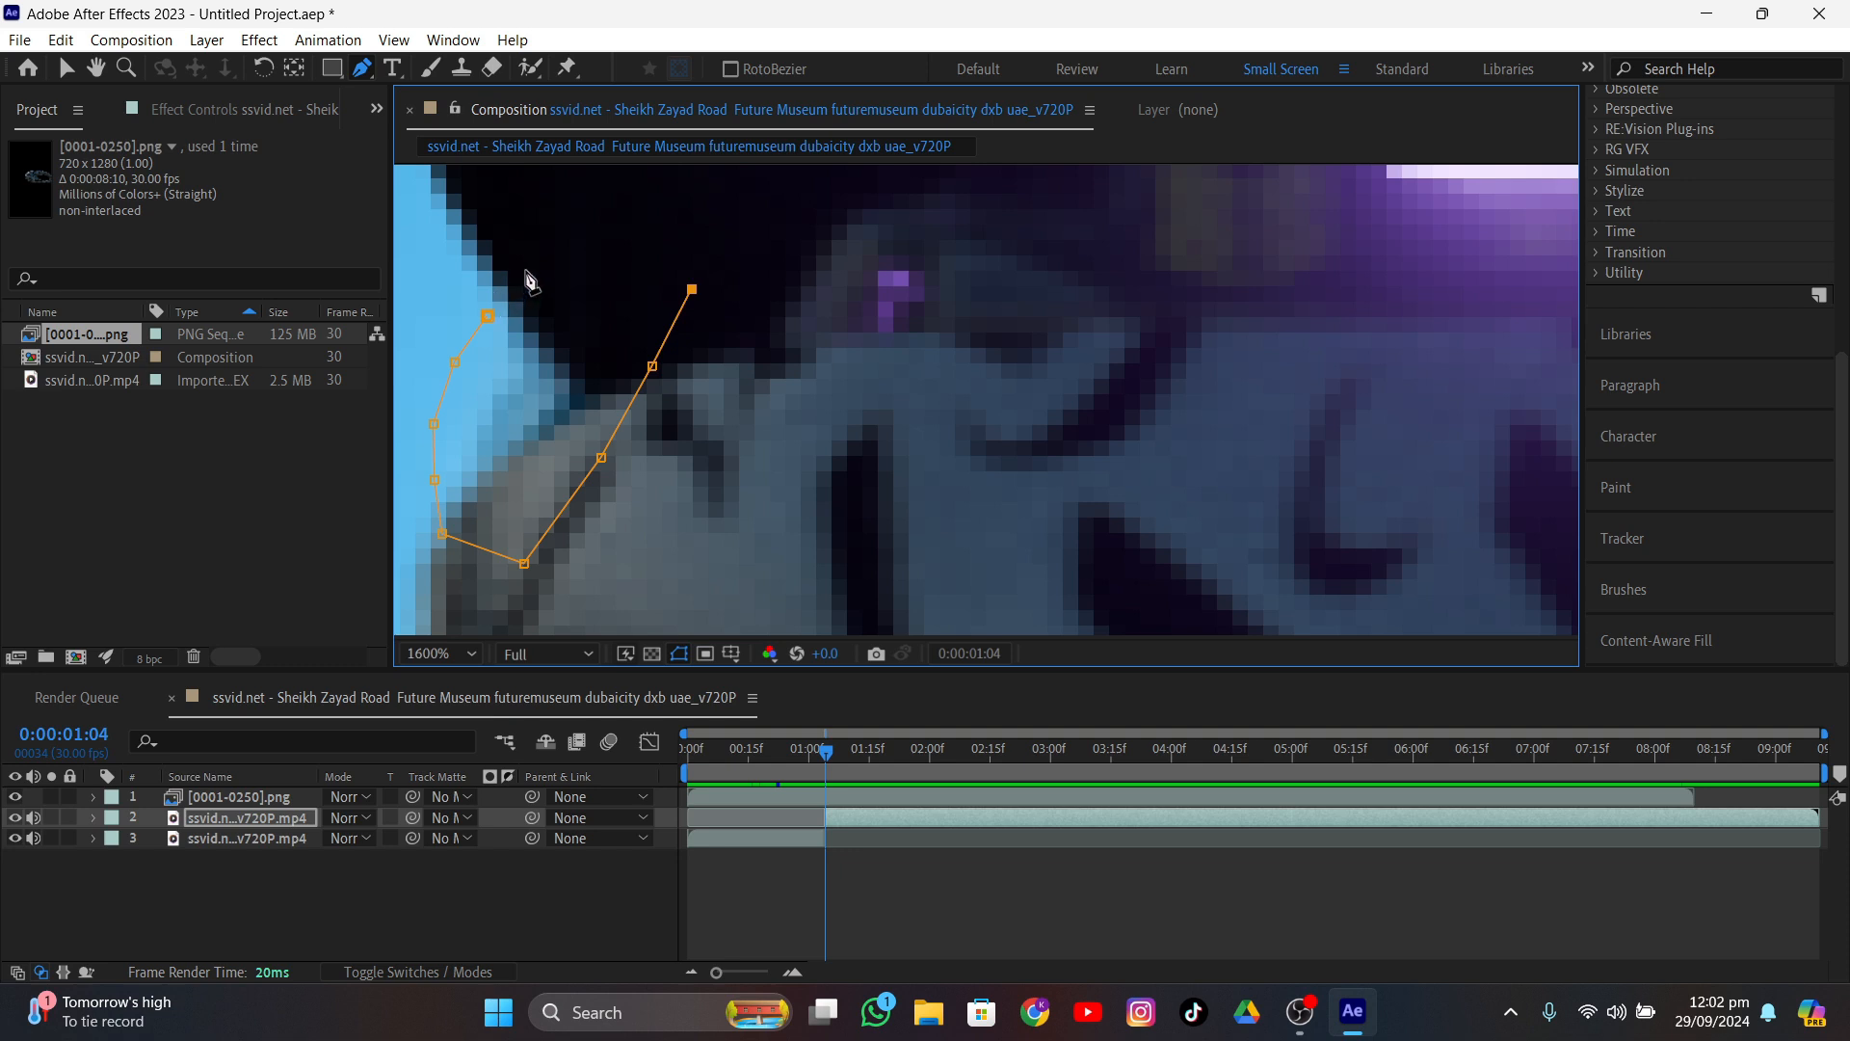
left_click(526, 271)
left_click(488, 315)
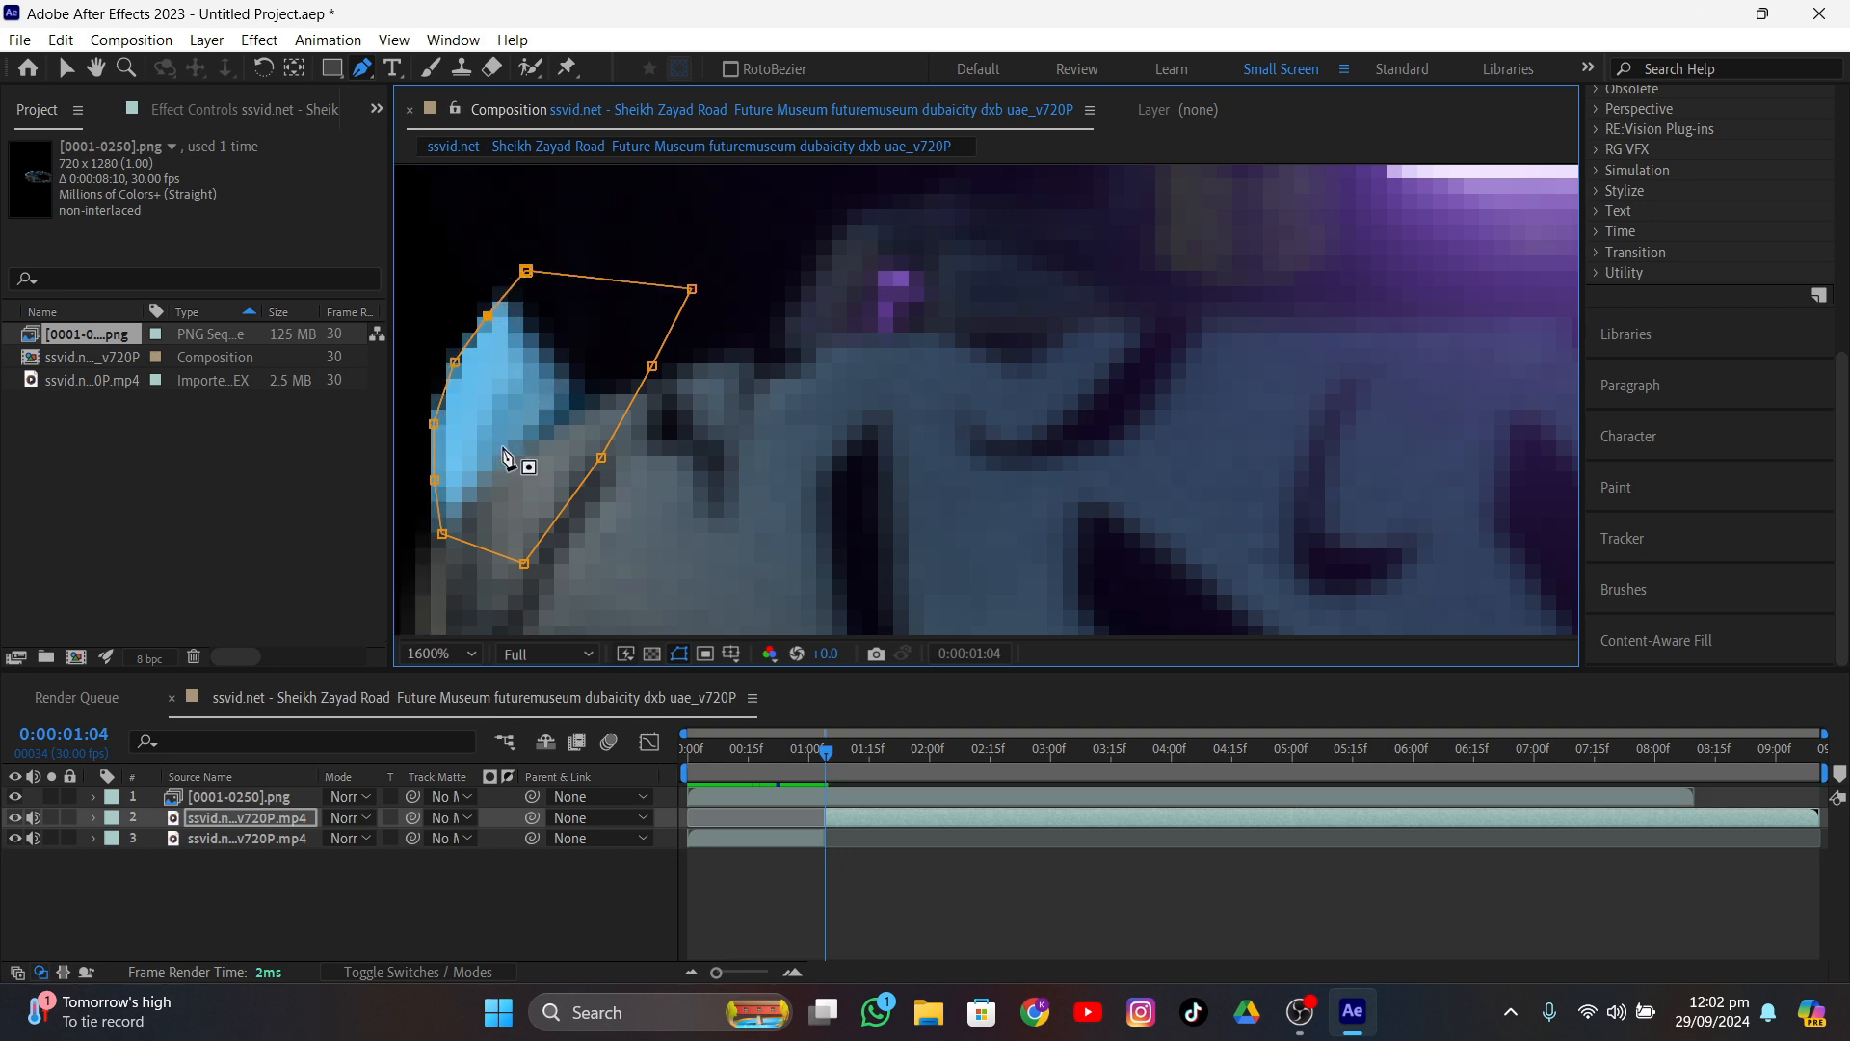
- Reveal Mask 1 on the second layer's video and invert it, keeping its mode at Add
key("comma")
key("comma")
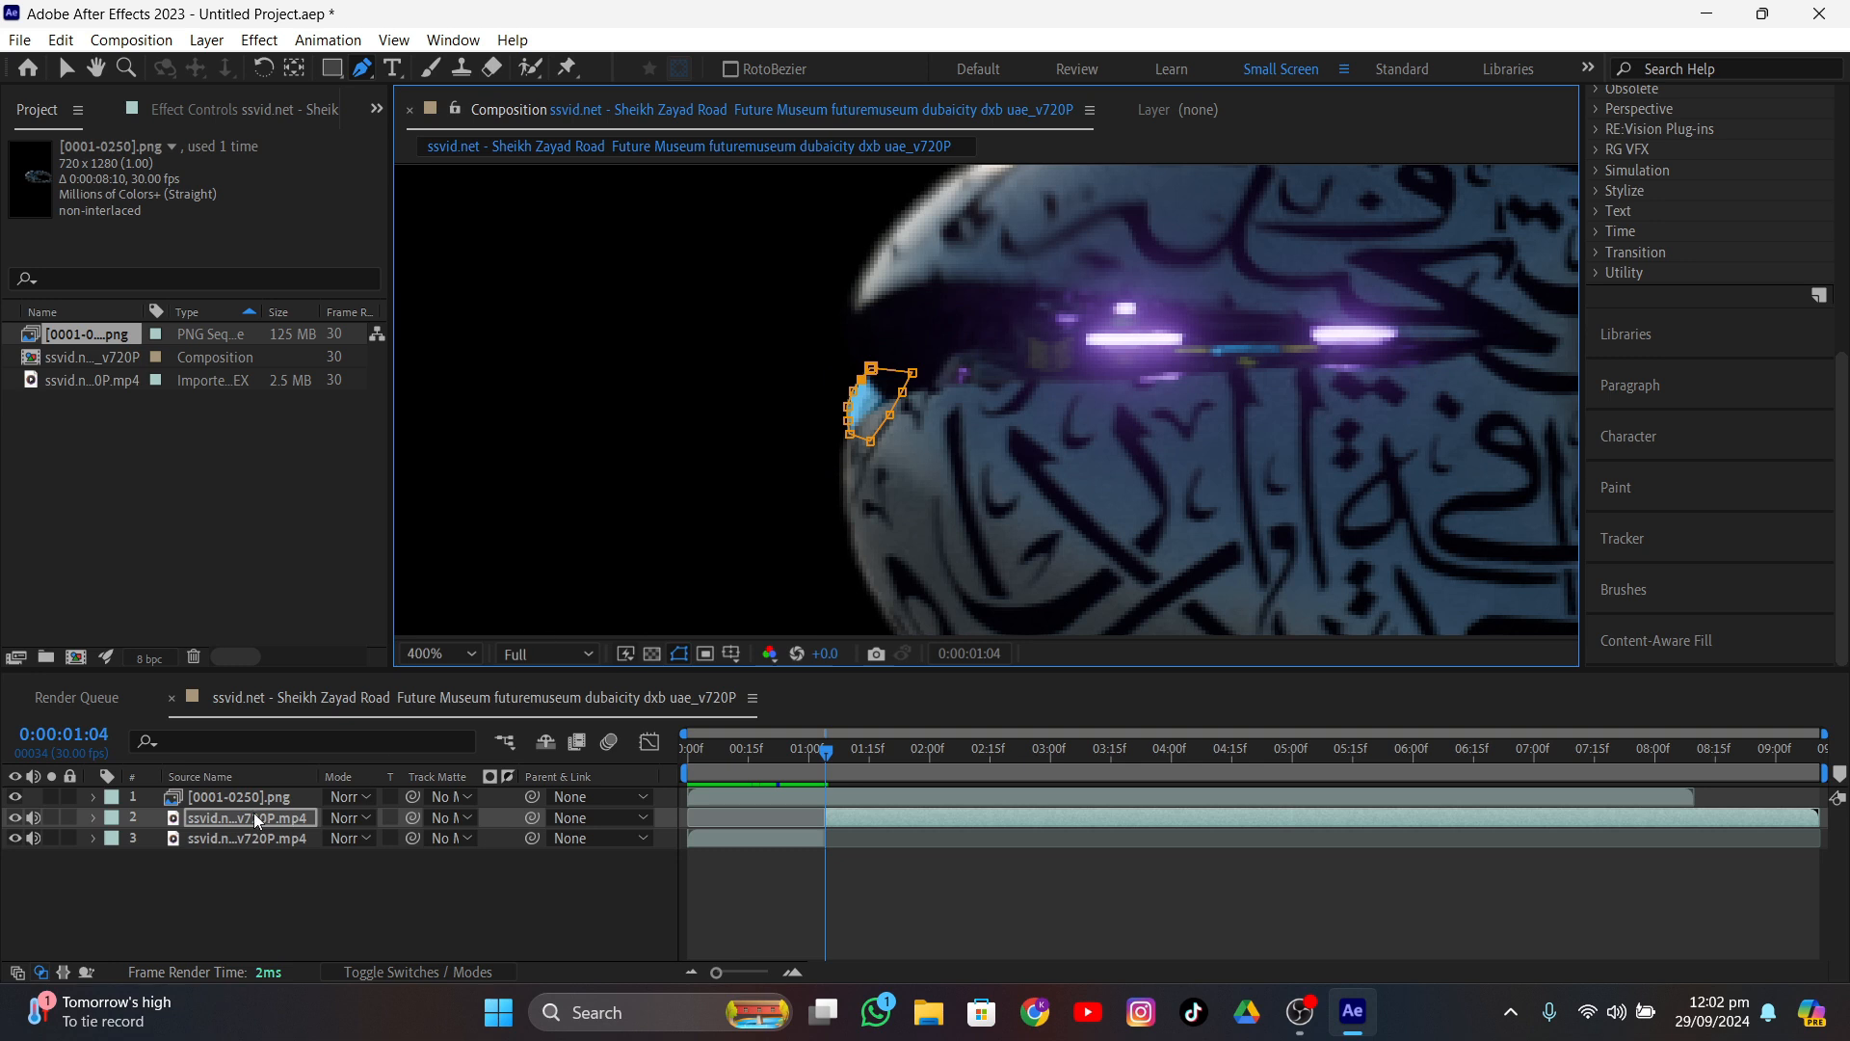
key("m")
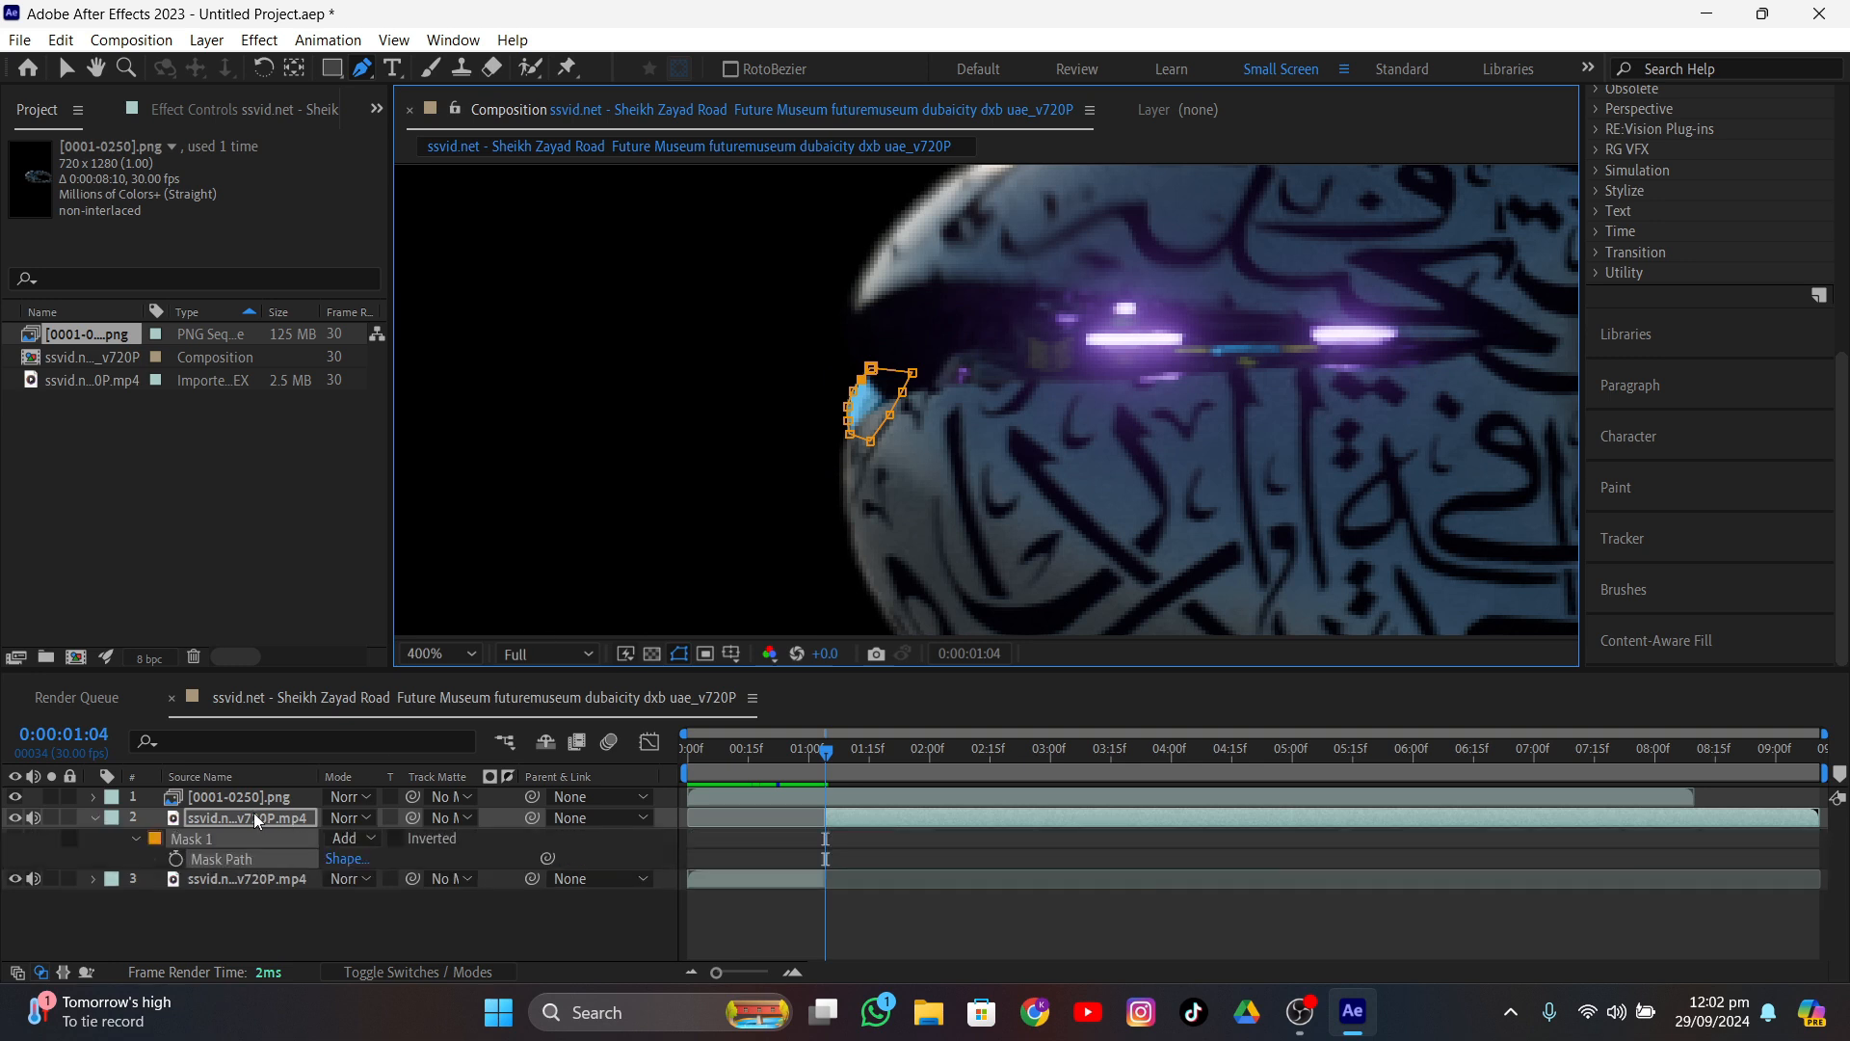
left_click(345, 841)
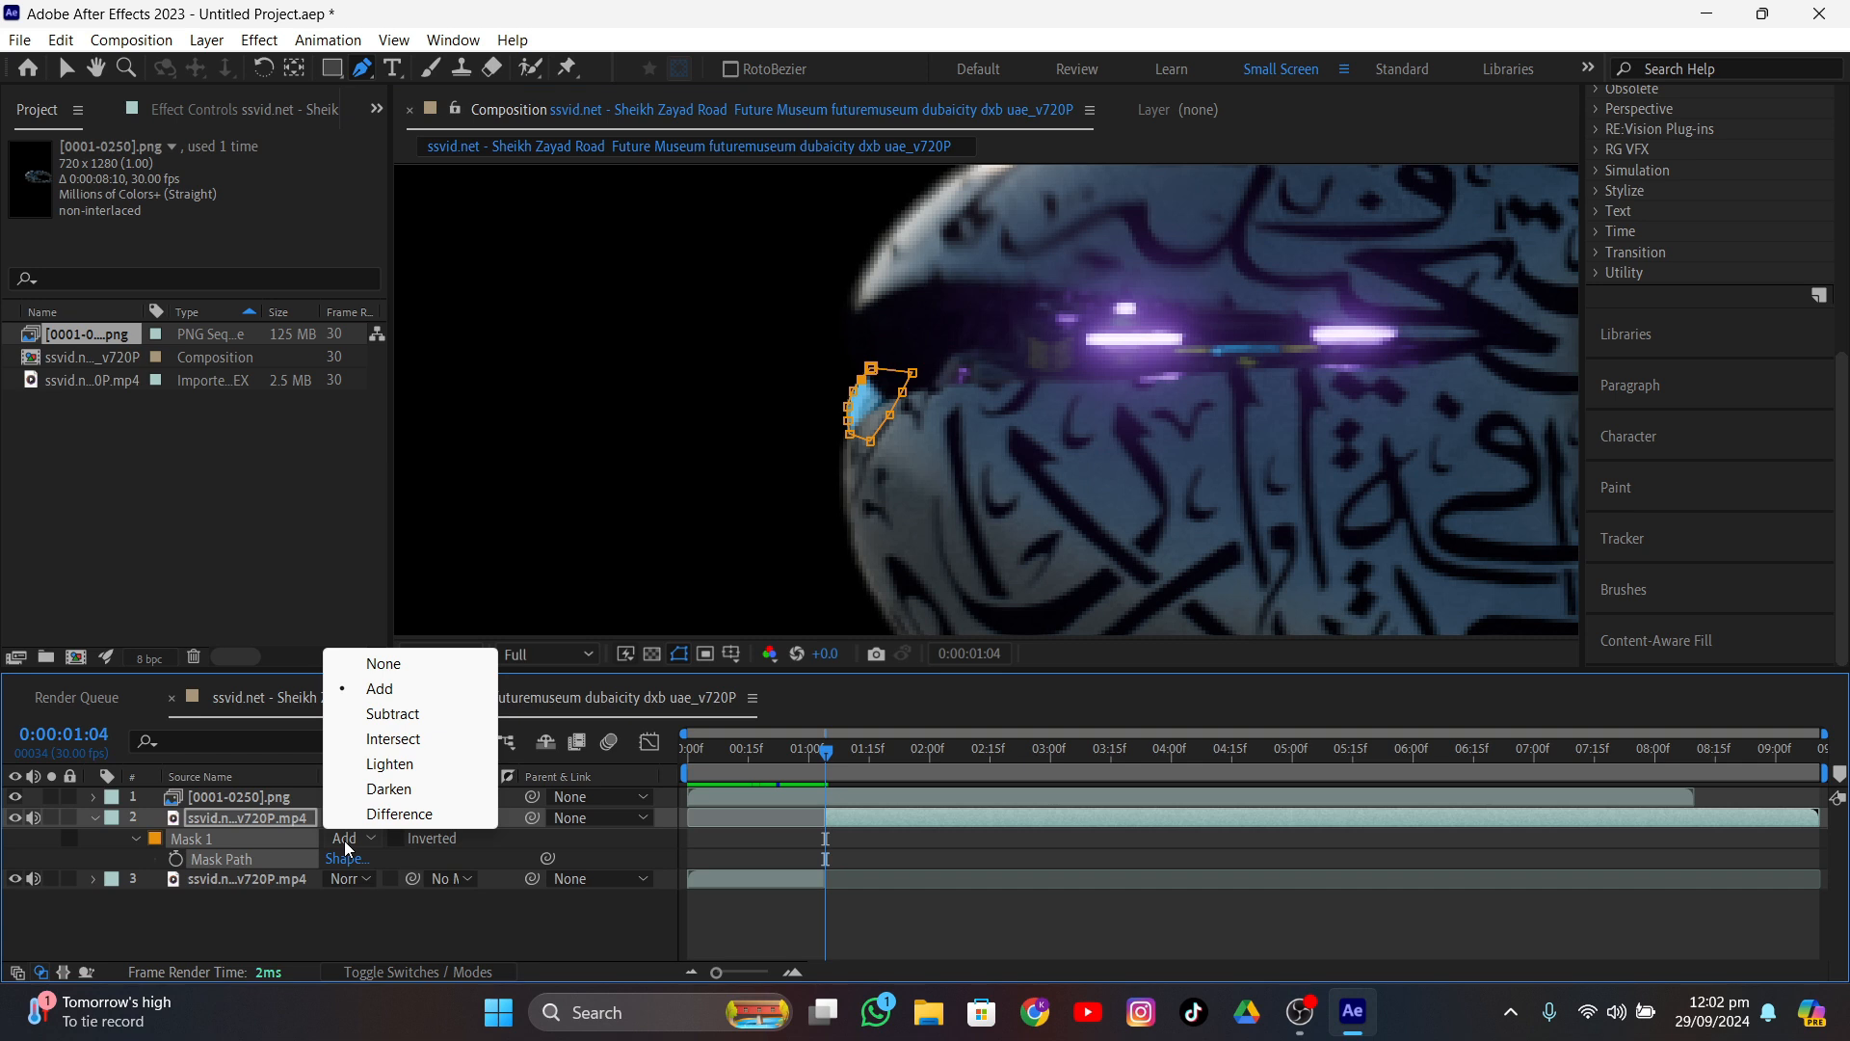
left_click(395, 838)
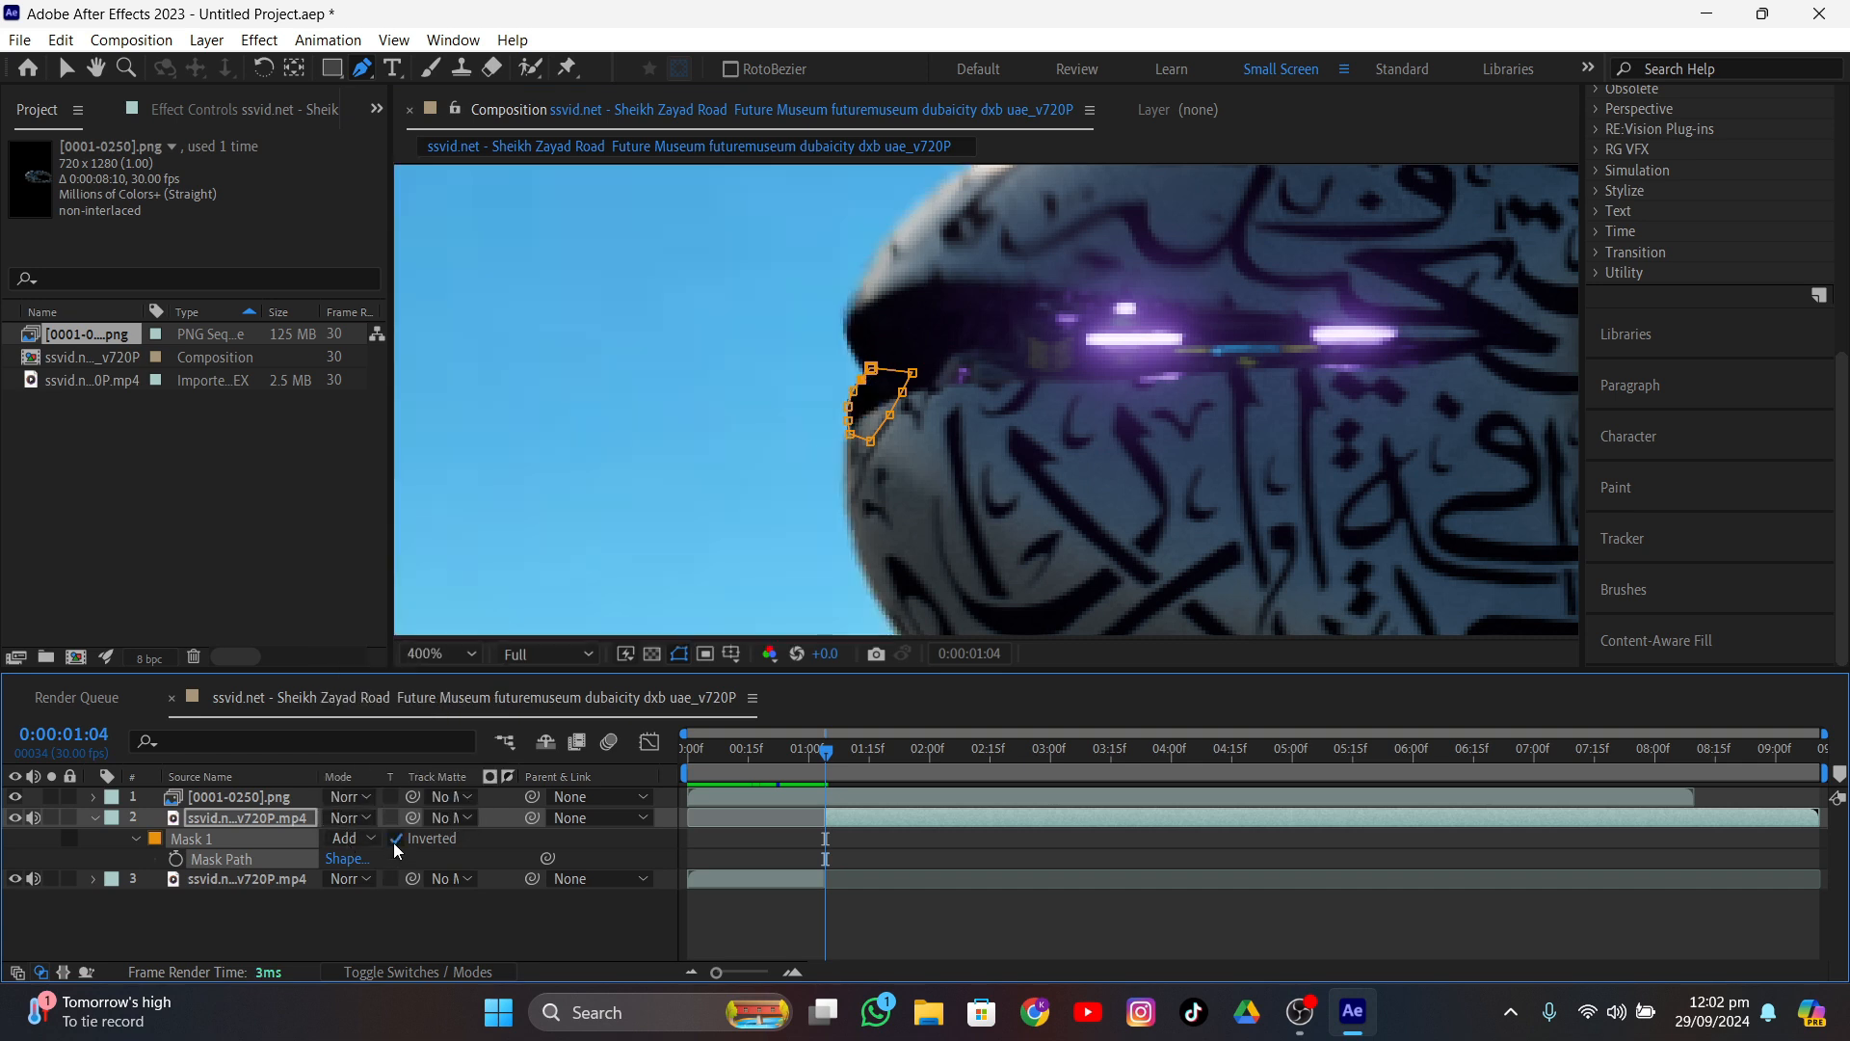
- Create a 720 x 1280 solid in the blue sampled from the sky and place it at the bottom of the layer stack
key("period")
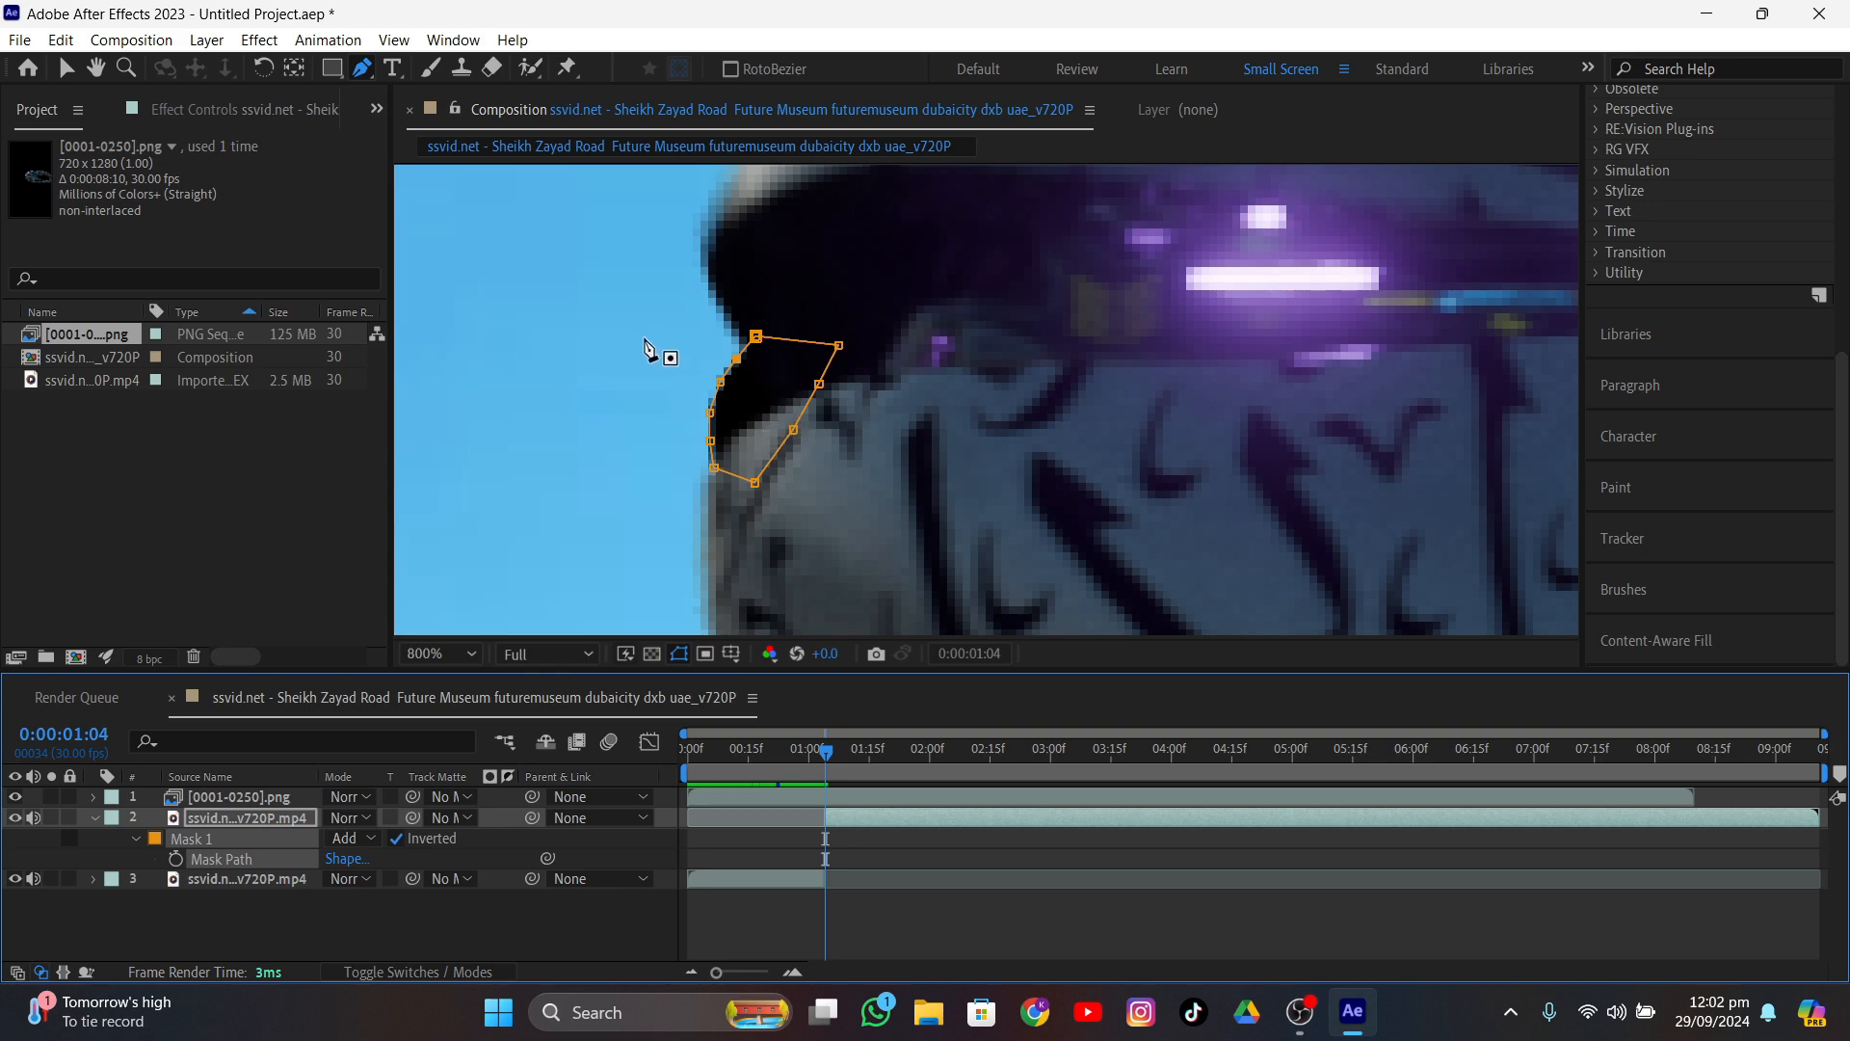
left_click(207, 39)
mouse_move(225, 75)
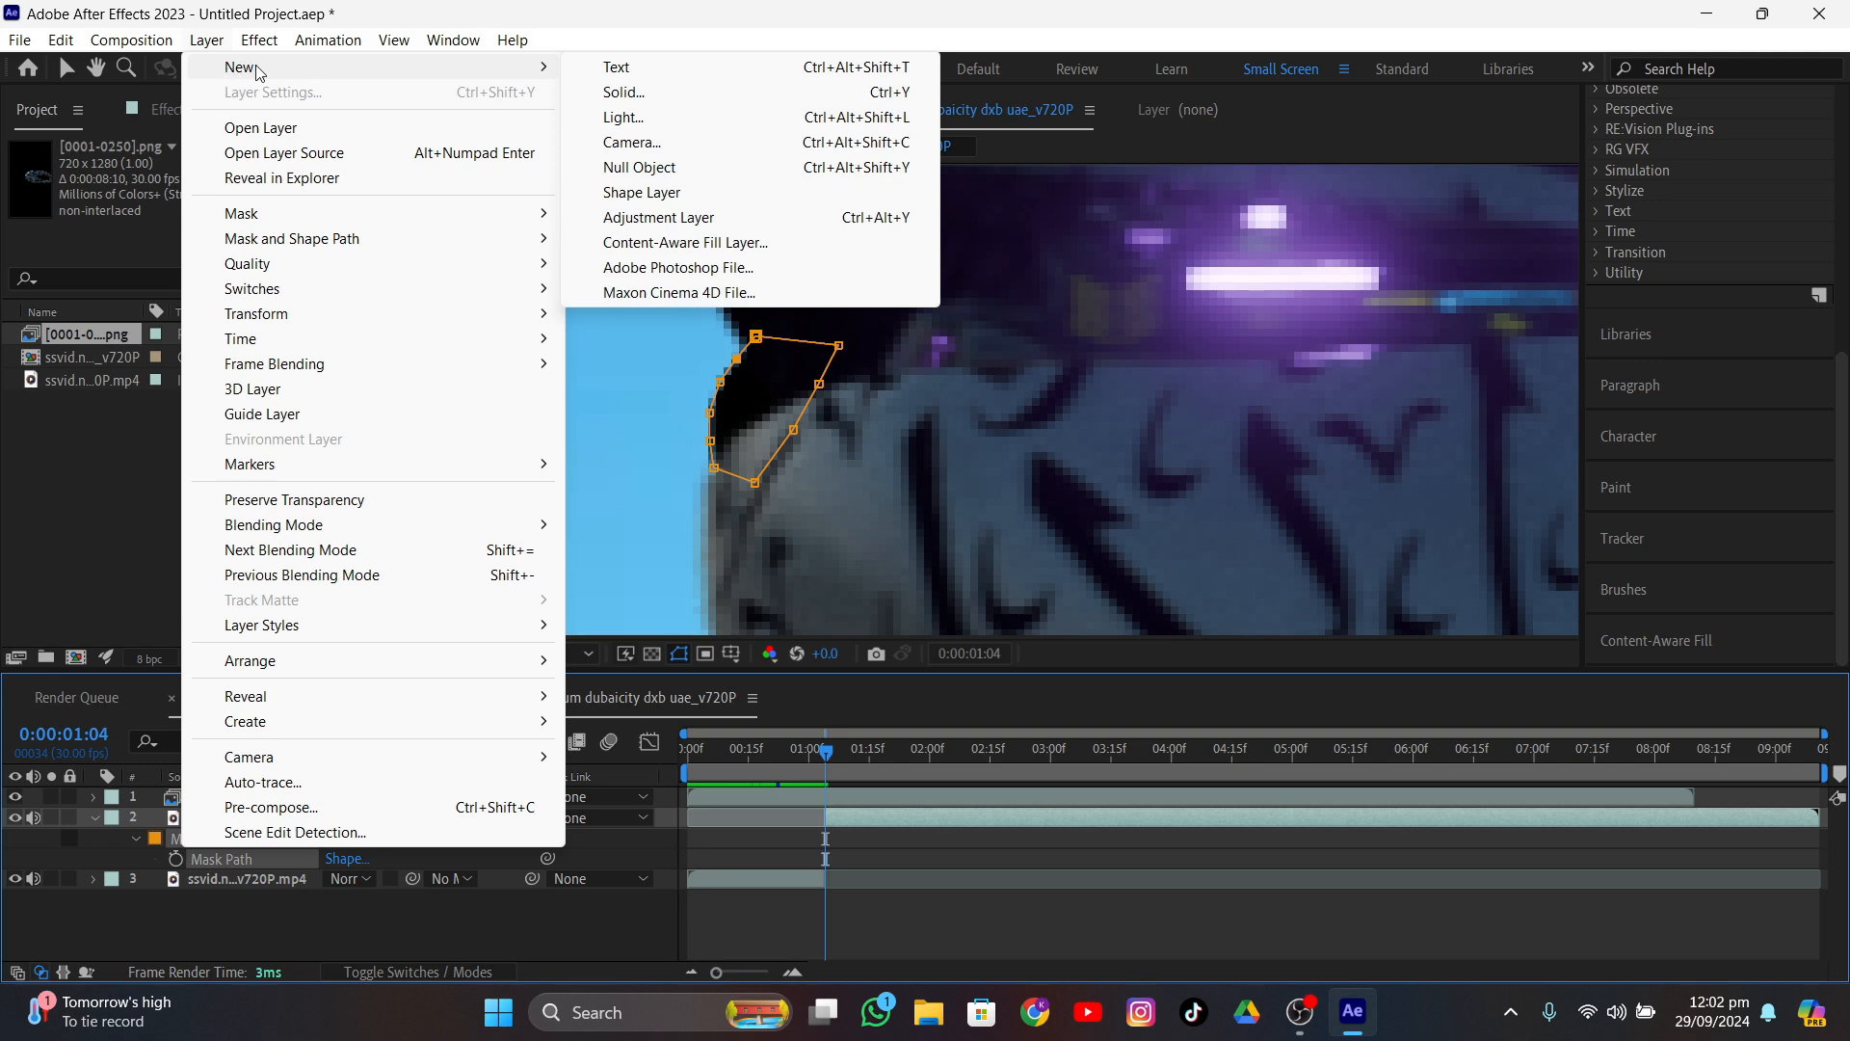
left_click(621, 92)
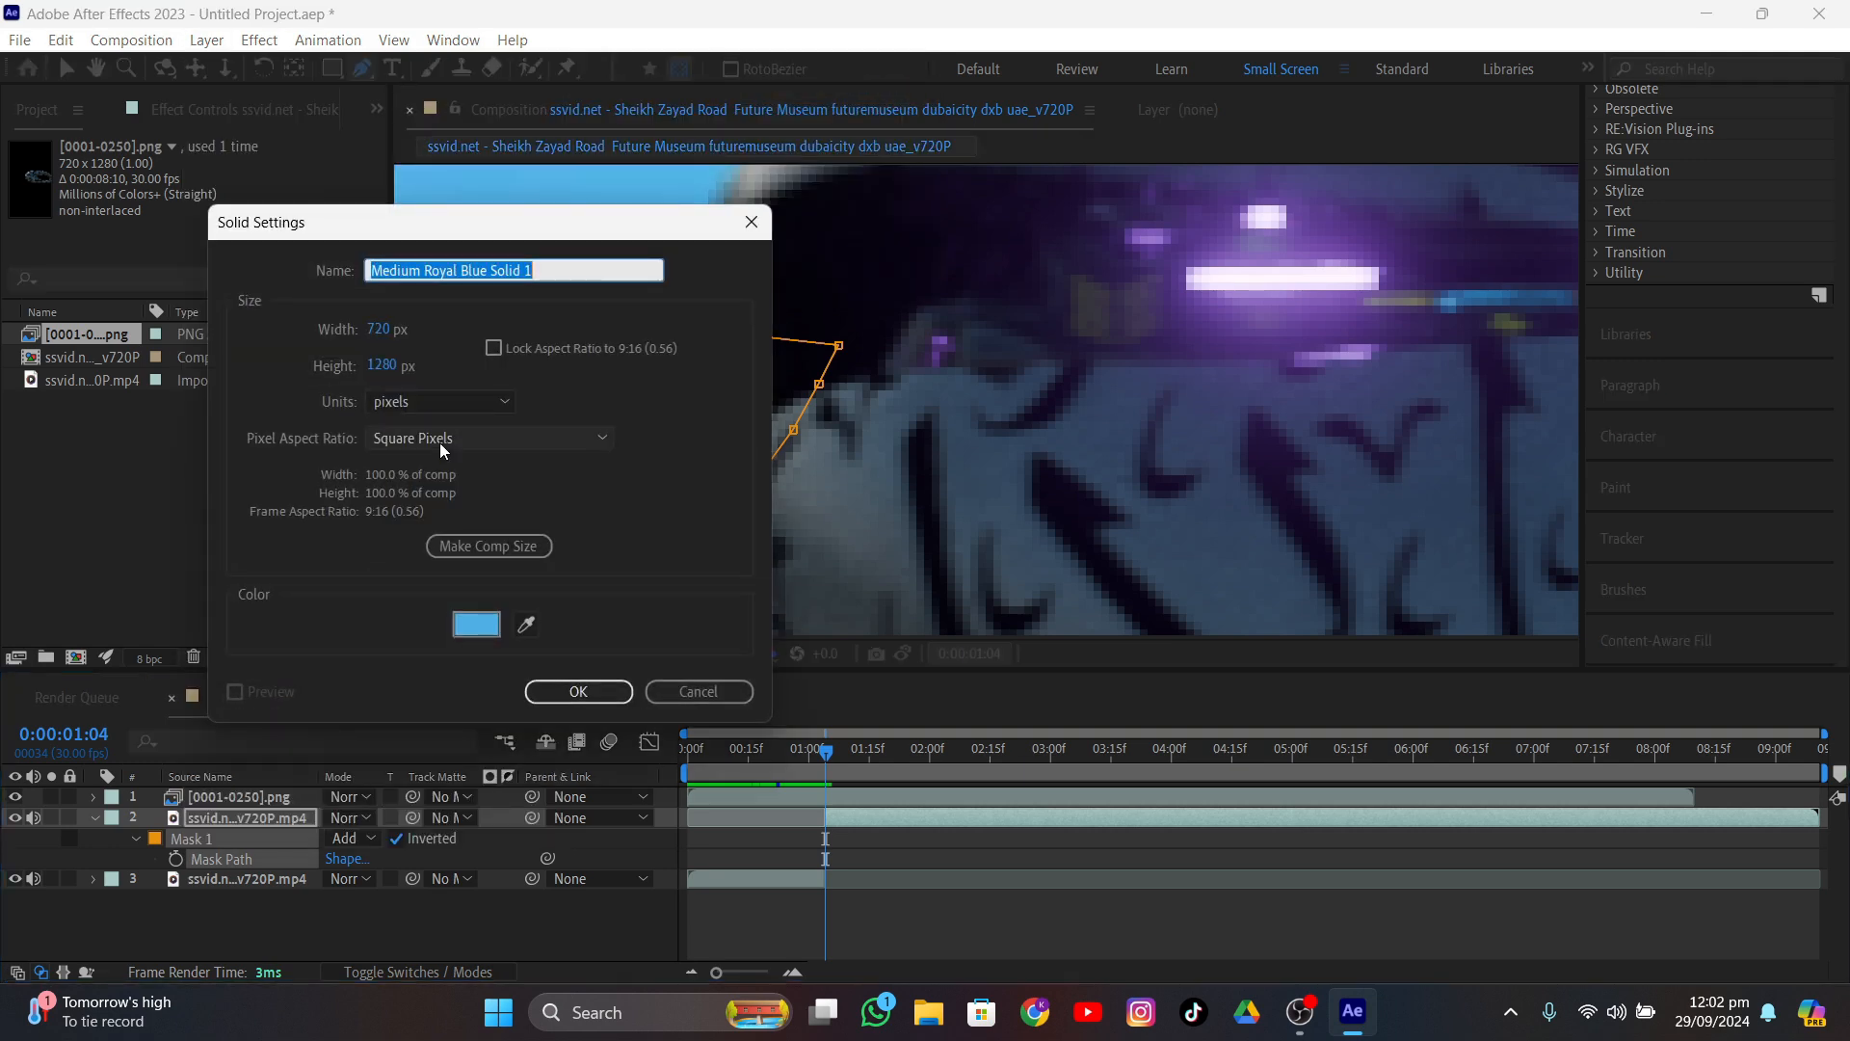
left_click(526, 625)
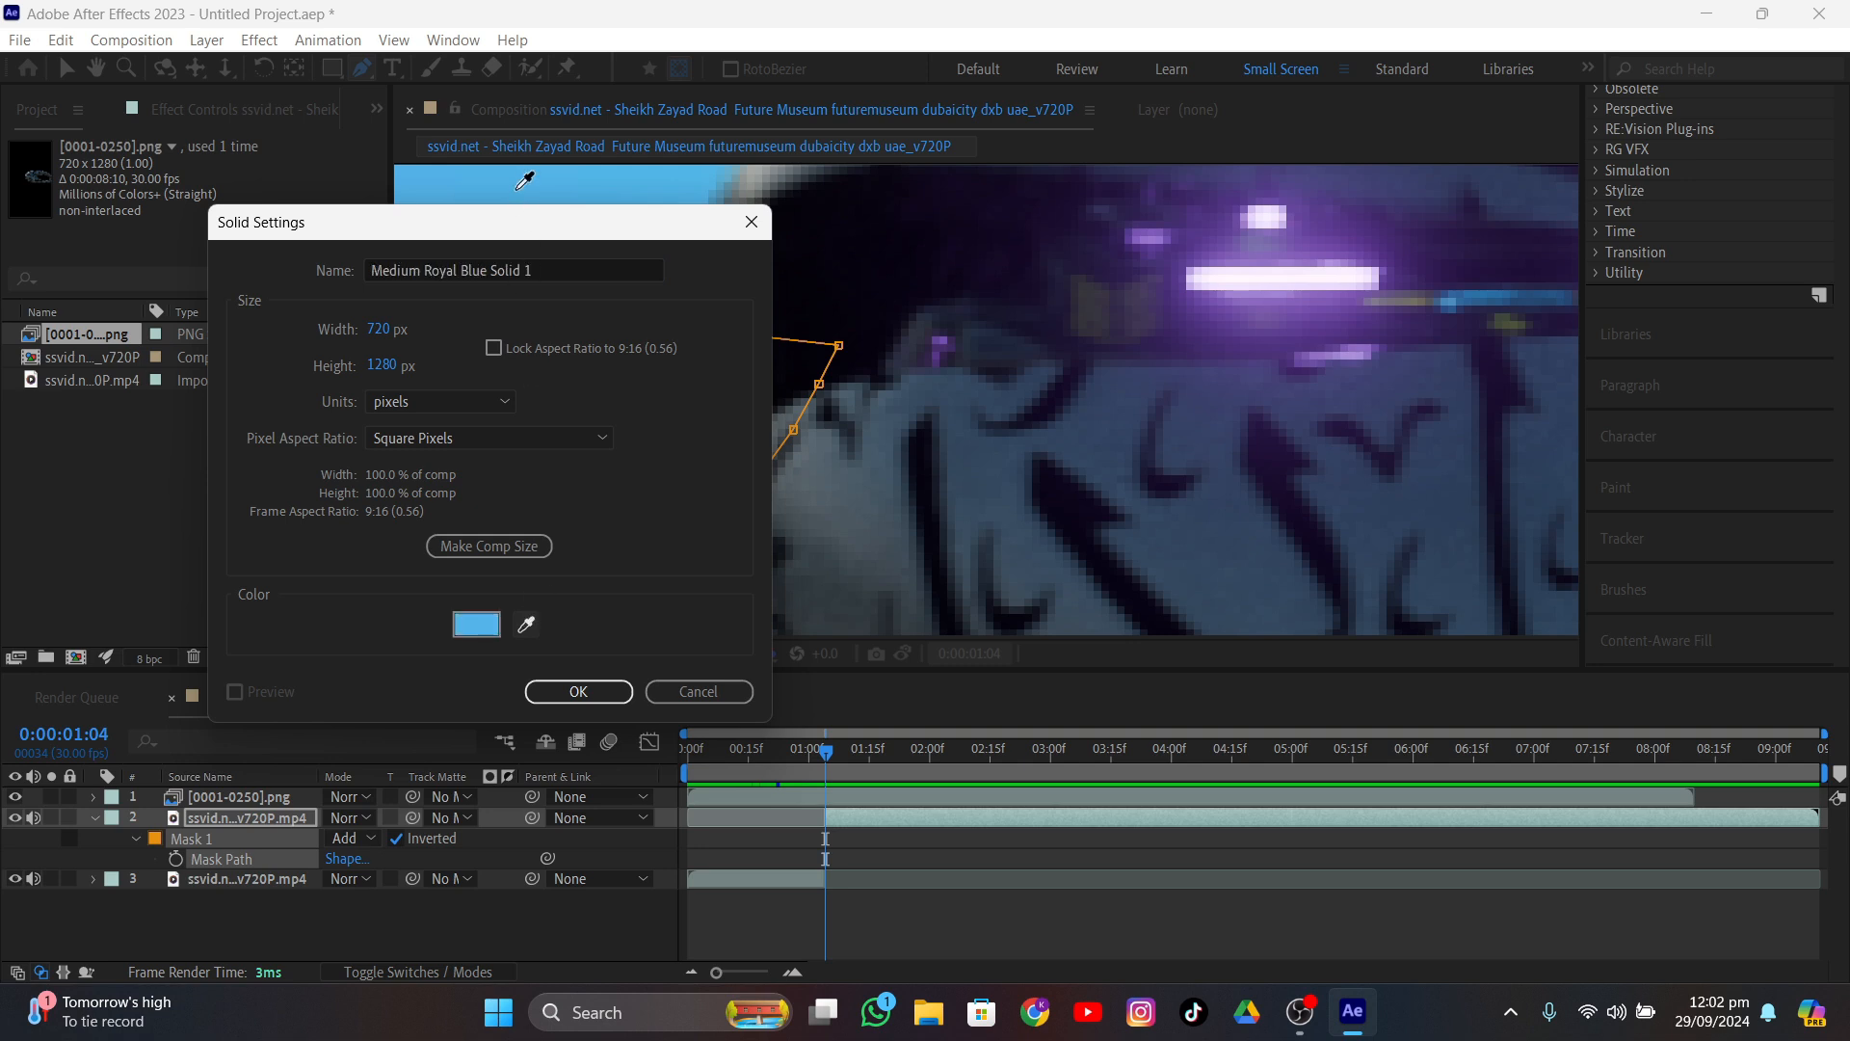
left_click(578, 692)
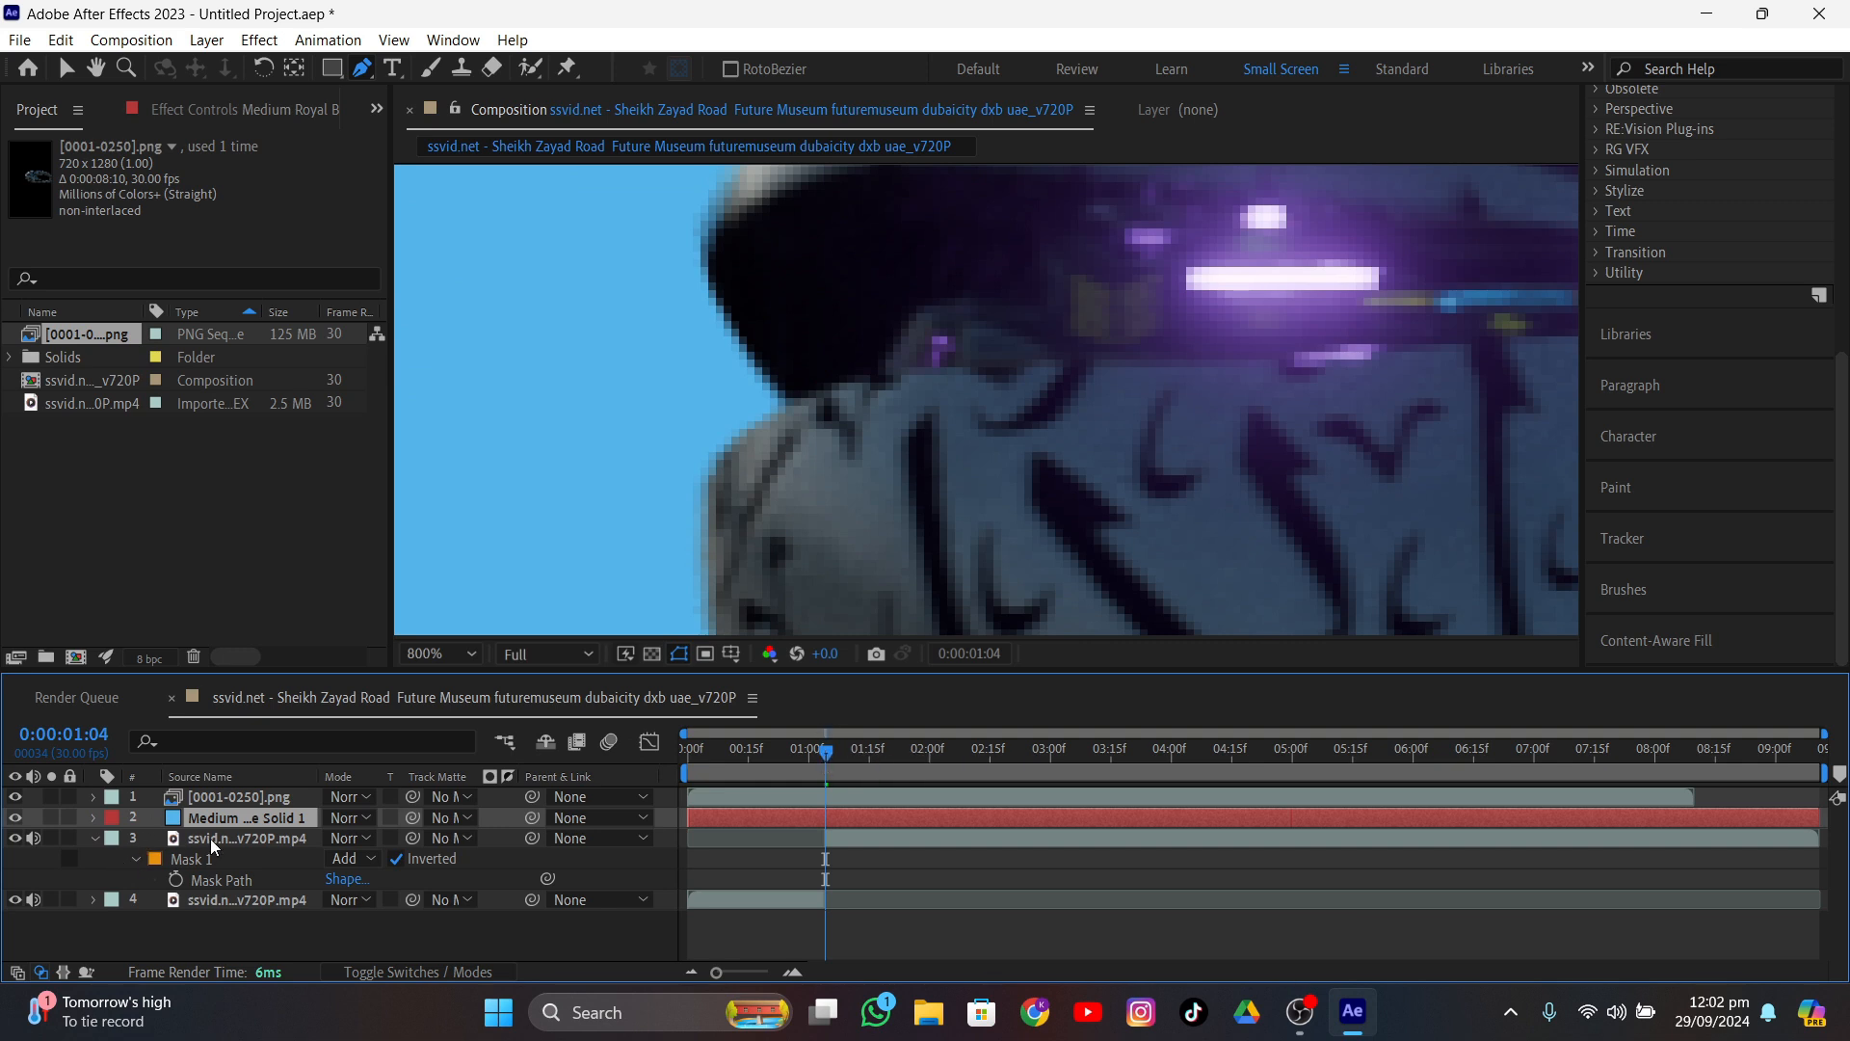
left_click_drag(304, 828, 251, 915)
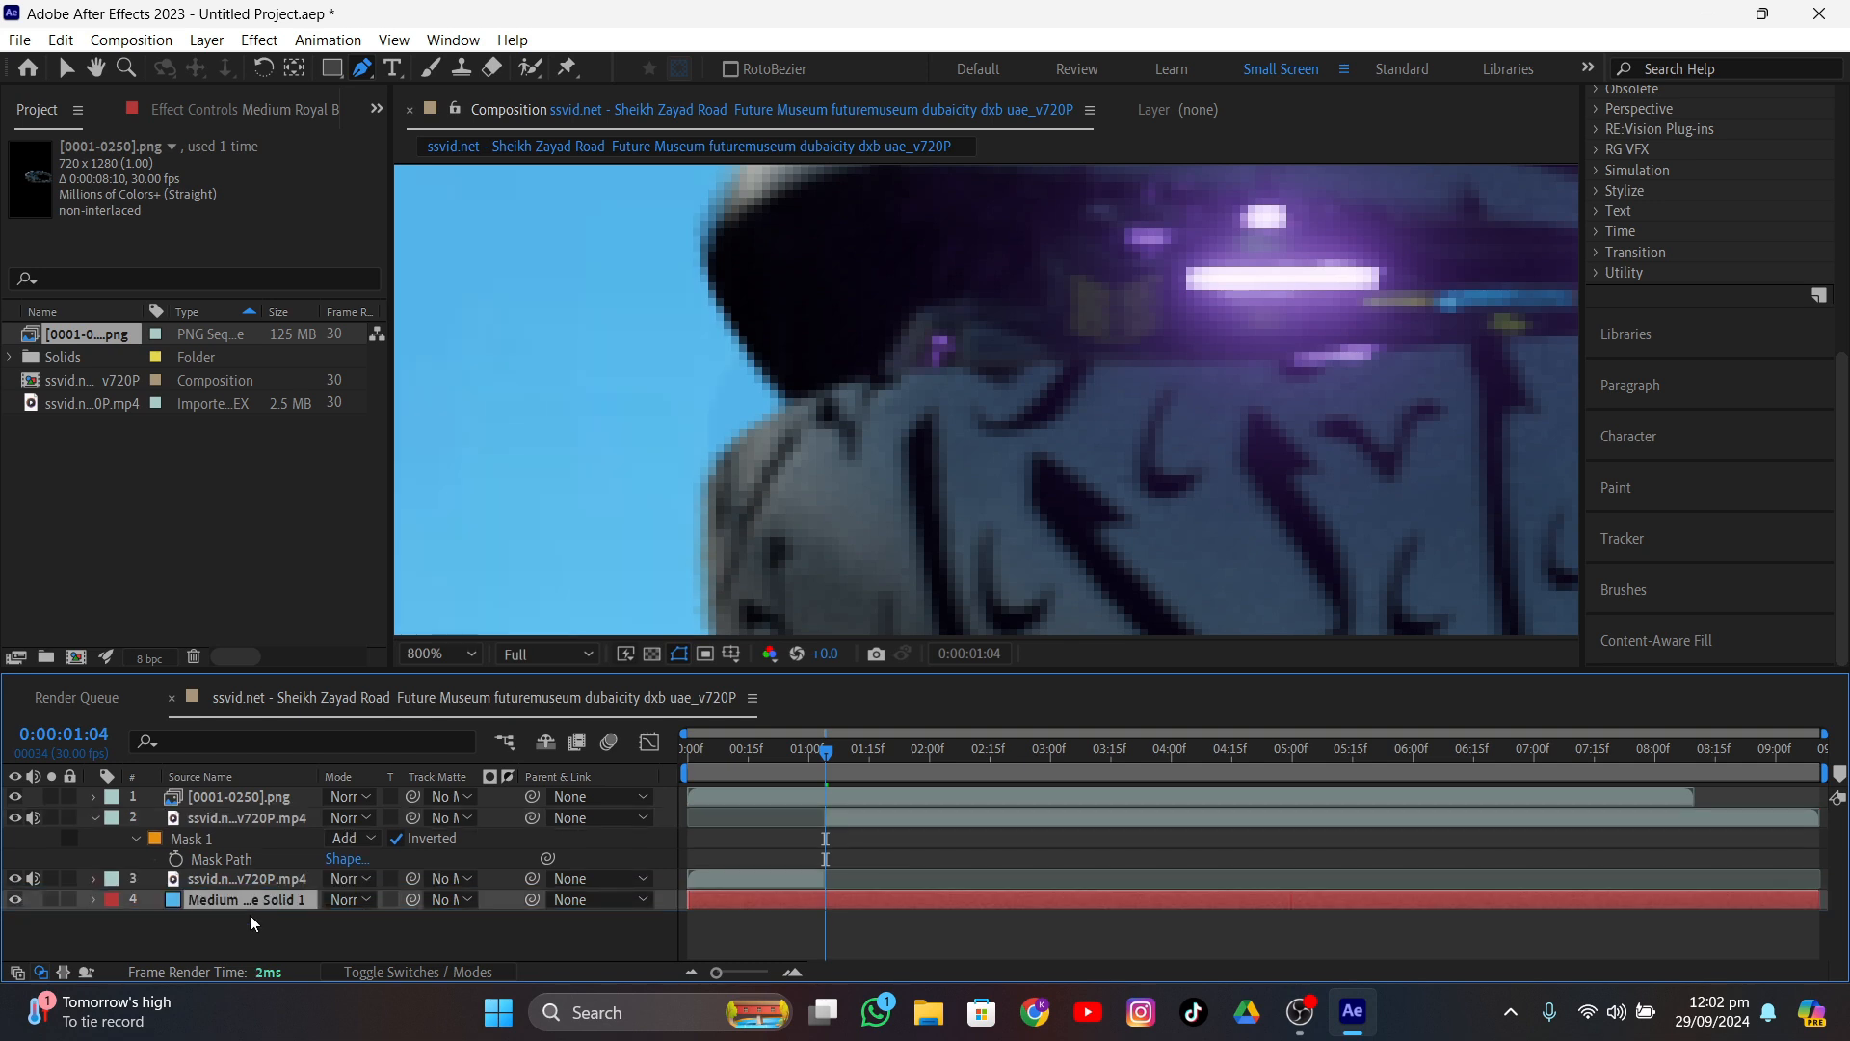
- Enable Mask Path keyframing for Mask 1 at 0:00:01:04 and set its feather to 17 pixels
left_click(211, 822)
left_click(208, 842)
left_click(212, 858)
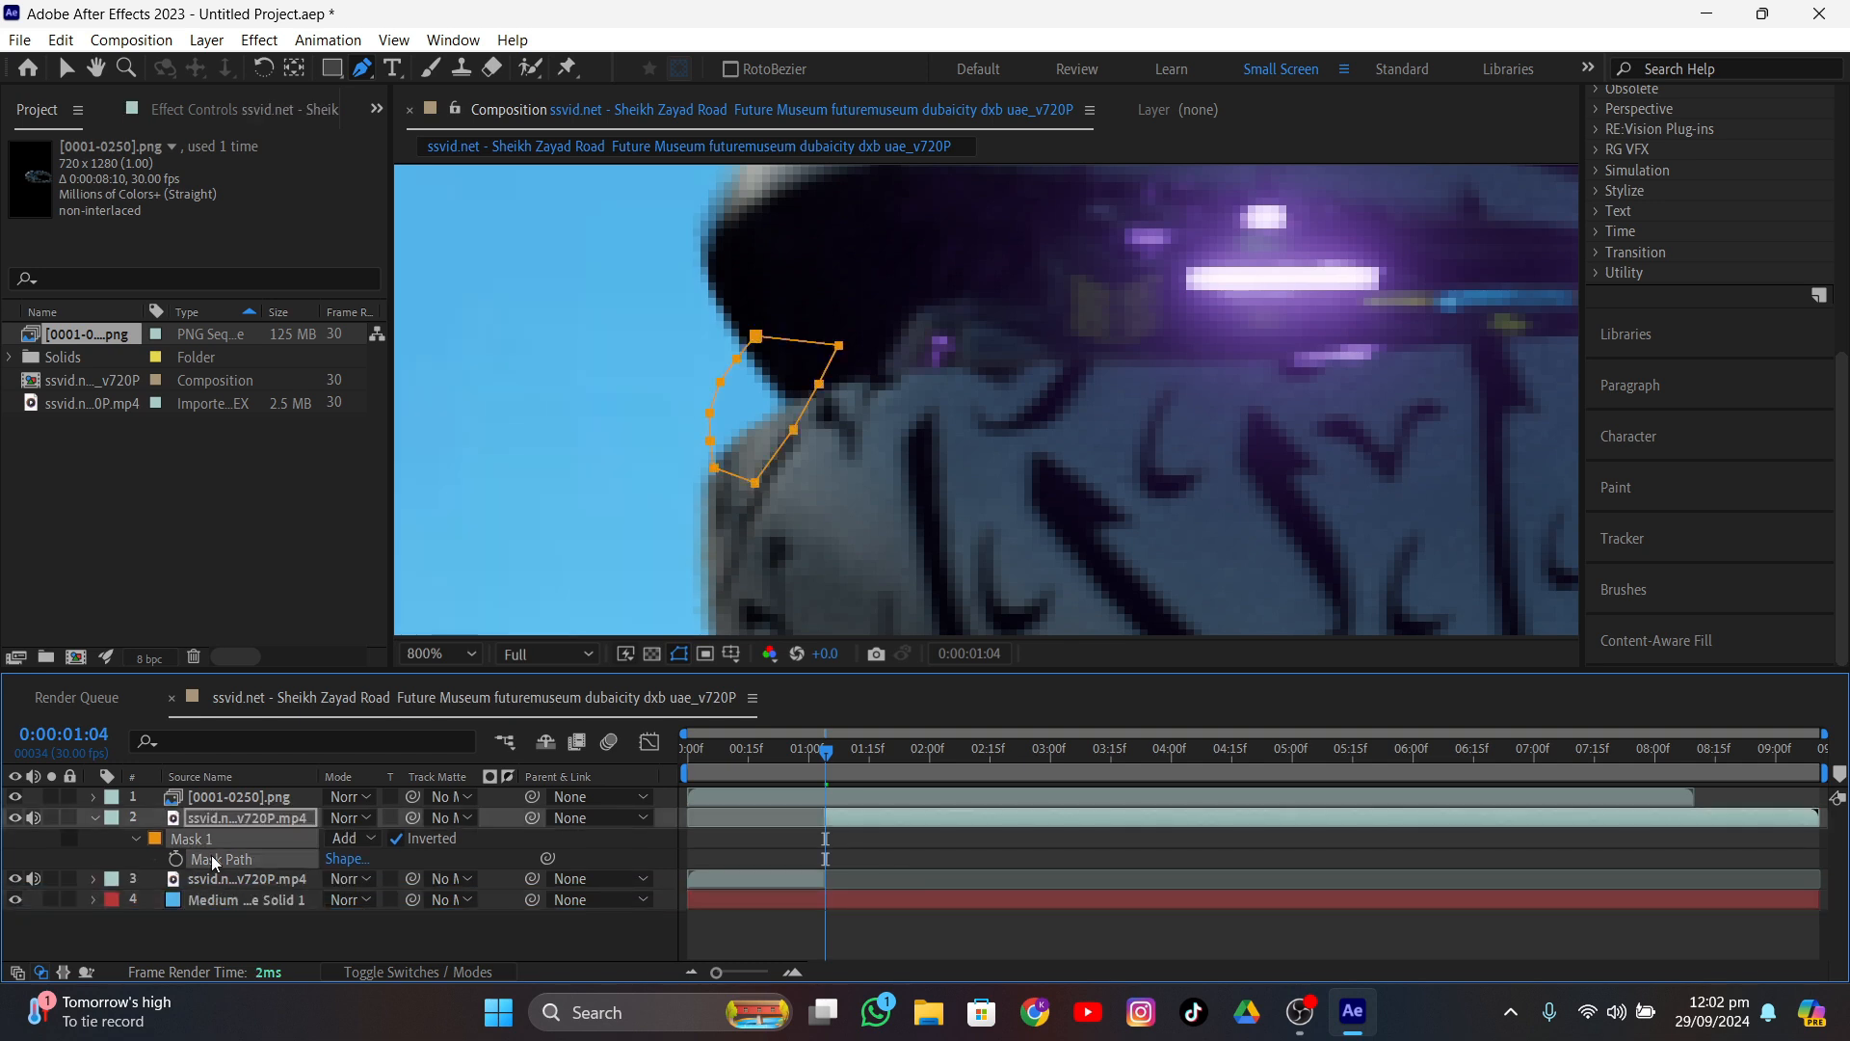
left_click(176, 857)
left_click(135, 838)
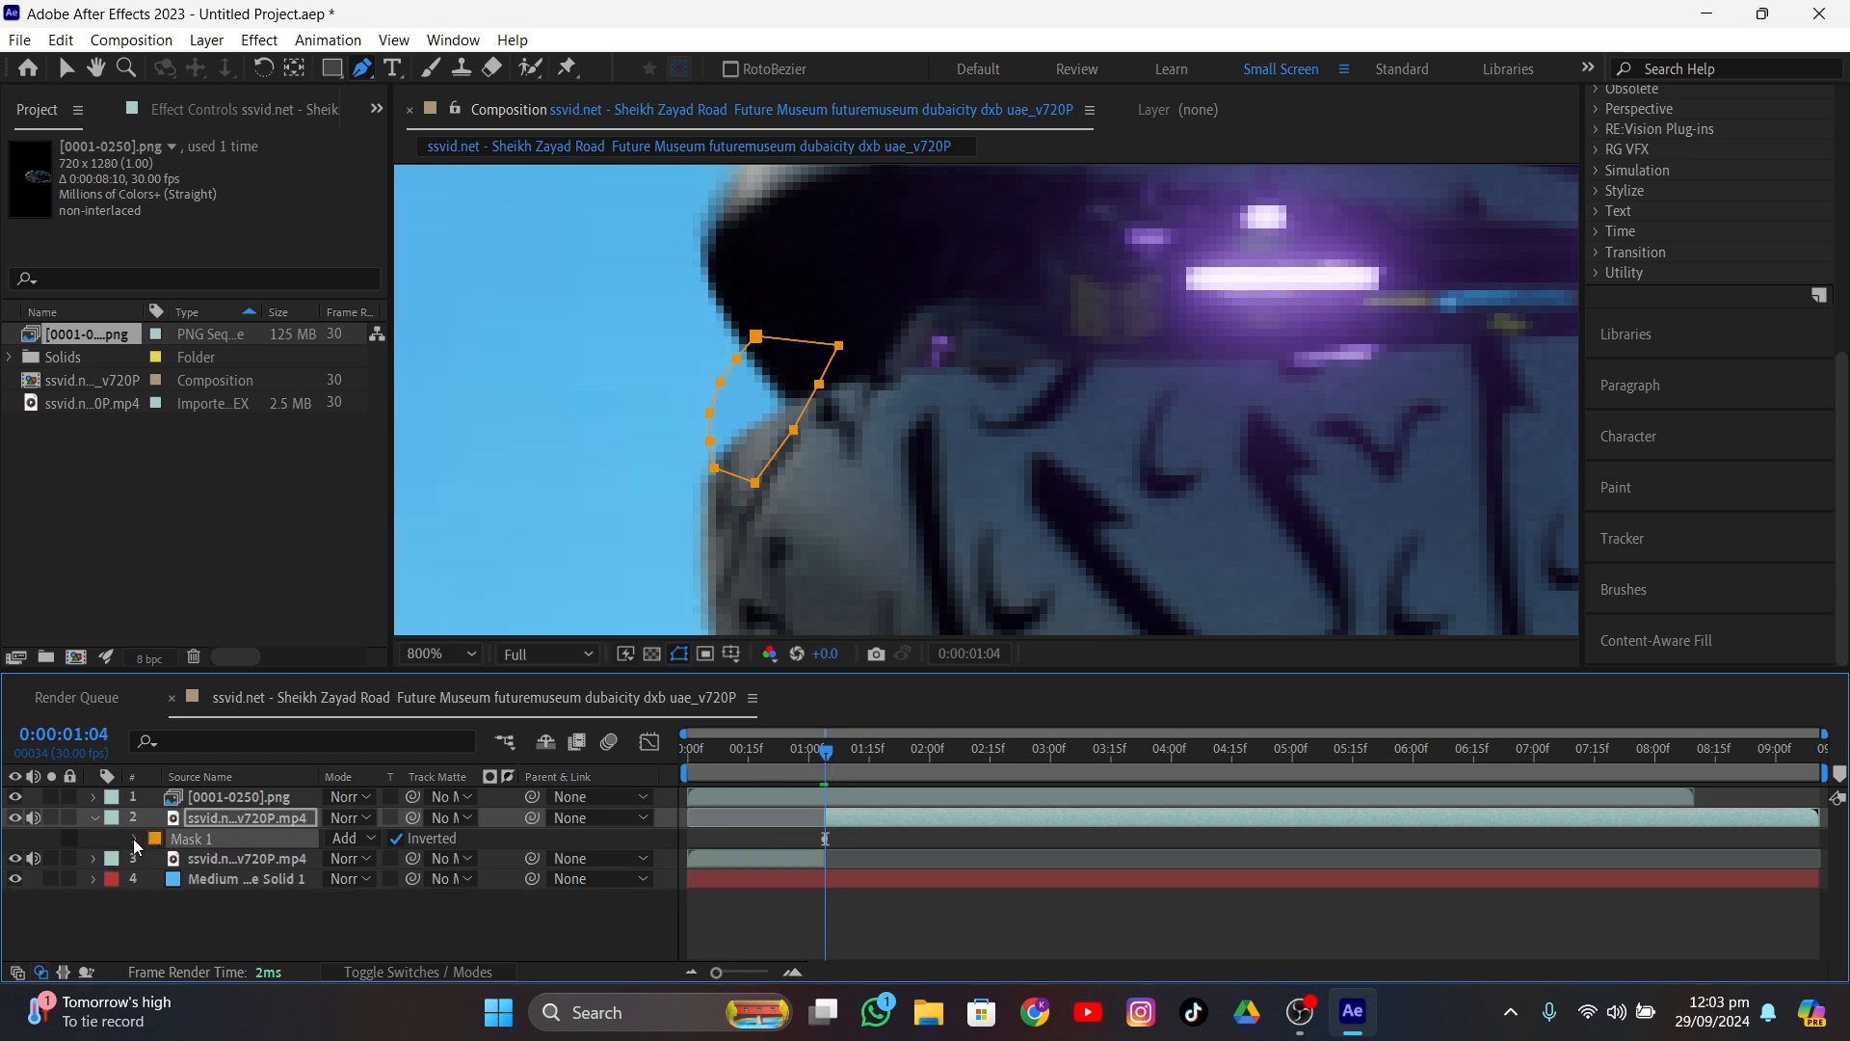
left_click(135, 838)
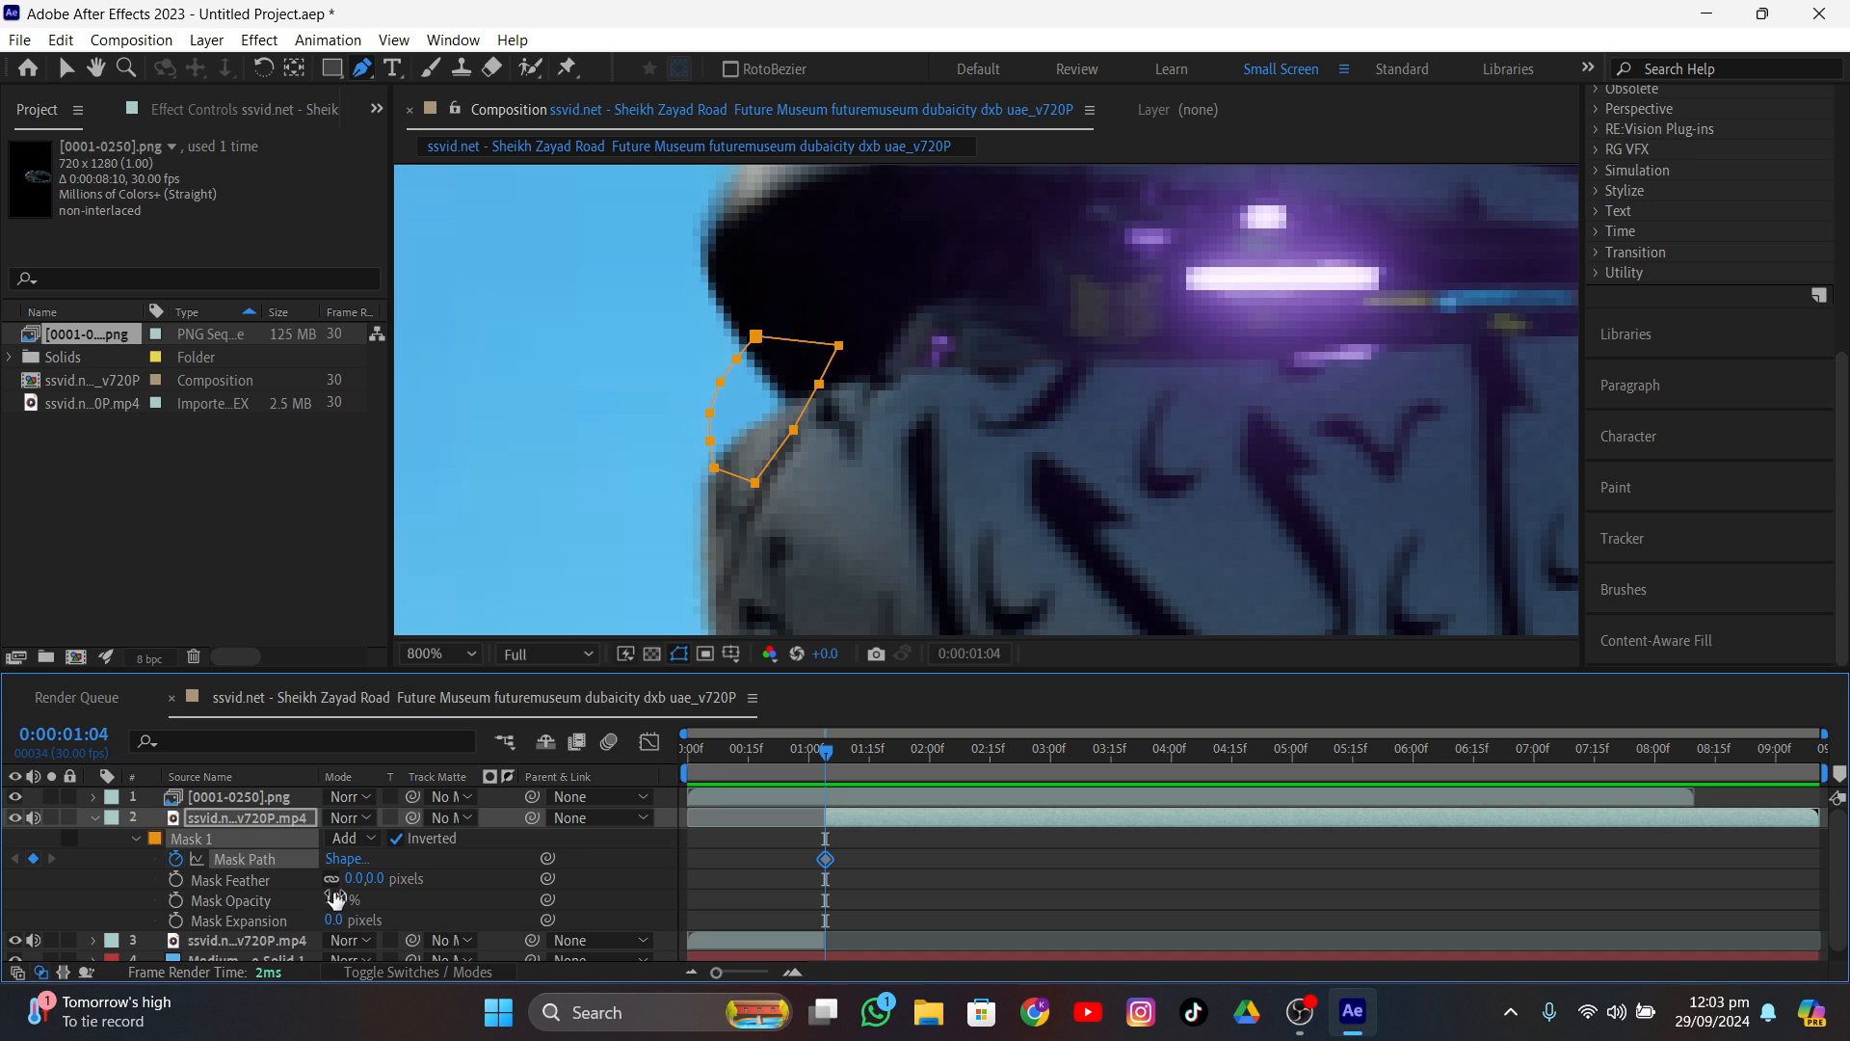
left_click_drag(348, 879, 364, 880)
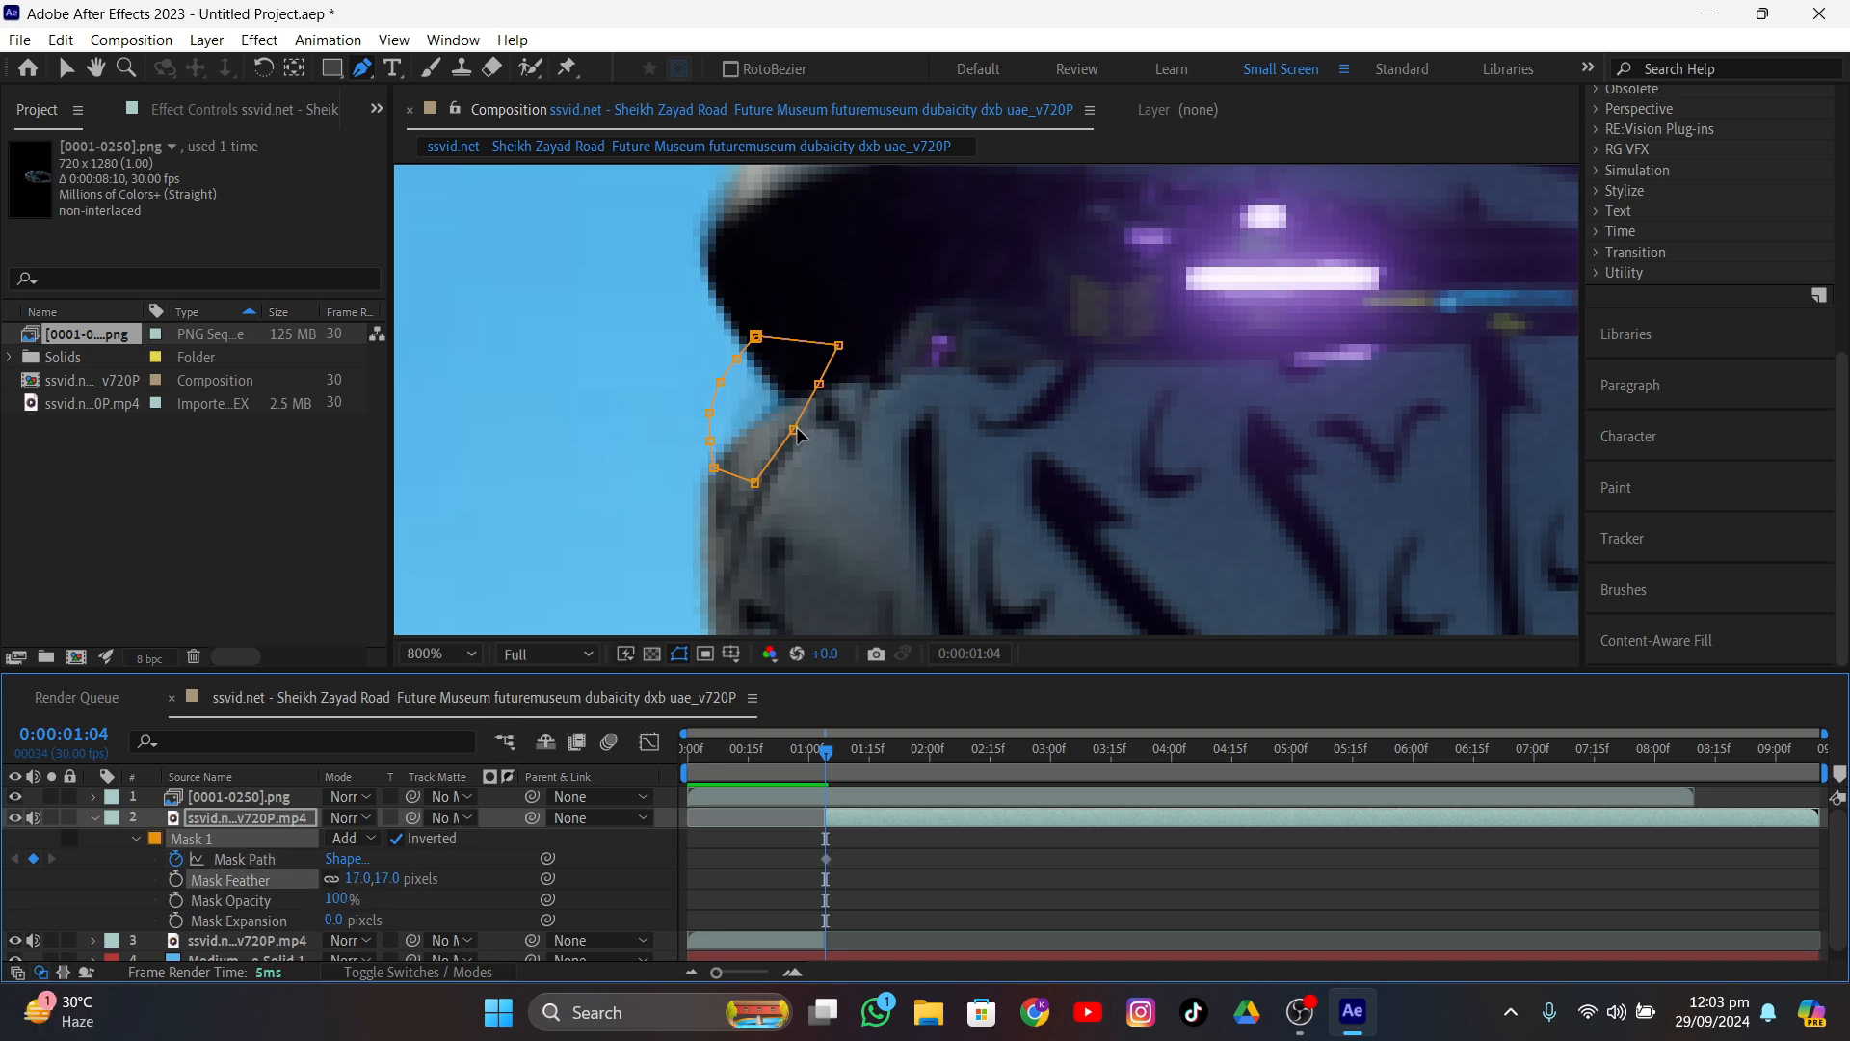
- Enlarge Mask 1 at 0:00:01:04 by moving its points farther out into the sky and over the museum's edge
left_click_drag(796, 430, 846, 390)
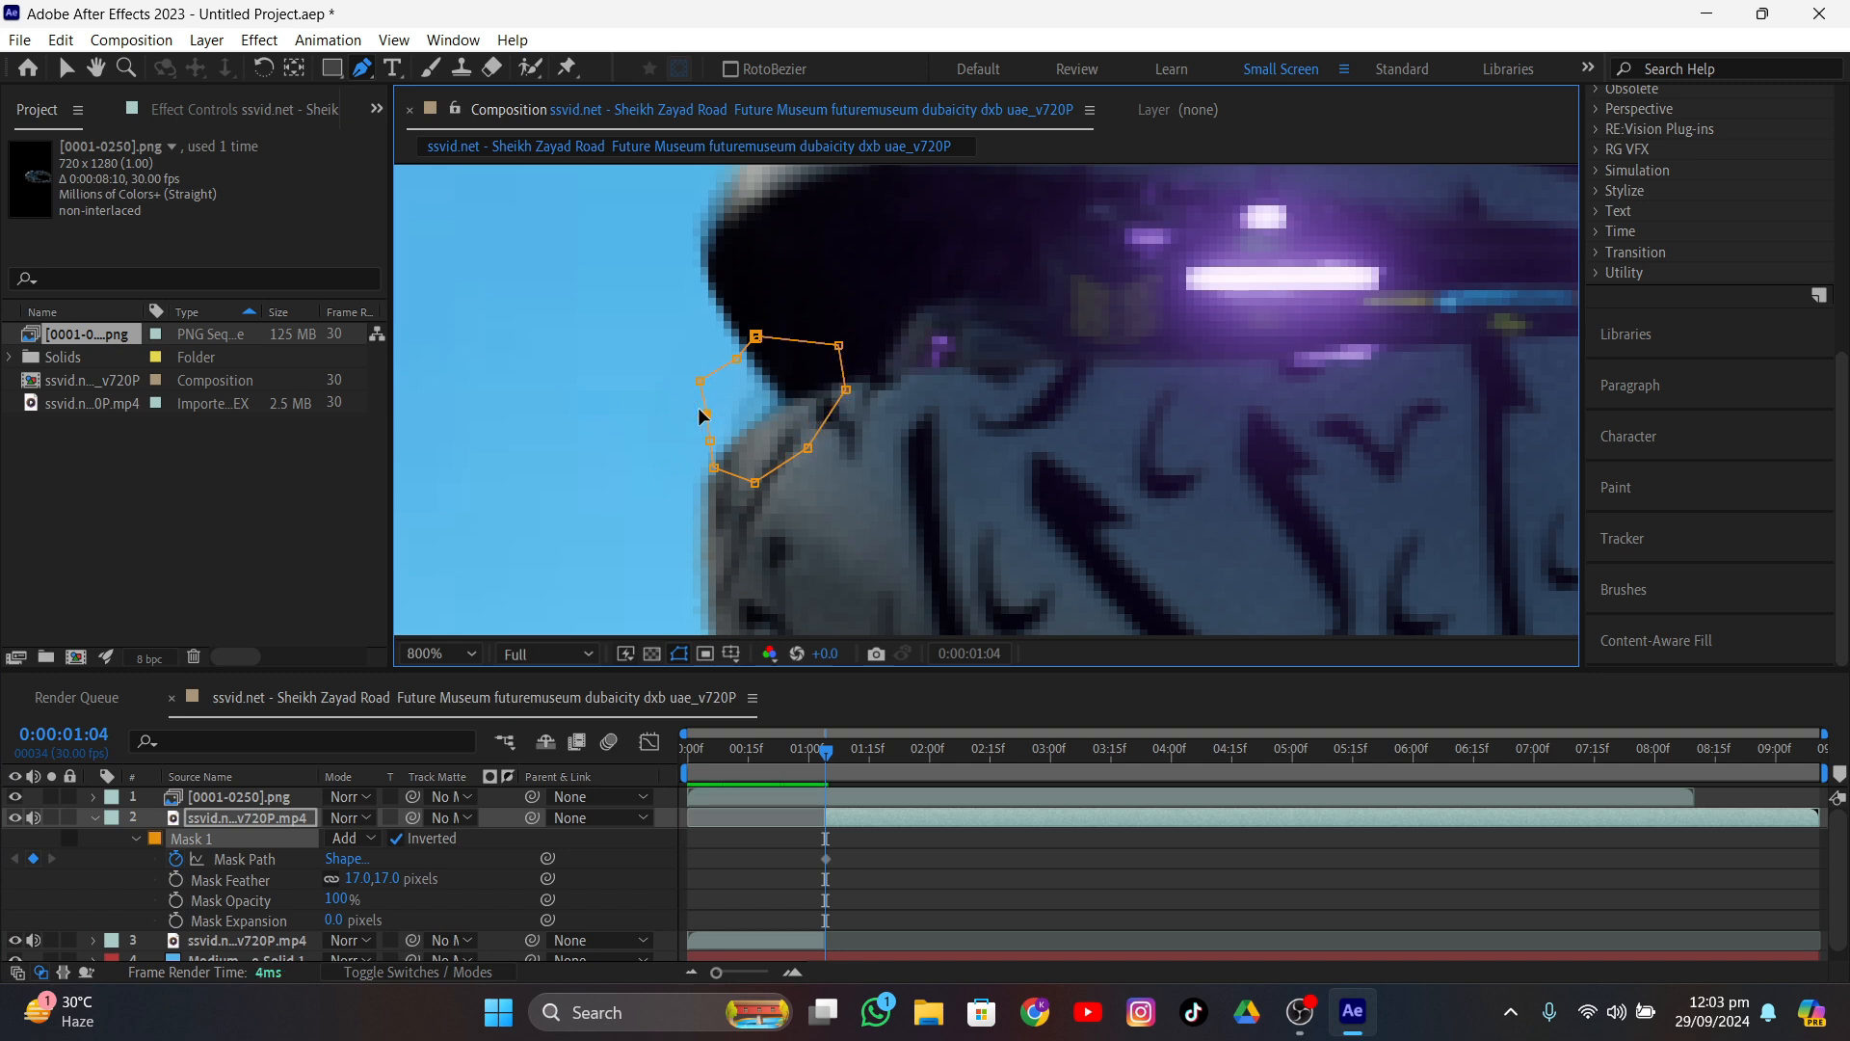
left_click_drag(702, 410, 710, 485)
mouse_move(736, 359)
left_mouse_down()
mouse_move(710, 349)
mouse_move(754, 329)
left_mouse_up()
left_click(227, 859)
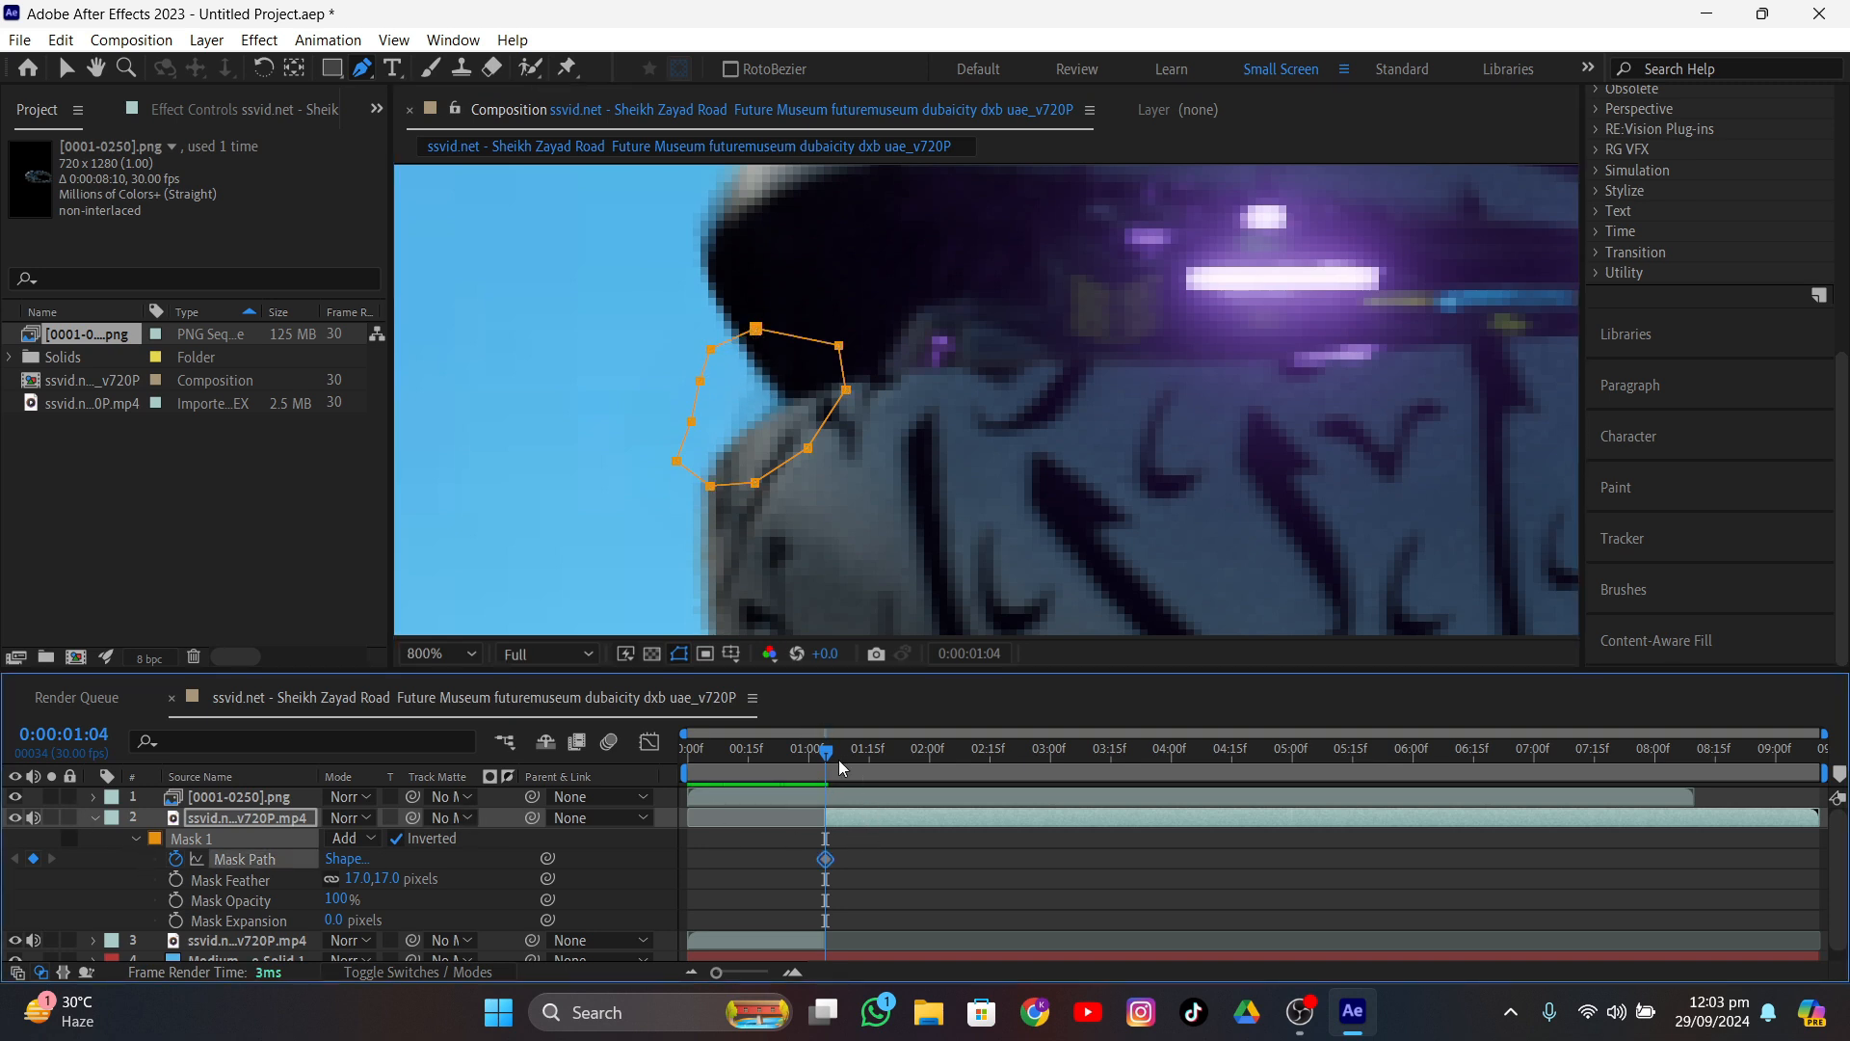
- Advance to 0:00:01:10 and set Mask 1's feather to 5 pixels
left_click_drag(838, 759, 849, 752)
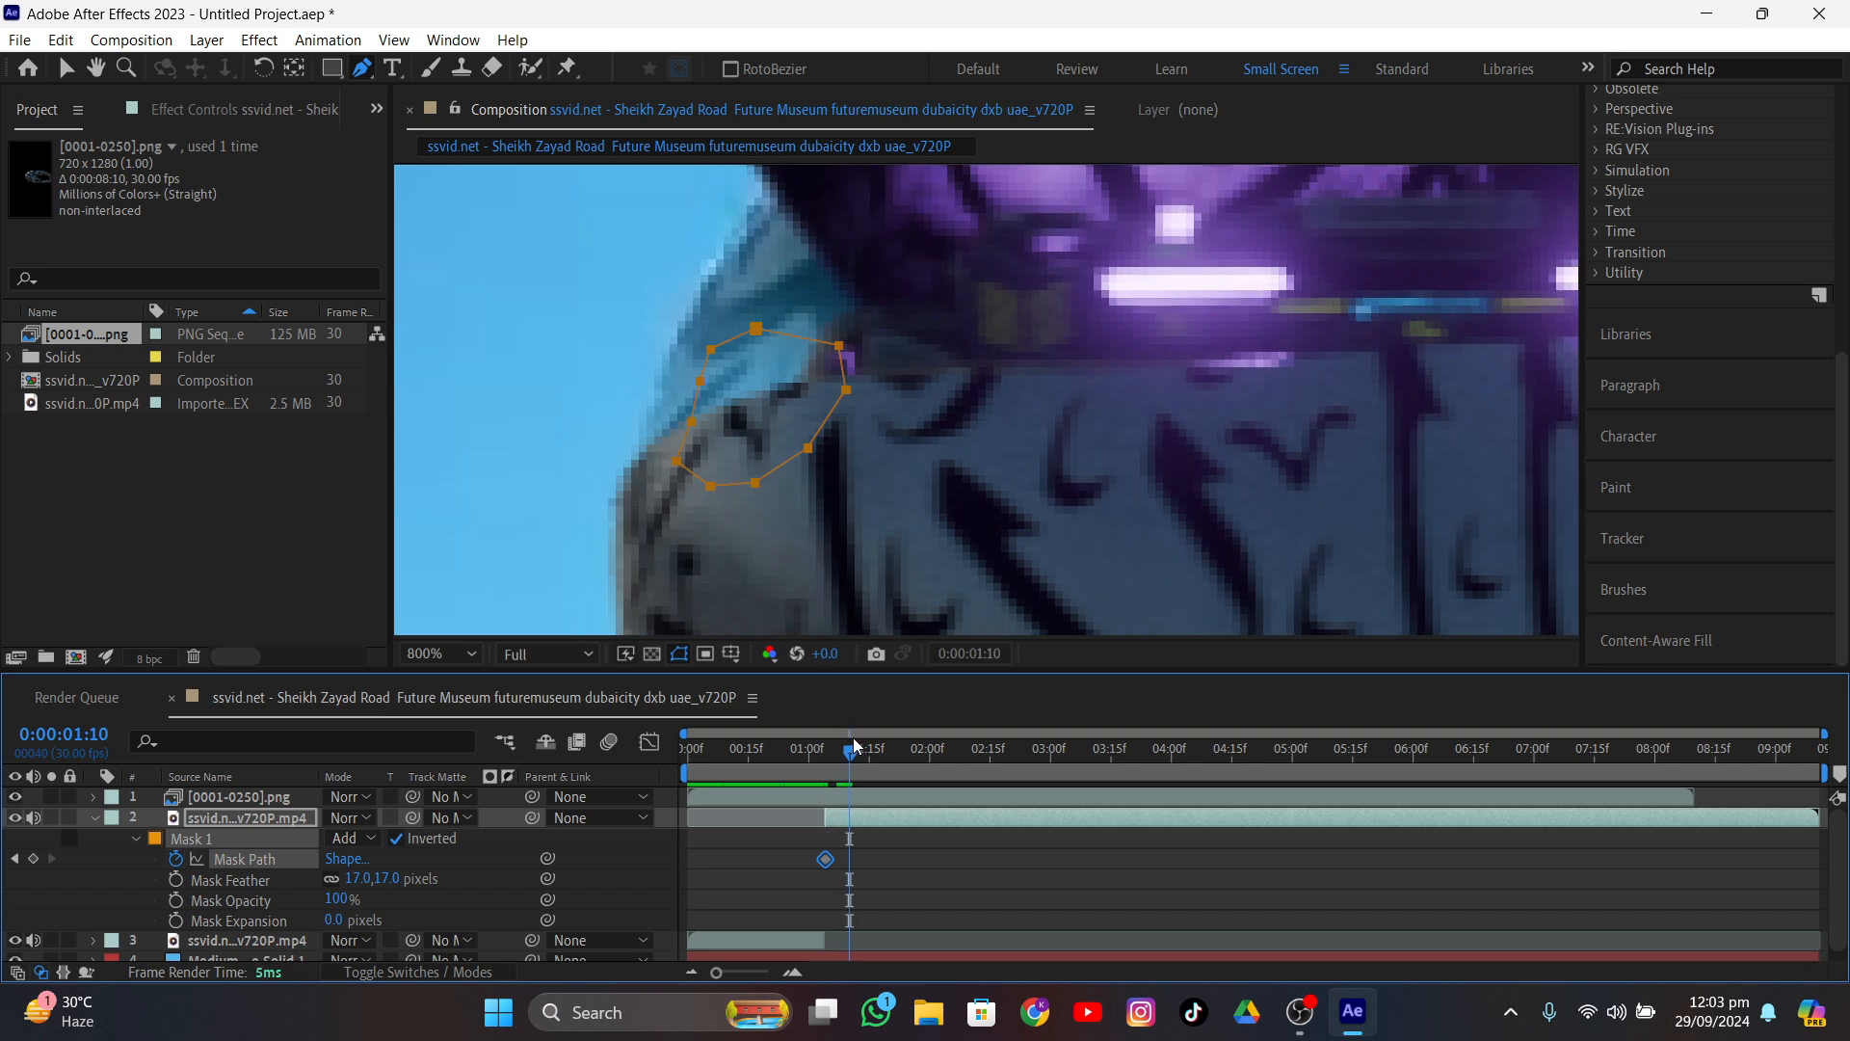
middle_click_drag(780, 433, 818, 525)
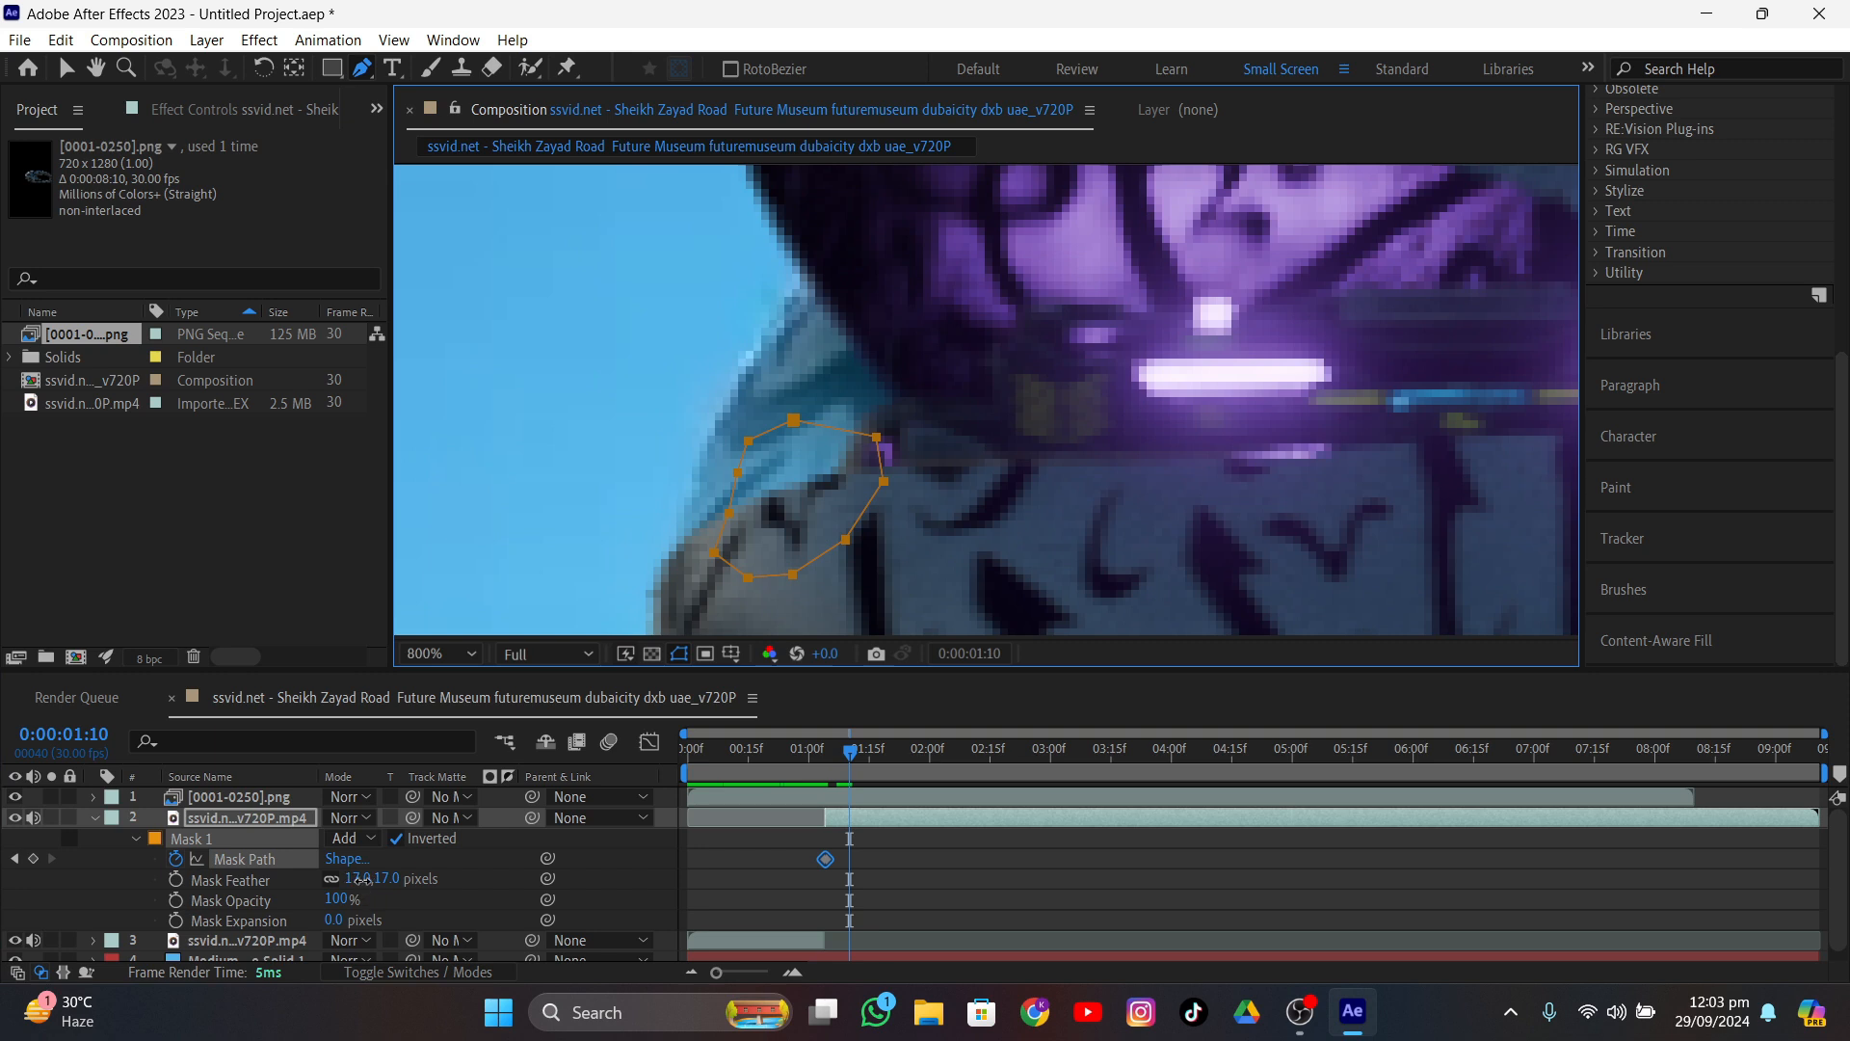
left_click_drag(362, 881, 349, 881)
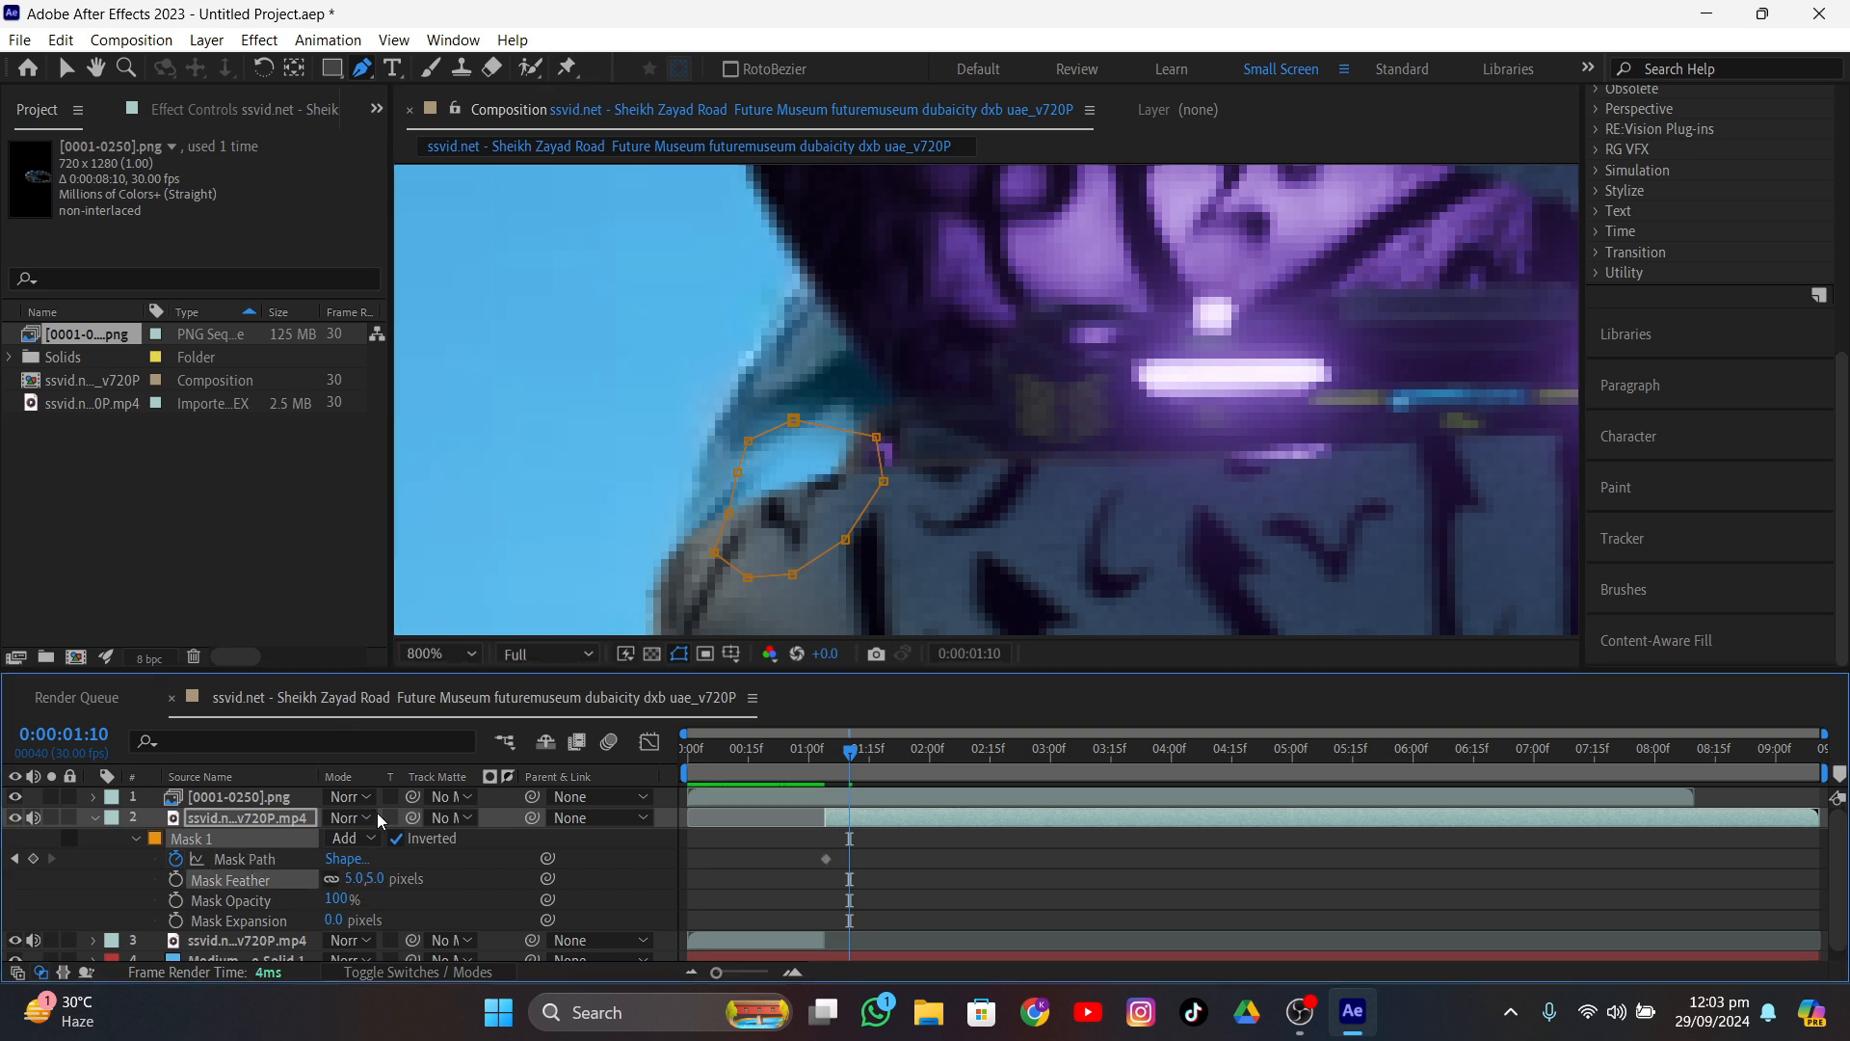
- Reshape Mask 1 at 0:00:01:10 to cover the leftover fragments between the sky and the museum's upper and lower shells
left_click_drag(737, 471, 695, 345, "ctrl")
left_click_drag(792, 420, 713, 257, "ctrl")
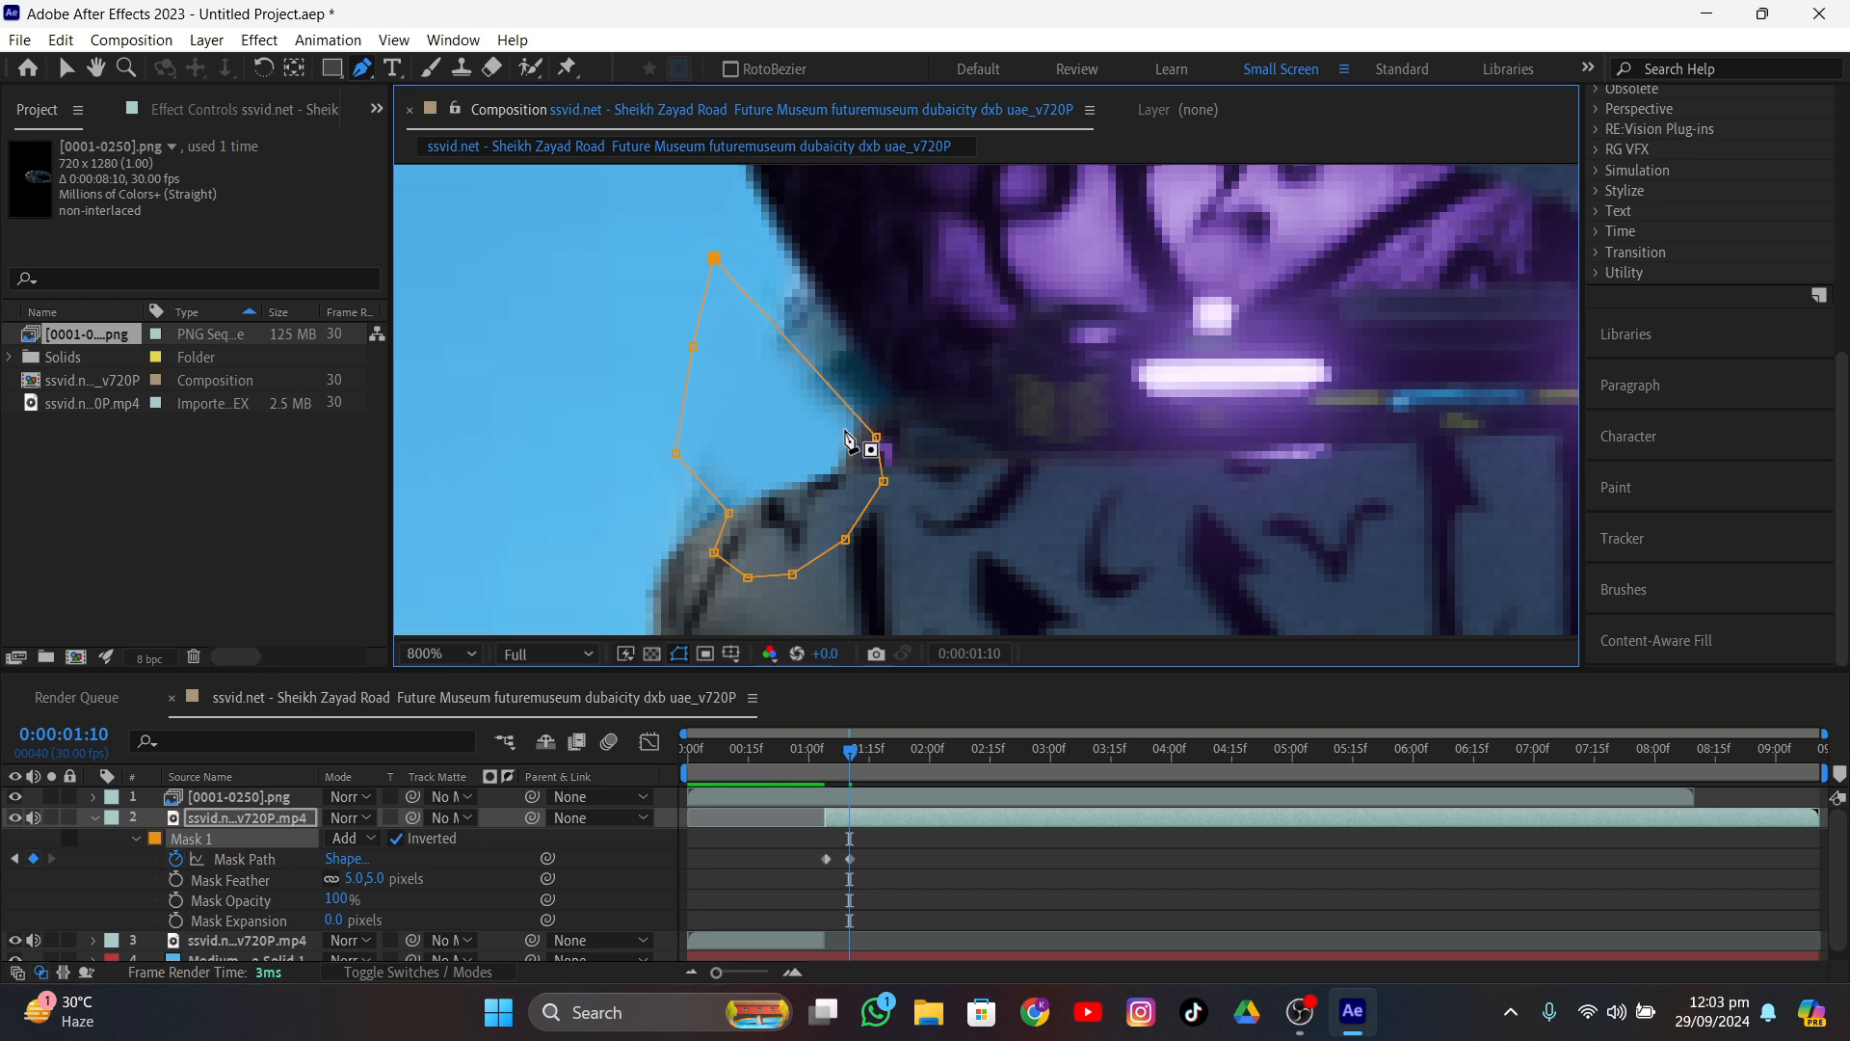
left_click_drag(876, 437, 803, 226, "ctrl")
left_click_drag(880, 481, 896, 392, "ctrl")
left_click_drag(675, 452, 629, 549, "ctrl")
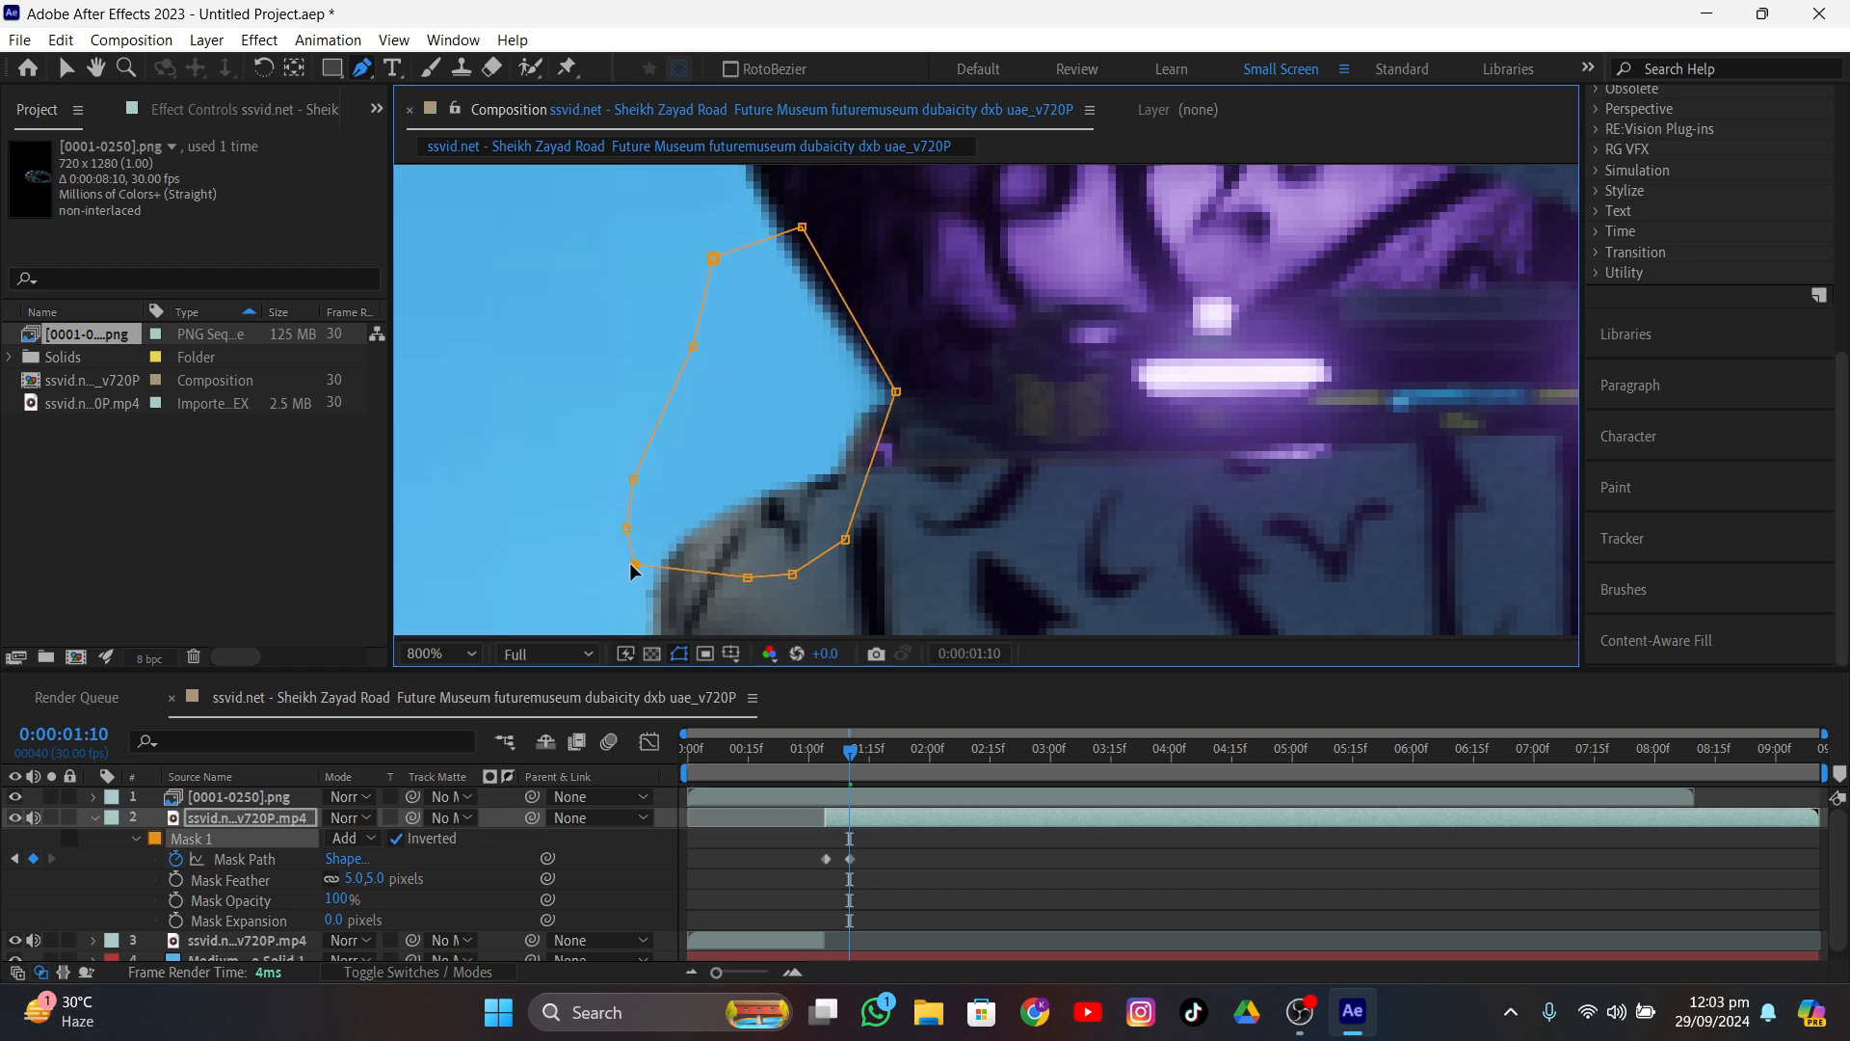
- Shift the whole of Mask 1 up and toward the museum at 0:00:01:16 to follow the widening gap
key("comma")
mouse_move(849, 752)
left_mouse_down()
mouse_move(830, 748)
mouse_move(870, 762)
left_mouse_up()
left_click(902, 846)
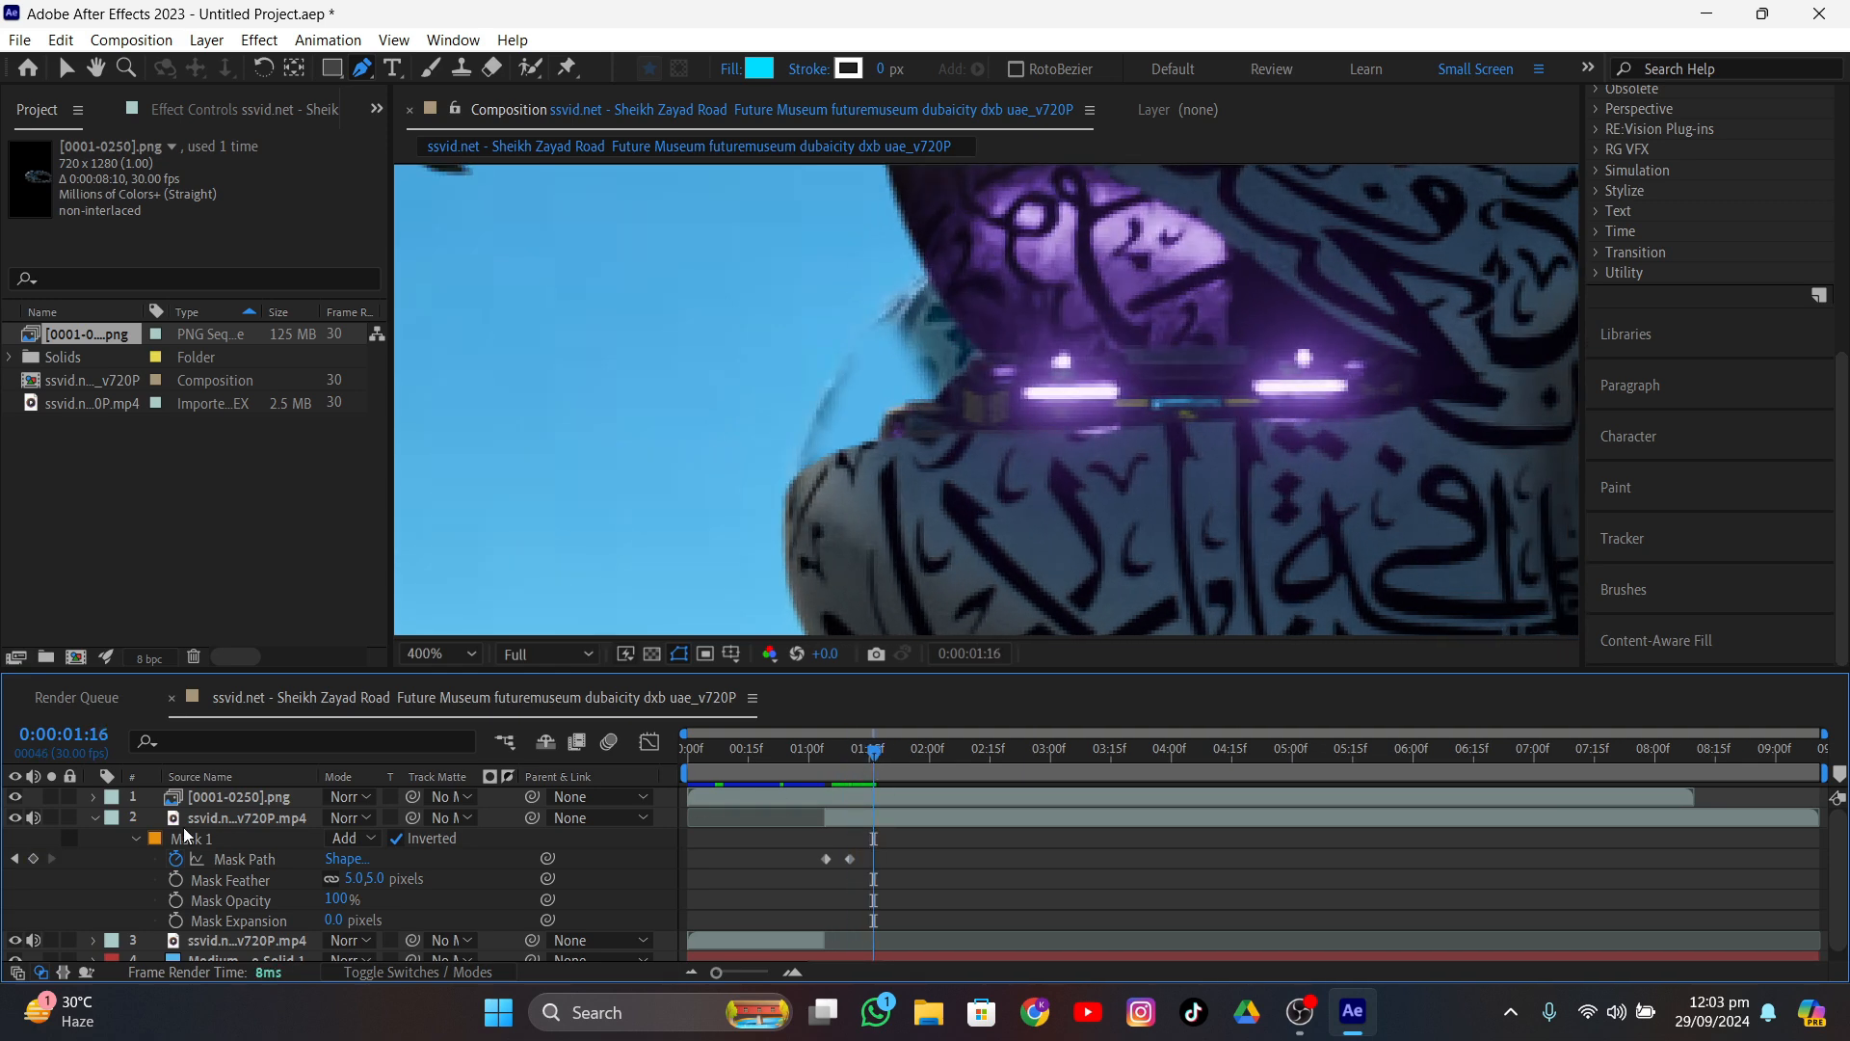
left_click(239, 835)
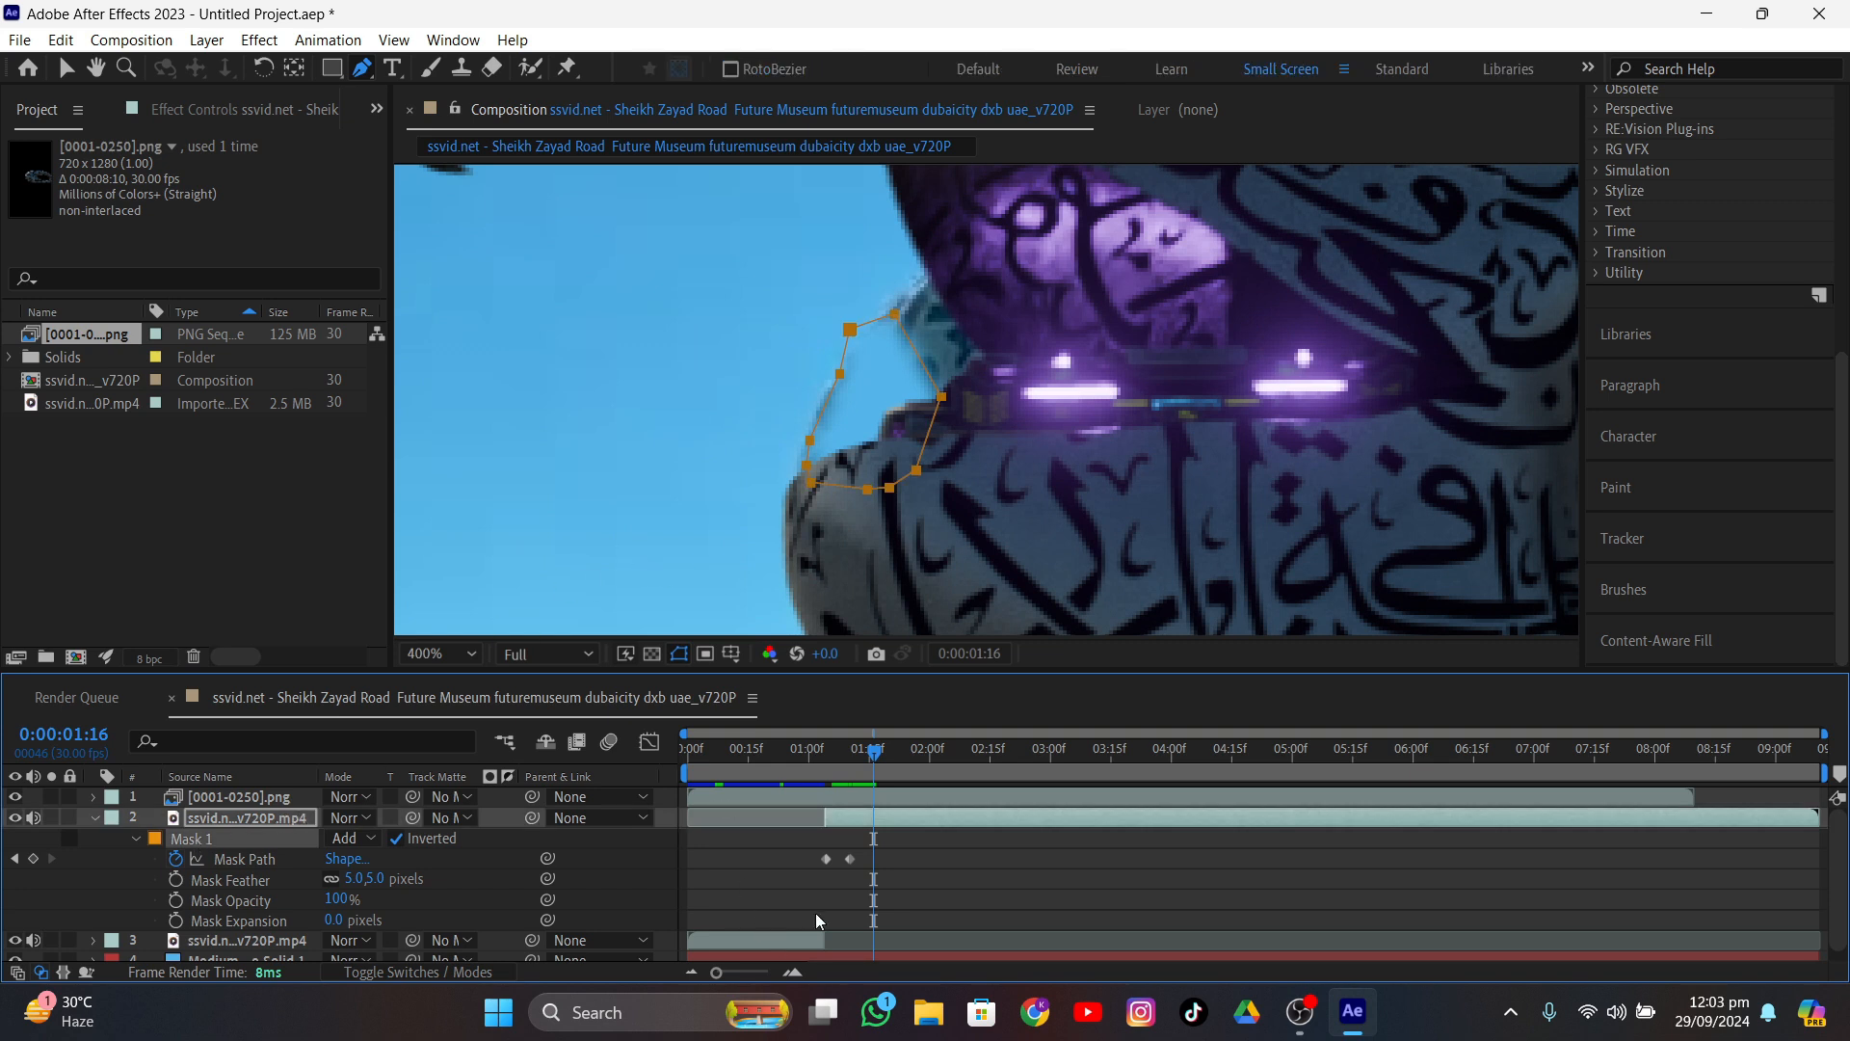
left_click(808, 436)
left_click_drag(795, 432, 824, 408)
left_click(828, 496)
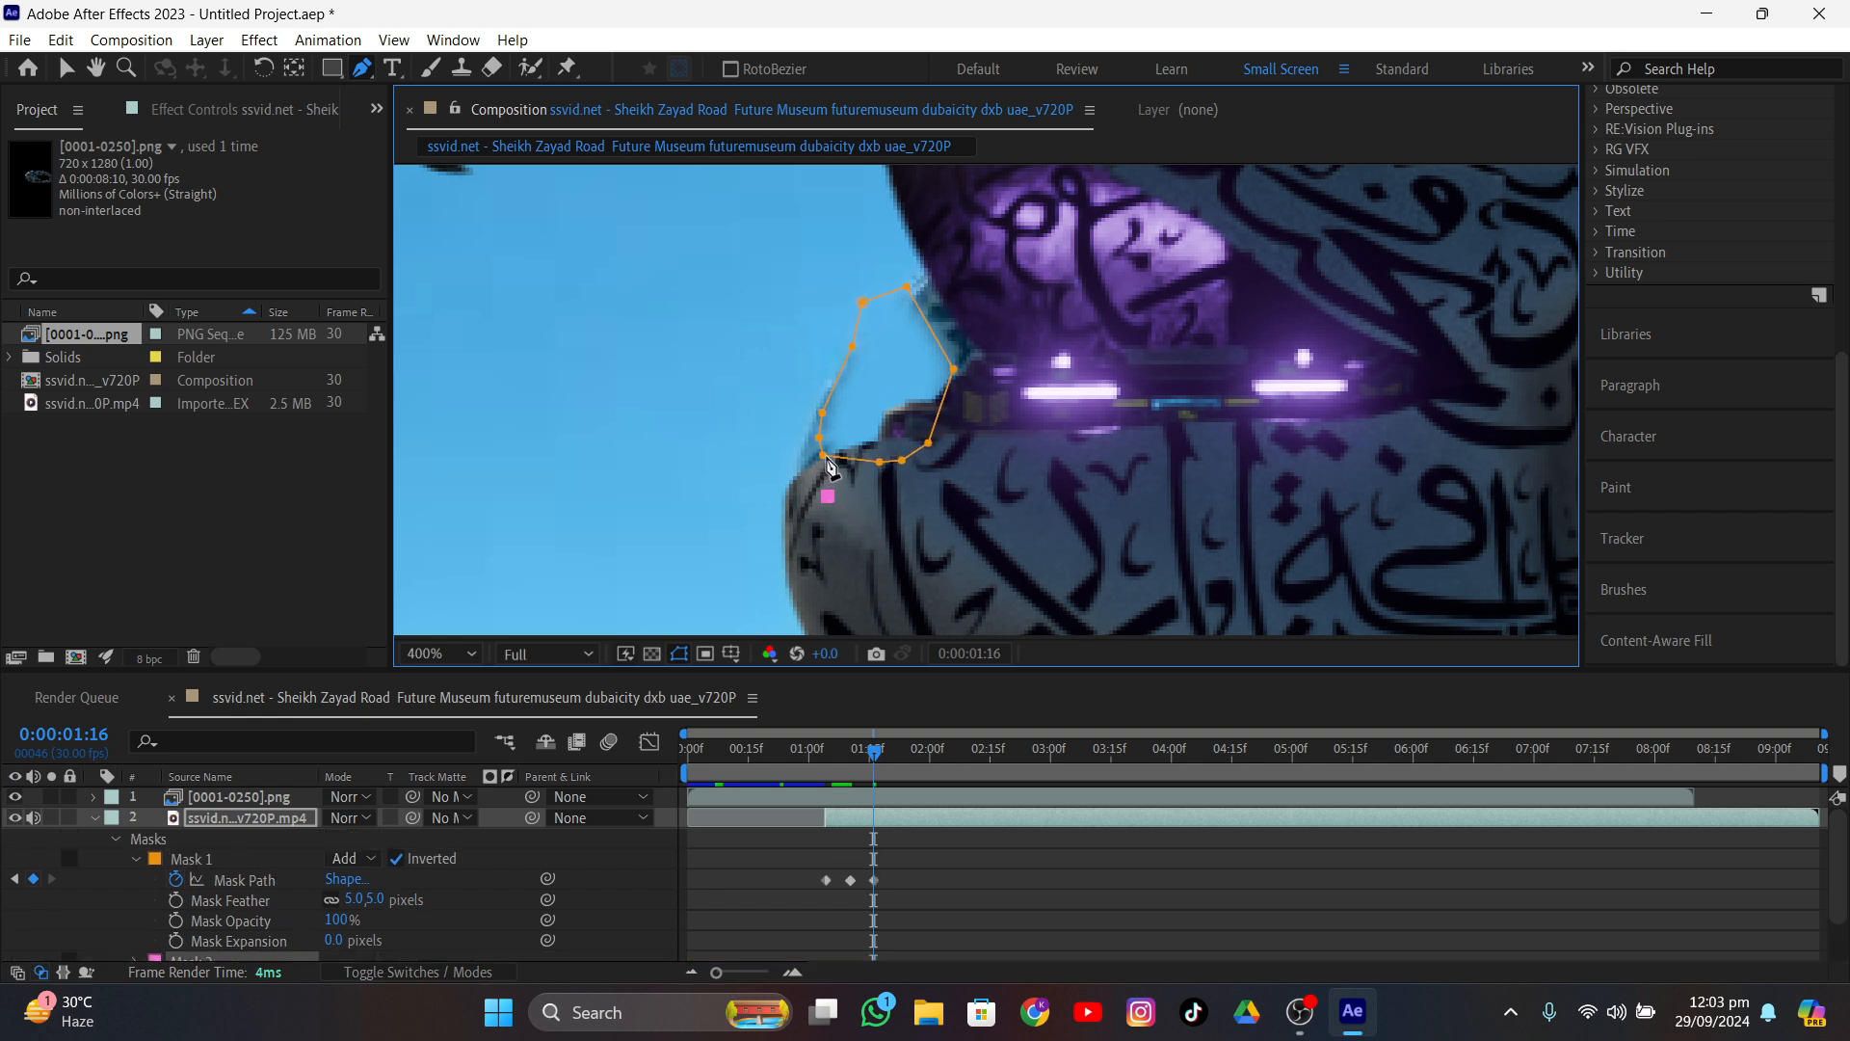
key("ctrl+z")
- Reshape Mask 1 at 0:00:01:16 with the Selection tool to enclose the gap between the shells, and check the in-between frame 0:00:01:13
left_click(70, 68)
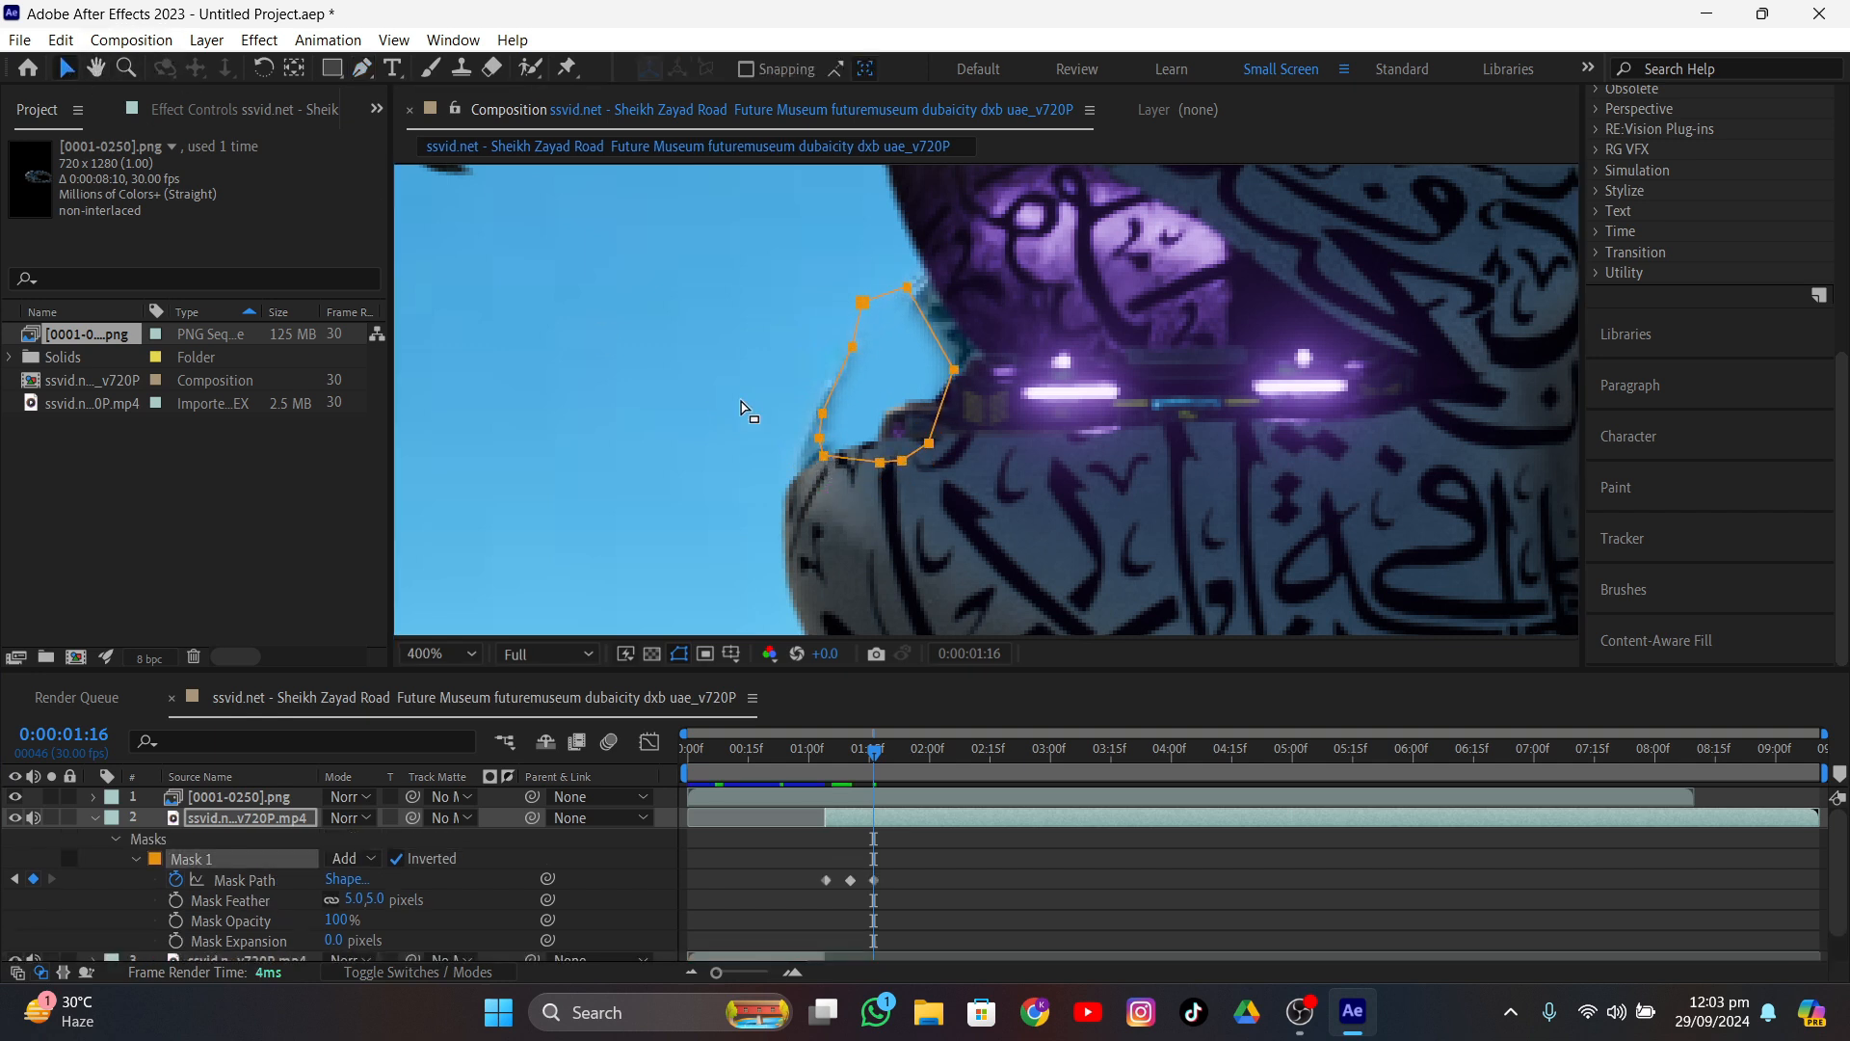
left_click(776, 503)
left_click_drag(825, 453, 772, 489)
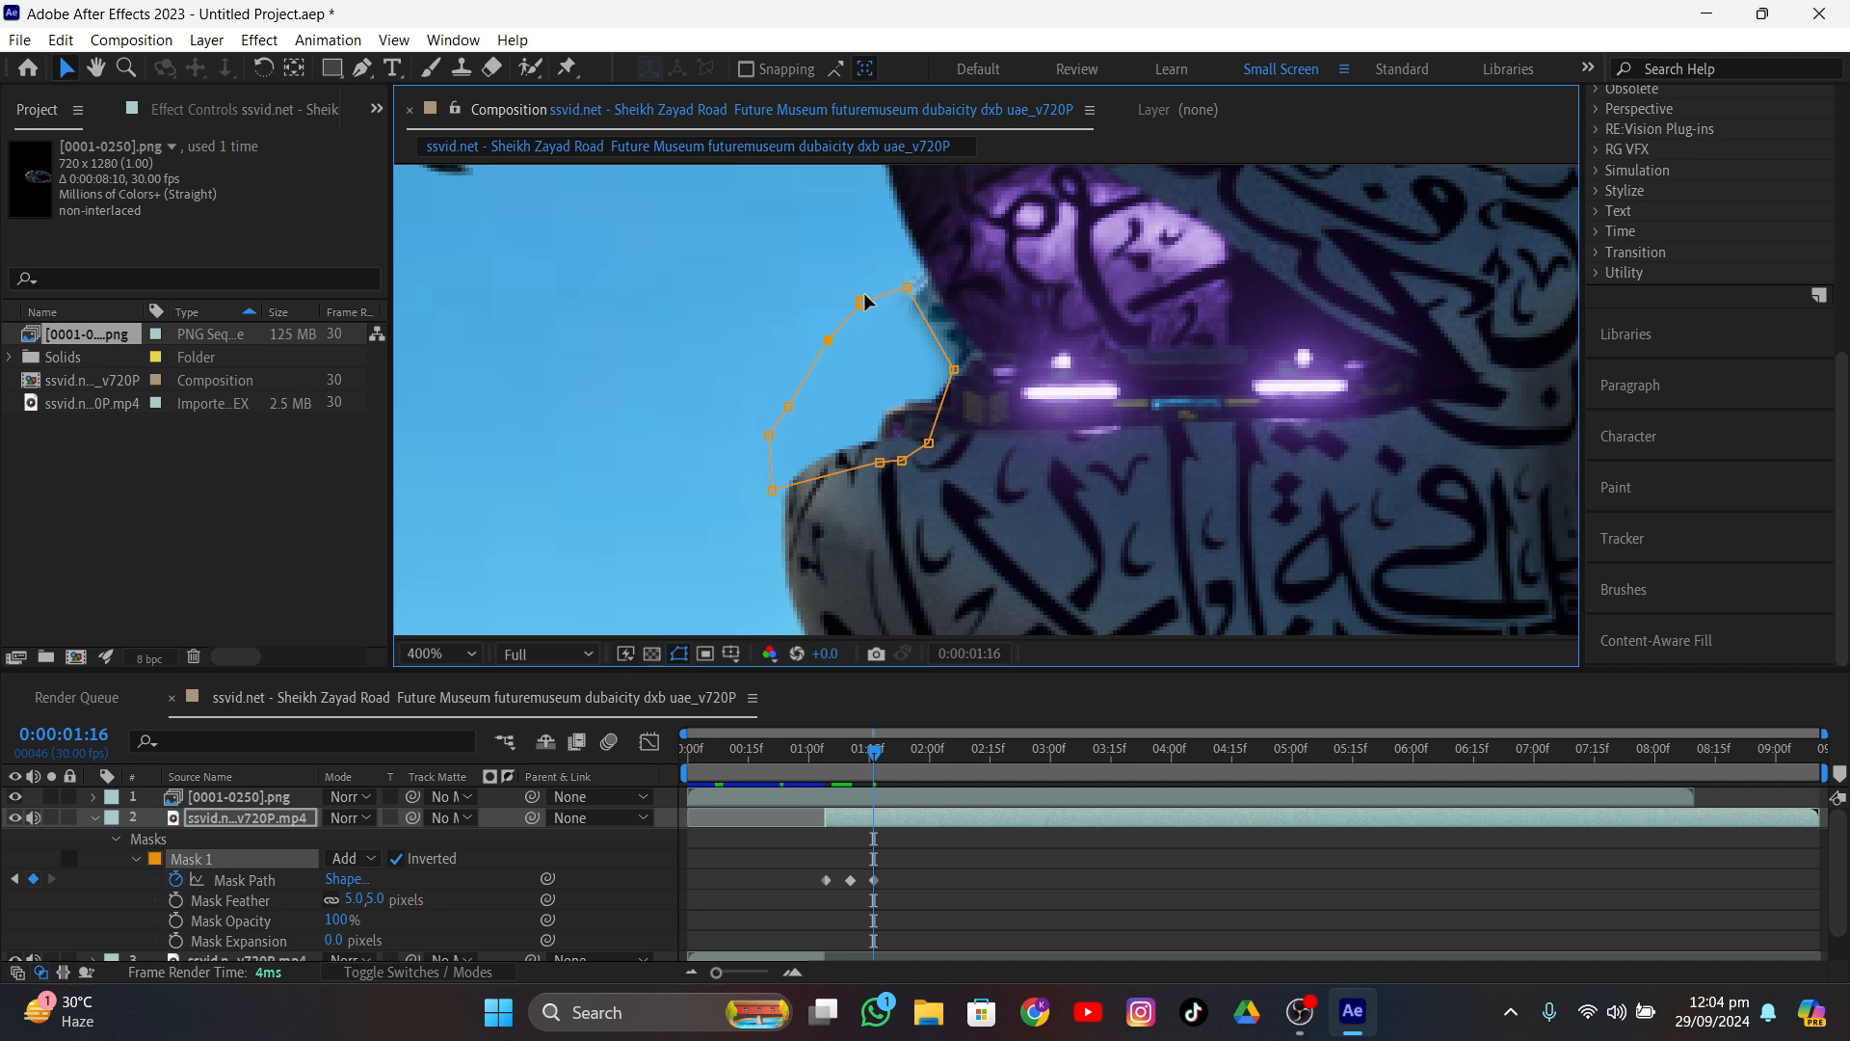
left_click_drag(908, 289, 934, 258)
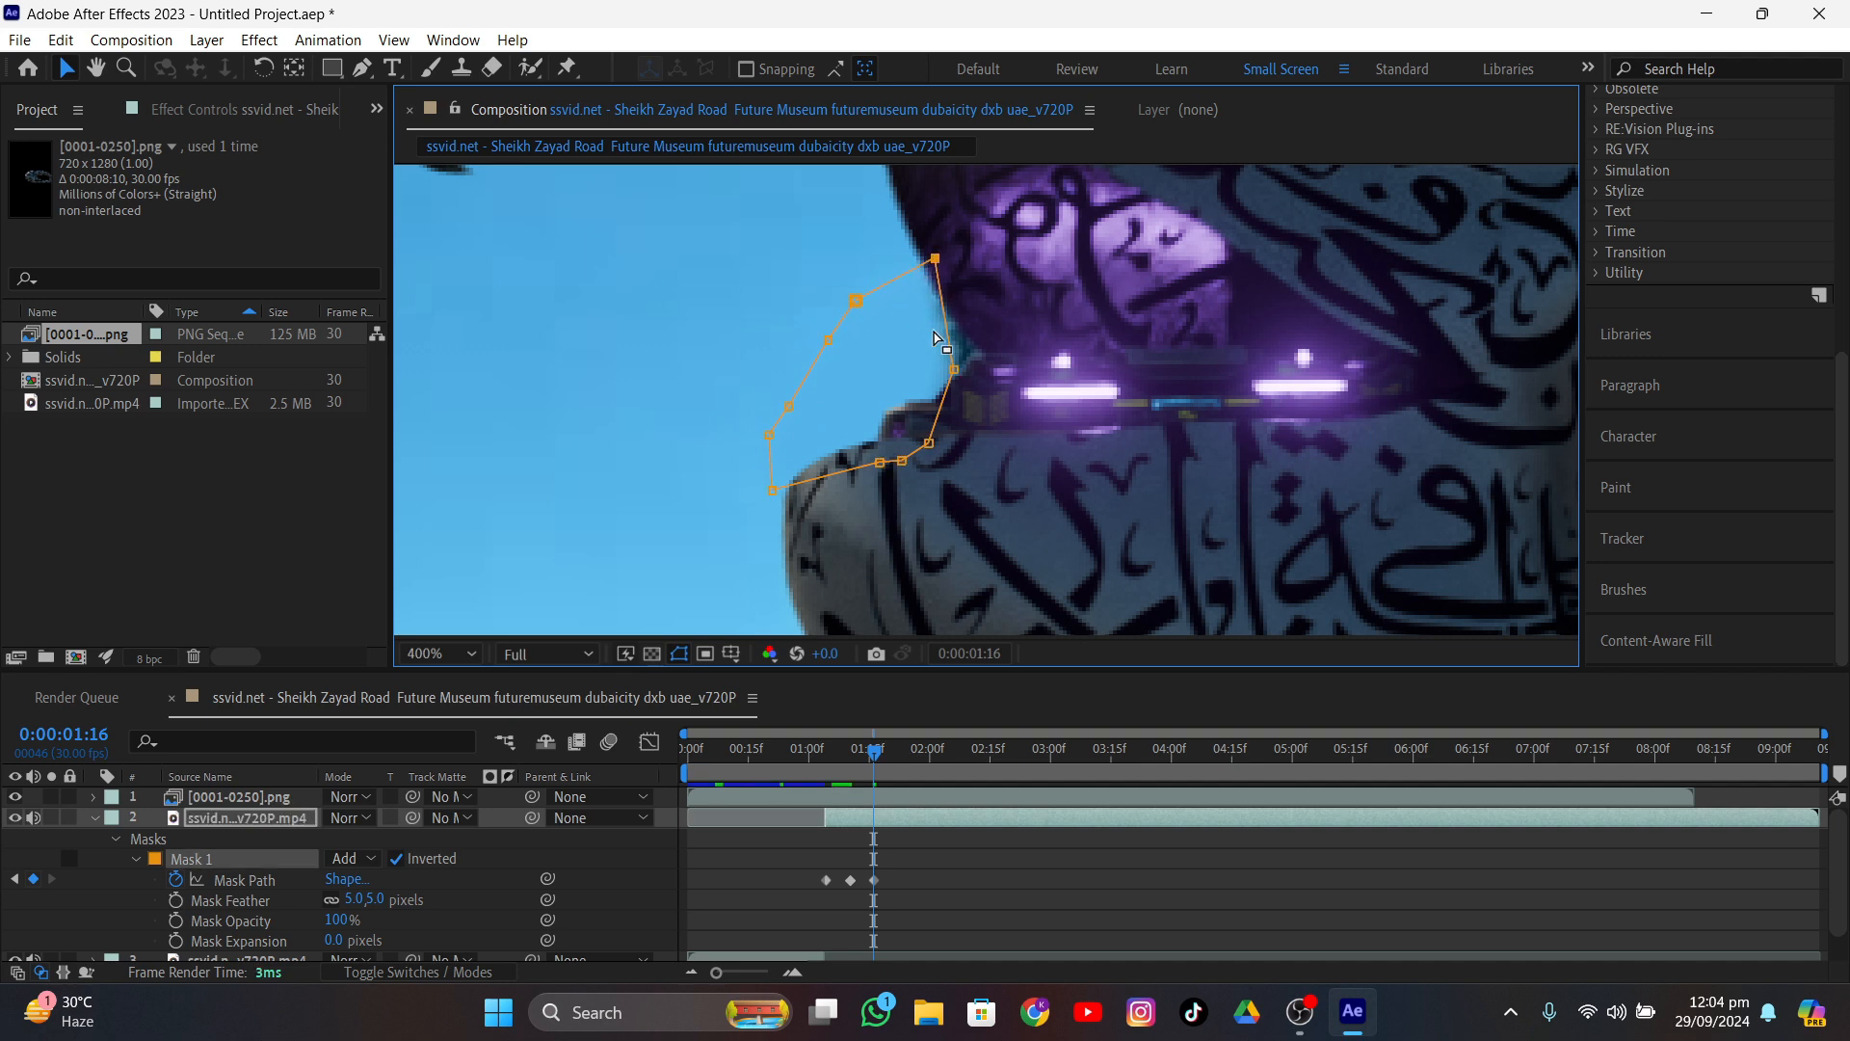
left_click_drag(952, 367, 999, 352)
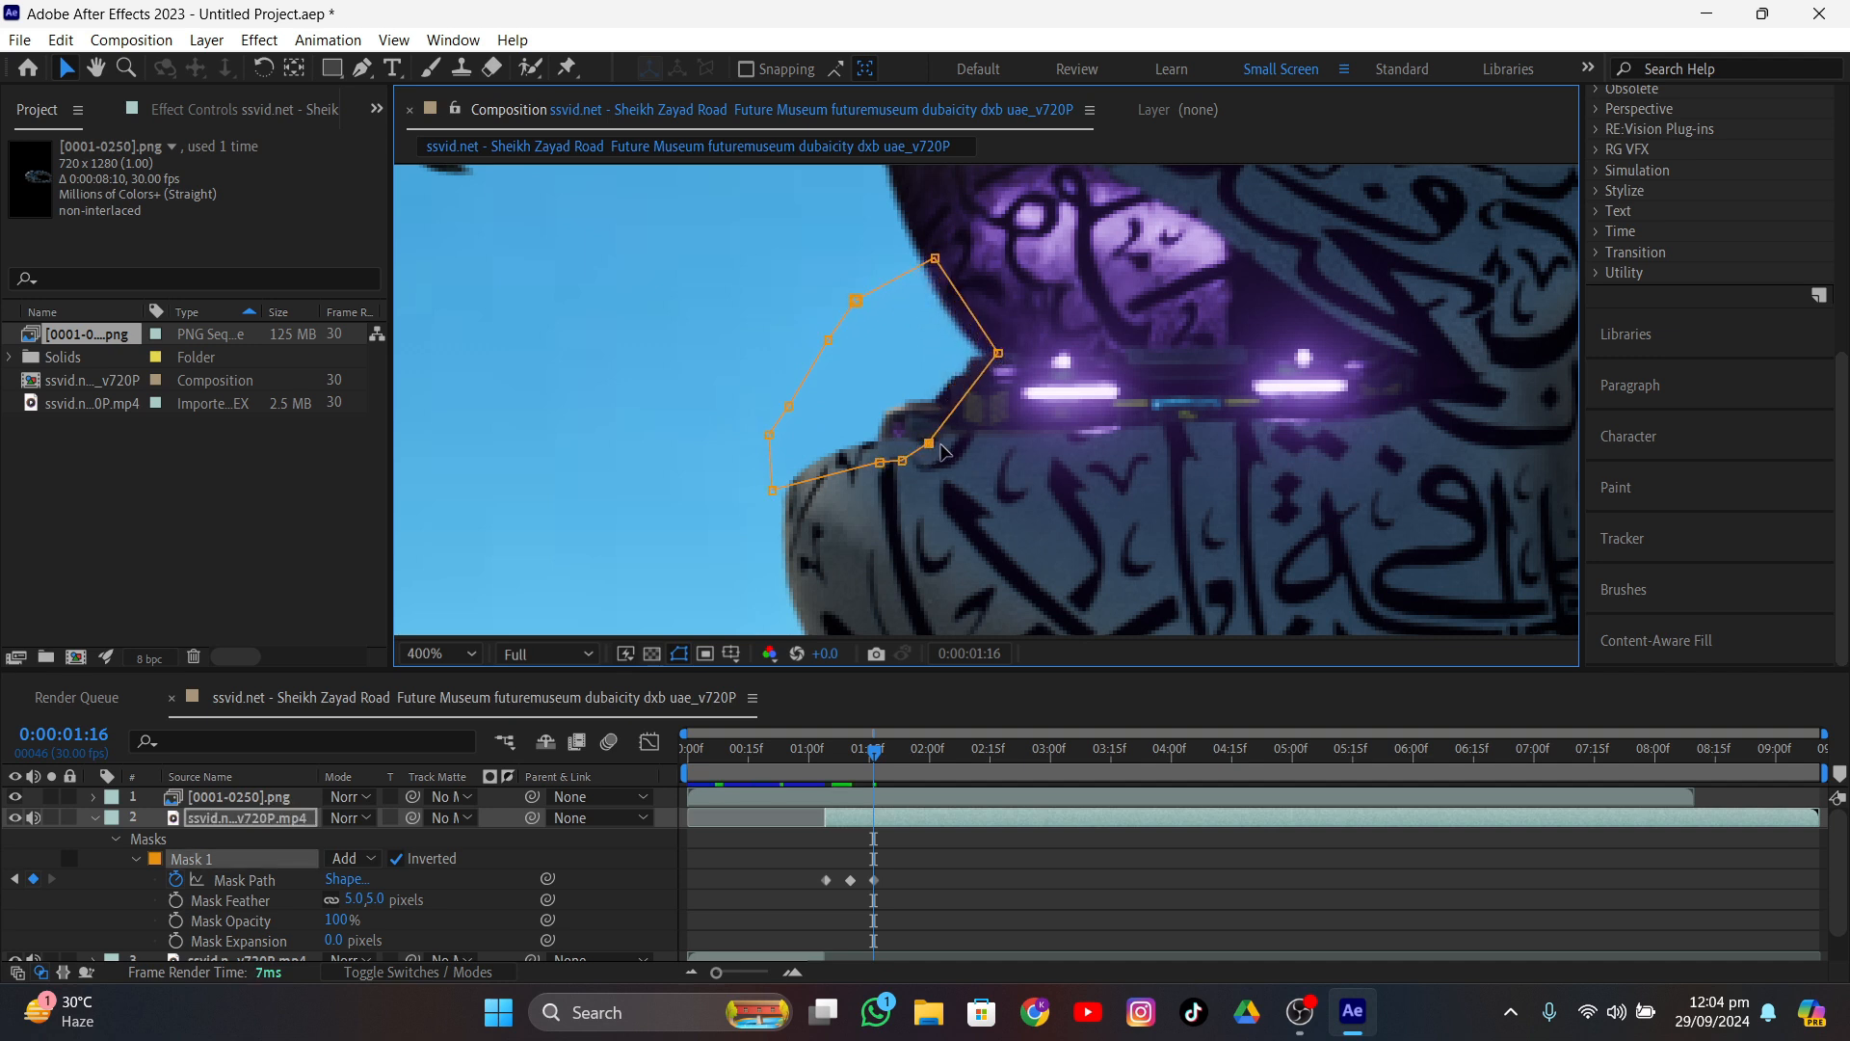
left_click_drag(930, 443, 962, 435)
left_click_drag(999, 353, 1020, 352)
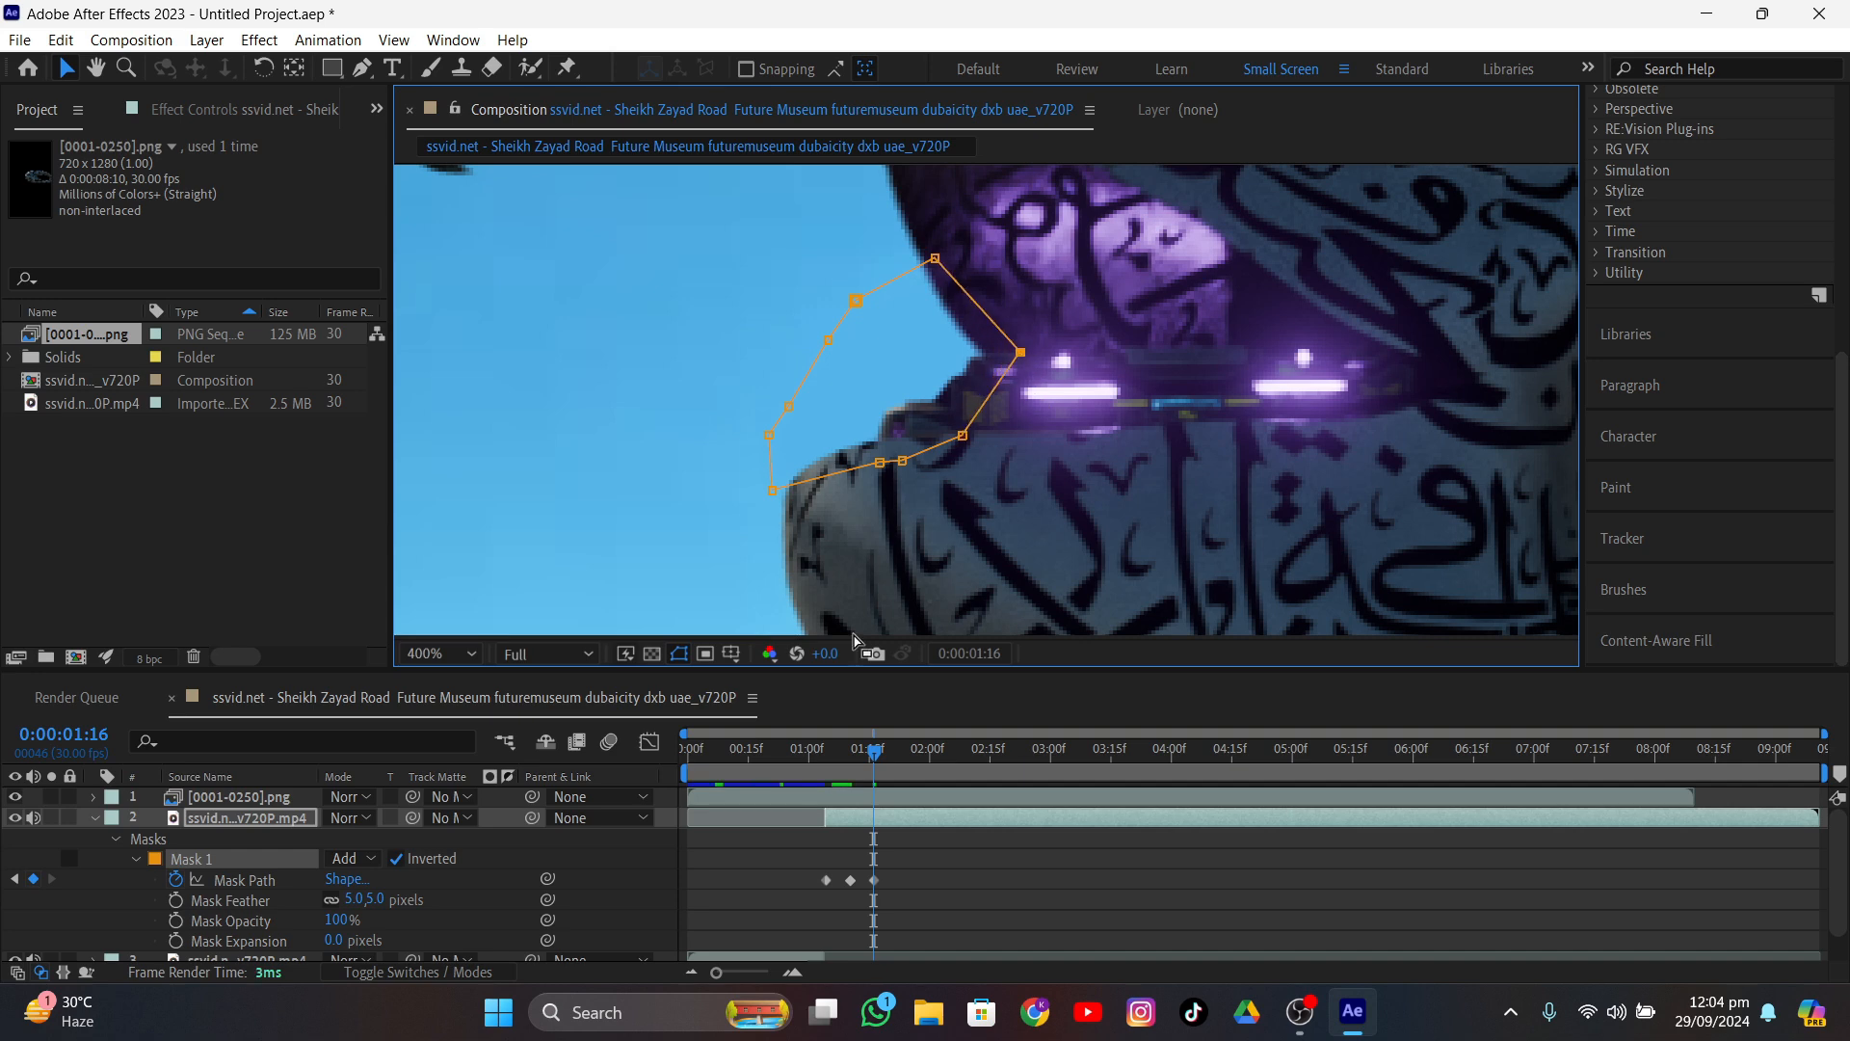
left_click(861, 752)
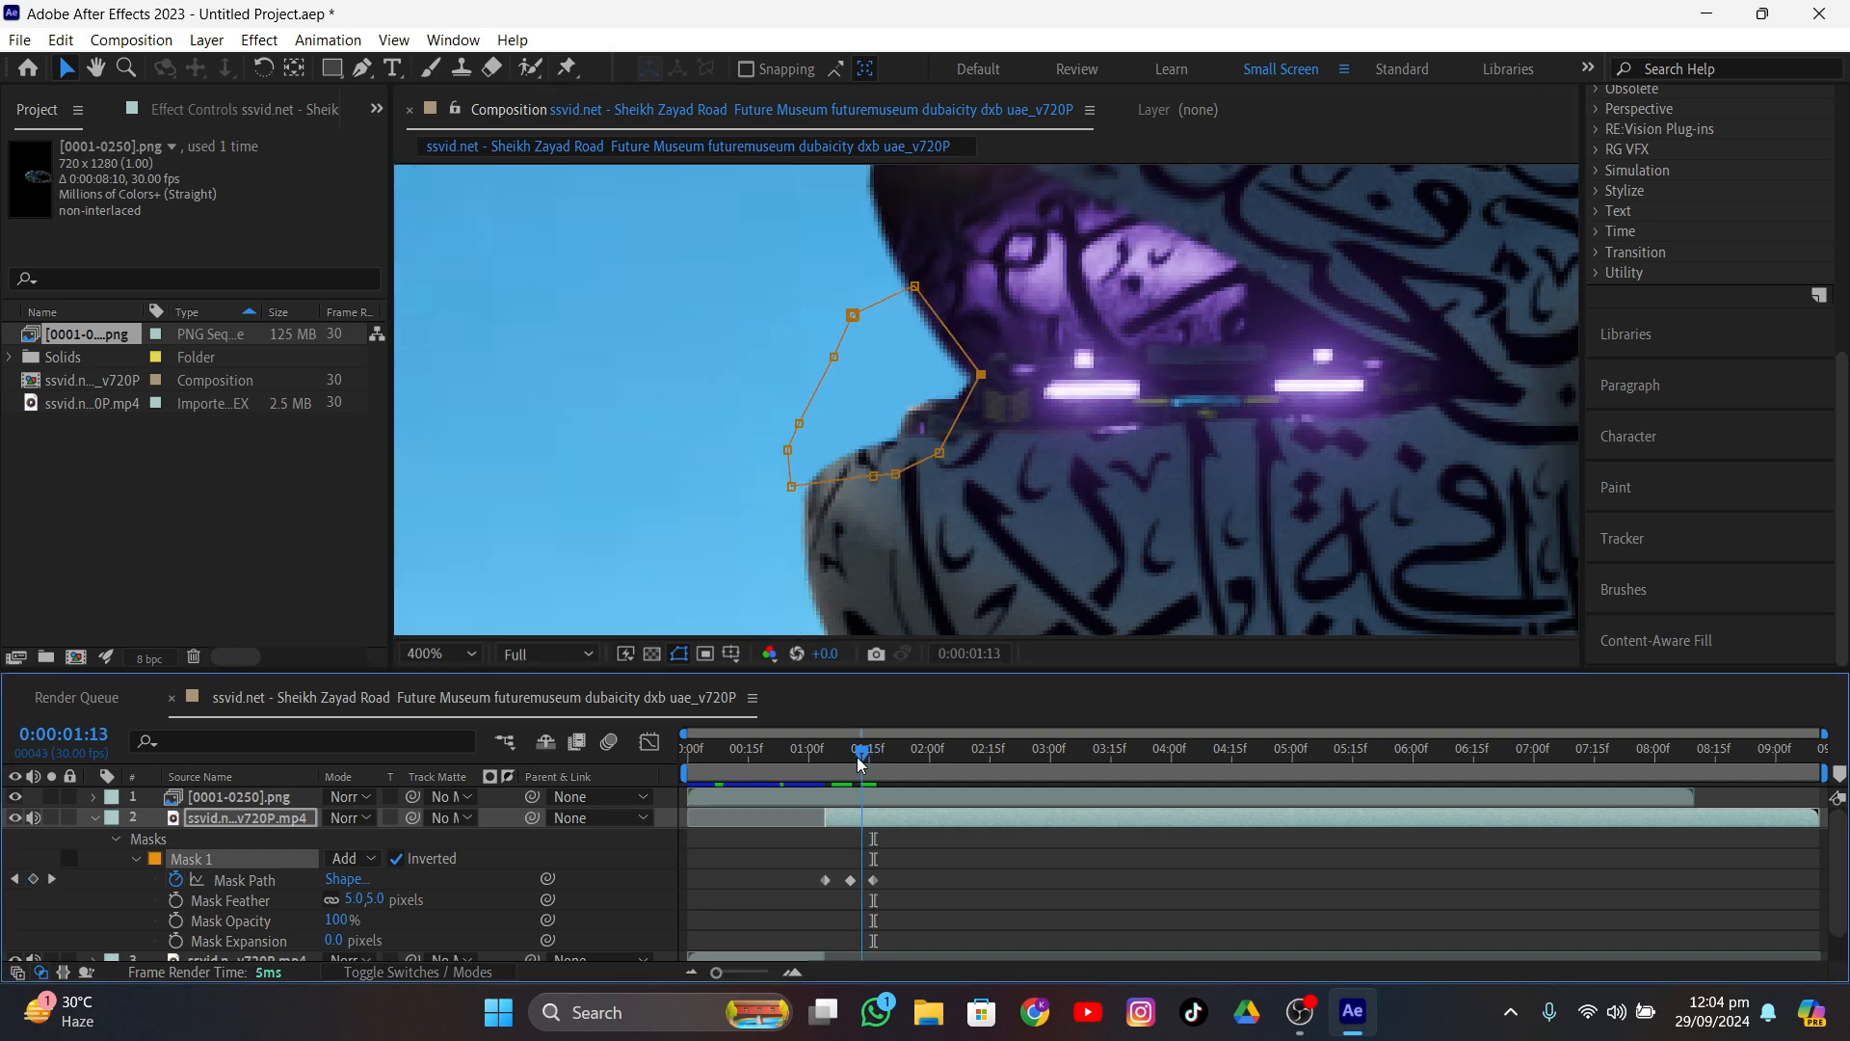
- Reshape Mask 1 at 0:00:01:22, widening it around the gap between the museum's upper and lower shells
left_click_drag(861, 763, 897, 763)
left_click_drag(767, 435, 765, 388)
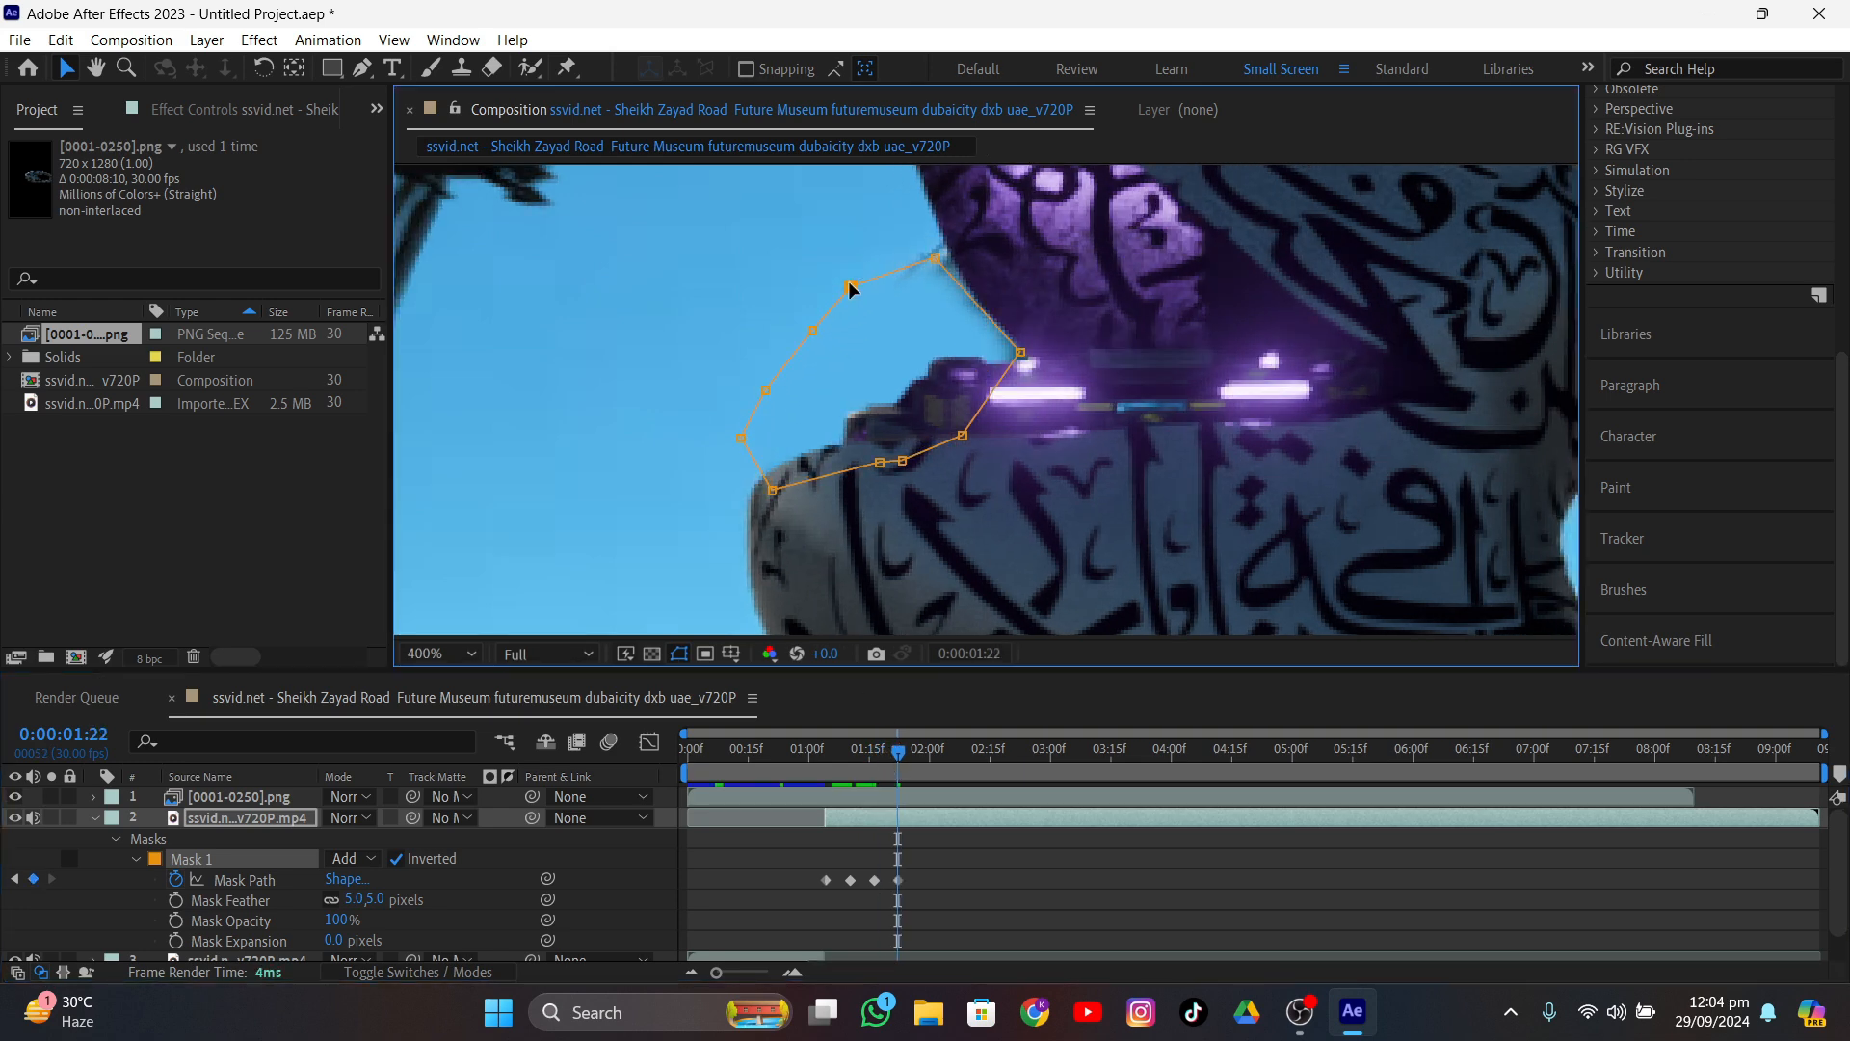
left_click_drag(950, 255, 969, 215)
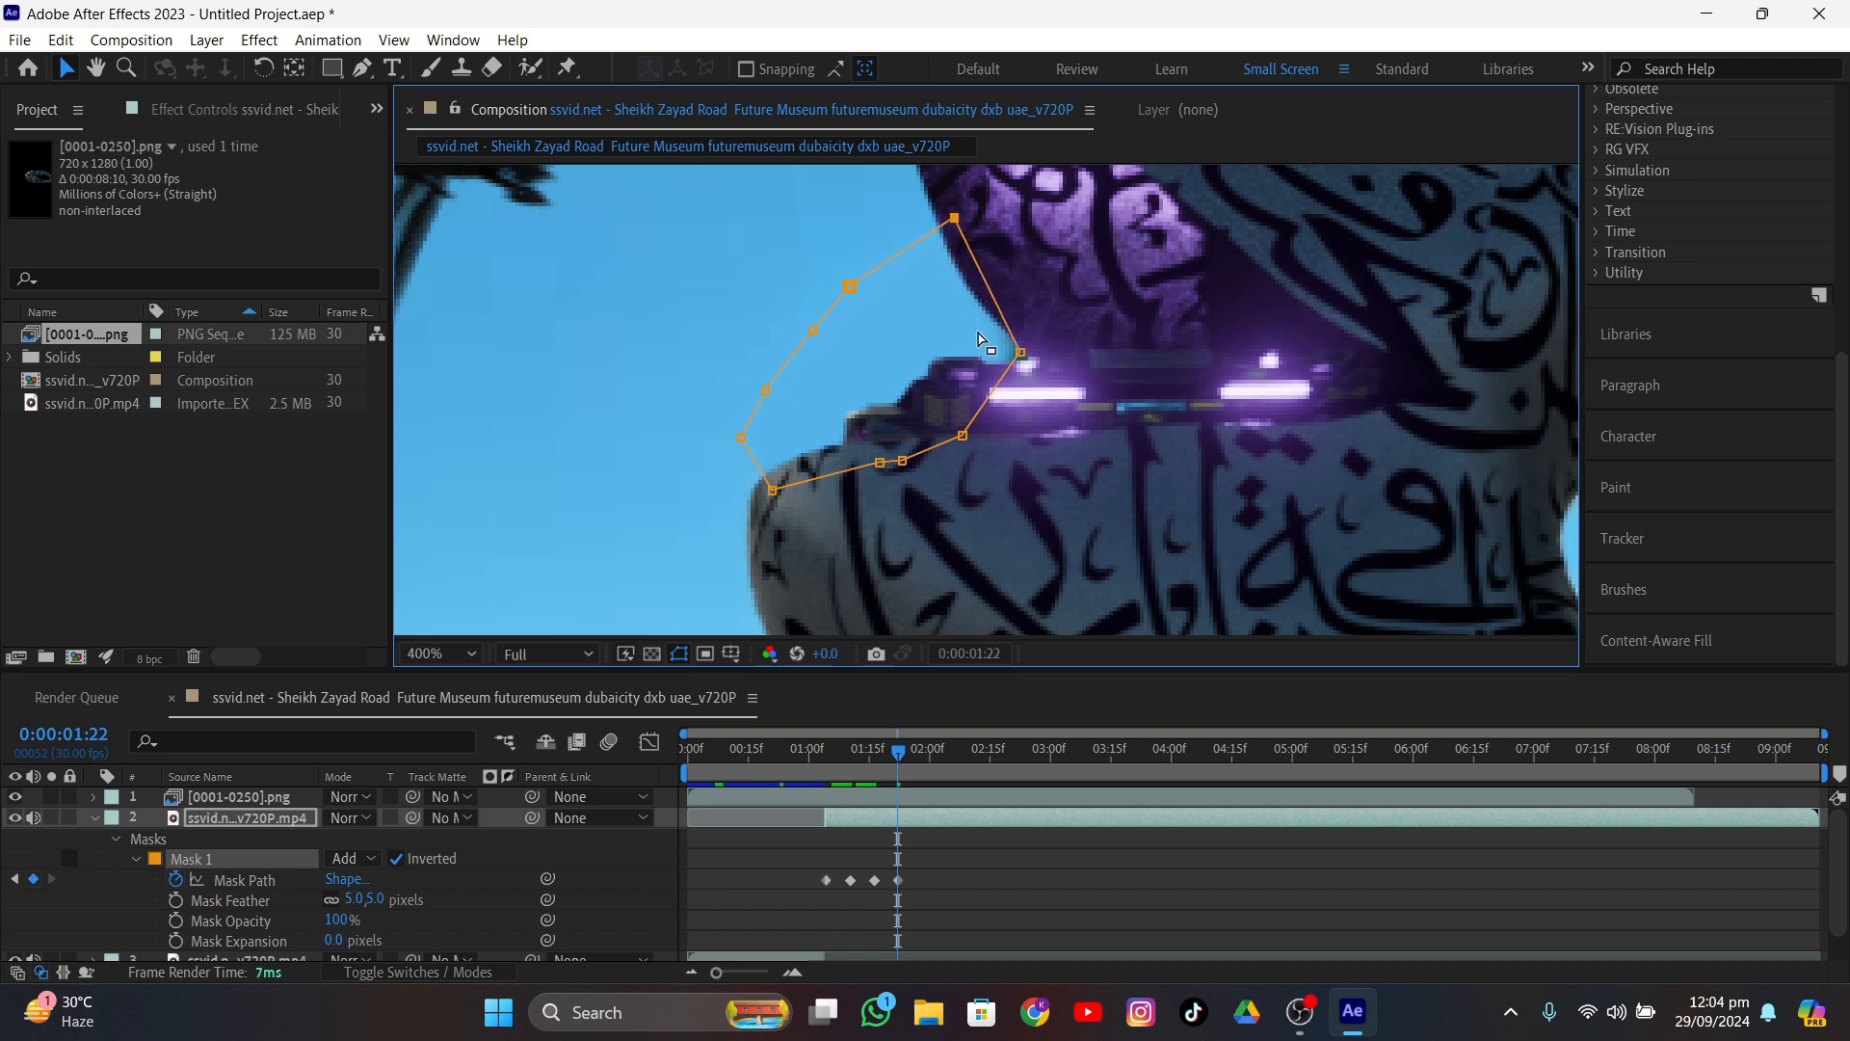
left_click_drag(1023, 354, 1069, 353)
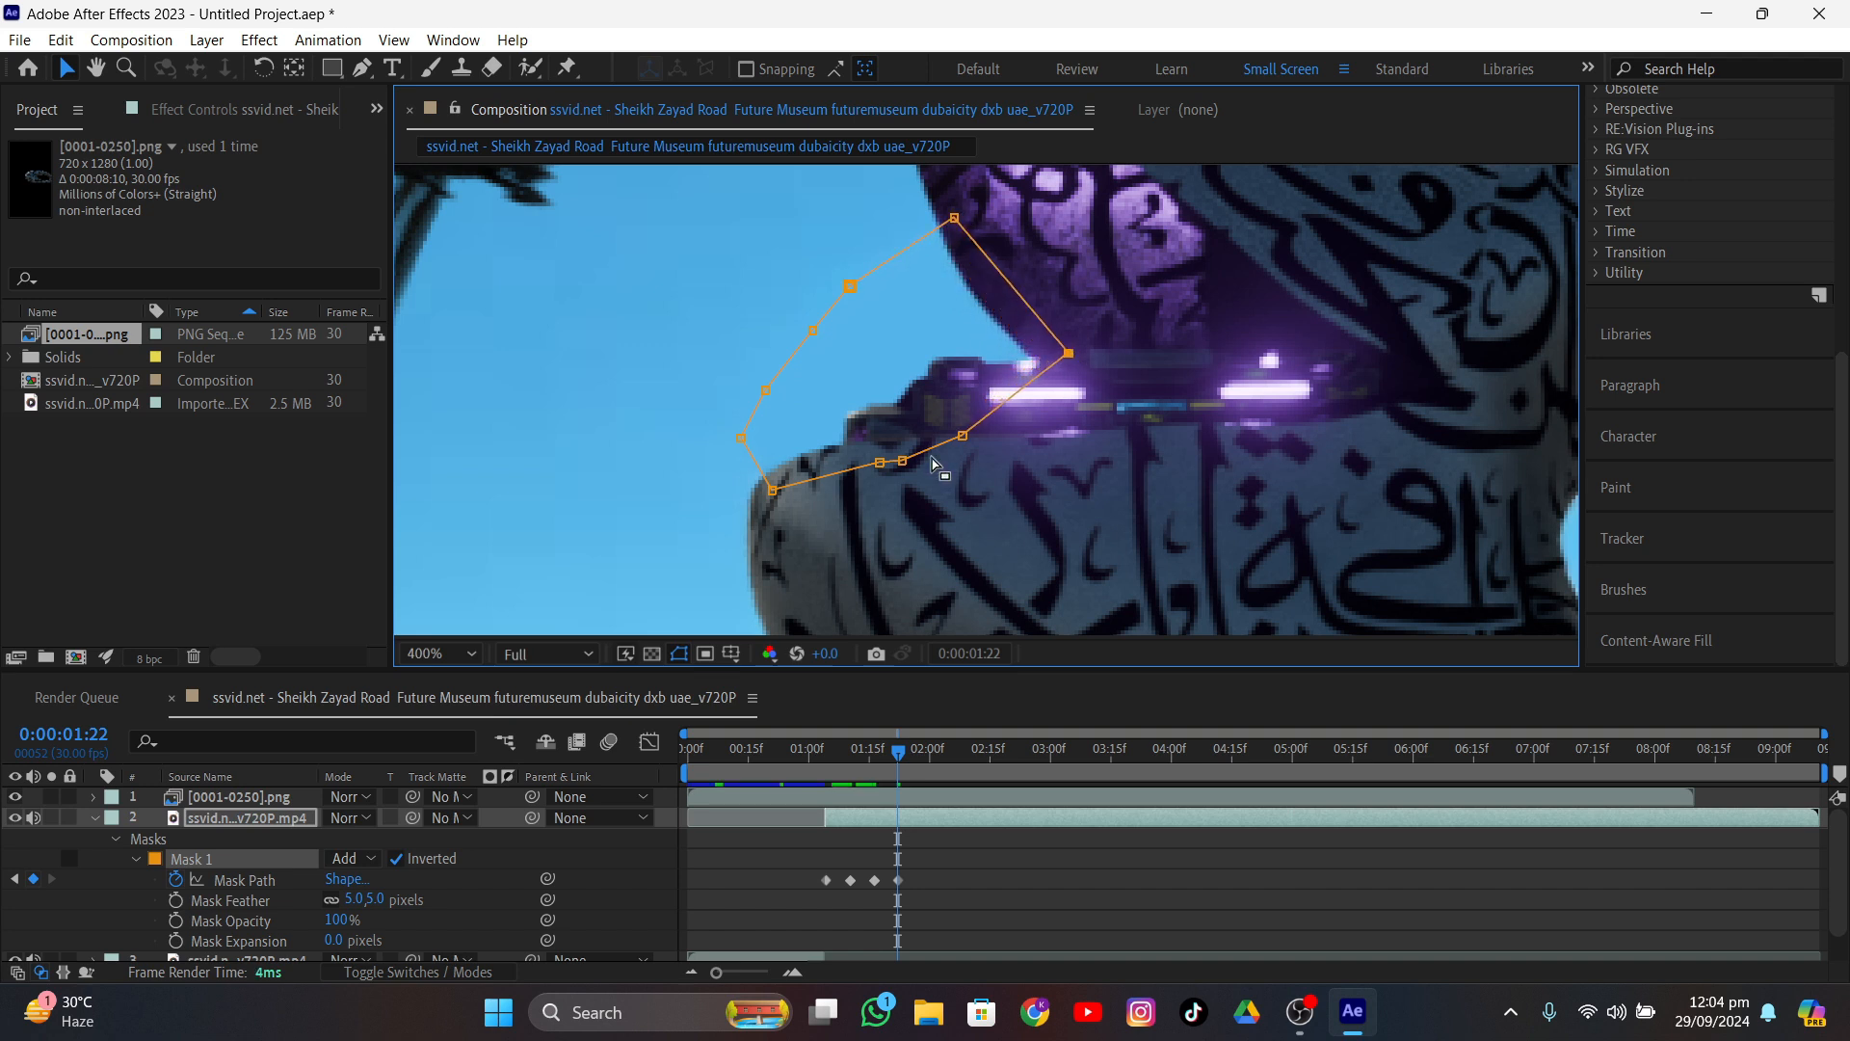
left_click_drag(773, 491, 750, 497)
- Extend Mask 1's outline outward at 0:00:01:29 to follow the opening shells
mouse_move(900, 750)
left_mouse_down()
mouse_move(876, 750)
mouse_move(928, 752)
left_mouse_up()
left_click_drag(741, 439, 712, 439)
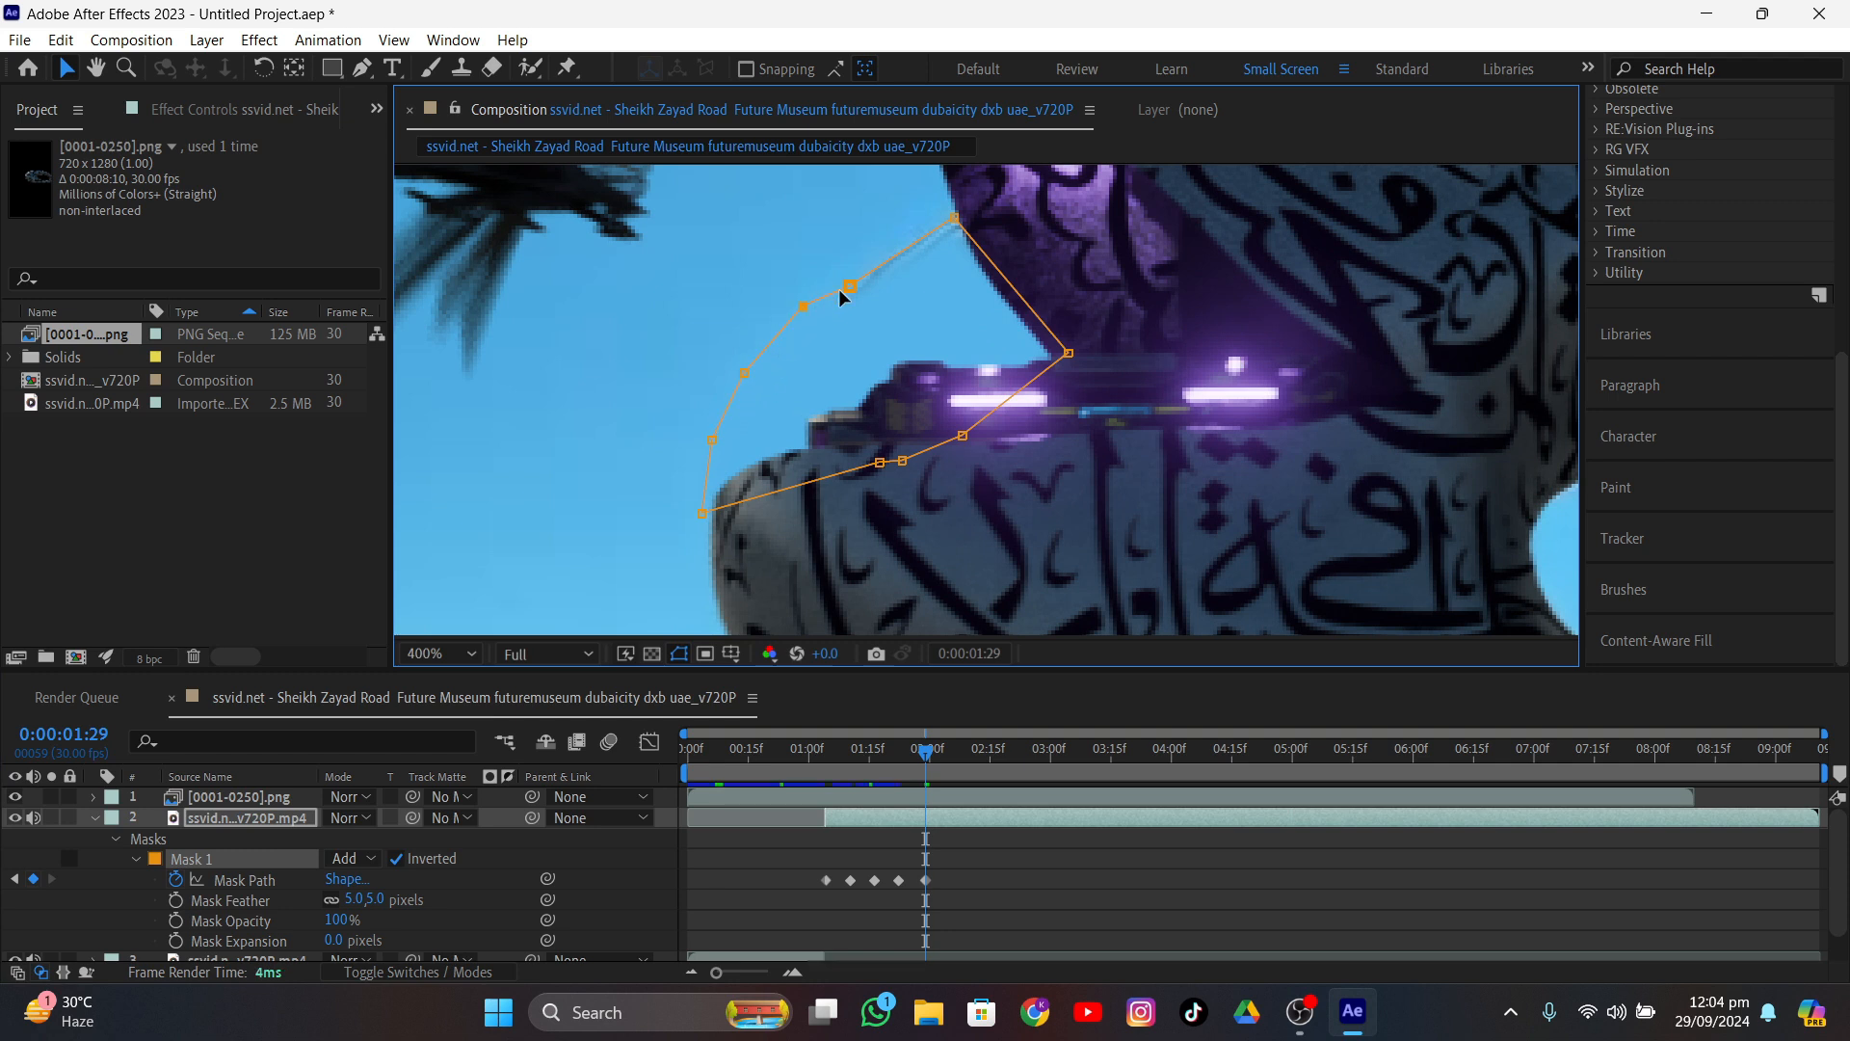
left_click_drag(954, 218, 960, 193)
left_click_drag(1068, 357, 1084, 354)
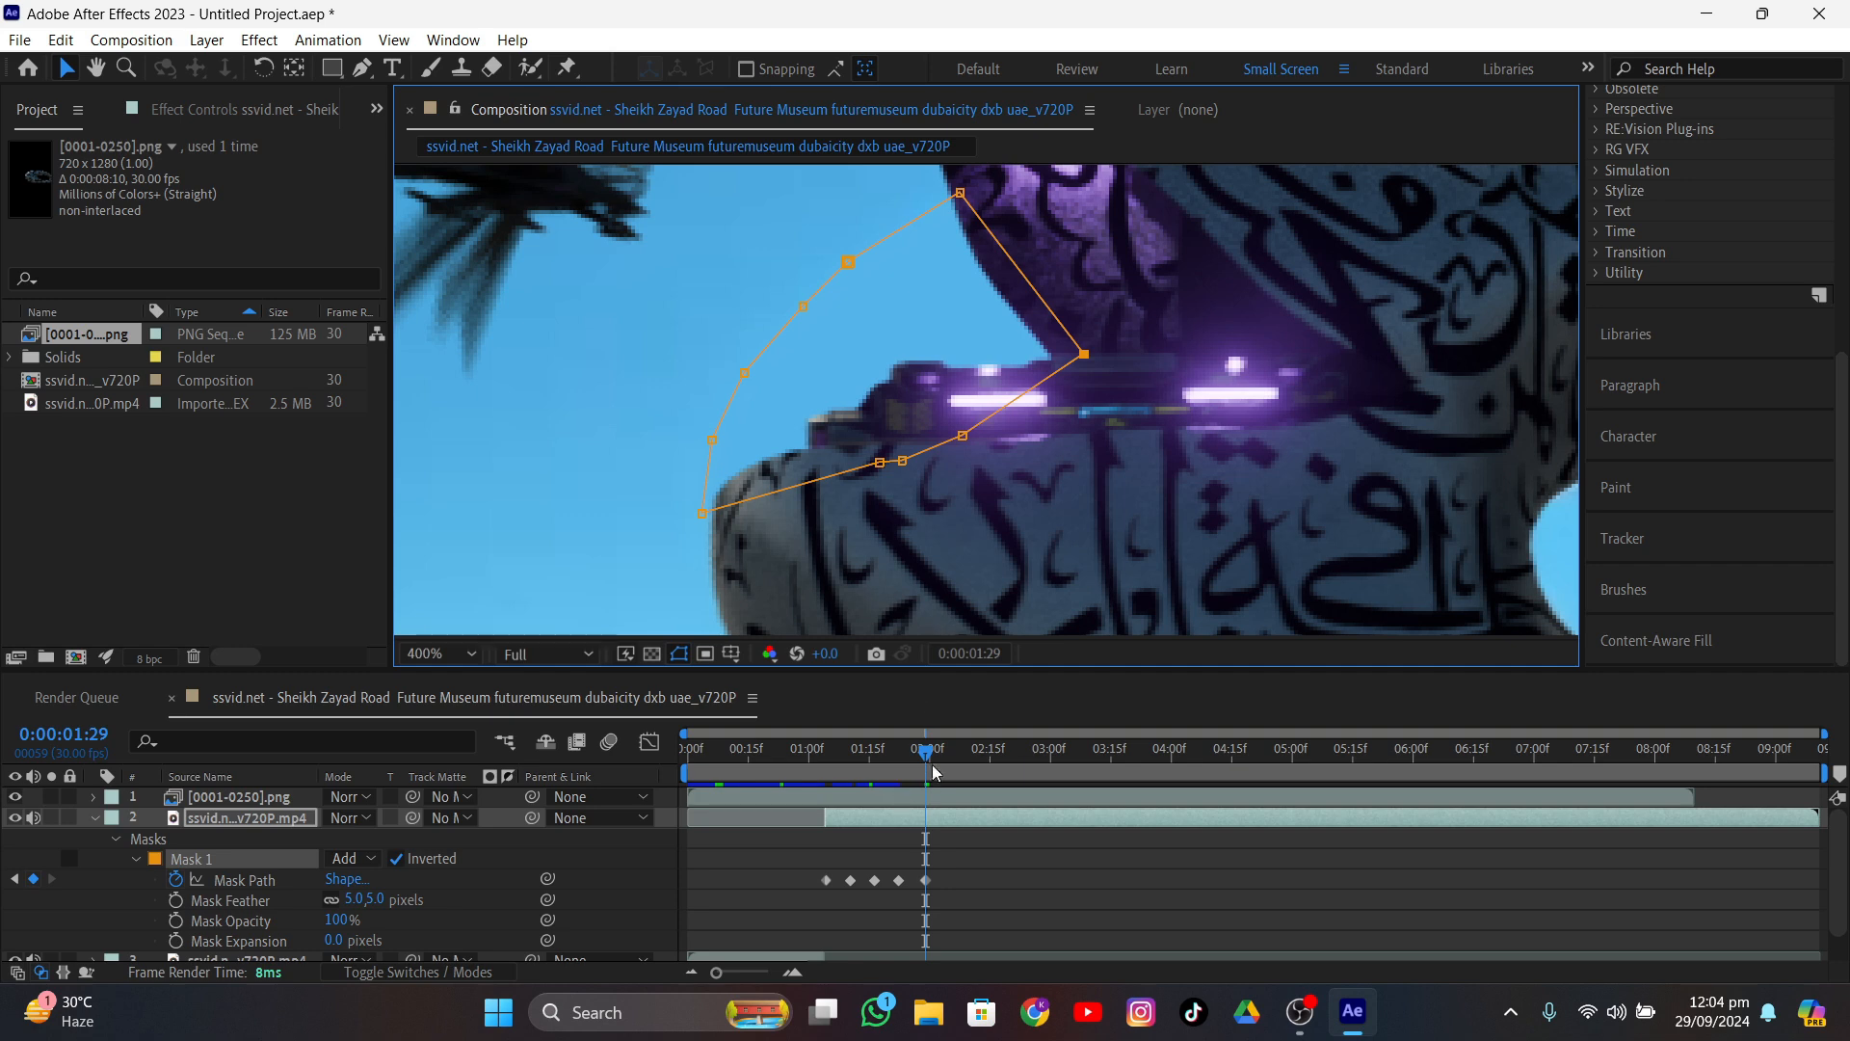
- Reshape Mask 1 at 0:00:02:12 to cover the building fragments along the sky and the upper shell's edge
left_click_drag(932, 771, 983, 771)
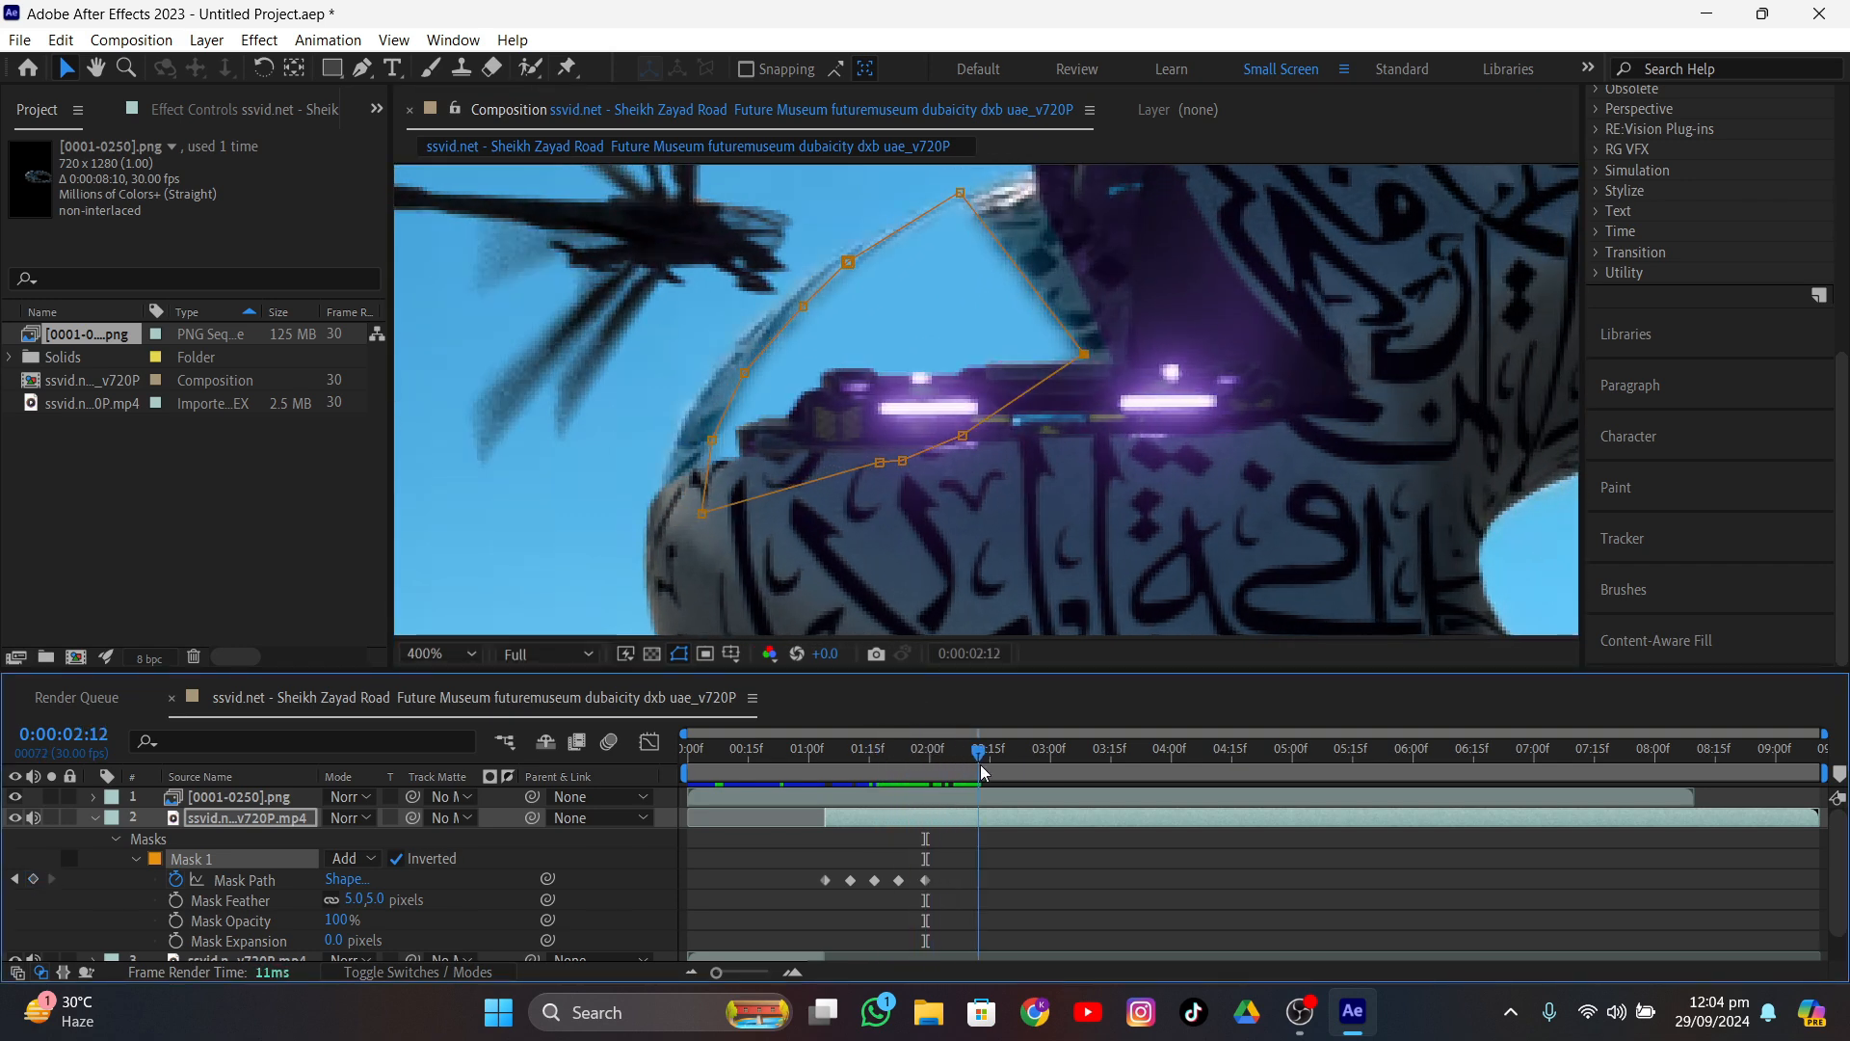
left_click_drag(711, 439, 642, 415)
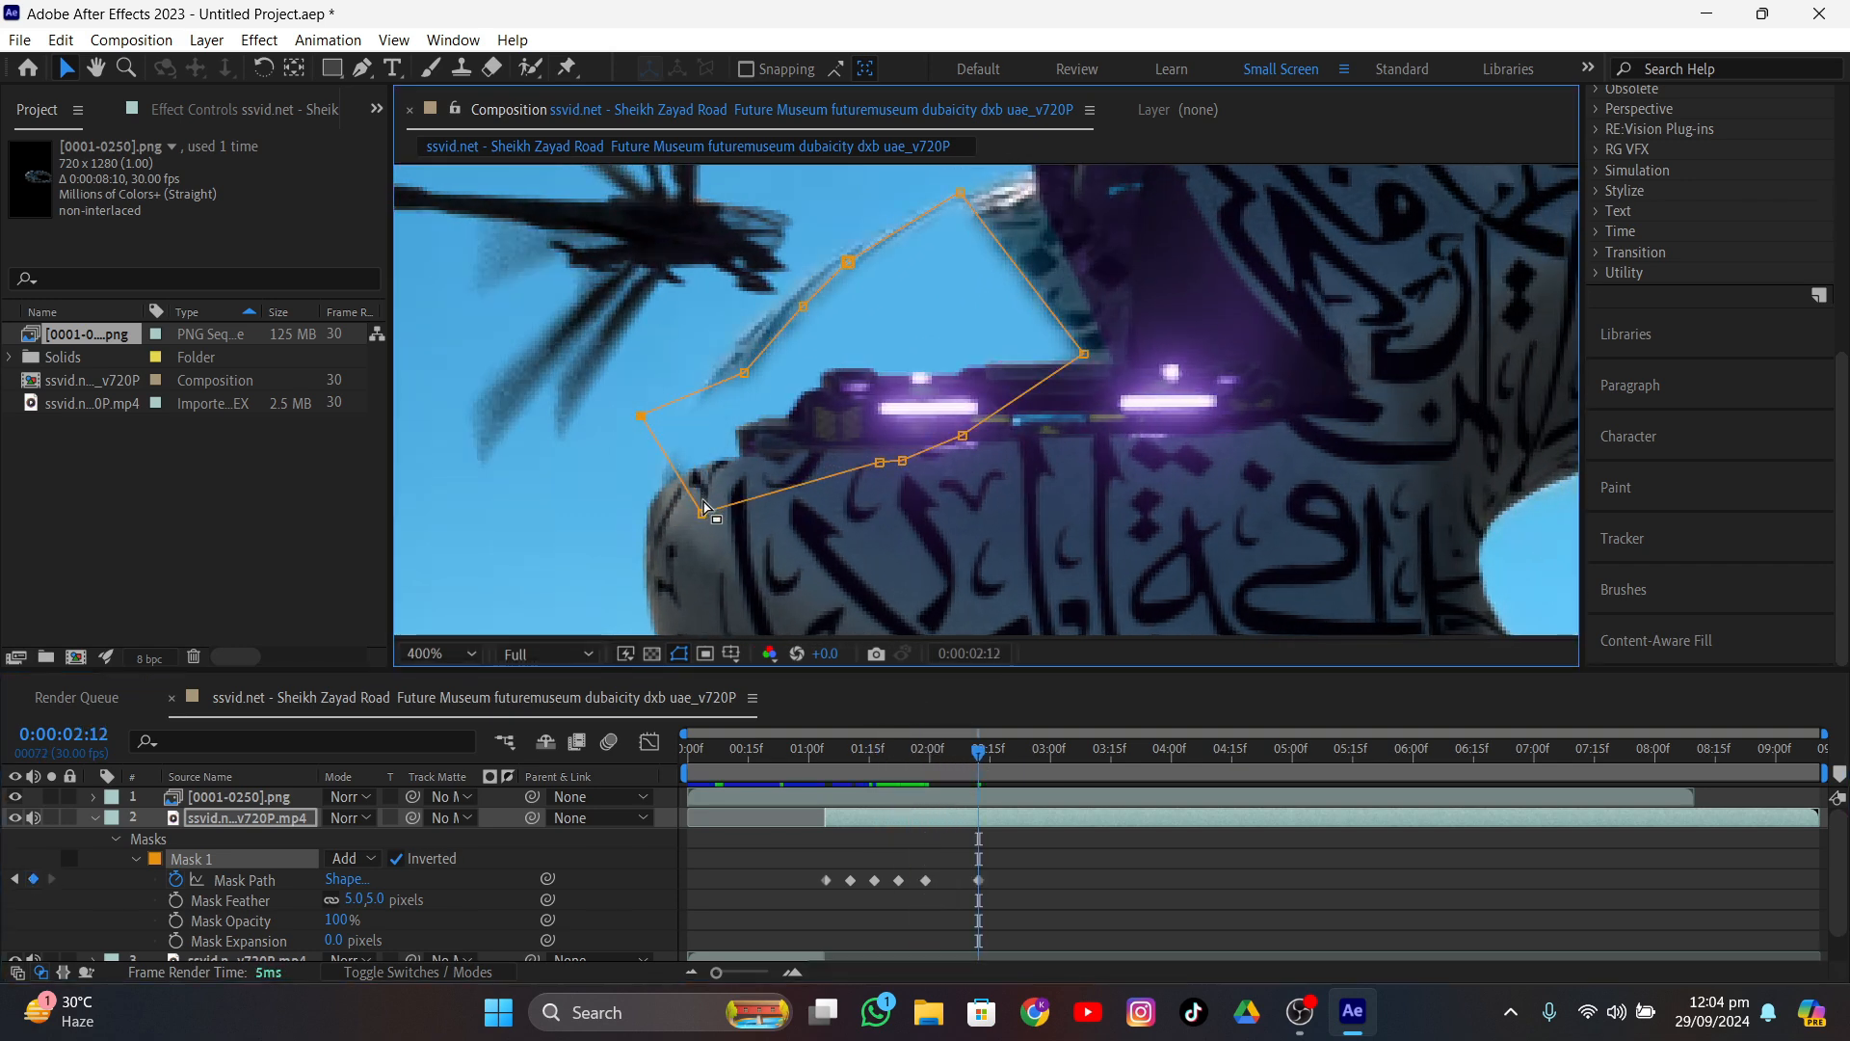
left_click_drag(702, 511, 635, 518)
left_click_drag(745, 372, 717, 318)
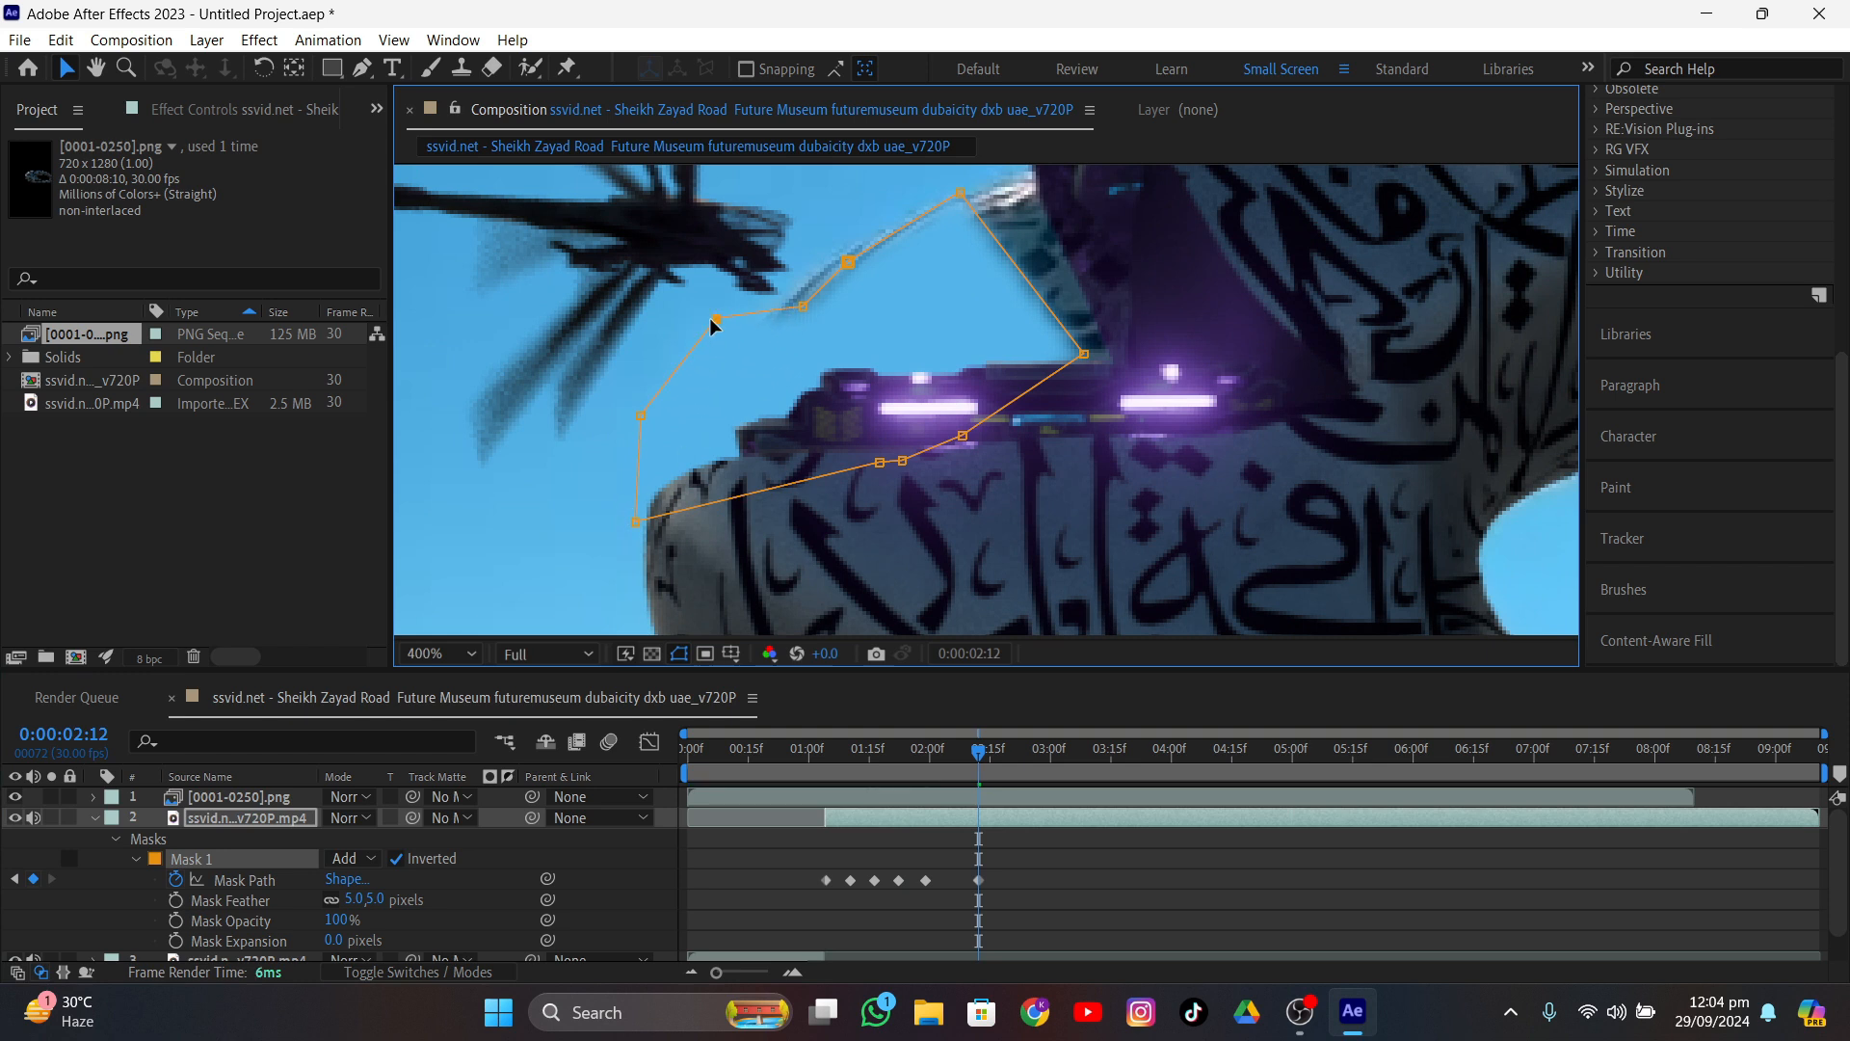
left_click_drag(849, 259, 846, 204)
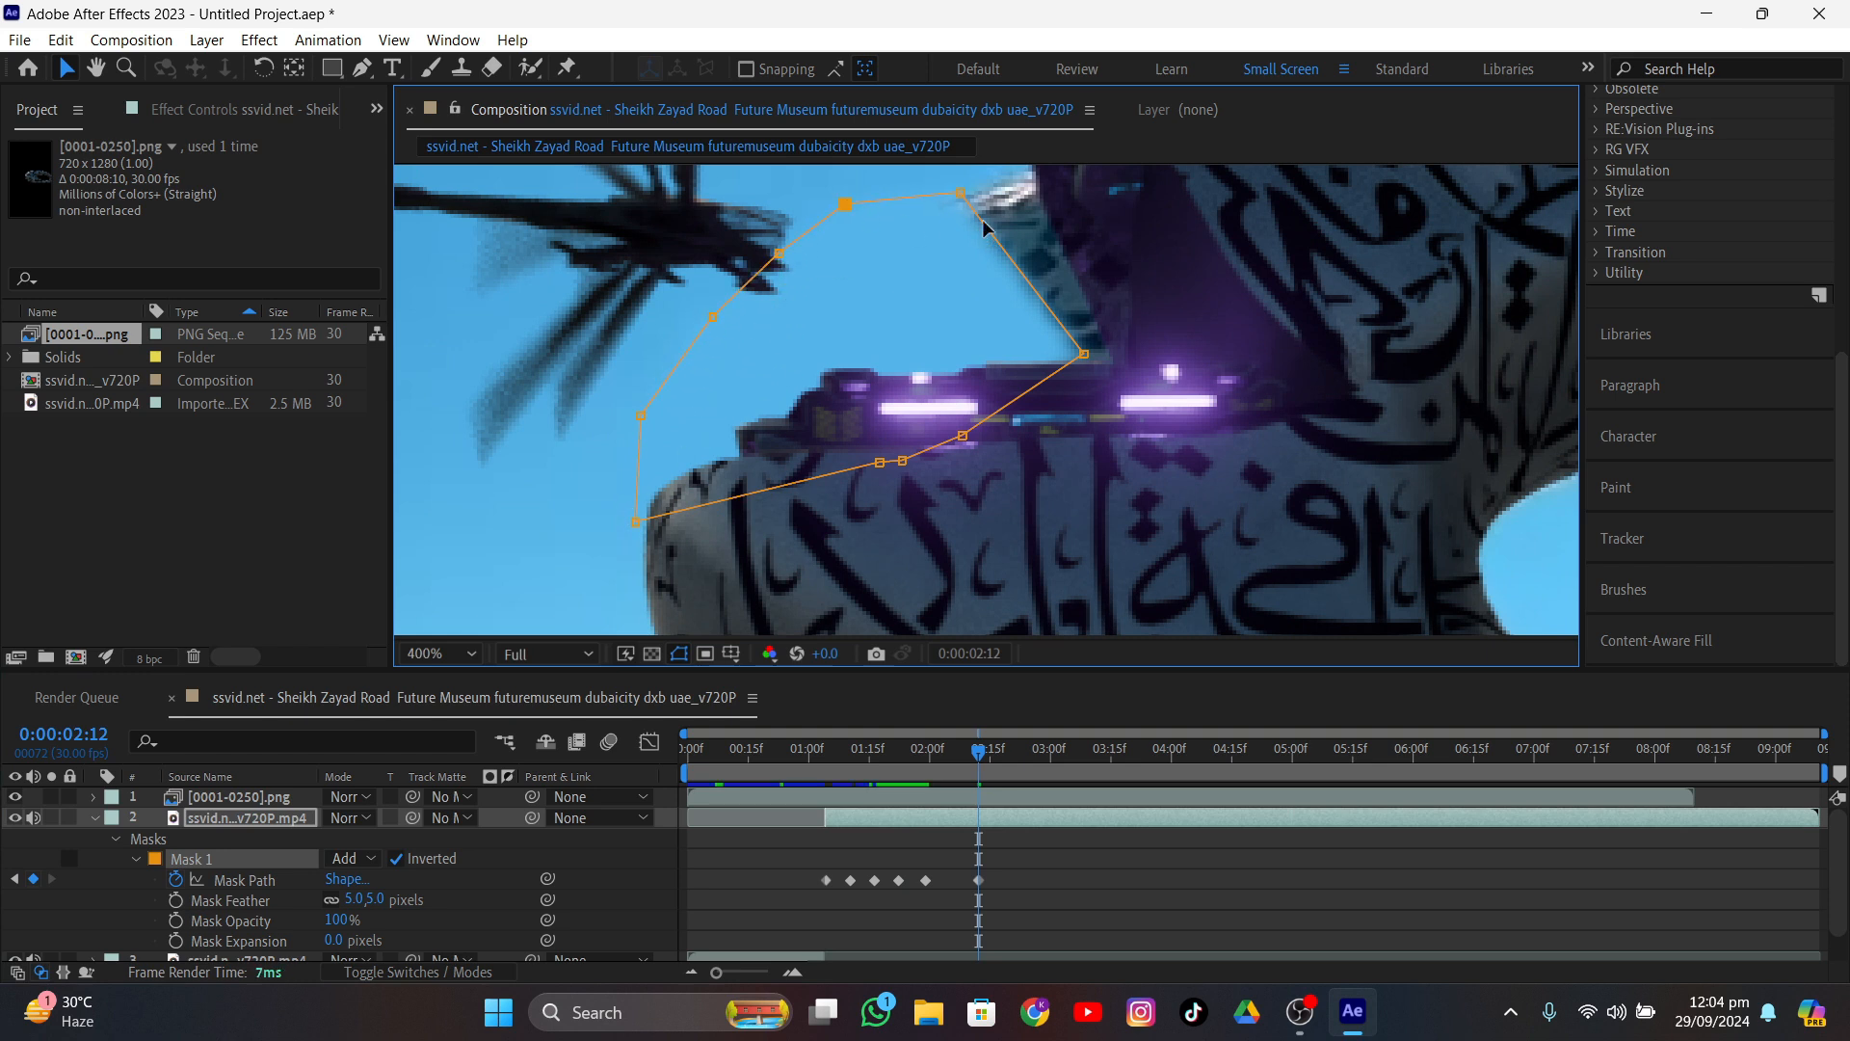
middle_click_drag(998, 291, 902, 372)
left_click_drag(865, 274, 961, 206)
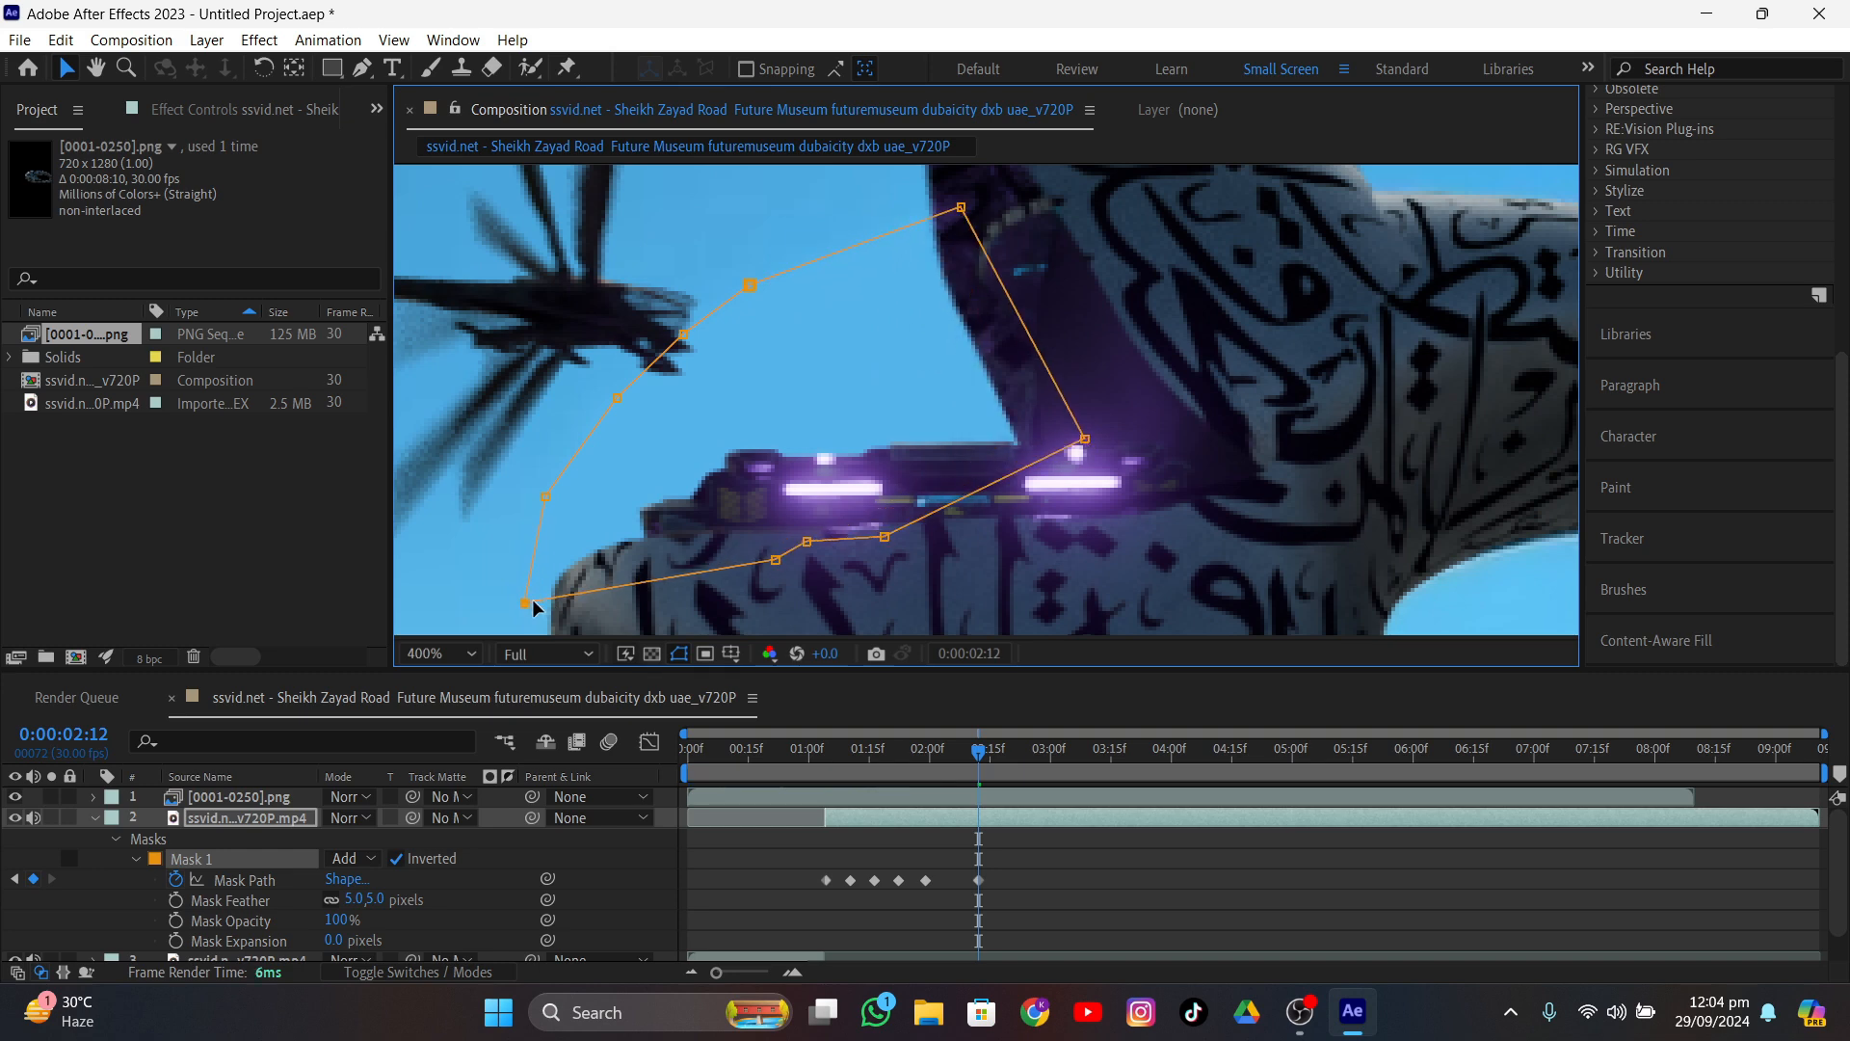
- Expand Mask 1's sky-side points at 0:00:03:00 beyond the lower shell's tip and around the dragonfly
left_click(916, 774)
left_click_drag(917, 771, 1052, 771)
right_click(470, 615)
key("Escape")
left_click_drag(540, 587, 493, 607)
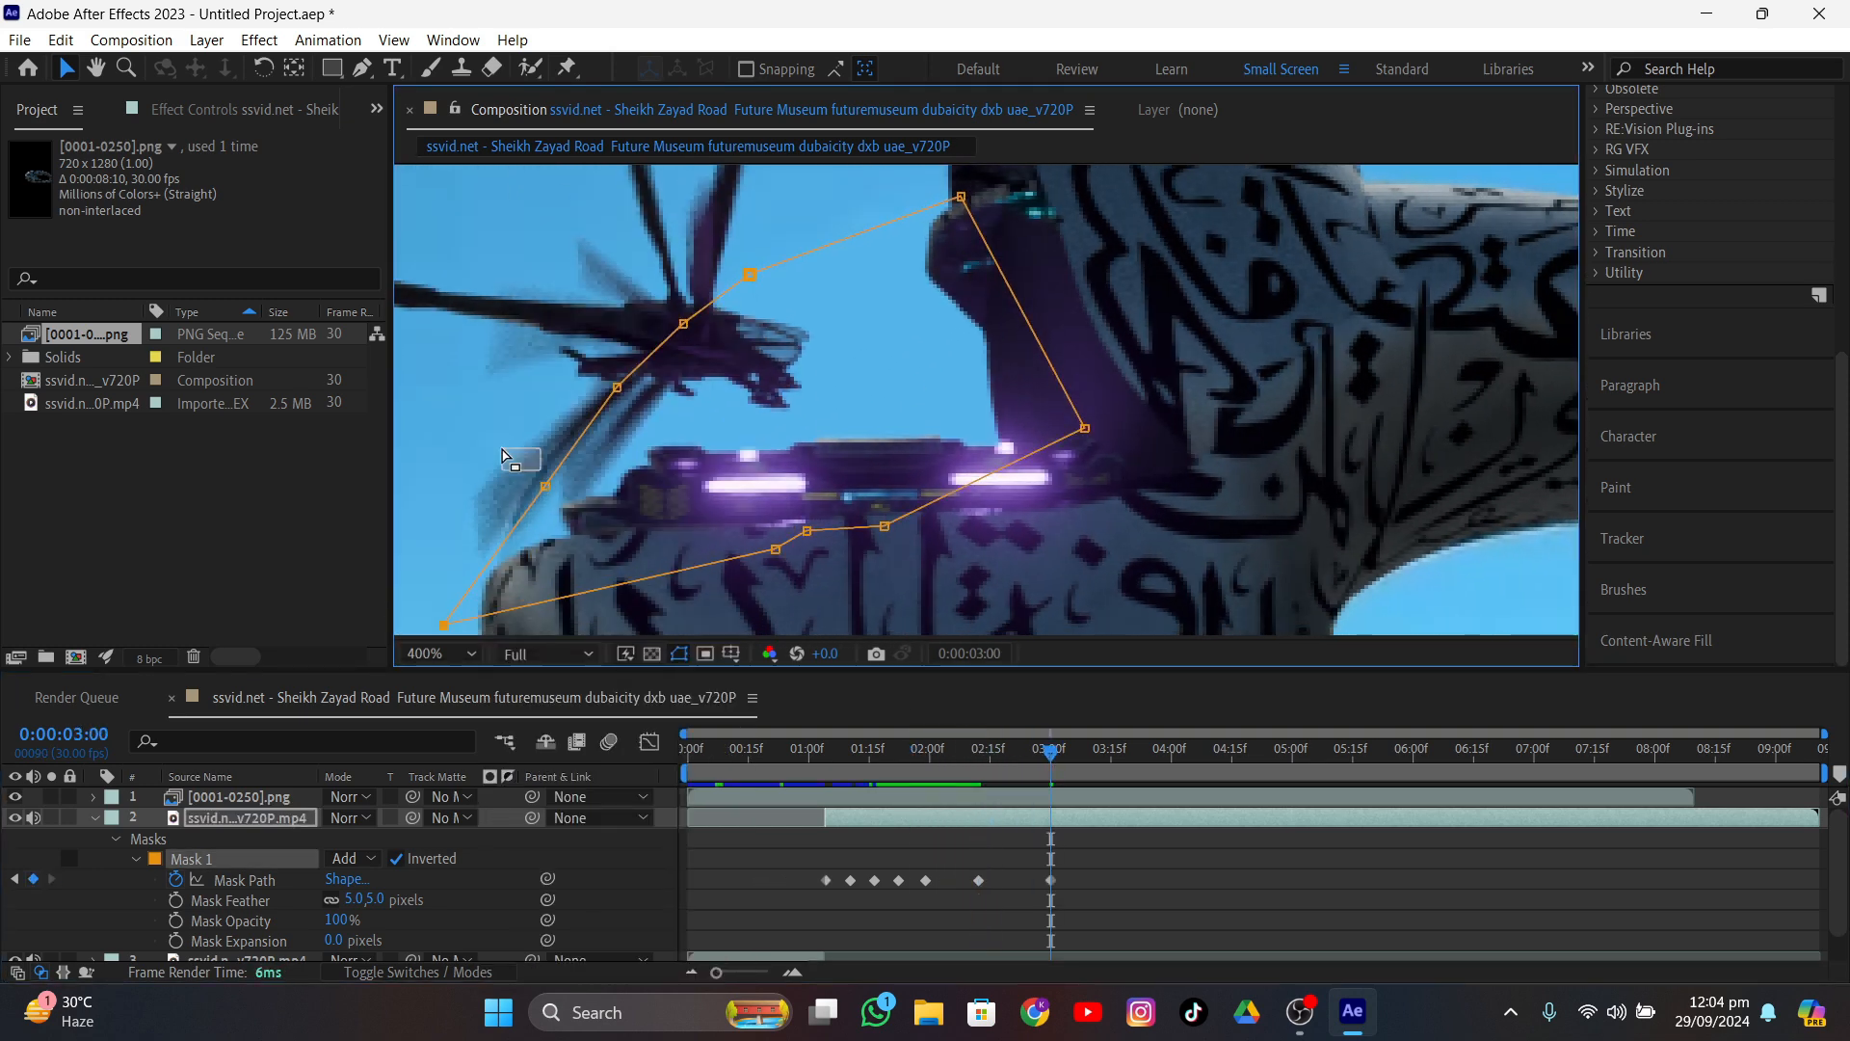
left_click_drag(540, 462, 482, 439)
left_click_drag(493, 607, 454, 621)
left_click_drag(617, 381, 565, 332)
left_click_drag(683, 317, 725, 228)
- Adjust Mask 1's outer points at 0:00:03:23 to fit the lower shell's tip and the sky around the dragonfly
middle_click_drag(805, 332, 731, 272)
scroll(742, 289, "down", 1)
left_click_drag(1036, 758, 1095, 755)
left_click_drag(682, 479, 628, 481)
left_click_drag(696, 387, 704, 320)
left_click_drag(685, 383, 659, 379)
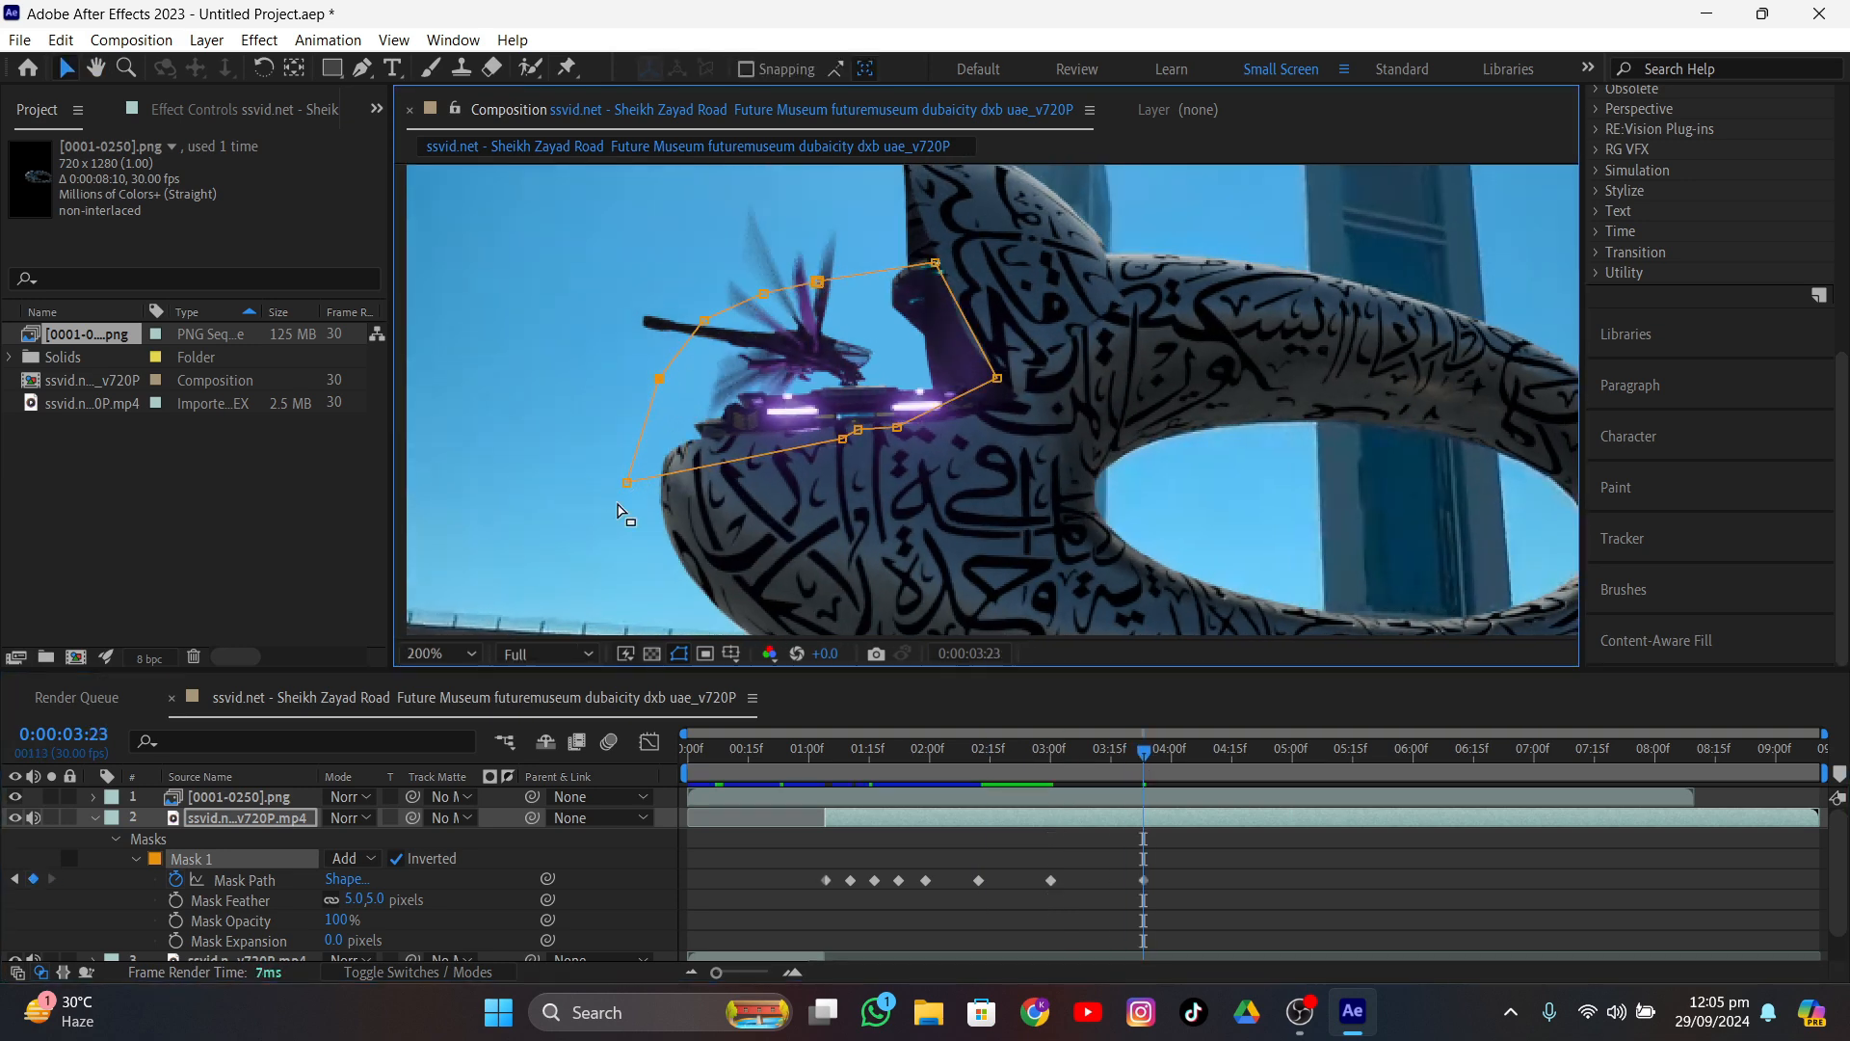
left_click_drag(626, 482, 636, 483)
- Reshape Mask 1 at 0:00:04:19, moving its lower corner past the shell's tip and raising its upper edge
left_click_drag(1143, 752, 1248, 843)
left_click_drag(636, 483, 600, 482)
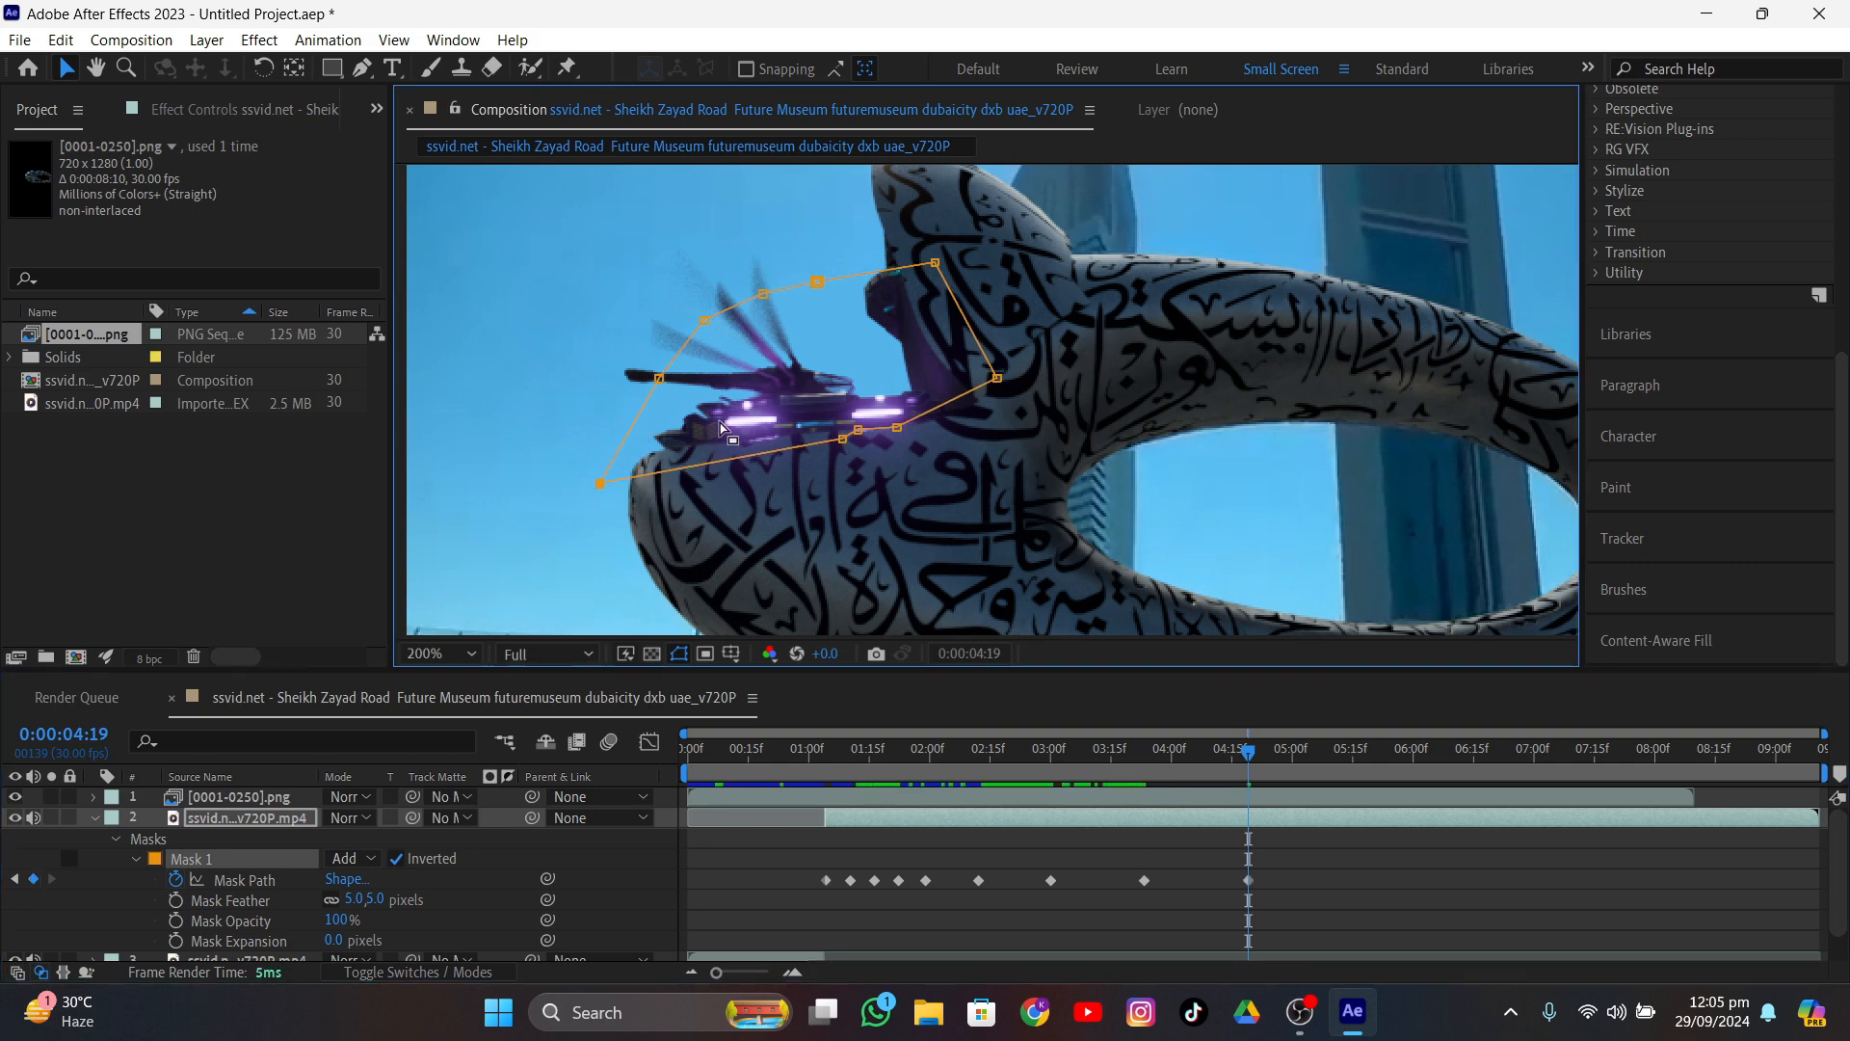
mouse_move(842, 438)
left_mouse_down()
mouse_move(819, 449)
mouse_move(867, 446)
left_mouse_up()
left_click_drag(704, 320, 754, 282)
left_click_drag(817, 282, 817, 266)
- Extend Mask 1's sky-side points farther outward just before 0:00:06:00 to follow the moving museum
left_click_drag(1248, 751, 1401, 819)
left_click_drag(599, 483, 505, 511)
left_click_drag(659, 378, 574, 347)
left_click_drag(692, 320, 664, 278)
left_click_drag(755, 282, 741, 259)
- Reshape Mask 1 at 0:00:06:28 to surround the dragonfly and the gap, pulling its inner edge onto the upper shell
left_click_drag(1401, 751, 1526, 769)
left_click_drag(505, 510, 431, 508)
left_click_drag(574, 347, 524, 362)
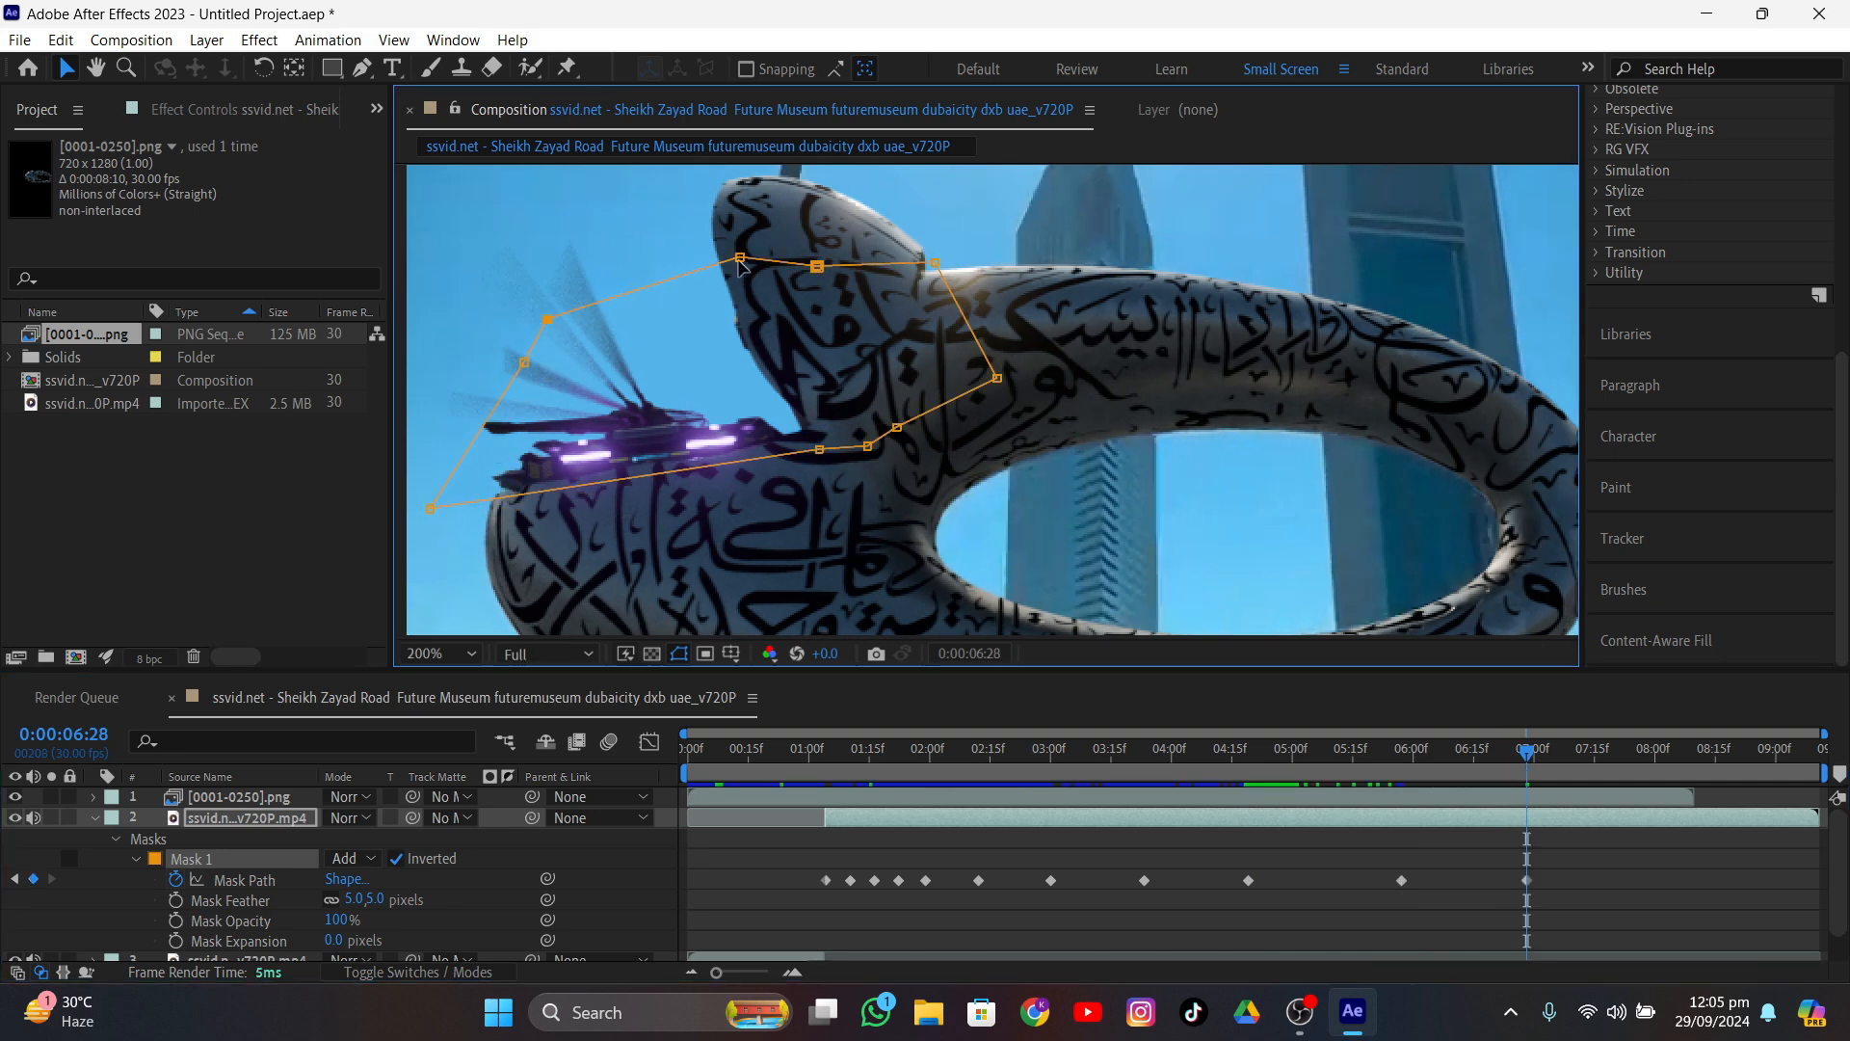
left_click_drag(740, 259, 630, 275)
left_click_drag(817, 266, 671, 260)
left_click_drag(934, 262, 780, 236)
left_click_drag(997, 378, 838, 288)
left_click_drag(897, 426, 845, 335)
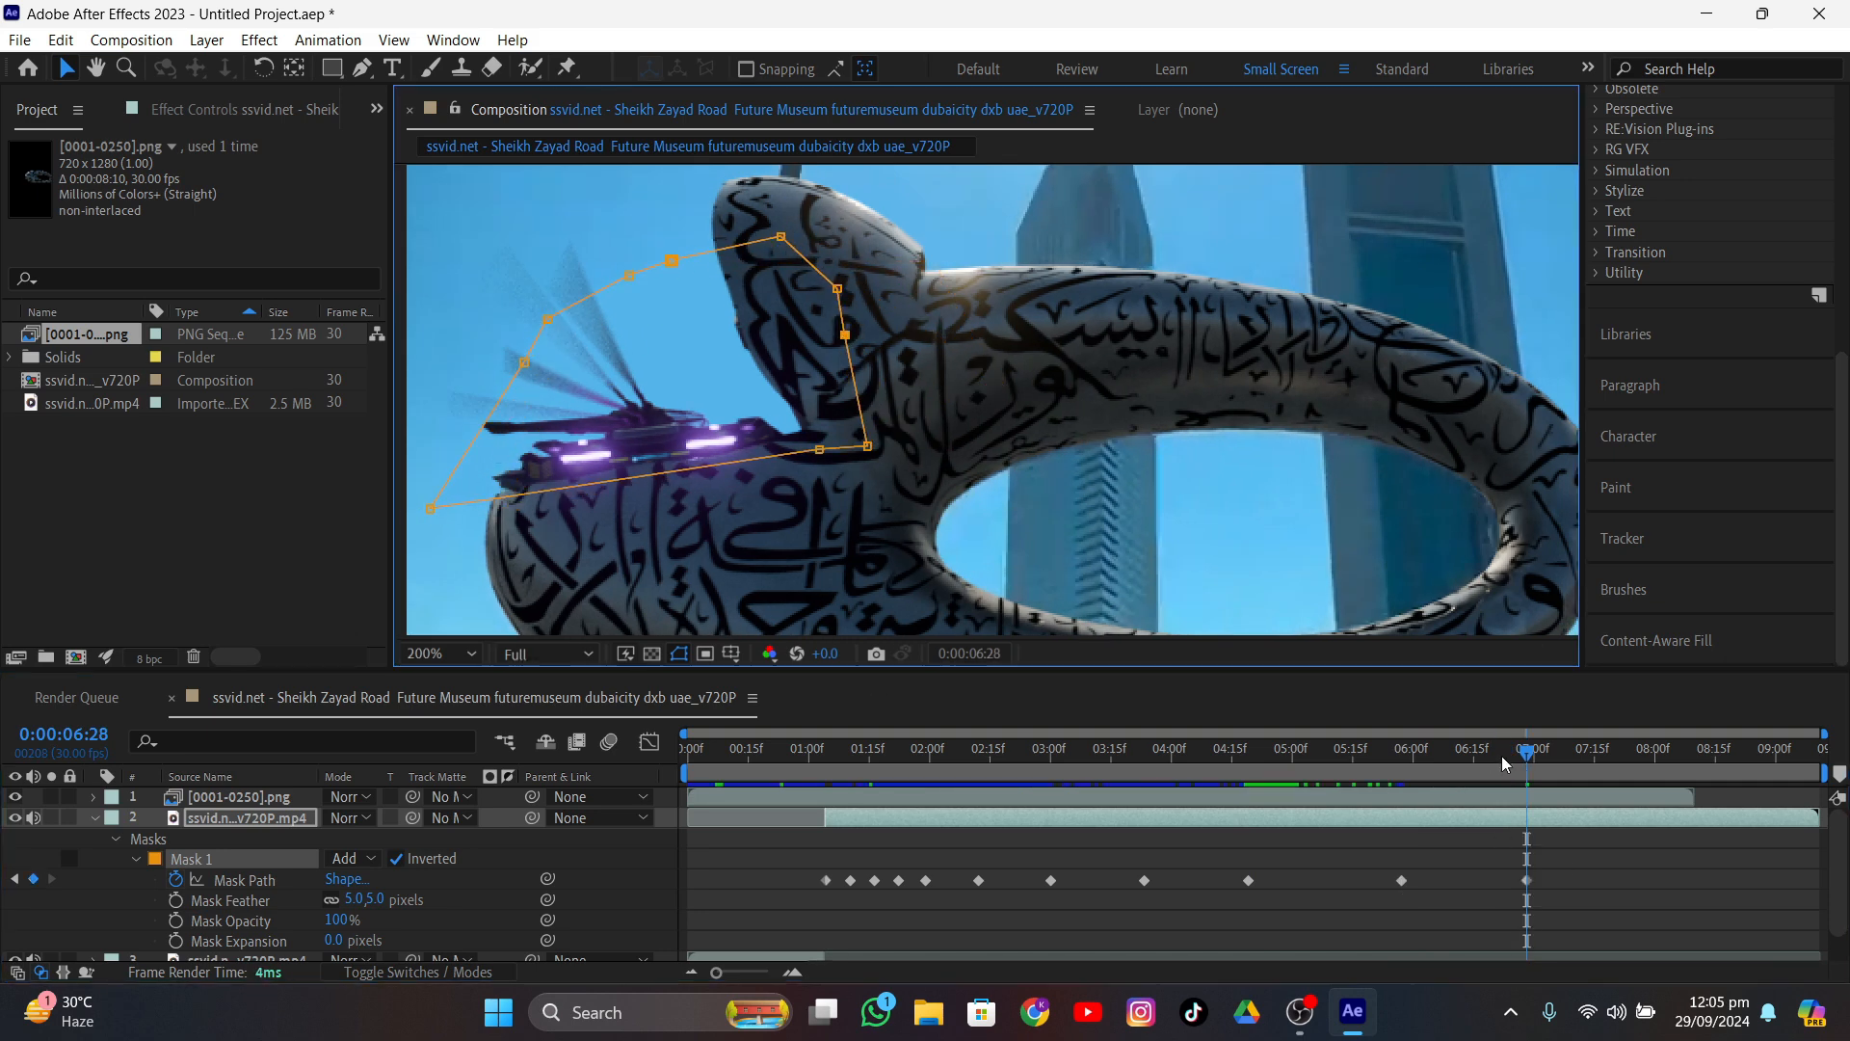
- Reshape Mask 1 at 0:00:08:07, extending it past the frame edge and fitting its inner points to the upper shell
left_click_drag(1526, 761, 1682, 778)
middle_click_drag(539, 491, 741, 440)
left_click_drag(632, 456, 500, 453)
left_click_drag(725, 311, 562, 301)
left_click_drag(759, 260, 599, 265)
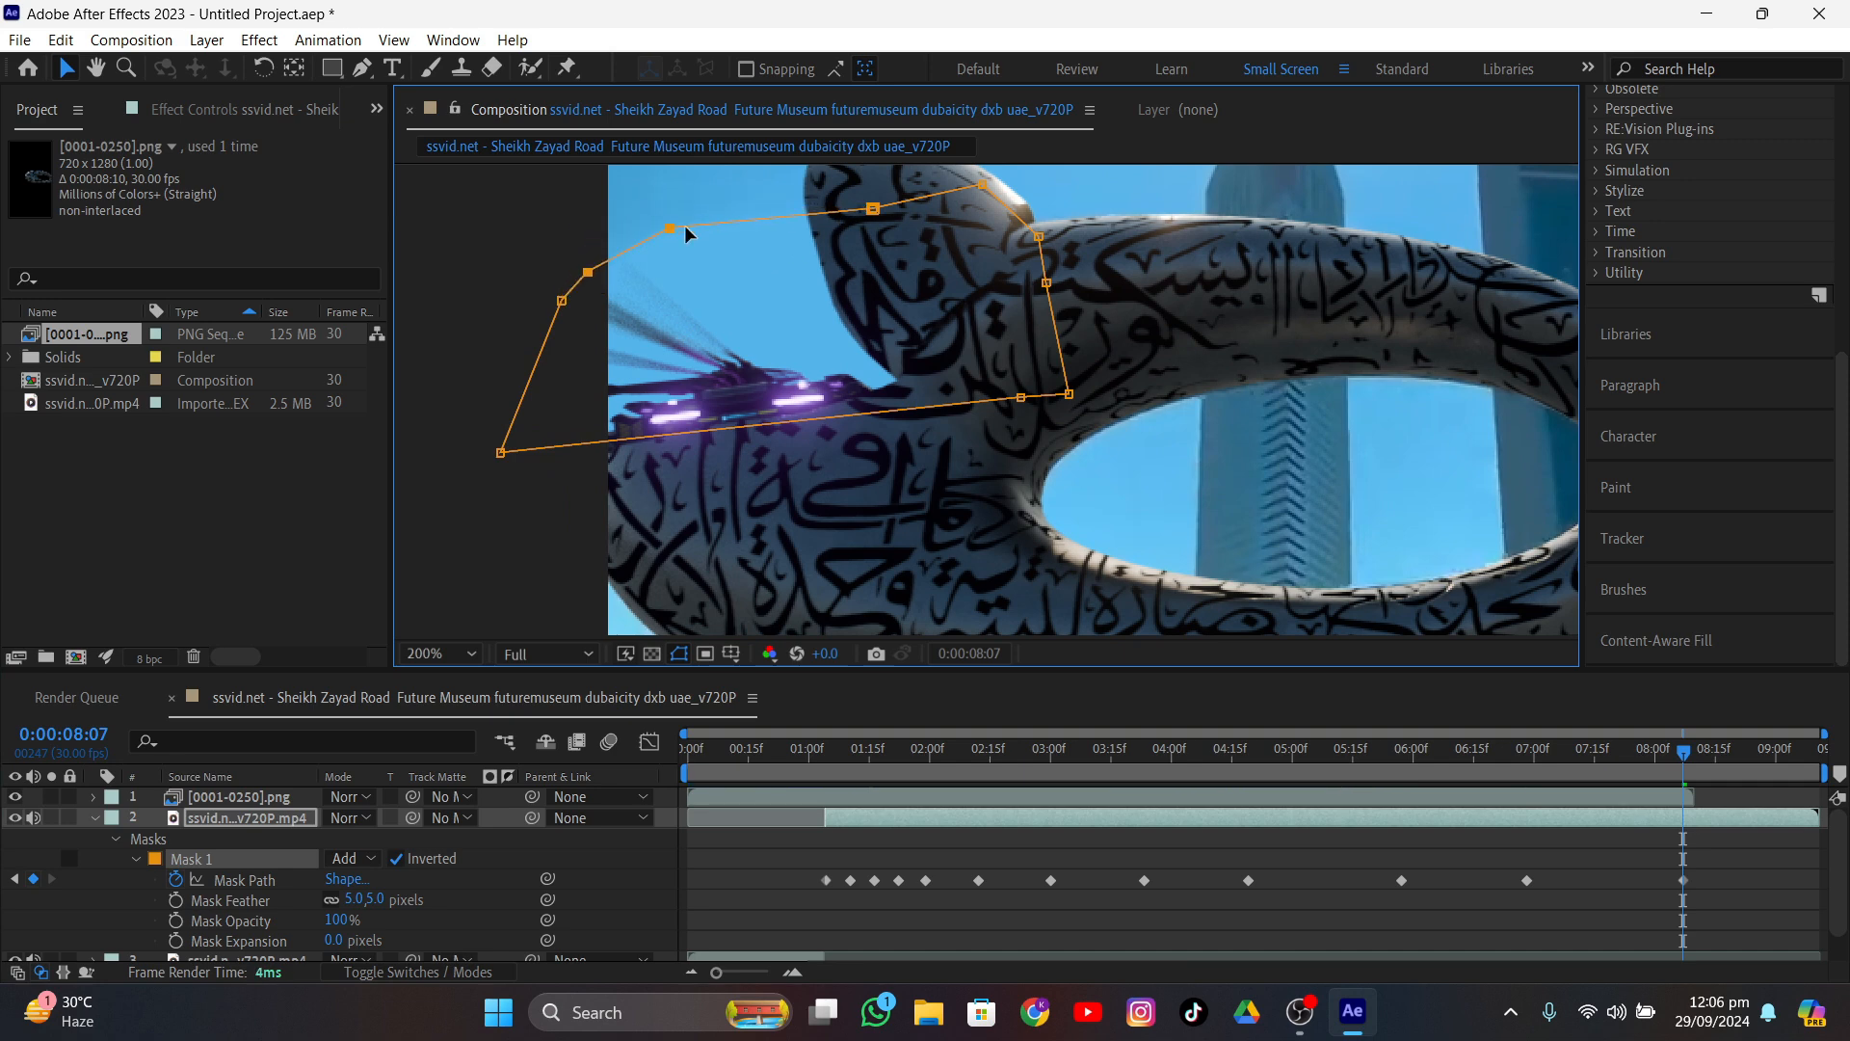
left_click_drag(873, 208, 734, 202)
left_click_drag(982, 185, 773, 223)
left_click_drag(1039, 255, 882, 227)
left_click_drag(1046, 303, 938, 282)
left_click_drag(1068, 413, 955, 347)
left_click_drag(1022, 416, 926, 419)
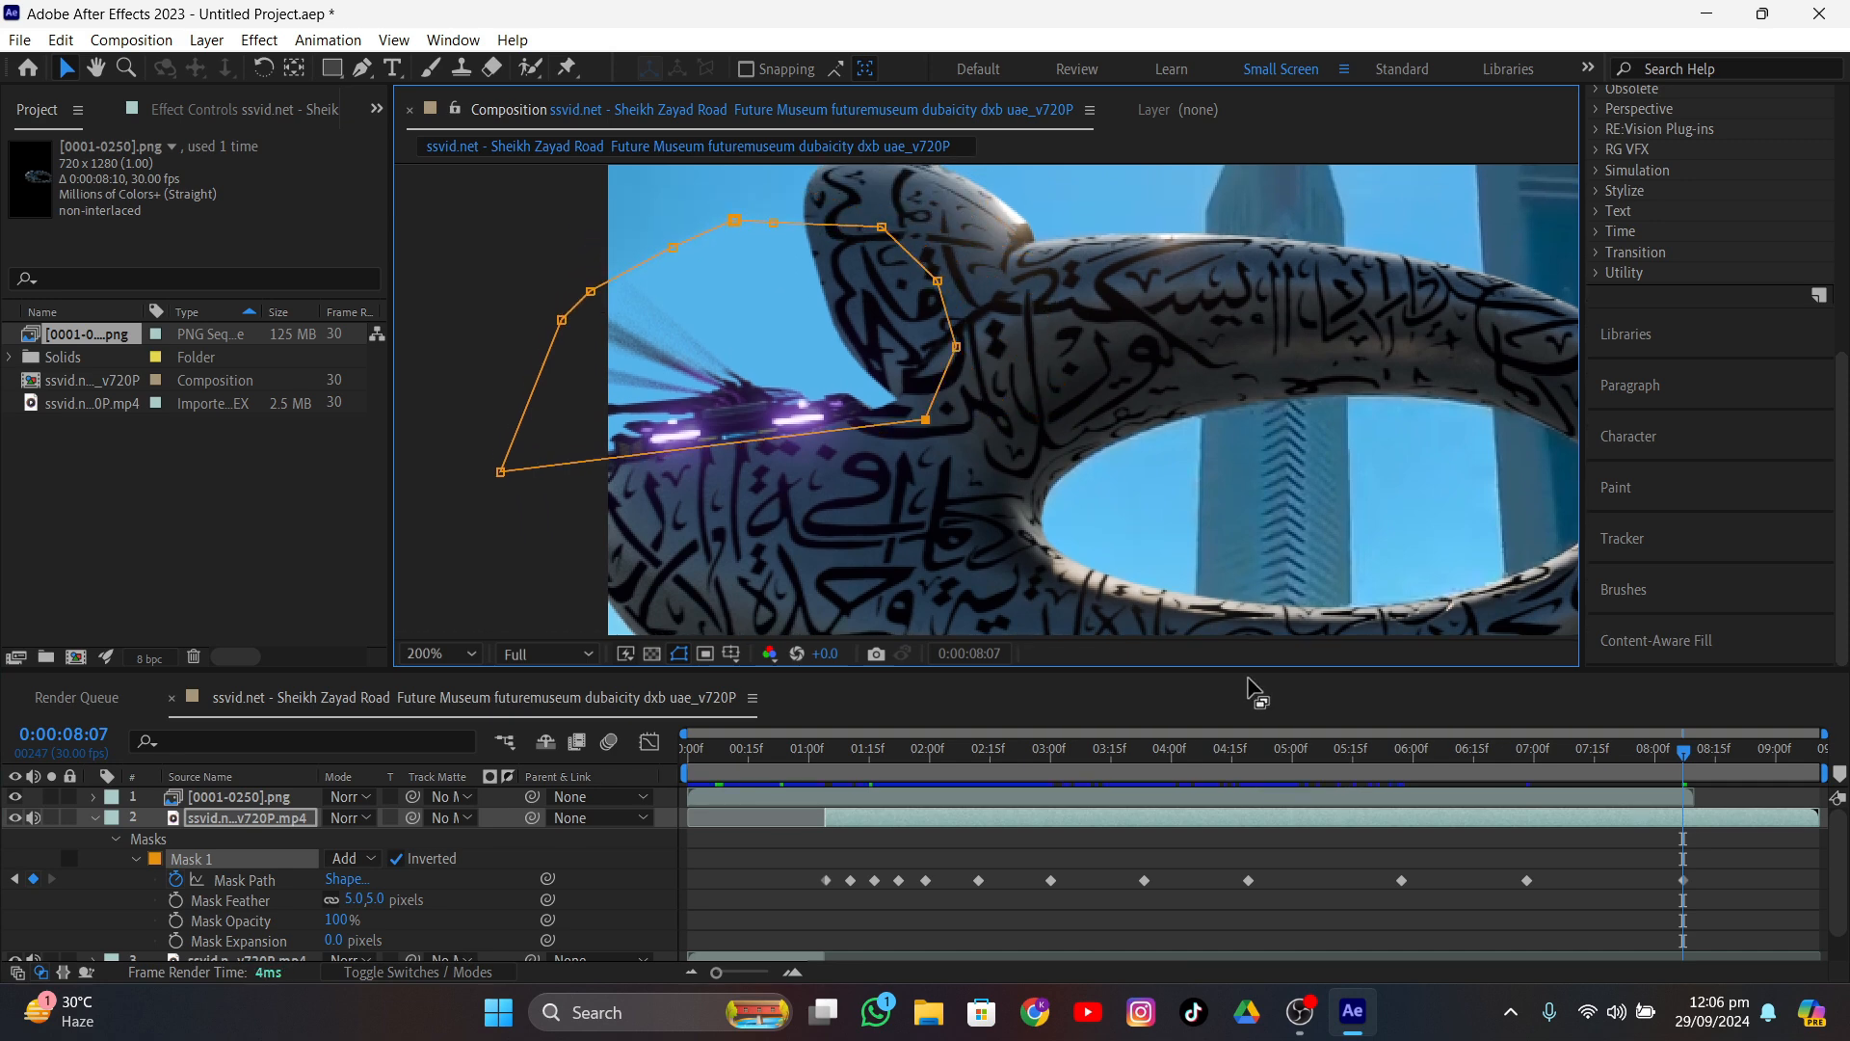
- Split the masked museum video layer at 0:00:08:09 and delete the part after that frame
key("Page_Down")
key("Page_Down")
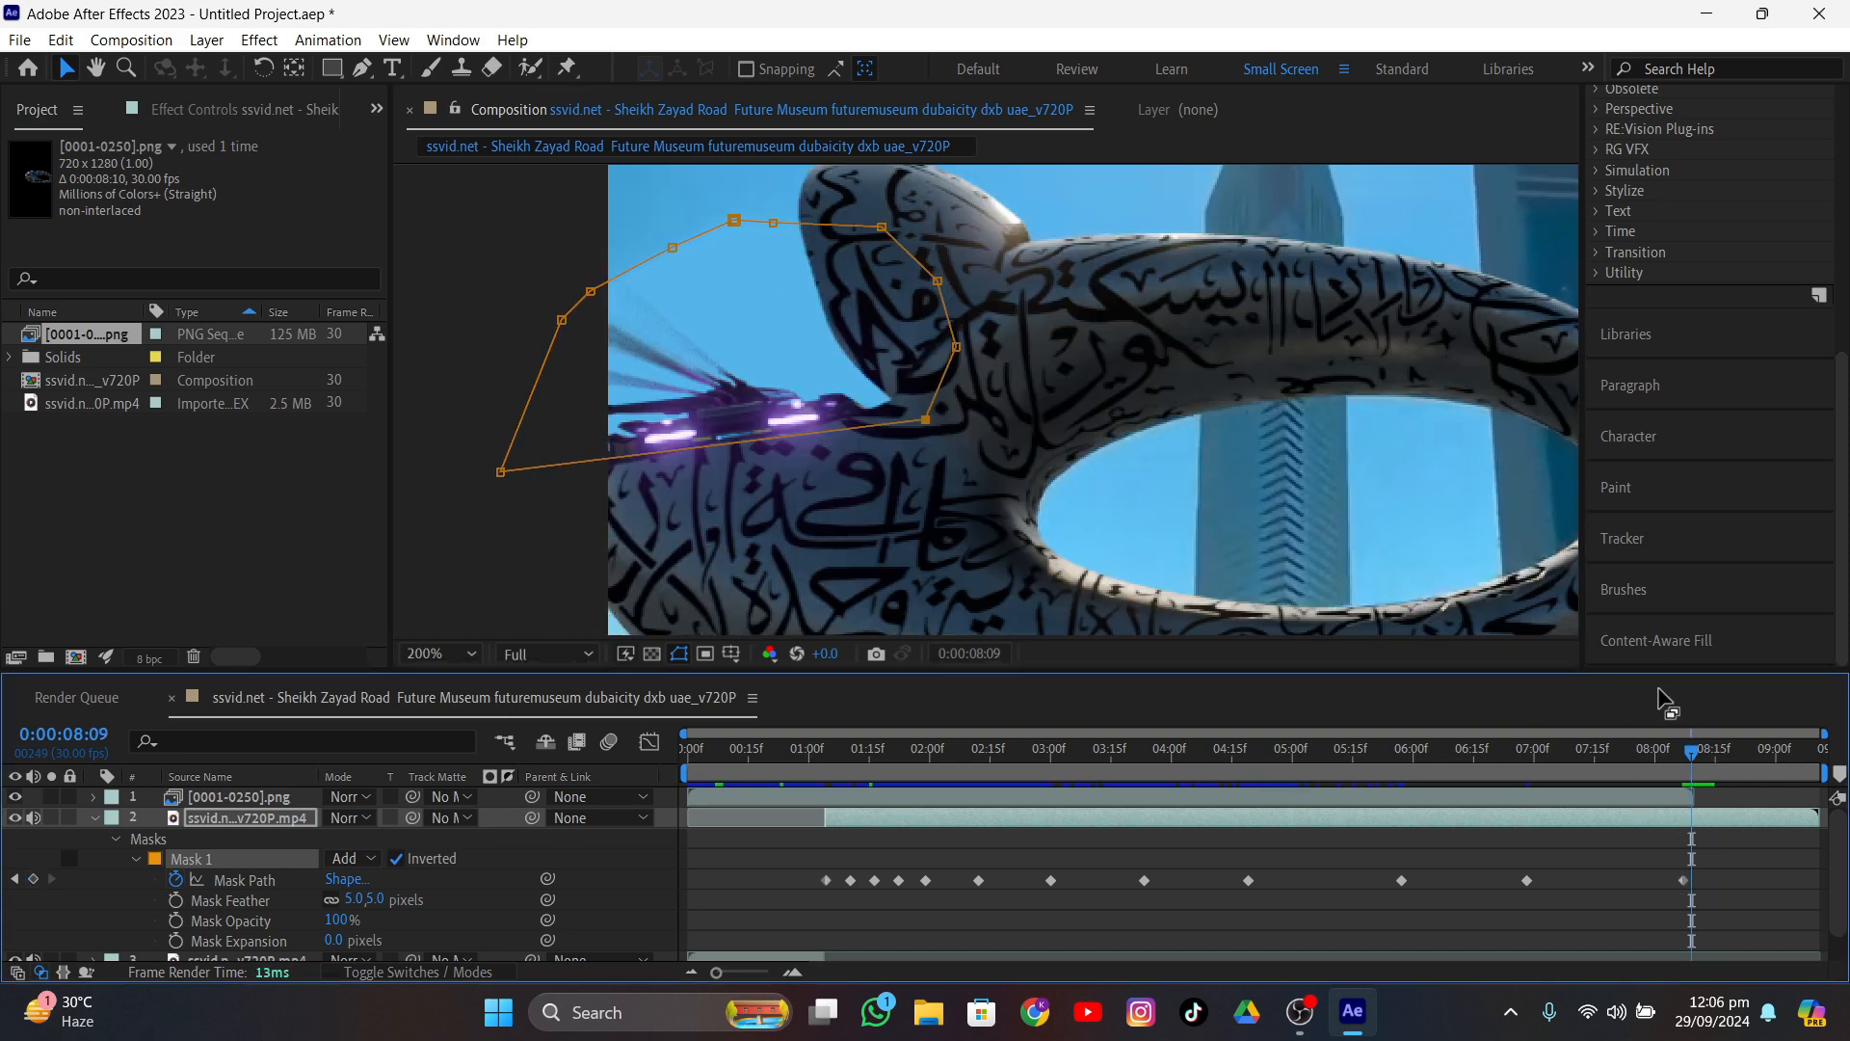
left_click(61, 40)
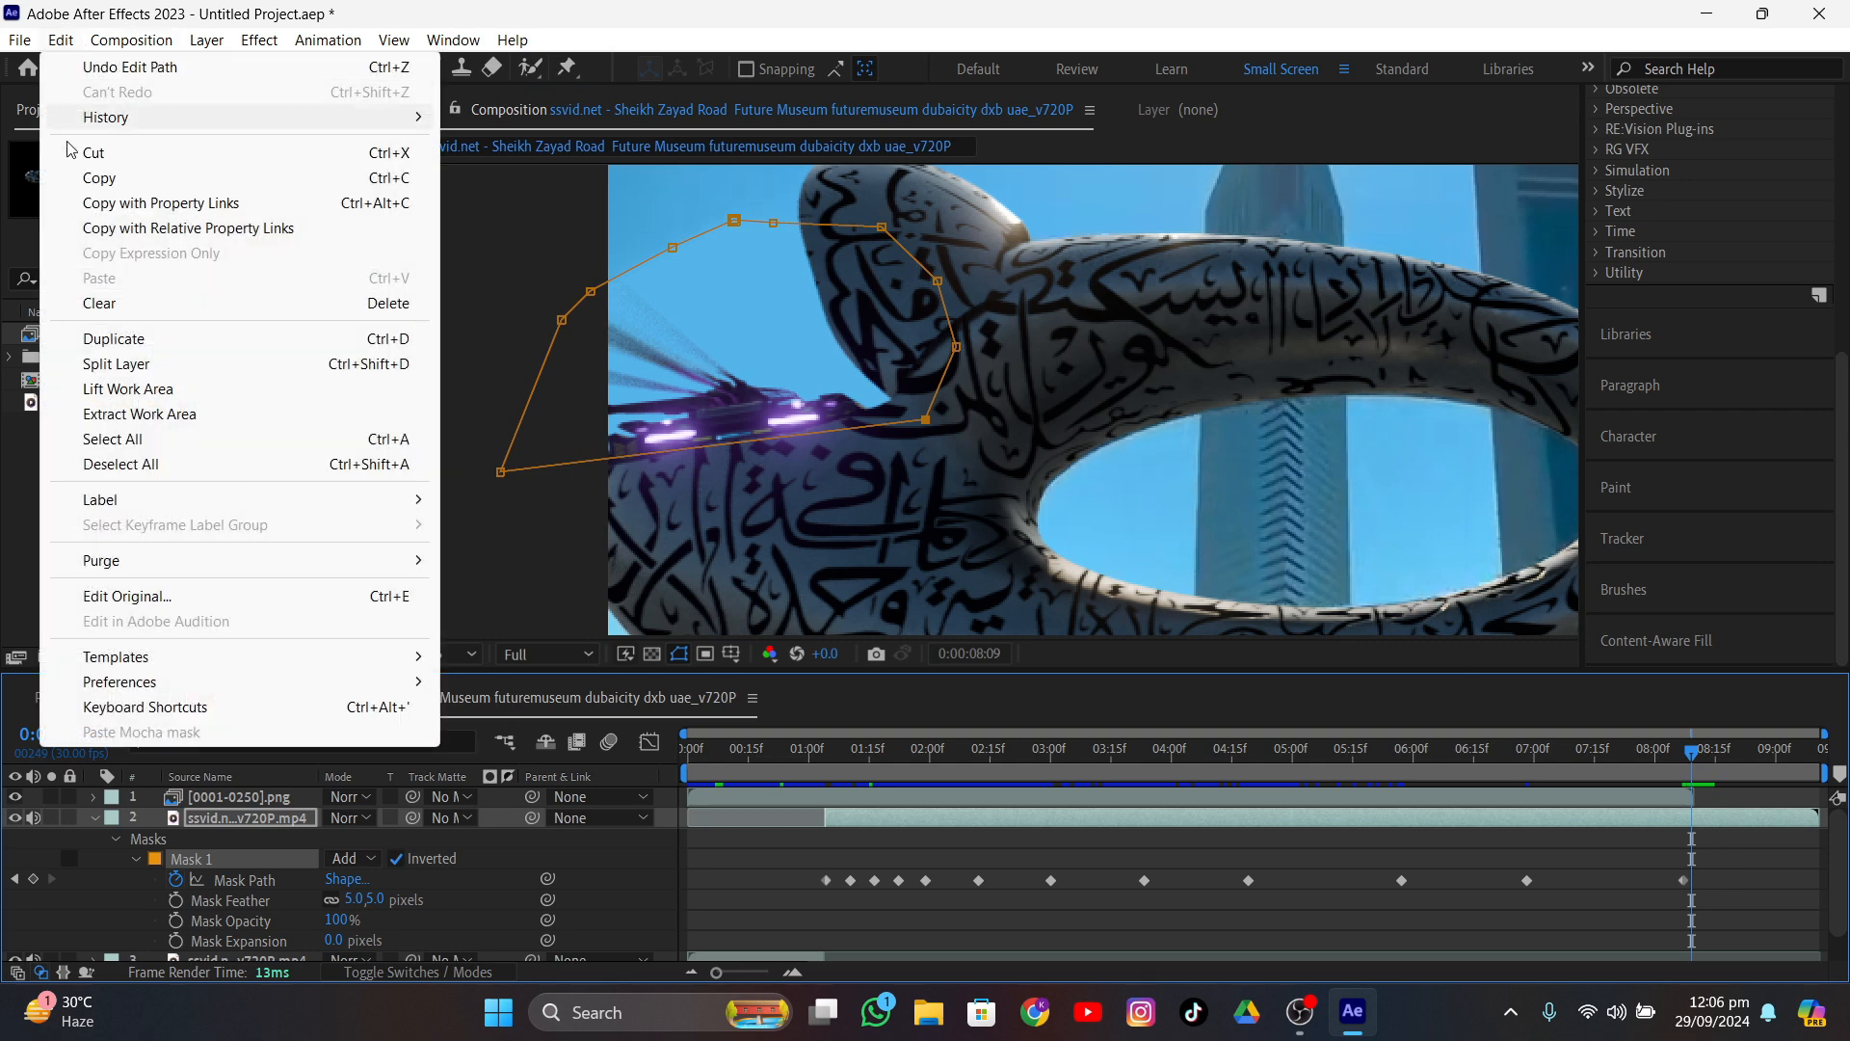
left_click(106, 363)
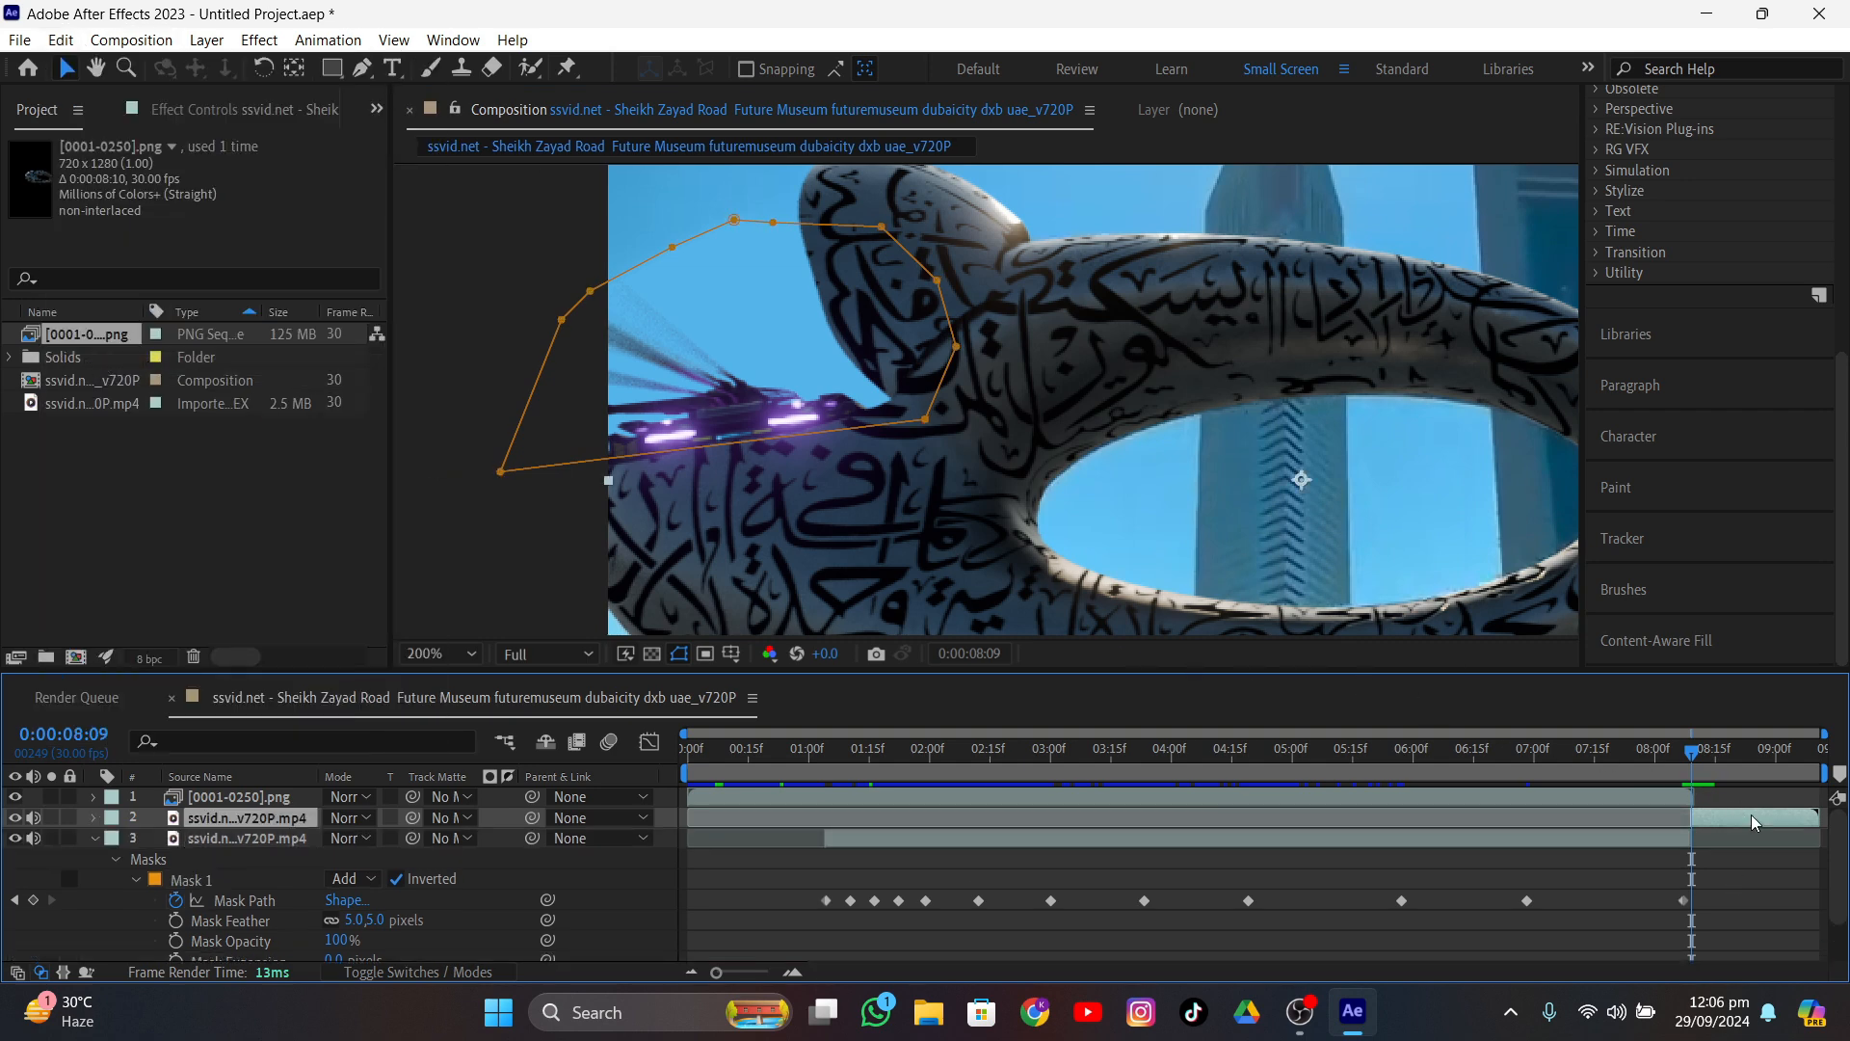
key("Delete")
- Check where the upper layers end, split the blue solid layer at 0:00:08:09 and delete its remainder
left_click_drag(1690, 761, 1687, 755)
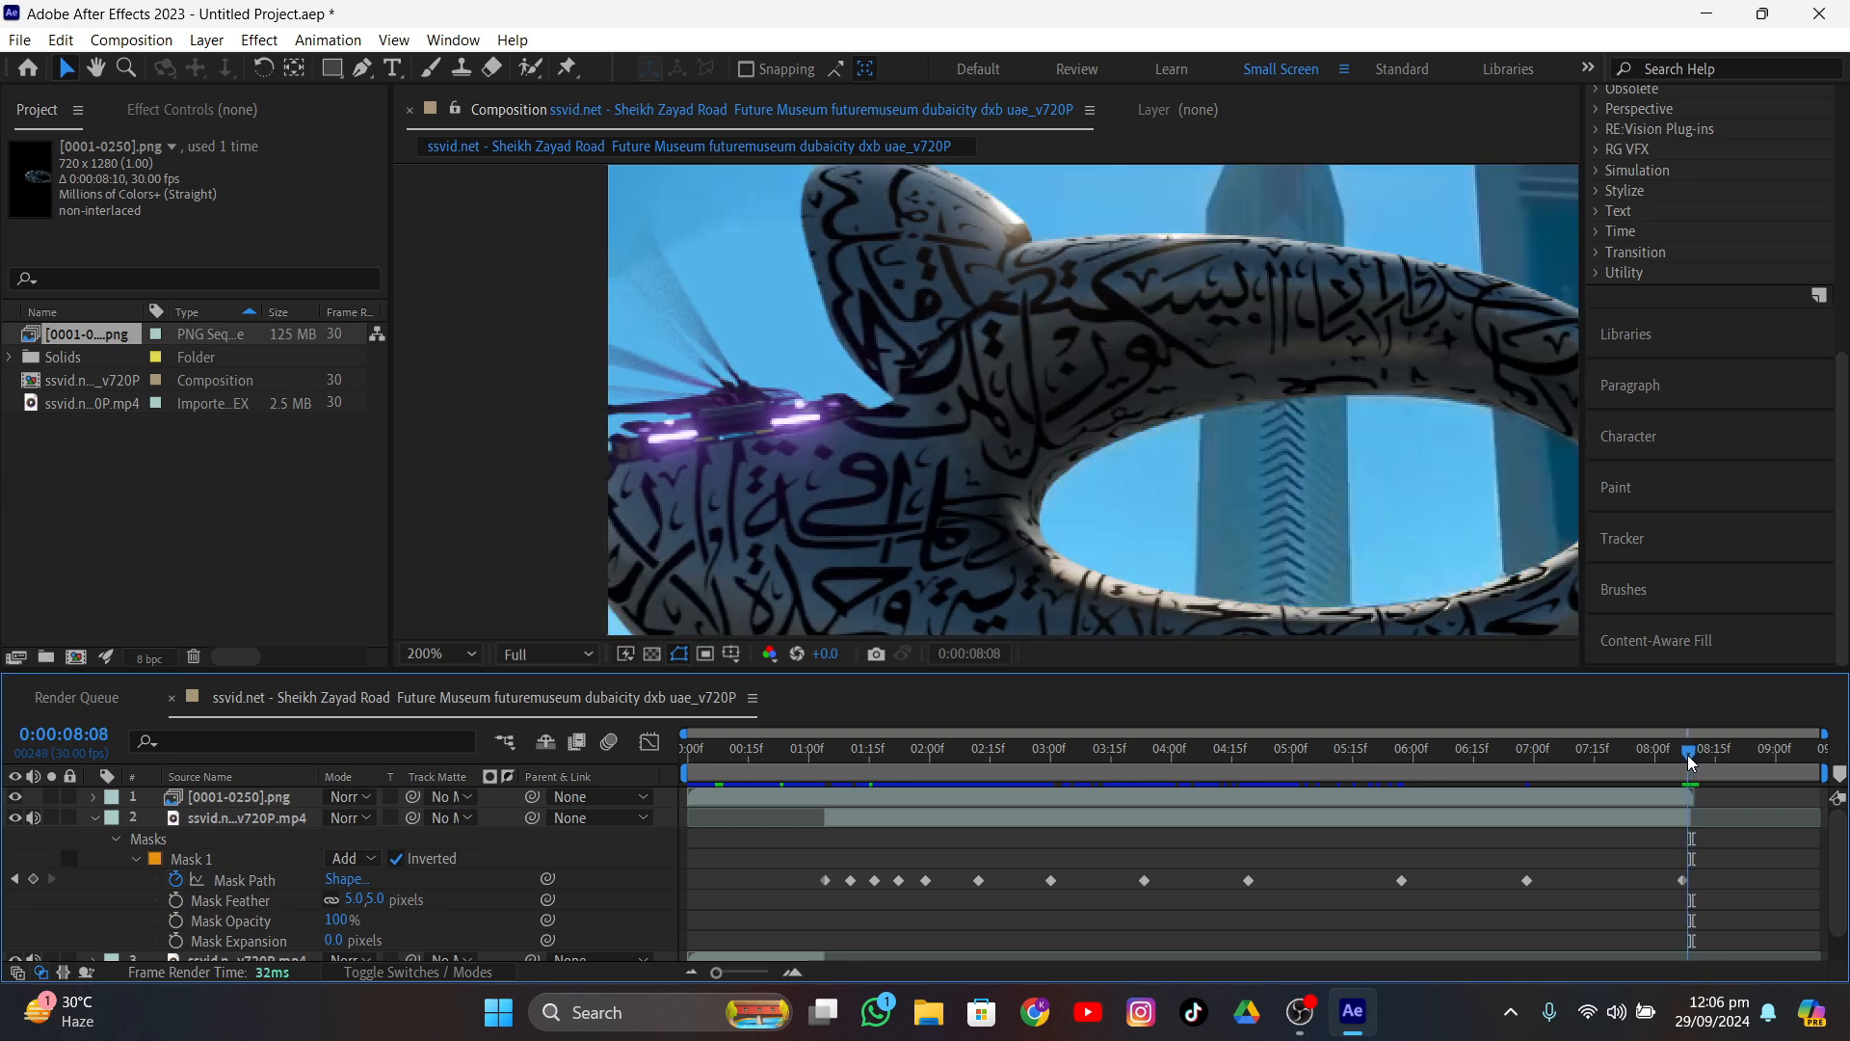
left_click(1693, 812)
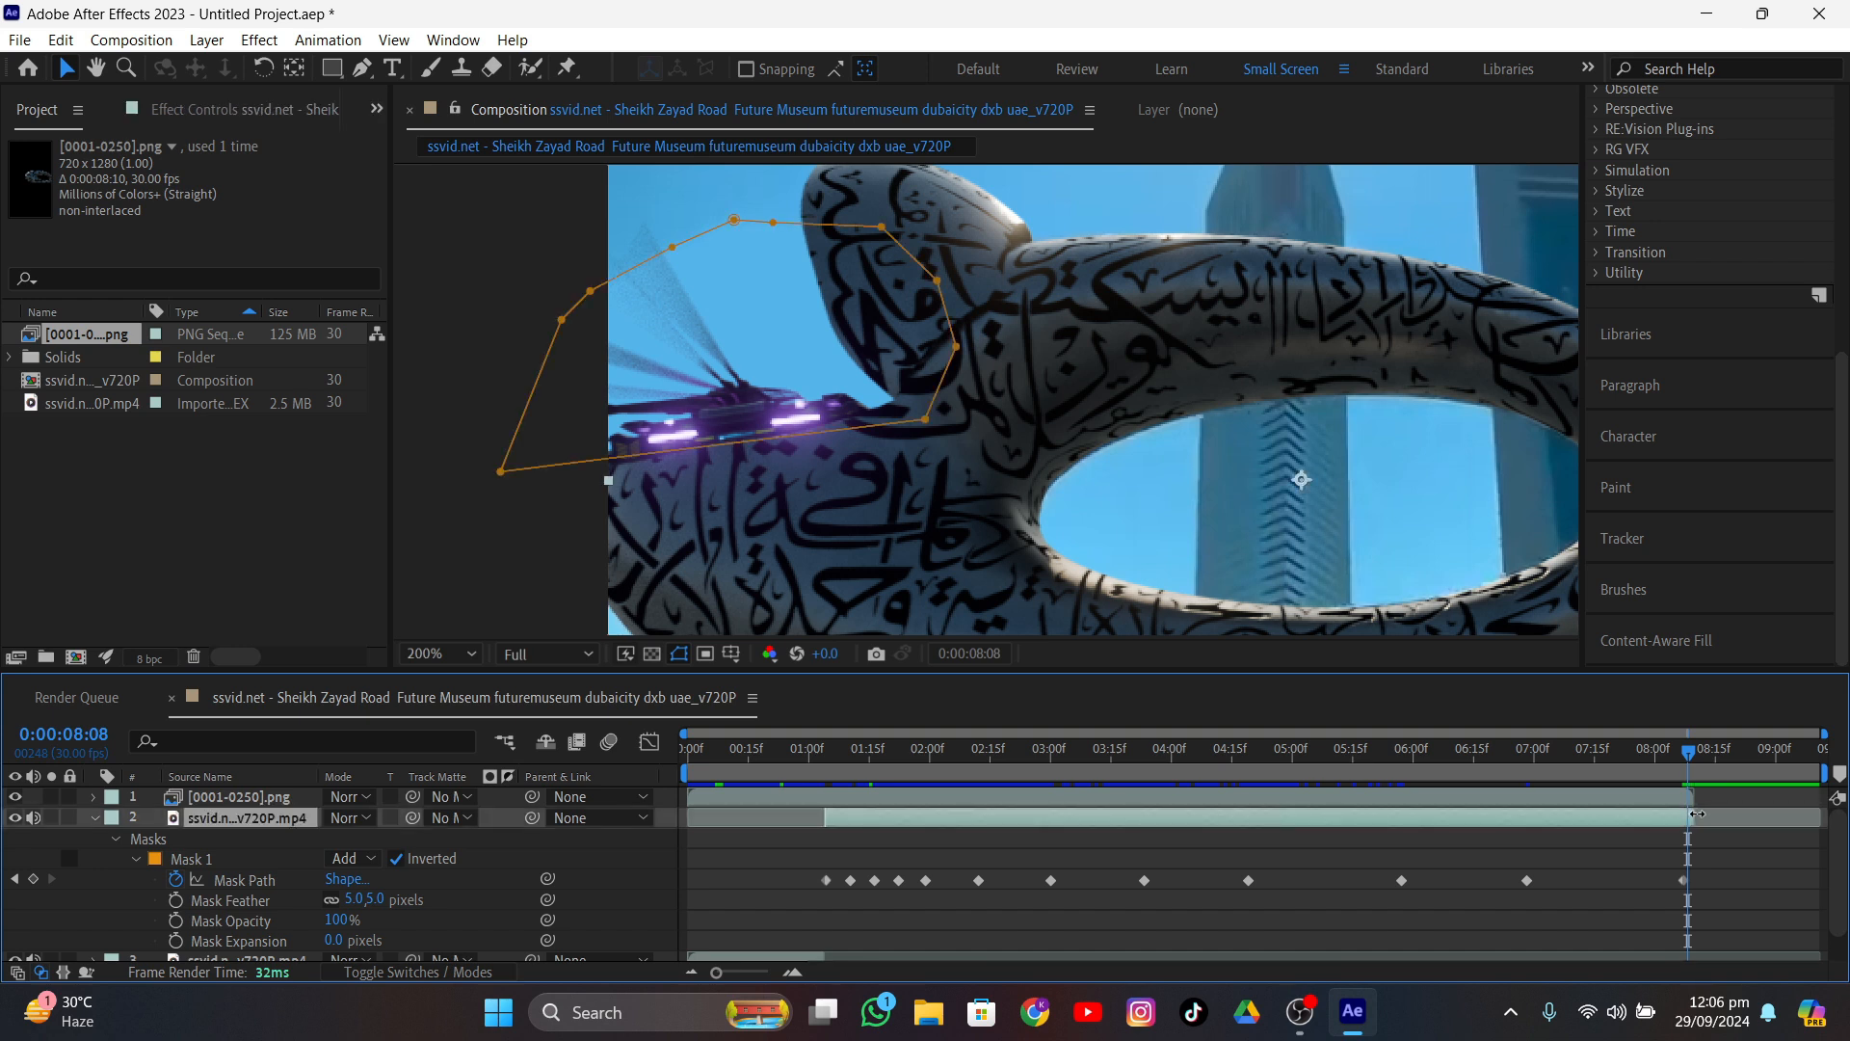
scroll(1532, 922, "down", 2)
left_click(1736, 952)
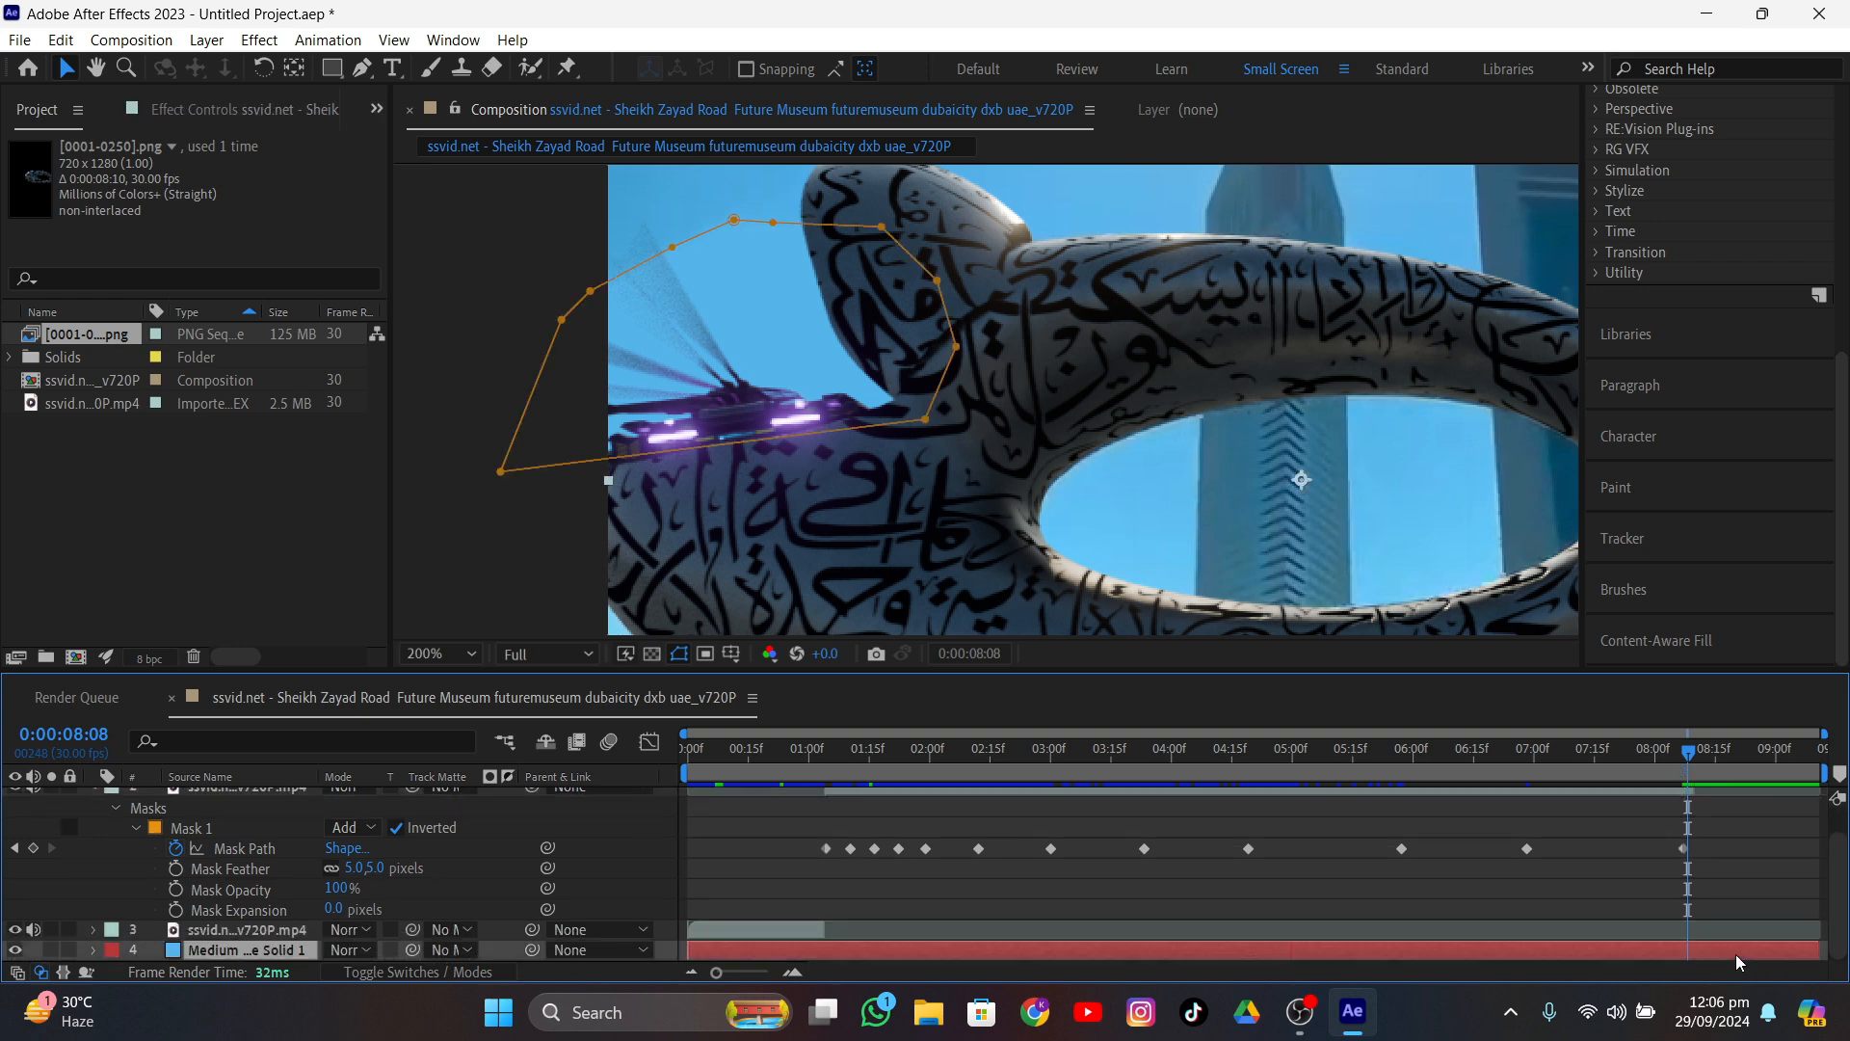
scroll(1668, 846, "up", 2)
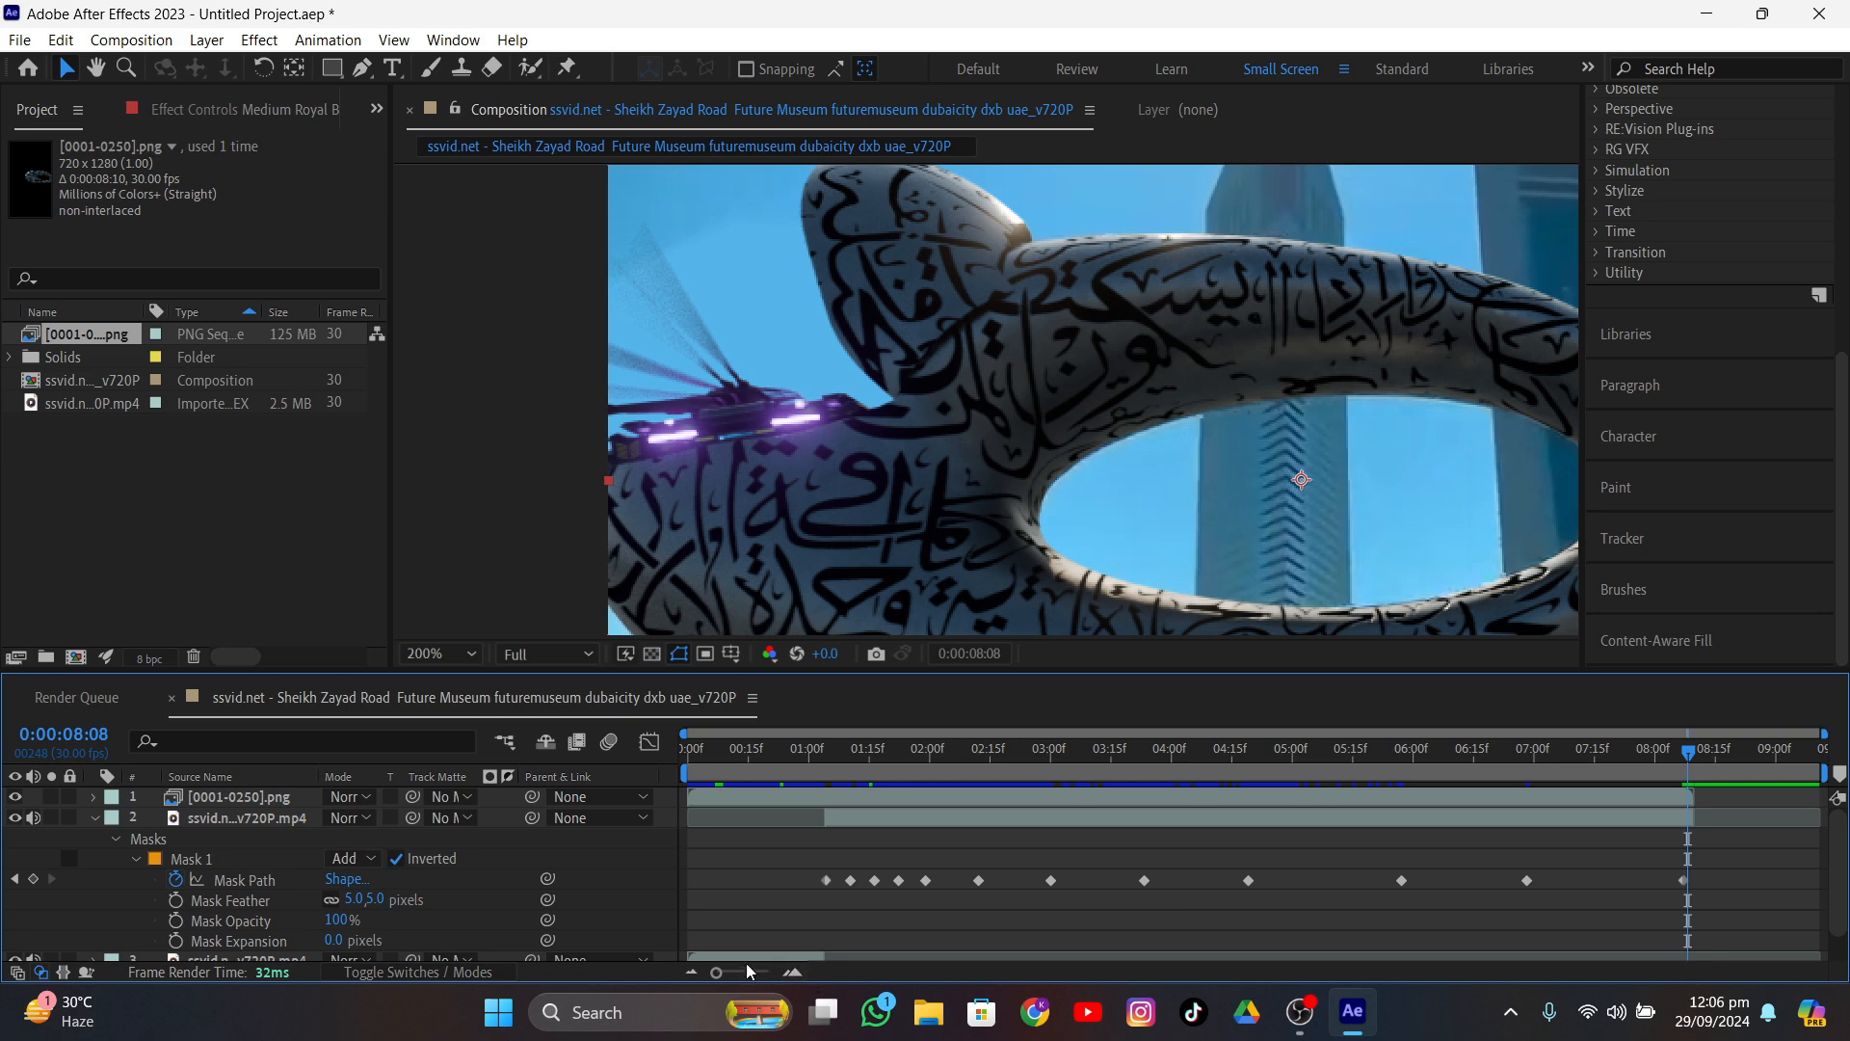
left_click_drag(746, 970, 770, 971)
left_click_drag(1255, 754, 1331, 805)
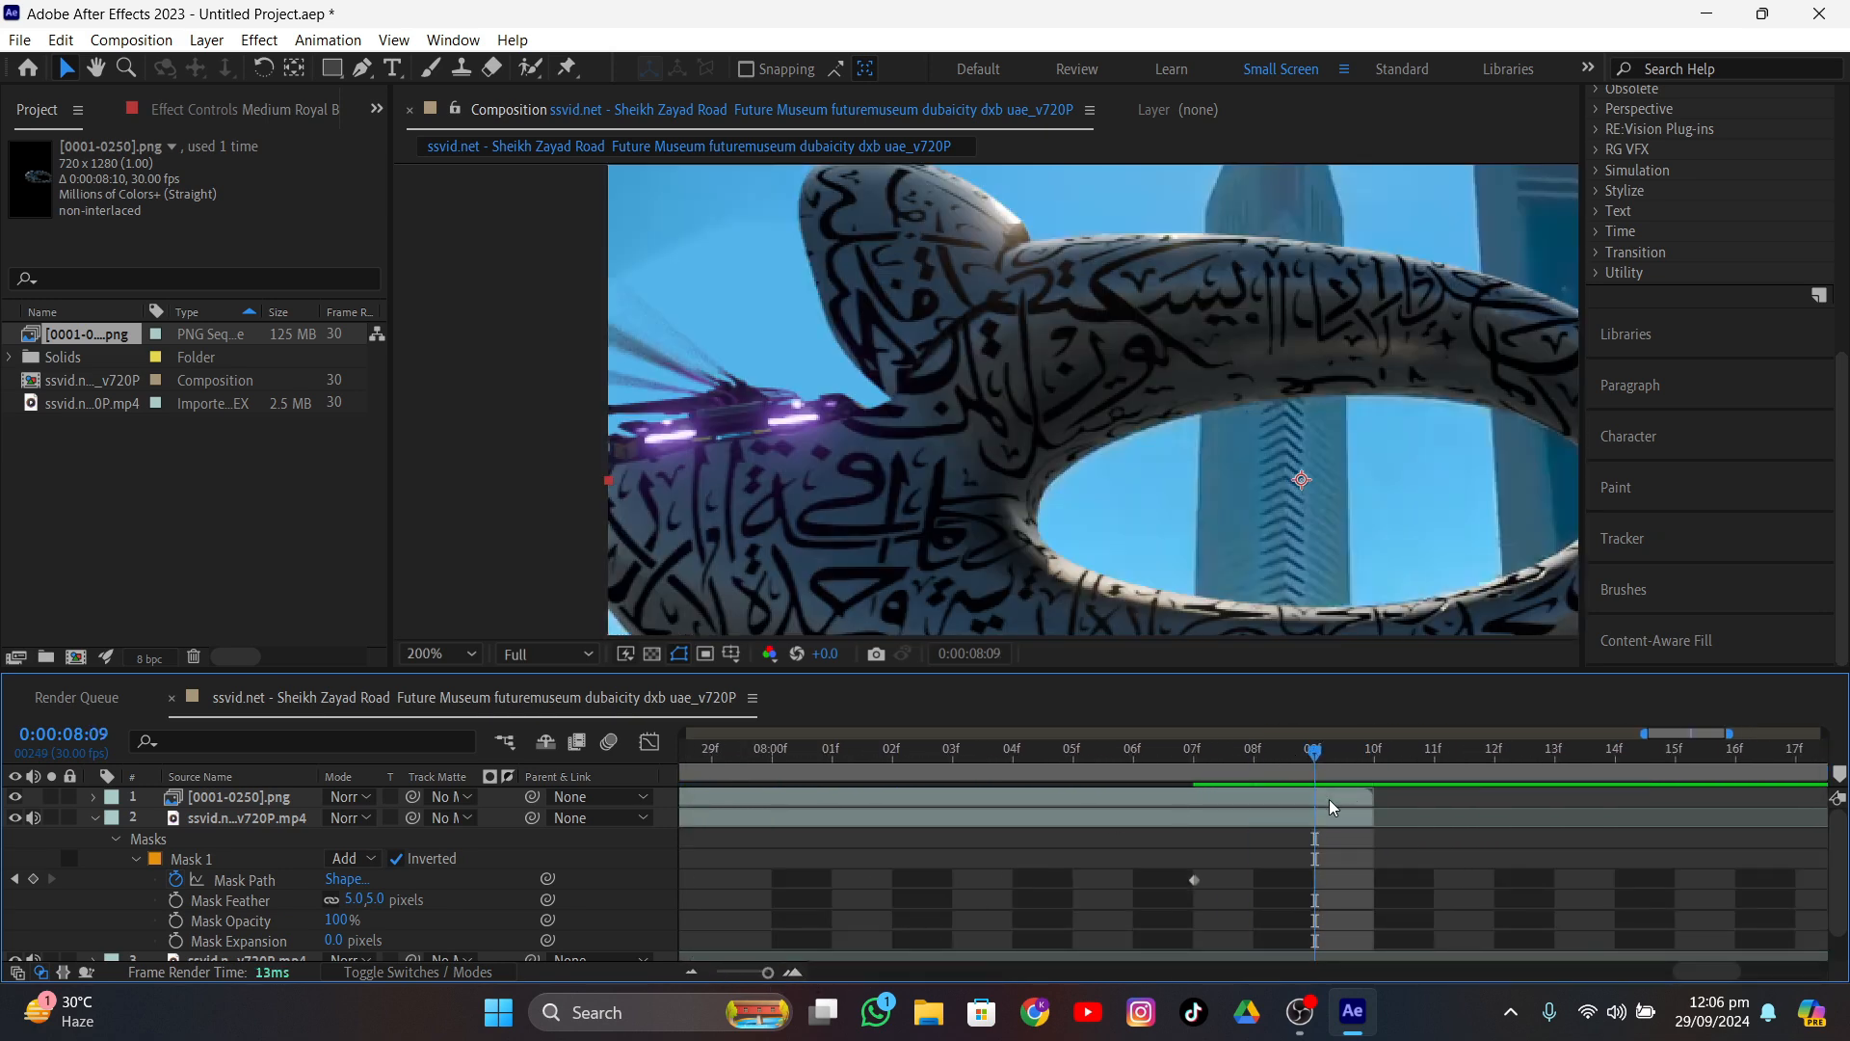
left_click_drag(768, 971, 716, 971)
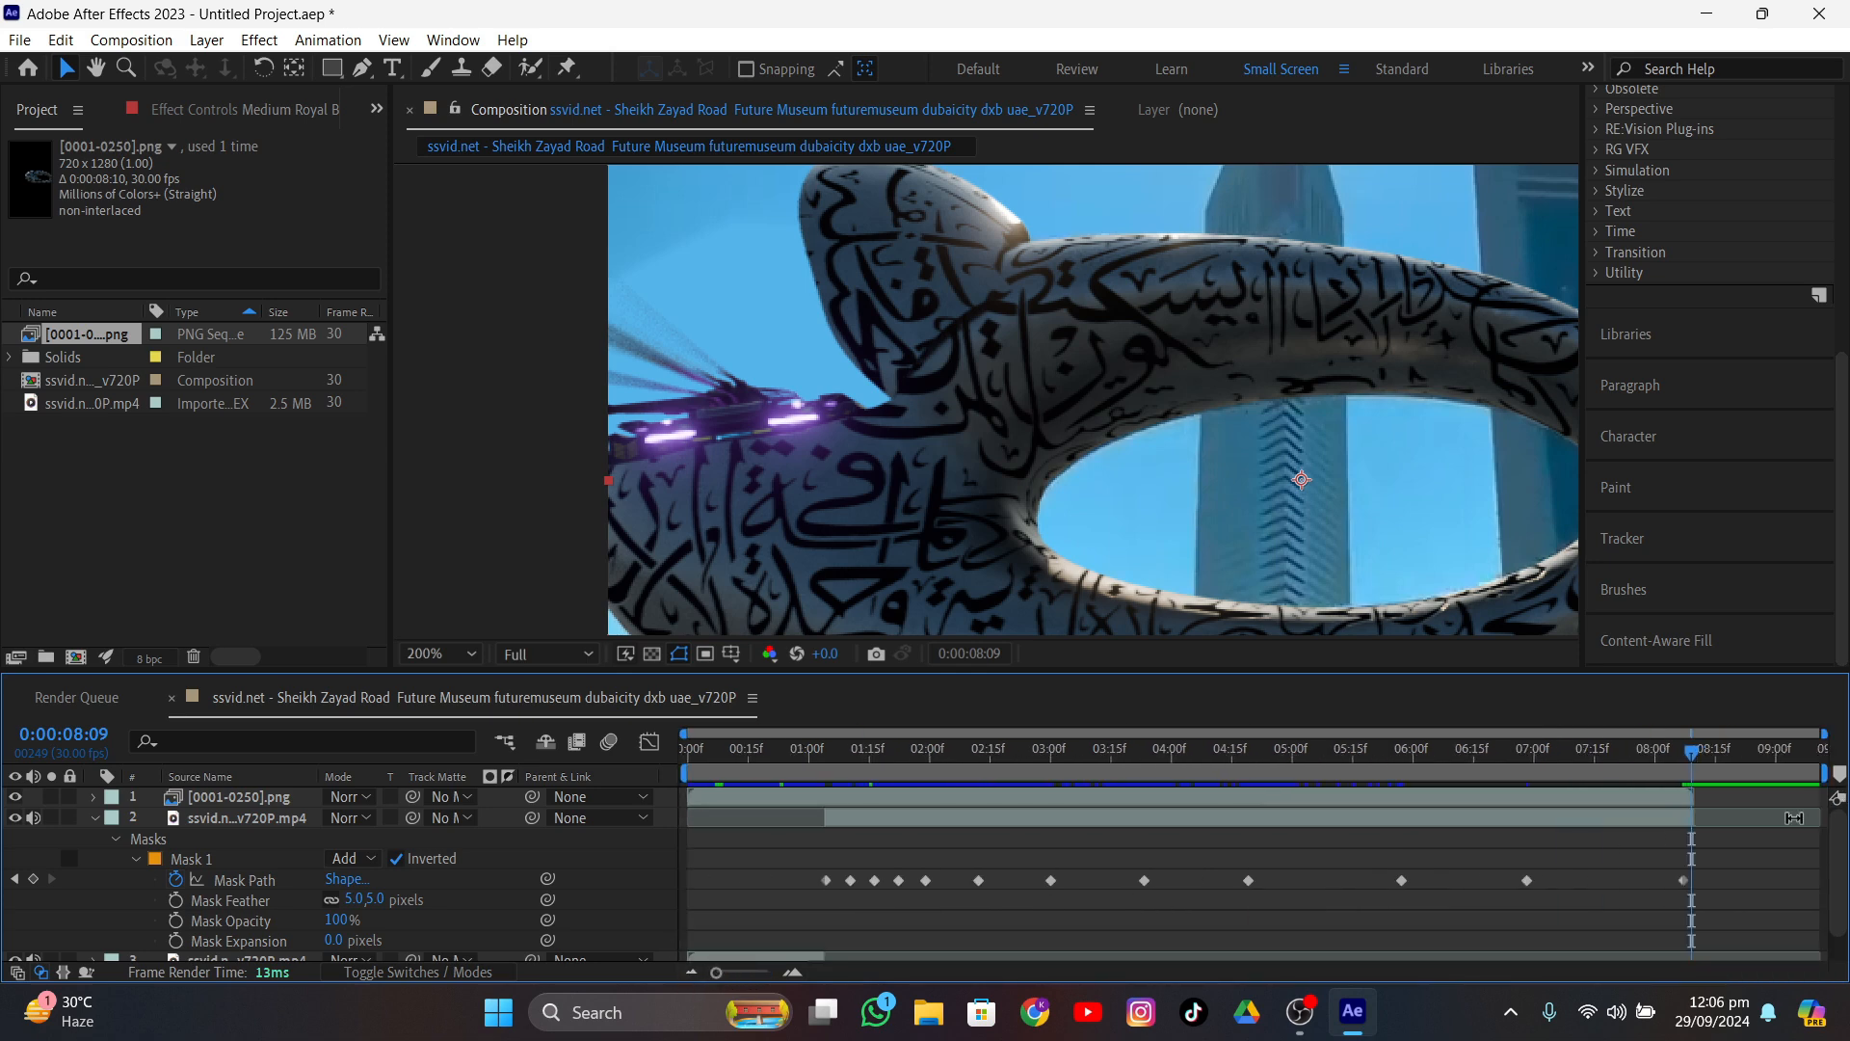
scroll(1711, 895, "down", 1)
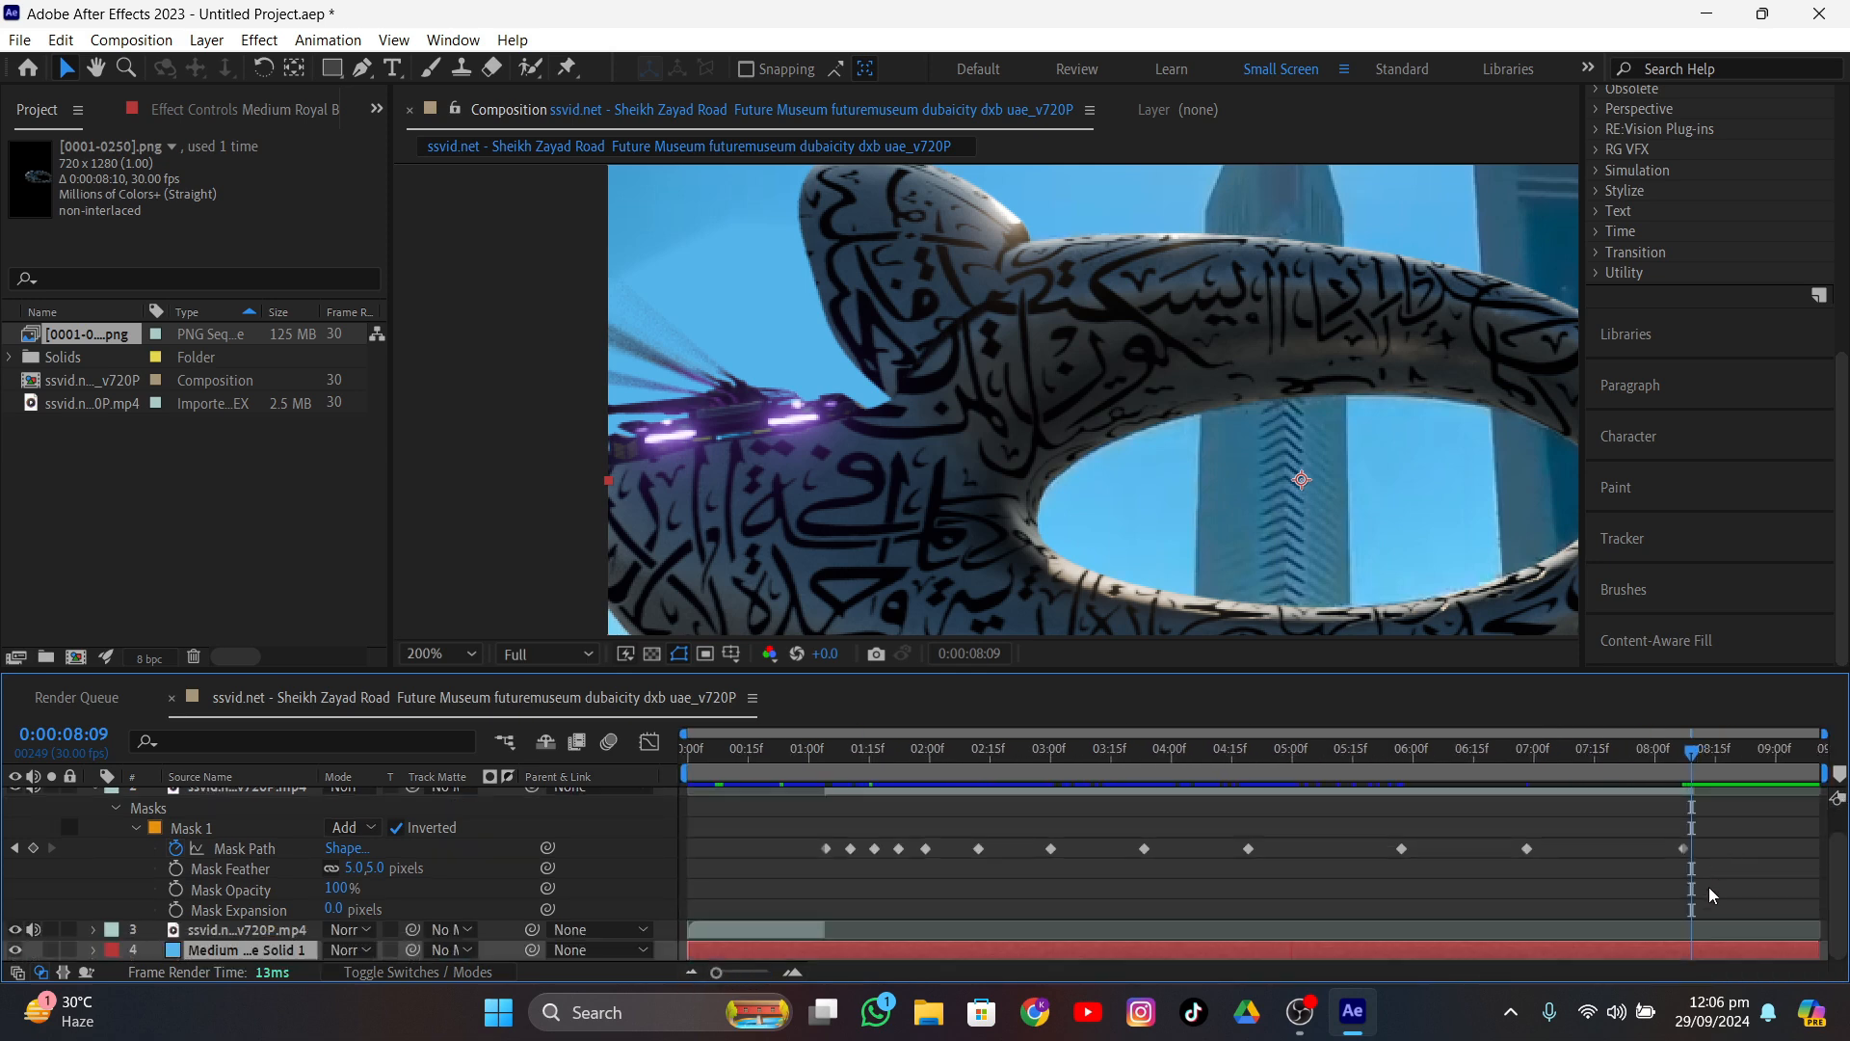
left_click(62, 40)
left_click(125, 364)
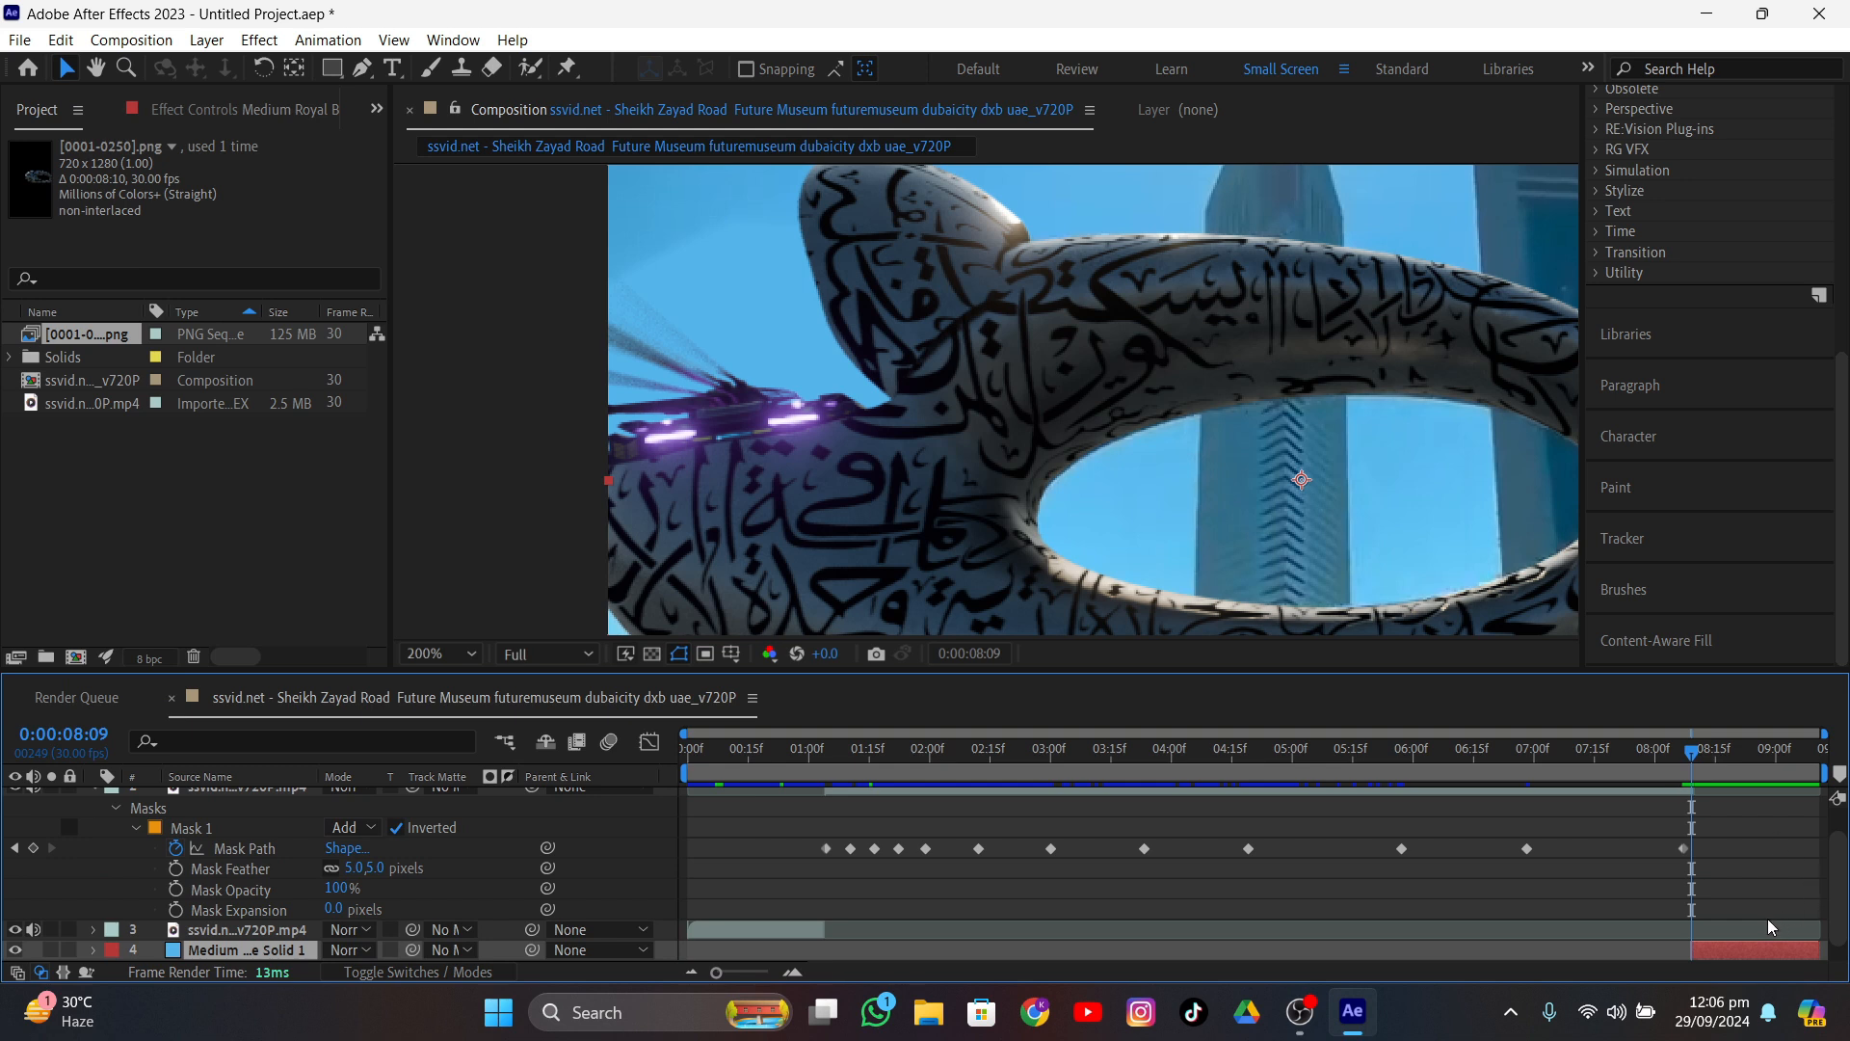
key("Delete")
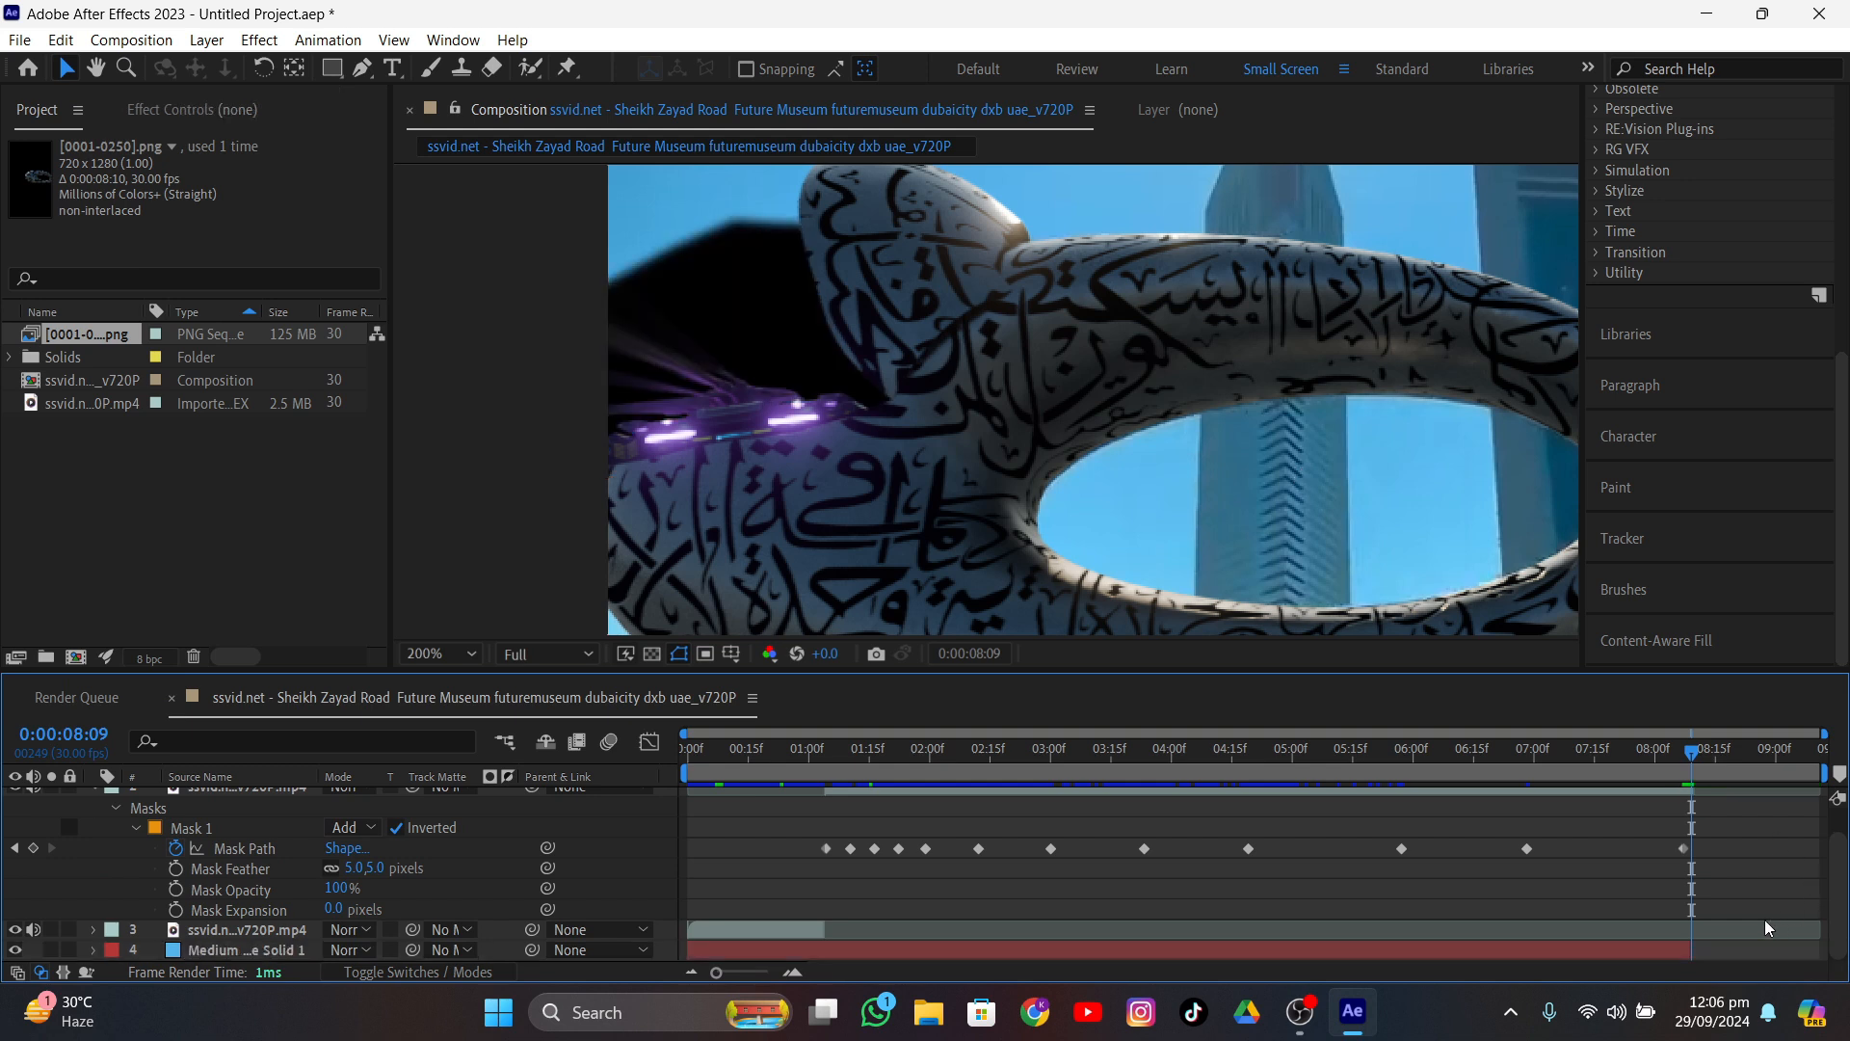
left_click(1691, 956)
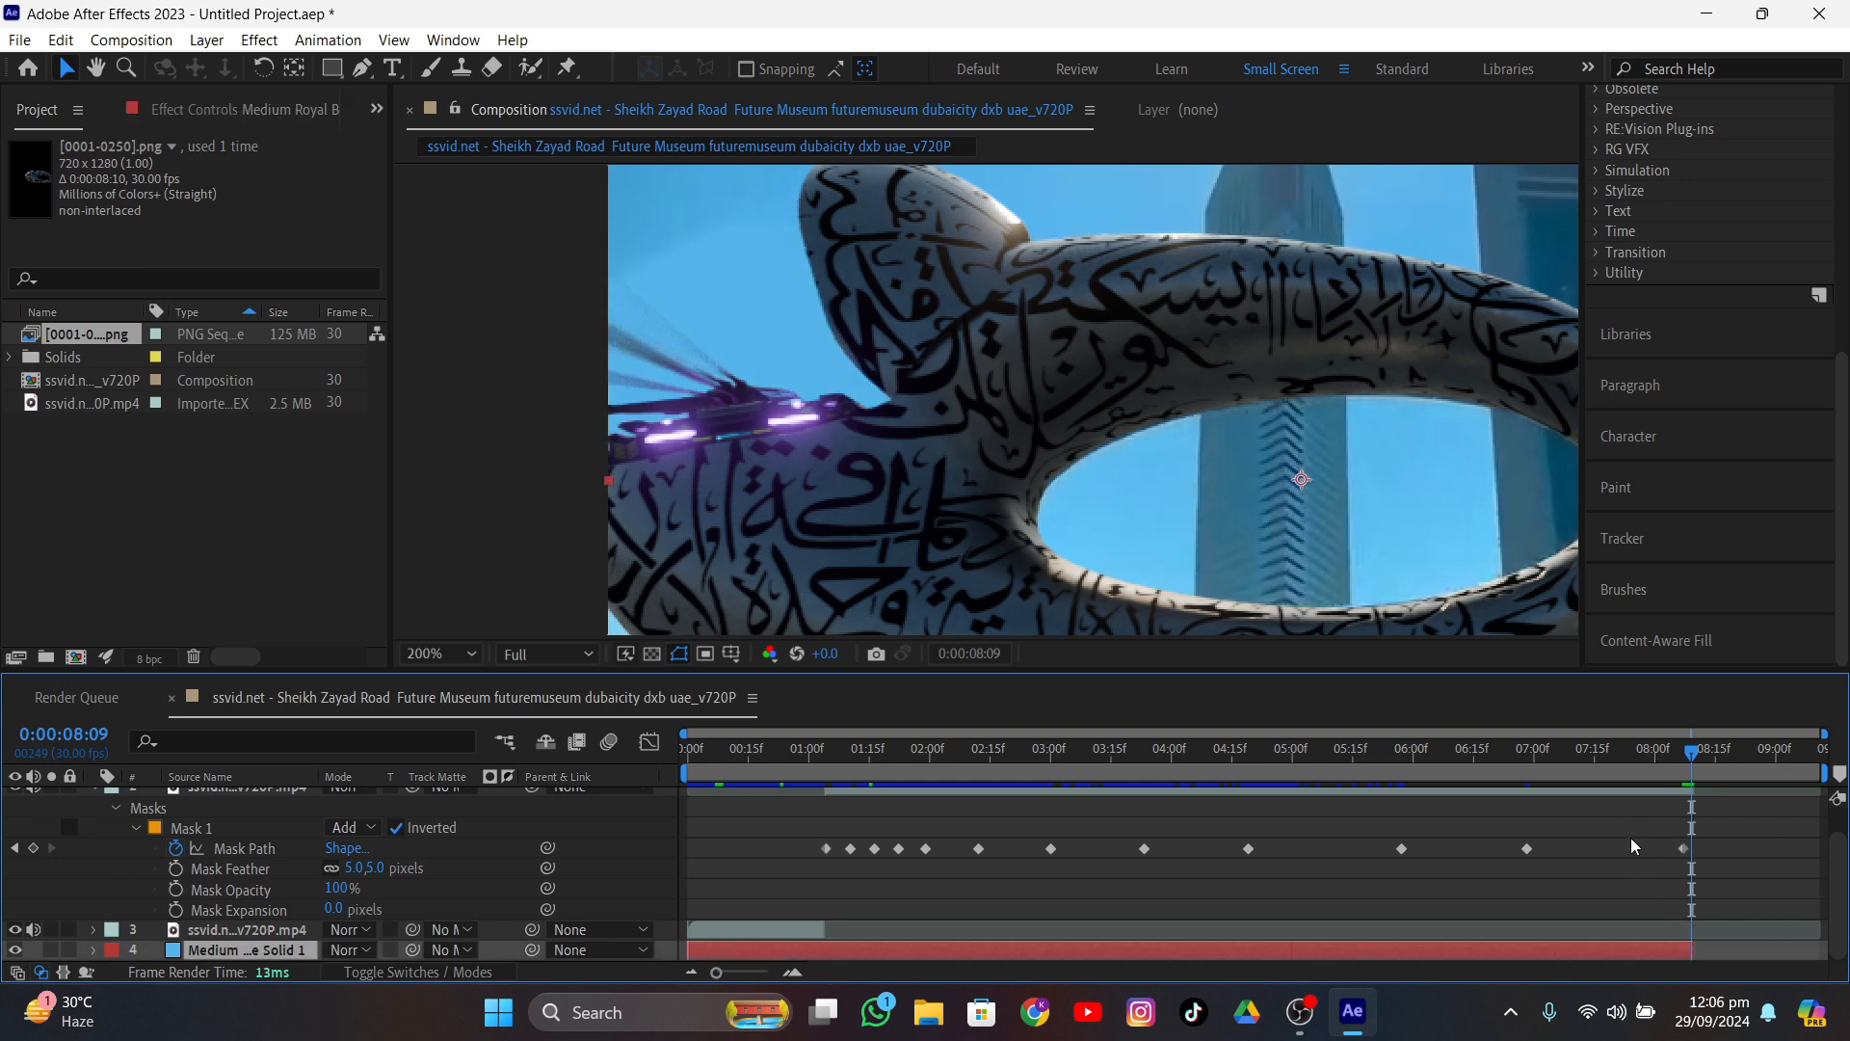
- Review the masked museum animation at 0:00:05:12 and 0:00:03:01, and return to the first frame
left_click_drag(1691, 751, 1340, 867)
scroll(1176, 374, "down", 4)
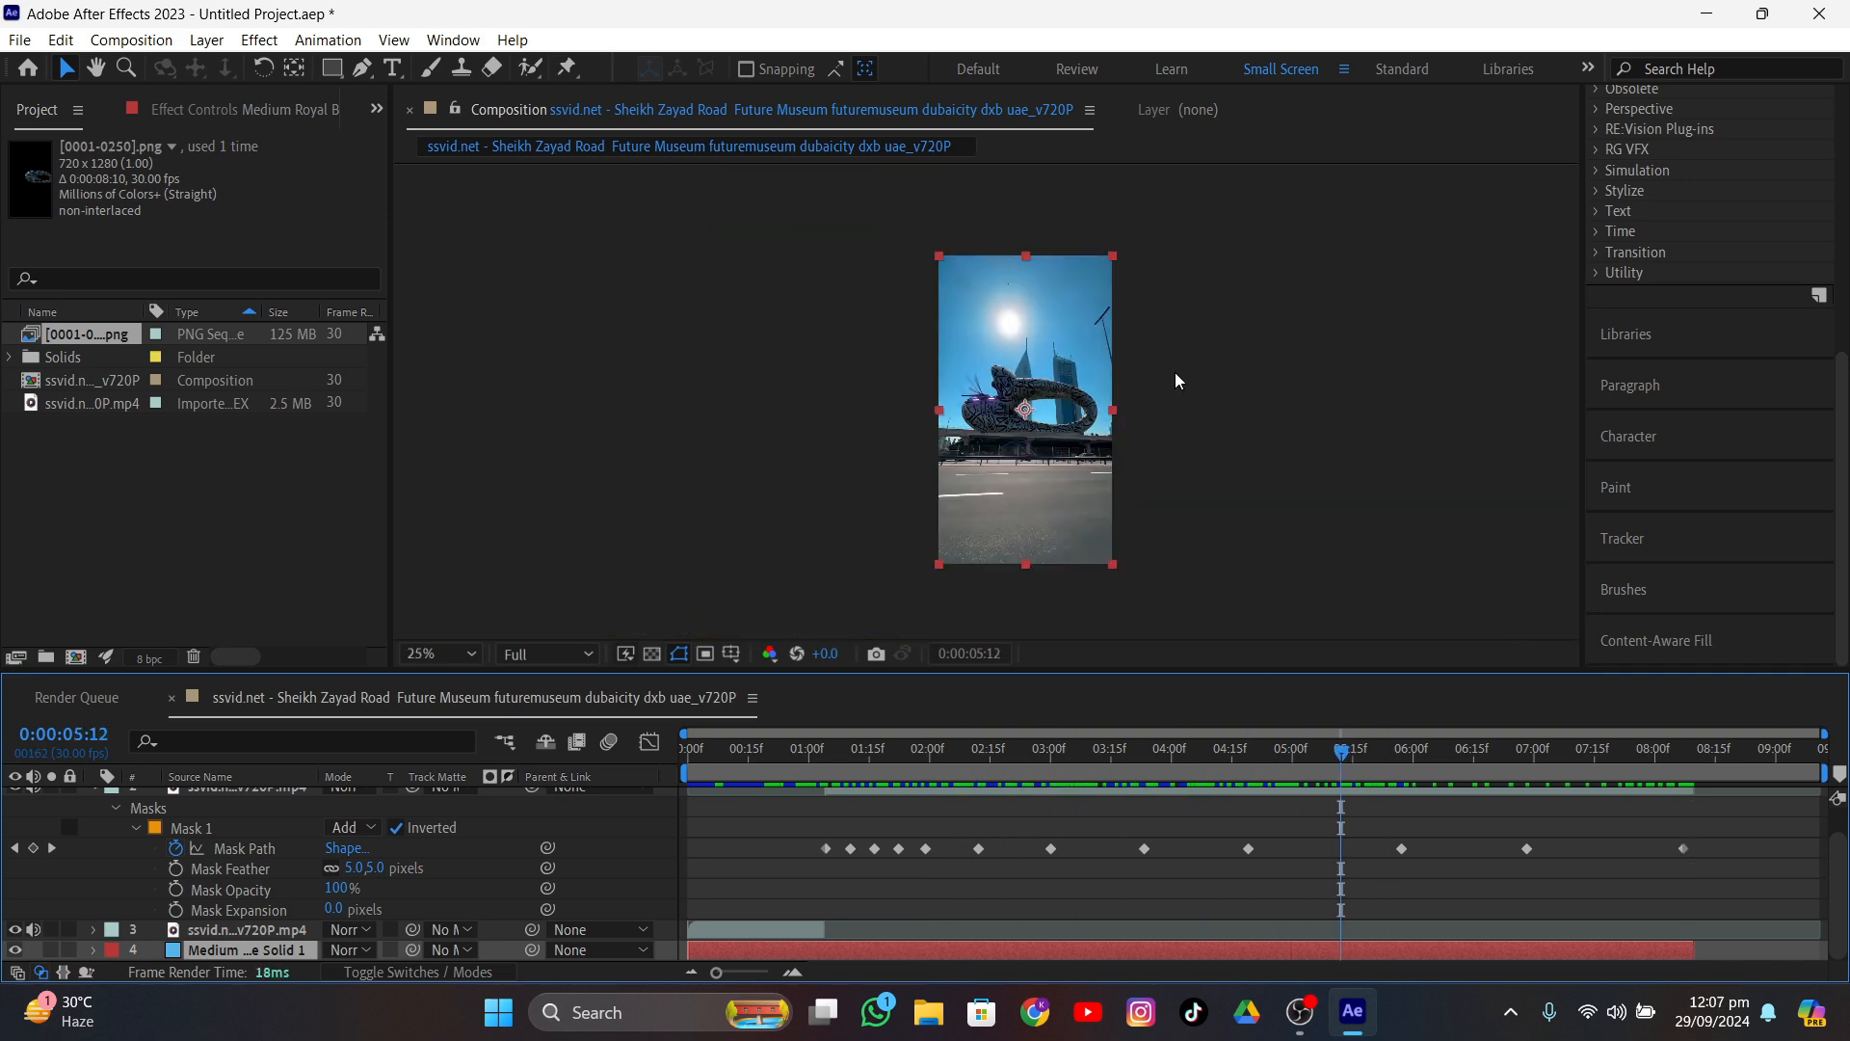
left_click_drag(1342, 771, 1057, 860)
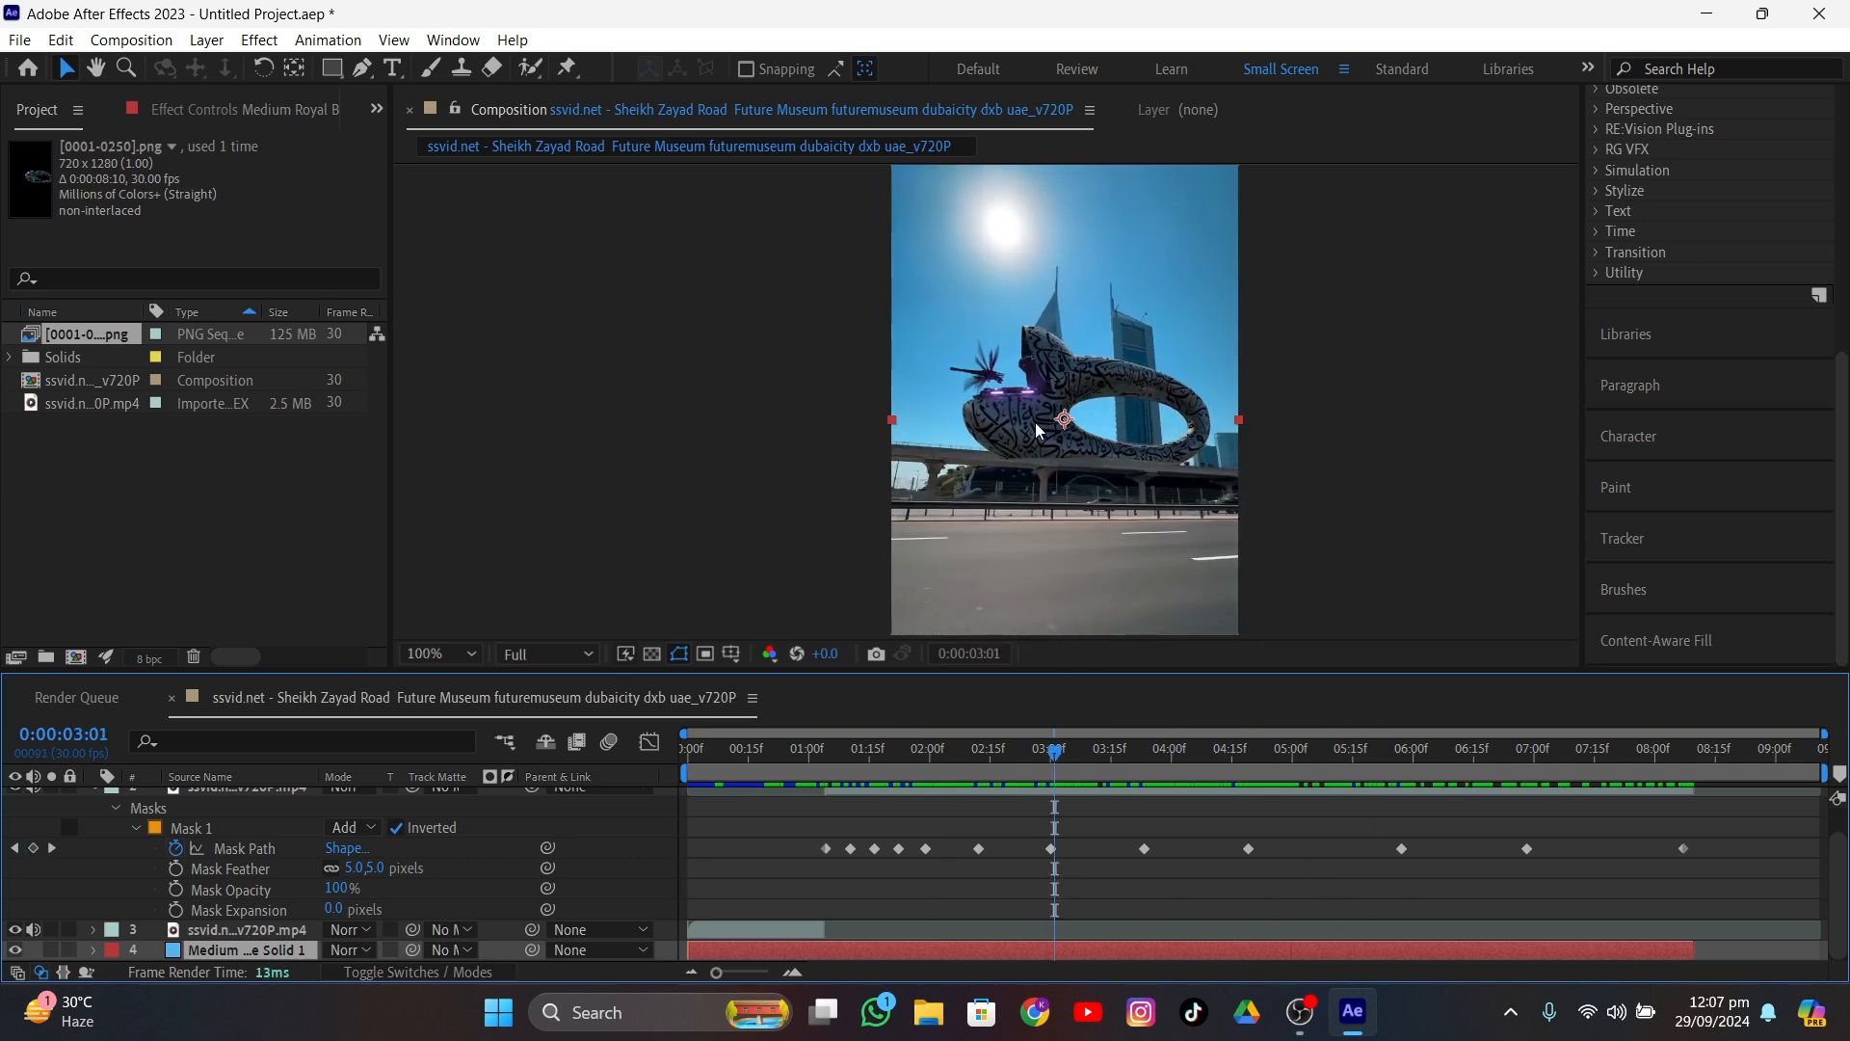
scroll(1035, 422, "up", 1)
middle_click_drag(1148, 522, 1114, 478)
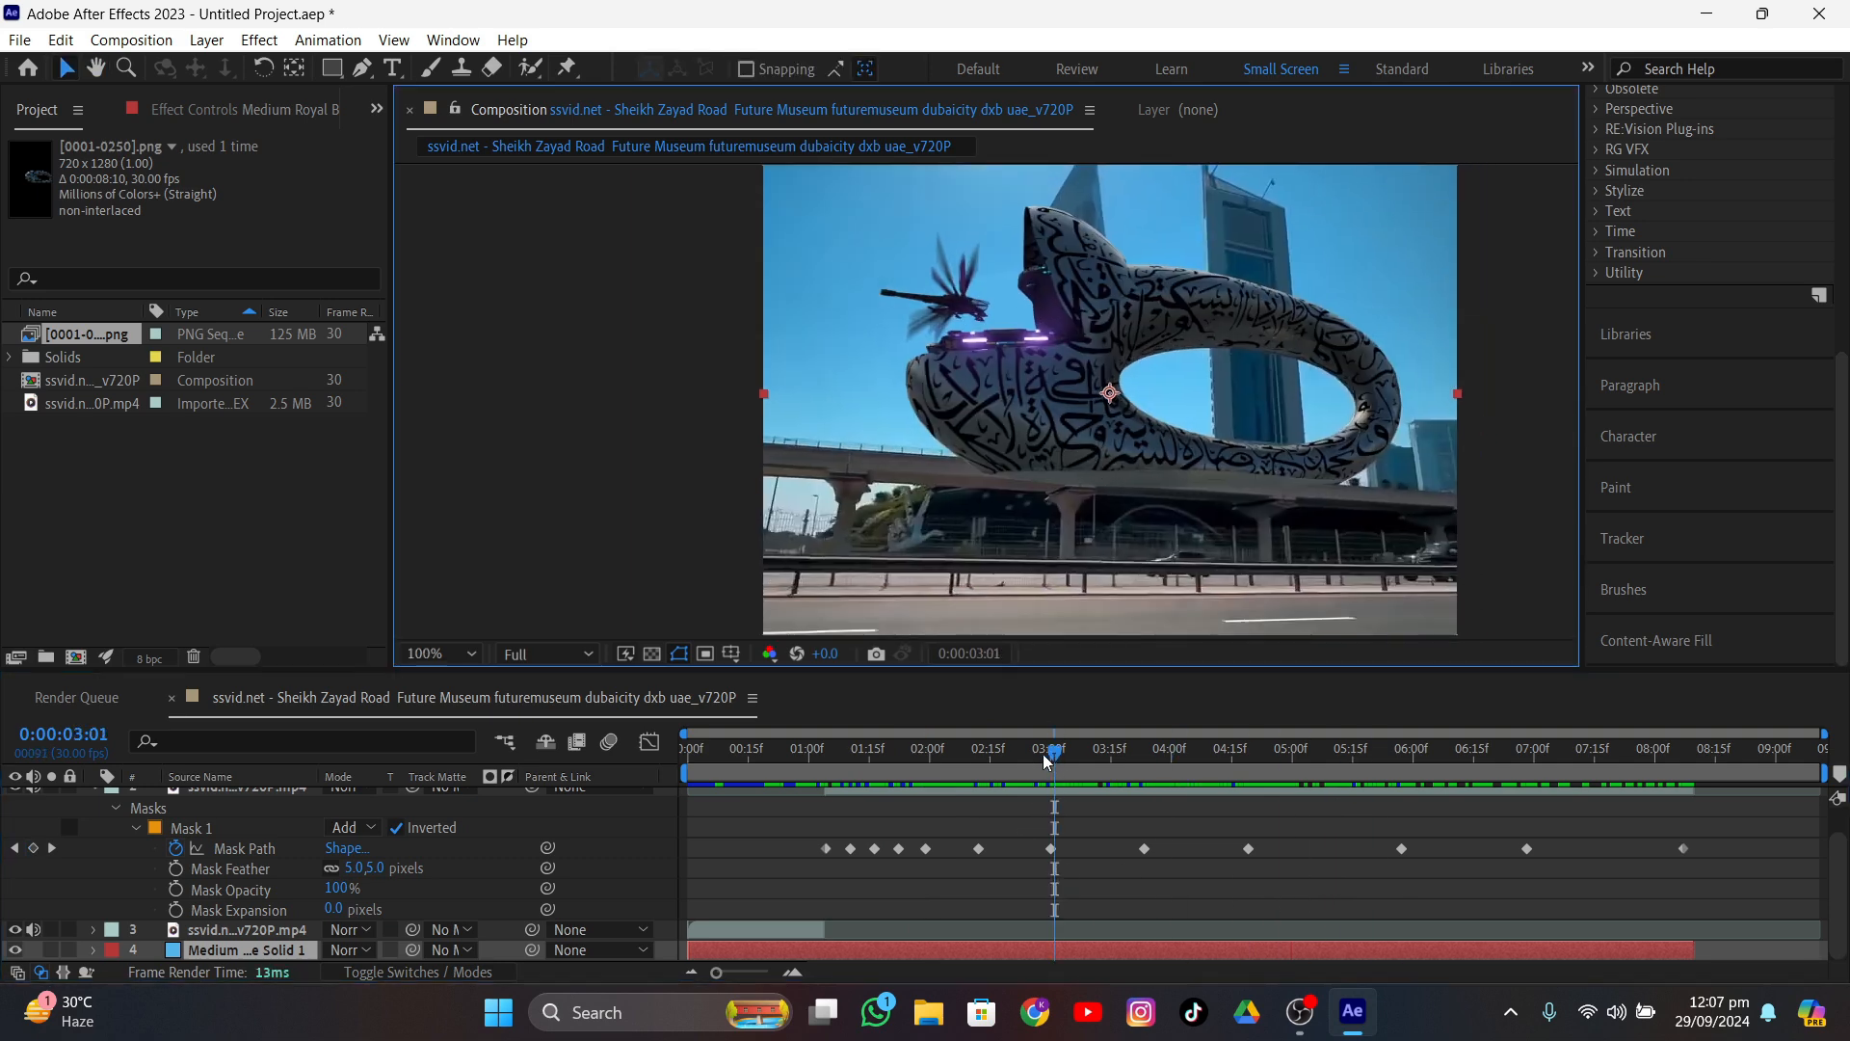
left_click_drag(1045, 761, 659, 807)
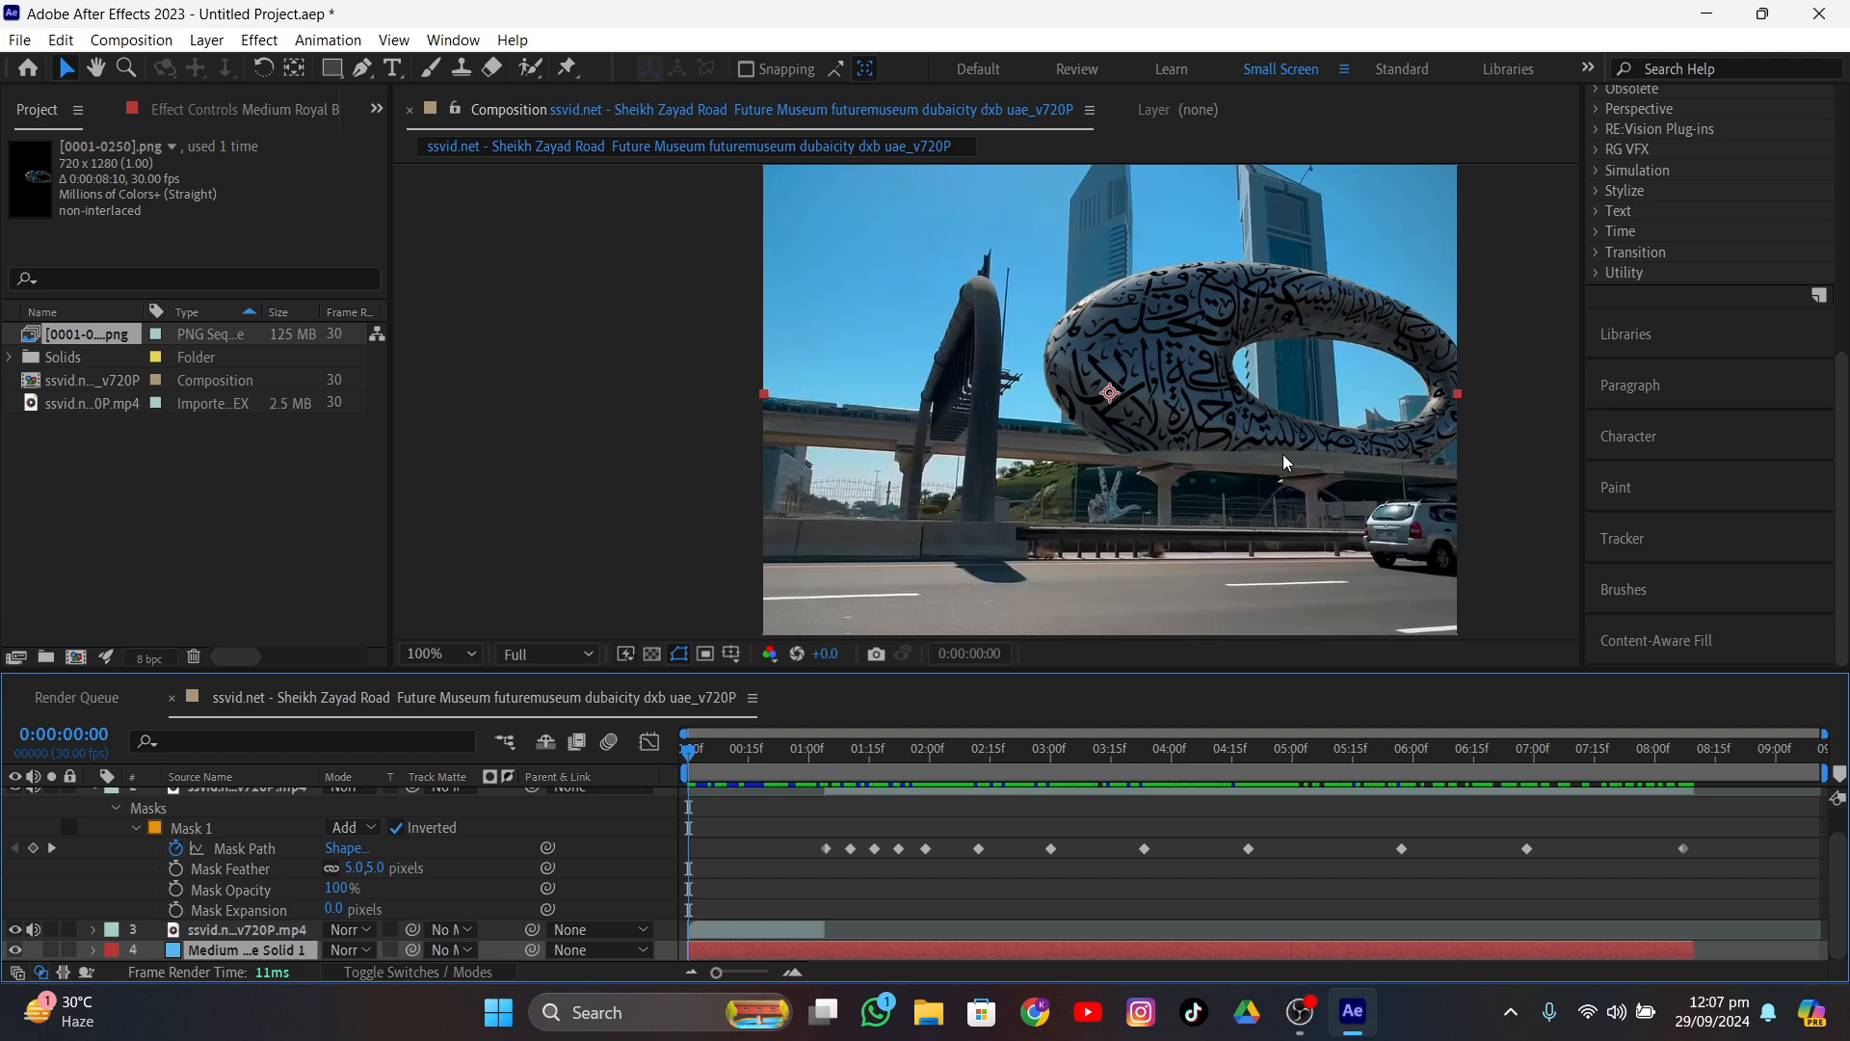
scroll(169, 836, "up", 1)
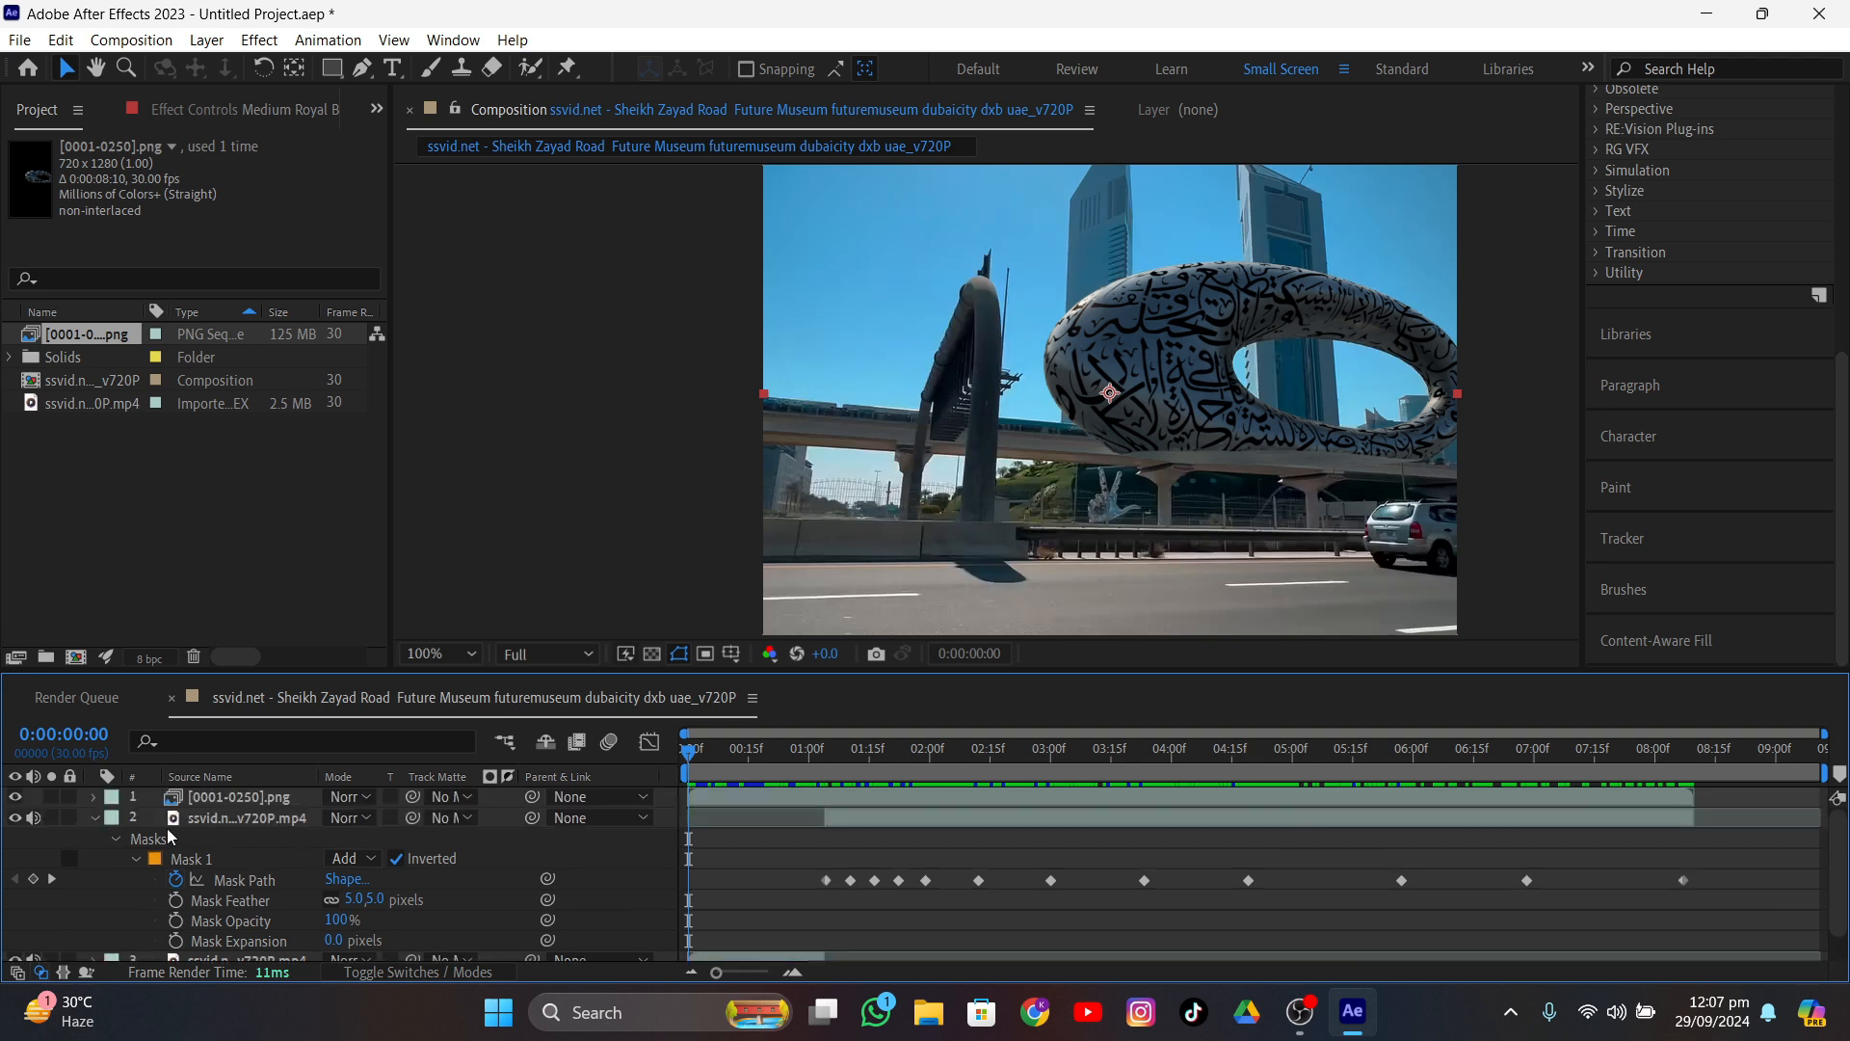
- Collapse the masked video layer's properties and add the original museum video footage again as the top layer
left_click(91, 818)
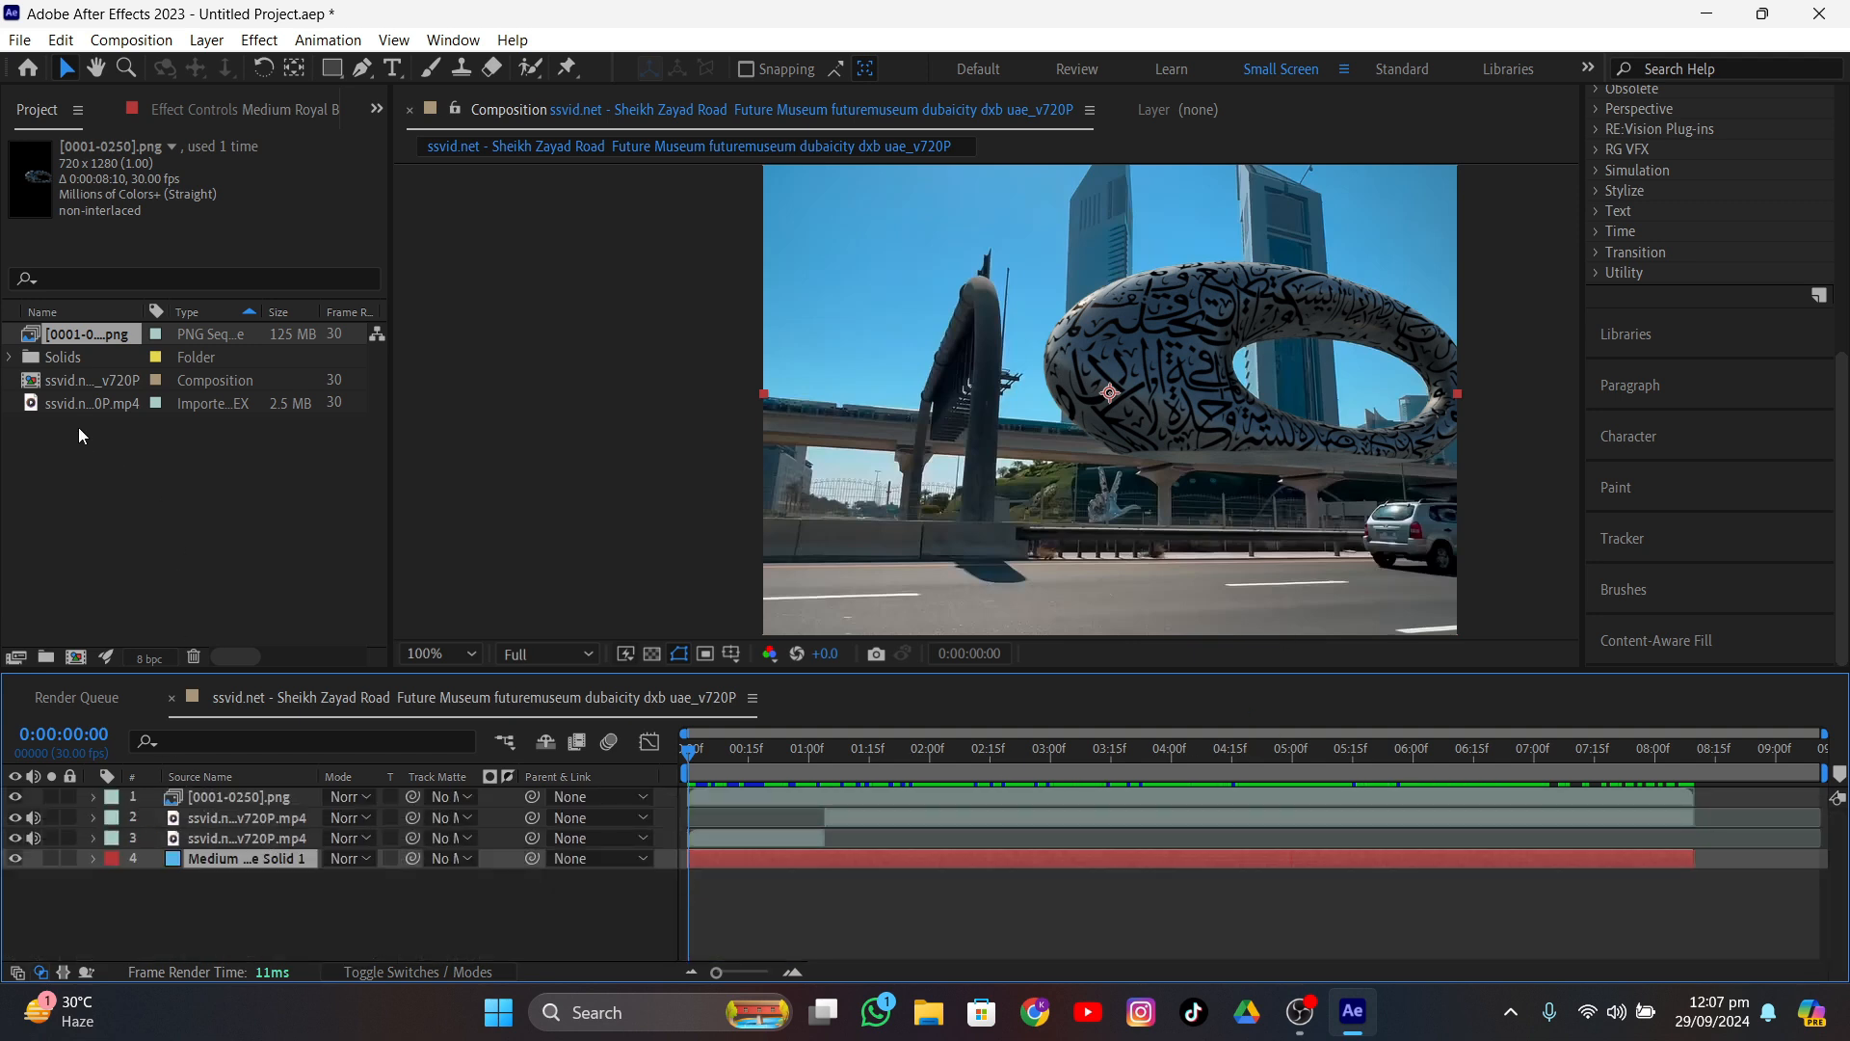
left_click_drag(68, 402, 148, 789)
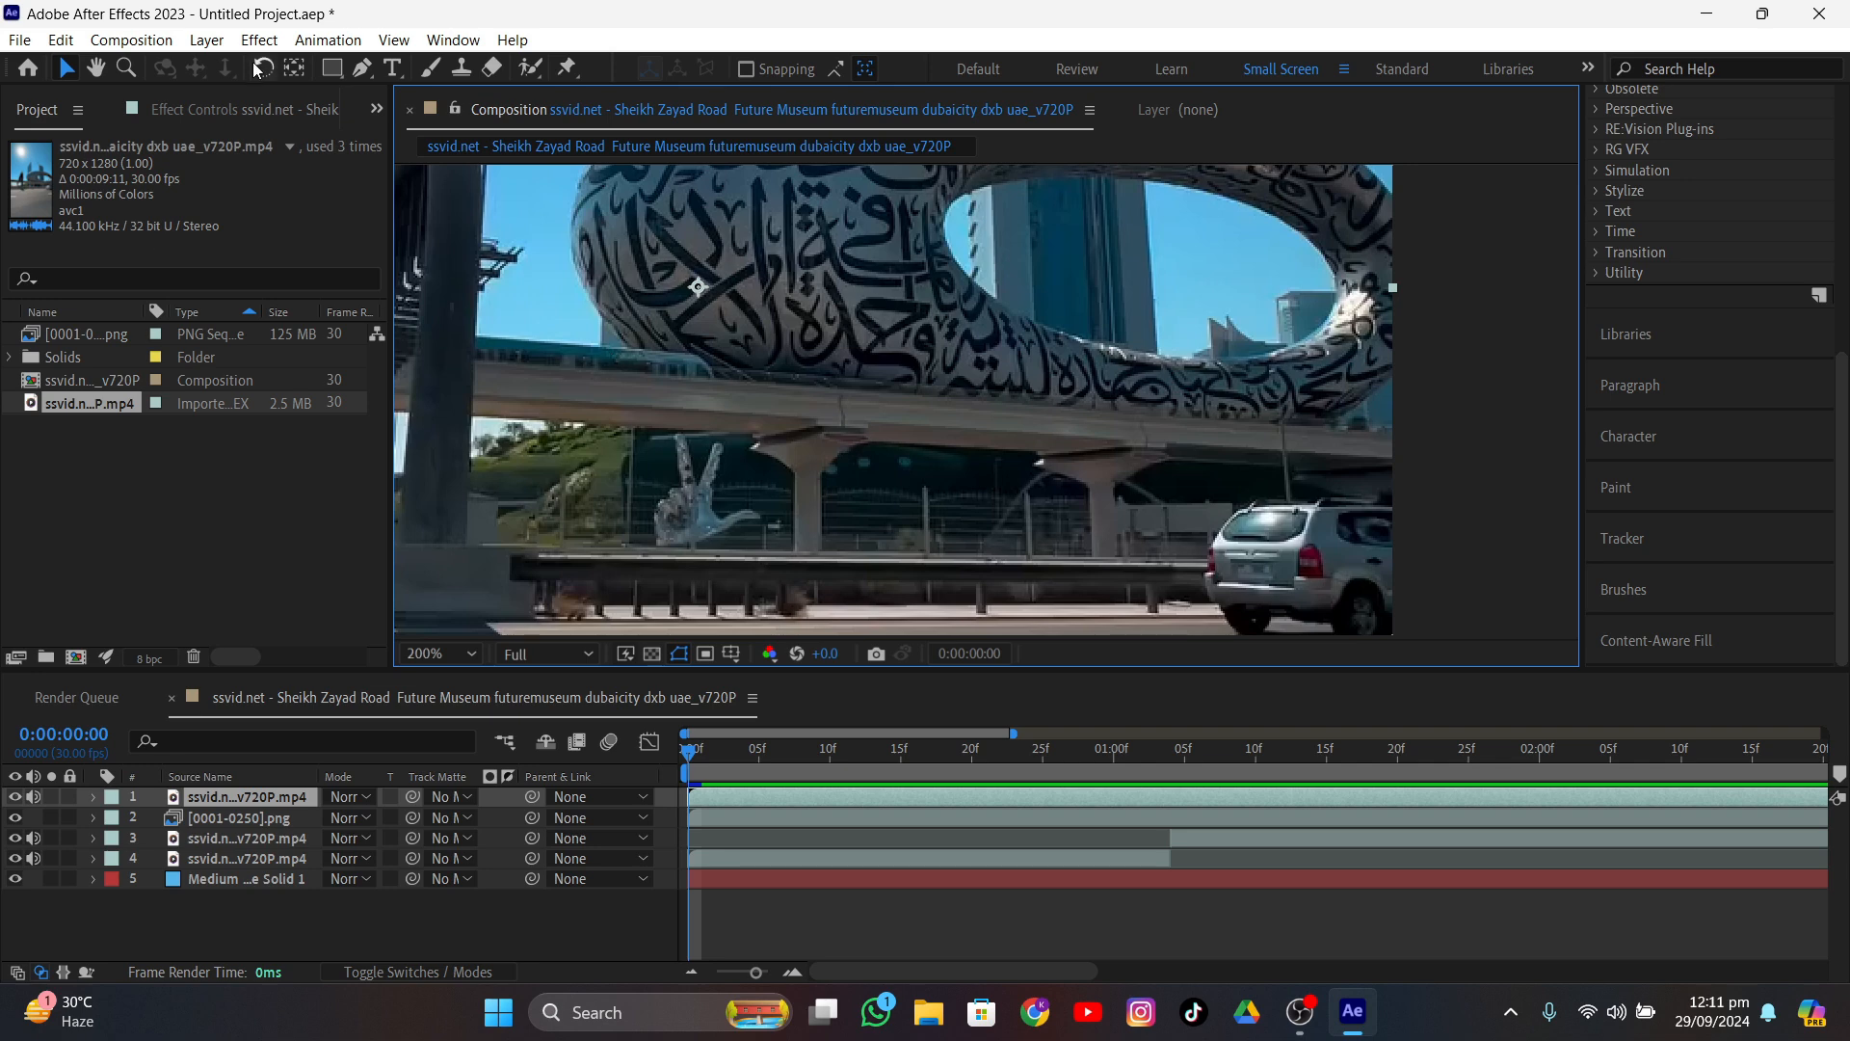
- Draw a closed four-point Pen mask around the bridge deck on the top video layer and keyframe its Mask Path at 0:00:00:00
left_click(363, 68)
scroll(663, 398, "up", 2)
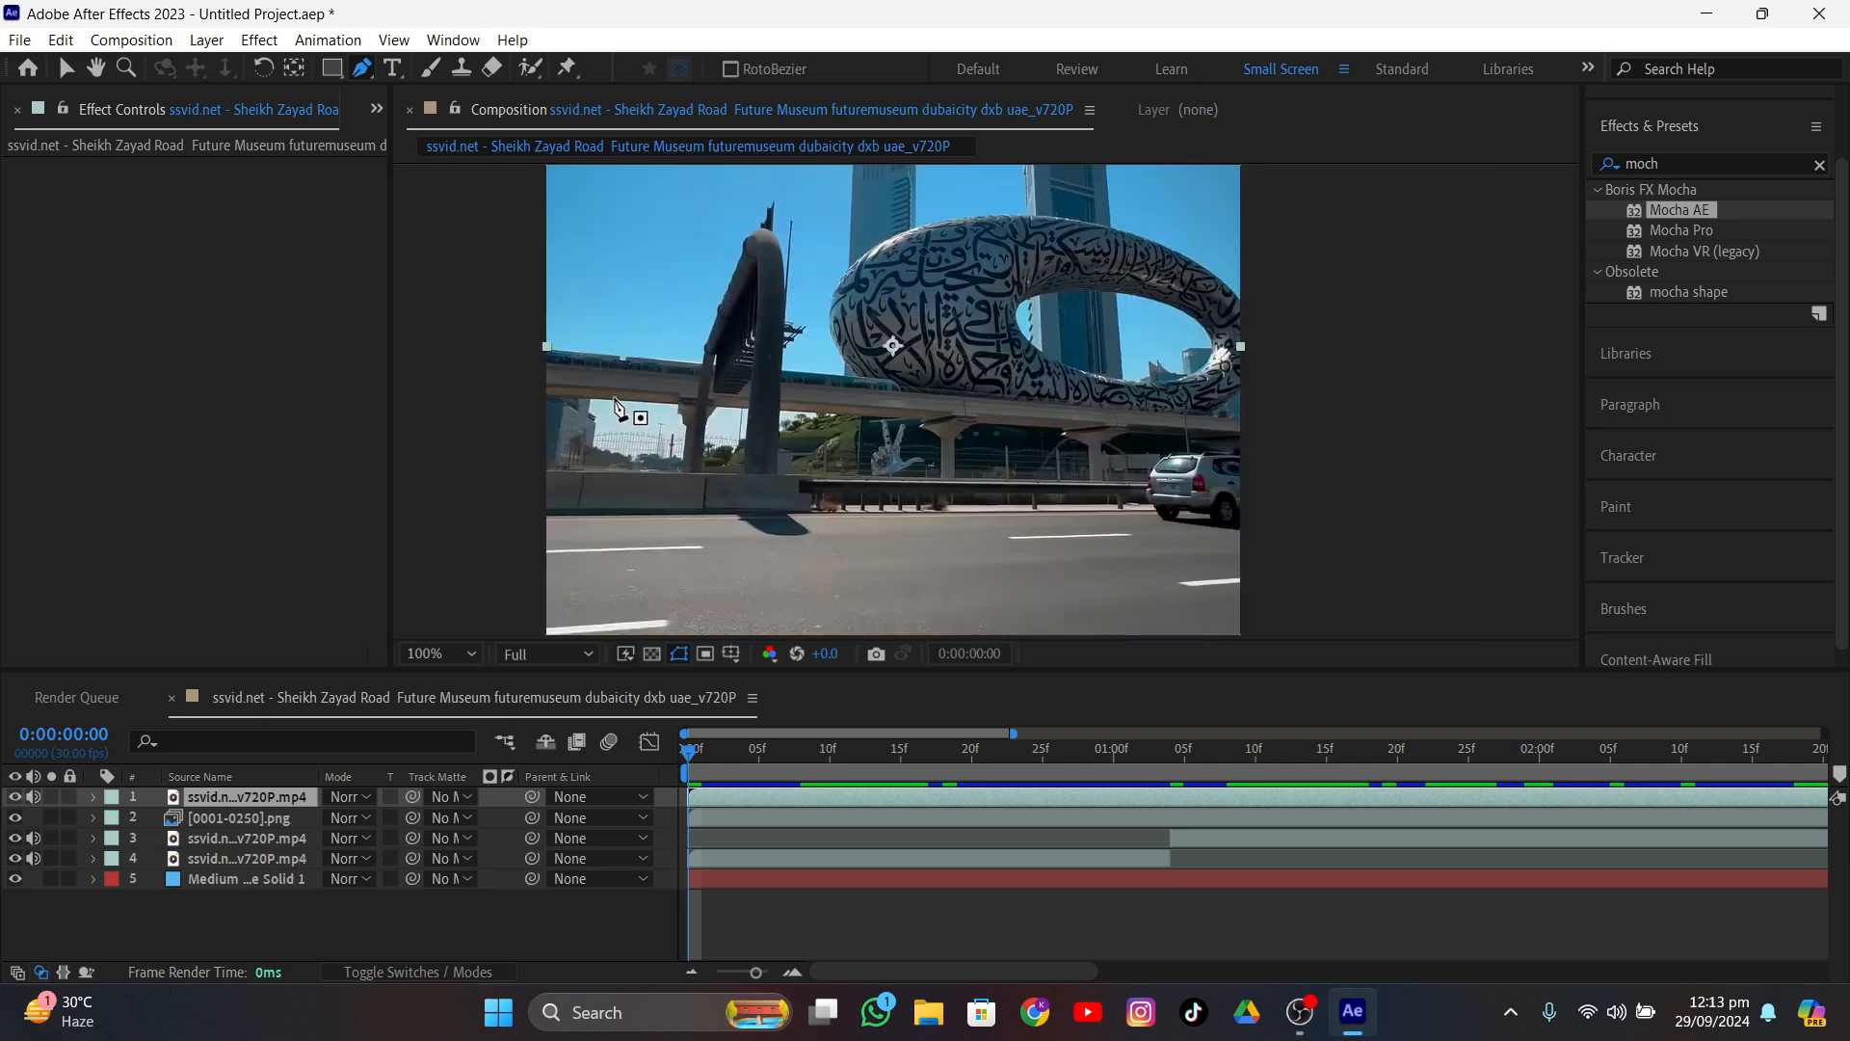
scroll(814, 400, "up", 2)
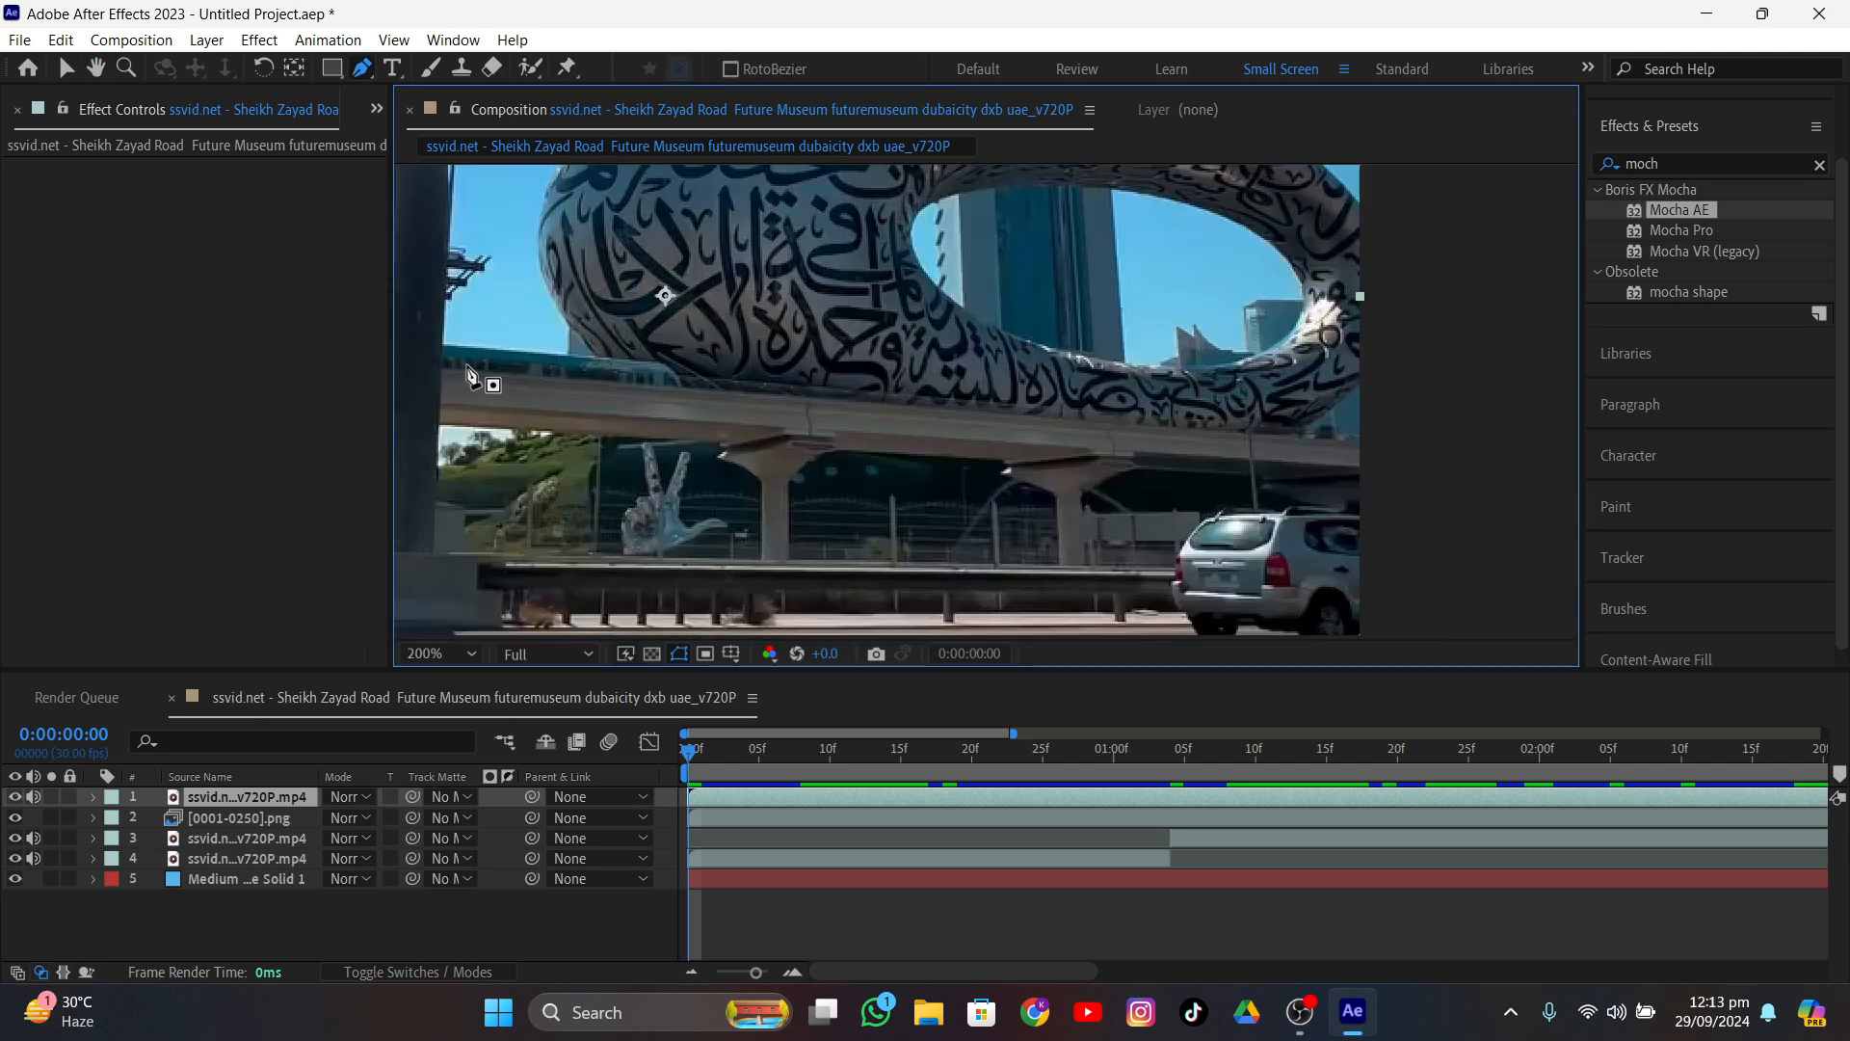
left_click(444, 370)
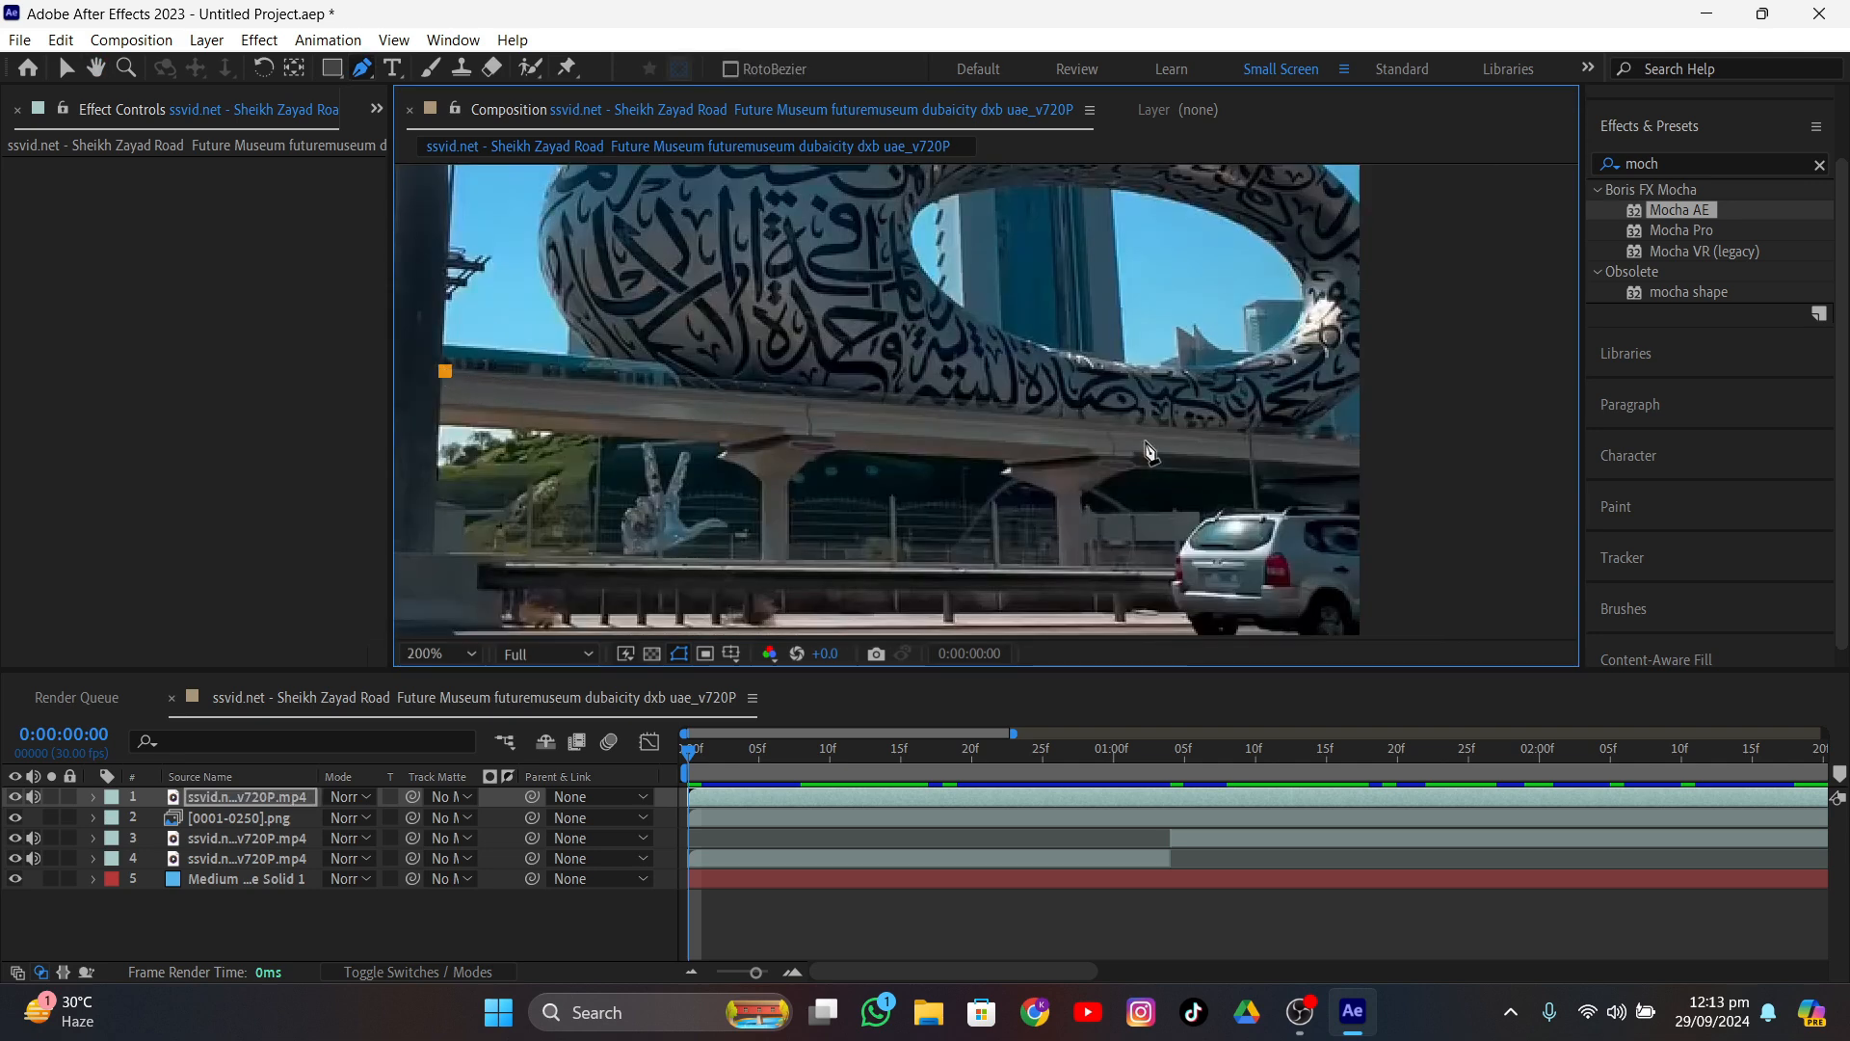
left_click(1356, 445)
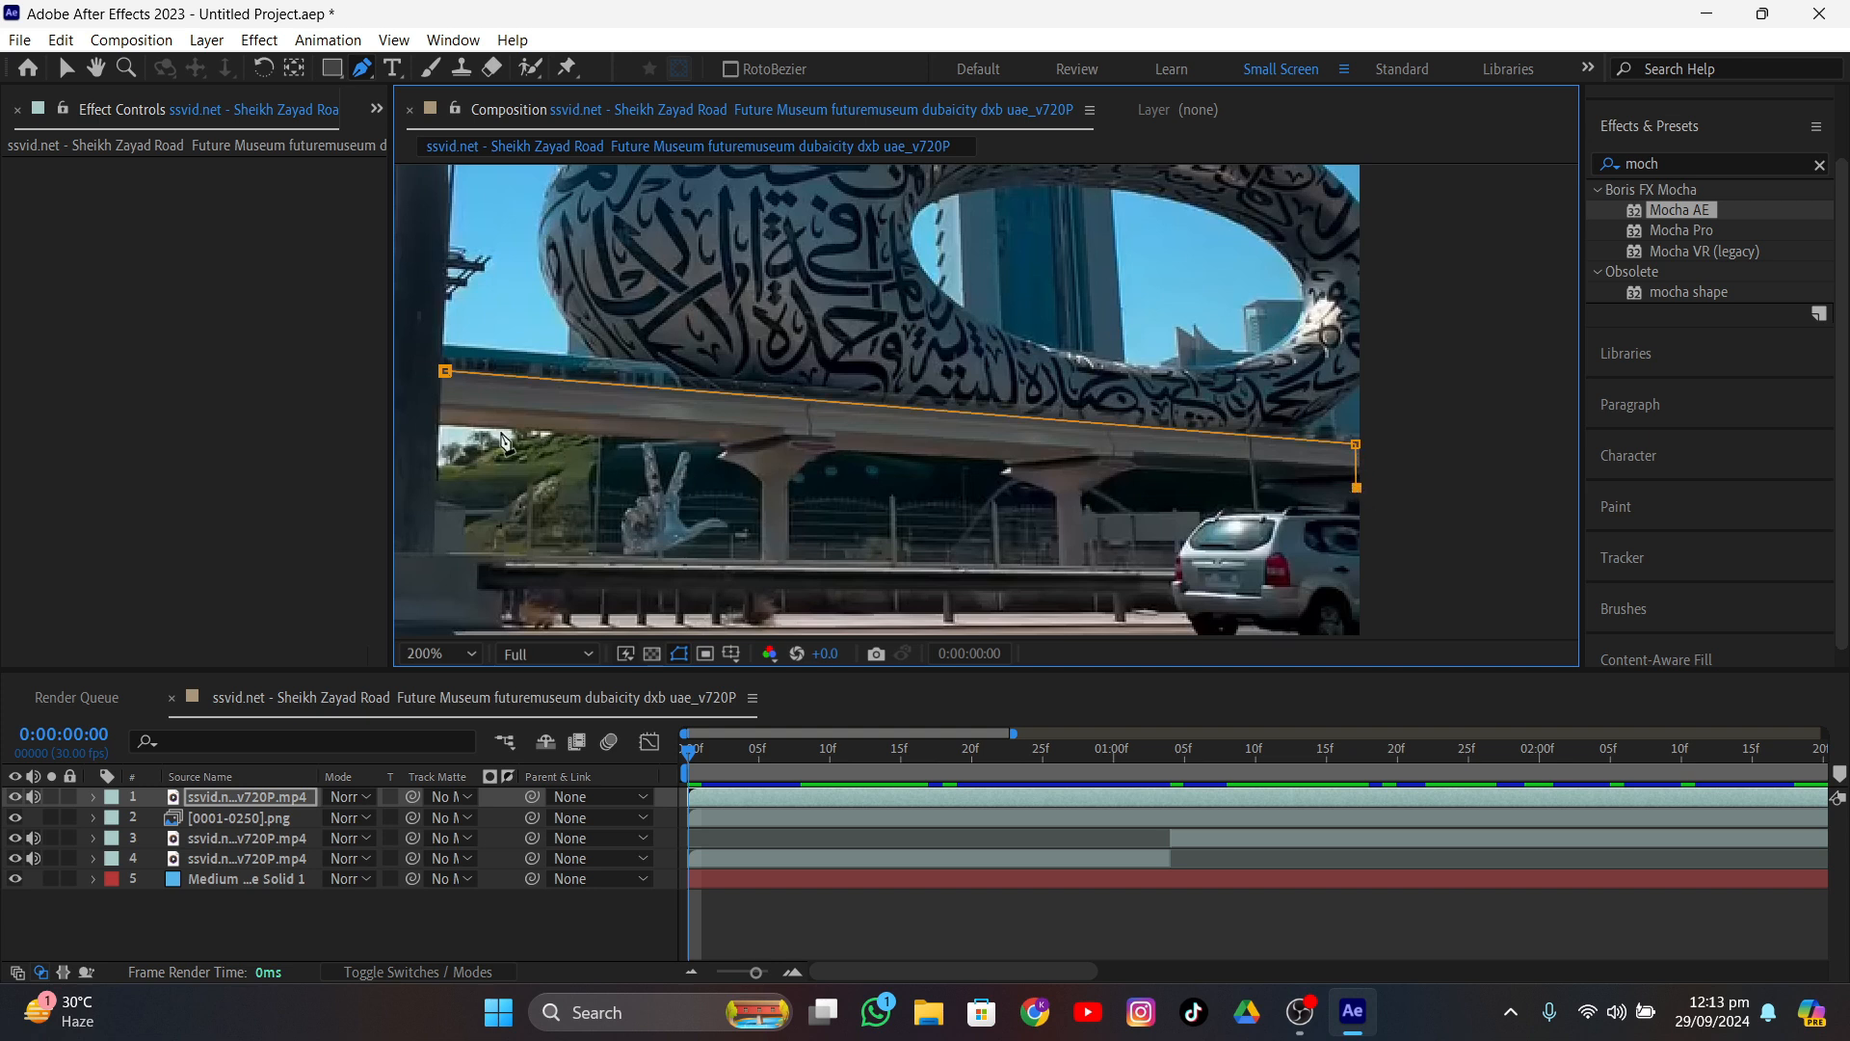
left_click(440, 421)
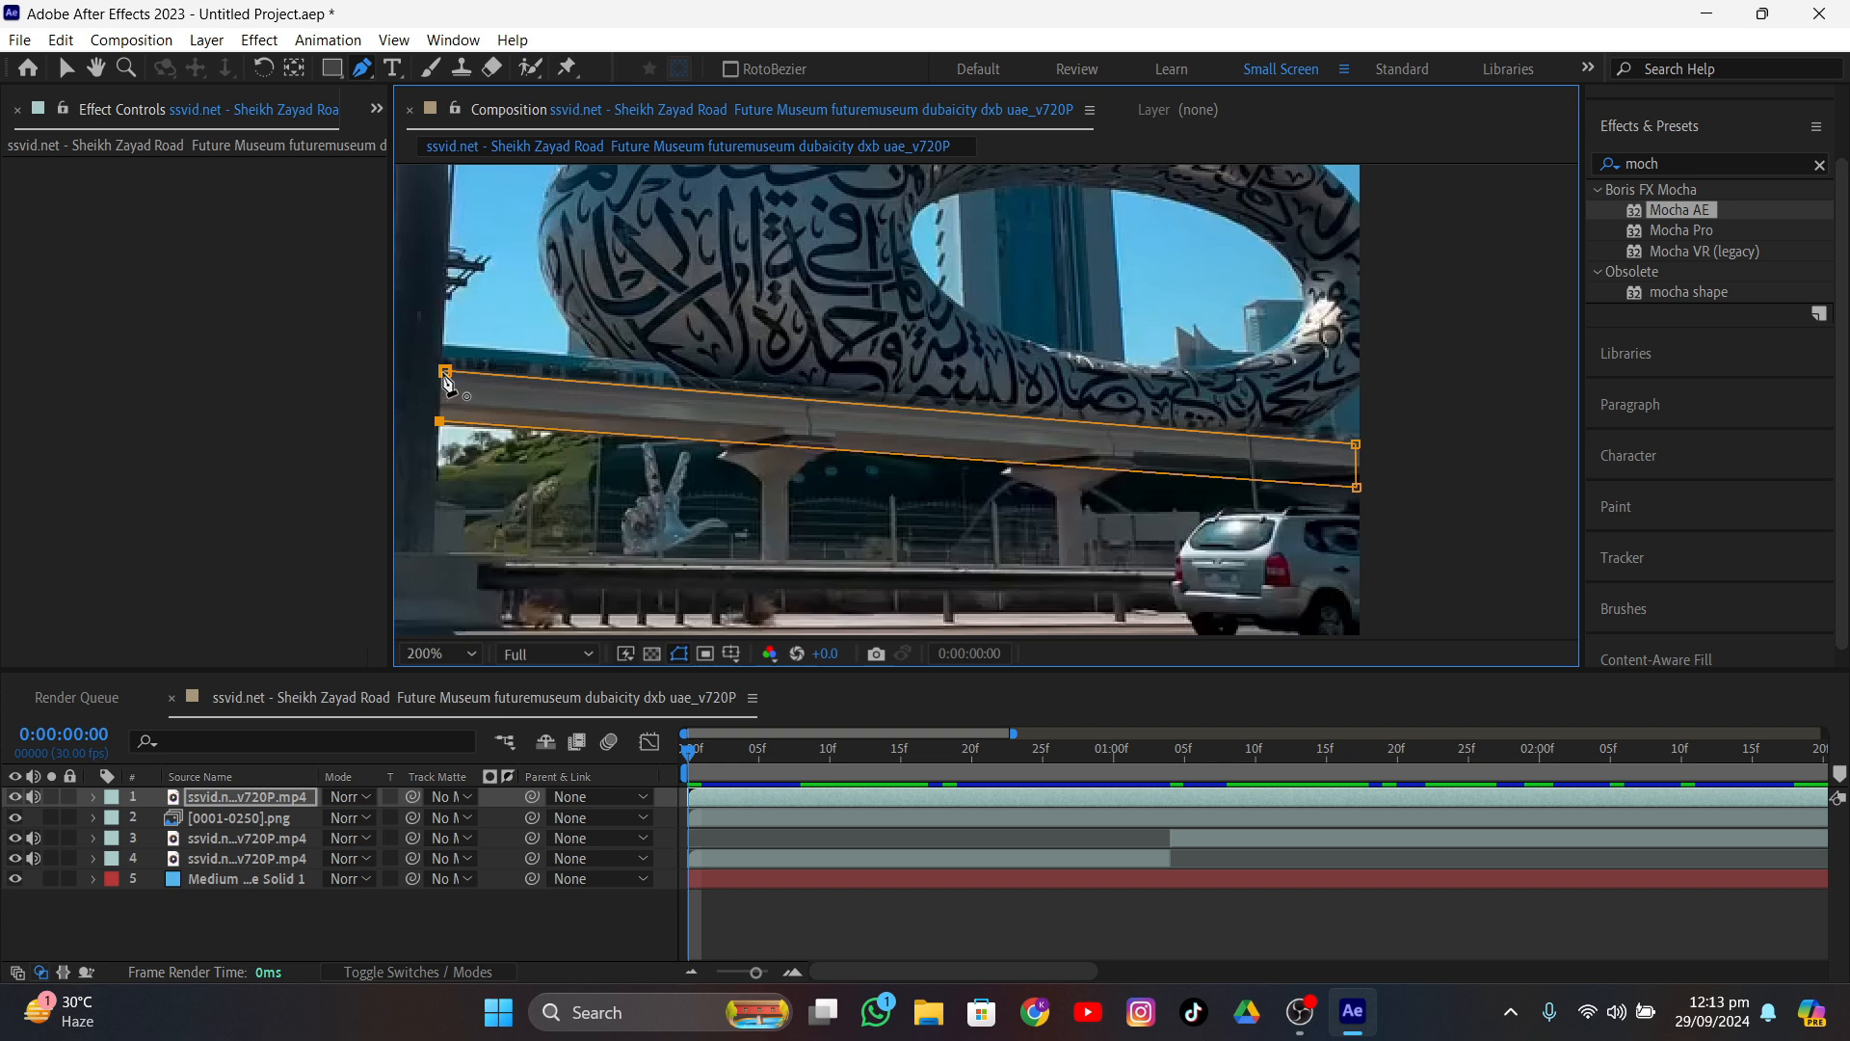
left_click(445, 372)
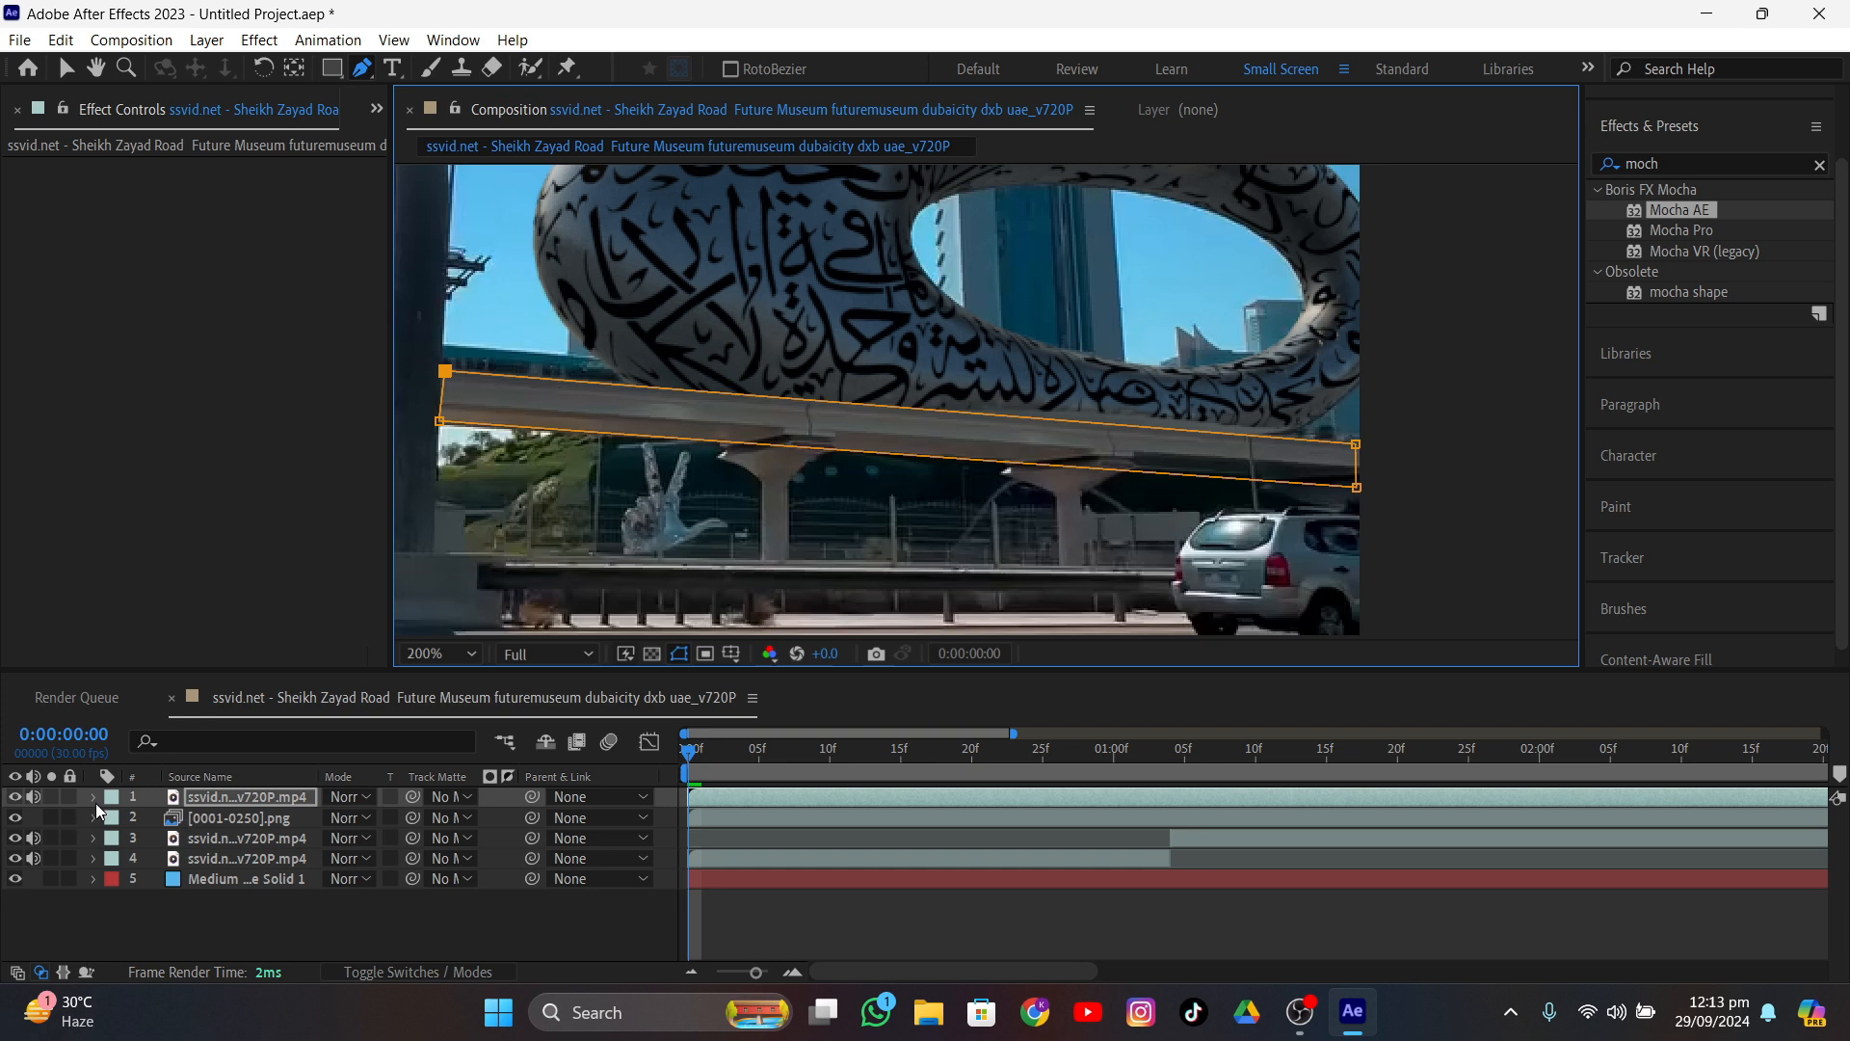
key("m")
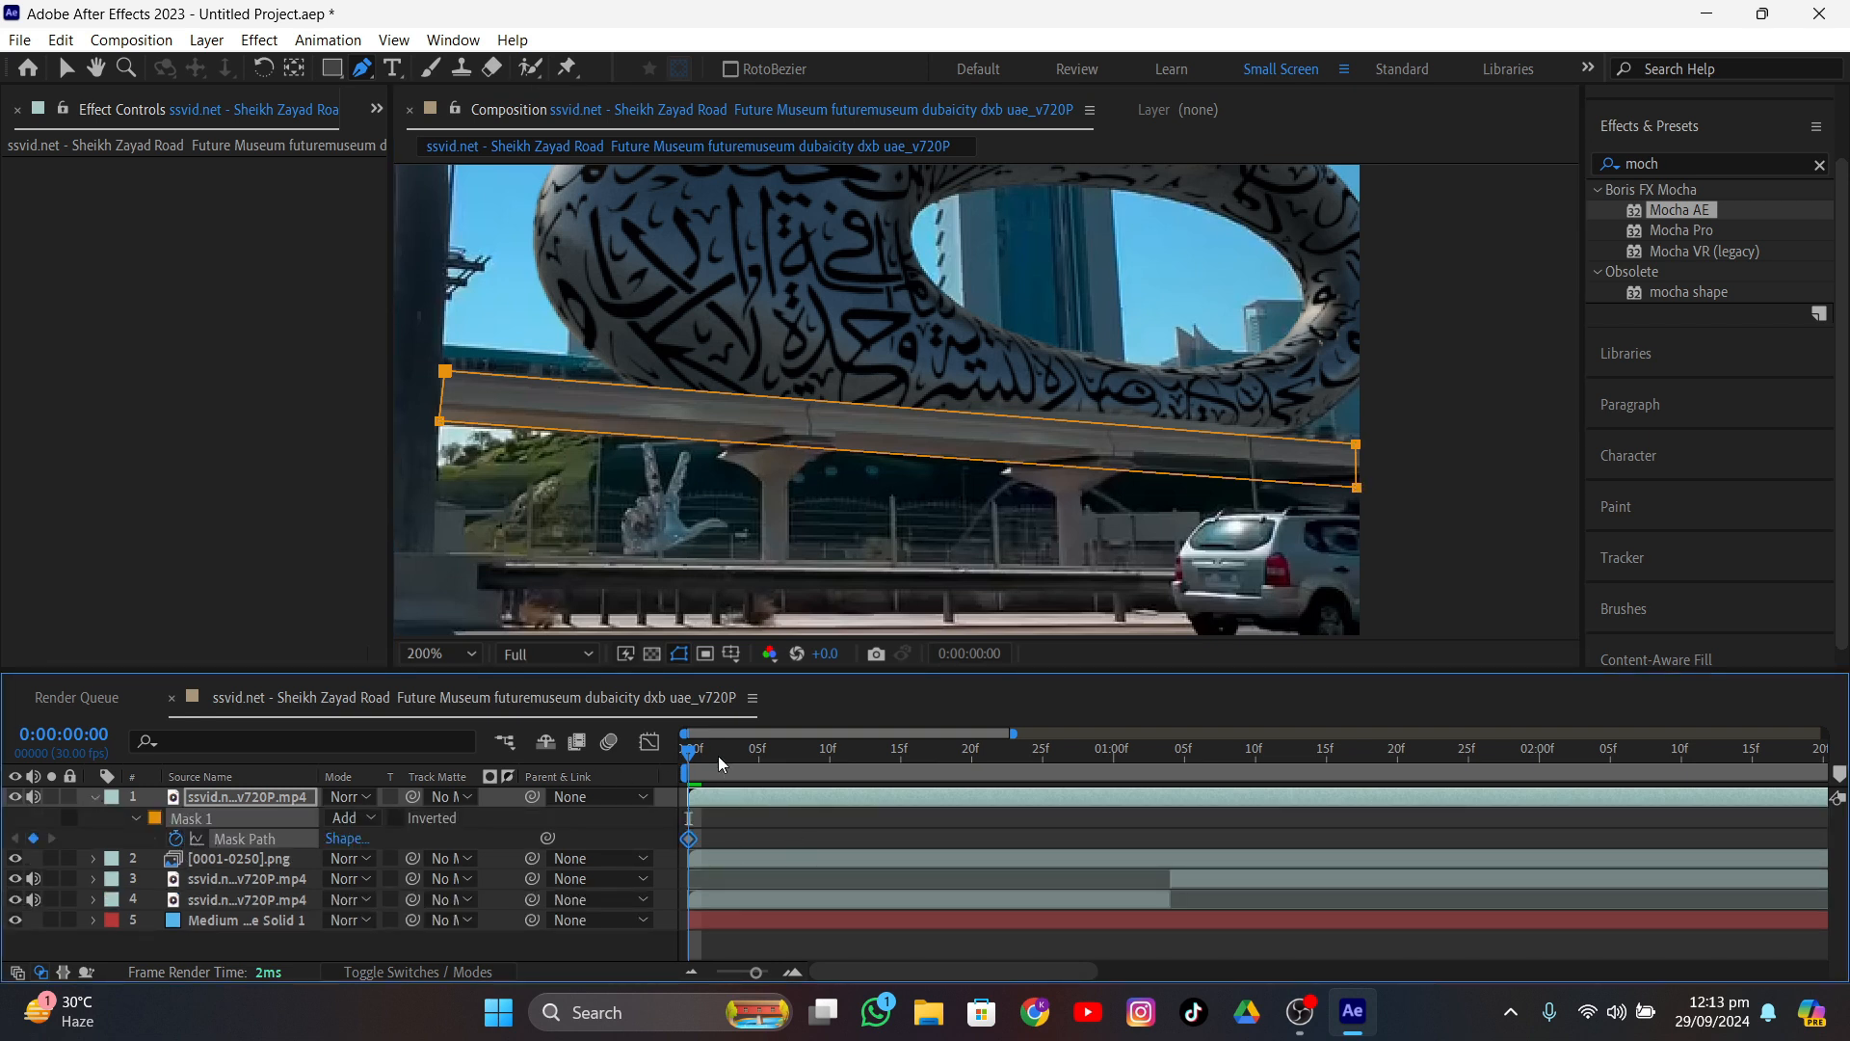
- At 0:00:00:02, shift the bridge mask's left edge slightly outward and extend its right edge just past the frame
left_click(717, 754)
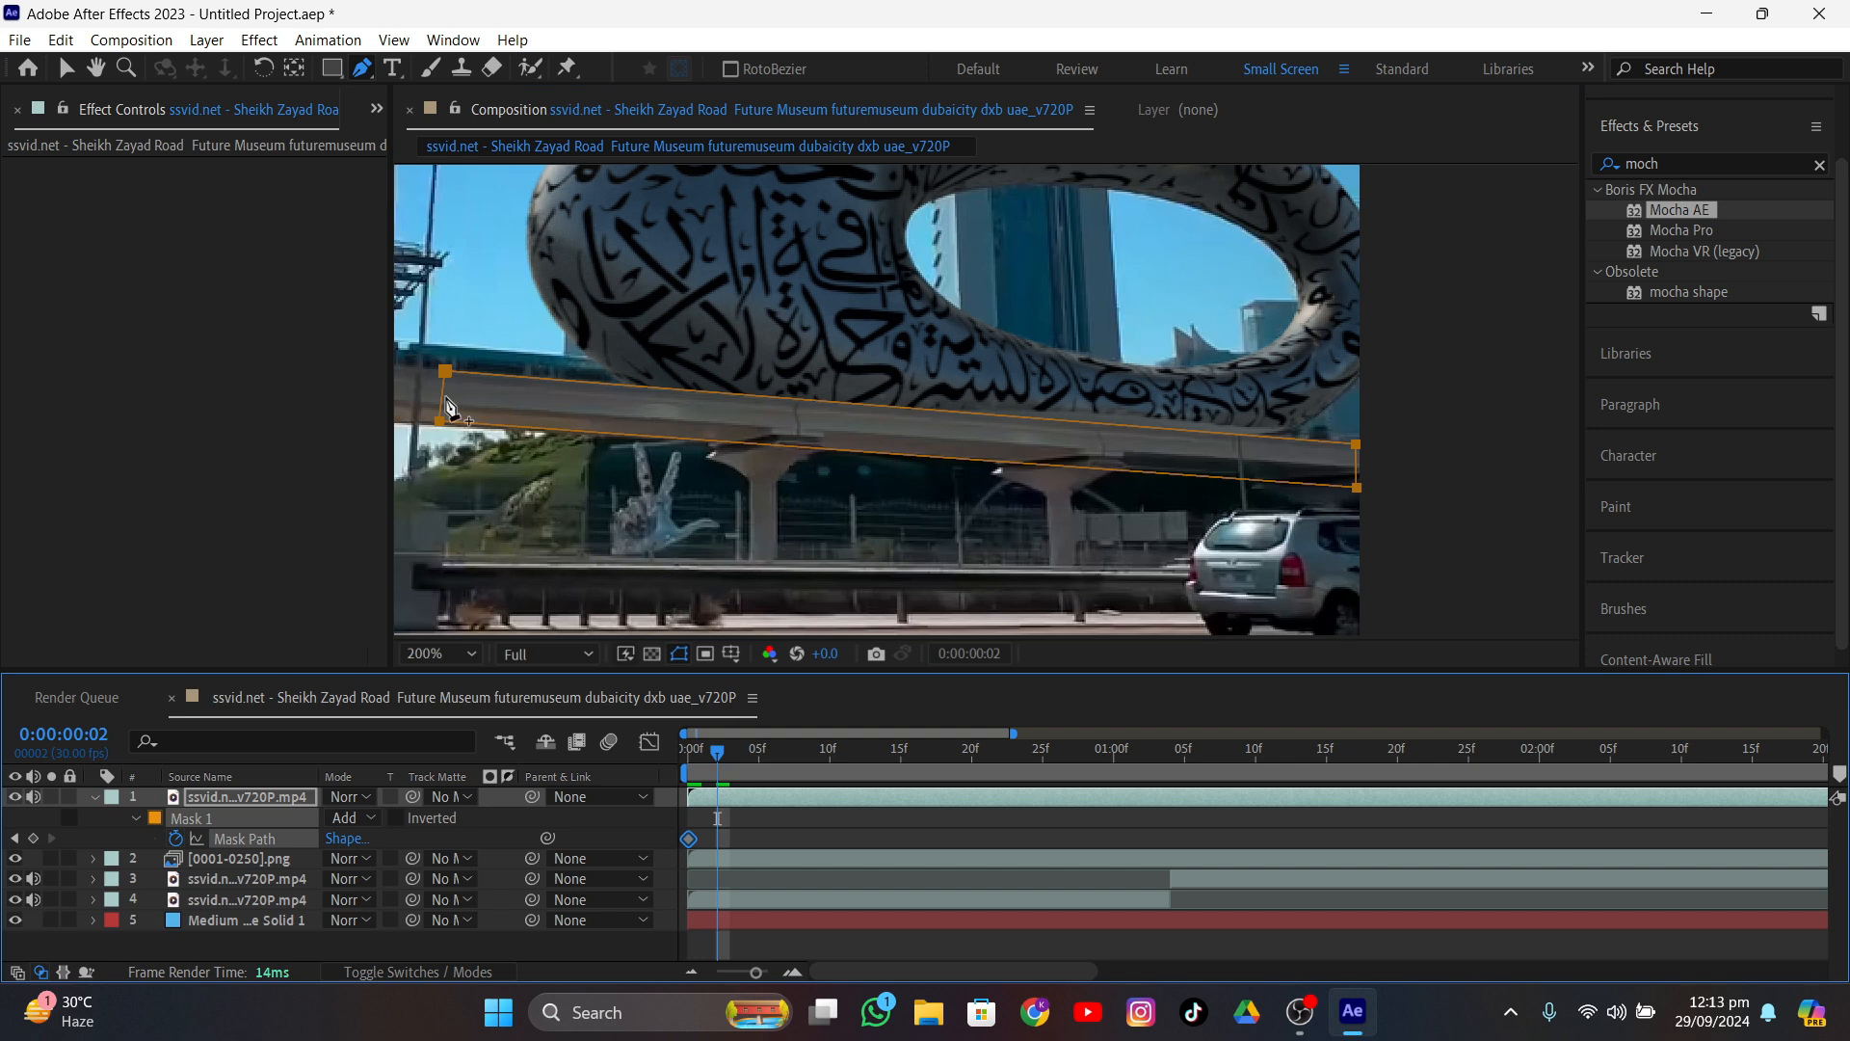
left_click(65, 65)
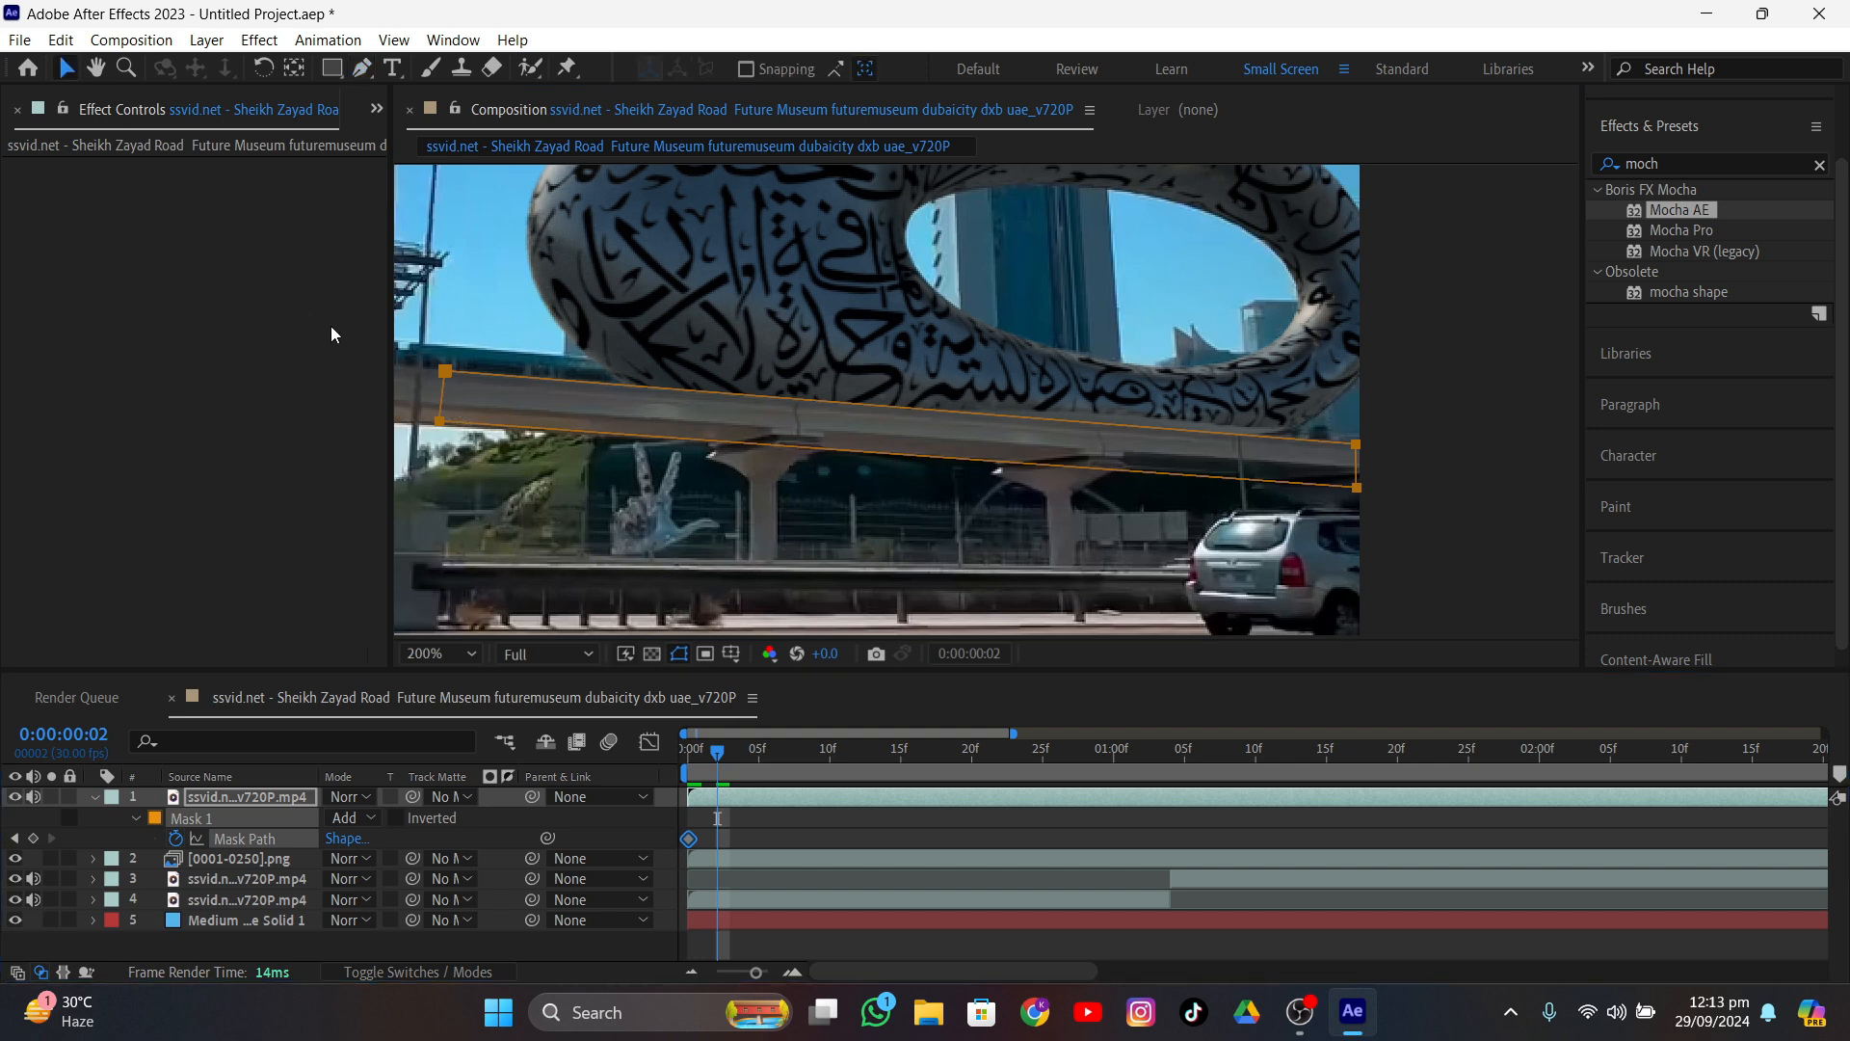
left_click(437, 391)
left_click_drag(441, 393, 426, 394)
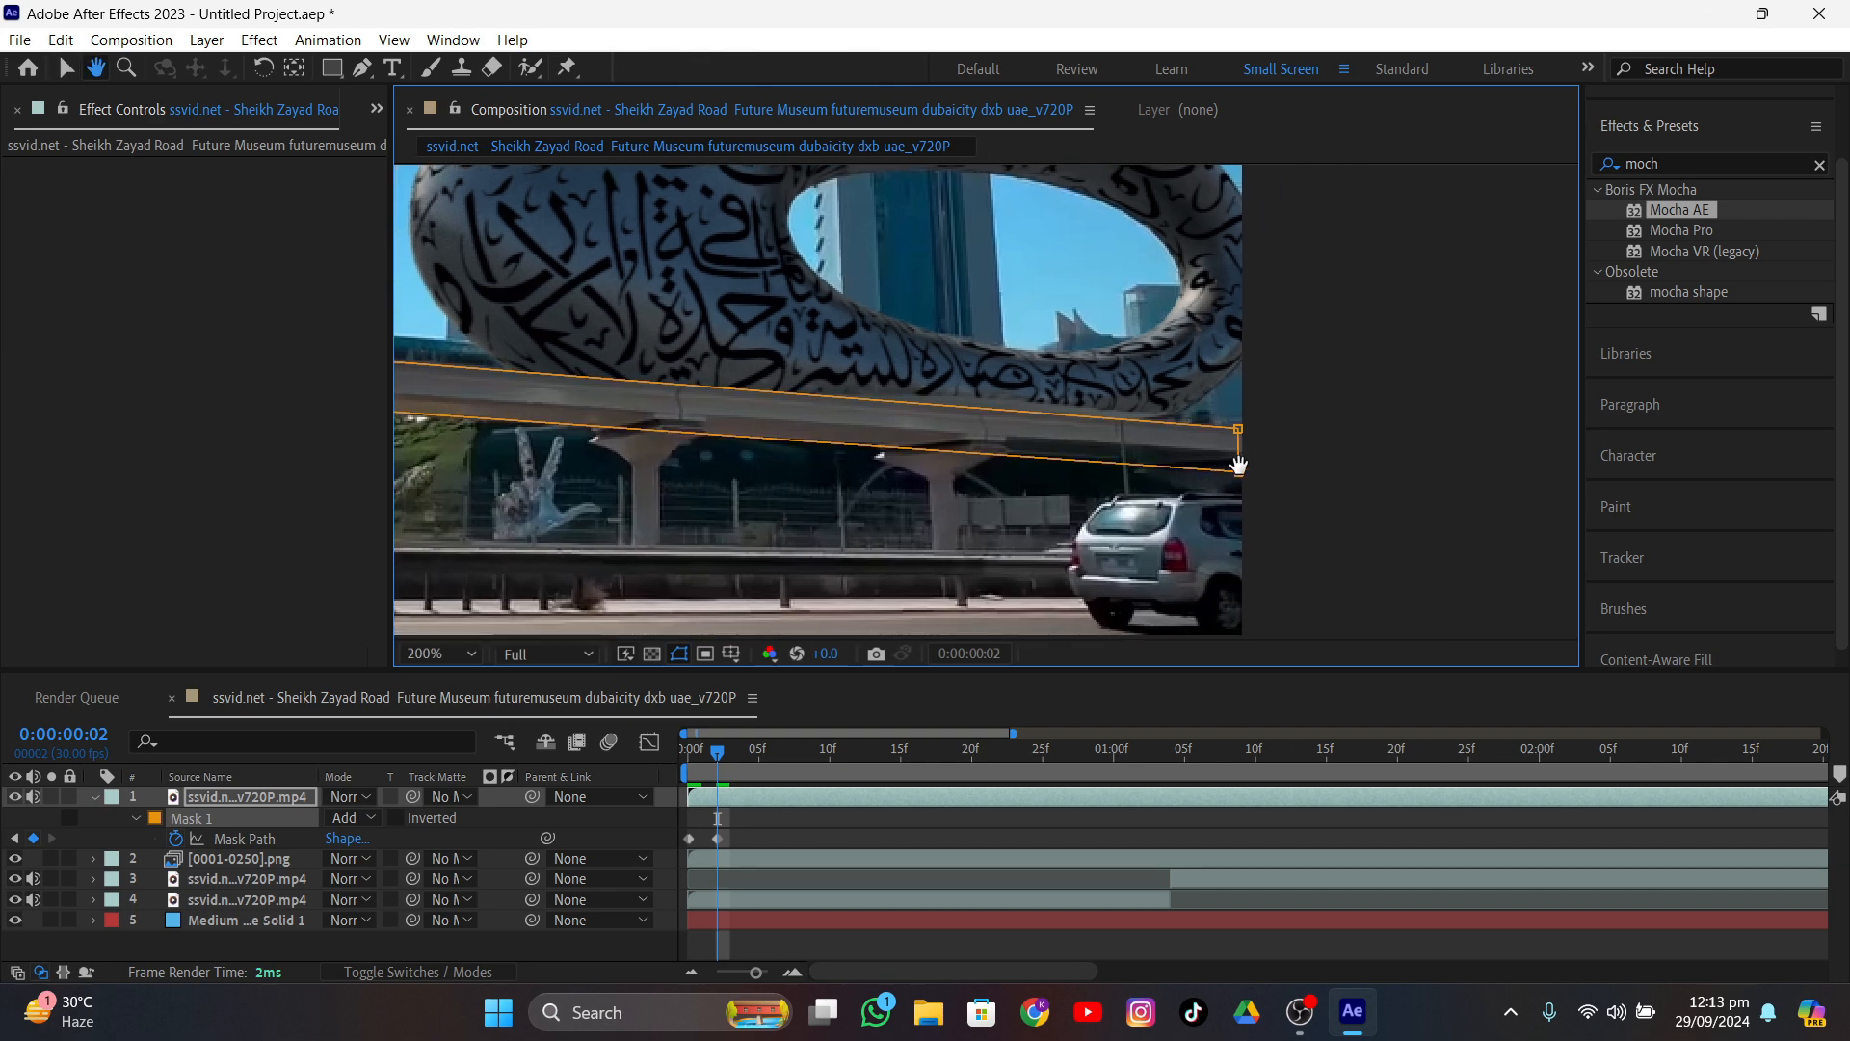
scroll(1353, 487, "up", 2)
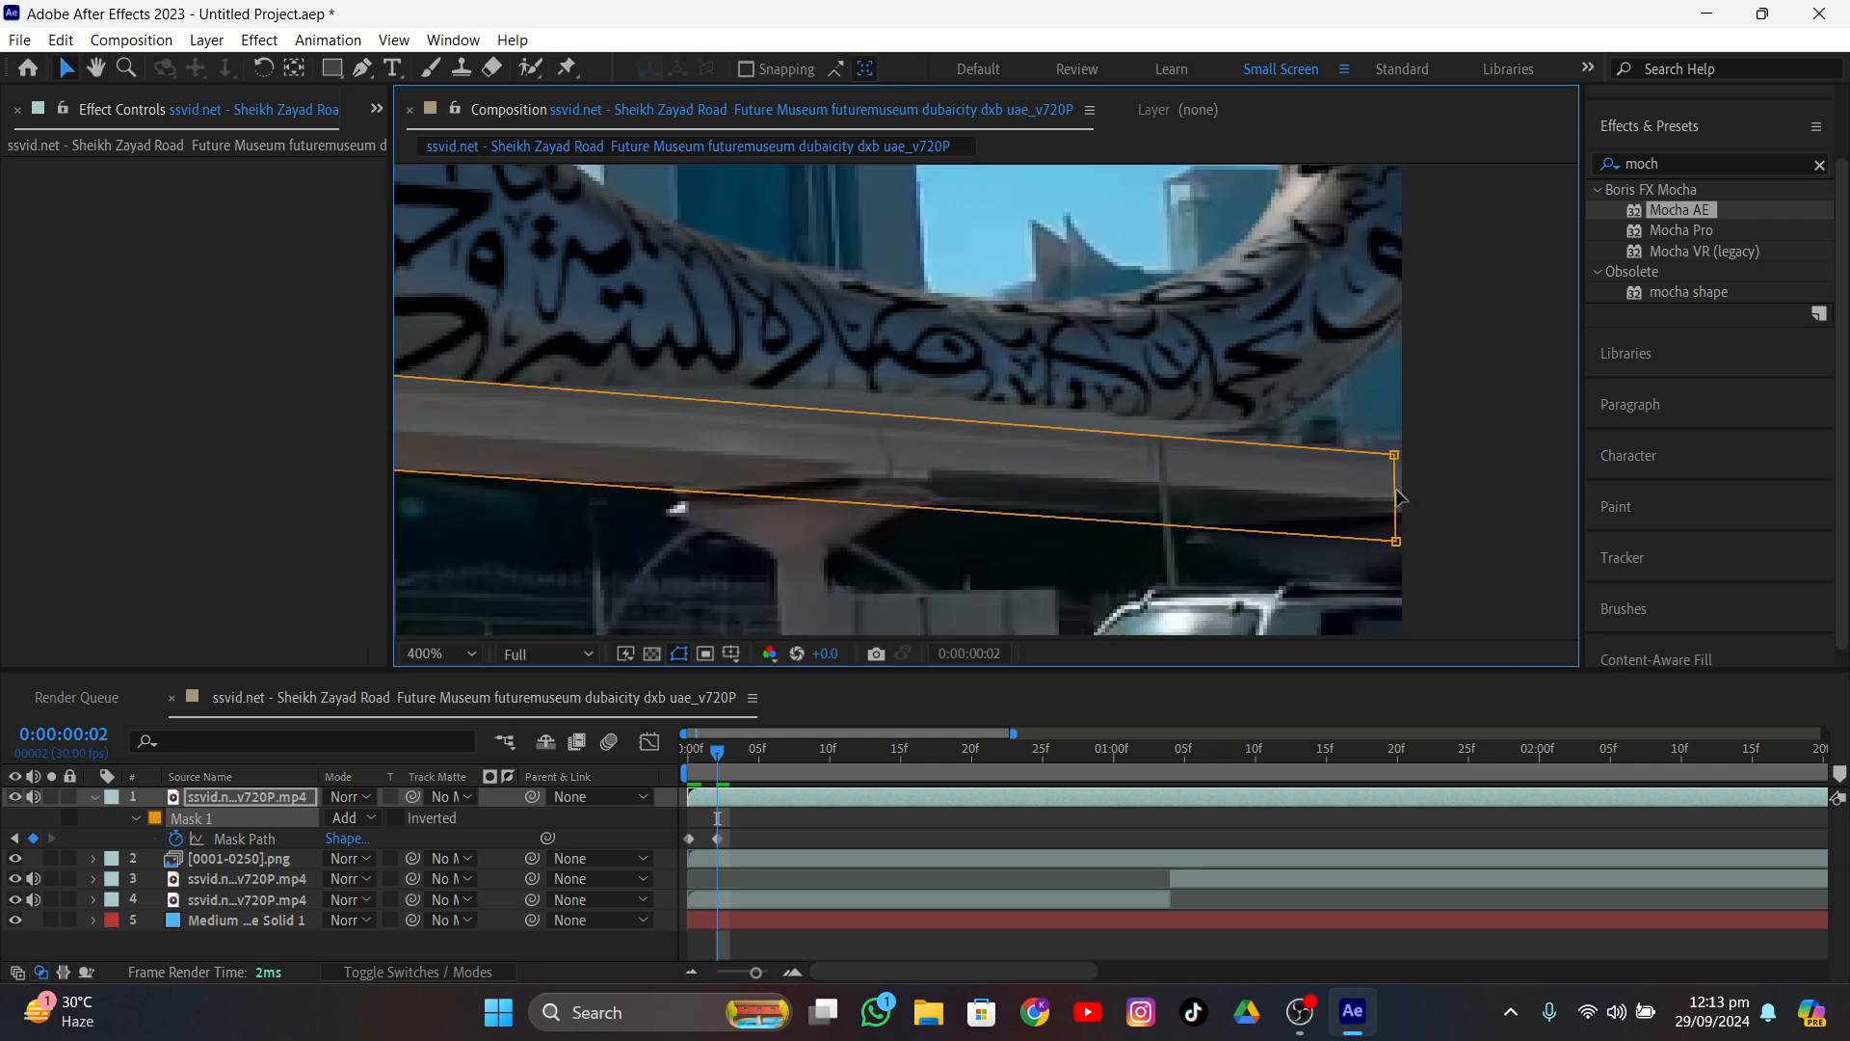
left_click_drag(1400, 496, 1420, 491)
key("comma")
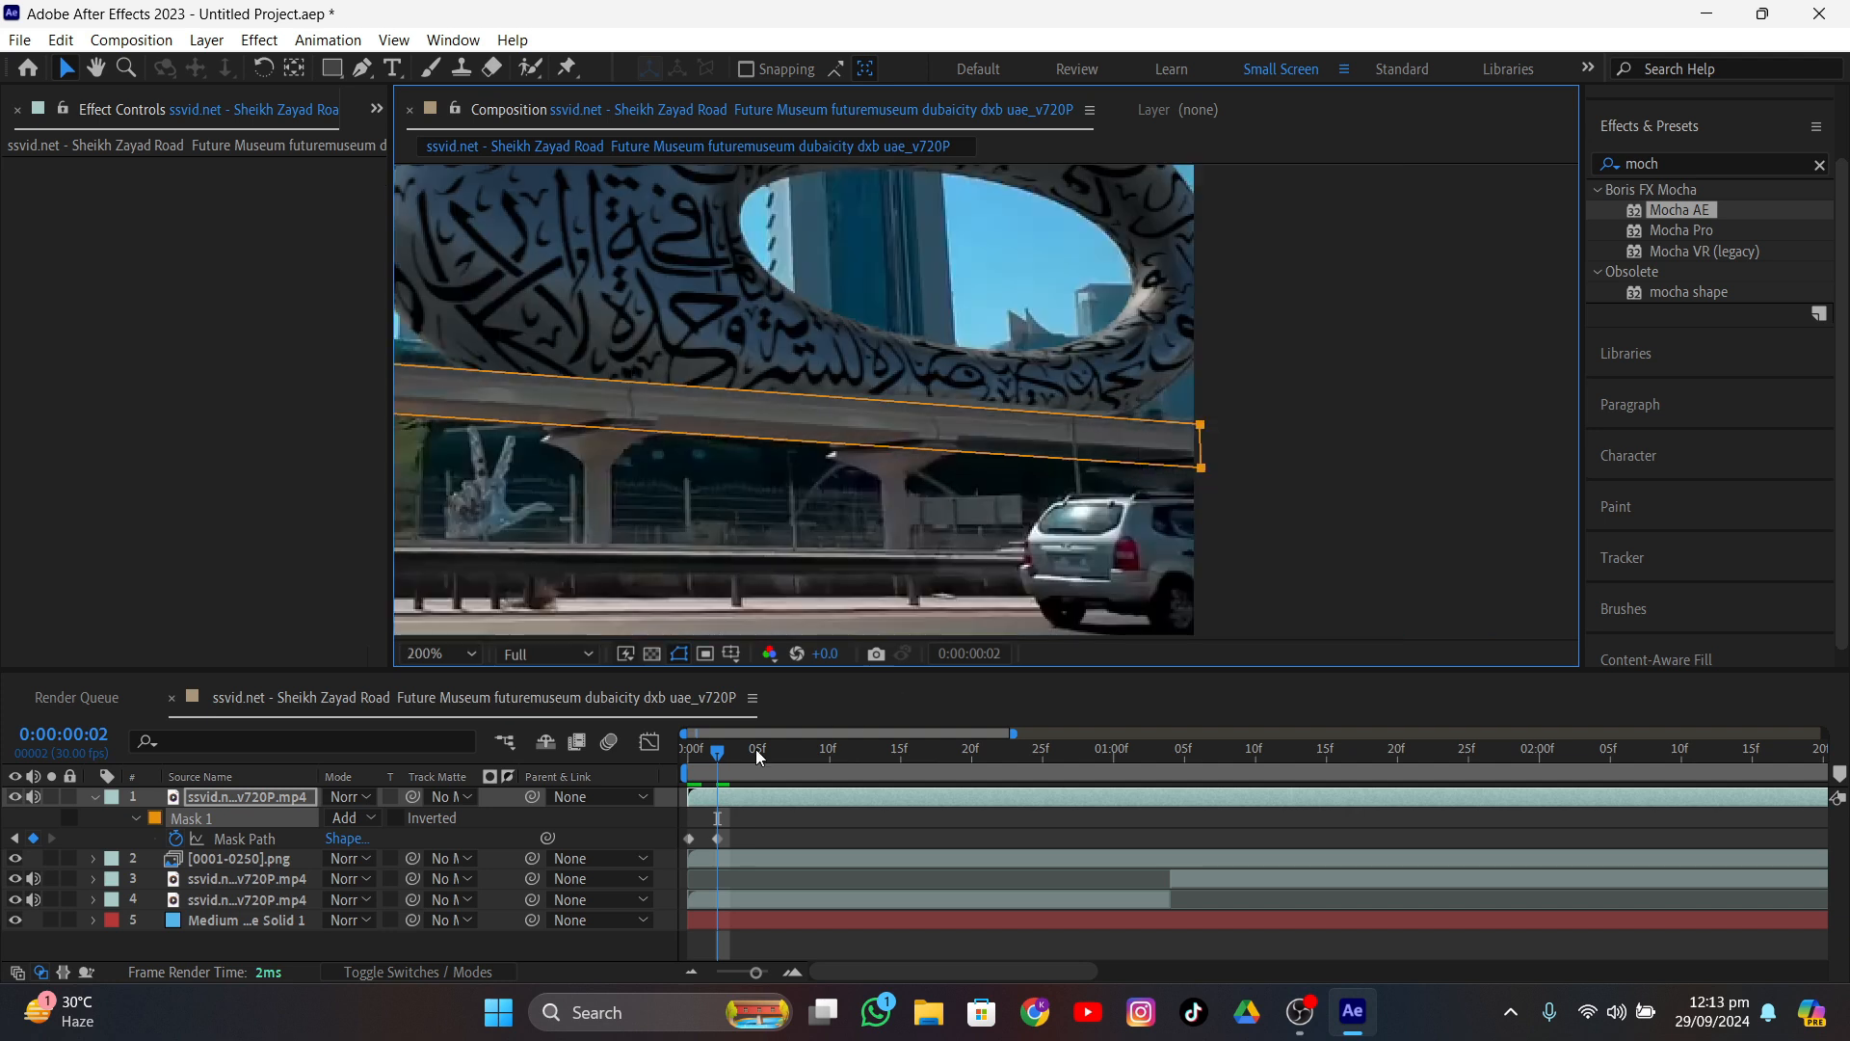
- At 0:00:00:04, adjust the bridge mask's right edge, move its left edge to the lamp post and refine the lower-left point
left_click_drag(702, 752, 754, 756)
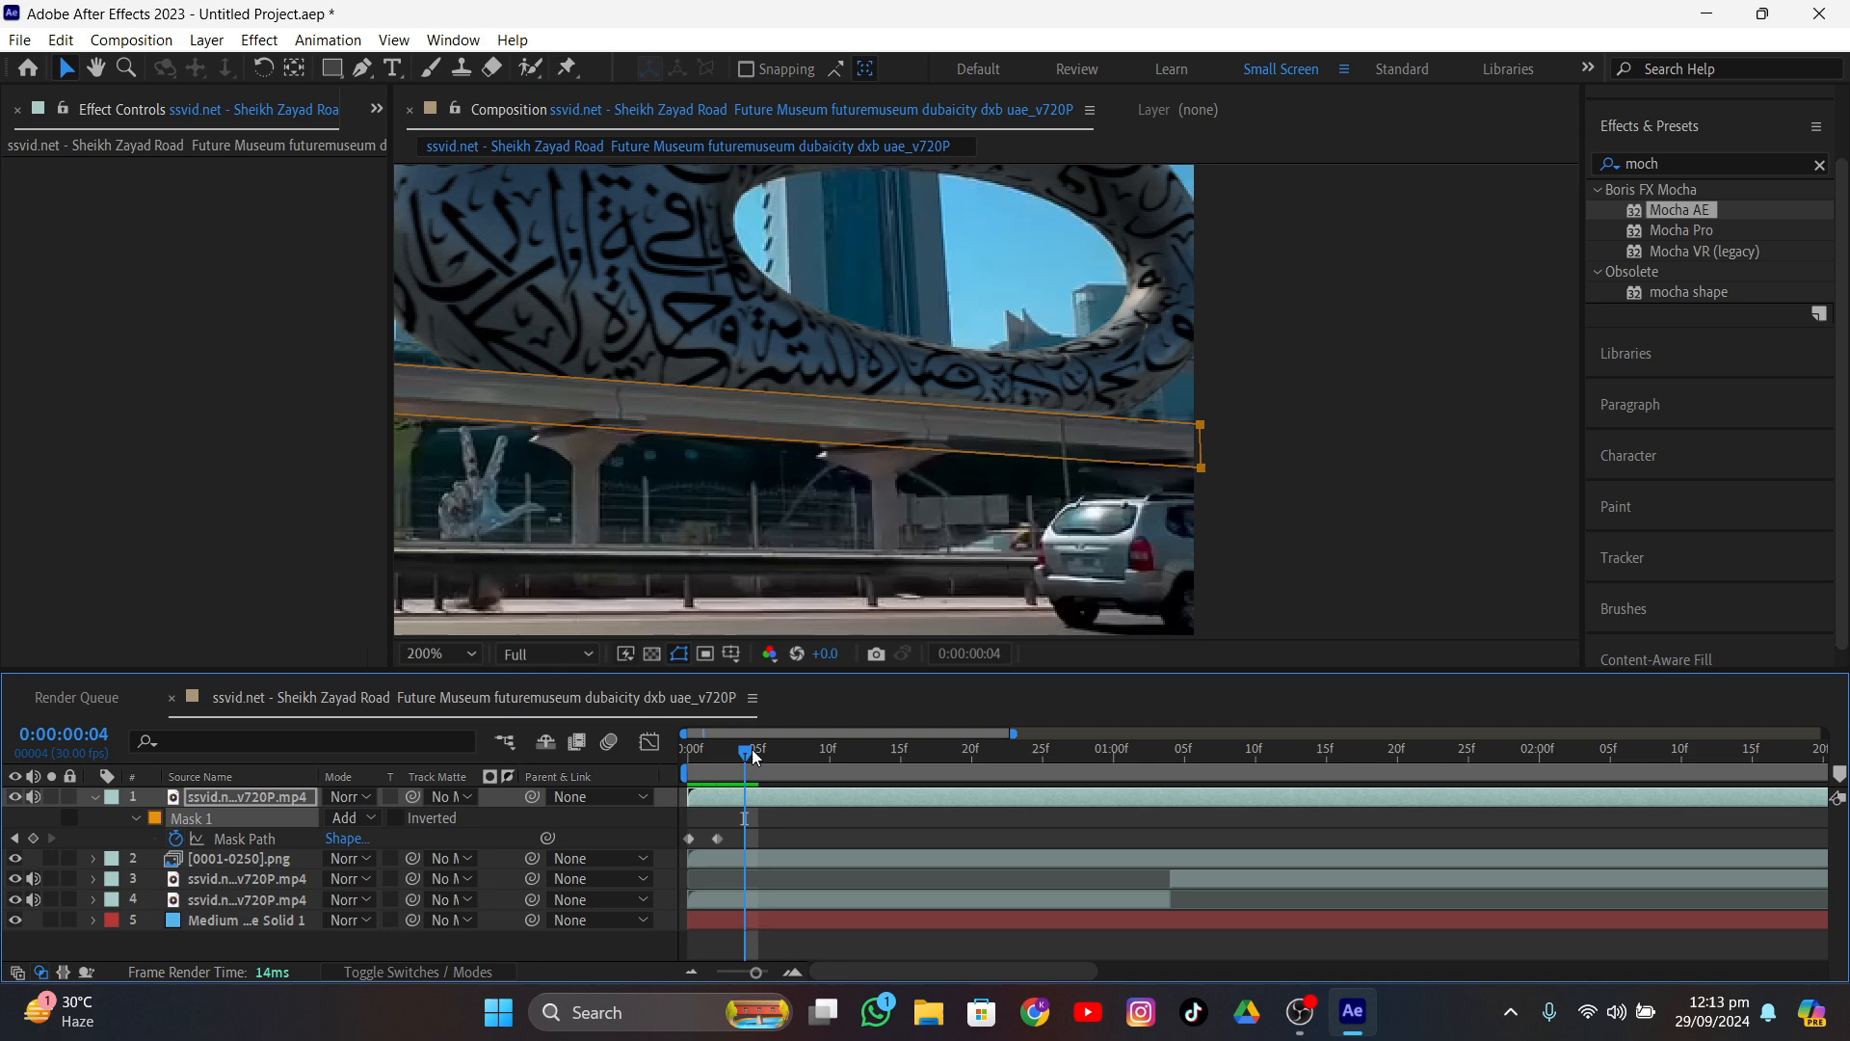
left_click(1205, 453)
key("period")
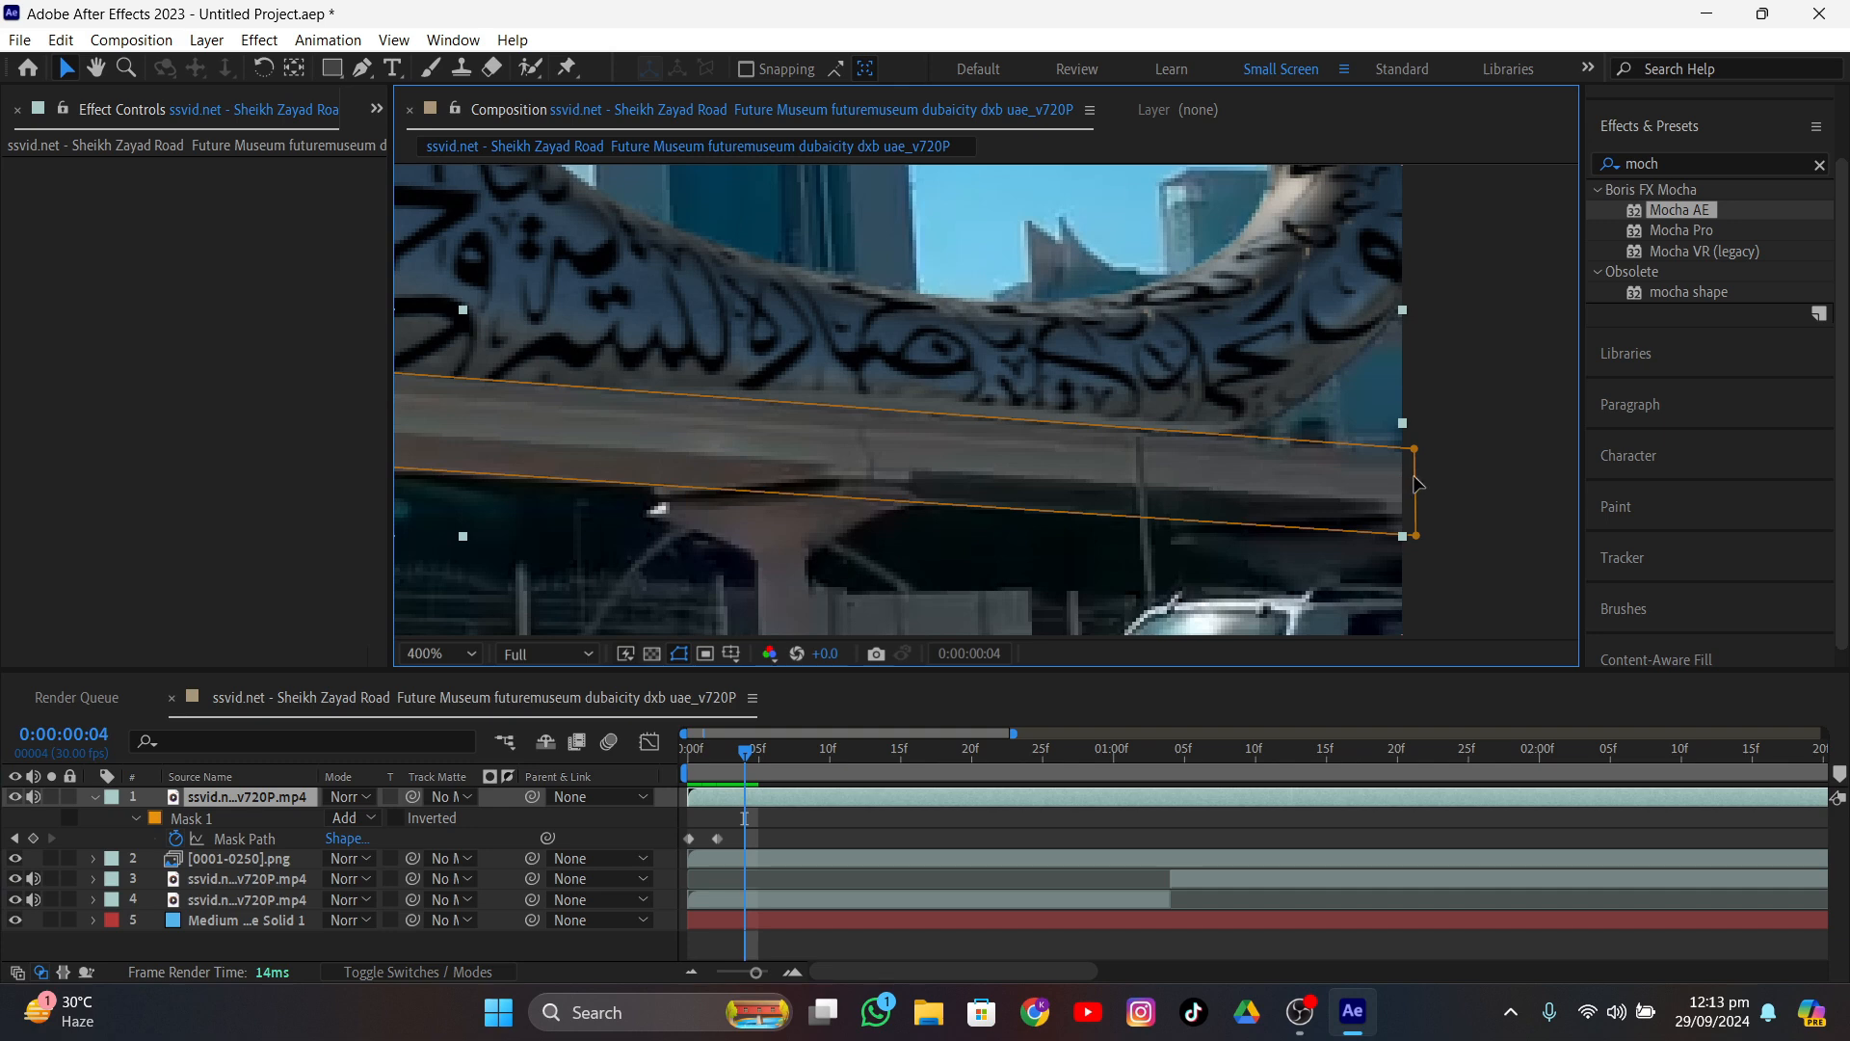
left_click_drag(1417, 483, 1420, 488)
middle_click_drag(1146, 520, 1449, 536)
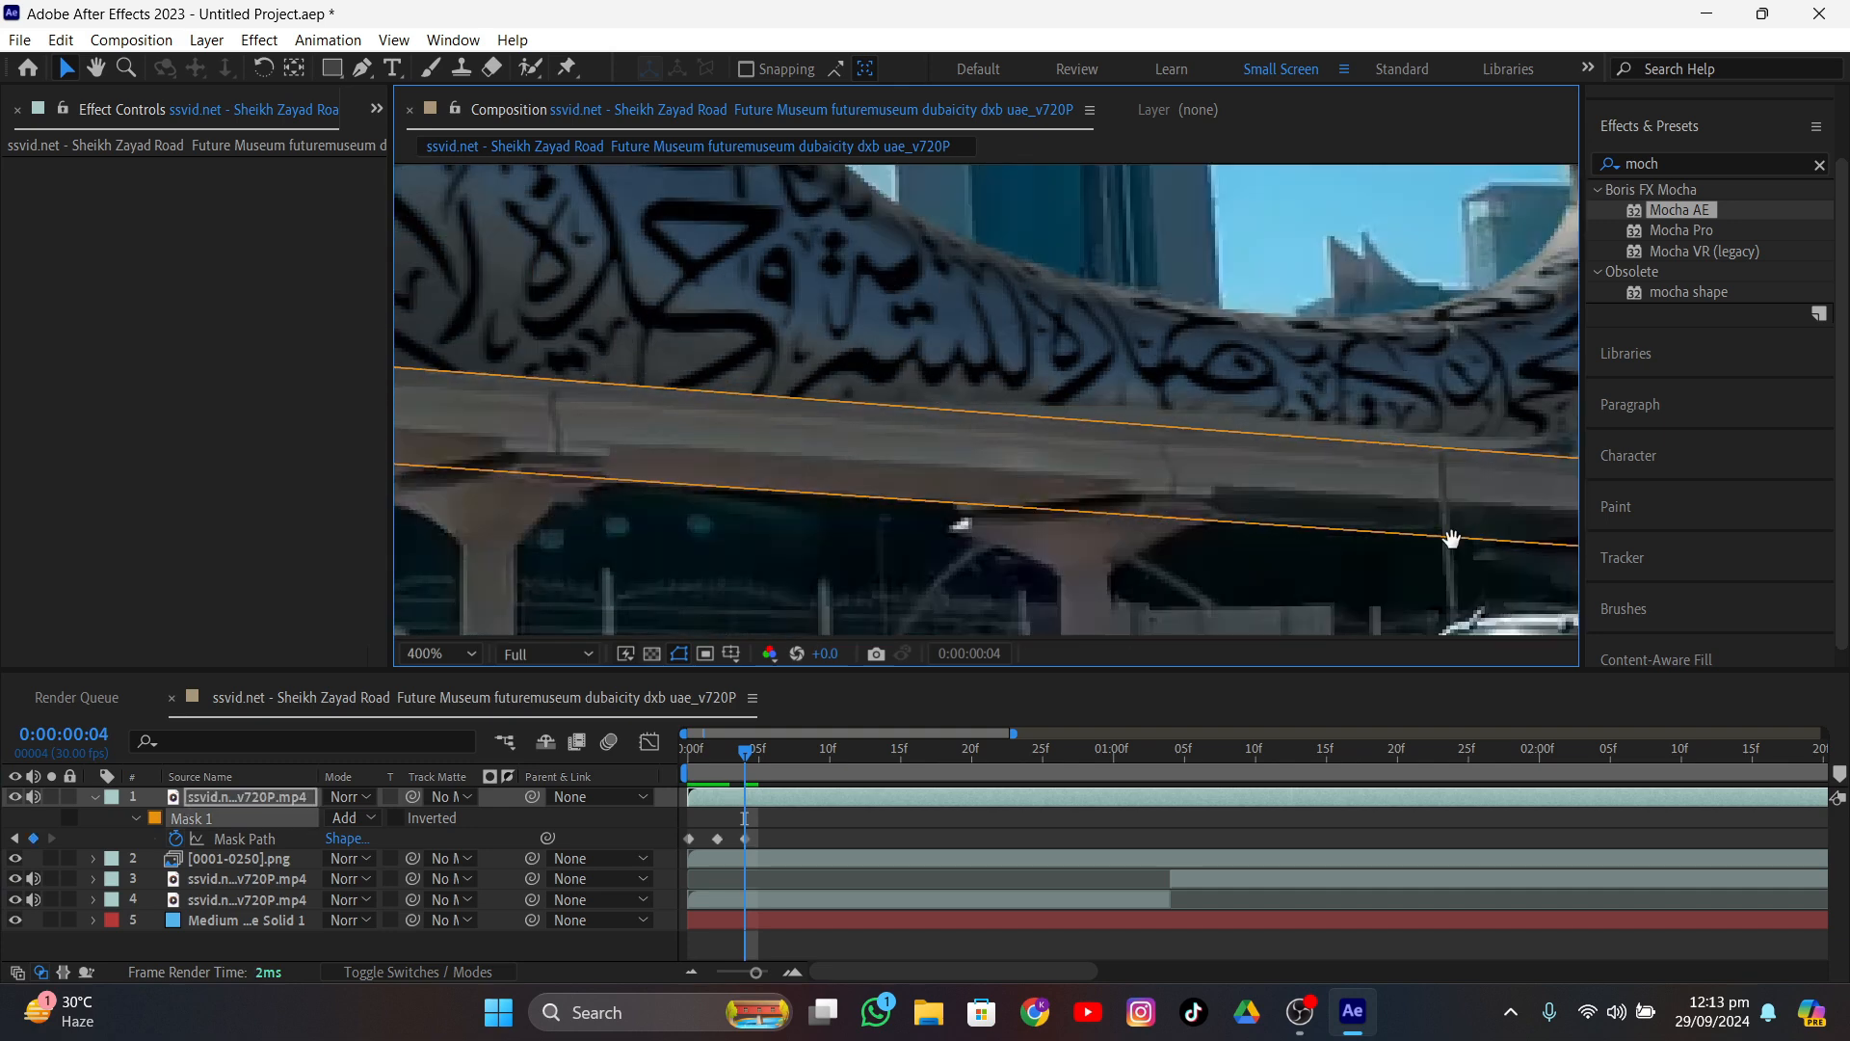
middle_click_drag(901, 546, 1216, 535)
scroll(1234, 533, "down", 1)
middle_click_drag(1095, 545, 1353, 573)
scroll(838, 505, "up", 1)
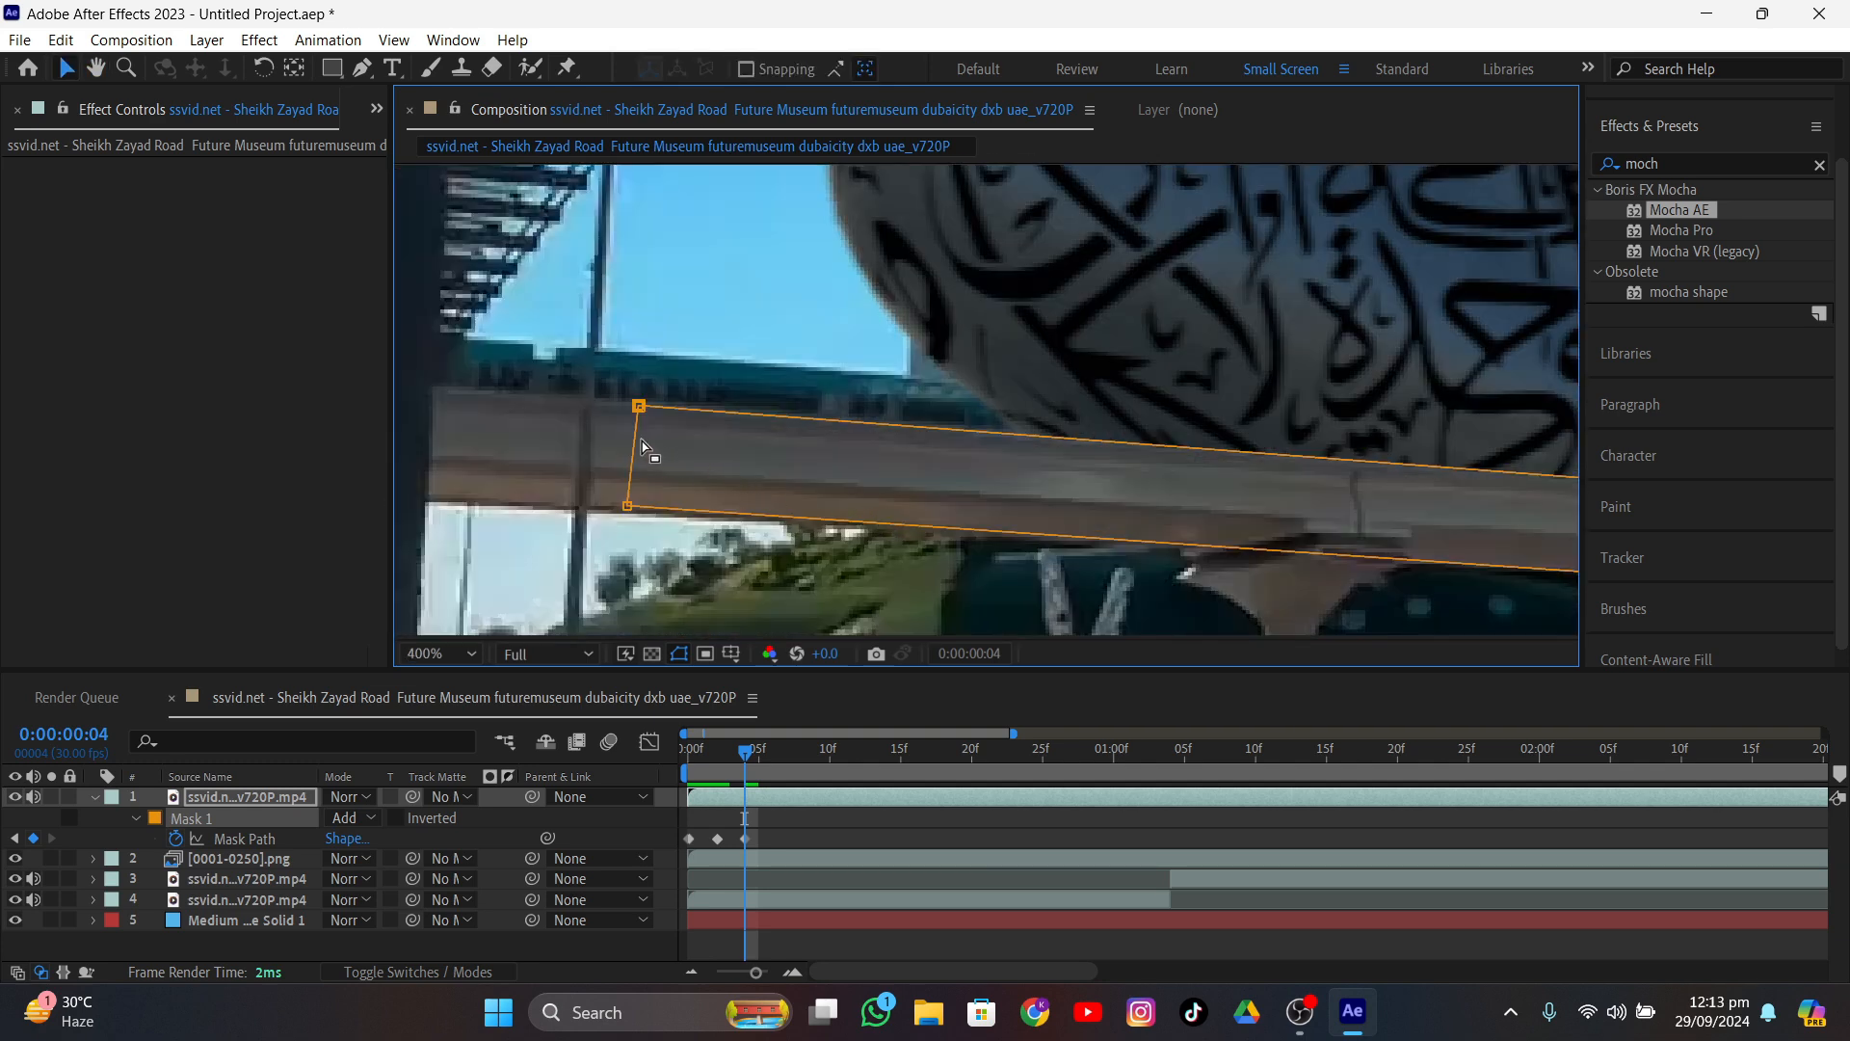
left_click_drag(644, 445, 591, 438)
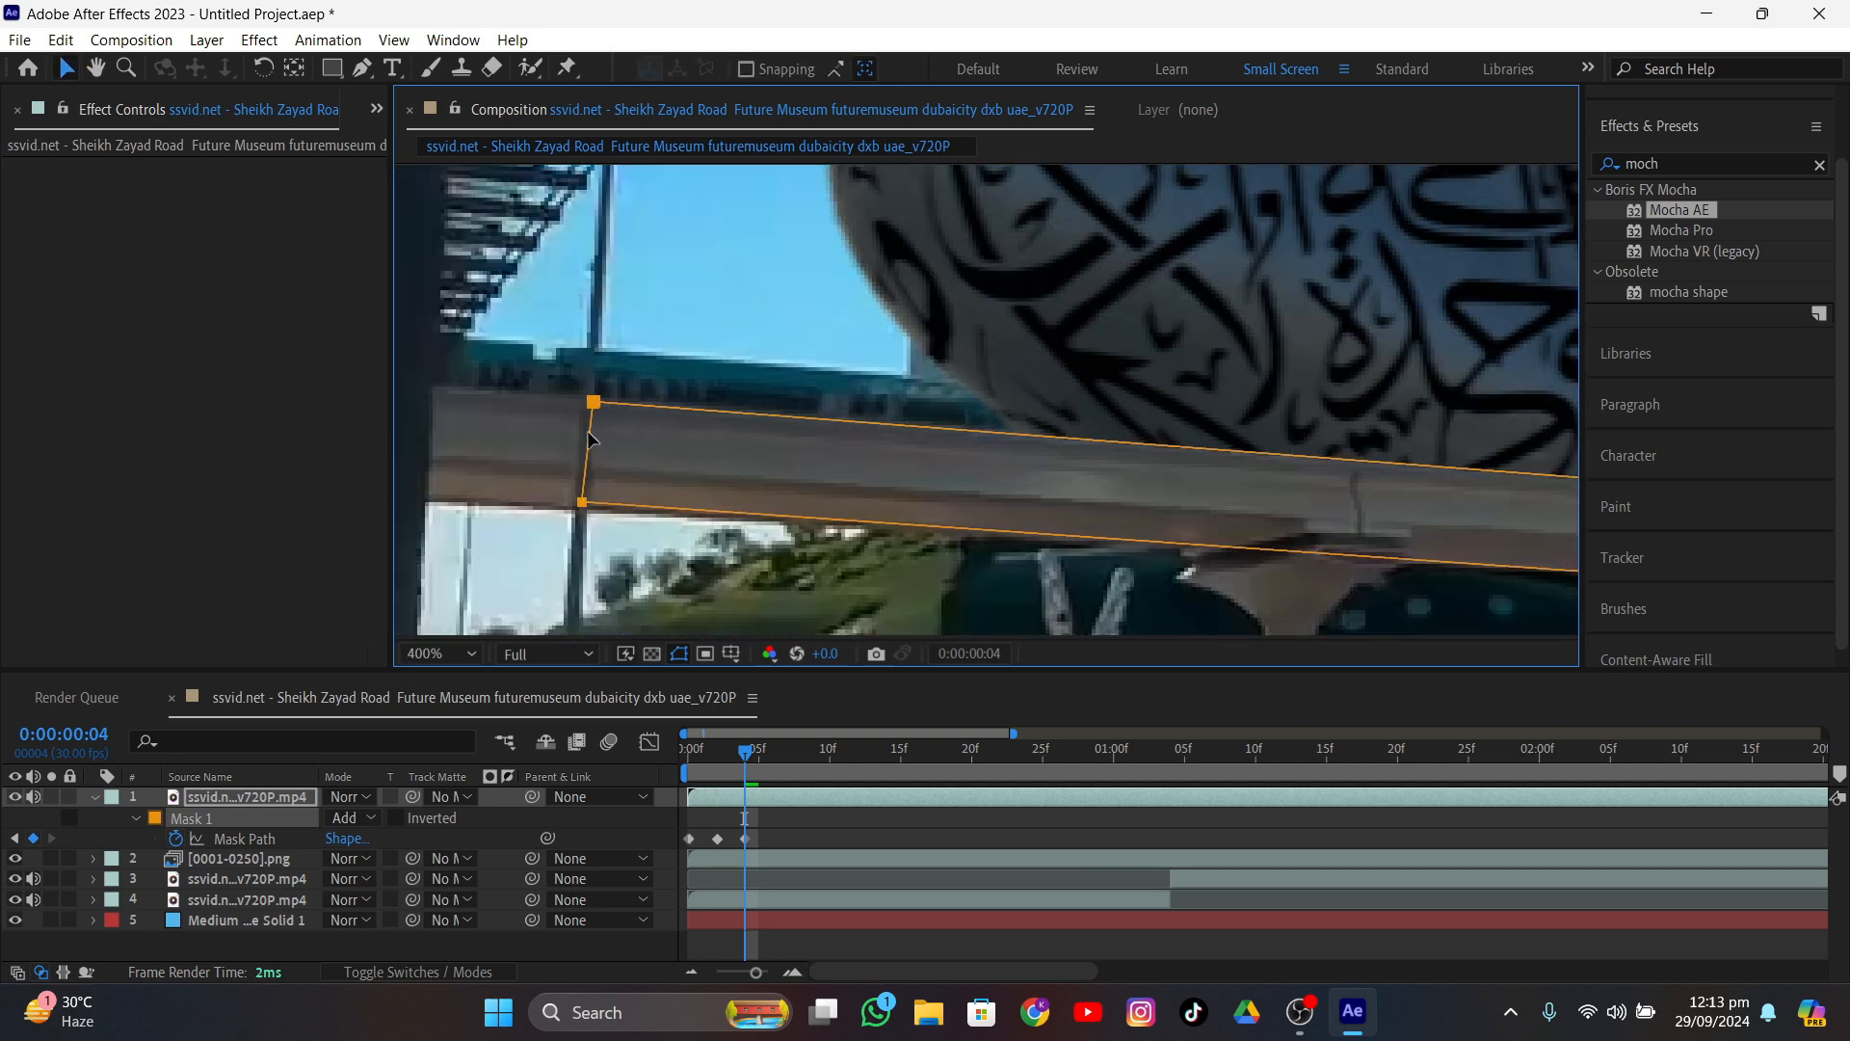
double_click(590, 503)
left_click_drag(580, 502, 578, 508)
scroll(817, 545, "down", 1)
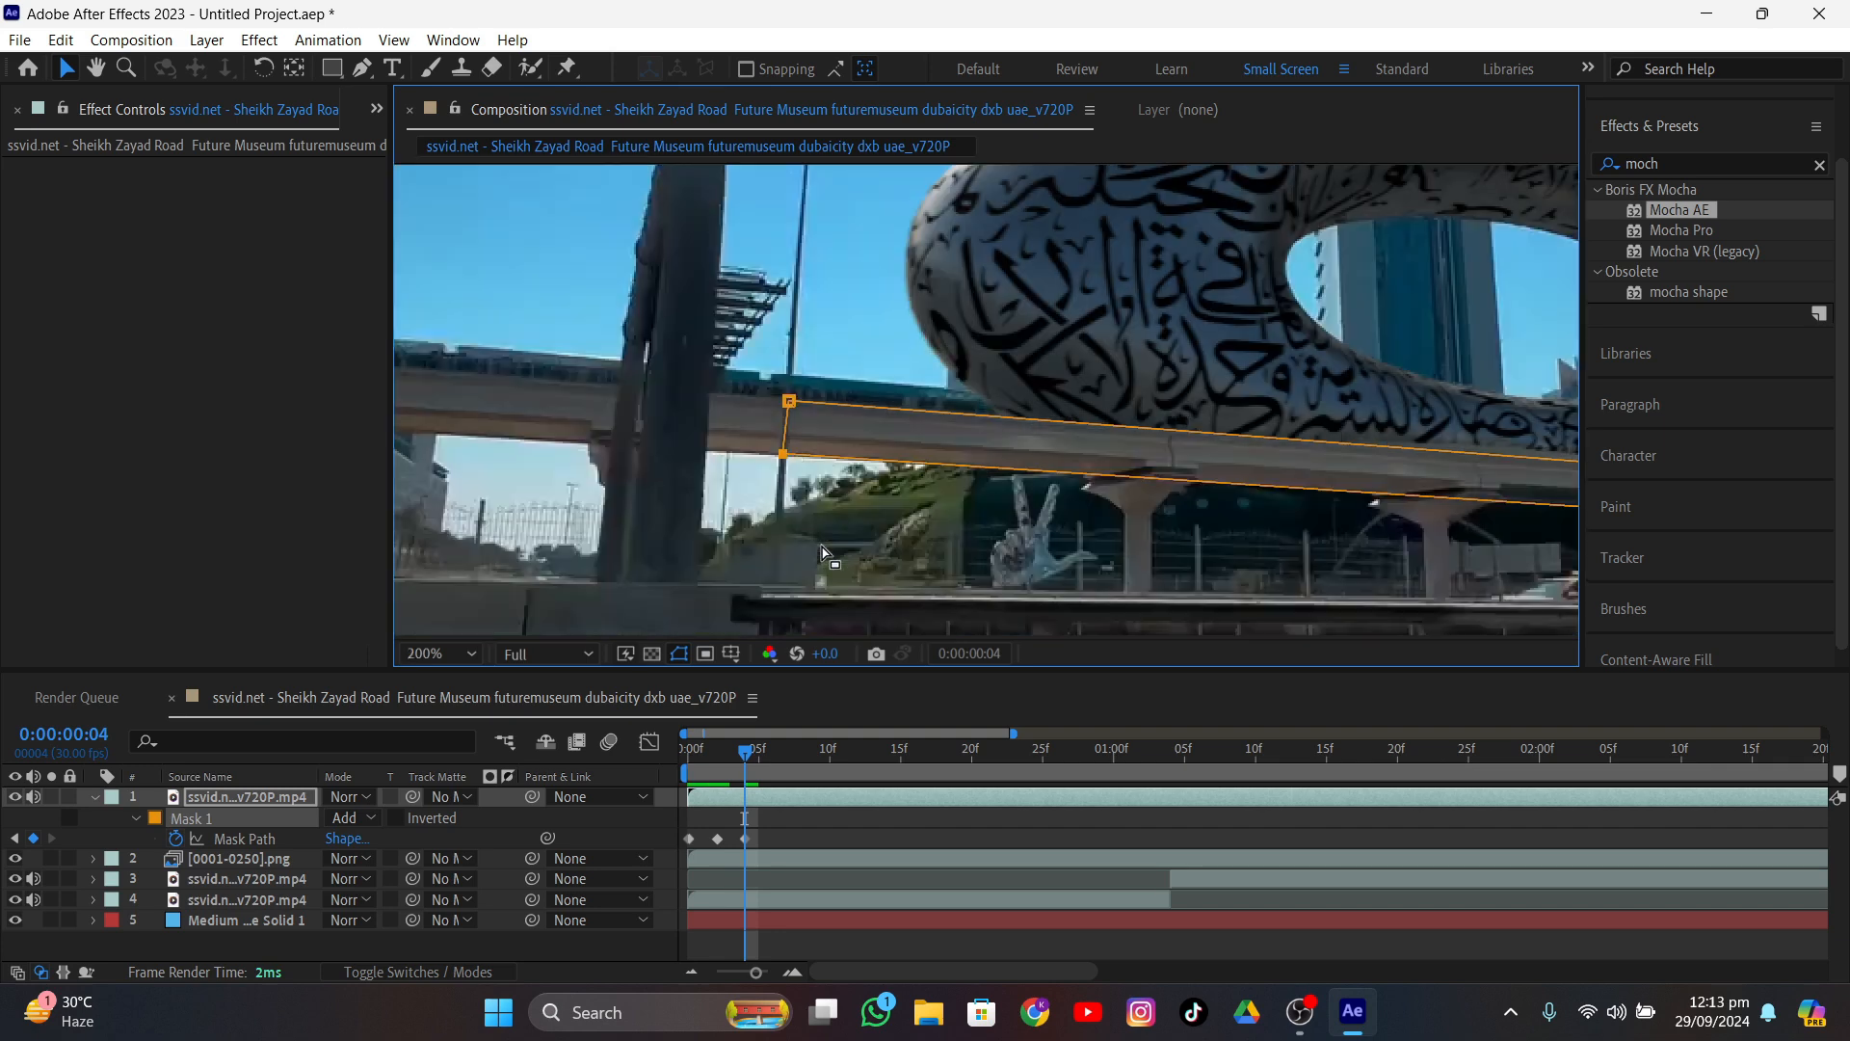
- At 0:00:00:07, move the bridge mask's left edge to the lamp post and extend its right edge farther past the frame
middle_click_drag(1020, 540, 734, 526)
left_click_drag(743, 749, 786, 767)
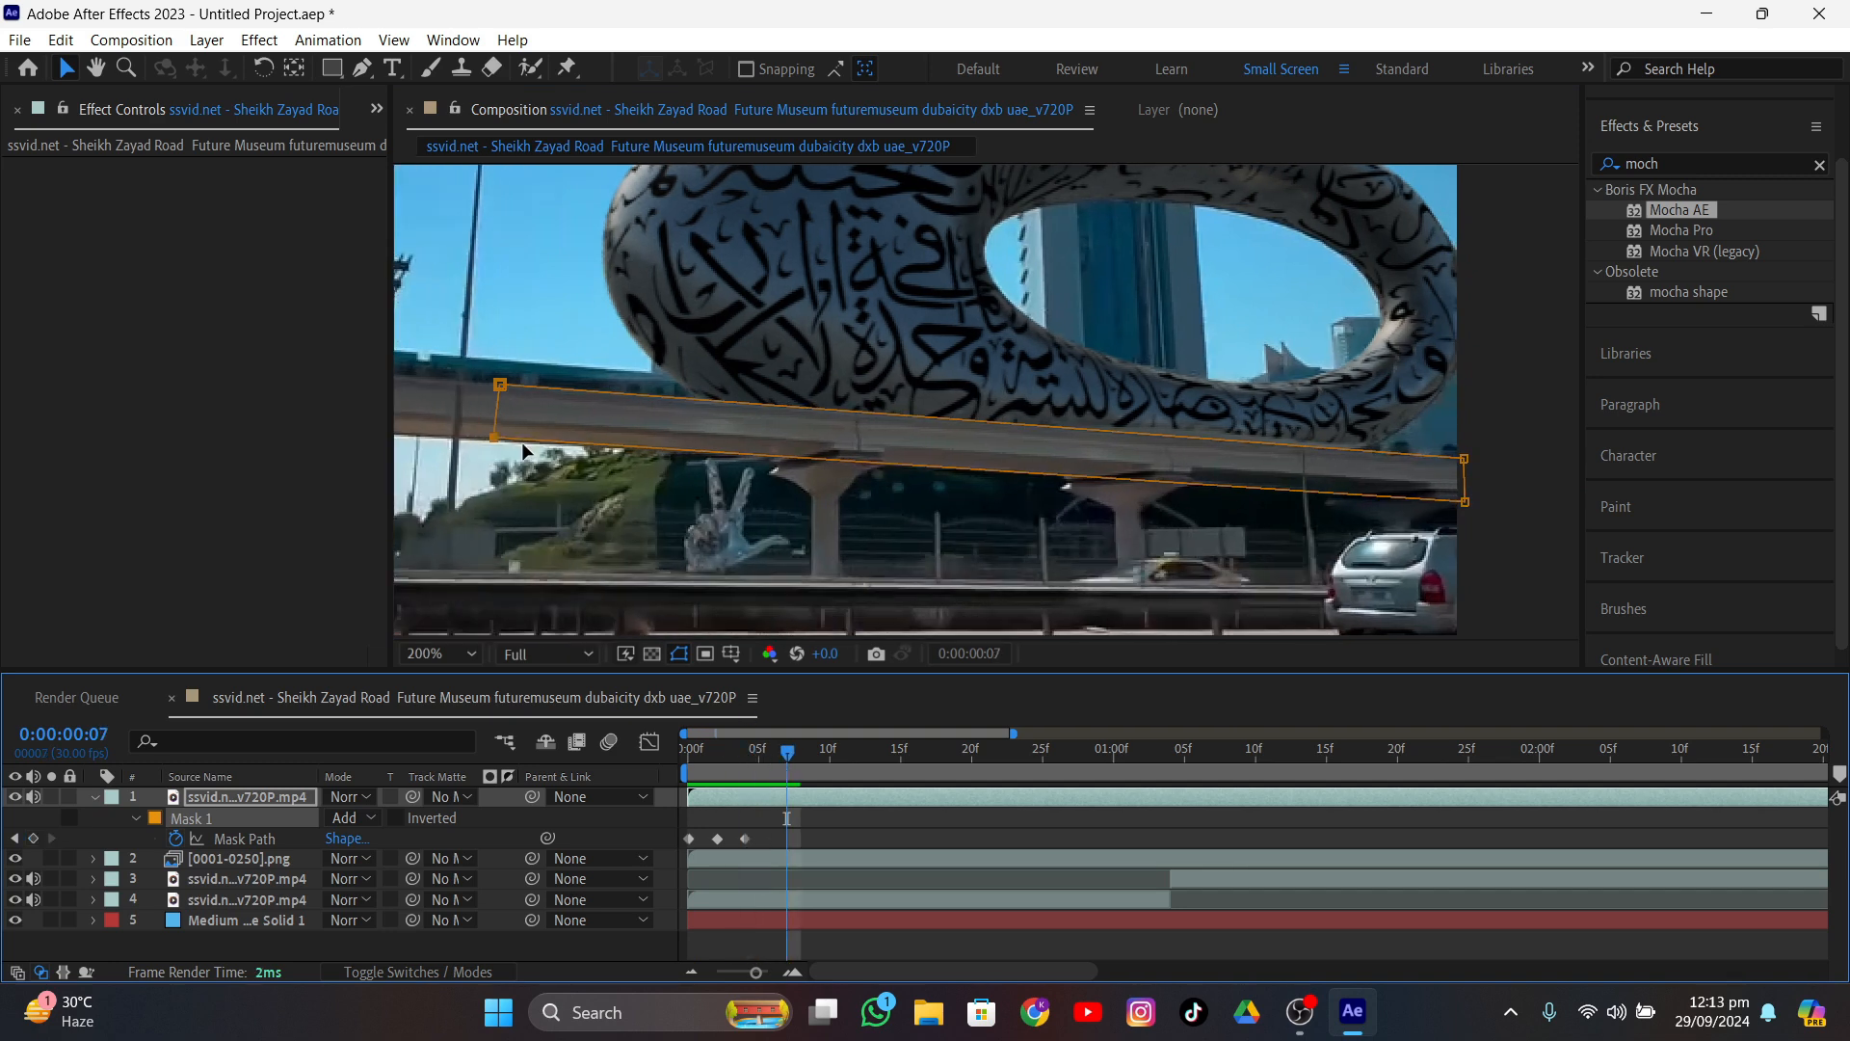
left_click_drag(495, 408, 461, 413)
scroll(925, 588, "up", 1)
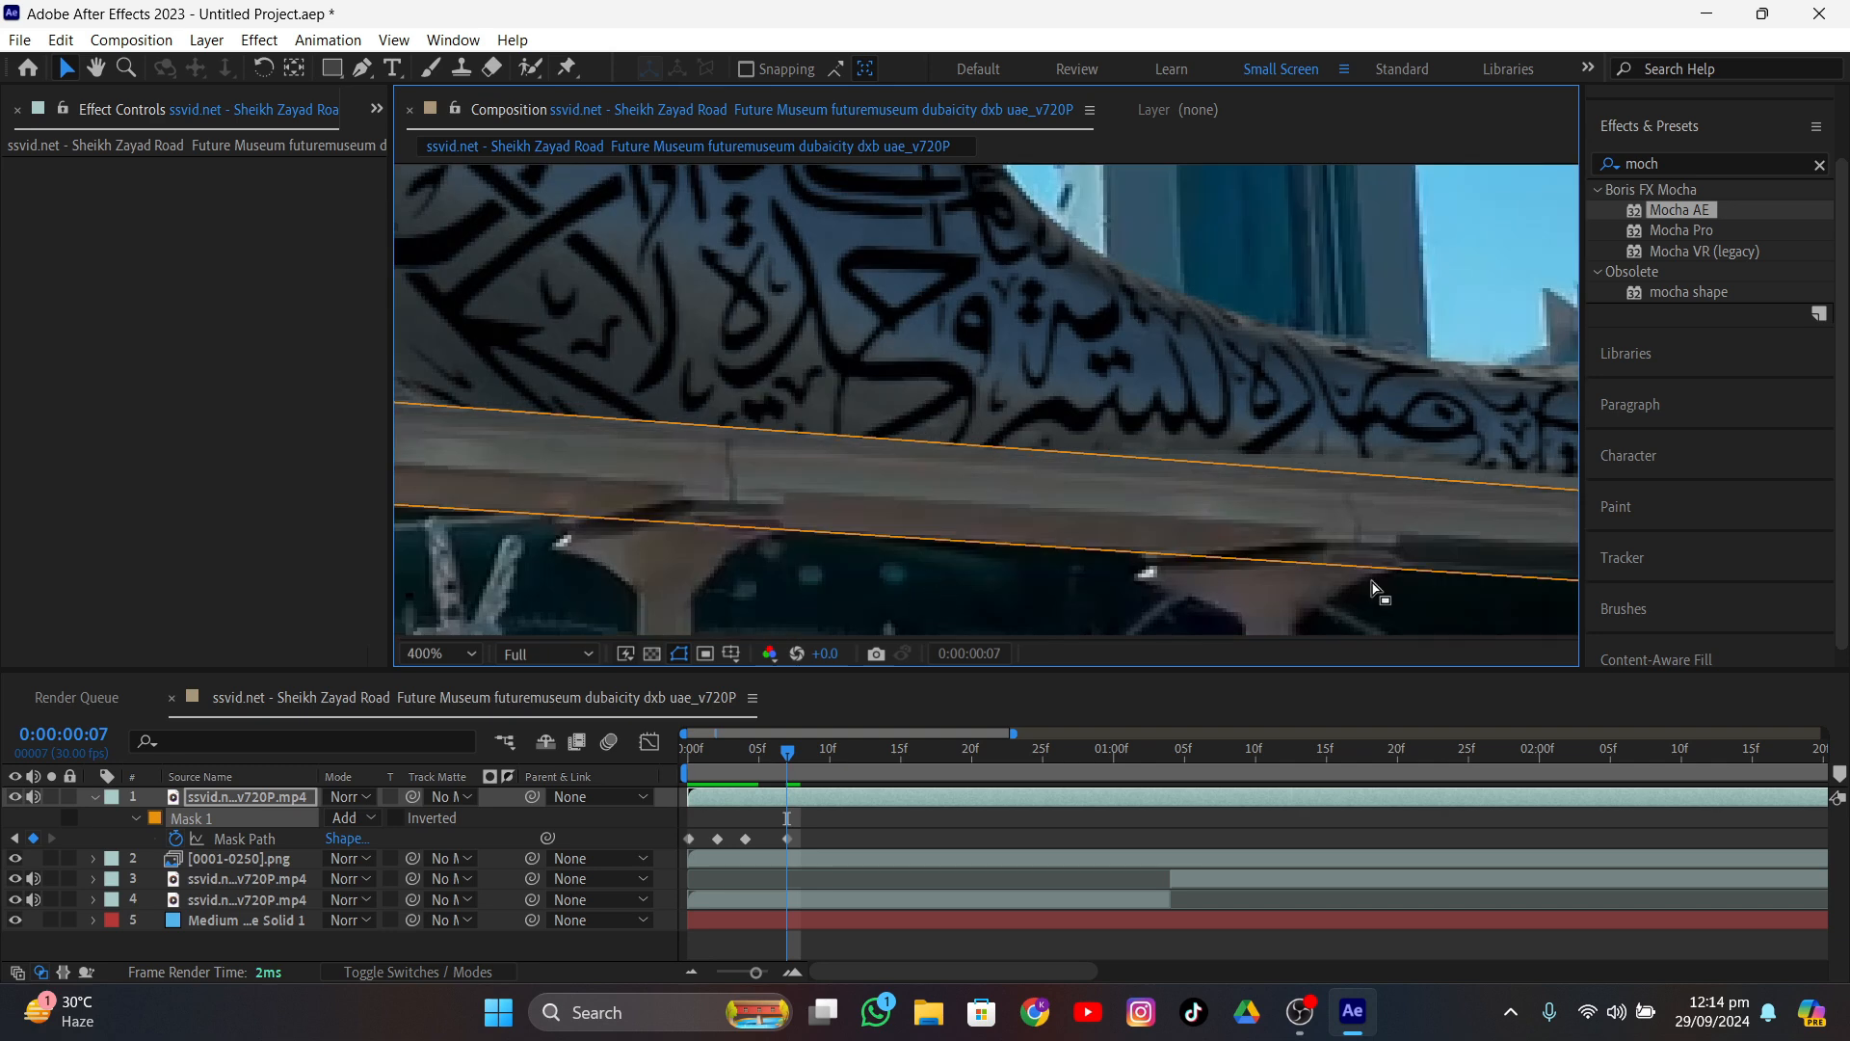
middle_click_drag(1377, 584, 790, 499)
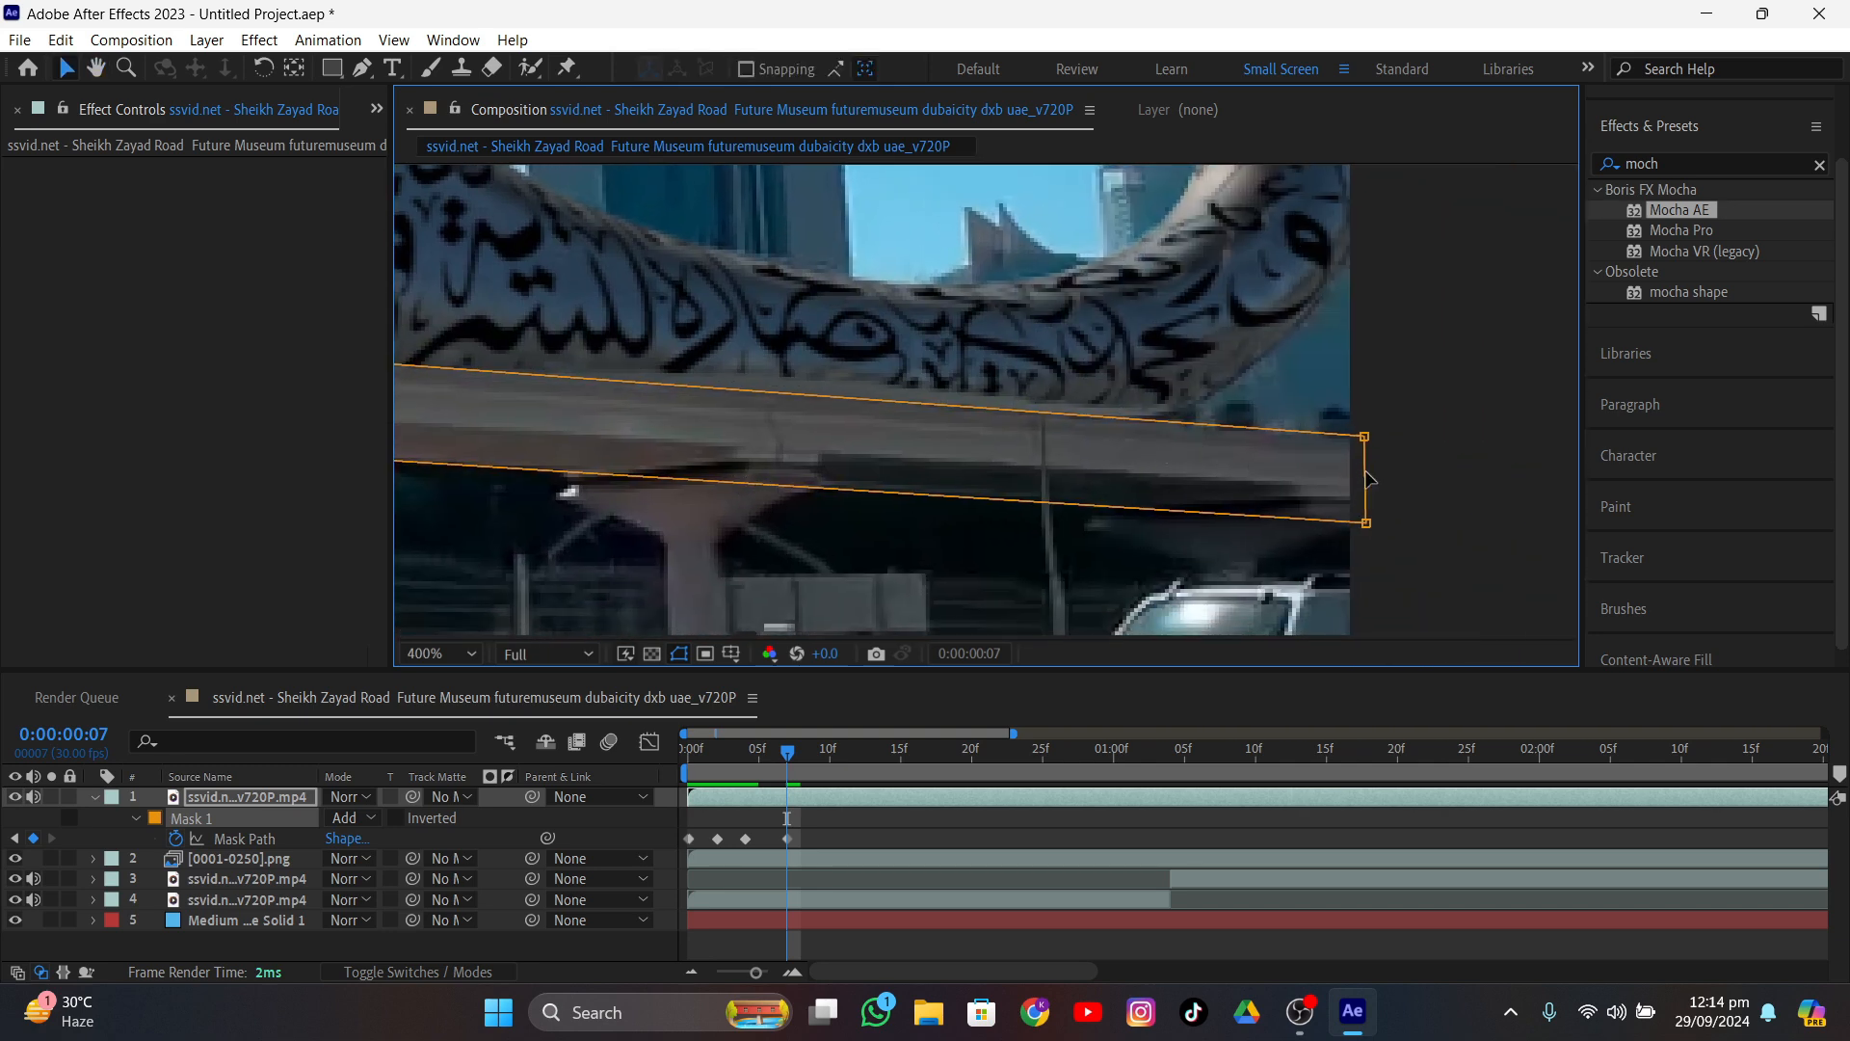
left_click_drag(1370, 479, 1384, 481)
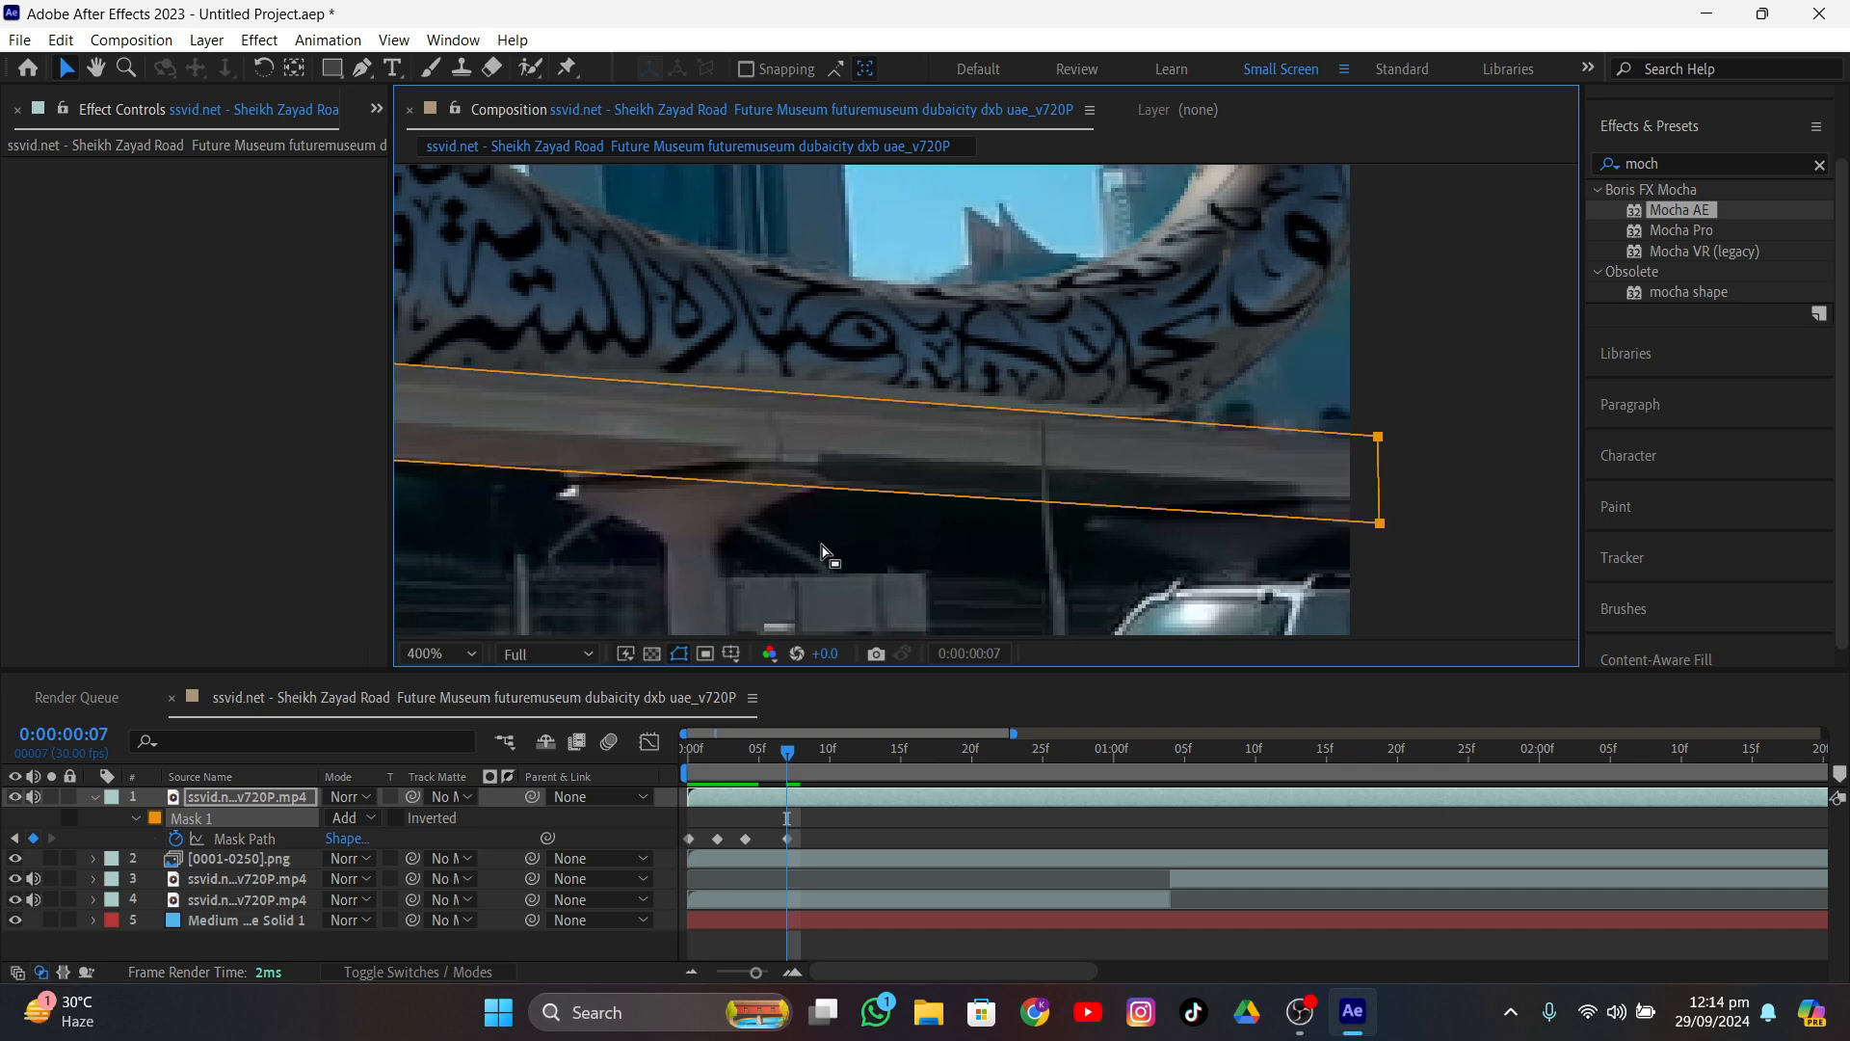
middle_click_drag(671, 551, 1137, 533)
scroll(864, 522, "down", 1)
middle_click_drag(740, 520, 1012, 517)
scroll(934, 516, "up", 1)
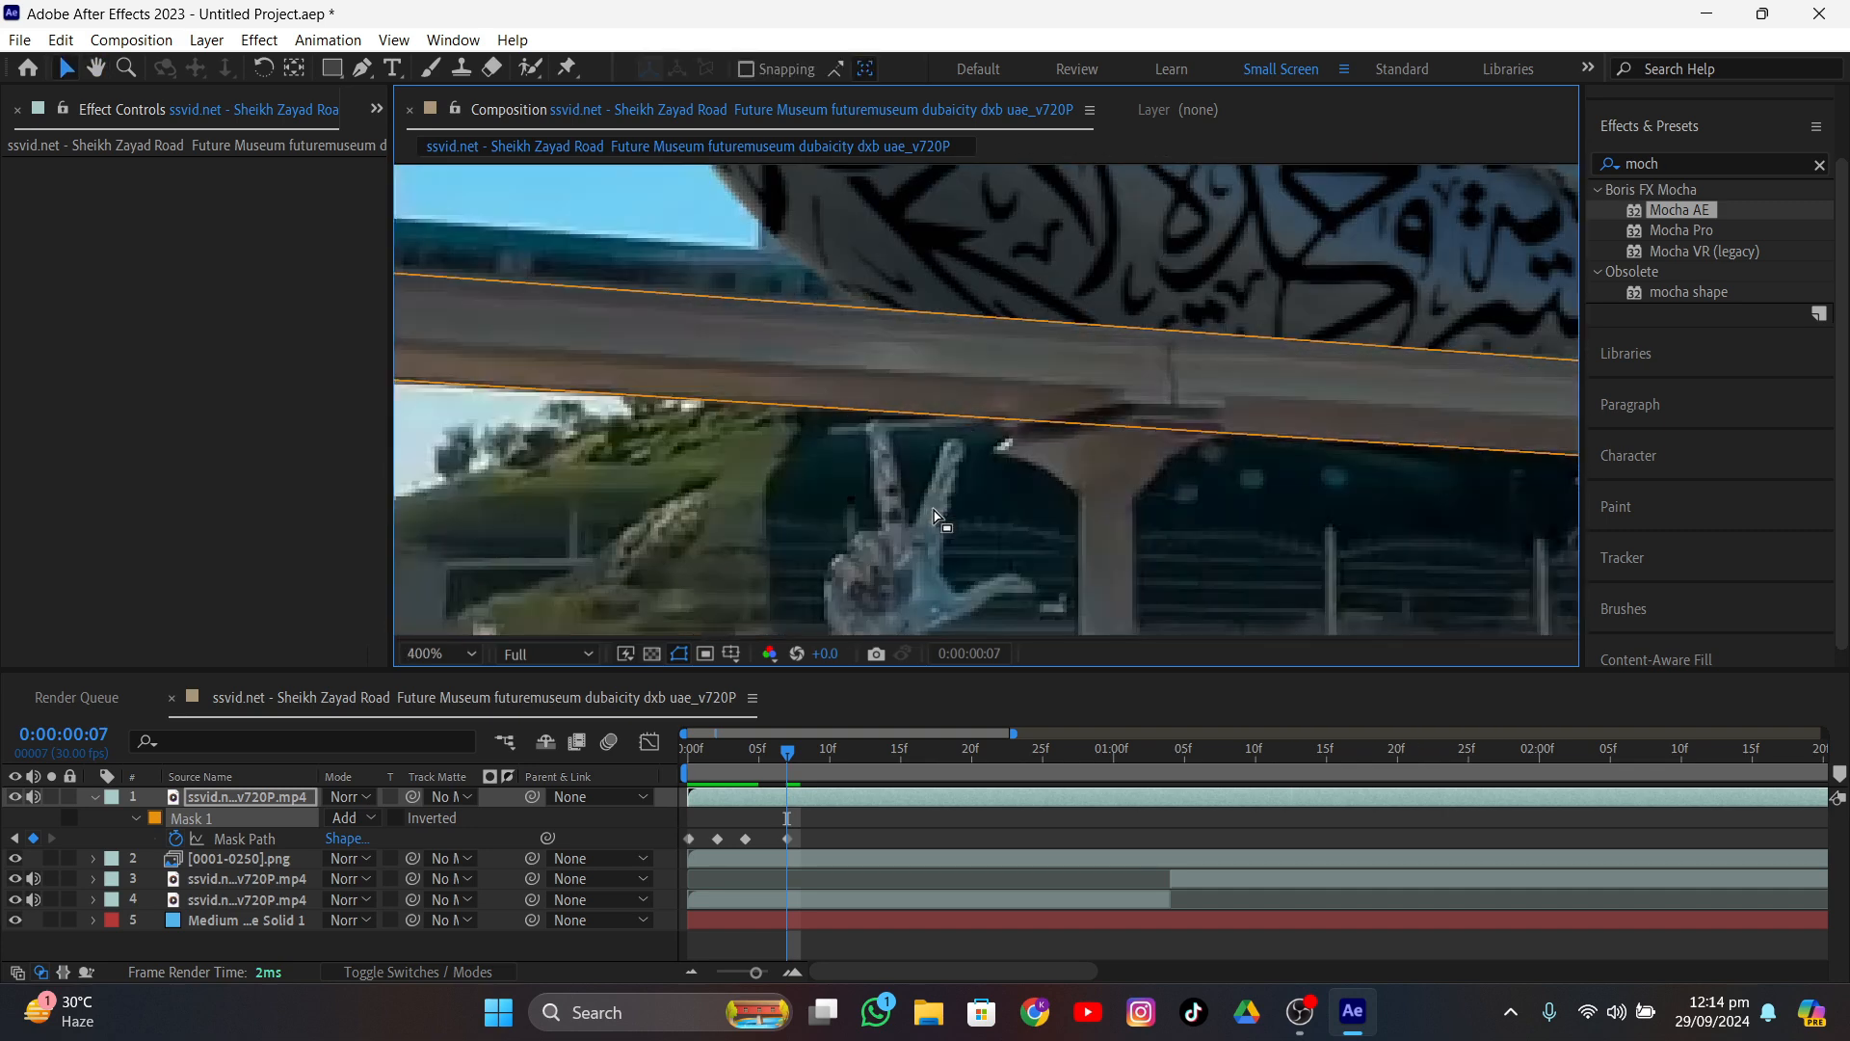
scroll(662, 417, "down", 1)
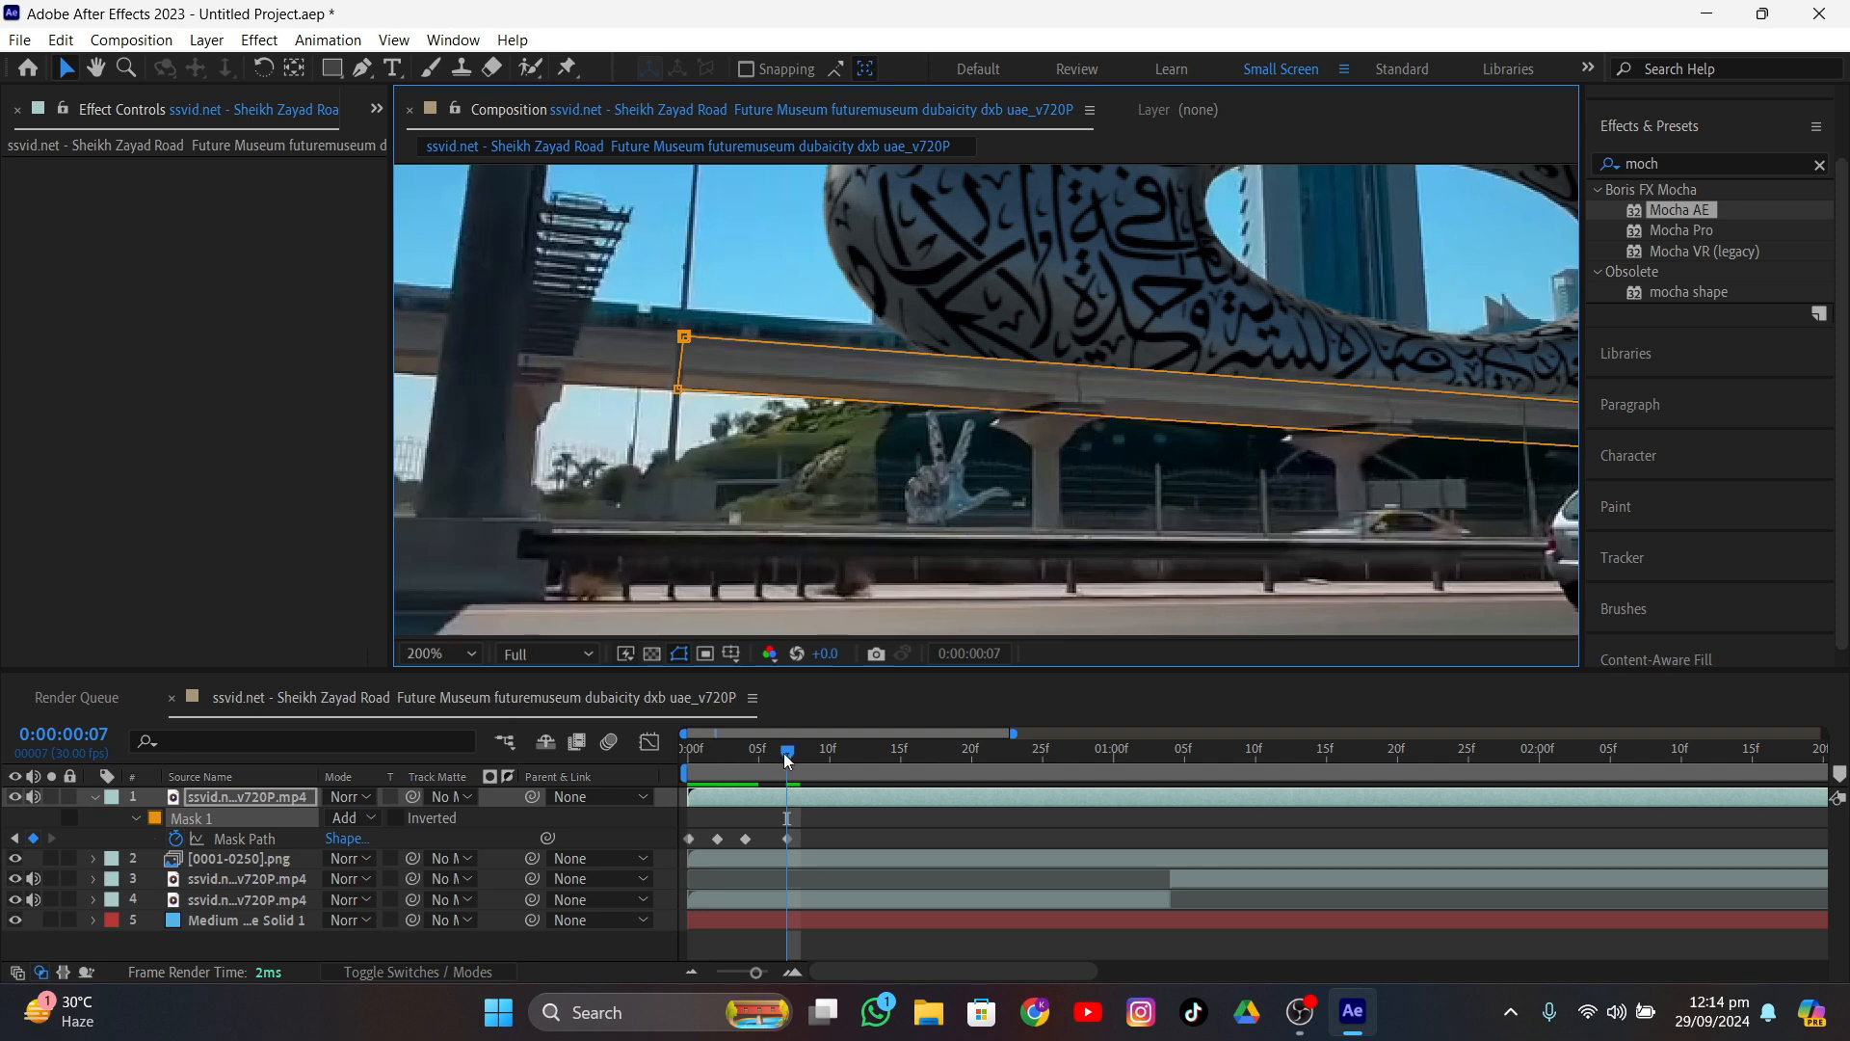
- At 0:00:00:10, move the bridge mask's left edge to the lamp post and nudge its right edge onto the deck's outline
left_click_drag(784, 754, 836, 753)
left_click_drag(704, 368, 652, 371)
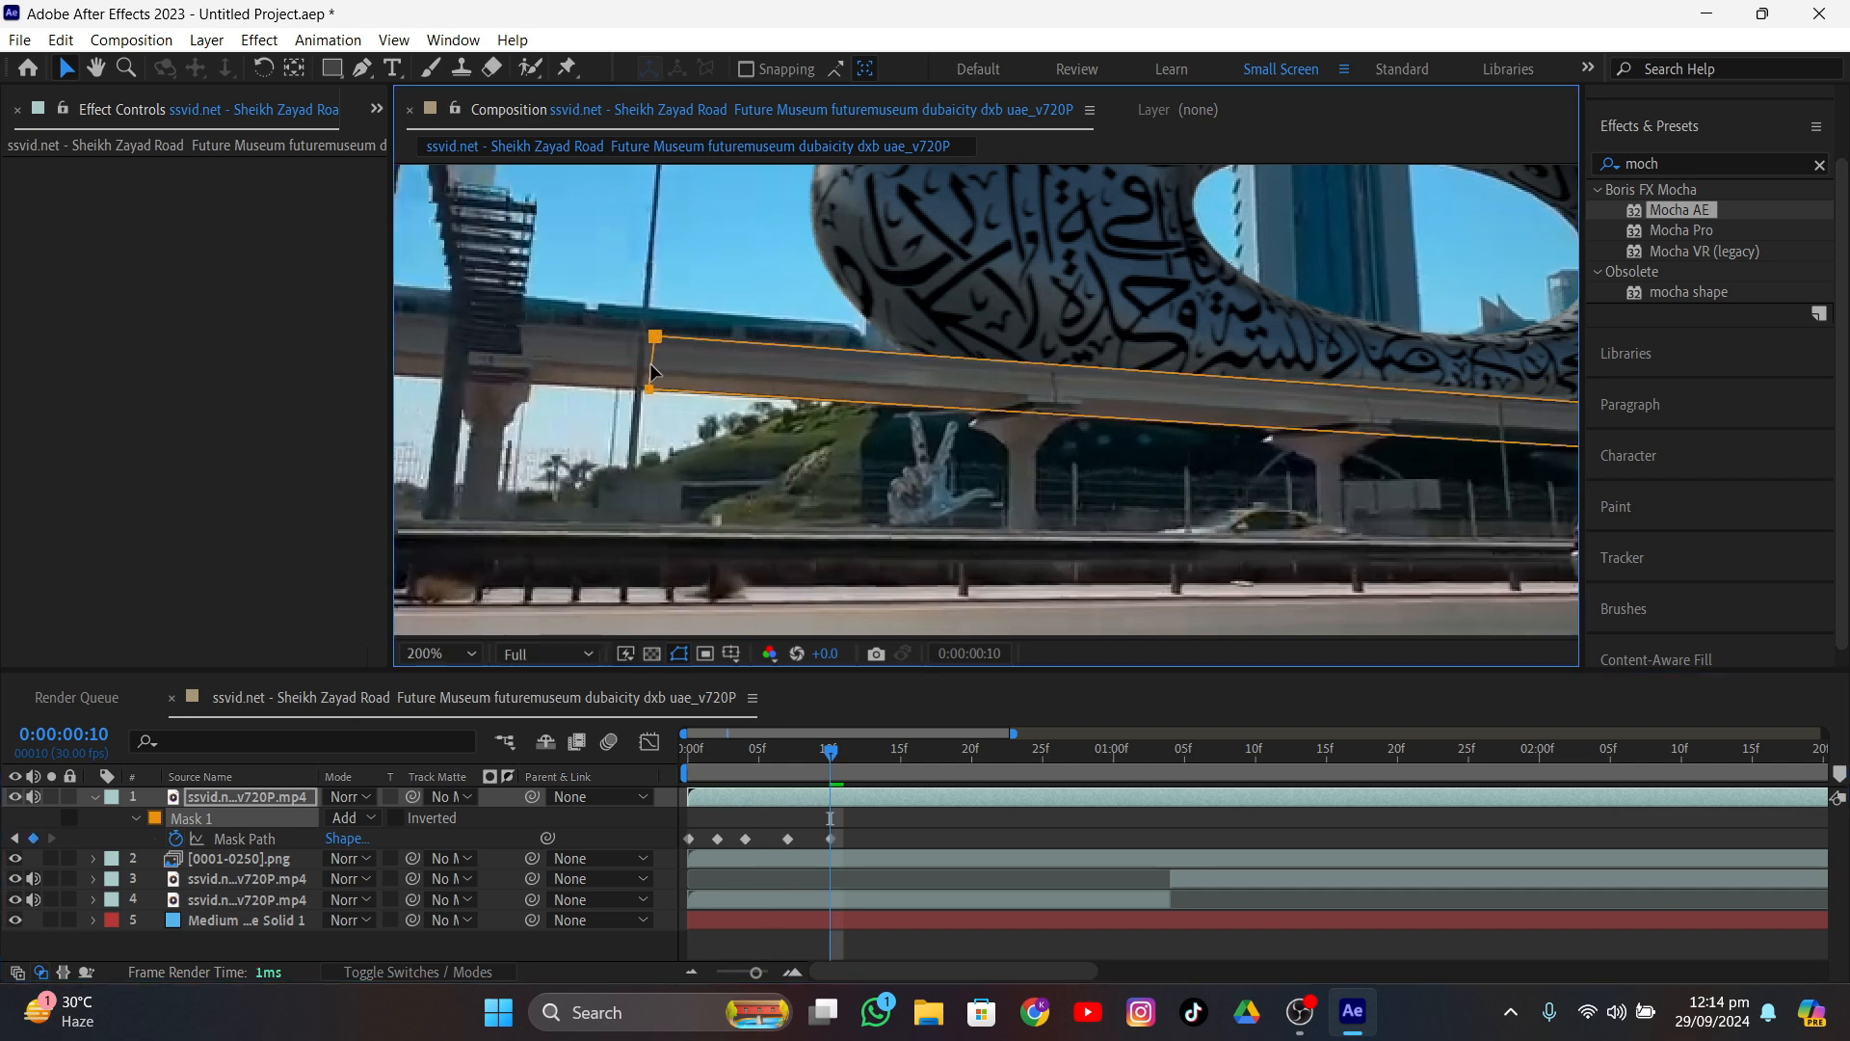
middle_click_drag(930, 497, 508, 472)
scroll(836, 514, "up", 2)
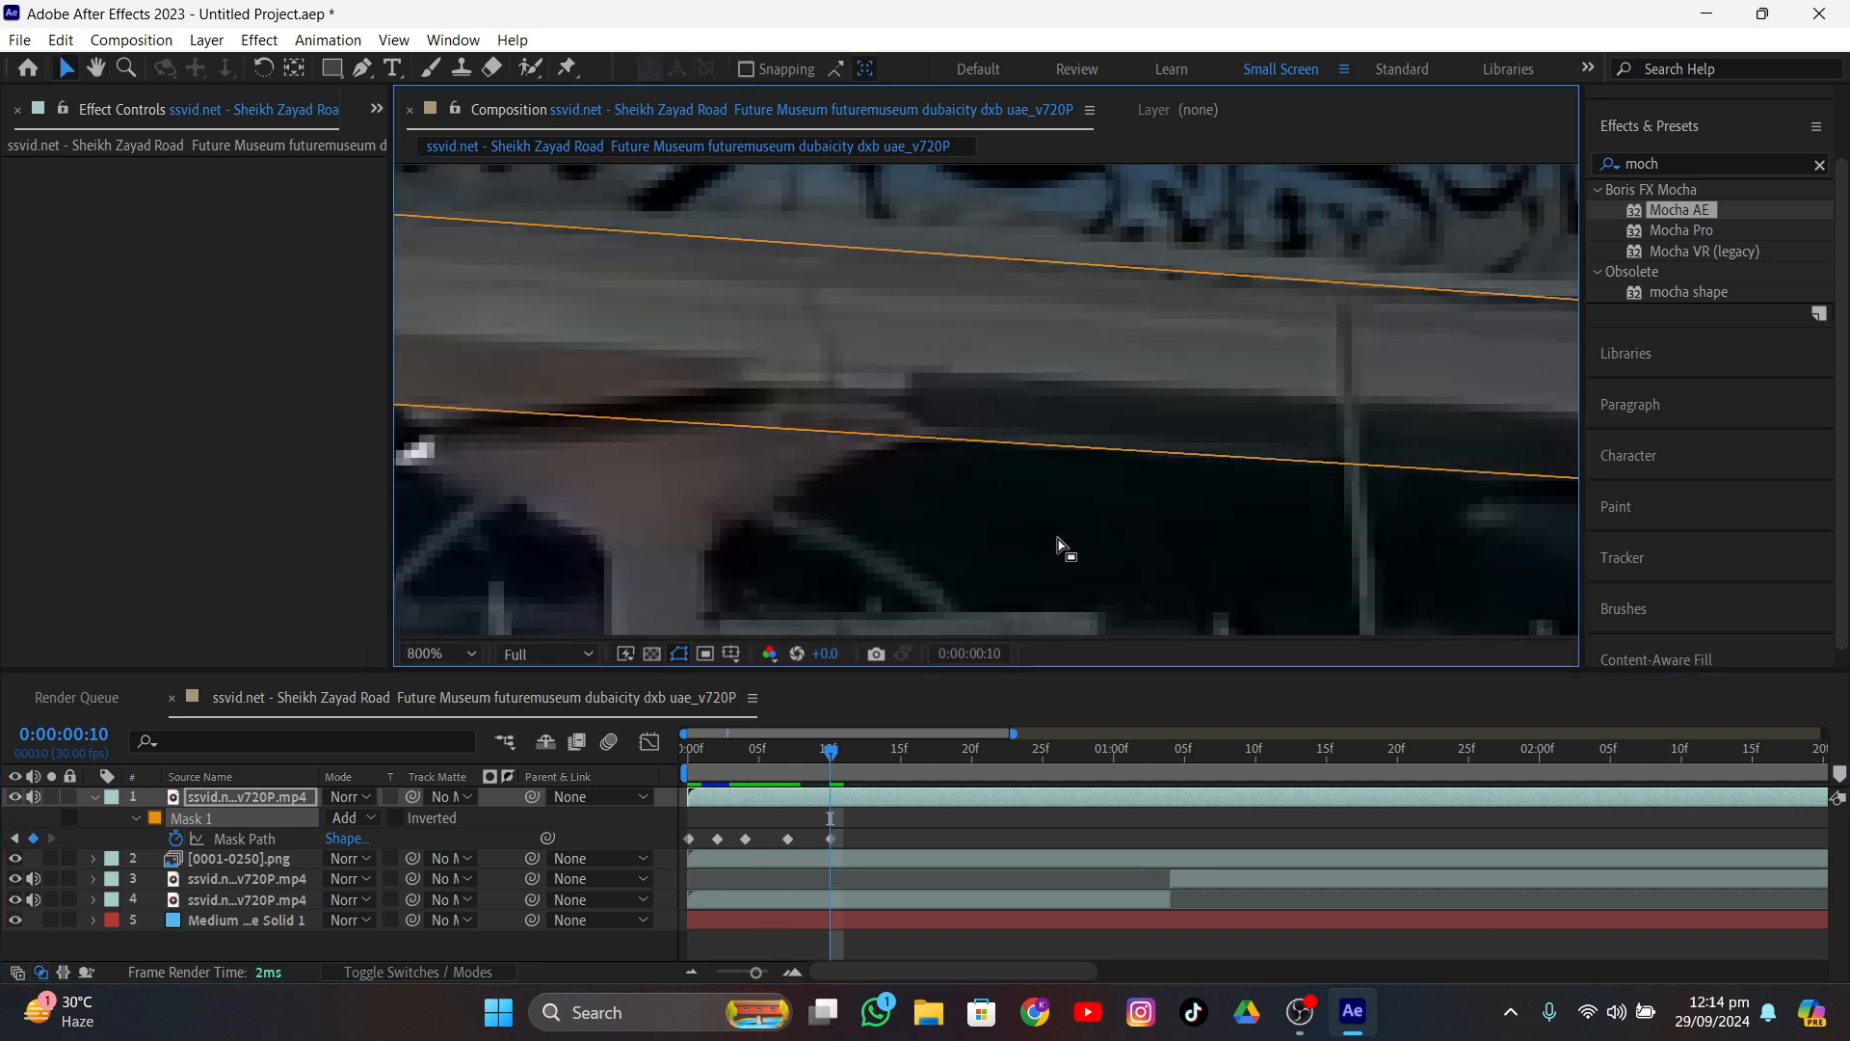
middle_click_drag(1542, 433, 1054, 412)
scroll(1228, 405, "down", 2)
scroll(1228, 421, "up", 2)
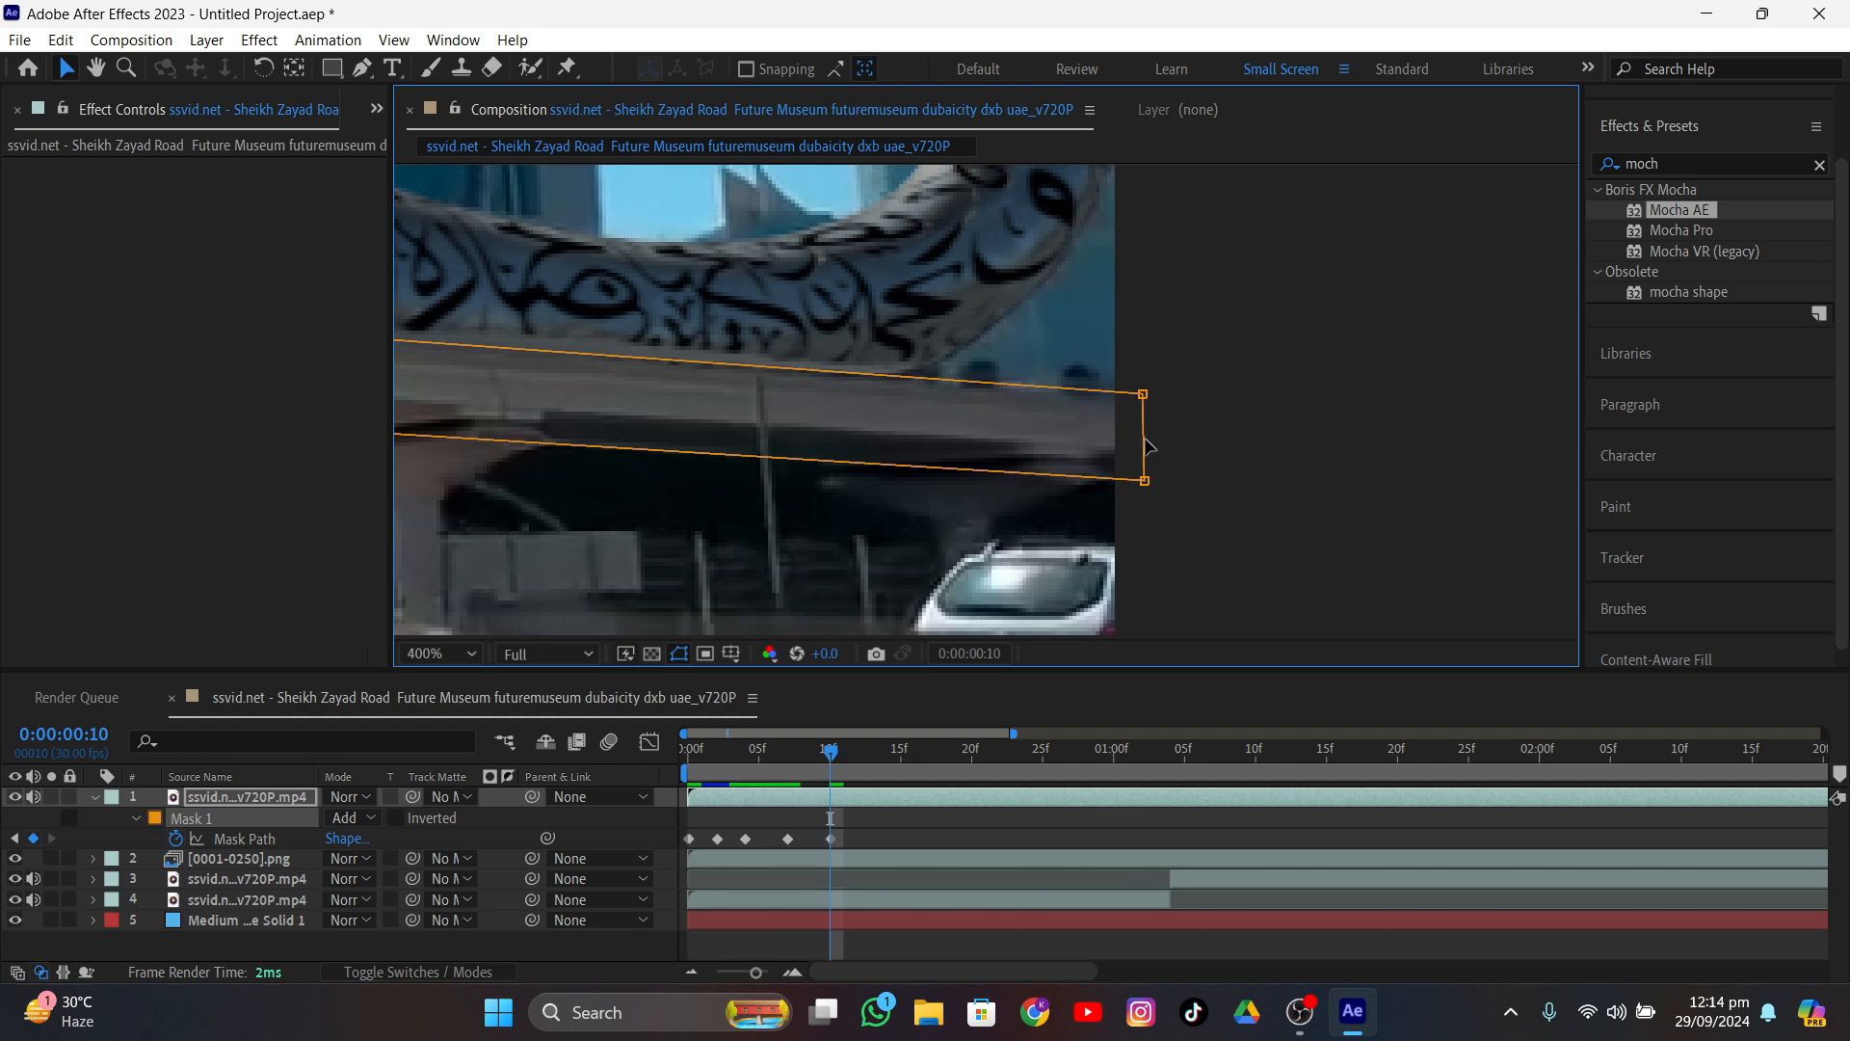
left_click_drag(1147, 445, 1153, 451)
- At 0:00:00:14, pull the bridge mask's right edge in close to the frame edge and move its left edge to the lamp post
left_click_drag(826, 758, 887, 765)
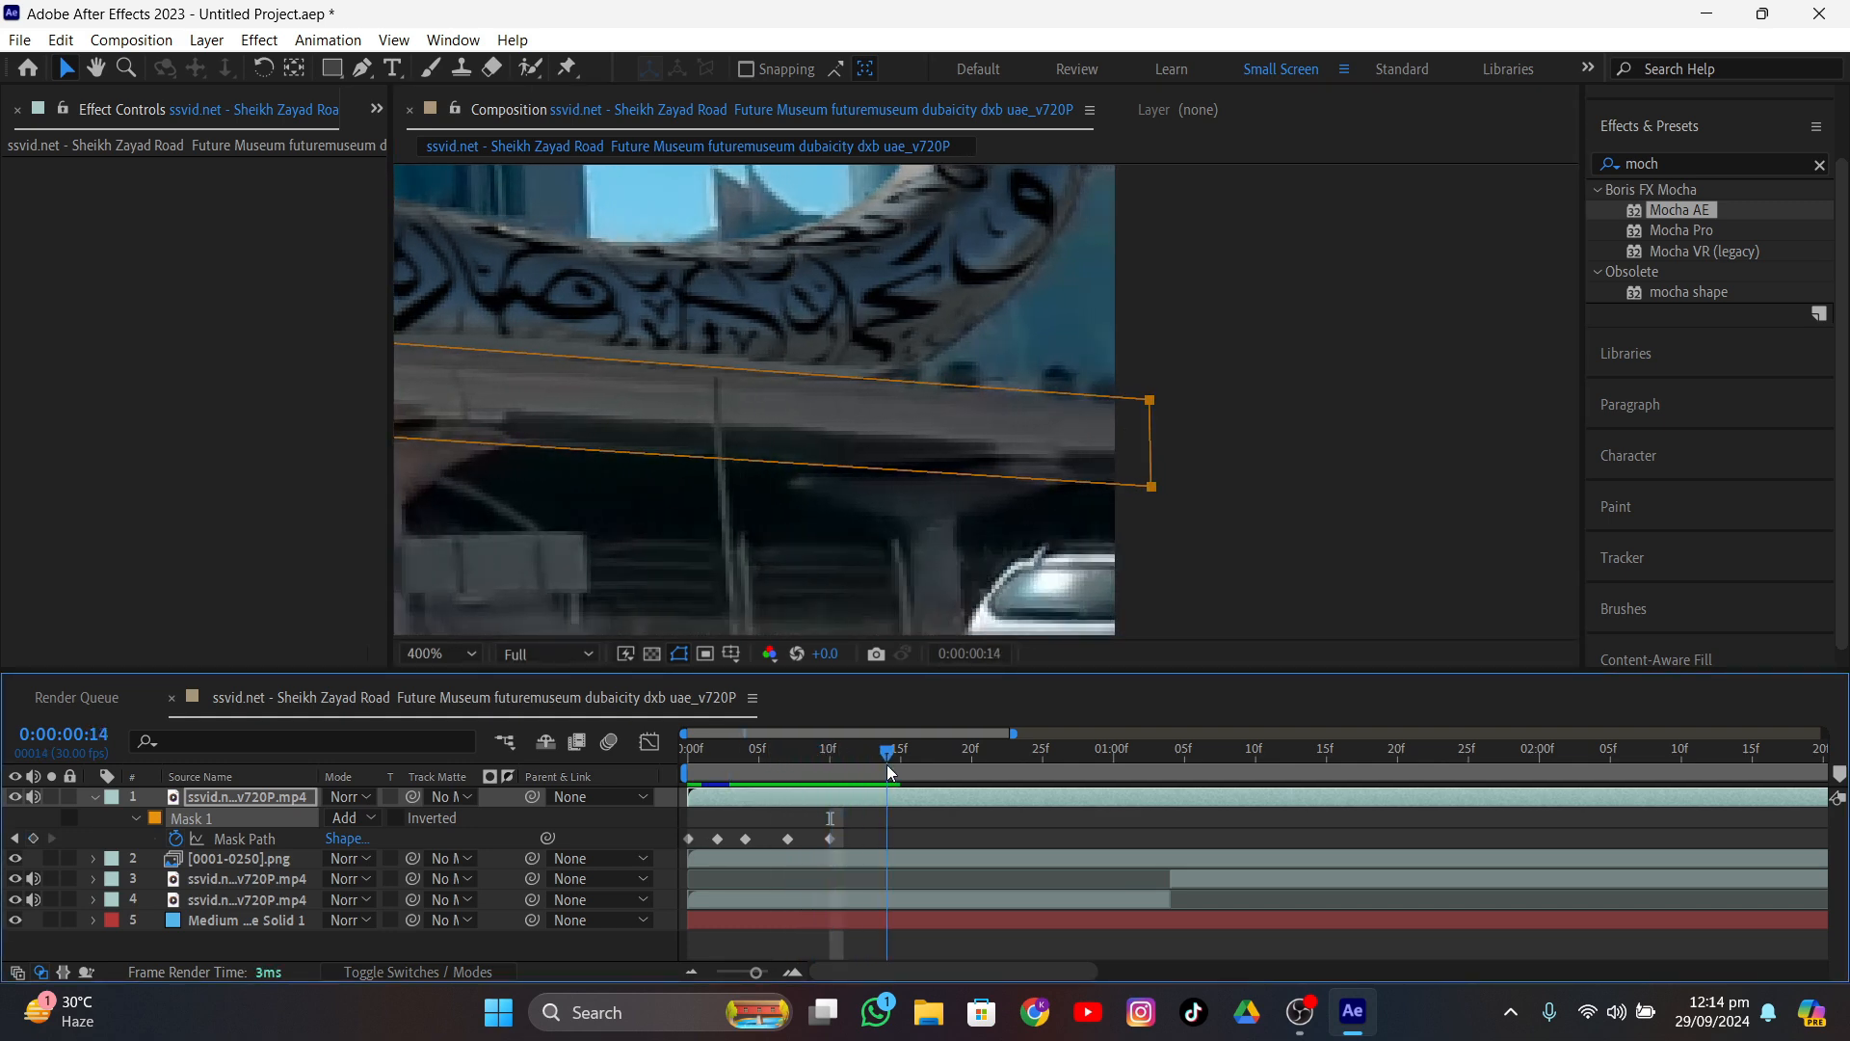
left_click_drag(1149, 446, 1121, 448)
scroll(743, 540, "down", 1)
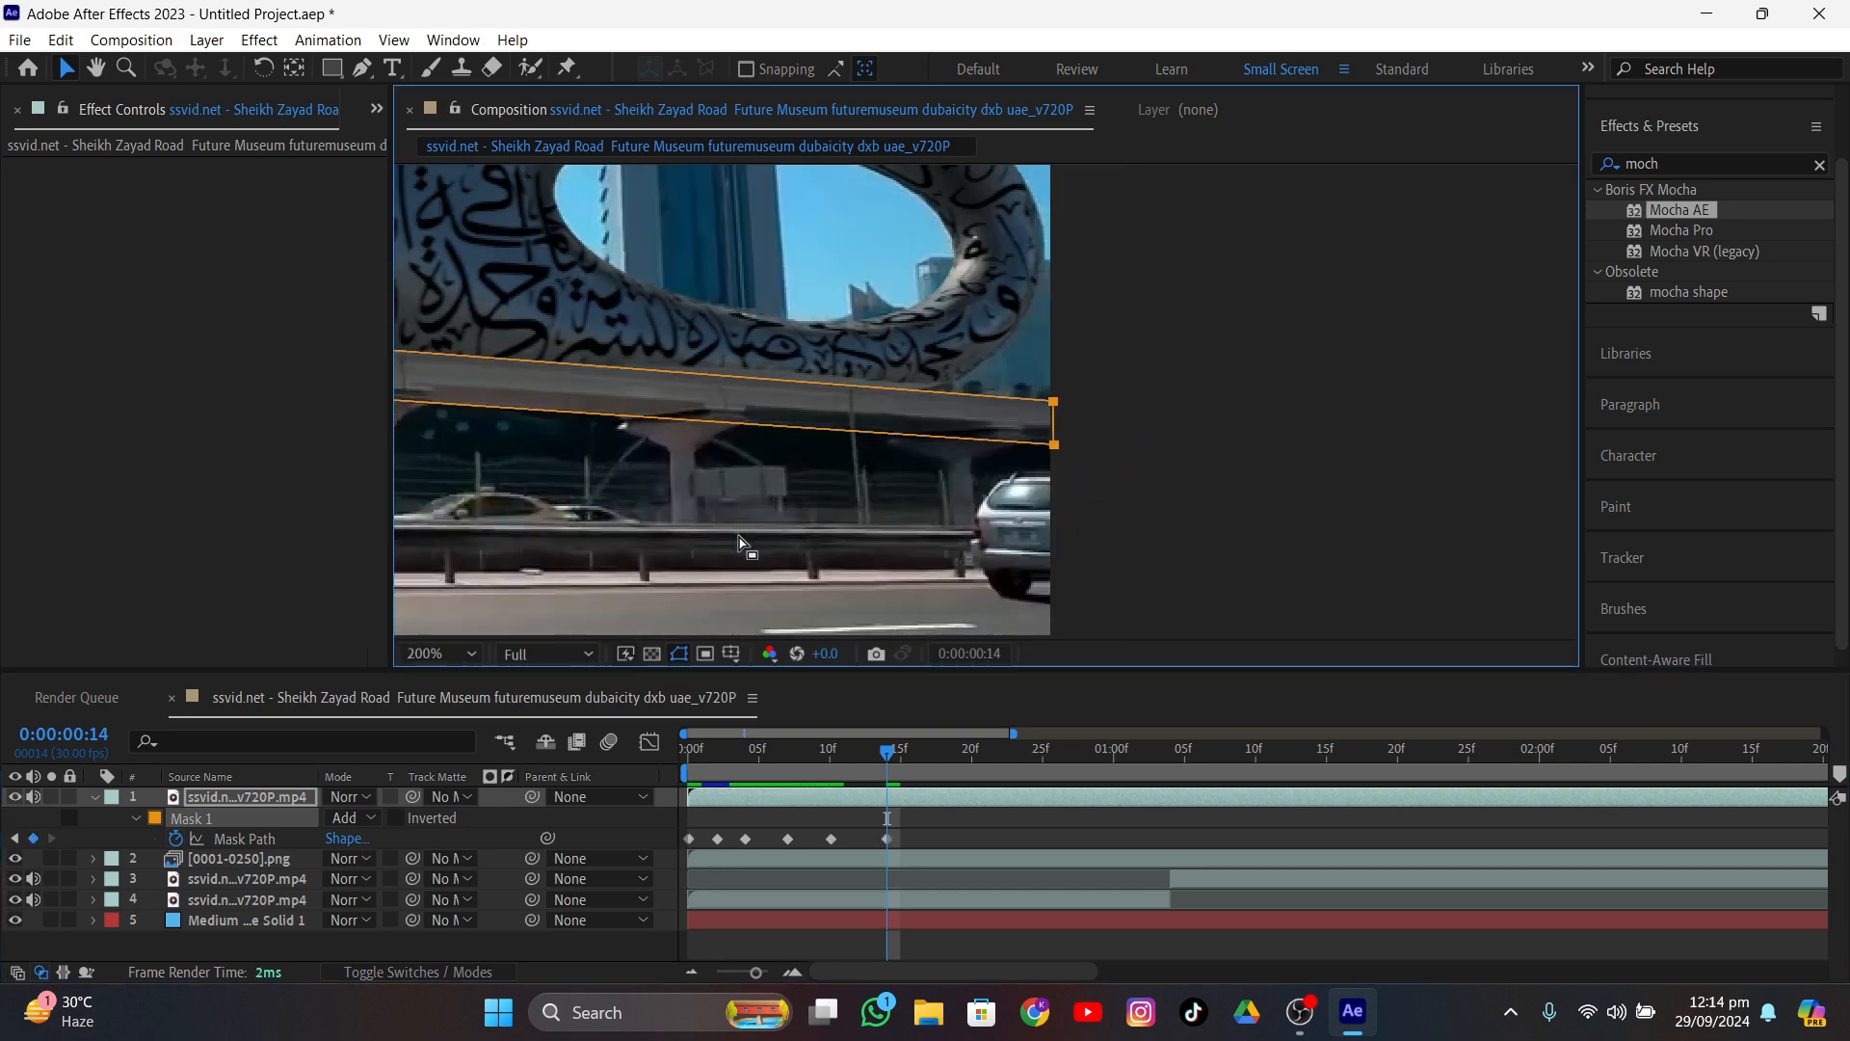
middle_click_drag(743, 542, 1270, 573)
middle_click_drag(564, 503, 759, 511)
scroll(758, 510, "up", 1)
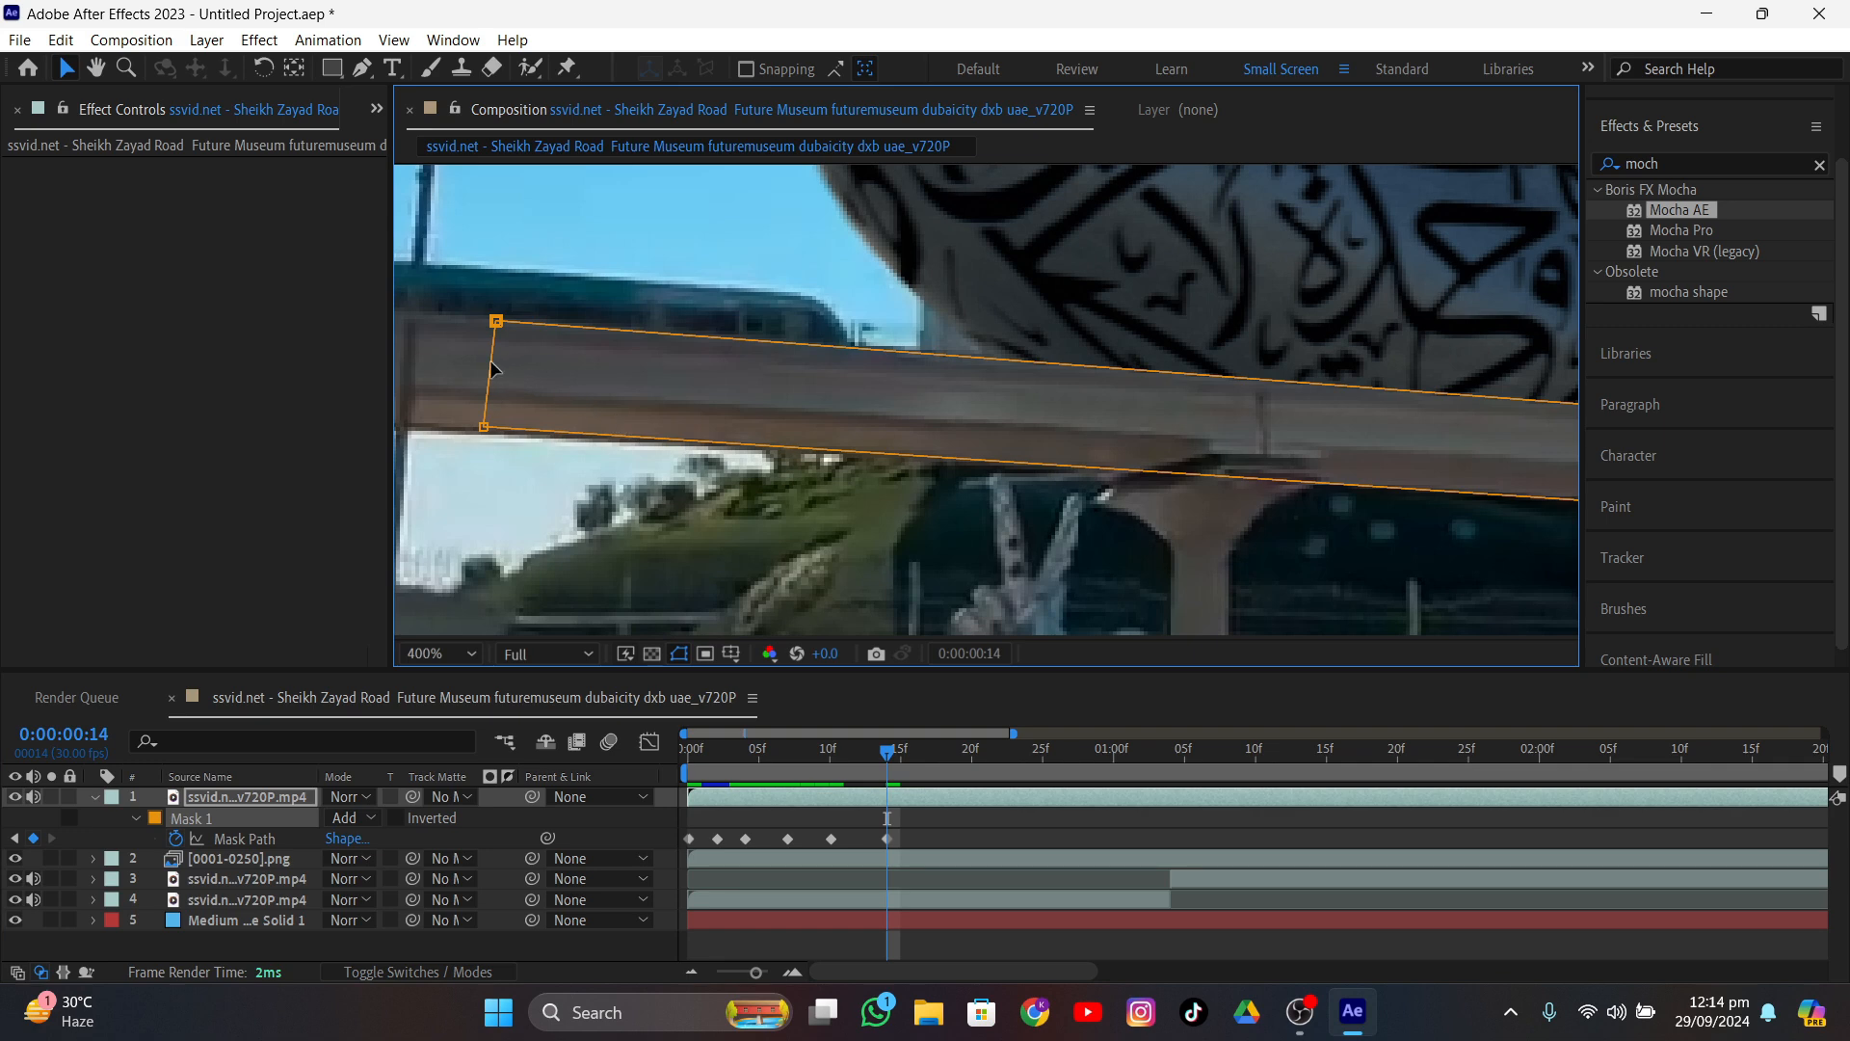
key("ctrl+t")
left_click_drag(497, 356, 419, 356)
scroll(992, 578, "down", 1)
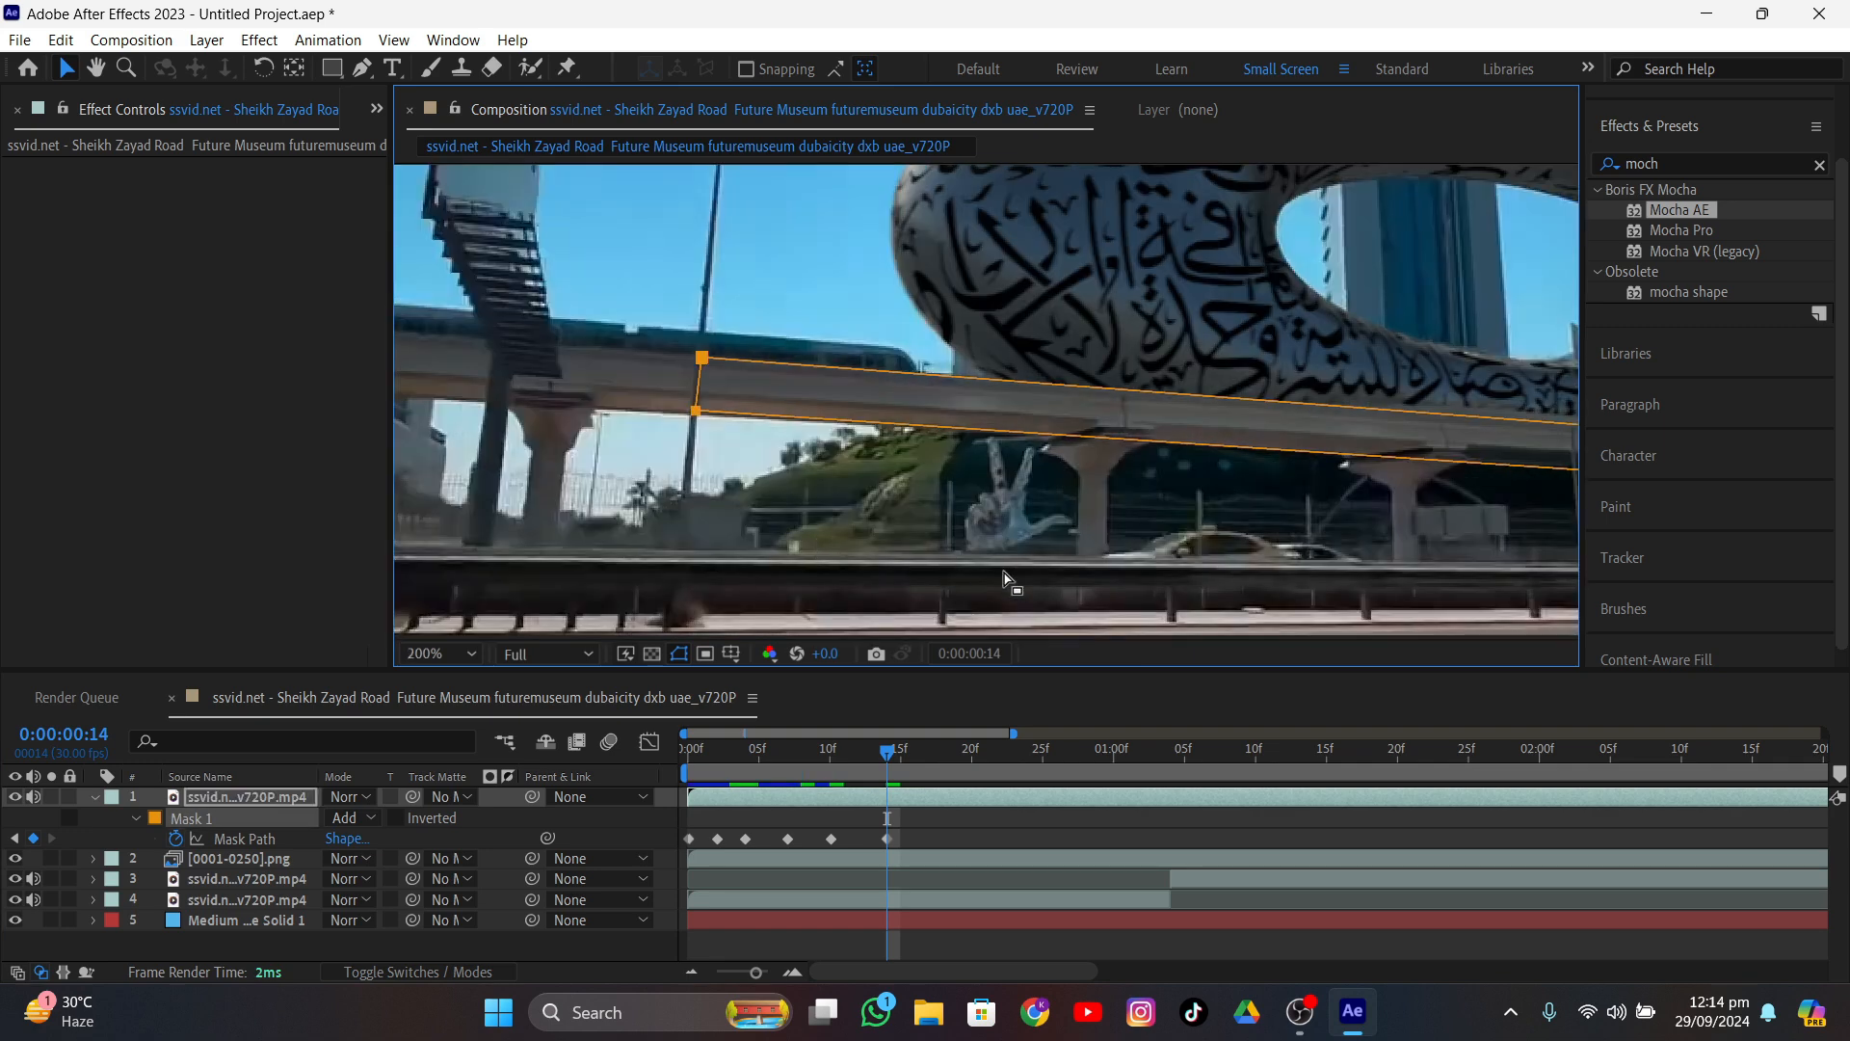
- At 0:00:00:18, push the bridge mask's right edge slightly past the frame and move its left edge to the lamp post
middle_click_drag(1024, 558, 536, 495)
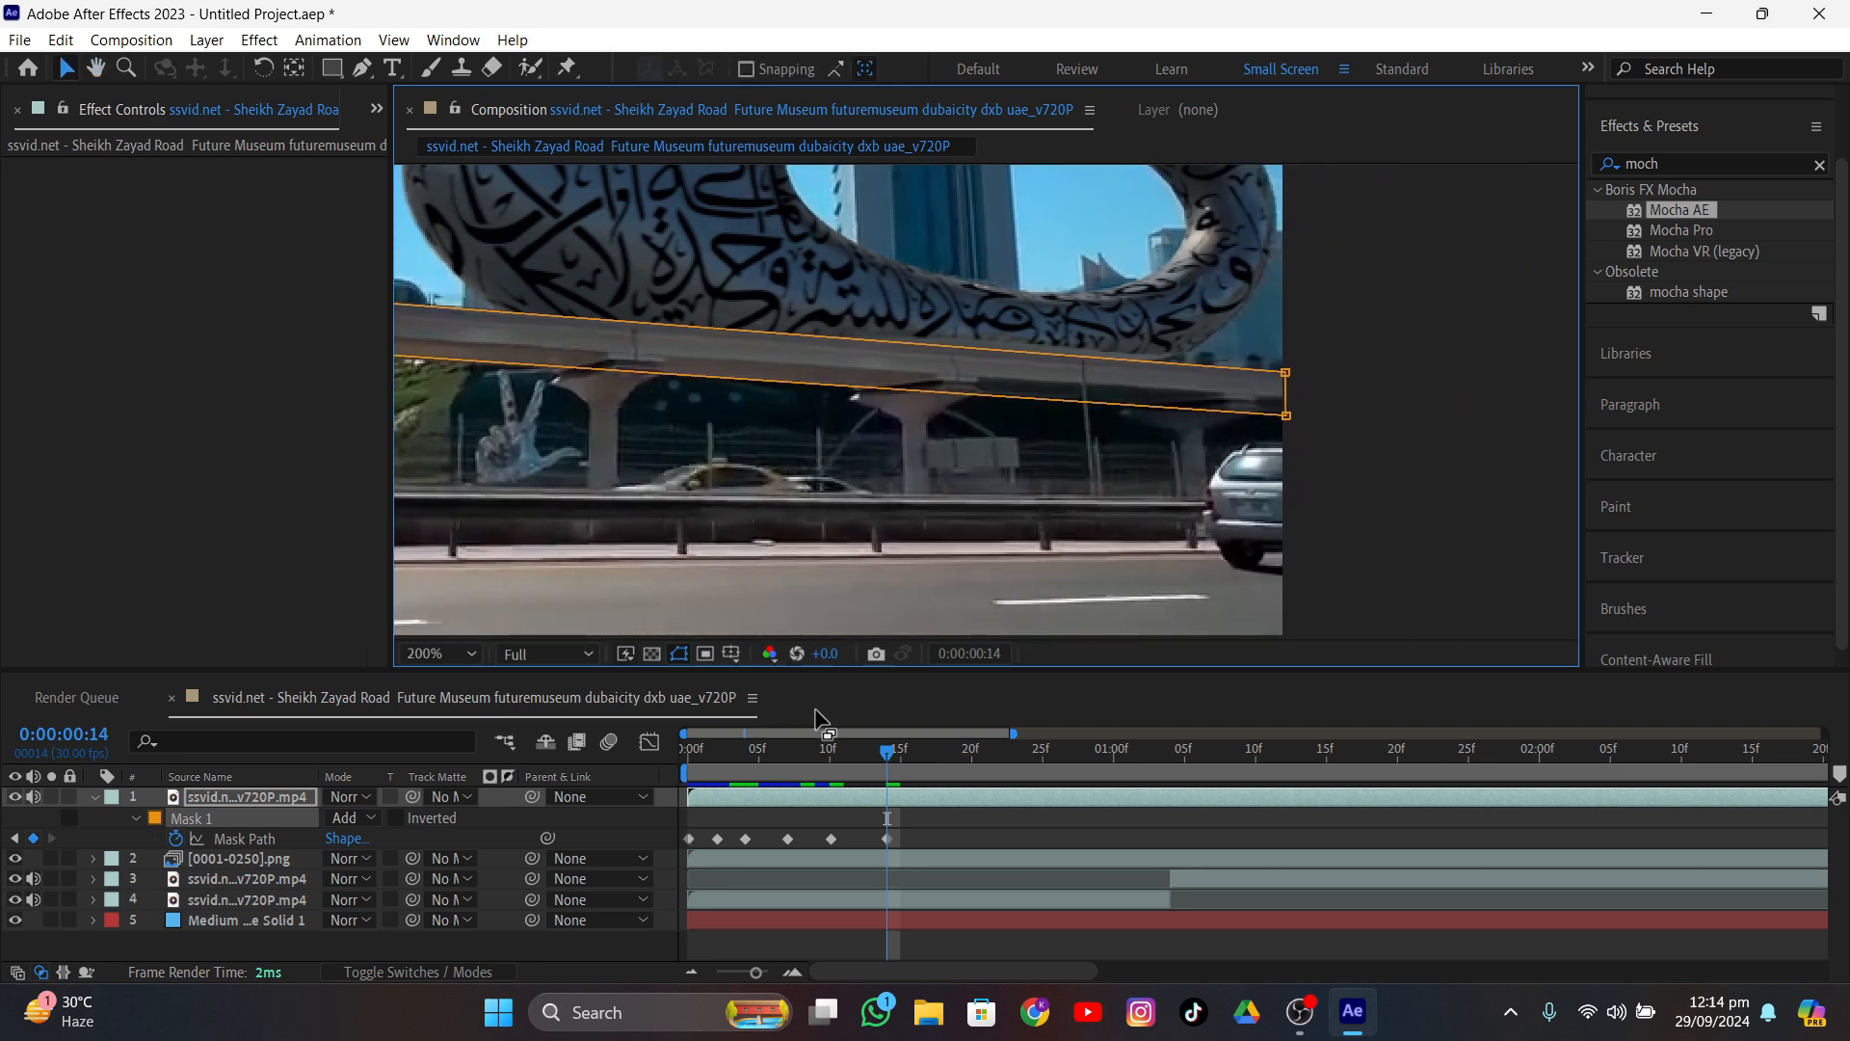
left_click_drag(898, 768, 940, 776)
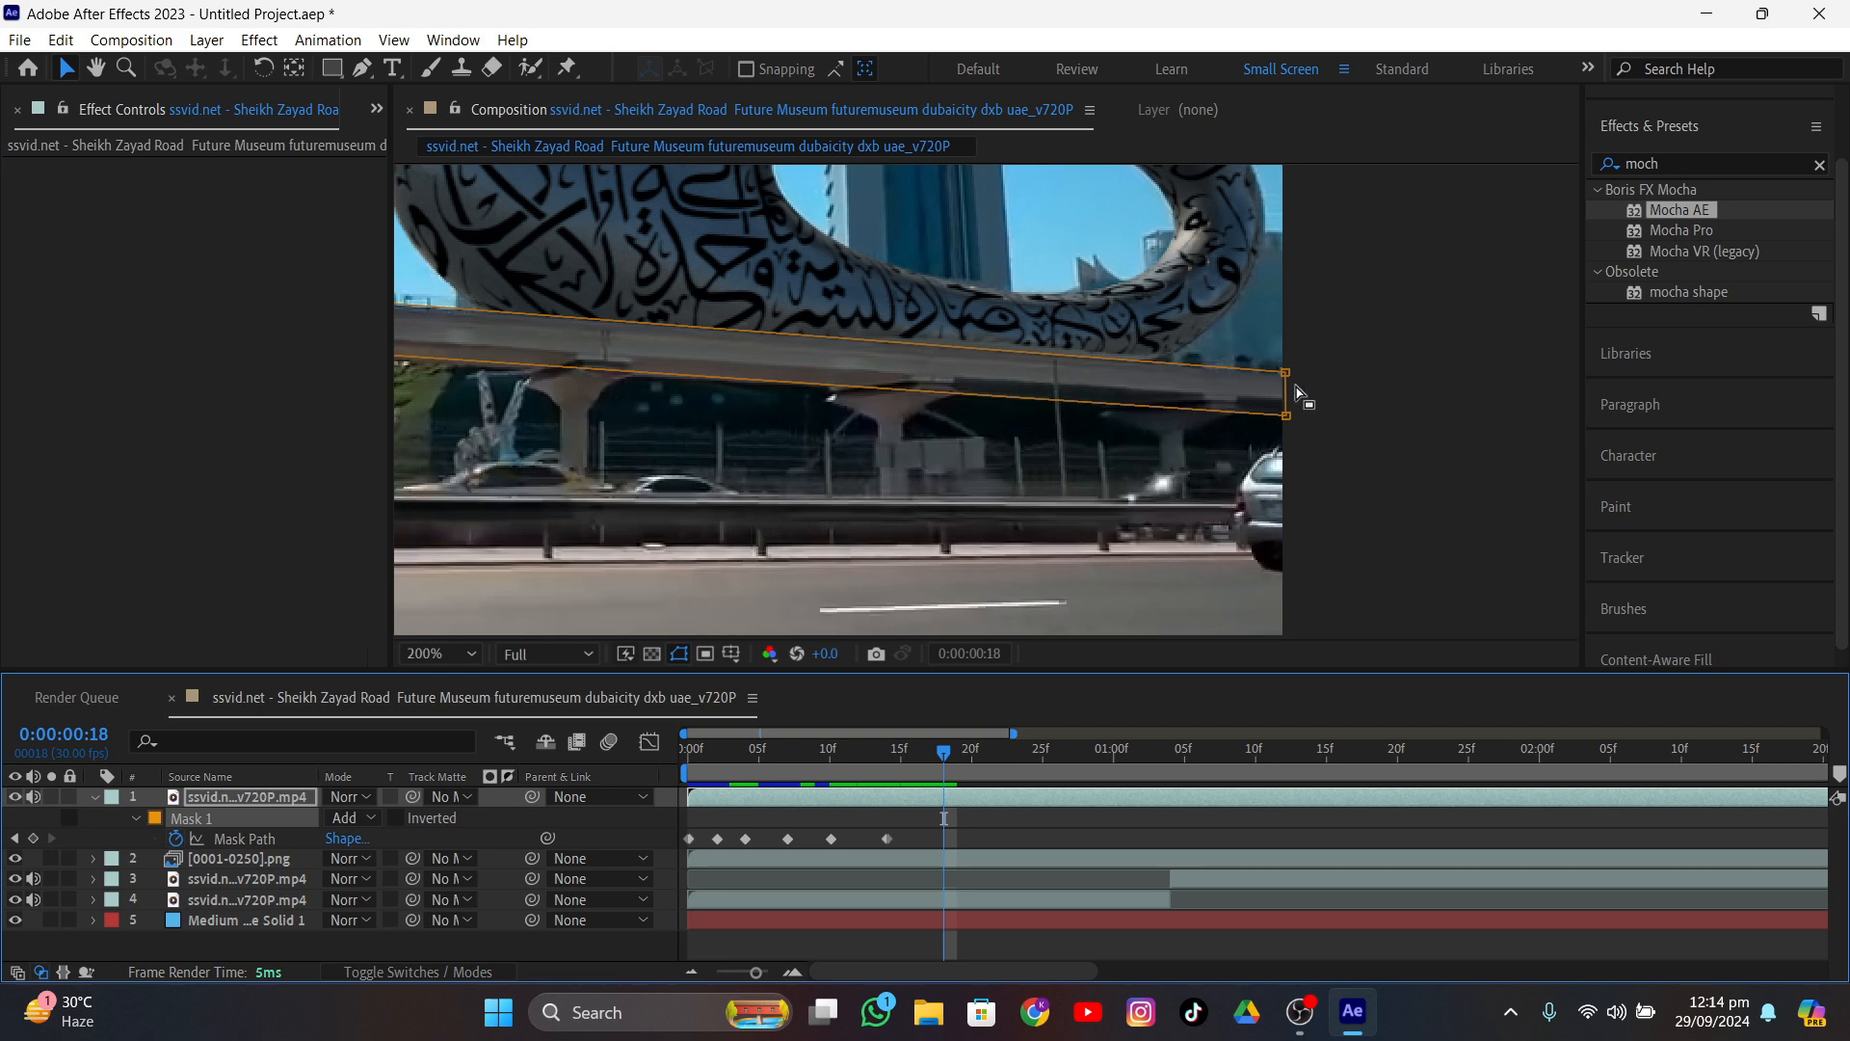
left_click_drag(1291, 397, 1296, 399)
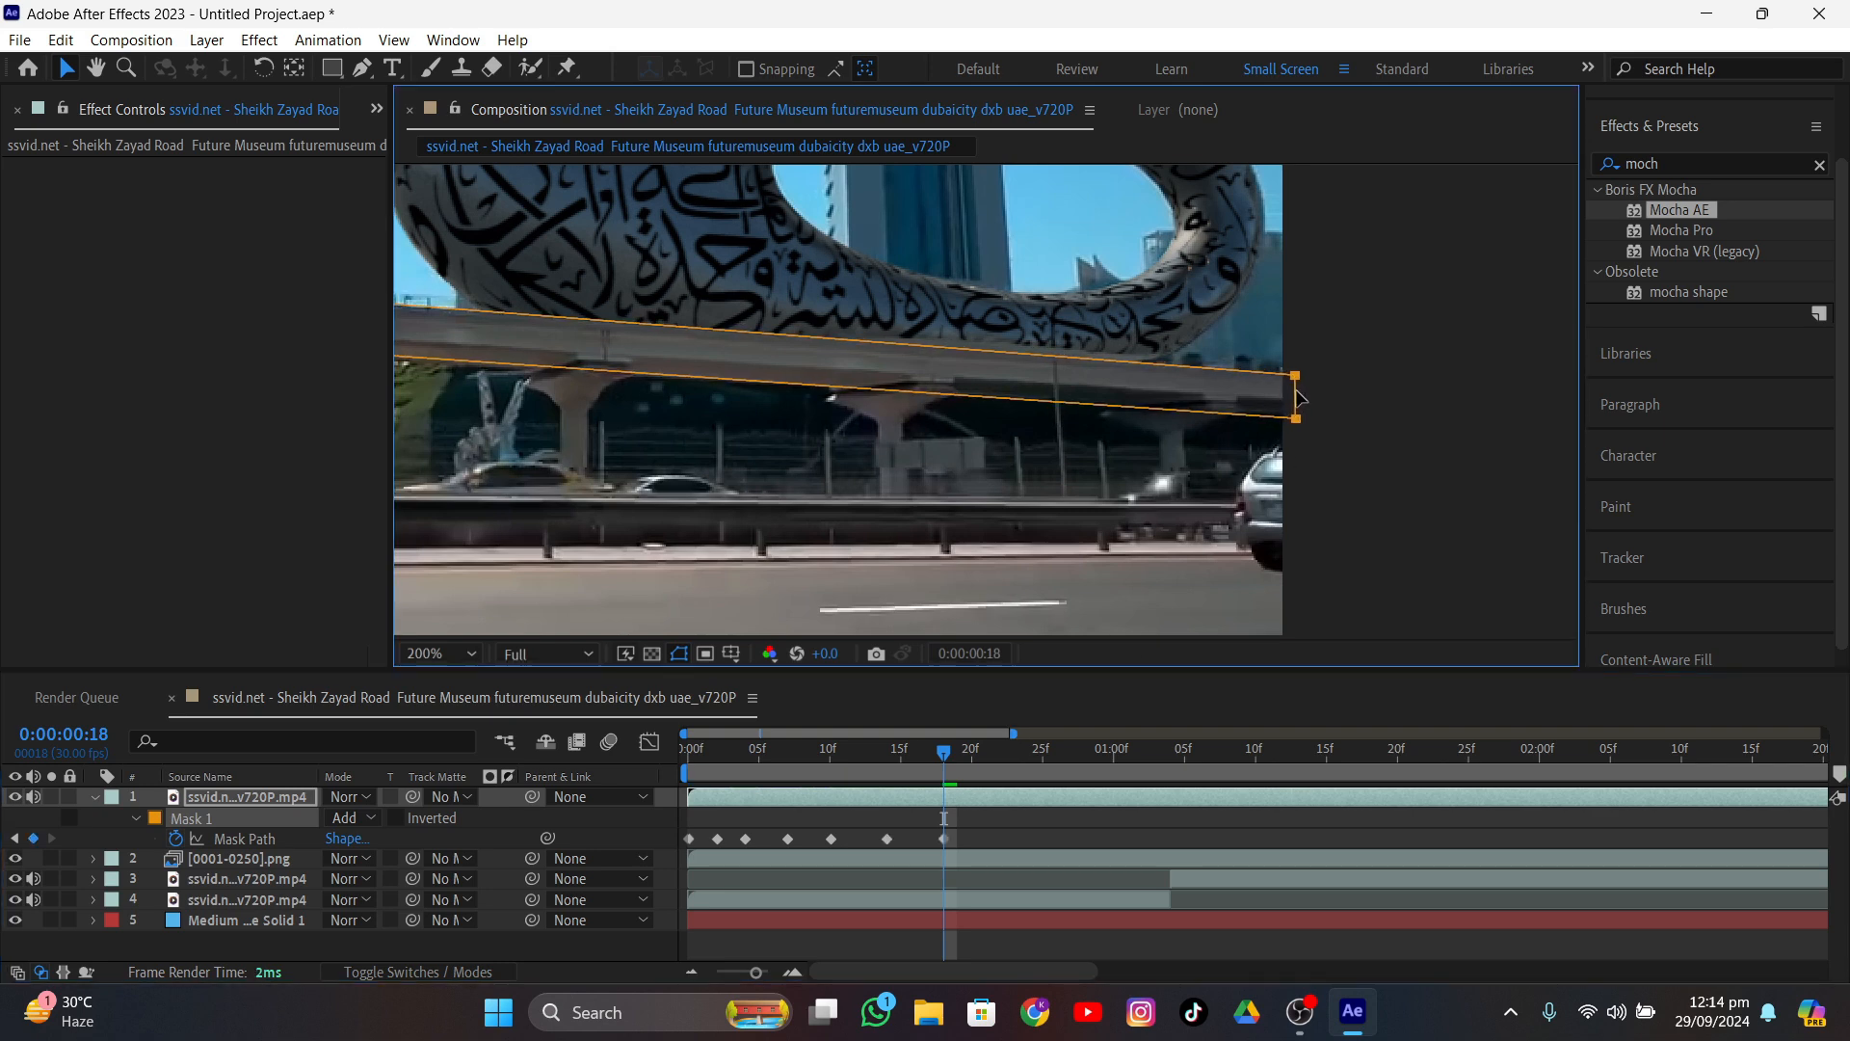
scroll(942, 459, "left", 5)
left_click_drag(732, 330, 688, 329)
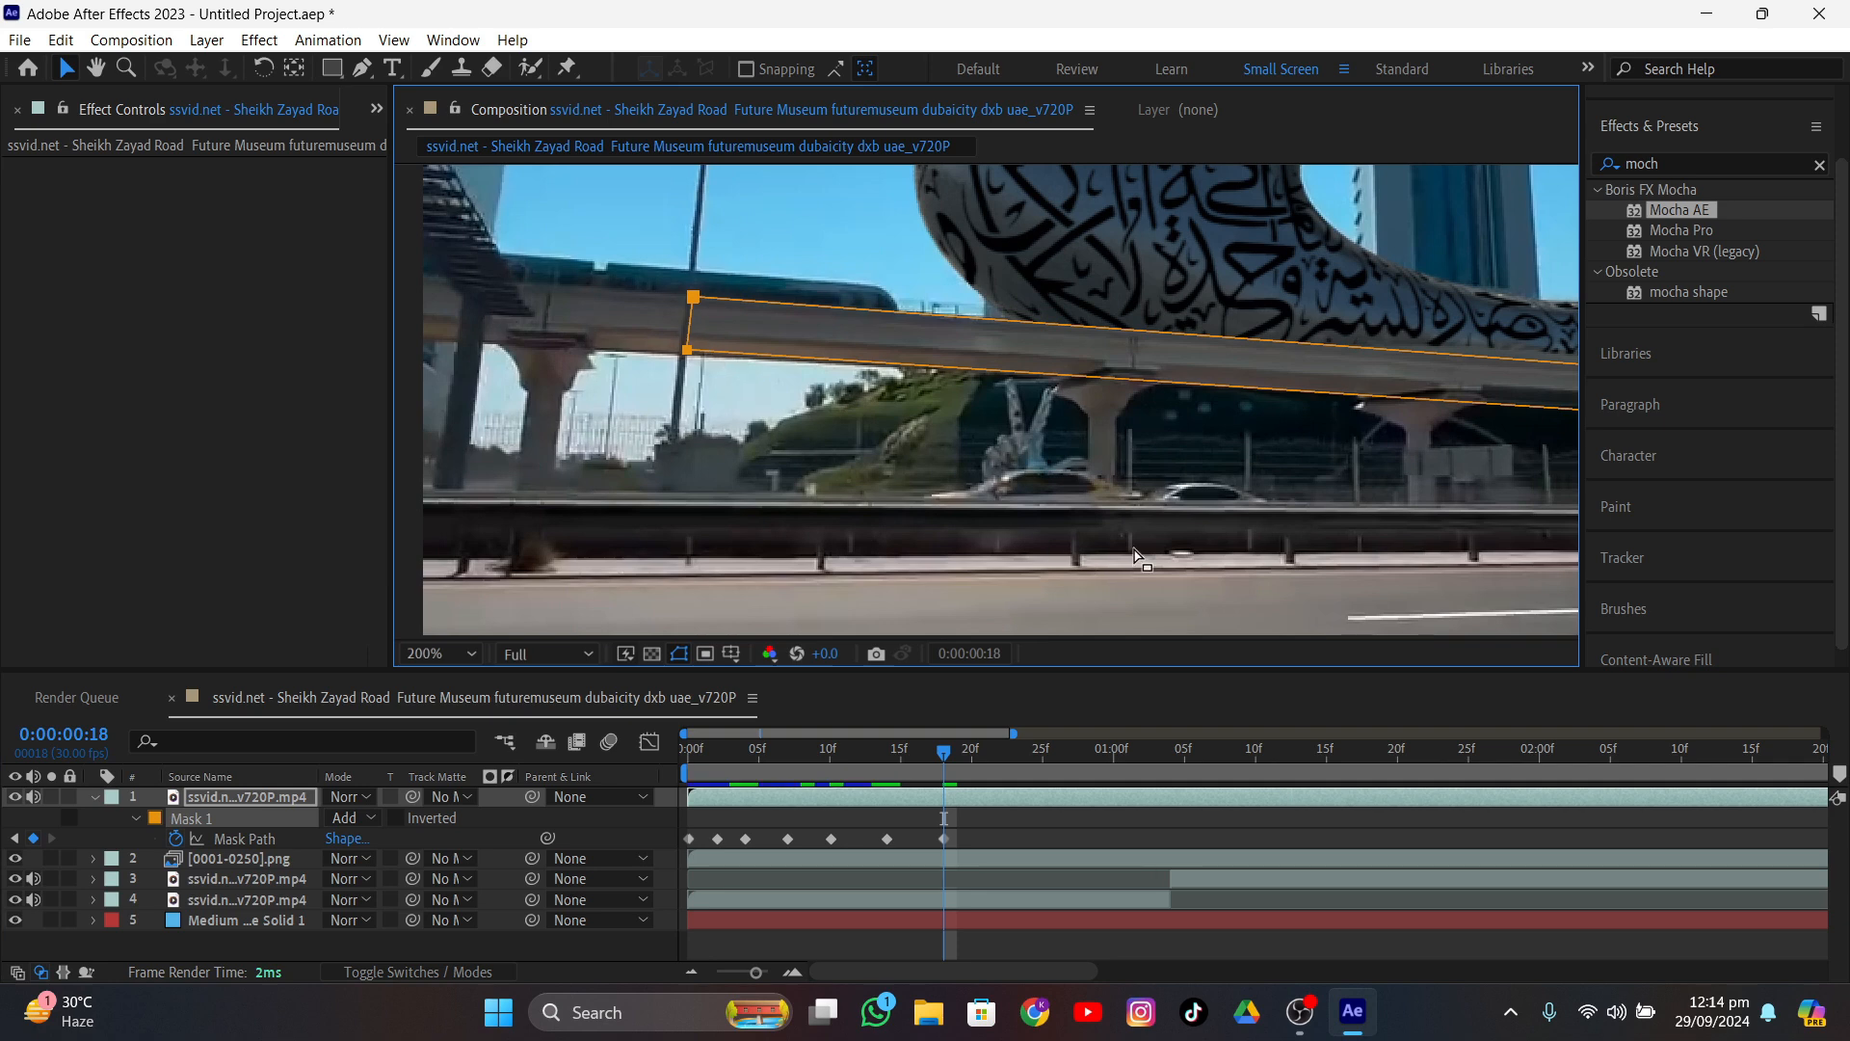
- At 0:00:00:23, move the bridge mask's left edge farther left along the deck and nudge its right edge outward and down
left_click_drag(935, 761, 1015, 754)
left_click_drag(688, 327, 631, 323)
scroll(1002, 443, "up", 2)
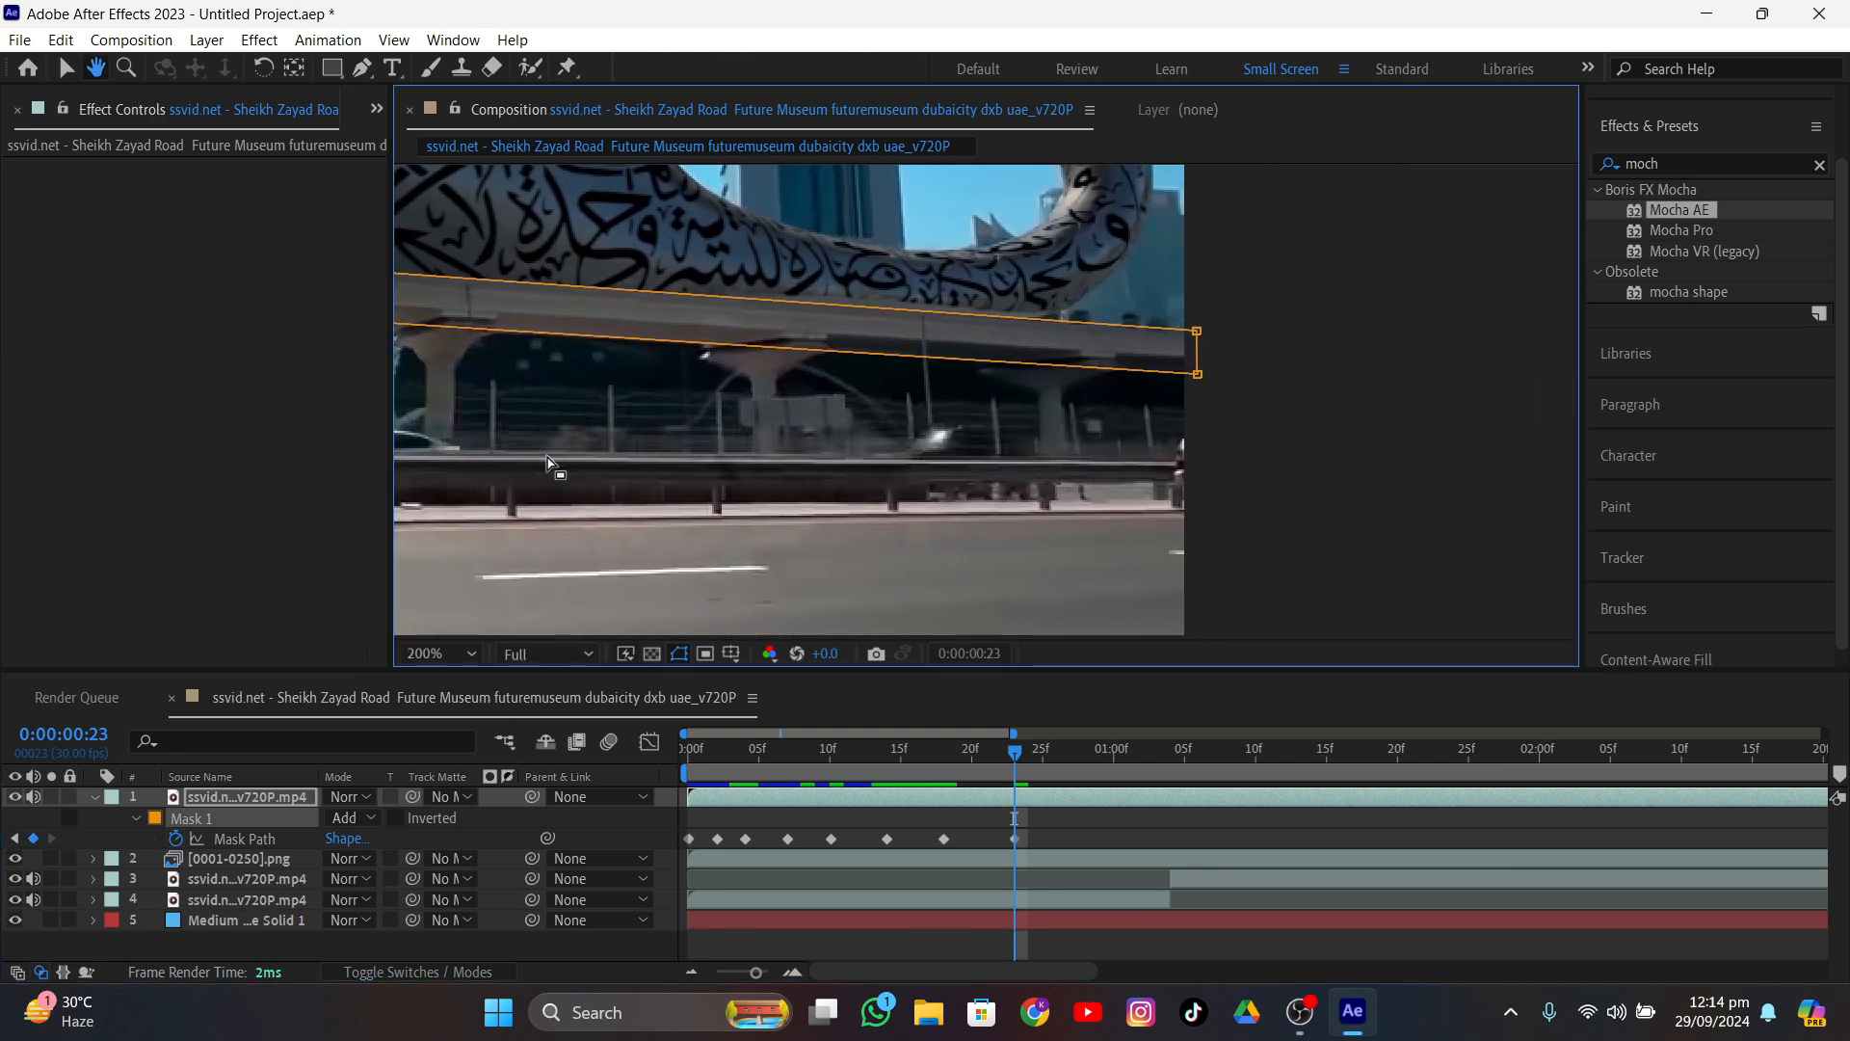
left_click_drag(1407, 294, 1418, 298)
- At 0:00:01:01, lower the bridge mask's right edge onto the deck's outline and lower its left edge slightly
left_click_drag(1014, 754, 1128, 761)
left_click_drag(1425, 299, 1413, 317)
left_click_drag(1420, 308, 1418, 319)
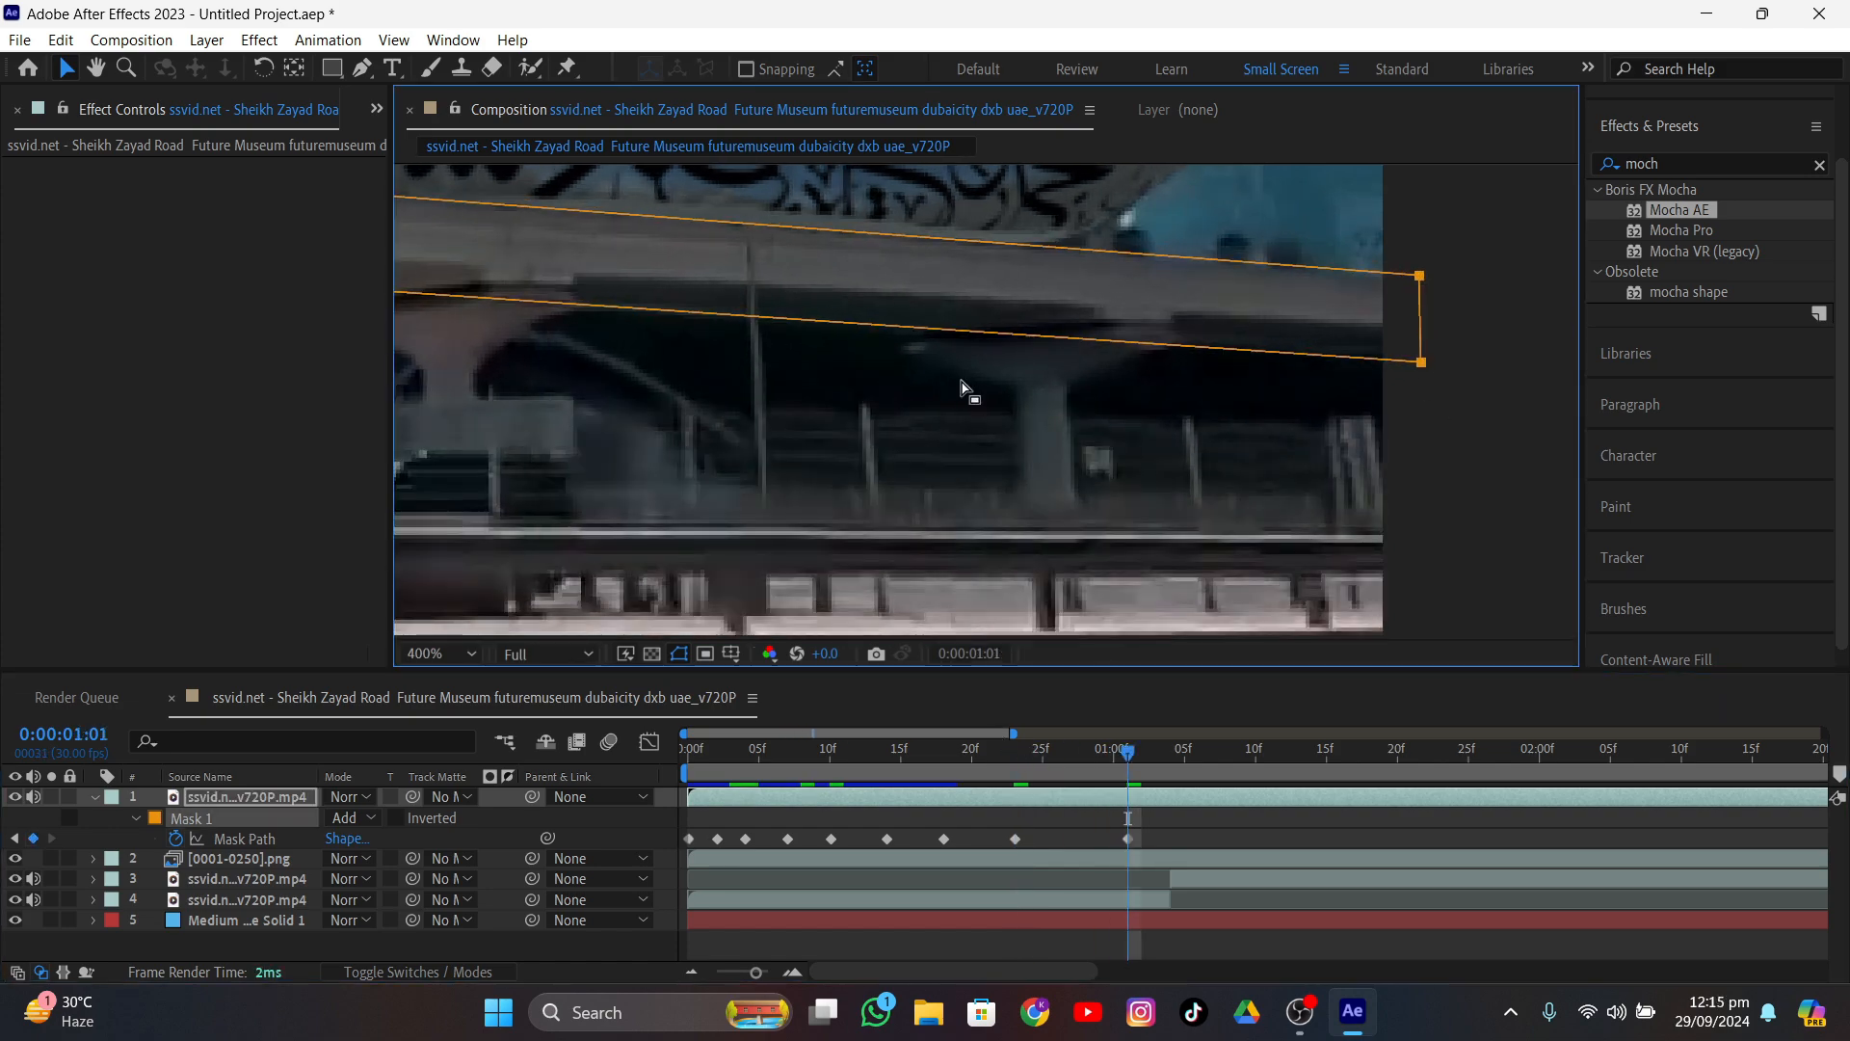
middle_click_drag(540, 376, 1445, 415)
middle_click_drag(482, 371, 847, 521)
left_click_drag(624, 349, 623, 358)
middle_click_drag(1445, 573, 462, 583)
scroll(1040, 592, "down", 2)
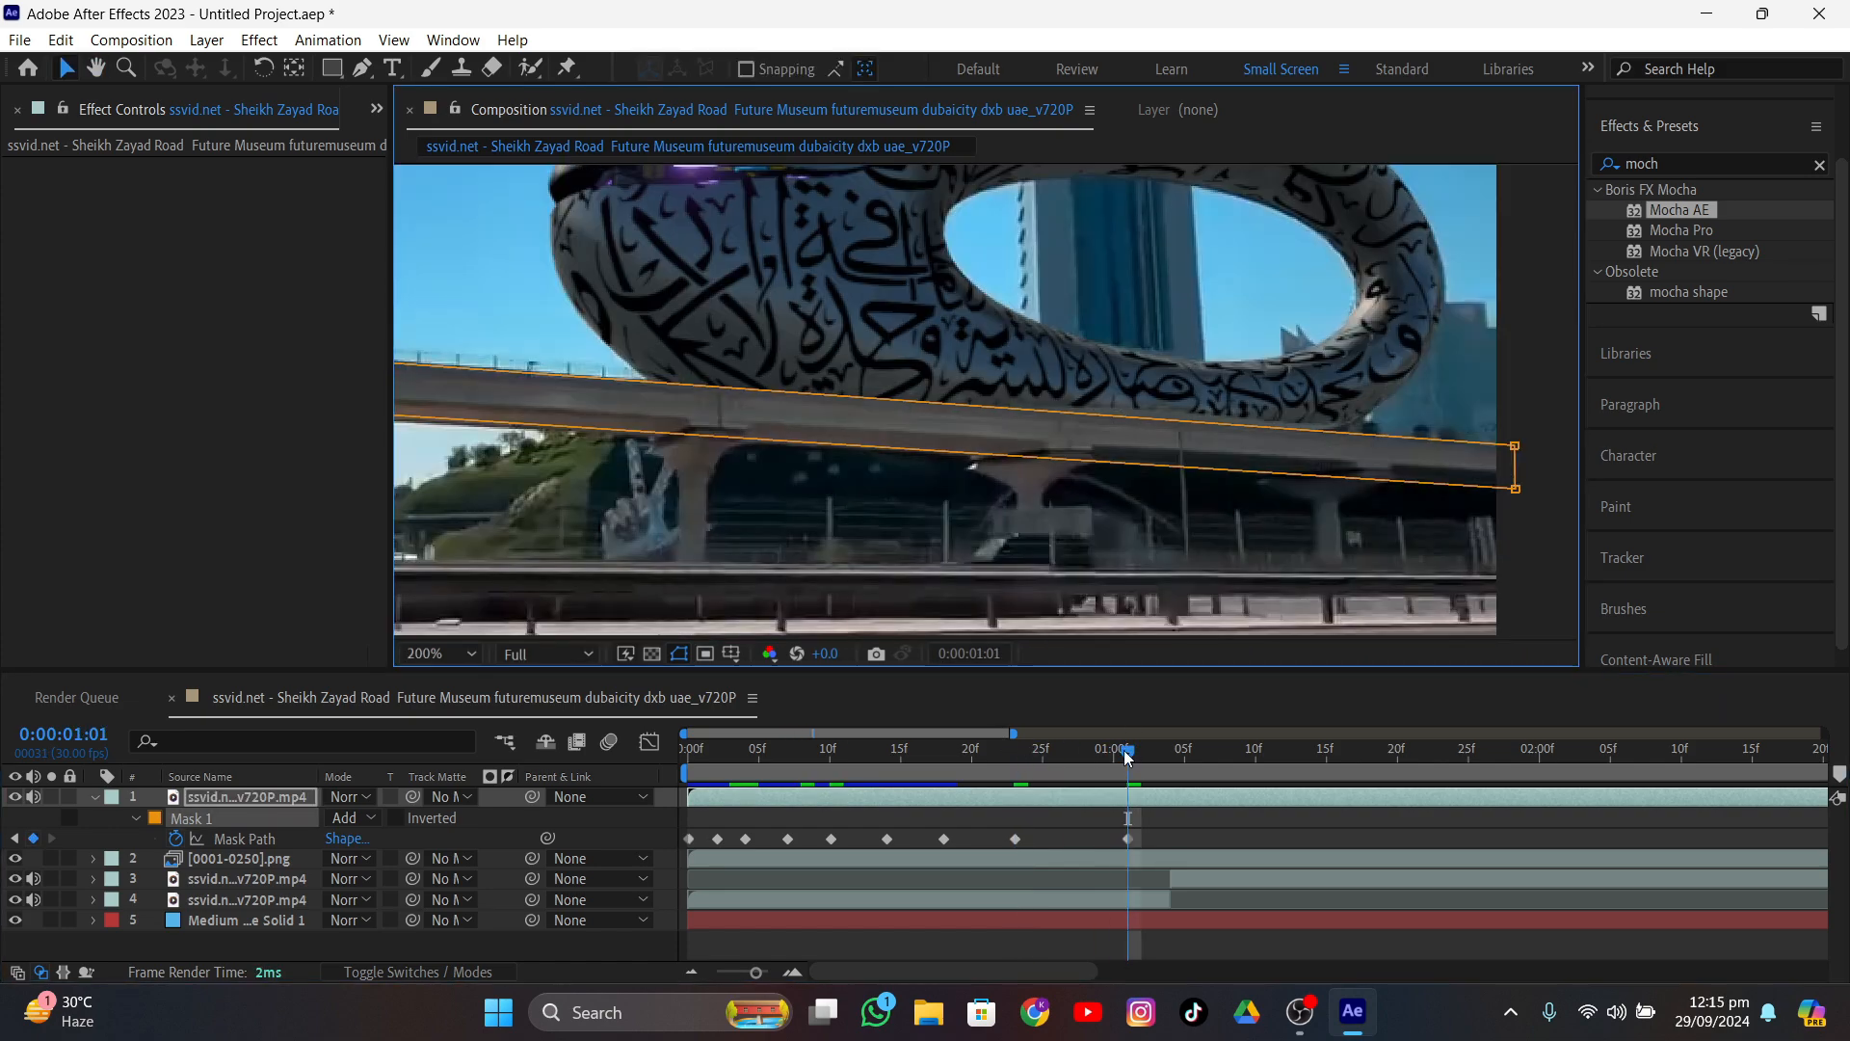
- At 0:00:01:07, lower the bridge mask's right edge slightly, then move its left edge right along the deck to the museum's base
left_click_drag(1128, 750, 1213, 819)
scroll(1326, 503, "up", 1)
middle_click_drag(1562, 526, 1210, 502)
left_click_drag(1446, 484, 1449, 493)
scroll(883, 517, "down", 1)
middle_click_drag(435, 507, 946, 528)
left_click_drag(426, 378, 768, 403)
scroll(768, 403, "up", 1)
left_click_drag(554, 408, 555, 418)
scroll(979, 516, "down", 2)
scroll(1314, 546, "up", 2)
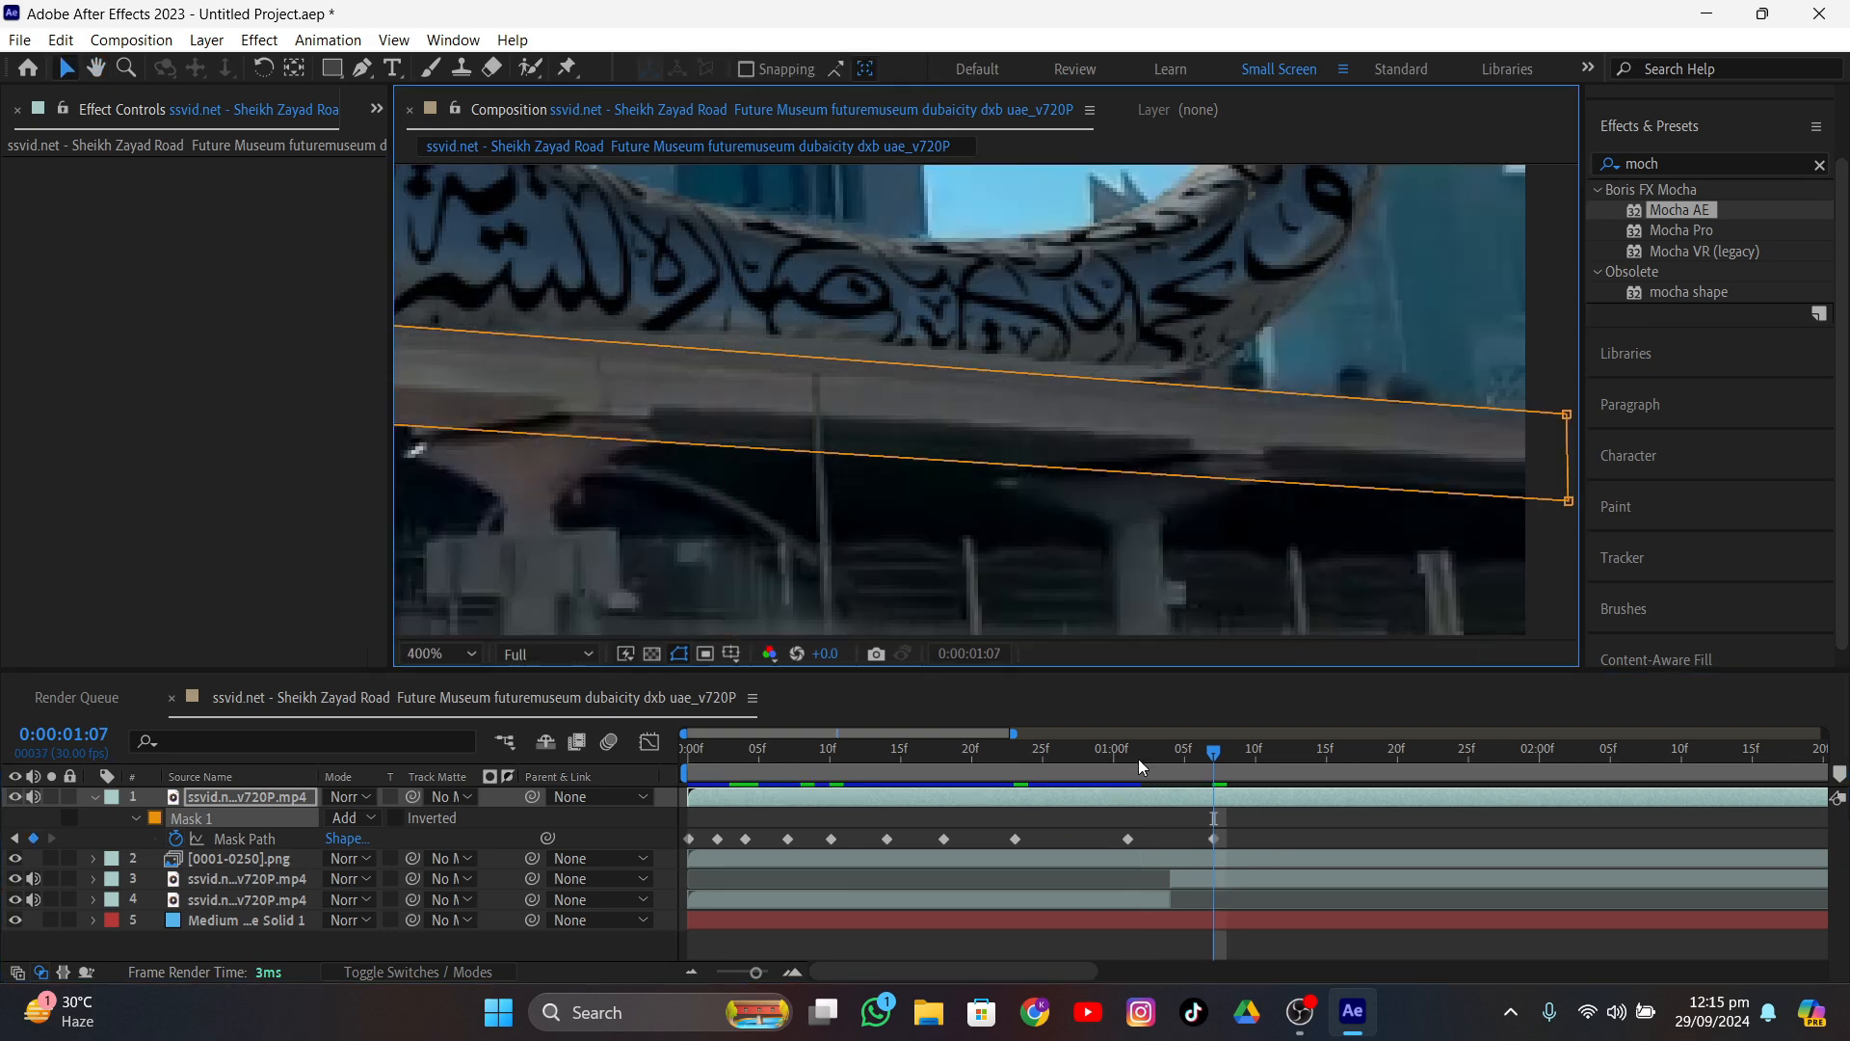
- At 0:00:01:15, pull the bridge mask's right edge in toward the frame edge and lower its left edge slightly
left_click_drag(1138, 755, 1327, 767)
left_click_drag(1571, 454, 1534, 461)
scroll(1534, 465, "down", 1)
middle_click_drag(482, 438, 810, 455)
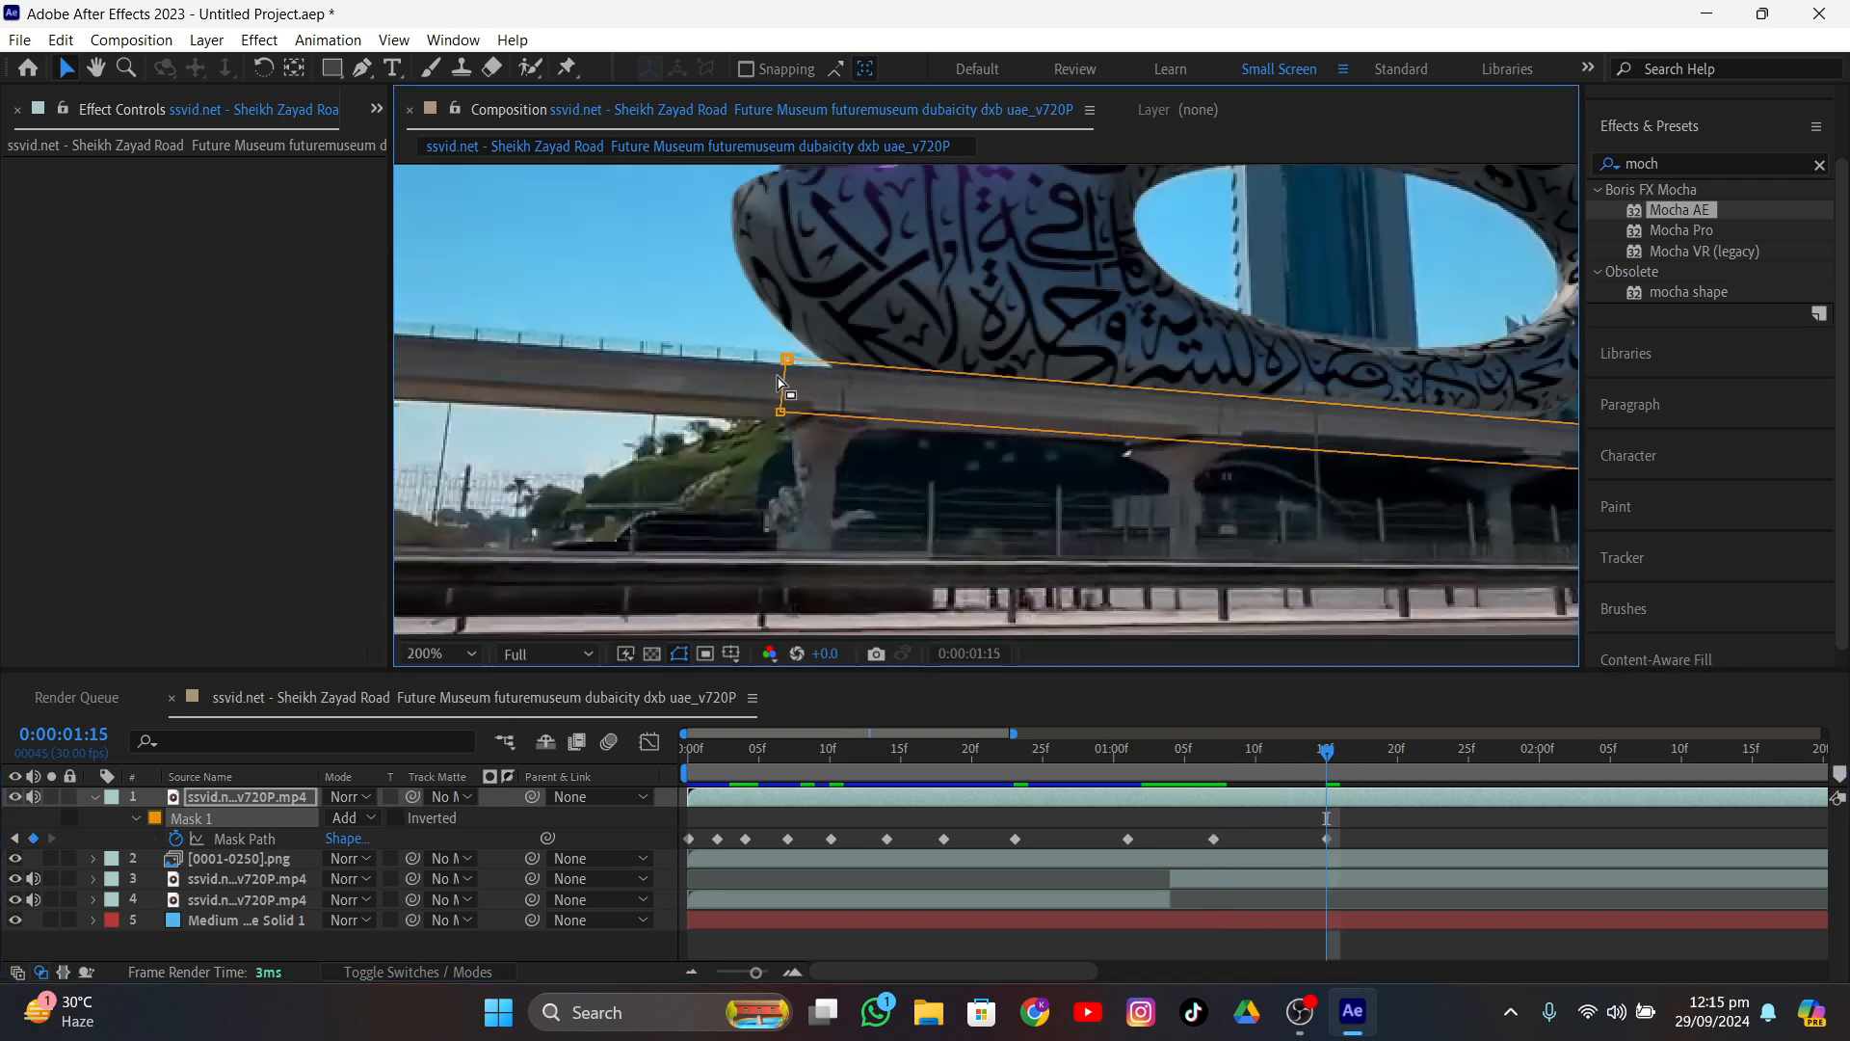
left_click_drag(782, 384, 784, 394)
scroll(784, 393, "up", 1)
- At 0:00:01:23, lower the bridge mask's left edge slightly and pull its right edge in close to the frame edge
left_click_drag(1257, 752, 1440, 752)
left_click_drag(581, 373, 579, 383)
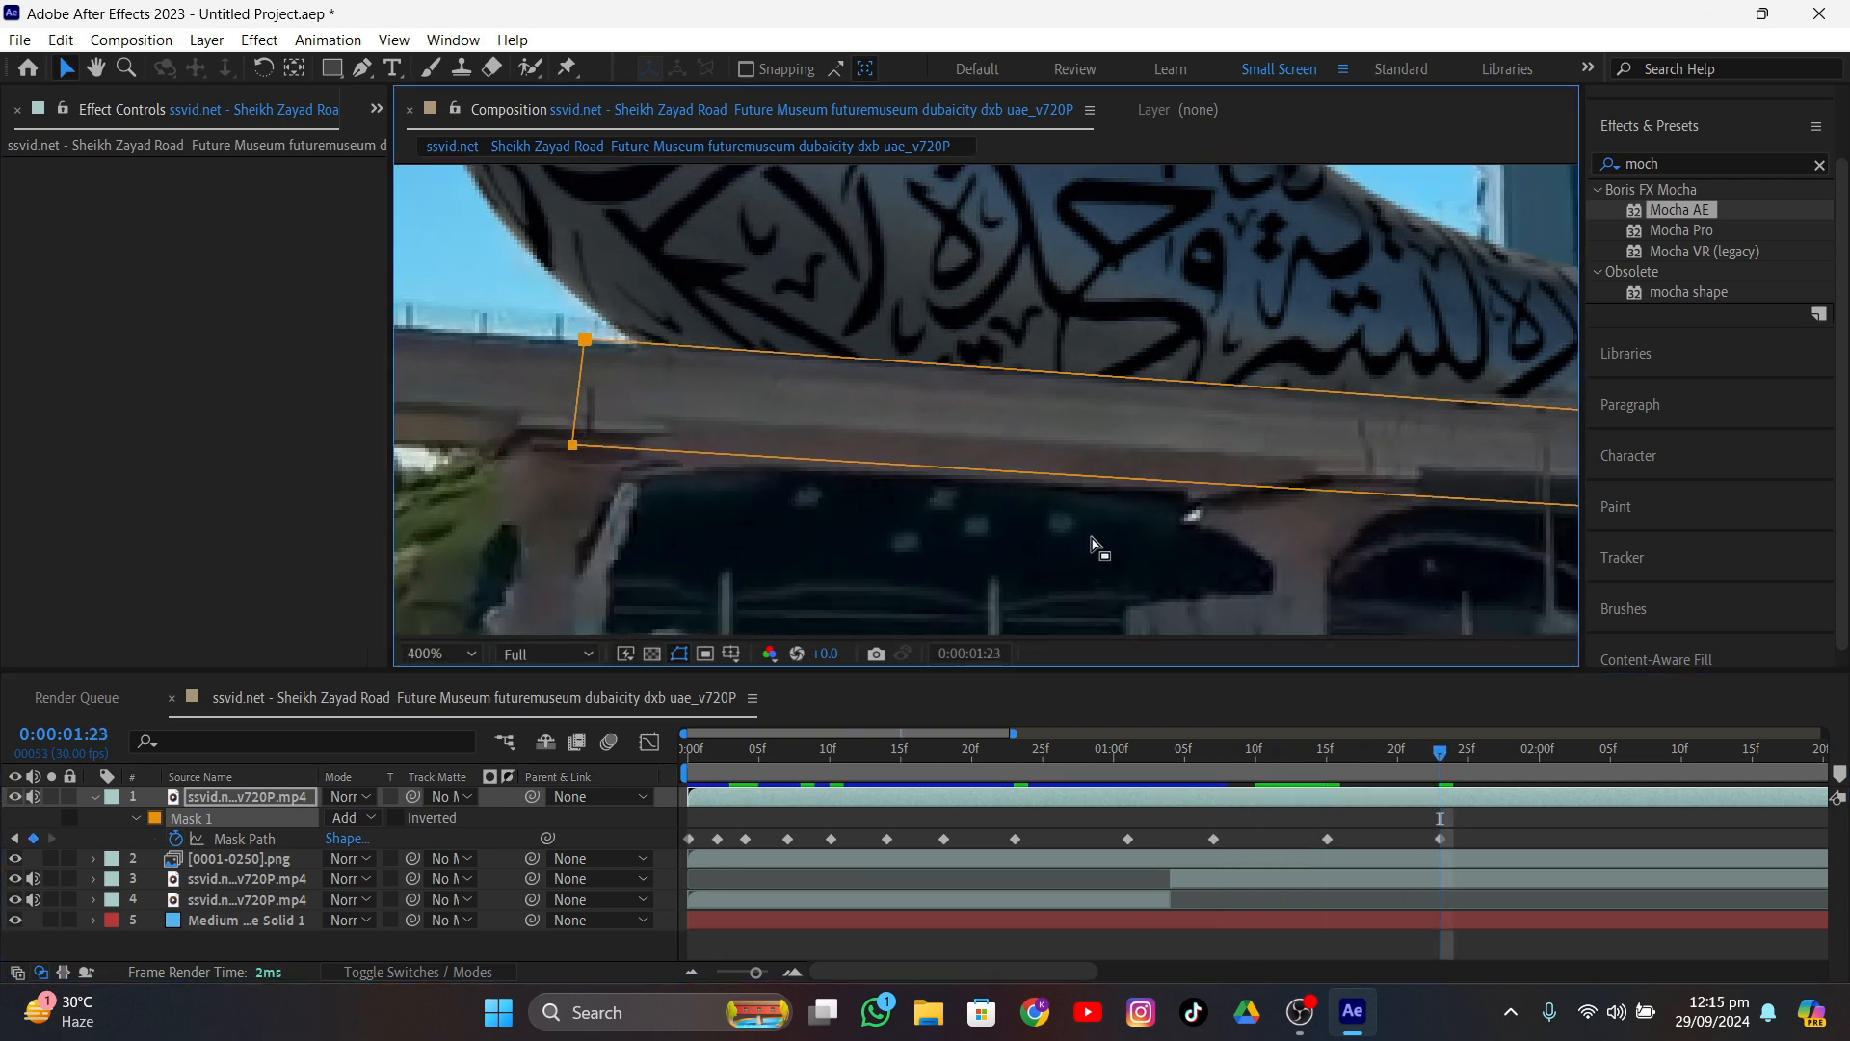
scroll(1094, 545, "down", 2)
scroll(1301, 414, "up", 2)
left_click_drag(1540, 378, 1433, 388)
- At 0:00:02:04, lower the bridge mask's right edge onto the deck and move its left edge farther left past the museum's base
left_click_drag(1439, 753, 1596, 761)
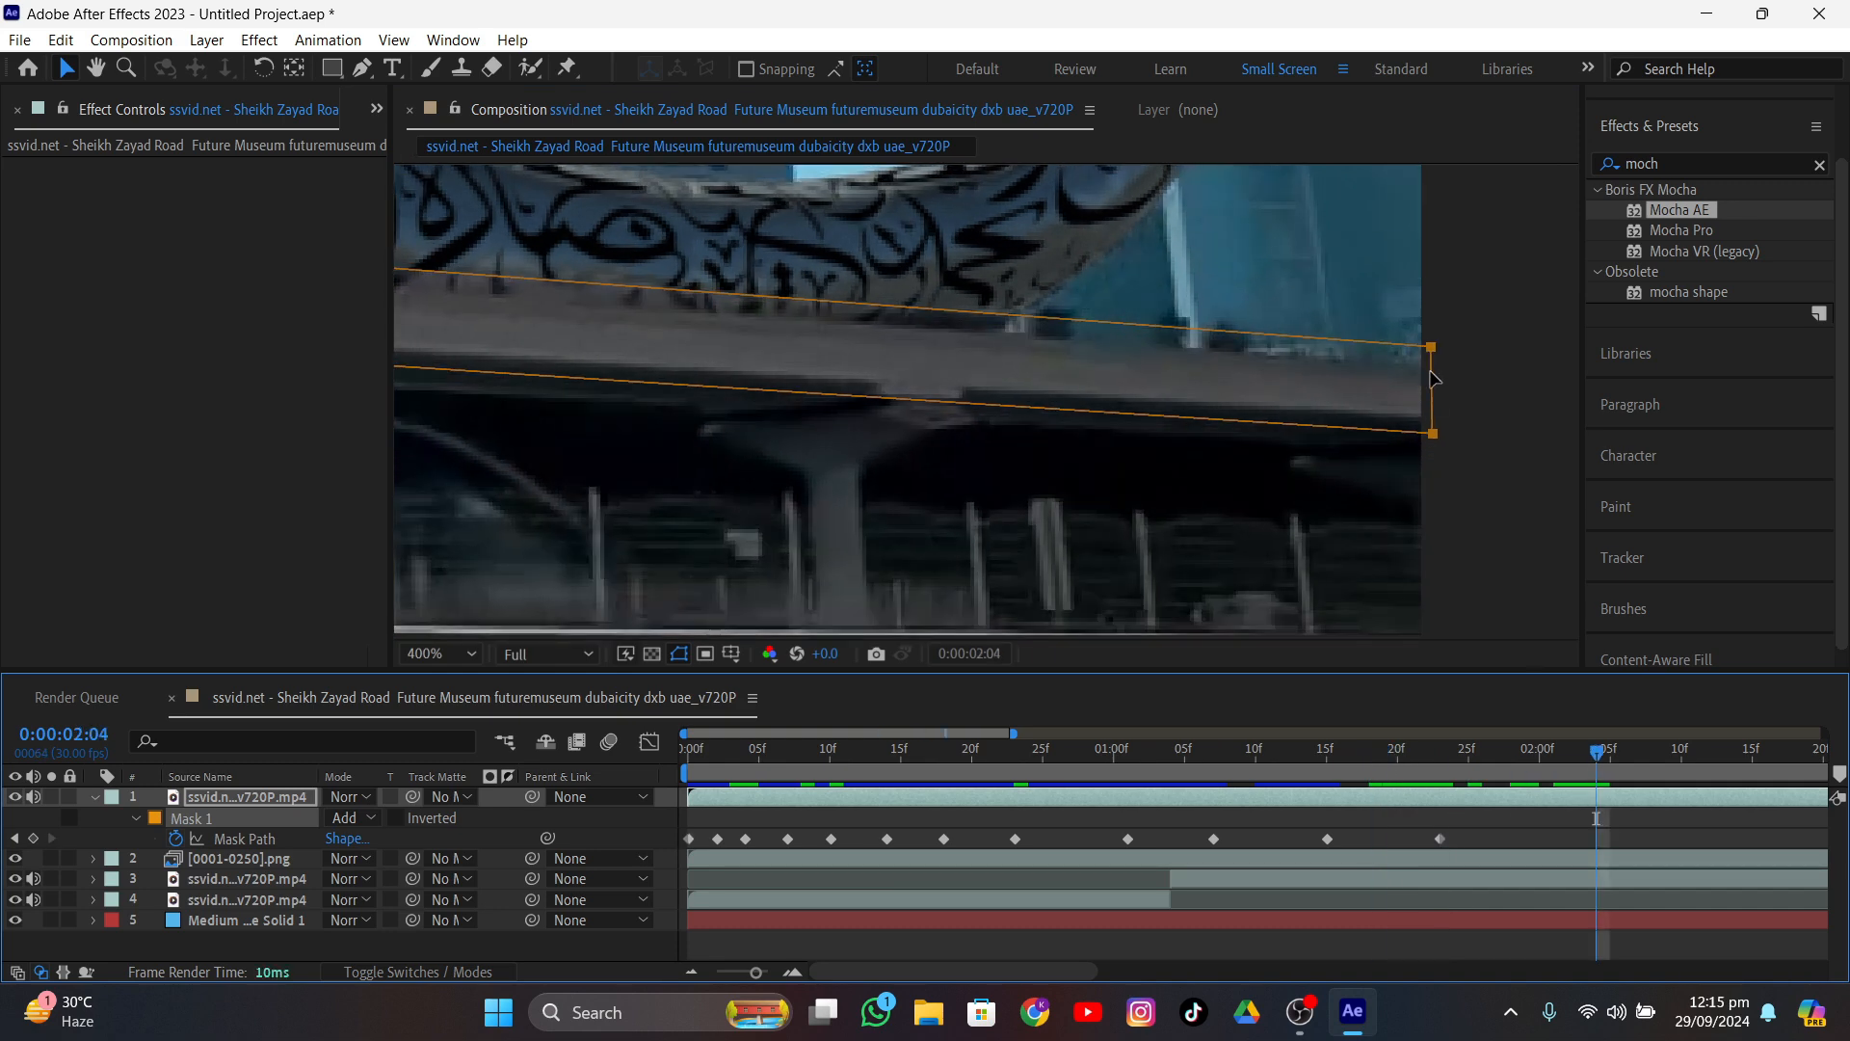
left_click_drag(1433, 380, 1431, 396)
middle_click_drag(790, 472, 1571, 487)
left_click_drag(663, 305, 515, 315)
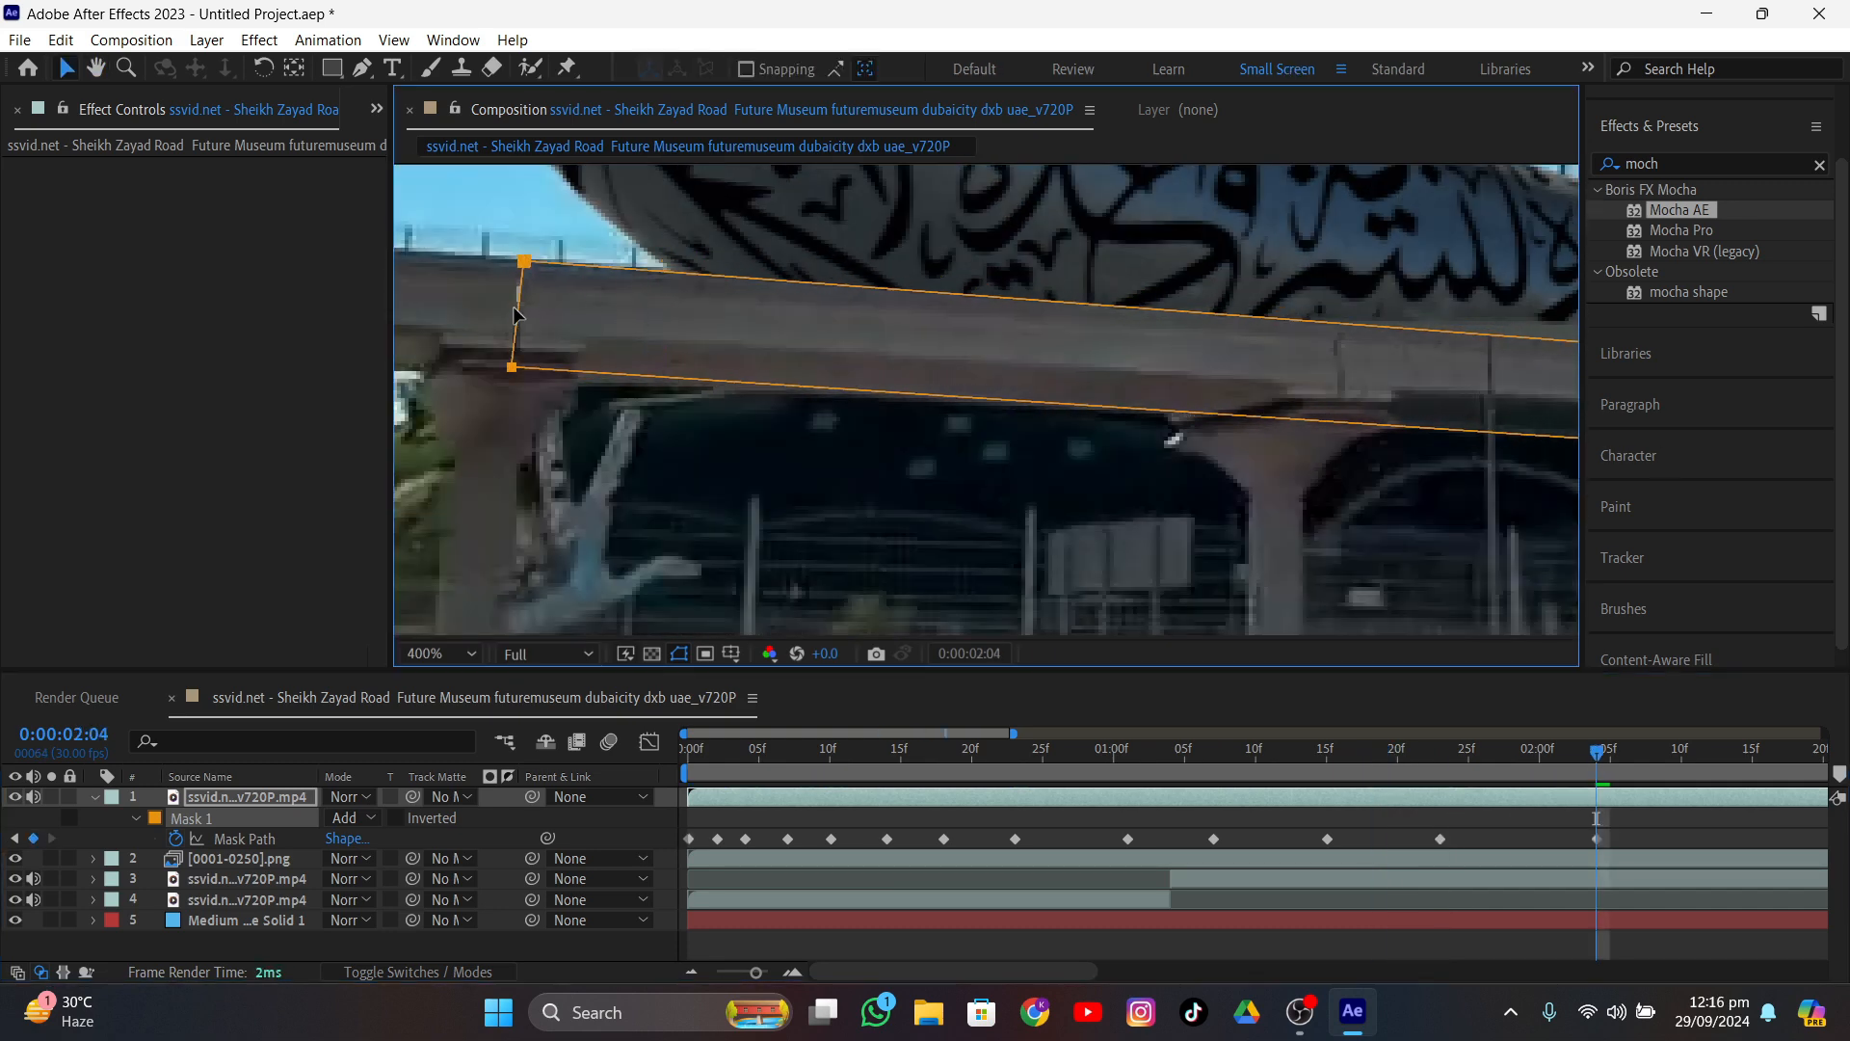
scroll(947, 511, "down", 2)
- At 0:00:02:13, extend the bridge mask's left edge farther left along the deck
left_click_drag(1604, 755, 1725, 757)
left_click_drag(1041, 971, 1241, 971)
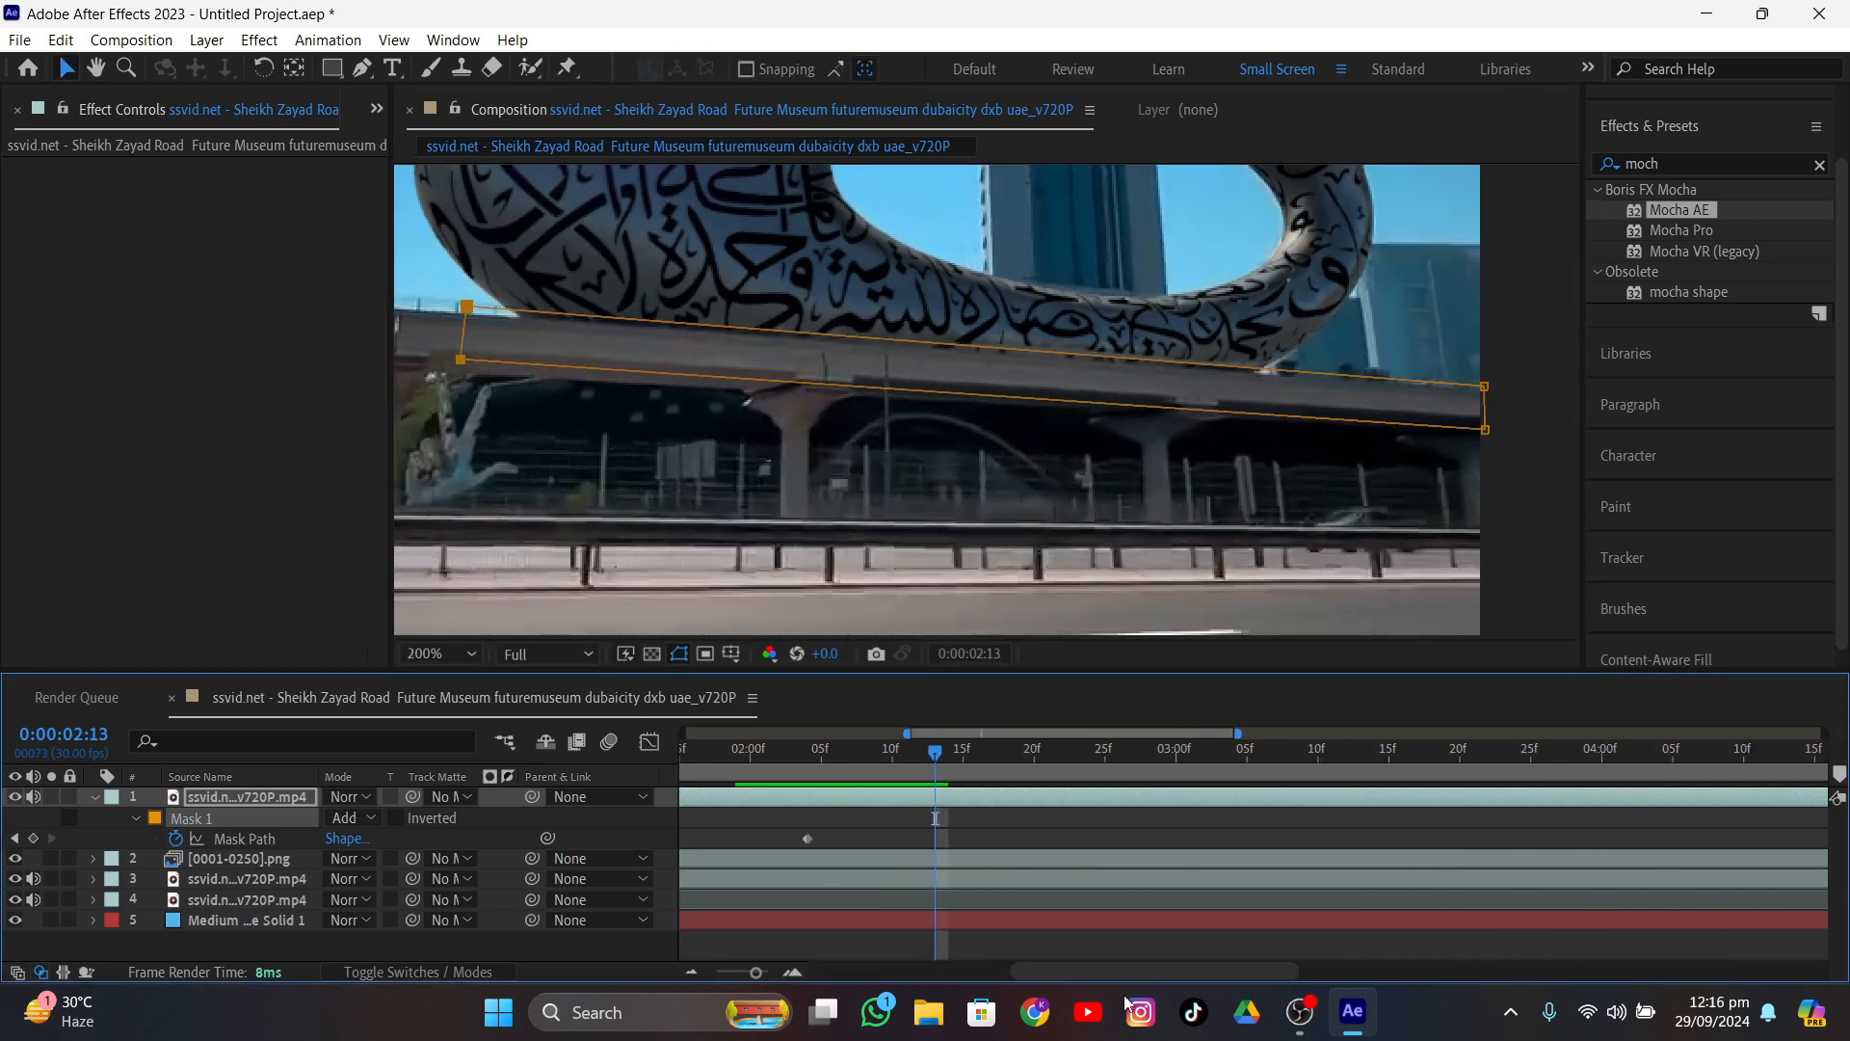
scroll(465, 318, "up", 2)
middle_click_drag(465, 318, 812, 348)
left_click_drag(802, 337, 663, 335)
scroll(1384, 567, "down", 1)
middle_click_drag(1384, 566, 1021, 564)
scroll(1307, 528, "up", 1)
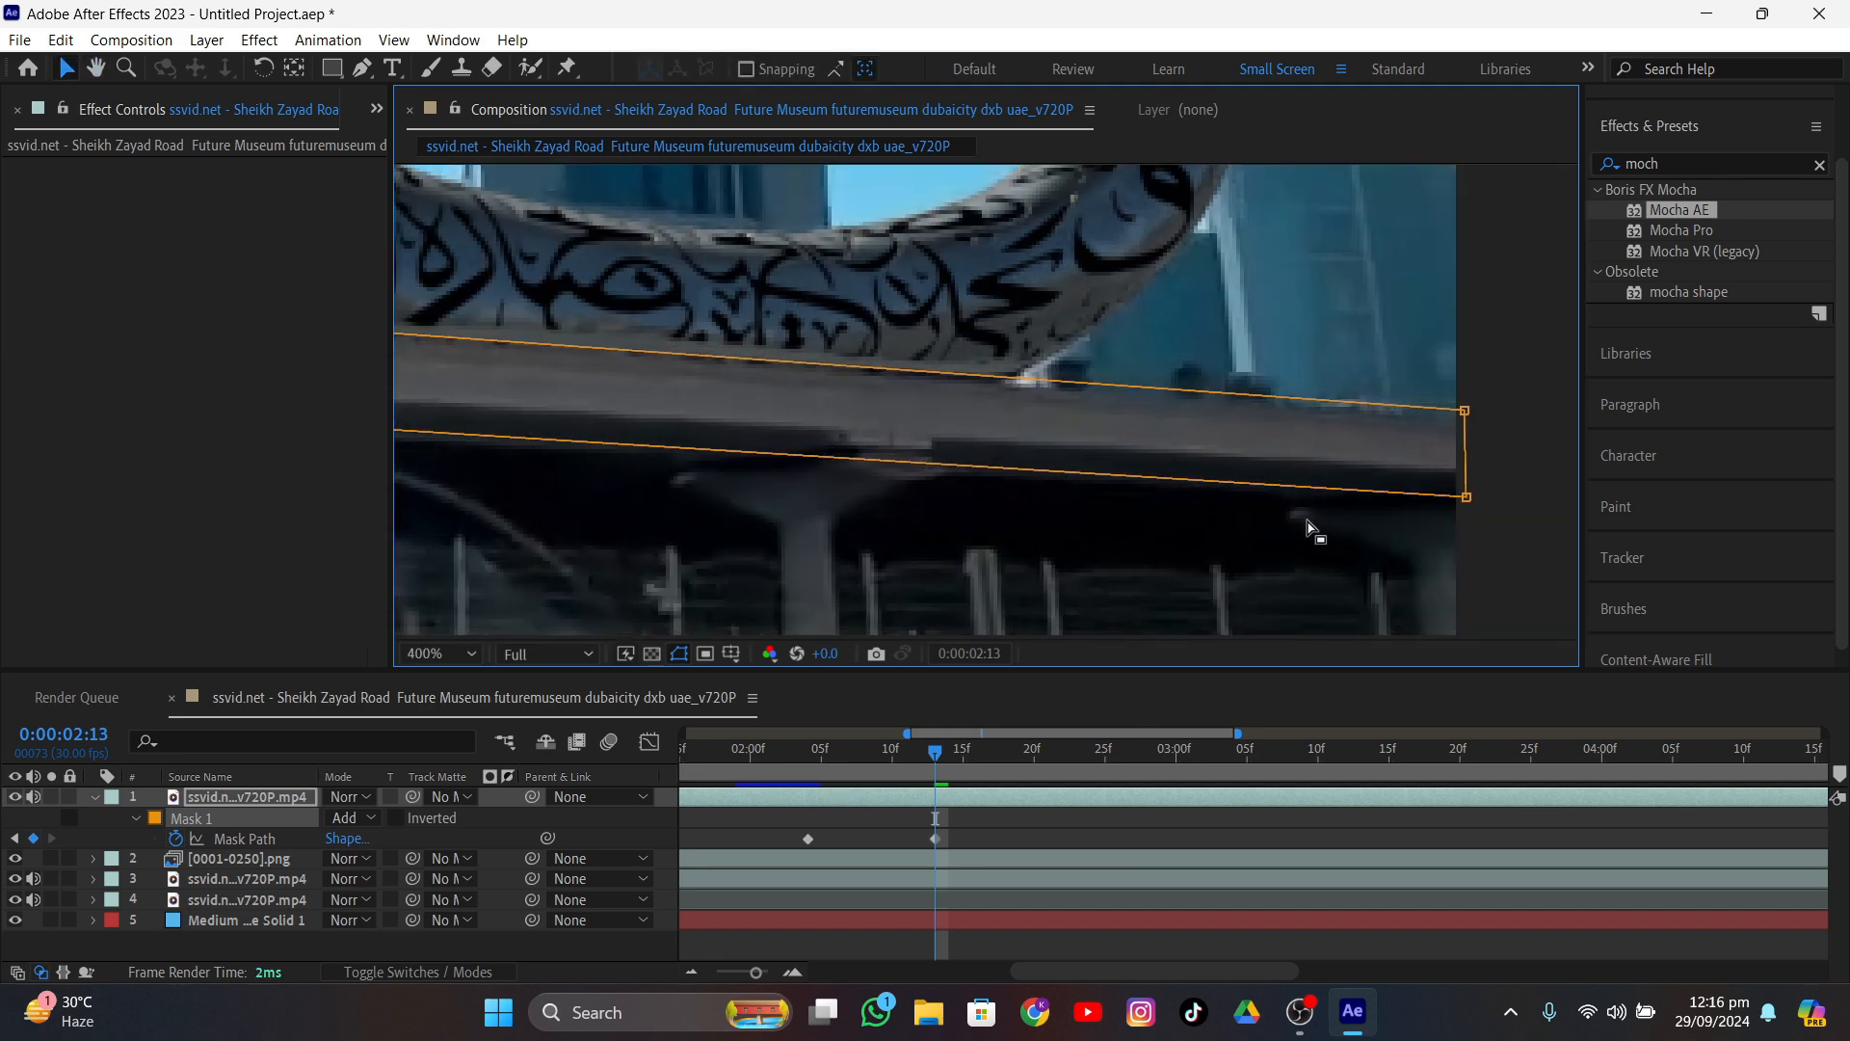
- At 0:00:02:19, nudge the bridge mask's right edge outward and down to follow the deck
mouse_move(934, 753)
left_mouse_down()
mouse_move(894, 757)
mouse_move(935, 750)
left_mouse_up()
left_click_drag(1475, 446, 1479, 452)
left_click_drag(1480, 451, 1482, 459)
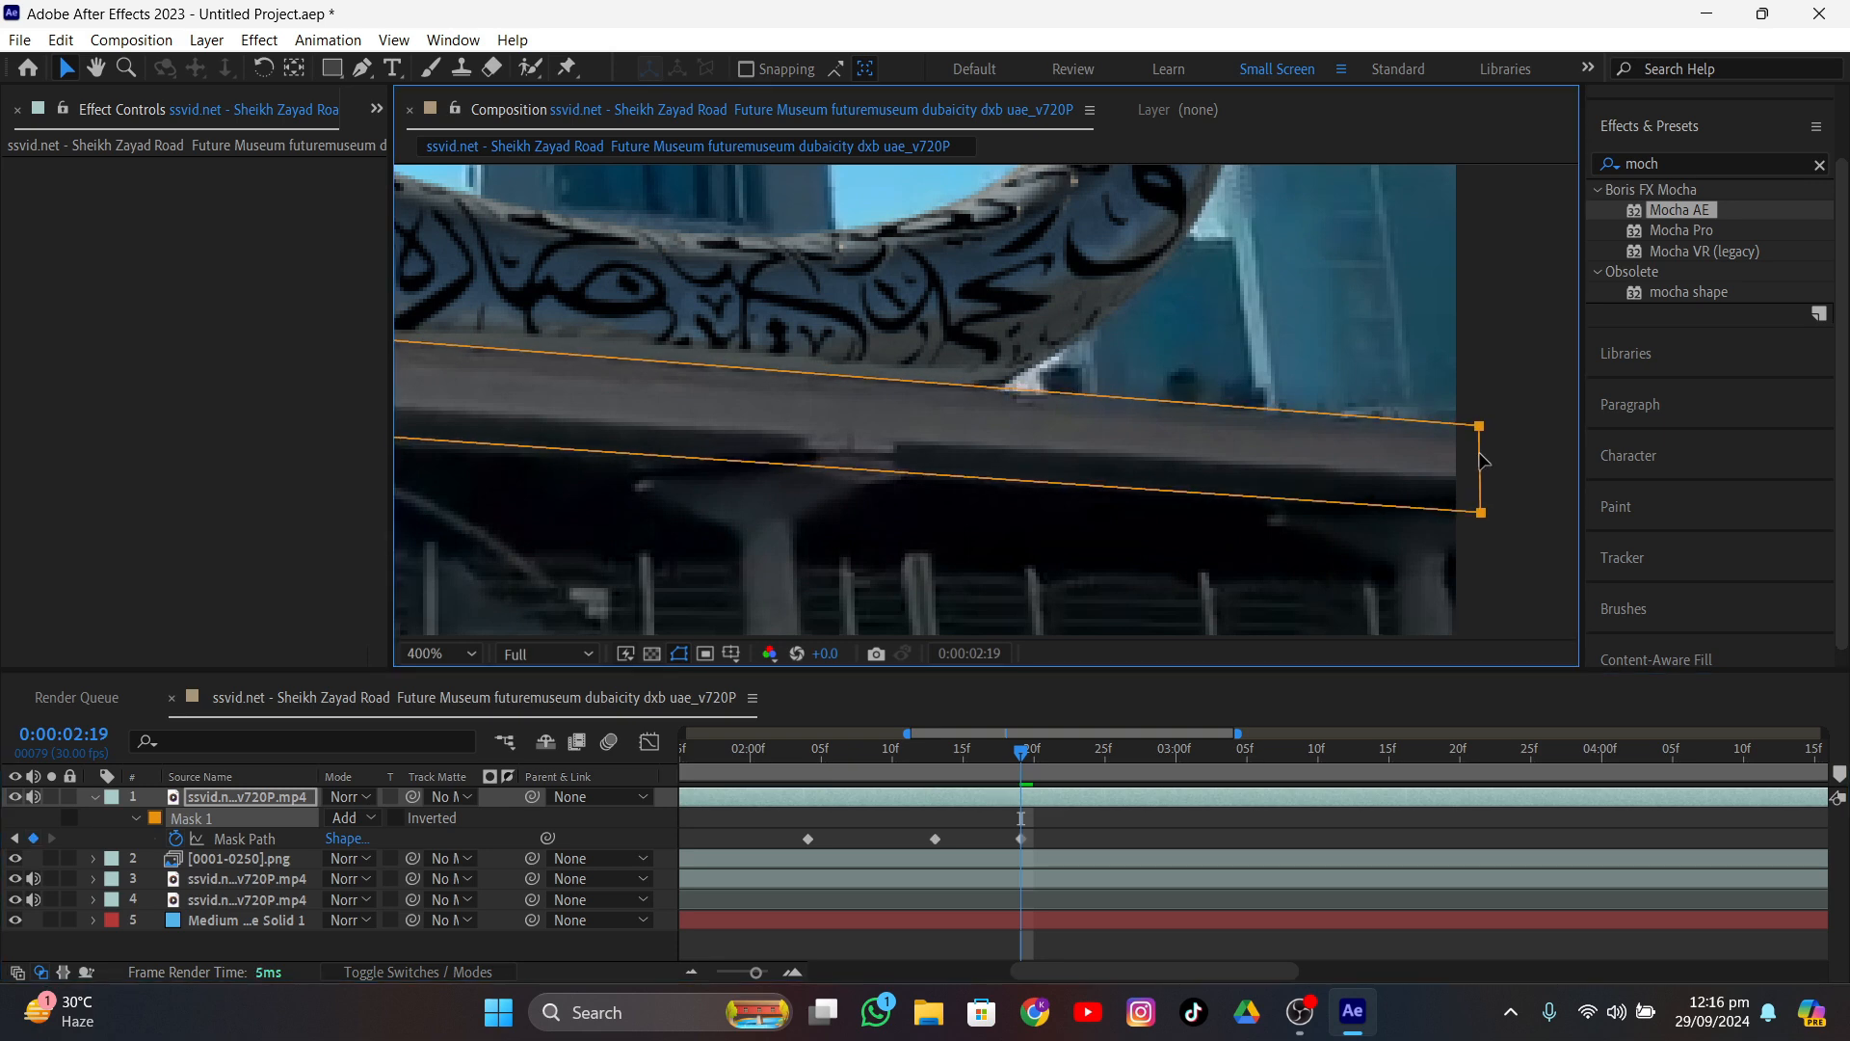
middle_click_drag(616, 463, 1426, 540)
middle_click_drag(867, 540, 1282, 506)
scroll(785, 470, "down", 2)
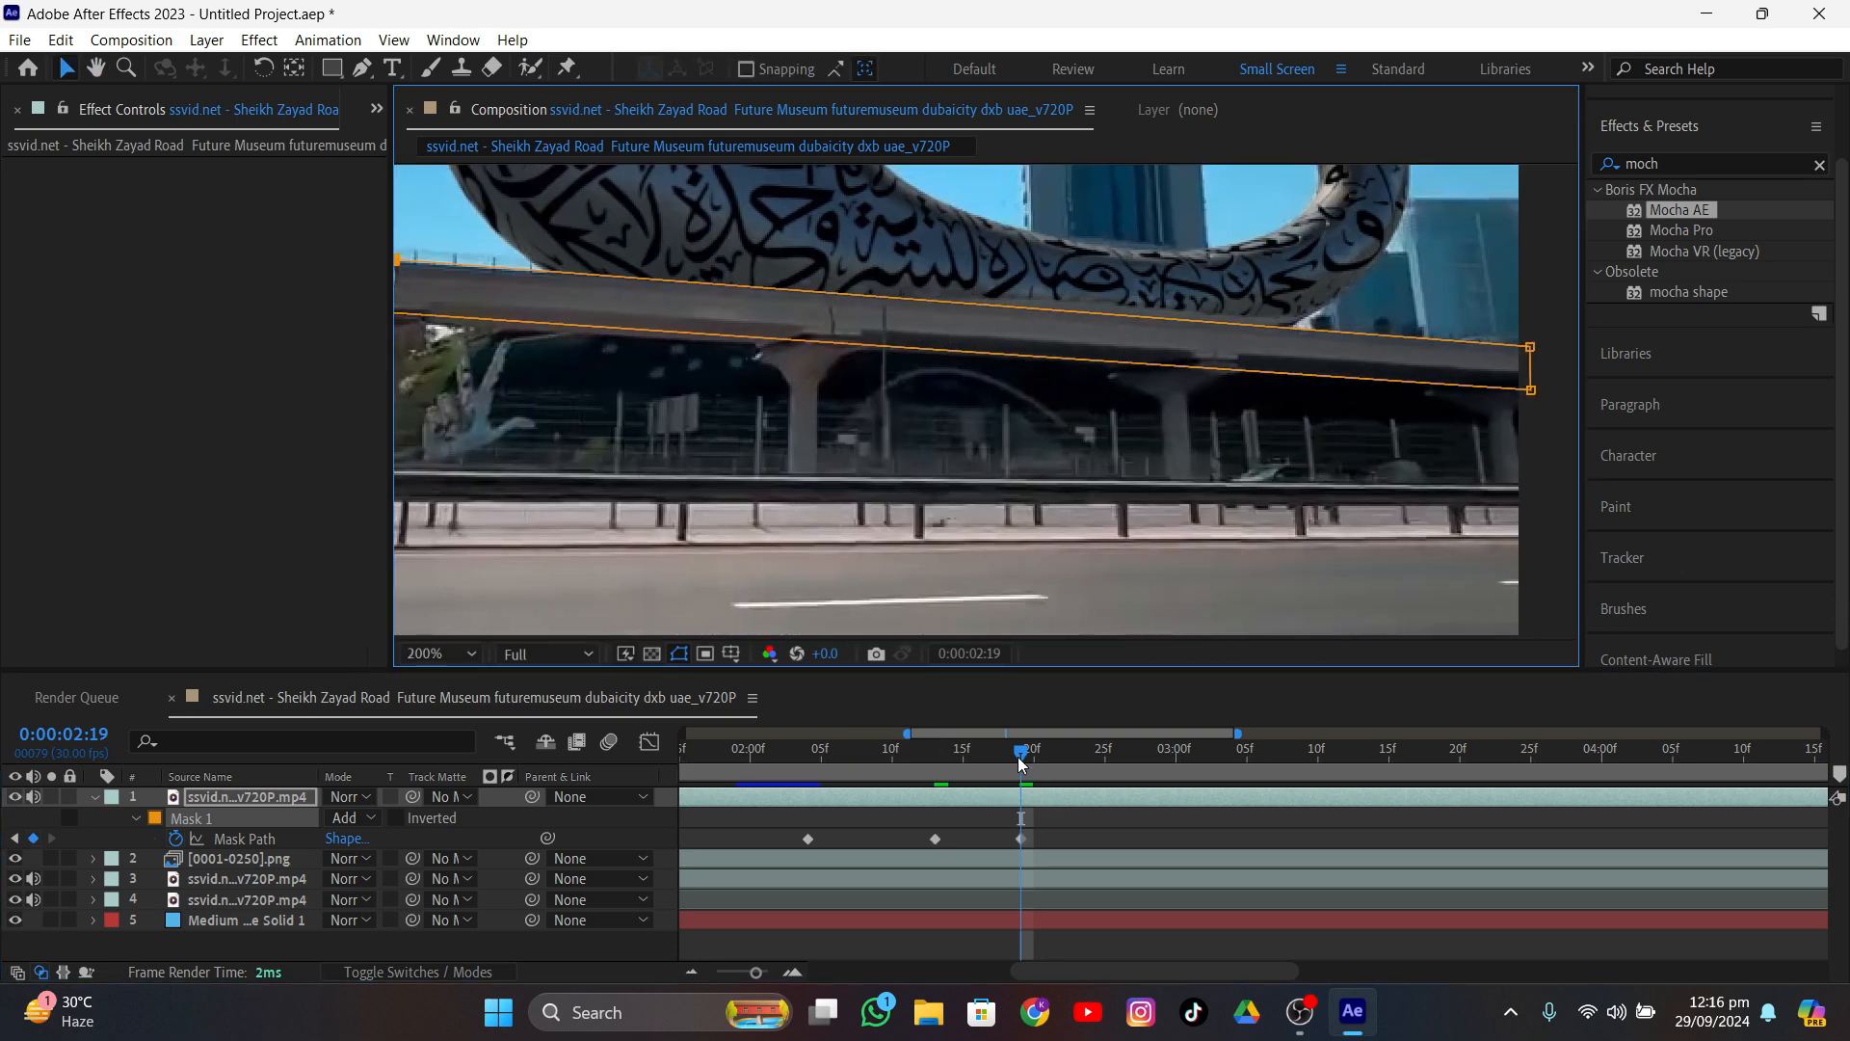
- At 0:00:02:28, move the bridge mask's left edge farther left along the deck and pull its right edge in toward the frame edge
left_click_drag(1019, 754, 1147, 808)
scroll(578, 291, "up", 2)
left_click_drag(737, 265, 601, 268)
scroll(598, 271, "down", 2)
scroll(1214, 318, "up", 2)
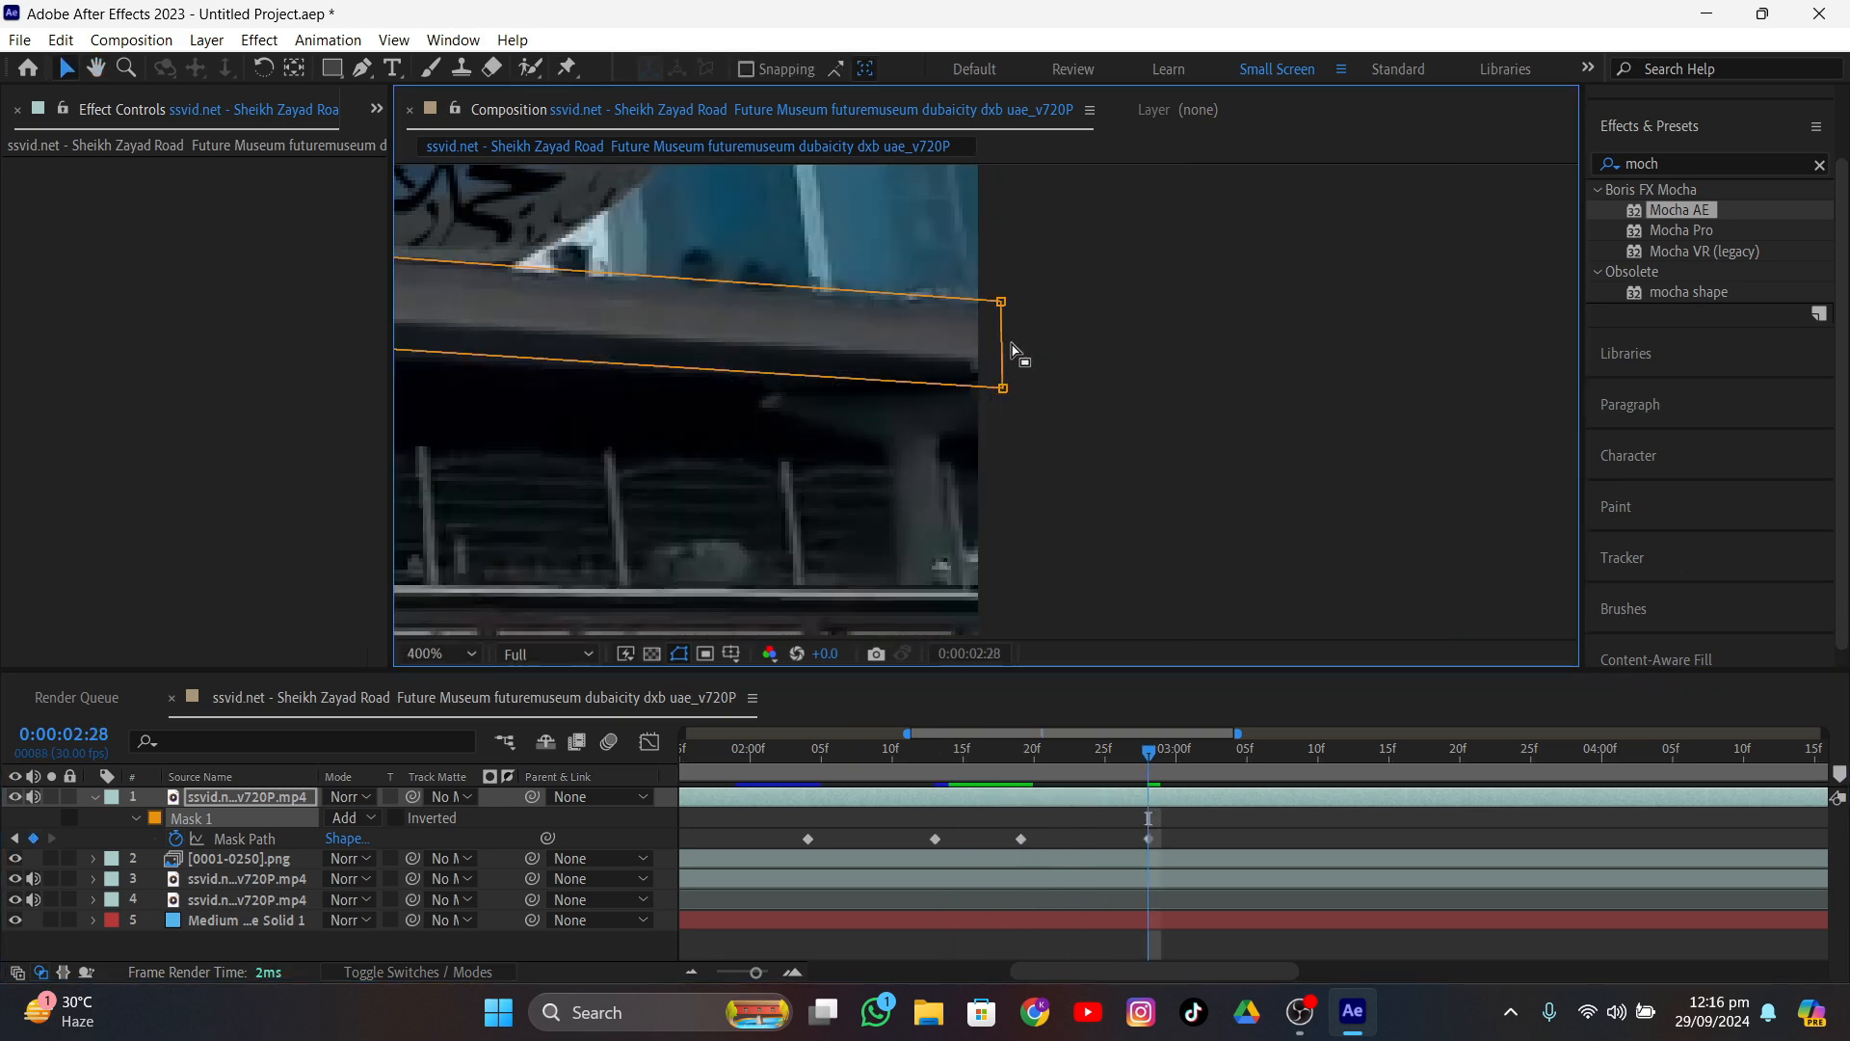
left_click_drag(1002, 347, 984, 351)
scroll(988, 472, "down", 2)
- At 0:00:03:08, extend the bridge mask's left edge along the deck and nudge its right edge outward and down
left_click_drag(1149, 756, 1291, 792)
scroll(616, 381, "up", 2)
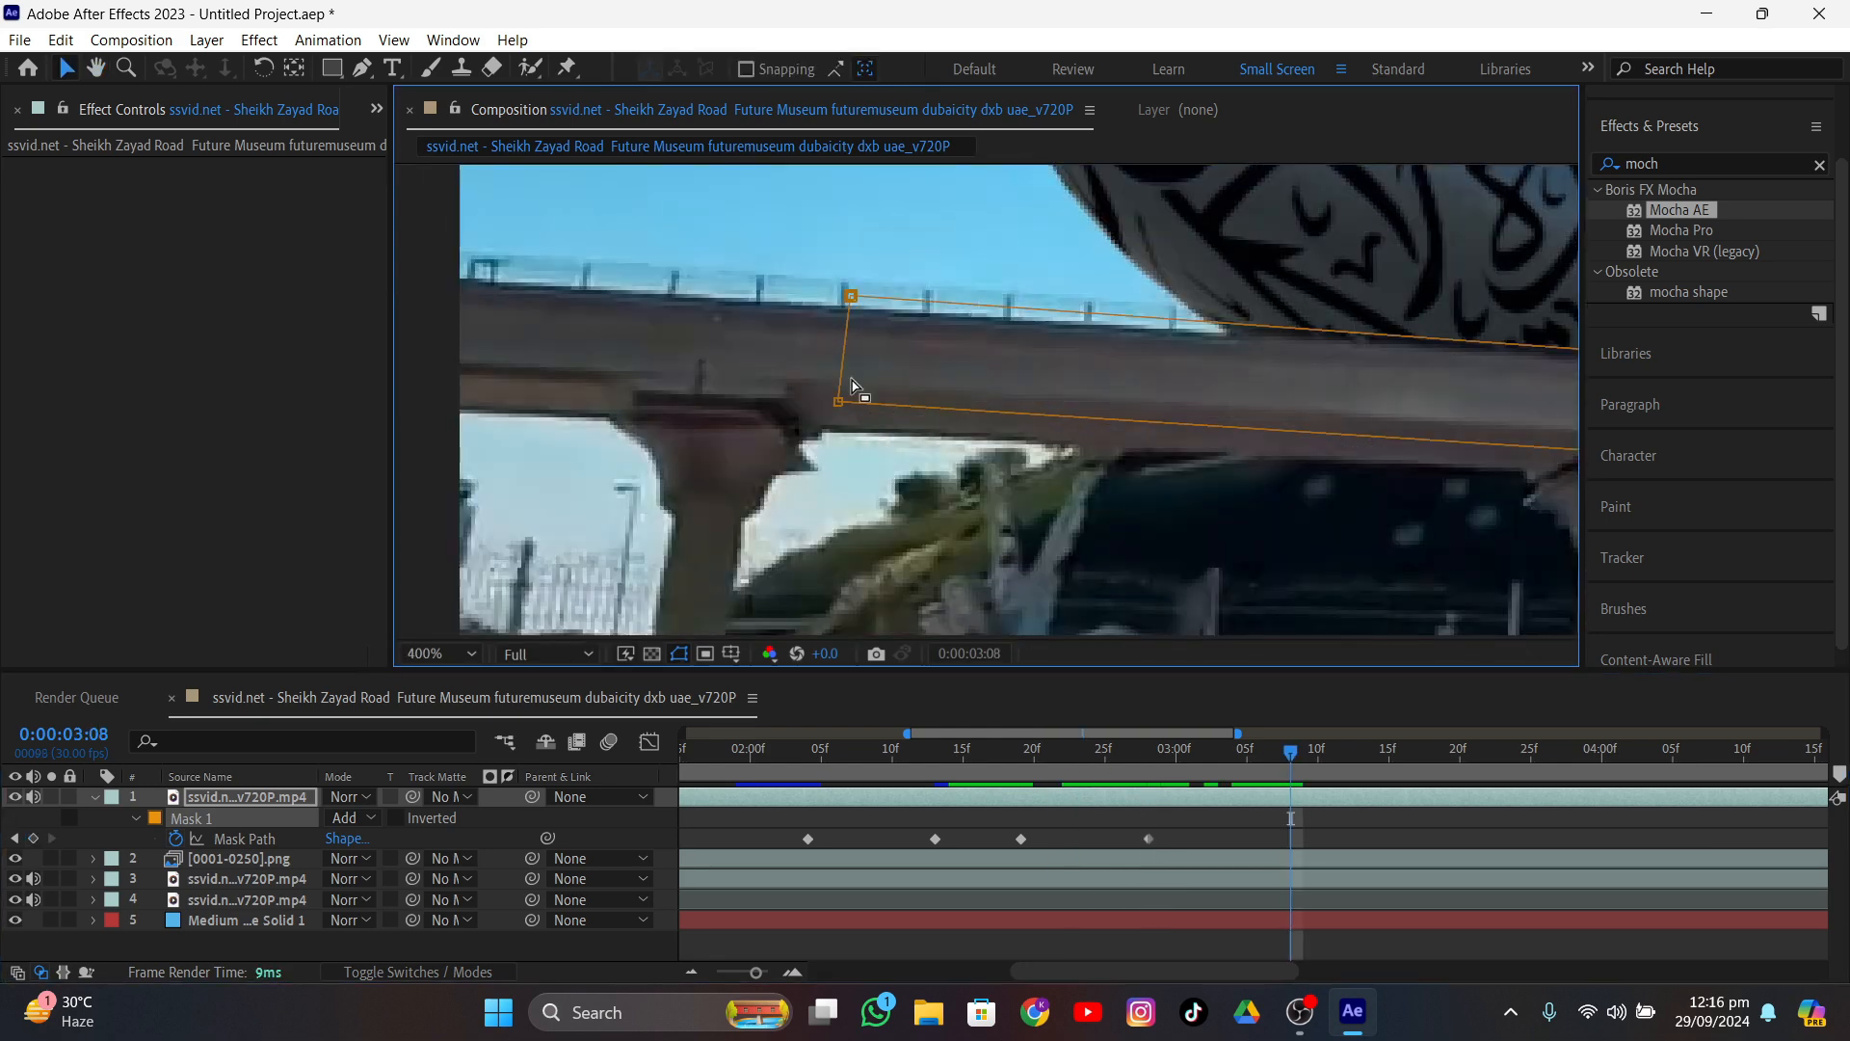
left_click_drag(845, 378, 702, 378)
scroll(702, 377, "down", 2)
scroll(1290, 414, "up", 2)
left_click_drag(1471, 401, 1480, 403)
mouse_move(1294, 751)
left_mouse_down()
mouse_move(1239, 754)
mouse_move(1294, 761)
left_mouse_up()
left_click_drag(1482, 447, 1484, 451)
- At 0:00:03:17, nudge the bridge mask's right edge outward and raise its left edge slightly
left_click_drag(1294, 754, 1422, 802)
left_click_drag(1481, 397, 1485, 401)
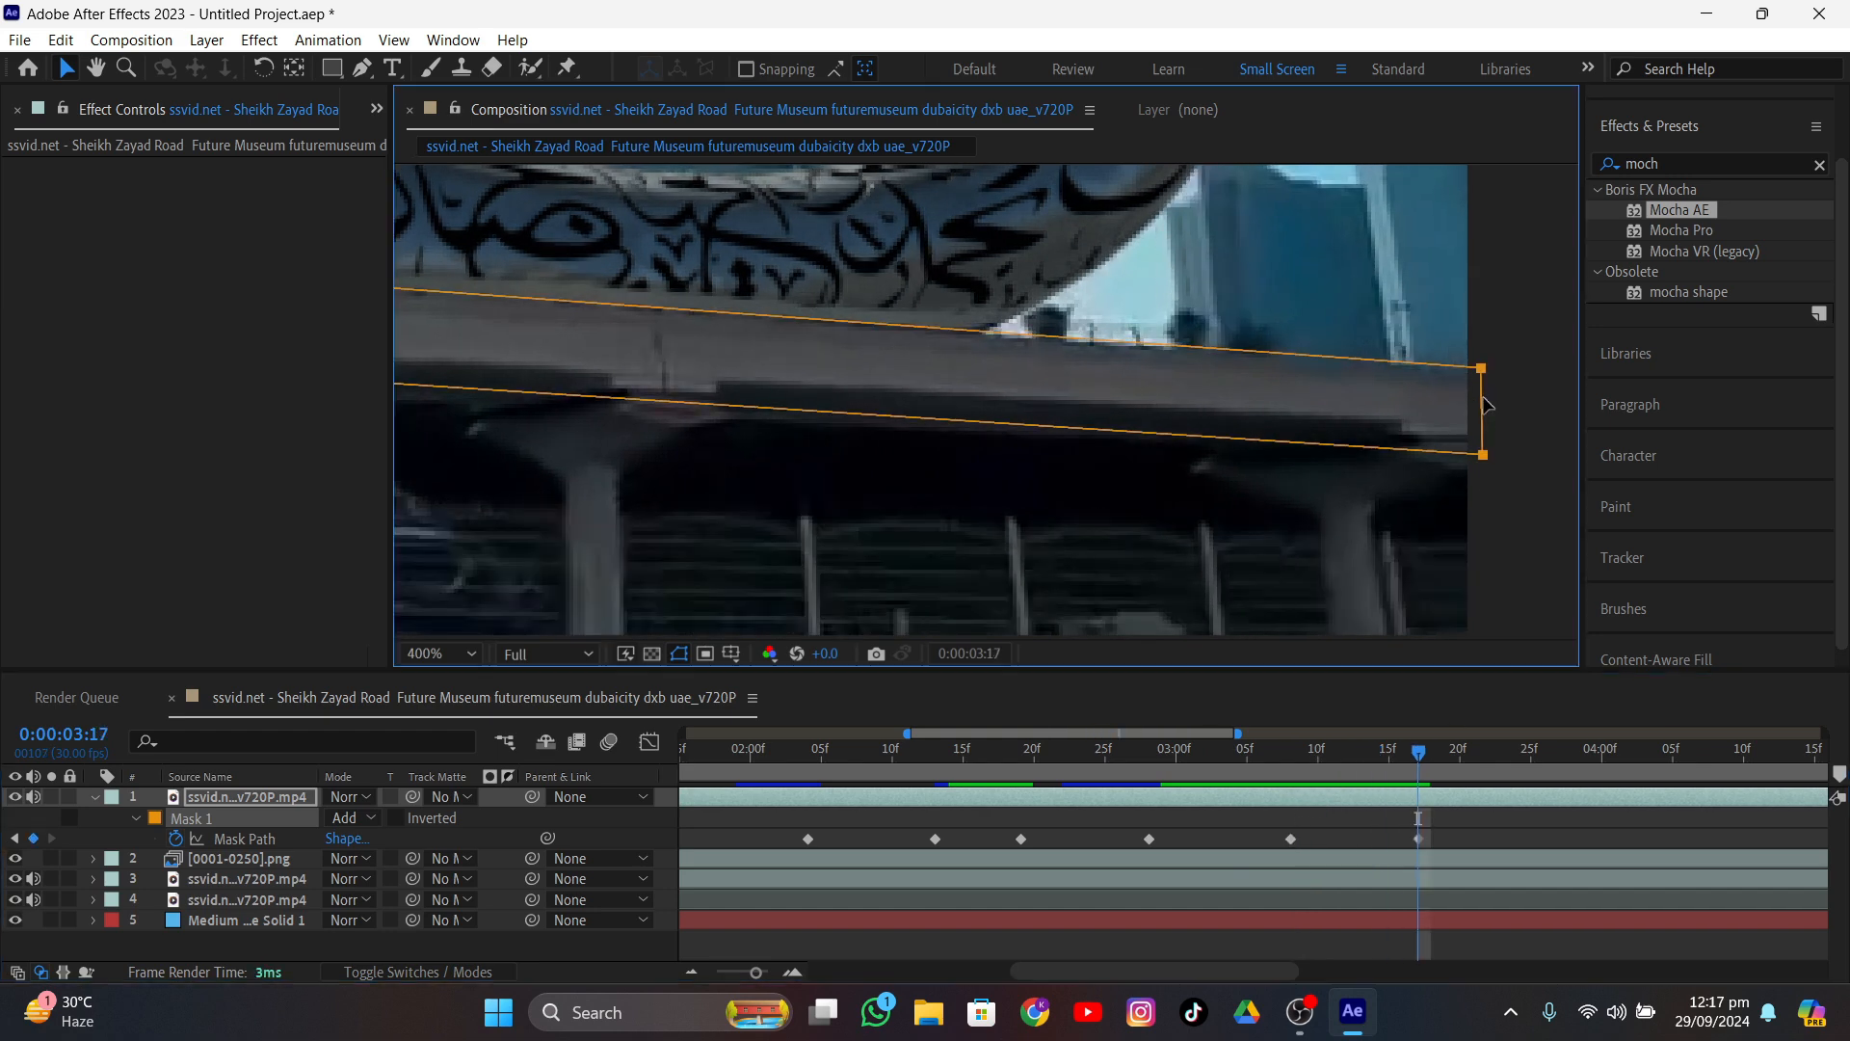
scroll(1485, 401, "down", 1)
middle_click_drag(963, 405, 1715, 499)
left_click_drag(785, 349, 782, 343)
scroll(785, 348, "down", 1)
middle_click_drag(1057, 519, 961, 520)
- At 0:00:03:26, fine-tune the bridge mask's left and right edges to follow the deck
left_click_drag(1419, 754, 1547, 767)
scroll(674, 362, "up", 1)
left_click_drag(596, 347, 594, 345)
middle_click_drag(1537, 430, 745, 403)
scroll(1074, 405, "up", 2)
left_click_drag(1074, 406, 1077, 404)
scroll(1076, 404, "down", 2)
middle_click_drag(626, 565, 954, 512)
scroll(822, 603, "down", 1)
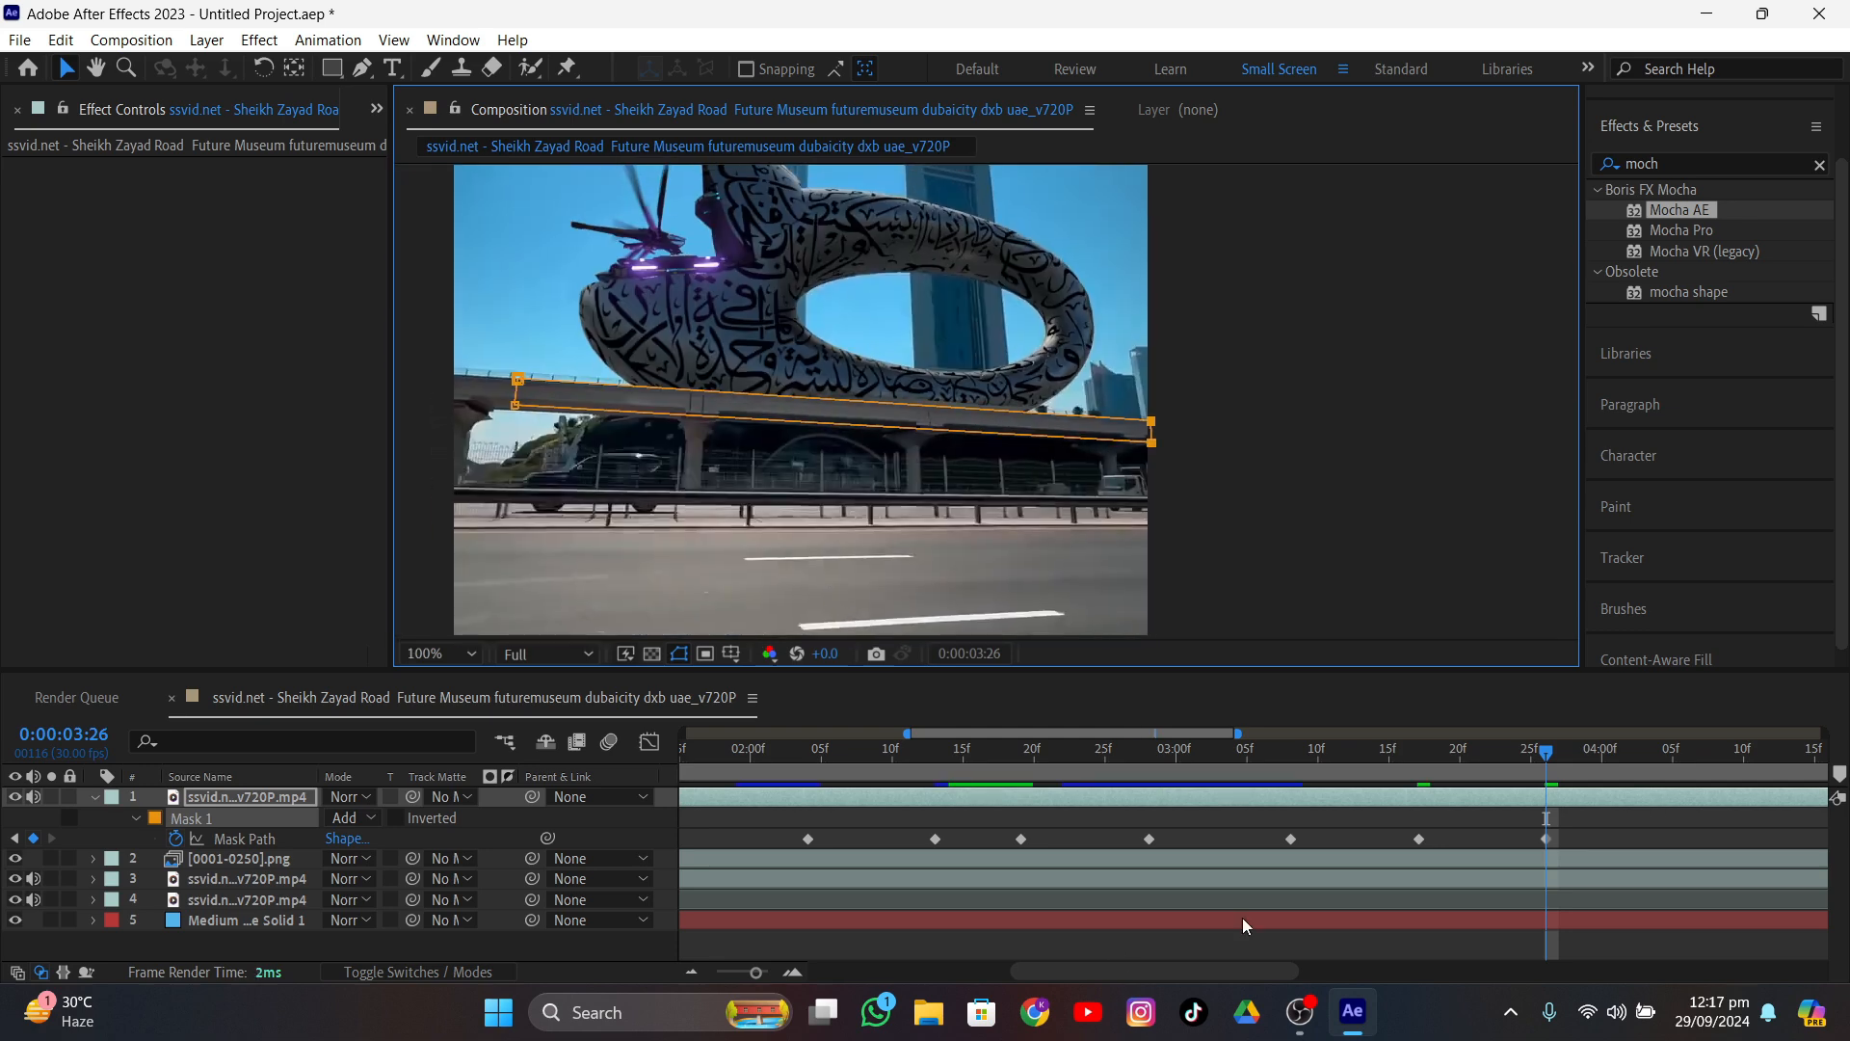
- At 0:00:04:12, lower the bridge mask's left edge to the deck's underside and place its upper-left point on the deck's top line
left_click_drag(1238, 971, 1431, 971)
left_click_drag(792, 753, 1018, 755)
scroll(579, 398, "up", 2)
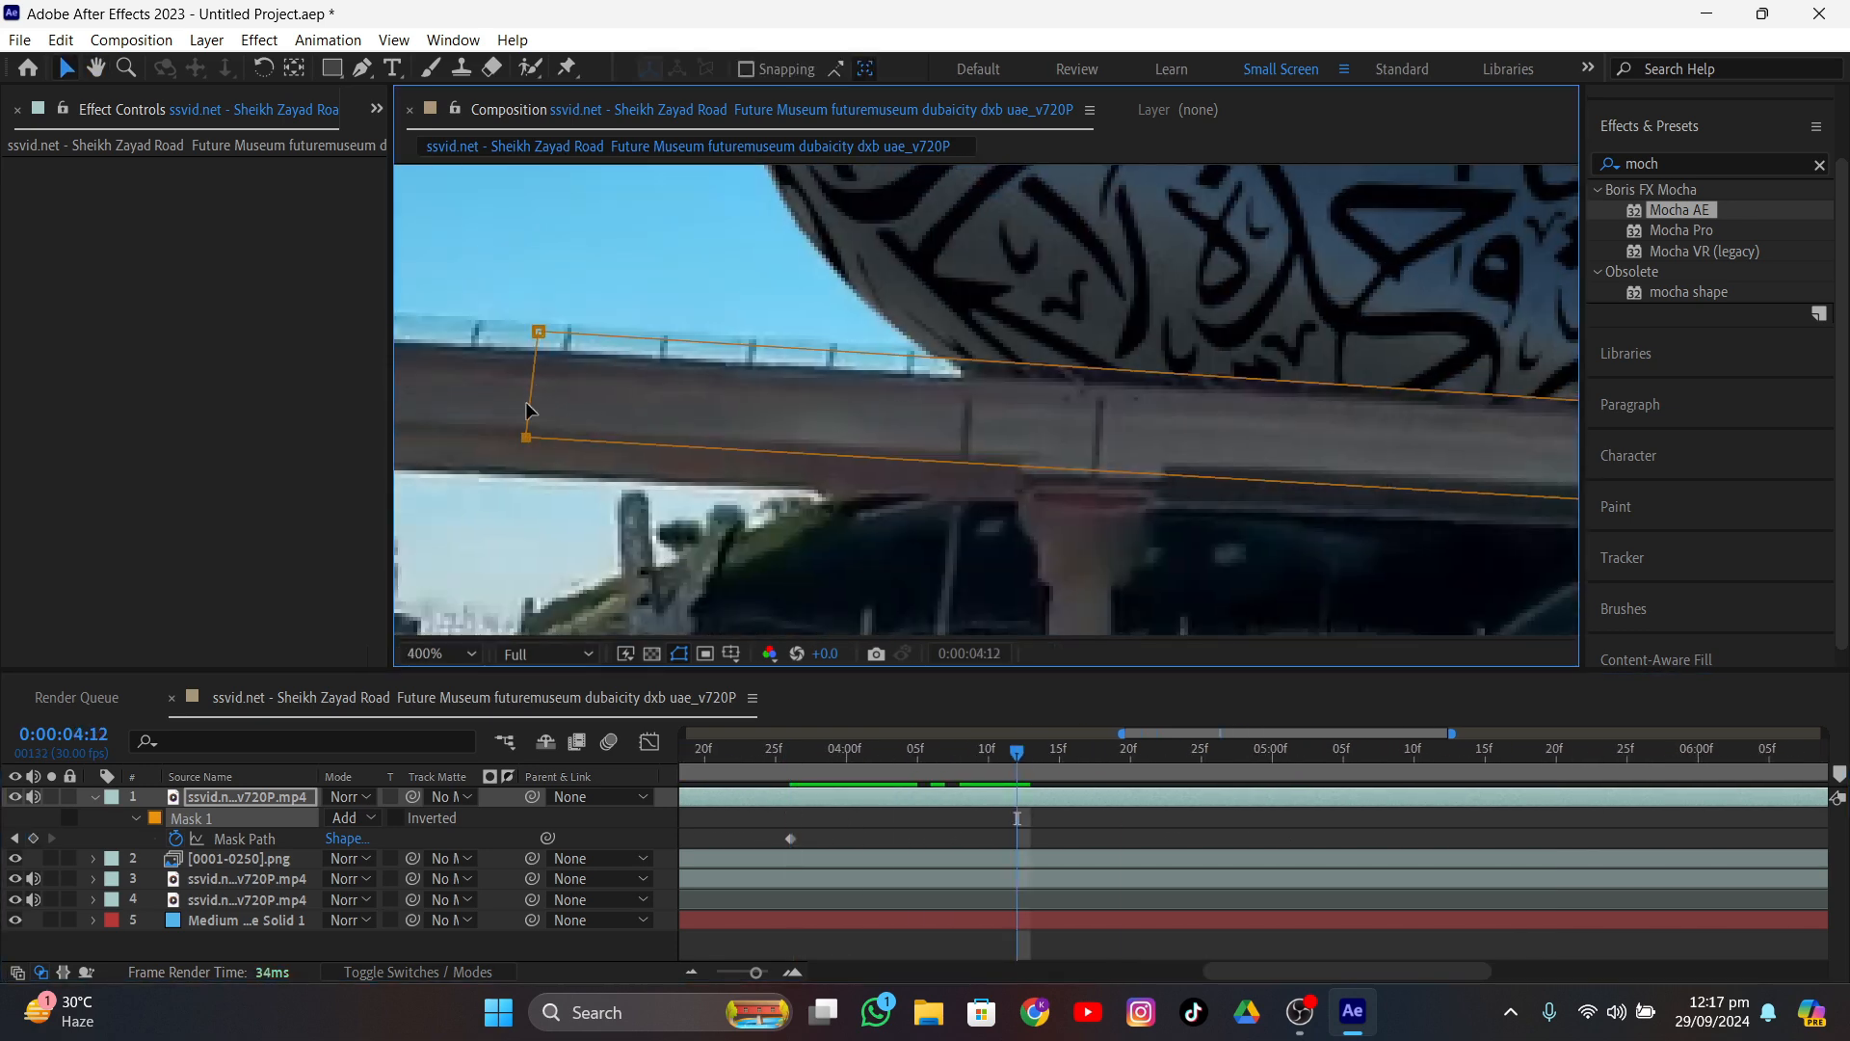
left_click_drag(526, 403, 494, 475)
left_click(485, 440)
left_click_drag(516, 343, 510, 347)
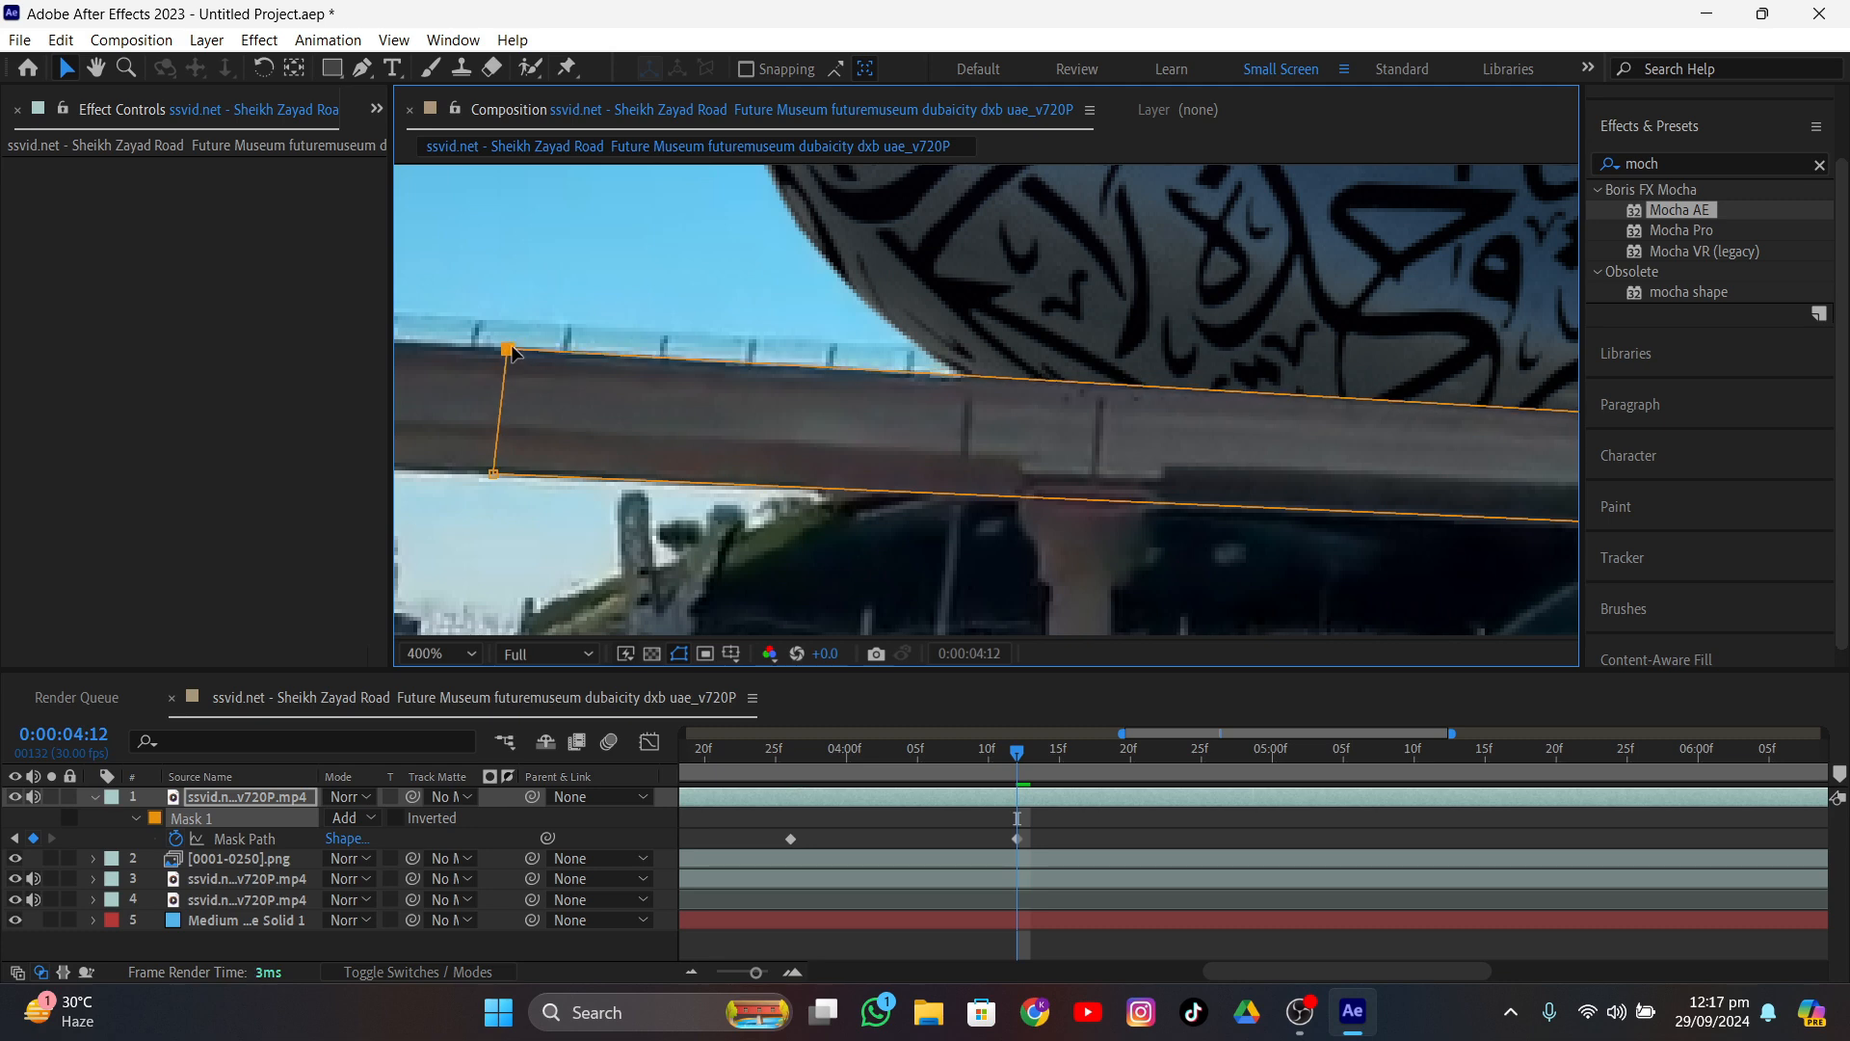
scroll(839, 414, "down", 3)
scroll(1128, 430, "up", 3)
scroll(1136, 430, "down", 2)
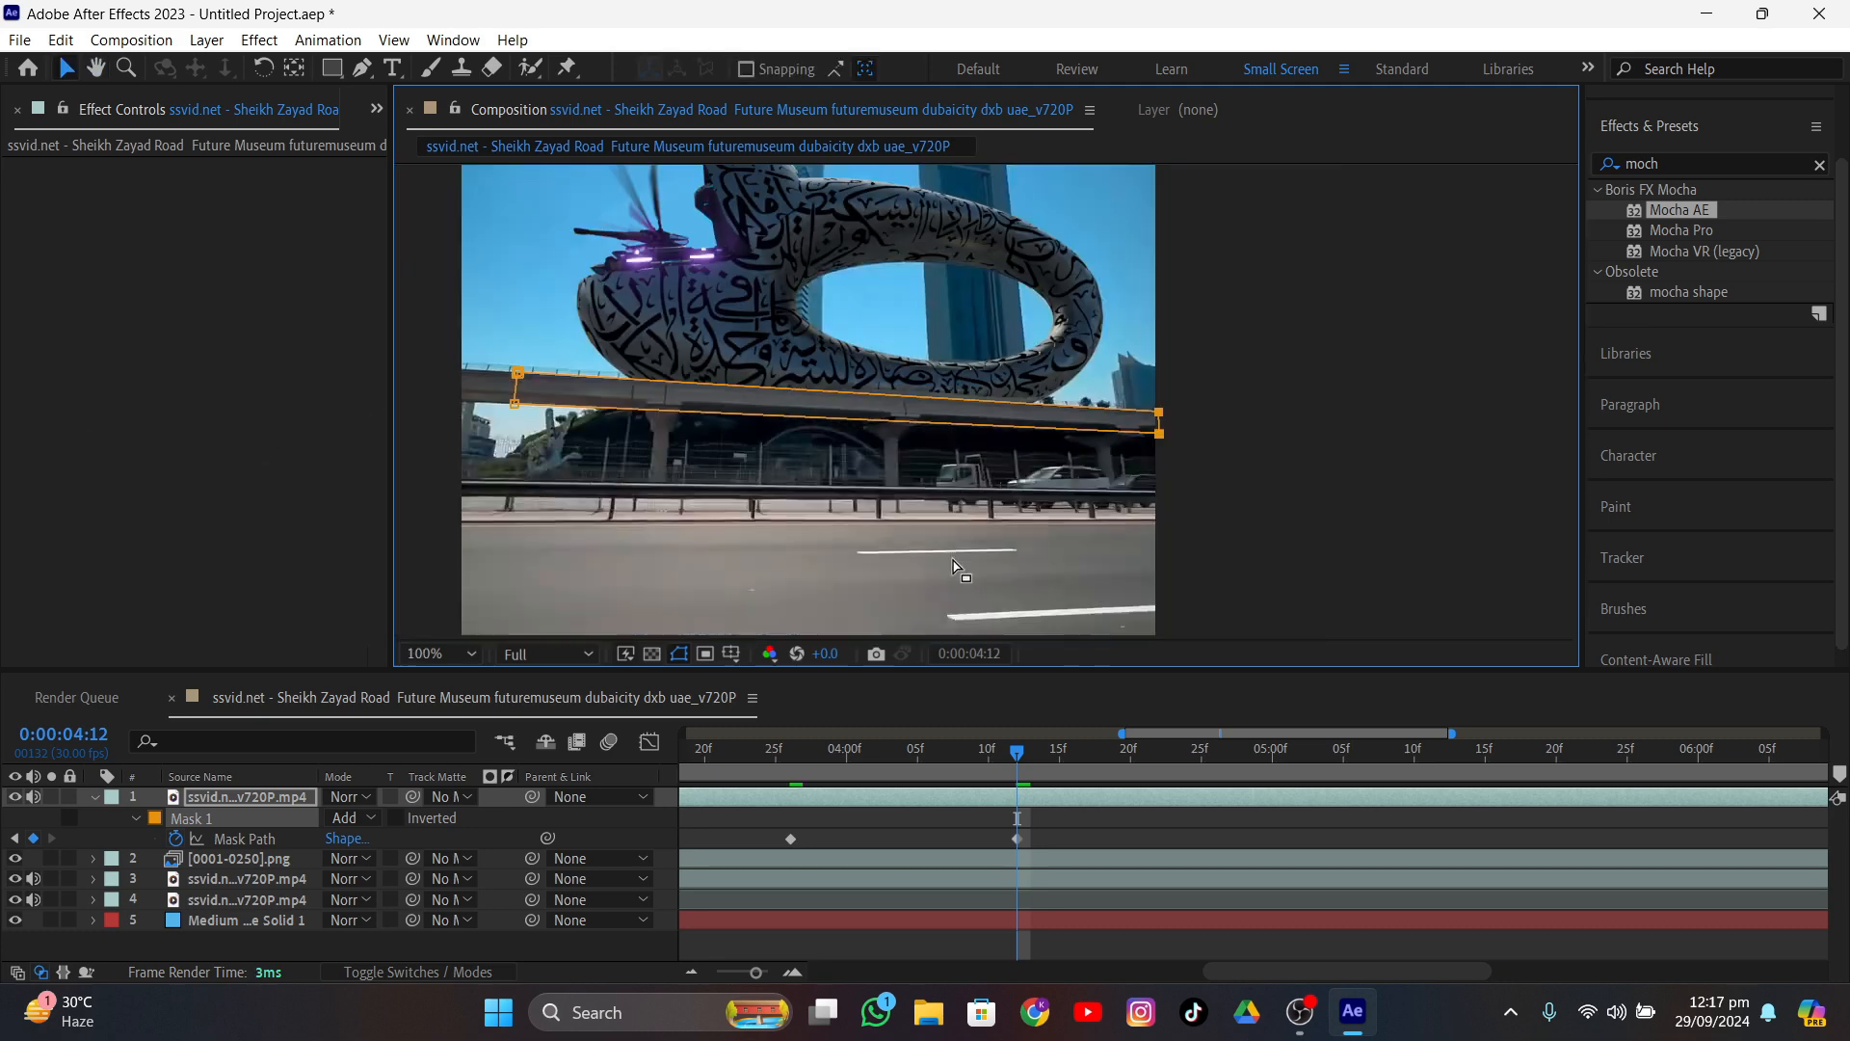
- At 0:00:04:23, lower the bridge mask's right edge slightly and refine its upper-left and lower-left points on the deck
left_click_drag(1018, 756, 1174, 771)
middle_click_drag(1207, 501, 1136, 505)
scroll(1002, 414, "up", 2)
left_click_drag(1384, 467, 1386, 475)
scroll(1054, 412, "down", 2)
scroll(501, 387, "up", 1)
left_click_drag(485, 370, 487, 366)
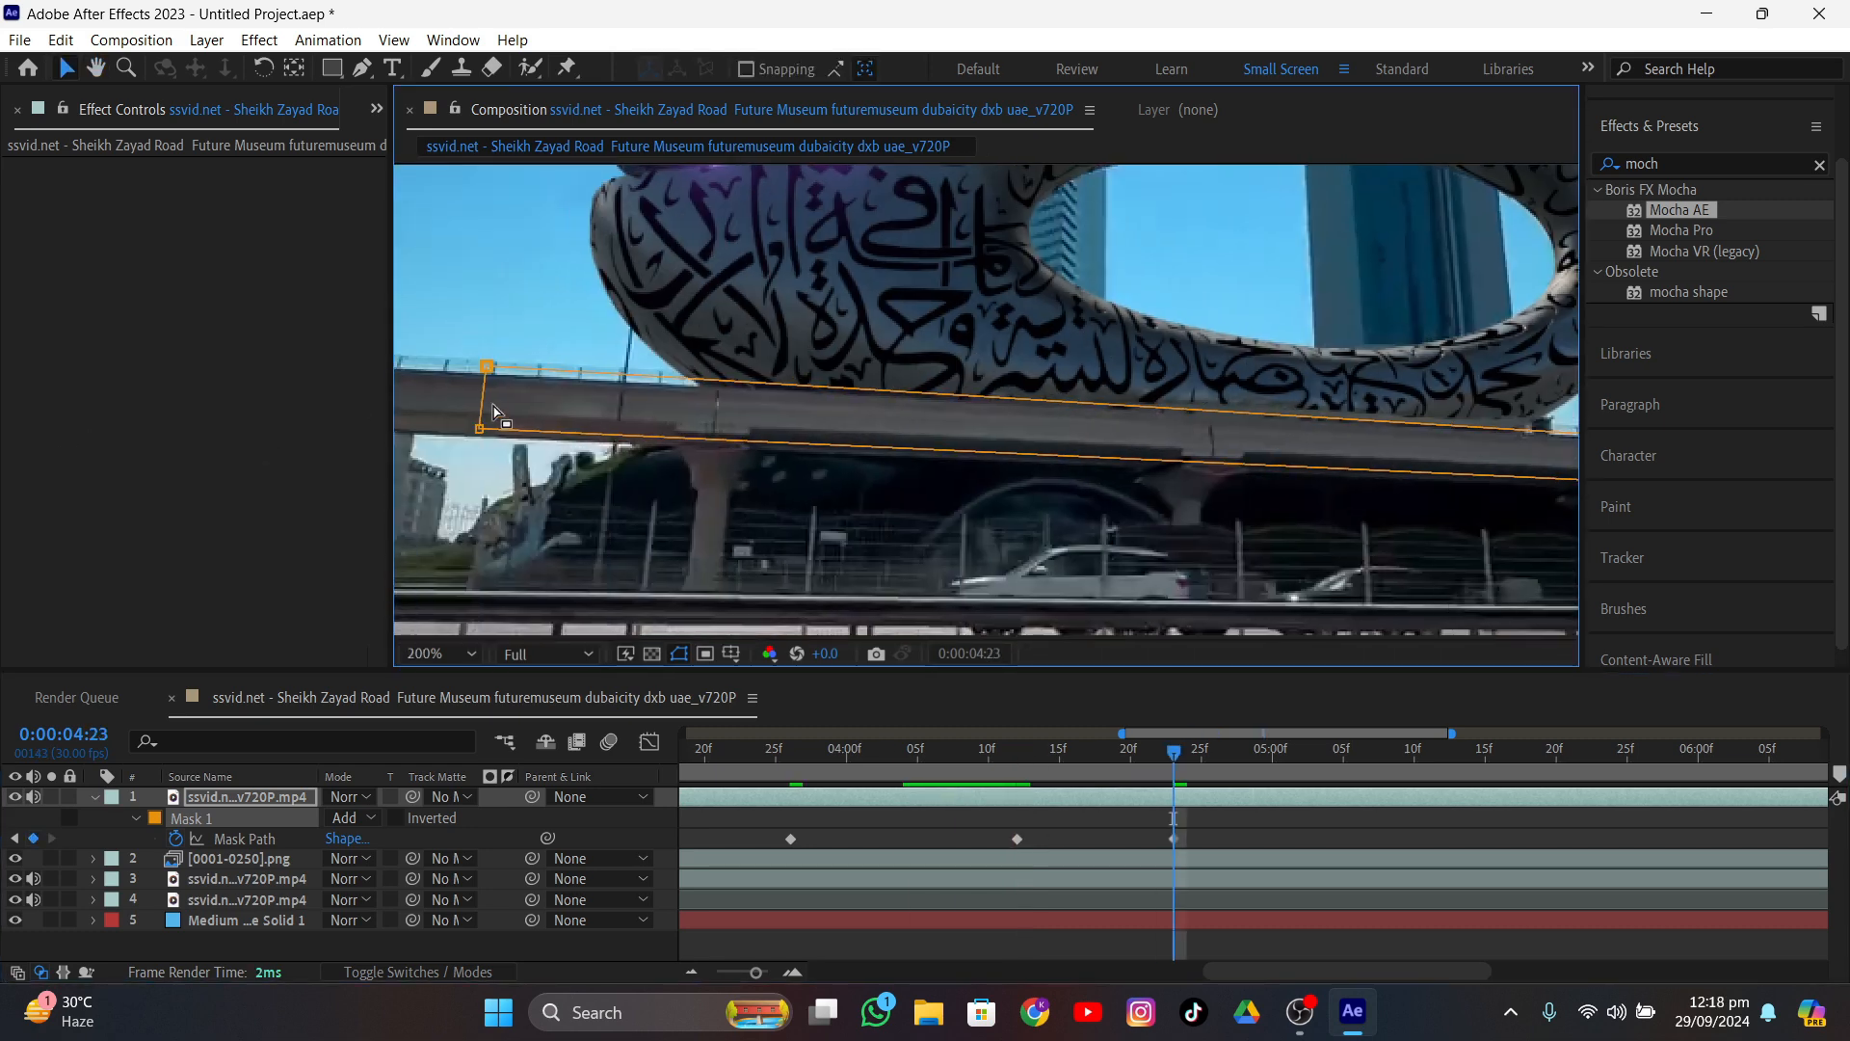
left_click_drag(479, 429, 481, 432)
- At 0:00:05:03, nudge the bridge mask's right edge and lower its left edge onto the deck
middle_click_drag(1040, 463, 714, 455)
left_click(1317, 753)
left_click_drag(1459, 453, 1461, 455)
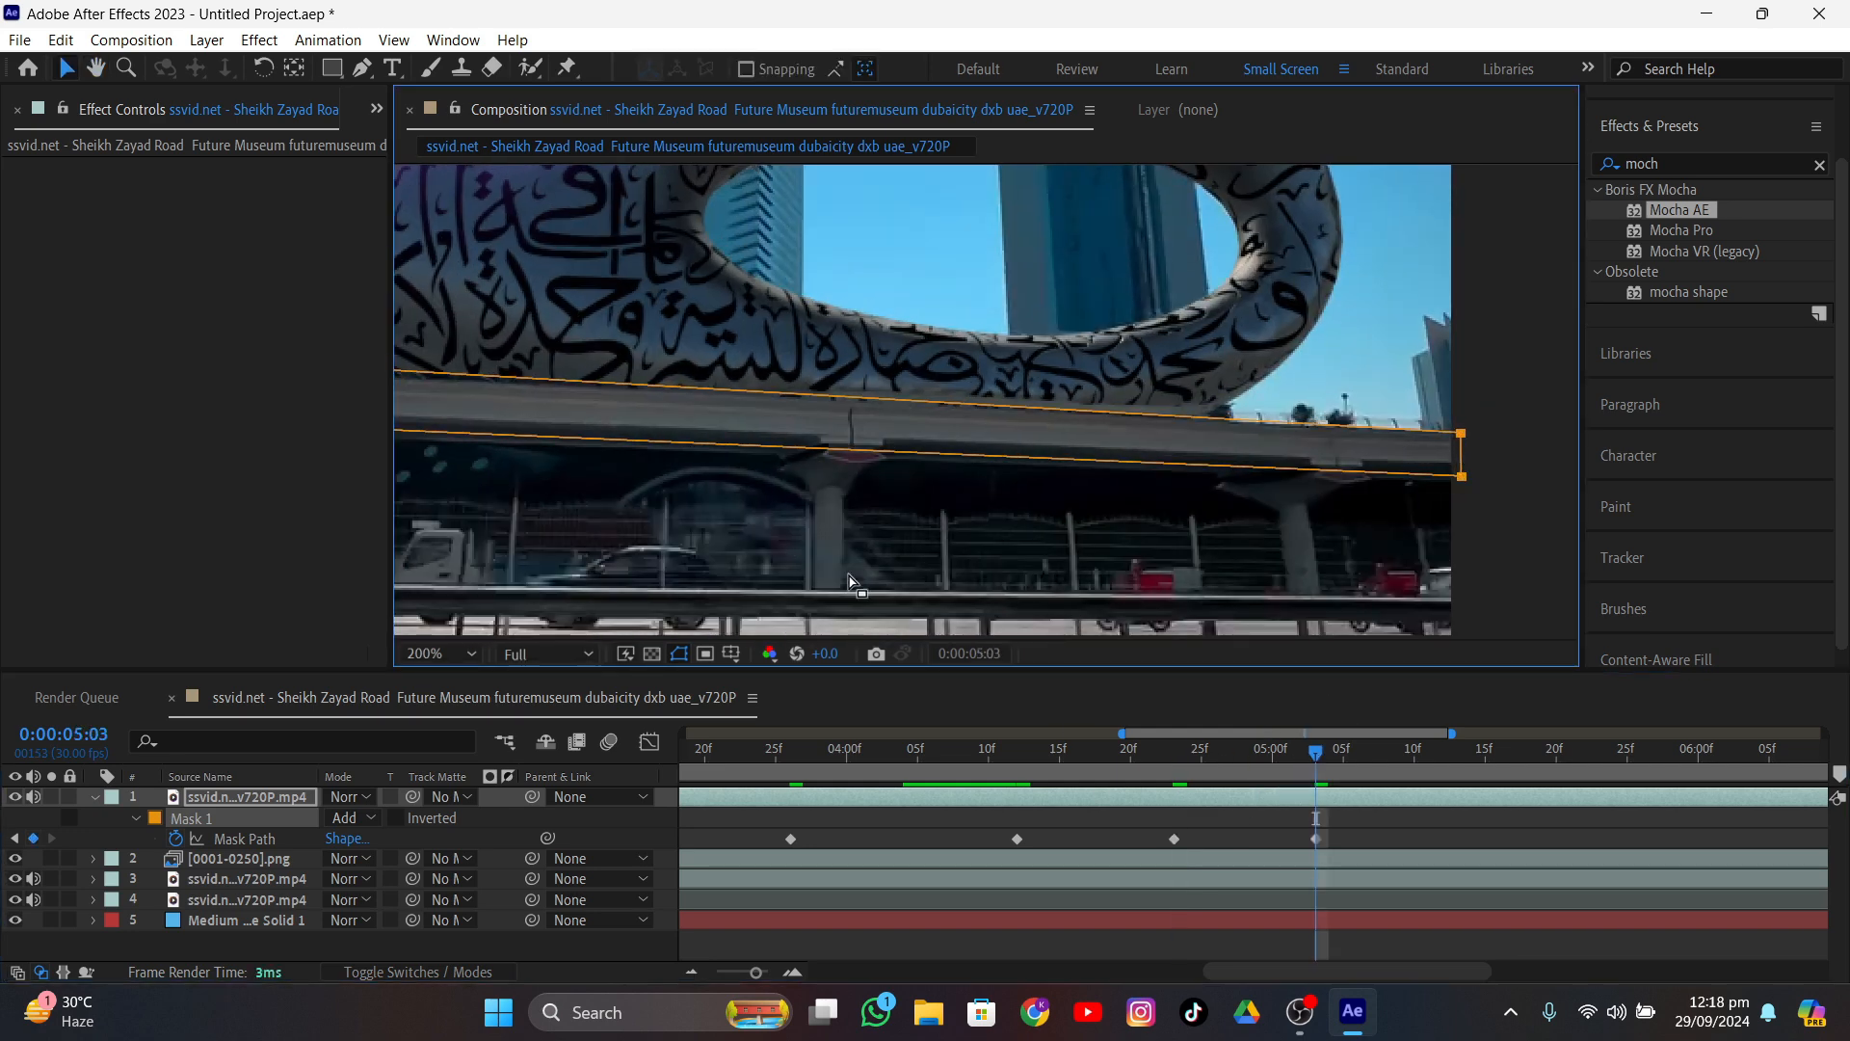
middle_click_drag(849, 583, 1329, 604)
left_click_drag(665, 411, 667, 420)
- At 0:00:05:13, shift the bridge mask's left edge slightly down and outward to match the deck
left_click_drag(1317, 757, 1453, 774)
left_click_drag(663, 421, 655, 428)
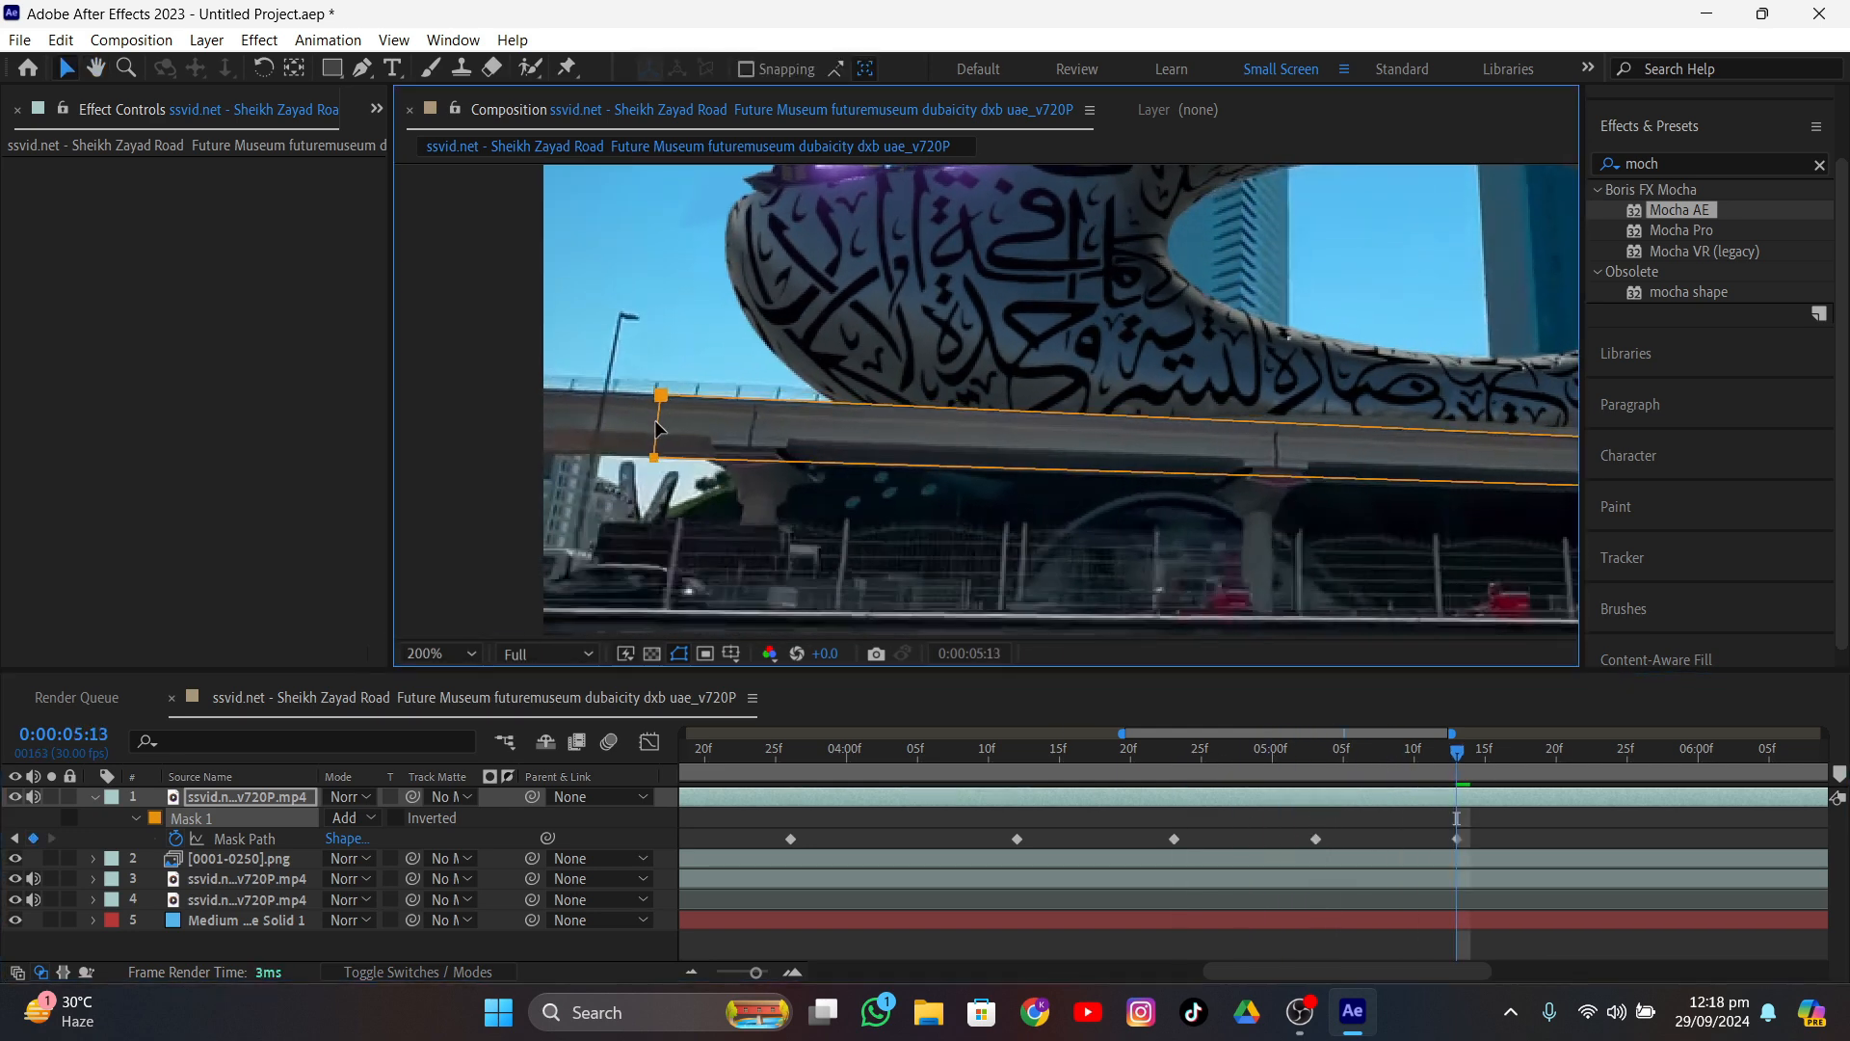
scroll(655, 429, "down", 1)
scroll(1301, 452, "up", 2)
- At 0:00:05:23, lower the bridge mask's right edge slightly and raise its left edge to follow the deck
left_click_drag(1457, 756, 1598, 796)
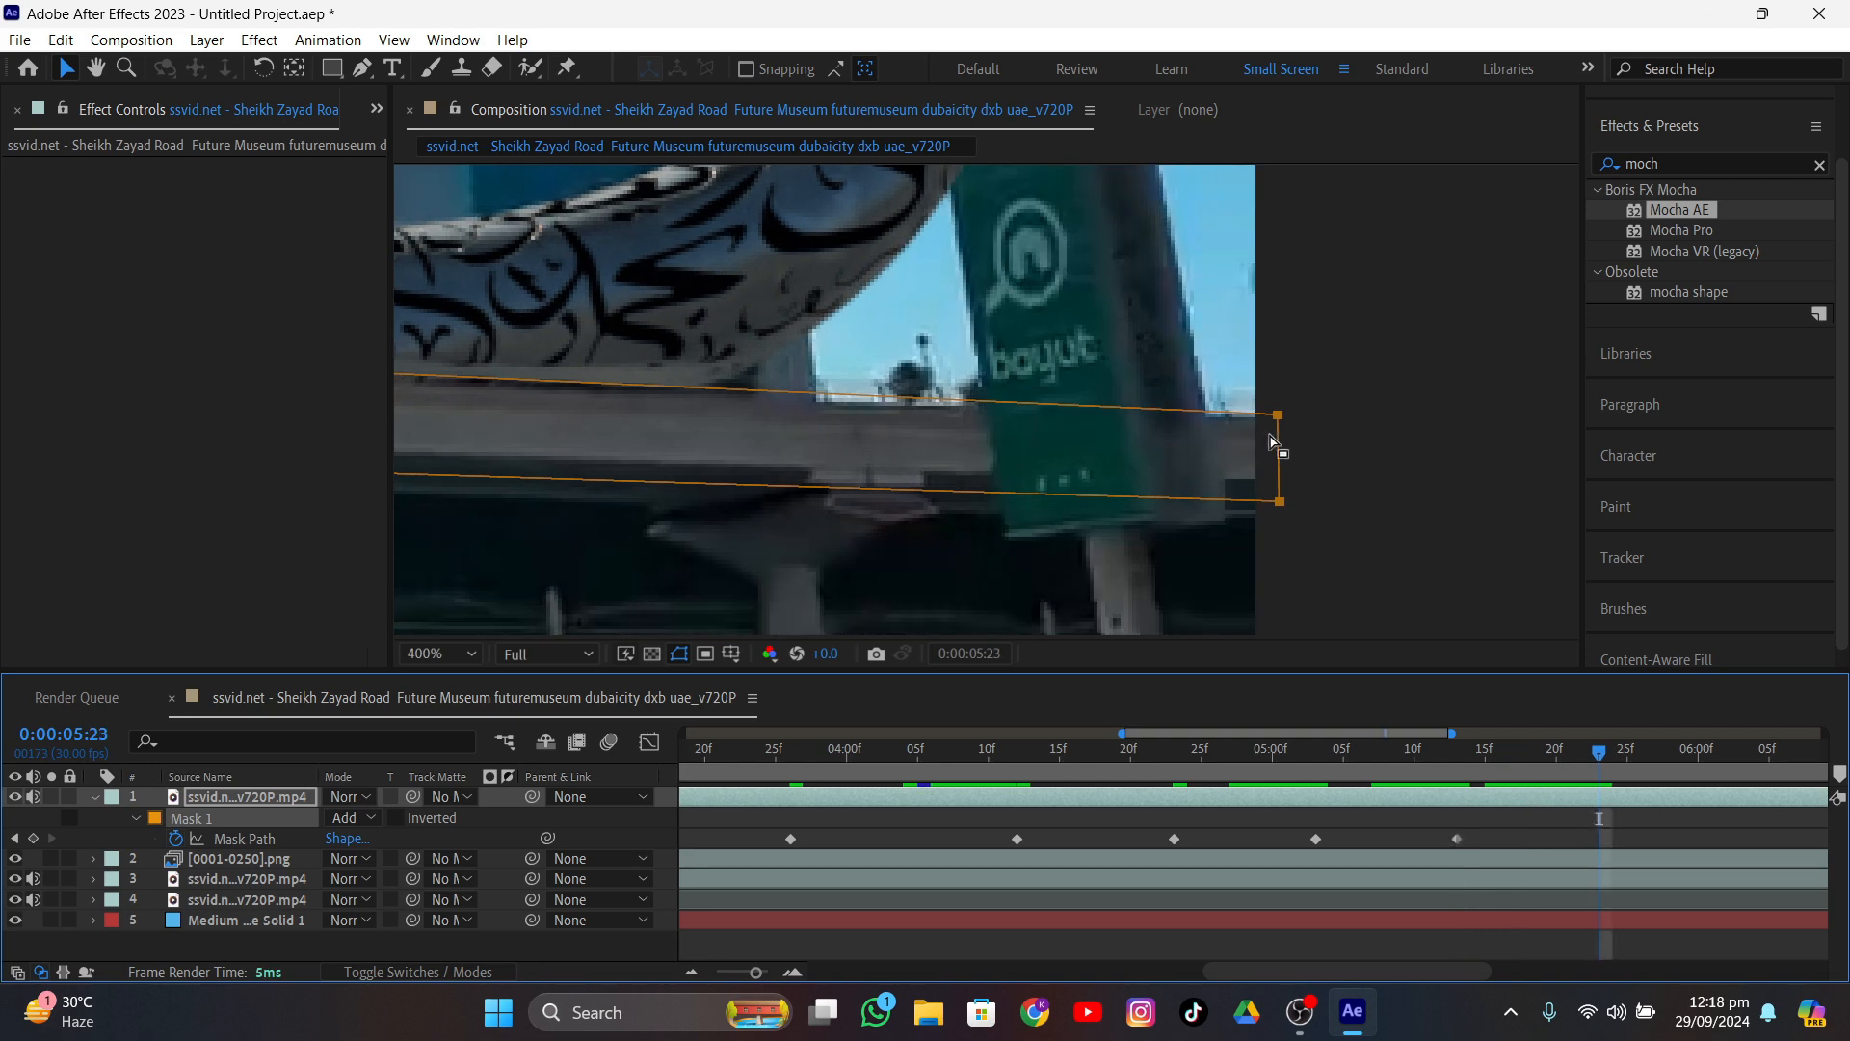
left_click_drag(1276, 446, 1280, 455)
scroll(1279, 457, "down", 1)
middle_click_drag(867, 529, 1580, 497)
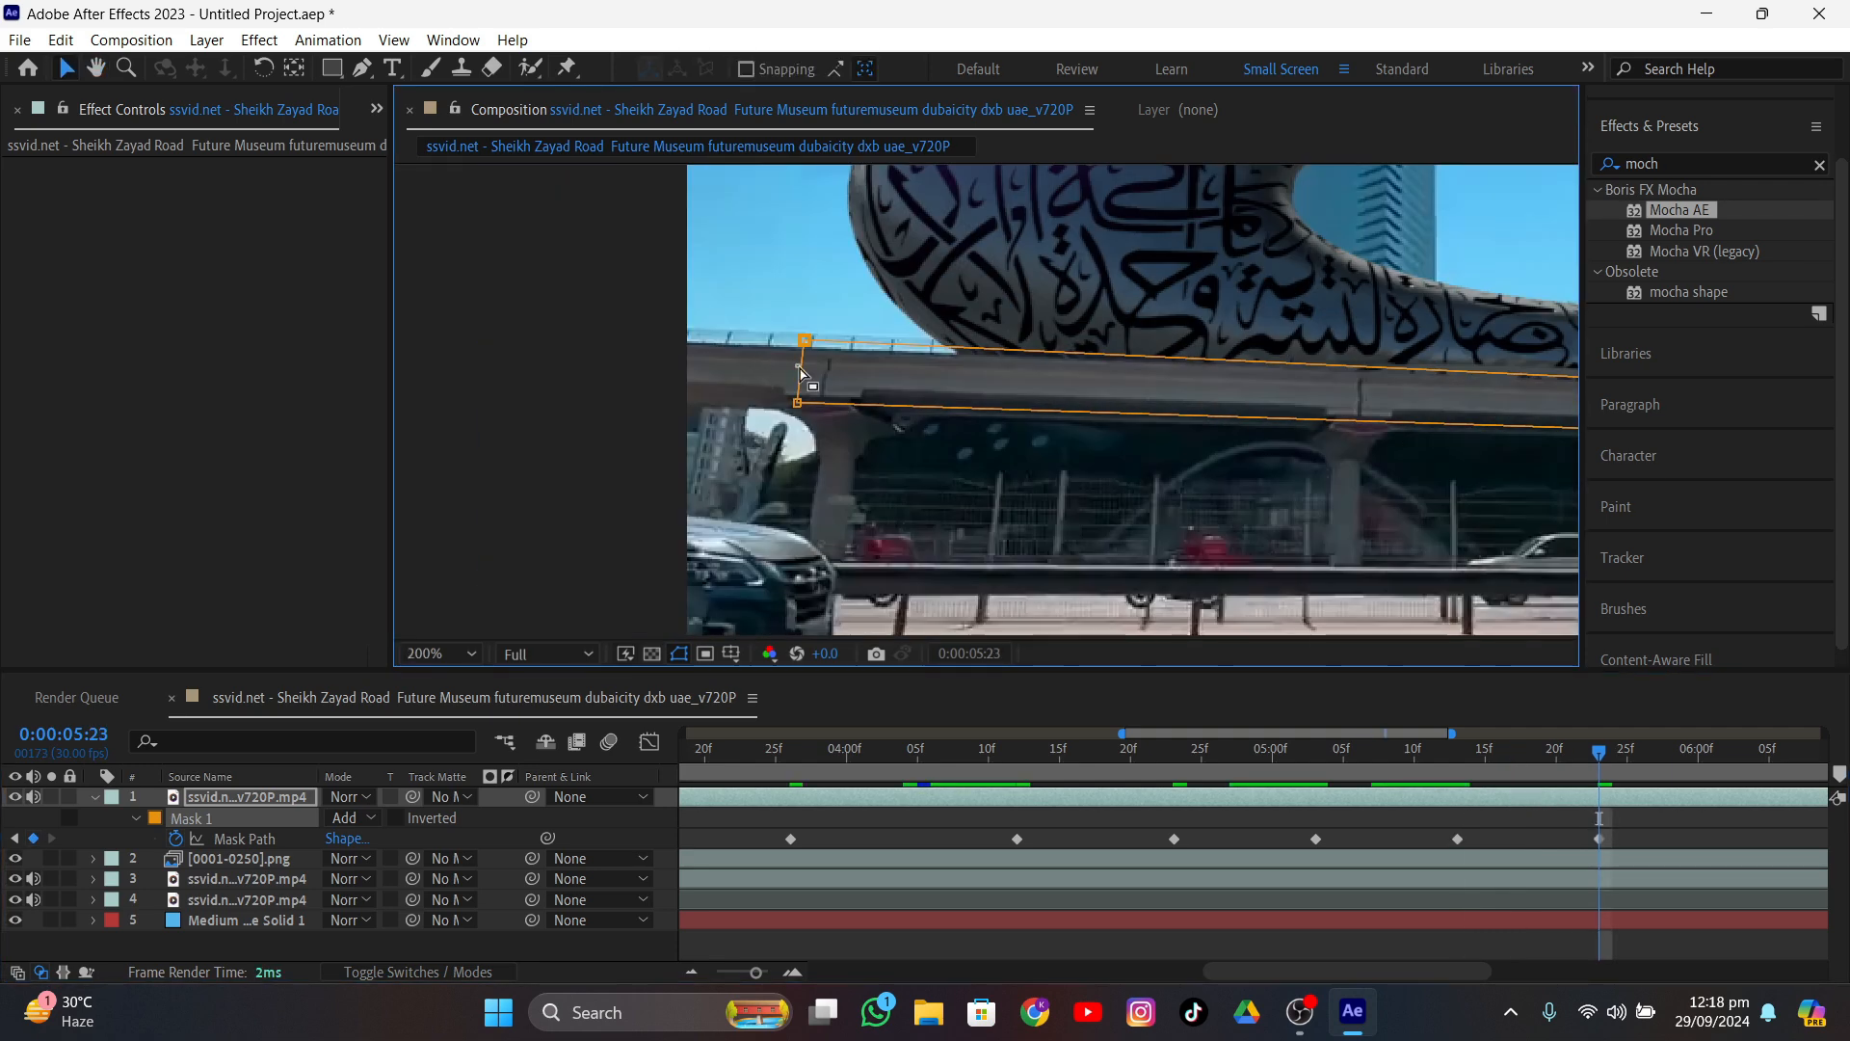
left_click_drag(802, 371, 802, 362)
- At 0:00:06:00, nudge the bridge mask's right edge down and its left edge up to match the deck
left_click_drag(1599, 756, 1699, 770)
left_click_drag(1367, 967, 1482, 961)
middle_click_drag(1542, 450, 912, 437)
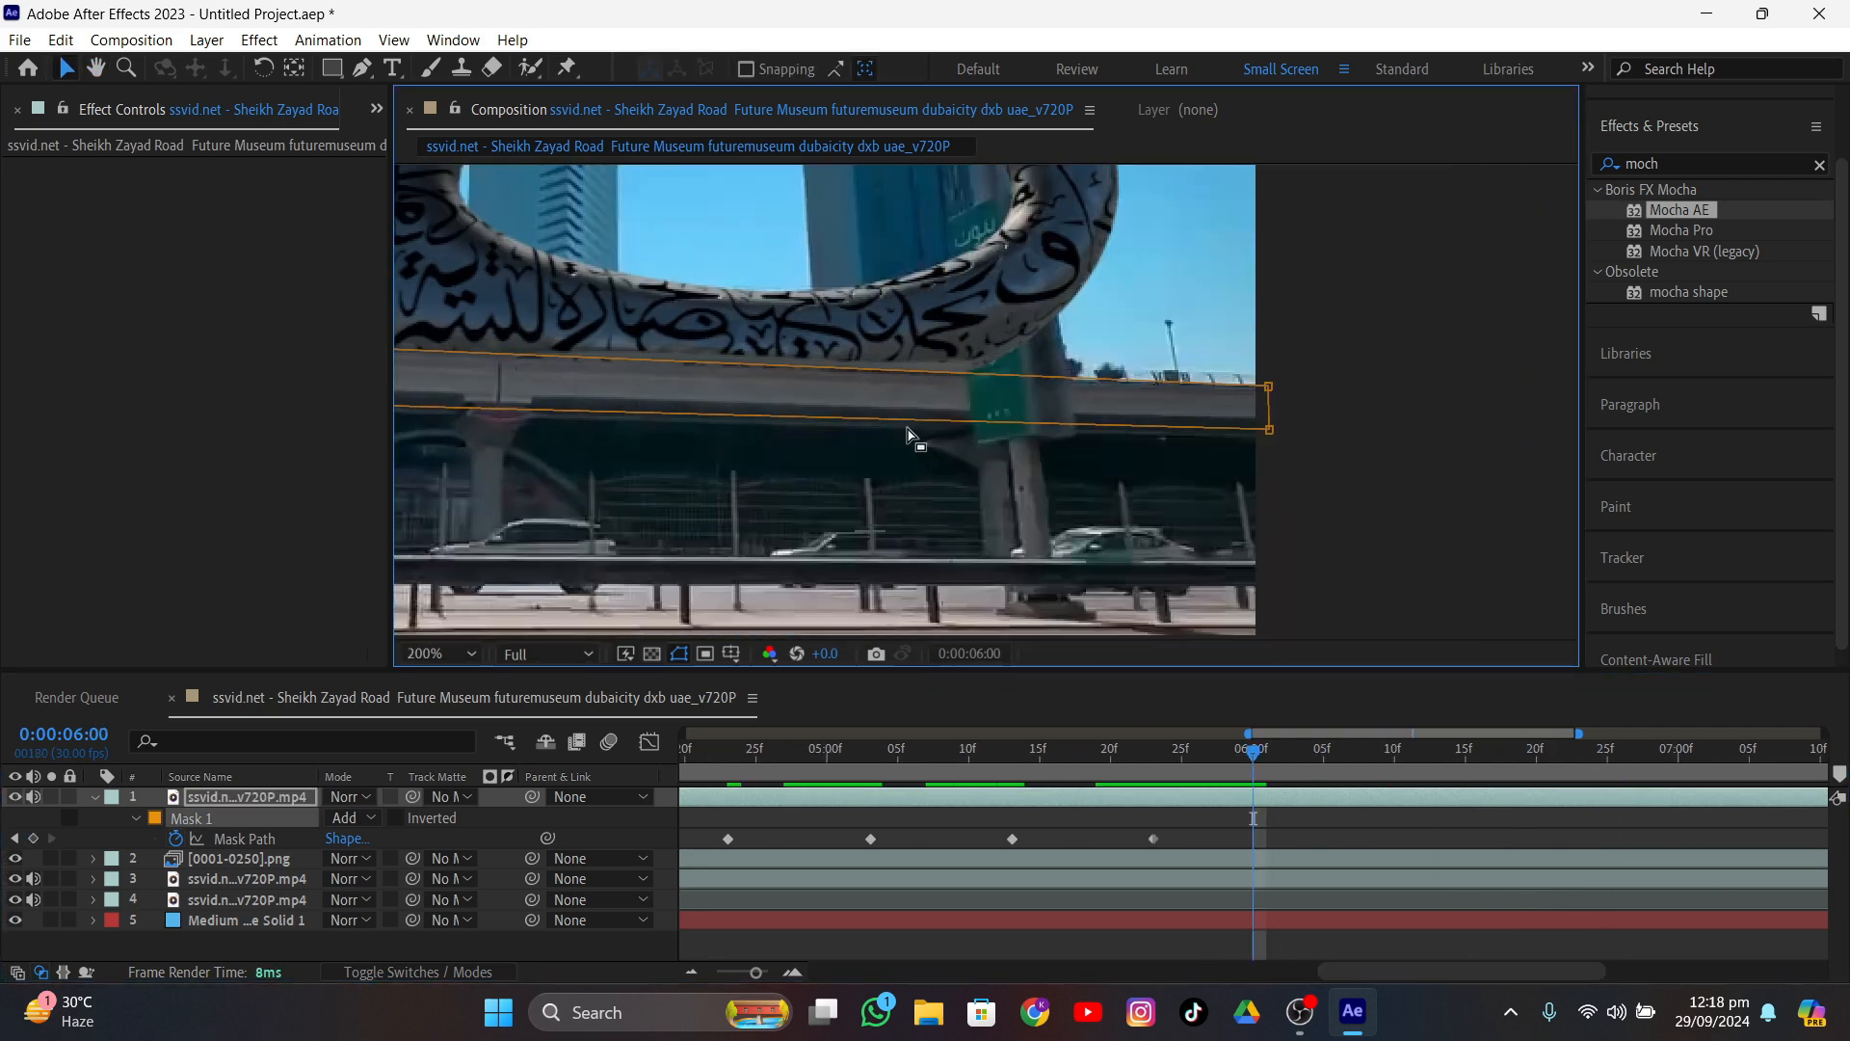
scroll(984, 410, "up", 1)
left_click_drag(1553, 418, 1556, 424)
scroll(1556, 425, "down", 1)
middle_click_drag(471, 484, 975, 484)
left_click_drag(770, 379, 773, 373)
- At 0:00:06:11, move the bridge mask's left edge slightly outward and up along the deck
left_click_drag(1253, 756, 1409, 758)
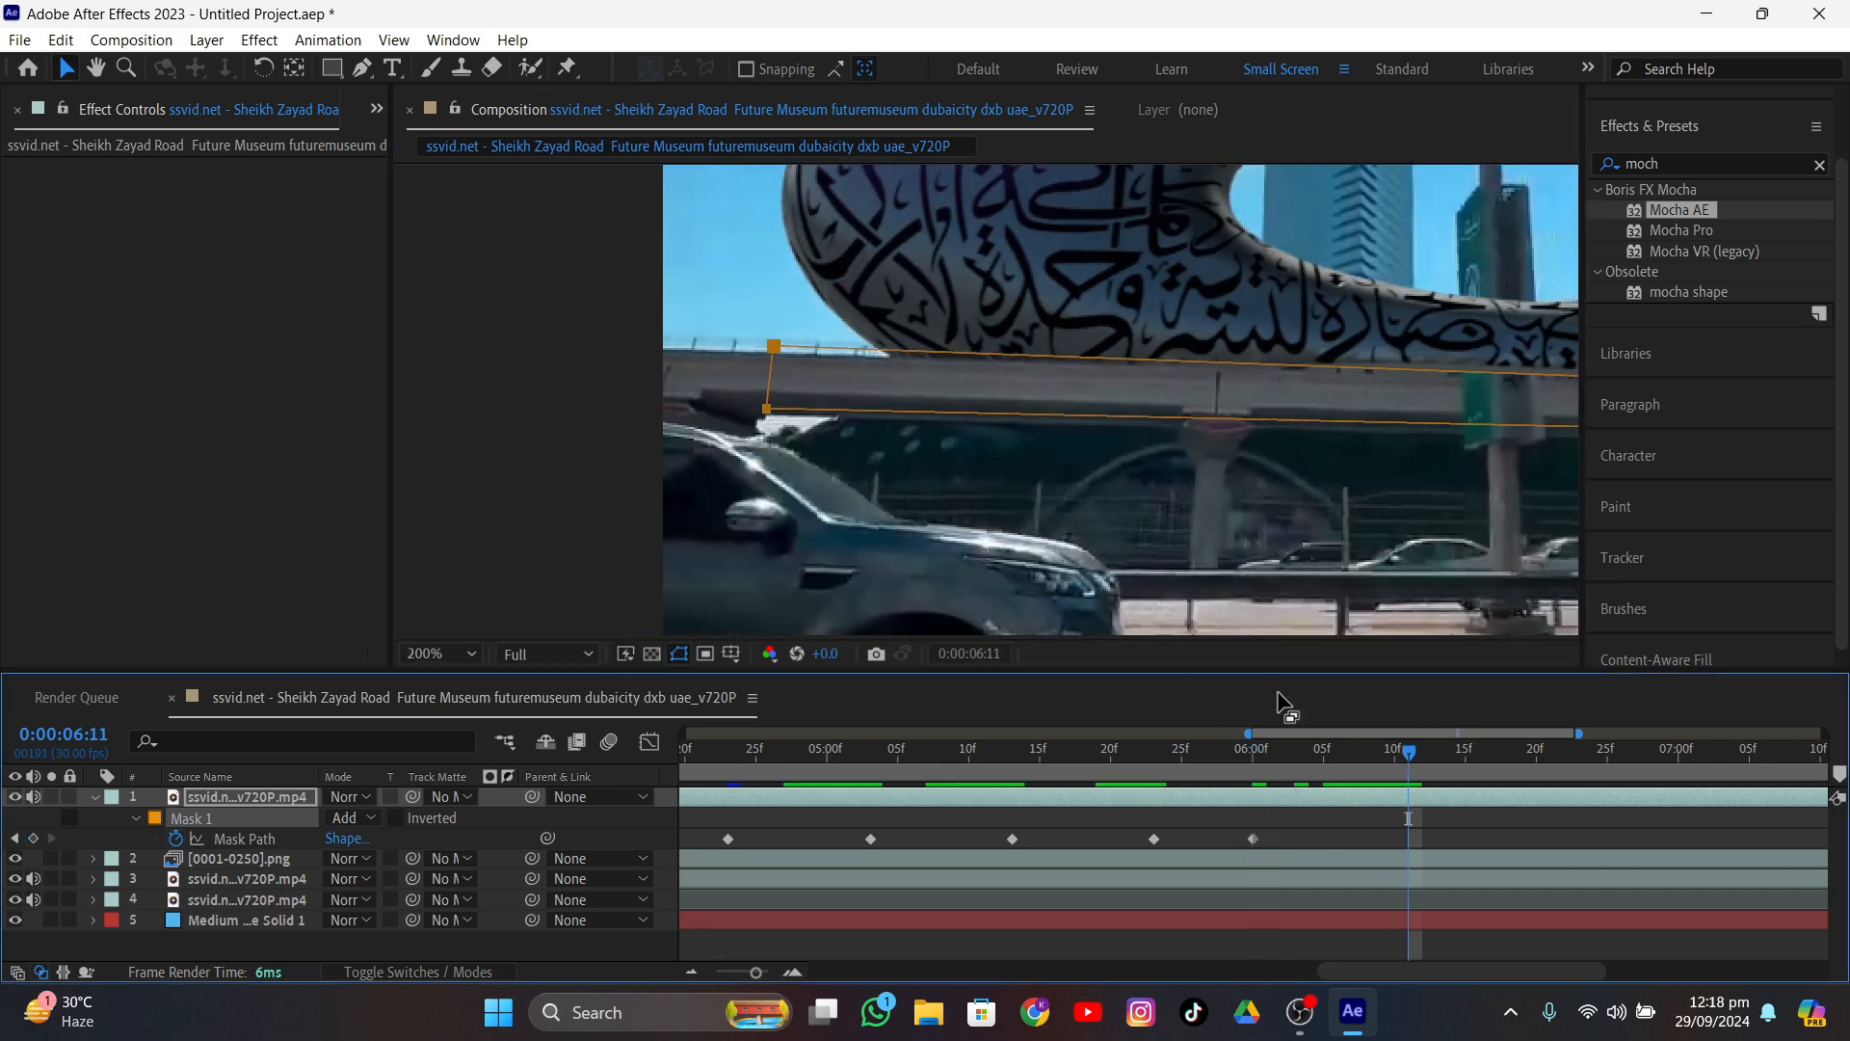
left_click_drag(771, 388, 761, 382)
middle_click_drag(1503, 482, 752, 434)
scroll(1062, 540, "up", 1)
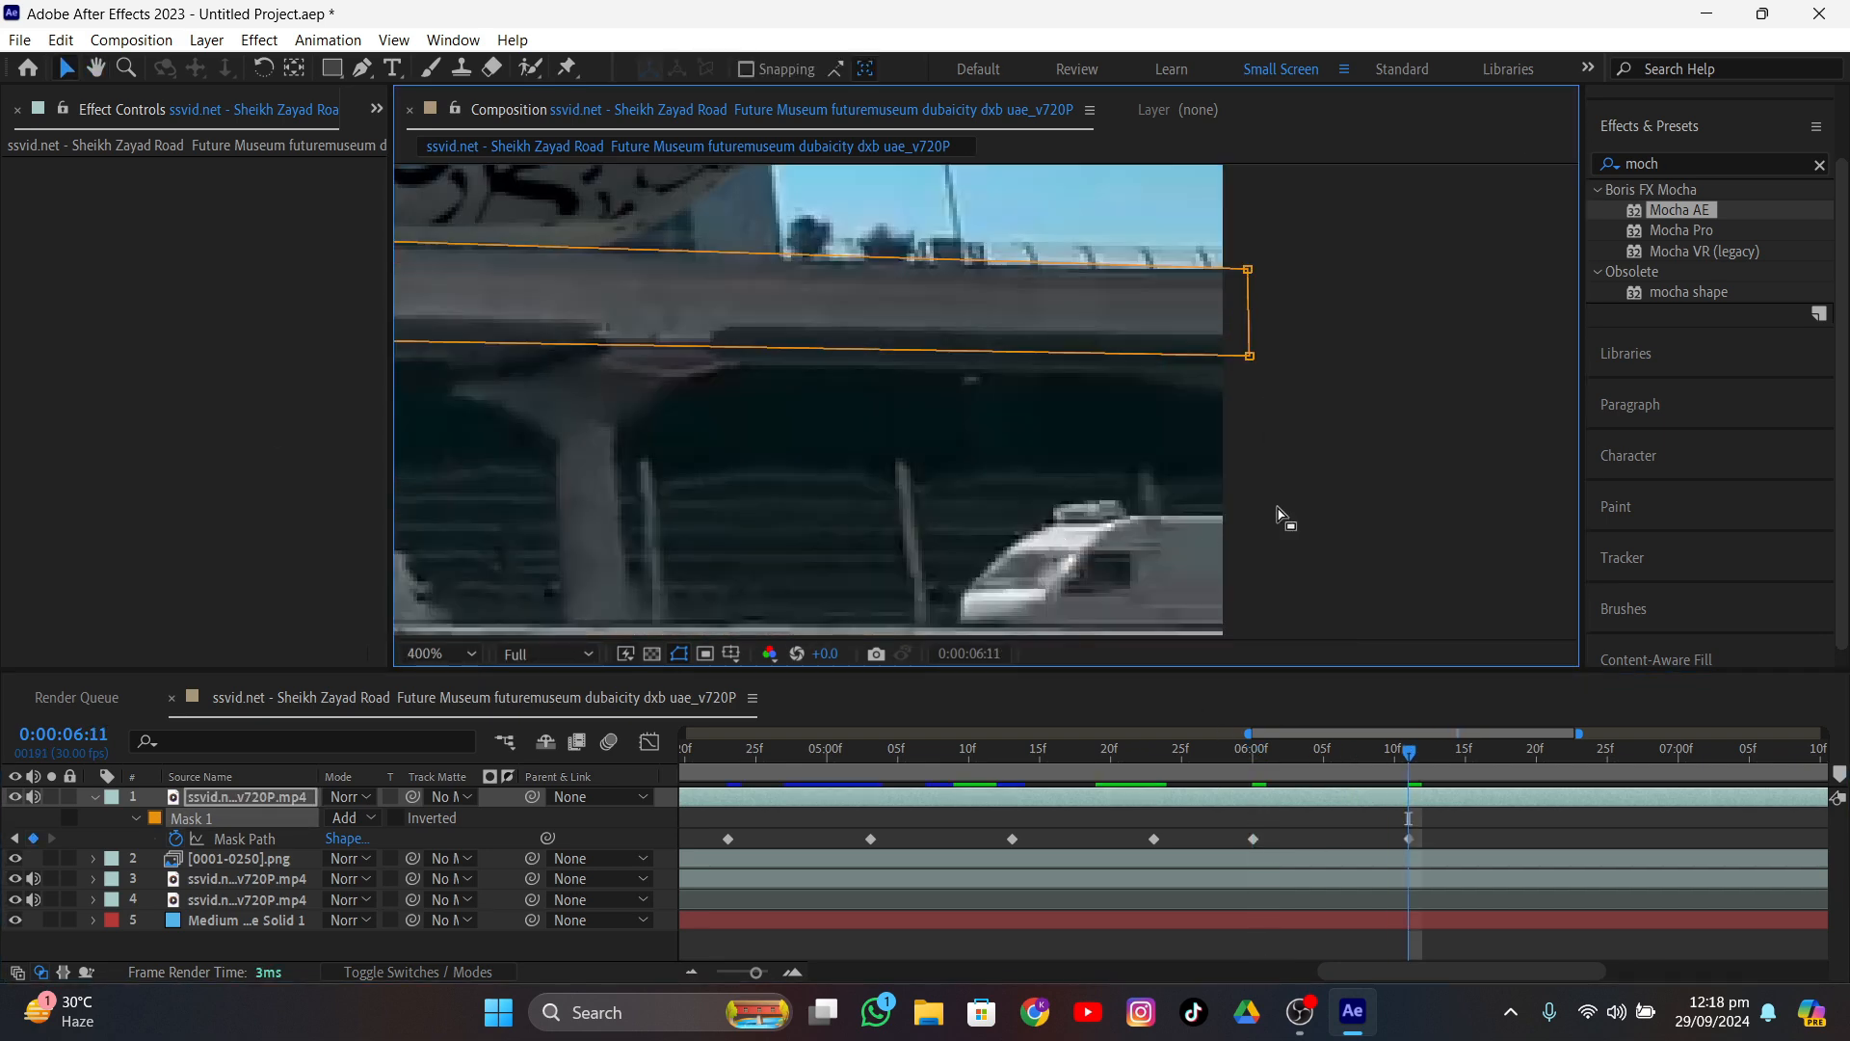
- At 0:00:06:21, shift the bridge mask's left edge slightly outward and down onto the deck
left_click_drag(1408, 755, 1550, 759)
scroll(805, 547, "down", 1)
middle_click_drag(463, 482, 1020, 470)
left_click_drag(959, 343, 948, 349)
scroll(954, 371, "down", 1)
middle_click_drag(963, 385, 760, 397)
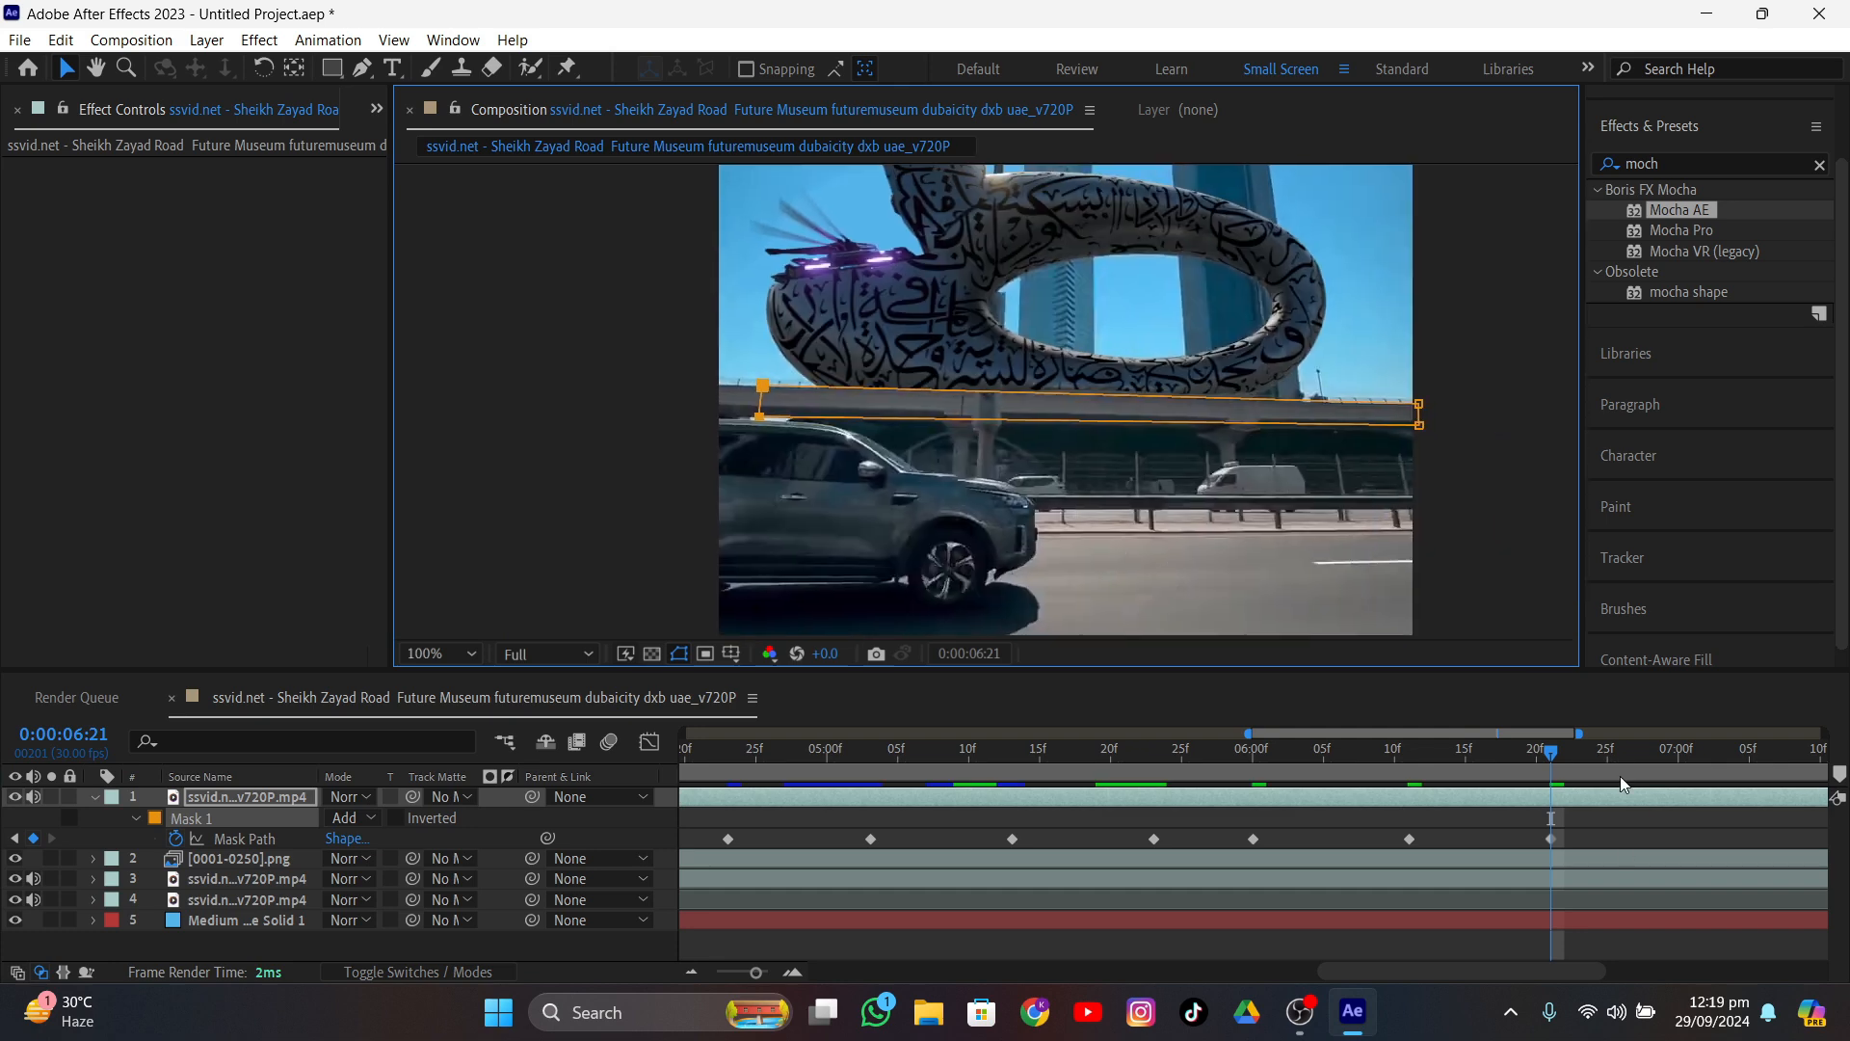
- At 0:00:07:02, move the bridge mask's left edge slightly outward and down, and nudge its right edge onto the deck's line
left_click_drag(1426, 969, 1621, 1002)
left_click_drag(784, 756, 939, 758)
middle_click_drag(739, 440, 852, 457)
scroll(852, 457, "up", 1)
left_click_drag(759, 467, 751, 472)
middle_click_drag(1471, 523, 686, 503)
scroll(686, 503, "up", 1)
middle_click_drag(1412, 501, 1224, 512)
left_click_drag(1420, 501, 1421, 503)
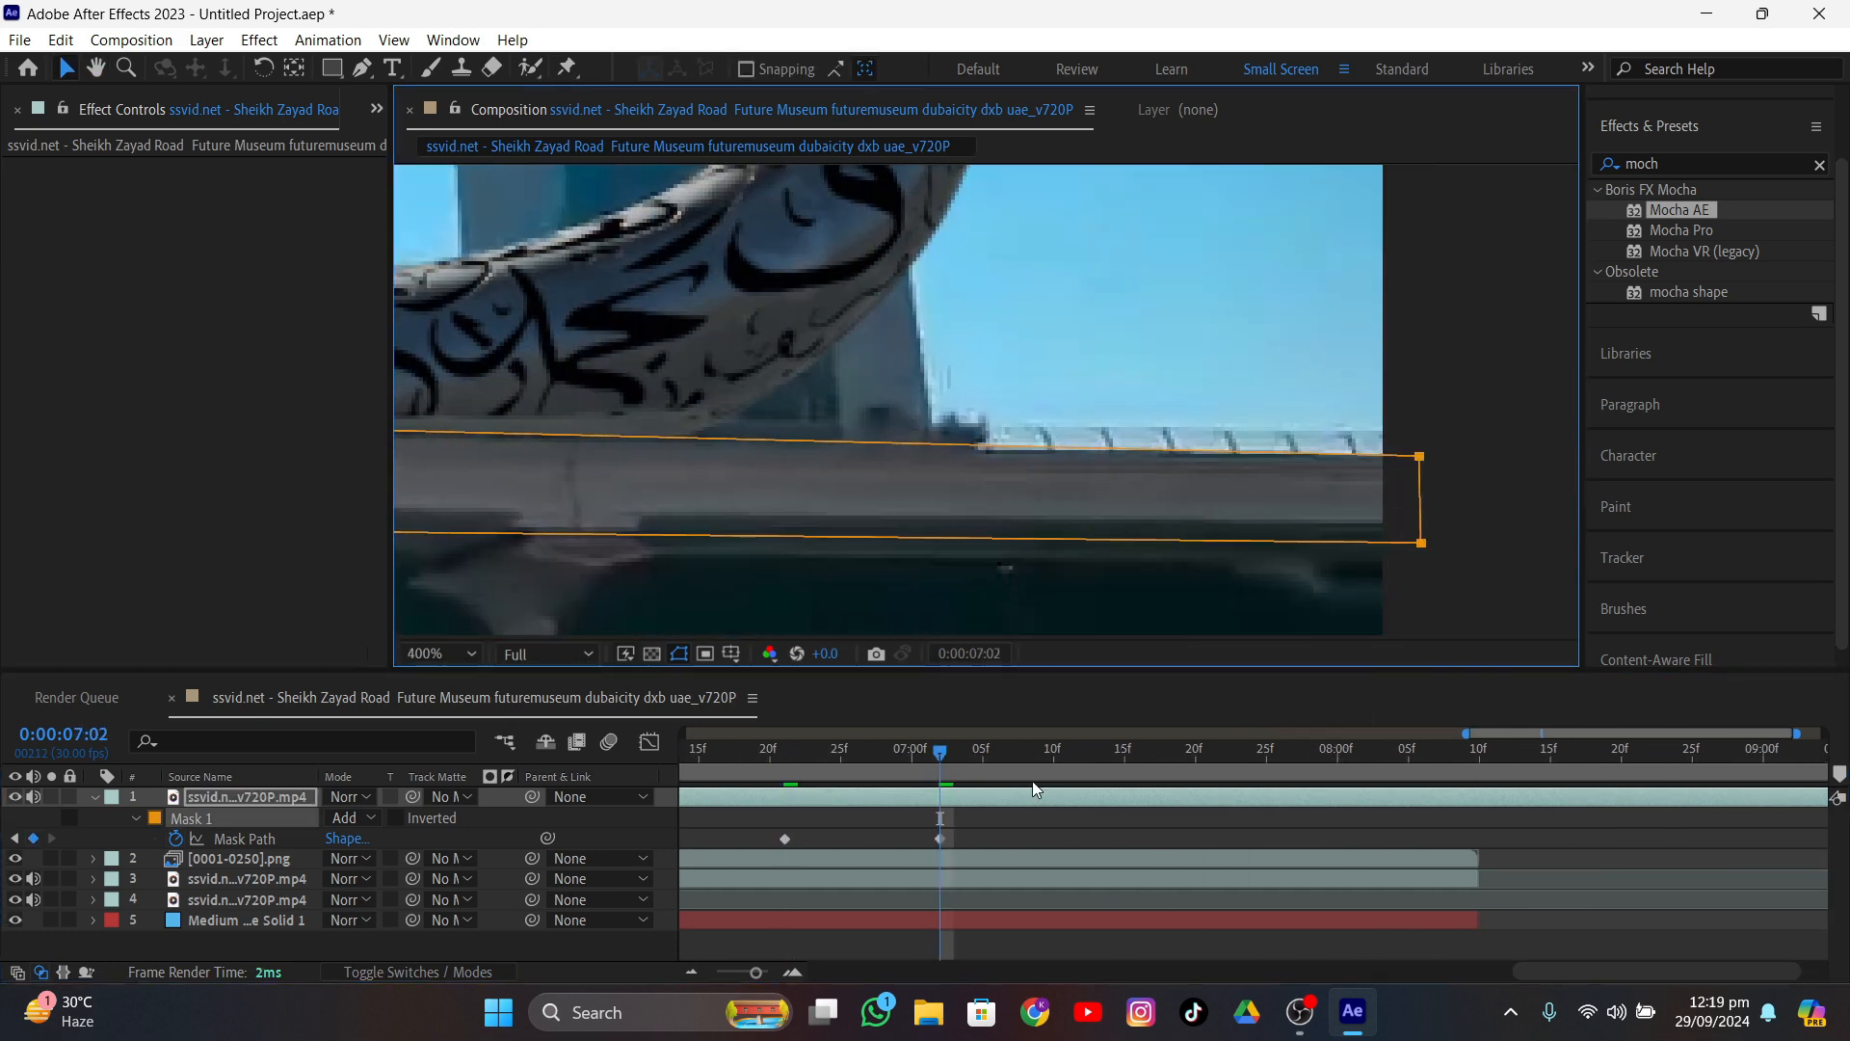
- Shift the bridge mask's left edge slightly outward and down at 0:00:07:11, and farther outward at 0:00:07:22
left_click_drag(940, 755, 1069, 756)
scroll(1234, 392, "down", 2)
middle_click_drag(623, 423, 936, 443)
scroll(936, 443, "up", 2)
left_click_drag(901, 398, 895, 407)
scroll(895, 407, "down", 2)
middle_click_drag(896, 407, 801, 420)
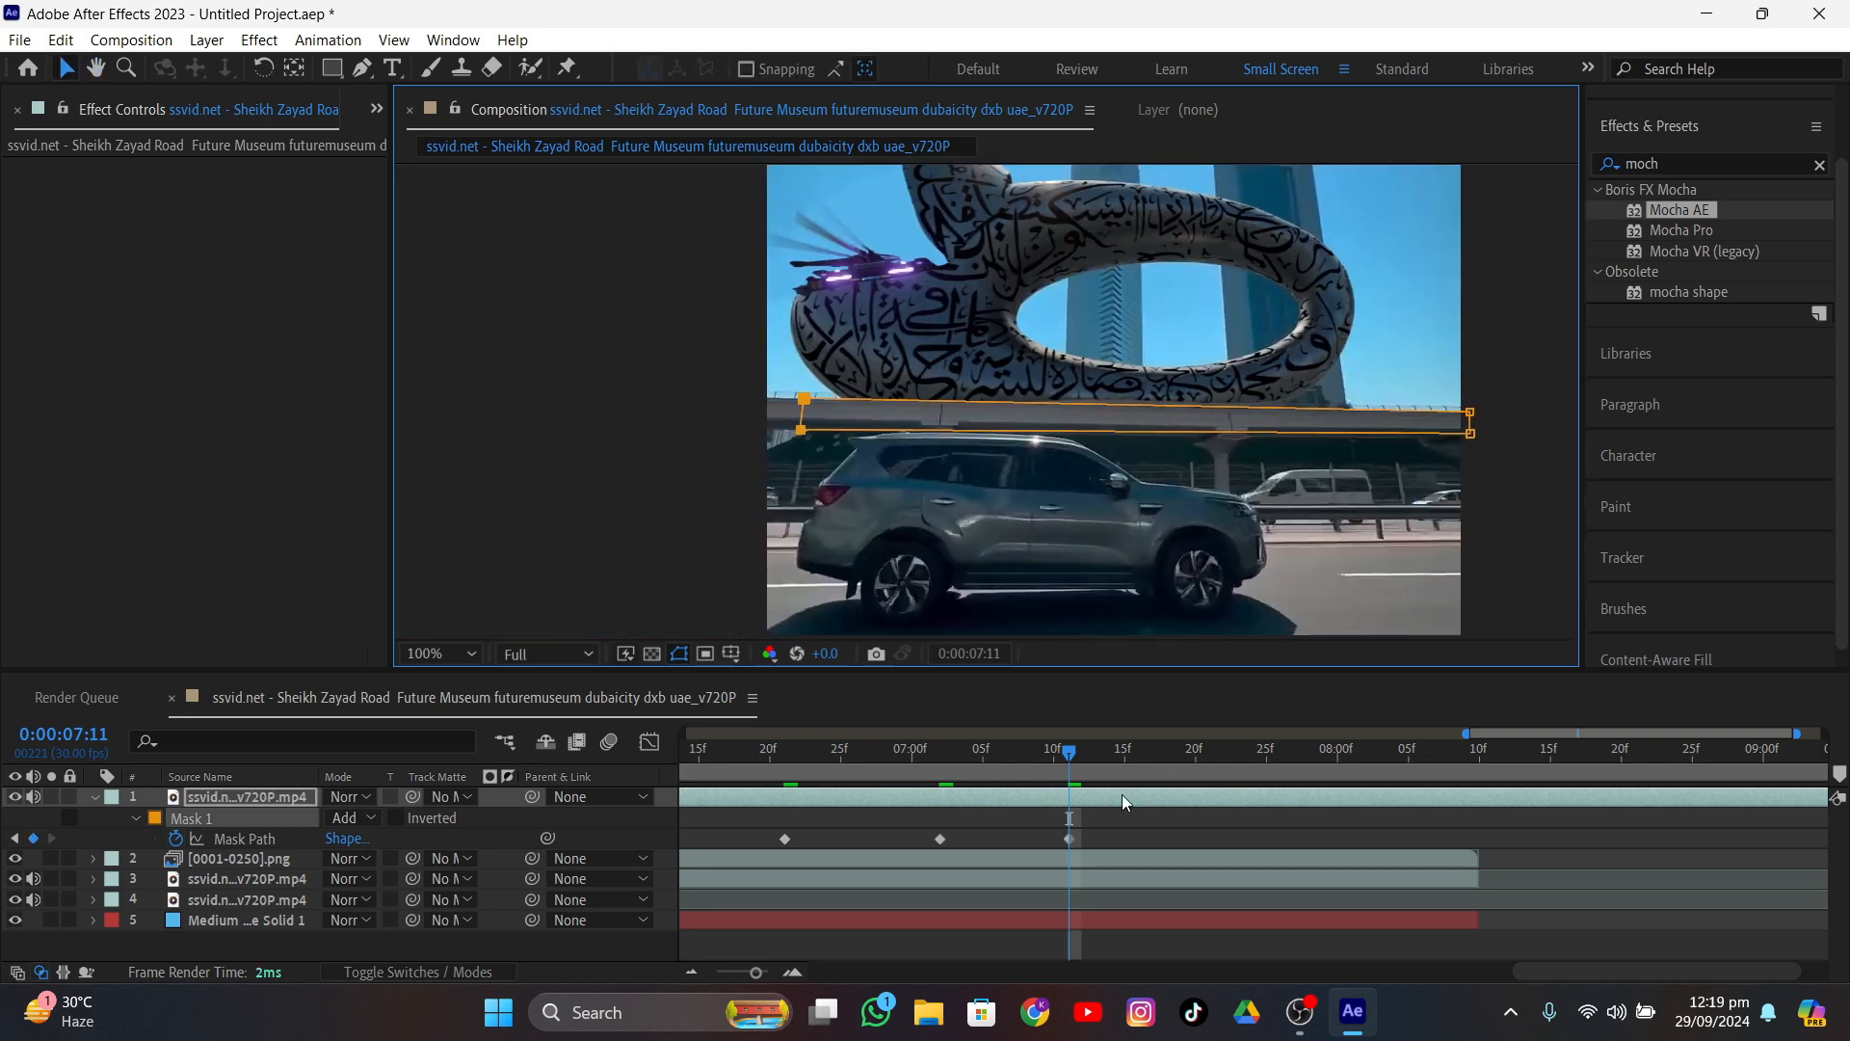
left_click(1223, 755)
left_click_drag(802, 420, 788, 422)
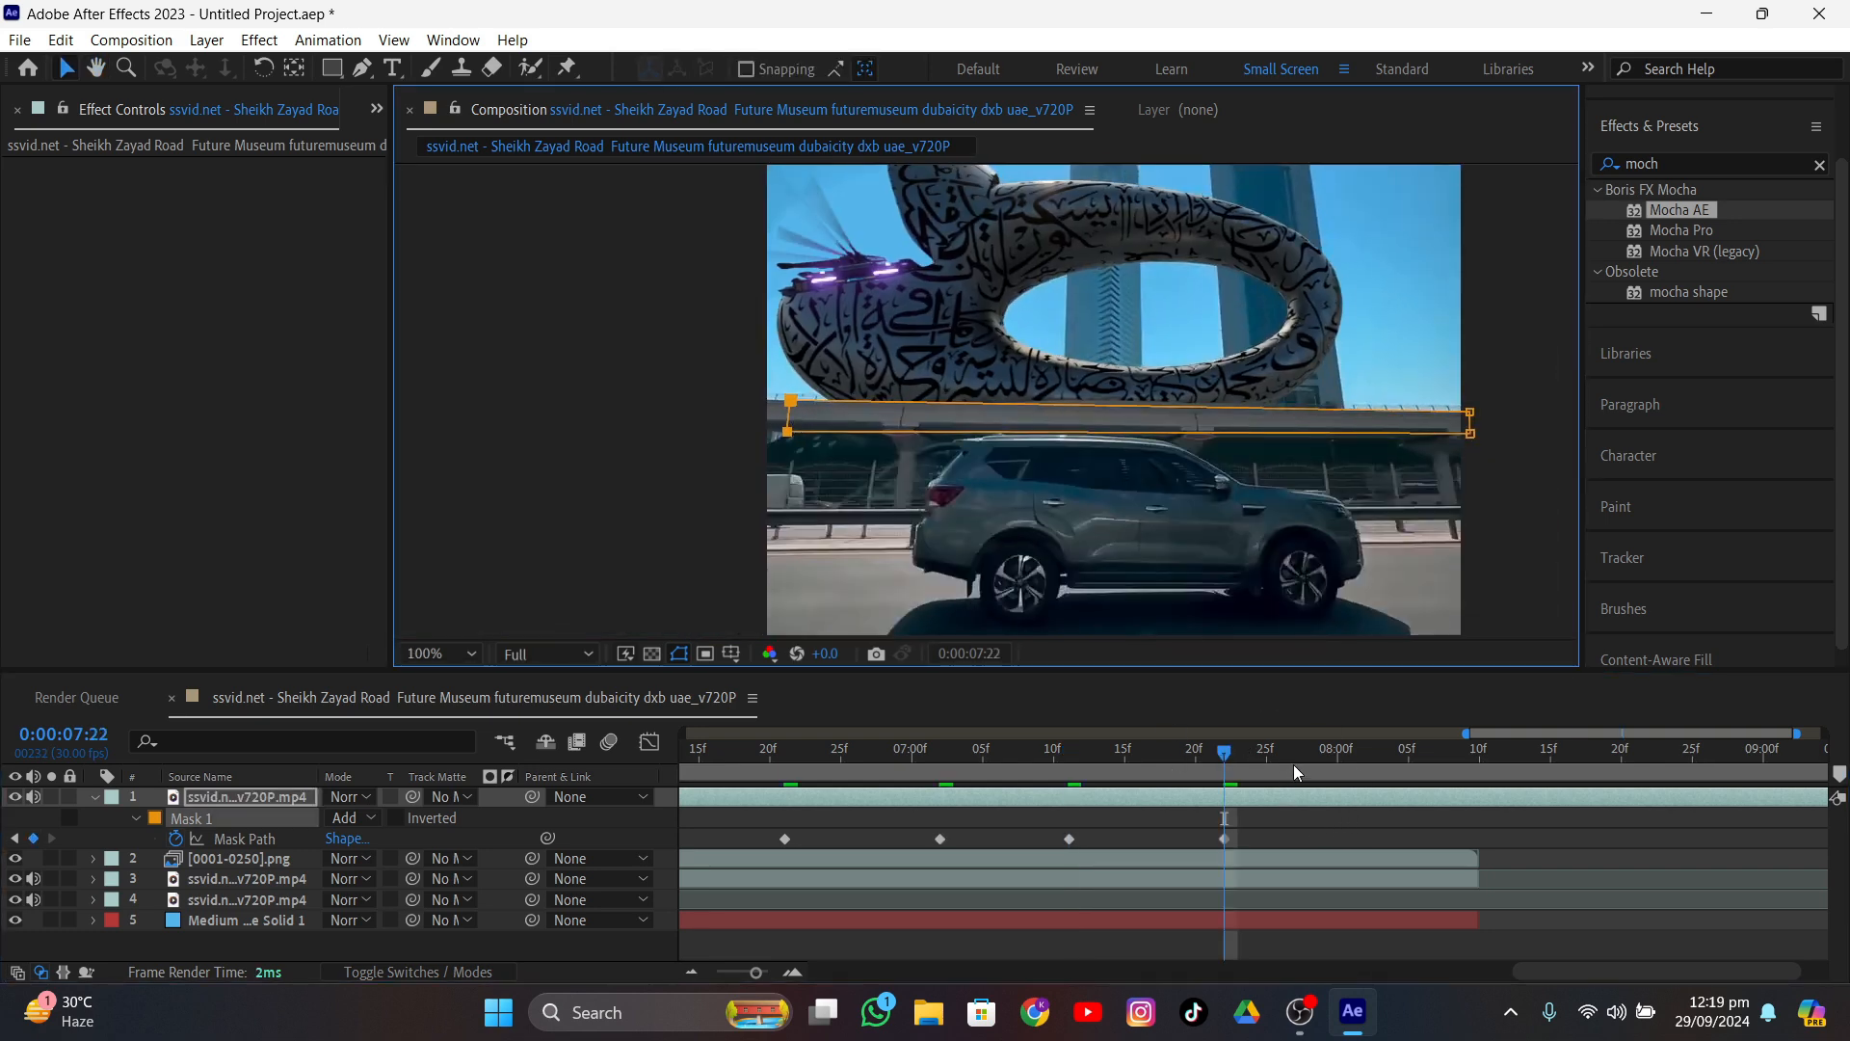
- Shift the bridge mask's left edge slightly outward and down at 0:00:07:29, and slightly farther outward at 0:00:08:05
left_click(1318, 747)
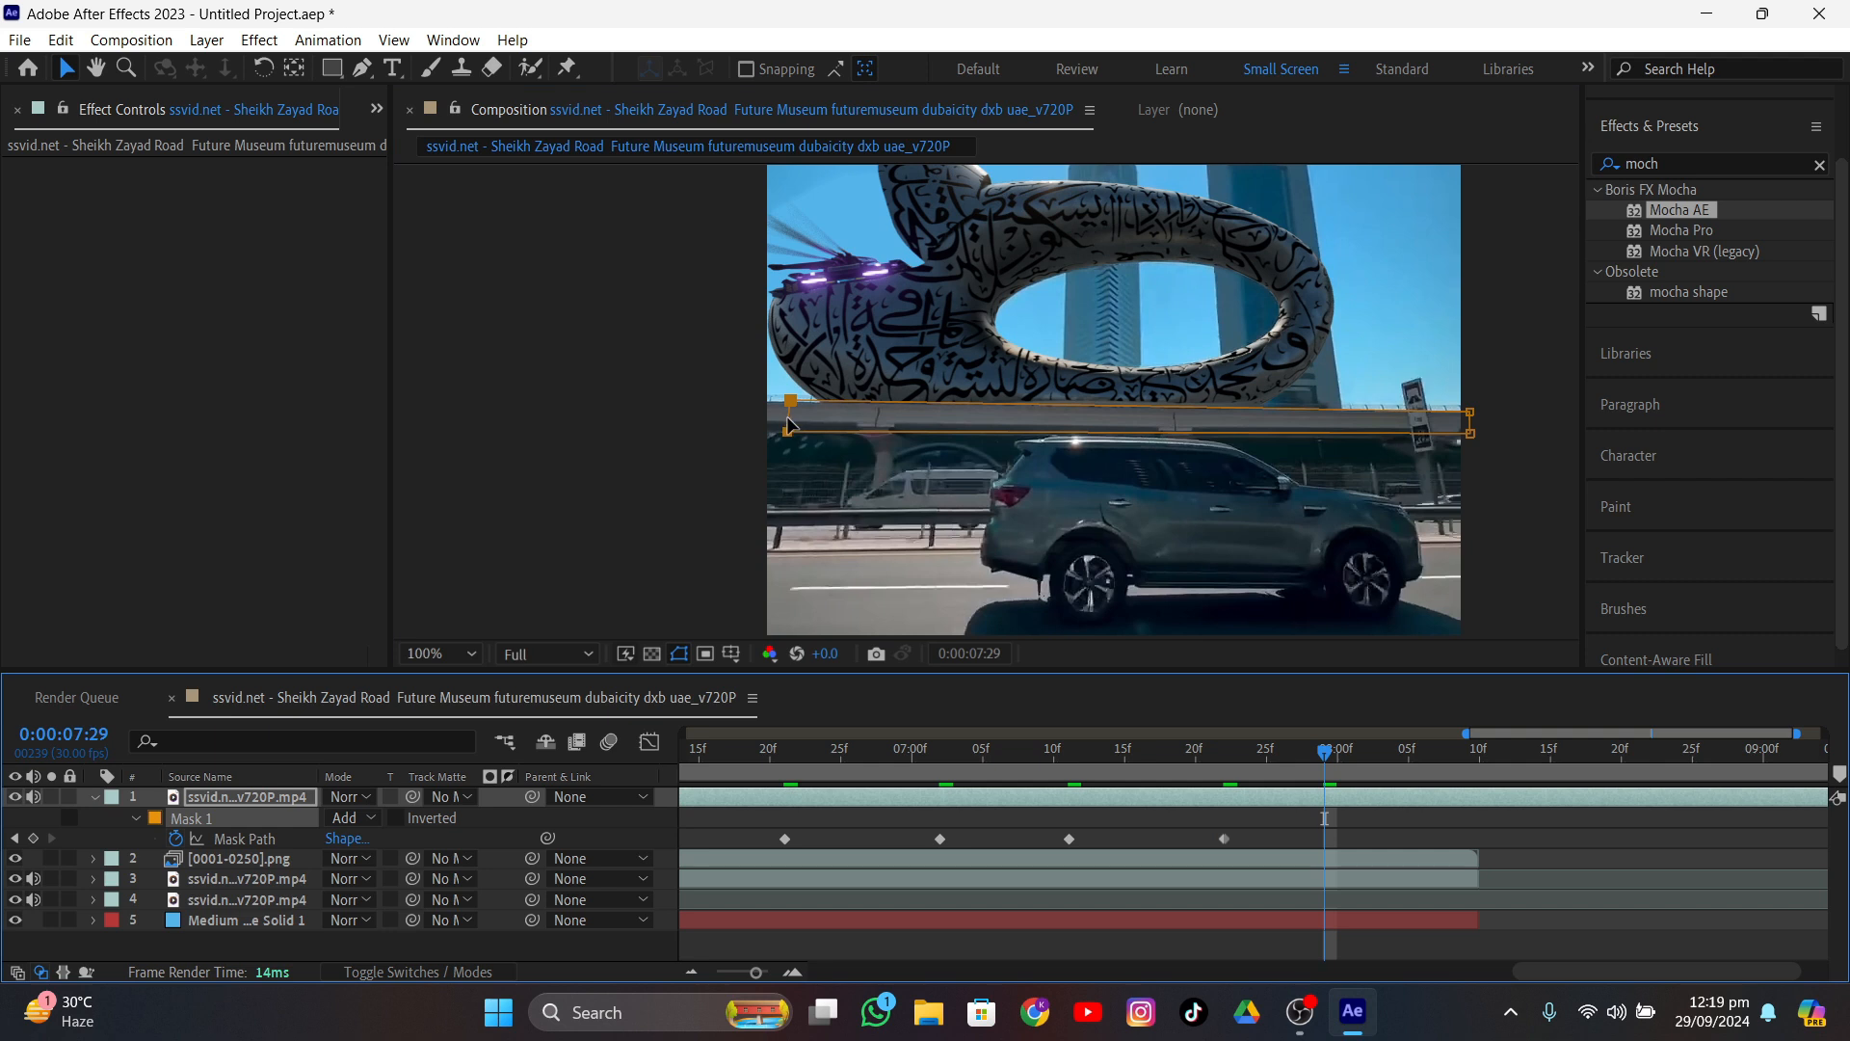
left_click_drag(790, 424, 786, 428)
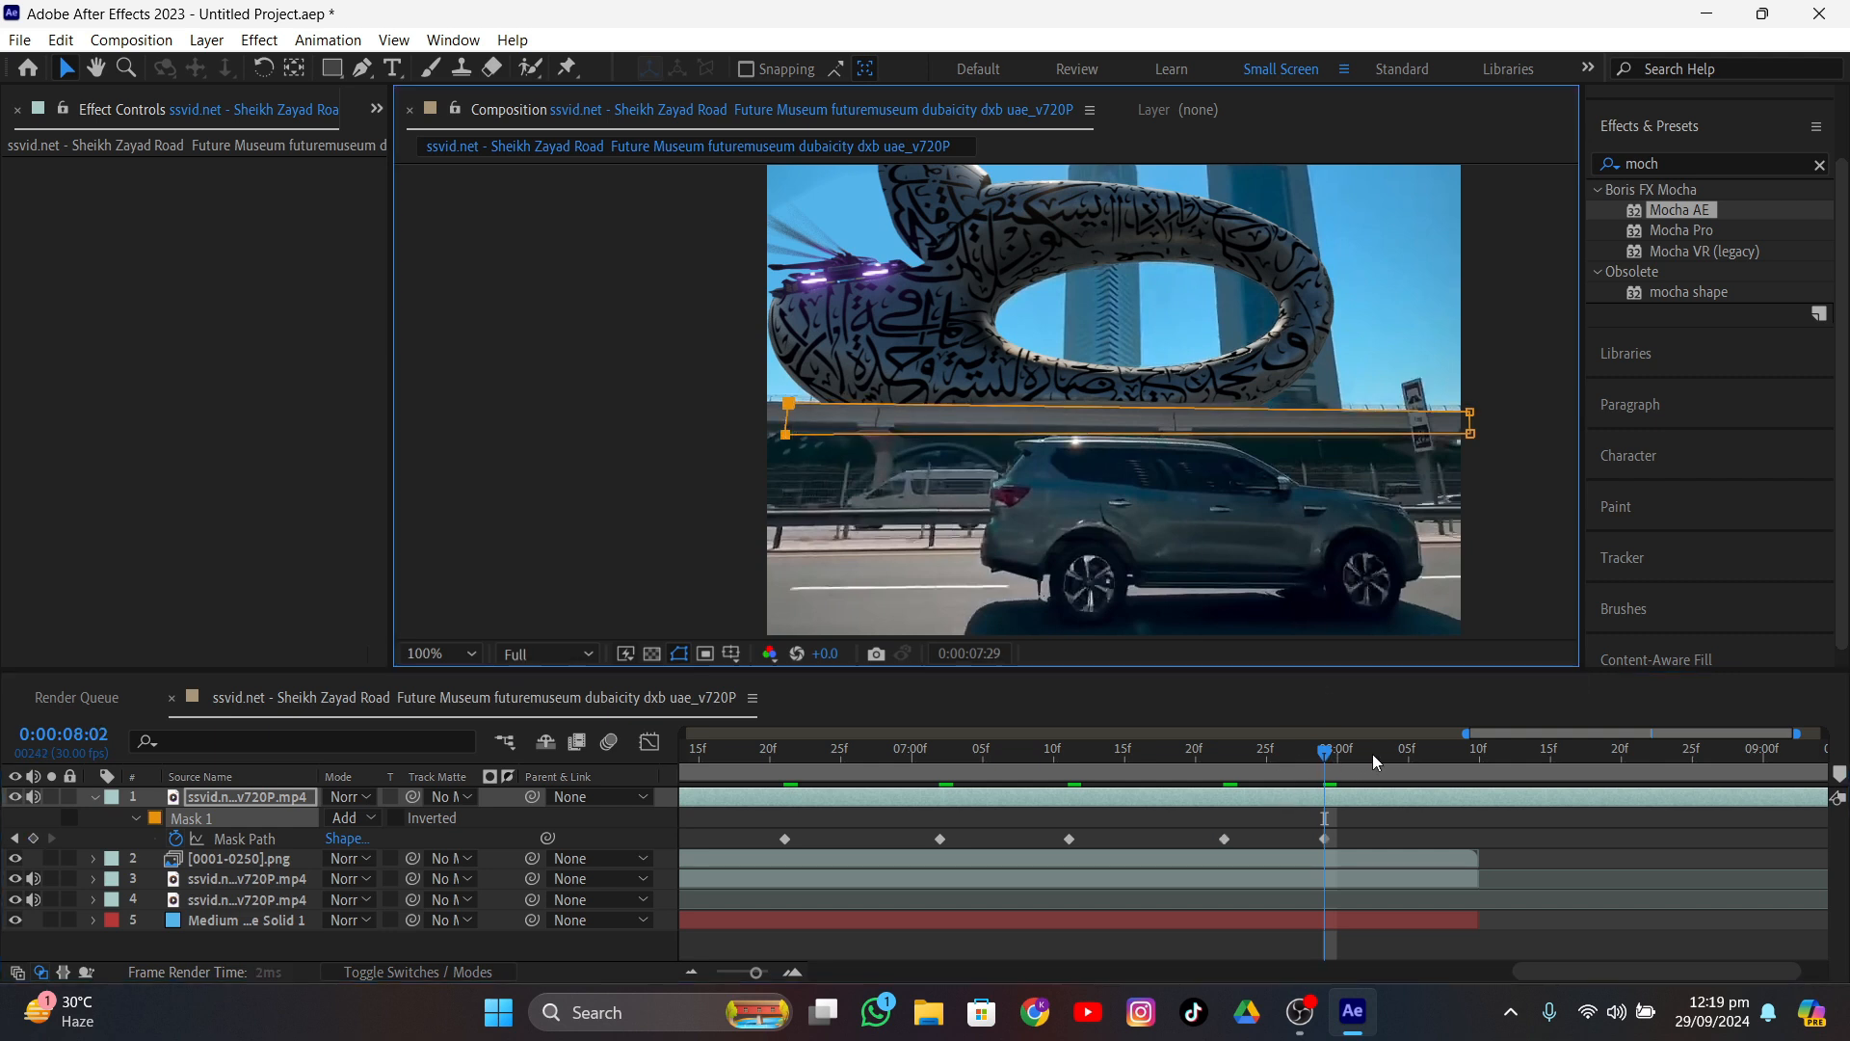
left_click_drag(1372, 753, 1410, 761)
left_click_drag(783, 429, 778, 427)
- At 0:00:08:05, nudge the bridge mask's right edge up onto the deck's line
scroll(1050, 526, "up", 2)
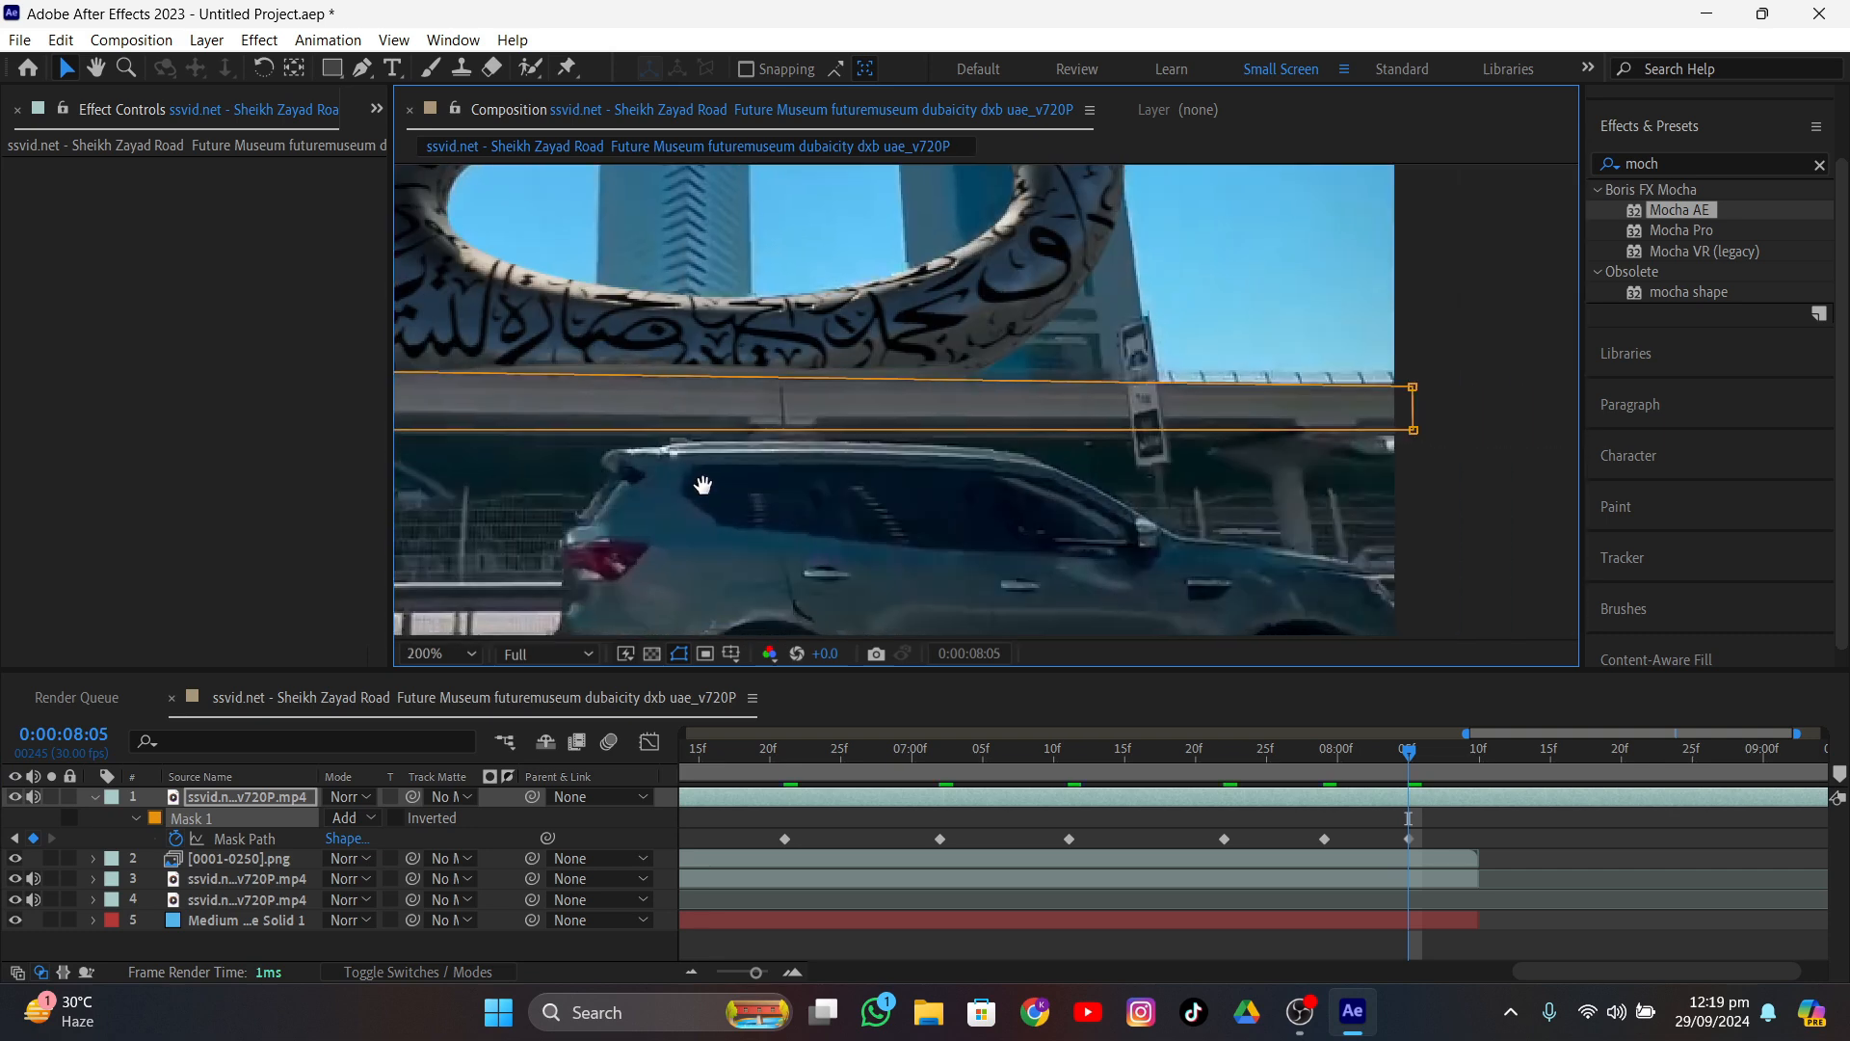
left_click(1347, 400)
key("Up")
key("Up")
key("Up")
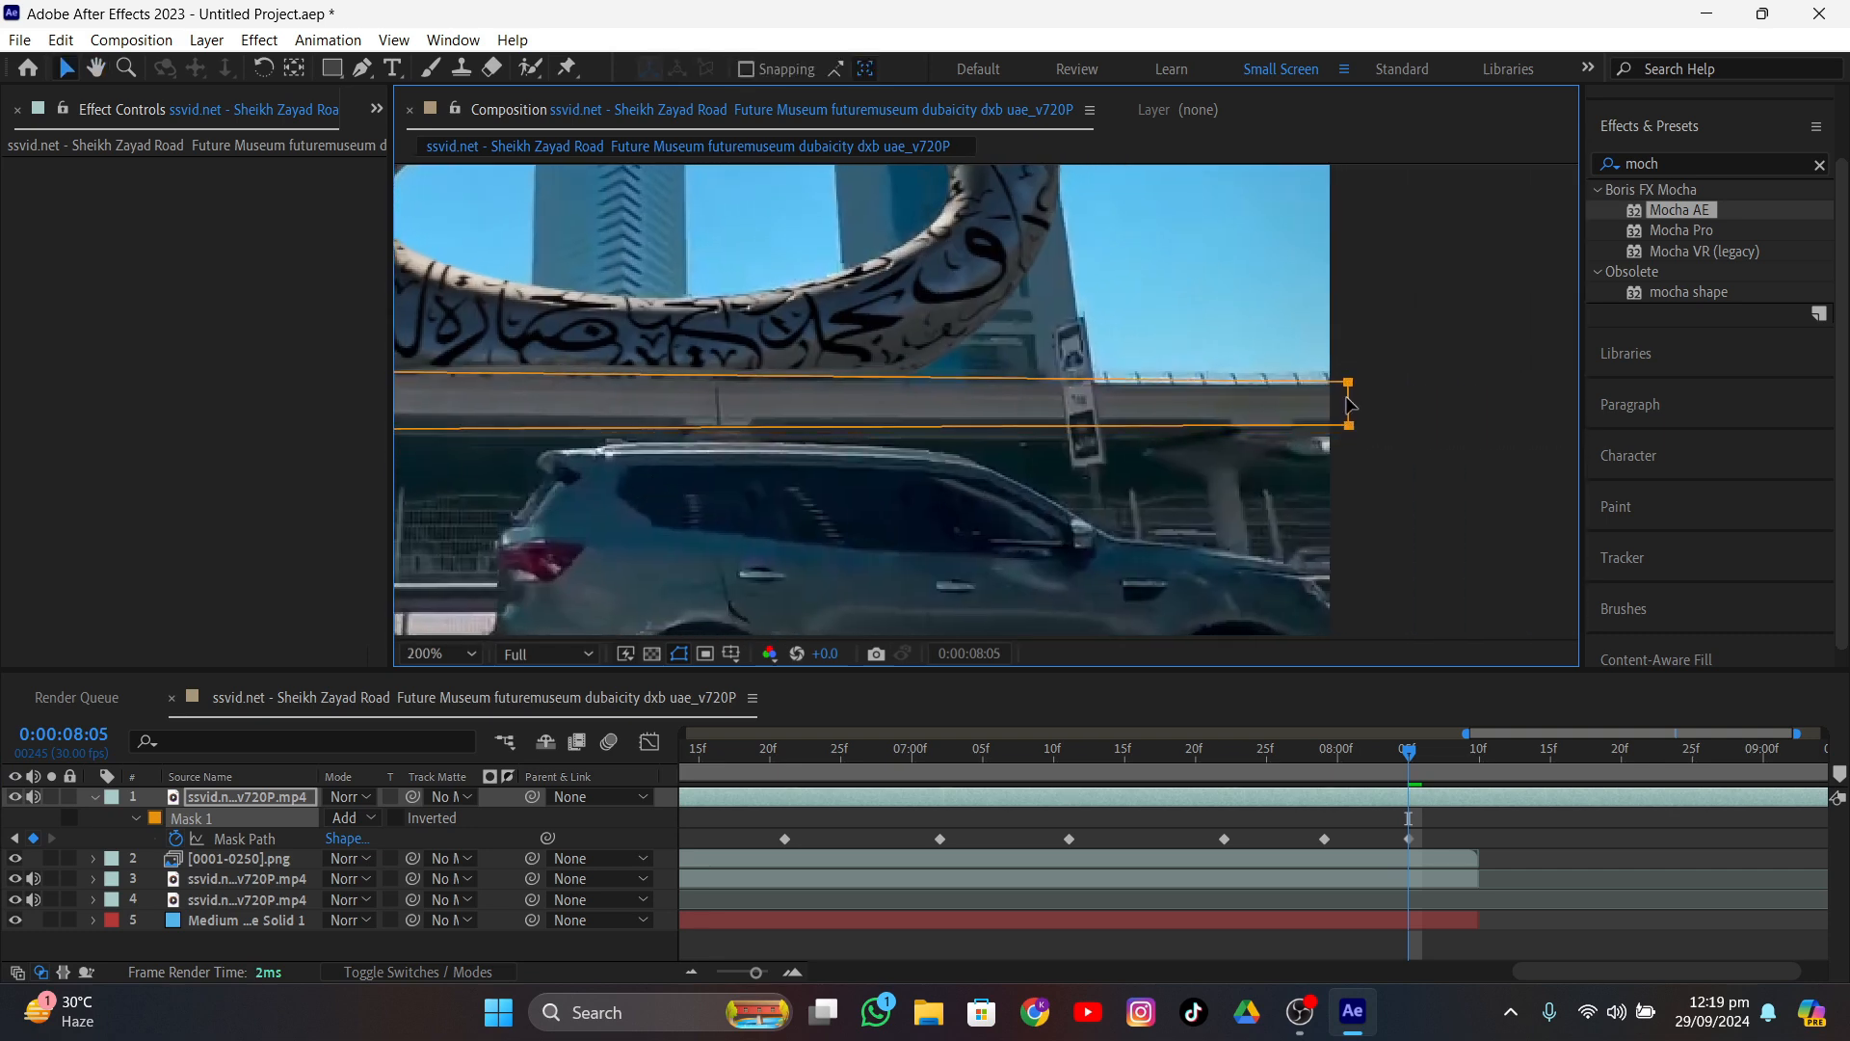
scroll(957, 458, "down", 2)
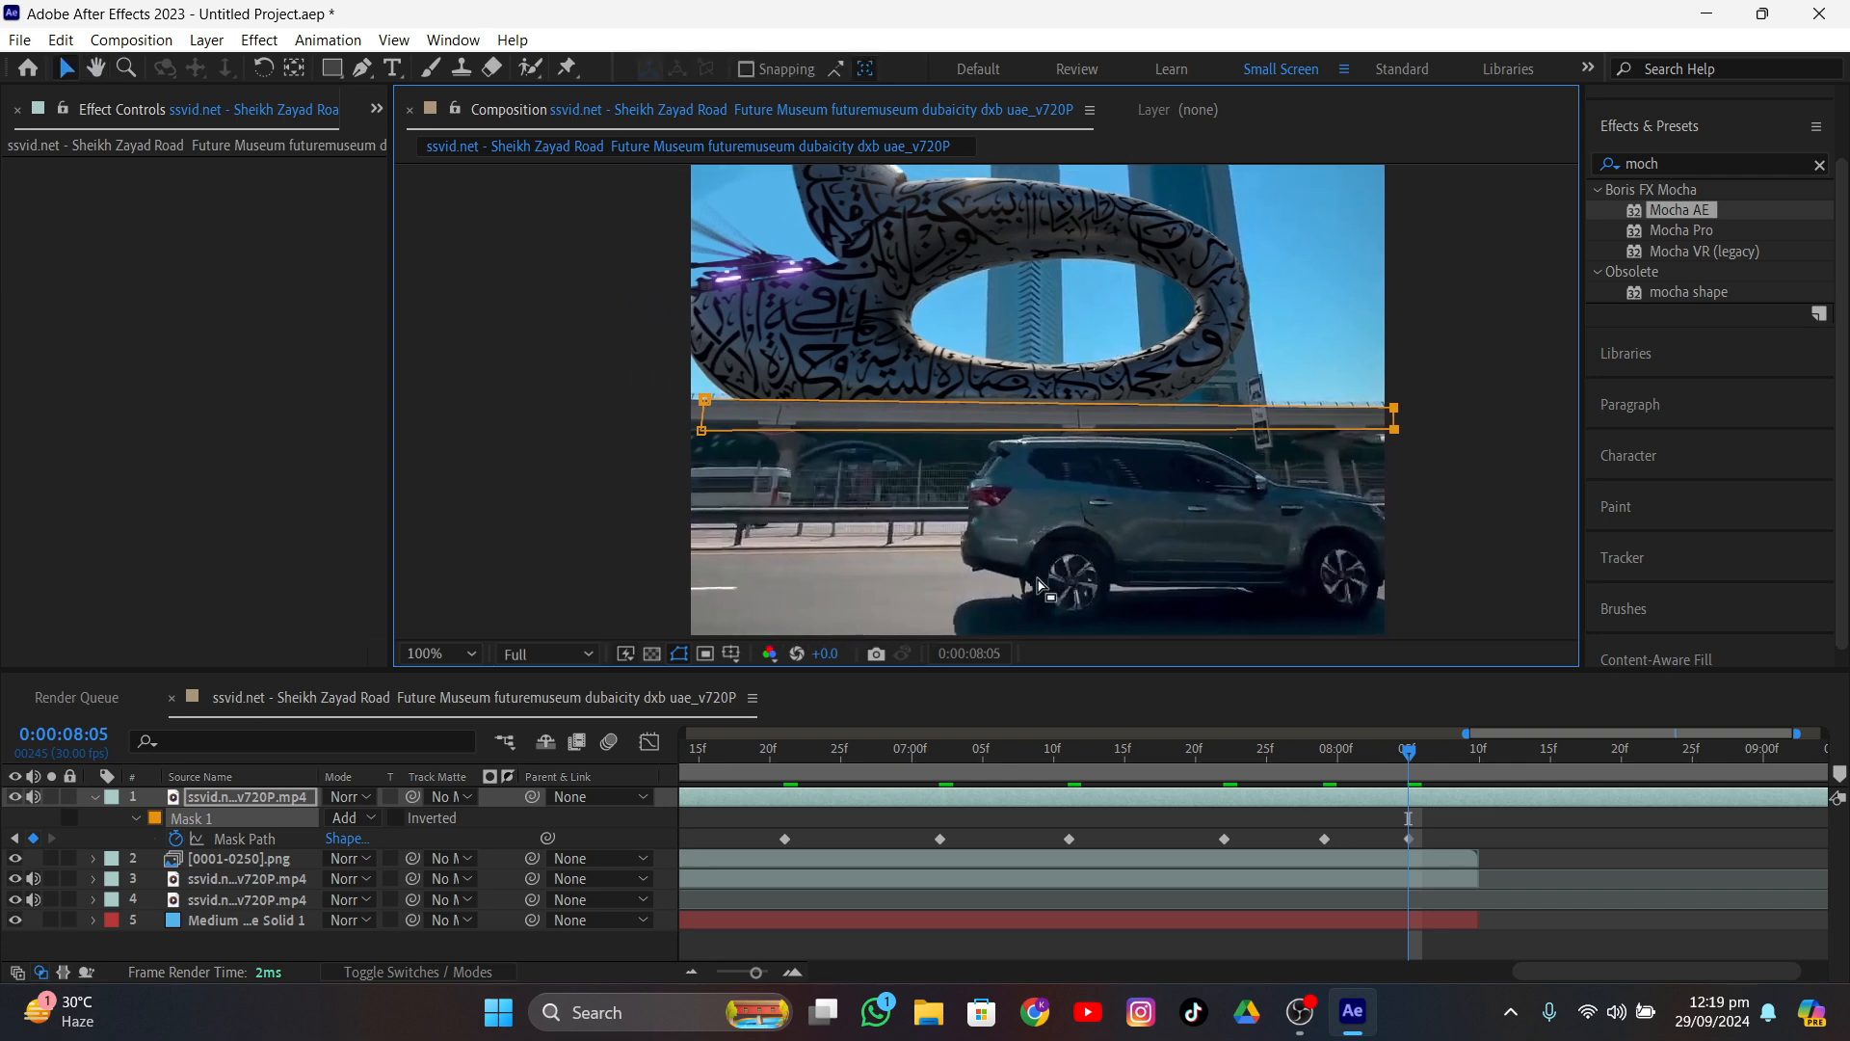
- At 0:00:08:09, shift the bridge mask's left edge slightly outward and down, and check its right edge against the deck
left_click(1465, 749)
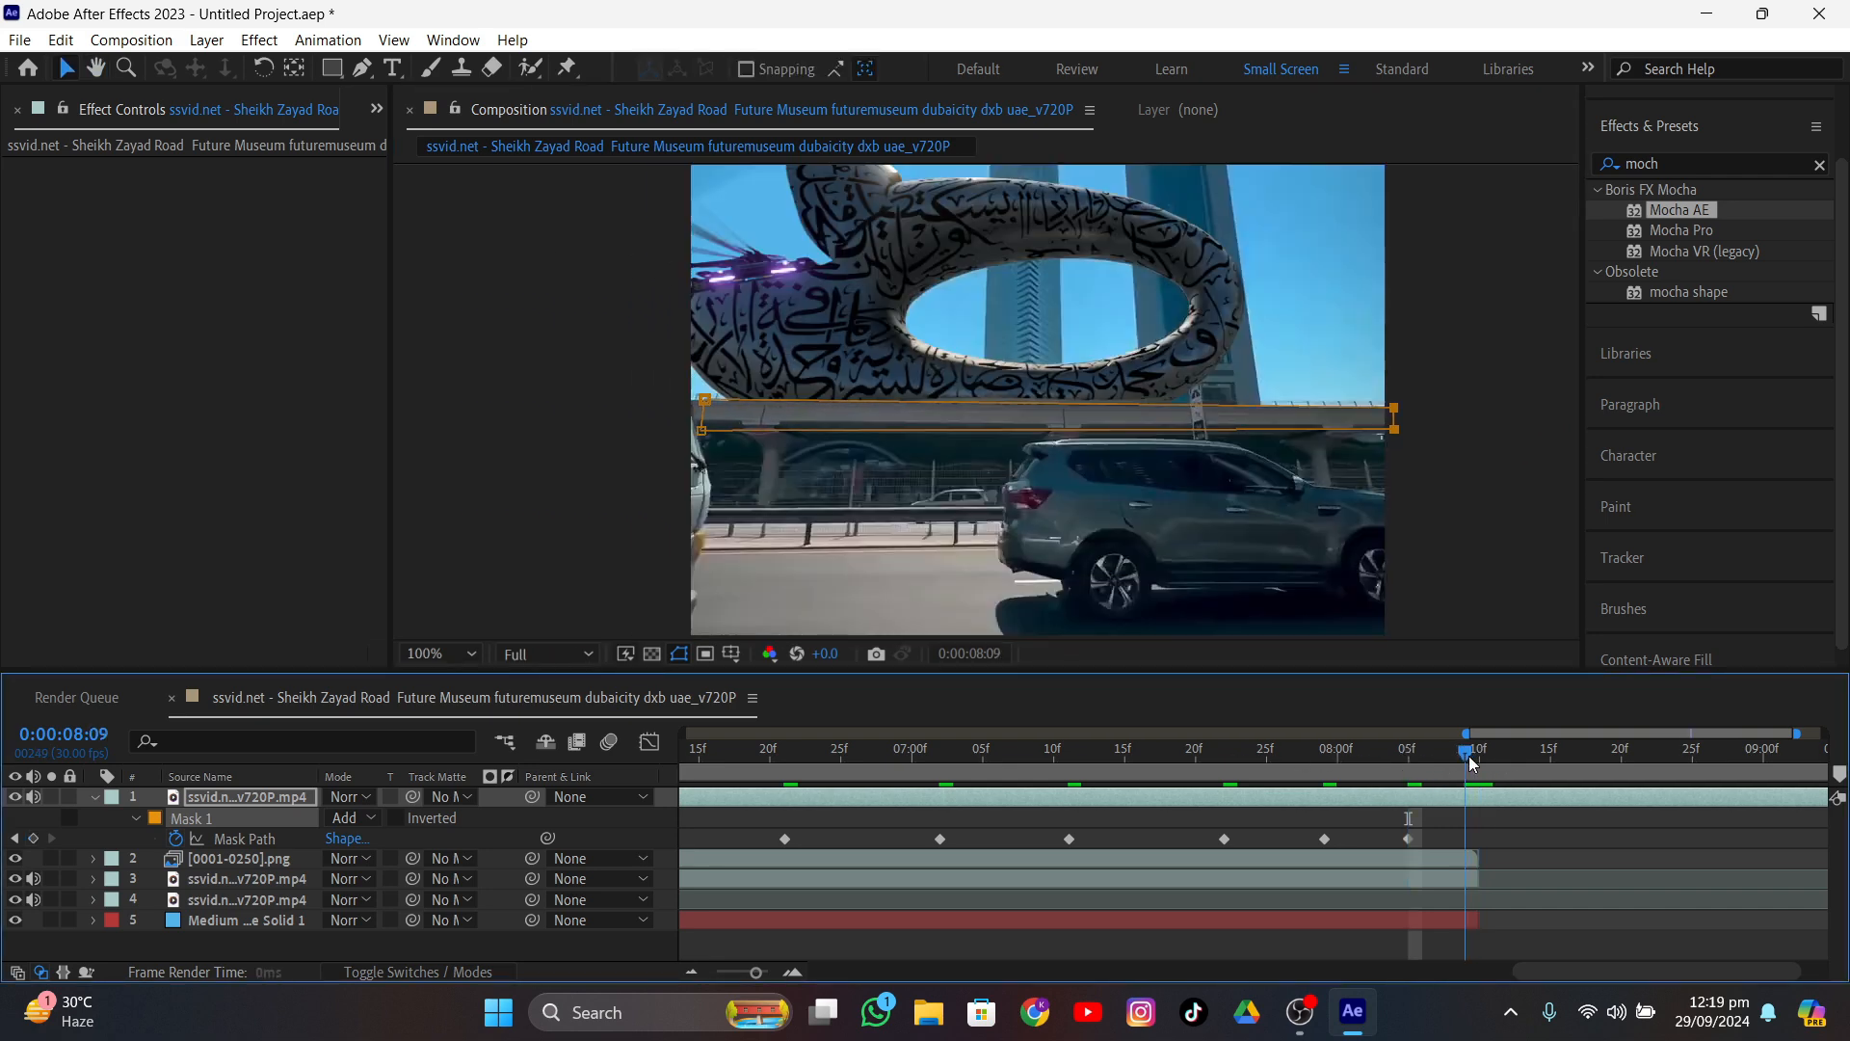
left_click_drag(699, 415, 697, 416)
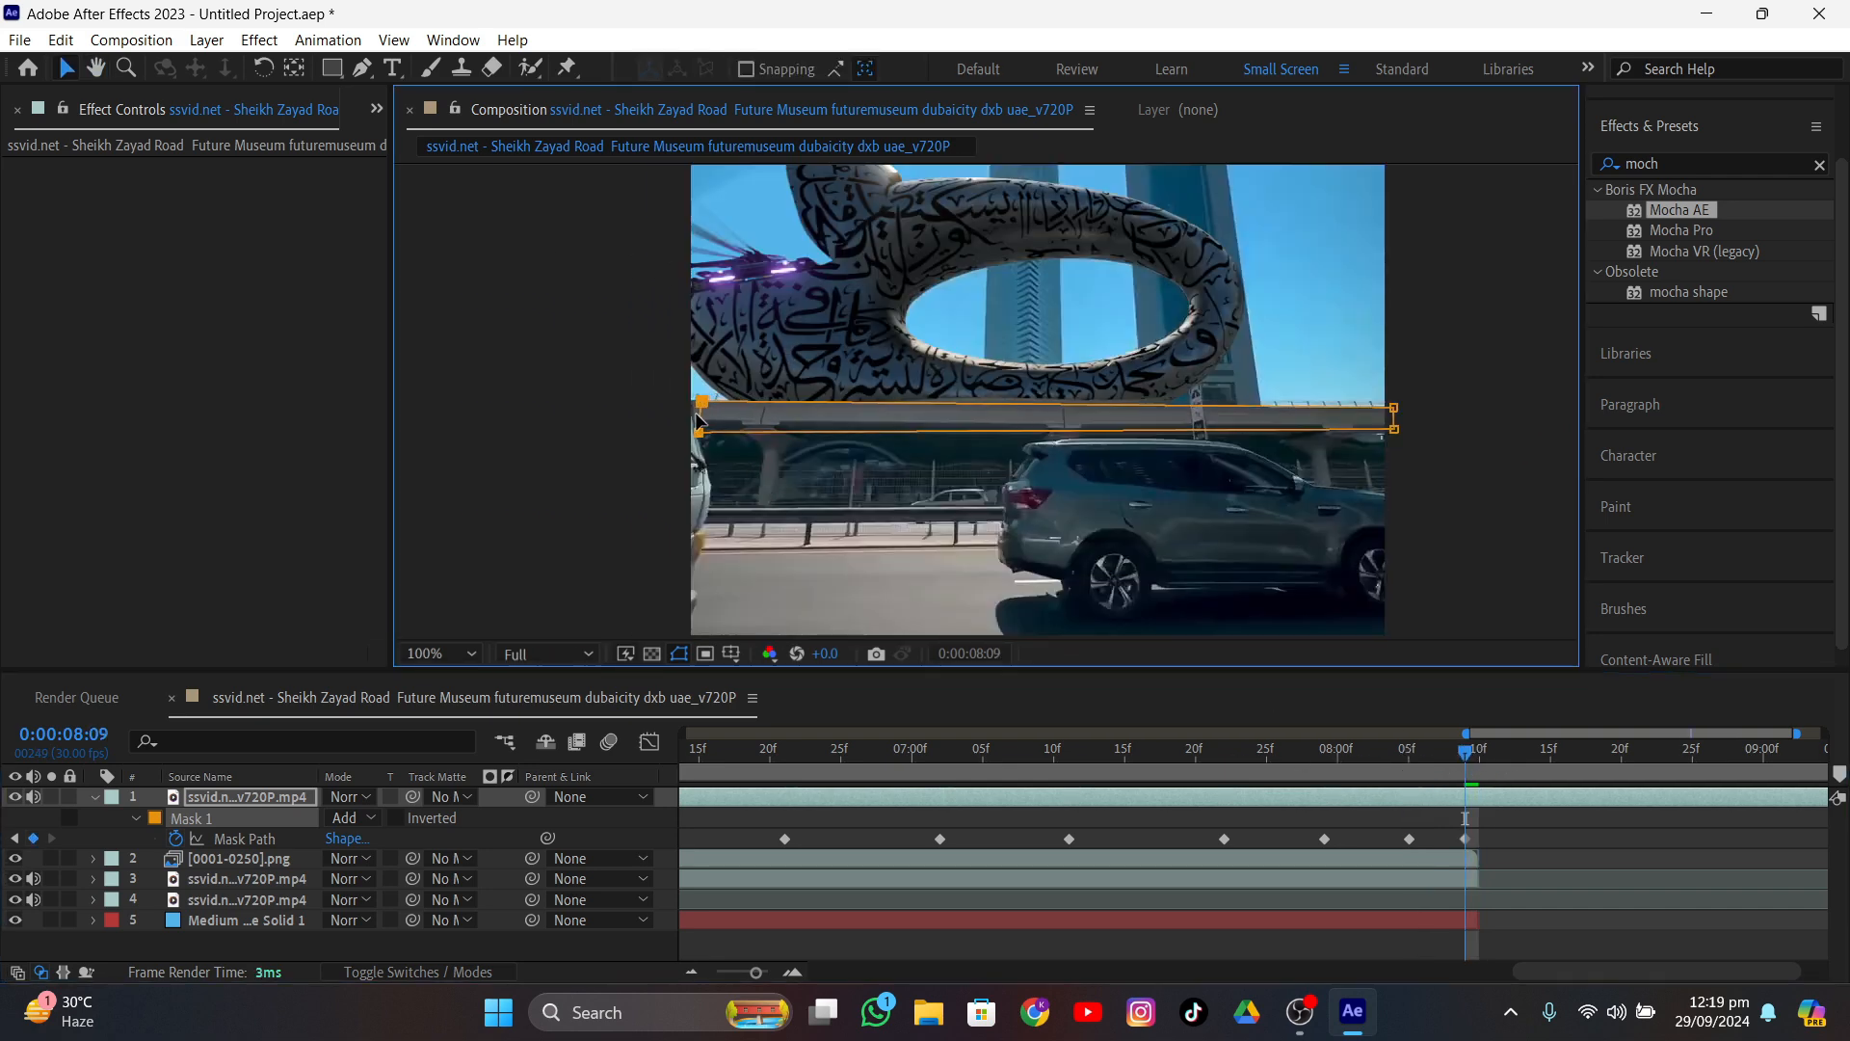
scroll(1236, 490, "up", 1)
middle_click_drag(1337, 503, 843, 511)
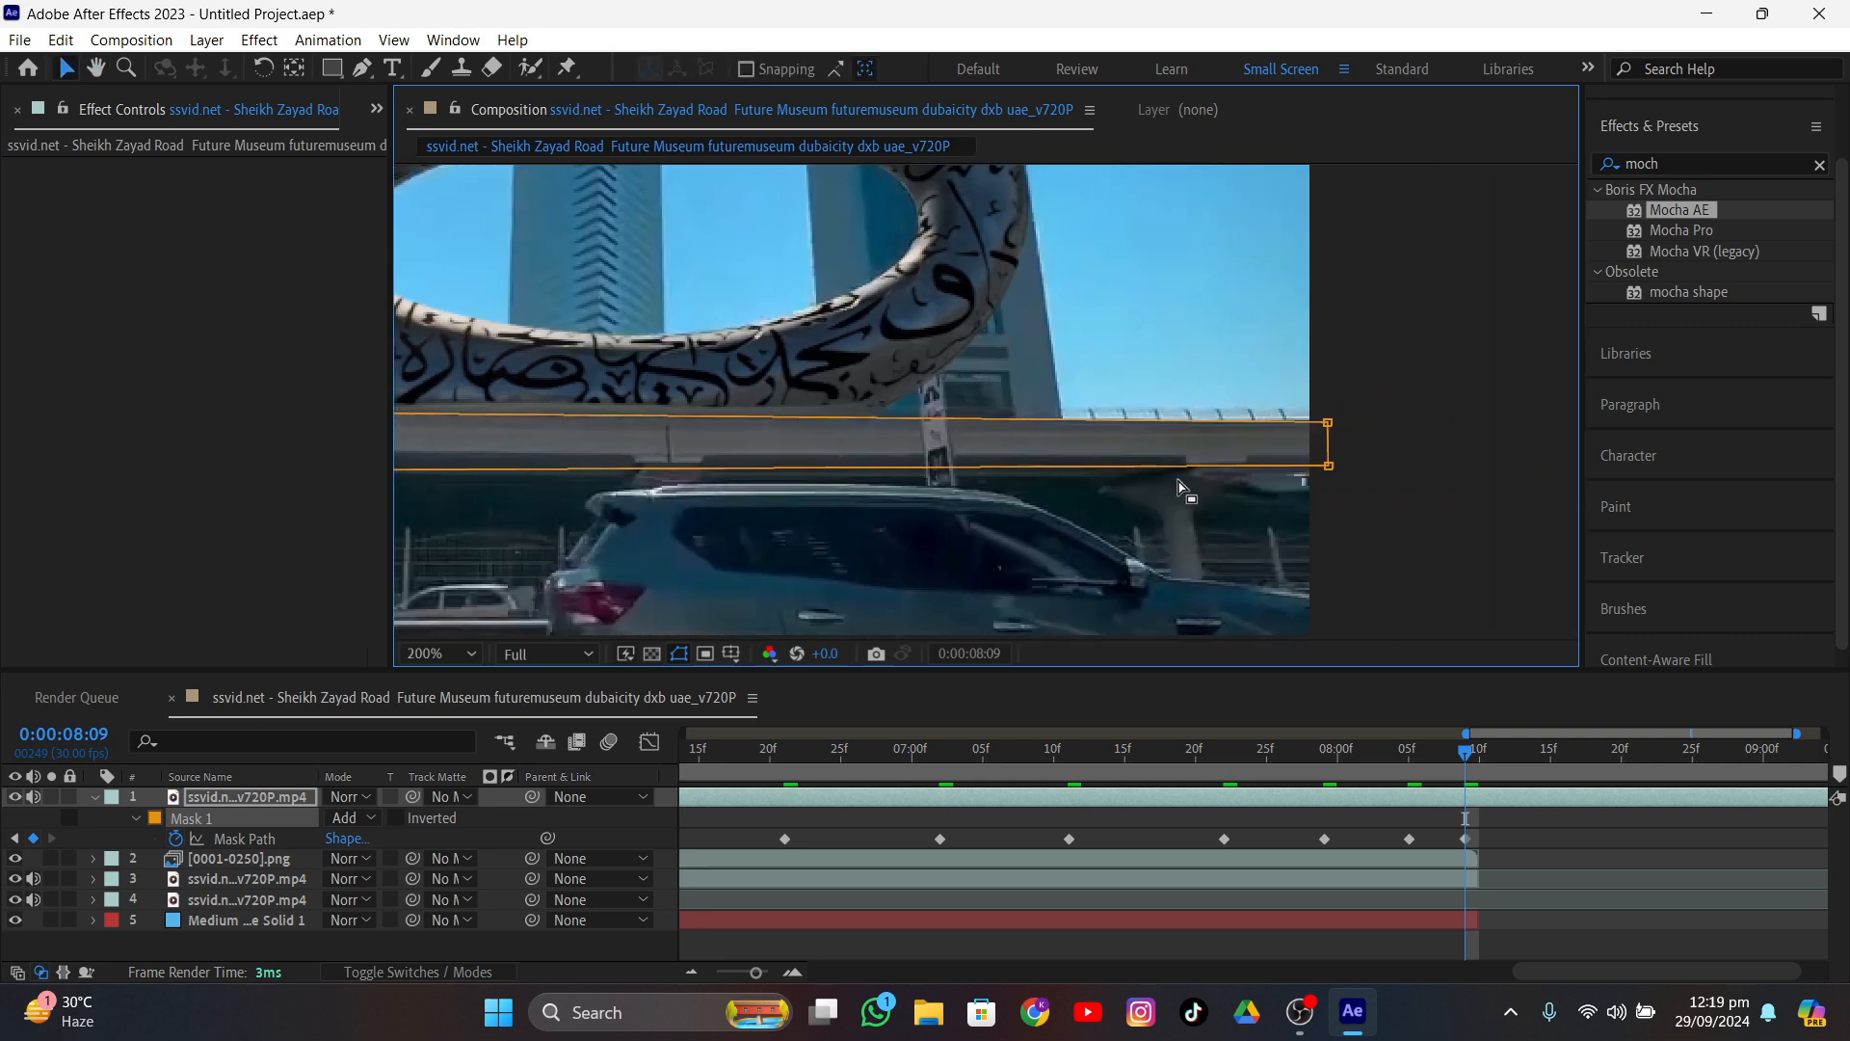
scroll(1096, 585, "down", 1)
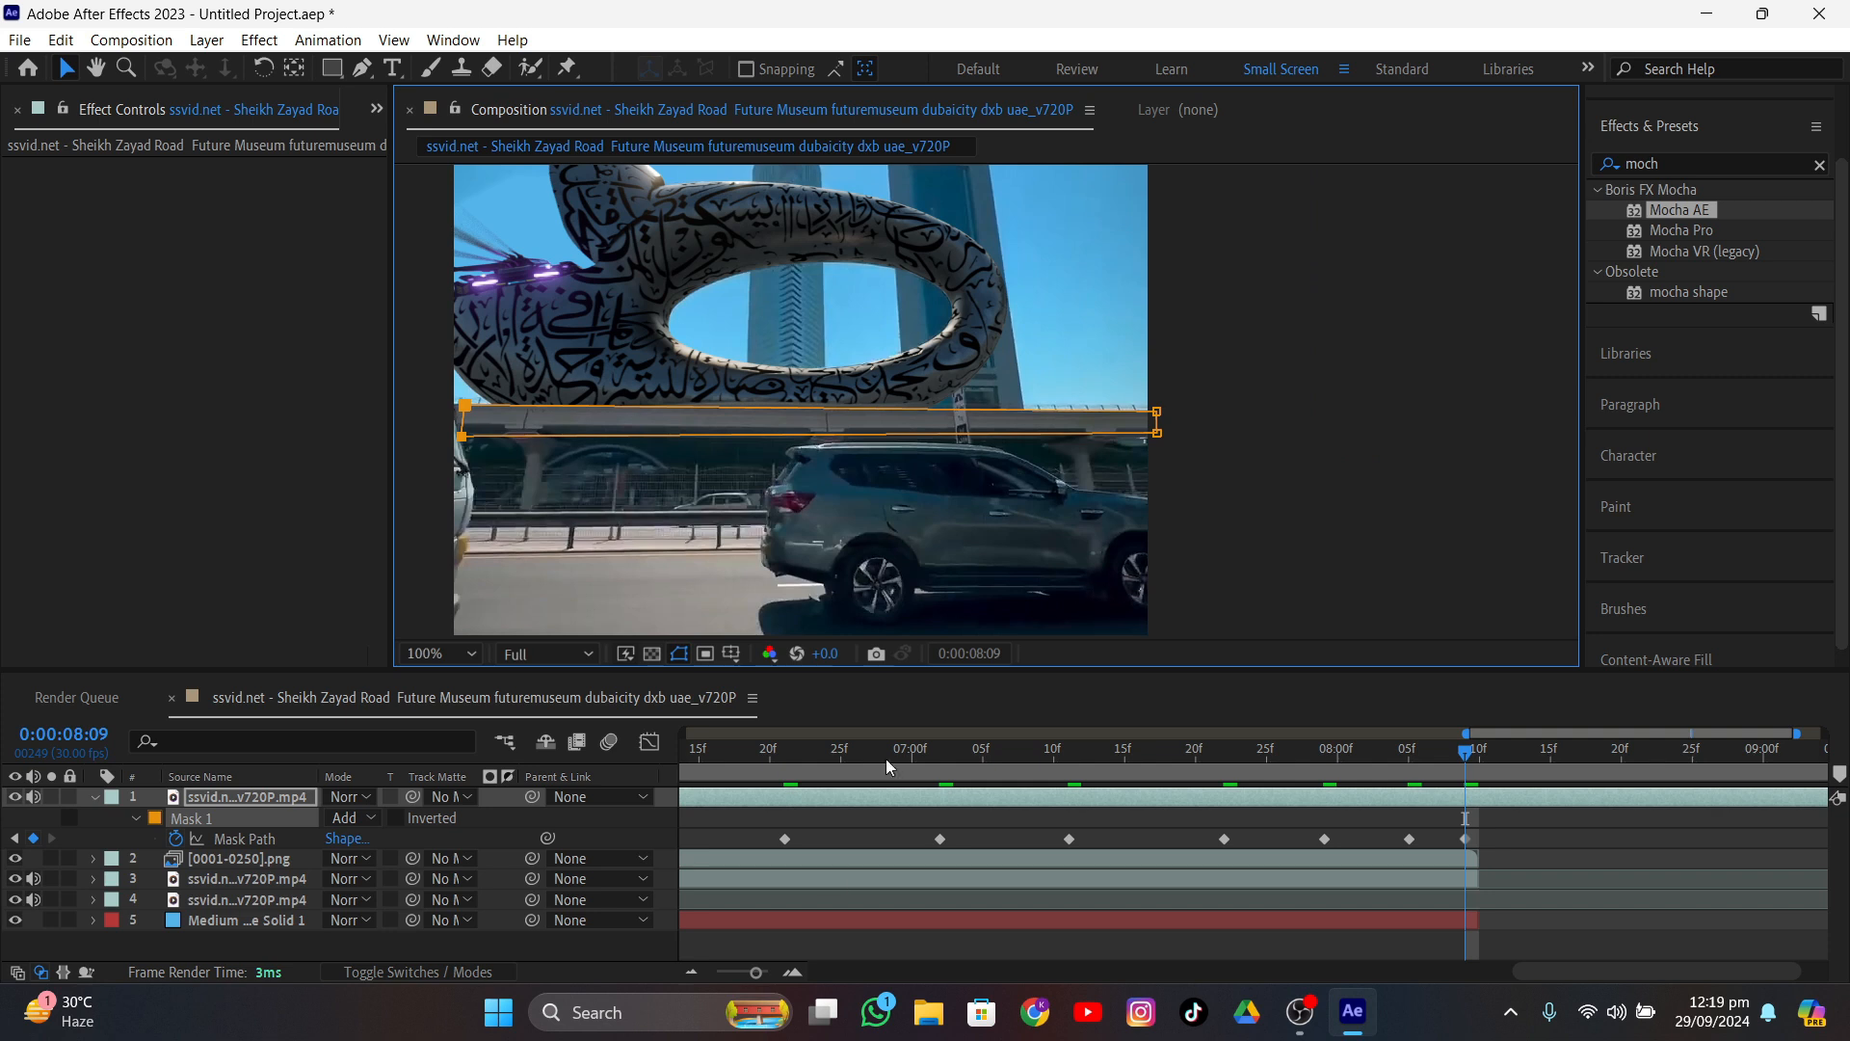
- Play the composition from the start, stop at 0:00:05:26 and examine where the museum overlaps the green street banner
left_click_drag(755, 972, 728, 972)
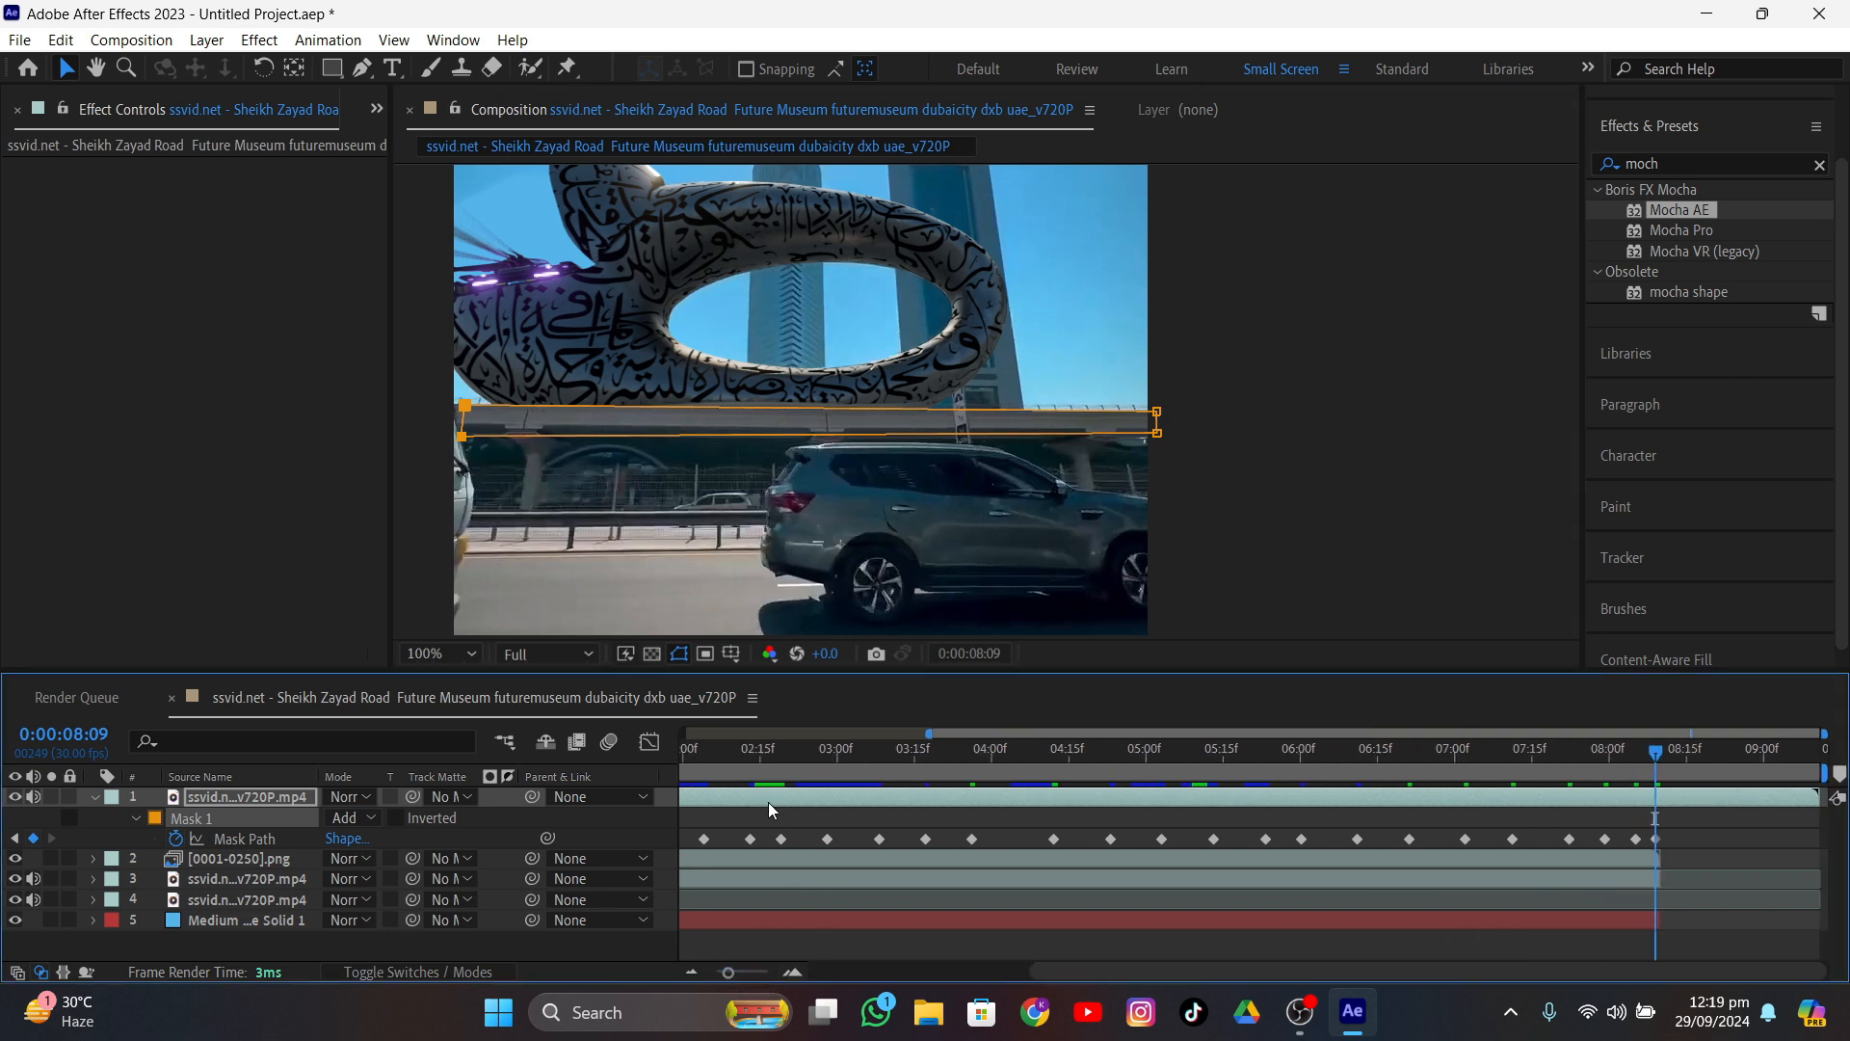
left_click(1248, 508)
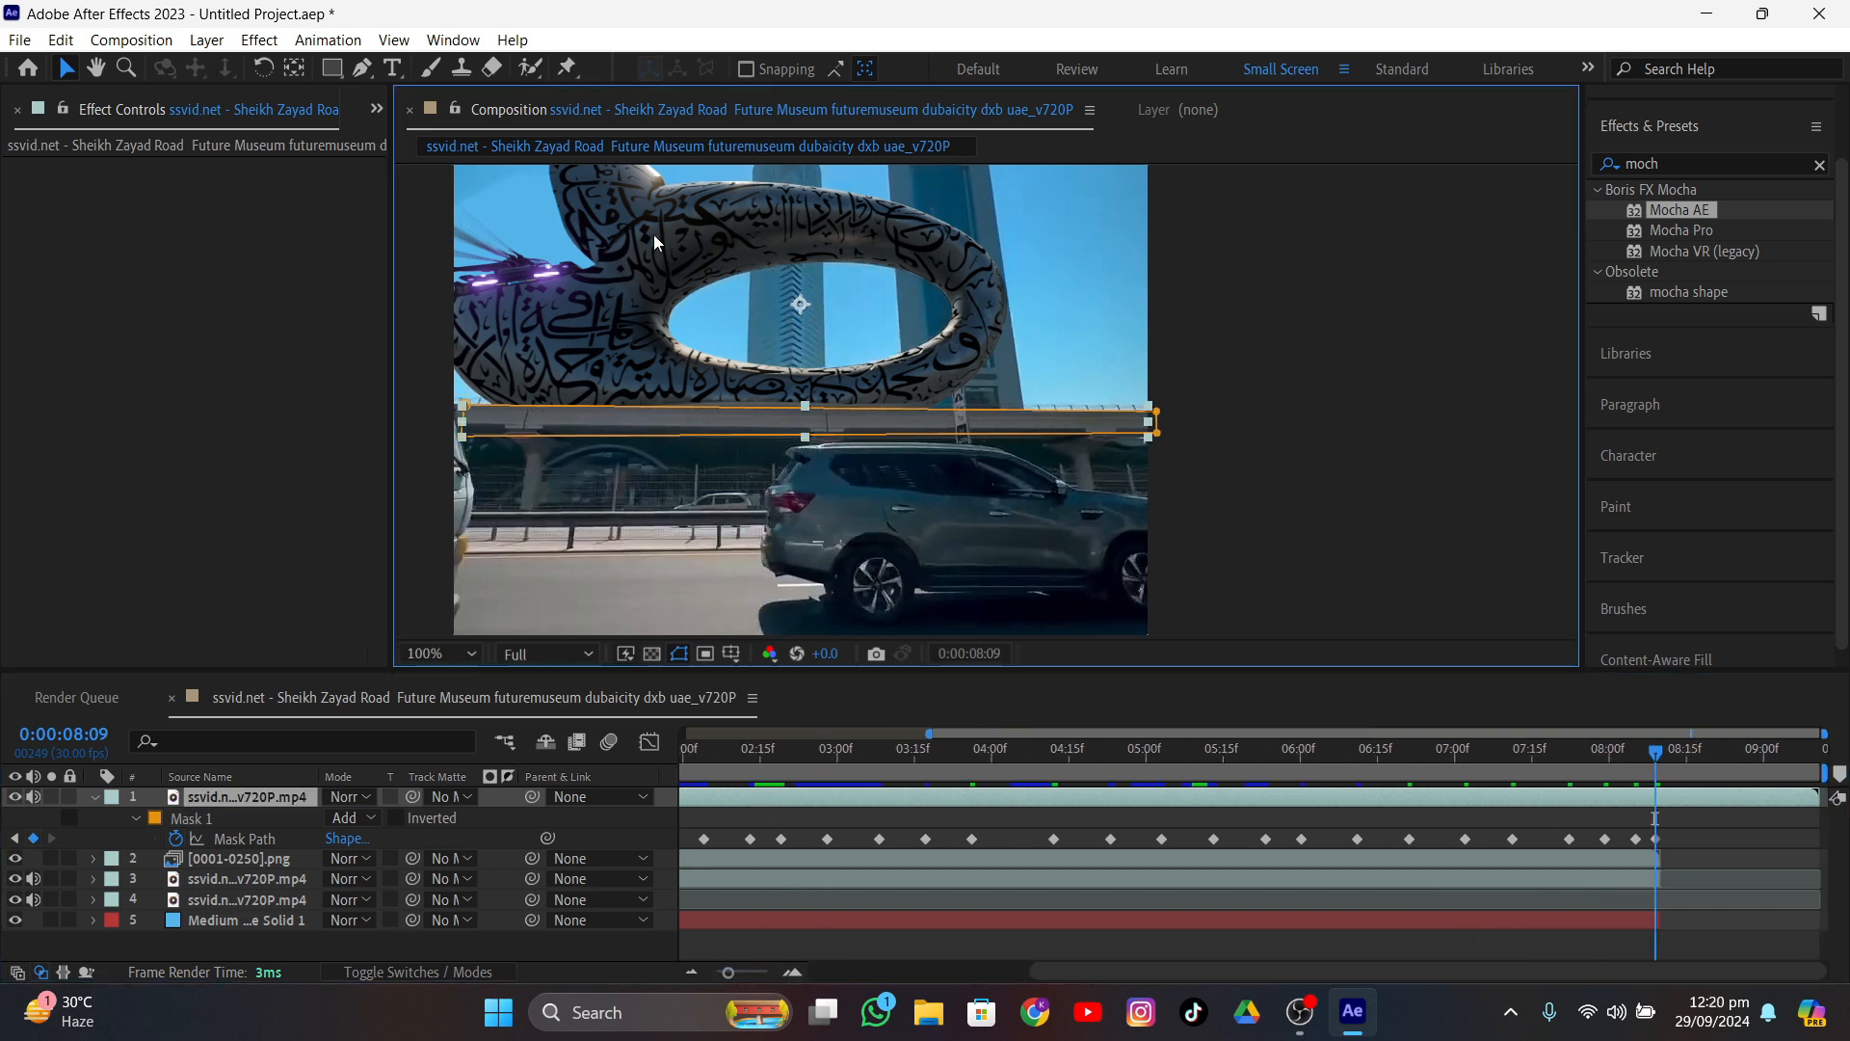
left_click(1077, 226)
key("comma")
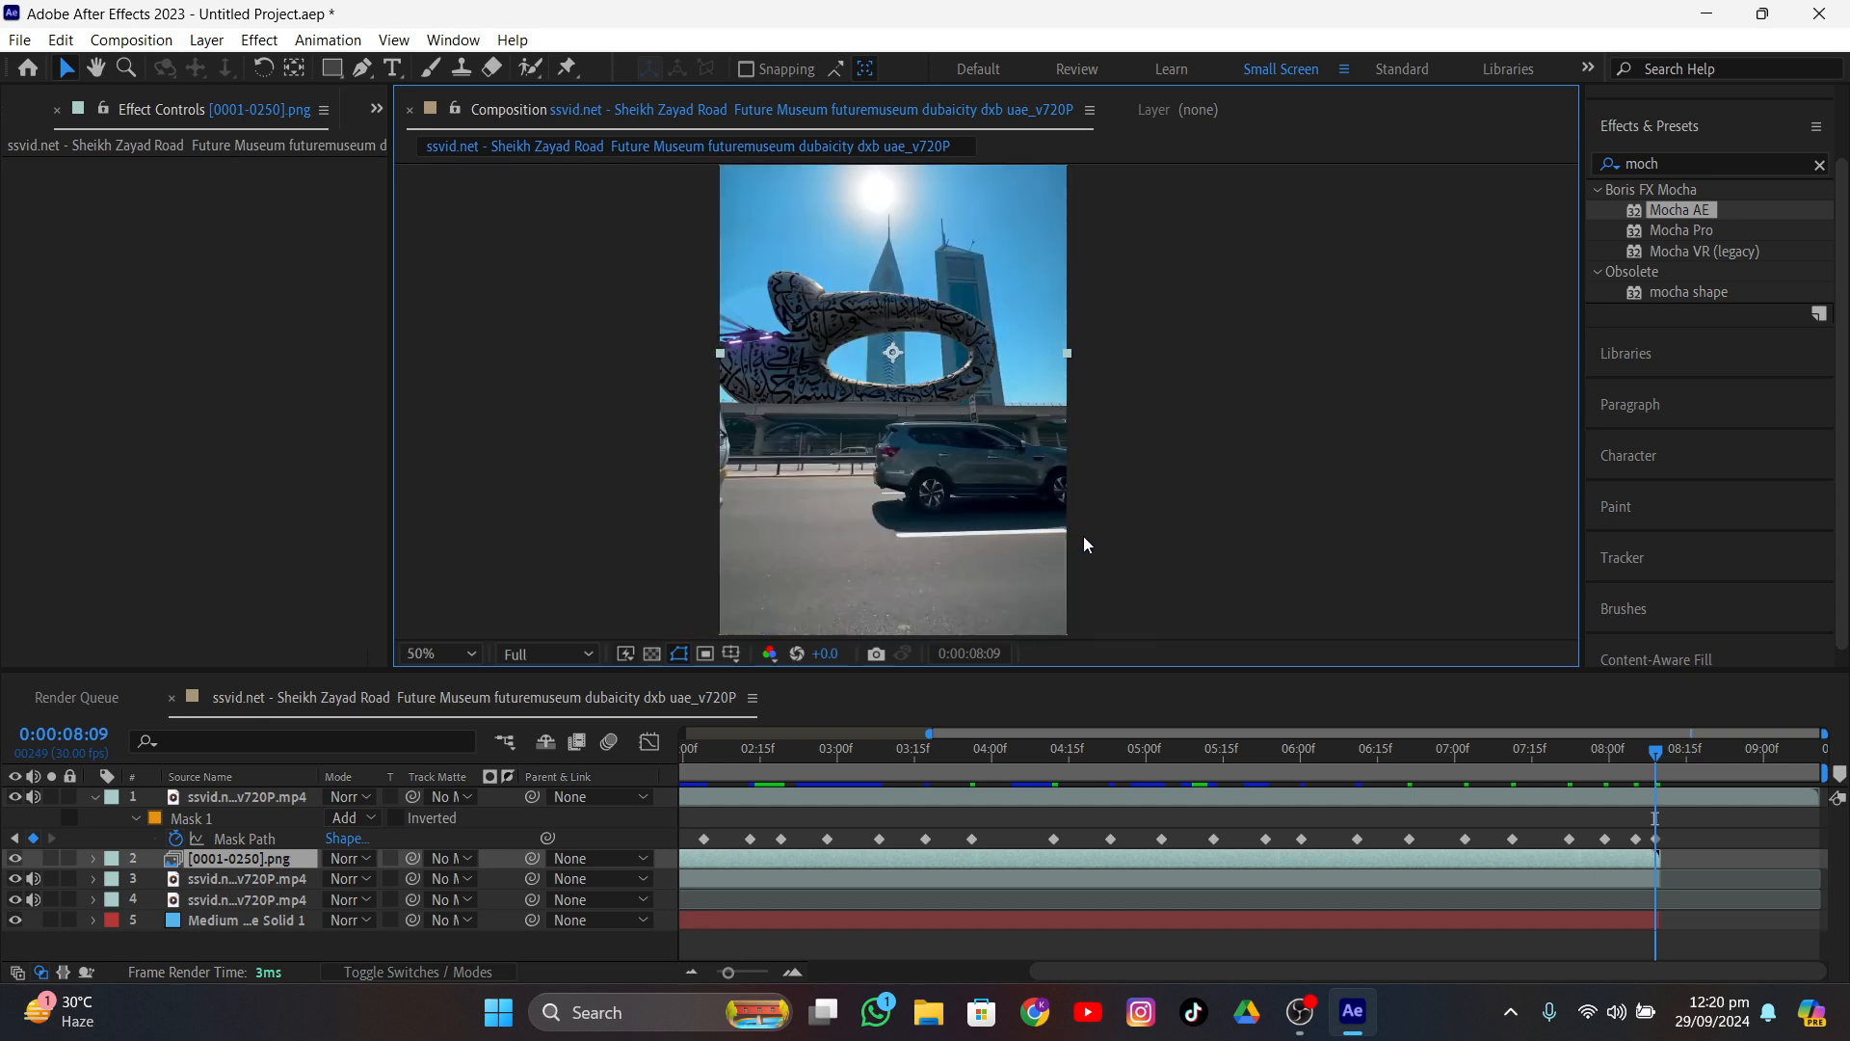
left_click_drag(992, 753, 655, 778)
left_click(1345, 281)
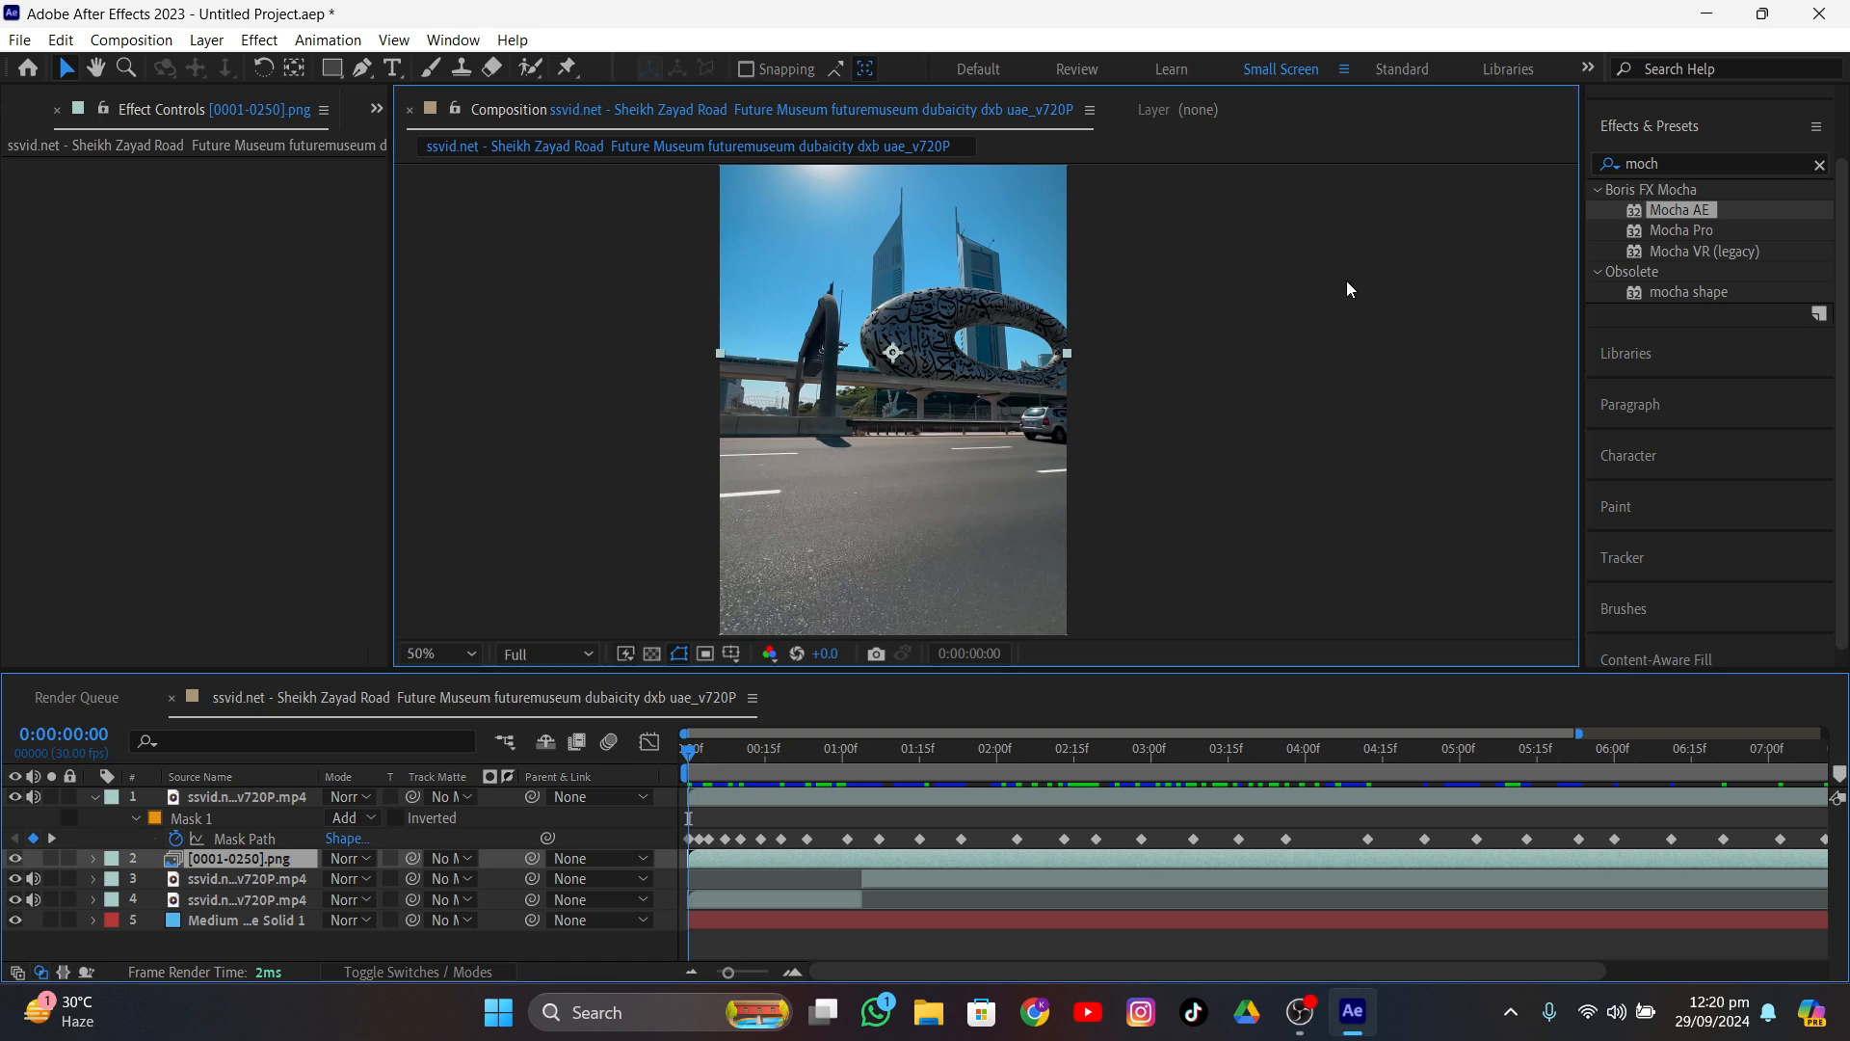
scroll(1159, 422, "up", 1)
scroll(1158, 420, "up", 1)
scroll(1158, 421, "down", 5)
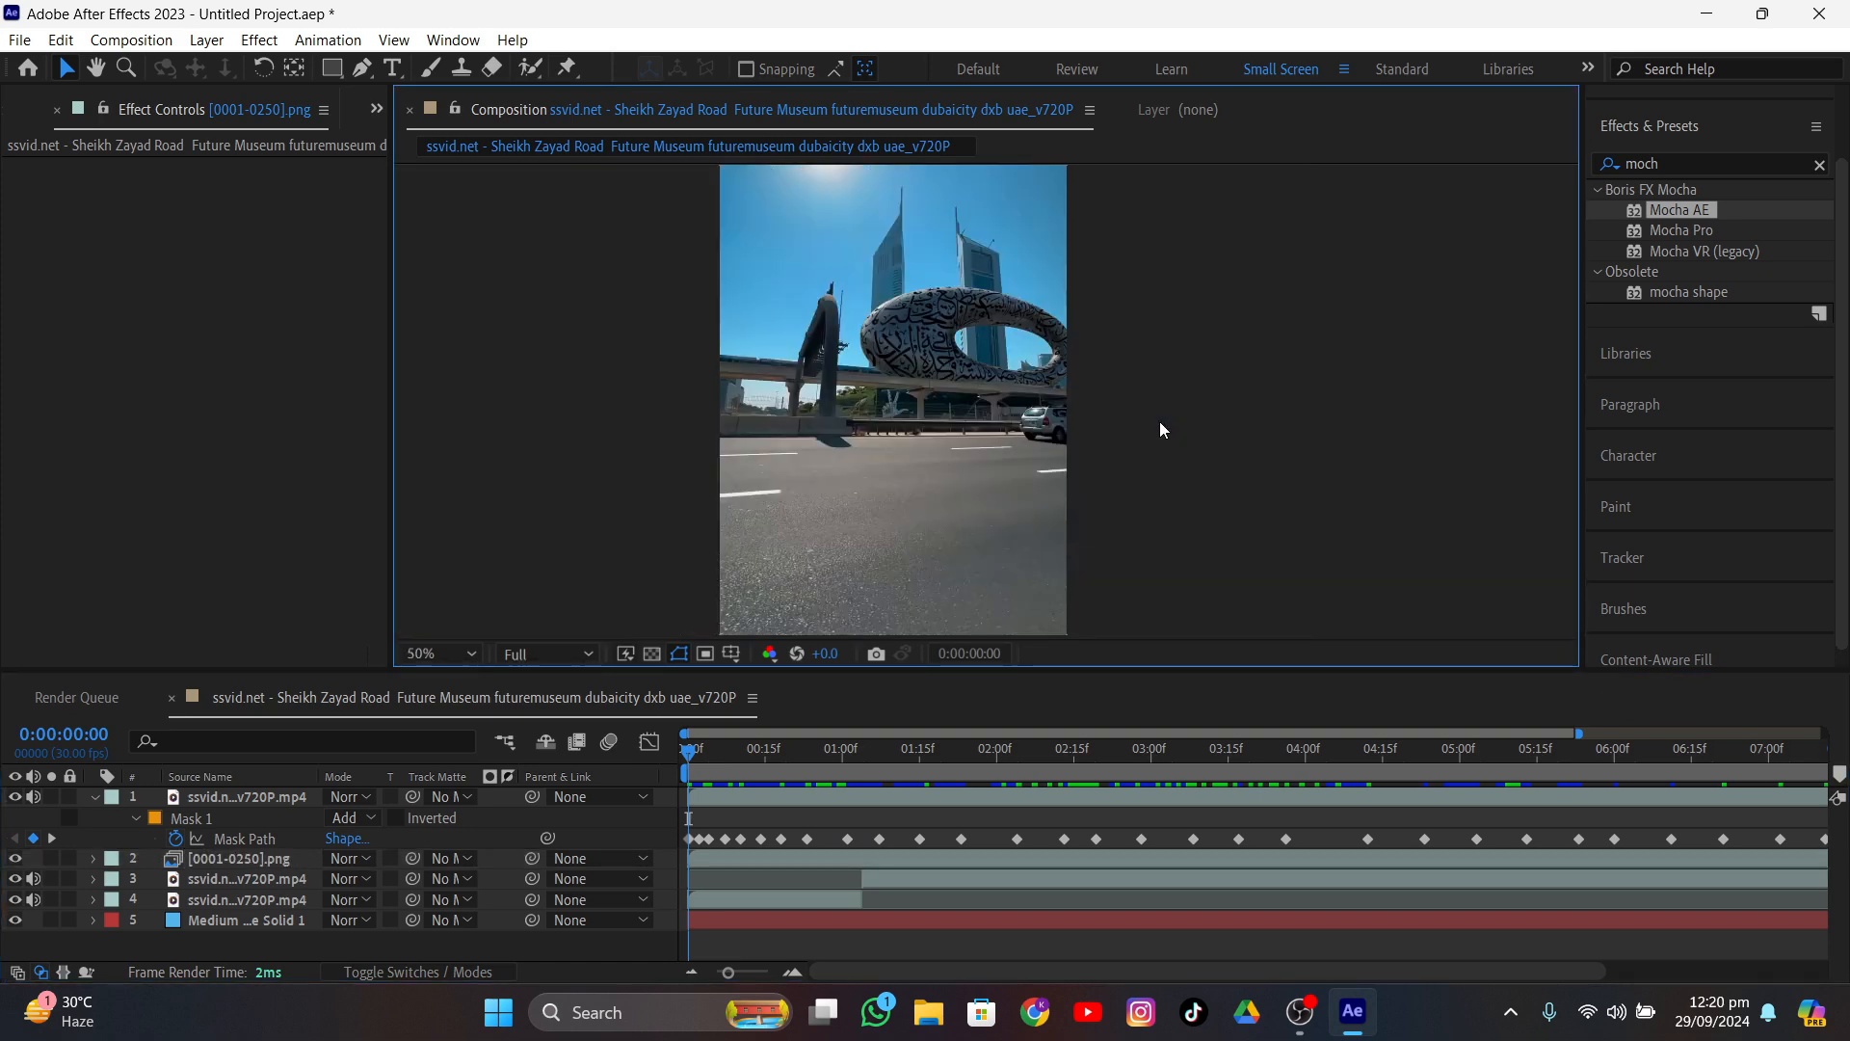
key("space")
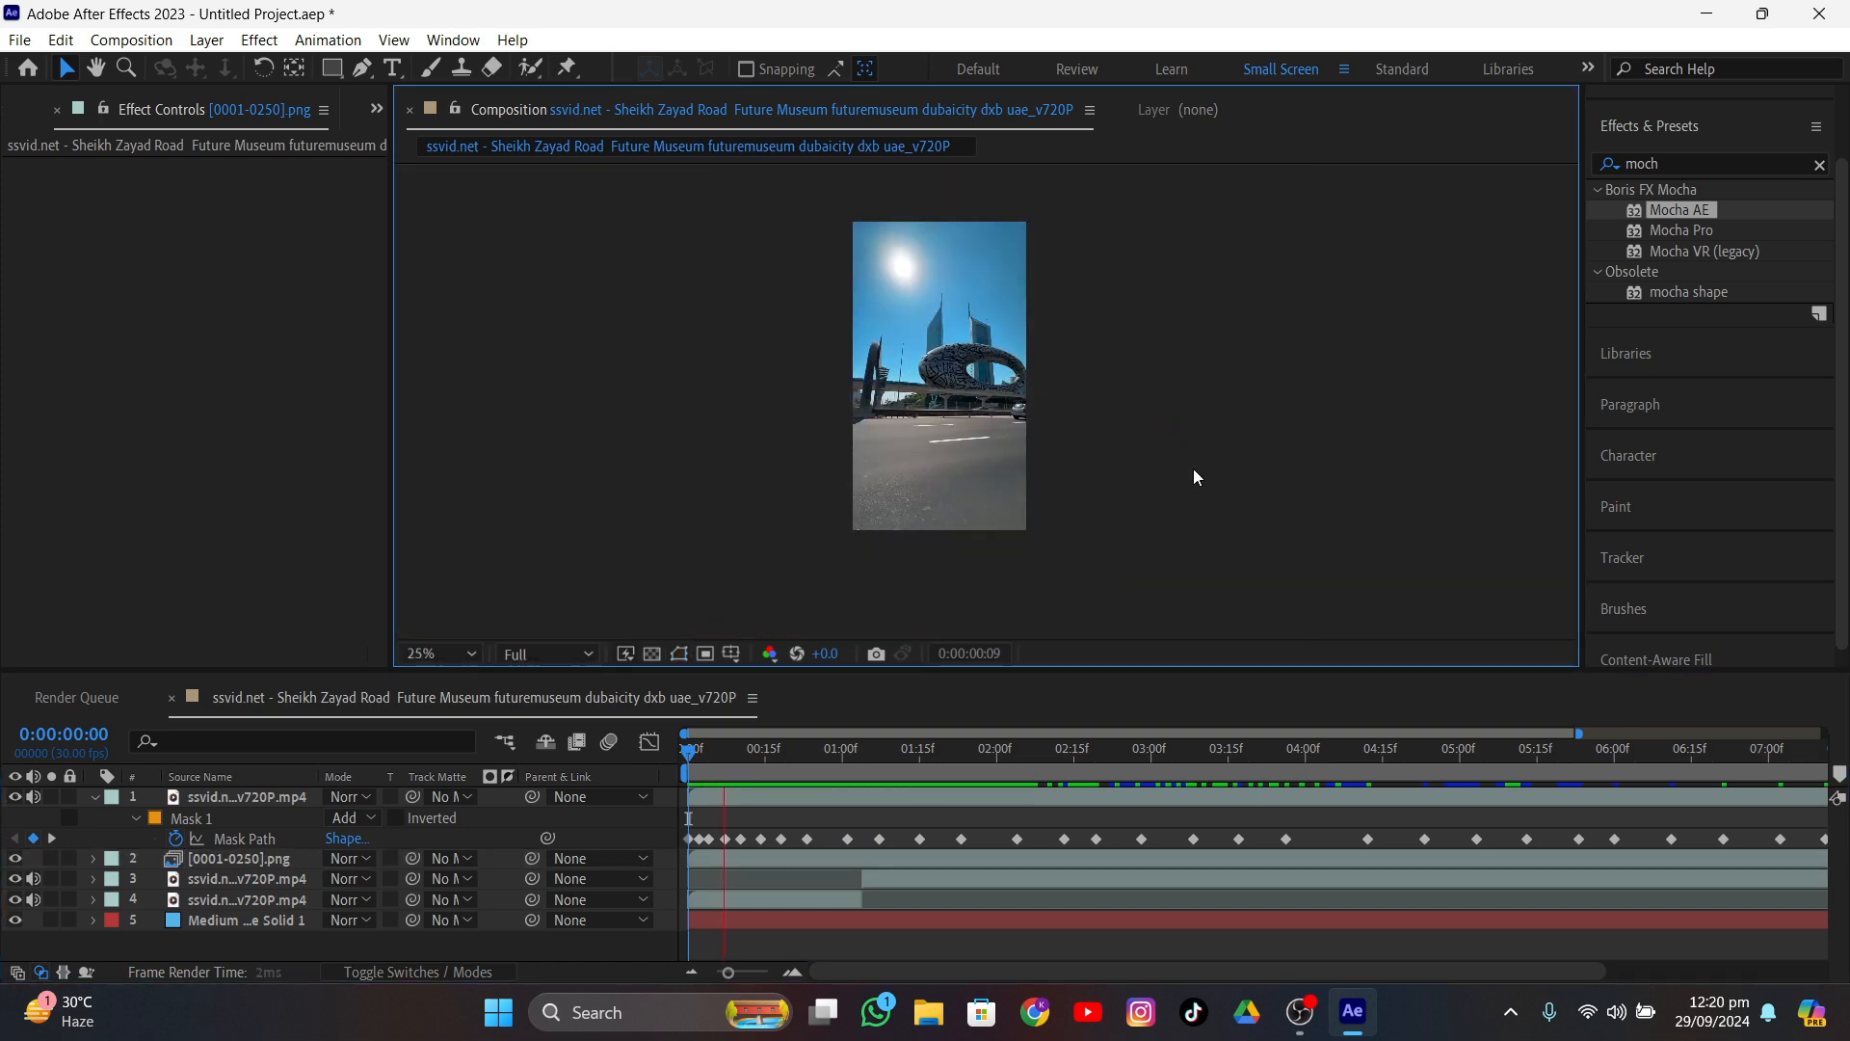
key("period")
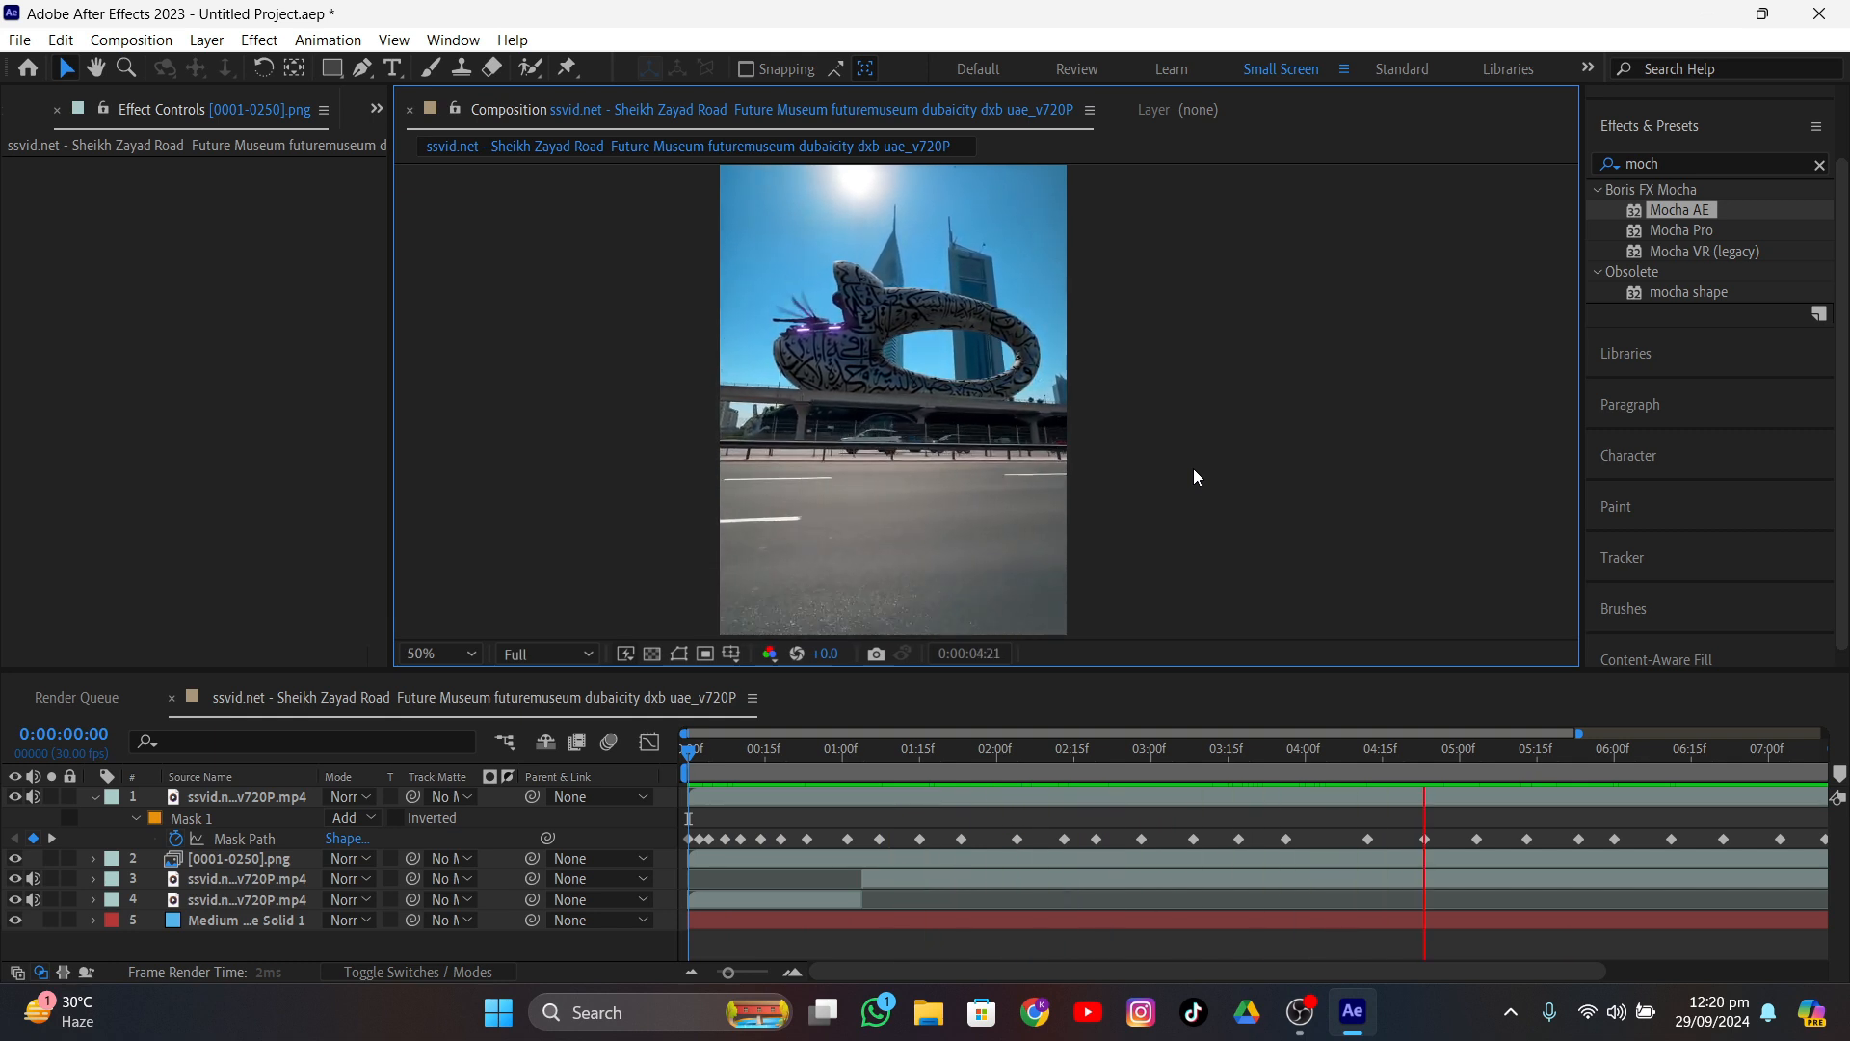
key("space")
scroll(1096, 412, "up", 4)
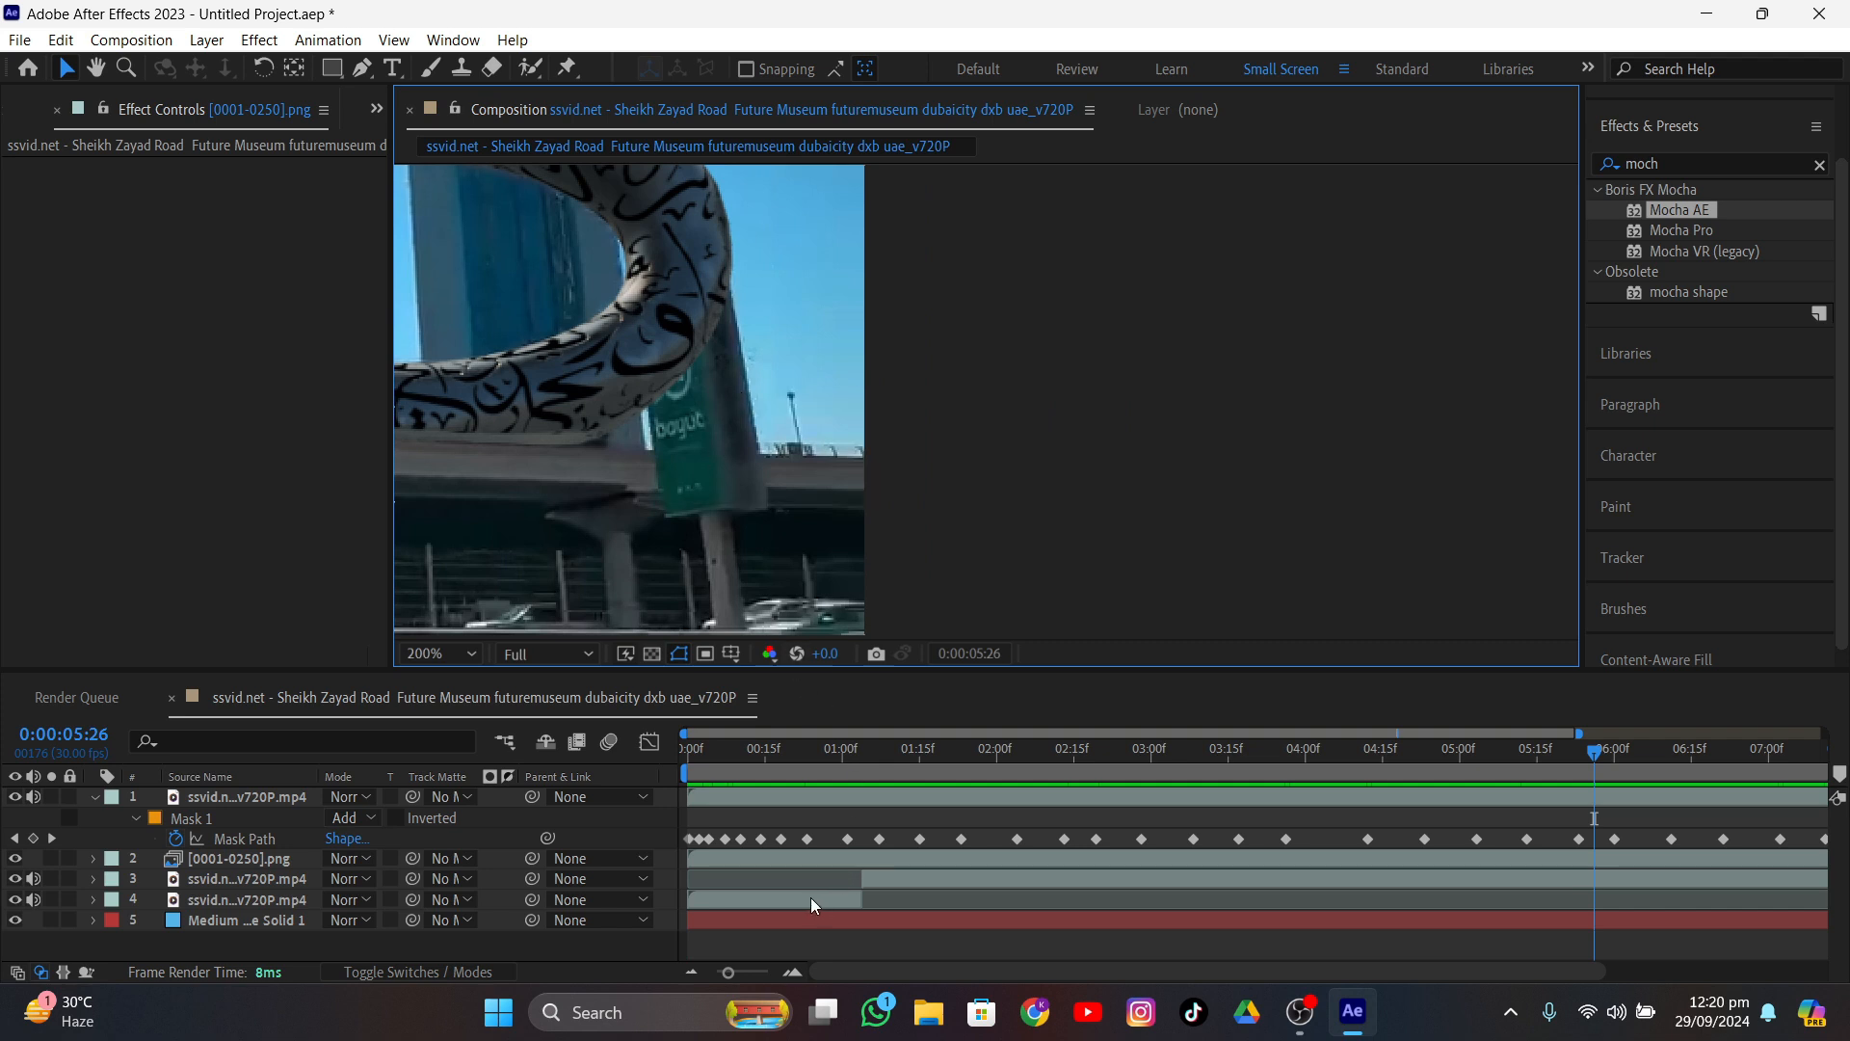
left_click(28, 113)
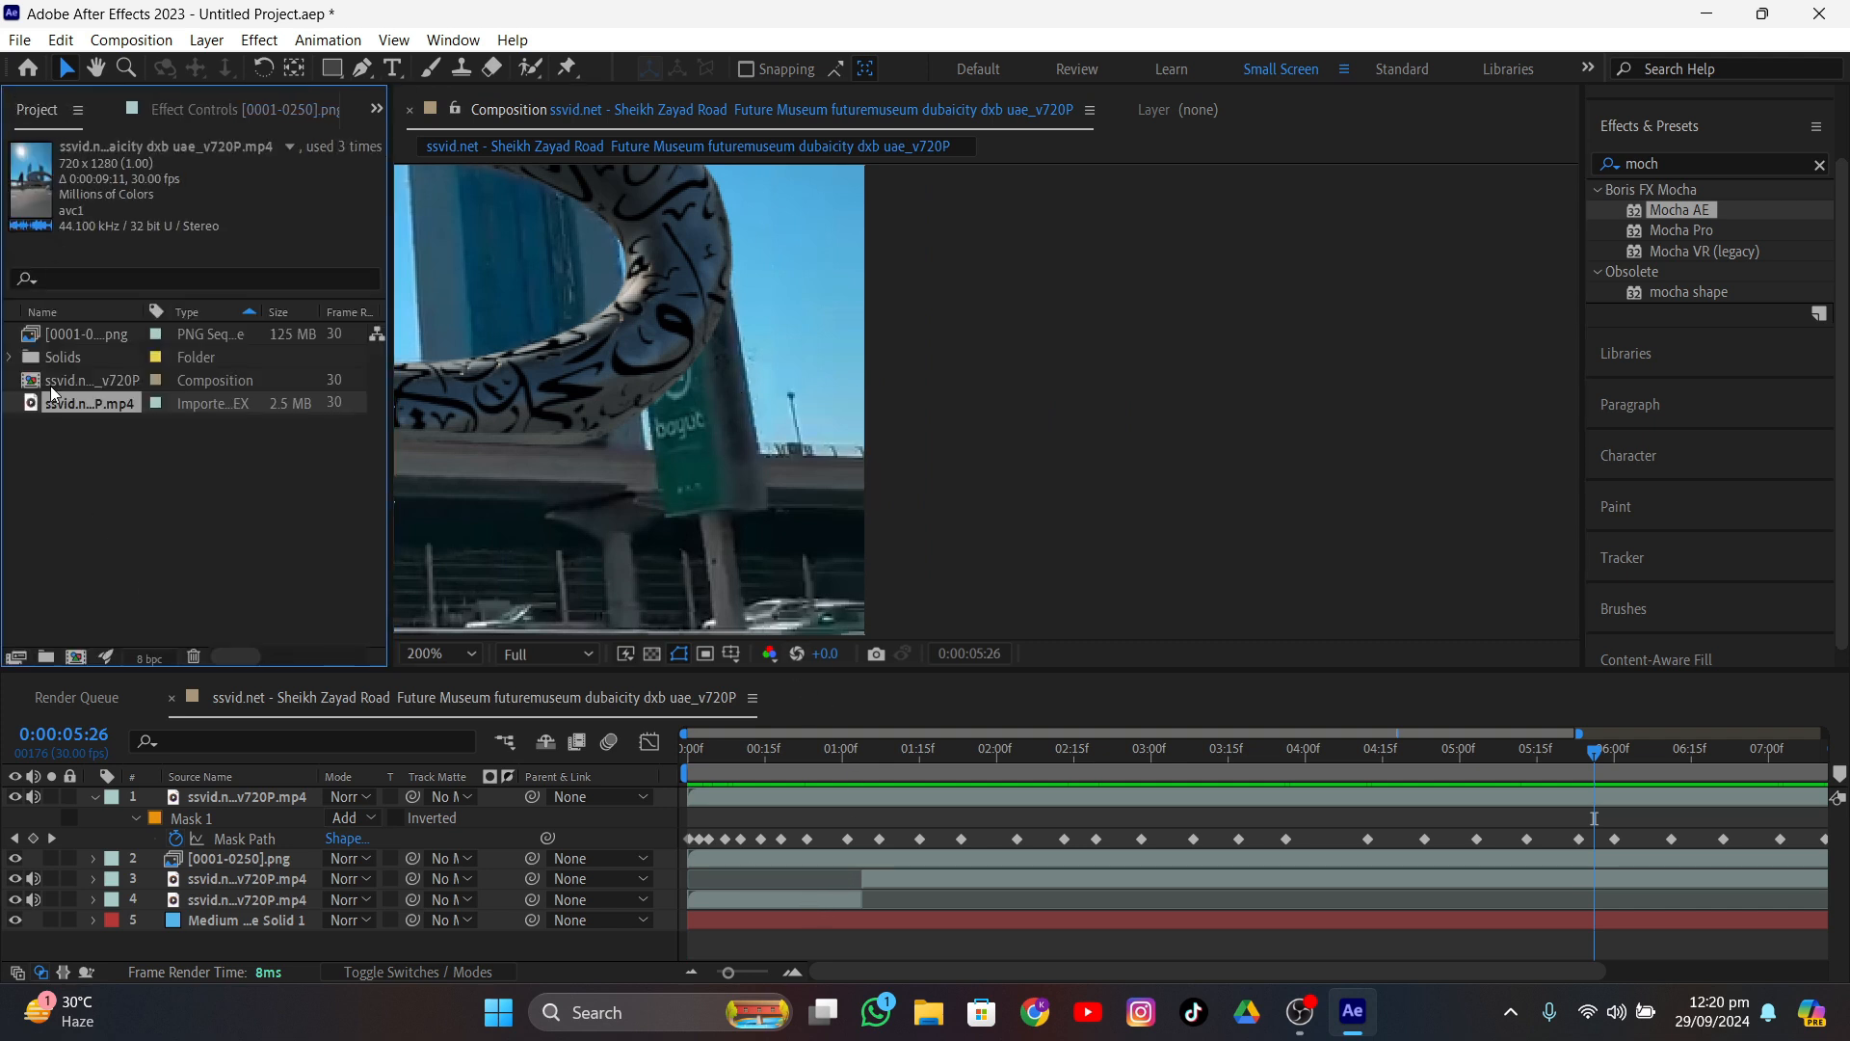
left_click_drag(49, 406, 217, 788)
scroll(707, 459, "down", 1)
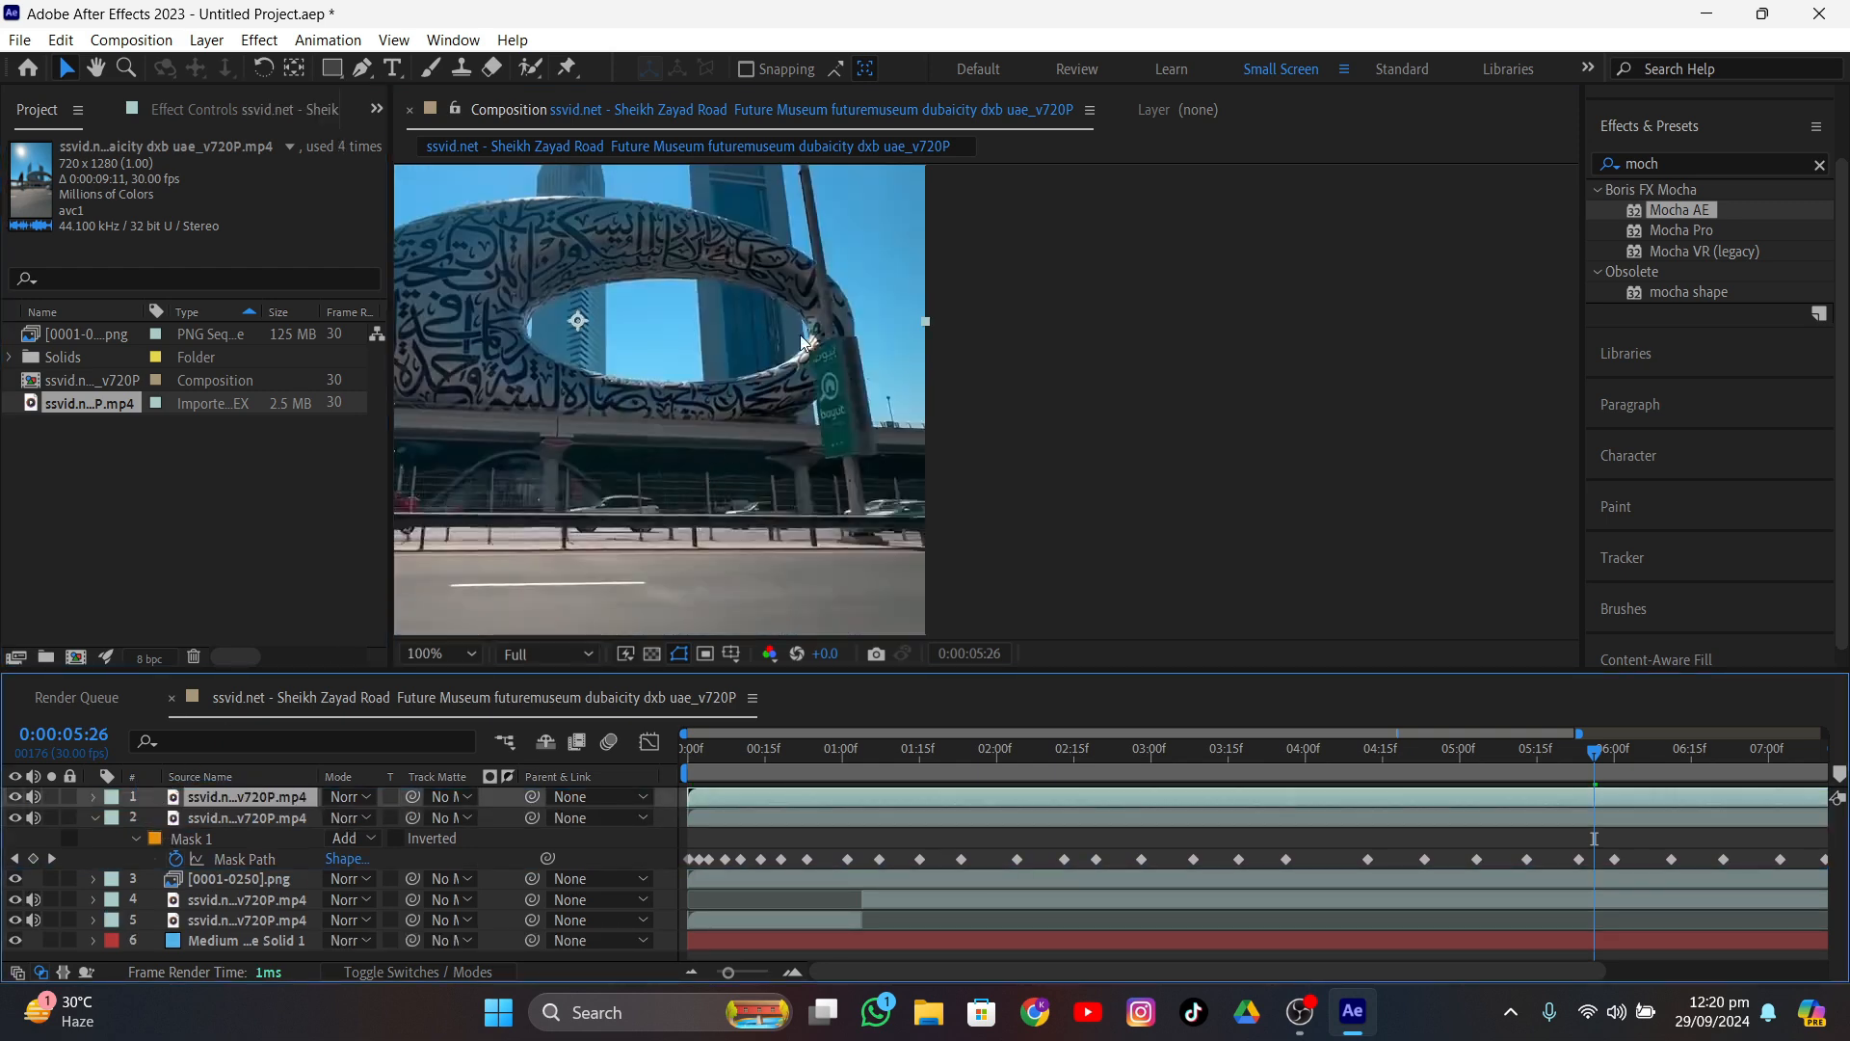
middle_click_drag(820, 333, 922, 152)
scroll(831, 455, "up", 1)
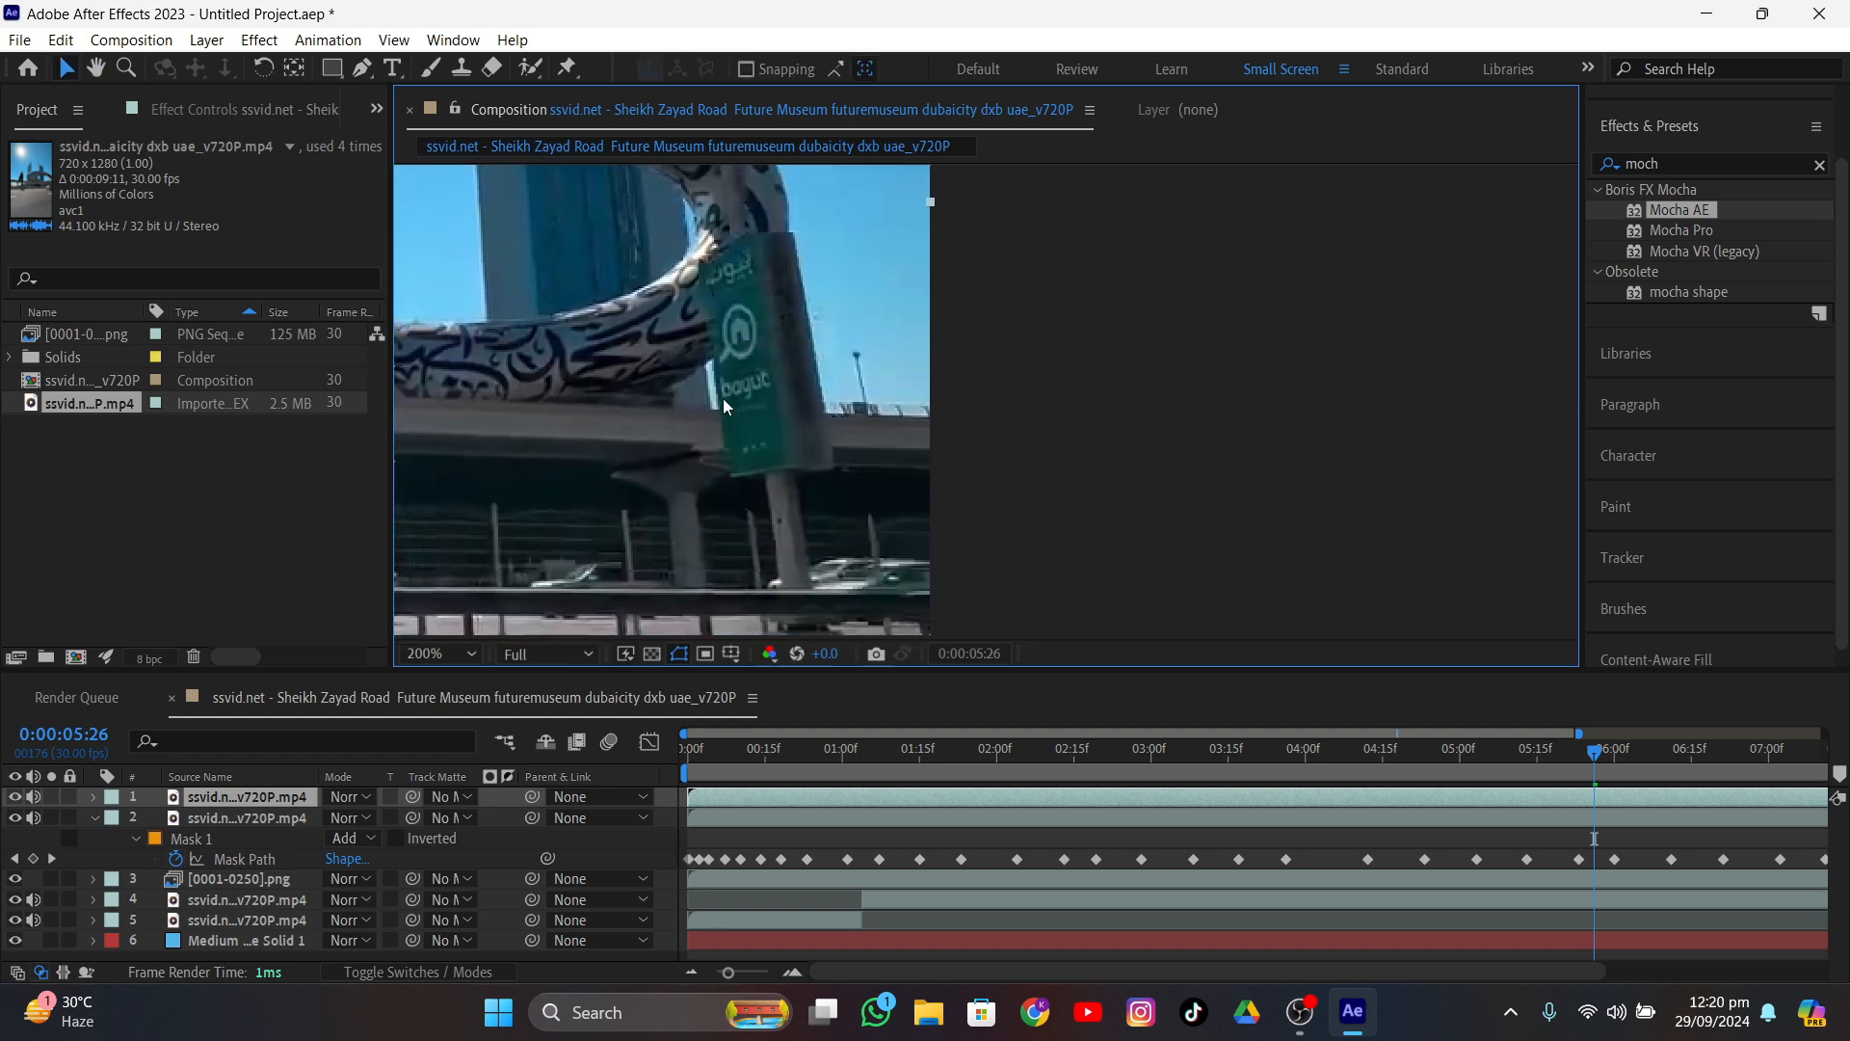
scroll(724, 395, "down", 1)
middle_click_drag(745, 303, 666, 326)
middle_click_drag(818, 339, 812, 453)
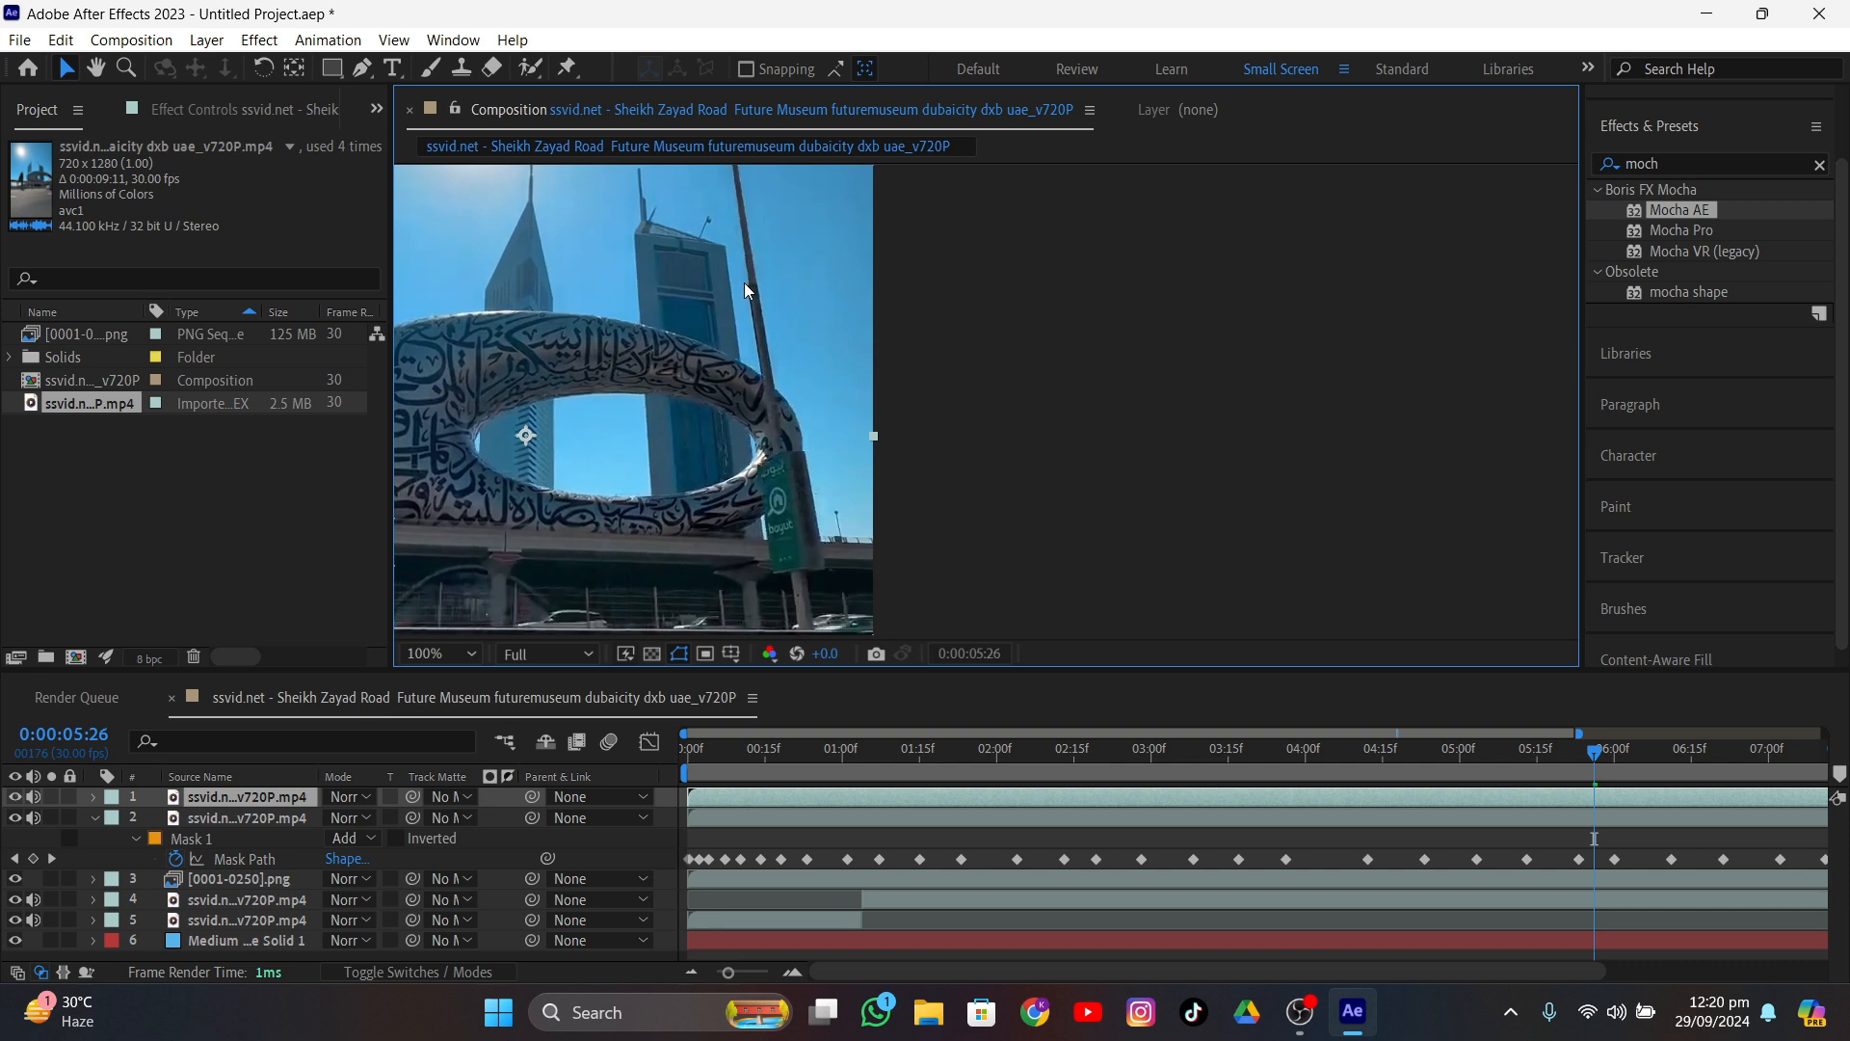
left_click(365, 69)
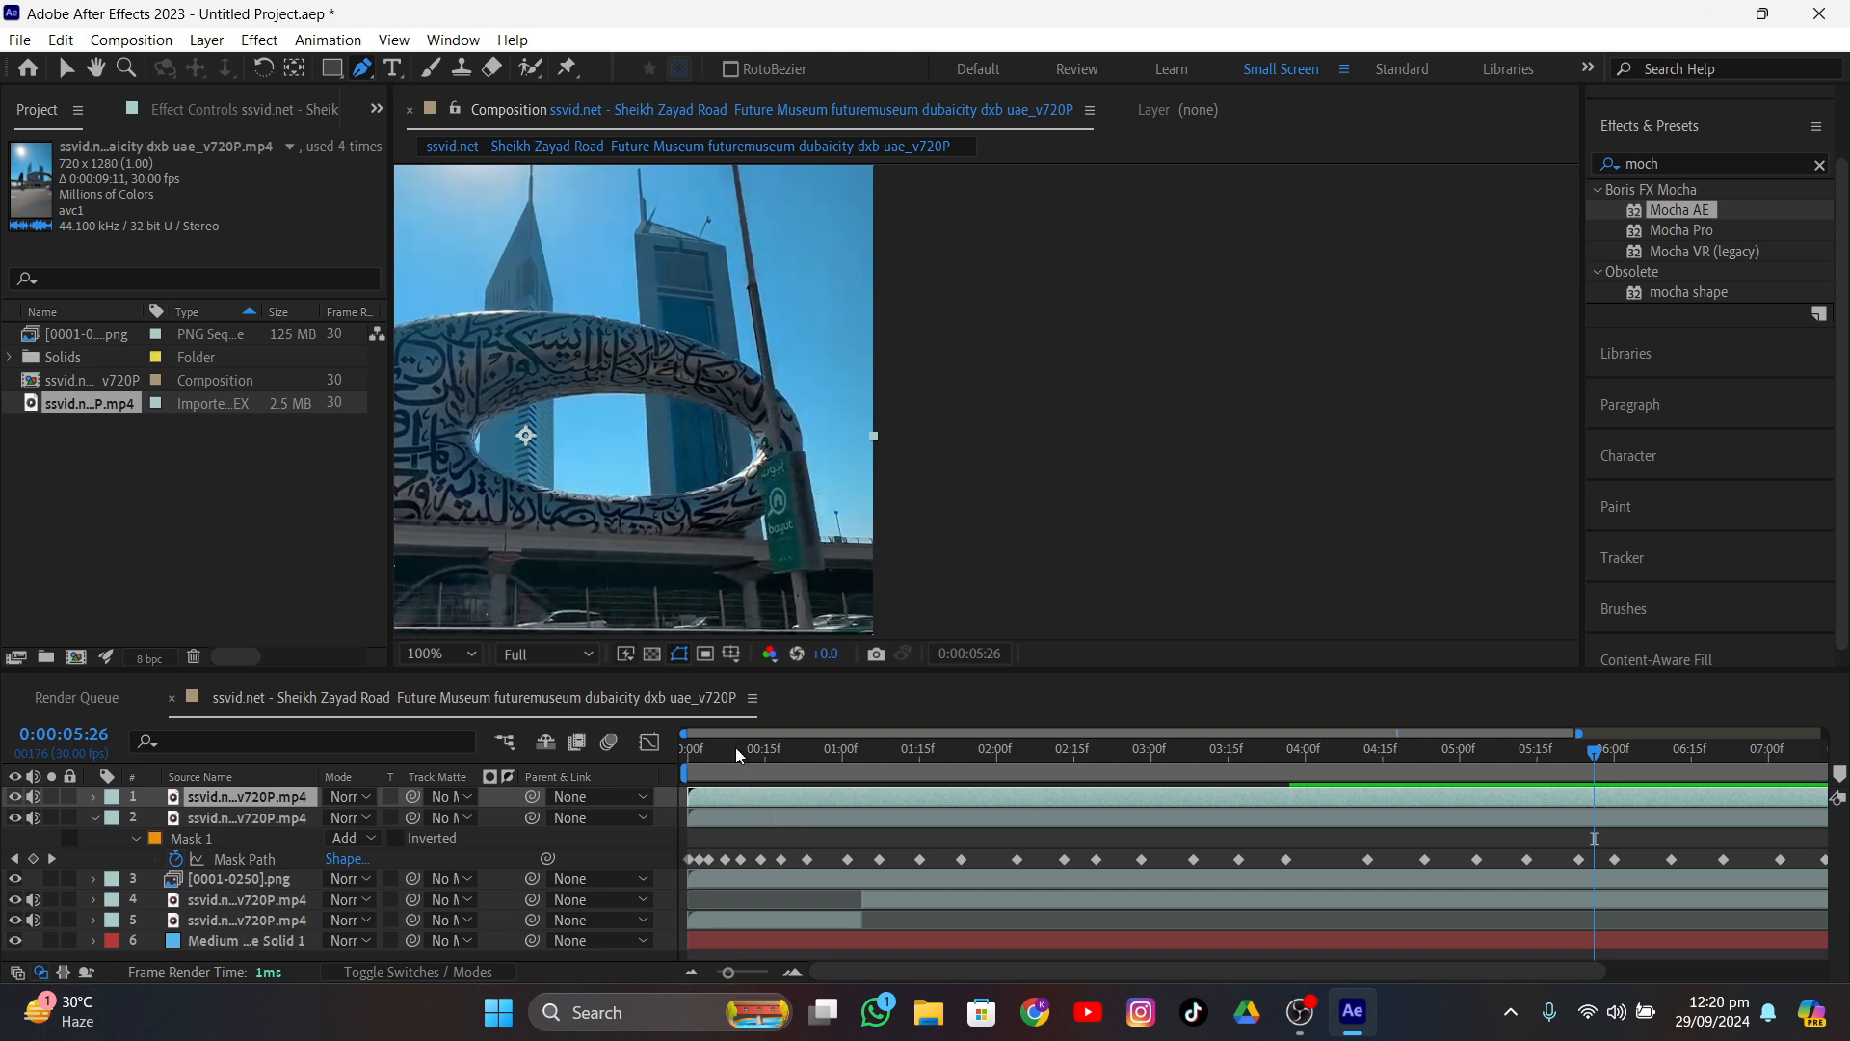
left_click_drag(736, 747, 635, 751)
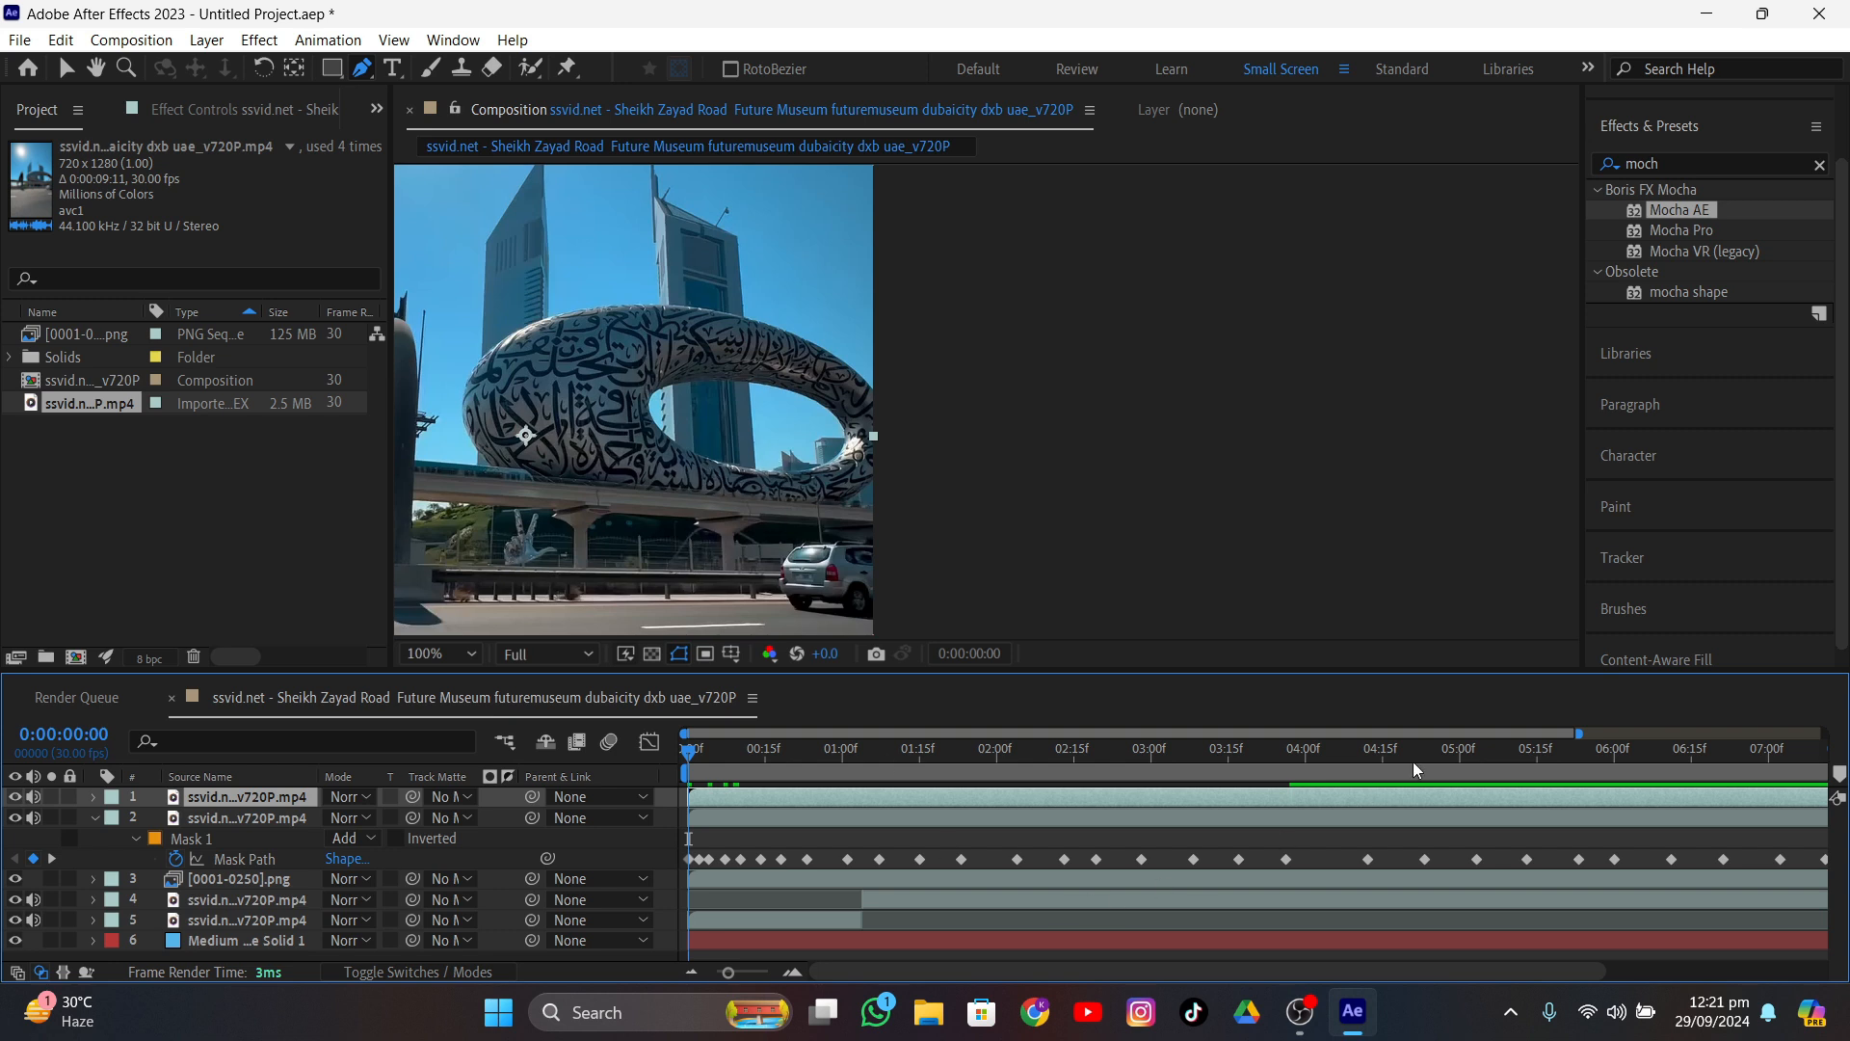
key("ctrl+z")
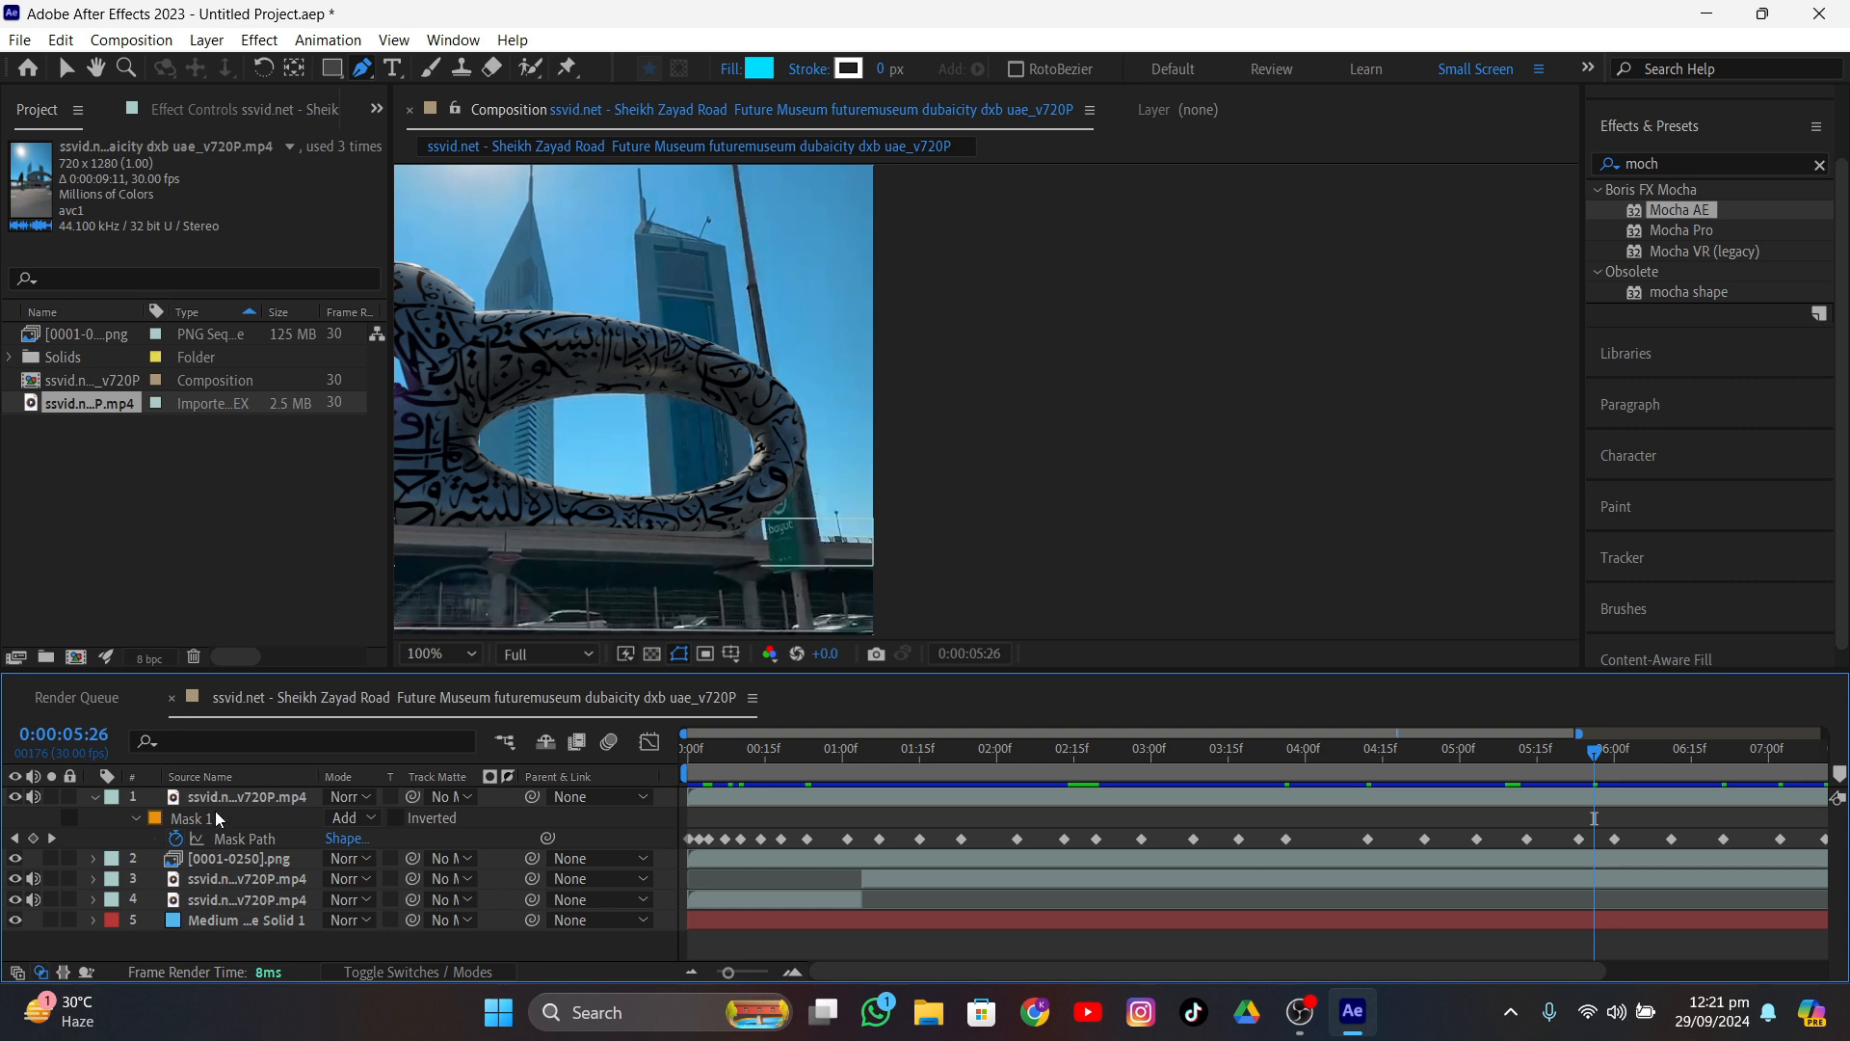
- Add another copy of the museum video as the top layer of the composition
left_click_drag(79, 405, 147, 792)
scroll(1026, 481, "up", 2)
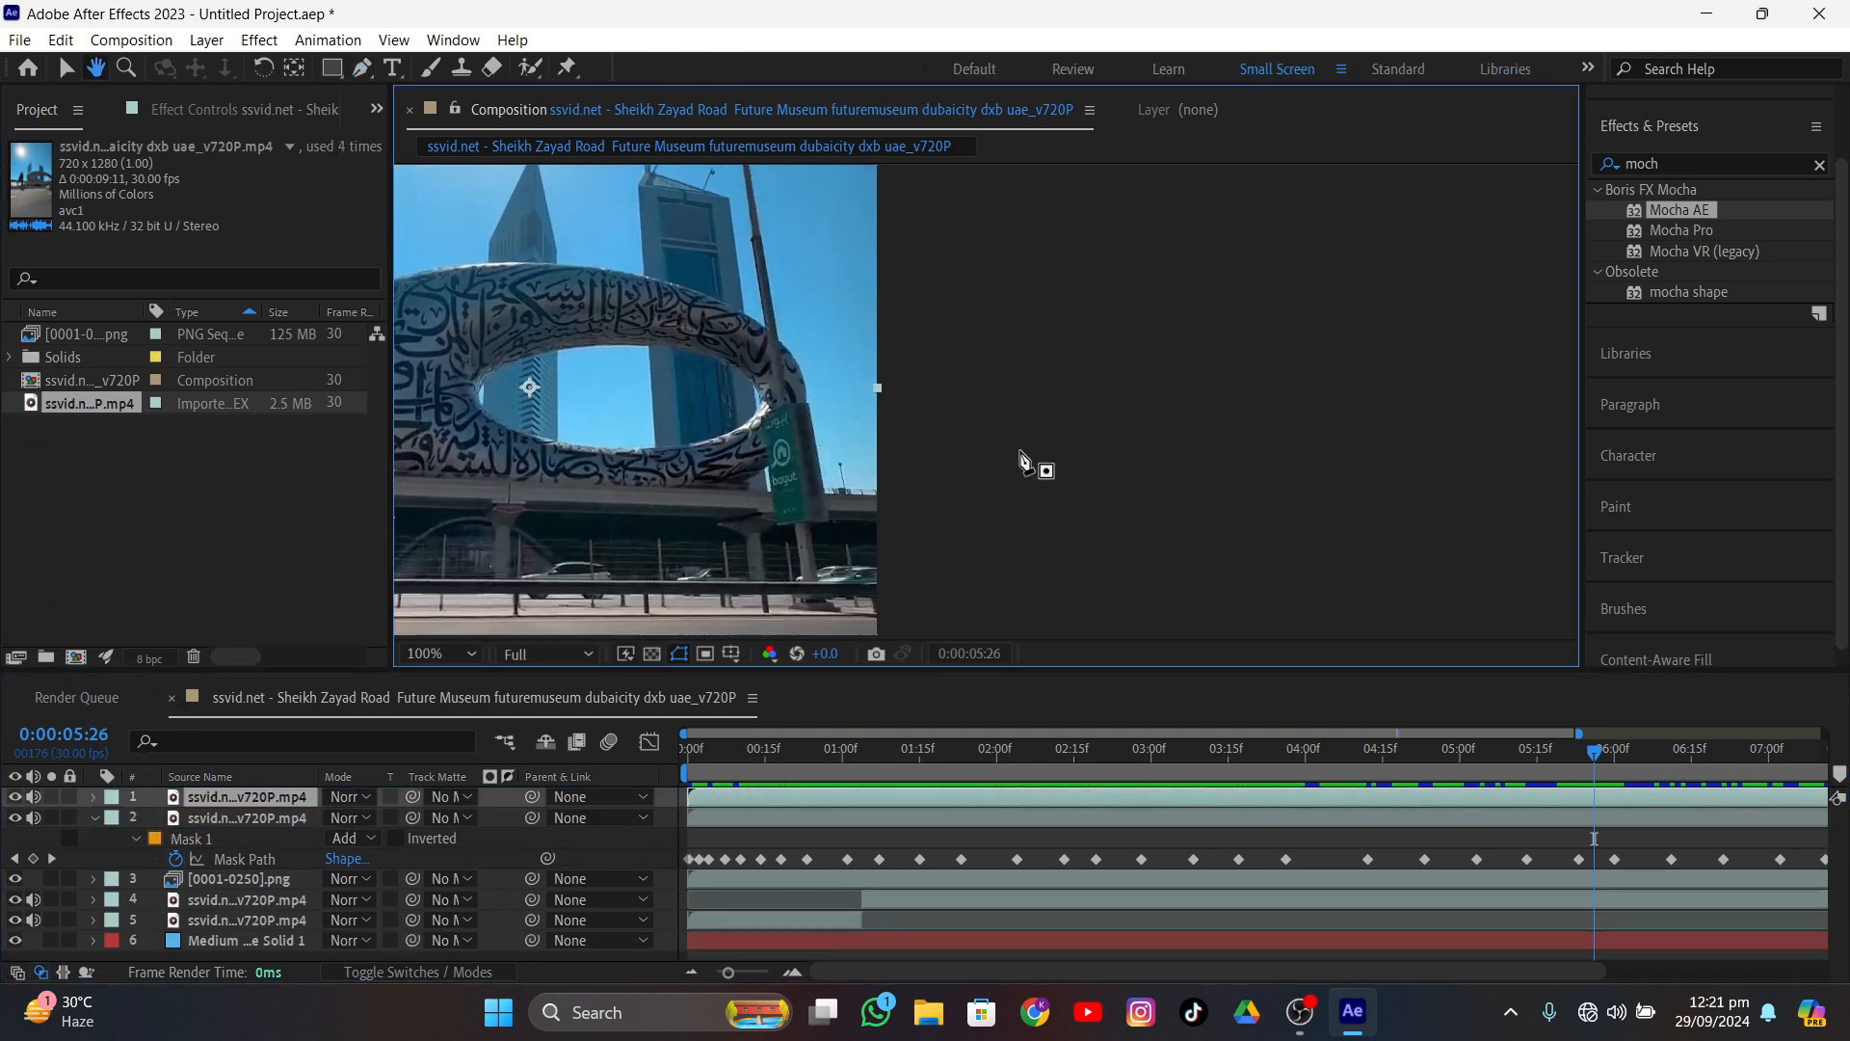
middle_click_drag(796, 499, 901, 396)
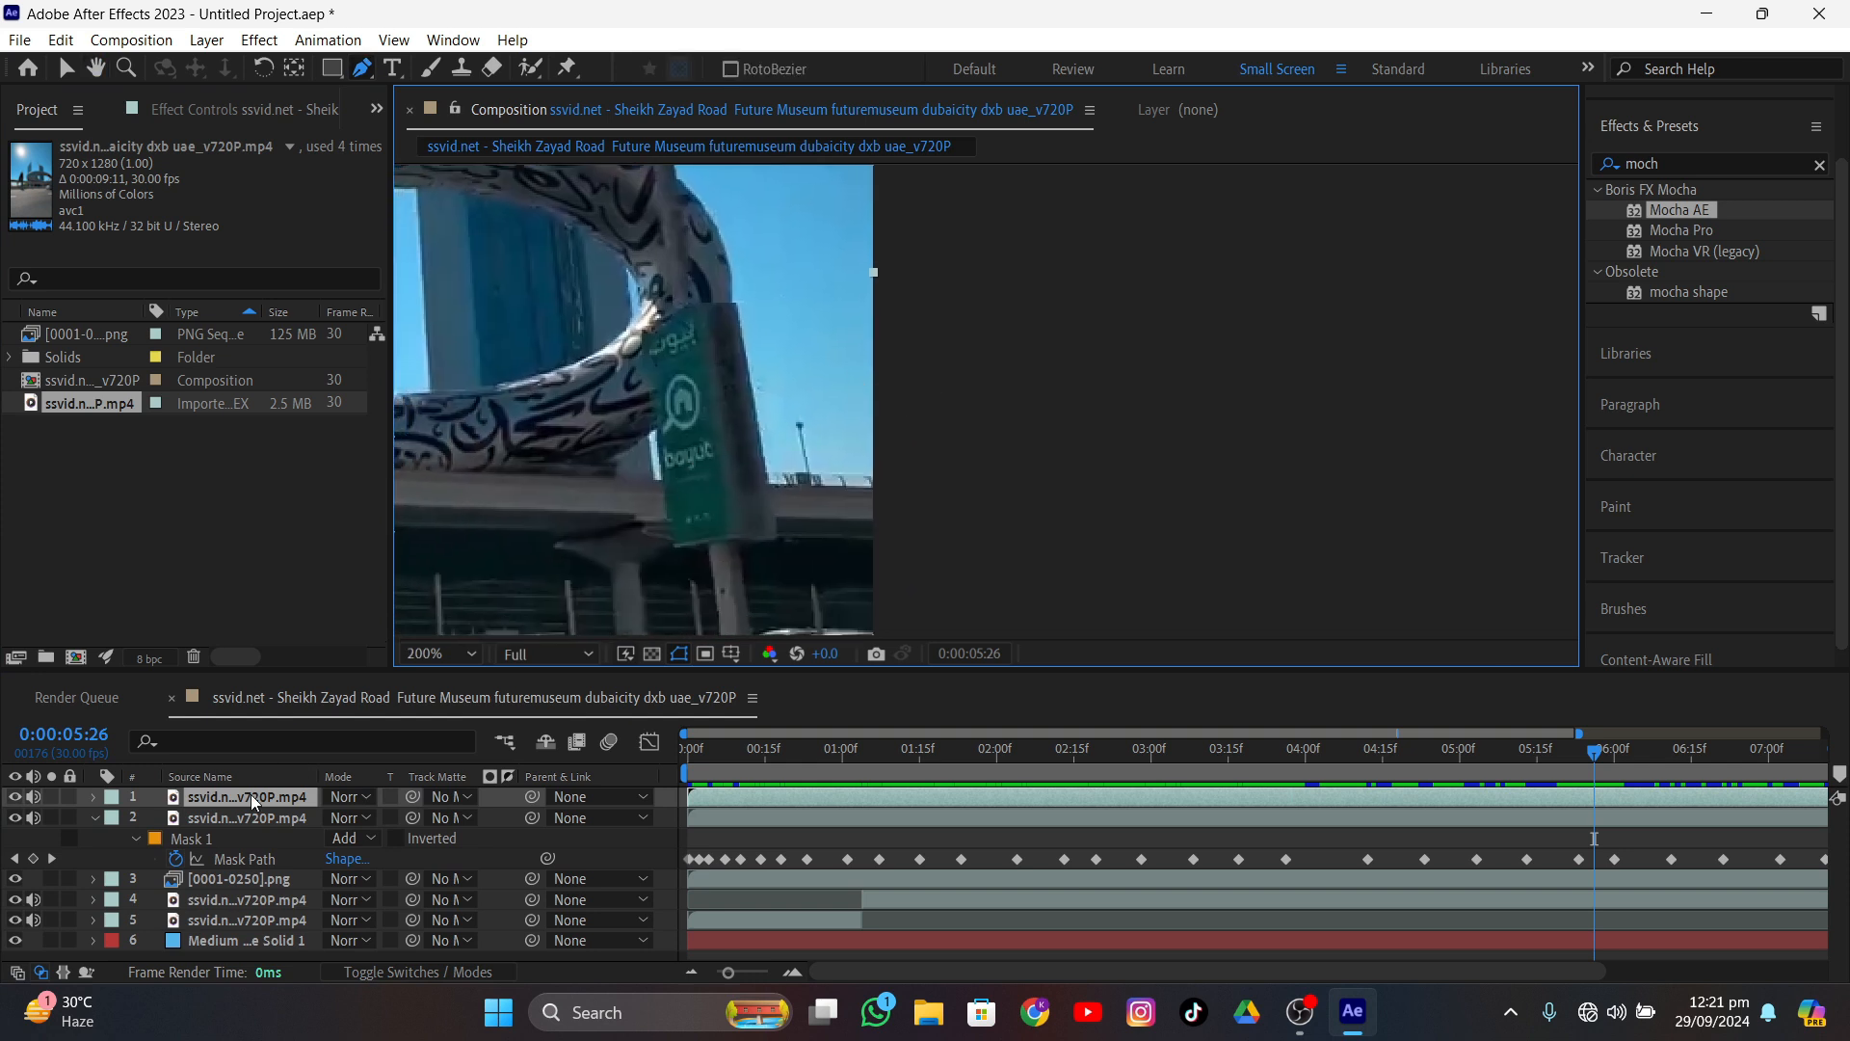
- At 0:00:05:26, begin a Pen mask on the top copy, tracing from the banner's lower edge up its right side and across its top
scroll(714, 545, "up", 2)
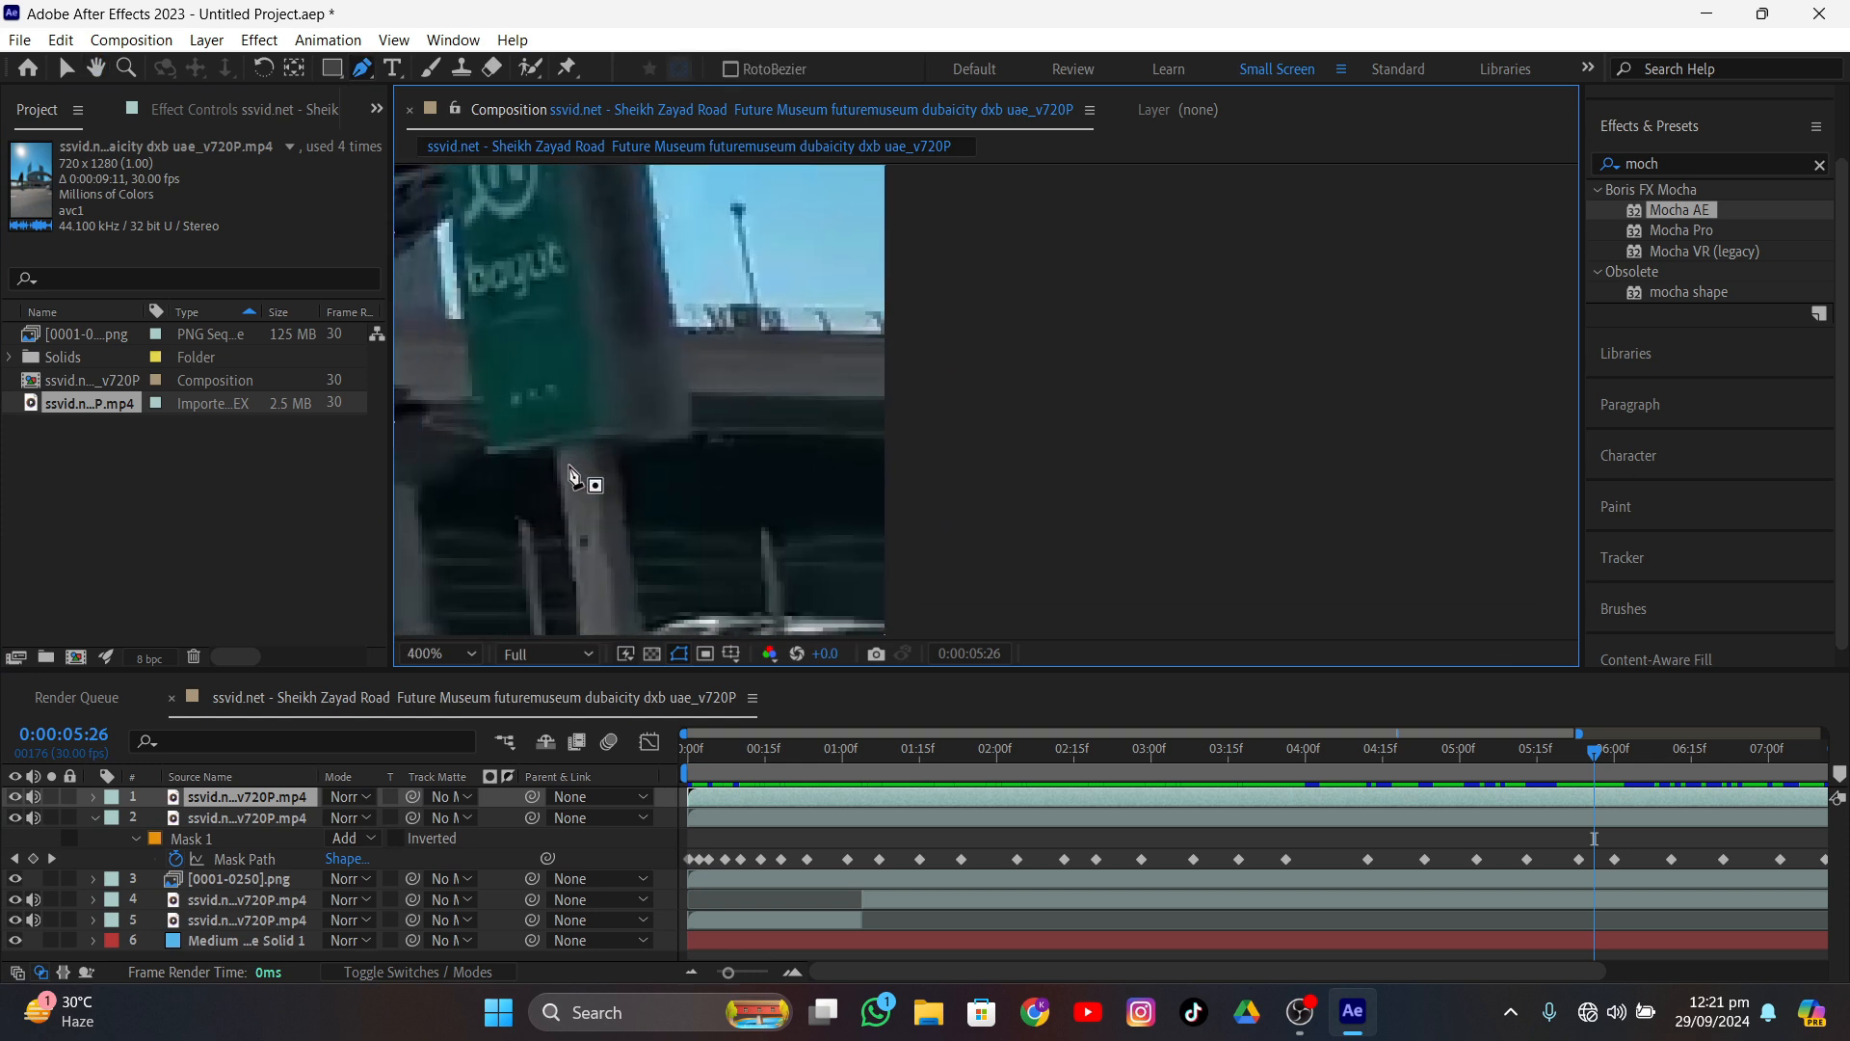
left_click(621, 453)
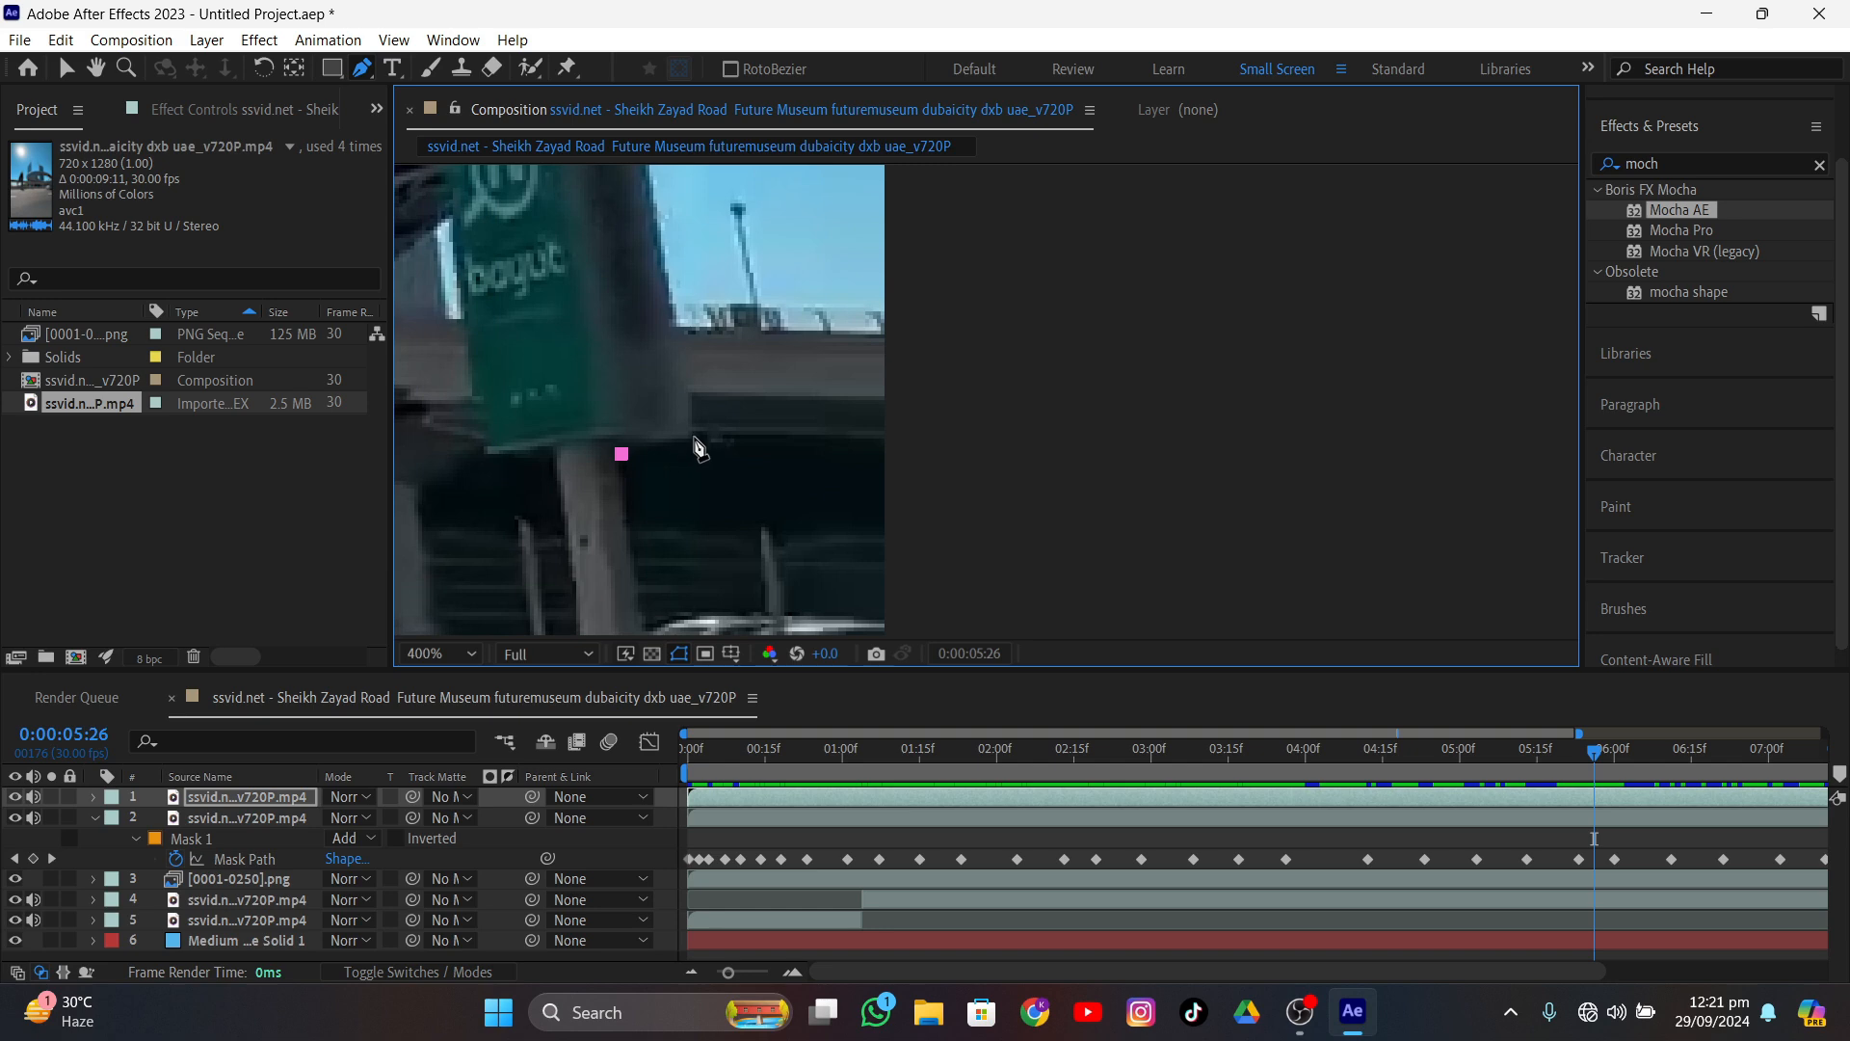
scroll(660, 260, "down", 1)
middle_click_drag(661, 258, 568, 413)
scroll(576, 407, "up", 1)
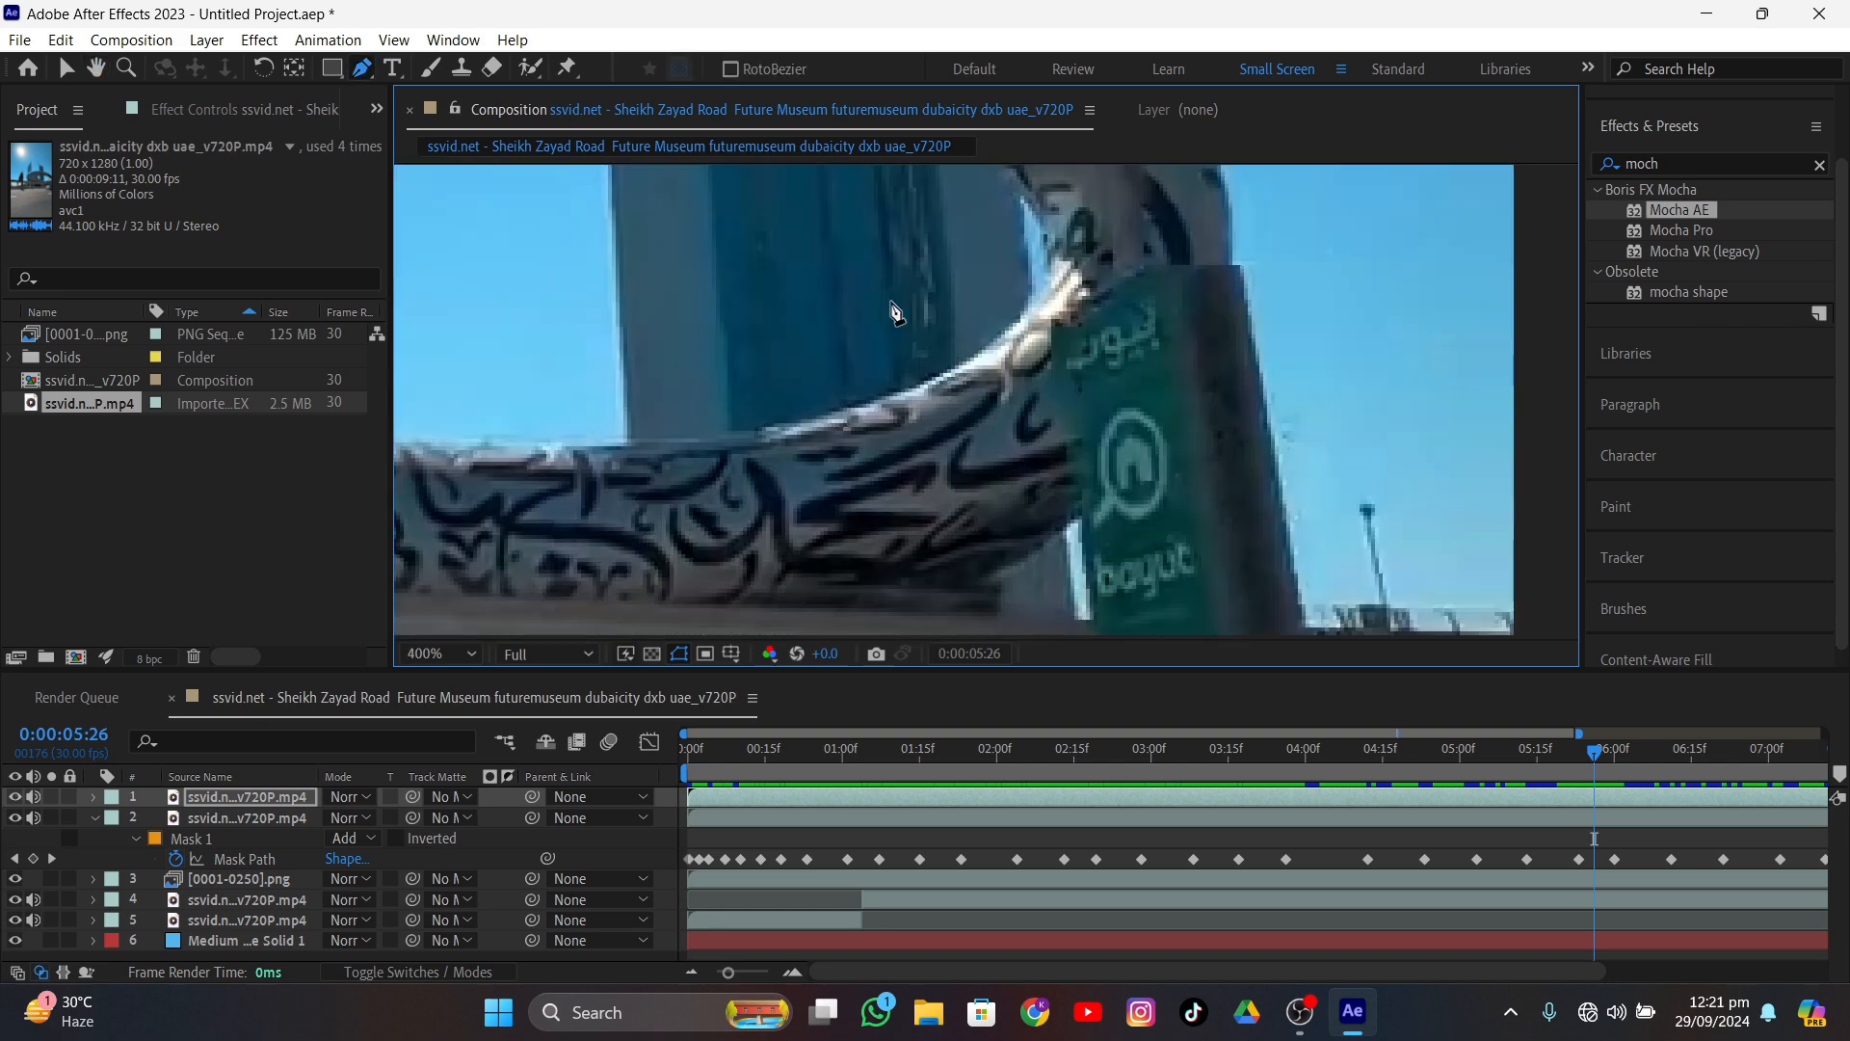
left_click(1240, 266)
scroll(1118, 221, "down", 1)
middle_click_drag(1114, 223, 981, 461)
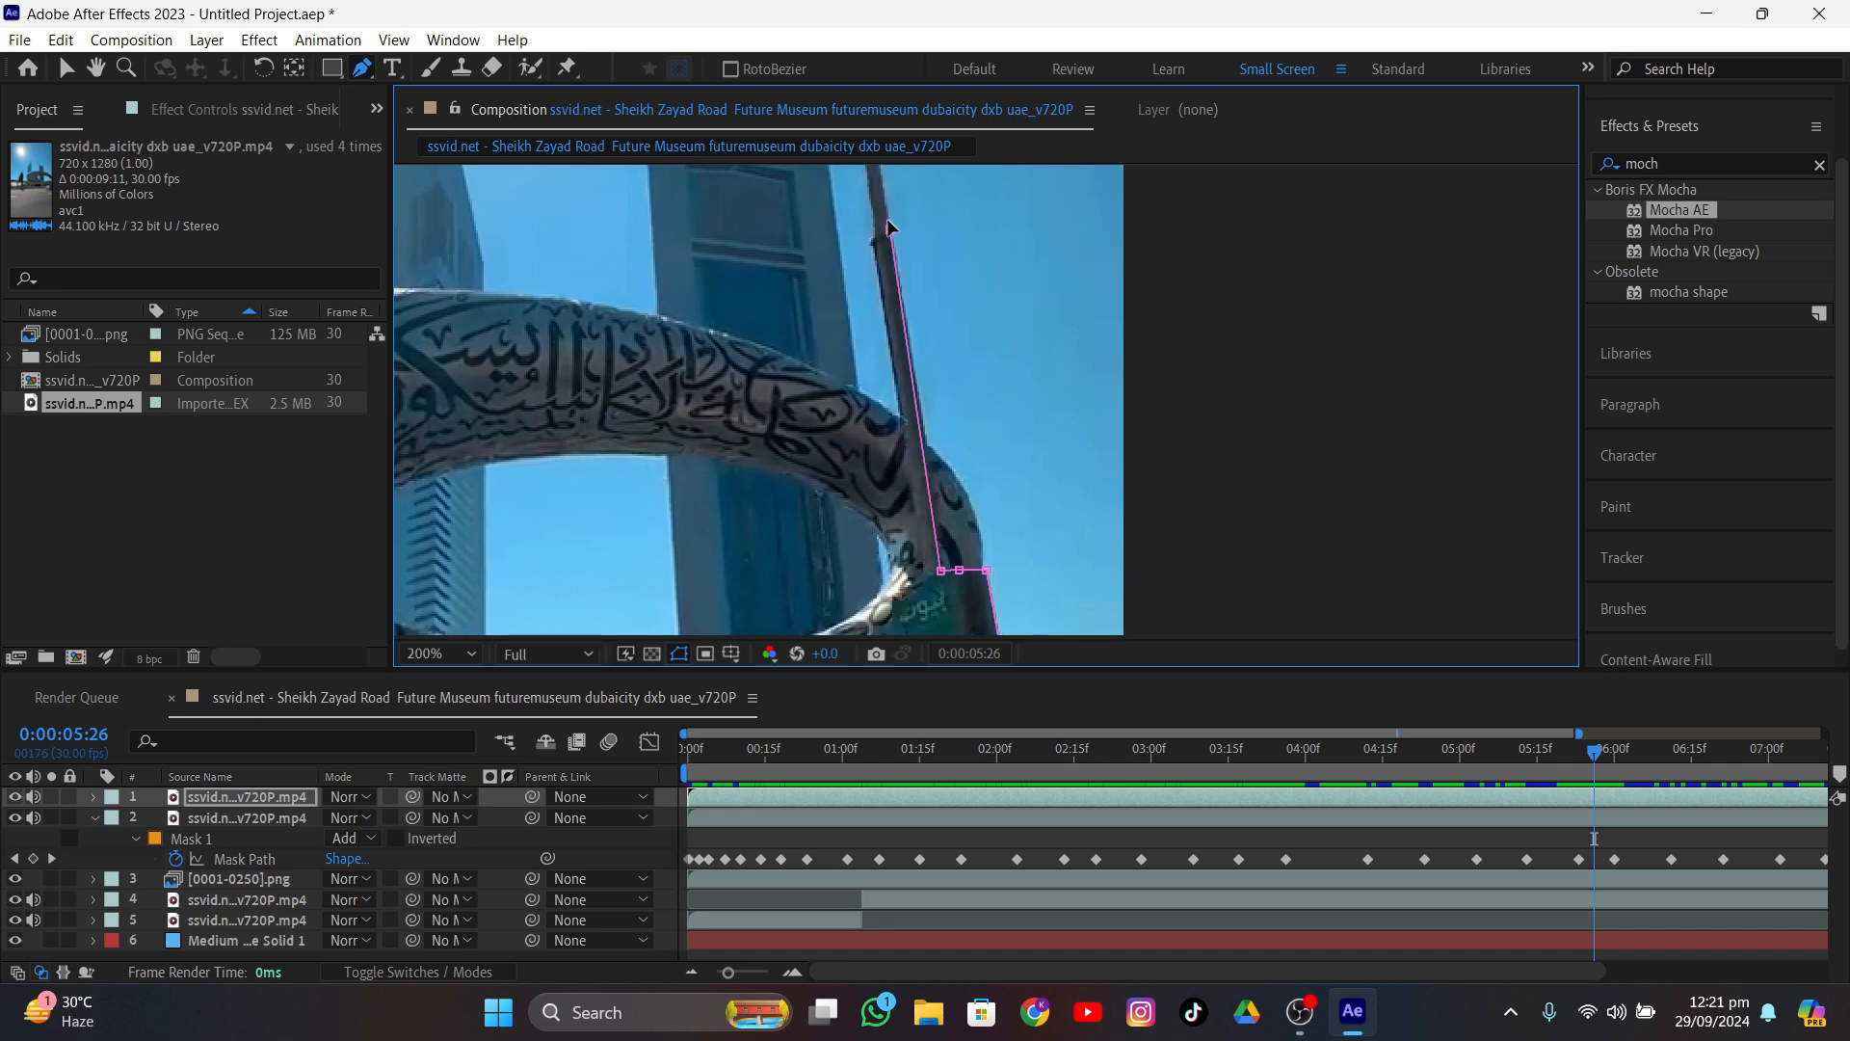
- Extend the mask up the lamp post's right side and place a point across its dark upper joint on the left side
middle_click_drag(896, 241, 884, 405)
scroll(884, 416, "up", 1)
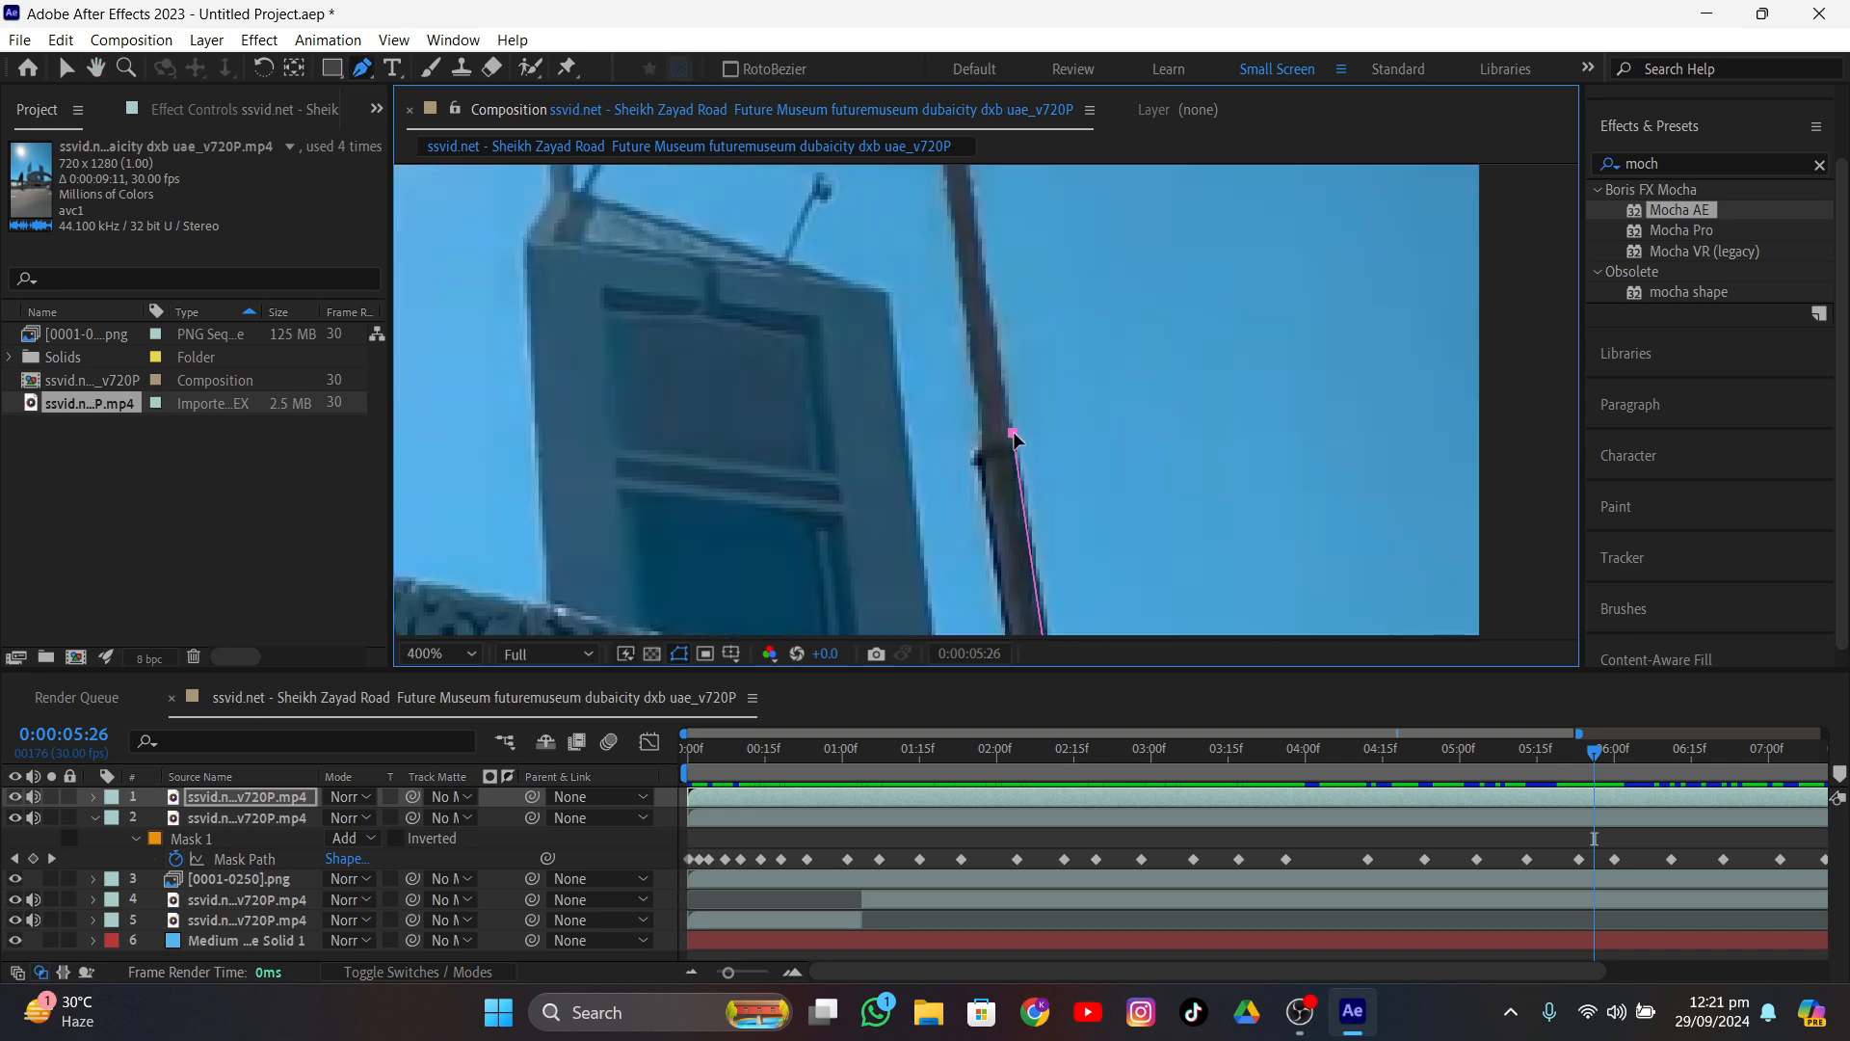
middle_click_drag(1019, 510, 728, 183)
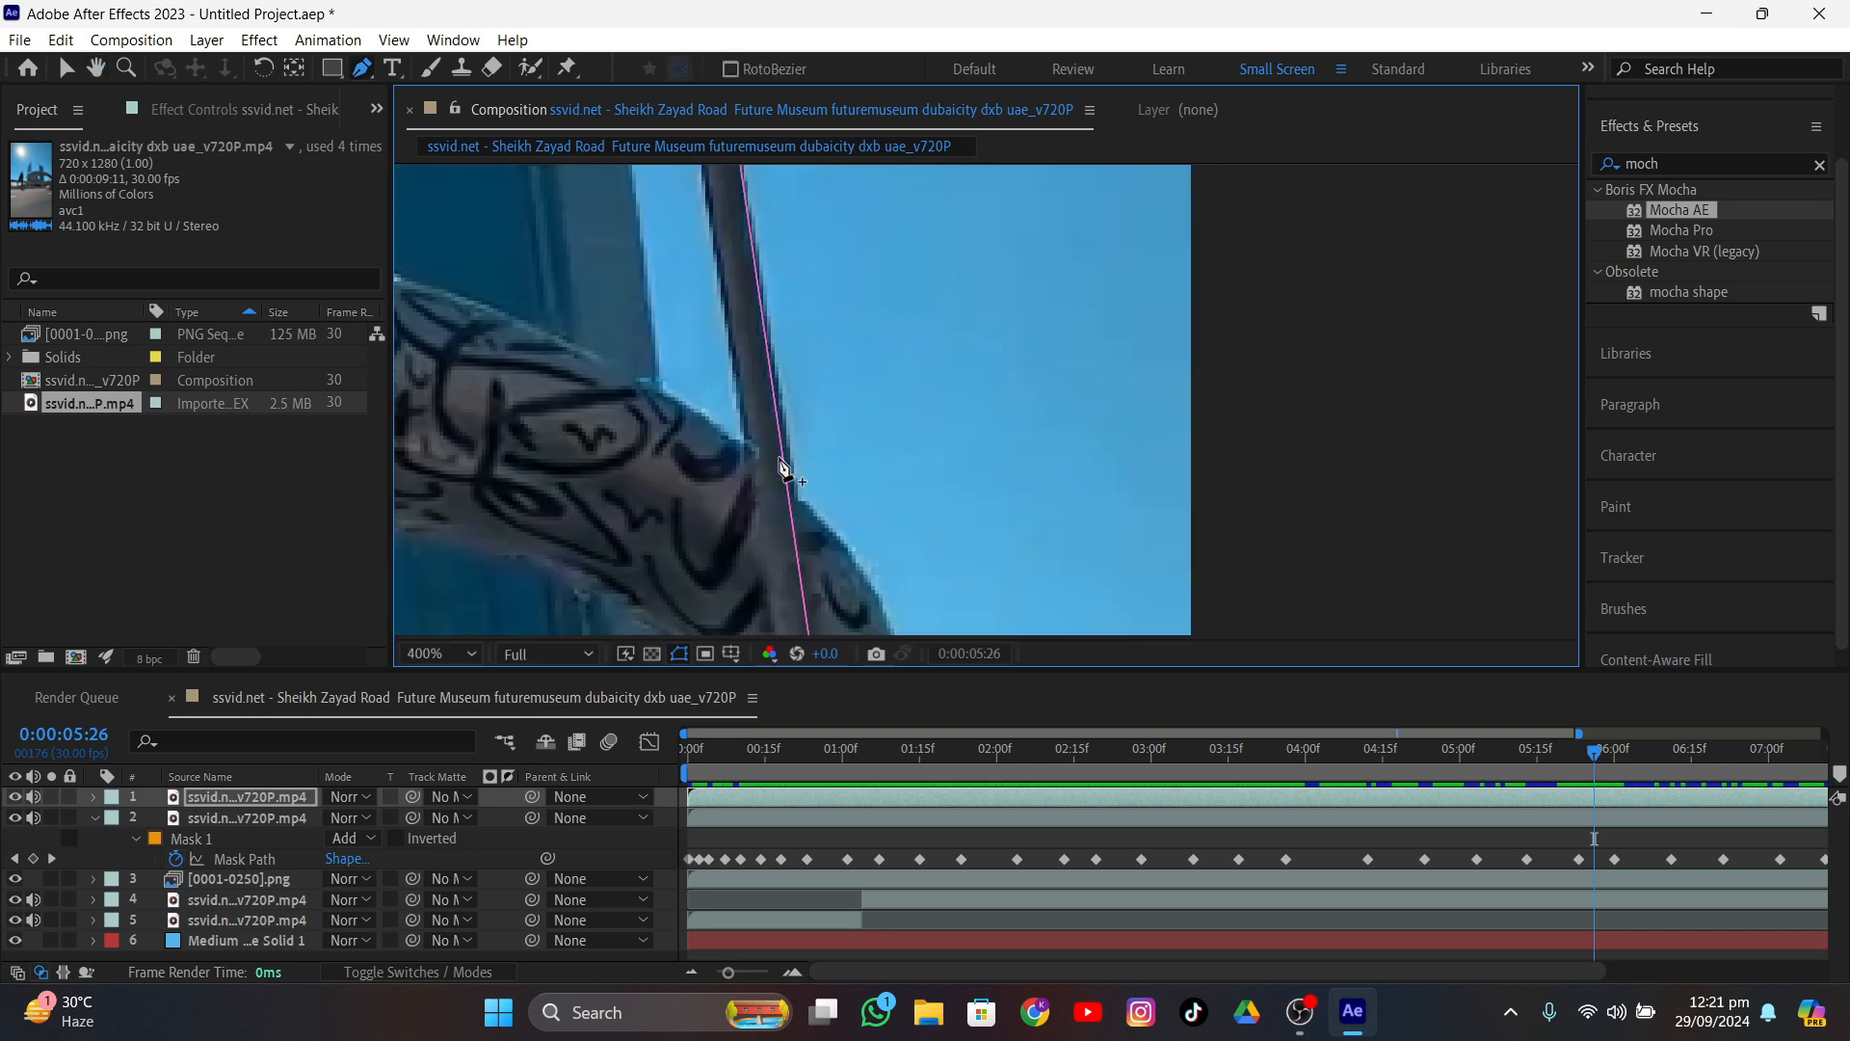
middle_click_drag(804, 540, 689, 347)
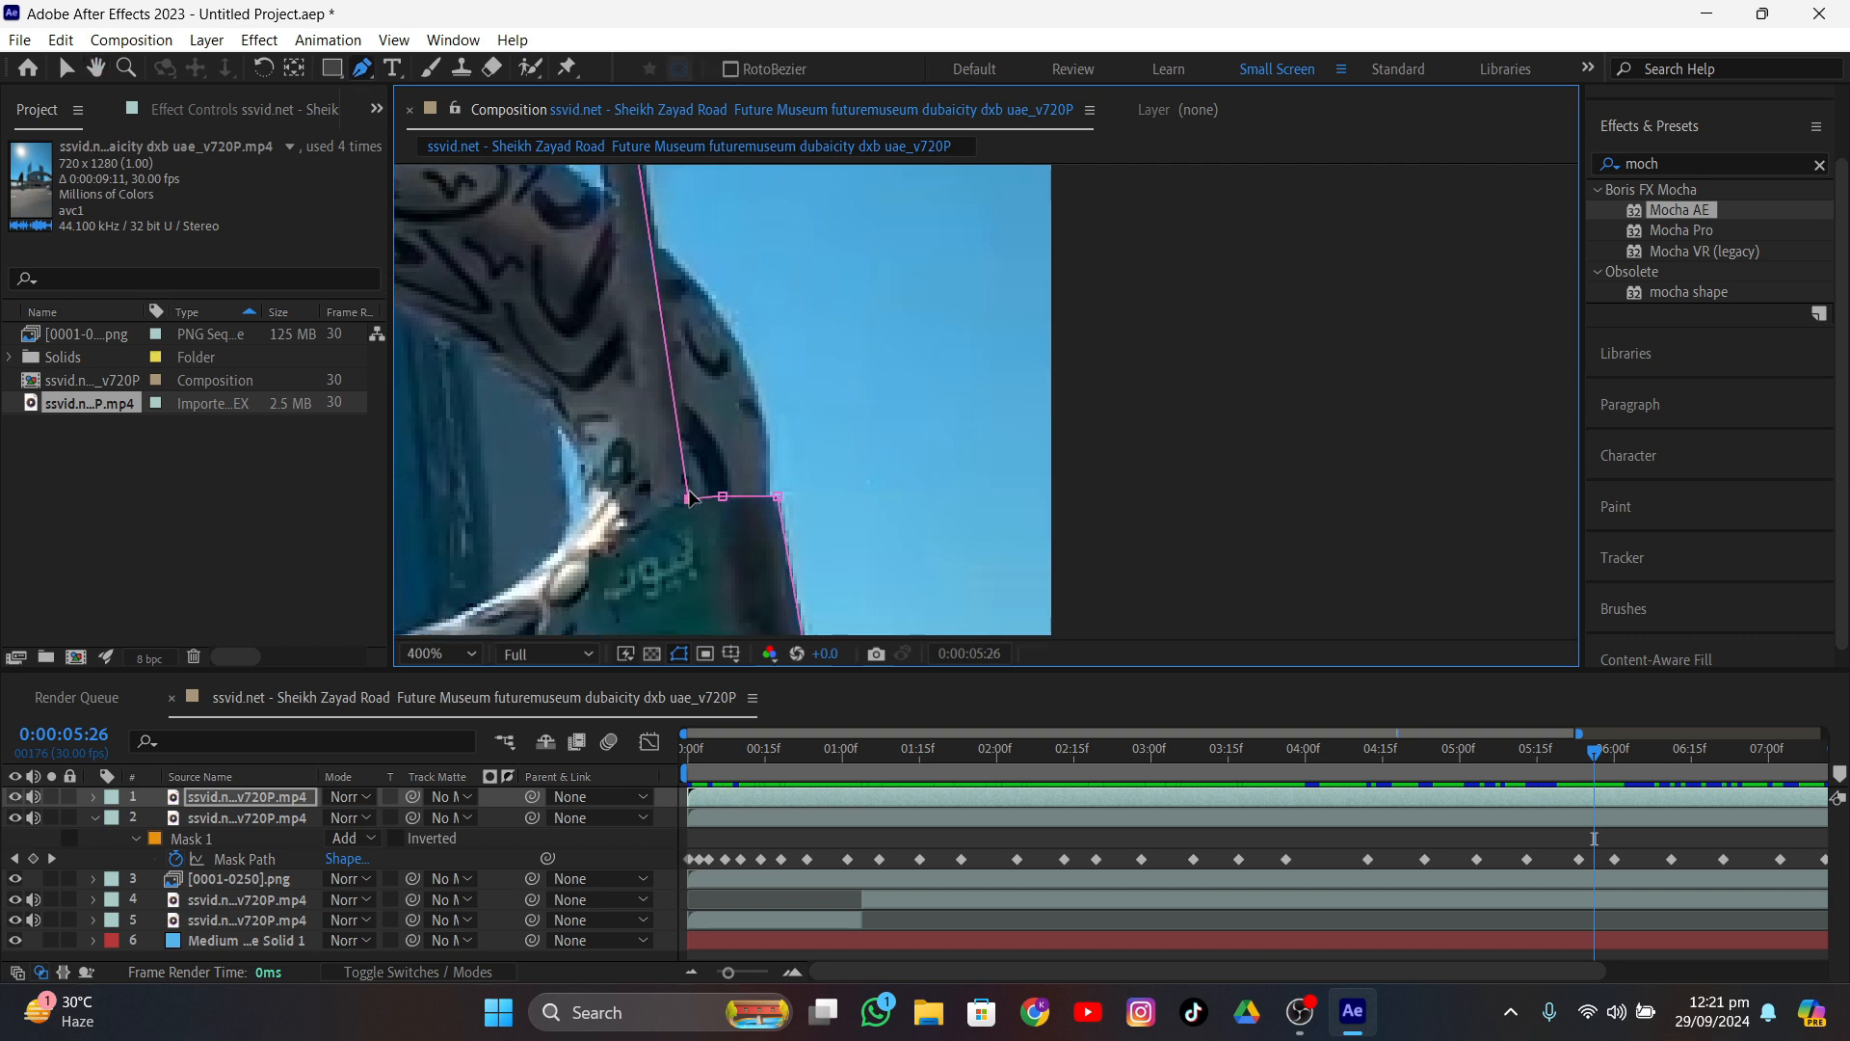
scroll(688, 299, "down", 1)
middle_click_drag(688, 282, 714, 534)
left_click(795, 367)
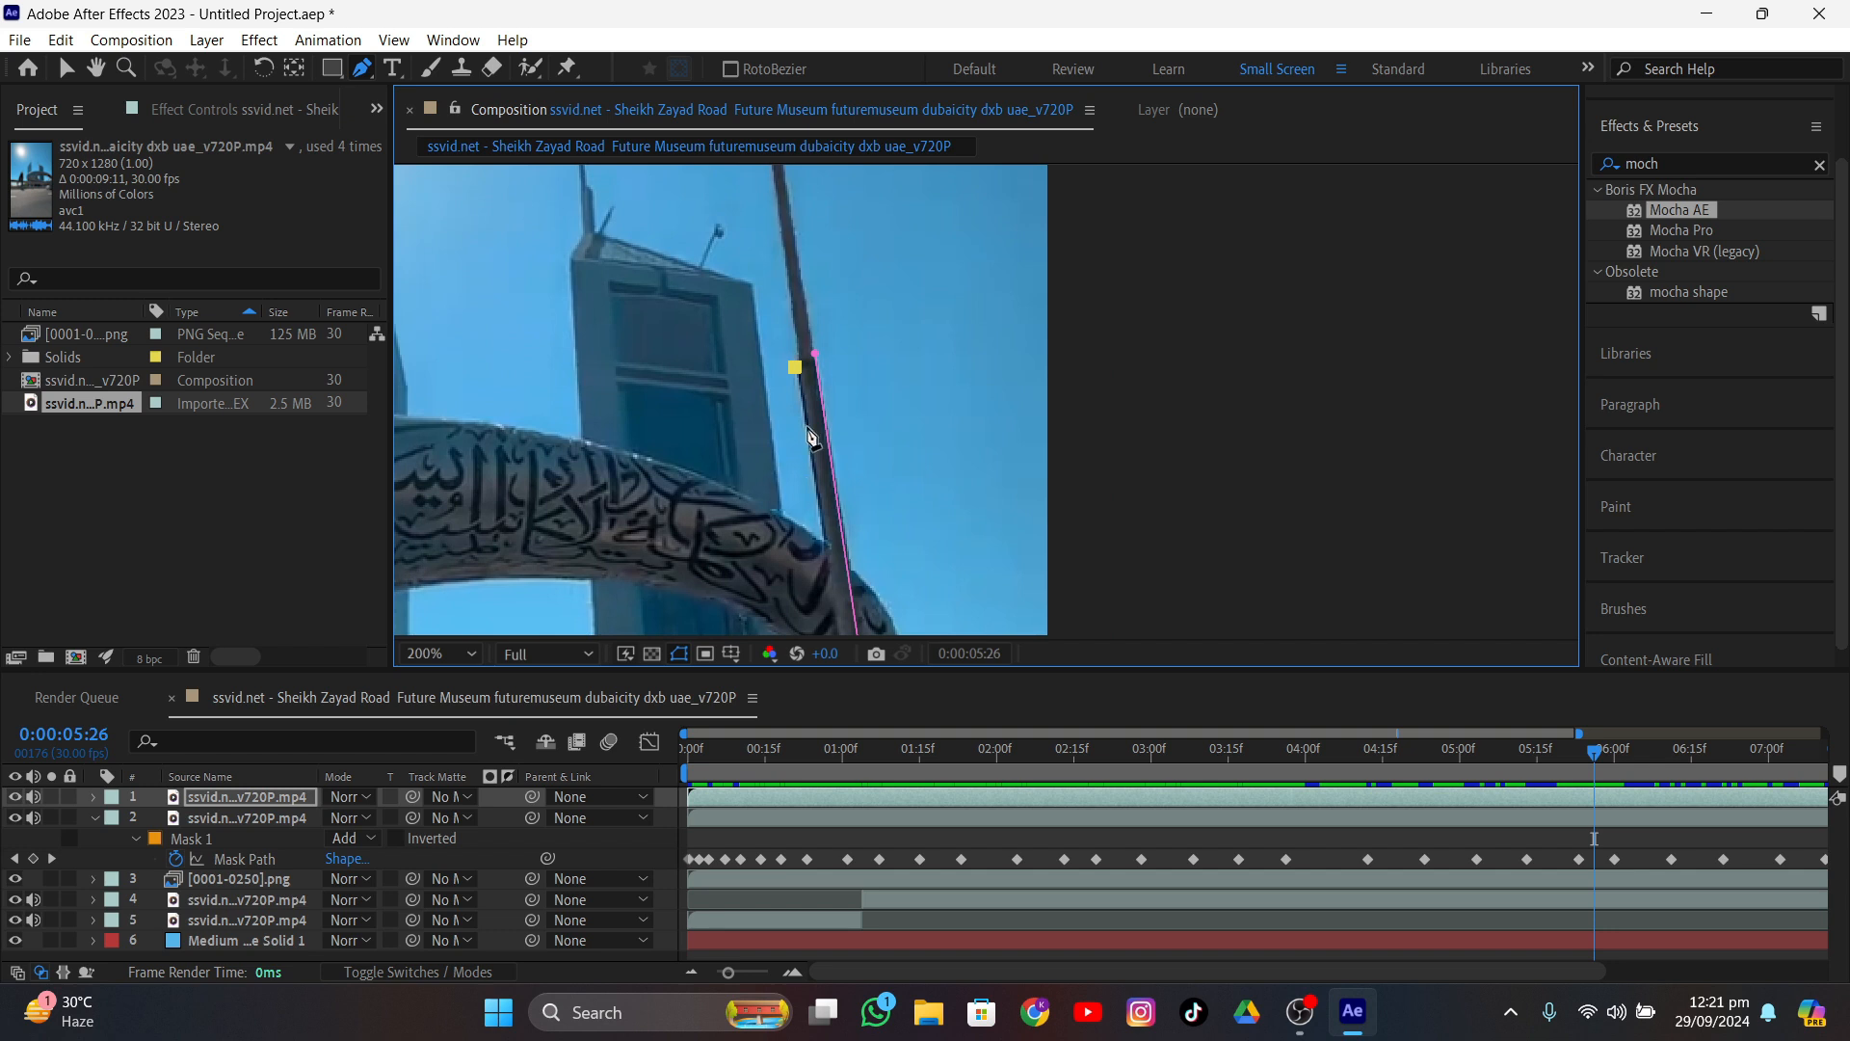
key("period")
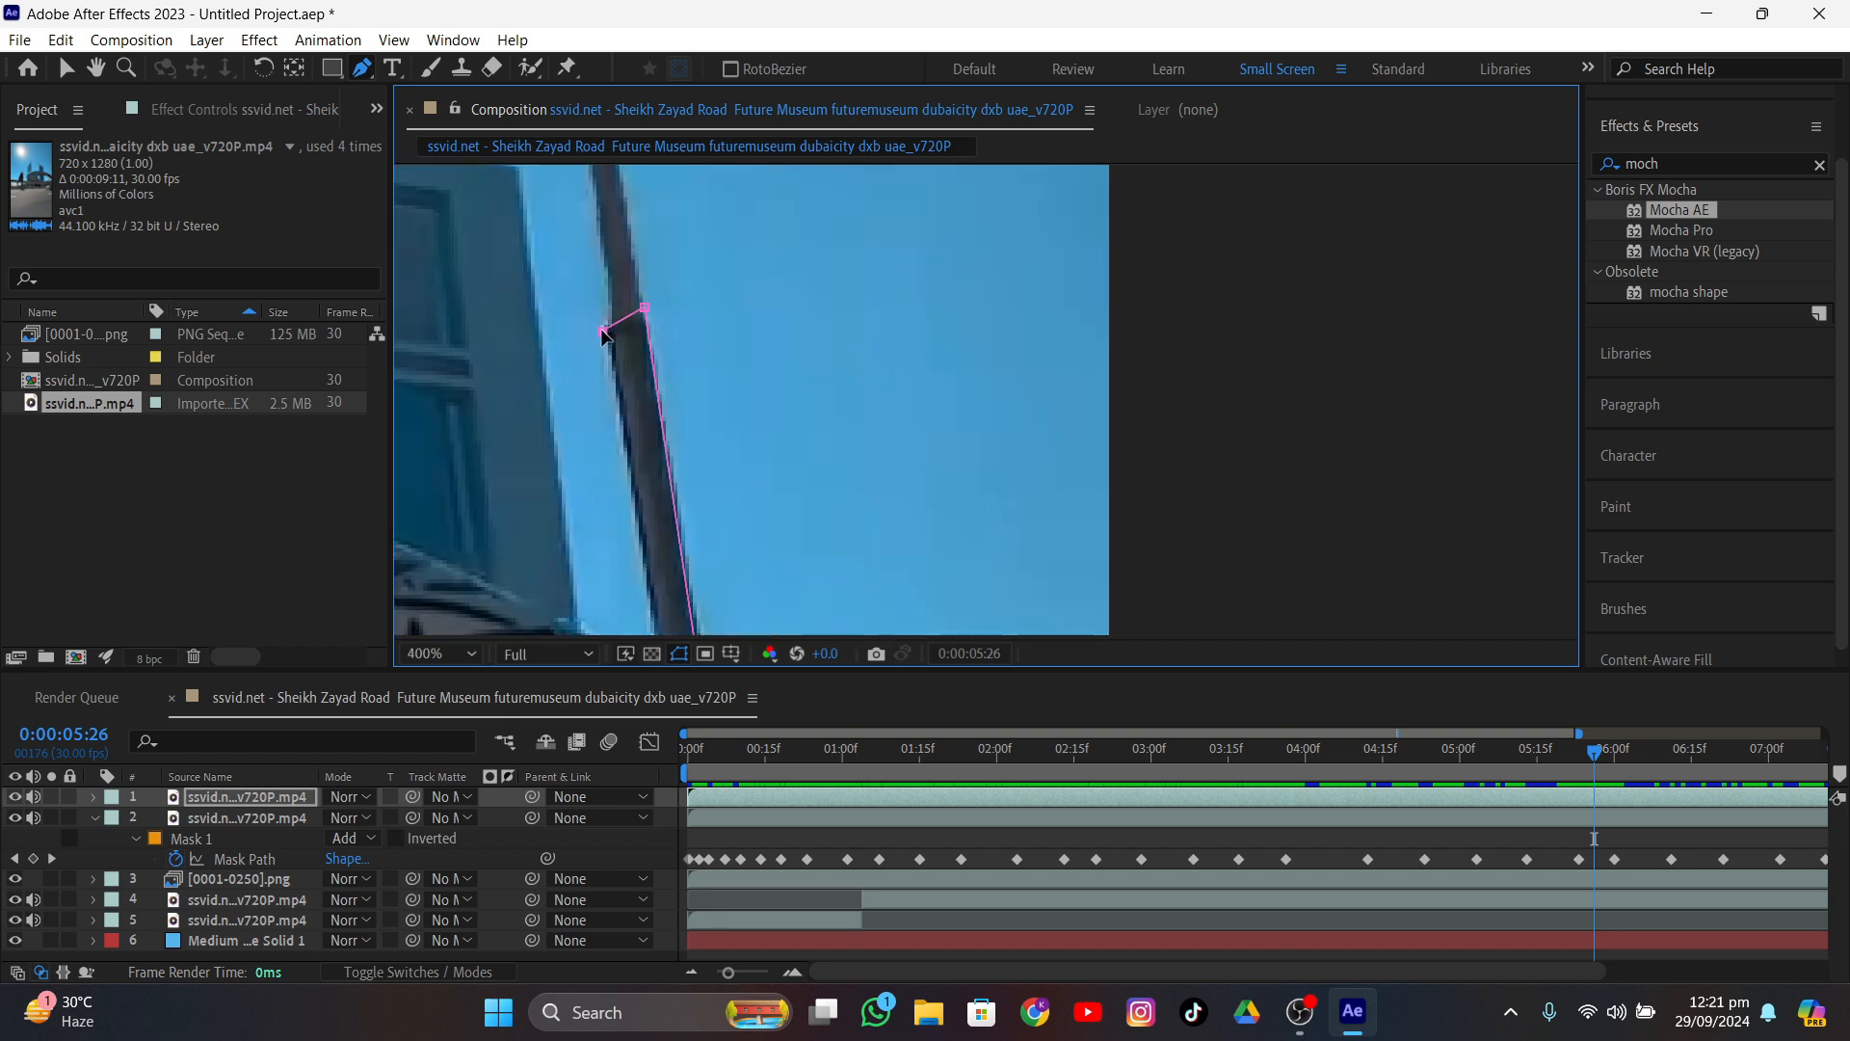
- Trace the mask down the lamp post's left side, around the banner's left and lower edges, and close it at the starting point
middle_click_drag(659, 453, 607, 207)
middle_click_drag(756, 501, 721, 388)
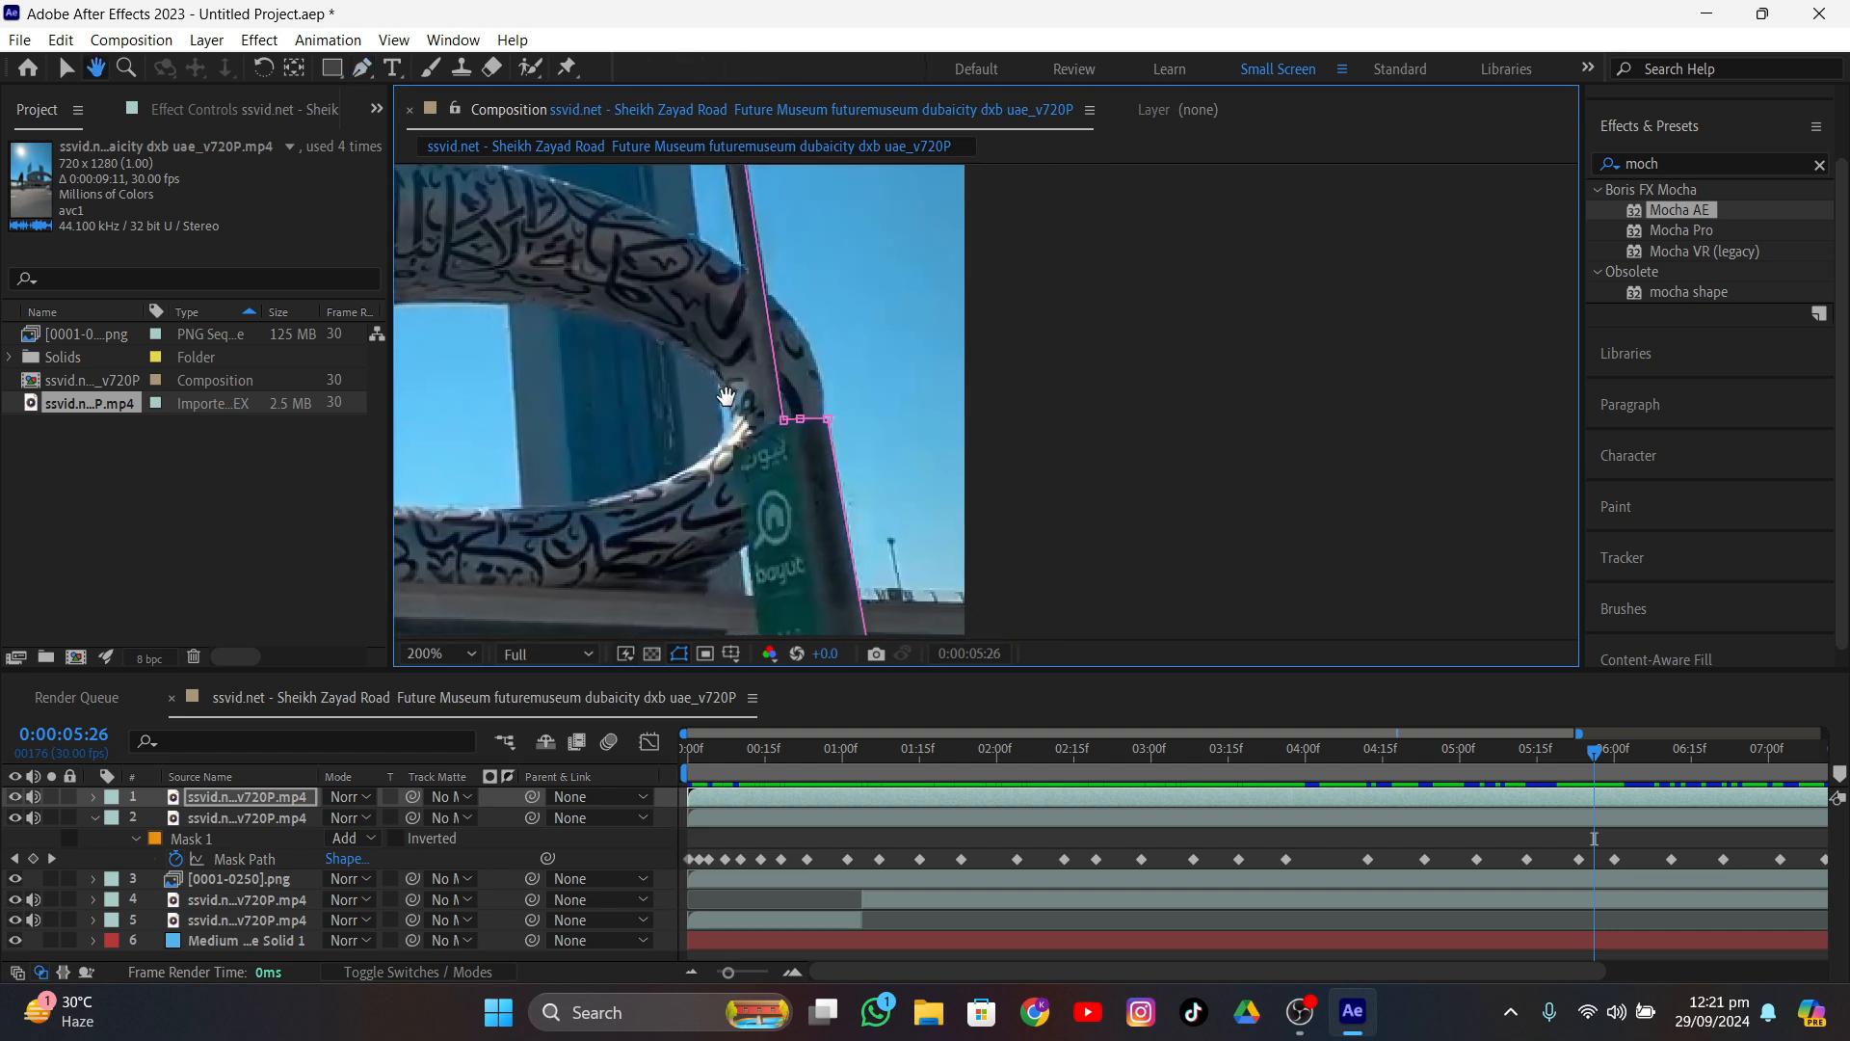
scroll(738, 406, "up", 1)
left_click(1053, 450)
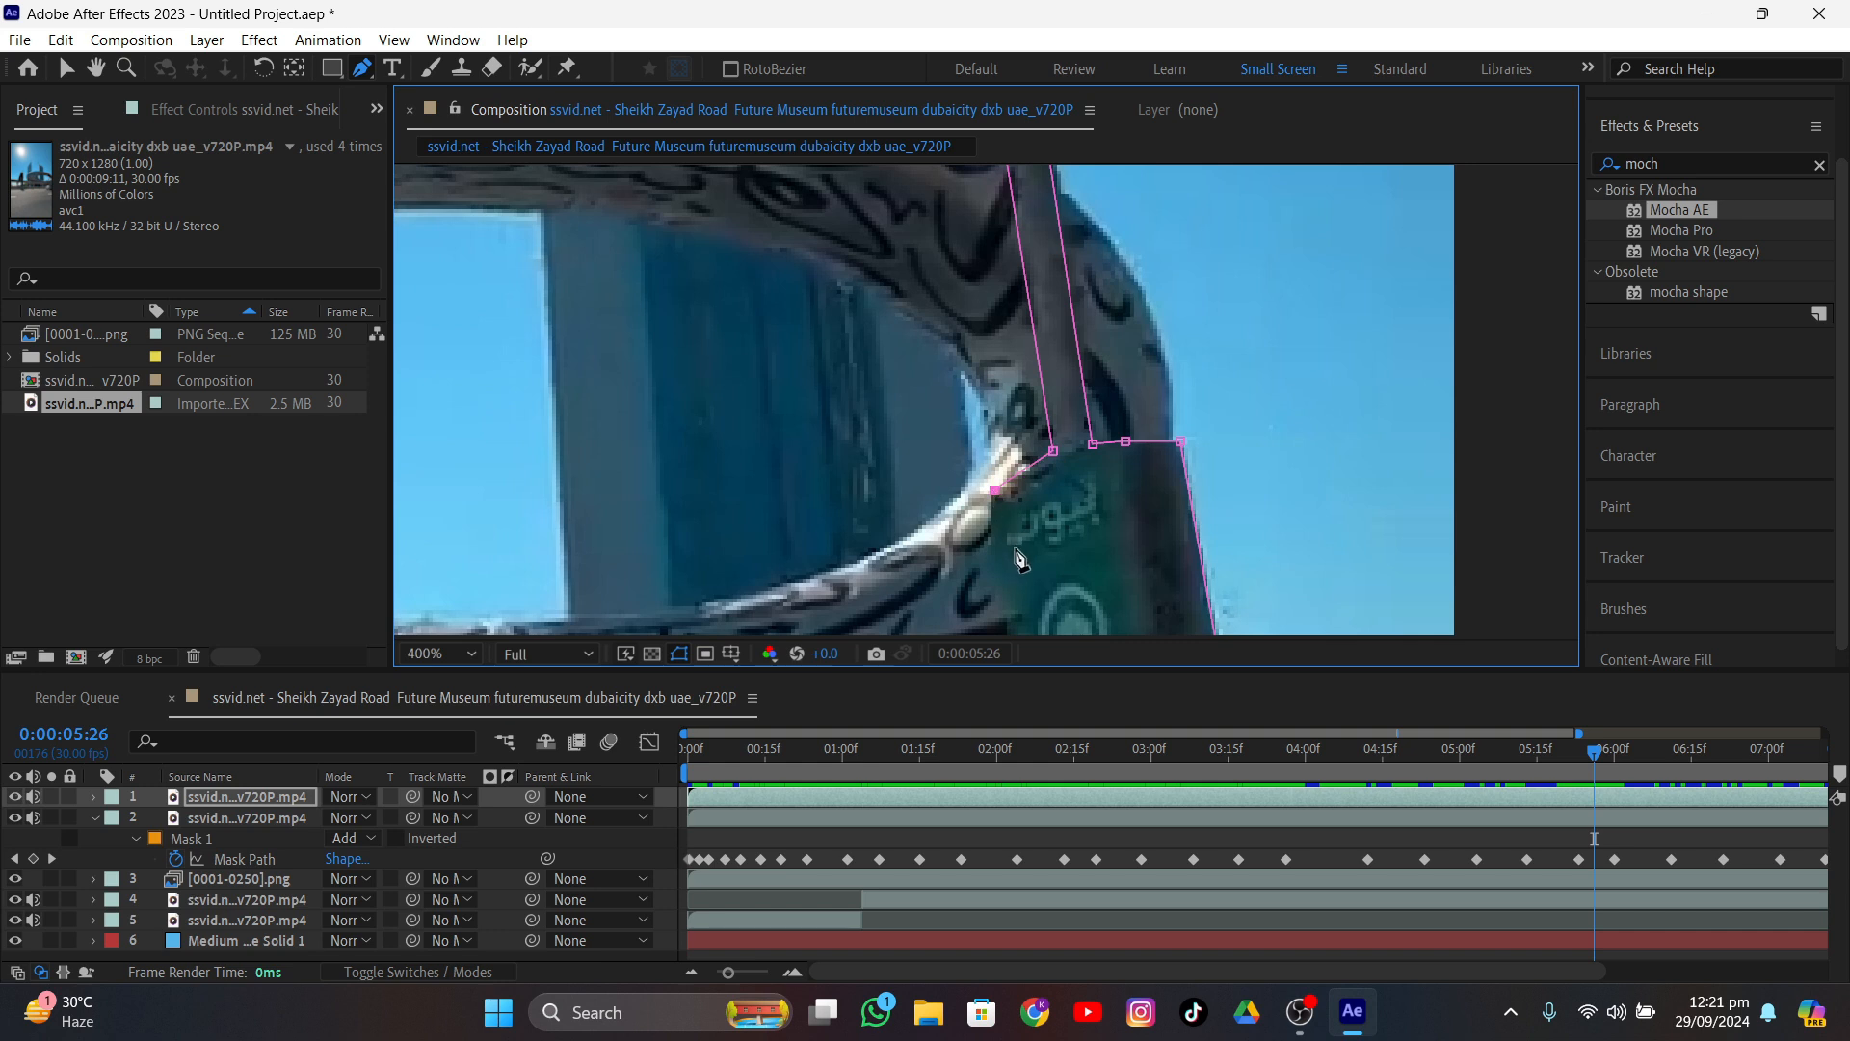
middle_click_drag(1017, 556, 904, 350)
middle_click_drag(854, 471, 703, 251)
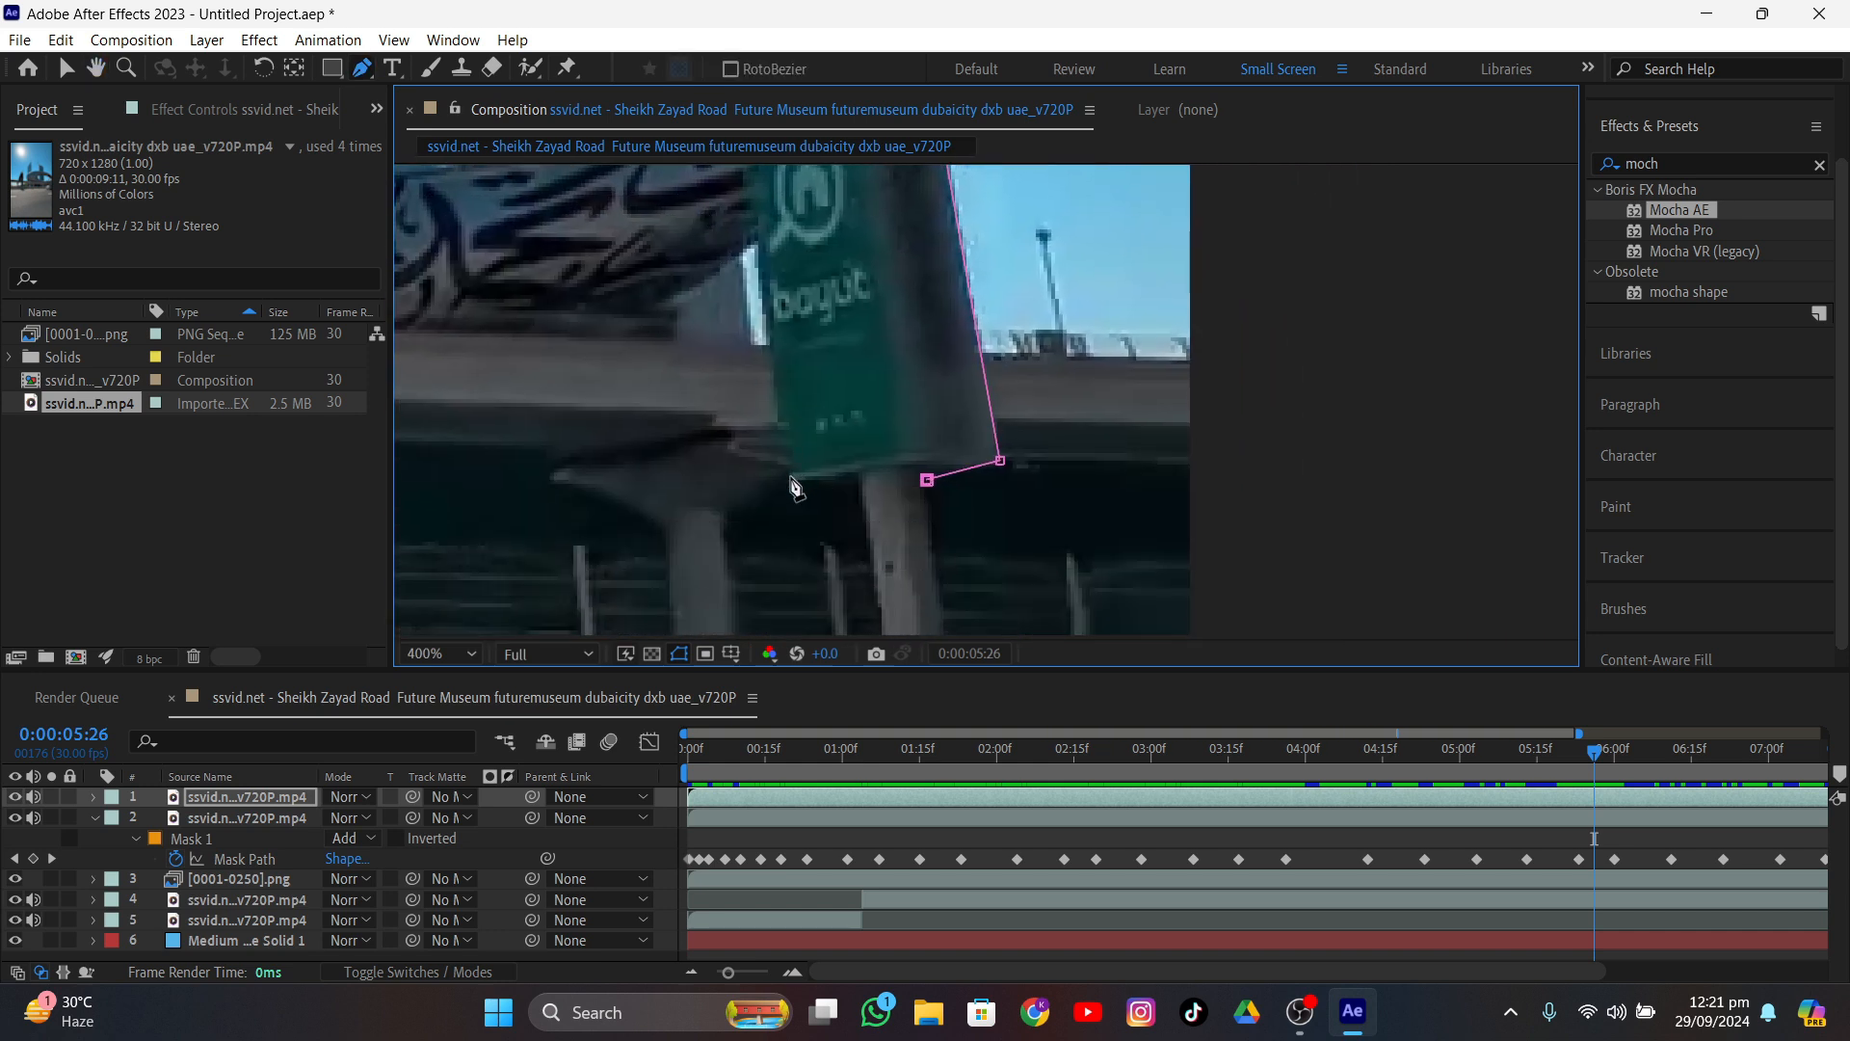
left_click(791, 476)
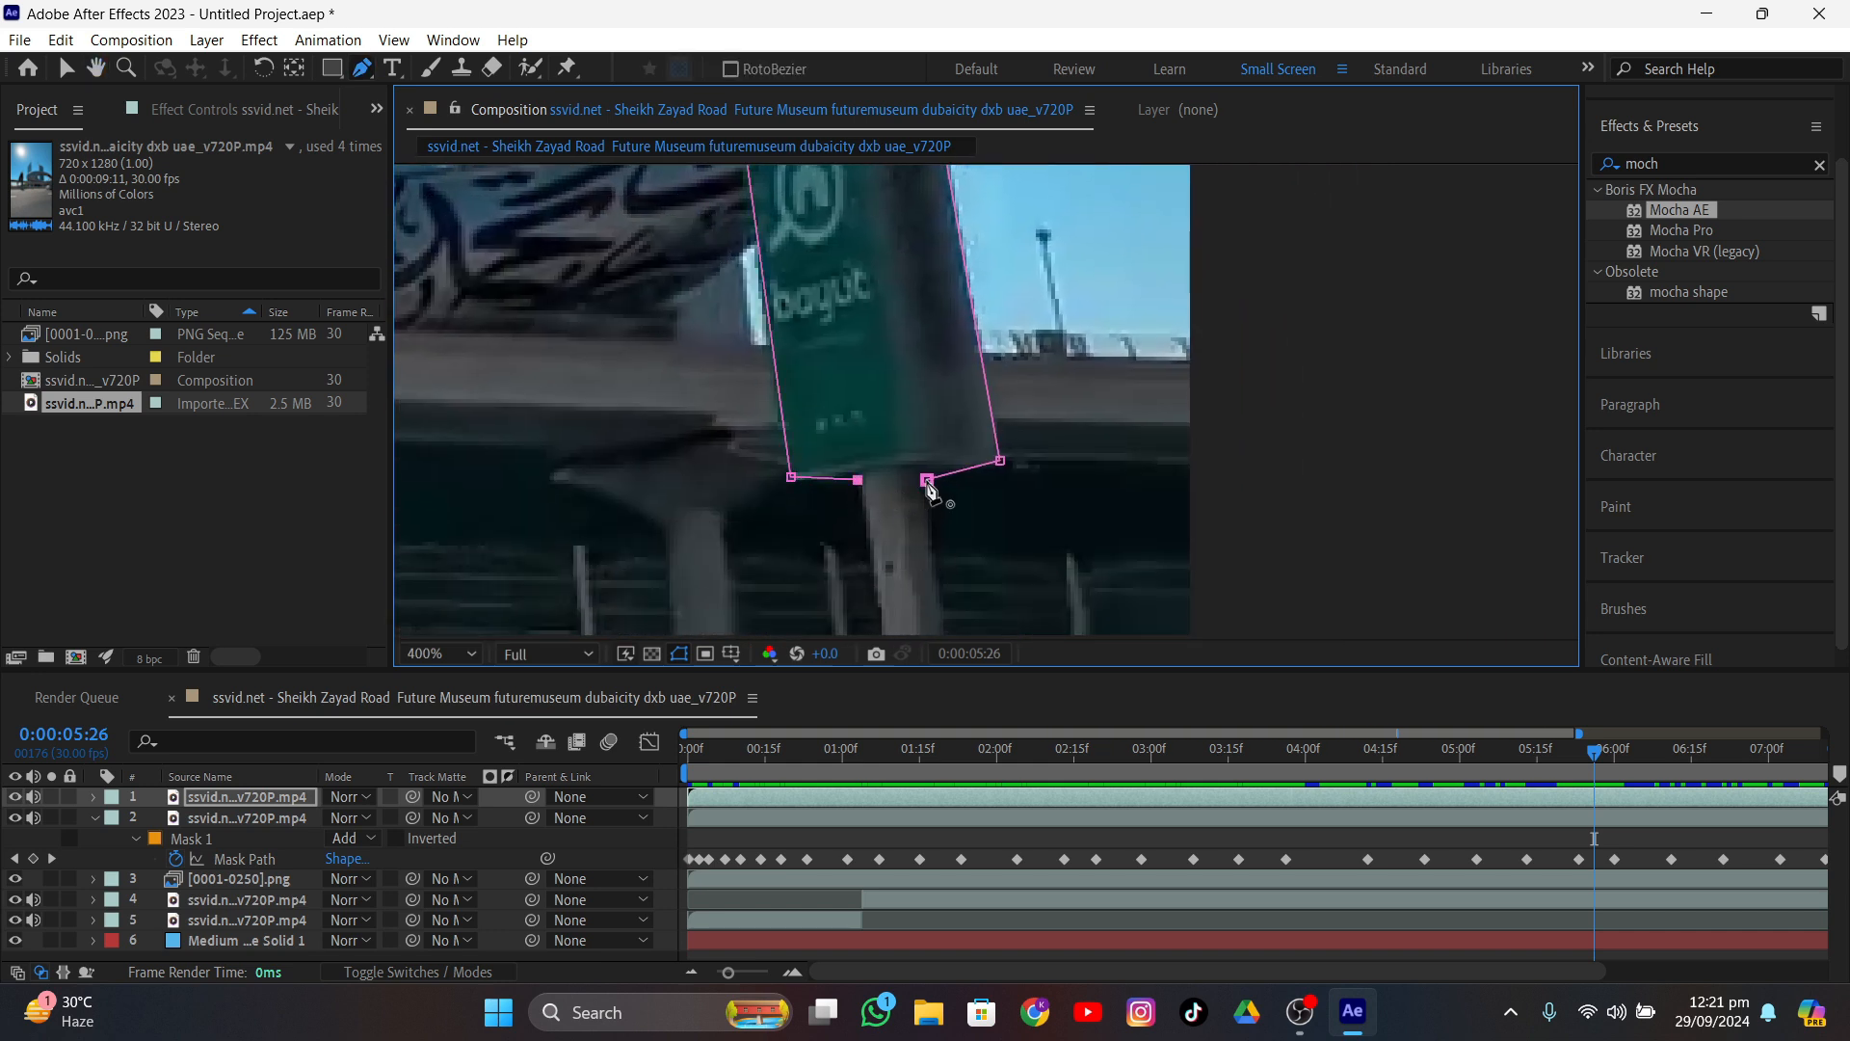
left_click(926, 480)
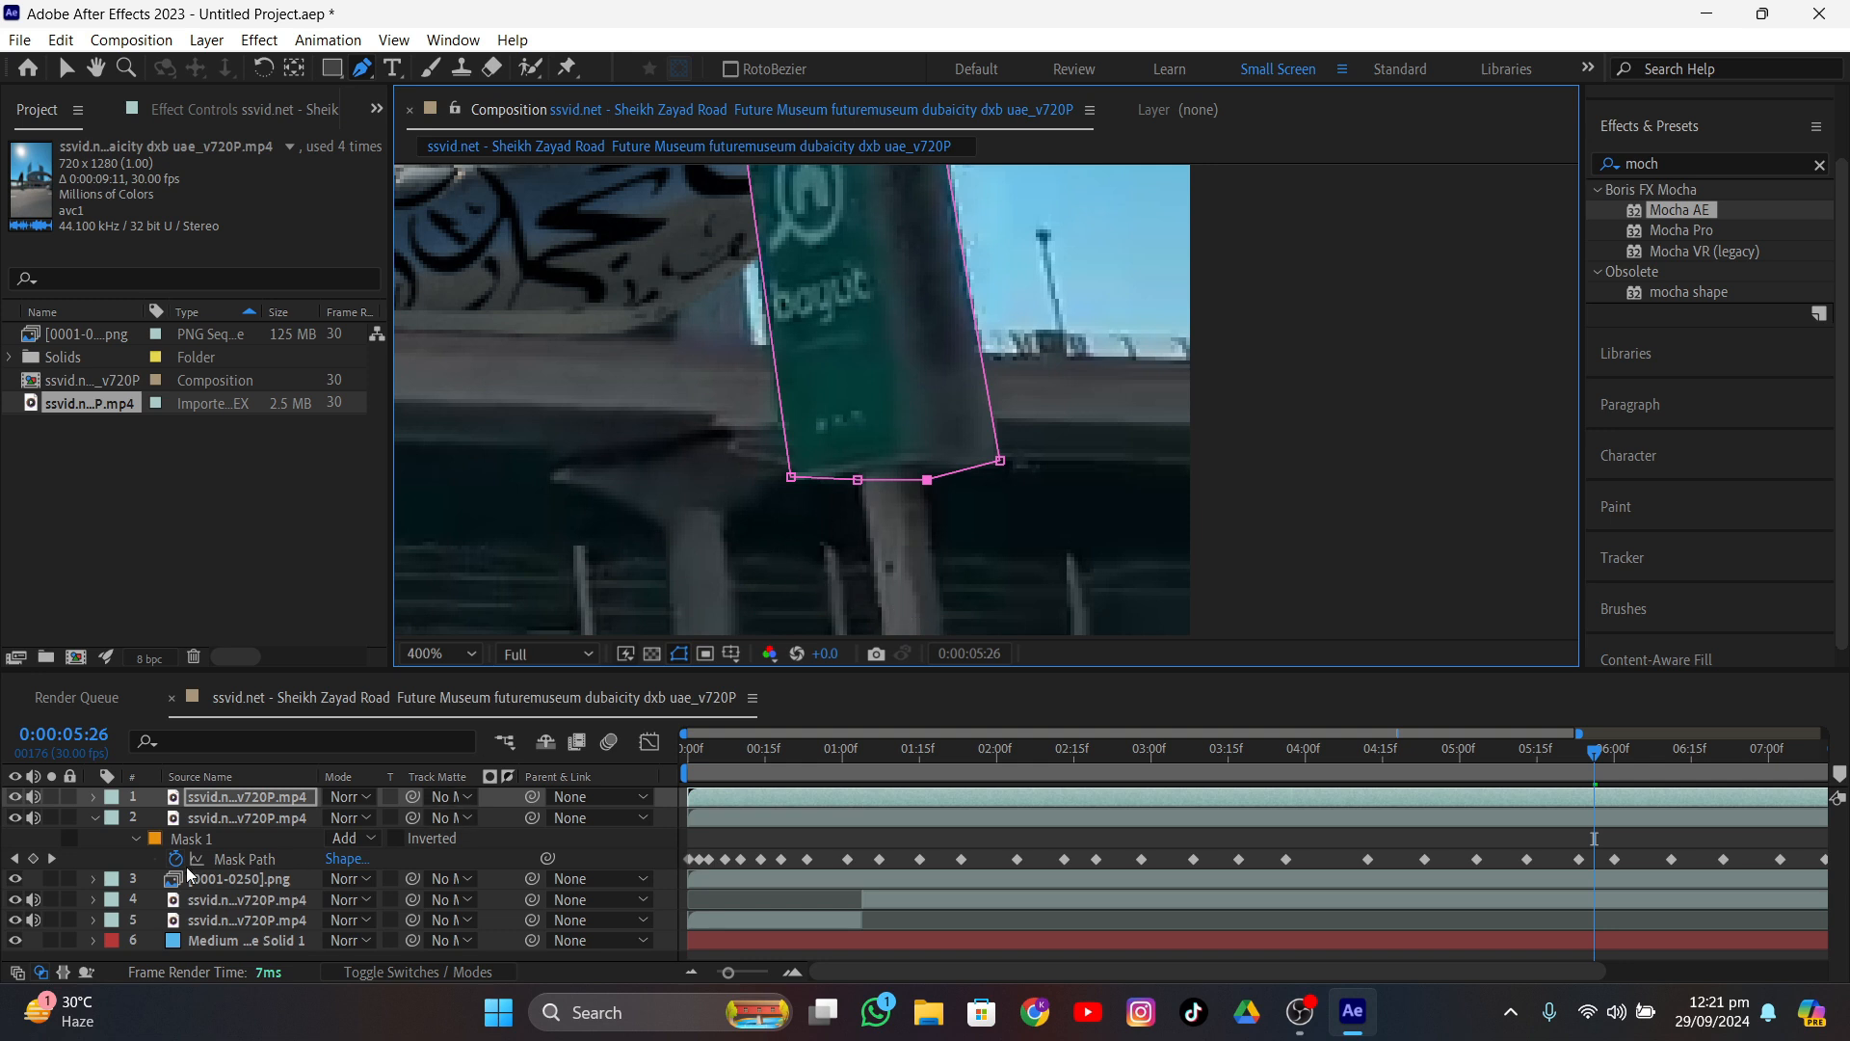
- Reveal the new mask's path on the top layer and start keyframing it at 0:00:05:26
key("m")
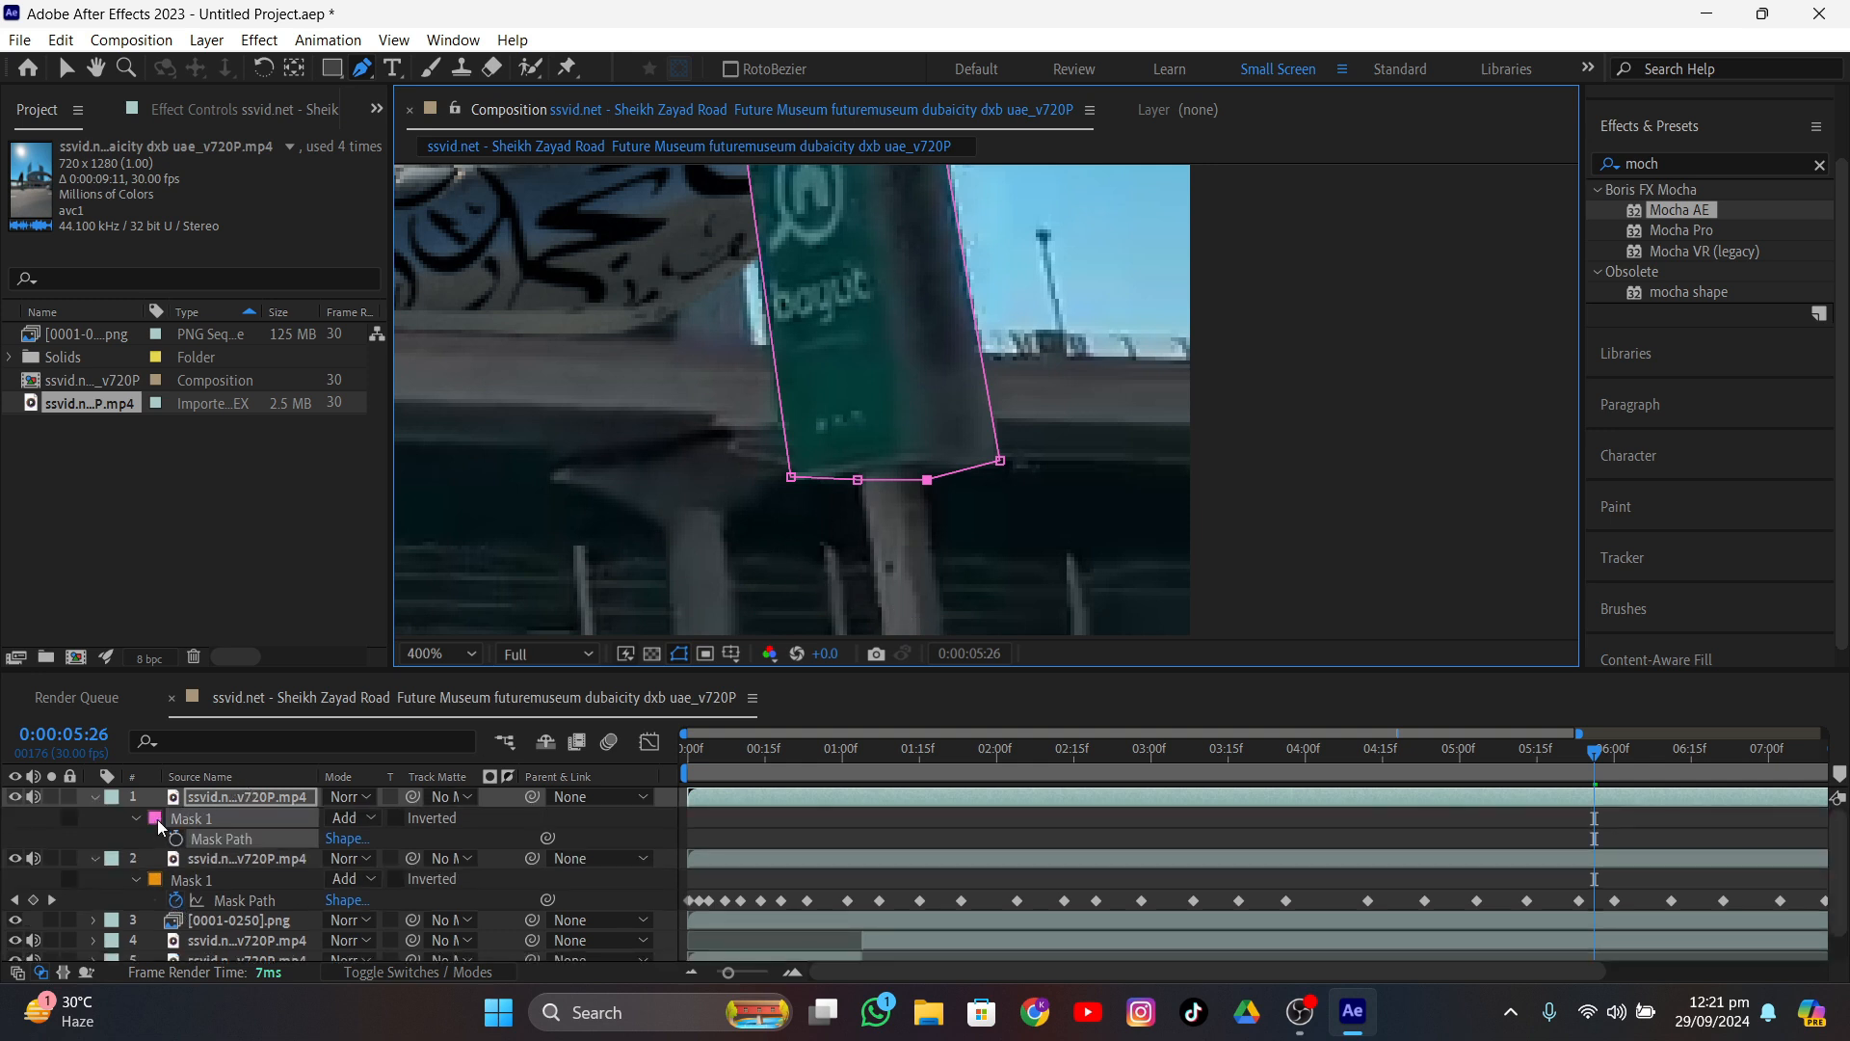
left_click(177, 838)
scroll(993, 542, "down", 2)
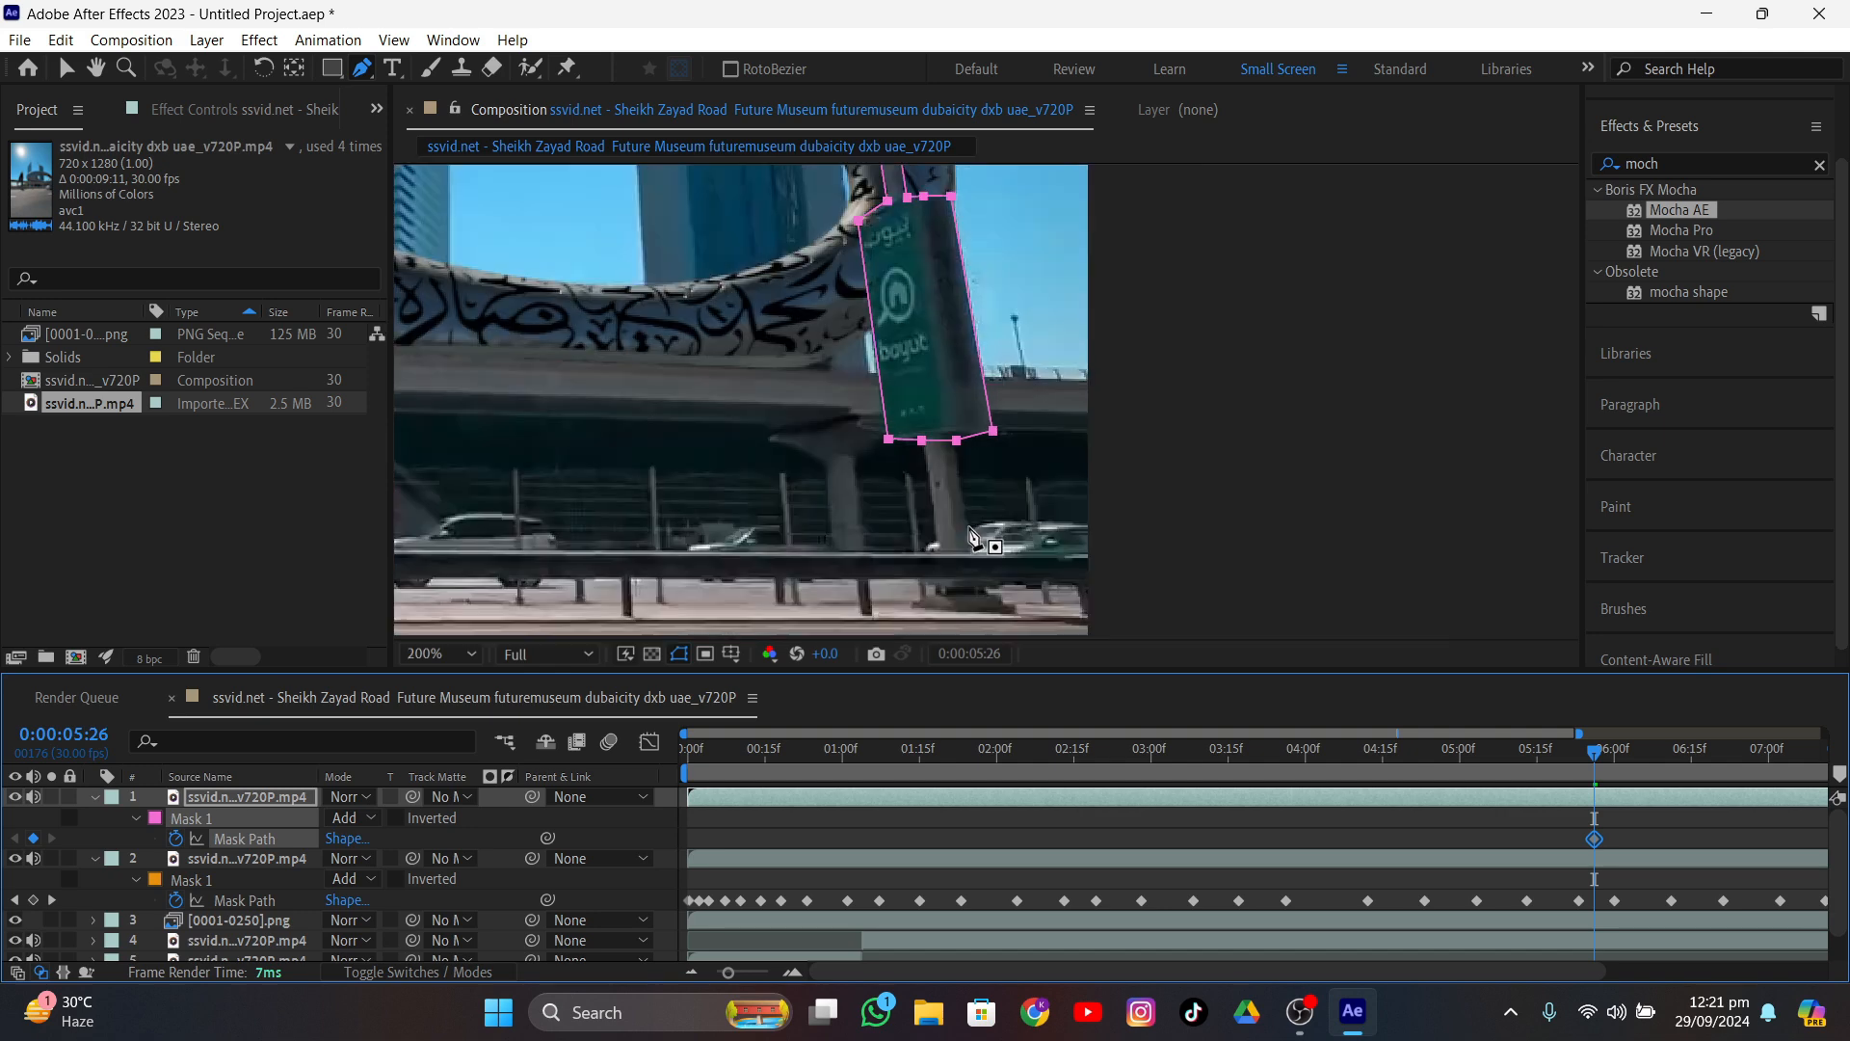
scroll(981, 485, "down", 2)
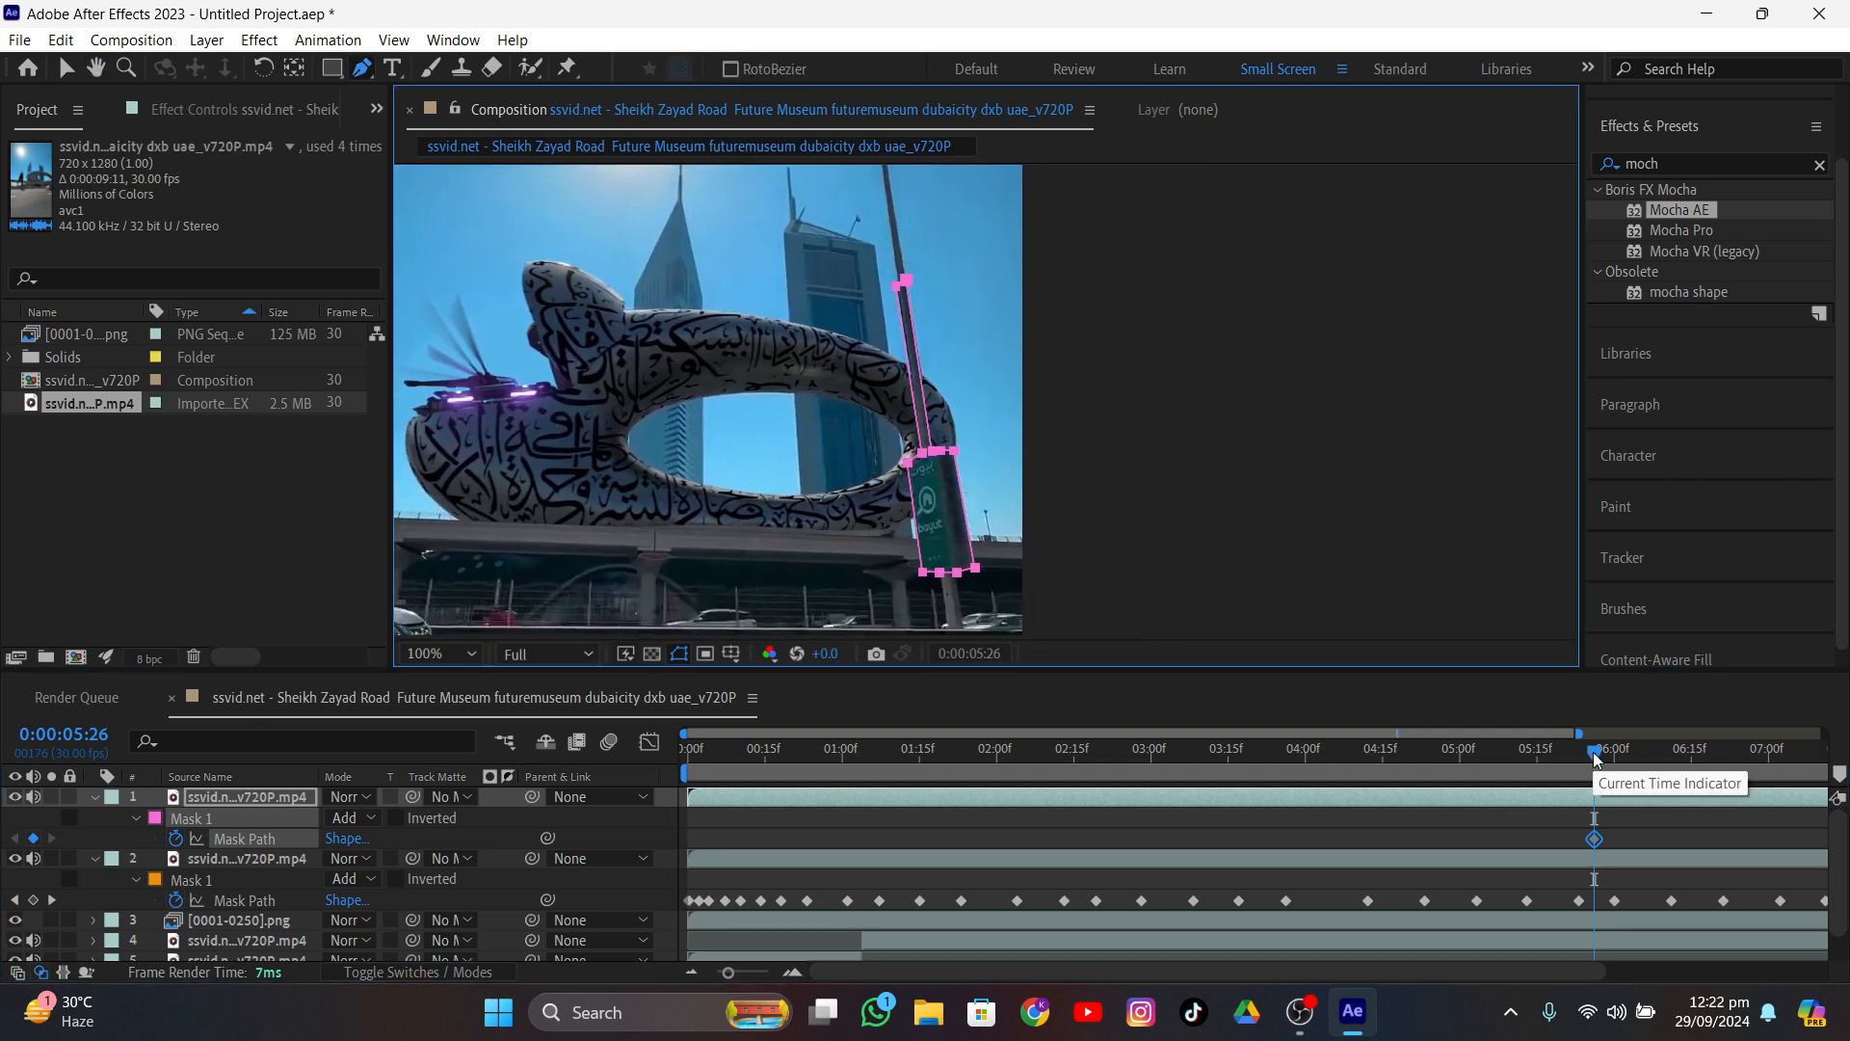
- Go to 0:00:05:28 and set the banner mask's mode to None so the full top video shows
left_click_drag(1596, 761, 1608, 763)
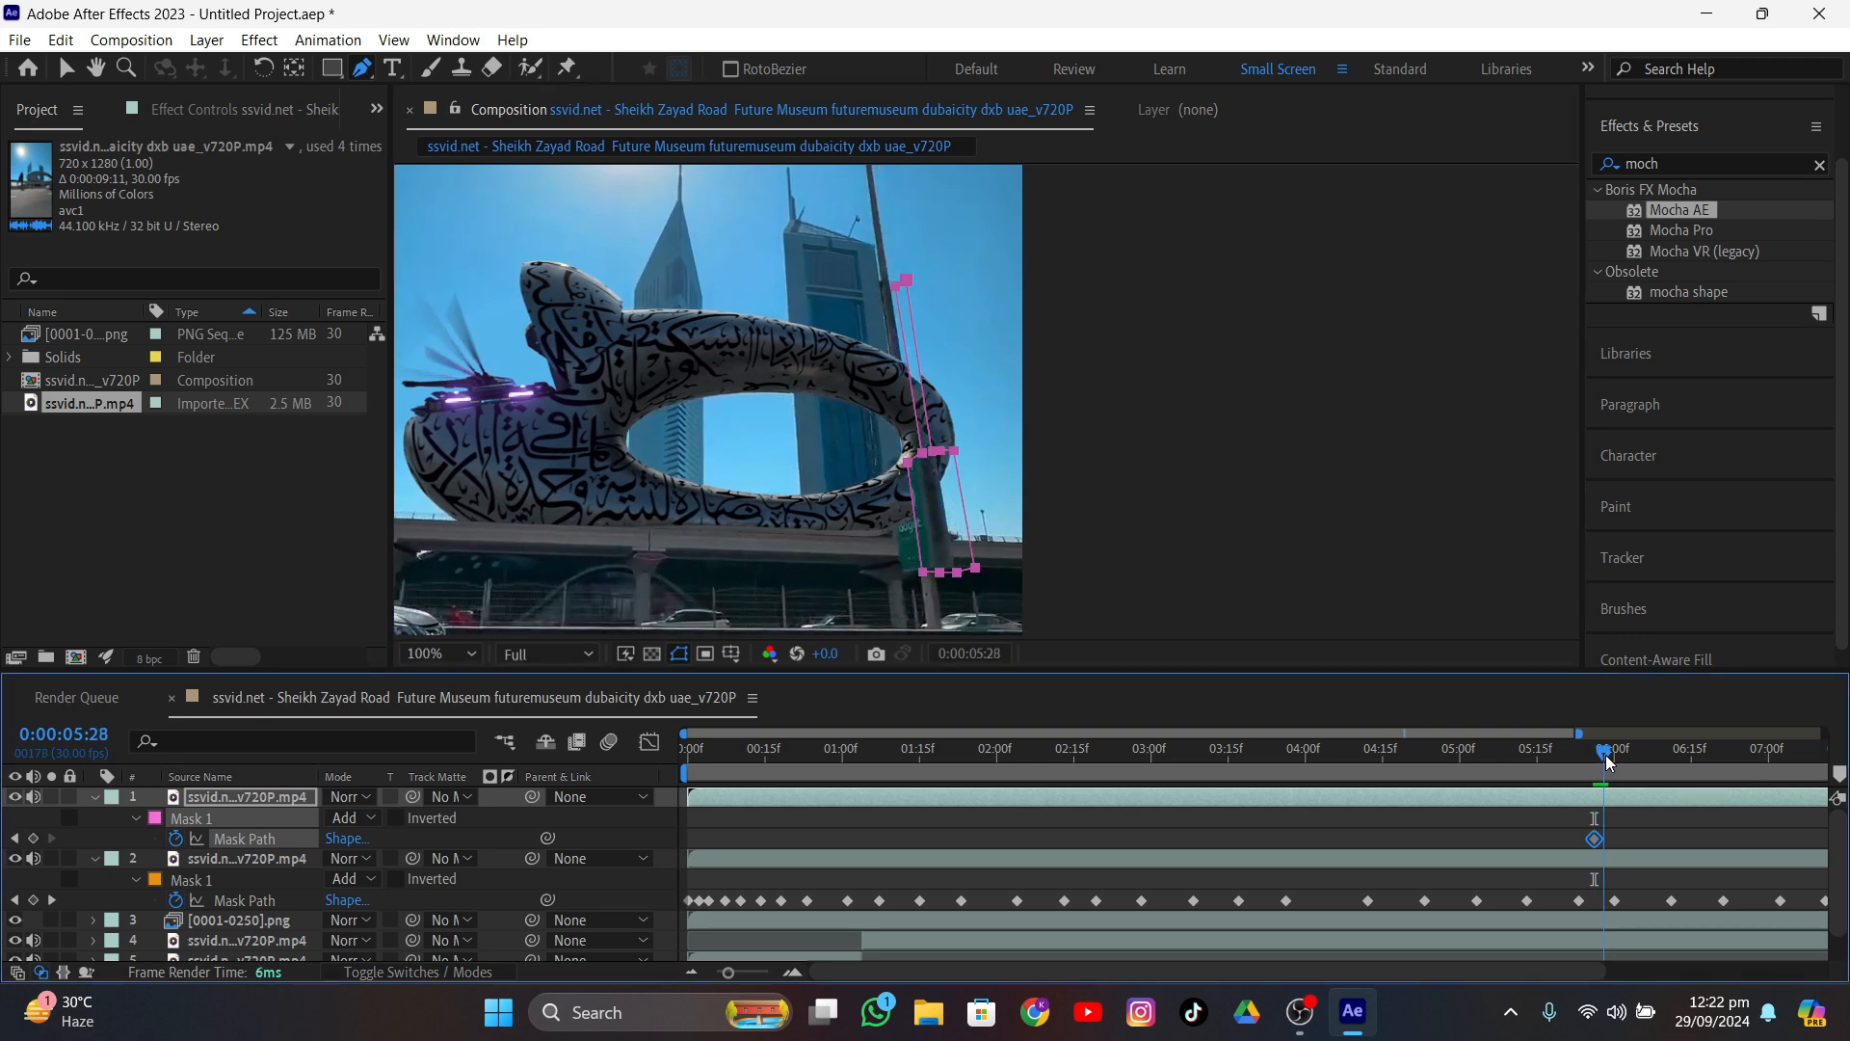
scroll(916, 517, "up", 2)
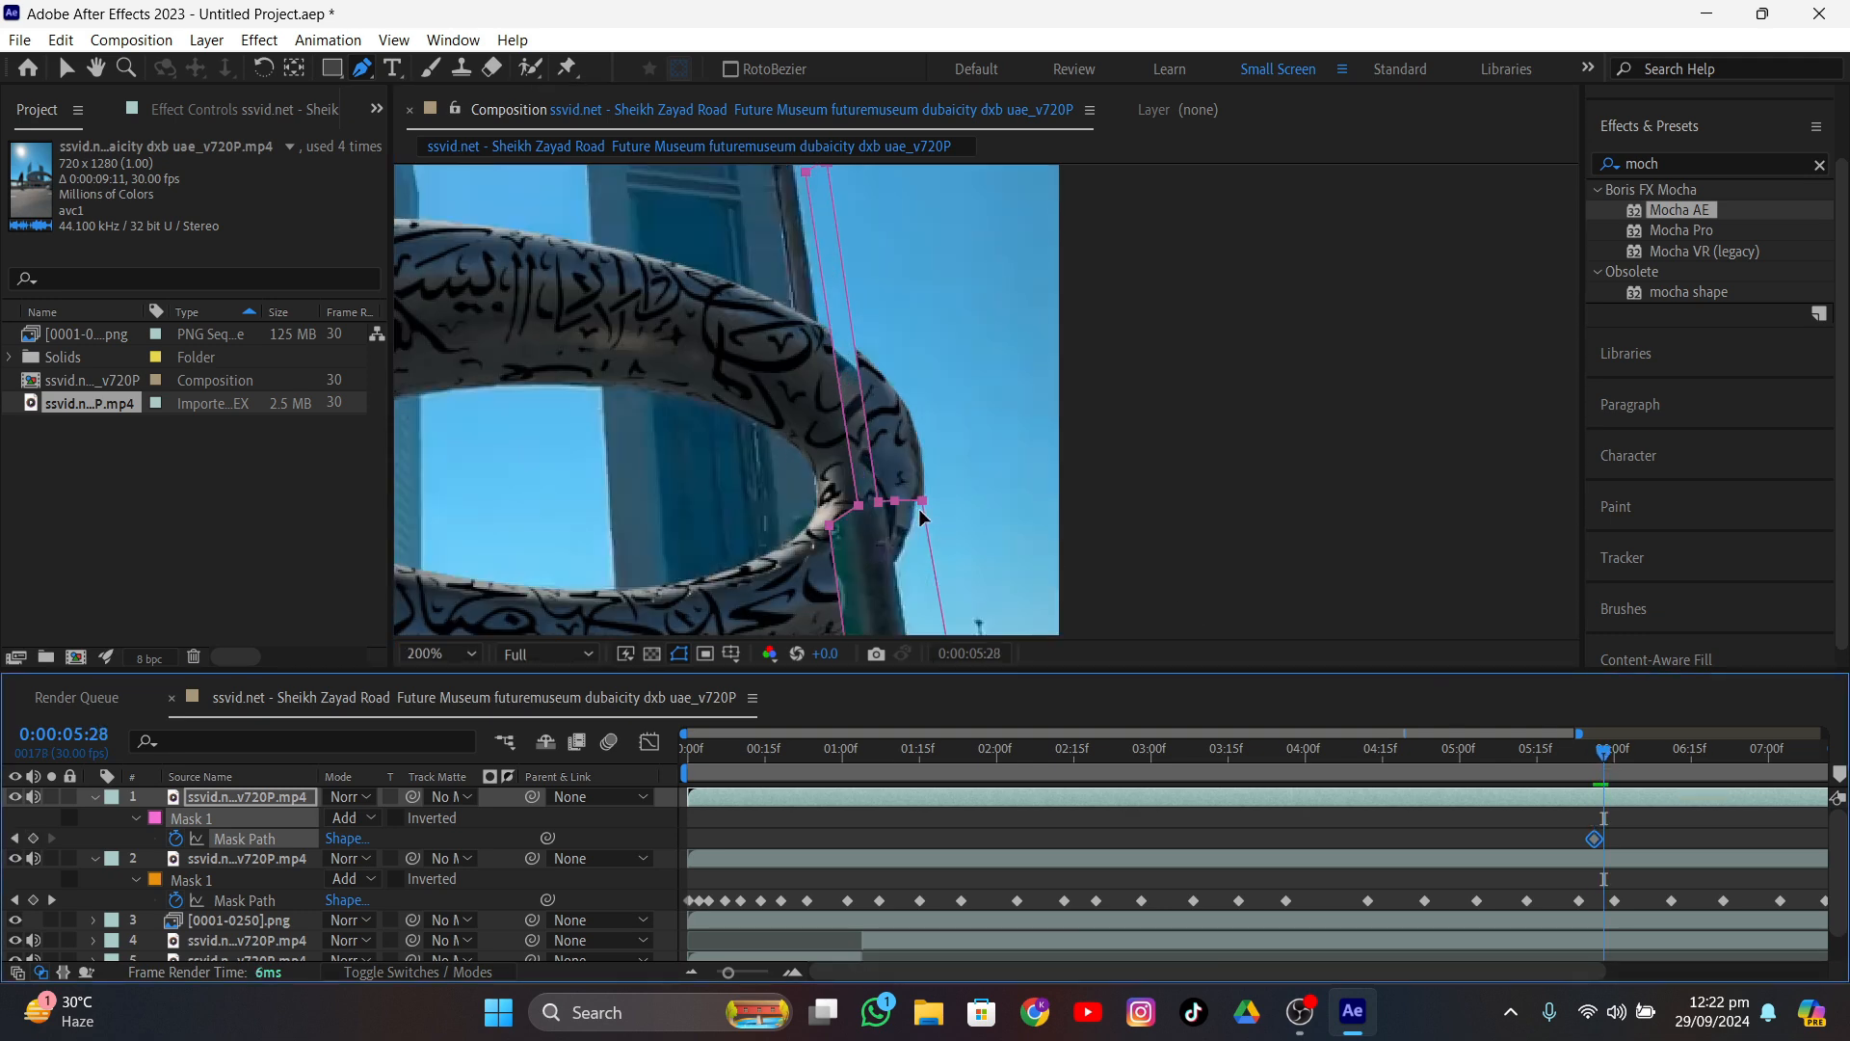
scroll(809, 364, "down", 2)
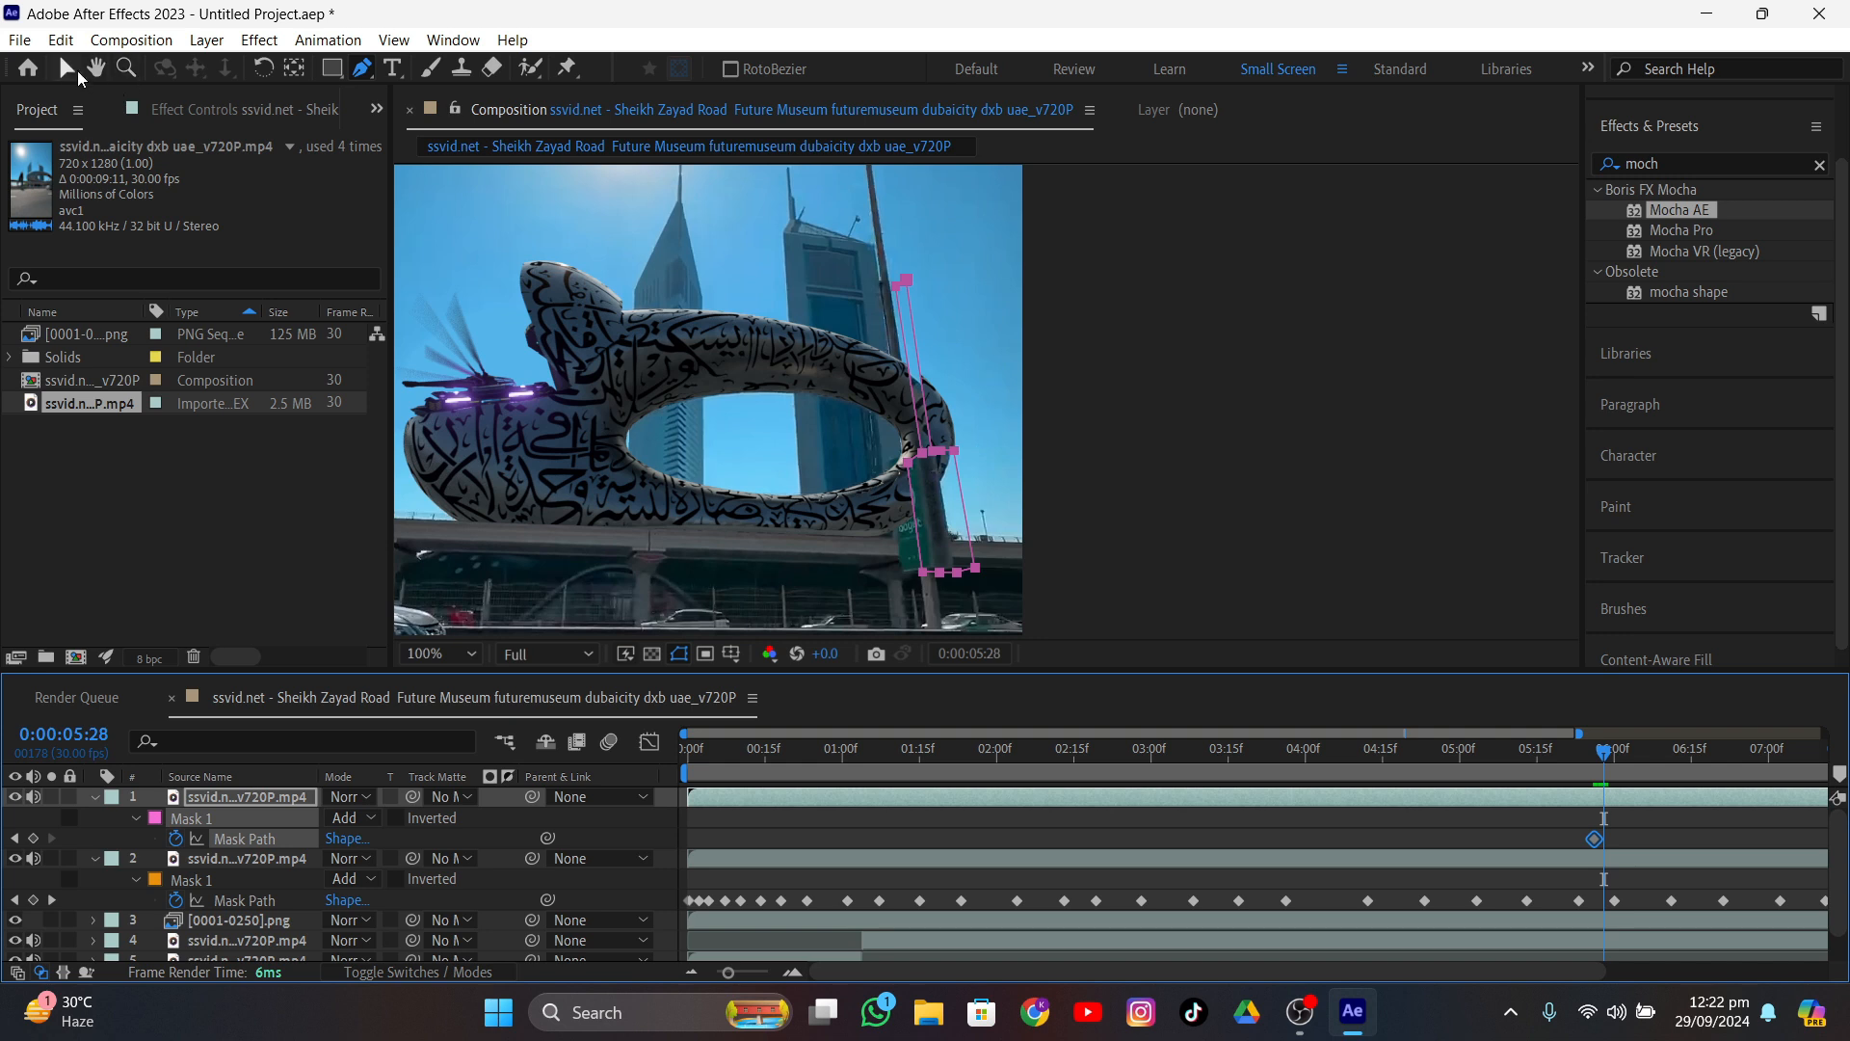
left_click(75, 70)
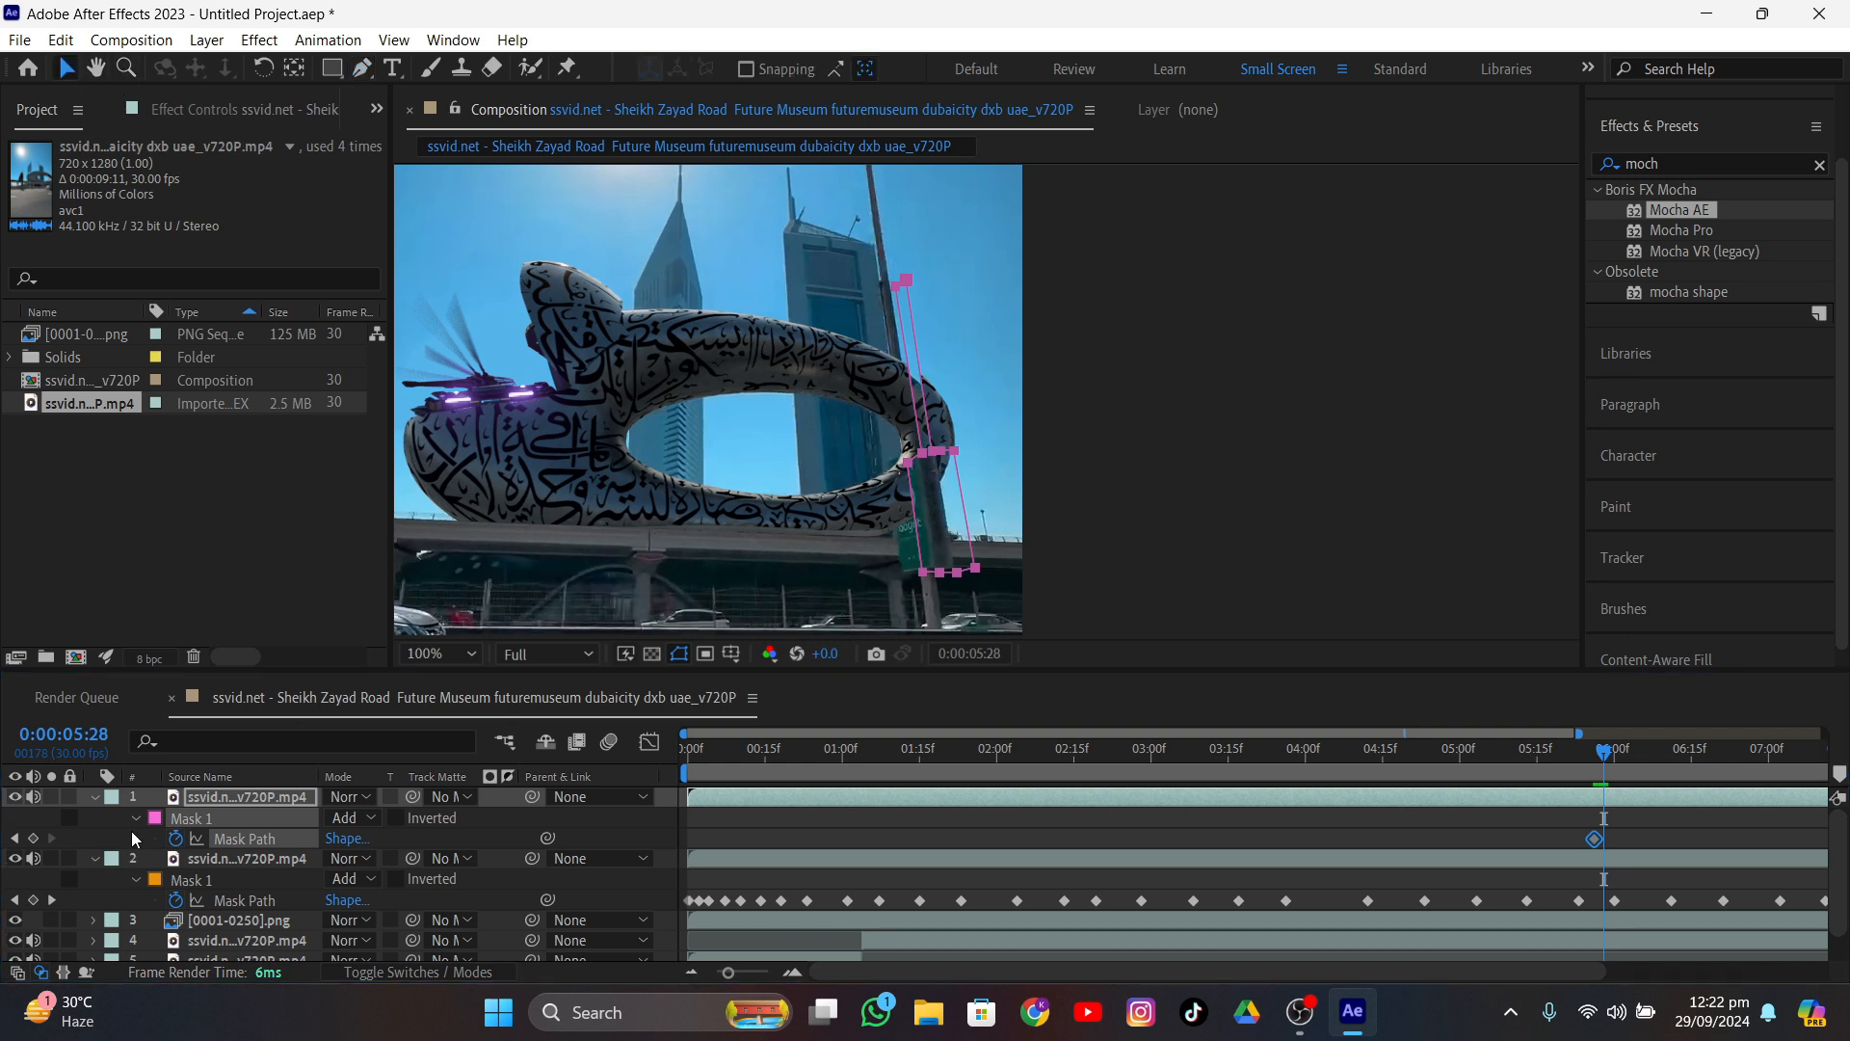
left_click(343, 817)
left_click(371, 642)
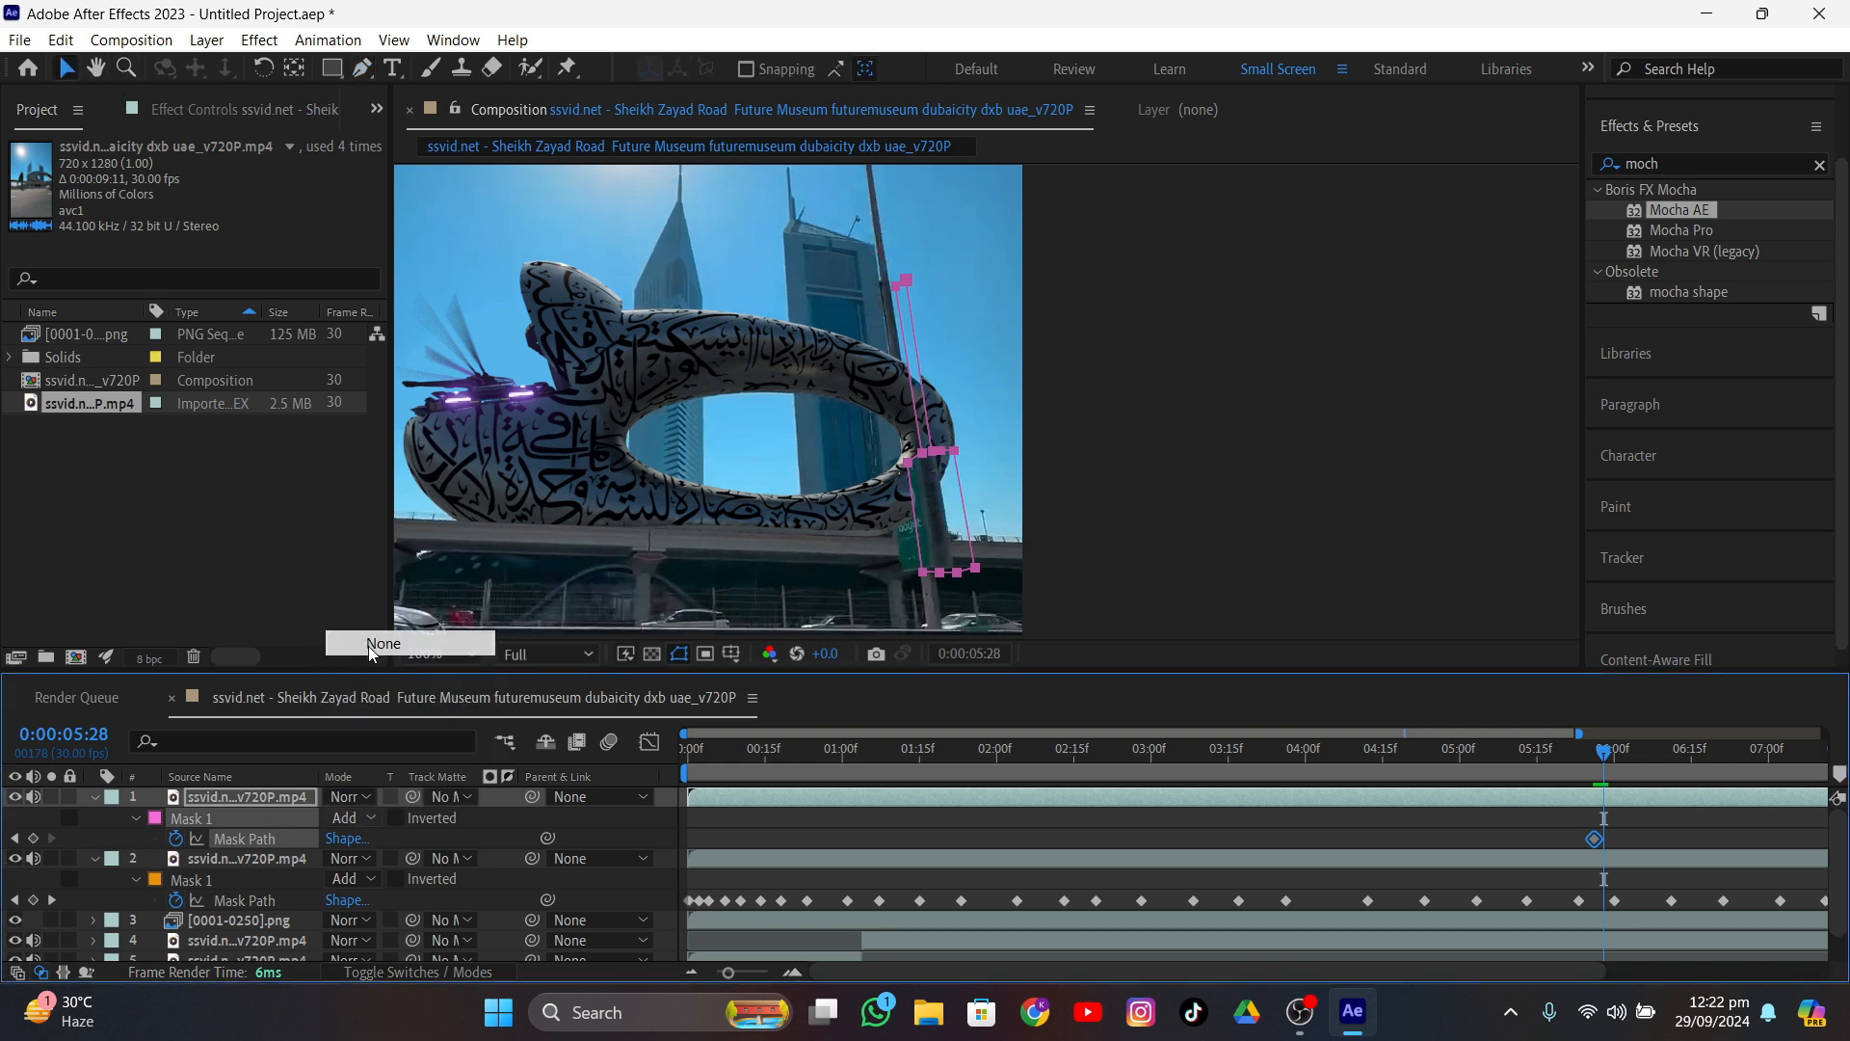
- Select all points of the banner mask at 0:00:05:28 and shift them left onto the banner
left_click_drag(869, 262, 998, 620)
middle_click_drag(975, 539, 979, 524)
scroll(978, 524, "up", 2)
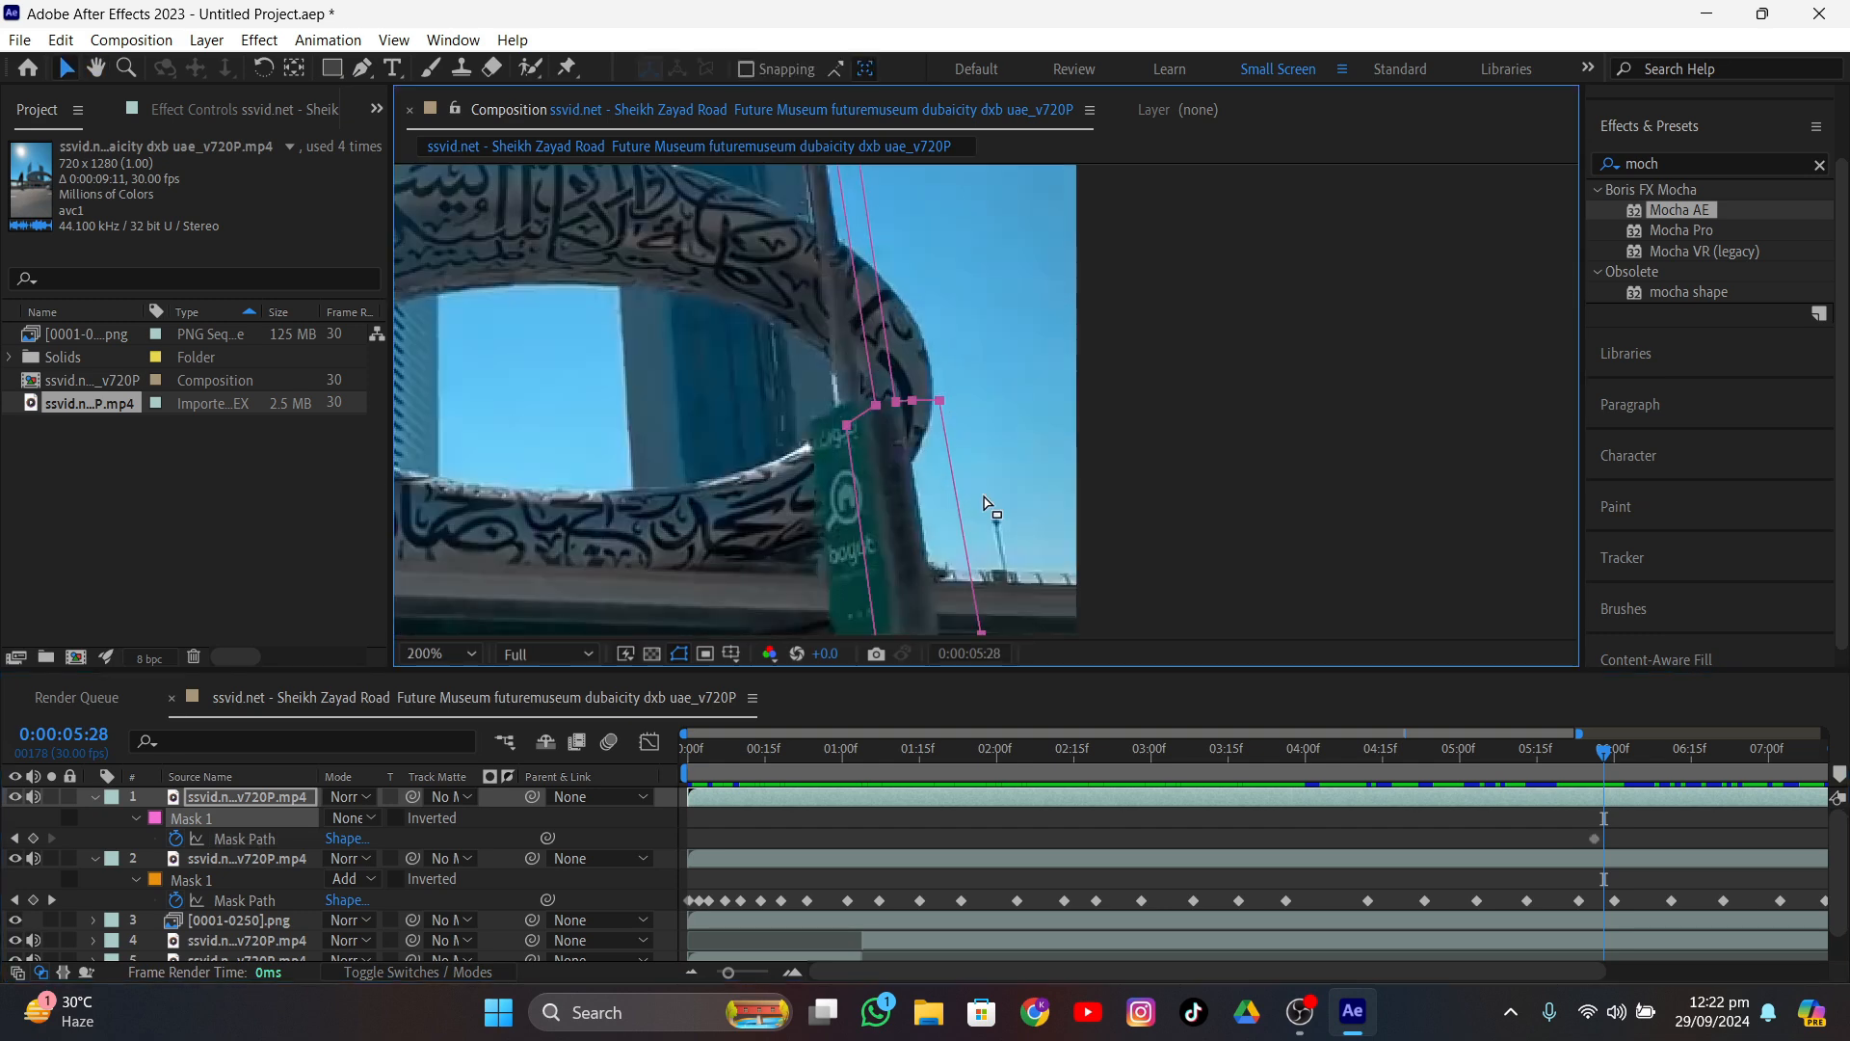
left_click_drag(903, 435, 863, 433)
scroll(862, 434, "up", 2)
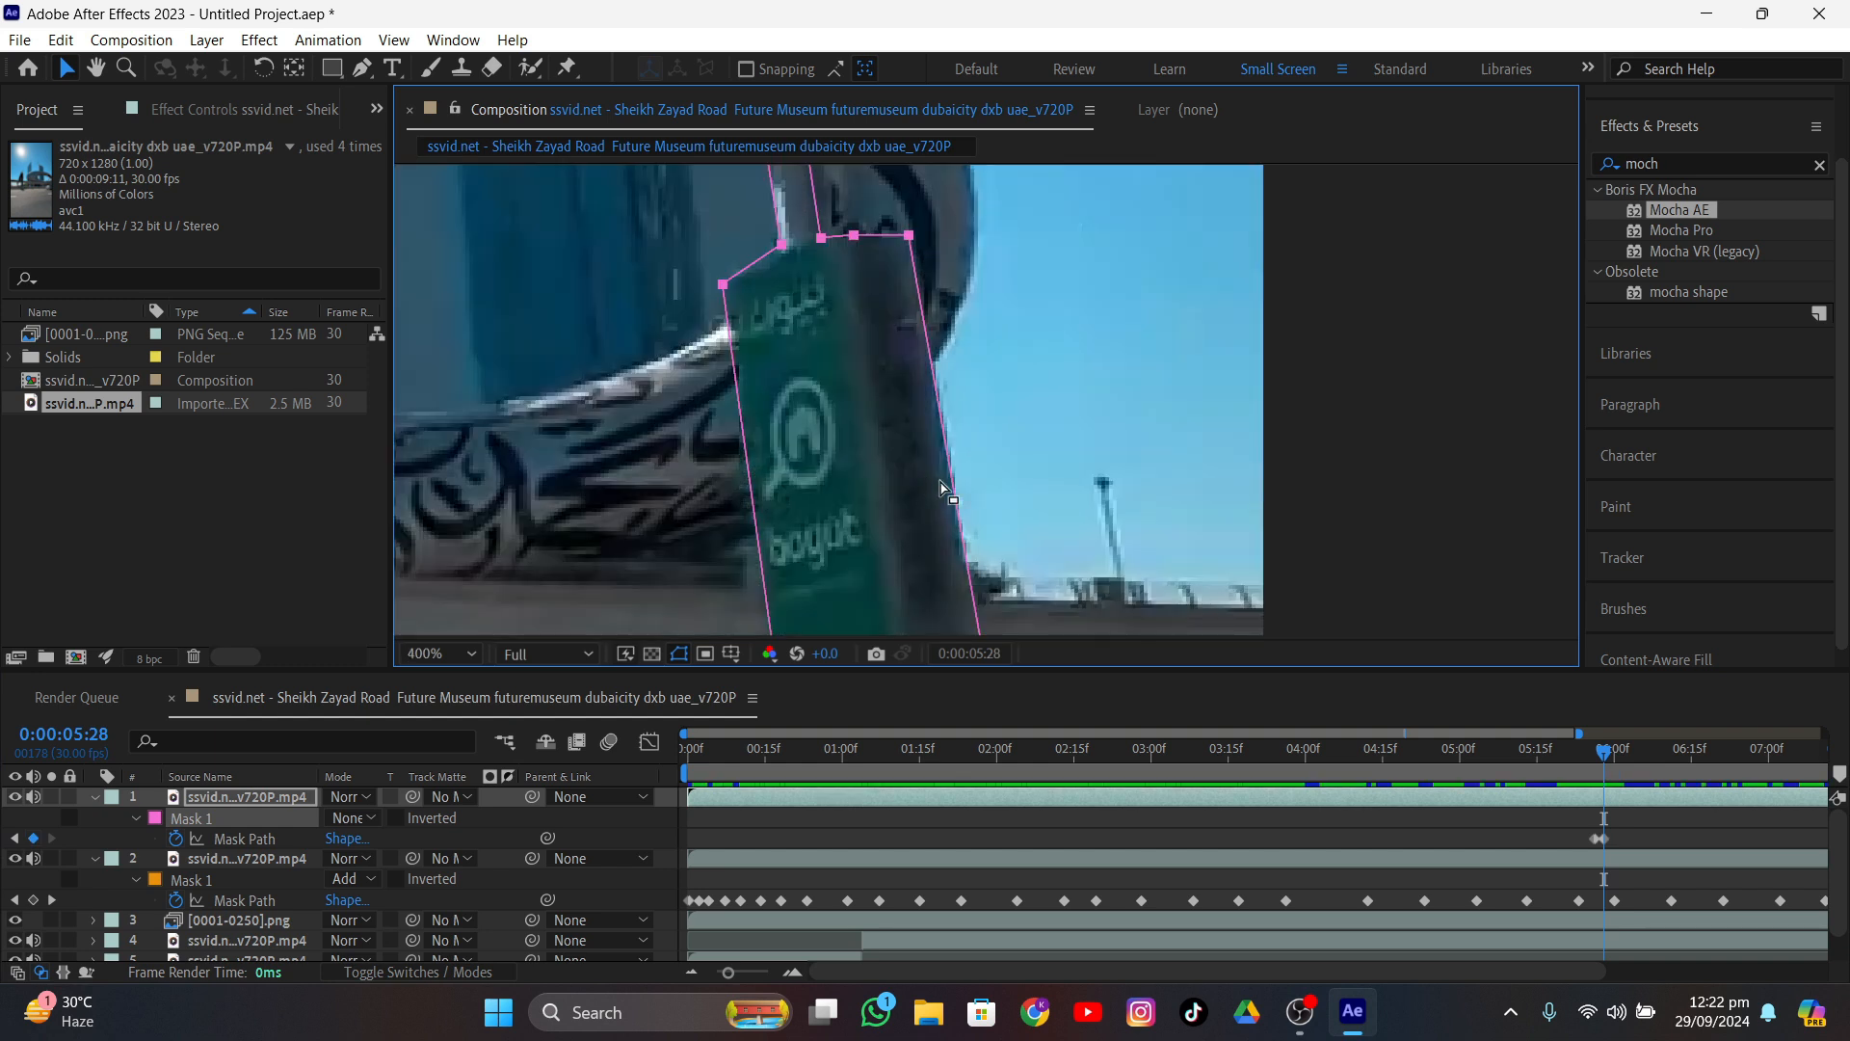
- At 0:00:05:28, move the mask's two upper points on the lamp post slightly right to match the post's edges
middle_click_drag(950, 494, 975, 566)
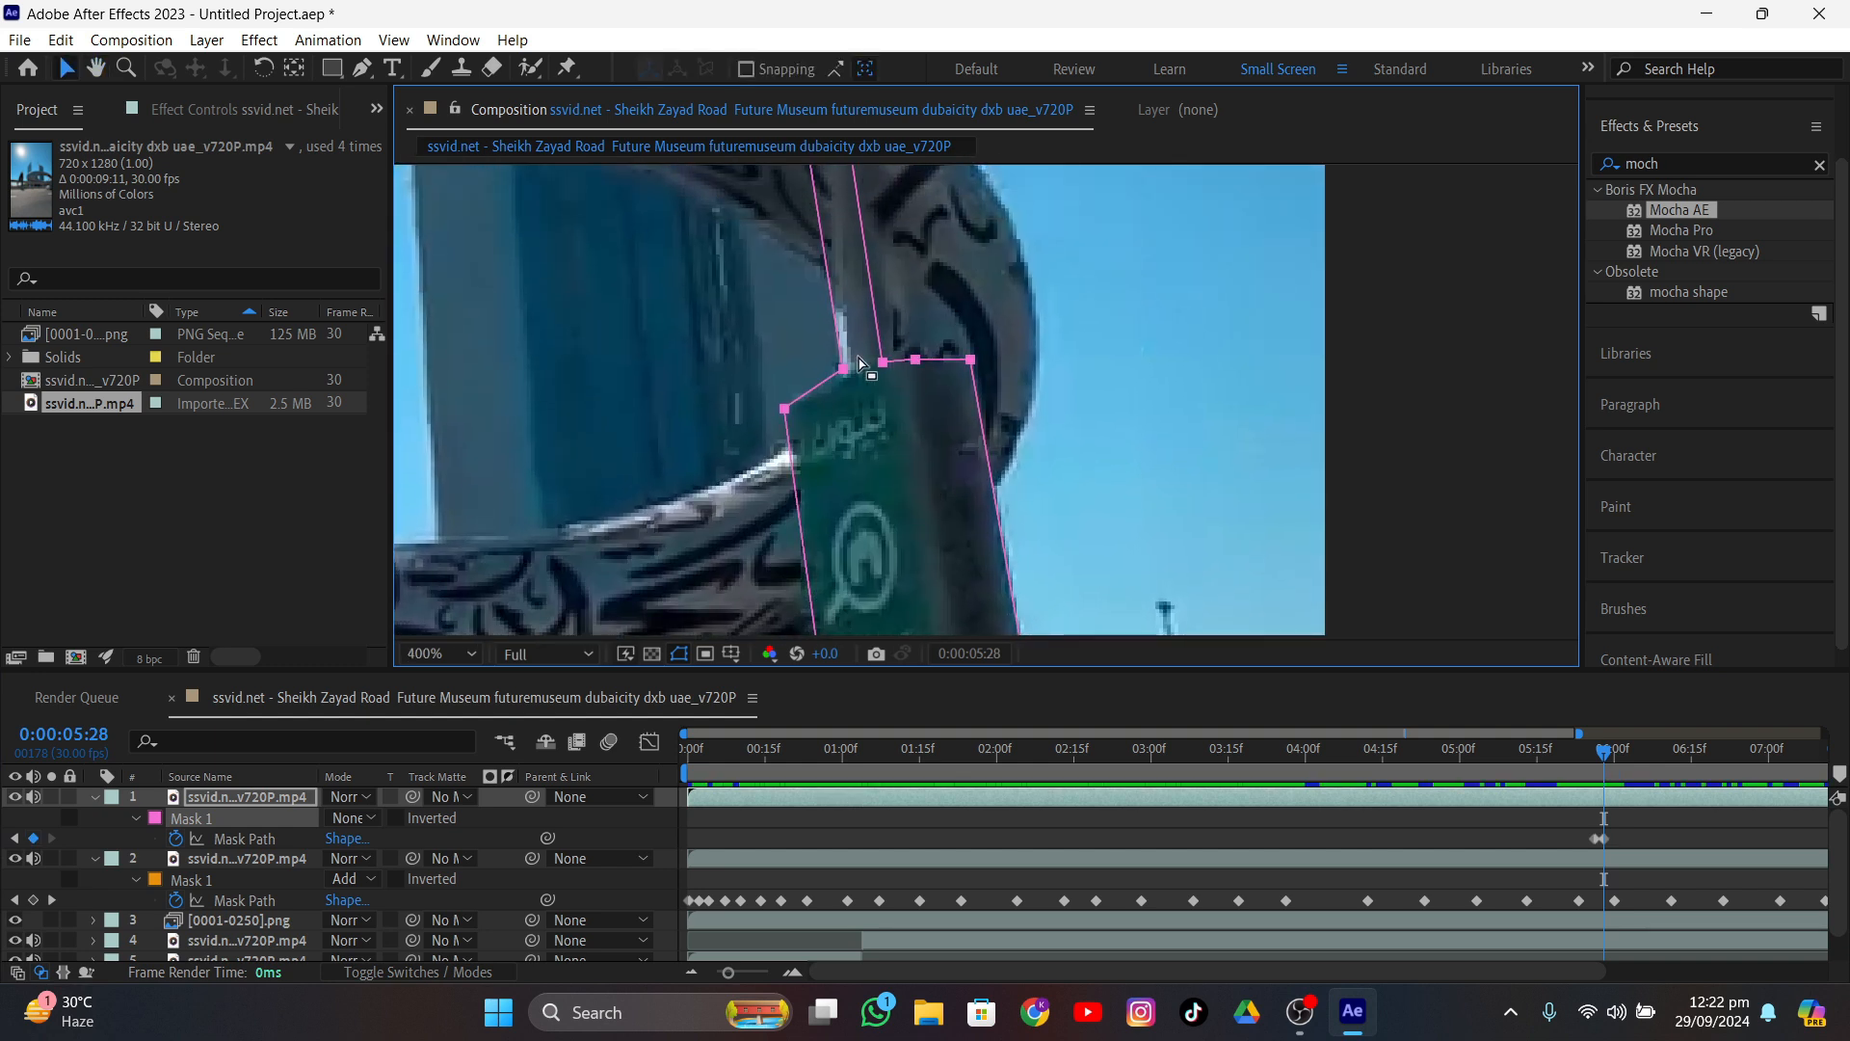
middle_click_drag(864, 323, 850, 501)
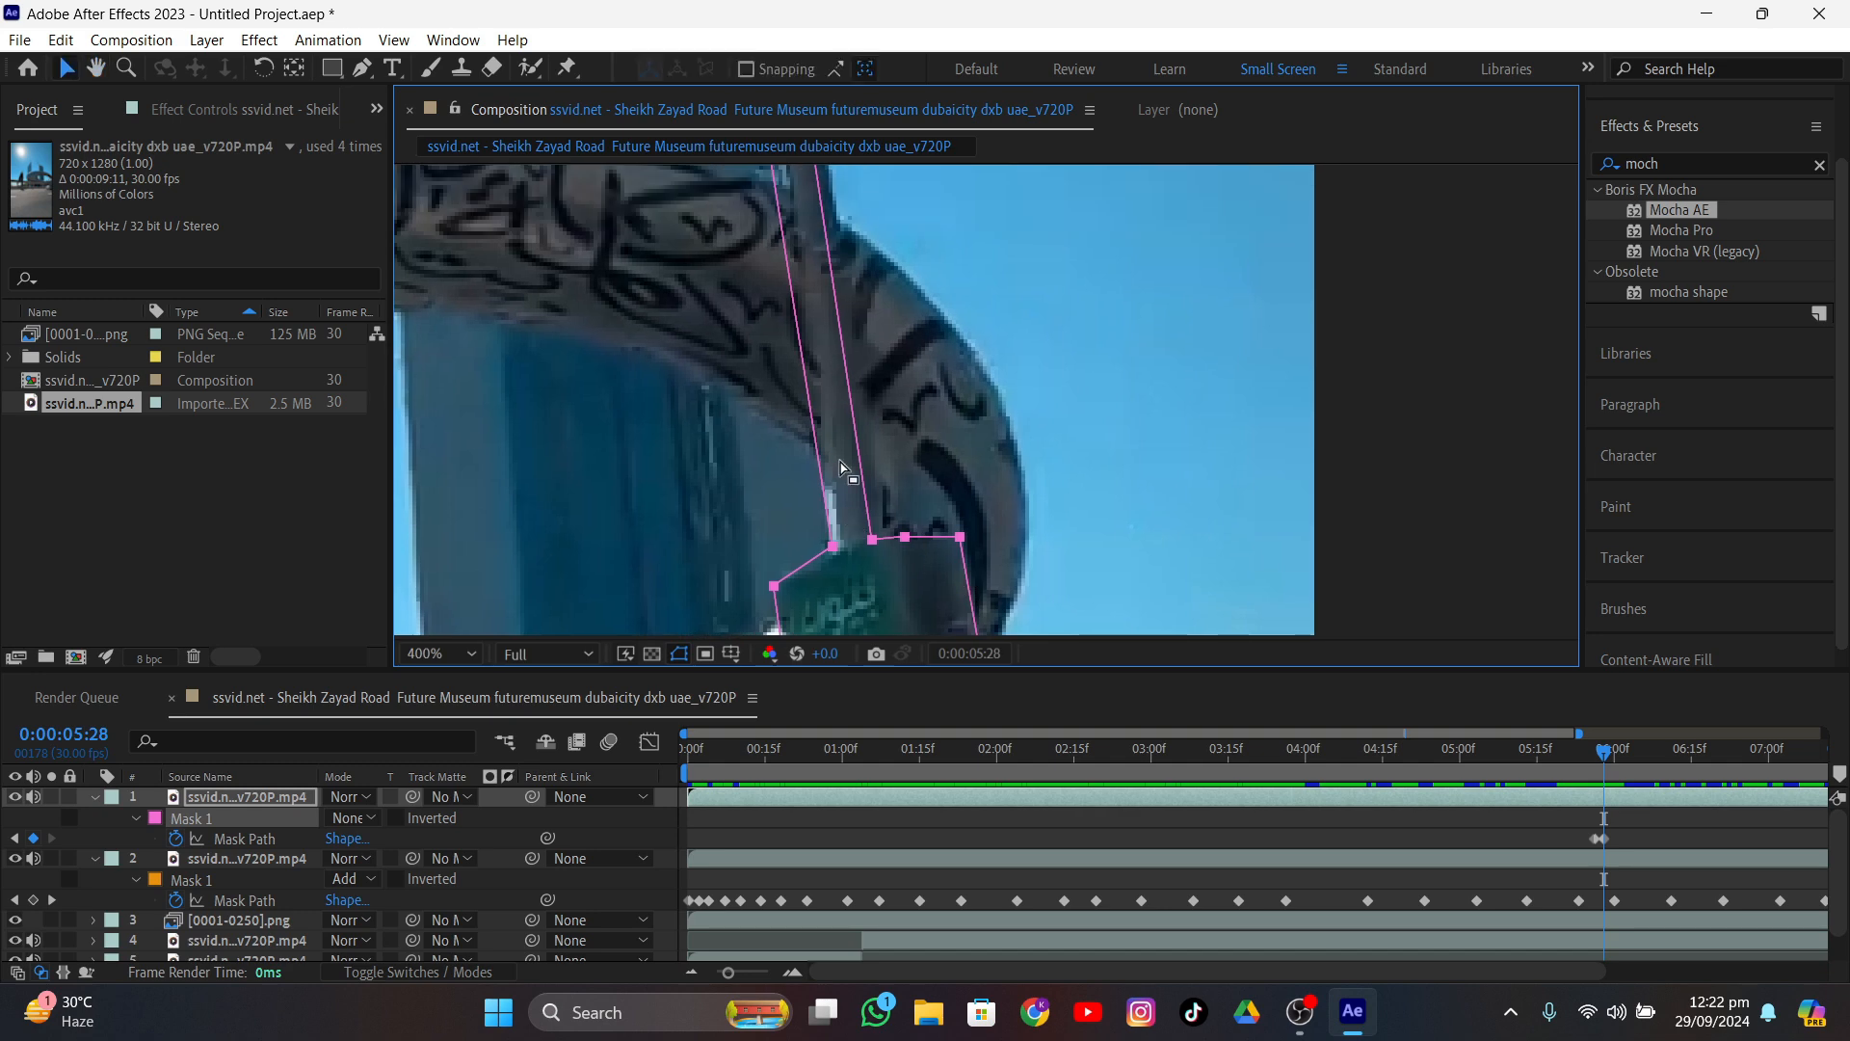
middle_click_drag(814, 417, 818, 603)
middle_click_drag(861, 452, 875, 675)
left_click(837, 269)
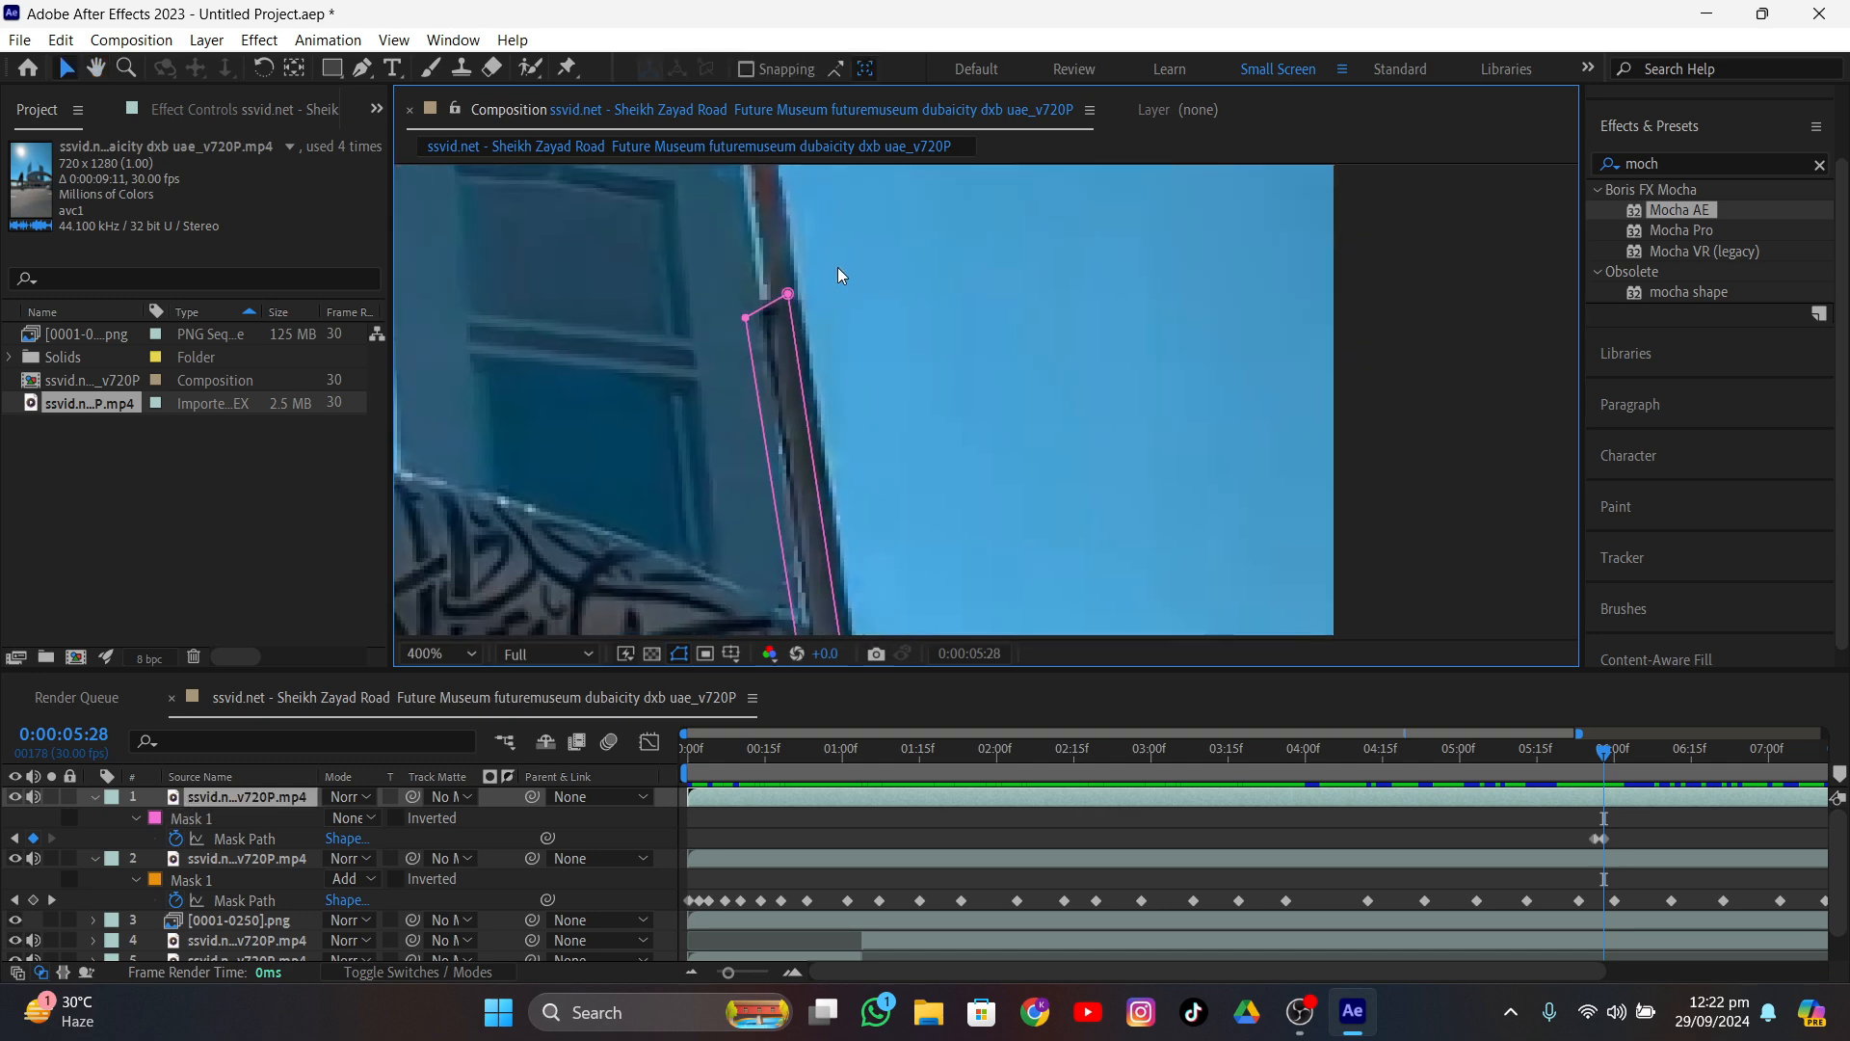
middle_click_drag(838, 275, 774, 321)
key("ctrl+z")
left_click(746, 320)
left_click_drag(752, 302, 799, 297)
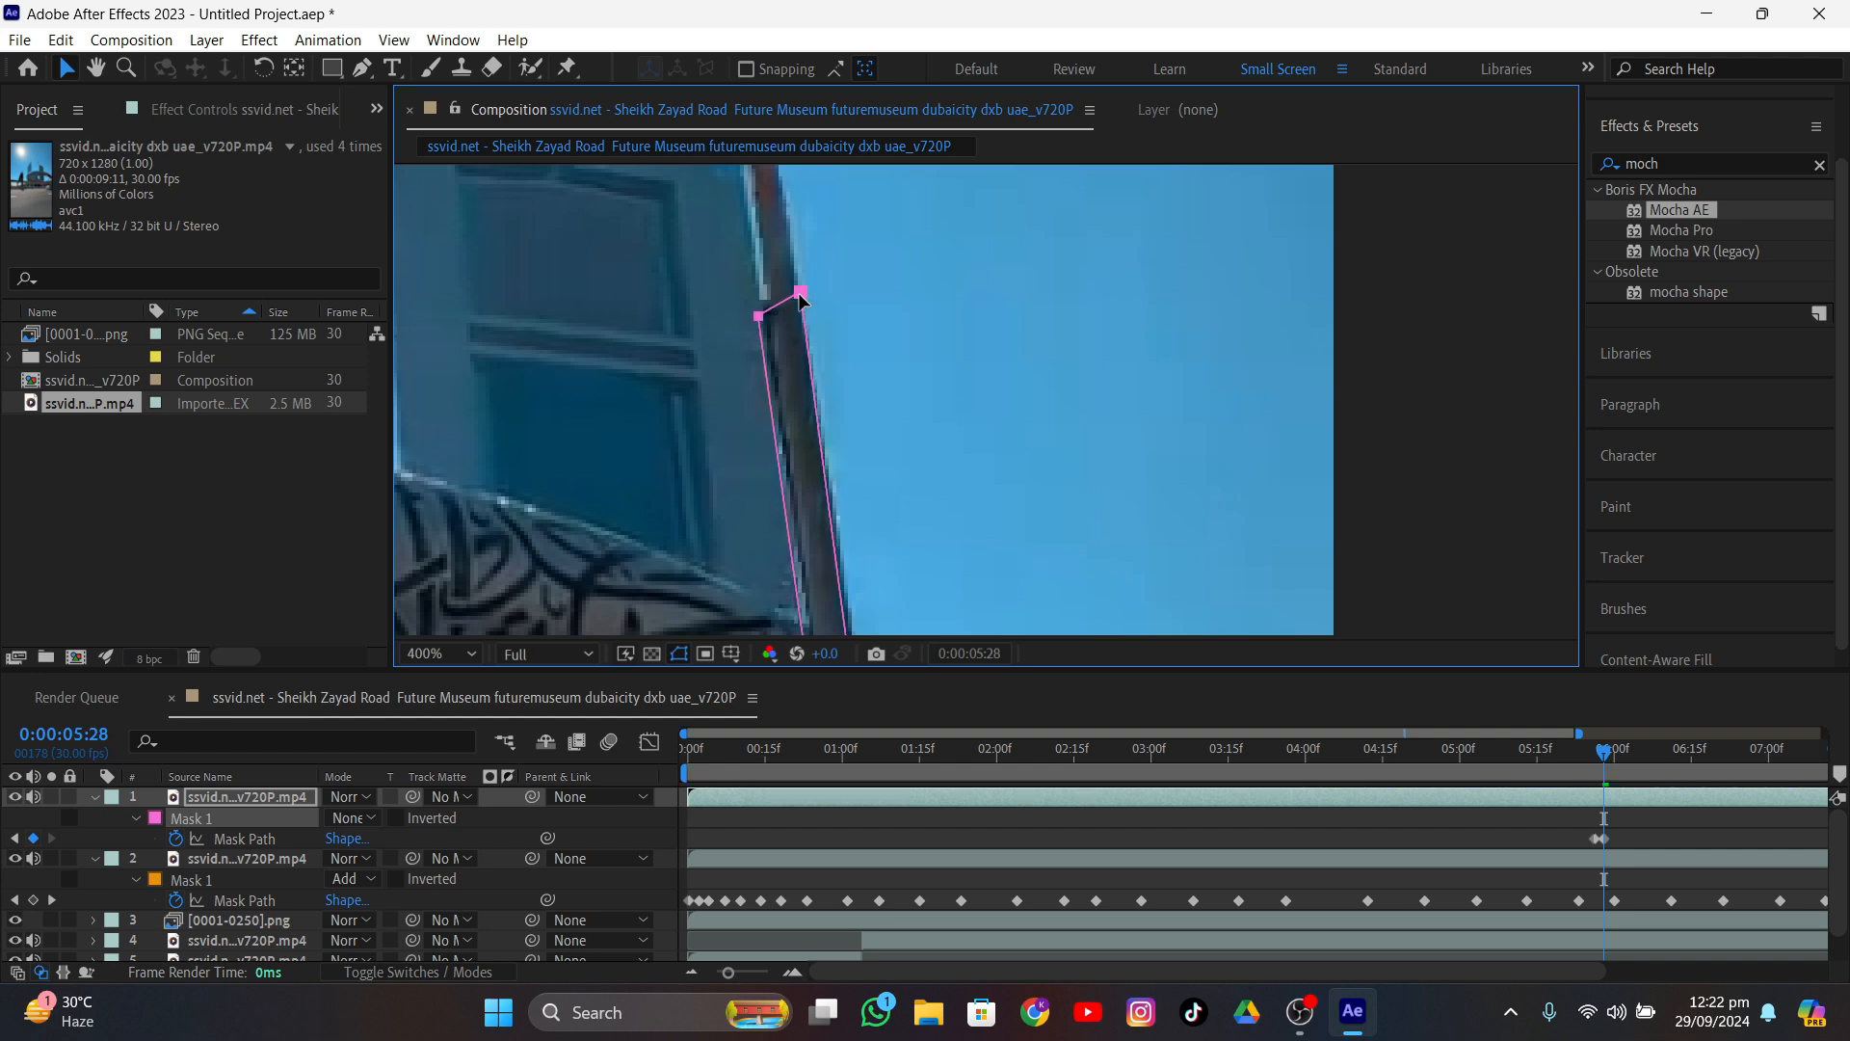
- Refine the mask points at the lamp post's base and upper left corner so the outline follows the post at 0:00:05:28
middle_click_drag(867, 417, 801, 223)
middle_click_drag(804, 453, 771, 180)
left_click_drag(794, 519, 837, 507)
middle_click_drag(733, 434, 745, 607)
middle_click_drag(731, 424, 758, 655)
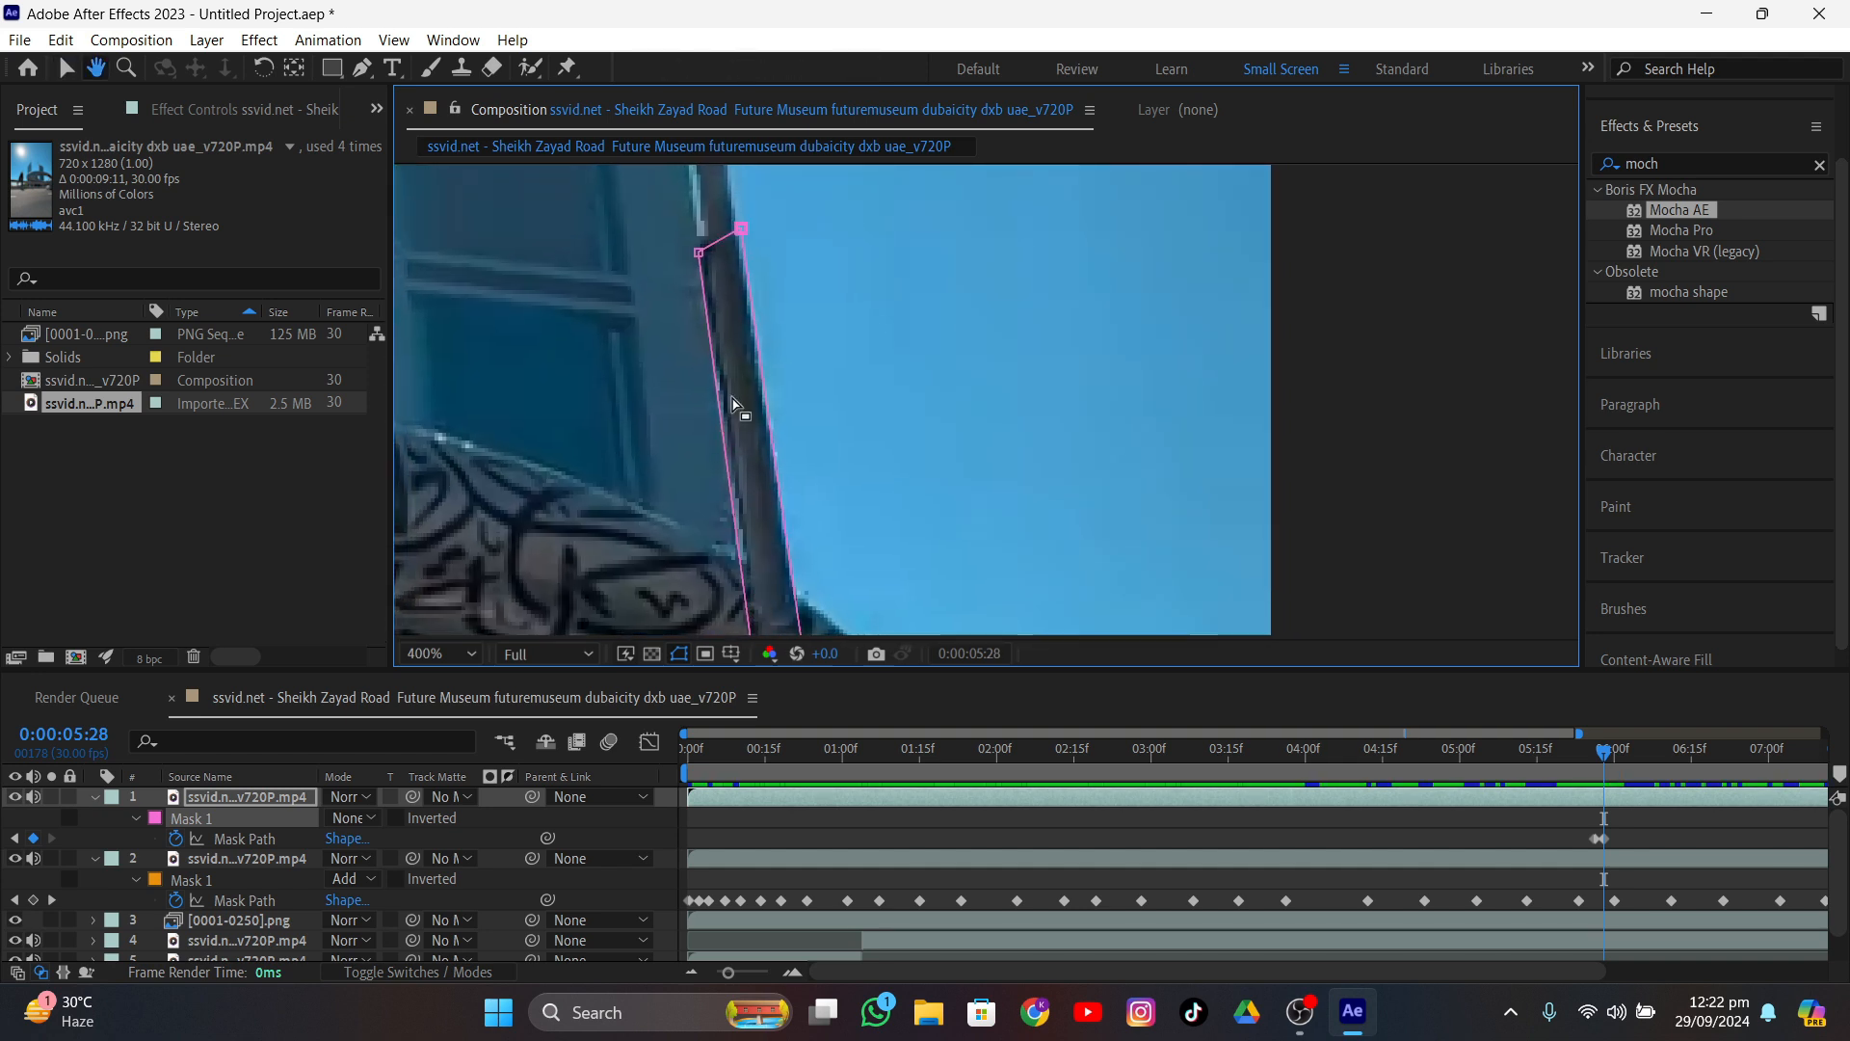
left_click_drag(699, 252, 700, 242)
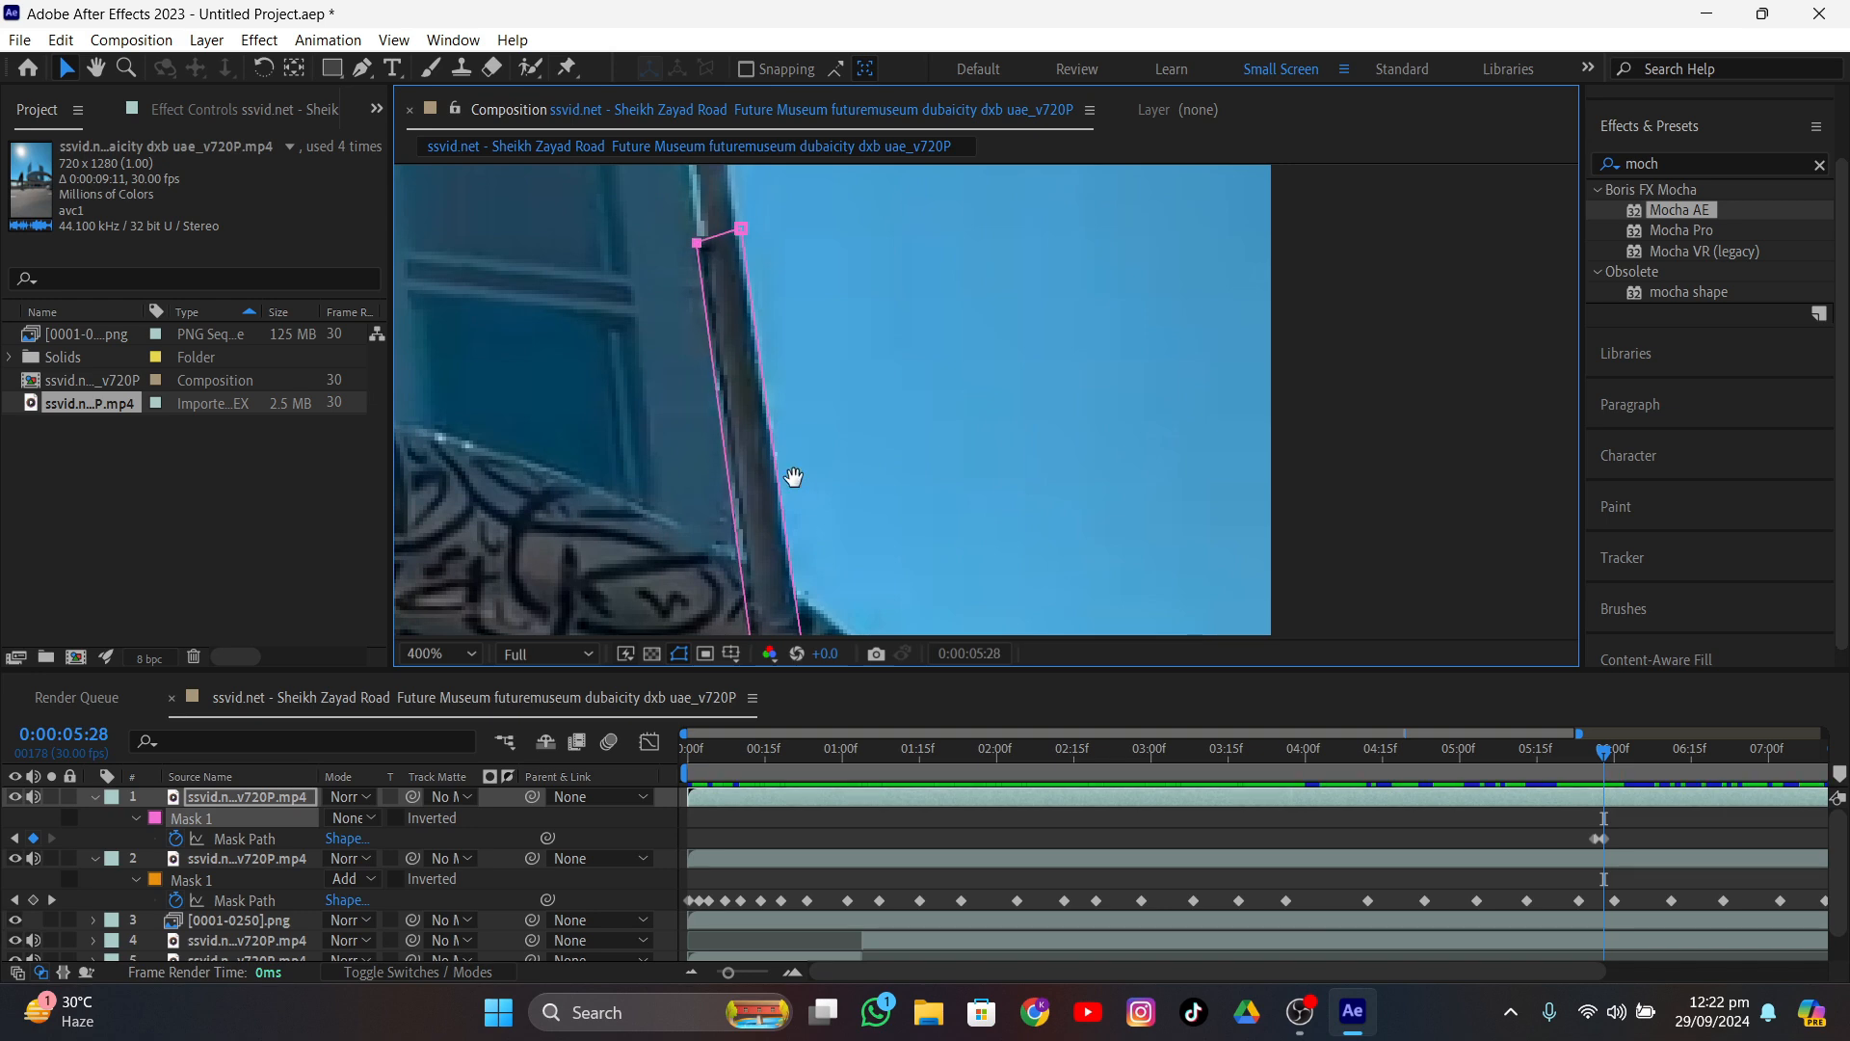
middle_click_drag(793, 475, 761, 206)
middle_click_drag(748, 443, 714, 223)
left_click_drag(724, 441, 732, 443)
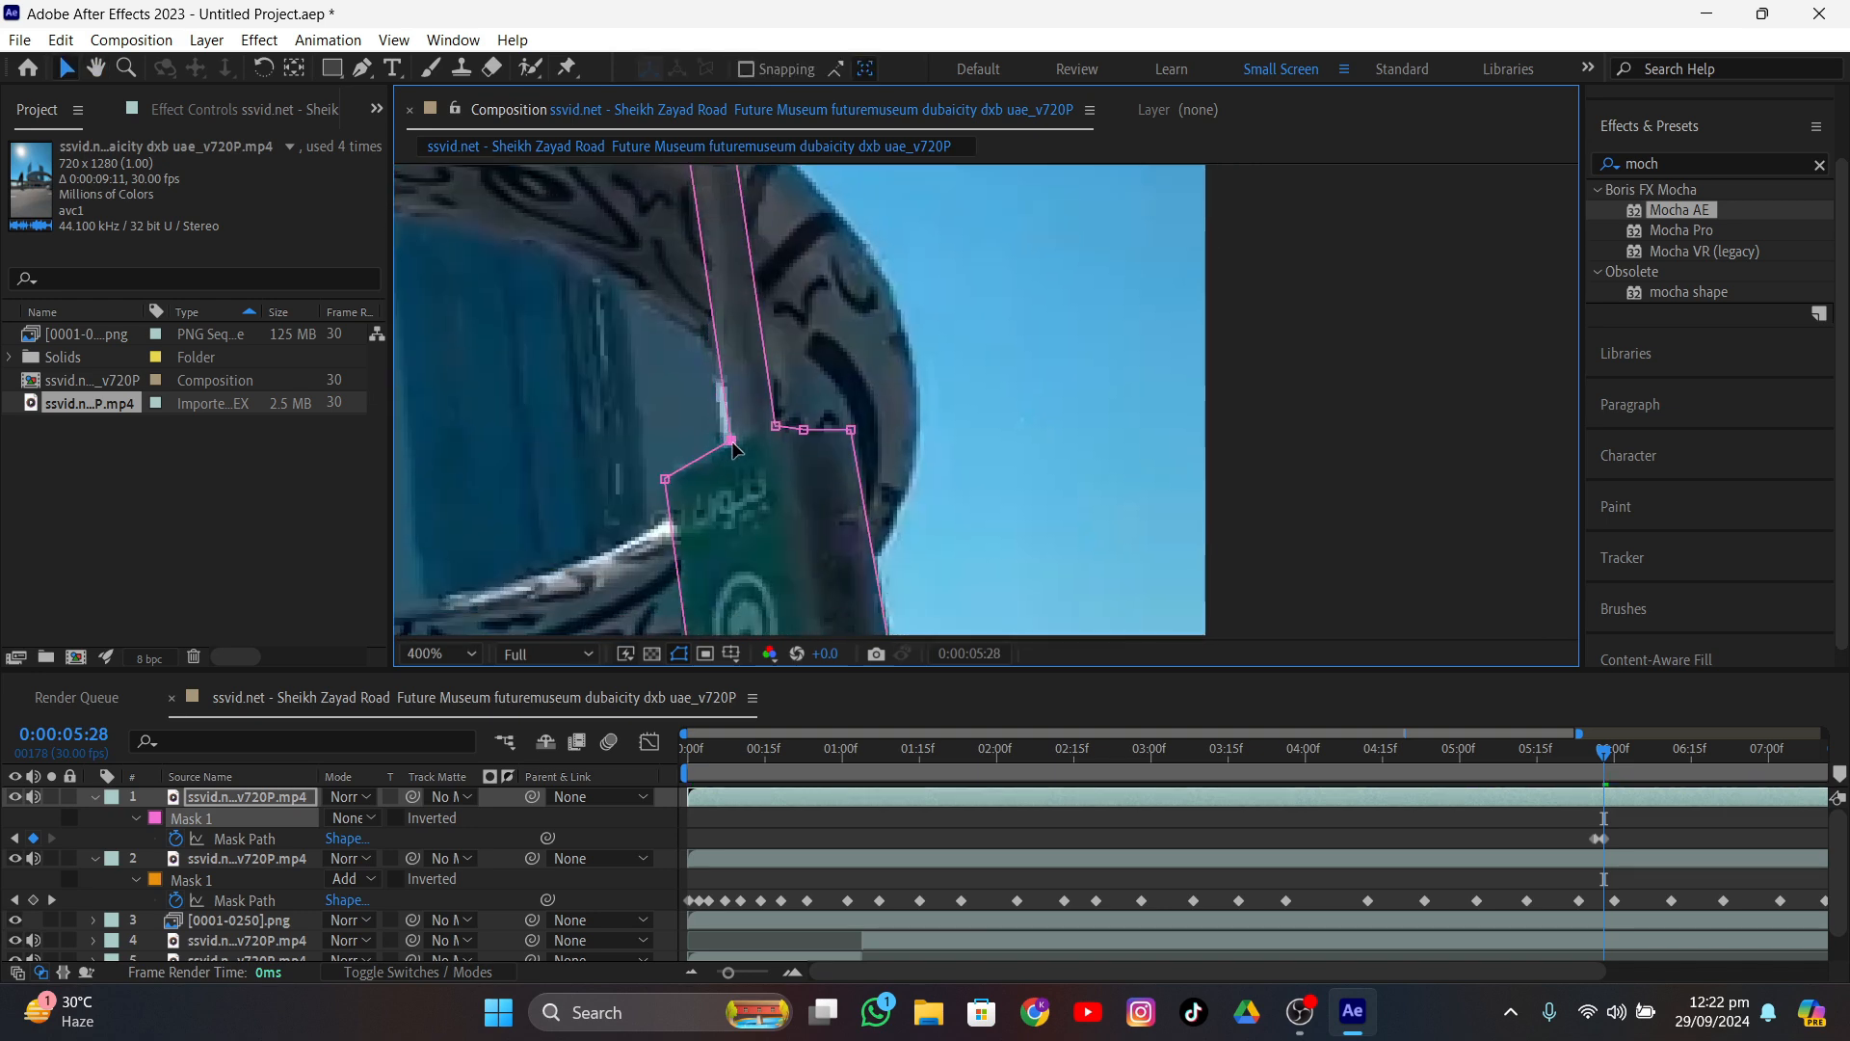
mouse_move(721, 526)
middle_mouse_down()
mouse_move(638, 299)
mouse_move(672, 276)
middle_mouse_up()
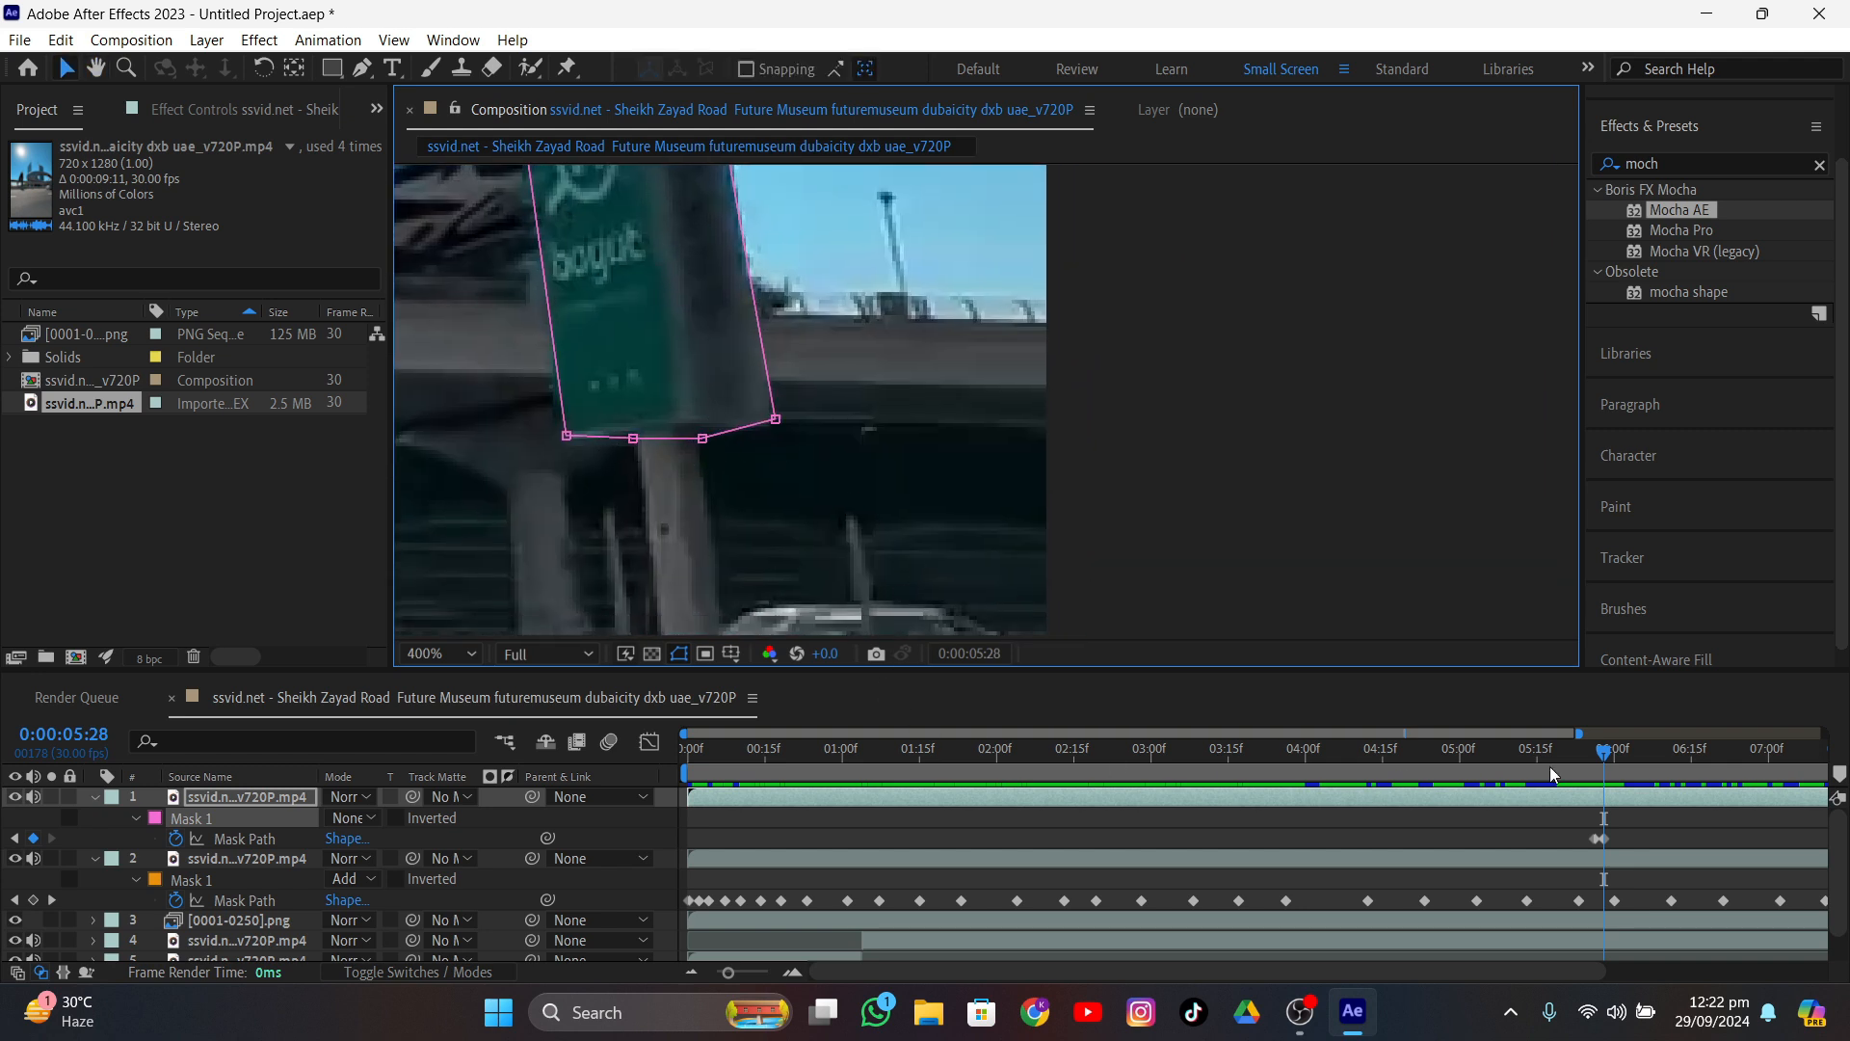
- Go to 0:00:06:00 and shift the whole banner mask left to align it with the banner
left_click_drag(1604, 754, 1615, 754)
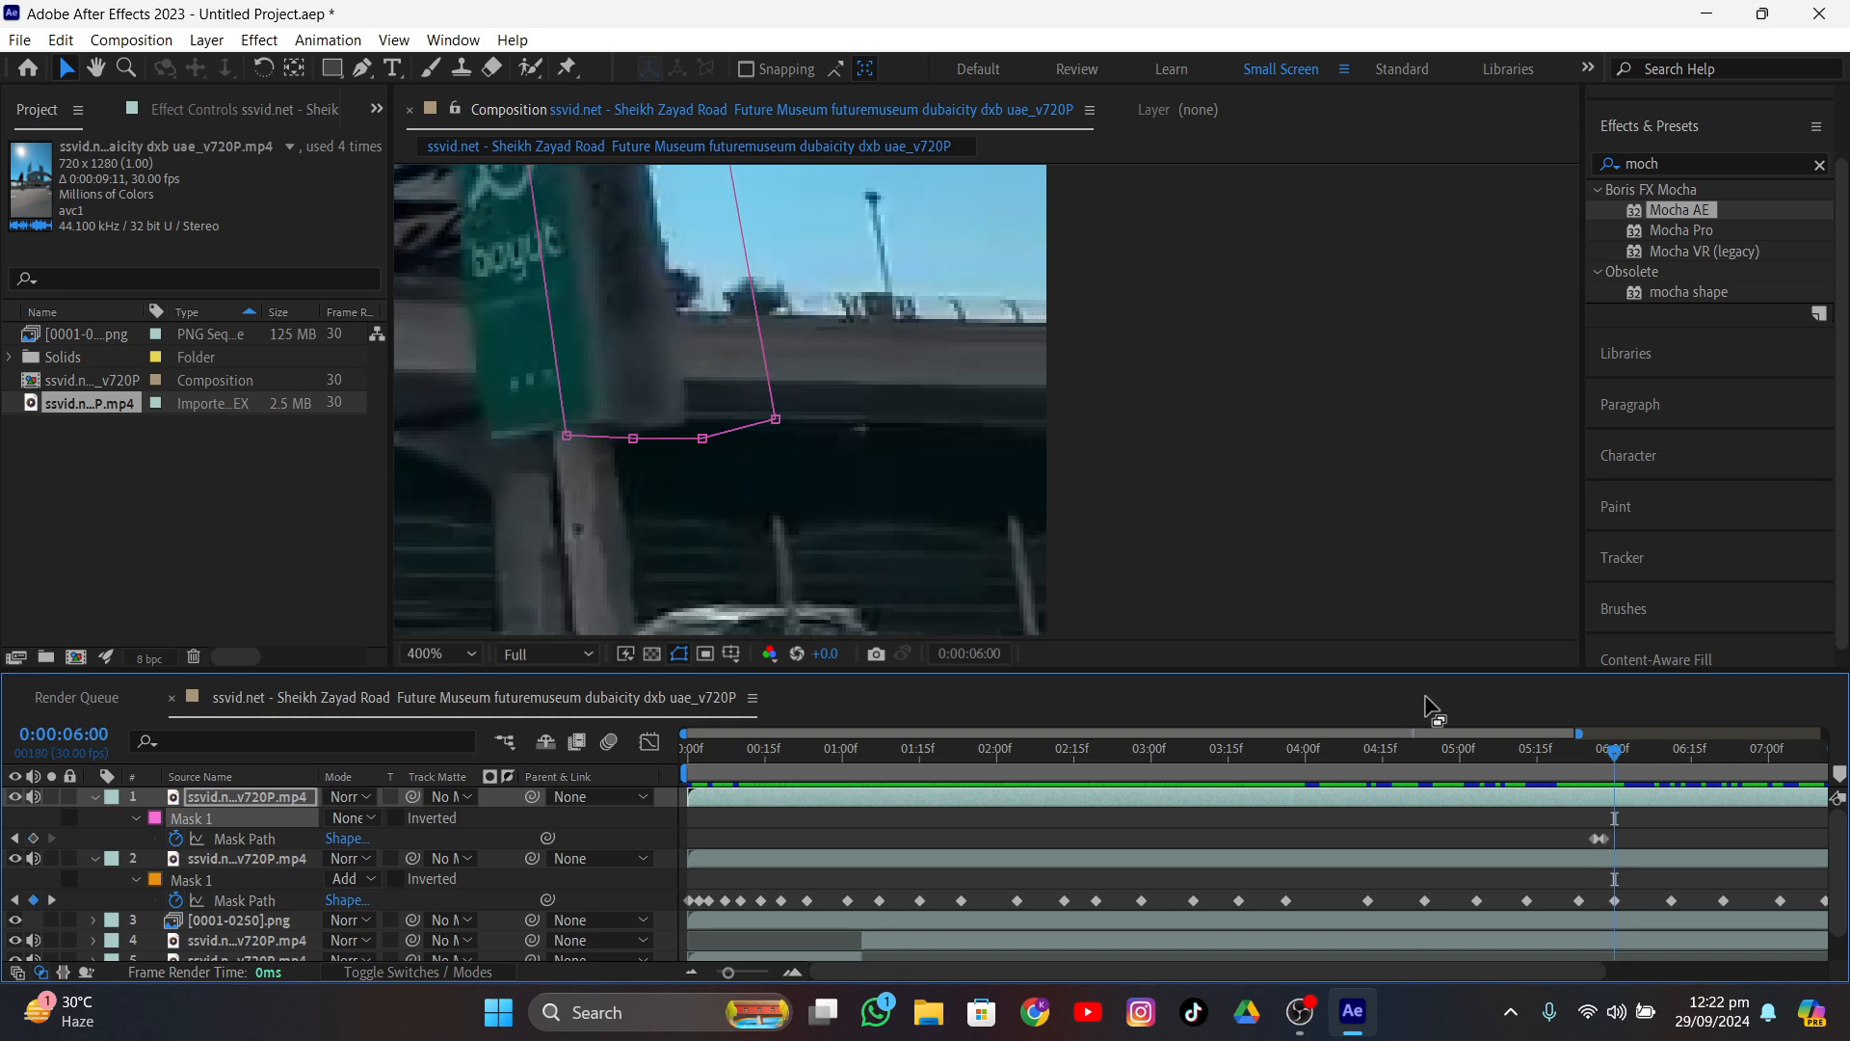
scroll(652, 473, "down", 3)
middle_click_drag(744, 377, 700, 427)
scroll(726, 401, "up", 1)
left_click_drag(725, 199, 931, 571)
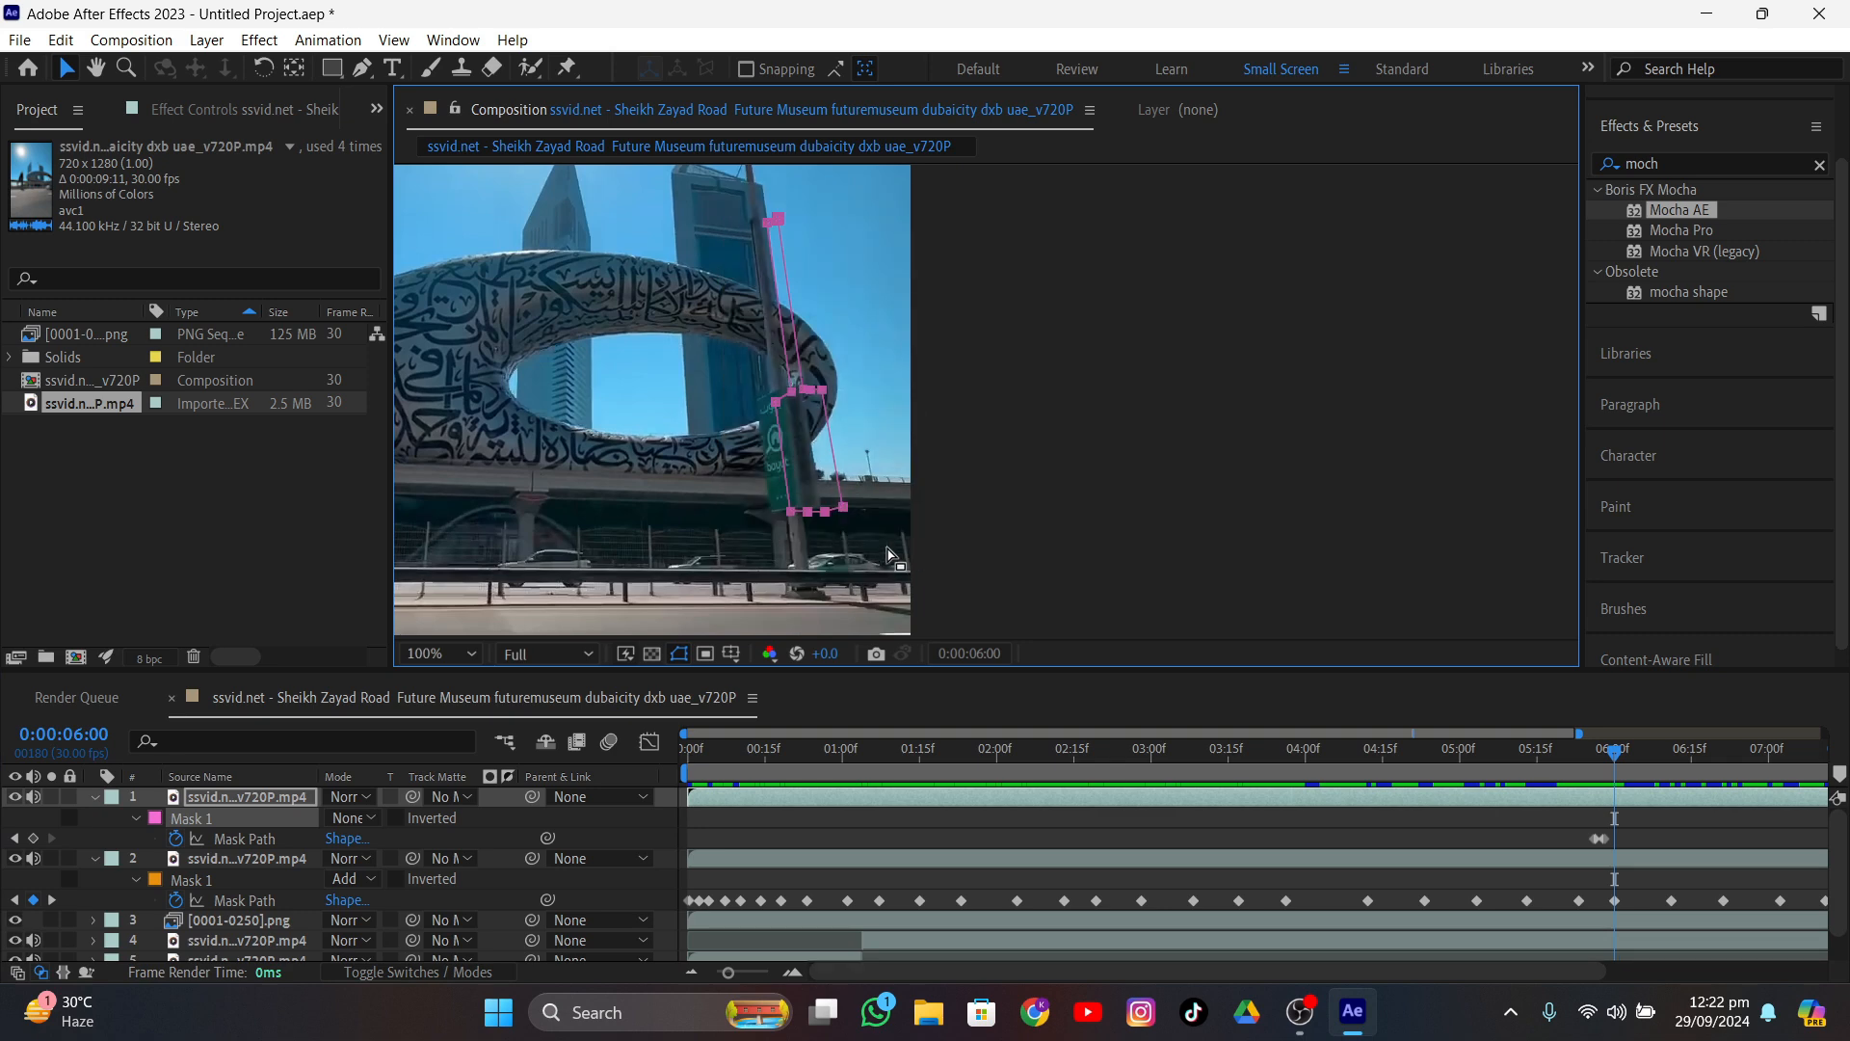
scroll(942, 469, "up", 1)
left_click_drag(680, 367, 636, 367)
scroll(623, 445, "up", 1)
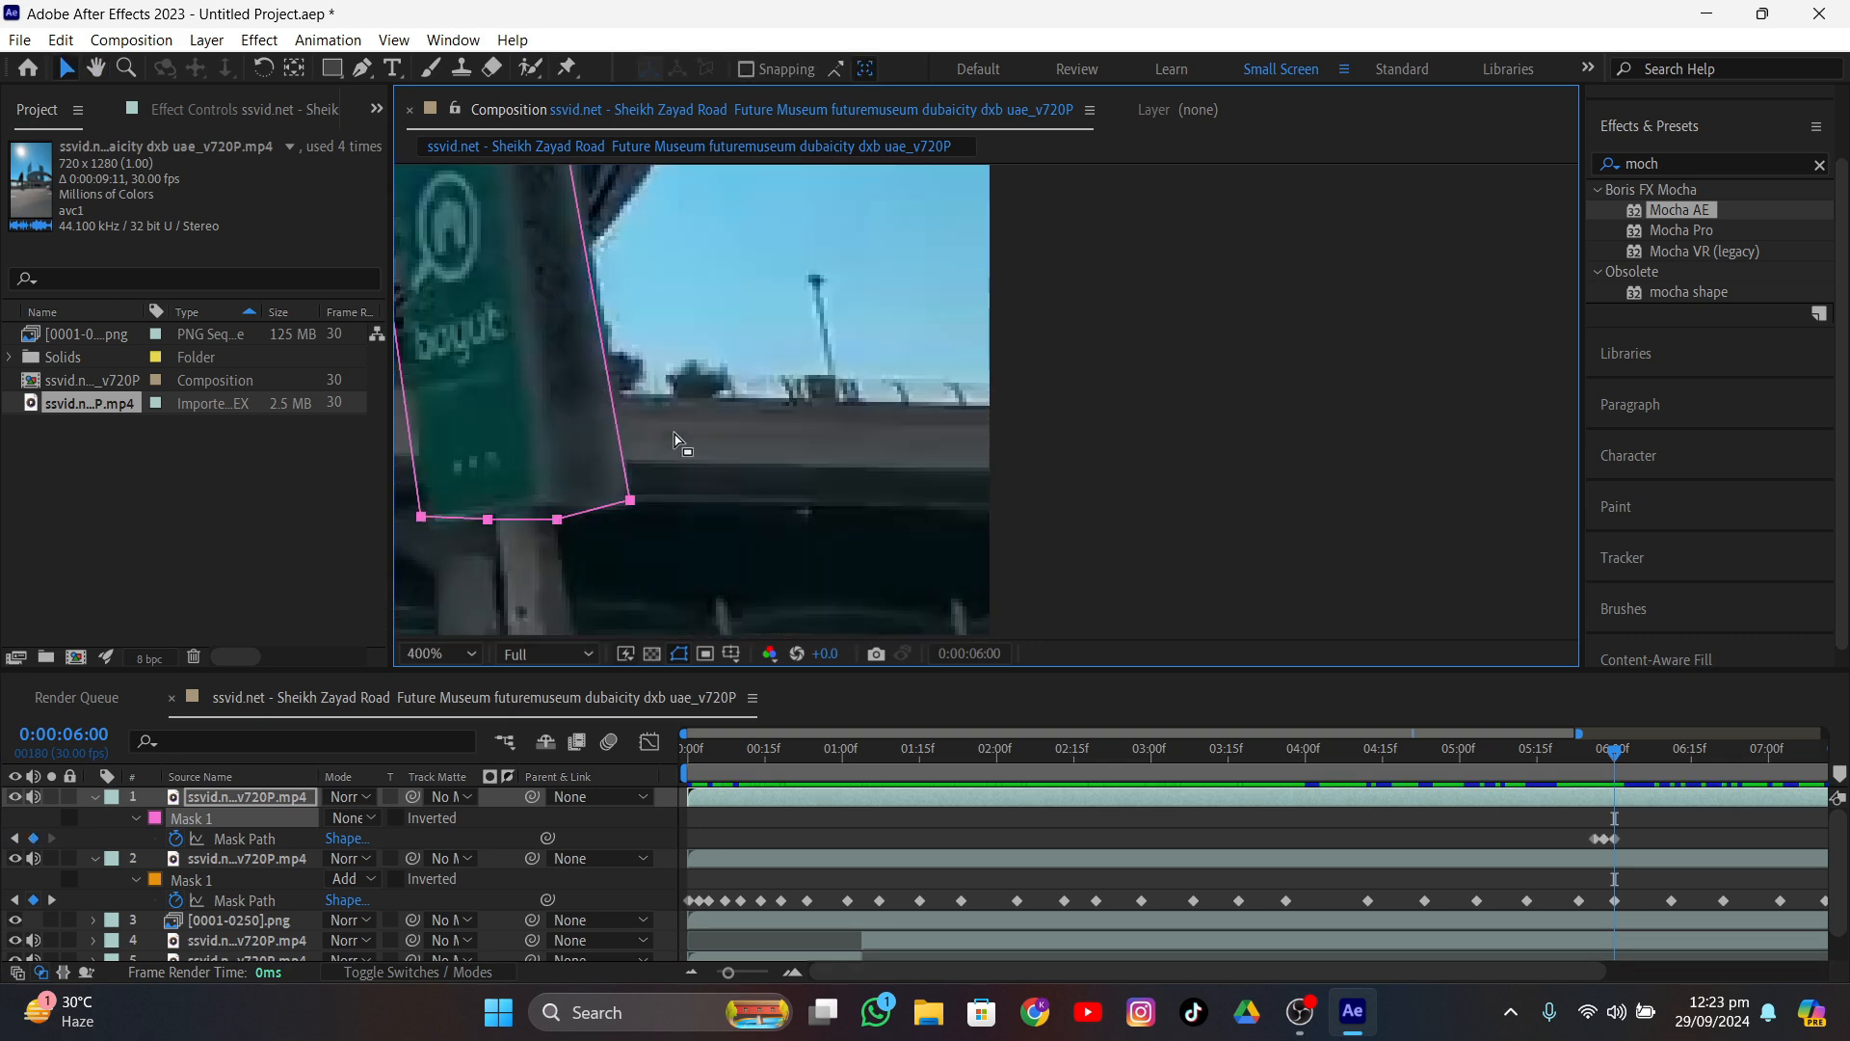
- Move the banner mask's upper left corner slightly inward onto the banner's edge at 0:00:06:00
middle_click_drag(644, 469, 840, 518)
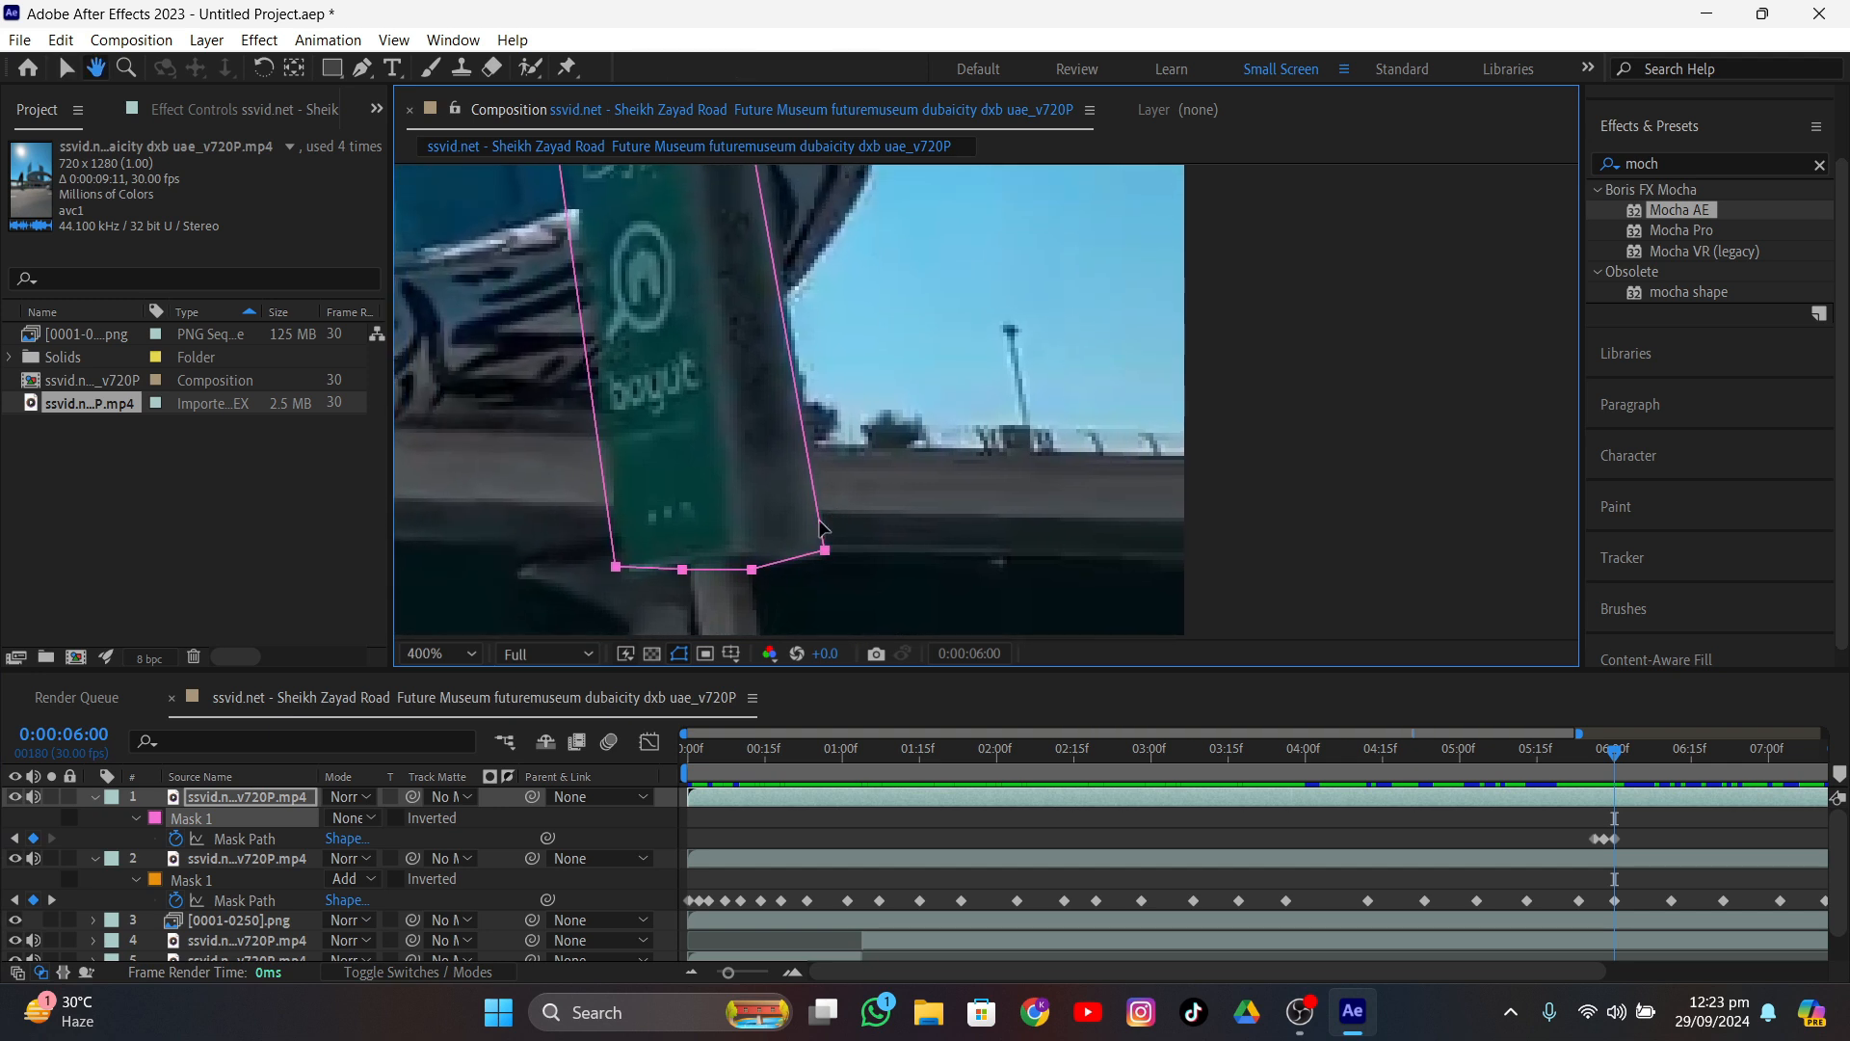
middle_click_drag(575, 348, 634, 516)
left_click(614, 297)
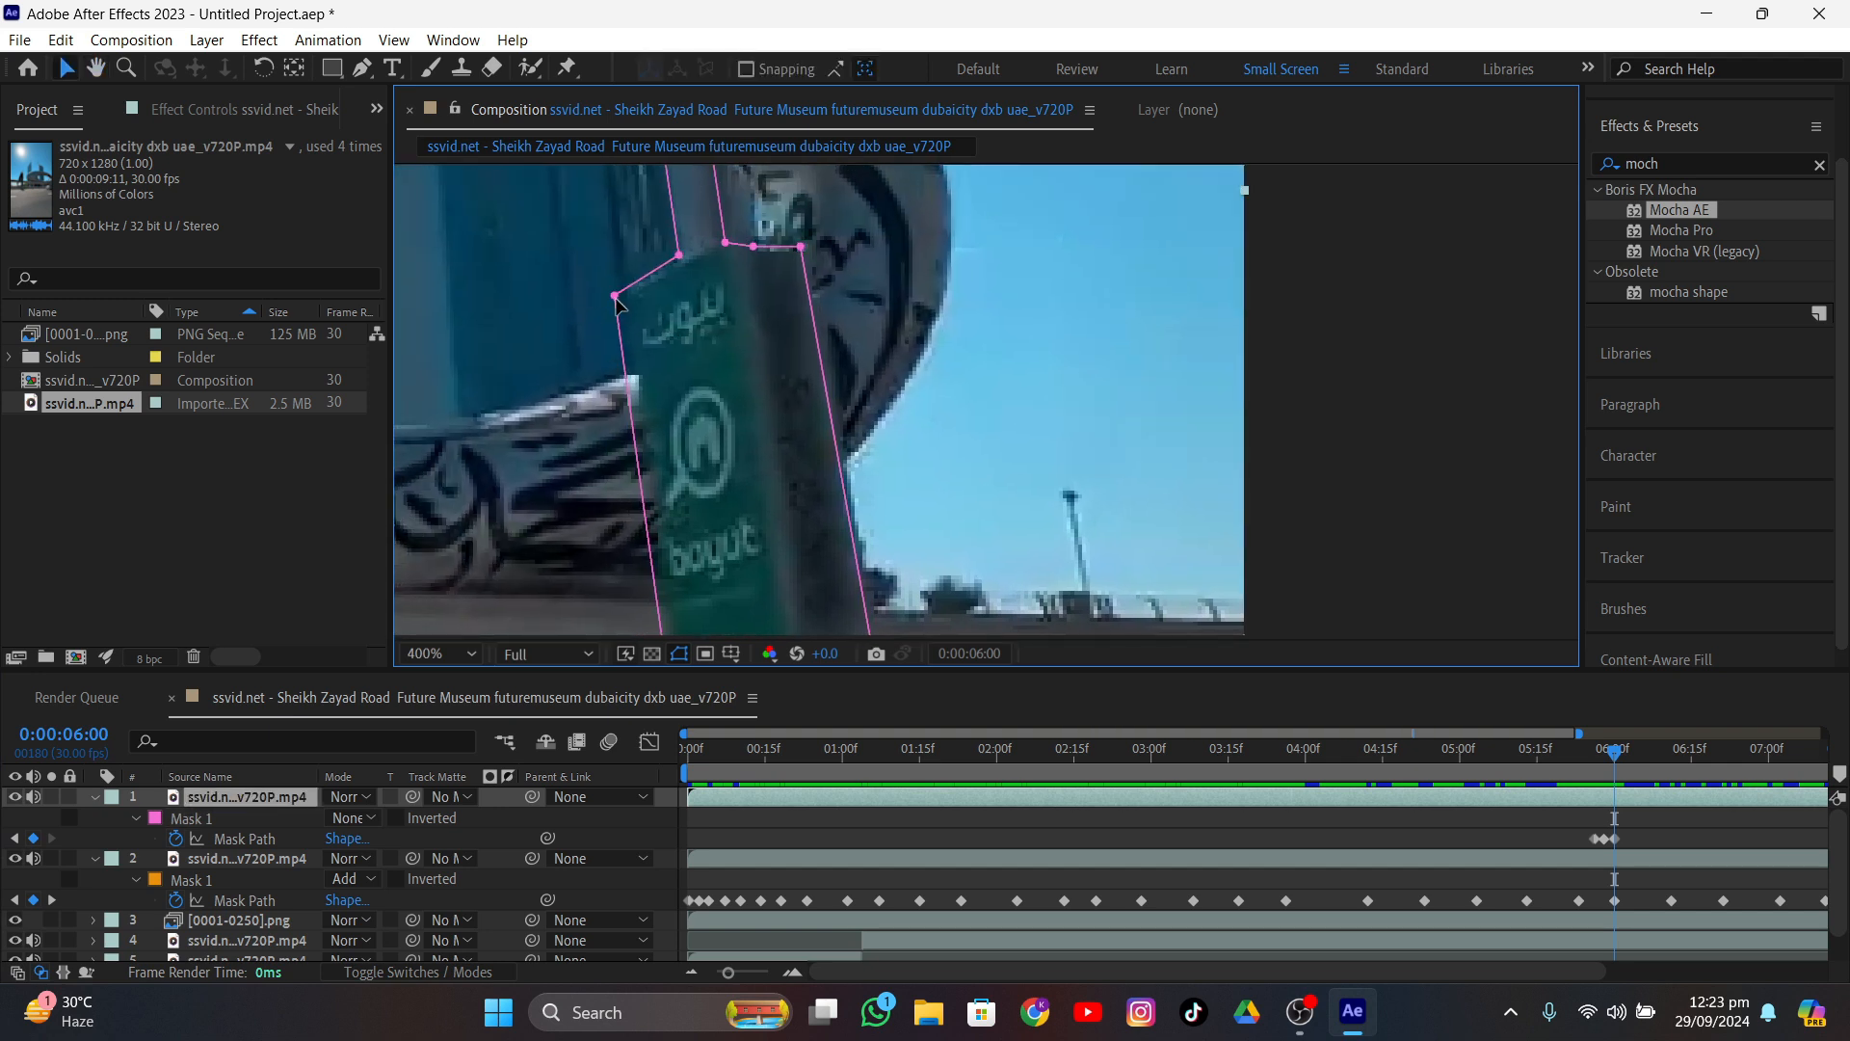
left_click_drag(614, 296, 626, 290)
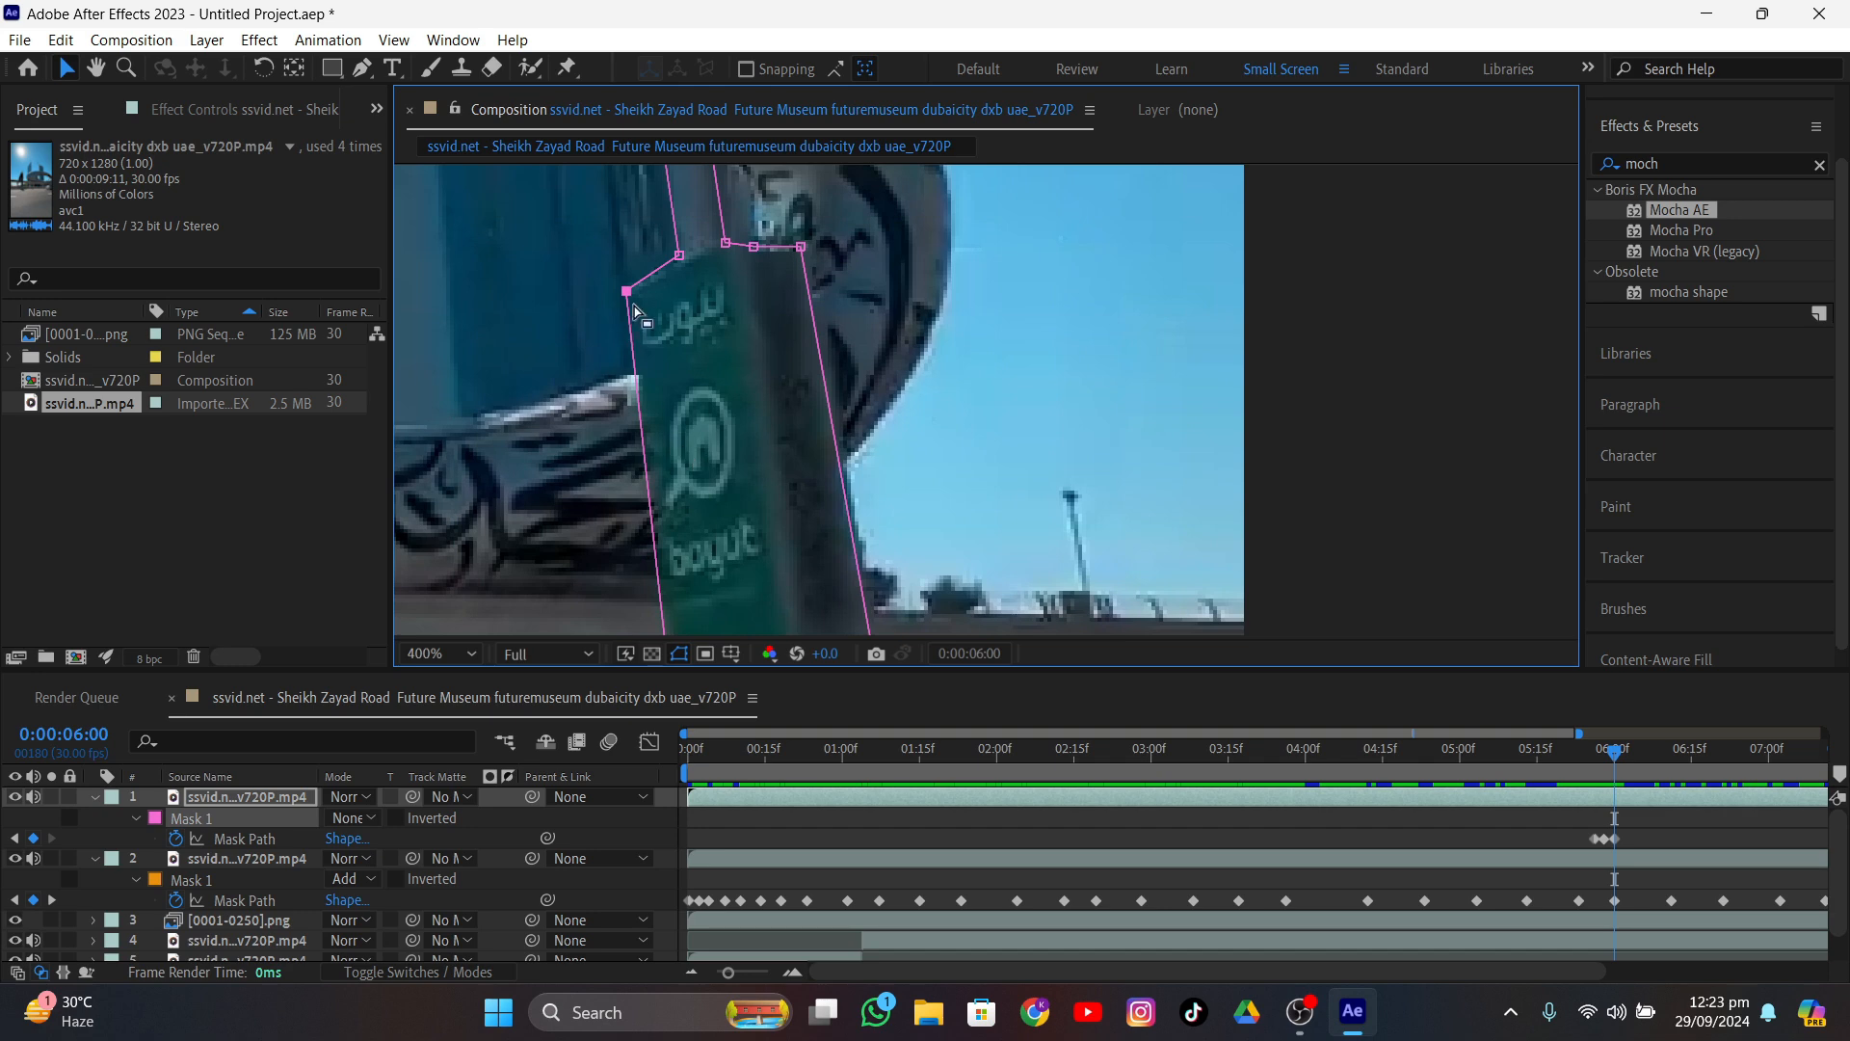
- Move the mask's two upper lamp post points right onto the post's edges and fine-tune the left point at the post's base at 0:00:06:00
middle_click_drag(704, 475, 636, 354)
middle_click_drag(626, 188, 641, 397)
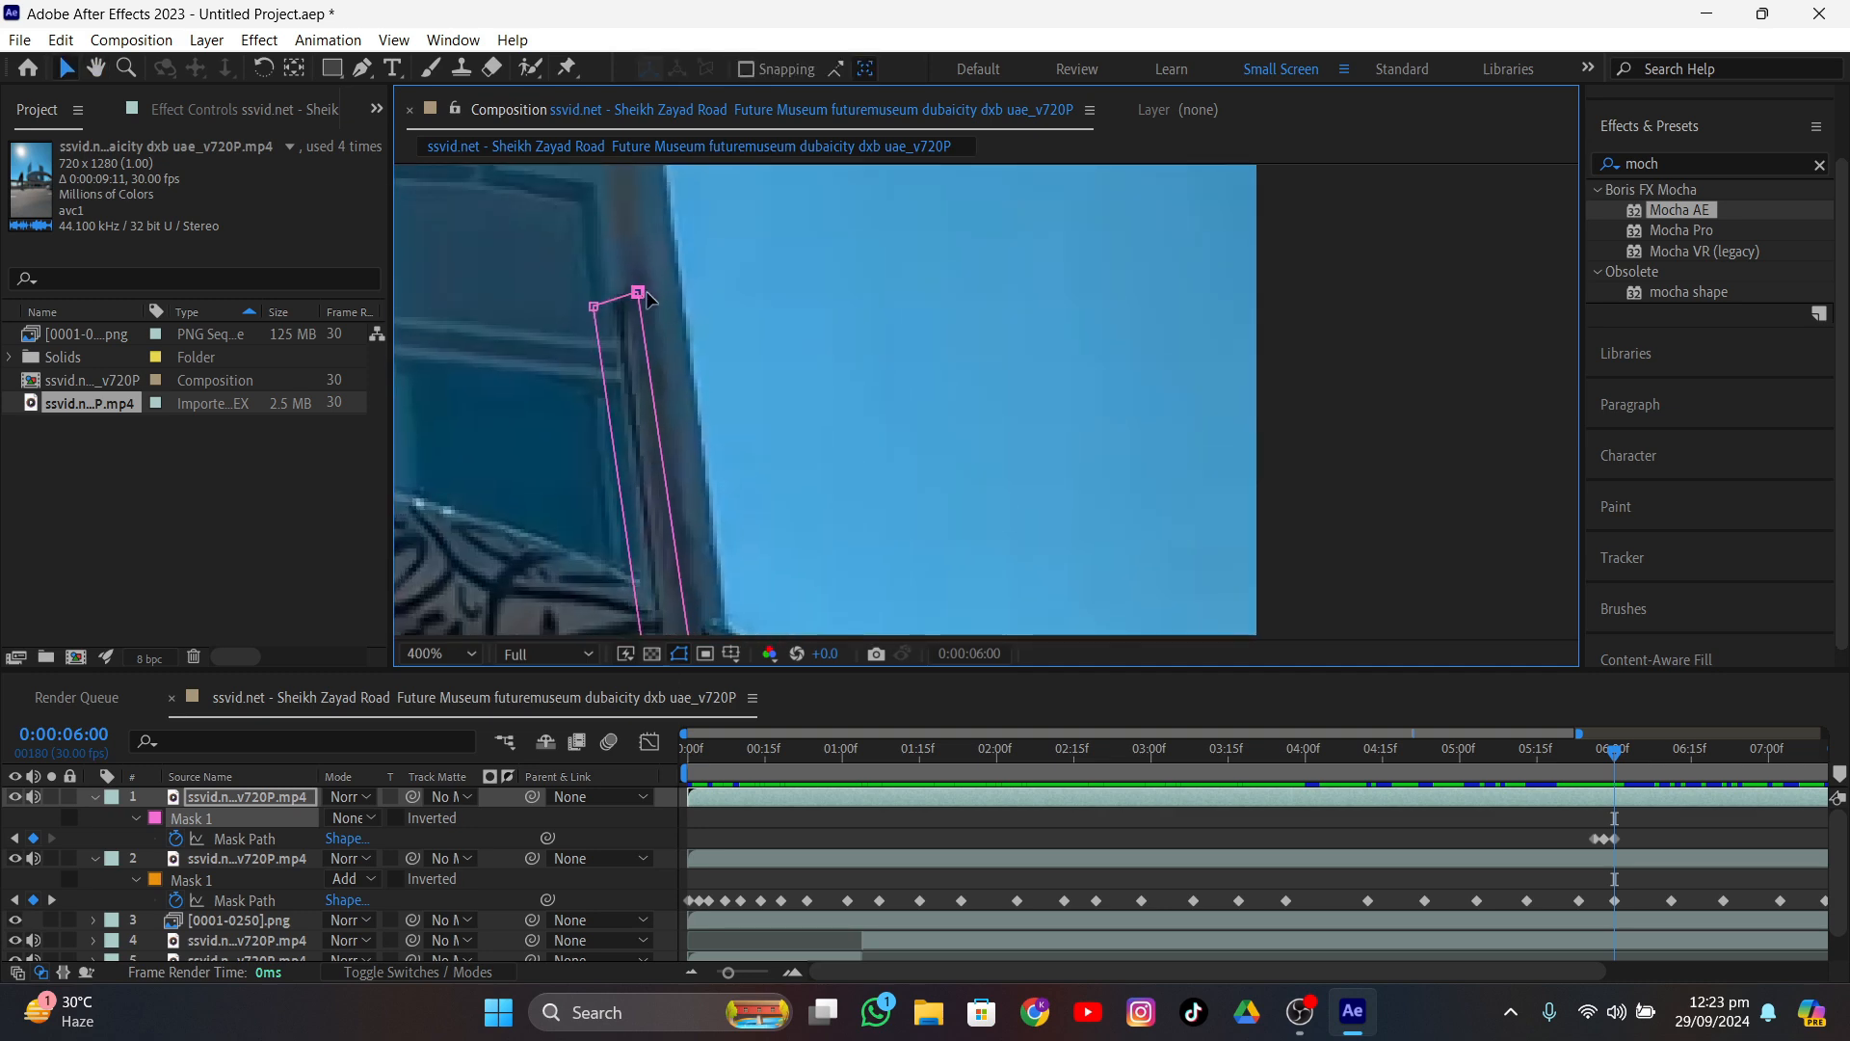
mouse_move(638, 292)
left_mouse_down()
mouse_move(663, 289)
mouse_move(607, 285)
left_mouse_up()
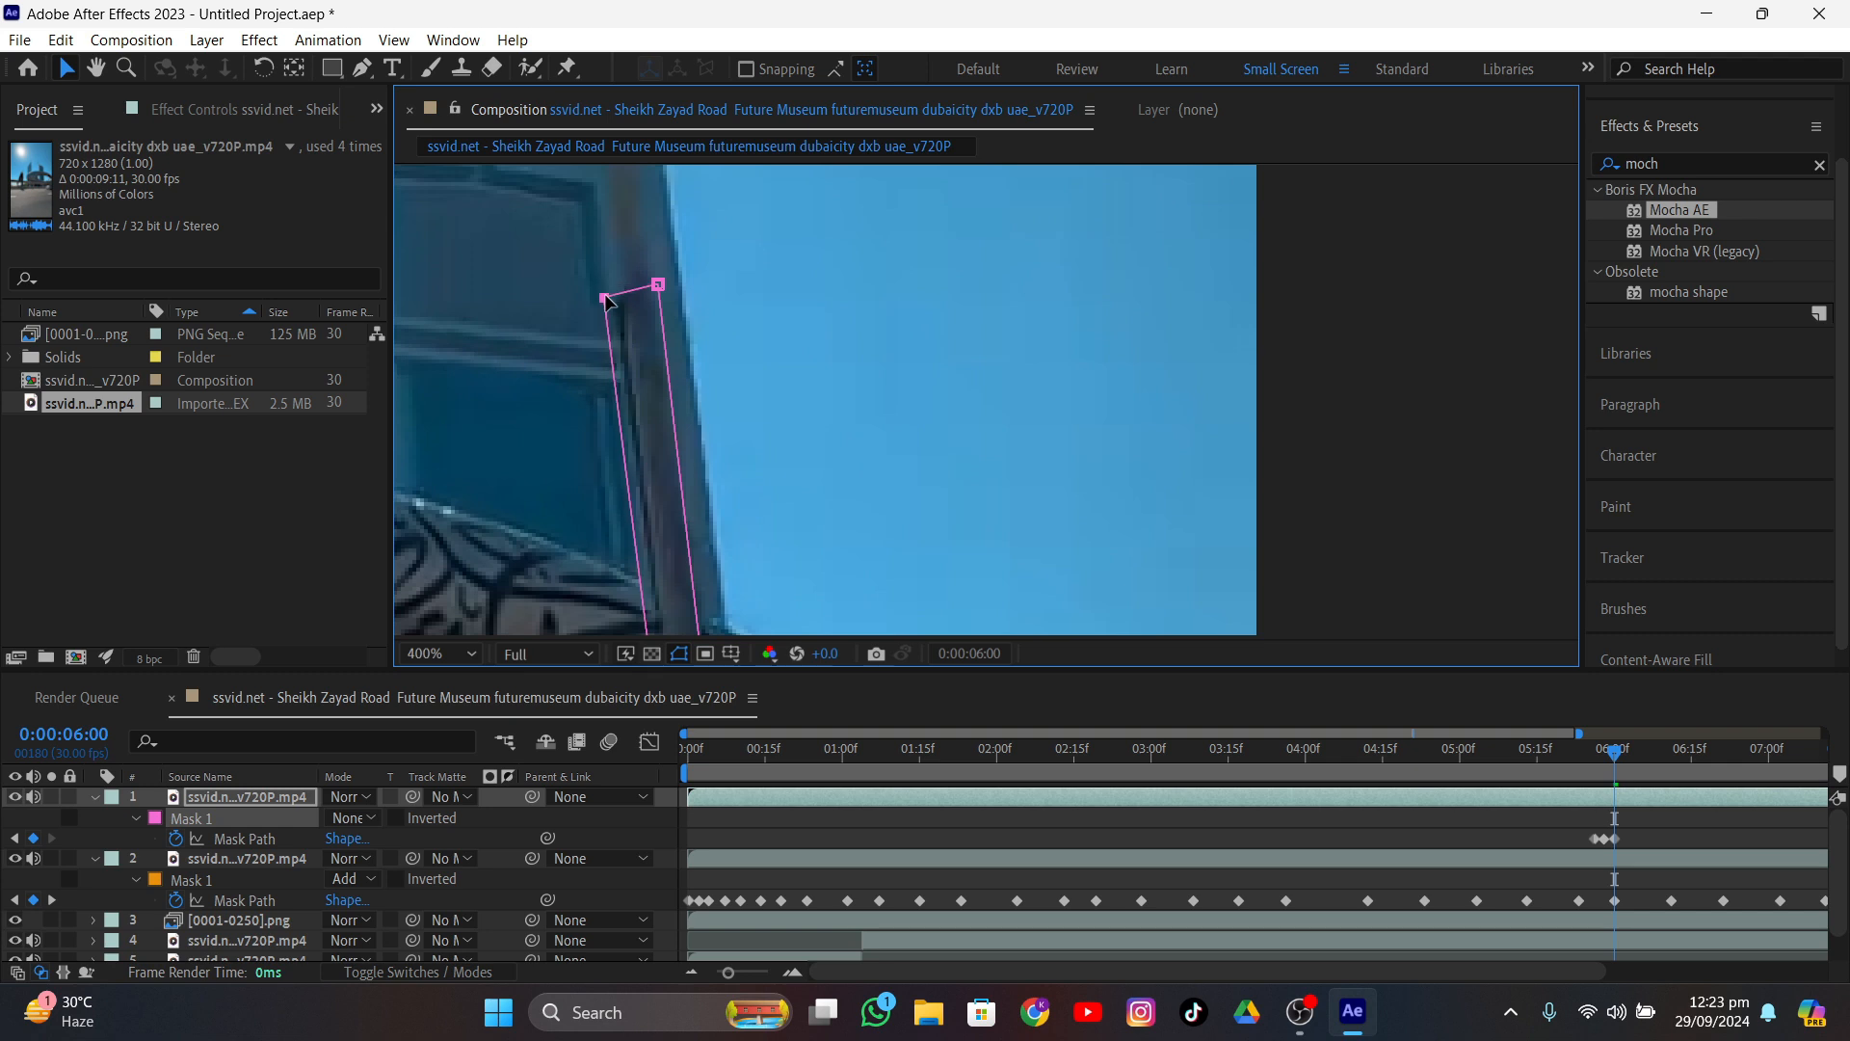
scroll(640, 347, "down", 2)
scroll(665, 380, "up", 1)
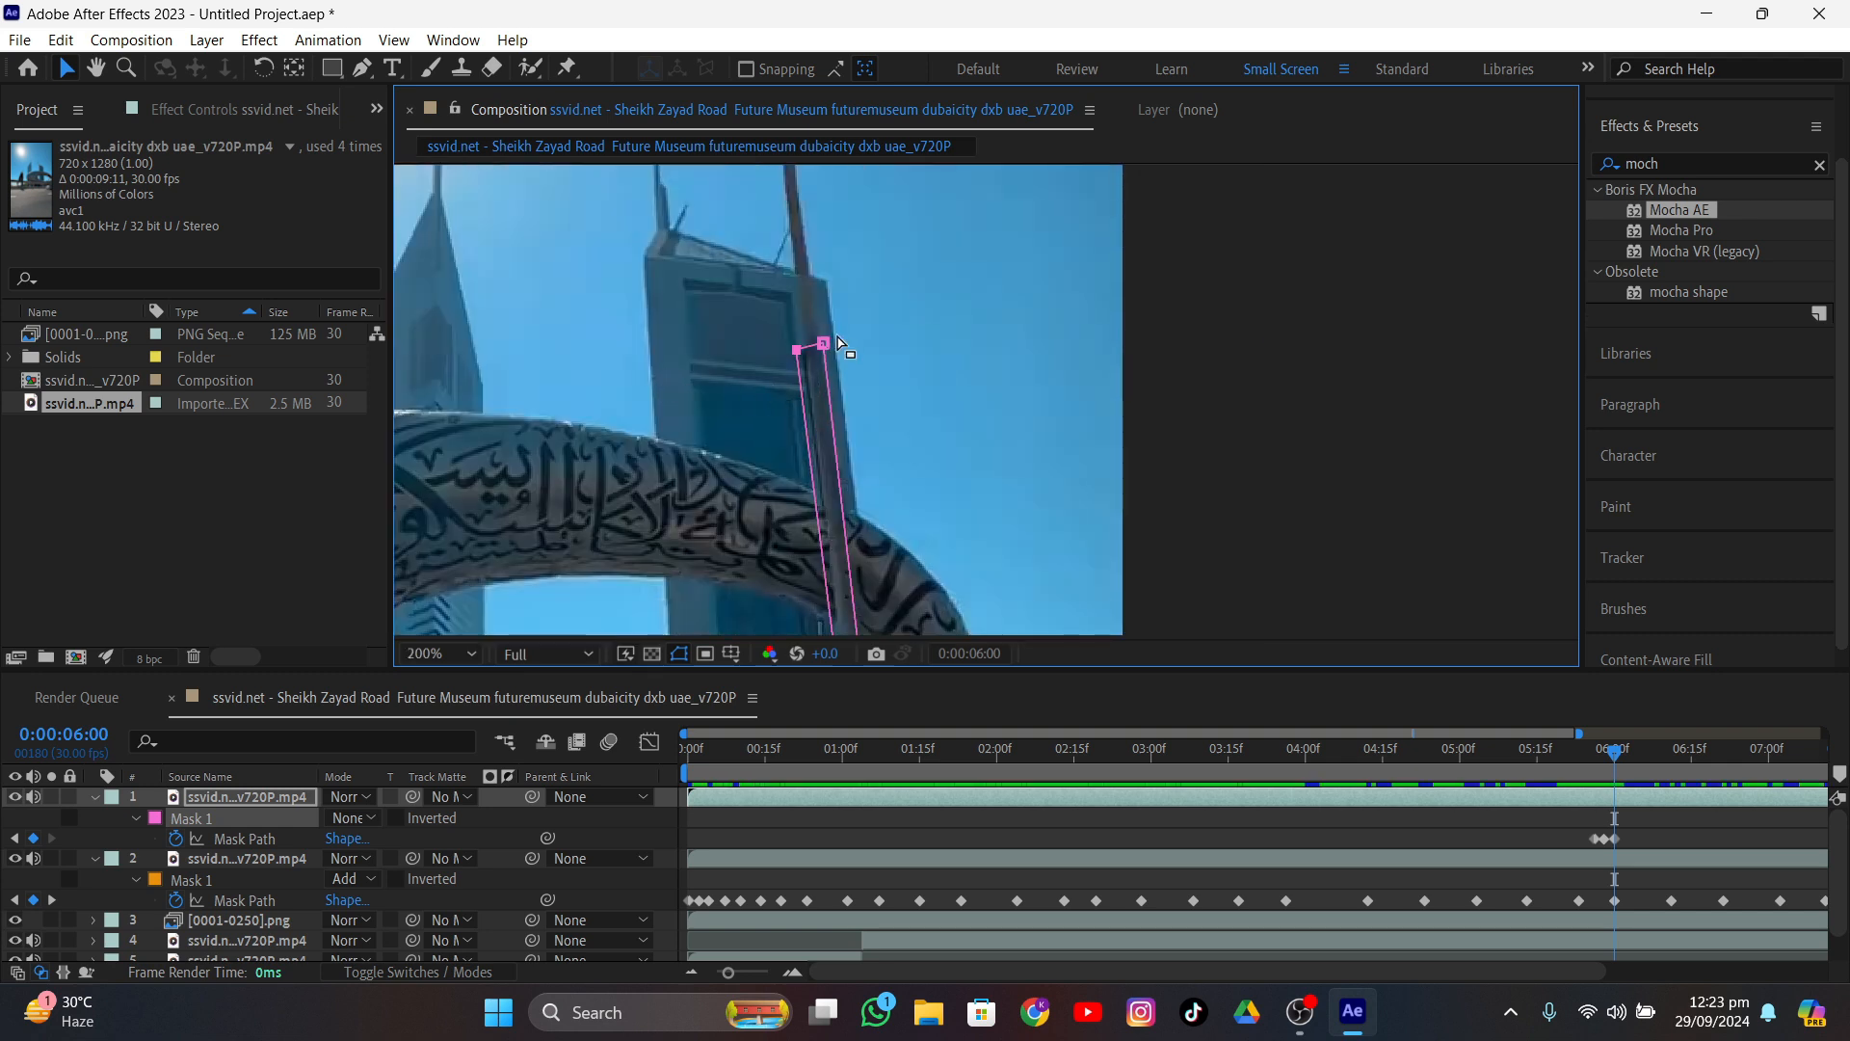
left_click_drag(824, 482, 746, 337)
left_click_drag(744, 210, 746, 202)
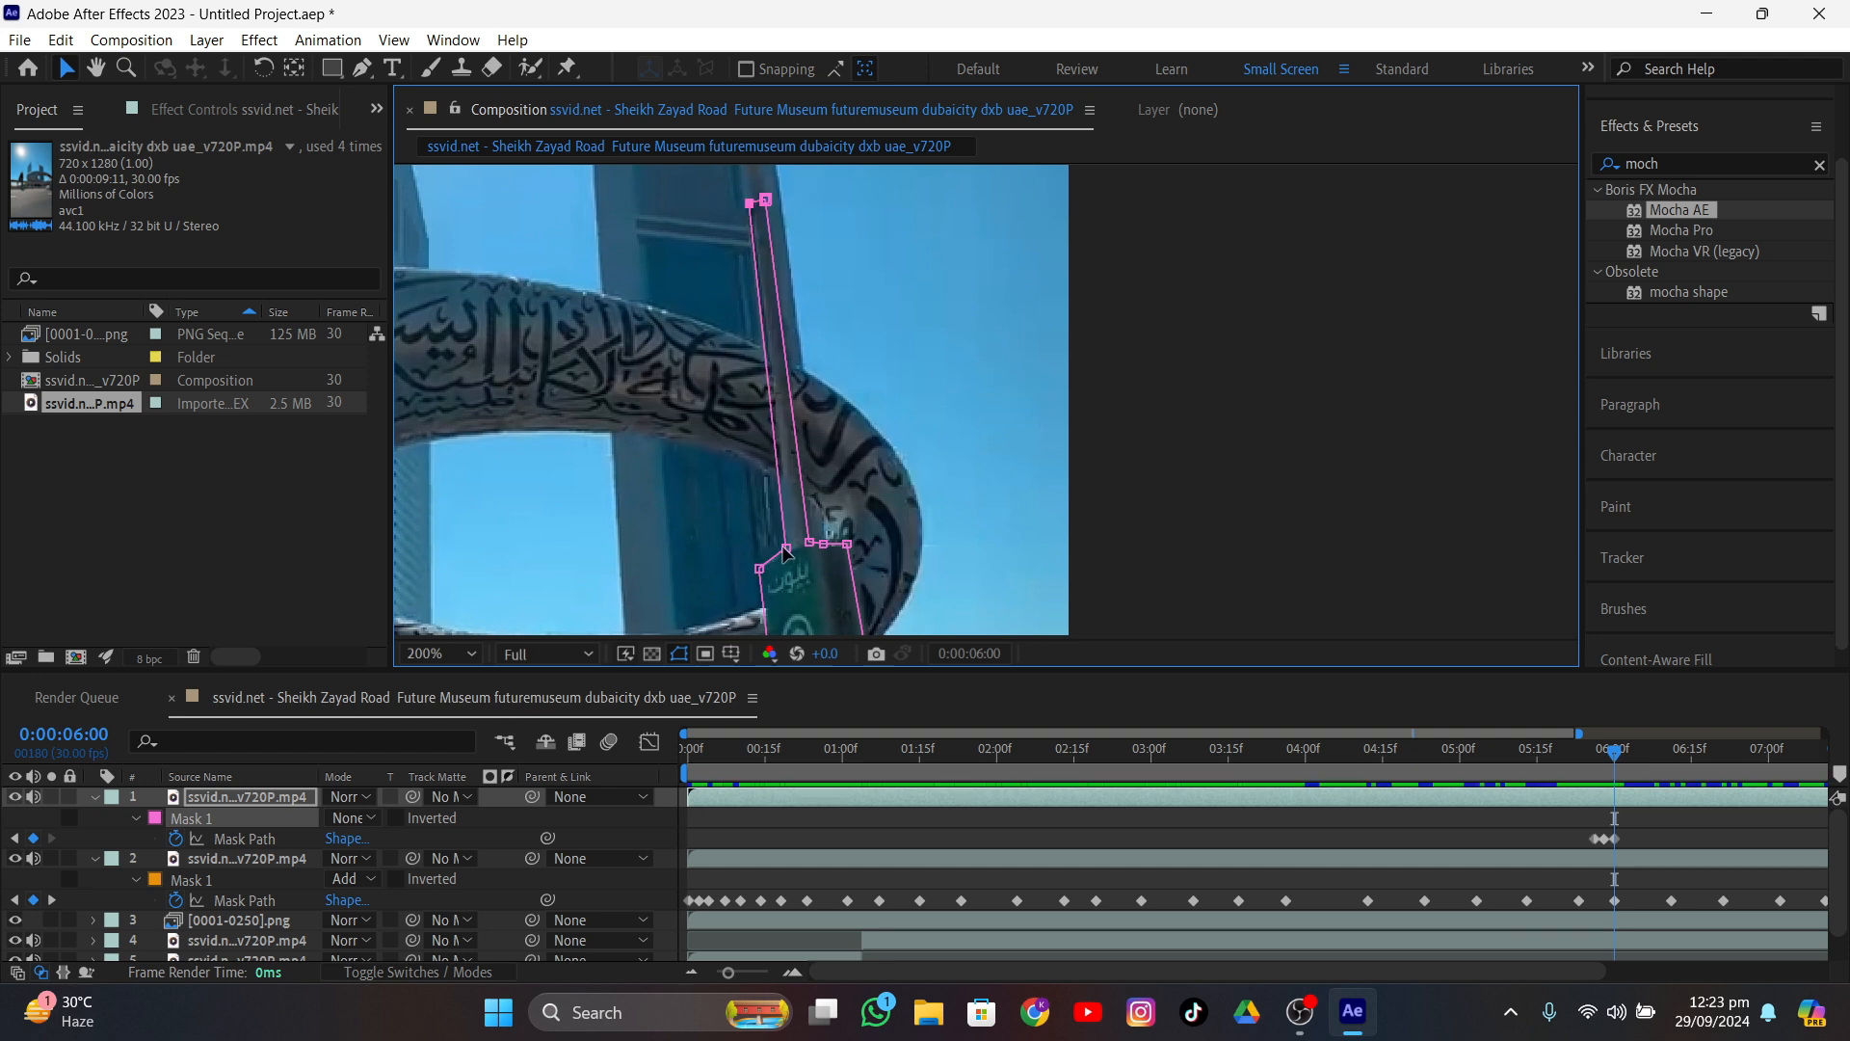
left_click_drag(783, 547, 755, 407)
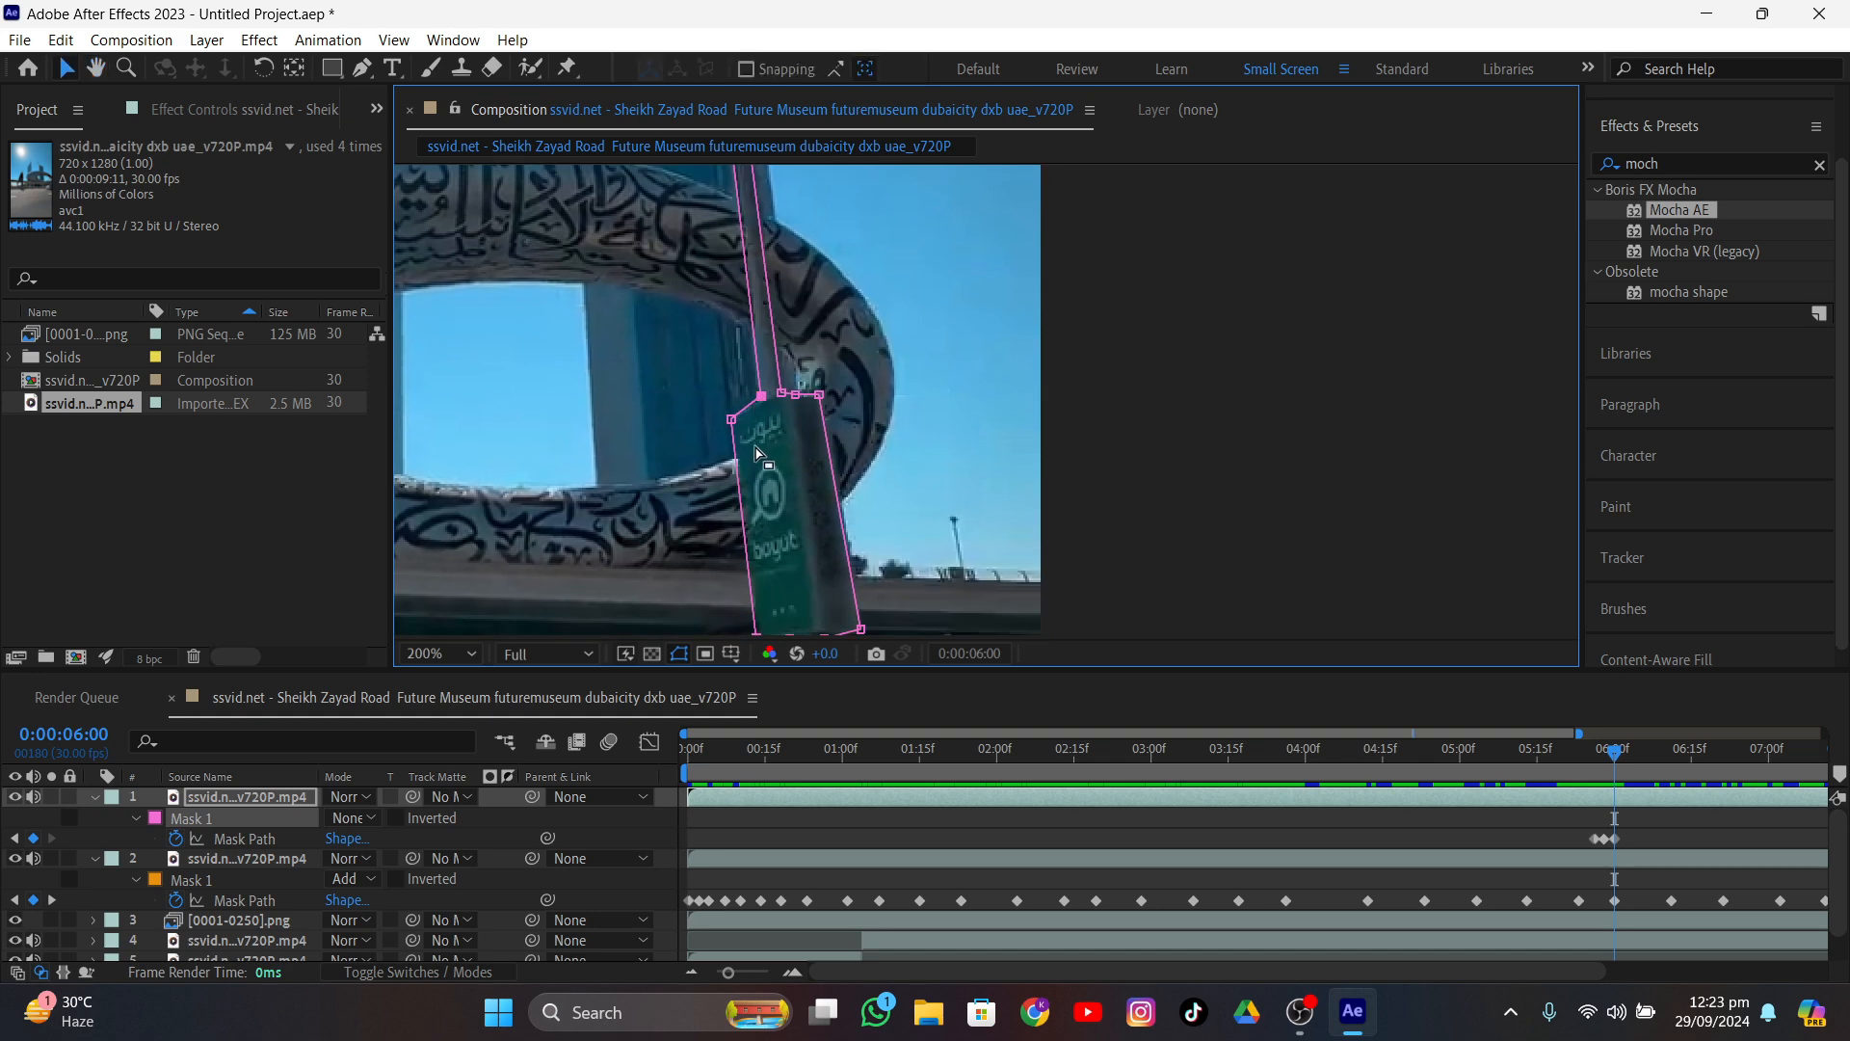
key("period")
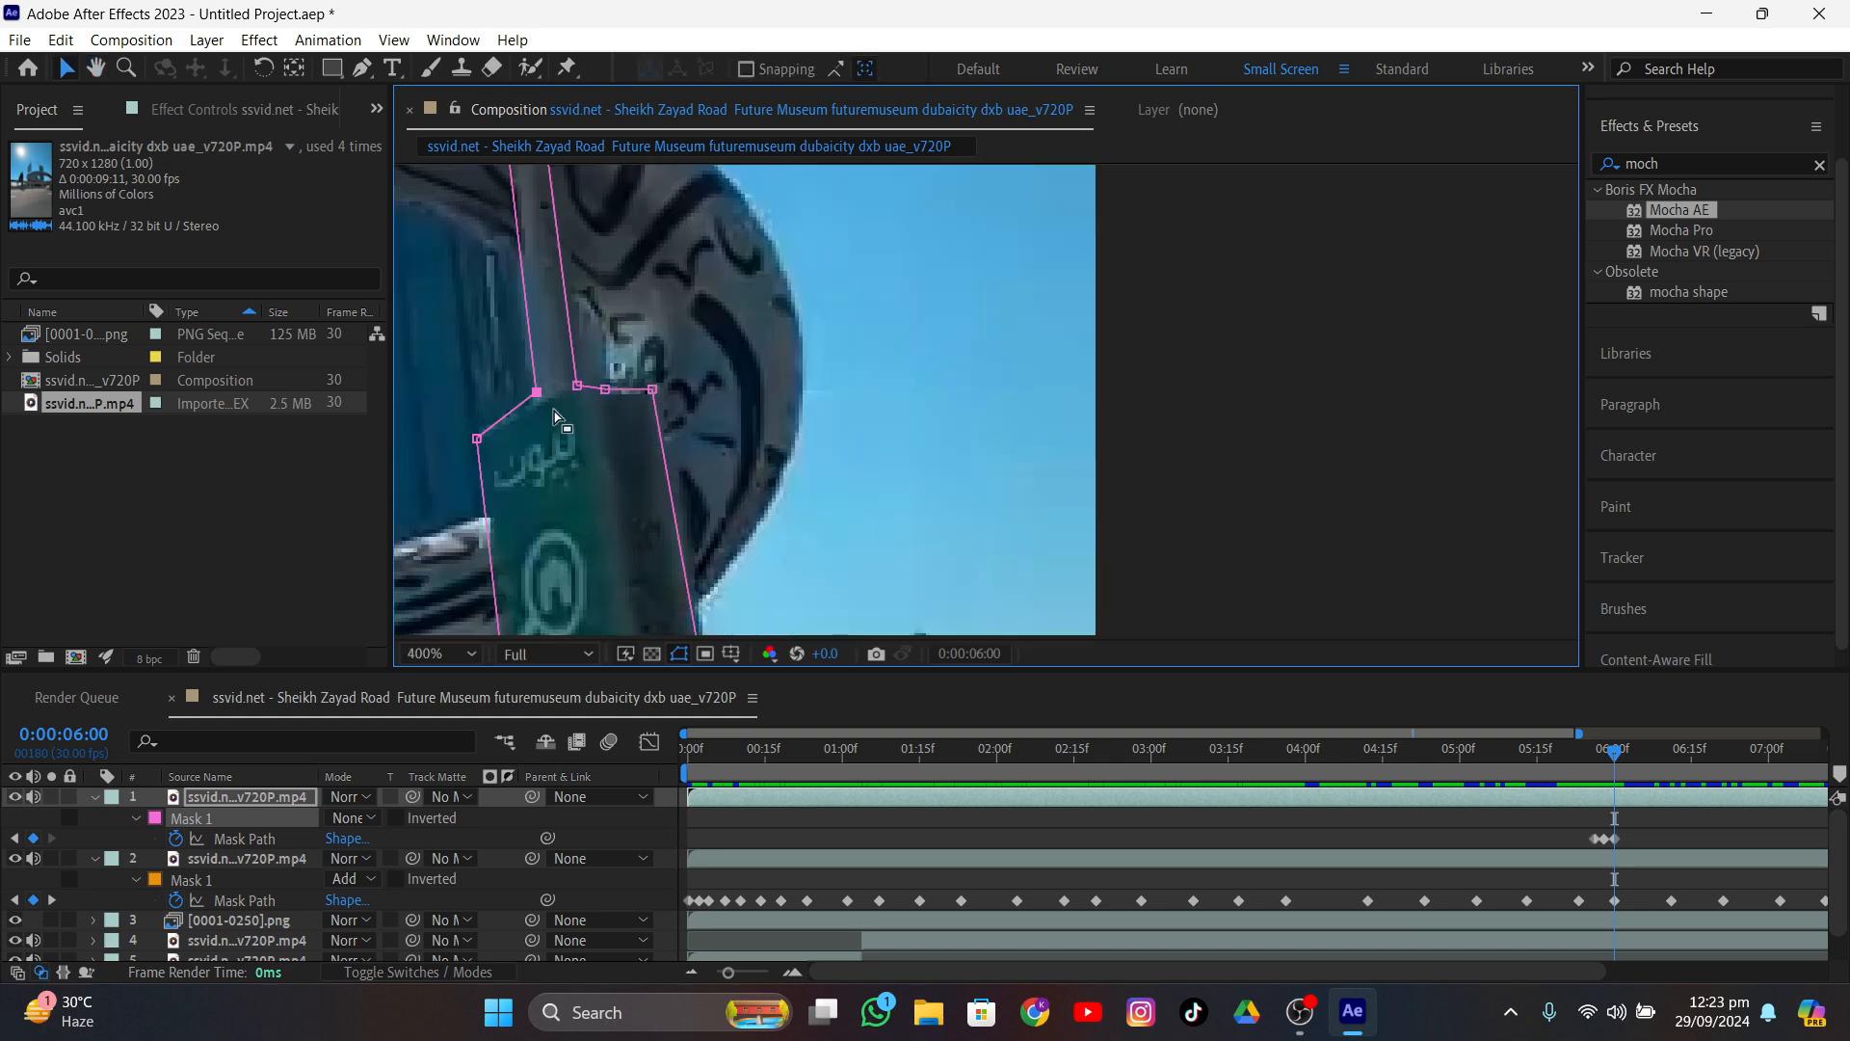
key("comma")
key("comma")
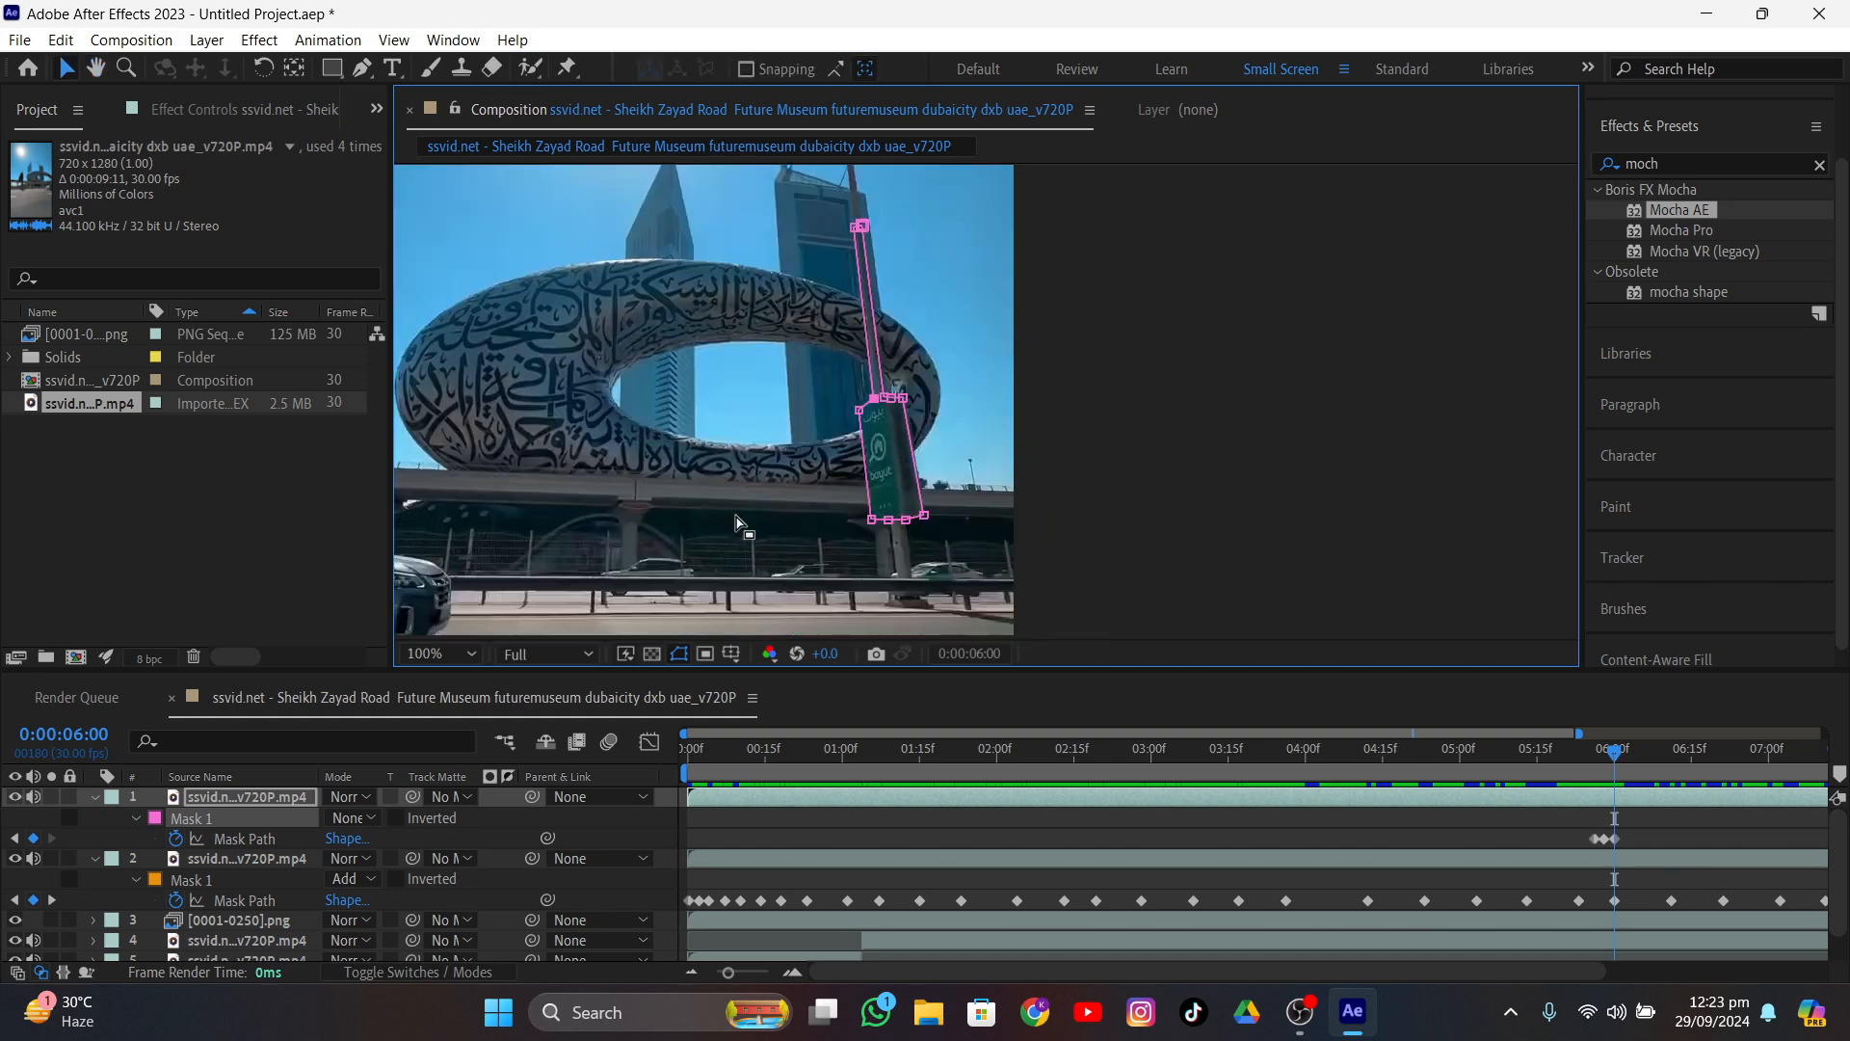
- Go to 0:00:06:05, select all points of the banner mask and shift them left onto the banner
left_click(1639, 757)
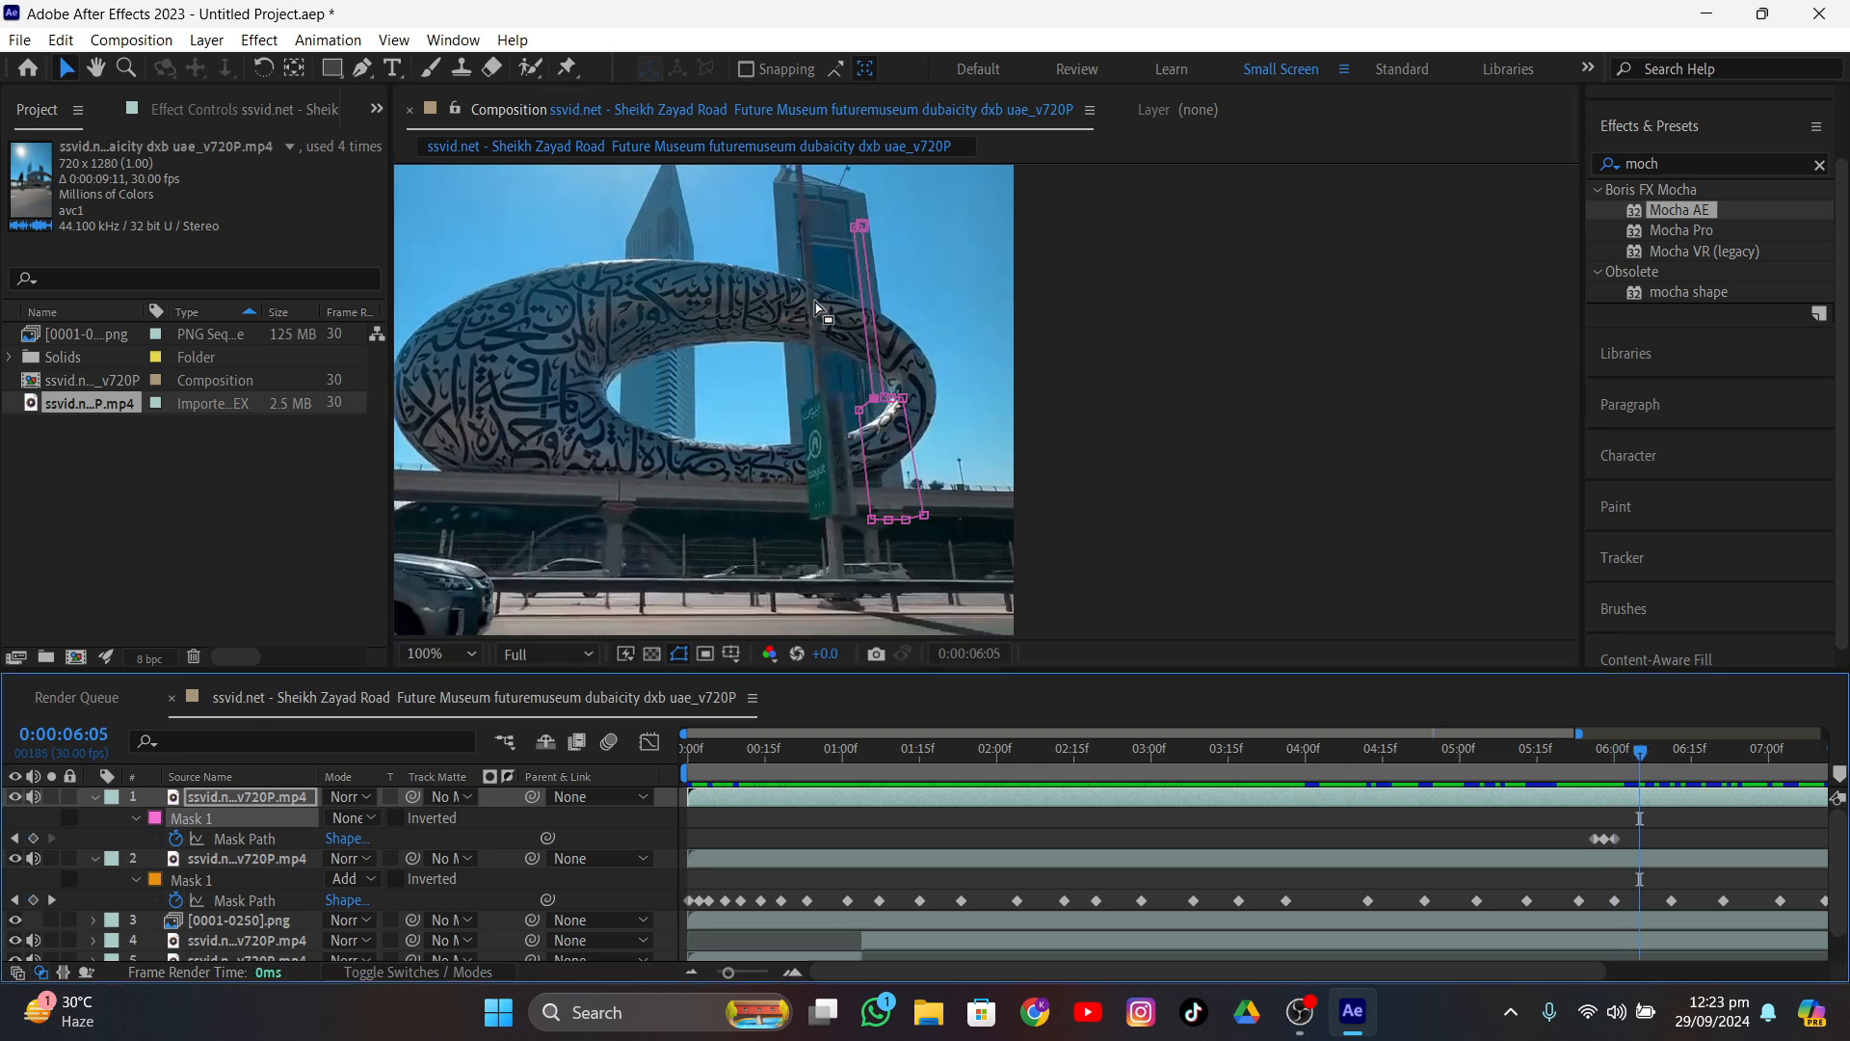
left_click_drag(796, 187, 1011, 614)
middle_click_drag(957, 497, 1029, 434)
scroll(1026, 438, "up", 1)
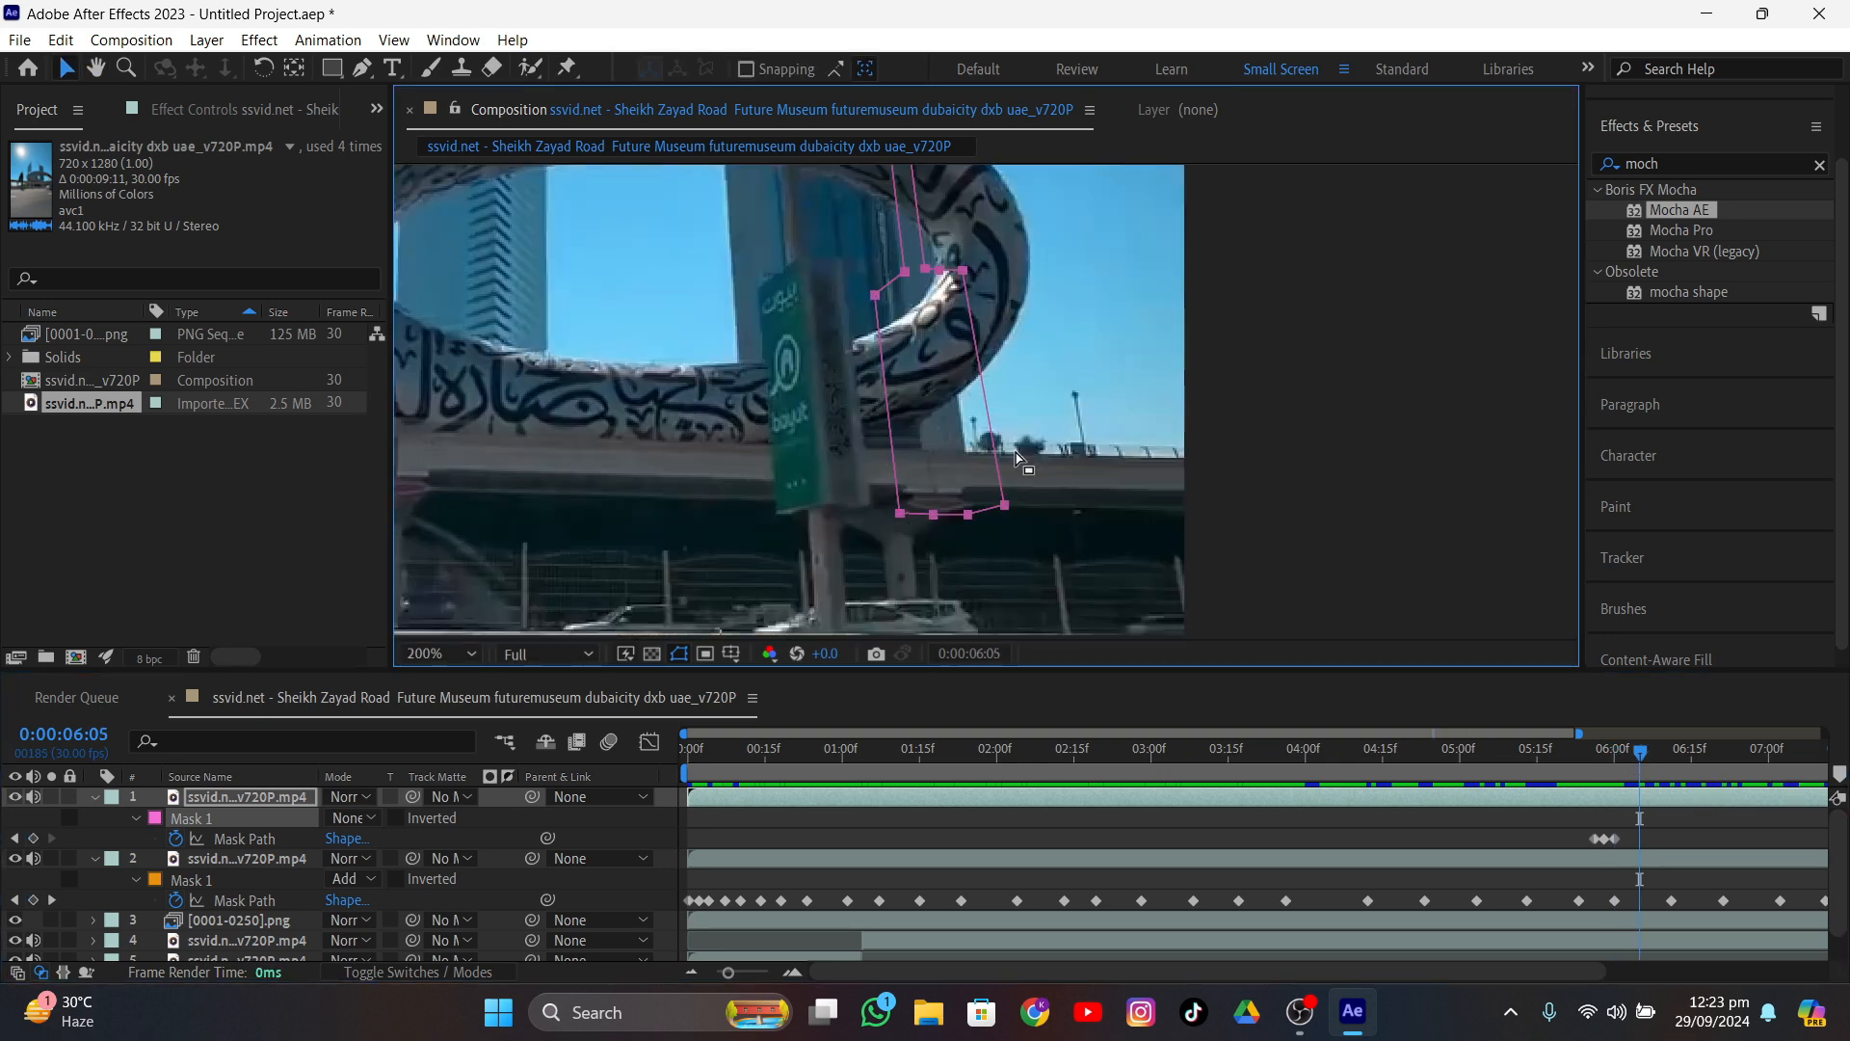
left_click_drag(890, 415, 758, 412)
scroll(828, 477, "up", 2)
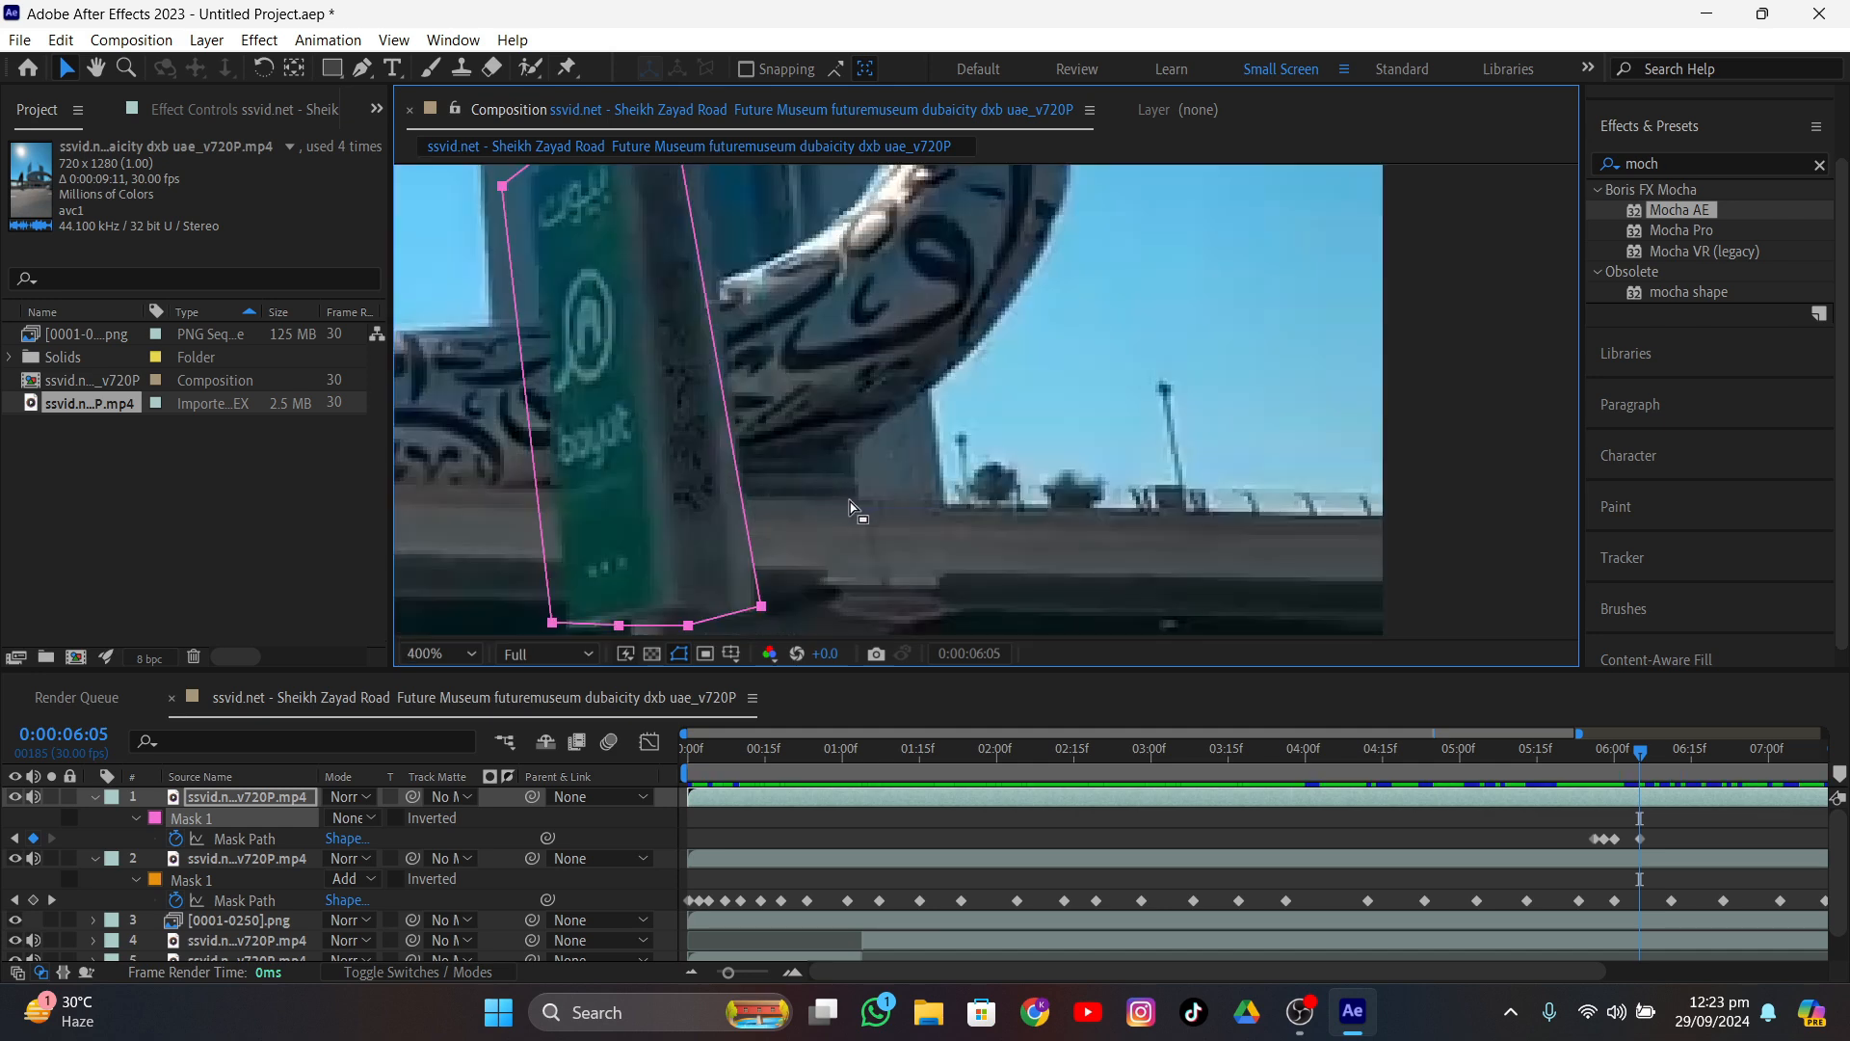
- Fit the mask points along the banner's lower and upper edges to its outline at 0:00:06:05
middle_click_drag(848, 499, 924, 496)
left_click(896, 568)
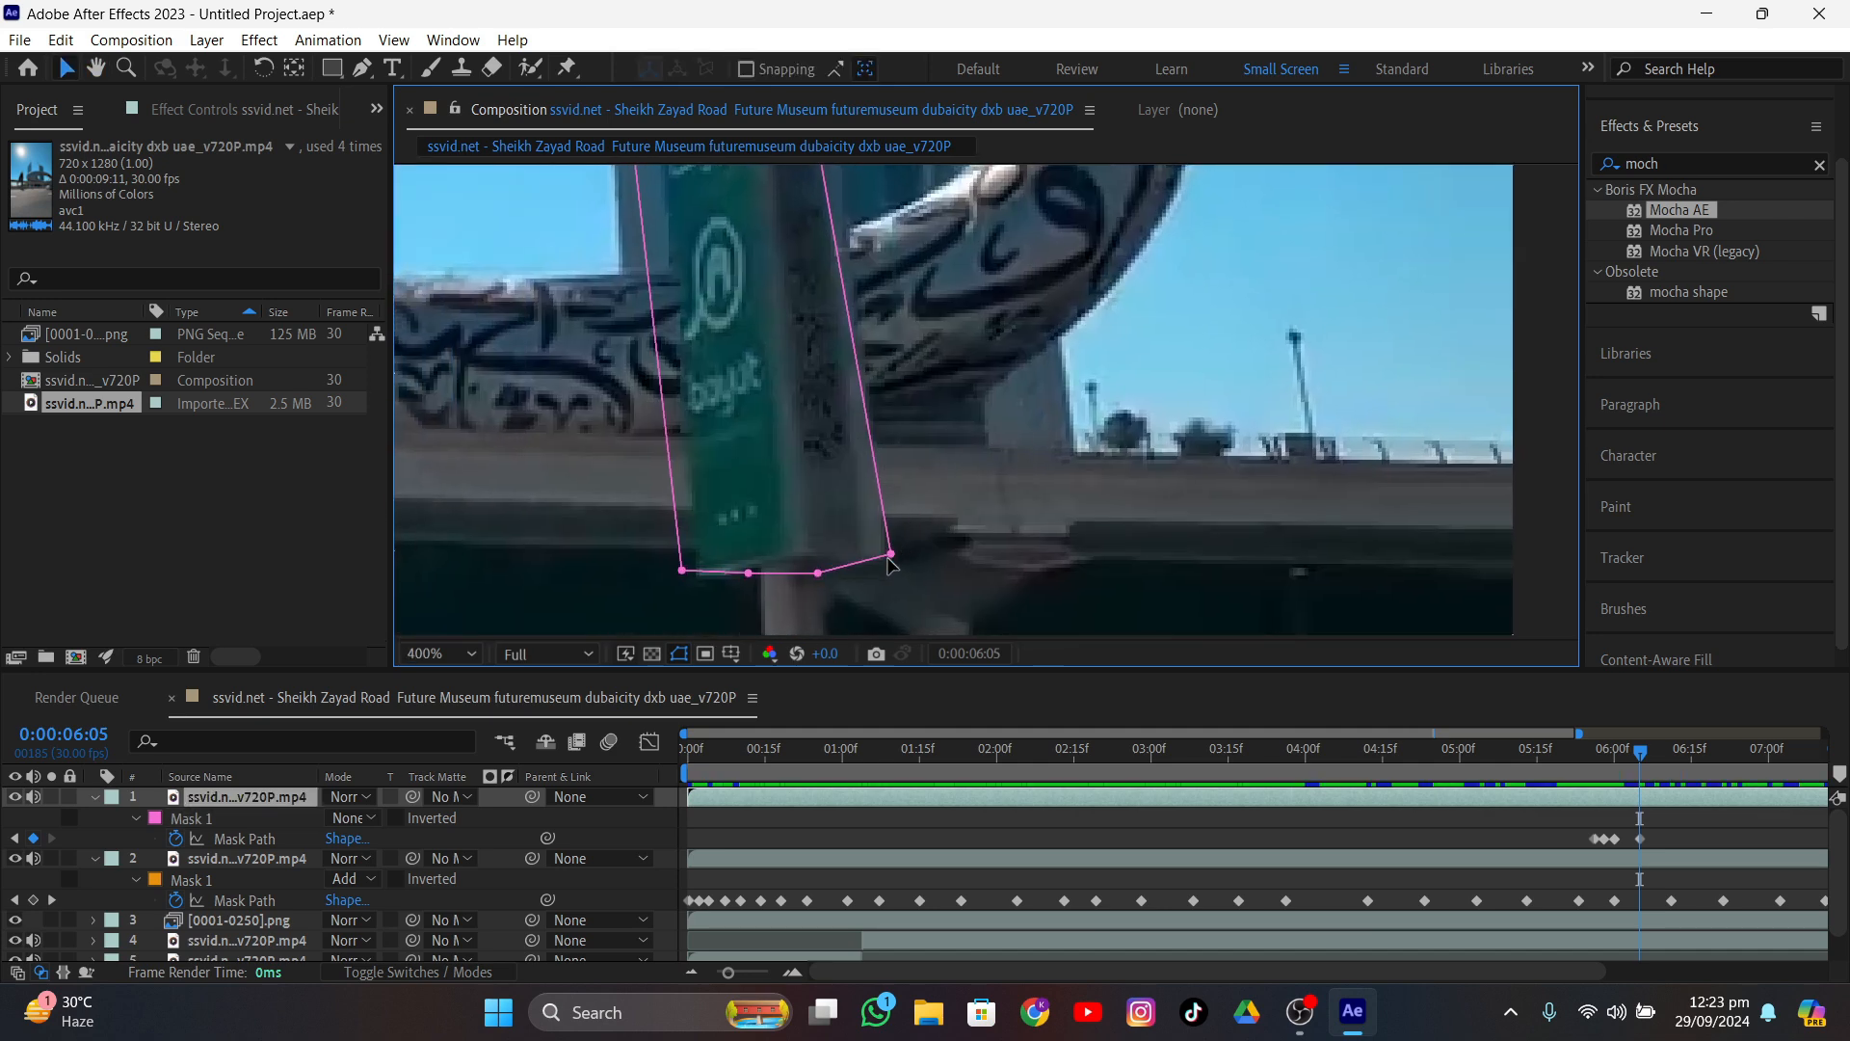
left_click_drag(889, 555, 696, 578)
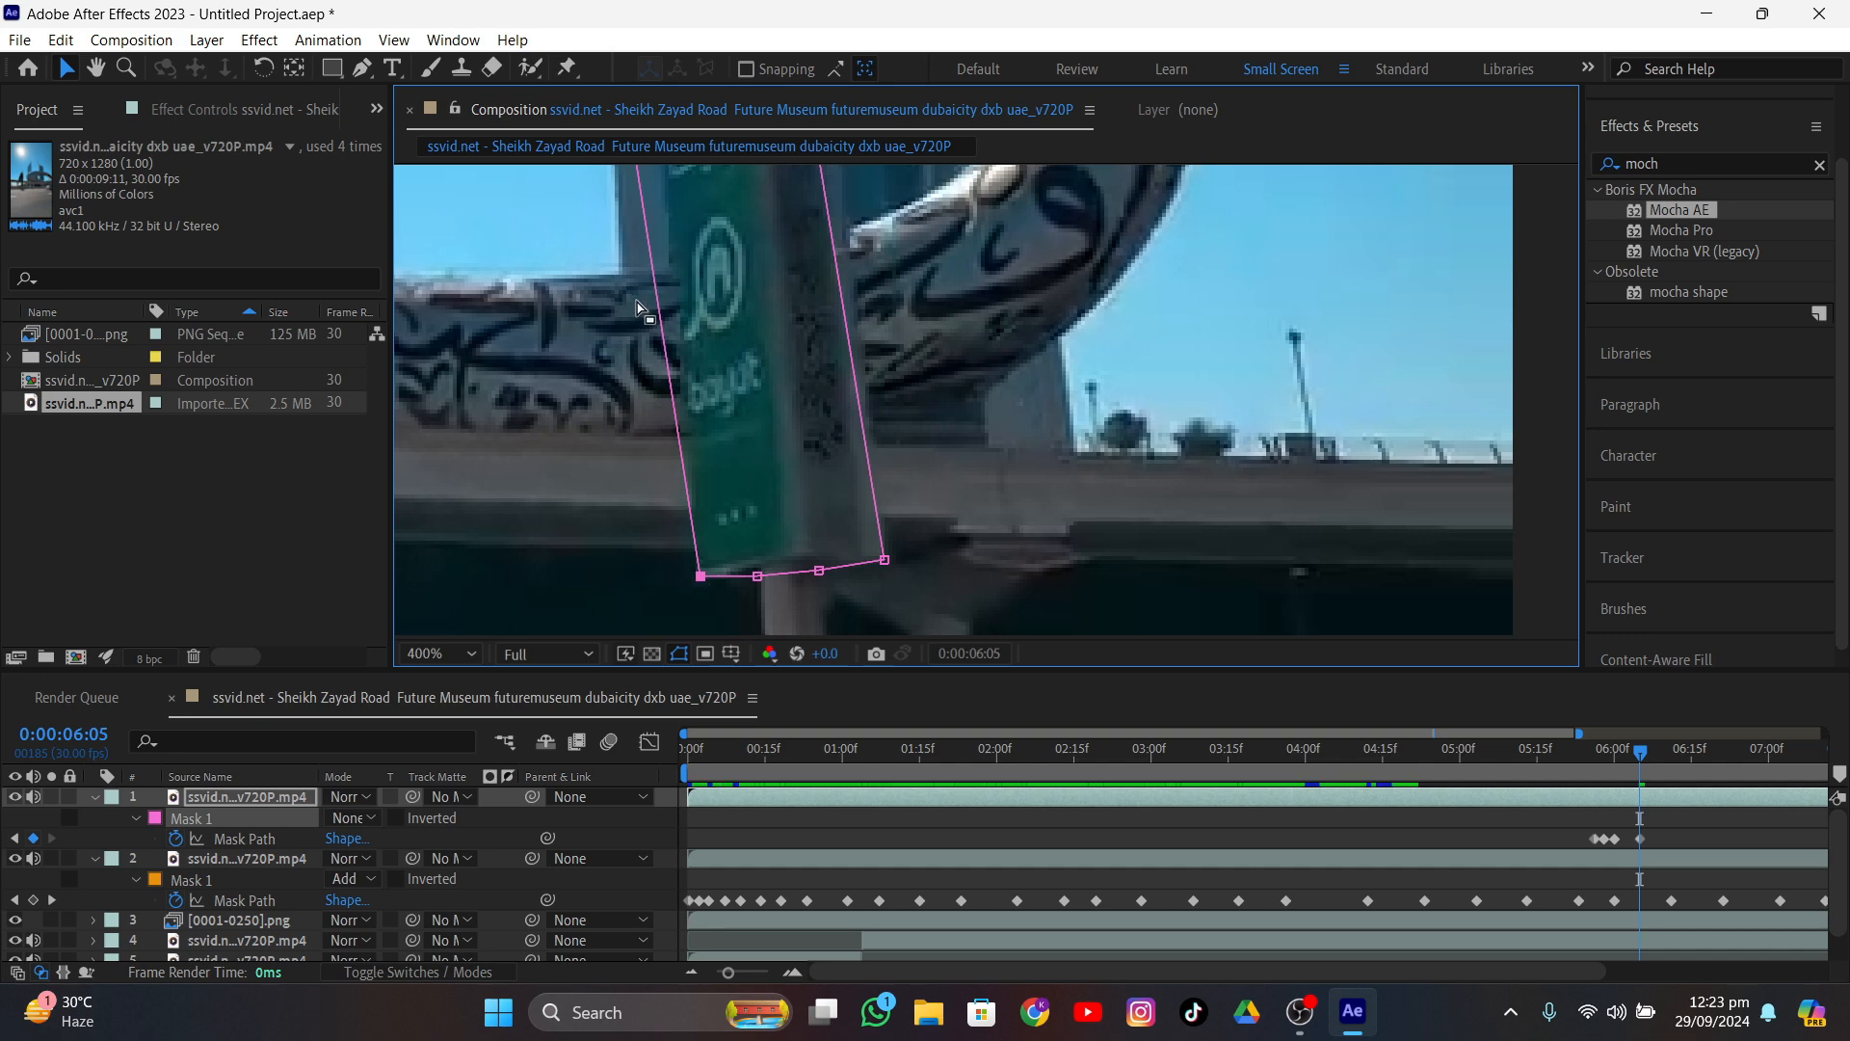
middle_click_drag(636, 301, 666, 548)
left_click_drag(663, 380, 788, 321)
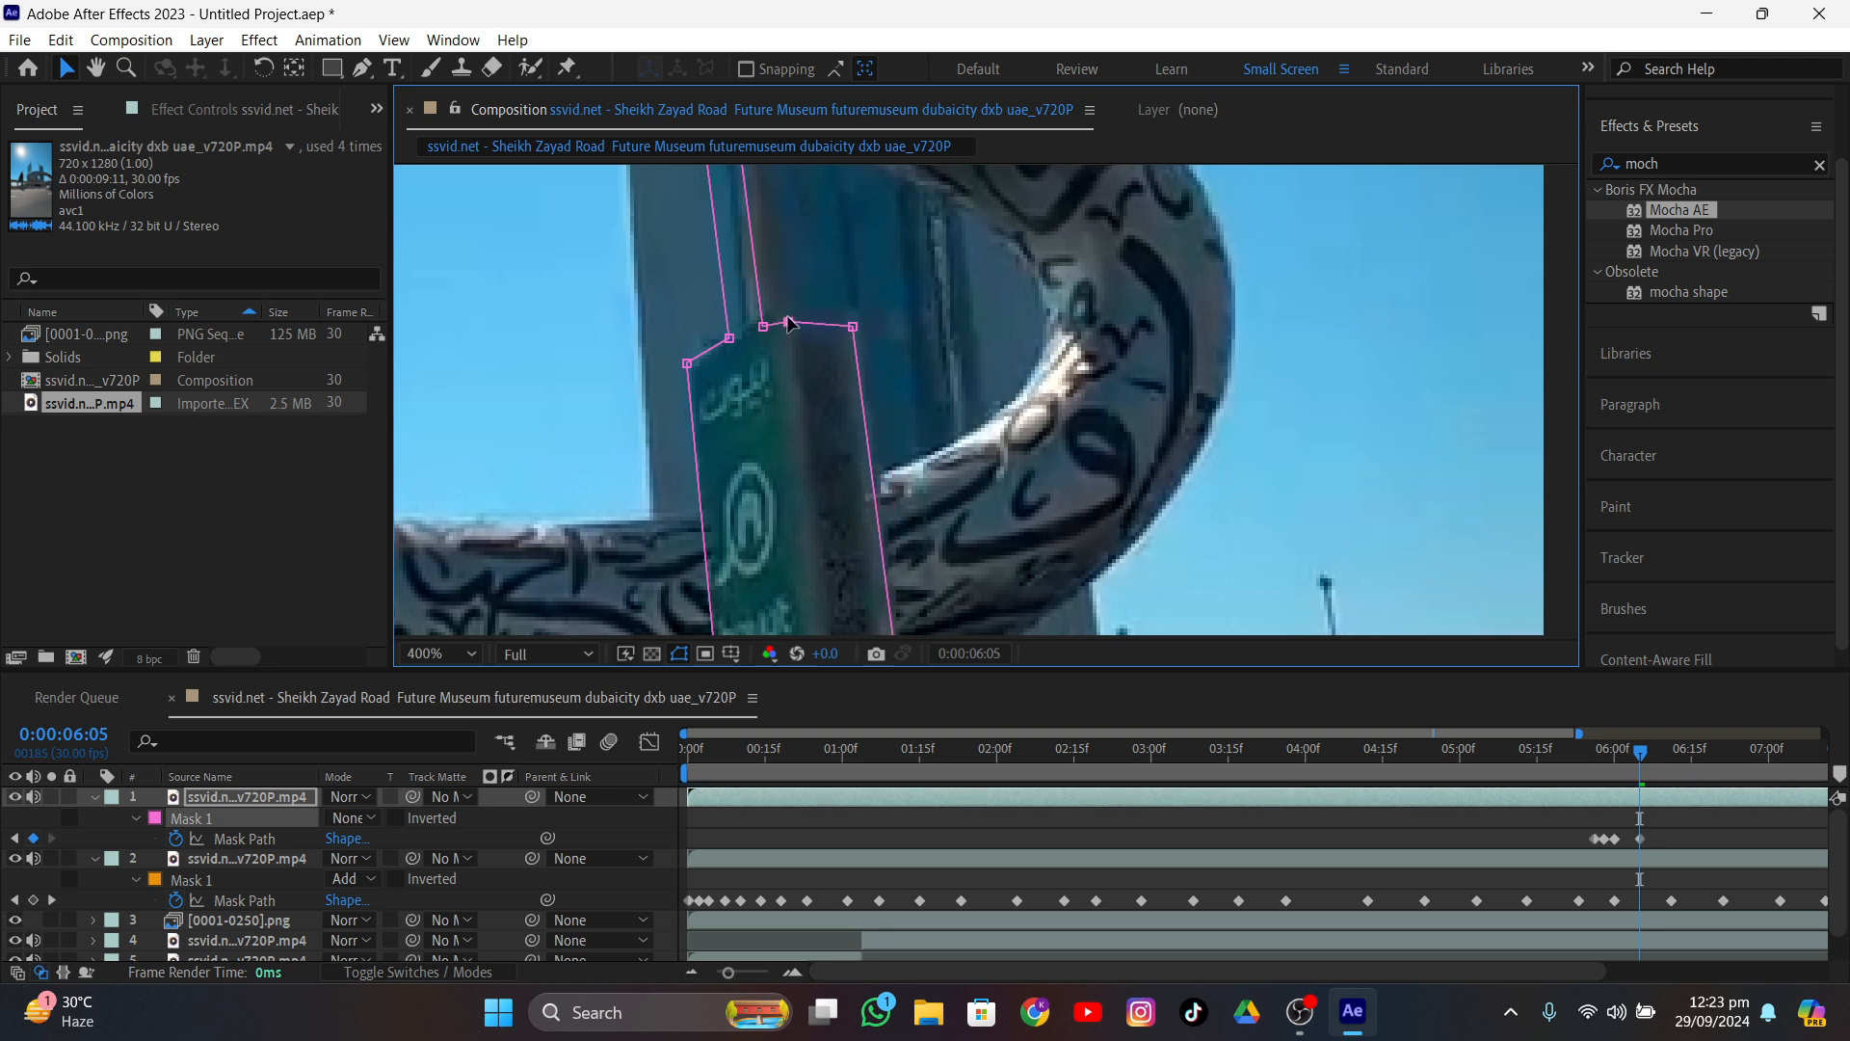
- Move the mask's upper lamp post points and the right point at the post's base right to match the post at 0:00:06:05
middle_click_drag(790, 320, 796, 628)
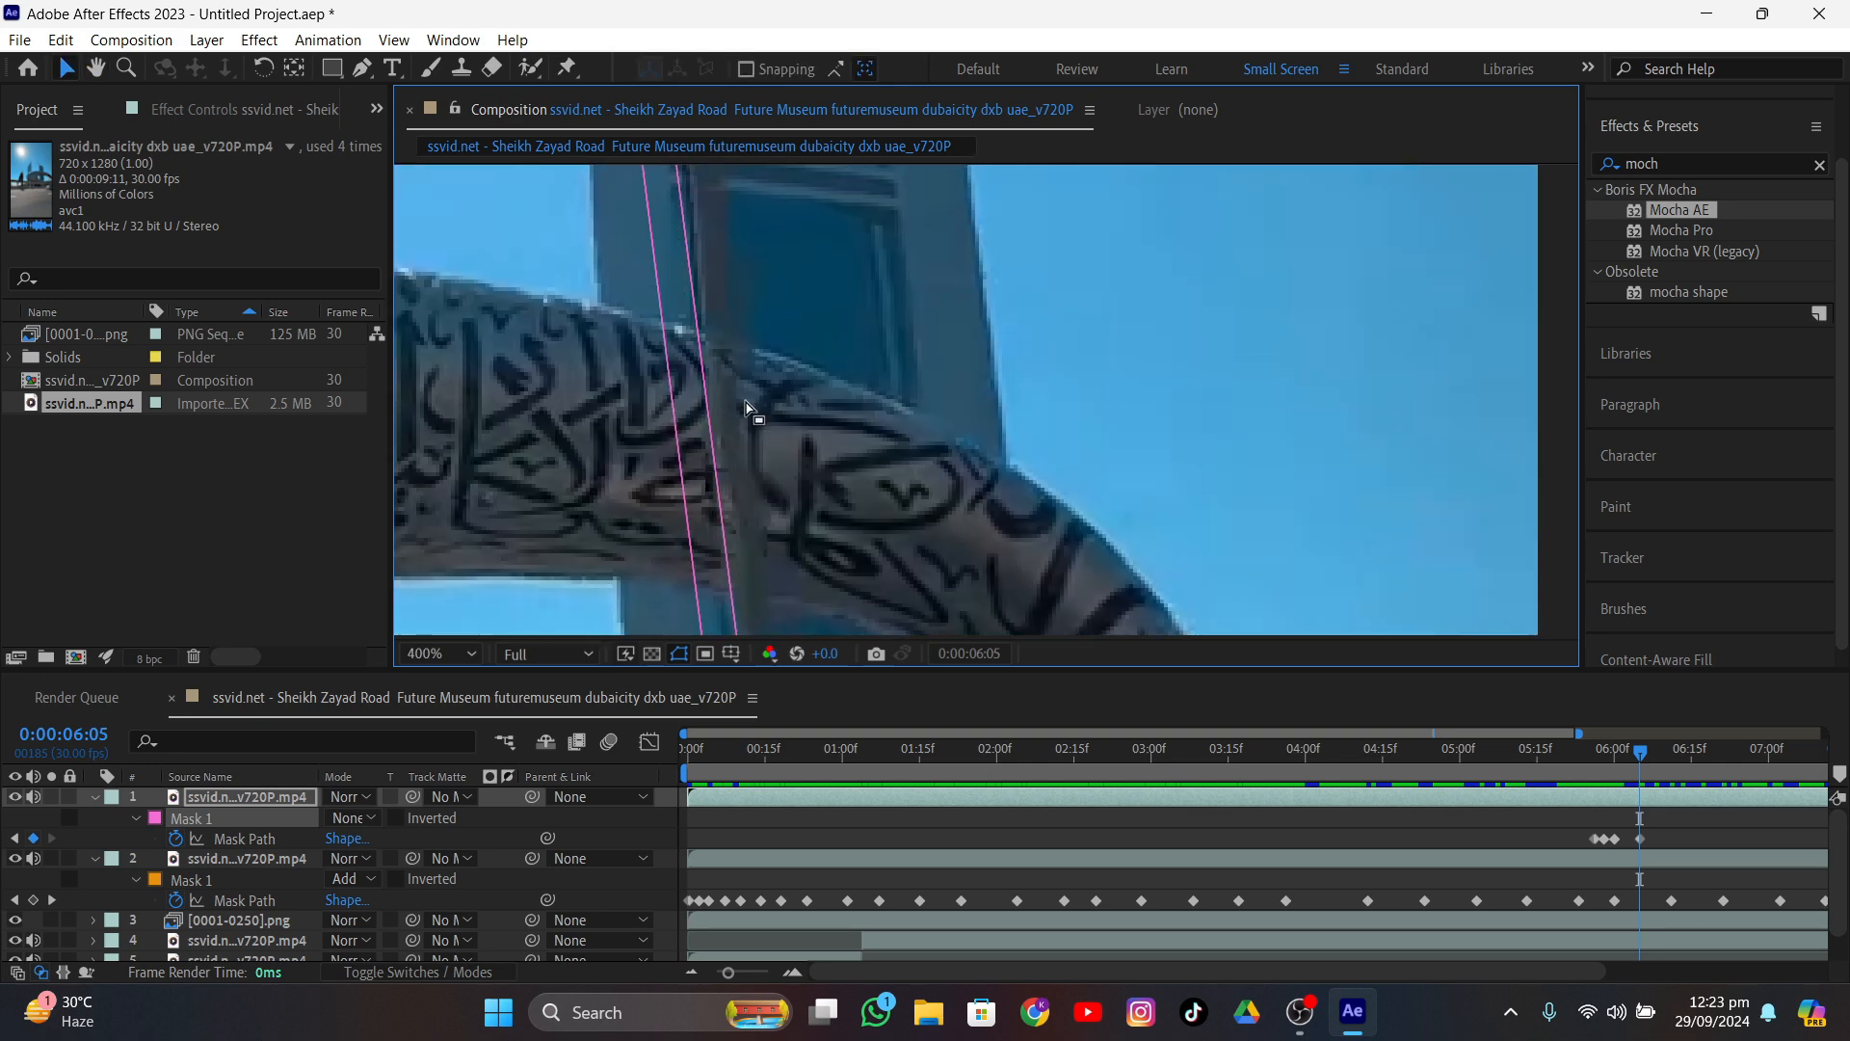
middle_click_drag(746, 405, 744, 601)
left_click_drag(670, 349, 718, 337)
middle_click_drag(776, 495, 747, 251)
middle_click_drag(719, 434, 711, 212)
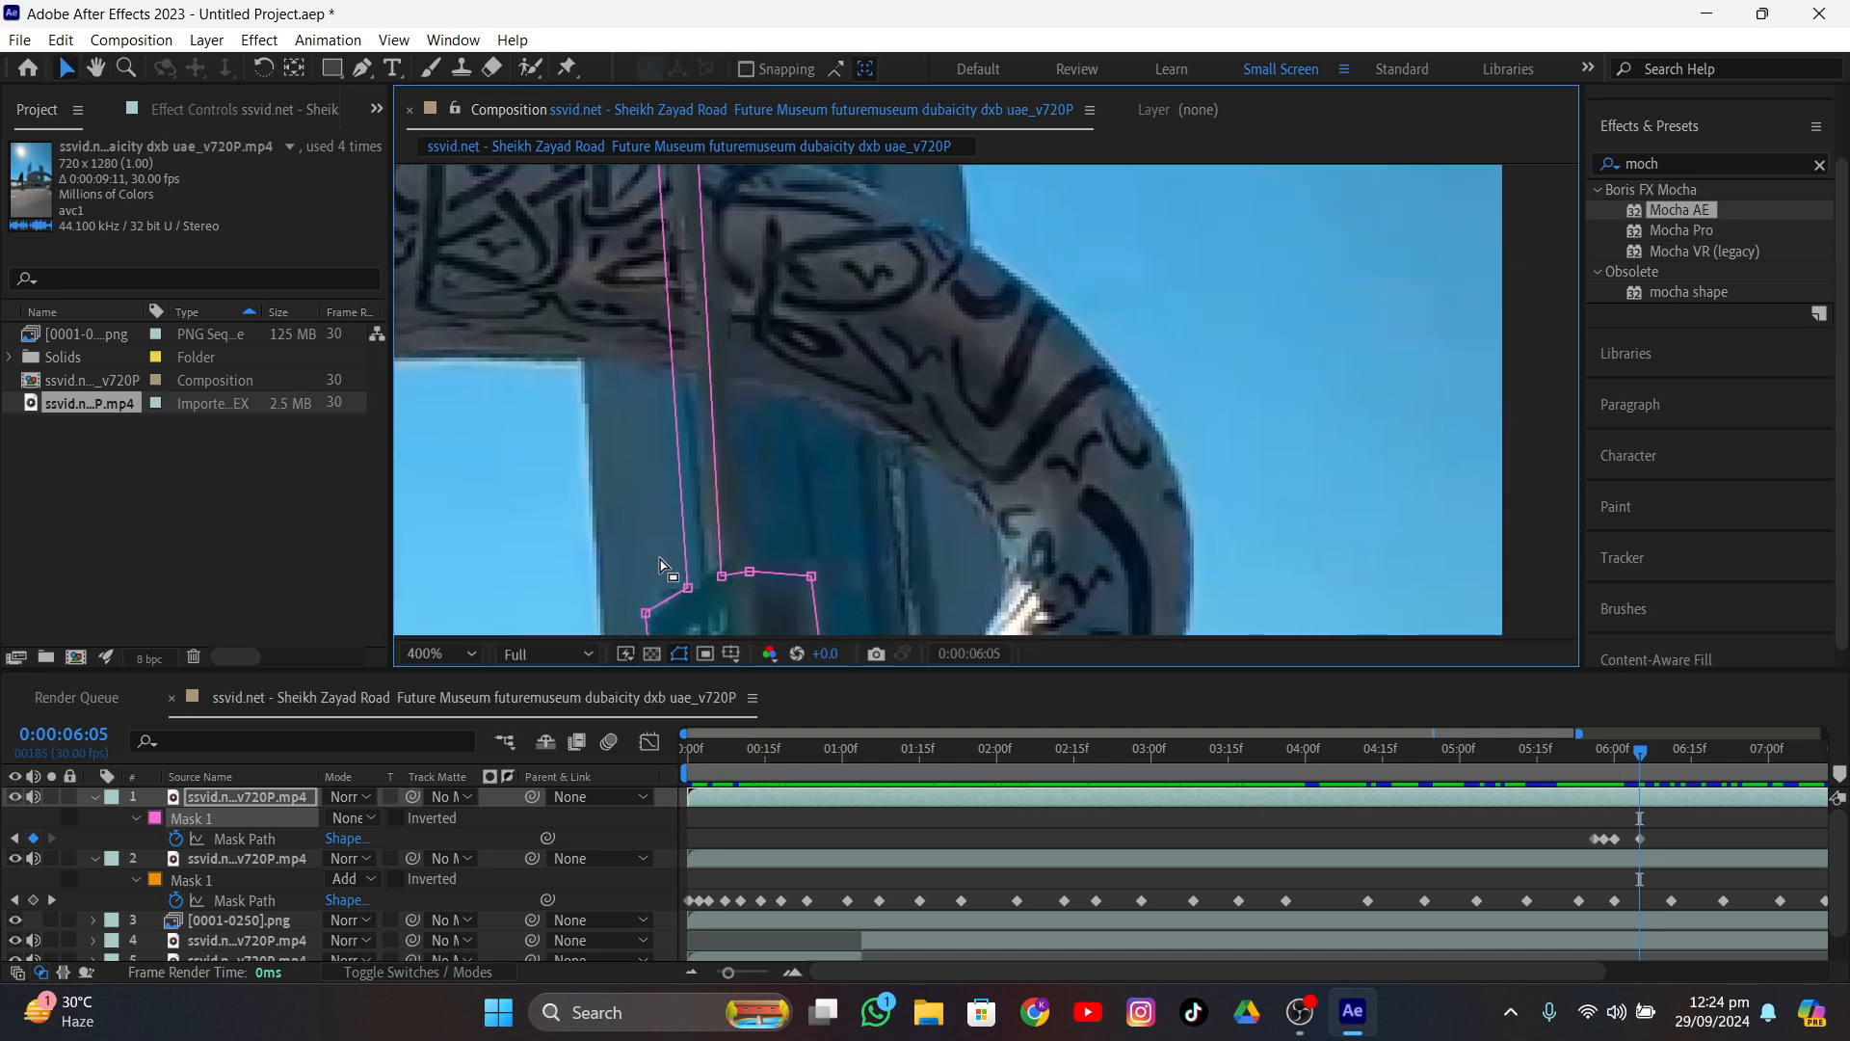
middle_click_drag(674, 568, 648, 508)
left_click_drag(691, 509, 712, 506)
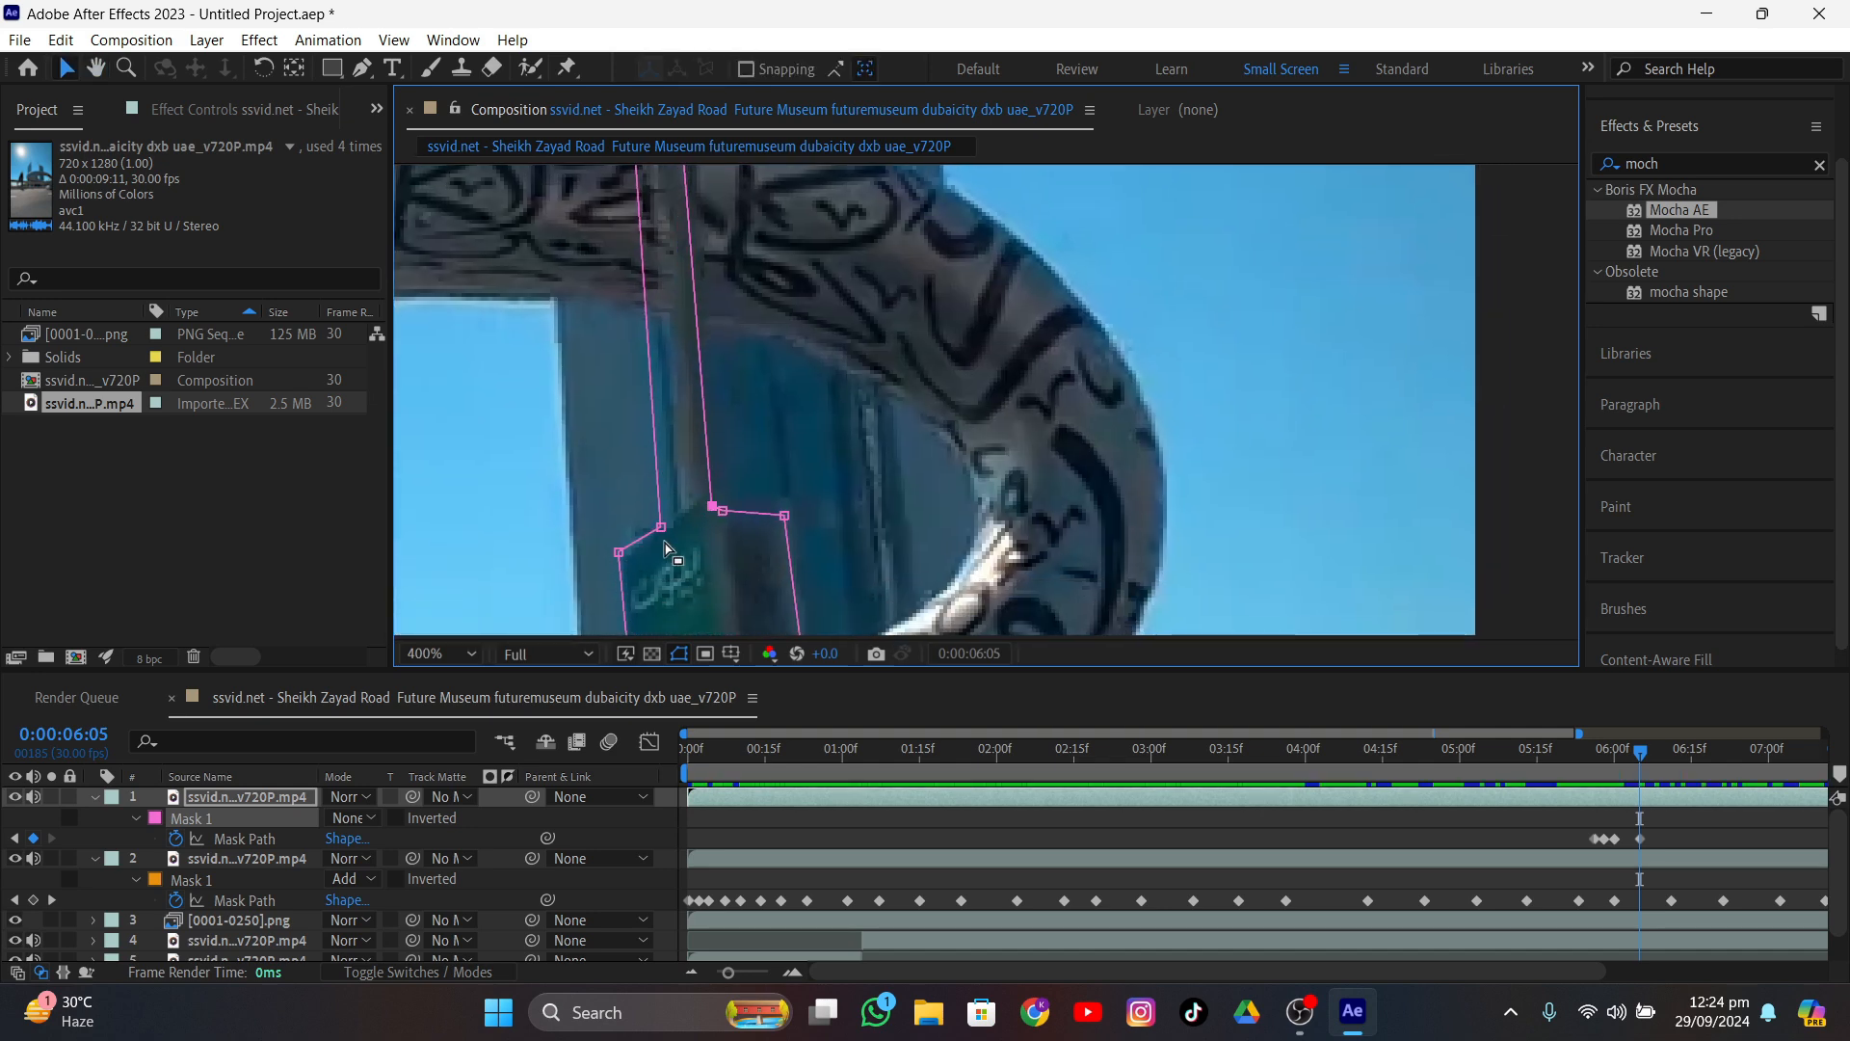
scroll(685, 425, "up", 10)
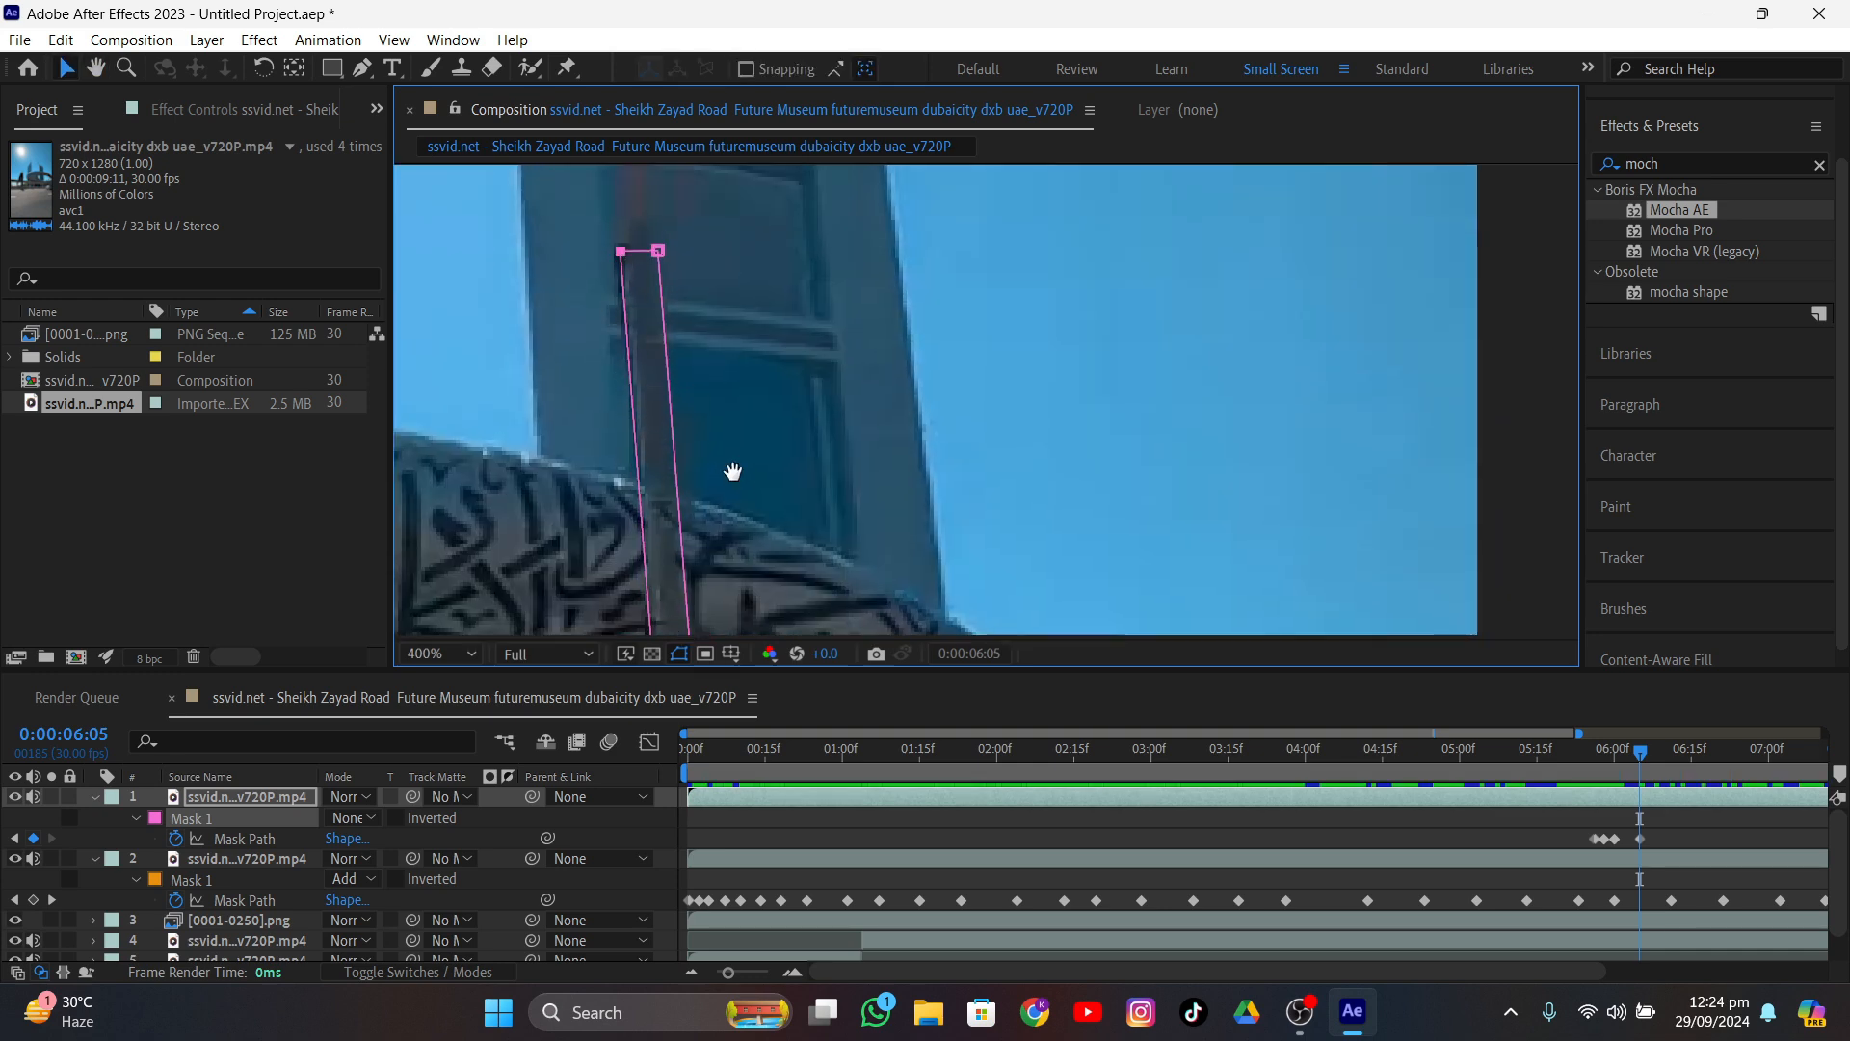
scroll(718, 482, "down", 10)
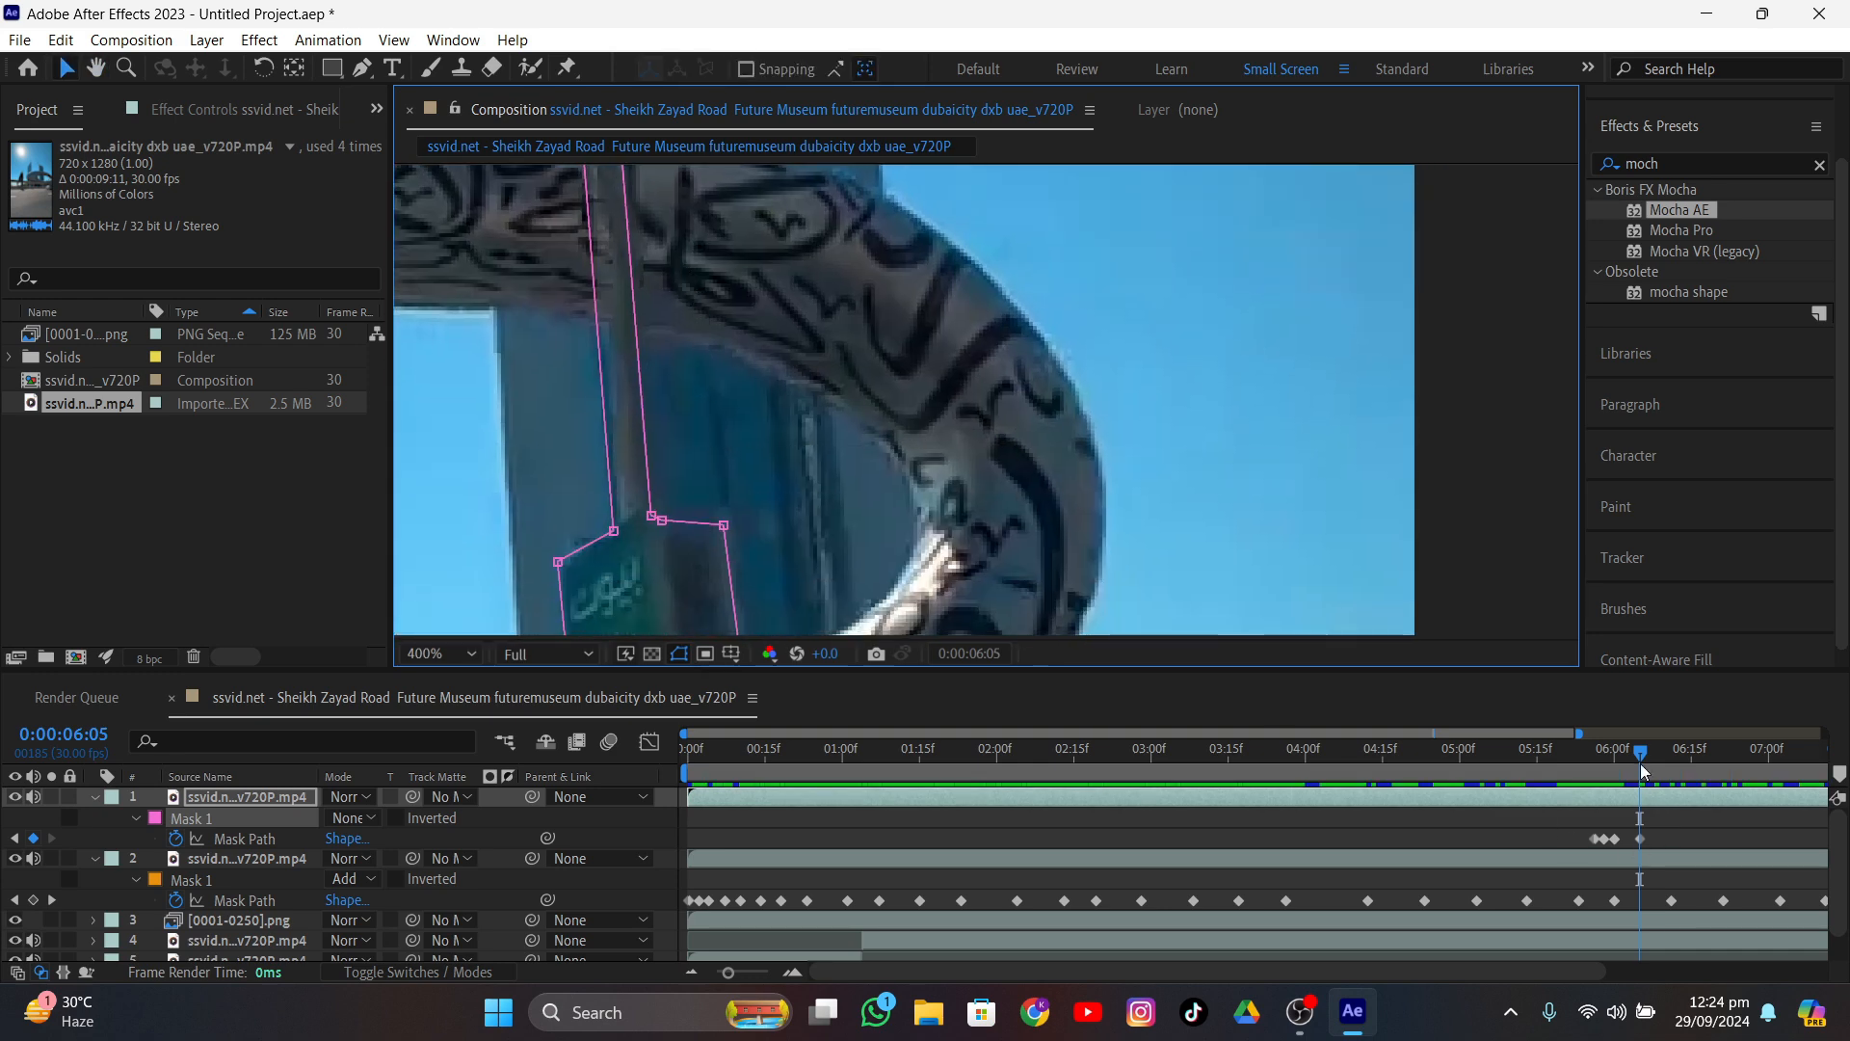
- Go to 0:00:06:02 and shift the mask points along the banner's upper edge left to match its corners
left_click_drag(1640, 765, 1618, 751)
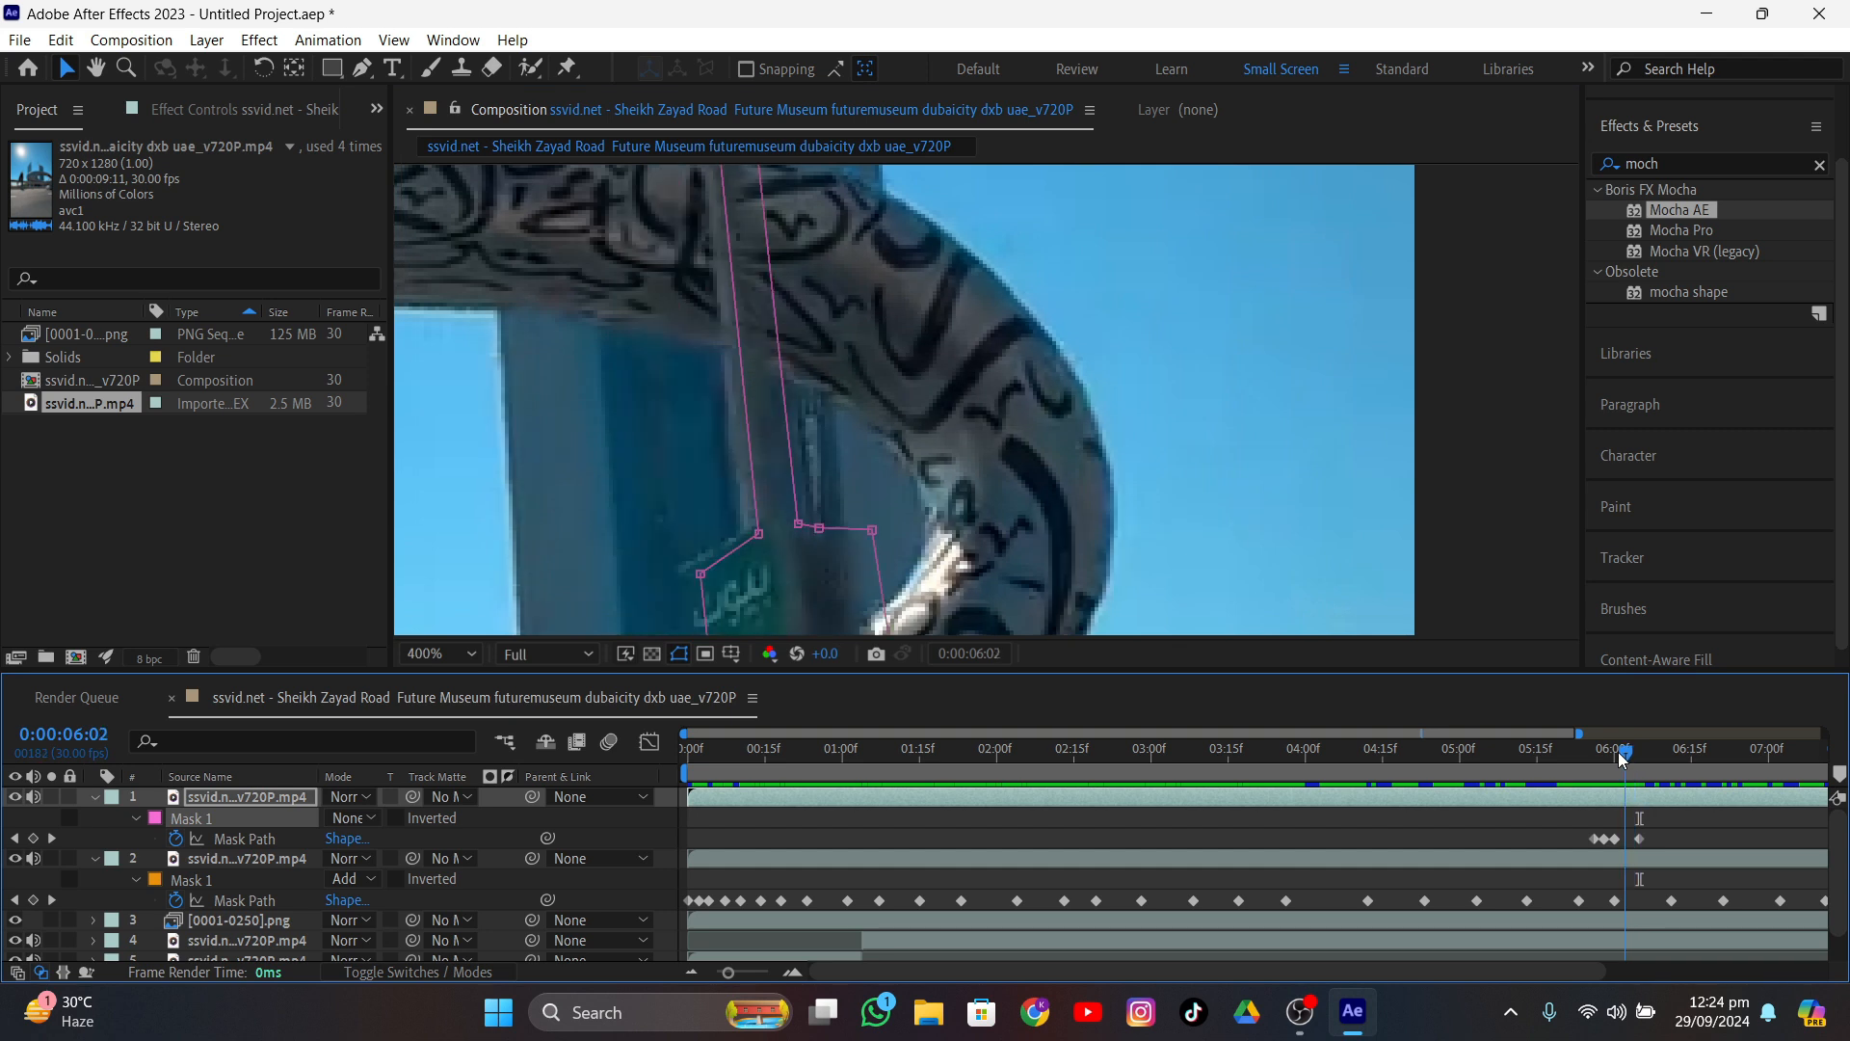
left_click_drag(758, 534, 682, 565)
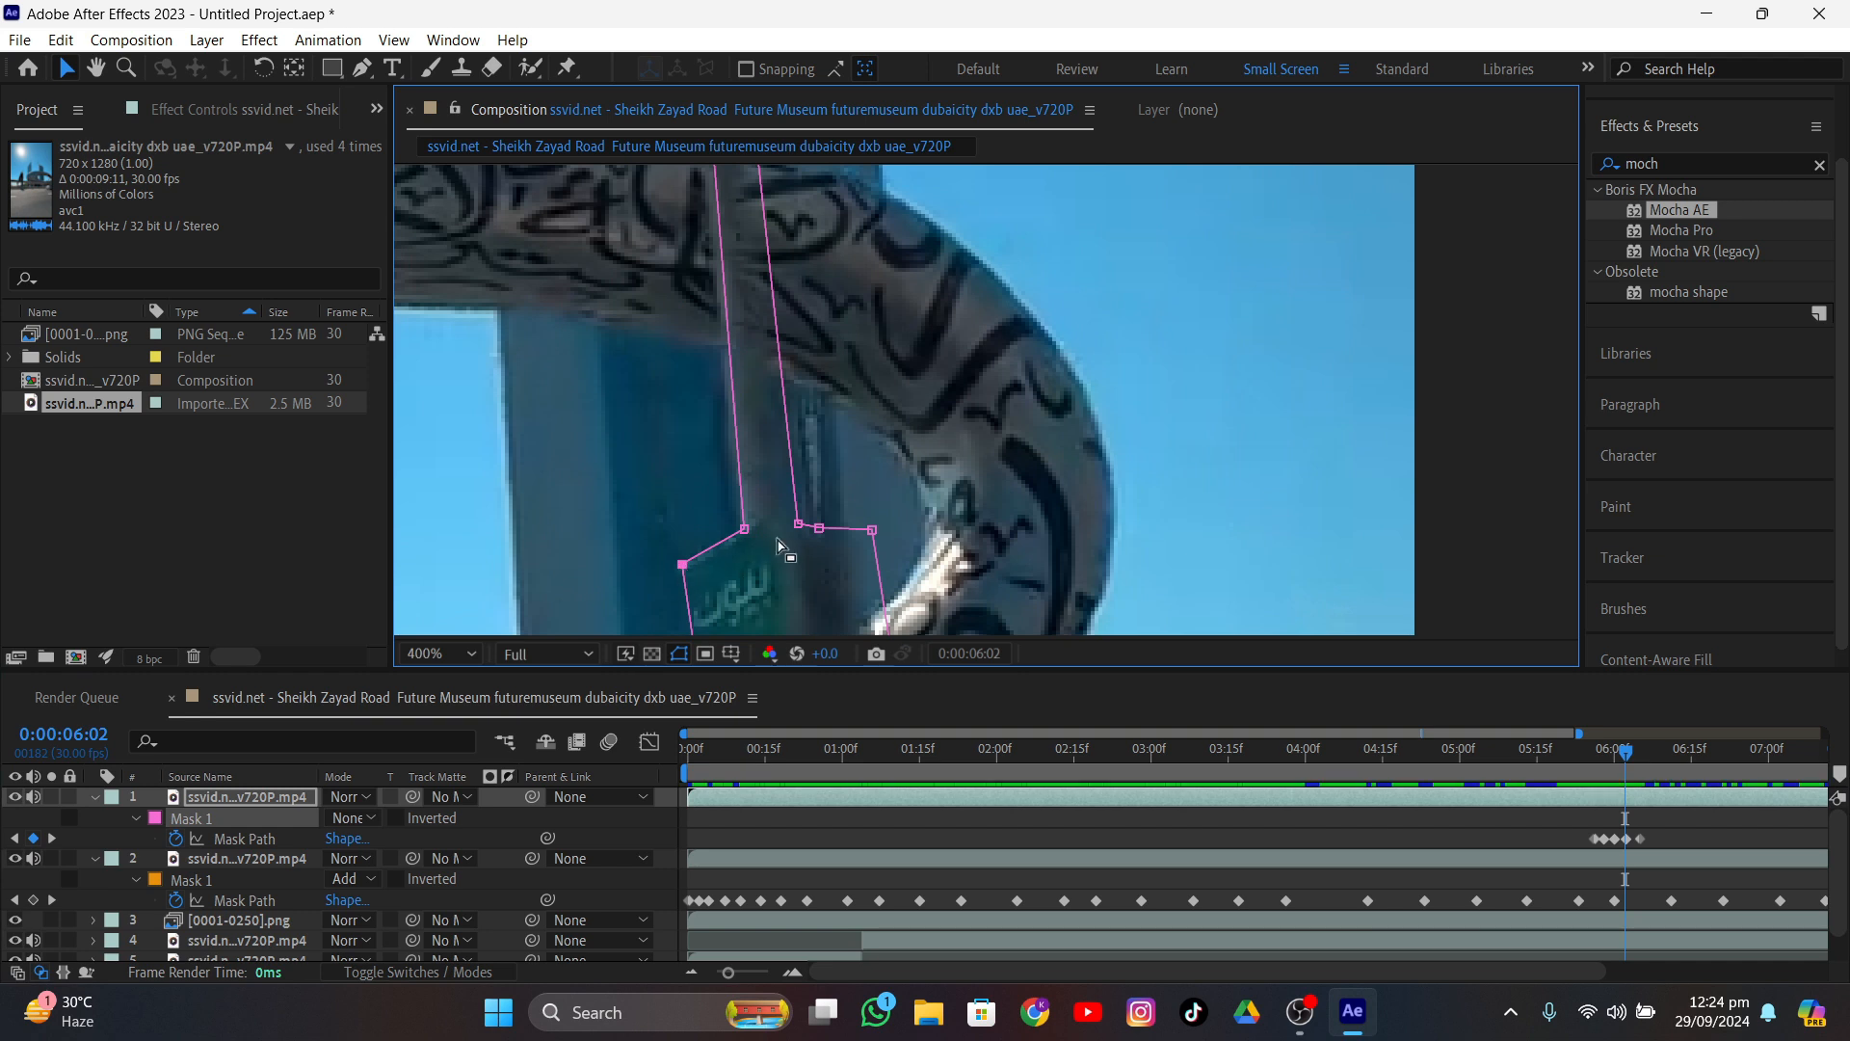
middle_click_drag(885, 584, 794, 355)
left_click_drag(781, 301, 761, 300)
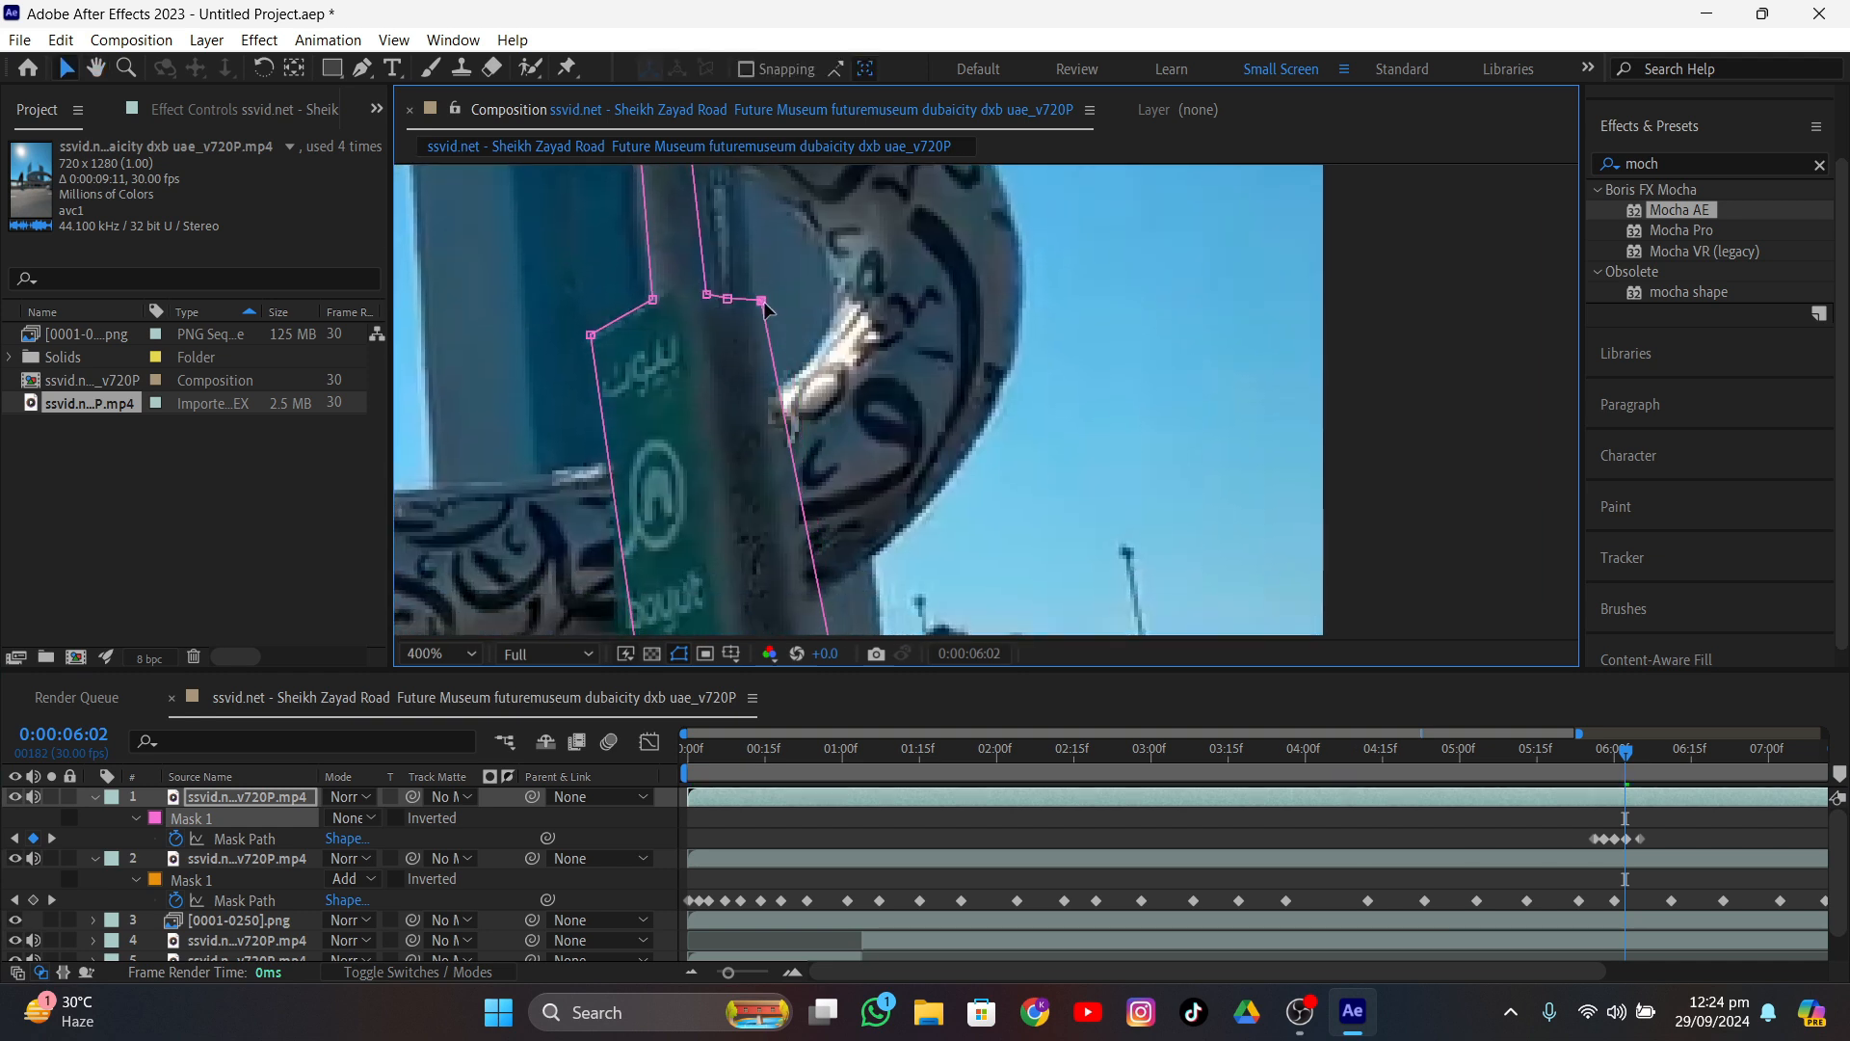
- Adjust the mask points along the banner's lower edge to follow its outline at 0:00:06:02
middle_click_drag(838, 559, 767, 368)
middle_click_drag(784, 529, 772, 442)
left_click_drag(774, 494, 752, 492)
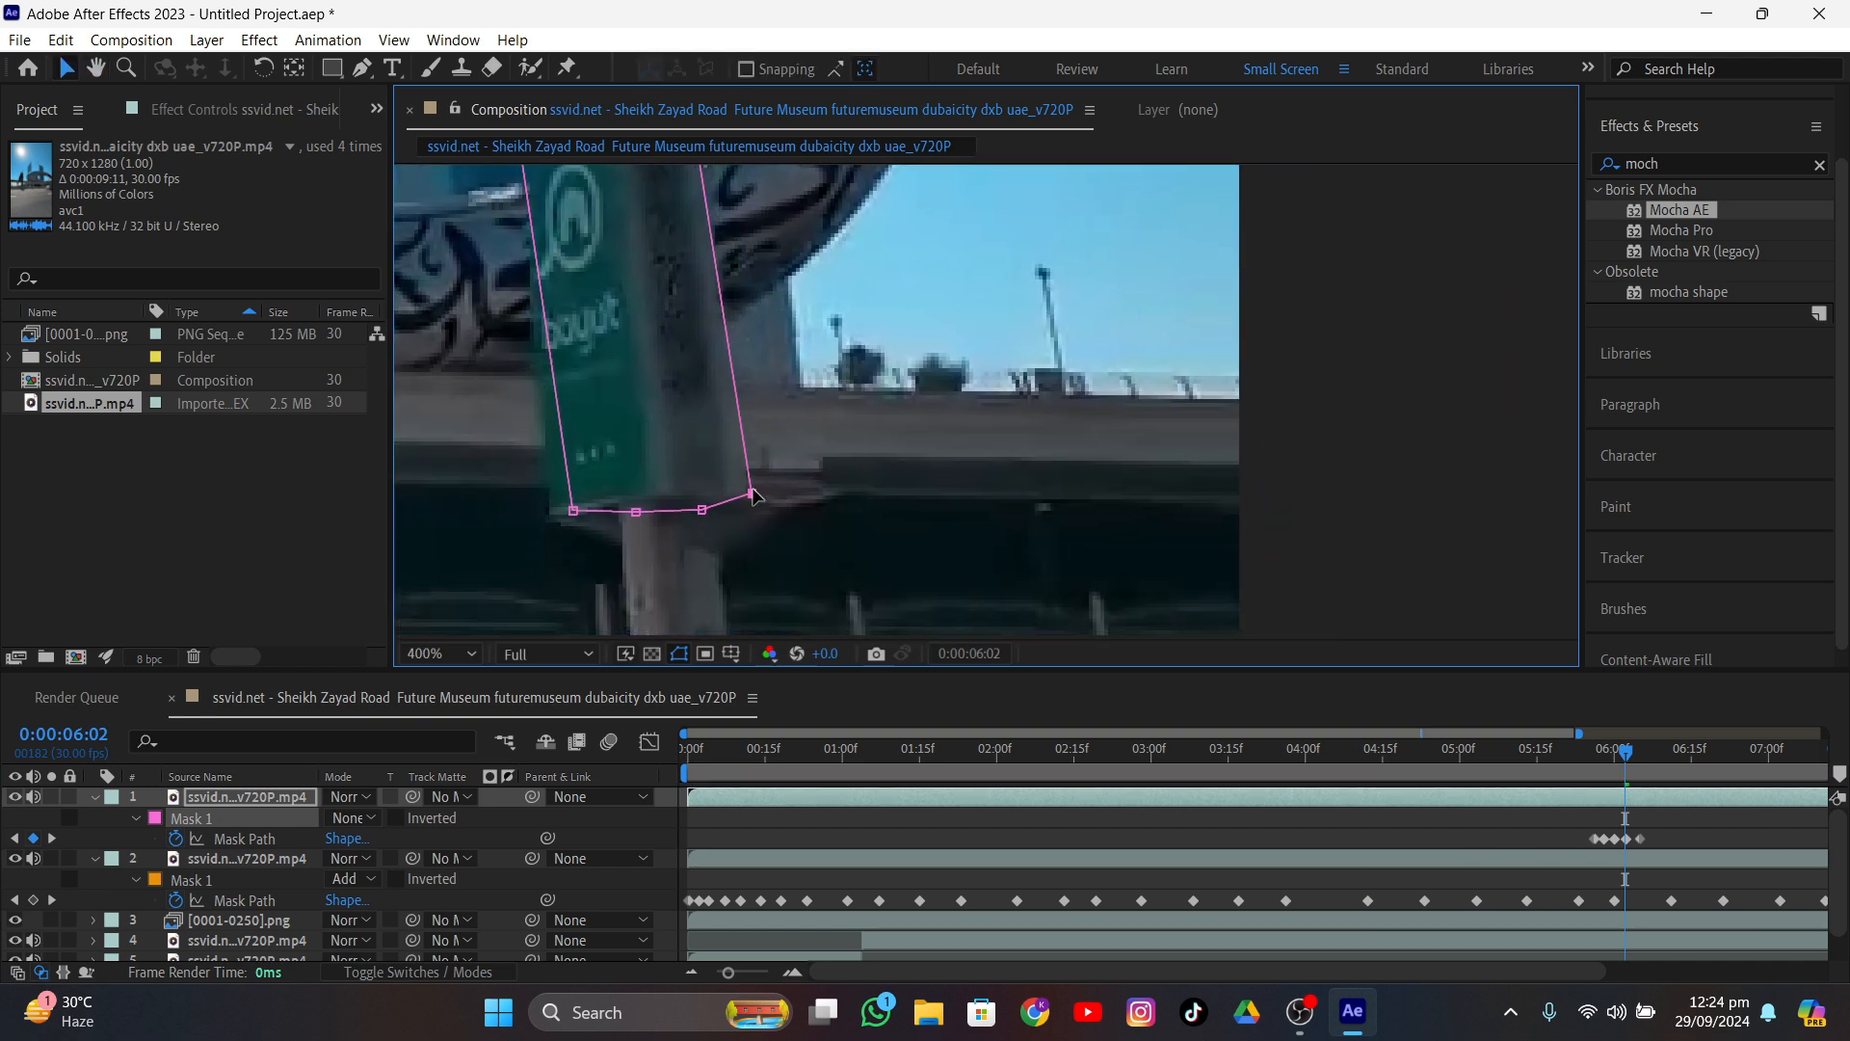
left_click_drag(573, 510, 623, 511)
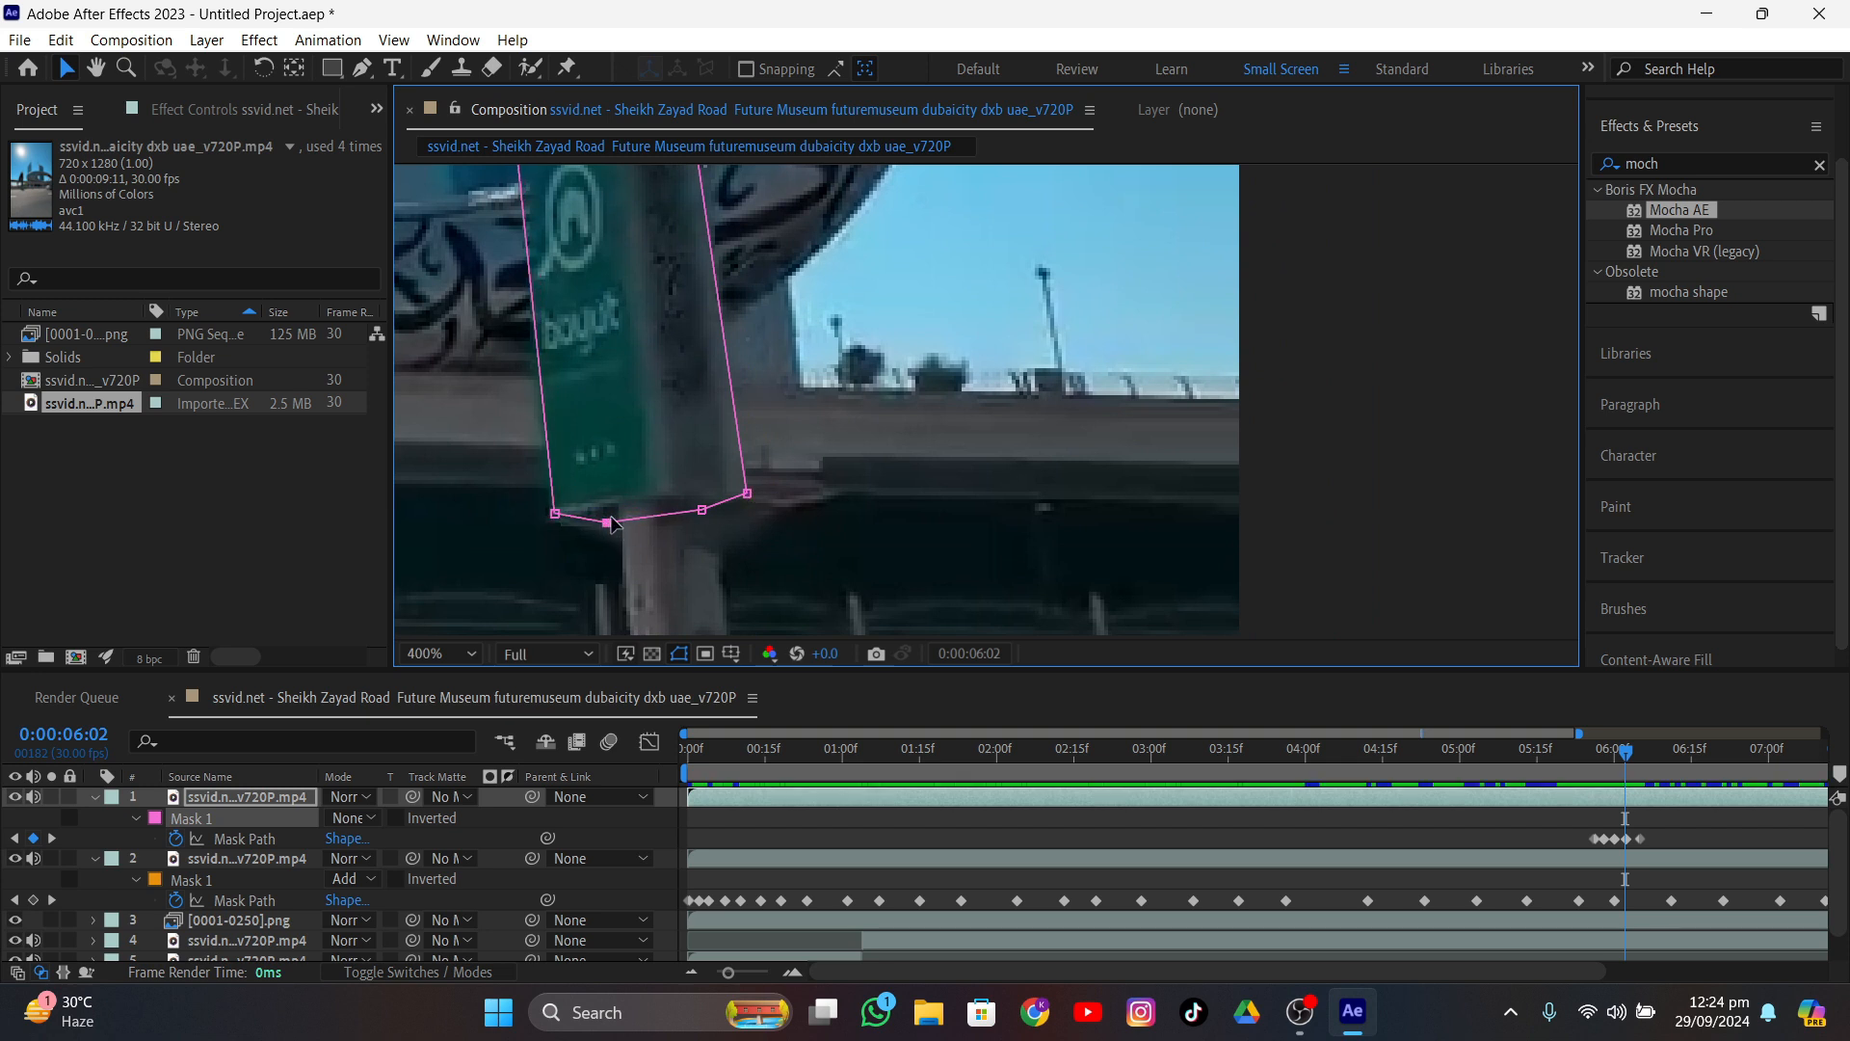
- Move the mask's upper lamp post points left and nudge the right point at the post's base left to fit the post at 0:00:06:02
scroll(607, 523, "up", 3)
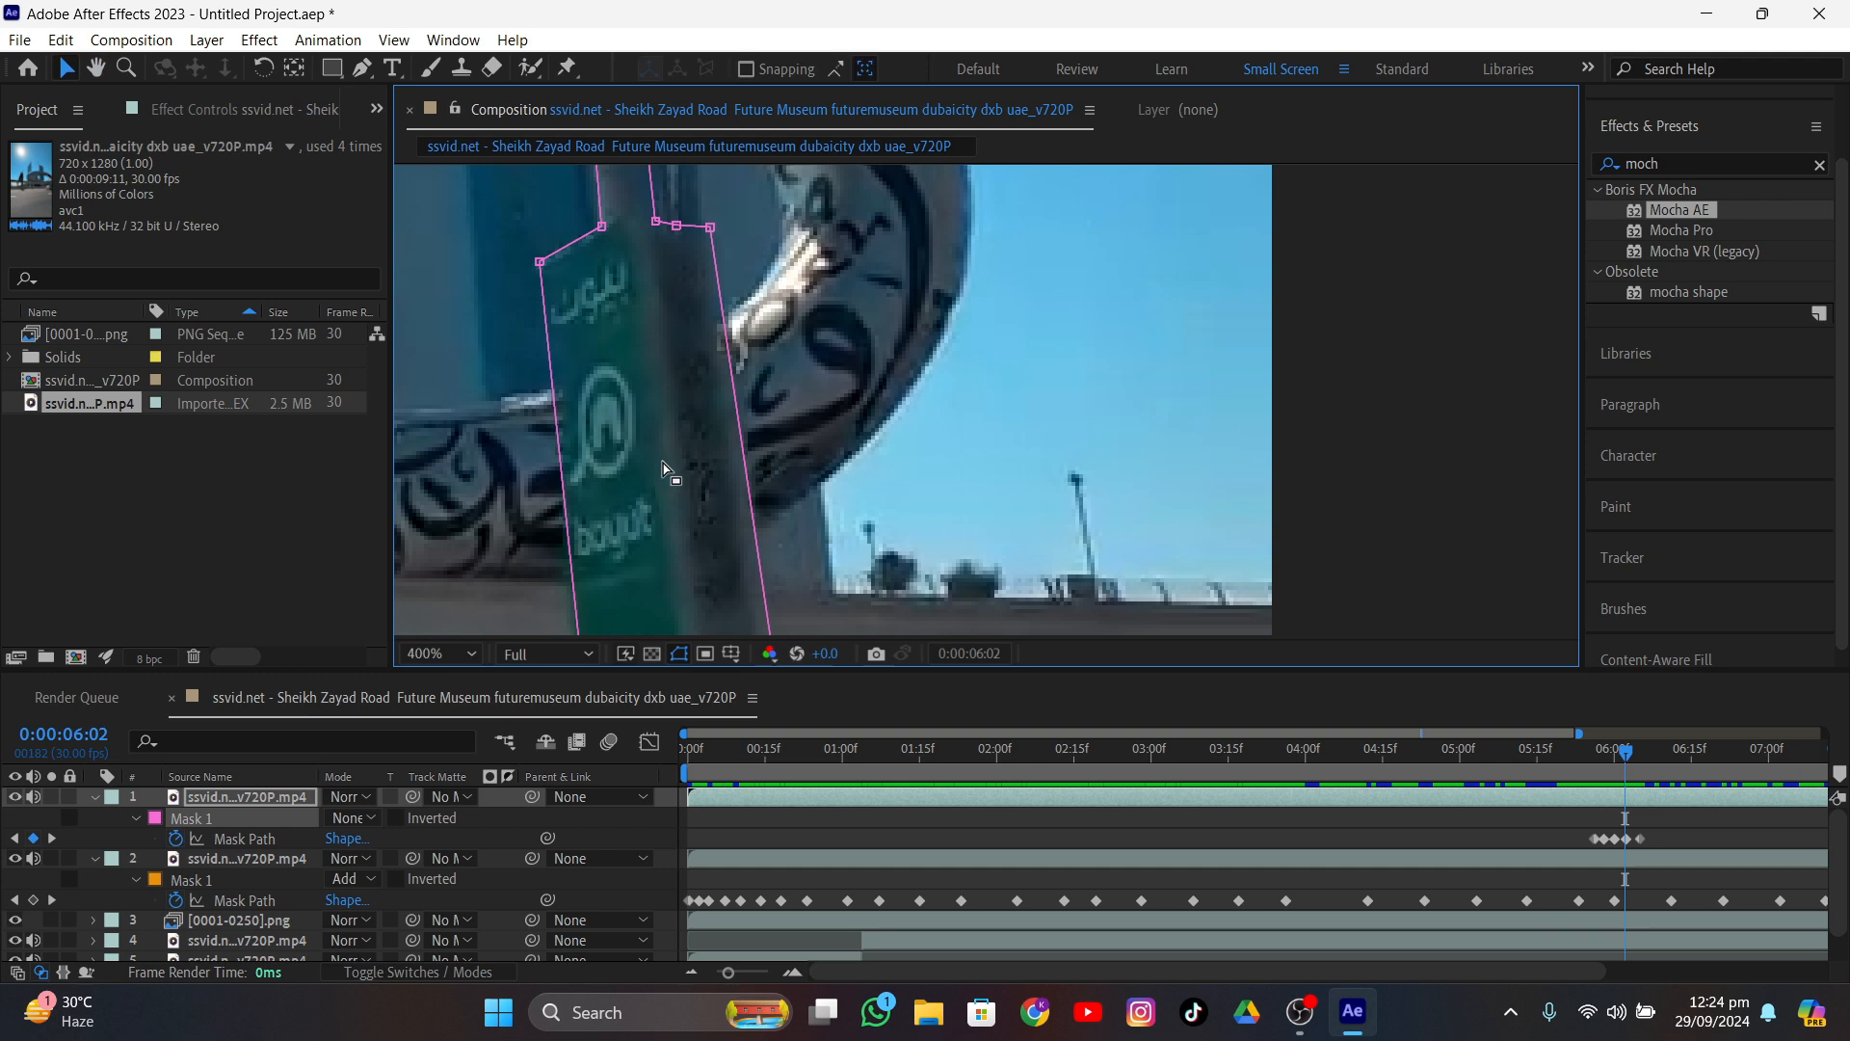
scroll(701, 436, "up", 2)
scroll(689, 405, "up", 5)
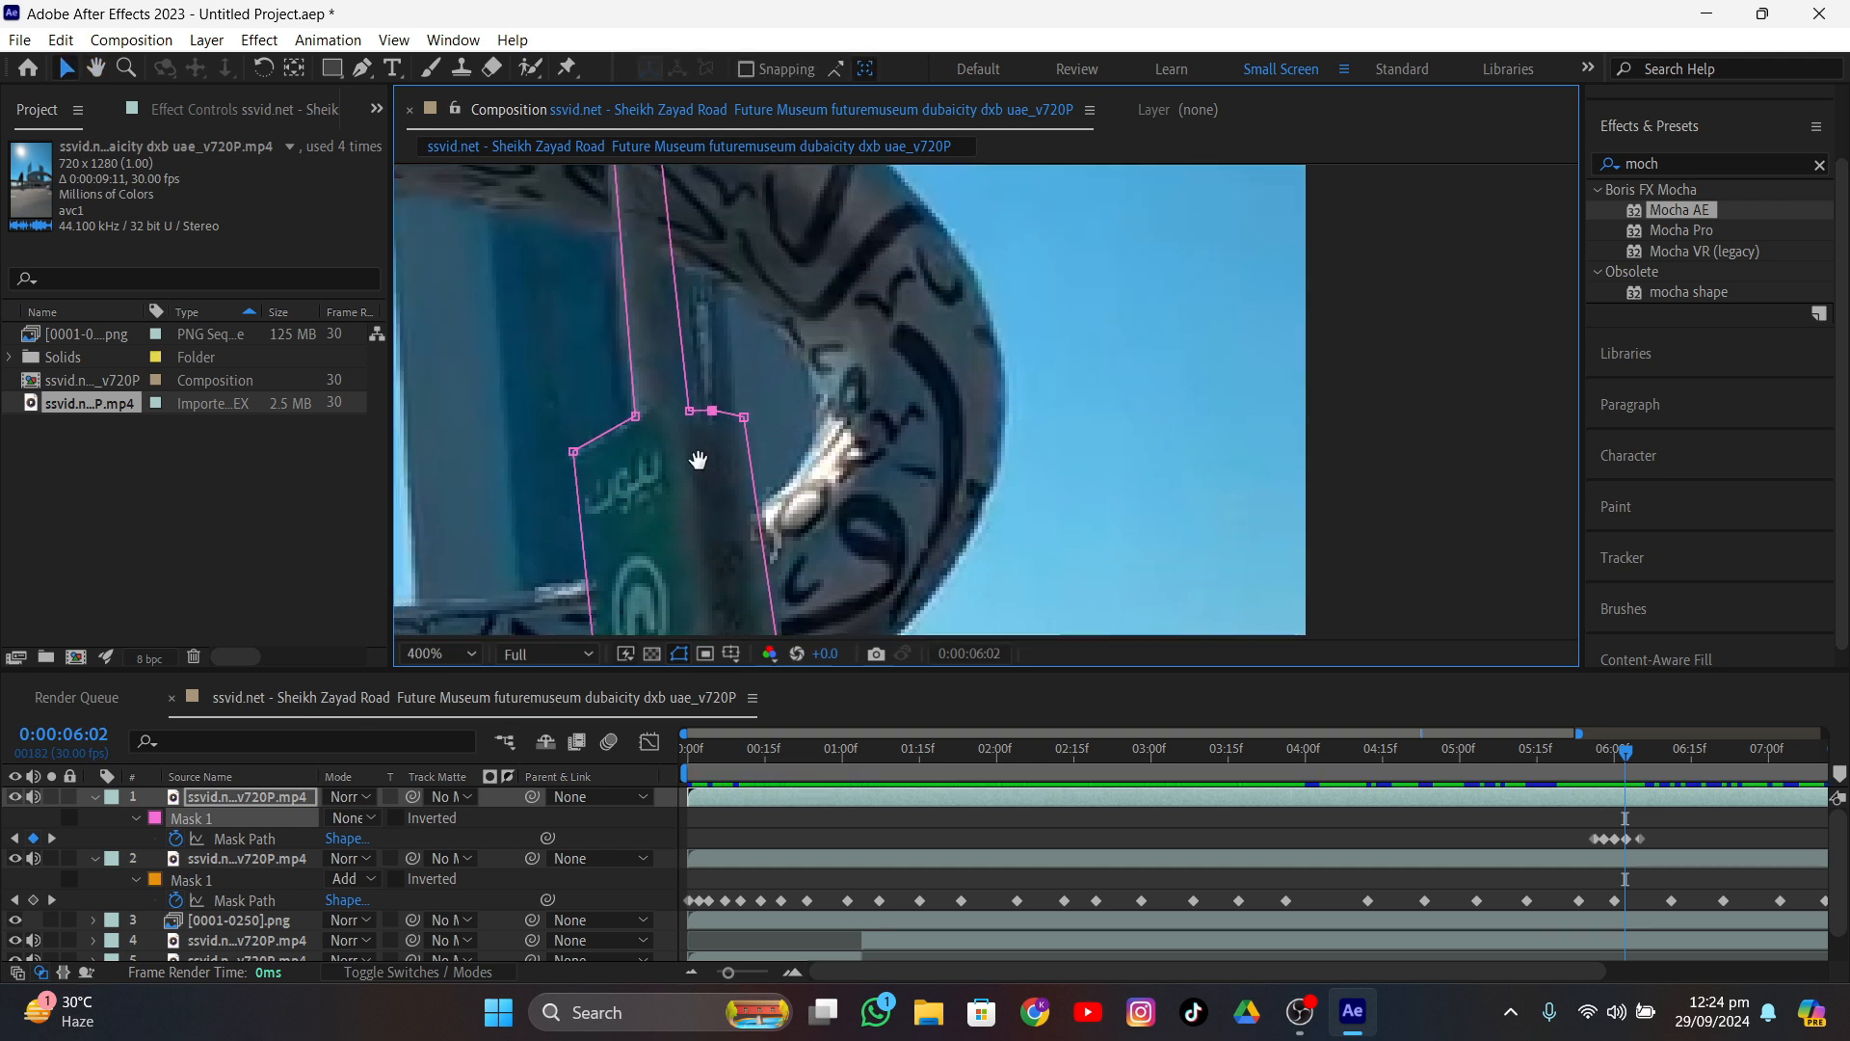
scroll(654, 392, "up", 2)
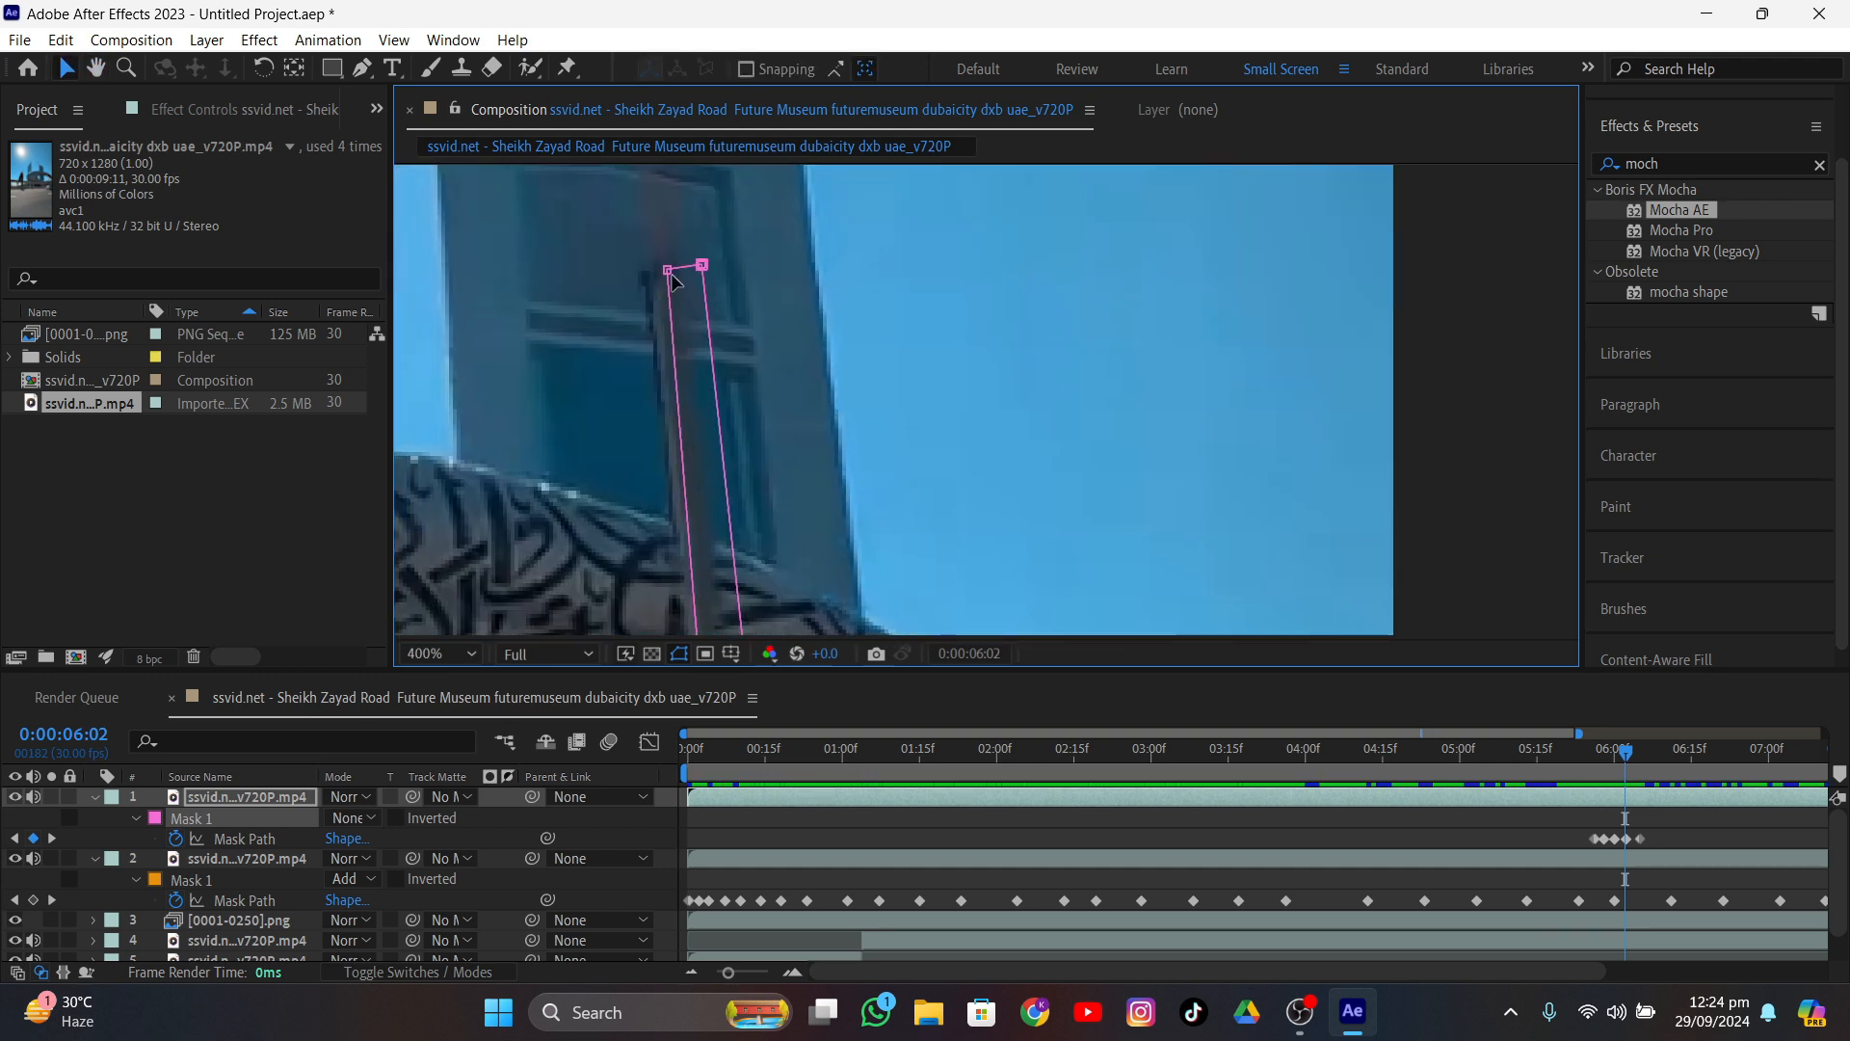
left_click_drag(672, 273, 639, 273)
left_click_drag(705, 422, 658, 216)
left_click_drag(748, 543, 742, 542)
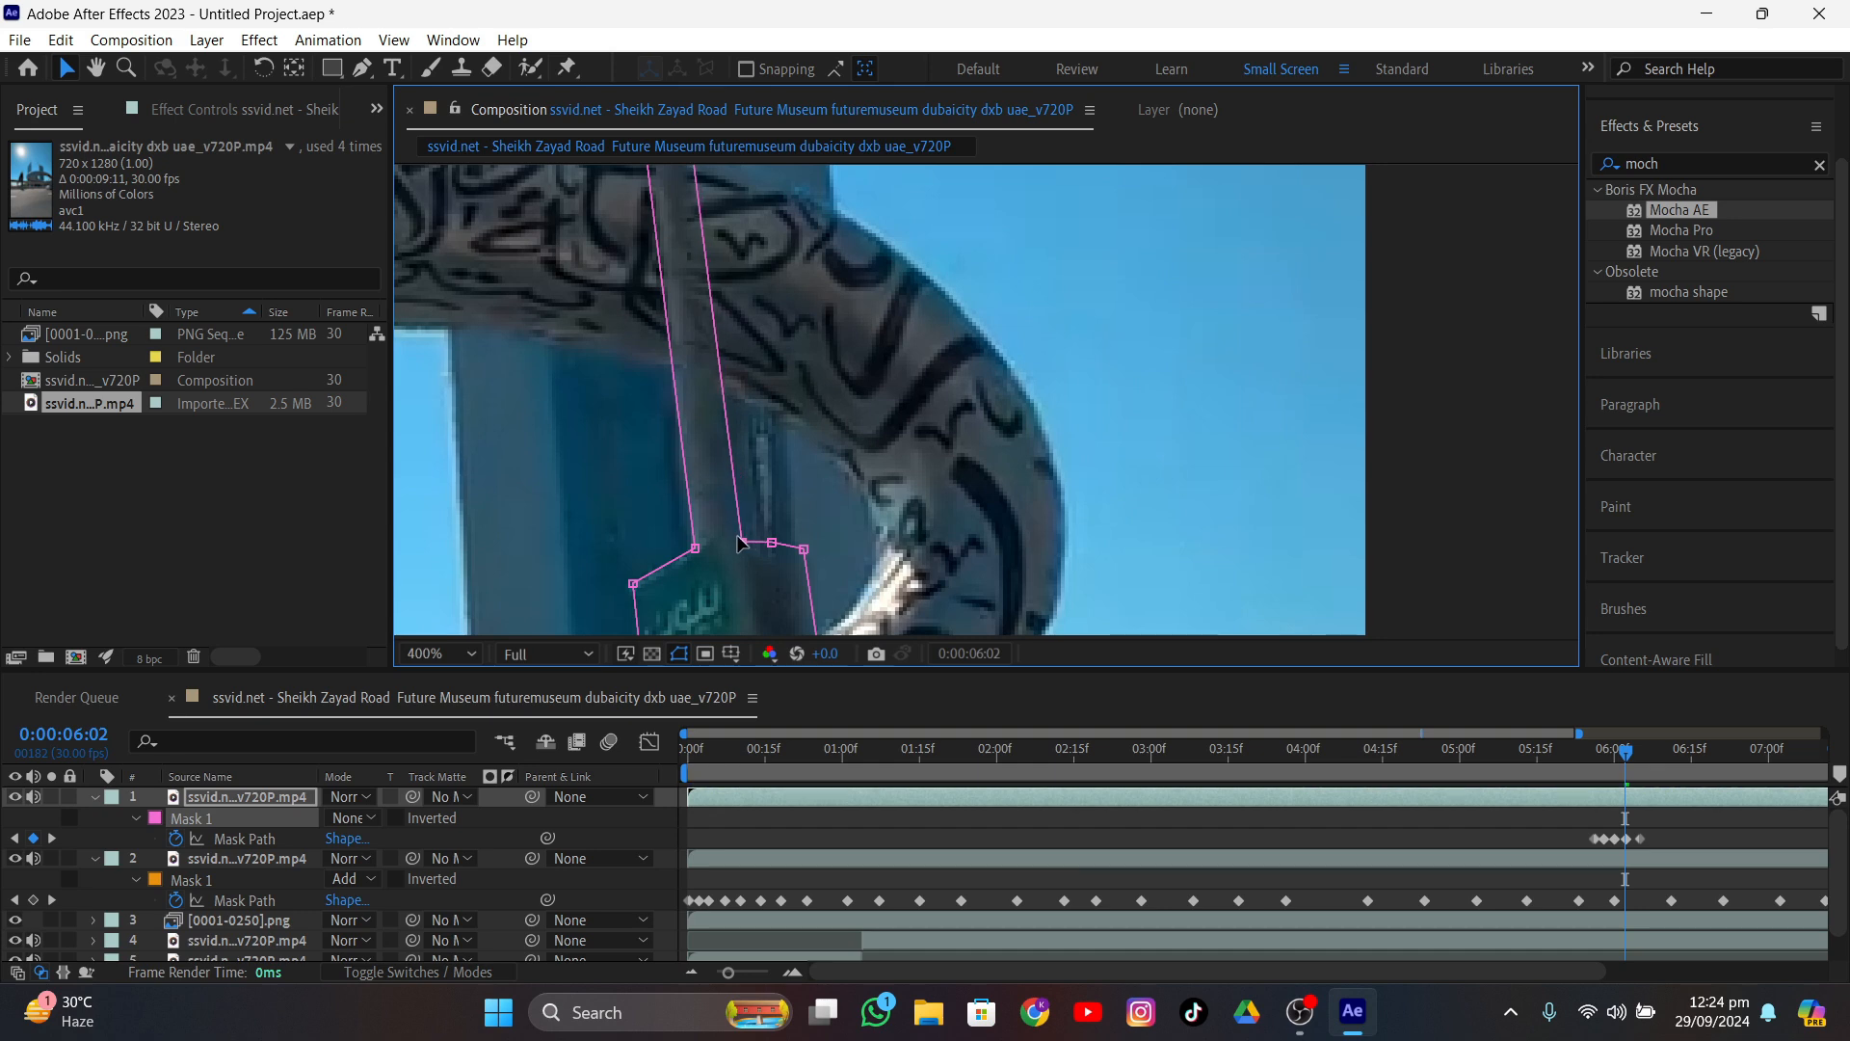
scroll(848, 538, "down", 2)
scroll(848, 532, "up", 1)
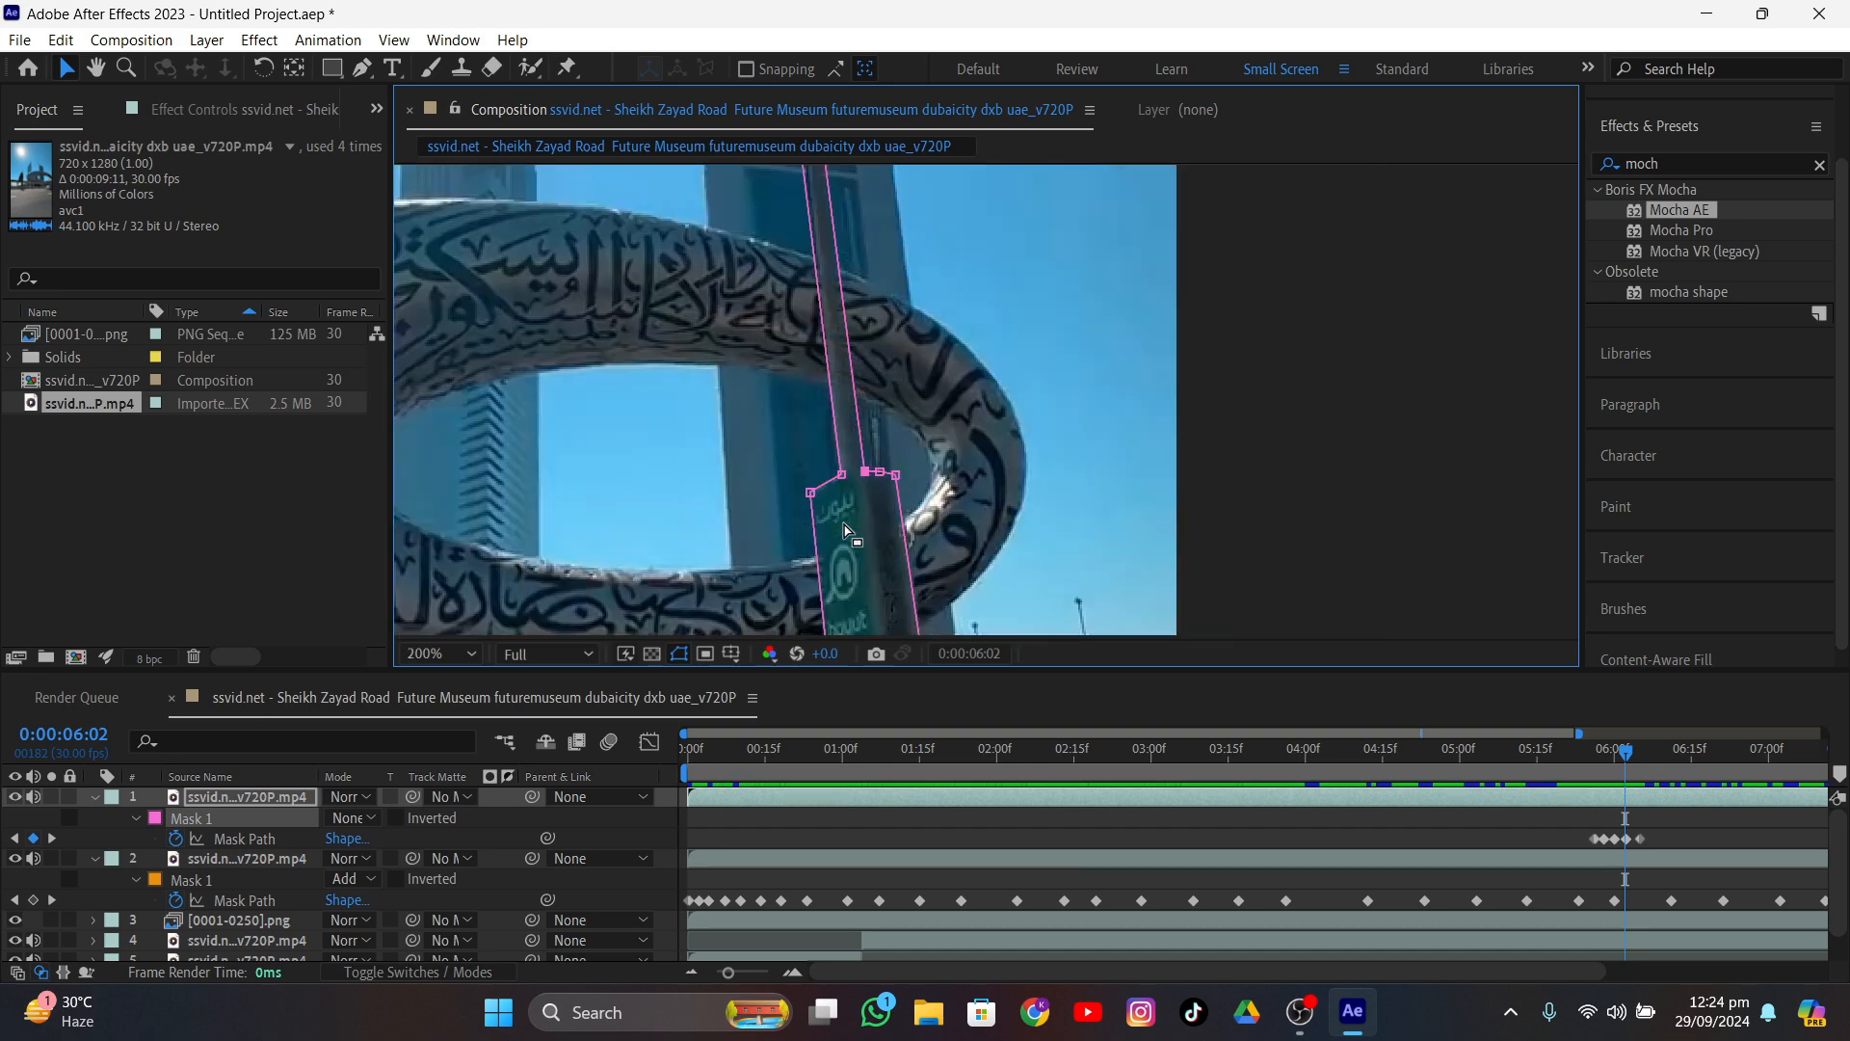
- Go to 0:00:06:01, select all points of the banner mask and nudge them slightly left to line up with the banner
left_click_drag(1623, 753, 1618, 754)
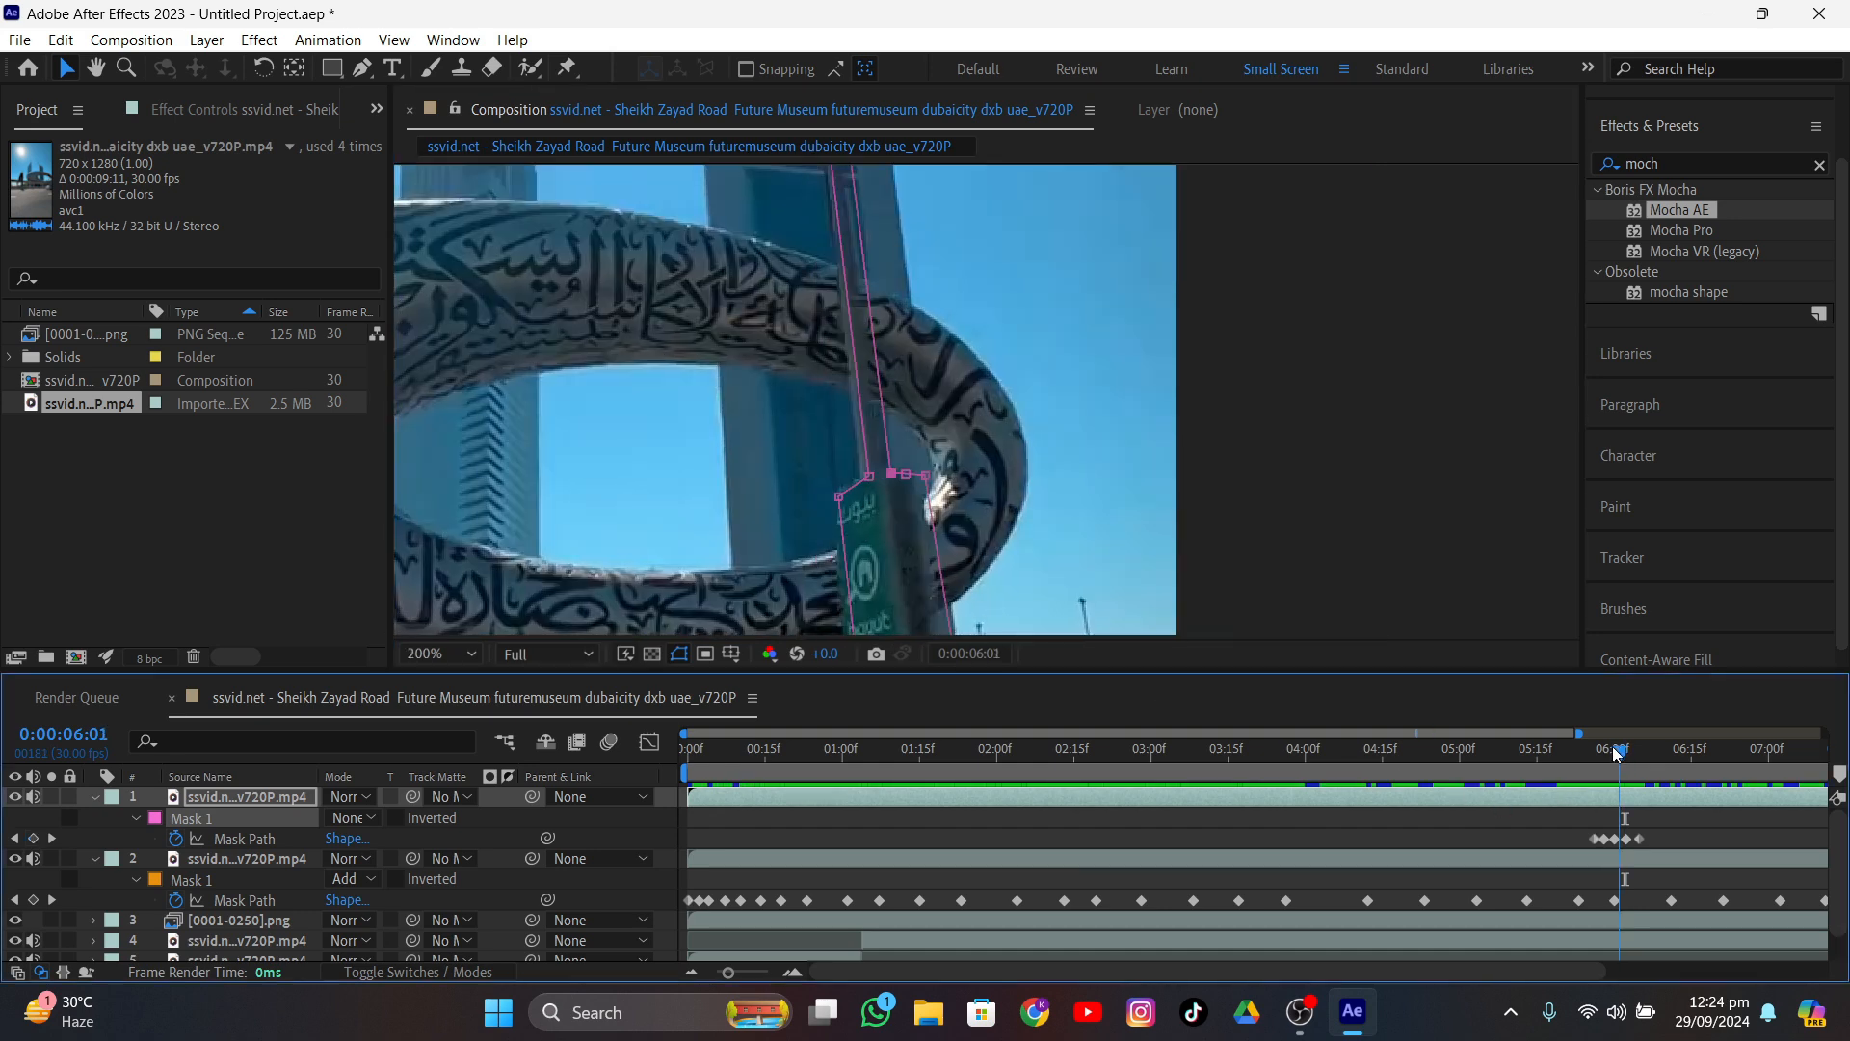
scroll(971, 427, "down", 3)
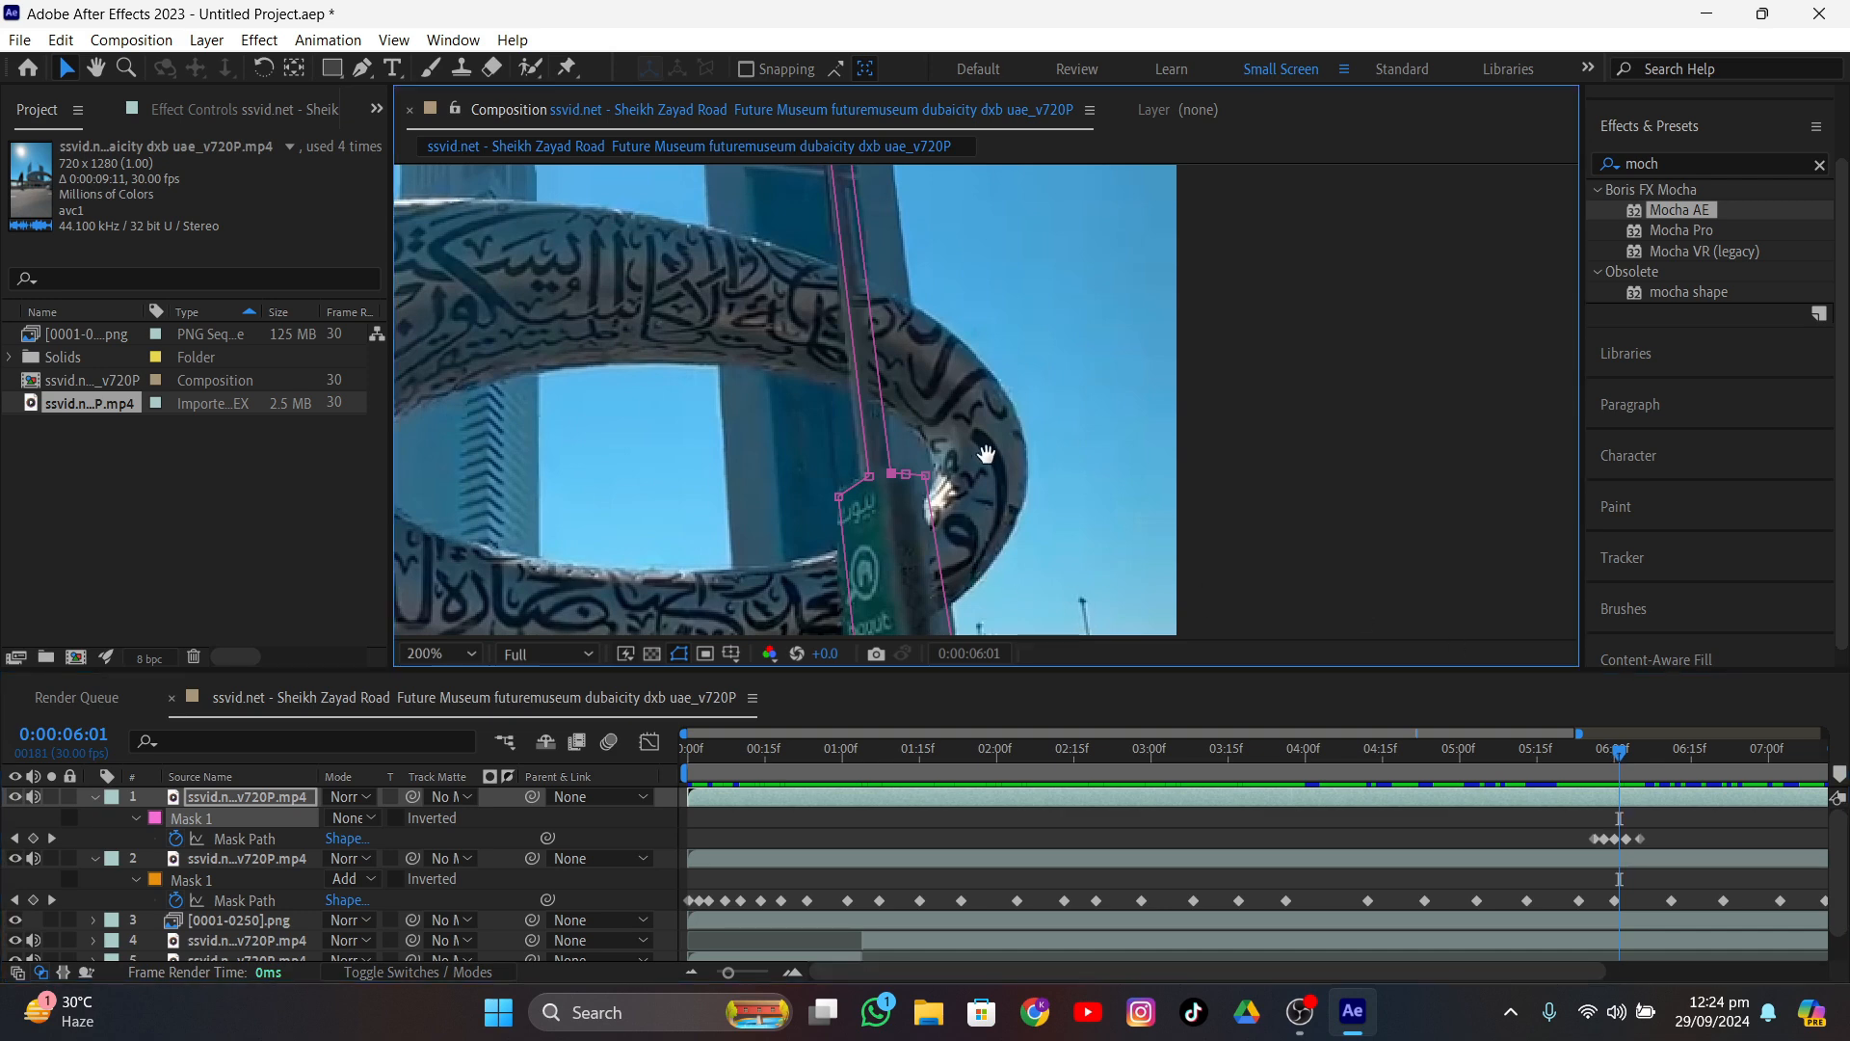
left_click_drag(805, 269, 1026, 565)
left_click_drag(964, 508, 956, 507)
key("period")
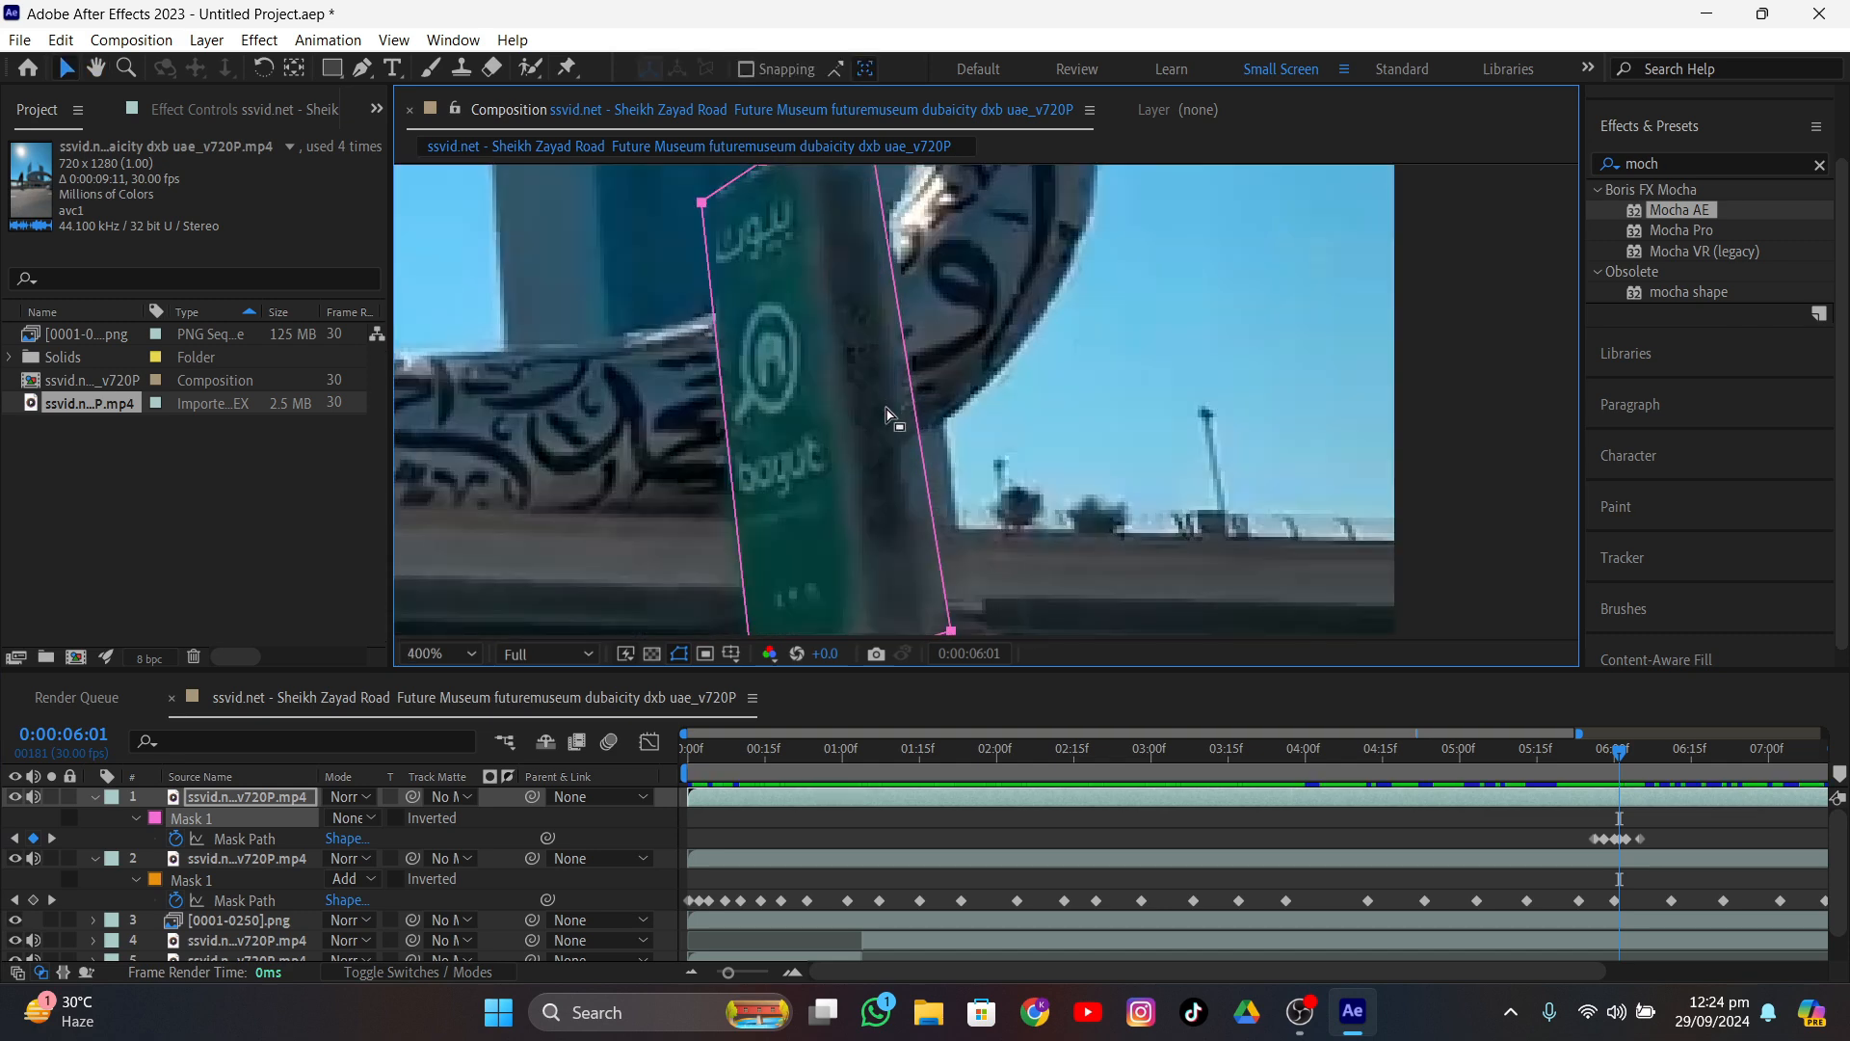
scroll(917, 482, "down", 3)
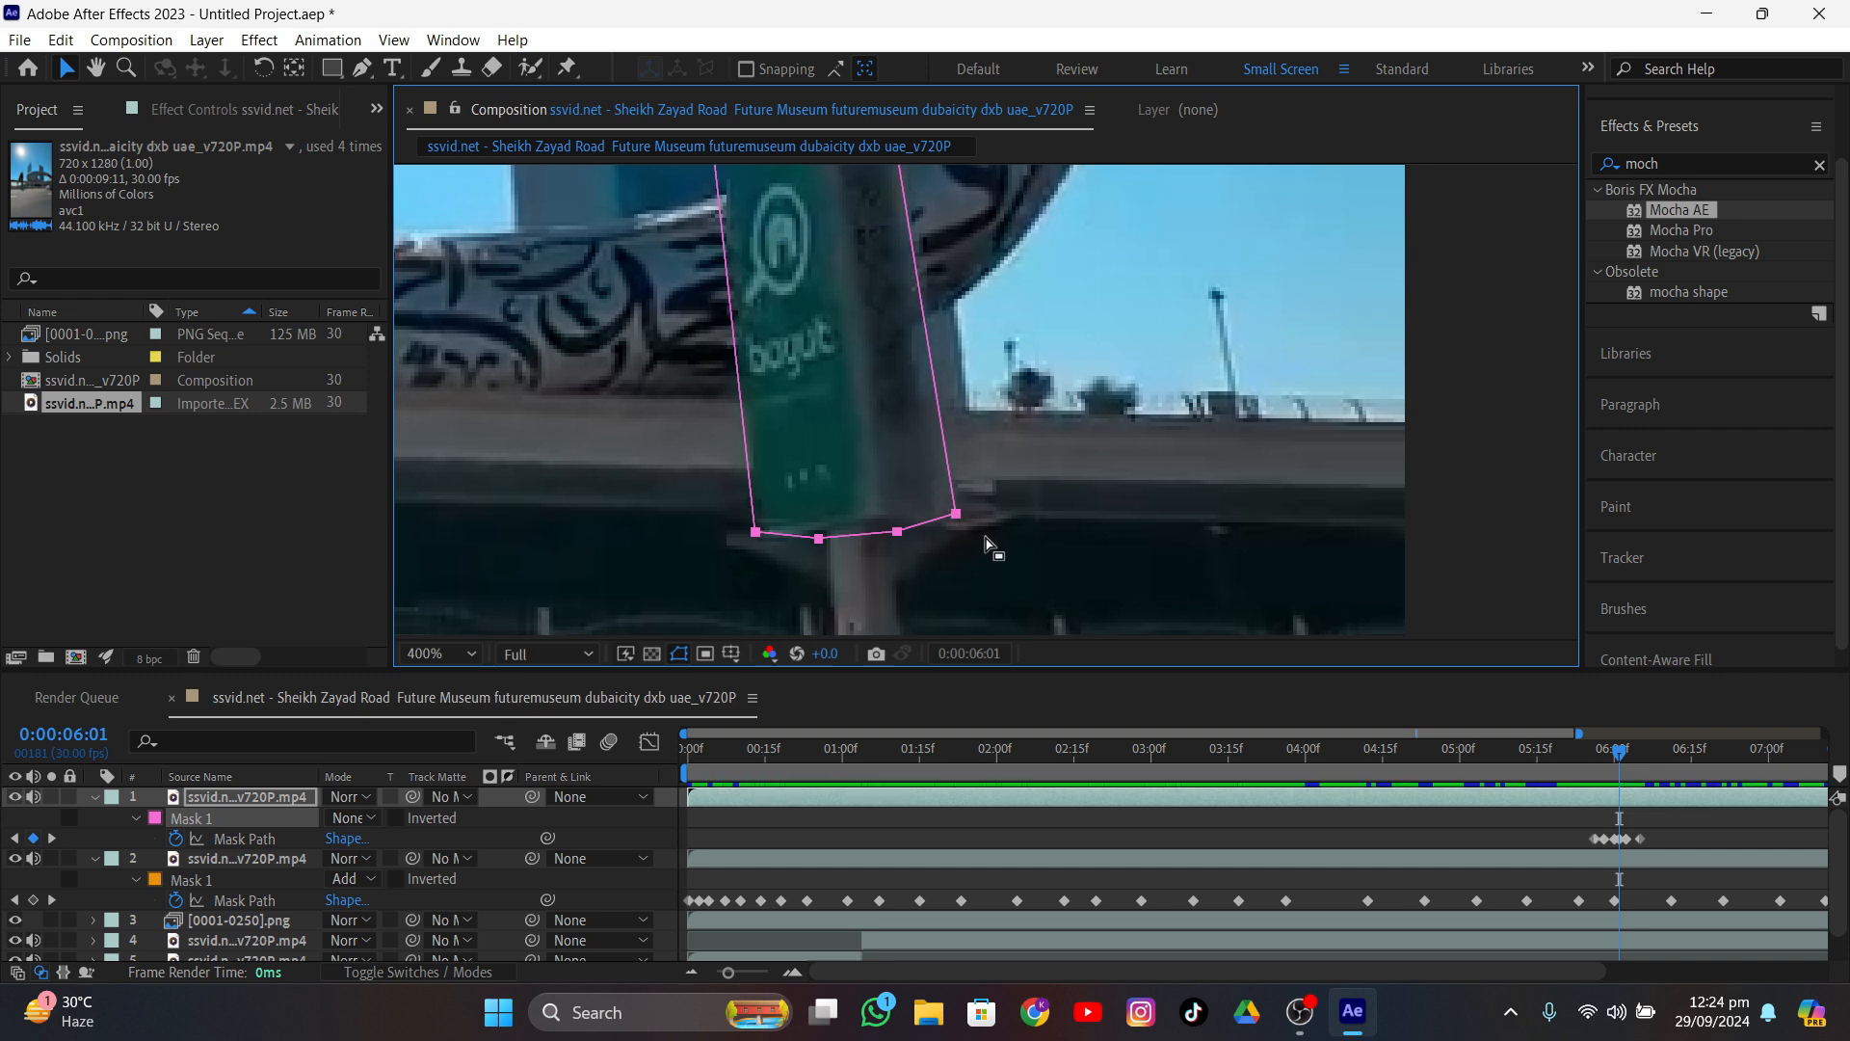
- Move the mask's two lower corner points inward to fit the banner's lower edge at 0:00:06:01
left_click(967, 528)
left_click_drag(955, 514, 945, 513)
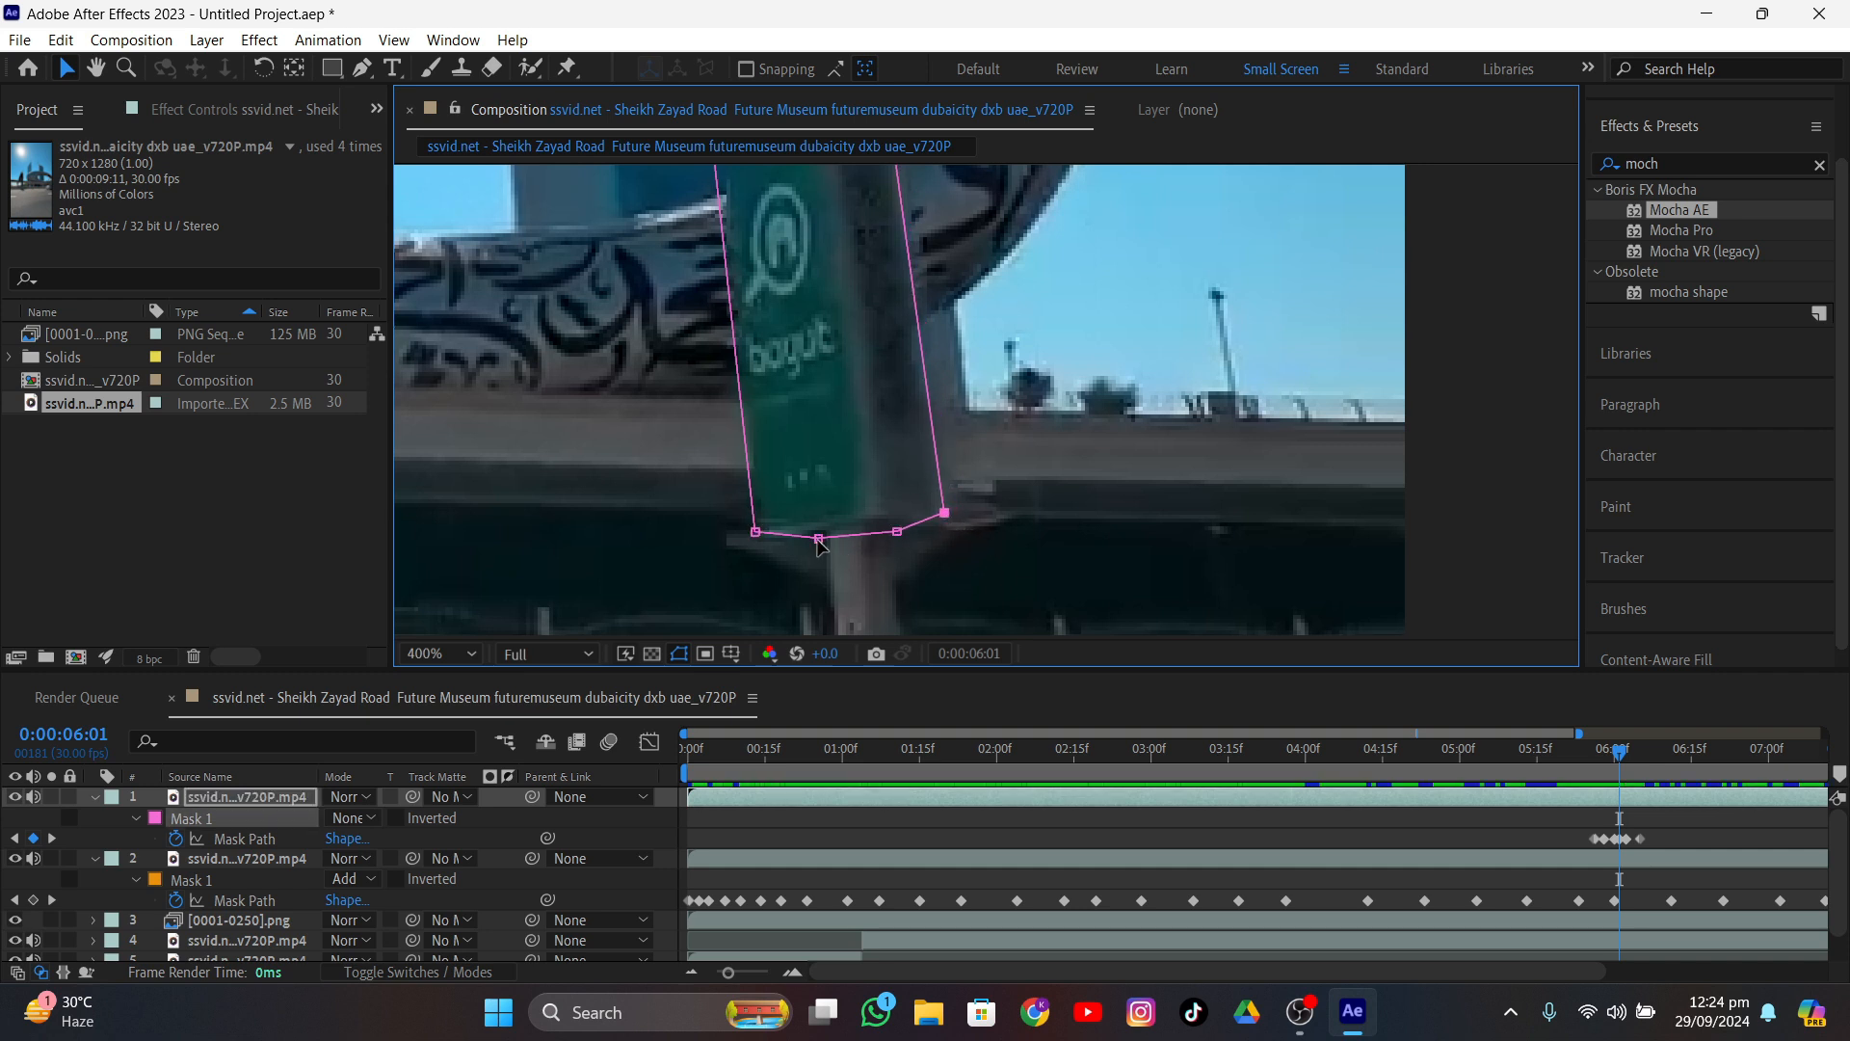
left_click_drag(818, 537, 760, 532)
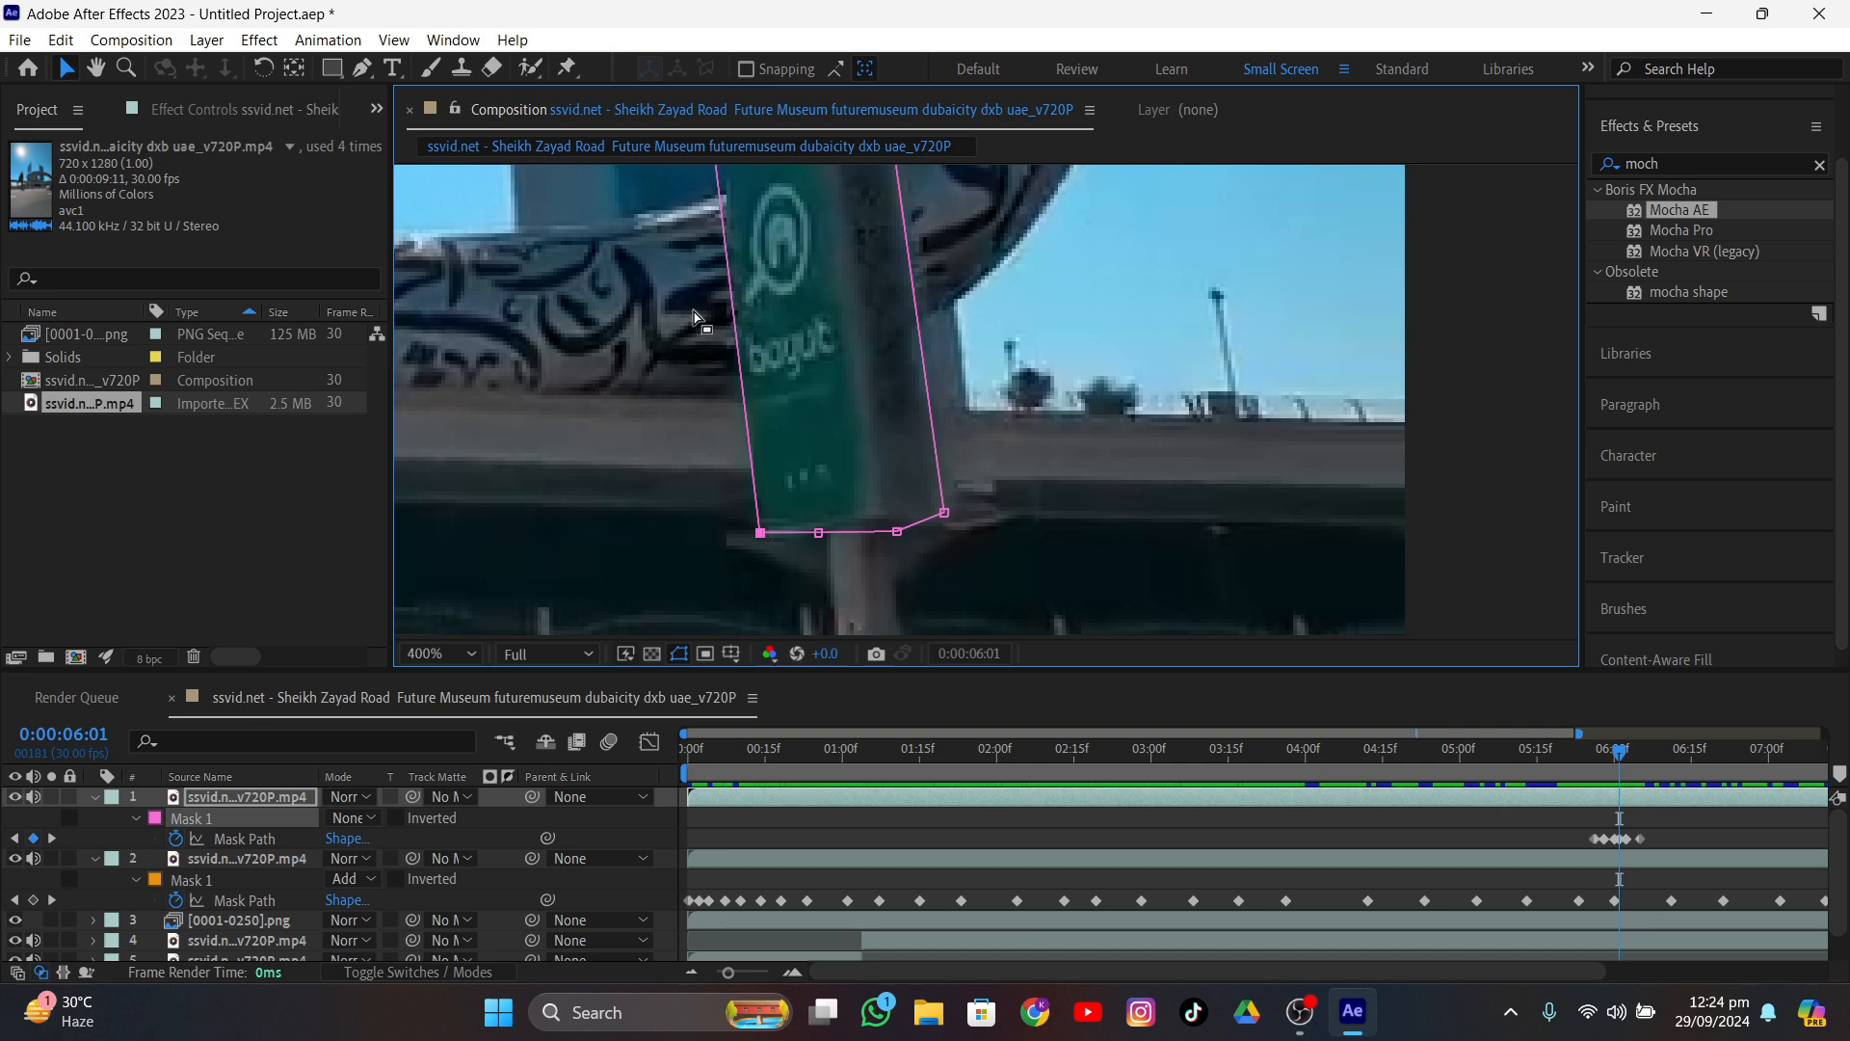
- Shift the mask's upper lamp post points left and nudge its points at the post's base to fit the post at 0:00:06:01
scroll(699, 318, "up", 5)
left_click_drag(730, 295, 732, 295)
scroll(774, 306, "up", 5)
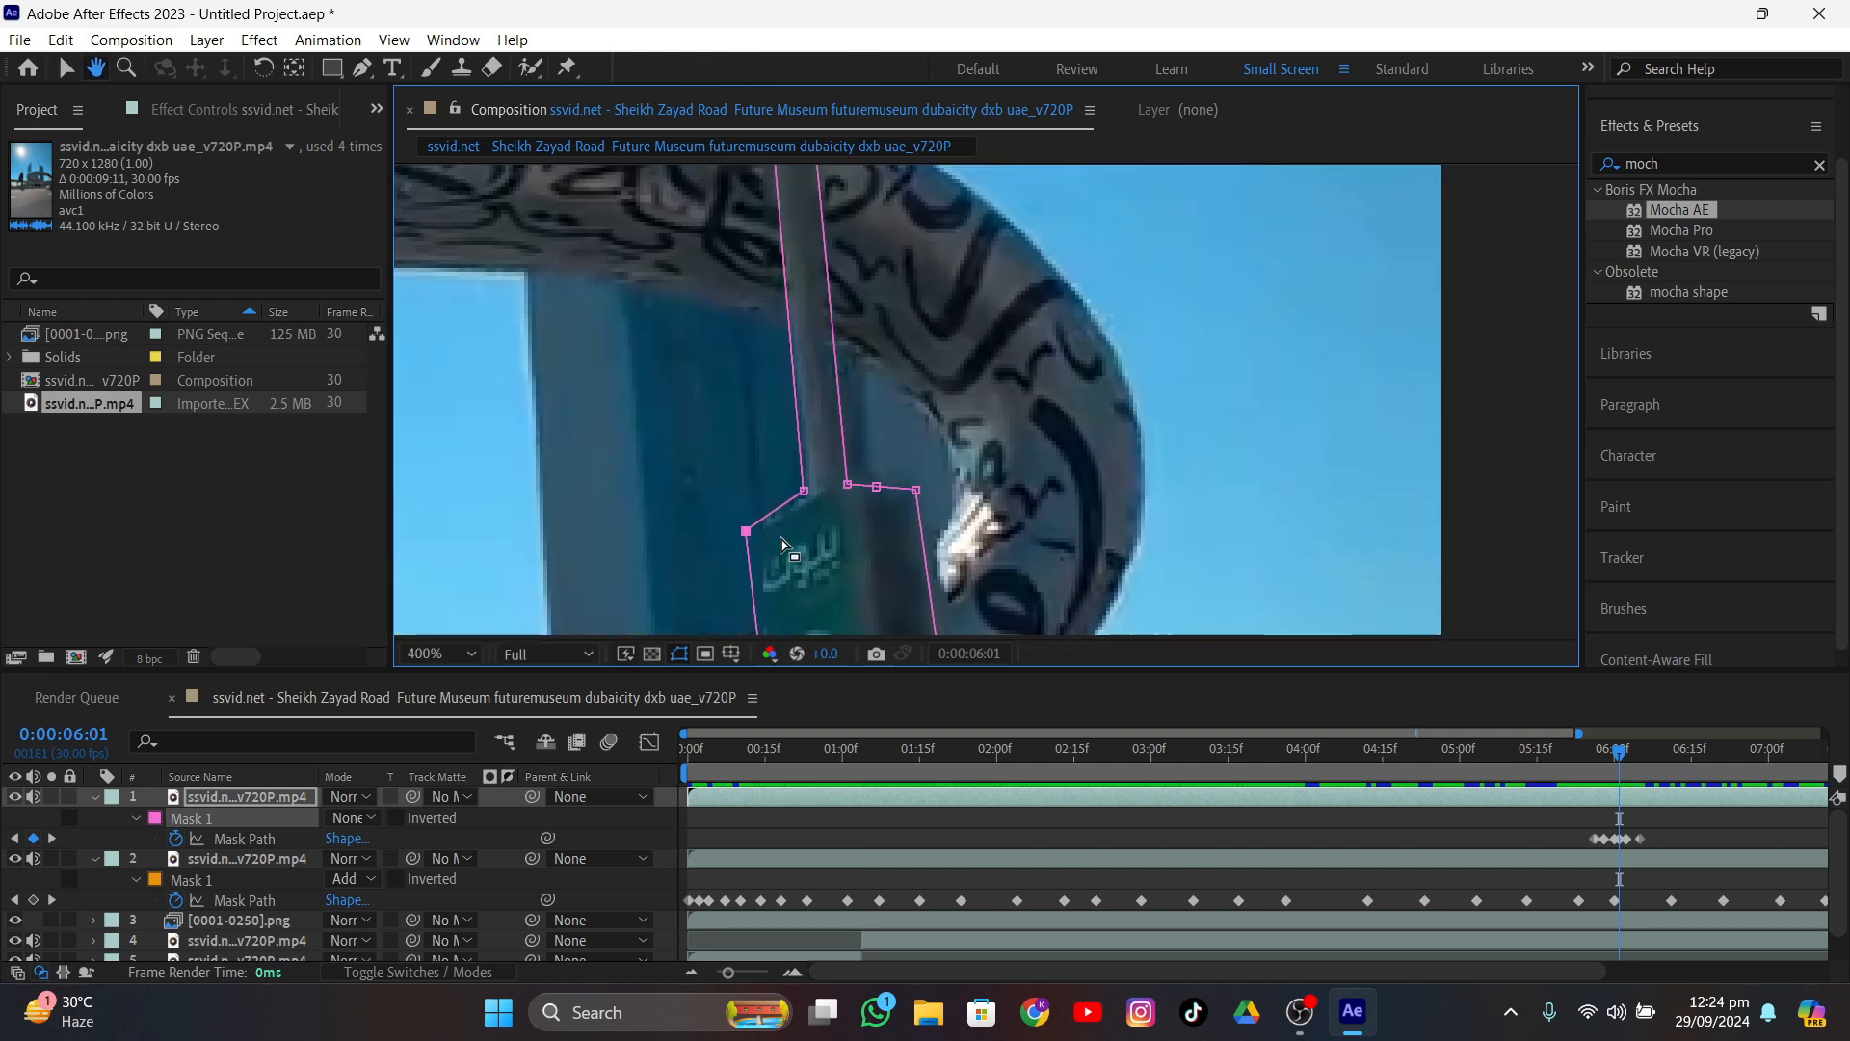
scroll(821, 453, "up", 10)
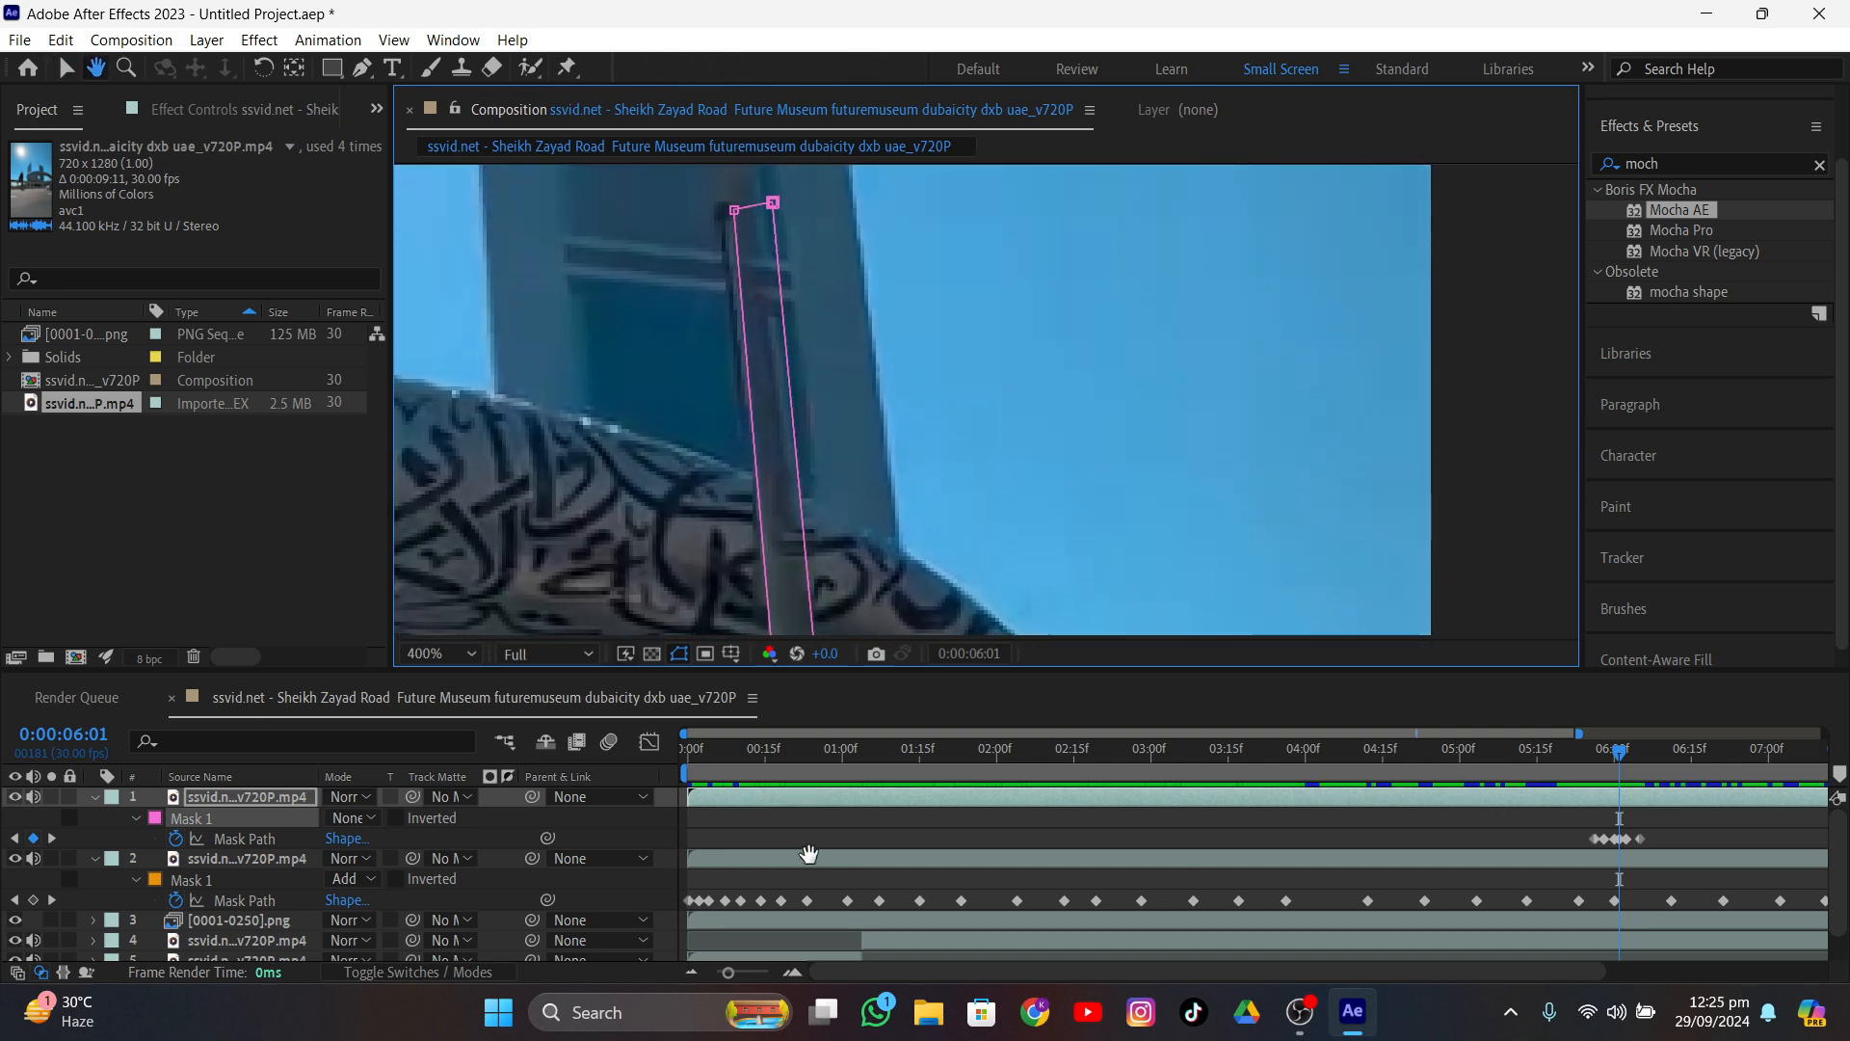
left_click_drag(757, 223, 788, 217)
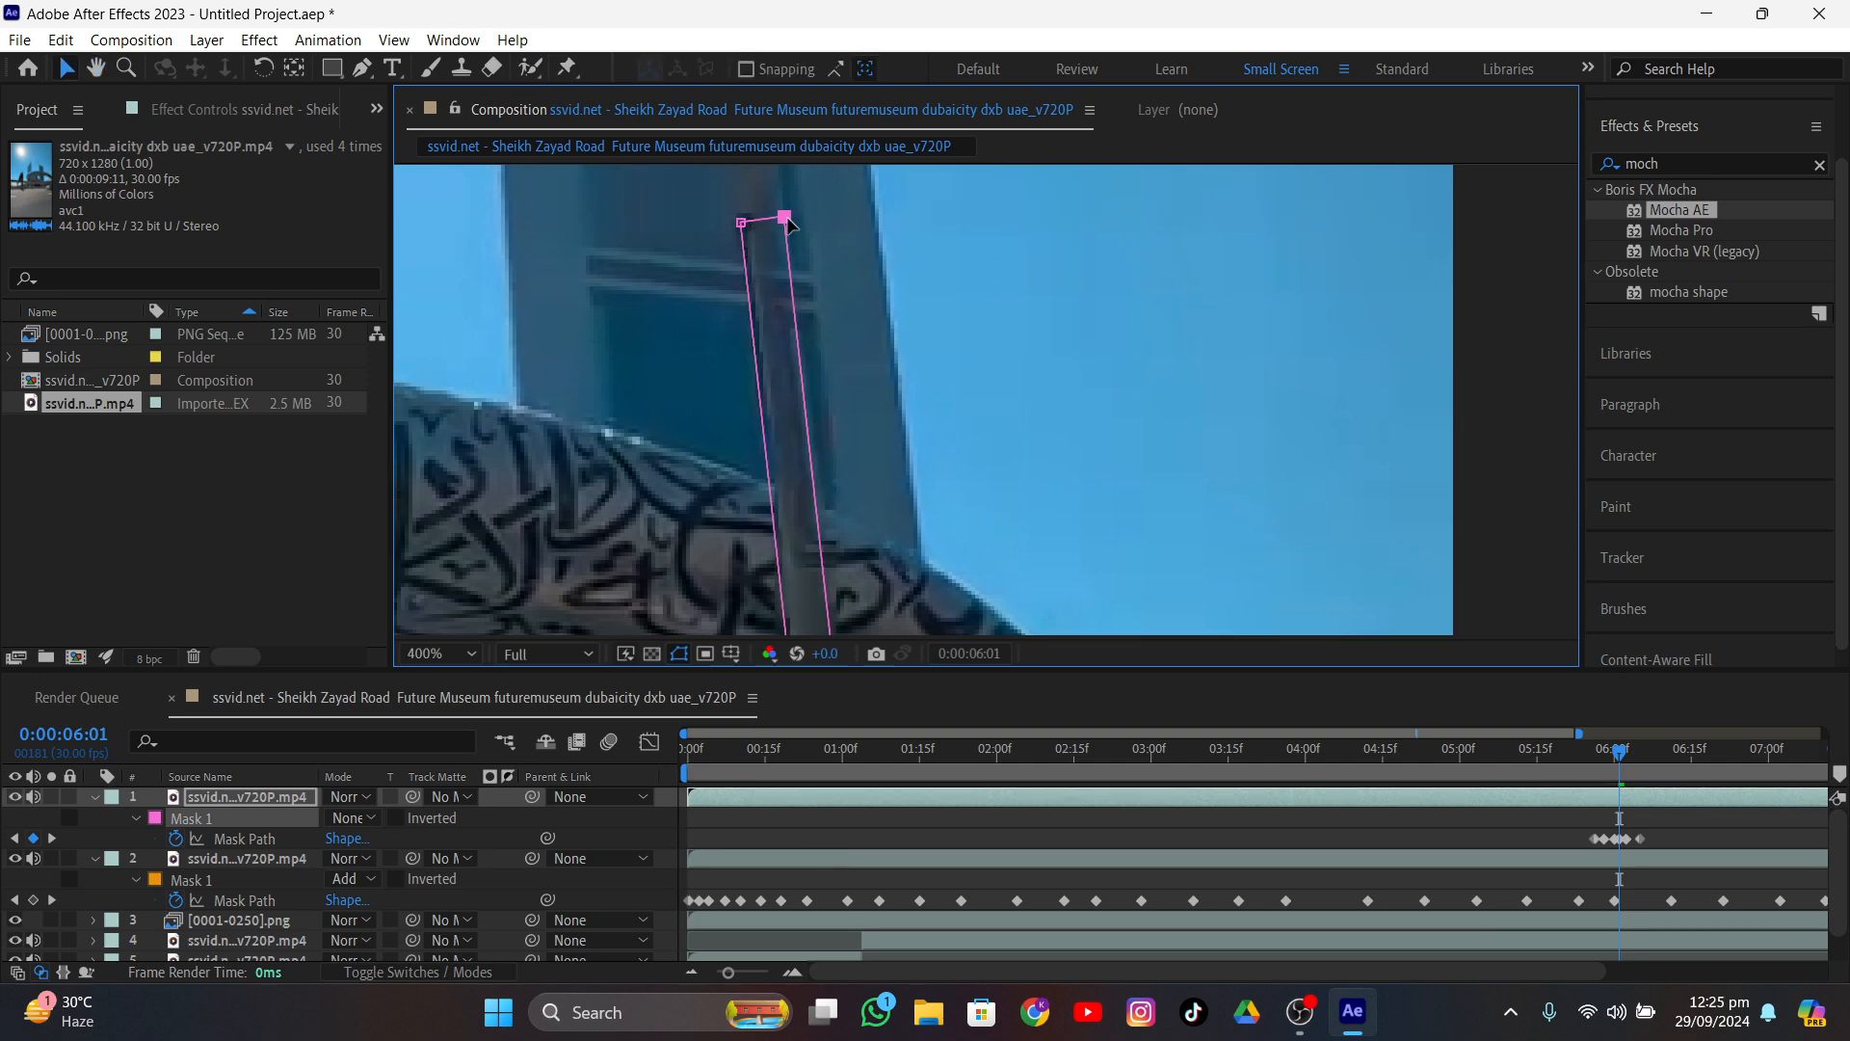
scroll(788, 228, "down", 9)
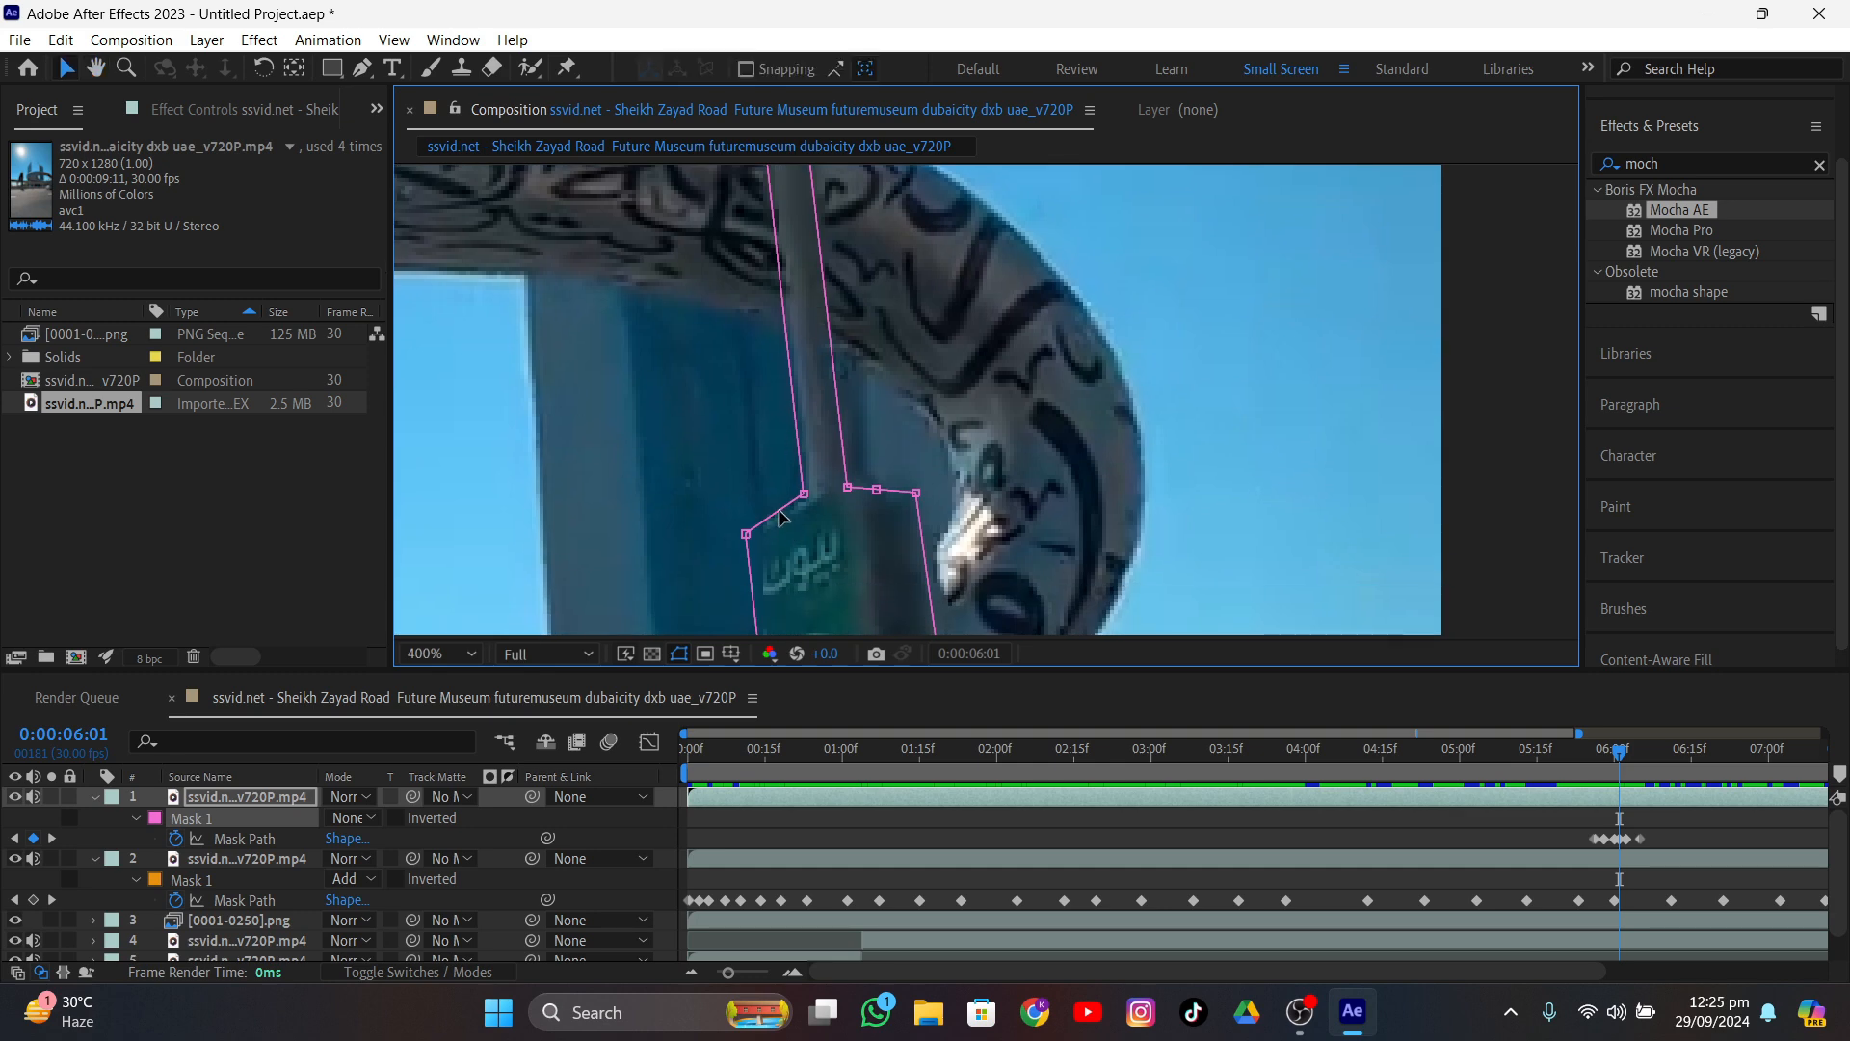
left_click_drag(804, 494, 854, 486)
scroll(854, 499, "down", 1)
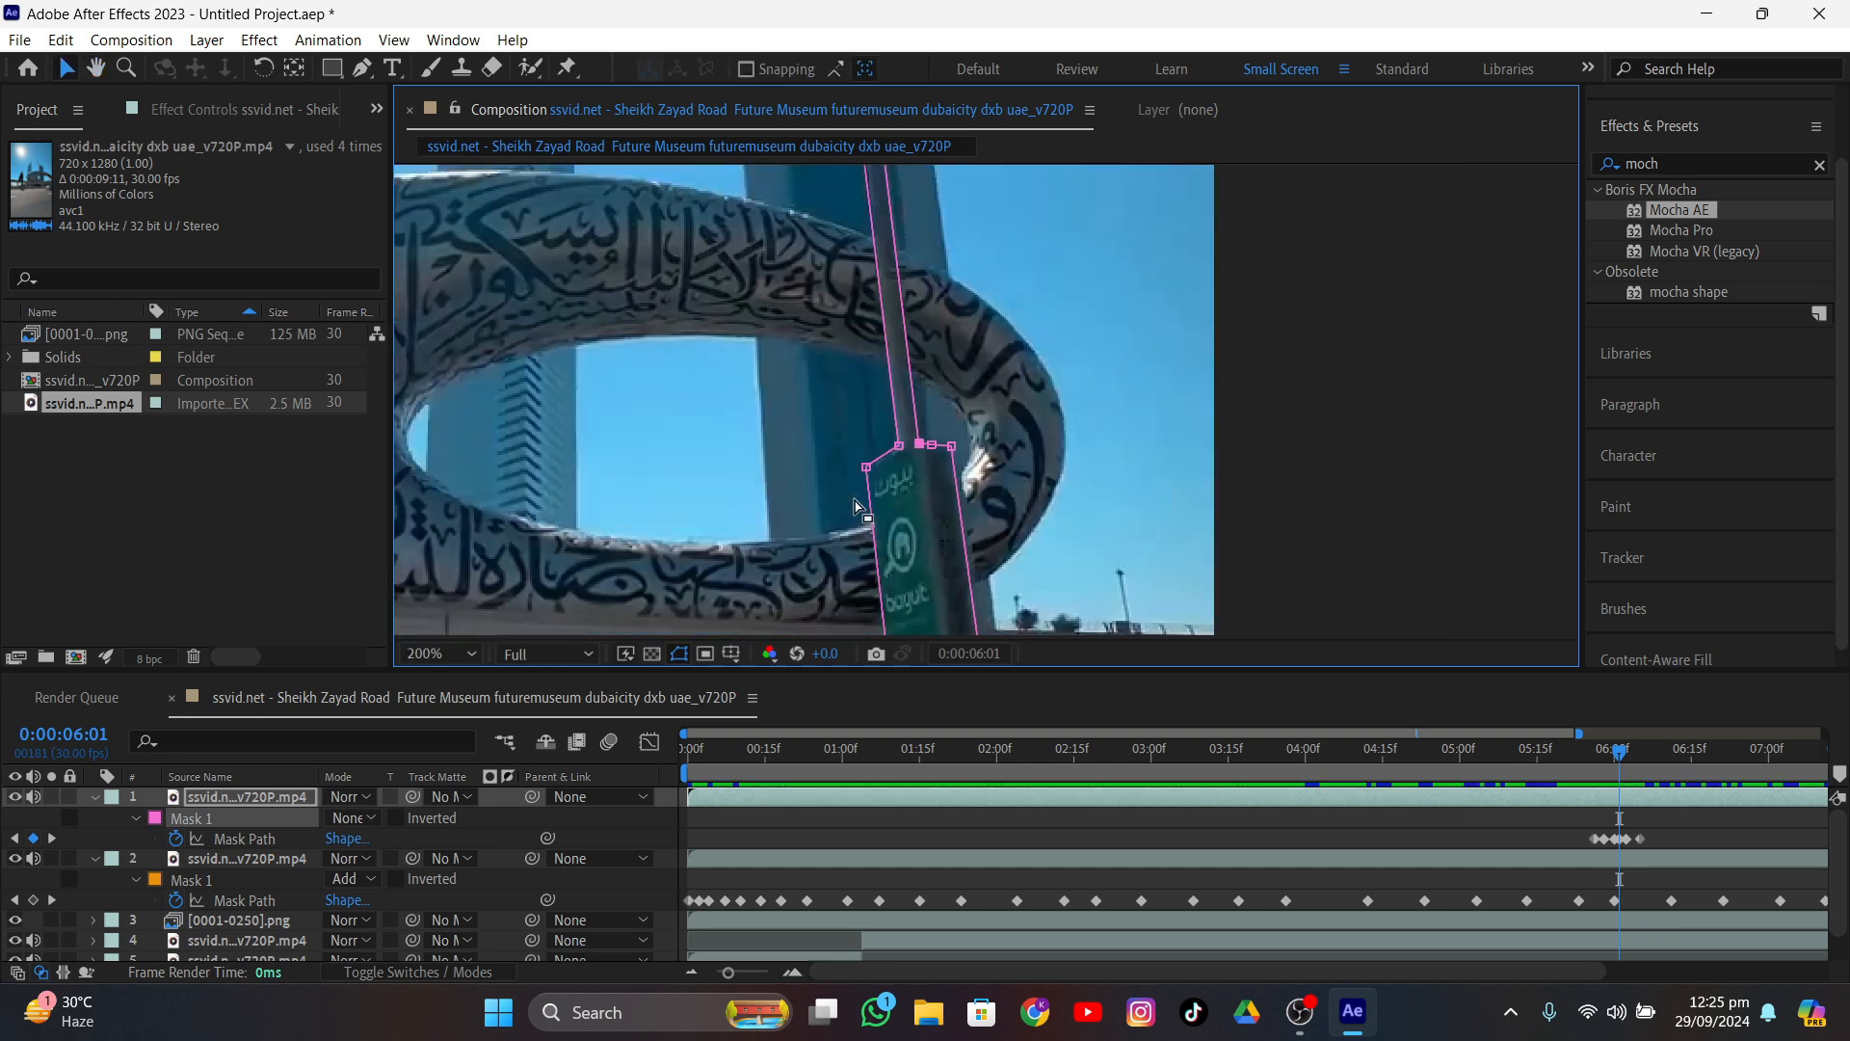
- Go to 0:00:06:08, select the banner mask's points and move them left onto the banner
mouse_move(1620, 753)
left_mouse_down()
mouse_move(1607, 762)
mouse_move(1655, 755)
left_mouse_up()
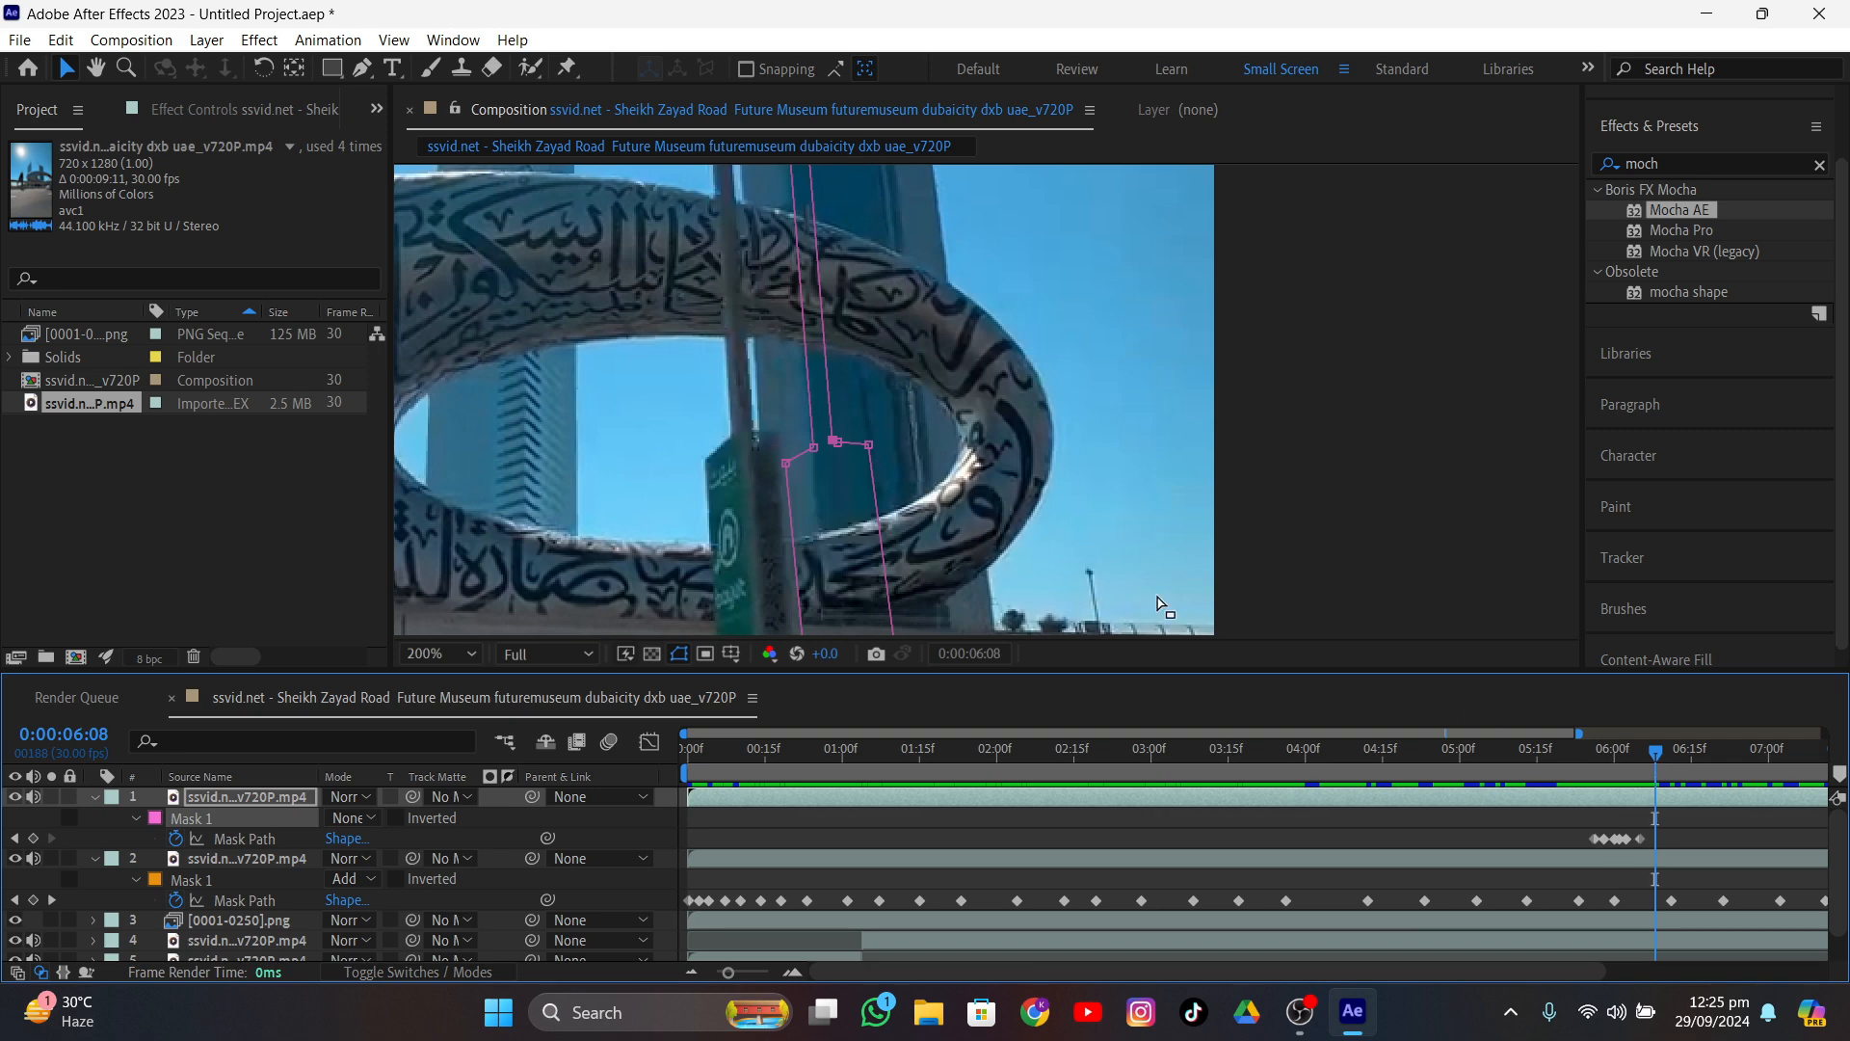
scroll(793, 508, "down", 2)
left_click_drag(921, 294, 1137, 427)
scroll(988, 538, "up", 2)
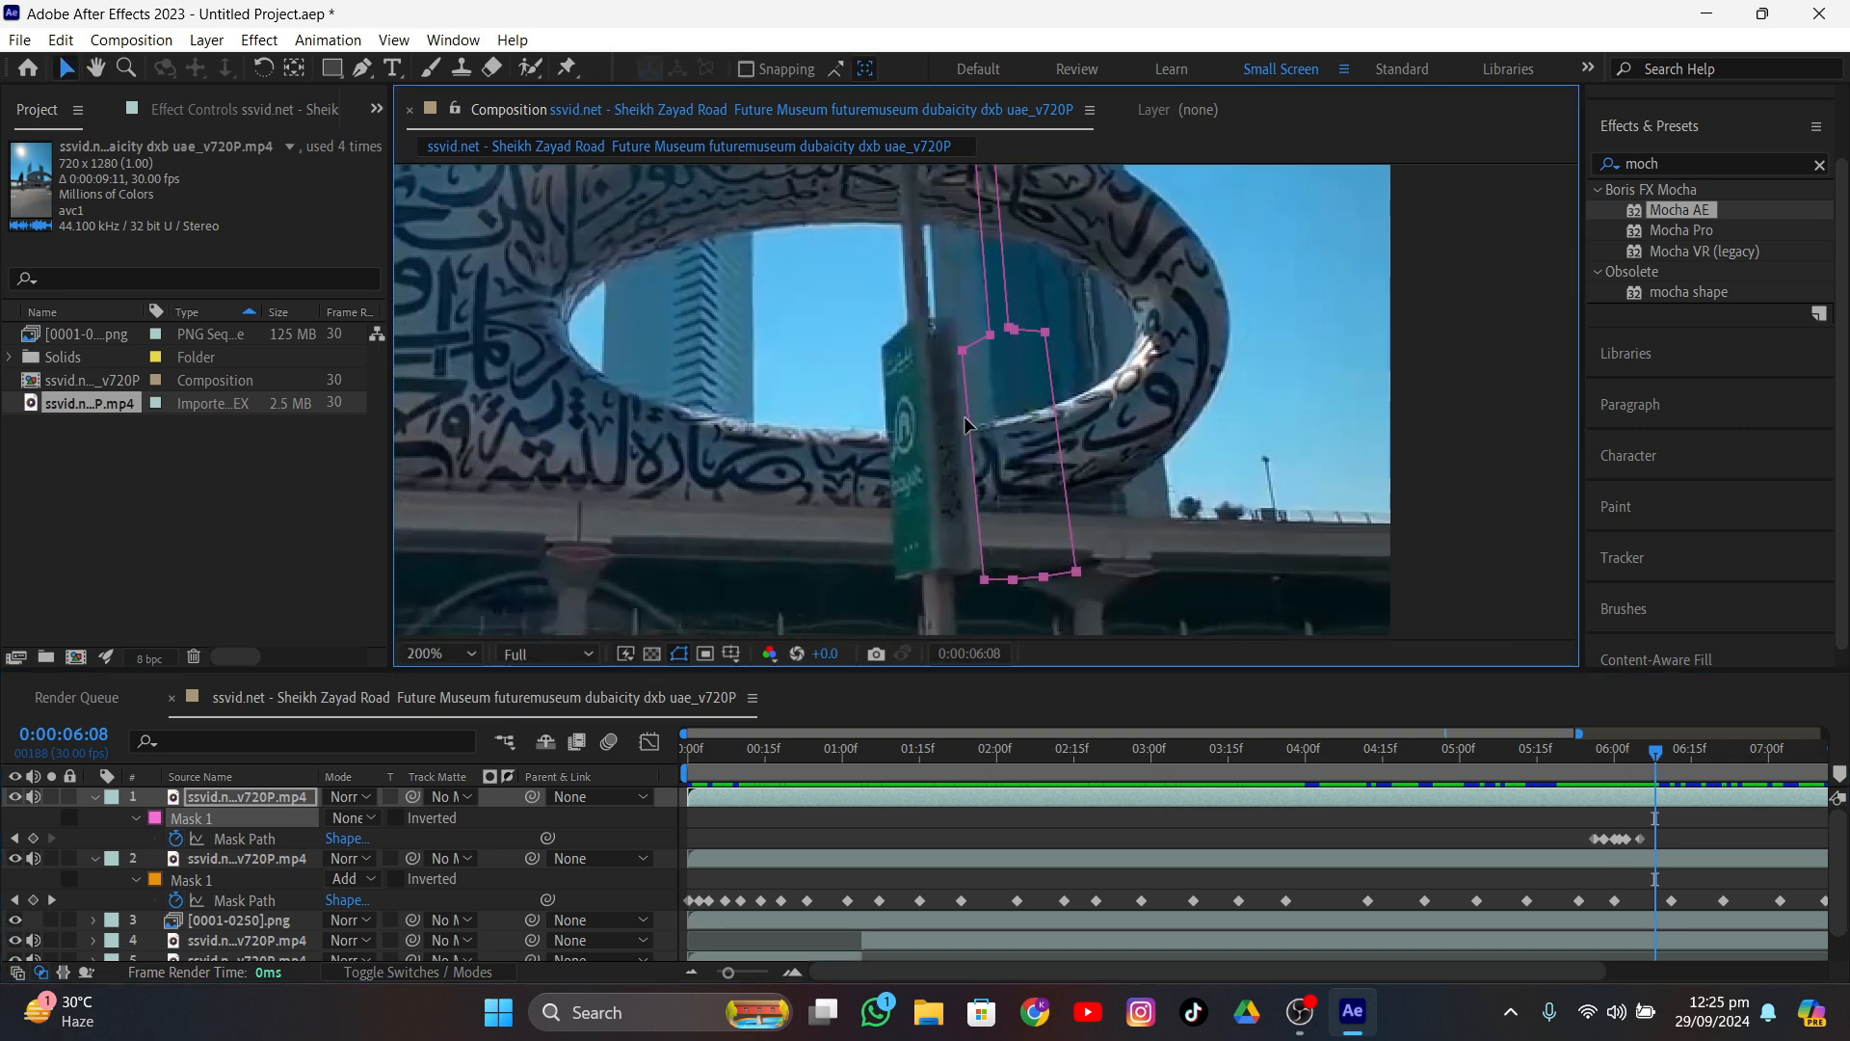
left_click_drag(963, 427, 875, 412)
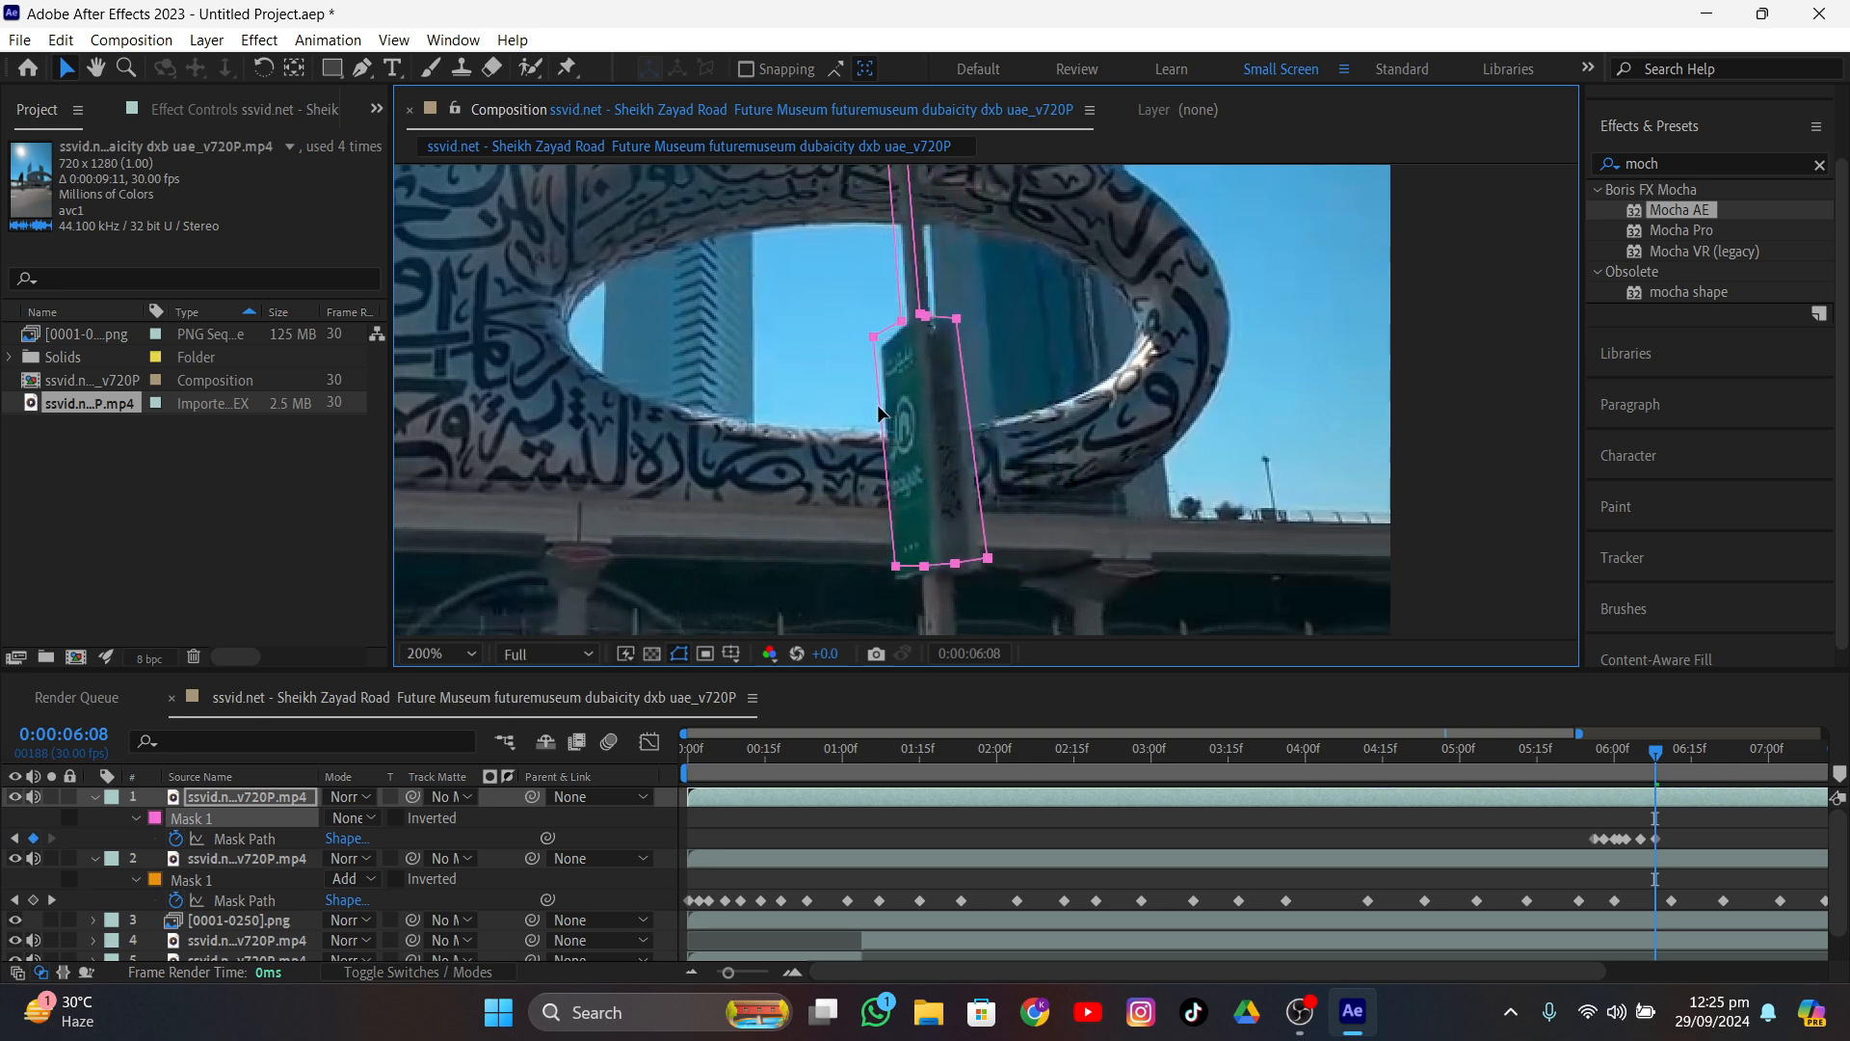
- Adjust the mask points along the banner's lower and upper edges to follow its outline at 0:00:06:08
scroll(889, 540, "up", 1)
middle_click_drag(915, 567, 913, 285)
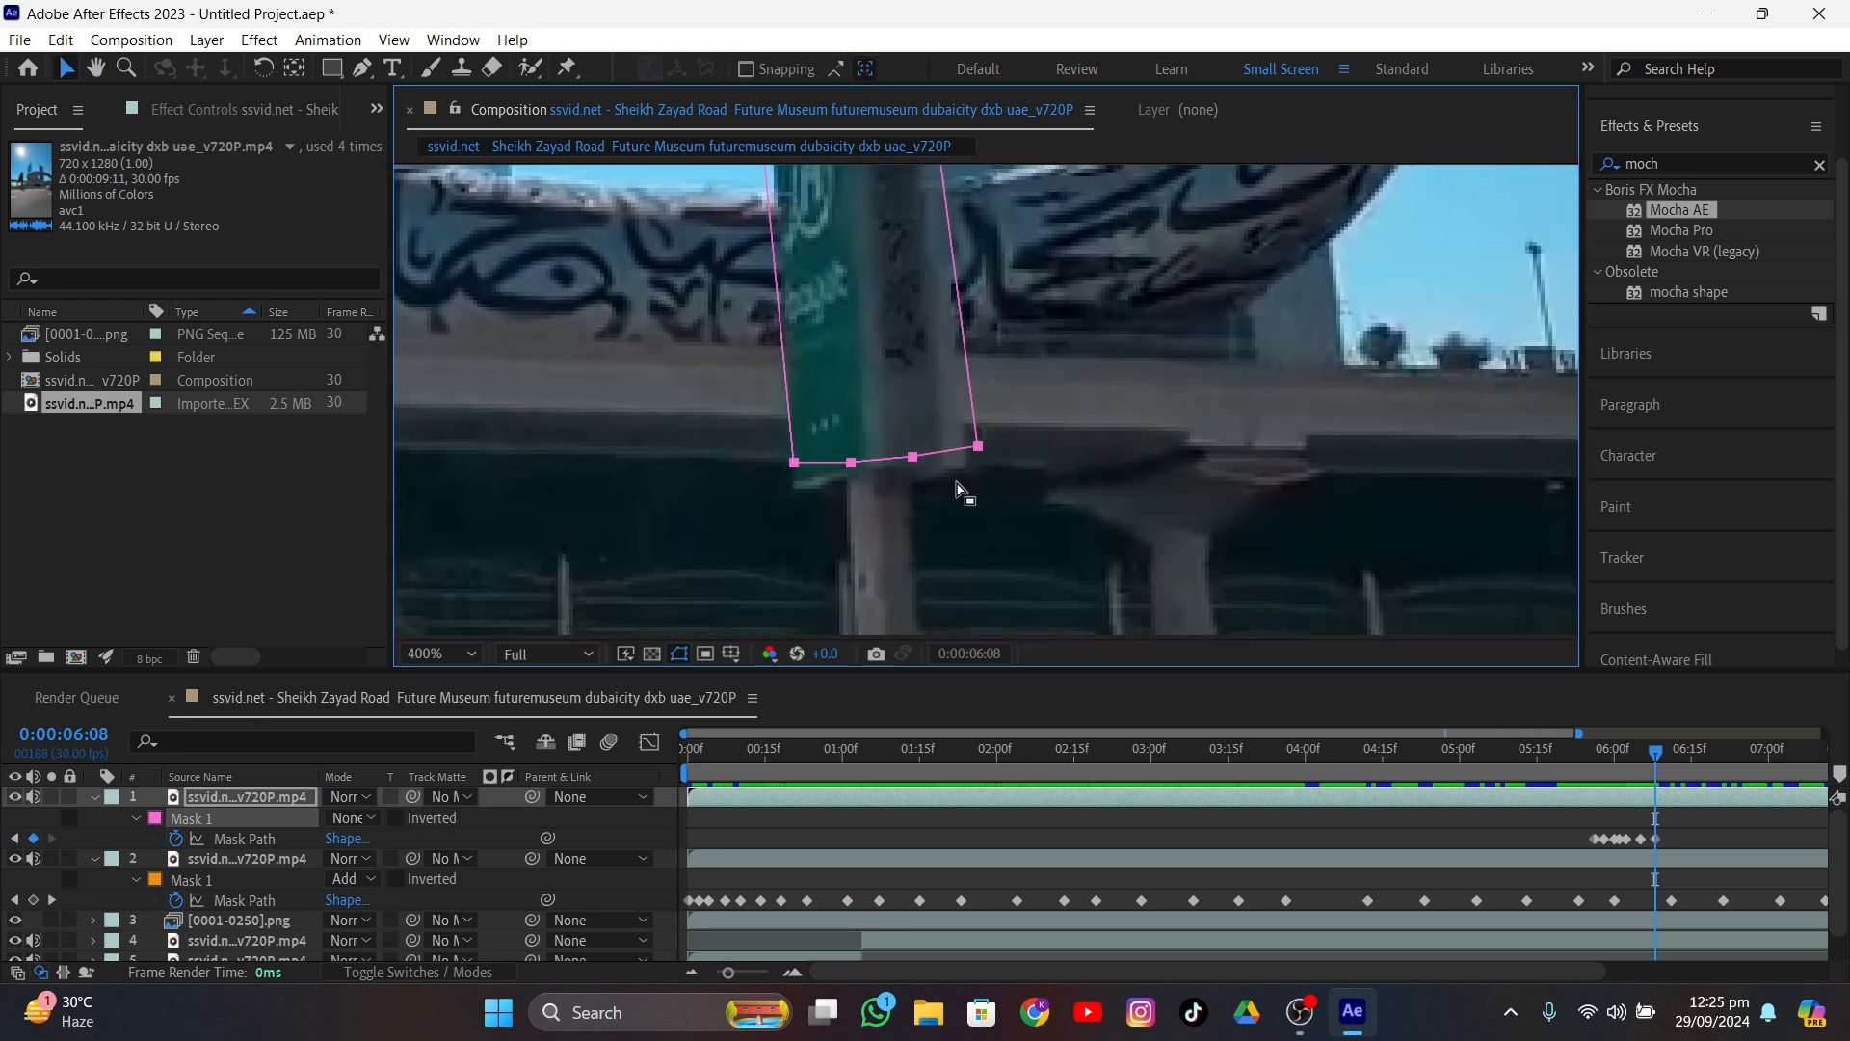
middle_click_drag(966, 481, 1015, 446)
left_click_drag(1026, 414, 1019, 432)
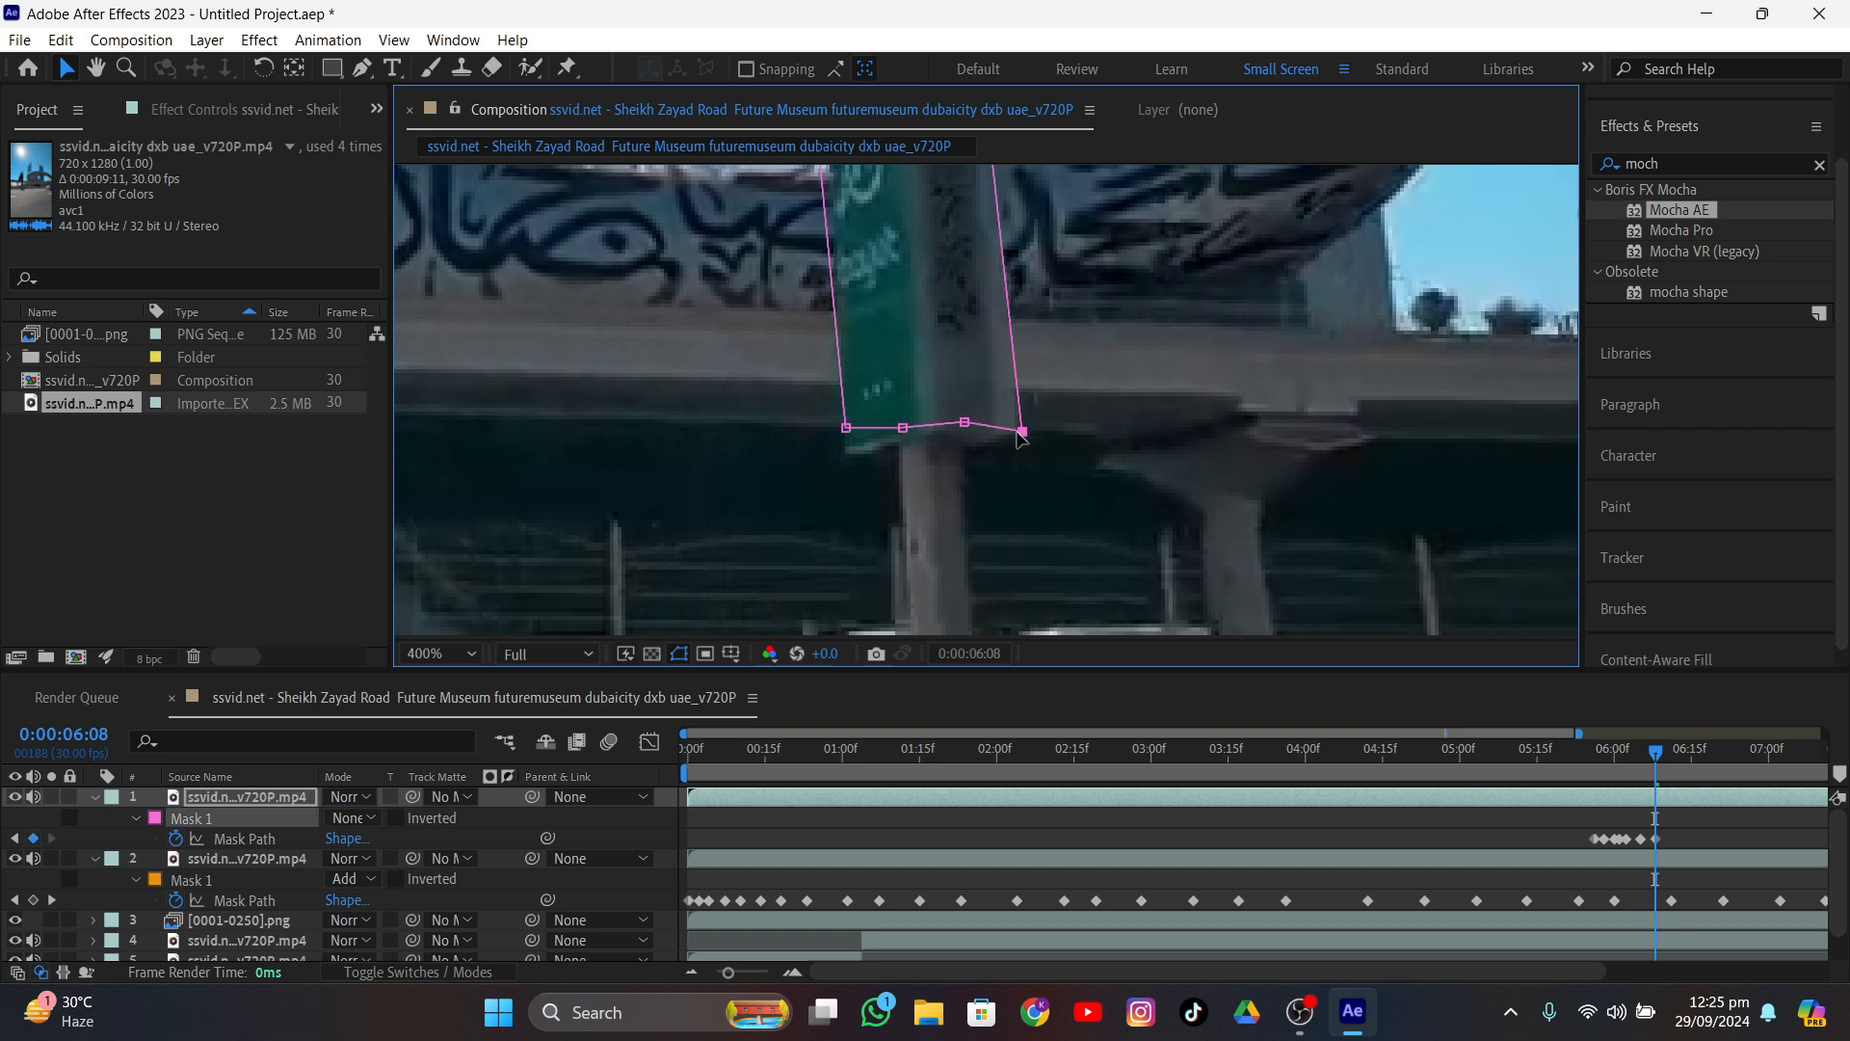
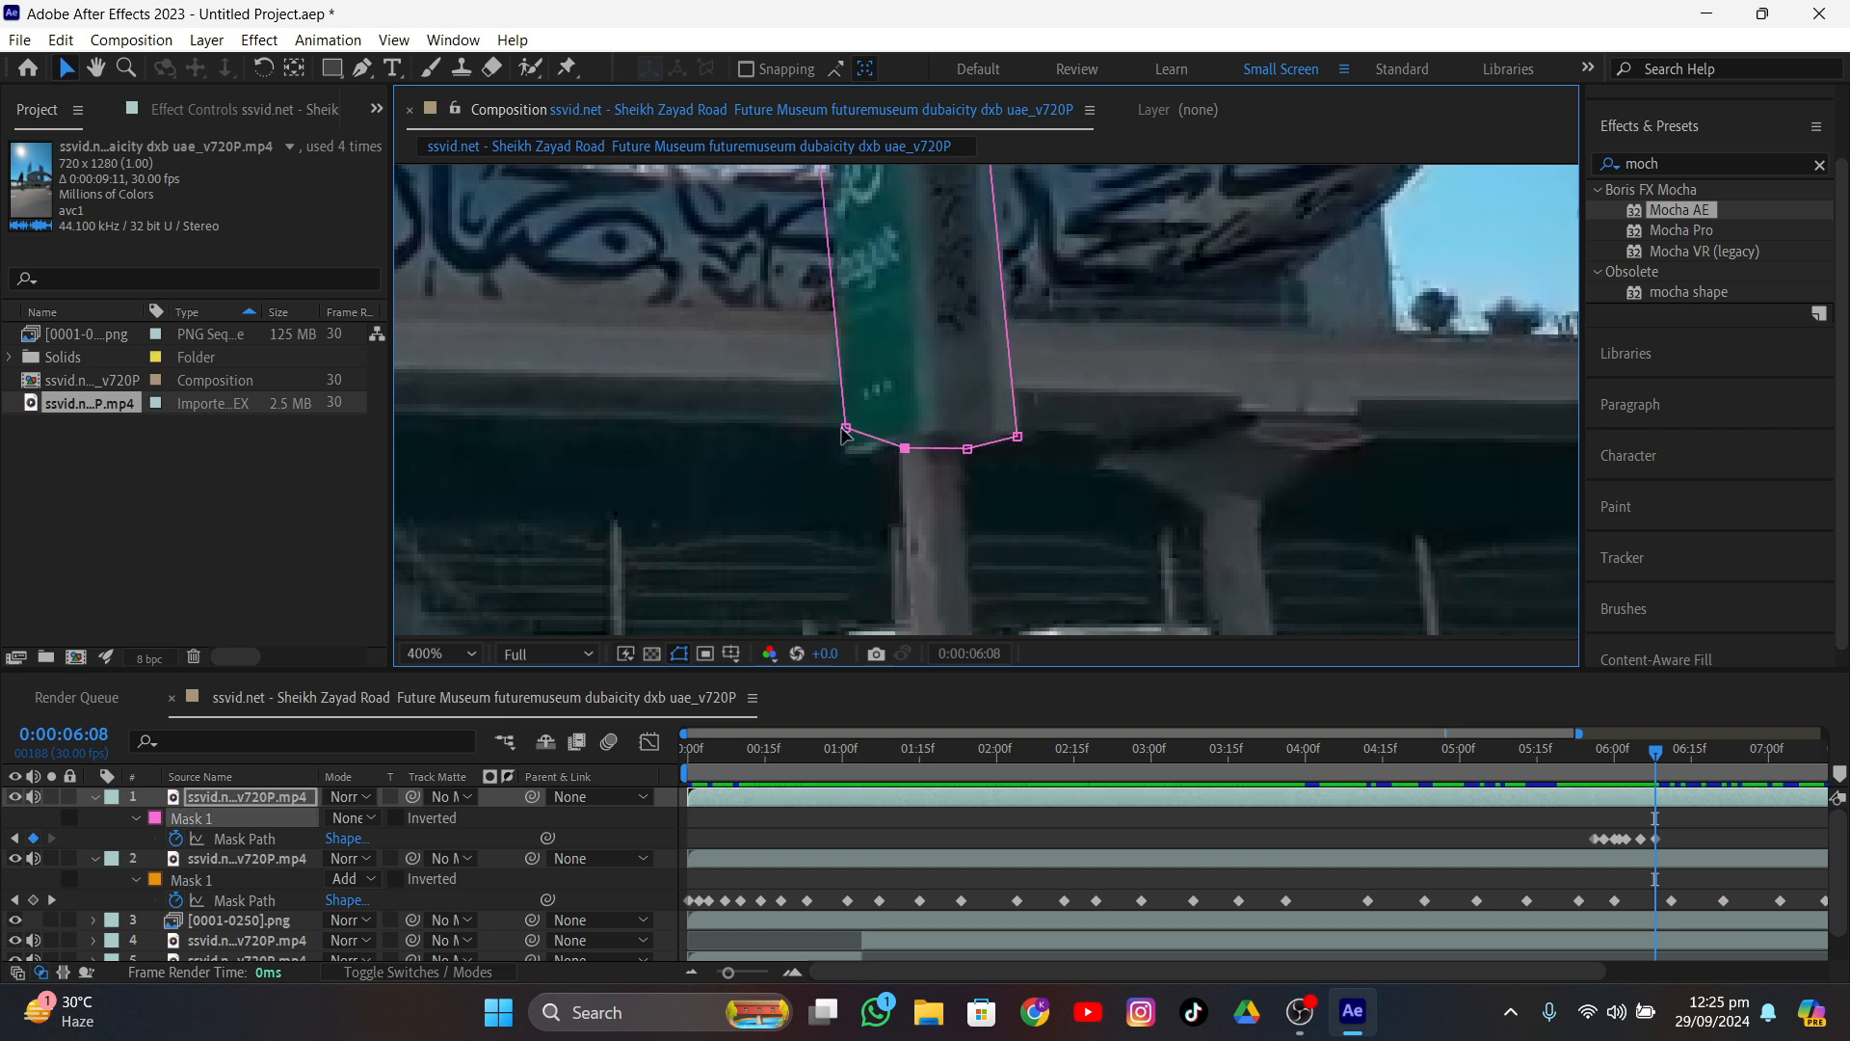
middle_click_drag(827, 290, 789, 421)
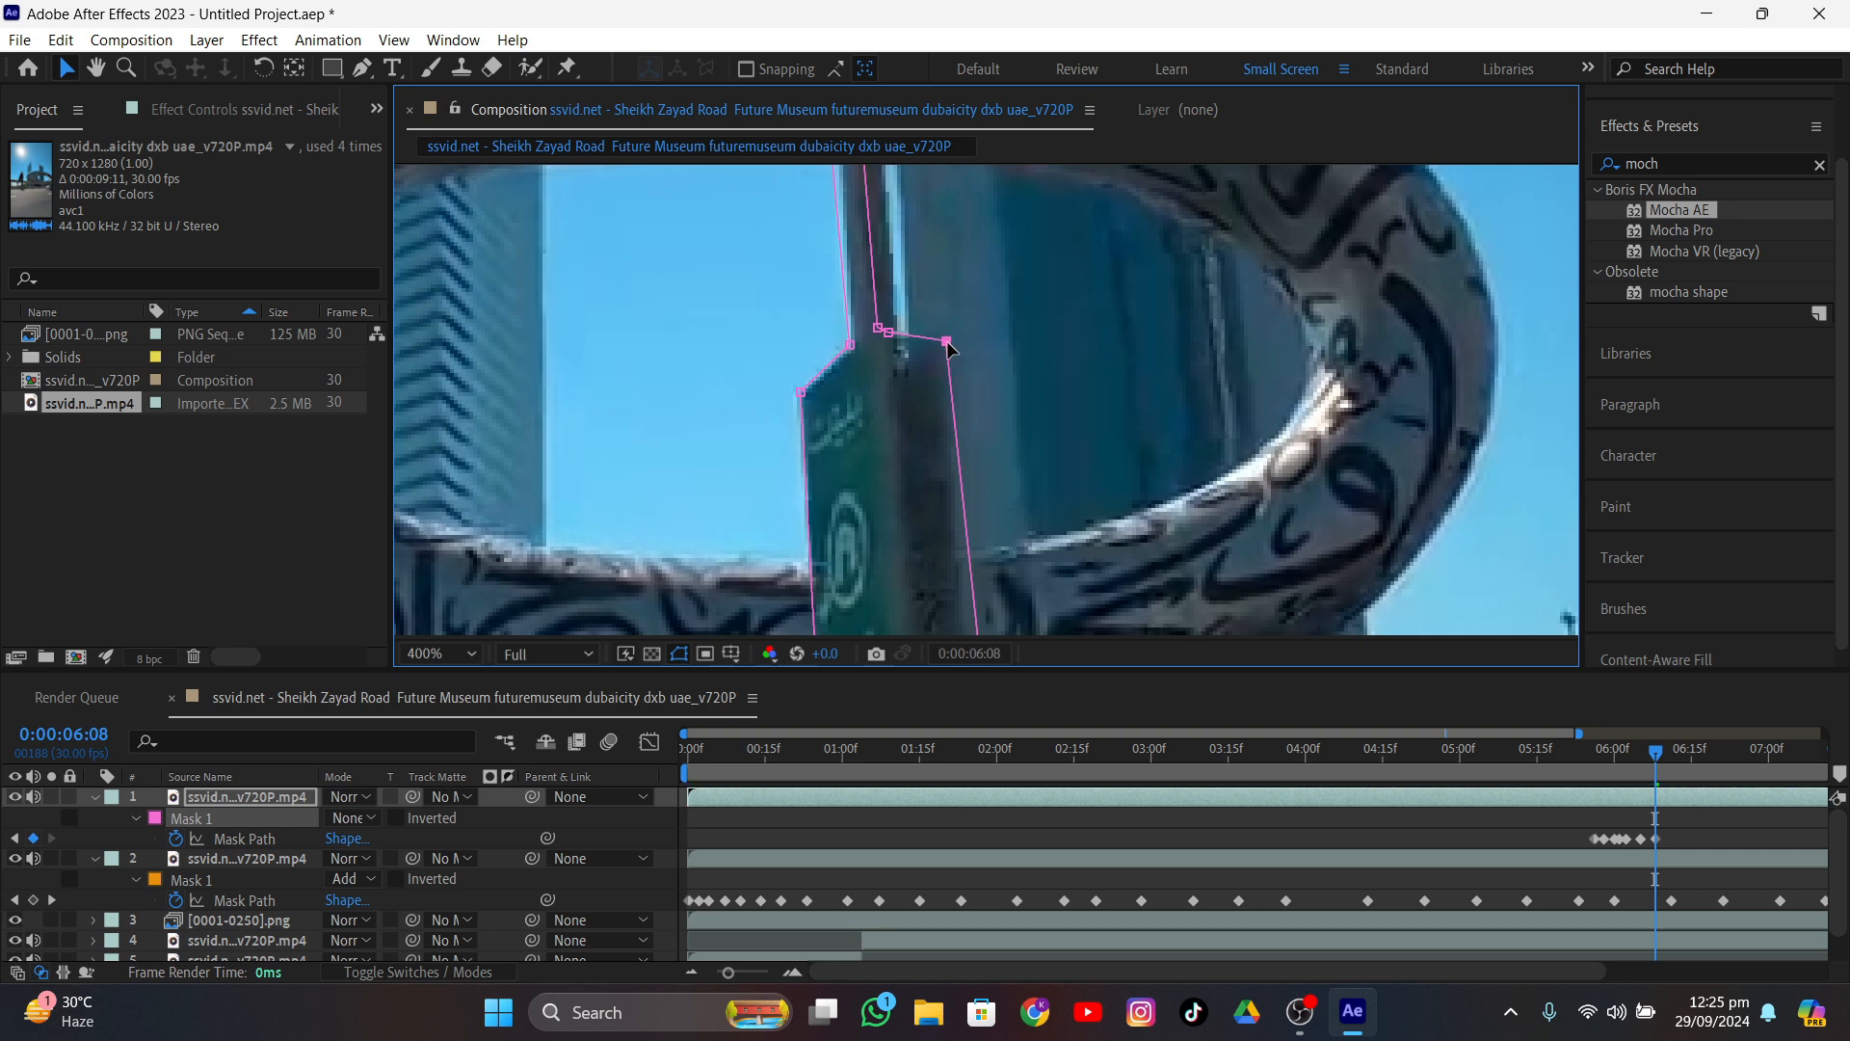
left_click_drag(877, 328, 882, 310)
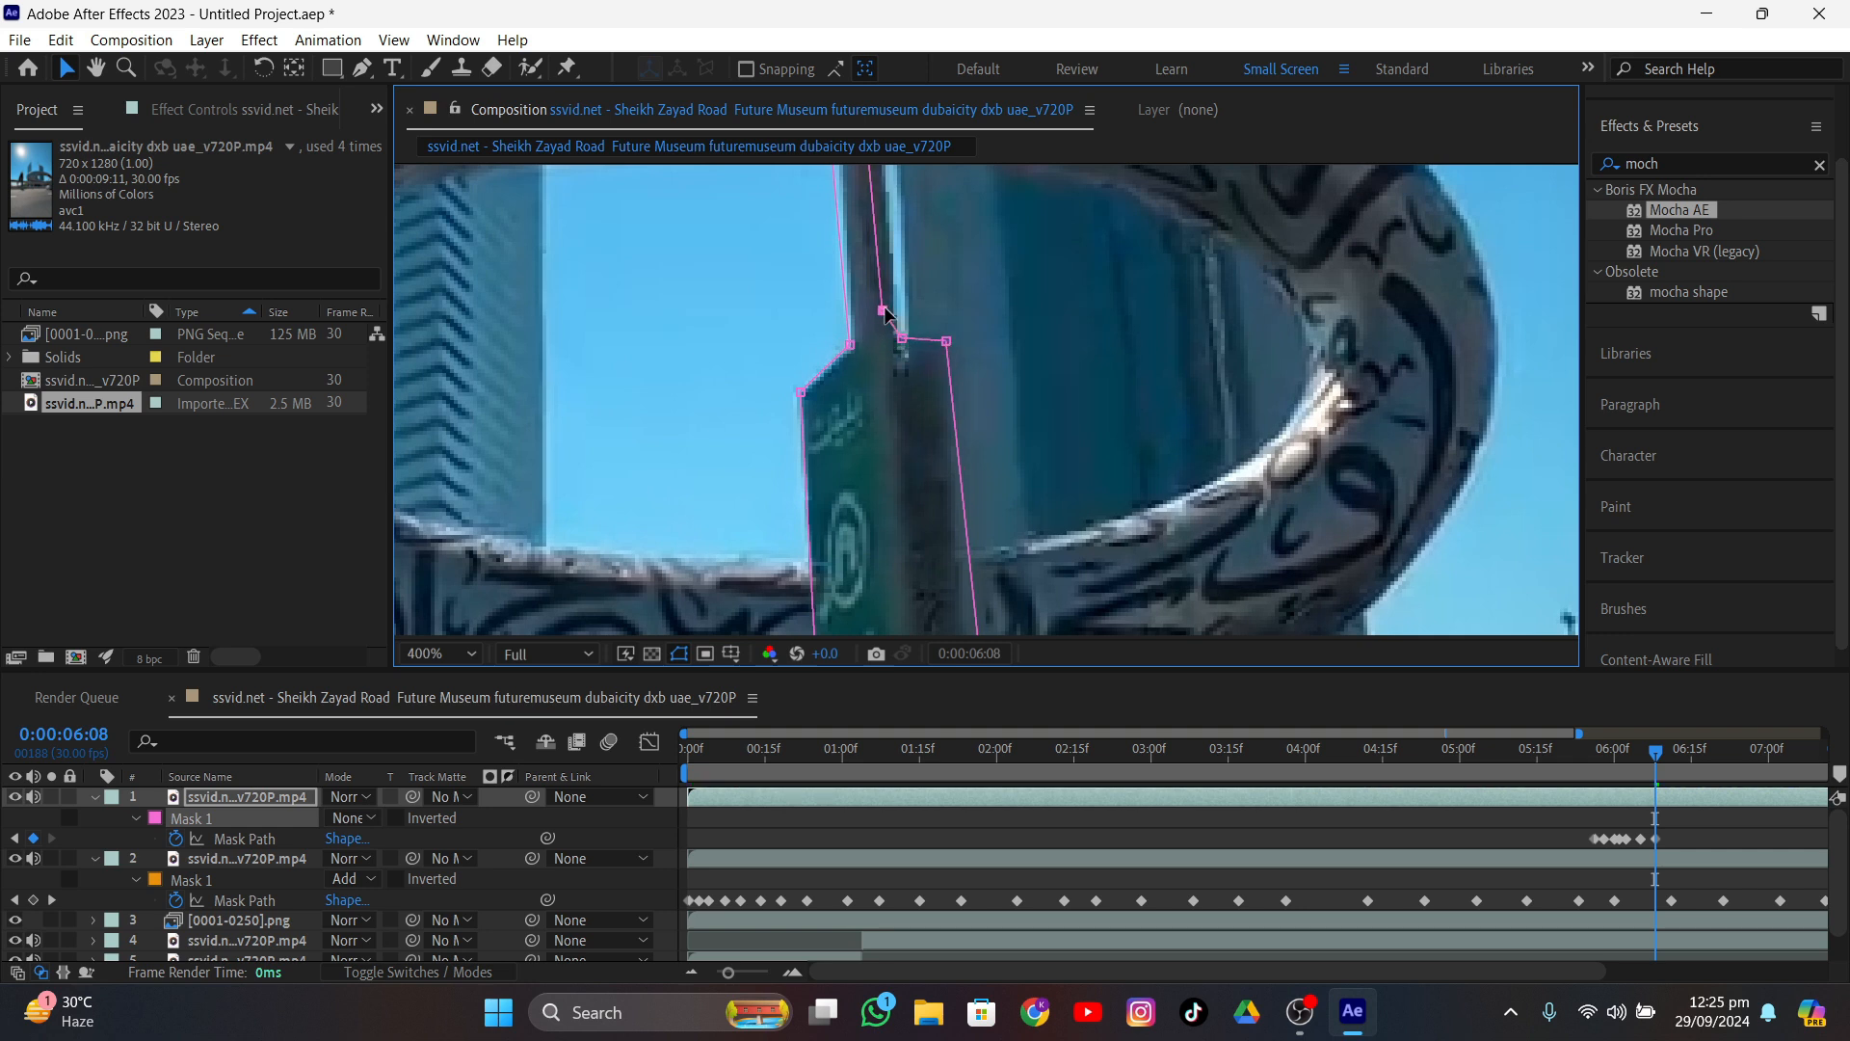
- Move the mask's two upper lamp post points right to match the post at 0:00:06:08
middle_click_drag(881, 287, 859, 641)
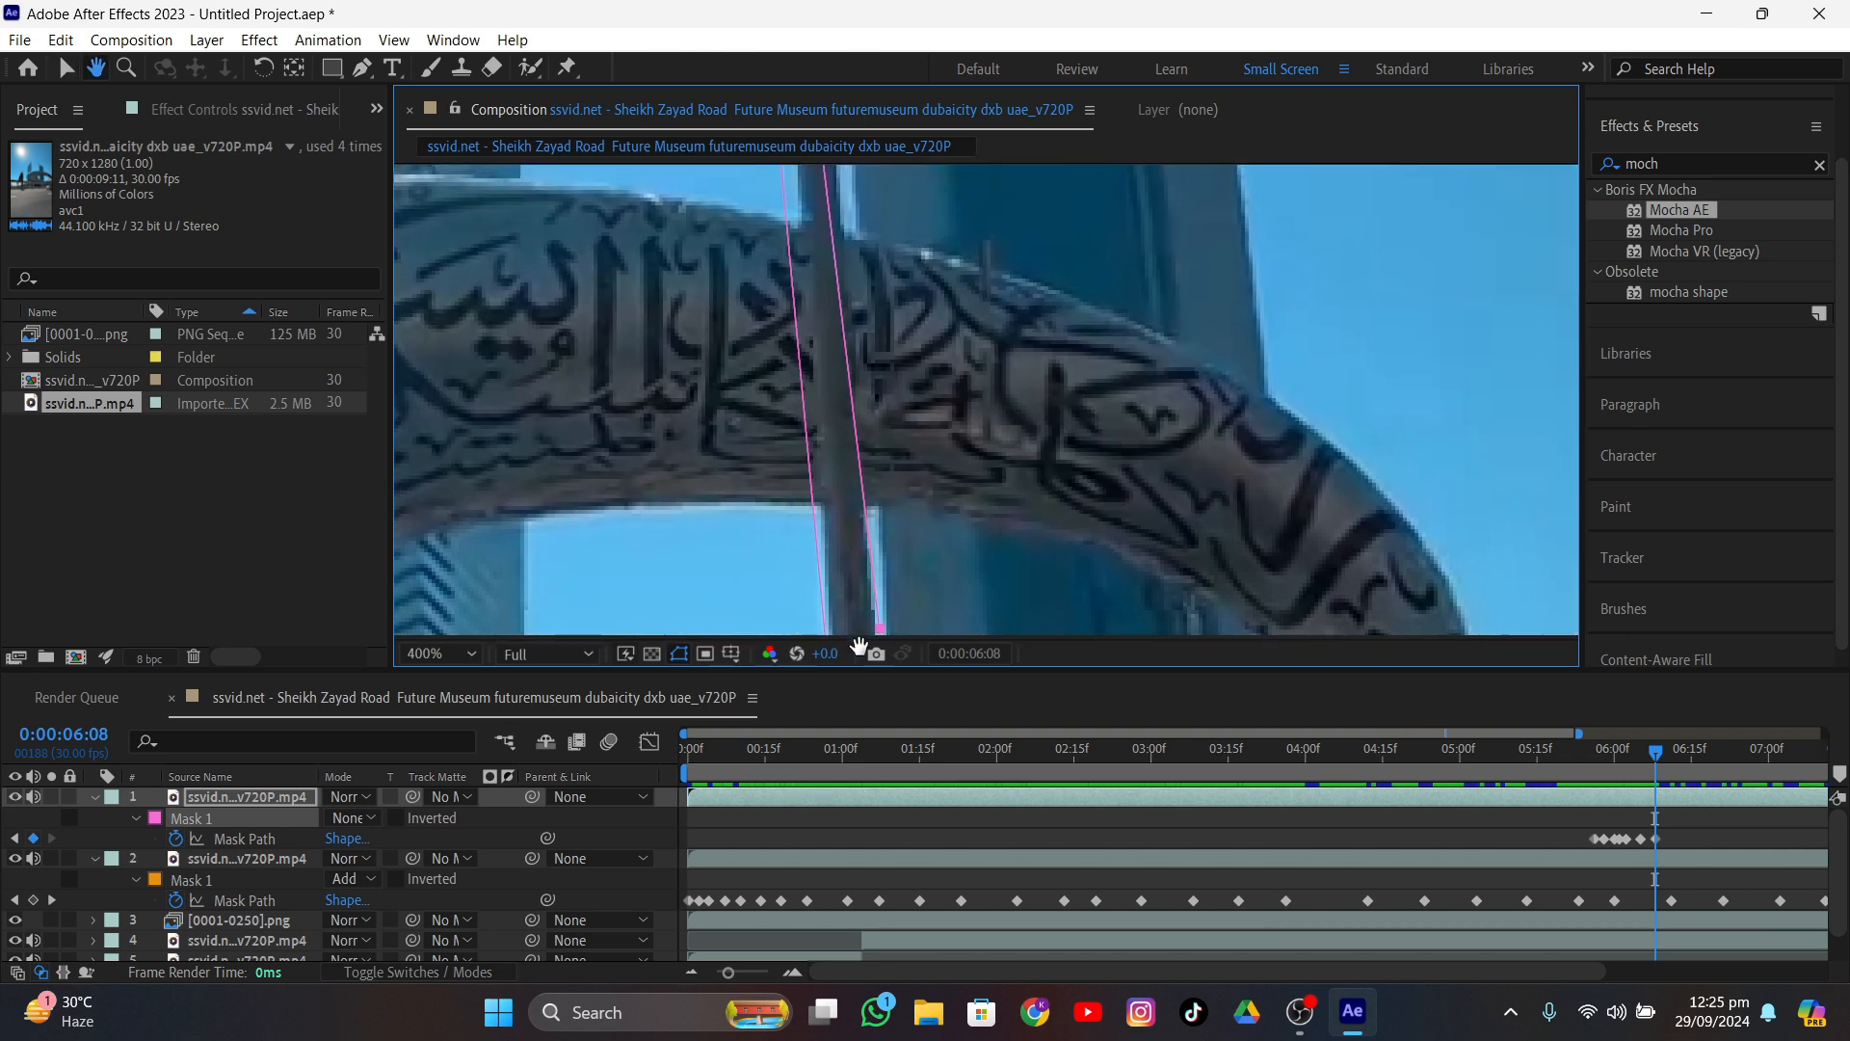
middle_click_drag(841, 415, 831, 507)
scroll(838, 376, "down", 1)
middle_click_drag(844, 367, 866, 510)
scroll(833, 380, "up", 1)
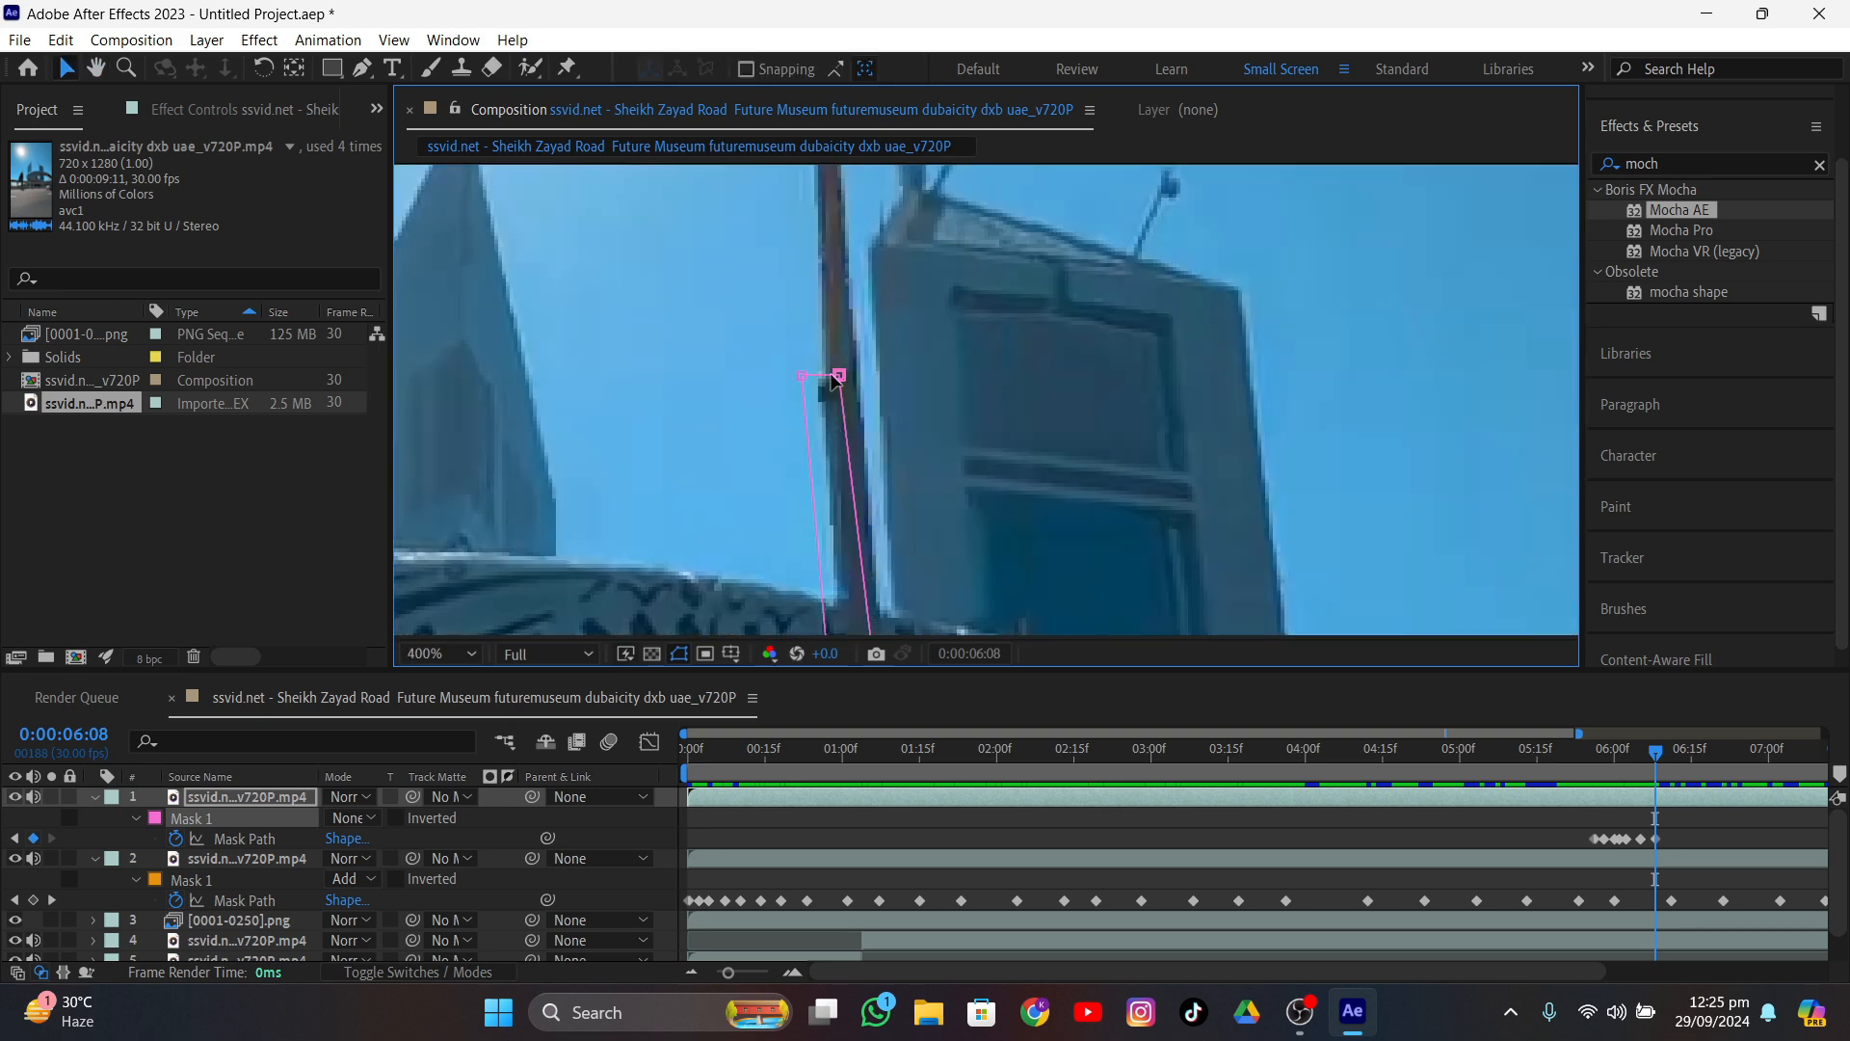
left_click_drag(840, 375, 859, 383)
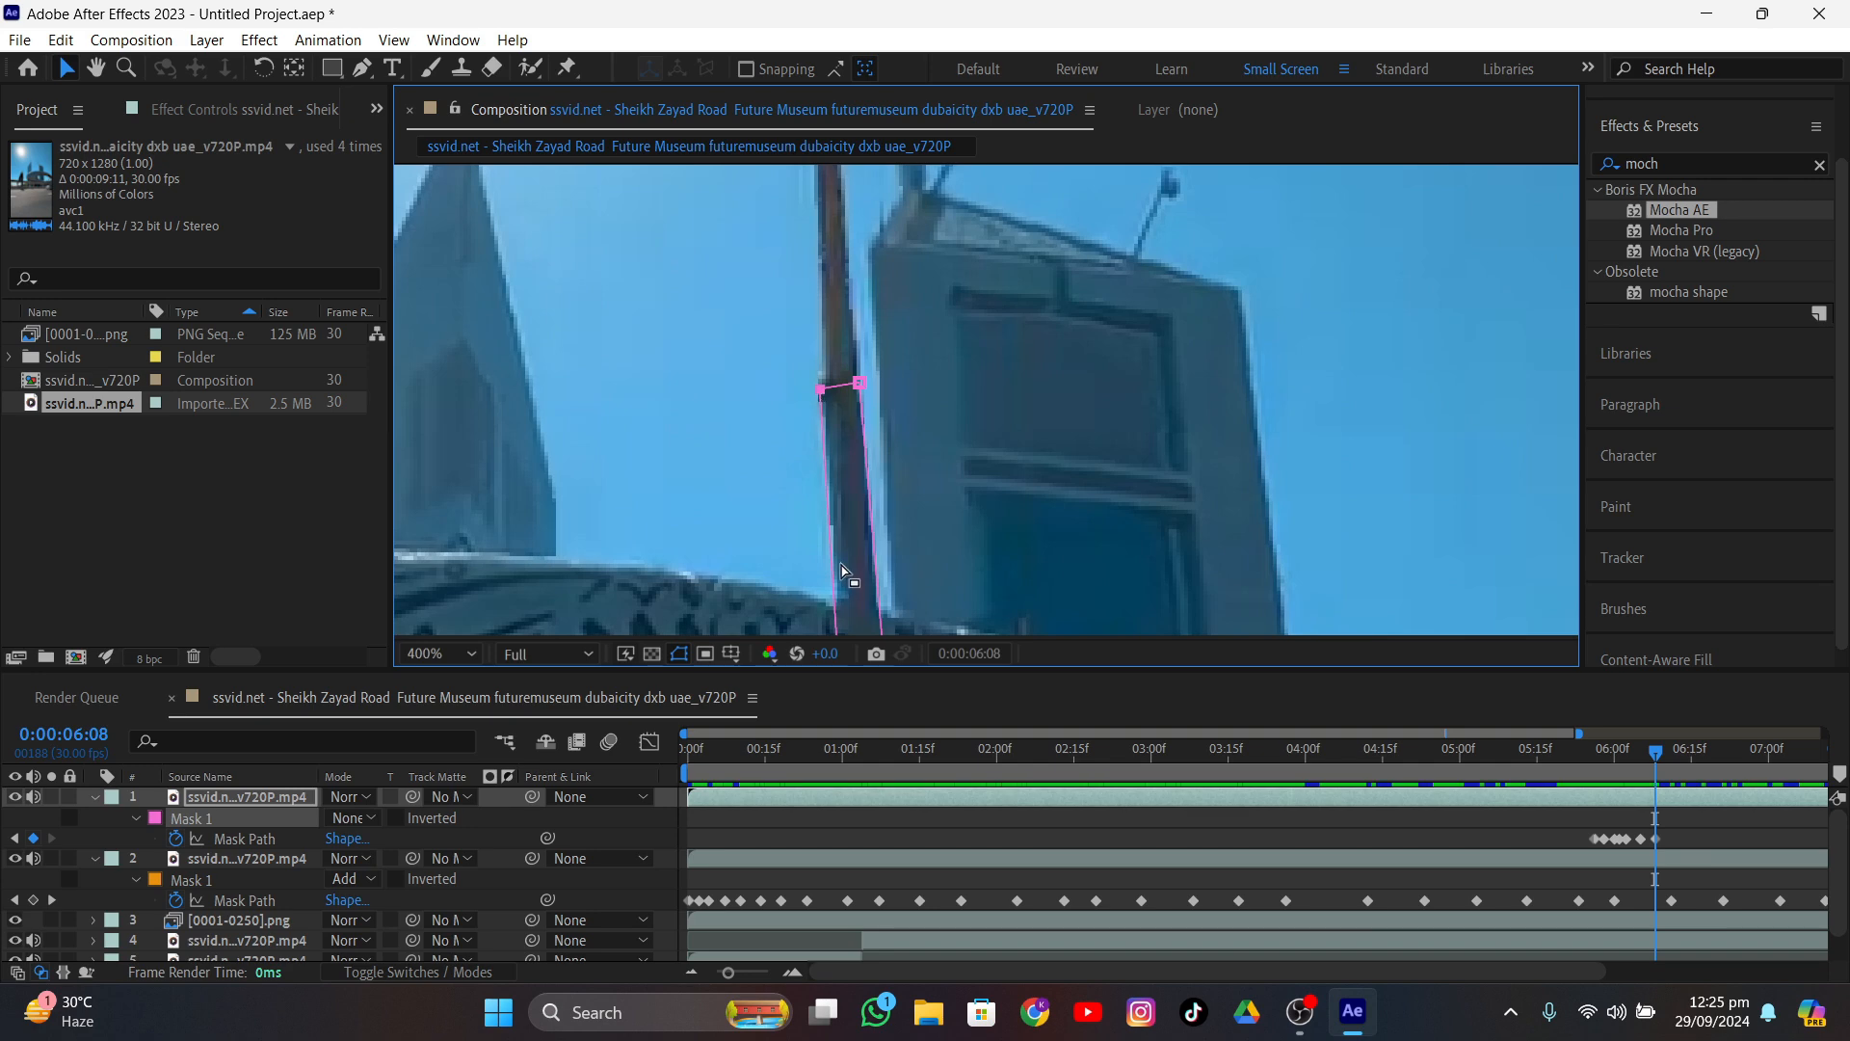
- Nudge the mask point on the post's right side just above the banner to the left at 0:00:06:08
scroll(840, 565, "down", 1)
middle_click_drag(842, 549, 840, 309)
scroll(867, 400, "up", 1)
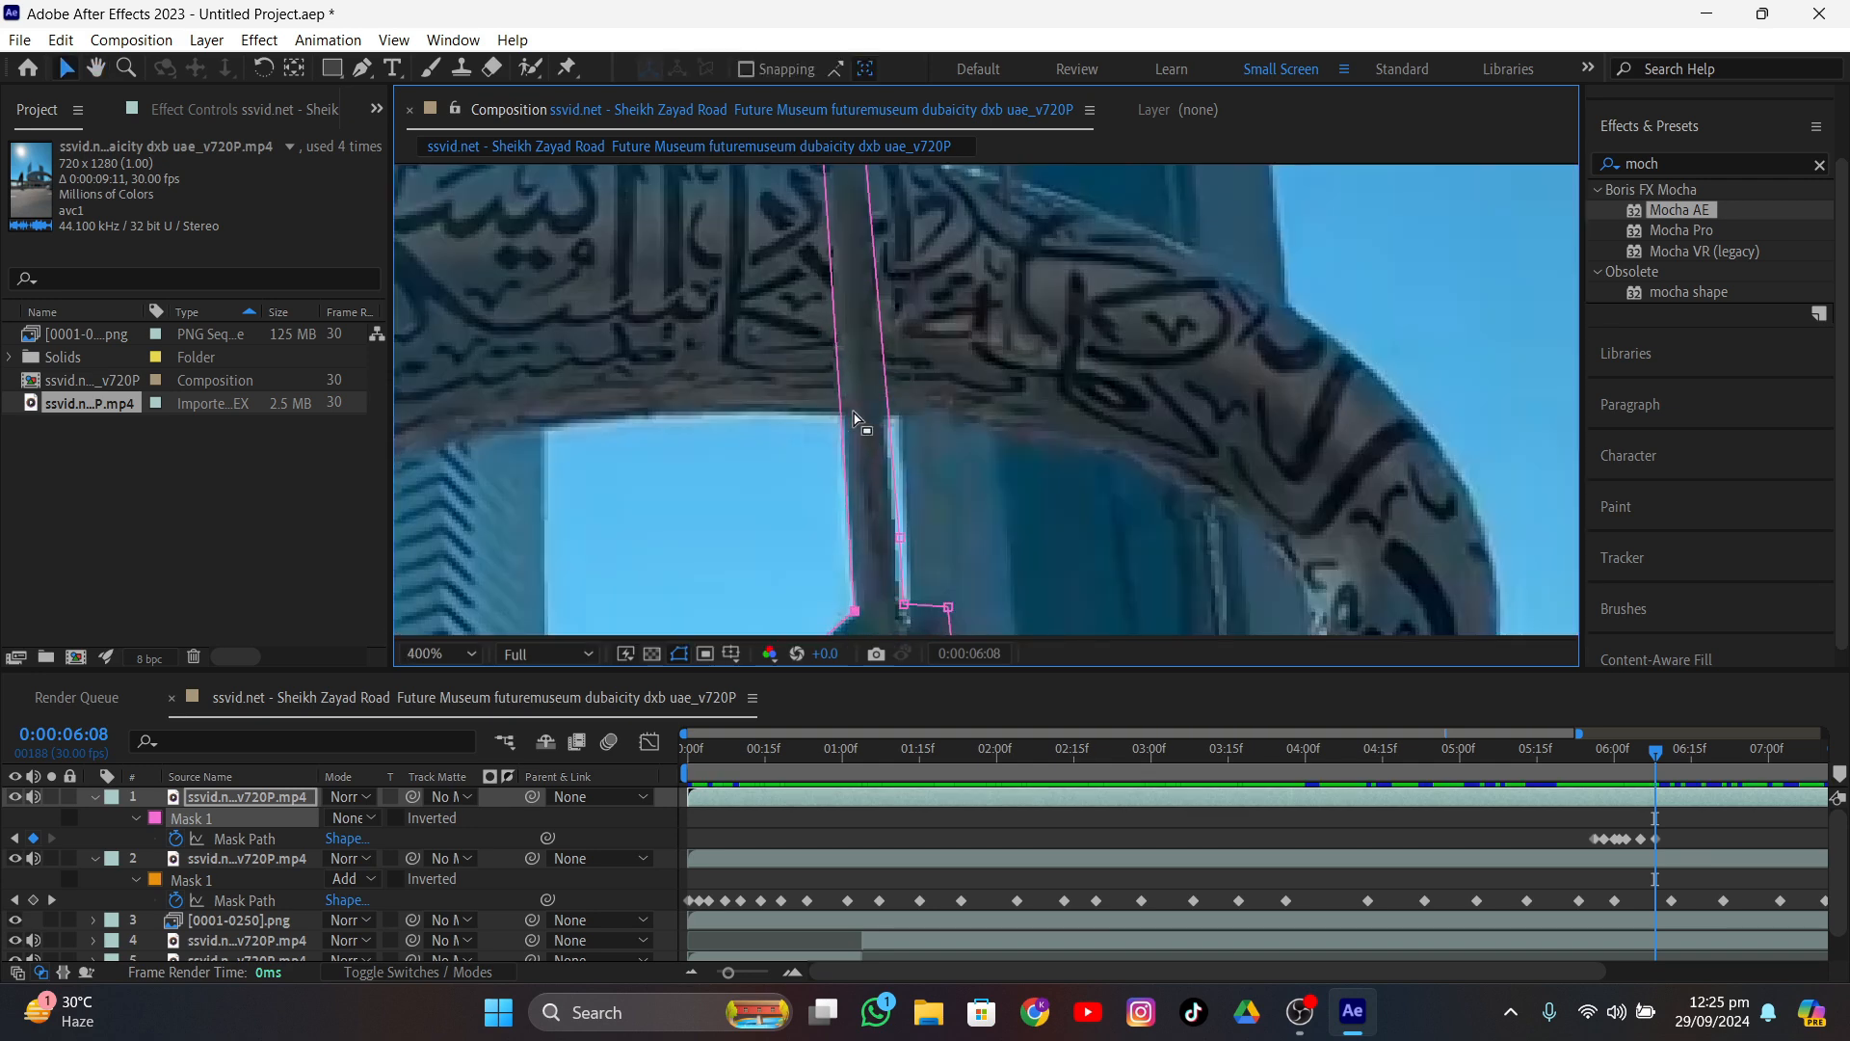
middle_click_drag(879, 486, 852, 402)
left_click_drag(872, 454, 868, 455)
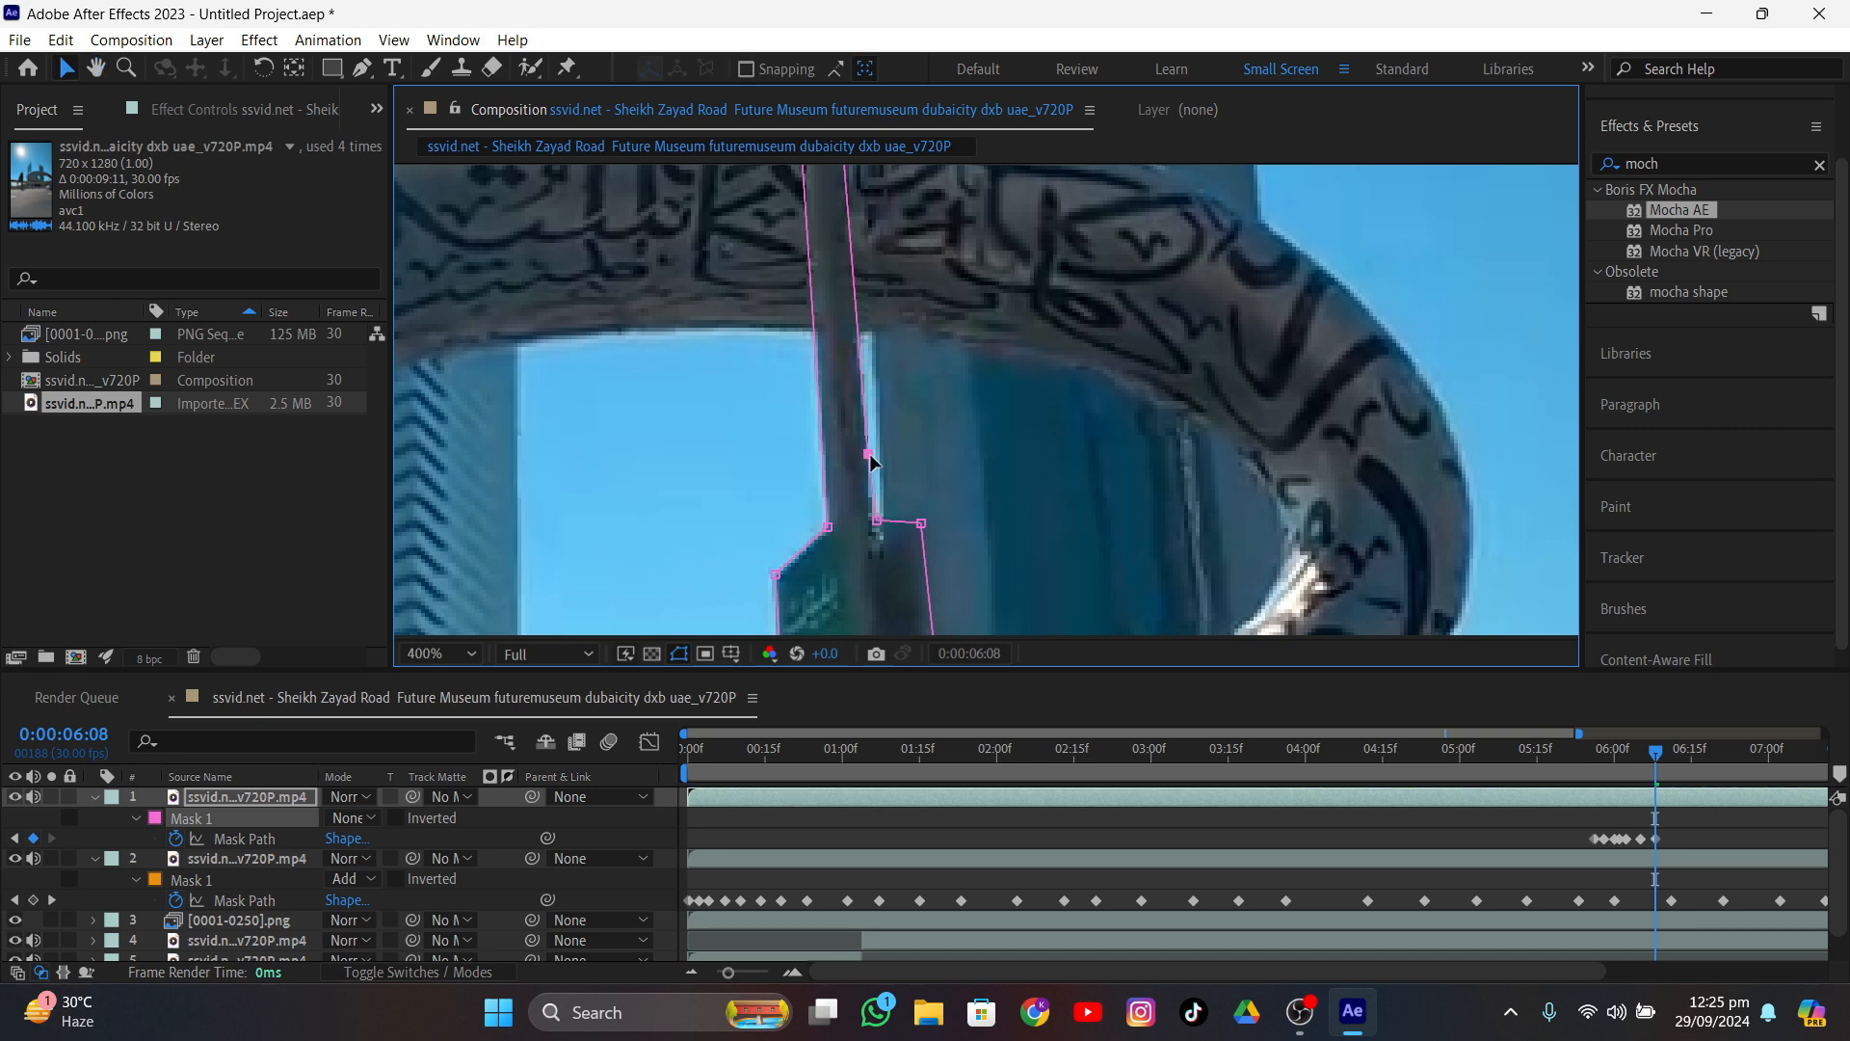
- Go to 0:00:06:07 and shift the mask's left and right side points slightly left to match the banner's corners
scroll(876, 369, "down", 1)
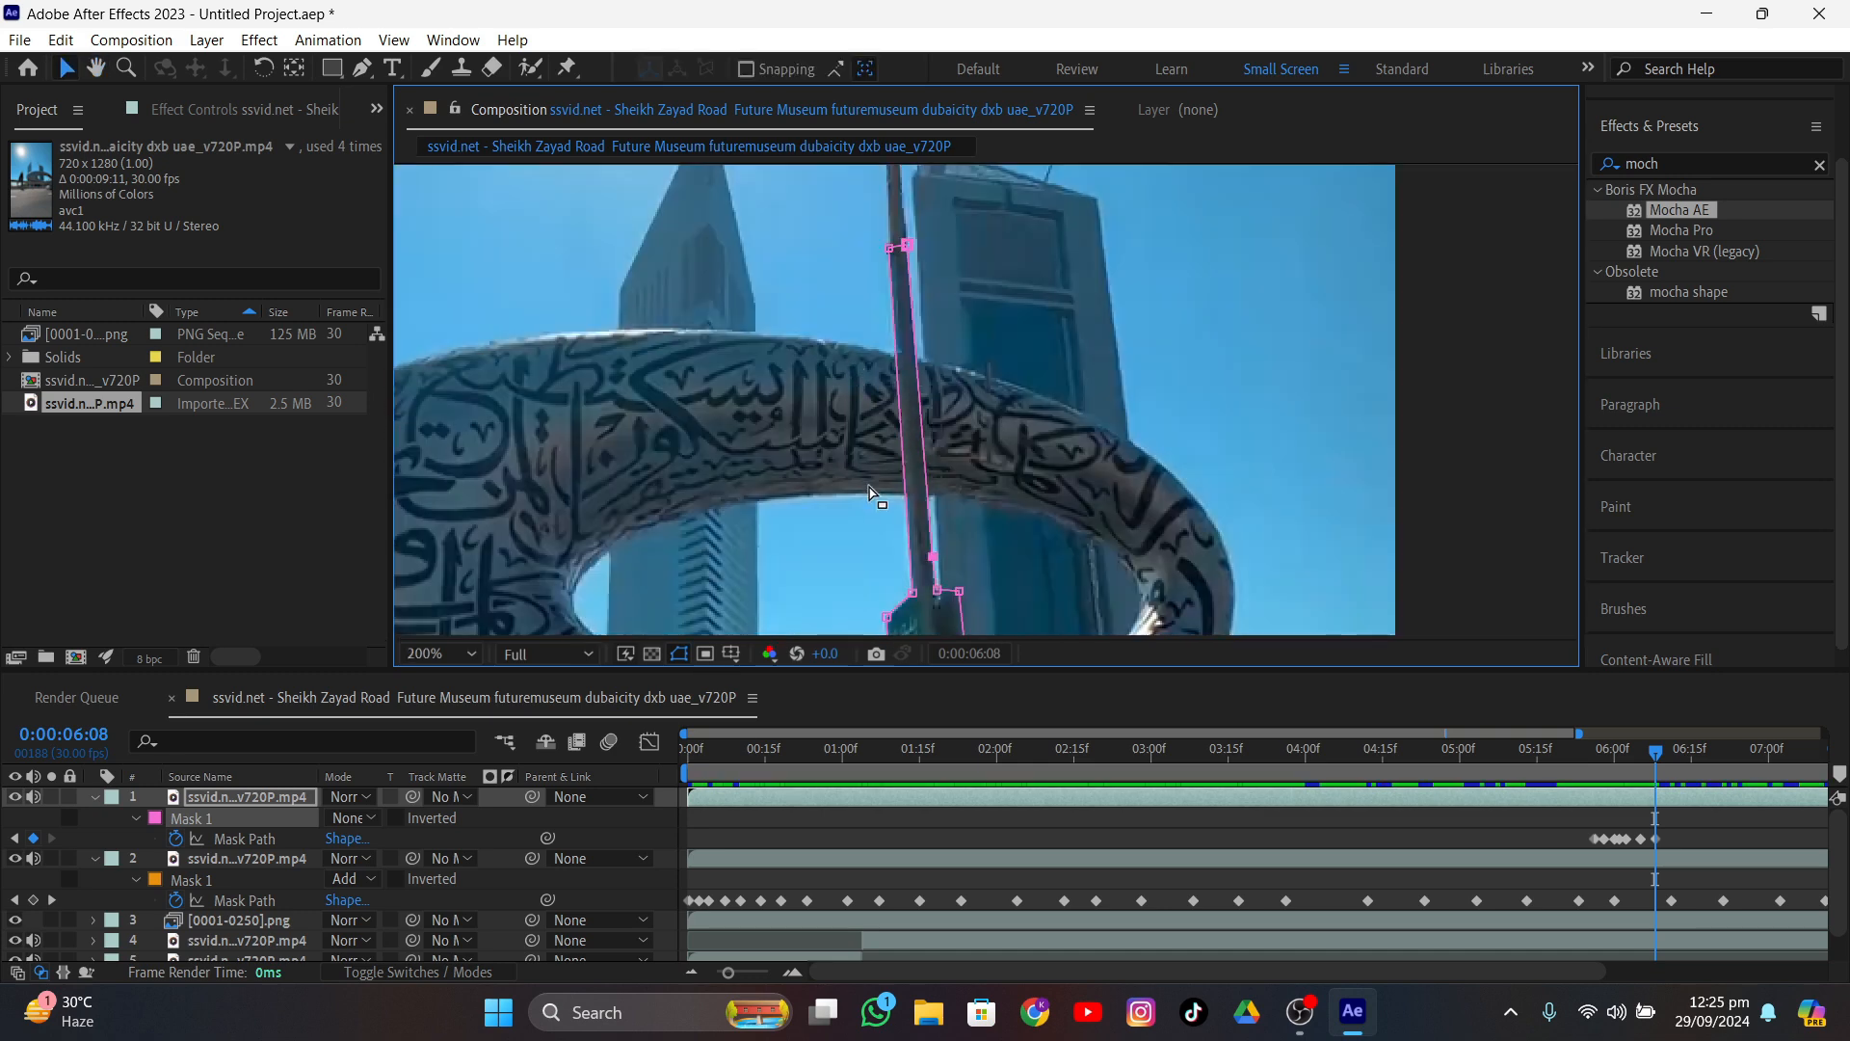
middle_click_drag(870, 493, 948, 339)
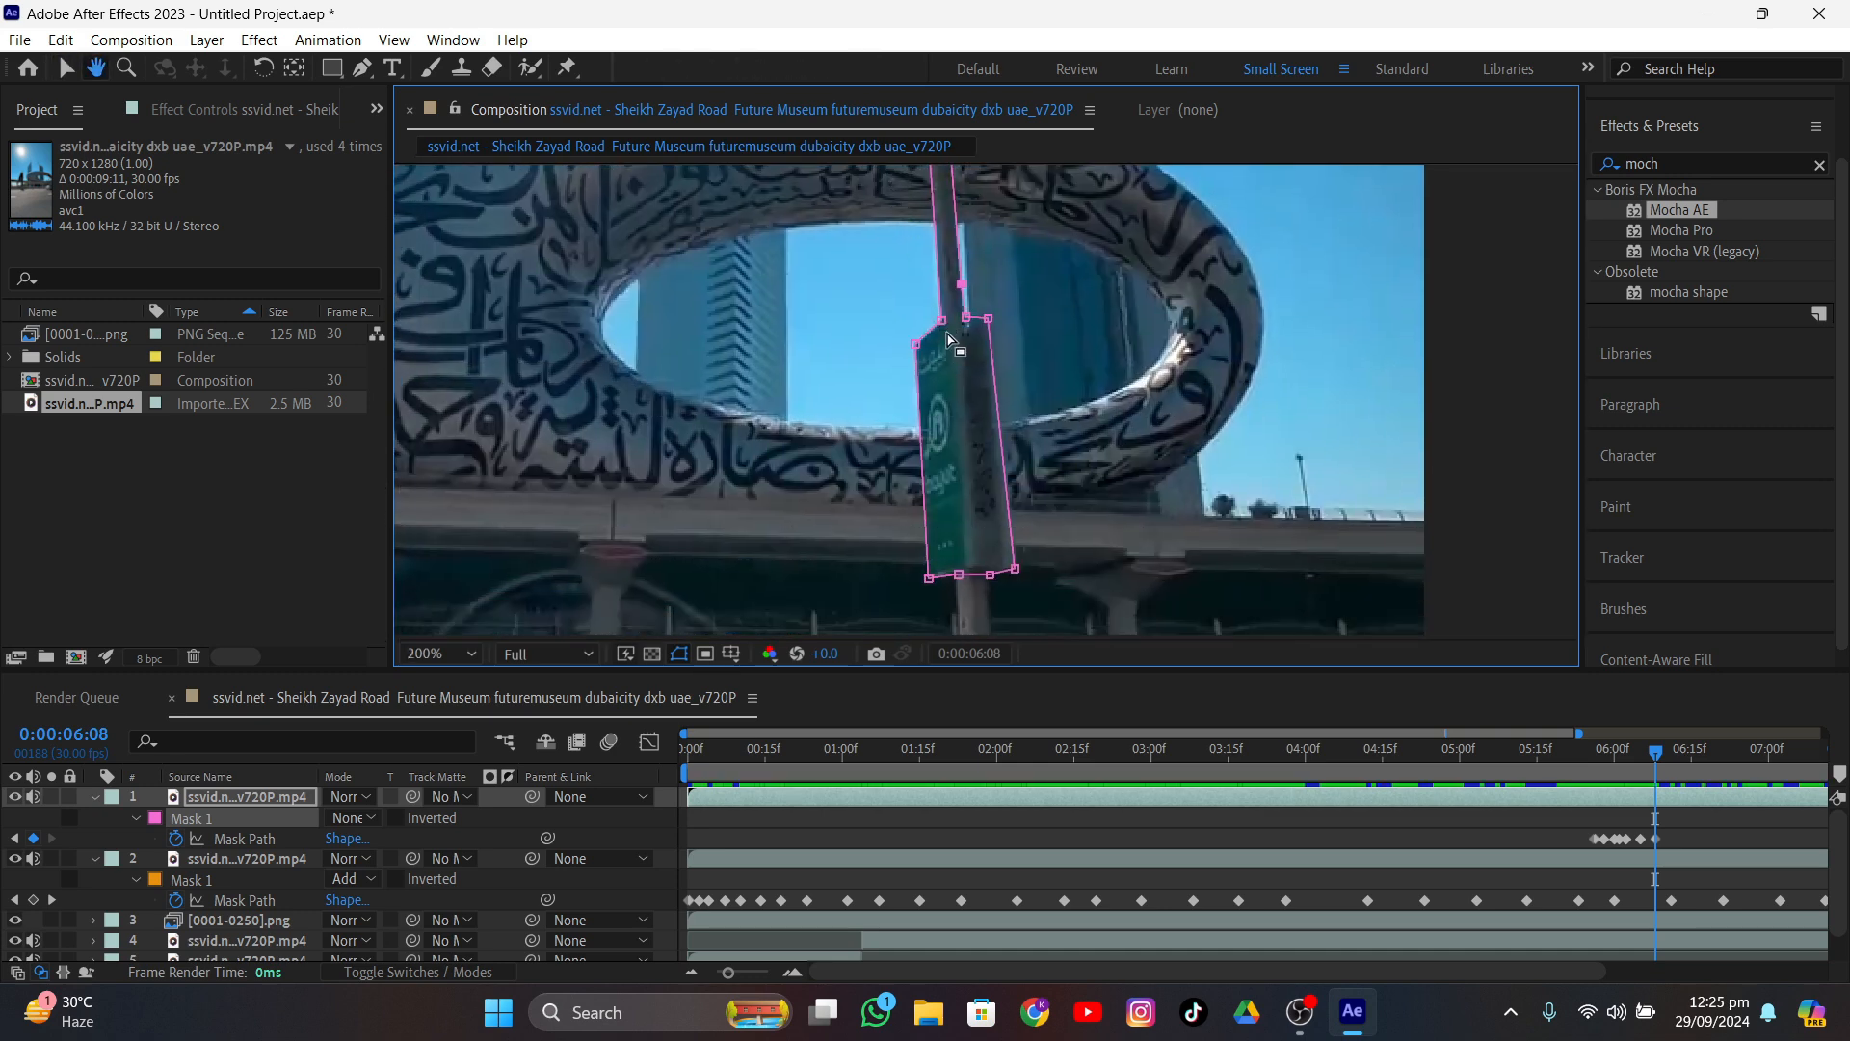
left_click(1648, 760)
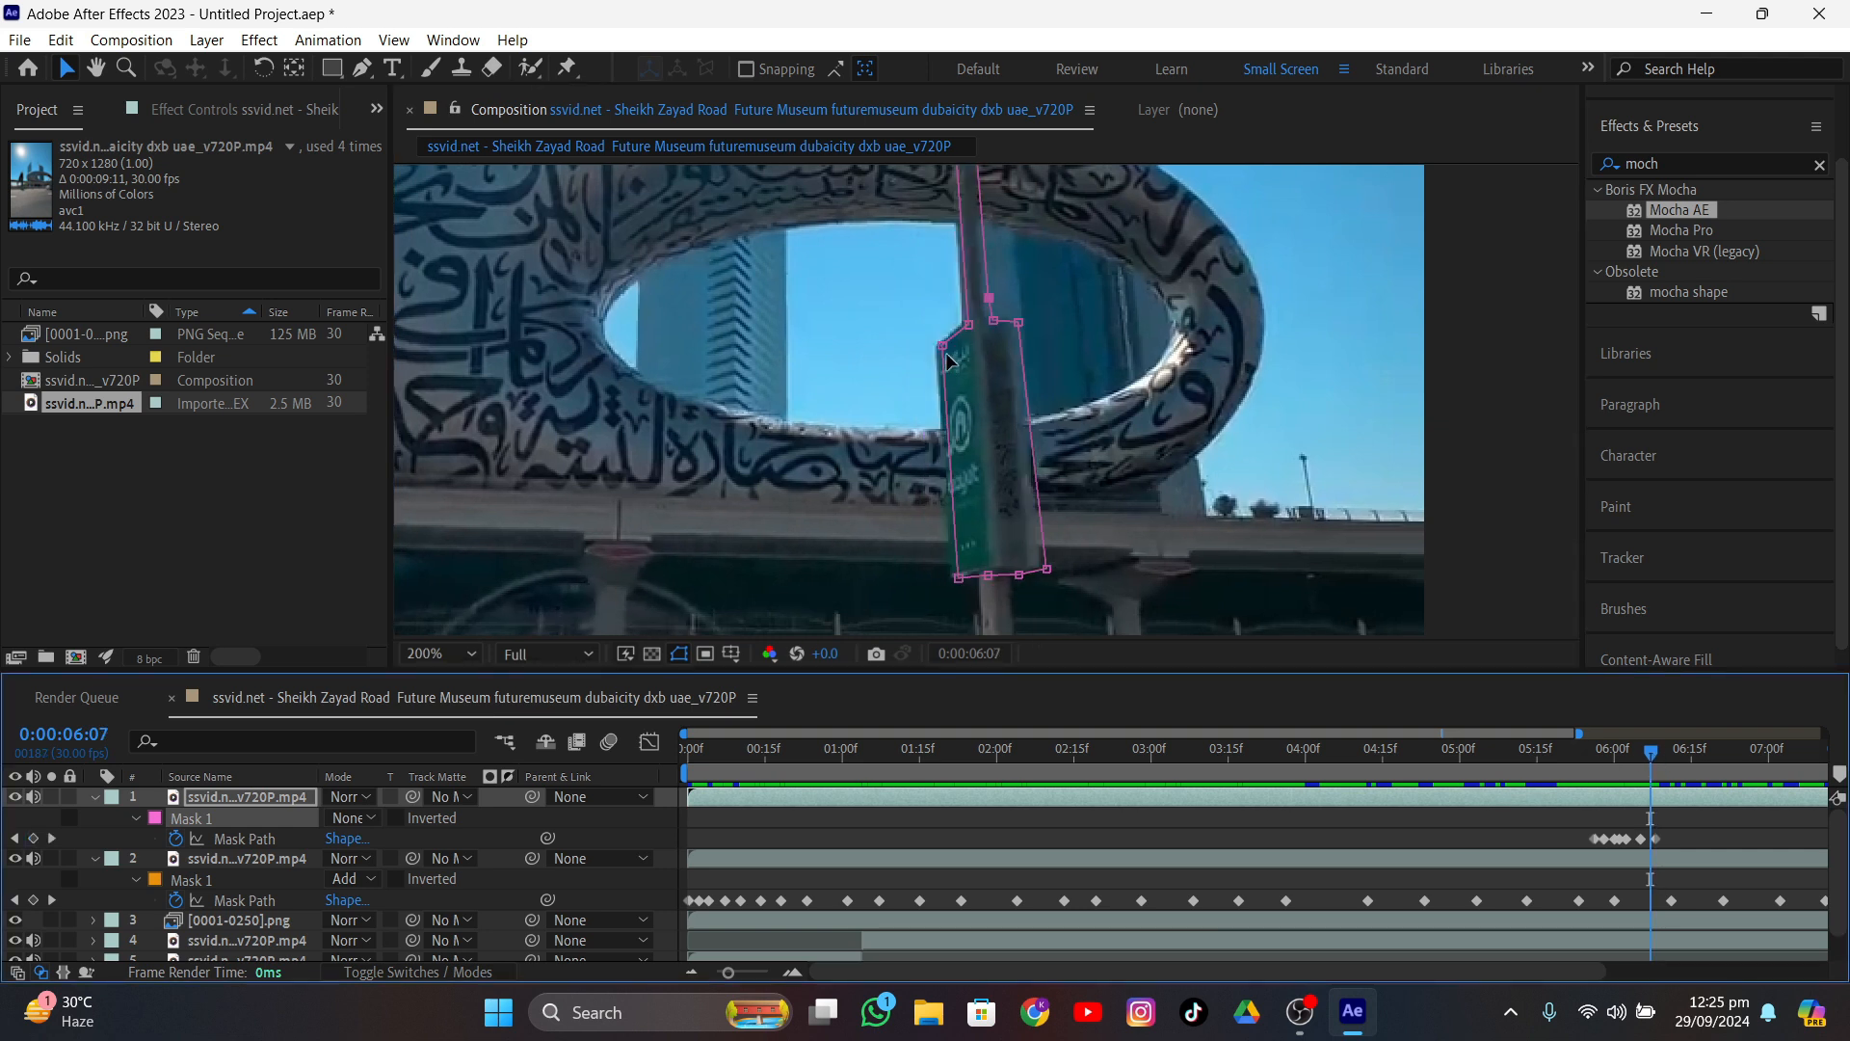
left_click_drag(942, 346, 938, 347)
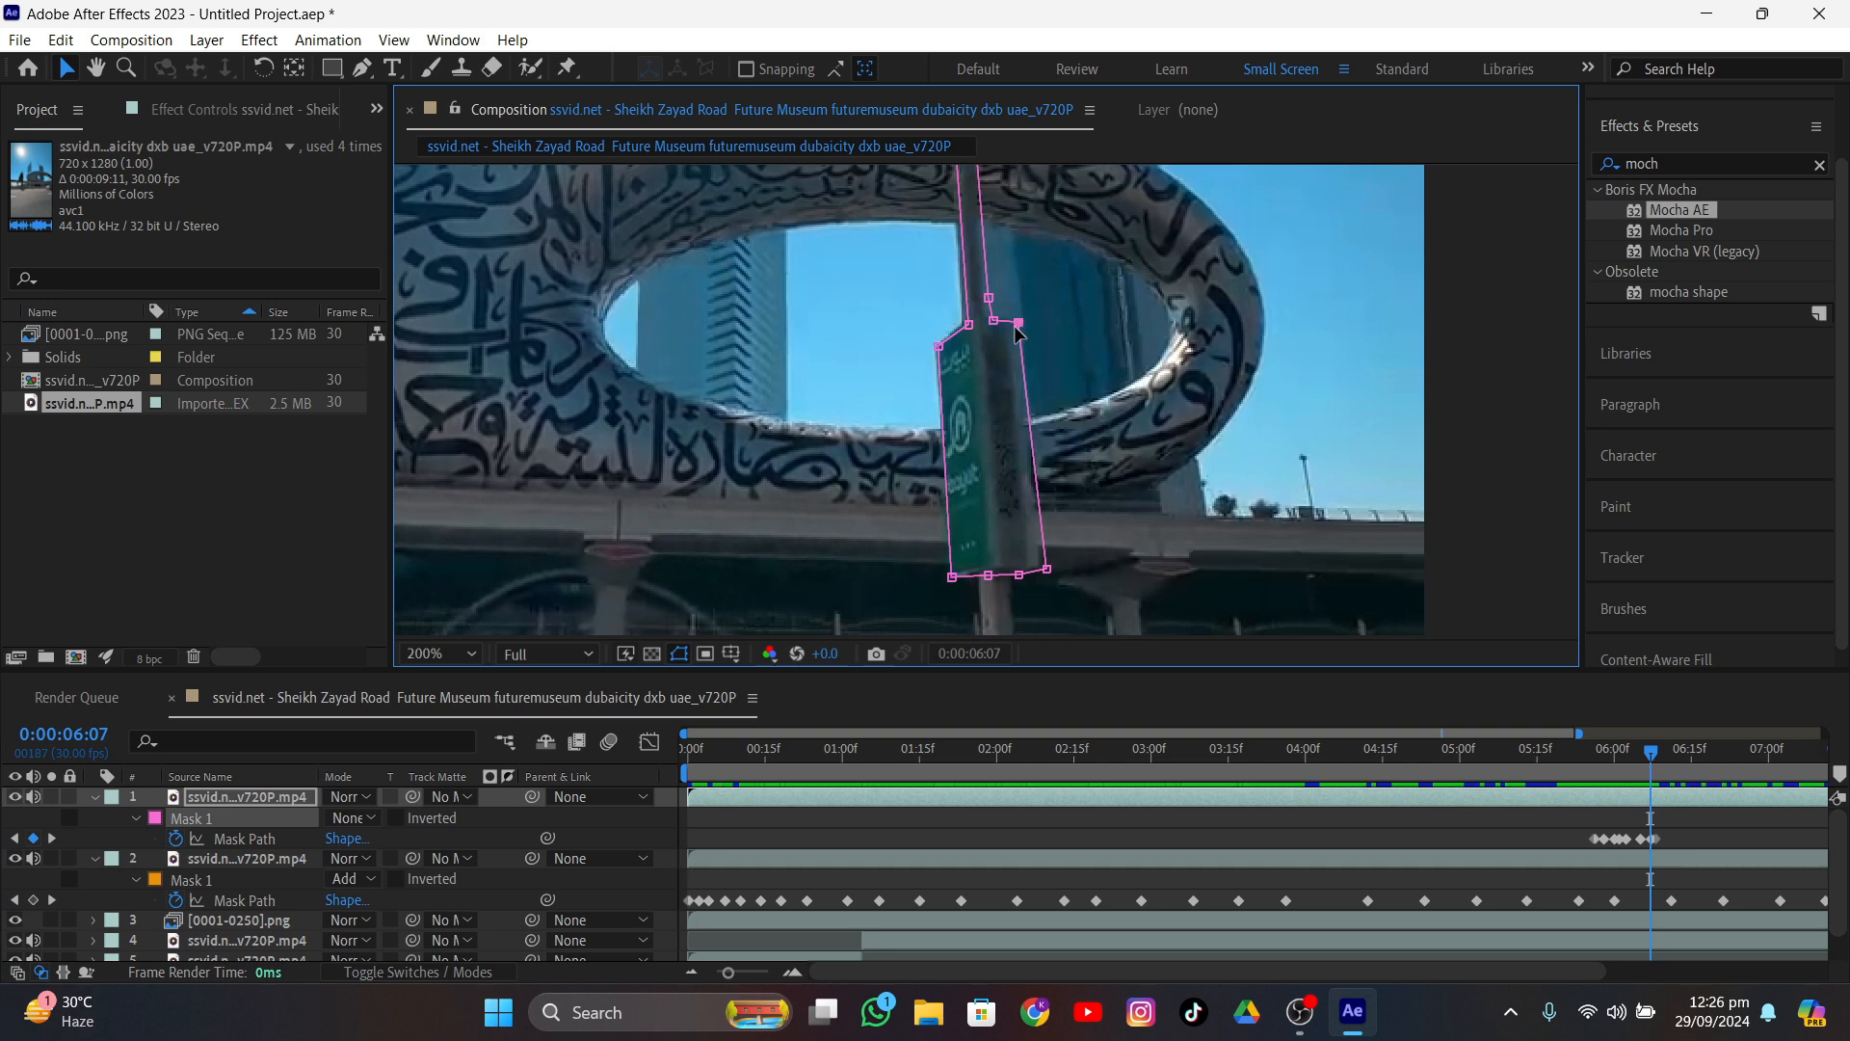
left_click_drag(1016, 327, 1012, 332)
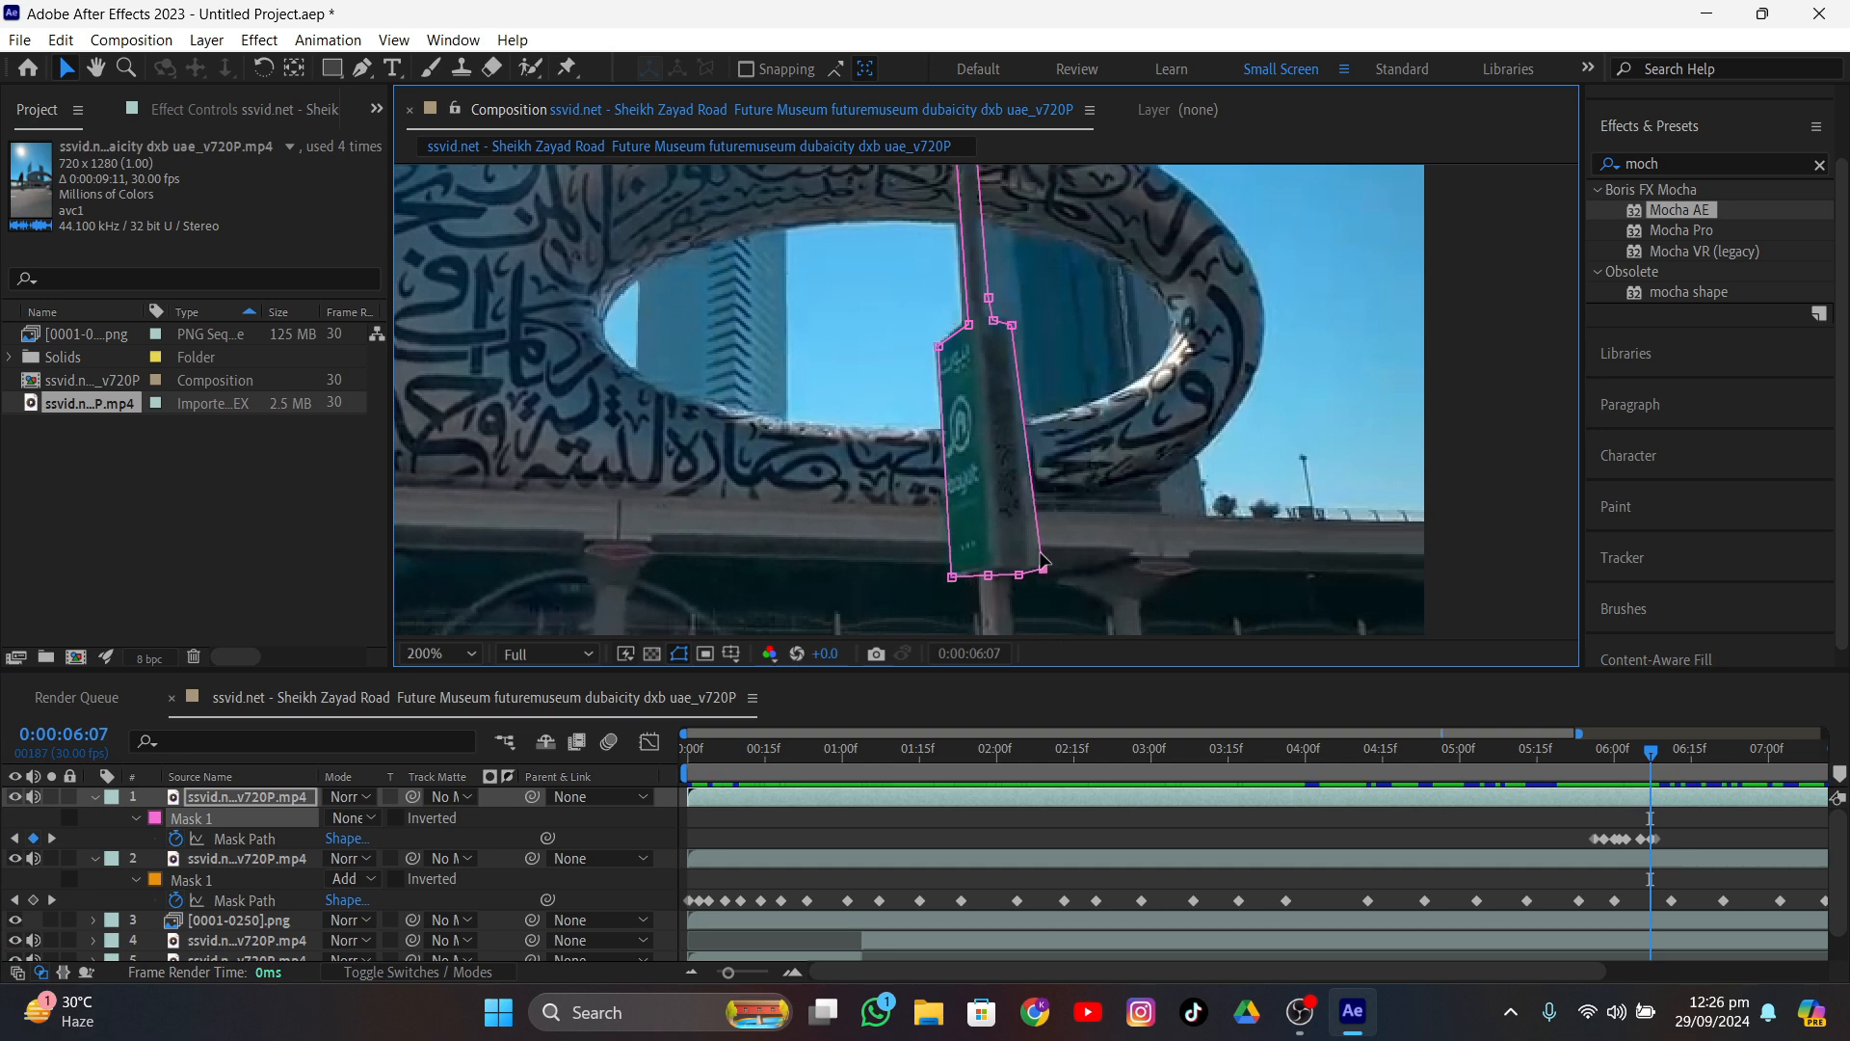
scroll(1016, 468, "up", 2)
left_click_drag(1074, 472, 1003, 517)
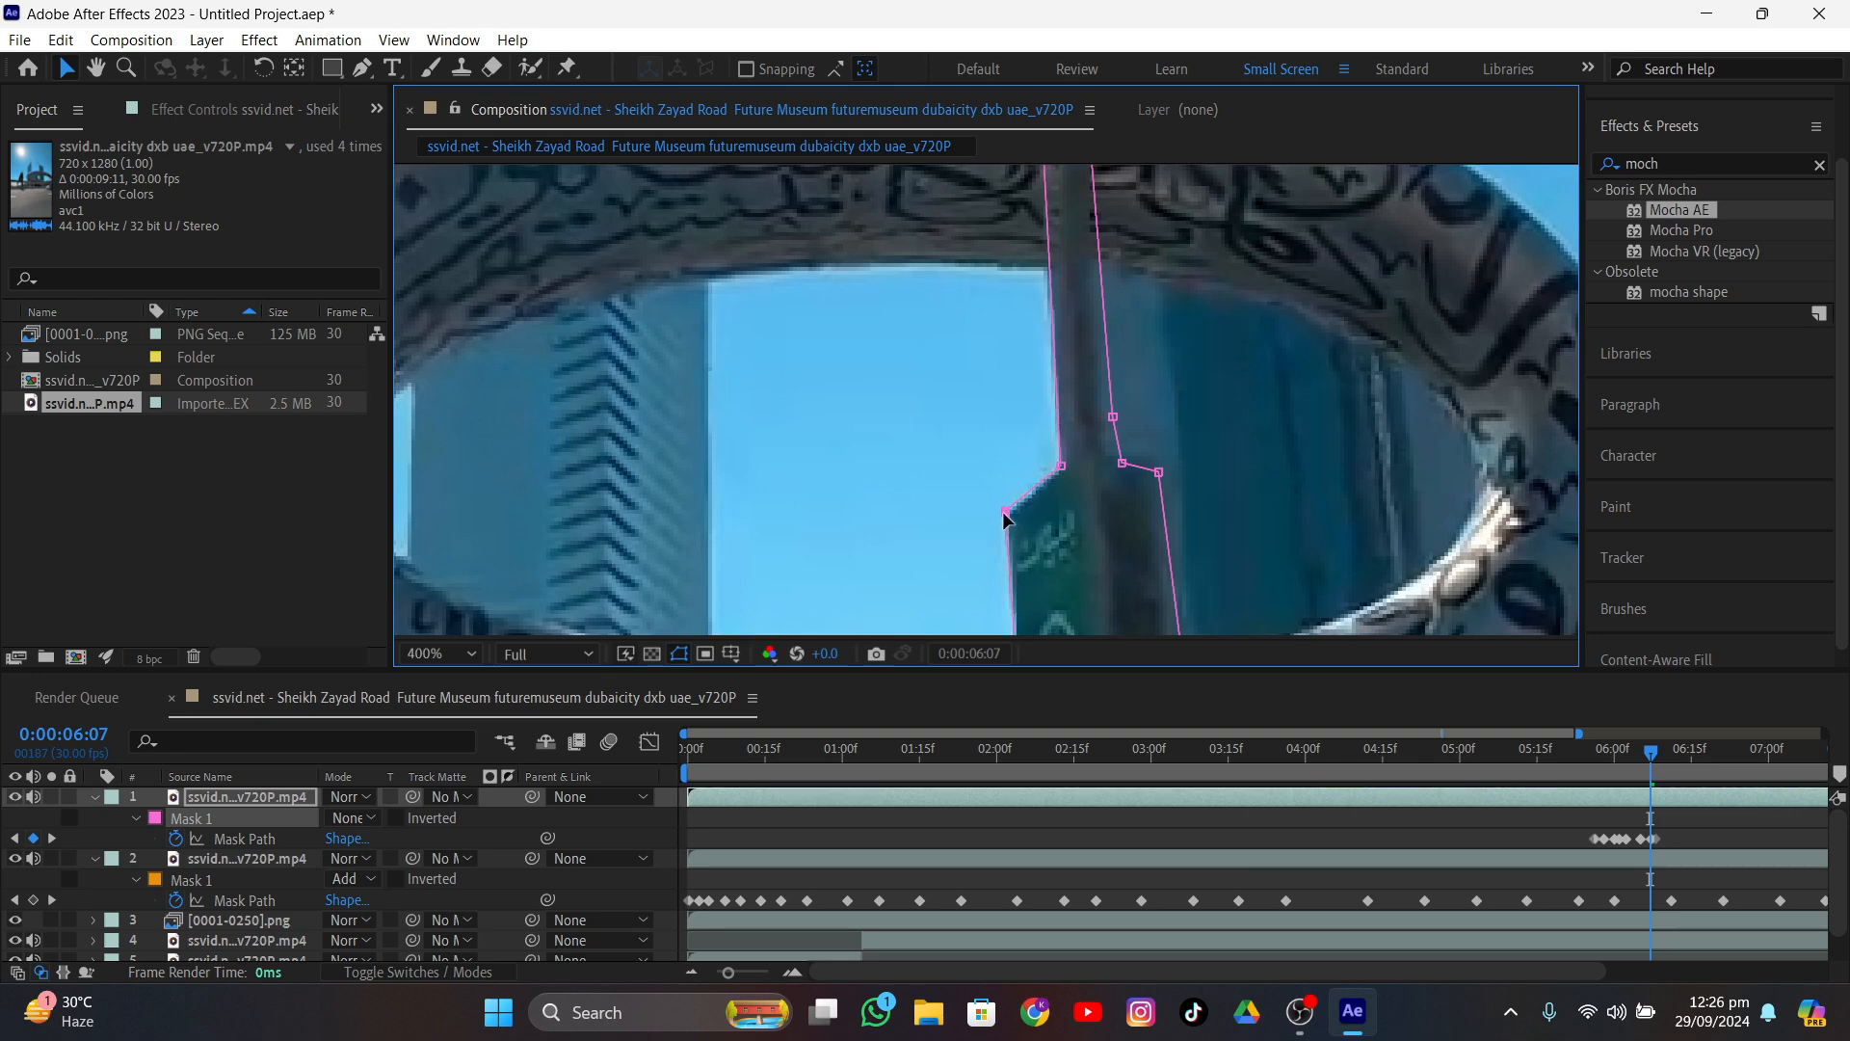
- Move the mask's upper lamp post points slightly left to fit the post at 0:00:06:07
middle_click_drag(1077, 459, 1073, 638)
middle_click_drag(1015, 389, 1005, 622)
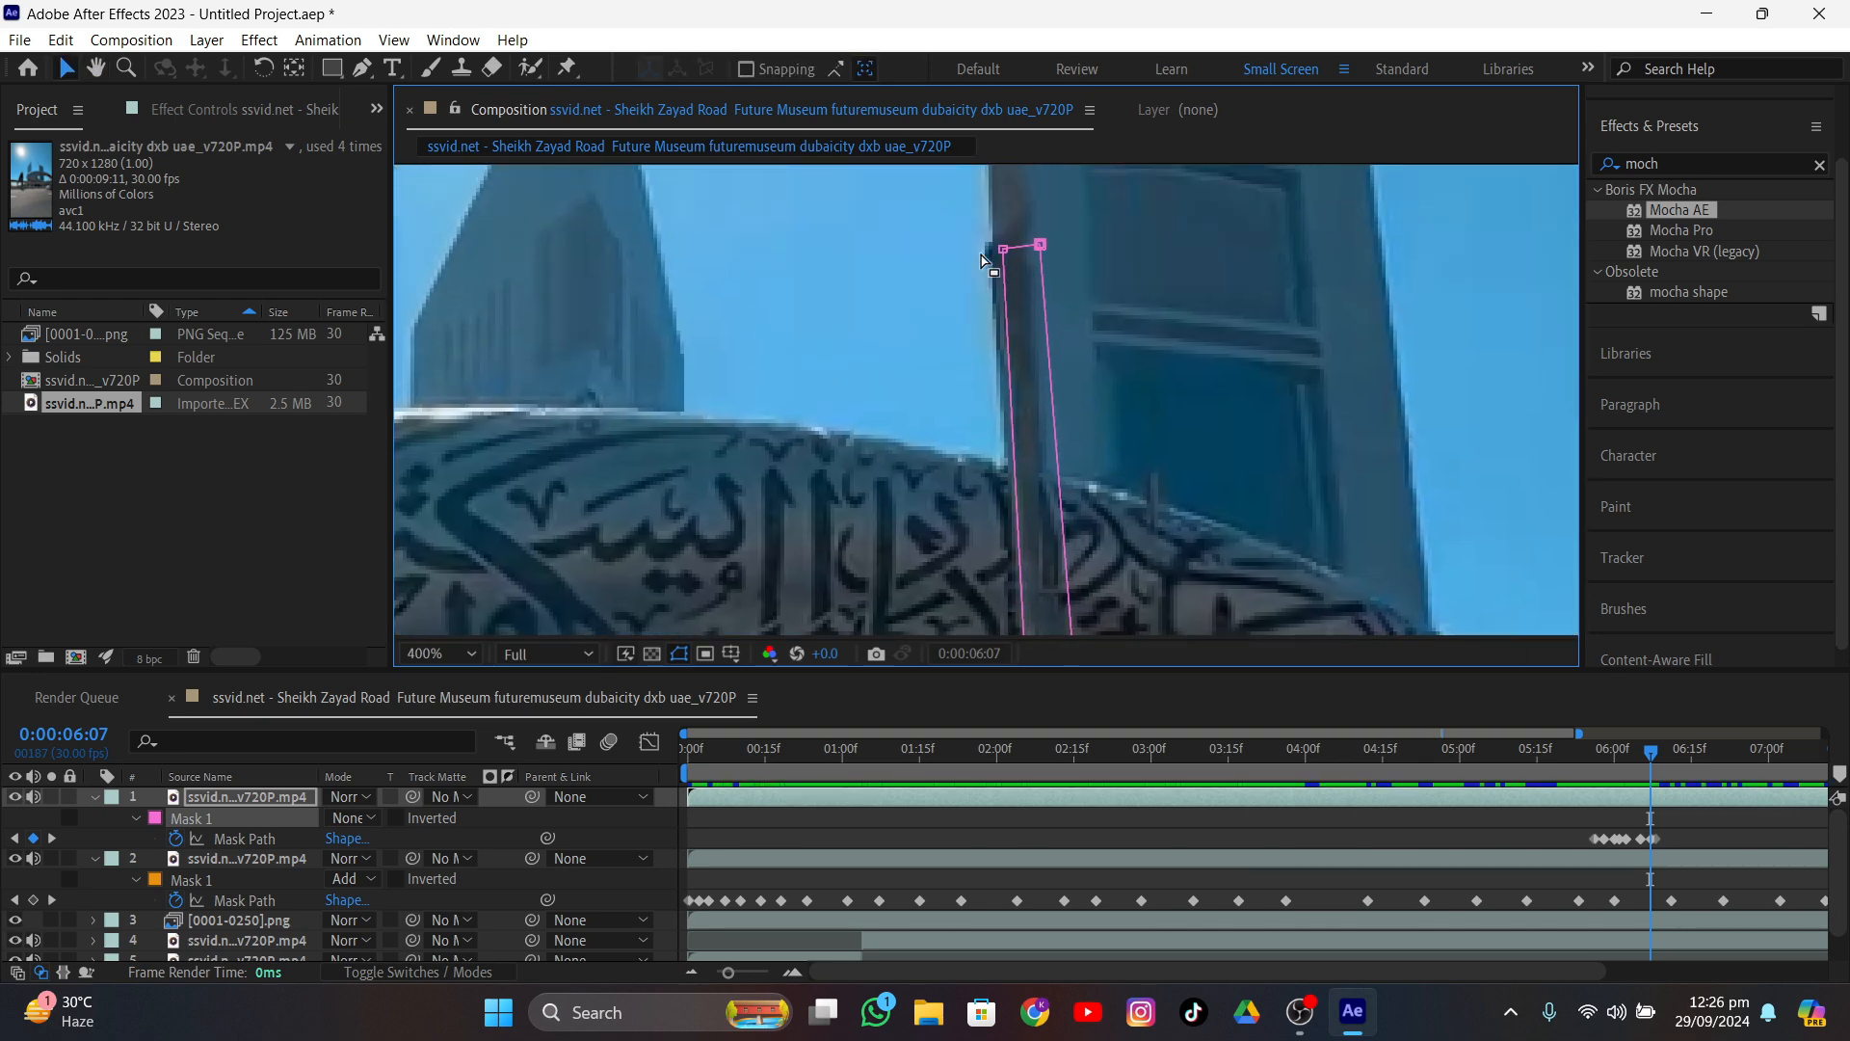
left_click_drag(1003, 250, 993, 254)
scroll(1029, 253, "down", 1)
middle_click_drag(910, 588, 858, 409)
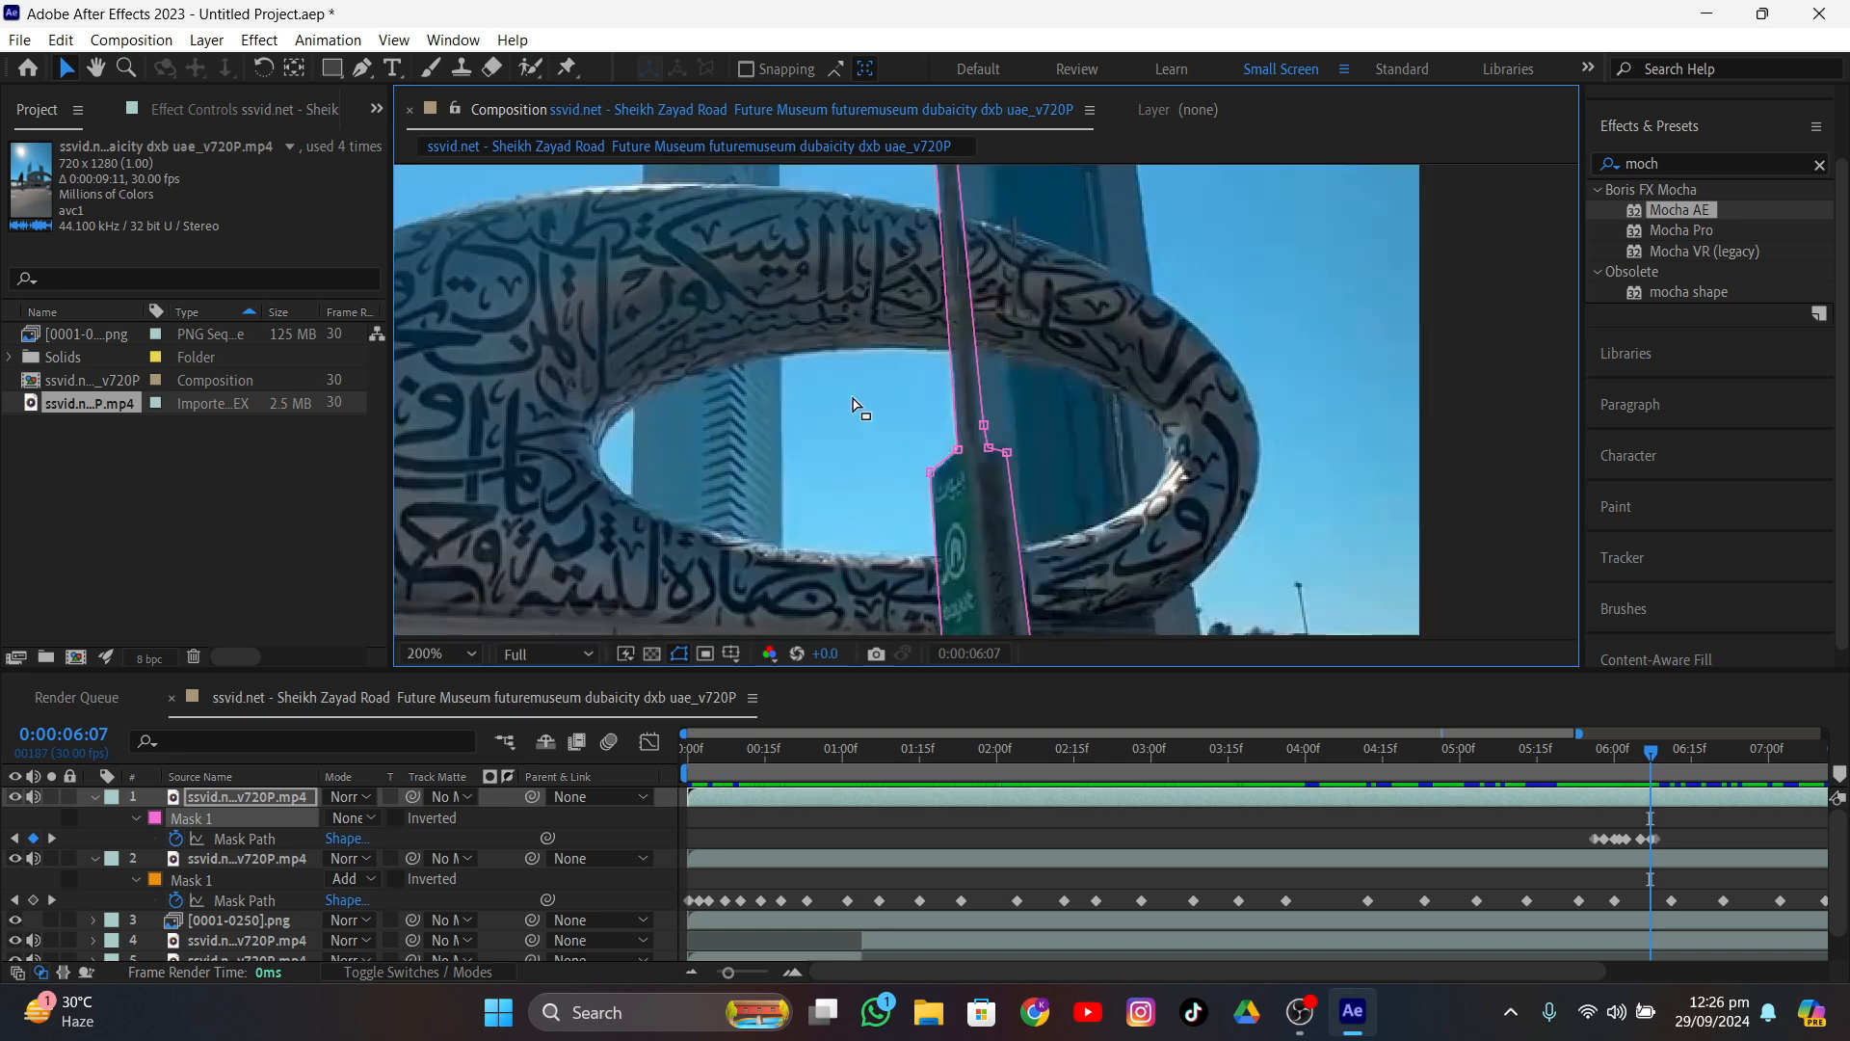
- Go to 0:00:06:06 and adjust the mask points along the banner's lower edge
left_click_drag(1651, 755, 1646, 755)
scroll(997, 414, "up", 1)
middle_click_drag(1089, 588, 1029, 297)
scroll(1077, 485, "down", 4)
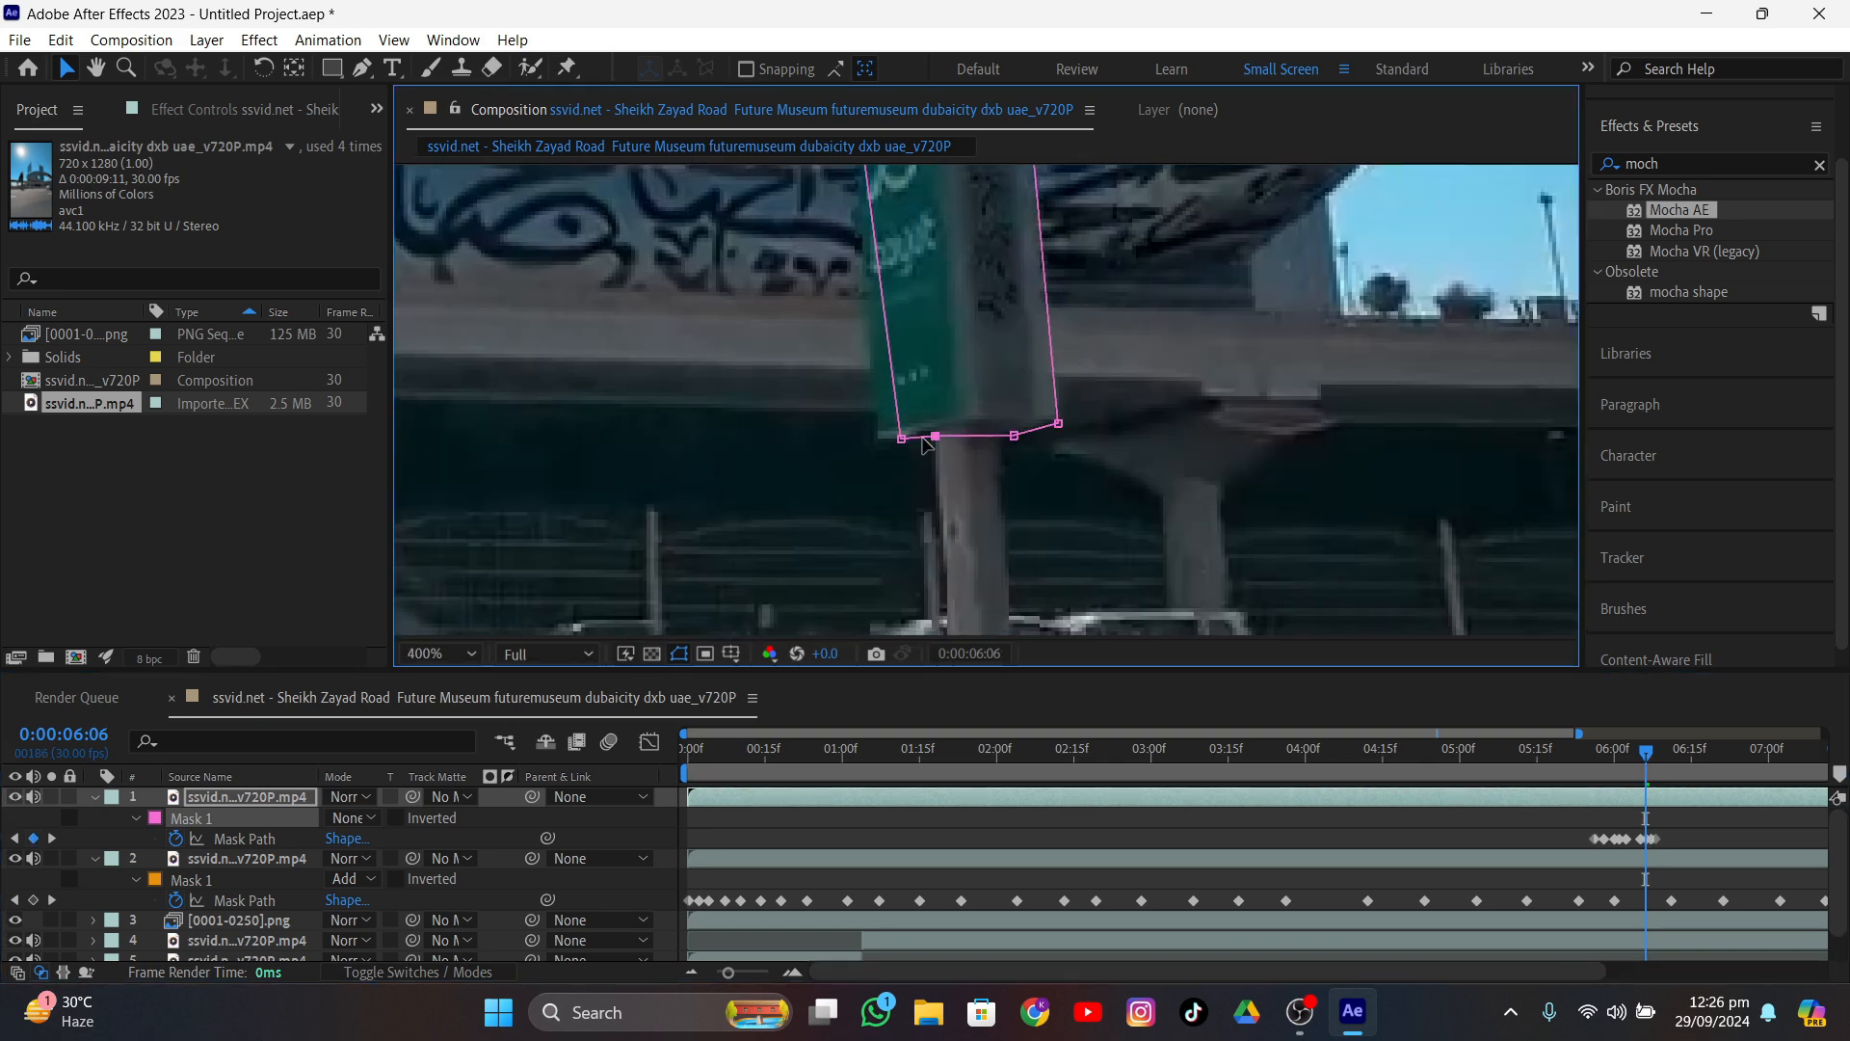
- Go to 0:00:06:09, select the banner mask's points and move them left onto the banner
left_click_drag(1649, 748, 1661, 812)
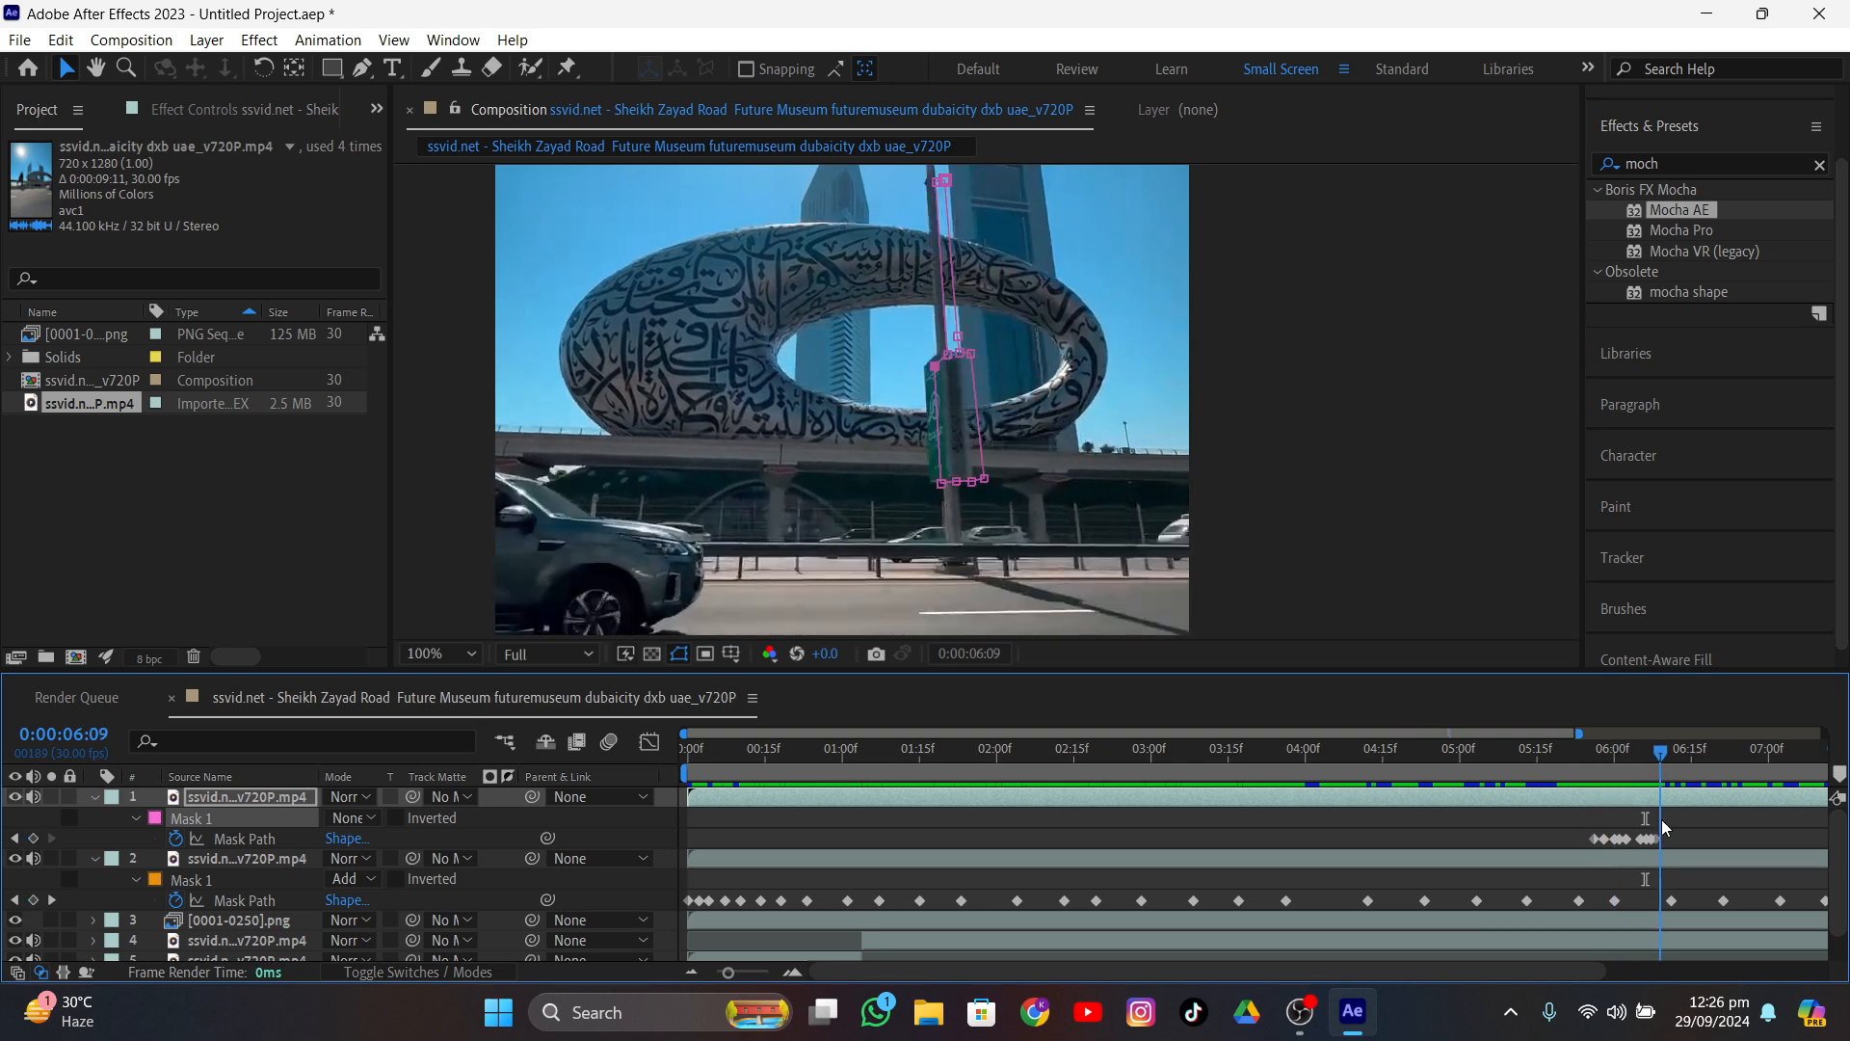
scroll(989, 413, "up", 2)
left_click_drag(731, 202, 1031, 664)
left_click_drag(825, 232, 762, 236)
- Fit the mask's upper banner corner and move its lamp post base and top points left onto the post at 0:00:06:09
middle_click_drag(885, 617, 957, 332)
scroll(1006, 439, "down", 2)
scroll(960, 289, "up", 2)
left_click(932, 368)
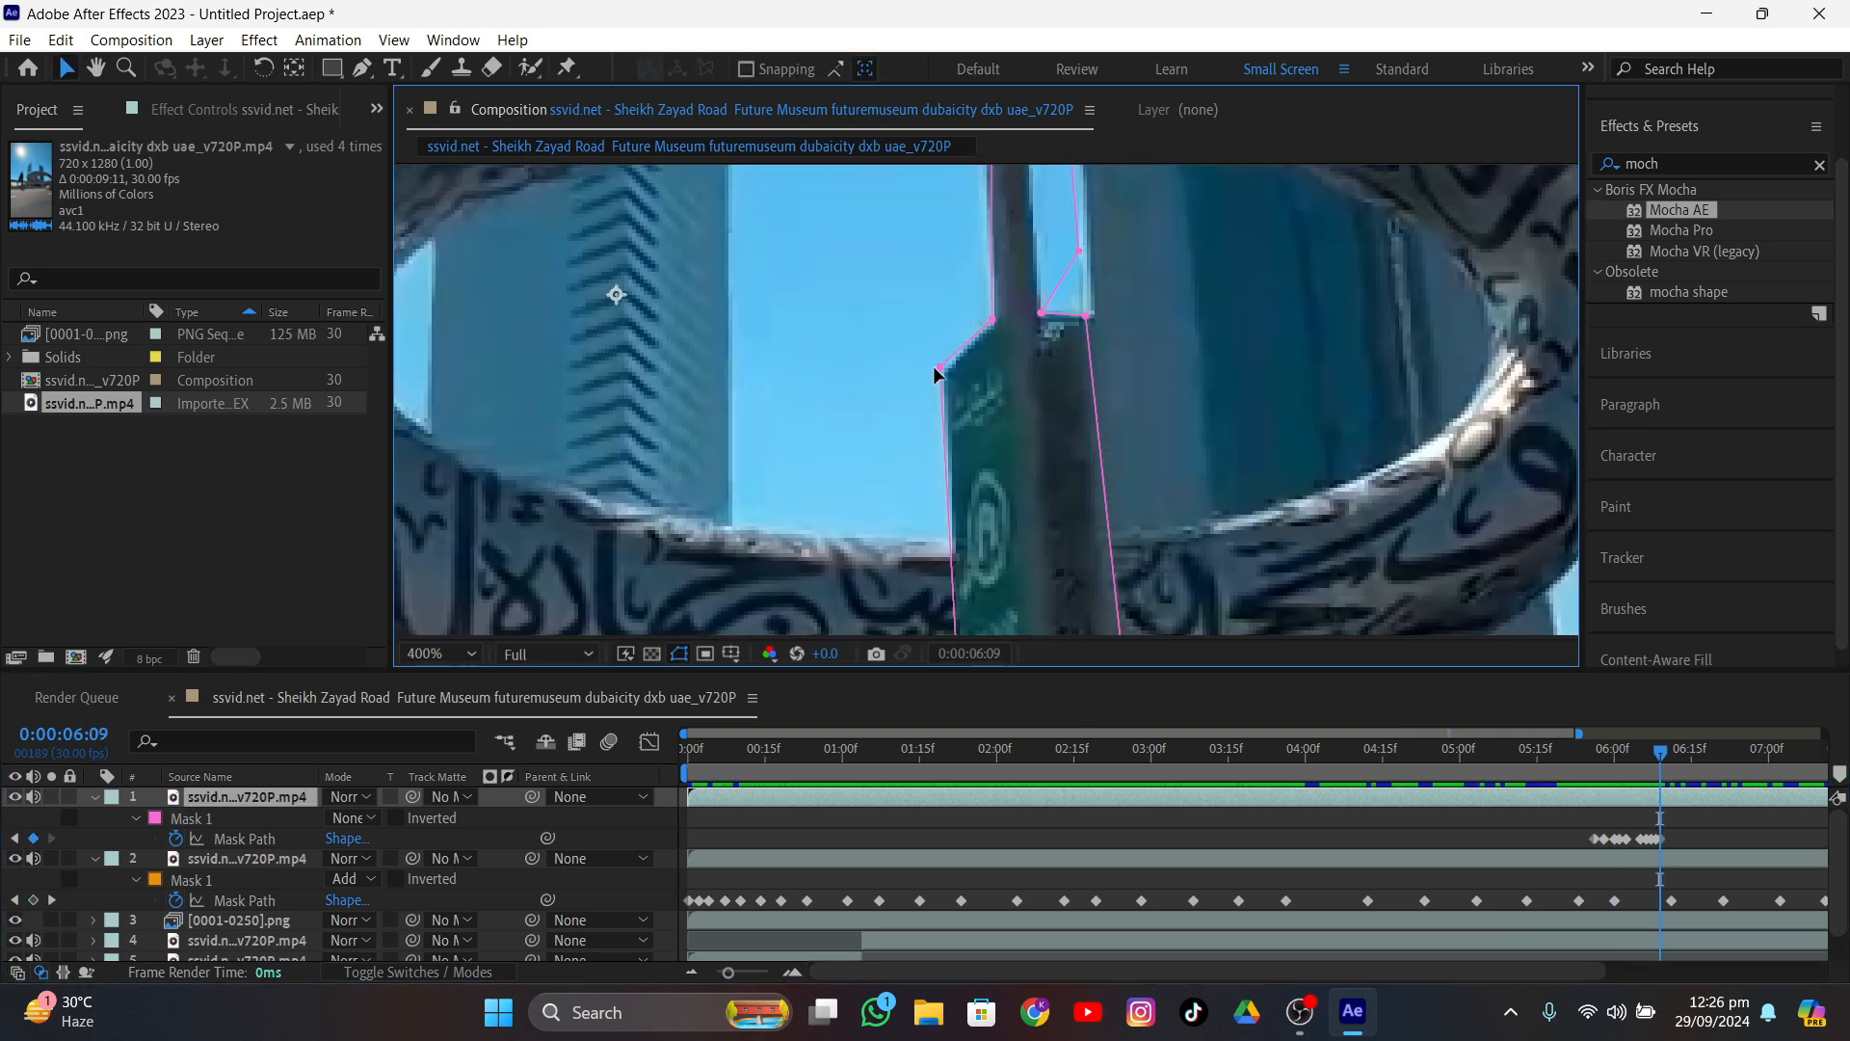
left_click_drag(1077, 258, 1031, 258)
middle_click_drag(1031, 258, 1058, 1022)
left_click_drag(1058, 424, 1016, 422)
- Go to 0:00:06:10, shift the banner mask's points left onto the banner and nudge the upper right corner point to fit
scroll(1000, 480, "down", 1)
middle_click_drag(1002, 539, 926, 271)
left_click_drag(1659, 752, 1666, 752)
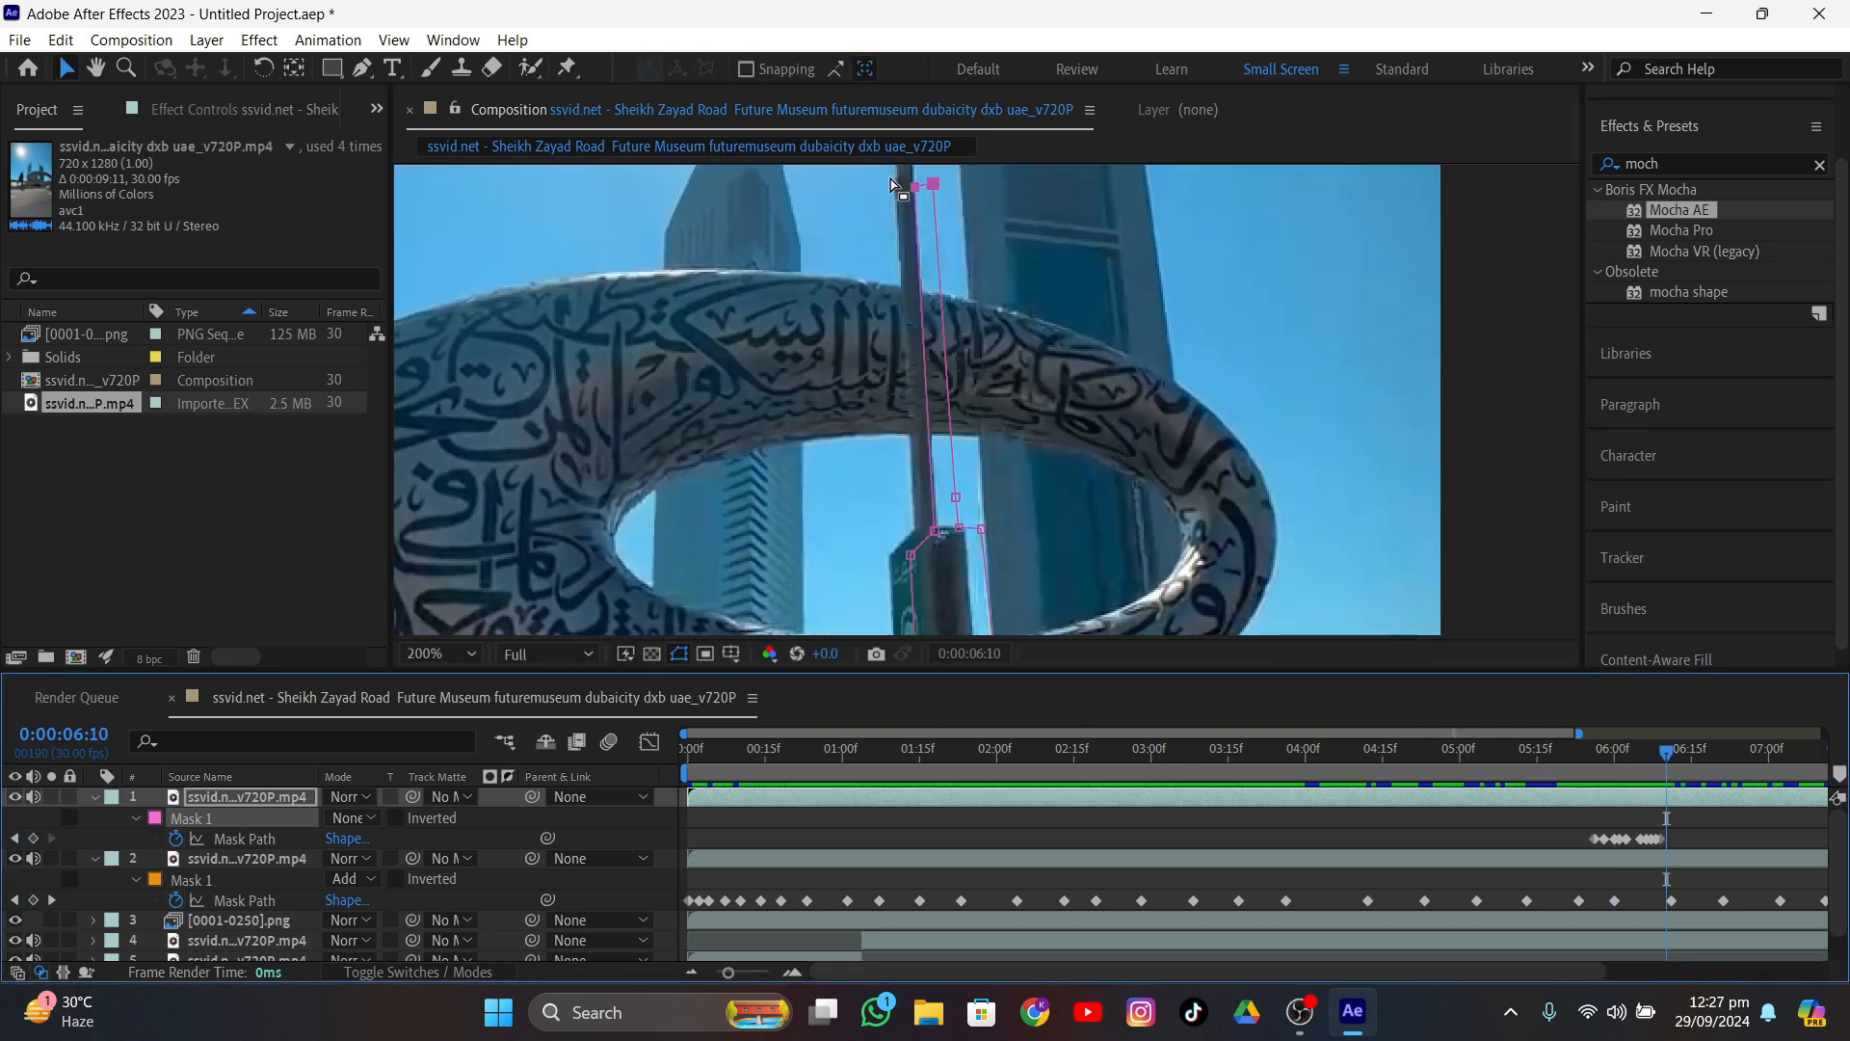
middle_click_drag(903, 494, 838, 289)
left_click_drag(833, 277, 968, 607)
left_click_drag(944, 574, 924, 574)
left_click(678, 309)
left_click_drag(897, 323, 901, 324)
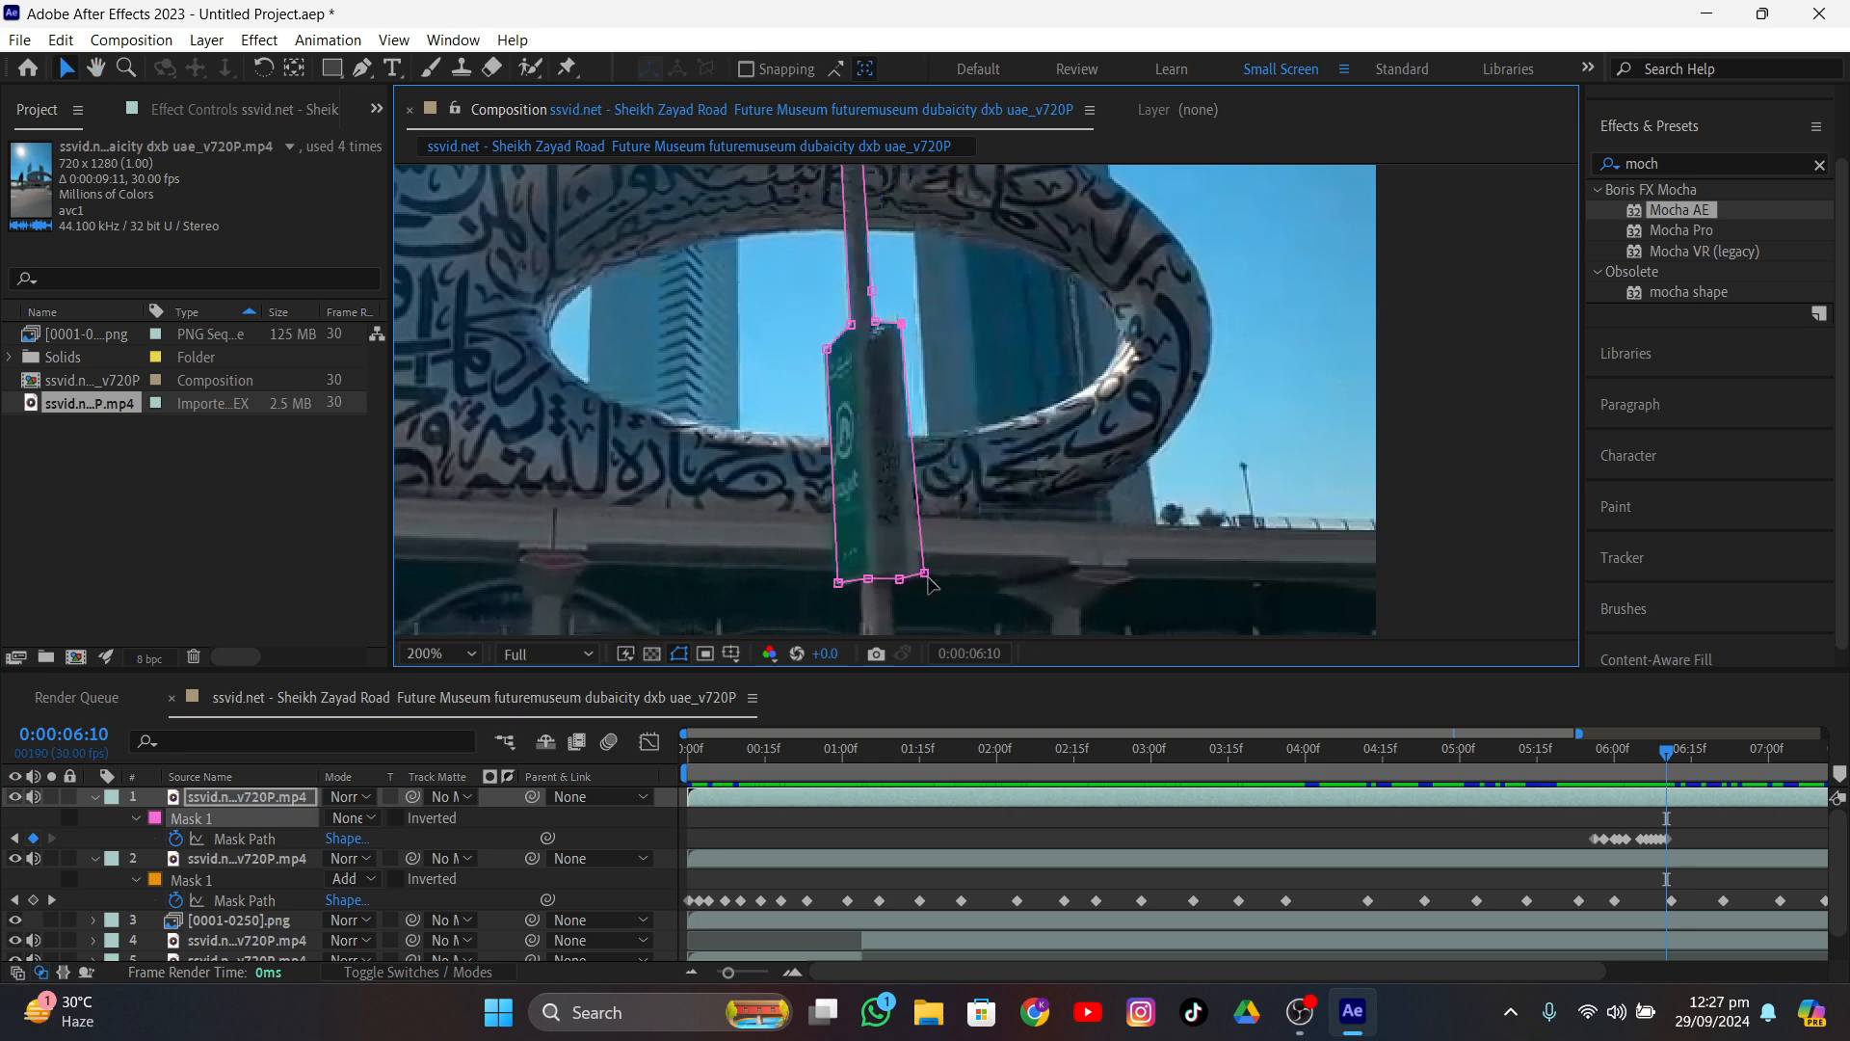
- Go to 0:00:06:11, move the banner mask's points left onto the banner and fit the upper lamp post points to the post
left_click_drag(1666, 751, 1672, 752)
left_click_drag(807, 275, 976, 624)
left_click_drag(918, 570, 785, 552)
left_click(737, 525)
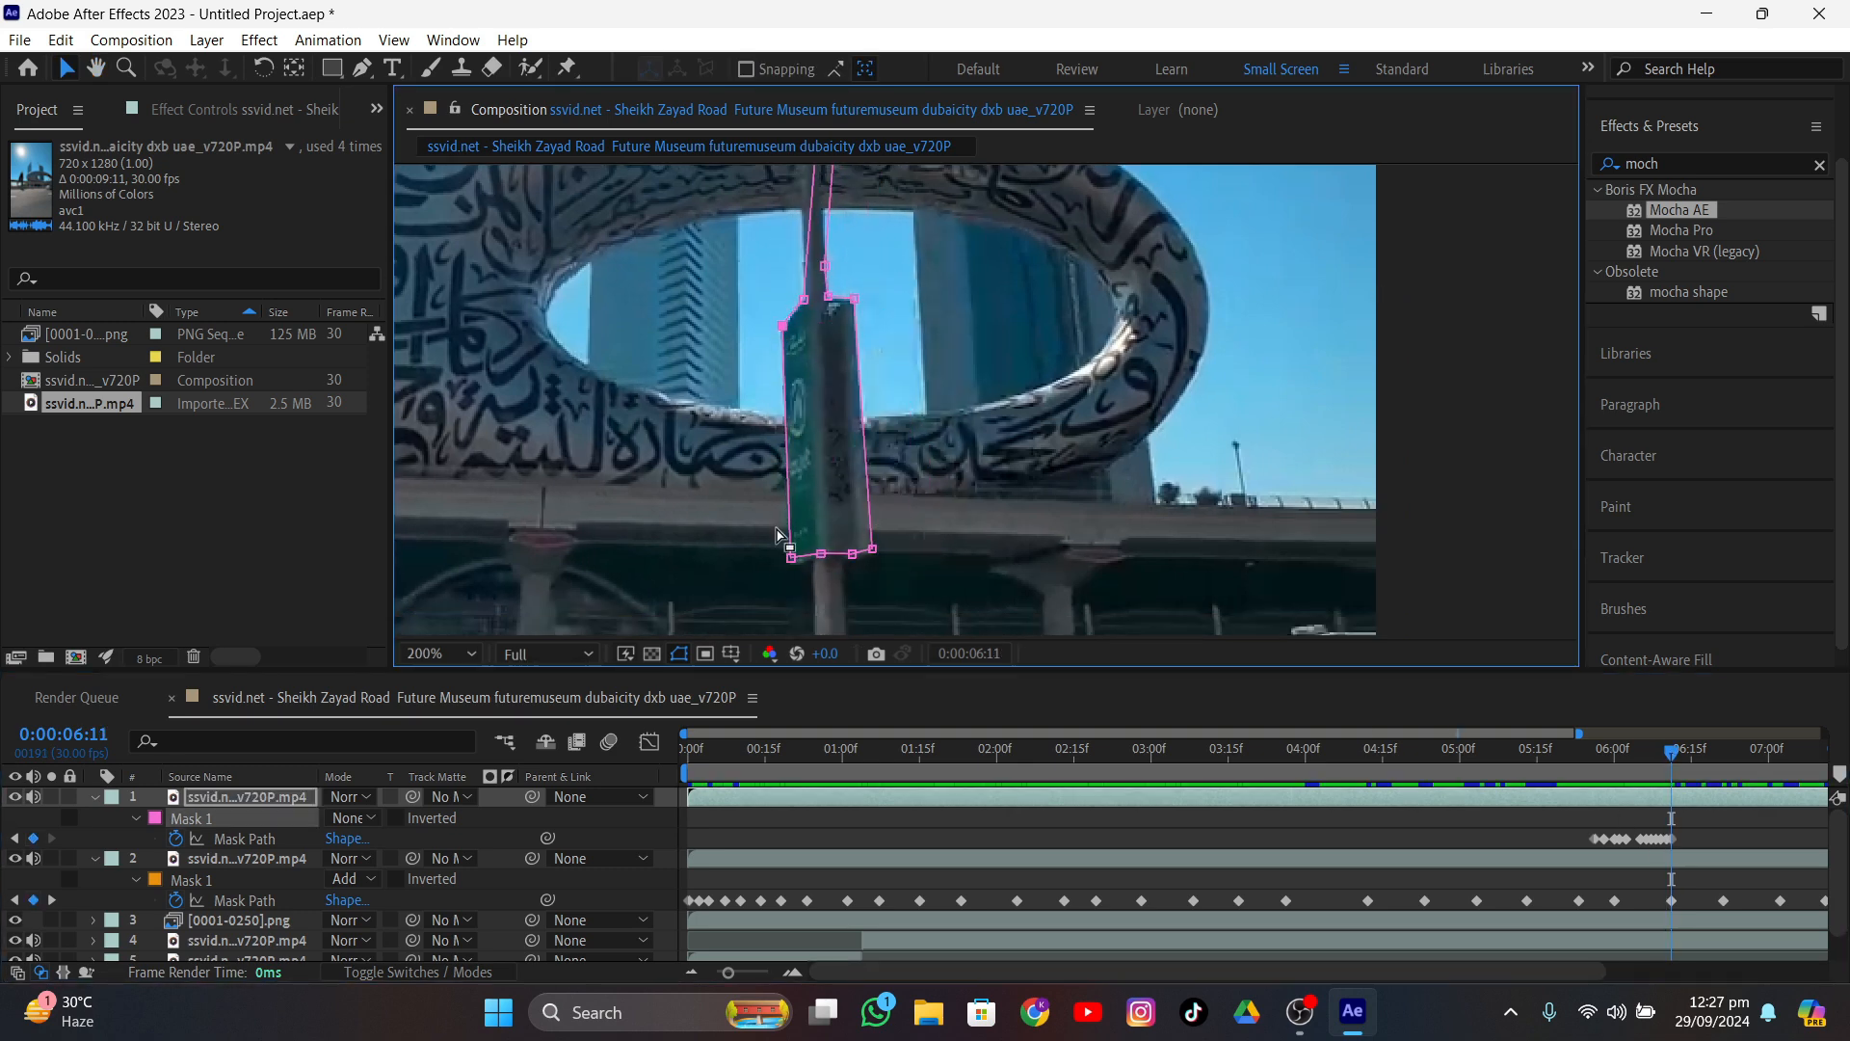
middle_click_drag(819, 231, 866, 631)
mouse_move(861, 388)
left_mouse_down()
mouse_move(919, 427)
mouse_move(858, 399)
left_mouse_up()
- Go to 0:00:06:12, fit the mask's upper lamp post points and shift the selected banner points left onto the banner
left_click_drag(1672, 752, 1677, 751)
mouse_move(825, 378)
left_mouse_down()
mouse_move(883, 420)
mouse_move(831, 397)
left_mouse_up()
middle_click_drag(872, 607, 853, 193)
left_click_drag(770, 175, 940, 515)
left_click_drag(905, 430, 878, 426)
- Go to 0:00:06:13 and move the selected banner mask points left to line up with the banner
left_click_drag(1676, 751, 1682, 752)
left_click_drag(797, 231, 777, 231)
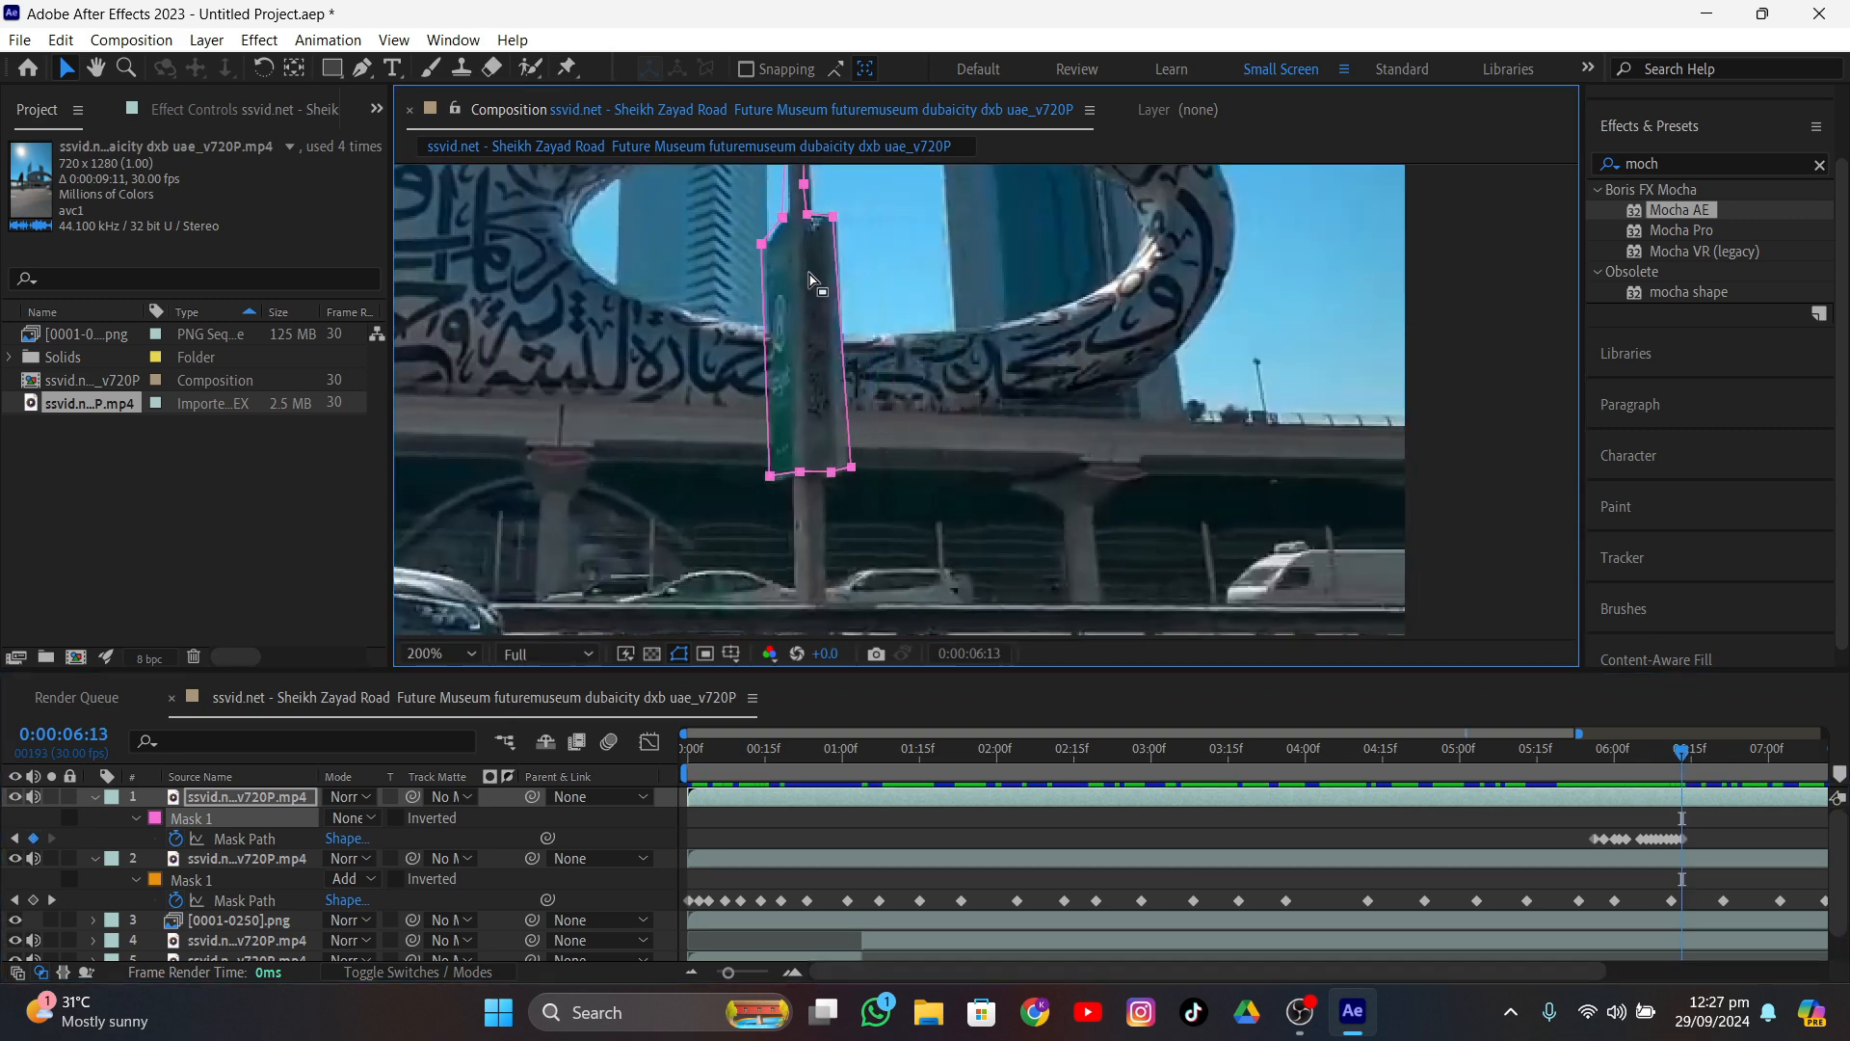
- Move the banner mask's top lamp post points left onto the post at 0:00:06:13
middle_click_drag(809, 273, 878, 643)
left_click_drag(838, 207, 915, 265)
left_click_drag(886, 234, 865, 232)
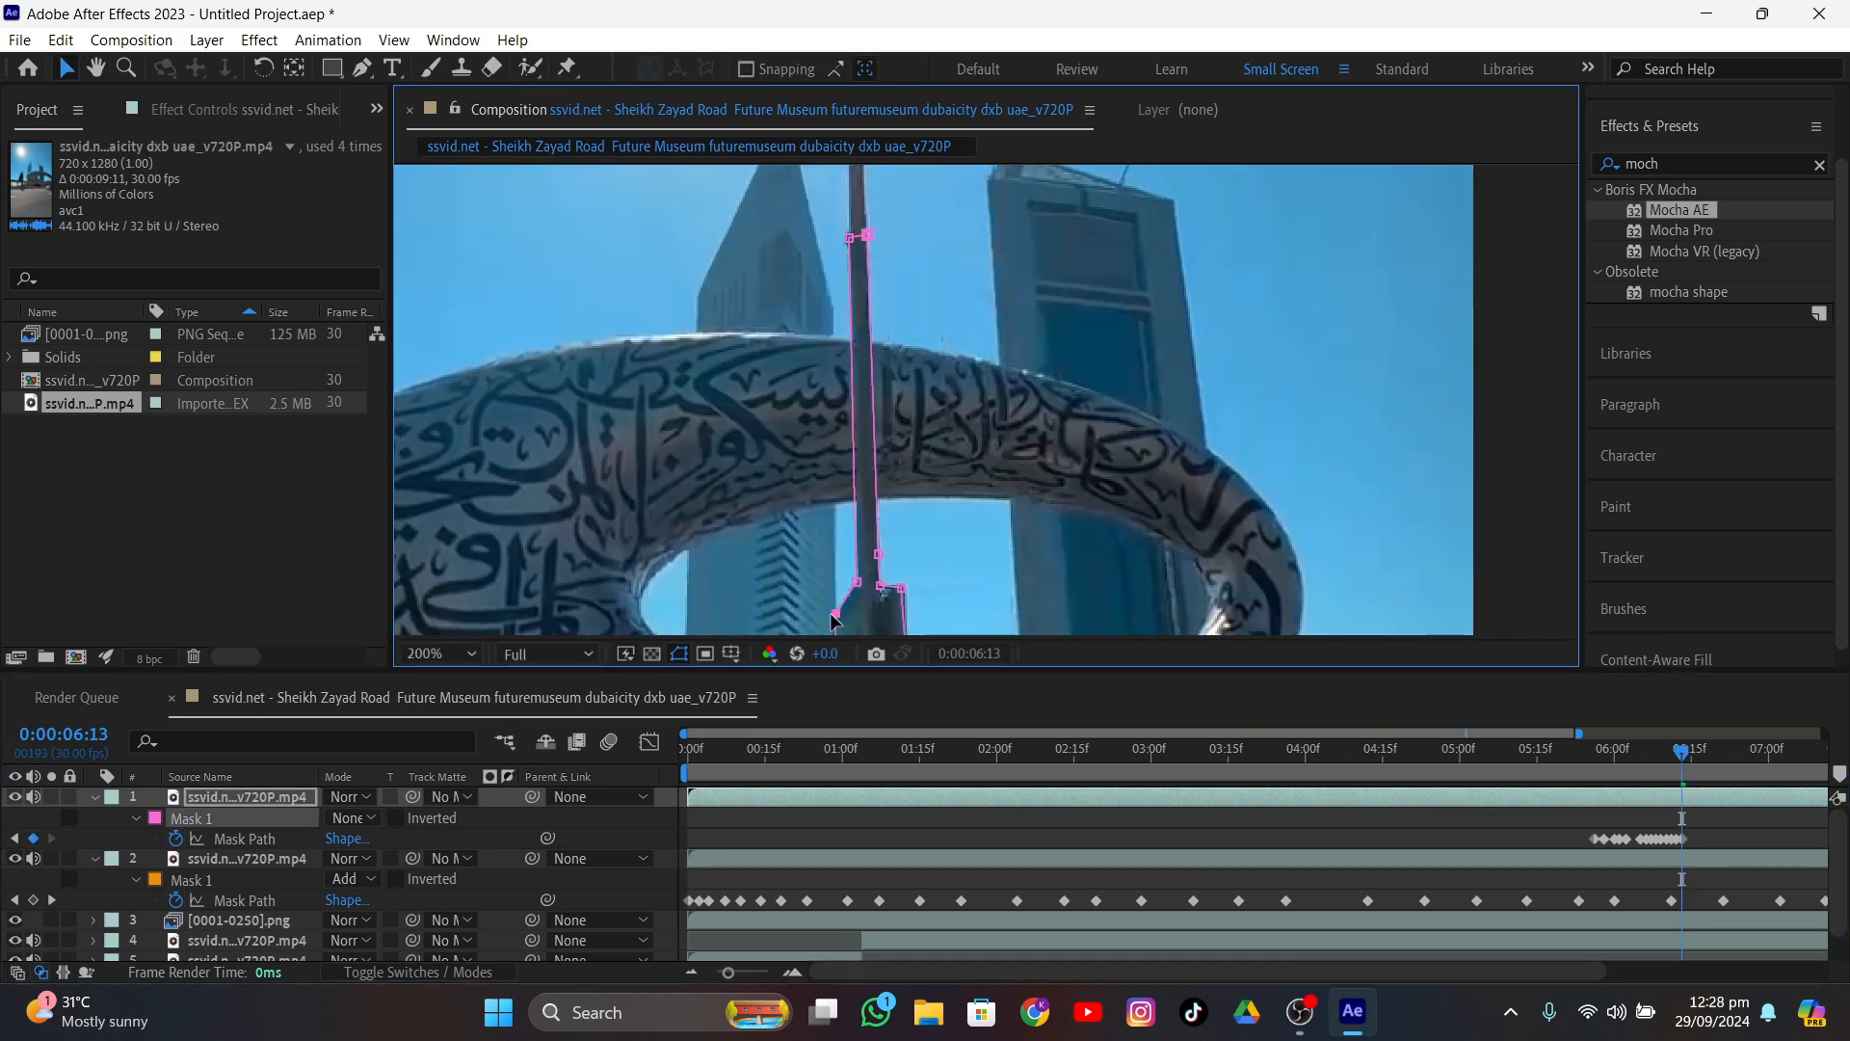
- Go to 0:00:06:14 and select the mask points around the banner
middle_click_drag(830, 621, 836, 317)
left_click_drag(1681, 751, 1687, 754)
left_click_drag(934, 568, 845, 277)
middle_click_drag(845, 276, 867, 183)
- Go to 0:00:06:15, shift the mask's banner and lamp post points left, and nudge the banner's upper right corner point up
key("Page_Down")
left_click_drag(1007, 525, 838, 188)
left_click_drag(970, 434, 948, 432)
middle_click_drag(916, 246, 945, 622)
left_click_drag(968, 421, 950, 421)
middle_click_drag(949, 597, 922, 366)
scroll(922, 385, "up", 1)
left_click_drag(970, 356, 971, 348)
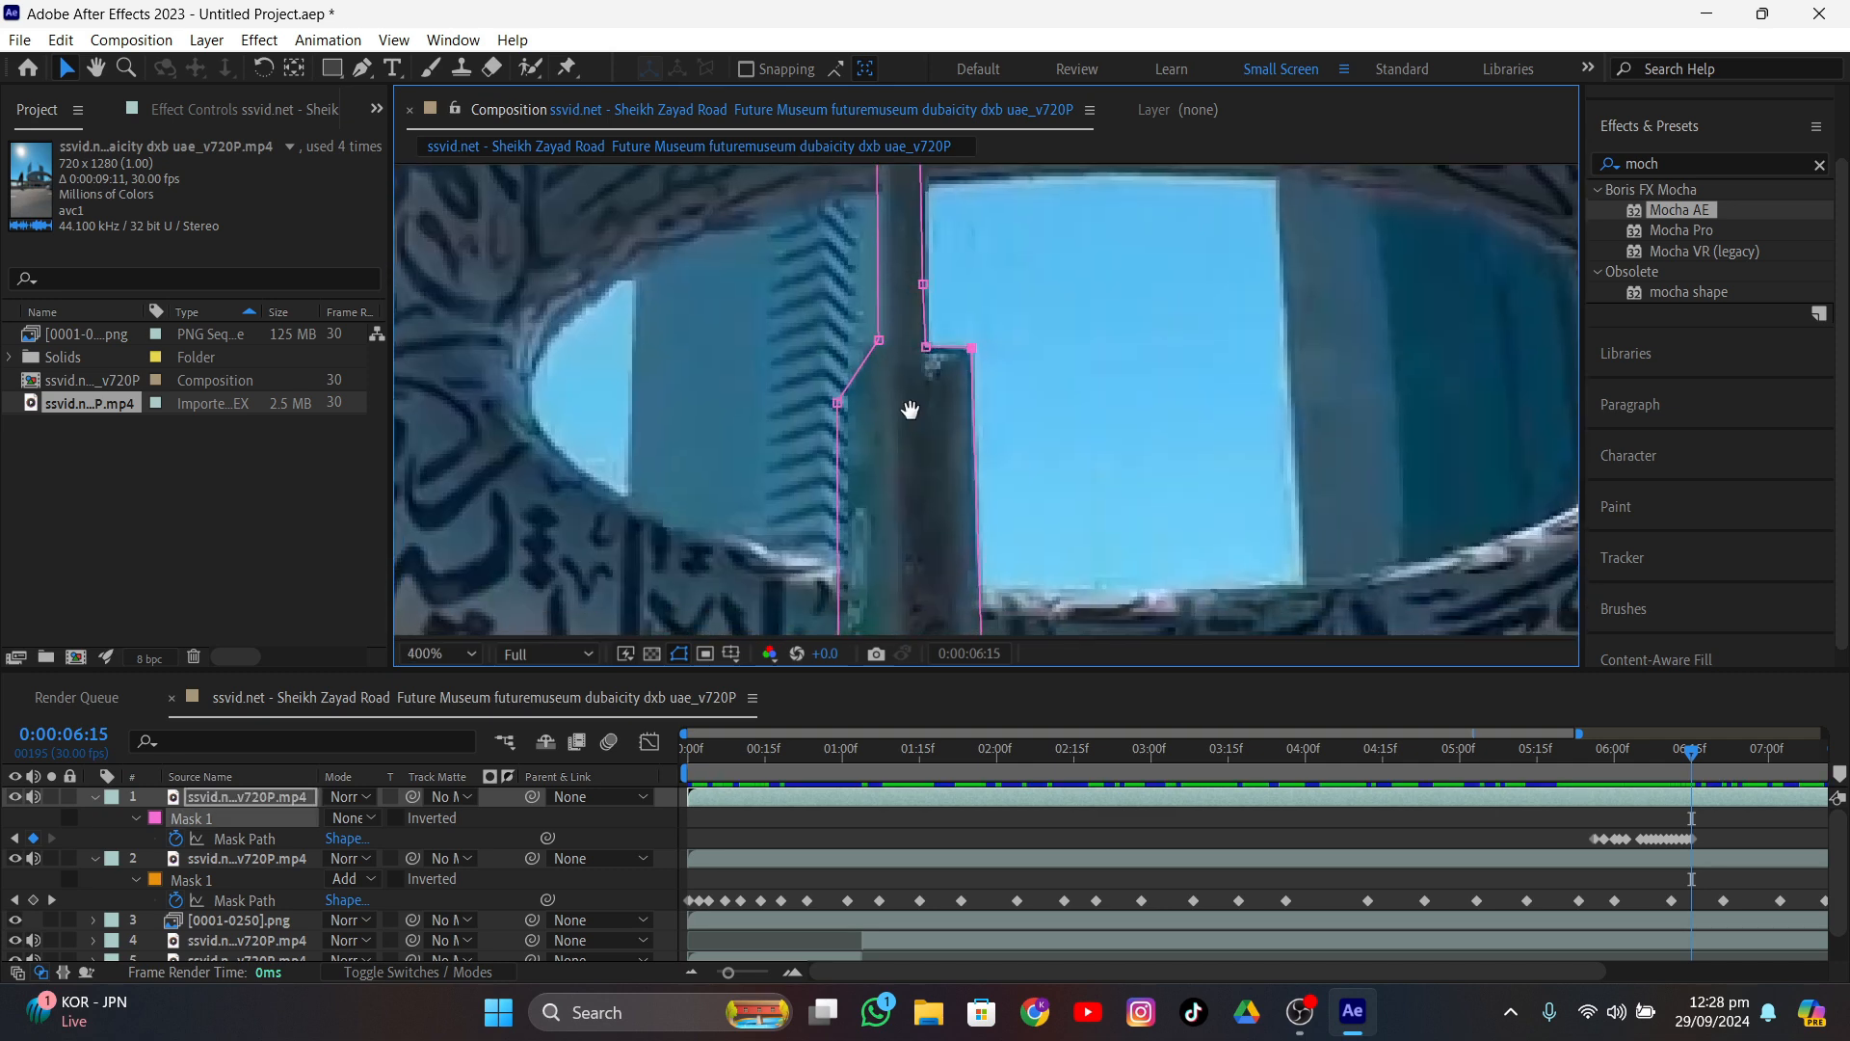
- Go to 0:00:06:16, shift the banner mask's points left onto the banner and align the top lamp post points with the post
middle_click_drag(909, 409, 896, 145)
scroll(972, 563, "down", 1)
middle_click_drag(925, 495, 927, 549)
key("Page_Down")
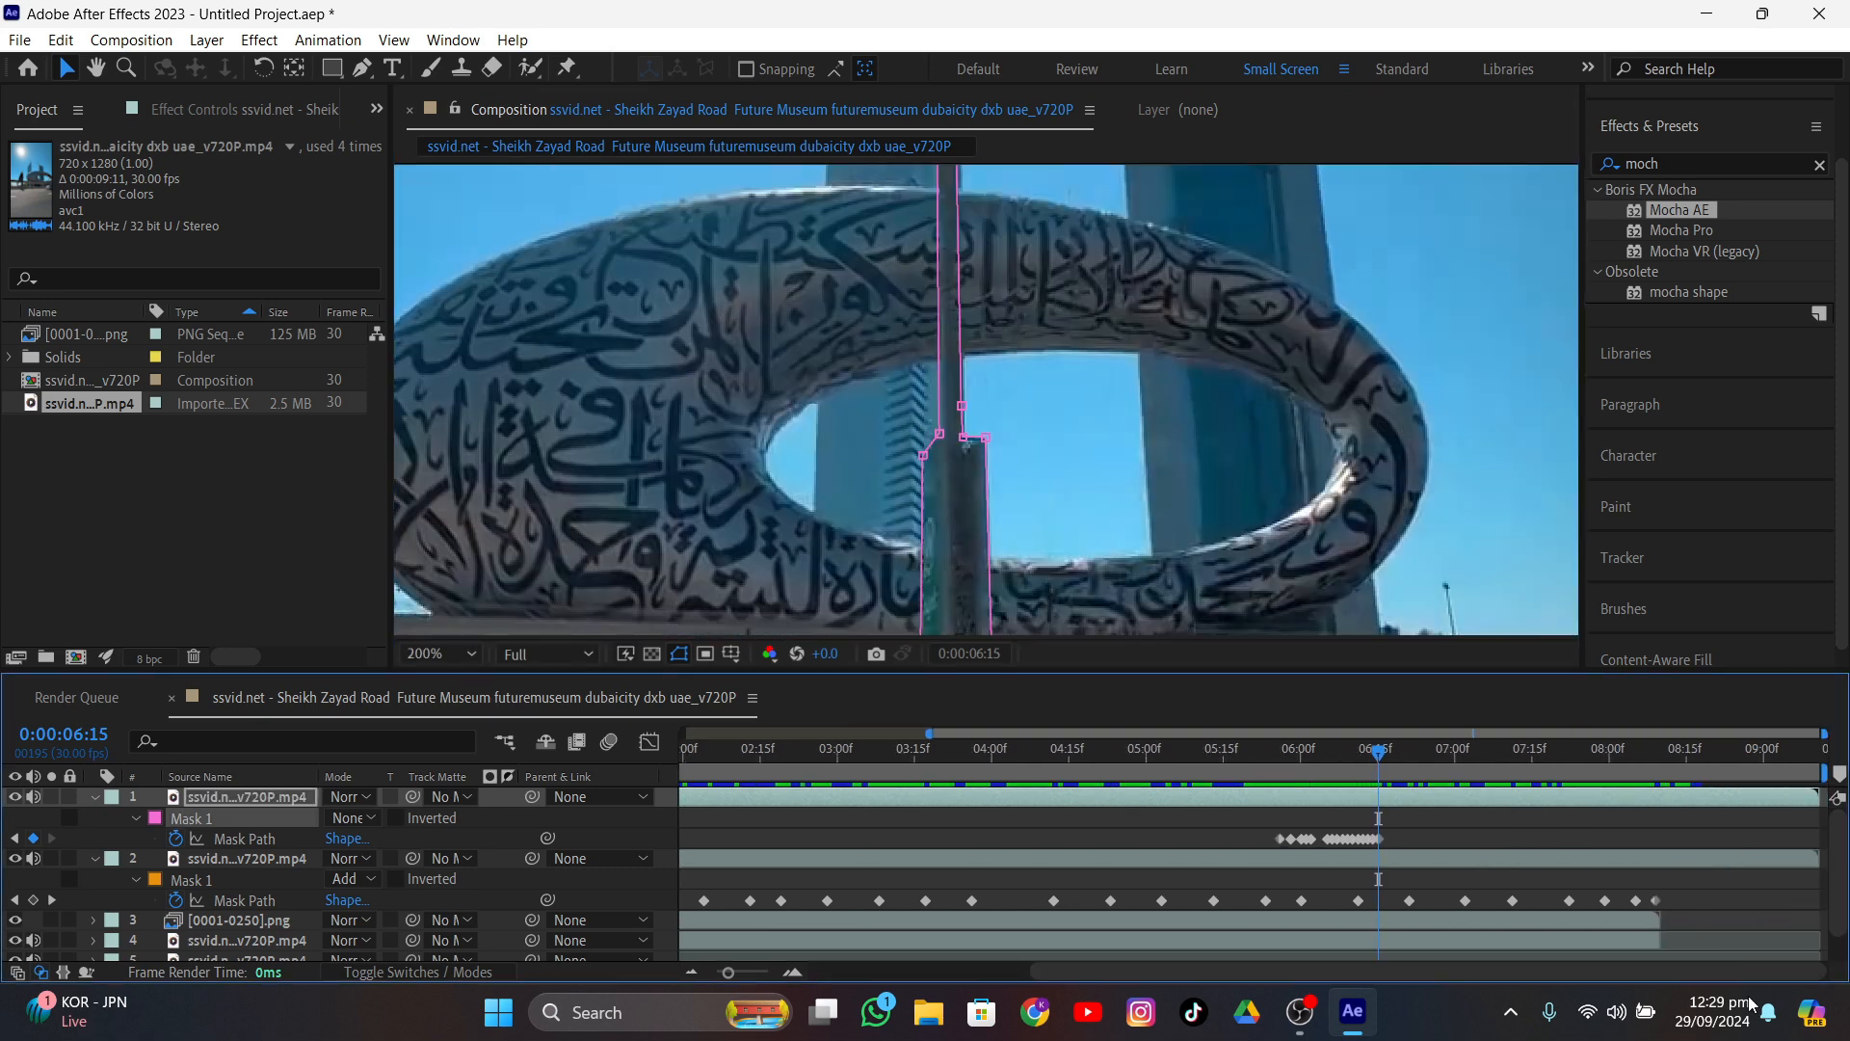
middle_click_drag(969, 463, 971, 363)
left_click_drag(1000, 516, 959, 520)
scroll(959, 520, "up", 1)
scroll(942, 425, "down", 1)
middle_click_drag(941, 318, 990, 557)
left_click_drag(1002, 199, 984, 199)
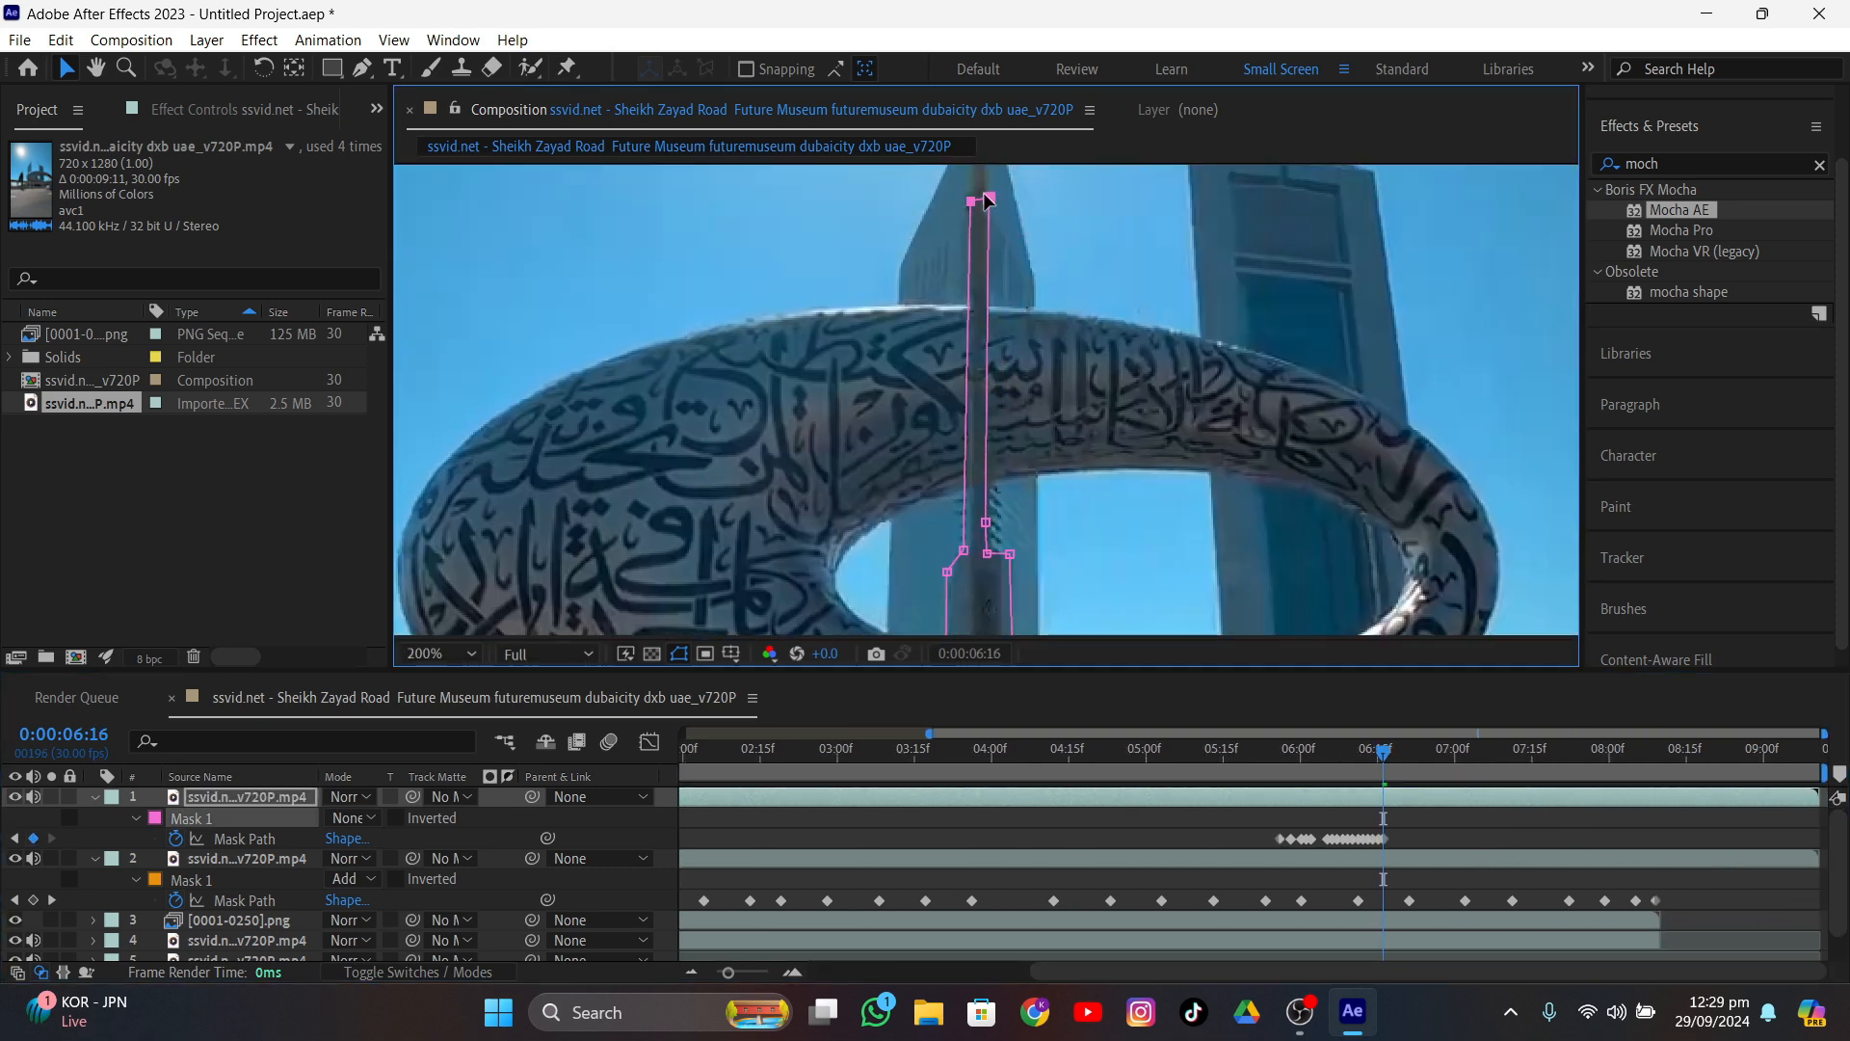
- Go to 0:00:06:17, move the banner mask's points left and fit the top lamp post points to the post
left_click(193, 818)
key("Page_Down")
middle_click_drag(931, 493, 927, 262)
left_click_drag(1018, 573, 992, 574)
middle_click_drag(935, 289, 981, 607)
left_click_drag(1038, 269, 1020, 268)
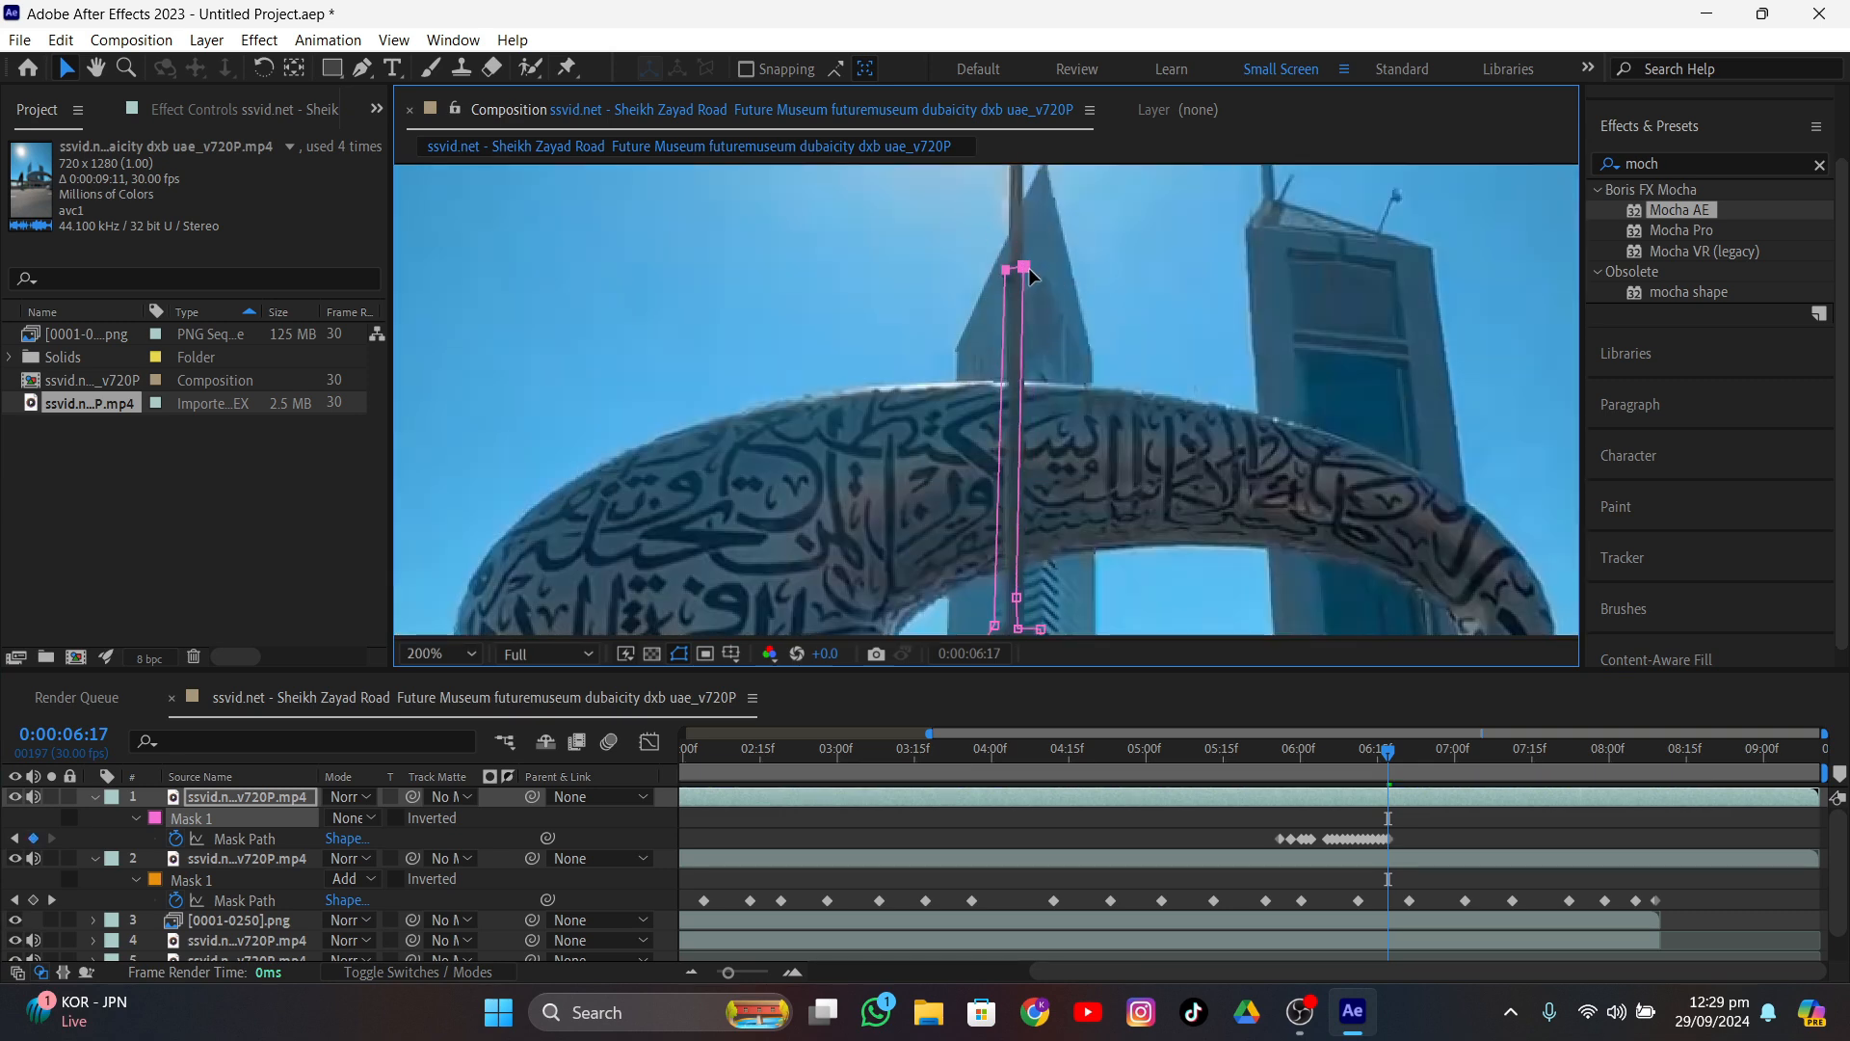
- Go to 0:00:06:18, shift the banner and top lamp post points left, and nudge the banner's lower left corner point inward
key("Page_Down")
middle_click_drag(957, 573, 950, 309)
middle_click_drag(1065, 356, 1128, 660)
middle_click_drag(1113, 597, 1117, 183)
left_click_drag(1105, 504, 1074, 504)
middle_click_drag(1028, 339, 1090, 651)
left_click_drag(1137, 198, 1114, 204)
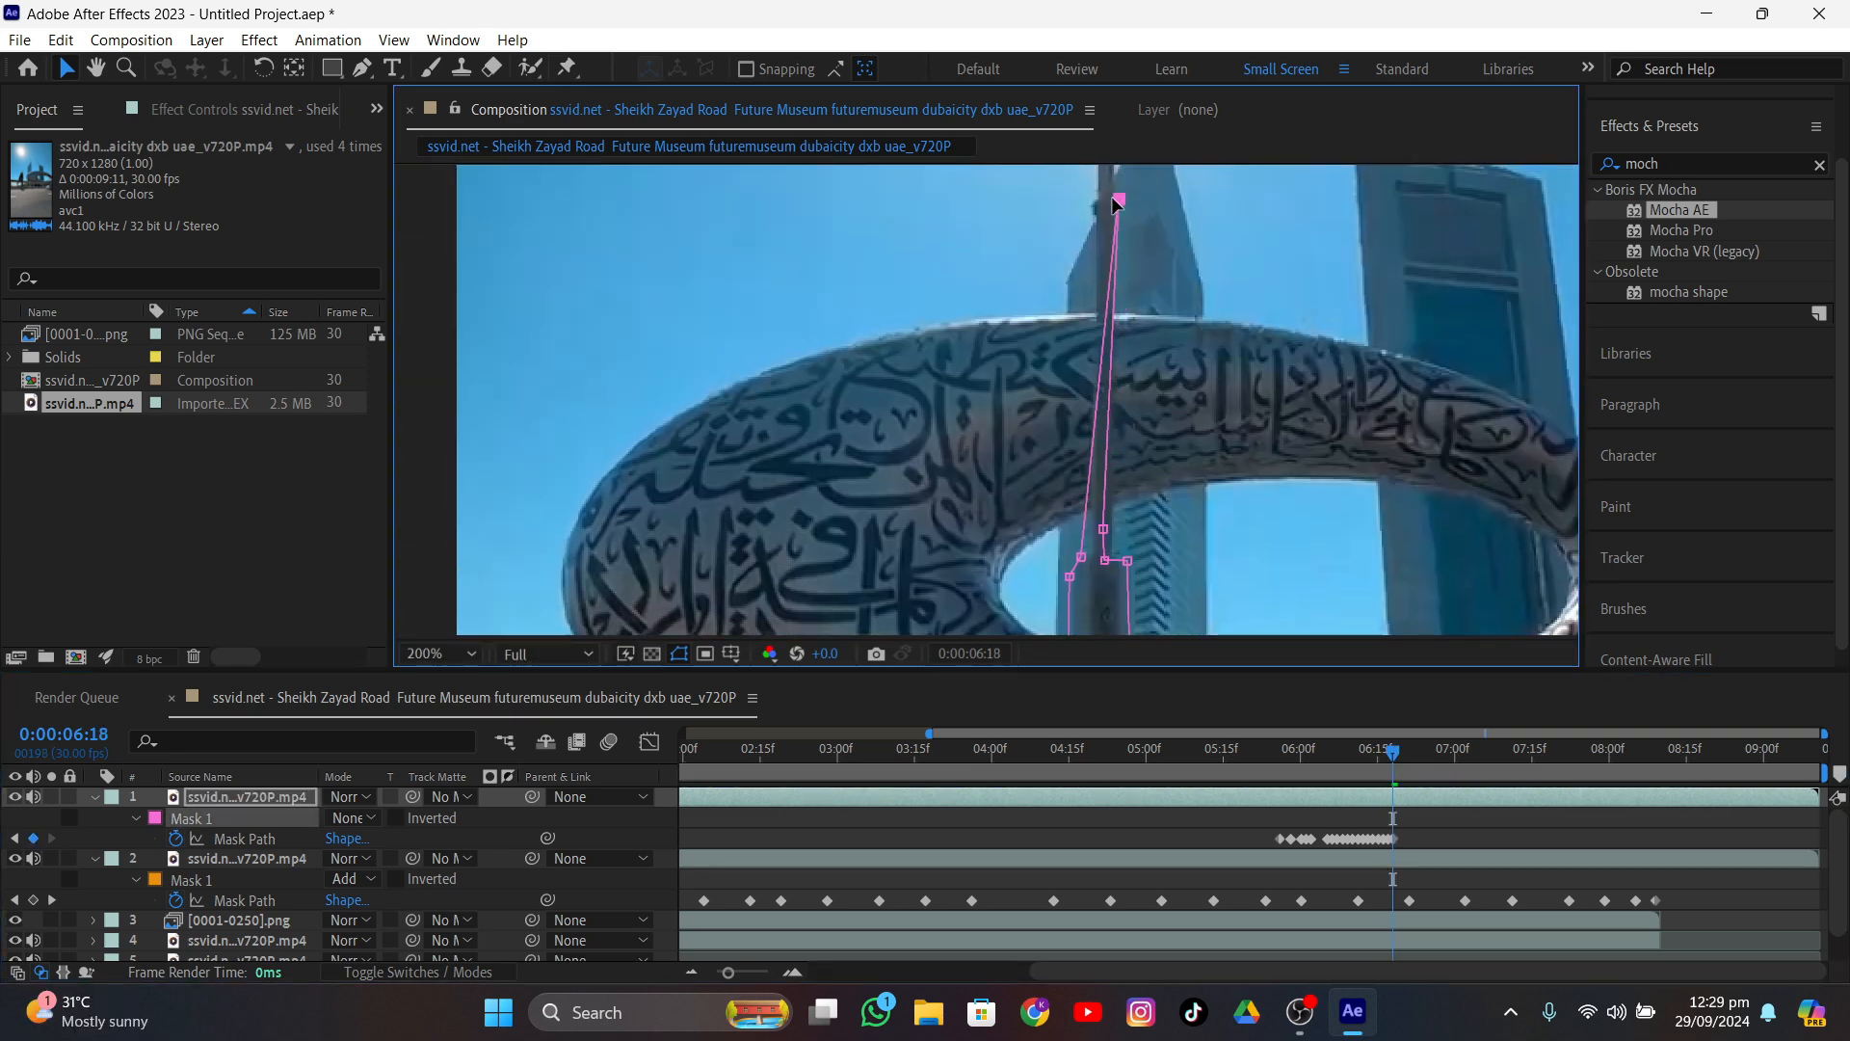
middle_click_drag(1087, 552, 1085, 295)
left_click_drag(1064, 566, 1075, 566)
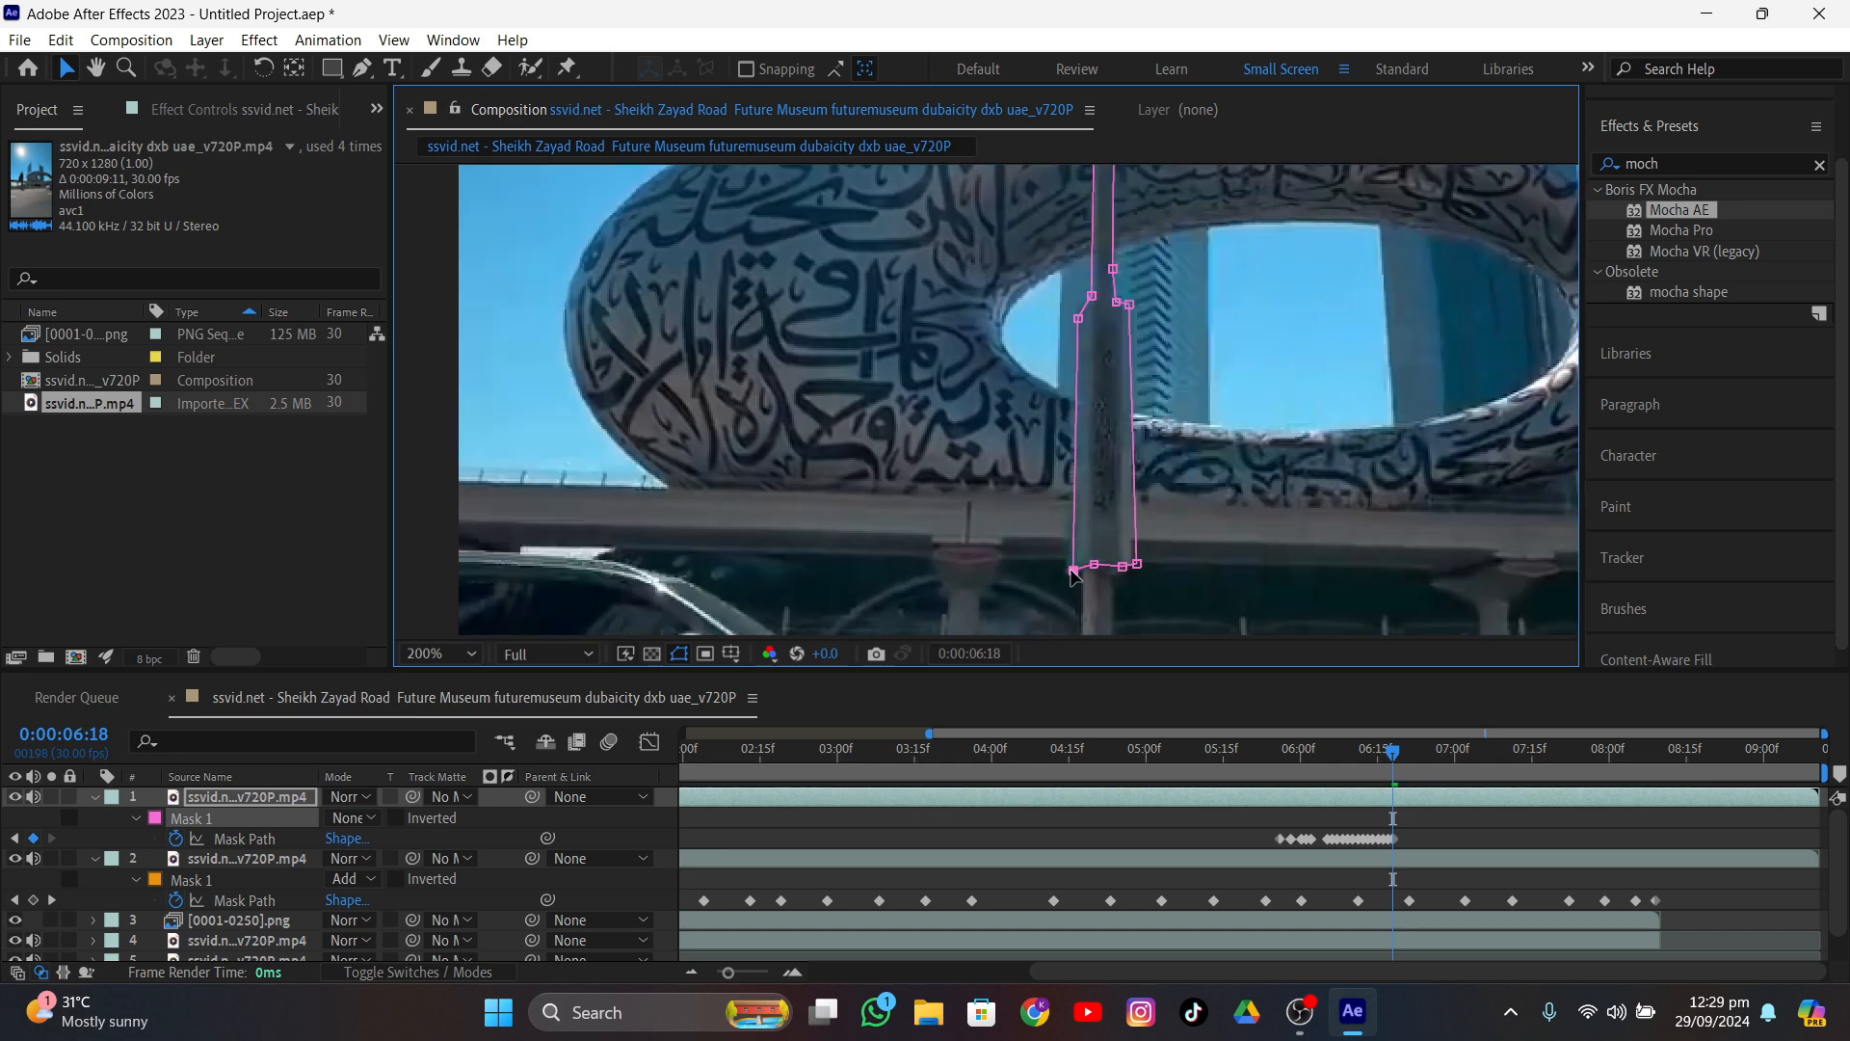
- Go to 0:00:06:19, select the banner points and shift them left, aligning the upper lamp post points with the post
key("Page_Down")
left_click_drag(1045, 227, 1197, 618)
left_click_drag(1138, 566, 1109, 568)
middle_click_drag(1105, 255, 1090, 599)
left_click_drag(1096, 298, 1083, 298)
middle_click_drag(1047, 540, 1016, 243)
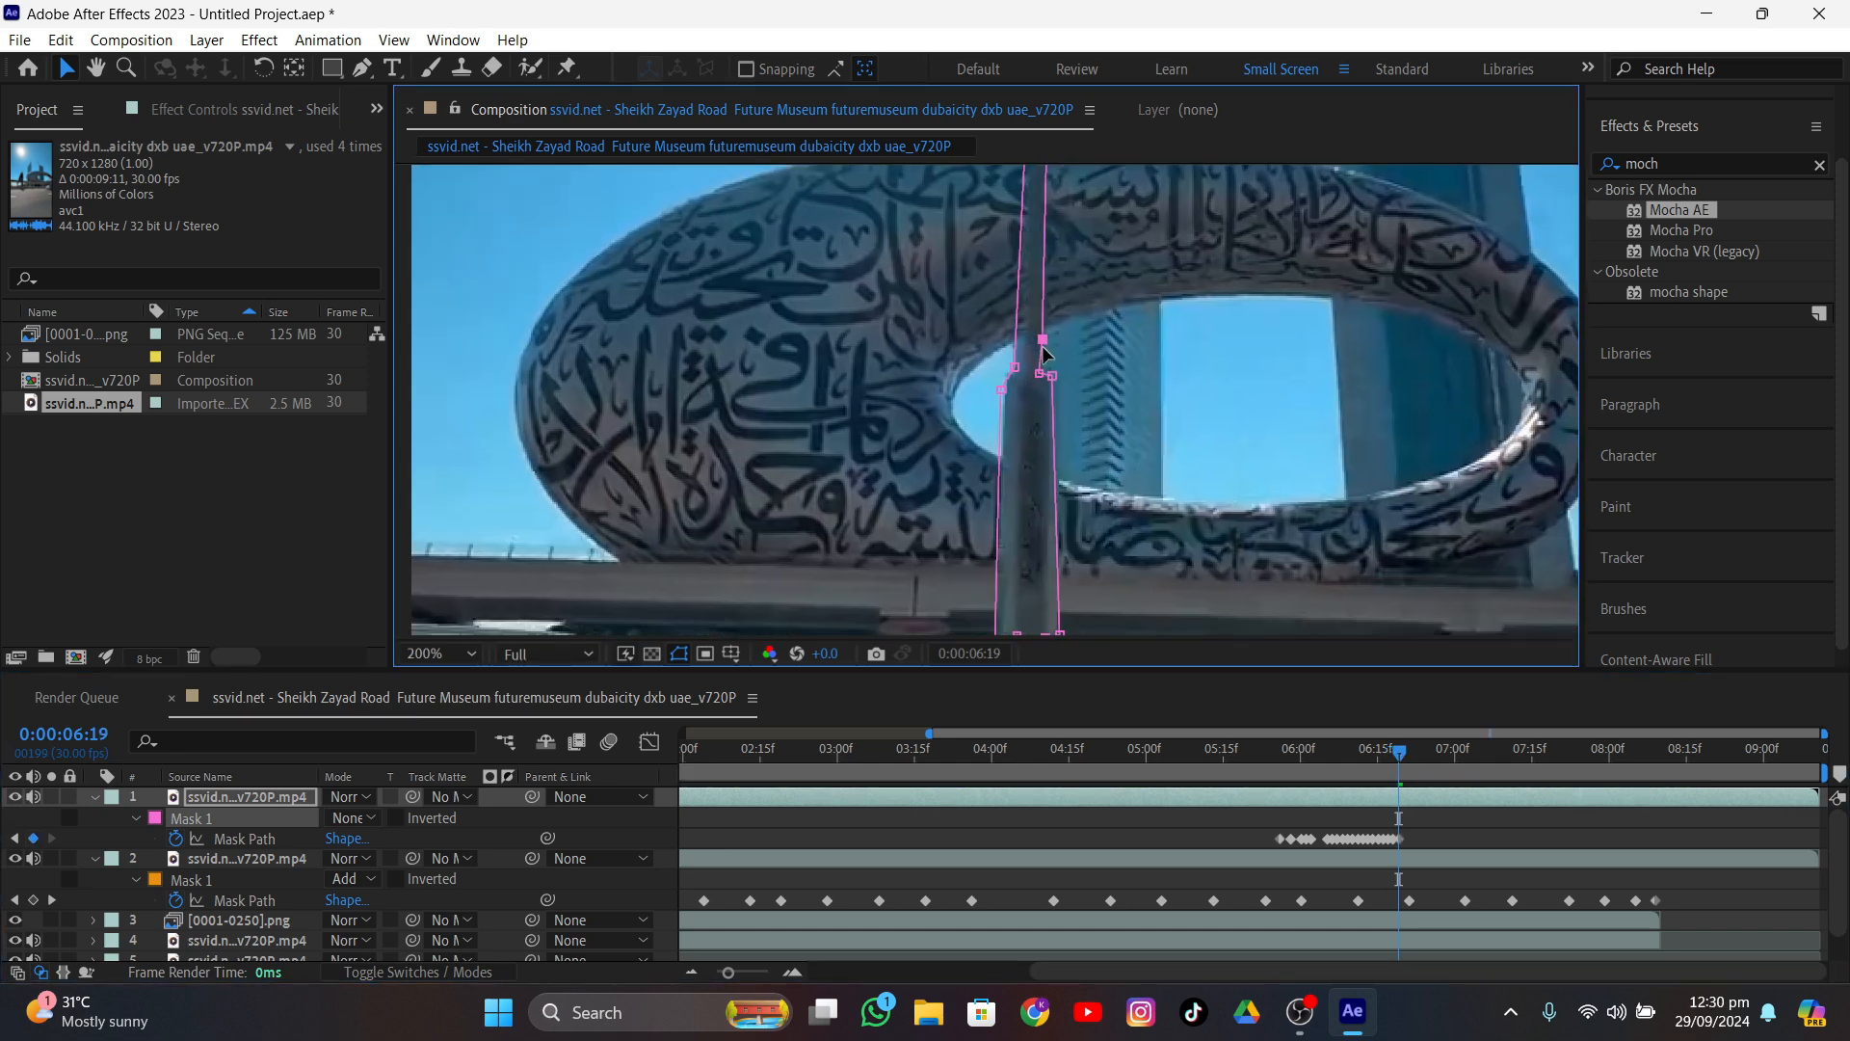
- Go to 0:00:06:20, move the selected banner points slightly left and bring the top lamp post points onto the post
key("Page_Down")
left_click_drag(908, 289, 1079, 628)
left_click_drag(1052, 615, 1042, 615)
middle_click_drag(1034, 574, 1032, 445)
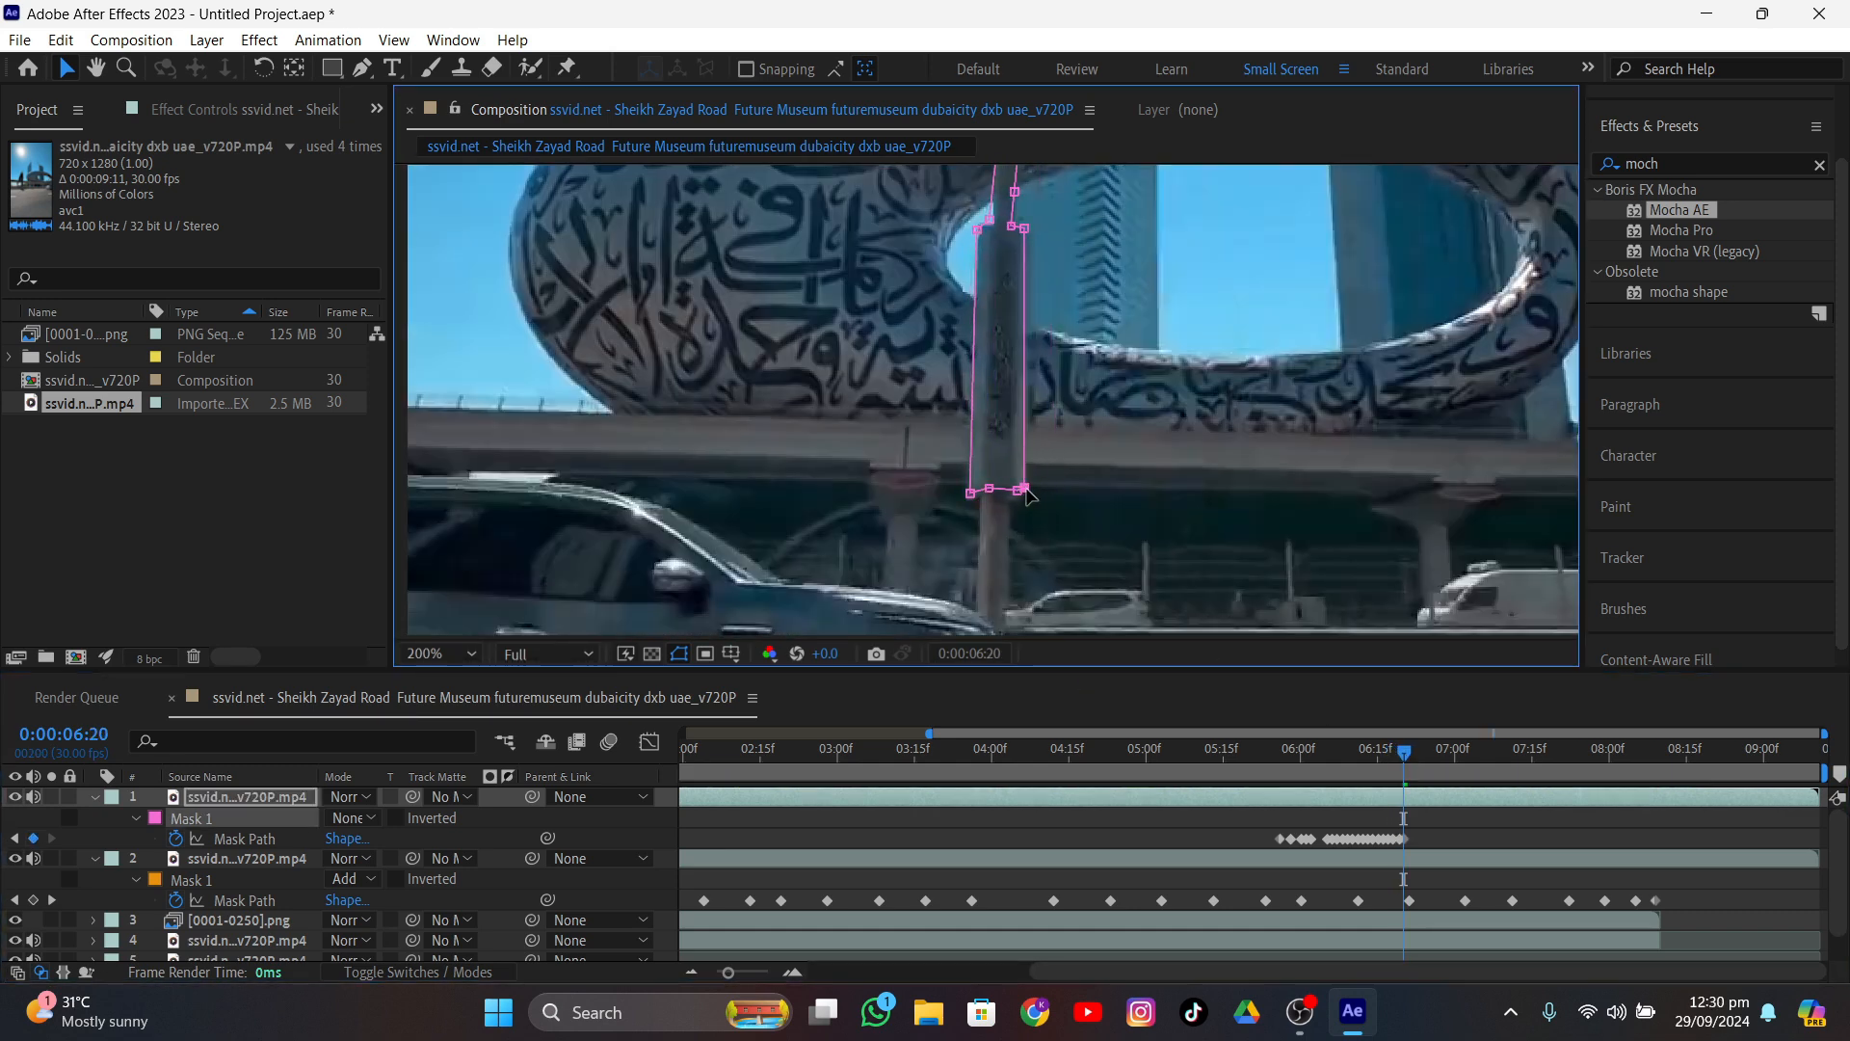
middle_click_drag(1027, 246, 1017, 592)
left_click_drag(1021, 215, 1001, 216)
- Go to 0:00:06:21 and move the mask's top lamp post points left onto the post
key("Page_Down")
middle_click_drag(949, 528, 886, 530)
left_click_drag(1008, 224, 970, 223)
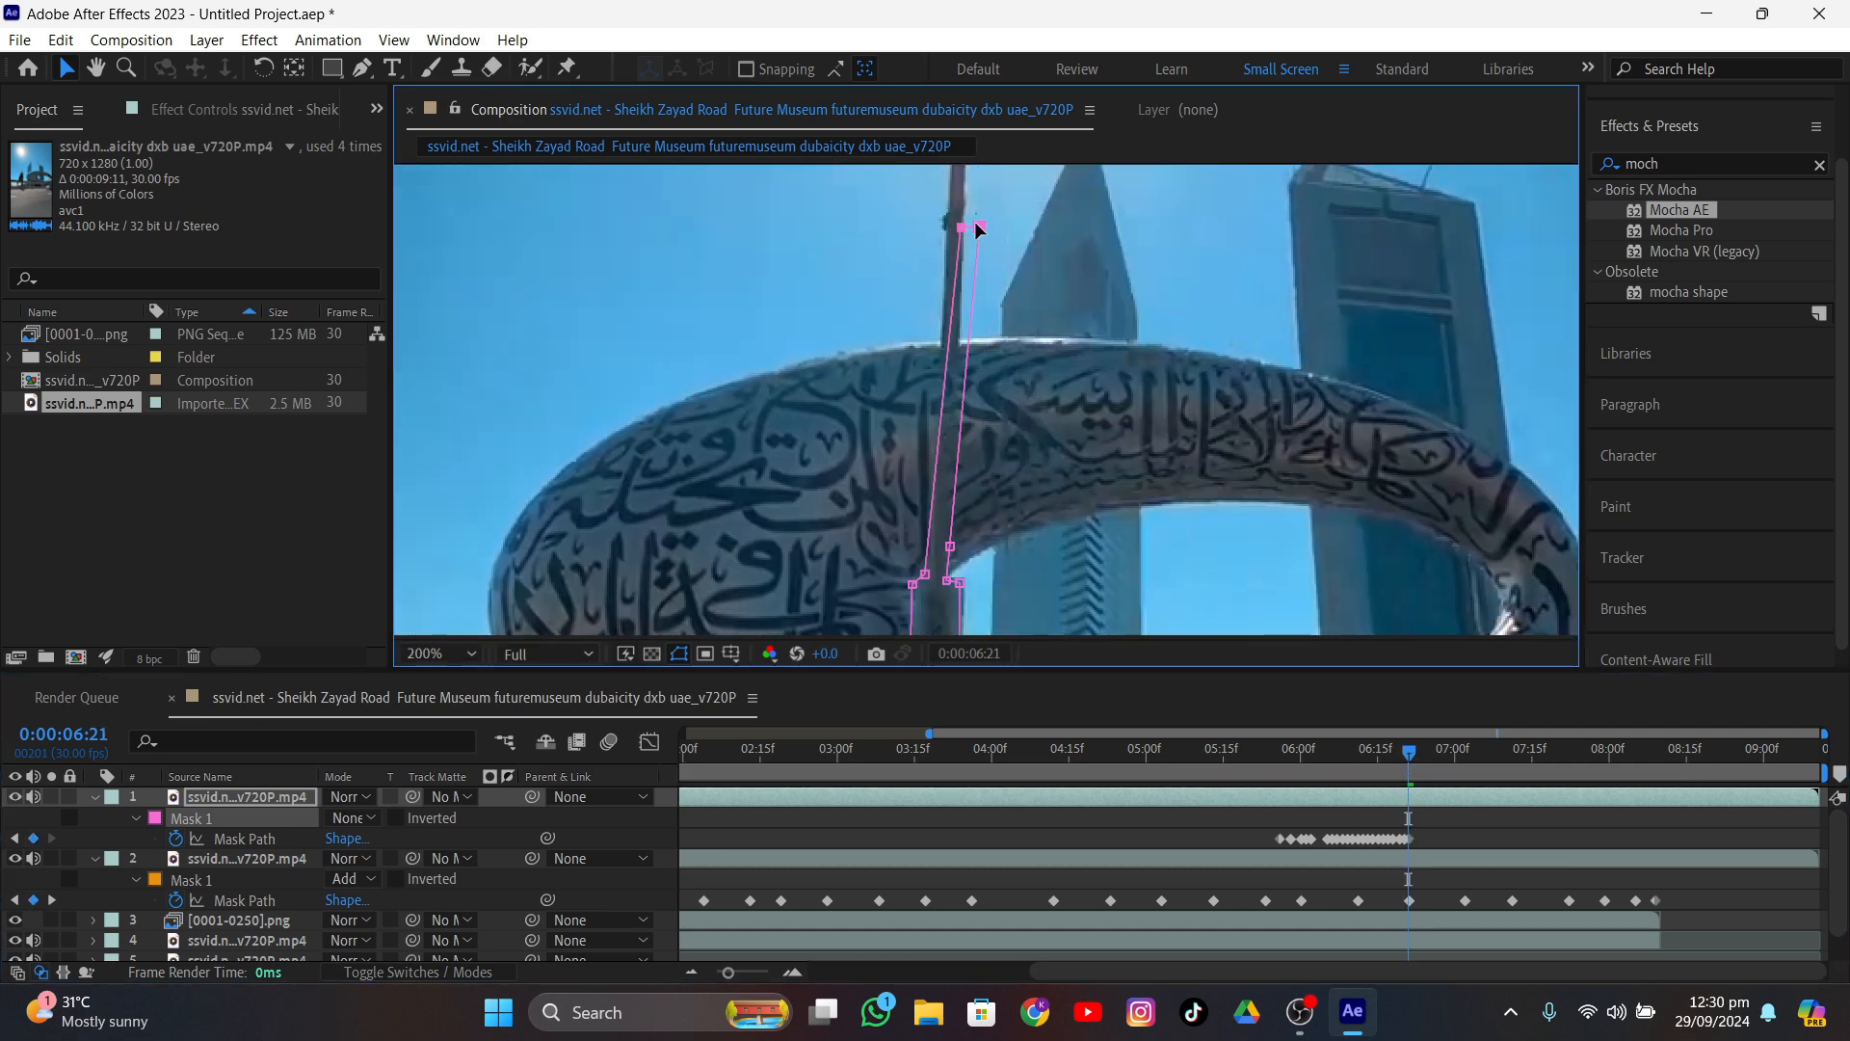
middle_click_drag(949, 540, 933, 261)
- Go to 0:00:06:22 and save the project as Mian
left_click(1412, 752)
key("ctrl+s")
type("Mian")
key("Return")
- At 0:00:06:22, shift the banner and top lamp post points left, and nudge the points where the post meets the banner
left_click_drag(867, 223, 997, 595)
left_click_drag(946, 546, 913, 549)
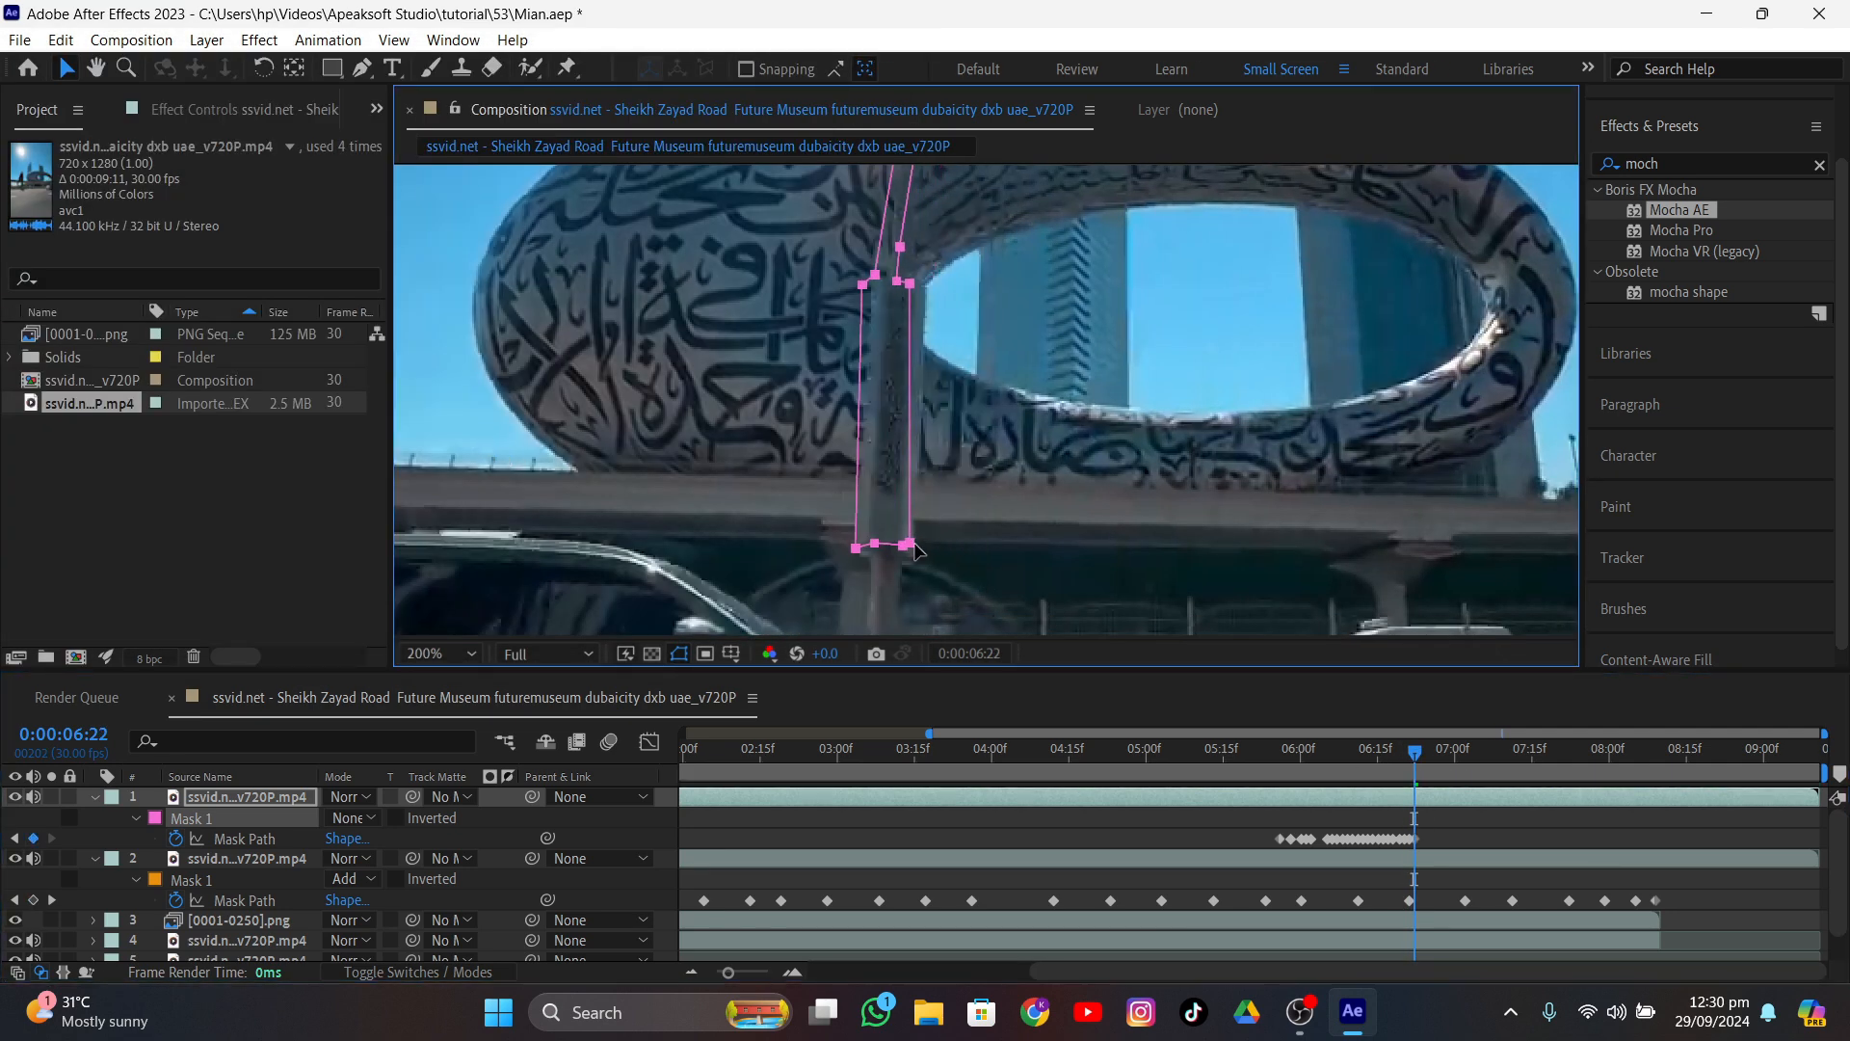
middle_click_drag(920, 260, 925, 584)
left_click_drag(965, 274, 937, 277)
middle_click_drag(872, 419, 863, 294)
left_click_drag(867, 482, 871, 483)
middle_click_drag(952, 526, 924, 316)
left_click_drag(884, 271, 893, 271)
middle_click_drag(863, 277, 875, 384)
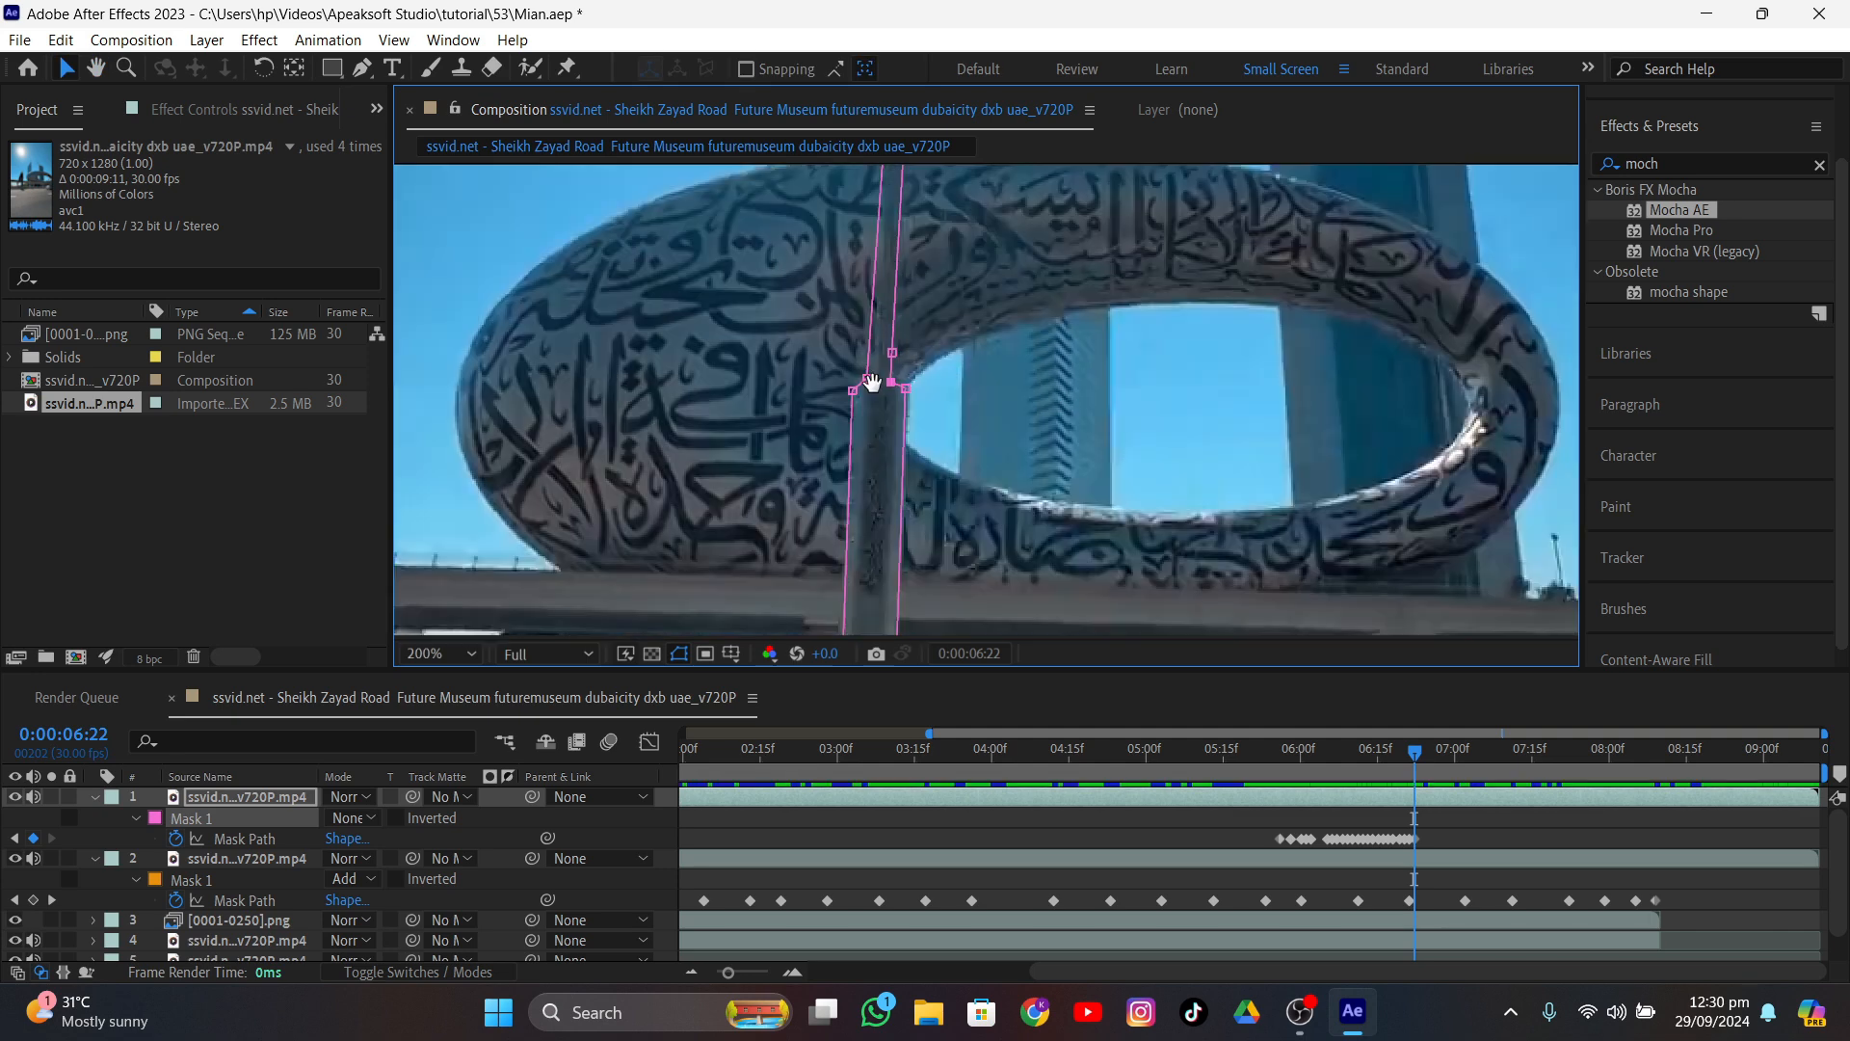
- Go to 0:00:06:23, shift the banner points left, and fit the lamp post's top points and lower left point to the post
scroll(875, 384, "down", 1)
key("Page_Down")
scroll(981, 357, "up", 1)
left_click_drag(977, 511, 958, 511)
middle_click_drag(969, 253, 944, 588)
left_click_drag(932, 204, 1005, 246)
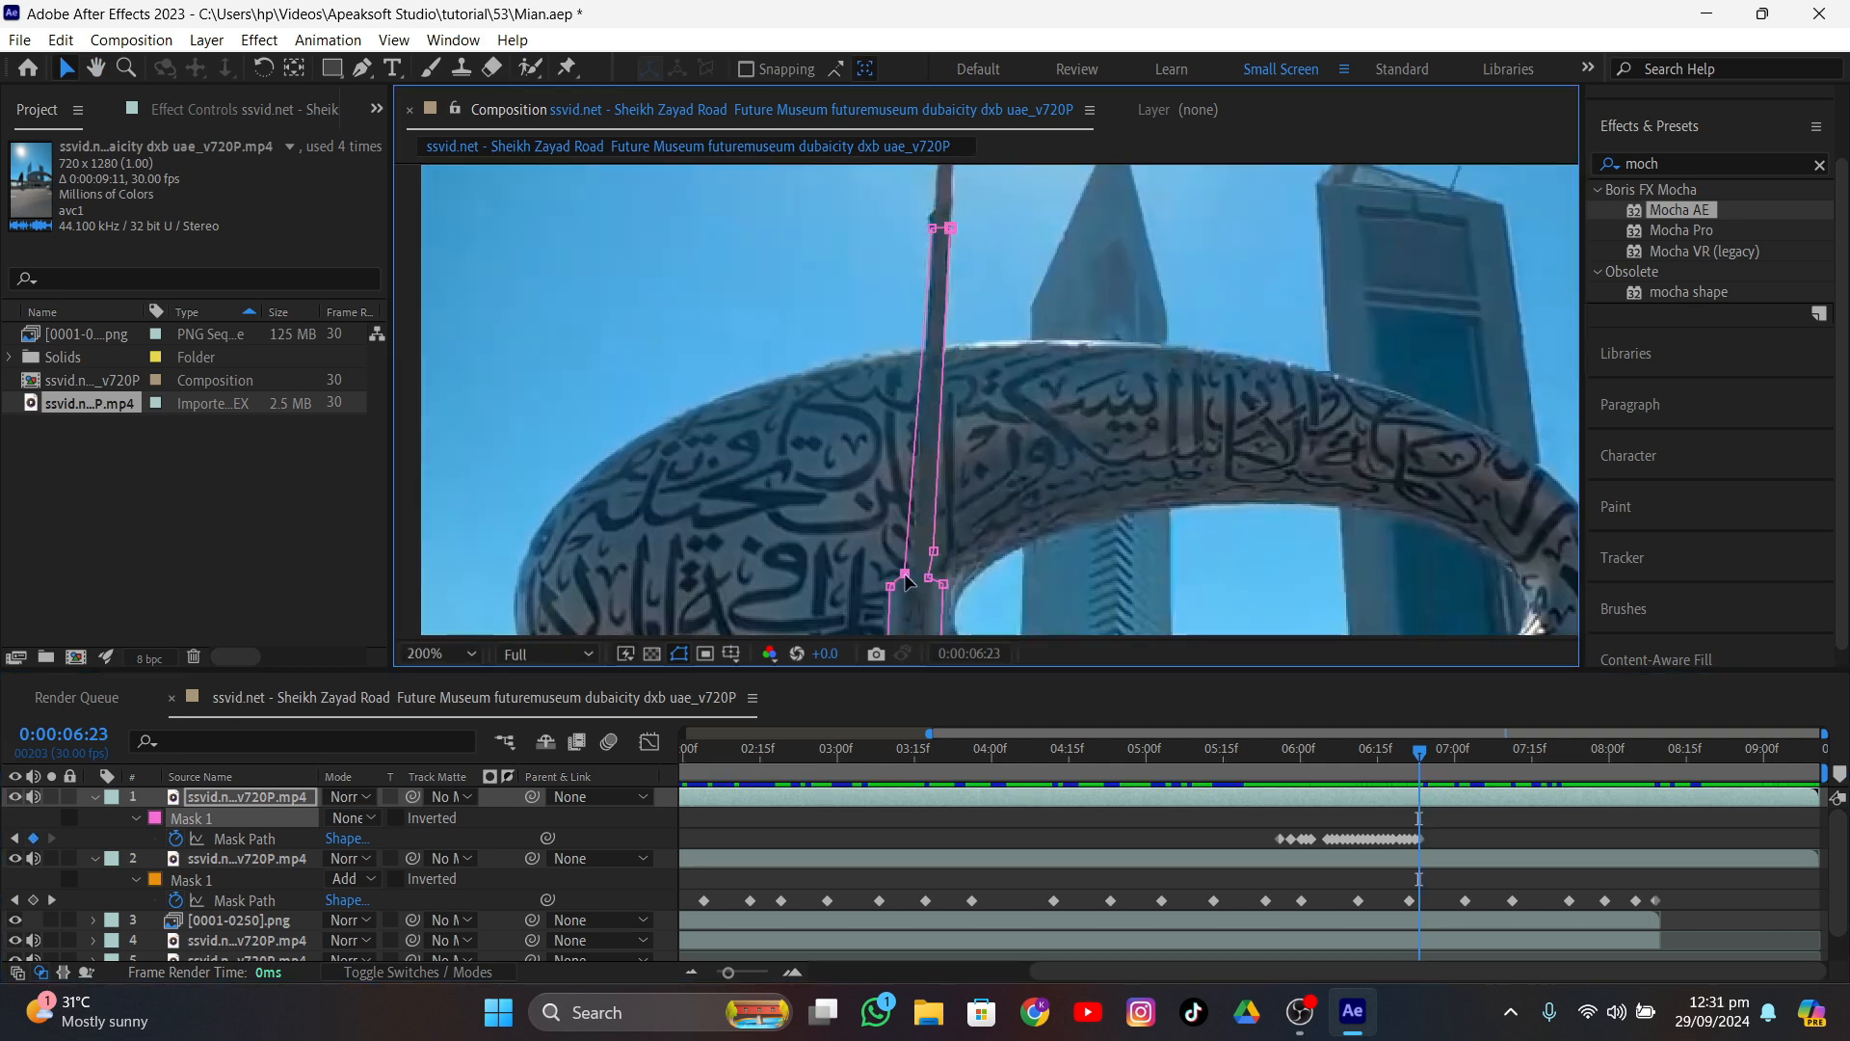
left_click_drag(905, 575, 909, 573)
- Go to 0:00:06:24, select the banner mask's lower points and move them left onto the banner
middle_click_drag(908, 575, 930, 278)
left_click(1424, 752)
left_click_drag(913, 176, 1012, 588)
left_click_drag(933, 559, 914, 560)
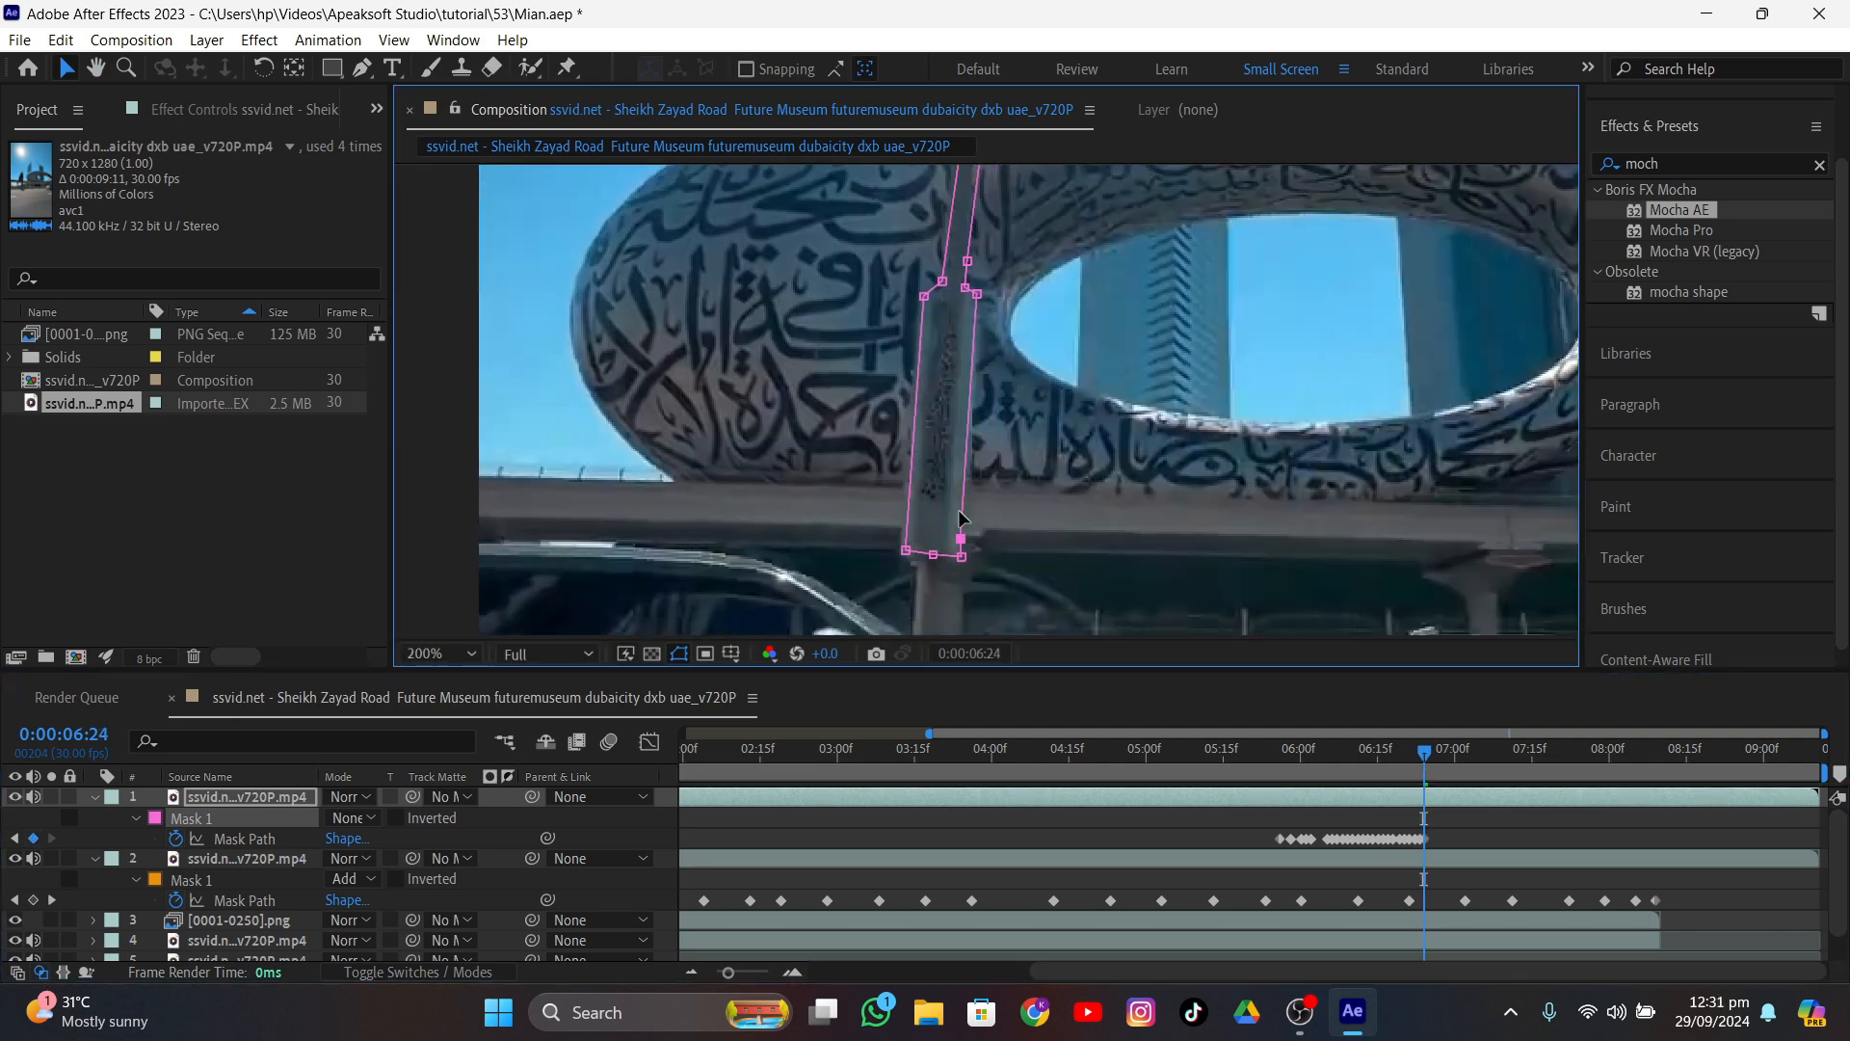
mouse_move(974, 260)
middle_mouse_down()
mouse_move(943, 520)
mouse_move(974, 273)
middle_mouse_up()
- Go to 0:00:06:25, shift the banner mask's points left onto the banner and align the top lamp post points with the post
left_click(1429, 753)
left_click_drag(855, 289, 1016, 627)
left_click_drag(918, 587, 890, 587)
middle_click_drag(872, 417, 884, 619)
left_click_drag(962, 253, 925, 253)
middle_click_drag(981, 470, 939, 240)
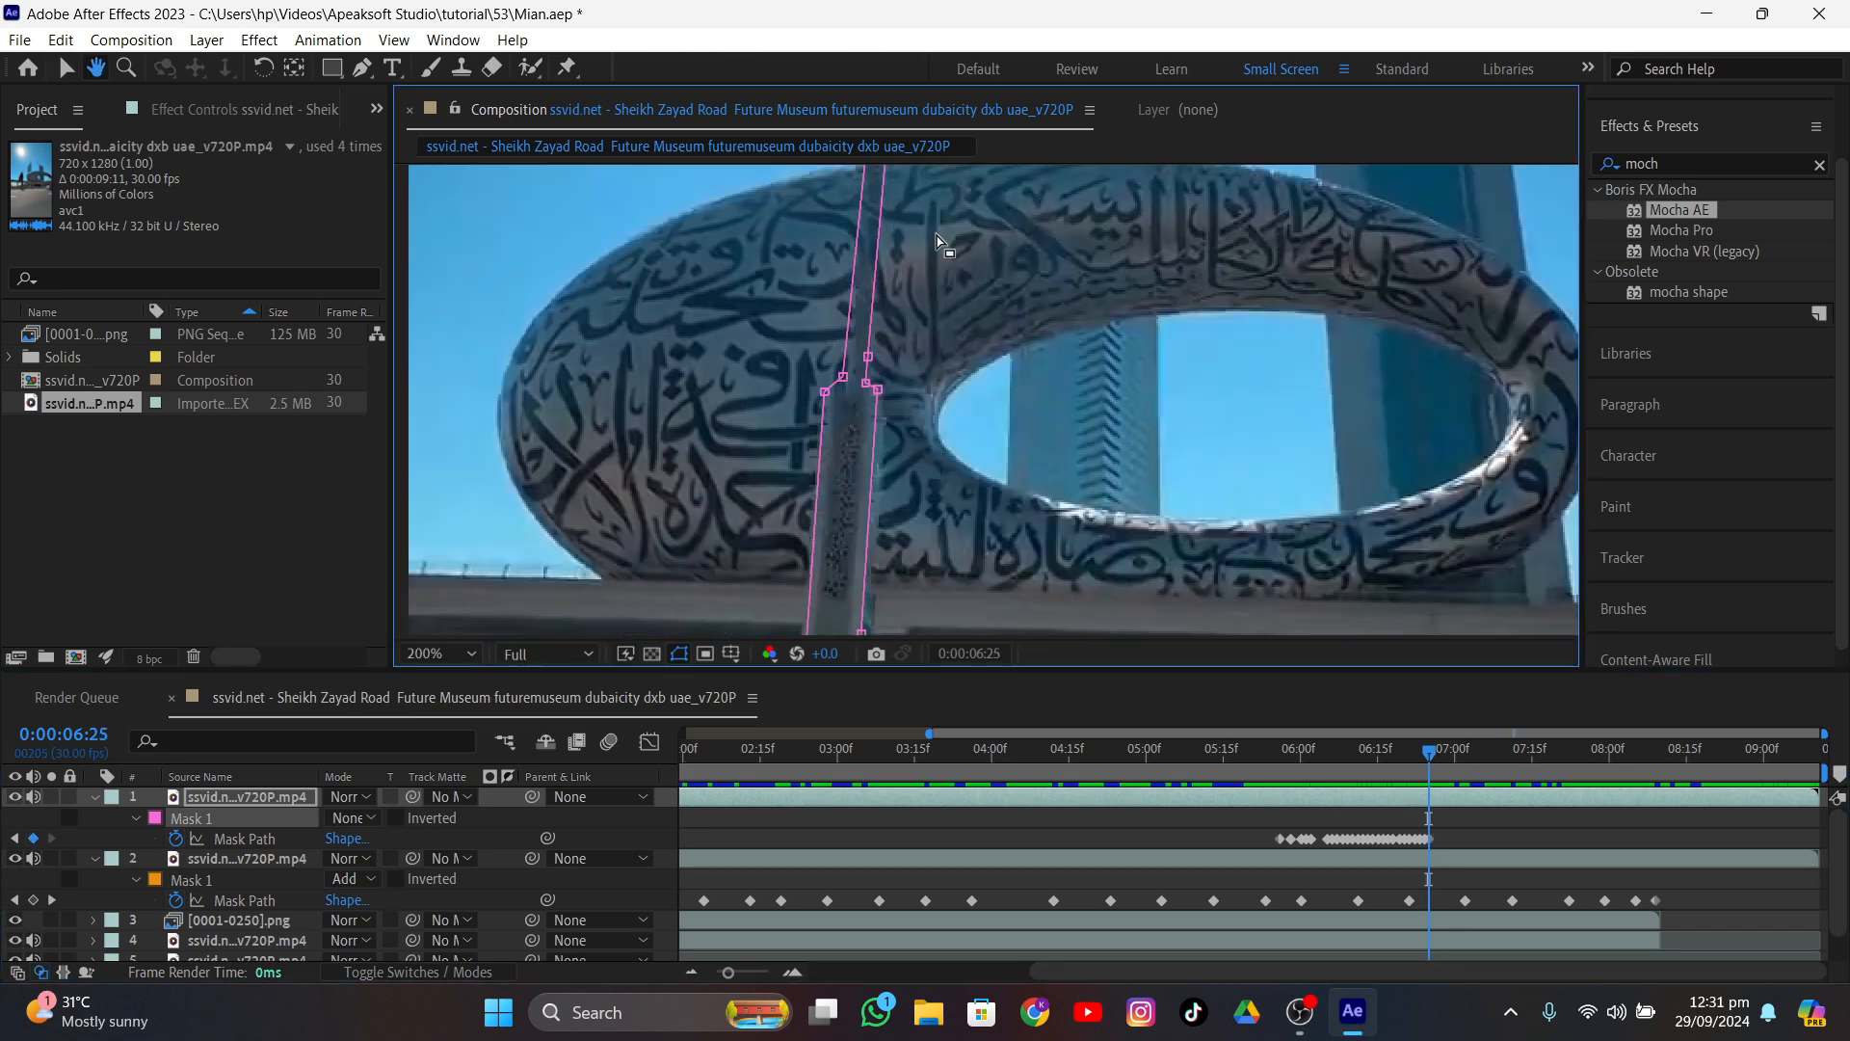
- Go to 0:00:06:26, fit the mask's banner and top lamp post points, and nudge the banner's upper left points inward
left_click_drag(1429, 753, 1435, 753)
middle_click_drag(891, 617, 943, 439)
left_click_drag(853, 171, 860, 455)
middle_click_drag(911, 223, 912, 320)
left_click_drag(876, 309, 889, 332)
middle_click_drag(899, 179, 895, 549)
left_click_drag(872, 192, 1012, 318)
left_click_drag(949, 256, 896, 256)
middle_click_drag(896, 540, 882, 324)
left_click_drag(822, 448, 829, 442)
left_click_drag(804, 464, 809, 462)
middle_click_drag(886, 540, 861, 359)
- Go to 0:00:06:27 and move the banner mask's points left, fitting the top lamp post points to the post
left_click_drag(1435, 749, 1439, 749)
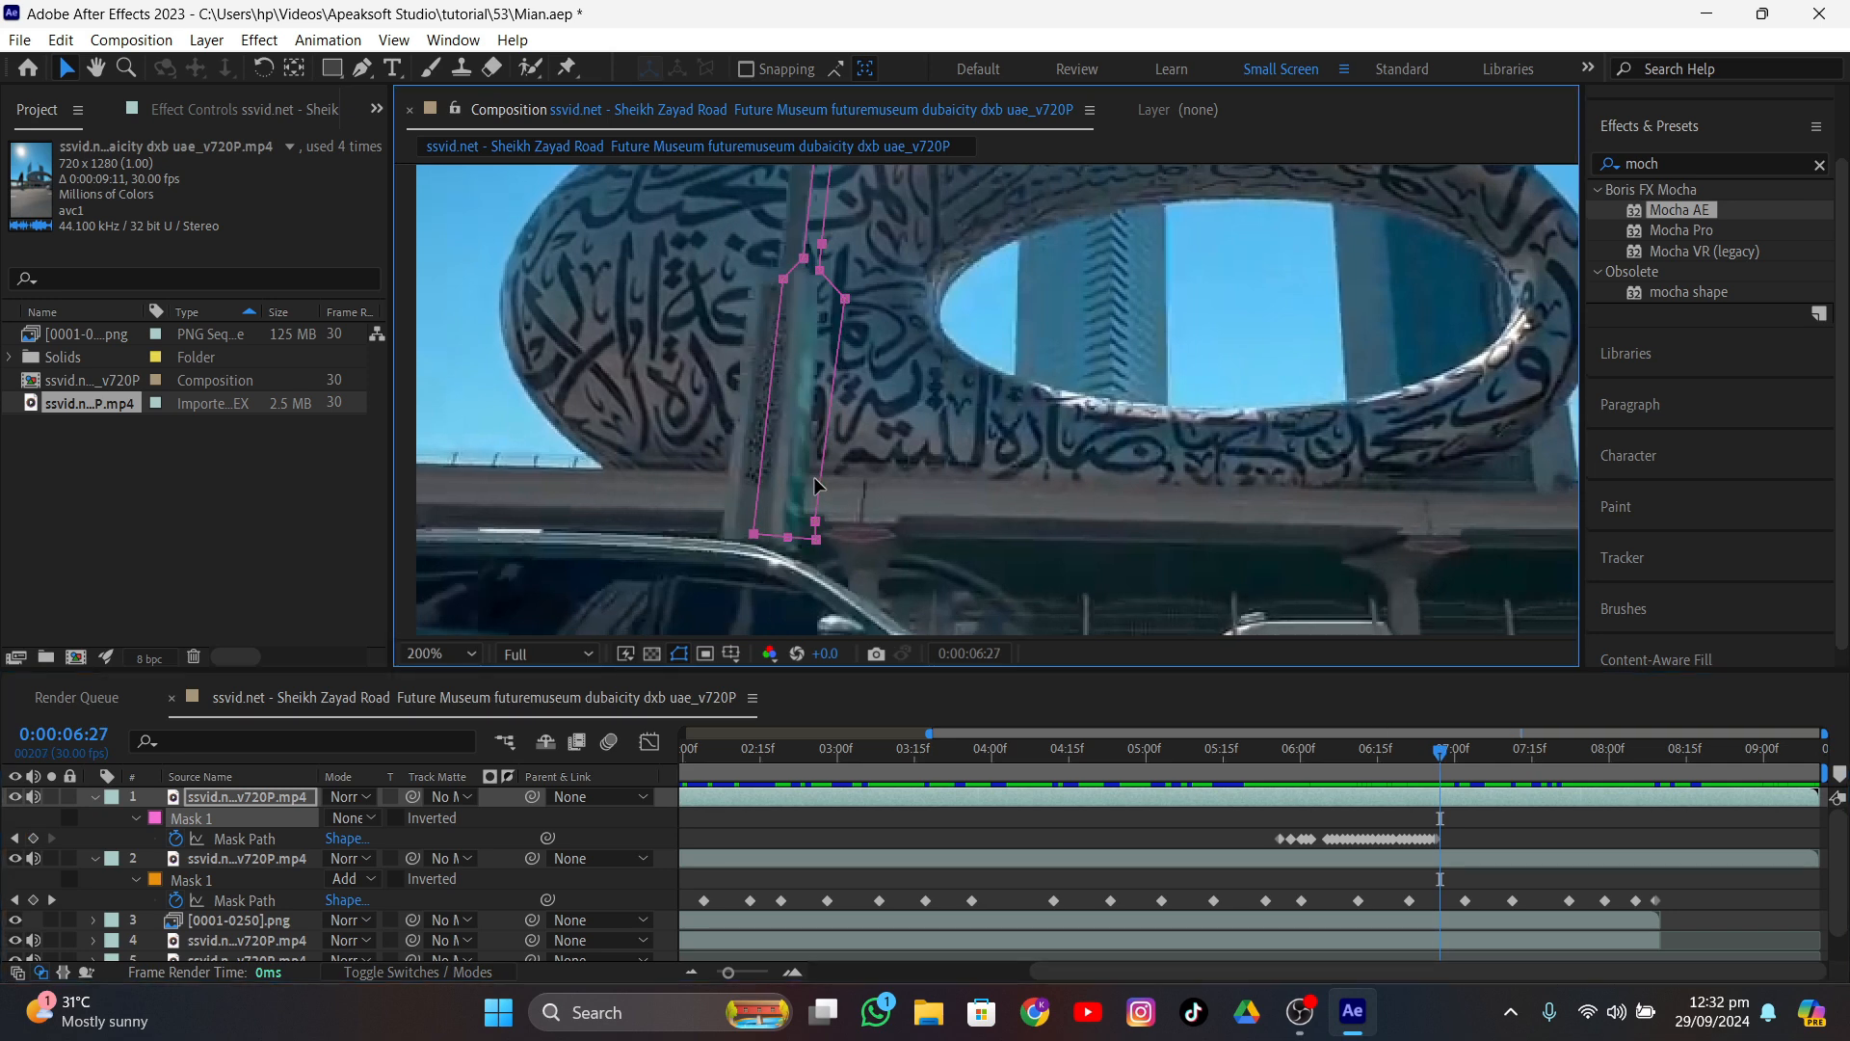
middle_click_drag(800, 289, 771, 492)
middle_click_drag(800, 289, 766, 520)
left_click_drag(737, 323, 838, 409)
left_click_drag(796, 363, 768, 363)
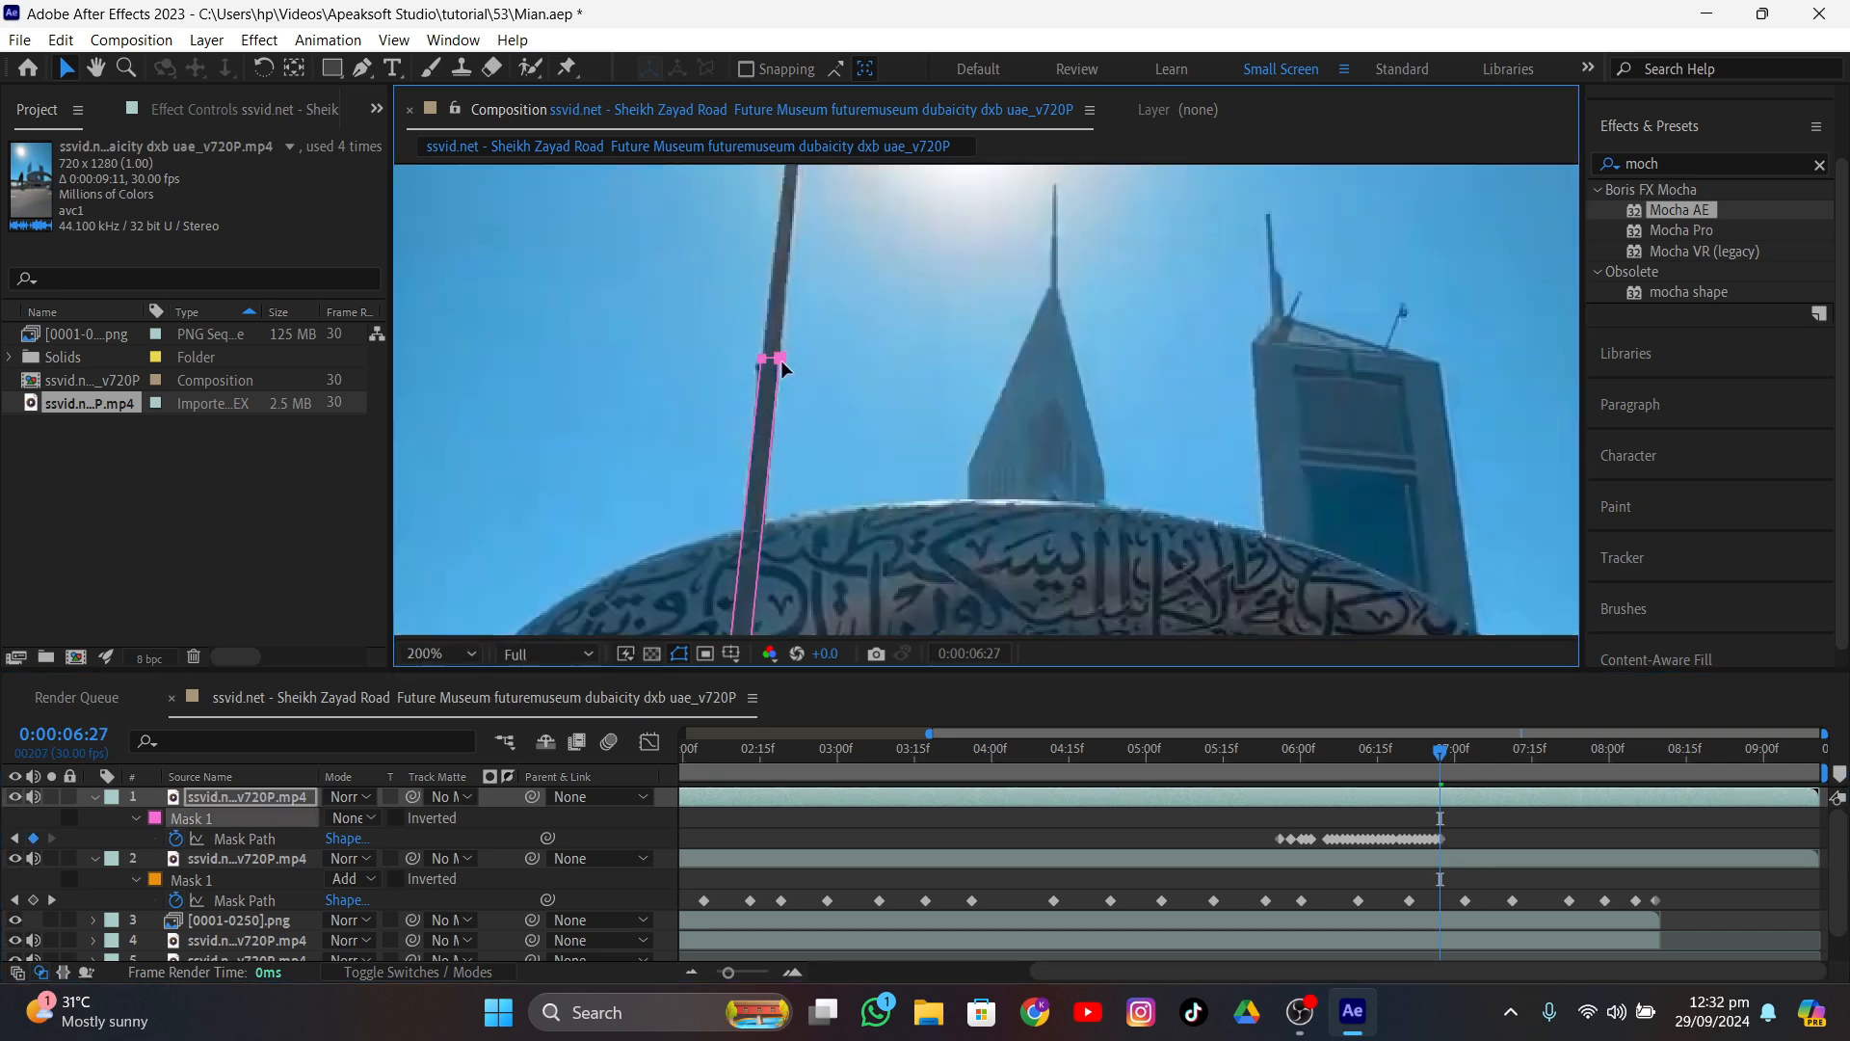
- Go to 0:00:06:28, select the banner mask's points and shift them left onto the banner
scroll(828, 414, "down", 1)
left_click_drag(1440, 749, 1444, 749)
left_click_drag(809, 366, 949, 588)
left_click_drag(879, 403, 863, 402)
middle_click_drag(896, 217, 894, 310)
- Go to 0:00:06:29, shift the mask's banner points left and fit the banner's bottom edge and upper right corner points
left_click_drag(1444, 750, 1449, 749)
middle_click_drag(785, 490, 813, 421)
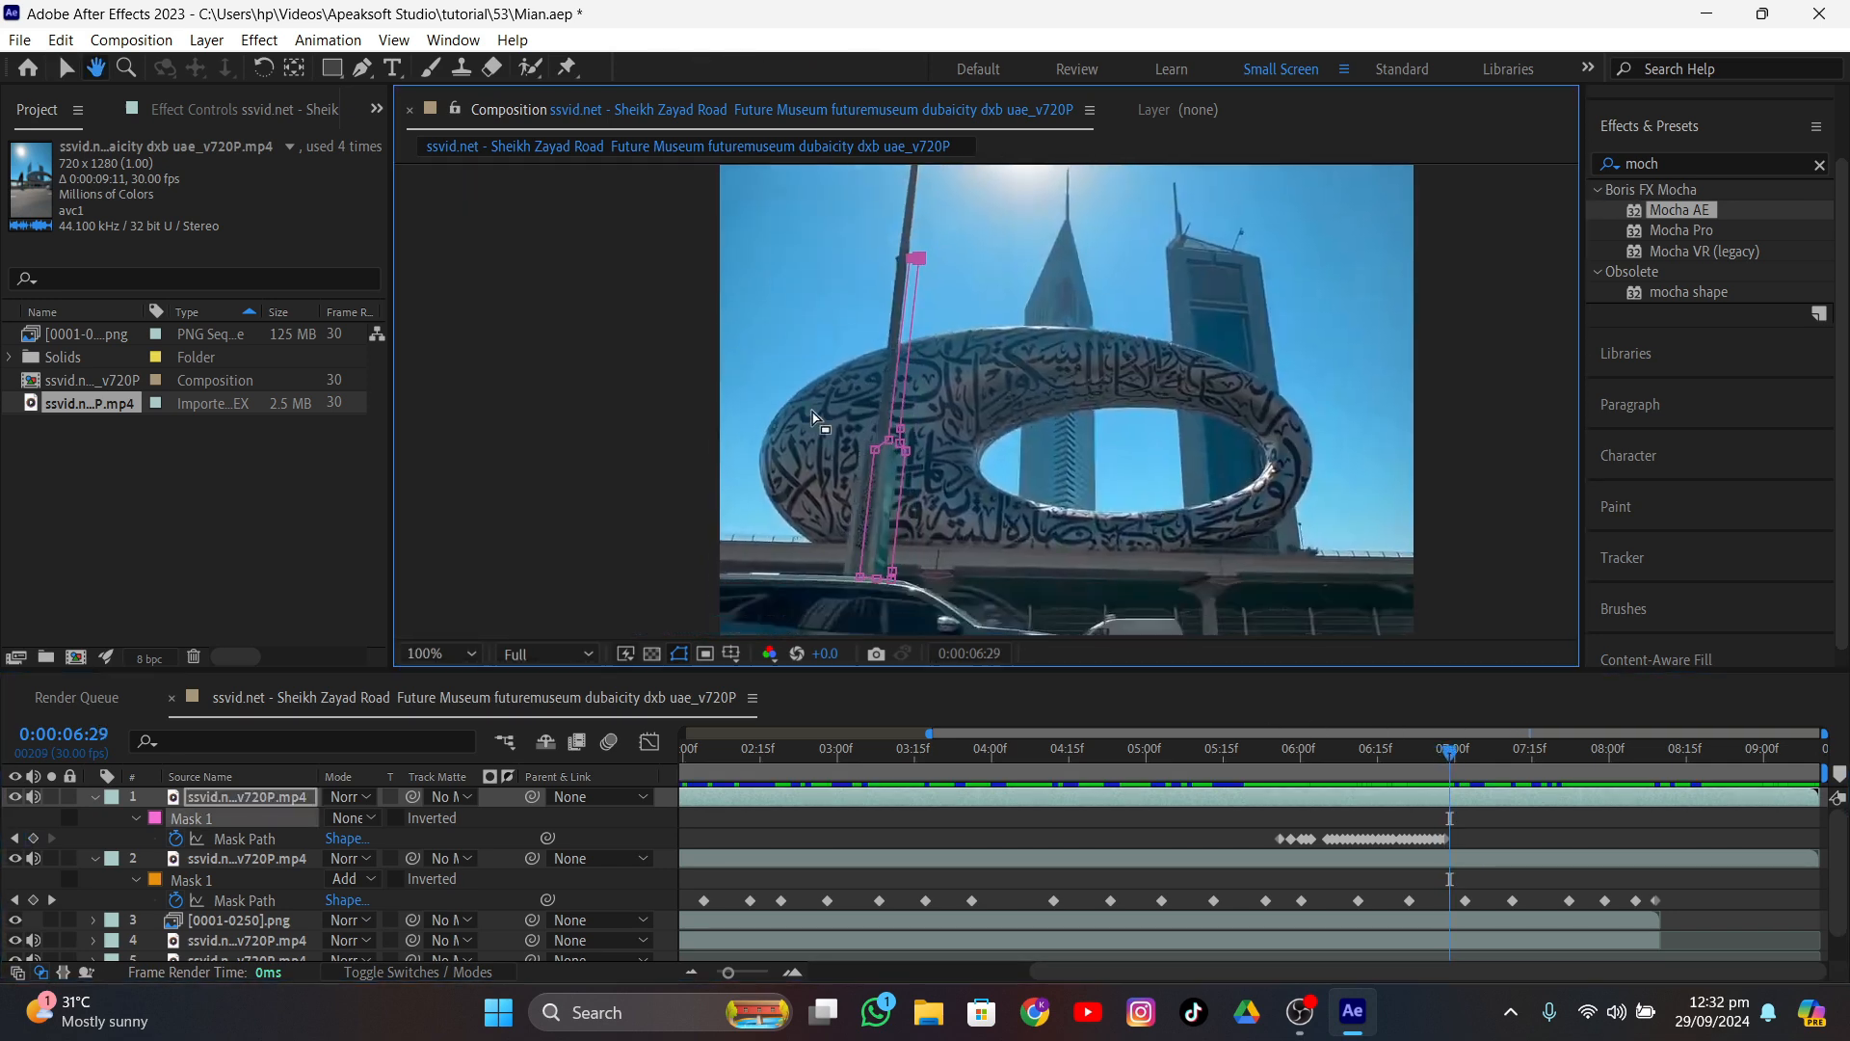
left_click_drag(829, 386, 954, 597)
left_click_drag(899, 474, 887, 474)
scroll(903, 603, "up", 1)
left_click_drag(757, 428, 782, 531)
key("ctrl+z")
left_click_drag(826, 509, 816, 536)
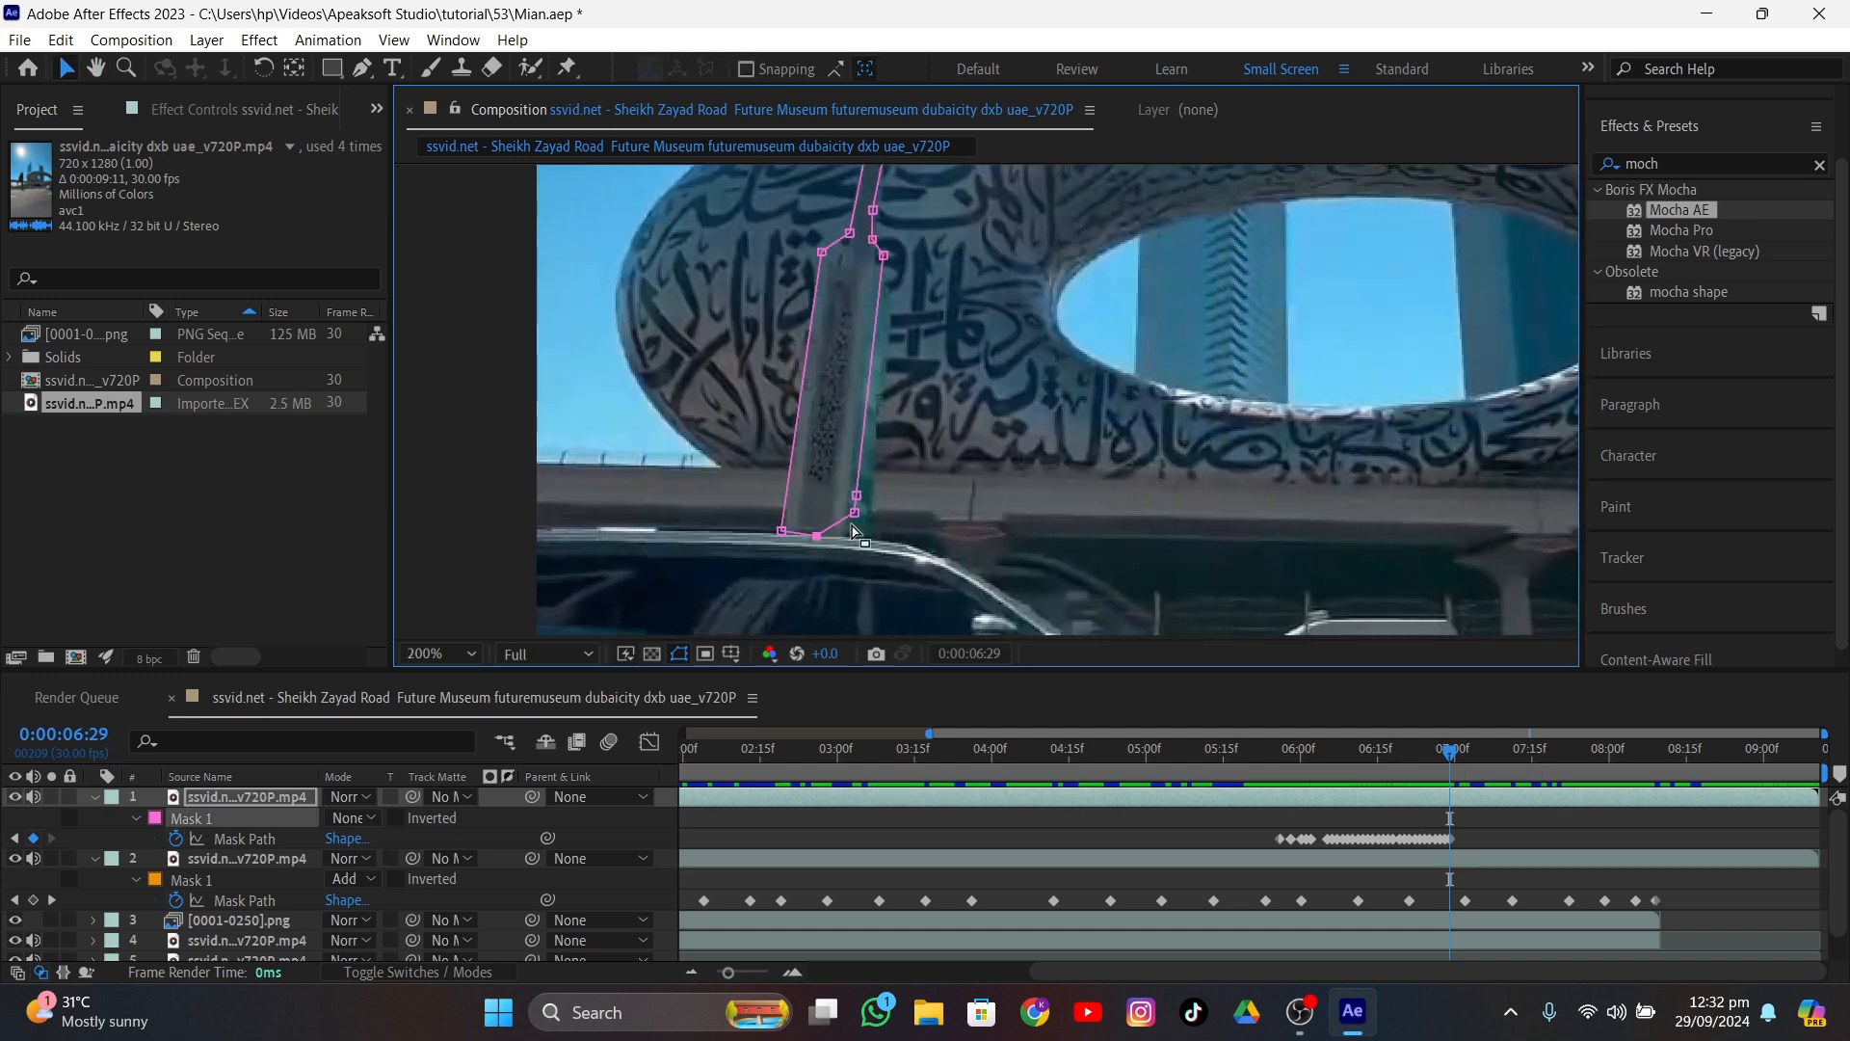
left_click(883, 254)
- Step back through the preceding frames and refine the banner mask's right edge points
key("Page_Up")
key("Page_Up")
key("Page_Up")
key("Page_Up")
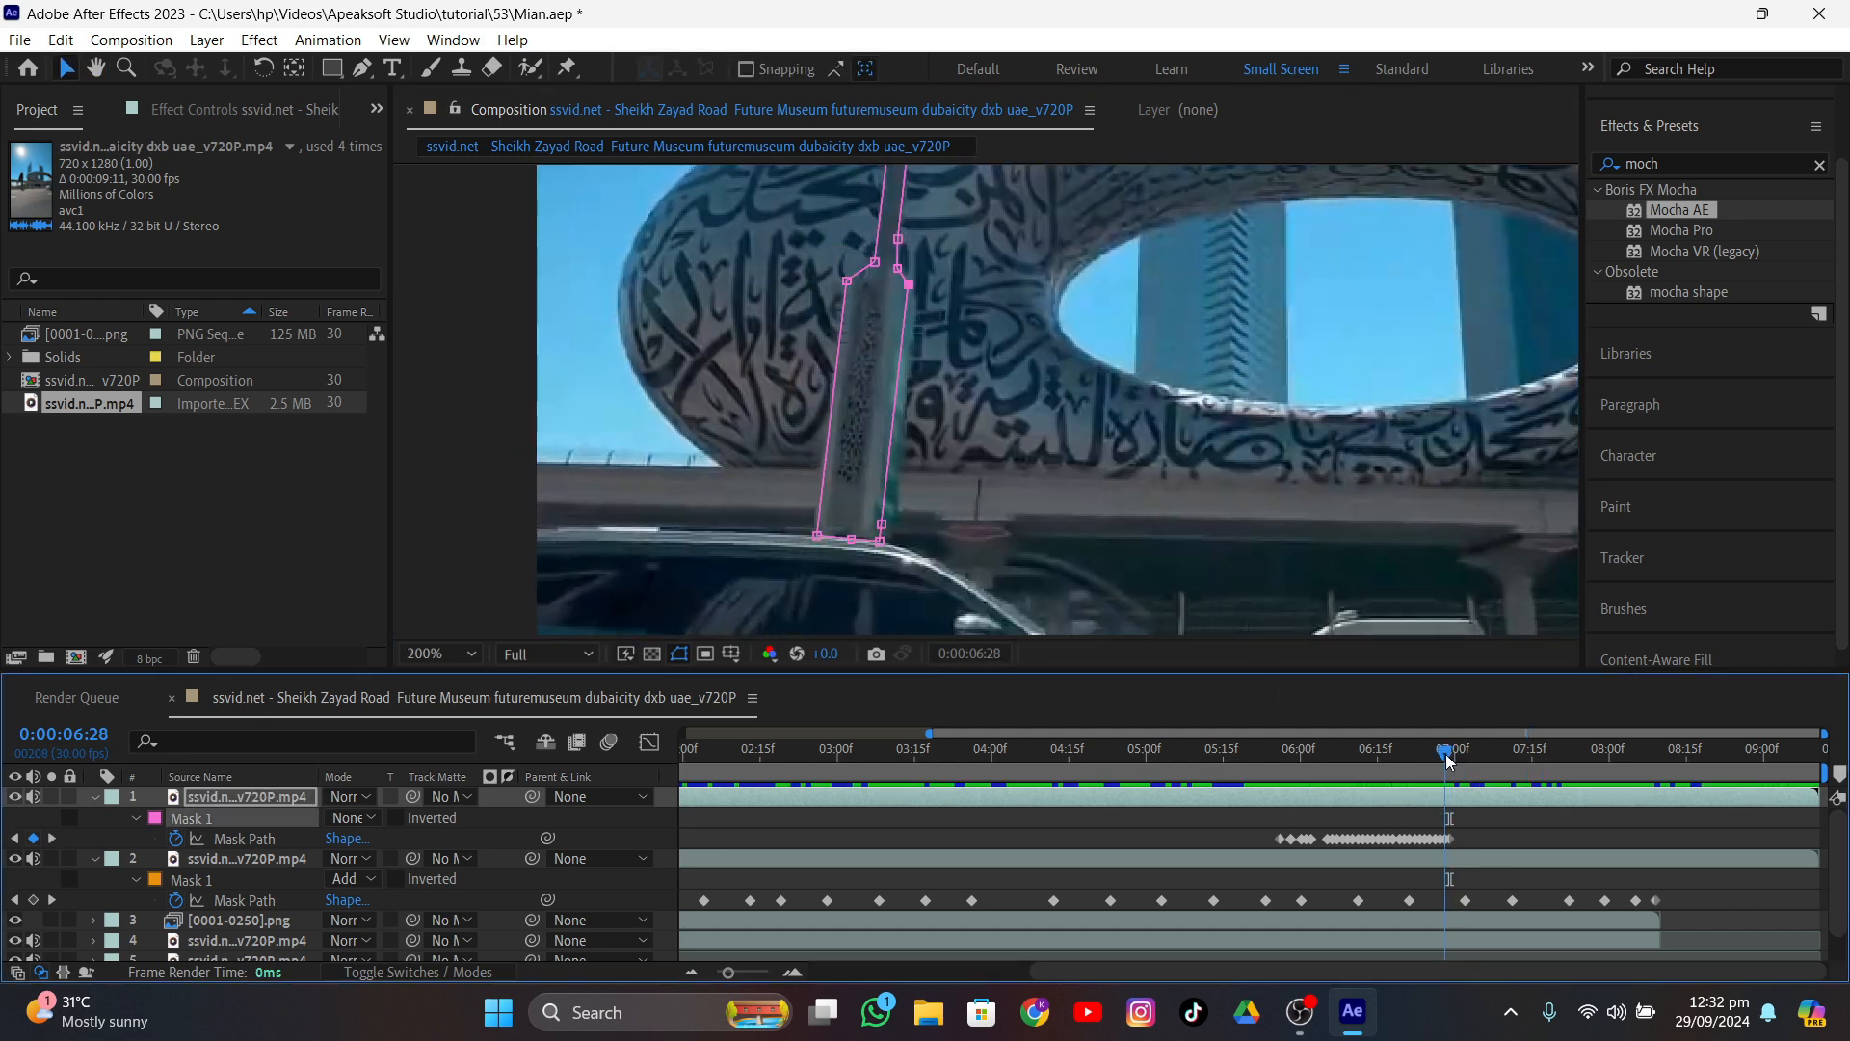
left_click_drag(990, 538, 999, 538)
key("Page_Down")
left_click_drag(1006, 276, 933, 567)
- Advance to 0:00:07:00 and fit the banner mask's points around the banner
key("Page_Down")
key("Page_Down")
key("Page_Down")
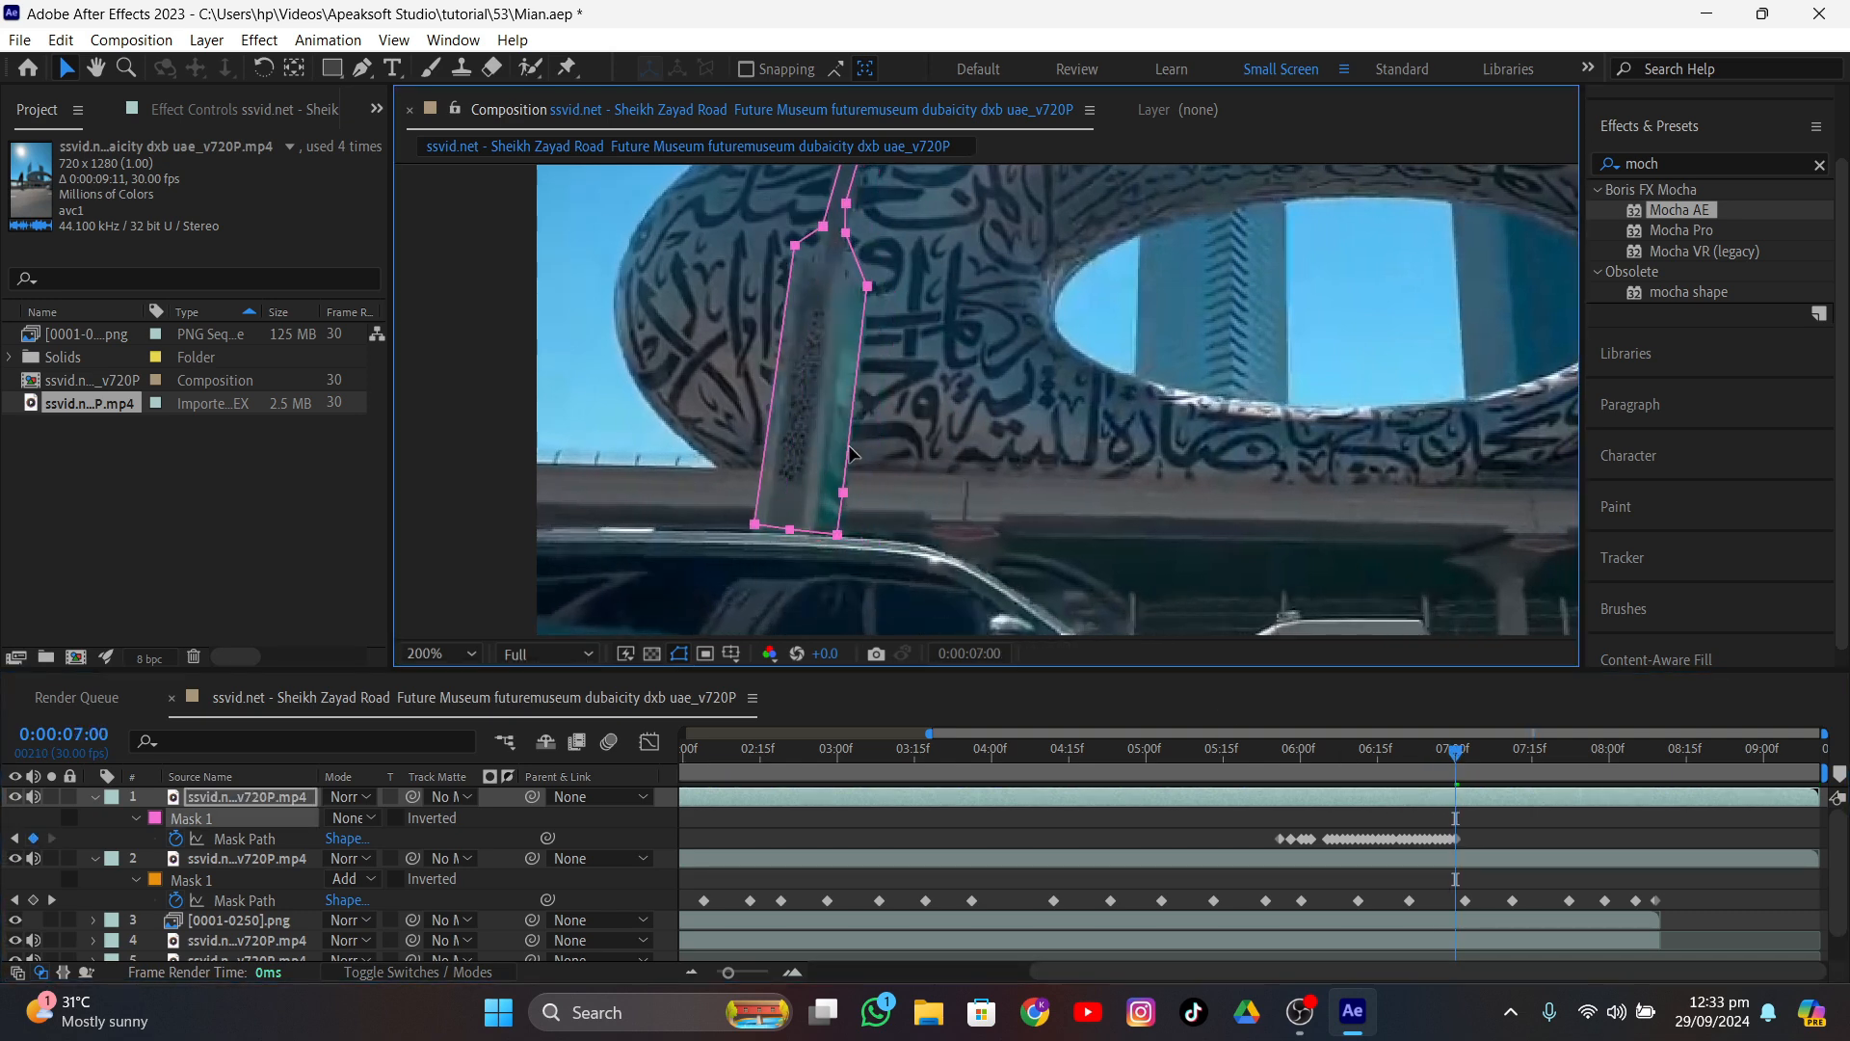
key("Page_Down")
middle_click_drag(833, 468, 761, 208)
middle_click_drag(746, 414, 787, 250)
- Go to 0:00:07:01 and shift the banner mask's points left onto the banner and lamp post
key("Page_Down")
left_click_drag(722, 462, 670, 463)
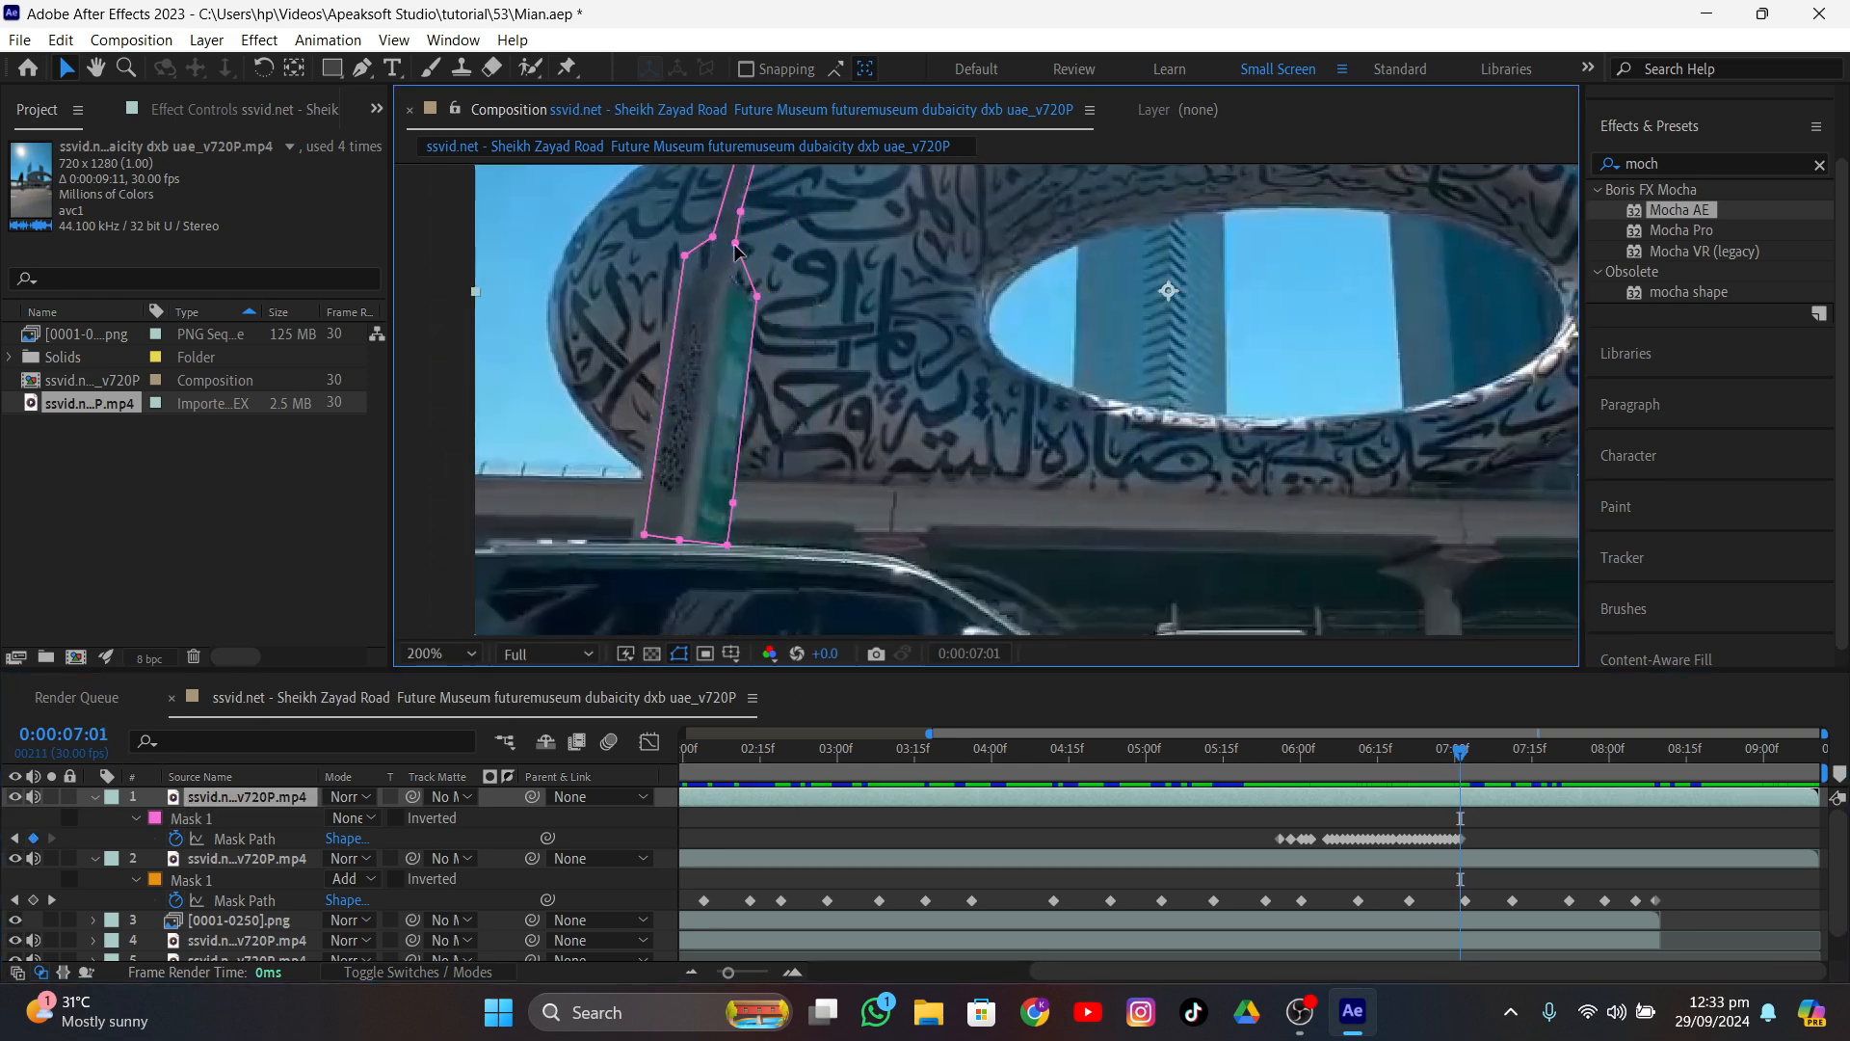
middle_click_drag(829, 174, 781, 631)
middle_click_drag(807, 540, 807, 196)
- Go to 0:00:07:02, shift the banner mask's points left, and refine the lamp post points and the banner's upper left points
left_click(1464, 750)
middle_click_drag(617, 578, 735, 444)
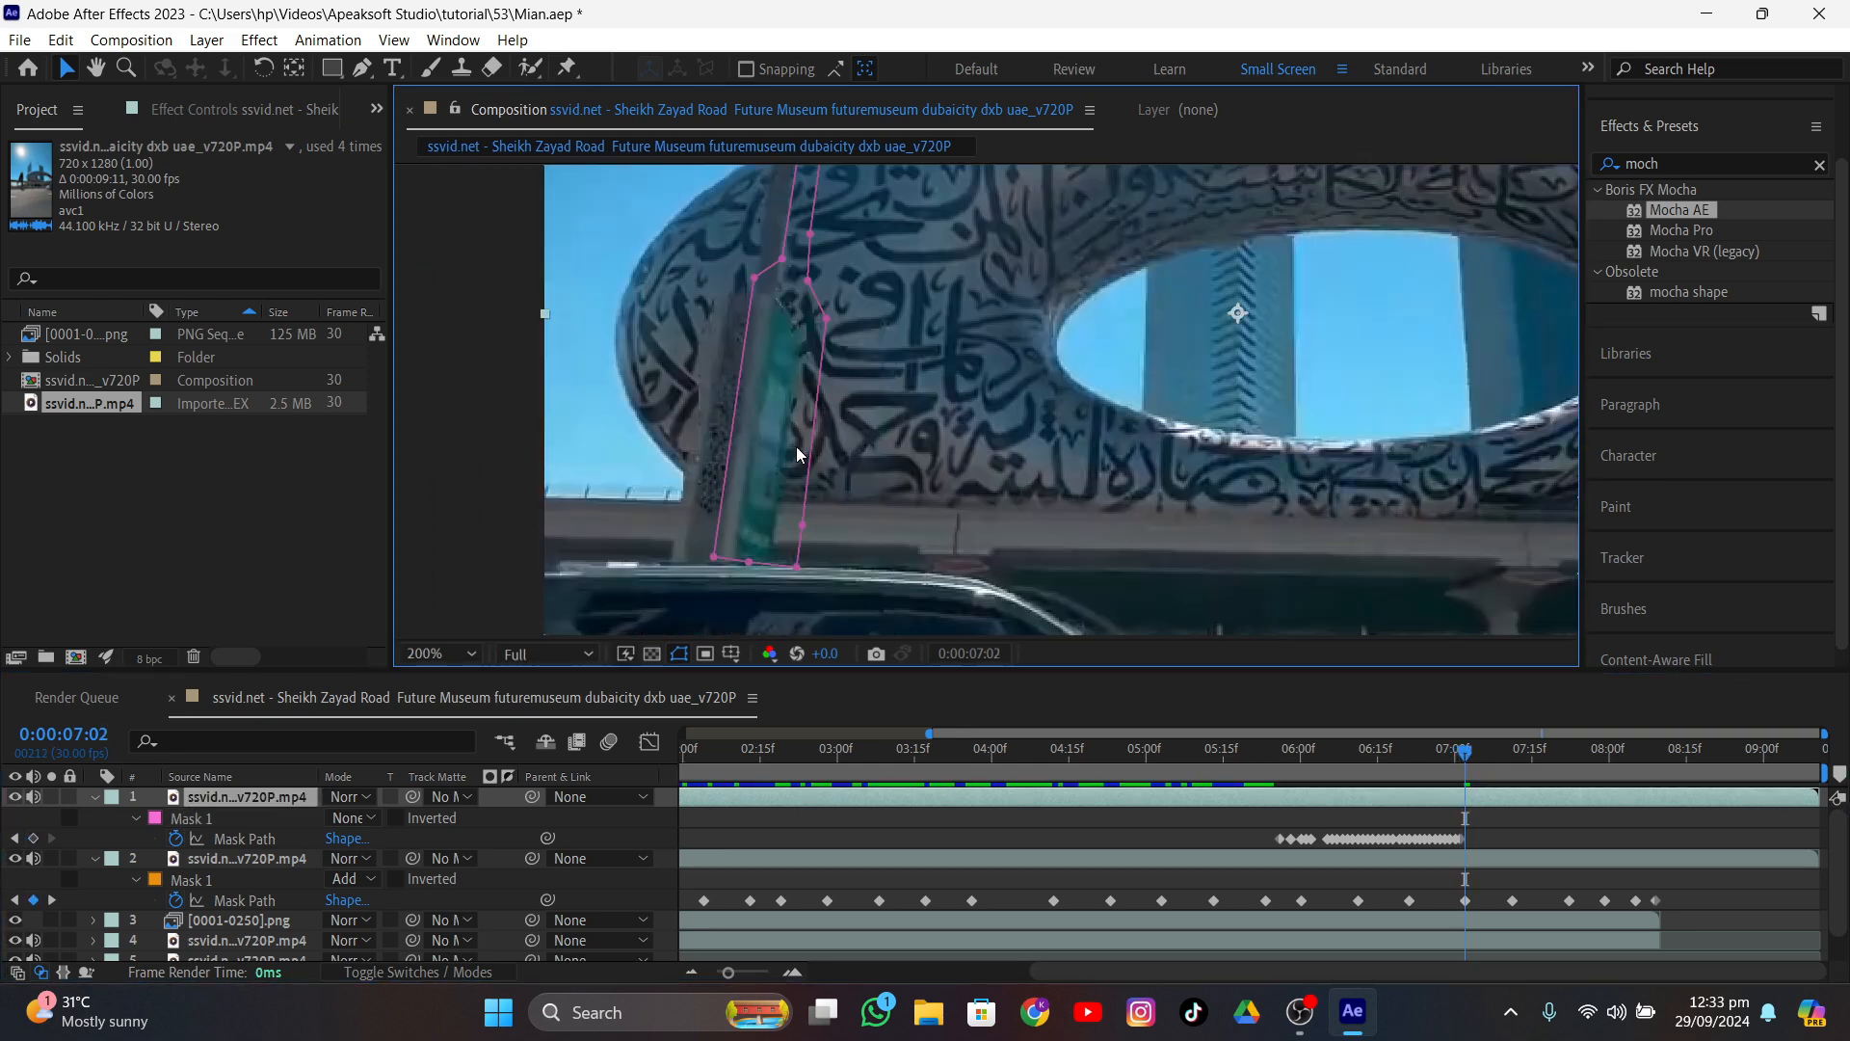
left_click(190, 818)
middle_click_drag(819, 540, 852, 1000)
middle_click_drag(784, 273, 790, 284)
left_click_drag(820, 498, 791, 501)
middle_click_drag(811, 309, 790, 457)
middle_click_drag(790, 366, 782, 554)
left_click_drag(768, 549, 777, 549)
middle_click_drag(783, 434, 789, 302)
left_click_drag(713, 472, 725, 481)
left_click_drag(741, 454, 749, 472)
- Go to 0:00:07:03, move the banner mask's points left and fit the top lamp post points to the post
left_click(1471, 750)
middle_click_drag(771, 501, 828, 395)
left_click_drag(840, 366, 814, 363)
middle_click_drag(819, 290, 775, 557)
left_click_drag(831, 258, 839, 258)
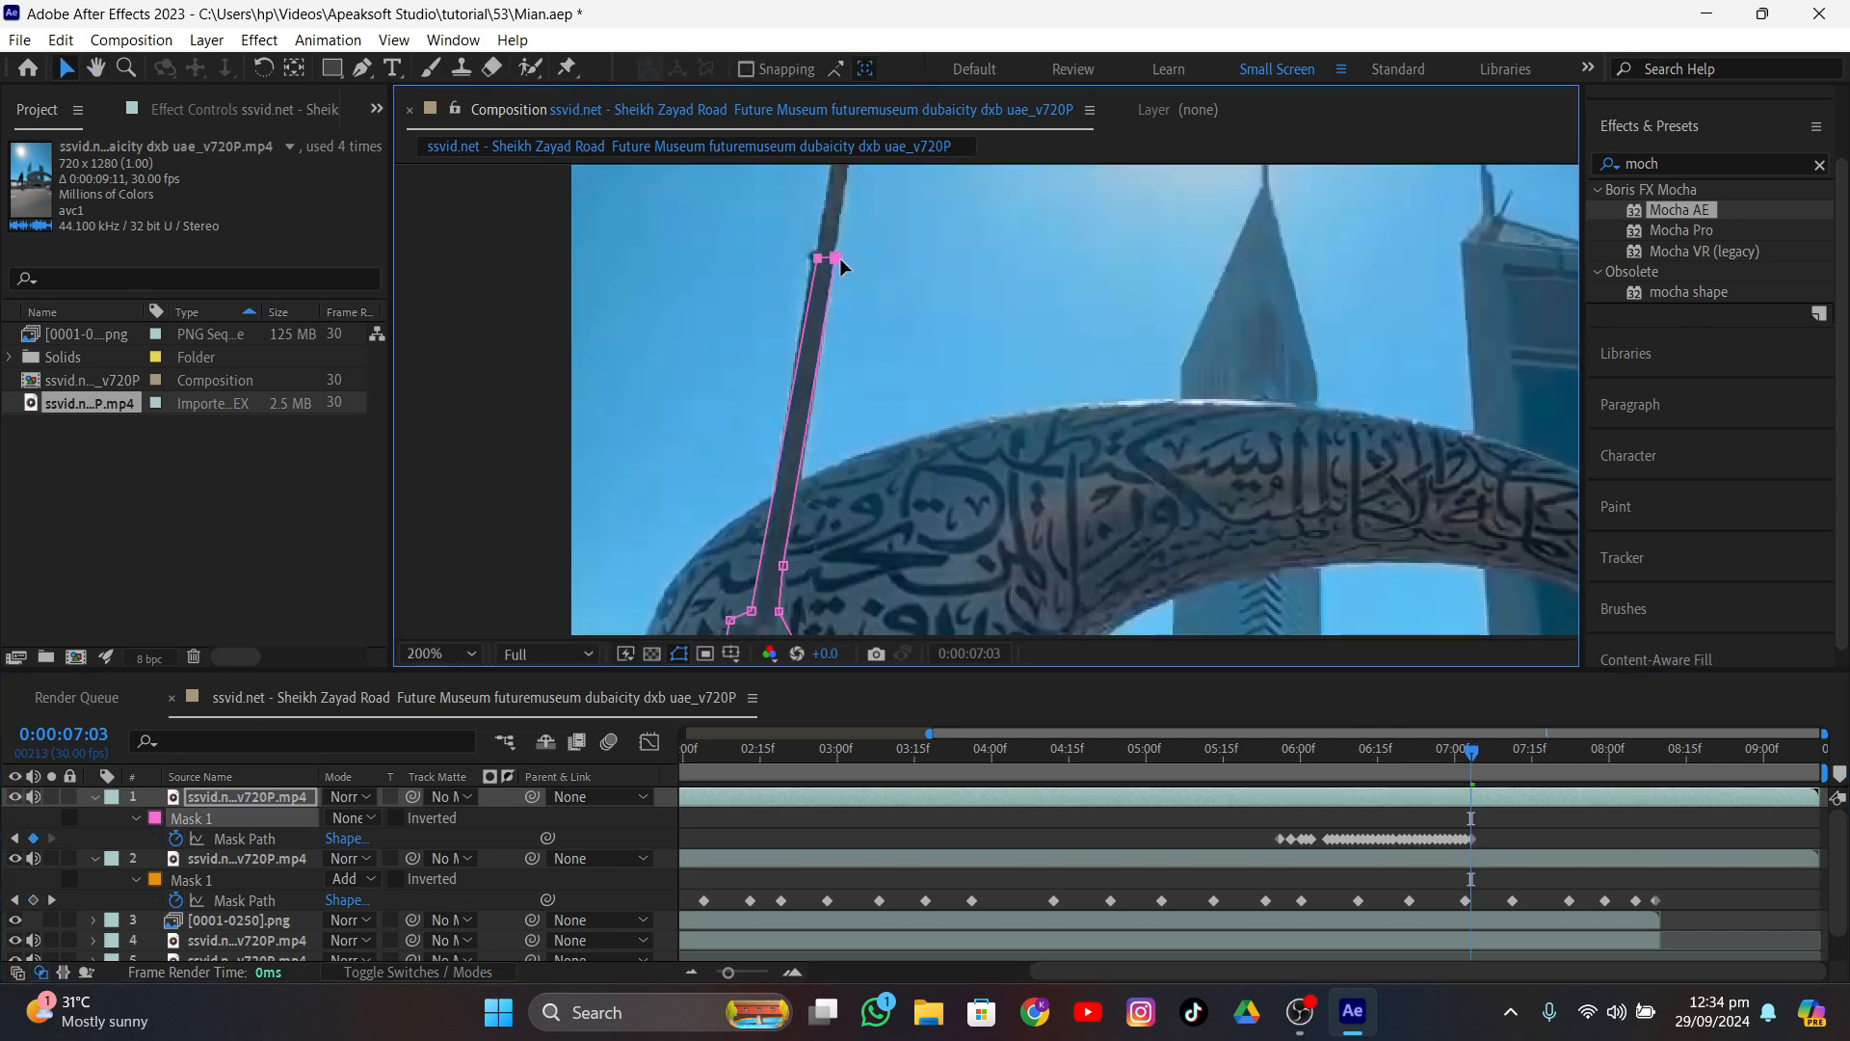
middle_click_drag(844, 438, 815, 252)
- Go to 0:00:07:04, shift the banner mask's points left onto the banner and adjust the top lamp post points
scroll(819, 260, "down", 1)
left_click(1476, 752)
left_click_drag(877, 349, 864, 349)
mouse_move(866, 220)
left_mouse_down()
mouse_move(917, 253)
mouse_move(885, 236)
left_mouse_up()
- Go to 0:00:07:05, shift the banner mask left onto the banner, and refit its upper corner and top lamp post points
left_click(1481, 751)
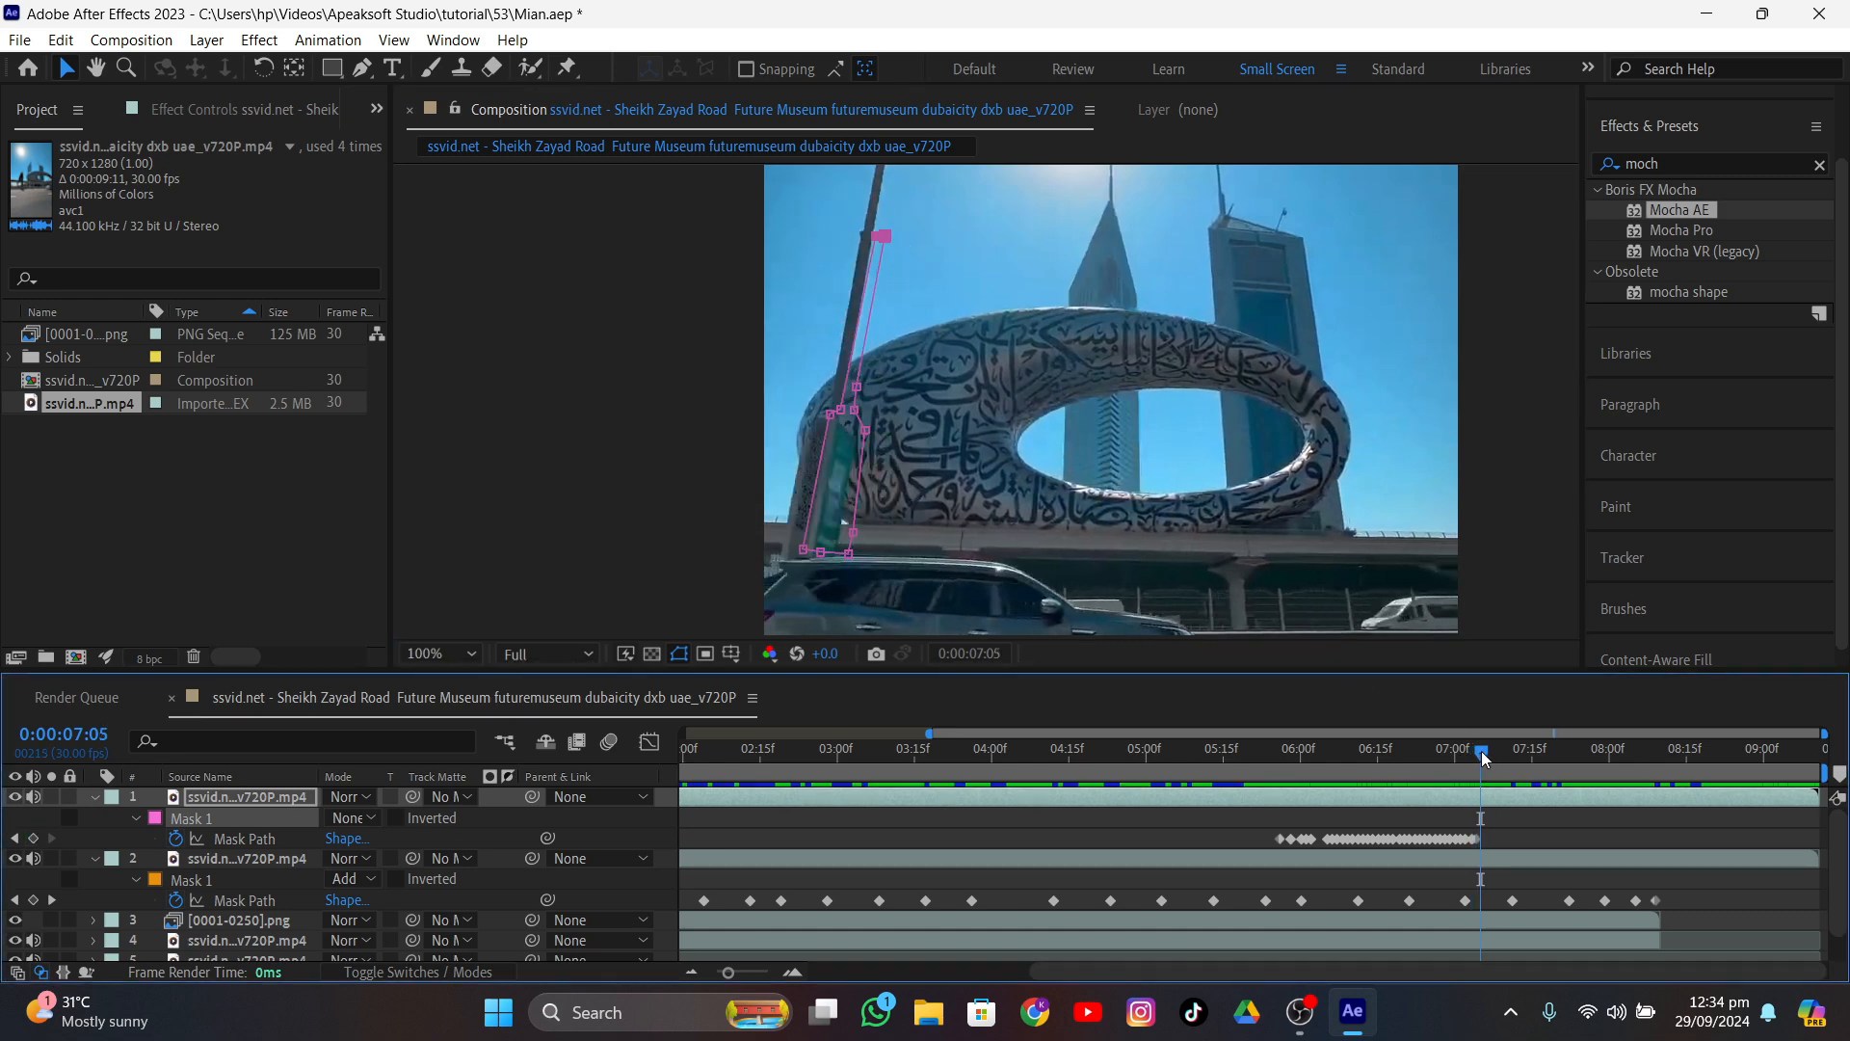
scroll(816, 502, "up", 2)
left_click_drag(831, 352, 749, 334)
left_click_drag(929, 199, 979, 242)
middle_click_drag(940, 489, 912, 372)
left_click_drag(839, 570, 871, 590)
left_click_drag(719, 566, 711, 596)
scroll(674, 501, "down", 1)
middle_click_drag(654, 430, 748, 668)
left_click_drag(859, 486, 811, 504)
middle_click_drag(915, 346, 912, 474)
left_click_drag(947, 265, 886, 273)
- Go to 0:00:07:06 and shift the banner mask's points left onto the banner and lamp post
left_click(1489, 751)
left_click(1485, 752)
scroll(872, 385, "up", 1)
scroll(819, 501, "down", 1)
middle_click_drag(749, 625, 810, 380)
scroll(910, 333, "down", 1)
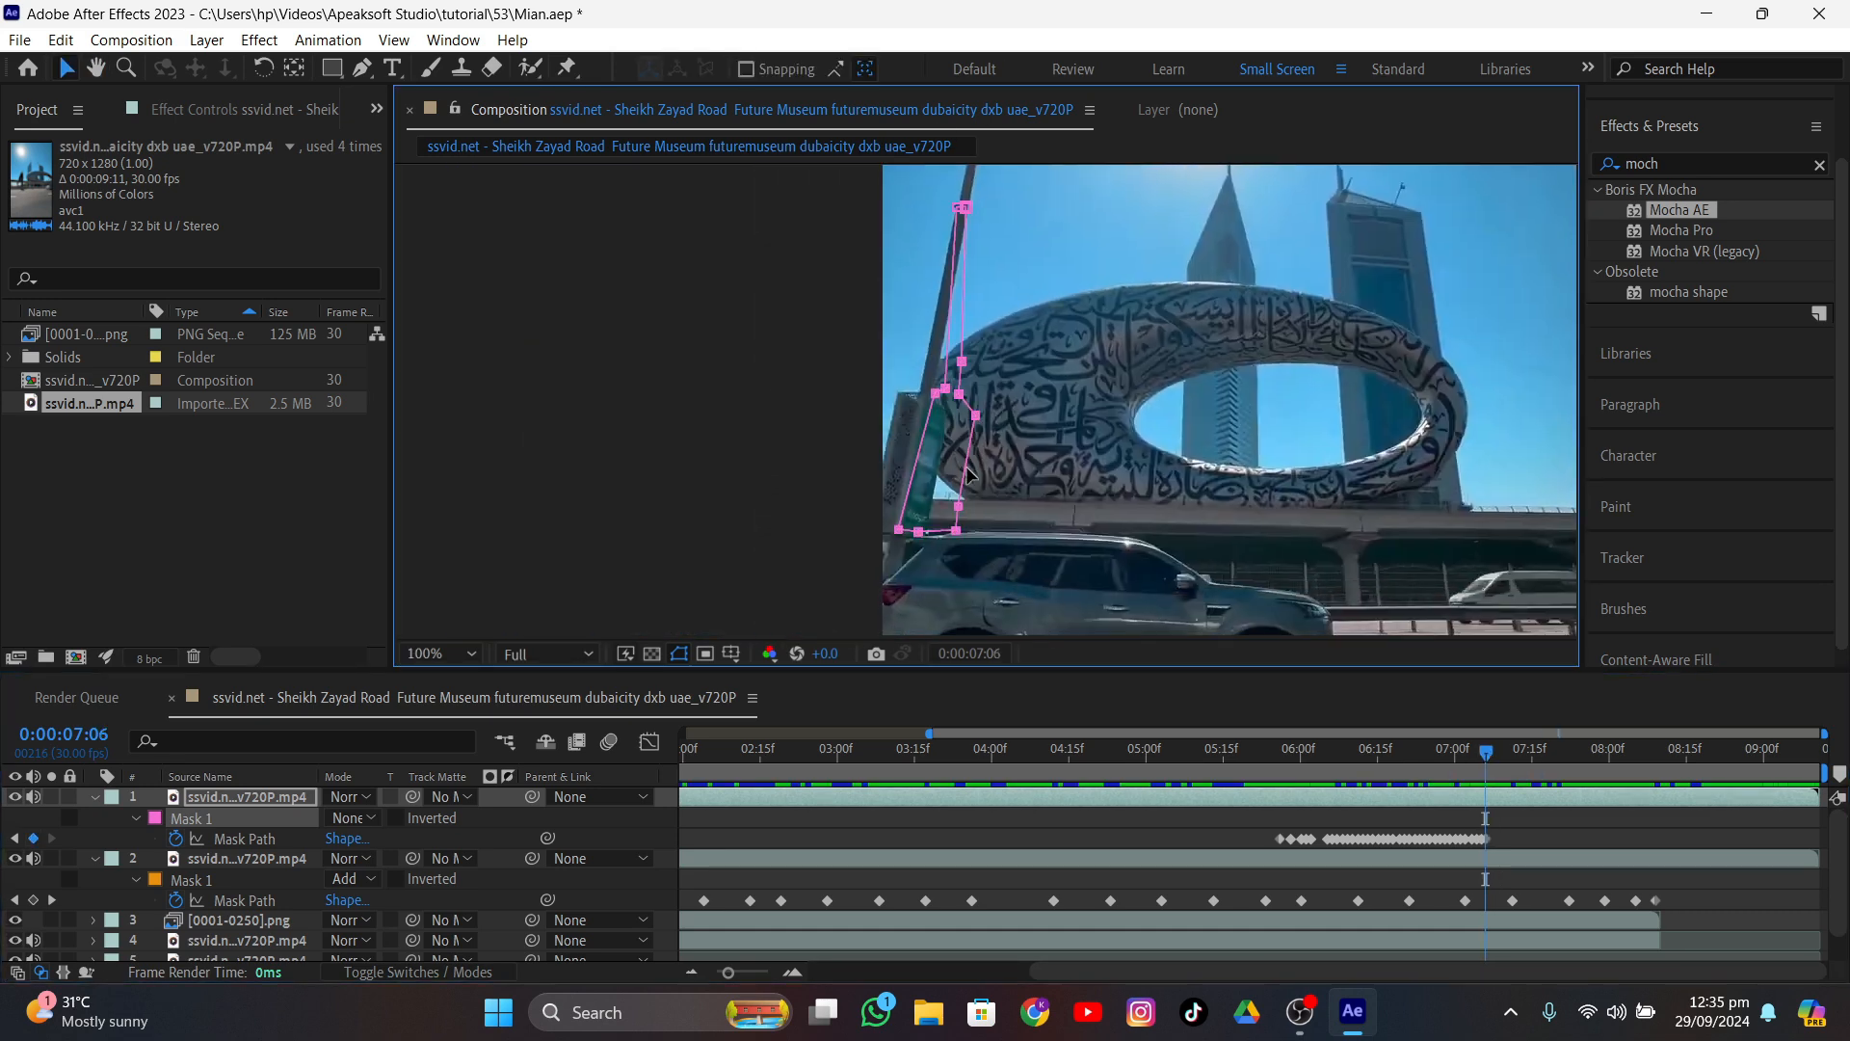
left_click_drag(967, 467, 936, 466)
left_click_drag(904, 392, 898, 392)
- Go to 0:00:07:07, nudge the banner mask left onto the banner, and fit its lamp post points to the post
left_click(1492, 752)
middle_click_drag(944, 472, 945, 443)
left_click_drag(934, 438, 925, 439)
middle_click_drag(939, 386, 938, 499)
left_click_drag(965, 291, 955, 294)
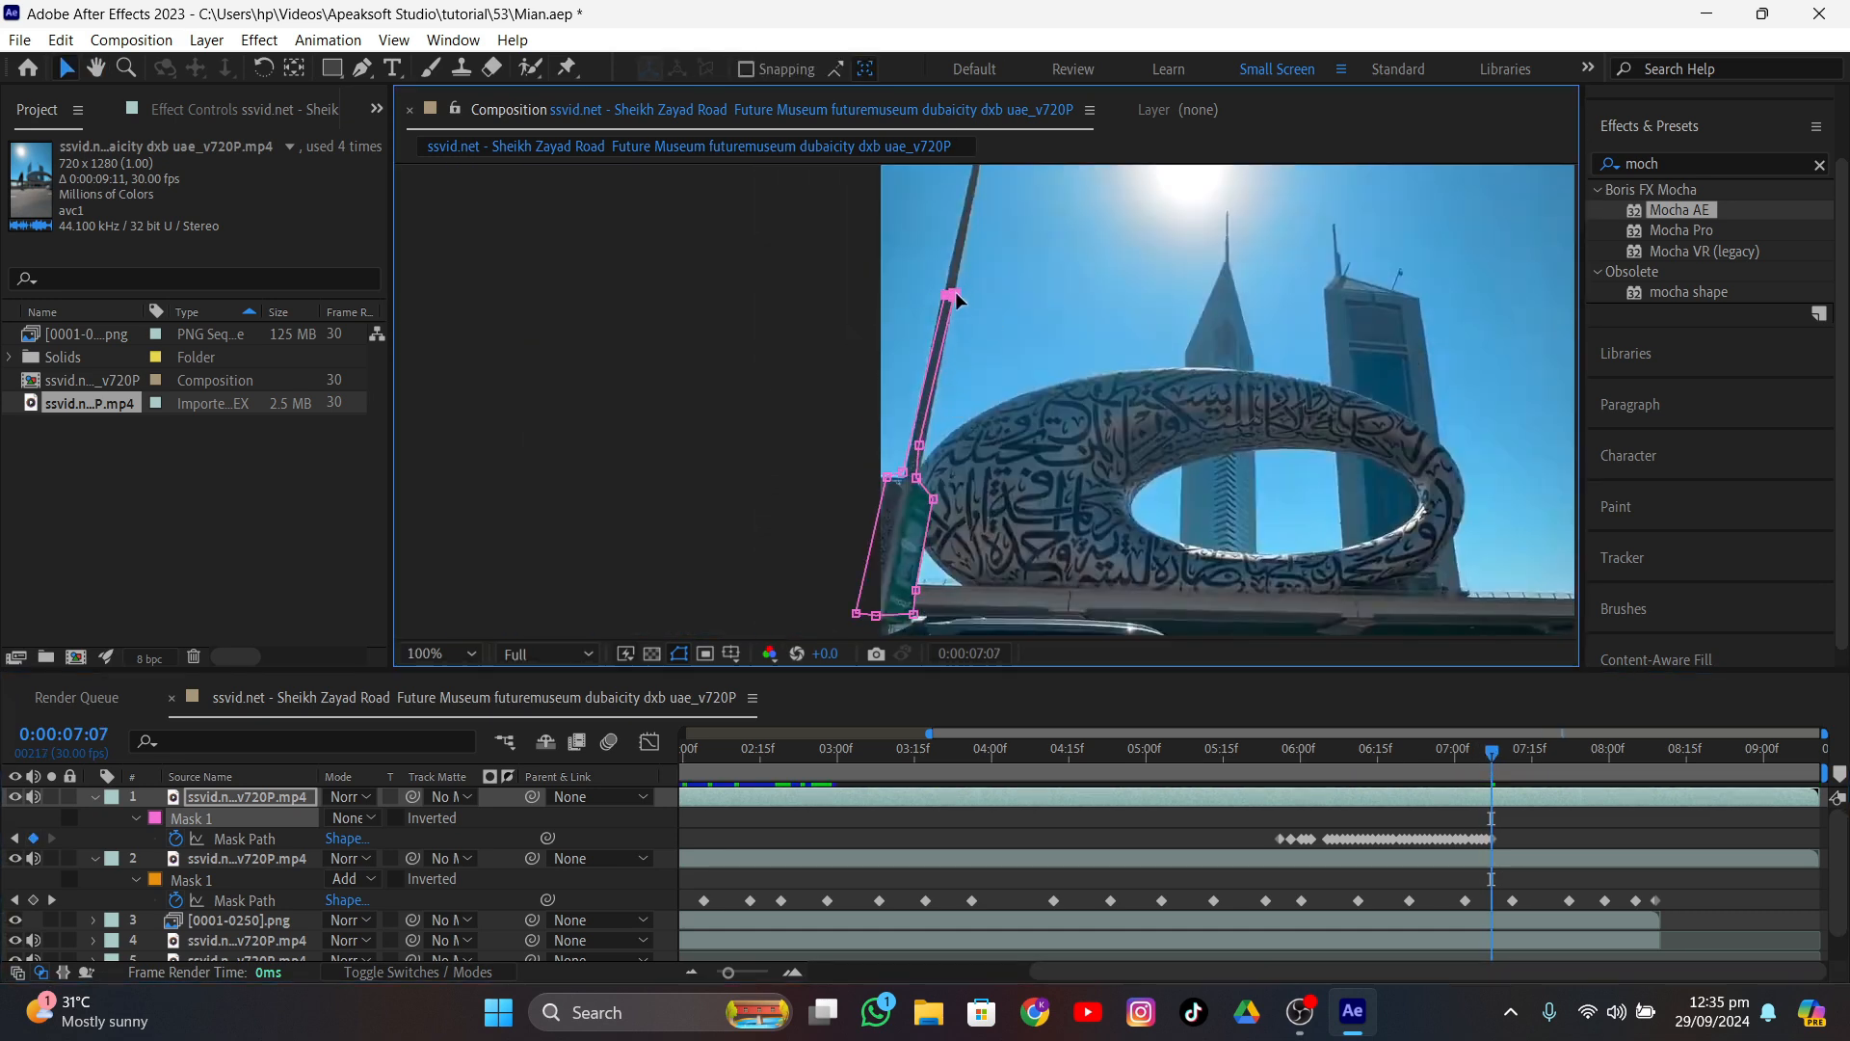
left_click_drag(919, 446, 925, 445)
- Go to 0:00:07:08 and shift the banner mask's lower points and top lamp post points left
left_click(1496, 753)
middle_click_drag(945, 588, 960, 466)
left_click_drag(946, 404, 935, 405)
middle_click_drag(978, 187, 965, 329)
left_click_drag(953, 314, 934, 314)
- Go to 0:00:07:09 and move the banner mask left to follow the banner leaving the frame
left_click(1501, 753)
middle_click_drag(929, 583, 929, 316)
left_click_drag(947, 179, 808, 388)
left_click_drag(911, 307, 887, 306)
- Go to 0:00:07:10 and move the banner mask's points further left with the departing banner
left_click(1506, 752)
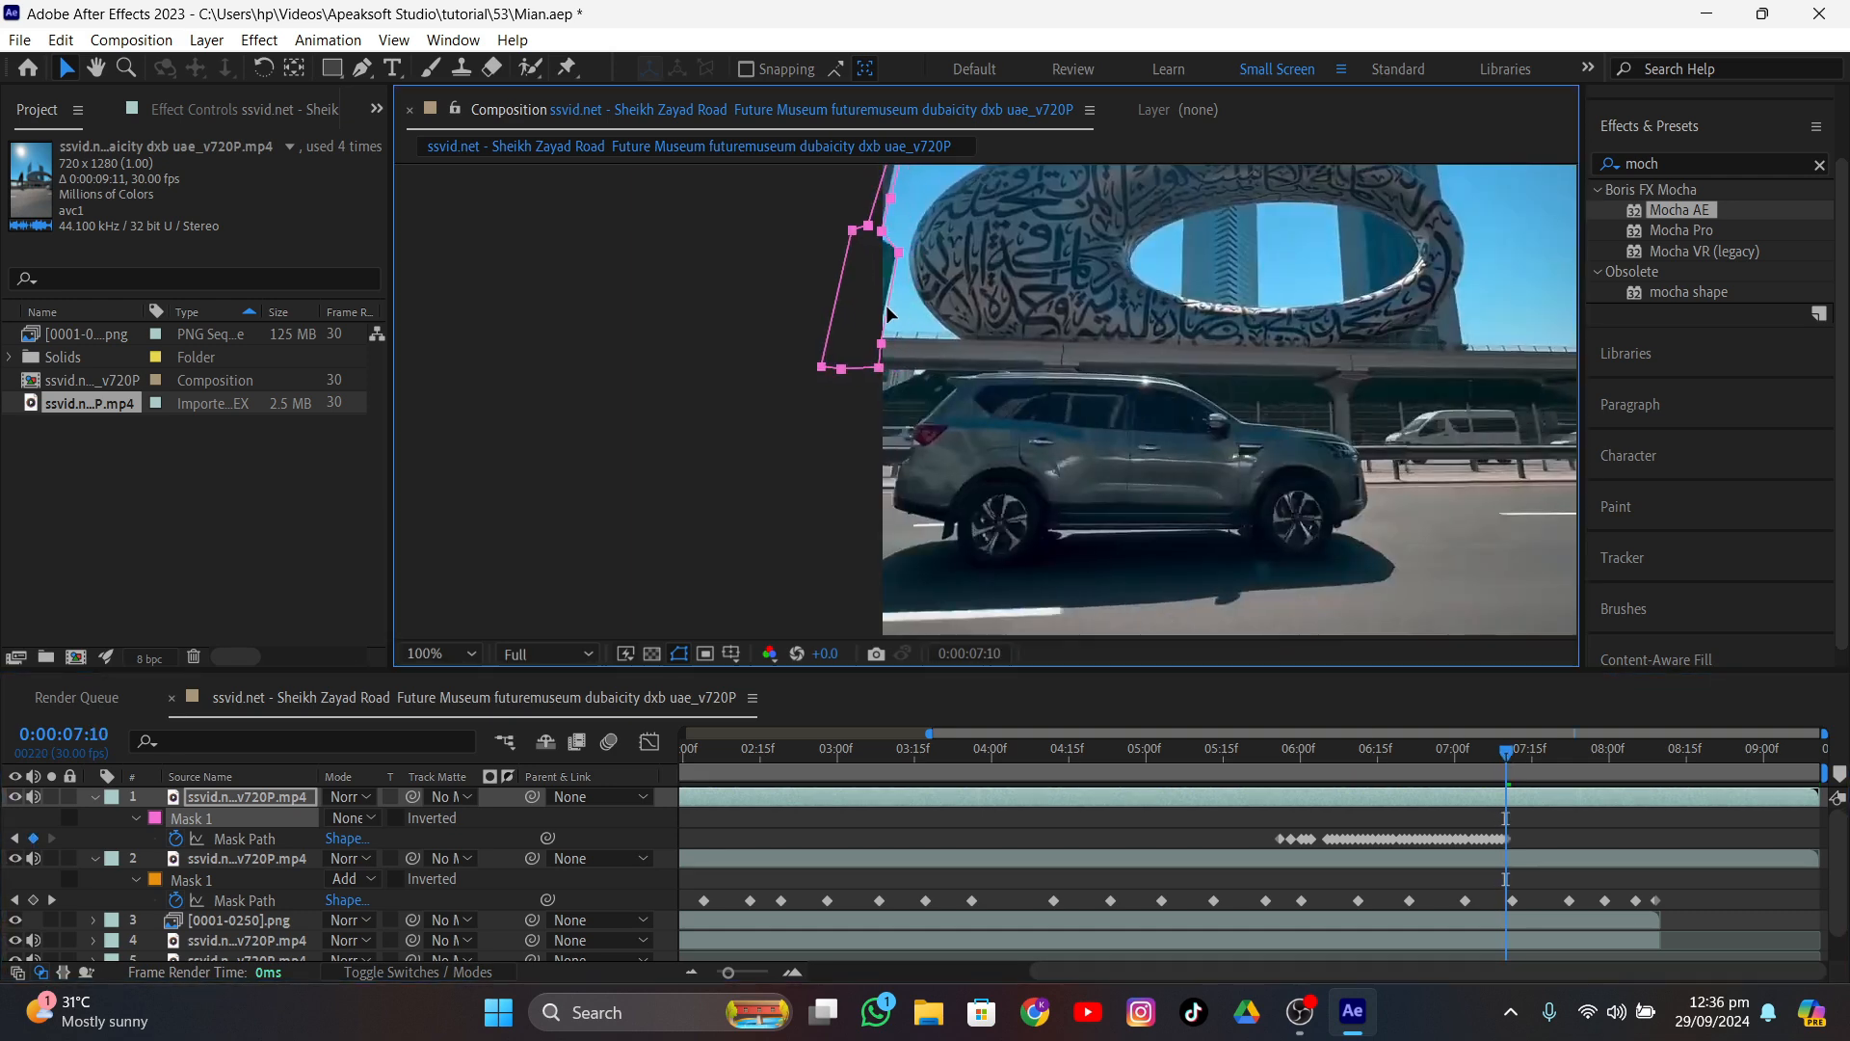
middle_click_drag(886, 304, 871, 503)
left_click_drag(915, 250, 893, 247)
- Go to 0:00:07:11 and move the banner mask completely outside the left edge of the video frame
left_click(1511, 753)
middle_click_drag(870, 504, 870, 340)
left_click_drag(864, 340, 833, 339)
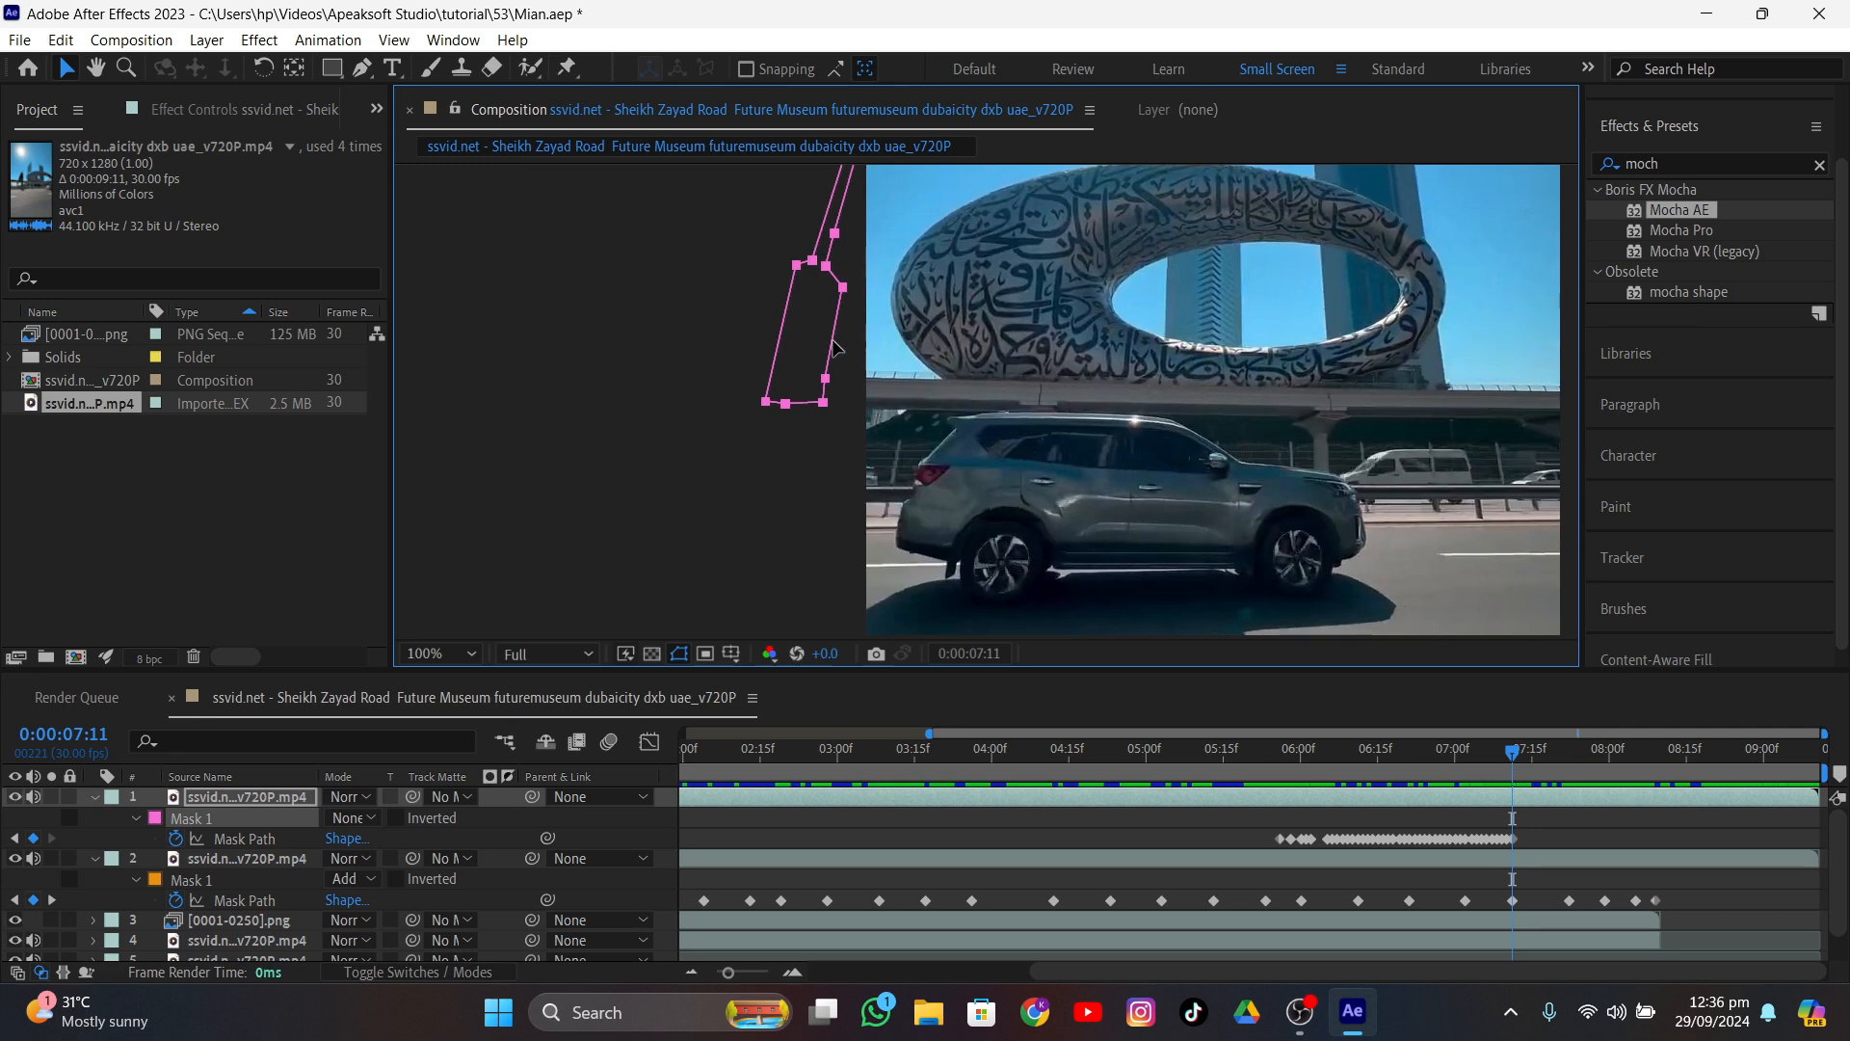
scroll(835, 343, "down", 1)
- Return to 0:00:05:25 and move the banner mask's top lamp post points right onto the post
left_click_drag(1489, 750, 1259, 756)
scroll(1102, 558, "up", 1)
middle_click_drag(1103, 558, 812, 590)
left_click(1270, 761)
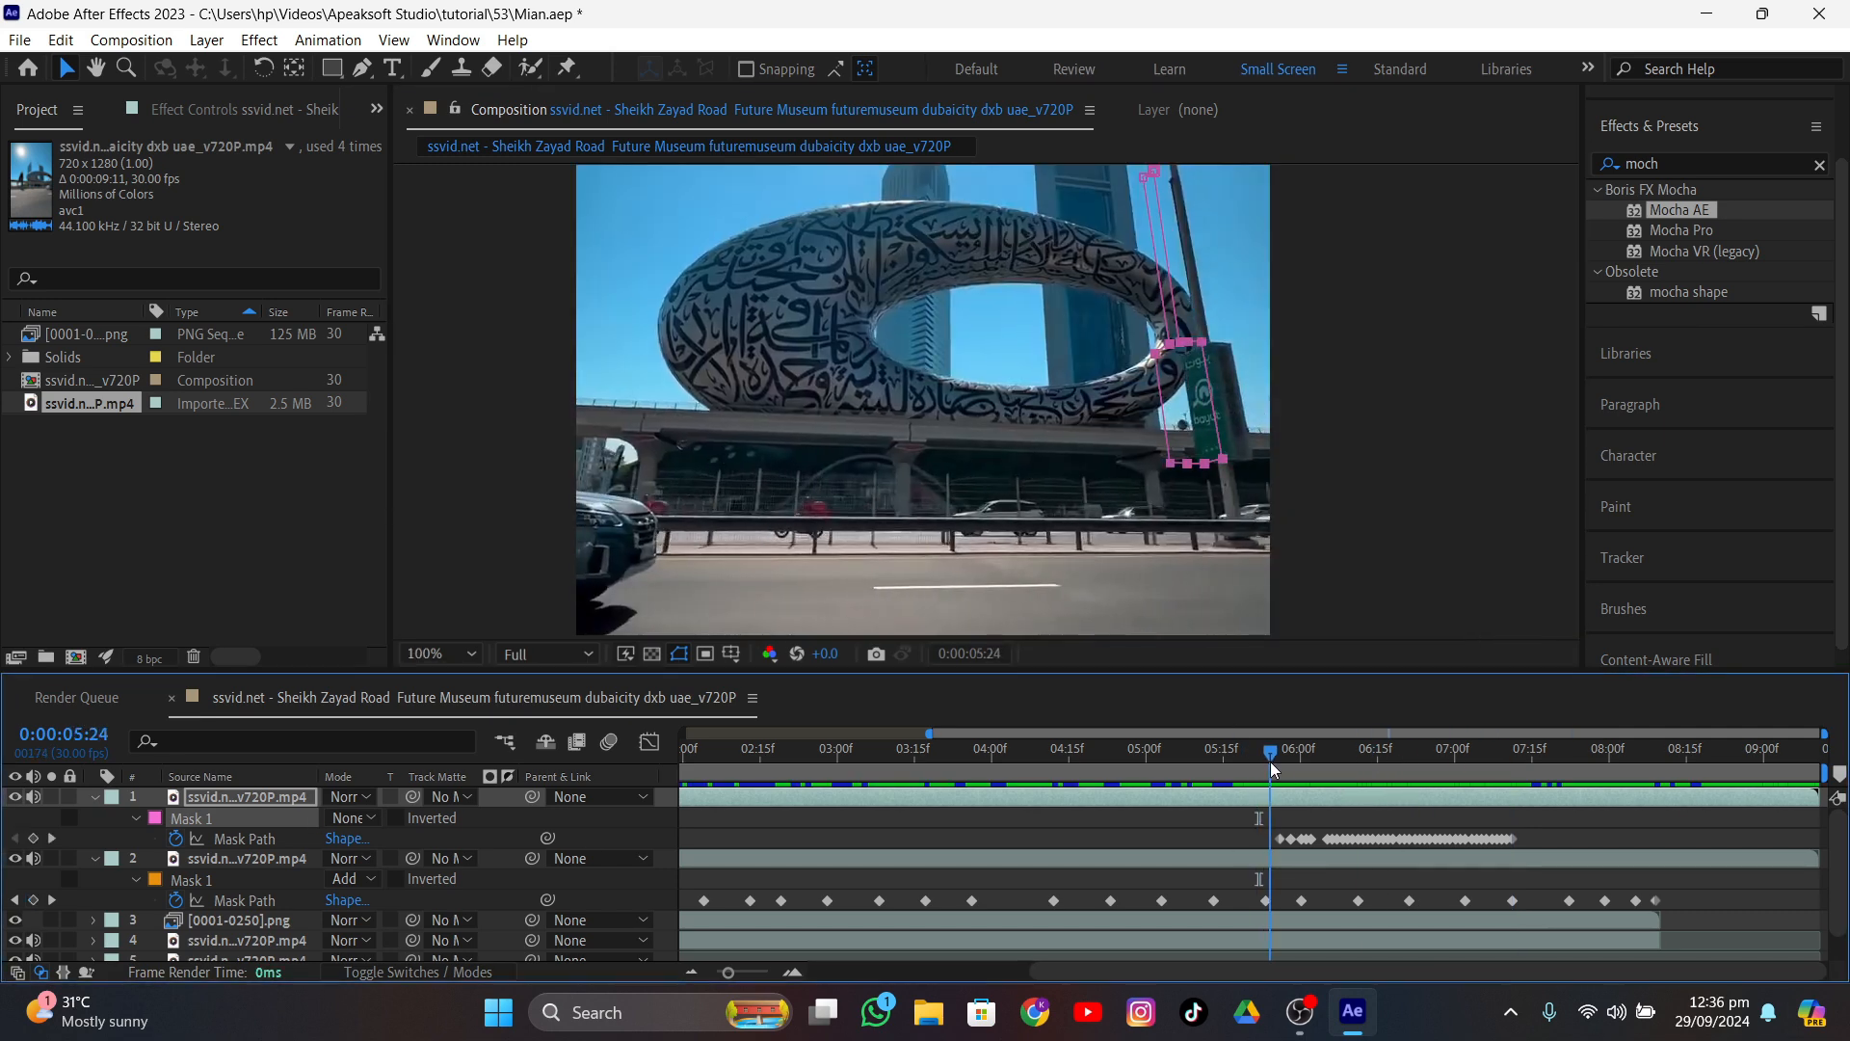
left_click(1275, 755)
middle_click_drag(1143, 188, 933, 355)
scroll(932, 355, "up", 1)
left_click_drag(911, 291, 988, 324)
middle_click_drag(978, 590, 808, 178)
left_click_drag(881, 249, 937, 248)
- Go to 0:00:05:24 and work on the top lamp post points of the banner mask
left_click(1269, 755)
middle_click_drag(896, 231, 896, 595)
left_click_drag(756, 264, 829, 305)
middle_click_drag(950, 622, 907, 332)
- Go to 0:00:05:23, shift the banner mask right onto the banner, and move its top points onto the lamp post
left_click(1267, 752)
middle_click_drag(942, 578, 913, 479)
left_click_drag(912, 479, 930, 479)
left_click_drag(781, 220, 821, 240)
middle_click_drag(818, 240, 837, 661)
middle_click_drag(851, 436, 741, 128)
left_click_drag(747, 343, 791, 347)
- Go to 0:00:05:22, shift the banner mask's points right, and align its top points with the lamp post
left_click(1260, 753)
middle_click_drag(830, 460, 809, 390)
left_click_drag(789, 389, 809, 389)
middle_click_drag(808, 299, 832, 617)
left_click_drag(660, 226, 724, 314)
left_click_drag(694, 257, 709, 257)
middle_click_drag(814, 539, 741, 333)
- Go to 0:00:05:21 and shift the banner mask's points right onto the banner
left_click(1254, 750)
middle_click_drag(779, 564, 759, 415)
left_click_drag(758, 413, 799, 391)
- Go to 0:00:05:20 and move the banner mask's top lamp post points slightly right onto the post
left_click(1249, 752)
middle_click_drag(800, 260, 792, 569)
left_click_drag(557, 208, 665, 269)
left_click_drag(622, 232, 636, 232)
middle_click_drag(742, 492, 739, 394)
- Go to 0:00:05:19, nudge the banner mask right onto the banner, and adjust its top lamp post points
left_click(1245, 751)
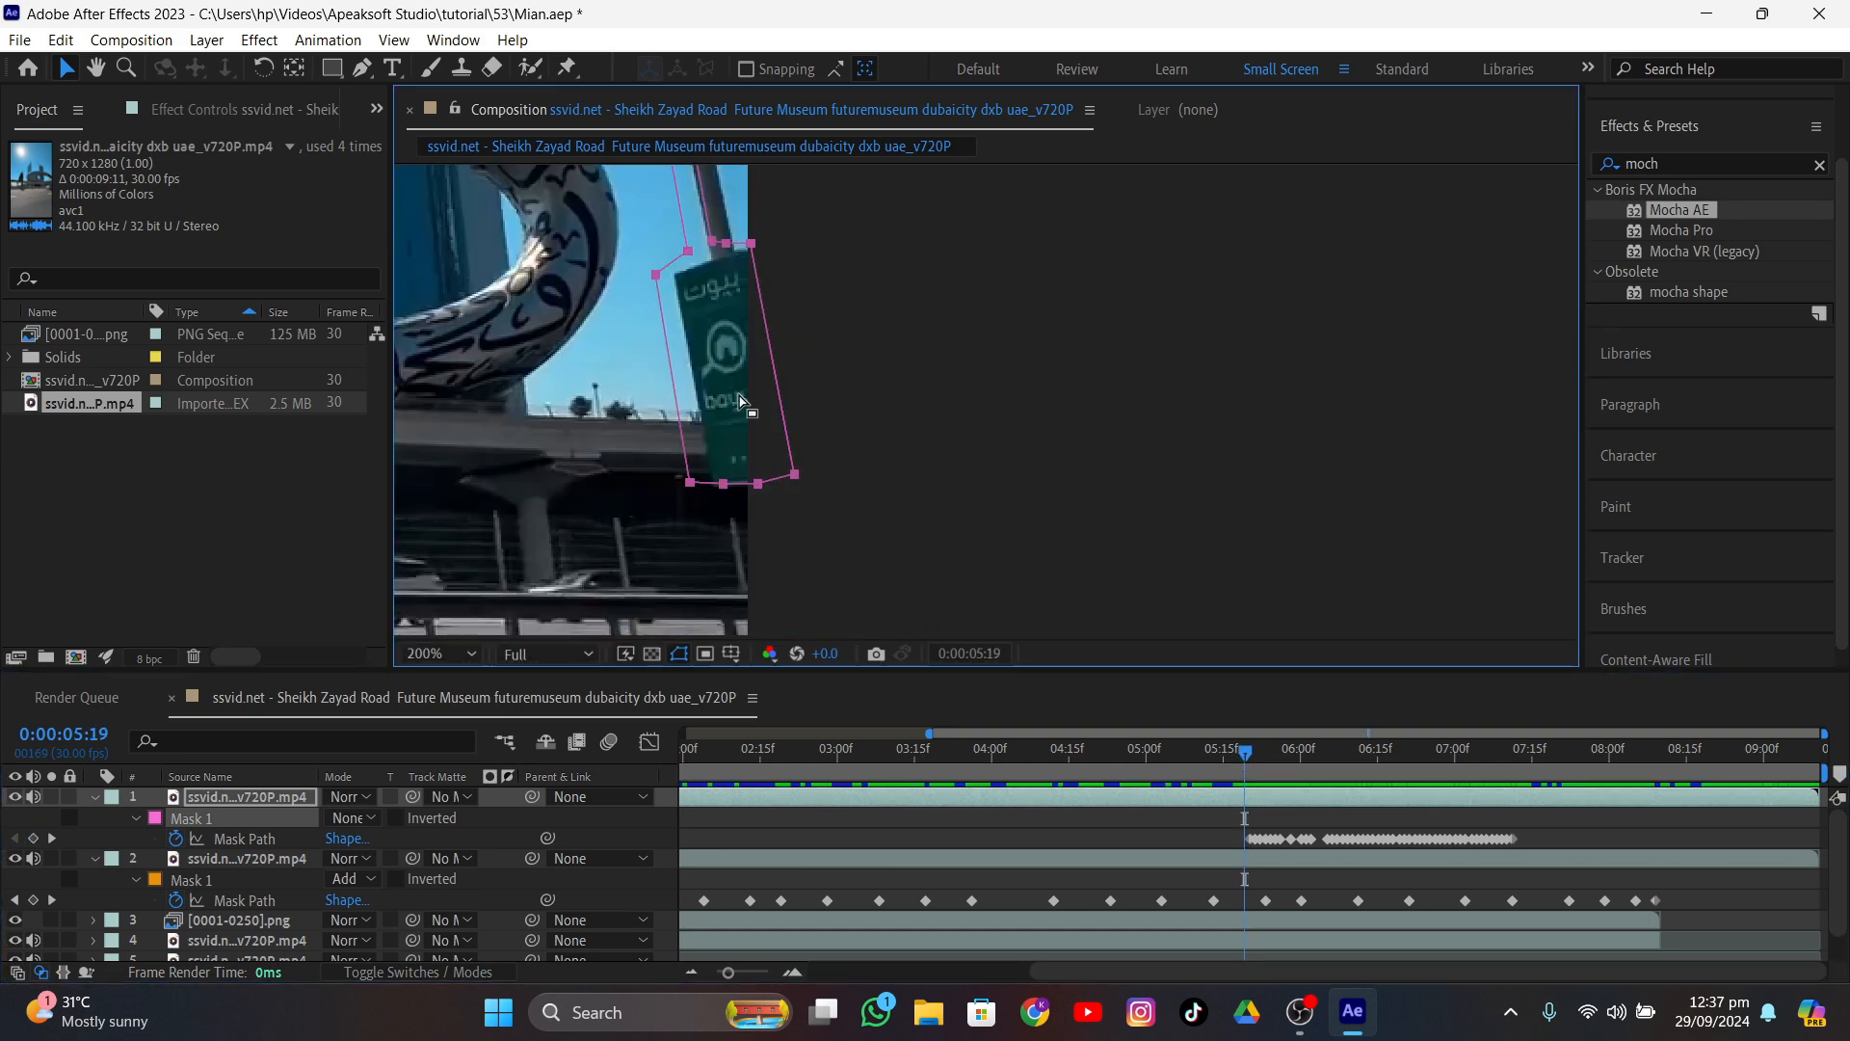
left_click_drag(779, 401, 800, 401)
middle_click_drag(795, 261, 886, 603)
left_click_drag(743, 265, 754, 265)
middle_click_drag(829, 540, 798, 328)
- Go to 0:00:05:18 and adjust the banner mask's points around the banner at the frame's right edge
left_click(1240, 753)
middle_click_drag(863, 501, 860, 401)
left_click_drag(858, 401, 718, 597)
- Go to 0:00:05:16 and fit the banner mask's left edge and lamp post points to the banner and post
left_click(1234, 751)
left_click(1229, 752)
left_click(892, 258)
left_click_drag(869, 334, 789, 338)
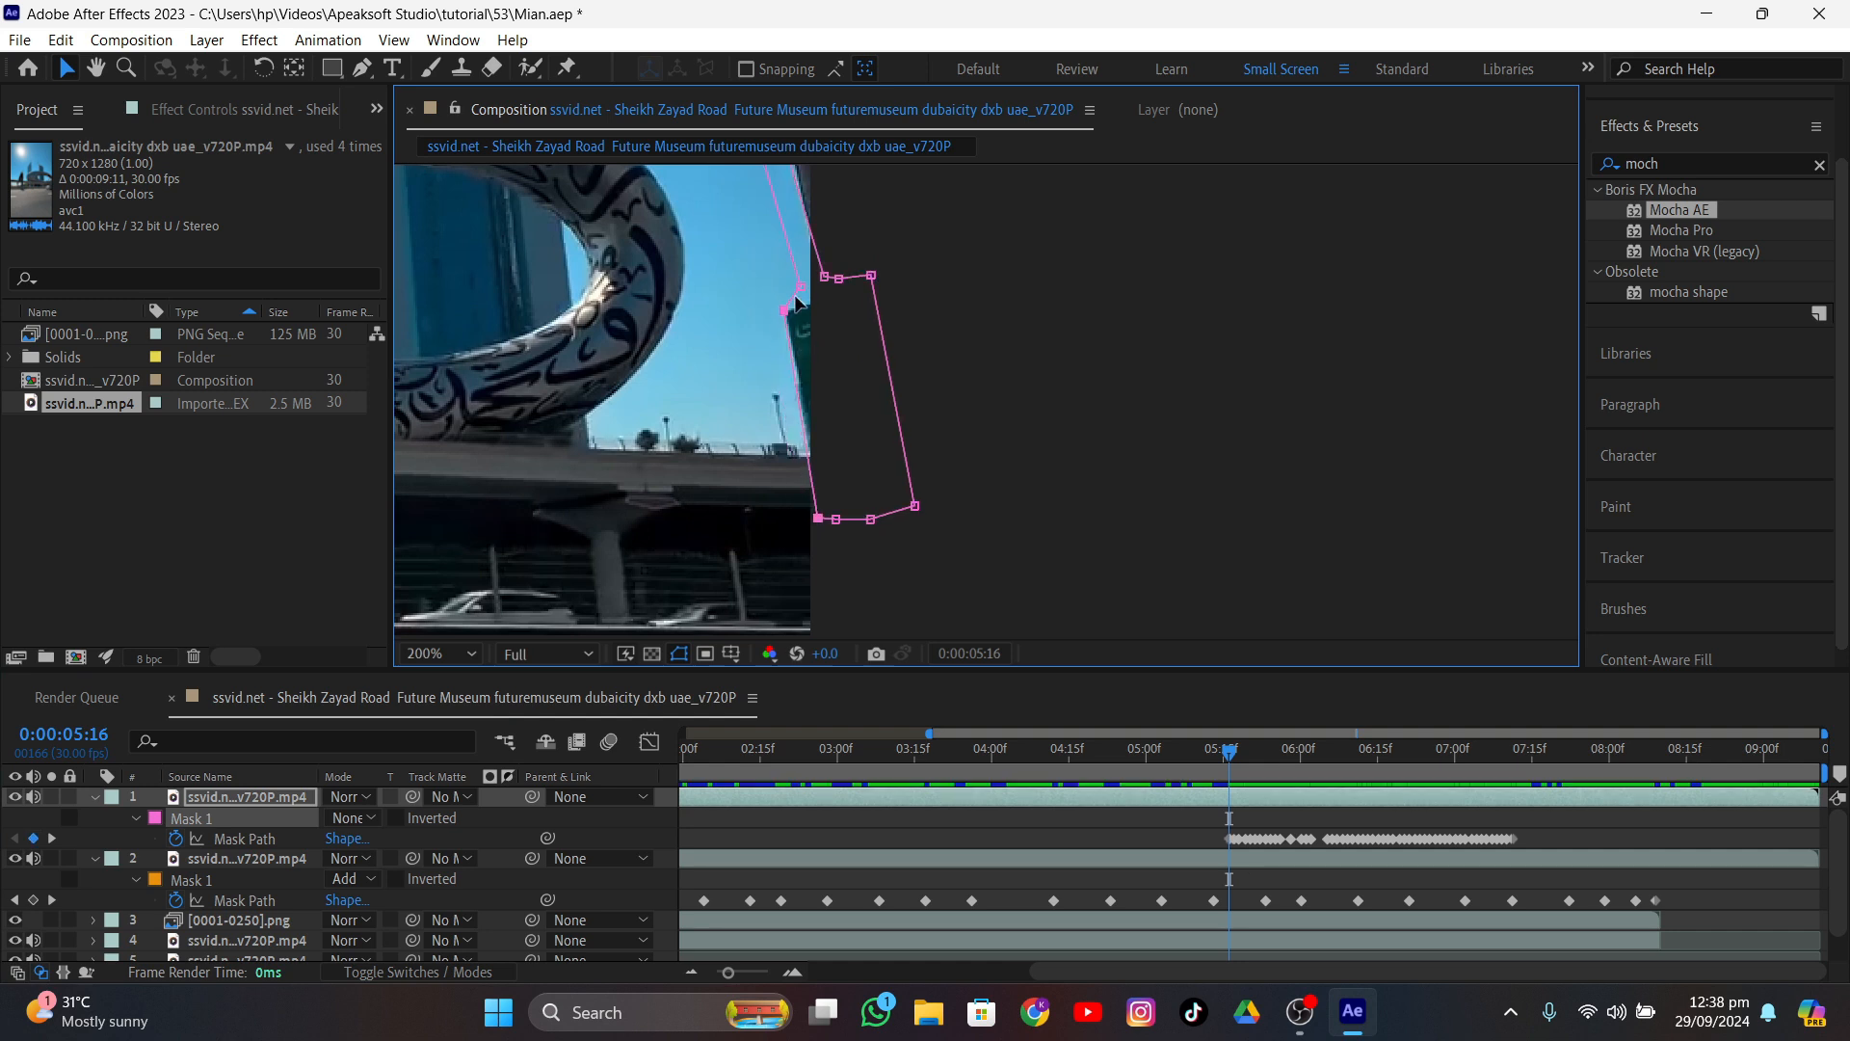
scroll(828, 405, "up", 8)
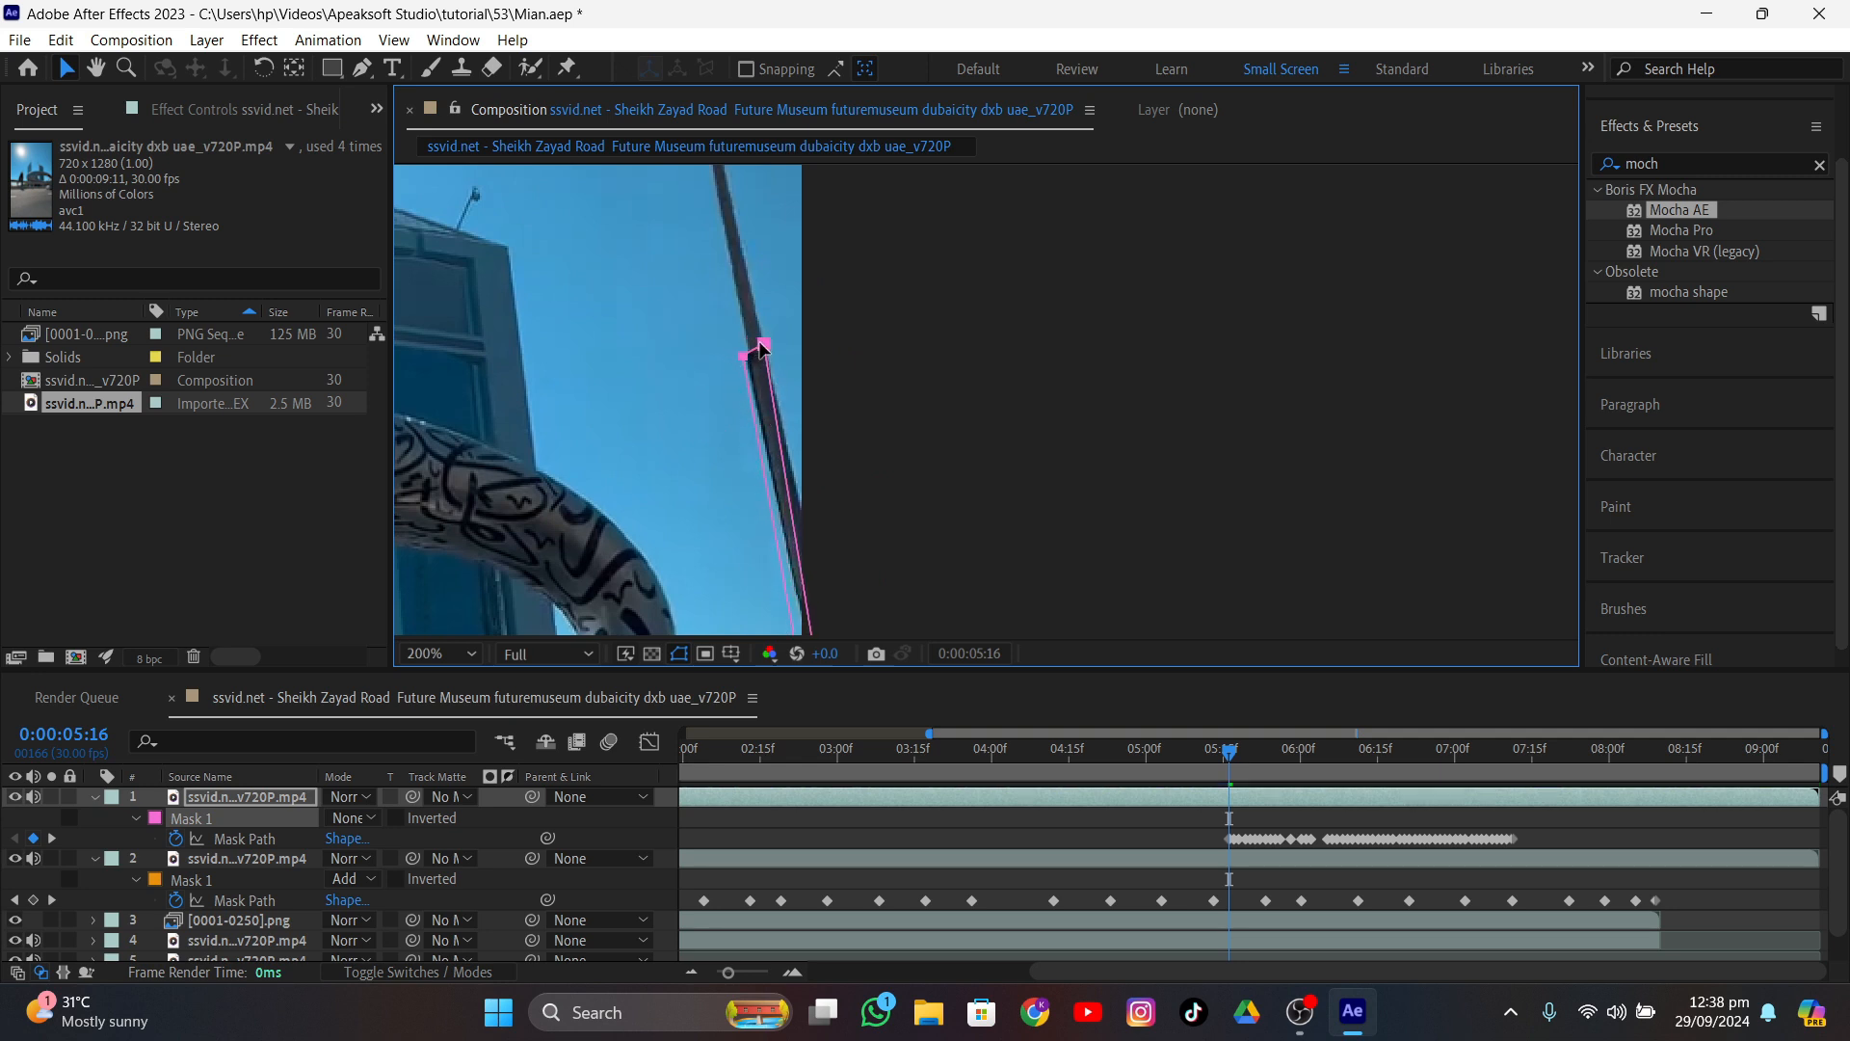
middle_click_drag(790, 519, 745, 255)
left_click_drag(772, 406, 781, 396)
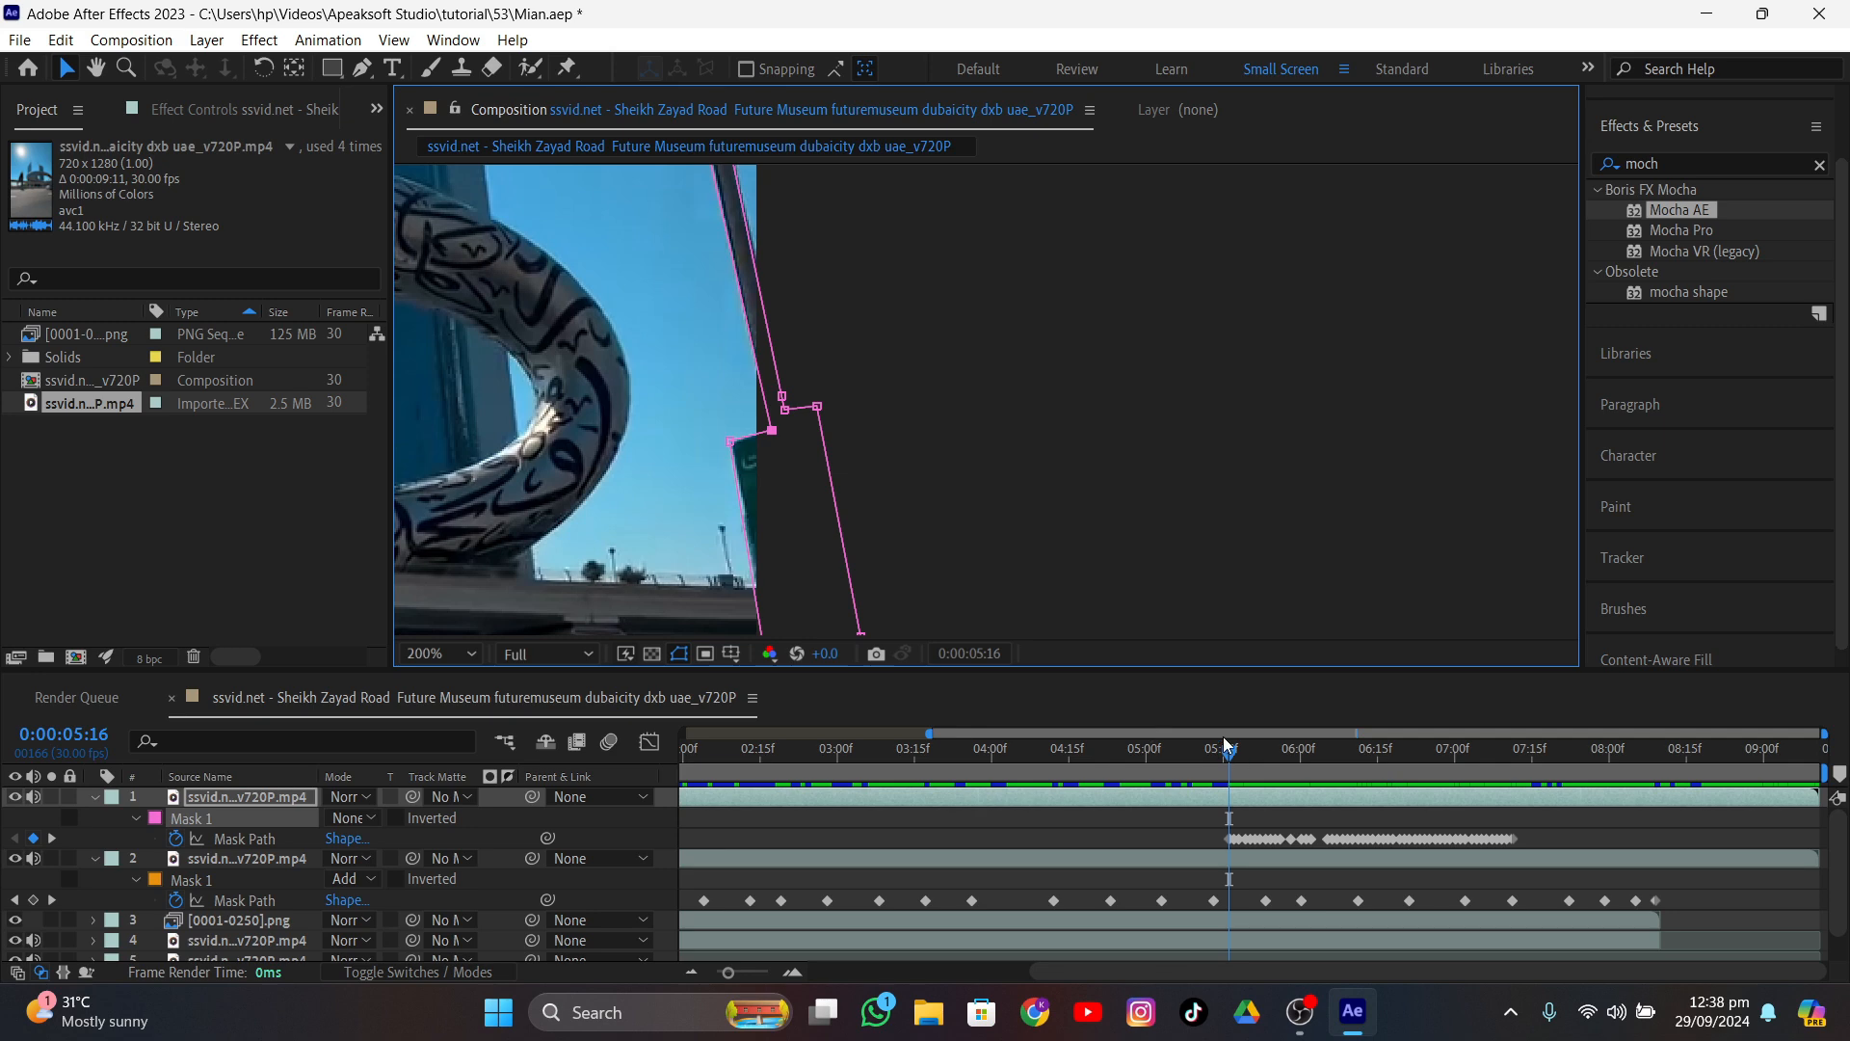
- Go to 0:00:05:14, move the banner part of the mask right off the frame, and place its top points on the post
left_click_drag(1224, 740, 1219, 754)
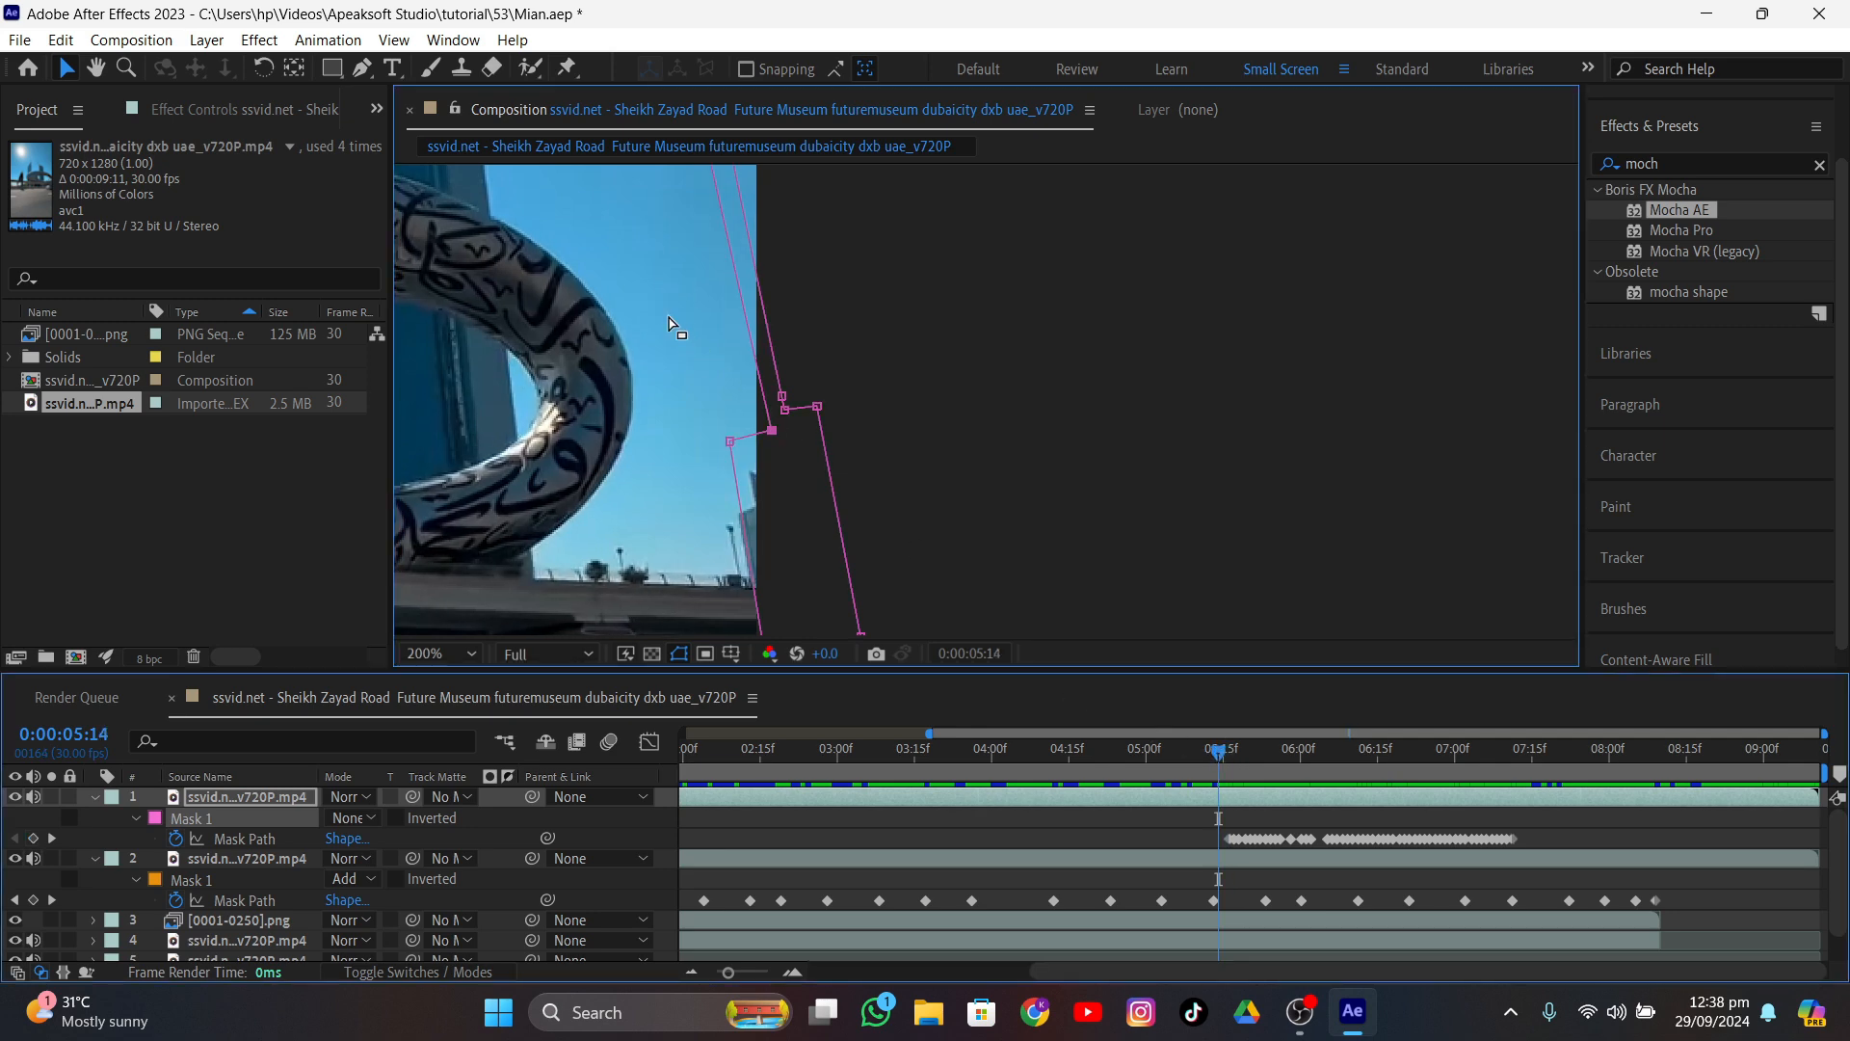
scroll(677, 326, "down", 8)
middle_click_drag(774, 333, 728, 850)
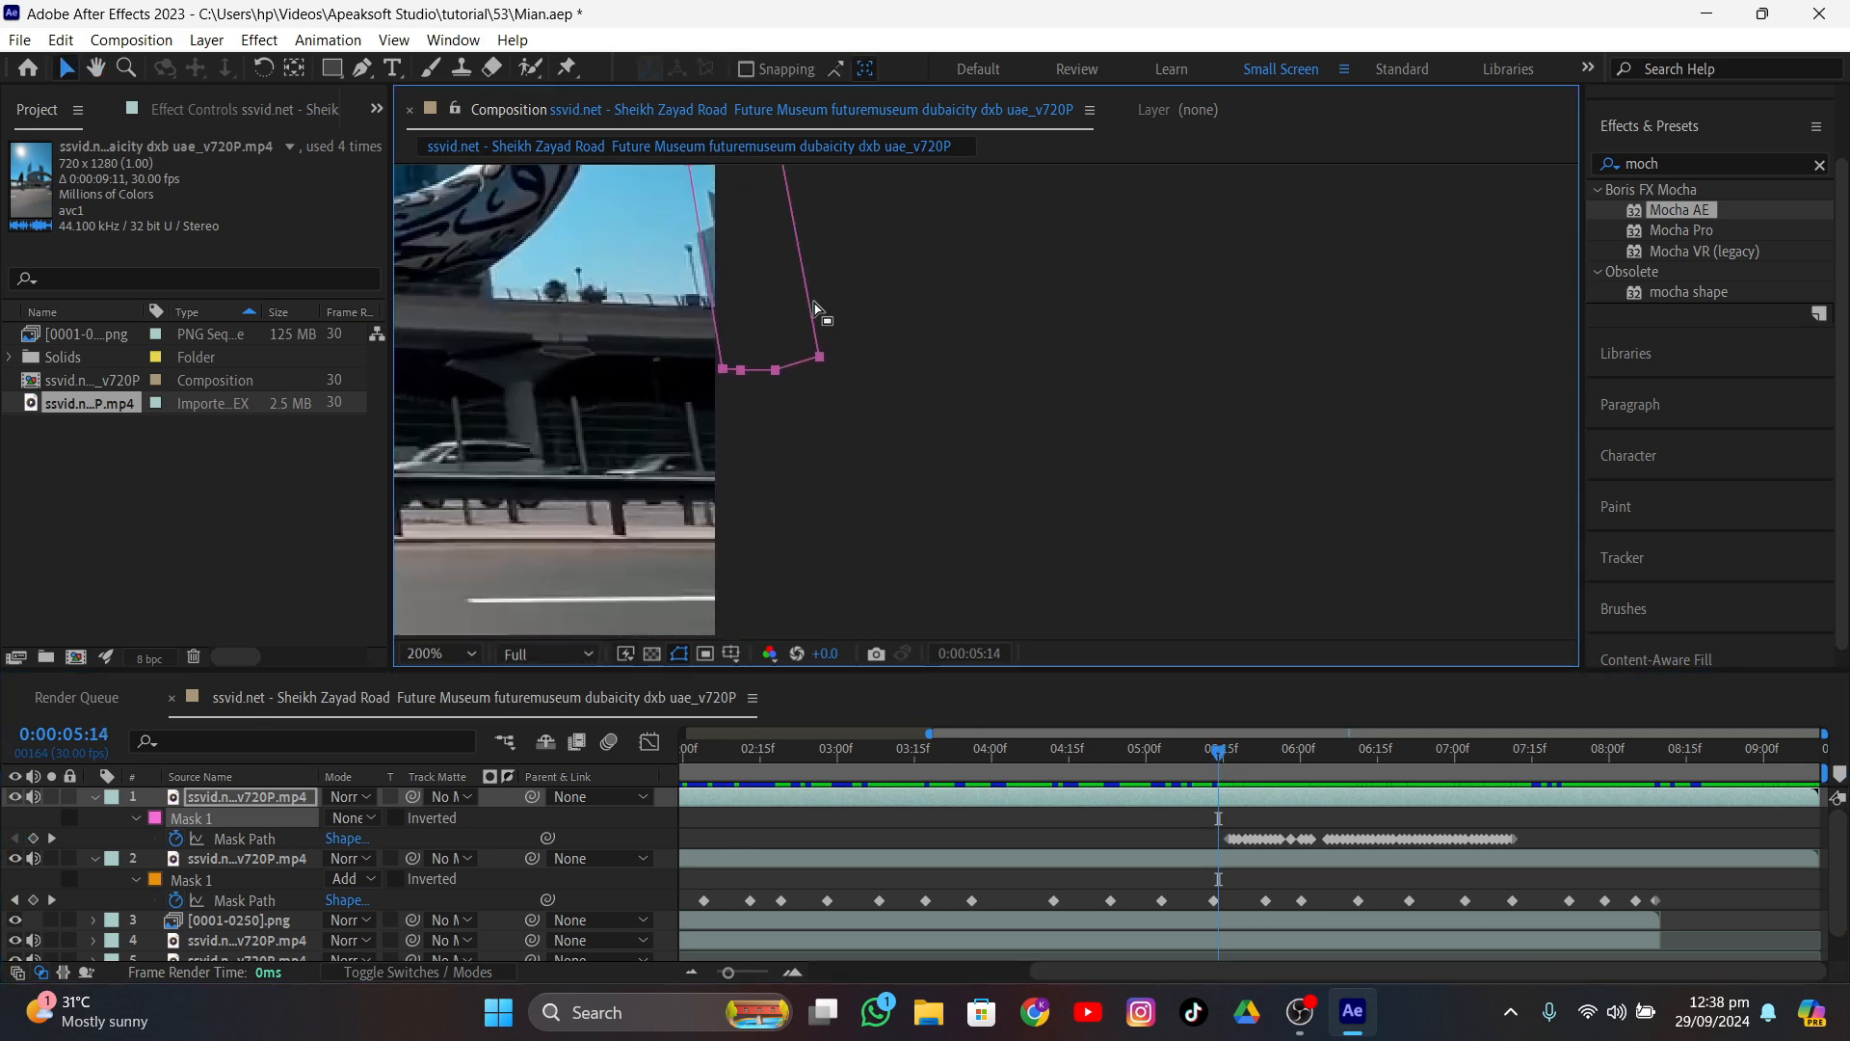
left_click_drag(812, 299, 963, 298)
middle_click_drag(776, 357, 784, 702)
middle_click_drag(697, 260, 719, 478)
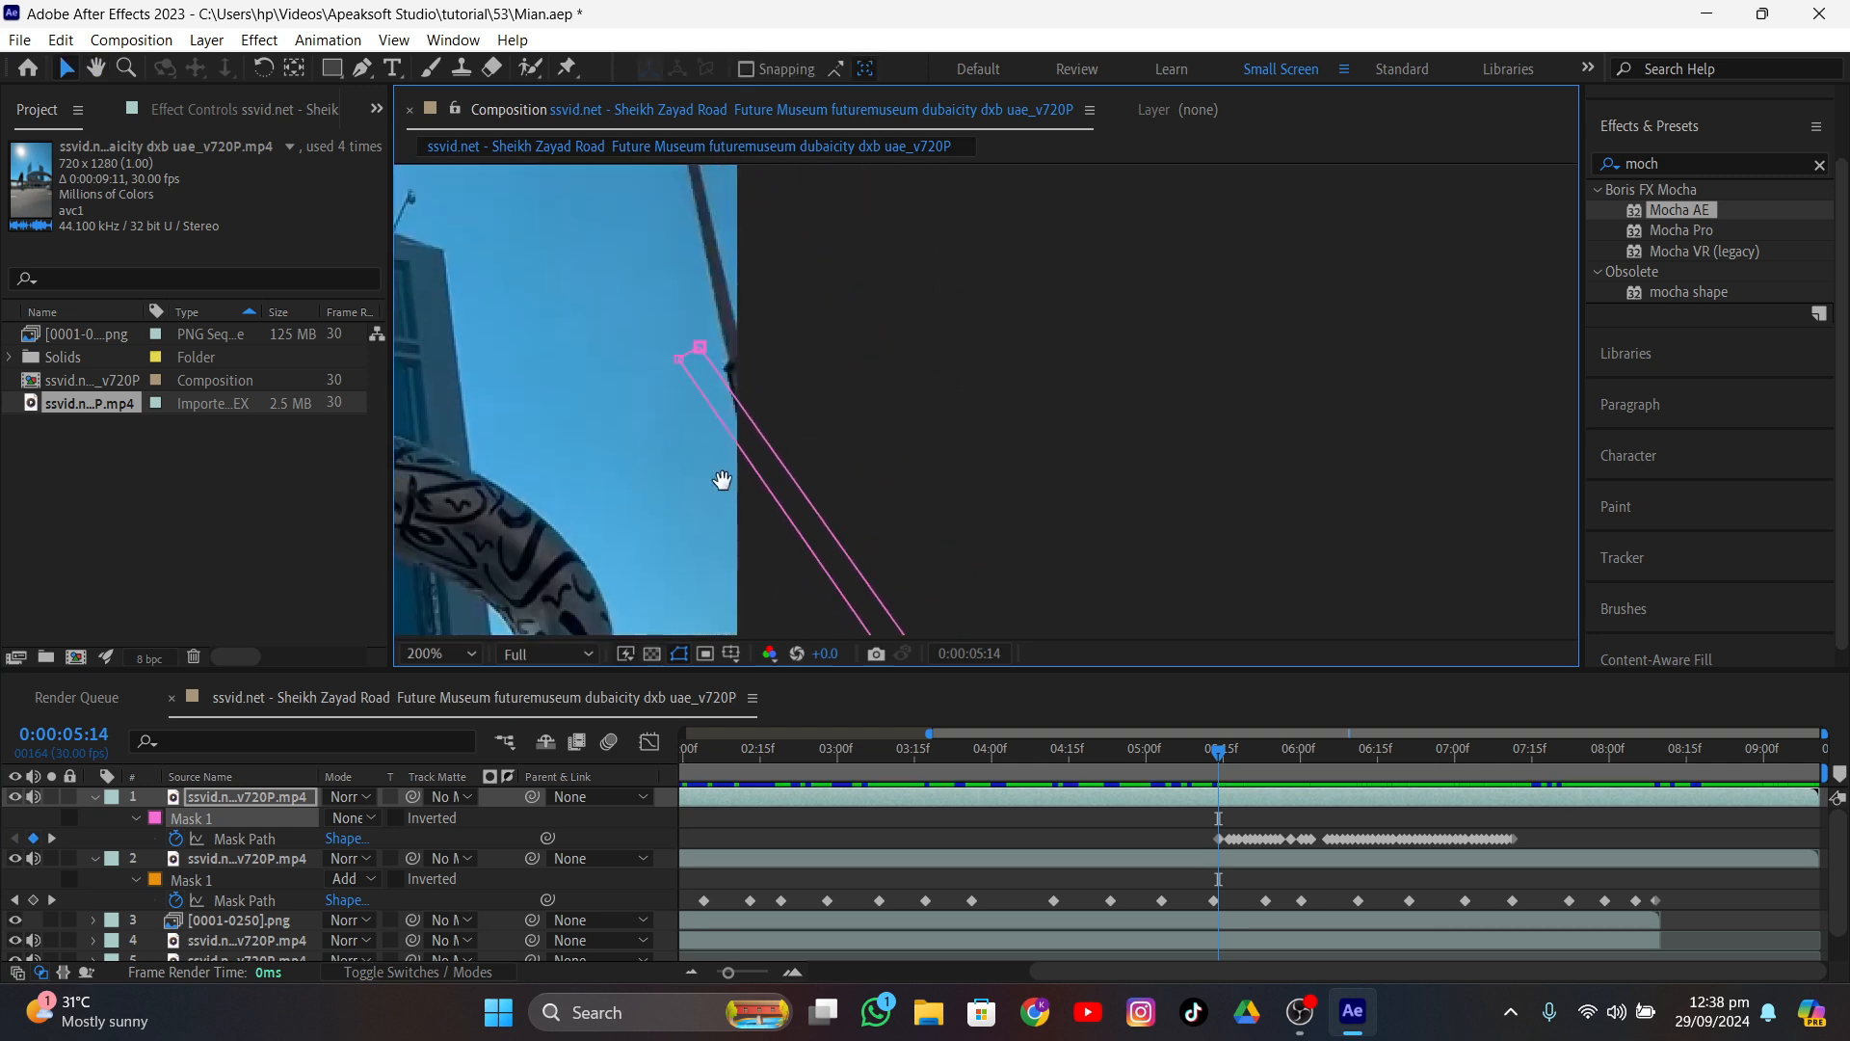
left_click_drag(651, 277, 731, 357)
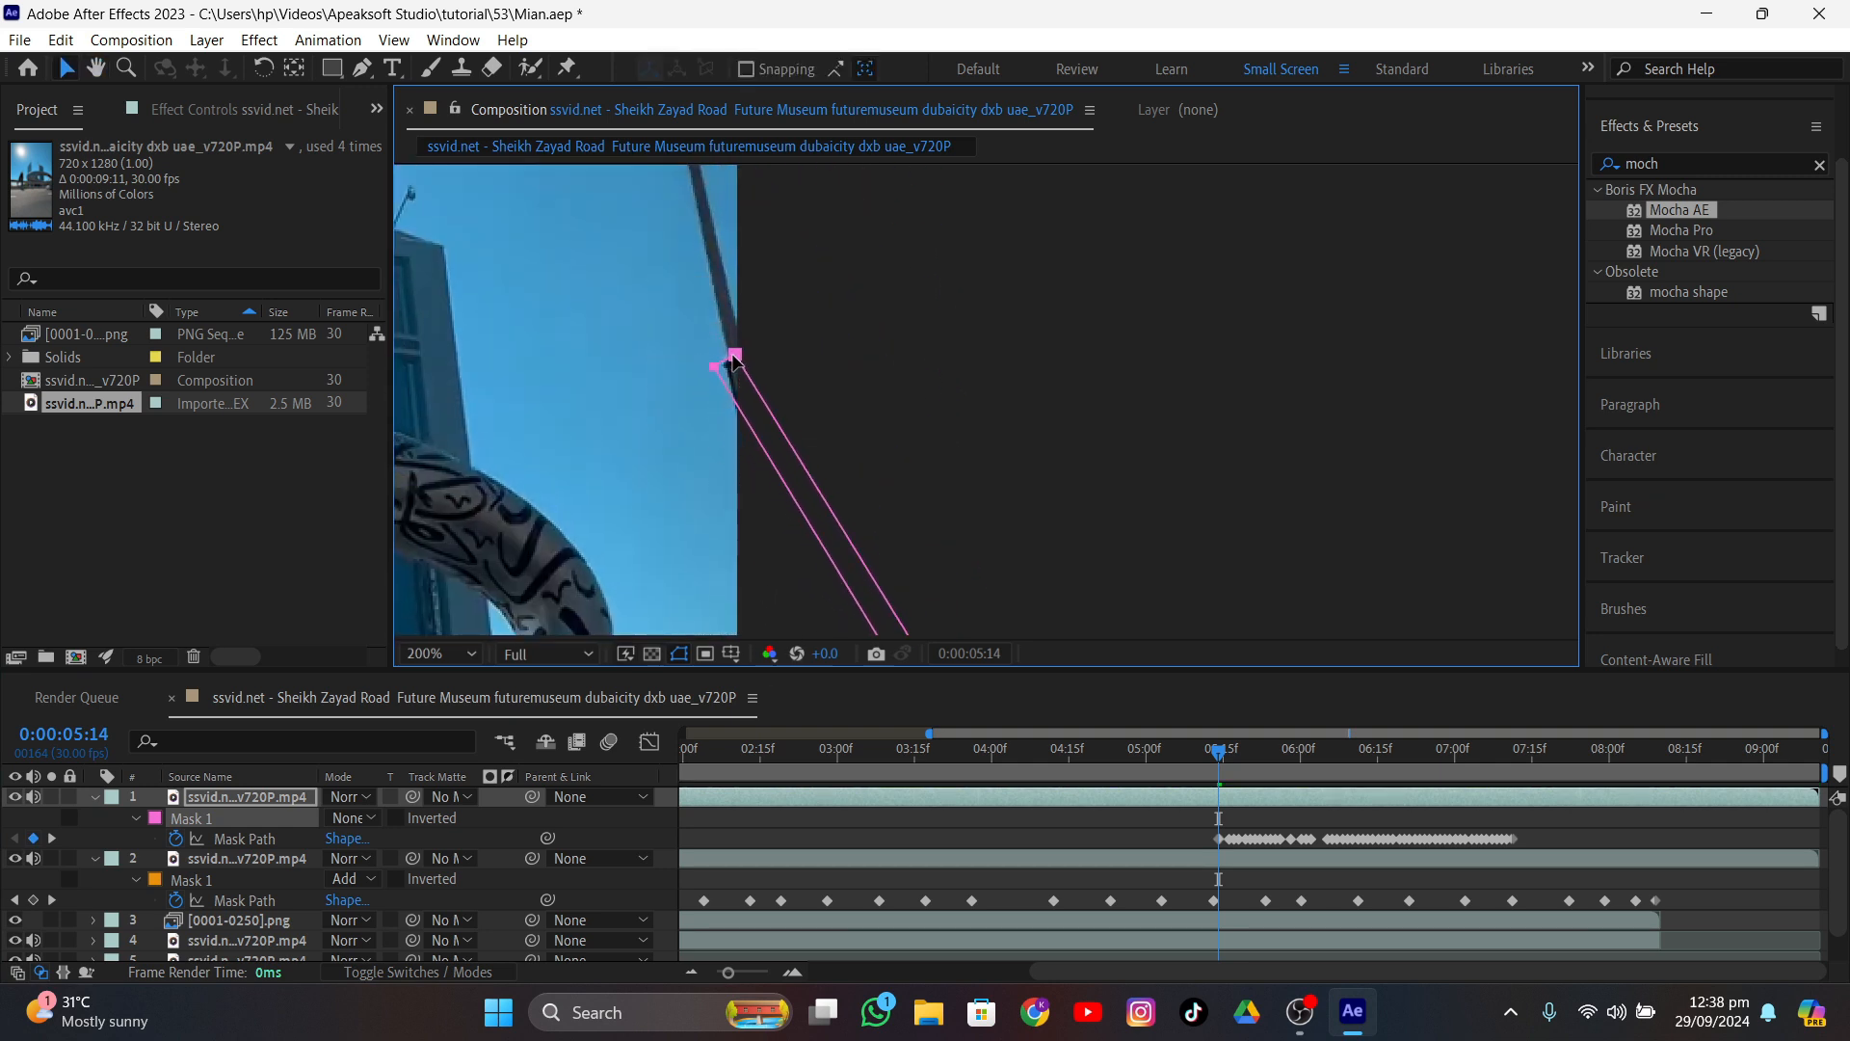
- Go to 0:00:05:11 and move the mask's top lamp post points outside the right edge of the video frame
left_click_drag(1212, 755, 1204, 755)
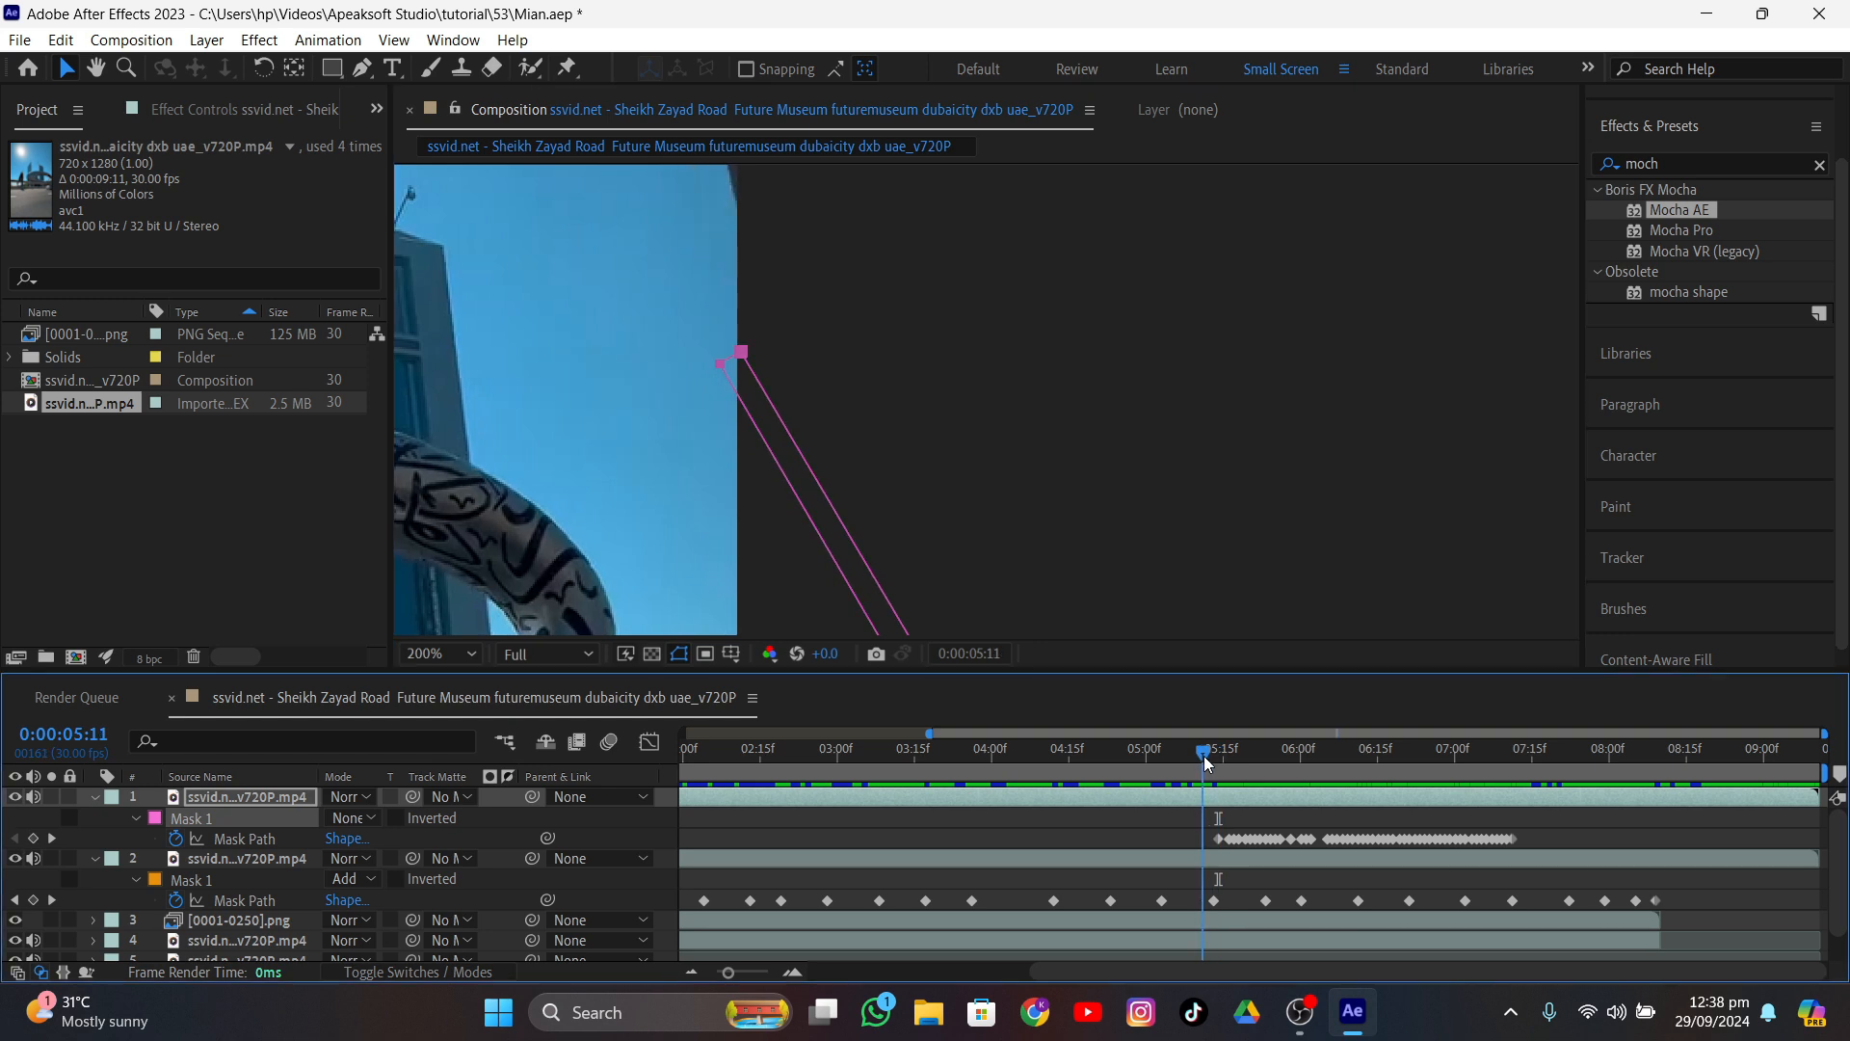
left_click_drag(742, 352, 854, 343)
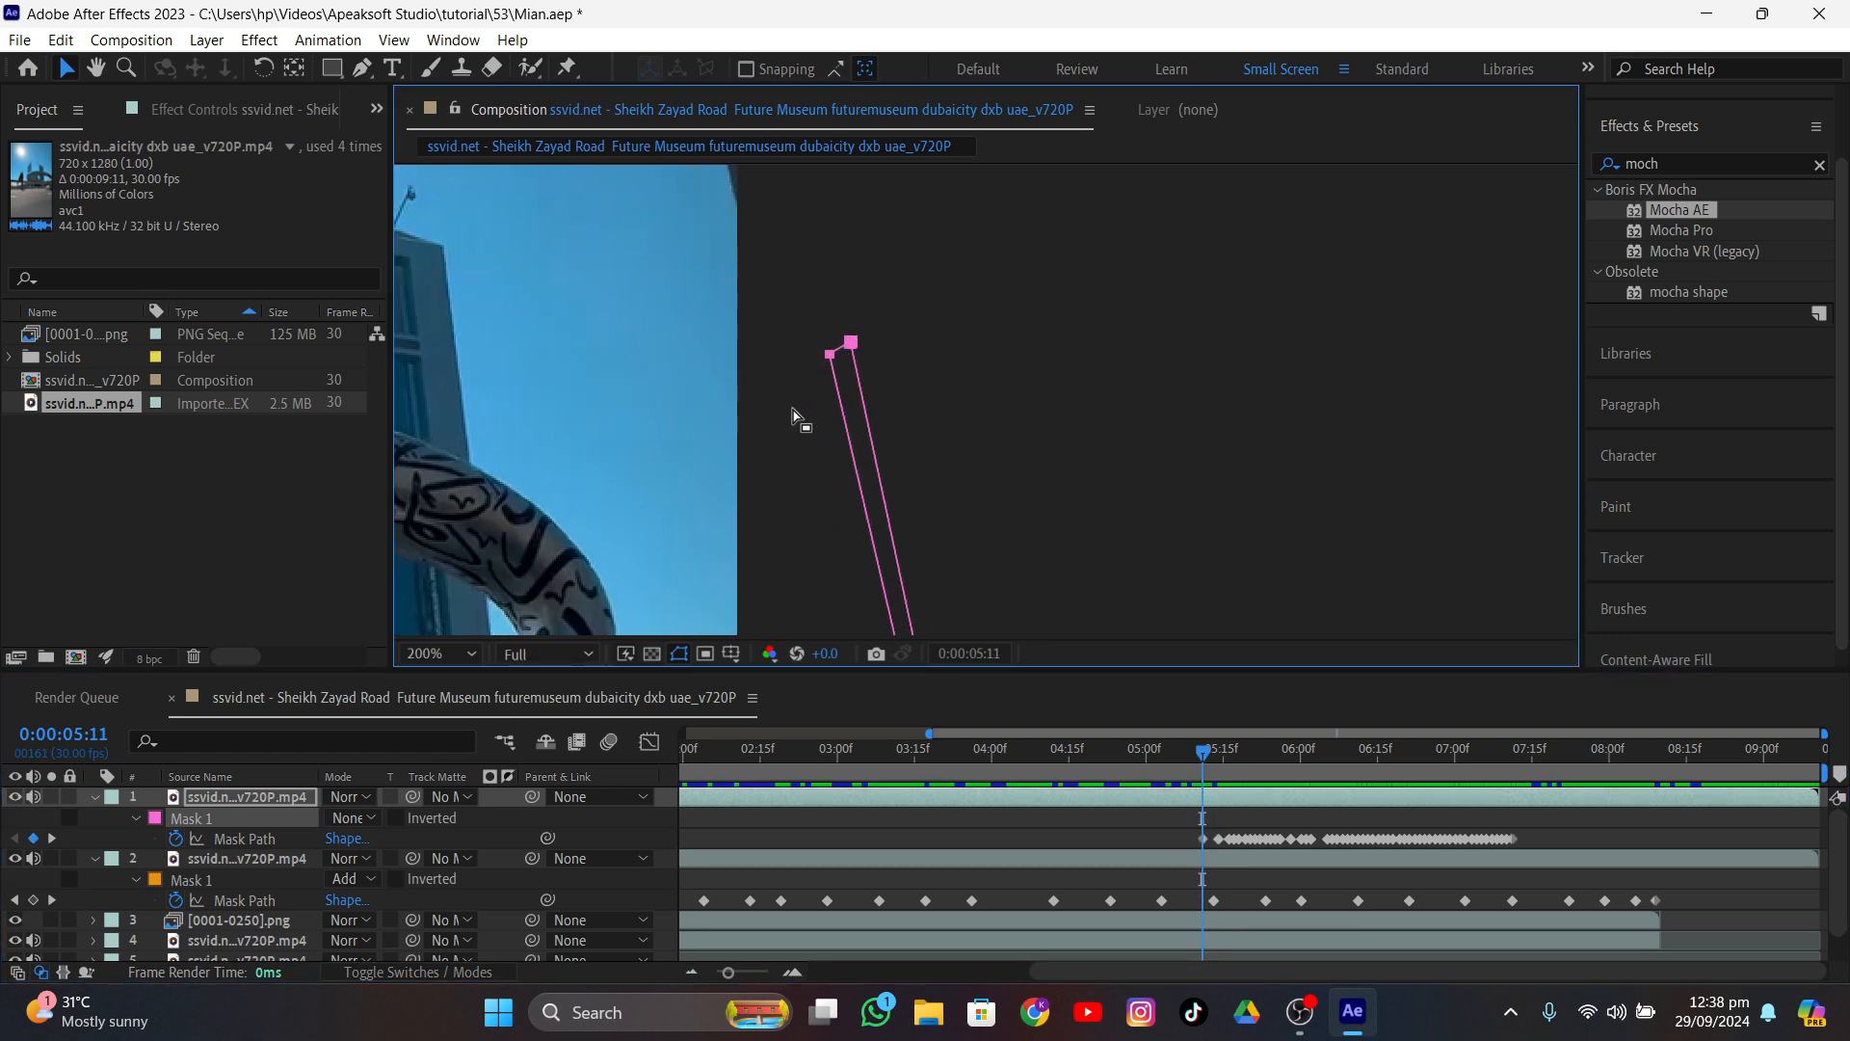
scroll(800, 416, "down", 6)
scroll(853, 379, "down", 1)
scroll(848, 378, "up", 1)
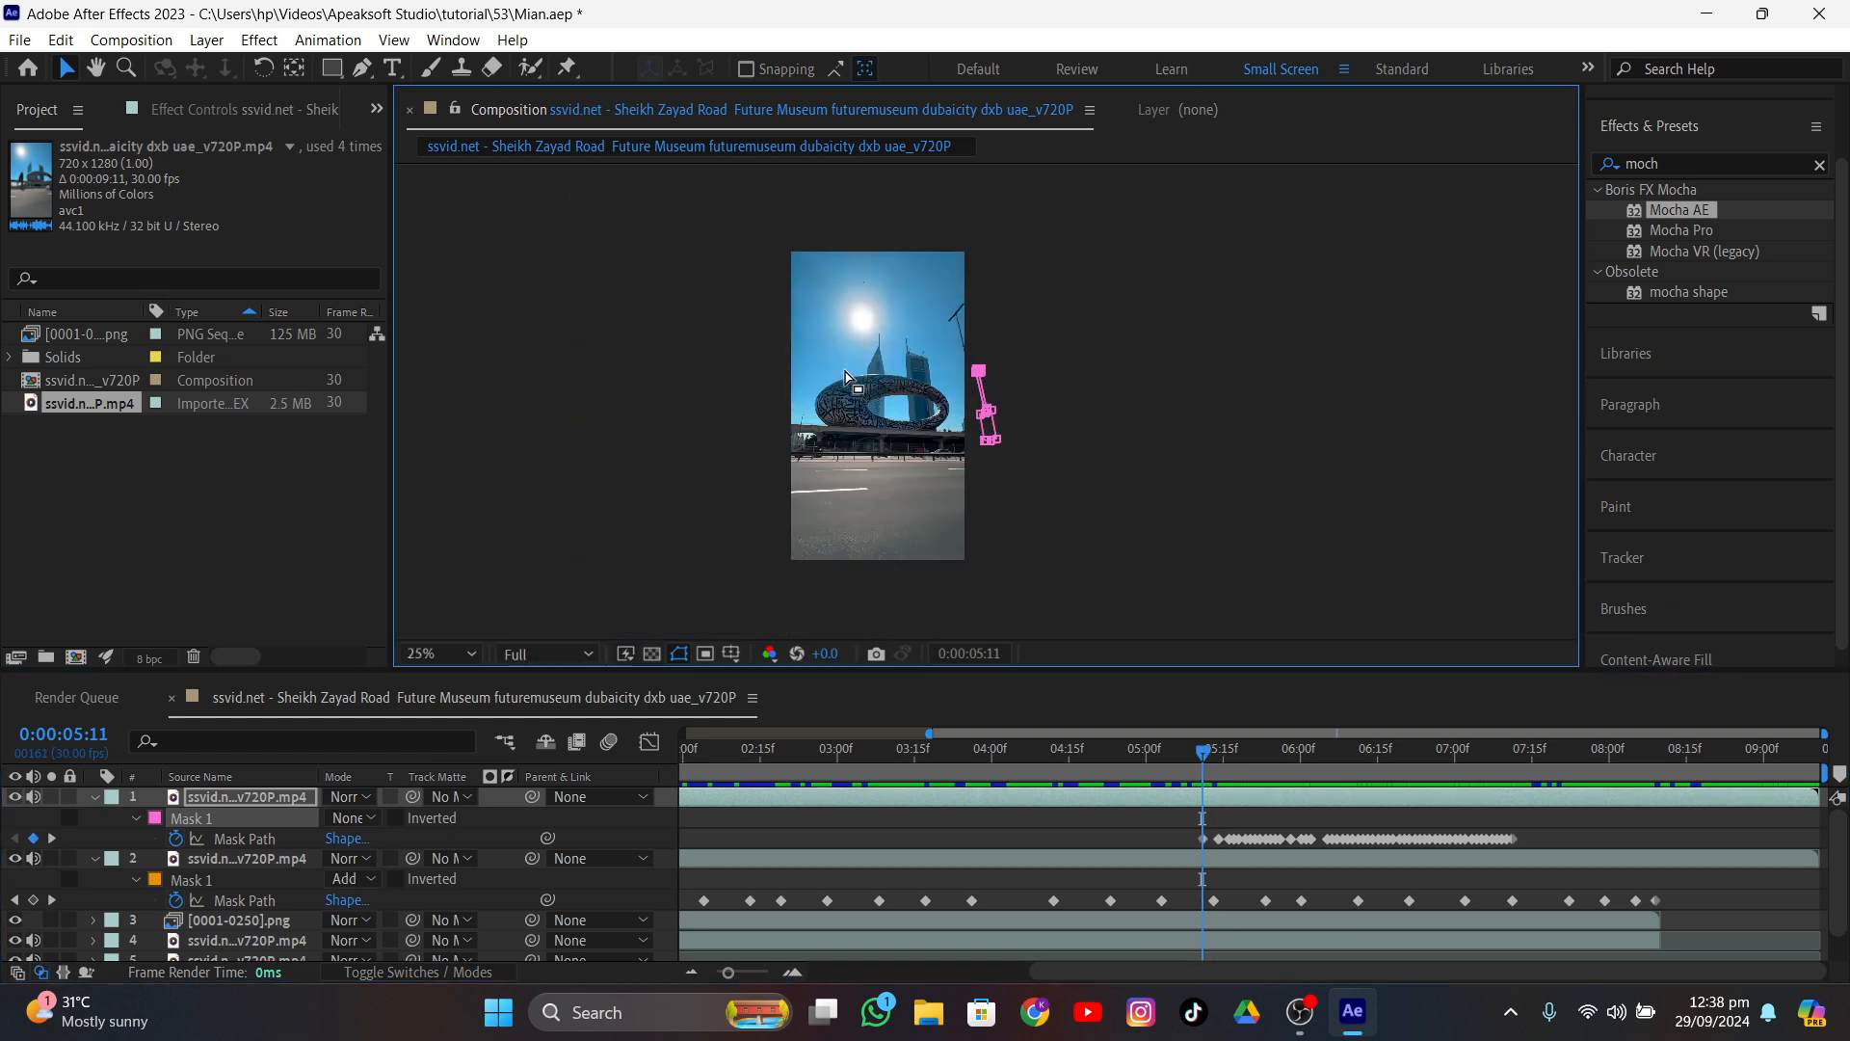
scroll(846, 378, "up", 3)
scroll(846, 378, "down", 1)
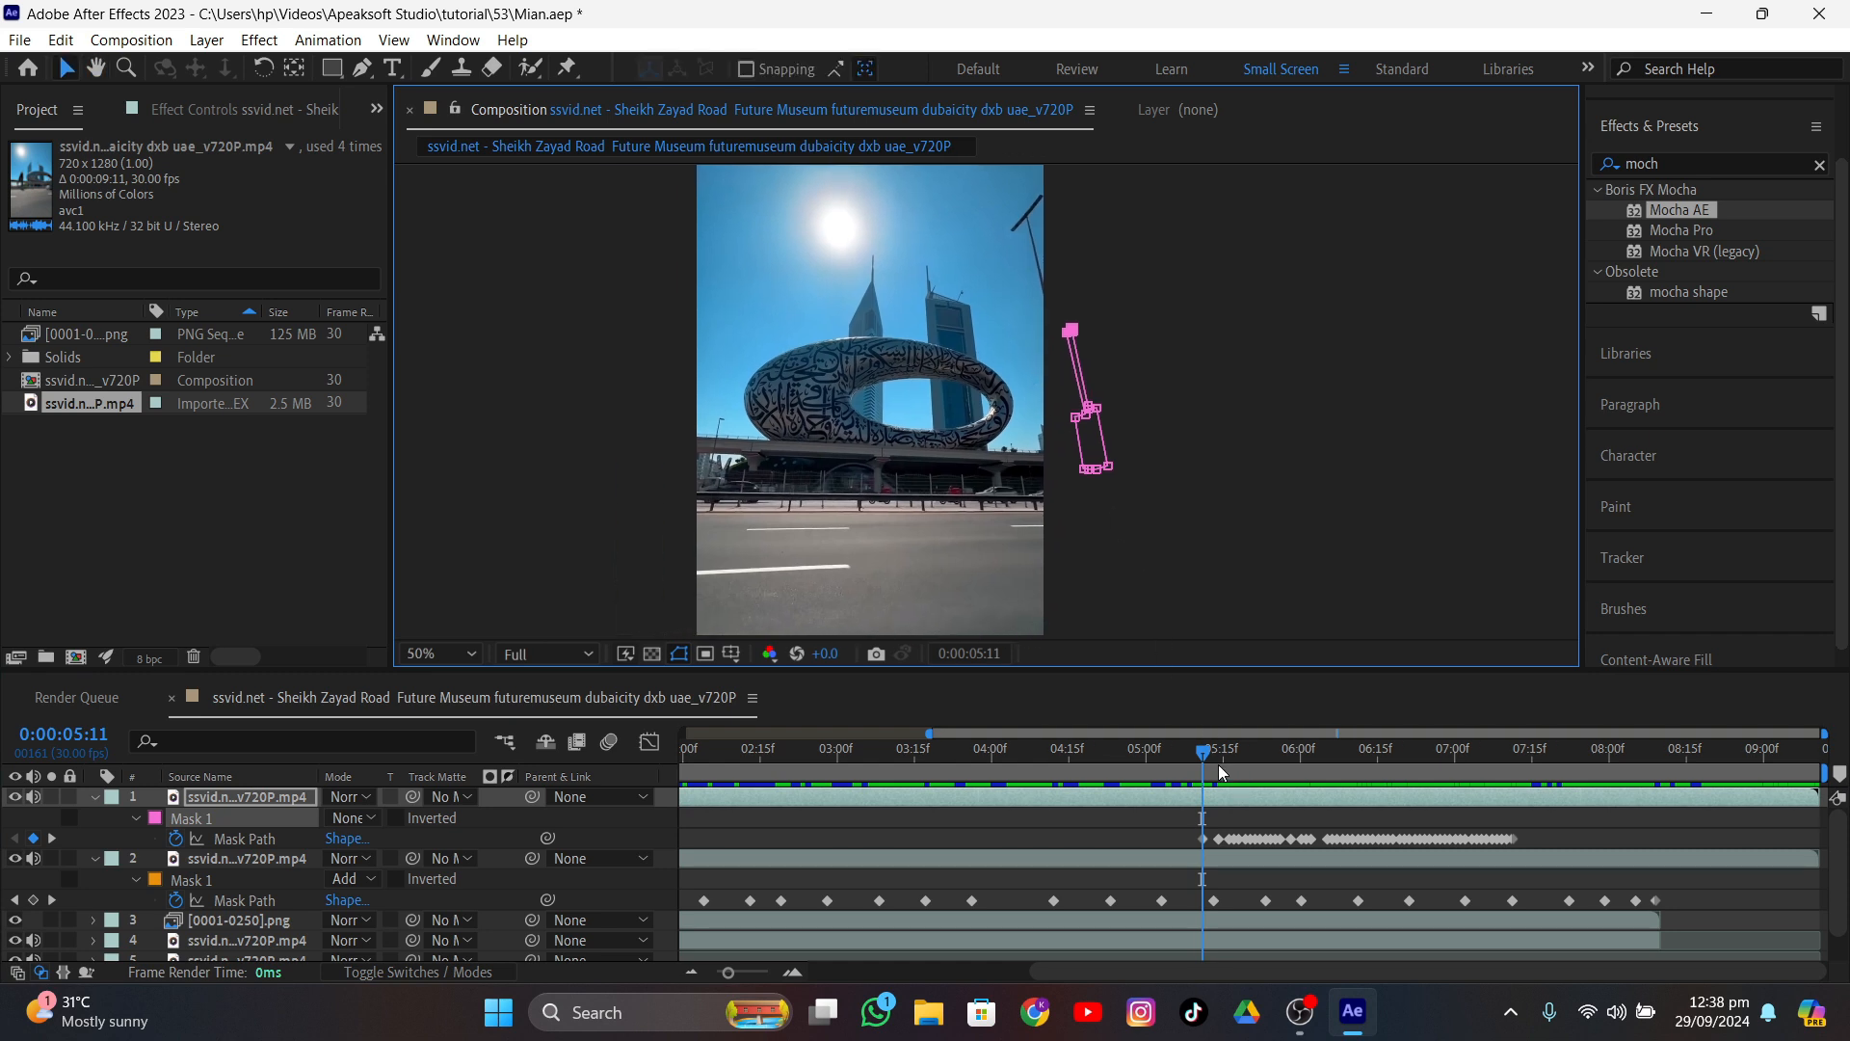
- Return to 0:00:00:00 and set the banner mask's mode to Add
left_click_drag(1218, 765, 647, 745)
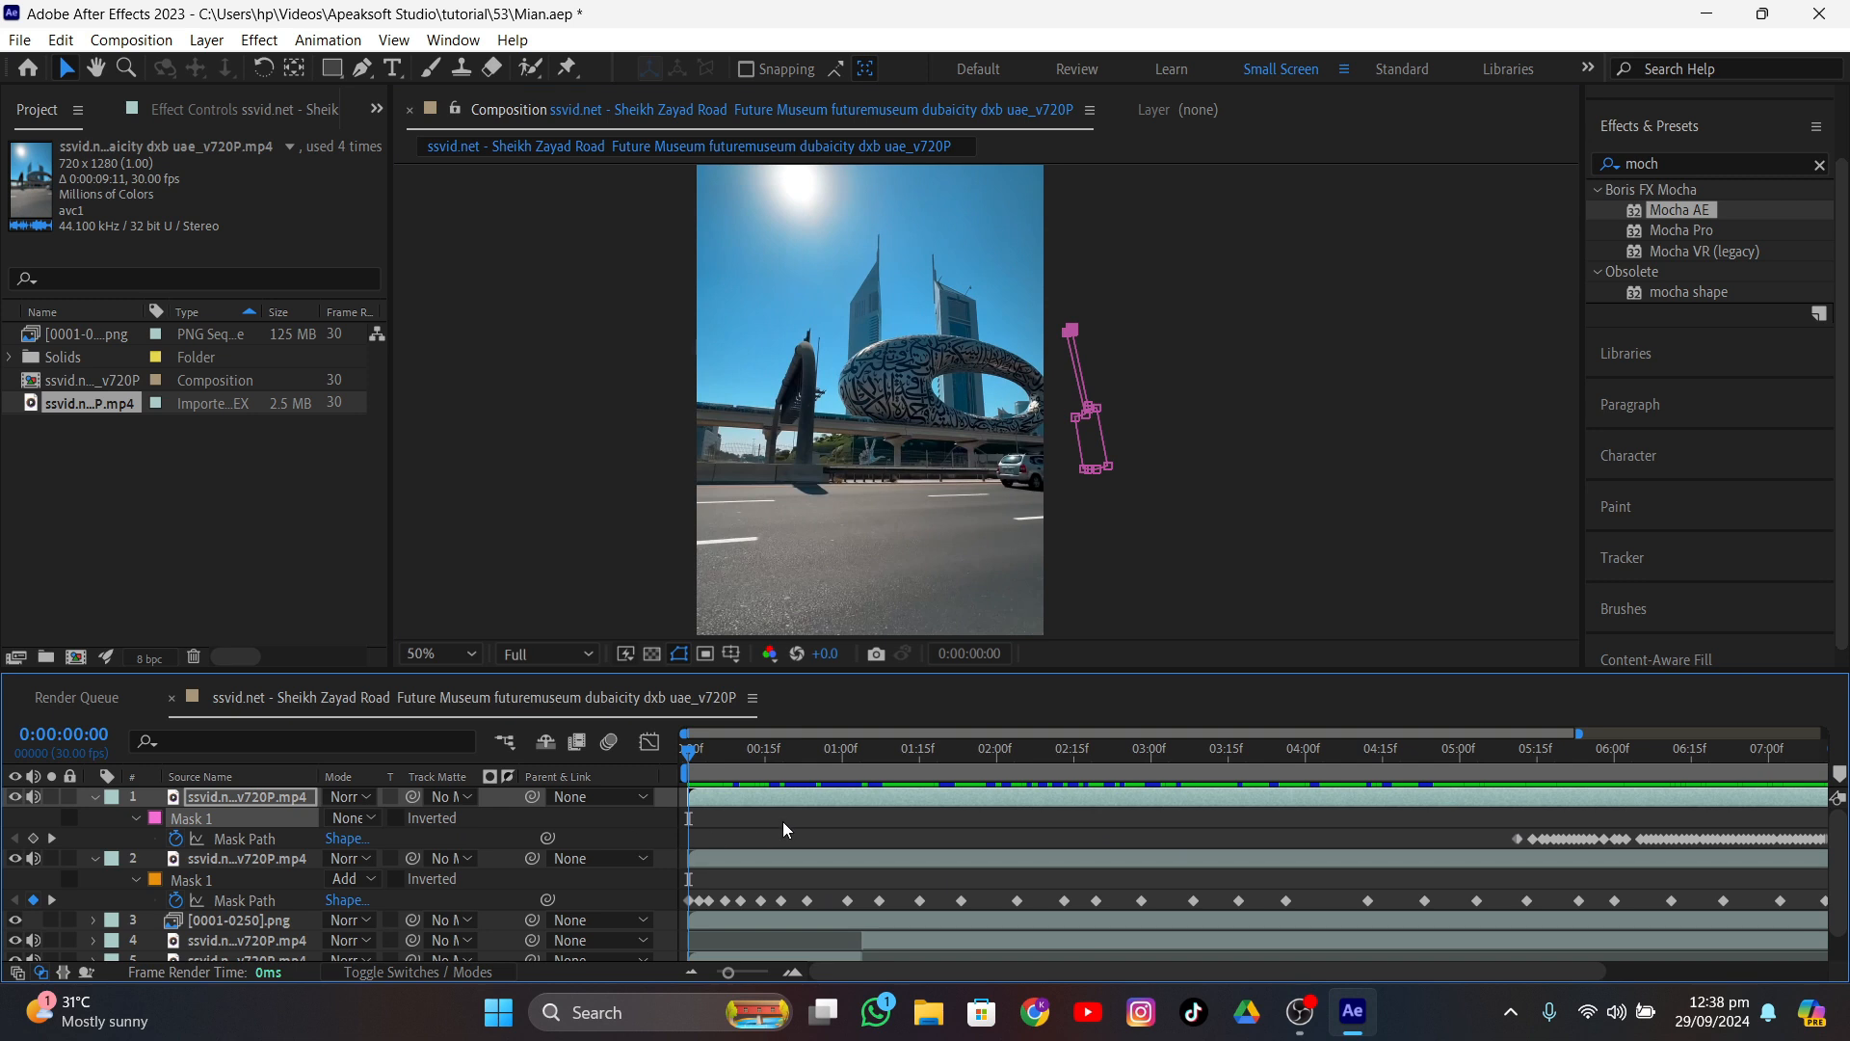
left_click(353, 819)
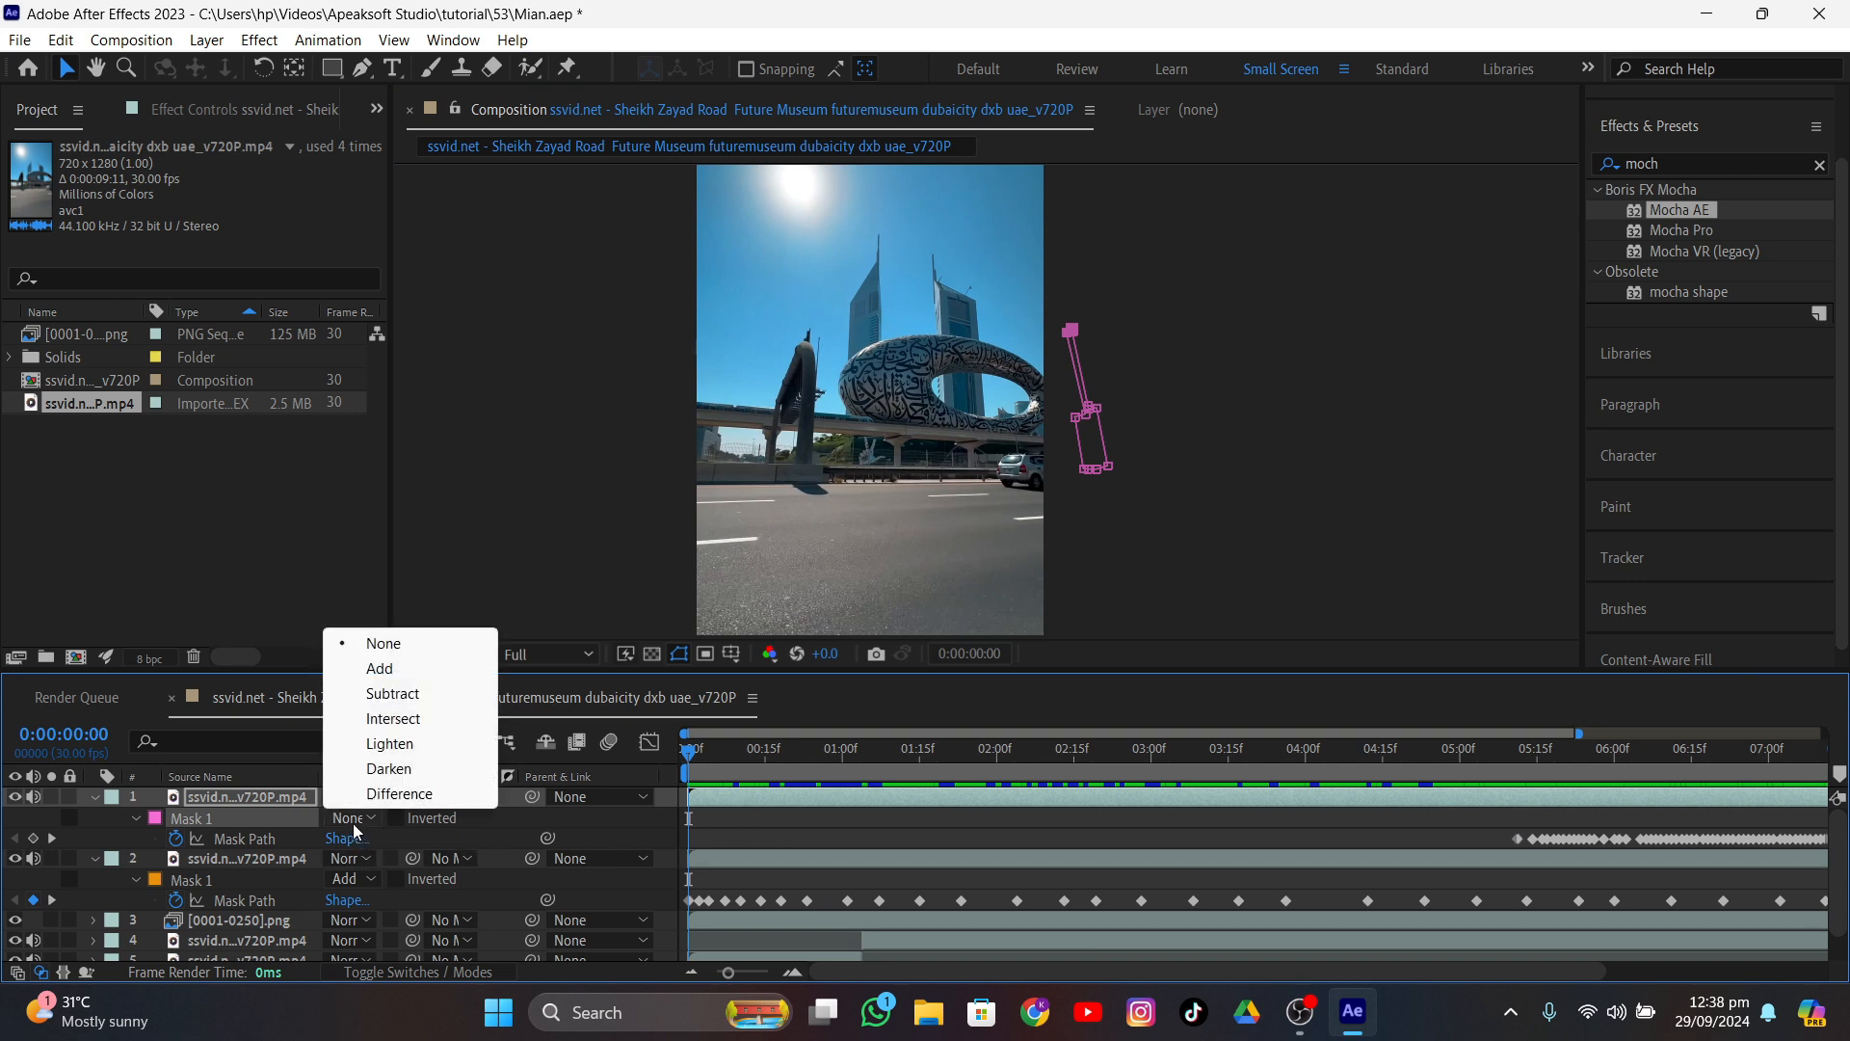
left_click(395, 670)
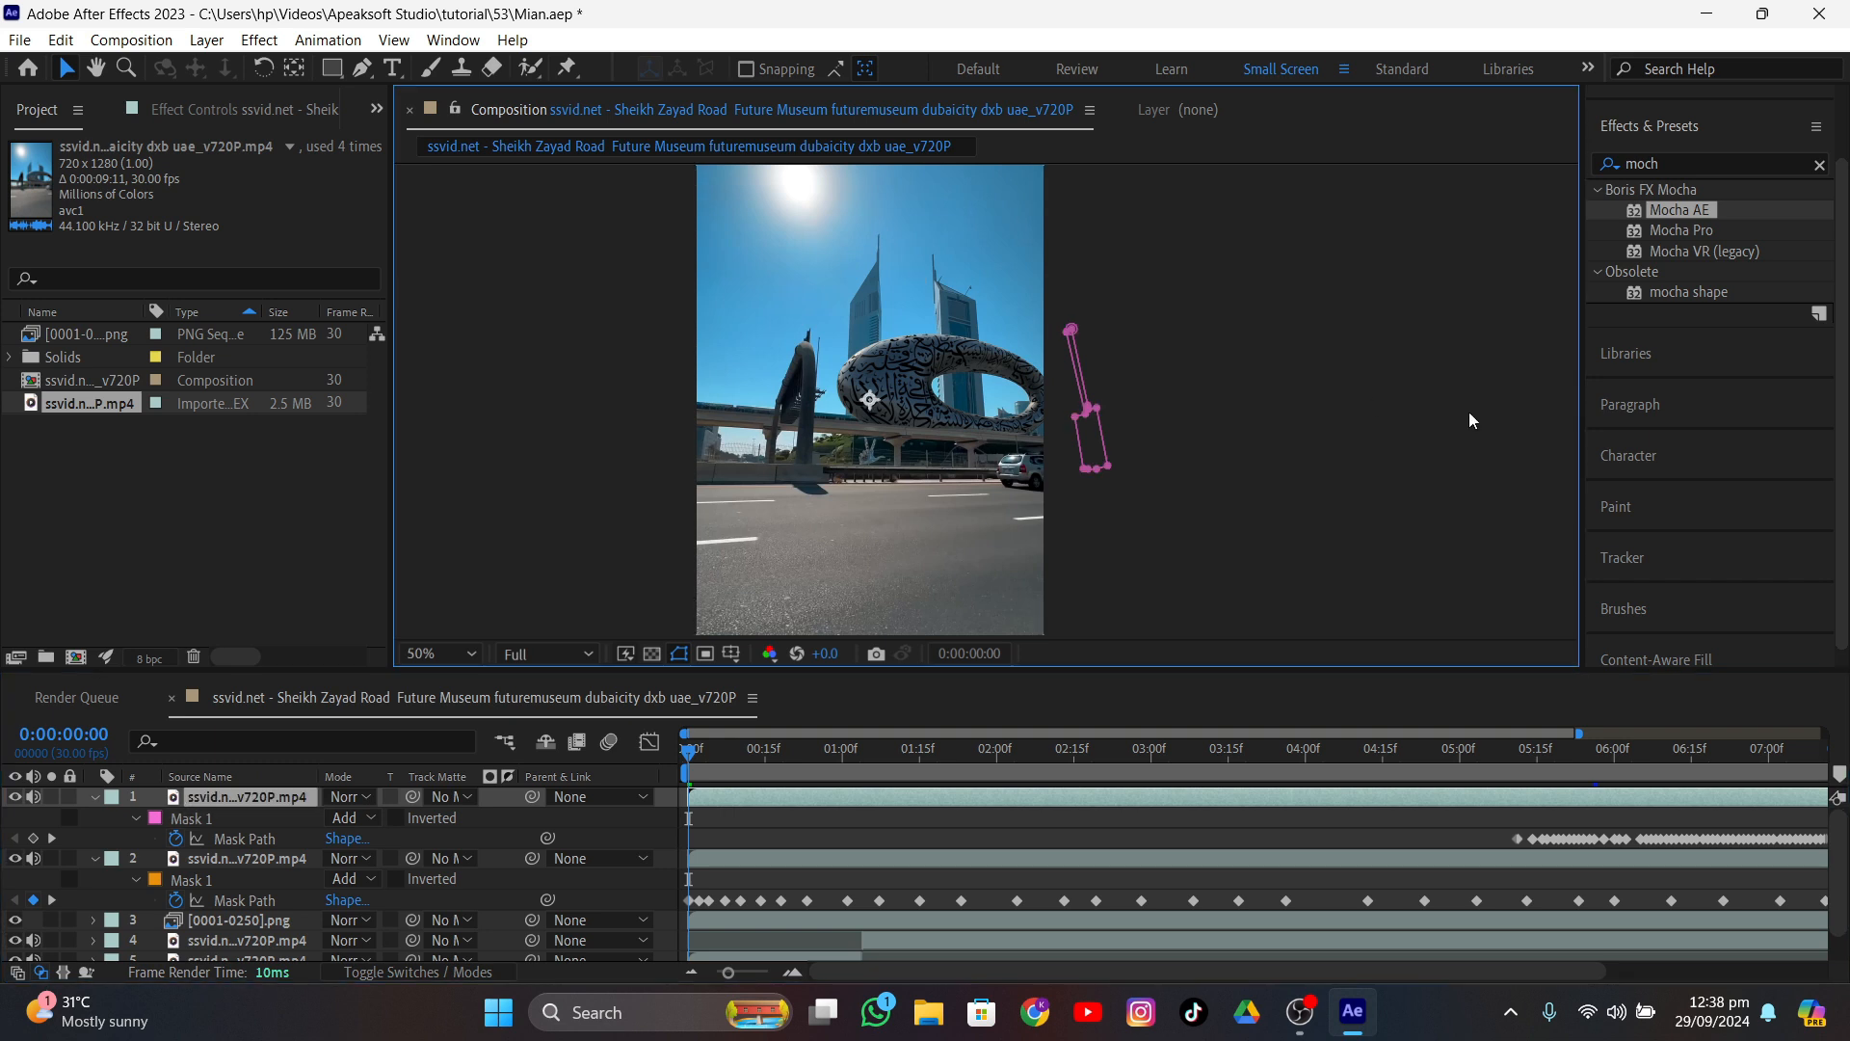
- Preview the composition from the start, stop playback, and inspect the museum shot at 0:00:08:03 at 100% zoom
left_click(1418, 419)
key("space")
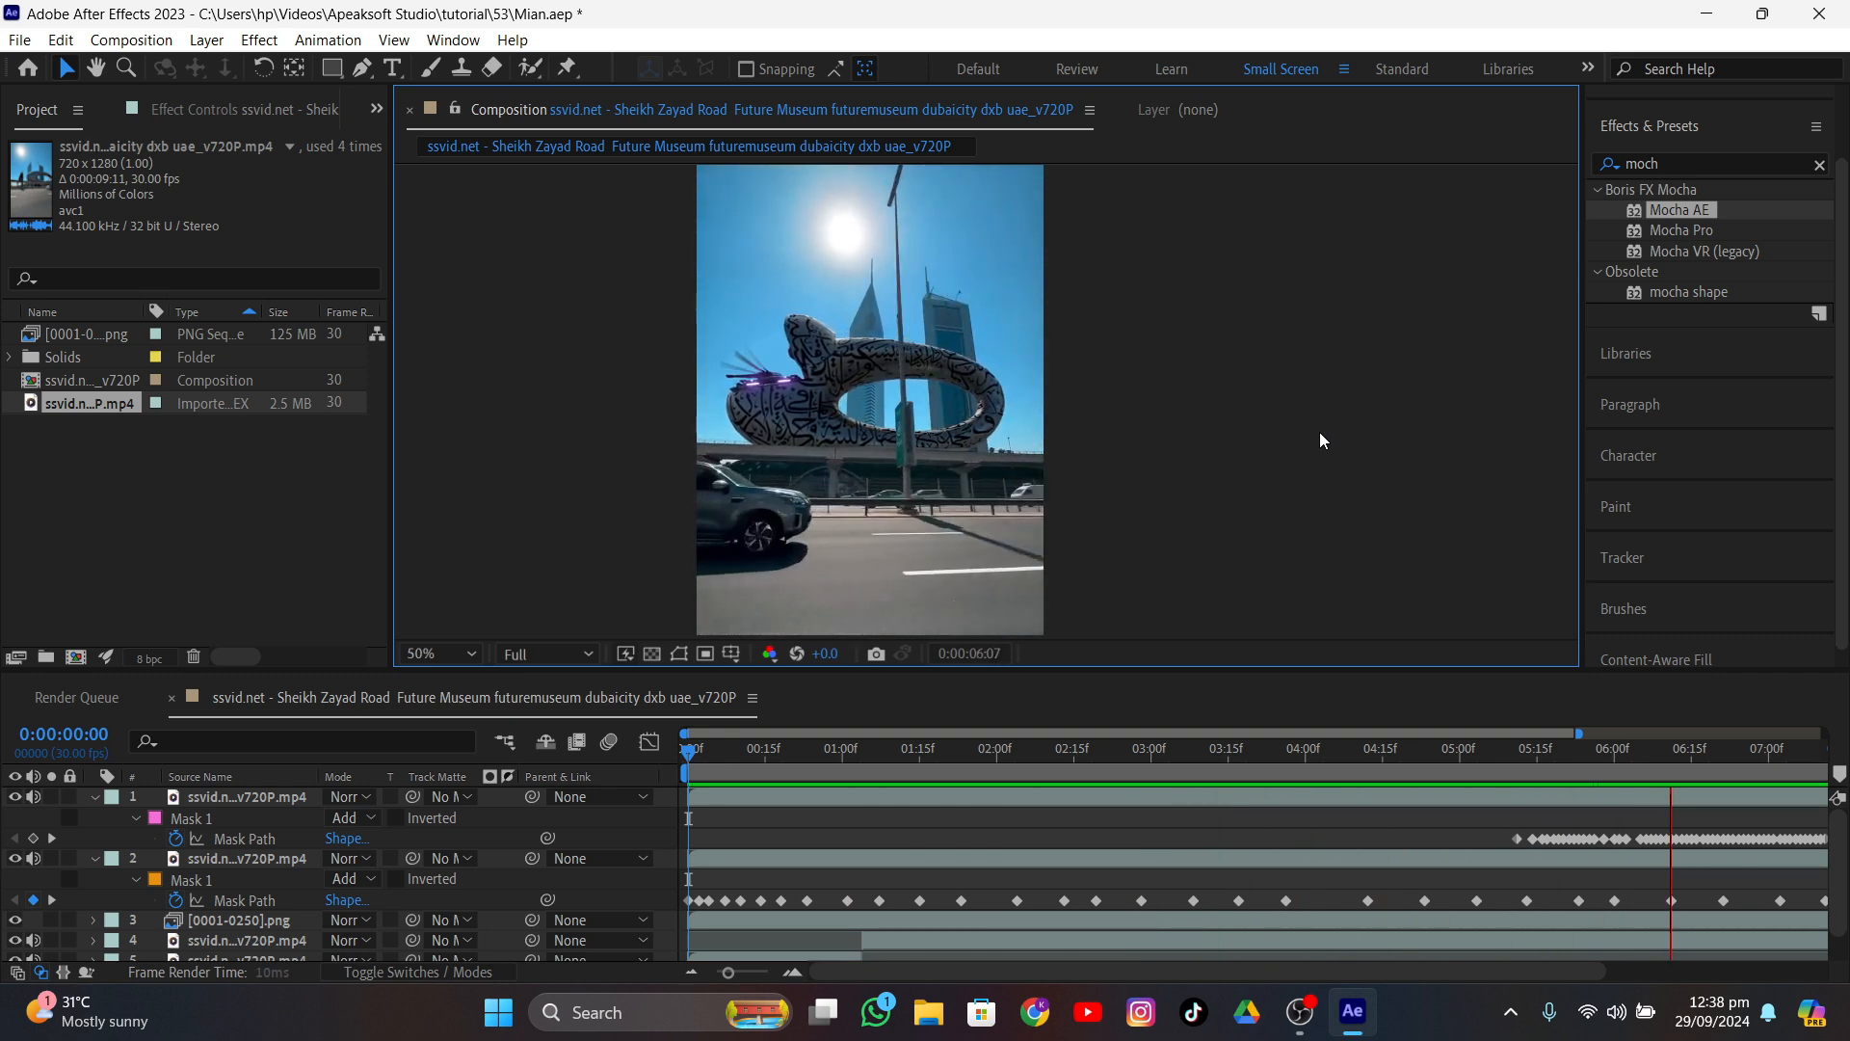
key("space")
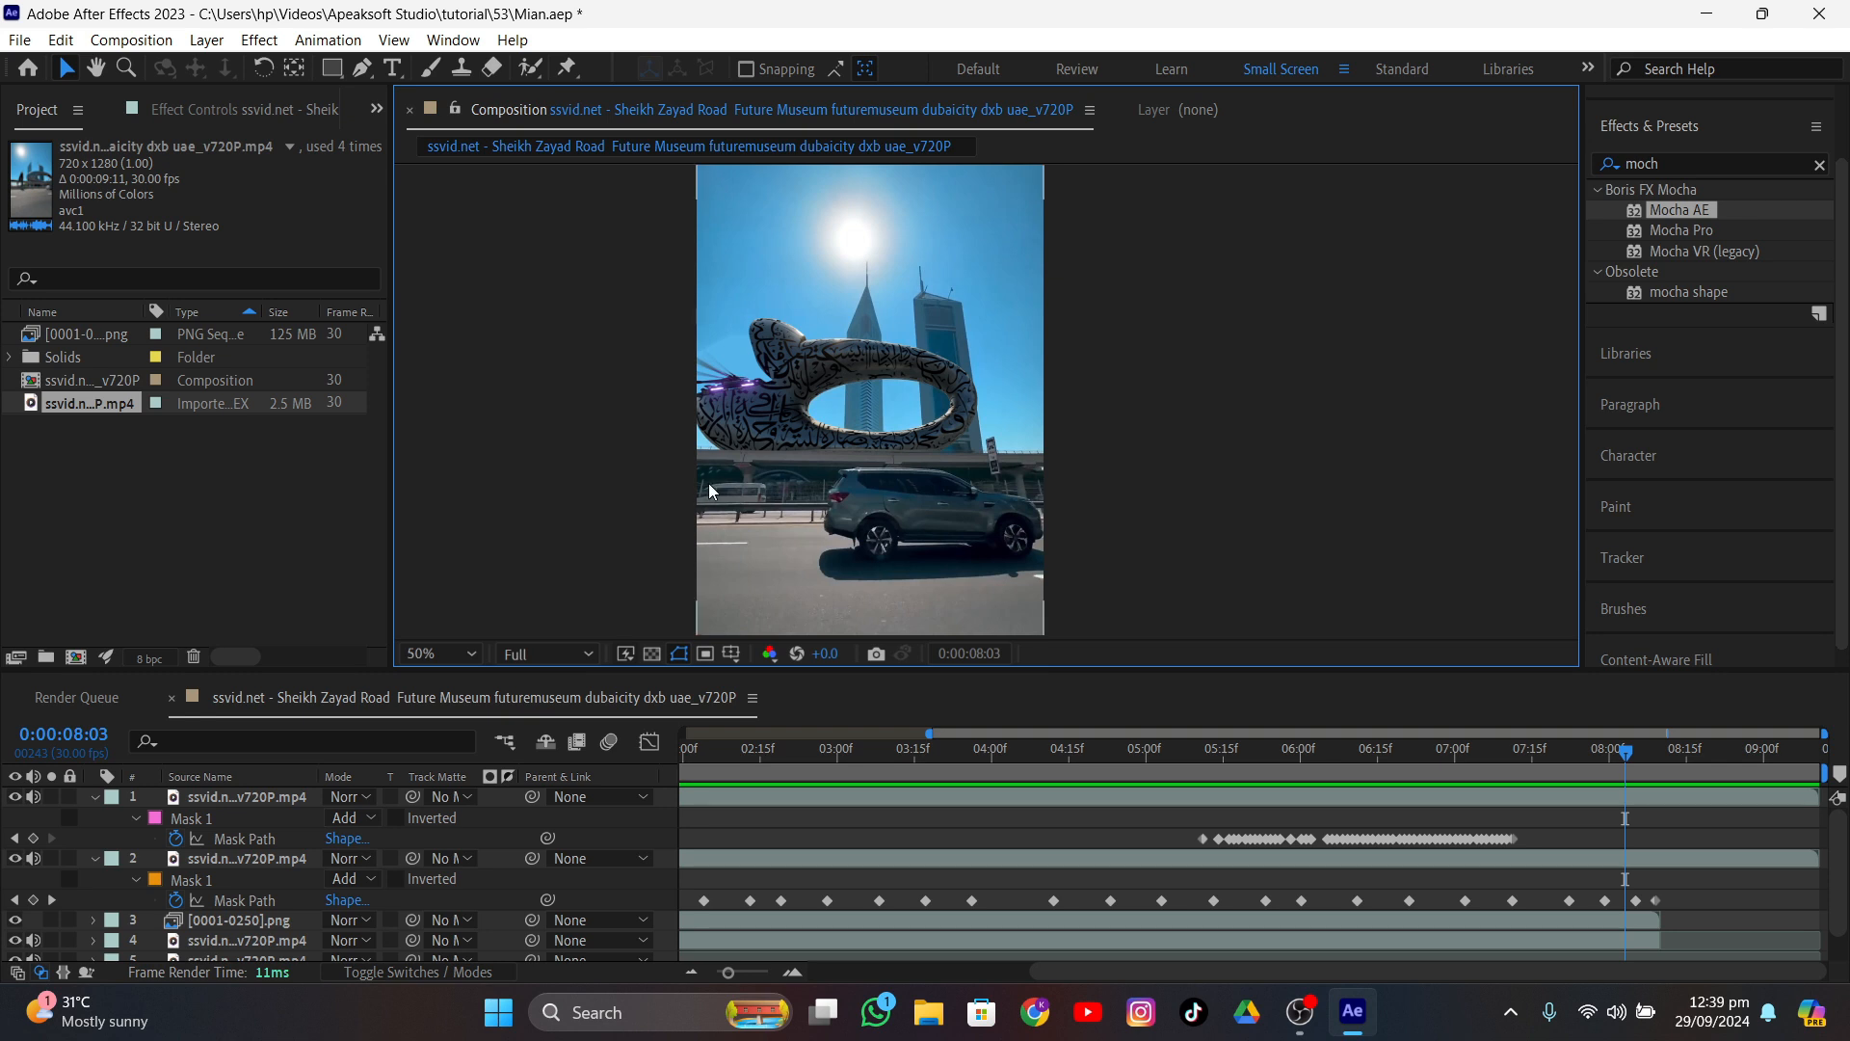
key("slash")
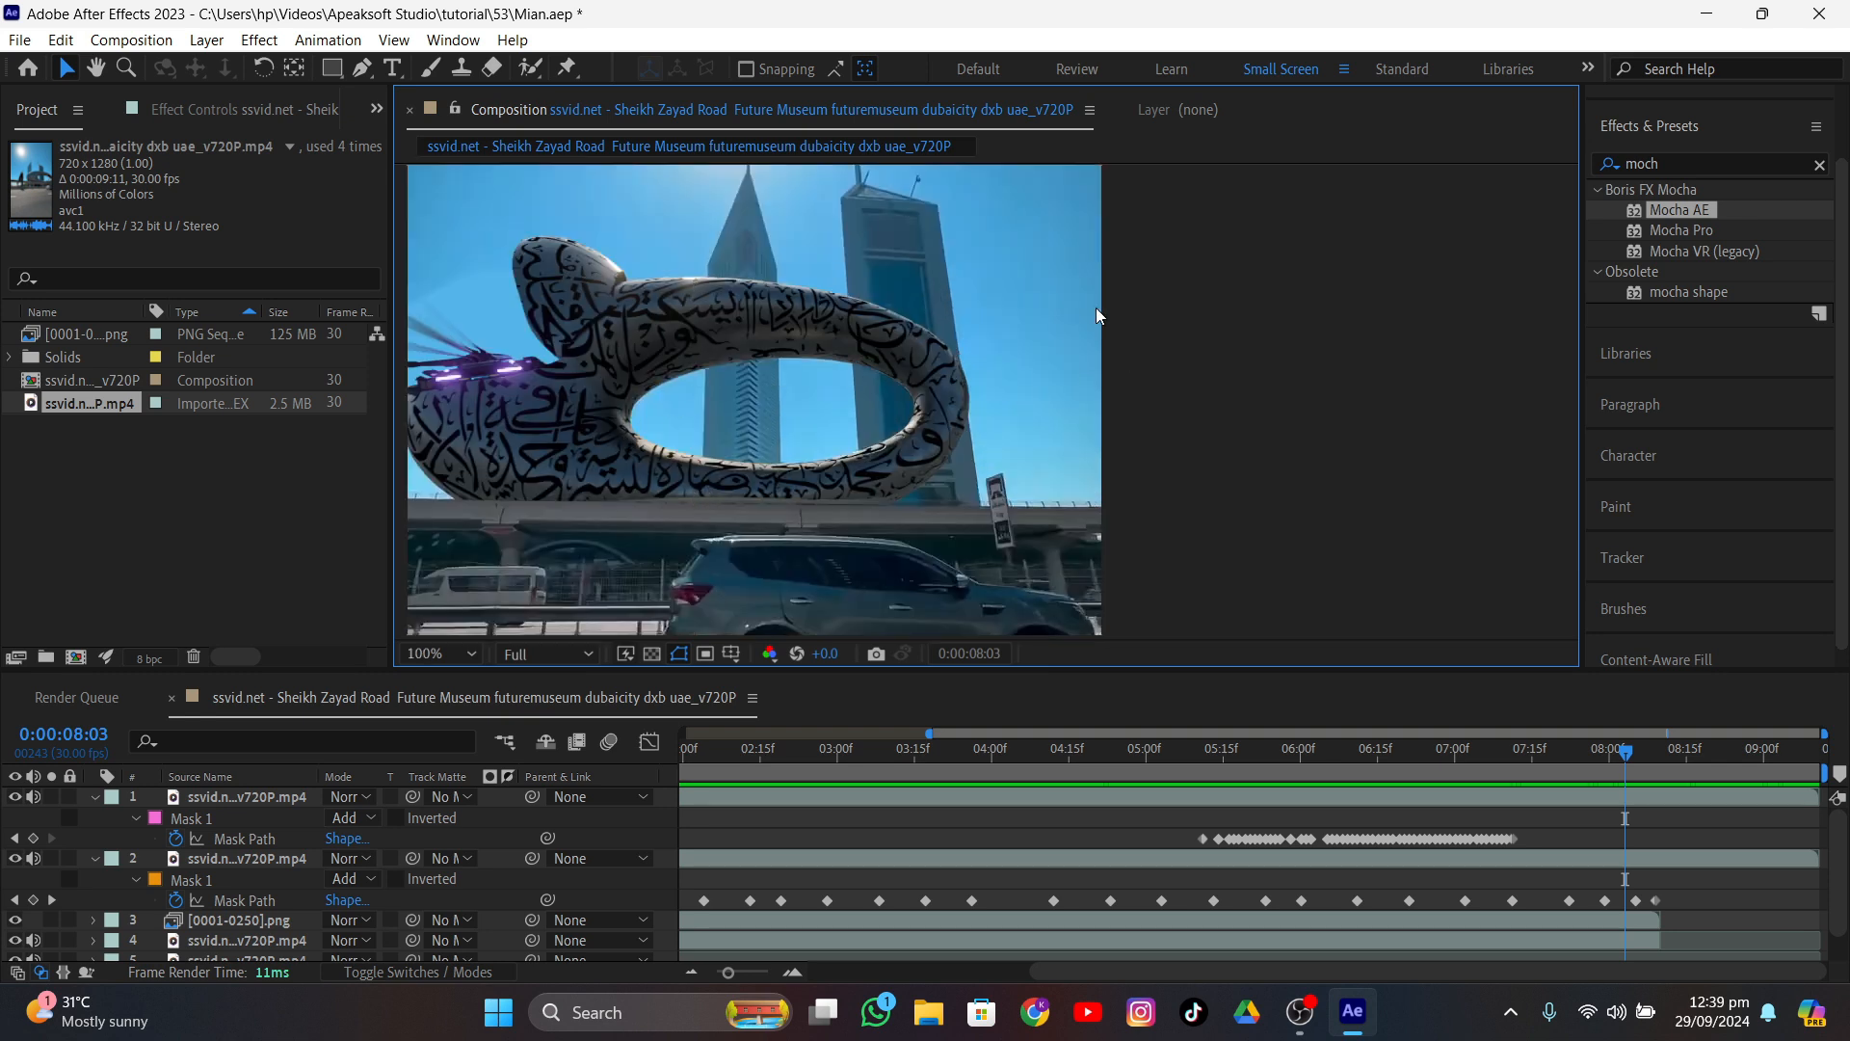
middle_click_drag(687, 331, 734, 337)
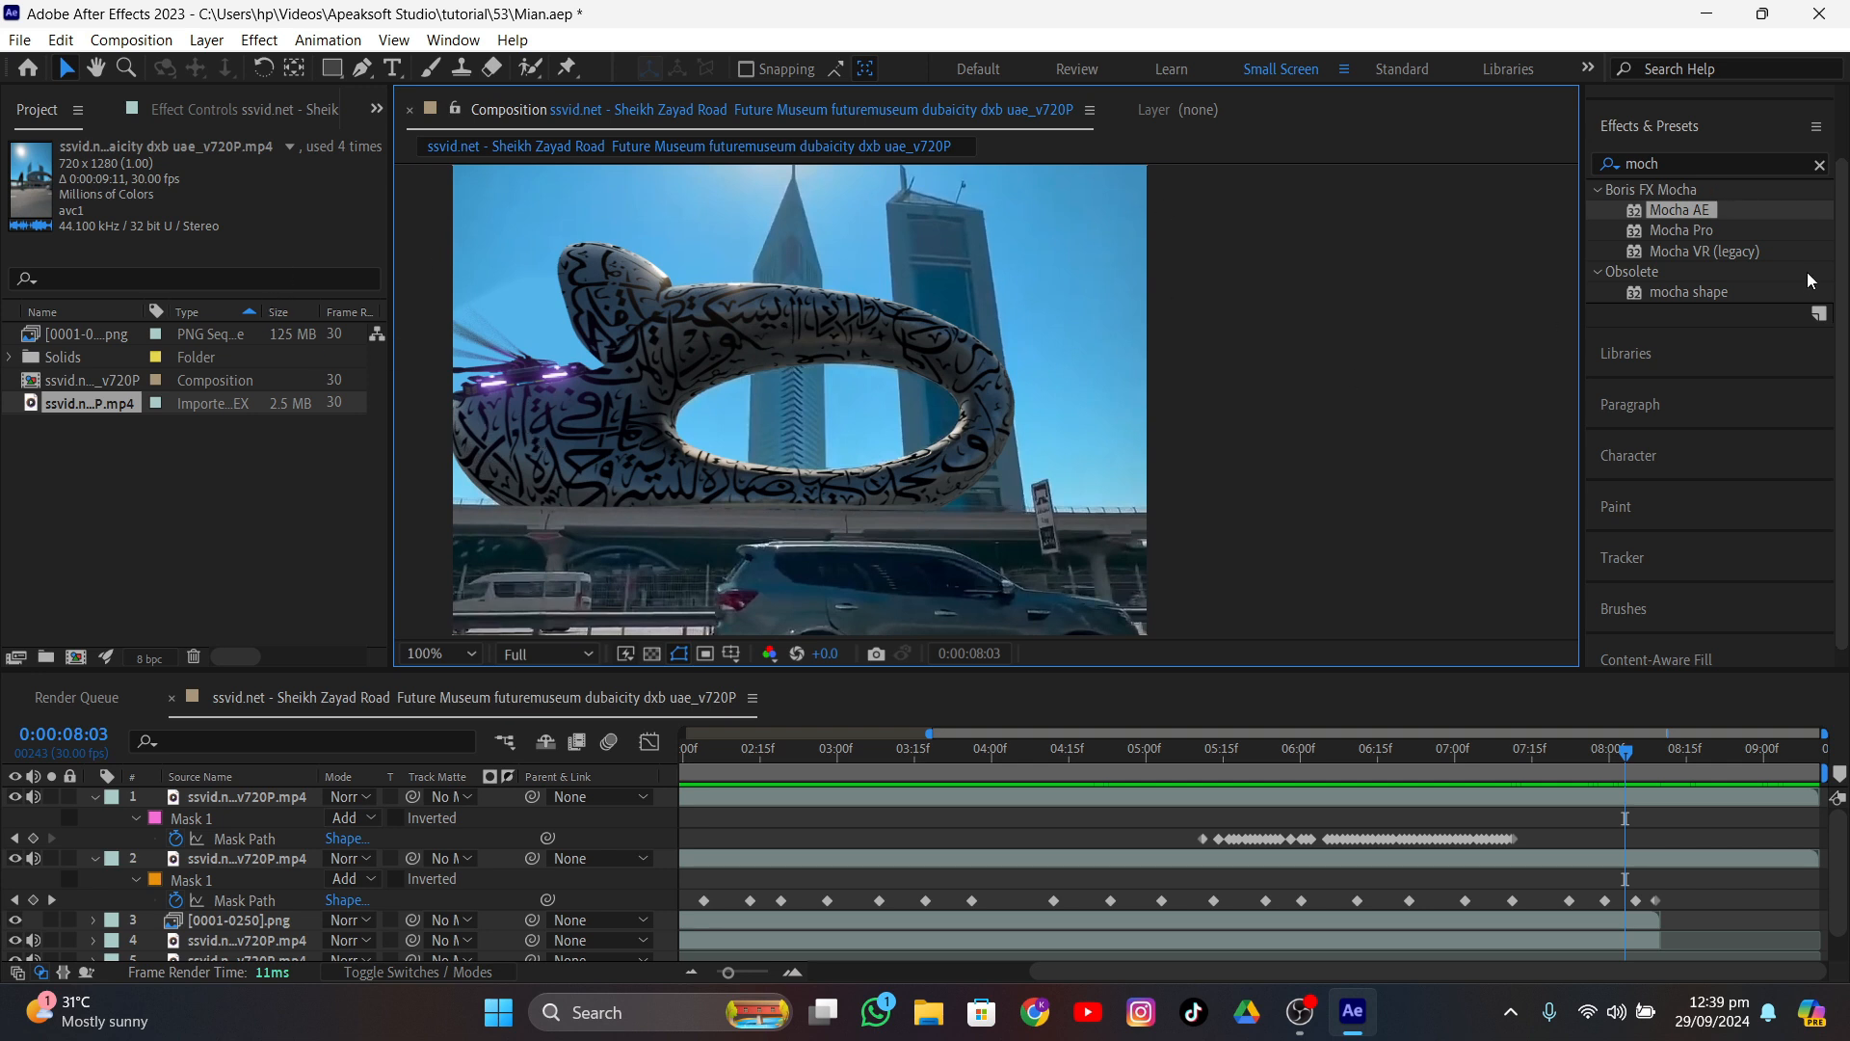
- Search the effects for "lum" and apply Lumetri Color to the video copy on layer 4
left_click(1599, 167)
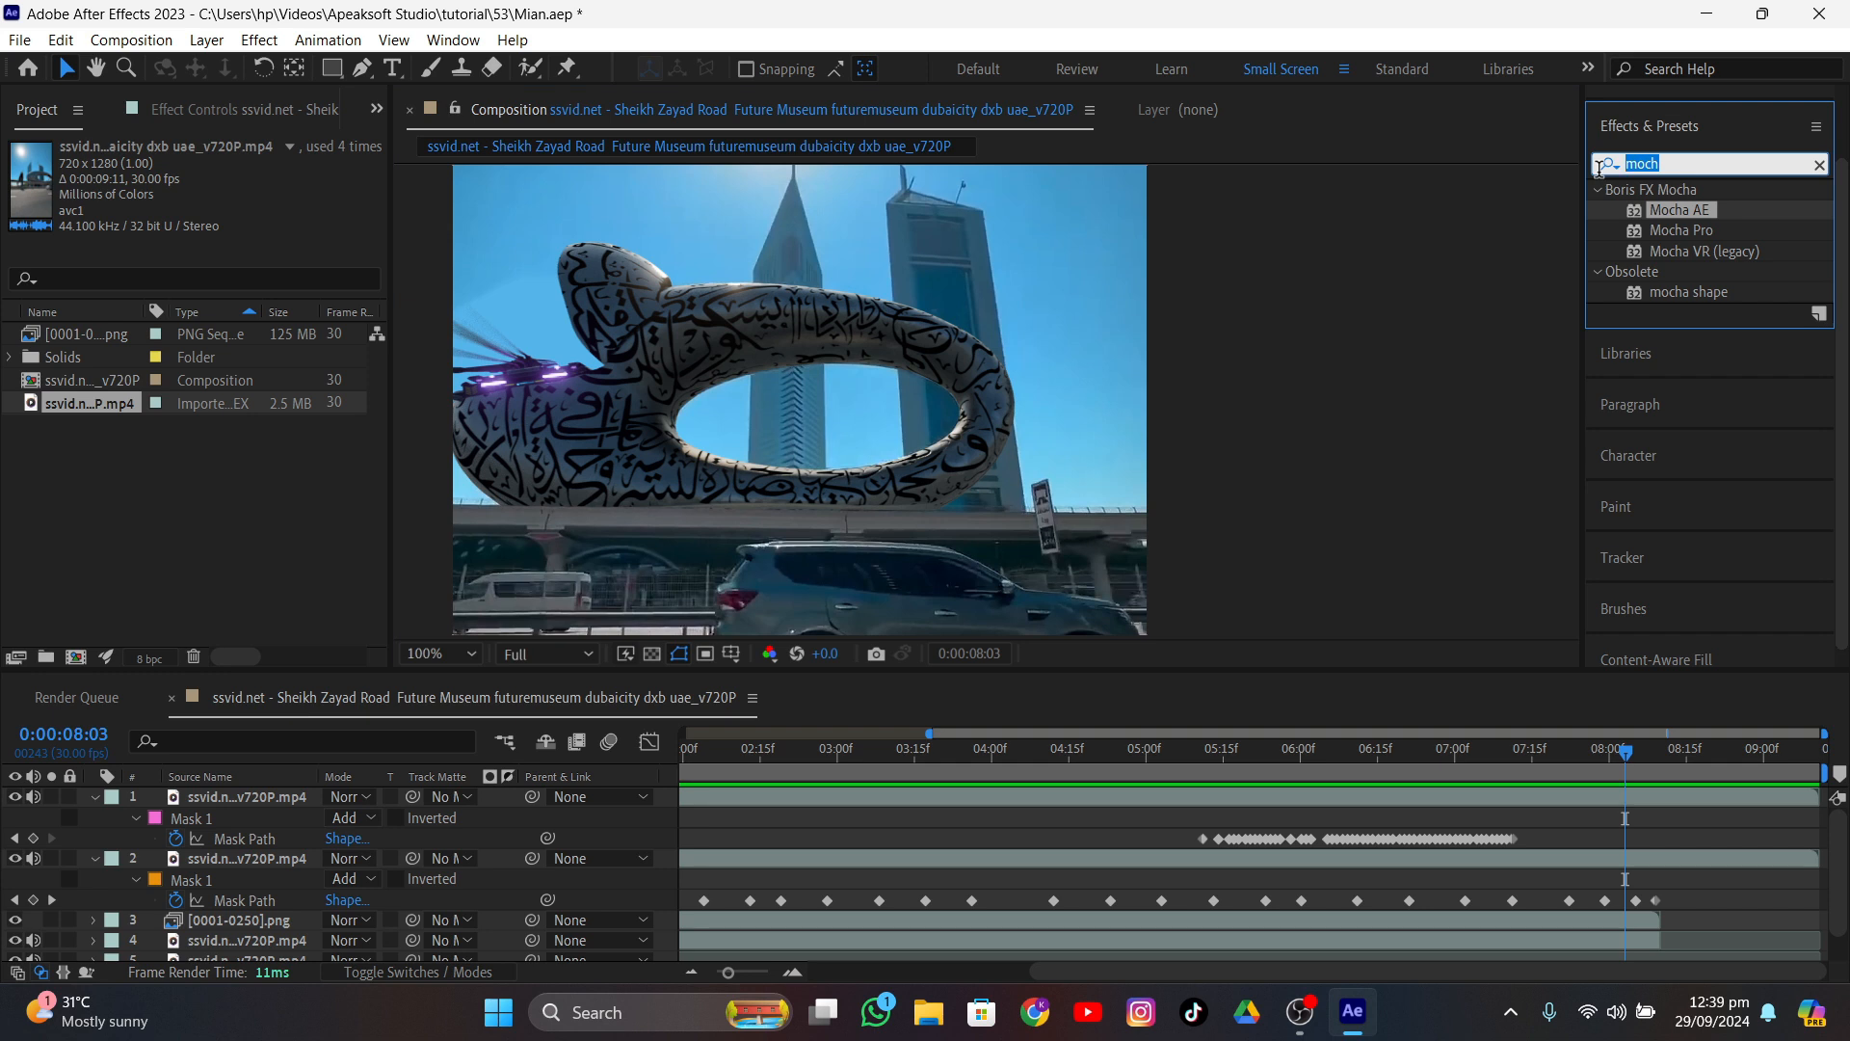
type("lumter")
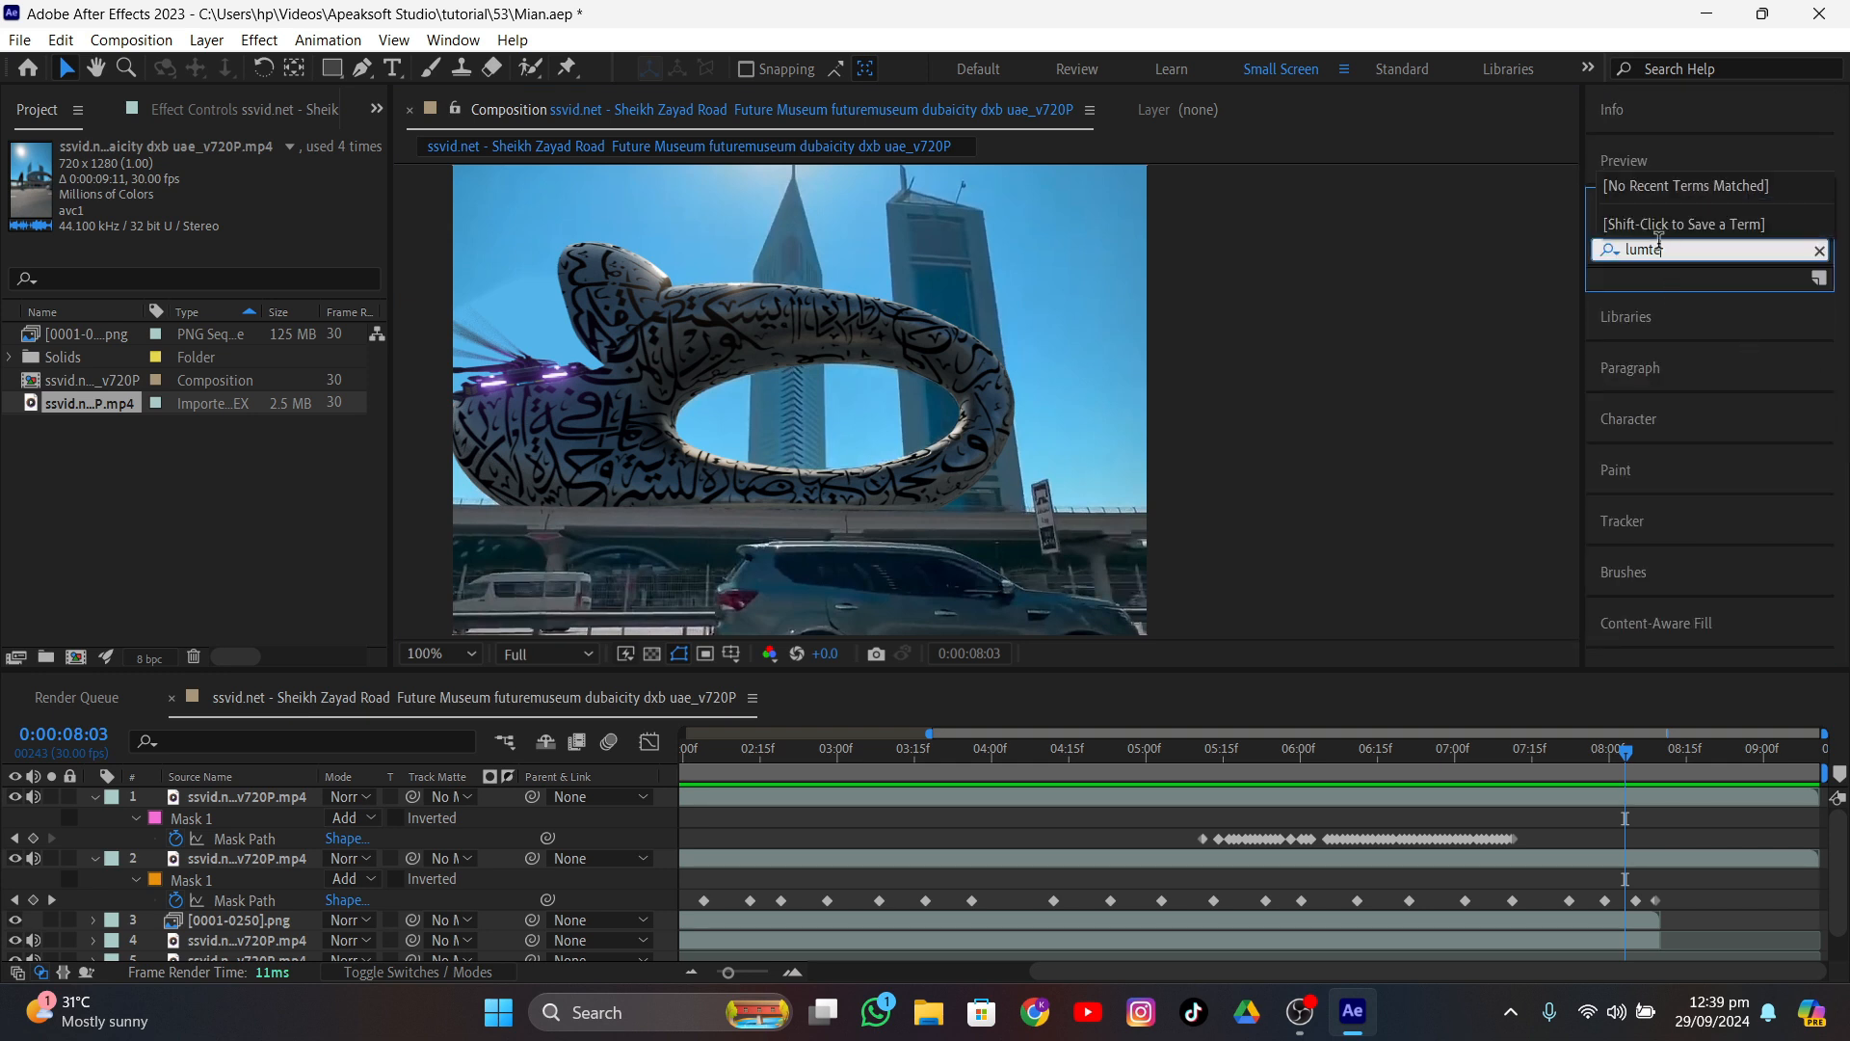
key("BackSpace")
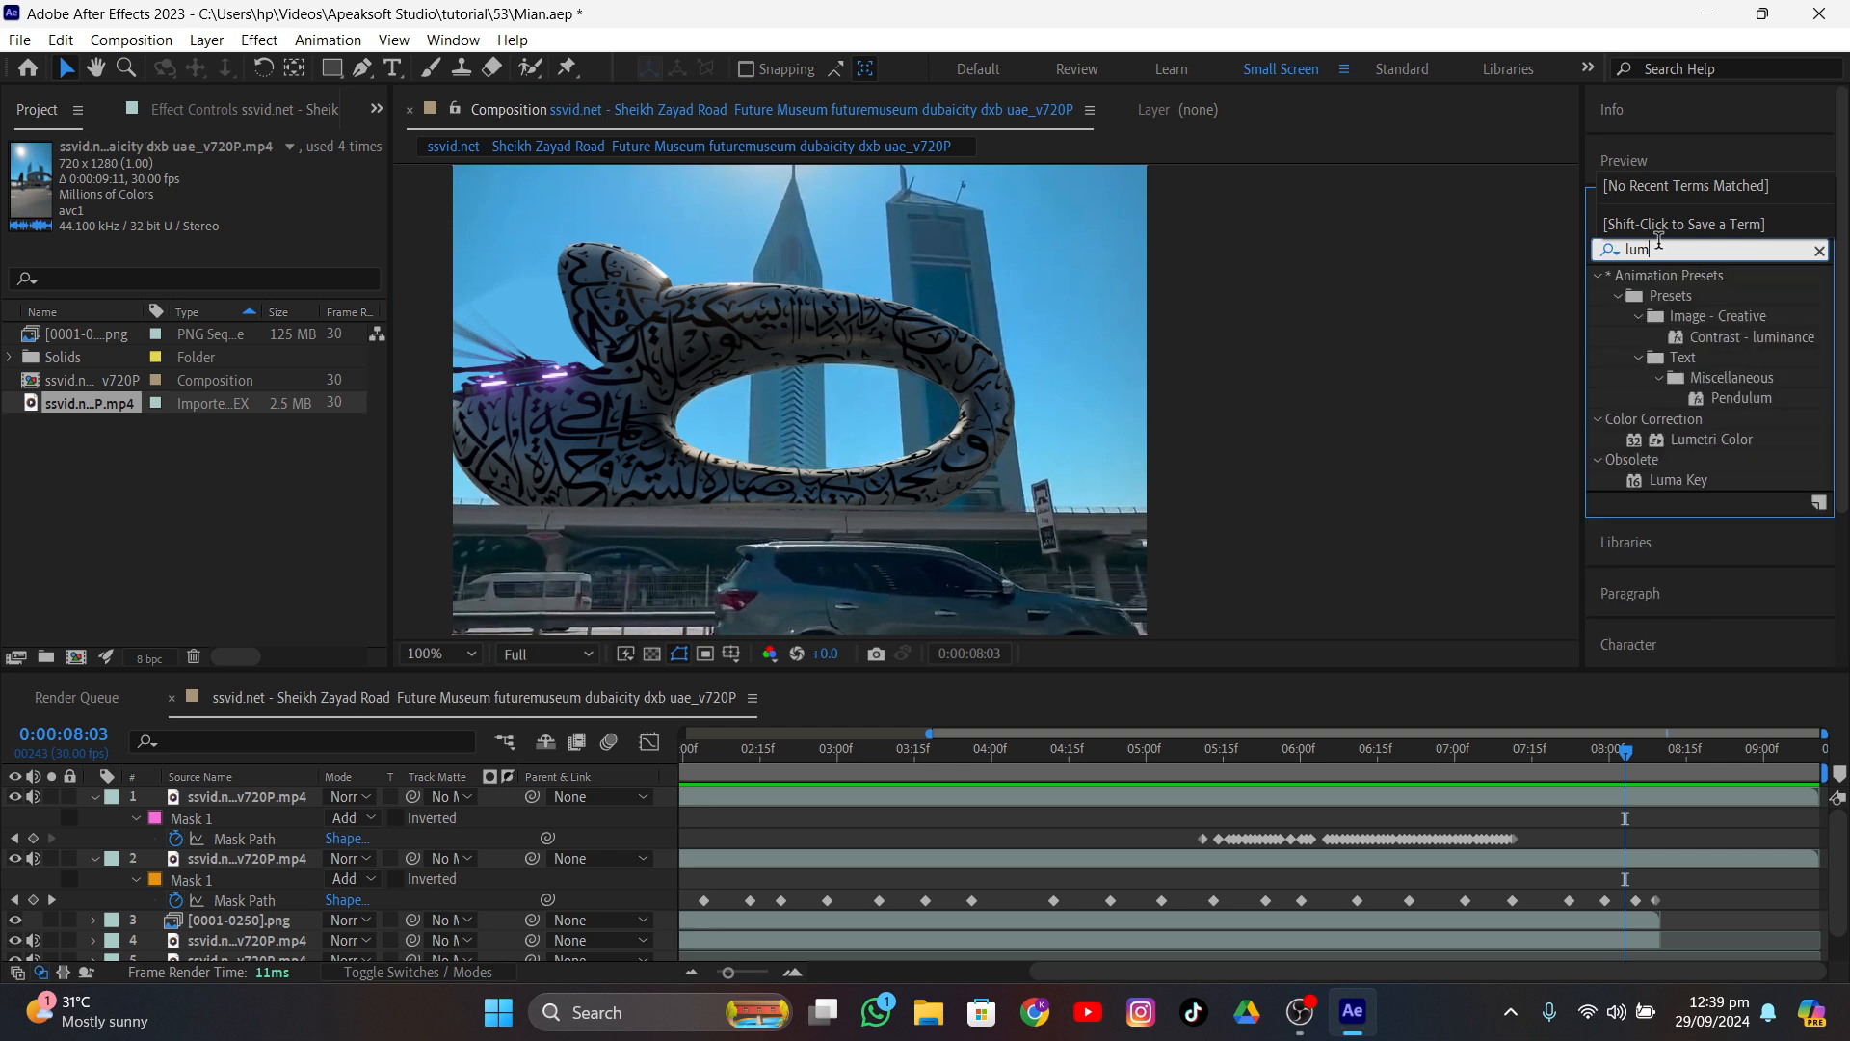
left_click(1697, 433)
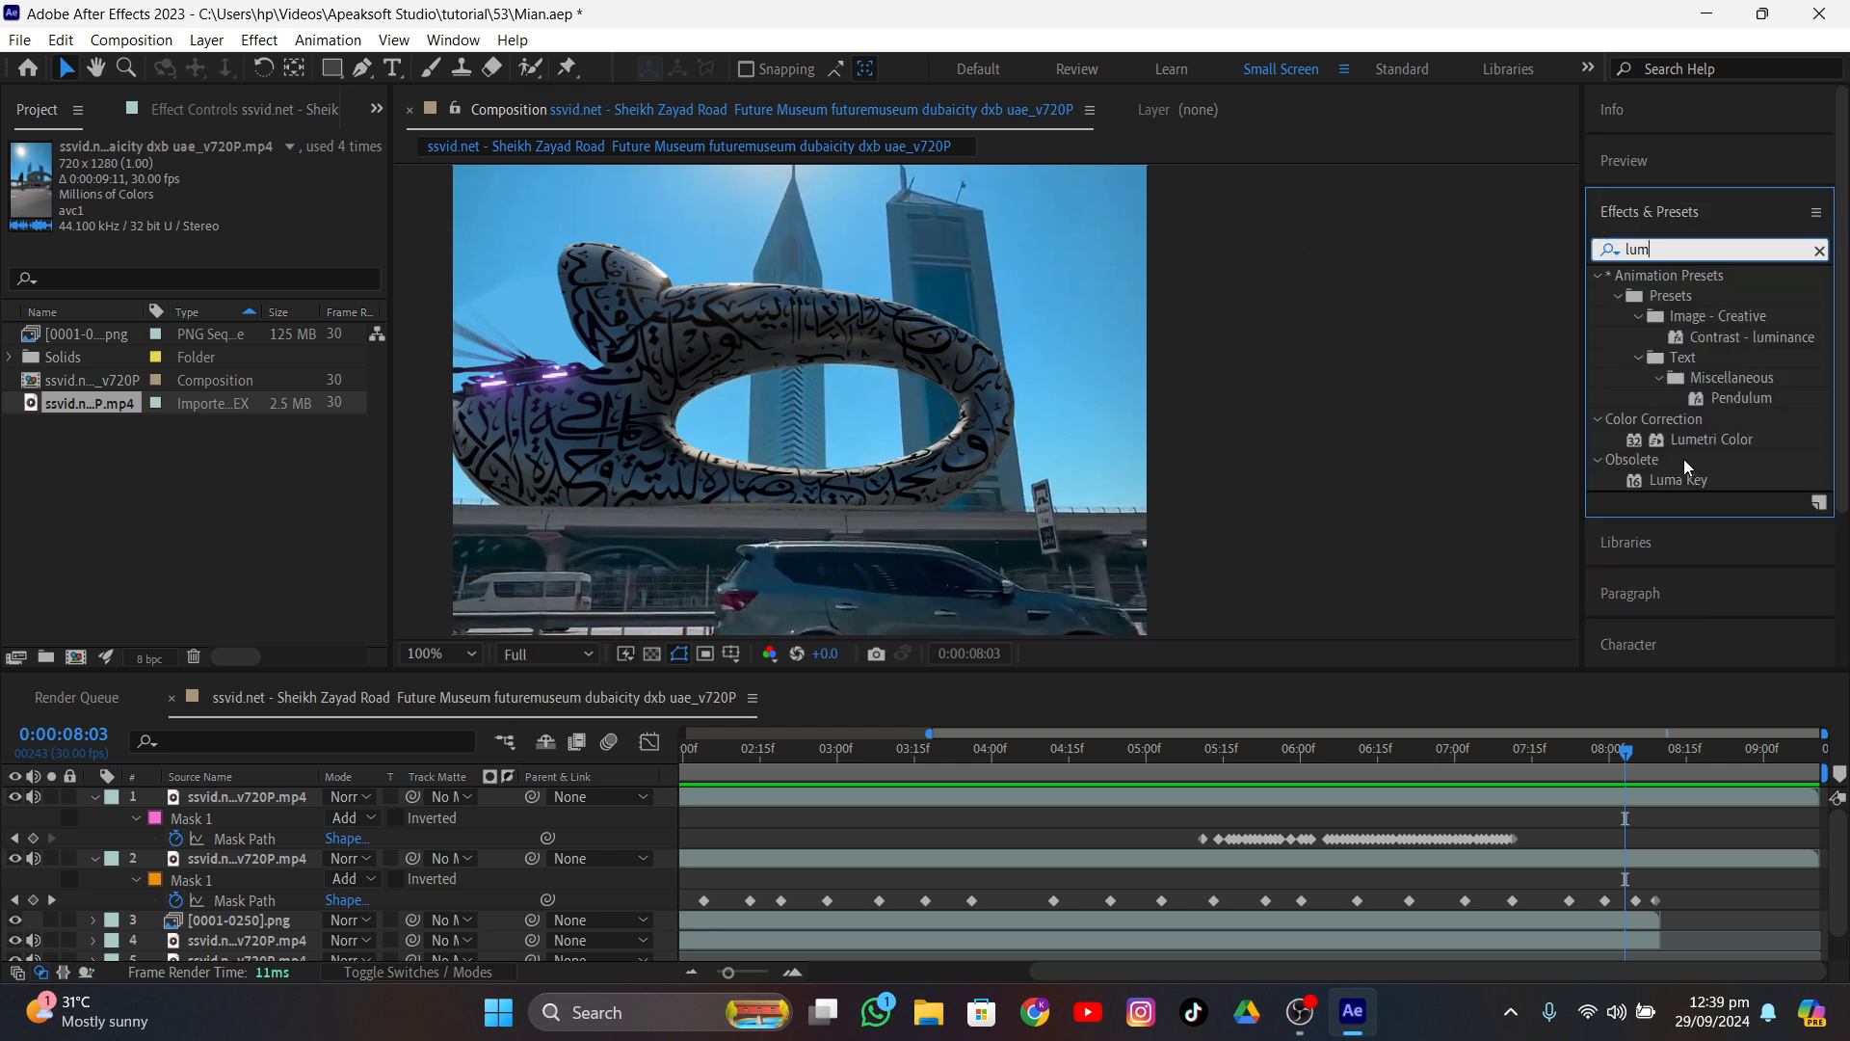
scroll(253, 909, "down", 2)
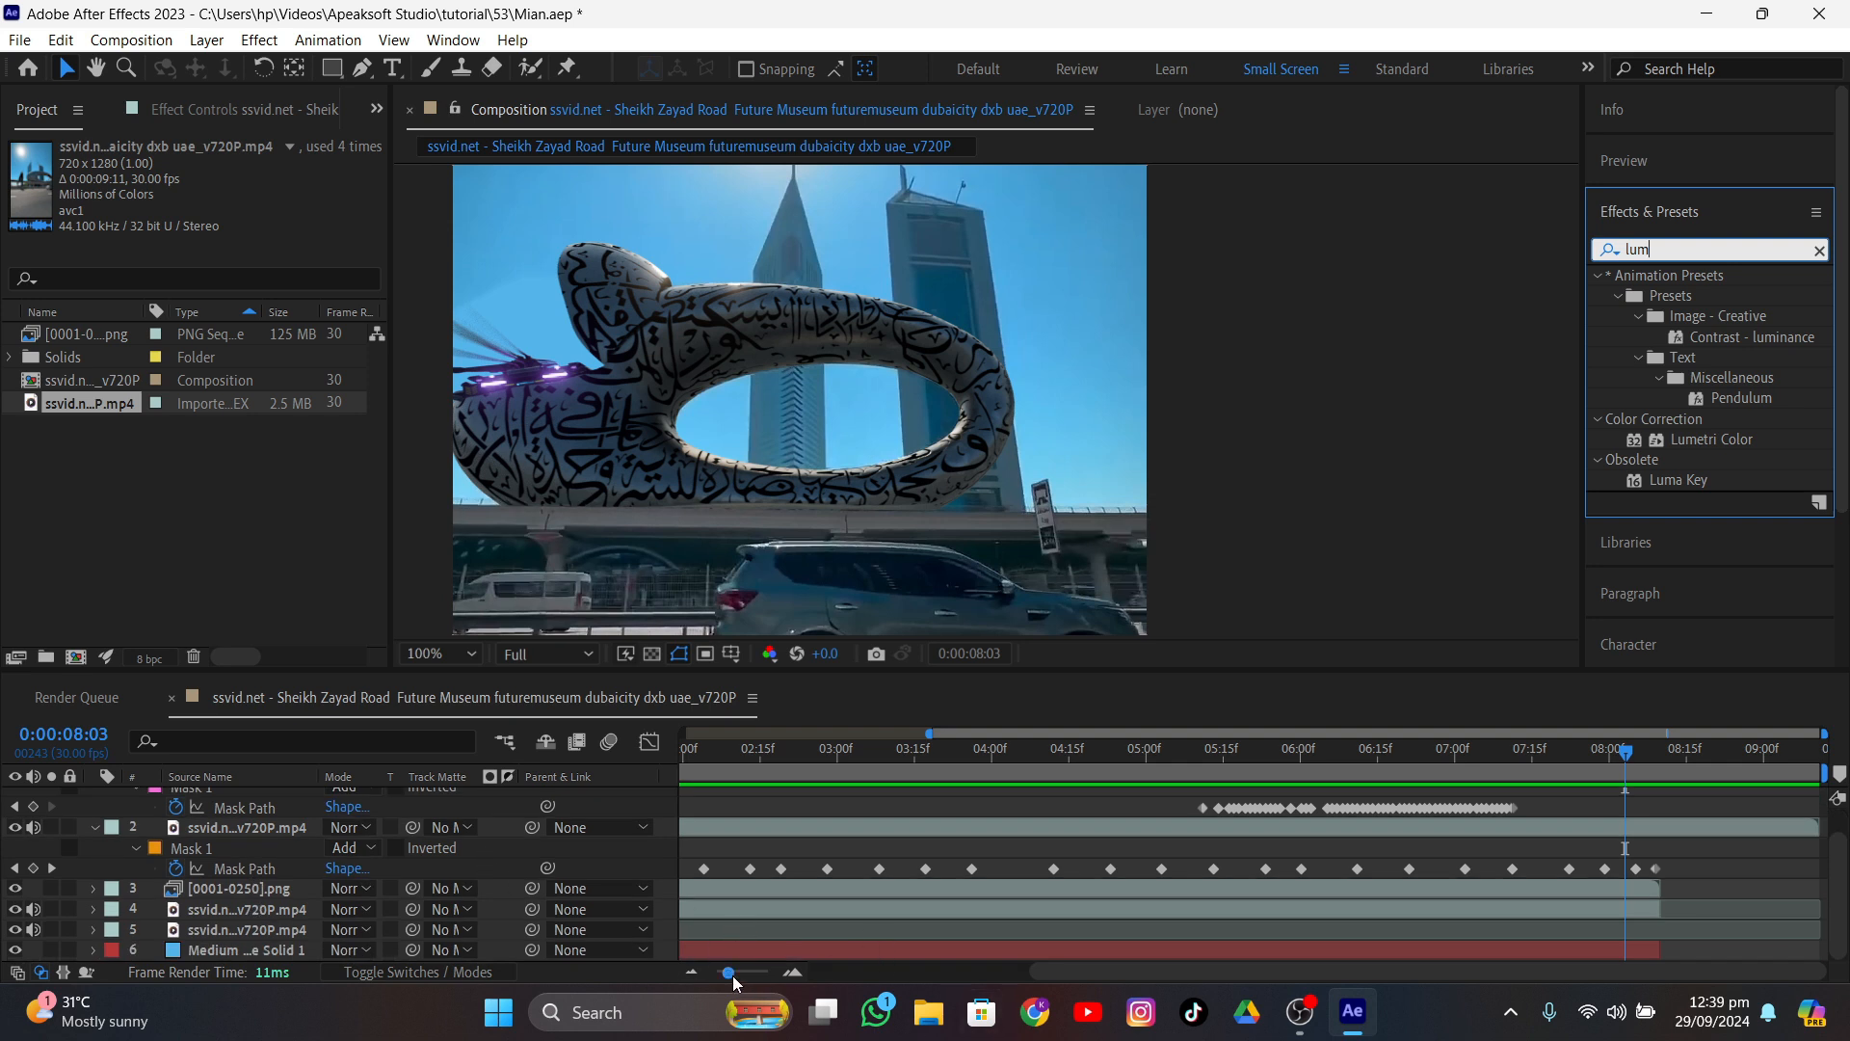
left_click_drag(728, 972, 716, 973)
left_click(846, 909)
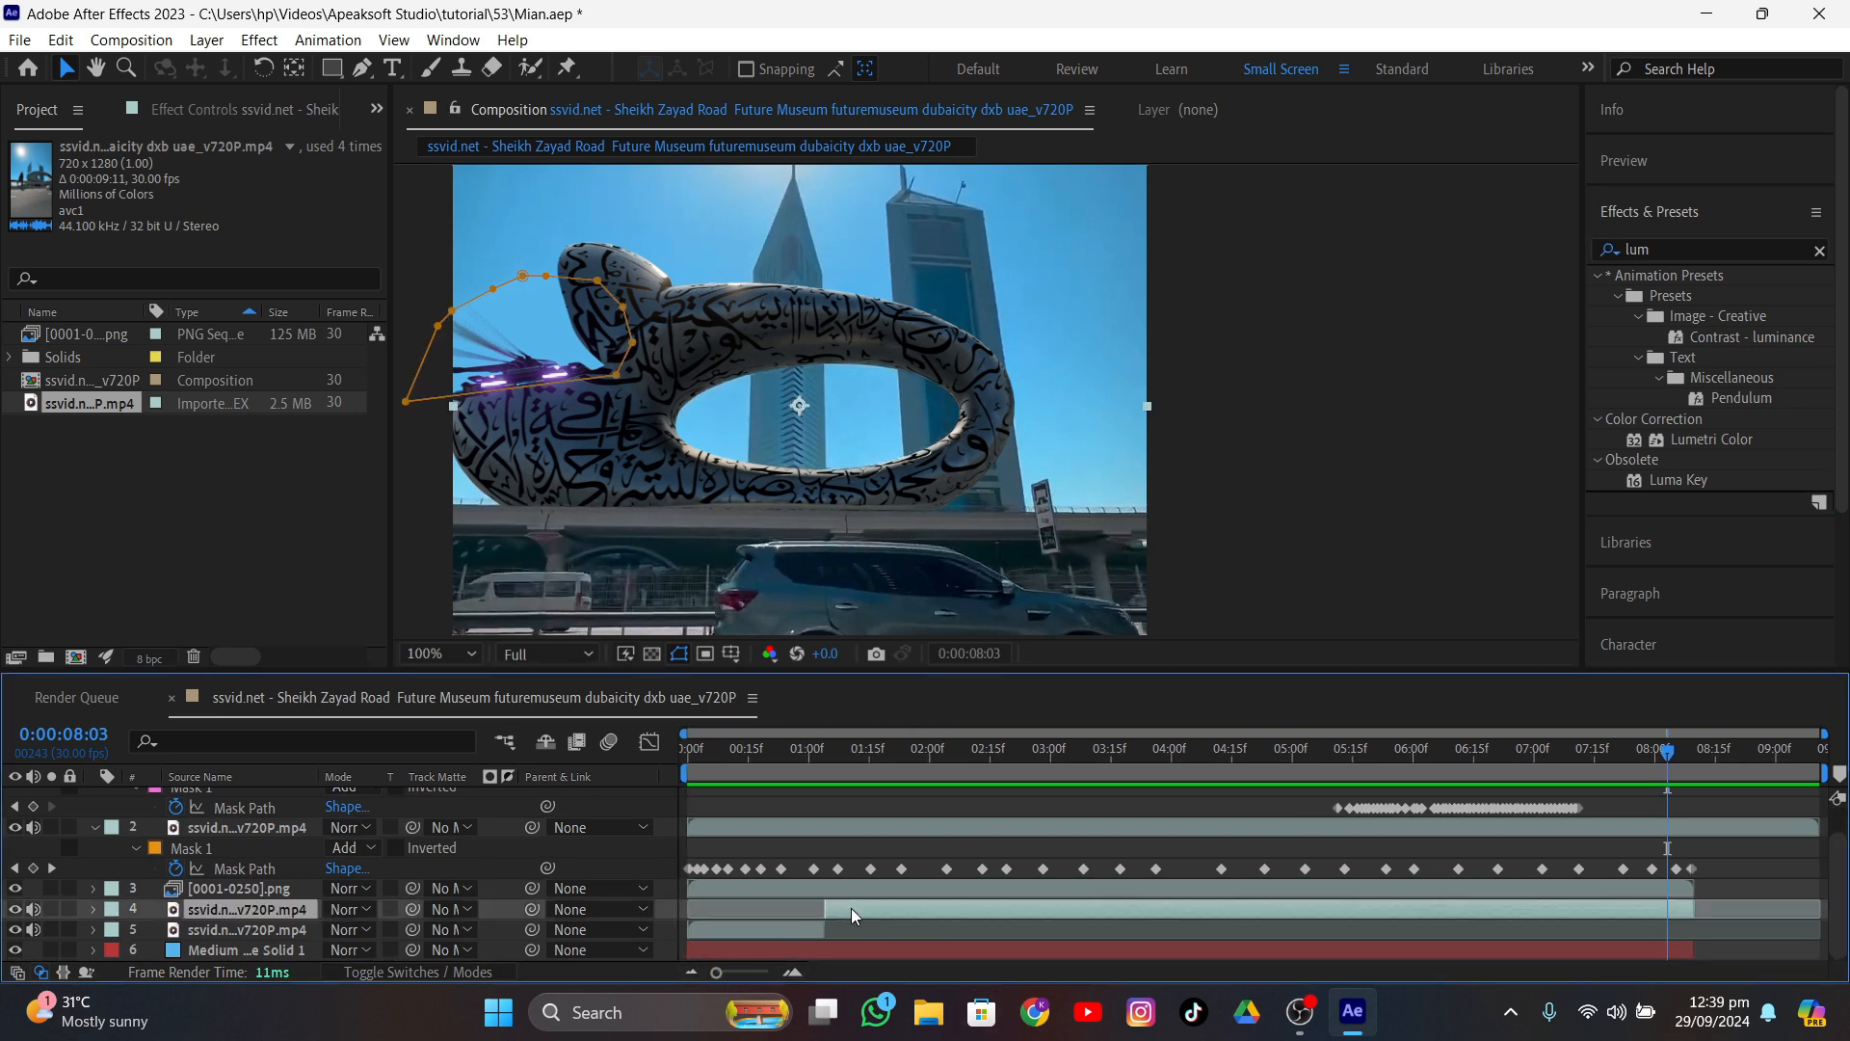
left_click_drag(1702, 447, 1599, 900)
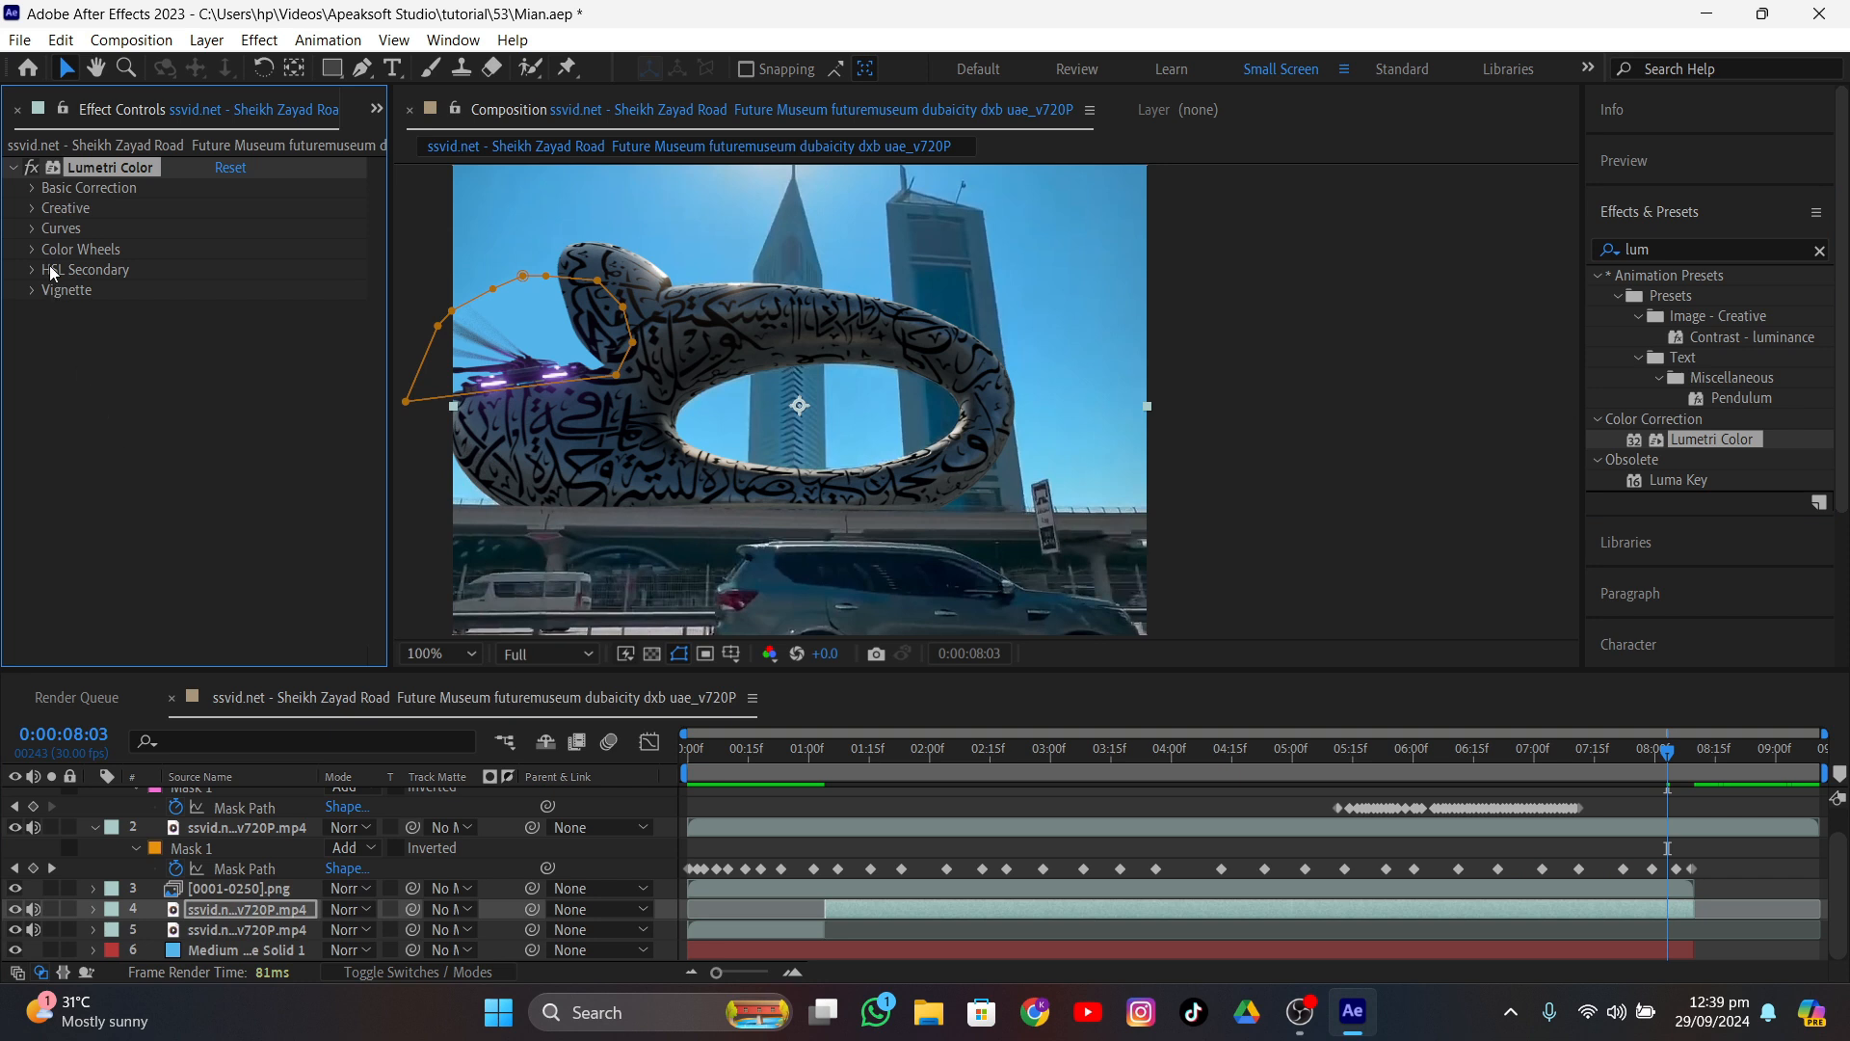
- Try a Basic Correction contrast of -149 on layer 4, and undo both the change and the Lumetri Color effect
left_click(31, 187)
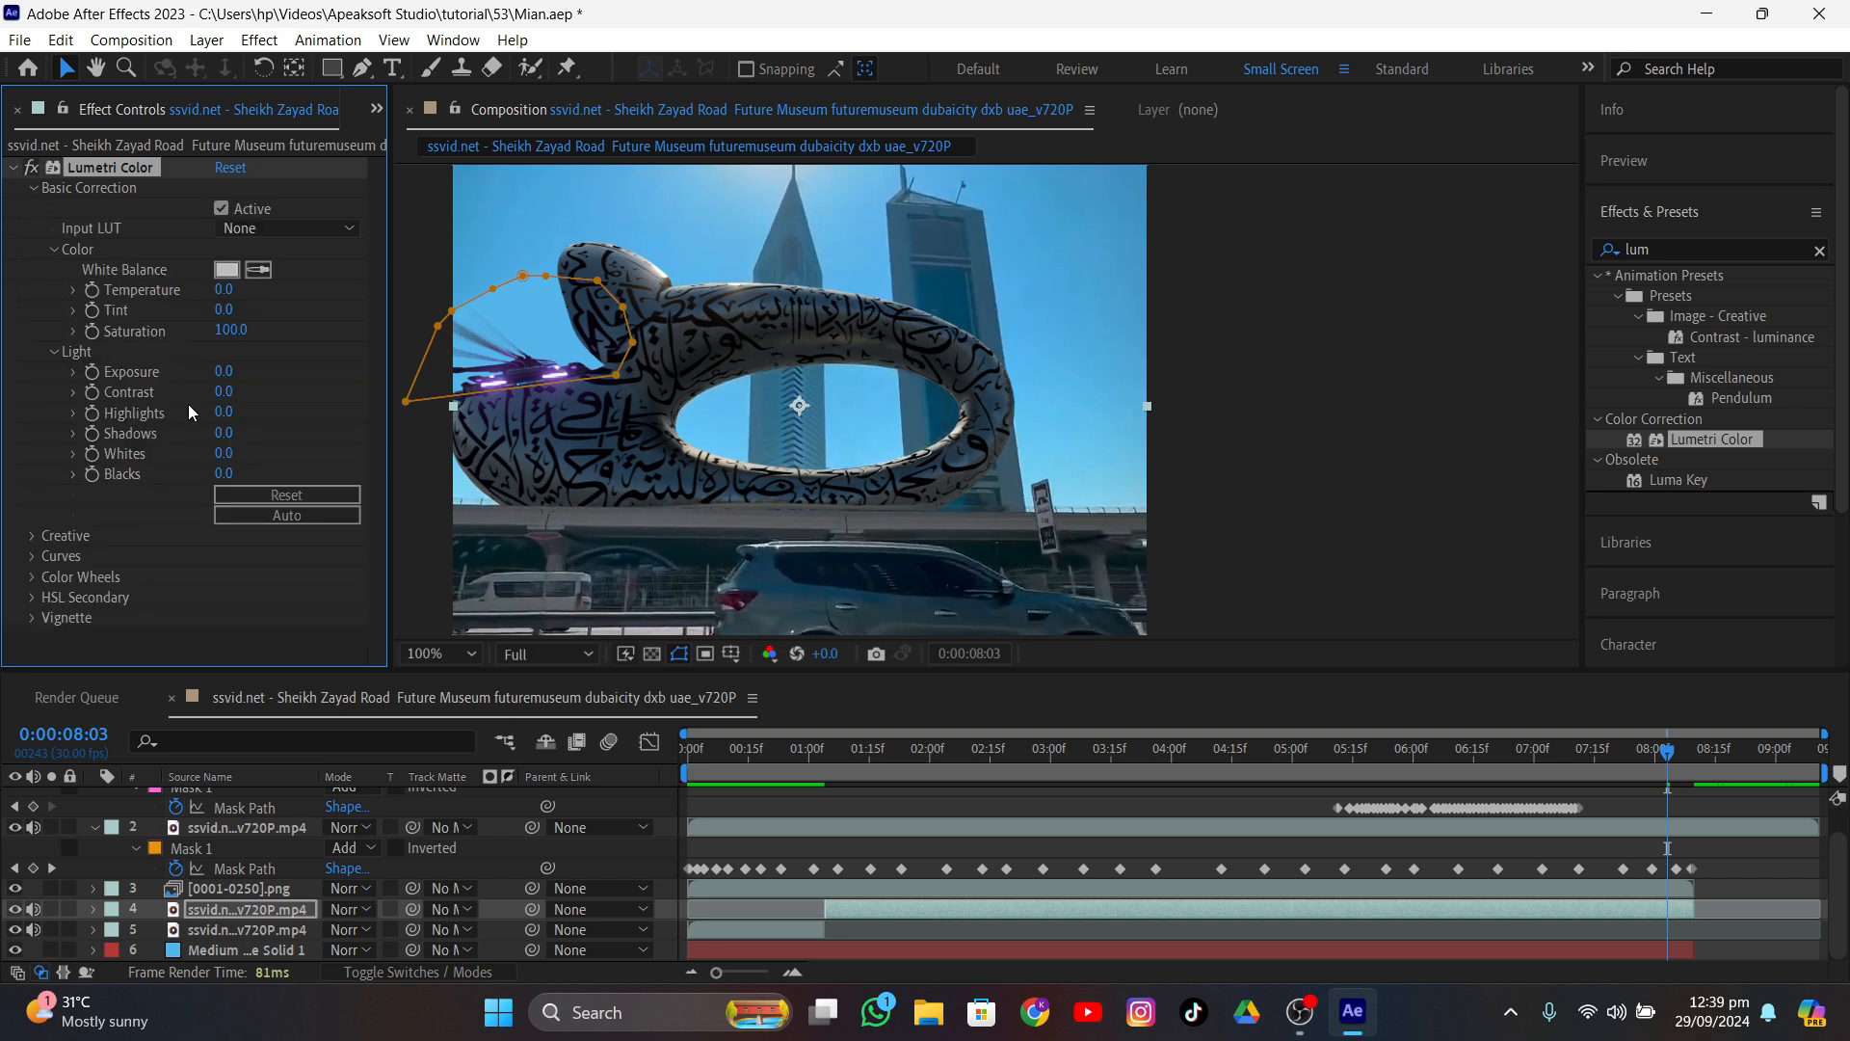
left_click_drag(221, 391, 102, 453)
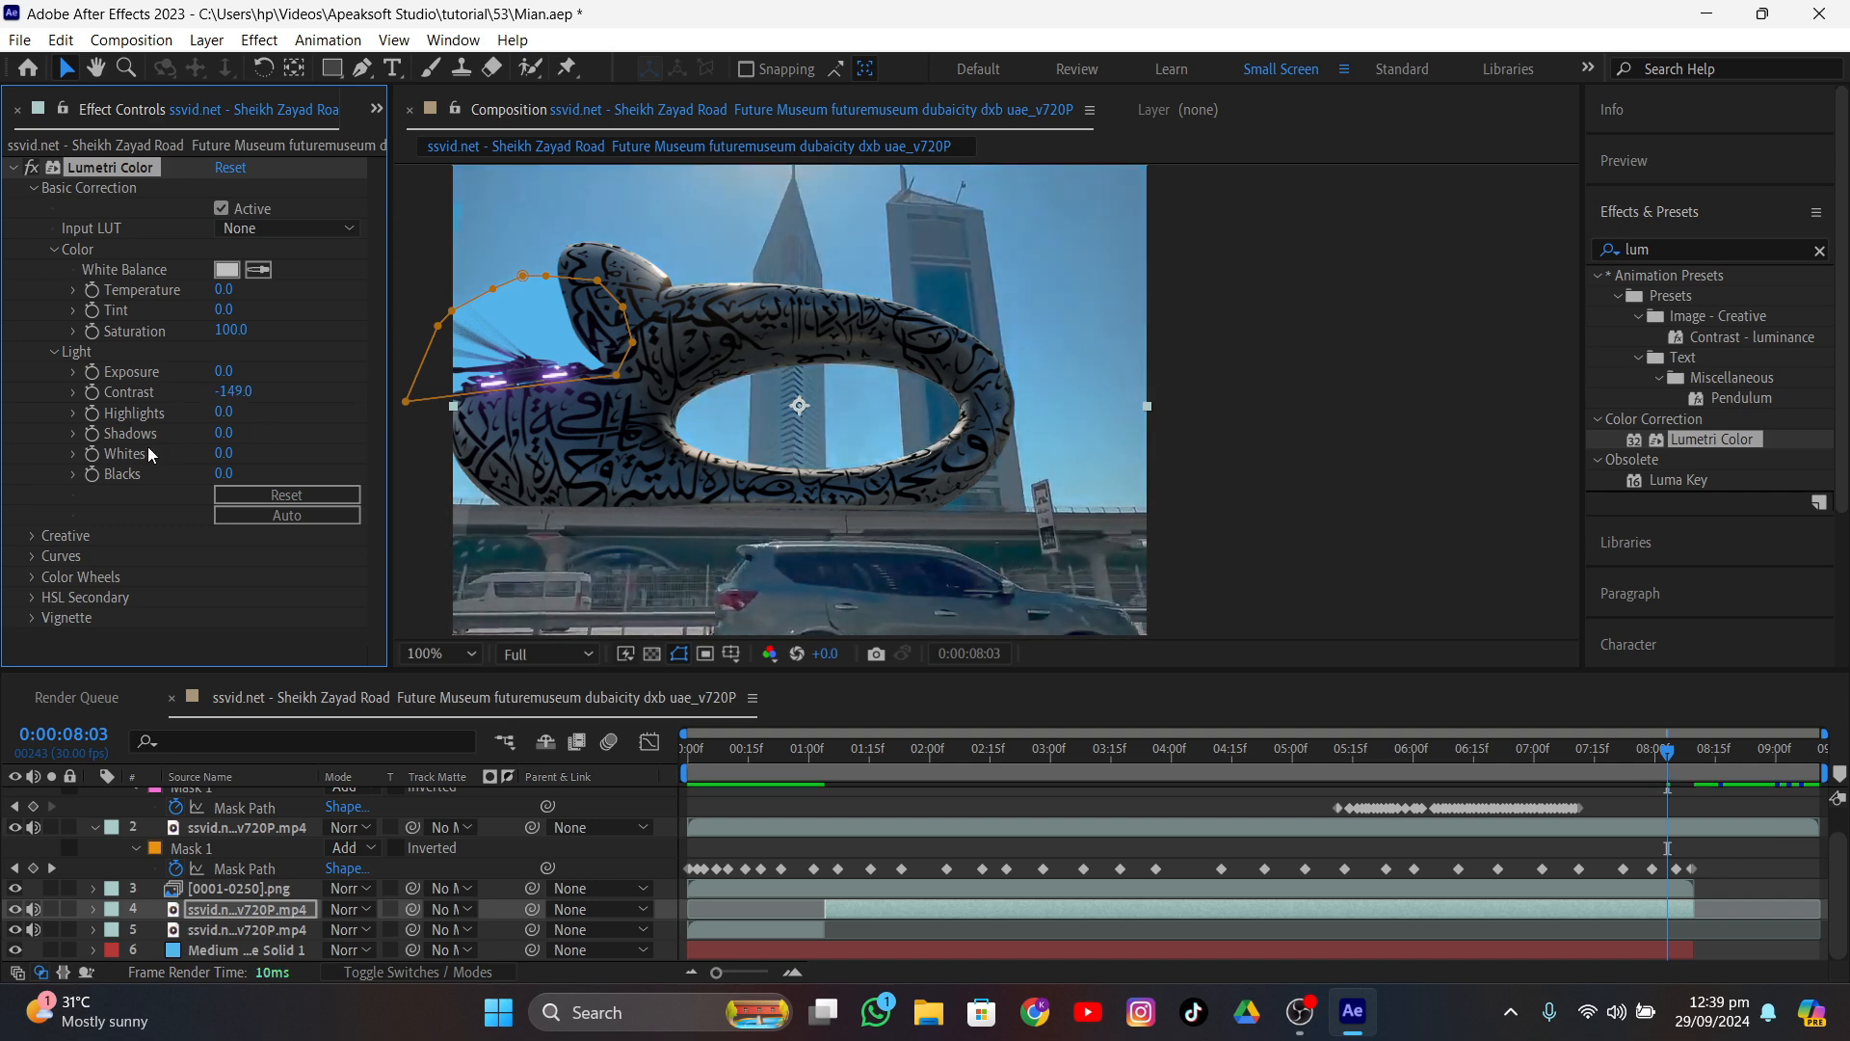
key("ctrl+z")
key("ctrl+z")
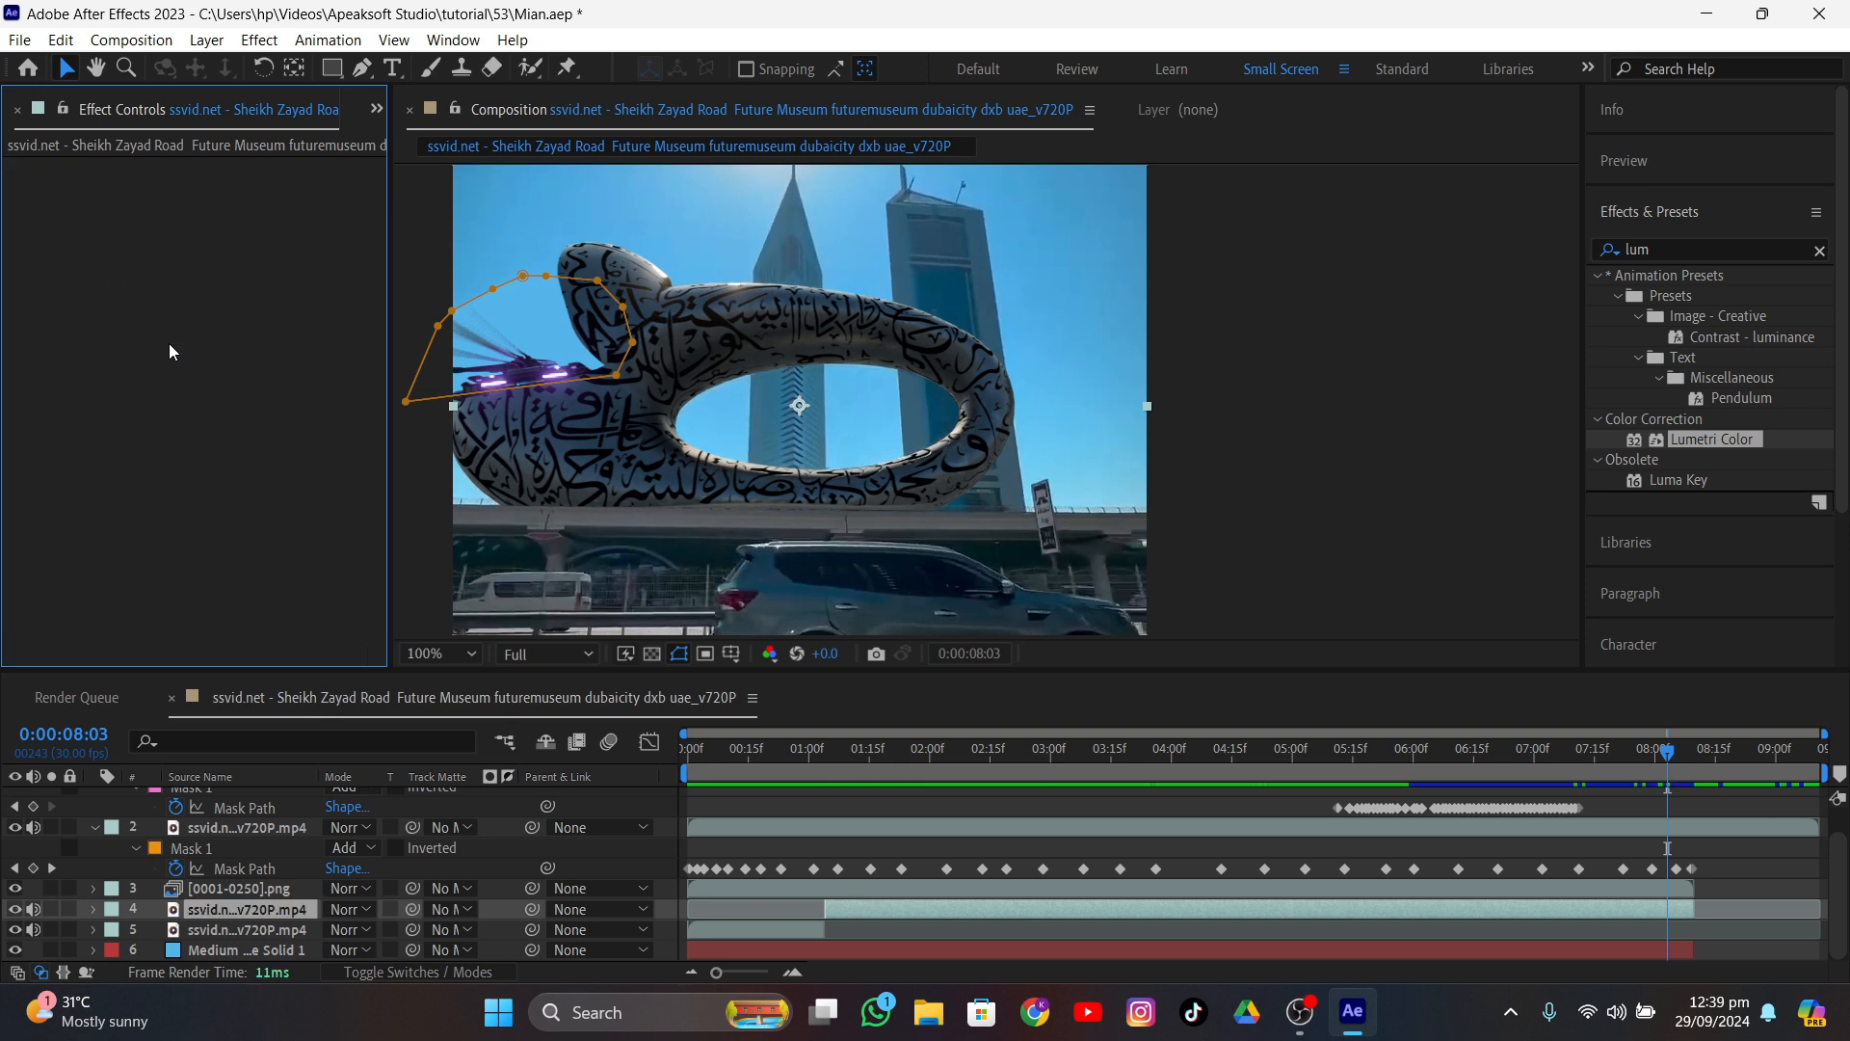
- Apply Lumetri Color to the [0001-0250].png layer and expand its Basic Correction settings
left_click(245, 884)
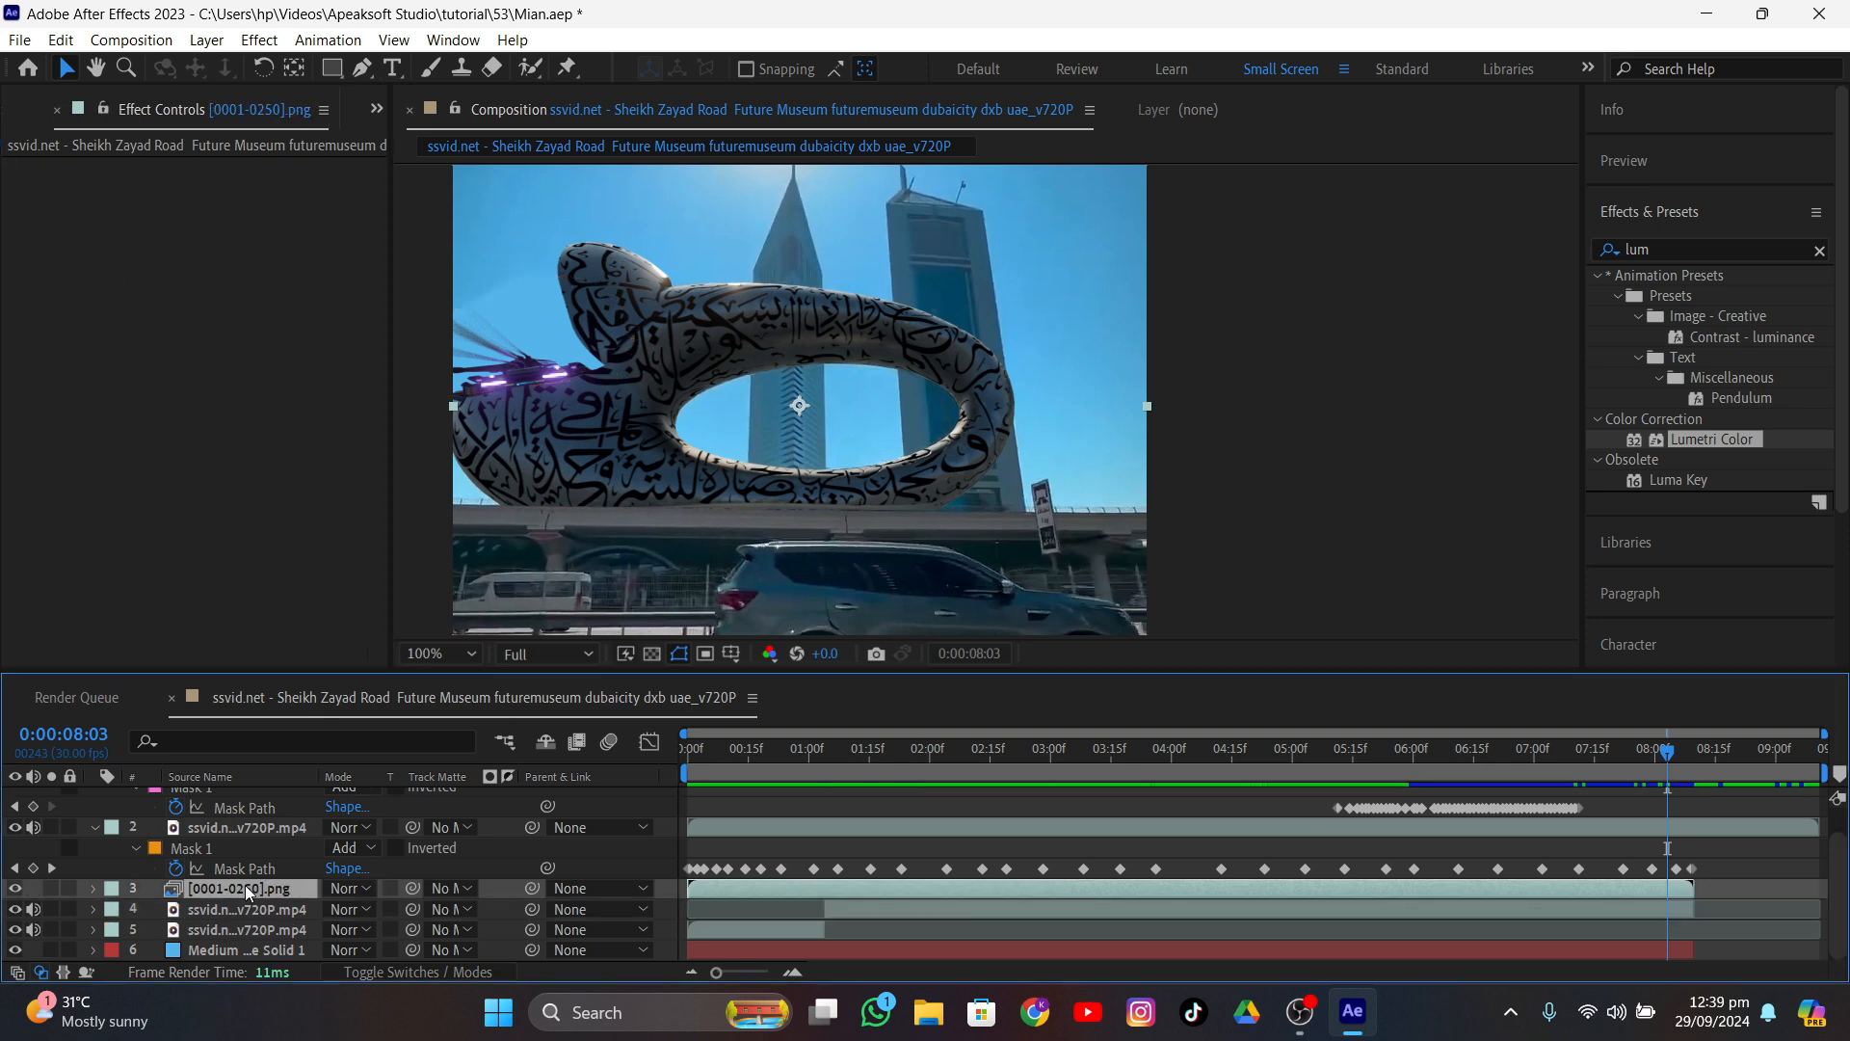
left_click_drag(1691, 439, 957, 893)
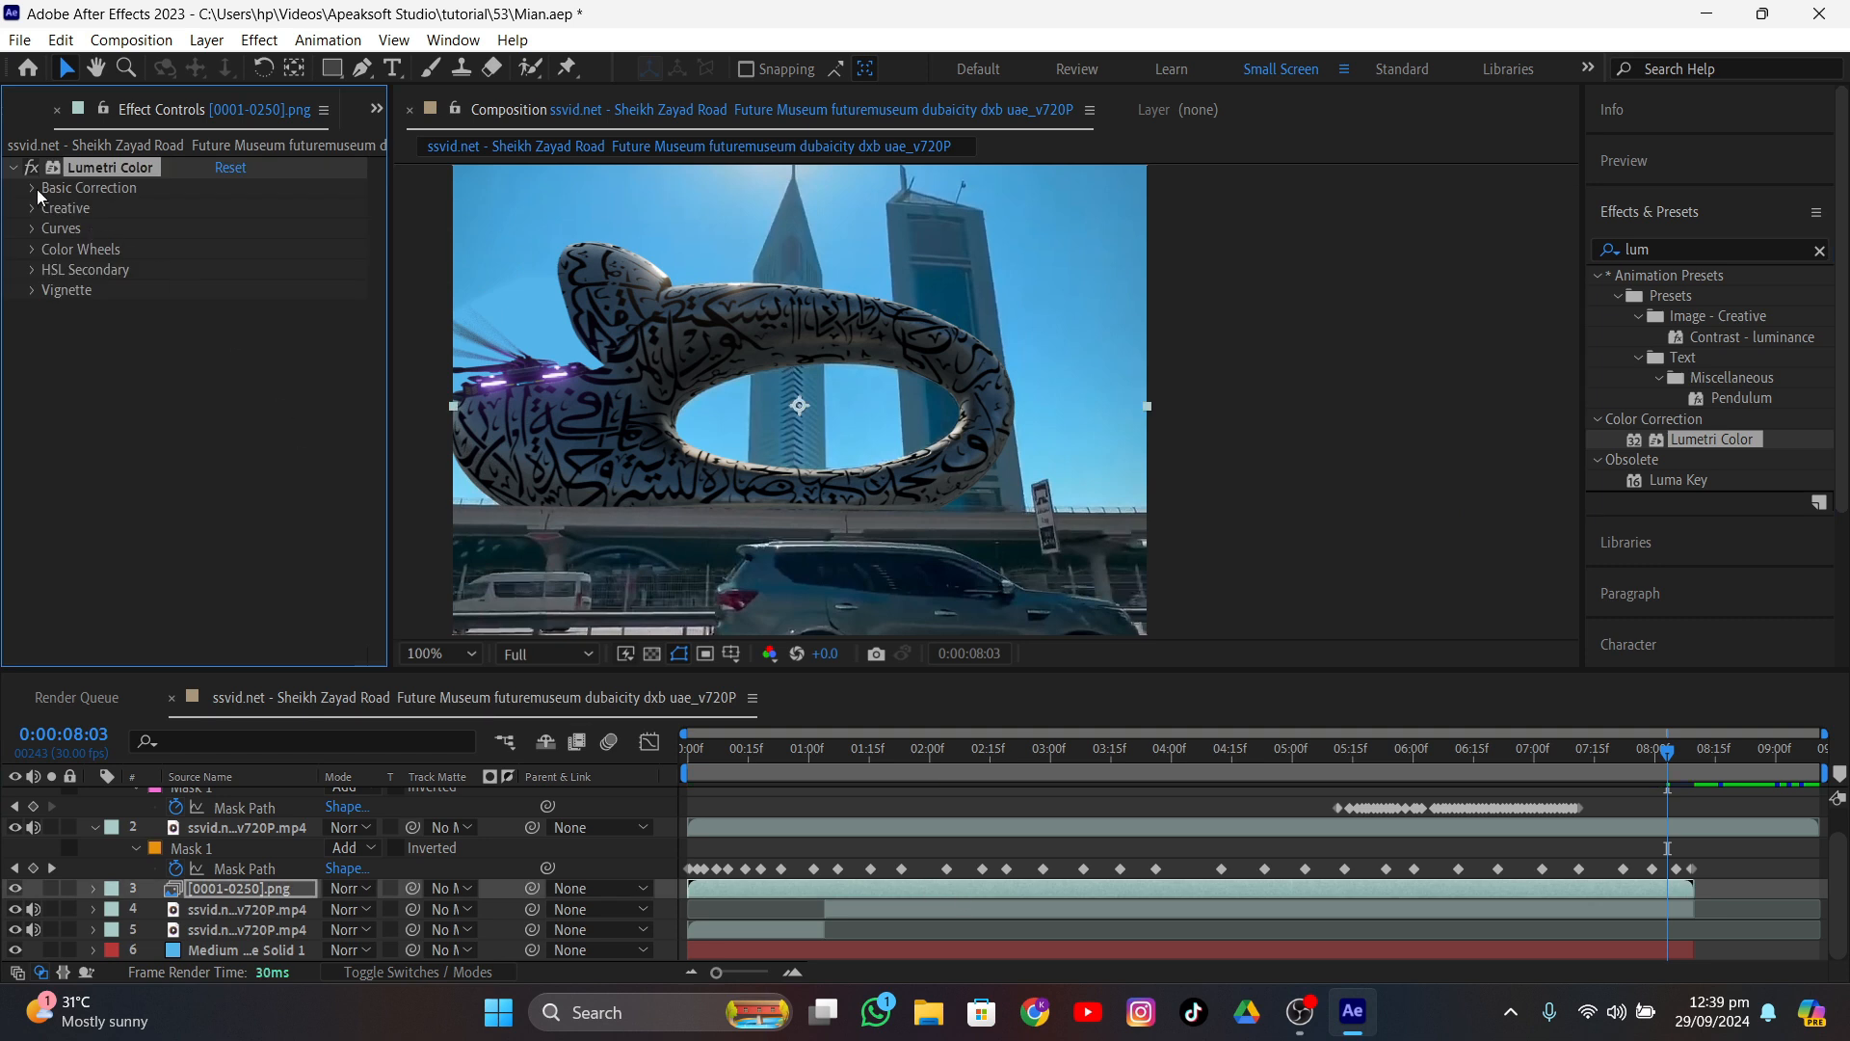
left_click(34, 188)
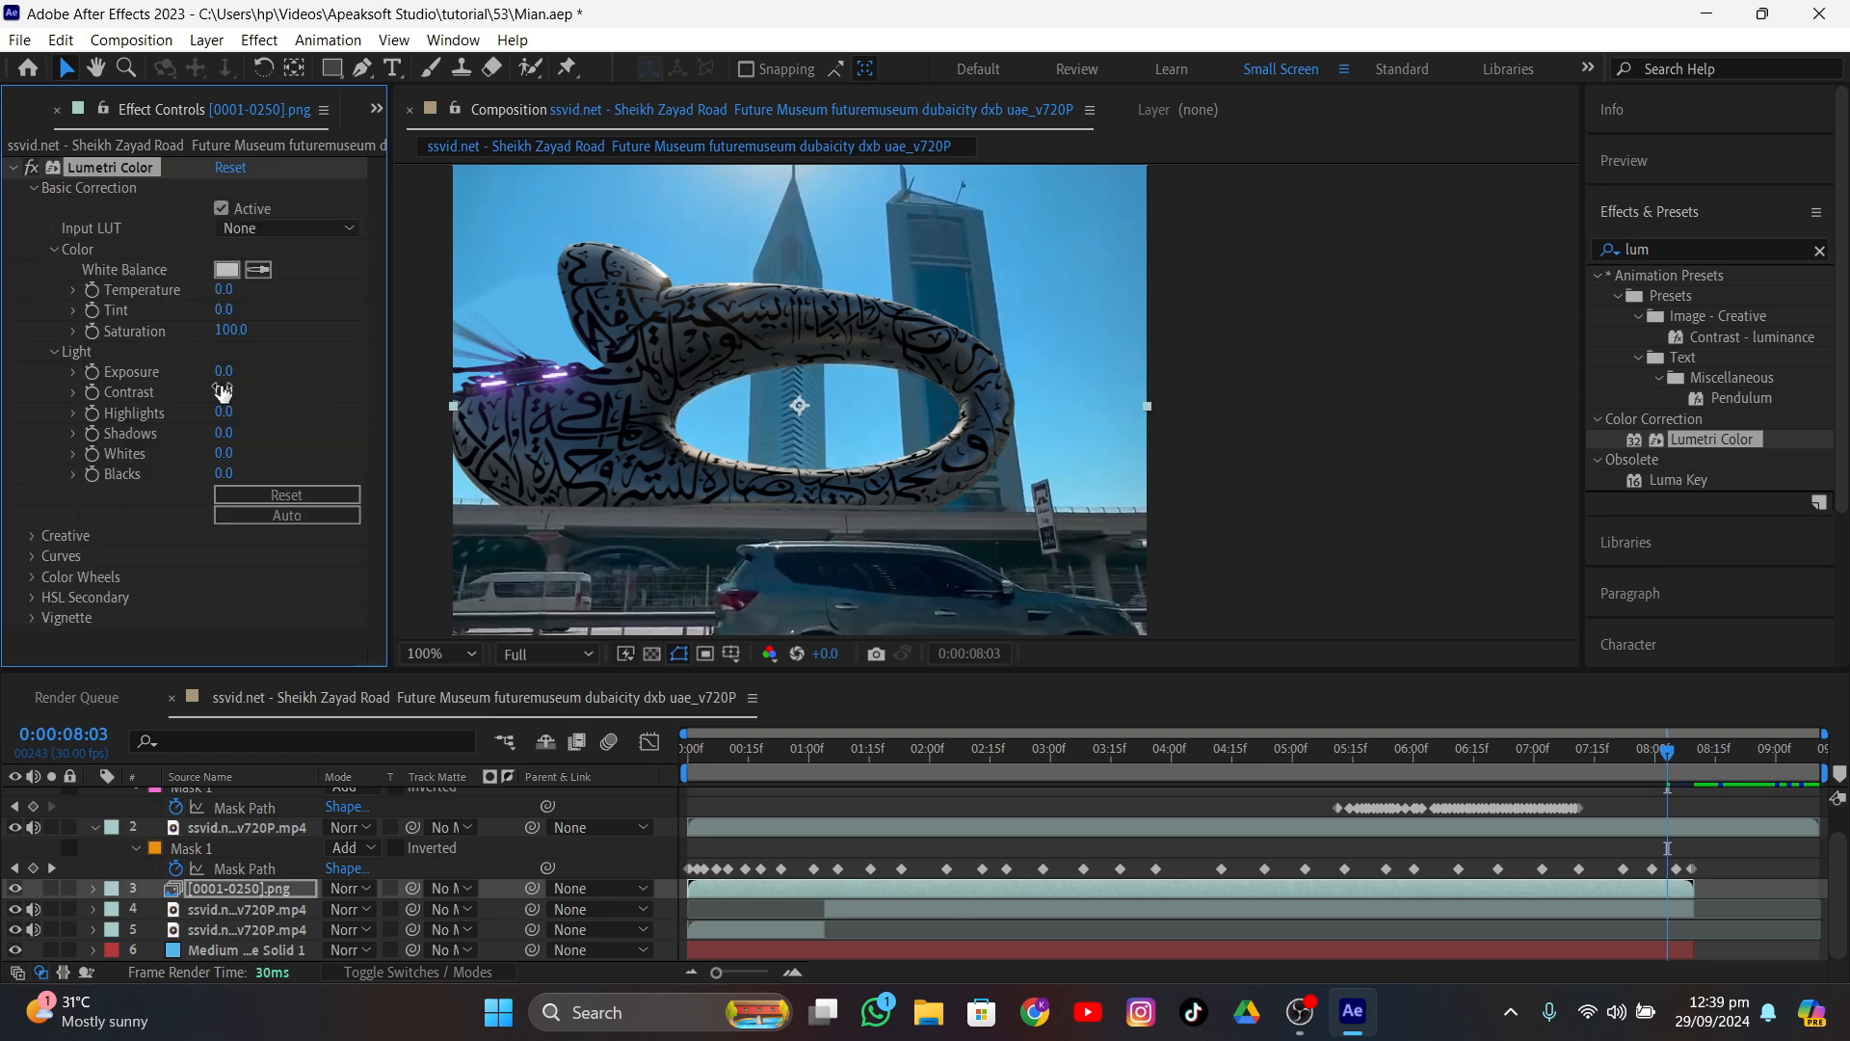
- Set the image sequence's Basic Correction temperature to -51, contrast to -25 and blacks to 29
left_click_drag(223, 390, 193, 414)
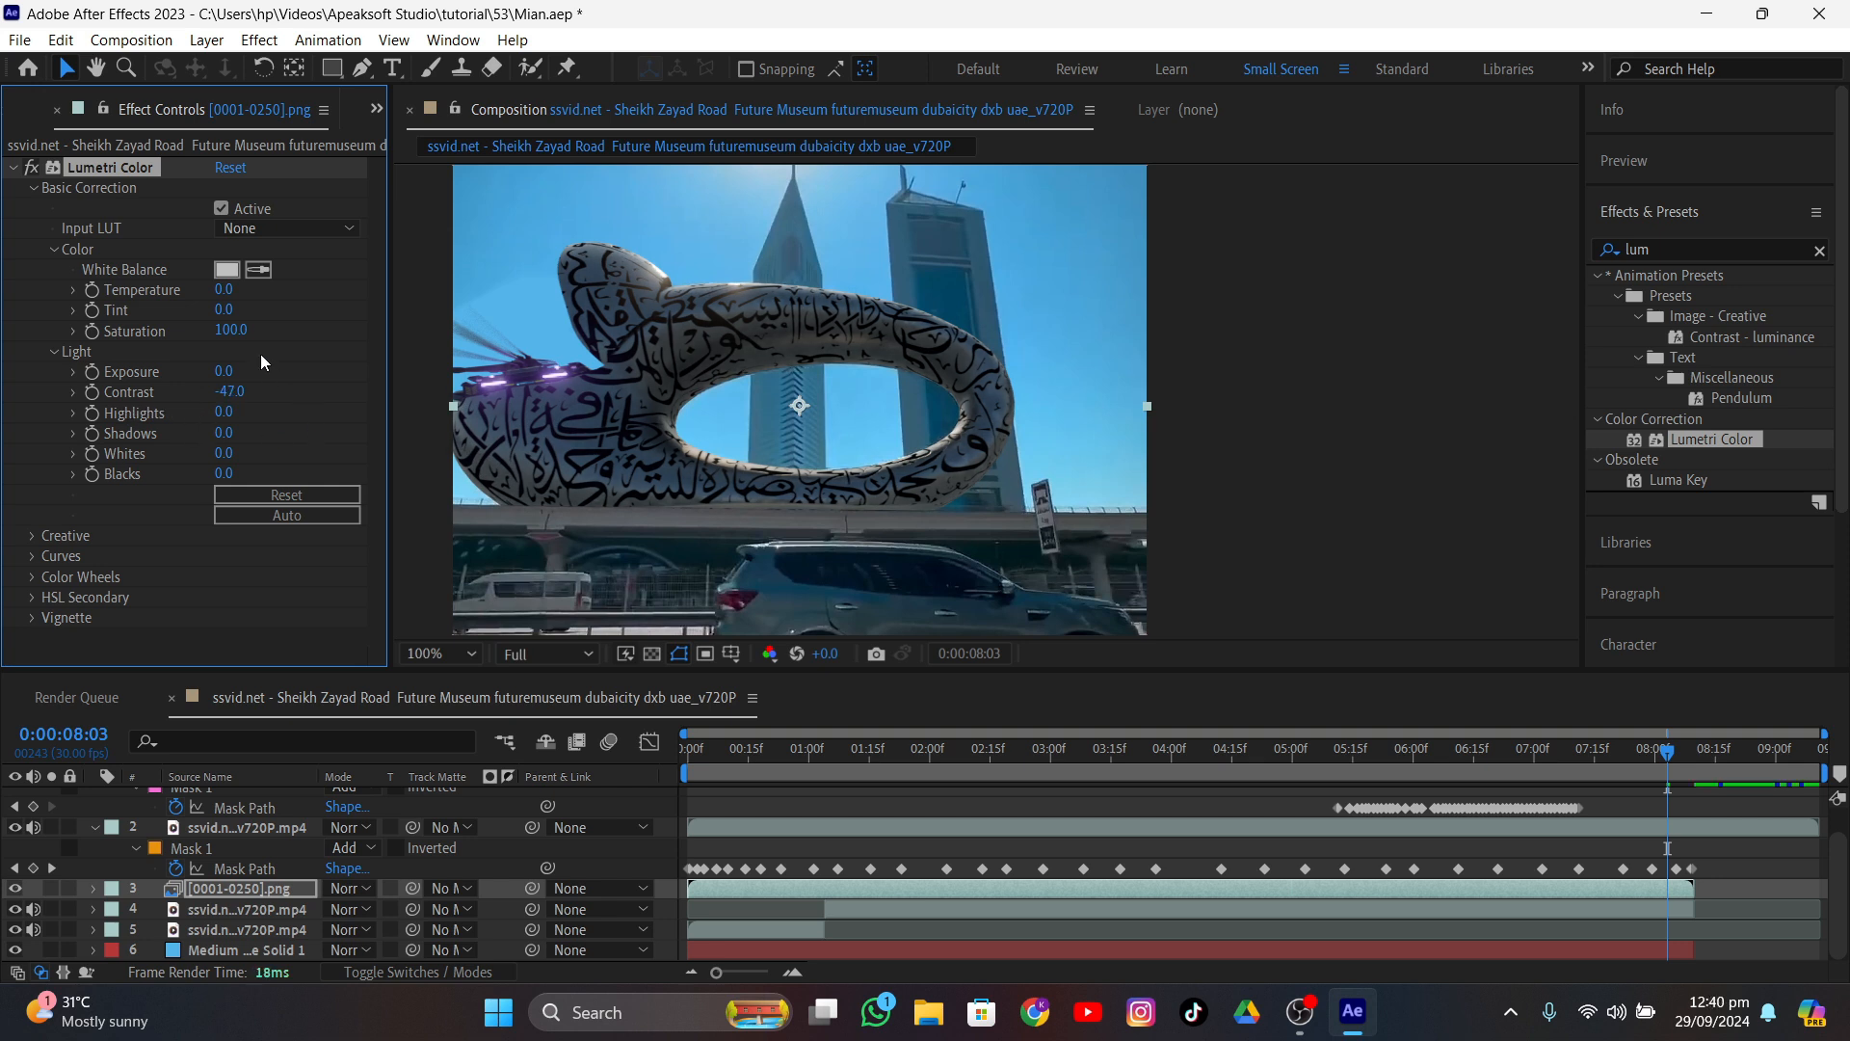
mouse_move(231, 300)
left_mouse_down()
mouse_move(141, 295)
mouse_move(227, 307)
mouse_move(198, 307)
left_mouse_up()
left_click_drag(249, 391, 276, 396)
left_click_drag(220, 474, 260, 479)
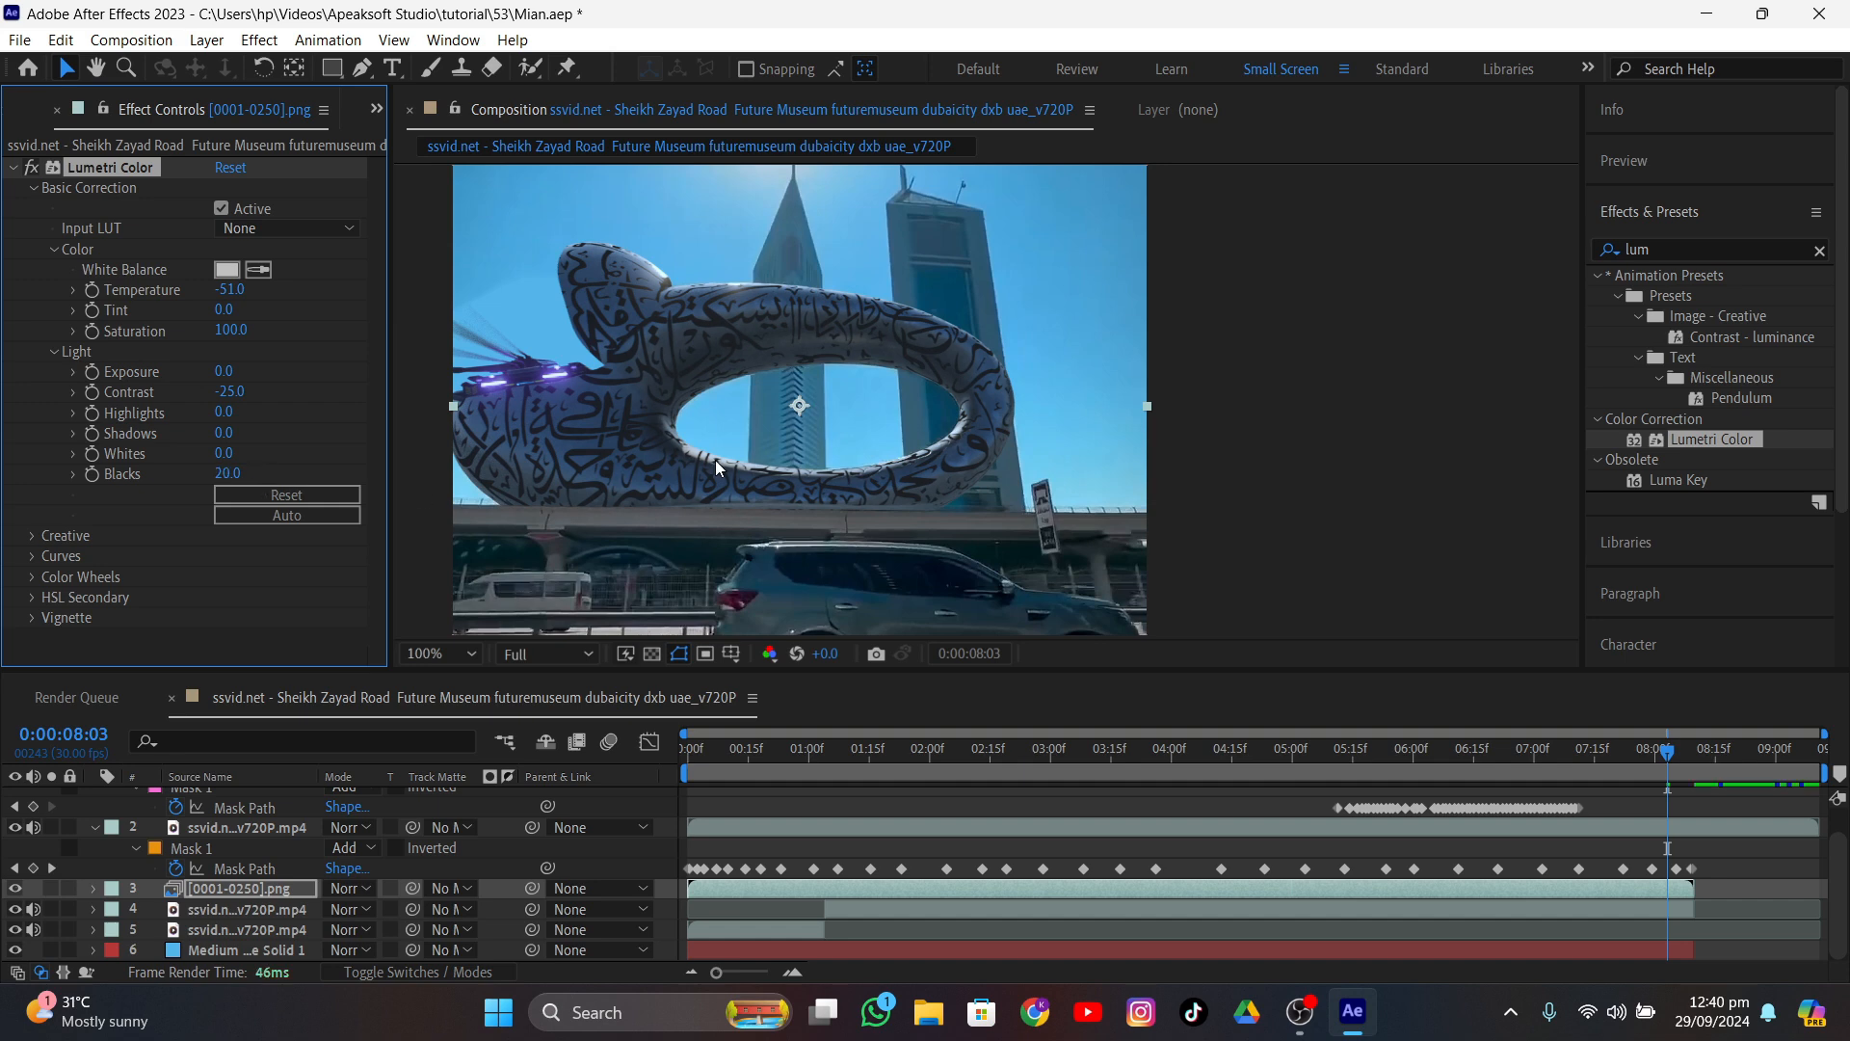
scroll(715, 460, "up", 2)
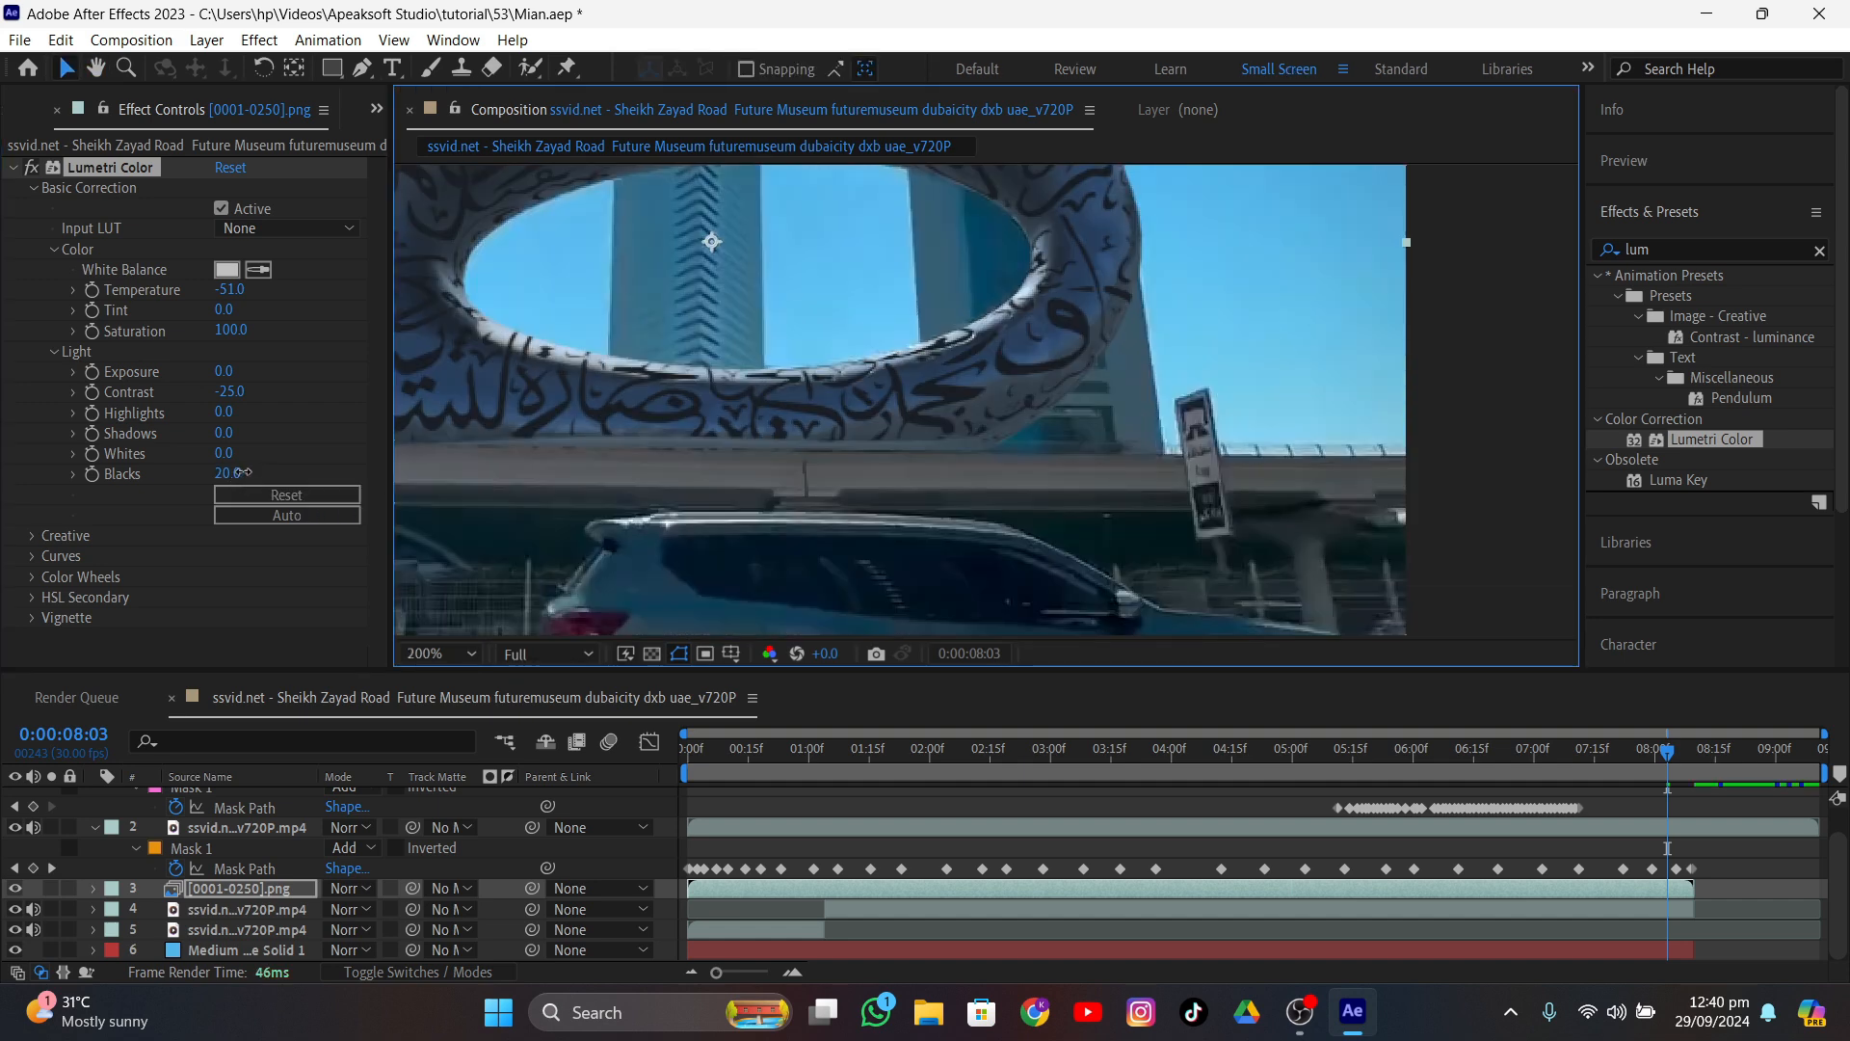
left_click_drag(245, 472, 249, 472)
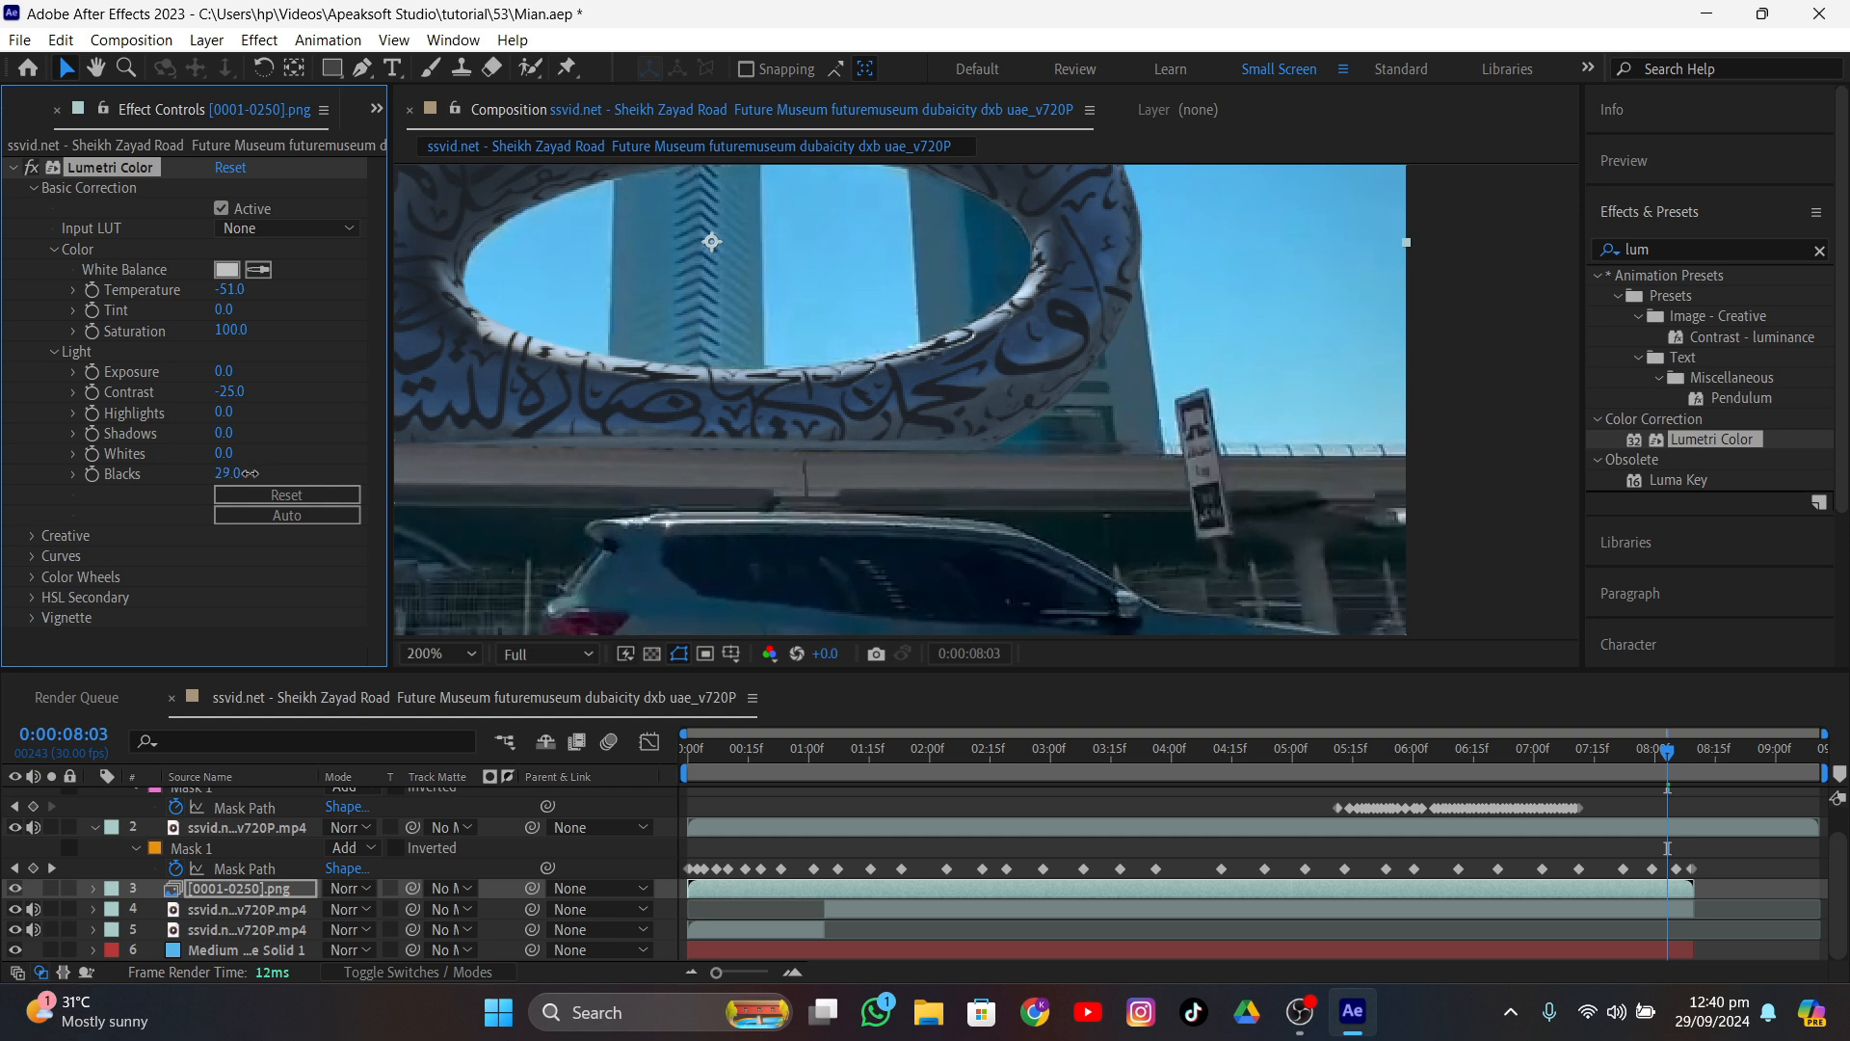
- Set the image sequence's Creative sharpen adjustment to 9, leaving faded film at 0
left_click(33, 536)
scroll(89, 513, "down", 3)
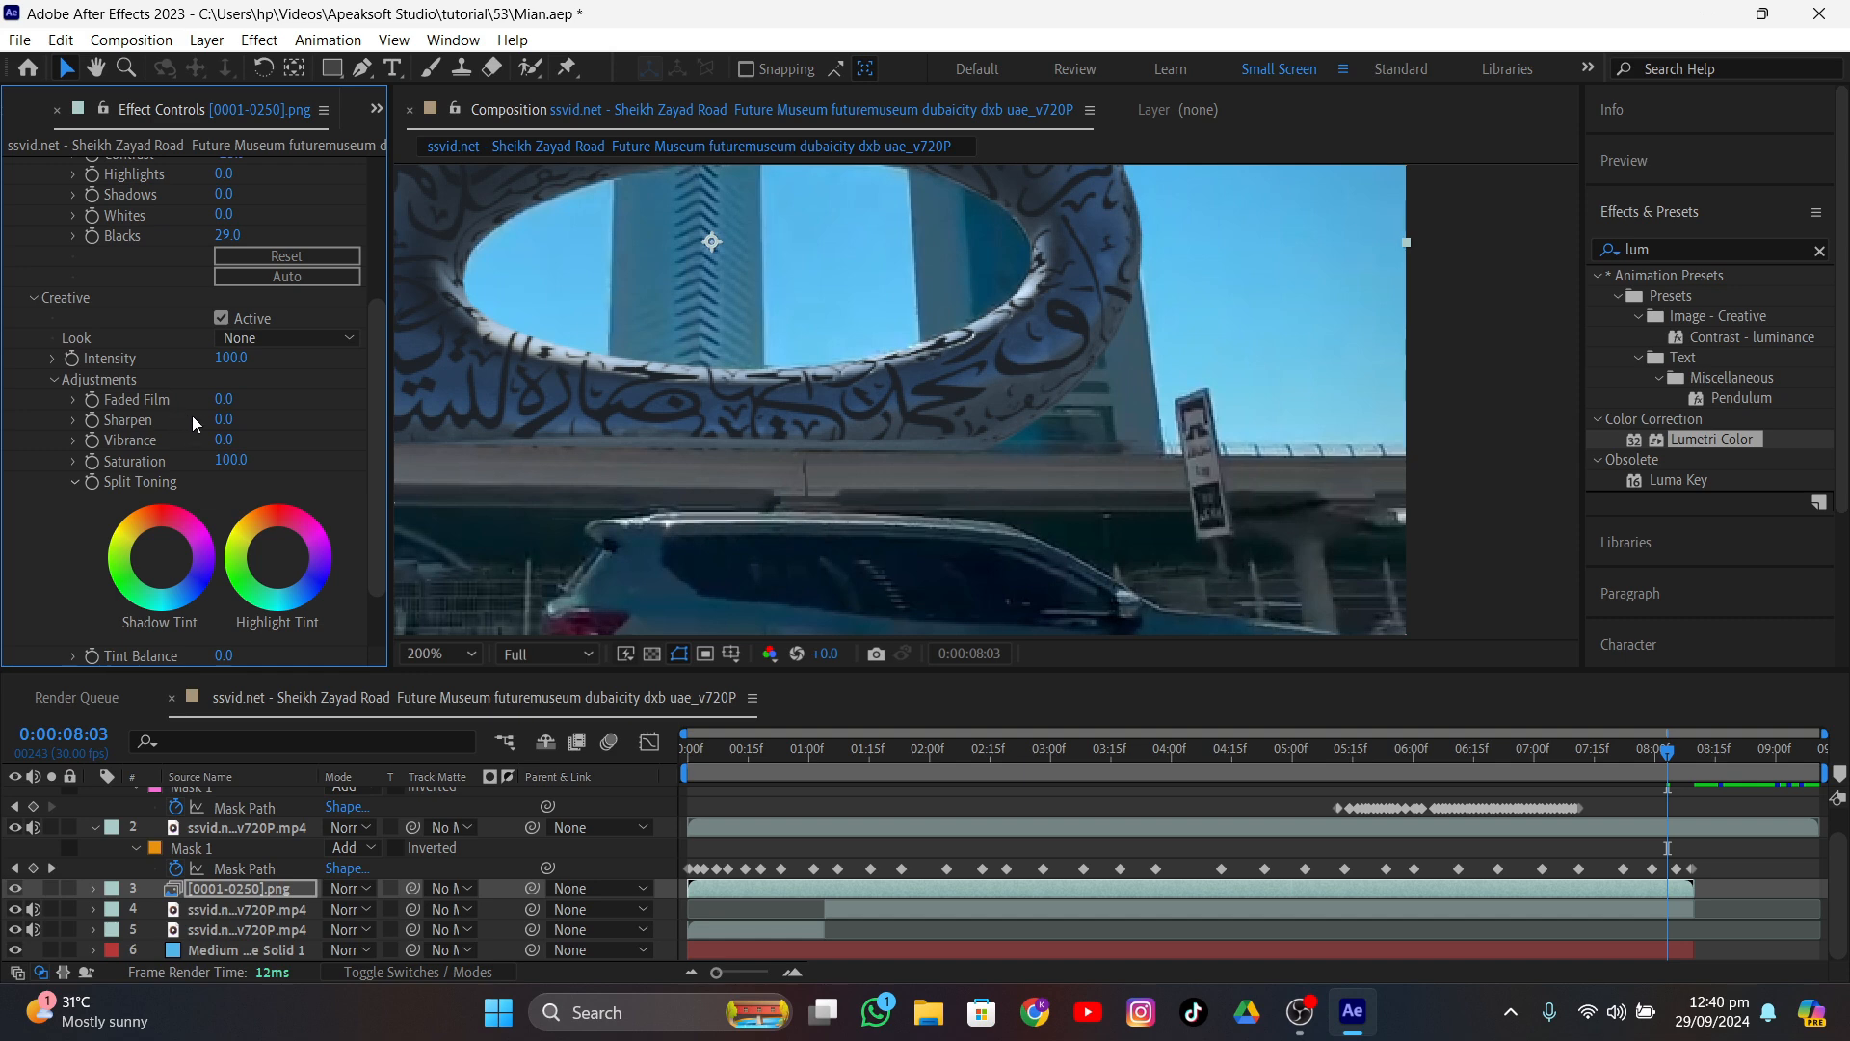
mouse_move(225, 401)
left_mouse_down()
mouse_move(504, 434)
mouse_move(278, 445)
left_mouse_up()
left_click_drag(227, 425, 470, 475)
key("comma")
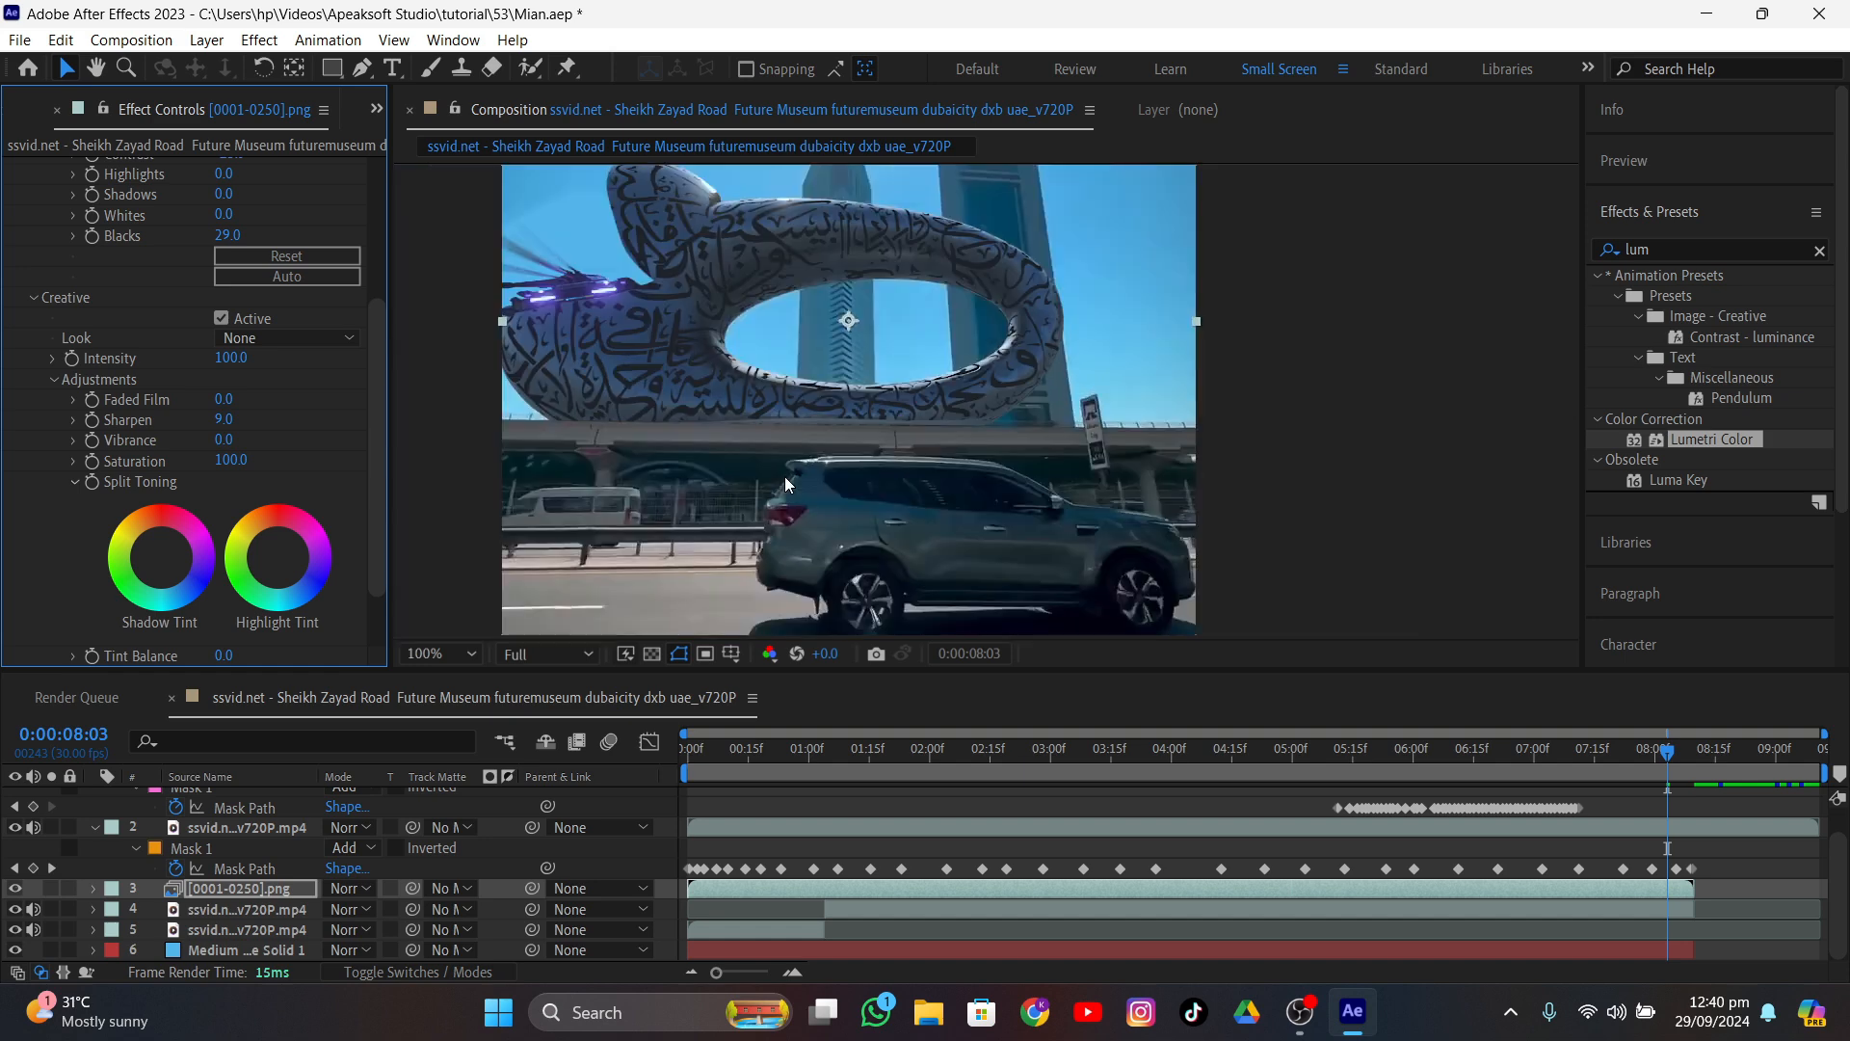
- Try a temperature of -75 on the image sequence, compare it at 0:00:03:10, and set the temperature to -49
scroll(338, 481, "up", 3)
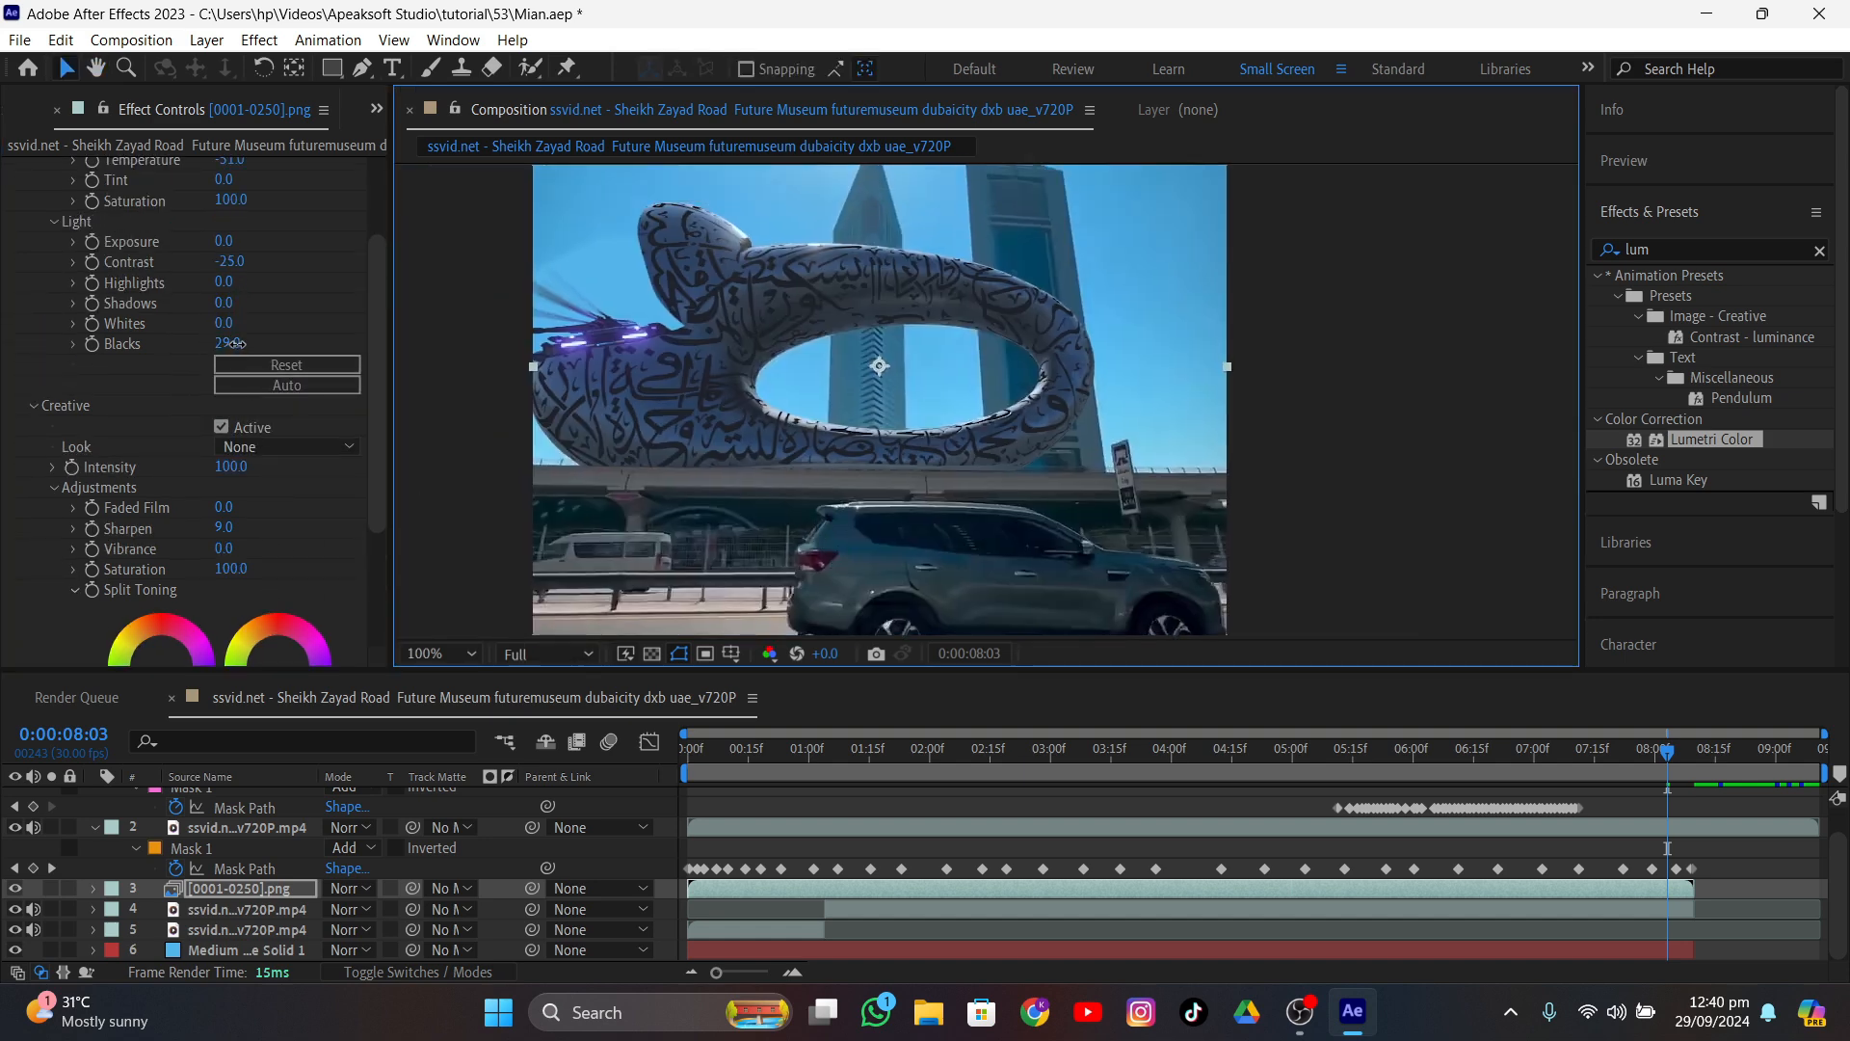
left_click_drag(227, 343, 248, 356)
scroll(253, 279, "up", 1)
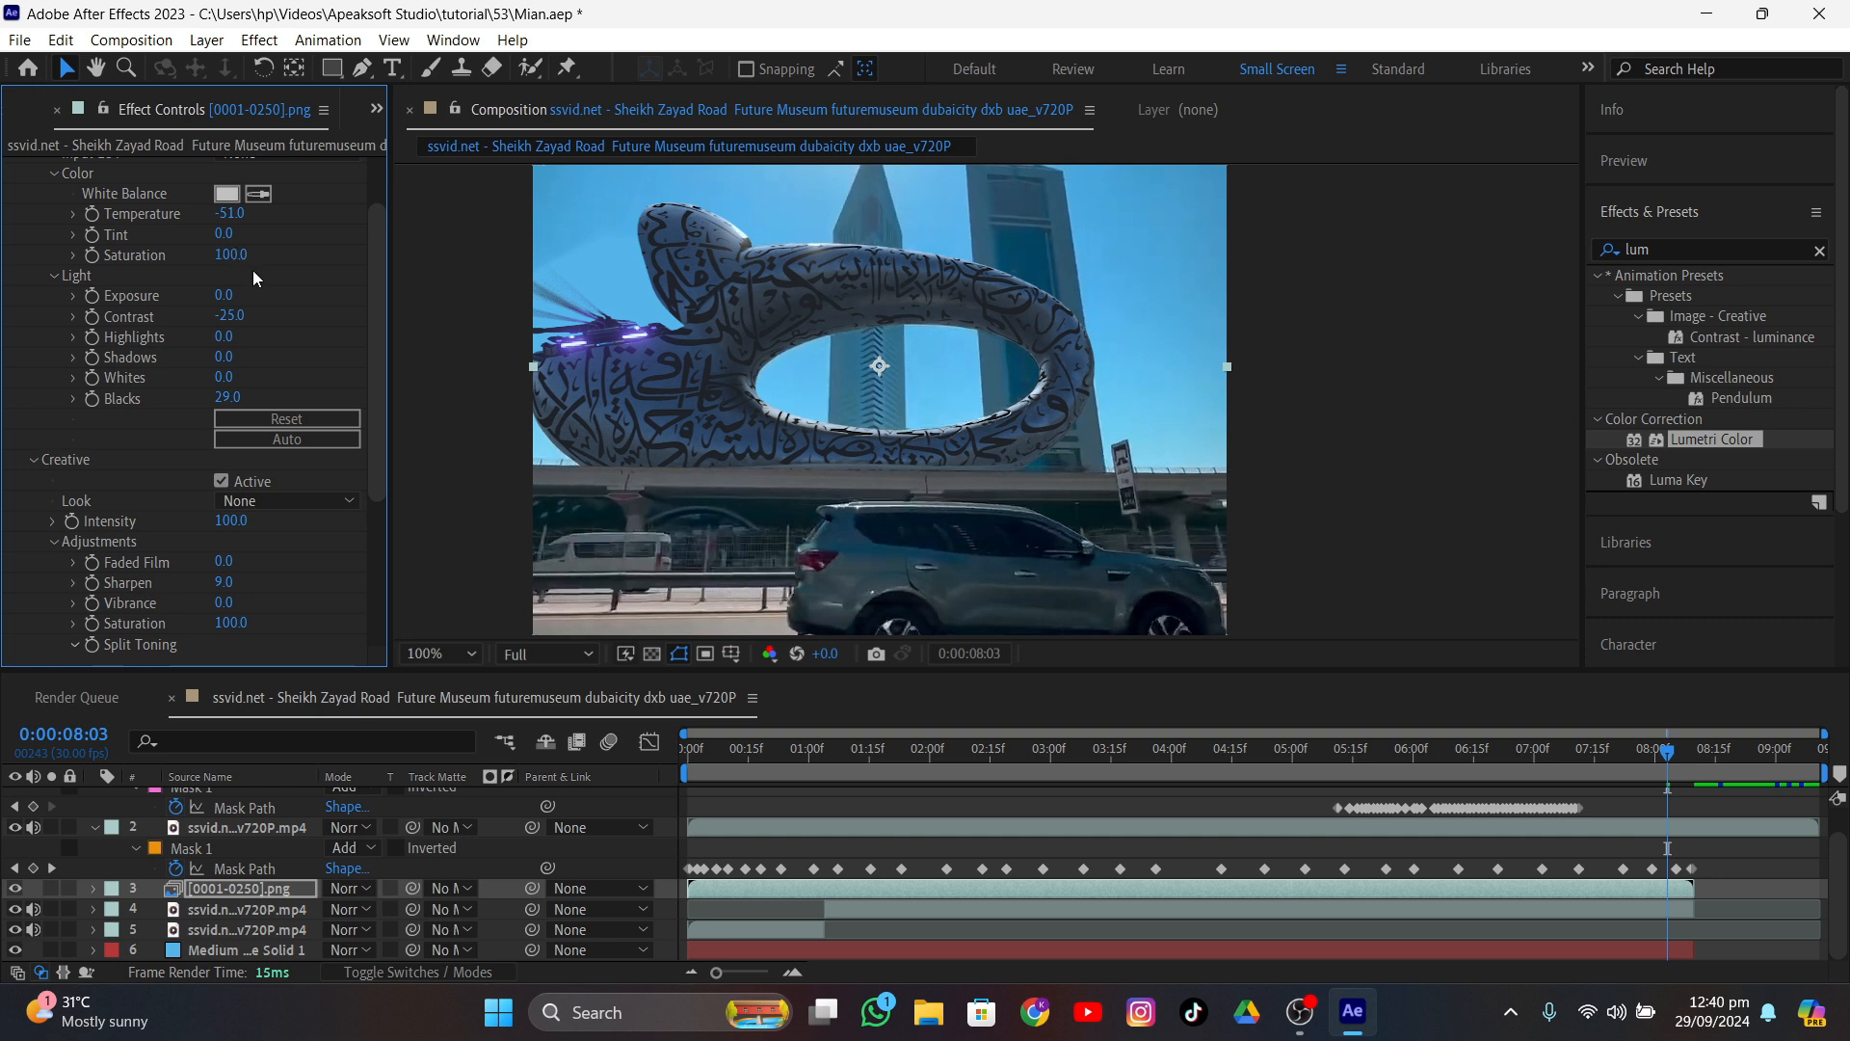
mouse_move(237, 213)
left_mouse_down()
mouse_move(196, 218)
mouse_move(212, 218)
left_mouse_up()
left_click(462, 414)
left_click_drag(1668, 750, 1092, 867)
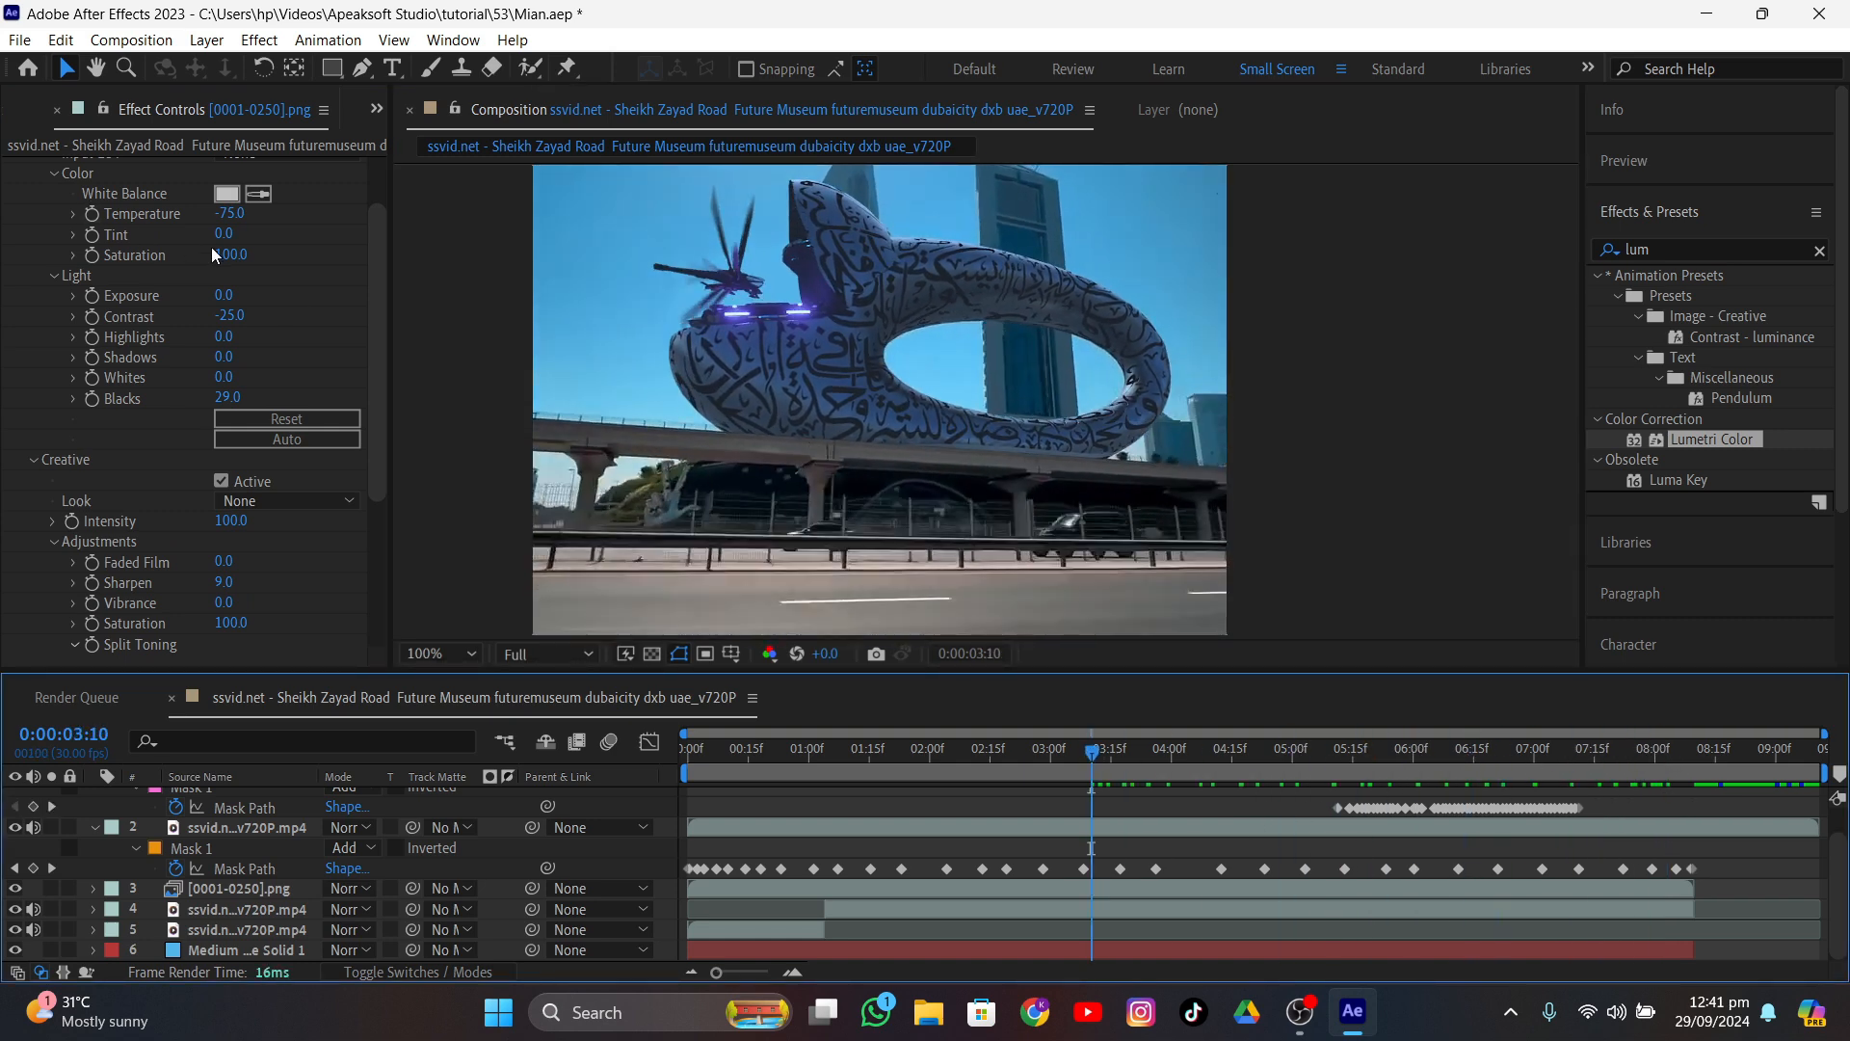
left_click_drag(229, 214, 271, 226)
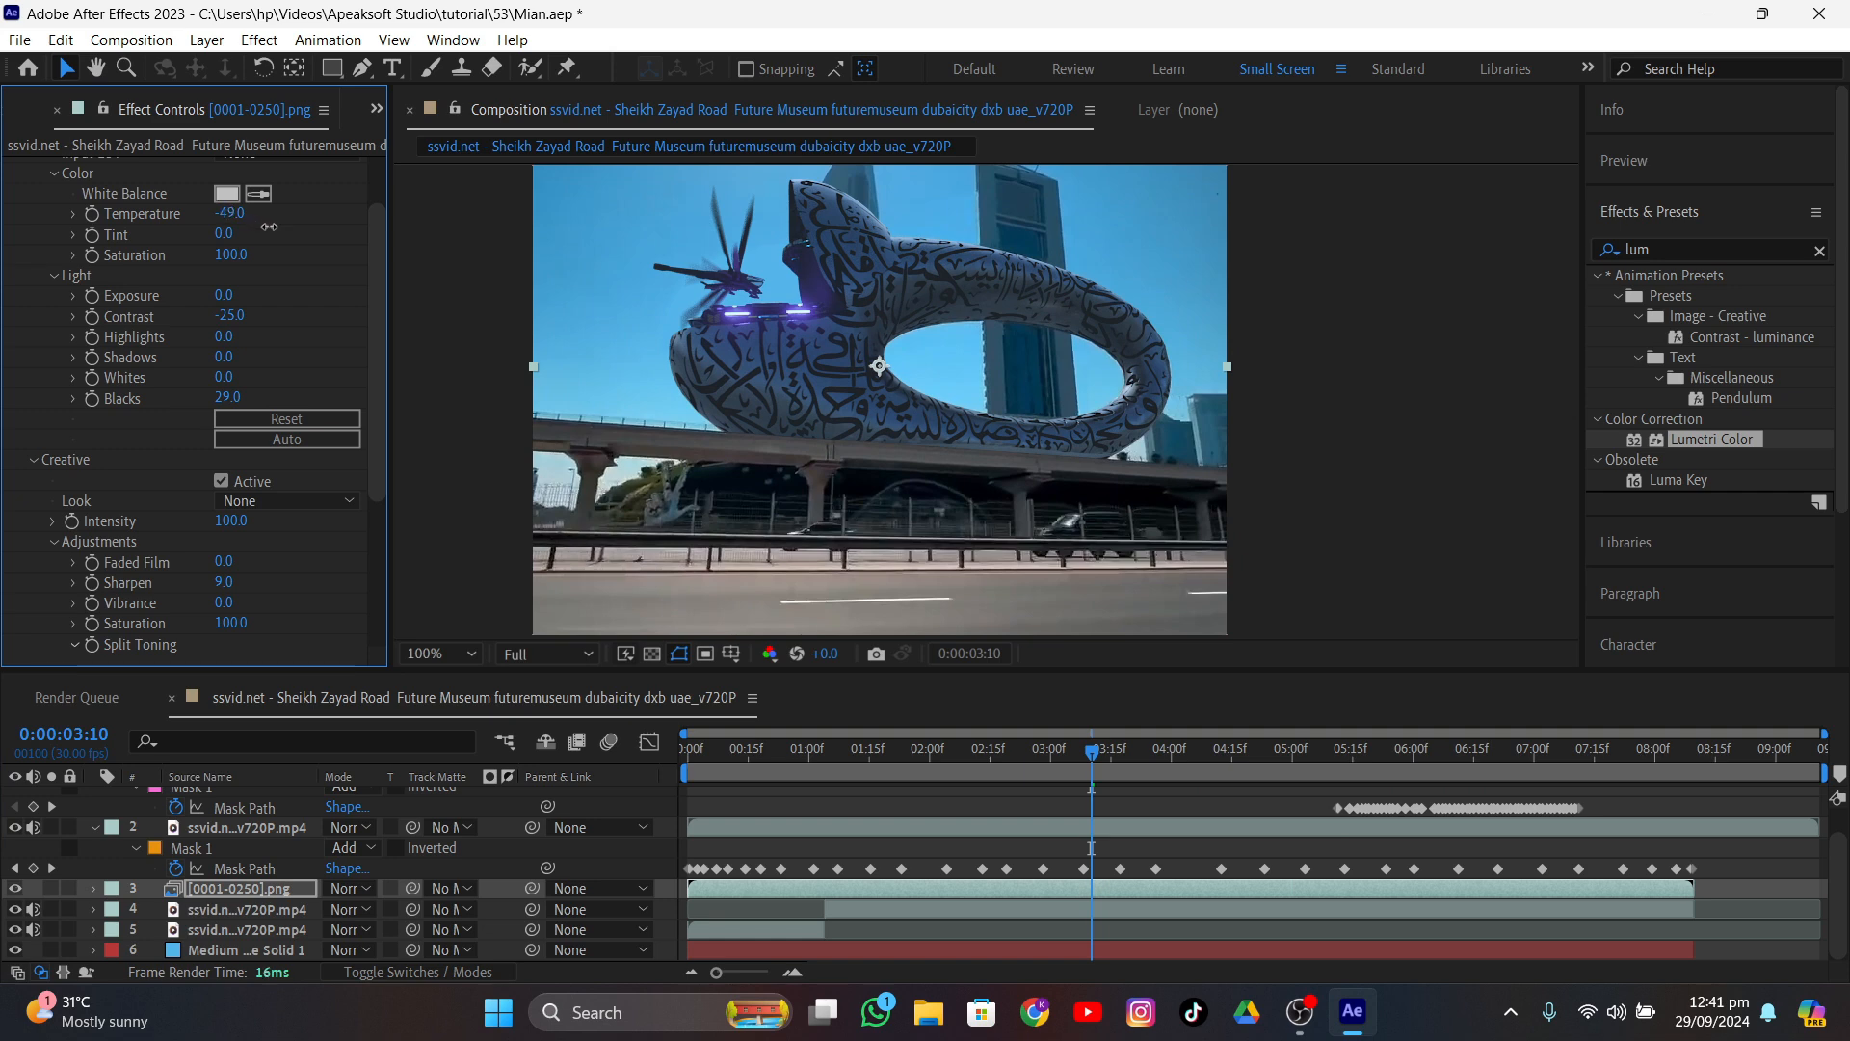
- Check the colour correction at 0:00:02:01 and preview the whole frame from the start of the composition
left_click_drag(1091, 749, 923, 756)
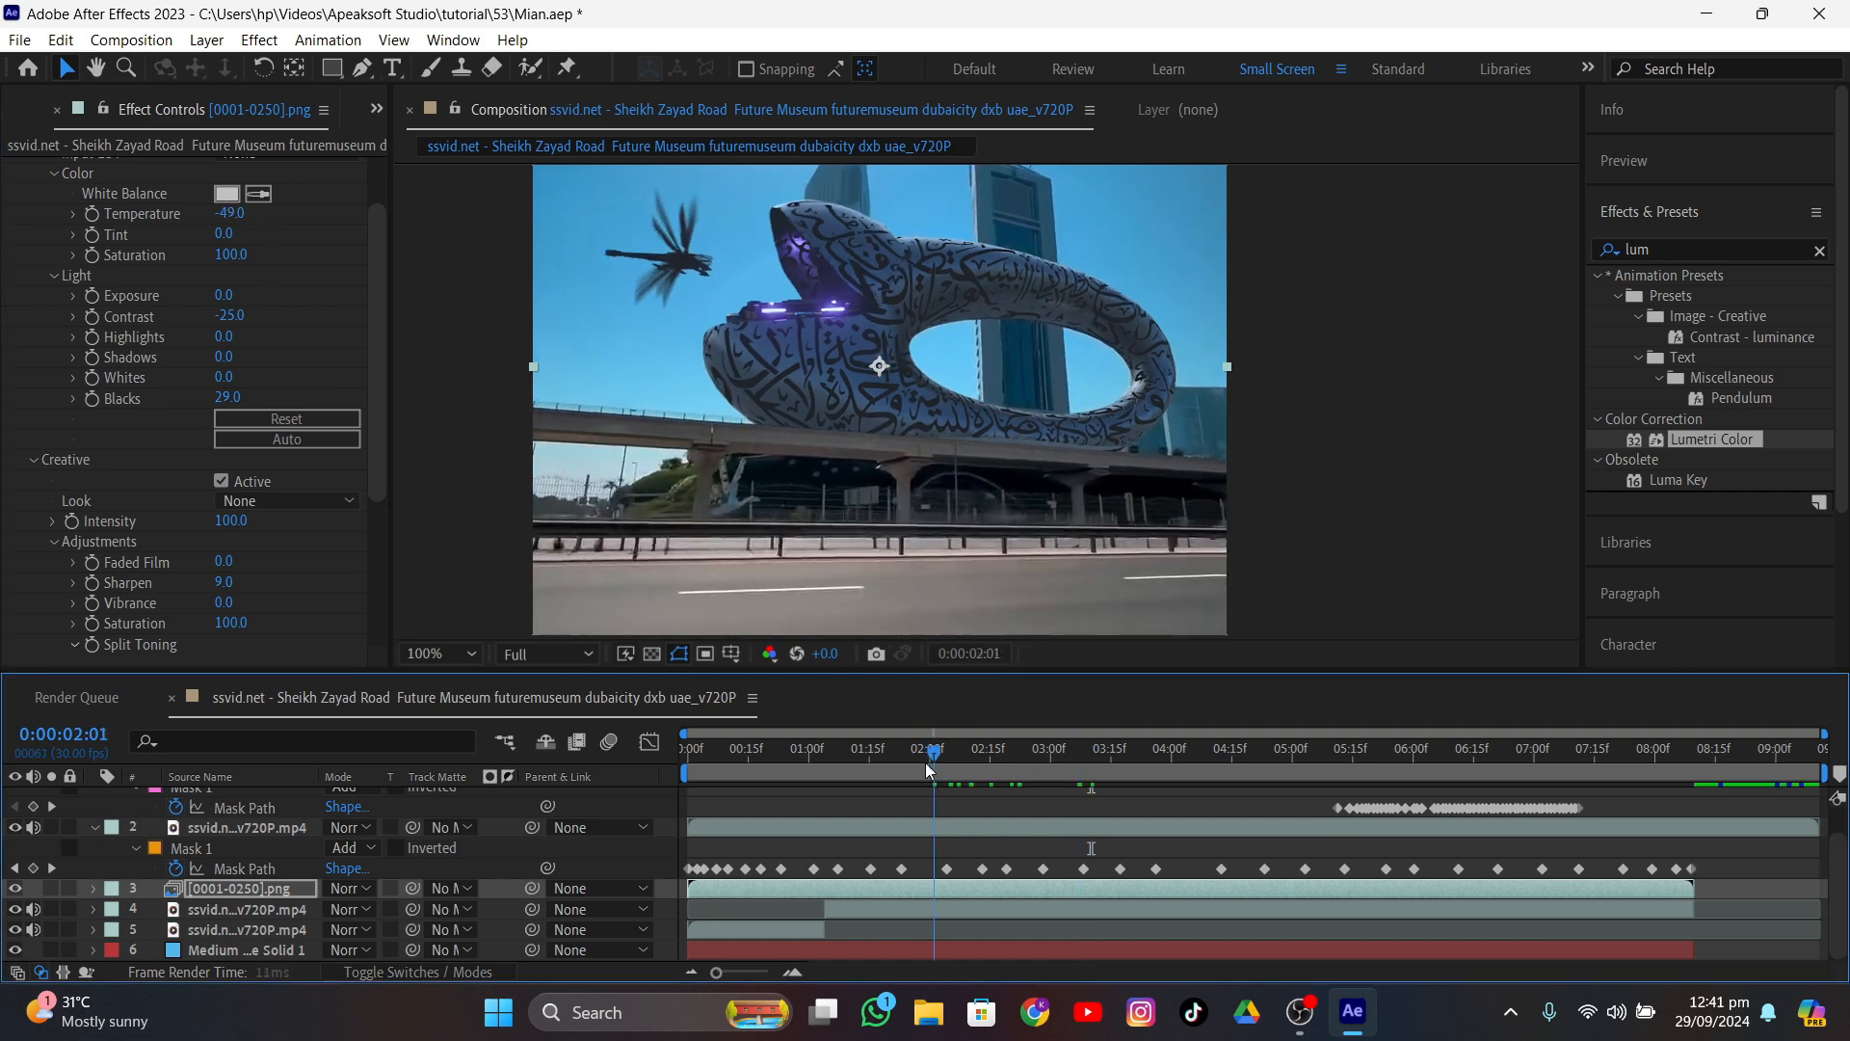
scroll(875, 459, "down", 2)
left_click(651, 416)
key("space")
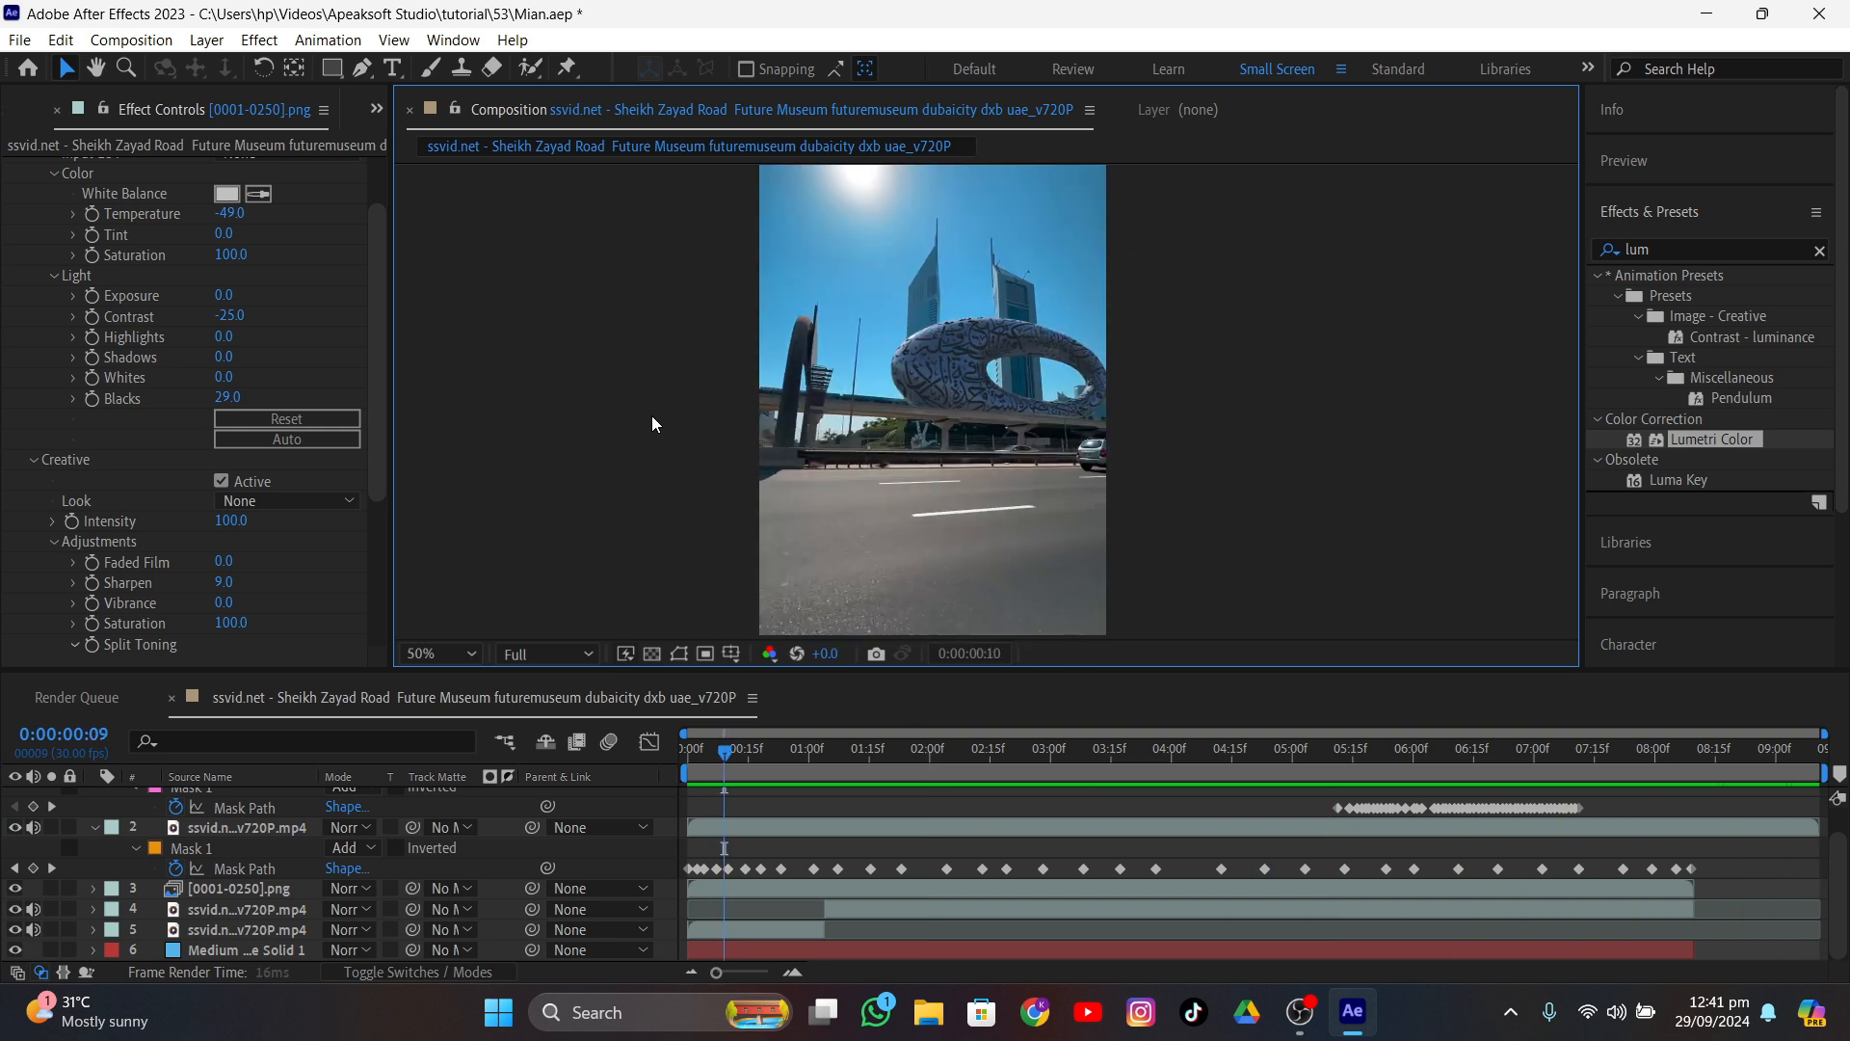
- Go to the end of the image sequence and shorten the composition's duration so its last frame is 0:00:08:08
left_click(1682, 756)
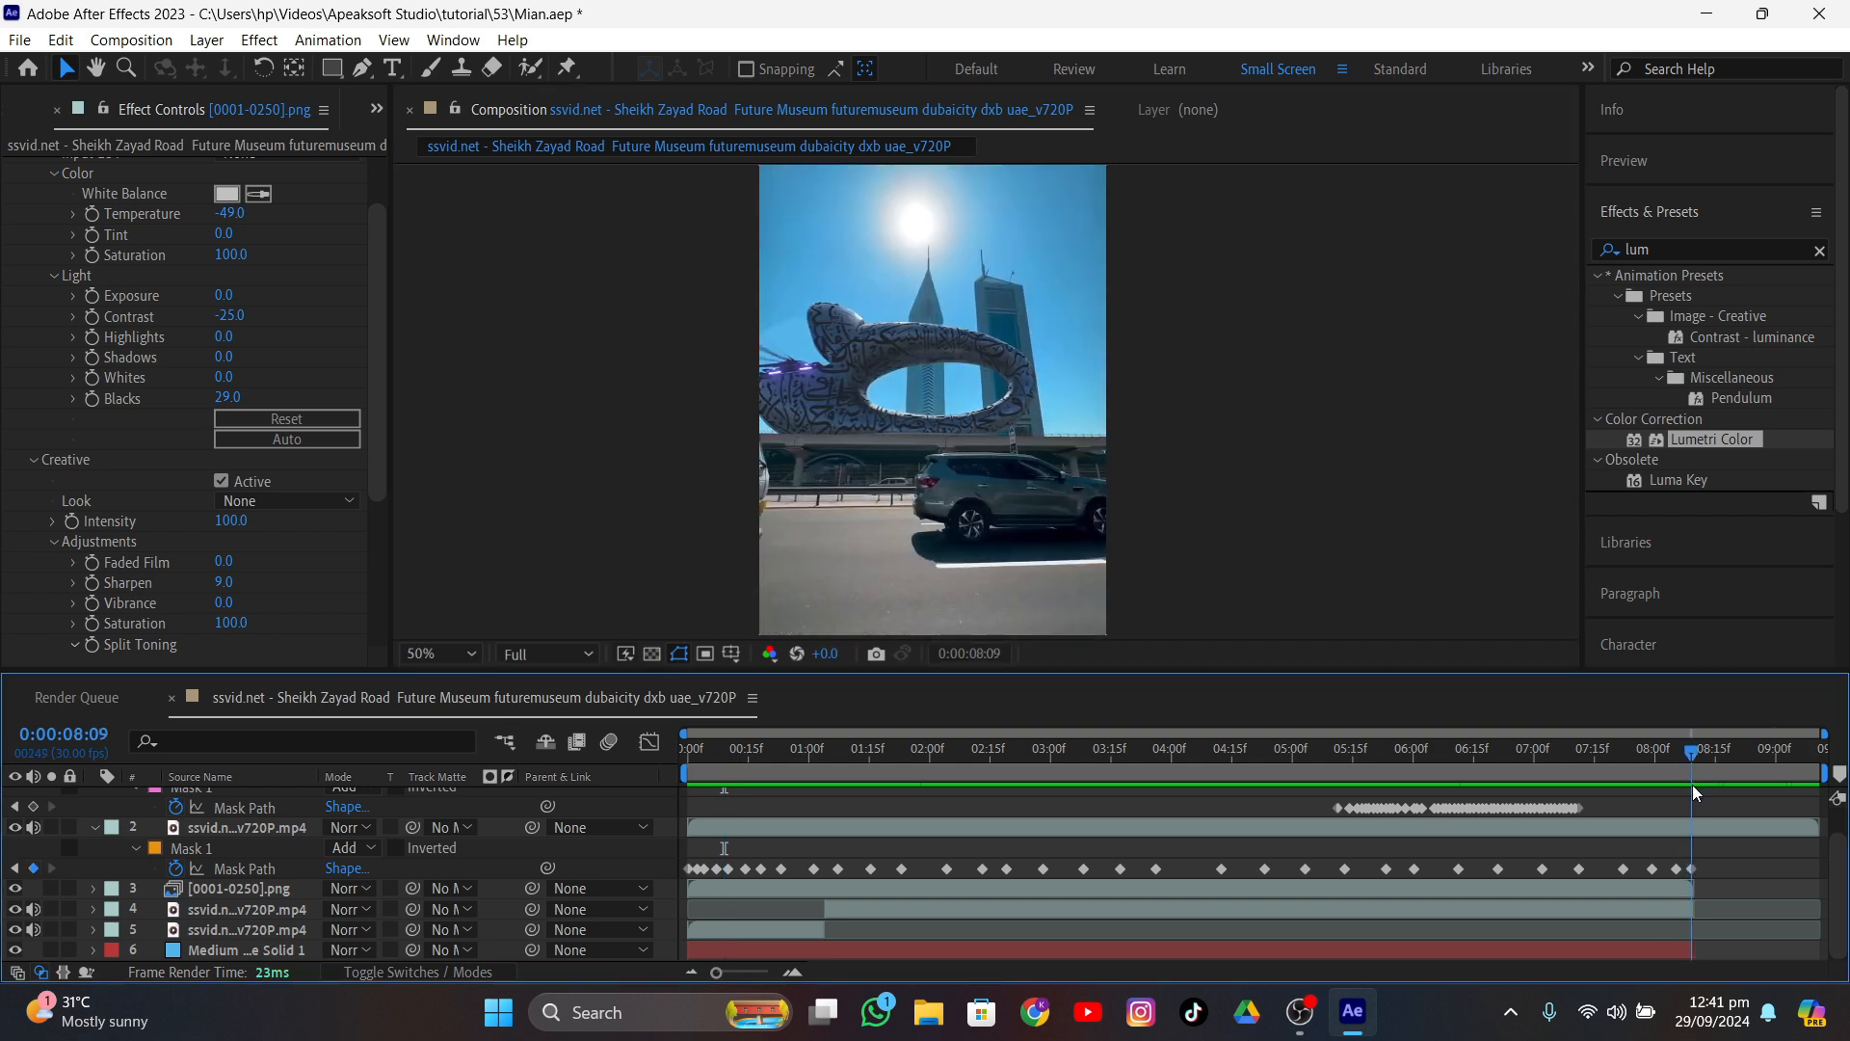
key("Page_Down")
left_click(115, 44)
left_click(164, 102)
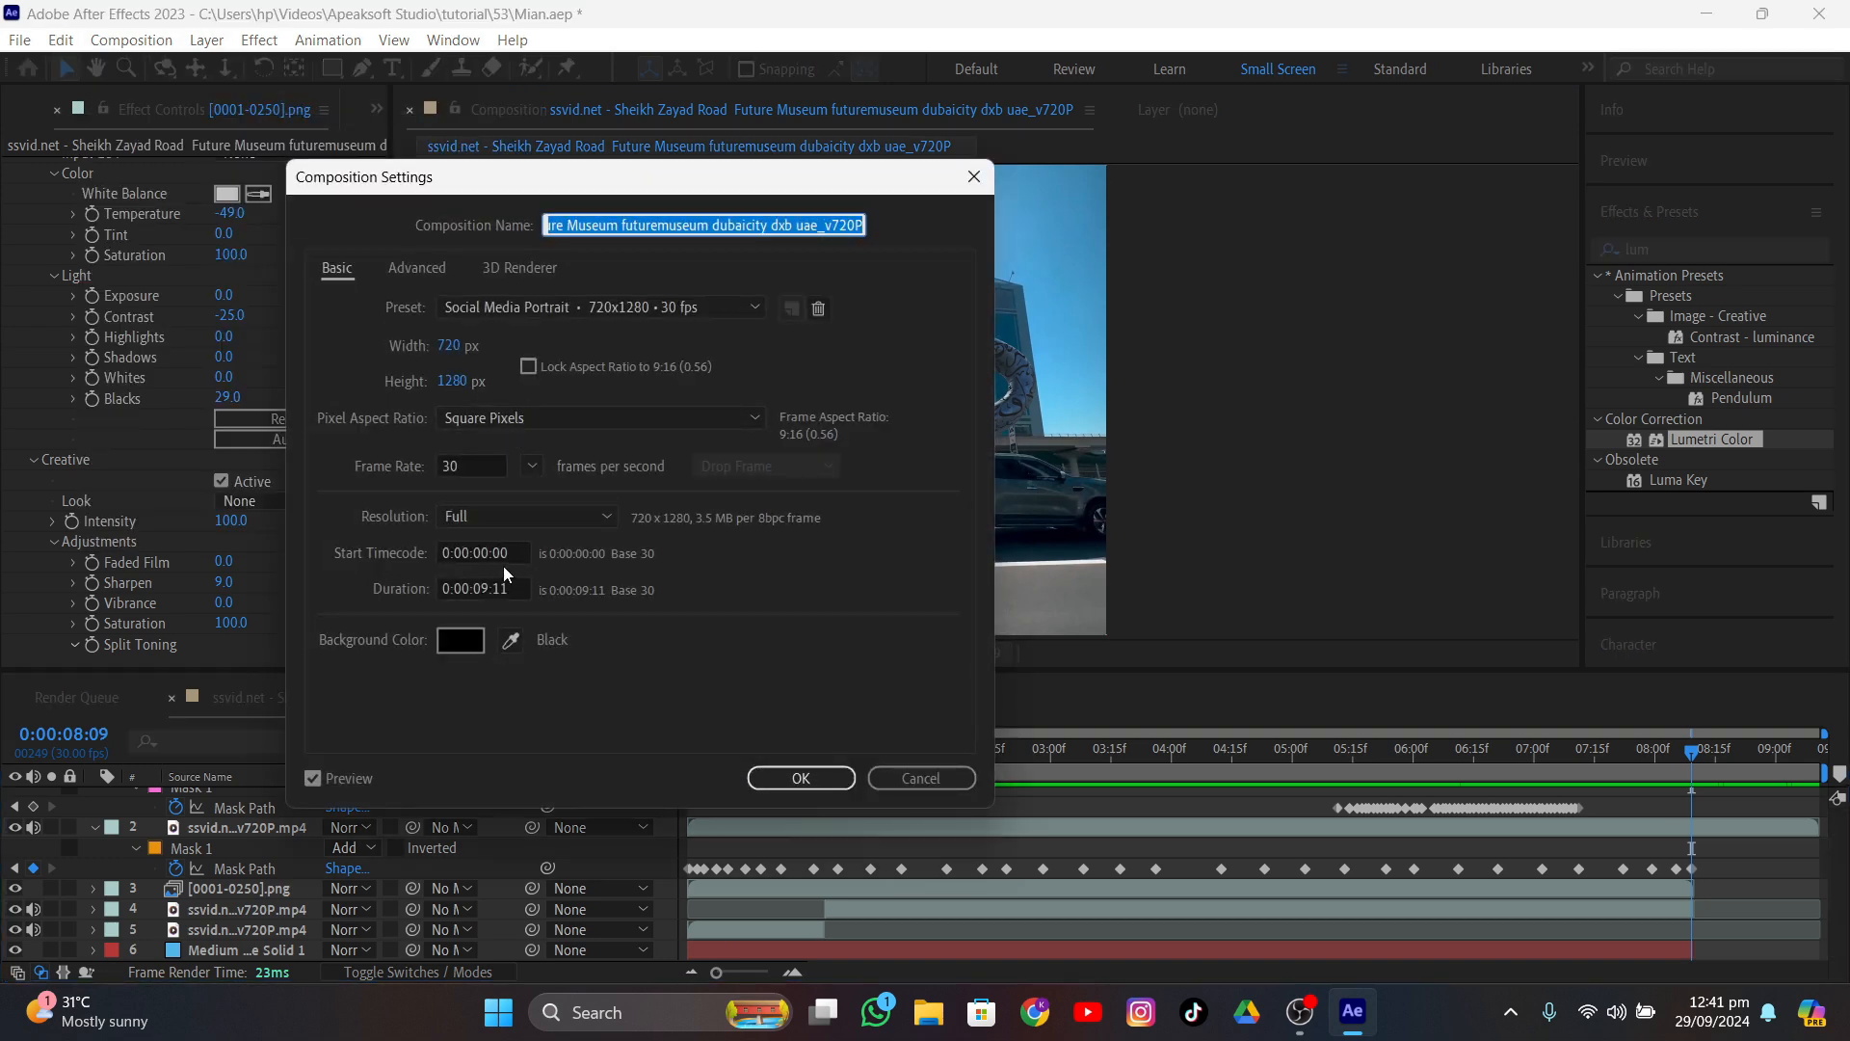
left_click(486, 590)
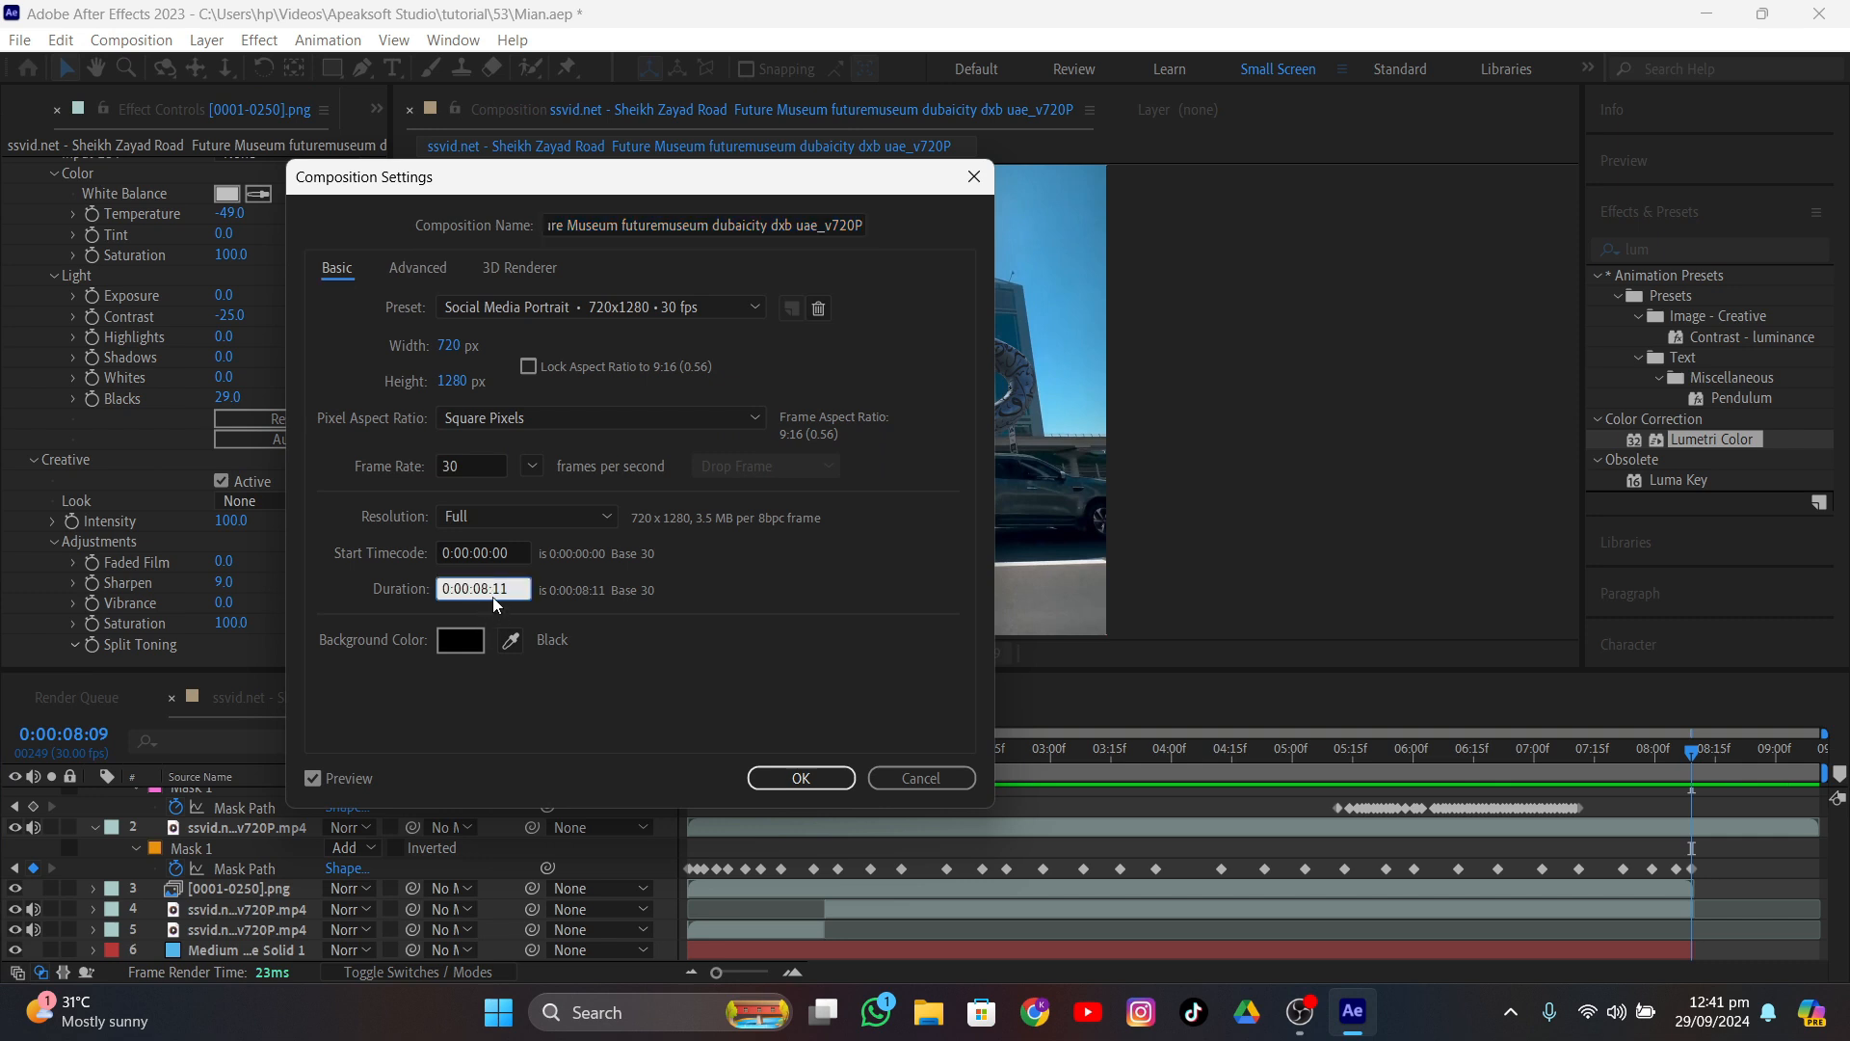
double_click(497, 588)
type("08")
key("Return")
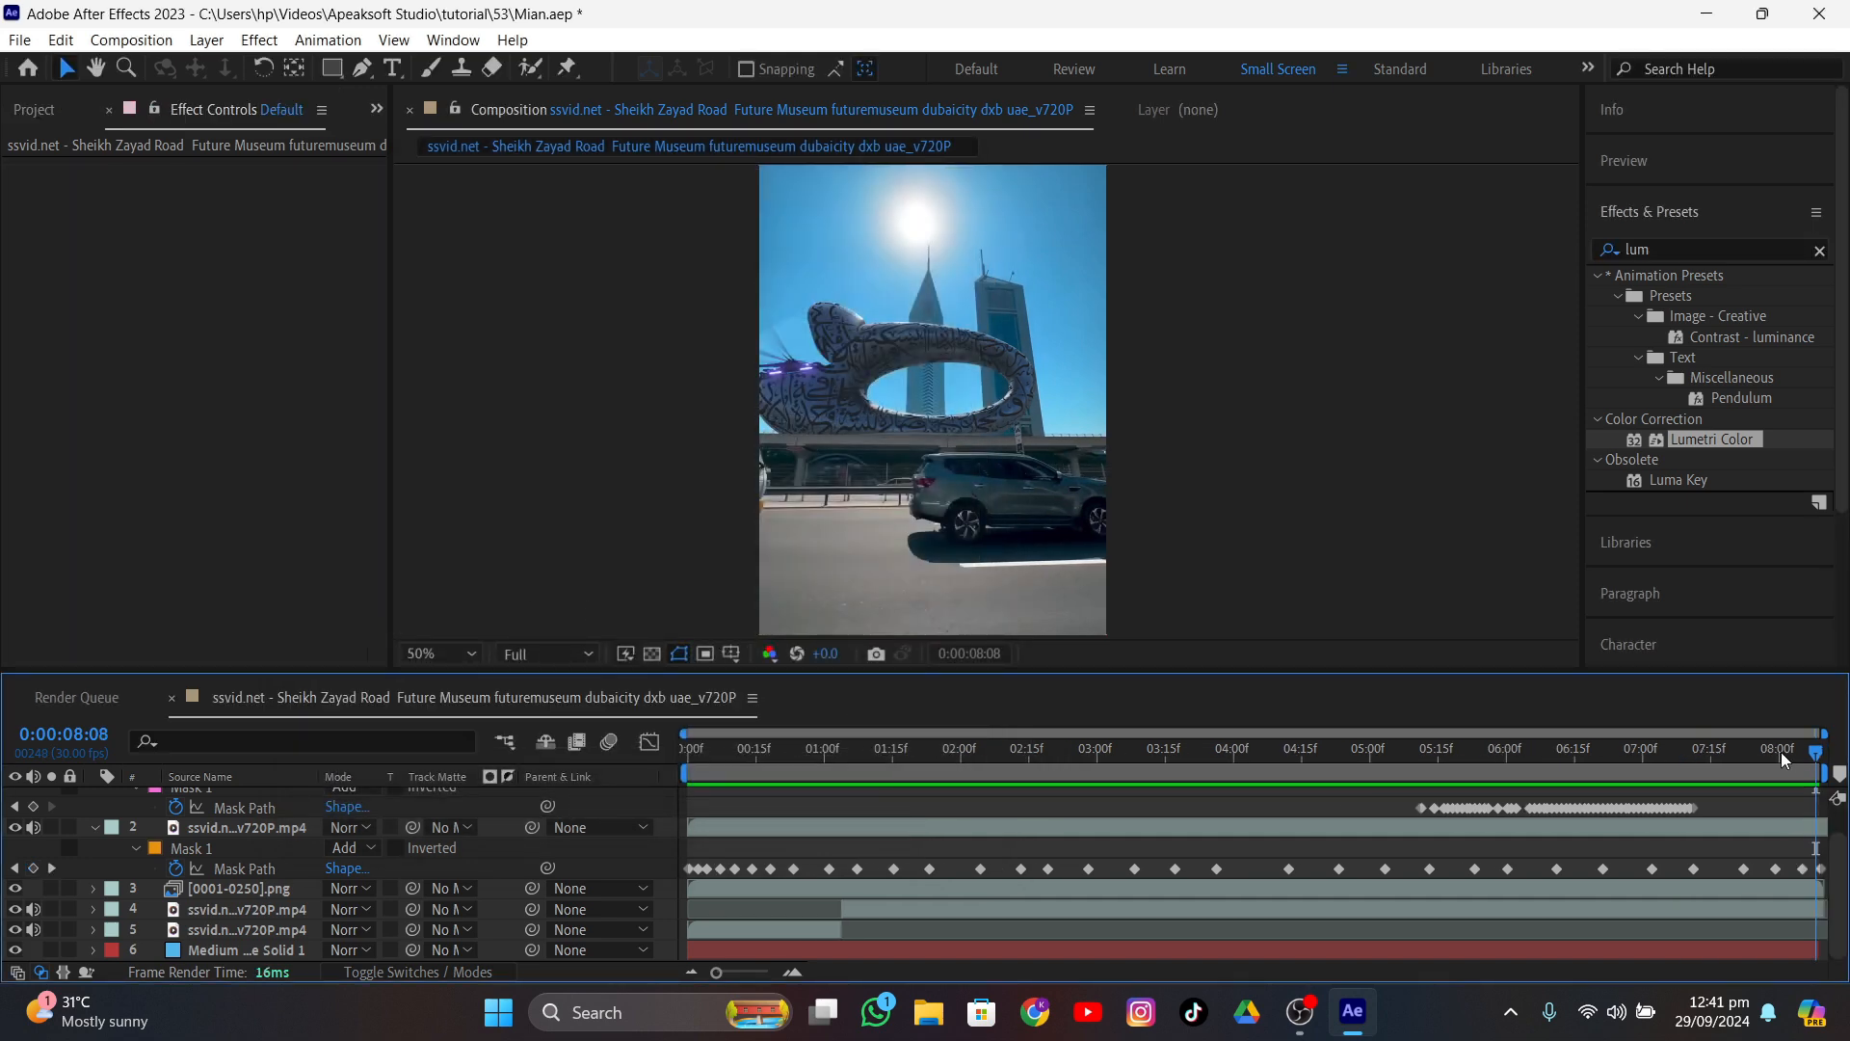
- Return to 0:00:00:00 and add the source video from the project as a new top layer in the timeline
left_click_drag(1784, 750, 674, 882)
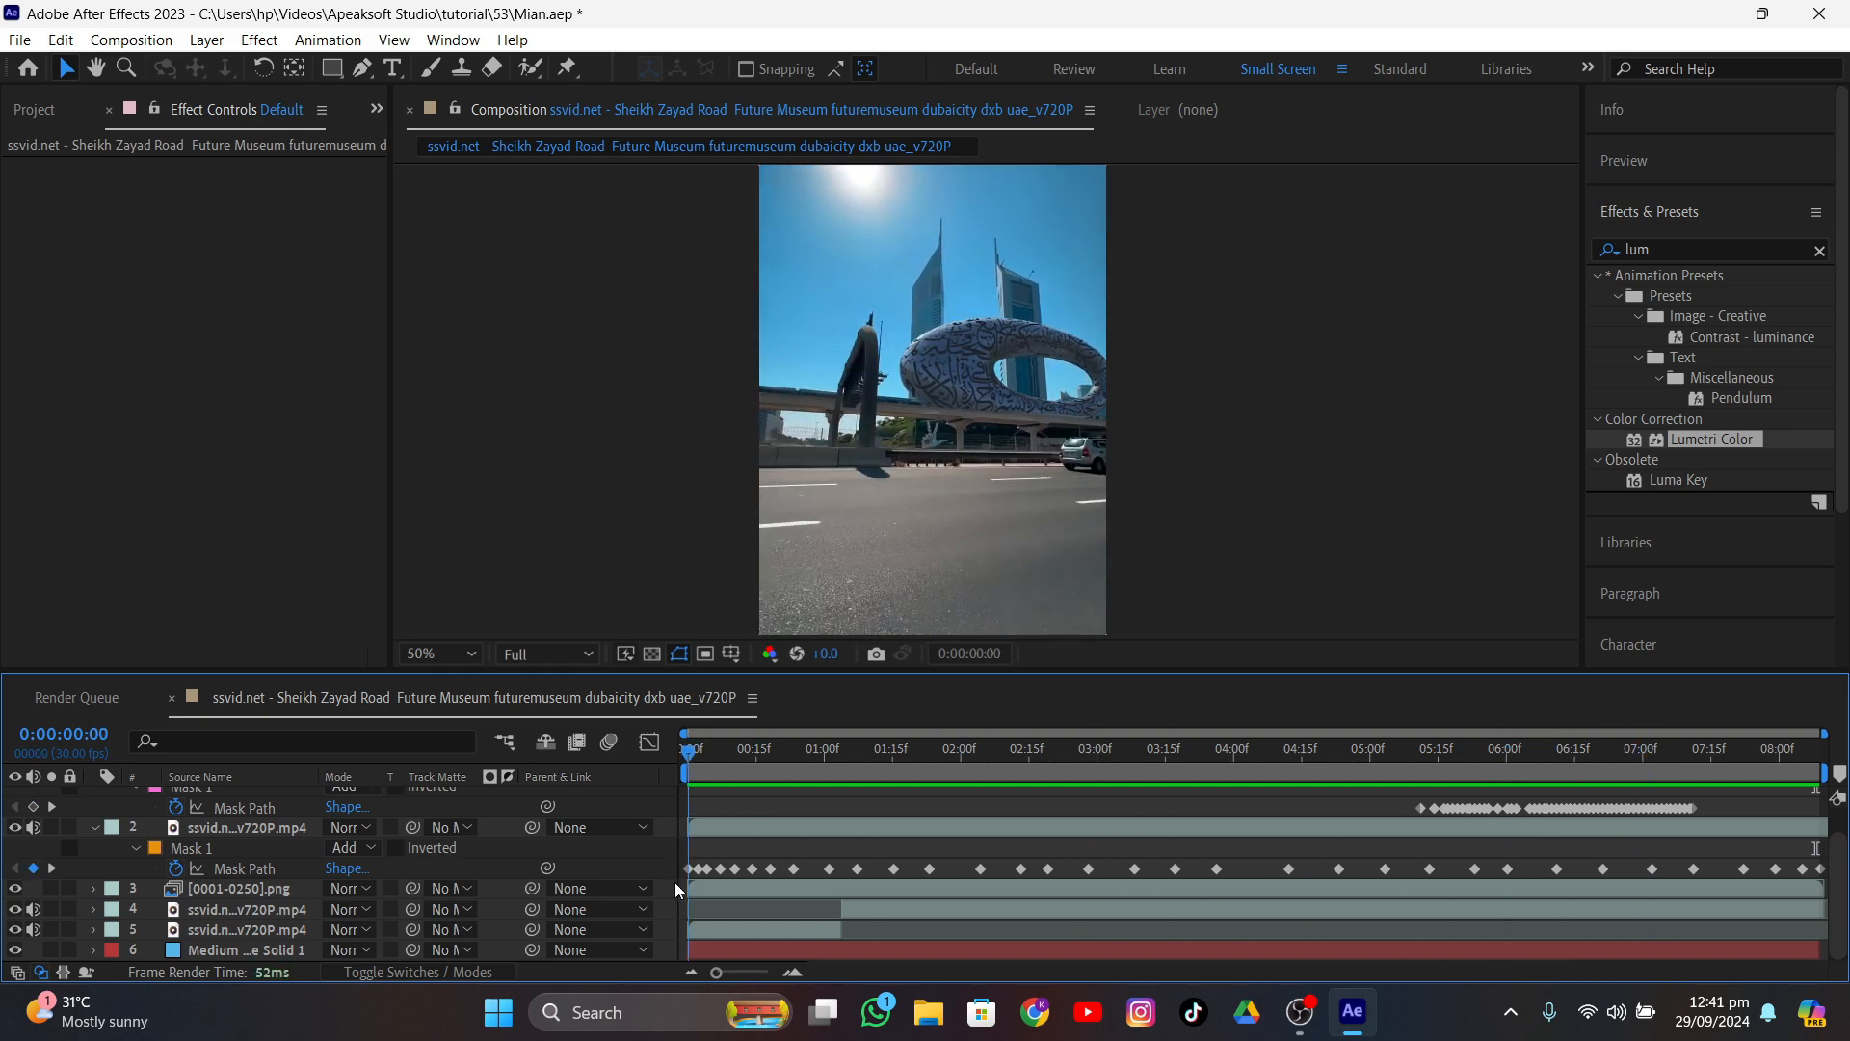
scroll(866, 499, "up", 4)
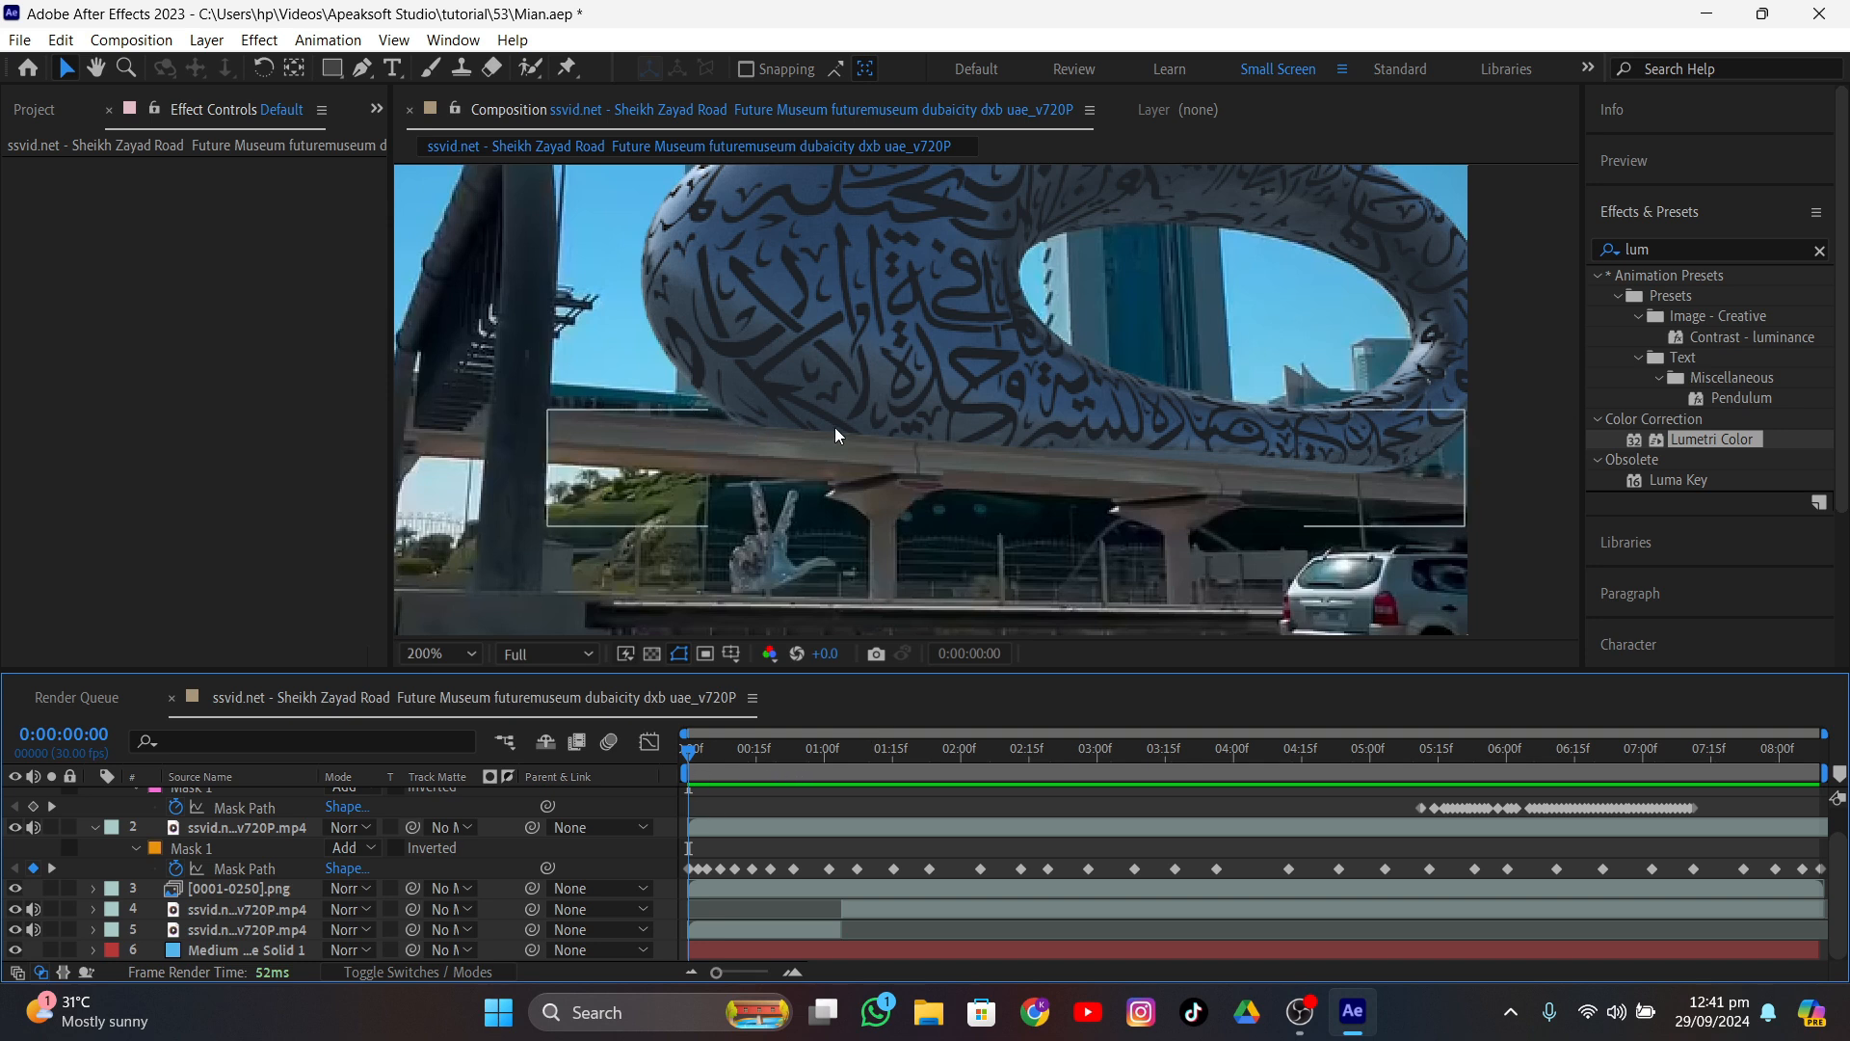
scroll(766, 855, "up", 1)
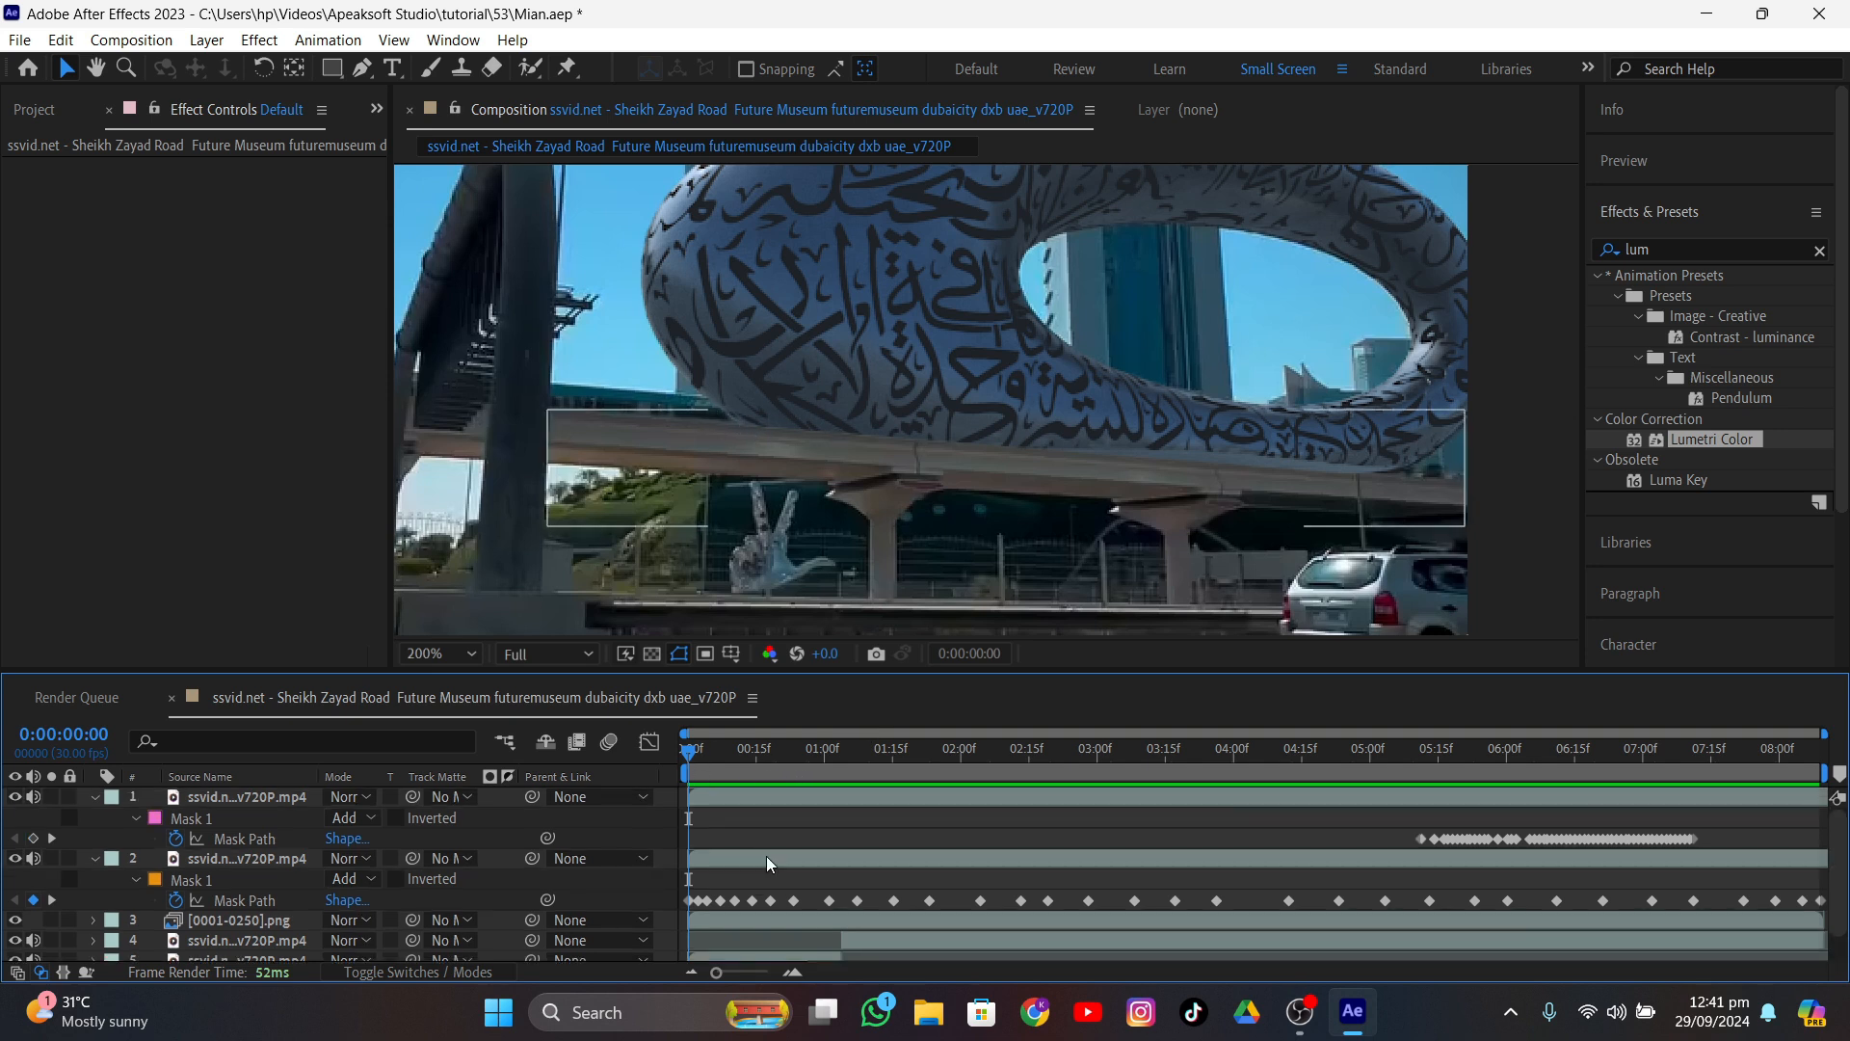
left_click(37, 111)
left_click_drag(65, 405, 138, 782)
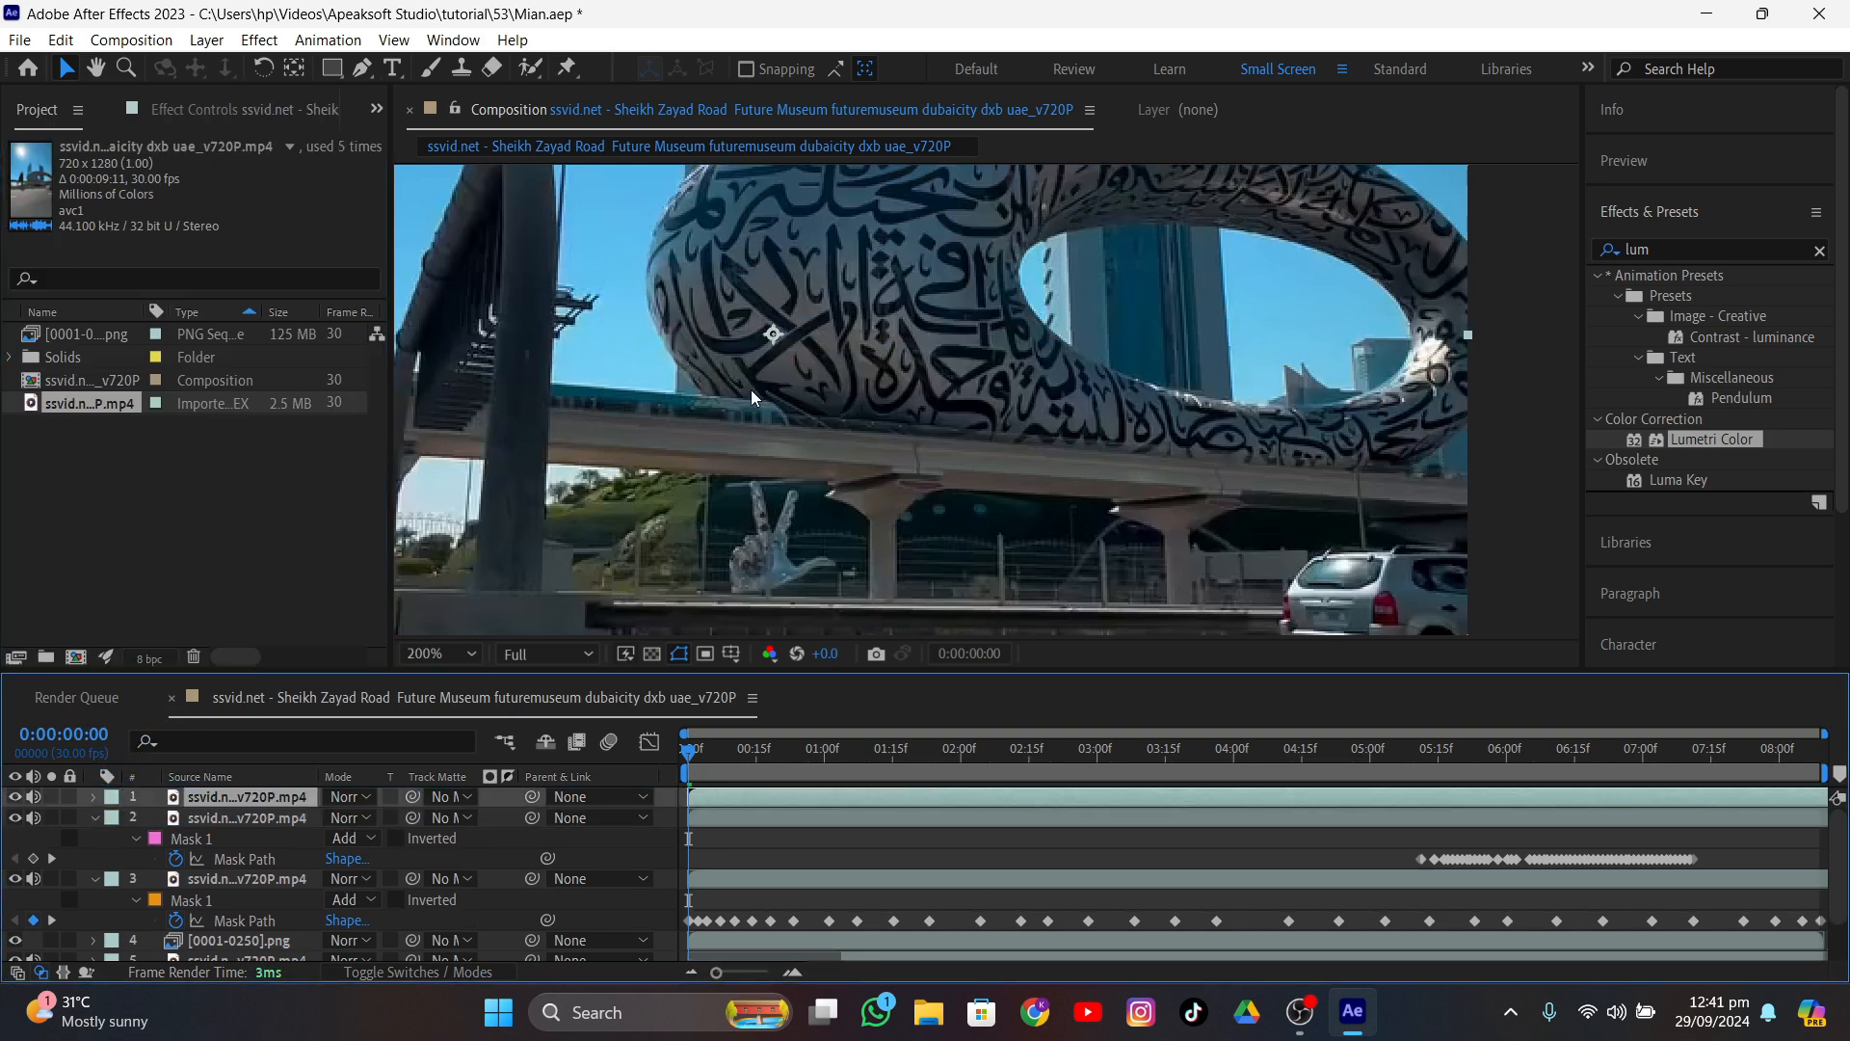
- Split the new top video layer at 0:00:00:15 and delete the part after the split
left_click_drag(613, 414, 852, 389)
left_click_drag(709, 744, 753, 775)
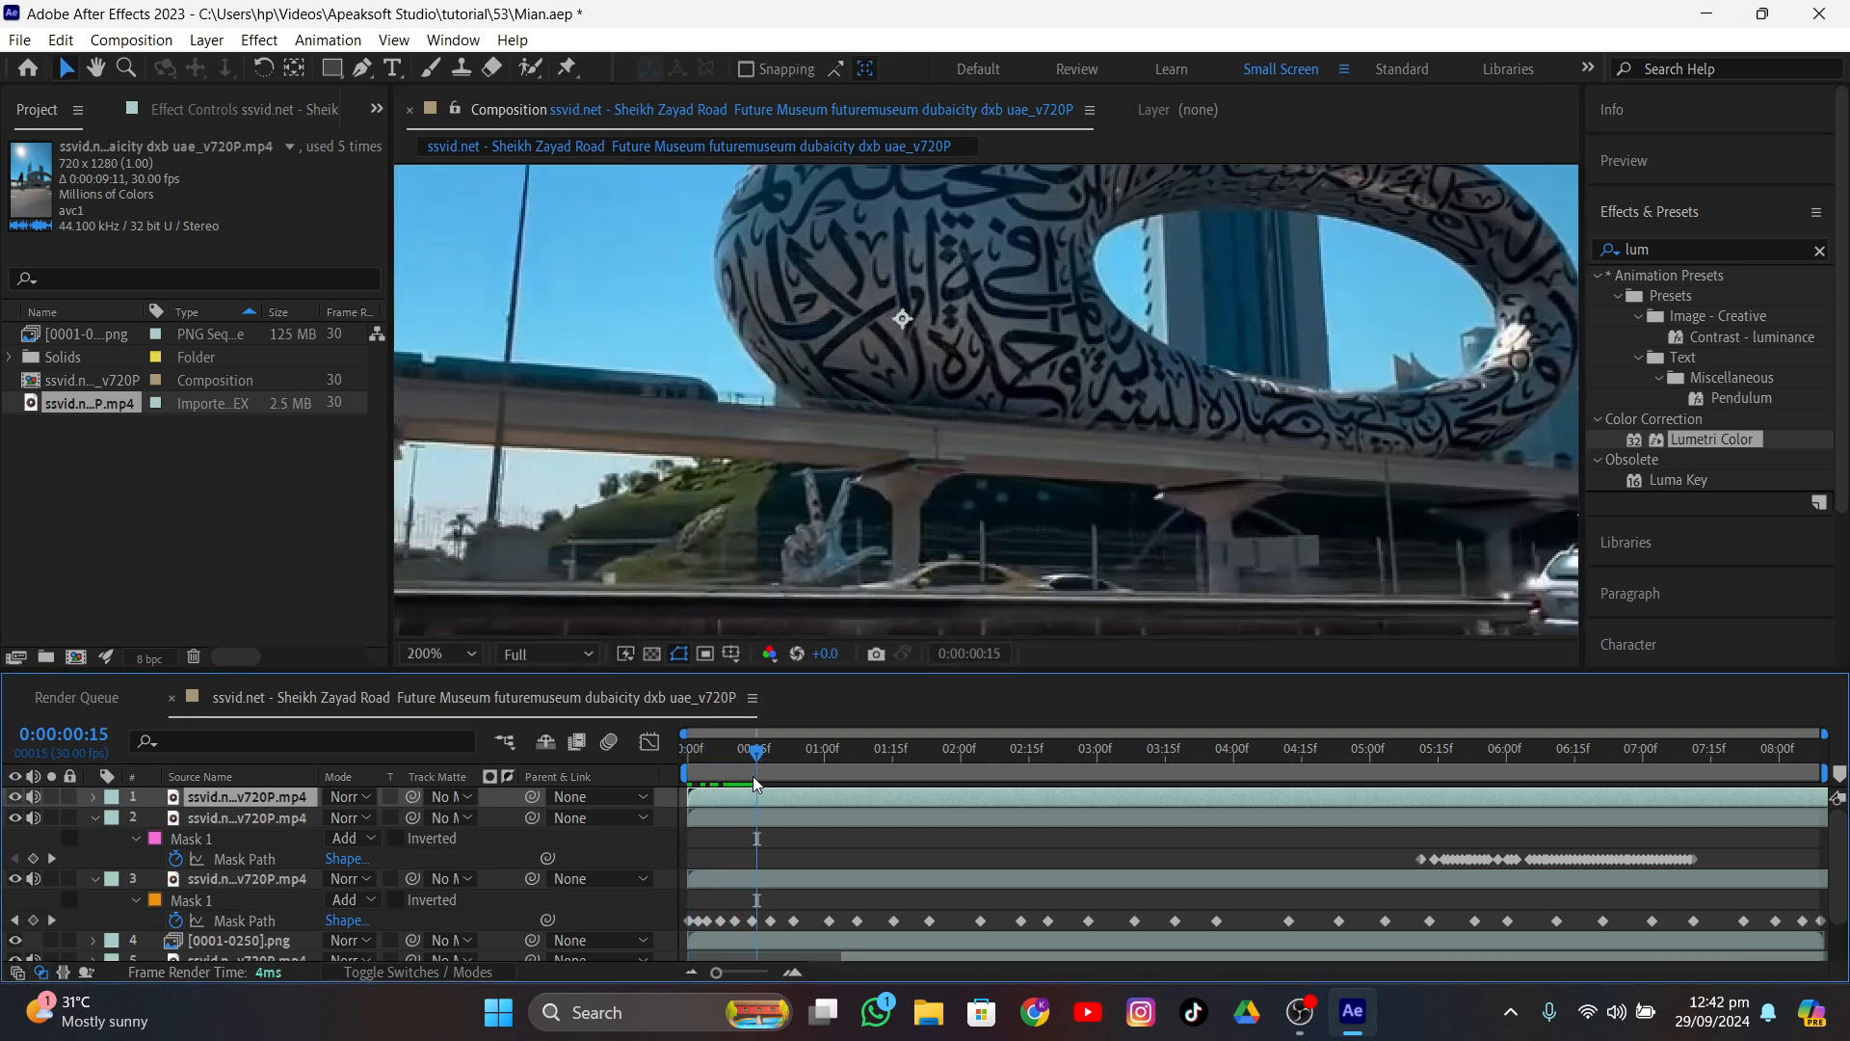
left_click(61, 40)
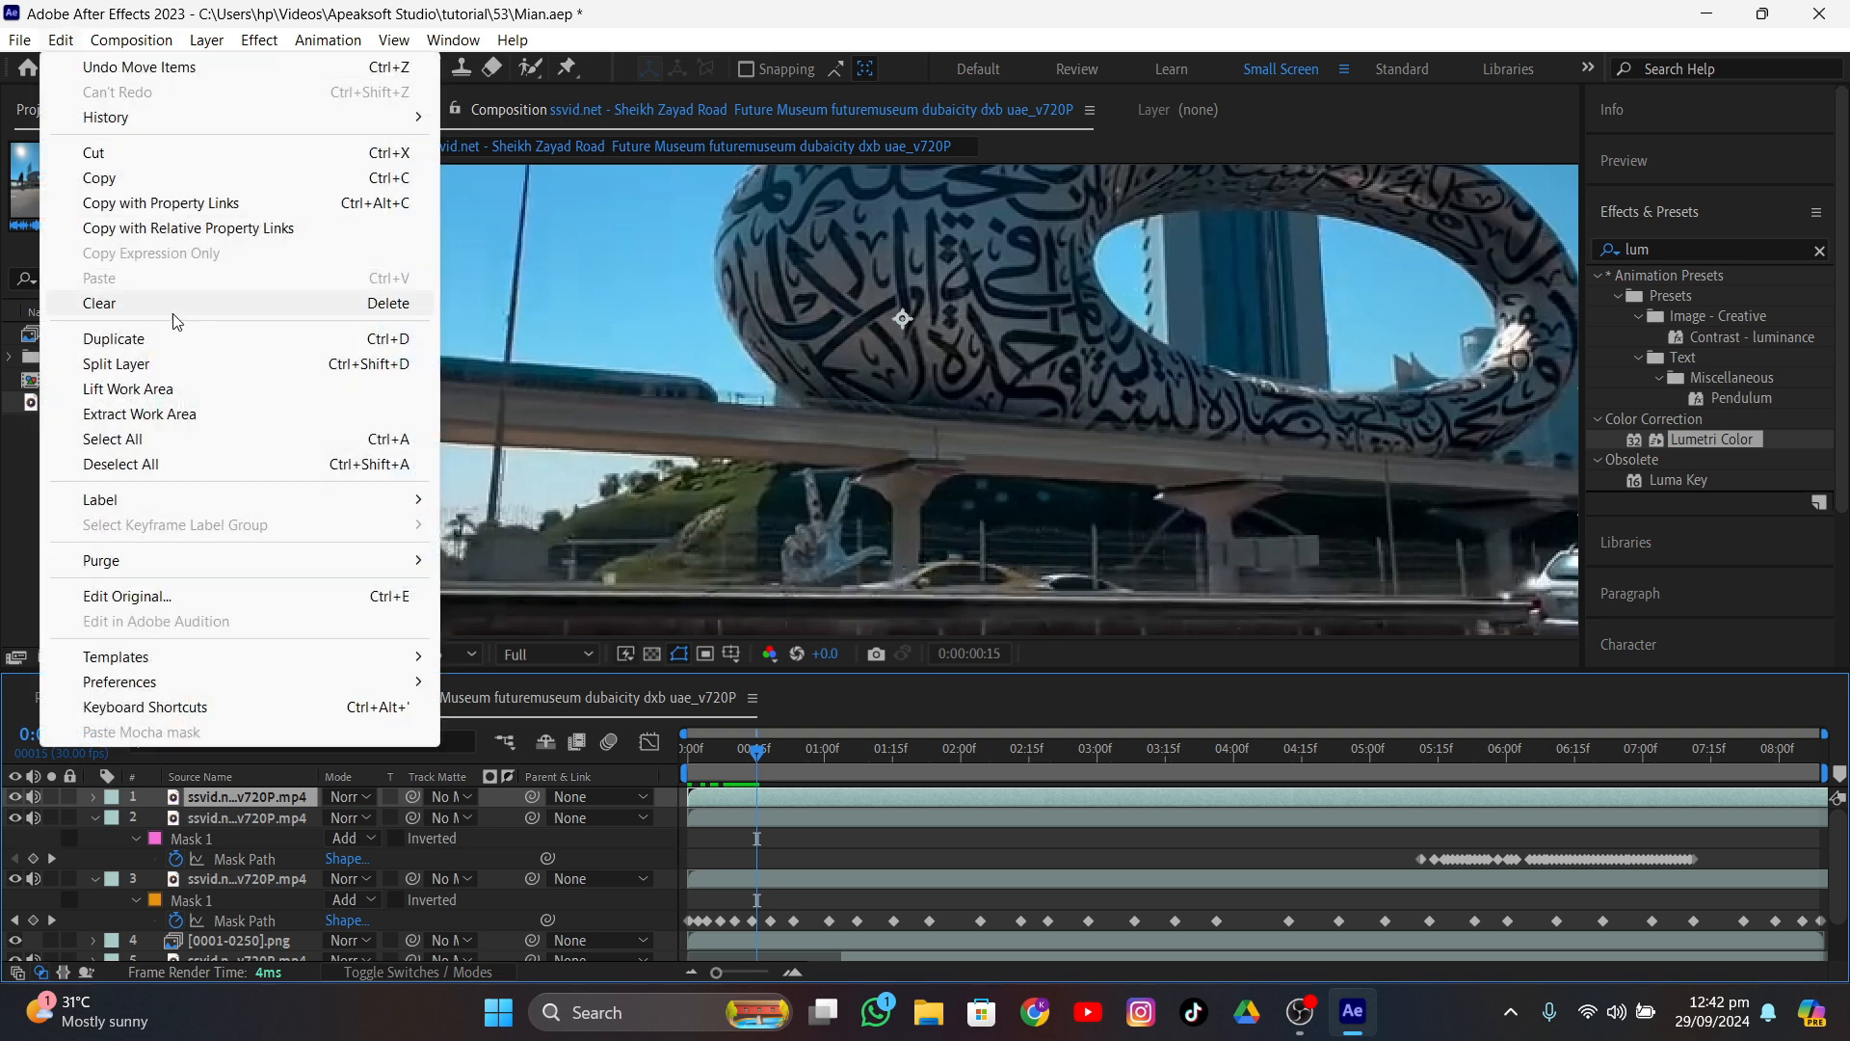
left_click(126, 370)
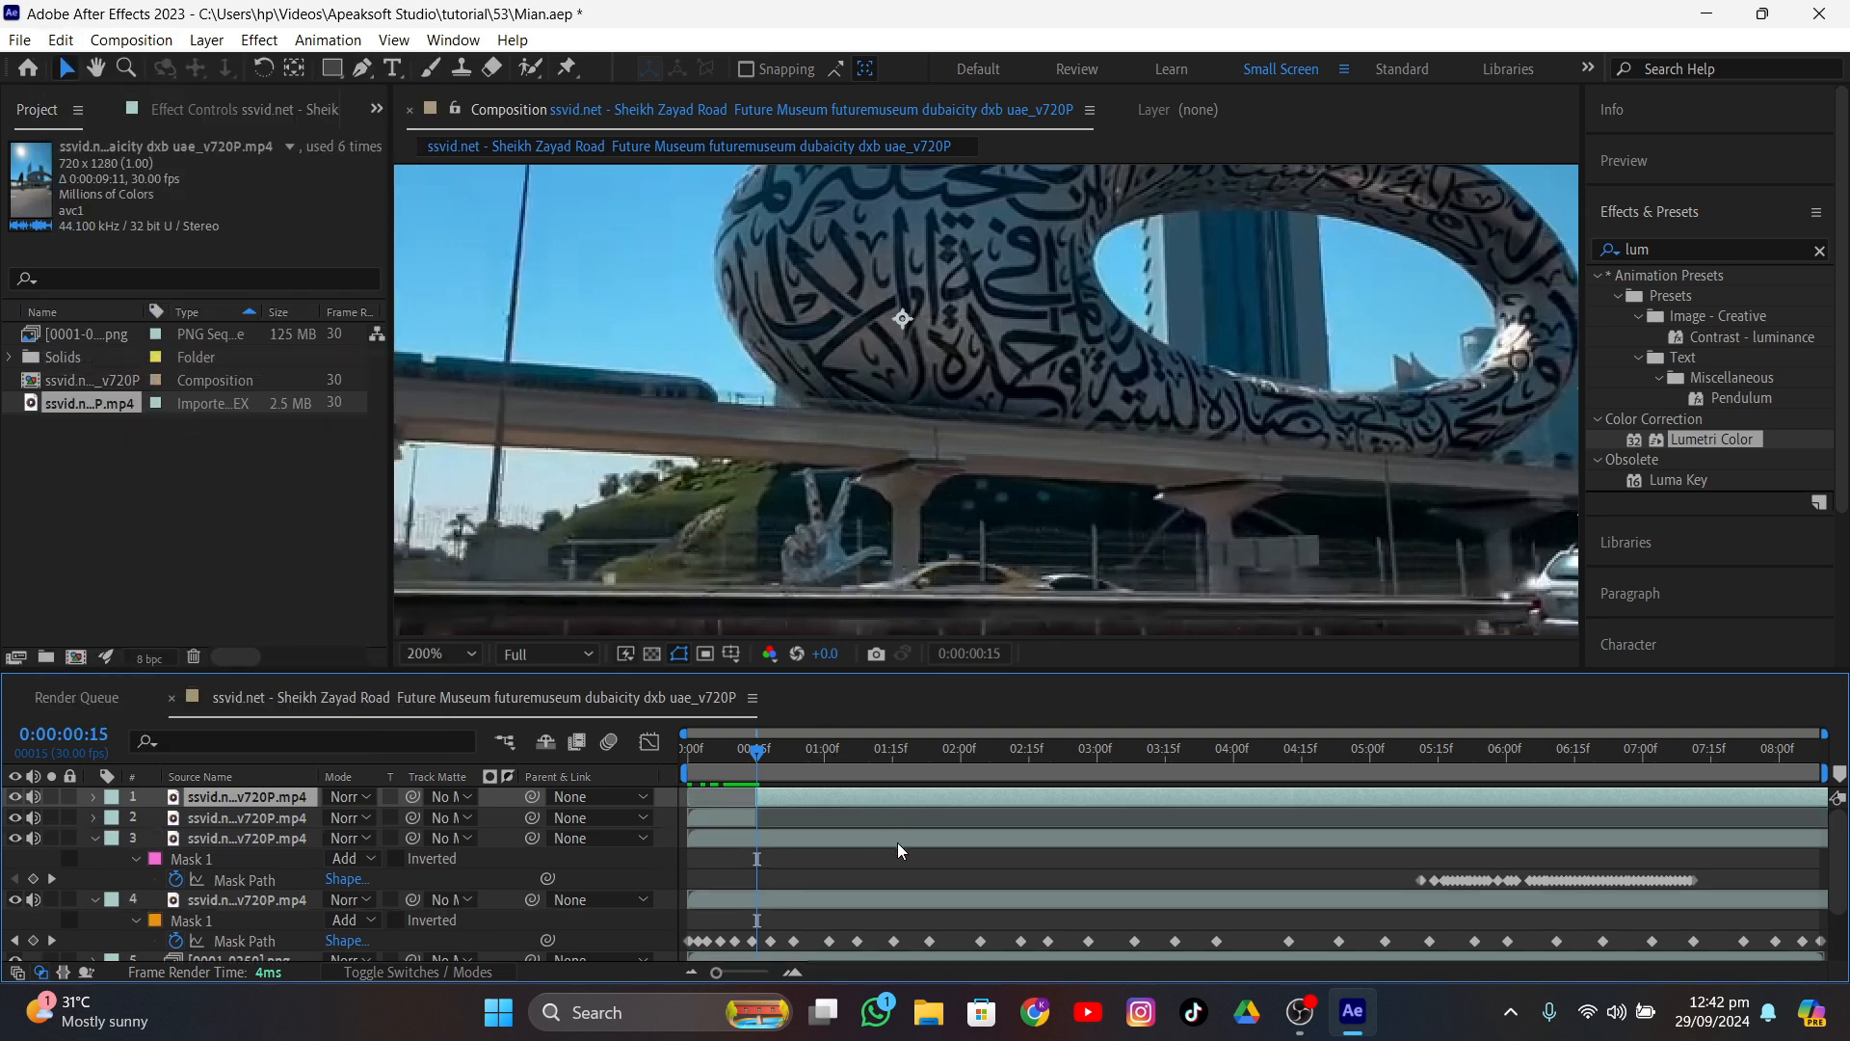
key("ctrl+z")
- At 0:00:00:00, draw a closed Pen mask on the top layer around the train's front end above the bridge deck
left_click_drag(713, 761, 680, 749)
left_click(727, 798)
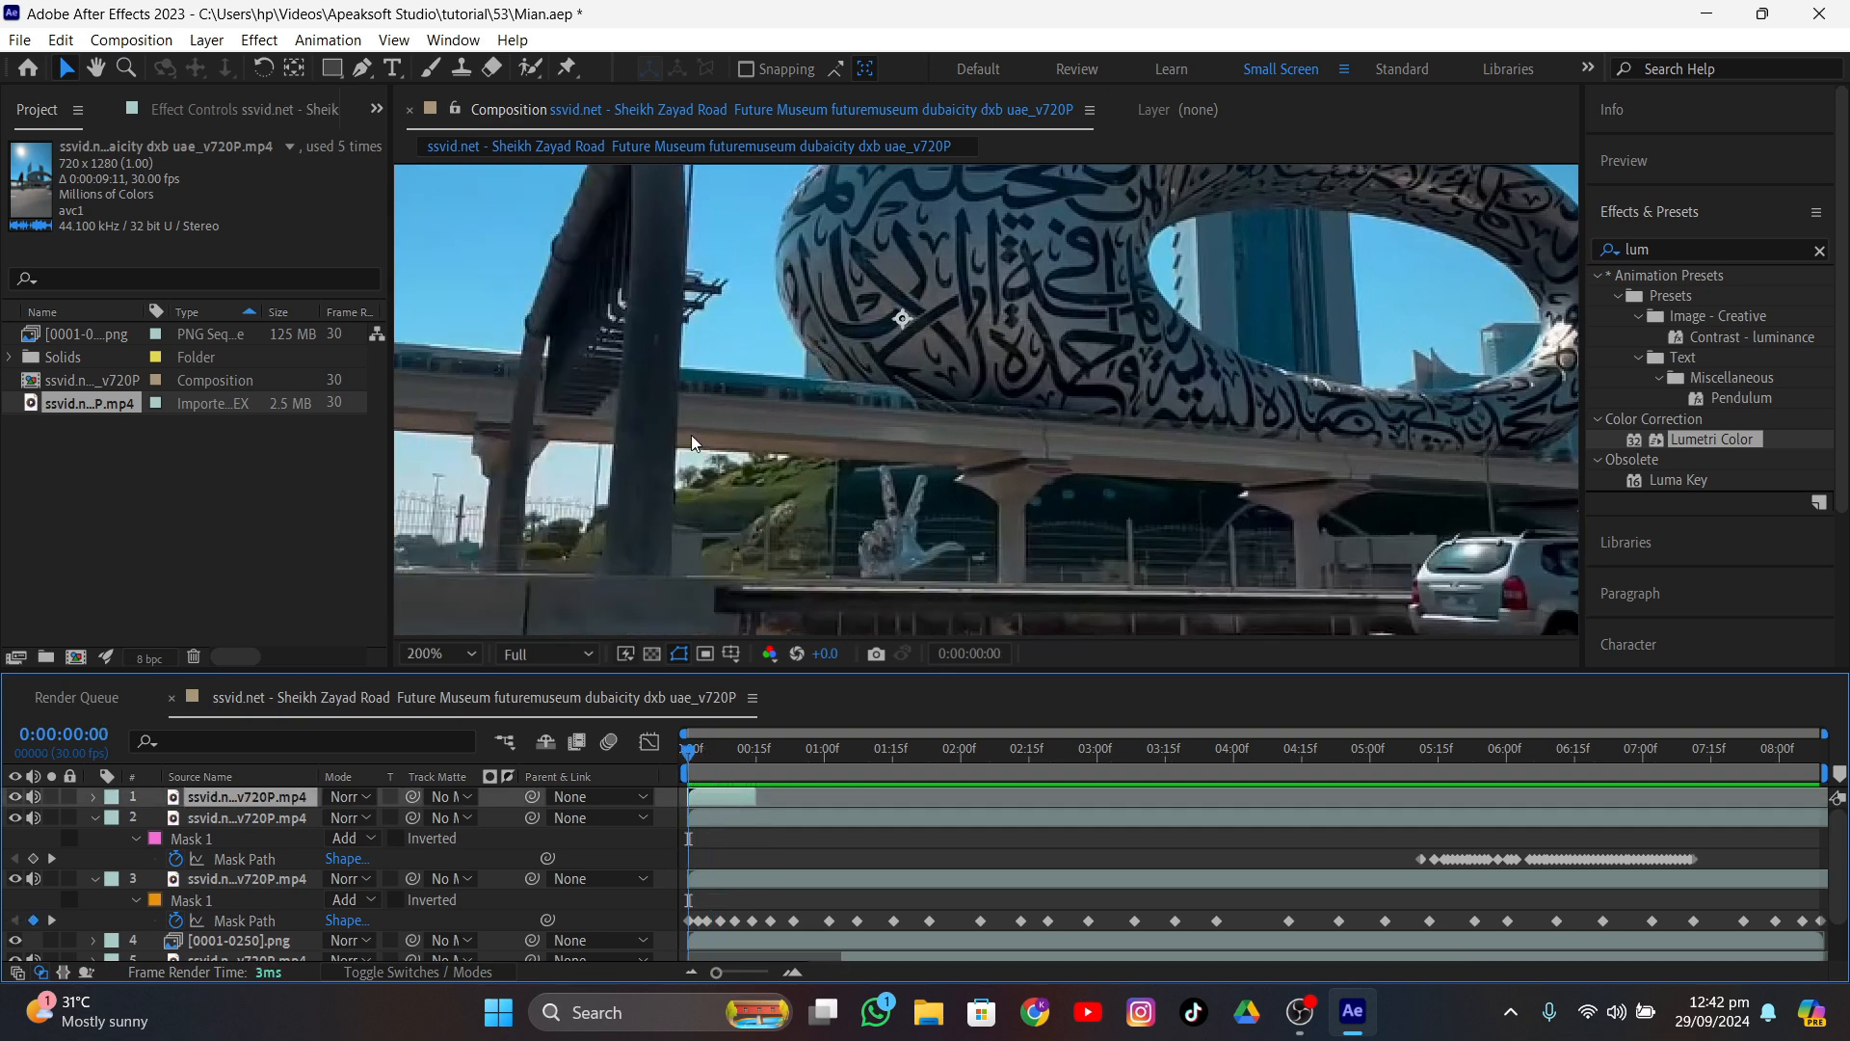
key("period")
left_click(370, 71)
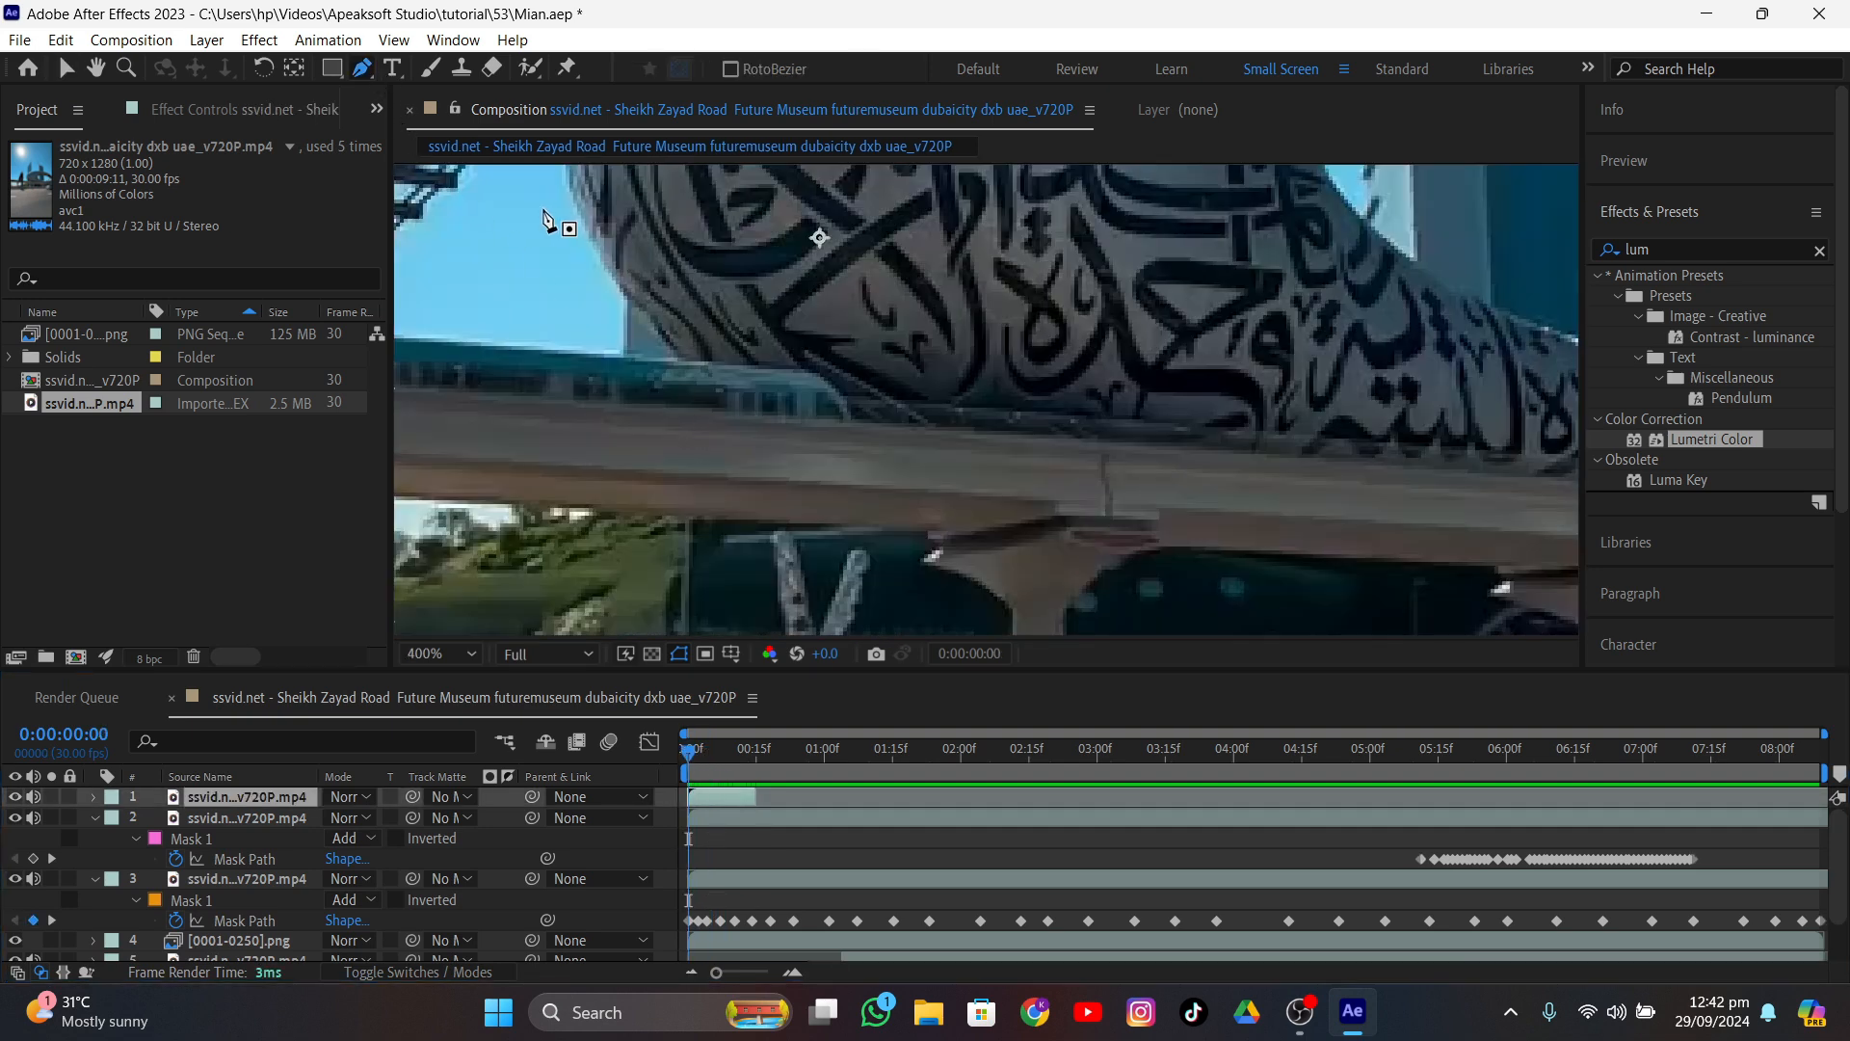
left_click(622, 353)
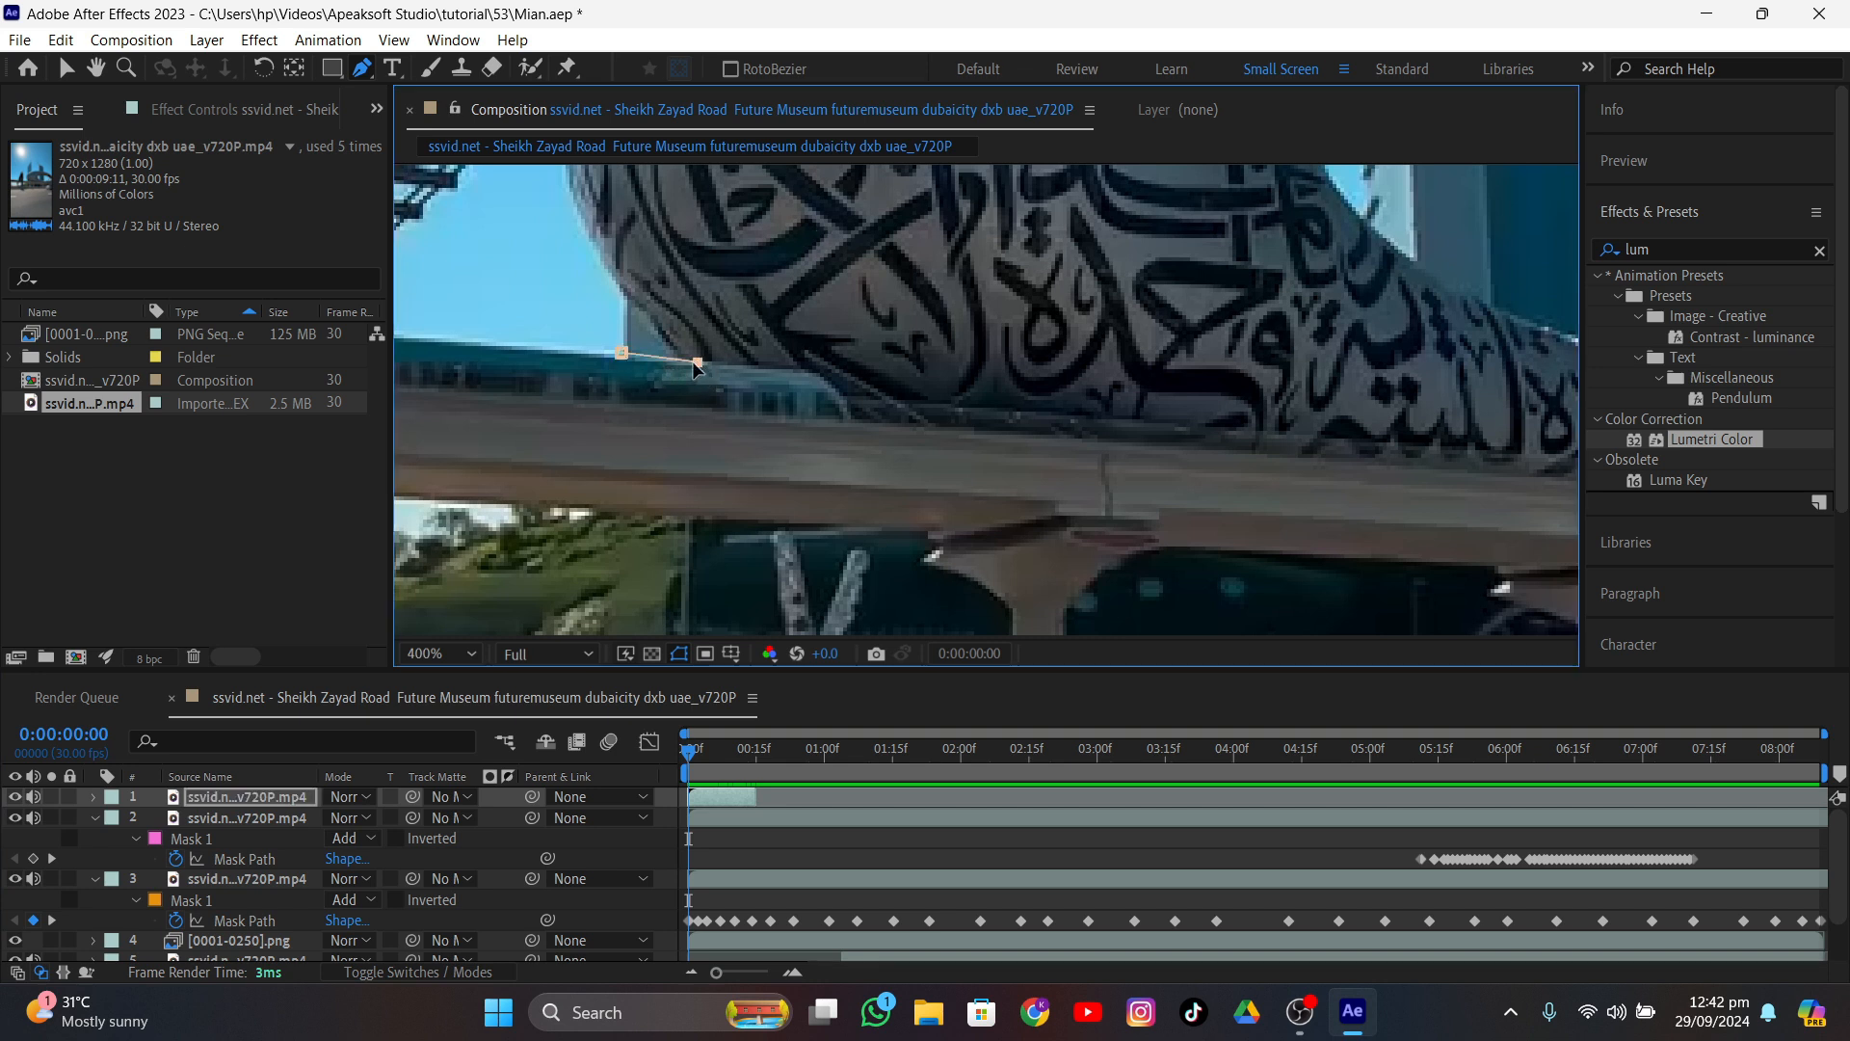
left_click_drag(699, 359, 698, 356)
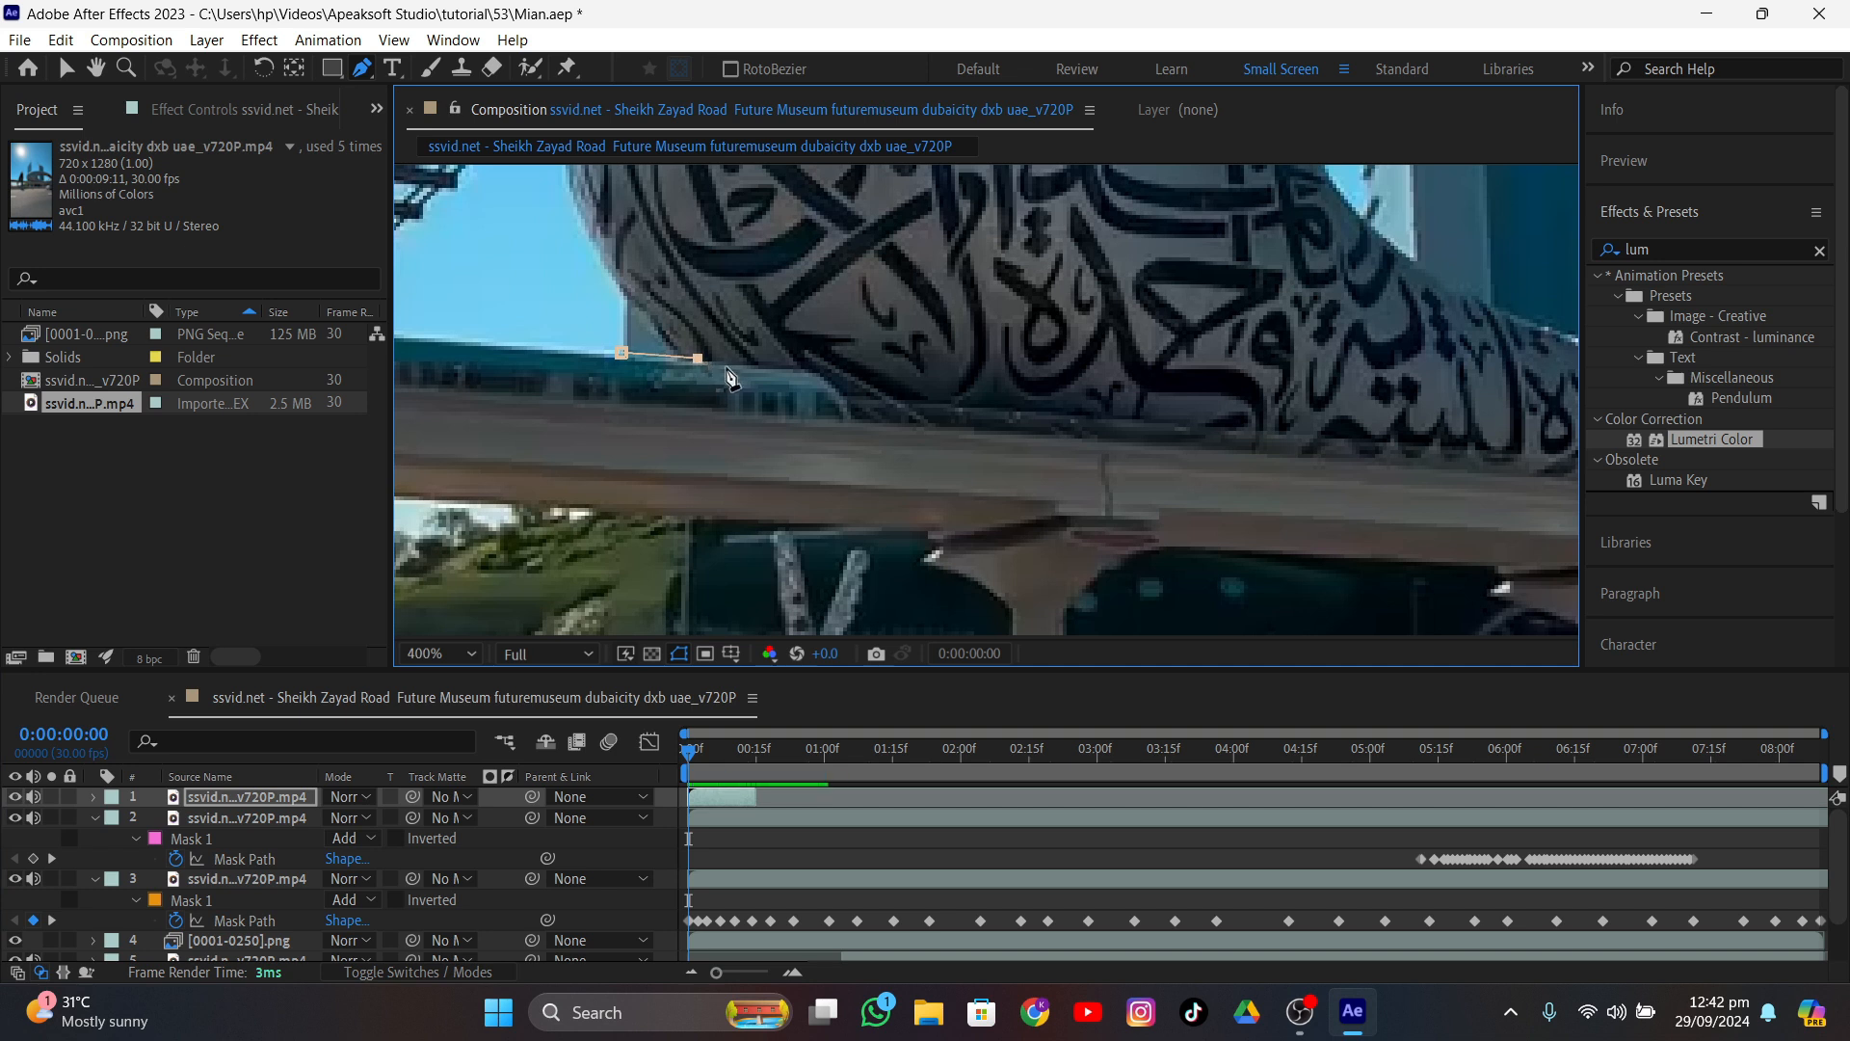
left_click(755, 367)
left_click(793, 370)
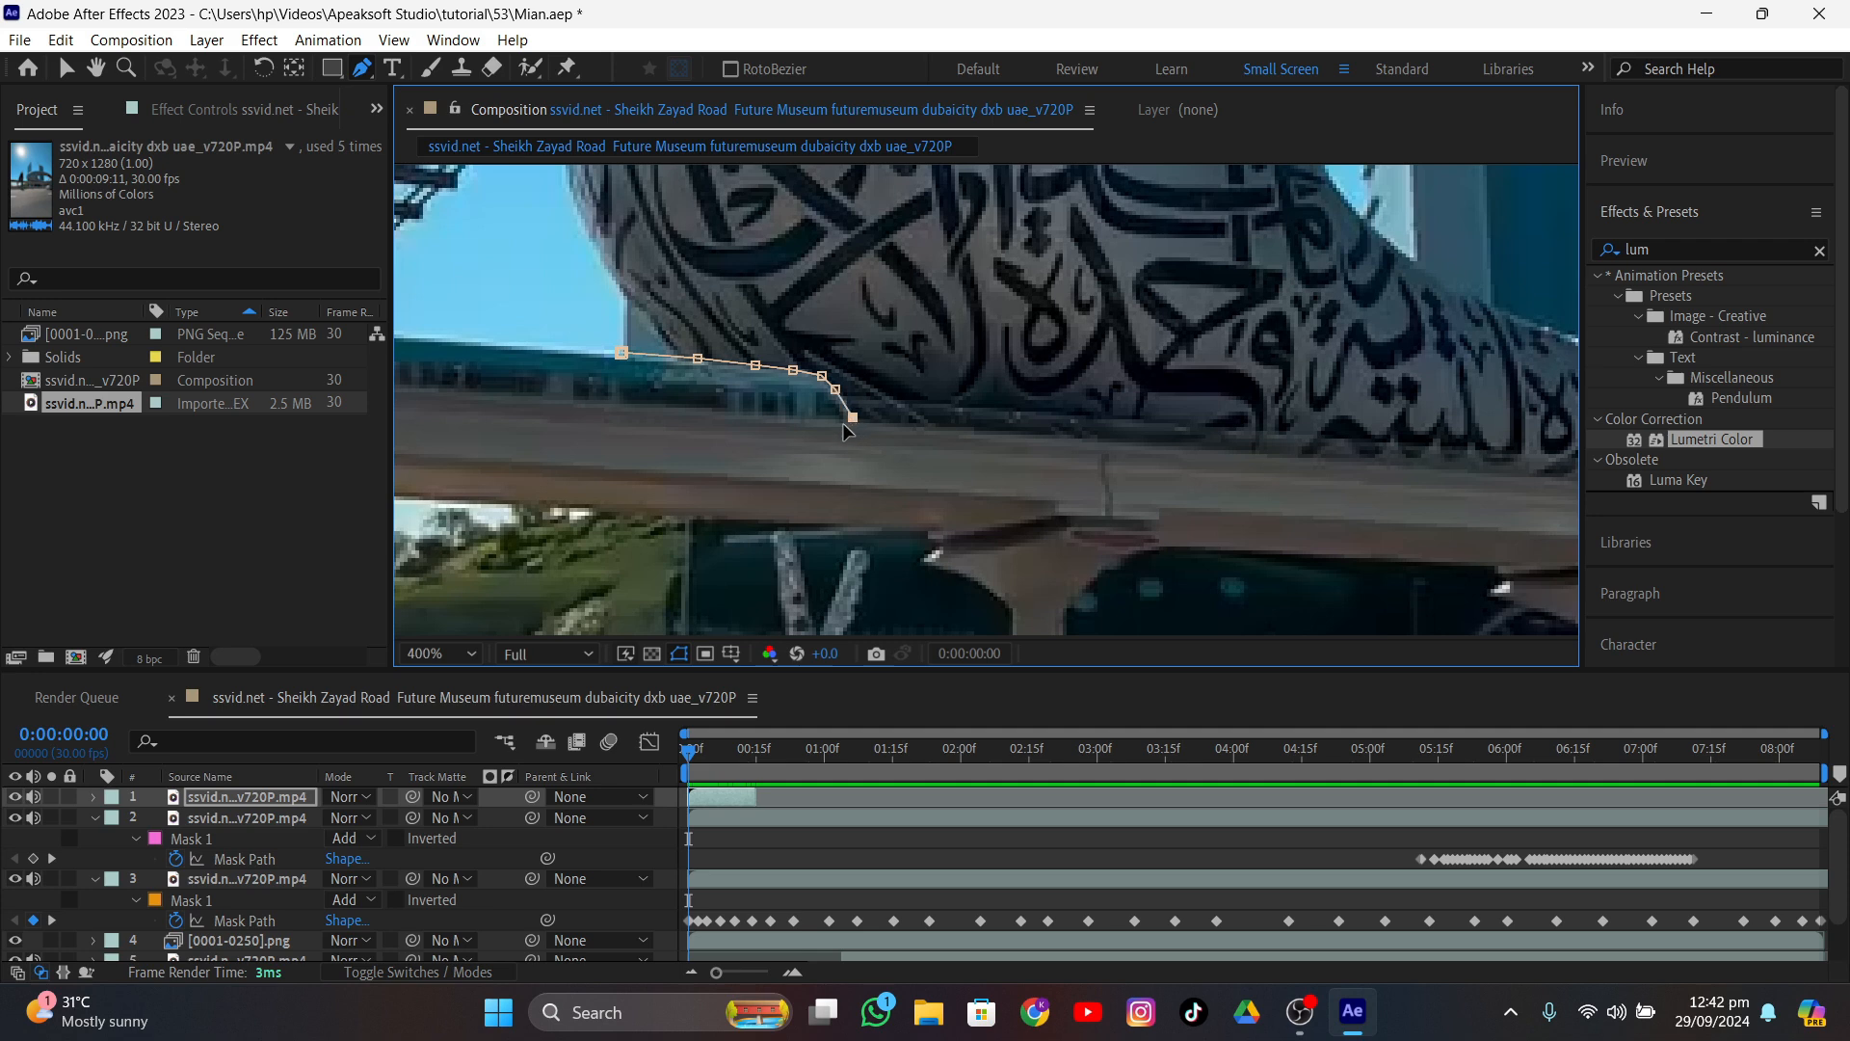
left_click(634, 406)
left_click(624, 354)
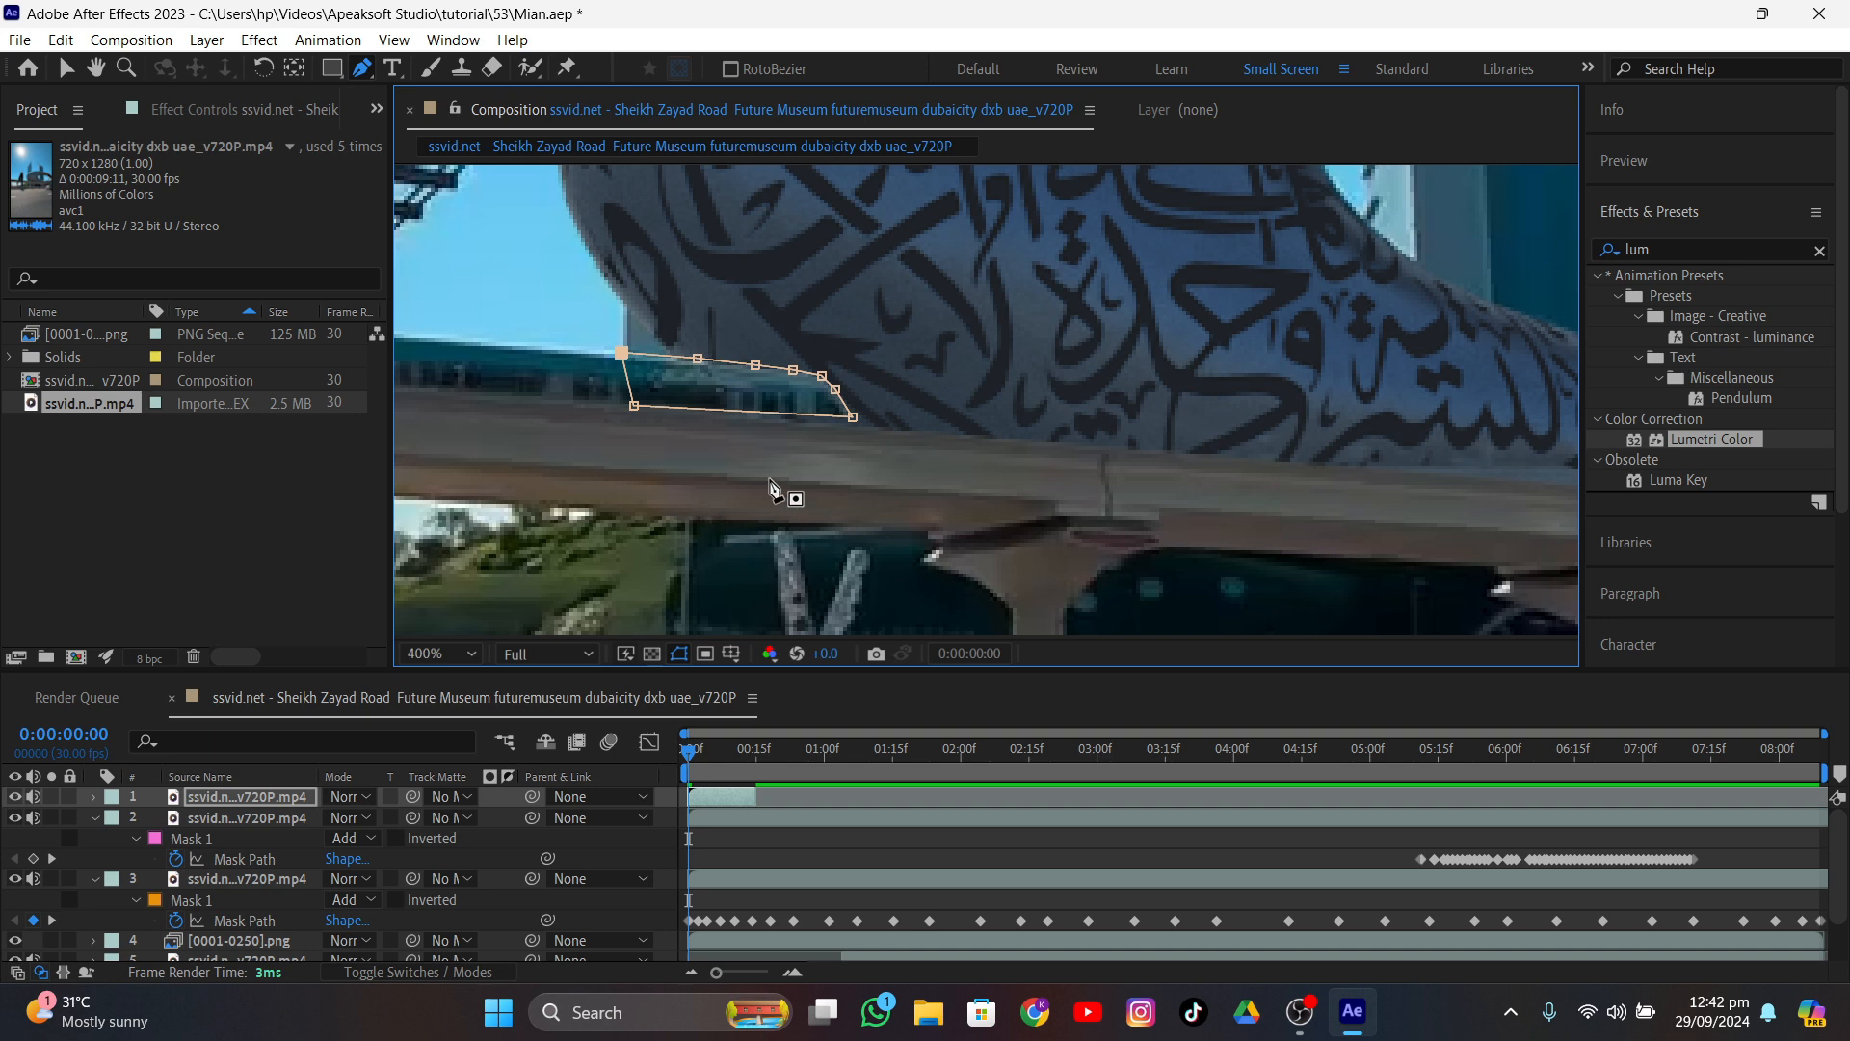
left_click_drag(853, 418, 858, 424)
- Start keyframing the train mask's path at 0:00:00:00 and shift the mask to match the train's front end at 0:00:00:02
key("m")
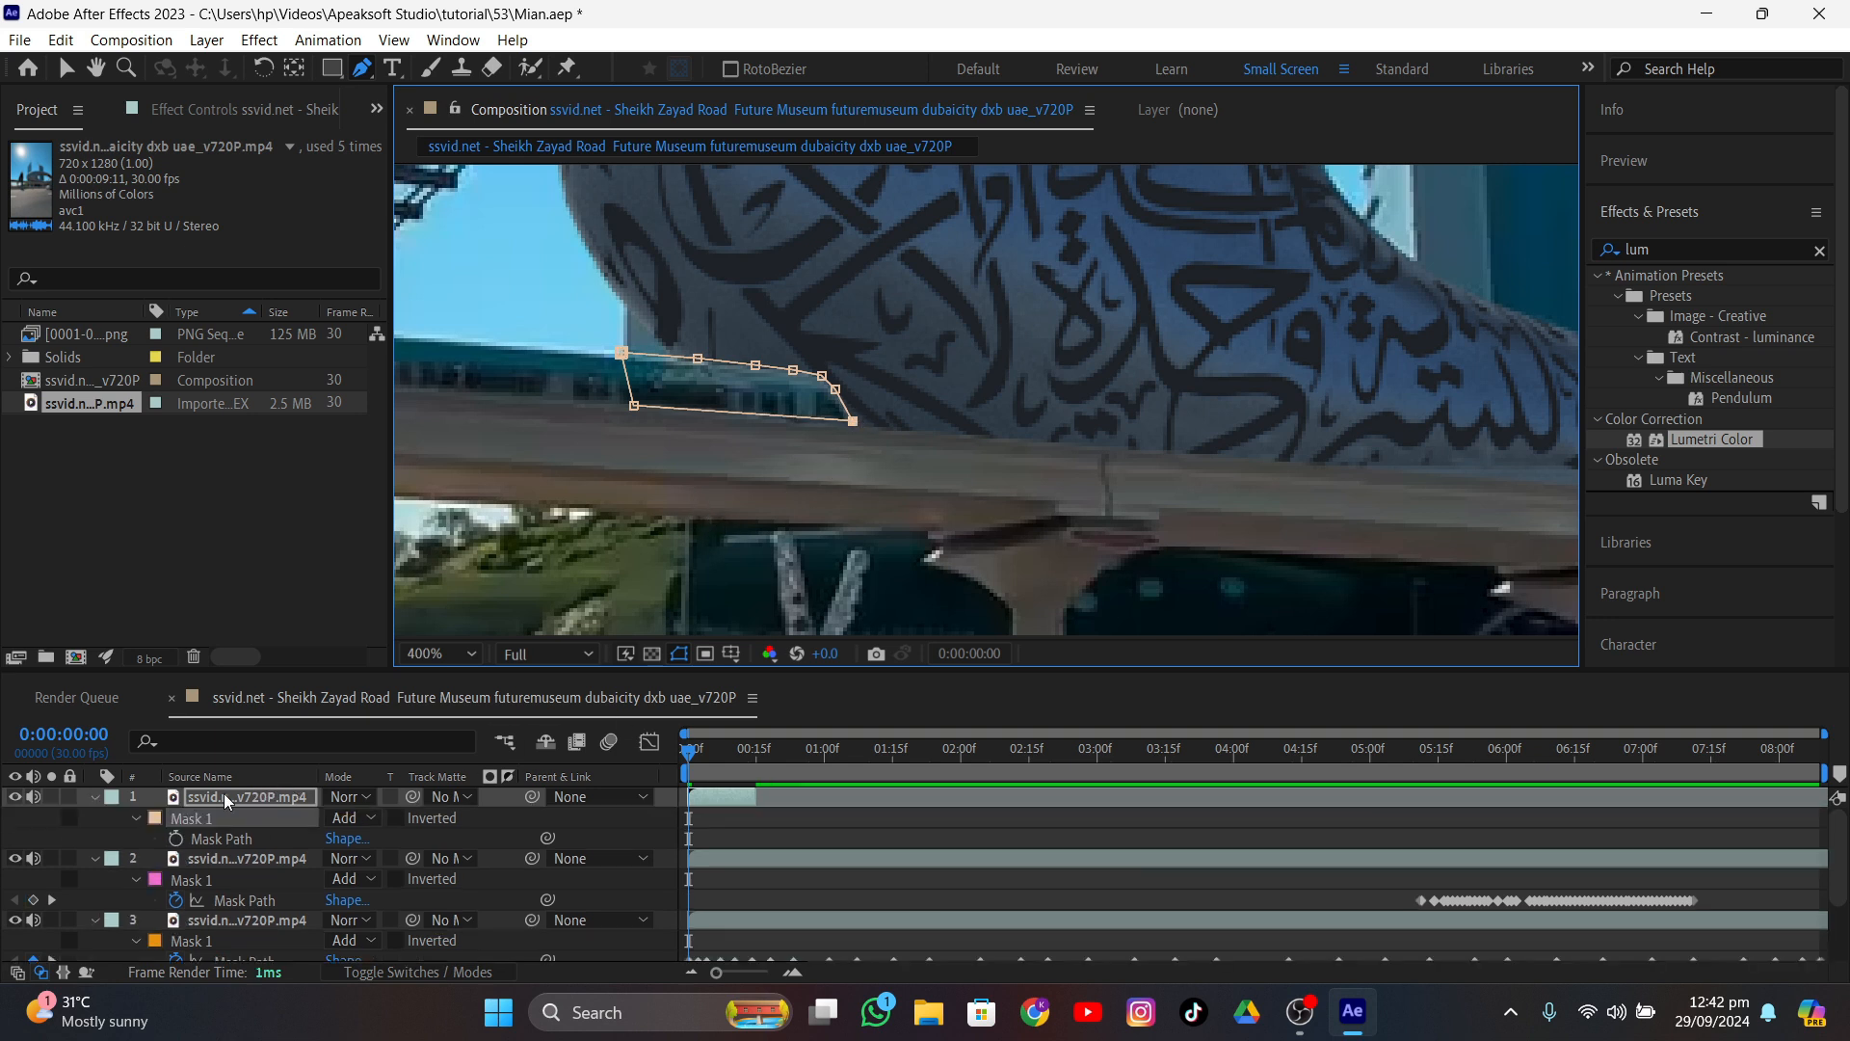
left_click(178, 838)
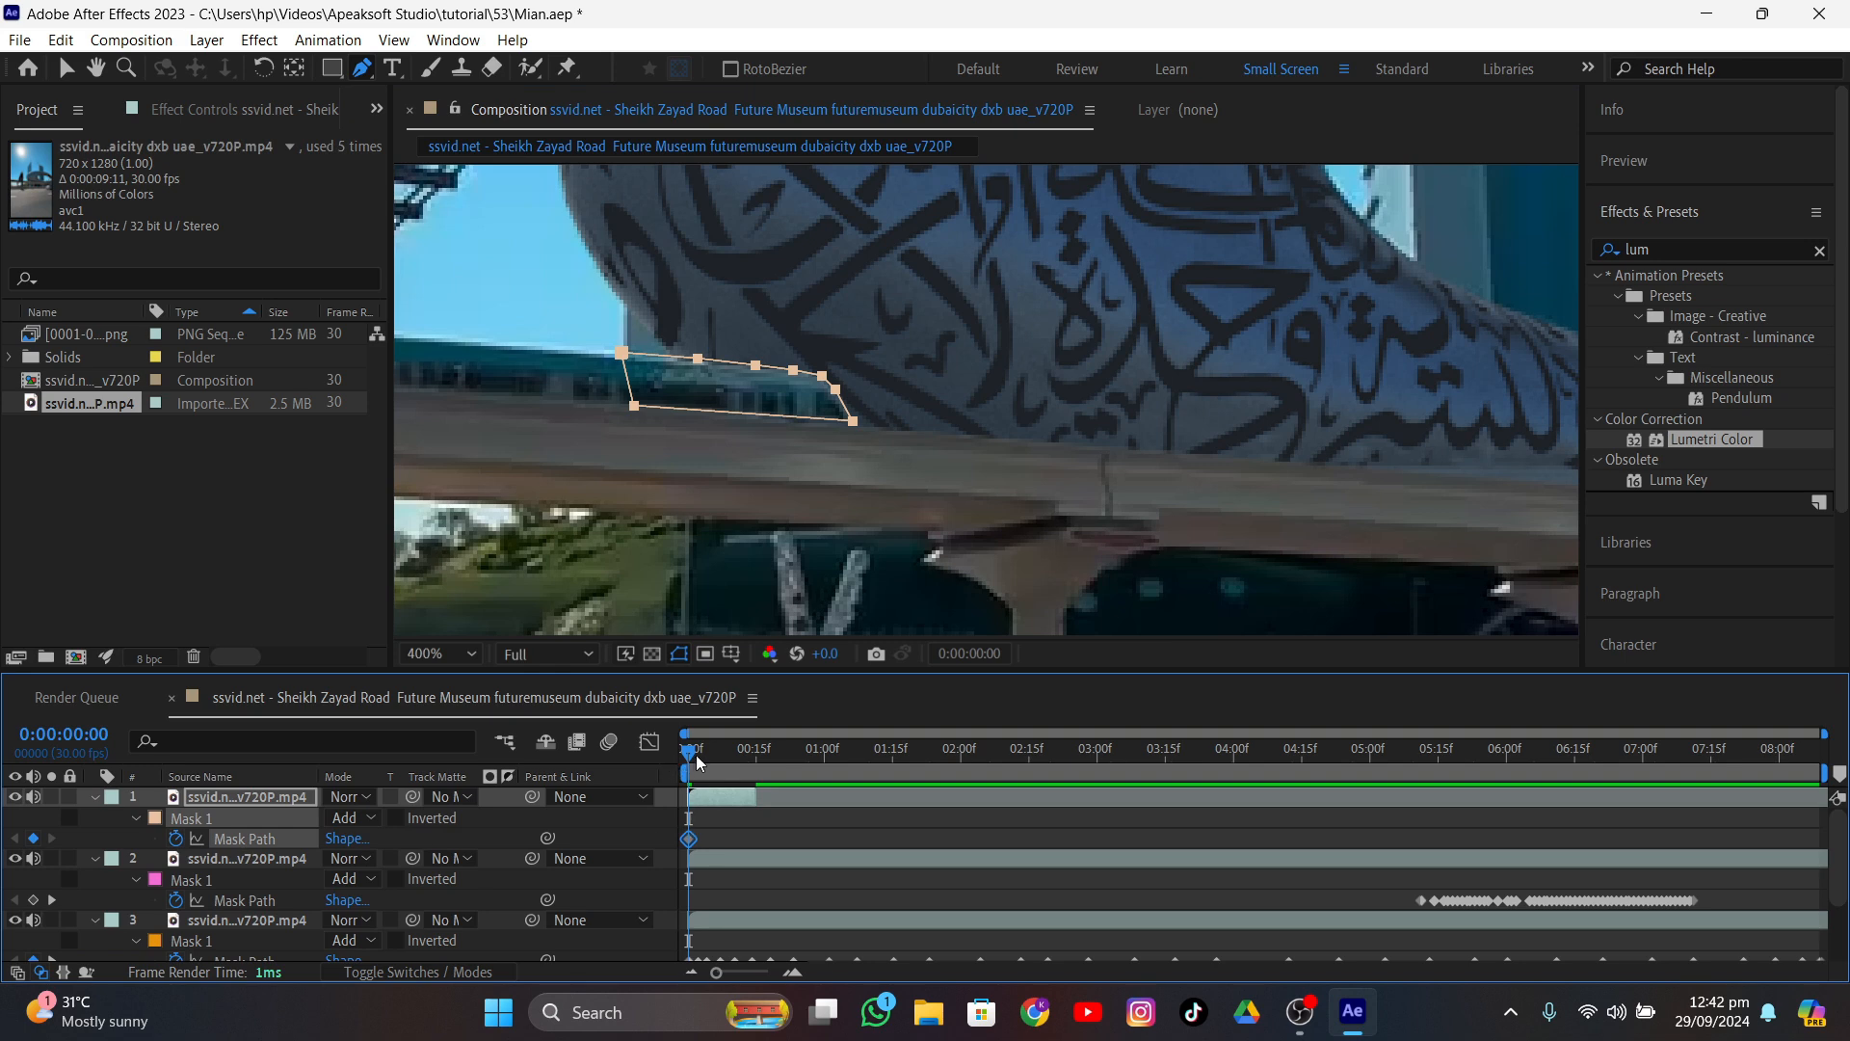
left_click_drag(697, 758, 703, 753)
scroll(742, 397, "up", 1)
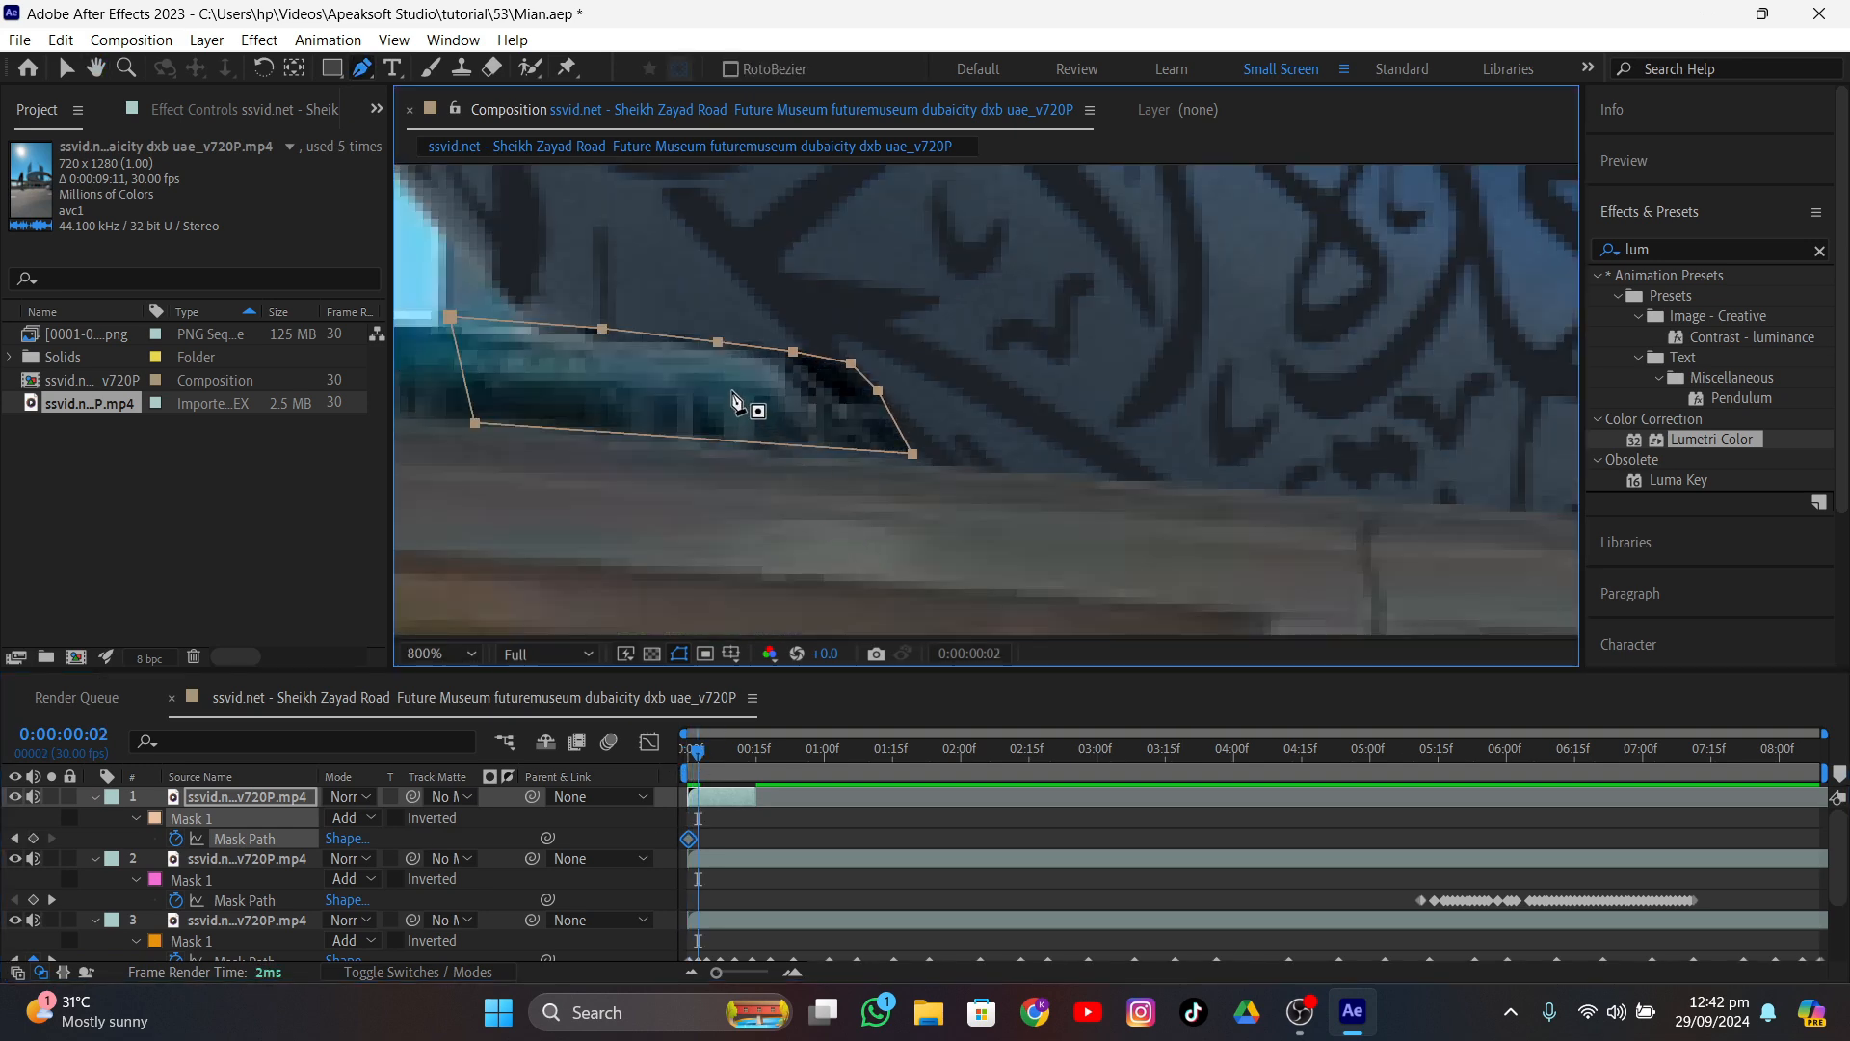
left_click_drag(453, 313, 417, 316)
- At 0:00:00:05, reposition the whole train mask so it follows the train's front end
left_click_drag(702, 754, 711, 753)
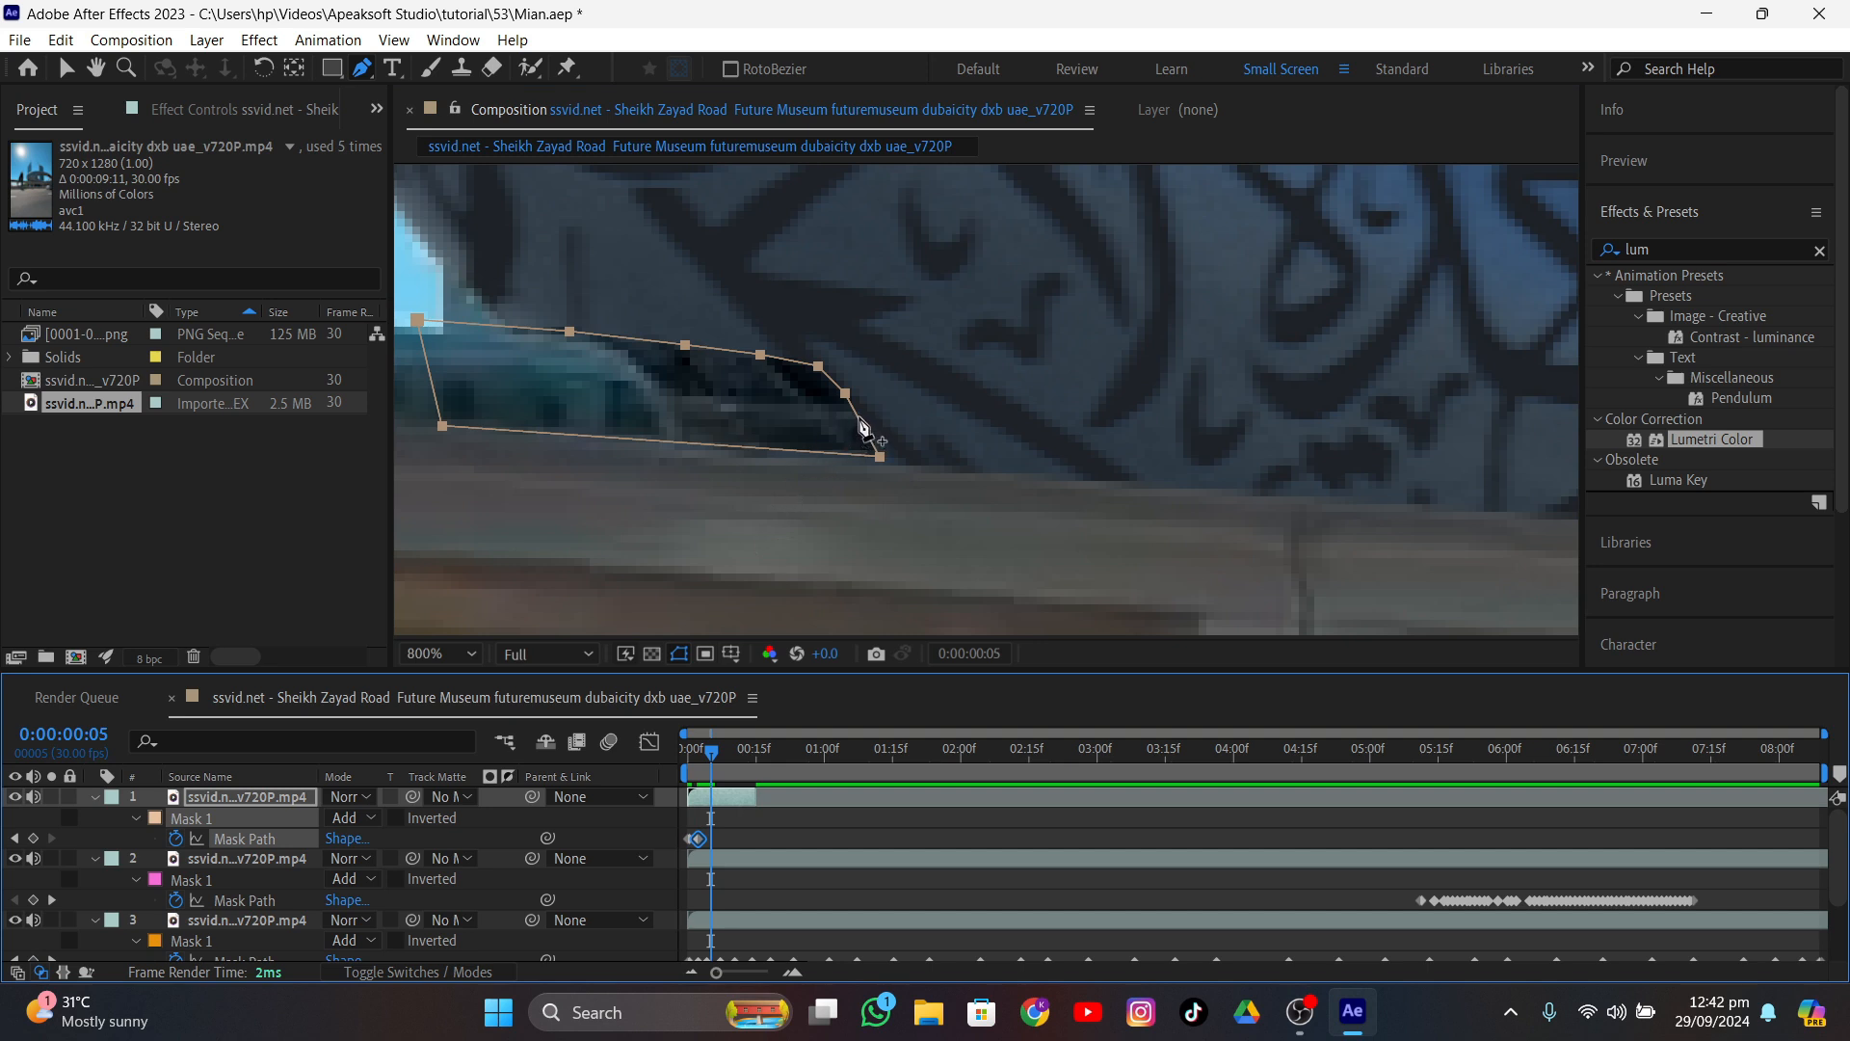
left_click(74, 67)
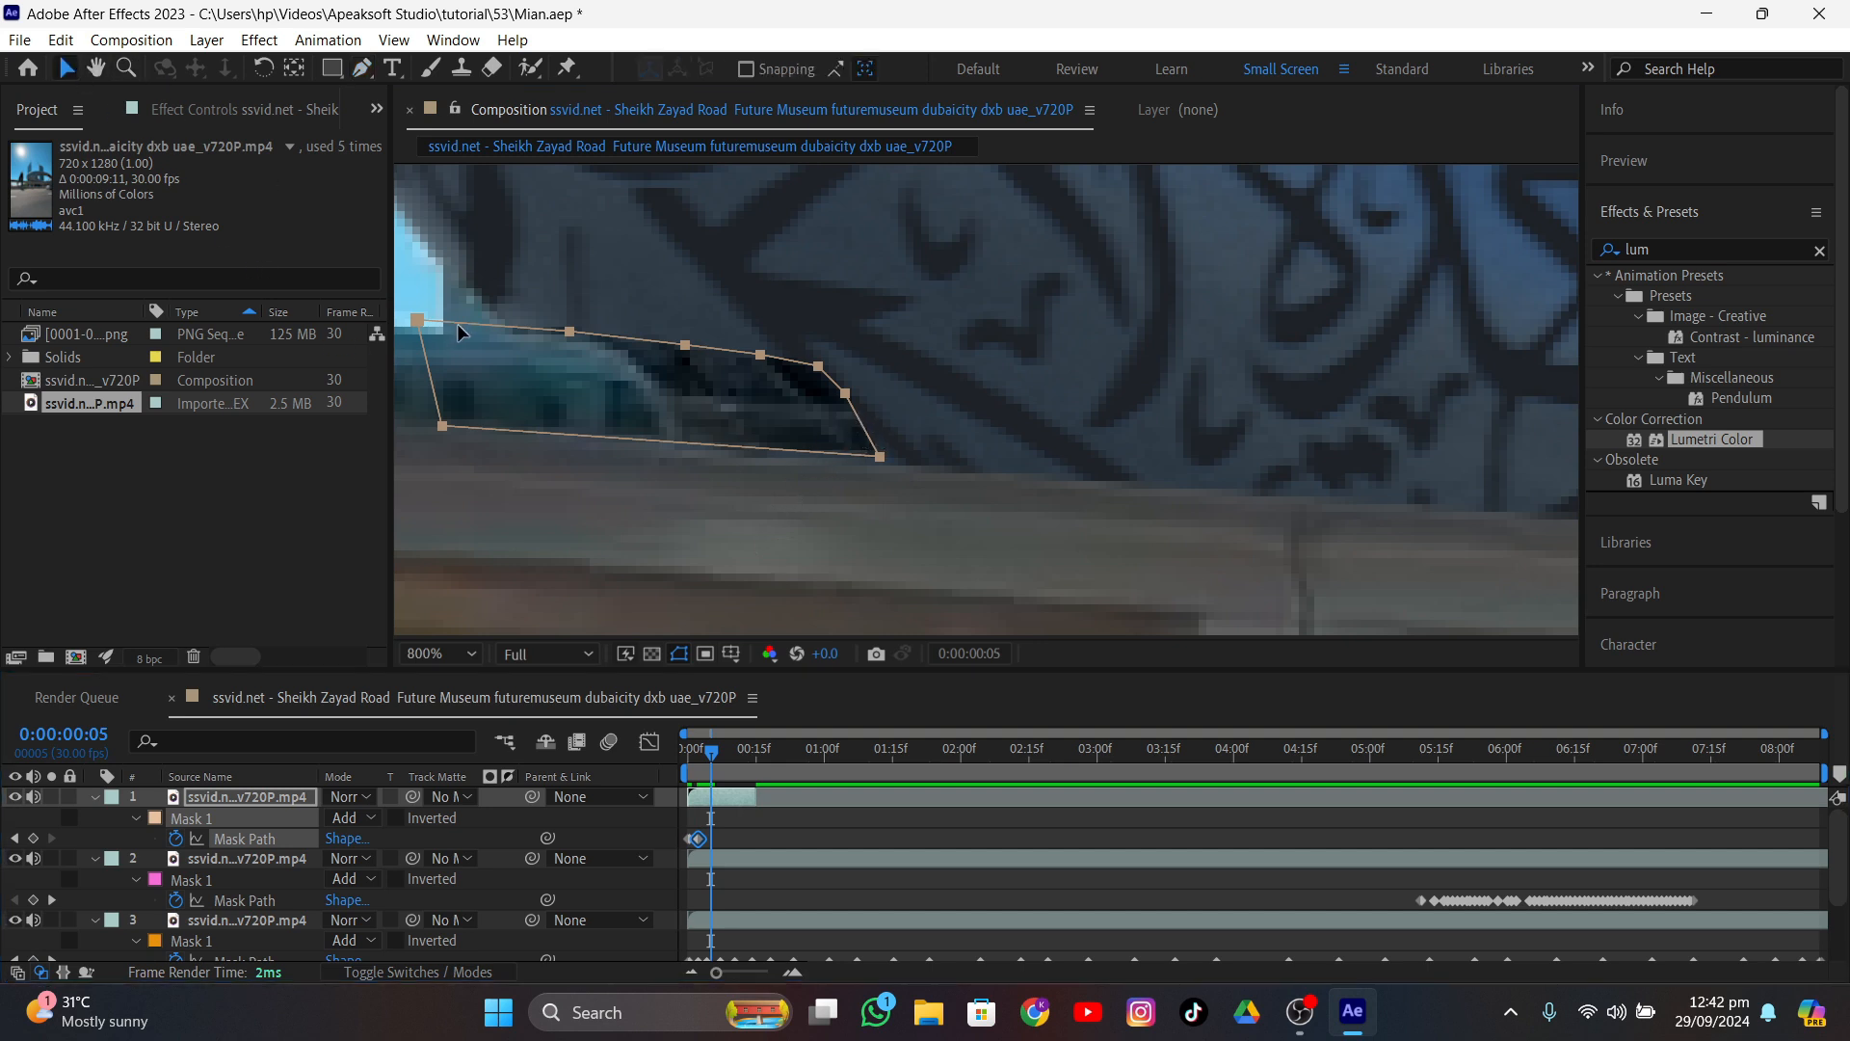
left_click_drag(457, 322, 700, 317)
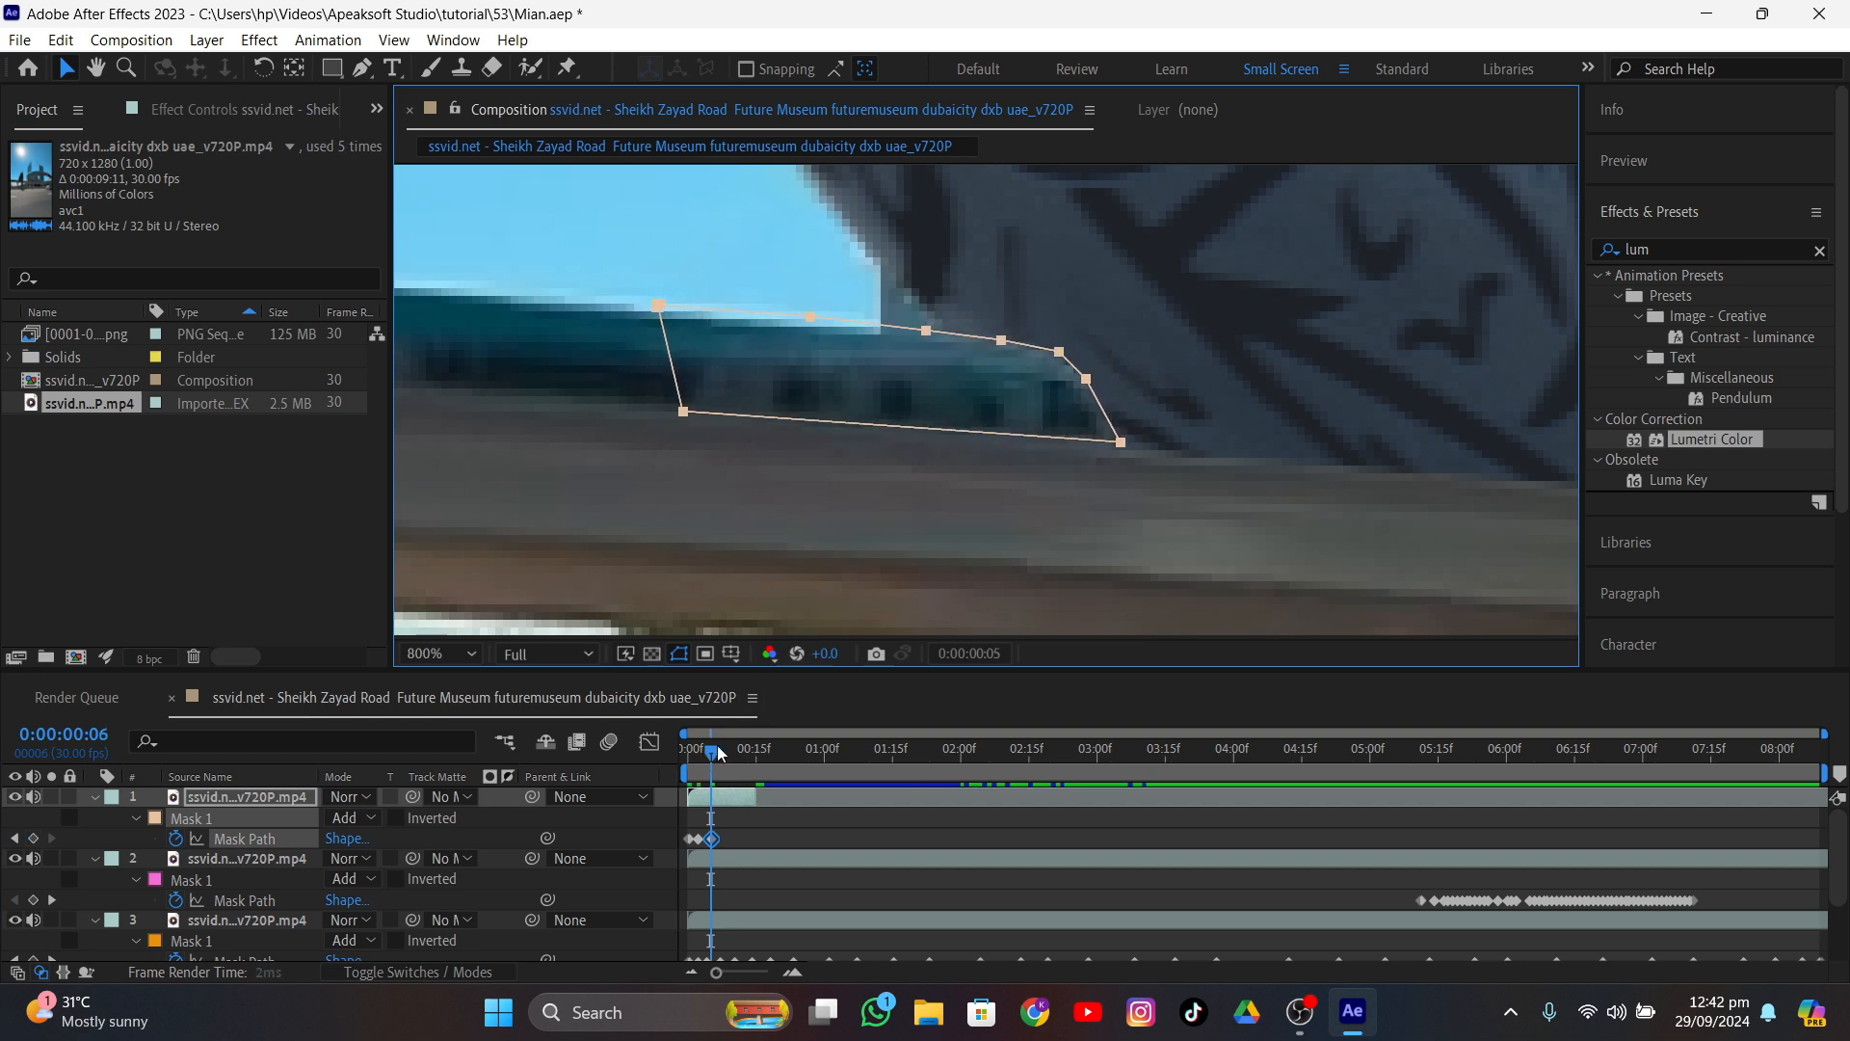
- At 0:00:00:10, move the mask over the train's front end and refine its front and lower points along the bridge deck edge
left_click_drag(718, 752, 734, 753)
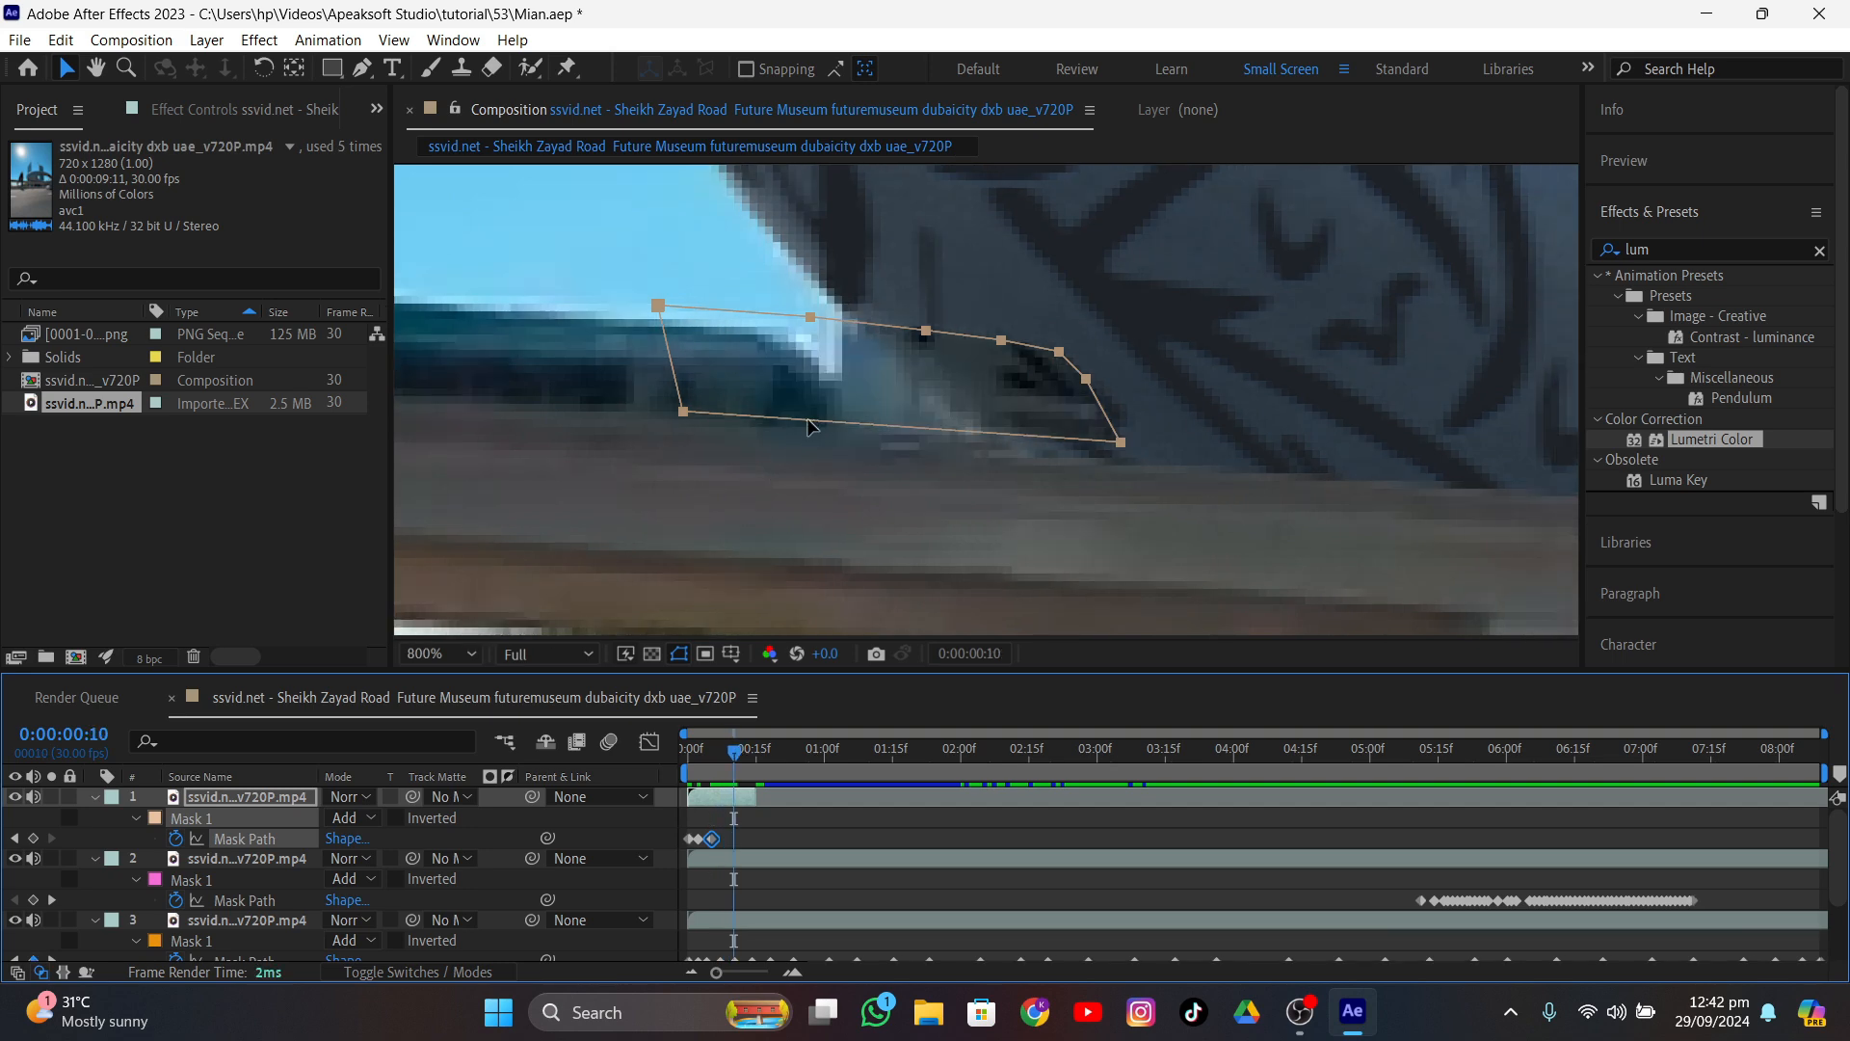
left_click_drag(810, 427, 530, 430)
key("comma")
key("comma")
key("comma")
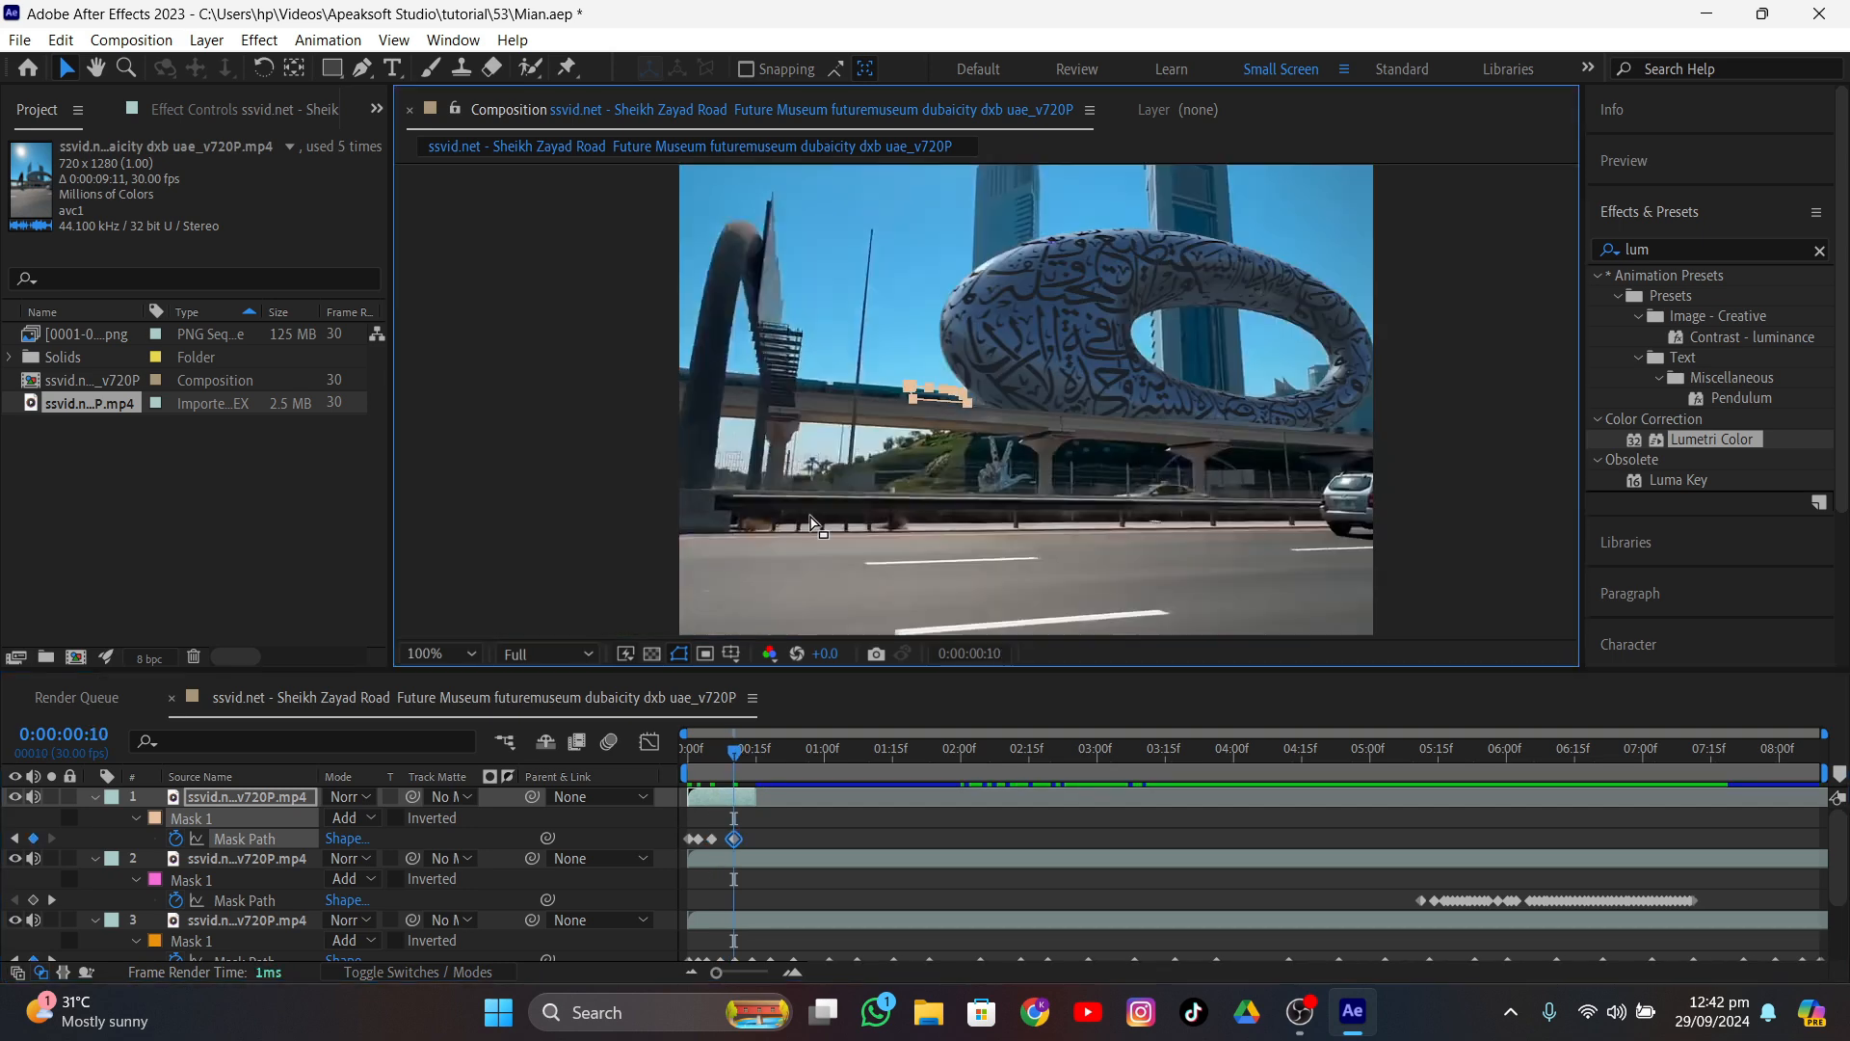
scroll(811, 518, "down", 3)
scroll(815, 518, "up", 4)
middle_click_drag(819, 518, 889, 510)
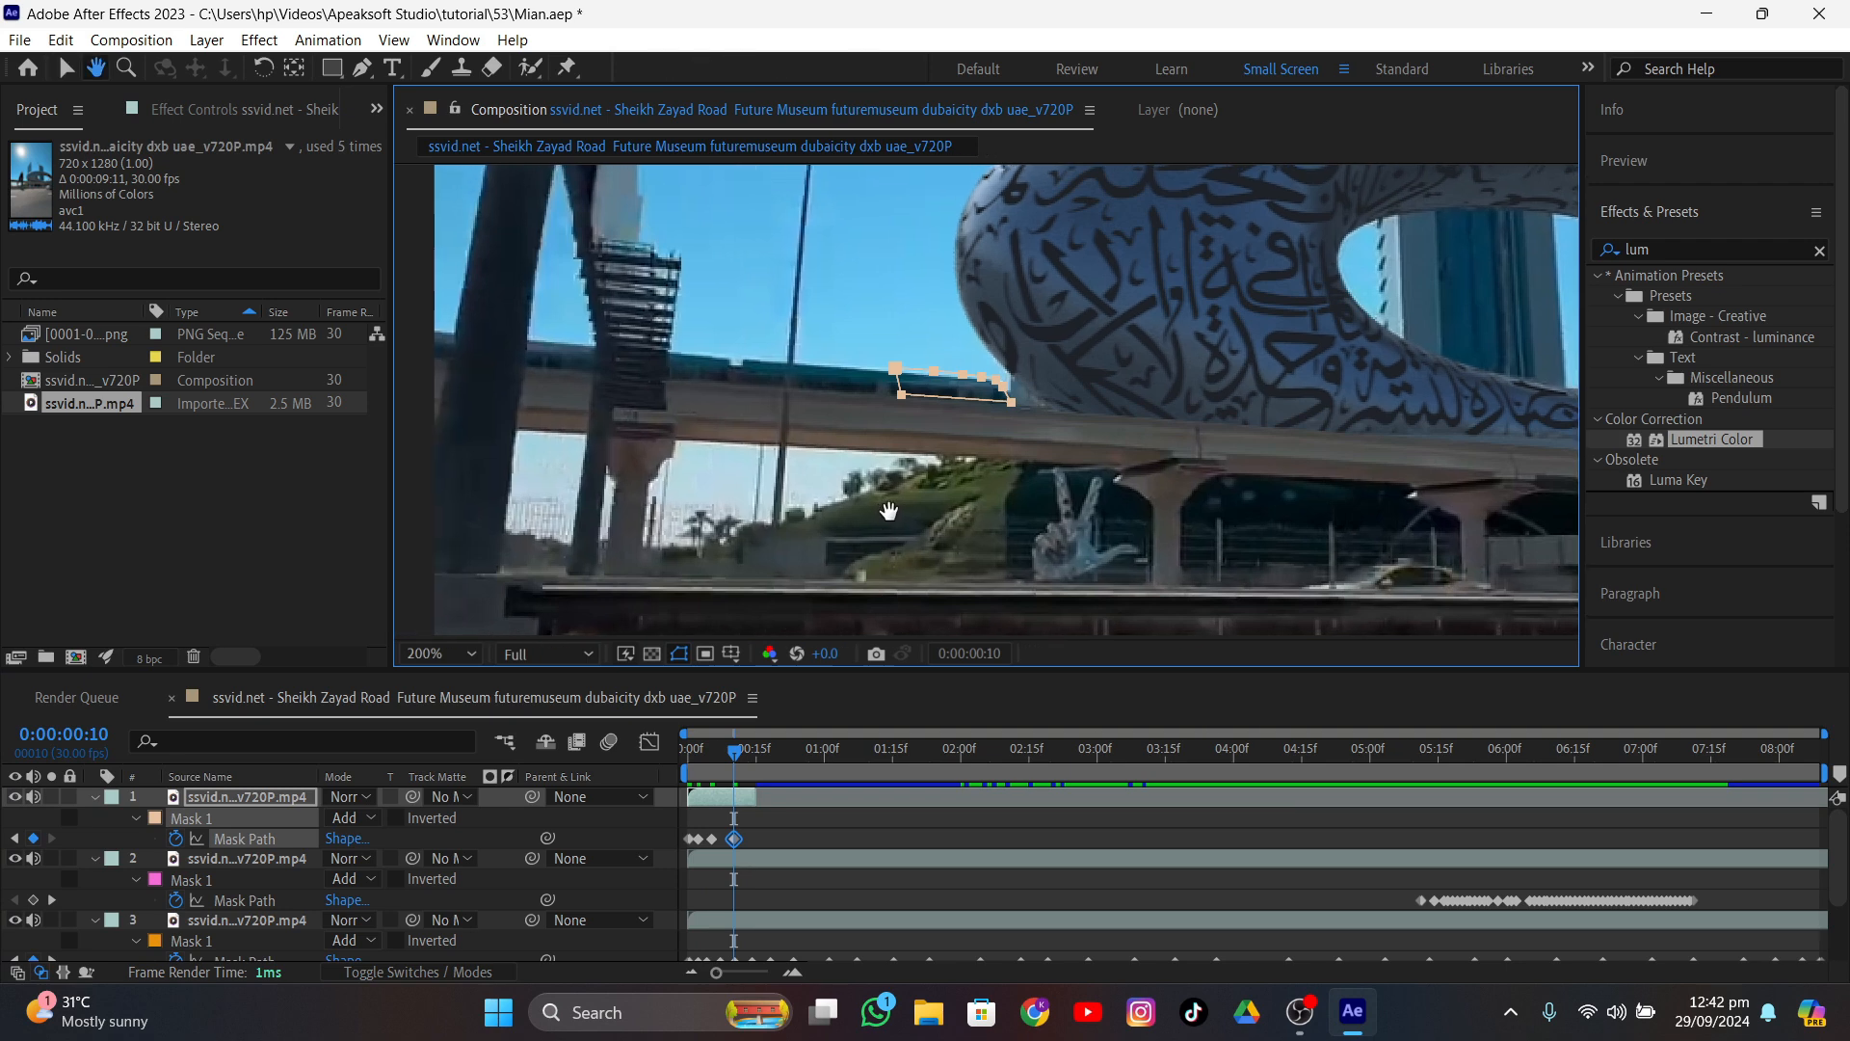
key("period")
key("period")
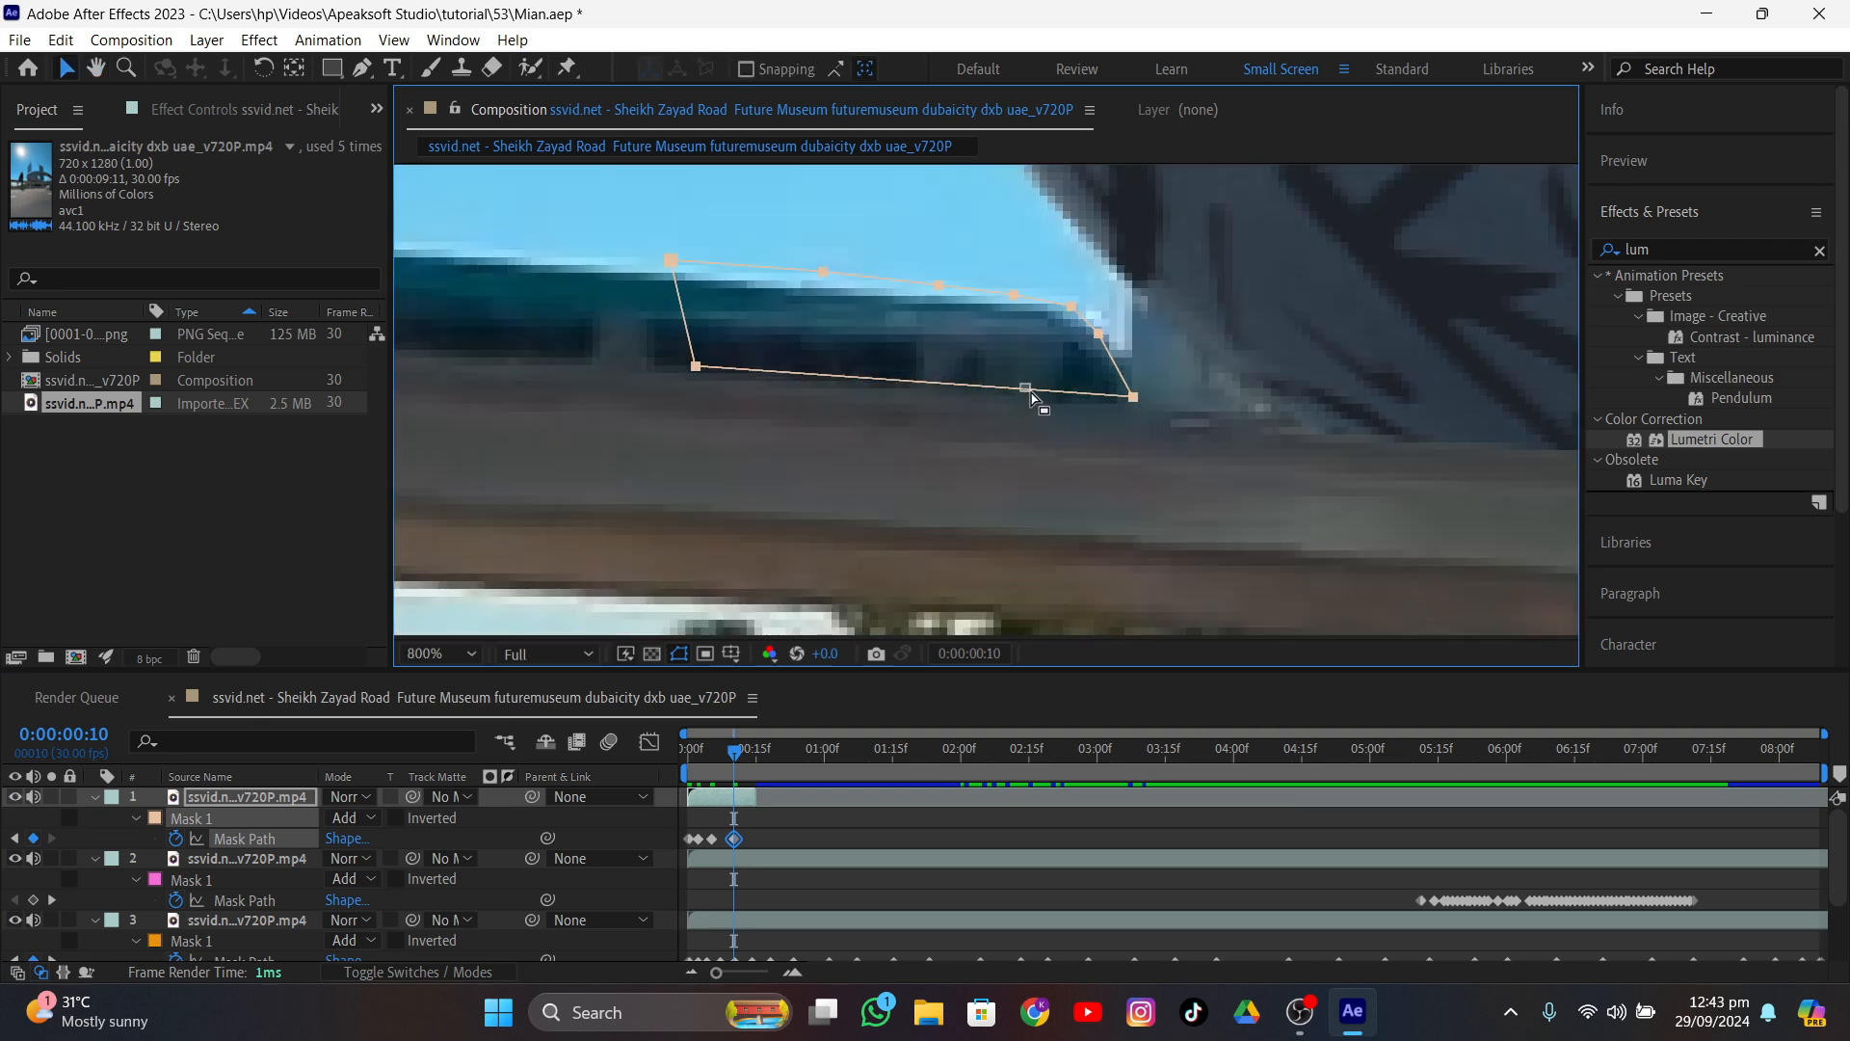
left_click_drag(1034, 395, 1122, 362)
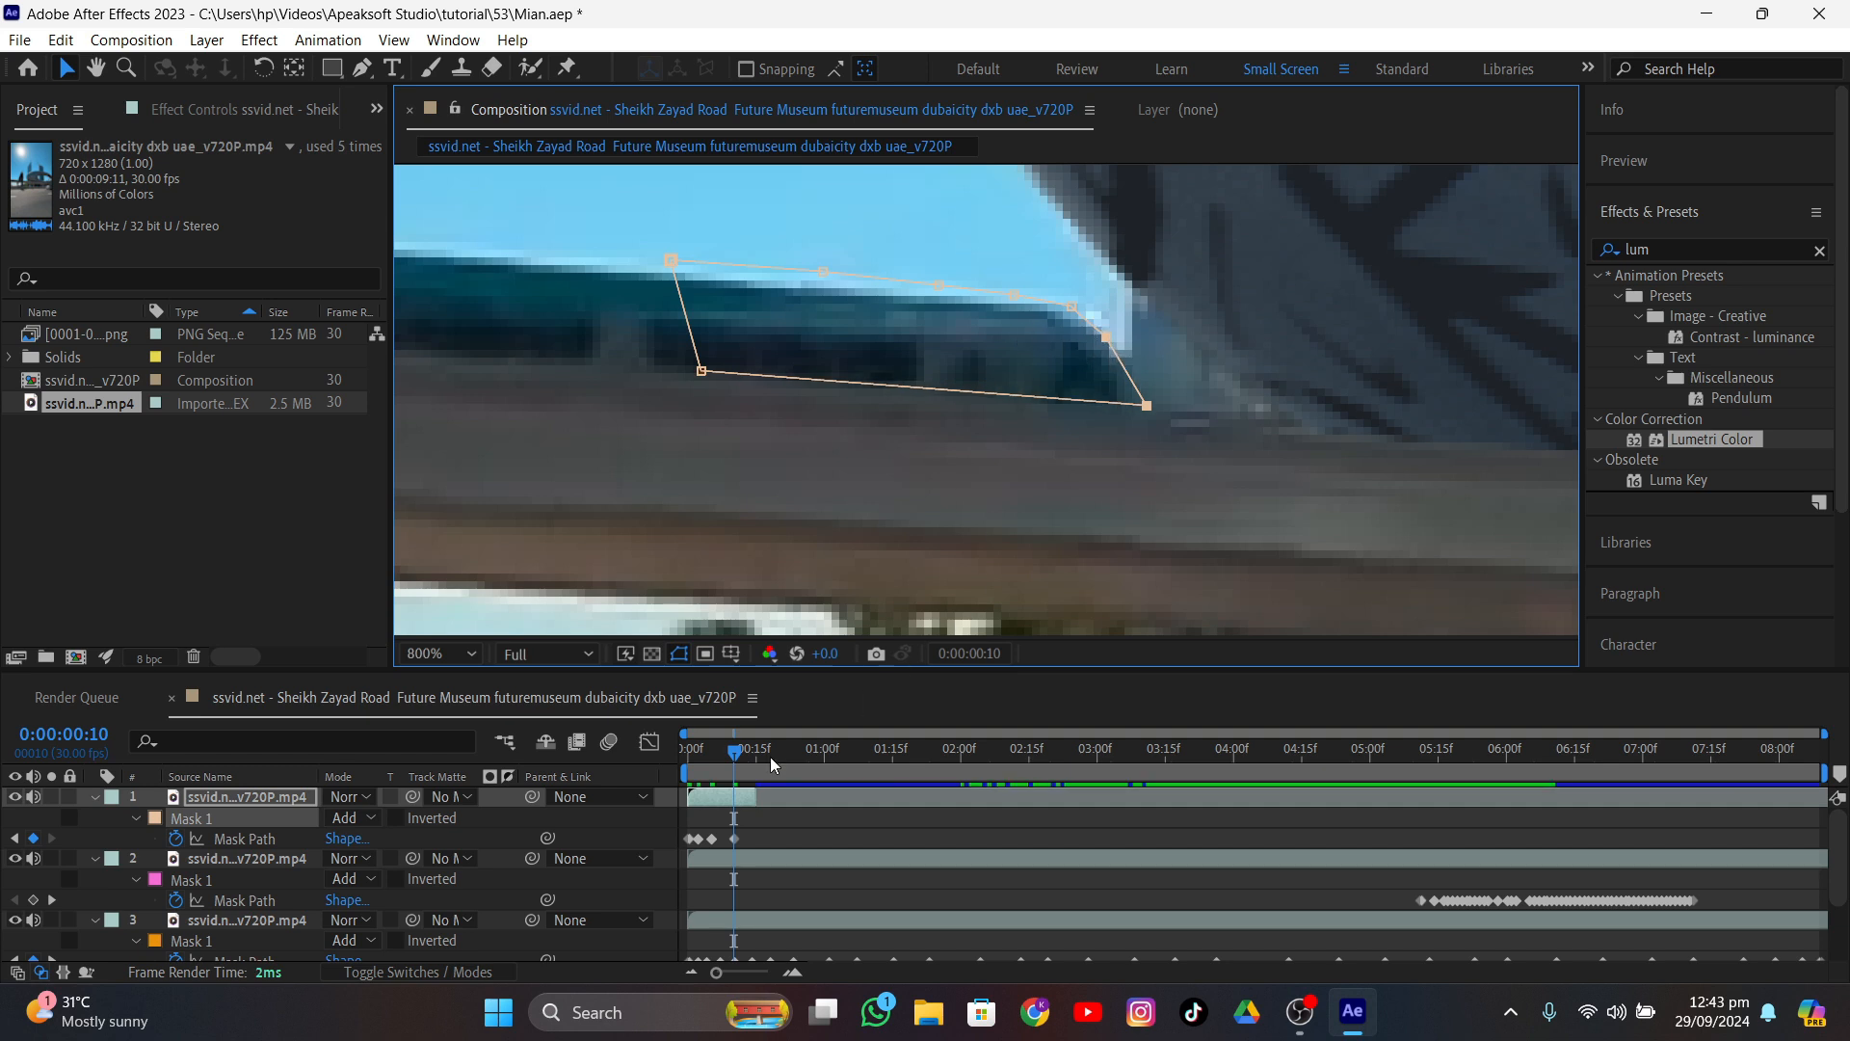
- At 0:00:00:14, reshape the mask point by point so it follows the train's roof, curved nose and lower edge
left_click_drag(732, 758, 753, 758)
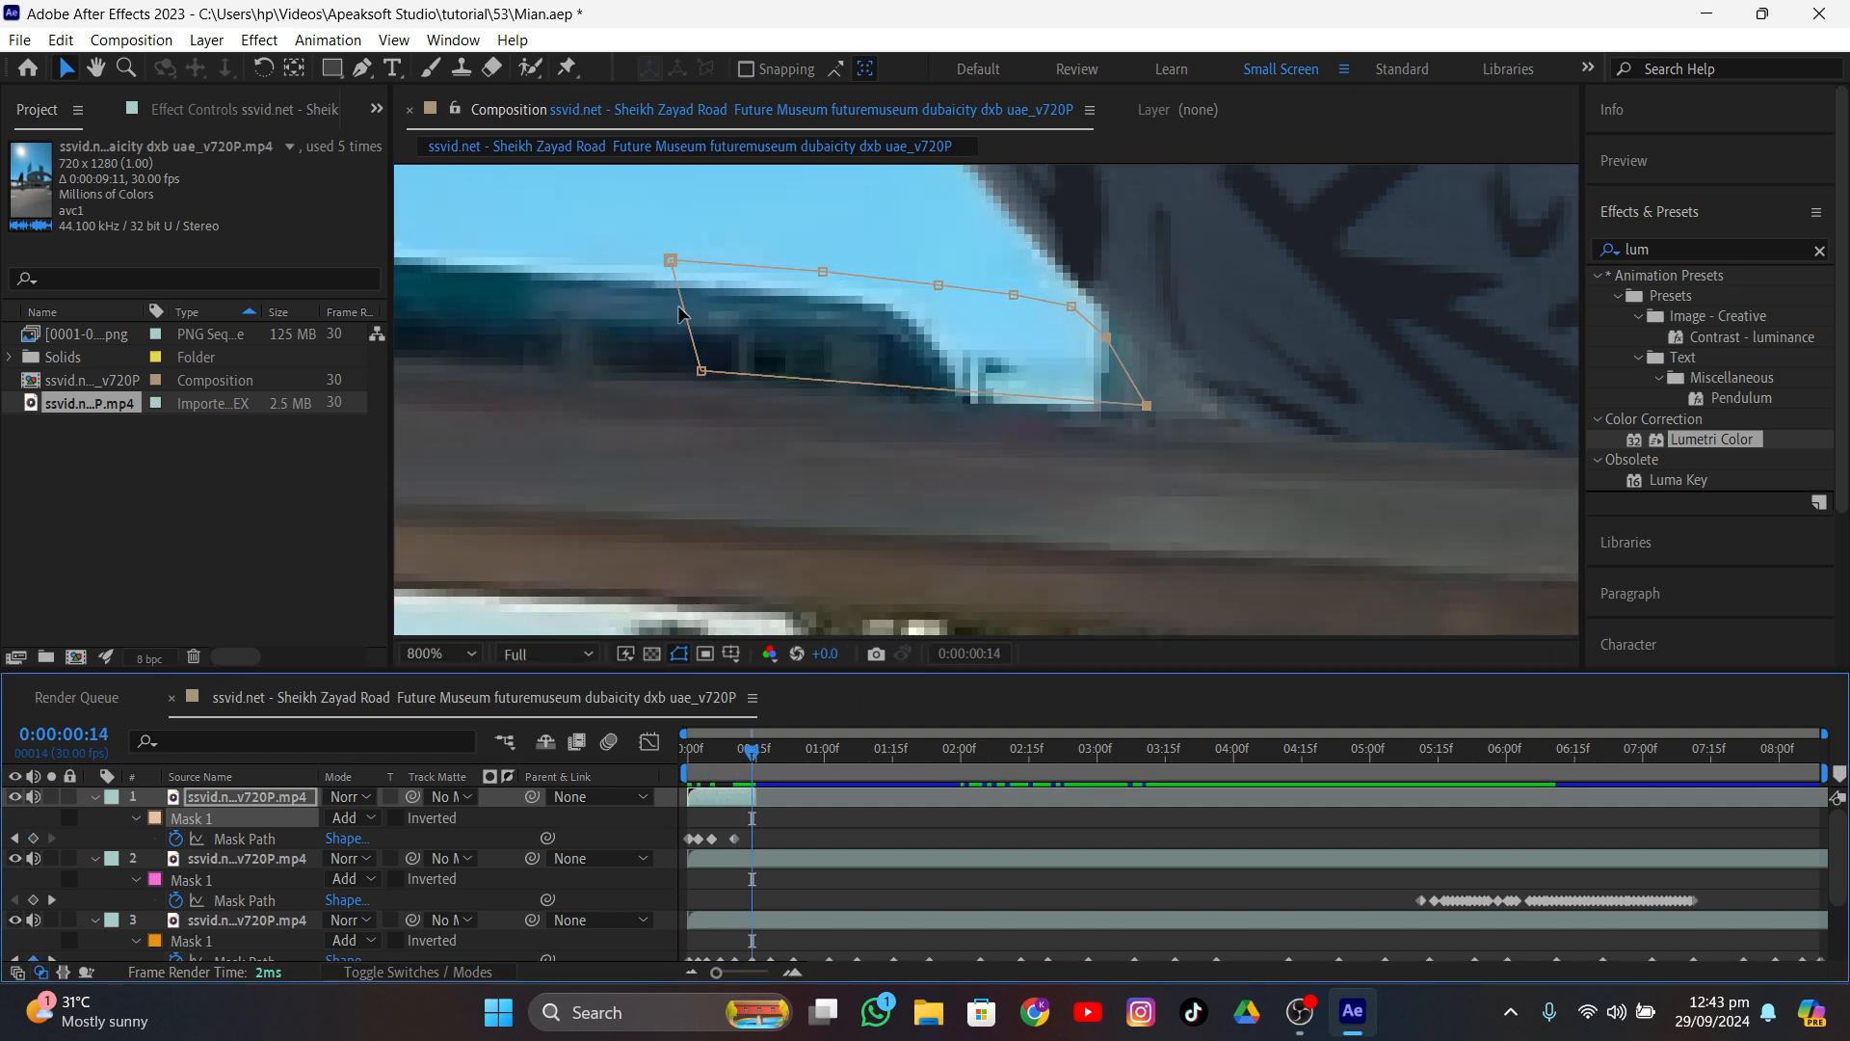
left_click_drag(678, 305, 469, 319)
left_click_drag(632, 386, 574, 379)
left_click_drag(699, 267, 663, 278)
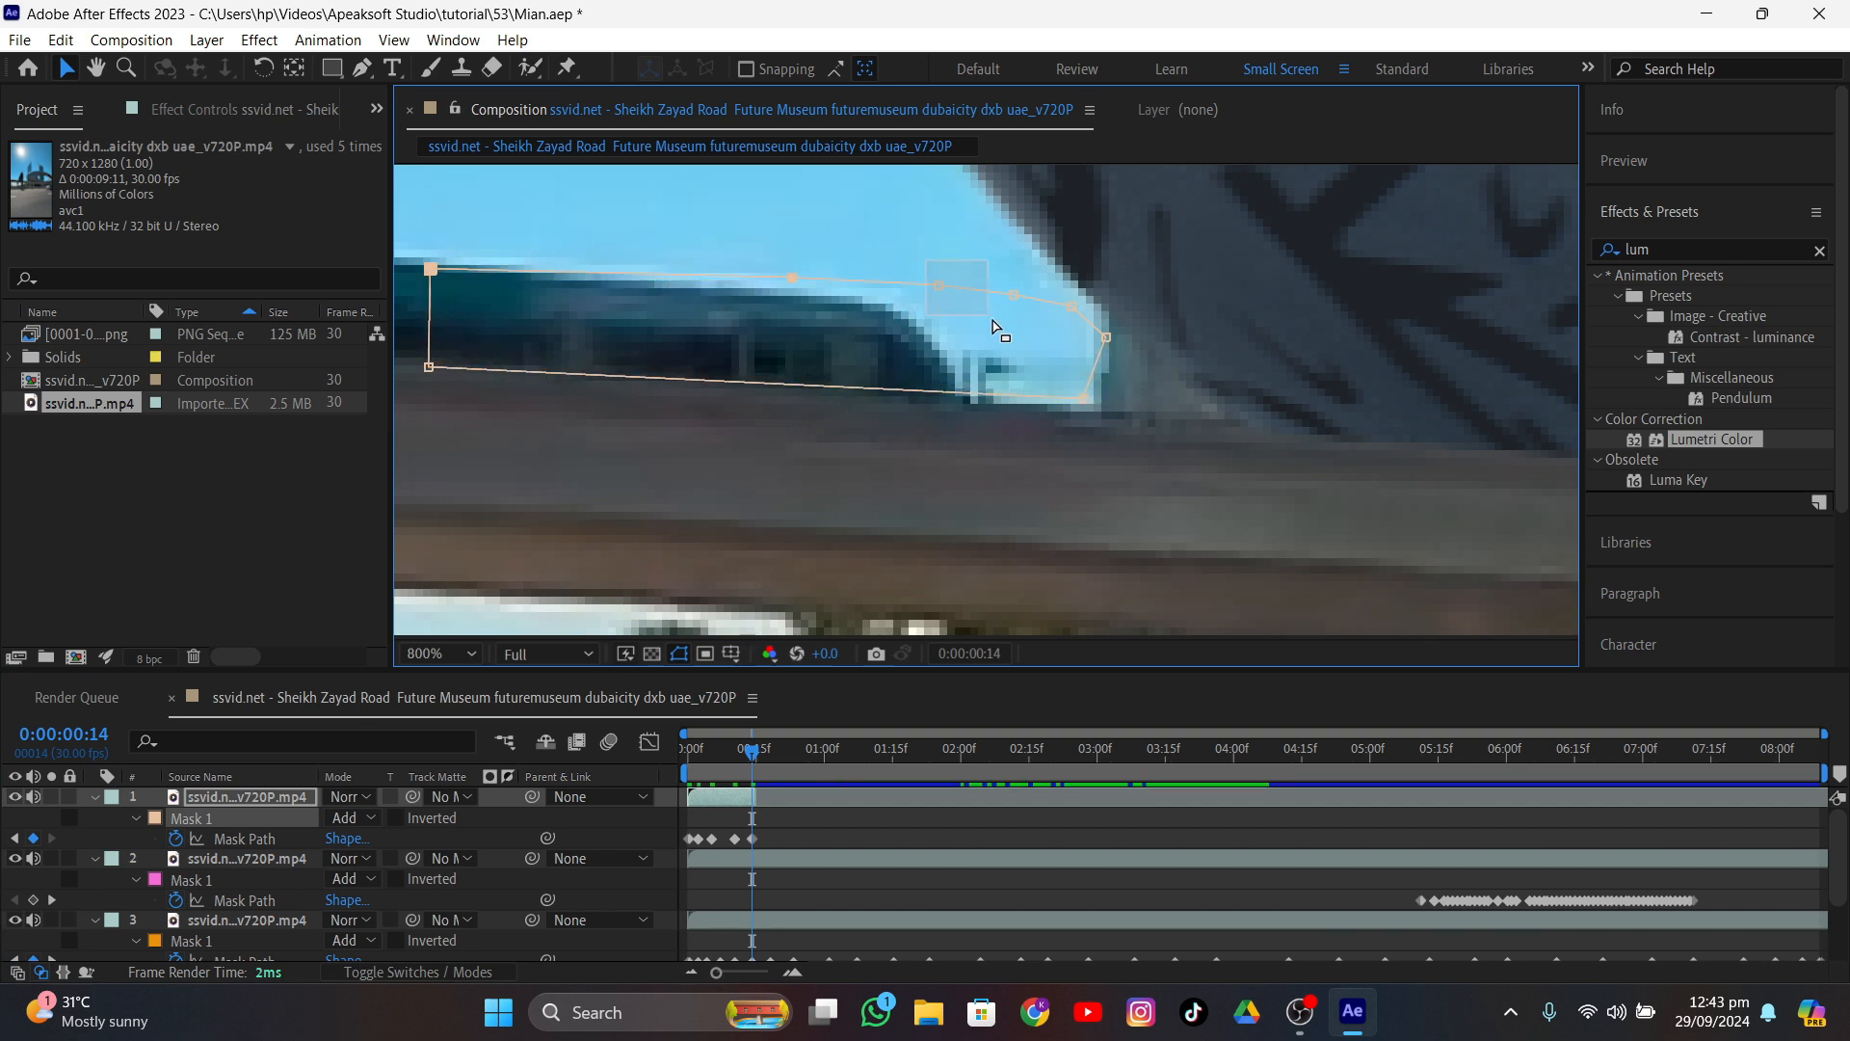
left_click_drag(995, 328, 1125, 438)
left_click_drag(1092, 362, 965, 361)
left_click_drag(929, 290, 944, 337)
left_click_drag(791, 276, 767, 276)
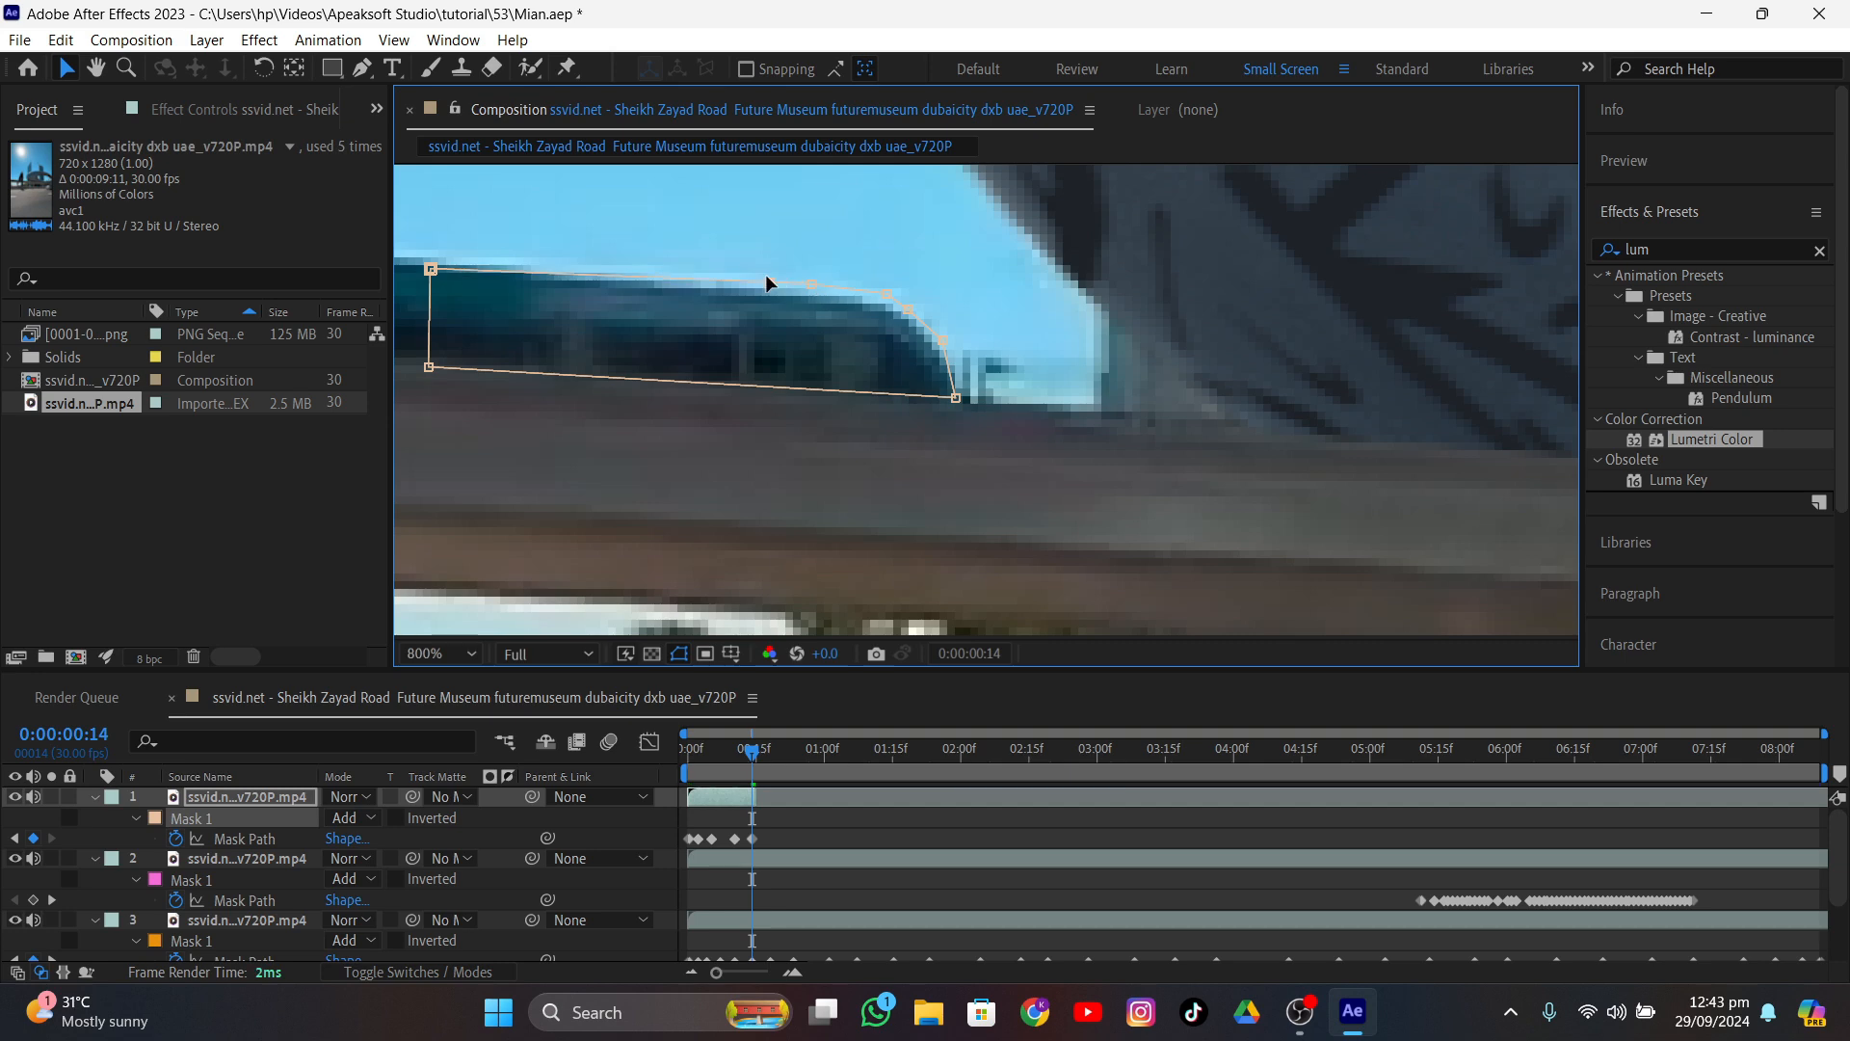
- Deselect the mask and play the composition from 0:00:00:00 to check the train mask and the finished composite
mouse_move(742, 754)
left_mouse_down()
mouse_move(670, 743)
mouse_move(725, 747)
left_mouse_up()
scroll(1071, 467, "down", 4)
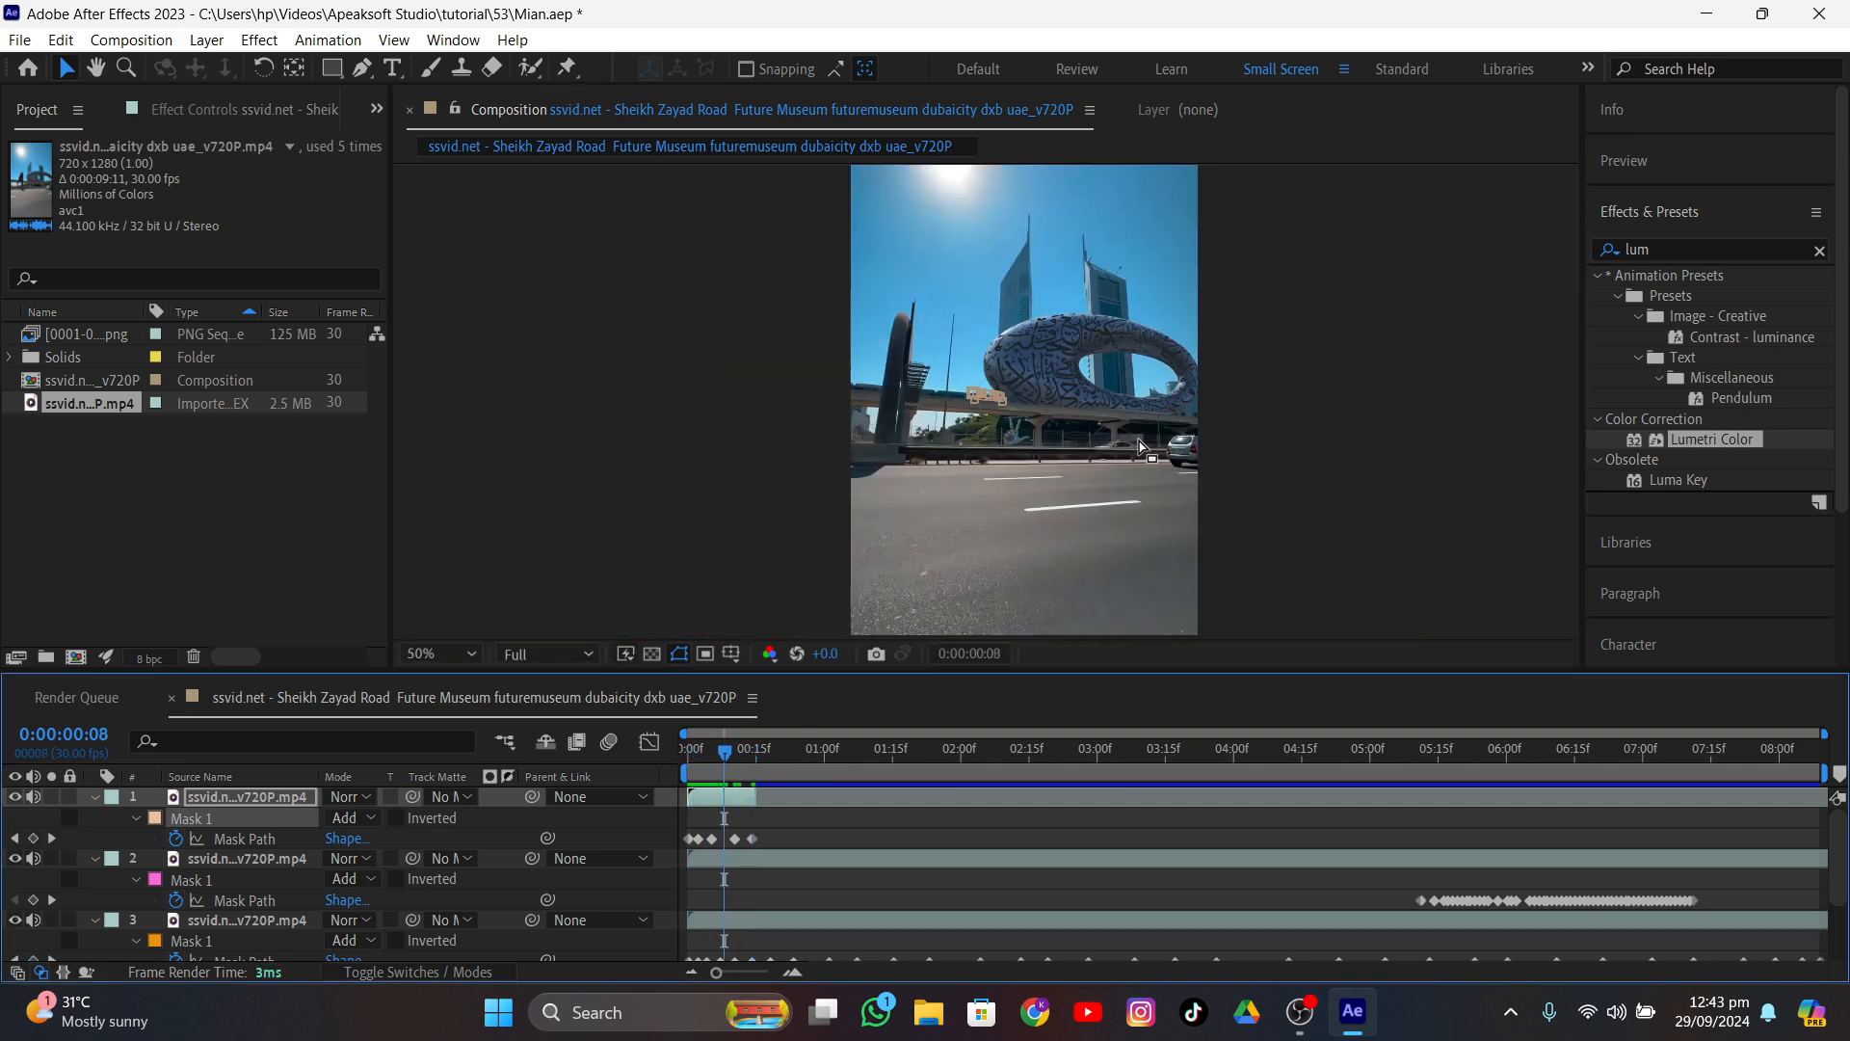
middle_click_drag(1139, 443, 1055, 436)
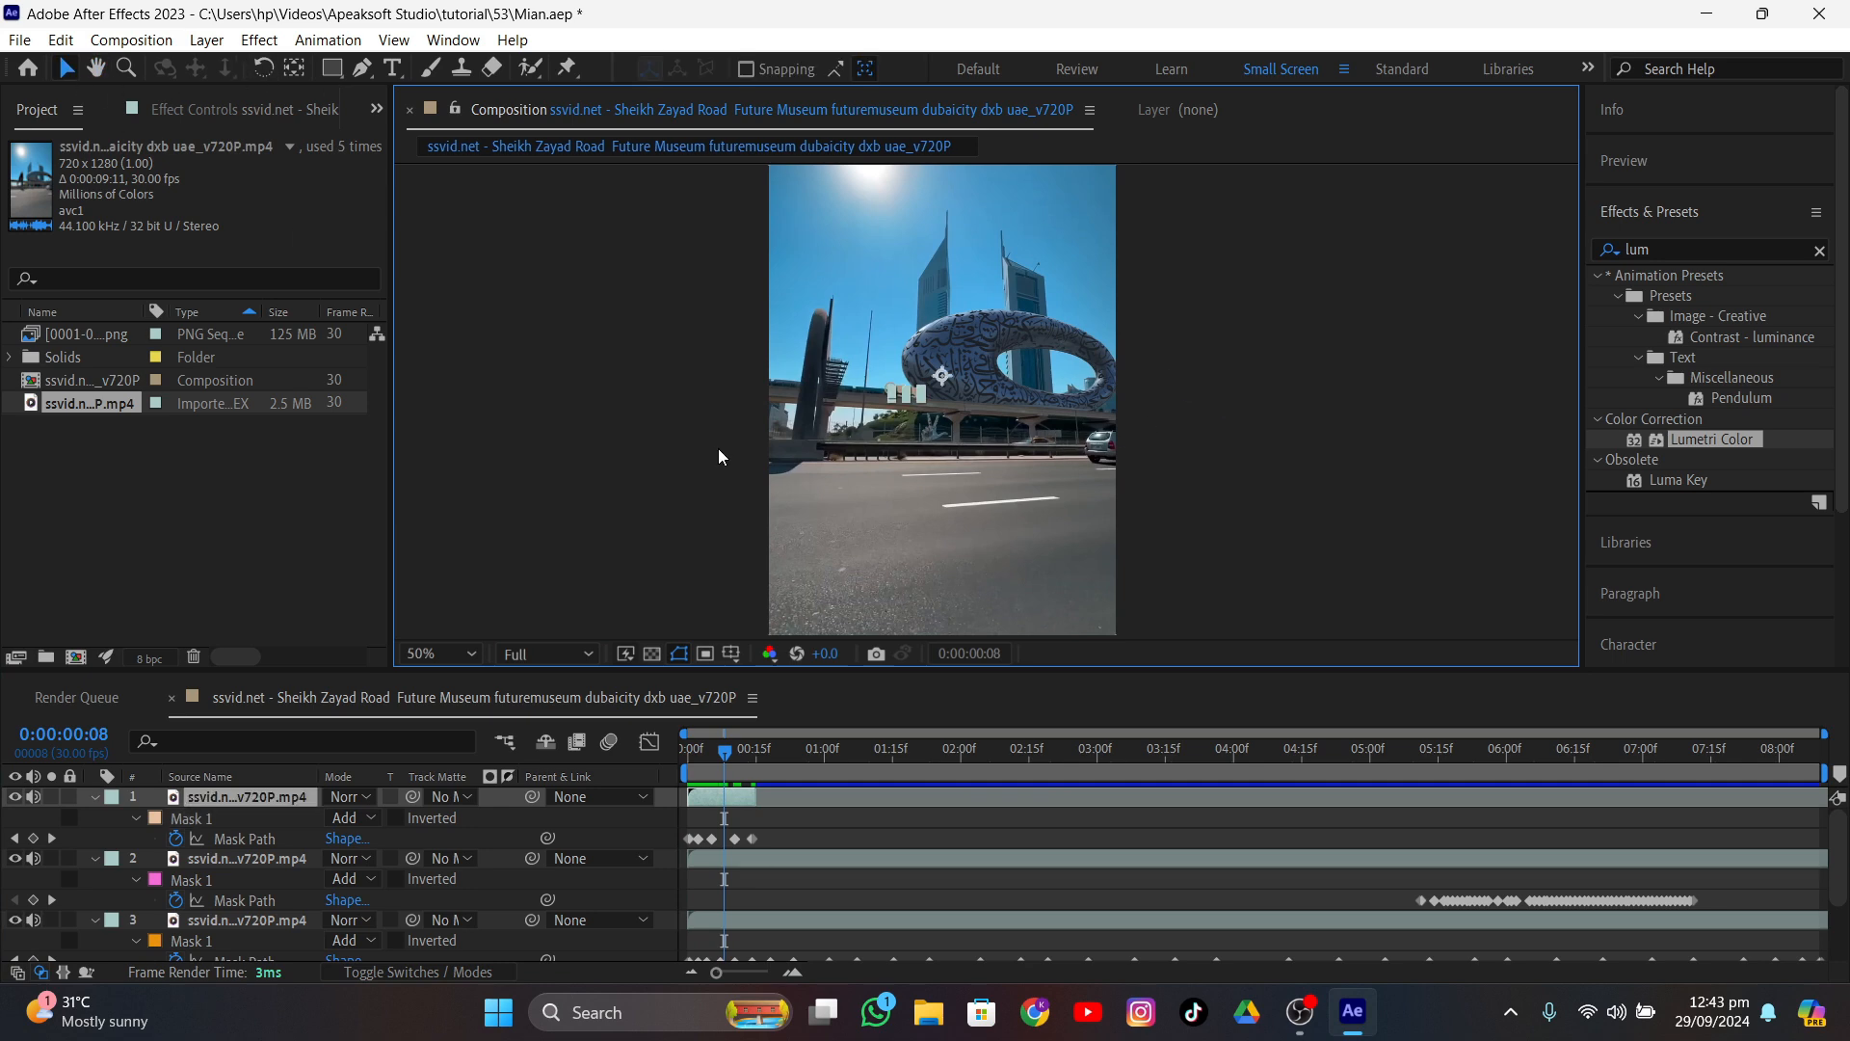
key("slash")
scroll(1320, 384, "up", 1)
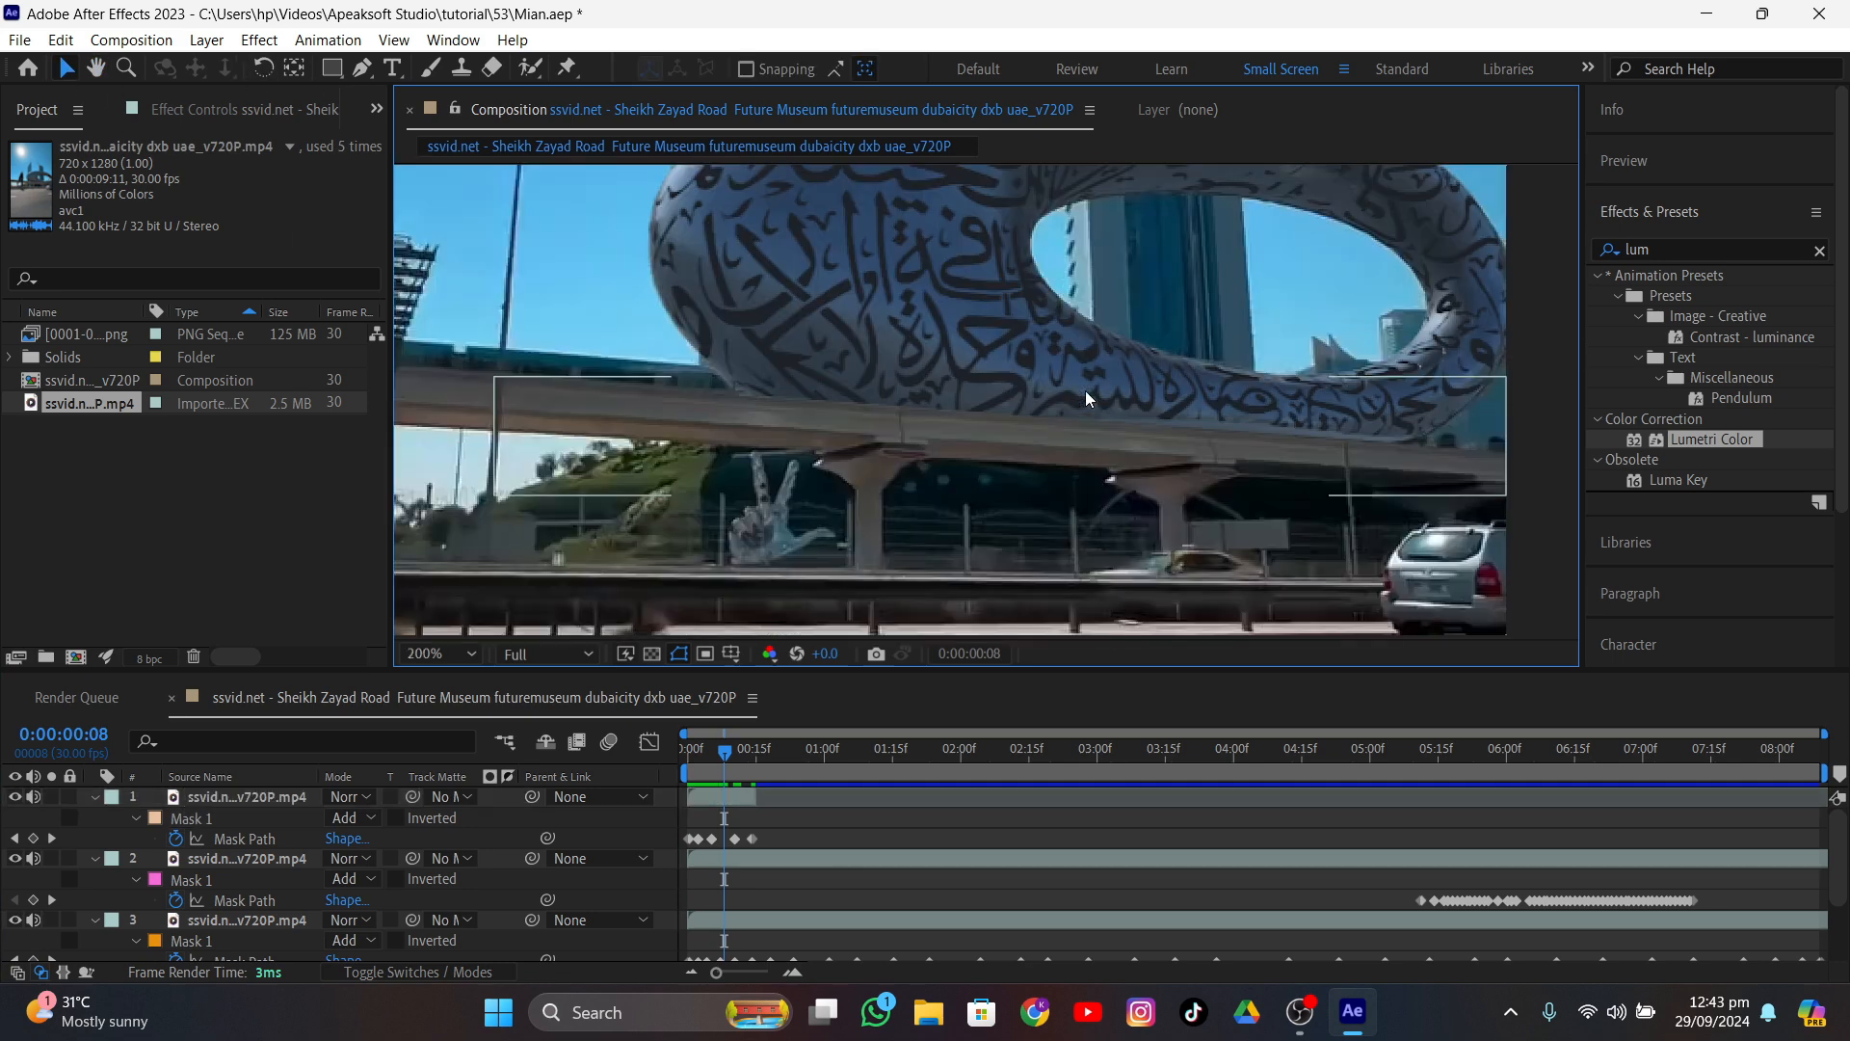
scroll(1501, 497, "down", 1)
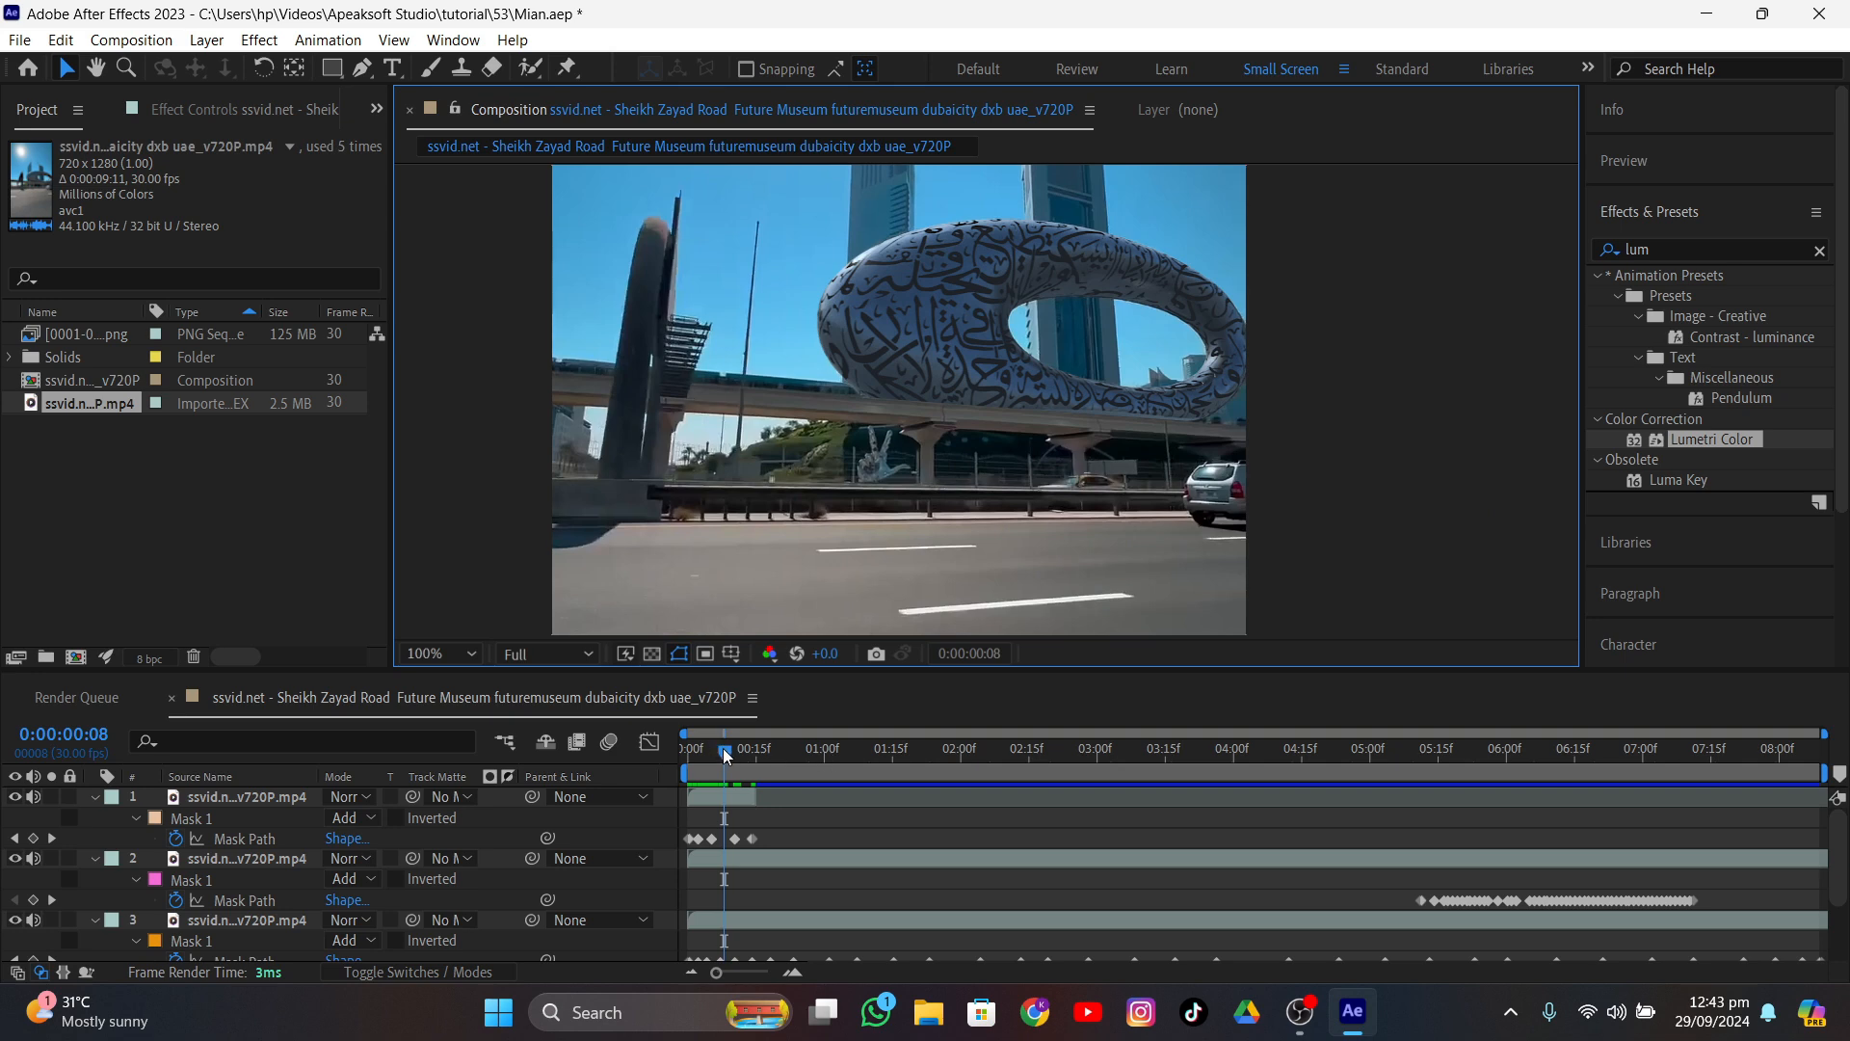
left_click_drag(723, 747, 676, 743)
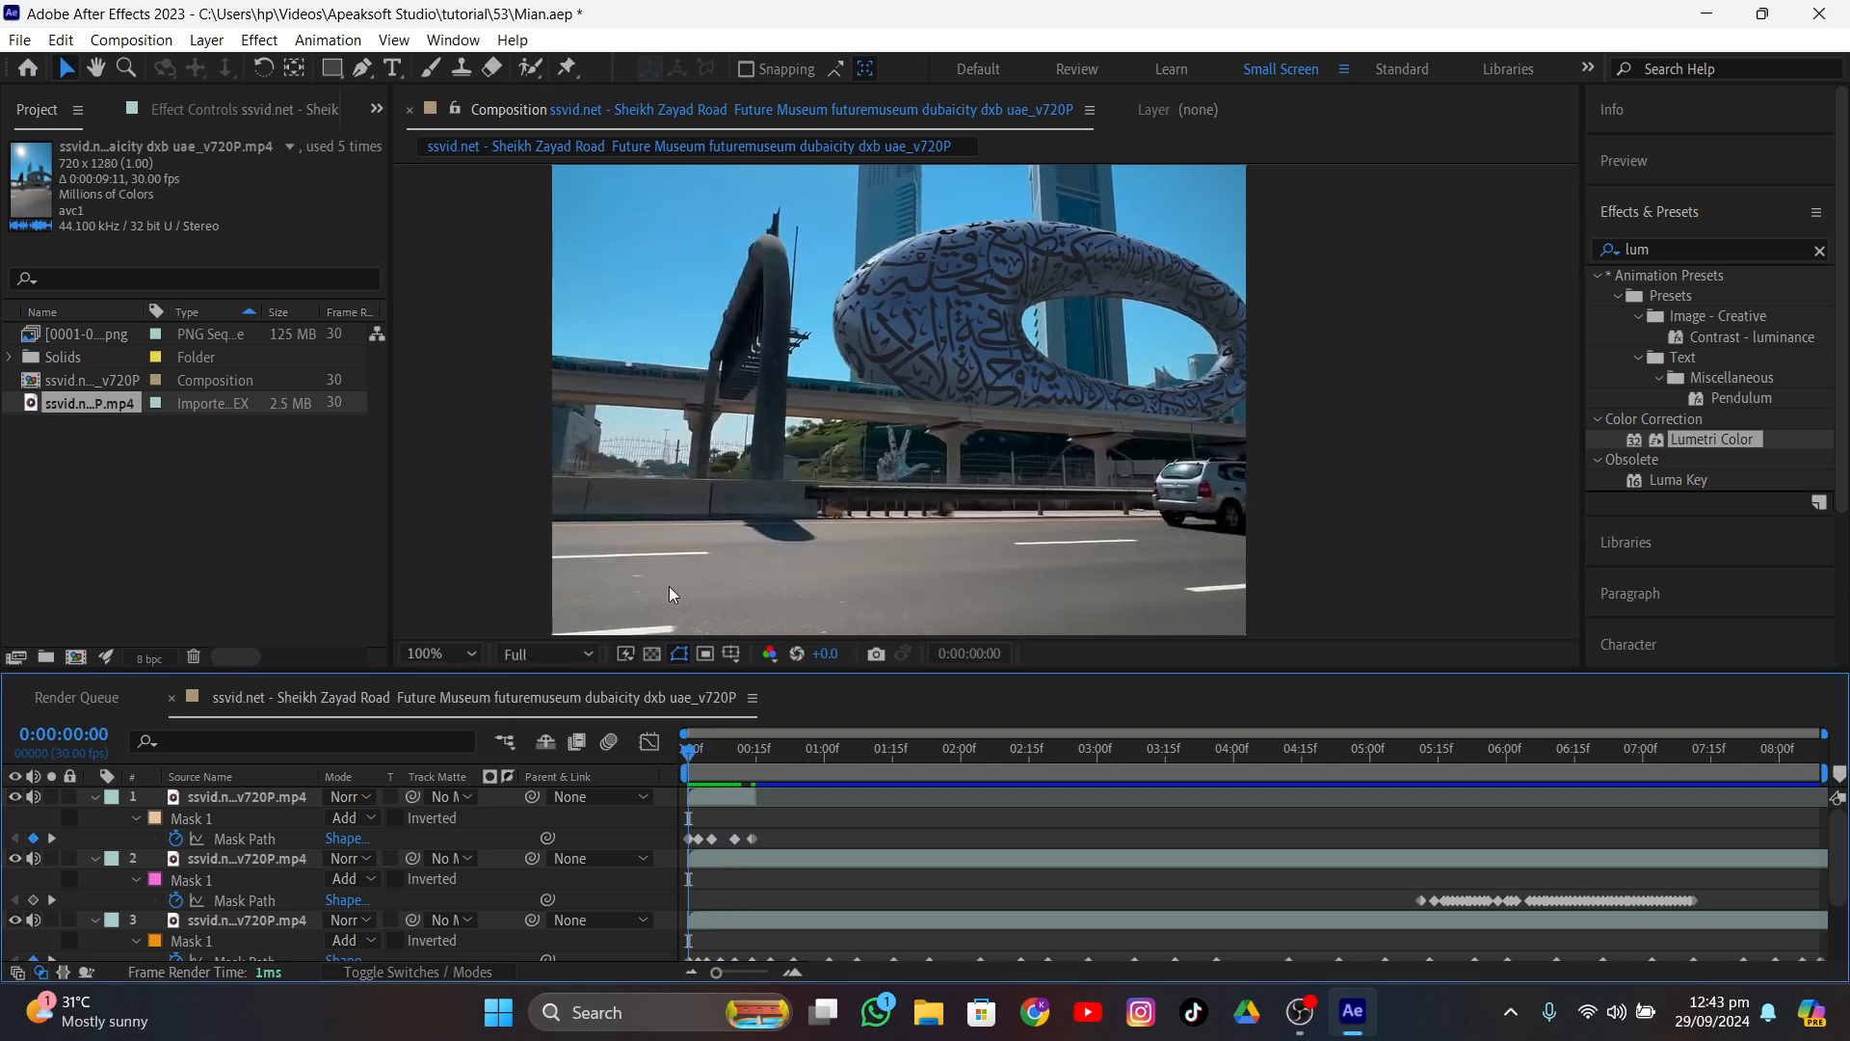
key("space")
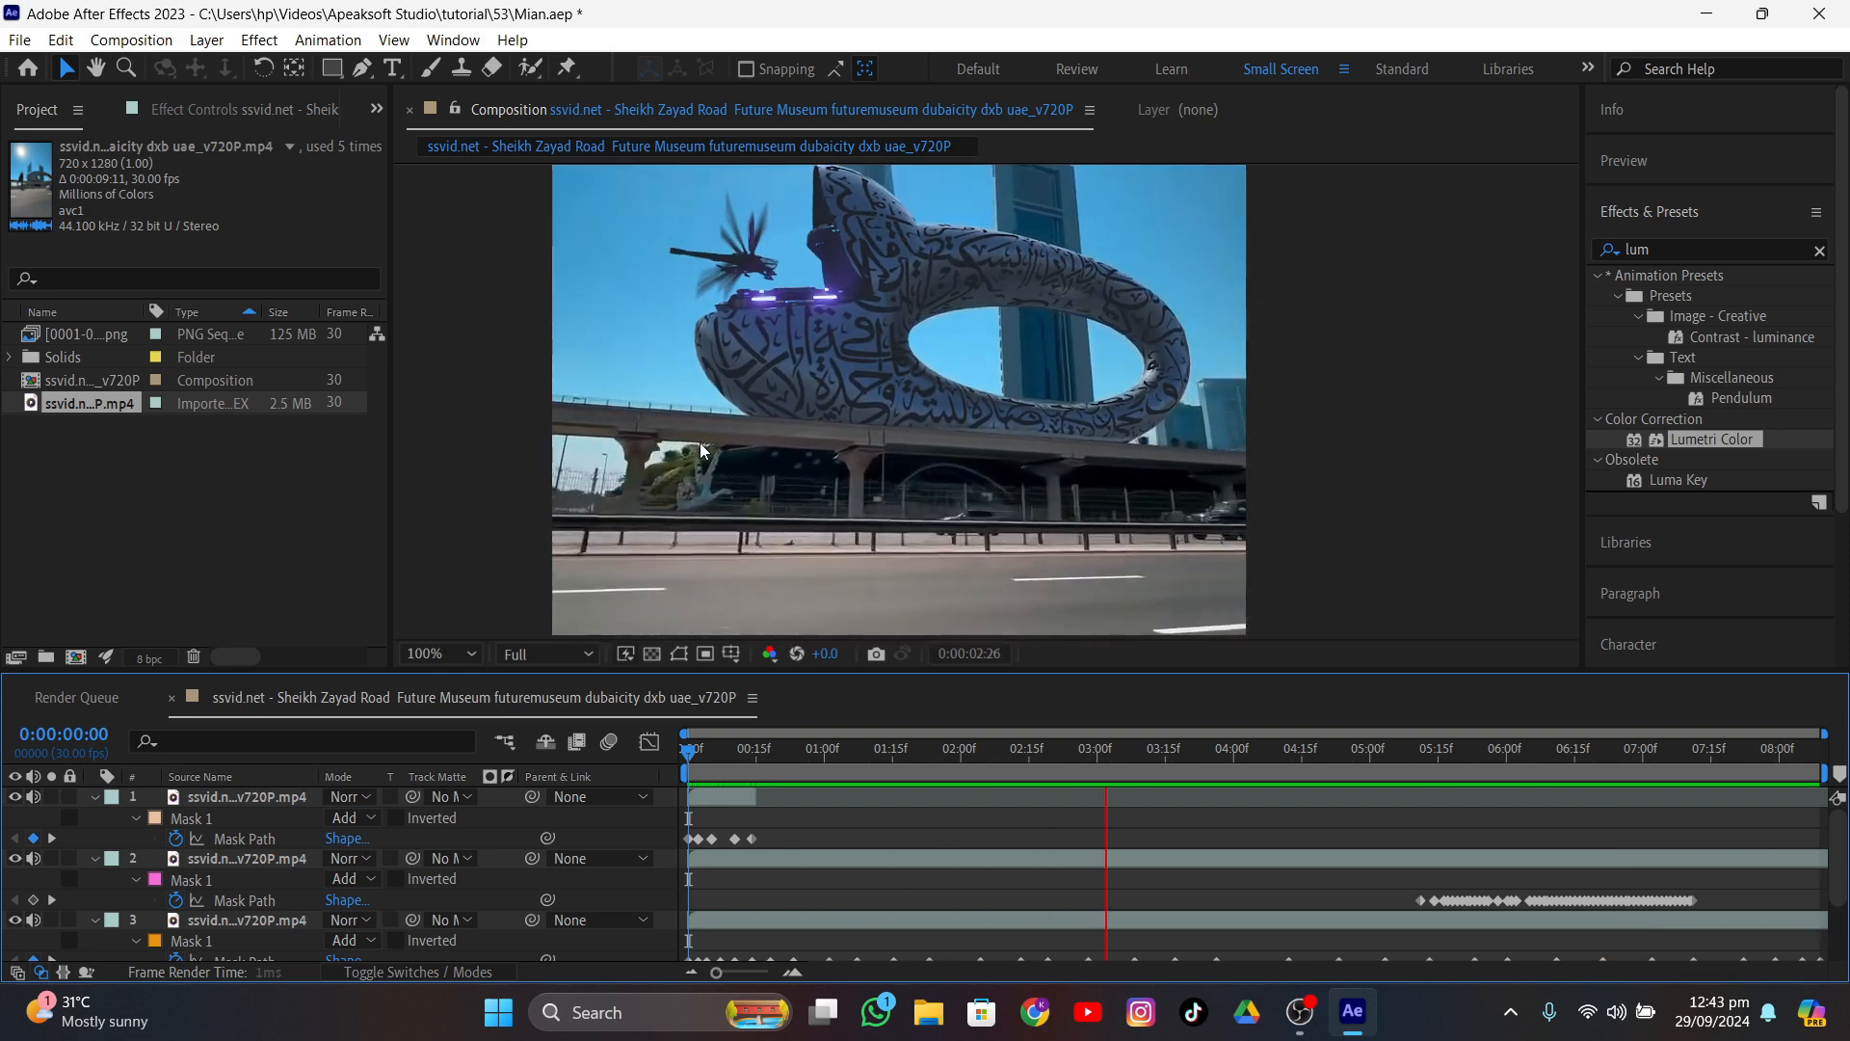
key("space")
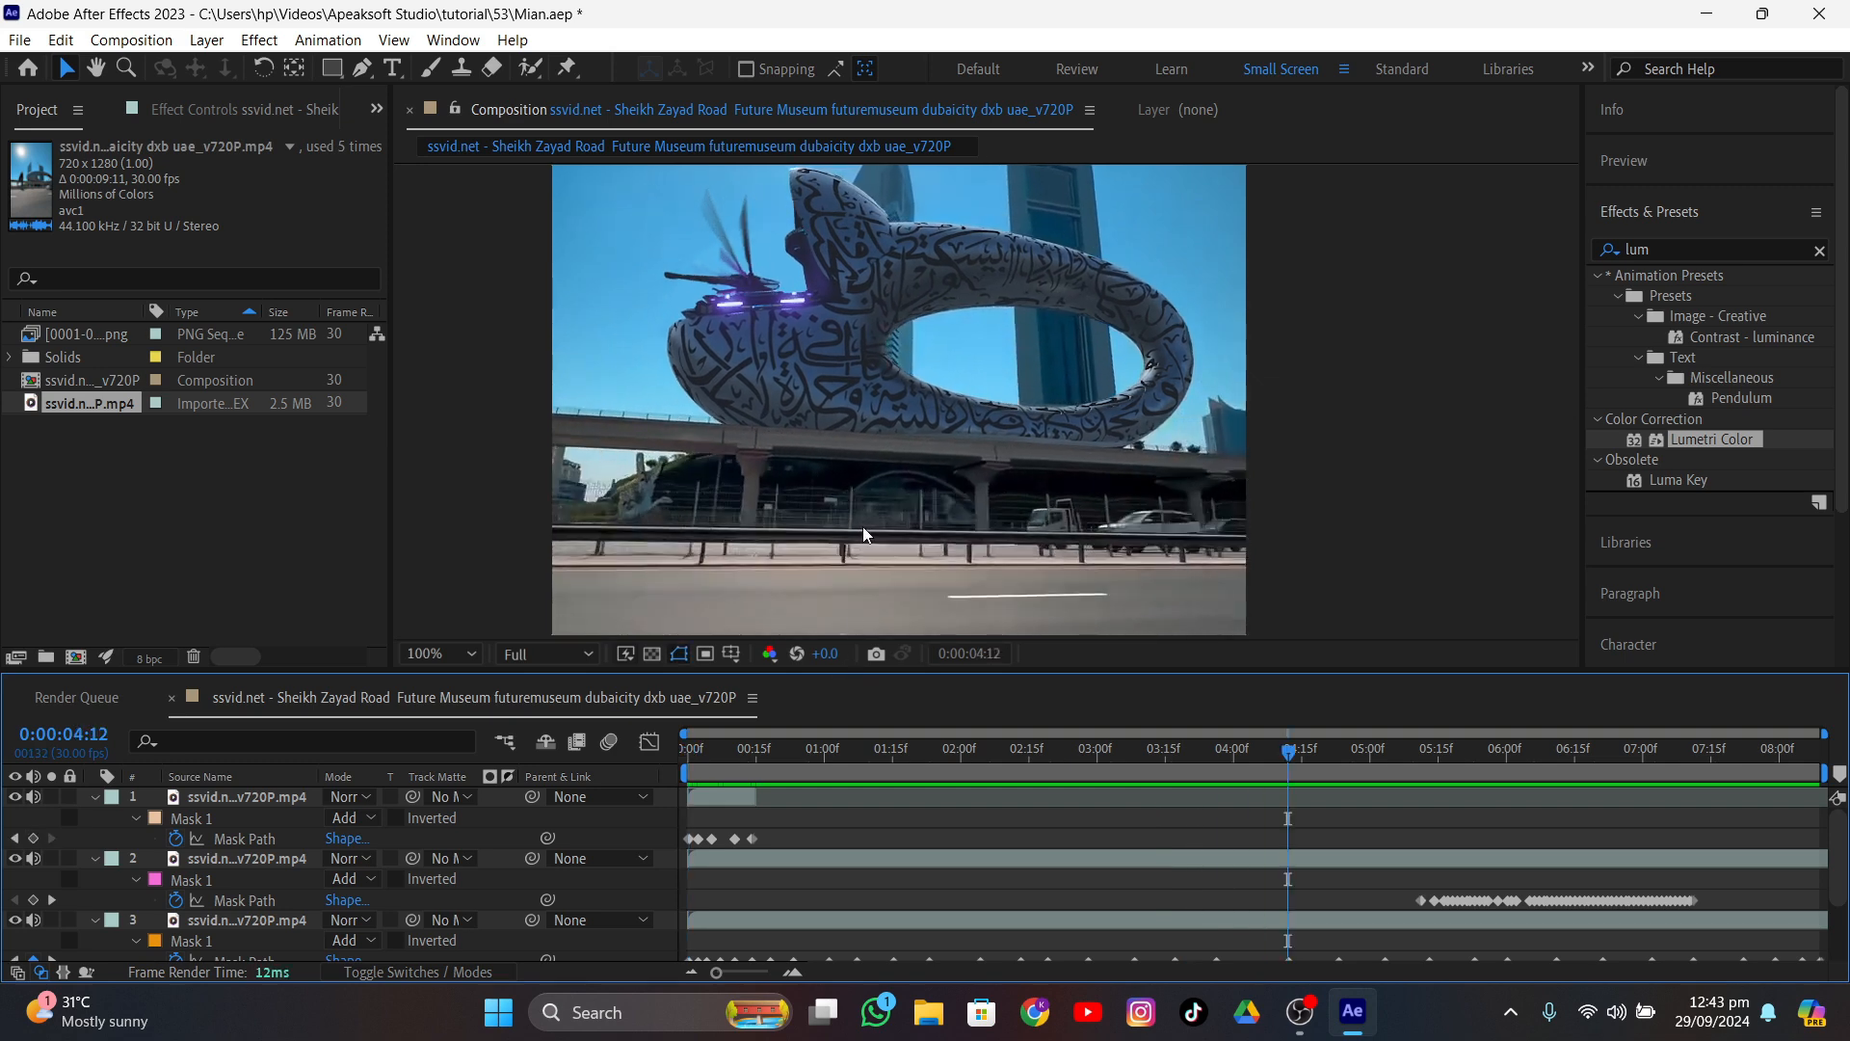
scroll(866, 525, "down", 2)
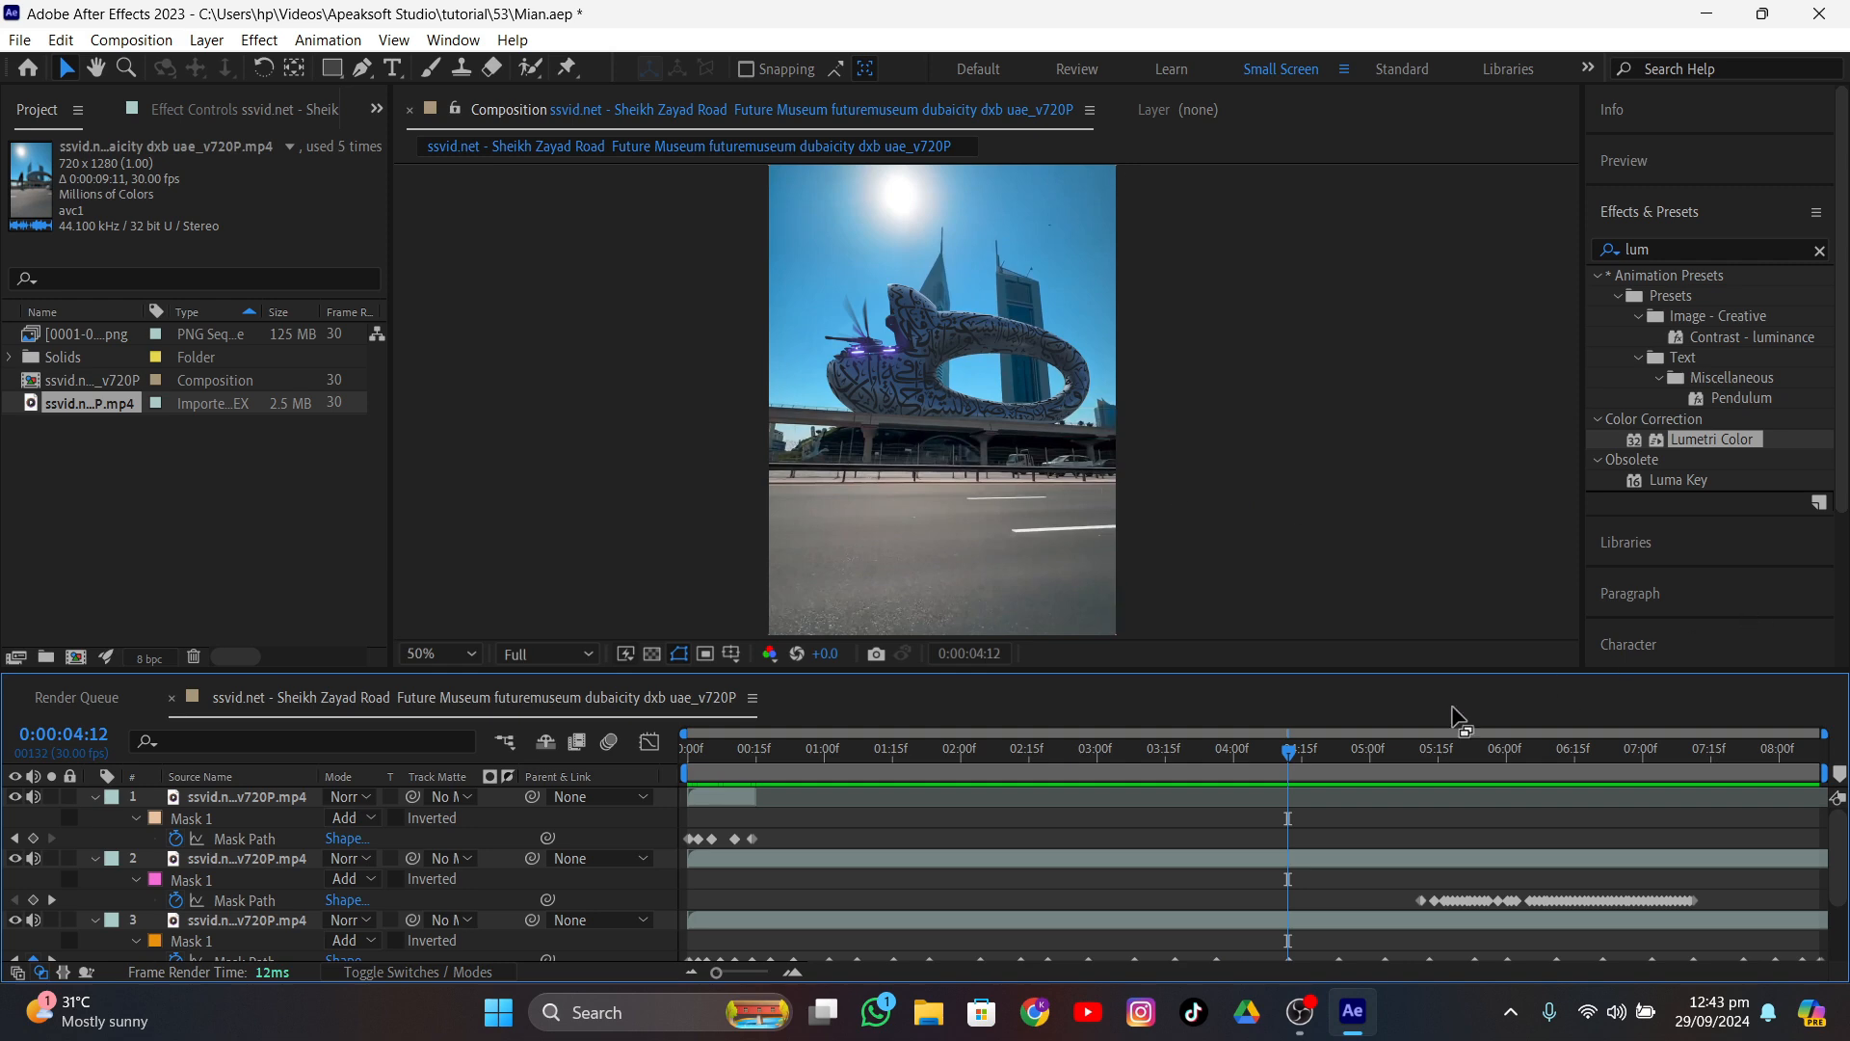
left_click(1300, 1010)
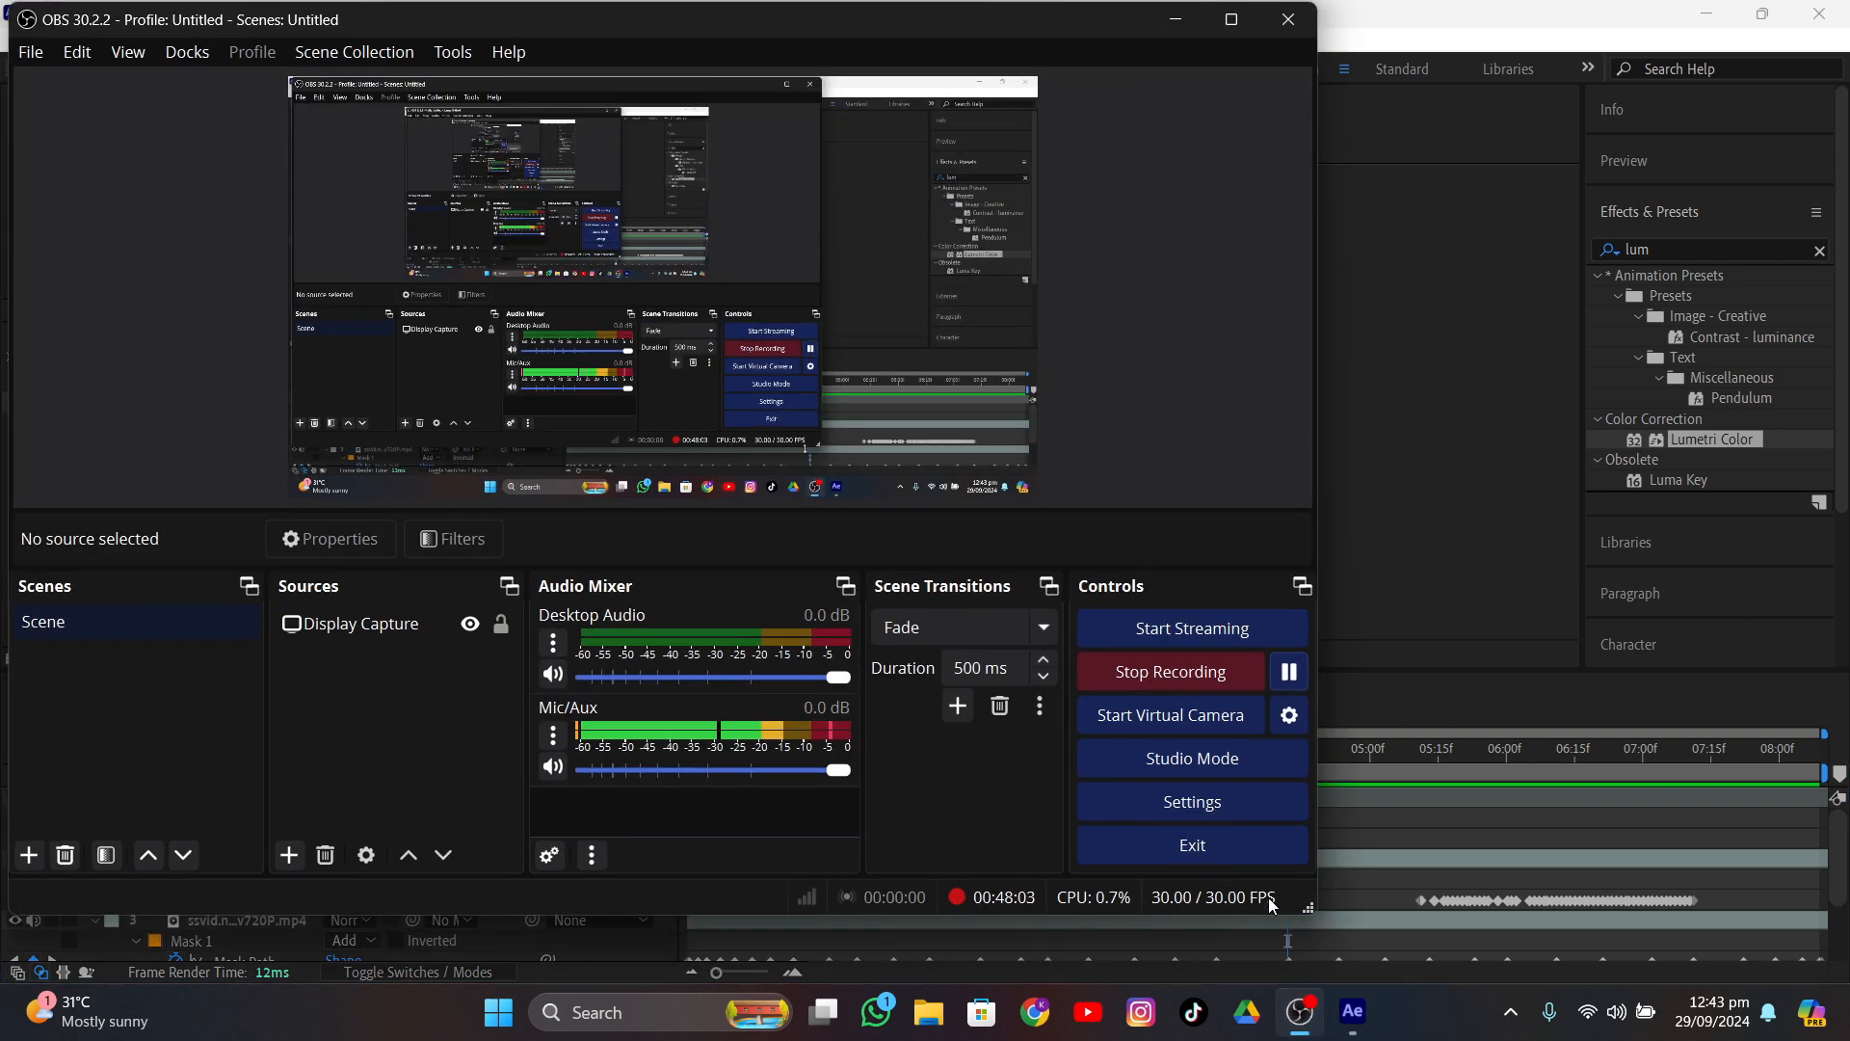